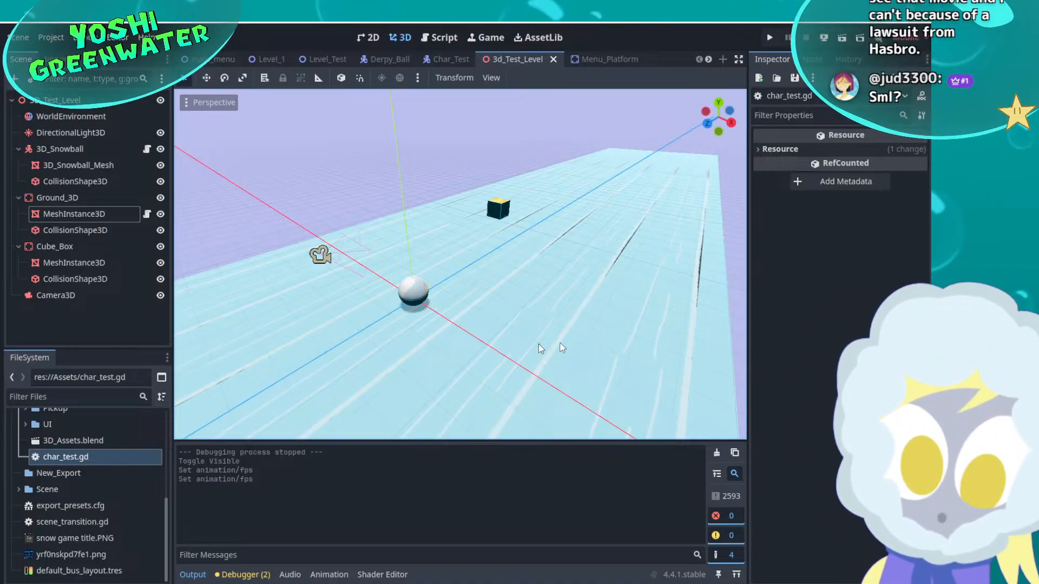
Examine the snowball, cube box and ground of the 3D test level from several viewing angles
{"action": "middle_click_drag", "start_coordinate": [508, 320], "coordinate": [694, 265]}
{"action": "scroll", "coordinate": [460, 287], "scroll_direction": "up", "scroll_amount": 3}
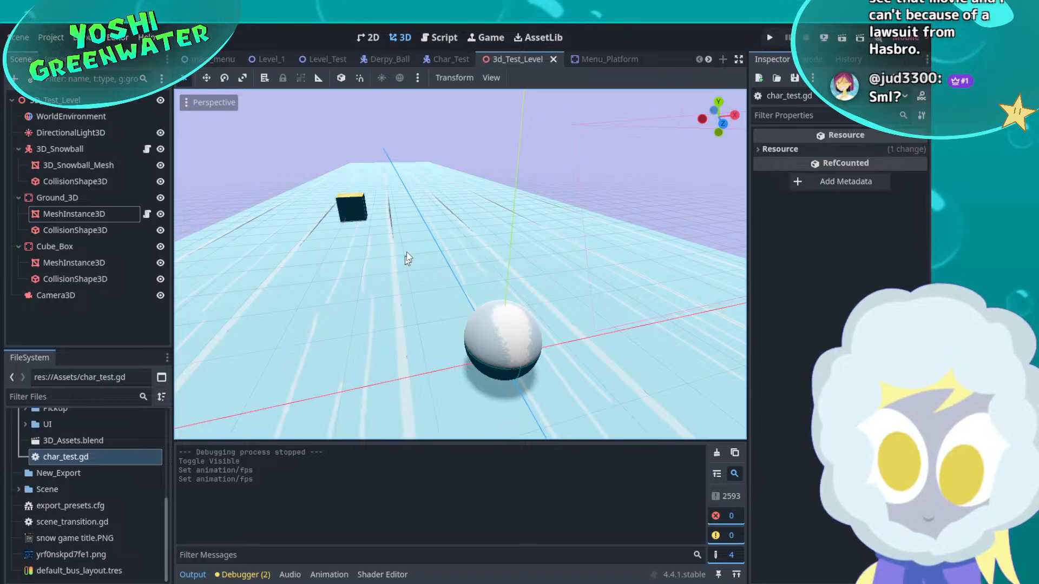
{"action": "middle_click_drag", "start_coordinate": [444, 259], "coordinate": [524, 269]}
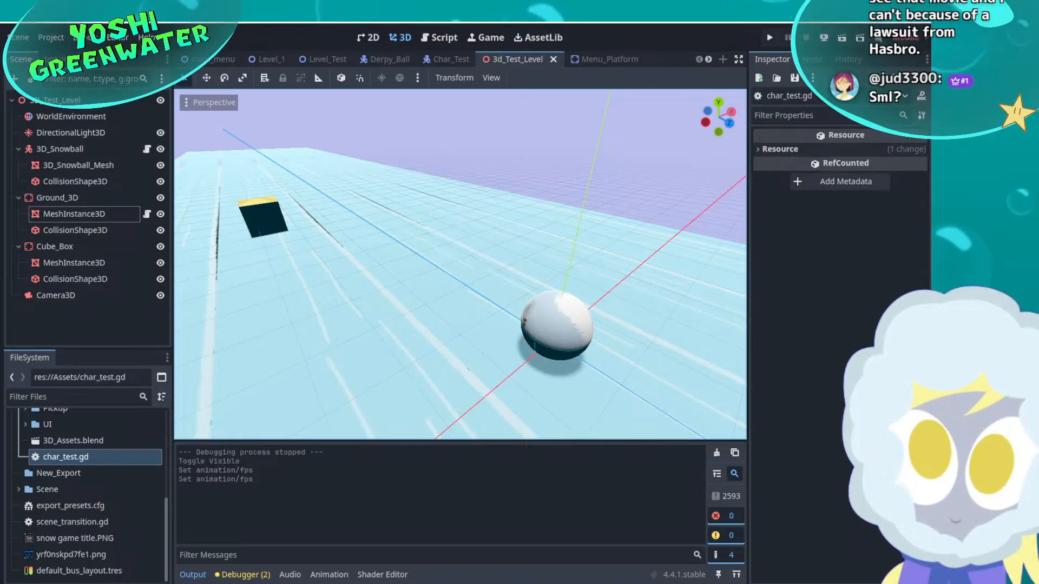
{"action": "left_click", "coordinate": [860, 379]}
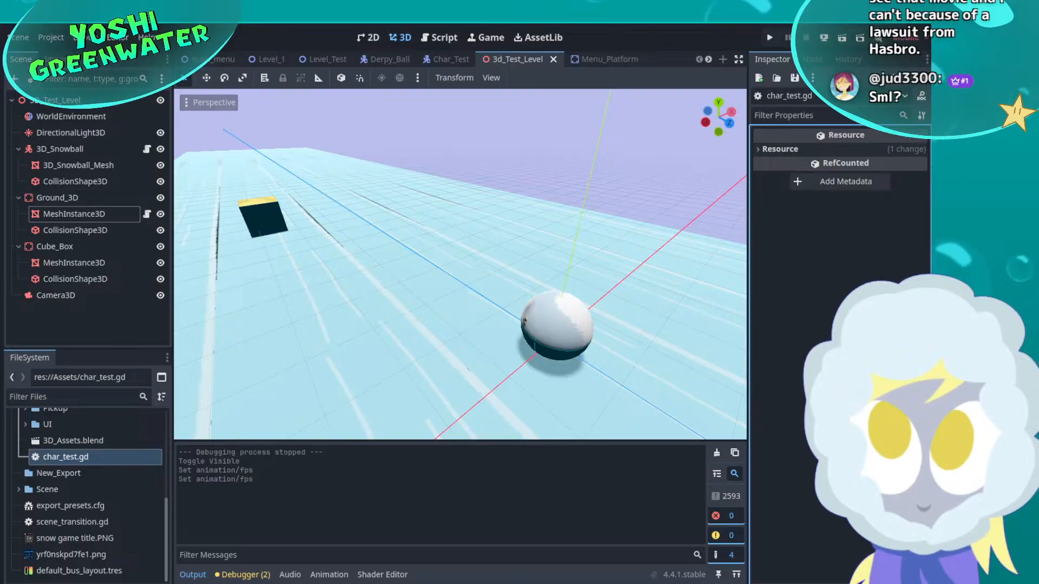
{"action": "middle_click_drag", "start_coordinate": [653, 296], "coordinate": [671, 314]}
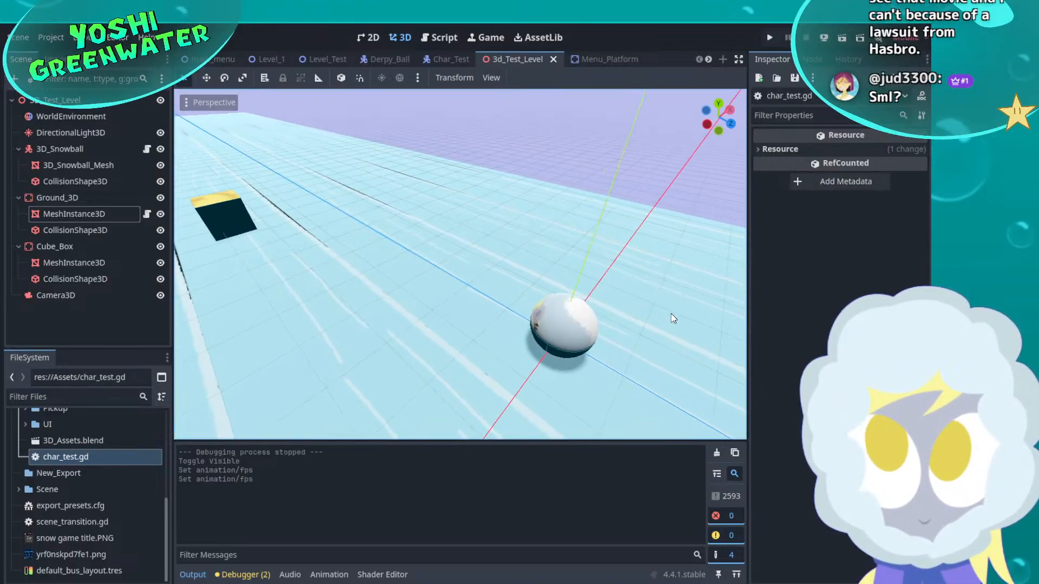
{"action": "scroll", "coordinate": [524, 307], "scroll_direction": "down", "scroll_amount": 3}
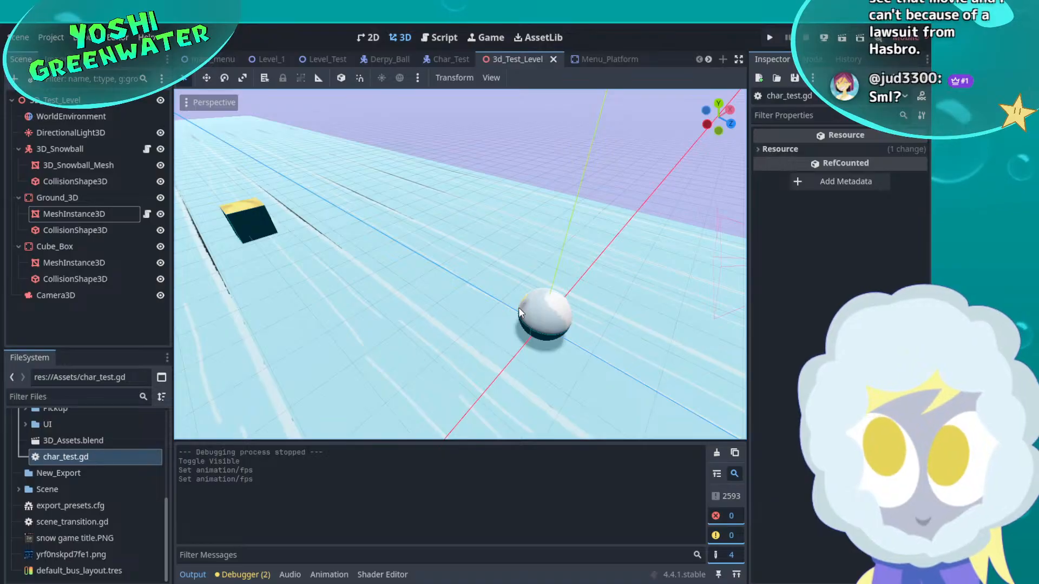
{"action": "middle_click_drag", "start_coordinate": [420, 236], "coordinate": [465, 219]}
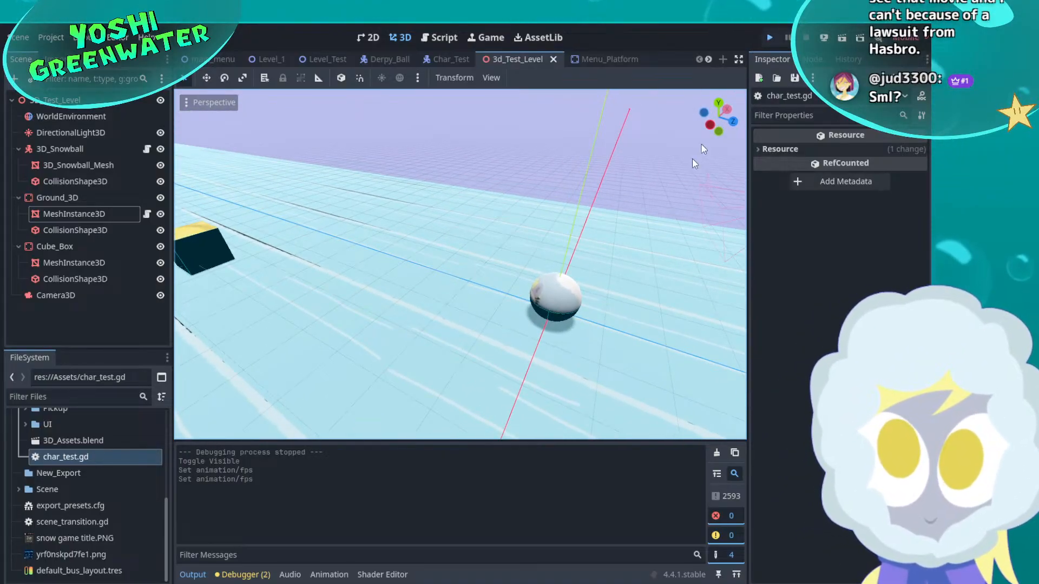
Run the game and test steering the snowball from side to side between the lanes
{"action": "key", "text": "F5"}
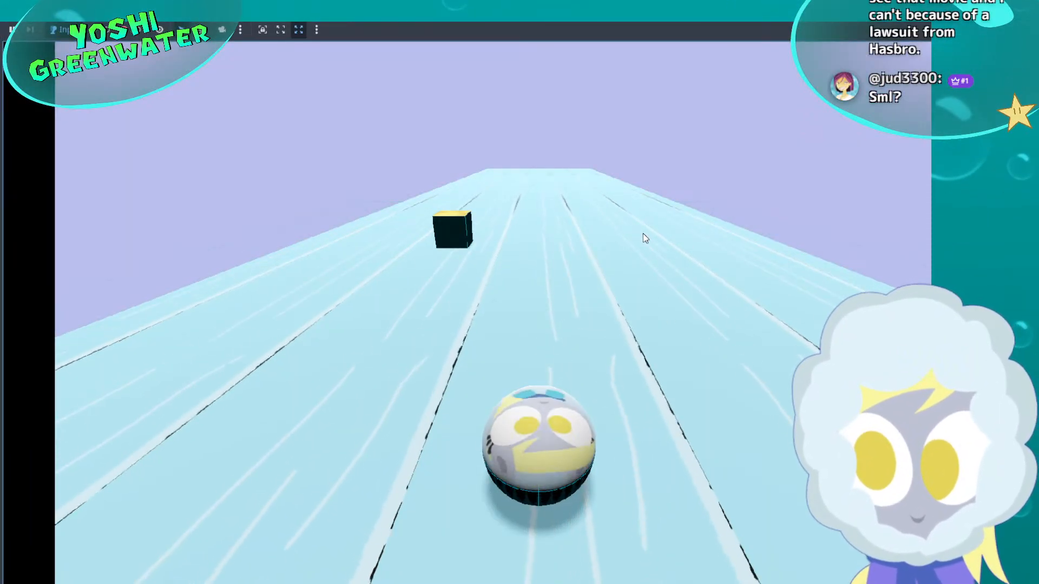
{"action": "key", "text": "Left"}
{"action": "key", "text": "Right"}
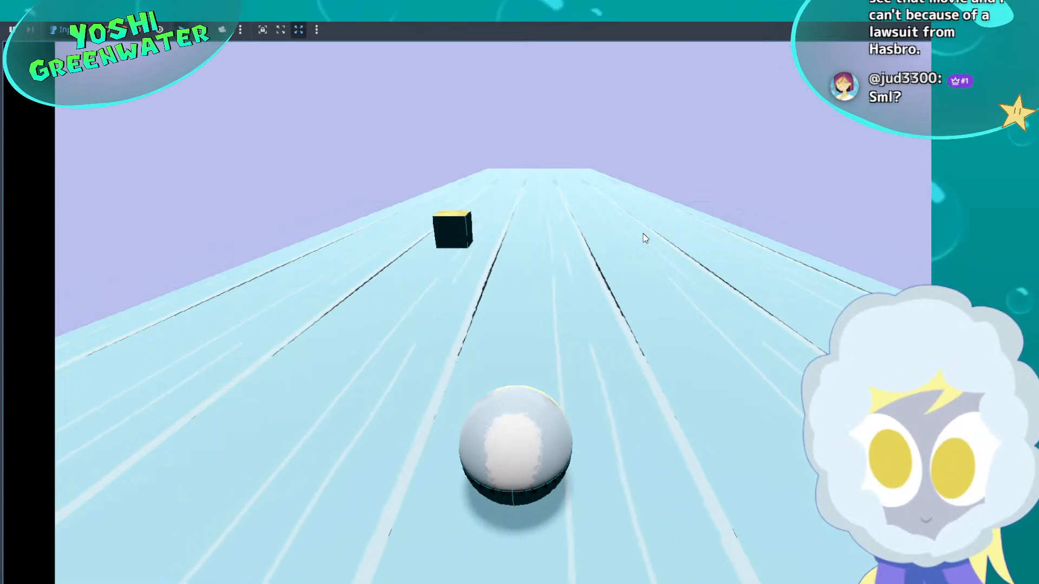
{"action": "key", "text": "Right"}
{"action": "key", "text": "Left"}
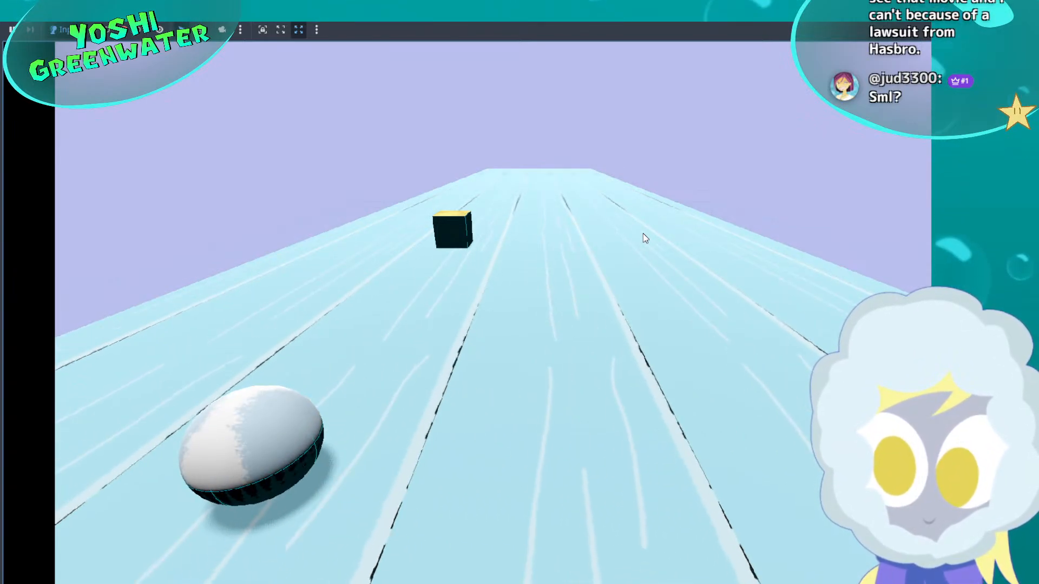
{"action": "key", "text": "Right"}
{"action": "key", "text": "Left"}
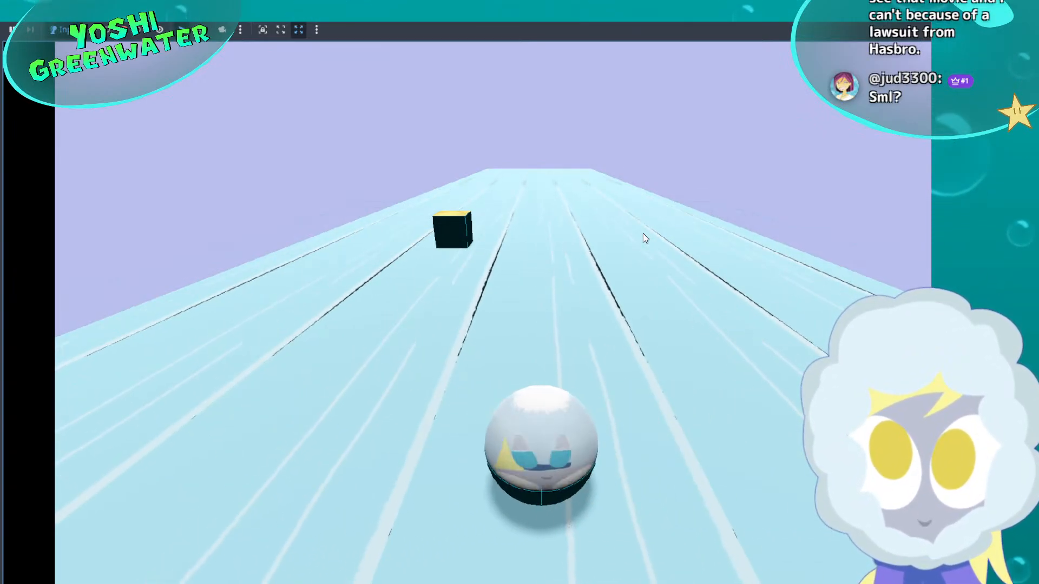
{"action": "key", "text": "Right"}
{"action": "key", "text": "Left"}
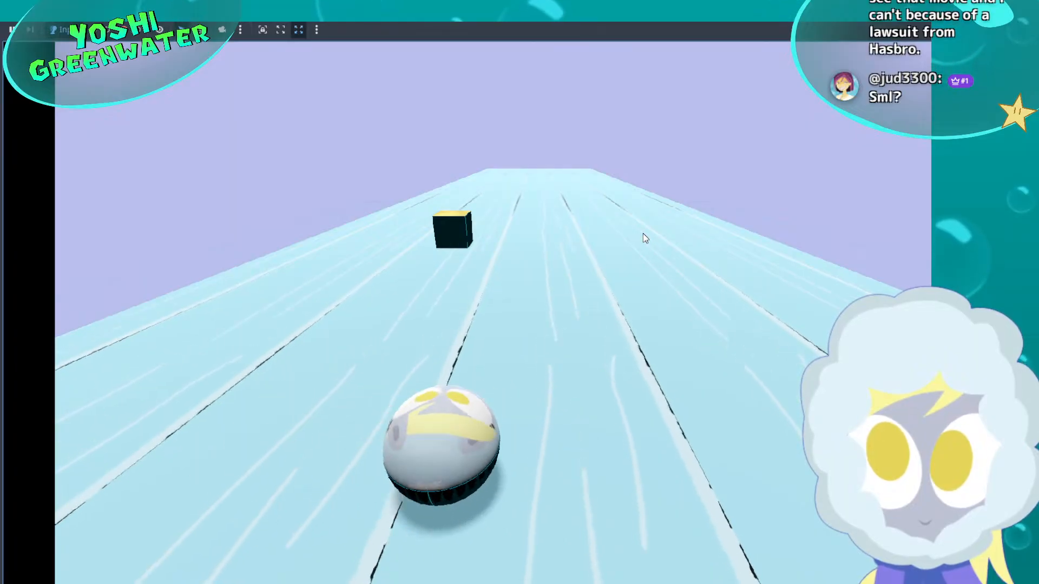
{"action": "key", "text": "Right"}
{"action": "key", "text": "Left"}
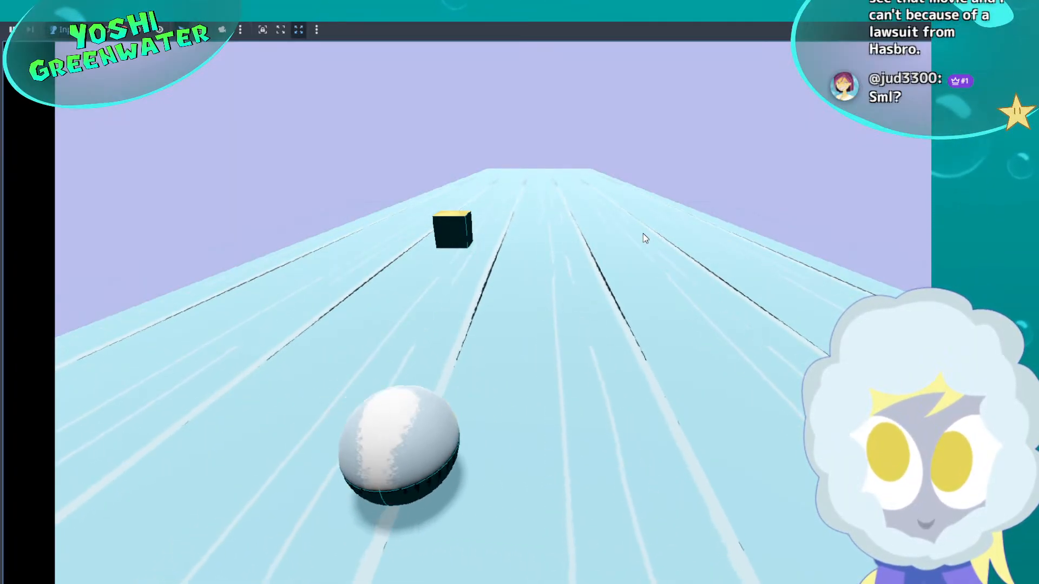
{"action": "key", "text": "Right"}
{"action": "key", "text": "Left"}
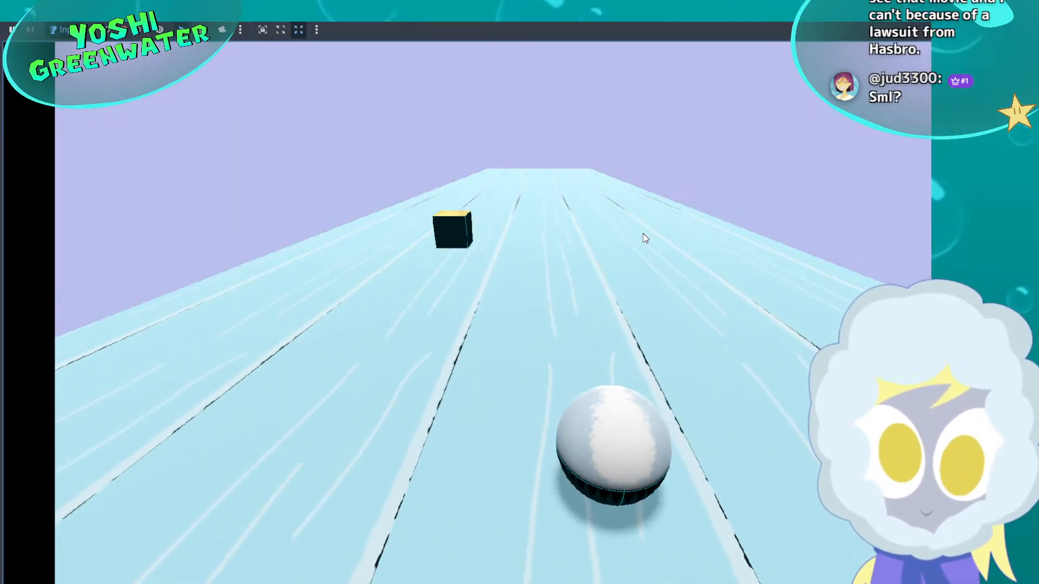
{"action": "key", "text": "Right"}
{"action": "key", "text": "Left"}
Test the snowball's jump several times from the centre lane
{"action": "key", "text": "space"}
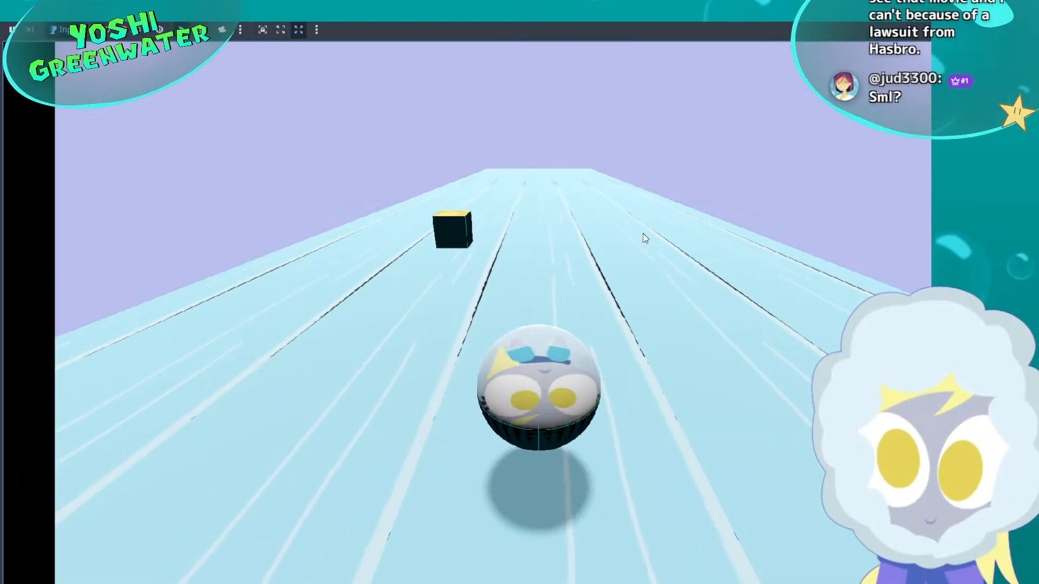
{"action": "key", "text": "space"}
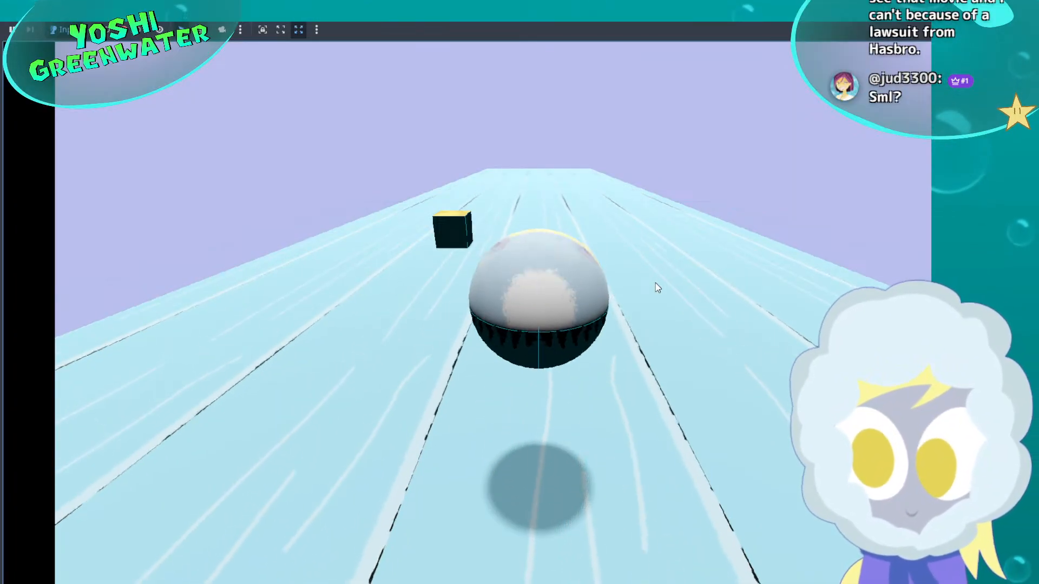
{"action": "key", "text": "space"}
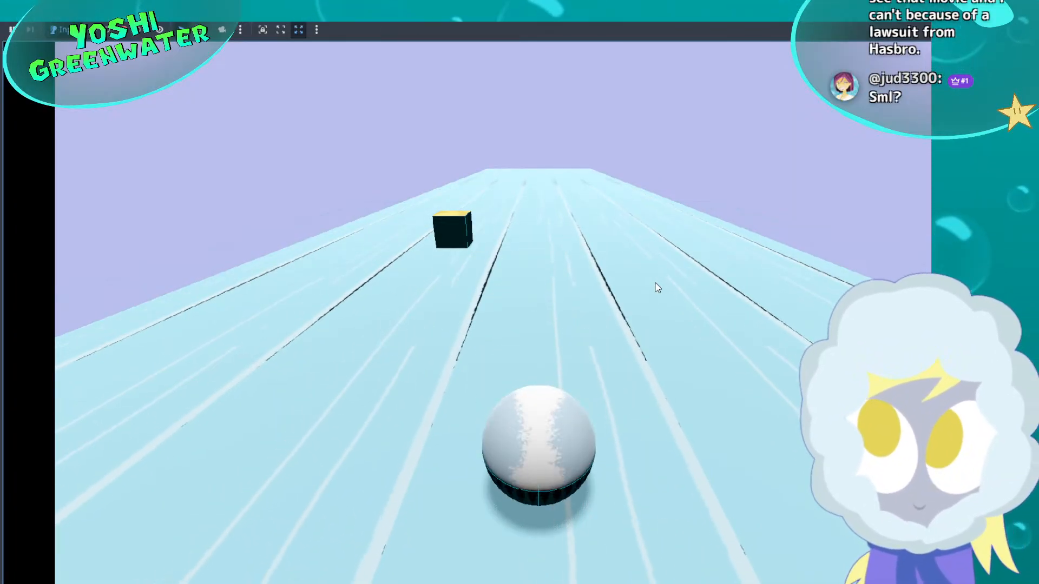
{"action": "key", "text": "space"}
Test alternating sideways moves of the snowball across the lanes, with an occasional jump between them
{"action": "key", "text": "Right"}
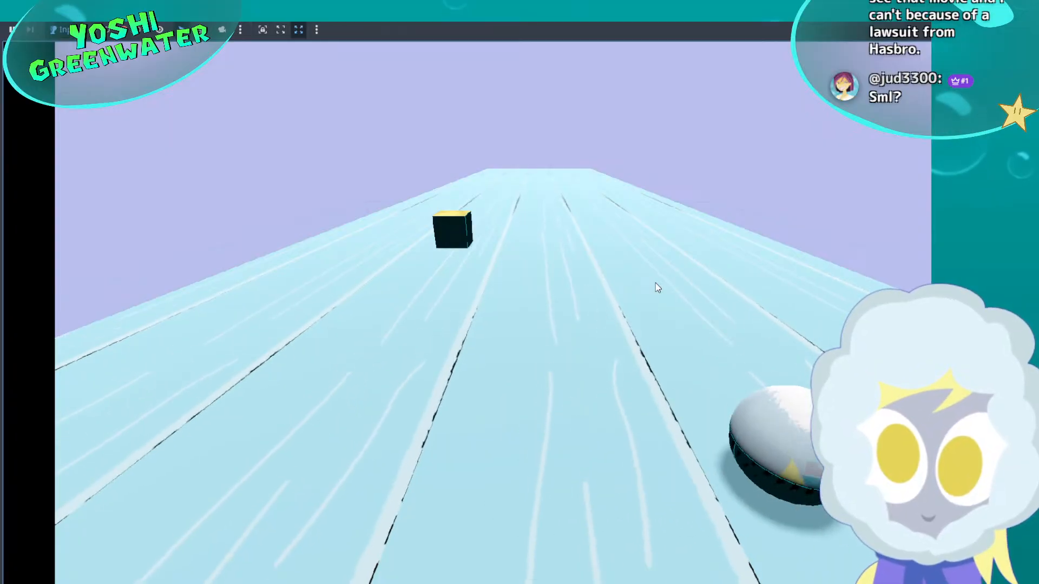
{"action": "key", "text": "Left"}
{"action": "key", "text": "Right"}
{"action": "key", "text": "Left"}
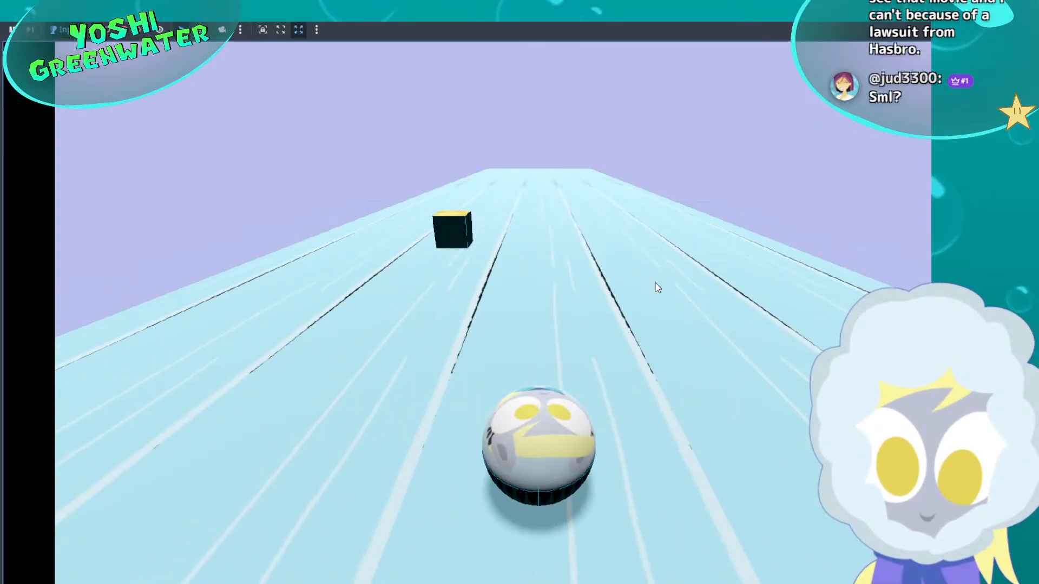
{"action": "key", "text": "space"}
{"action": "key", "text": "Left"}
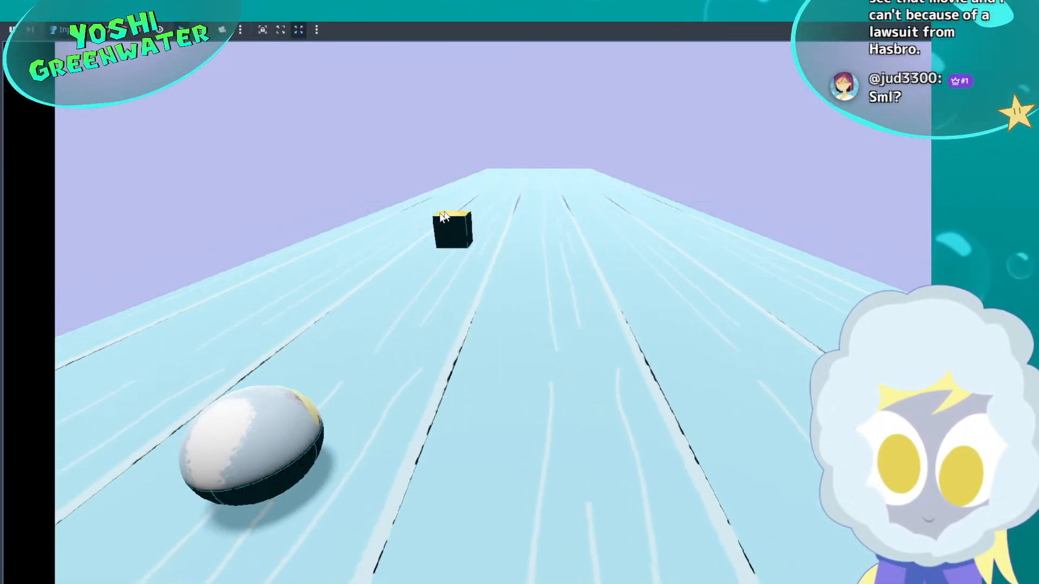
{"action": "key", "text": "Right"}
{"action": "key", "text": "Left"}
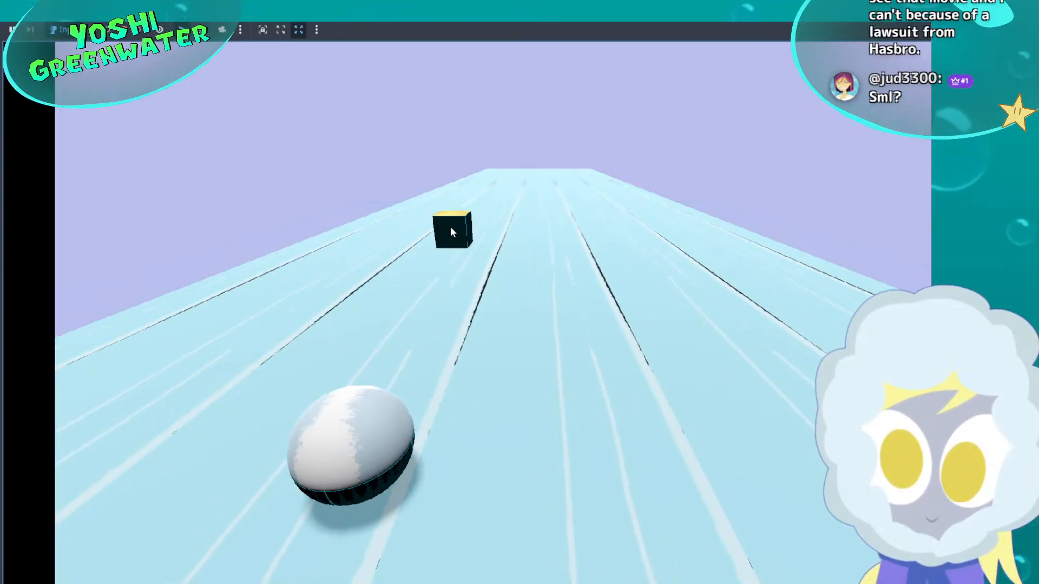
{"action": "key", "text": "Right"}
{"action": "key", "text": "Left"}
{"action": "key", "text": "Right"}
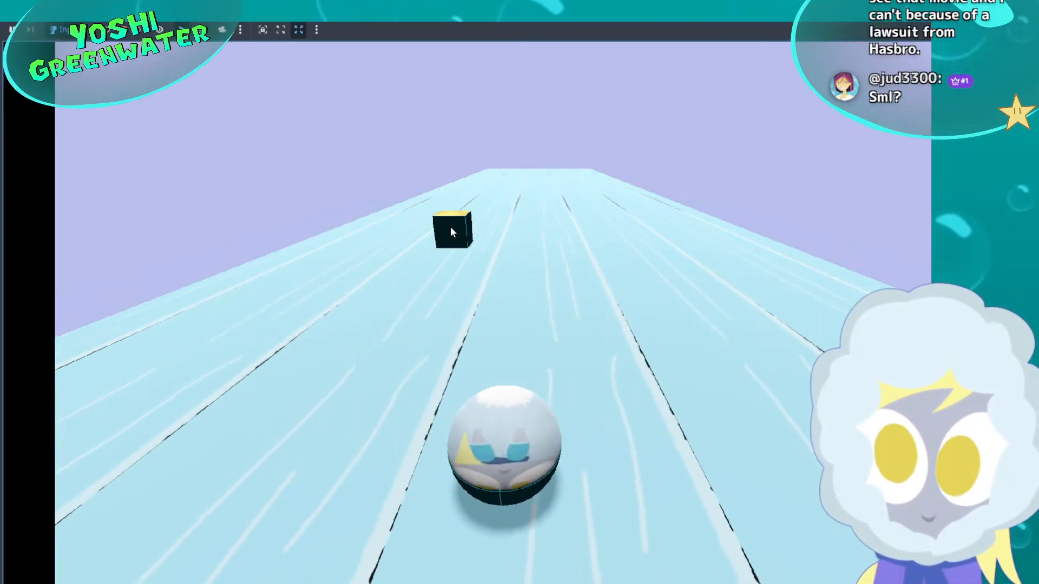
{"action": "key", "text": "Right"}
{"action": "key", "text": "Left"}
{"action": "key", "text": "space"}
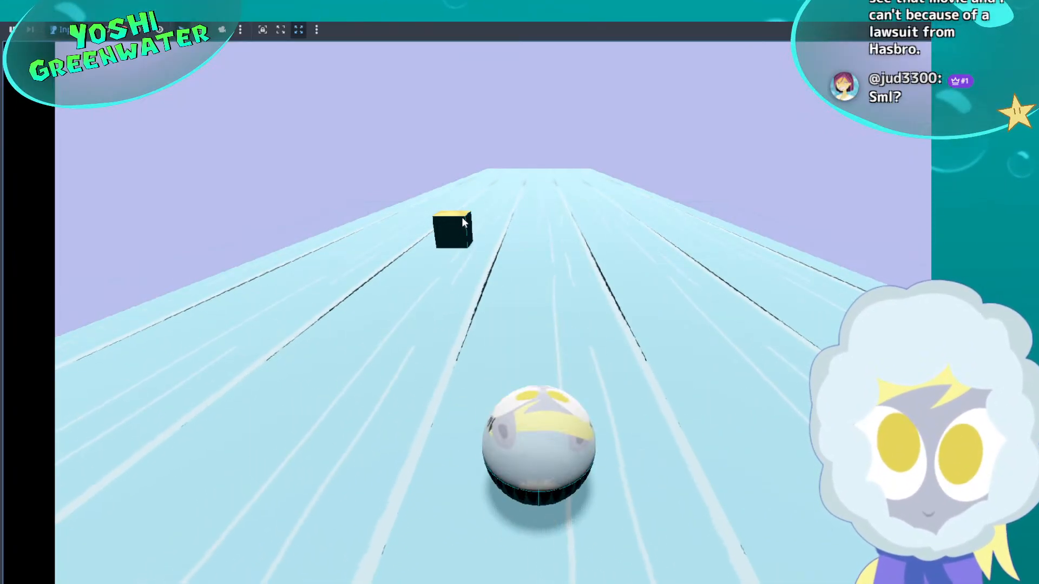
{"action": "key", "text": "space"}
{"action": "key", "text": "Right"}
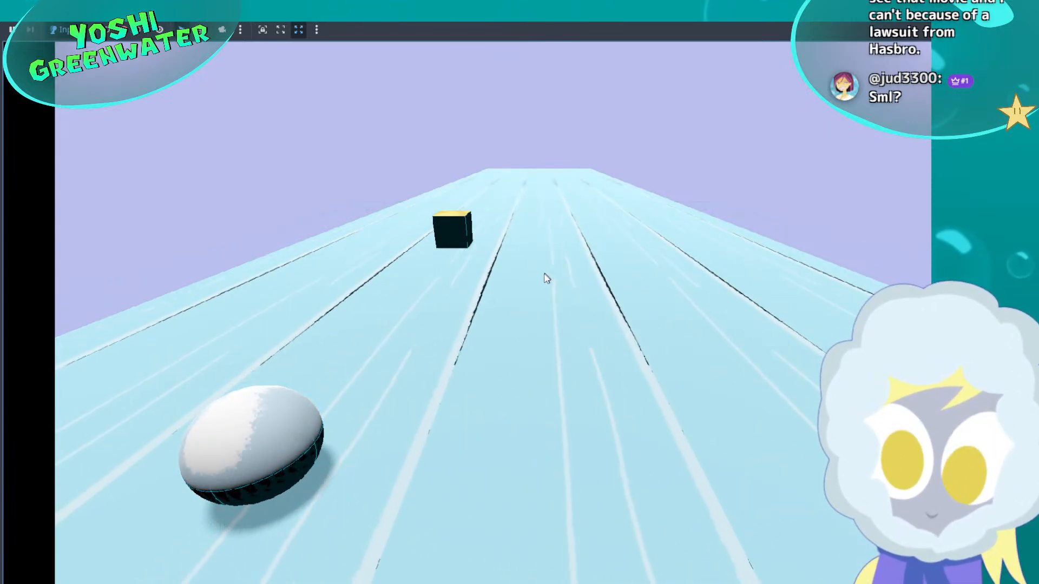
{"action": "key", "text": "Right"}
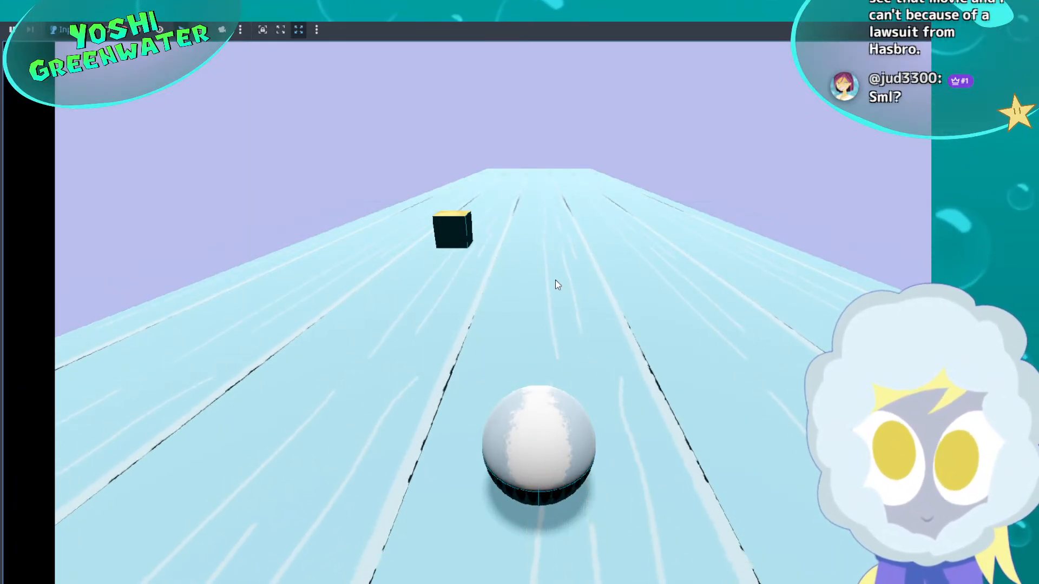
Make the snowball jump repeatedly while it stays in the centre lane
{"action": "key", "text": "space"}
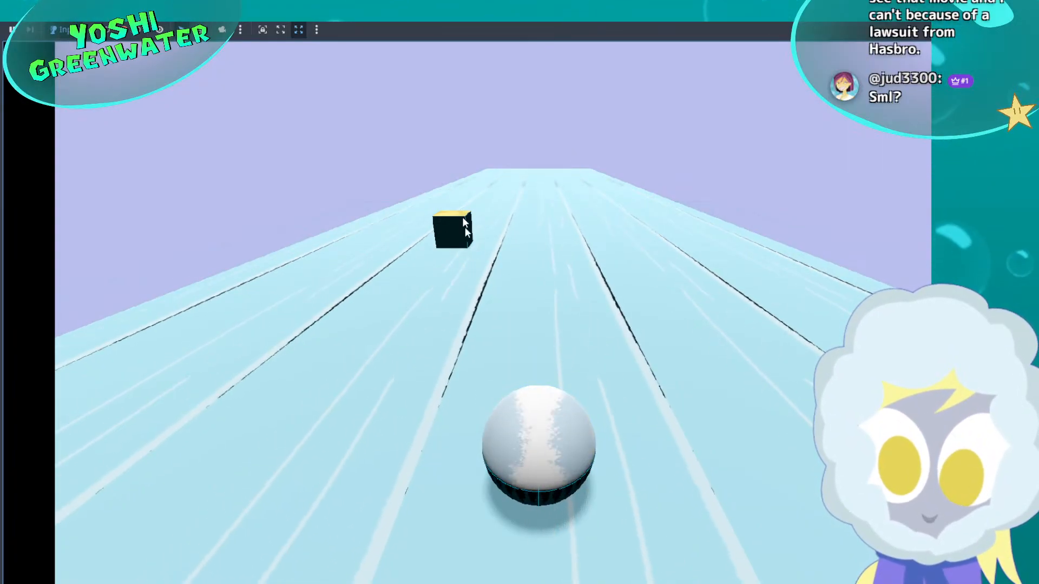
{"action": "key", "text": "space"}
{"action": "key", "text": "space"}
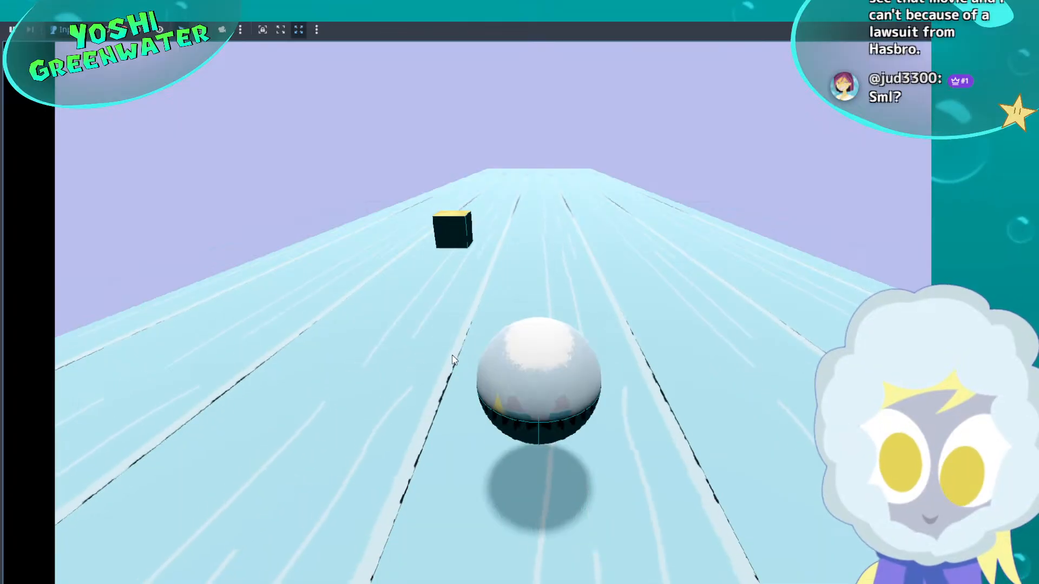
{"action": "key", "text": "space"}
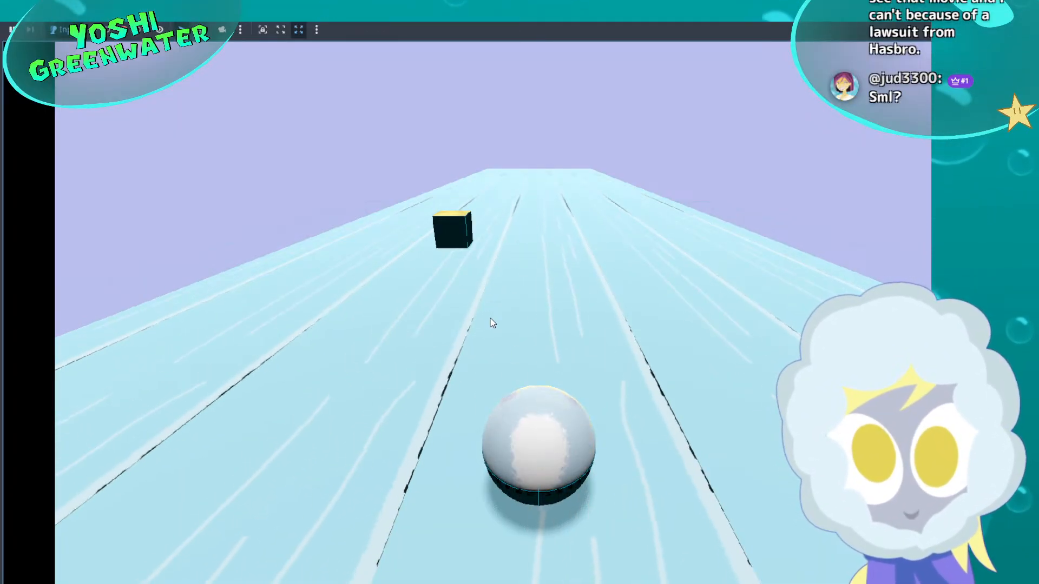
Test rapid lane changes by switching the snowball quickly between the two outer lanes
{"action": "key", "text": "Right"}
{"action": "key", "text": "Left"}
{"action": "key", "text": "Left"}
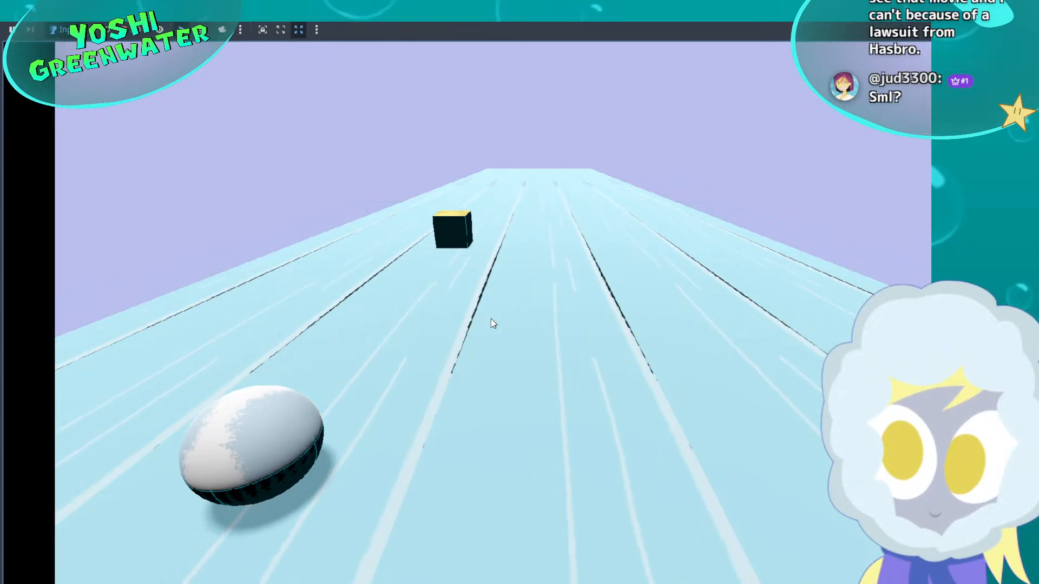
{"action": "key", "text": "Right"}
{"action": "key", "text": "Right"}
{"action": "key", "text": "Left"}
{"action": "key", "text": "Left"}
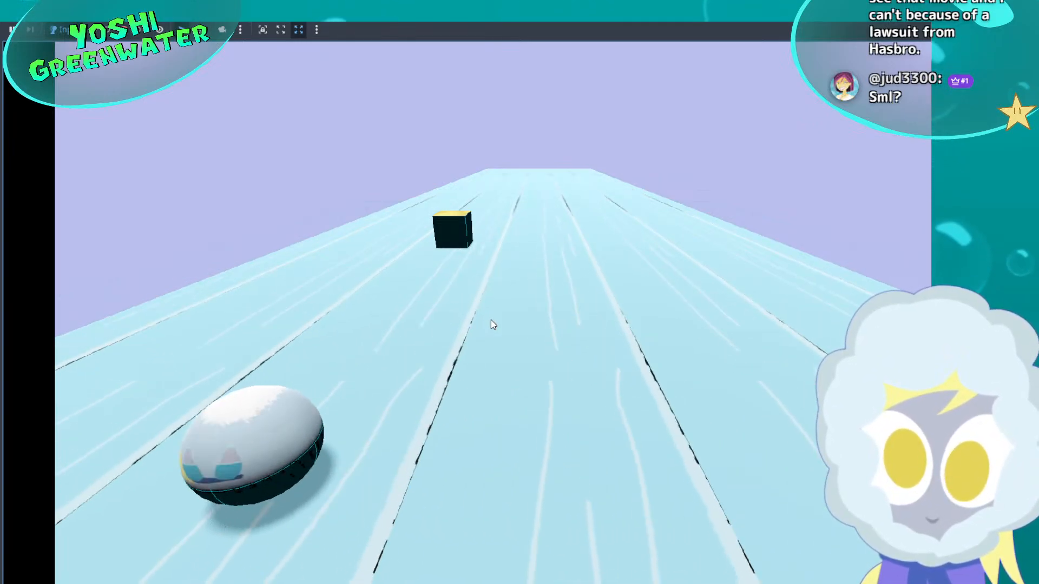
{"action": "key", "text": "Right"}
{"action": "key", "text": "Right"}
{"action": "key", "text": "Left"}
{"action": "key", "text": "Left"}
{"action": "key", "text": "Right"}
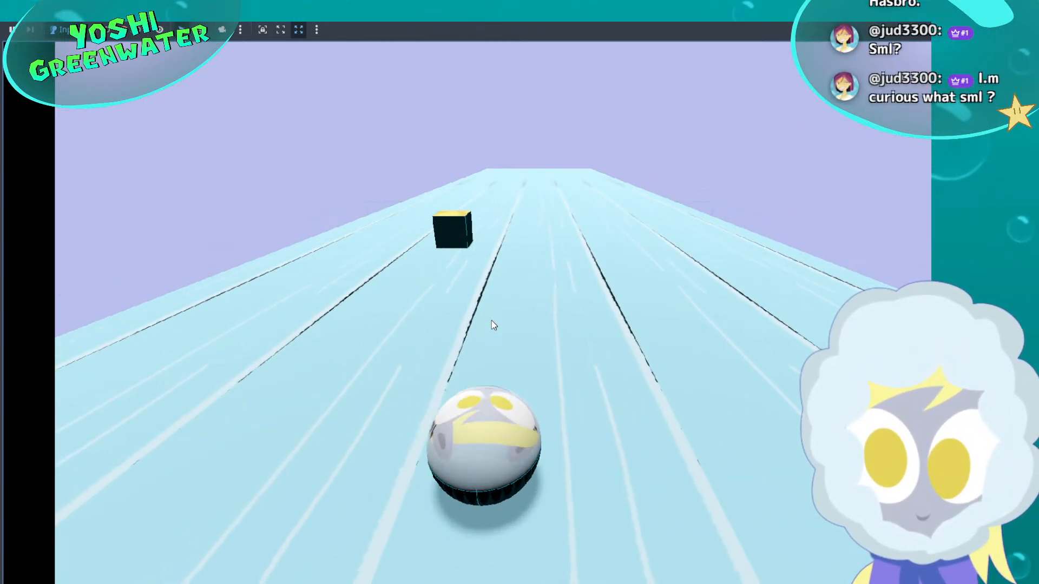
{"action": "key", "text": "Right"}
{"action": "key", "text": "Left"}
Test jumping in combination with quick sideways lane changes of the snowball
{"action": "key", "text": "space"}
{"action": "key", "text": "Left"}
{"action": "key", "text": "Right"}
{"action": "key", "text": "Right"}
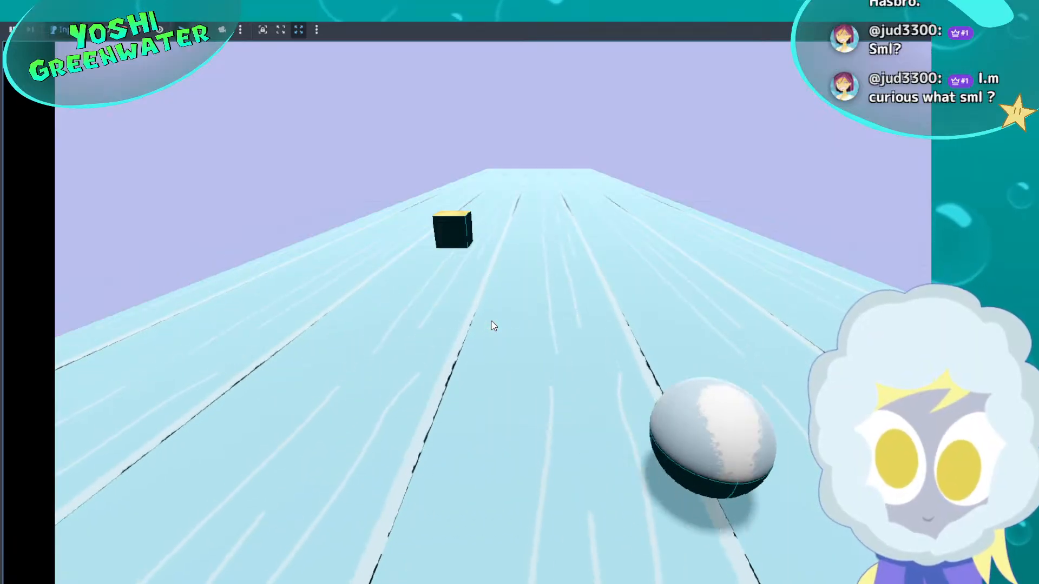
{"action": "key", "text": "space"}
{"action": "key", "text": "Left"}
{"action": "key", "text": "Left"}
{"action": "key", "text": "Right"}
{"action": "key", "text": "Right"}
{"action": "key", "text": "space"}
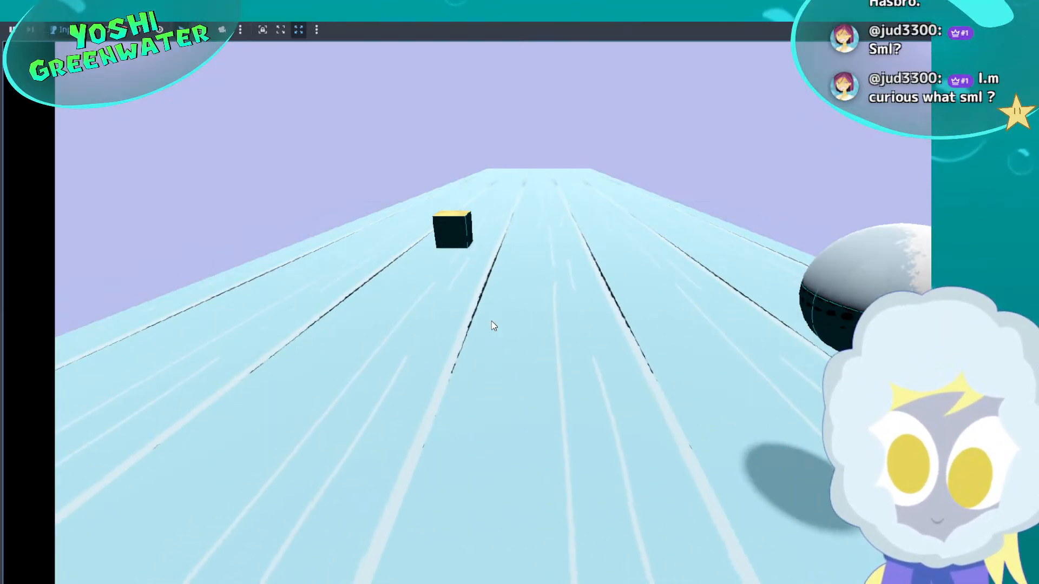
{"action": "key", "text": "Left"}
{"action": "key", "text": "Left"}
{"action": "key", "text": "Right"}
{"action": "key", "text": "Right"}
{"action": "key", "text": "space"}
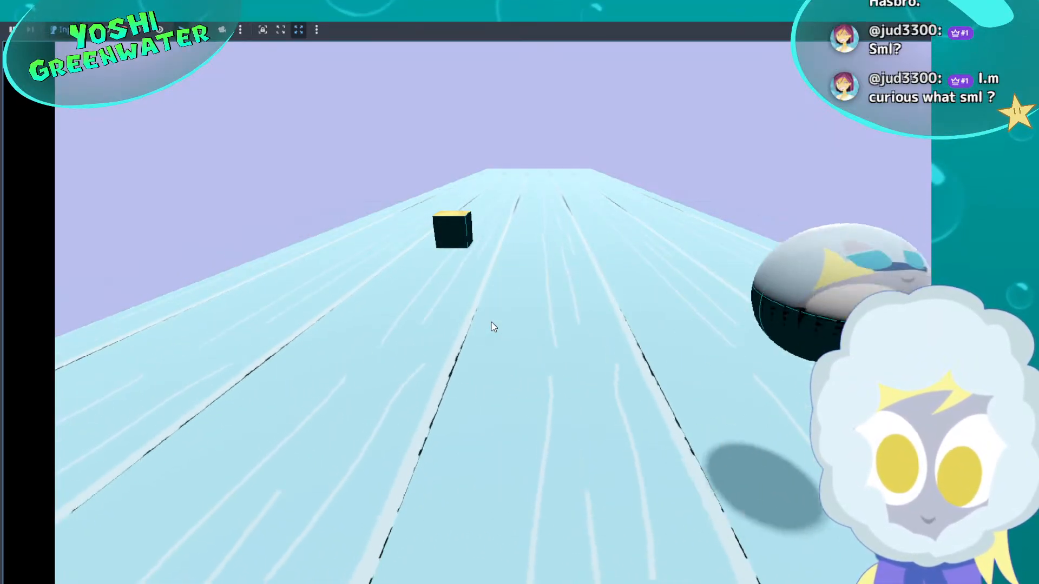
Swing the snowball back and forth across the lanes without jumping to check its ground movement
{"action": "key", "text": "Left"}
{"action": "key", "text": "Left"}
{"action": "key", "text": "Right"}
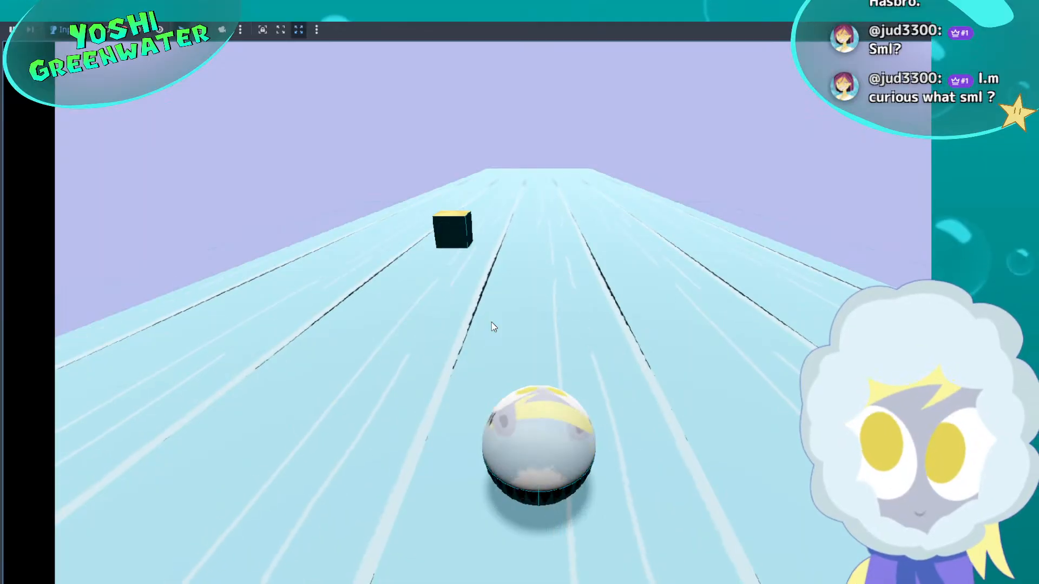
{"action": "key", "text": "Right"}
{"action": "key", "text": "Left"}
{"action": "key", "text": "Left"}
{"action": "key", "text": "Right"}
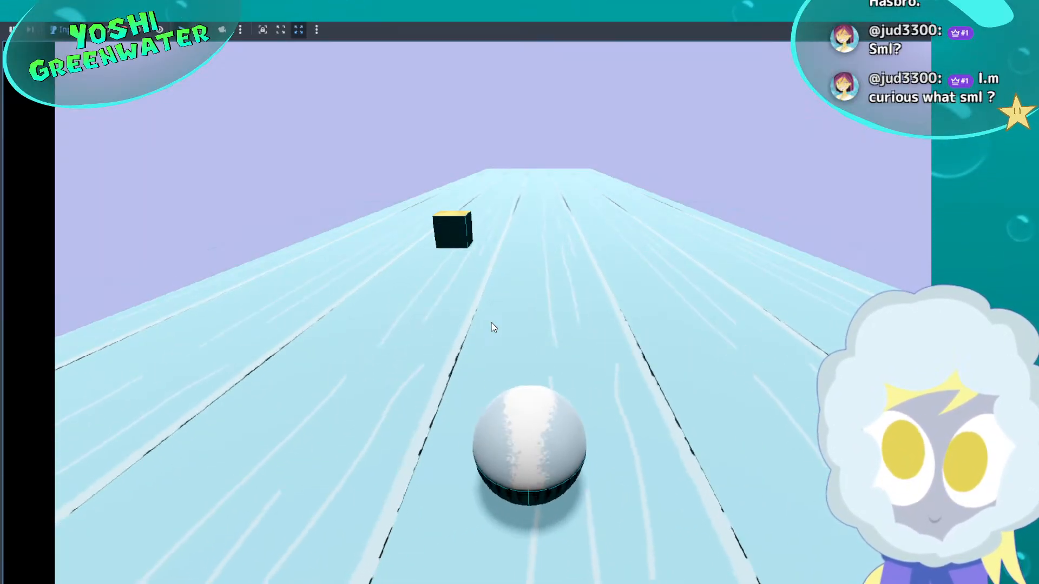
Move the snowball into the right-hand lane and stop the running game
{"action": "key", "text": "Right"}
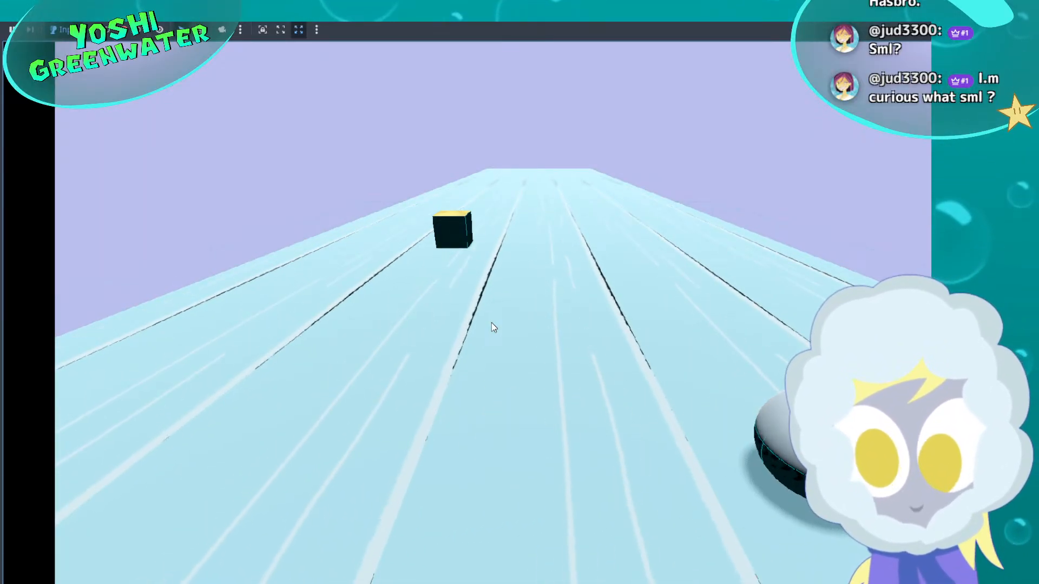
{"action": "key", "text": "F8"}
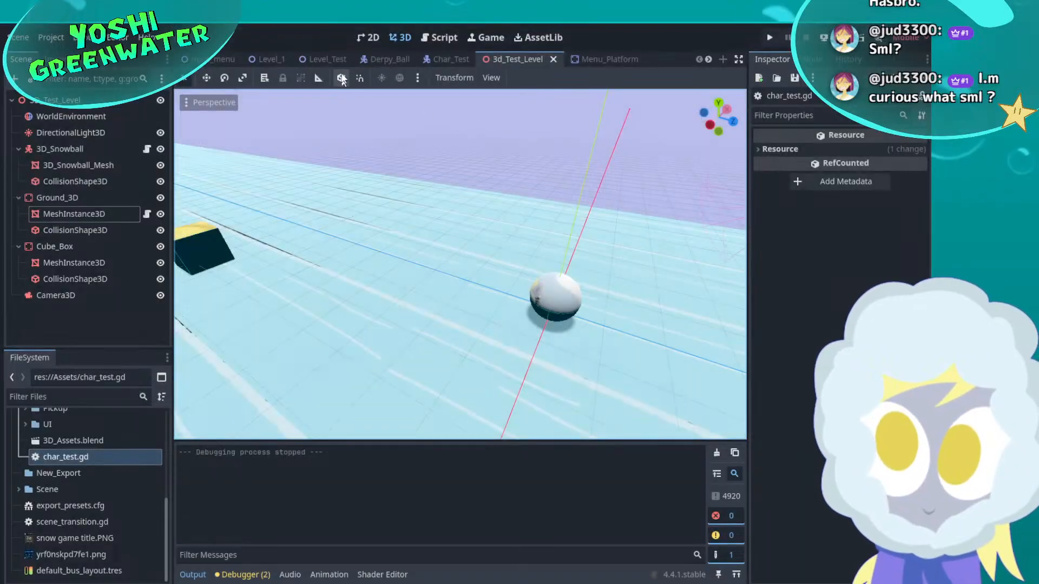
Open the 3D_Snowball character script and go to the beginning of its code
{"action": "left_click", "coordinate": [425, 37]}
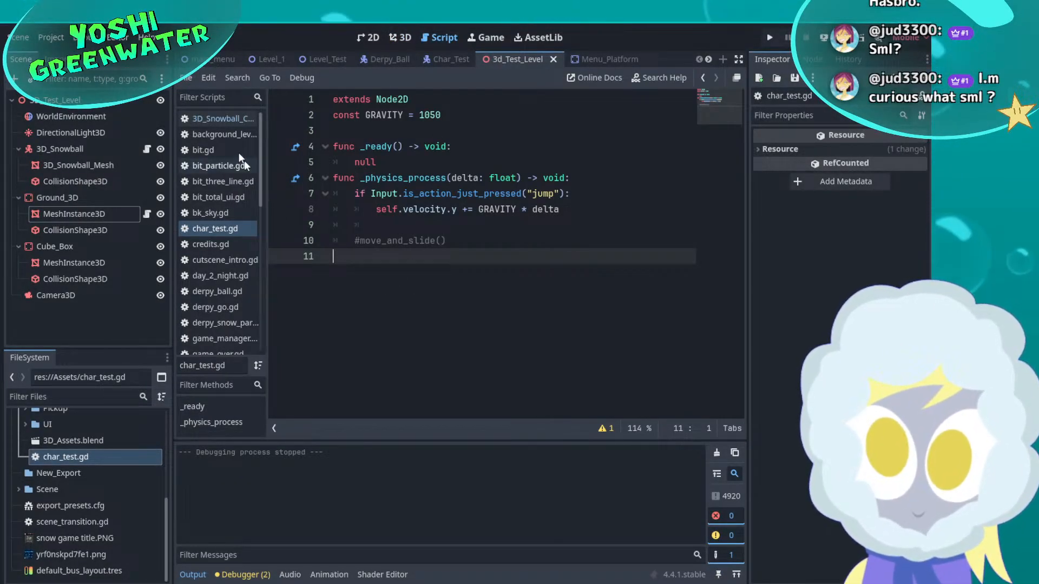
{"action": "left_click", "coordinate": [215, 118]}
{"action": "scroll", "coordinate": [487, 254], "scroll_direction": "up", "scroll_amount": 8}
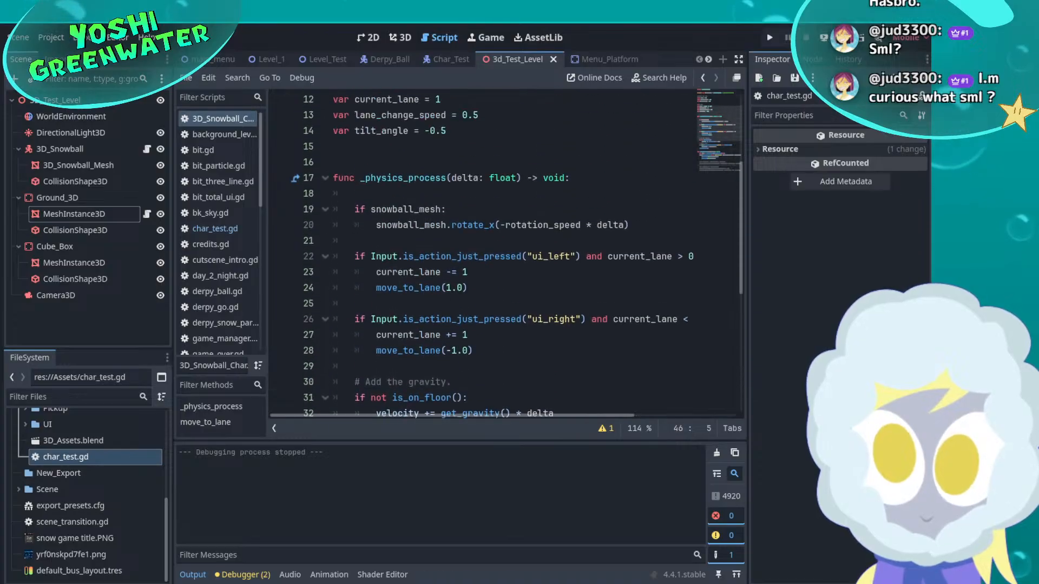
{"action": "scroll", "coordinate": [506, 255], "scroll_direction": "up", "scroll_amount": 1}
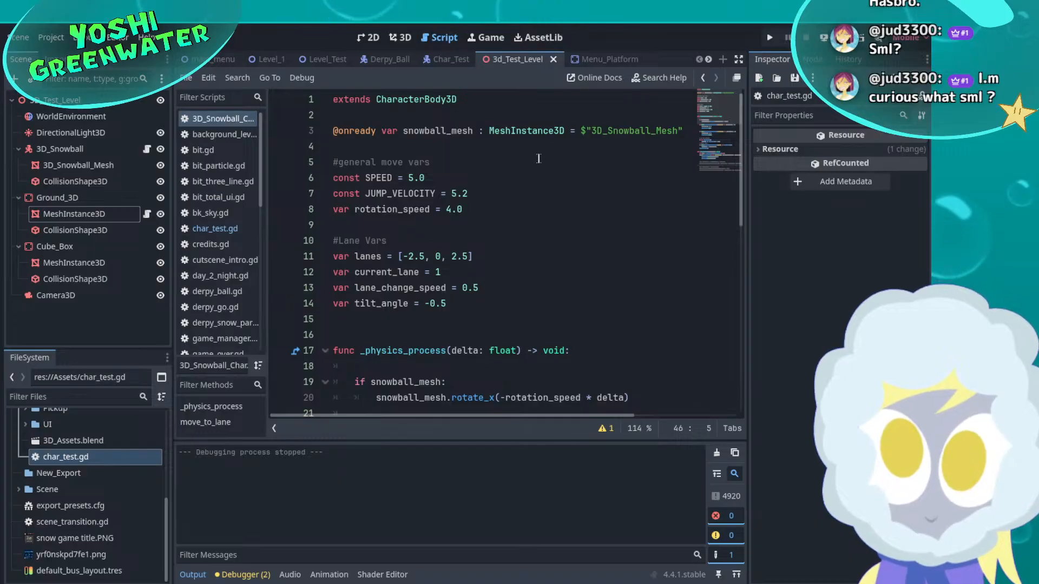
Go line by line through the general movement and lane variables of the snowball script, down to tilt_angle
{"action": "left_click", "coordinate": [508, 173]}
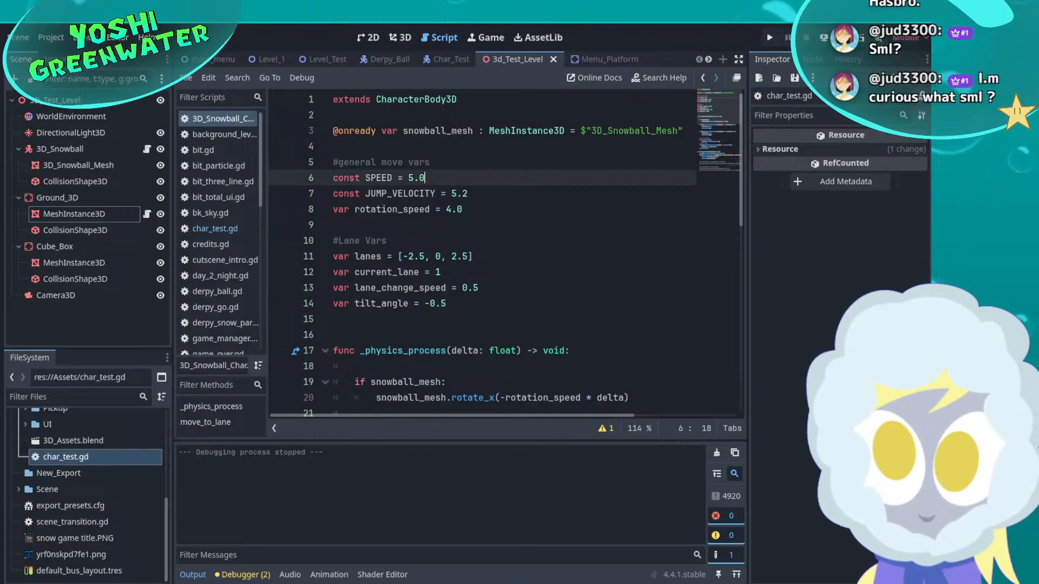
{"action": "key", "text": "Down"}
{"action": "key", "text": "Down"}
{"action": "key", "text": "Down"}
{"action": "key", "text": "Down"}
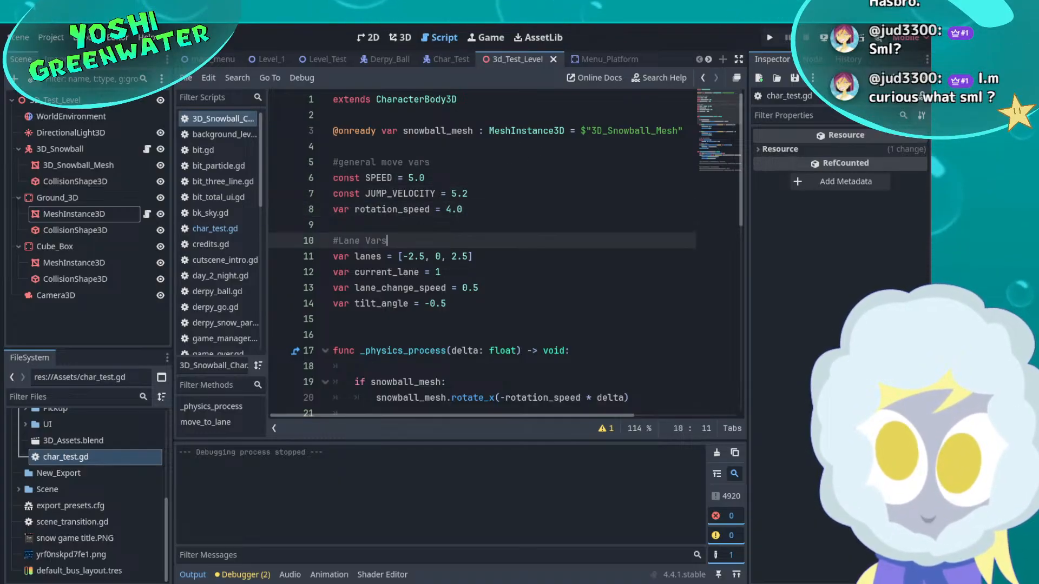
{"action": "key", "text": "Down"}
{"action": "key", "text": "Down"}
{"action": "key", "text": "Down"}
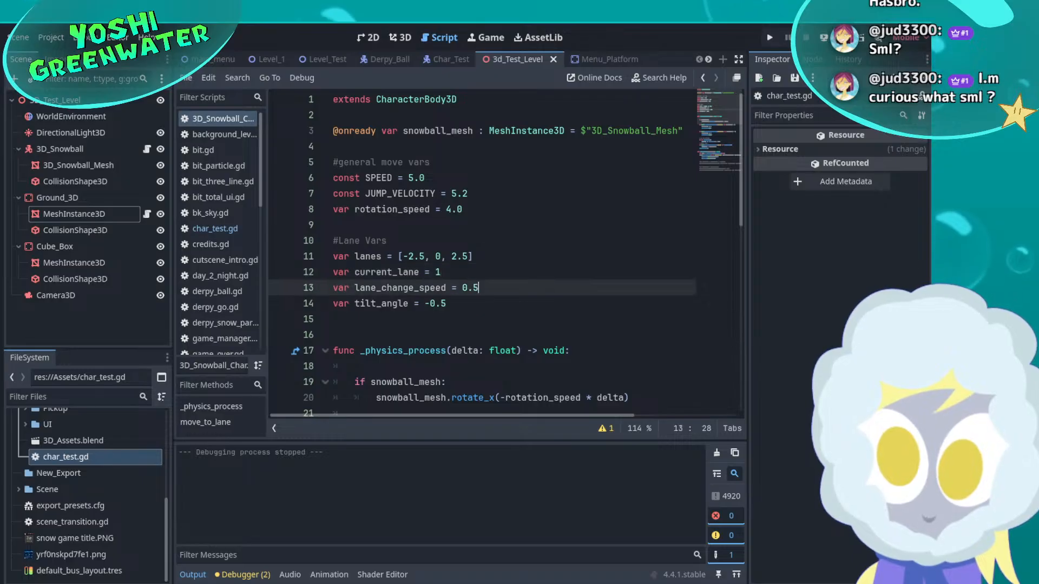
{"action": "key", "text": "Down"}
Review the script's _physics_process and move_to_lane functions, and return to the blank line below the lane variables
{"action": "scroll", "coordinate": [482, 254], "scroll_direction": "down", "scroll_amount": 4}
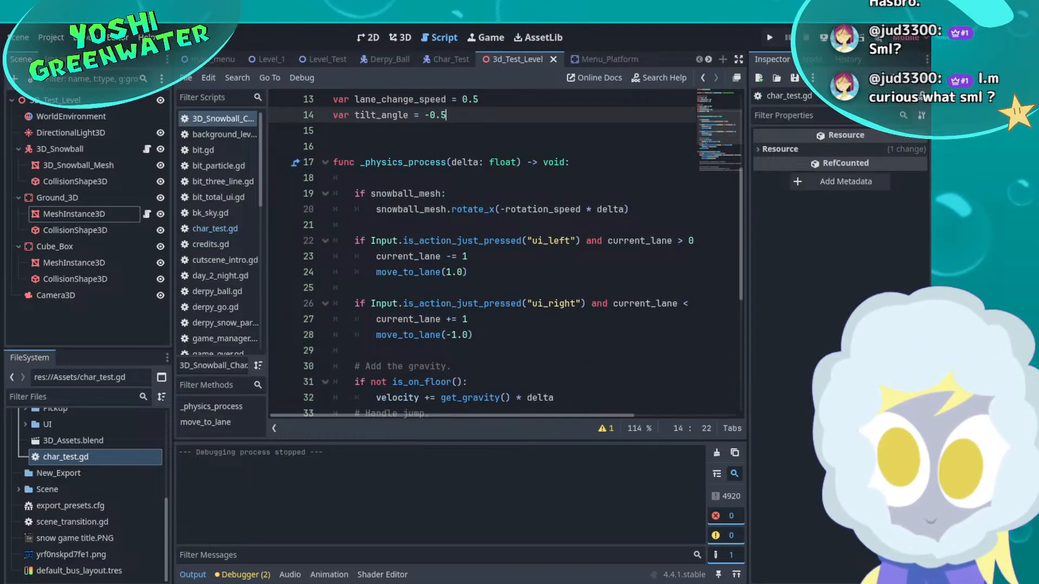
{"action": "scroll", "coordinate": [489, 202], "scroll_direction": "down", "scroll_amount": 4}
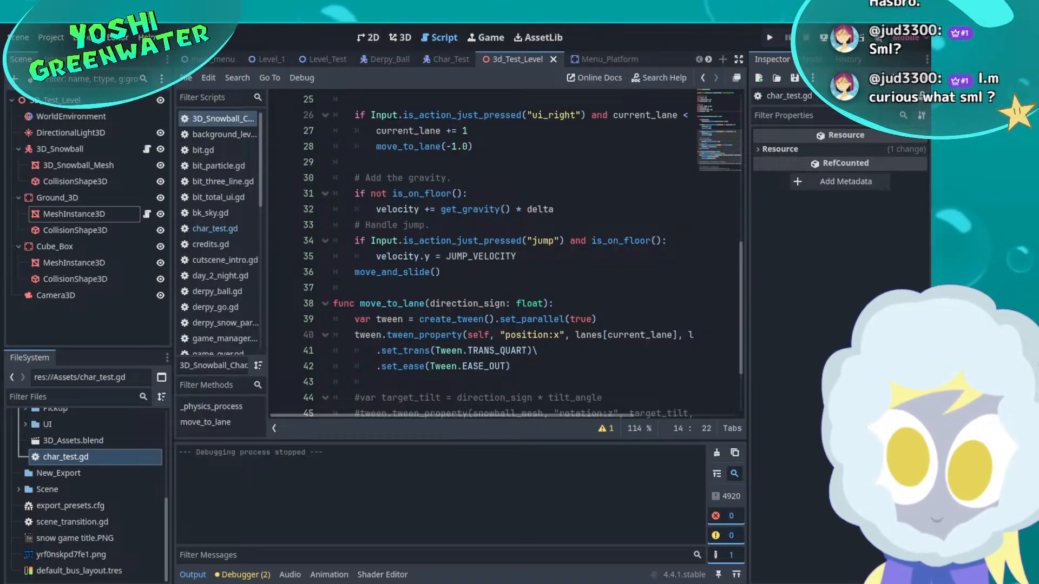
{"action": "scroll", "coordinate": [481, 254], "scroll_direction": "down", "scroll_amount": 1}
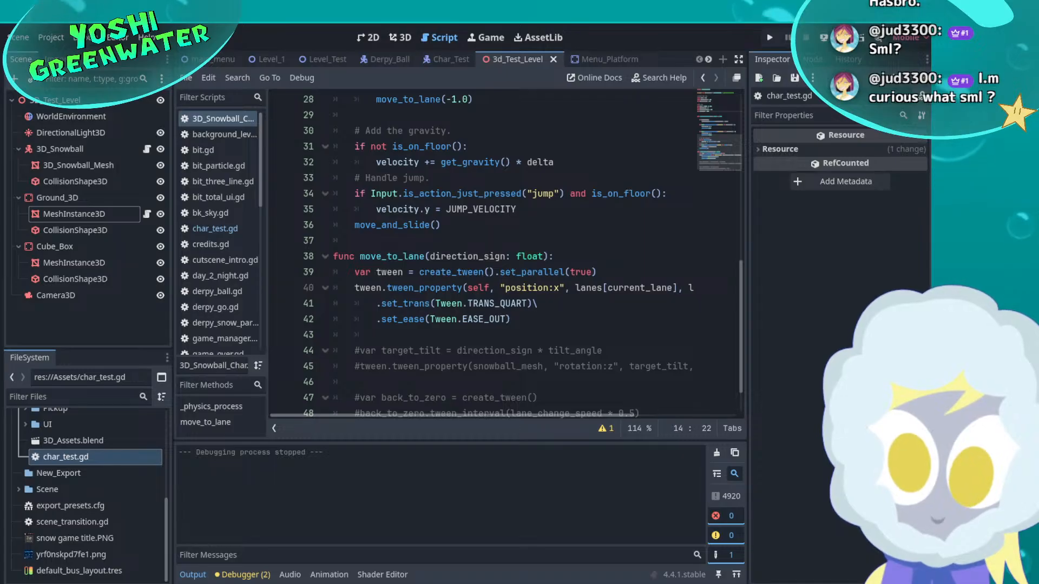
{"action": "scroll", "coordinate": [503, 254], "scroll_direction": "down", "scroll_amount": 1}
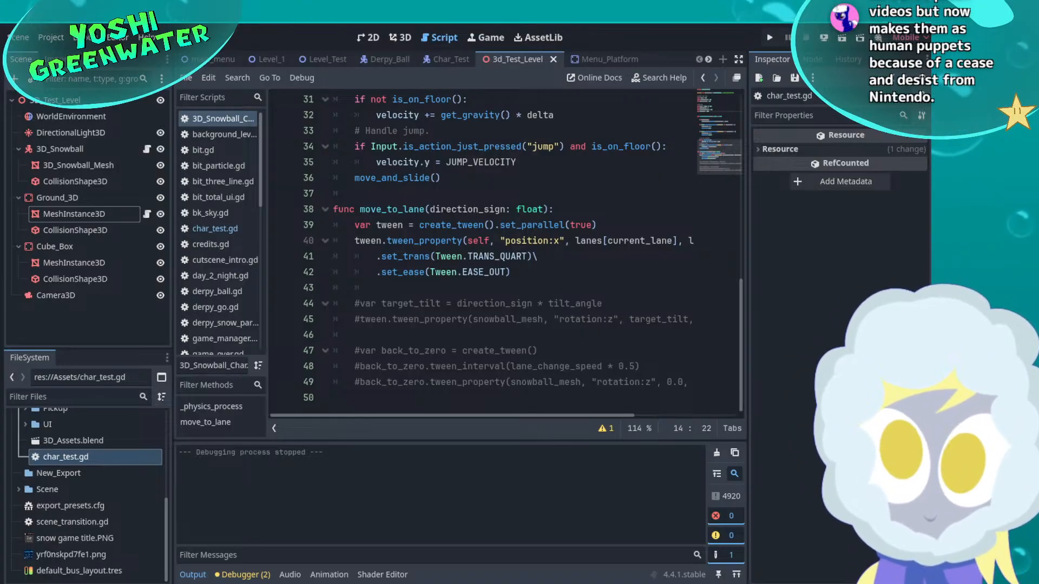
{"action": "scroll", "coordinate": [503, 249], "scroll_direction": "up", "scroll_amount": 10}
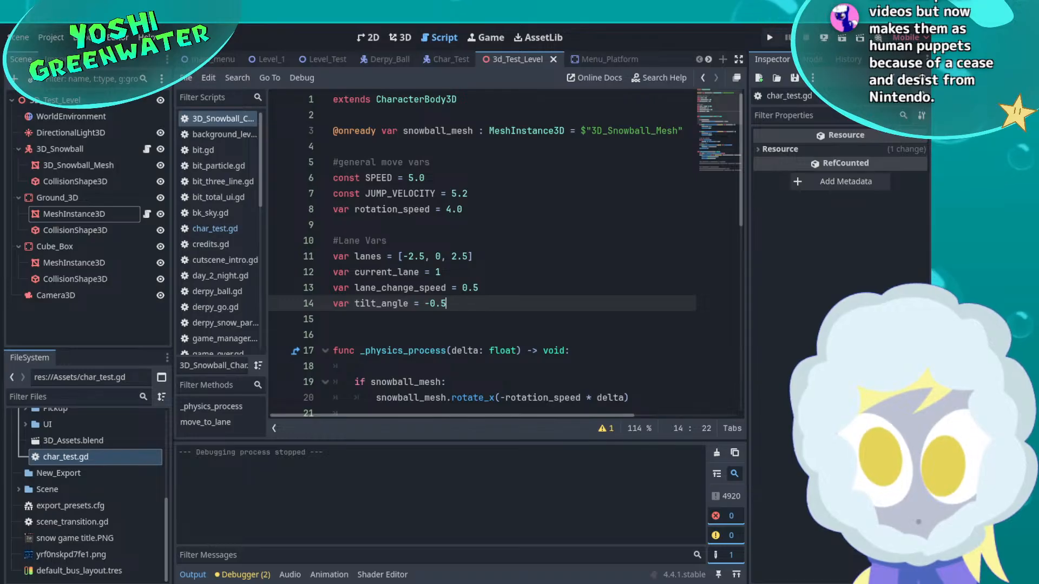
{"action": "left_click", "coordinate": [333, 335]}
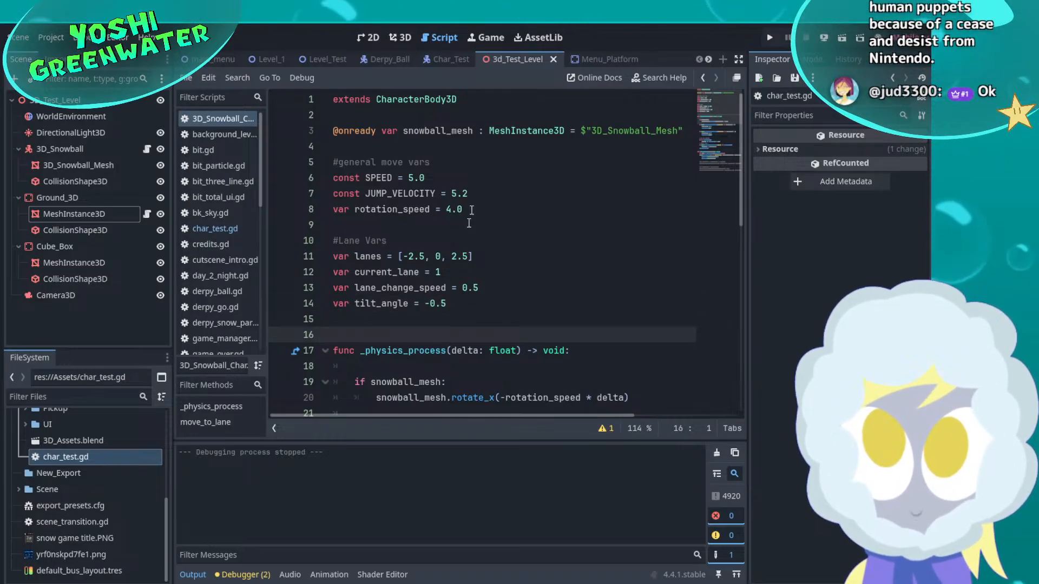
Return to the 3D level scene, select the ground mesh and inspect the track from behind the snowball
{"action": "left_click", "coordinate": [389, 37]}
{"action": "middle_click_drag", "start_coordinate": [481, 277], "coordinate": [457, 278]}
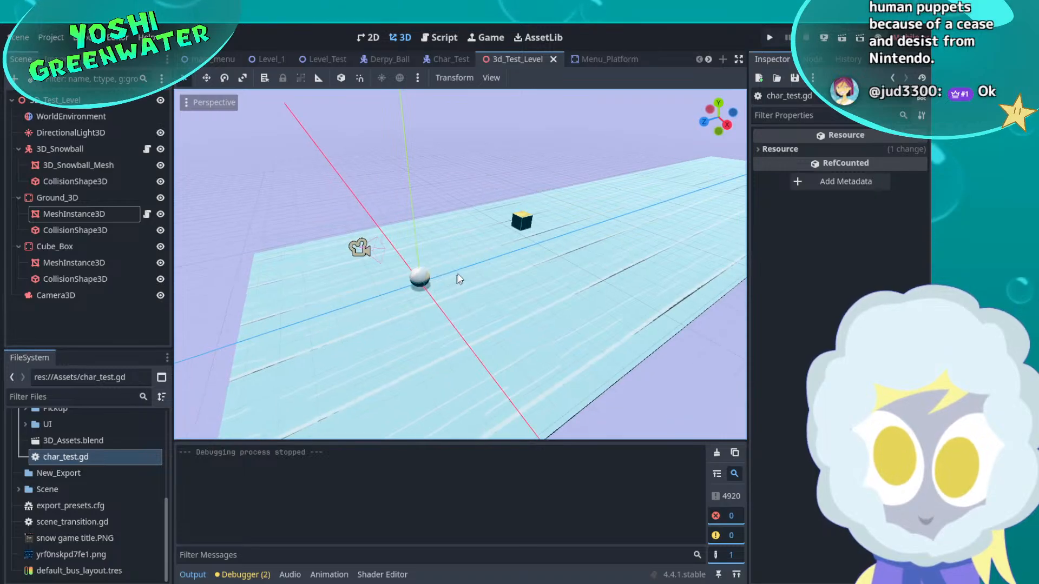
{"action": "left_click", "coordinate": [459, 277]}
{"action": "middle_click_drag", "start_coordinate": [478, 277], "coordinate": [349, 258]}
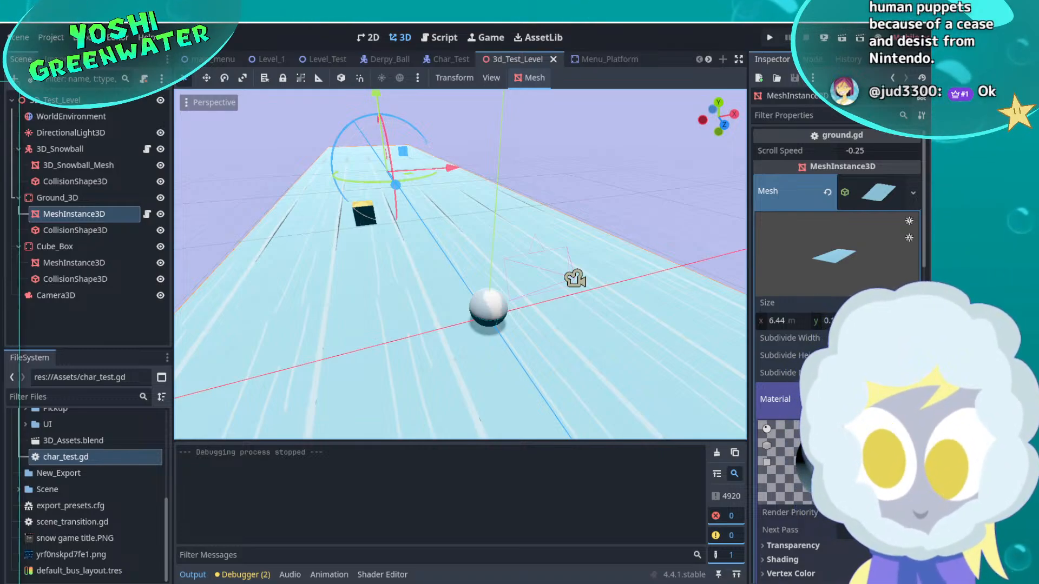
Bring up the Sonic Dash Snow Mountain Zone video as a gameplay reference, watch it, pause it and minimise the browser
{"action": "left_click_drag", "start_coordinate": [0, 111], "coordinate": [598, 107]}
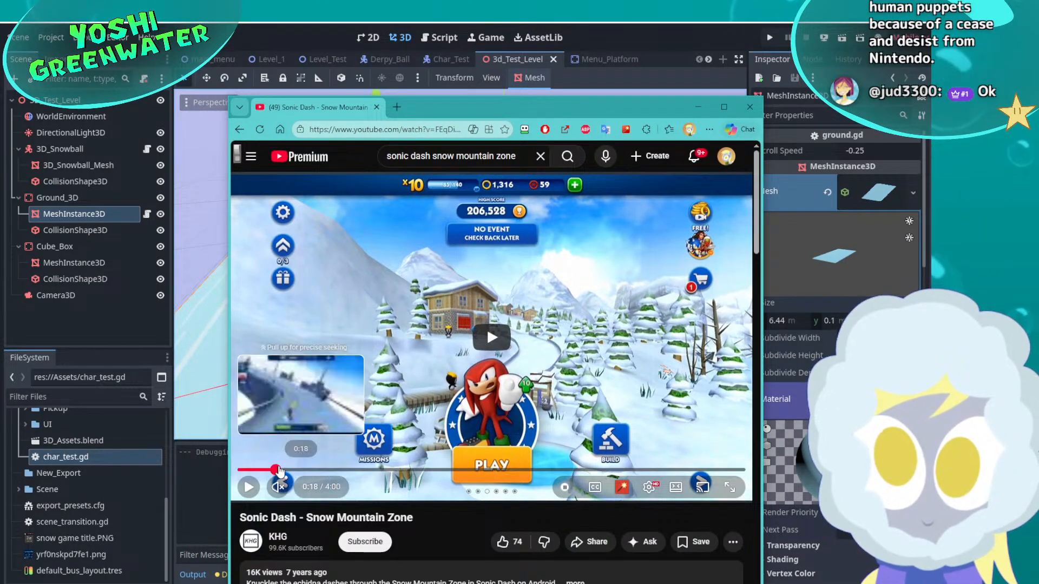
{"action": "left_click_drag", "start_coordinate": [257, 470], "coordinate": [258, 471]}
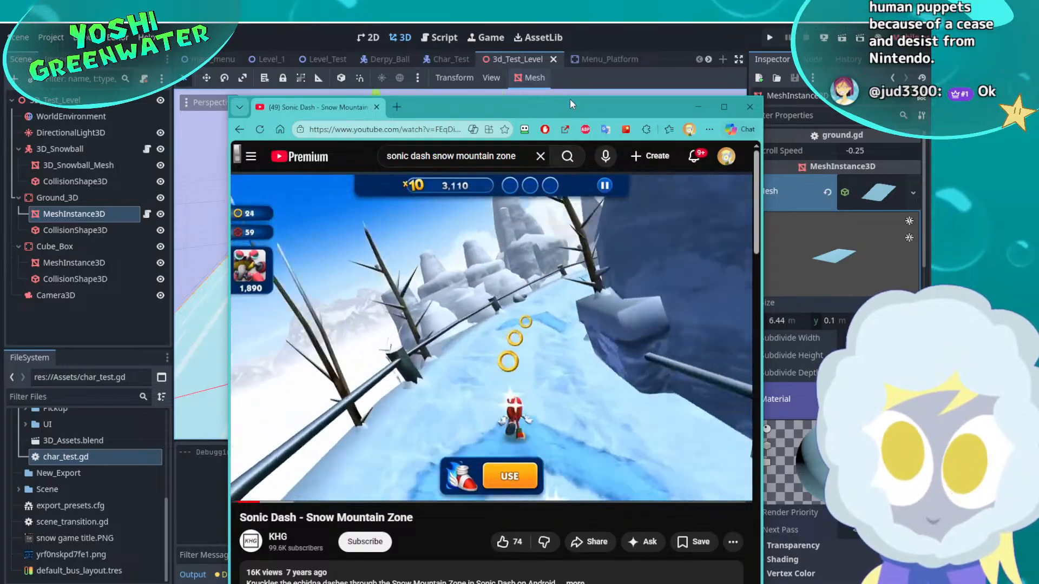
{"action": "left_click_drag", "start_coordinate": [570, 98], "coordinate": [557, 102]}
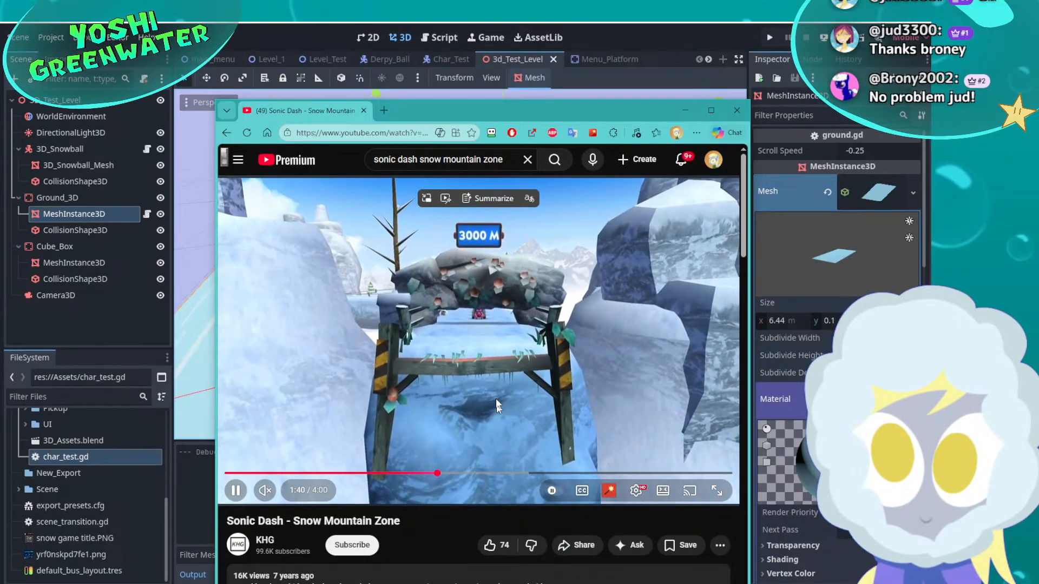
{"action": "left_click", "coordinate": [512, 374]}
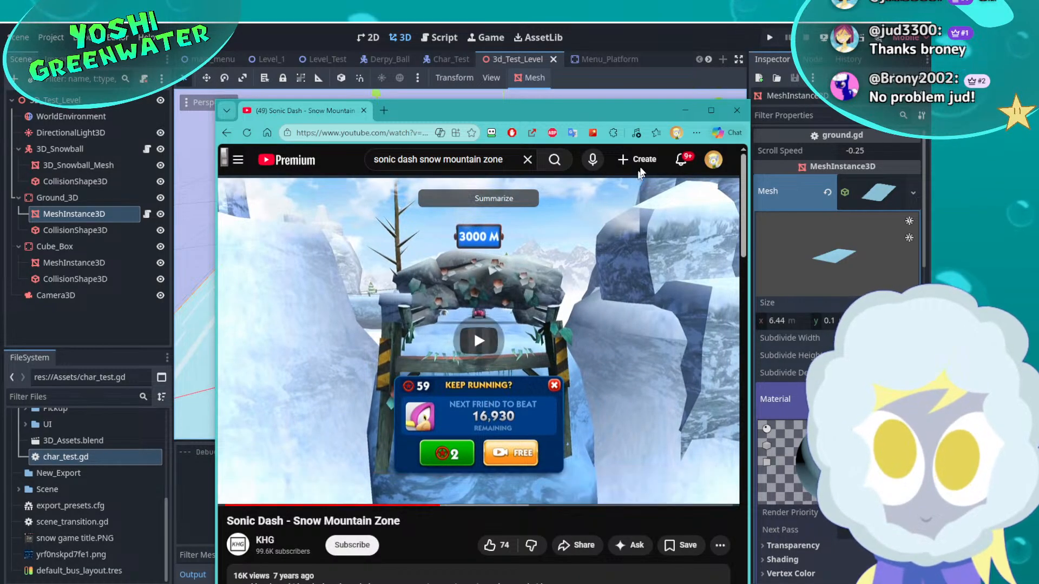
{"action": "left_click", "coordinate": [685, 111]}
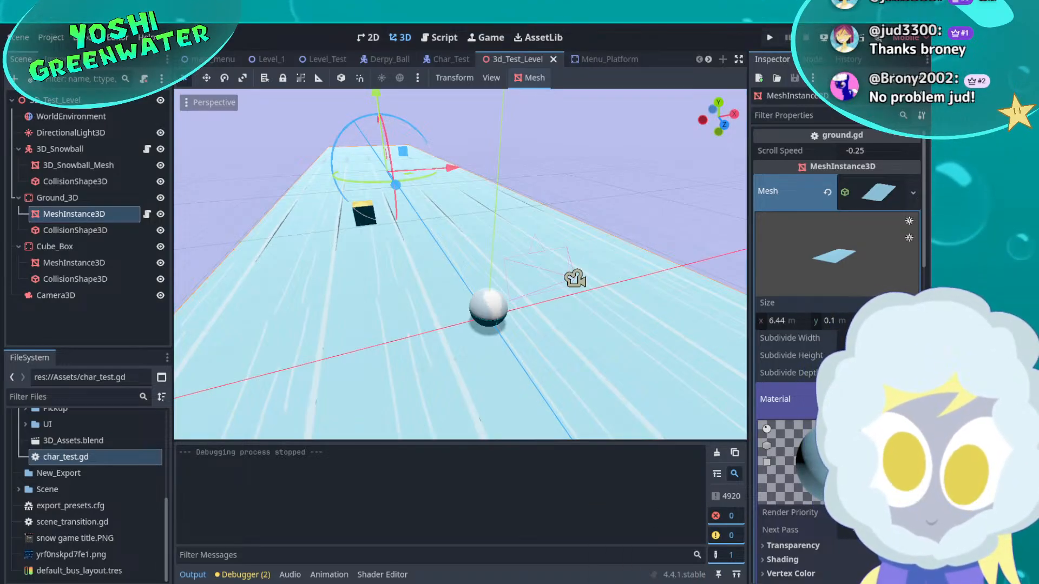
Switch to the Toon Boom Harmony design scene and enlarge the camera view showing the game menu diagram
{"action": "key", "text": "alt+Tab"}
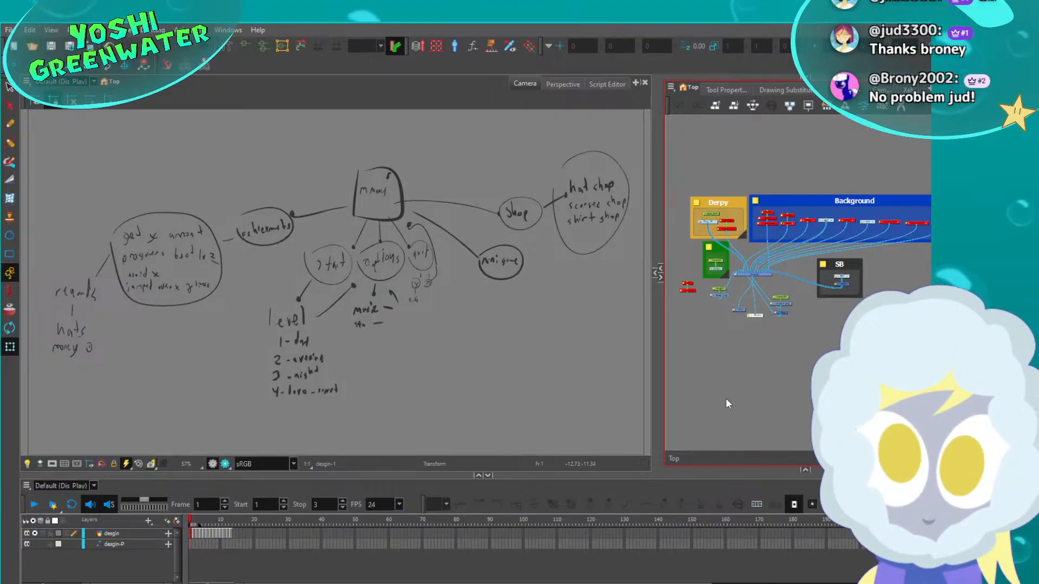
{"action": "scroll", "coordinate": [749, 272], "scroll_direction": "up", "scroll_amount": 5}
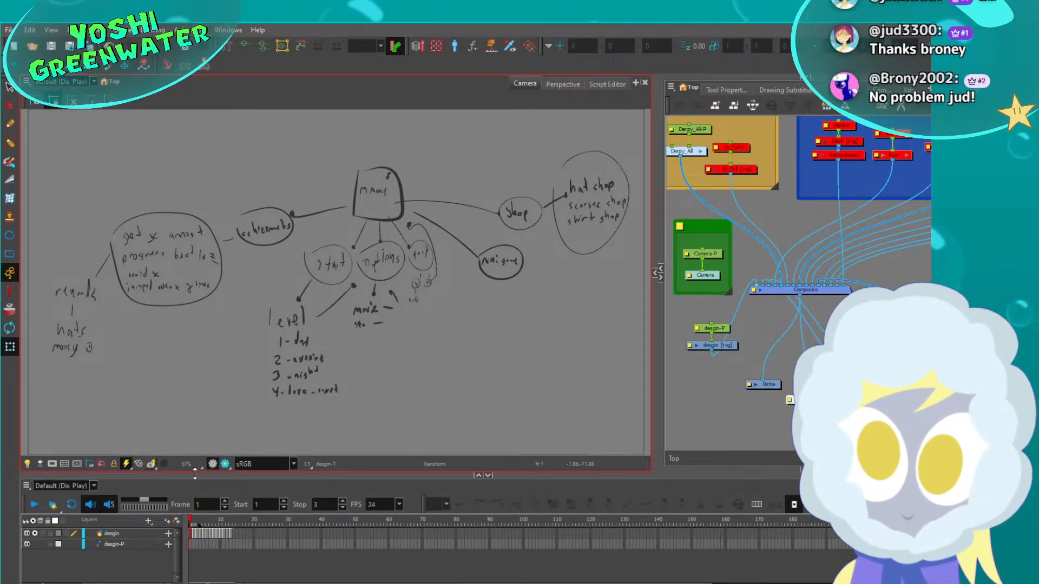
{"action": "left_click_drag", "start_coordinate": [195, 474], "coordinate": [195, 482]}
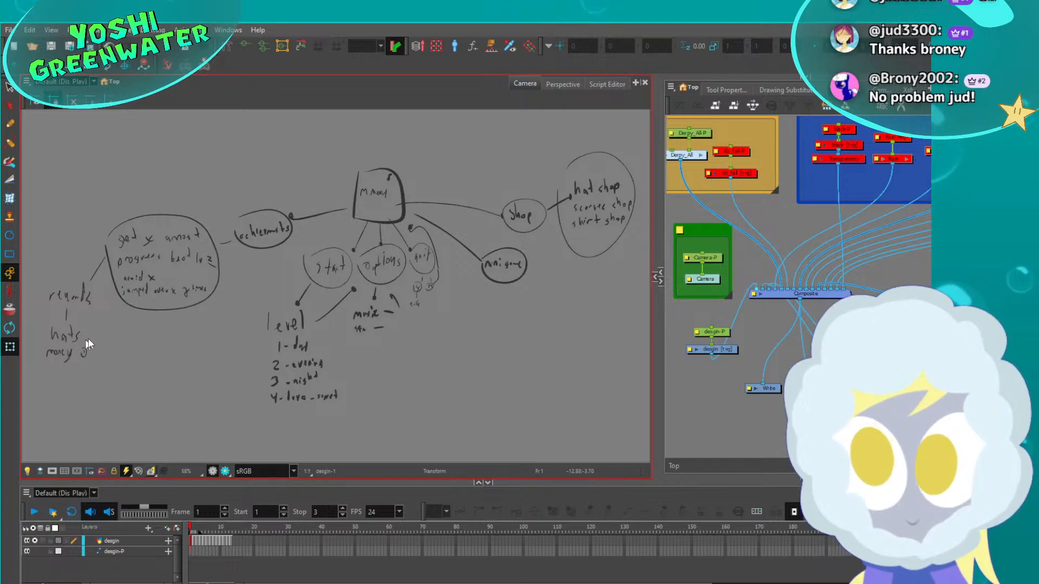
{"action": "left_click_drag", "start_coordinate": [657, 317], "coordinate": [704, 317]}
Look through the game design sketches frame by frame, from the menu diagram up to frame 13
{"action": "key", "text": "period"}
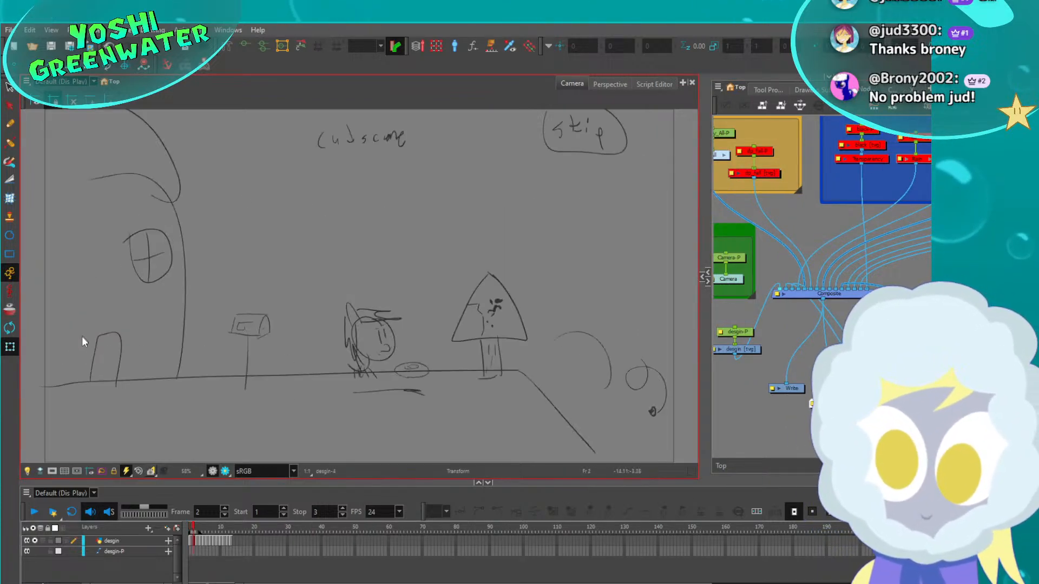
{"action": "key", "text": "period"}
{"action": "key", "text": "period"}
{"action": "key", "text": "period"}
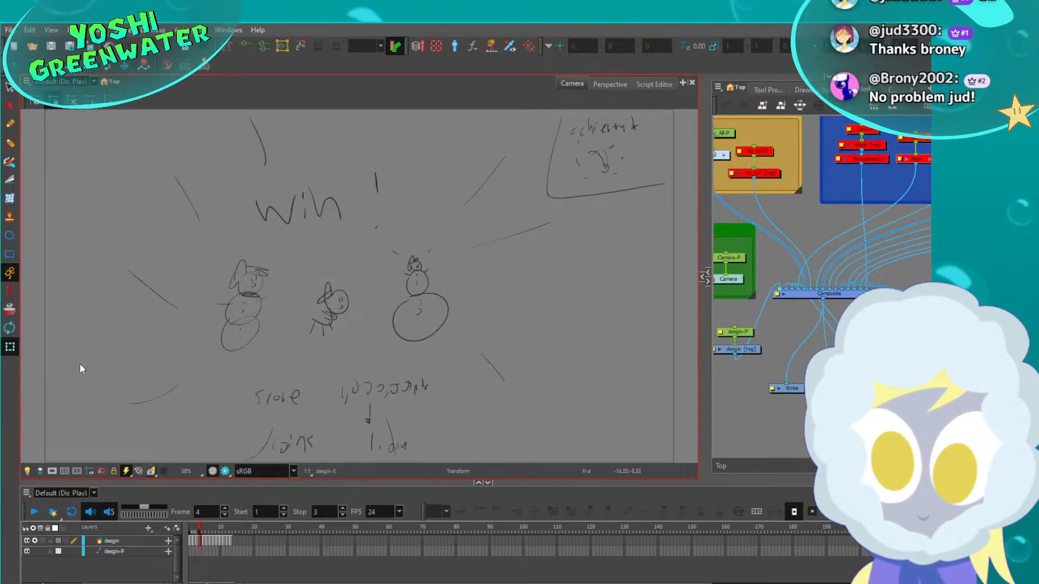
{"action": "key", "text": "period"}
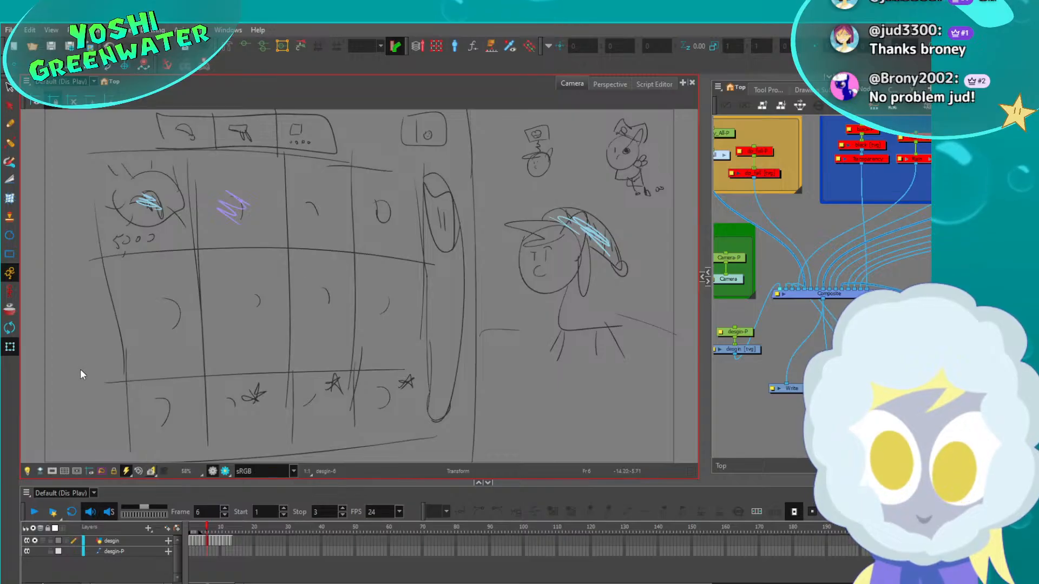
{"action": "key", "text": "period"}
{"action": "key", "text": "period"}
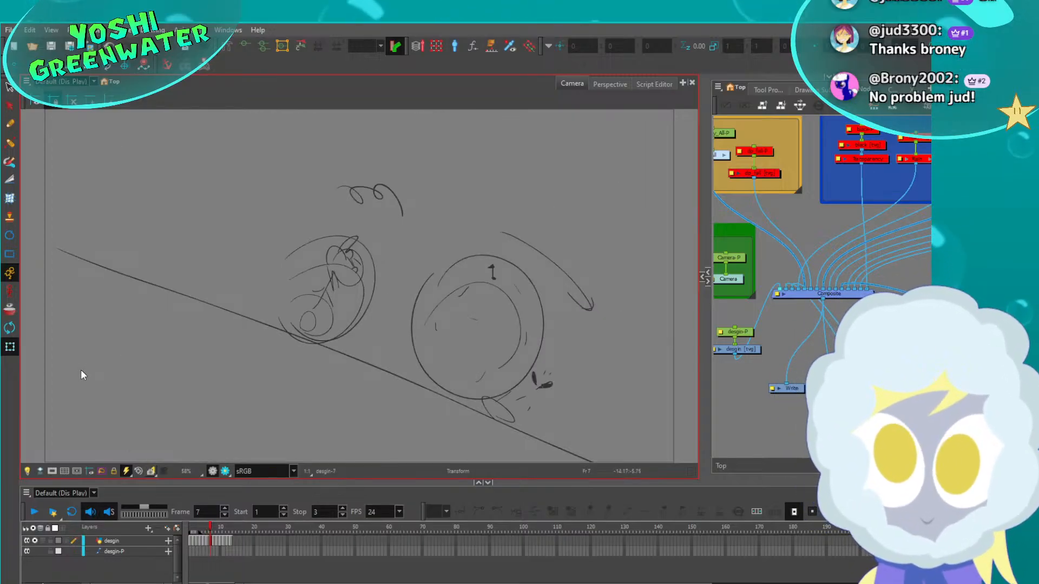
{"action": "key", "text": "period"}
{"action": "key", "text": "period"}
{"action": "key", "text": "period"}
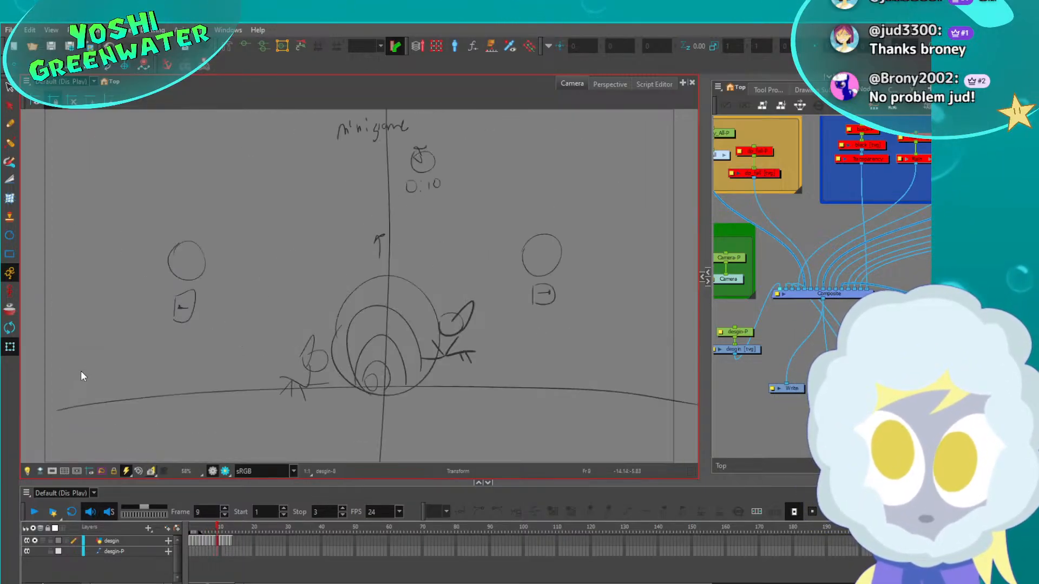
{"action": "key", "text": "period"}
{"action": "key", "text": "period"}
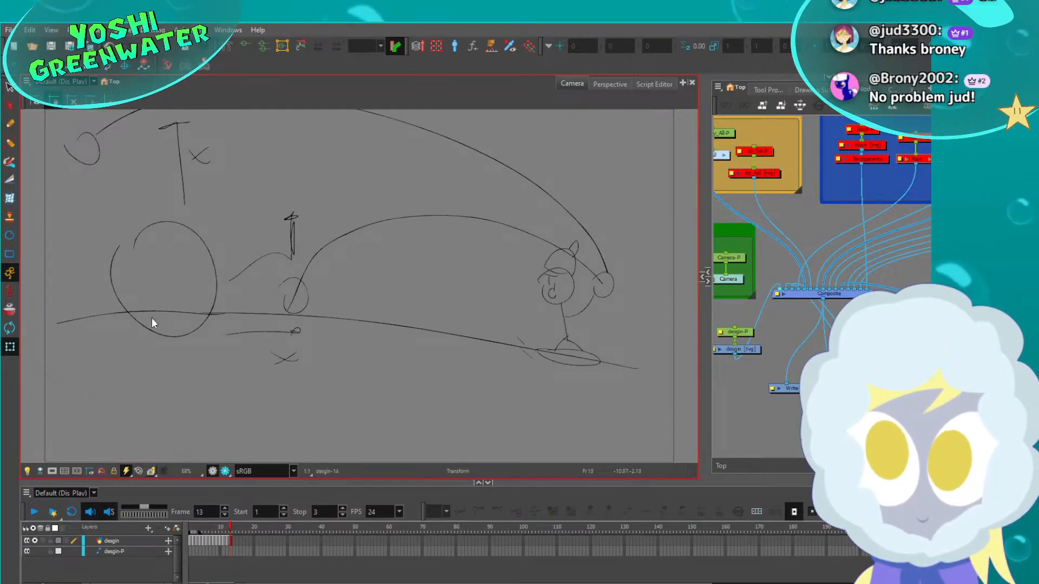
Select the whole frame 13 sketch and rearrange the workspace to show the drawing view and colour palettes
{"action": "key", "text": "ctrl+a"}
{"action": "left_click", "coordinate": [705, 278]}
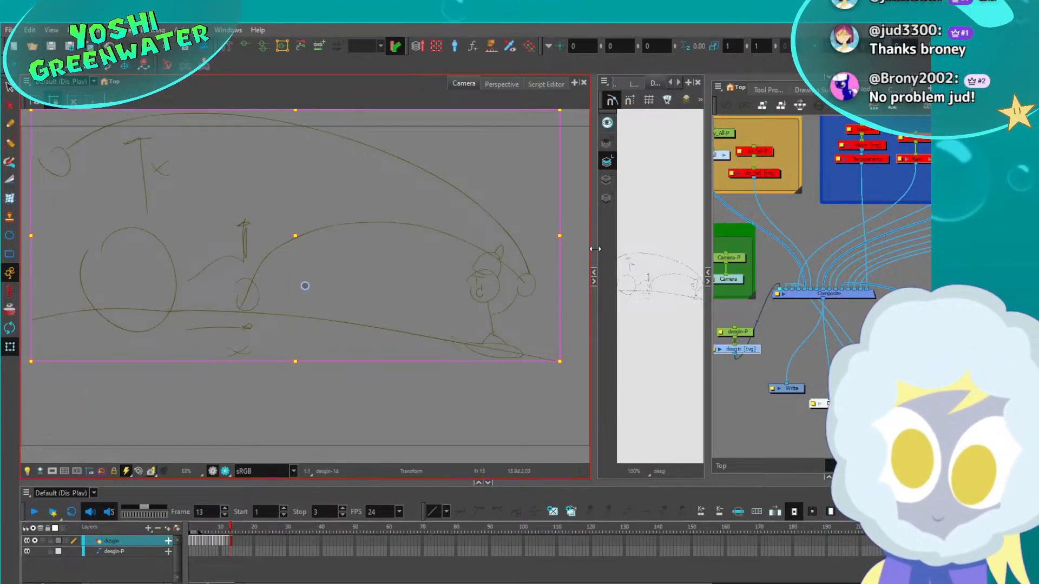
{"action": "left_click_drag", "start_coordinate": [595, 249], "coordinate": [511, 249]}
{"action": "left_click", "coordinate": [784, 401]}
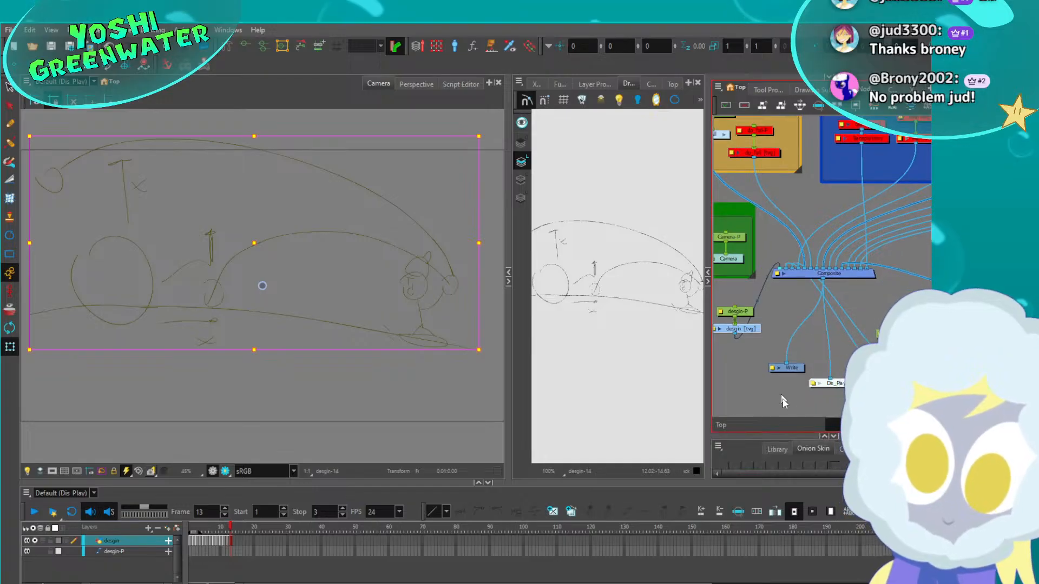
{"action": "left_click_drag", "start_coordinate": [782, 434], "coordinate": [782, 324]}
{"action": "left_click", "coordinate": [836, 338]}
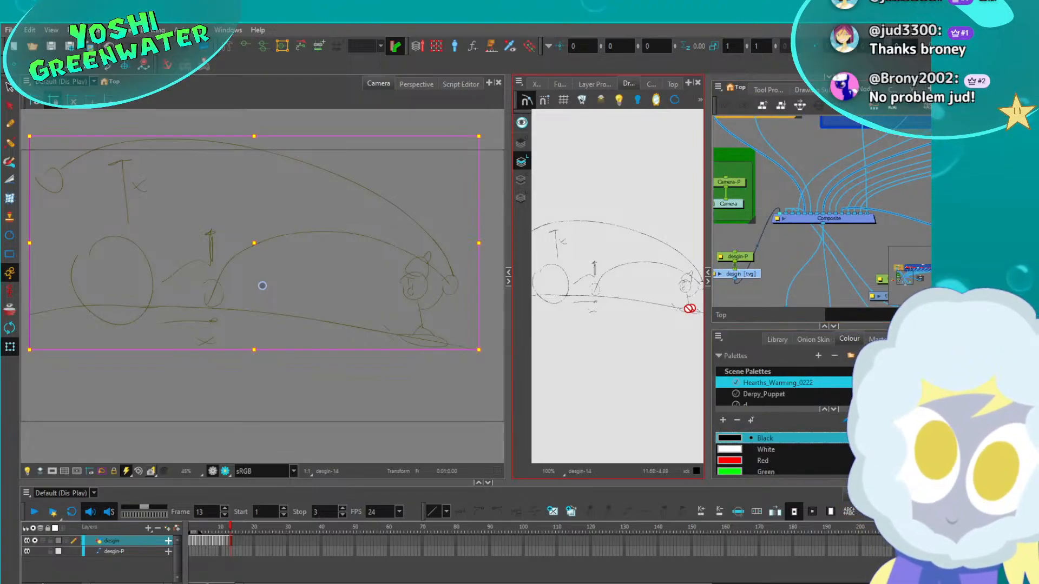
Create an empty drawing on frame 14 of the design layer and widen the camera view for sketching
{"action": "key", "text": "period"}
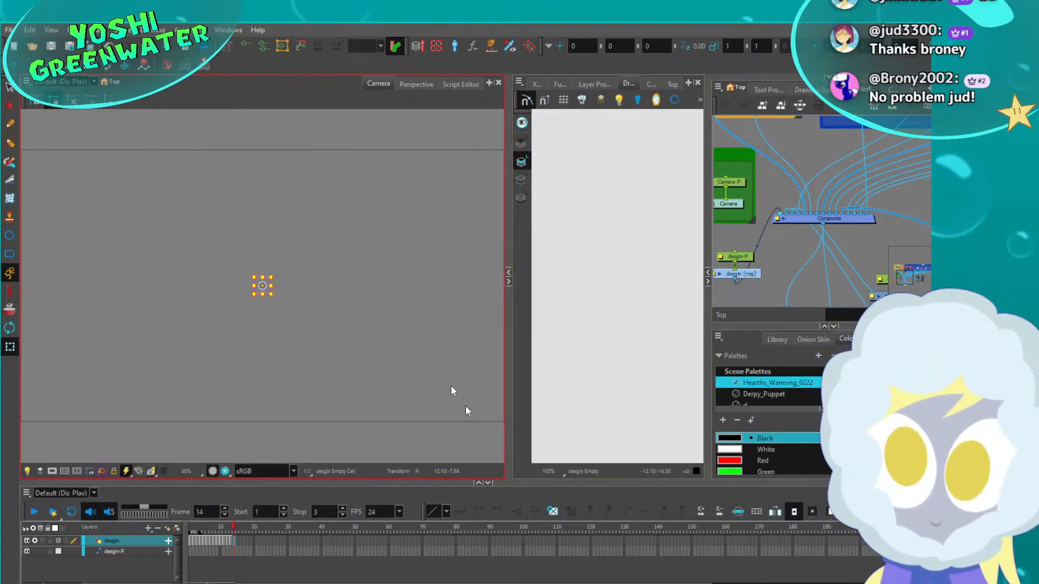
{"action": "left_click", "coordinate": [553, 511]}
{"action": "left_click_drag", "start_coordinate": [509, 302], "coordinate": [582, 300]}
{"action": "left_click_drag", "start_coordinate": [708, 294], "coordinate": [753, 292]}
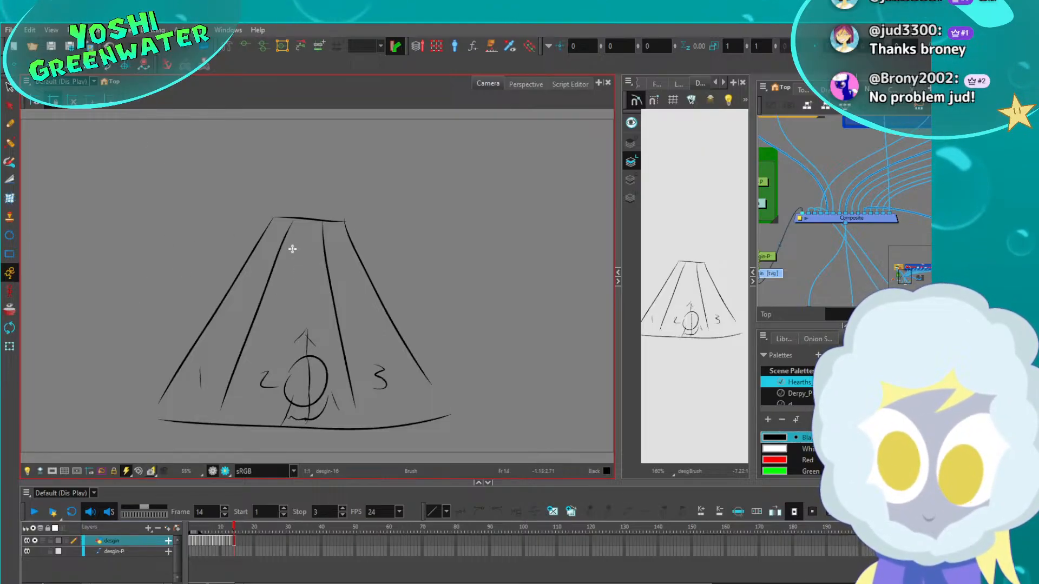
Draw two obstacle boxes with arrows towards the player in lanes 2 and 3, and move to the empty drawing on frame 15
{"action": "mouse_move", "coordinate": [289, 252]}
{"action": "left_mouse_down"}
{"action": "mouse_move", "coordinate": [334, 262]}
{"action": "mouse_move", "coordinate": [331, 248]}
{"action": "mouse_move", "coordinate": [304, 297]}
{"action": "mouse_move", "coordinate": [350, 292]}
{"action": "left_mouse_up"}
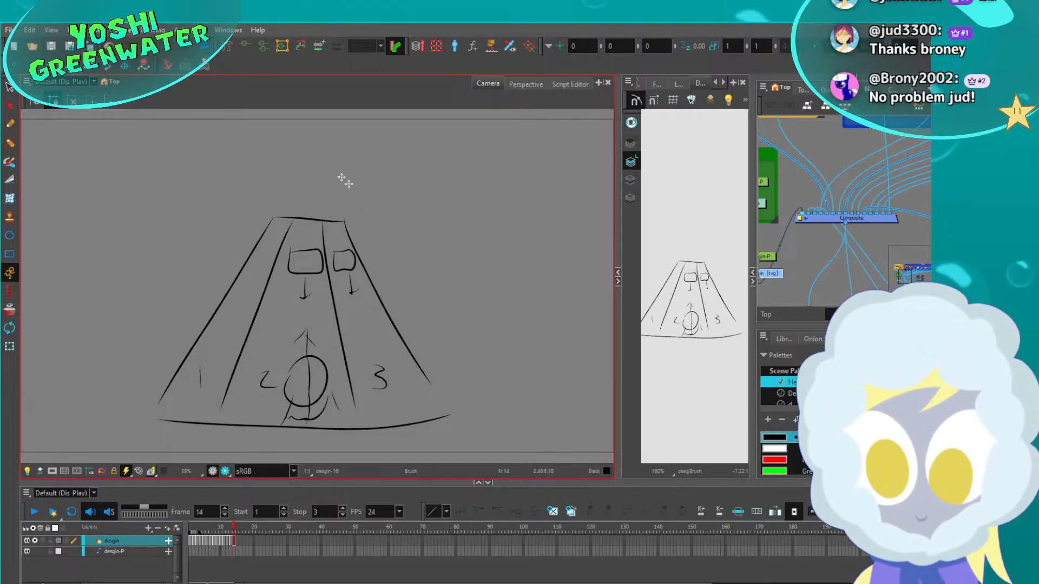
{"action": "key", "text": "period"}
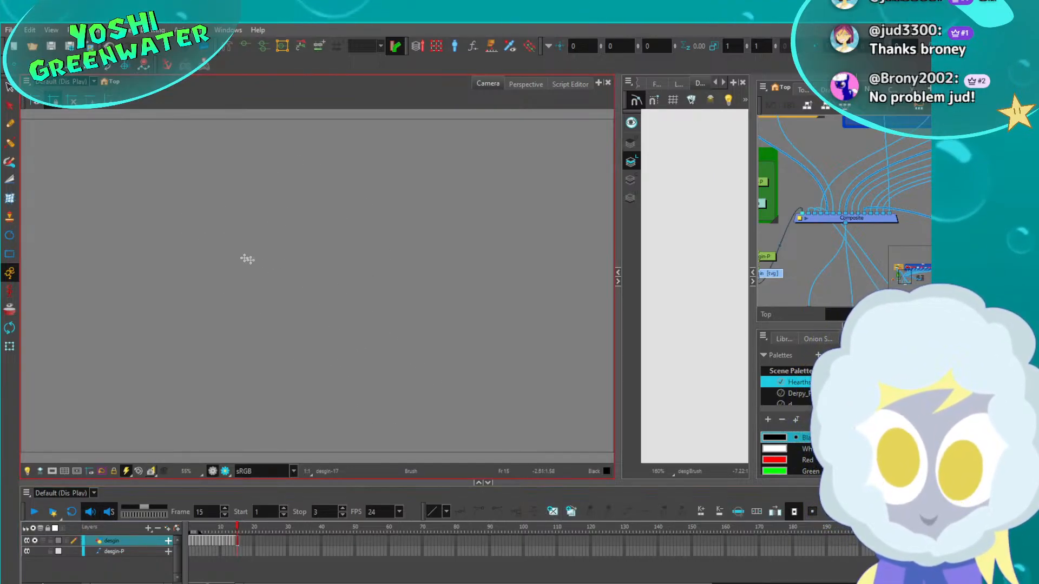
Sketch a 3D block on frame 15 with surface lines and two small circles on top, and a separate circle to its left
{"action": "mouse_move", "coordinate": [194, 314]}
{"action": "left_mouse_down"}
{"action": "mouse_move", "coordinate": [198, 262]}
{"action": "mouse_move", "coordinate": [216, 318]}
{"action": "left_mouse_up"}
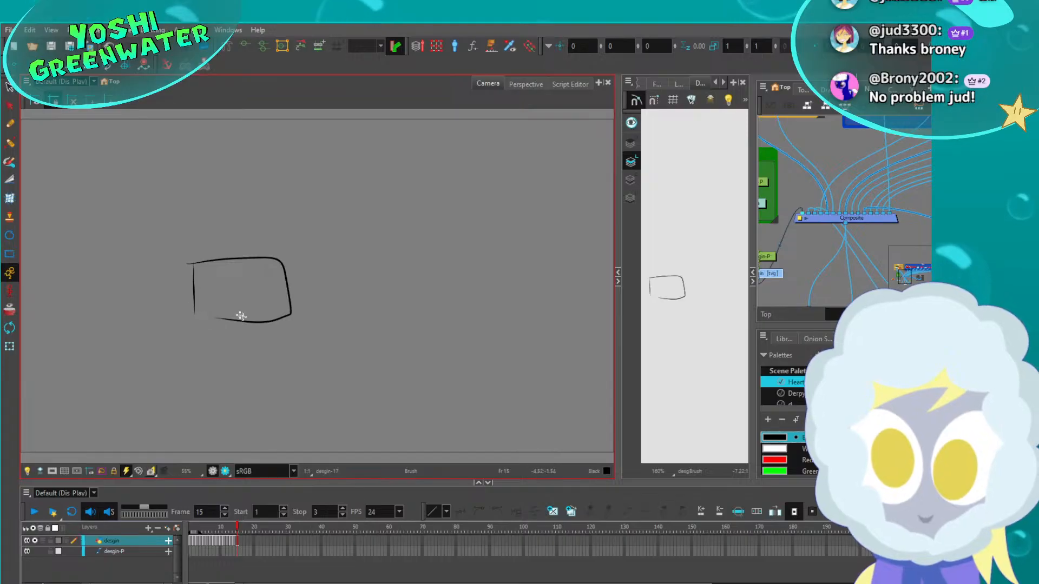
{"action": "key", "text": "ctrl+z"}
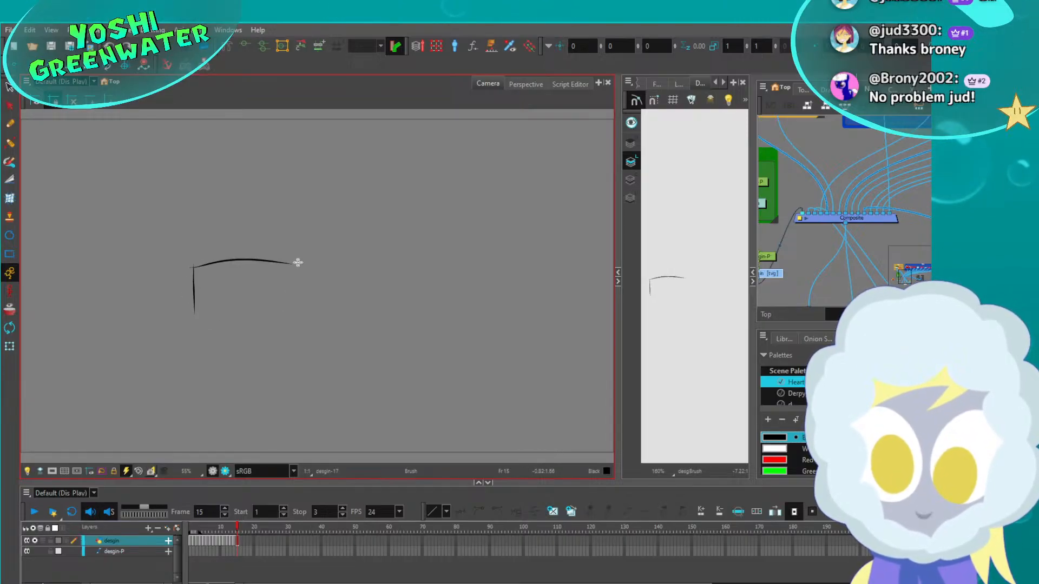
{"action": "left_click_drag", "start_coordinate": [304, 300], "coordinate": [190, 310]}
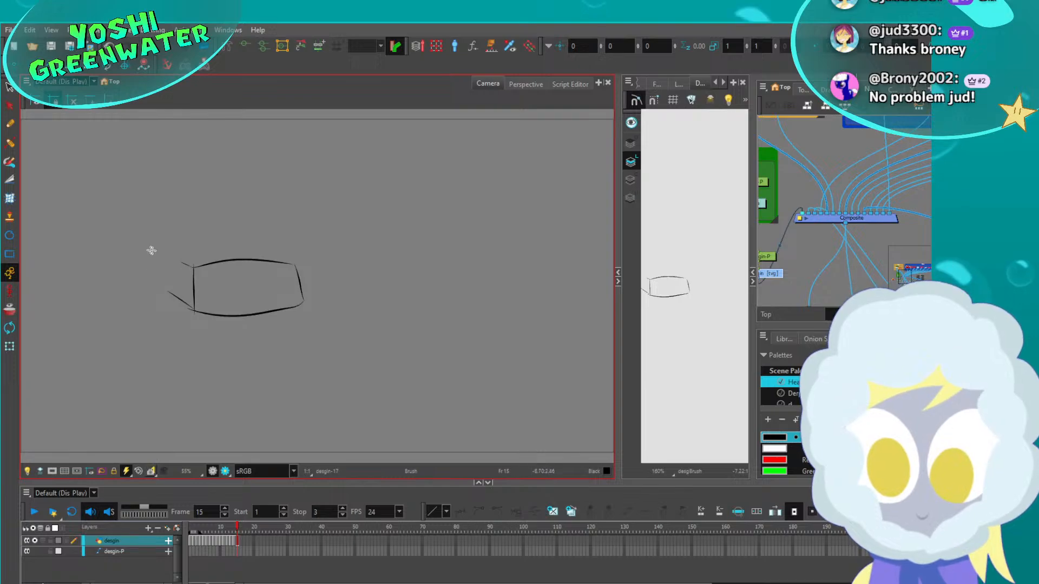
{"action": "left_click_drag", "start_coordinate": [296, 262], "coordinate": [181, 258]}
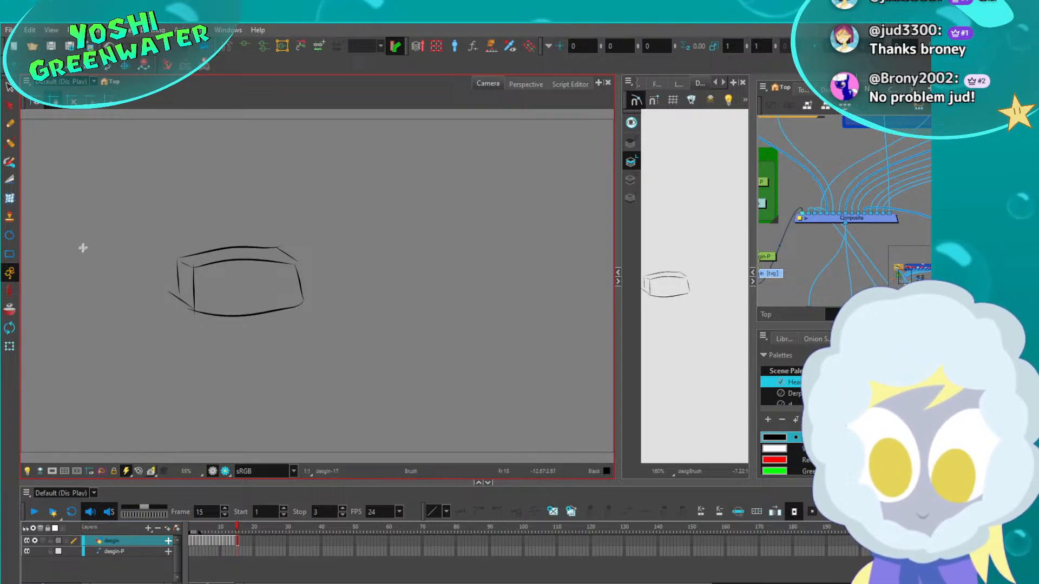
{"action": "left_click_drag", "start_coordinate": [81, 246], "coordinate": [107, 237]}
{"action": "scroll", "coordinate": [196, 248], "scroll_direction": "up", "scroll_amount": 4}
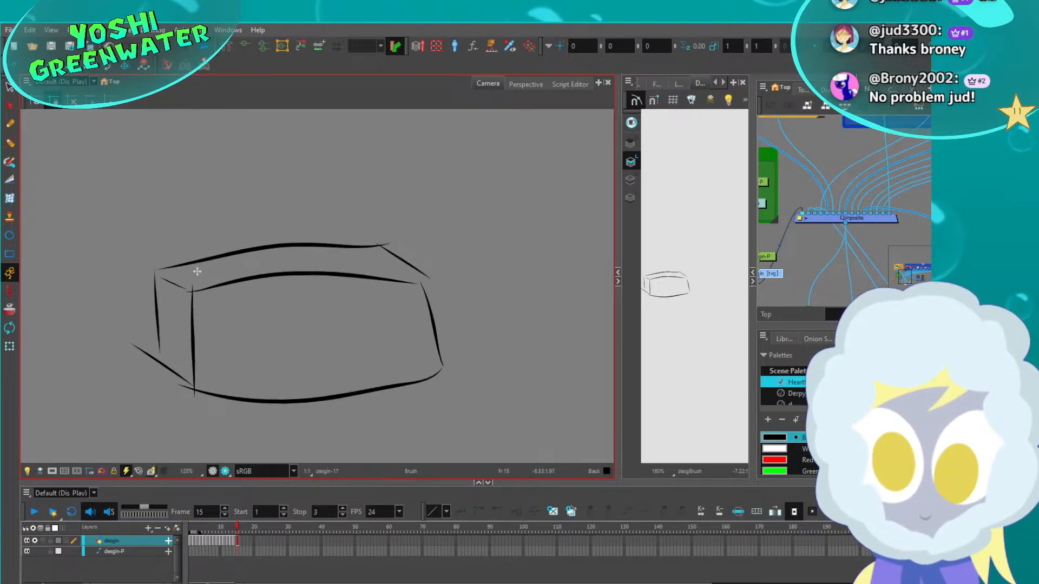
{"action": "mouse_move", "coordinate": [298, 257]}
{"action": "left_mouse_down"}
{"action": "mouse_move", "coordinate": [203, 271]}
{"action": "mouse_move", "coordinate": [349, 265]}
{"action": "left_mouse_up"}
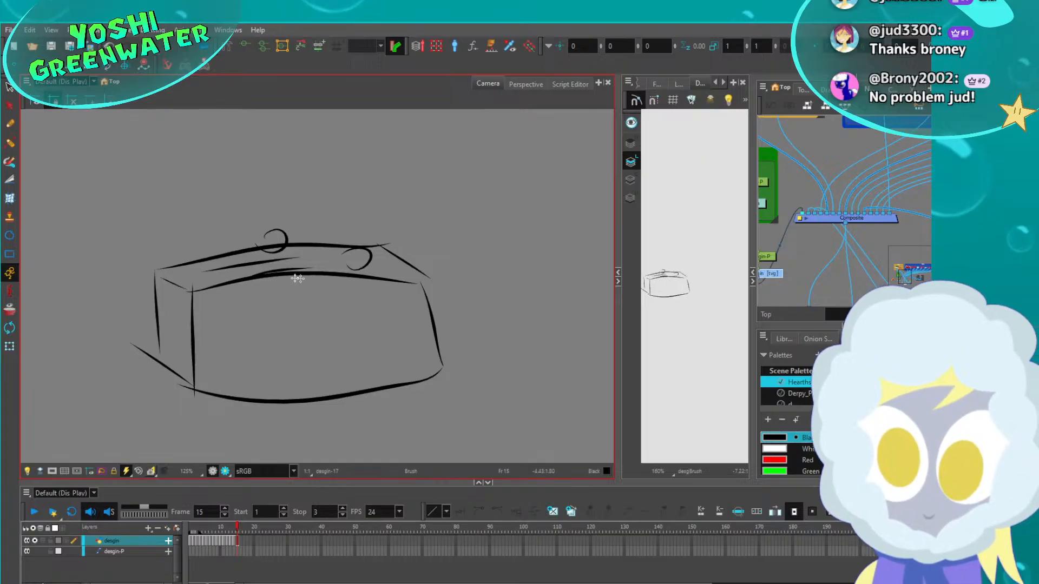
Sketch a second 3D block beside the first, with two small circles and a pine tree on top
{"action": "scroll", "coordinate": [257, 219], "scroll_direction": "down", "scroll_amount": 3}
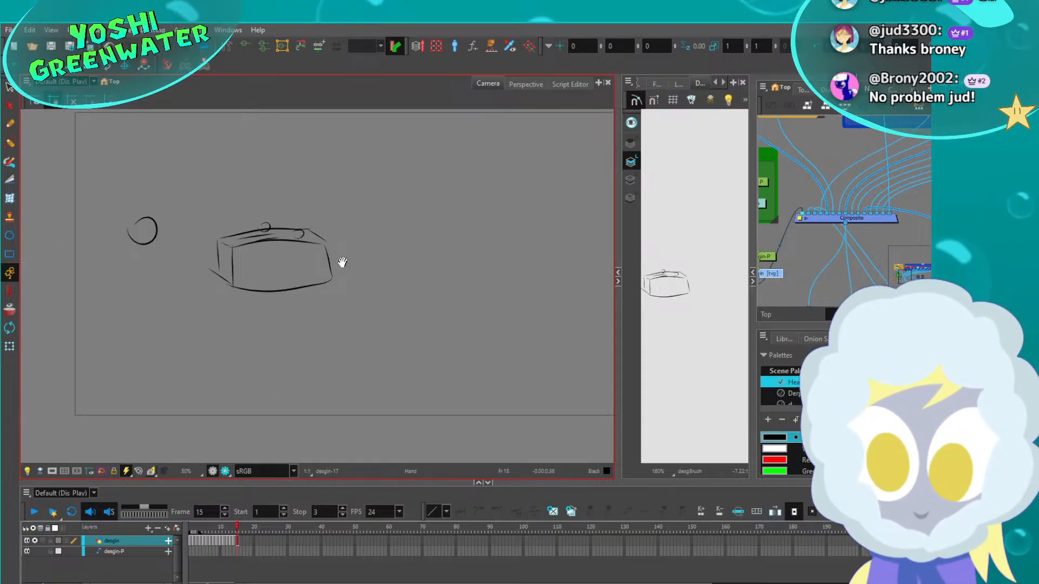
{"action": "mouse_move", "coordinate": [342, 263]}
{"action": "left_mouse_down"}
{"action": "mouse_move", "coordinate": [303, 295]}
{"action": "mouse_move", "coordinate": [289, 265]}
{"action": "left_mouse_up"}
{"action": "left_click_drag", "start_coordinate": [430, 266], "coordinate": [399, 246]}
{"action": "left_click_drag", "start_coordinate": [307, 277], "coordinate": [311, 314]}
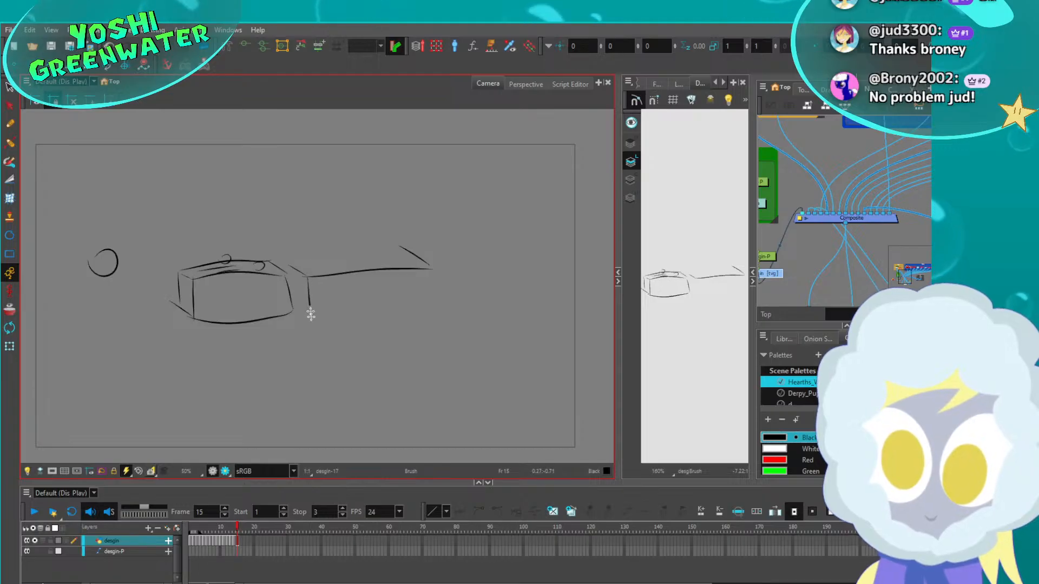
{"action": "left_click_drag", "start_coordinate": [431, 269], "coordinate": [431, 295]}
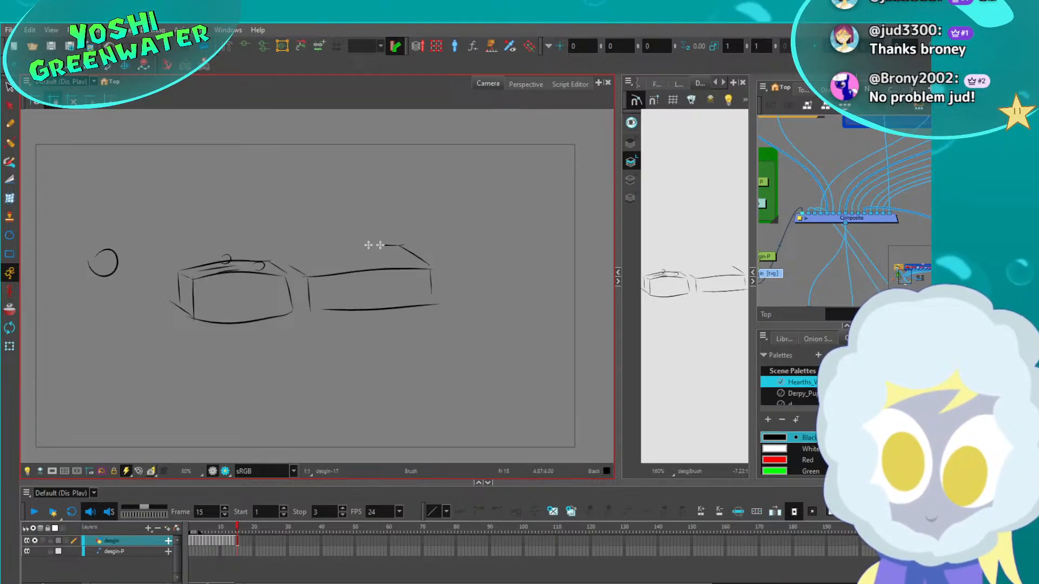
{"action": "left_click_drag", "start_coordinate": [301, 255], "coordinate": [393, 252]}
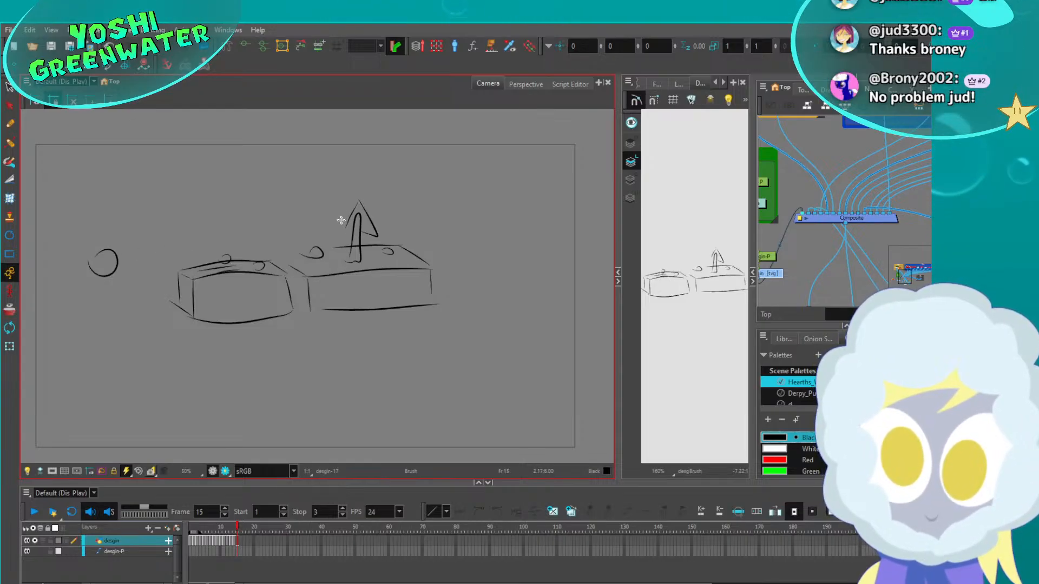
{"action": "left_click_drag", "start_coordinate": [359, 203], "coordinate": [376, 238]}
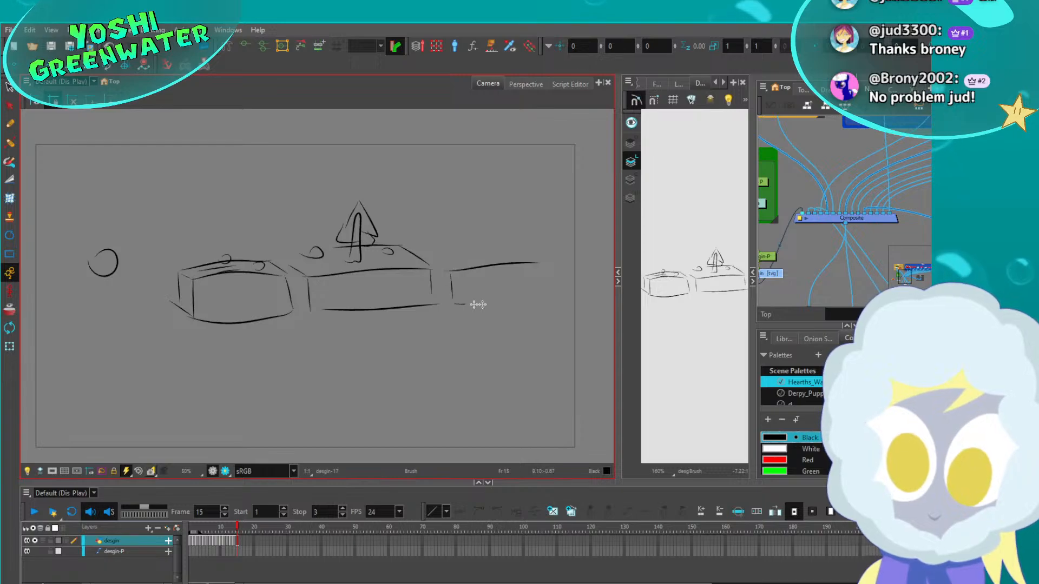
Sketch a third 3D block beside the second, and a large circle with small inner marks beyond the camera frame's right edge
{"action": "left_click_drag", "start_coordinate": [542, 258], "coordinate": [486, 241]}
{"action": "left_click_drag", "start_coordinate": [494, 240], "coordinate": [444, 239]}
{"action": "left_click_drag", "start_coordinate": [451, 274], "coordinate": [437, 270]}
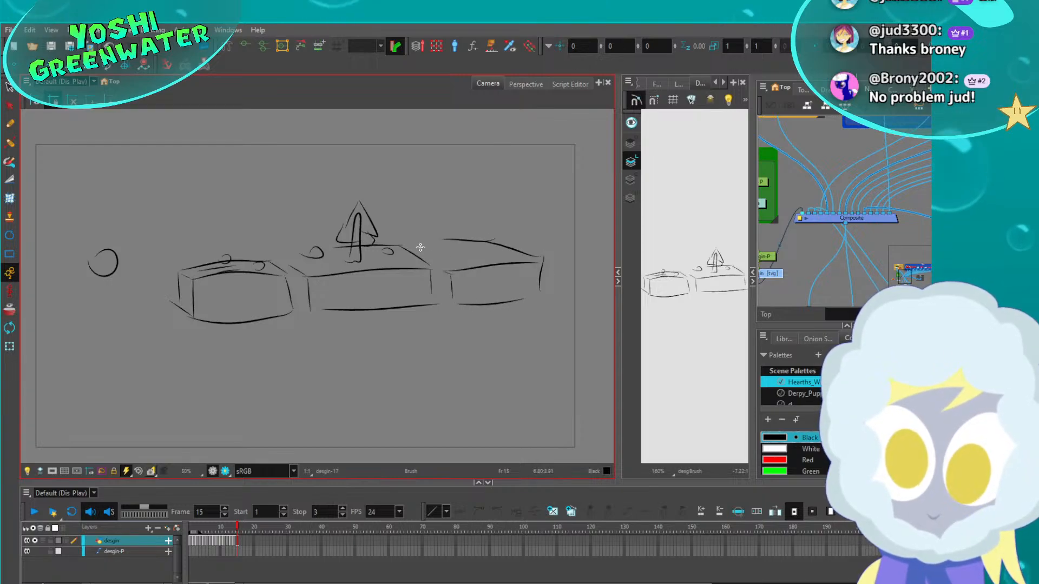
{"action": "middle_click_drag", "start_coordinate": [539, 235], "coordinate": [436, 232]}
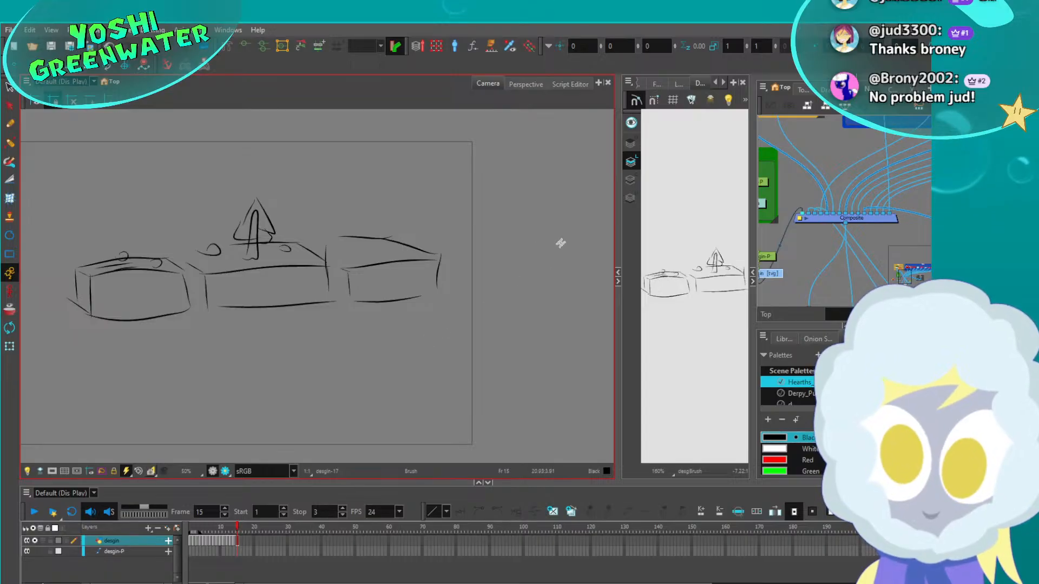
{"action": "left_click_drag", "start_coordinate": [548, 238], "coordinate": [552, 253]}
{"action": "left_click", "coordinate": [555, 269]}
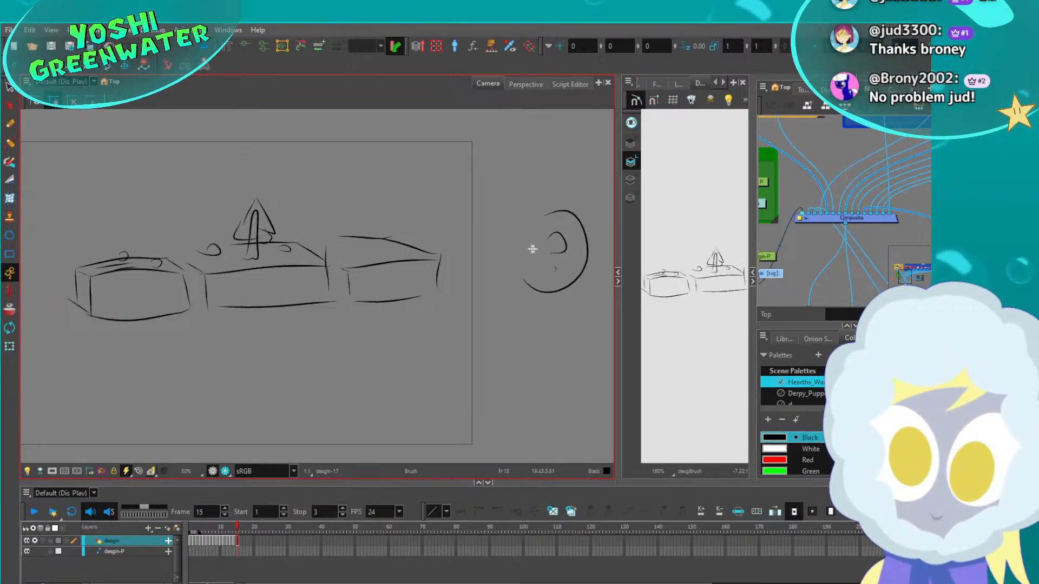
Draw a small circle and two tall tree trunks on the third block, and short dashes around the large circle
{"action": "middle_click_drag", "start_coordinate": [542, 259], "coordinate": [517, 250]}
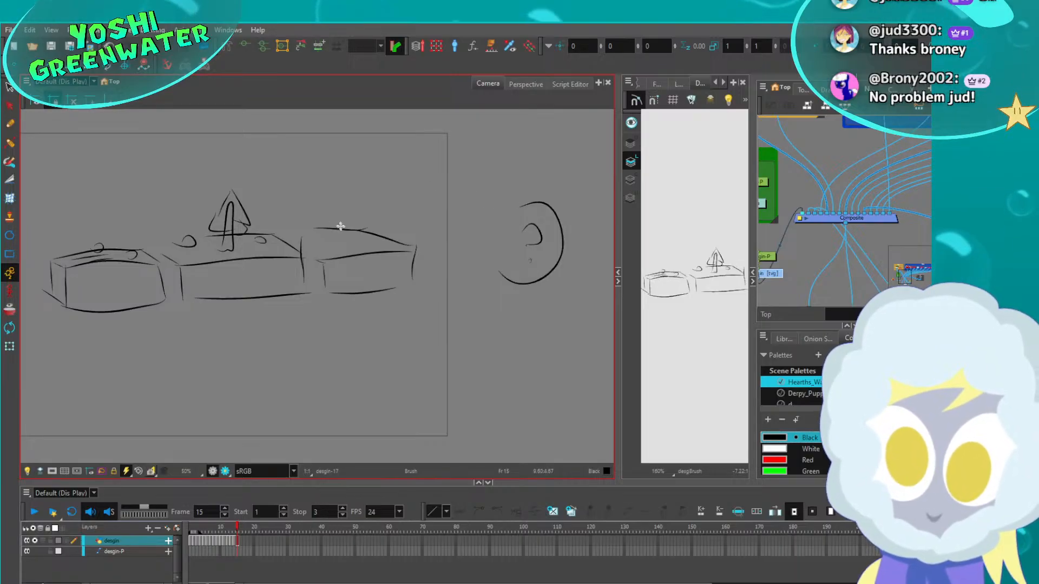
{"action": "left_click_drag", "start_coordinate": [333, 232], "coordinate": [324, 237]}
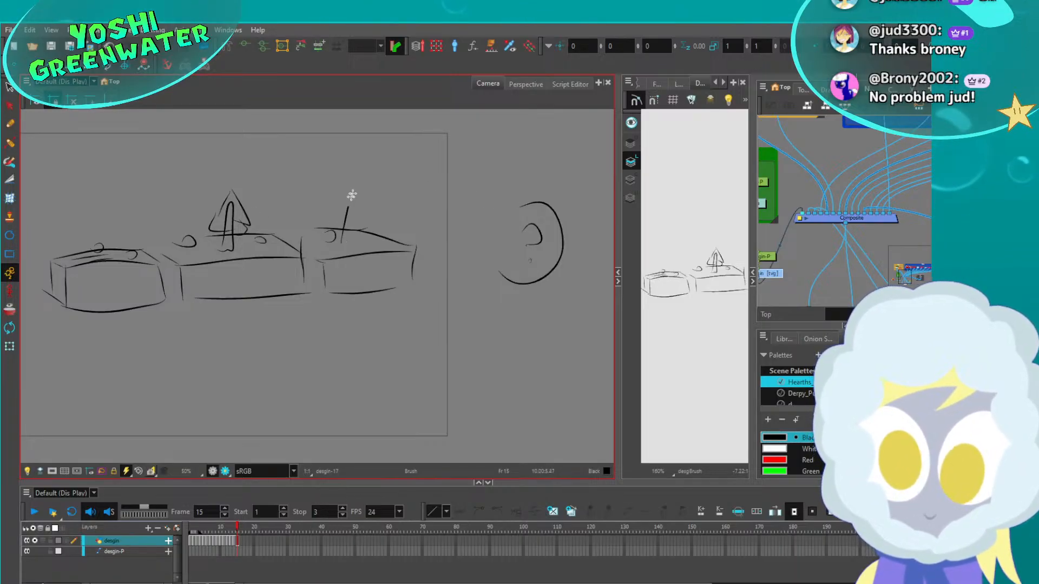
{"action": "left_click_drag", "start_coordinate": [376, 202], "coordinate": [382, 234]}
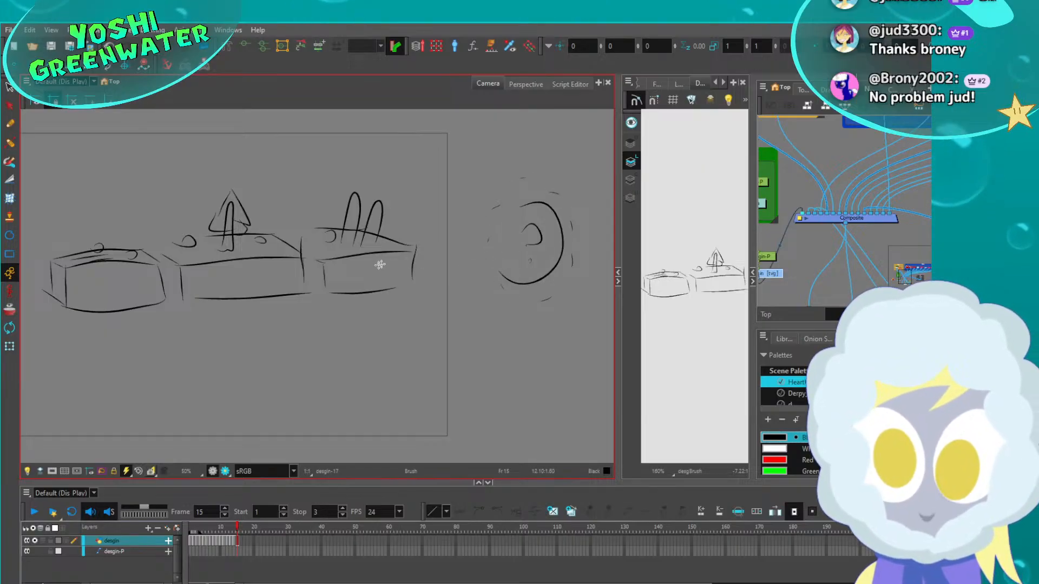
Draw an arrow from the large circle towards the blocks, and a short line with an end stroke from the leftmost circle towards the first block
{"action": "middle_click_drag", "start_coordinate": [389, 277], "coordinate": [452, 278]}
{"action": "left_click_drag", "start_coordinate": [551, 235], "coordinate": [498, 239]}
{"action": "left_click_drag", "start_coordinate": [543, 257], "coordinate": [506, 270]}
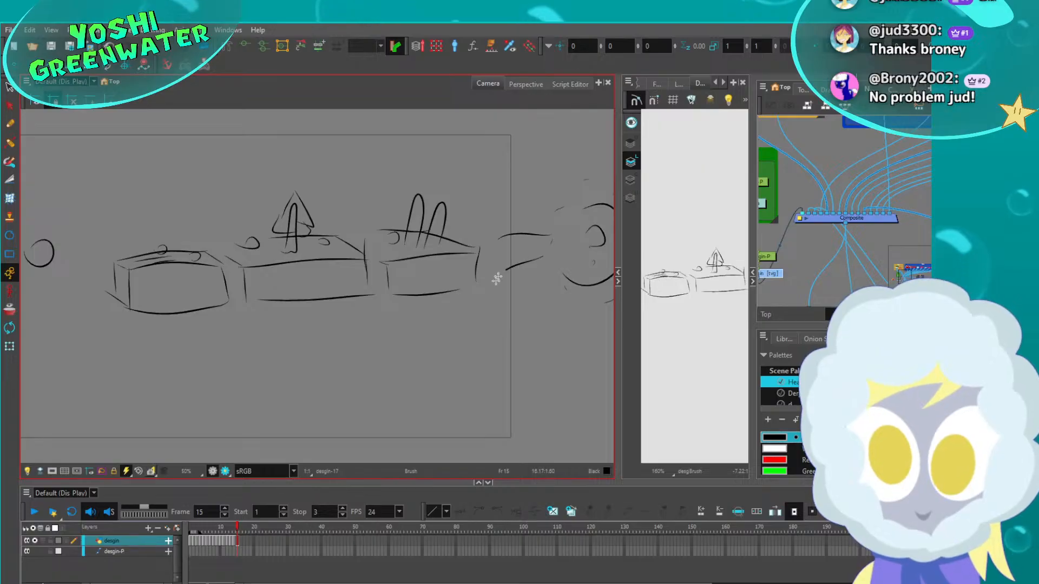
{"action": "left_click_drag", "start_coordinate": [490, 210], "coordinate": [501, 237]}
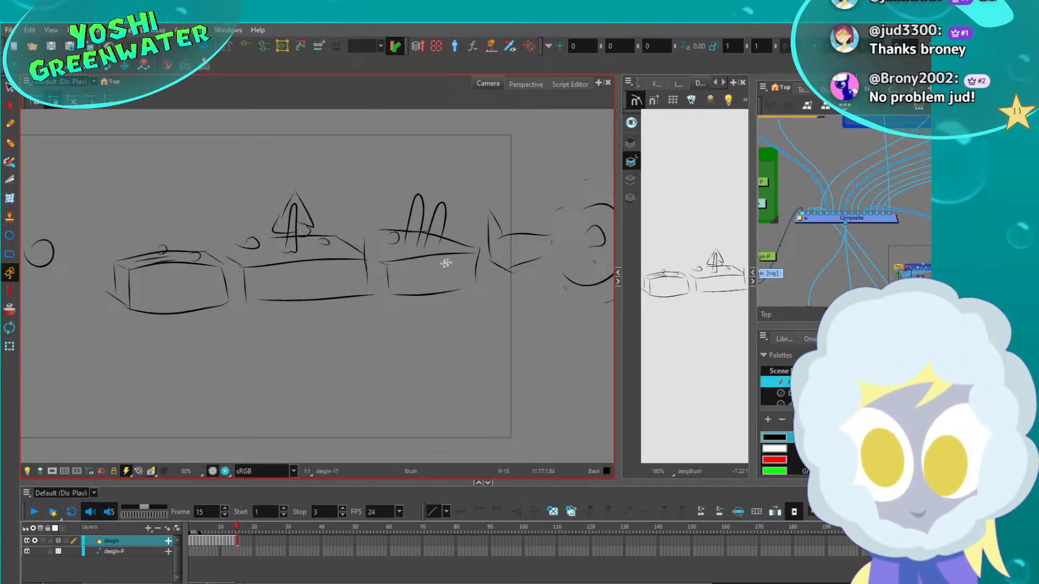
{"action": "middle_click_drag", "start_coordinate": [160, 291], "coordinate": [260, 280]}
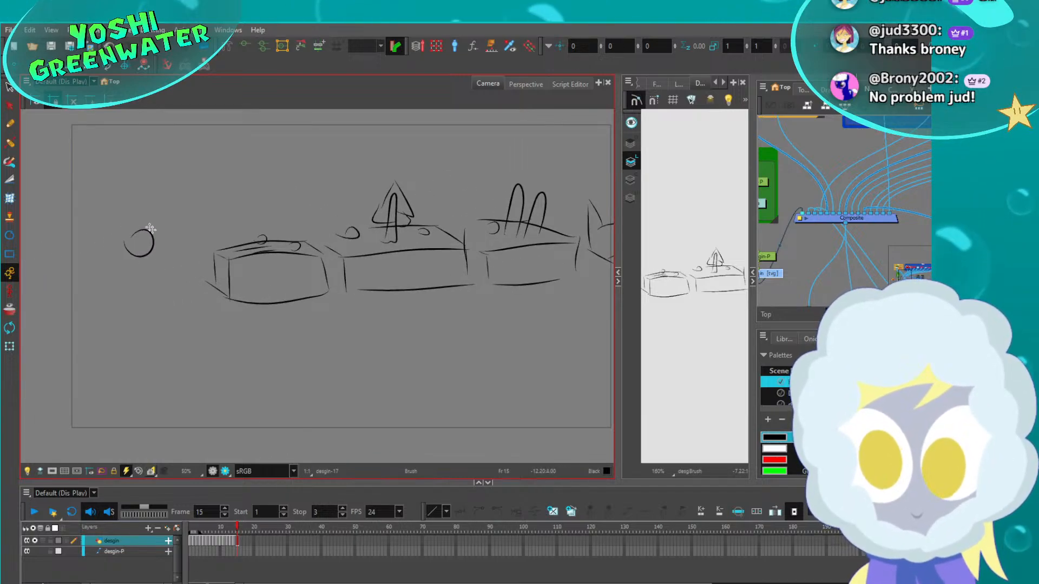
{"action": "left_click_drag", "start_coordinate": [156, 247], "coordinate": [192, 242]}
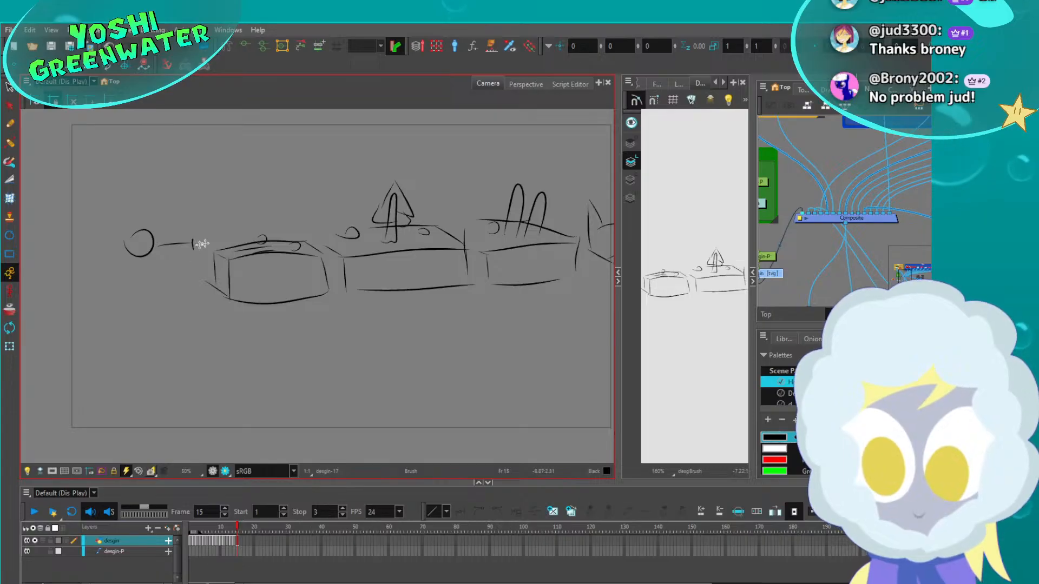
Draw rounded treetops around the two trunks on the third block
{"action": "middle_click_drag", "start_coordinate": [352, 260], "coordinate": [253, 299]}
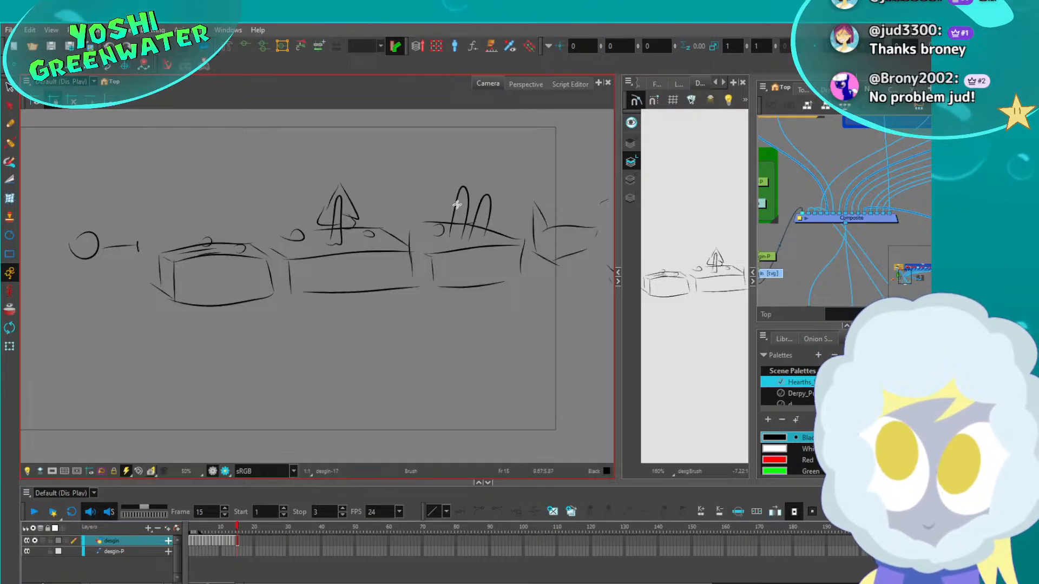
{"action": "mouse_move", "coordinate": [455, 189]}
{"action": "left_mouse_down"}
{"action": "mouse_move", "coordinate": [458, 207]}
{"action": "mouse_move", "coordinate": [472, 210]}
{"action": "mouse_move", "coordinate": [451, 195]}
{"action": "left_mouse_up"}
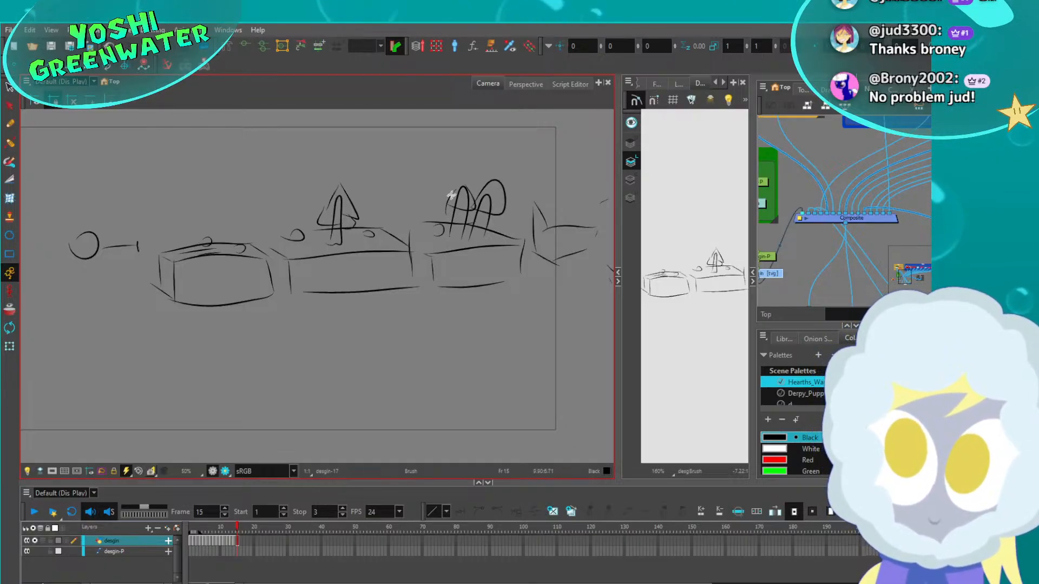
{"action": "left_click_drag", "start_coordinate": [216, 367], "coordinate": [196, 369]}
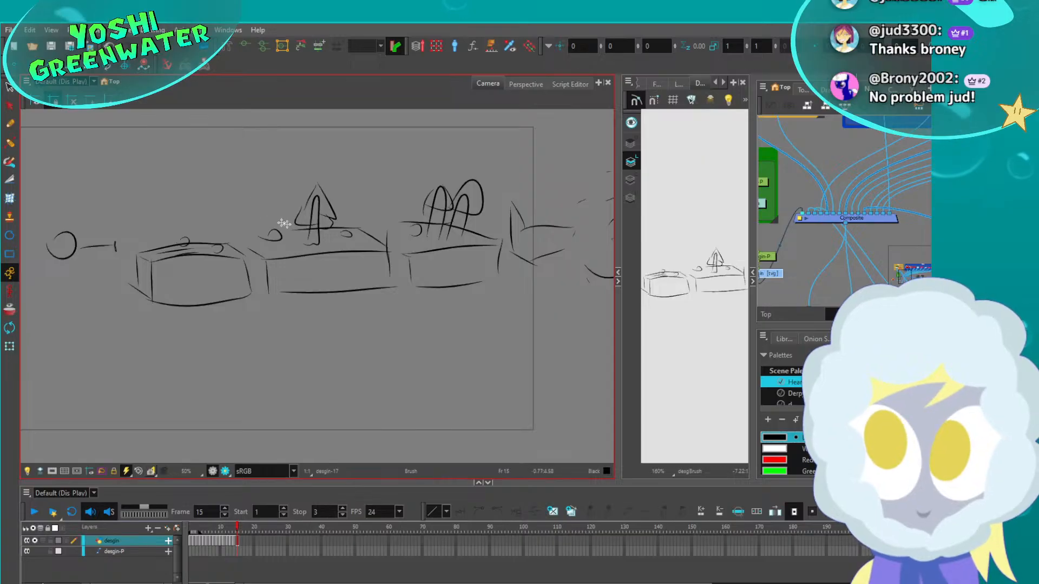
{"action": "middle_click_drag", "start_coordinate": [550, 297], "coordinate": [427, 283]}
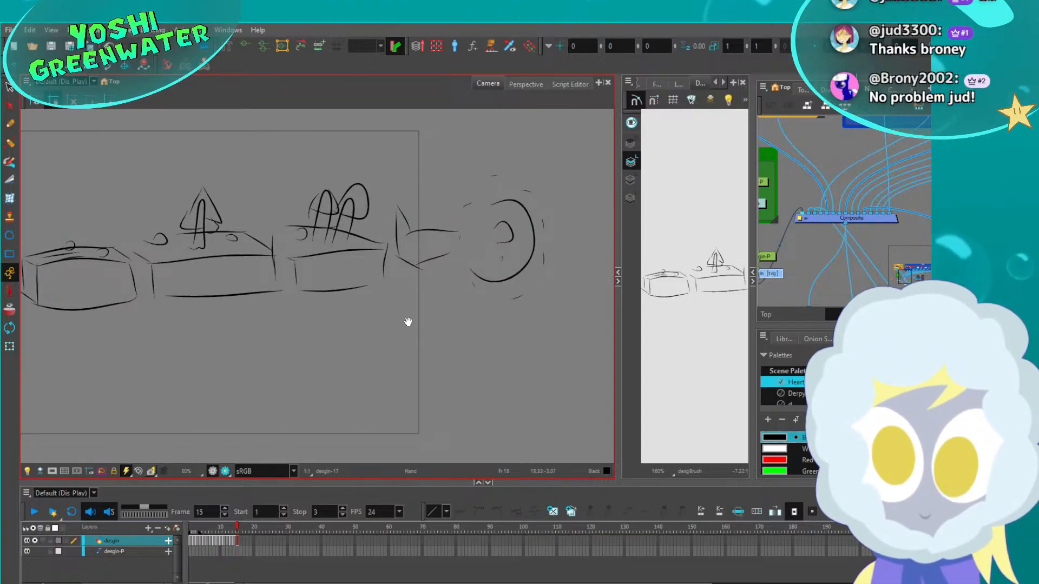
{"action": "middle_click_drag", "start_coordinate": [408, 322], "coordinate": [457, 321]}
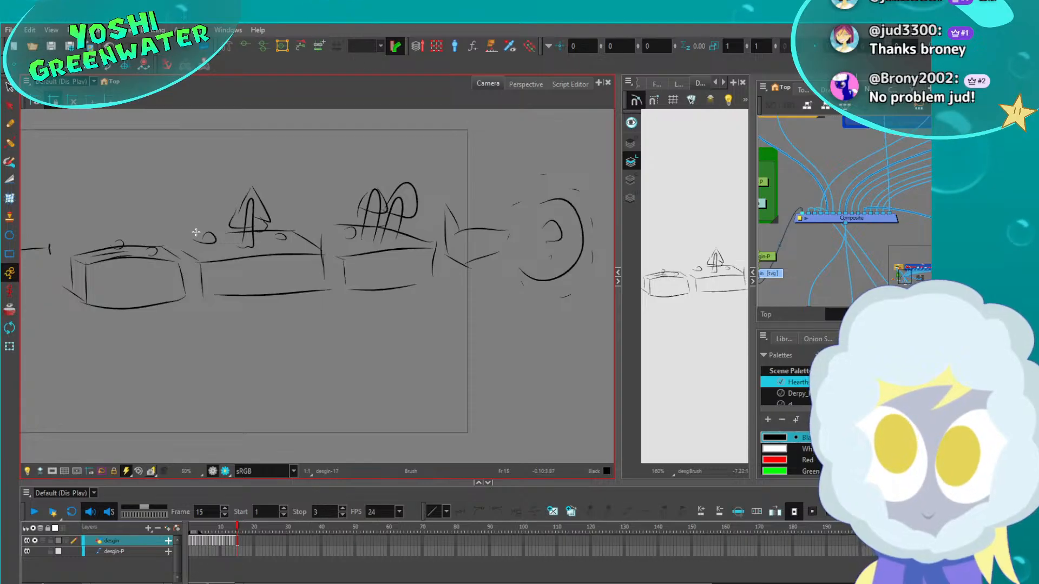
{"action": "scroll", "coordinate": [204, 232], "scroll_direction": "up", "scroll_amount": 3}
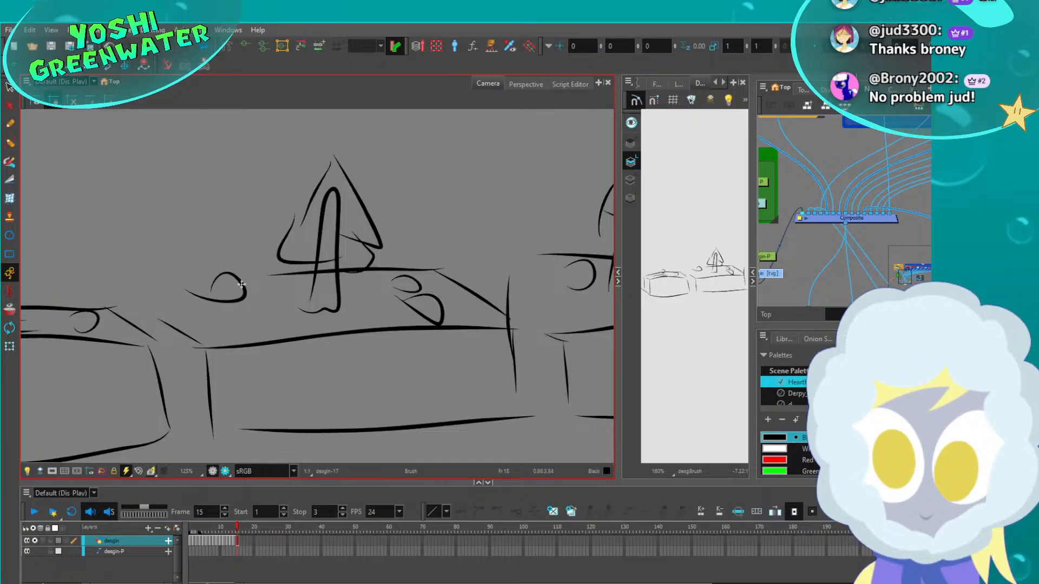
{"action": "mouse_move", "coordinate": [233, 281]}
{"action": "left_mouse_down"}
{"action": "mouse_move", "coordinate": [231, 324]}
{"action": "mouse_move", "coordinate": [283, 336]}
{"action": "mouse_move", "coordinate": [246, 295]}
{"action": "left_mouse_up"}
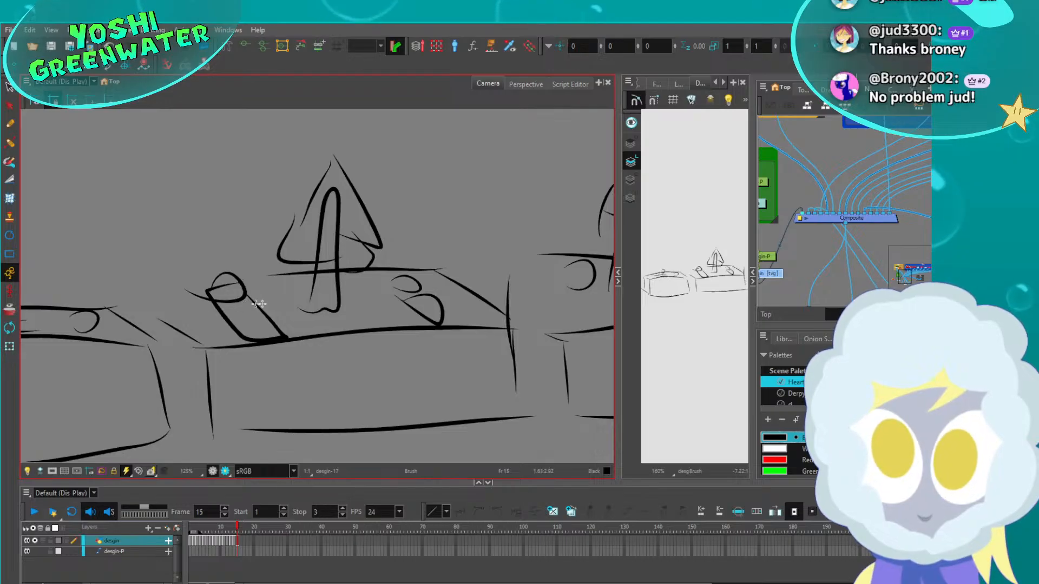
{"action": "middle_click_drag", "start_coordinate": [214, 225], "coordinate": [289, 260]}
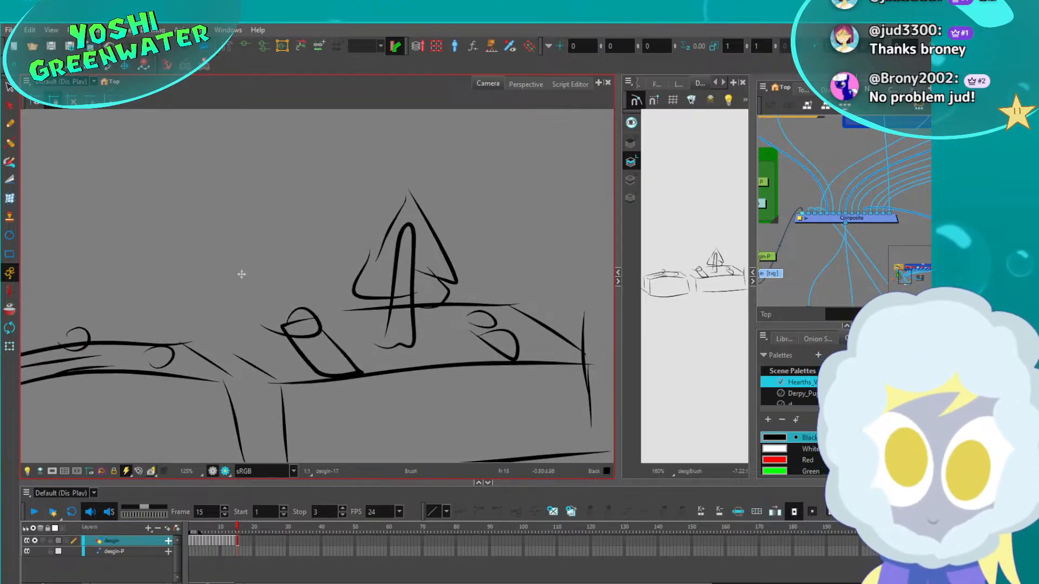
{"action": "key", "text": "ctrl+z"}
Sketch a rounded square above the blocks and divide it into a three-by-three grid of cells
{"action": "middle_click_drag", "start_coordinate": [160, 92], "coordinate": [234, 151]}
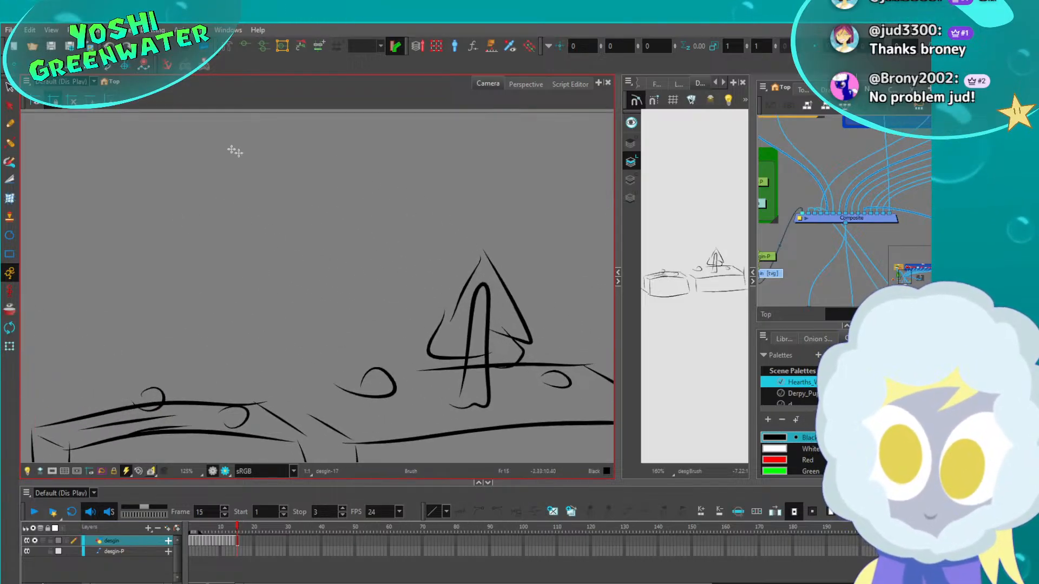
{"action": "mouse_move", "coordinate": [216, 150]}
{"action": "left_mouse_down"}
{"action": "mouse_move", "coordinate": [227, 309]}
{"action": "mouse_move", "coordinate": [302, 141]}
{"action": "mouse_move", "coordinate": [254, 309]}
{"action": "left_mouse_up"}
{"action": "left_click_drag", "start_coordinate": [248, 145], "coordinate": [257, 219]}
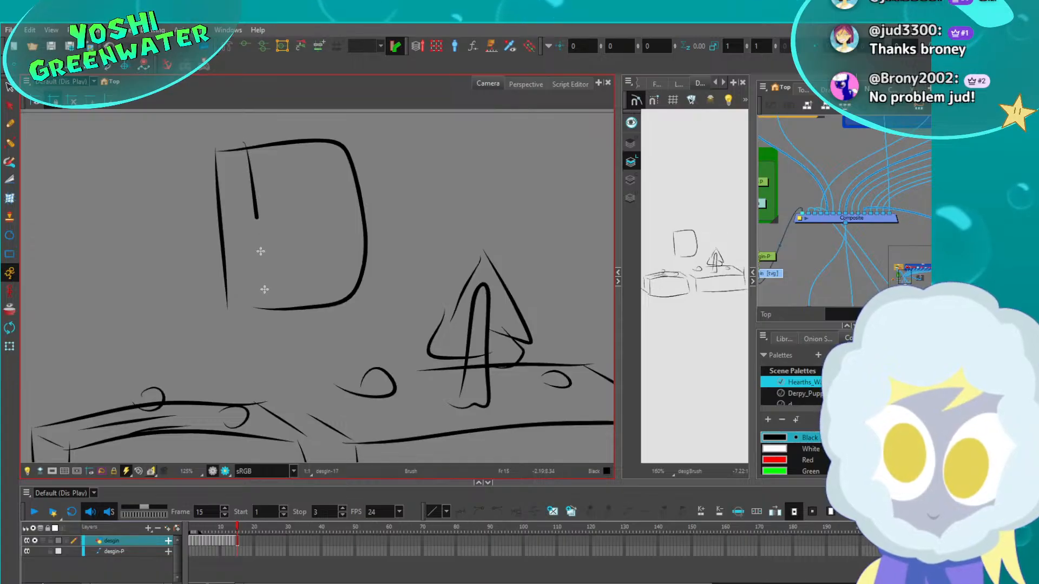
{"action": "left_click_drag", "start_coordinate": [264, 289], "coordinate": [269, 336]}
{"action": "left_click_drag", "start_coordinate": [295, 141], "coordinate": [314, 297]}
{"action": "left_click_drag", "start_coordinate": [357, 177], "coordinate": [251, 201]}
{"action": "left_click_drag", "start_coordinate": [241, 251], "coordinate": [224, 252]}
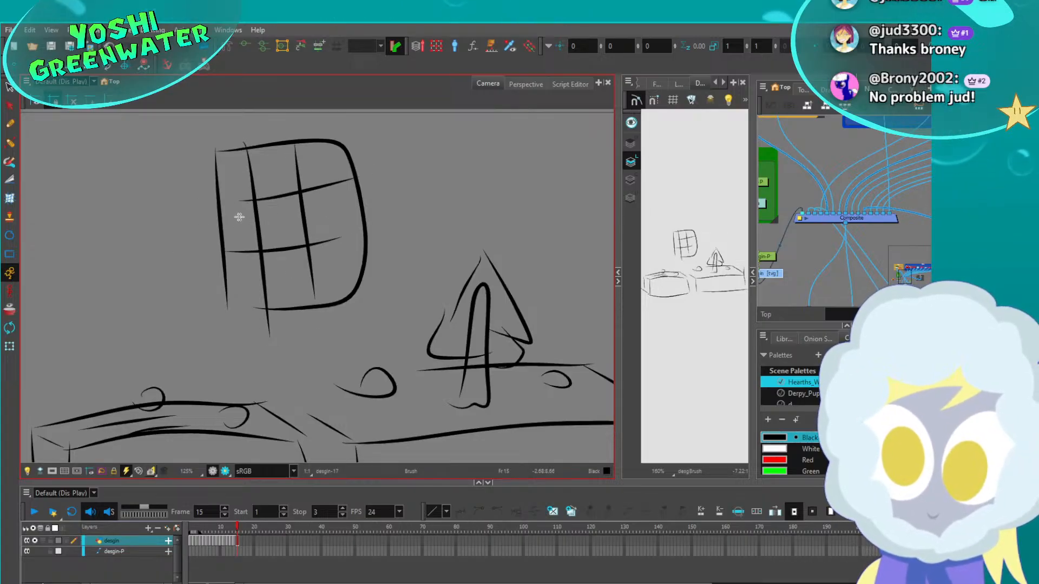
{"action": "left_click_drag", "start_coordinate": [253, 201], "coordinate": [212, 206]}
{"action": "left_click_drag", "start_coordinate": [331, 242], "coordinate": [373, 241]}
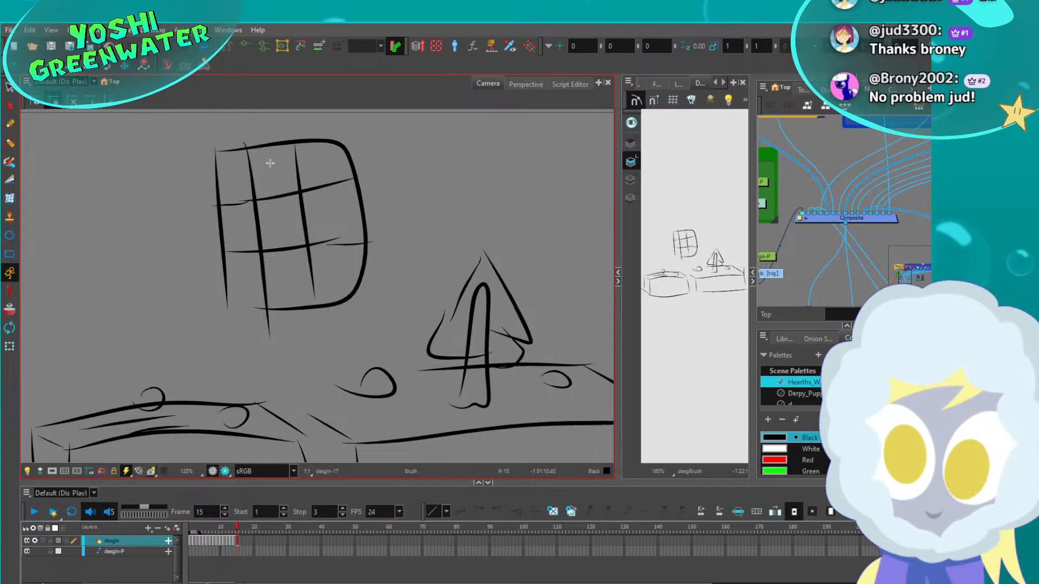
Draw a small circle in the top middle cell of the grid
{"action": "left_click_drag", "start_coordinate": [270, 163], "coordinate": [270, 158]}
{"action": "mouse_move", "coordinate": [278, 213]}
{"action": "left_mouse_down"}
{"action": "mouse_move", "coordinate": [297, 204]}
{"action": "mouse_move", "coordinate": [290, 237]}
{"action": "mouse_move", "coordinate": [282, 216]}
{"action": "left_mouse_up"}
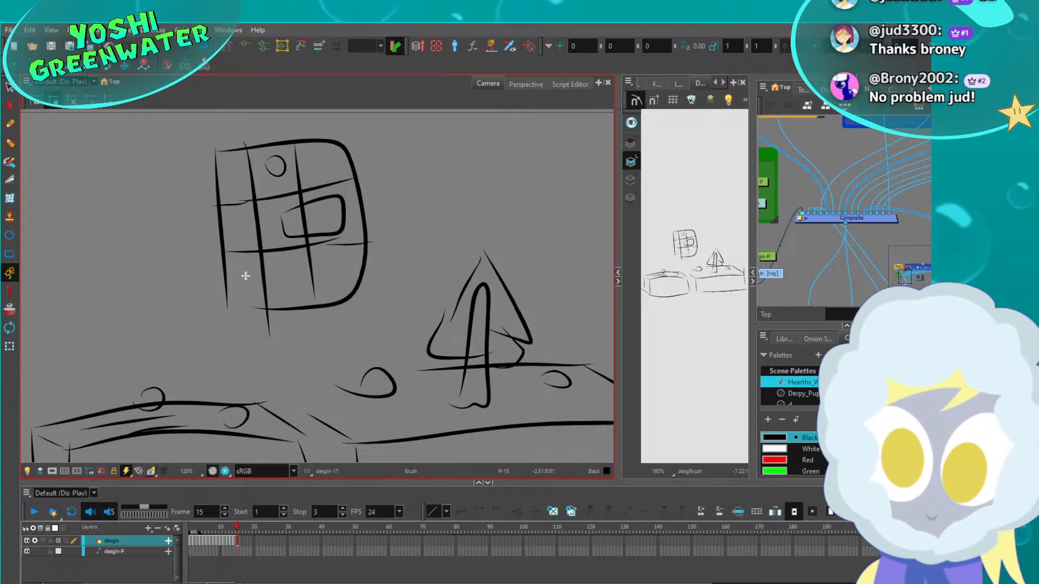
{"action": "left_click_drag", "start_coordinate": [278, 282], "coordinate": [244, 244]}
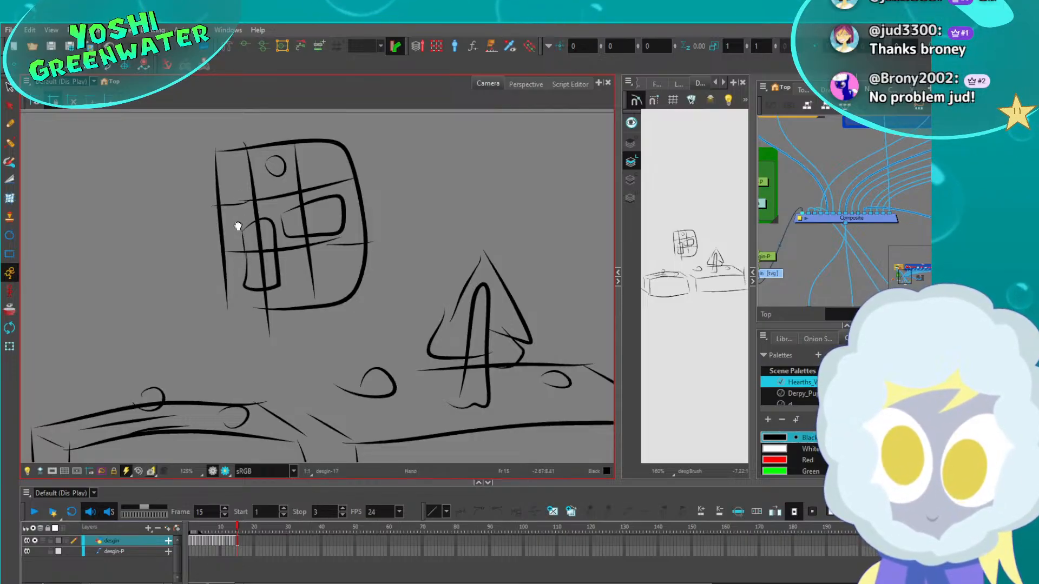
{"action": "middle_click_drag", "start_coordinate": [239, 237], "coordinate": [255, 233]}
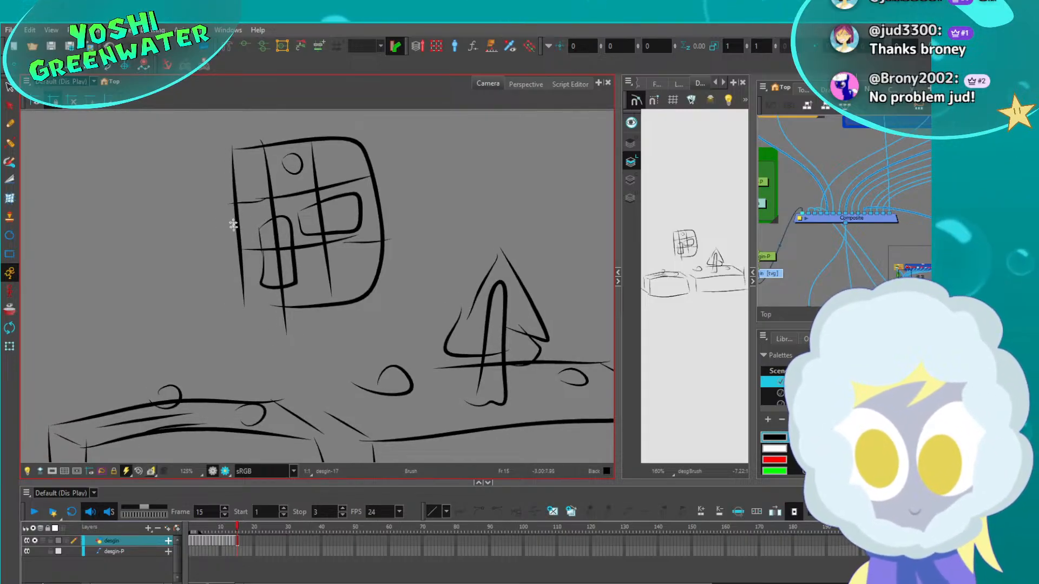
{"action": "key", "text": "ctrl+z"}
Draw a rounded rectangle across the grid's middle and right cells, a tall narrow bar down its left column, and close its open lower corner
{"action": "key", "text": "alt+b"}
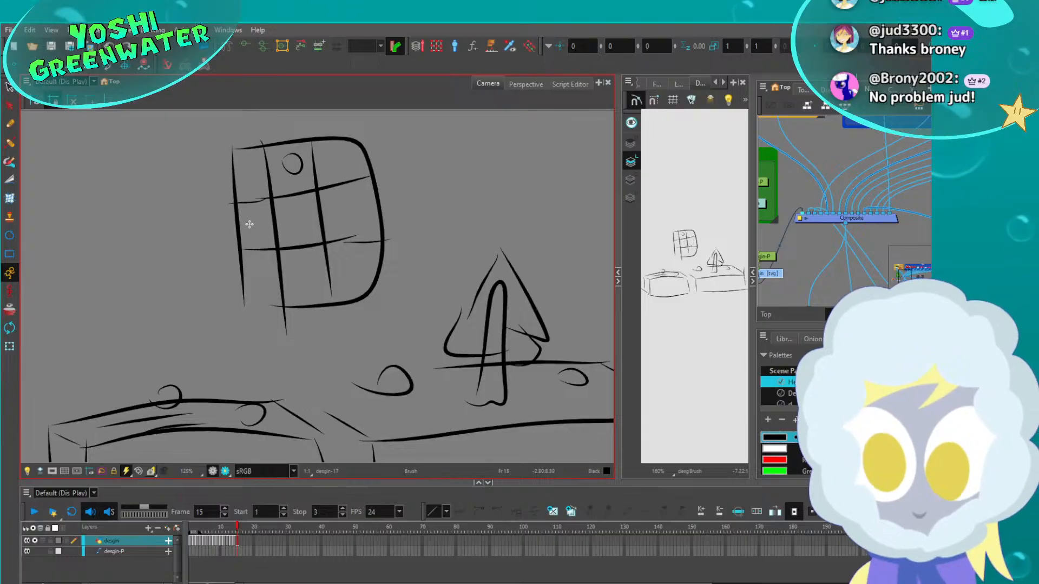
{"action": "mouse_move", "coordinate": [324, 205]}
{"action": "left_mouse_down"}
{"action": "mouse_move", "coordinate": [294, 232]}
{"action": "mouse_move", "coordinate": [347, 205]}
{"action": "left_mouse_up"}
{"action": "left_click_drag", "start_coordinate": [262, 210], "coordinate": [252, 222]}
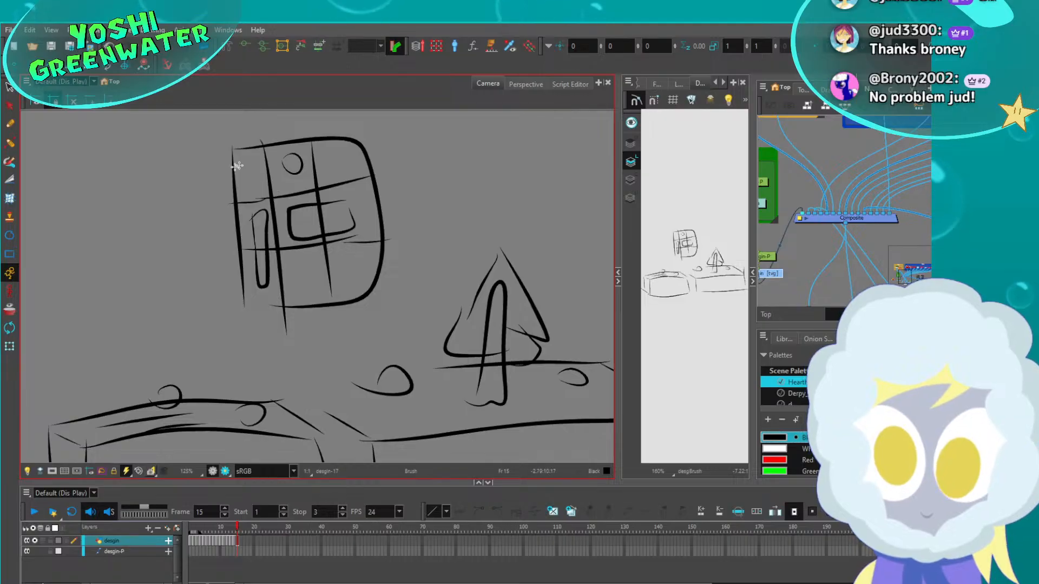
{"action": "left_click_drag", "start_coordinate": [239, 217], "coordinate": [252, 225]}
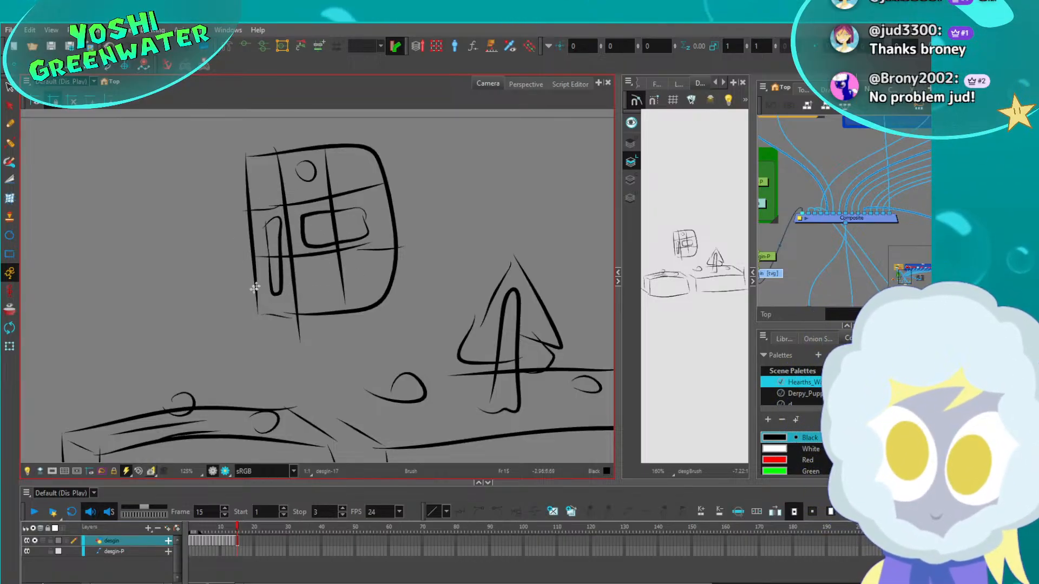
Examine the filled cell grid and the row of track blocks beneath it
{"action": "scroll", "coordinate": [254, 287], "scroll_direction": "down", "scroll_amount": 1}
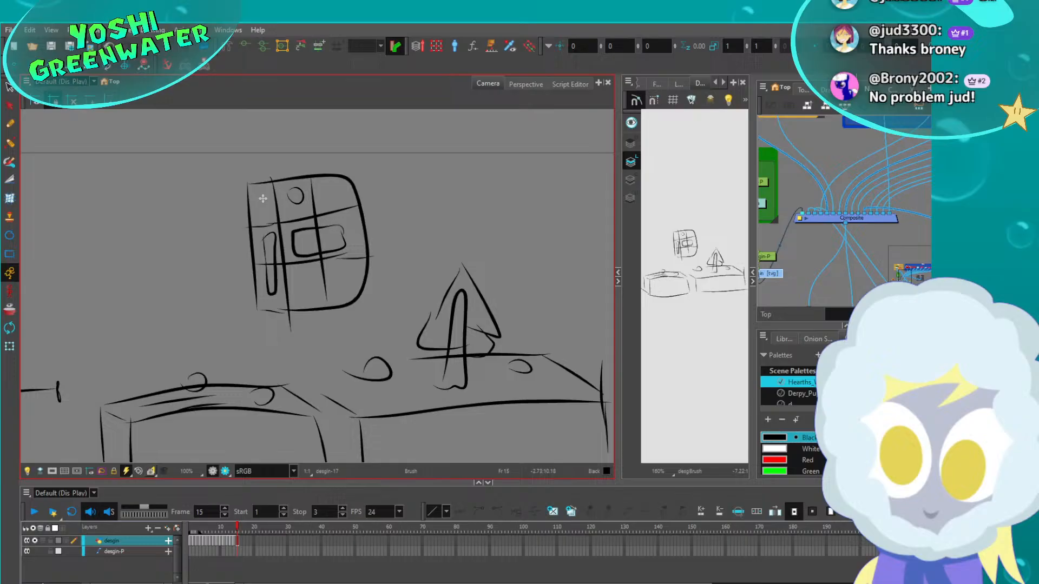
{"action": "scroll", "coordinate": [263, 198], "scroll_direction": "up", "scroll_amount": 2}
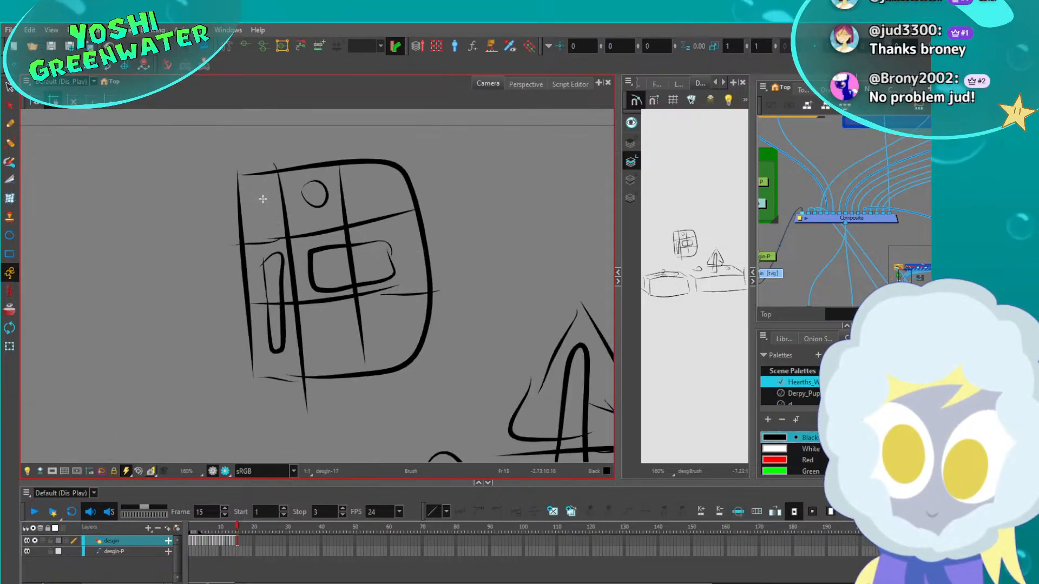
{"action": "mouse_move", "coordinate": [262, 179]}
{"action": "left_mouse_down"}
{"action": "mouse_move", "coordinate": [237, 142]}
{"action": "mouse_move", "coordinate": [224, 179]}
{"action": "left_mouse_up"}
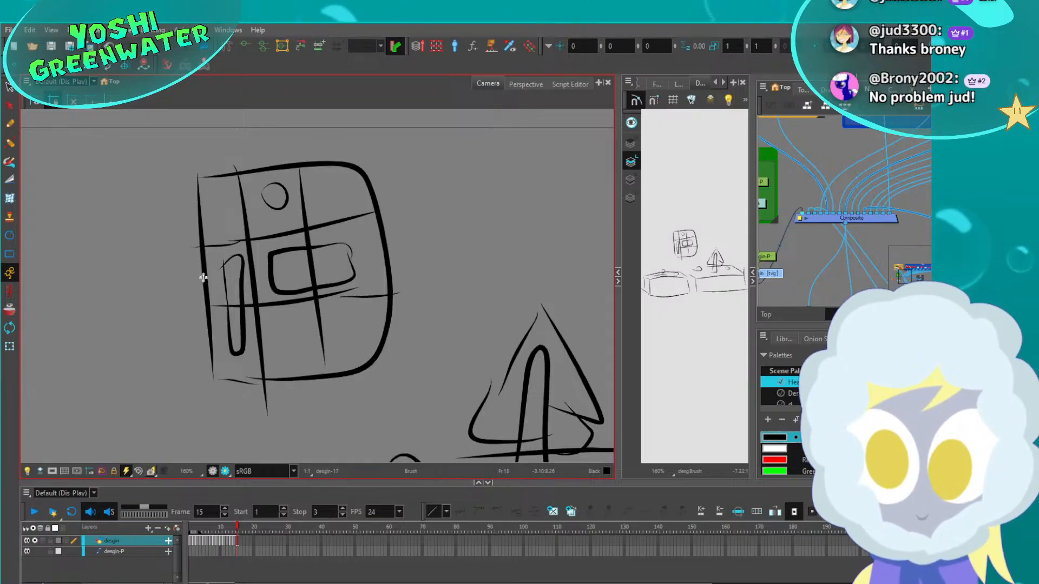
{"action": "scroll", "coordinate": [299, 323], "scroll_direction": "down", "scroll_amount": 5}
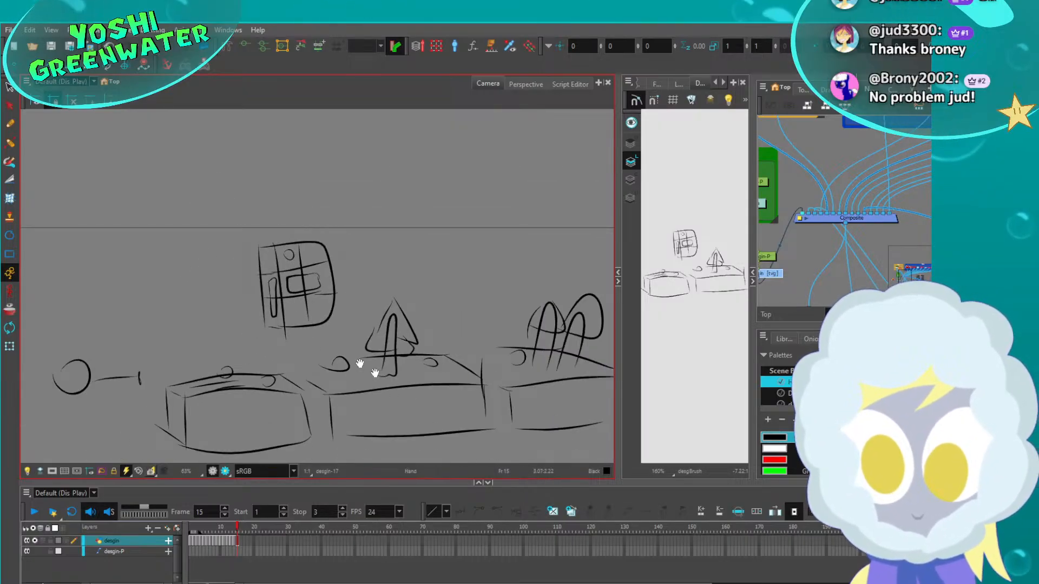
{"action": "mouse_move", "coordinate": [360, 363]}
{"action": "left_mouse_down"}
{"action": "mouse_move", "coordinate": [315, 352]}
{"action": "mouse_move", "coordinate": [271, 319]}
{"action": "left_mouse_up"}
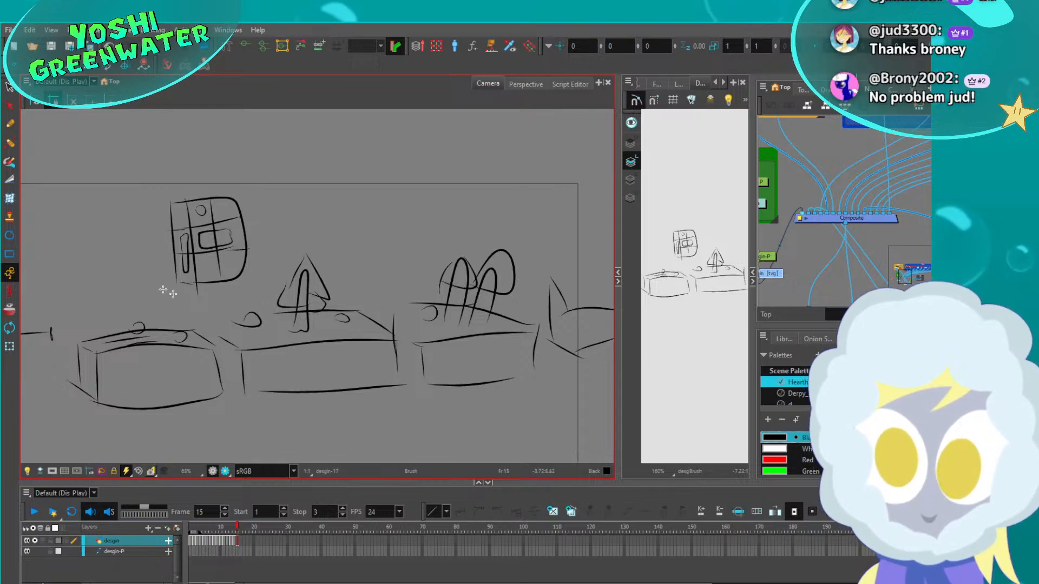
{"action": "mouse_move", "coordinate": [153, 342]}
{"action": "middle_mouse_down"}
{"action": "mouse_move", "coordinate": [222, 337]}
{"action": "mouse_move", "coordinate": [207, 332]}
{"action": "middle_mouse_up"}
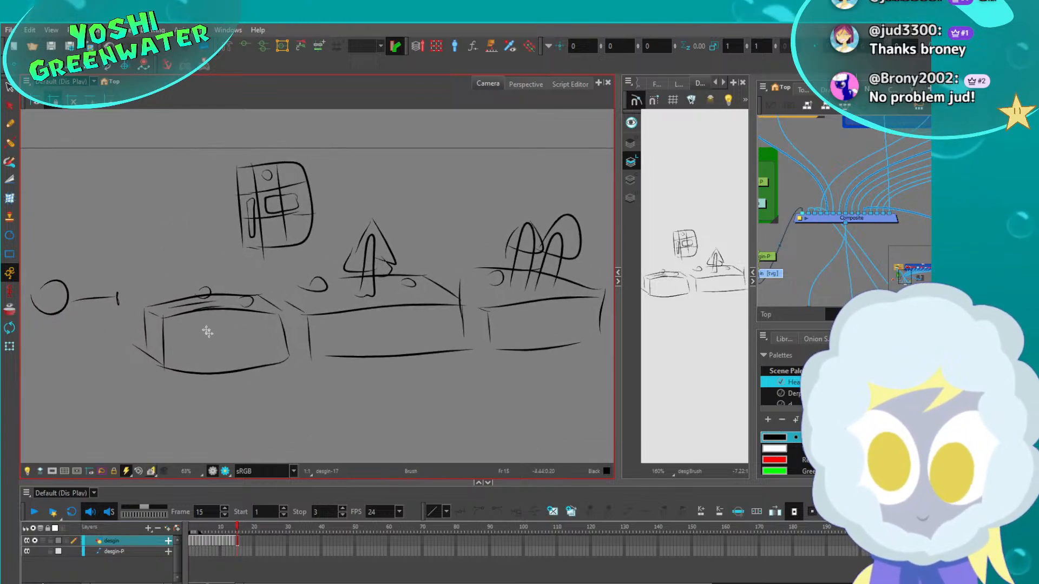
{"action": "middle_click_drag", "start_coordinate": [58, 262], "coordinate": [179, 245]}
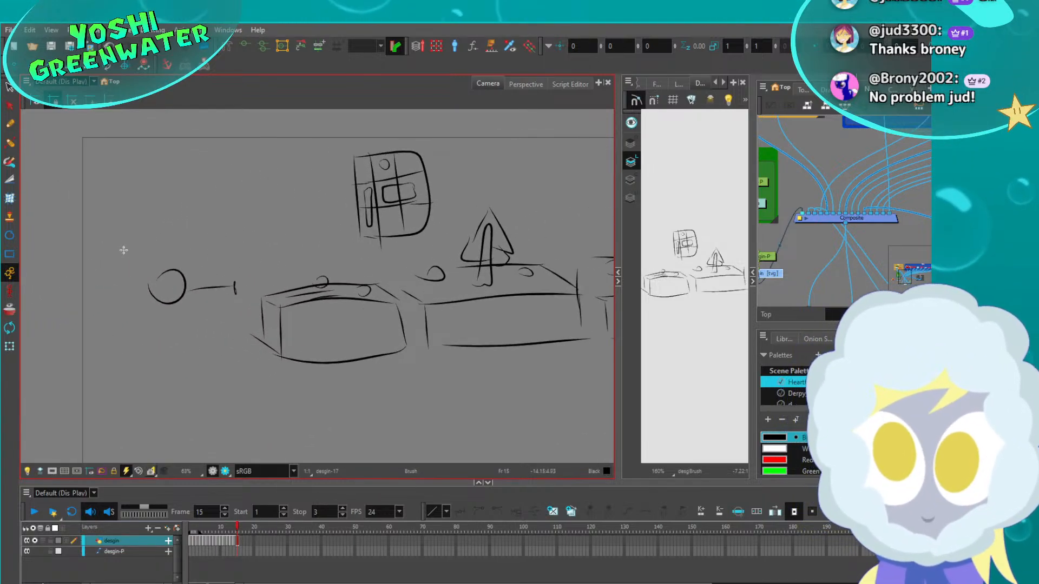
{"action": "scroll", "coordinate": [124, 250], "scroll_direction": "down", "scroll_amount": 1}
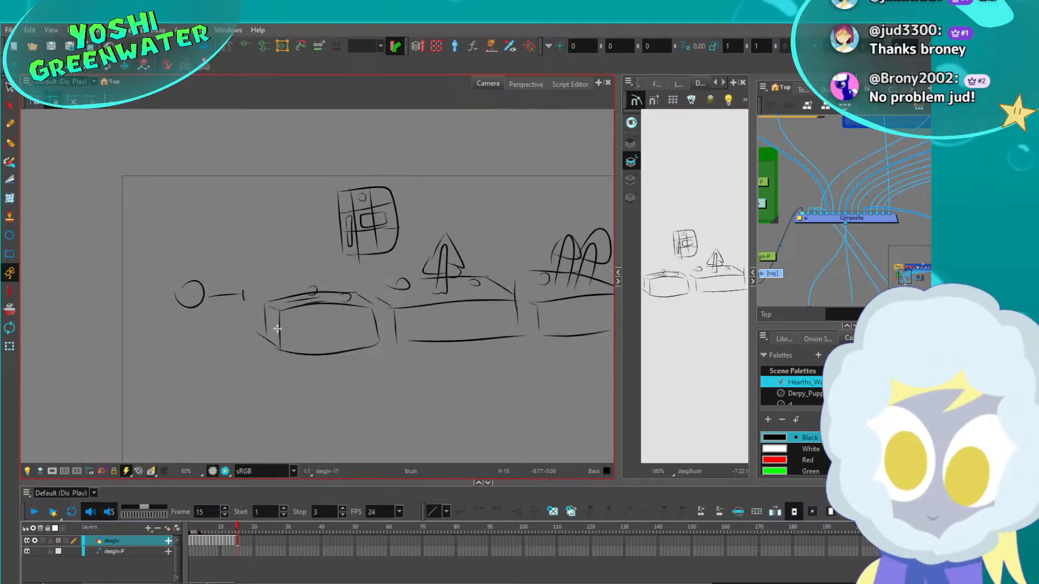
Review the earlier design drawings from frame 7 through frame 15
{"action": "left_click", "coordinate": [211, 529]}
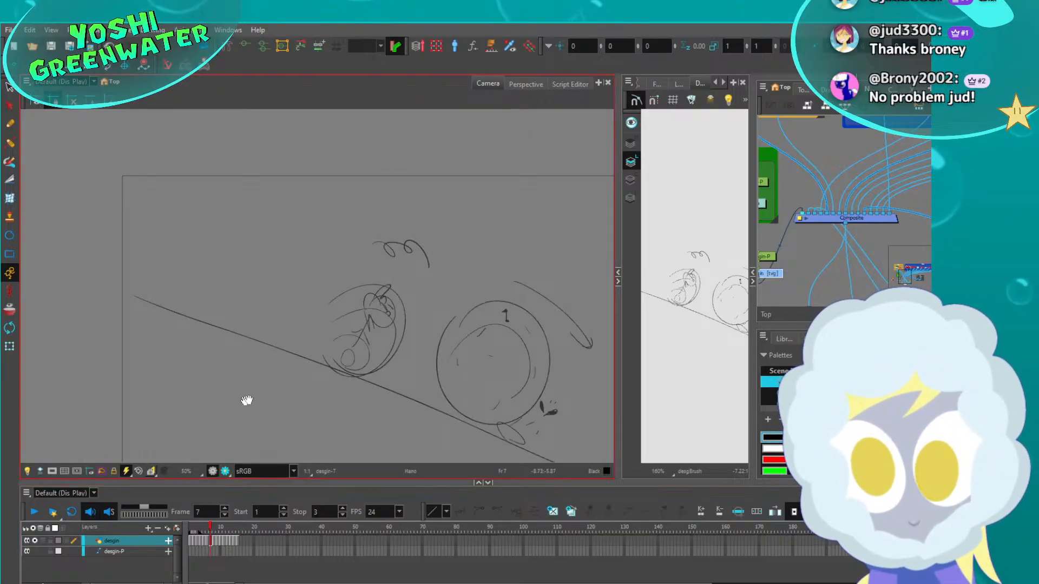
{"action": "middle_click_drag", "start_coordinate": [247, 398], "coordinate": [195, 339]}
{"action": "key", "text": "period"}
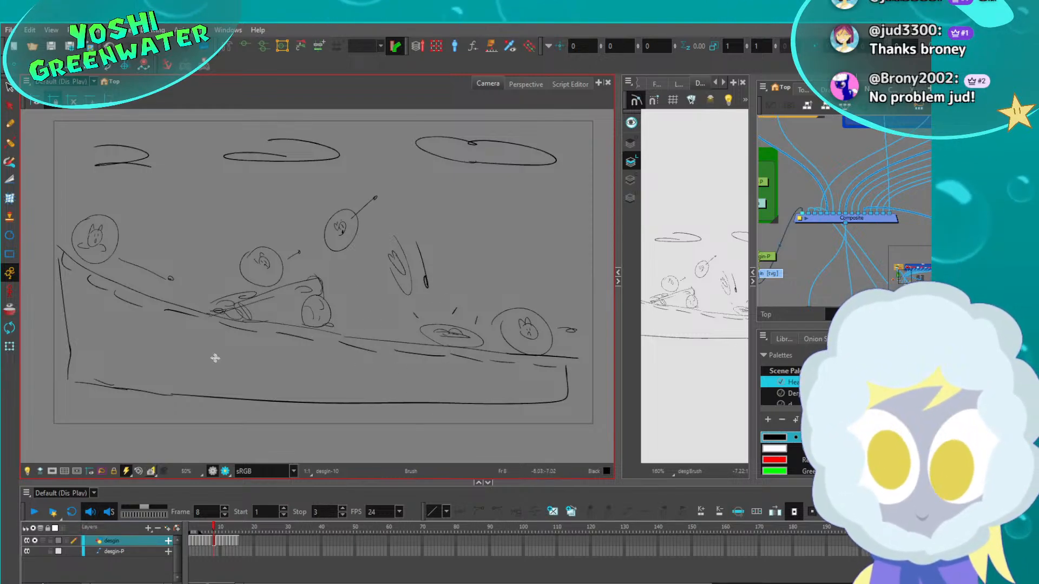
{"action": "key", "text": "period"}
{"action": "key", "text": "period"}
{"action": "key", "text": "period"}
{"action": "key", "text": "period"}
{"action": "key", "text": "period"}
{"action": "key", "text": "period"}
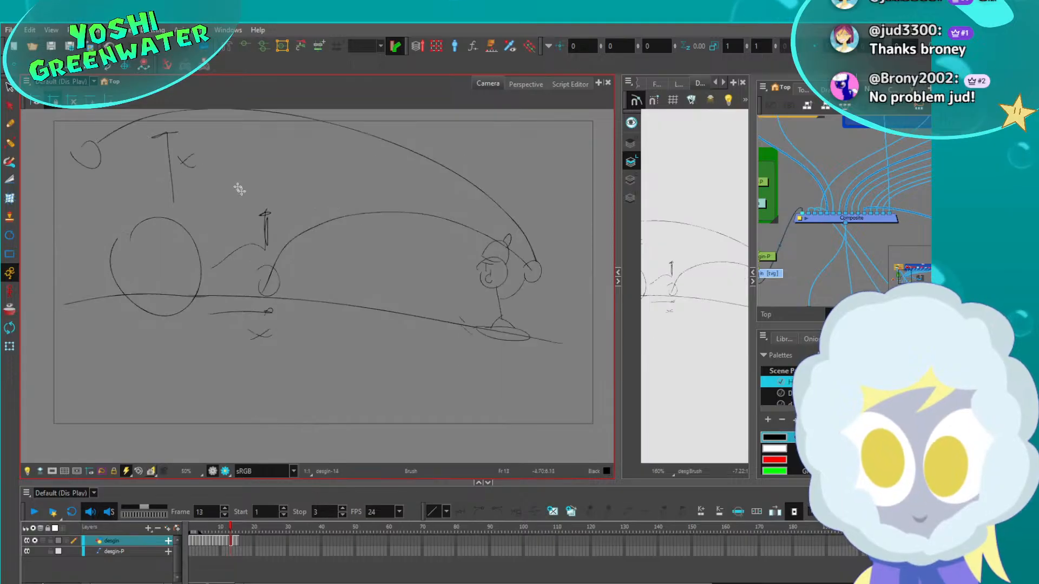
{"action": "key", "text": "period"}
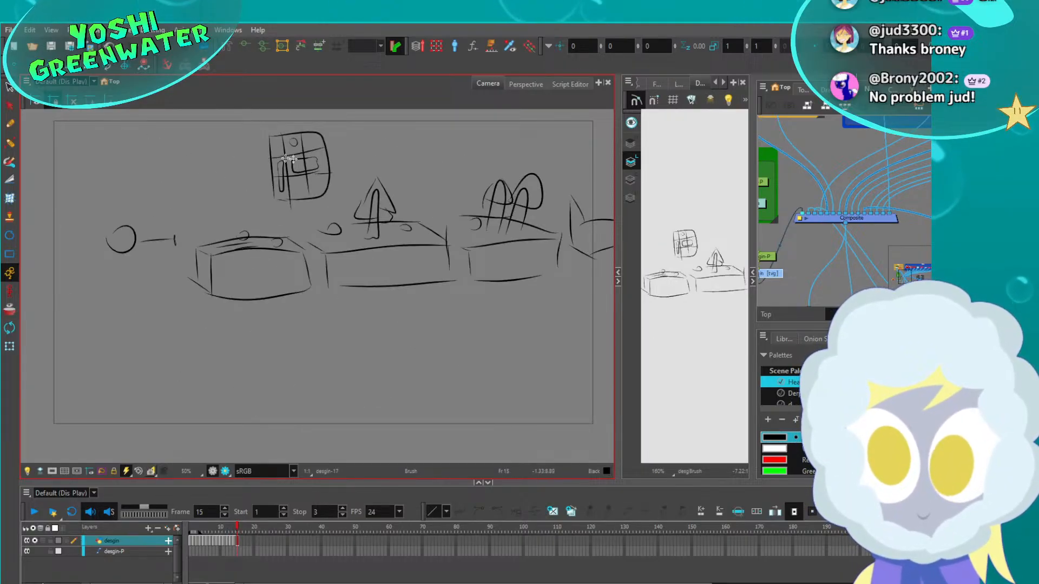
Sketch a second edge line outside the grid square's right side and add small circles to its empty cells
{"action": "scroll", "coordinate": [277, 146], "scroll_direction": "up", "scroll_amount": 5}
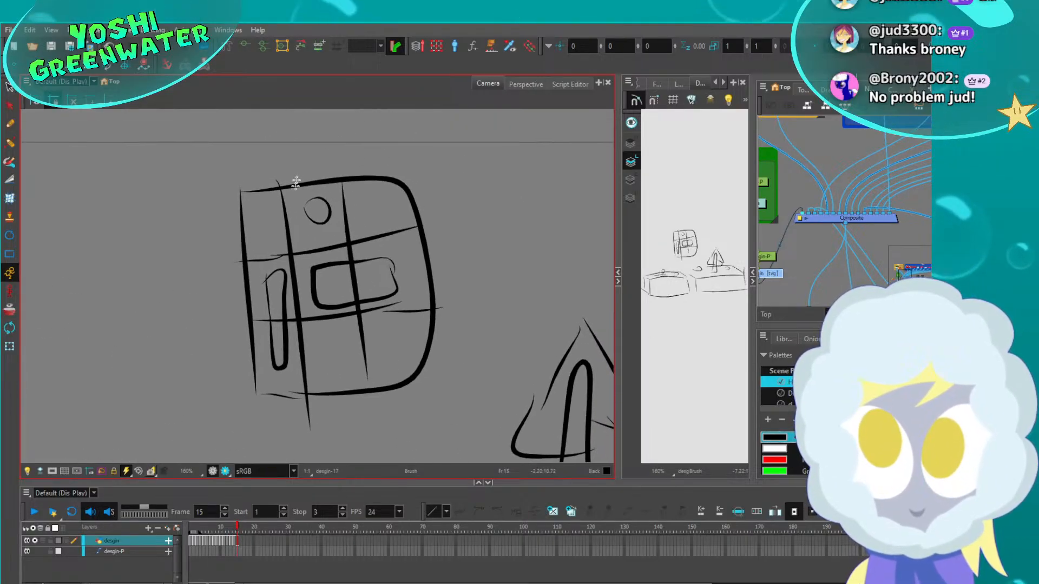
{"action": "left_click_drag", "start_coordinate": [420, 384], "coordinate": [439, 362]}
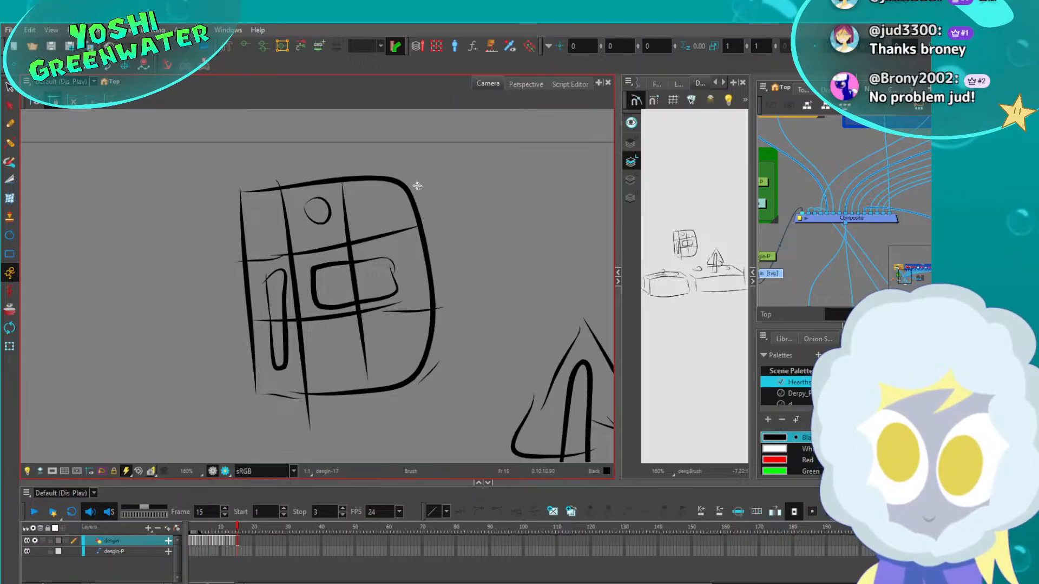
{"action": "left_click_drag", "start_coordinate": [420, 189], "coordinate": [406, 183]}
{"action": "left_click_drag", "start_coordinate": [444, 363], "coordinate": [440, 221]}
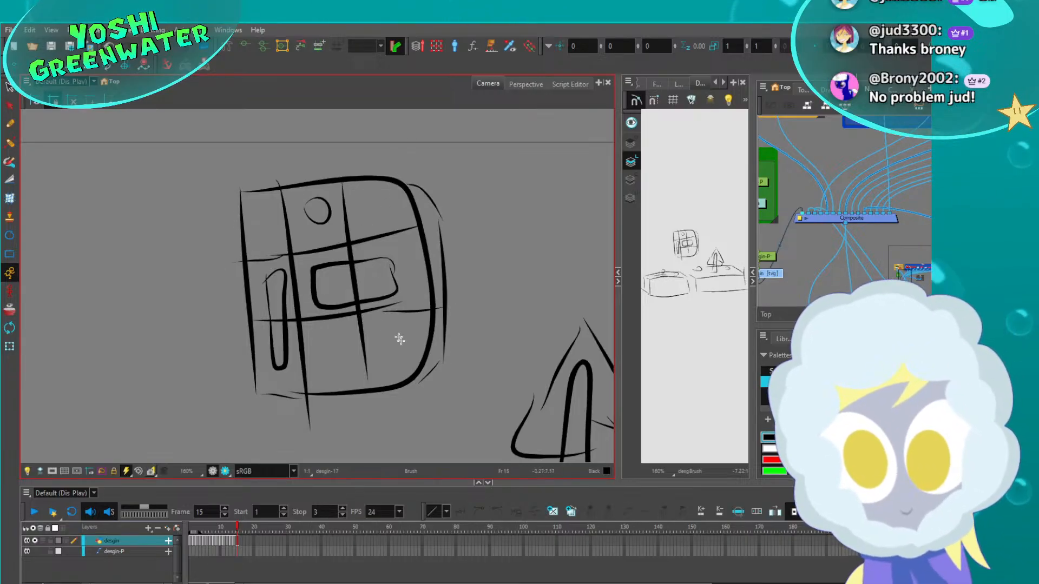
{"action": "left_click_drag", "start_coordinate": [338, 339], "coordinate": [325, 359]}
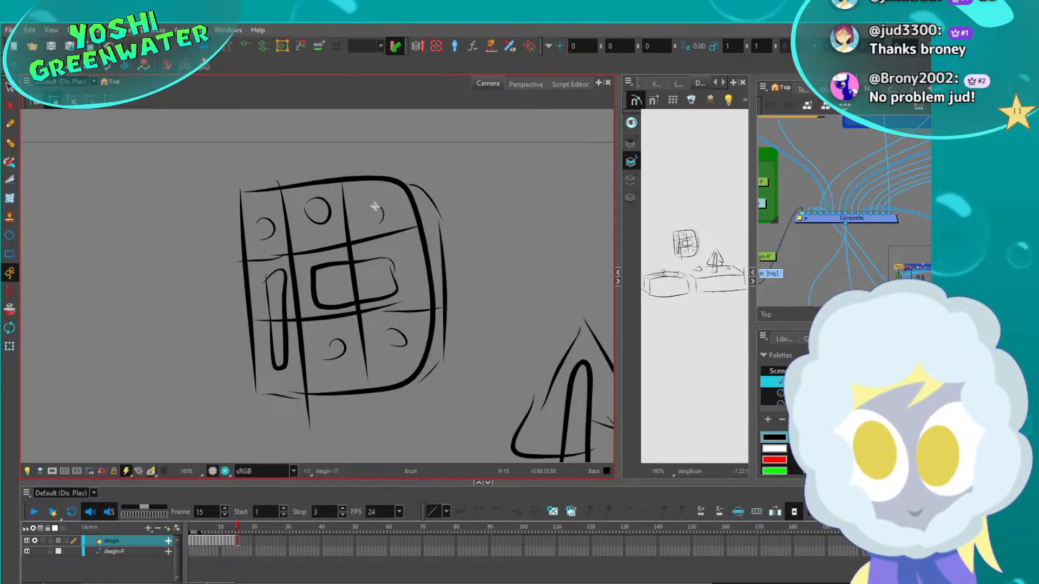
Draw strokes that join the right end of the second block to the third block
{"action": "scroll", "coordinate": [260, 248], "scroll_direction": "down", "scroll_amount": 3}
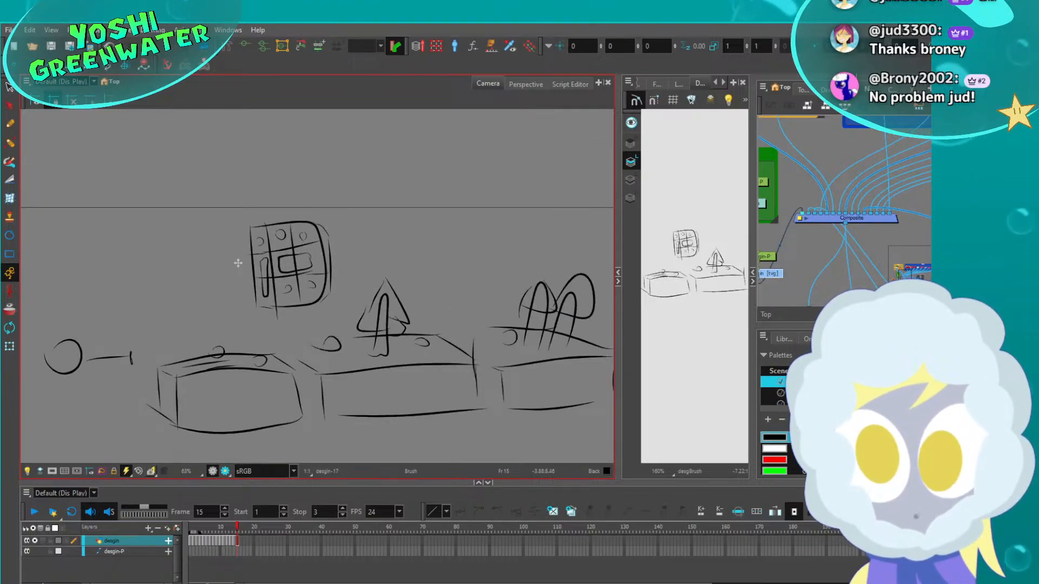
{"action": "middle_click_drag", "start_coordinate": [175, 312], "coordinate": [131, 275]}
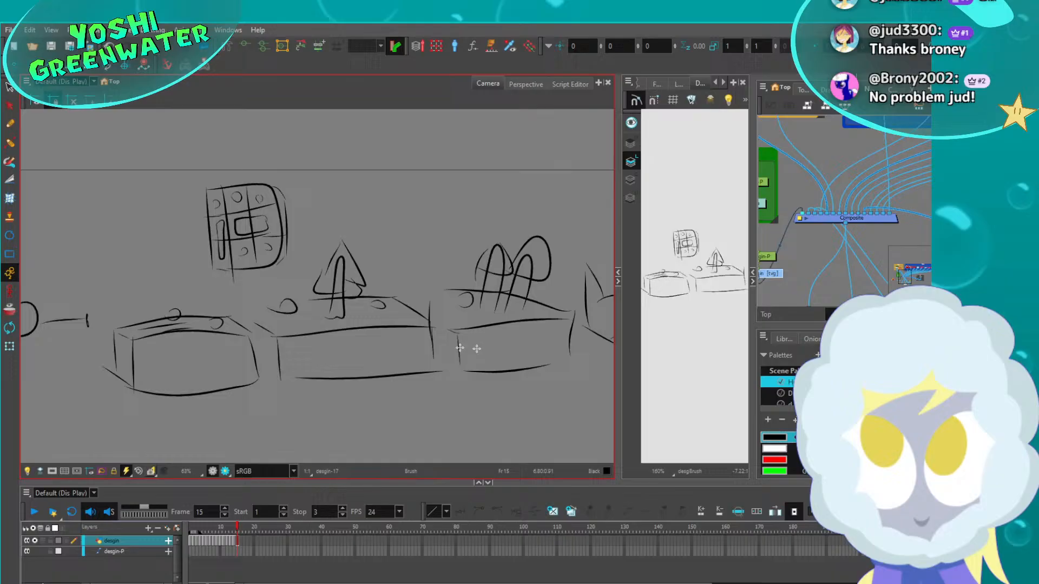
{"action": "middle_click_drag", "start_coordinate": [499, 389], "coordinate": [421, 385]}
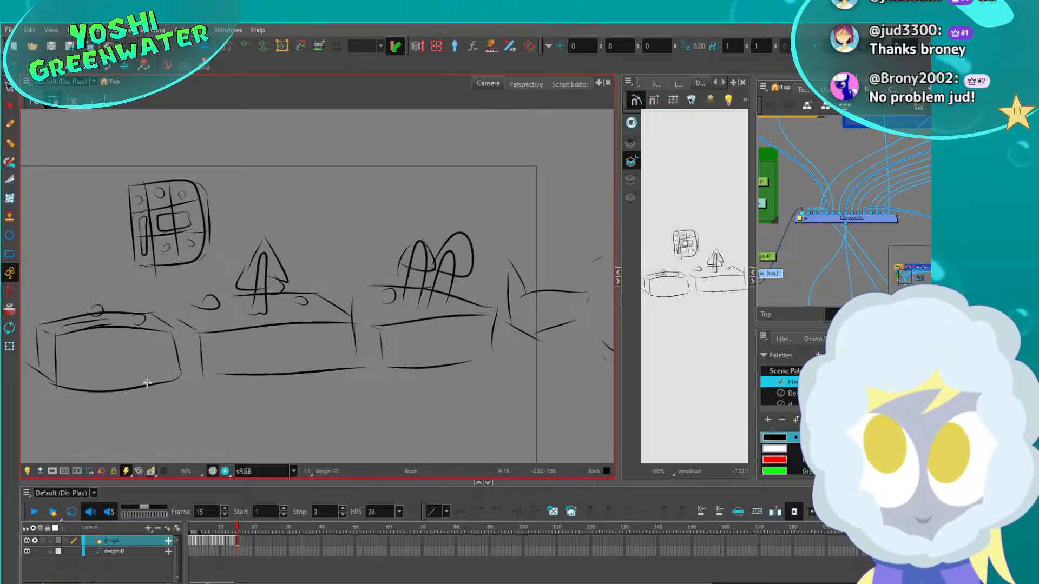
{"action": "middle_click_drag", "start_coordinate": [144, 386], "coordinate": [217, 379]}
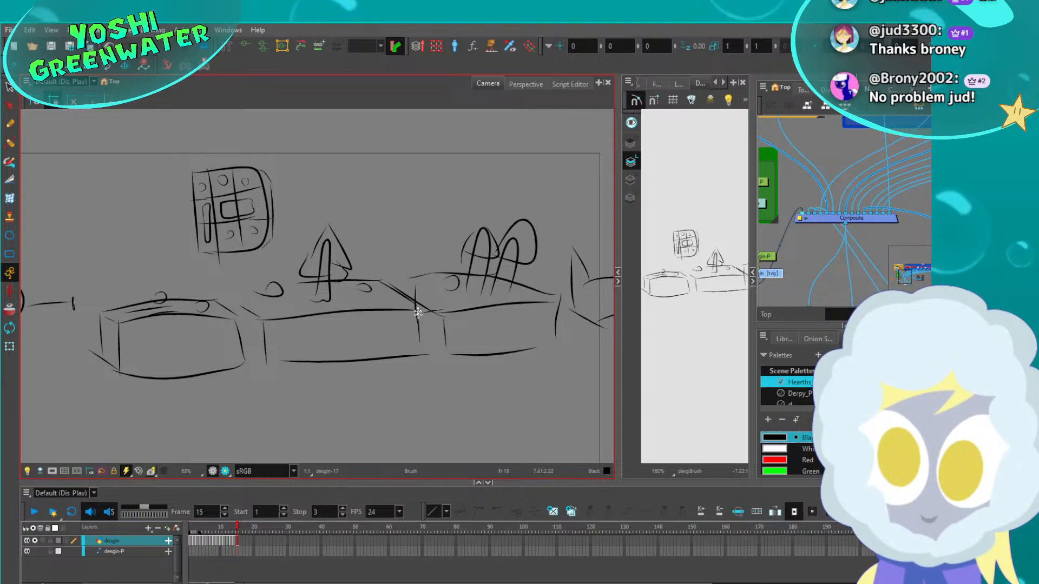
{"action": "left_click_drag", "start_coordinate": [416, 310], "coordinate": [428, 357]}
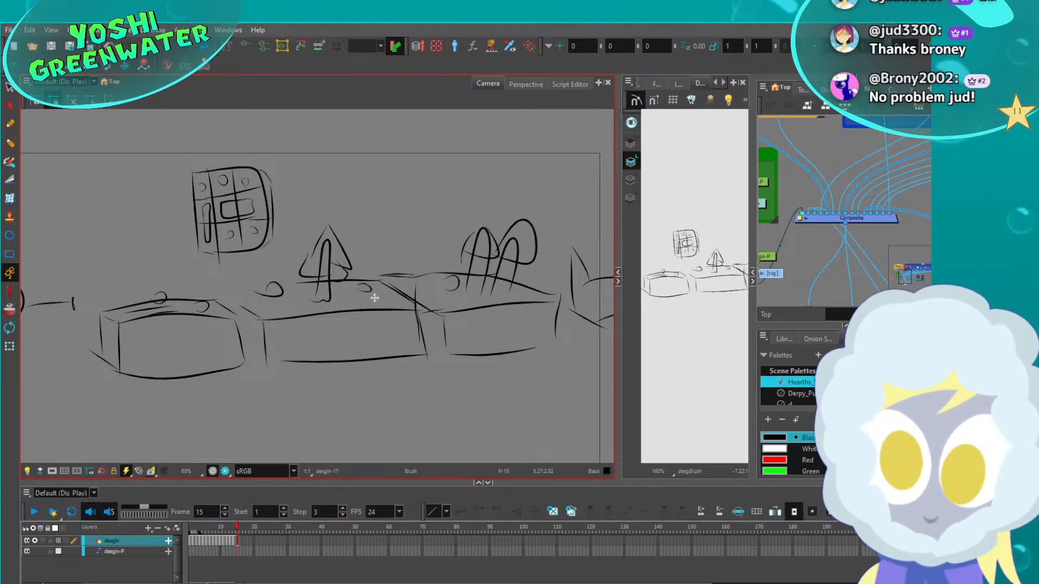
Draw a small rounded square below the third block with a hatched ramp rising from its upper right corner
{"action": "middle_click_drag", "start_coordinate": [443, 304], "coordinate": [344, 277]}
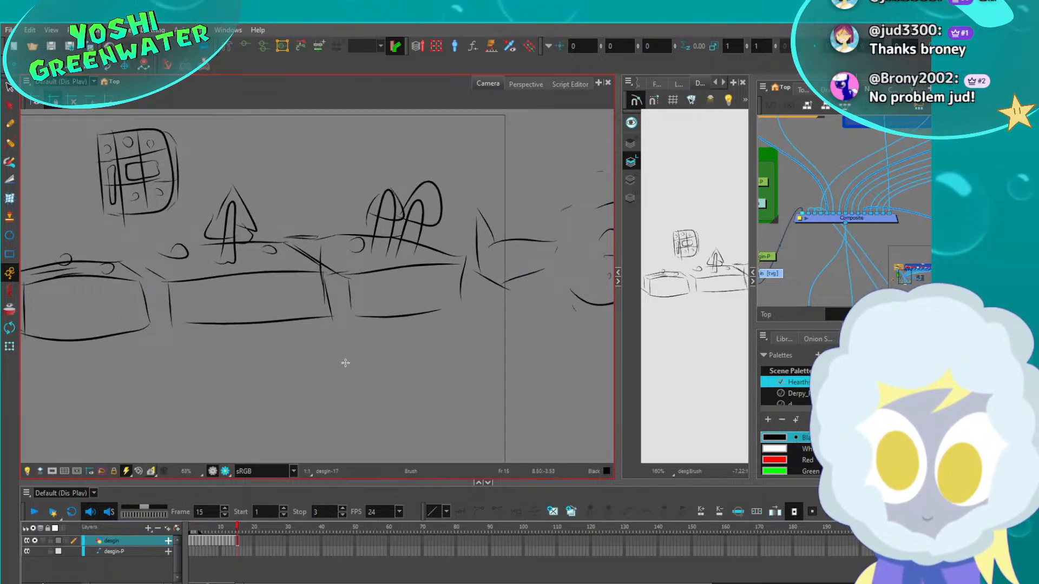
{"action": "left_click_drag", "start_coordinate": [346, 364], "coordinate": [363, 410]}
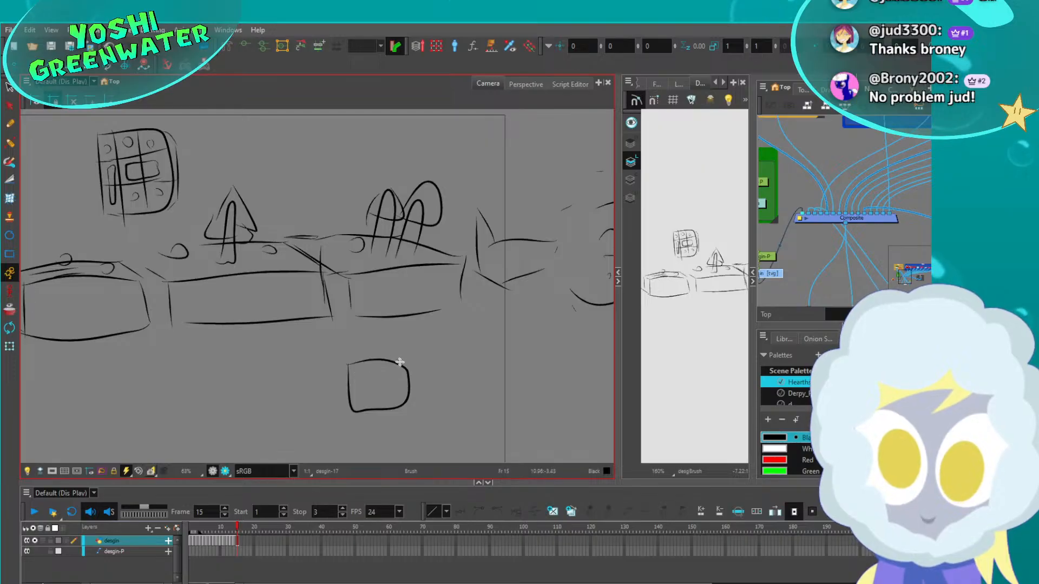
{"action": "left_click_drag", "start_coordinate": [383, 359], "coordinate": [412, 345]}
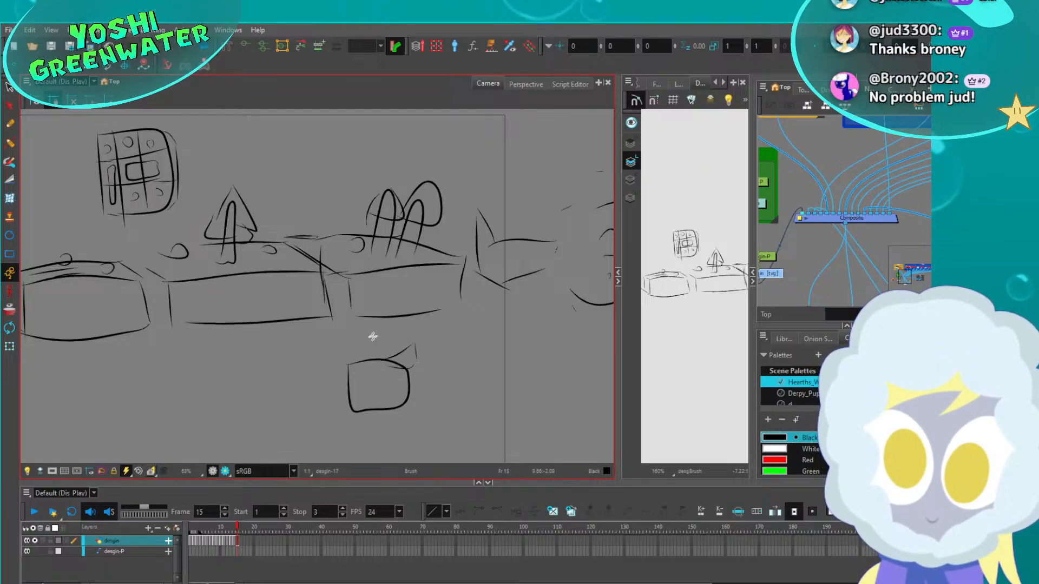
{"action": "left_click_drag", "start_coordinate": [402, 353], "coordinate": [404, 360]}
{"action": "left_click_drag", "start_coordinate": [407, 351], "coordinate": [412, 355]}
Draw a small circle at the ramp, an arcing jump path to the right, and a second circle above a new square
{"action": "middle_click_drag", "start_coordinate": [376, 343], "coordinate": [366, 343]}
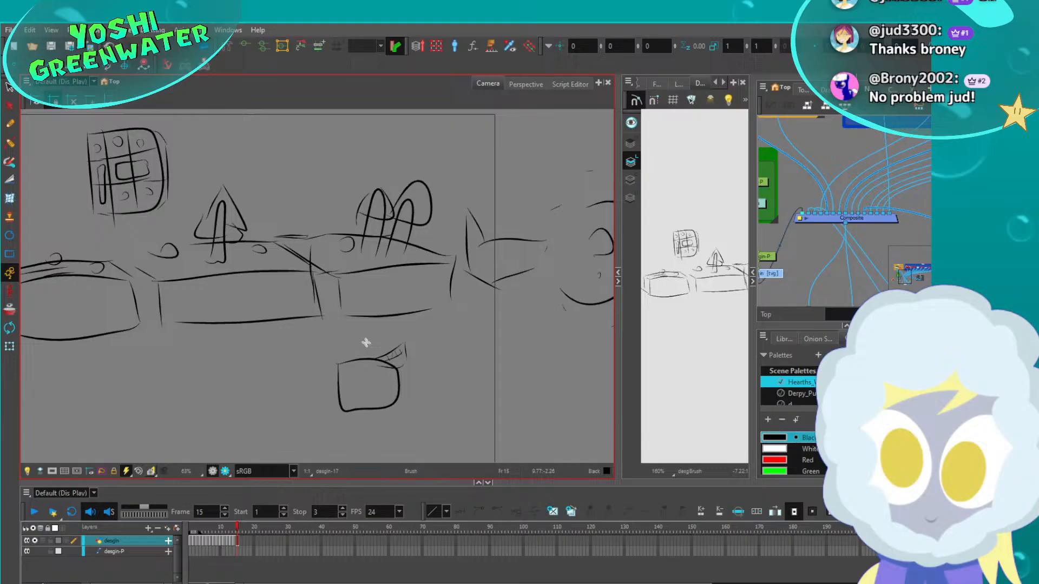
{"action": "left_click_drag", "start_coordinate": [370, 342], "coordinate": [426, 326]}
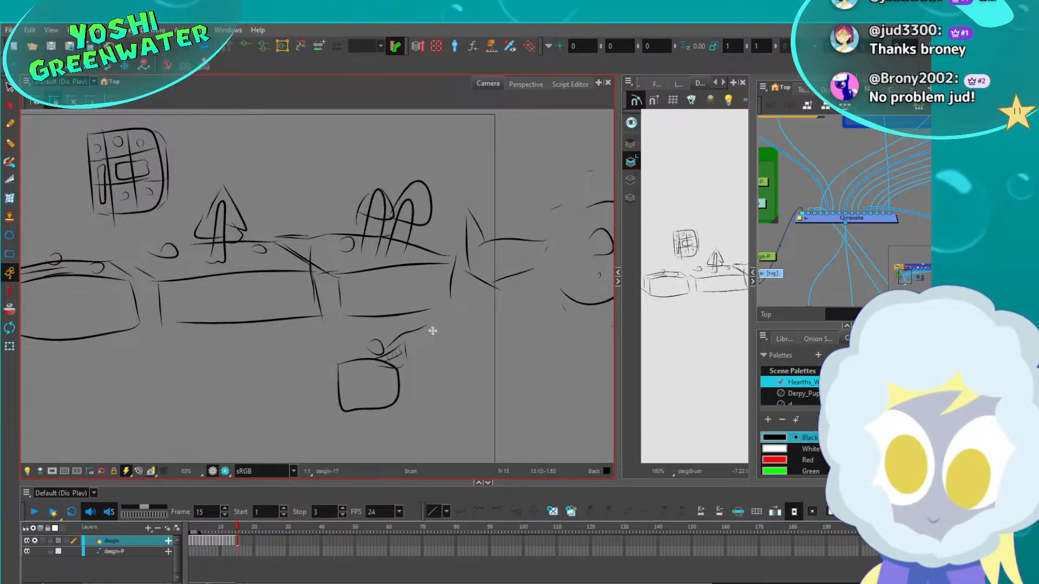
{"action": "mouse_move", "coordinate": [492, 345]}
{"action": "left_mouse_down"}
{"action": "mouse_move", "coordinate": [485, 352]}
{"action": "mouse_move", "coordinate": [537, 413]}
{"action": "mouse_move", "coordinate": [482, 372]}
{"action": "left_mouse_up"}
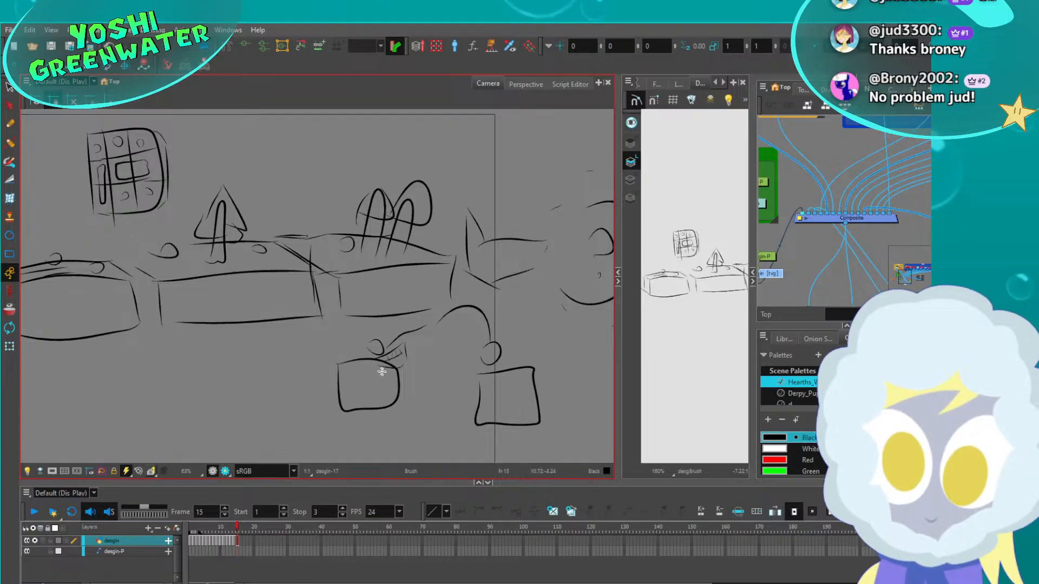
{"action": "middle_click_drag", "start_coordinate": [320, 365], "coordinate": [299, 344]}
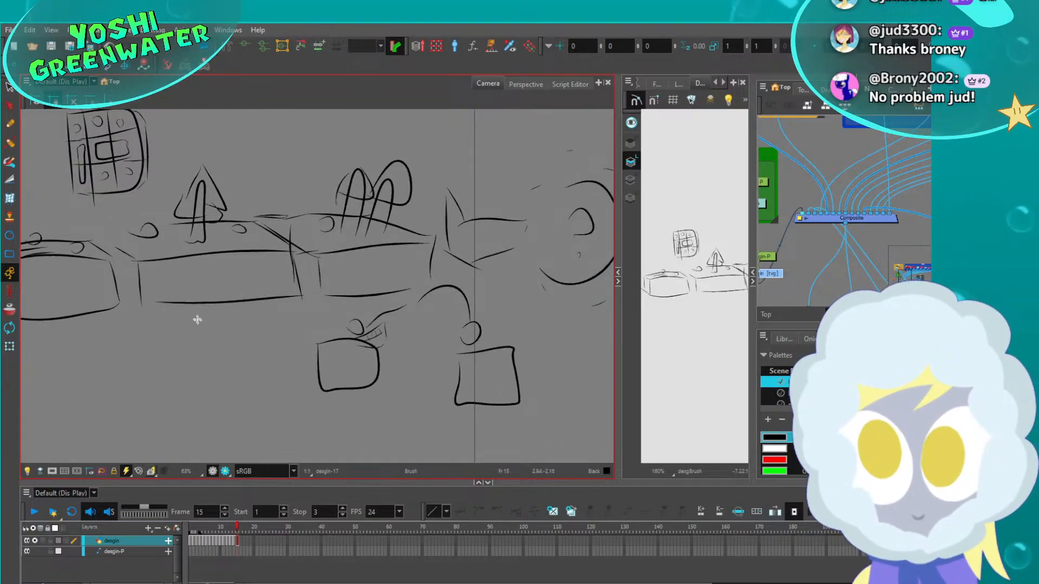
{"action": "middle_click_drag", "start_coordinate": [204, 343], "coordinate": [432, 357]}
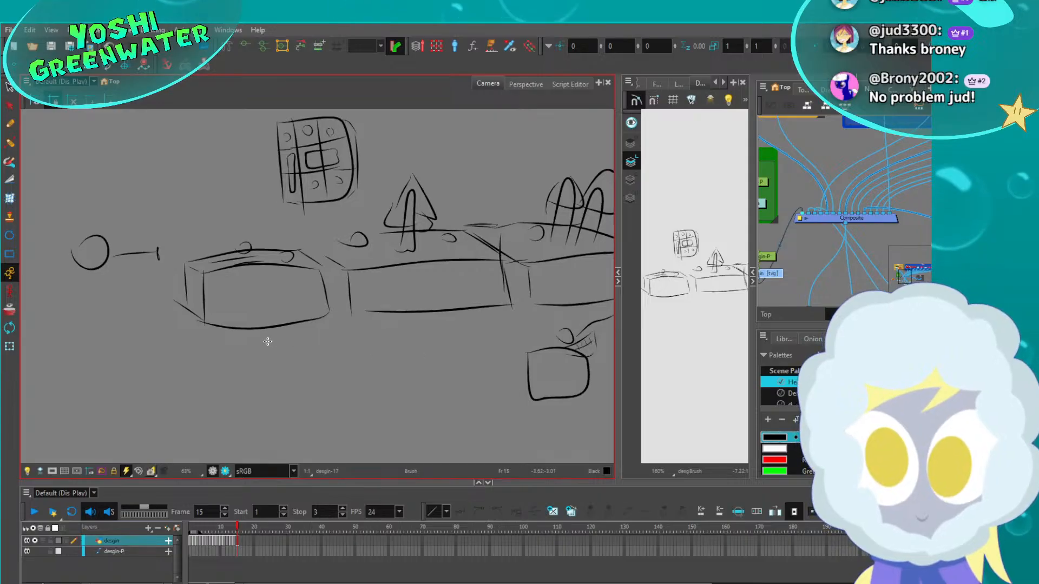
Move the whole snowball track sketch a little to the left on the canvas
{"action": "middle_click_drag", "start_coordinate": [267, 342], "coordinate": [205, 345]}
{"action": "key", "text": "shift+m"}
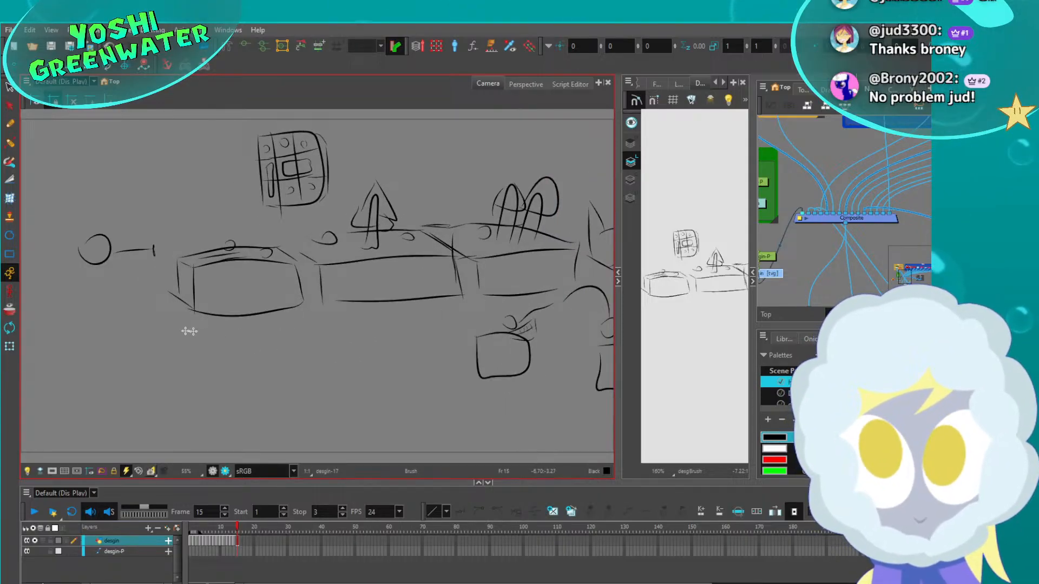
{"action": "key", "text": "ctrl+a"}
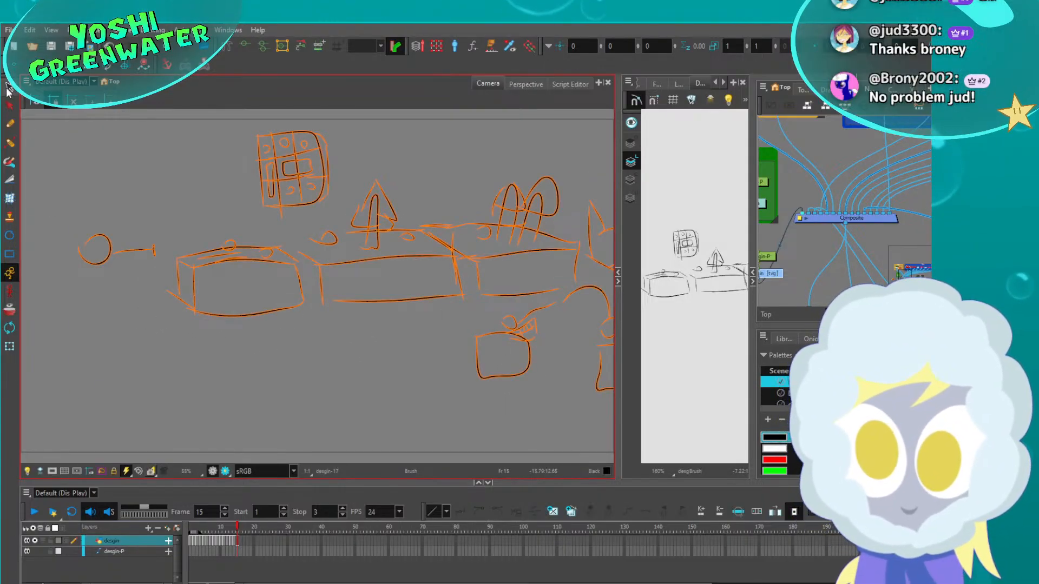
{"action": "mouse_move", "coordinate": [104, 261]}
{"action": "left_mouse_down"}
{"action": "mouse_move", "coordinate": [59, 280]}
{"action": "mouse_move", "coordinate": [60, 270]}
{"action": "left_mouse_up"}
{"action": "left_click", "coordinate": [105, 331]}
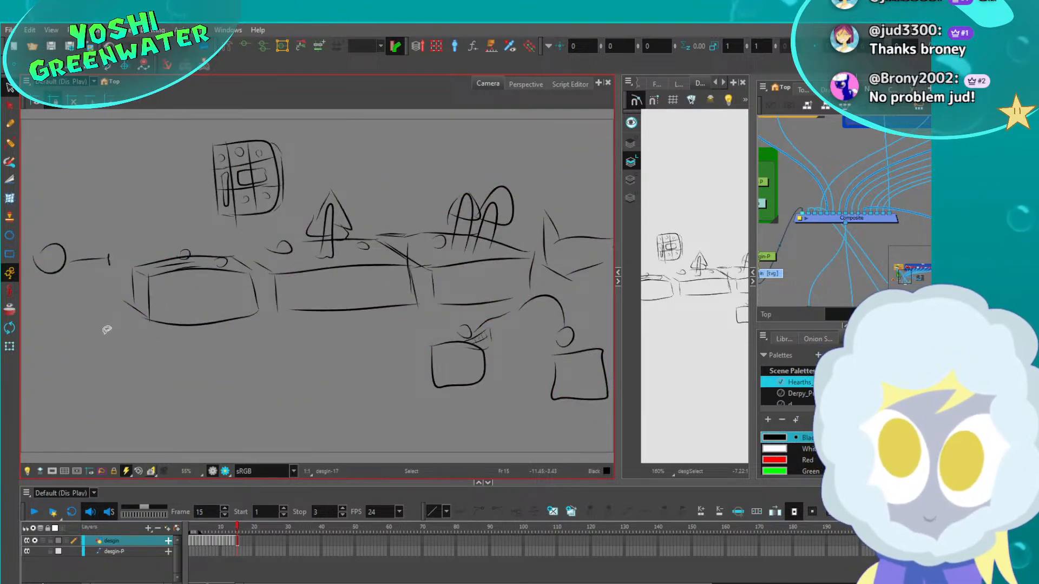
Draw a left-pointing arrow from the large circle toward the third block and close the left side of the circle's outline
{"action": "mouse_move", "coordinate": [574, 202]}
{"action": "left_mouse_down"}
{"action": "mouse_move", "coordinate": [530, 221]}
{"action": "mouse_move", "coordinate": [418, 232]}
{"action": "left_mouse_up"}
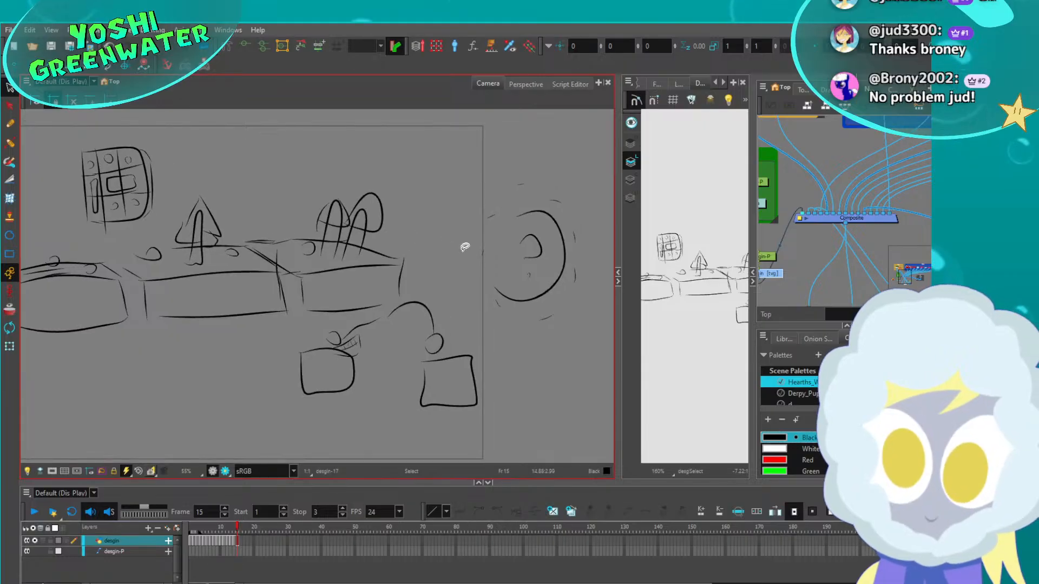
{"action": "key", "text": "alt+b"}
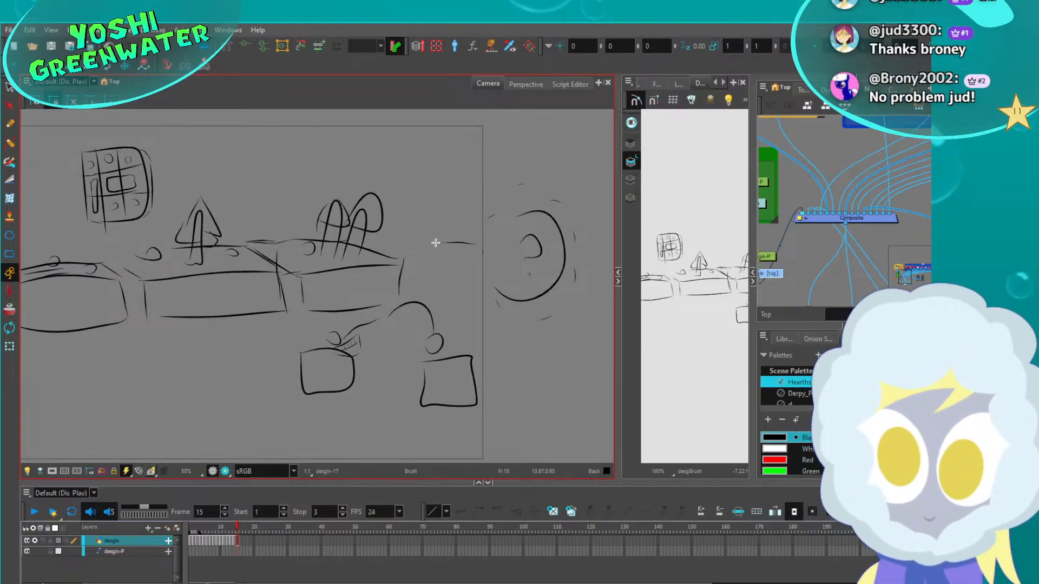
{"action": "left_click_drag", "start_coordinate": [436, 224], "coordinate": [422, 249]}
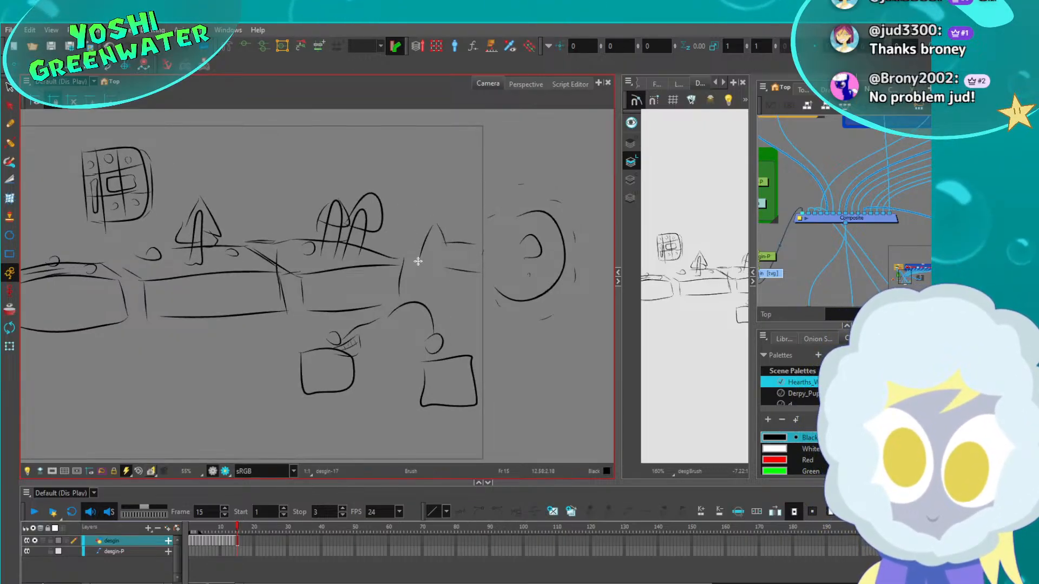
{"action": "left_click_drag", "start_coordinate": [432, 285], "coordinate": [448, 266]}
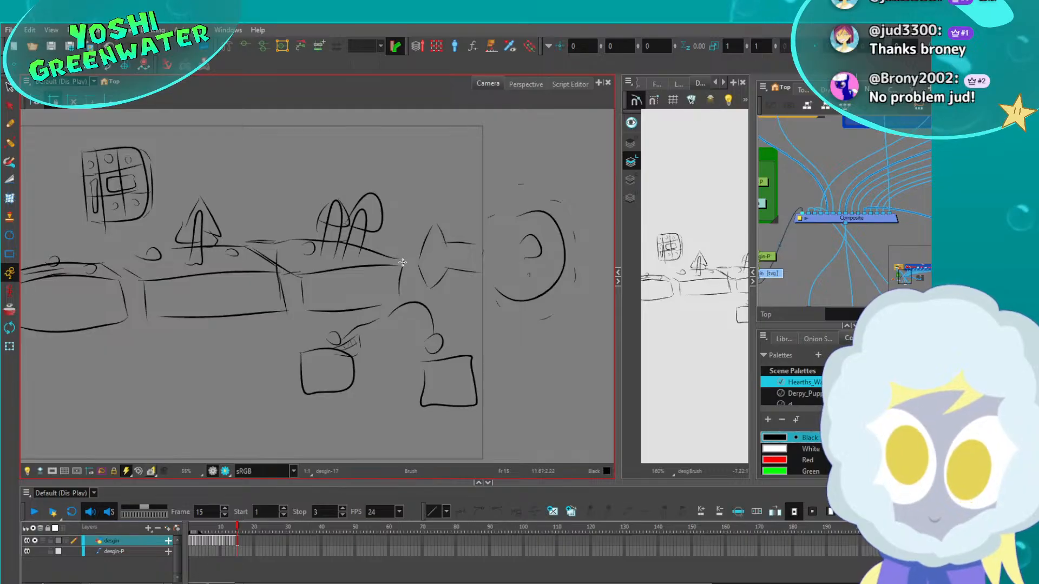
{"action": "key", "text": "ctrl+z"}
{"action": "key", "text": "ctrl+z"}
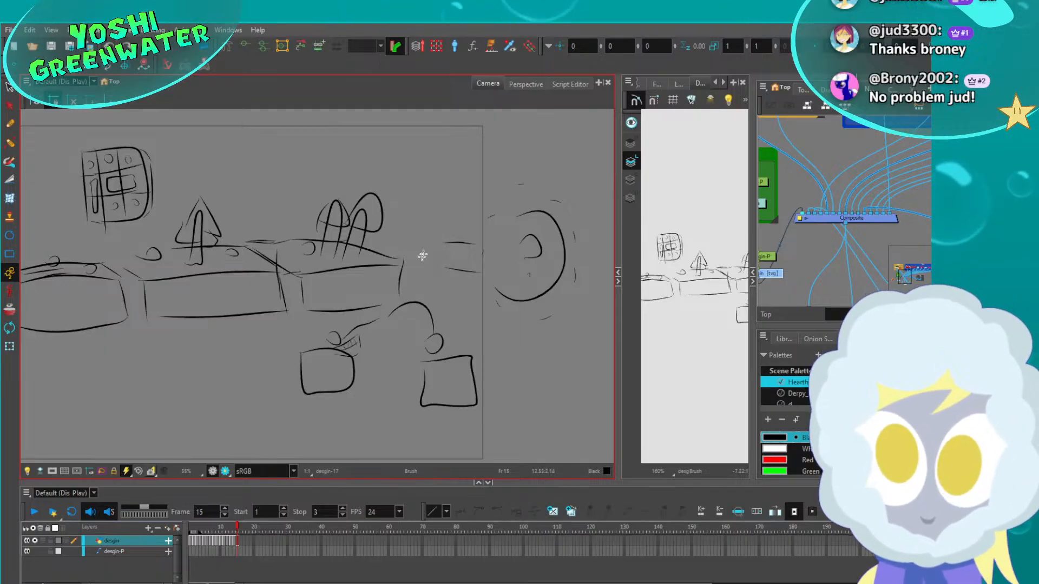
{"action": "mouse_move", "coordinate": [447, 266]}
{"action": "left_mouse_down"}
{"action": "mouse_move", "coordinate": [446, 280]}
{"action": "mouse_move", "coordinate": [426, 262]}
{"action": "mouse_move", "coordinate": [436, 232]}
{"action": "mouse_move", "coordinate": [492, 243]}
{"action": "left_mouse_up"}
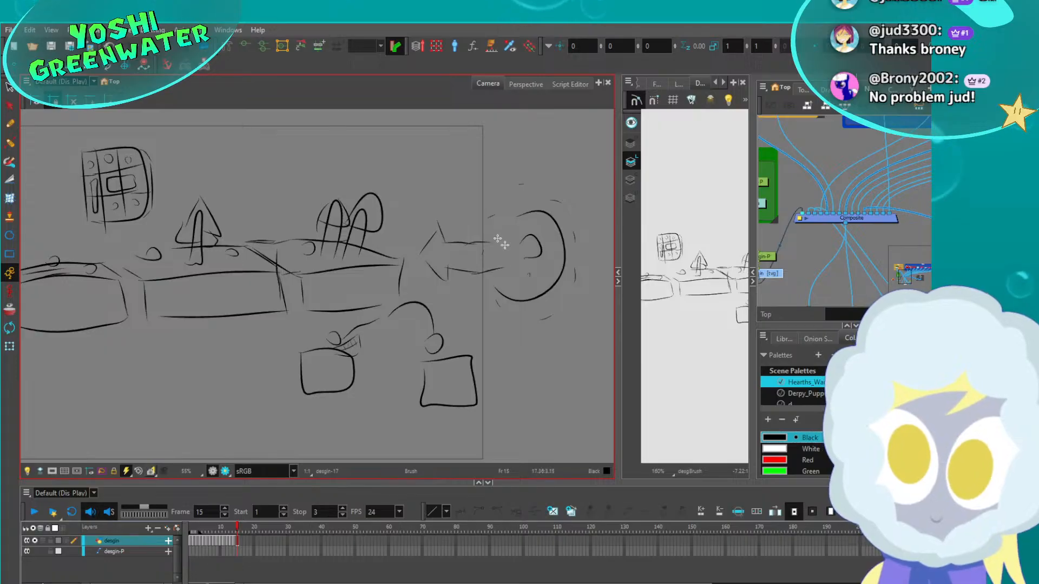
{"action": "left_click_drag", "start_coordinate": [529, 273], "coordinate": [528, 276]}
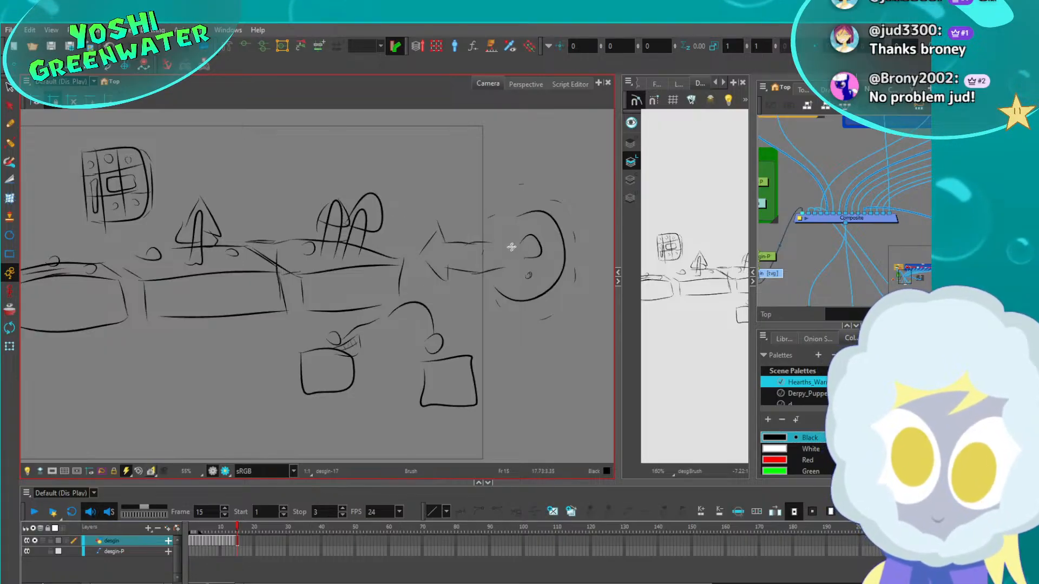
{"action": "mouse_move", "coordinate": [525, 215]}
{"action": "left_mouse_down"}
{"action": "mouse_move", "coordinate": [490, 222]}
{"action": "mouse_move", "coordinate": [485, 257]}
{"action": "mouse_move", "coordinate": [497, 293]}
{"action": "left_mouse_up"}
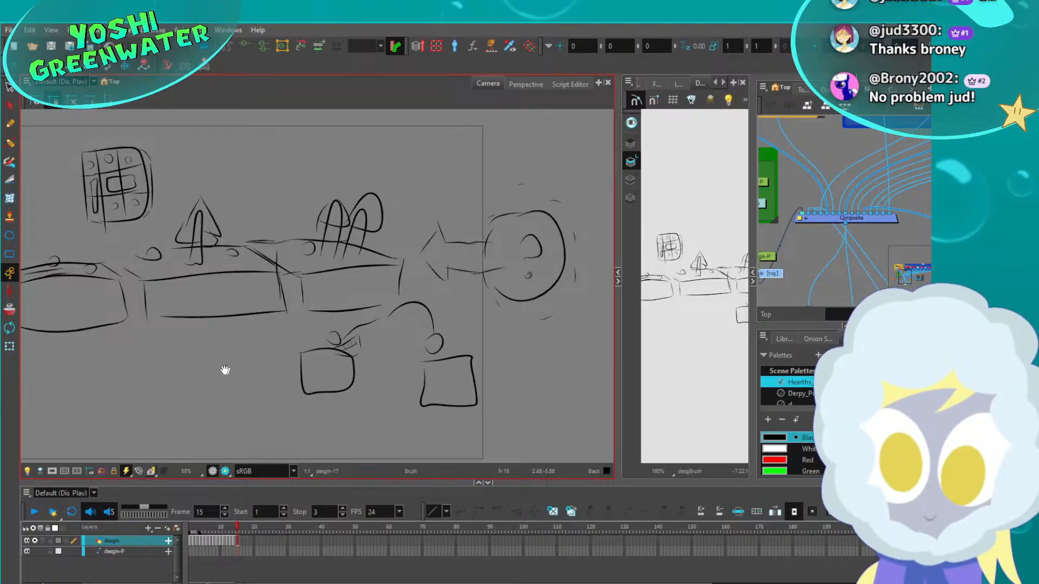
Scale the whole sketch down proportionally and shift it left so the large circle fits inside the frame
{"action": "mouse_move", "coordinate": [225, 370]}
{"action": "left_mouse_down"}
{"action": "mouse_move", "coordinate": [266, 372]}
{"action": "mouse_move", "coordinate": [267, 349]}
{"action": "mouse_move", "coordinate": [294, 355]}
{"action": "left_mouse_up"}
{"action": "left_click_drag", "start_coordinate": [188, 343], "coordinate": [212, 351]}
{"action": "key", "text": "ctrl+a"}
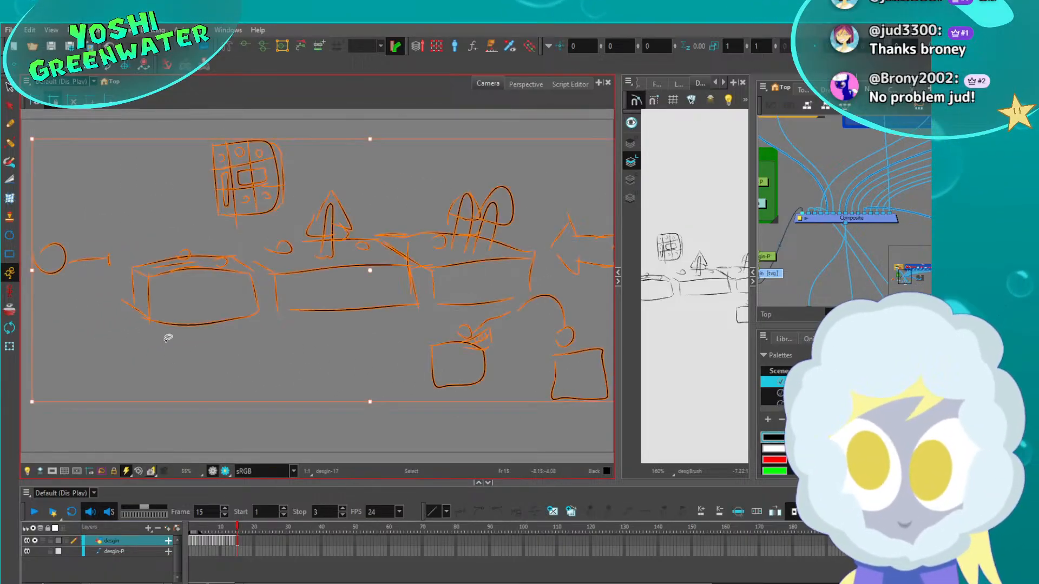
{"action": "left_click", "coordinate": [8, 93]}
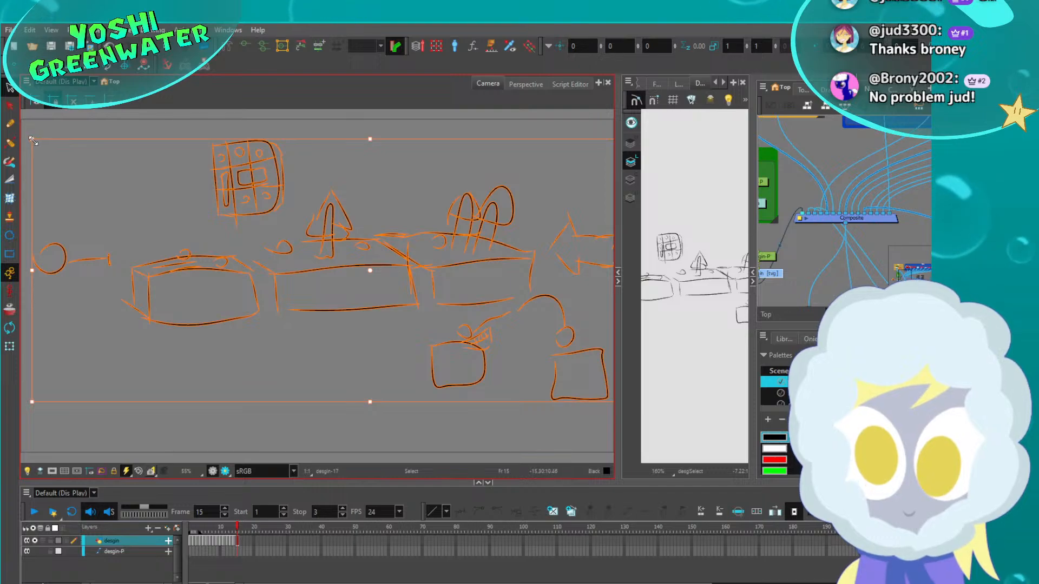
{"action": "left_click_drag", "start_coordinate": [31, 137], "coordinate": [129, 181], "text": "shift"}
{"action": "mouse_move", "coordinate": [169, 279]}
{"action": "left_mouse_down"}
{"action": "mouse_move", "coordinate": [88, 271]}
{"action": "mouse_move", "coordinate": [70, 252]}
{"action": "mouse_move", "coordinate": [74, 262]}
{"action": "left_mouse_up"}
{"action": "left_click", "coordinate": [82, 309]}
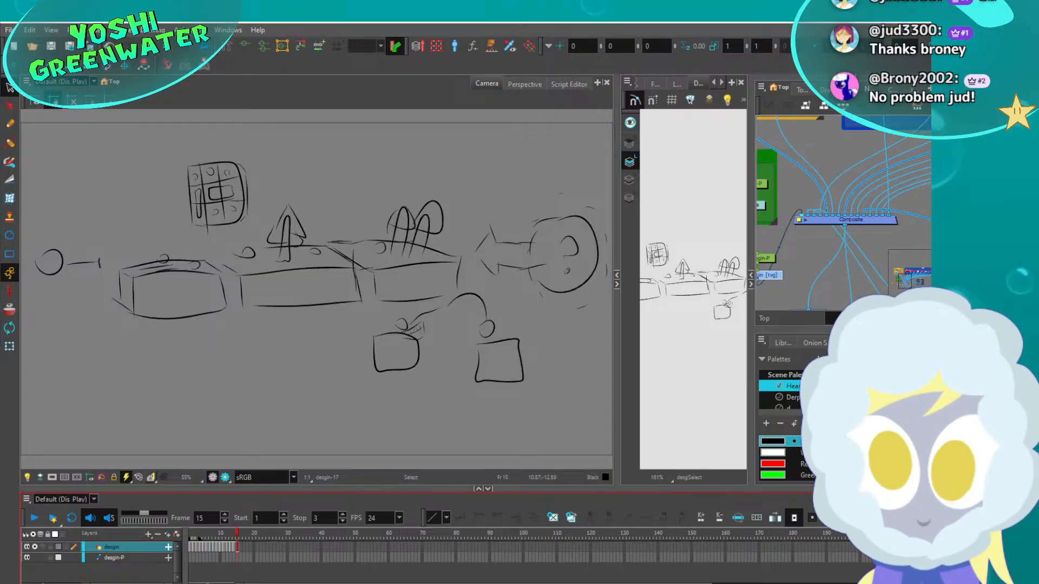
Switch to Godot, view the ground from above, and expand the UV1 settings of the ground mesh's material
{"action": "left_click", "coordinate": [524, 583]}
{"action": "middle_click_drag", "start_coordinate": [295, 246], "coordinate": [481, 230]}
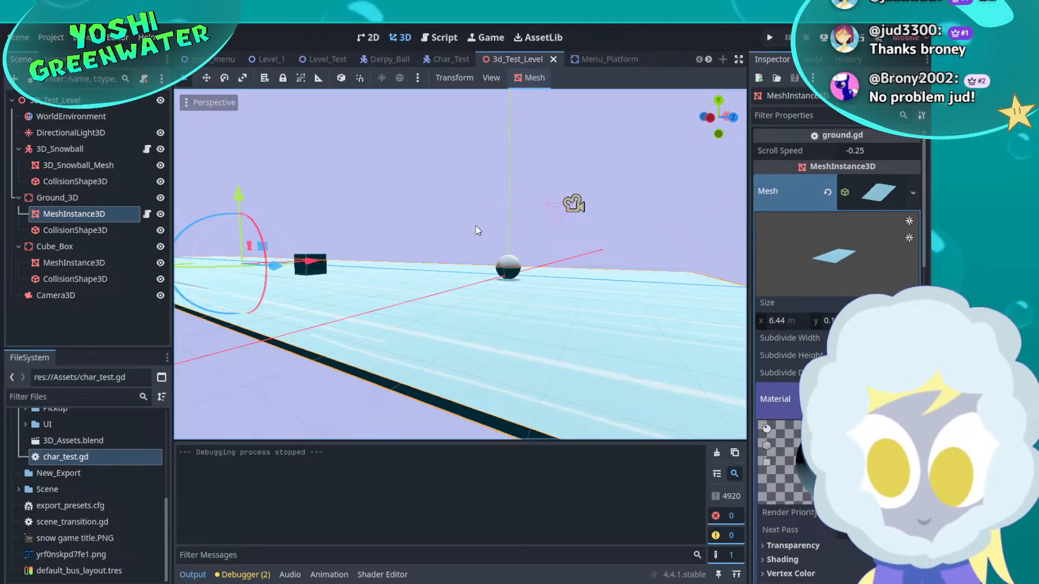
{"action": "left_click", "coordinate": [466, 244]}
{"action": "middle_click_drag", "start_coordinate": [430, 278], "coordinate": [461, 365]}
{"action": "left_click", "coordinate": [461, 365]}
{"action": "scroll", "coordinate": [807, 417], "scroll_direction": "down", "scroll_amount": 6}
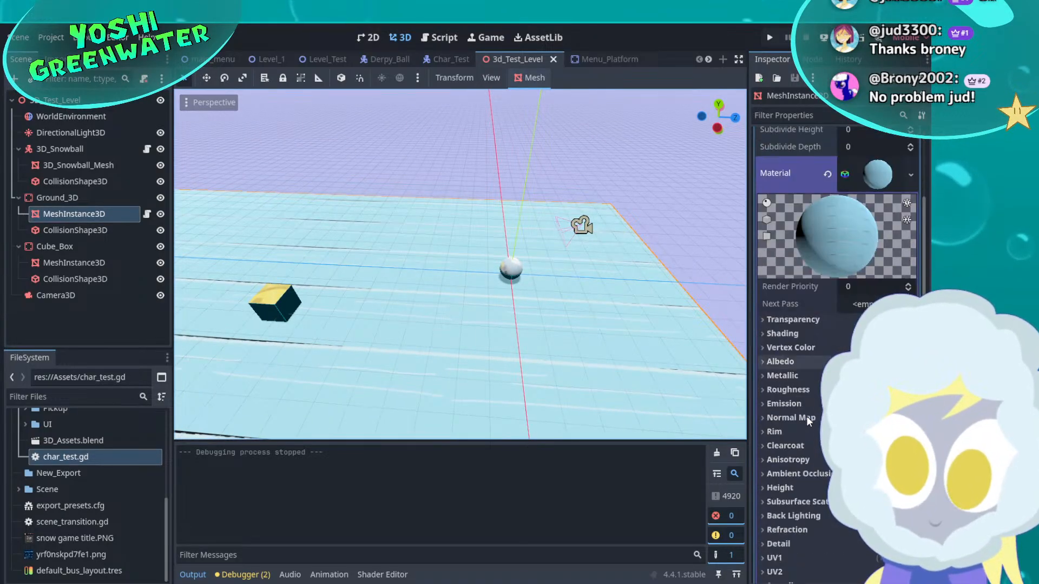
{"action": "scroll", "coordinate": [813, 344], "scroll_direction": "down", "scroll_amount": 5}
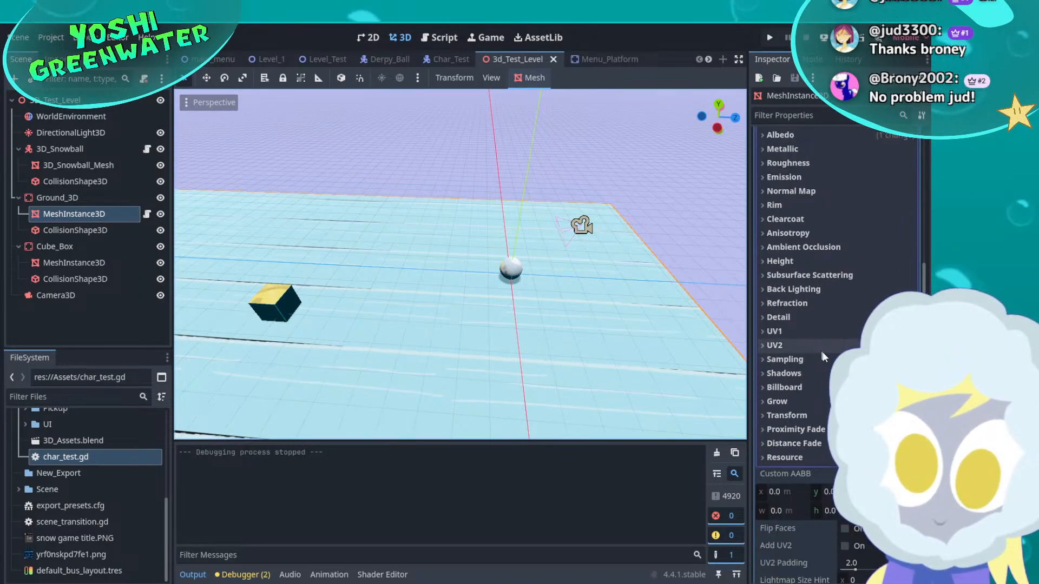
{"action": "left_click", "coordinate": [772, 331]}
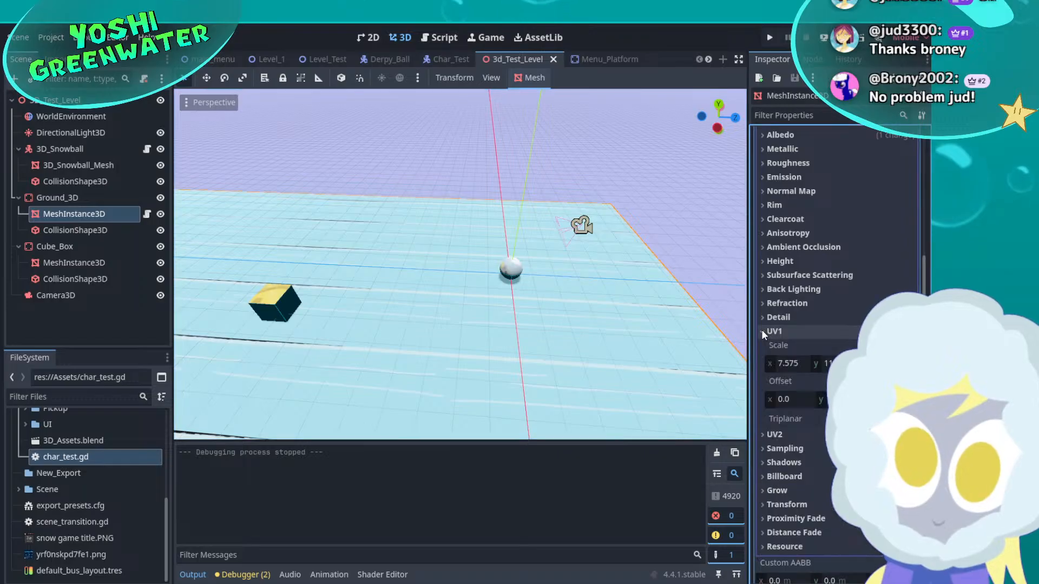
Try the ground material's UV1 scale with X at 3.39 and undo the scale changes
{"action": "left_click", "coordinate": [828, 363]}
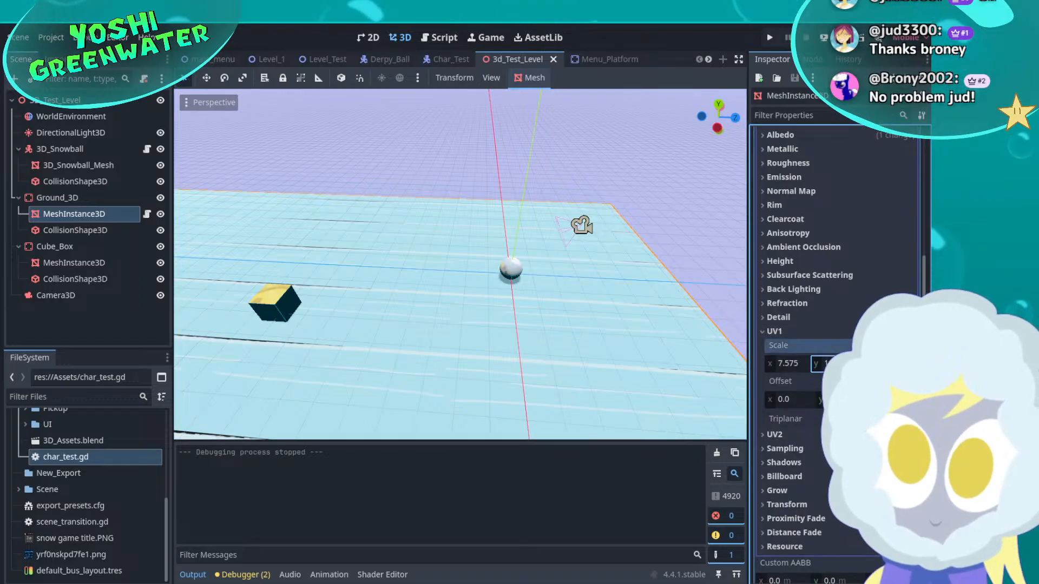
{"action": "left_click", "coordinate": [830, 348]}
{"action": "left_click_drag", "start_coordinate": [830, 363], "coordinate": [339, 366]}
{"action": "key", "text": "ctrl+z"}
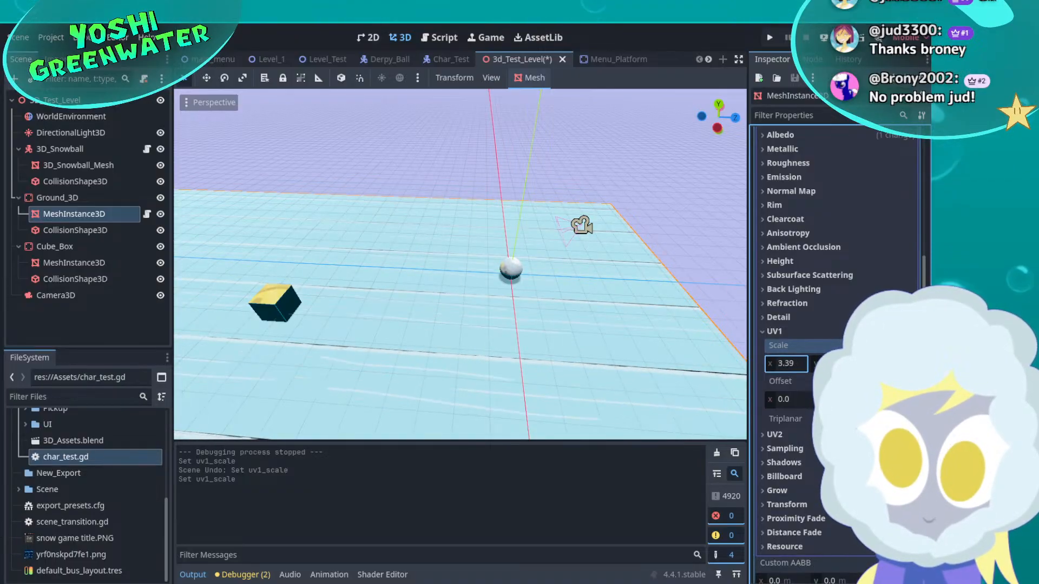
{"action": "key", "text": "ctrl+z"}
Try shifting the ground material's UV1 offset, including X at -0.055, and undo each shift
{"action": "left_click_drag", "start_coordinate": [791, 399], "coordinate": [584, 399]}
{"action": "key", "text": "ctrl+z"}
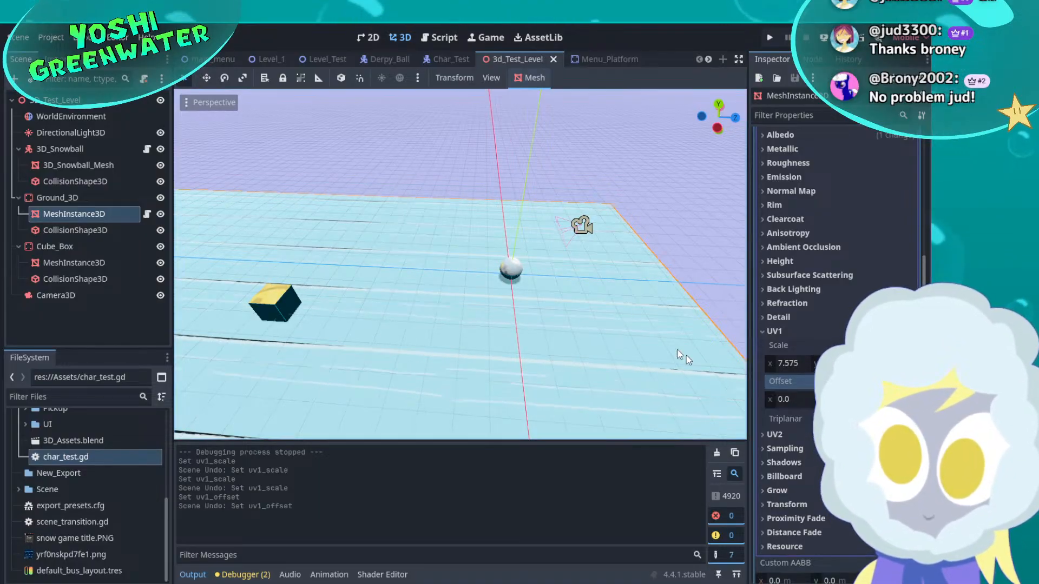
{"action": "middle_click_drag", "start_coordinate": [564, 346], "coordinate": [570, 369]}
{"action": "scroll", "coordinate": [570, 369], "scroll_direction": "up", "scroll_amount": 5}
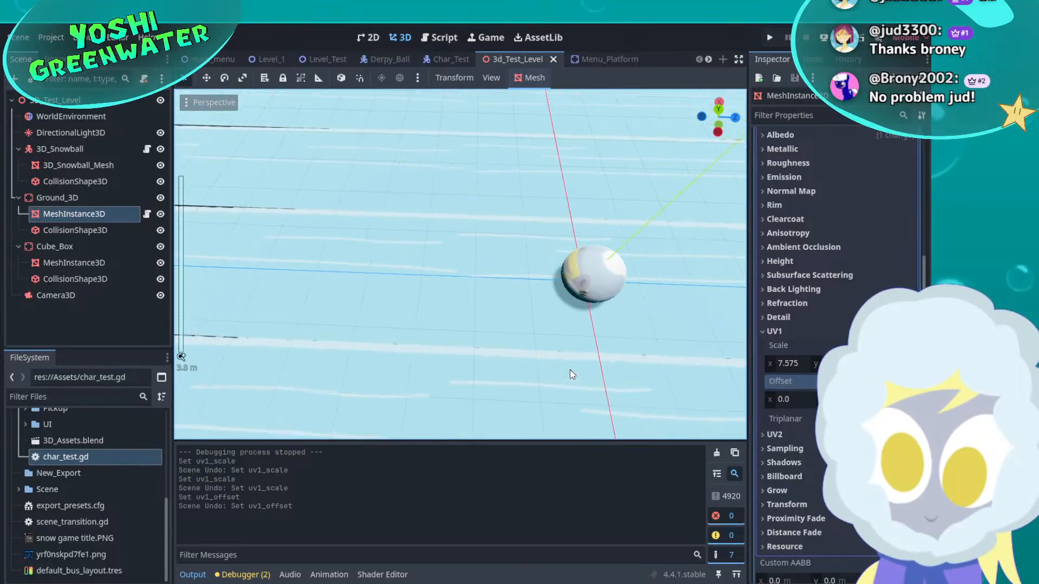
{"action": "mouse_move", "coordinate": [781, 399]}
{"action": "left_mouse_down"}
{"action": "mouse_move", "coordinate": [744, 400]}
{"action": "mouse_move", "coordinate": [774, 399]}
{"action": "left_mouse_up"}
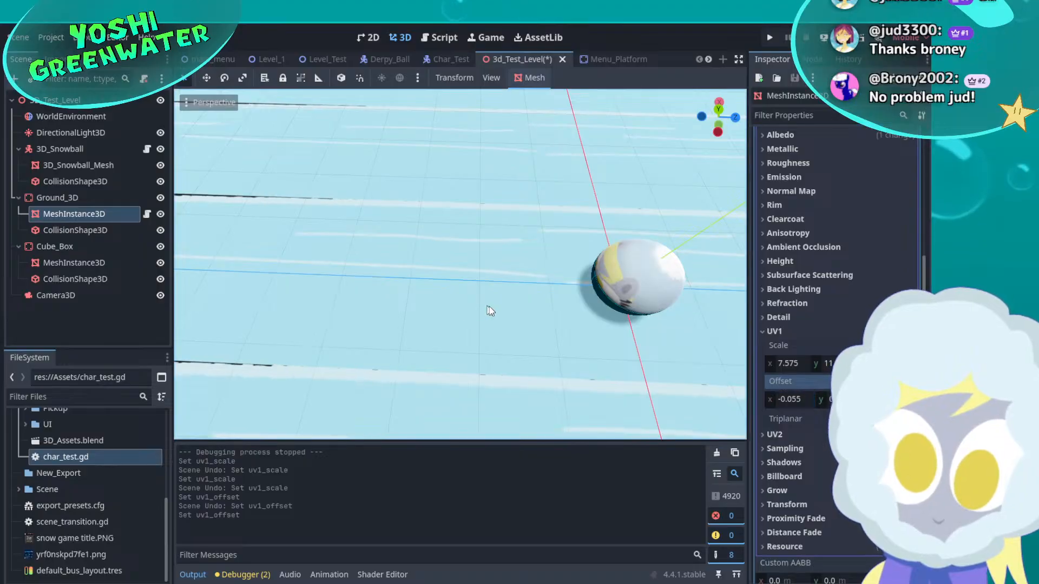
{"action": "key", "text": "ctrl+z"}
{"action": "left_click_drag", "start_coordinate": [842, 399], "coordinate": [894, 400]}
{"action": "key", "text": "ctrl+z"}
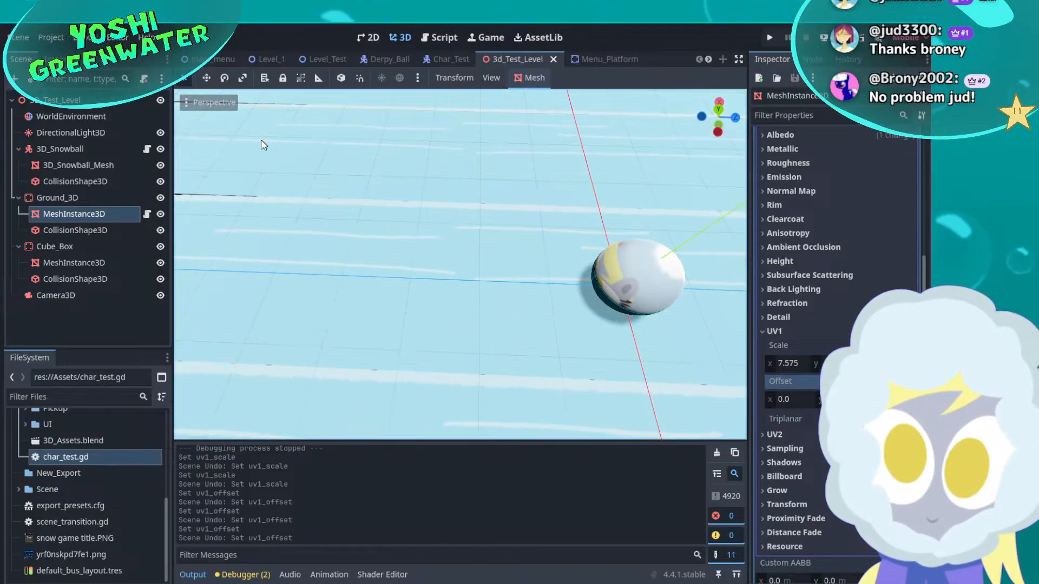
Filter the script list by "gr", look at ground_3d.gd, and open ground.gd
{"action": "left_click", "coordinate": [434, 37]}
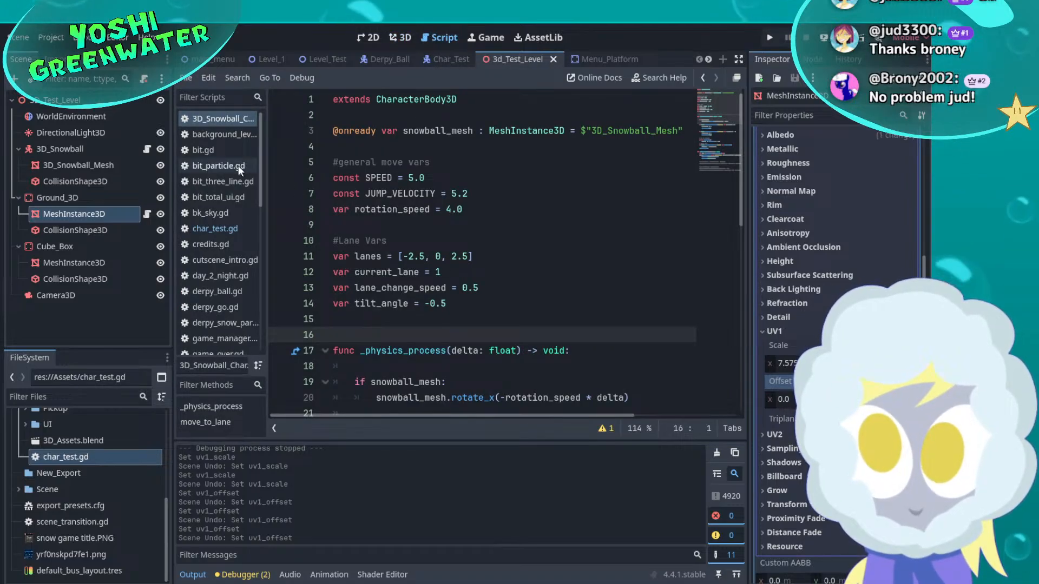
{"action": "left_click", "coordinate": [220, 97]}
{"action": "scroll", "coordinate": [217, 183], "scroll_direction": "down", "scroll_amount": 5}
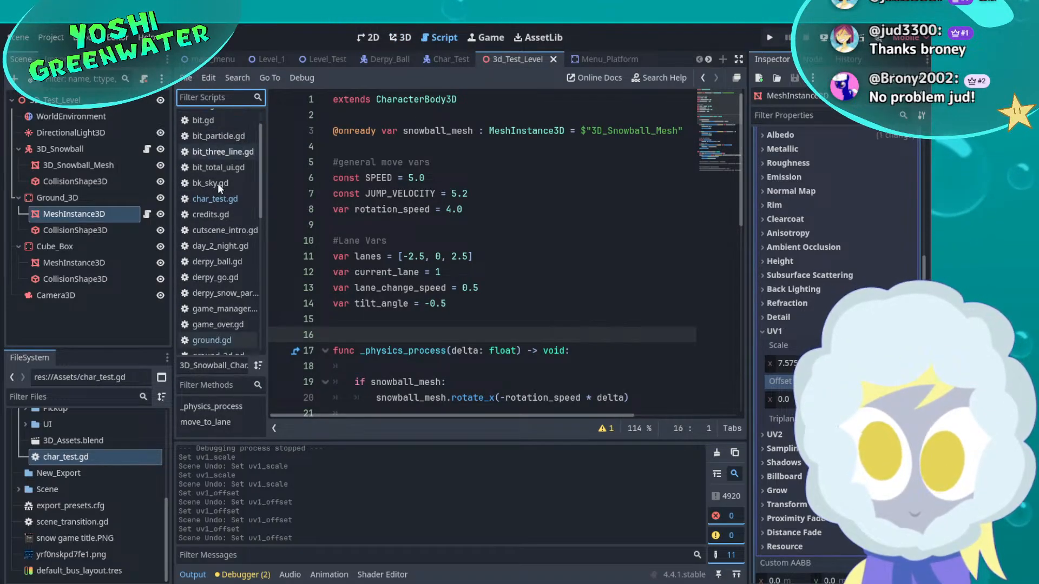
{"action": "scroll", "coordinate": [217, 183], "scroll_direction": "up", "scroll_amount": 5}
{"action": "type", "text": "gr"}
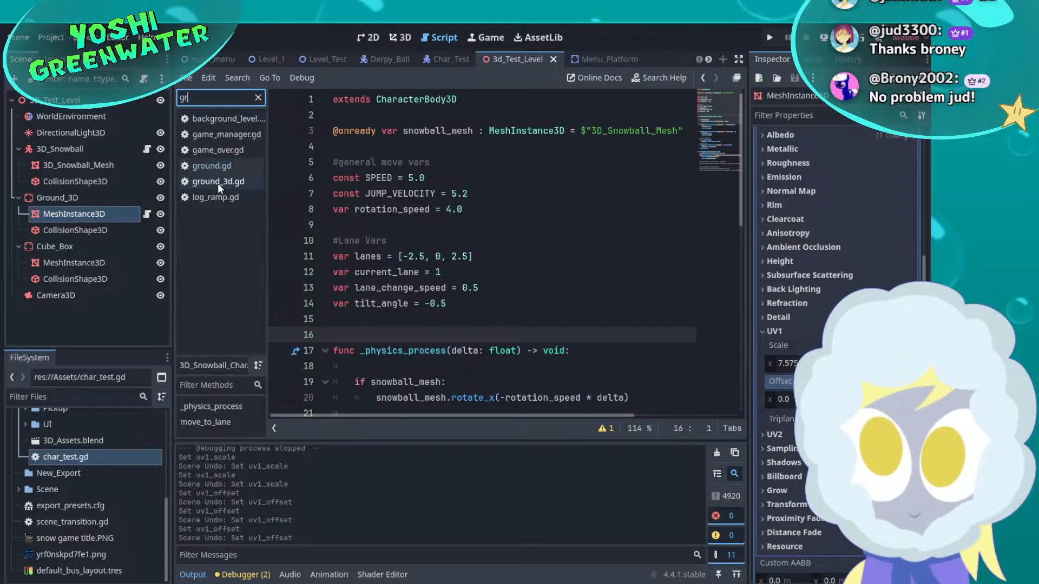
{"action": "left_click", "coordinate": [218, 181]}
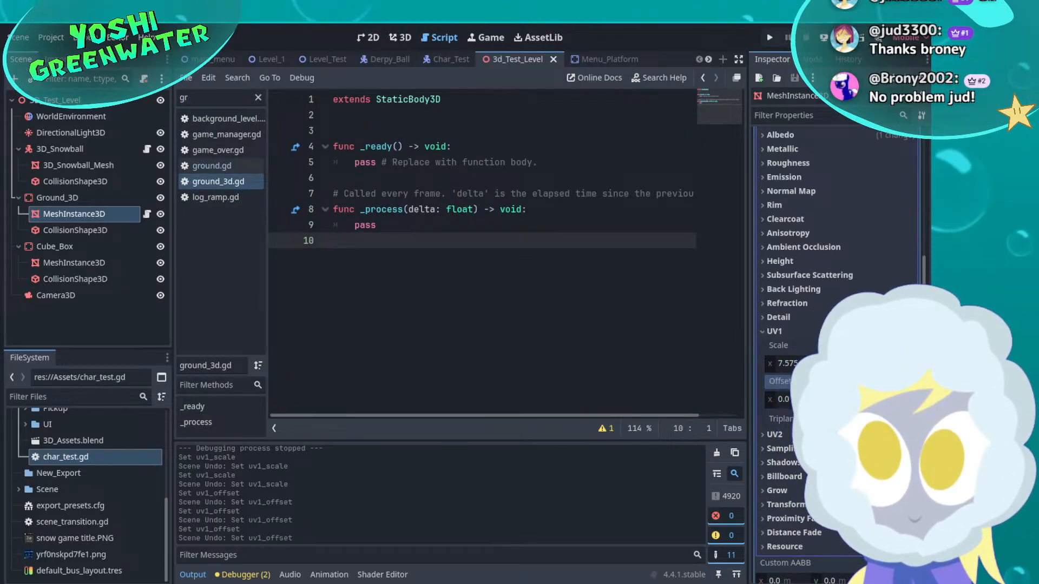
{"action": "left_click", "coordinate": [232, 171]}
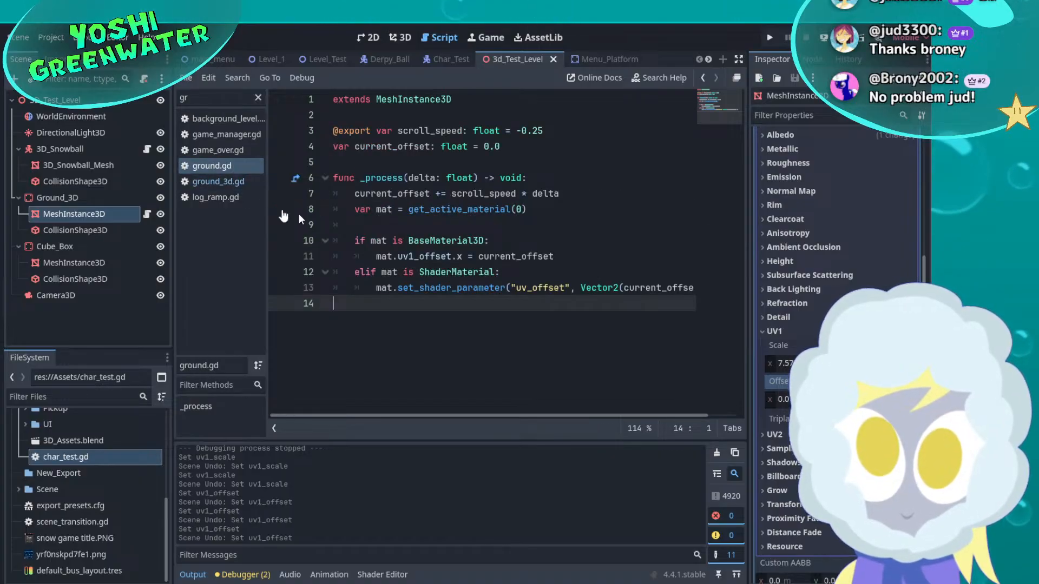
Examine how ground.gd applies current_offset in its BaseMaterial3D and ShaderMaterial branches
{"action": "left_click", "coordinate": [409, 257]}
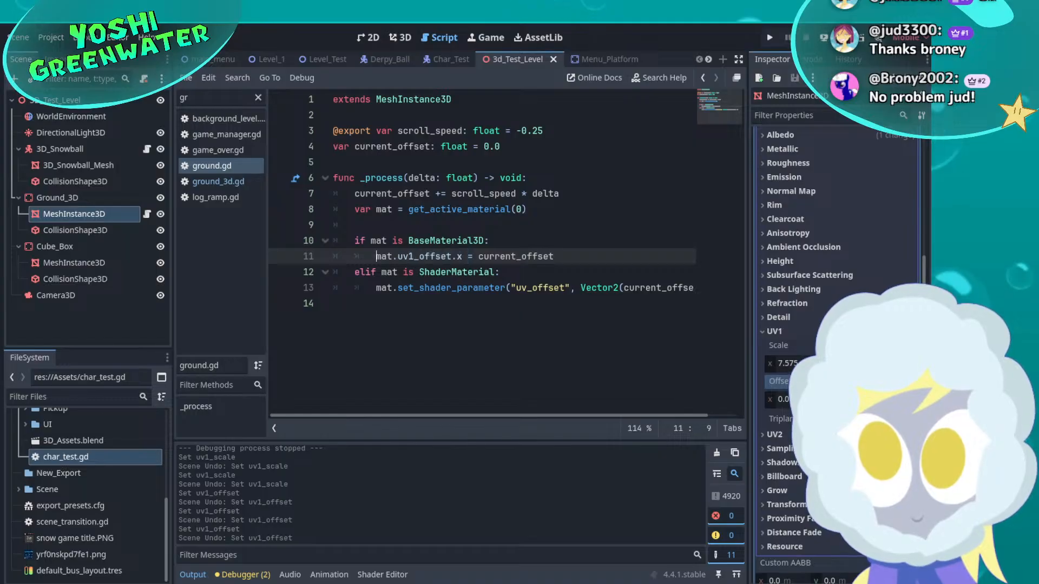
{"action": "left_click_drag", "start_coordinate": [360, 241], "coordinate": [491, 241]}
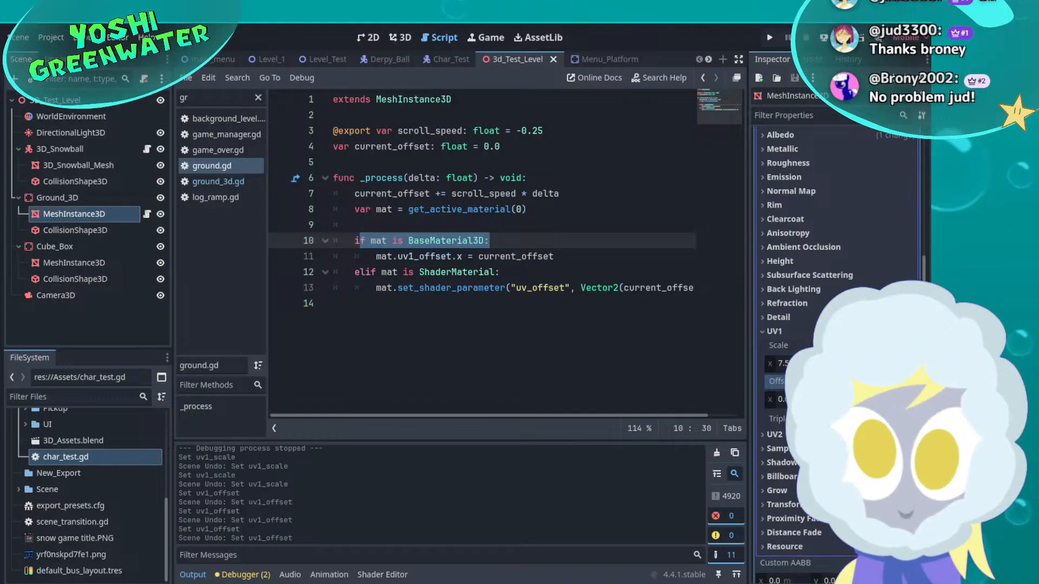
{"action": "left_click", "coordinate": [406, 257]}
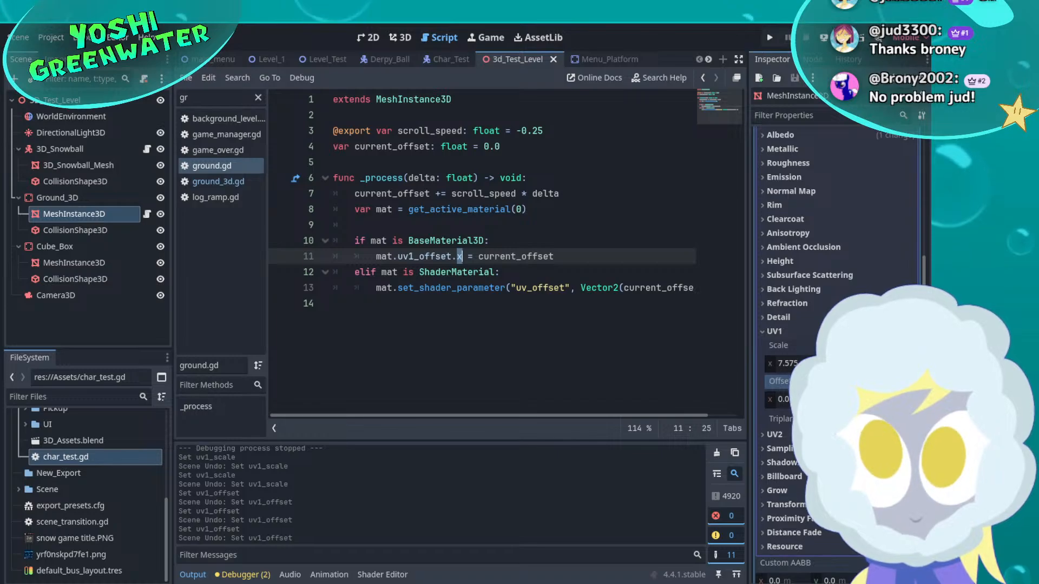
{"action": "left_click_drag", "start_coordinate": [493, 260], "coordinate": [555, 258]}
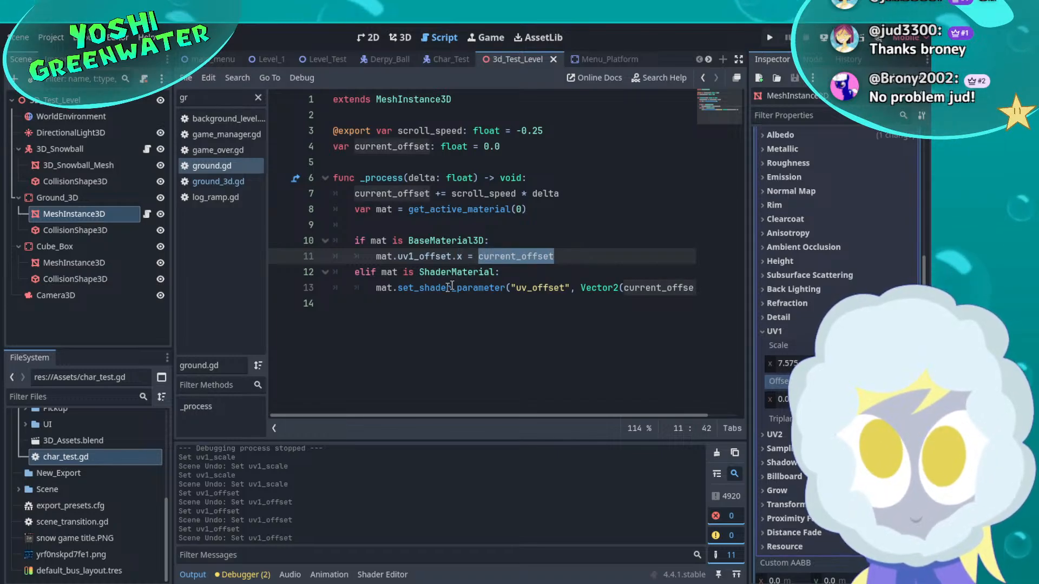
{"action": "left_click", "coordinate": [360, 272]}
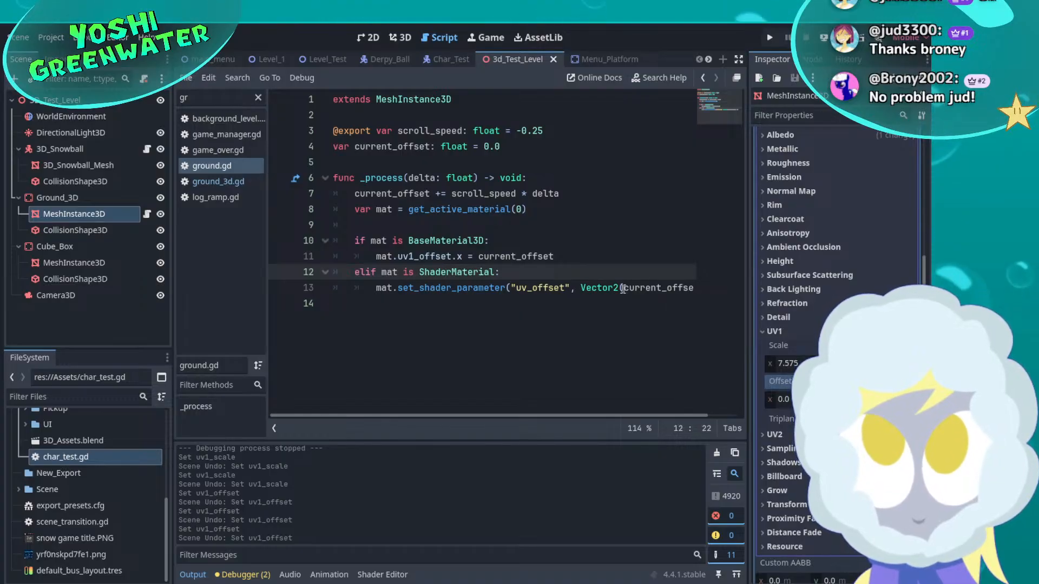
{"action": "mouse_move", "coordinate": [671, 293]}
{"action": "left_mouse_down"}
{"action": "mouse_move", "coordinate": [695, 292]}
{"action": "mouse_move", "coordinate": [685, 302]}
{"action": "left_mouse_up"}
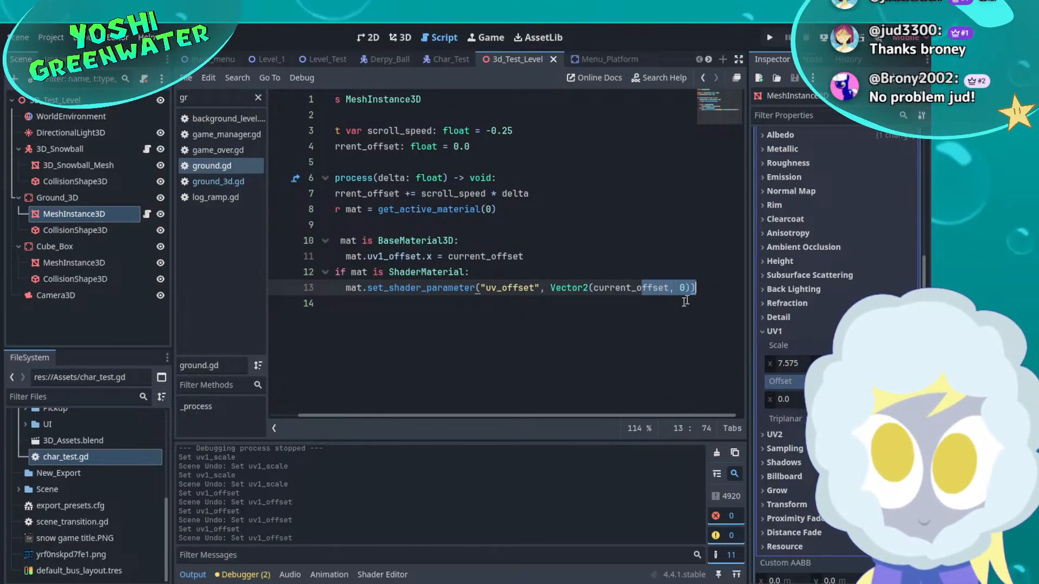
Examine how ground.gd declares scroll_speed and increases current_offset by scroll_speed * delta in _process
{"action": "left_click_drag", "start_coordinate": [604, 416], "coordinate": [533, 412]}
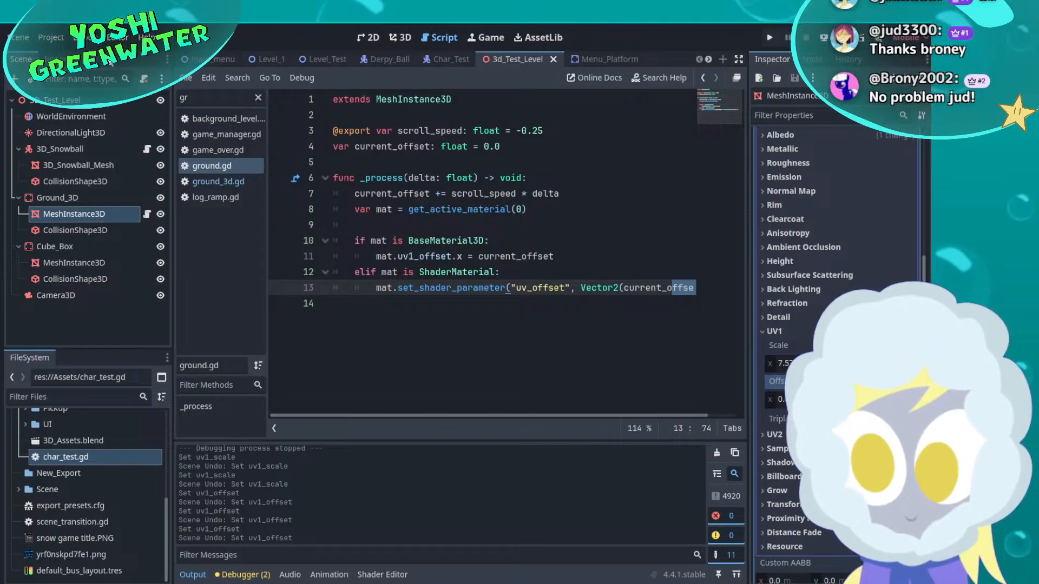
{"action": "right_click", "coordinate": [347, 121]}
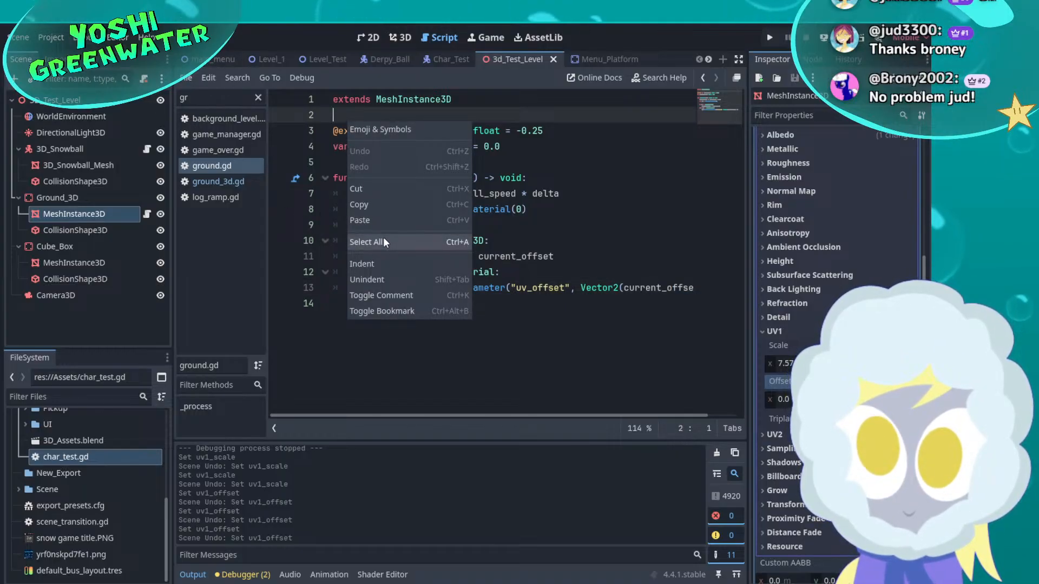
{"action": "left_click", "coordinate": [398, 318]}
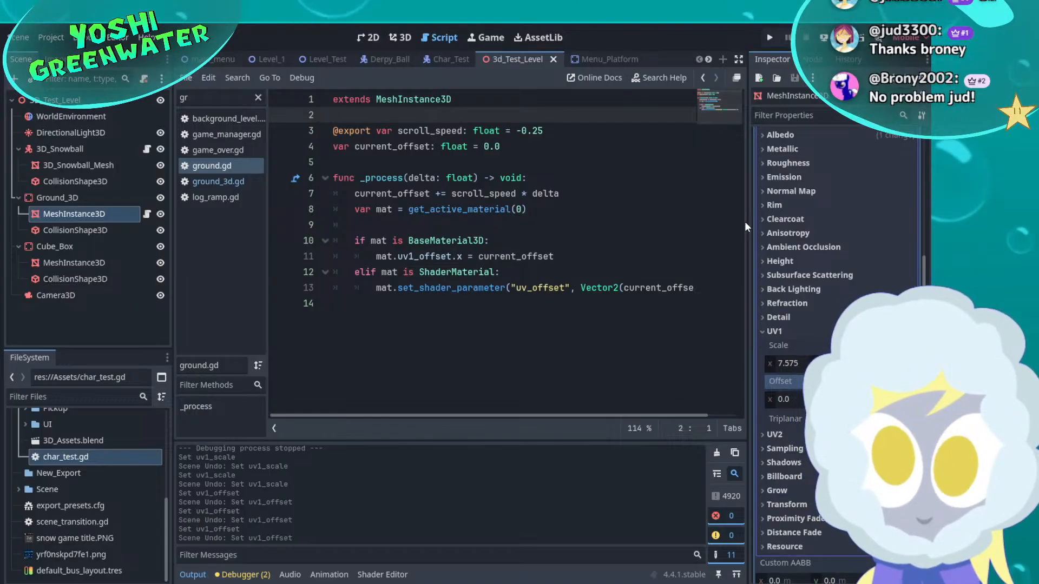
{"action": "left_click_drag", "start_coordinate": [612, 413], "coordinate": [531, 413]}
{"action": "left_click", "coordinate": [525, 403]}
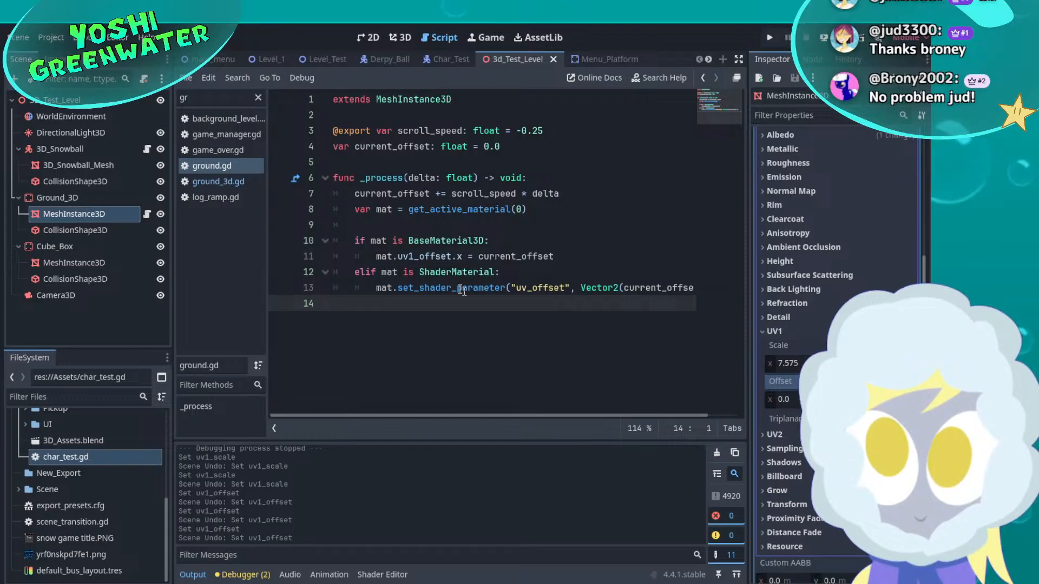
{"action": "left_click", "coordinate": [518, 131]}
{"action": "type", "text": "-"}
{"action": "key", "text": "End"}
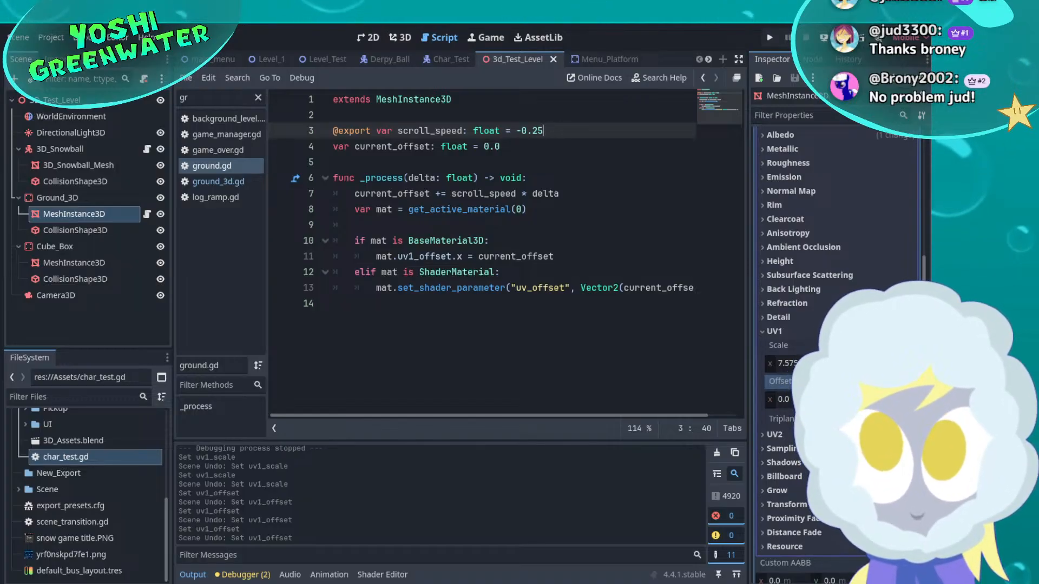
{"action": "left_click_drag", "start_coordinate": [443, 193], "coordinate": [564, 191]}
{"action": "left_click", "coordinate": [565, 192]}
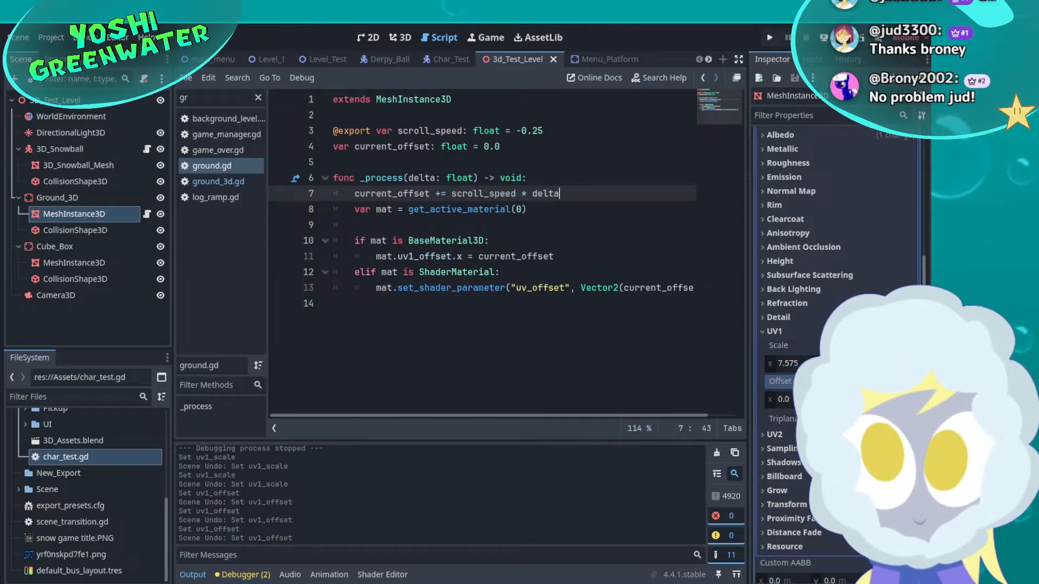
{"action": "left_click_drag", "start_coordinate": [533, 193], "coordinate": [560, 193]}
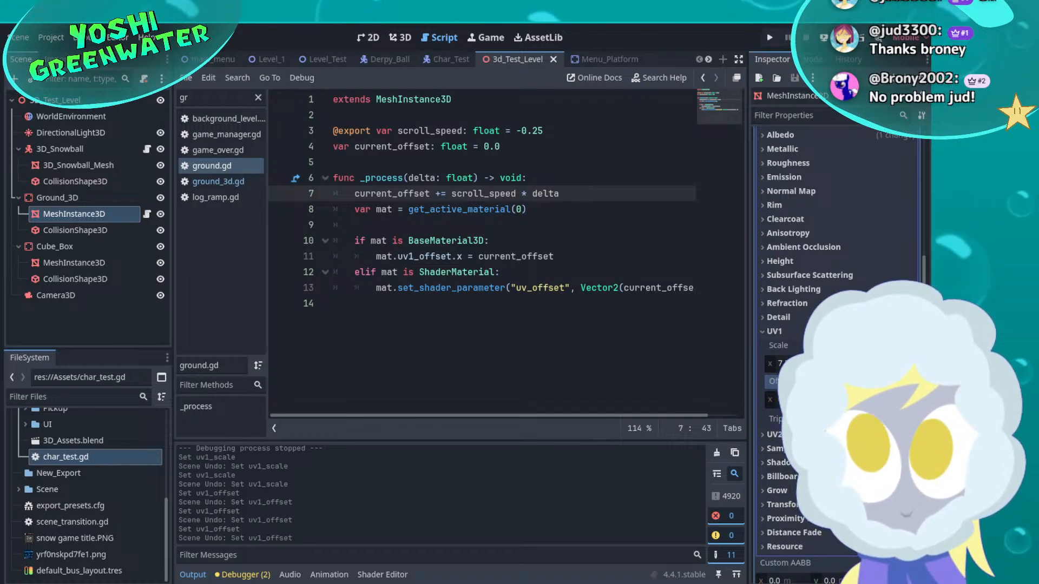
Return to the 3D scene and examine the box's placement relative to the snowball and ground from several angles
{"action": "left_click", "coordinate": [393, 41]}
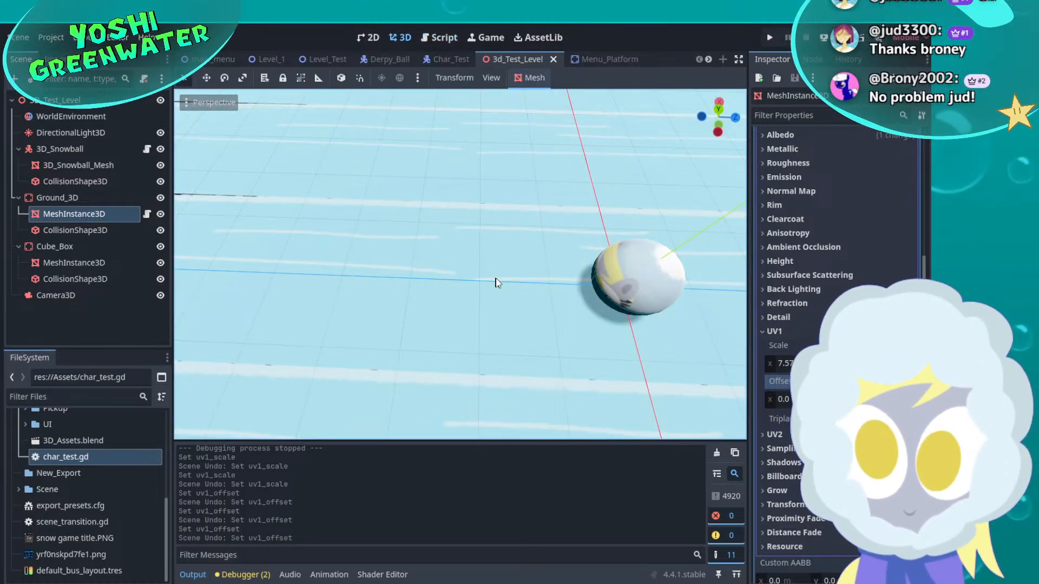
{"action": "scroll", "coordinate": [496, 280], "scroll_direction": "down", "scroll_amount": 18}
{"action": "scroll", "coordinate": [496, 281], "scroll_direction": "up", "scroll_amount": 5}
{"action": "middle_click_drag", "start_coordinate": [496, 281], "coordinate": [388, 268]}
{"action": "left_click", "coordinate": [329, 280]}
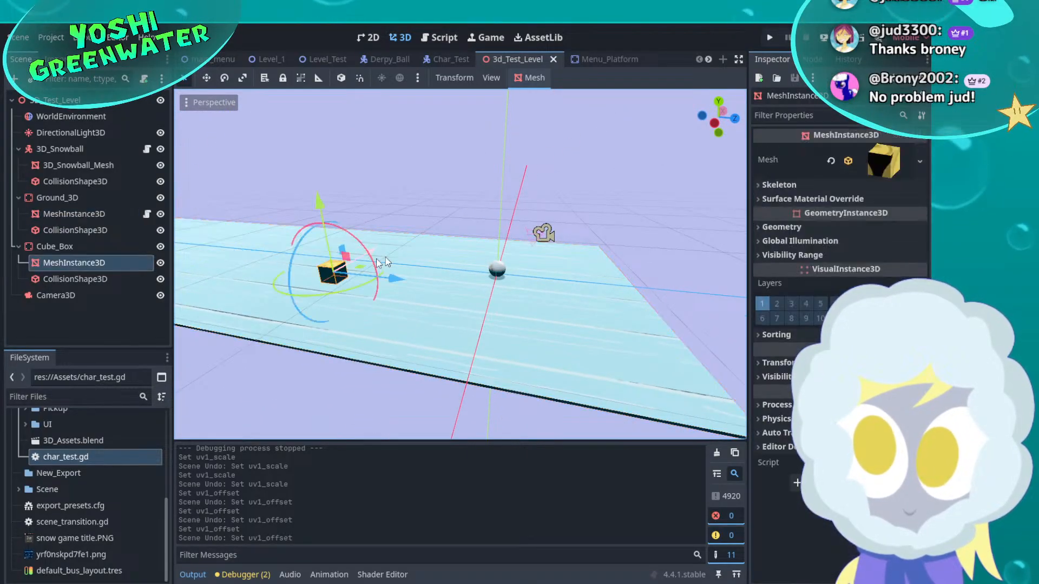
{"action": "middle_click_drag", "start_coordinate": [471, 250], "coordinate": [602, 233]}
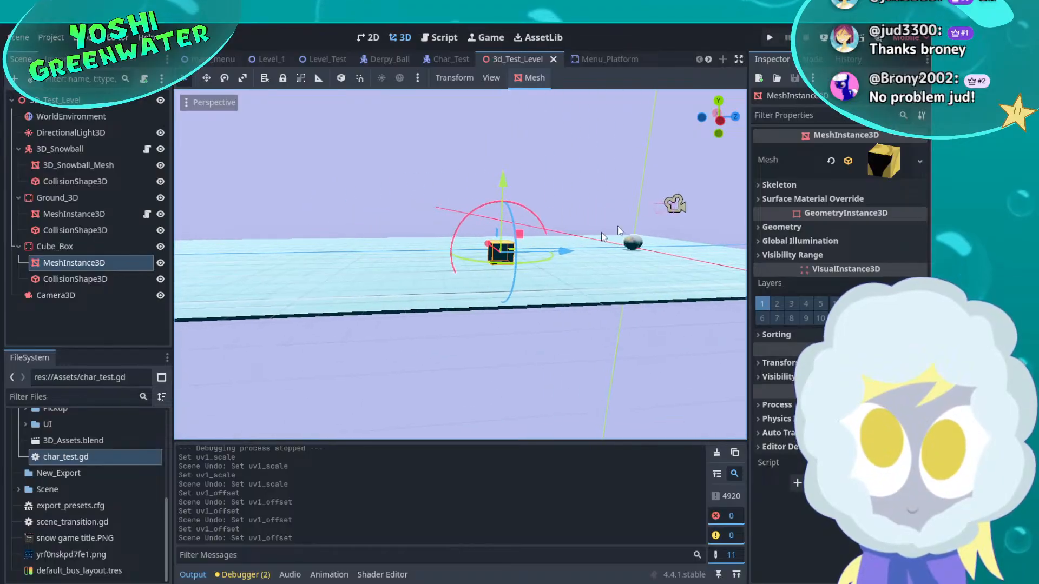
{"action": "scroll", "coordinate": [574, 241], "scroll_direction": "up", "scroll_amount": 9}
{"action": "middle_click_drag", "start_coordinate": [558, 257], "coordinate": [368, 277]}
{"action": "scroll", "coordinate": [557, 324], "scroll_direction": "down", "scroll_amount": 15}
{"action": "scroll", "coordinate": [556, 320], "scroll_direction": "up", "scroll_amount": 5}
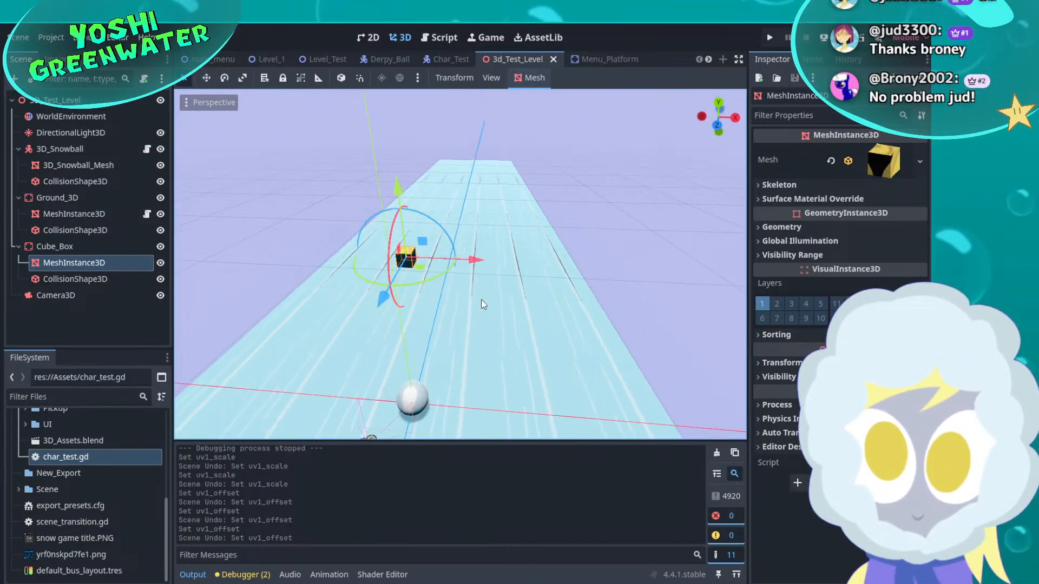
Try changing the UV1 Y scale of the ground mesh's material twice, and undo each change
{"action": "left_click", "coordinate": [482, 298]}
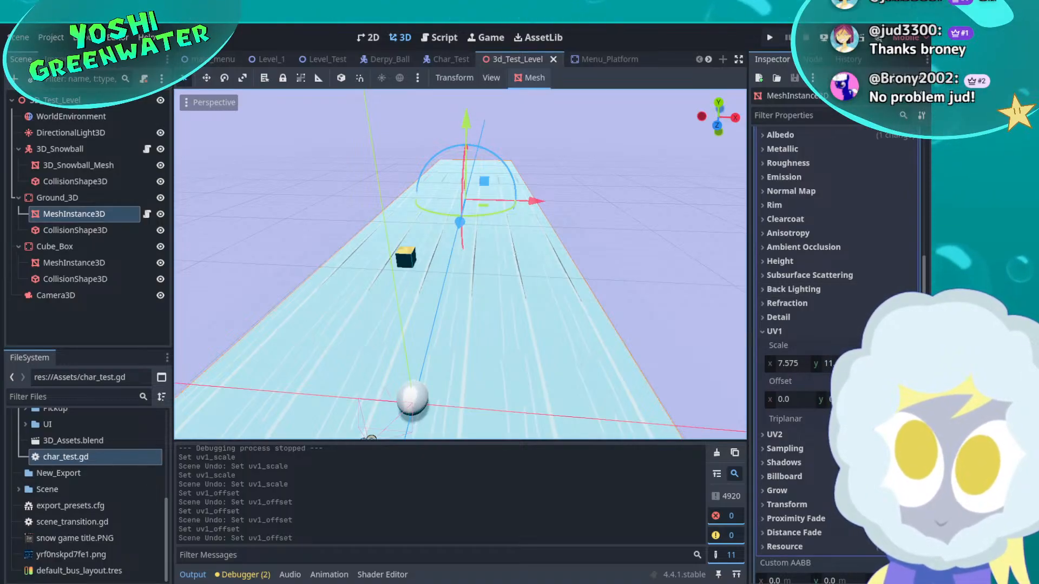
{"action": "left_click_drag", "start_coordinate": [838, 364], "coordinate": [851, 363]}
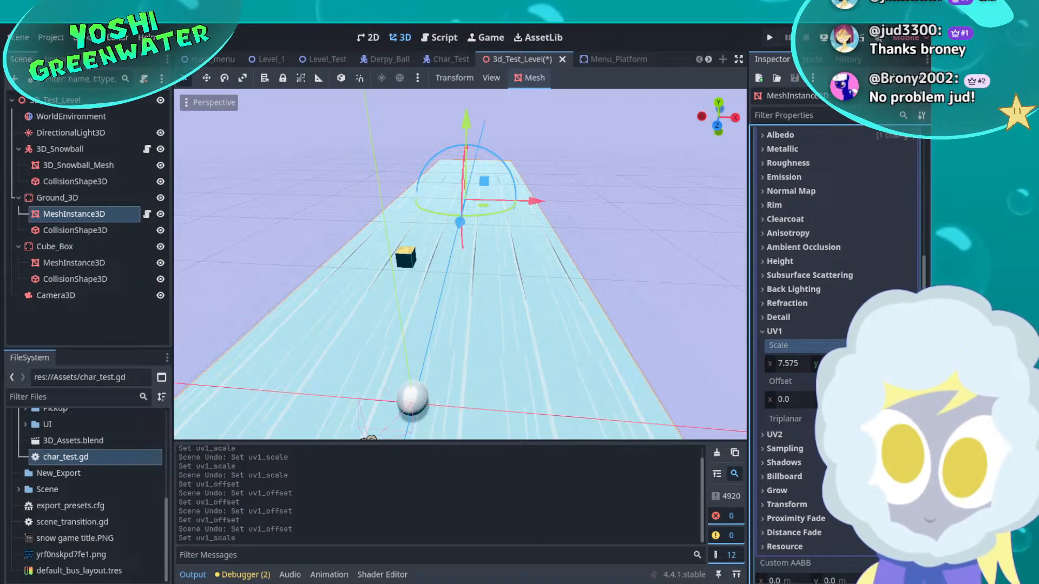
{"action": "key", "text": "ctrl+z"}
{"action": "scroll", "coordinate": [656, 324], "scroll_direction": "down", "scroll_amount": 5}
{"action": "middle_click_drag", "start_coordinate": [657, 325], "coordinate": [553, 331]}
{"action": "scroll", "coordinate": [554, 330], "scroll_direction": "up", "scroll_amount": 3}
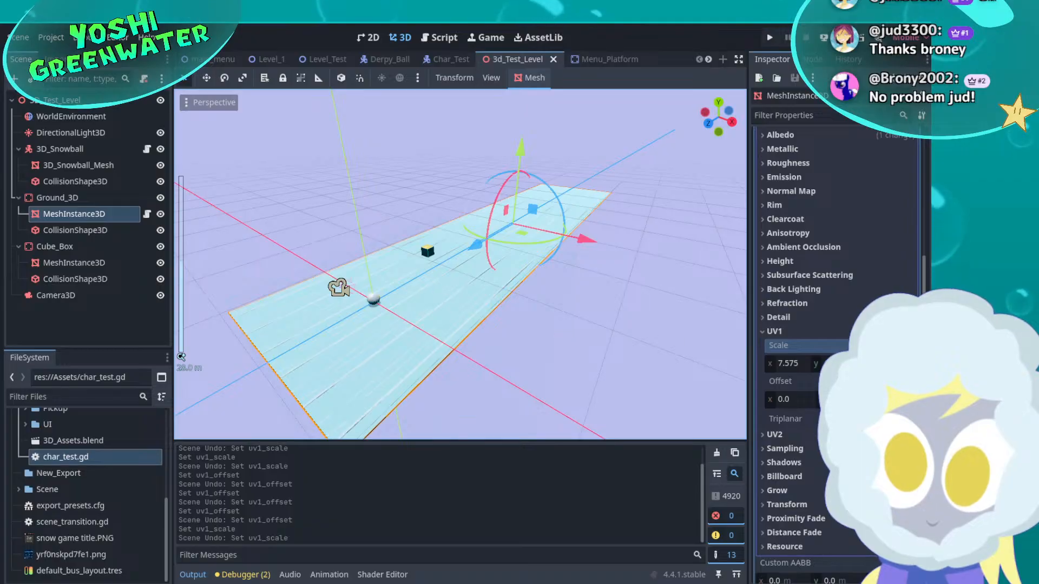
{"action": "left_click_drag", "start_coordinate": [839, 364], "coordinate": [817, 364]}
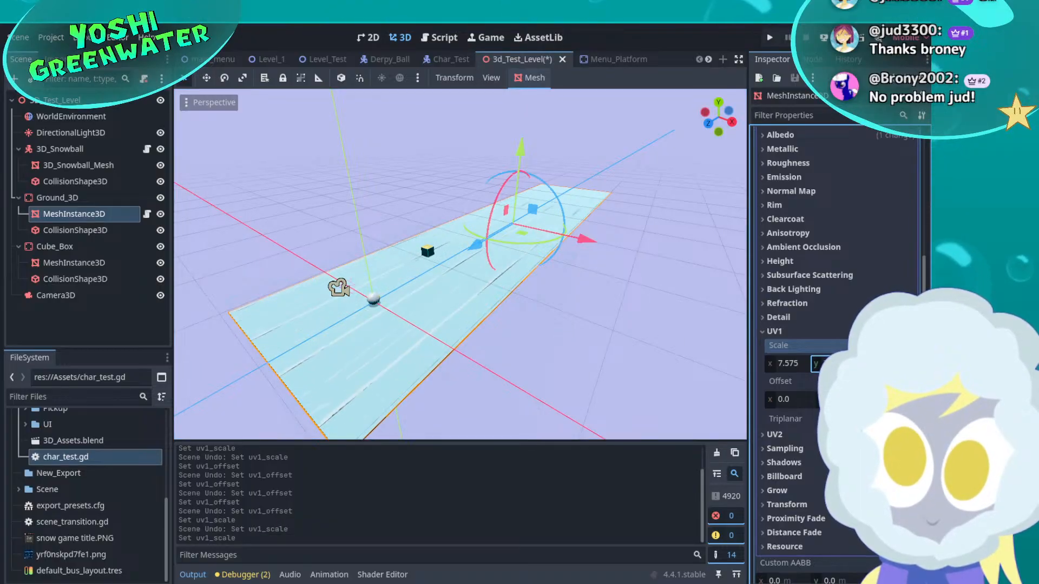
{"action": "key", "text": "ctrl+z"}
{"action": "key", "text": "ctrl+z"}
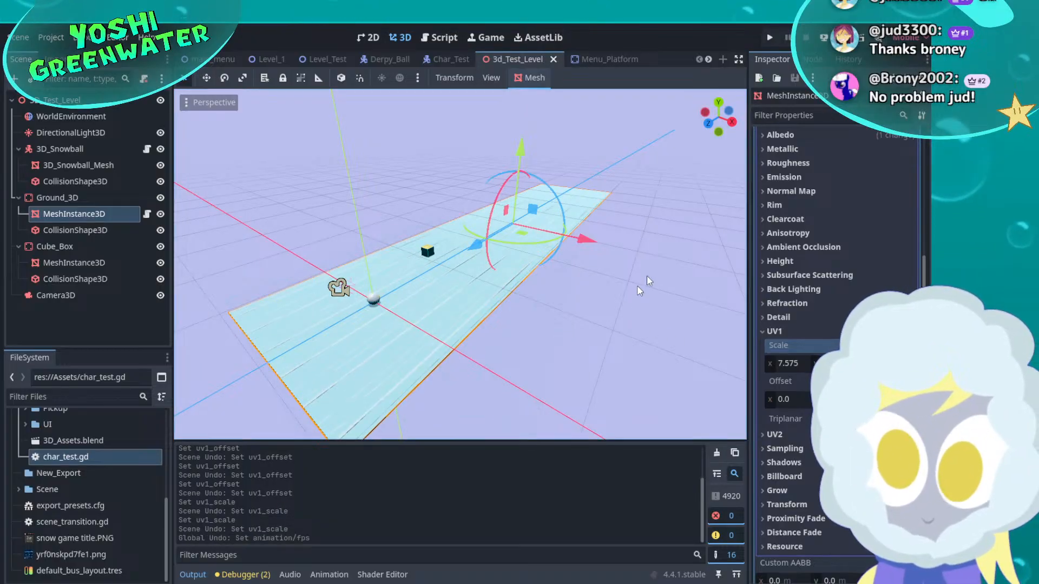
Try resizing the ground mesh in Z and in X, including X at 4.365 m and 5.03 m, and undo each change
{"action": "scroll", "coordinate": [803, 258], "scroll_direction": "up", "scroll_amount": 10}
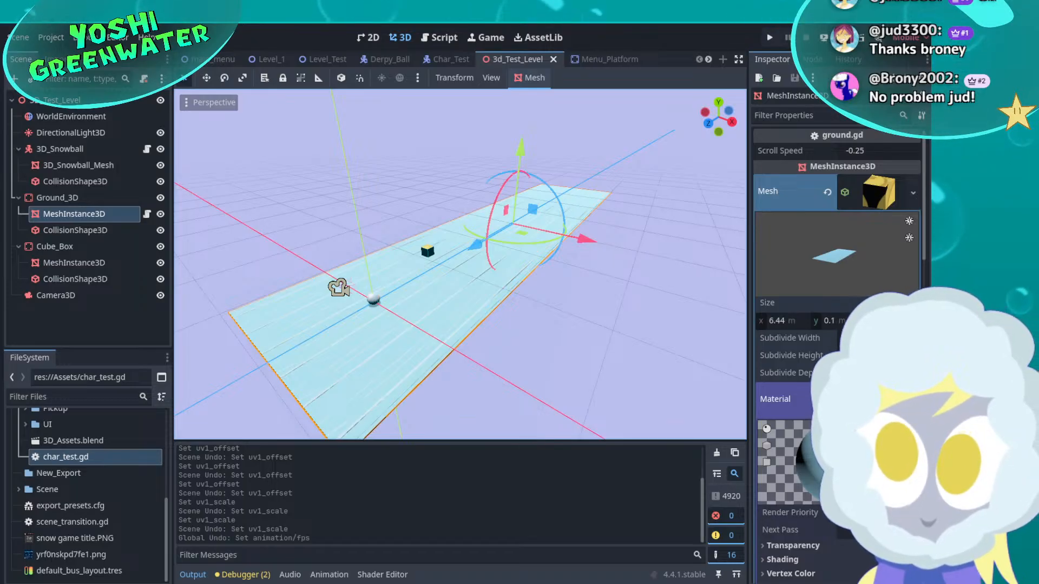
{"action": "left_click_drag", "start_coordinate": [893, 321], "coordinate": [848, 321]}
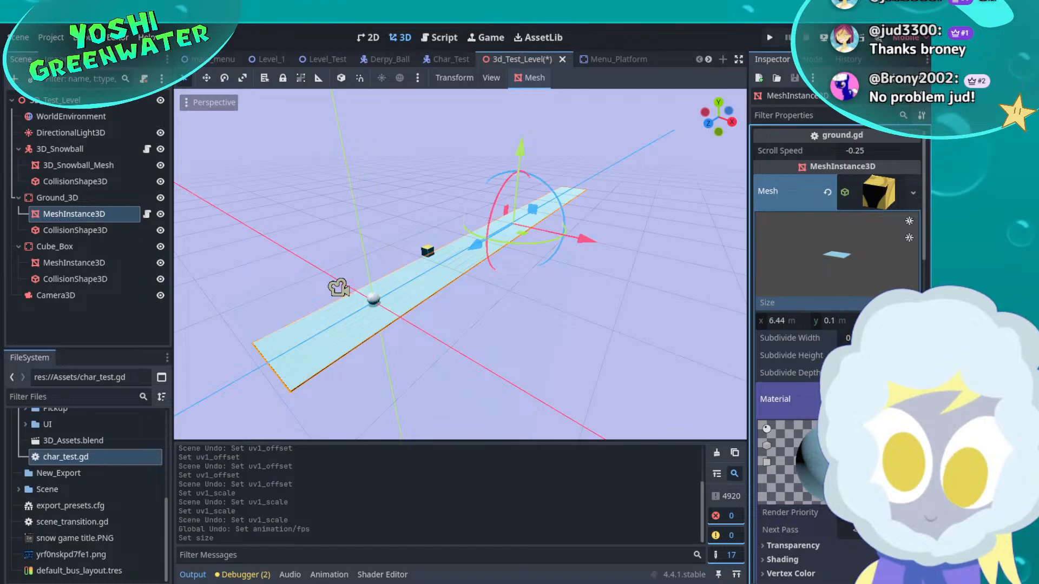
{"action": "key", "text": "ctrl+z"}
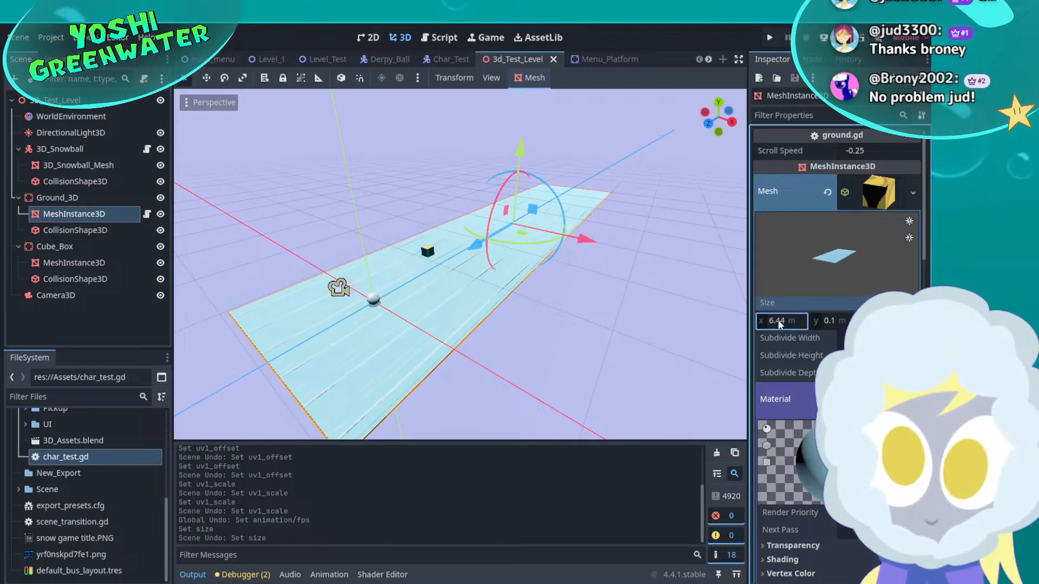
{"action": "left_click_drag", "start_coordinate": [781, 323], "coordinate": [749, 323]}
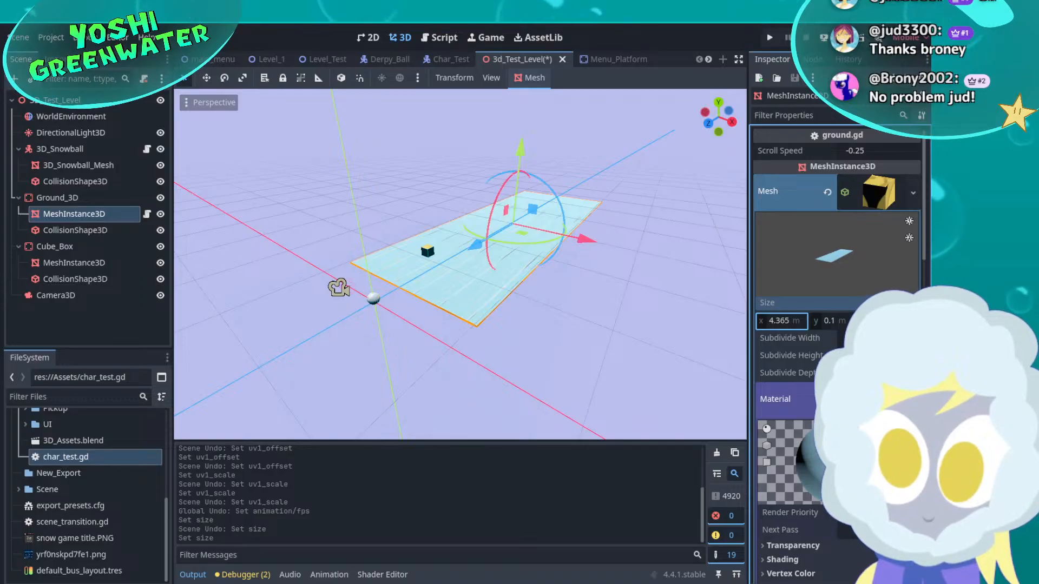
{"action": "key", "text": "ctrl+z"}
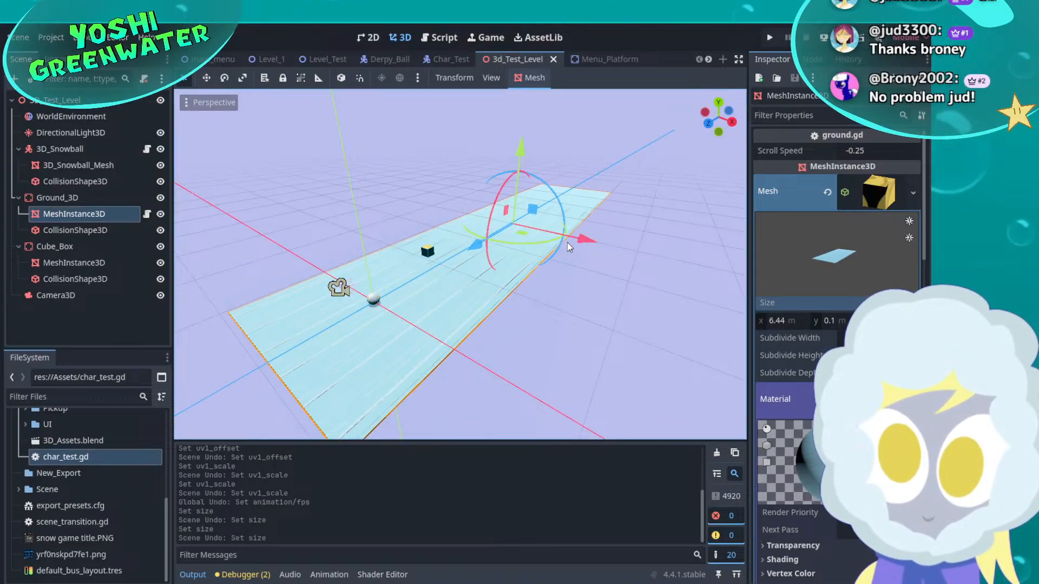
{"action": "left_click_drag", "start_coordinate": [778, 321], "coordinate": [758, 321]}
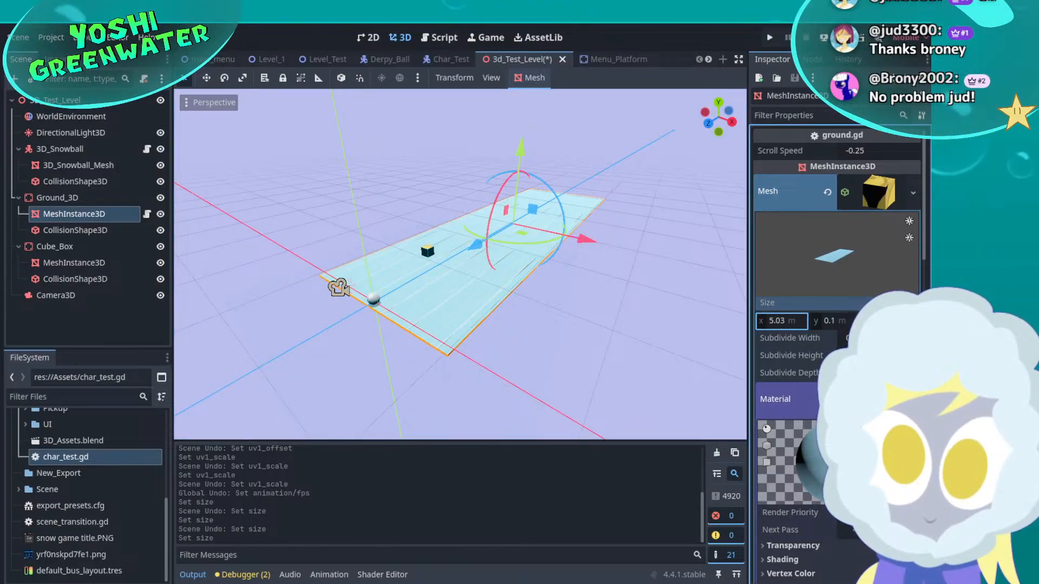
{"action": "key", "text": "ctrl+z"}
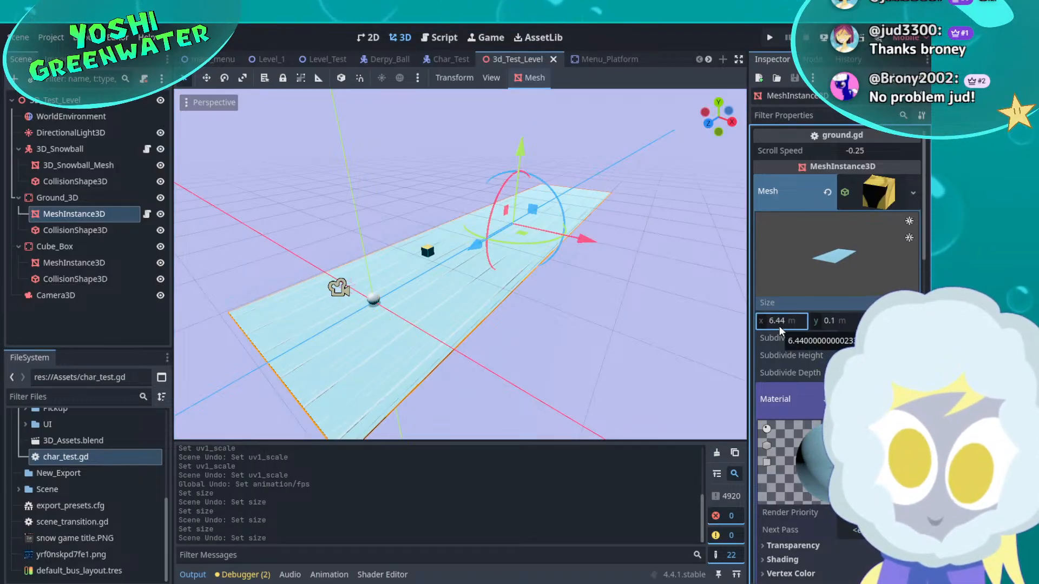
{"action": "left_click_drag", "start_coordinate": [780, 324], "coordinate": [763, 321]}
{"action": "key", "text": "ctrl+z"}
{"action": "key", "text": "ctrl+z"}
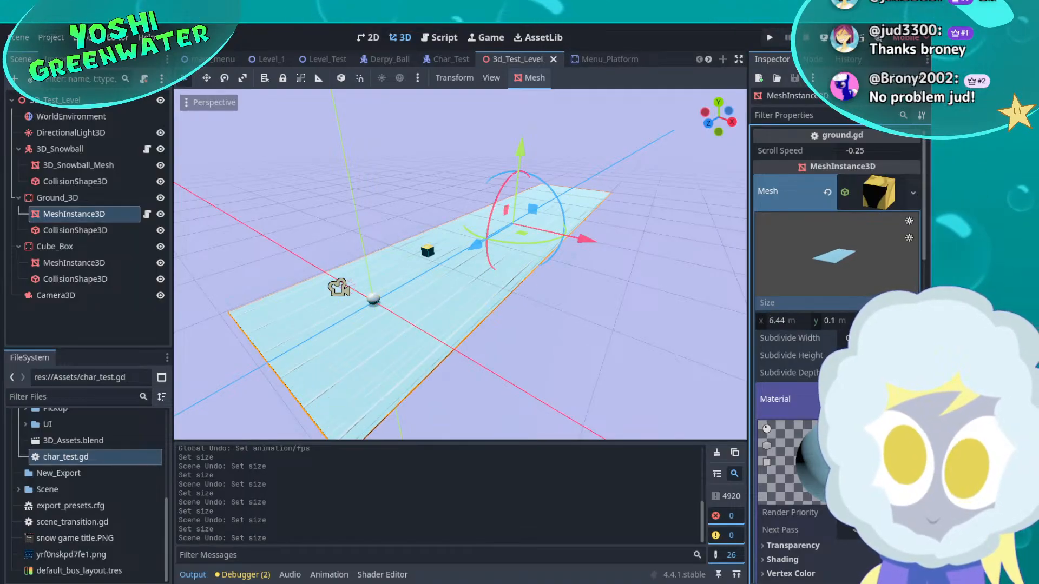
{"action": "mouse_move", "coordinate": [578, 289]}
{"action": "middle_mouse_down"}
{"action": "mouse_move", "coordinate": [620, 292]}
{"action": "mouse_move", "coordinate": [272, 278]}
{"action": "mouse_move", "coordinate": [715, 342]}
{"action": "mouse_move", "coordinate": [560, 295]}
{"action": "middle_mouse_up"}
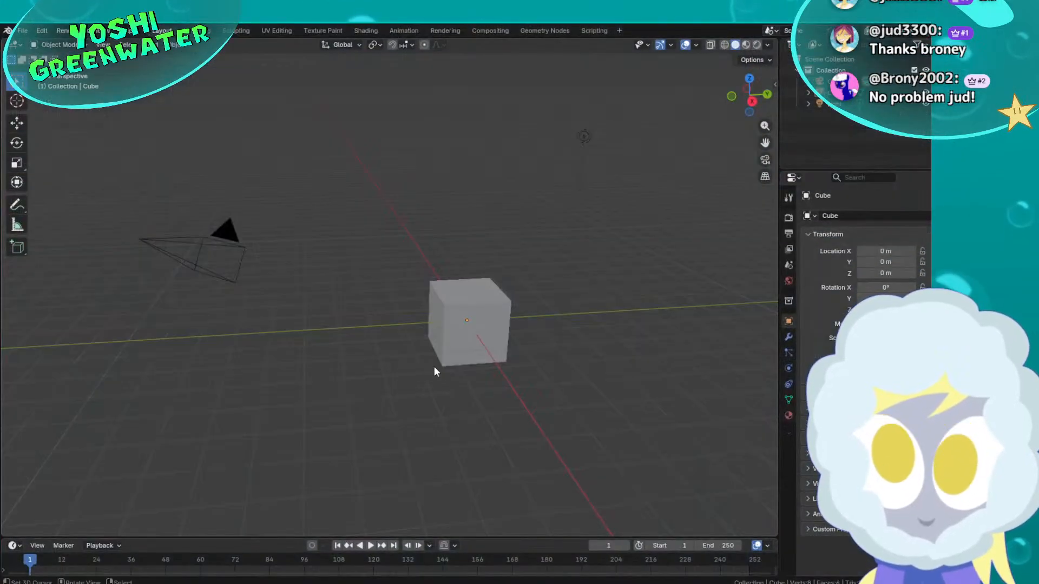
Switch to Blender, save 3D_Assets.blend, and delete the default camera, cube and light
{"action": "middle_click_drag", "start_coordinate": [434, 366], "coordinate": [457, 381]}
{"action": "key", "text": "ctrl+s"}
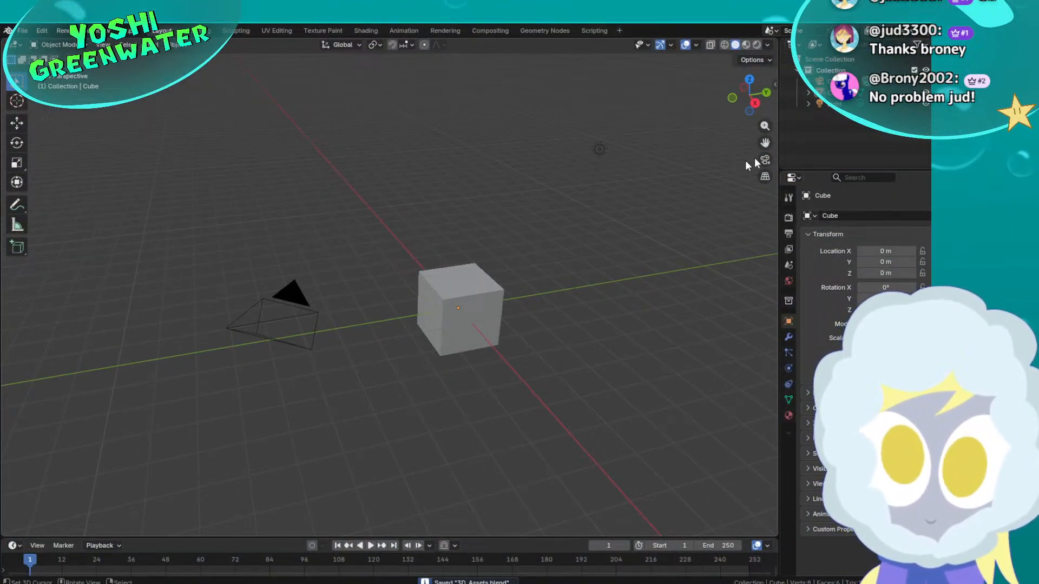
{"action": "key", "text": "a"}
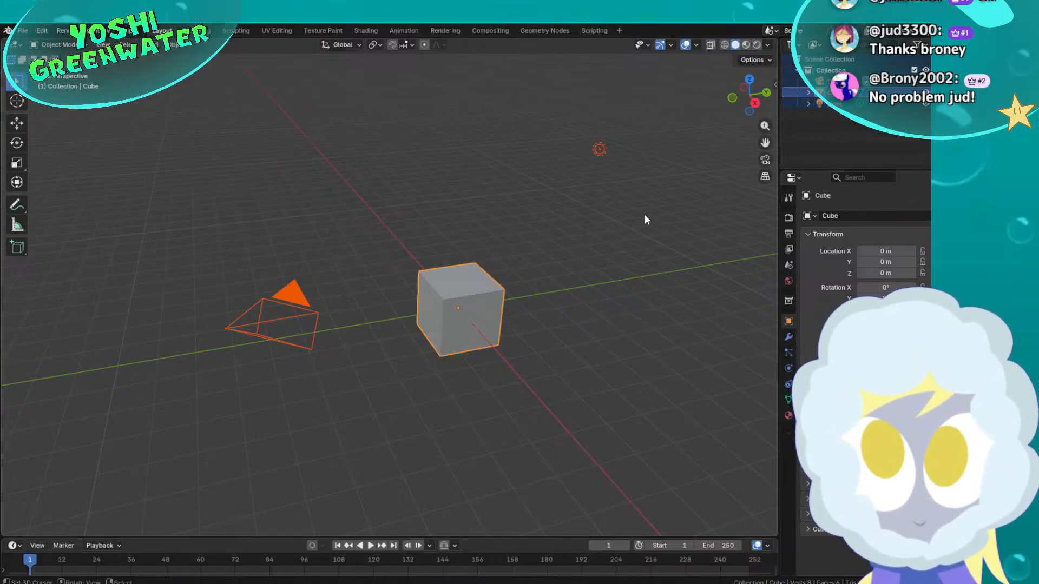
{"action": "key", "text": "Delete"}
Add a cube mesh and set its X, Y and Z location to 0 m
{"action": "left_click", "coordinate": [450, 310]}
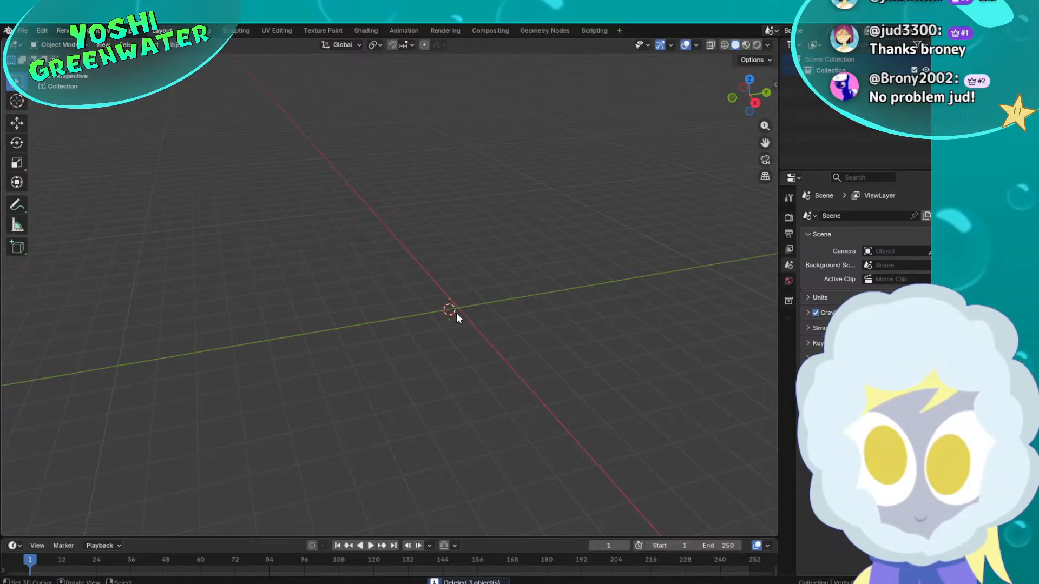
{"action": "key", "text": "shift+s"}
{"action": "key", "text": "Escape"}
{"action": "key", "text": "shift+a"}
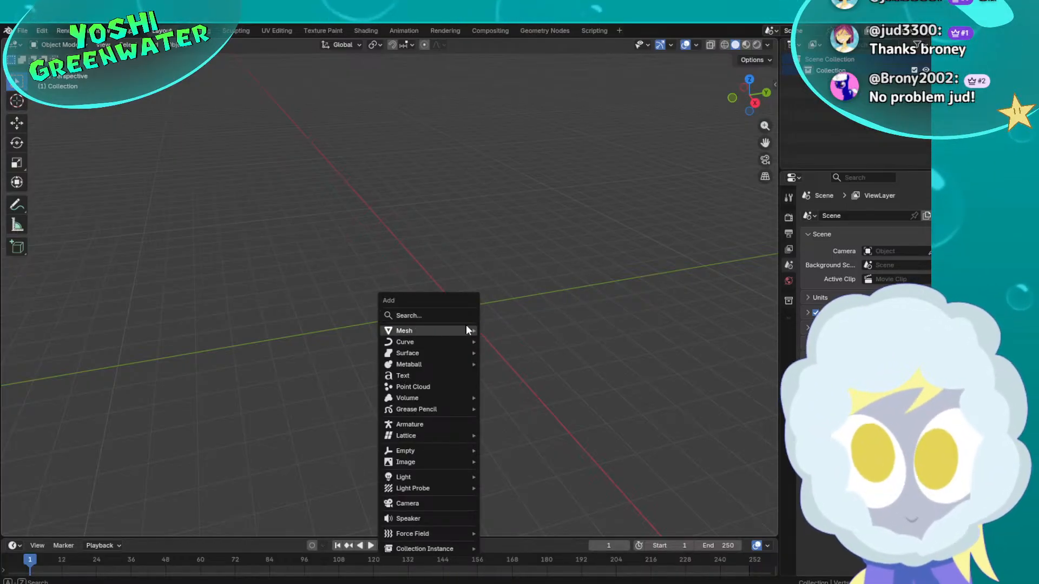
{"action": "mouse_move", "coordinate": [464, 333]}
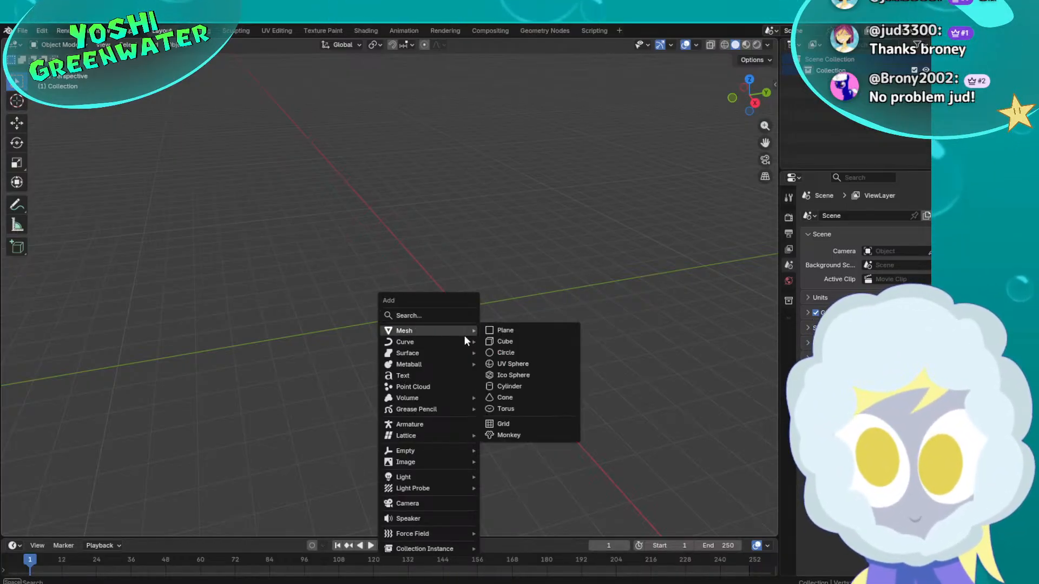
{"action": "left_click", "coordinate": [505, 342]}
{"action": "middle_click_drag", "start_coordinate": [543, 341], "coordinate": [641, 319]}
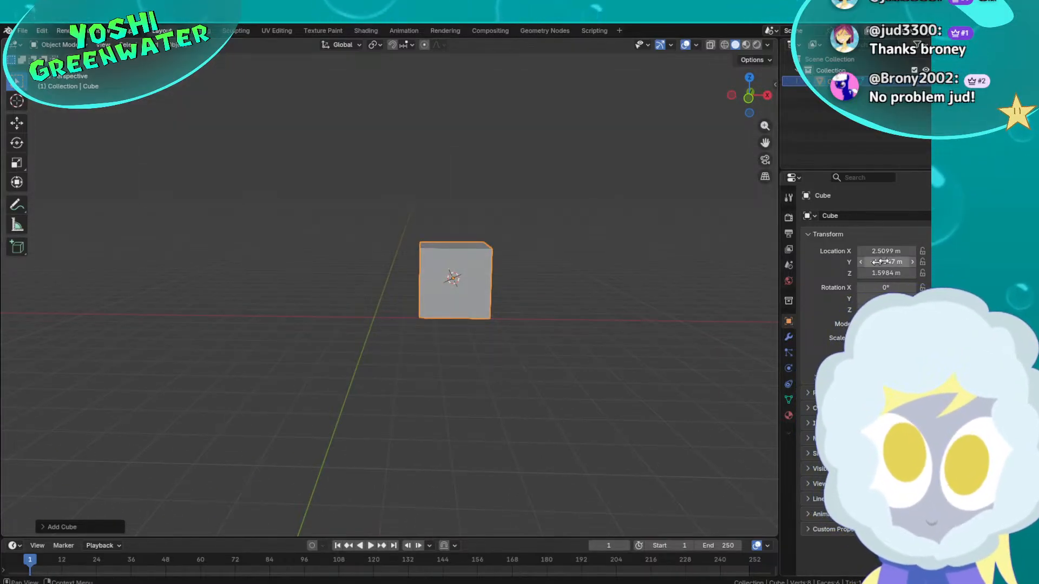
{"action": "left_click_drag", "start_coordinate": [887, 252], "coordinate": [888, 273]}
{"action": "type", "text": "0"}
{"action": "key", "text": "Return"}
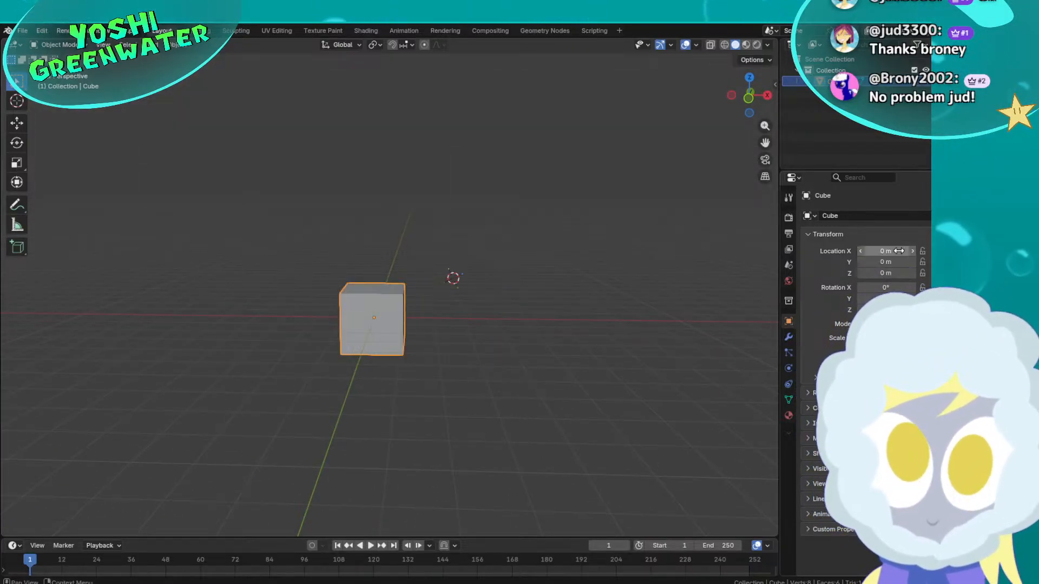
In Edit Mode, move the cube's top face down along the global Z axis to form a flatter slab
{"action": "scroll", "coordinate": [388, 335], "scroll_direction": "up", "scroll_amount": 3}
{"action": "key", "text": "Tab"}
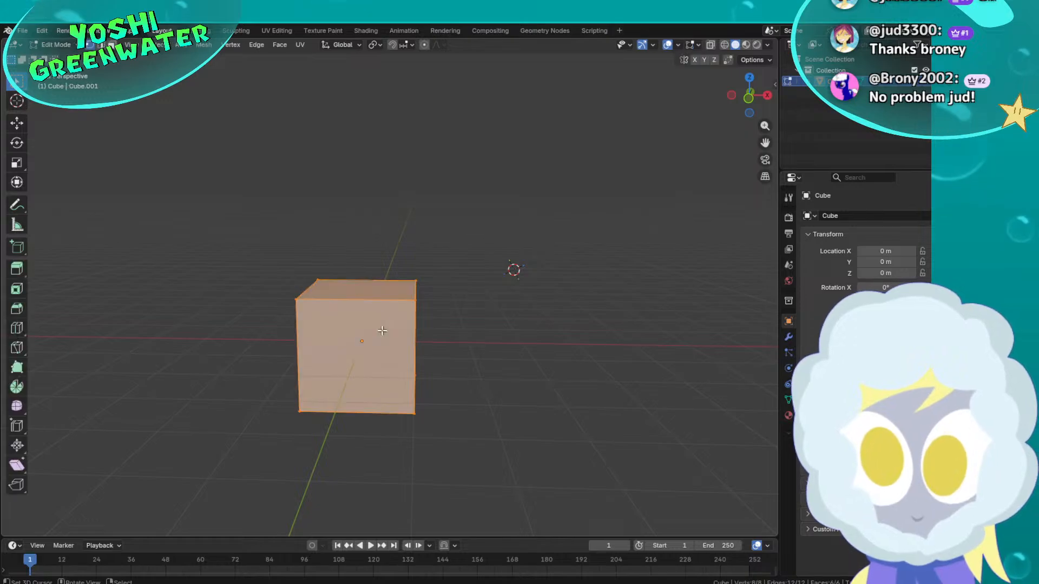
{"action": "left_click", "coordinate": [378, 293]}
{"action": "middle_click_drag", "start_coordinate": [378, 293], "coordinate": [508, 288]}
{"action": "key", "text": "g"}
{"action": "key", "text": "z"}
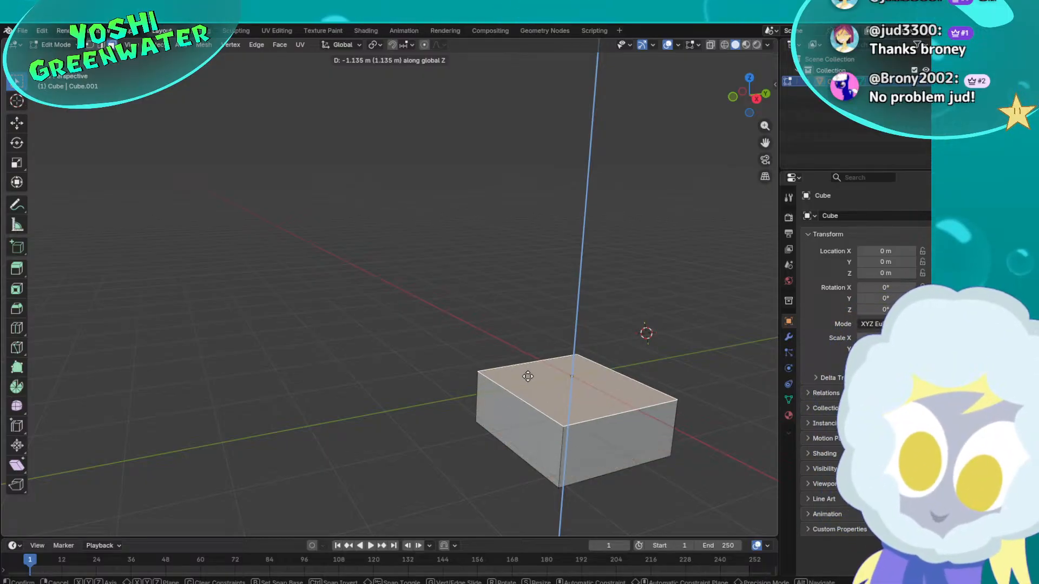
{"action": "left_click", "coordinate": [530, 388]}
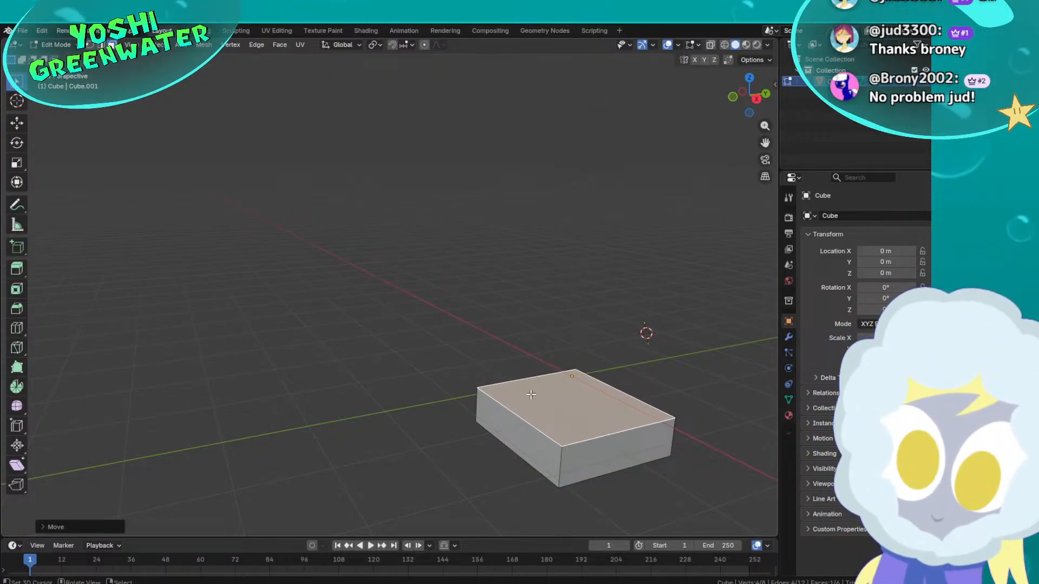
In an orthographic side view, move the slab's top face up along global Z to the world origin level
{"action": "left_click_drag", "start_coordinate": [760, 101], "coordinate": [749, 96]}
{"action": "left_click", "coordinate": [749, 96]}
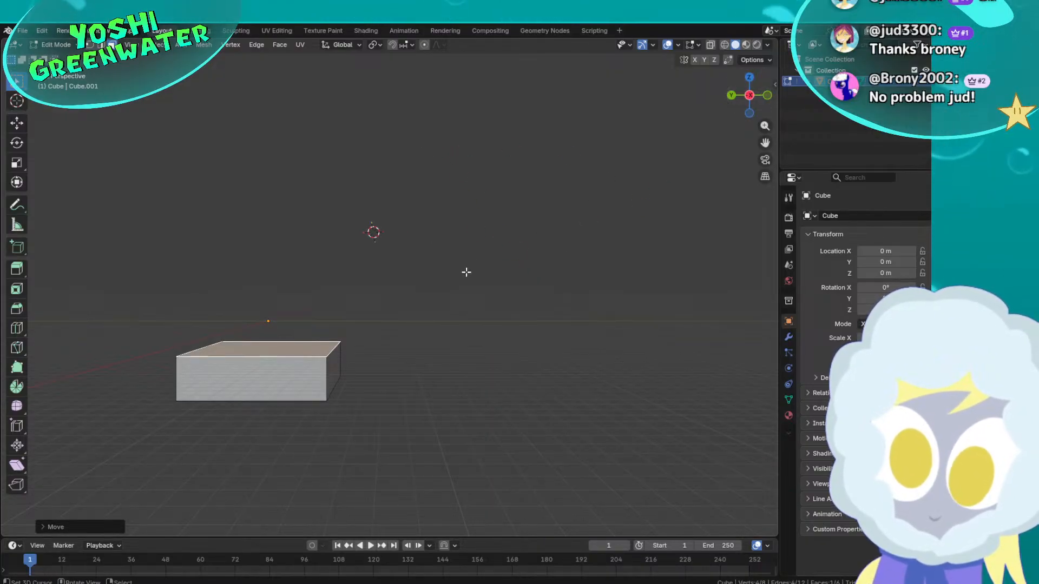
{"action": "middle_click_drag", "start_coordinate": [587, 184], "coordinate": [708, 168], "text": "shift"}
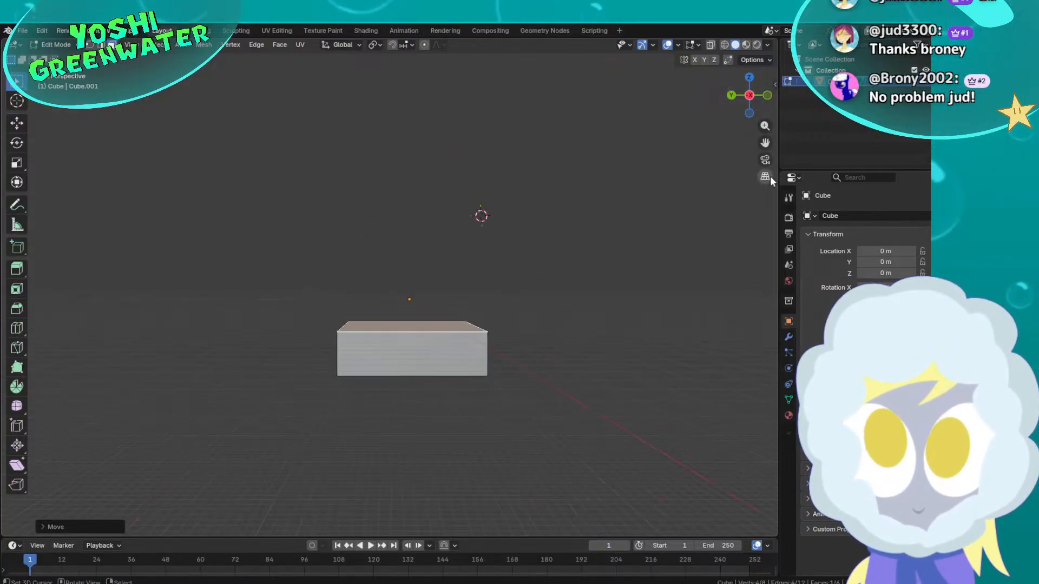
{"action": "left_click", "coordinate": [768, 176]}
{"action": "scroll", "coordinate": [532, 275], "scroll_direction": "up", "scroll_amount": 3}
{"action": "key", "text": "g"}
{"action": "key", "text": "z"}
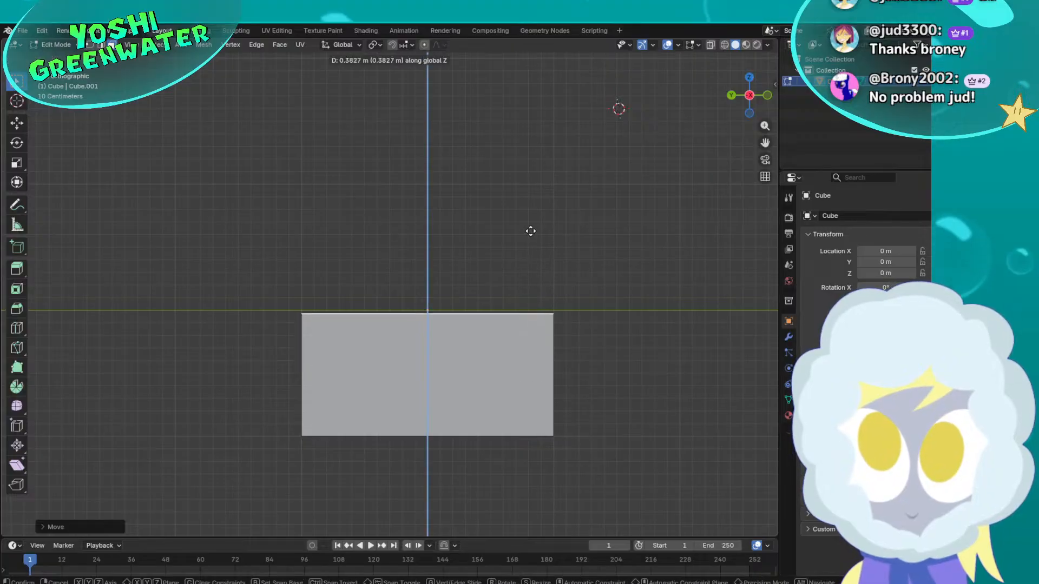
{"action": "left_click", "coordinate": [530, 229]}
Select the slab's bottom face through X-ray and move it slightly up along global Z, keeping the slab about 1 m thick
{"action": "key", "text": "alt+z"}
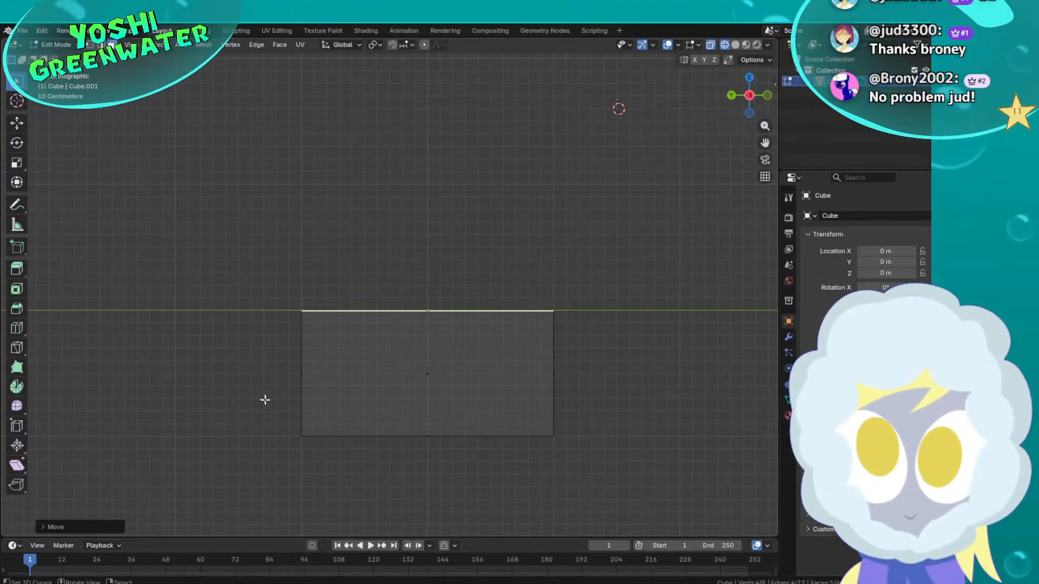
{"action": "left_click", "coordinate": [428, 437]}
{"action": "key", "text": "g"}
{"action": "key", "text": "z"}
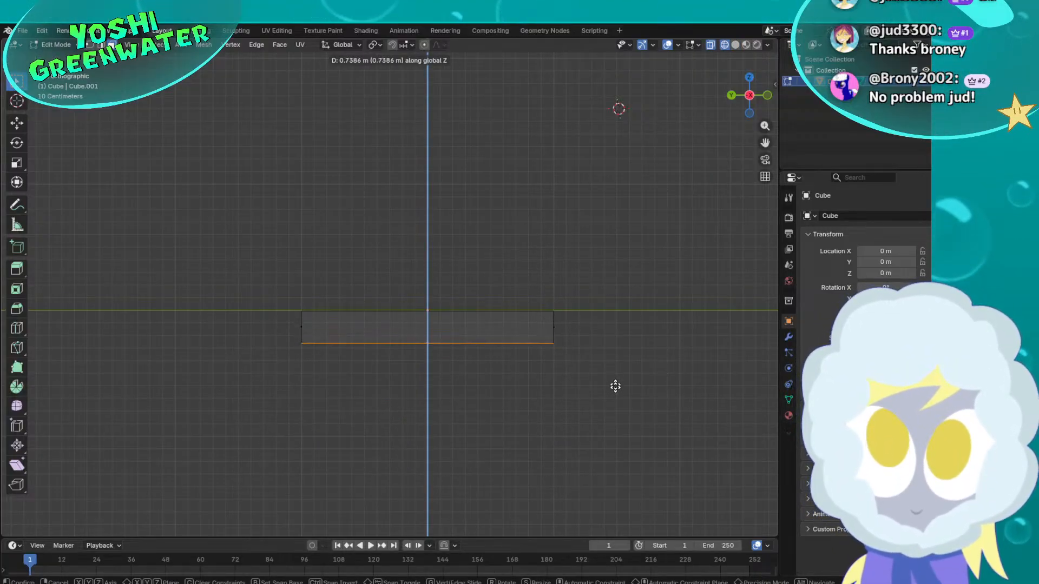
{"action": "left_click", "coordinate": [615, 473]}
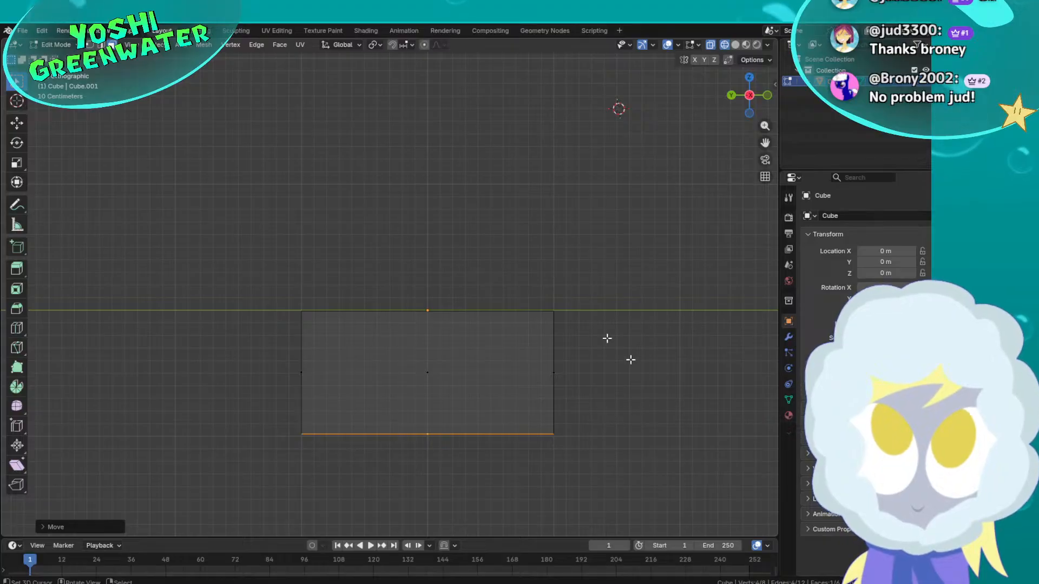
{"action": "middle_click_drag", "start_coordinate": [607, 338], "coordinate": [457, 291]}
{"action": "key", "text": "alt+z"}
Return to perspective and Object Mode, and examine the slab's proportions from the side and from above
{"action": "scroll", "coordinate": [459, 290], "scroll_direction": "down", "scroll_amount": 3}
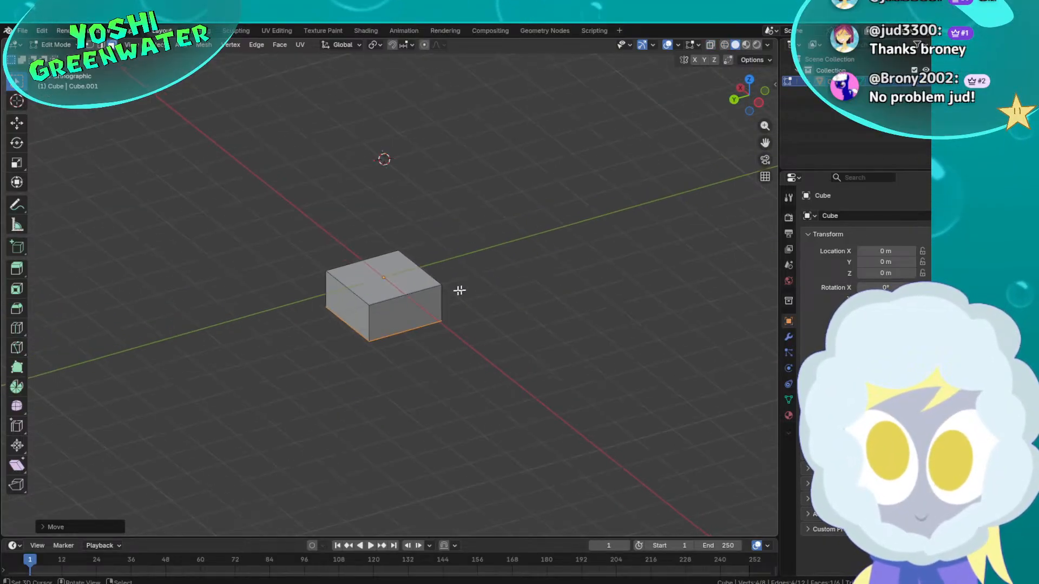
{"action": "left_click", "coordinate": [764, 177]}
{"action": "scroll", "coordinate": [469, 292], "scroll_direction": "down", "scroll_amount": 4}
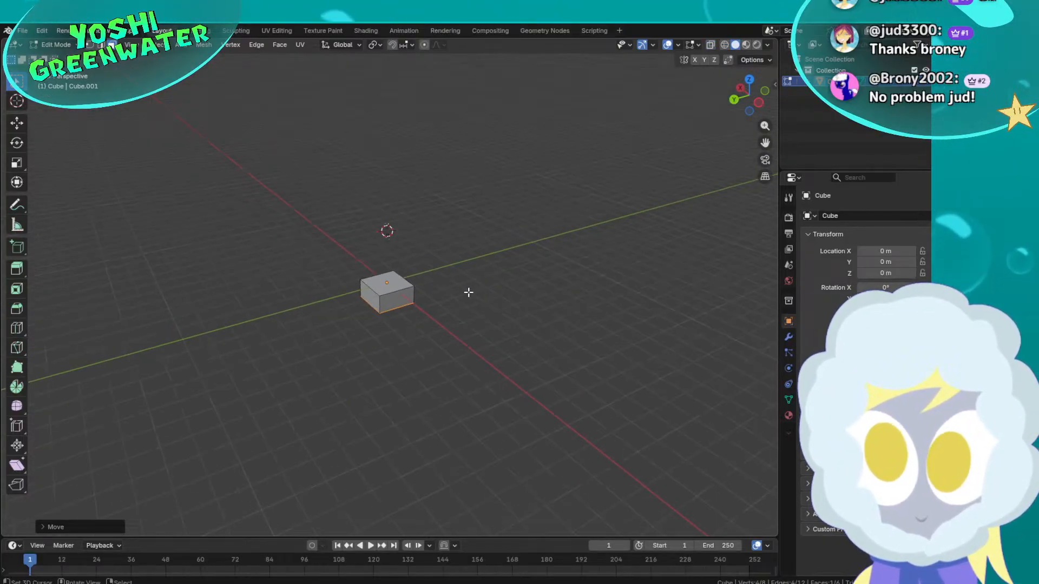
{"action": "middle_click_drag", "start_coordinate": [468, 293], "coordinate": [522, 249]}
{"action": "key", "text": "Tab"}
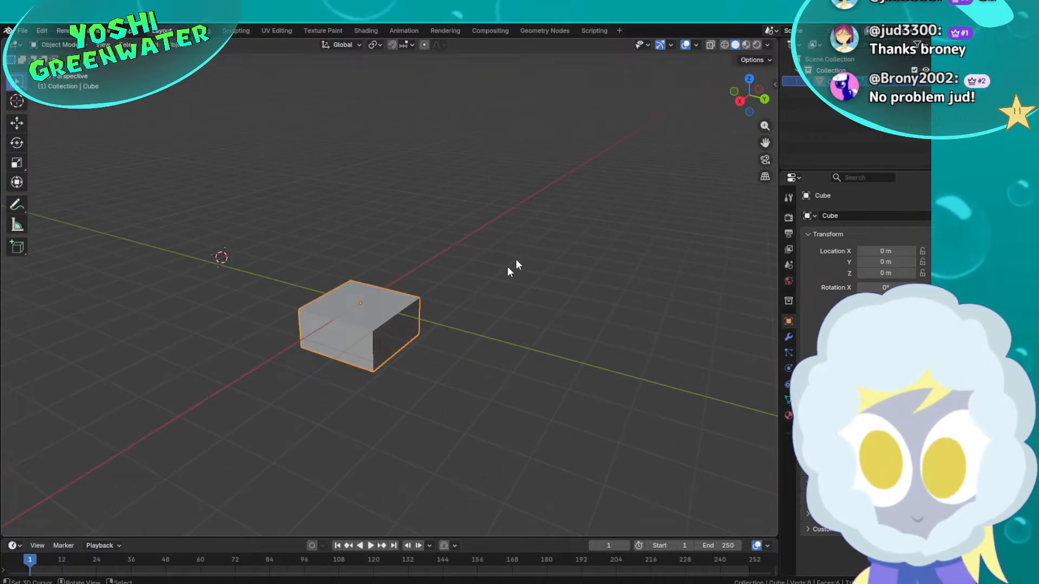
{"action": "middle_click_drag", "start_coordinate": [480, 284], "coordinate": [521, 283]}
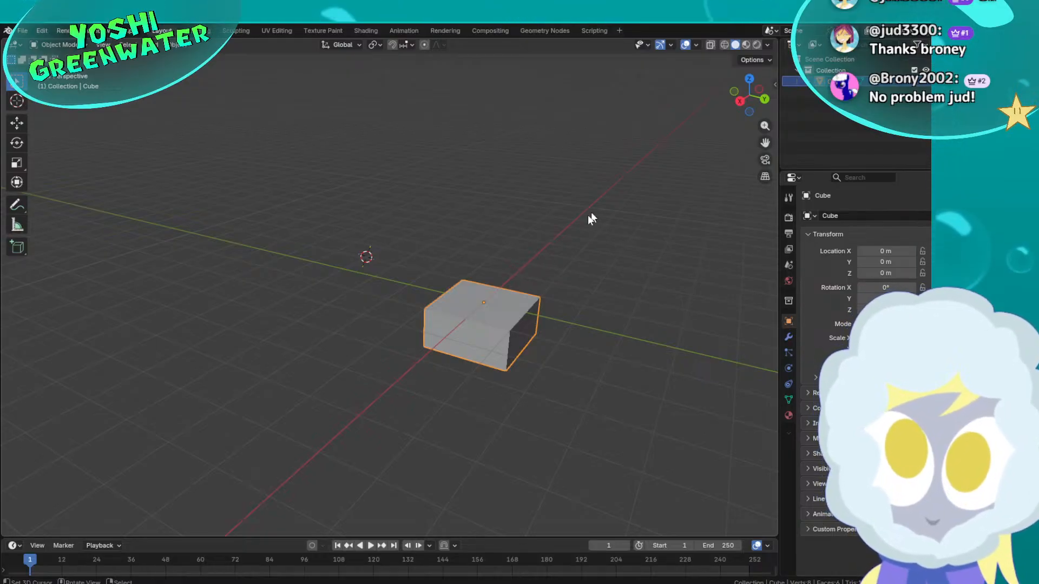
{"action": "middle_click_drag", "start_coordinate": [501, 302], "coordinate": [548, 288]}
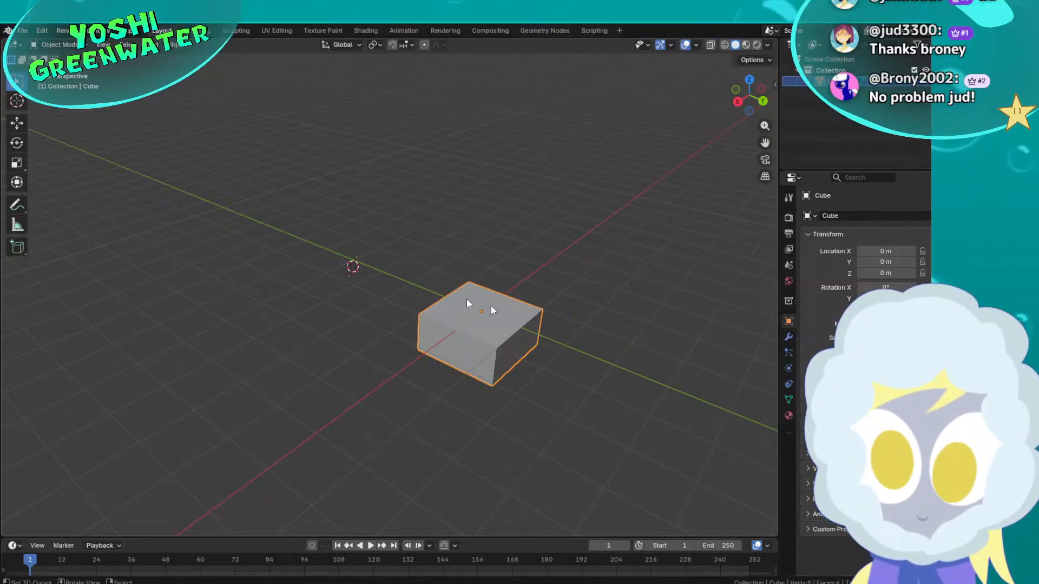
{"action": "middle_click_drag", "start_coordinate": [467, 305], "coordinate": [414, 298]}
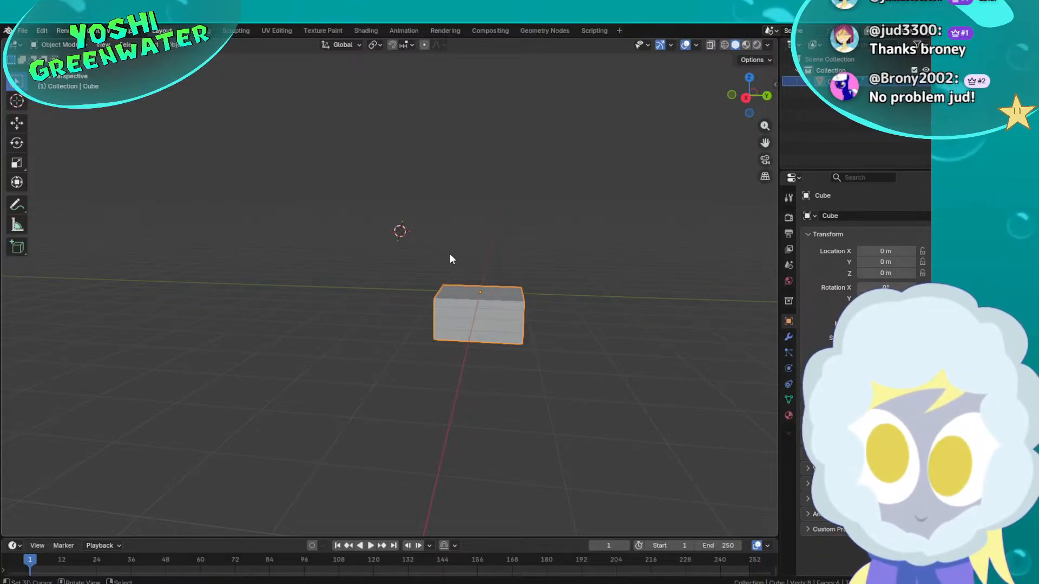
{"action": "scroll", "coordinate": [523, 329], "scroll_direction": "up", "scroll_amount": 4}
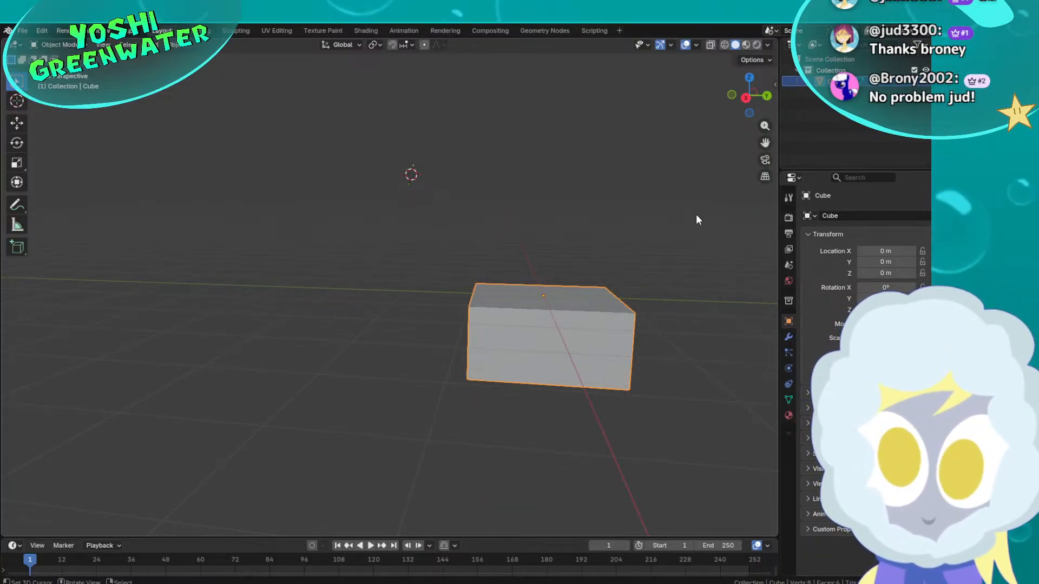
{"action": "middle_click_drag", "start_coordinate": [696, 219], "coordinate": [650, 295]}
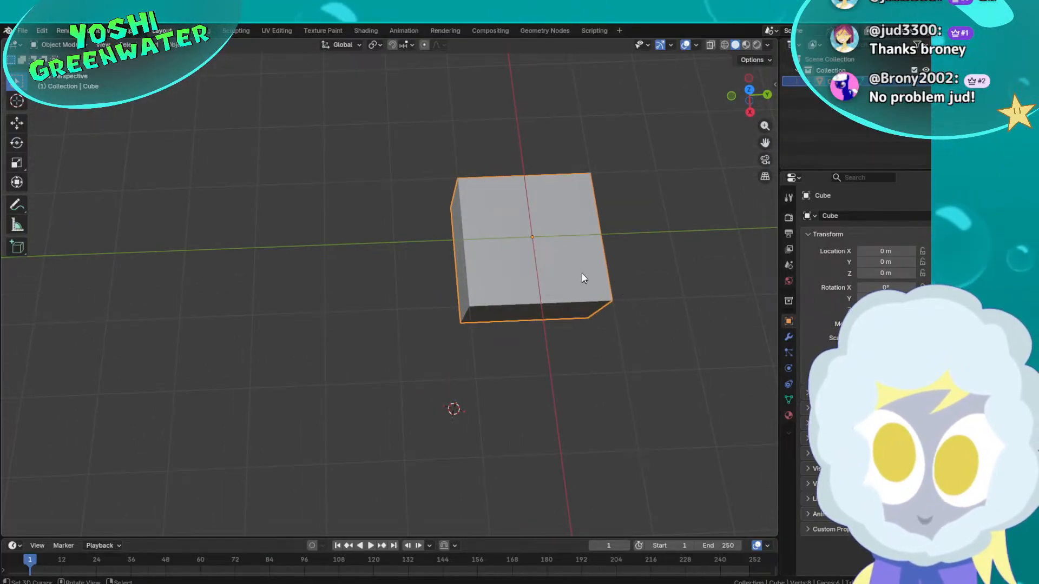
In top orthographic view, select the vertices along the slab's positive Y edge and try to move them along global Z
{"action": "left_click", "coordinate": [749, 91]}
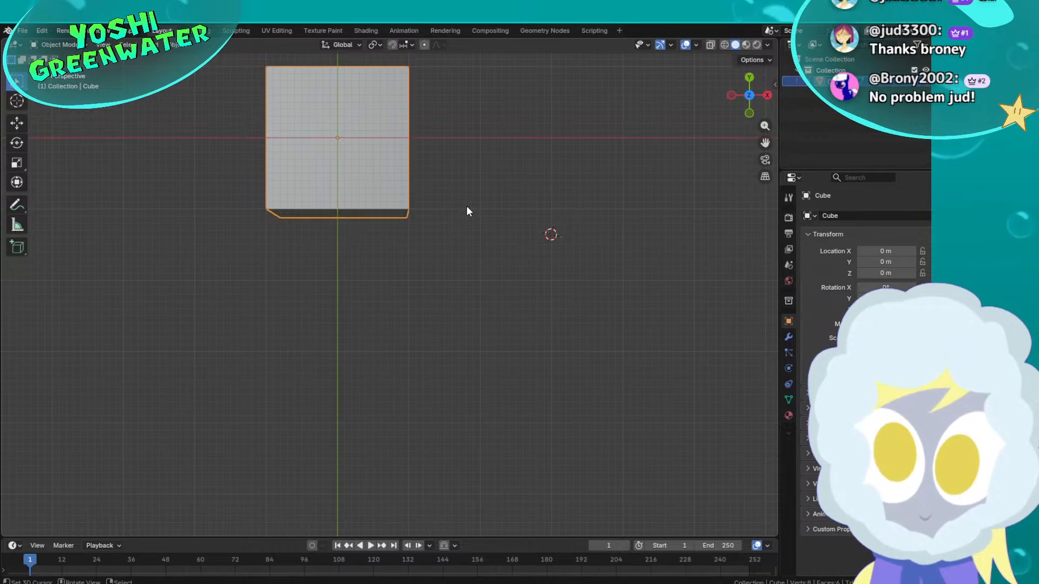
{"action": "middle_click_drag", "start_coordinate": [466, 211], "coordinate": [616, 345], "text": "shift"}
{"action": "key", "text": "Tab"}
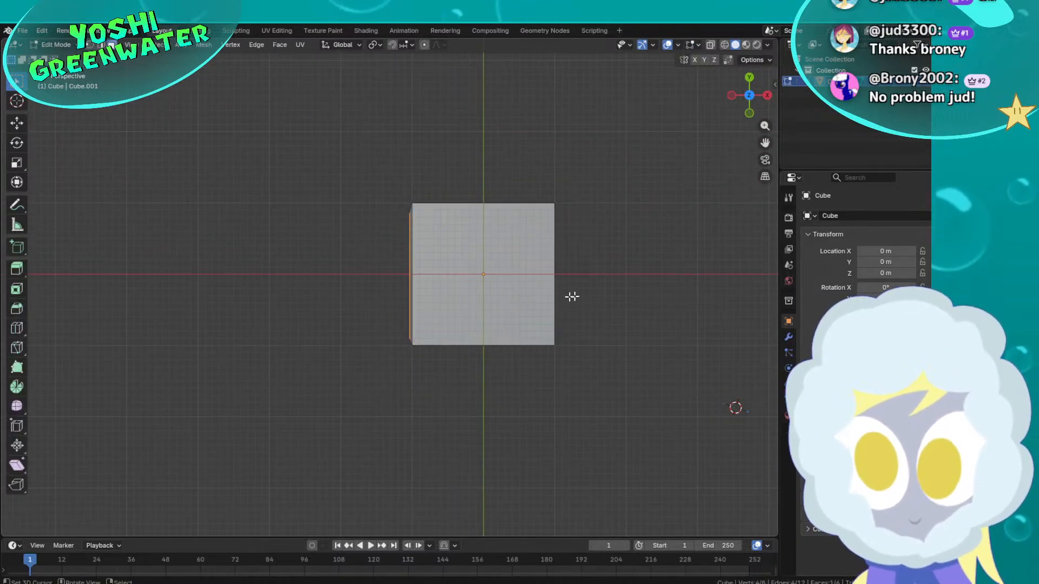
{"action": "left_click", "coordinate": [524, 297]}
{"action": "left_click", "coordinate": [762, 178]}
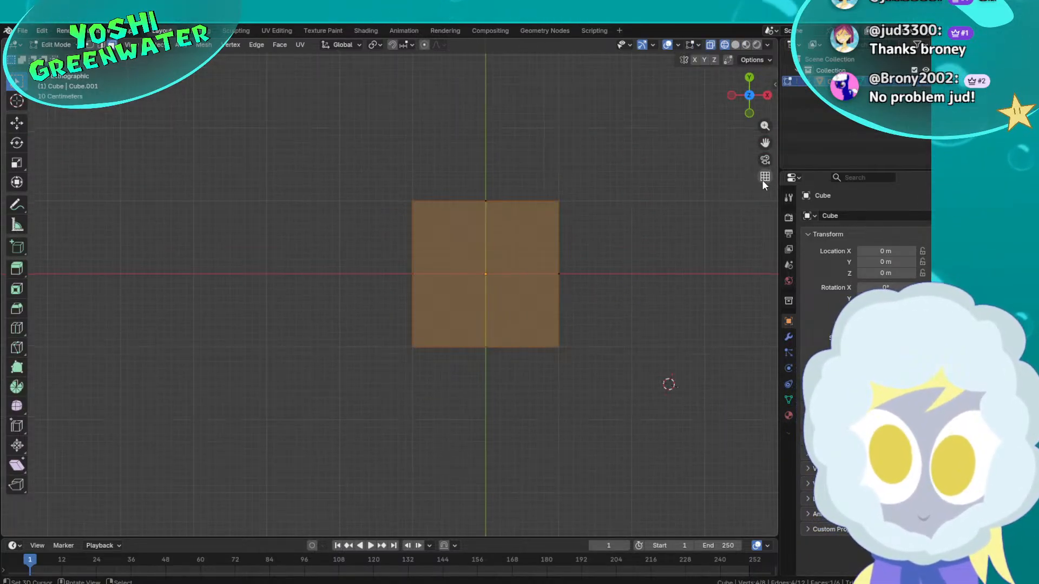
{"action": "key", "text": "1"}
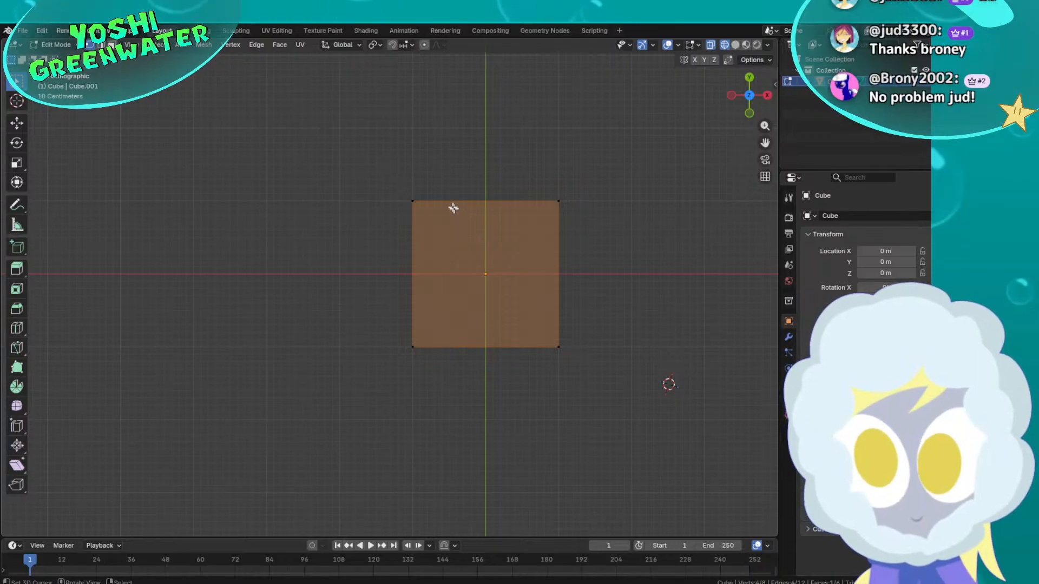
{"action": "left_click_drag", "start_coordinate": [355, 167], "coordinate": [617, 212]}
{"action": "scroll", "coordinate": [601, 236], "scroll_direction": "down", "scroll_amount": 6}
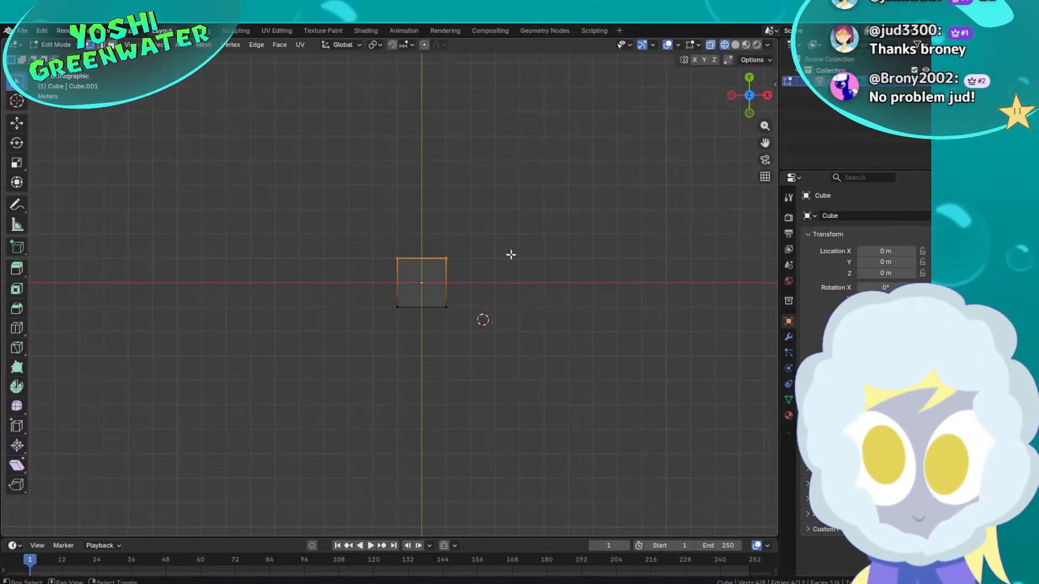
{"action": "middle_click_drag", "start_coordinate": [511, 255], "coordinate": [585, 301], "text": "shift"}
{"action": "key", "text": "g"}
{"action": "key", "text": "z"}
{"action": "left_click", "coordinate": [582, 257]}
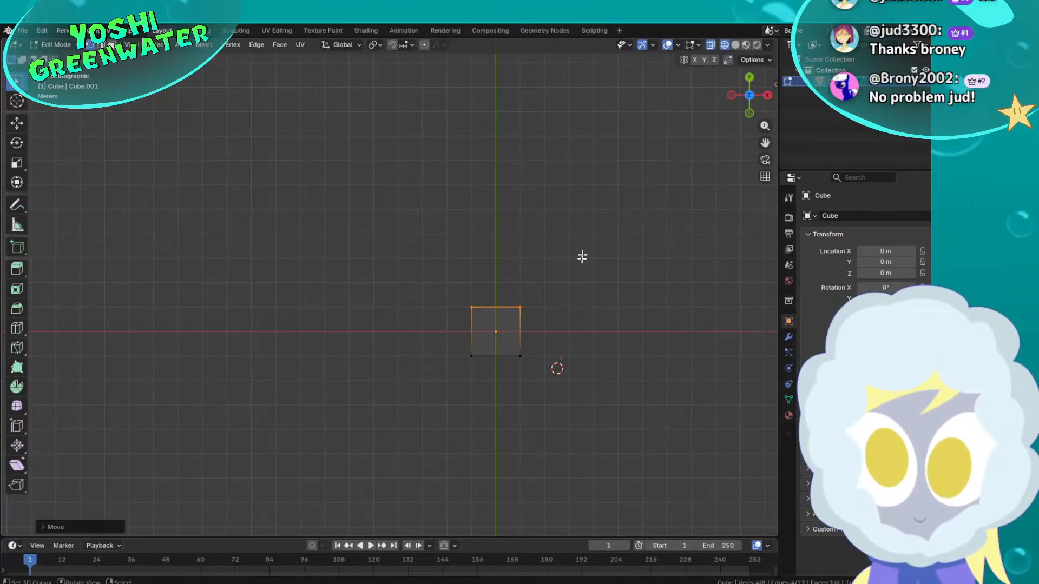
Scale the whole mesh along Y to about 12 m and along X to about 6 m
{"action": "key", "text": "a"}
{"action": "key", "text": "s"}
{"action": "key", "text": "z"}
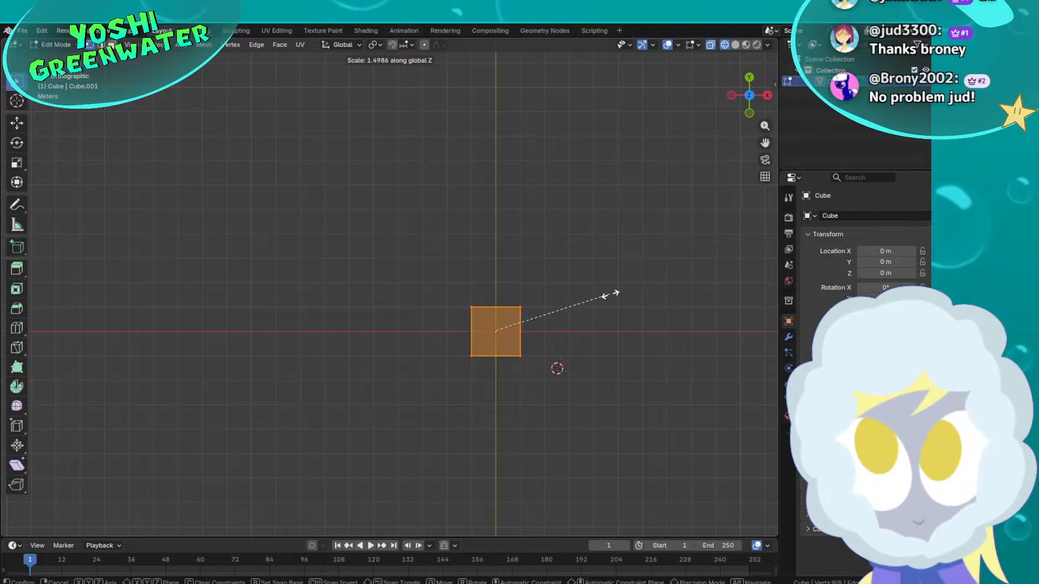
{"action": "key", "text": "y"}
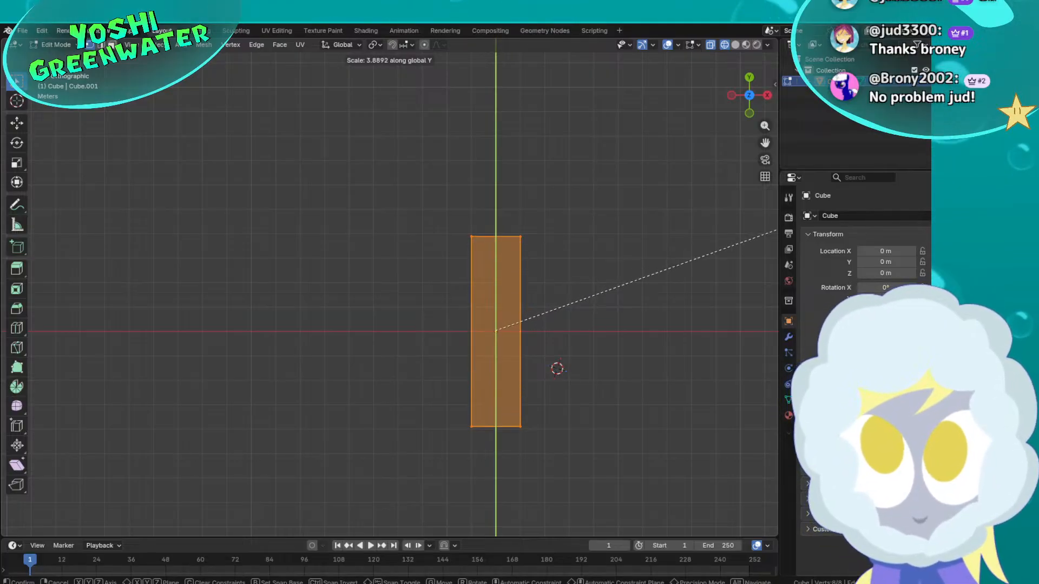
{"action": "left_click", "coordinate": [184, 201]}
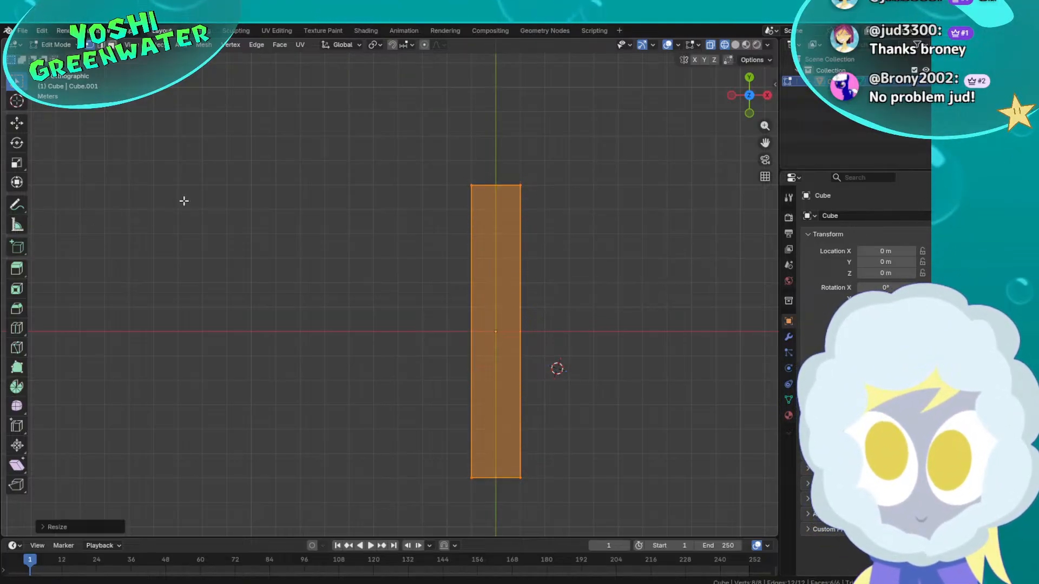
{"action": "key", "text": "s"}
{"action": "key", "text": "x"}
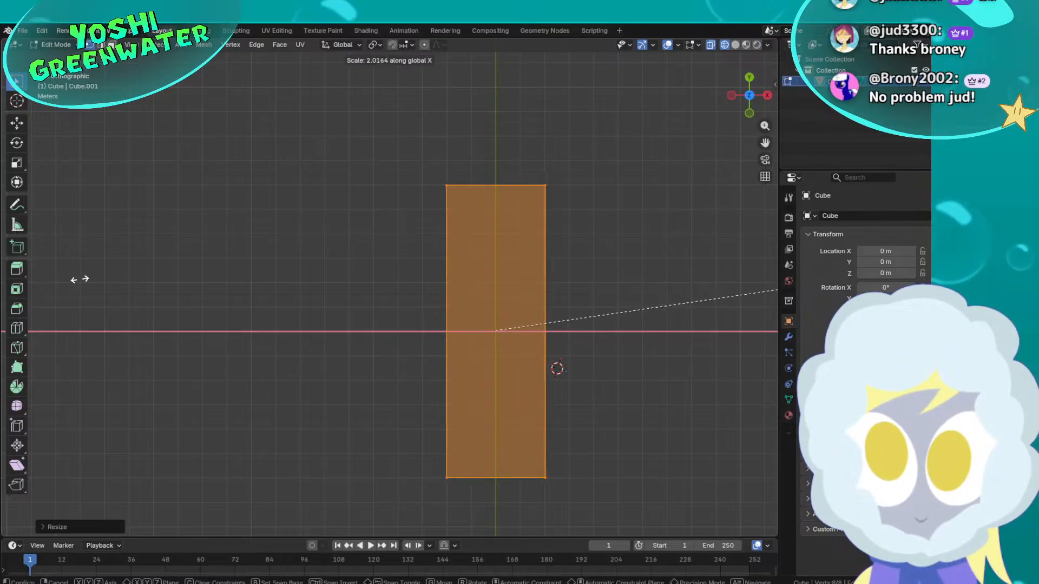
{"action": "left_click", "coordinate": [252, 280]}
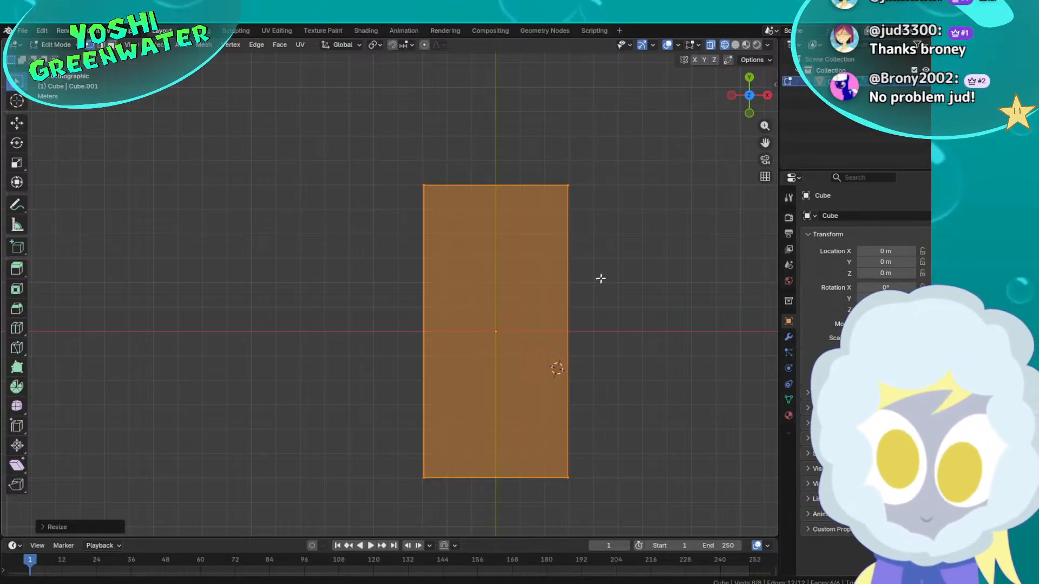
{"action": "key", "text": "r"}
{"action": "key", "text": "z"}
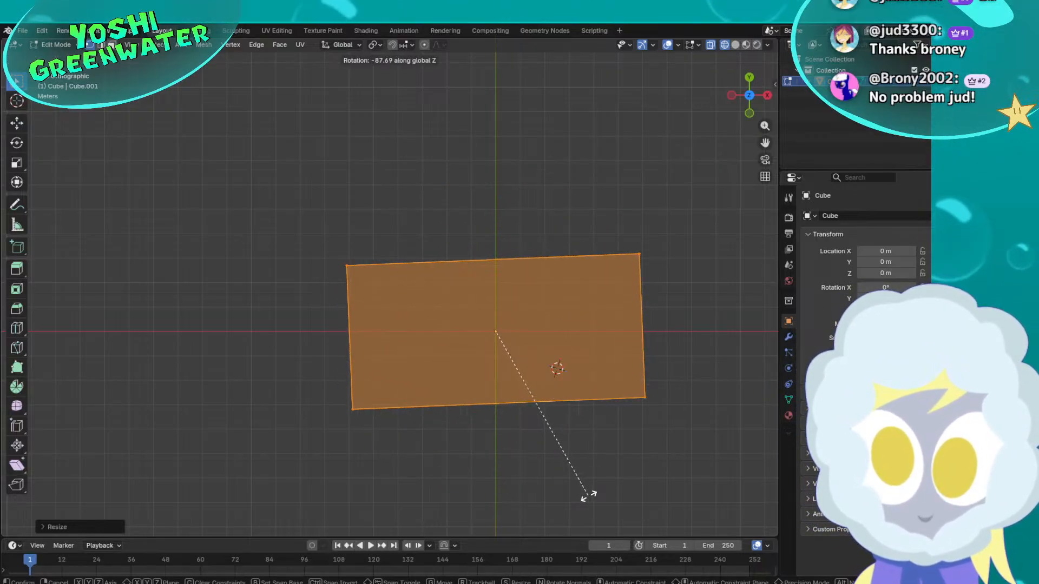
{"action": "right_click", "coordinate": [589, 496]}
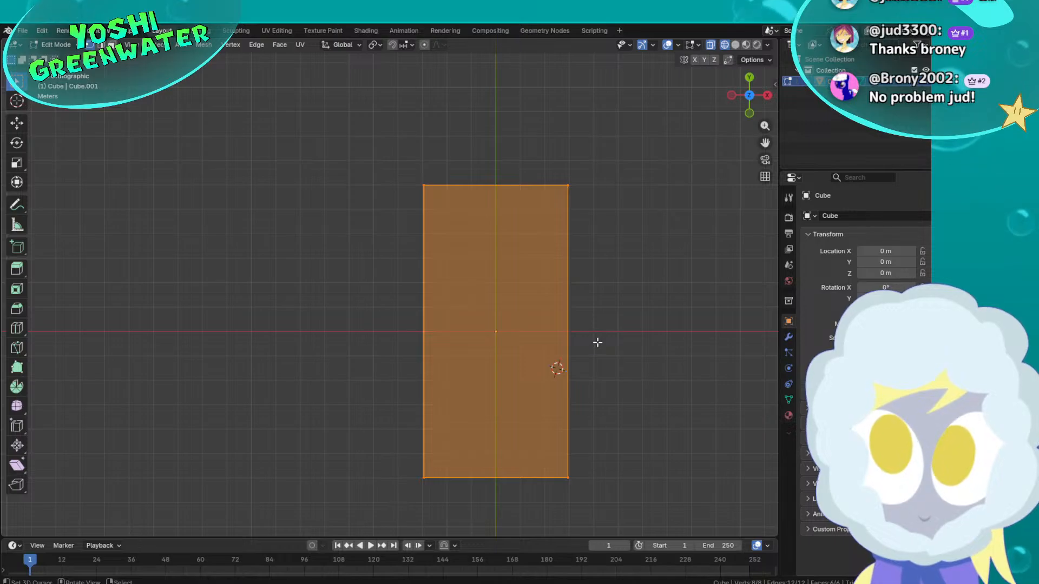
Undo the X and Y scaling, the select-all and the vertex move on the slab
{"action": "middle_click_drag", "start_coordinate": [607, 359], "coordinate": [491, 166]}
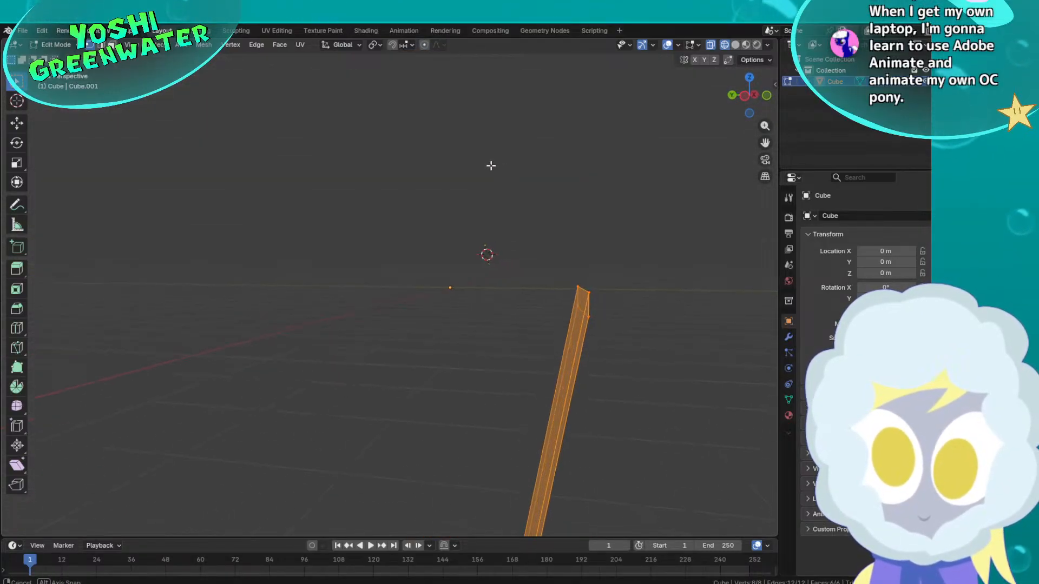
{"action": "key", "text": "ctrl+z"}
{"action": "key", "text": "ctrl+z"}
{"action": "key", "text": "ctrl+z"}
{"action": "key", "text": "ctrl+z"}
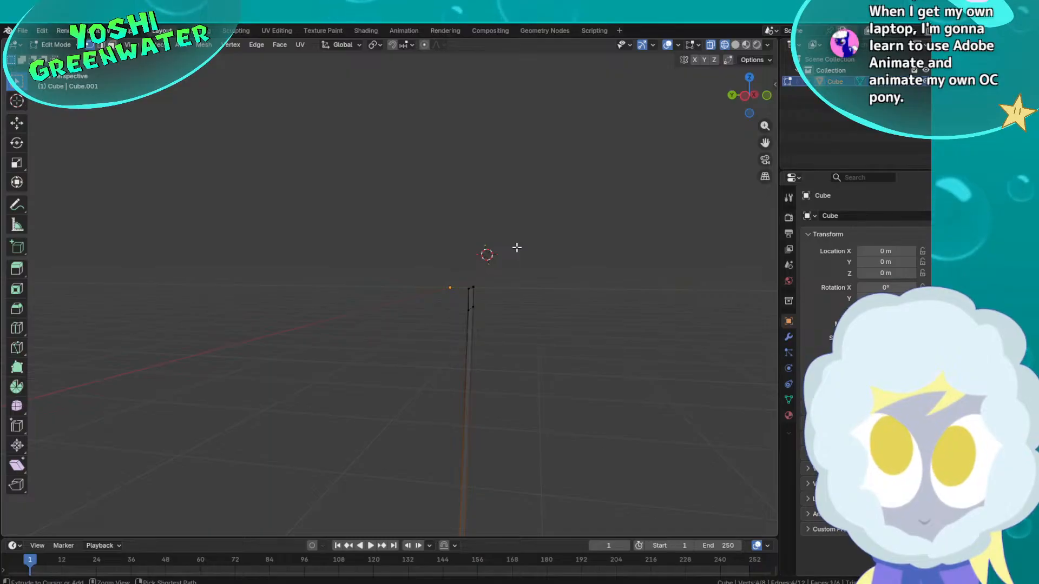
{"action": "scroll", "coordinate": [515, 261], "scroll_direction": "up", "scroll_amount": 5}
{"action": "middle_click_drag", "start_coordinate": [515, 262], "coordinate": [505, 331], "text": "shift"}
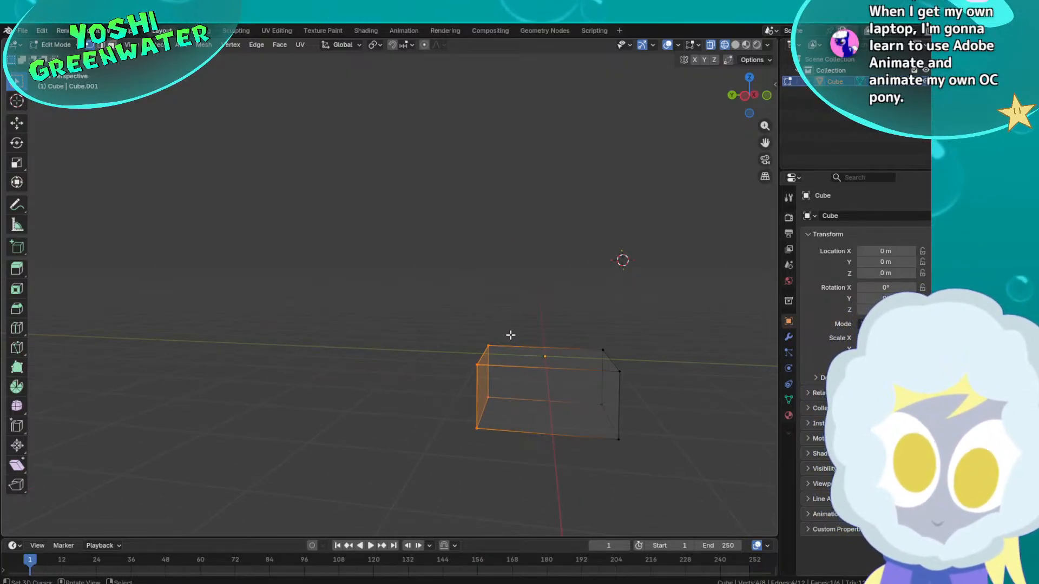
Select the slab's entire mesh and frame it in the view
{"action": "key", "text": "a"}
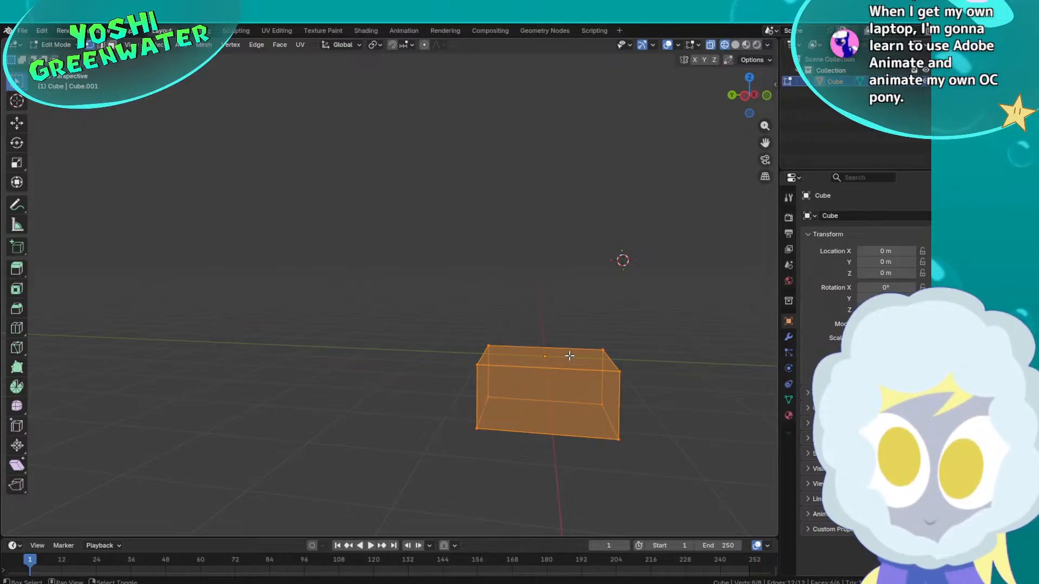
{"action": "middle_click_drag", "start_coordinate": [568, 356], "coordinate": [360, 257], "text": "shift"}
{"action": "scroll", "coordinate": [599, 330], "scroll_direction": "up", "scroll_amount": 3}
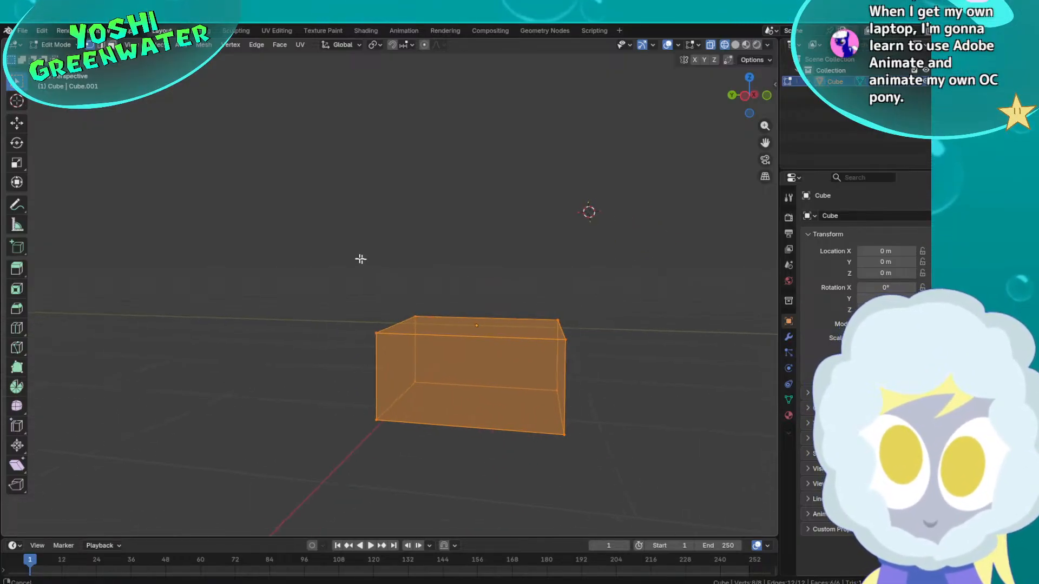
{"action": "scroll", "coordinate": [457, 331], "scroll_direction": "up", "scroll_amount": 2}
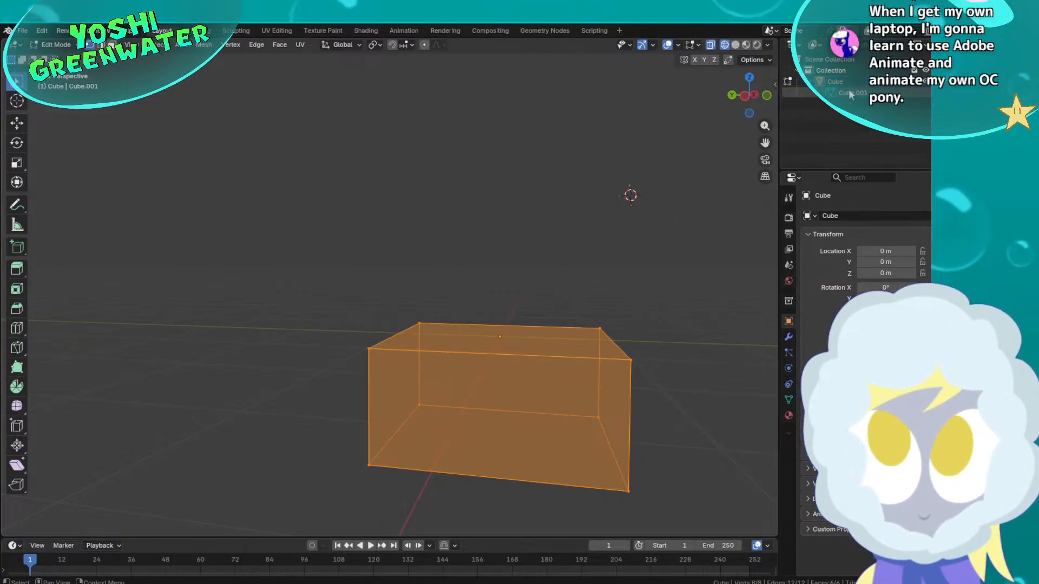
{"action": "middle_click_drag", "start_coordinate": [753, 277], "coordinate": [692, 299]}
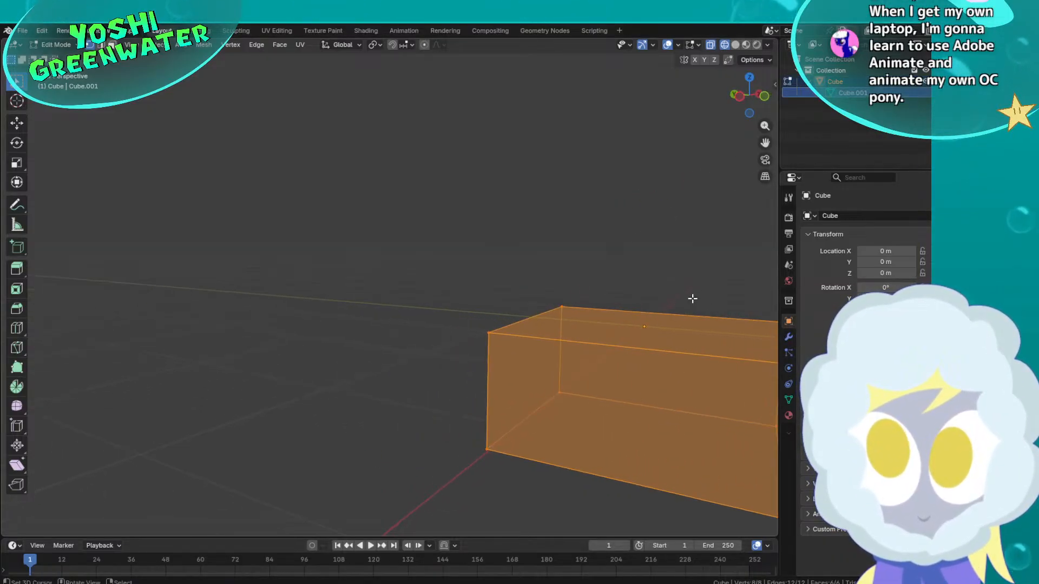
{"action": "key", "text": "period"}
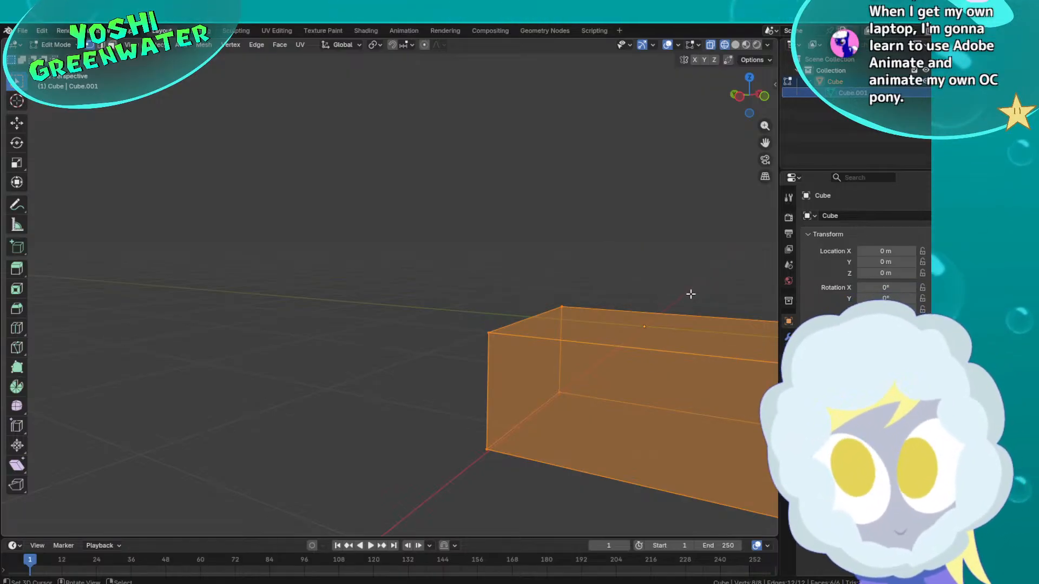
{"action": "key", "text": "KP_Decimal"}
In top orthographic view, scale the whole mesh along Y to about four times its length
{"action": "scroll", "coordinate": [536, 211], "scroll_direction": "down", "scroll_amount": 5}
{"action": "middle_click_drag", "start_coordinate": [536, 211], "coordinate": [531, 303]}
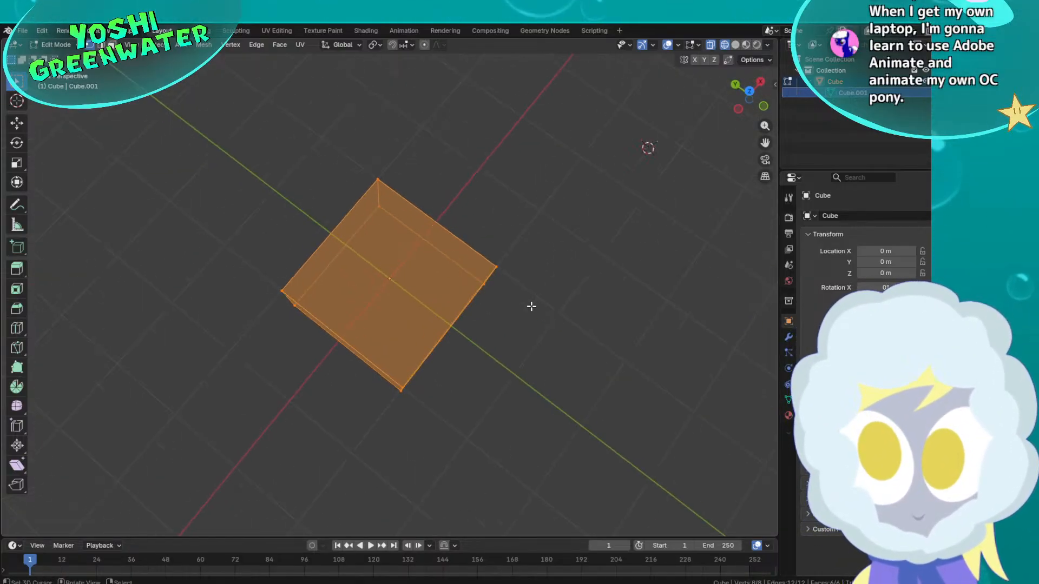
{"action": "scroll", "coordinate": [709, 121], "scroll_direction": "up", "scroll_amount": 1}
{"action": "left_click", "coordinate": [750, 92]}
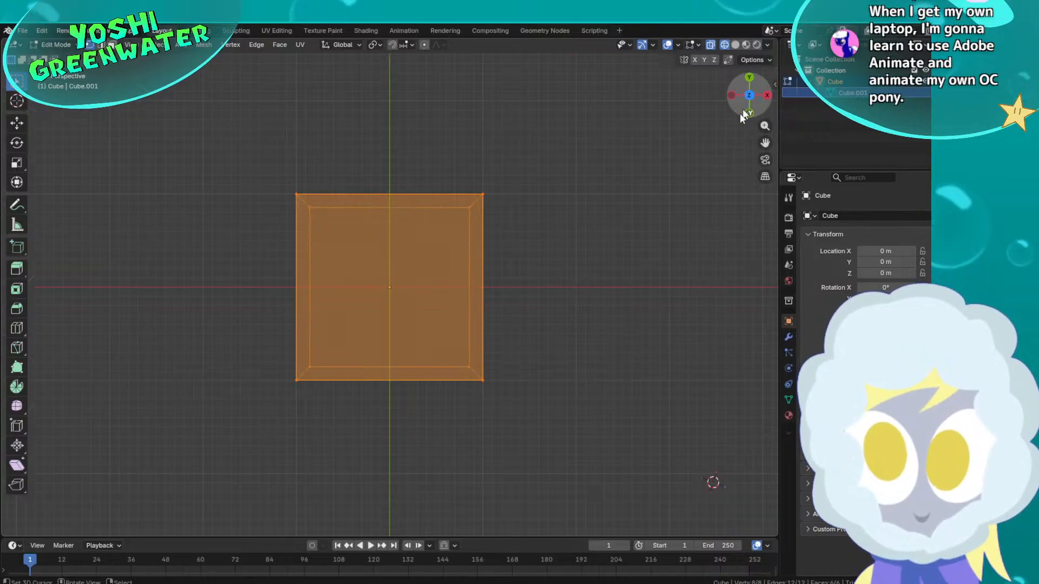
{"action": "scroll", "coordinate": [566, 249], "scroll_direction": "down", "scroll_amount": 2}
{"action": "key", "text": "z"}
{"action": "left_click", "coordinate": [468, 259]}
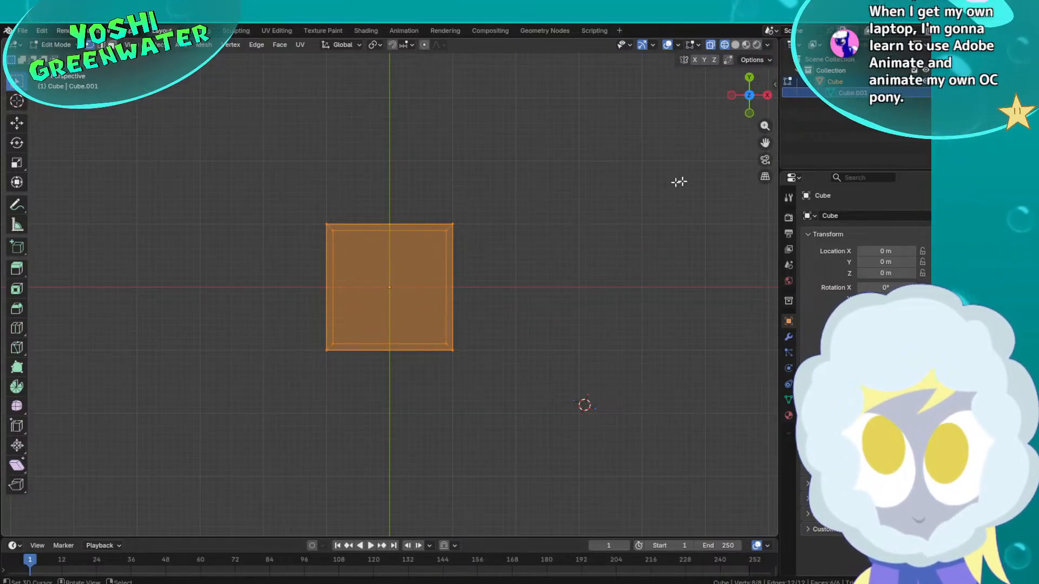
{"action": "left_click", "coordinate": [765, 176]}
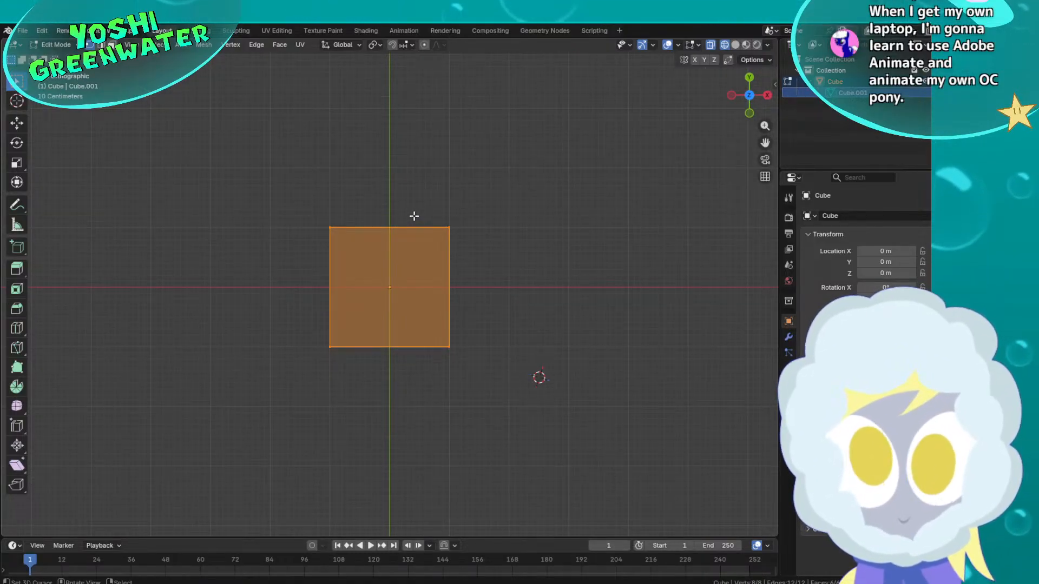
{"action": "key", "text": "s"}
{"action": "key", "text": "y"}
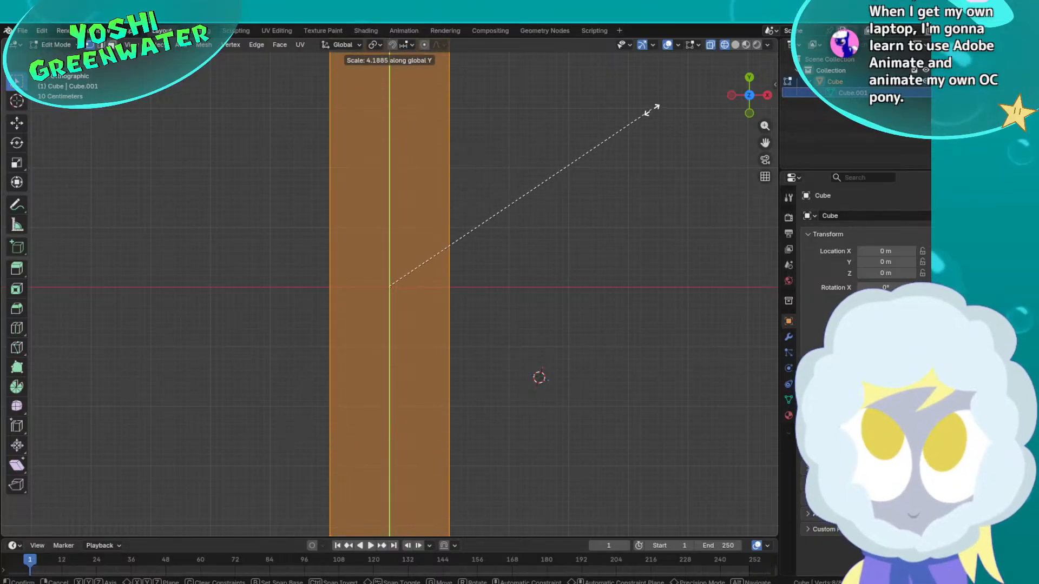
{"action": "left_click", "coordinate": [487, 232]}
Scale the lengthened mesh along X, then widen it slightly more, for a slab clearly longer than it is wide
{"action": "scroll", "coordinate": [487, 231], "scroll_direction": "down", "scroll_amount": 2}
{"action": "middle_click_drag", "start_coordinate": [487, 232], "coordinate": [529, 216]}
{"action": "key", "text": "s"}
{"action": "key", "text": "x"}
{"action": "left_click", "coordinate": [693, 169]}
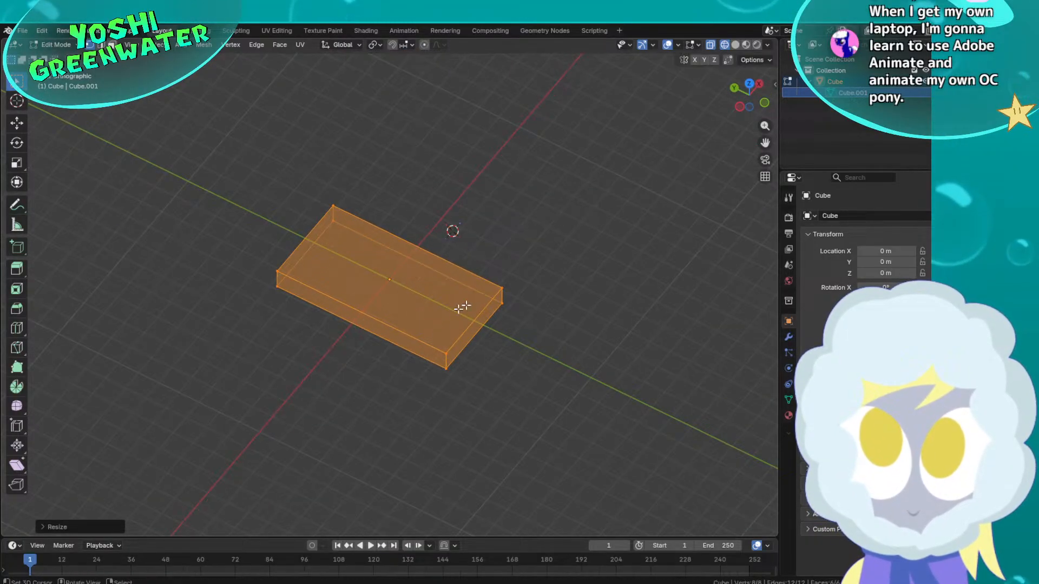
{"action": "middle_click_drag", "start_coordinate": [463, 307], "coordinate": [482, 321]}
{"action": "scroll", "coordinate": [379, 290], "scroll_direction": "up", "scroll_amount": 4}
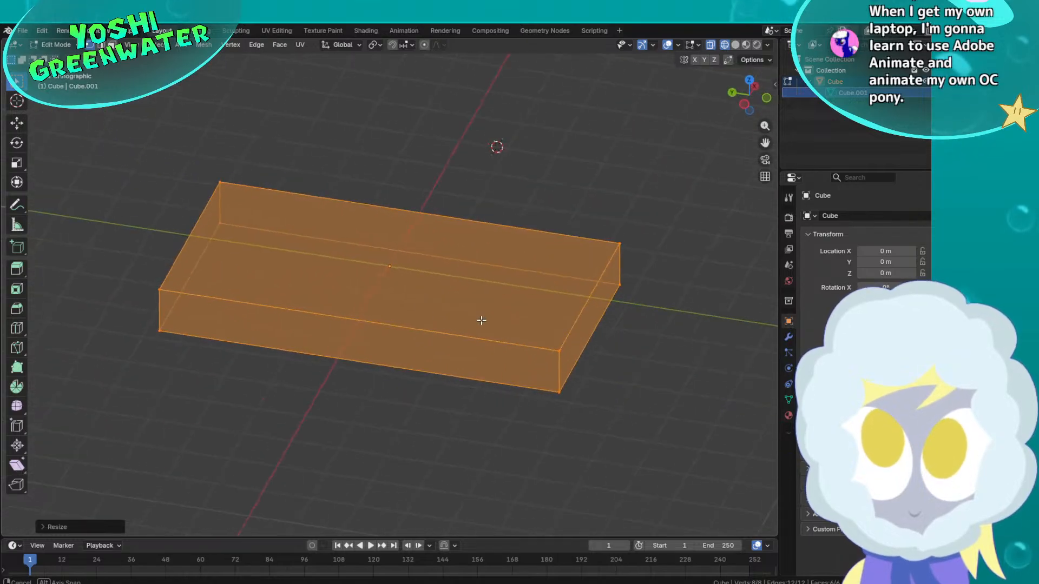
{"action": "key", "text": "s"}
{"action": "key", "text": "z"}
{"action": "left_click", "coordinate": [506, 319]}
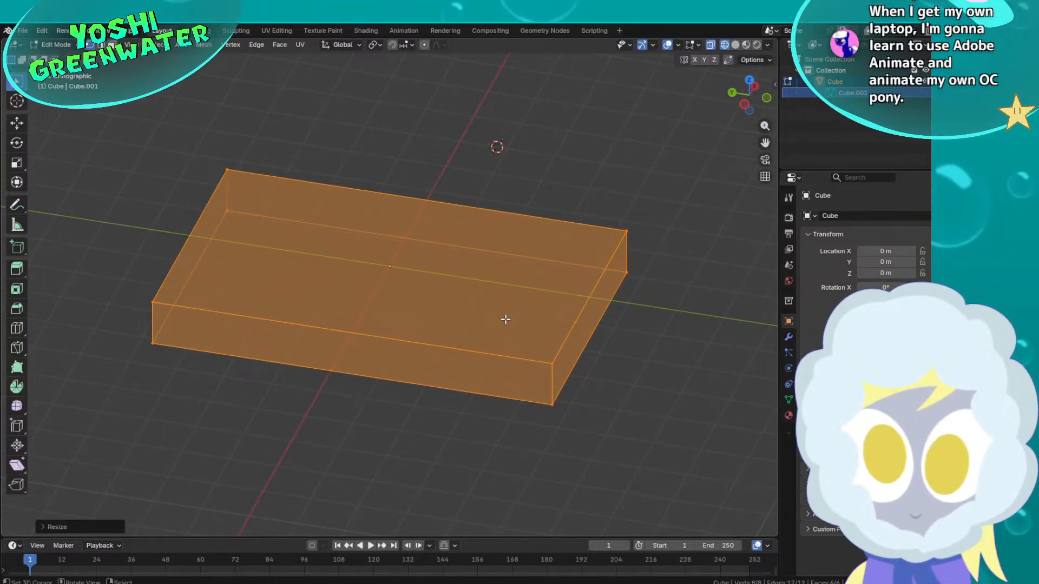
Return to perspective and Object Mode with solid shading, and save 3D_Assets.blend
{"action": "middle_click_drag", "start_coordinate": [503, 321], "coordinate": [411, 300]}
{"action": "left_click", "coordinate": [764, 177]}
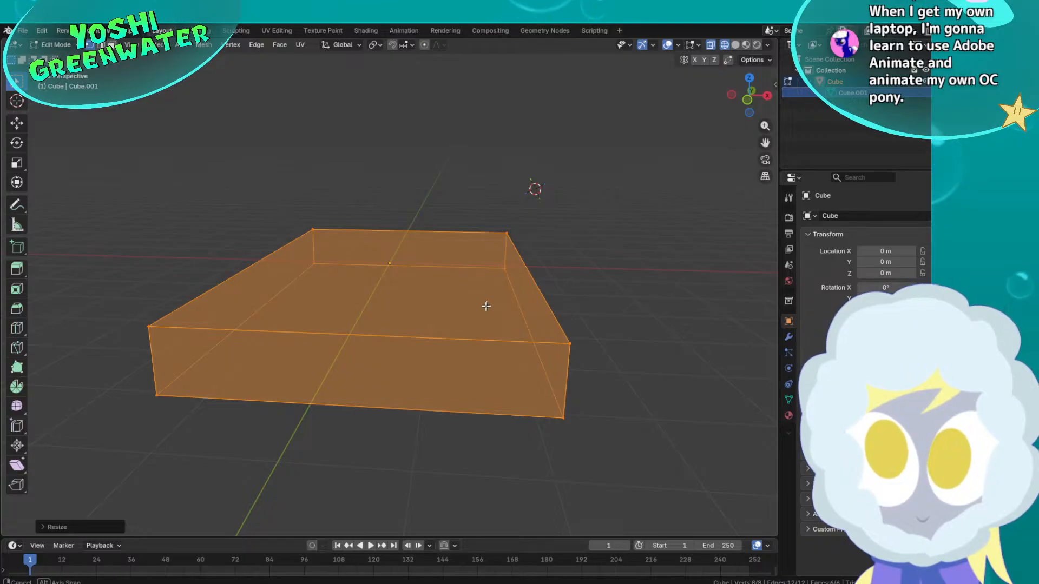
{"action": "mouse_move", "coordinate": [486, 306]}
{"action": "middle_mouse_down"}
{"action": "mouse_move", "coordinate": [584, 309]}
{"action": "mouse_move", "coordinate": [545, 321]}
{"action": "middle_mouse_up"}
{"action": "key", "text": "Tab"}
{"action": "scroll", "coordinate": [545, 302], "scroll_direction": "down", "scroll_amount": 3}
{"action": "key", "text": "z"}
{"action": "scroll", "coordinate": [461, 316], "scroll_direction": "up", "scroll_amount": 3}
{"action": "middle_click_drag", "start_coordinate": [461, 317], "coordinate": [395, 304]}
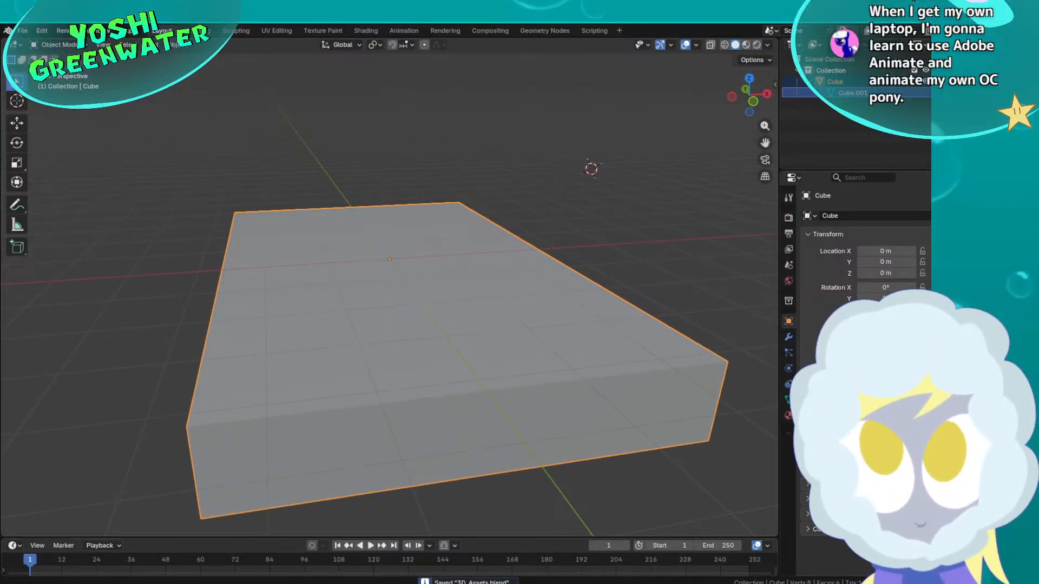
Switch to Godot and examine the updated slab and the import settings of 3D_Assets.blend, closing them without reimporting
{"action": "key", "text": "alt+Tab"}
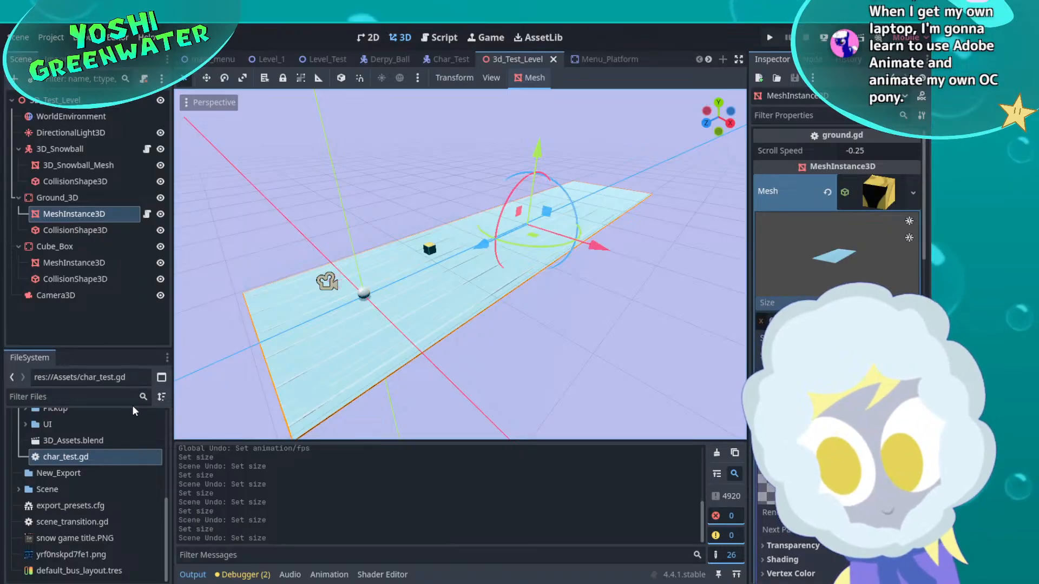
{"action": "double_click", "coordinate": [77, 446]}
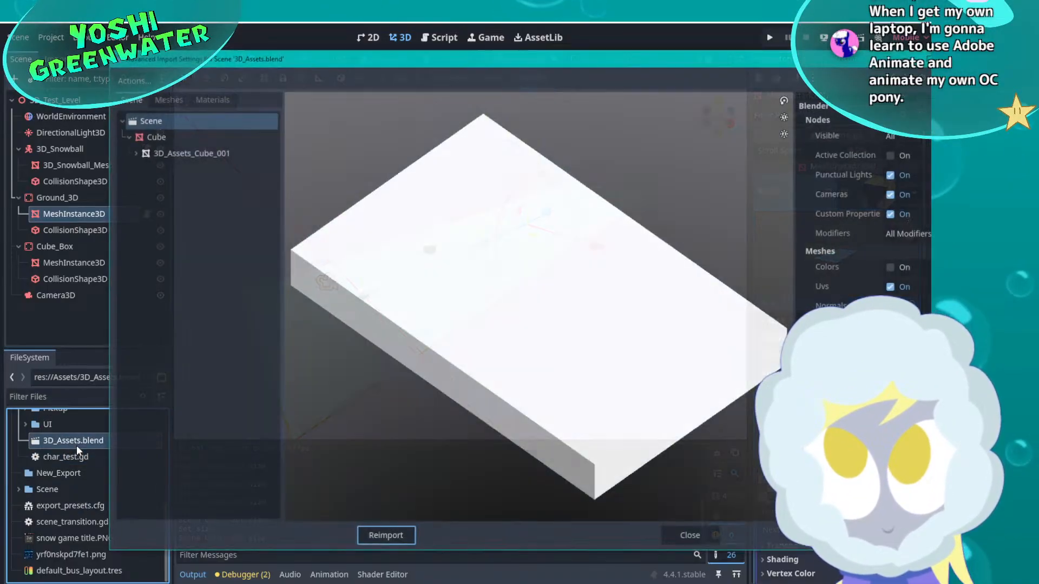
{"action": "mouse_move", "coordinate": [592, 309]}
{"action": "left_mouse_down"}
{"action": "mouse_move", "coordinate": [587, 301]}
{"action": "mouse_move", "coordinate": [606, 317]}
{"action": "left_mouse_up"}
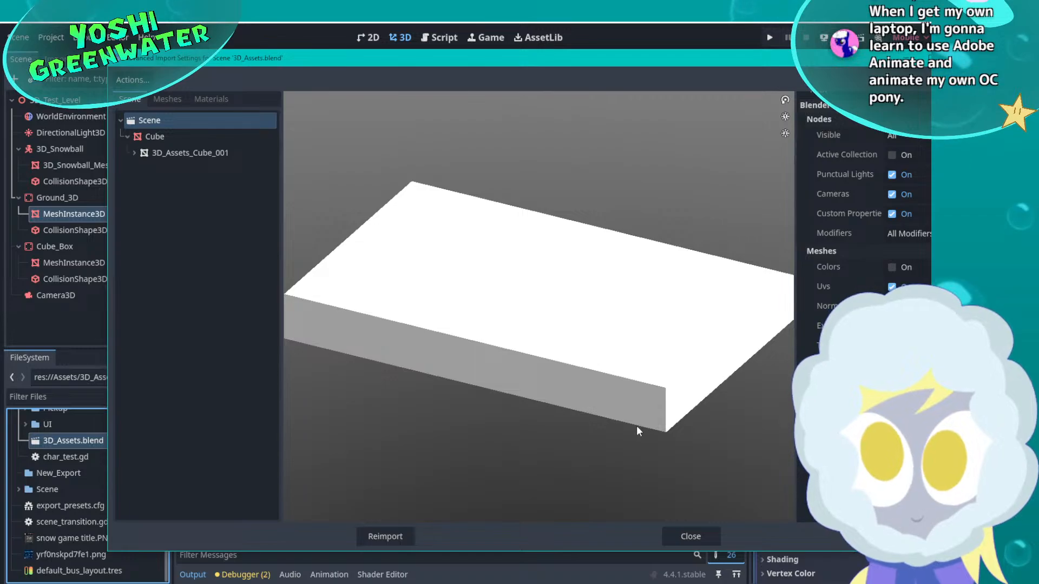
{"action": "scroll", "coordinate": [830, 275], "scroll_direction": "up", "scroll_amount": 6}
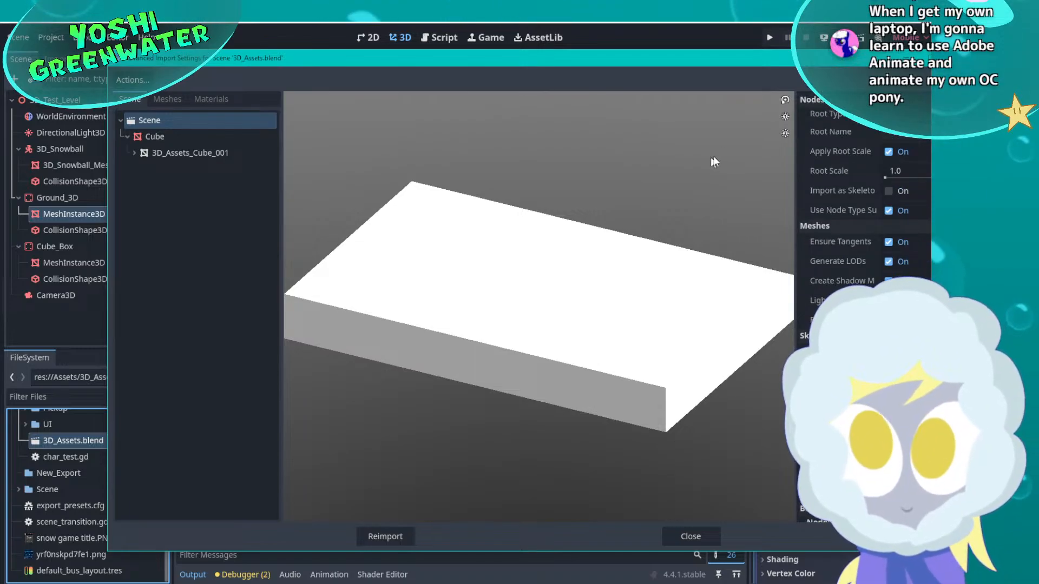
{"action": "left_click_drag", "start_coordinate": [750, 70], "coordinate": [692, 76]}
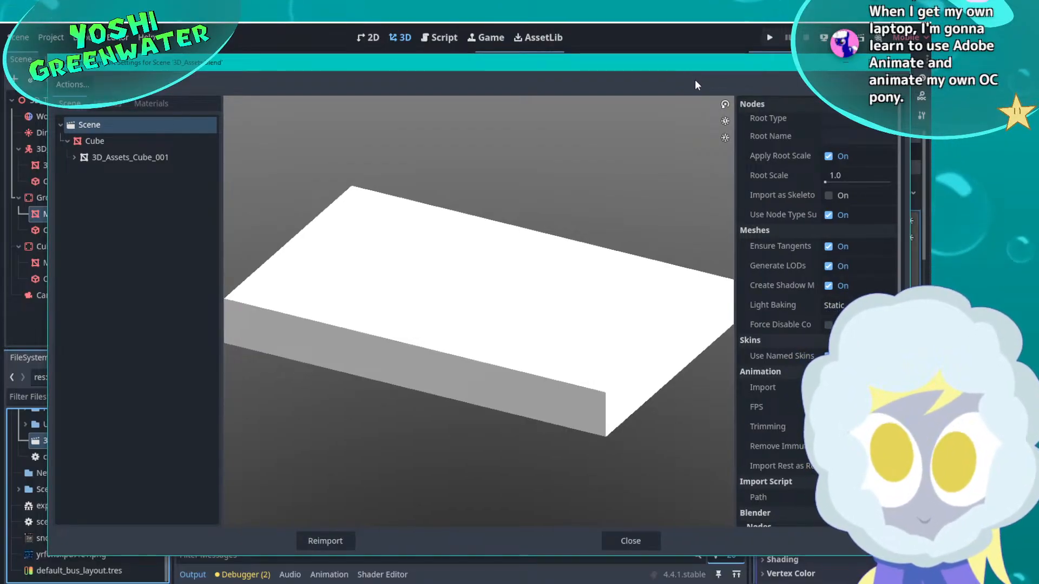
{"action": "scroll", "coordinate": [756, 254], "scroll_direction": "down", "scroll_amount": 5}
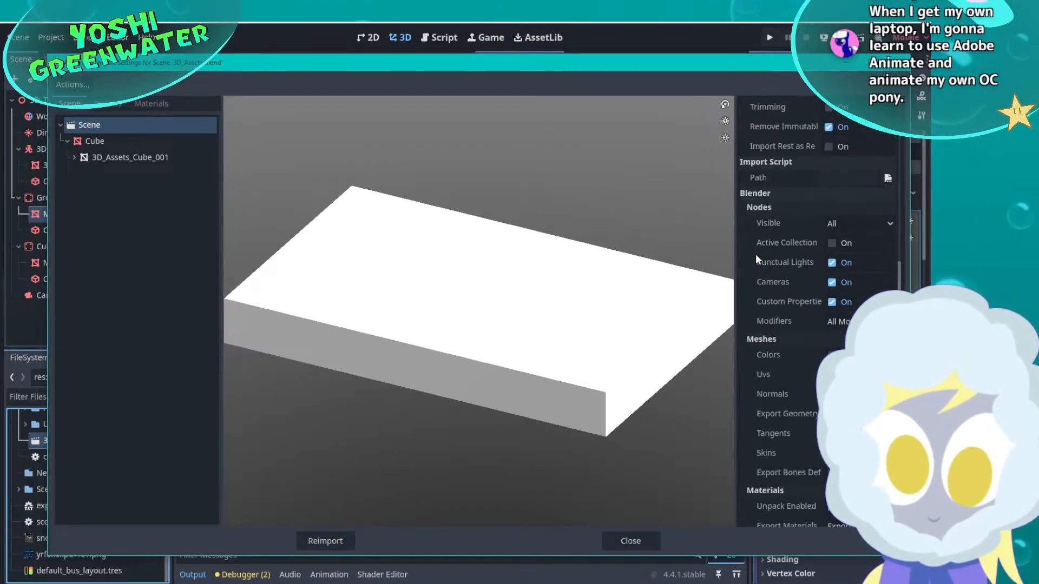
{"action": "left_click", "coordinate": [628, 541]}
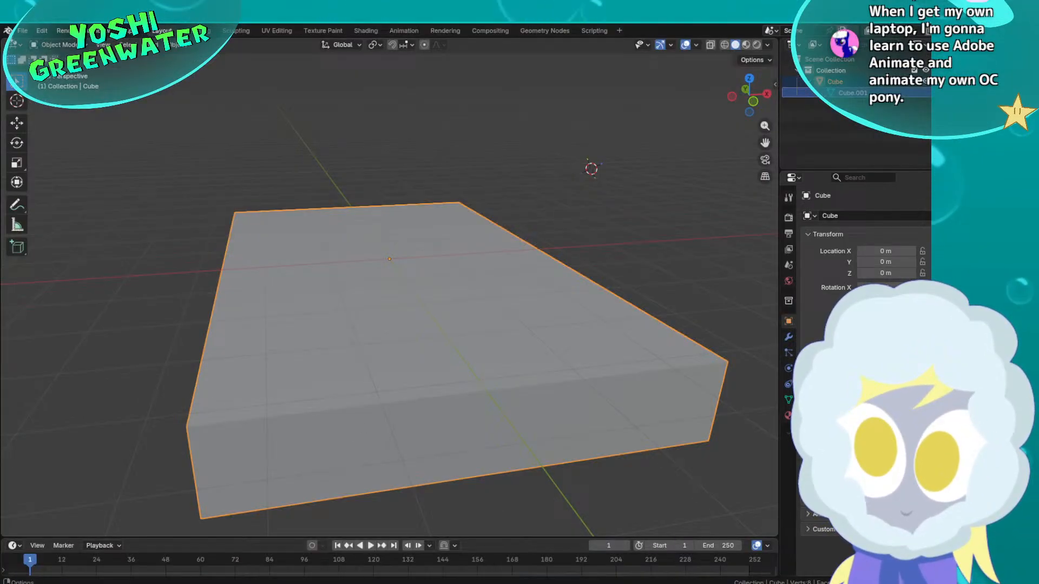
{"action": "left_click", "coordinate": [22, 31]}
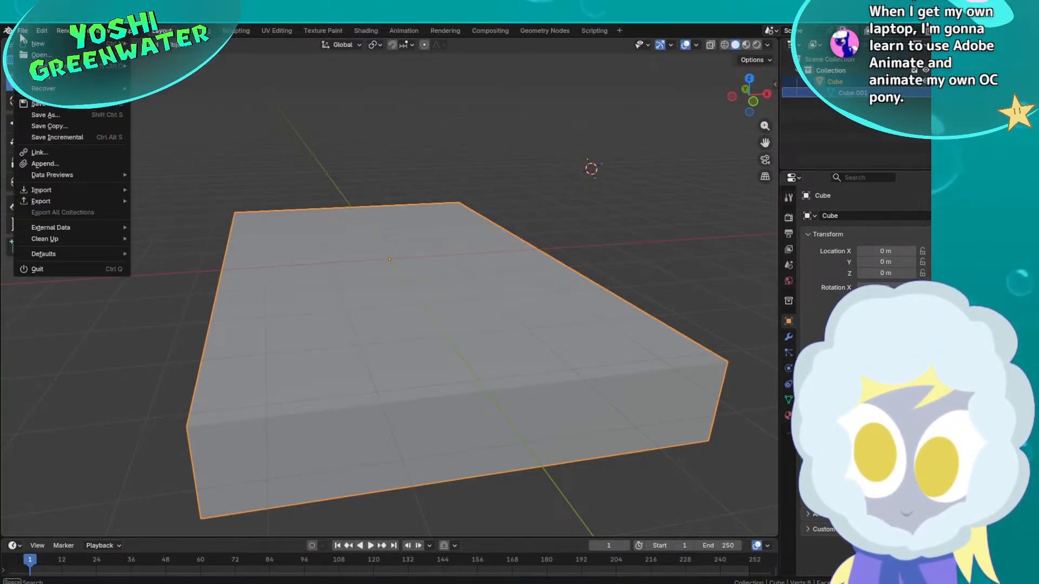
{"action": "mouse_move", "coordinate": [79, 203]}
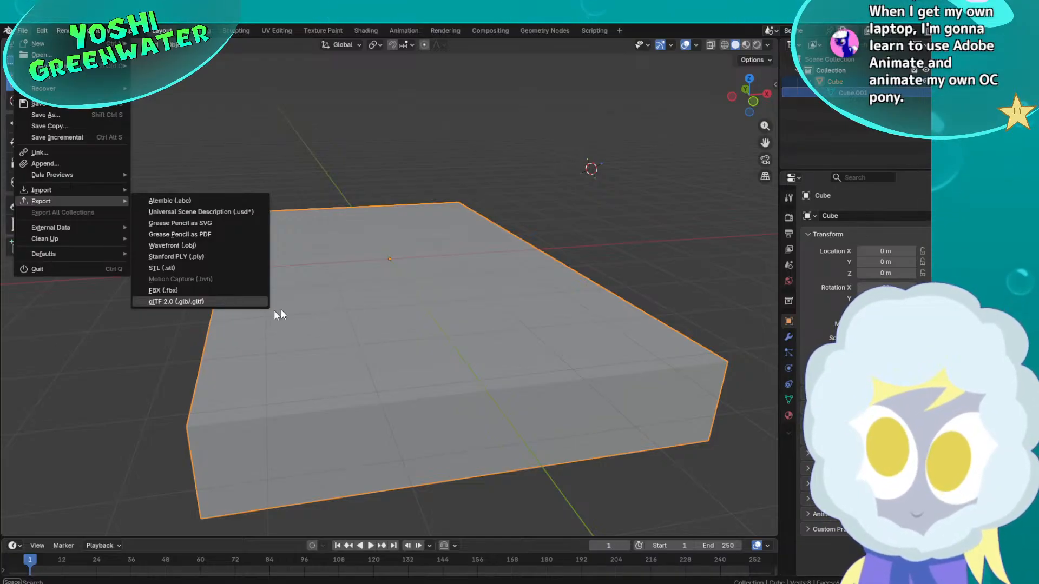
{"action": "middle_click_drag", "start_coordinate": [424, 159], "coordinate": [436, 212]}
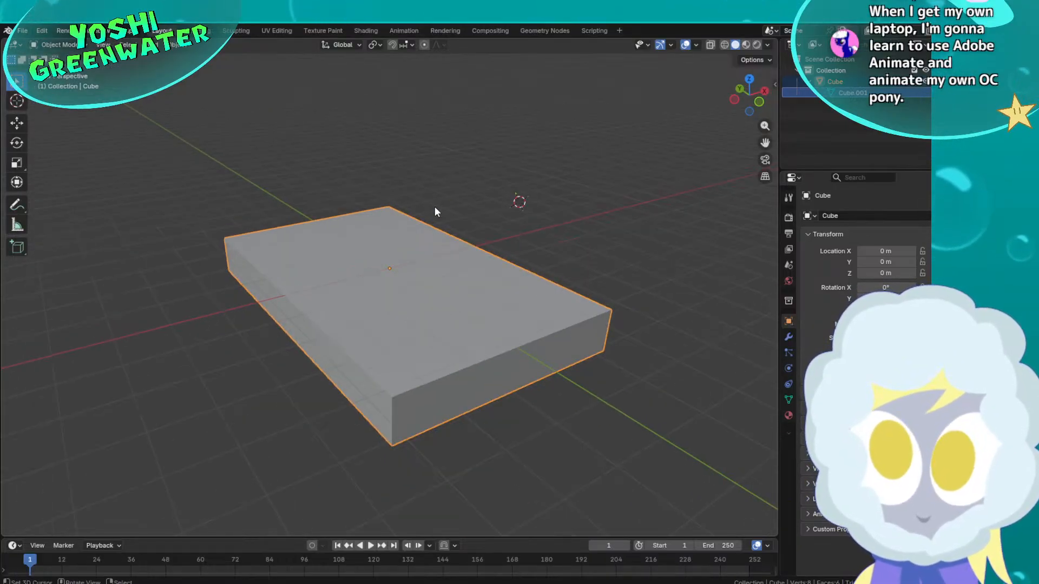
{"action": "scroll", "coordinate": [444, 246], "scroll_direction": "up", "scroll_amount": 1}
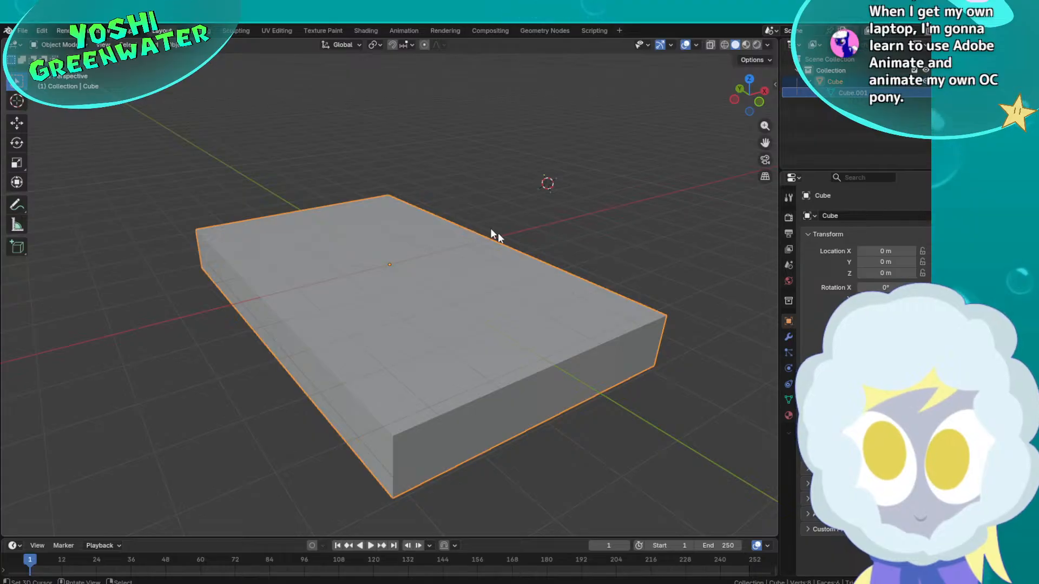
{"action": "middle_click_drag", "start_coordinate": [498, 232], "coordinate": [599, 185]}
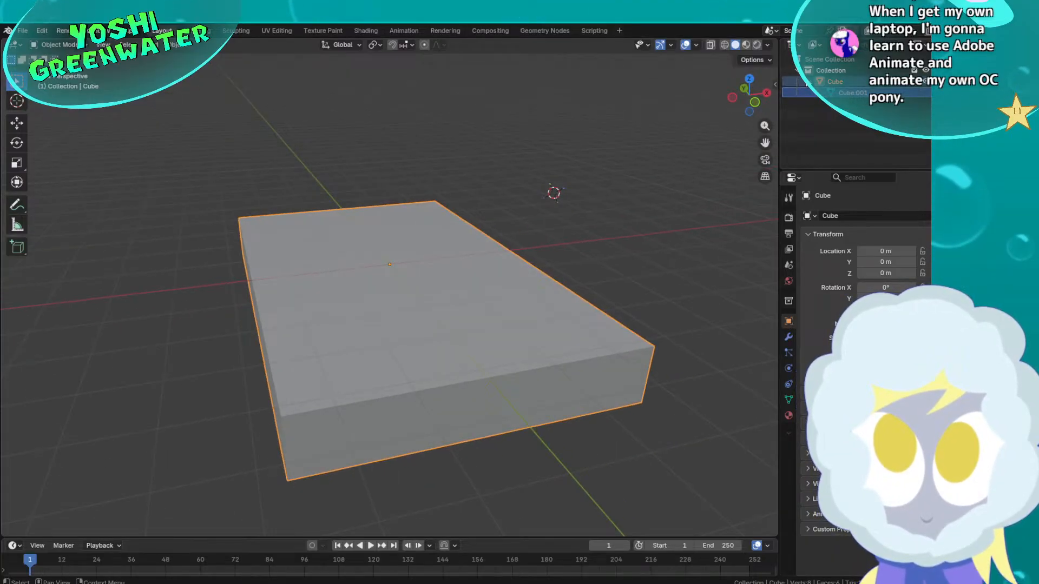
In Edit Mode, add three evenly spaced loop cuts running lengthwise along the slab, without sliding them
{"action": "left_click", "coordinate": [809, 83]}
{"action": "mouse_move", "coordinate": [341, 316]}
{"action": "middle_mouse_down"}
{"action": "mouse_move", "coordinate": [333, 332]}
{"action": "mouse_move", "coordinate": [346, 326]}
{"action": "middle_mouse_up"}
{"action": "key", "text": "Tab"}
{"action": "scroll", "coordinate": [347, 326], "scroll_direction": "down", "scroll_amount": 1}
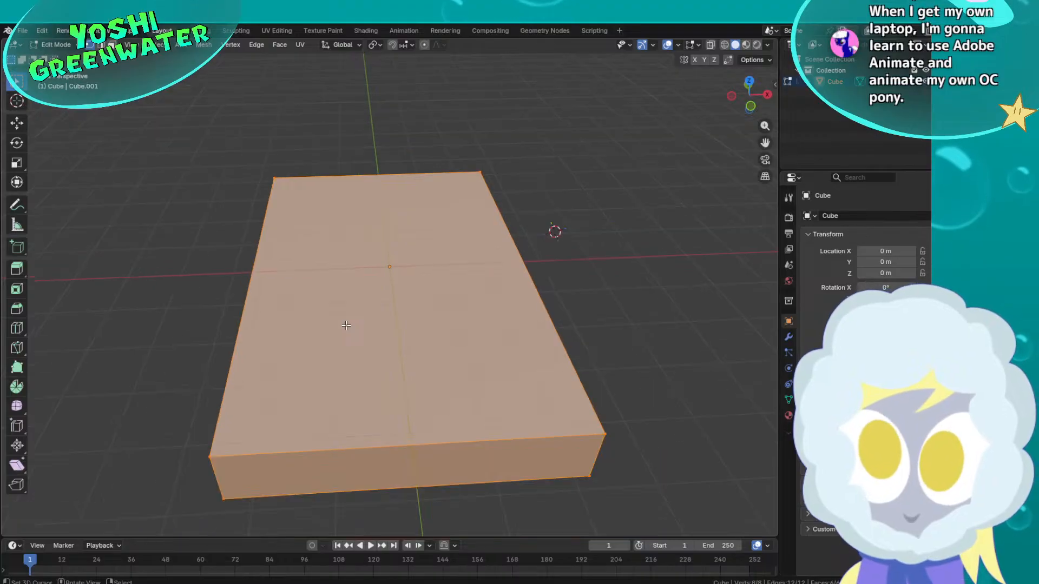
{"action": "key", "text": "ctrl+r"}
{"action": "scroll", "coordinate": [408, 180], "scroll_direction": "up", "scroll_amount": 1}
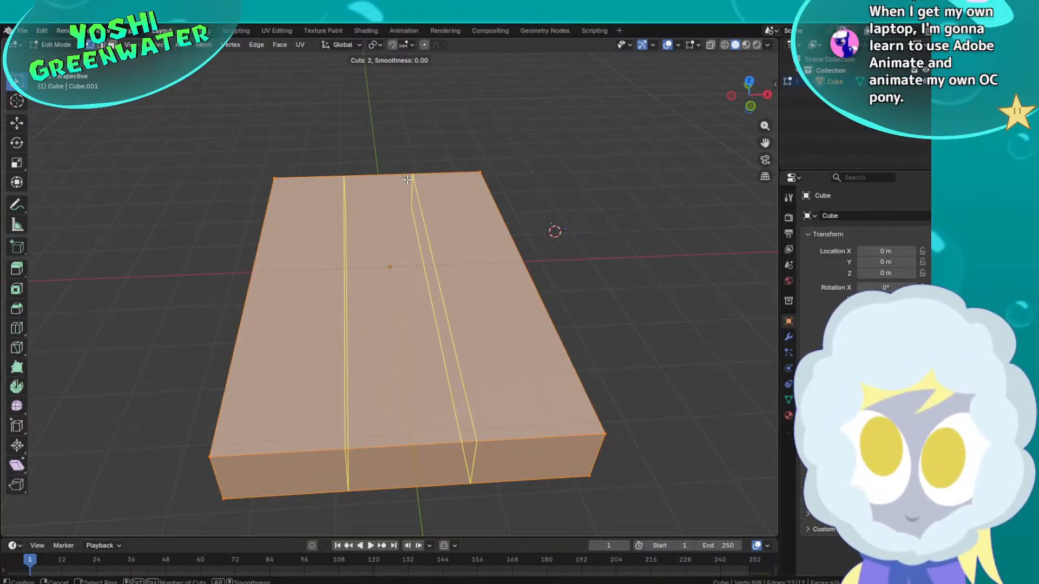
{"action": "scroll", "coordinate": [408, 179], "scroll_direction": "up", "scroll_amount": 1}
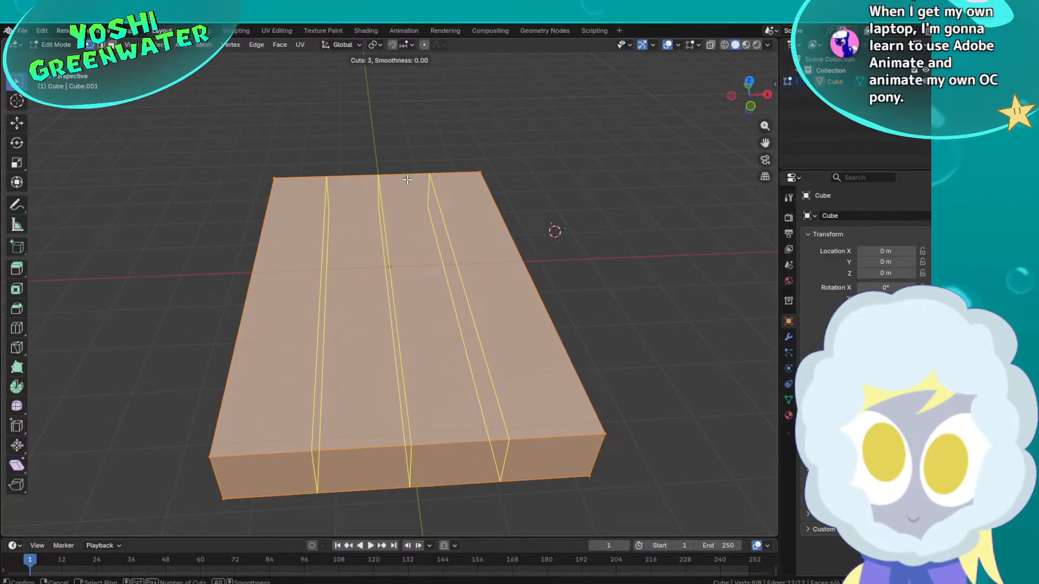
{"action": "left_click", "coordinate": [407, 180]}
{"action": "right_click", "coordinate": [407, 180]}
Try to add a loop cut on the negative X side of the centre loop and slide it against the outer loop
{"action": "middle_click_drag", "start_coordinate": [420, 233], "coordinate": [383, 271]}
{"action": "key", "text": "ctrl+e"}
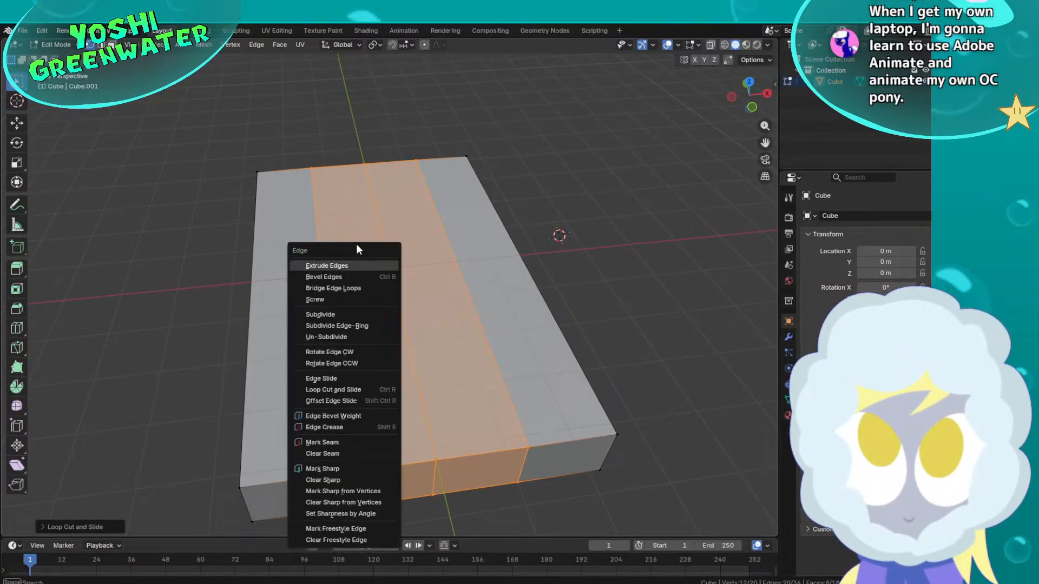
{"action": "key", "text": "Escape"}
{"action": "key", "text": "ctrl+r"}
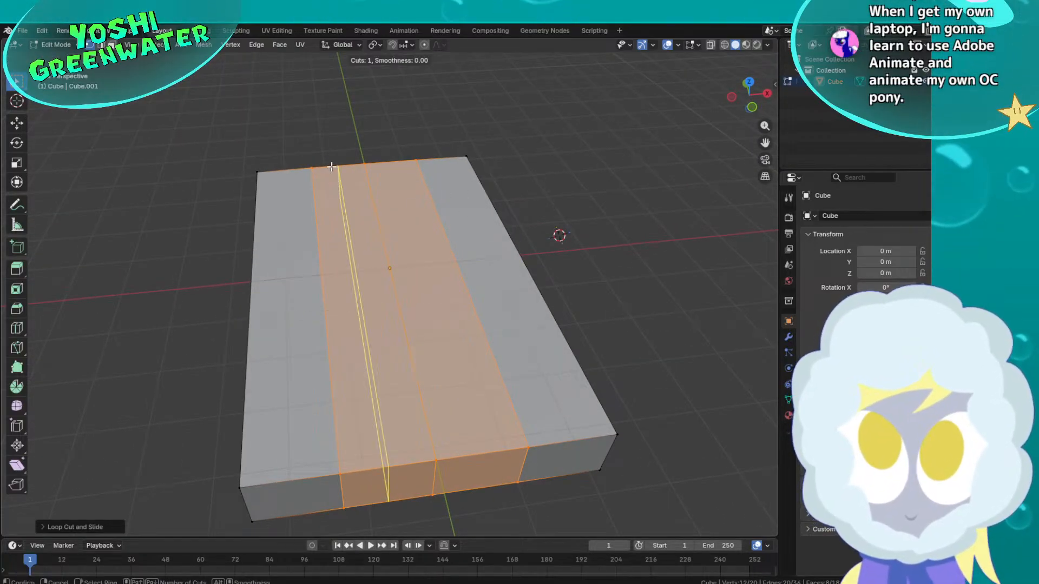
{"action": "left_click", "coordinate": [332, 167]}
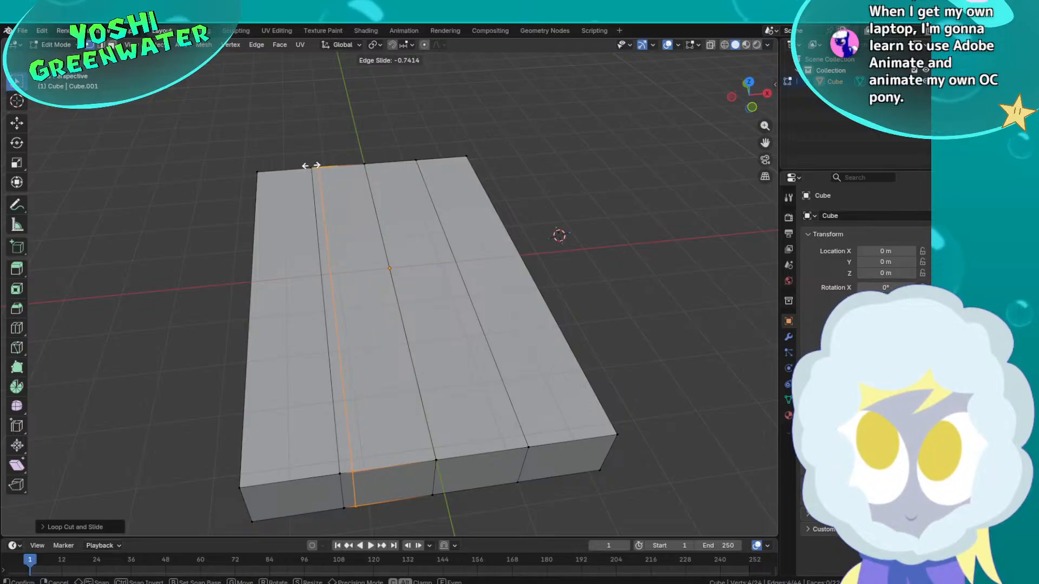
{"action": "left_click", "coordinate": [308, 166]}
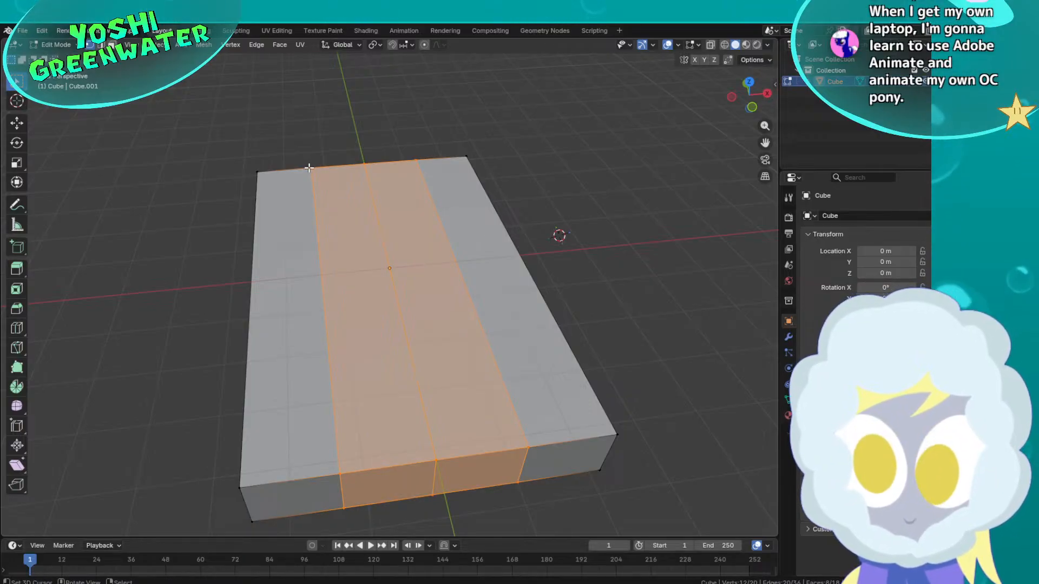
Add two unslid loop cuts on the negative X side: midway between the centre and outer loops, and midway between that cut and the centre
{"action": "key", "text": "ctrl+r"}
{"action": "left_click", "coordinate": [336, 166]}
{"action": "right_click", "coordinate": [337, 167]}
{"action": "key", "text": "ctrl+r"}
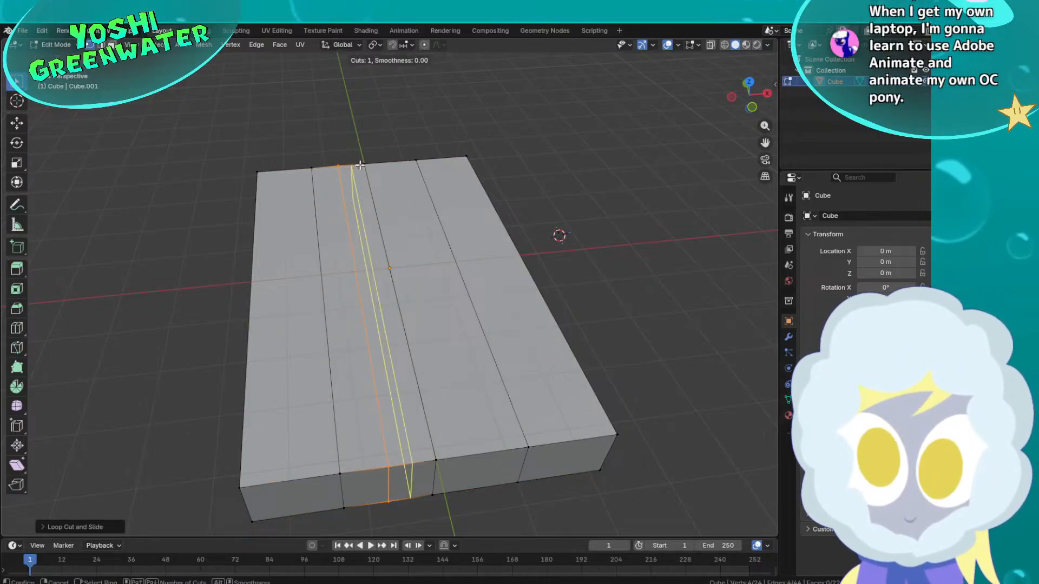
{"action": "left_click", "coordinate": [360, 165]}
{"action": "right_click", "coordinate": [359, 166]}
Add two unslid loop cuts on the positive X side: midway between the centre and outer loops, and midway between that cut and the centre
{"action": "key", "text": "ctrl+r"}
{"action": "left_click", "coordinate": [394, 166]}
{"action": "right_click", "coordinate": [396, 168]}
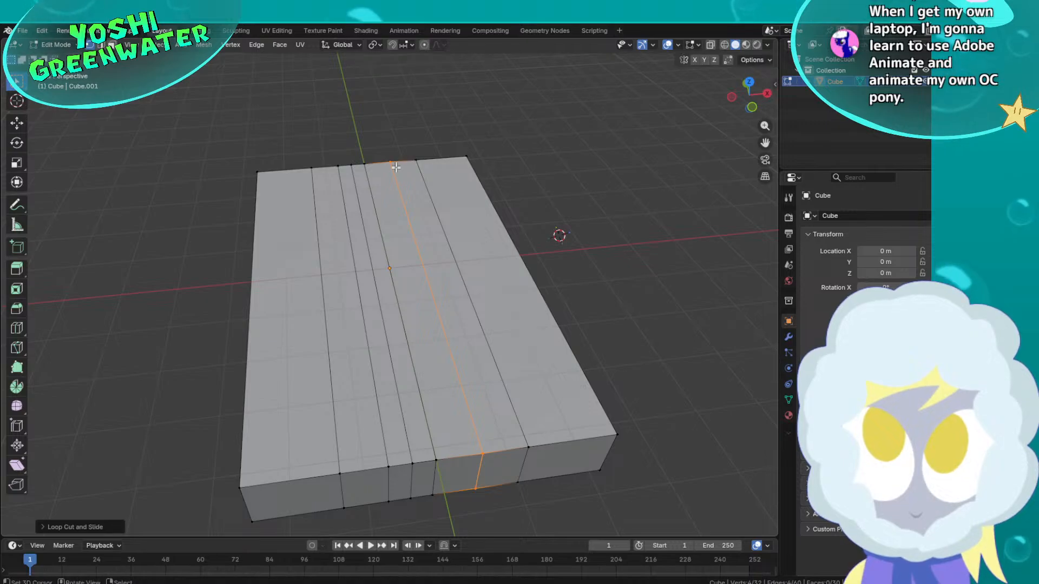
{"action": "key", "text": "ctrl+r"}
{"action": "left_click", "coordinate": [377, 166]}
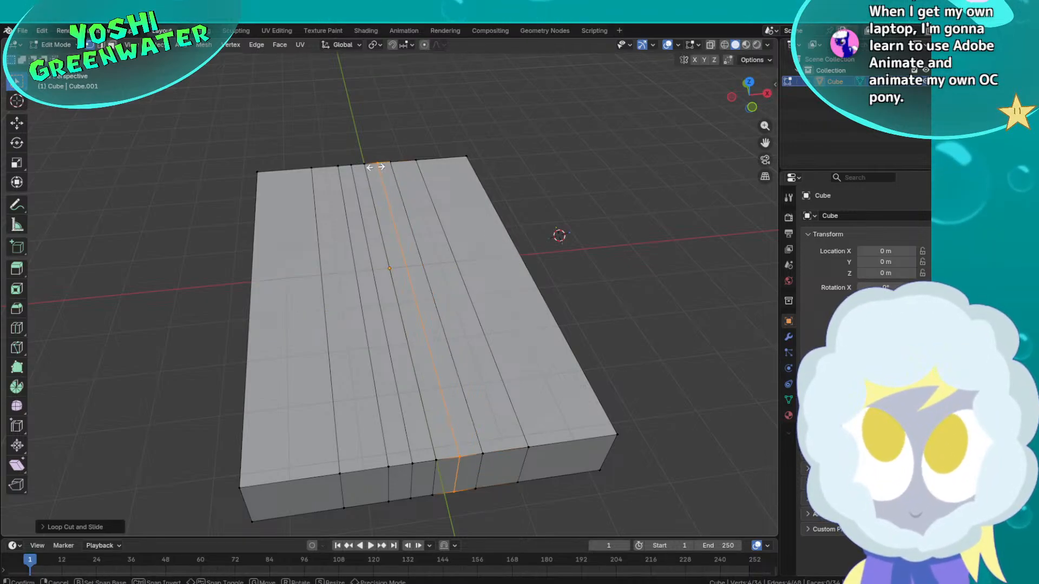
{"action": "right_click", "coordinate": [376, 167]}
{"action": "middle_click_drag", "start_coordinate": [420, 198], "coordinate": [407, 233]}
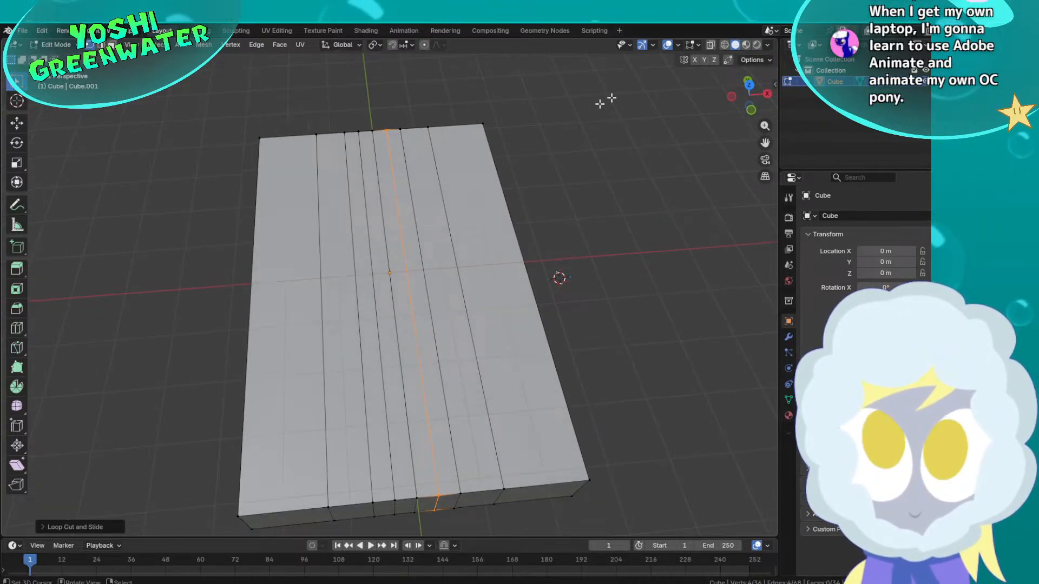
In top orthographic wireframe view, move the outer of the two added positive X loops along X until close to the existing outer loop
{"action": "left_click", "coordinate": [749, 85]}
{"action": "key", "text": "alt+z"}
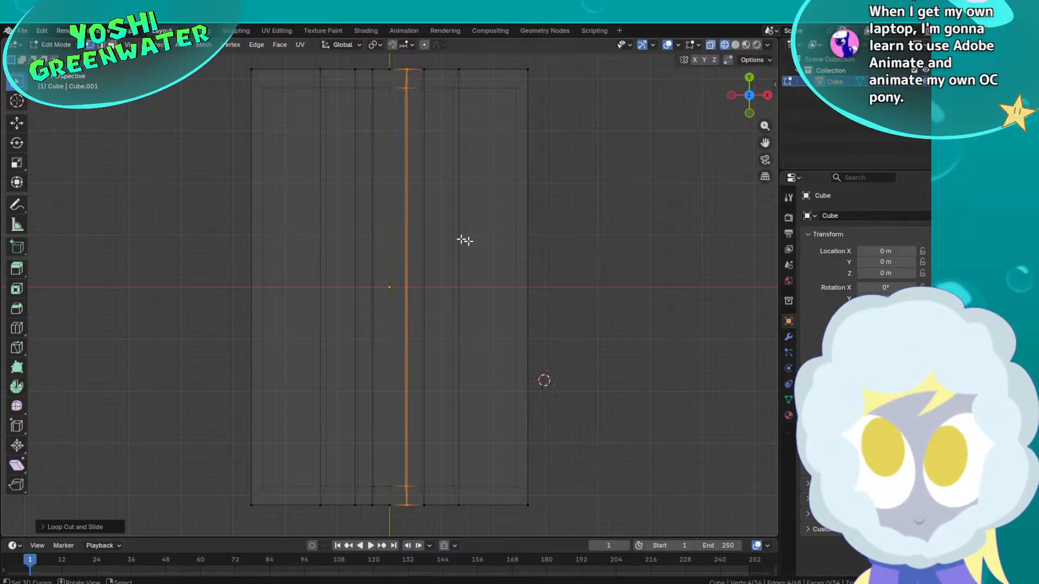
{"action": "left_click", "coordinate": [764, 178]}
{"action": "scroll", "coordinate": [354, 248], "scroll_direction": "down", "scroll_amount": 1}
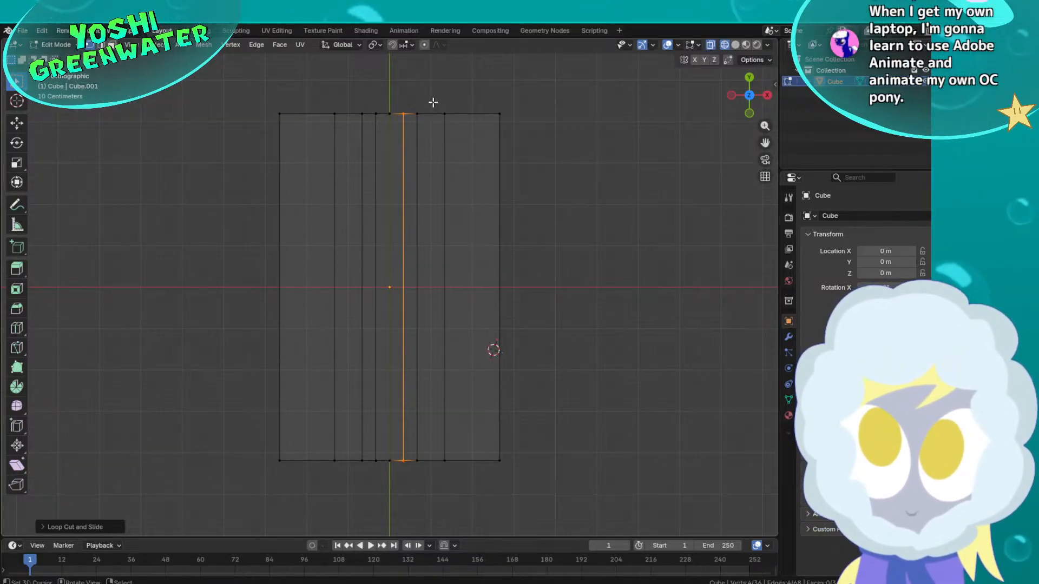
{"action": "left_click_drag", "start_coordinate": [431, 100], "coordinate": [410, 476]}
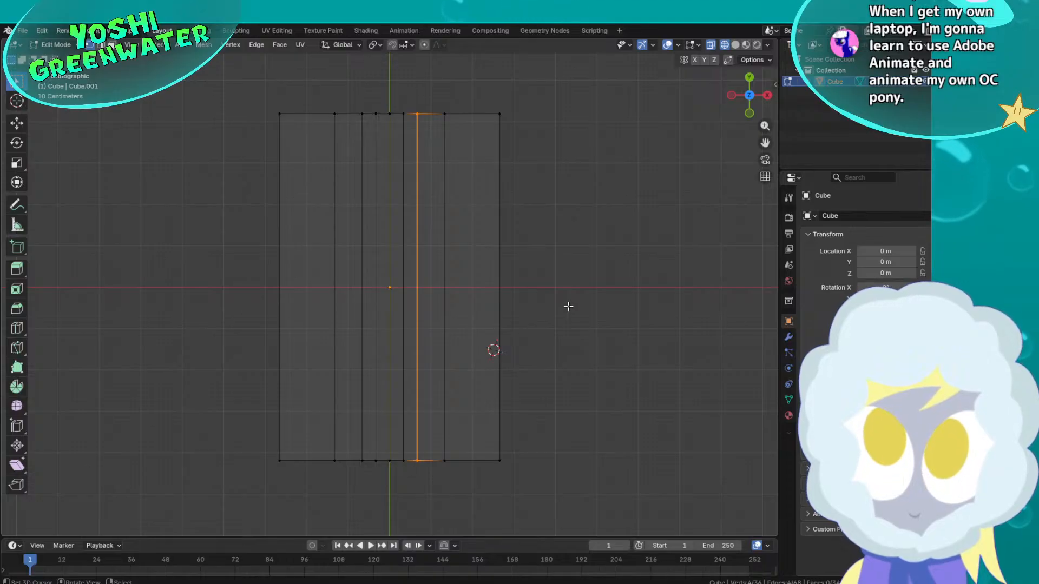
{"action": "key", "text": "g"}
{"action": "key", "text": "x"}
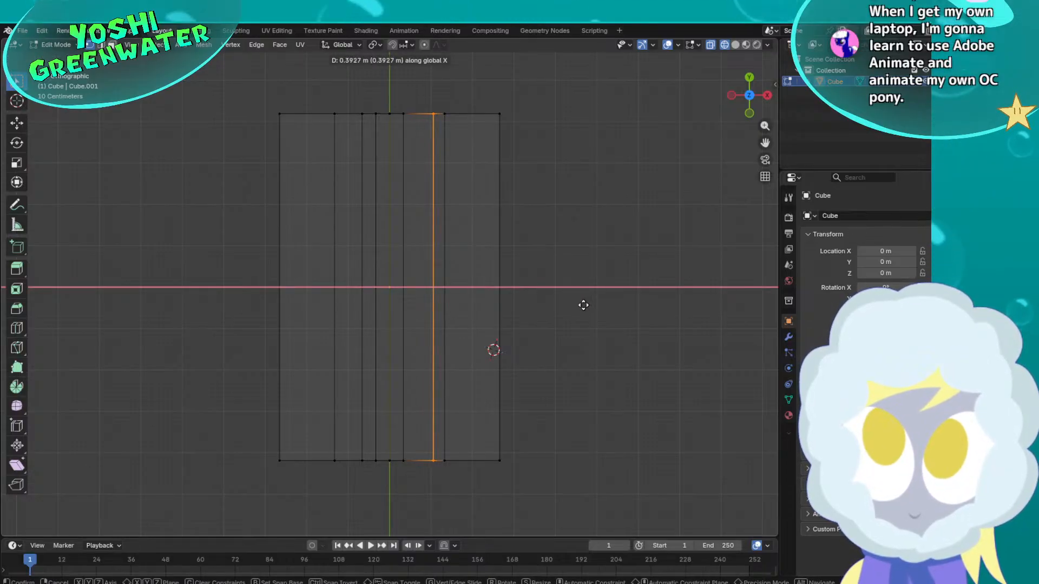
{"action": "left_click", "coordinate": [582, 304]}
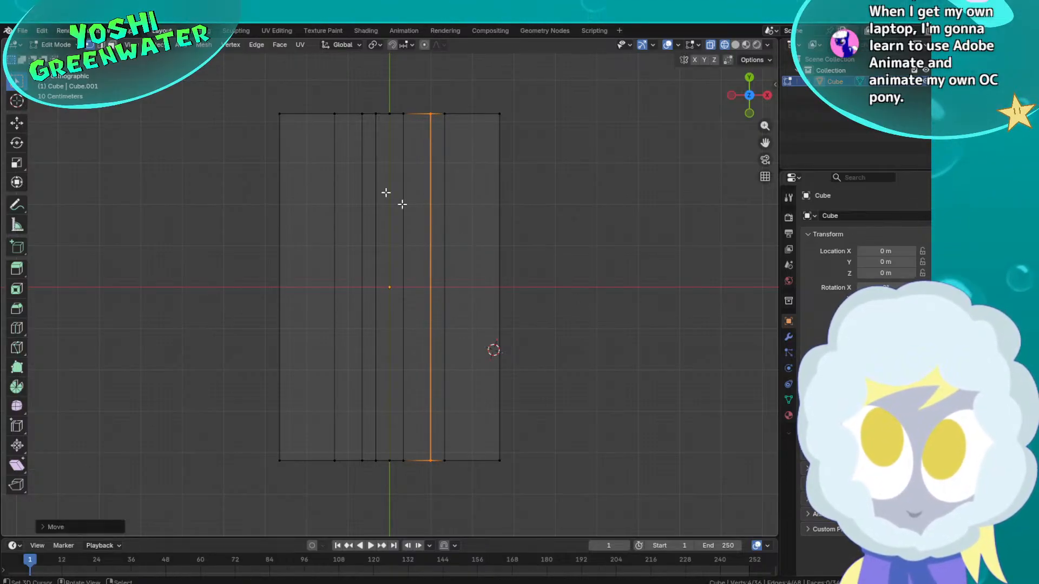
Move the matching loop on the negative X side along X until close to the existing outer loop on that side
{"action": "left_click", "coordinate": [362, 477], "text": "alt"}
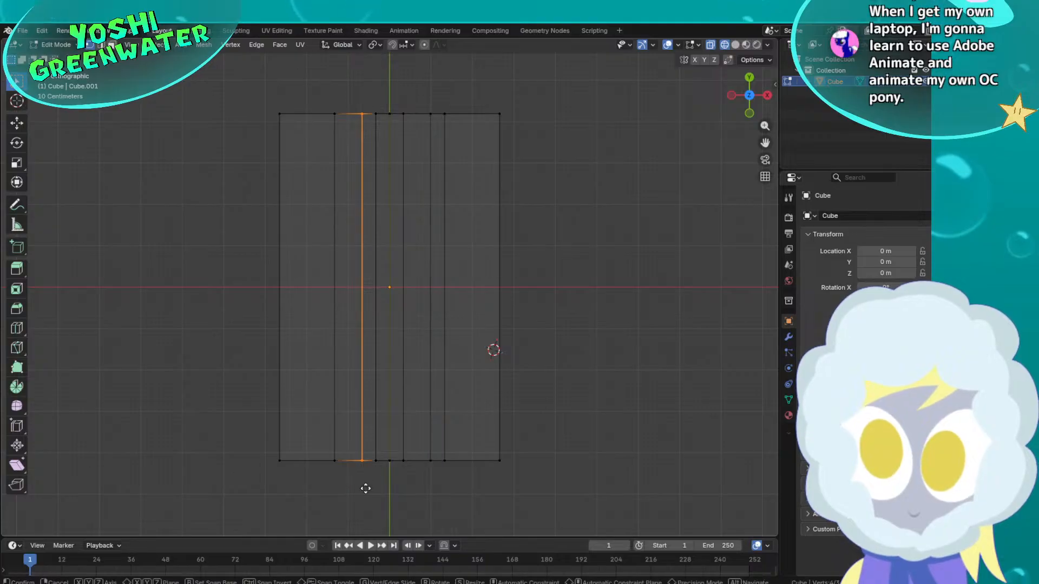
{"action": "key", "text": "g"}
{"action": "key", "text": "x"}
{"action": "left_click", "coordinate": [356, 478]}
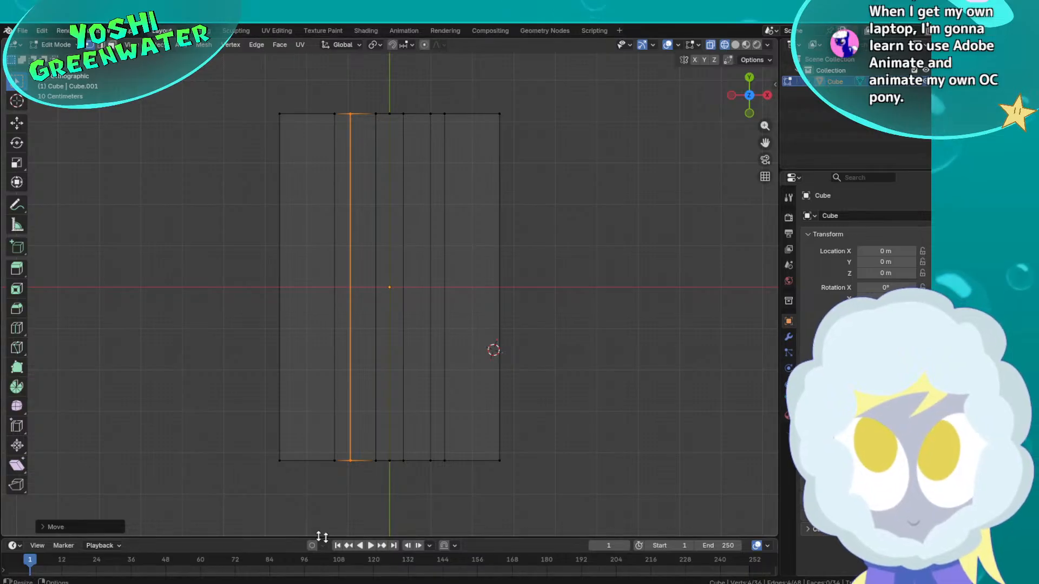
Switch to the browser and examine the track layout in the Sonic Dash - Snow Mountain Zone video from 0:51 to 0:58, then return to Blender
{"action": "mouse_move", "coordinate": [565, 583]}
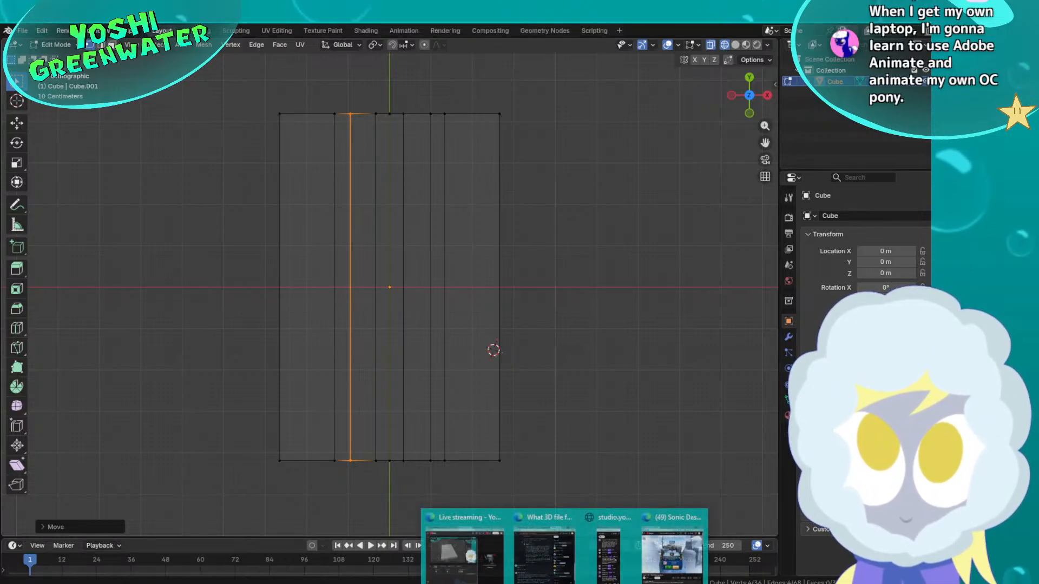
{"action": "left_click", "coordinate": [673, 554]}
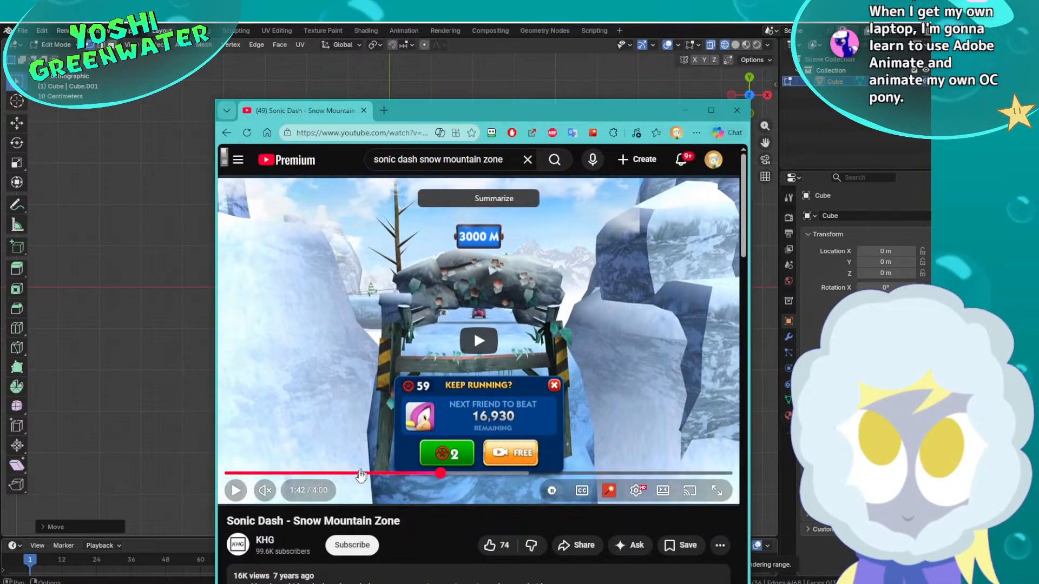
{"action": "left_click", "coordinate": [333, 475]}
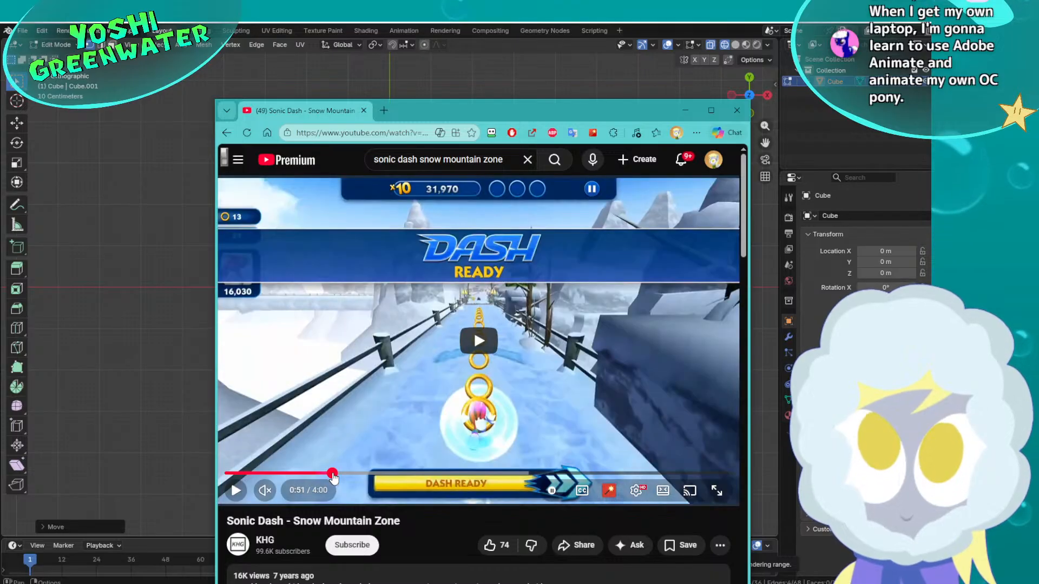
{"action": "left_click", "coordinate": [390, 425]}
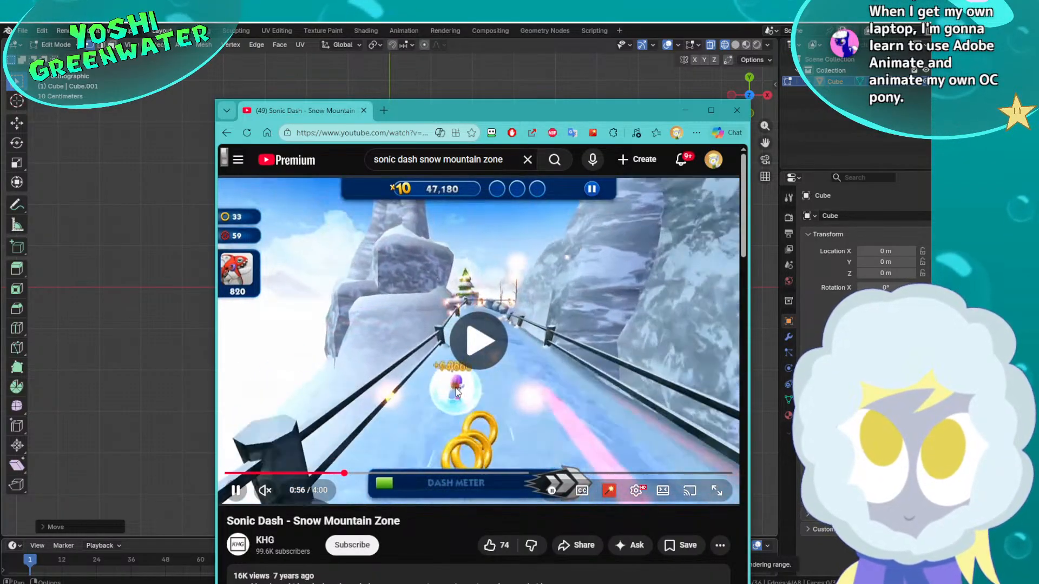
{"action": "left_click", "coordinate": [460, 404]}
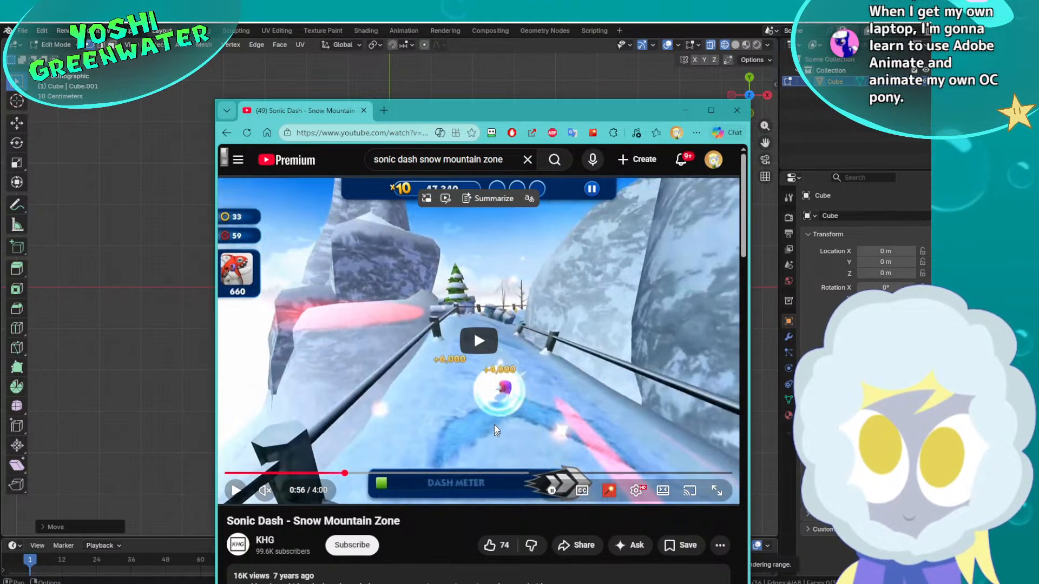
{"action": "left_click", "coordinate": [429, 409]}
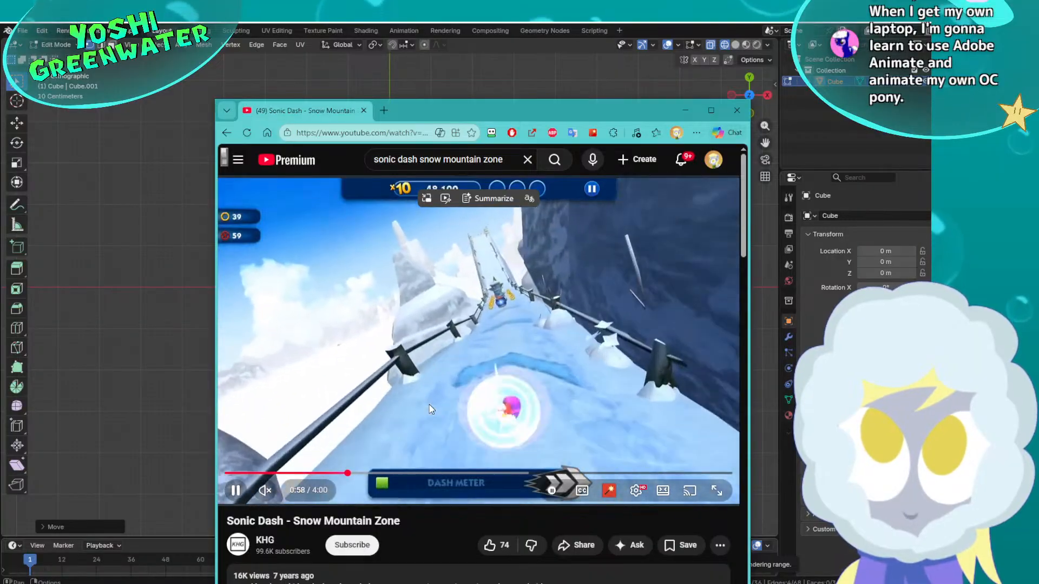
{"action": "left_click", "coordinate": [535, 375]}
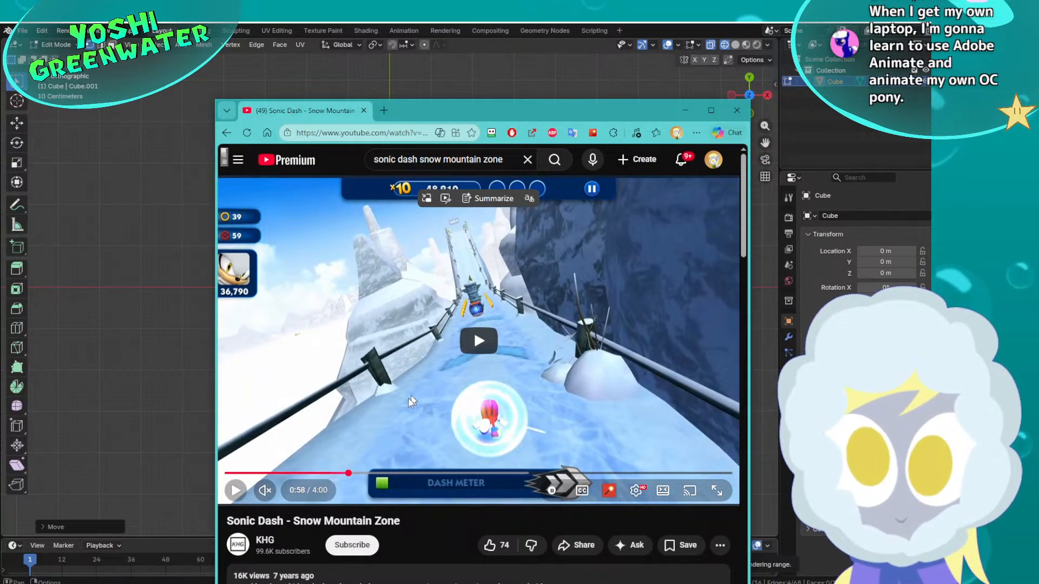
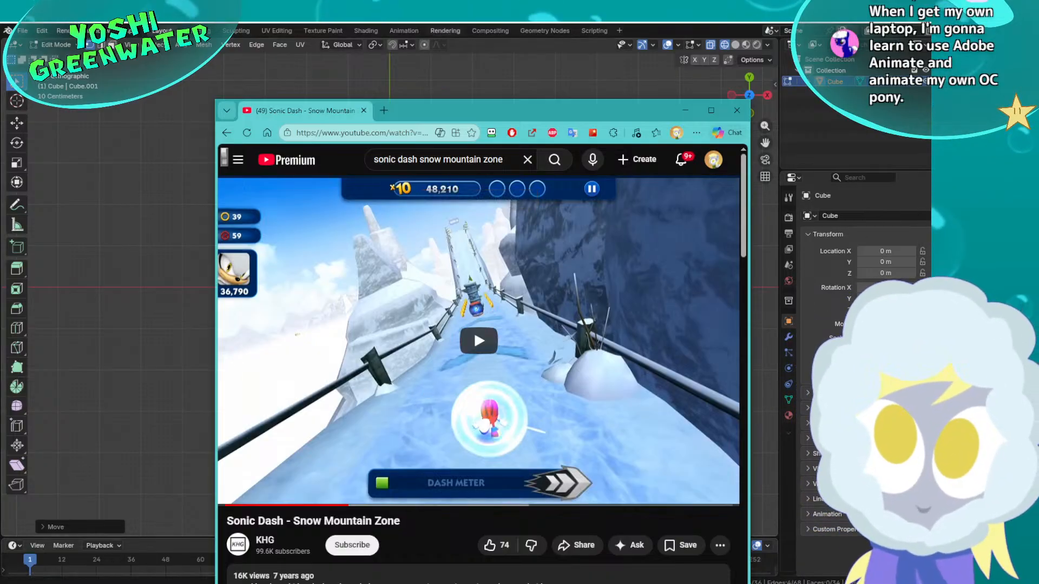
{"action": "left_click", "coordinate": [433, 24]}
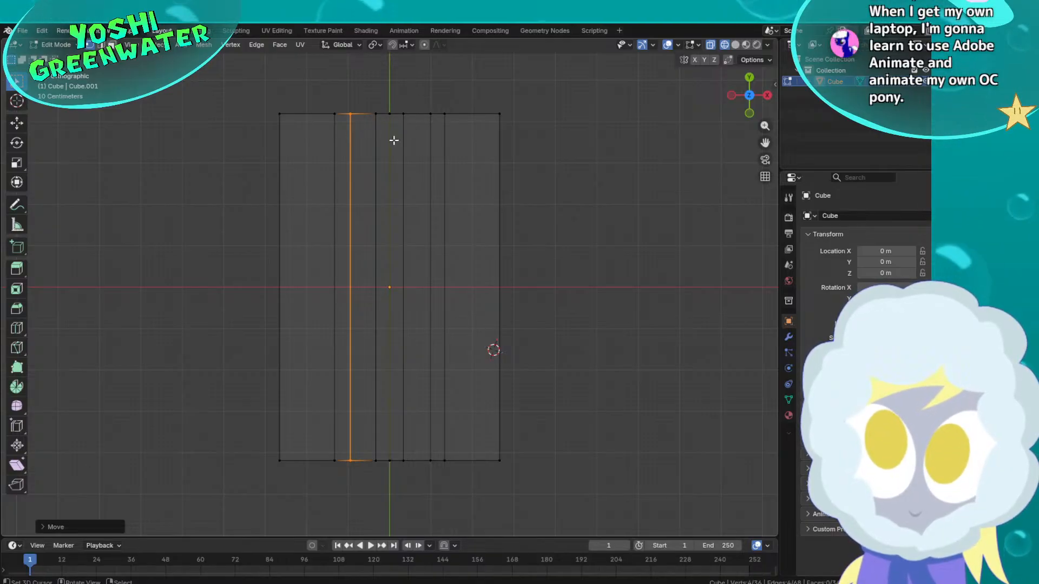
Add one unslid loop cut on each side of the centre loop, midway to its nearest neighbour, and restore solid shading
{"action": "key", "text": "ctrl+r"}
{"action": "double_click", "coordinate": [385, 105]}
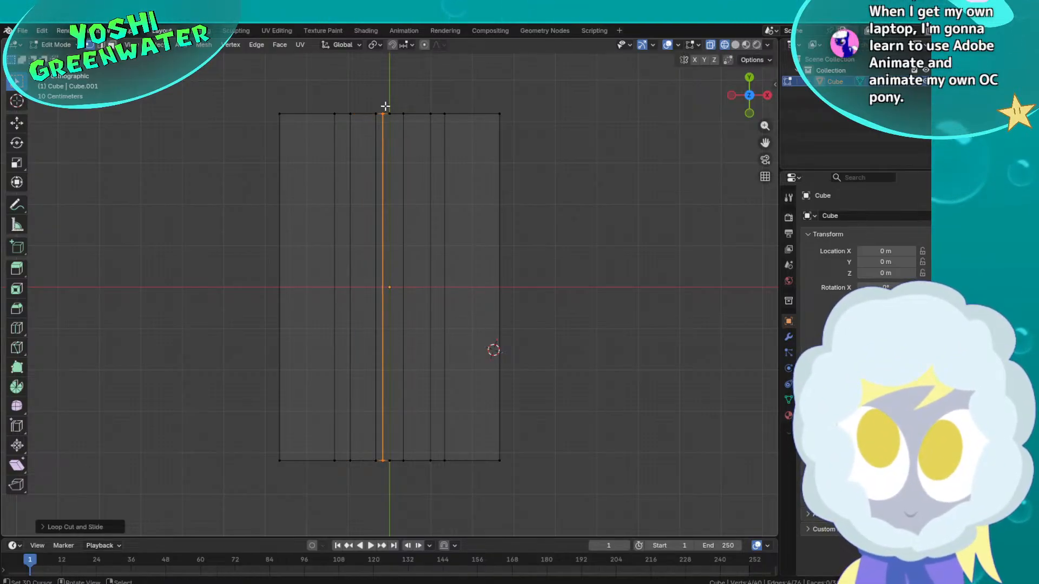
{"action": "key", "text": "ctrl+r"}
{"action": "double_click", "coordinate": [398, 110]}
{"action": "middle_click_drag", "start_coordinate": [404, 249], "coordinate": [420, 163]}
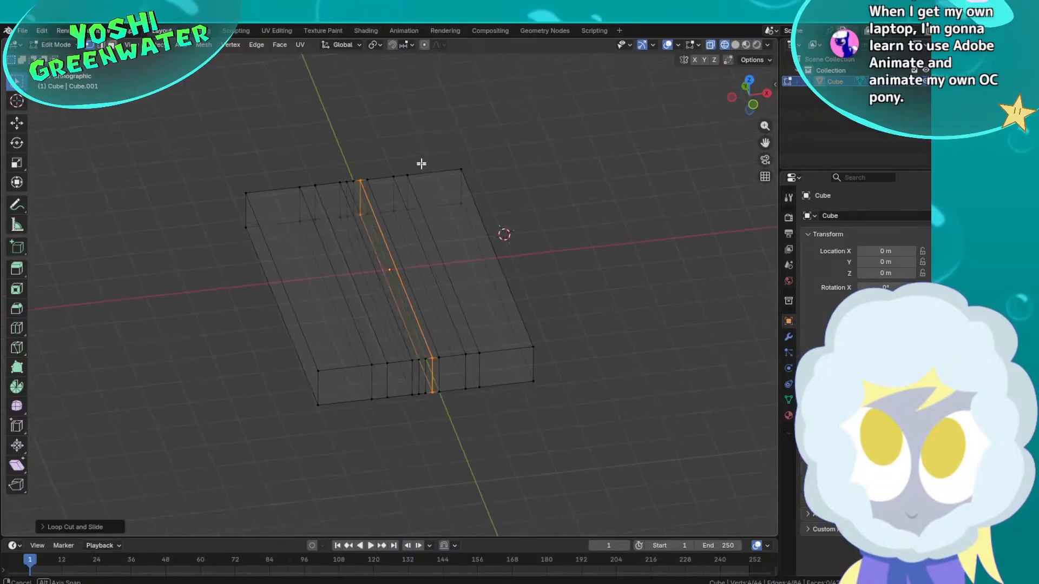
{"action": "scroll", "coordinate": [419, 165], "scroll_direction": "up", "scroll_amount": 3}
{"action": "key", "text": "z"}
{"action": "left_click", "coordinate": [456, 175]}
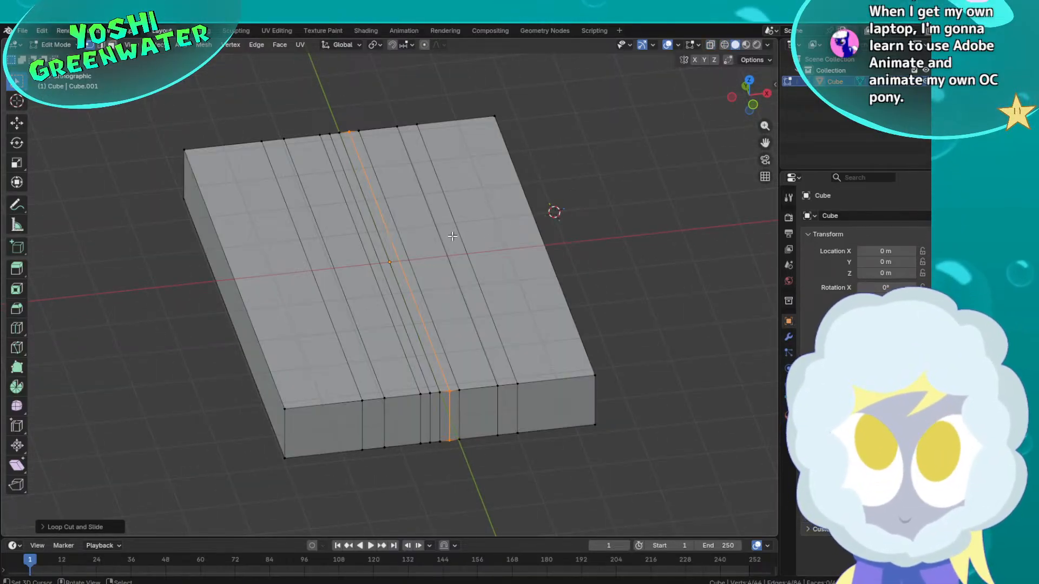
Extrude four top strips straight up along Z: the two beside the outer loops and the two narrow ones one strip away from the centre loop
{"action": "key", "text": "2"}
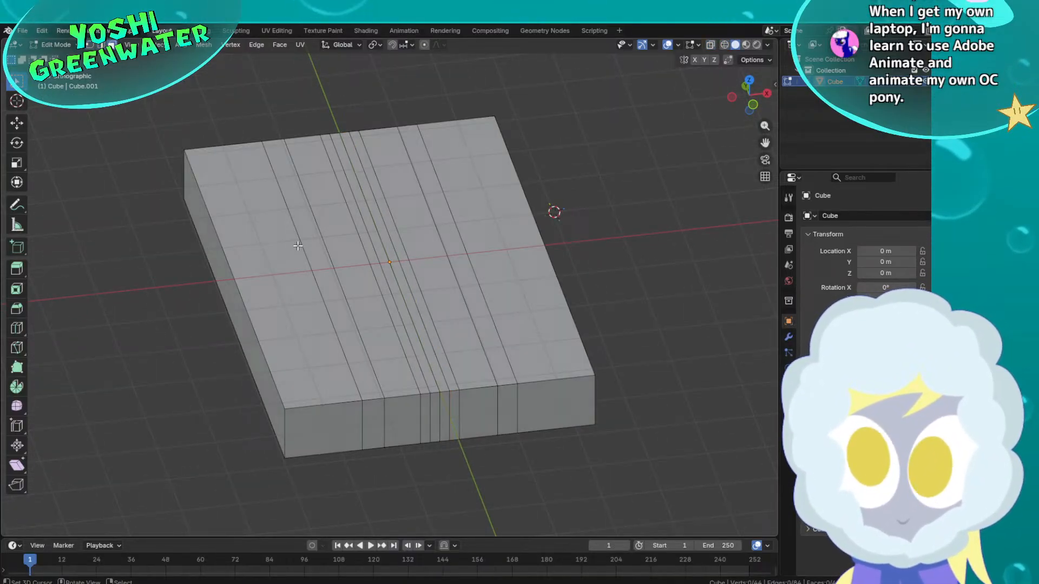
{"action": "left_click", "coordinate": [314, 245]}
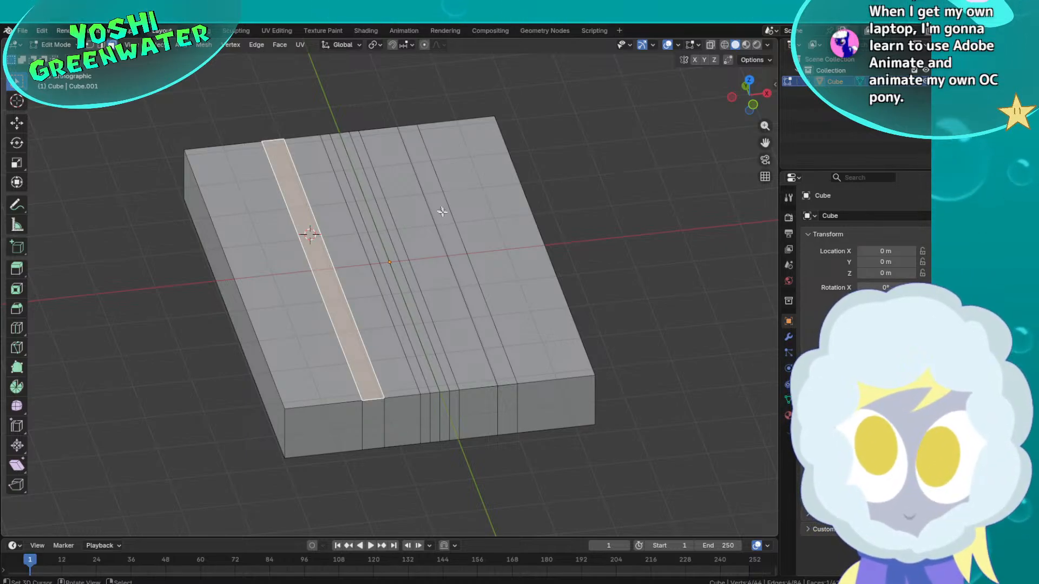
{"action": "middle_click_drag", "start_coordinate": [442, 211], "coordinate": [417, 260]}
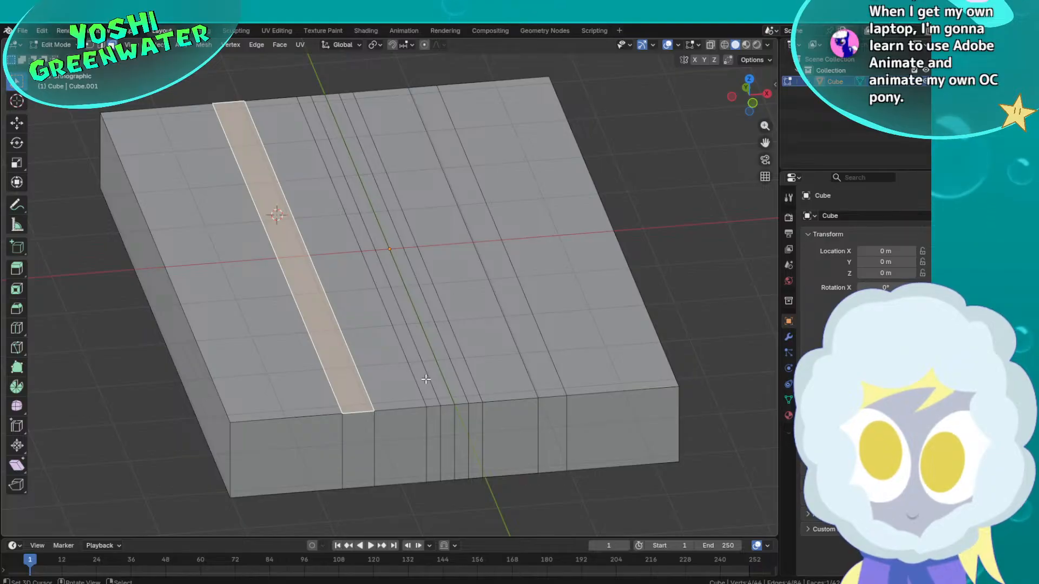
{"action": "left_click", "coordinate": [410, 344], "text": "alt+shift"}
{"action": "left_click", "coordinate": [449, 348], "text": "alt+shift"}
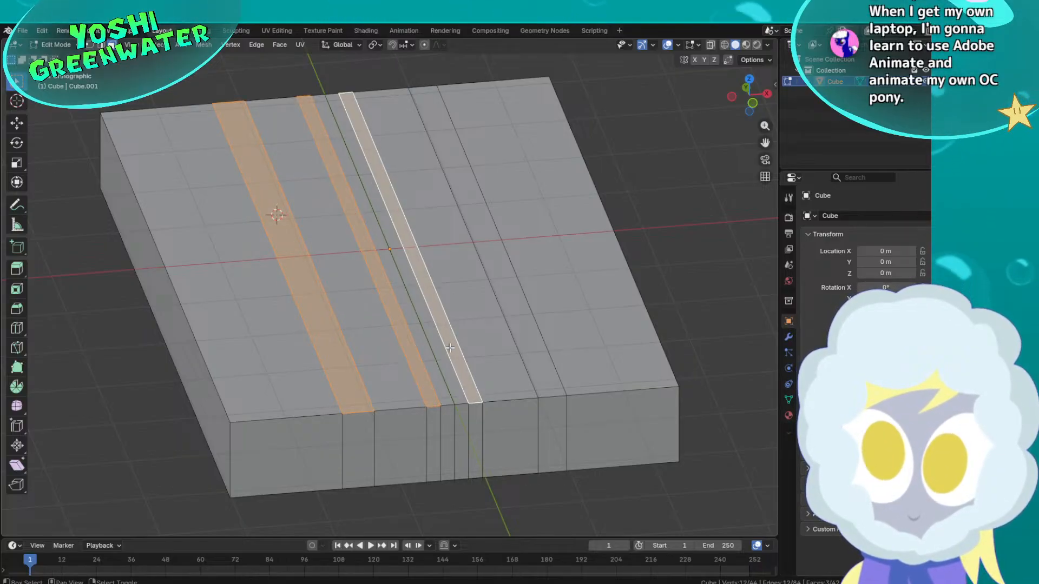
{"action": "left_click", "coordinate": [522, 312], "text": "alt+shift"}
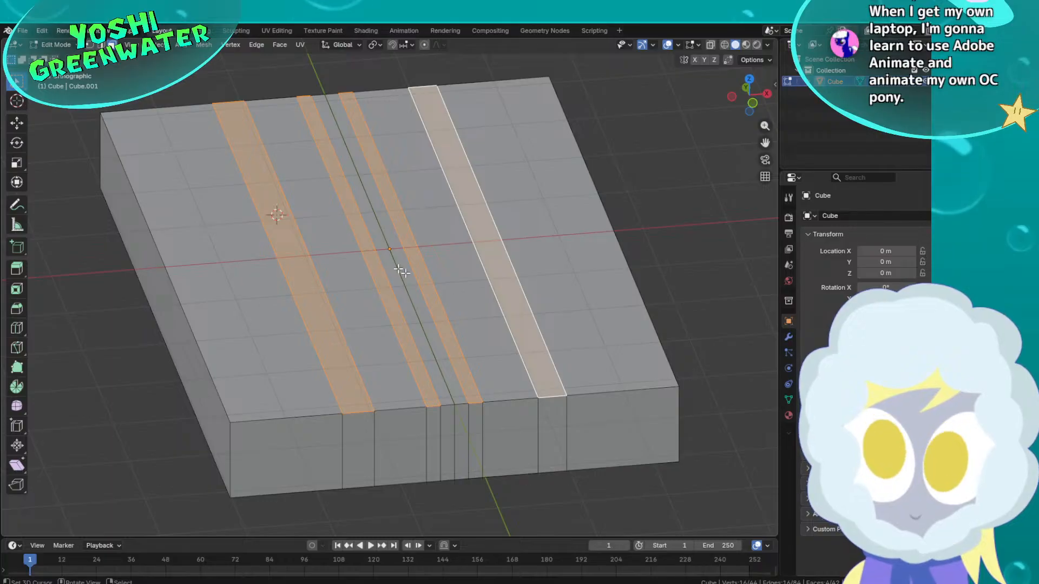
{"action": "middle_click_drag", "start_coordinate": [401, 271], "coordinate": [503, 254]}
{"action": "key", "text": "e"}
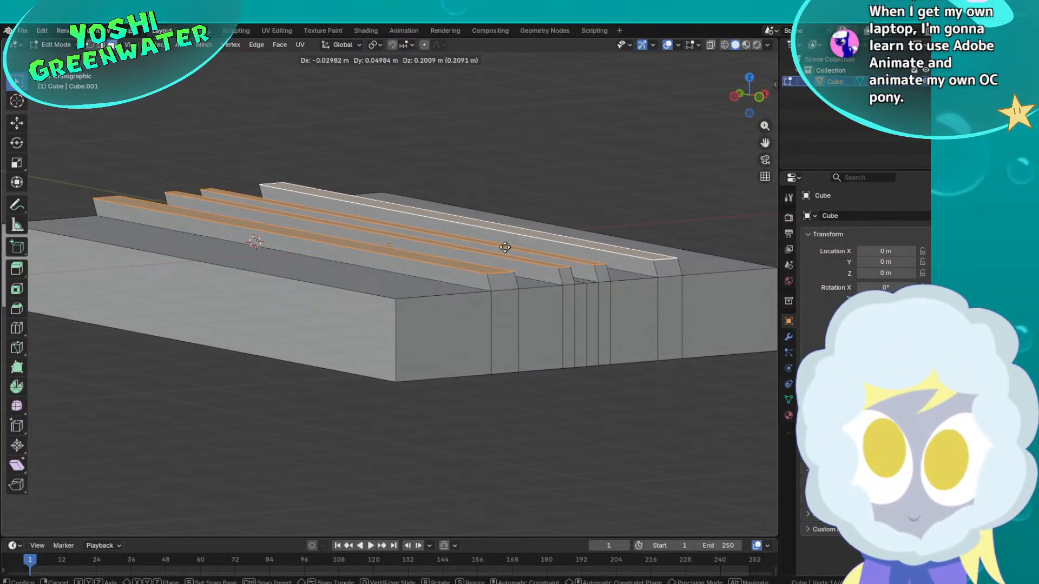
{"action": "key", "text": "z"}
{"action": "left_click", "coordinate": [506, 241]}
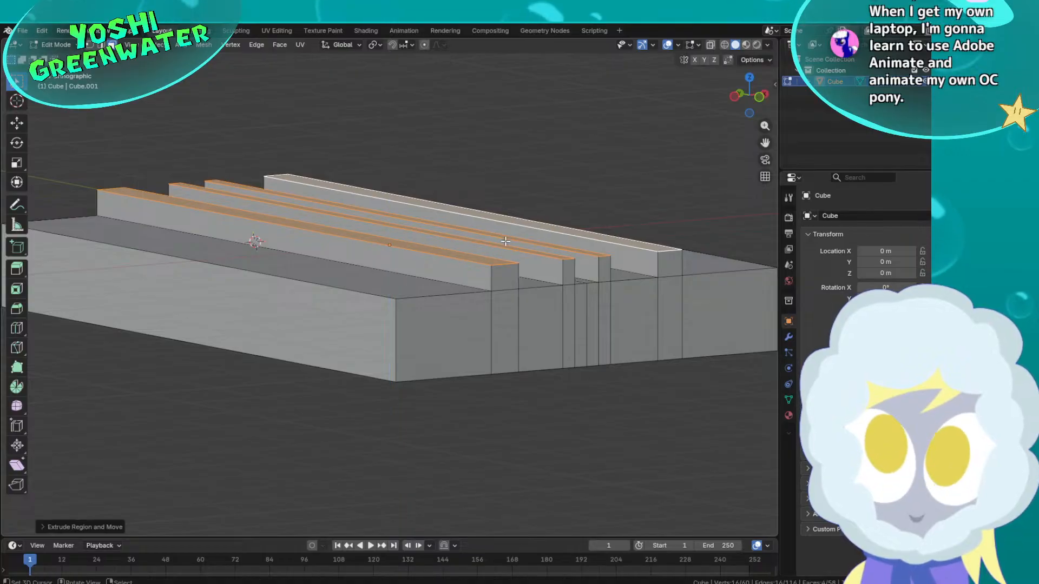
{"action": "middle_click_drag", "start_coordinate": [525, 253], "coordinate": [477, 269]}
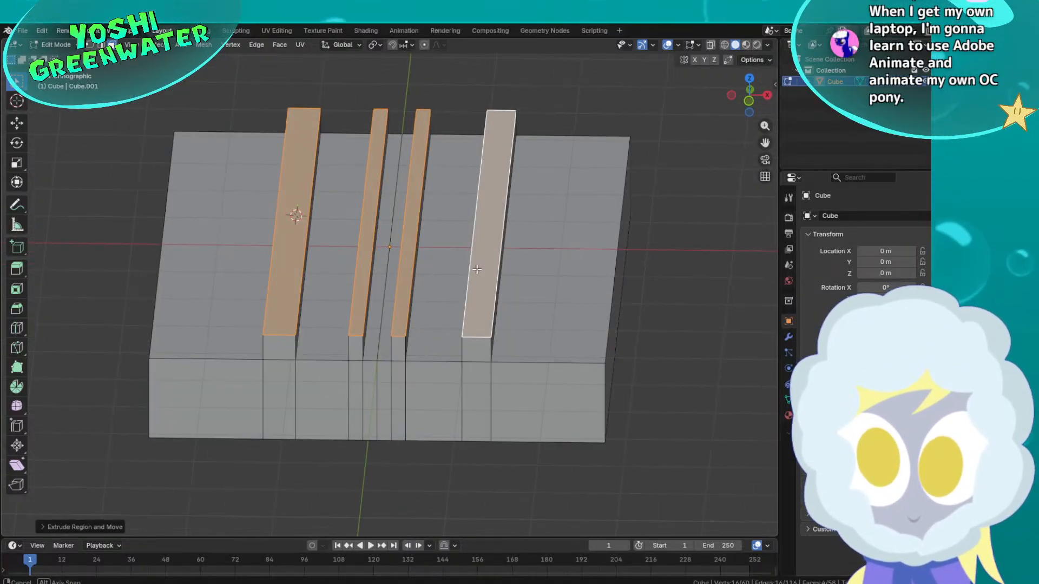
From the top view in wireframe, move the narrow strip on the negative X side slightly outward, keeping its width
{"action": "left_click", "coordinate": [749, 81]}
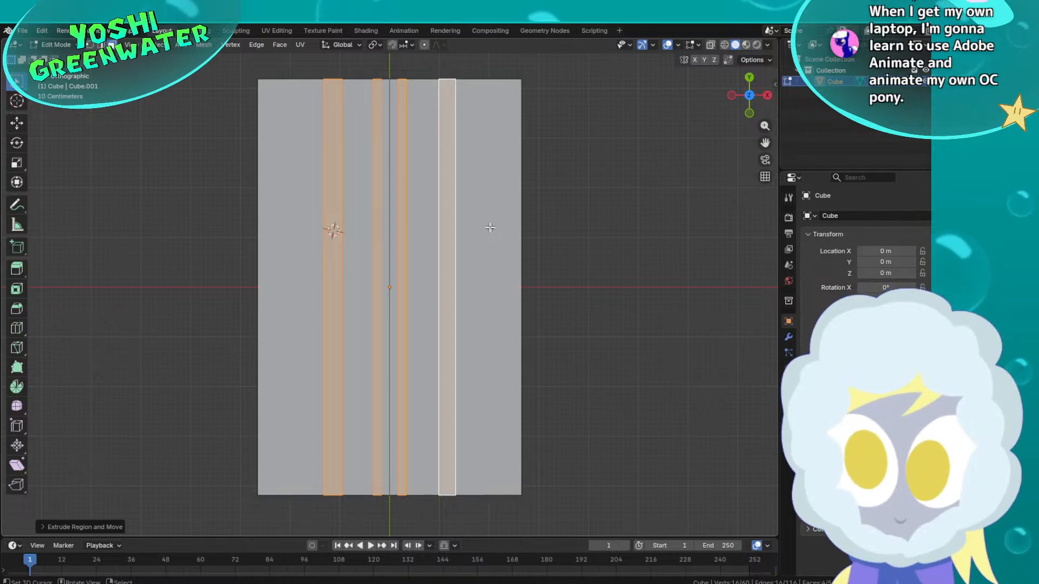
{"action": "scroll", "coordinate": [425, 236], "scroll_direction": "down", "scroll_amount": 1}
{"action": "middle_click_drag", "start_coordinate": [427, 231], "coordinate": [466, 231], "text": "shift"}
{"action": "scroll", "coordinate": [466, 228], "scroll_direction": "up", "scroll_amount": 1}
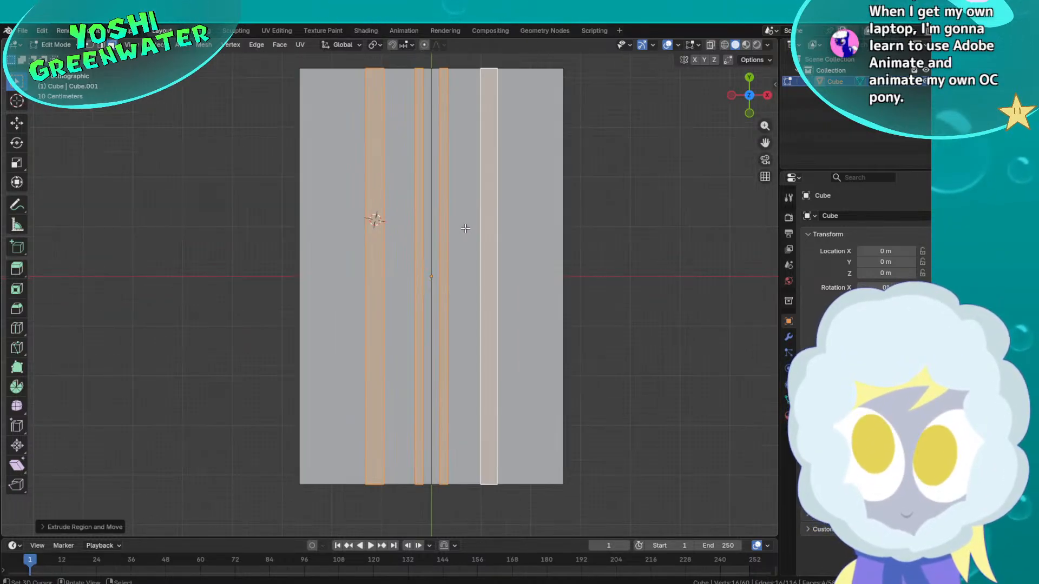
{"action": "key", "text": "z"}
{"action": "left_click", "coordinate": [364, 229]}
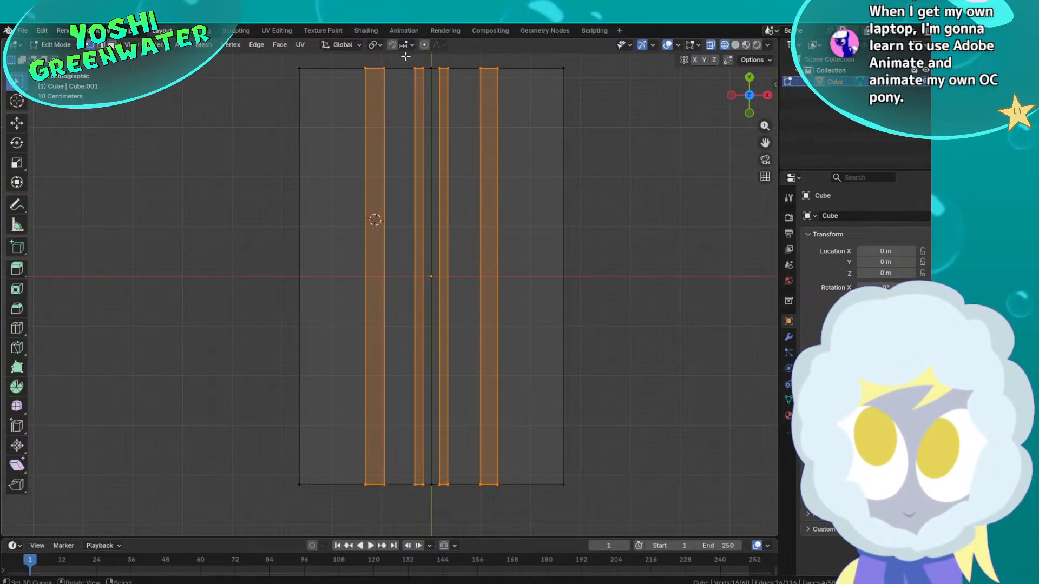
{"action": "left_click_drag", "start_coordinate": [406, 55], "coordinate": [429, 499]}
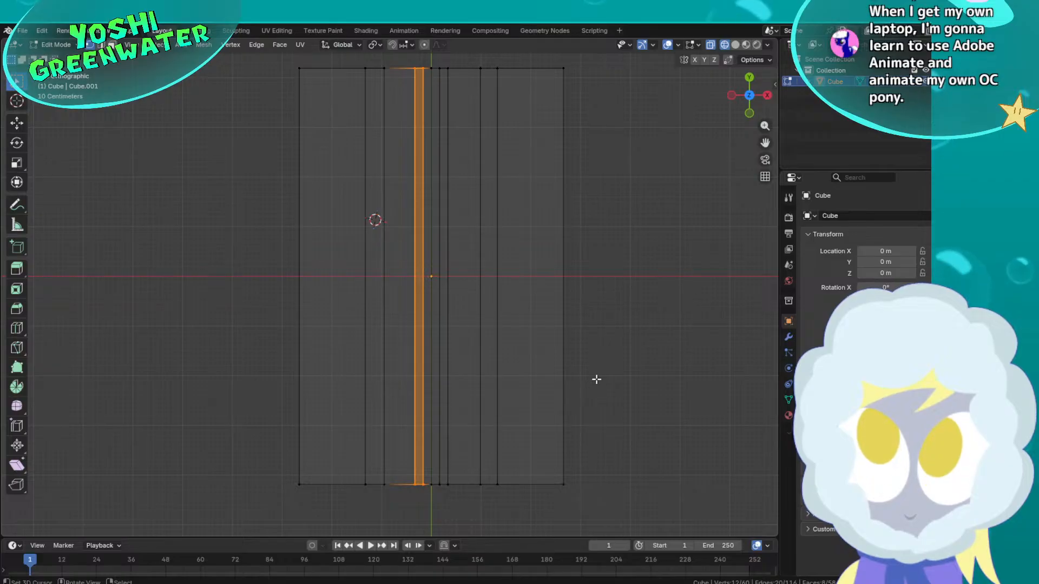
{"action": "key", "text": "g"}
{"action": "key", "text": "y"}
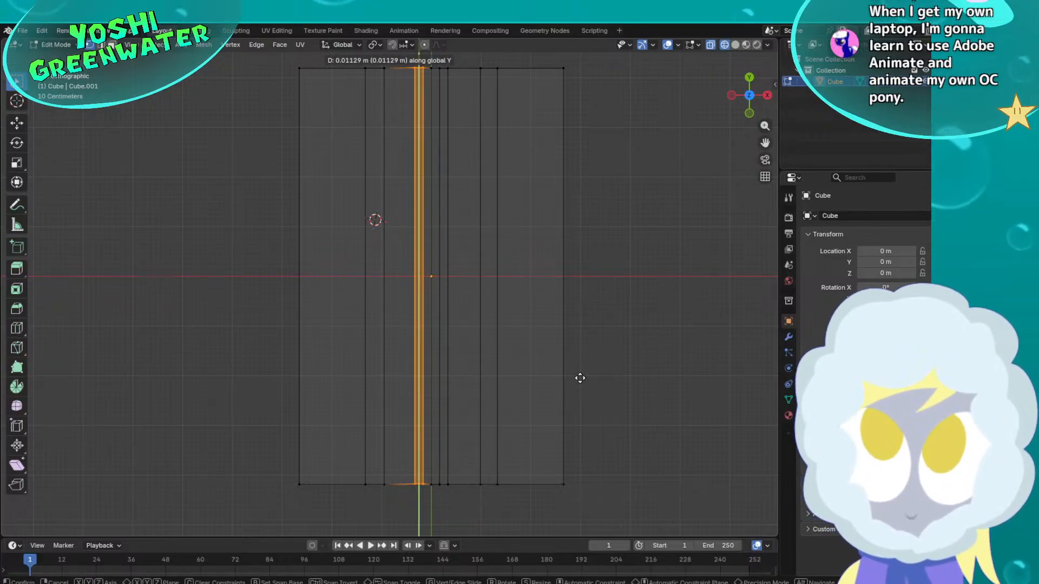
{"action": "left_click", "coordinate": [592, 376]}
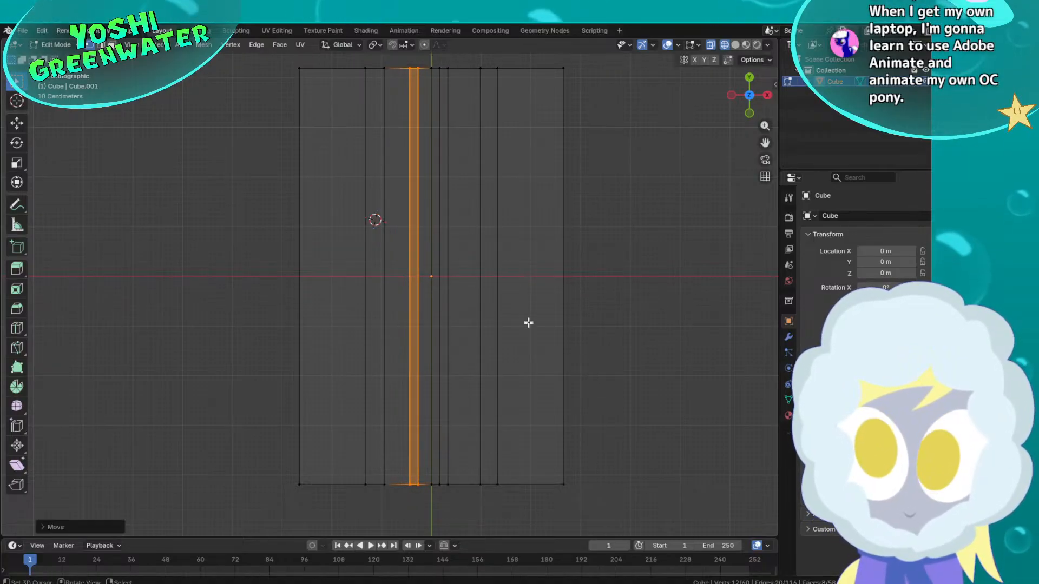
Move the centre loop together with the narrow strip on the positive X side about 0.316 m along X
{"action": "left_click_drag", "start_coordinate": [453, 50], "coordinate": [428, 509]}
{"action": "key", "text": "g"}
{"action": "key", "text": "x"}
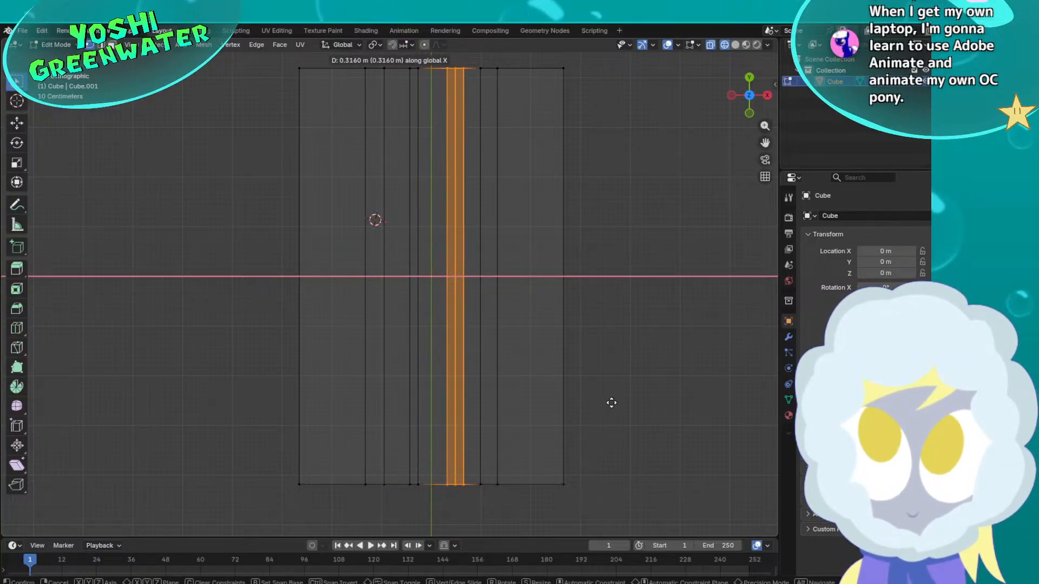
{"action": "left_click", "coordinate": [612, 403]}
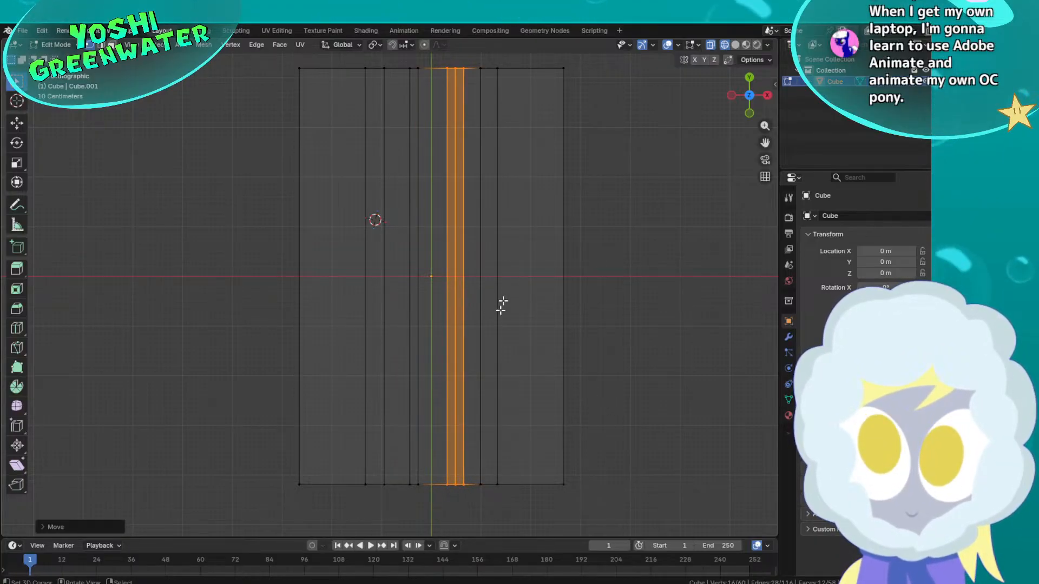
Move the two wide outer strips slightly outward along X, one at a time, and switch to Material Preview shading
{"action": "left_click_drag", "start_coordinate": [510, 59], "coordinate": [465, 487]}
{"action": "key", "text": "g"}
{"action": "key", "text": "x"}
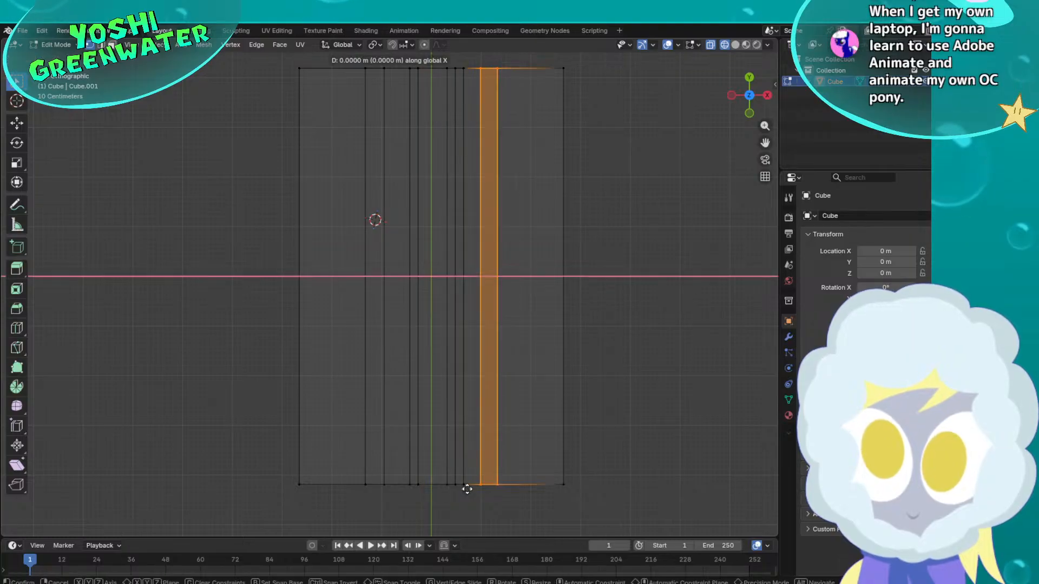
{"action": "left_click", "coordinate": [479, 485]}
{"action": "left_click_drag", "start_coordinate": [336, 58], "coordinate": [401, 493]}
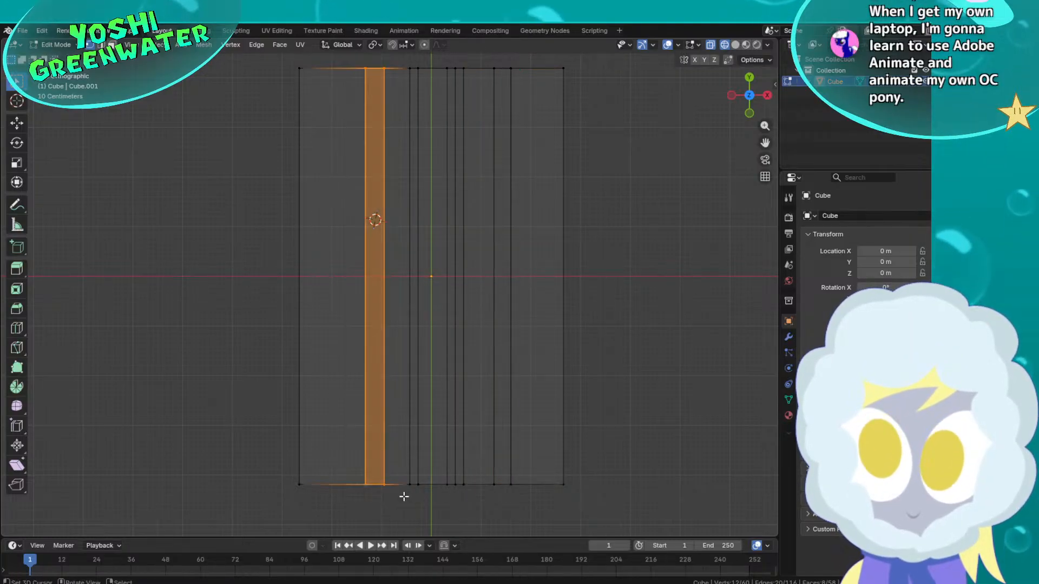
{"action": "key", "text": "g"}
{"action": "key", "text": "x"}
{"action": "left_click", "coordinate": [395, 490]}
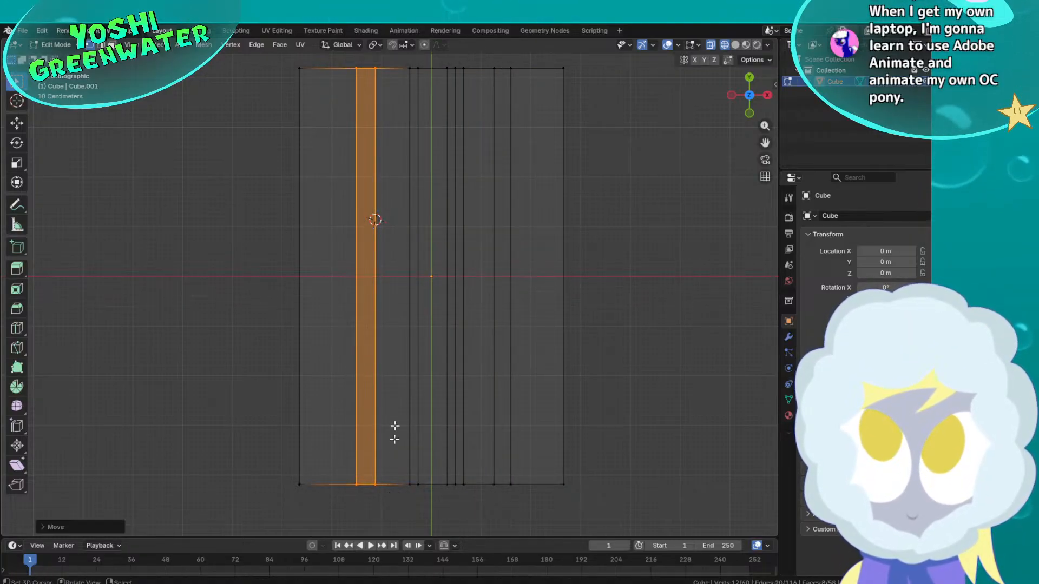
{"action": "middle_click_drag", "start_coordinate": [424, 348], "coordinate": [460, 260]}
{"action": "key", "text": "z"}
{"action": "left_click", "coordinate": [475, 334]}
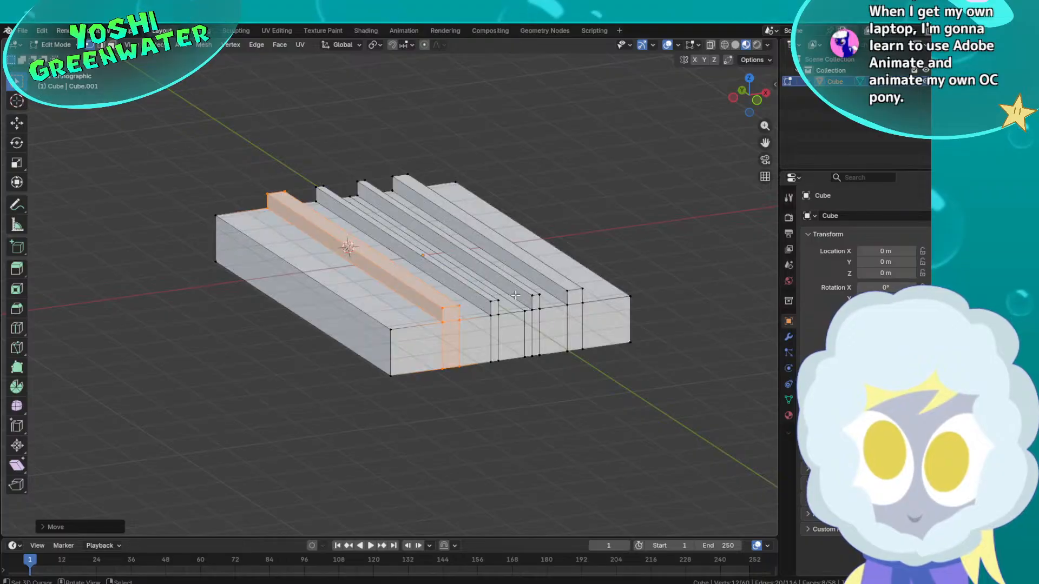
In perspective view, select the whole mesh and scale it up lengthwise along Y
{"action": "scroll", "coordinate": [487, 317], "scroll_direction": "up", "scroll_amount": 1}
{"action": "mouse_move", "coordinate": [508, 293]}
{"action": "middle_mouse_down"}
{"action": "mouse_move", "coordinate": [471, 297]}
{"action": "mouse_move", "coordinate": [522, 278]}
{"action": "mouse_move", "coordinate": [482, 286]}
{"action": "mouse_move", "coordinate": [447, 277]}
{"action": "mouse_move", "coordinate": [430, 315]}
{"action": "mouse_move", "coordinate": [447, 308]}
{"action": "mouse_move", "coordinate": [424, 312]}
{"action": "mouse_move", "coordinate": [468, 304]}
{"action": "mouse_move", "coordinate": [444, 330]}
{"action": "mouse_move", "coordinate": [431, 304]}
{"action": "mouse_move", "coordinate": [339, 309]}
{"action": "mouse_move", "coordinate": [527, 295]}
{"action": "mouse_move", "coordinate": [536, 304]}
{"action": "mouse_move", "coordinate": [468, 309]}
{"action": "mouse_move", "coordinate": [466, 339]}
{"action": "mouse_move", "coordinate": [487, 322]}
{"action": "mouse_move", "coordinate": [460, 328]}
{"action": "mouse_move", "coordinate": [394, 308]}
{"action": "mouse_move", "coordinate": [503, 325]}
{"action": "middle_mouse_up"}
{"action": "key", "text": "Tab"}
{"action": "left_click", "coordinate": [763, 177]}
{"action": "key", "text": "Tab"}
{"action": "left_click", "coordinate": [457, 312], "text": "alt"}
{"action": "key", "text": "a"}
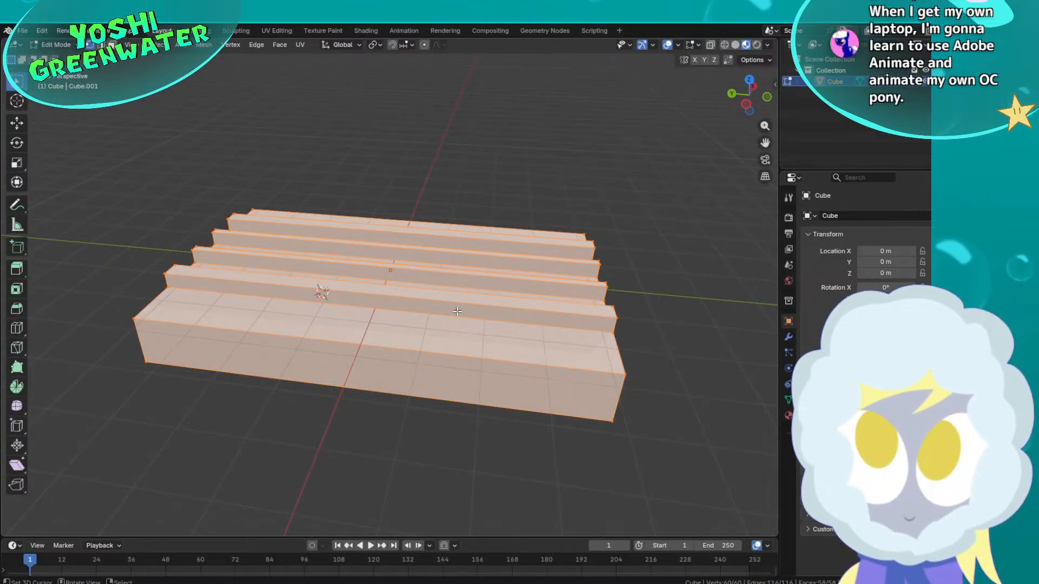
{"action": "key", "text": "s"}
{"action": "key", "text": "x"}
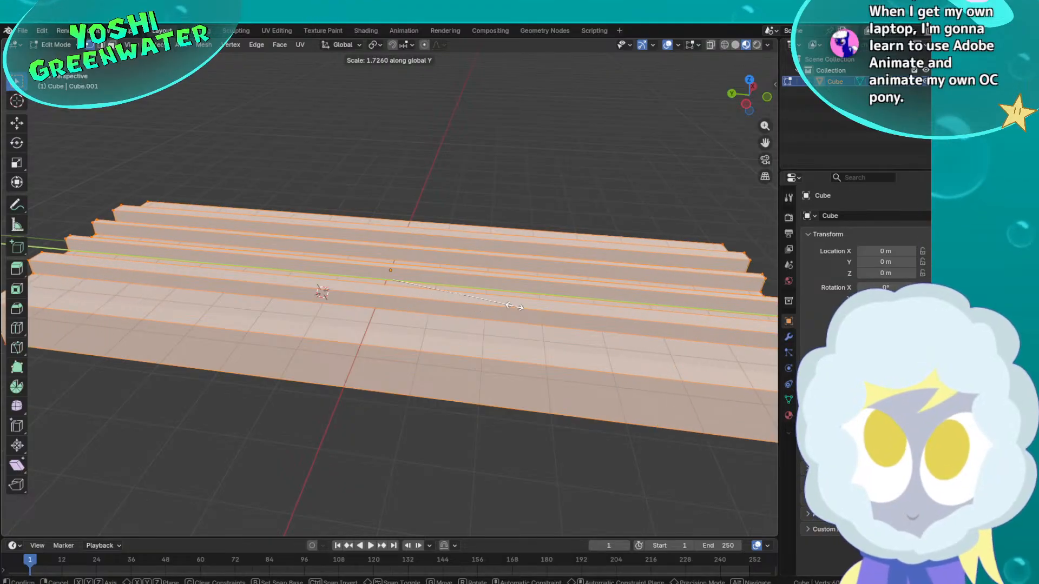
{"action": "left_click", "coordinate": [496, 316]}
Return to Object Mode, check the lengthened slab from the end and save the Blender file
{"action": "key", "text": "Tab"}
{"action": "middle_click_drag", "start_coordinate": [492, 320], "coordinate": [368, 334]}
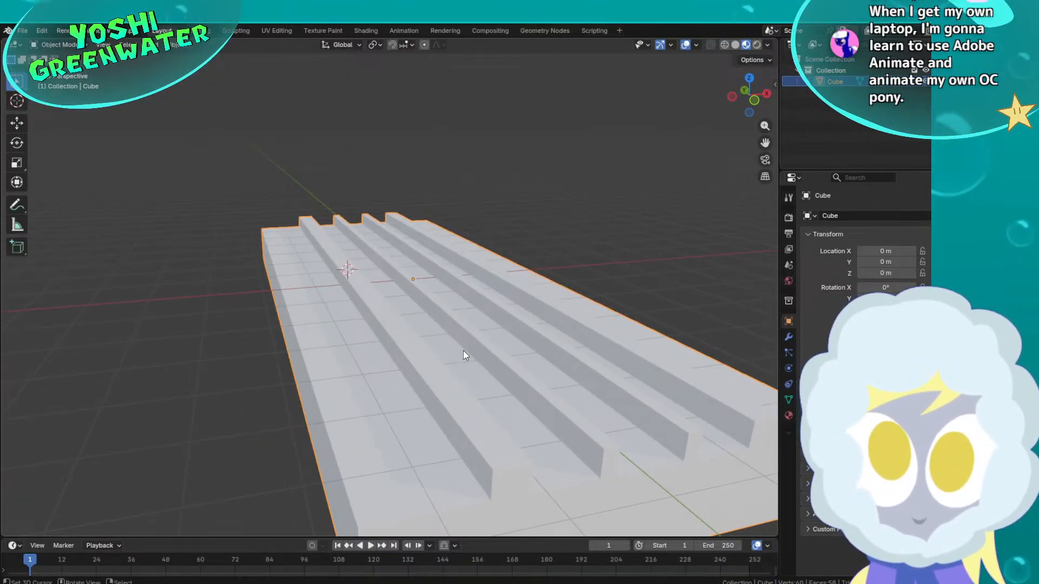
{"action": "middle_click_drag", "start_coordinate": [464, 351], "coordinate": [458, 329]}
{"action": "key", "text": "ctrl+s"}
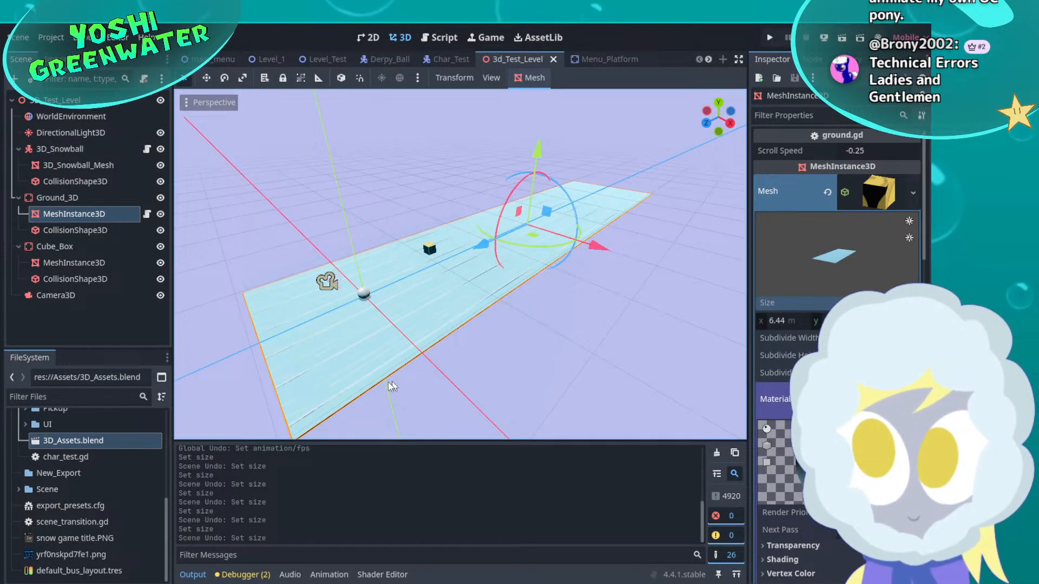
In Godot, filter the project files for "3d", add 3D_Ground_Snow_Level.glb to the 3d_Test_Level scene and reset its position to the origin
{"action": "left_click", "coordinate": [421, 356]}
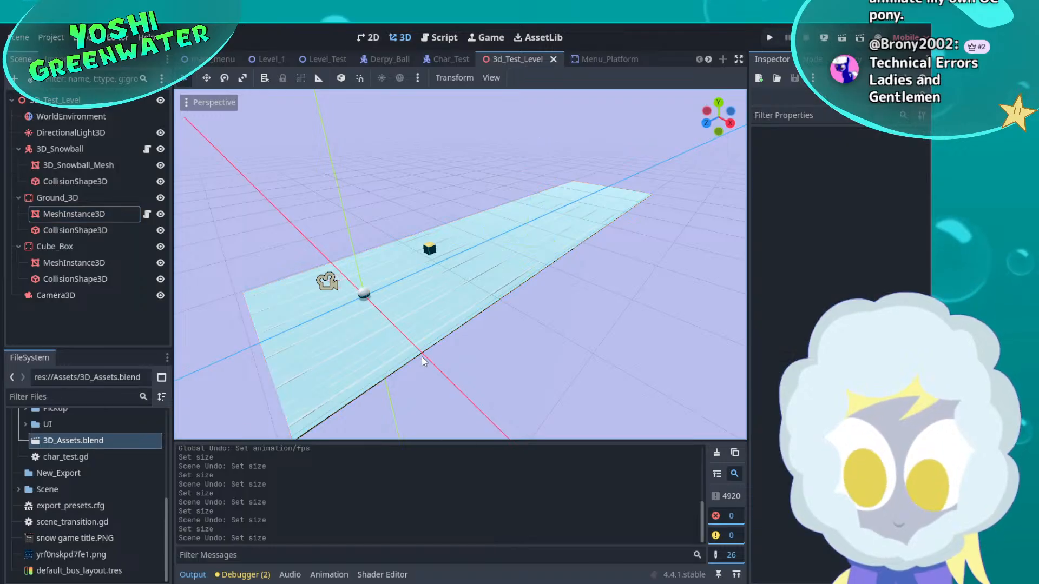
{"action": "scroll", "coordinate": [116, 482], "scroll_direction": "up", "scroll_amount": 1}
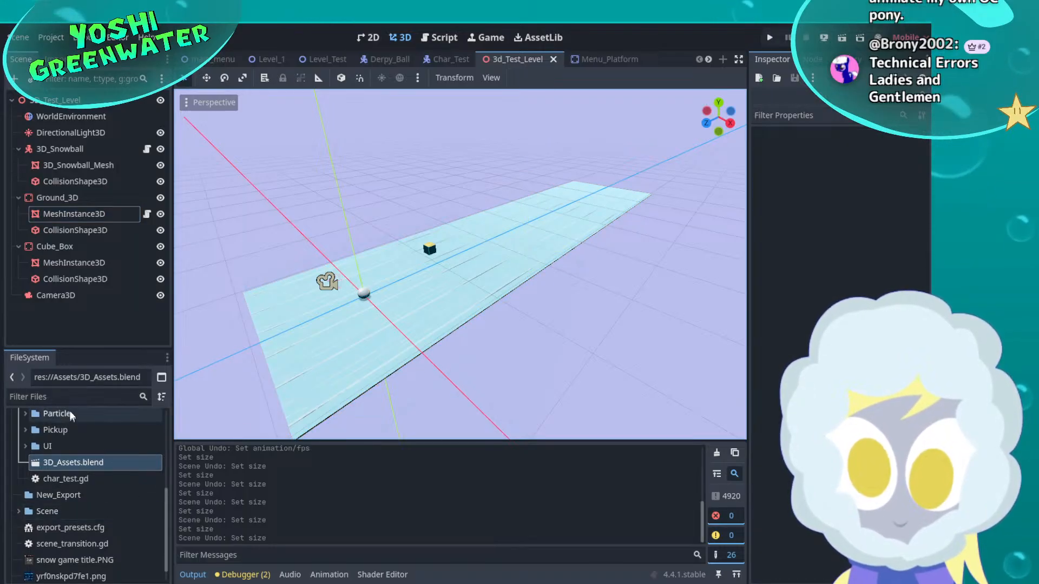
{"action": "left_click", "coordinate": [70, 396]}
{"action": "type", "text": "3d"}
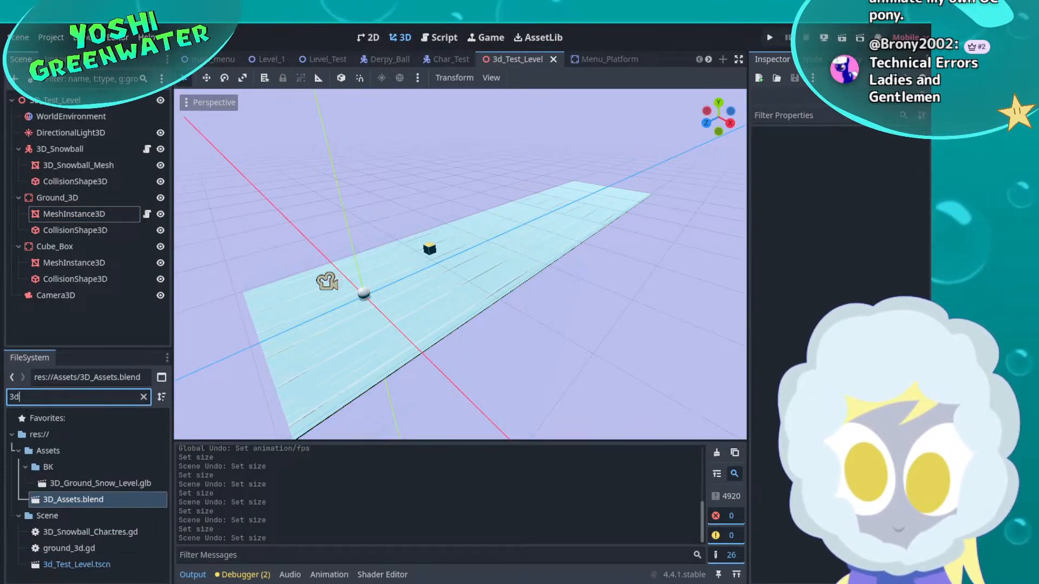
{"action": "left_click", "coordinate": [95, 487]}
{"action": "left_click_drag", "start_coordinate": [107, 491], "coordinate": [585, 287]}
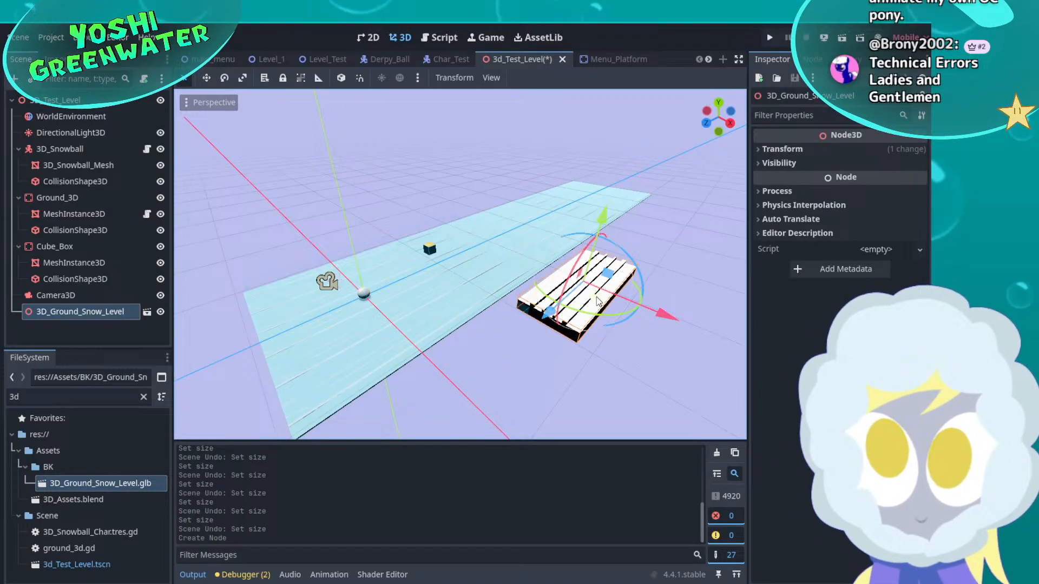
{"action": "left_click", "coordinate": [782, 149]}
{"action": "left_click", "coordinate": [921, 165]}
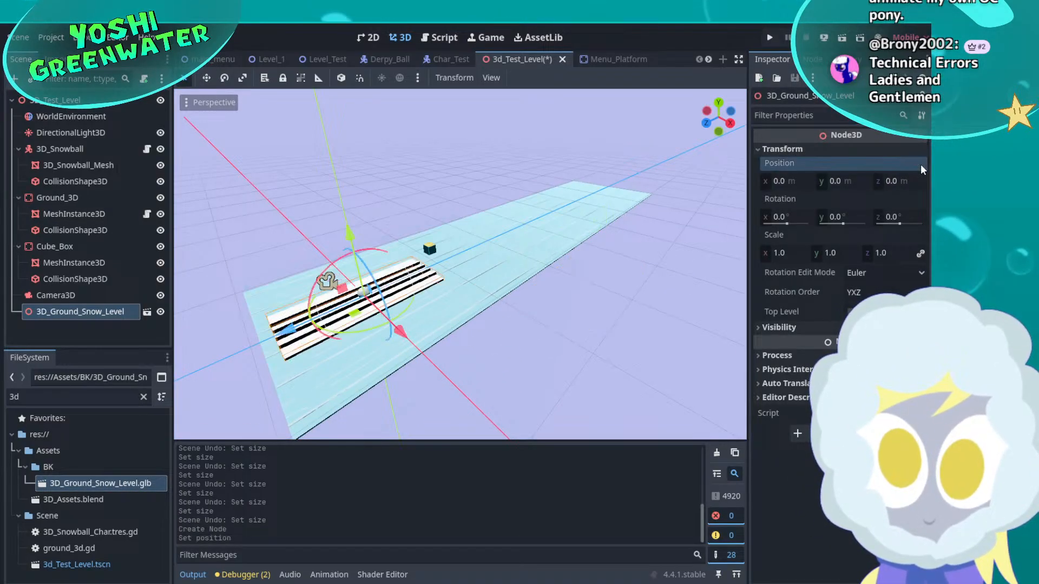
Save the scene, run it to view the imported slab from the game camera, and stop the game
{"action": "middle_click_drag", "start_coordinate": [460, 303], "coordinate": [722, 181]}
{"action": "scroll", "coordinate": [435, 310], "scroll_direction": "up", "scroll_amount": 8}
{"action": "middle_click_drag", "start_coordinate": [476, 248], "coordinate": [726, 92]}
{"action": "key", "text": "ctrl+s"}
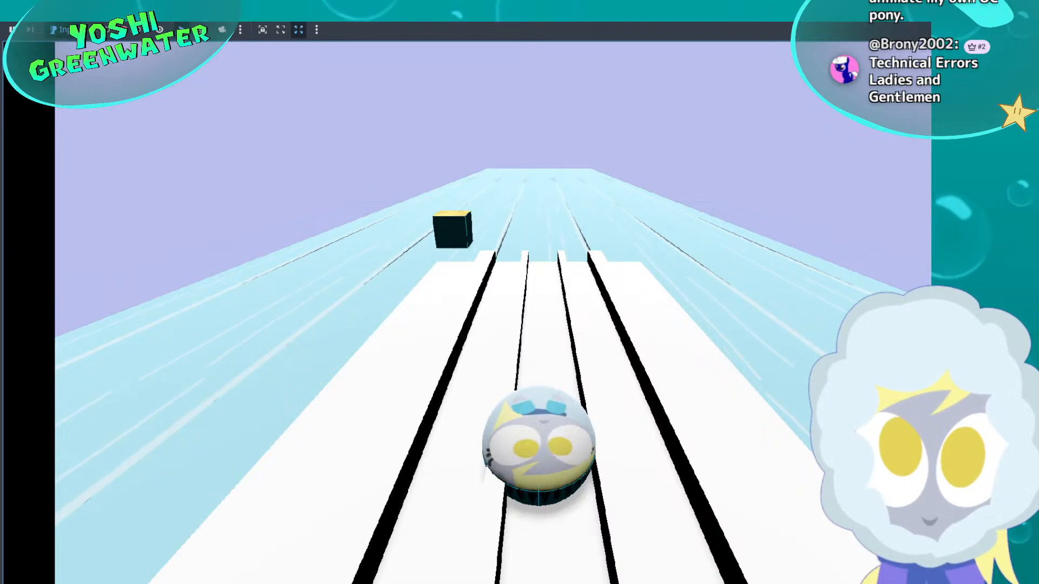
{"action": "key", "text": "F8"}
Examine the imported slab from several angles and compare its size with the Ground_3D mesh, selecting each in turn
{"action": "scroll", "coordinate": [583, 265], "scroll_direction": "down", "scroll_amount": 8}
{"action": "middle_click_drag", "start_coordinate": [581, 265], "coordinate": [285, 284]}
{"action": "scroll", "coordinate": [327, 283], "scroll_direction": "up", "scroll_amount": 12}
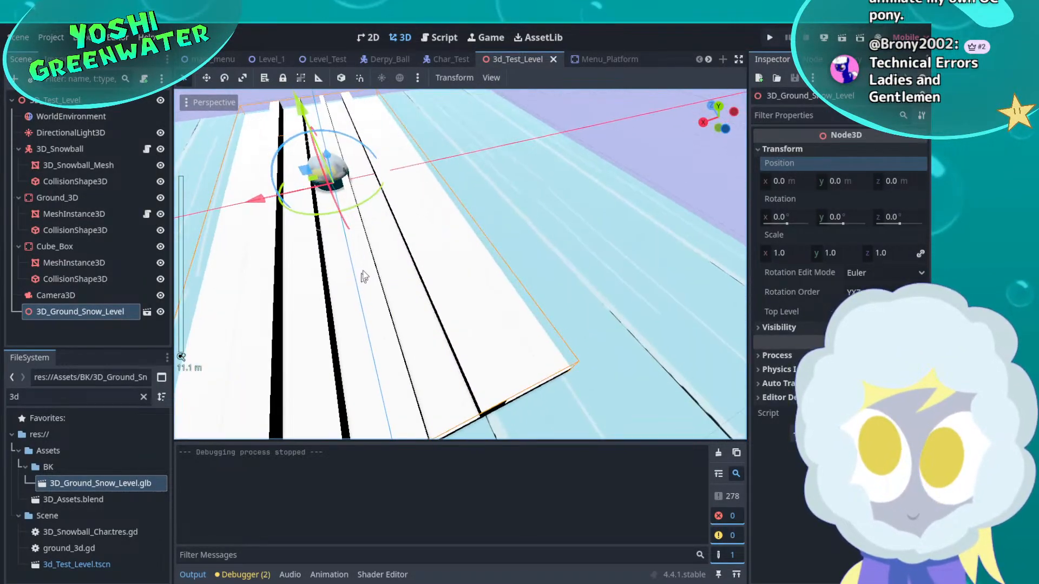
{"action": "middle_click_drag", "start_coordinate": [362, 276], "coordinate": [520, 285]}
{"action": "scroll", "coordinate": [463, 275], "scroll_direction": "down", "scroll_amount": 8}
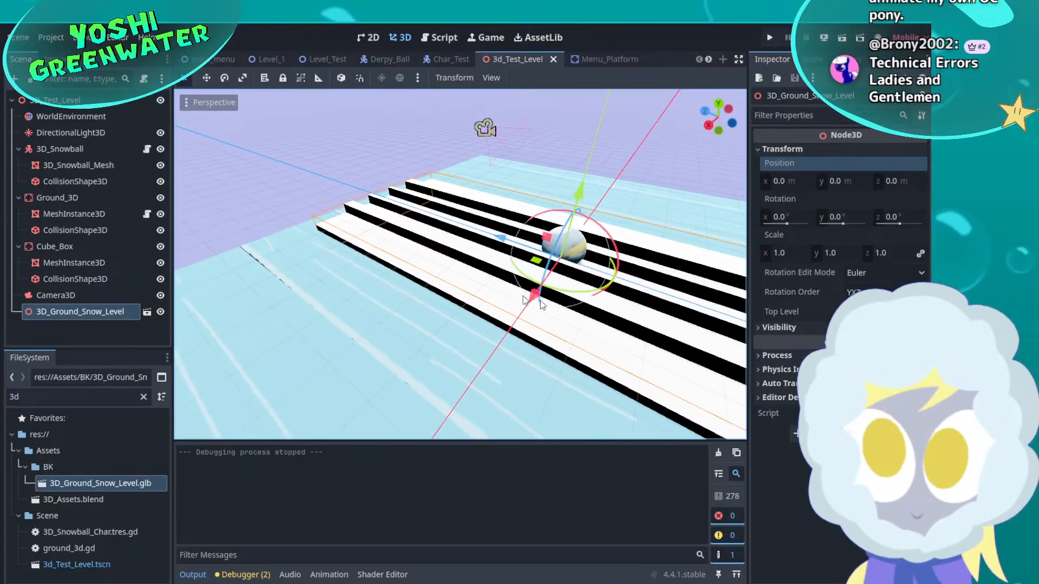
{"action": "scroll", "coordinate": [452, 280], "scroll_direction": "up", "scroll_amount": 10}
{"action": "middle_click_drag", "start_coordinate": [452, 281], "coordinate": [540, 320]}
{"action": "scroll", "coordinate": [456, 299], "scroll_direction": "down", "scroll_amount": 4}
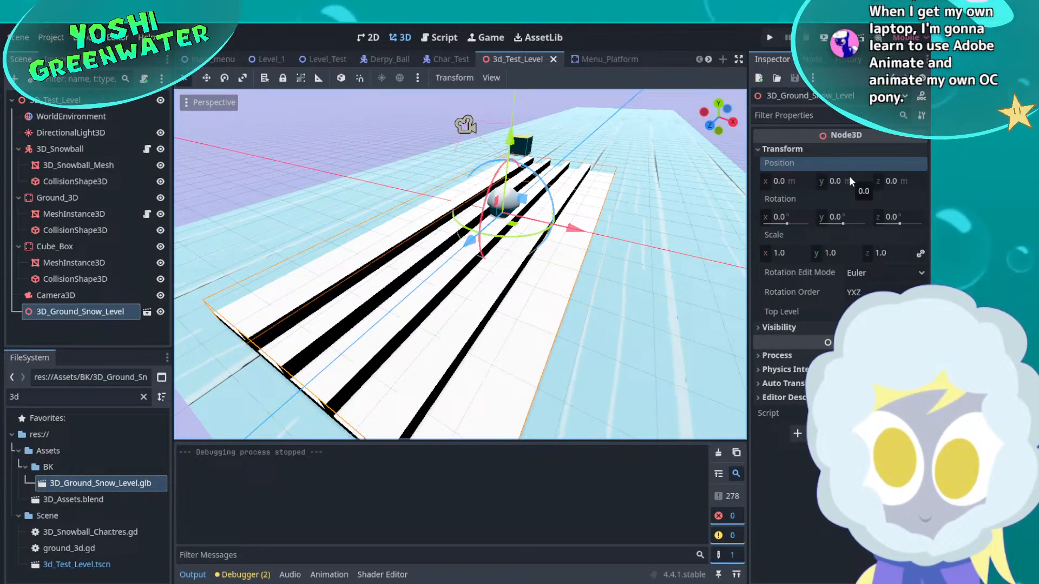
{"action": "left_click", "coordinate": [616, 261]}
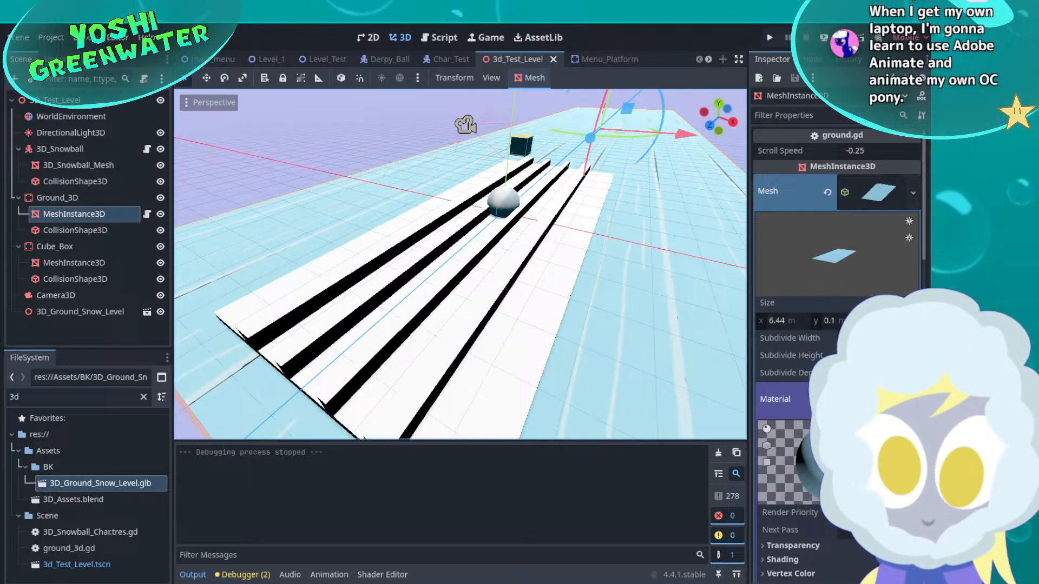
{"action": "left_click", "coordinate": [551, 271]}
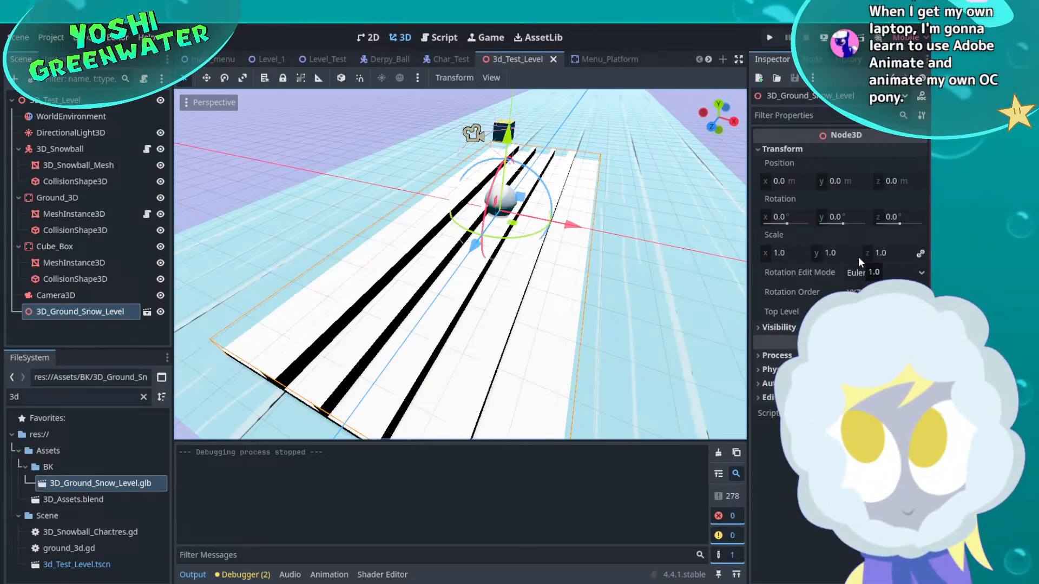
{"action": "left_click", "coordinate": [670, 202]}
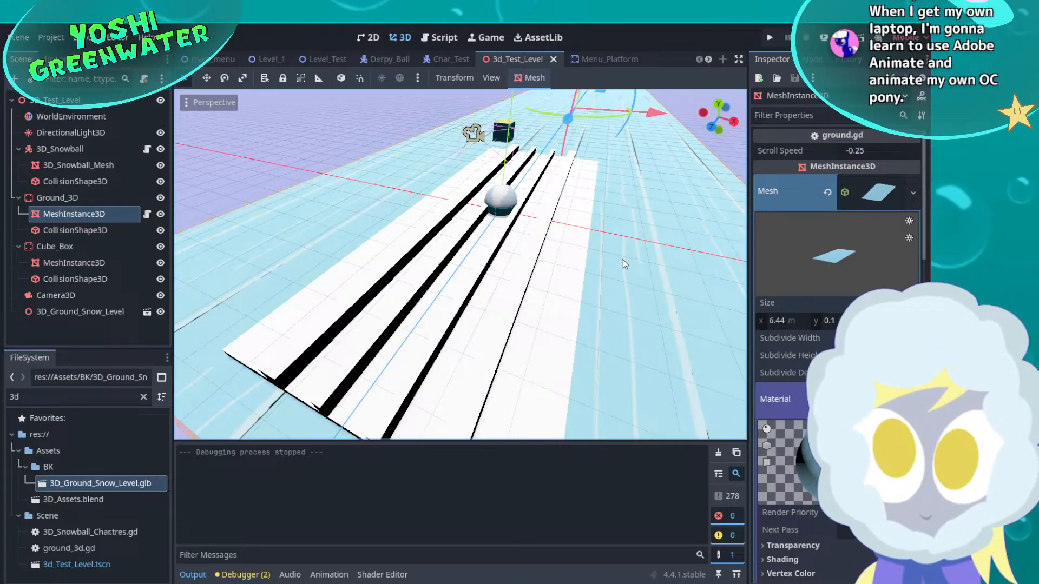
{"action": "middle_click_drag", "start_coordinate": [624, 263], "coordinate": [589, 299]}
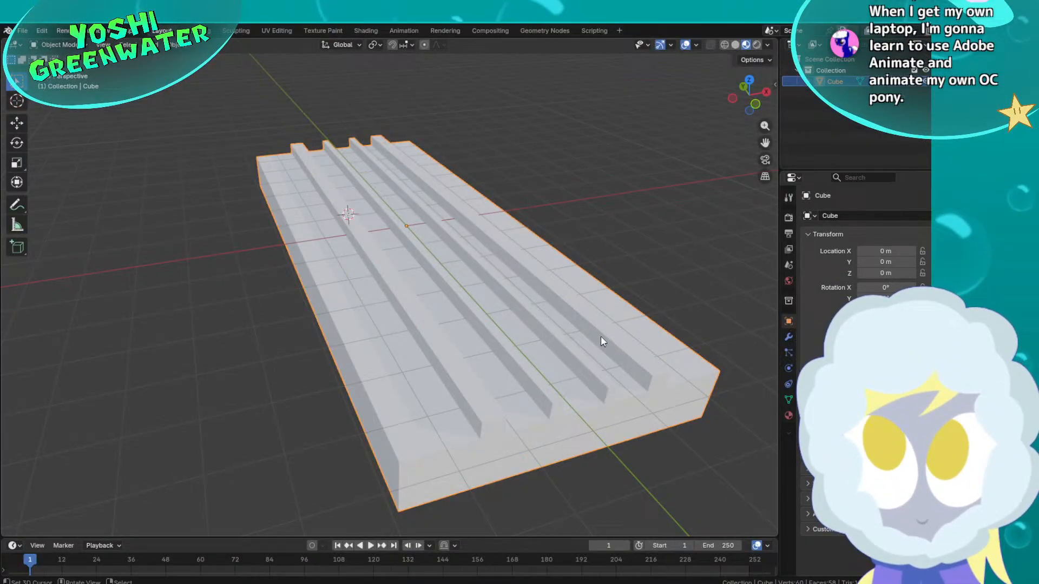
Switch to Blender and scale the whole slab mesh along X to roughly twice its width
{"action": "scroll", "coordinate": [601, 336], "scroll_direction": "down", "scroll_amount": 3}
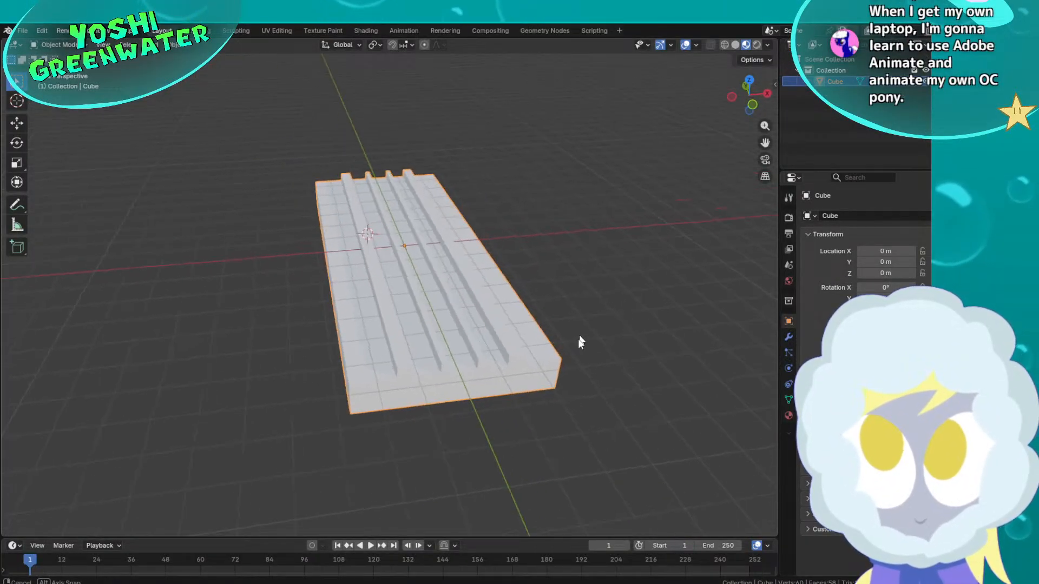
{"action": "middle_click_drag", "start_coordinate": [578, 339], "coordinate": [577, 357]}
{"action": "key", "text": "s"}
{"action": "key", "text": "x"}
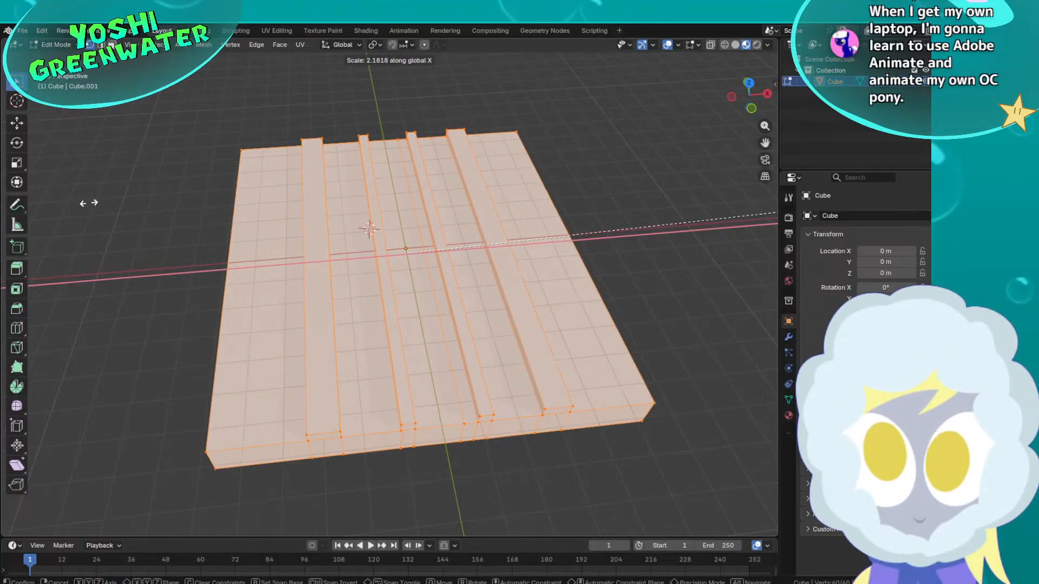
{"action": "left_click", "coordinate": [164, 197]}
{"action": "scroll", "coordinate": [294, 215], "scroll_direction": "down", "scroll_amount": 2}
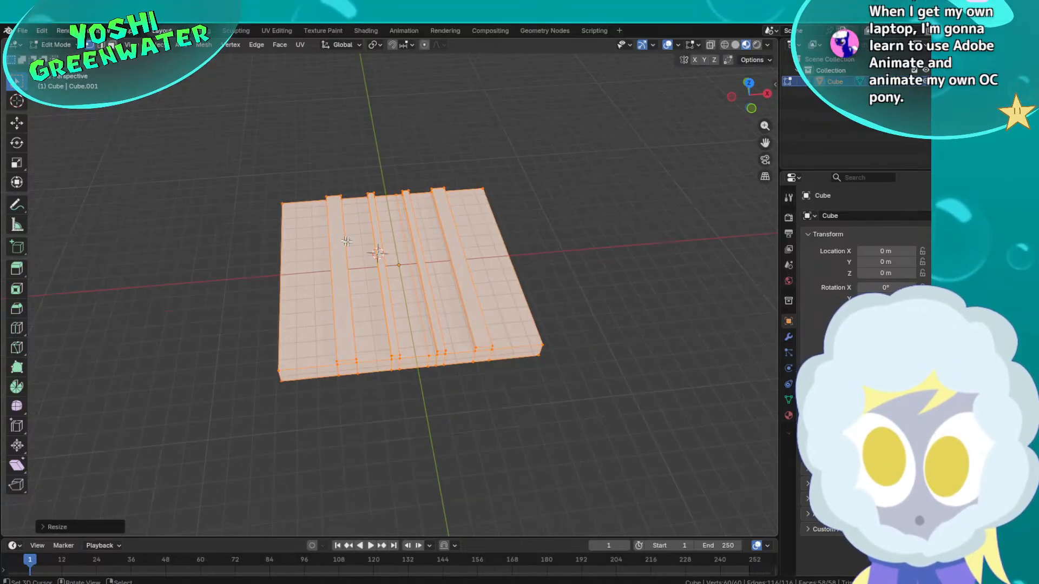
{"action": "middle_click_drag", "start_coordinate": [295, 215], "coordinate": [461, 262]}
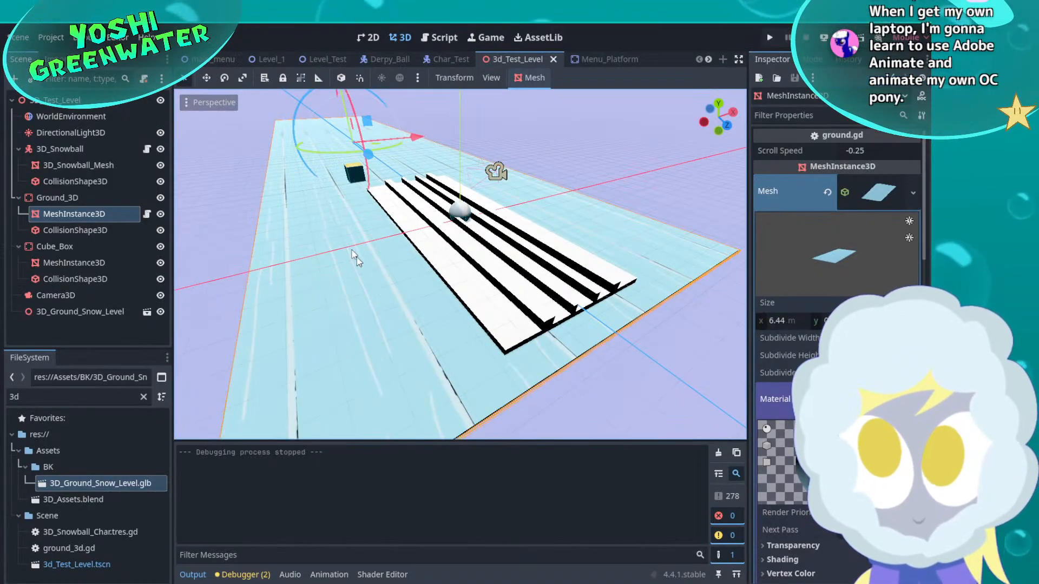
Switch to Godot, examine the proportions of the long ground plane around the slab, and return to Blender
{"action": "scroll", "coordinate": [352, 256], "scroll_direction": "down", "scroll_amount": 7}
{"action": "middle_click_drag", "start_coordinate": [351, 247], "coordinate": [412, 262]}
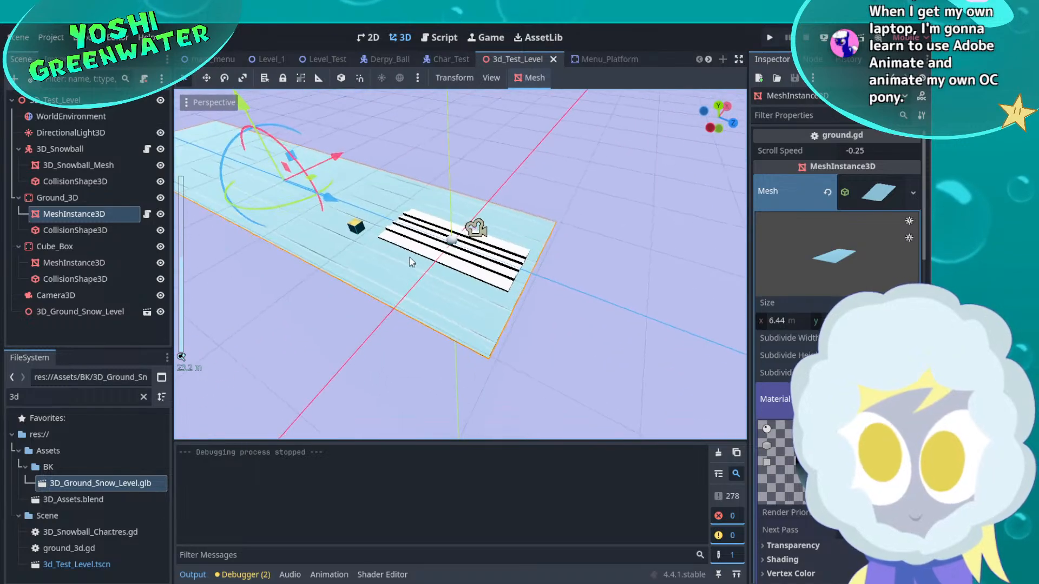
{"action": "scroll", "coordinate": [395, 255], "scroll_direction": "down", "scroll_amount": 8}
{"action": "middle_click_drag", "start_coordinate": [322, 203], "coordinate": [527, 371], "text": "shift"}
{"action": "scroll", "coordinate": [450, 292], "scroll_direction": "up", "scroll_amount": 10}
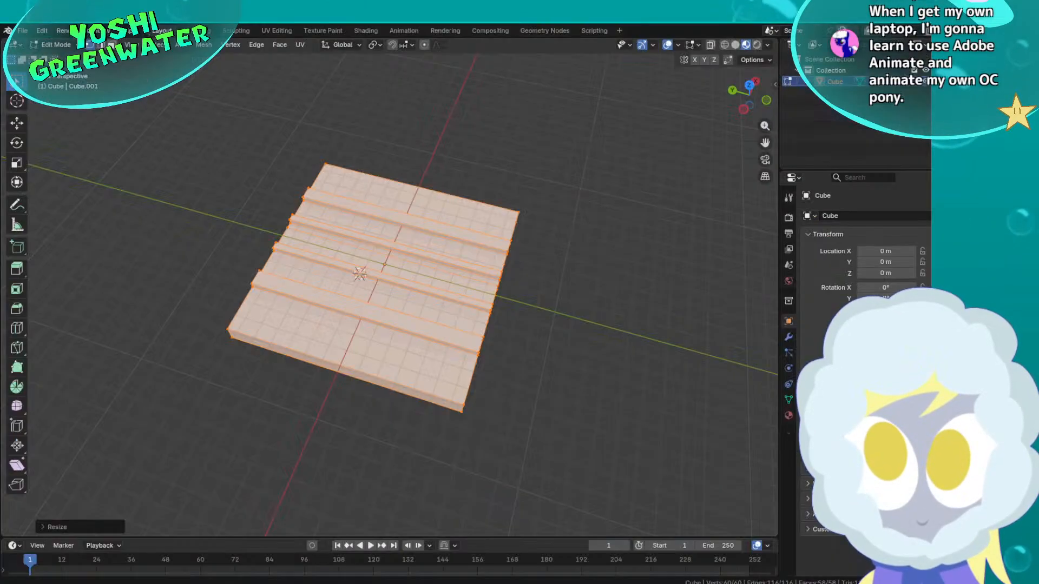
Scale the whole slab mesh by a factor of 3 along the global Y axis
{"action": "scroll", "coordinate": [510, 325], "scroll_direction": "down", "scroll_amount": 3}
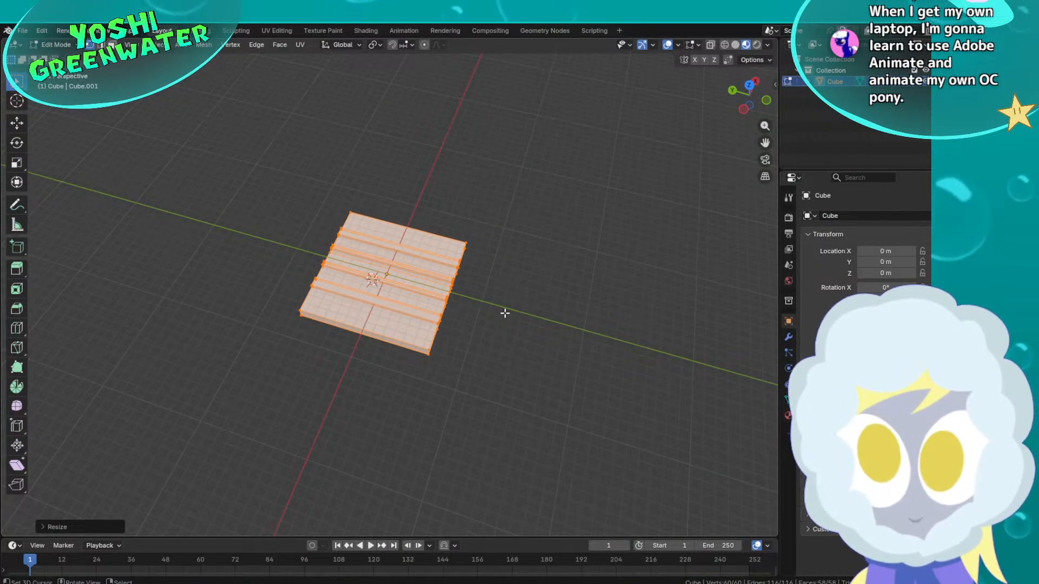
{"action": "middle_click_drag", "start_coordinate": [505, 313], "coordinate": [520, 323]}
{"action": "key", "text": "s"}
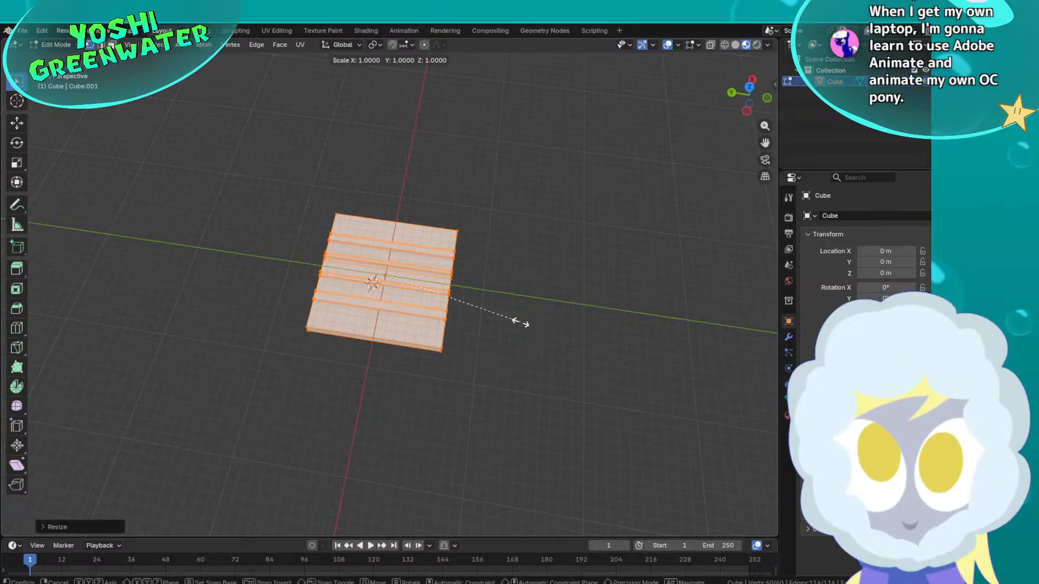
{"action": "type", "text": "y"}
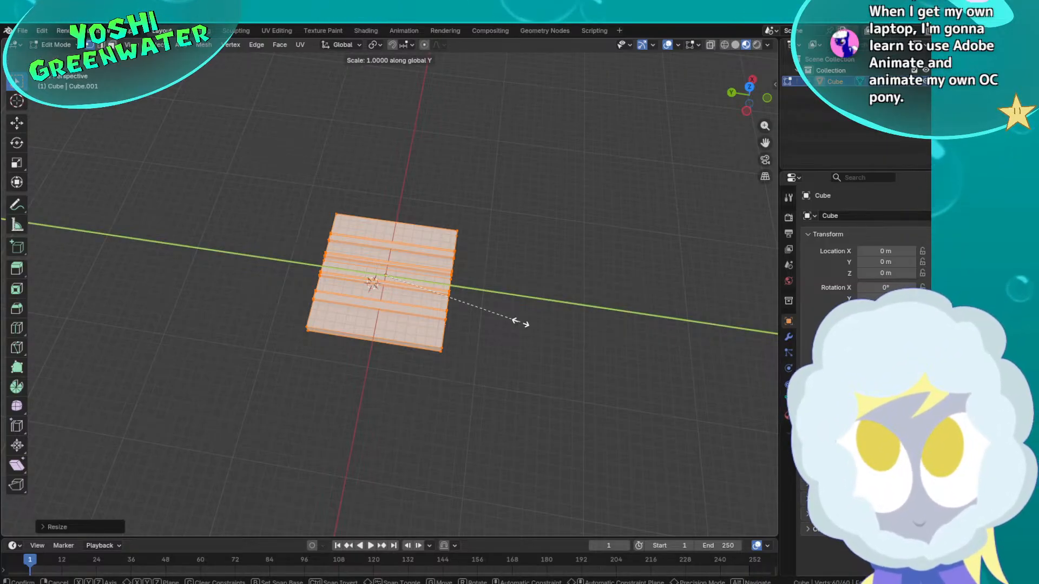
{"action": "type", "text": "3"}
{"action": "key", "text": "Return"}
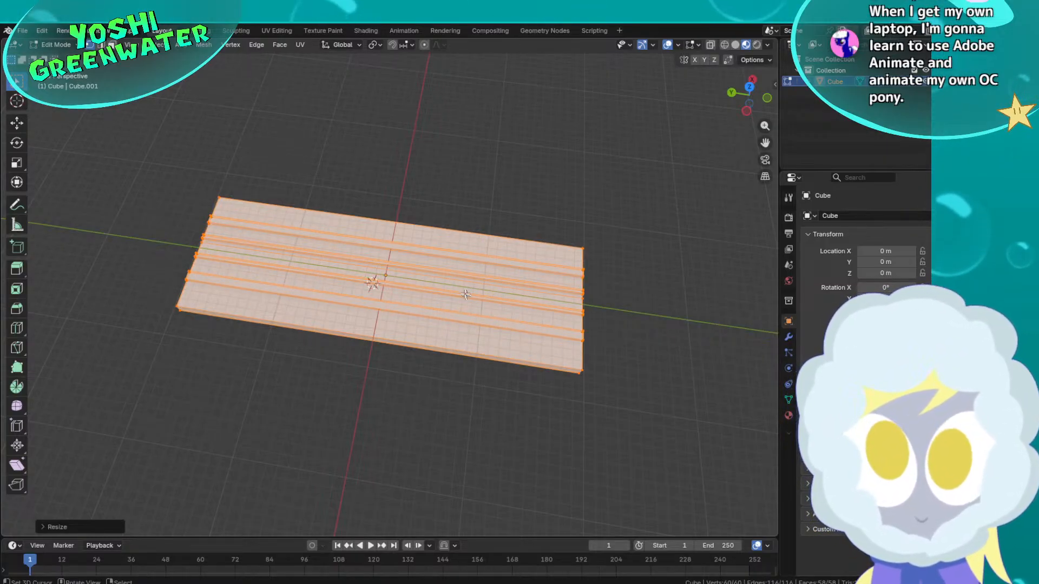
{"action": "mouse_move", "coordinate": [465, 294]}
{"action": "middle_mouse_down"}
{"action": "mouse_move", "coordinate": [485, 287]}
{"action": "mouse_move", "coordinate": [461, 297]}
{"action": "middle_mouse_up"}
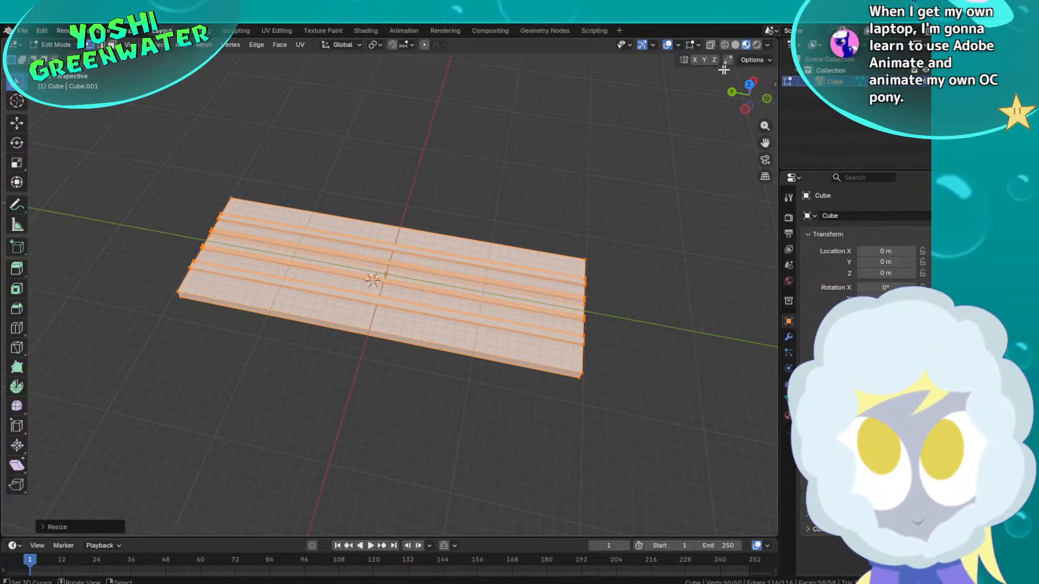
Move the whole slab mesh along the global Y axis until one short end lies just beyond the origin
{"action": "left_click", "coordinate": [749, 85]}
{"action": "key", "text": "g"}
{"action": "key", "text": "z"}
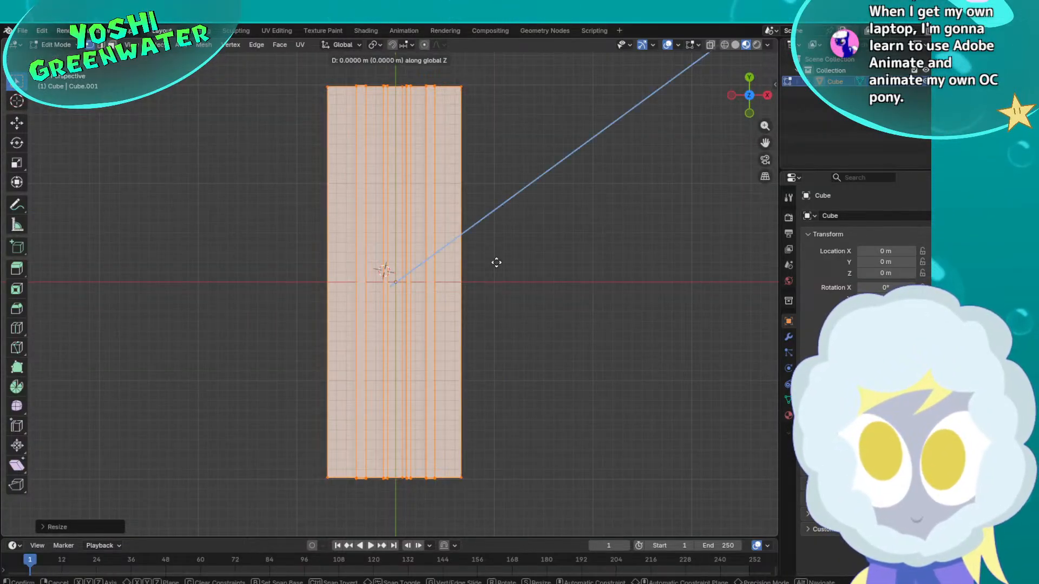
{"action": "right_click", "coordinate": [504, 182]}
{"action": "key", "text": "g"}
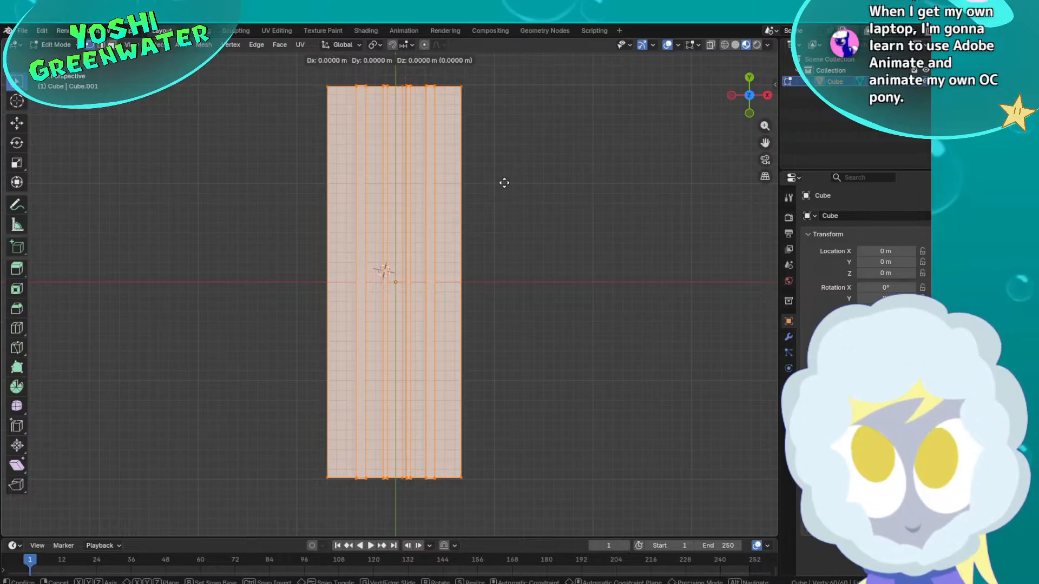
{"action": "key", "text": "y"}
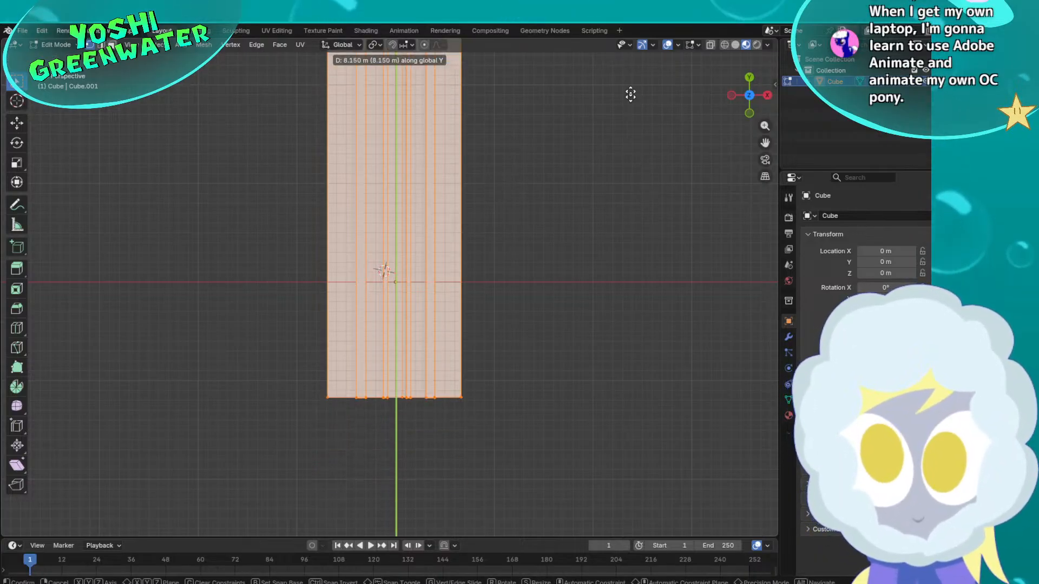
{"action": "left_click", "coordinate": [606, 519]}
{"action": "mouse_move", "coordinate": [459, 350]}
{"action": "middle_mouse_down"}
{"action": "mouse_move", "coordinate": [424, 379]}
{"action": "mouse_move", "coordinate": [562, 319]}
{"action": "mouse_move", "coordinate": [466, 368]}
{"action": "middle_mouse_up"}
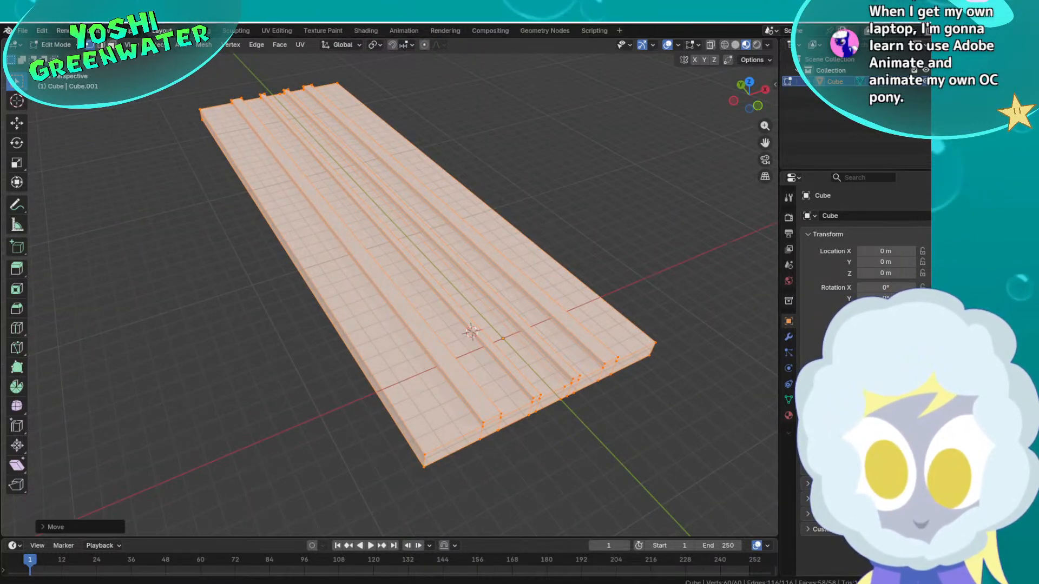
Switch to Godot, examine the imported slab against the ground plane, snowball and cube, and return to Blender
{"action": "key", "text": "alt+Tab"}
{"action": "scroll", "coordinate": [440, 217], "scroll_direction": "up", "scroll_amount": 10}
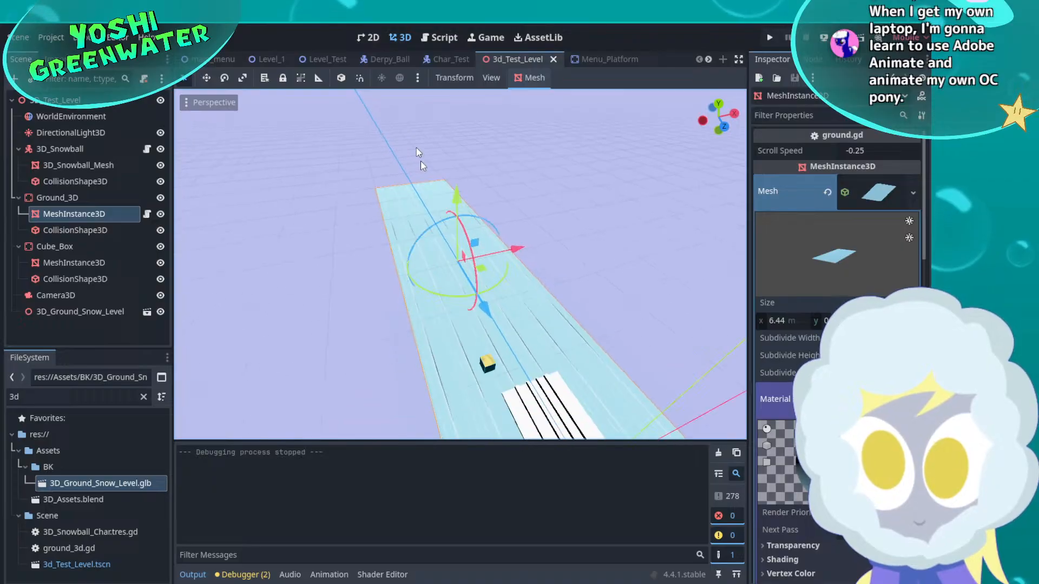
{"action": "middle_click_drag", "start_coordinate": [439, 210], "coordinate": [364, 205]}
{"action": "mouse_move", "coordinate": [382, 170]}
{"action": "middle_mouse_down"}
{"action": "mouse_move", "coordinate": [398, 198]}
{"action": "mouse_move", "coordinate": [377, 185]}
{"action": "middle_mouse_up"}
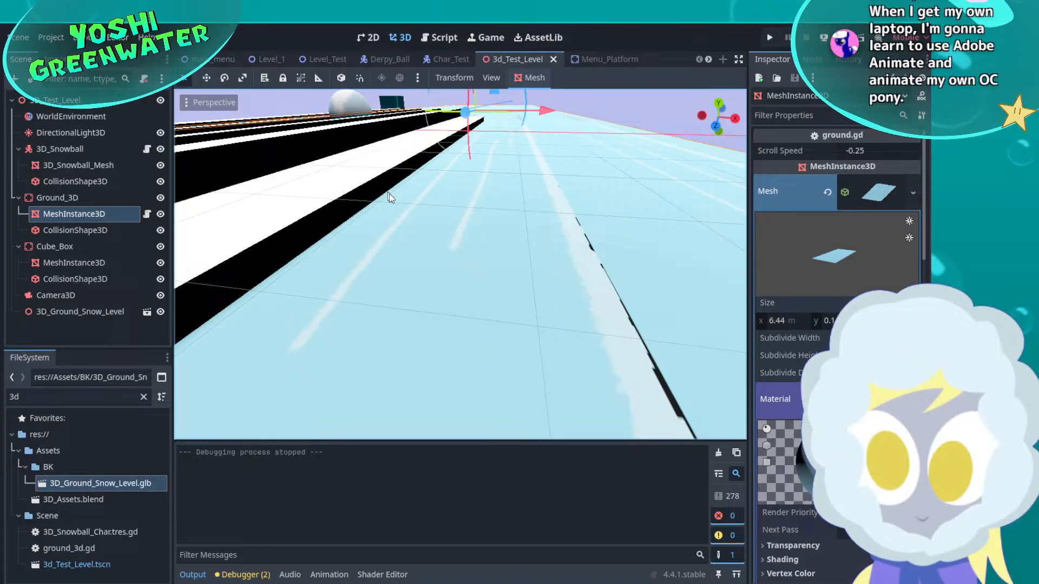
{"action": "scroll", "coordinate": [388, 193], "scroll_direction": "down", "scroll_amount": 8}
{"action": "scroll", "coordinate": [399, 151], "scroll_direction": "up", "scroll_amount": 10}
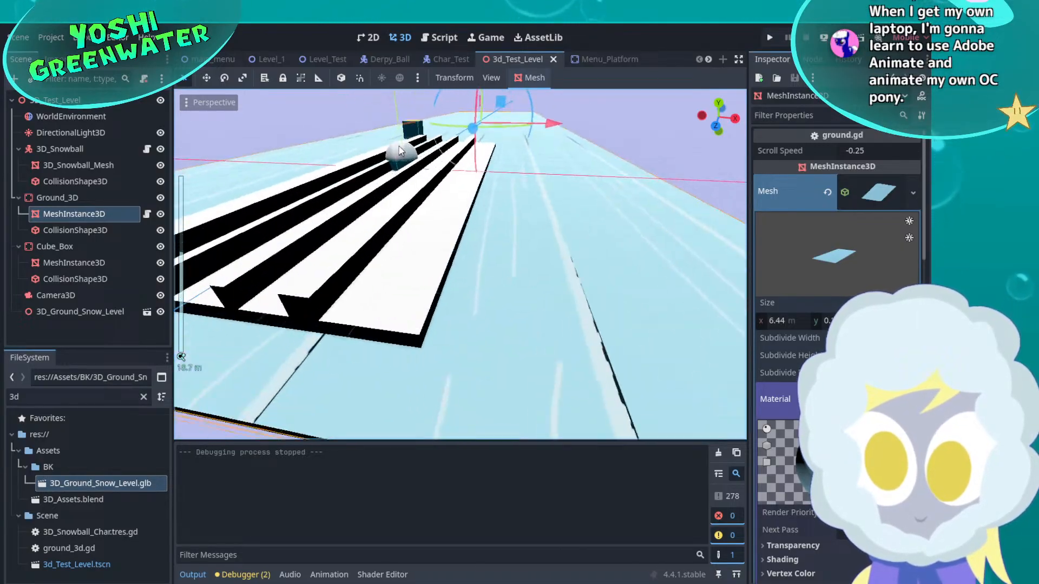
{"action": "scroll", "coordinate": [410, 157], "scroll_direction": "up", "scroll_amount": 6}
{"action": "scroll", "coordinate": [420, 165], "scroll_direction": "down", "scroll_amount": 5}
{"action": "middle_click_drag", "start_coordinate": [421, 165], "coordinate": [453, 196], "text": "shift"}
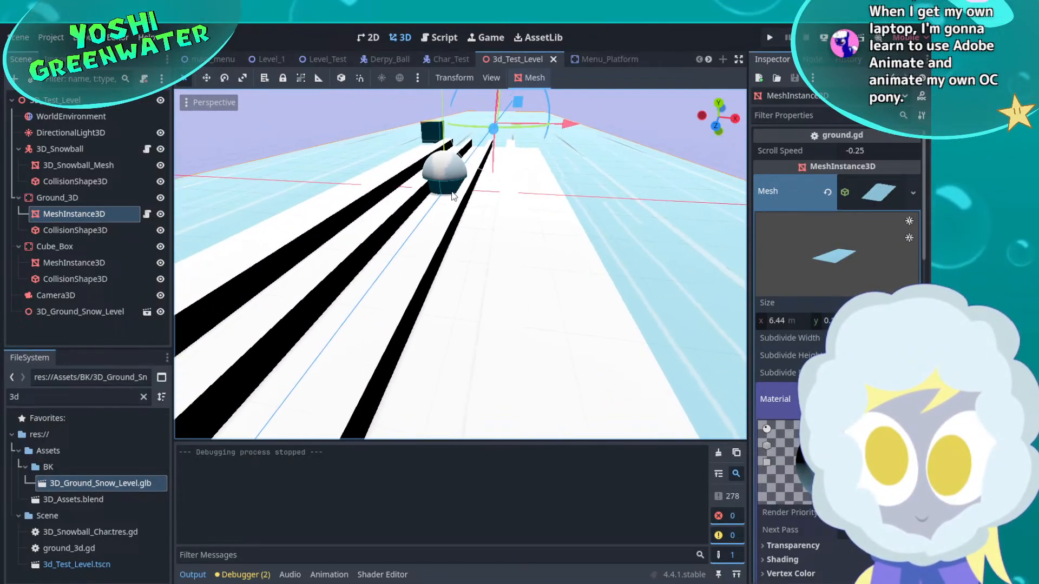
{"action": "key", "text": "alt+Tab"}
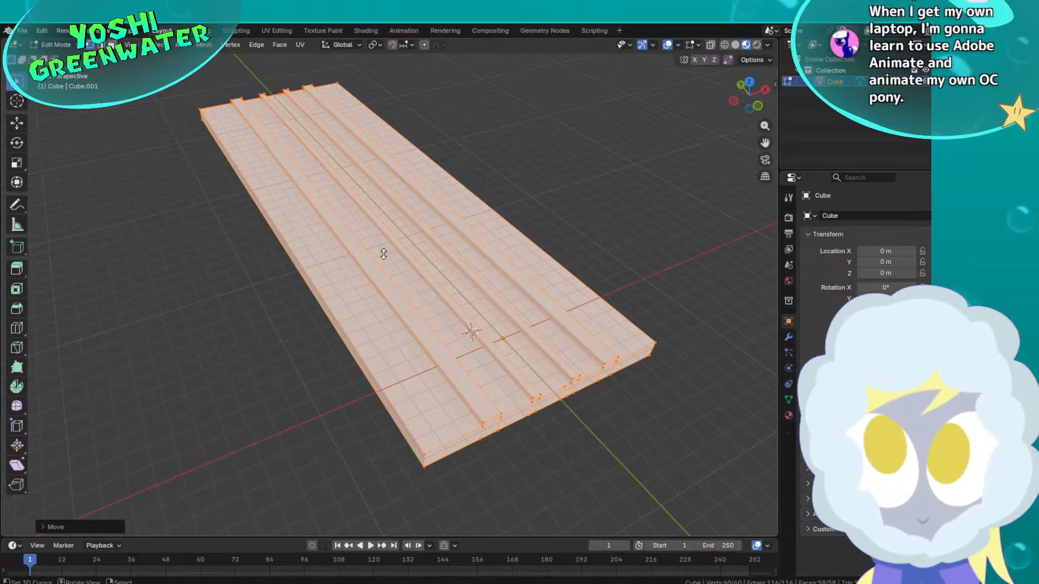
Set up an orthographic side view of the slab, looking along the X axis
{"action": "middle_click_drag", "start_coordinate": [384, 254], "coordinate": [424, 216]}
{"action": "left_click", "coordinate": [740, 98]}
{"action": "scroll", "coordinate": [550, 225], "scroll_direction": "up", "scroll_amount": 2}
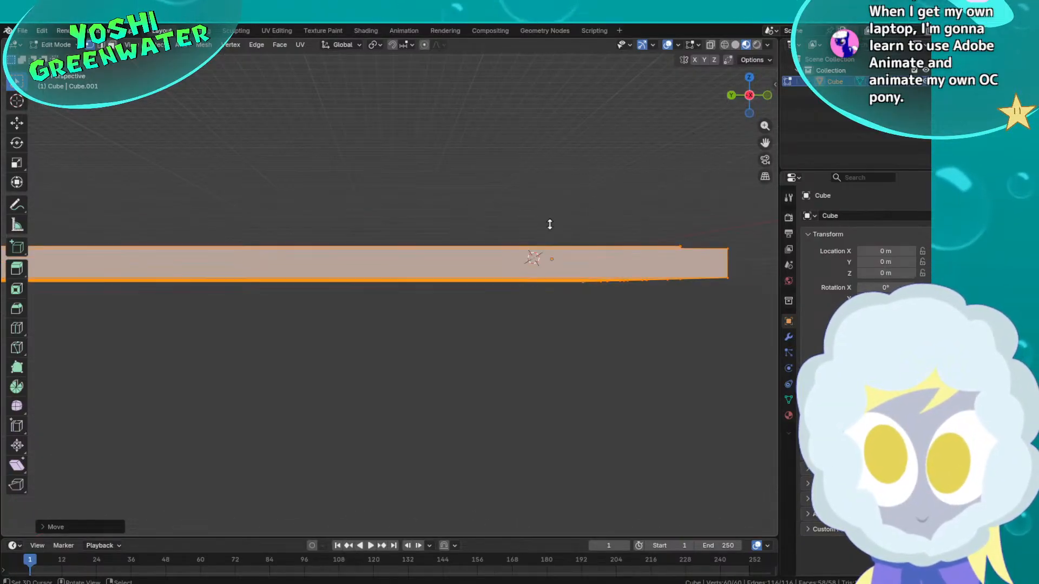
{"action": "scroll", "coordinate": [550, 224], "scroll_direction": "up", "scroll_amount": 2}
{"action": "left_click", "coordinate": [768, 175]}
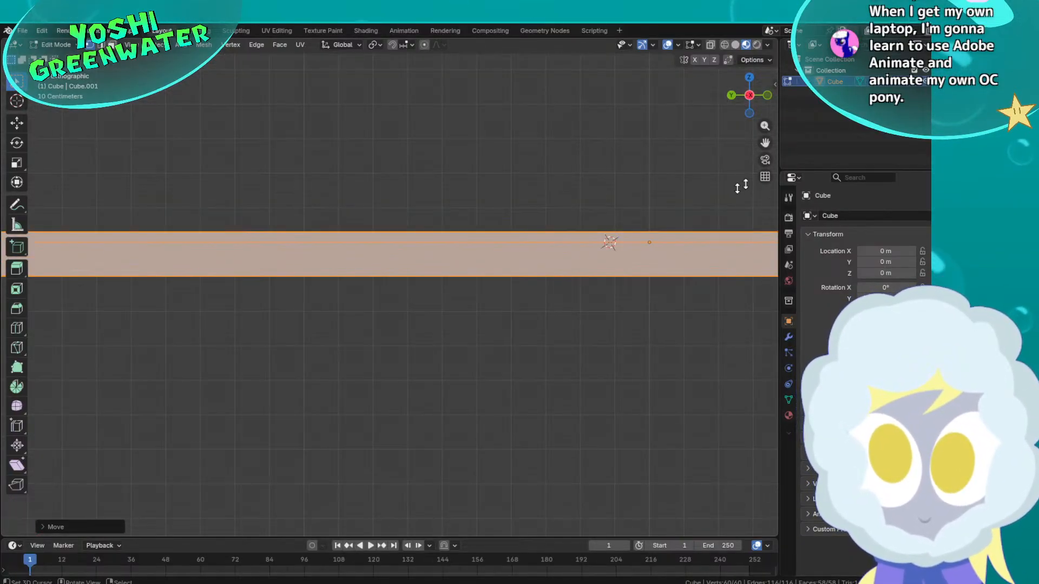
{"action": "key", "text": "g"}
{"action": "key", "text": "z"}
{"action": "left_click", "coordinate": [346, 235]}
{"action": "key", "text": "ctrl+z"}
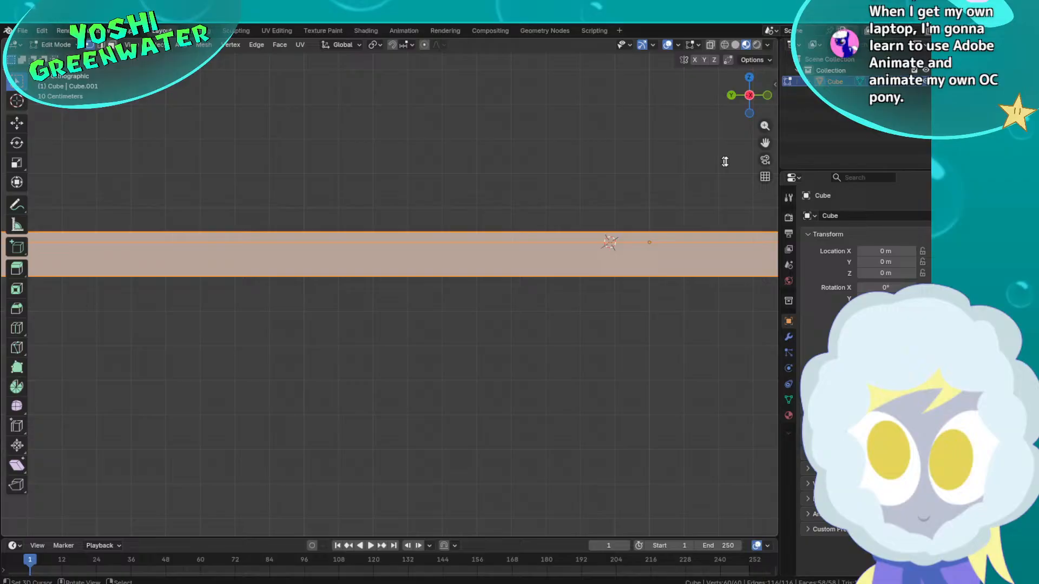
Display the slab in wireframe and lower the whole mesh by about 0.03 m along Z
{"action": "left_click", "coordinate": [762, 174]}
{"action": "left_click", "coordinate": [762, 174]}
{"action": "key", "text": "z"}
{"action": "left_click", "coordinate": [469, 180]}
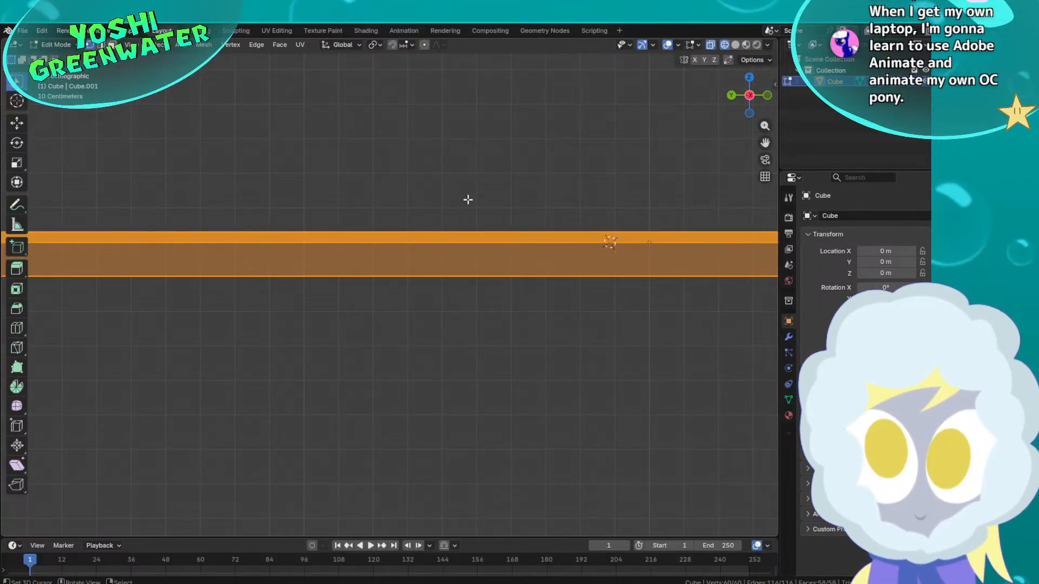
{"action": "scroll", "coordinate": [468, 200], "scroll_direction": "up", "scroll_amount": 1}
{"action": "middle_click_drag", "start_coordinate": [330, 200], "coordinate": [763, 245], "text": "shift"}
{"action": "scroll", "coordinate": [377, 247], "scroll_direction": "down", "scroll_amount": 6}
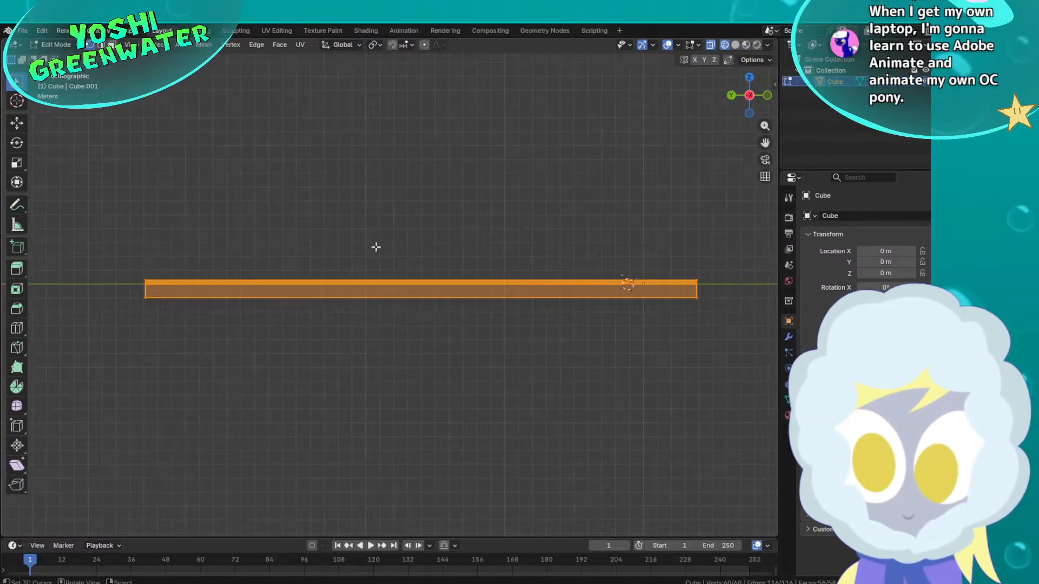
{"action": "scroll", "coordinate": [376, 246], "scroll_direction": "down", "scroll_amount": 4}
{"action": "scroll", "coordinate": [376, 247], "scroll_direction": "up", "scroll_amount": 8}
{"action": "key", "text": "g"}
{"action": "key", "text": "z"}
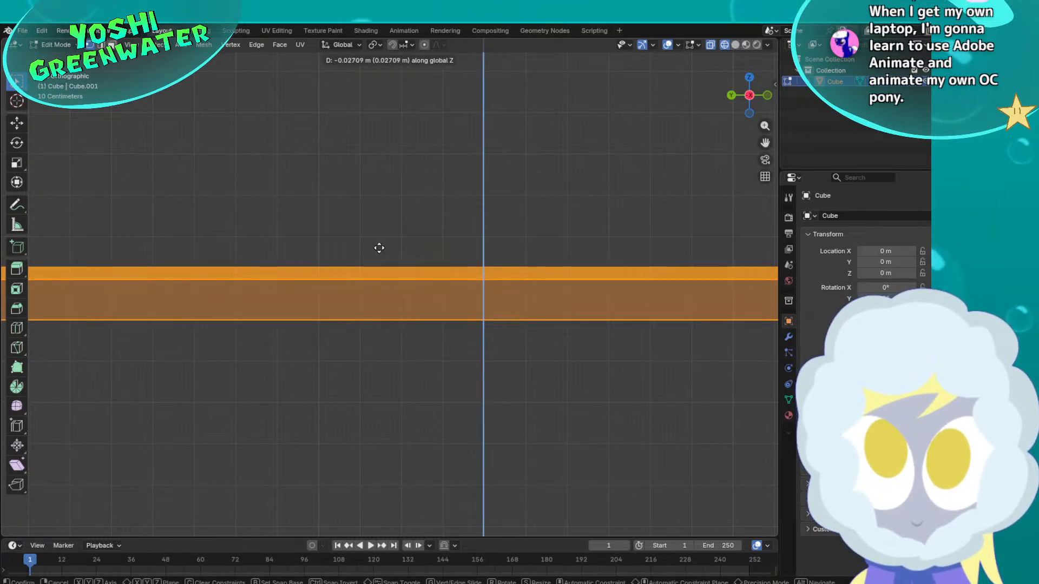
{"action": "left_click", "coordinate": [379, 248]}
Leave Edit Mode, inspect the lengthened slab from several angles in solid shading, and save the Blender file
{"action": "middle_click_drag", "start_coordinate": [378, 248], "coordinate": [579, 260]}
{"action": "scroll", "coordinate": [579, 260], "scroll_direction": "down", "scroll_amount": 6}
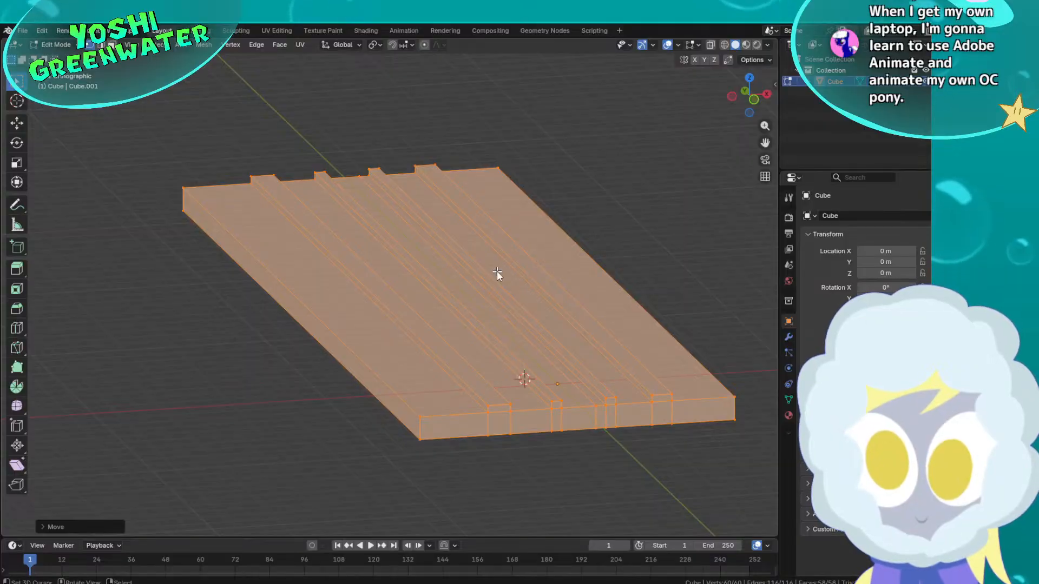
{"action": "key", "text": "Tab"}
{"action": "middle_click_drag", "start_coordinate": [497, 272], "coordinate": [496, 306]}
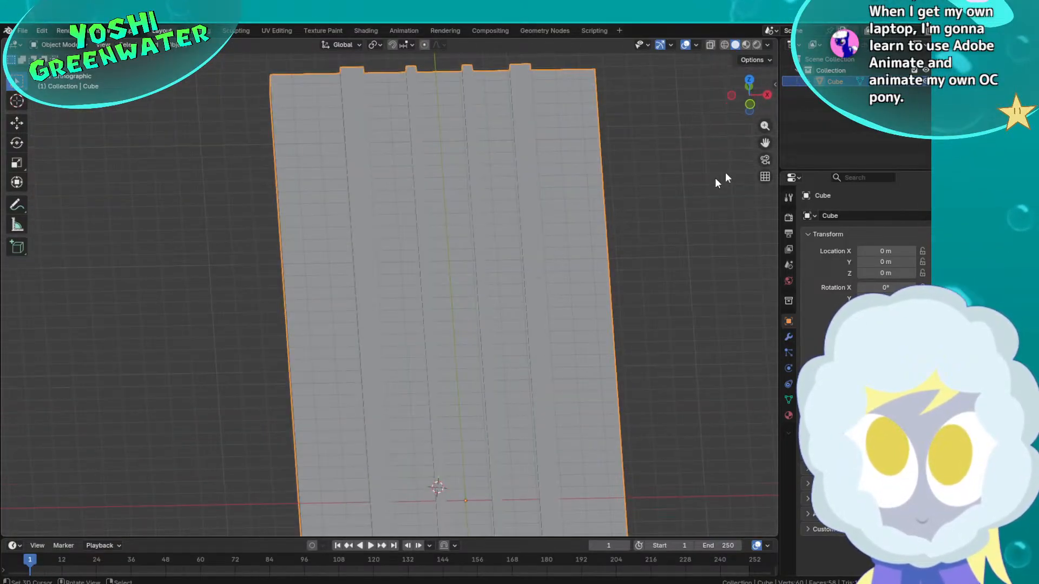
{"action": "mouse_move", "coordinate": [476, 268]}
{"action": "middle_mouse_down"}
{"action": "mouse_move", "coordinate": [432, 260]}
{"action": "mouse_move", "coordinate": [495, 271]}
{"action": "middle_mouse_up"}
{"action": "key", "text": "ctrl+s"}
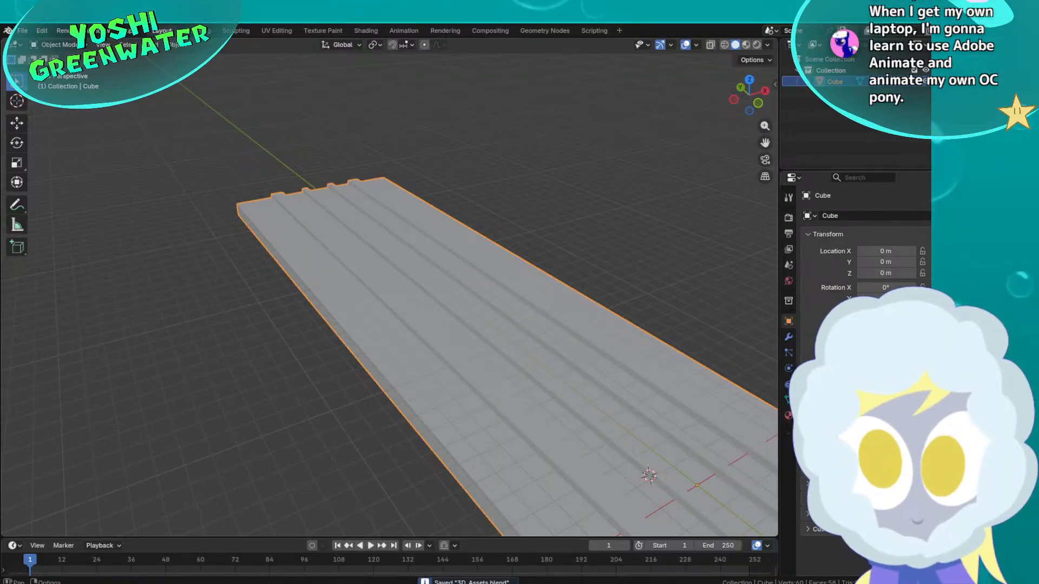
Switch to Godot and add a second instance of 3D_Ground_Snow_Level.glb to the level, beside the existing slab
{"action": "key", "text": "alt+Tab"}
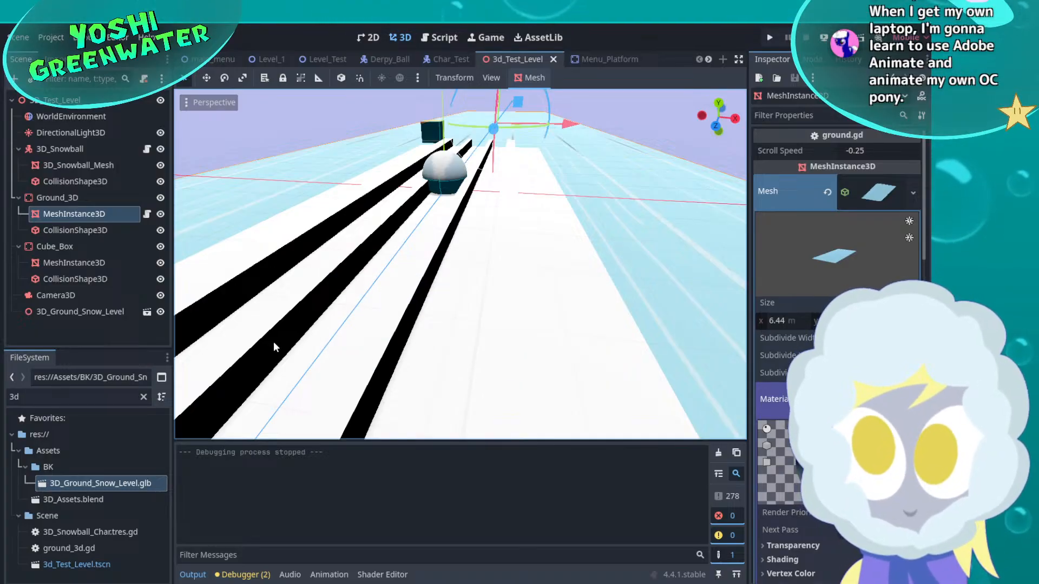
{"action": "scroll", "coordinate": [415, 292], "scroll_direction": "down", "scroll_amount": 10}
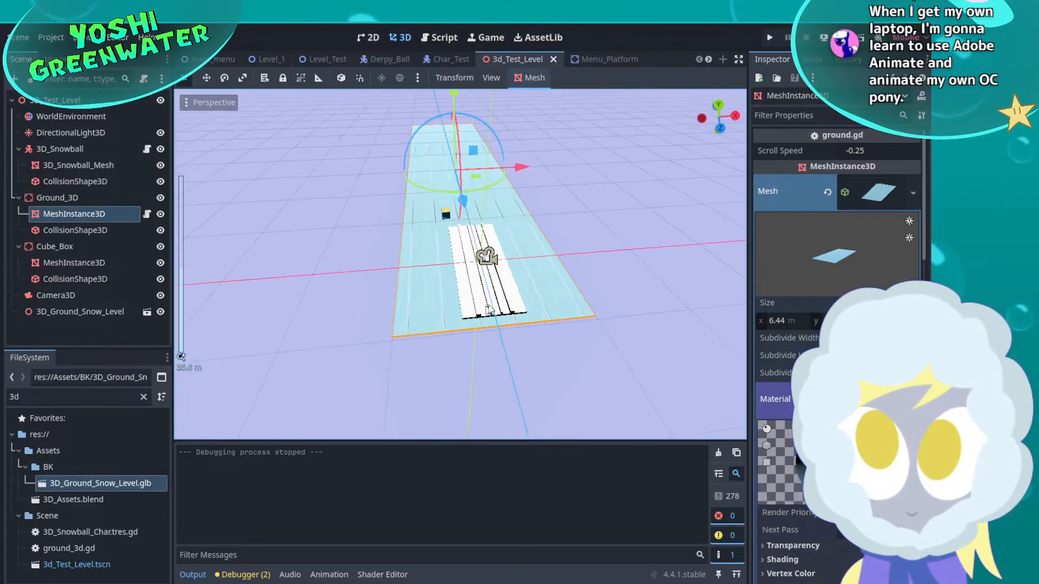
{"action": "scroll", "coordinate": [489, 310], "scroll_direction": "up", "scroll_amount": 6}
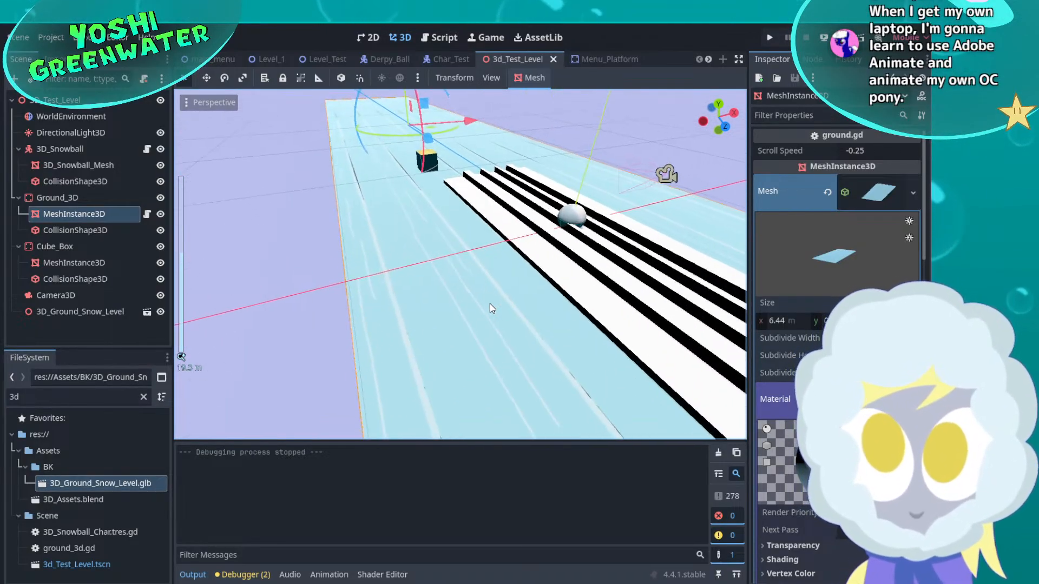
{"action": "left_click", "coordinate": [568, 267]}
{"action": "scroll", "coordinate": [537, 284], "scroll_direction": "down", "scroll_amount": 2}
{"action": "middle_click_drag", "start_coordinate": [536, 285], "coordinate": [244, 436]}
{"action": "left_click_drag", "start_coordinate": [103, 484], "coordinate": [368, 231]}
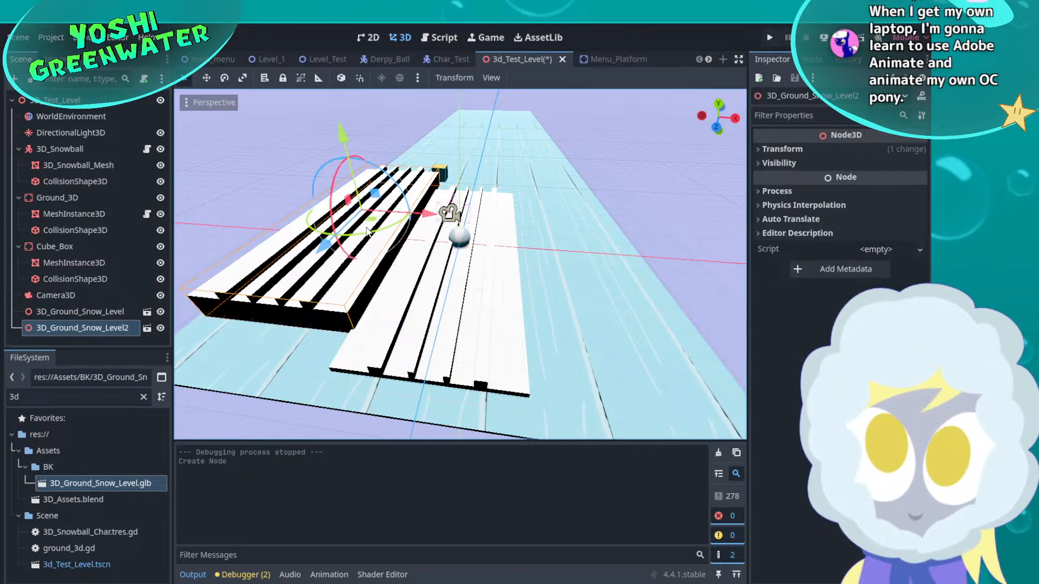
{"action": "middle_click_drag", "start_coordinate": [375, 248], "coordinate": [508, 277]}
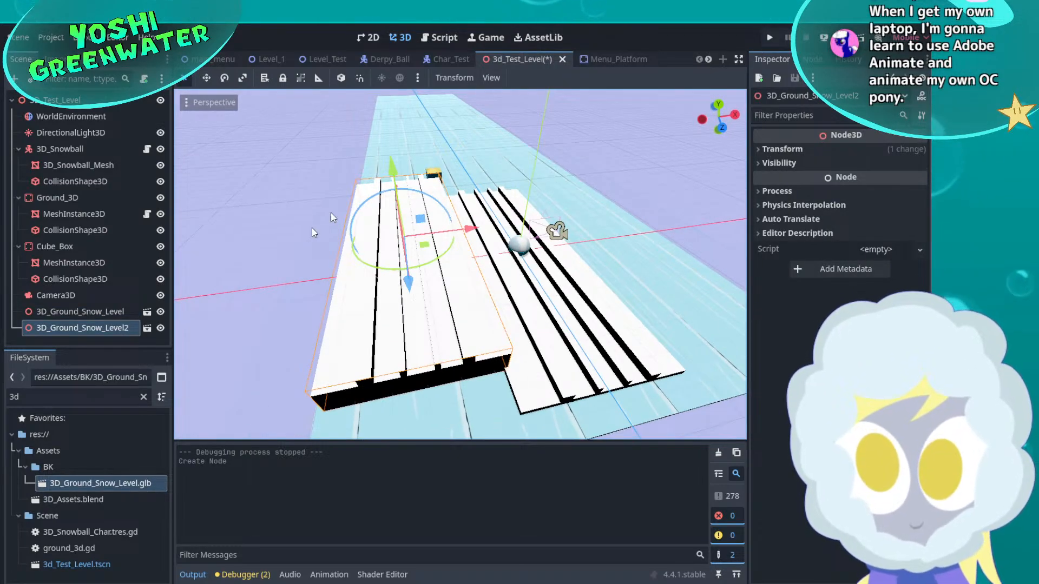
Delete the 3D_Ground_Snow_Level2 node from the level
{"action": "key", "text": "Delete"}
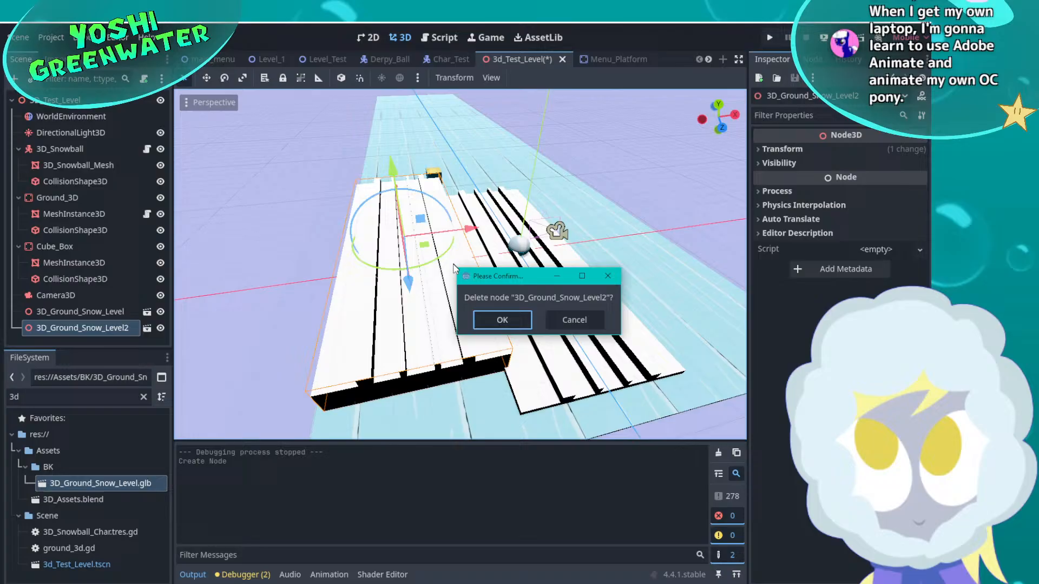
Delete the duplicate ground node 3D_Ground_Snow_Level2 from the level scene
{"action": "left_click", "coordinate": [502, 319]}
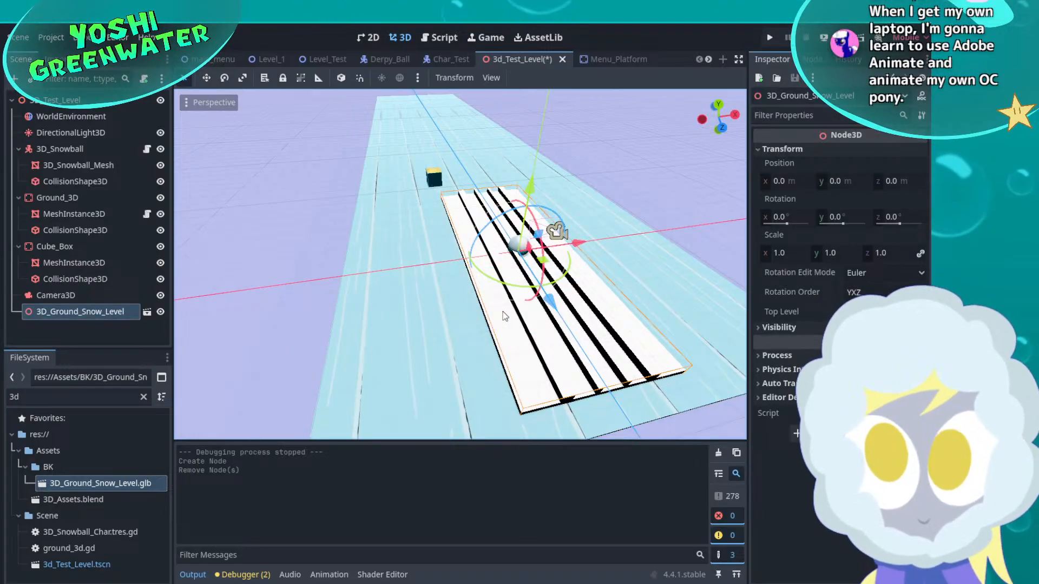
{"action": "left_click", "coordinate": [148, 313]}
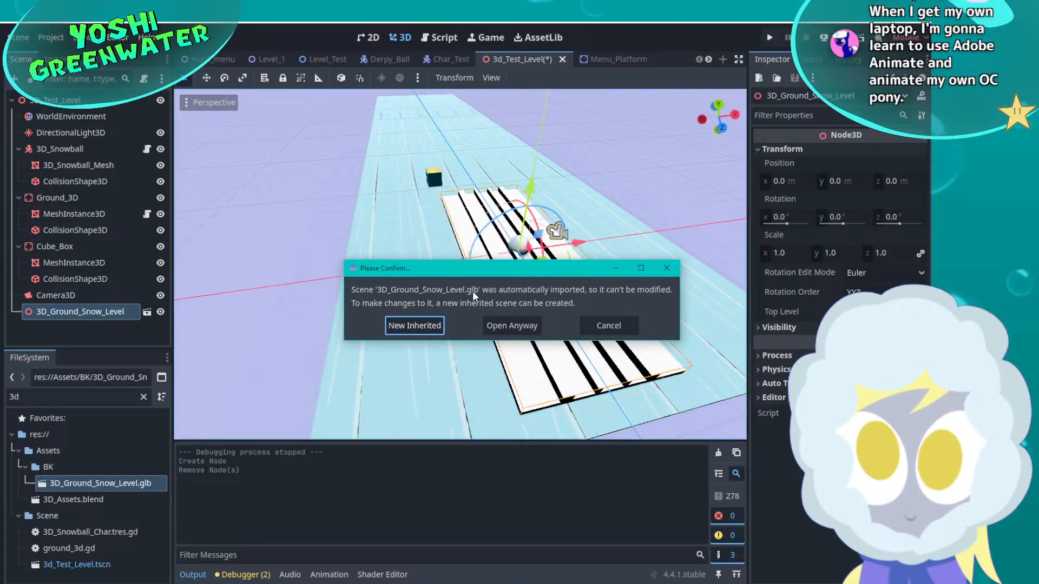
{"action": "left_click", "coordinate": [607, 325]}
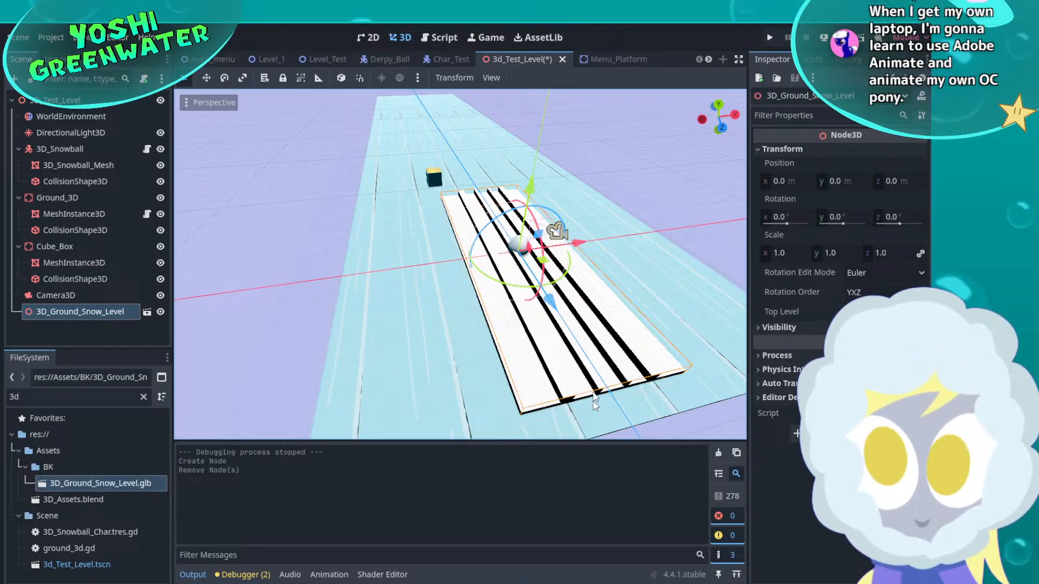
Switch to Blender and examine the grooved ground model
{"action": "key", "text": "alt+Tab"}
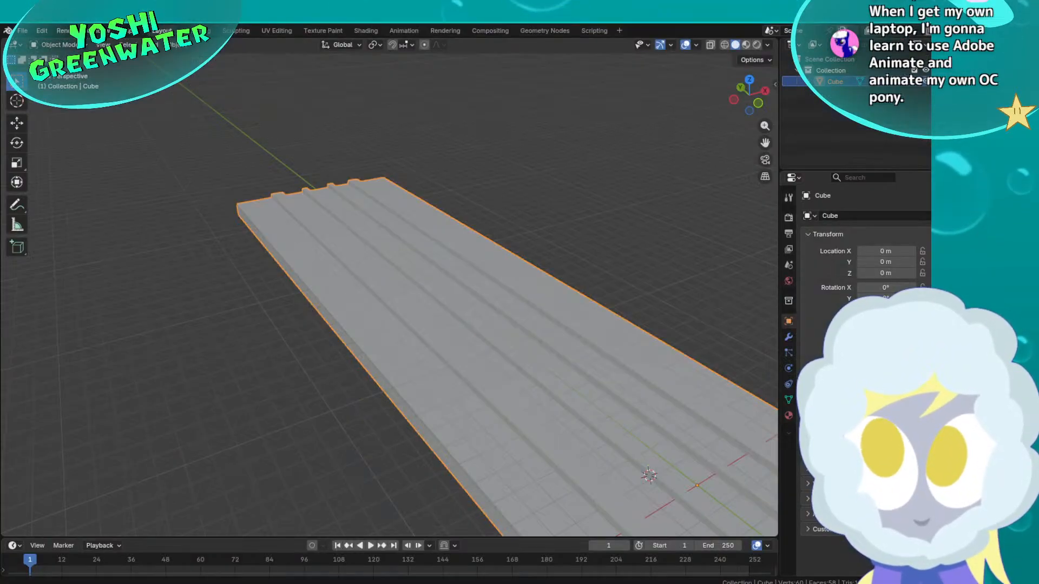
{"action": "scroll", "coordinate": [360, 342], "scroll_direction": "down", "scroll_amount": 2}
{"action": "mouse_move", "coordinate": [375, 320]}
{"action": "middle_mouse_down", "text": "shift"}
{"action": "mouse_move", "coordinate": [334, 286]}
{"action": "mouse_move", "coordinate": [359, 314]}
{"action": "middle_mouse_up", "text": "shift"}
{"action": "scroll", "coordinate": [335, 285], "scroll_direction": "up", "scroll_amount": 1}
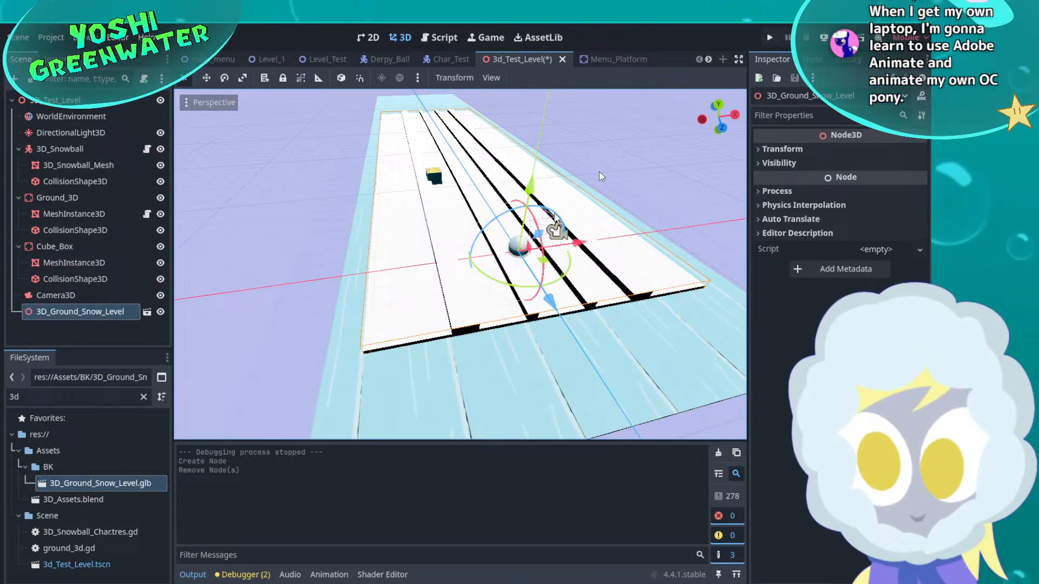
Run the 3D test level, roll the snowball sideways across the snow ground with a jump, and stop the game
{"action": "scroll", "coordinate": [555, 216], "scroll_direction": "down", "scroll_amount": 10}
{"action": "middle_click_drag", "start_coordinate": [517, 283], "coordinate": [475, 306]}
{"action": "scroll", "coordinate": [476, 276], "scroll_direction": "up", "scroll_amount": 10}
{"action": "left_click", "coordinate": [769, 39]}
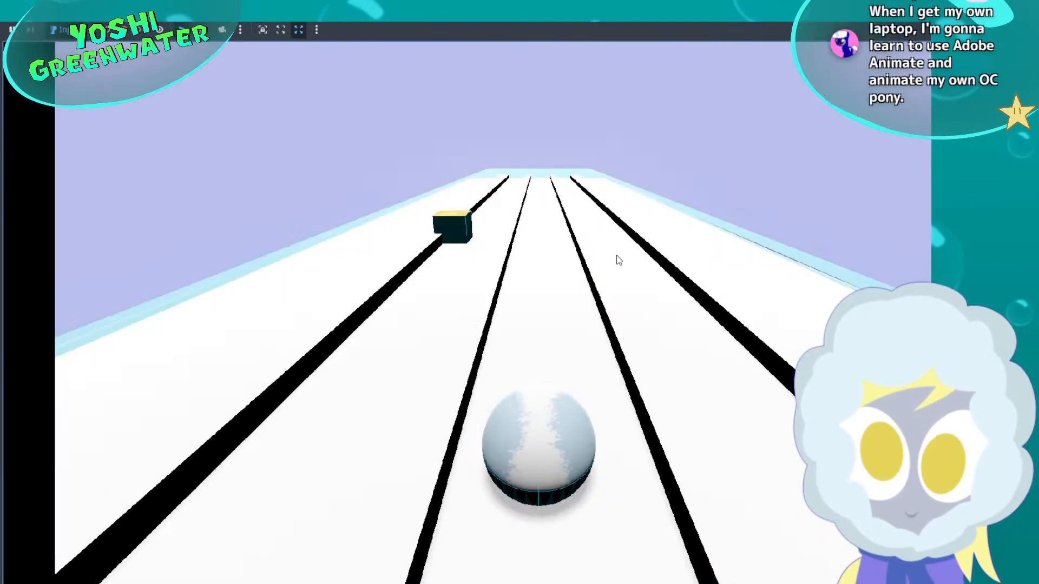
{"action": "key", "text": "Right"}
{"action": "key", "text": "Left"}
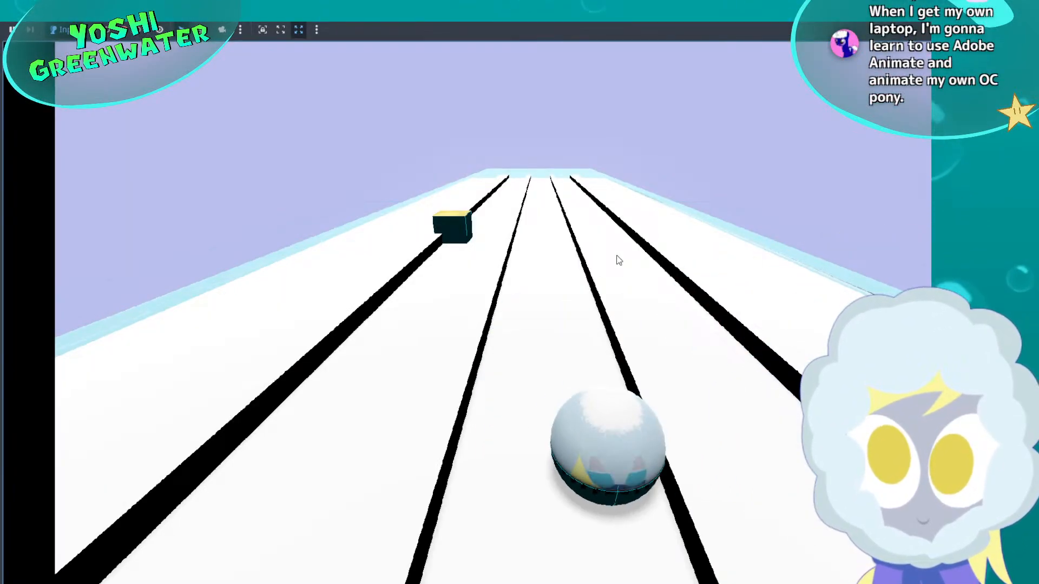
{"action": "key", "text": "Left"}
{"action": "key", "text": "Right"}
{"action": "key", "text": "Right"}
{"action": "key", "text": "Left"}
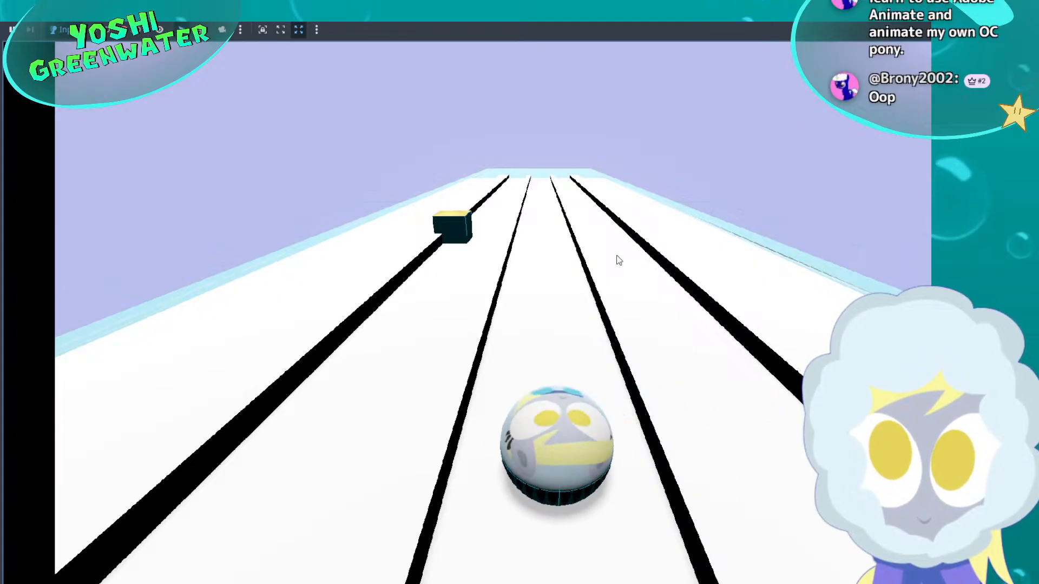
{"action": "key", "text": "Left"}
{"action": "key", "text": "Right"}
{"action": "key", "text": "Right"}
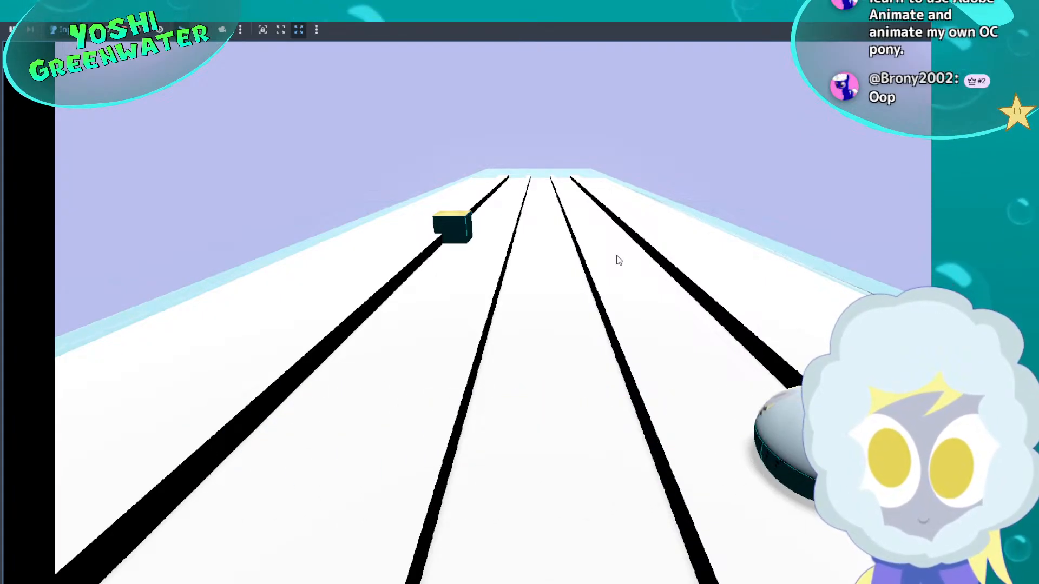
{"action": "key", "text": "Left"}
{"action": "key", "text": "Left"}
{"action": "key", "text": "Right"}
{"action": "key", "text": "Right"}
{"action": "key", "text": "space"}
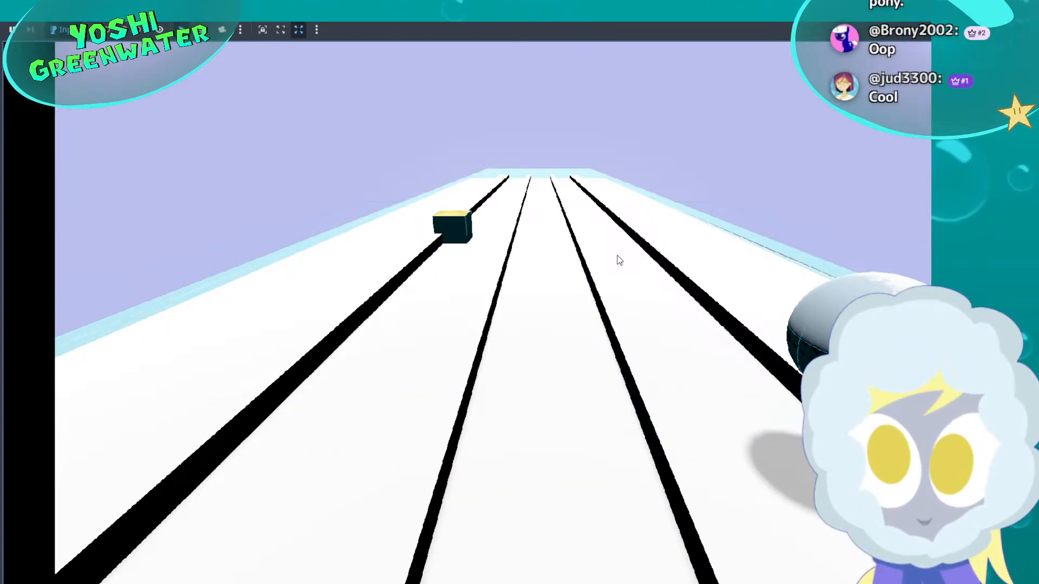
{"action": "key", "text": "Left"}
{"action": "key", "text": "Left"}
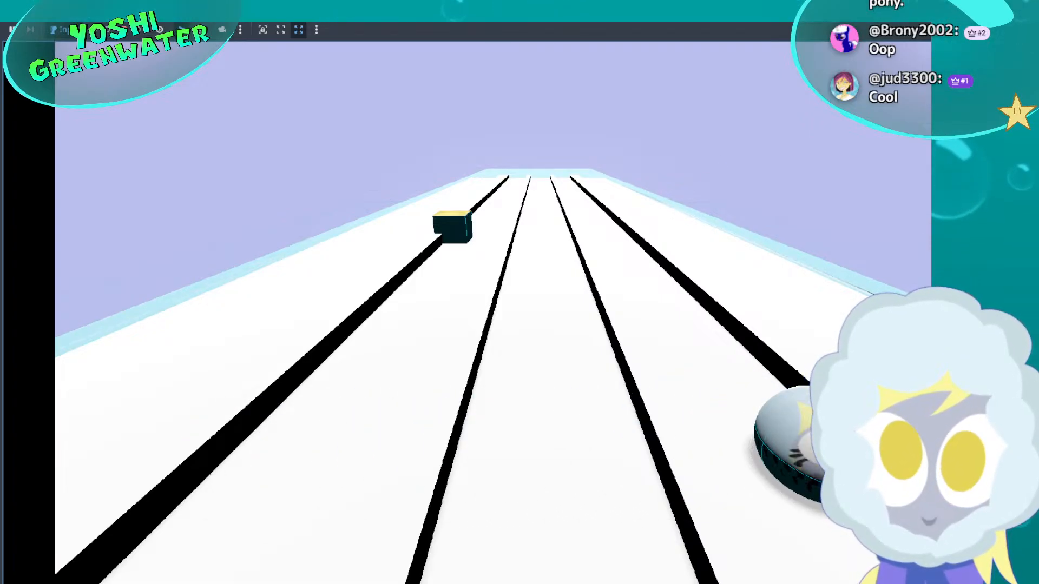
{"action": "key", "text": "F8"}
Examine the snow ground's surface and grooves around the snowball from several angles in the 3D viewport
{"action": "scroll", "coordinate": [480, 295], "scroll_direction": "down", "scroll_amount": 2}
{"action": "middle_click_drag", "start_coordinate": [480, 294], "coordinate": [538, 325]}
{"action": "scroll", "coordinate": [505, 281], "scroll_direction": "down", "scroll_amount": 5}
{"action": "middle_click_drag", "start_coordinate": [505, 281], "coordinate": [479, 269], "text": "shift"}
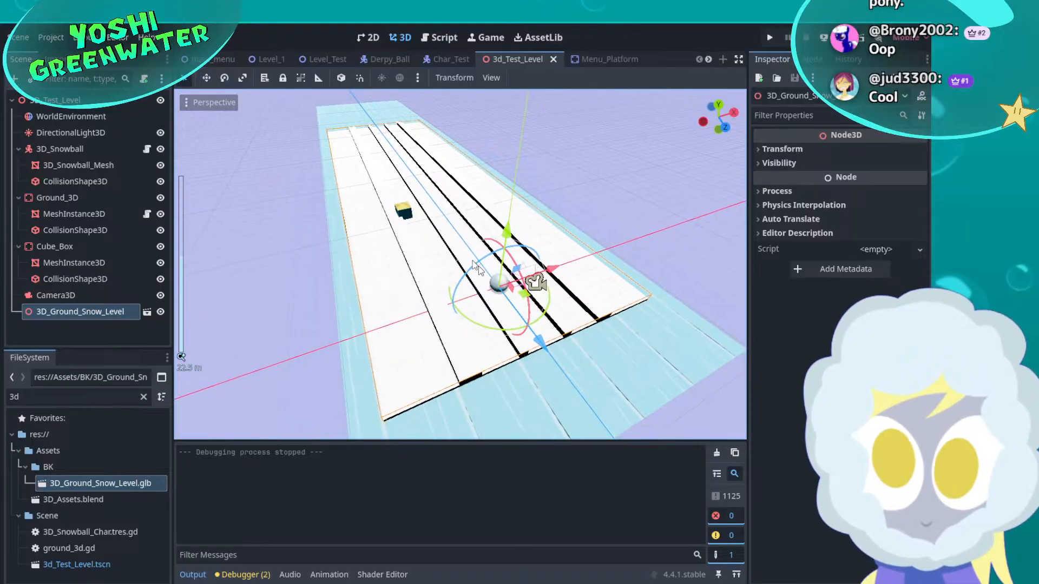
{"action": "left_click", "coordinate": [628, 259]}
{"action": "middle_click_drag", "start_coordinate": [627, 258], "coordinate": [423, 262]}
{"action": "scroll", "coordinate": [490, 276], "scroll_direction": "up", "scroll_amount": 5}
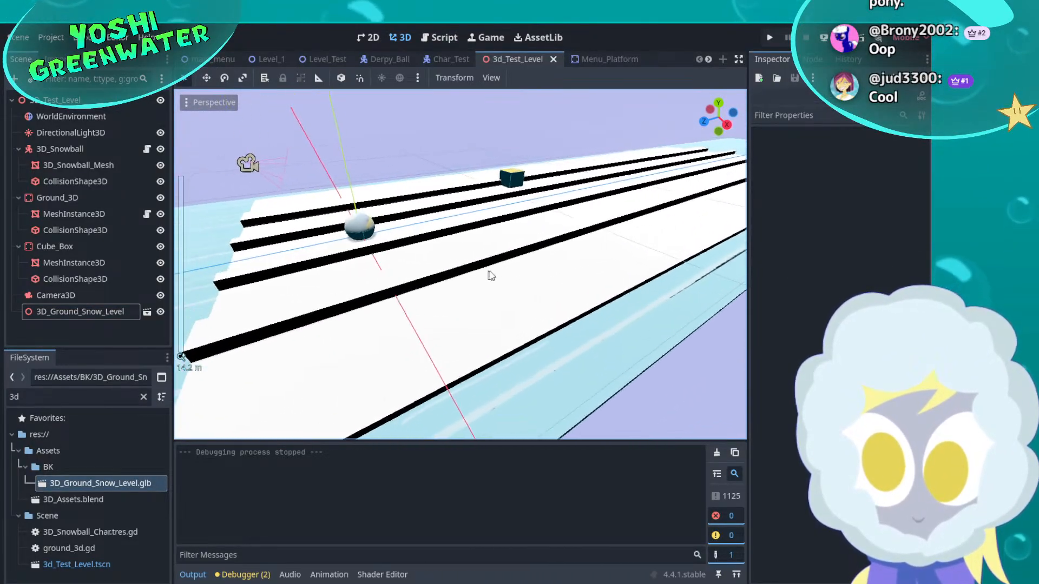
{"action": "middle_click_drag", "start_coordinate": [491, 276], "coordinate": [525, 293]}
{"action": "scroll", "coordinate": [531, 280], "scroll_direction": "up", "scroll_amount": 2}
Select the 3D_Ground_Snow_Level node and show its Transform and Visibility properties
{"action": "left_click", "coordinate": [528, 298]}
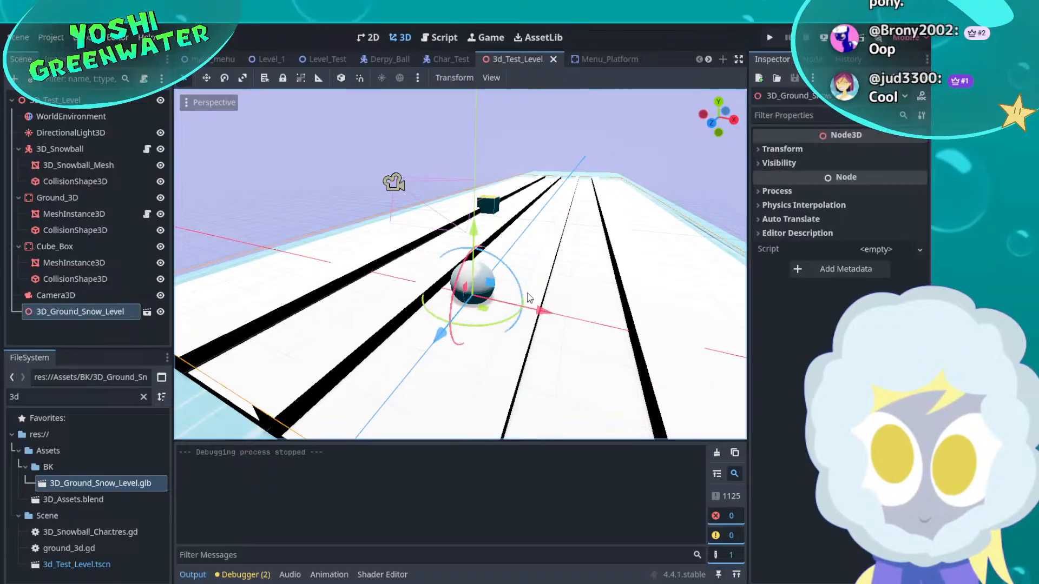
{"action": "left_click", "coordinate": [648, 266]}
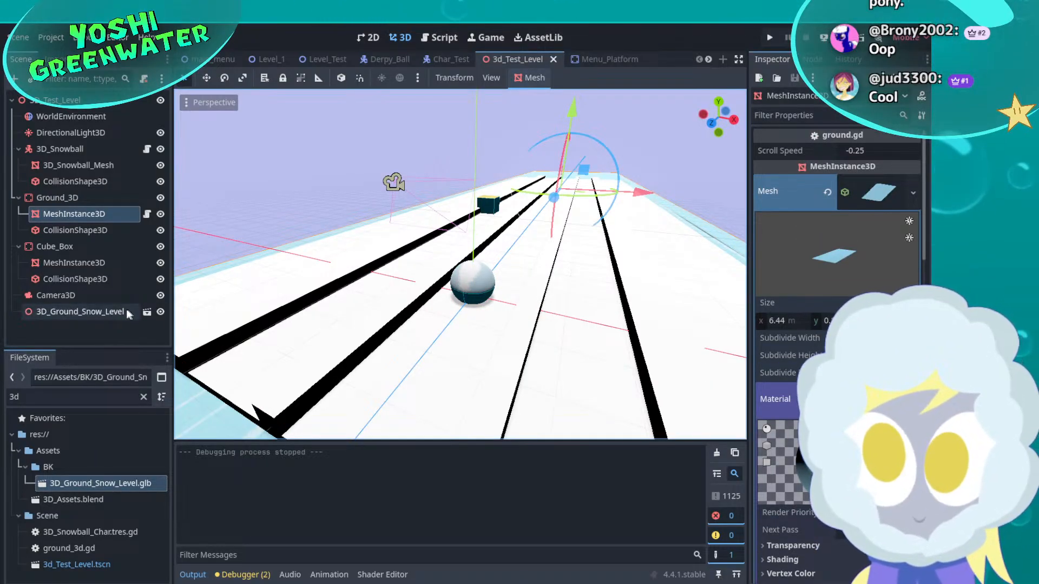
{"action": "left_click", "coordinate": [80, 312]}
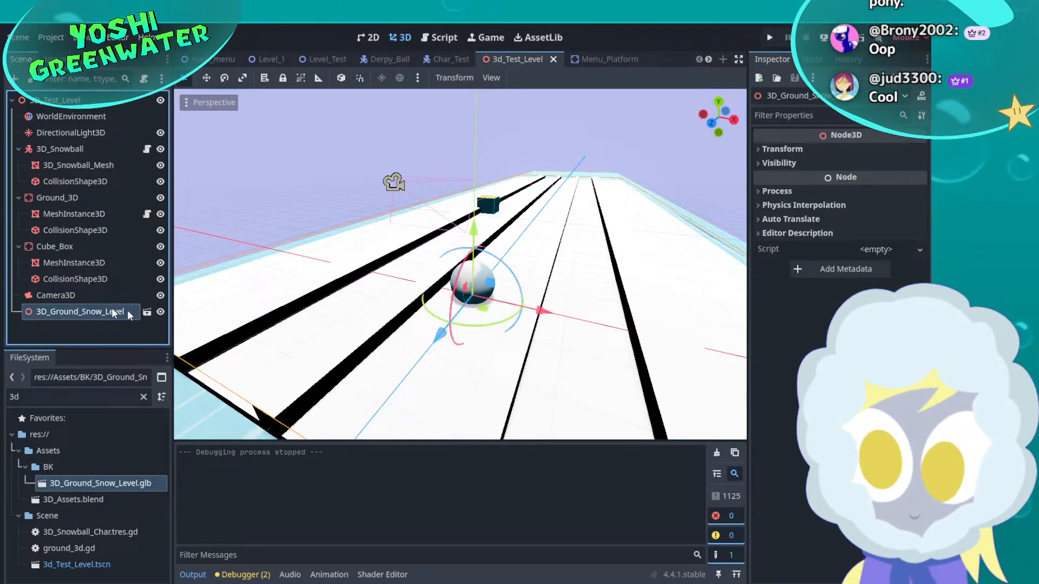
{"action": "left_click", "coordinate": [773, 150]}
{"action": "left_click", "coordinate": [779, 327]}
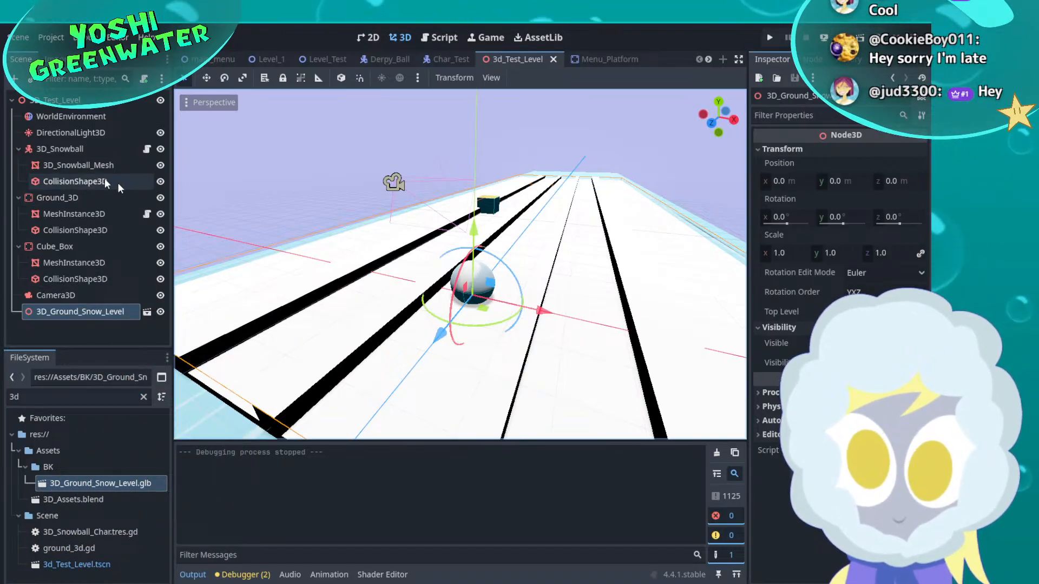
{"action": "middle_click_drag", "start_coordinate": [394, 268], "coordinate": [375, 329]}
Switch to Blender, deselect the ground model and examine its grooves and sides from different angles
{"action": "left_click", "coordinate": [666, 583]}
{"action": "middle_click_drag", "start_coordinate": [459, 332], "coordinate": [431, 372]}
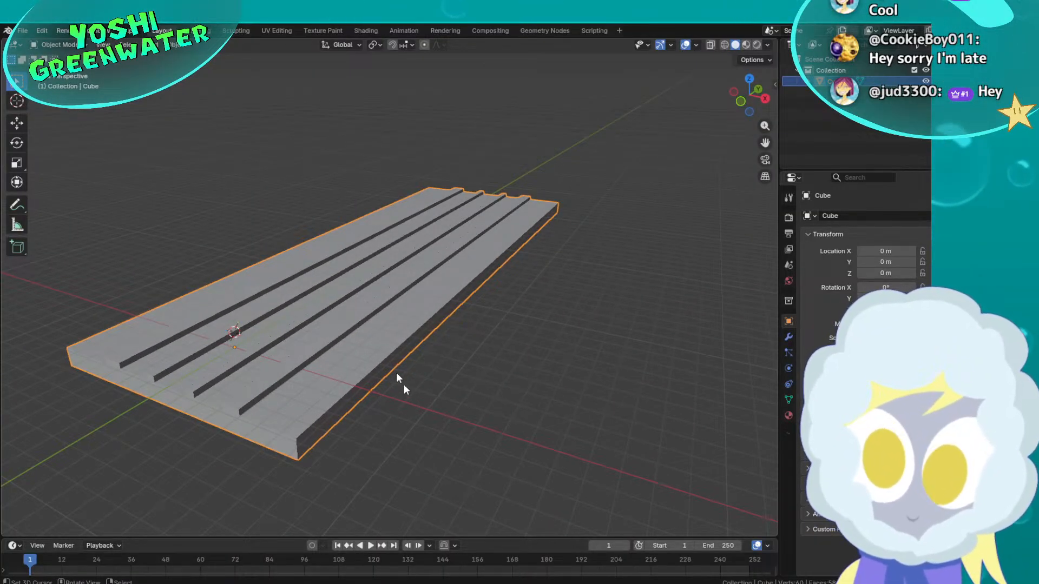
{"action": "middle_click_drag", "start_coordinate": [396, 373], "coordinate": [467, 394]}
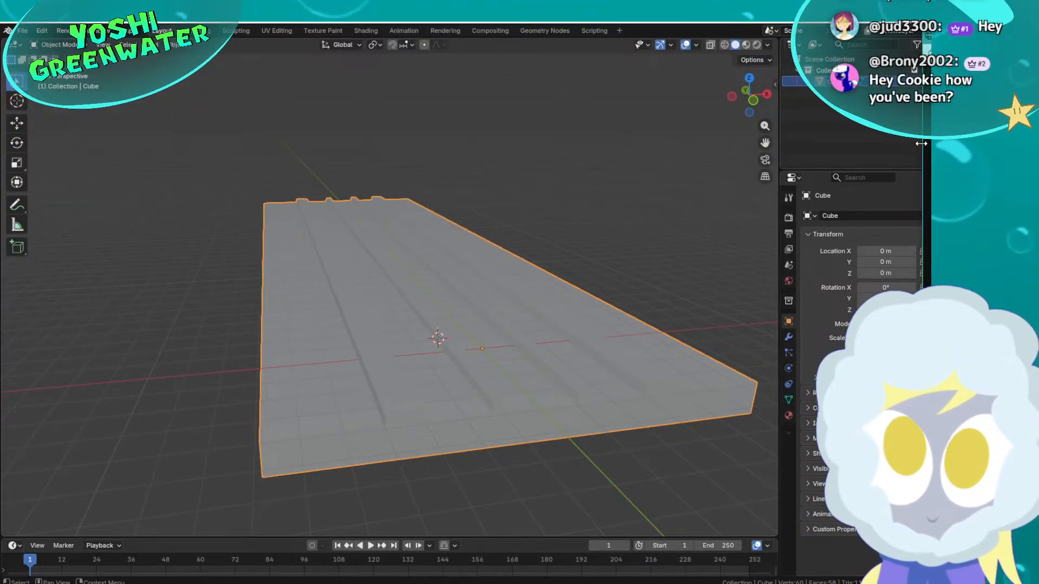
{"action": "left_click", "coordinate": [905, 146]}
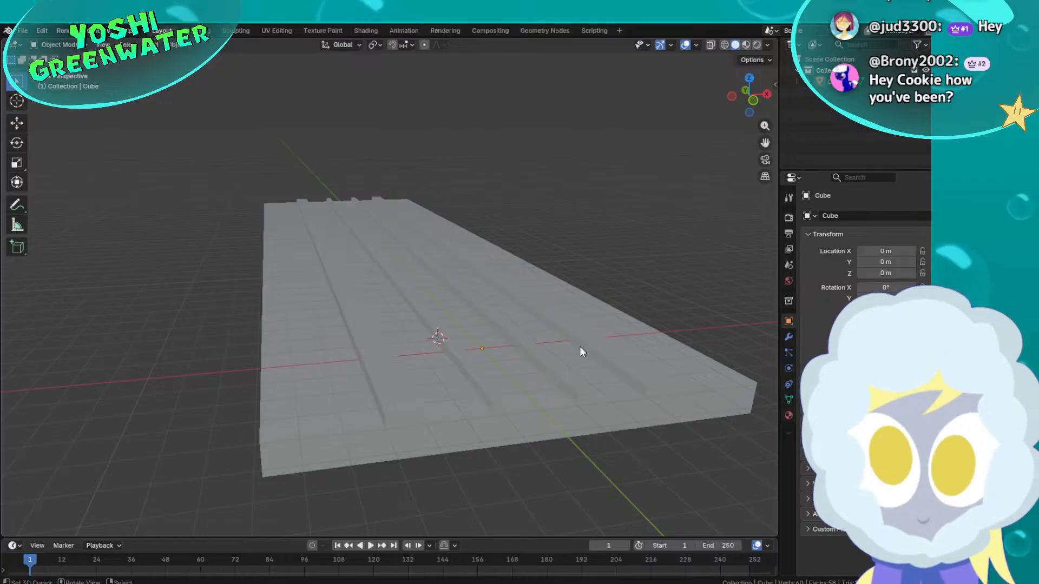
{"action": "middle_click_drag", "start_coordinate": [576, 352], "coordinate": [590, 381]}
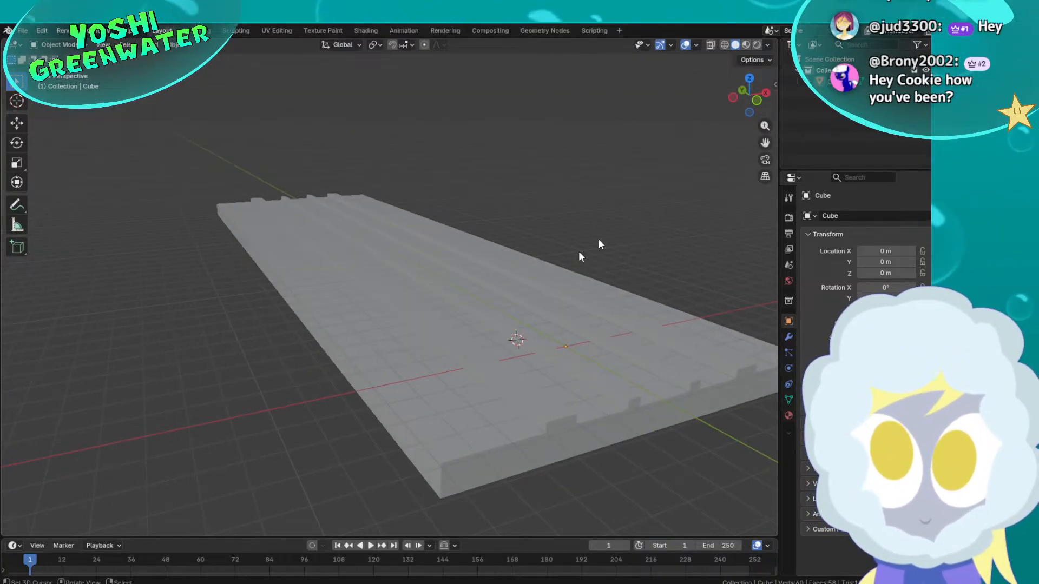
{"action": "middle_click_drag", "start_coordinate": [585, 248], "coordinate": [544, 277]}
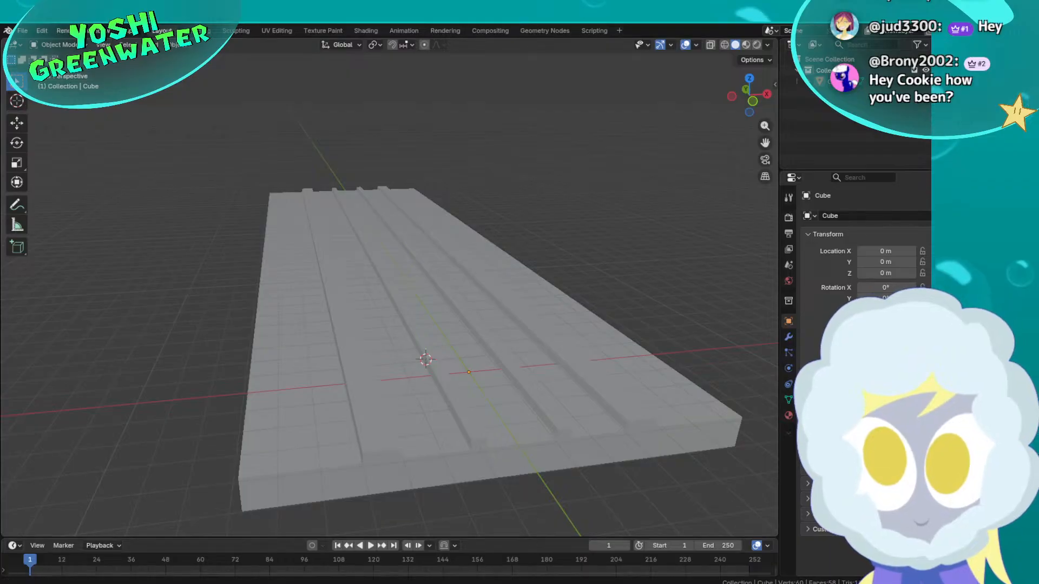
Switch to Godot and examine the imported snow ground around the snowball and cube from near and far
{"action": "left_click", "coordinate": [533, 582]}
{"action": "middle_click_drag", "start_coordinate": [461, 307], "coordinate": [361, 307]}
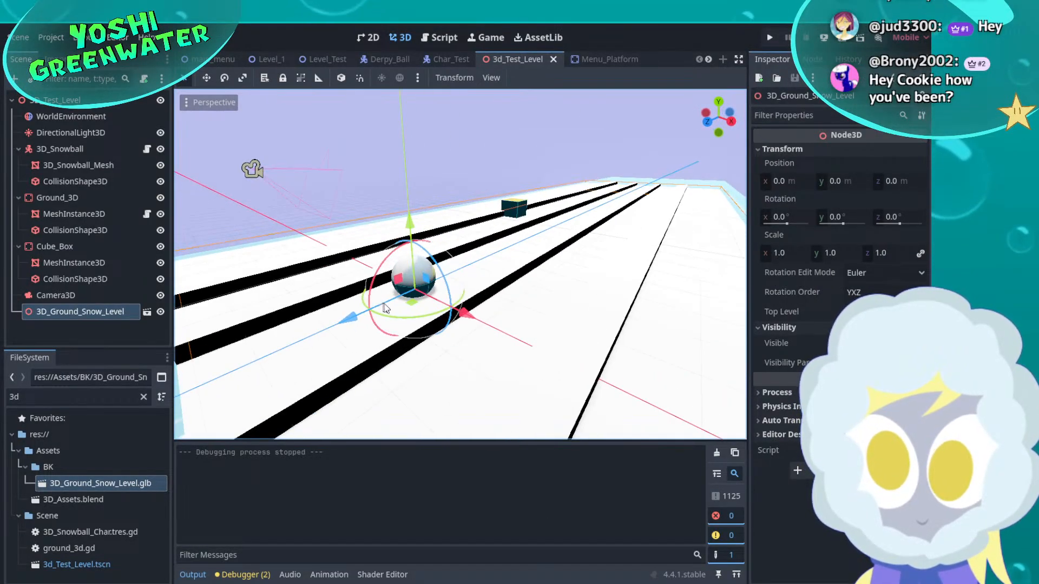
{"action": "scroll", "coordinate": [541, 333], "scroll_direction": "down", "scroll_amount": 10}
{"action": "mouse_move", "coordinate": [554, 336]}
{"action": "middle_mouse_down"}
{"action": "mouse_move", "coordinate": [519, 330]}
{"action": "mouse_move", "coordinate": [511, 358]}
{"action": "mouse_move", "coordinate": [485, 353]}
{"action": "mouse_move", "coordinate": [513, 327]}
{"action": "mouse_move", "coordinate": [441, 371]}
{"action": "mouse_move", "coordinate": [414, 330]}
{"action": "mouse_move", "coordinate": [577, 291]}
{"action": "mouse_move", "coordinate": [595, 379]}
{"action": "mouse_move", "coordinate": [658, 545]}
{"action": "middle_mouse_up"}
{"action": "scroll", "coordinate": [414, 329], "scroll_direction": "up", "scroll_amount": 2}
{"action": "scroll", "coordinate": [414, 329], "scroll_direction": "up", "scroll_amount": 4}
{"action": "scroll", "coordinate": [577, 291], "scroll_direction": "up", "scroll_amount": 4}
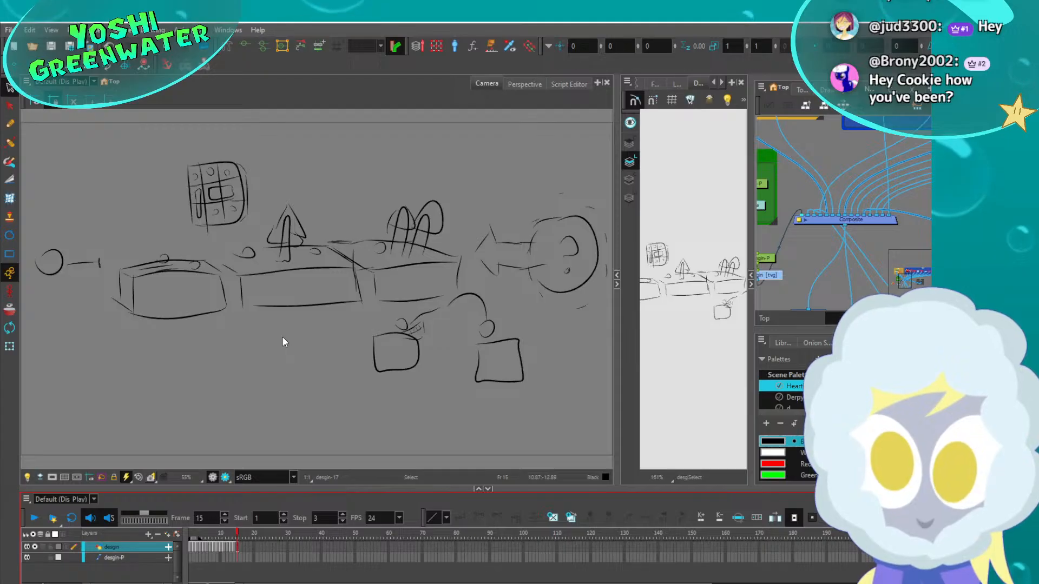
Enlarge Harmony's Camera view by collapsing the neighbouring drawing view and making the timeline shorter
{"action": "left_click", "coordinate": [616, 282]}
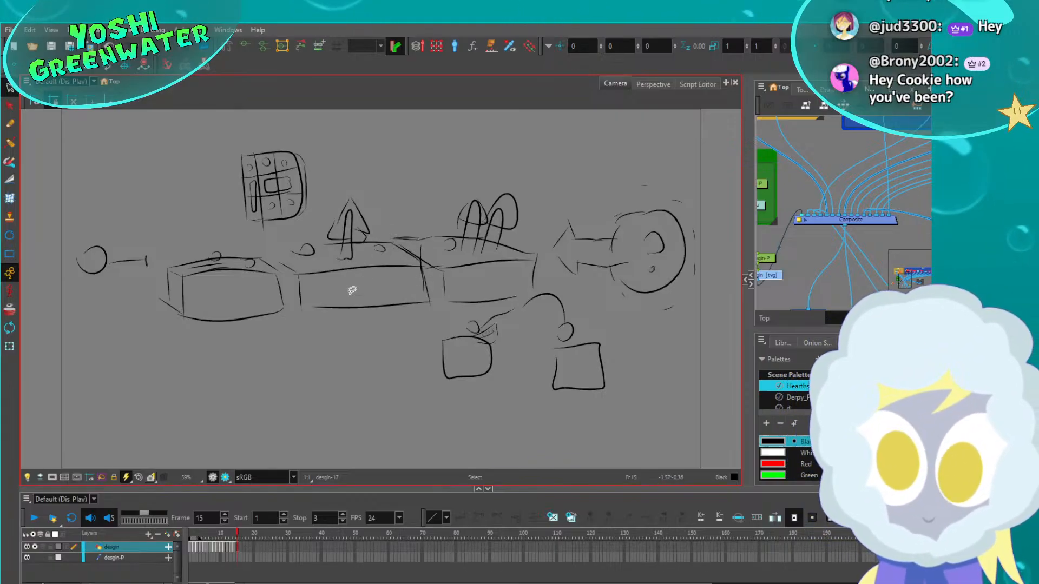
{"action": "left_click_drag", "start_coordinate": [320, 489], "coordinate": [320, 500]}
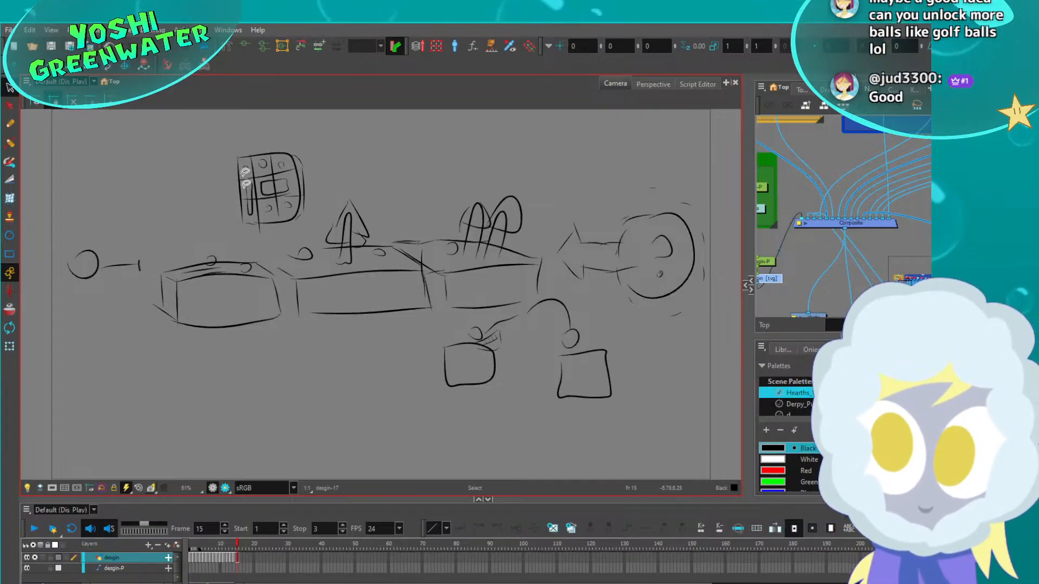
Examine the level design sketches, including the grid layout, the ground blocks with trees and the ball jump
{"action": "scroll", "coordinate": [229, 174], "scroll_direction": "up", "scroll_amount": 3}
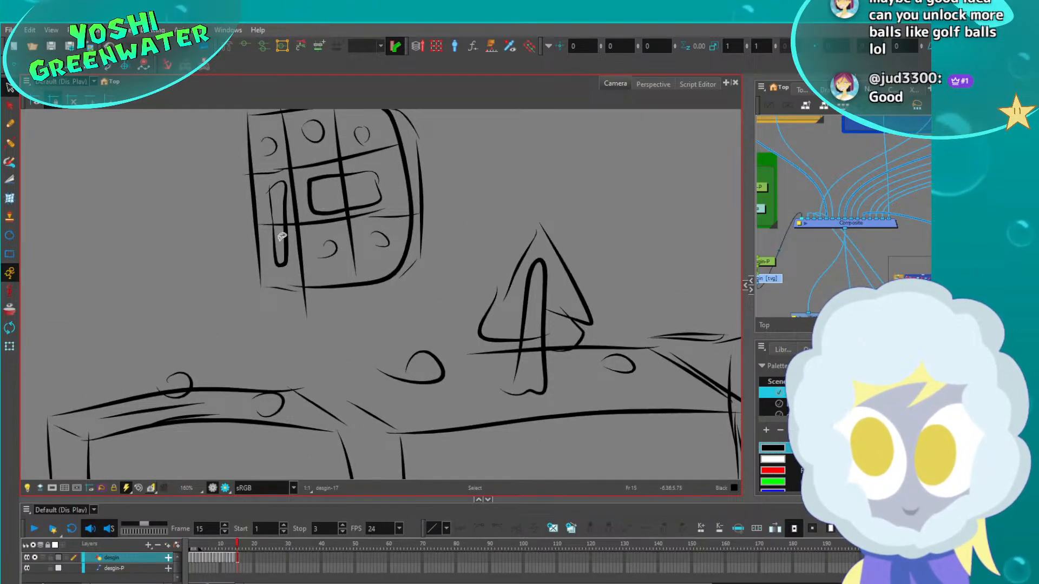
{"action": "left_click_drag", "start_coordinate": [470, 185], "coordinate": [498, 232]}
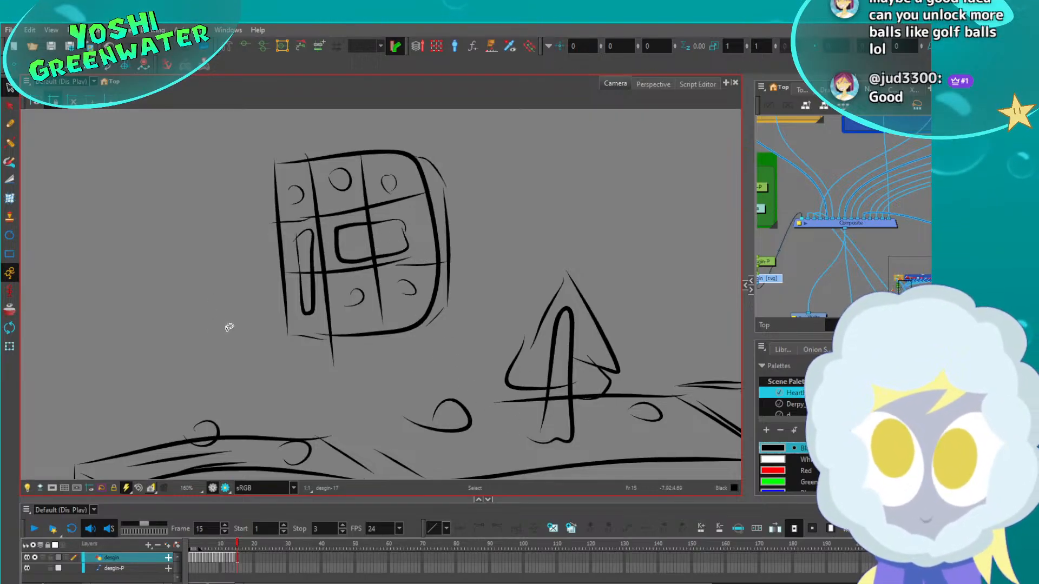
{"action": "scroll", "coordinate": [229, 328], "scroll_direction": "down", "scroll_amount": 3}
{"action": "middle_click_drag", "start_coordinate": [387, 356], "coordinate": [397, 271]}
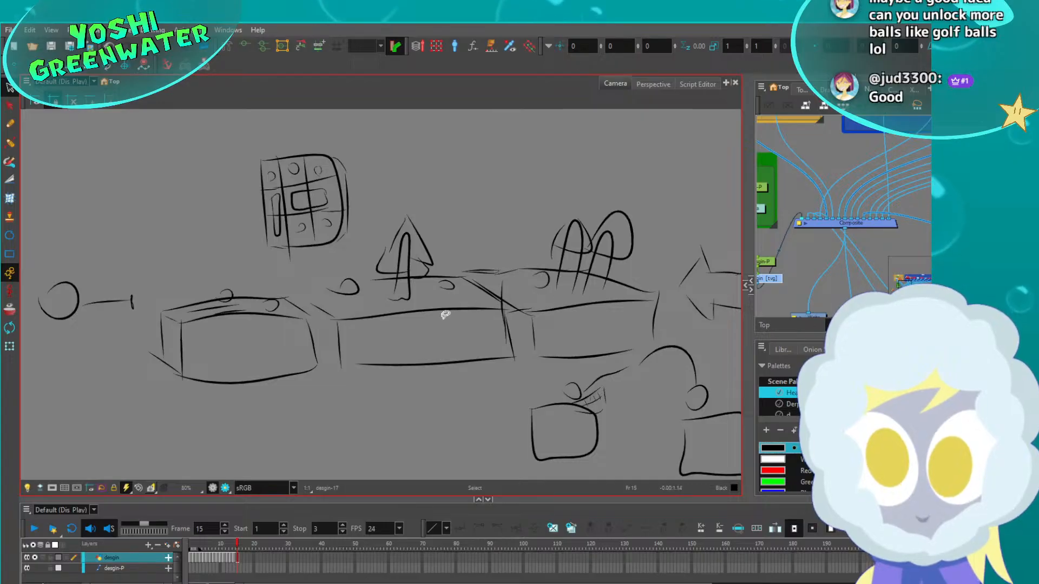
{"action": "scroll", "coordinate": [508, 329], "scroll_direction": "down", "scroll_amount": 2}
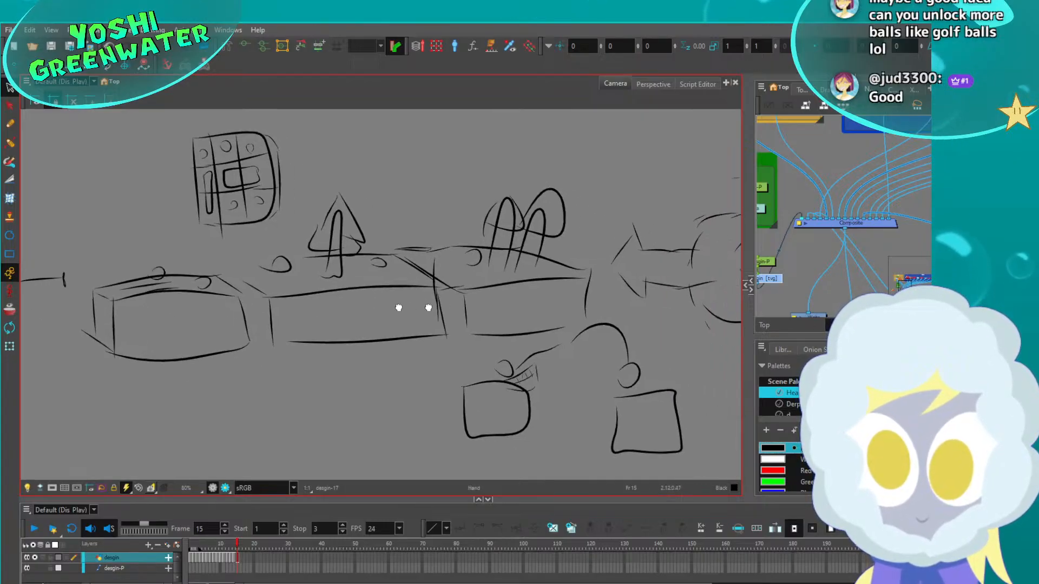
{"action": "middle_click_drag", "start_coordinate": [405, 329], "coordinate": [456, 328]}
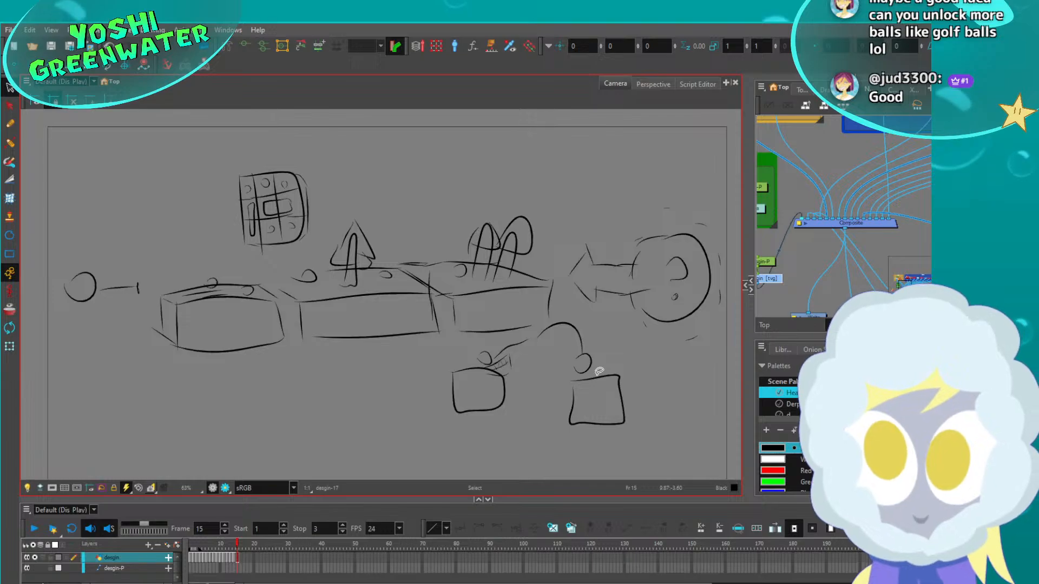
{"action": "scroll", "coordinate": [599, 372], "scroll_direction": "down", "scroll_amount": 1}
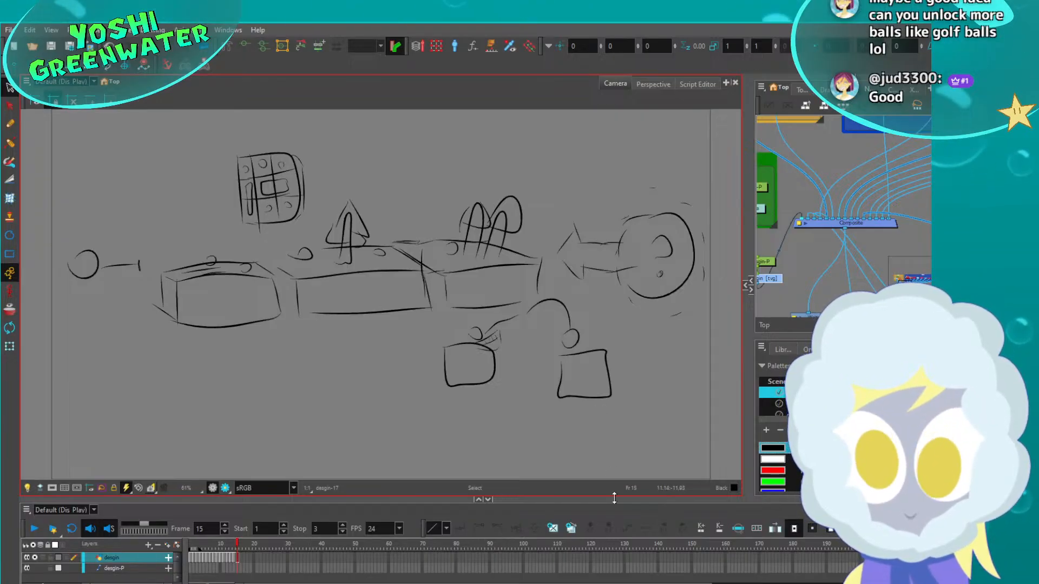
Switch to Blender and select the whole ground object
{"action": "mouse_move", "coordinate": [674, 583]}
{"action": "left_click", "coordinate": [674, 557]}
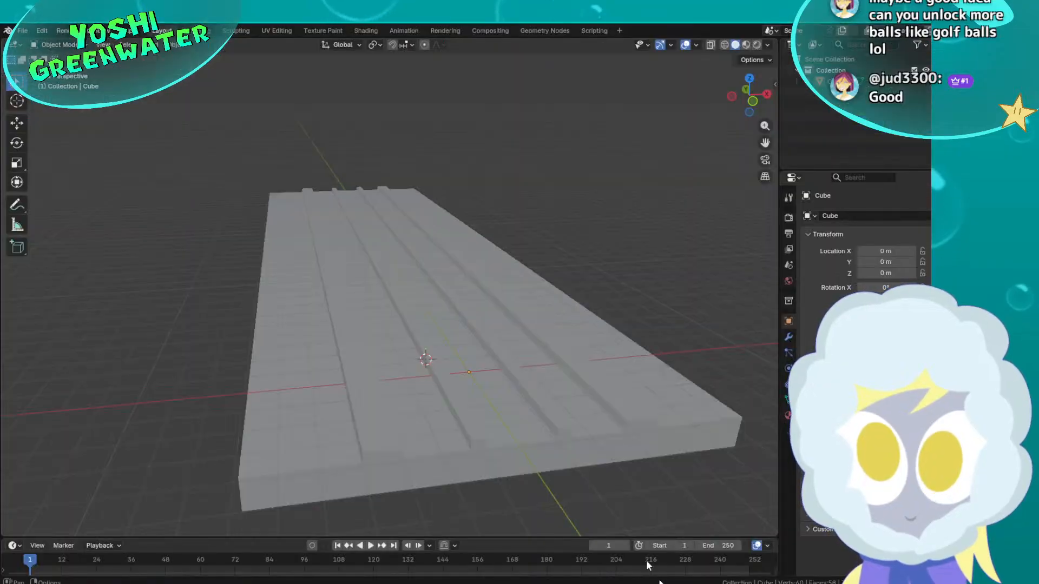
{"action": "mouse_move", "coordinate": [514, 452]}
{"action": "middle_mouse_down"}
{"action": "mouse_move", "coordinate": [482, 427]}
{"action": "mouse_move", "coordinate": [501, 438]}
{"action": "middle_mouse_up"}
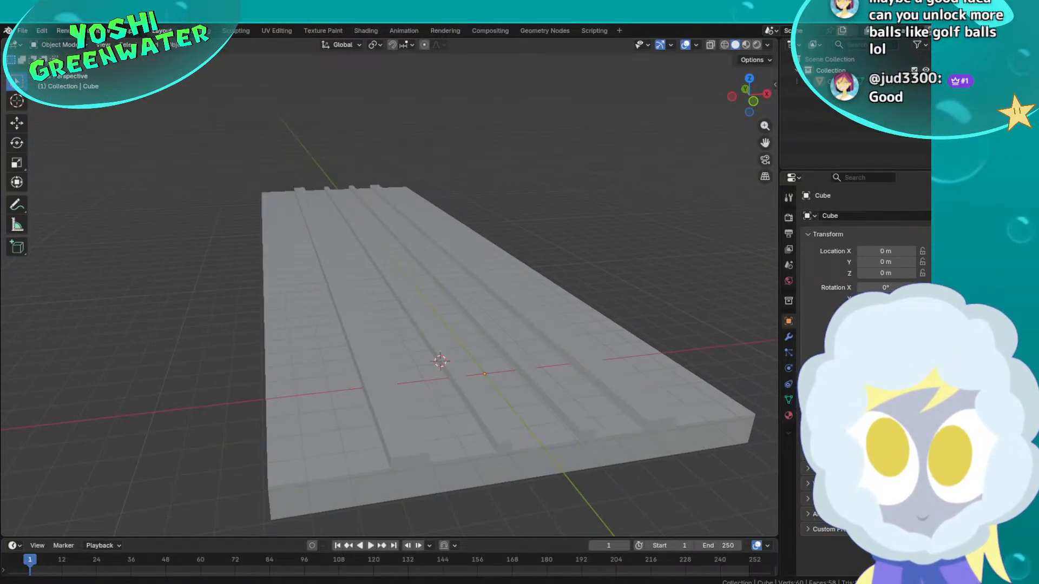
{"action": "key", "text": "a"}
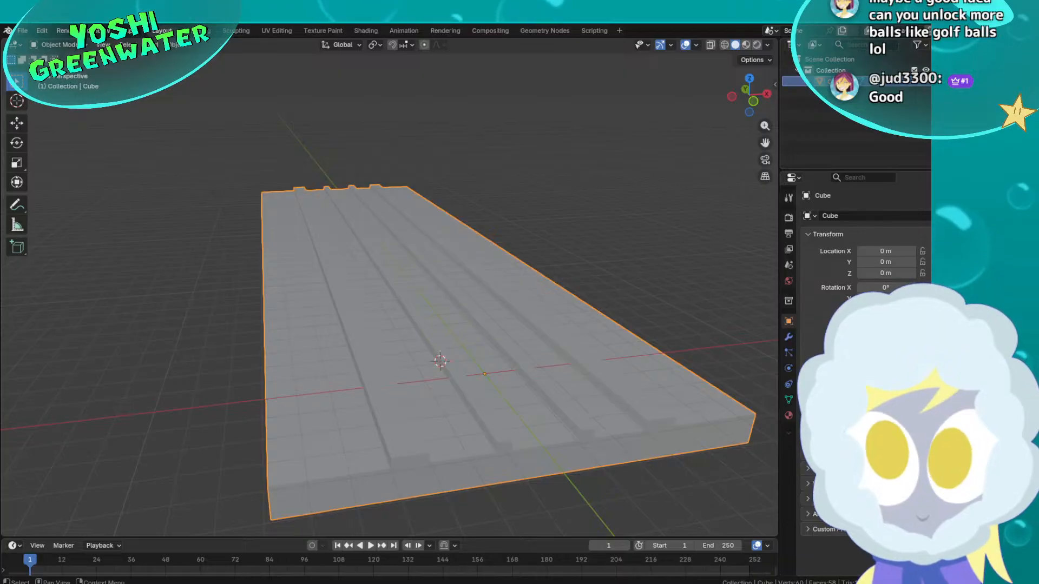
Rename the ground object 3D_Ground_Level and save the Blender file
{"action": "key", "text": "F2"}
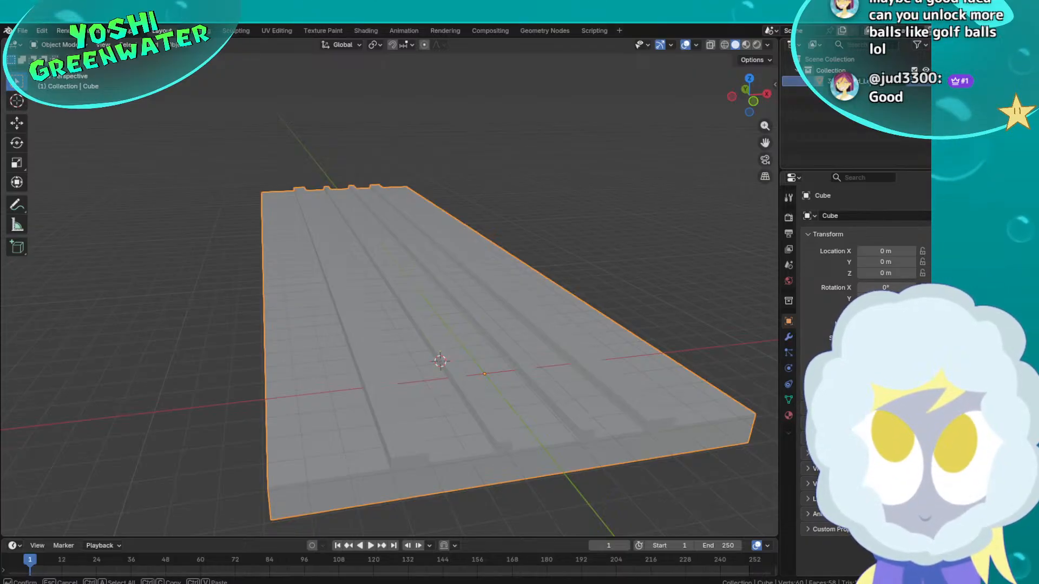
{"action": "type", "text": "3D_Ground_Level"}
{"action": "key", "text": "Return"}
{"action": "left_click", "coordinate": [690, 209]}
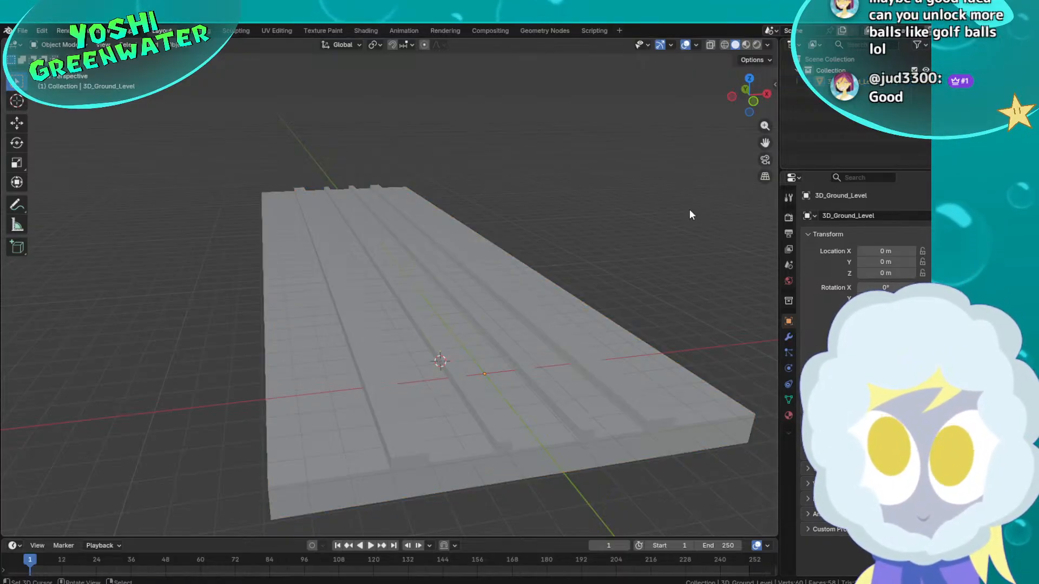
{"action": "right_click", "coordinate": [689, 210], "text": "shift"}
{"action": "key", "text": "ctrl+s"}
{"action": "middle_click_drag", "start_coordinate": [594, 401], "coordinate": [608, 433]}
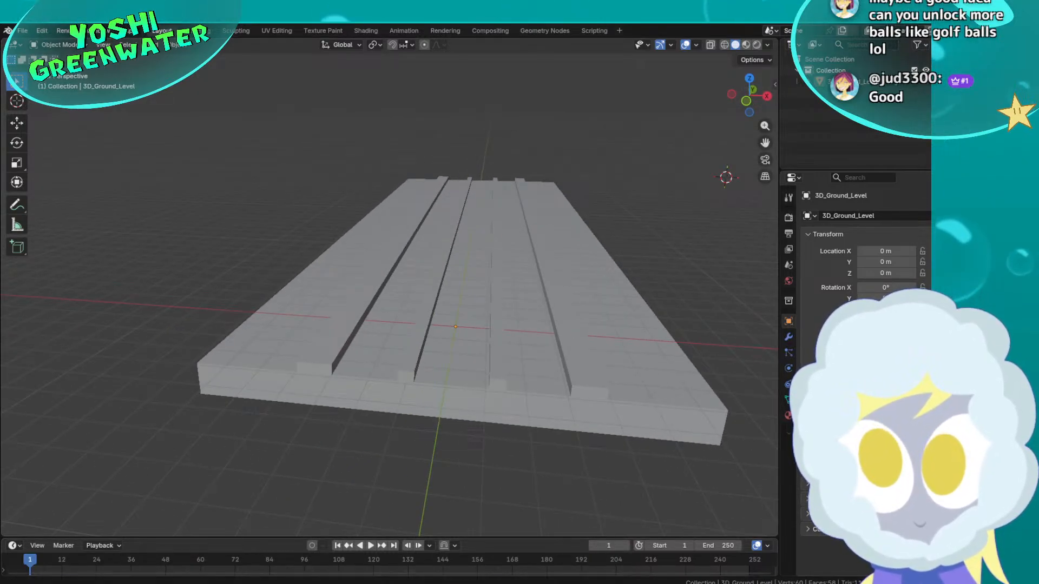
Switch to Harmony and examine the ground block sketches on frame 15 and the game design sketches on frames 2 to 6
{"action": "key", "text": "alt+Tab"}
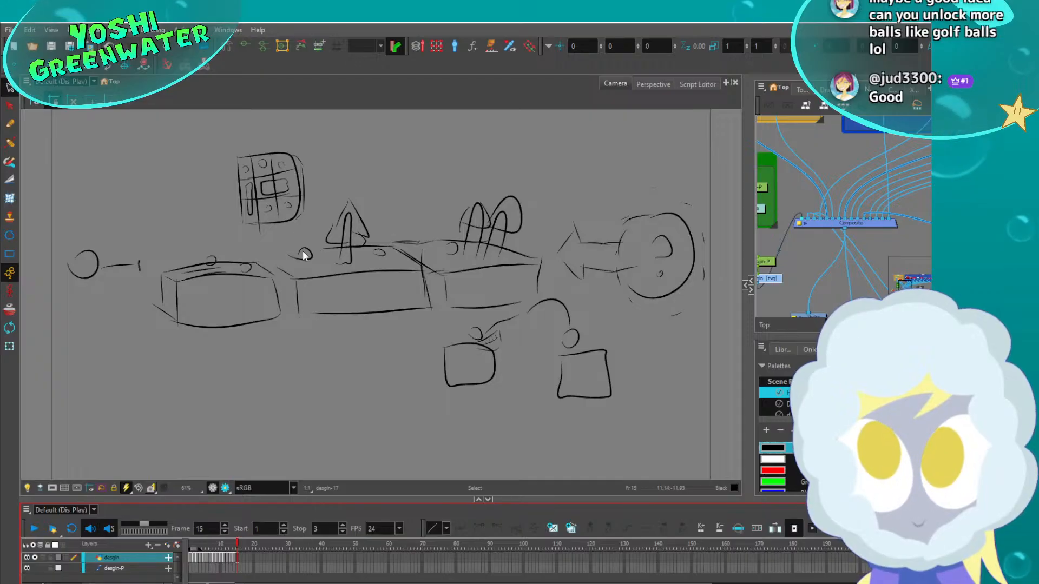
{"action": "left_click", "coordinate": [225, 169]}
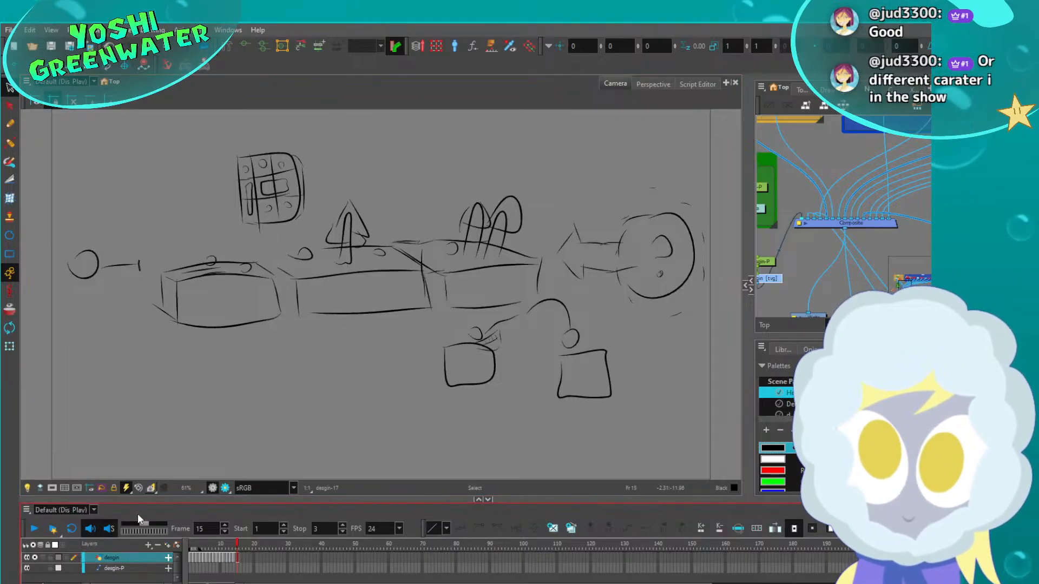
{"action": "left_click", "coordinate": [193, 544]}
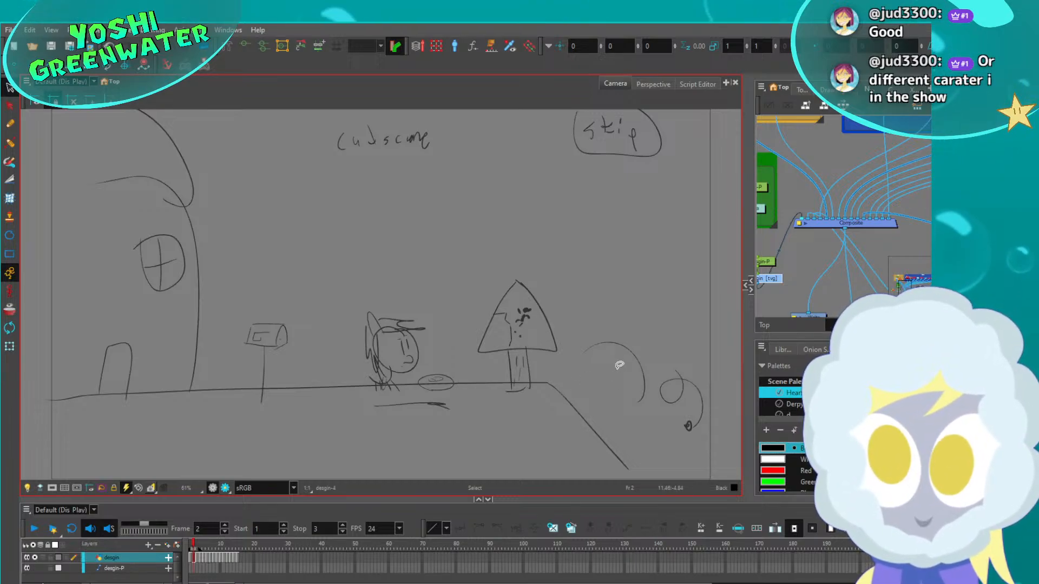
{"action": "key", "text": "period"}
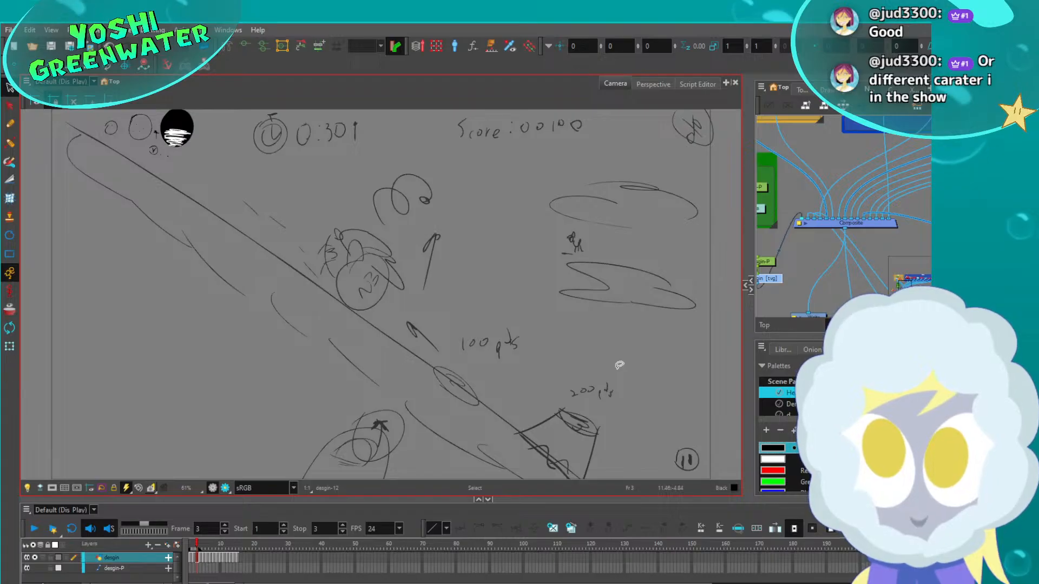
{"action": "key", "text": "period"}
{"action": "key", "text": "period"}
{"action": "key", "text": "period"}
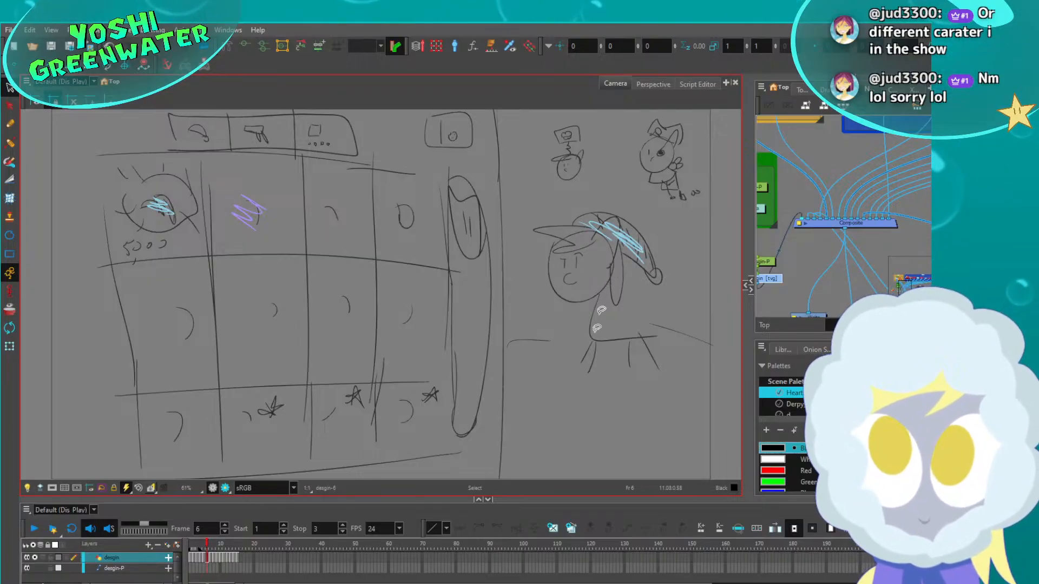
Switch to Godot and examine the reimported snow ground close up around the snowball and the raised lane edges
{"action": "key", "text": "alt+Tab"}
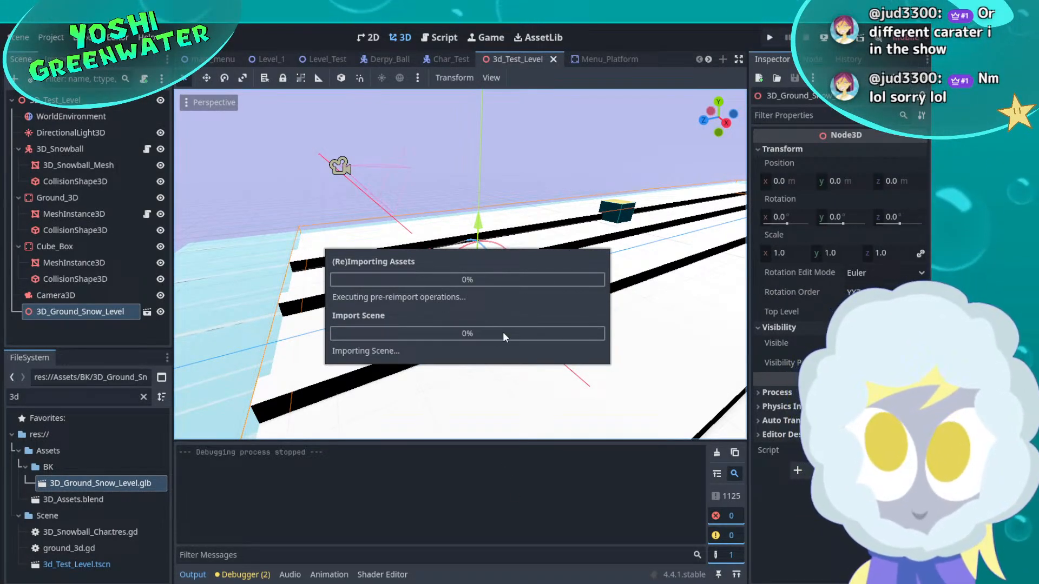
{"action": "scroll", "coordinate": [508, 326], "scroll_direction": "up", "scroll_amount": 3}
{"action": "middle_click_drag", "start_coordinate": [509, 325], "coordinate": [349, 282]}
{"action": "scroll", "coordinate": [349, 284], "scroll_direction": "up", "scroll_amount": 6}
{"action": "middle_click_drag", "start_coordinate": [349, 238], "coordinate": [538, 231], "text": "shift"}
{"action": "left_click", "coordinate": [439, 298]}
{"action": "left_click", "coordinate": [395, 294]}
{"action": "scroll", "coordinate": [395, 303], "scroll_direction": "up", "scroll_amount": 10}
{"action": "scroll", "coordinate": [538, 232], "scroll_direction": "down", "scroll_amount": 12}
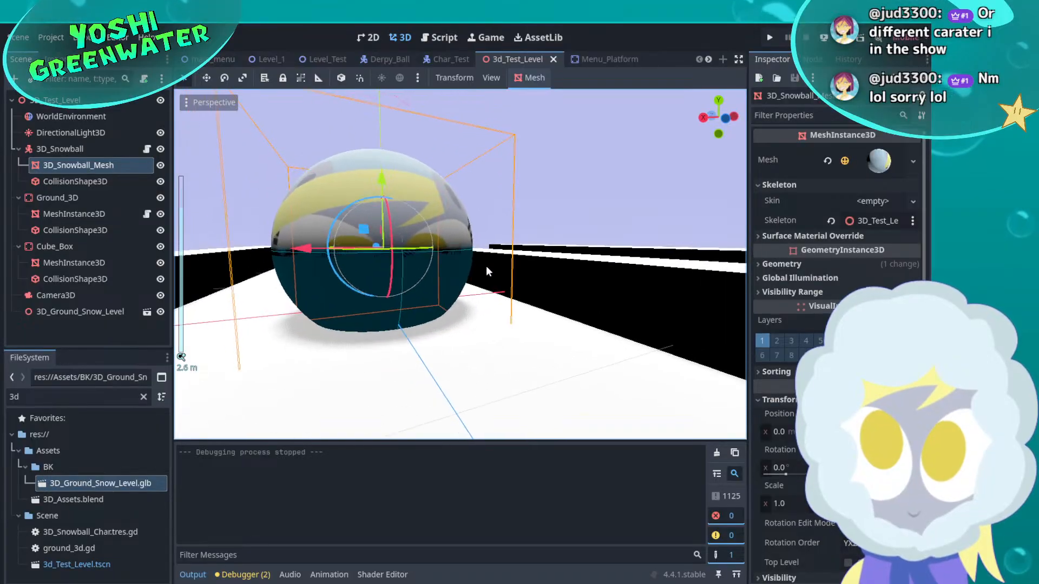
{"action": "scroll", "coordinate": [489, 278], "scroll_direction": "up", "scroll_amount": 4}
{"action": "middle_click_drag", "start_coordinate": [489, 279], "coordinate": [537, 293], "text": "shift"}
{"action": "left_click", "coordinate": [681, 184]}
{"action": "scroll", "coordinate": [536, 295], "scroll_direction": "down", "scroll_amount": 10}
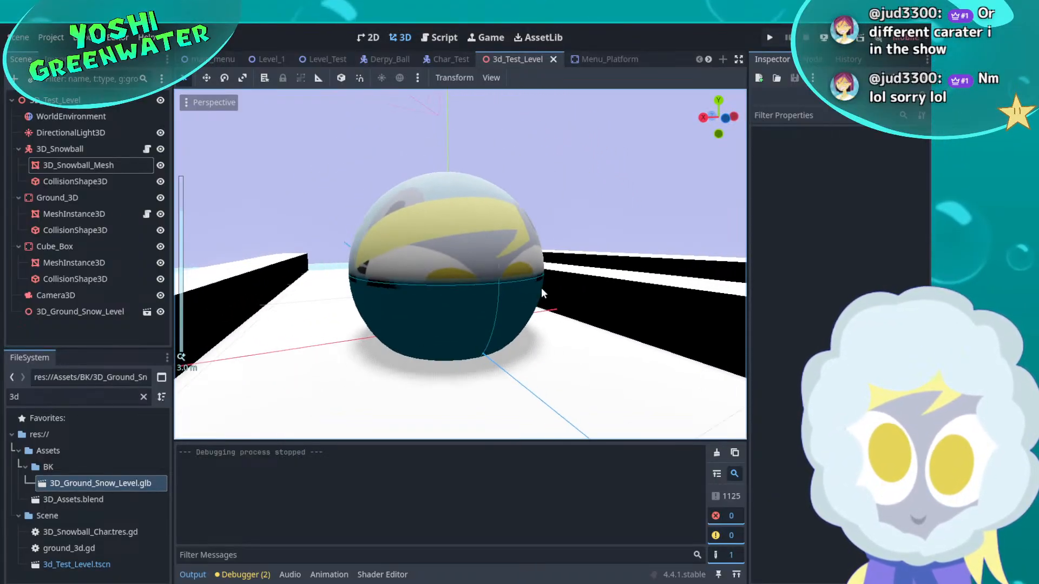
Examine the full length of the snow lanes from several sides, including the ground mesh and the cube's collision shape
{"action": "middle_click_drag", "start_coordinate": [593, 318], "coordinate": [242, 298]}
{"action": "scroll", "coordinate": [243, 299], "scroll_direction": "up", "scroll_amount": 5}
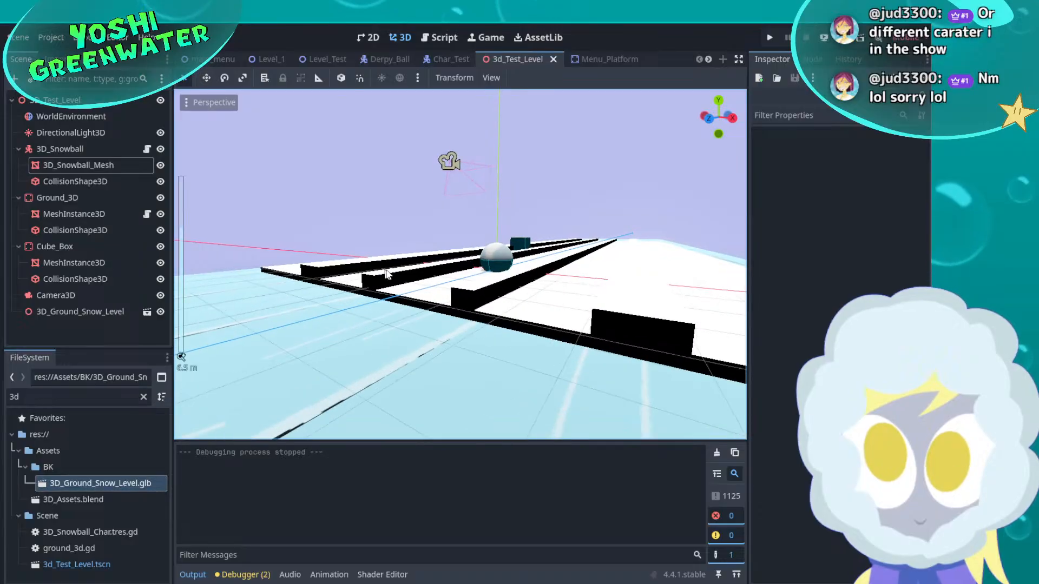
{"action": "middle_click_drag", "start_coordinate": [450, 277], "coordinate": [447, 331]}
{"action": "scroll", "coordinate": [477, 267], "scroll_direction": "up", "scroll_amount": 6}
{"action": "middle_click_drag", "start_coordinate": [544, 300], "coordinate": [232, 269]}
{"action": "scroll", "coordinate": [578, 304], "scroll_direction": "down", "scroll_amount": 2}
{"action": "scroll", "coordinate": [425, 349], "scroll_direction": "down", "scroll_amount": 3}
{"action": "middle_click_drag", "start_coordinate": [401, 238], "coordinate": [643, 260]}
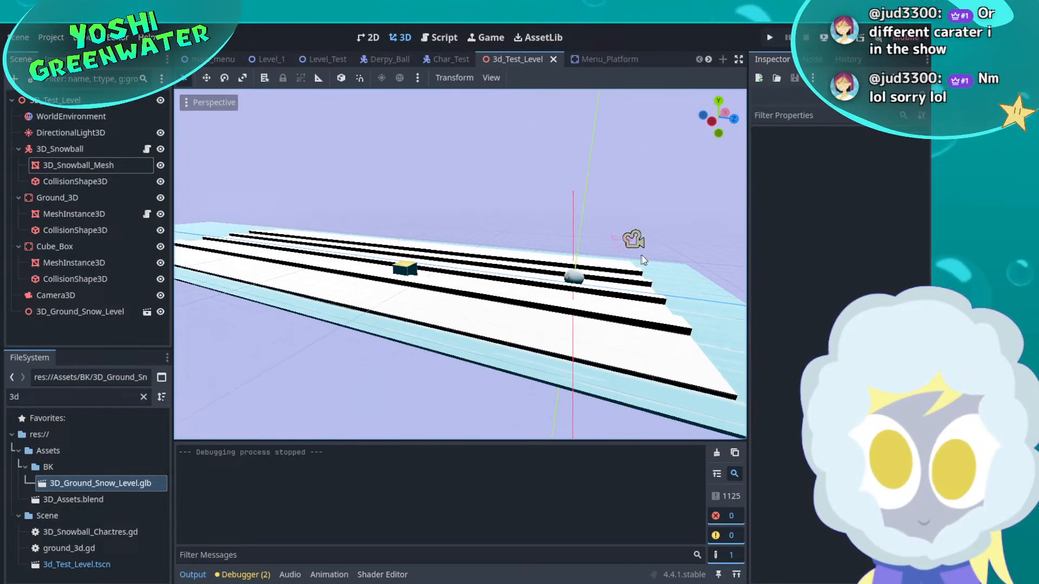
{"action": "left_click", "coordinate": [607, 350]}
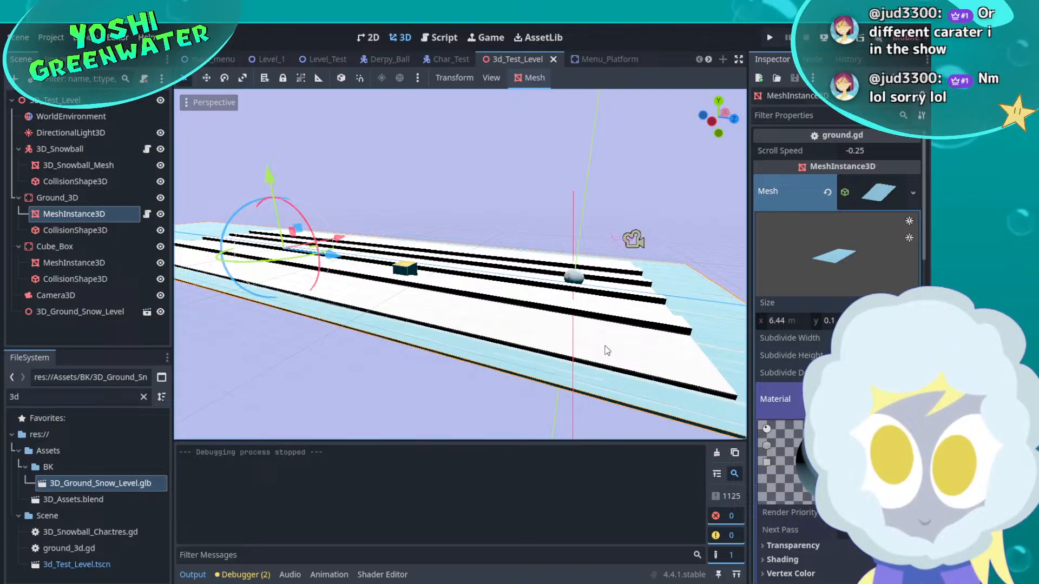
{"action": "middle_click_drag", "start_coordinate": [404, 299], "coordinate": [589, 317]}
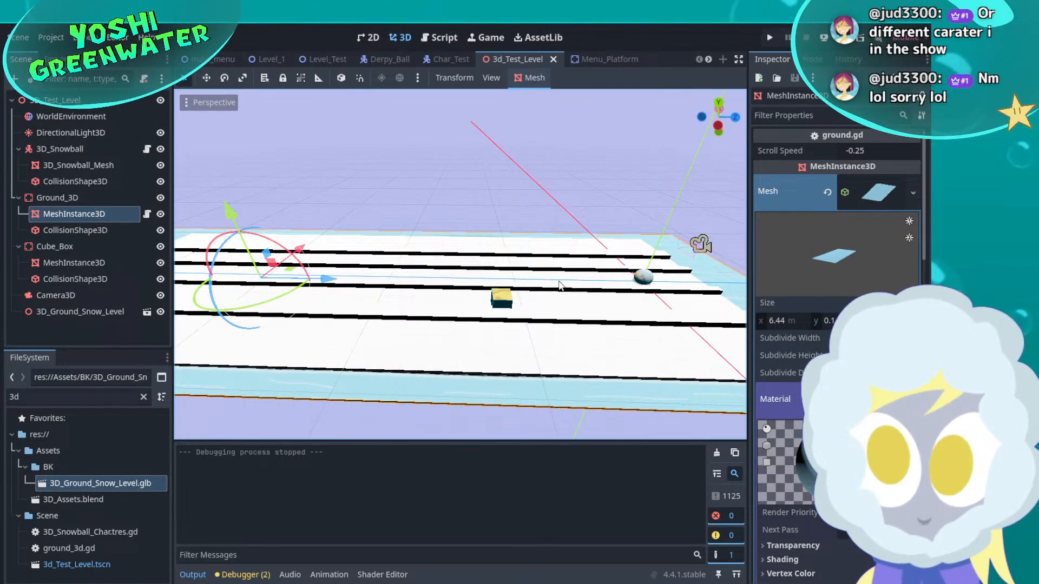
{"action": "left_click", "coordinate": [505, 304]}
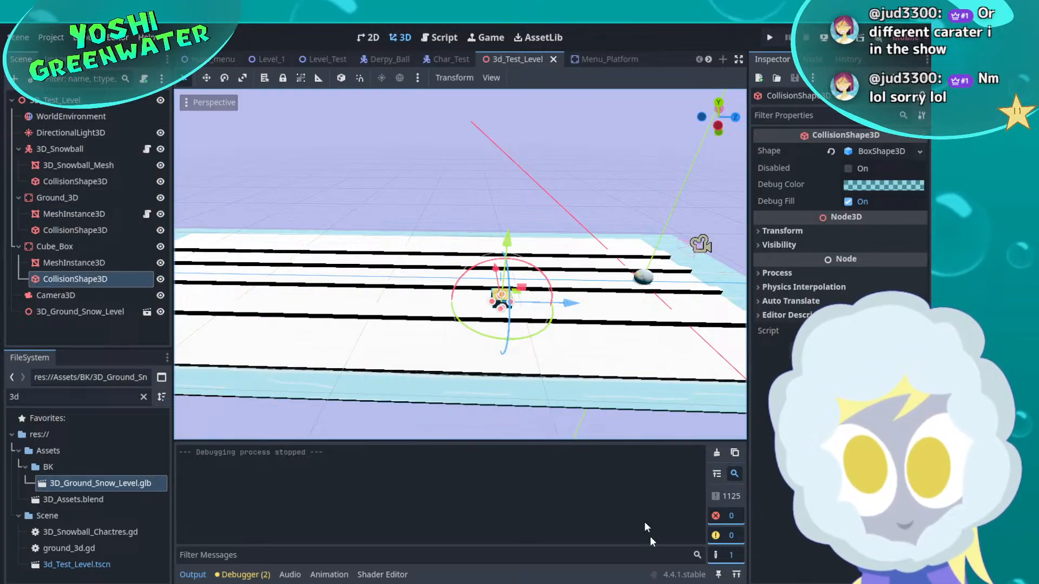
Switch to Harmony and review the ground block sketch on frame 15 and the three-lane sketch on frame 14
{"action": "key", "text": "alt+Tab"}
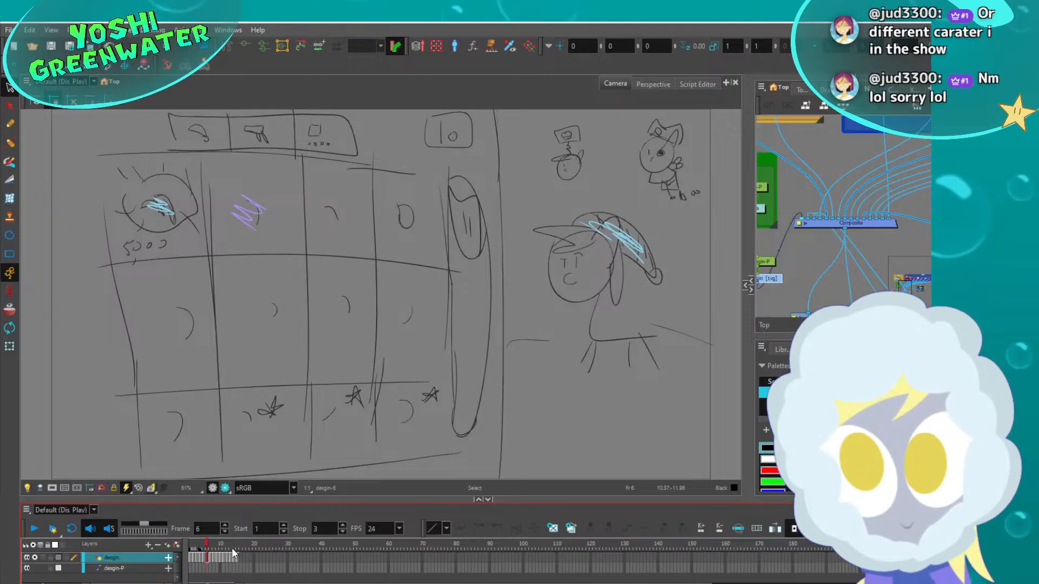
{"action": "left_click_drag", "start_coordinate": [232, 548], "coordinate": [238, 549]}
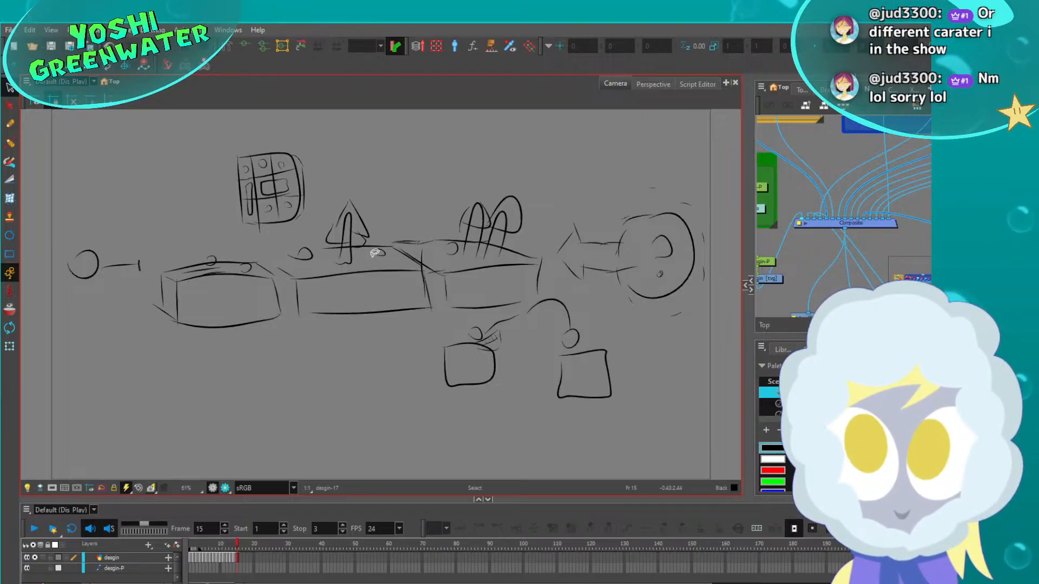
{"action": "key", "text": "comma"}
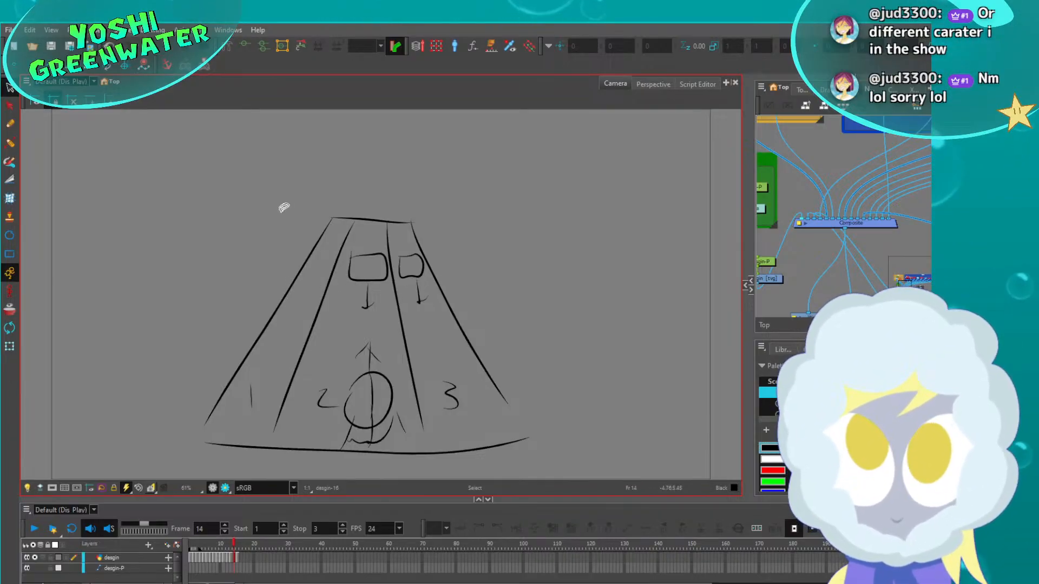
Try out a block in lane 1 and tall arches over all three lanes, and delete these added strokes
{"action": "left_click_drag", "start_coordinate": [307, 283], "coordinate": [311, 280]}
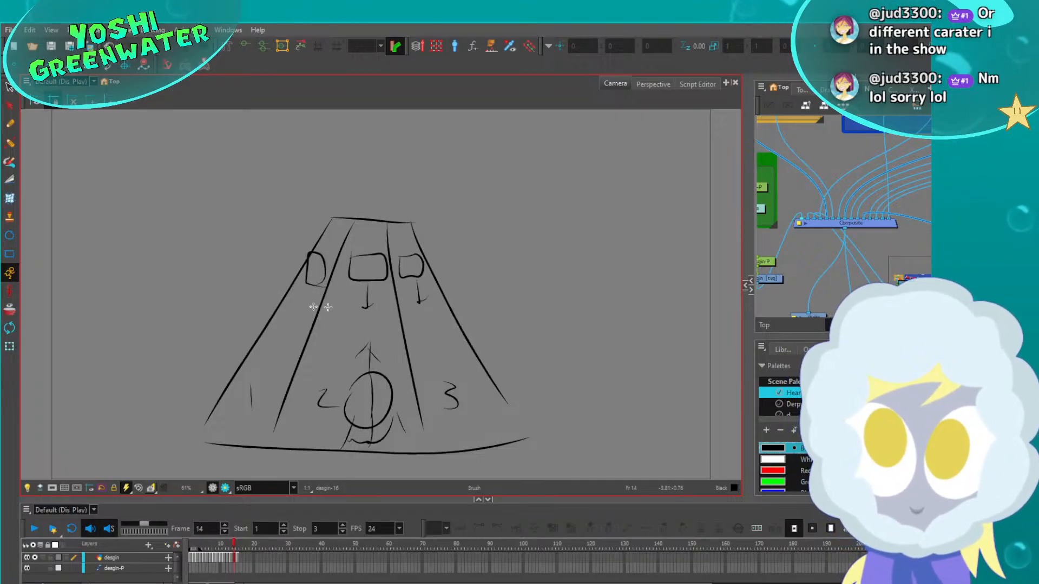
{"action": "mouse_move", "coordinate": [311, 250]}
{"action": "left_mouse_down"}
{"action": "mouse_move", "coordinate": [310, 230]}
{"action": "mouse_move", "coordinate": [334, 256]}
{"action": "mouse_move", "coordinate": [391, 282]}
{"action": "left_mouse_up"}
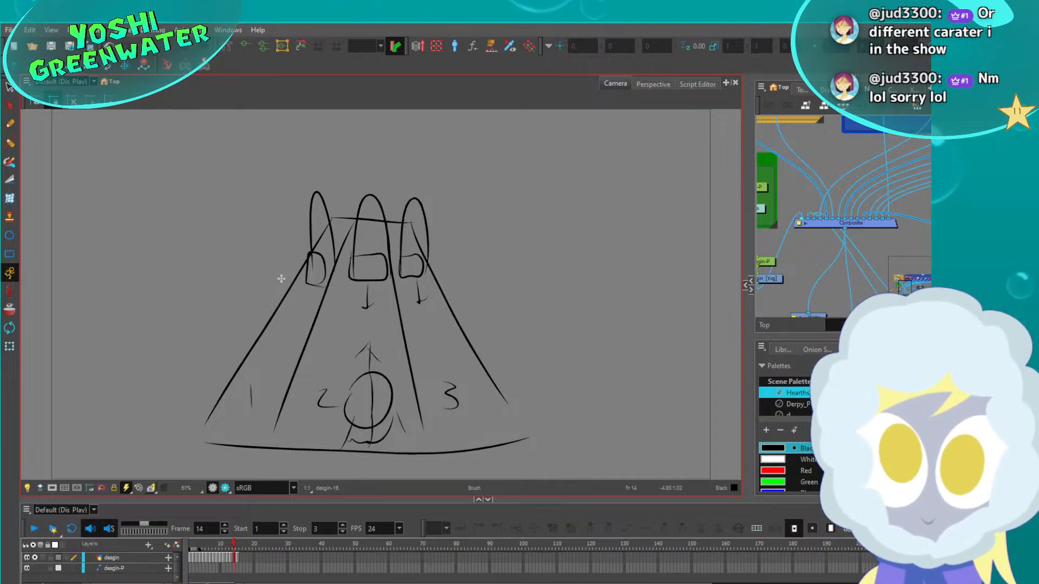
{"action": "left_click", "coordinate": [310, 290]}
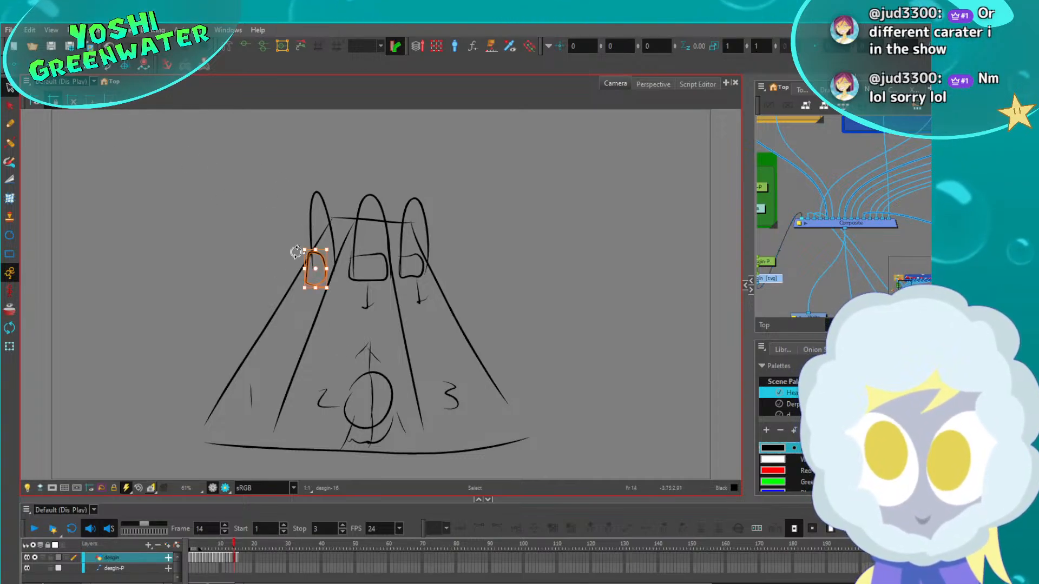
{"action": "left_click", "coordinate": [317, 215]}
{"action": "key", "text": "Delete"}
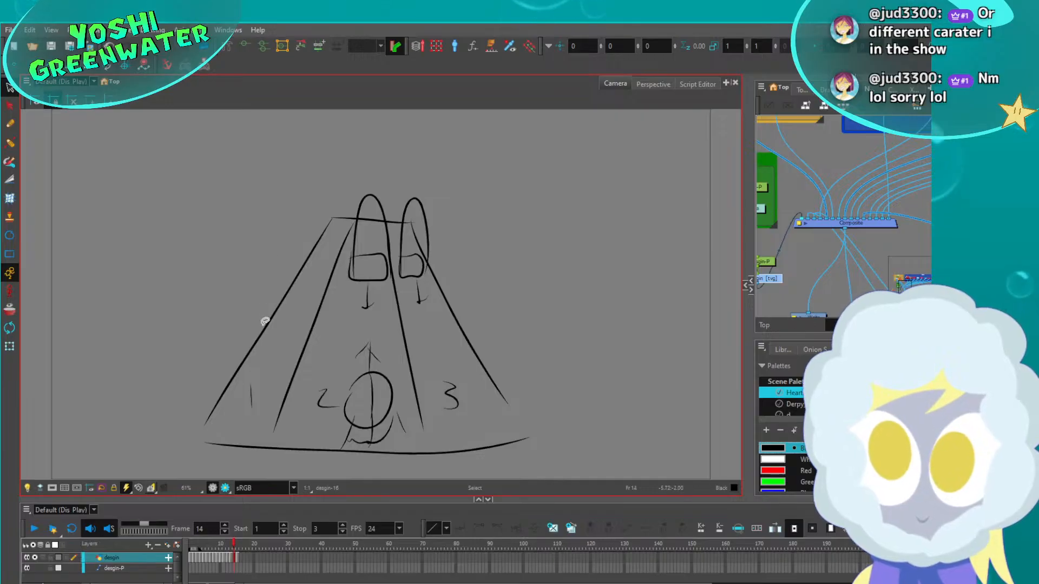
{"action": "left_click_drag", "start_coordinate": [433, 201], "coordinate": [287, 209]}
{"action": "key", "text": "Delete"}
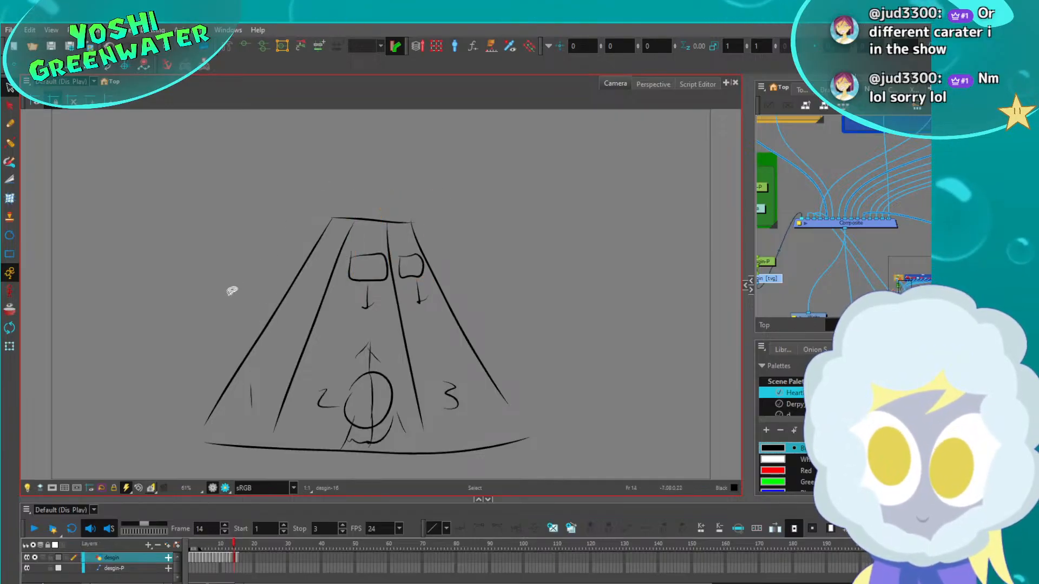
Sketch a three-lane block below the ground blocks on frame 15, with circles in the outer lanes and an arch in the middle
{"action": "key", "text": "."}
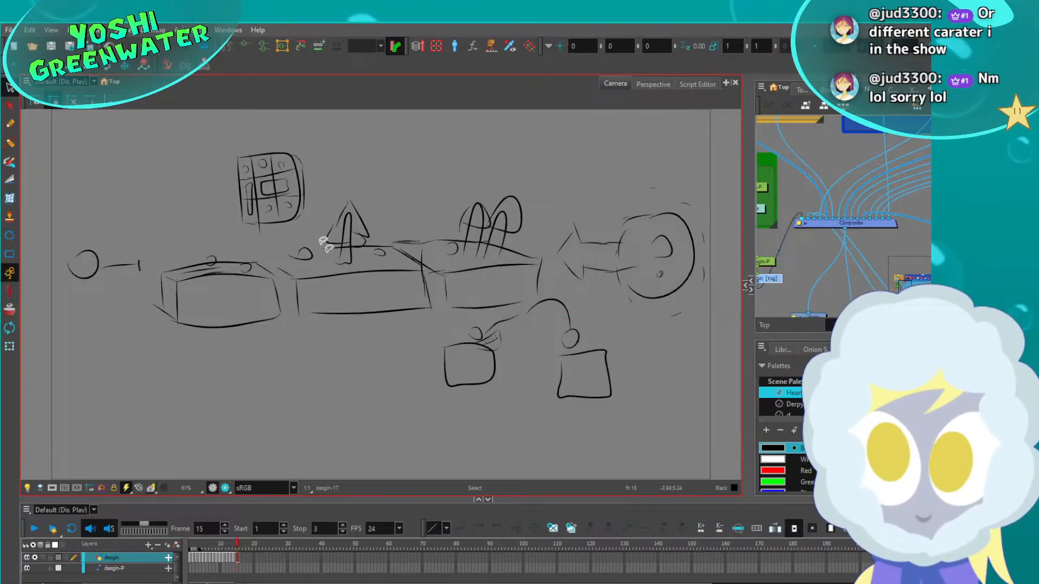
{"action": "key", "text": "alt+b"}
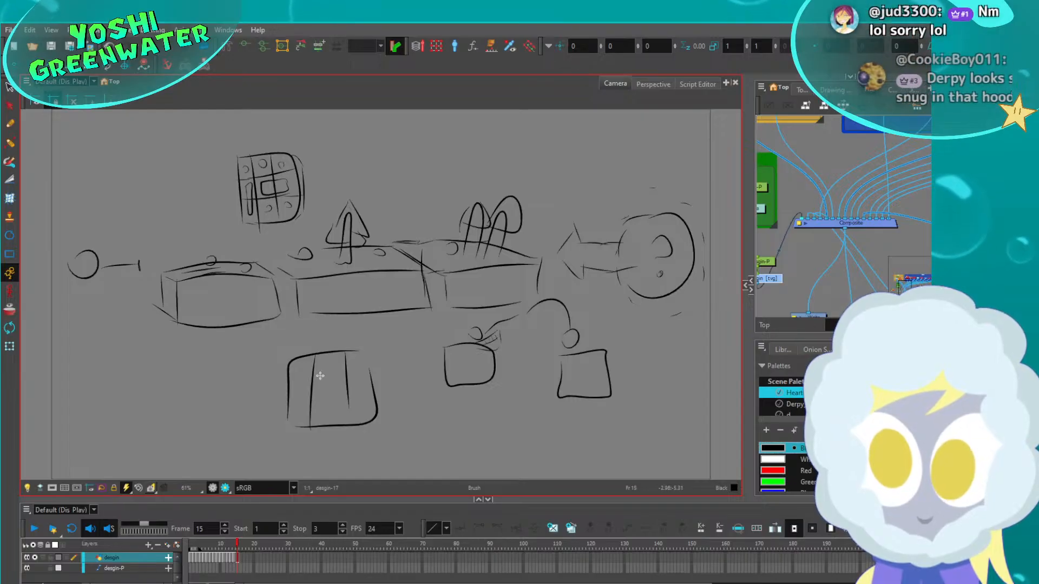
{"action": "left_click_drag", "start_coordinate": [353, 371], "coordinate": [292, 387]}
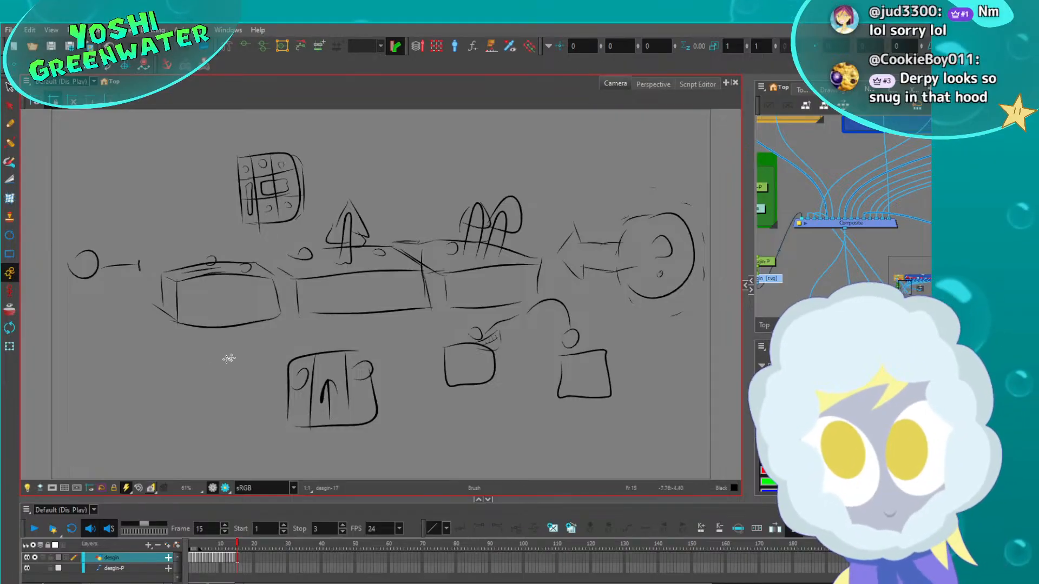
Shift the right-lane circle of the new block sketch slightly inward and make the timeline slightly taller
{"action": "key", "text": "alt+s"}
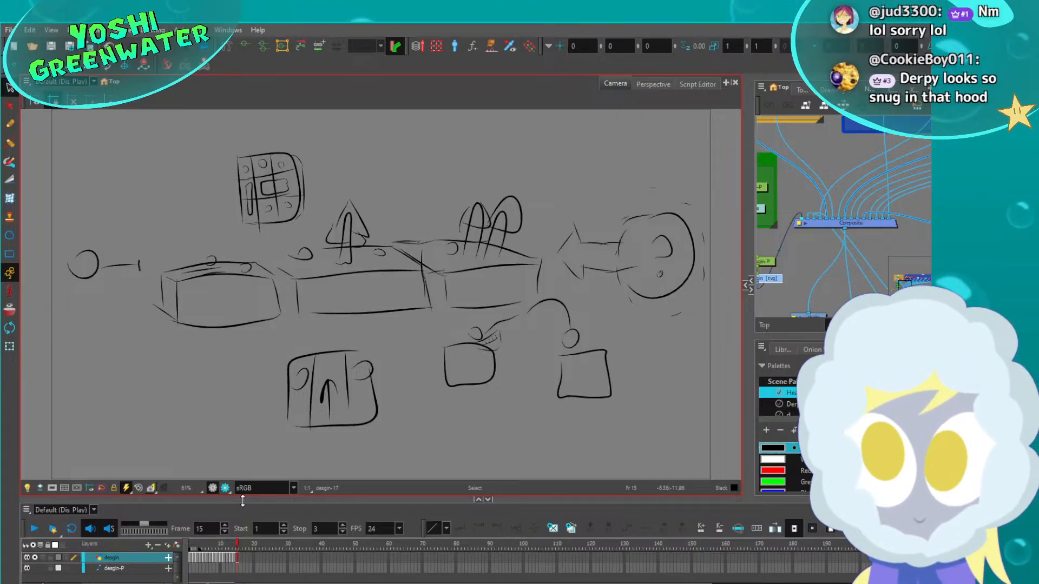
{"action": "left_click_drag", "start_coordinate": [241, 499], "coordinate": [241, 496]}
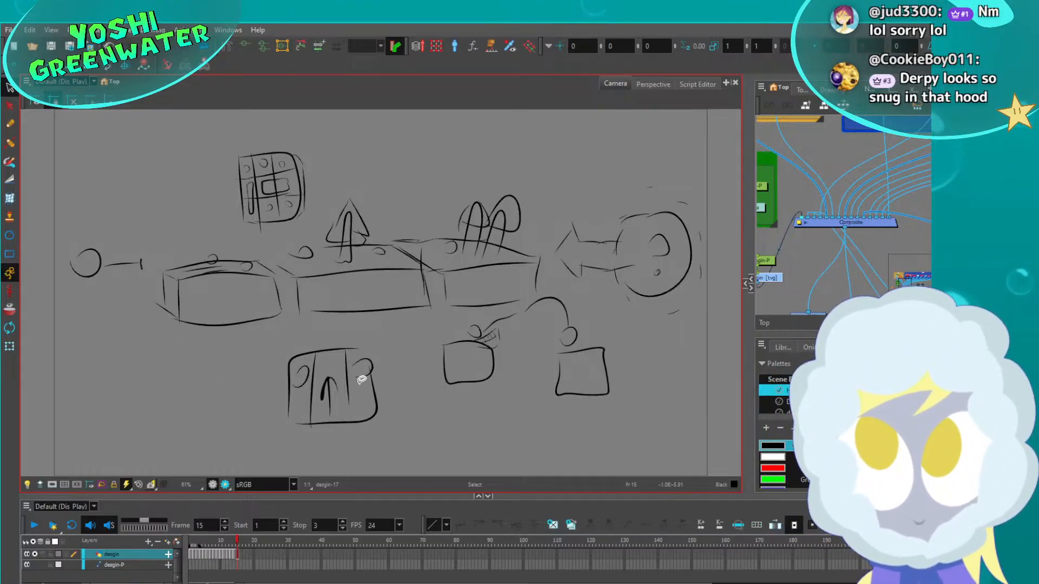
{"action": "key", "text": "ctrl+z"}
{"action": "left_click", "coordinate": [223, 391]}
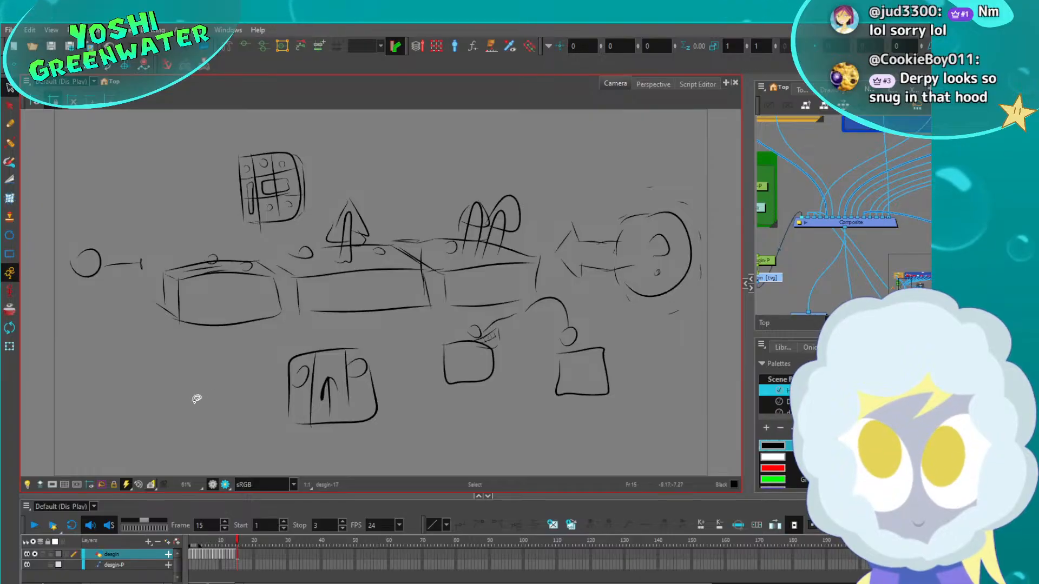
{"action": "left_click_drag", "start_coordinate": [197, 399], "coordinate": [199, 397]}
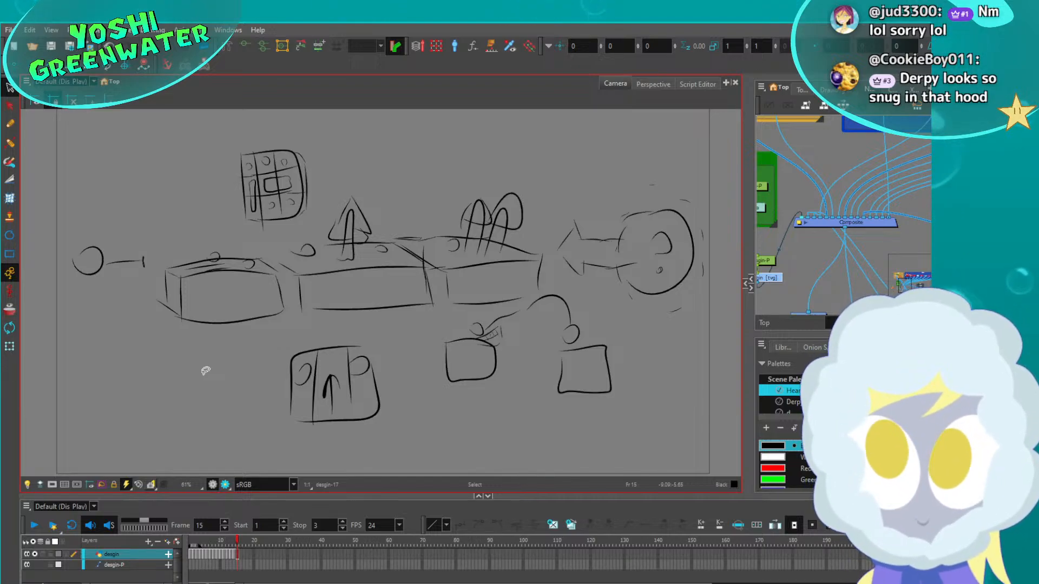
Switch to Godot and raise the 3D_Ground_Snow_Level node to a Y position of about 2 m
{"action": "left_click", "coordinate": [523, 583]}
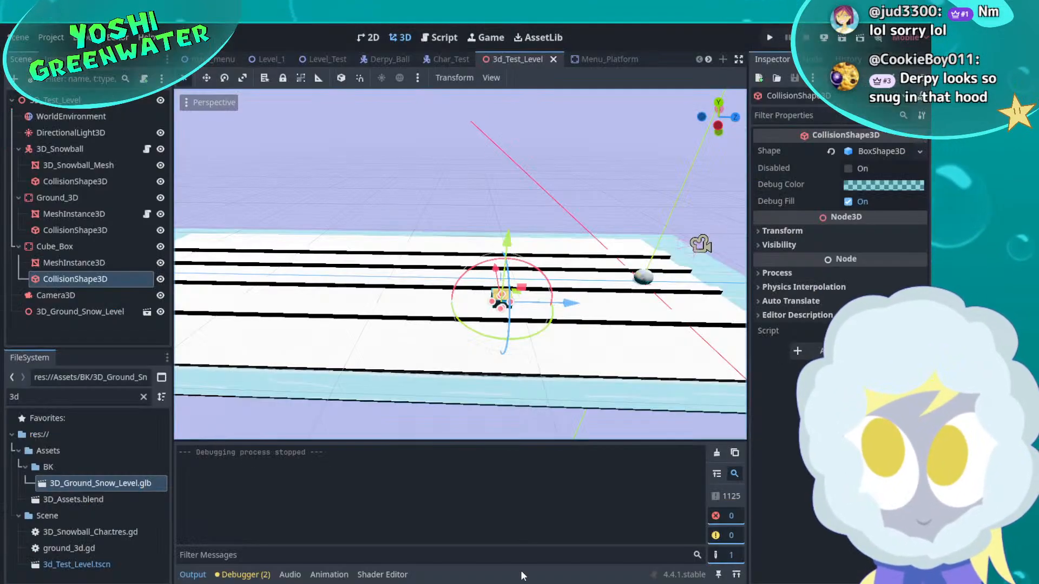
{"action": "left_click", "coordinate": [436, 349]}
{"action": "scroll", "coordinate": [463, 297], "scroll_direction": "down", "scroll_amount": 7}
{"action": "middle_click_drag", "start_coordinate": [463, 298], "coordinate": [430, 324]}
{"action": "scroll", "coordinate": [430, 324], "scroll_direction": "up", "scroll_amount": 4}
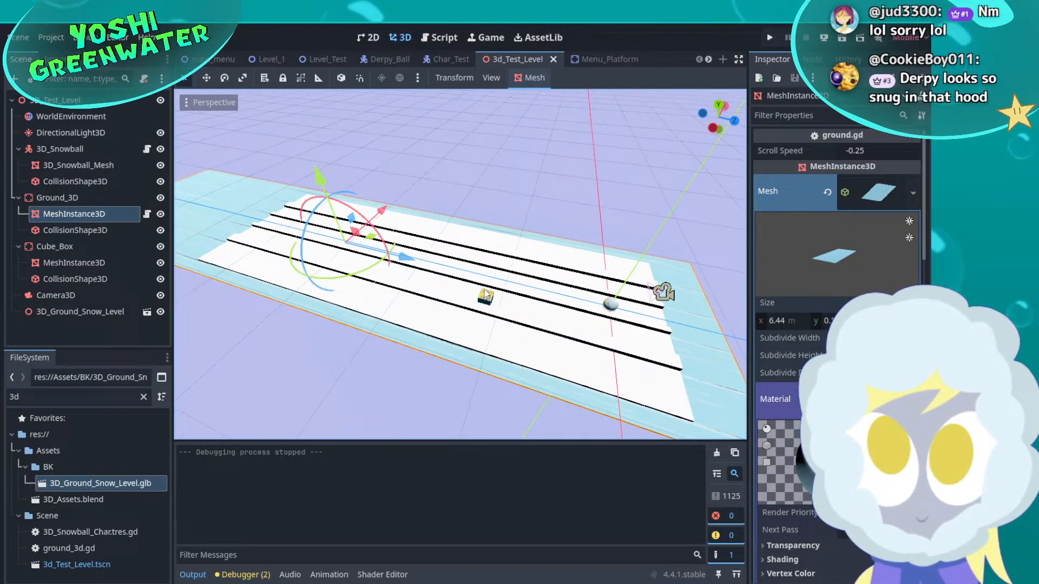
{"action": "left_click", "coordinate": [77, 314]}
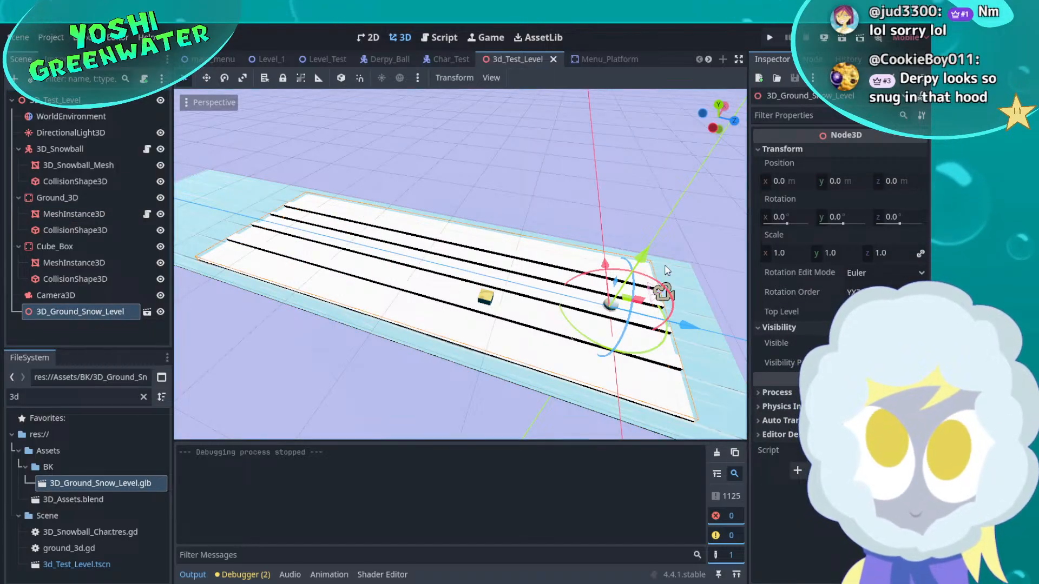
{"action": "left_click_drag", "start_coordinate": [646, 260], "coordinate": [644, 229]}
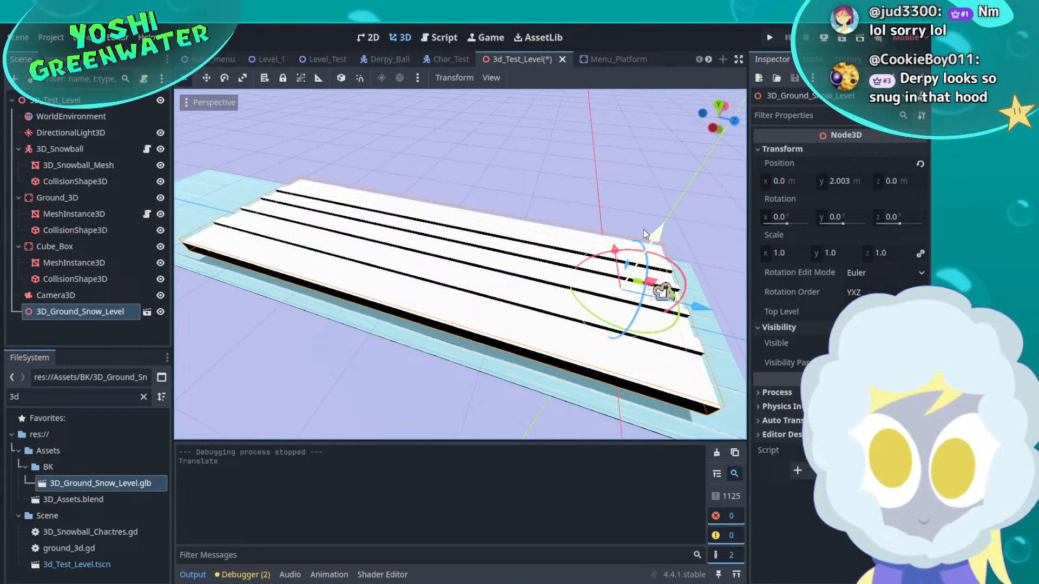
Undo the upward move of the 3D_Ground_Snow_Level node
{"action": "key", "text": "ctrl+z"}
{"action": "scroll", "coordinate": [447, 309], "scroll_direction": "down", "scroll_amount": 5}
{"action": "middle_click_drag", "start_coordinate": [446, 309], "coordinate": [473, 328]}
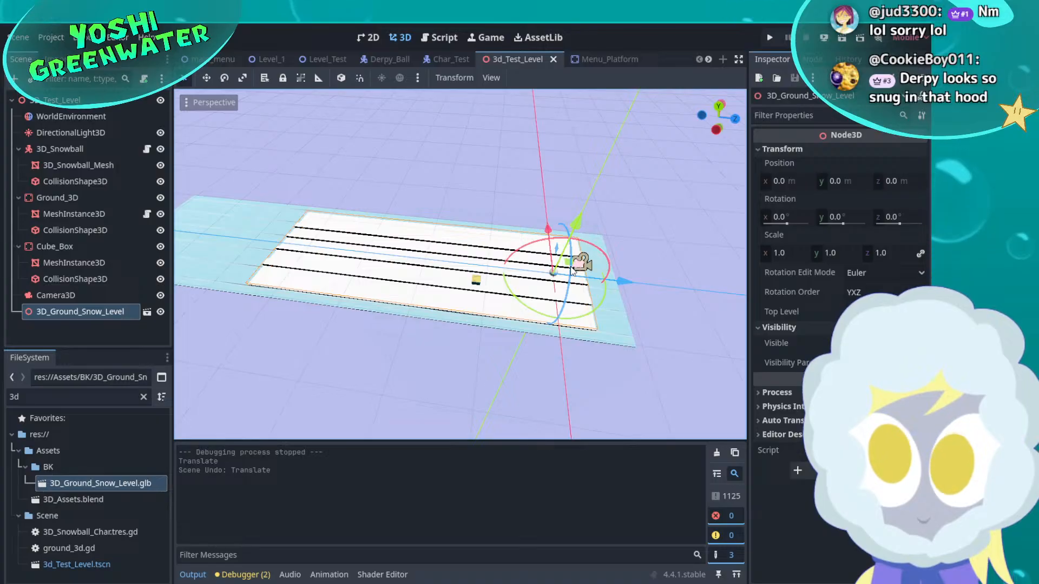
{"action": "middle_click_drag", "start_coordinate": [472, 307], "coordinate": [478, 297]}
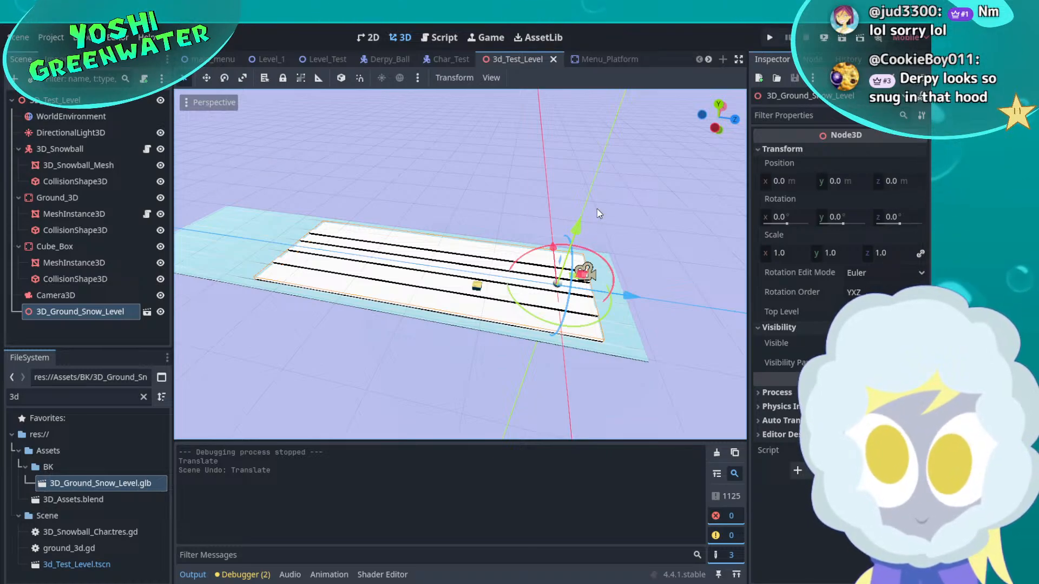
Attach a new default-template GDScript, 3d_ground_snow_level.gd, to the 3D_Ground_Snow_Level node and delete the placeholder line in _ready
{"action": "right_click", "coordinate": [125, 311]}
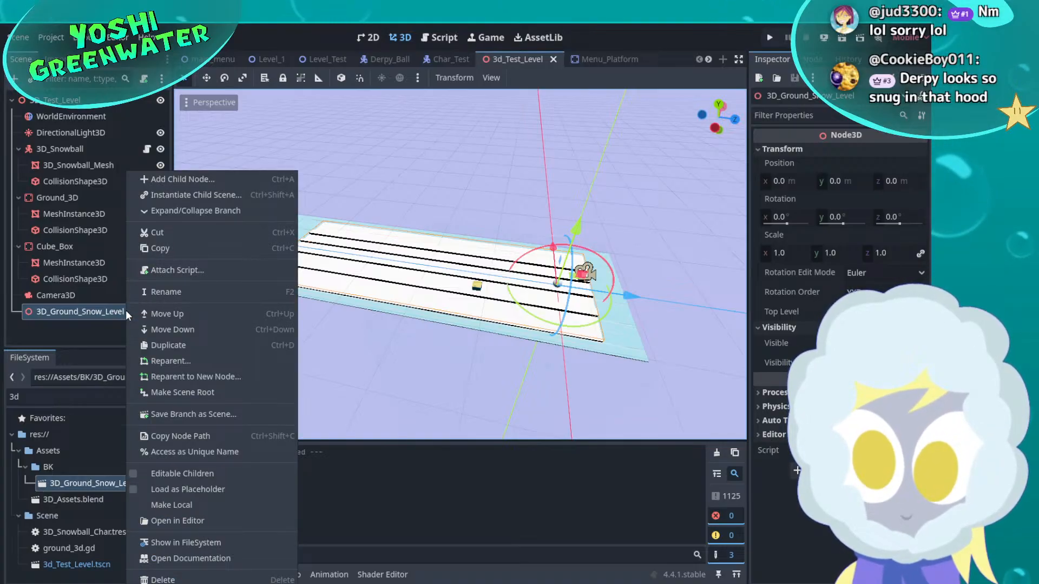
{"action": "left_click", "coordinate": [143, 78]}
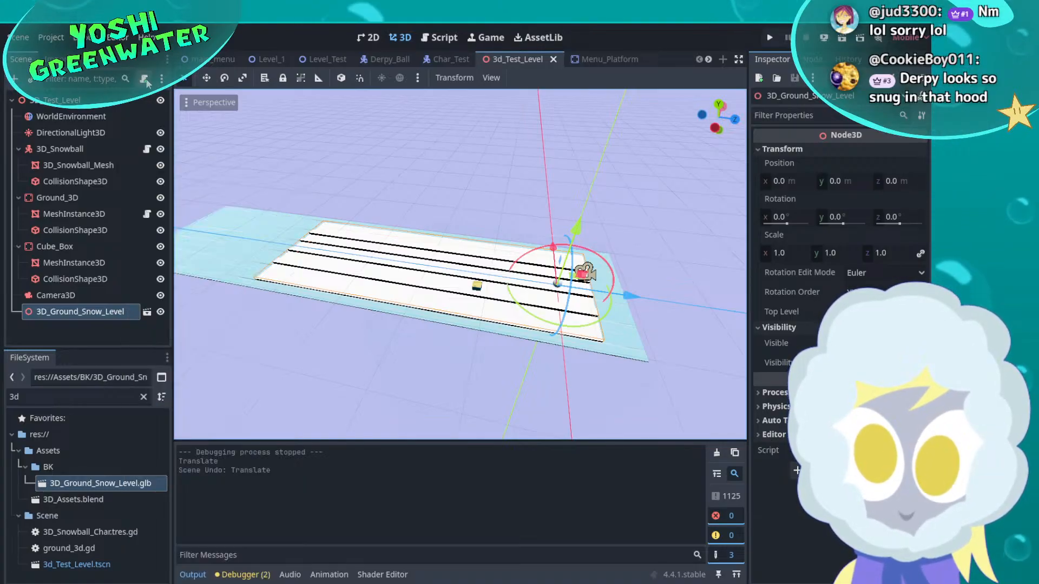
{"action": "left_click", "coordinate": [144, 78]}
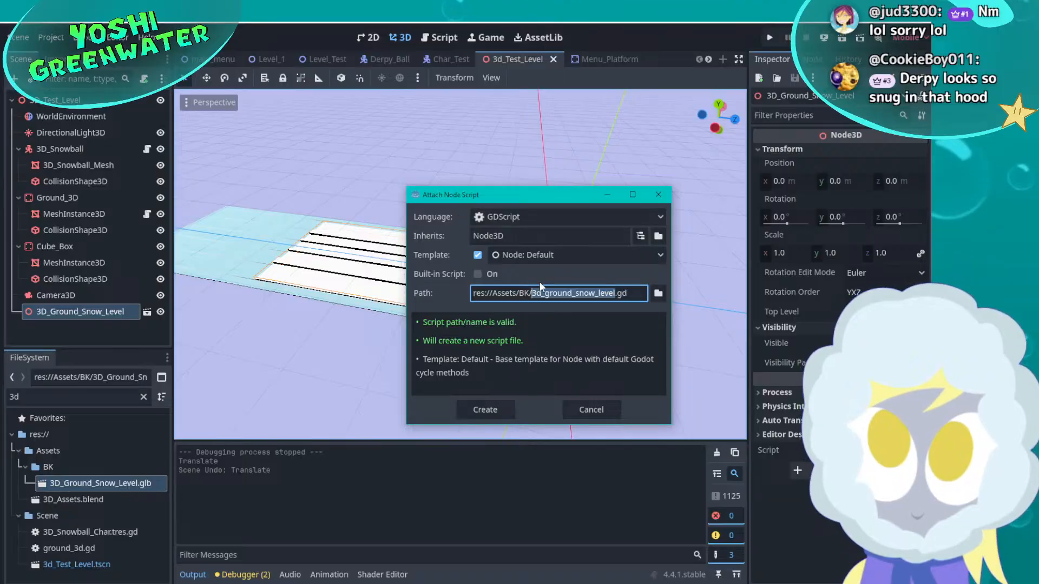
{"action": "left_click", "coordinate": [496, 410]}
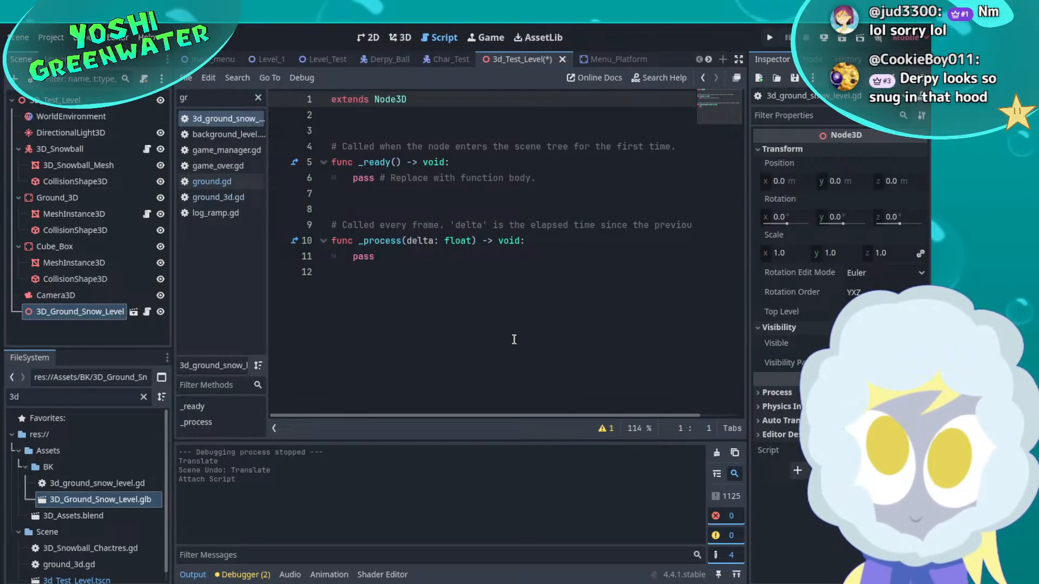
{"action": "left_click_drag", "start_coordinate": [536, 180], "coordinate": [328, 178]}
{"action": "key", "text": "BackSpace"}
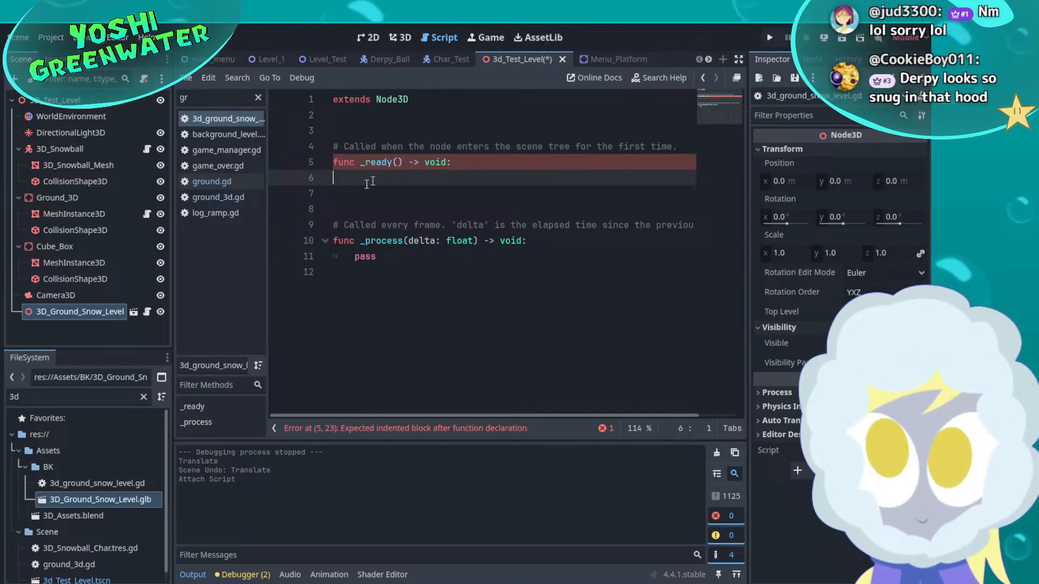
Try sliding the snow ground model along its Z axis in the 3D view, and undo the move
{"action": "left_click", "coordinate": [403, 37]}
{"action": "left_click_drag", "start_coordinate": [606, 291], "coordinate": [782, 284]}
{"action": "key", "text": "ctrl+z"}
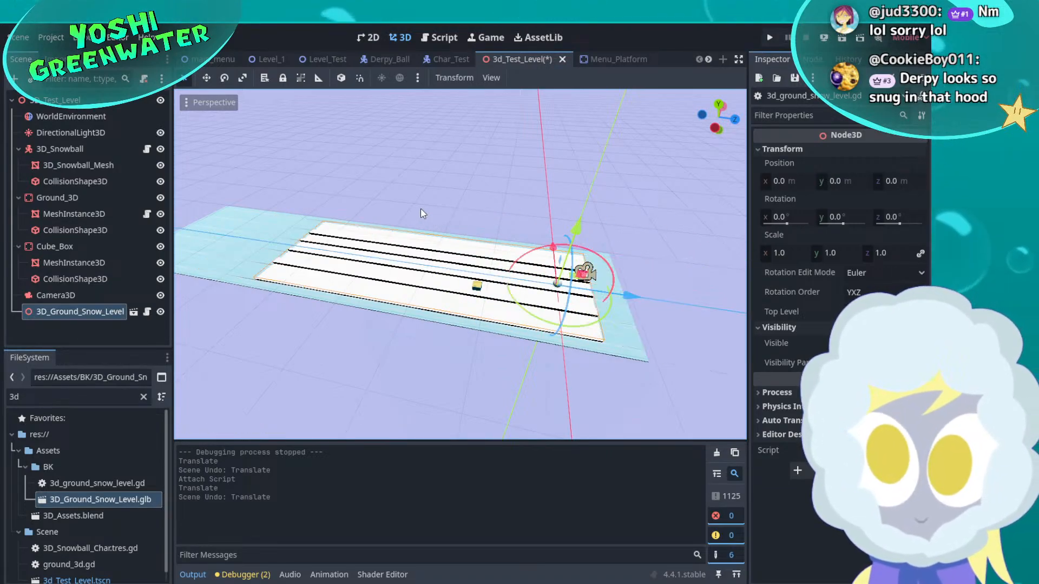
Return to the ground script and clear the script list filter
{"action": "left_click", "coordinate": [457, 39]}
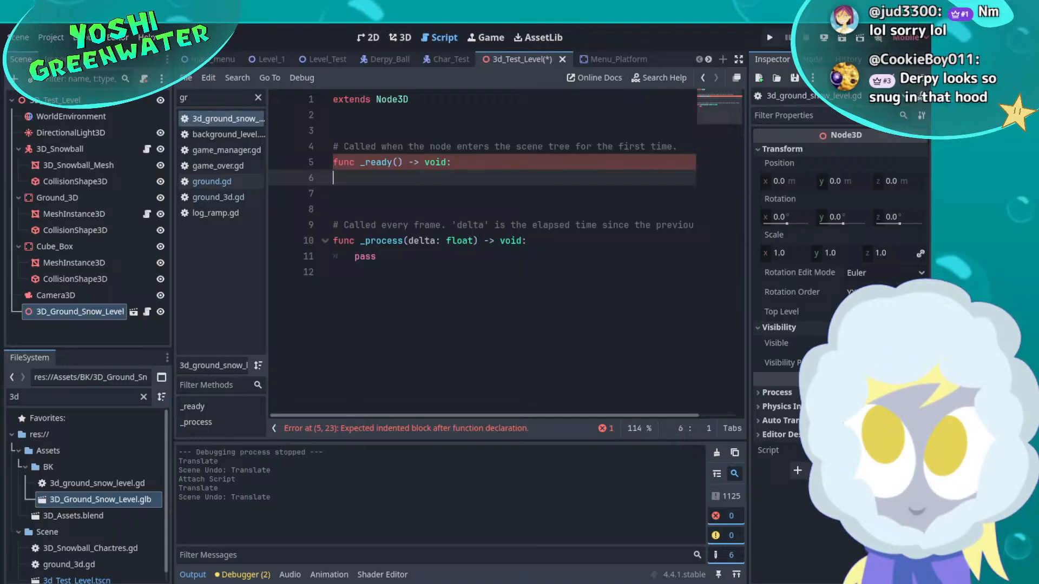
{"action": "left_click", "coordinate": [258, 97]}
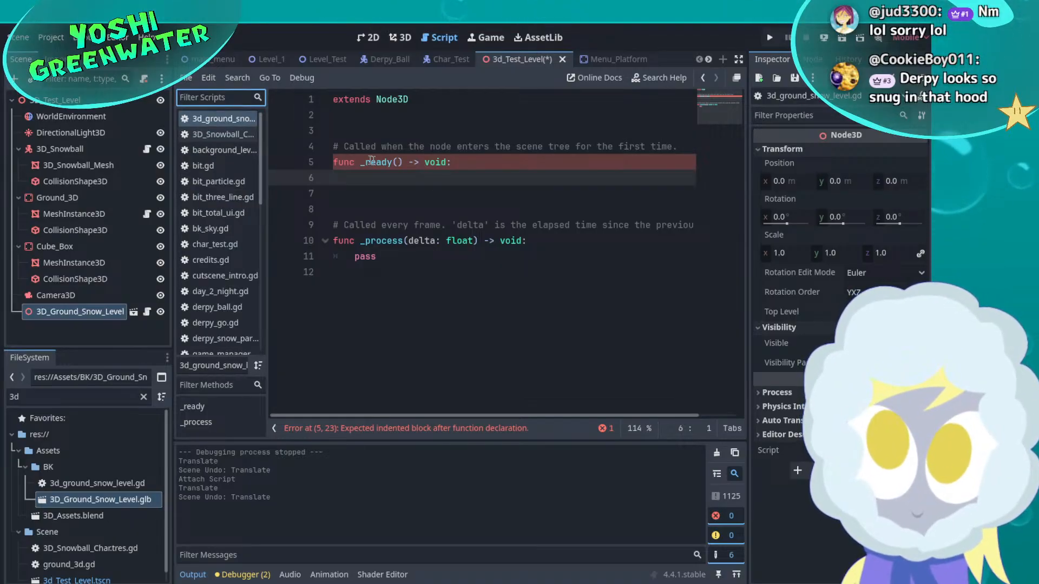
{"action": "left_click", "coordinate": [370, 177]}
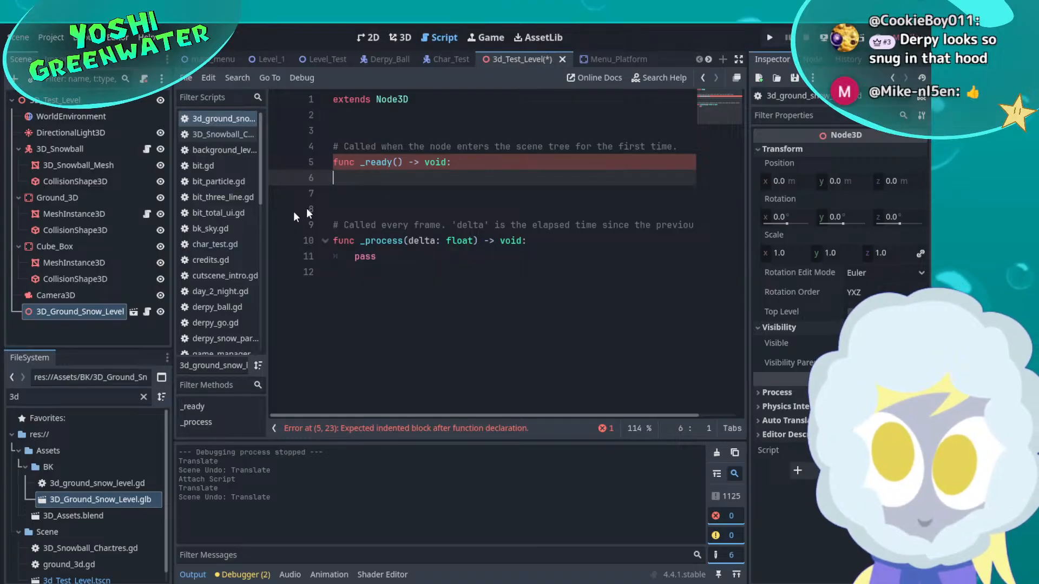
{"action": "scroll", "coordinate": [246, 236], "scroll_direction": "down", "scroll_amount": 2}
{"action": "scroll", "coordinate": [246, 236], "scroll_direction": "up", "scroll_amount": 2}
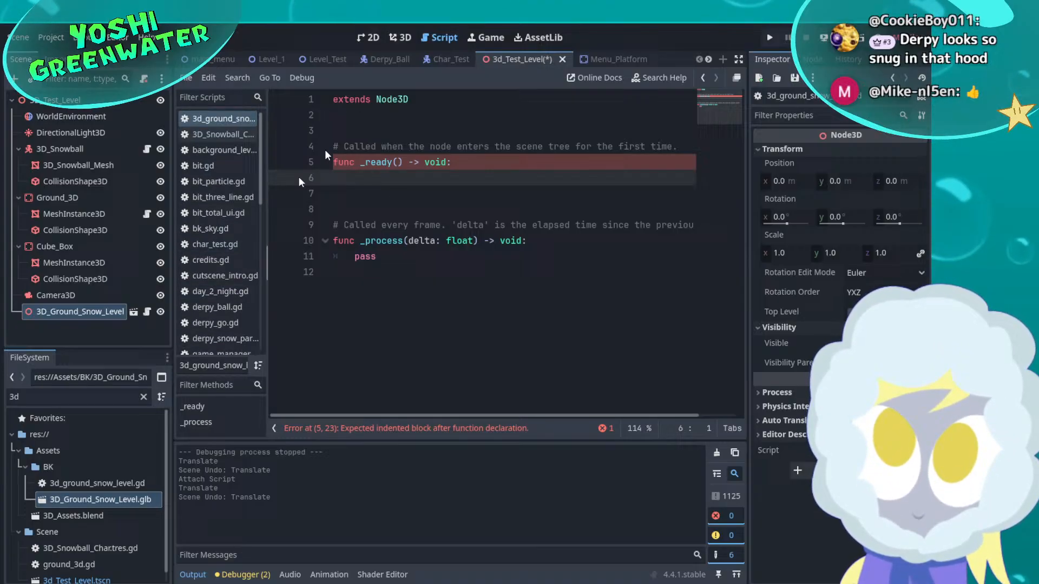
Try moving the snow ground model downward along its Y axis in the 3D view, and undo the move
{"action": "left_click", "coordinate": [411, 38]}
{"action": "scroll", "coordinate": [494, 257], "scroll_direction": "up", "scroll_amount": 5}
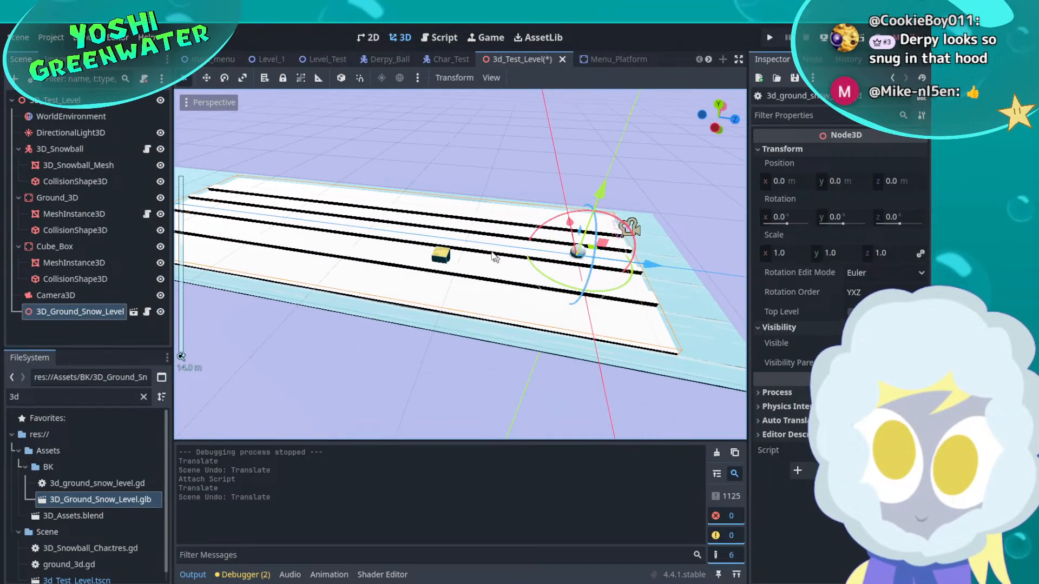
{"action": "middle_click_drag", "start_coordinate": [494, 257], "coordinate": [437, 223]}
{"action": "left_click_drag", "start_coordinate": [634, 236], "coordinate": [581, 292]}
{"action": "key", "text": "ctrl+z"}
Check the ground model in Blender, then try moving it far along negative Z in Godot and undo the move
{"action": "key", "text": "alt+Tab"}
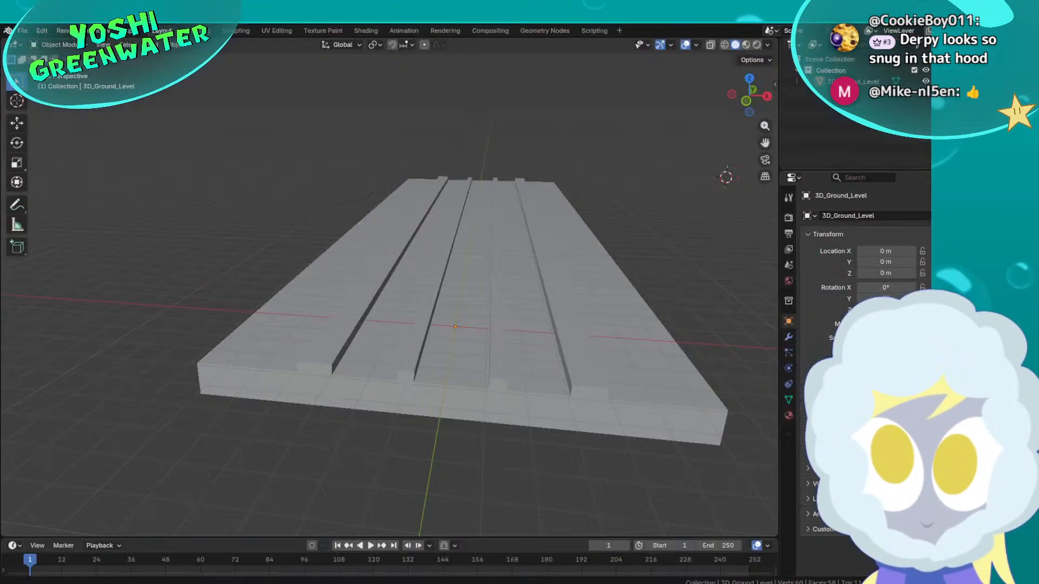
{"action": "middle_click_drag", "start_coordinate": [460, 371], "coordinate": [490, 371]}
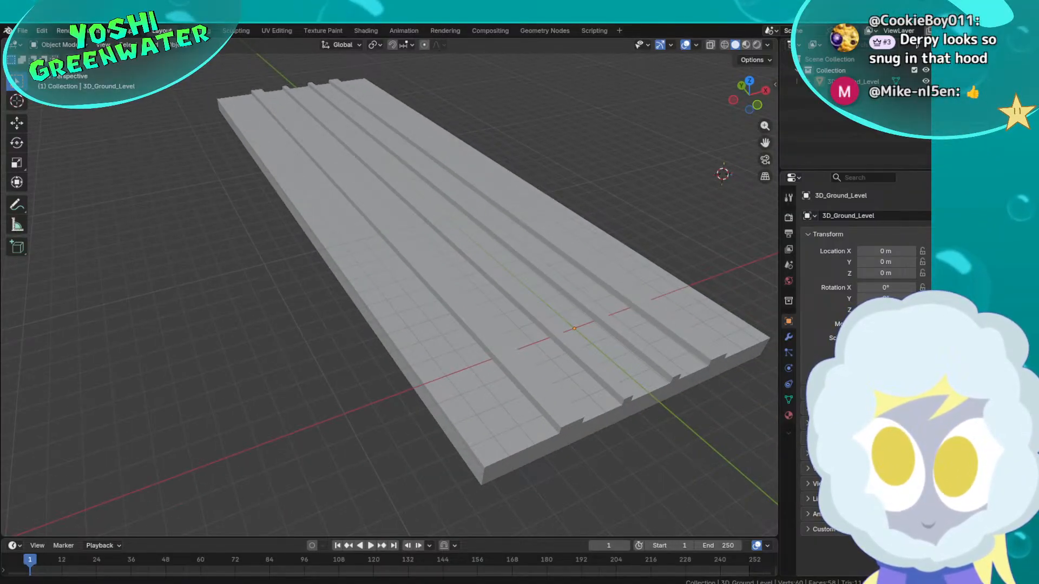
{"action": "key", "text": "alt+Tab"}
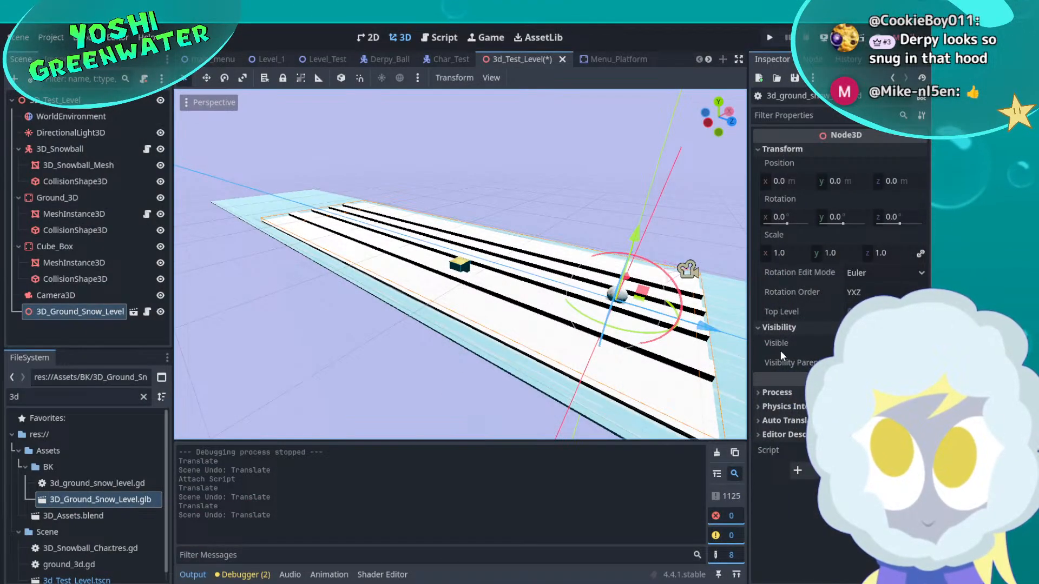
{"action": "left_click_drag", "start_coordinate": [697, 332], "coordinate": [373, 223]}
{"action": "key", "text": "ctrl+z"}
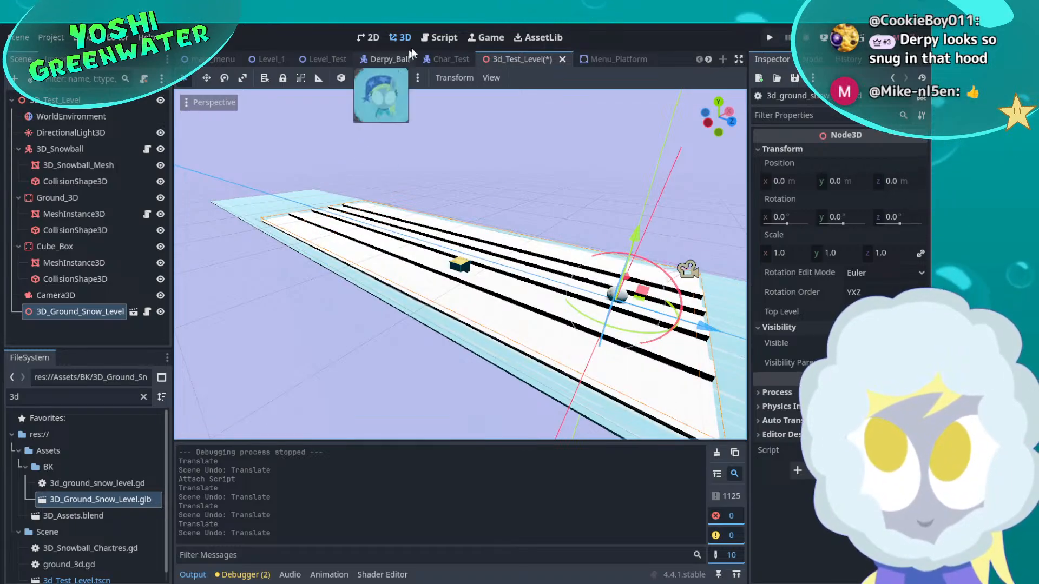
Search the project's scripts for "obs" and open obstacle.gd
{"action": "left_click", "coordinate": [435, 37]}
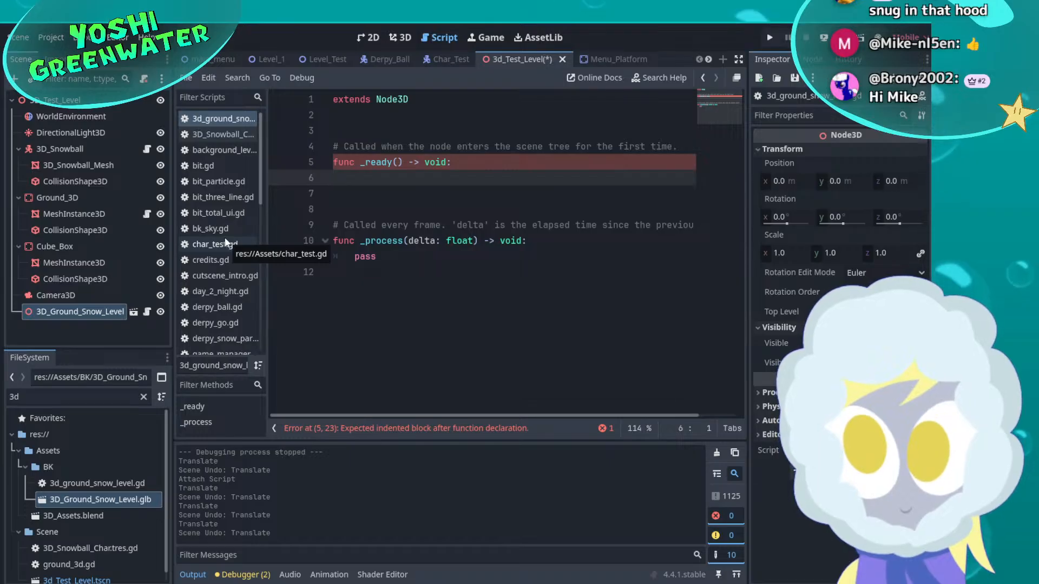
{"action": "left_click", "coordinate": [206, 103]}
{"action": "type", "text": "obs"}
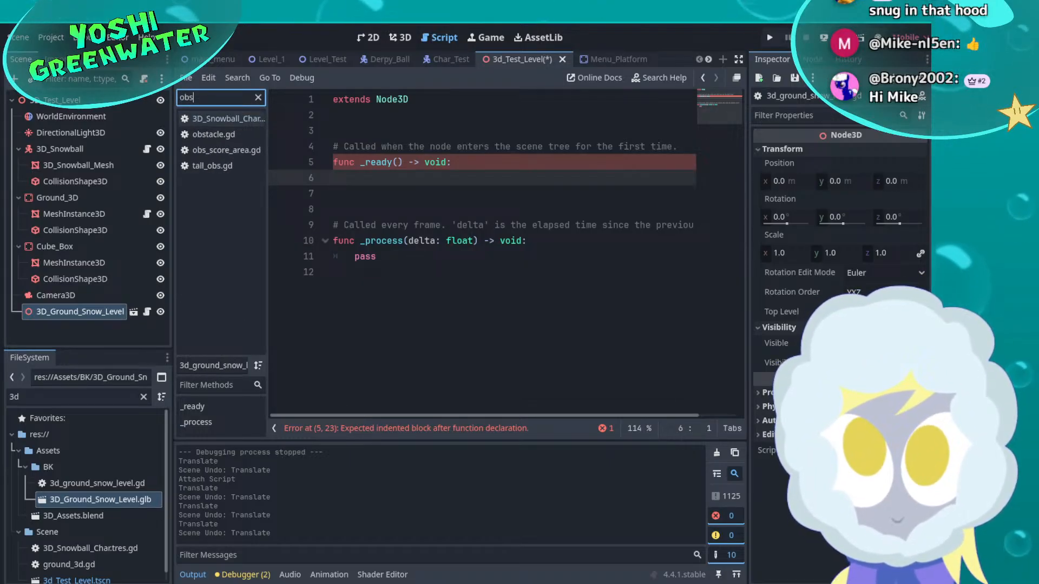
{"action": "left_click", "coordinate": [214, 134]}
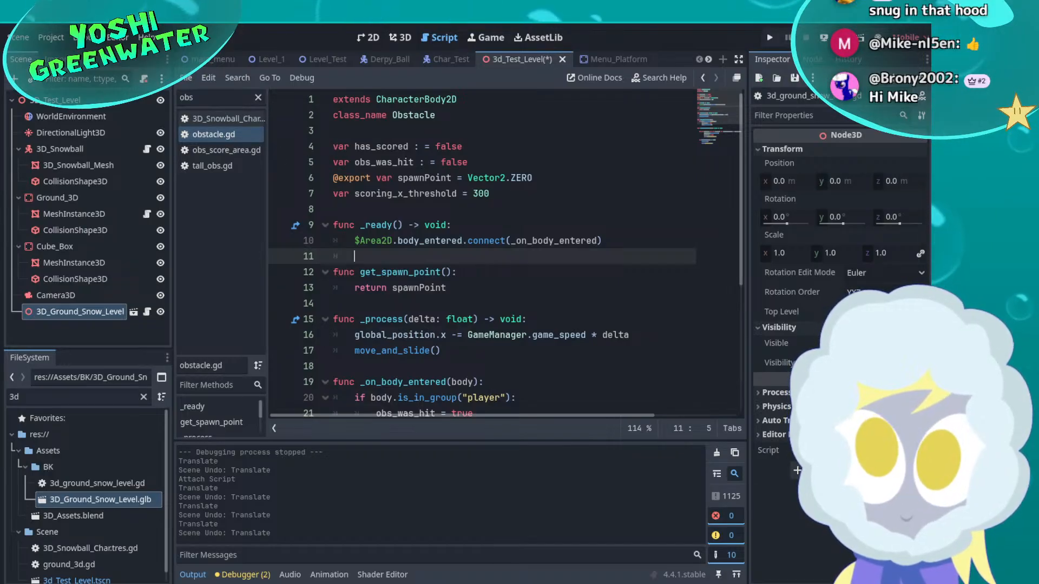
Copy the whole _process function from obstacle.gd, including its global_position.x and move_and_slide() lines
{"action": "scroll", "coordinate": [482, 254], "scroll_direction": "down", "scroll_amount": 1}
{"action": "scroll", "coordinate": [482, 254], "scroll_direction": "down", "scroll_amount": 1}
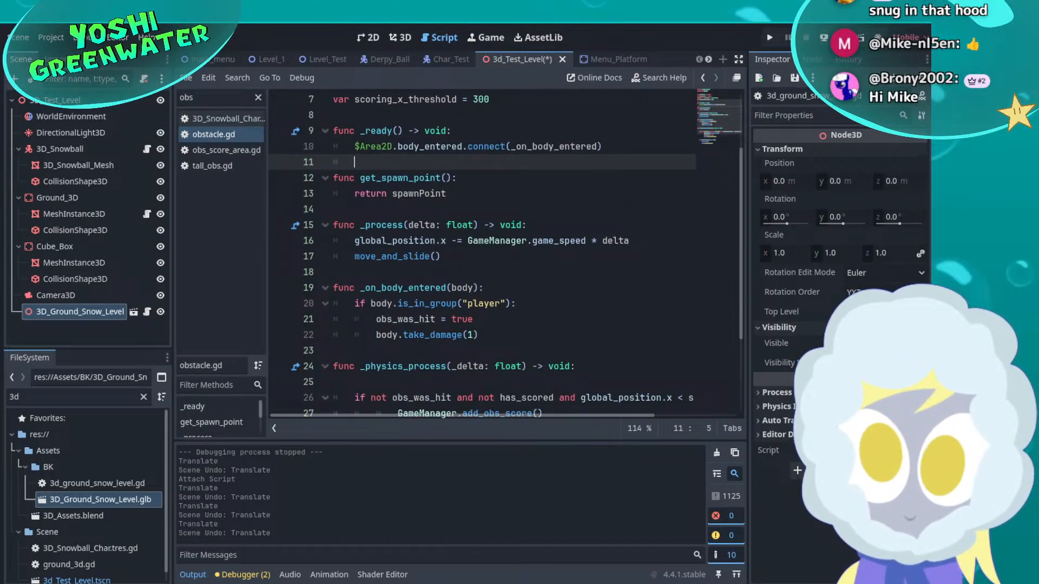
{"action": "scroll", "coordinate": [476, 207], "scroll_direction": "down", "scroll_amount": 1}
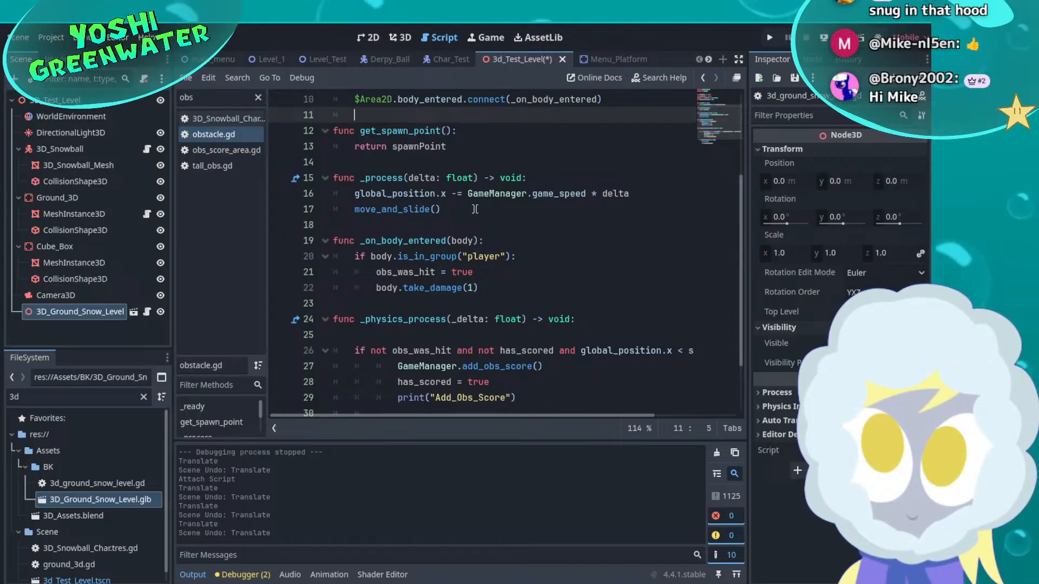
{"action": "left_click", "coordinate": [436, 209]}
{"action": "key", "text": "End"}
{"action": "key", "text": "shift+Up"}
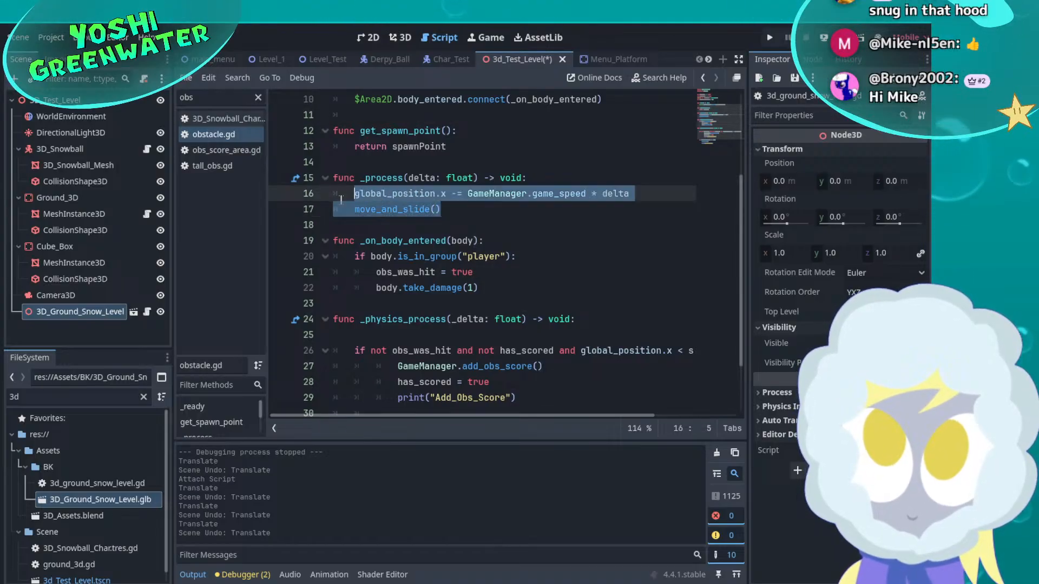
{"action": "key", "text": "shift+Up"}
{"action": "key", "text": "shift+Home"}
{"action": "key", "text": "ctrl+c"}
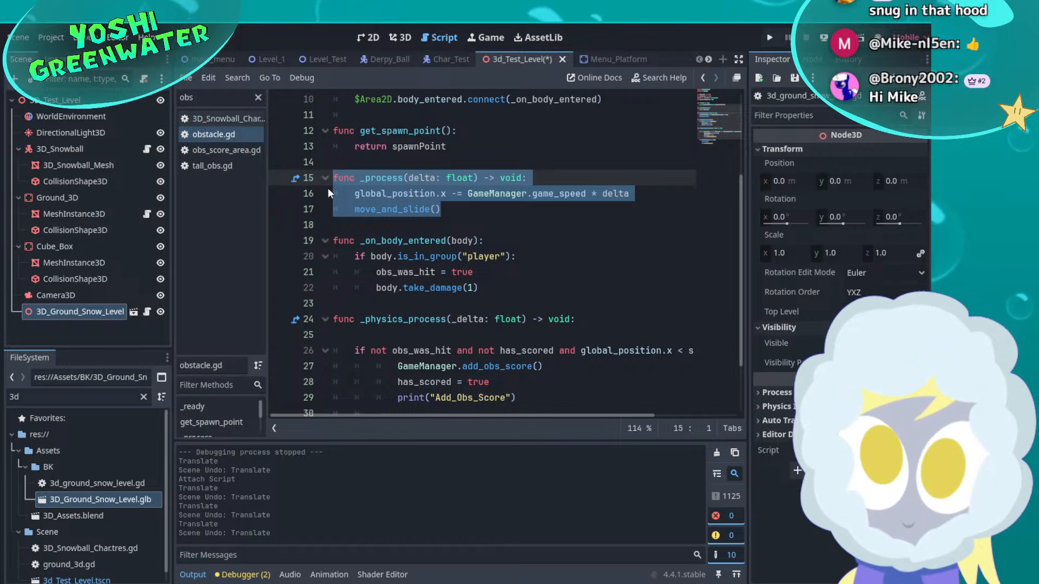
Clear the script filter, reopen 3d_ground_snow_level.gd and fill the empty _ready function with pass
{"action": "left_click", "coordinate": [257, 101]}
{"action": "left_click", "coordinate": [238, 120]}
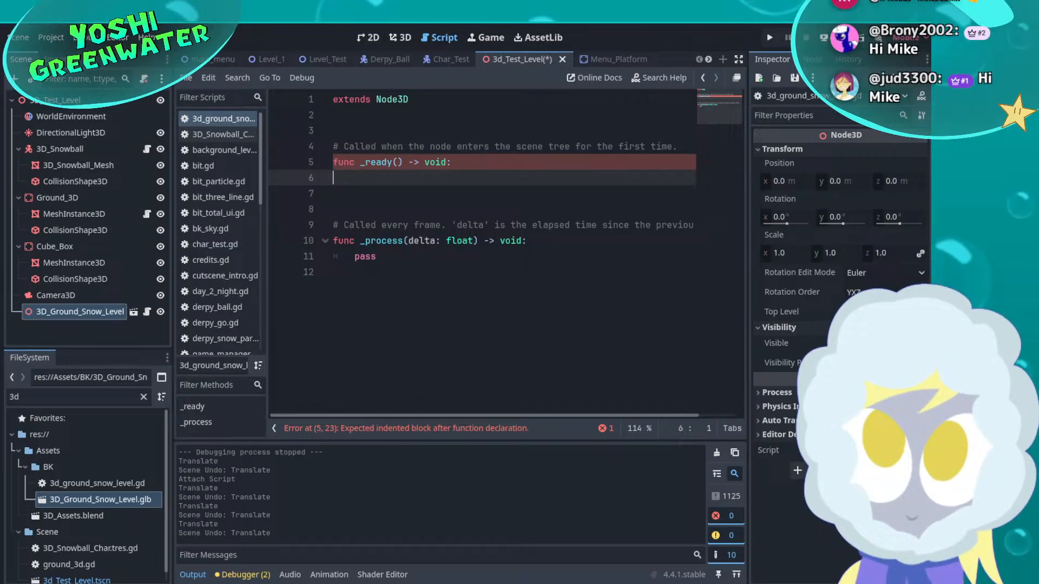
{"action": "left_click", "coordinate": [394, 268]}
{"action": "left_click", "coordinate": [367, 181]}
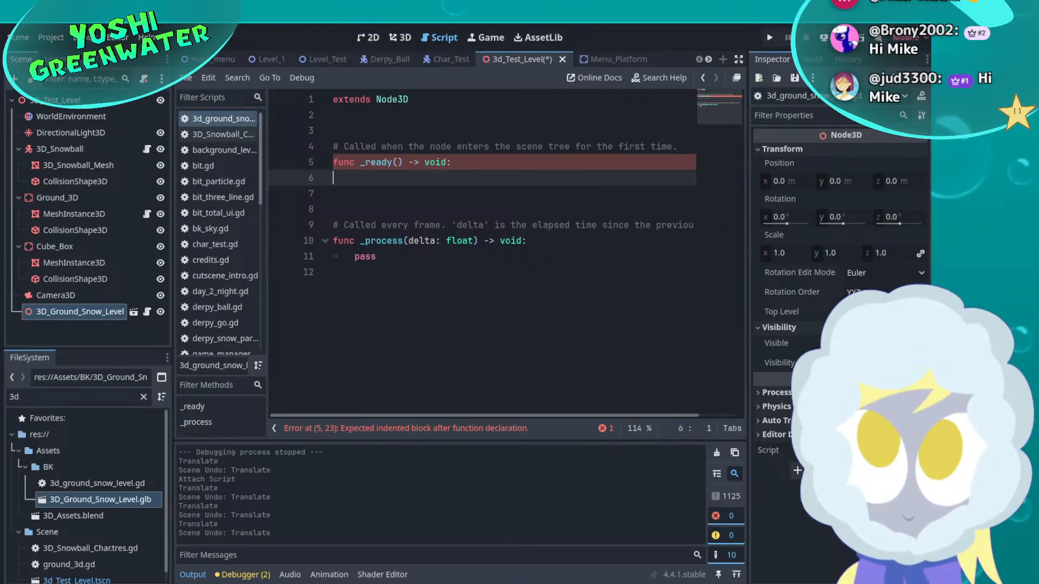
{"action": "key", "text": "Tab"}
{"action": "type", "text": "pass"}
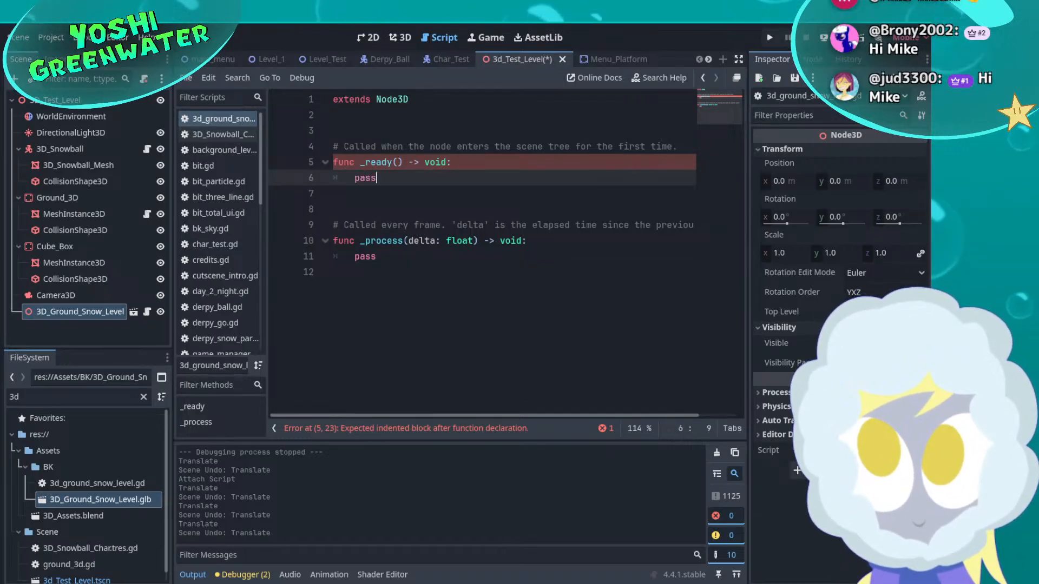
Replace the default _process function and its comment with the copied obstacle version, and remove the move_and_slide() line
{"action": "left_click", "coordinate": [377, 256]}
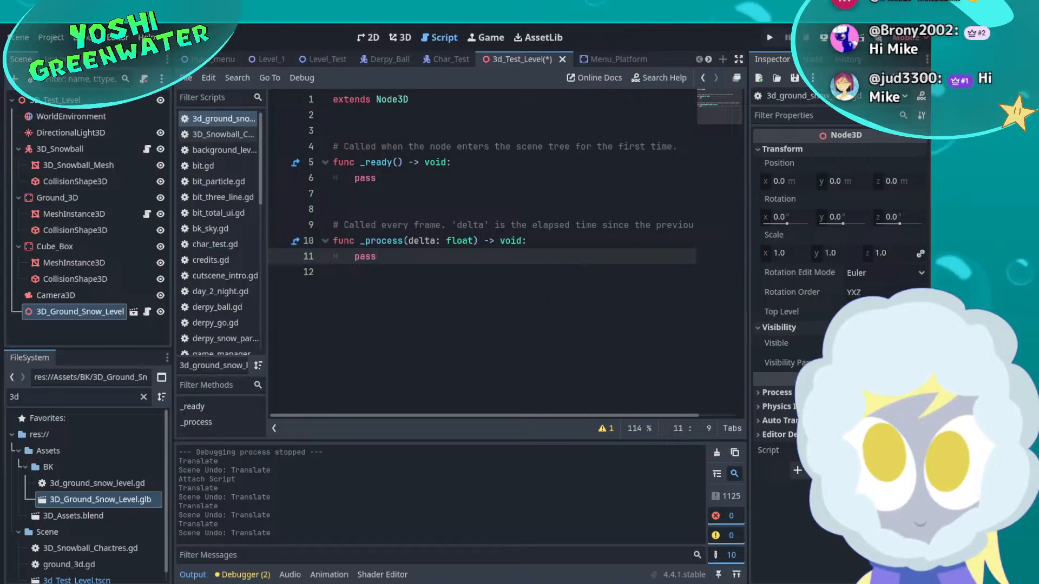
{"action": "left_click_drag", "start_coordinate": [371, 269], "coordinate": [323, 211]}
{"action": "key", "text": "ctrl+v"}
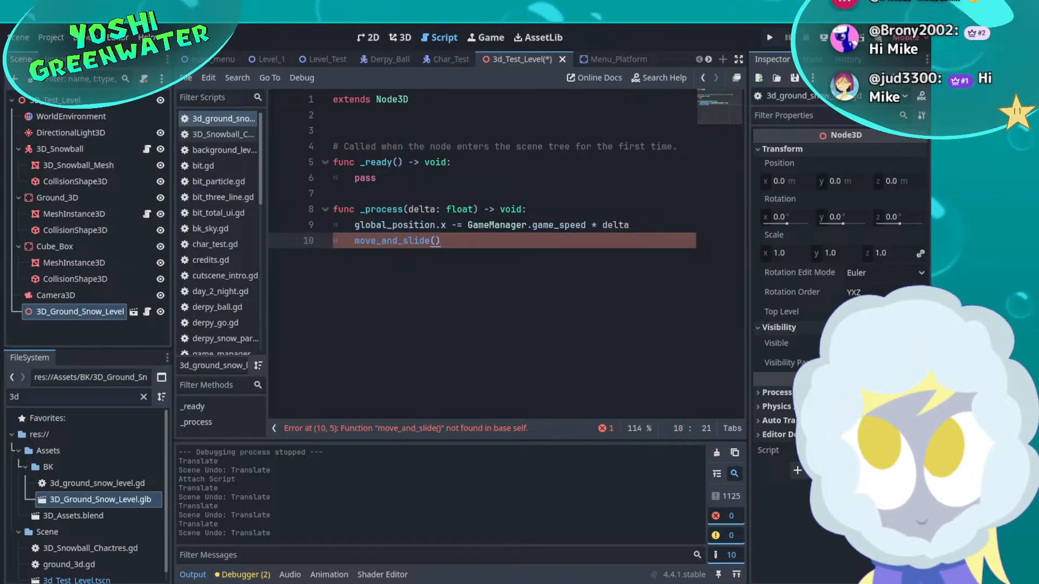
{"action": "left_click_drag", "start_coordinate": [357, 242], "coordinate": [288, 242]}
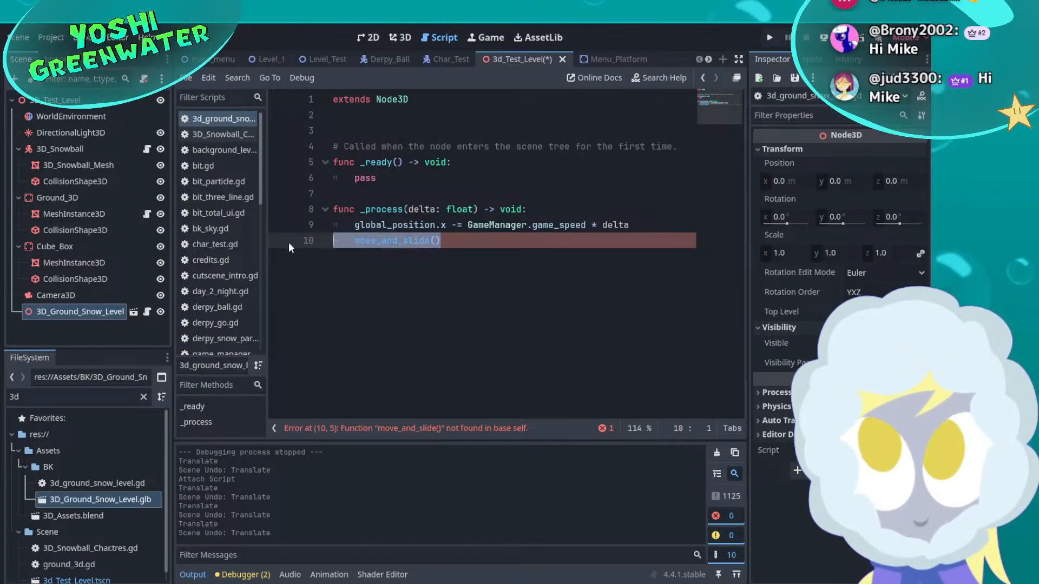
{"action": "key", "text": "BackSpace"}
{"action": "key", "text": "BackSpace"}
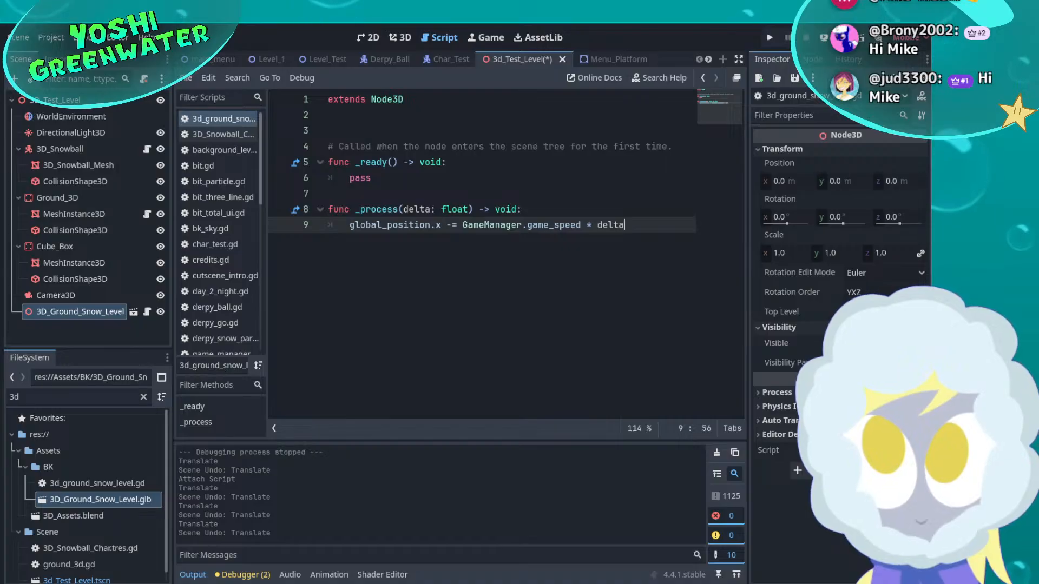
Change the movement line in _process to use global_position.z with GameManager.game_speed * delta
{"action": "left_click_drag", "start_coordinate": [463, 225], "coordinate": [625, 225]}
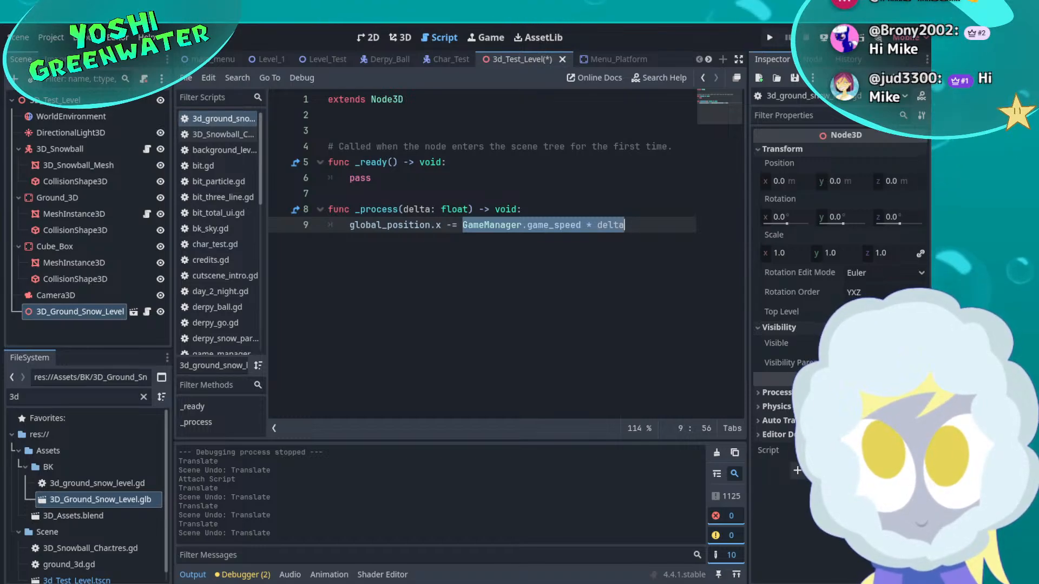
{"action": "left_click_drag", "start_coordinate": [625, 225], "coordinate": [603, 224]}
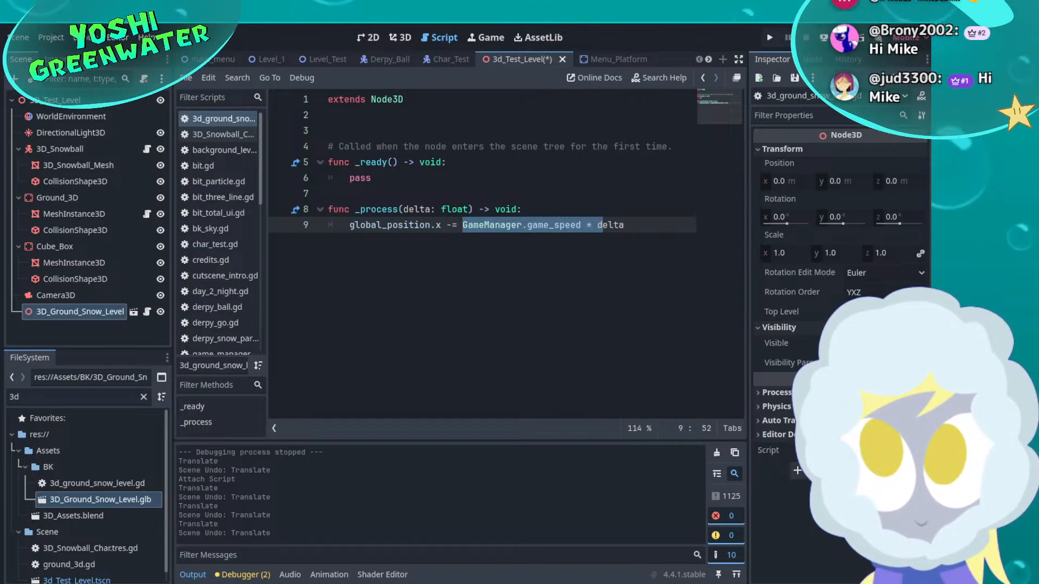
{"action": "left_click", "coordinate": [626, 225]}
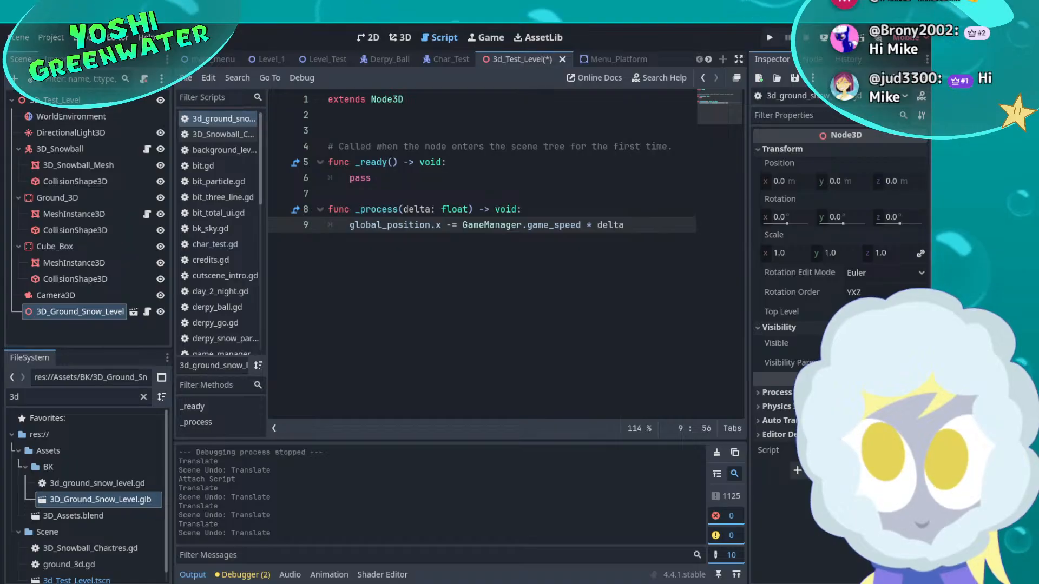
{"action": "left_click", "coordinate": [442, 225]}
{"action": "key", "text": "BackSpace"}
{"action": "type", "text": "z"}
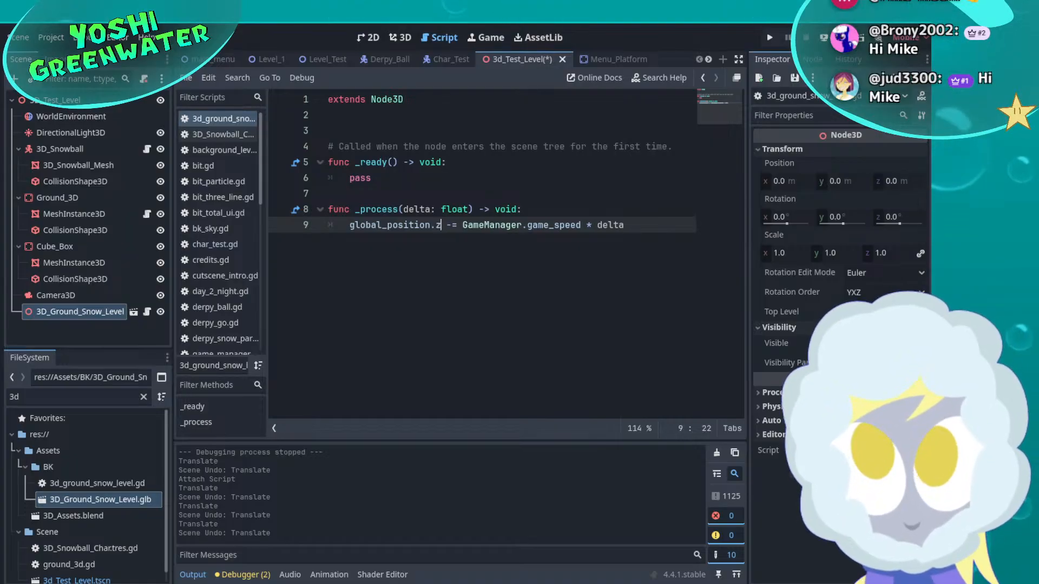
Remove the extra blank line above the _ready comment in 3d_ground_snow_level.gd, then save and test-run the game
{"action": "left_click", "coordinate": [438, 193]}
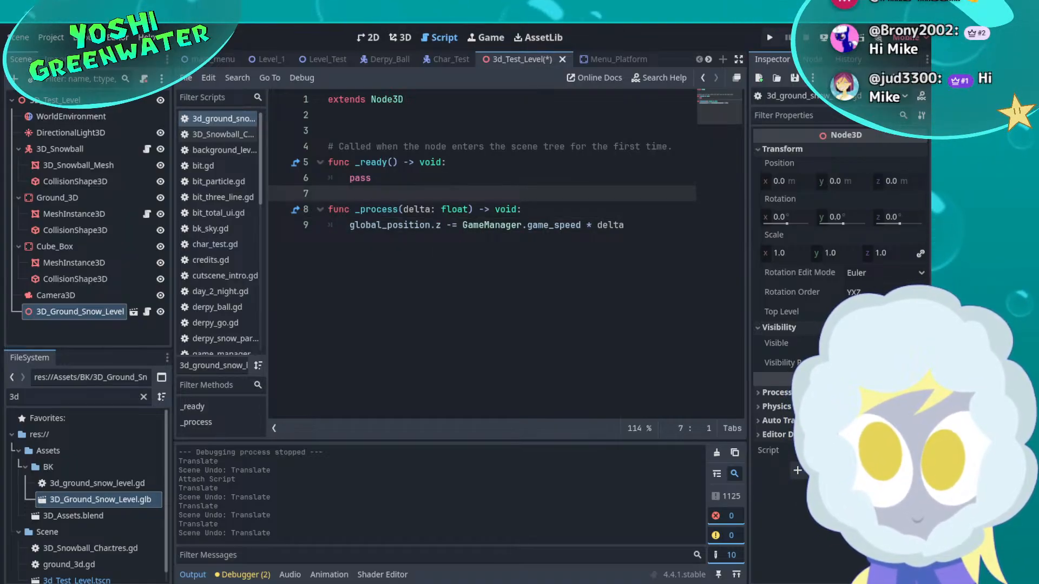
{"action": "left_click", "coordinate": [329, 131]}
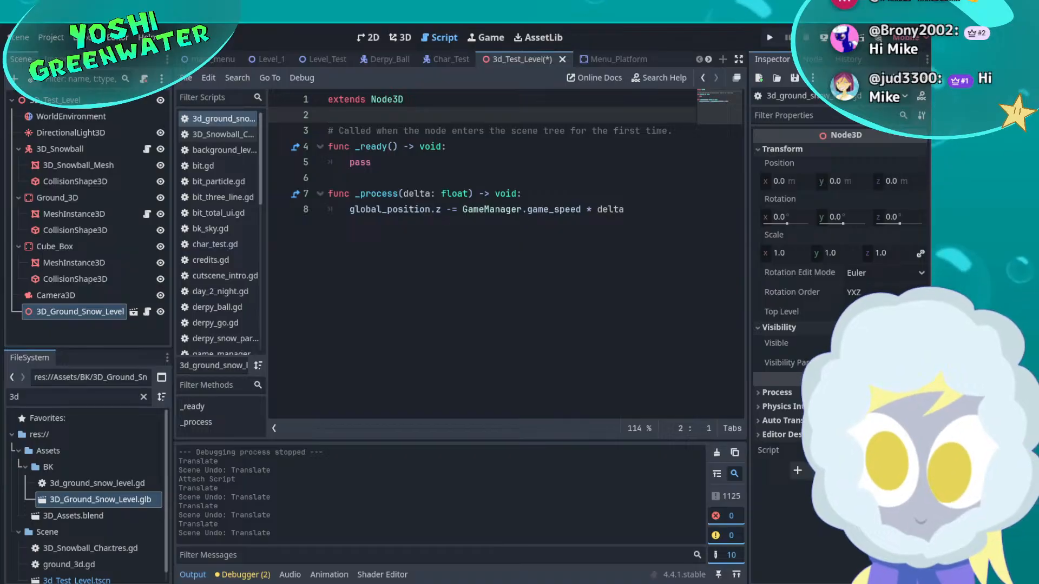
{"action": "key", "text": "ctrl+s"}
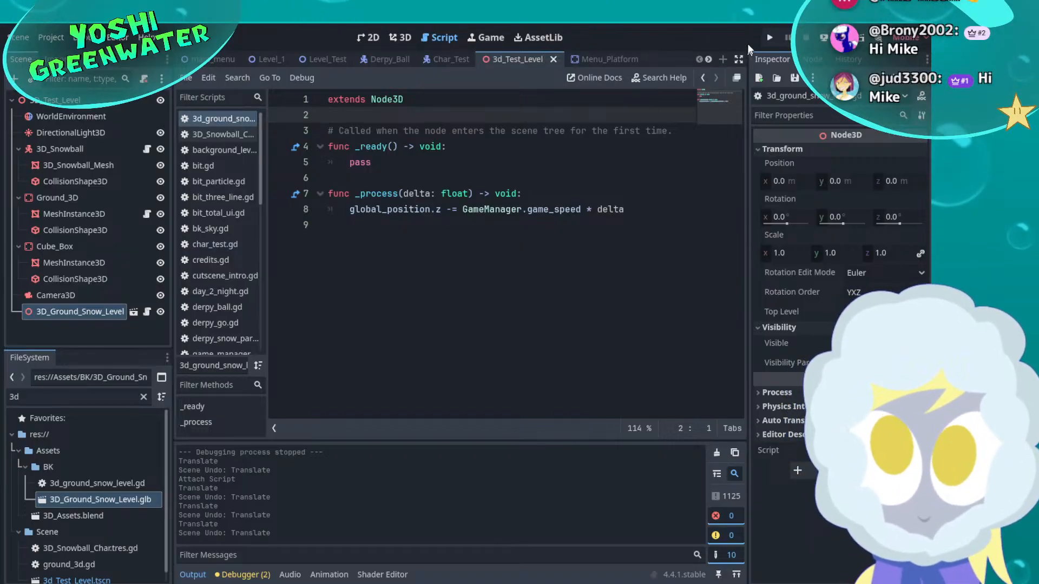
{"action": "key", "text": "F5"}
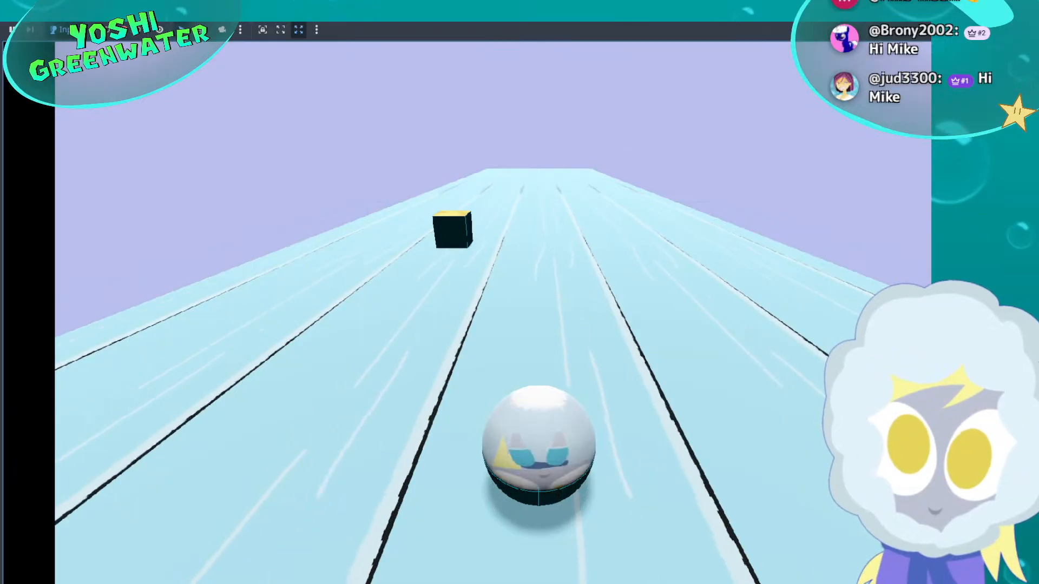
{"action": "key", "text": "F8"}
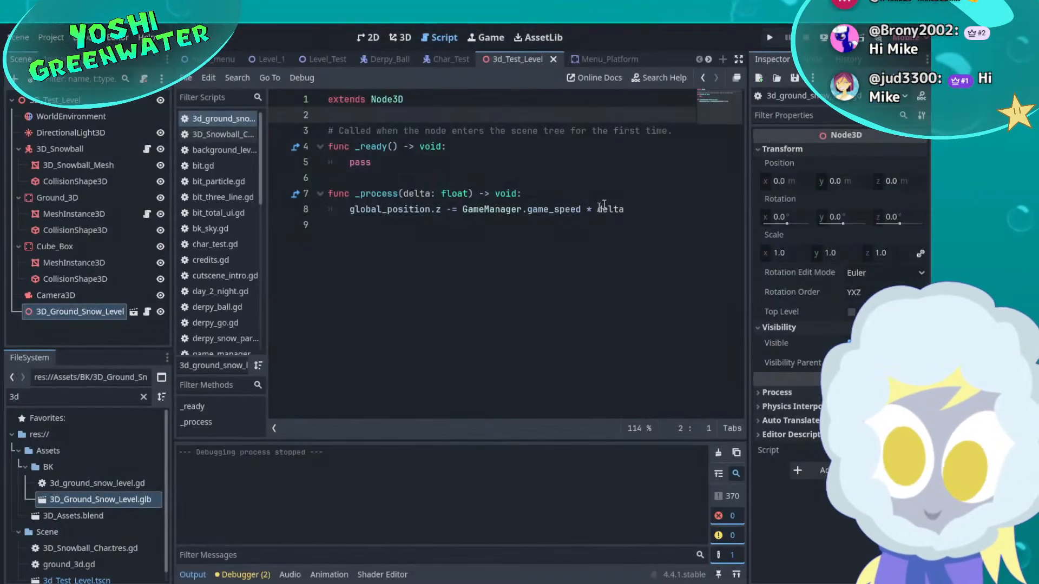
Try to reverse the movement line by adding a minus sign before z and then before global_position, undoing each attempt
{"action": "left_click", "coordinate": [437, 212]}
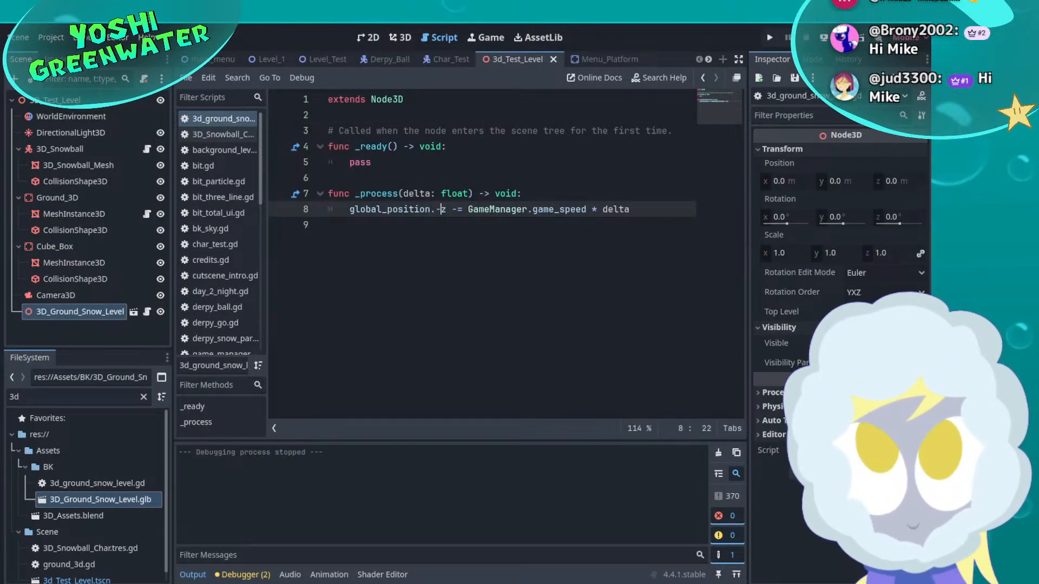
{"action": "left_click", "coordinate": [446, 272]}
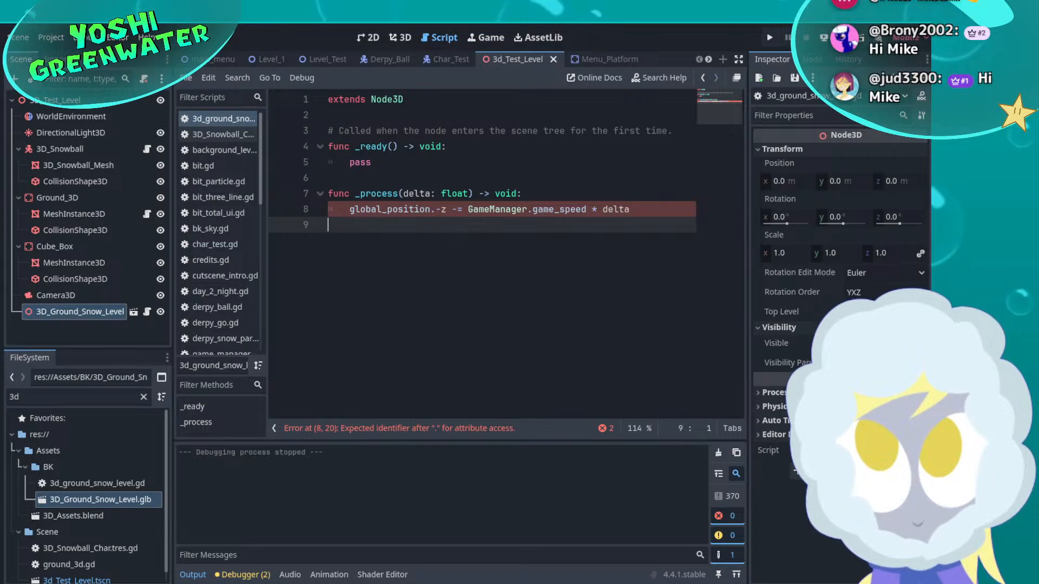
{"action": "key", "text": "ctrl+z"}
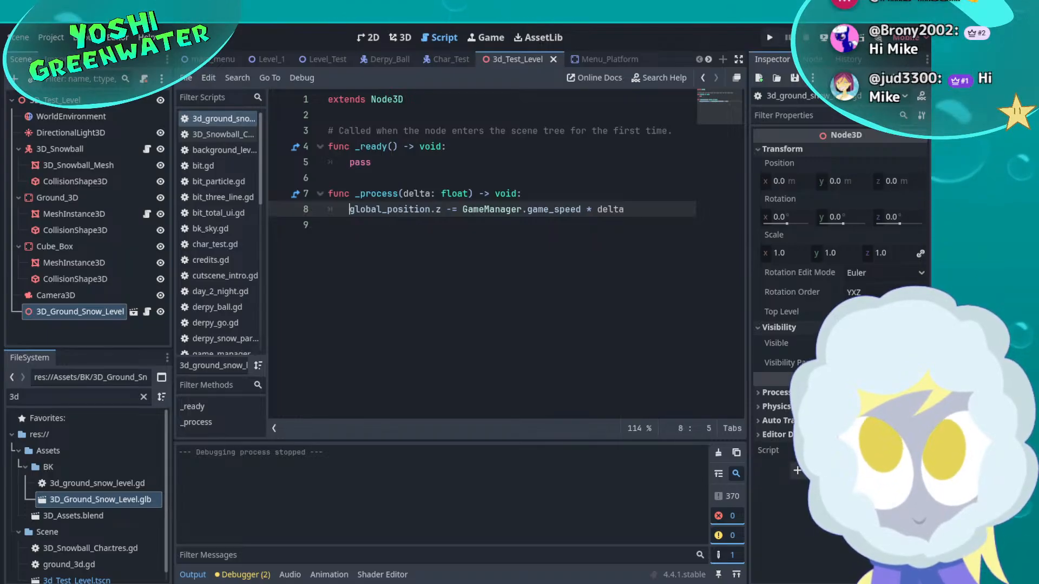
{"action": "type", "text": "-"}
{"action": "key", "text": "Down"}
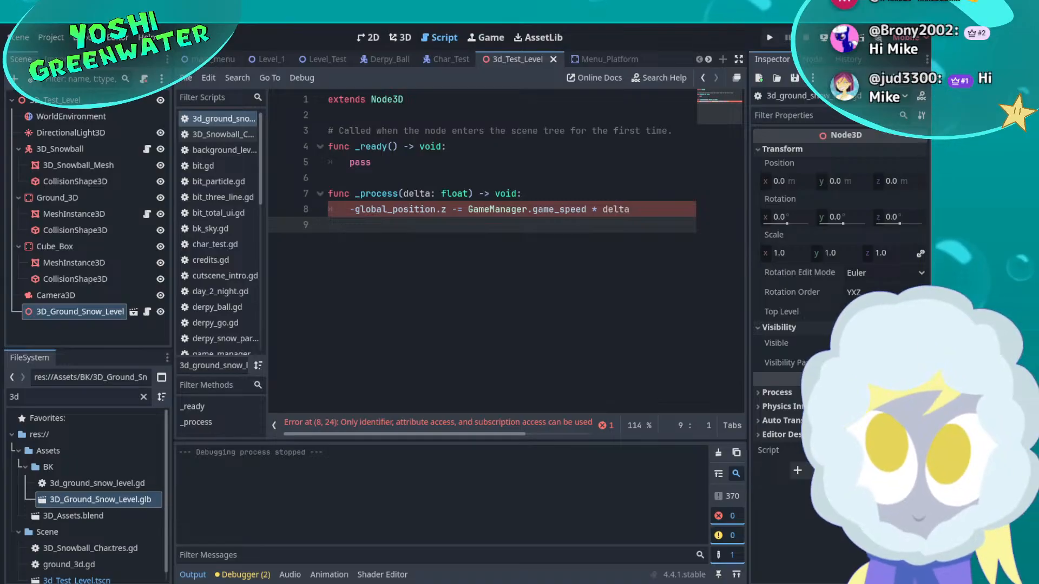
{"action": "key", "text": "ctrl+z"}
{"action": "key", "text": "Down"}
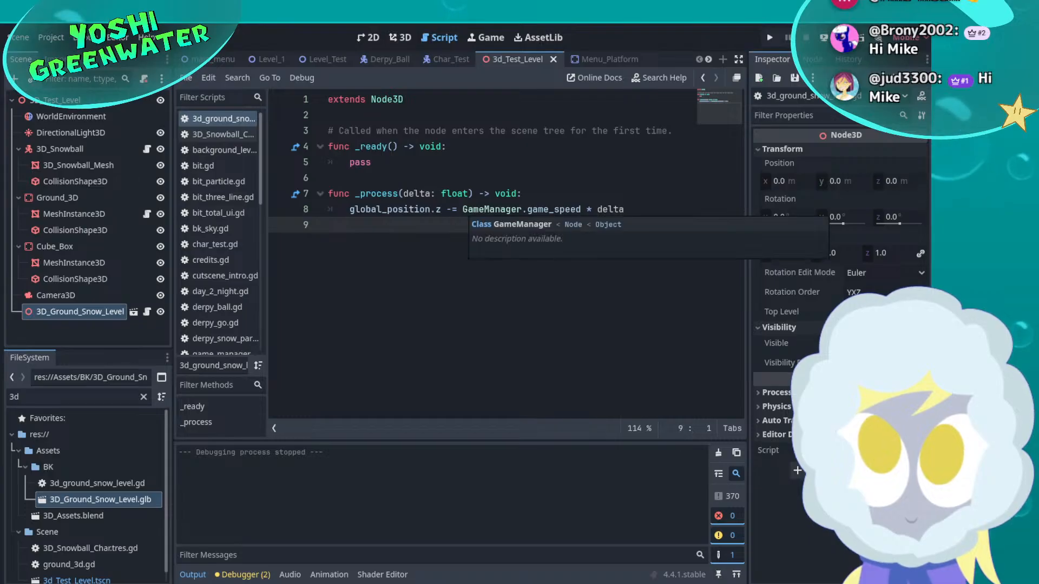
Replace delta with -5 in the movement line so it multiplies GameManager.game_speed by -5
{"action": "left_click_drag", "start_coordinate": [463, 209], "coordinate": [625, 209]}
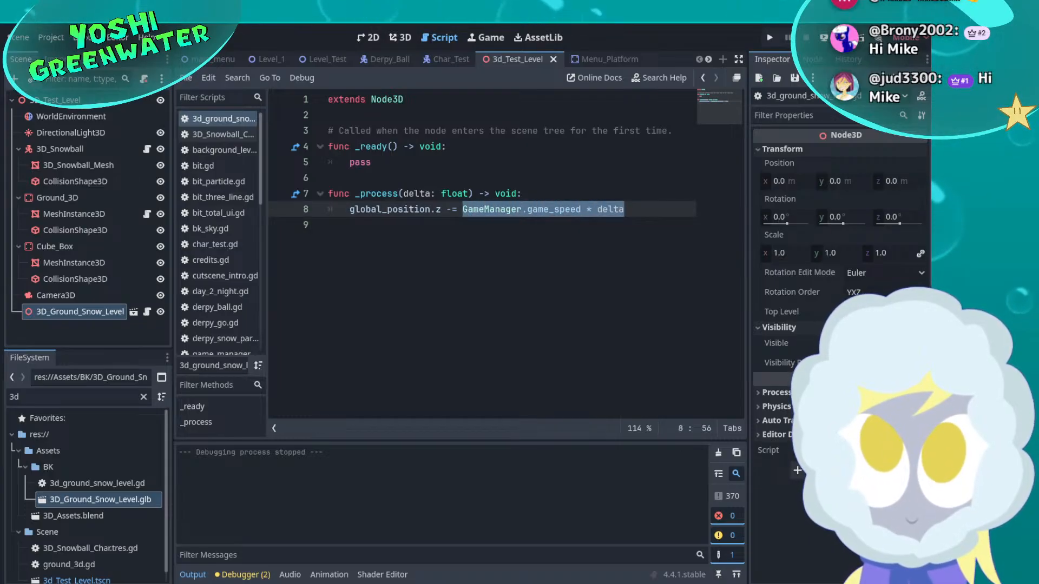
{"action": "key", "text": "Right"}
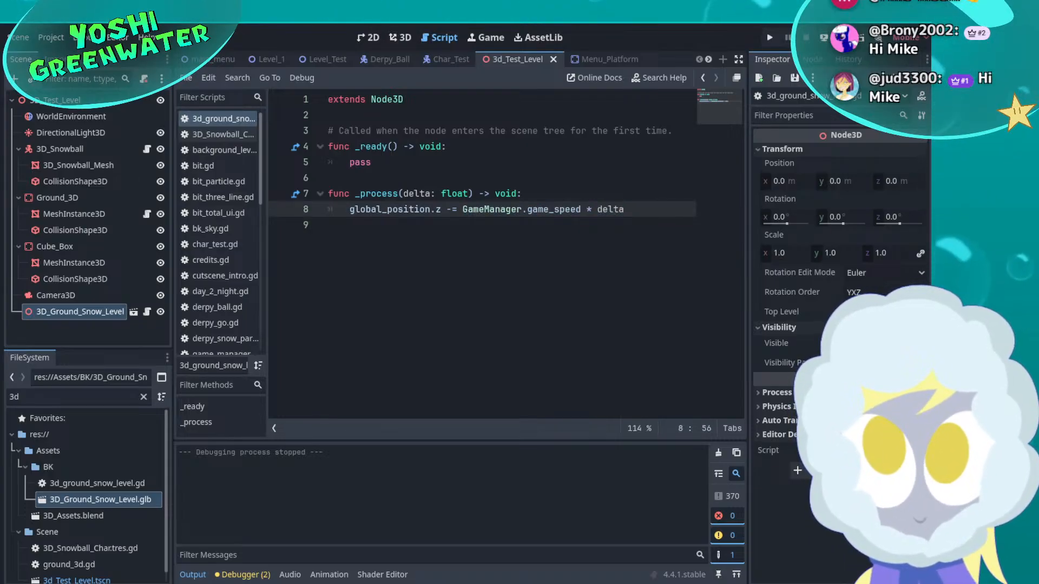
{"action": "key", "text": "ctrl+shift+Left"}
{"action": "key", "text": "ctrl+shift+Left"}
{"action": "key", "text": "ctrl+shift+Left"}
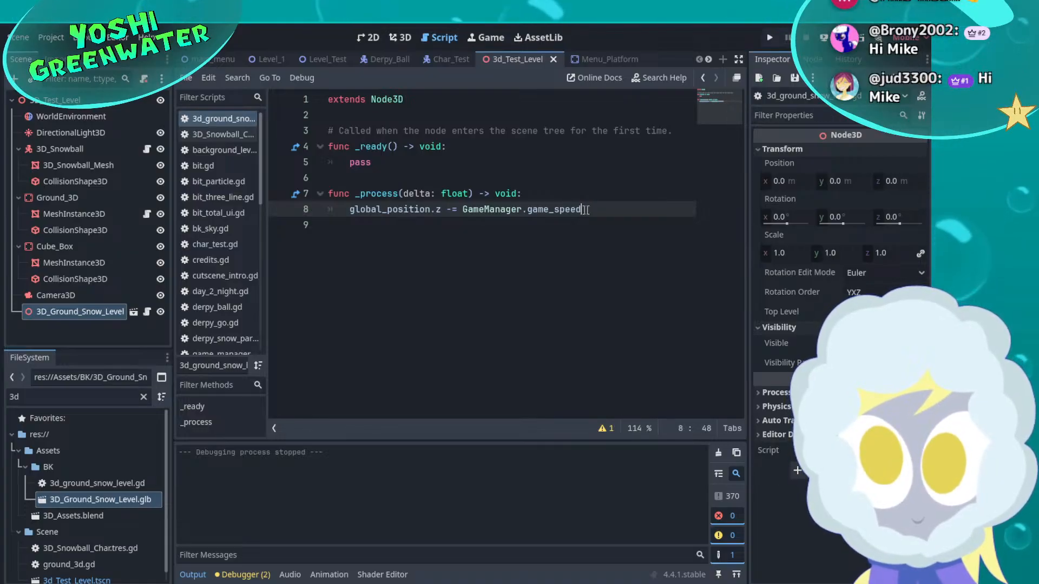
{"action": "left_click_drag", "start_coordinate": [581, 211], "coordinate": [461, 219]}
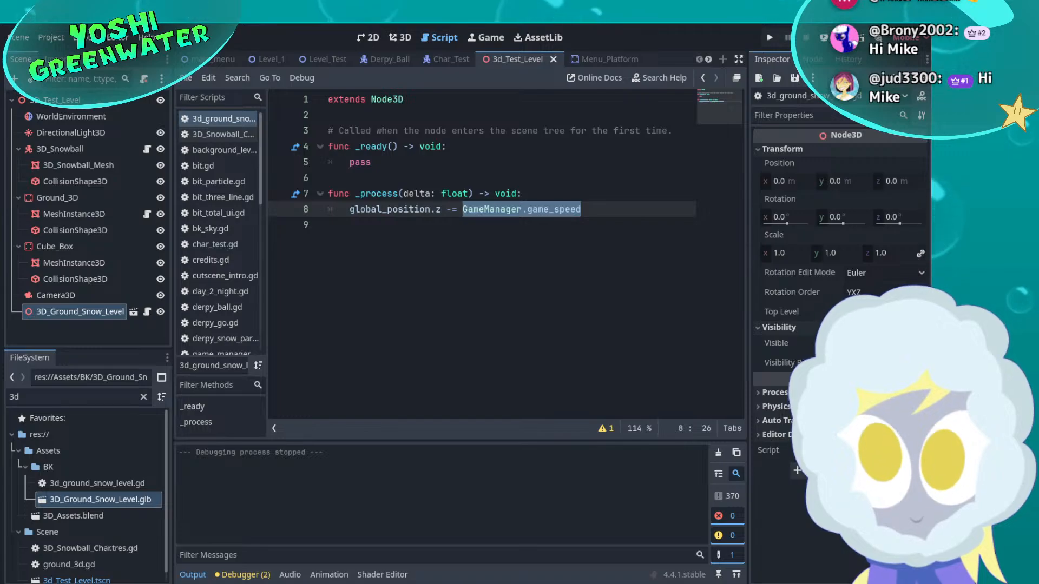
{"action": "left_click", "coordinate": [581, 209]}
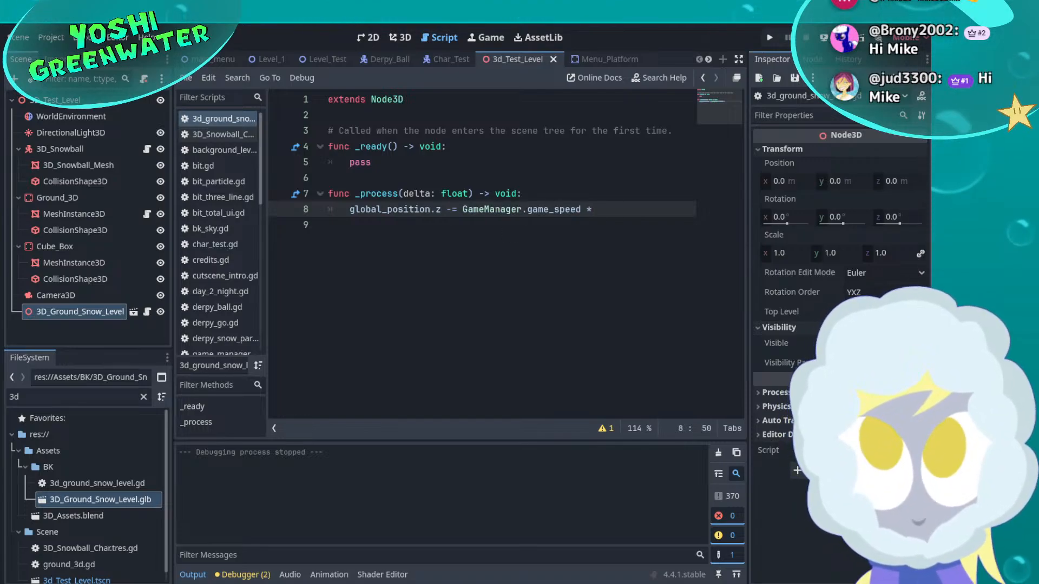
{"action": "type", "text": "5"}
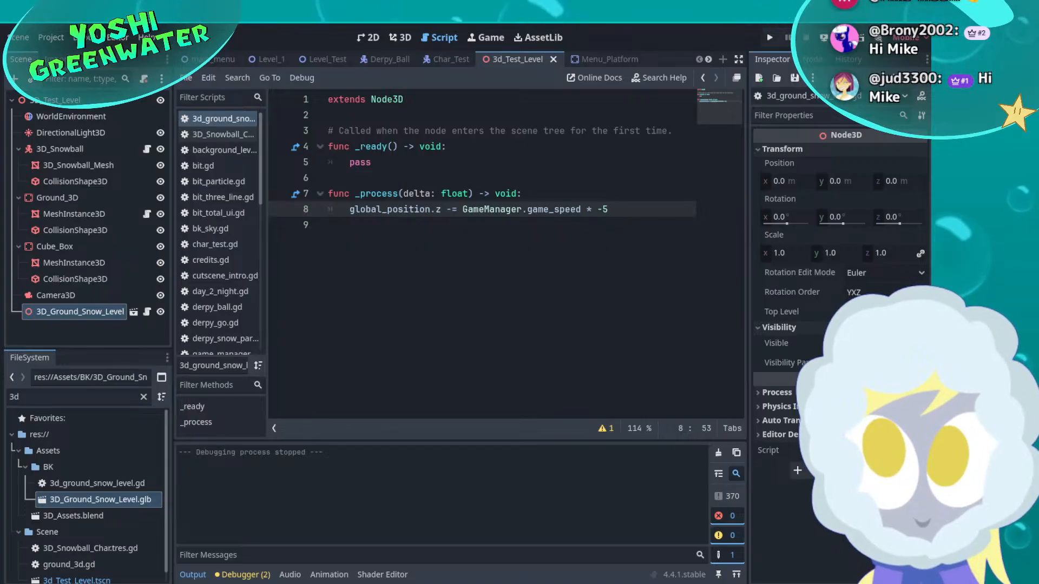
{"action": "key", "text": "Down"}
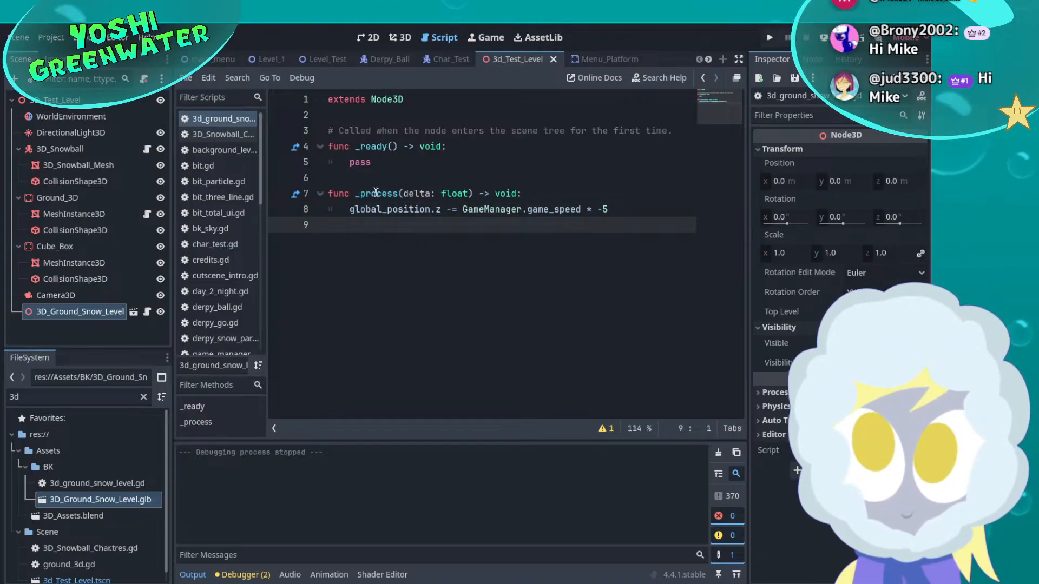
Try to negate the axis by rewriting the movement line's property as global_position.-z, and save the script
{"action": "mouse_move", "coordinate": [374, 191]}
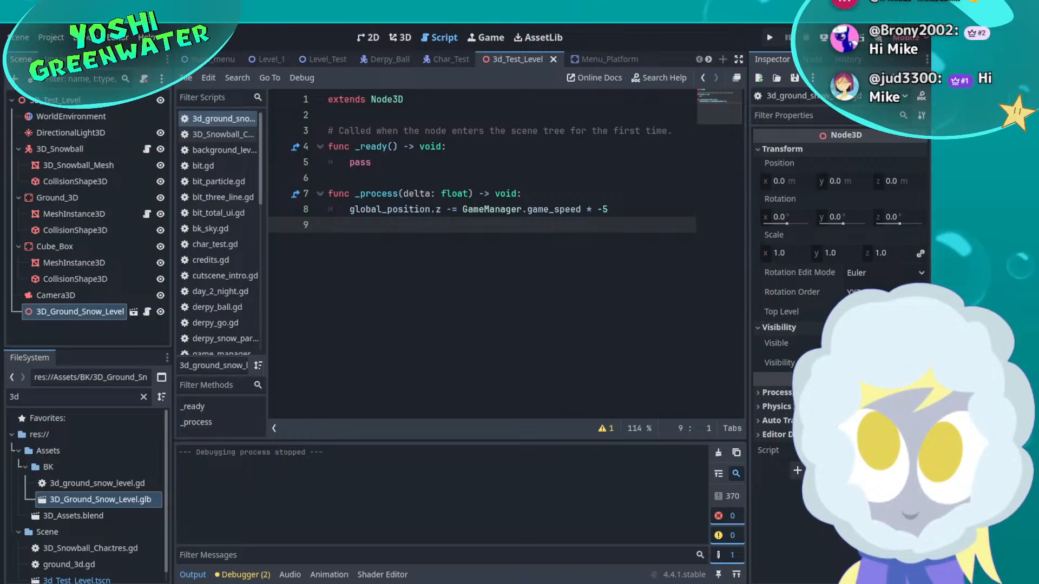
{"action": "left_click", "coordinate": [437, 209]}
{"action": "key", "text": "Delete"}
{"action": "key", "text": "BackSpace"}
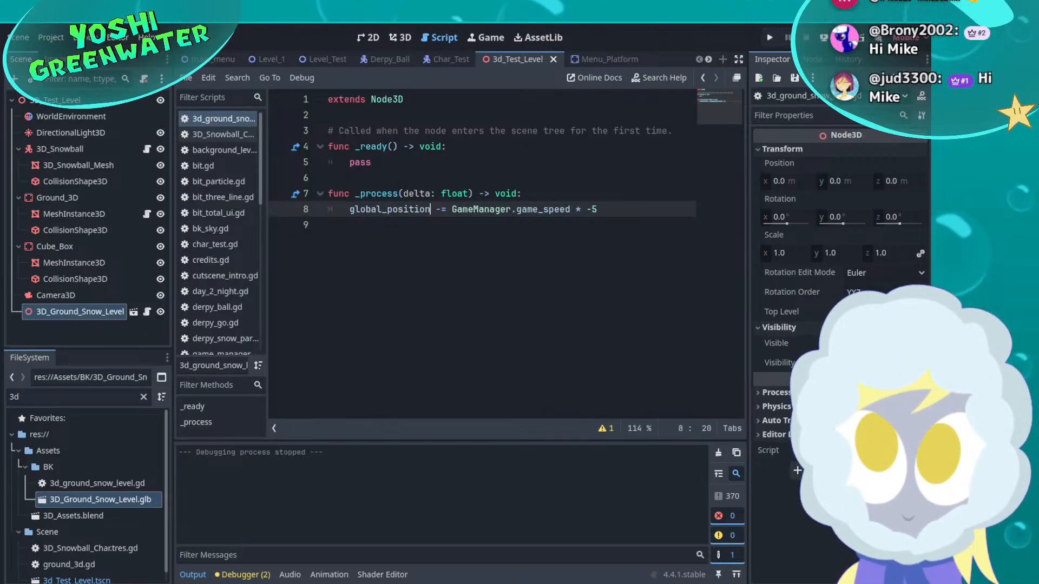
{"action": "type", "text": ".-"}
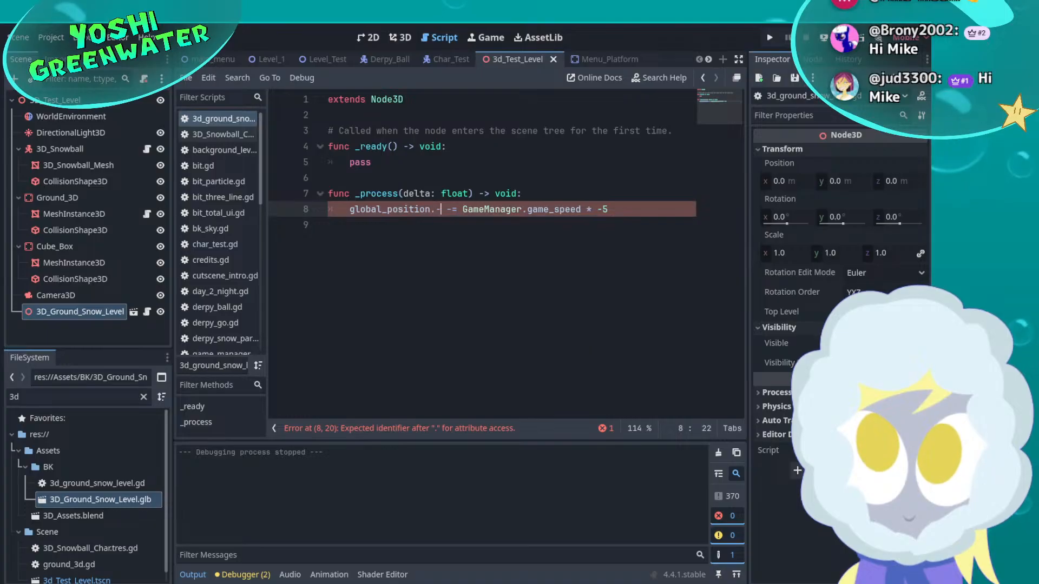
{"action": "type", "text": "z"}
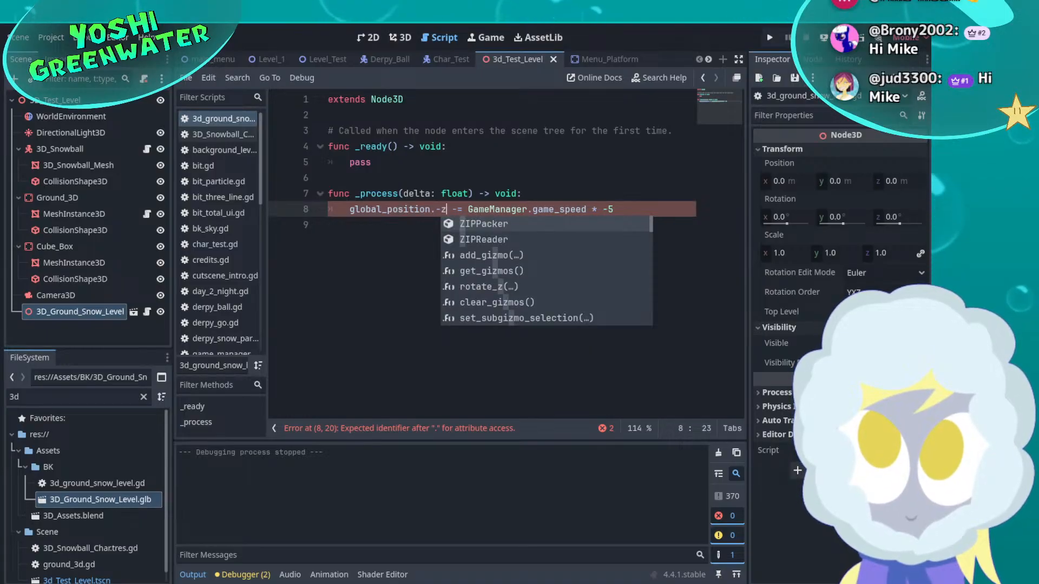
{"action": "left_click", "coordinate": [416, 255]}
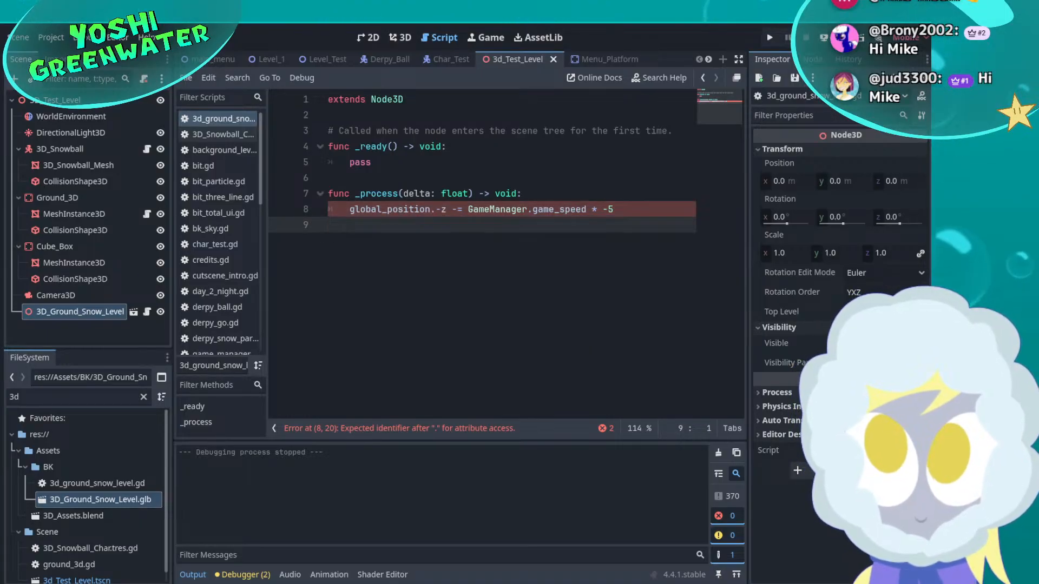
{"action": "key", "text": "ctrl+s"}
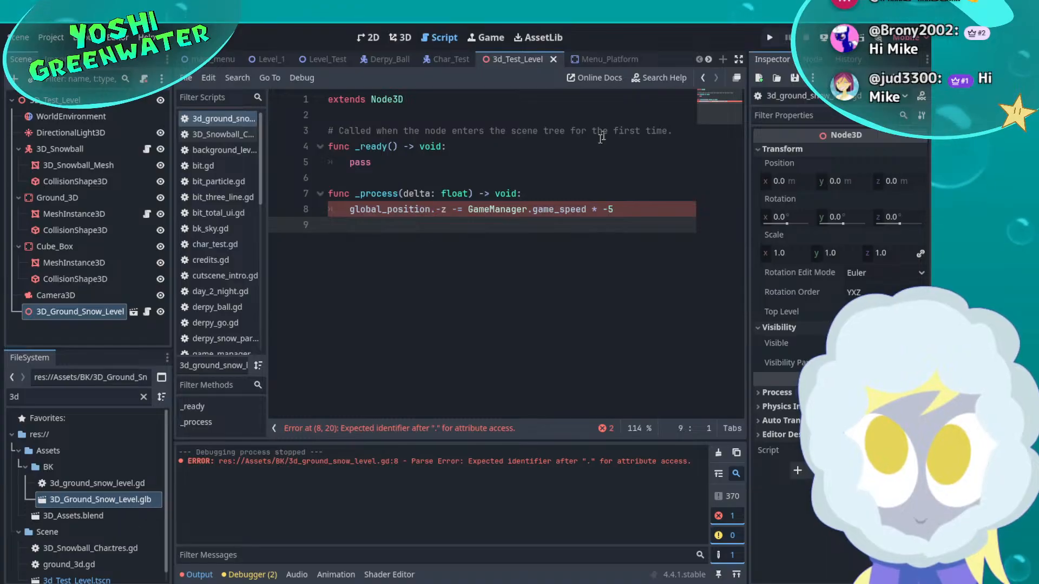
Test-run the game with the negated axis, stop it, and remove the minus sign before z in the movement line
{"action": "left_click", "coordinate": [769, 39]}
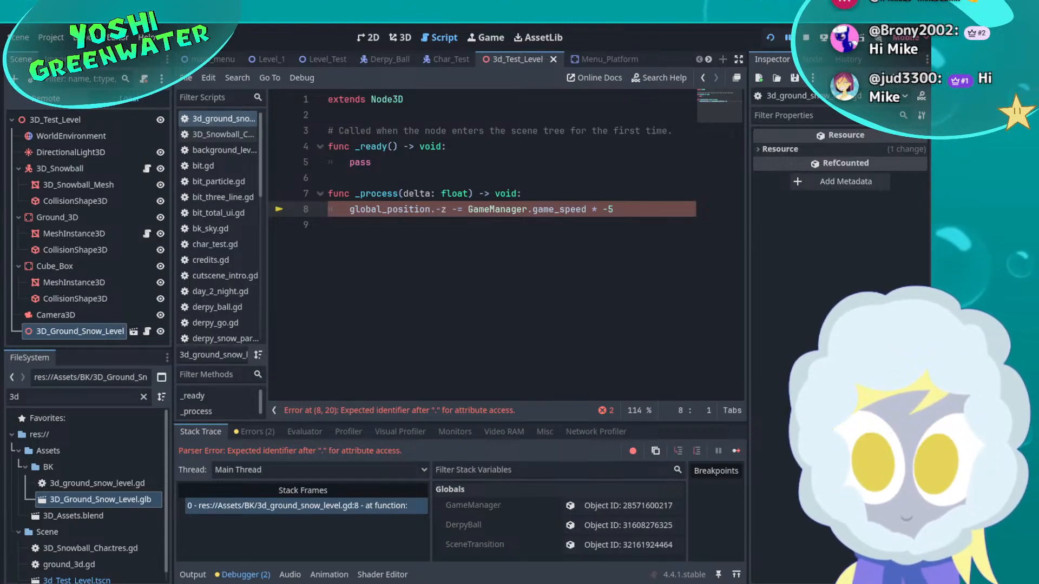
{"action": "key", "text": "alt+Tab"}
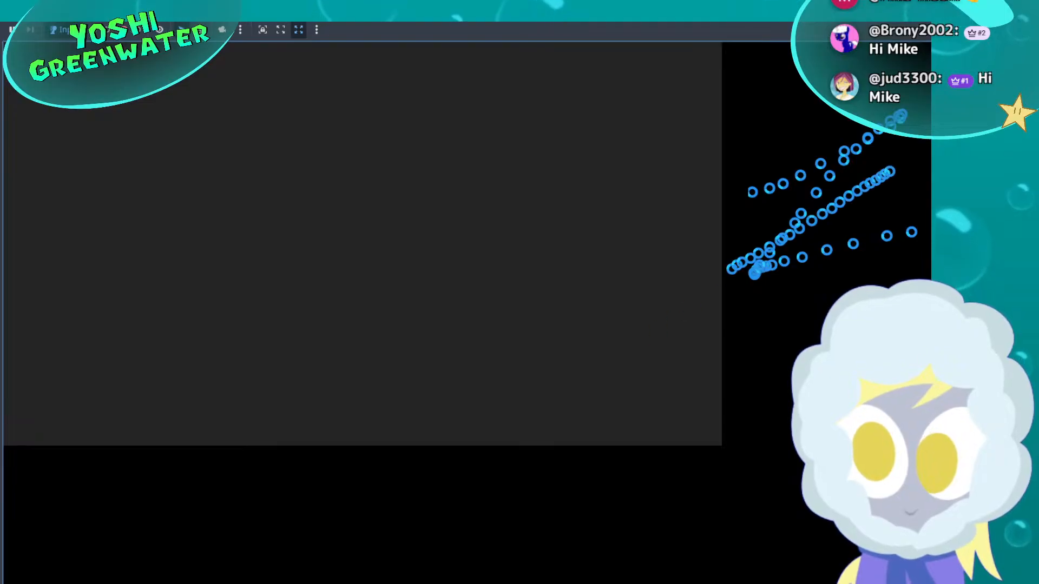
{"action": "key", "text": "F8"}
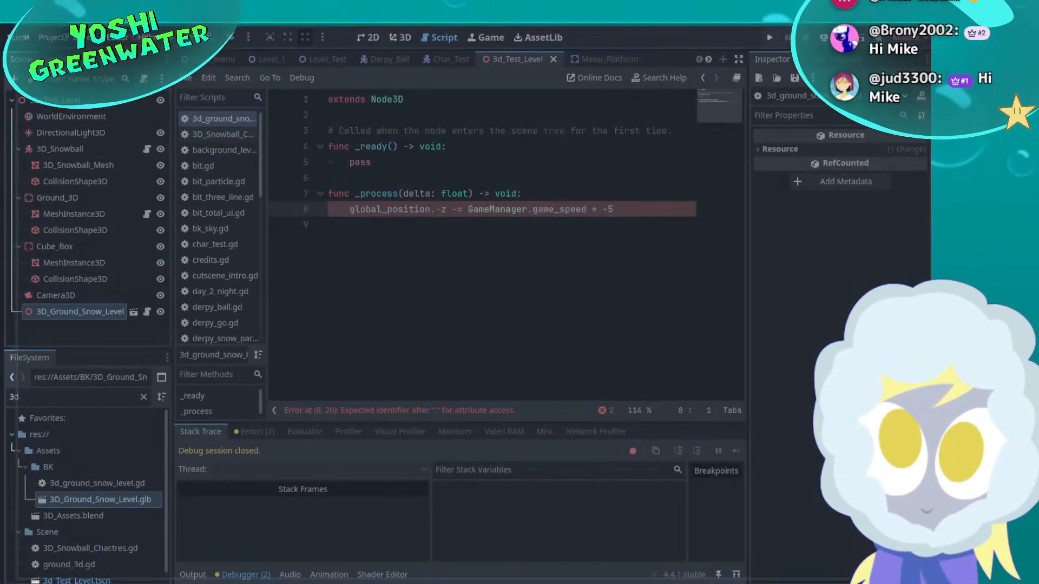
{"action": "left_click", "coordinate": [329, 225]}
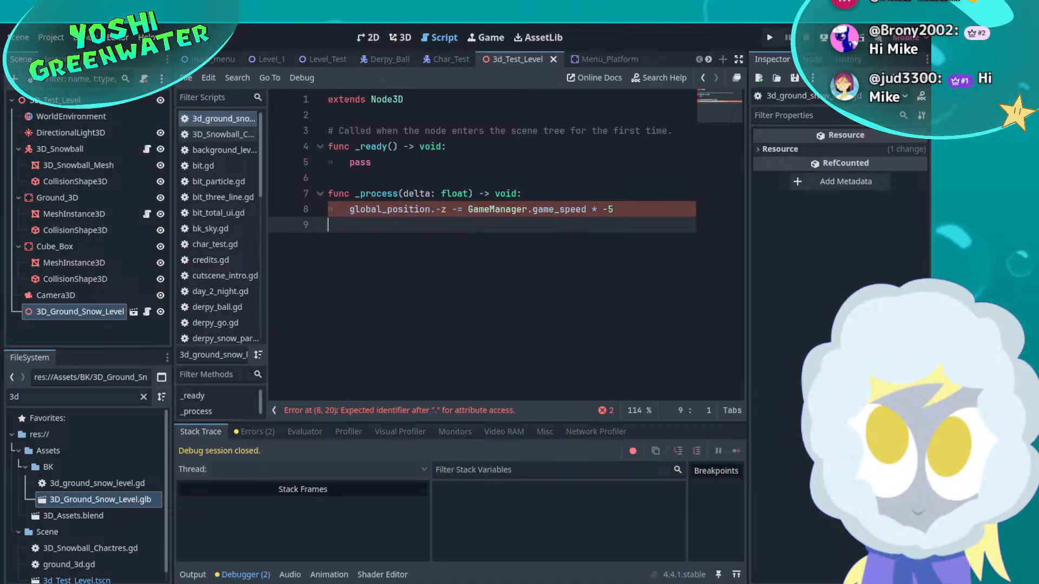
{"action": "left_click", "coordinate": [442, 210]}
{"action": "key", "text": "BackSpace"}
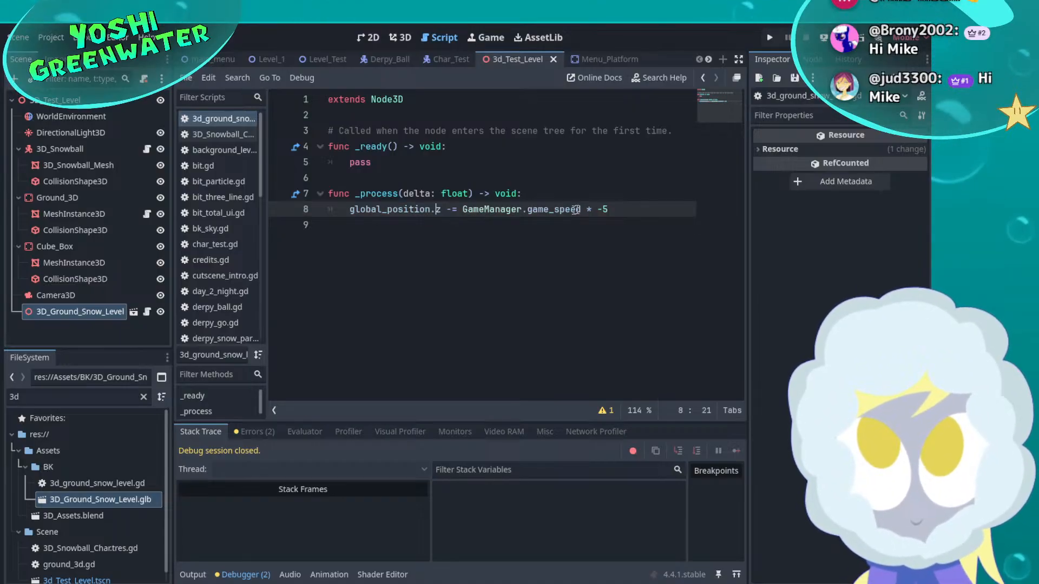
Test-run the game to check the snow ground's movement with the -5 multiplier, then stop it
{"action": "left_click", "coordinate": [609, 210]}
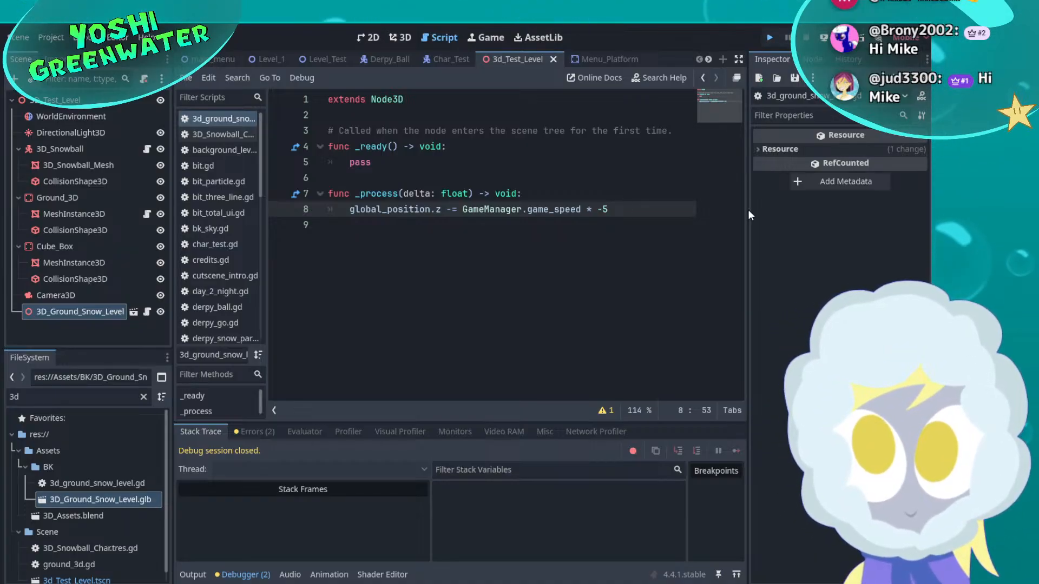
{"action": "key", "text": "F5"}
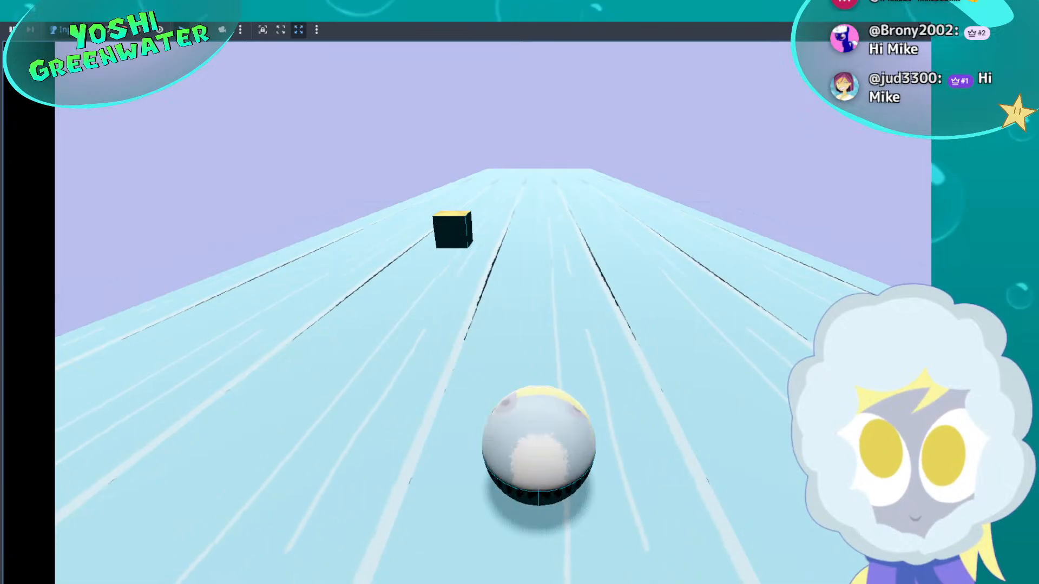
{"action": "key", "text": "F8"}
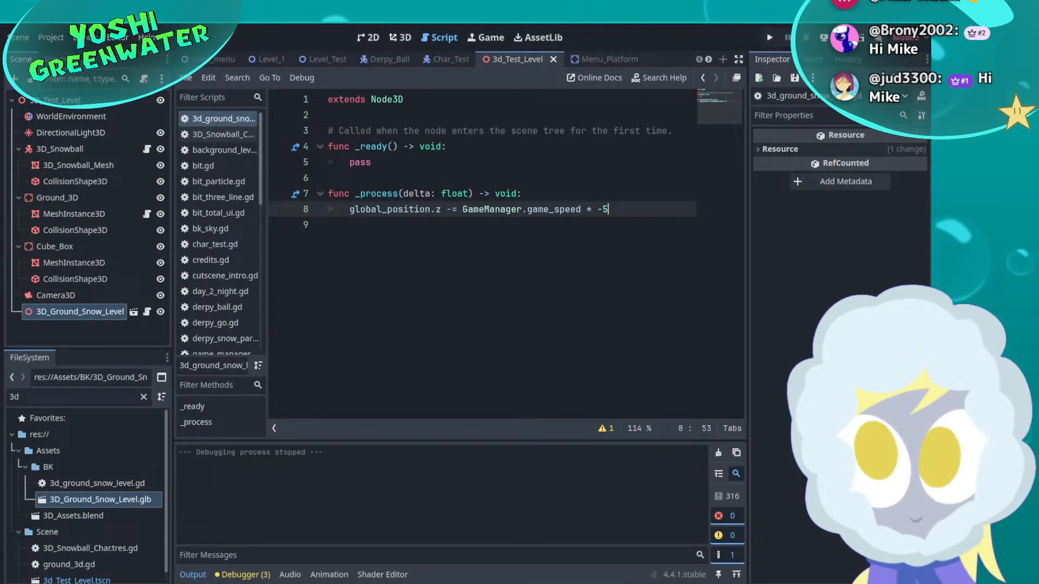
Remove the * -5 multiplier so the movement line subtracts only GameManager.game_speed, and test-run the game
{"action": "key", "text": "BackSpace"}
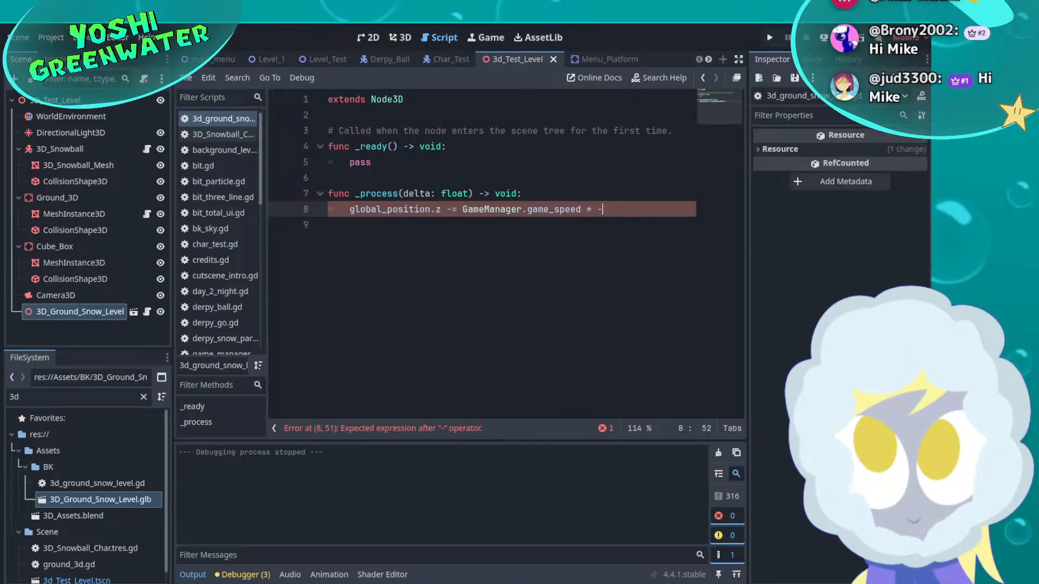
{"action": "left_click", "coordinate": [560, 265]}
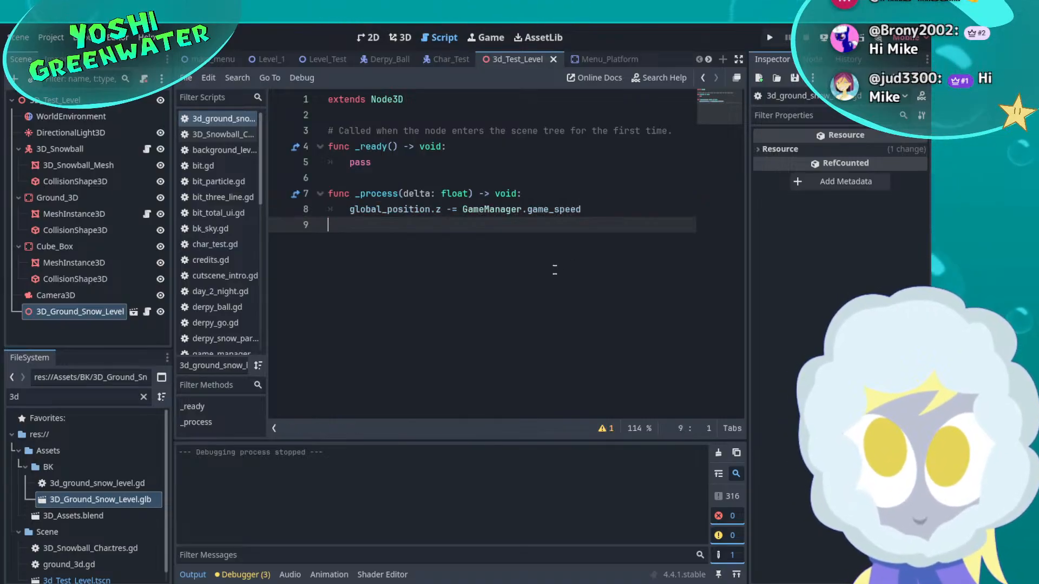
{"action": "left_click", "coordinate": [770, 38]}
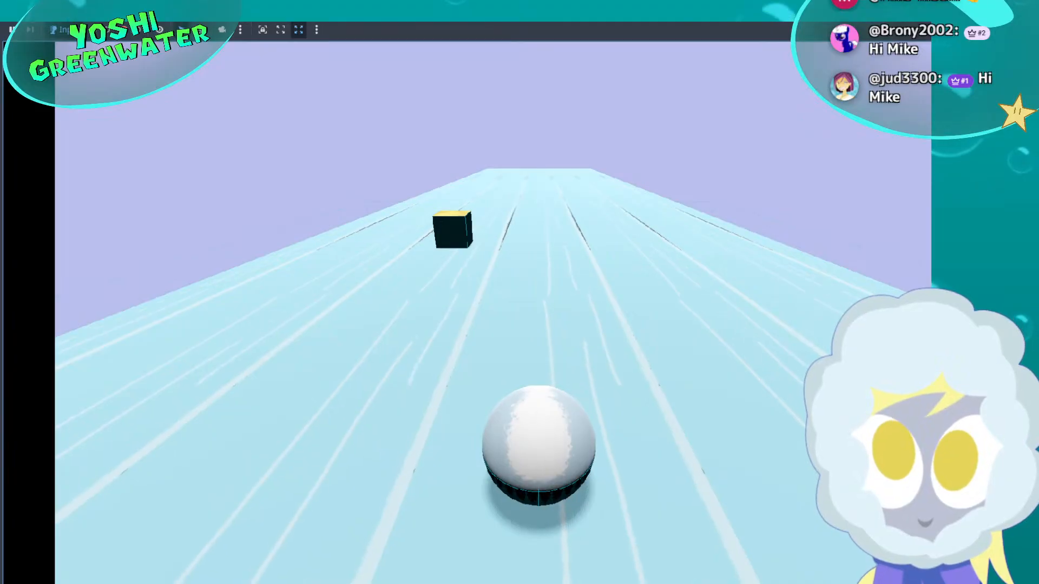
{"action": "key", "text": "F8"}
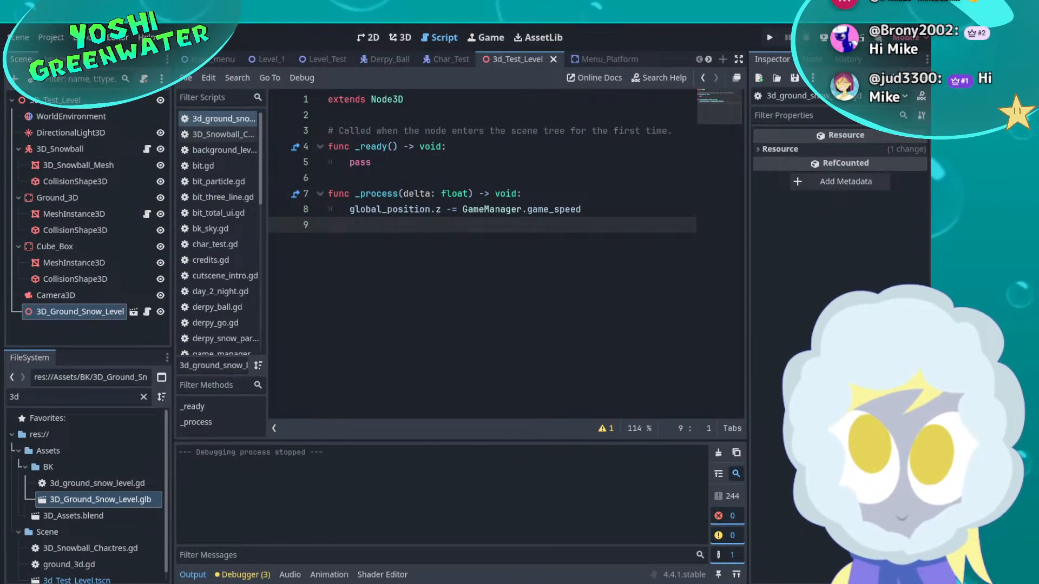
Try the other axis by changing the movement line to global_position.x, save the script, and test-run the game before stopping it
{"action": "left_click", "coordinate": [436, 210]}
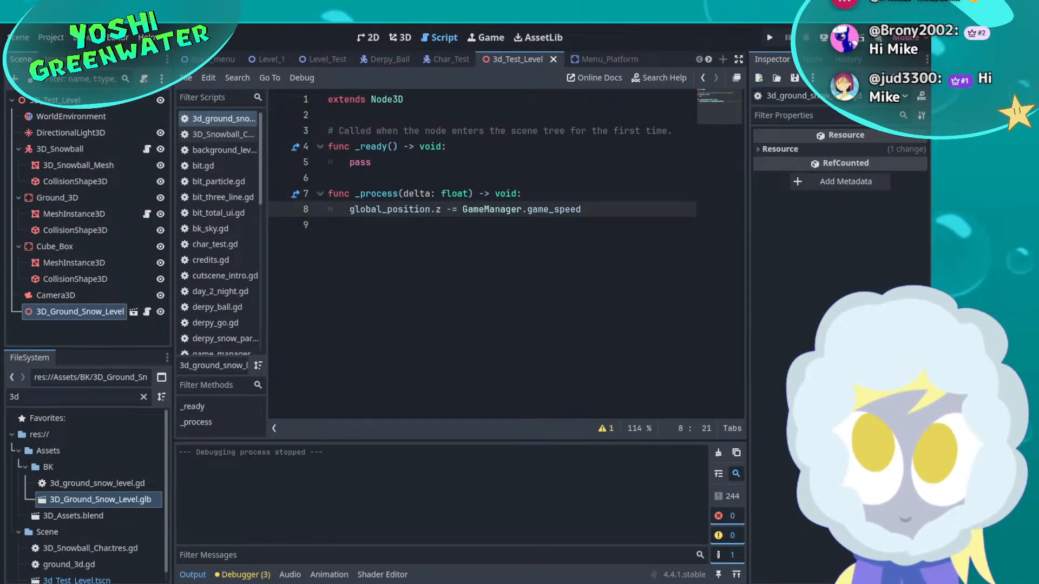
{"action": "key", "text": "Delete"}
{"action": "type", "text": "x"}
{"action": "left_click", "coordinate": [411, 251]}
{"action": "key", "text": "ctrl+s"}
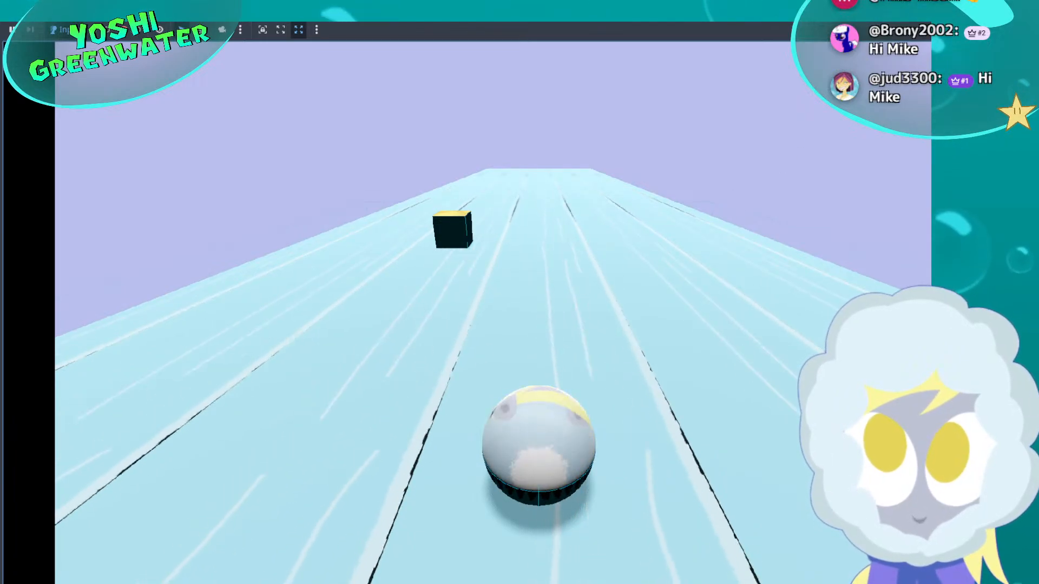
{"action": "key", "text": "F8"}
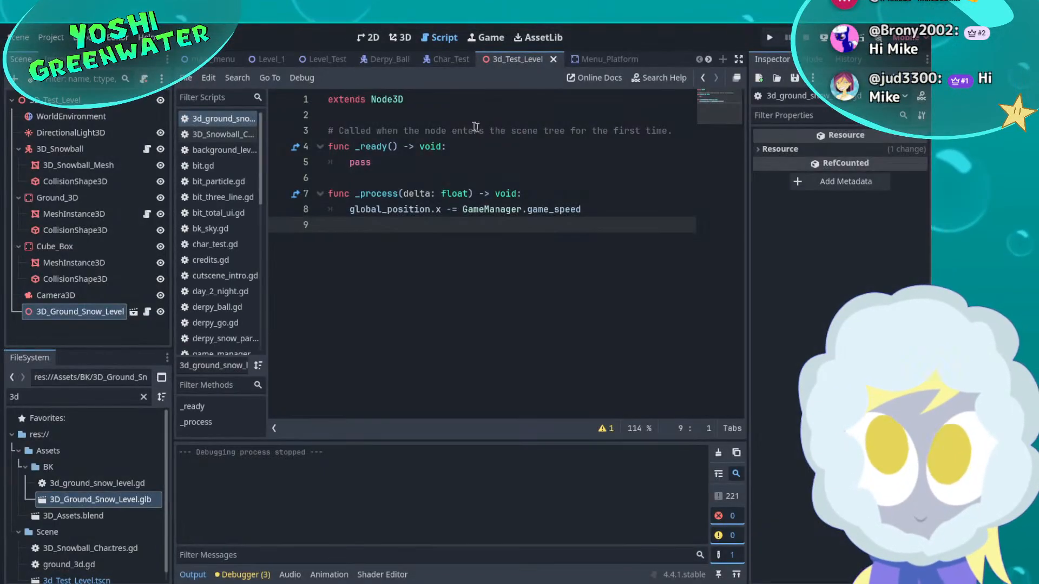
Try shifting 3D_Ground_Snow_Level to about 1.145 m along Z in the 3D scene, and reset its position
{"action": "left_click", "coordinate": [401, 37]}
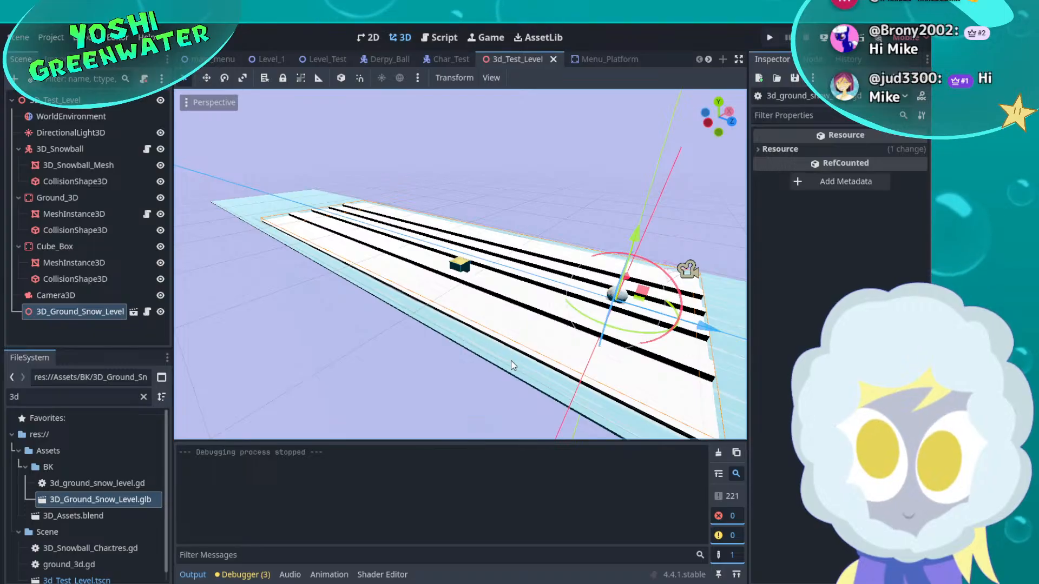
{"action": "middle_click_drag", "start_coordinate": [495, 224], "coordinate": [530, 286]}
{"action": "left_click", "coordinate": [529, 284]}
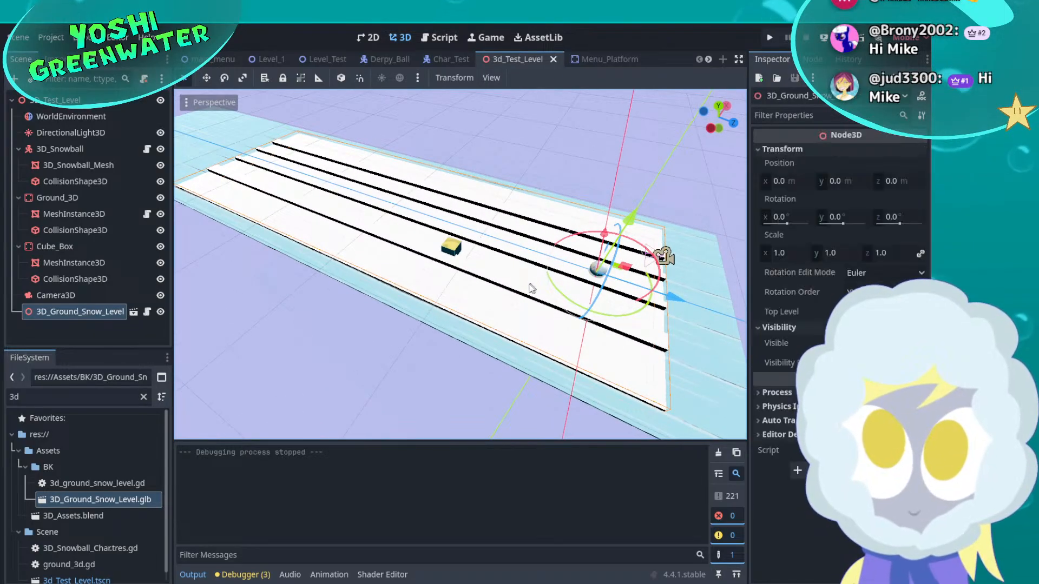
{"action": "left_click", "coordinate": [891, 182]}
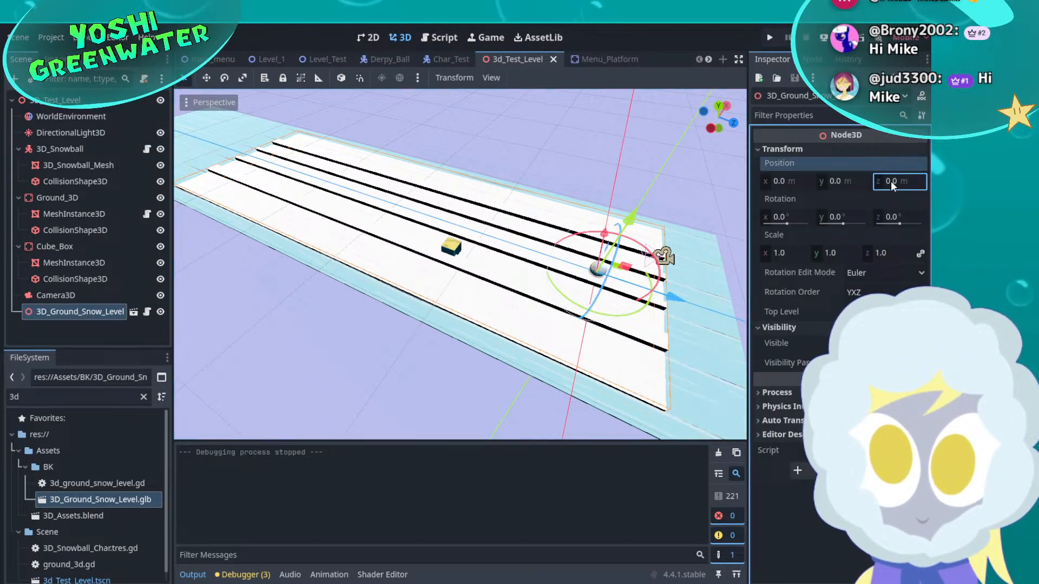
{"action": "left_click_drag", "start_coordinate": [891, 181], "coordinate": [966, 181]}
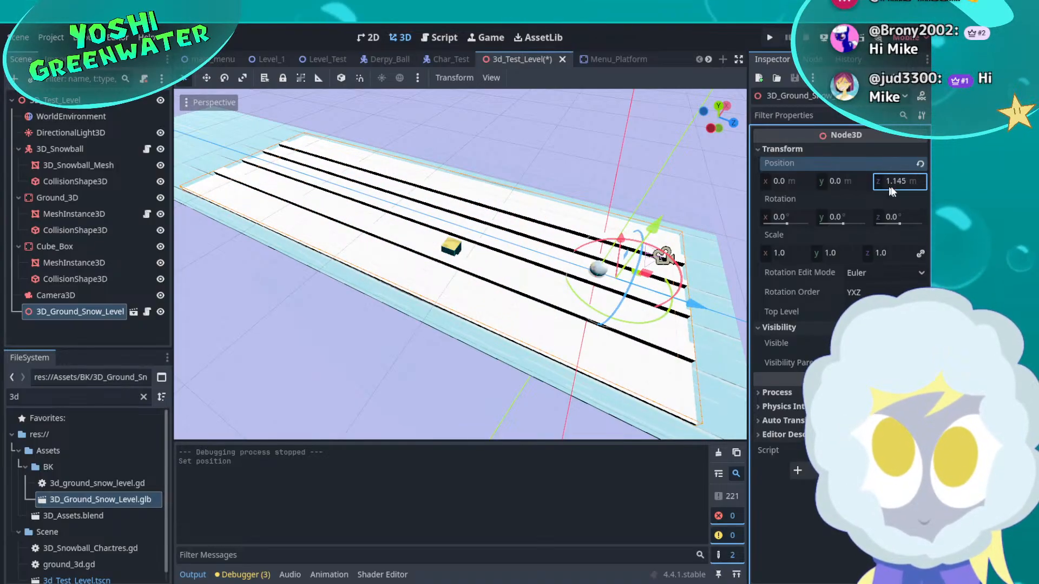
{"action": "left_click", "coordinate": [920, 164]}
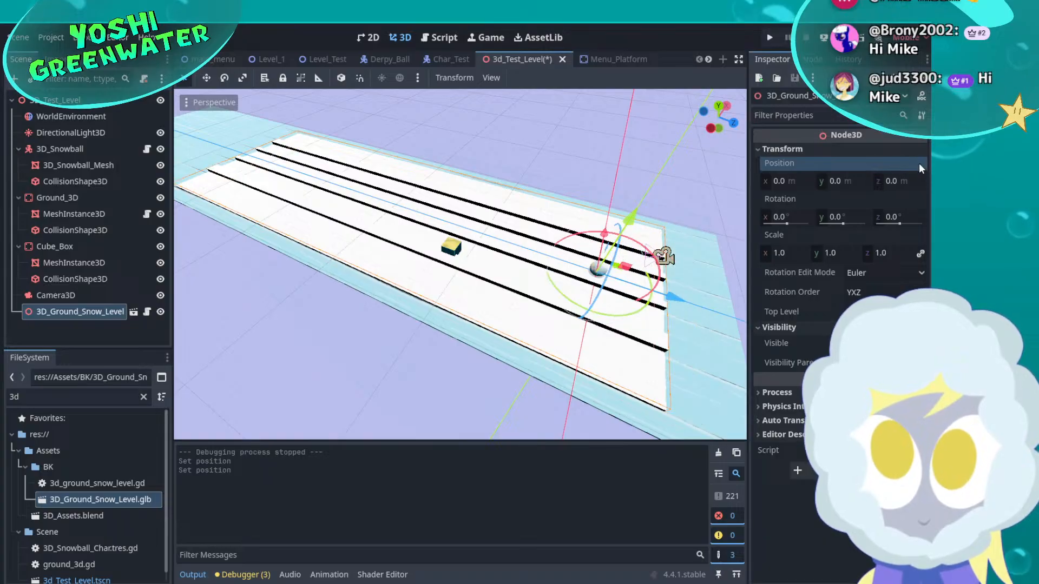
Multiply GameManager.game_speed by delta in the snow ground script's movement line
{"action": "left_click", "coordinate": [440, 38]}
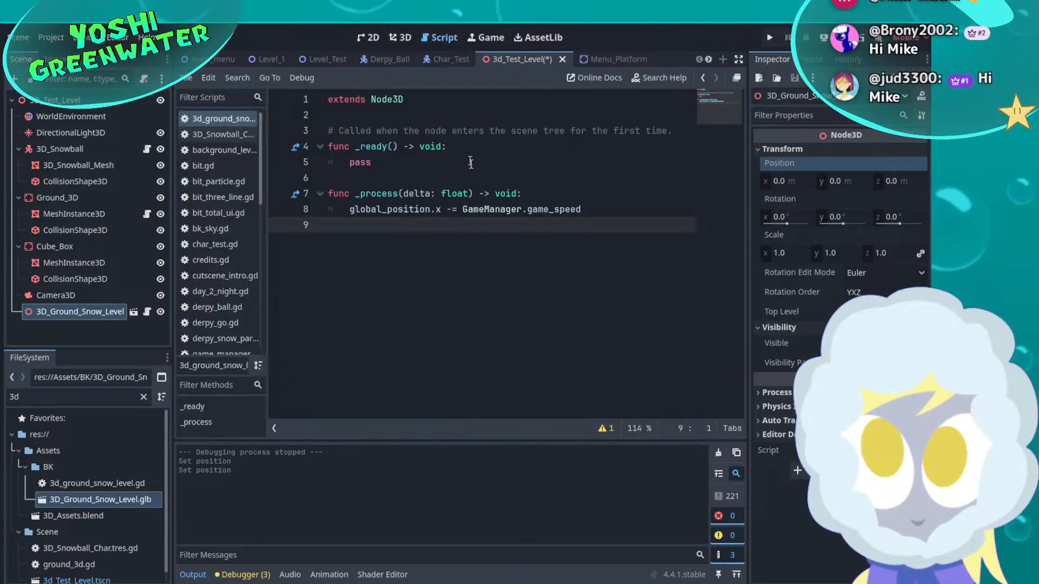
{"action": "left_click", "coordinate": [598, 210]}
{"action": "type", "text": "*"}
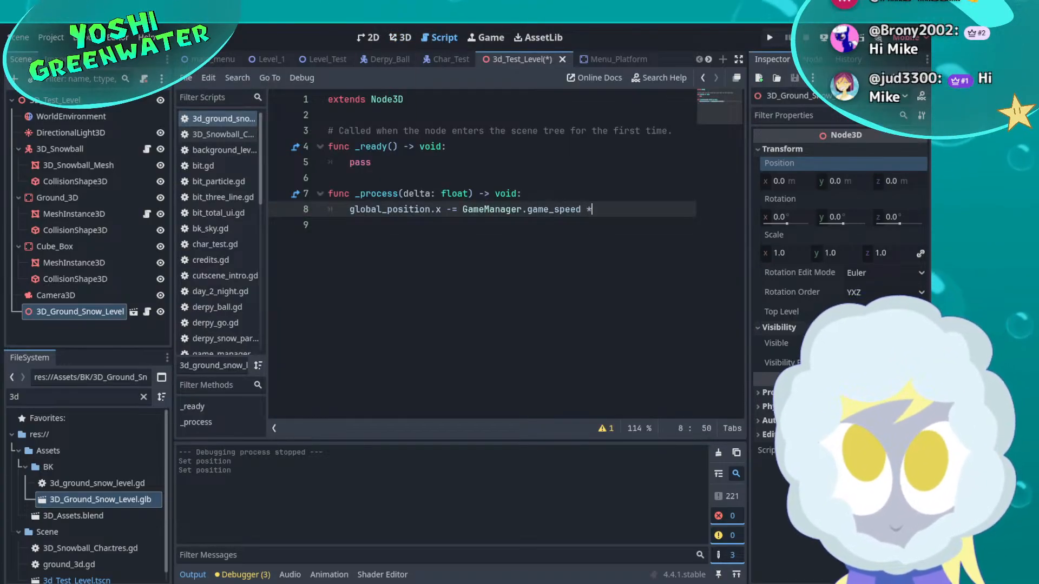
{"action": "type", "text": " delta"}
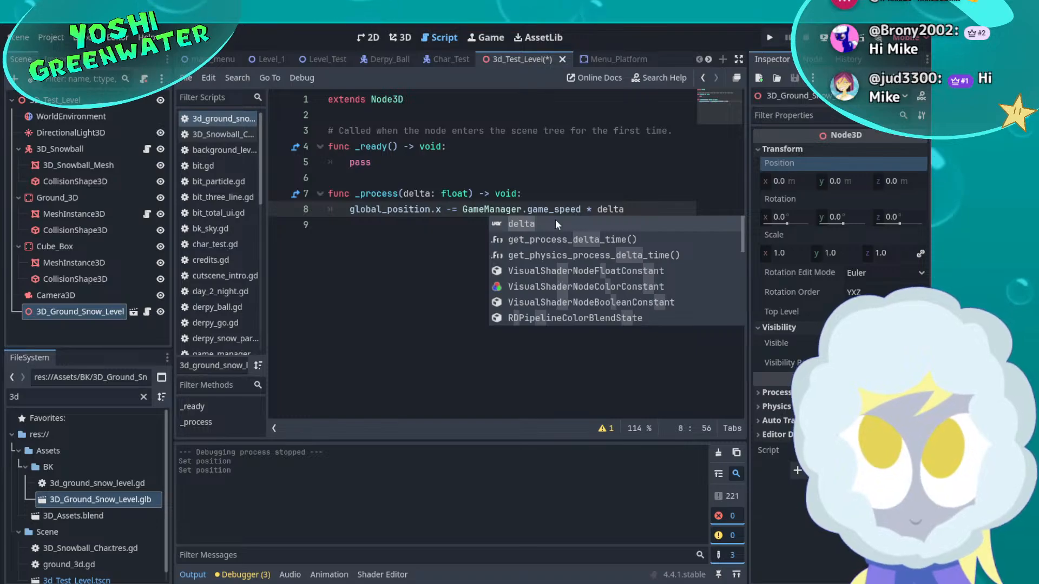
Set the movement line's axis back to global_position.z, and test-run the game with the delta multiplier before stopping it
{"action": "left_click", "coordinate": [441, 210]}
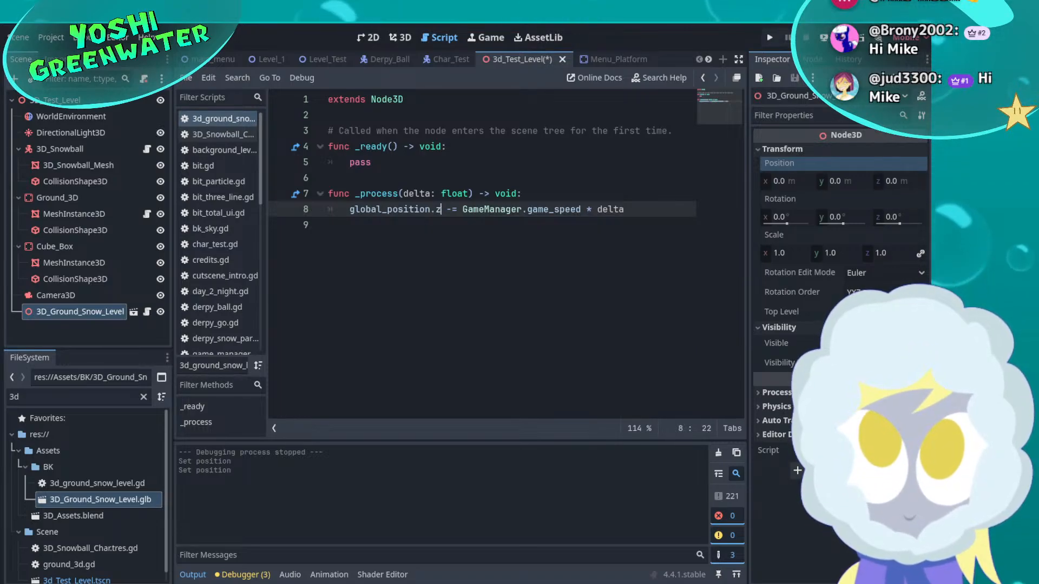
{"action": "key", "text": "BackSpace"}
{"action": "type", "text": "z"}
{"action": "left_click", "coordinate": [328, 225]}
{"action": "left_click", "coordinate": [770, 38]}
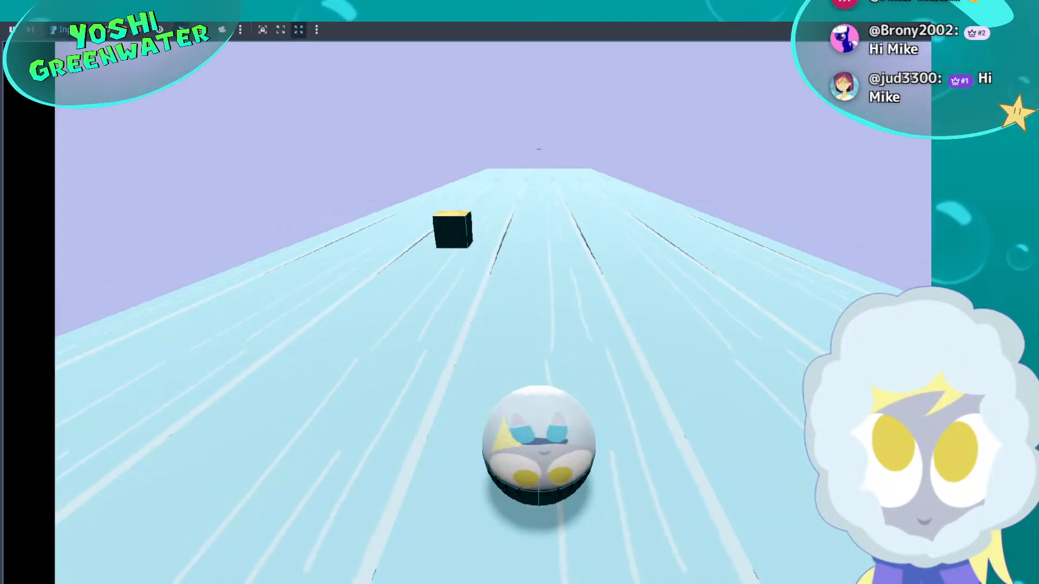
{"action": "left_click", "coordinate": [919, 12]}
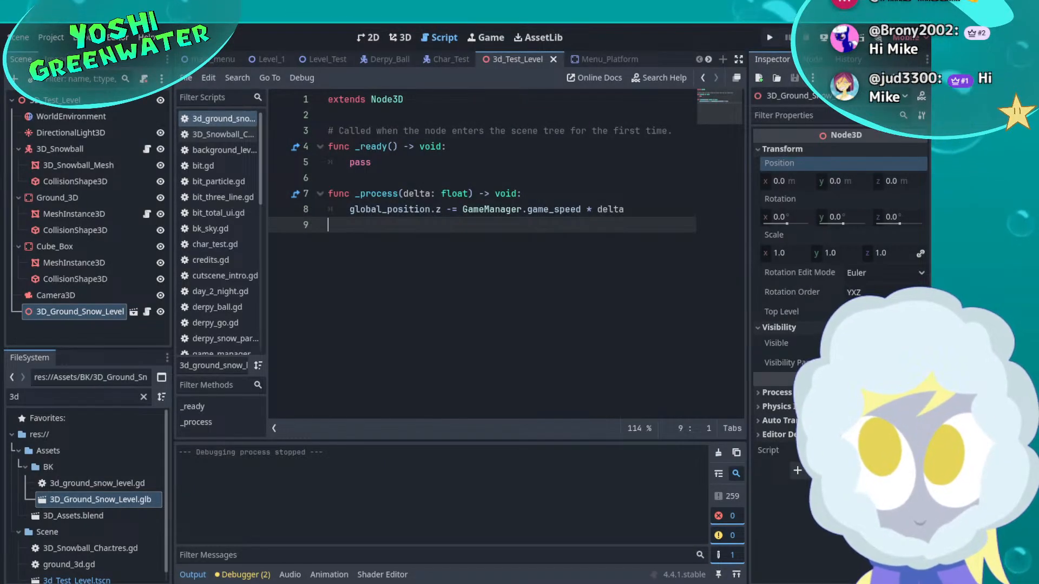
Change the movement line's -= operator to a plain =, and save the script
{"action": "left_click", "coordinate": [461, 209]}
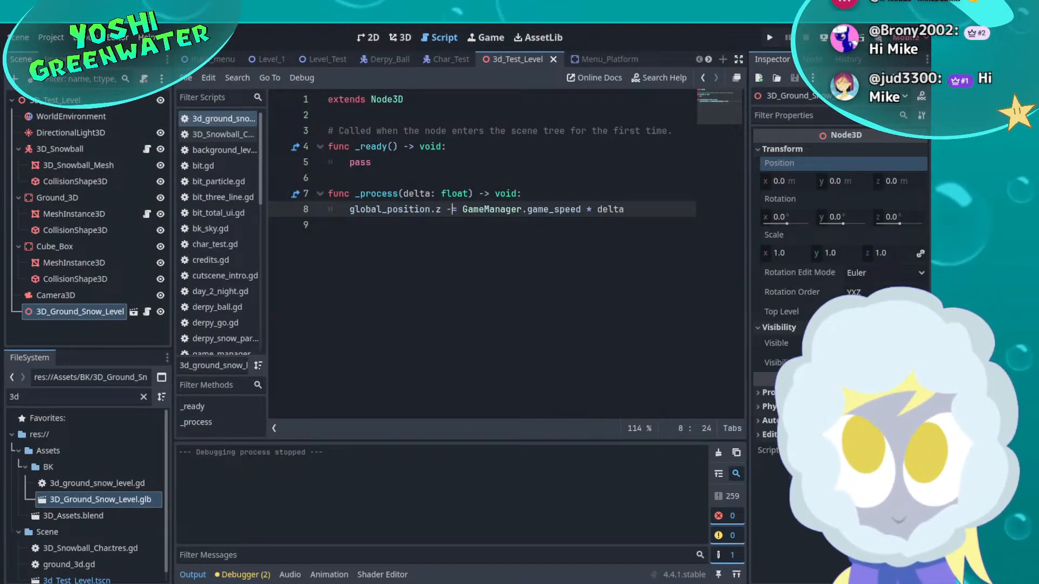
{"action": "key", "text": "BackSpace"}
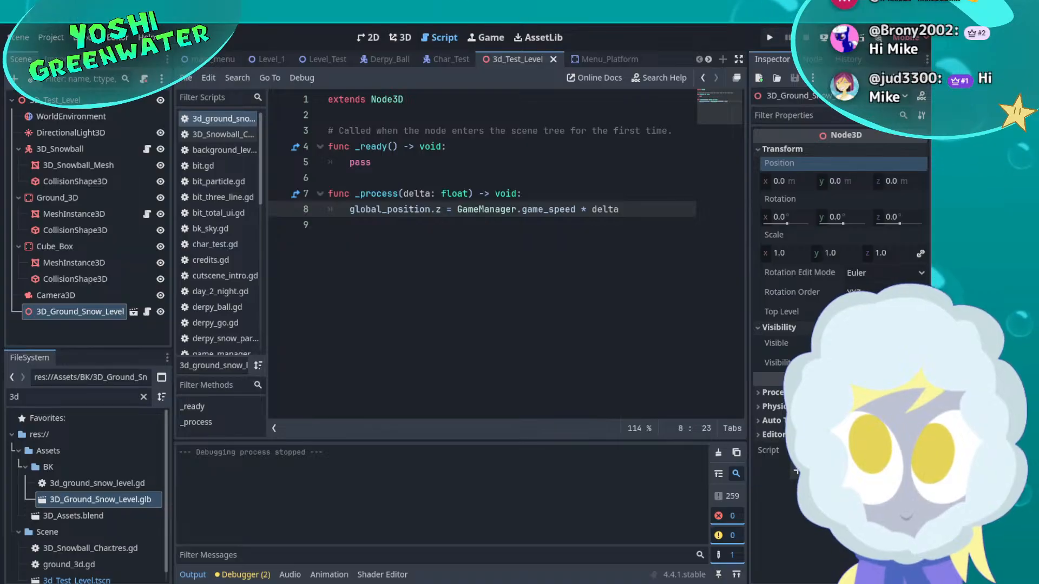
{"action": "left_click", "coordinate": [443, 225]}
{"action": "key", "text": "ctrl+s"}
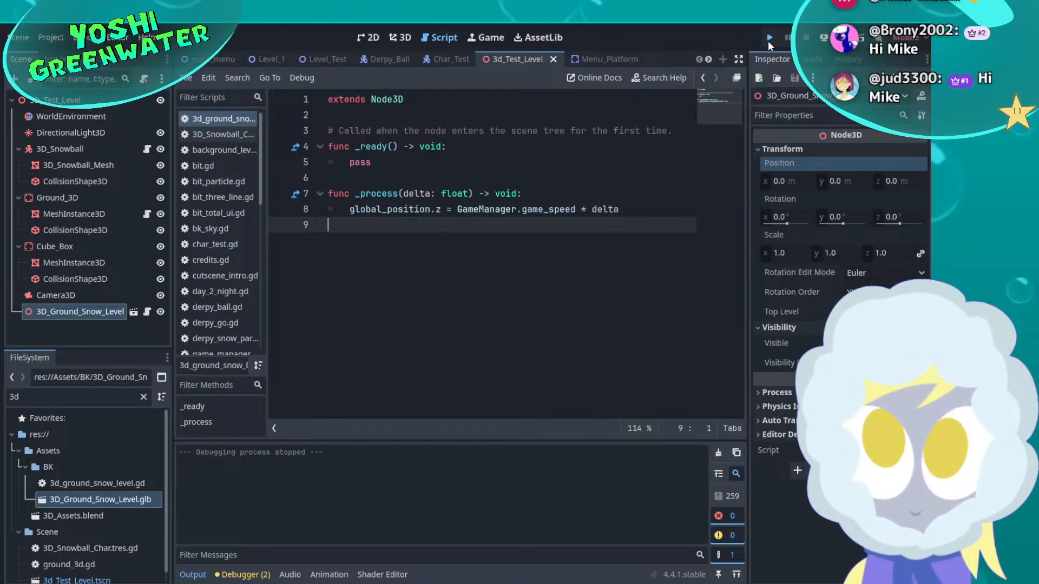
Test-run the game with the direct assignment, steering the snowball sideways and making it jump, and stop the run
{"action": "left_click", "coordinate": [770, 38]}
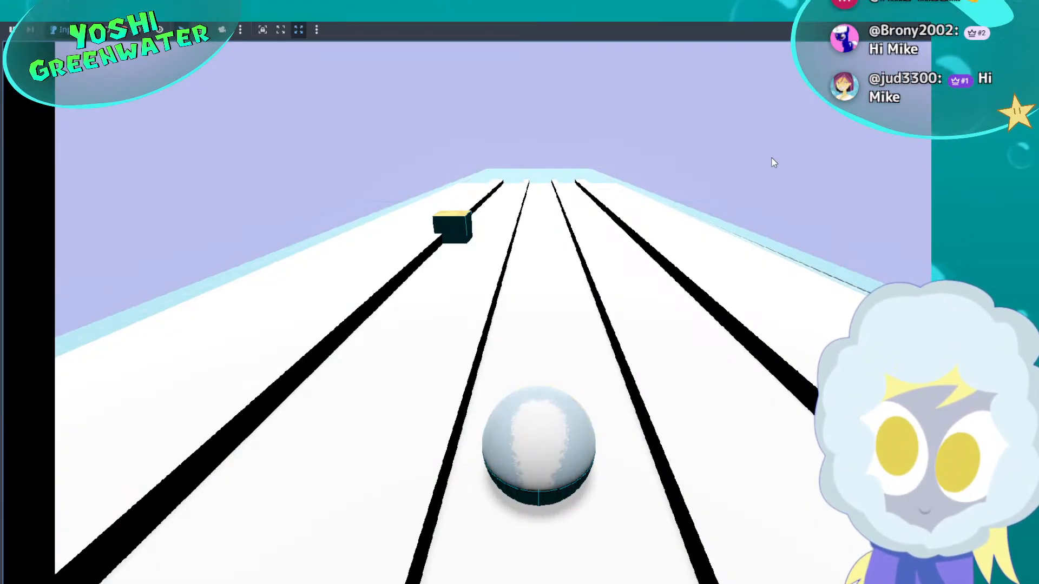
{"action": "key", "text": "space"}
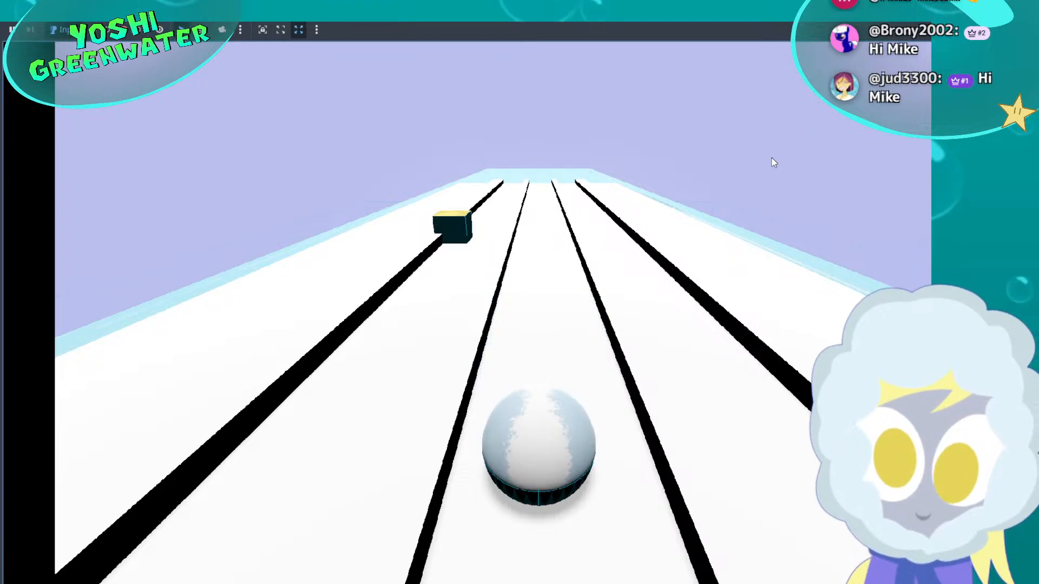
{"action": "key", "text": "Left"}
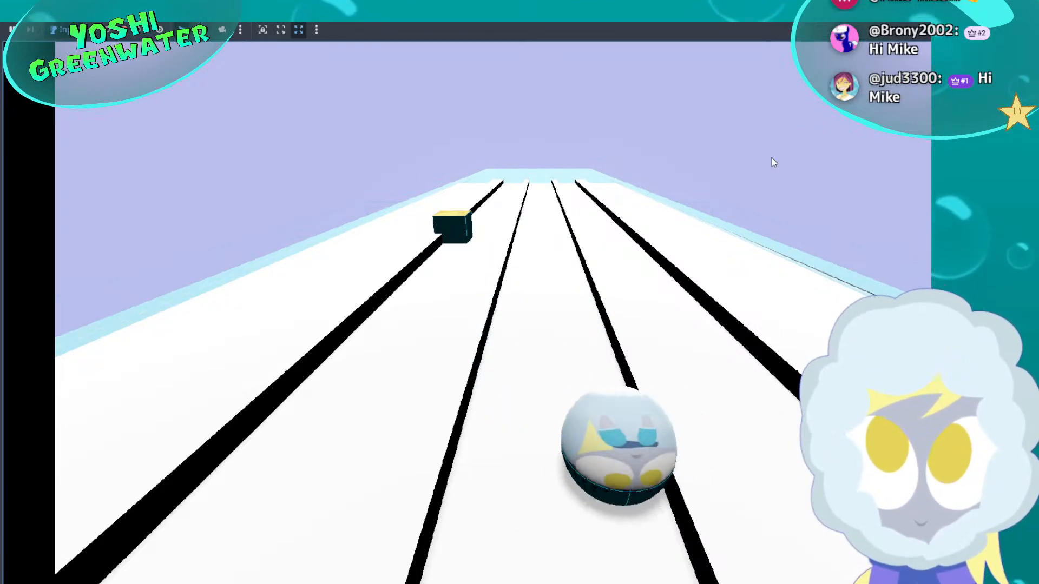
{"action": "key", "text": "Right"}
{"action": "key", "text": "Left"}
{"action": "key", "text": "space"}
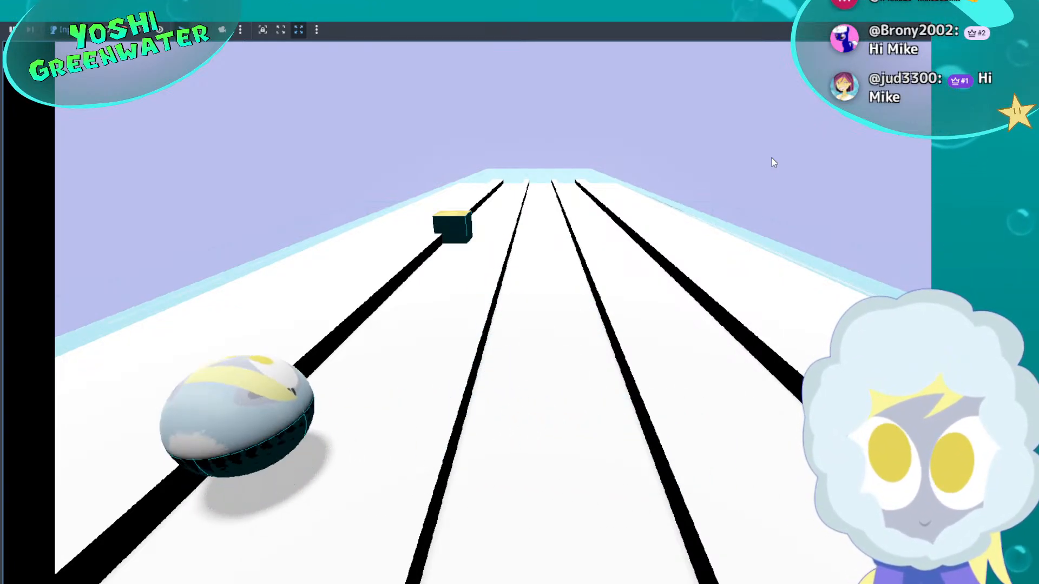
{"action": "key", "text": "Right"}
{"action": "key", "text": "Left"}
{"action": "key", "text": "Right"}
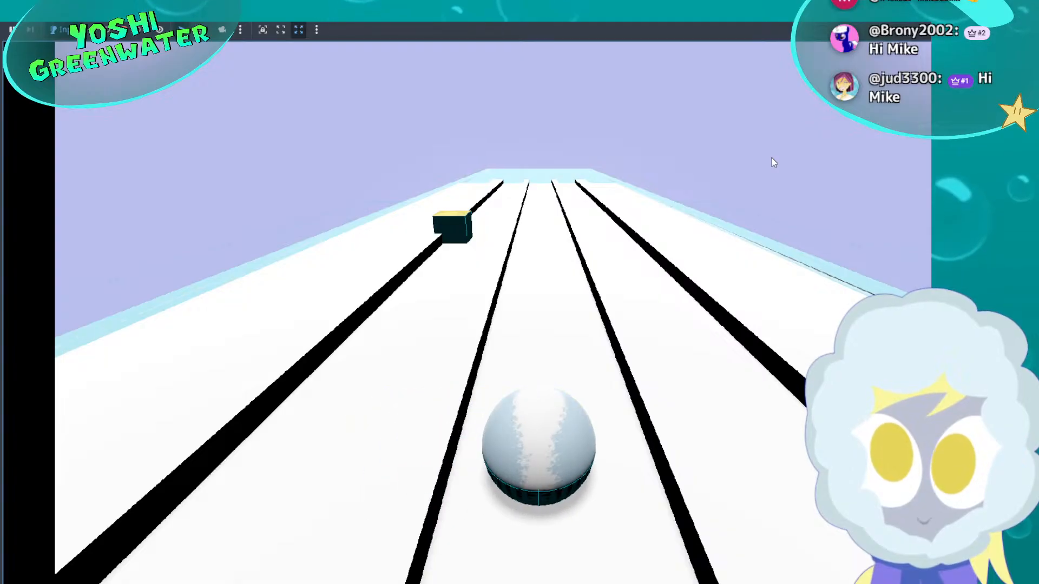
{"action": "key", "text": "F8"}
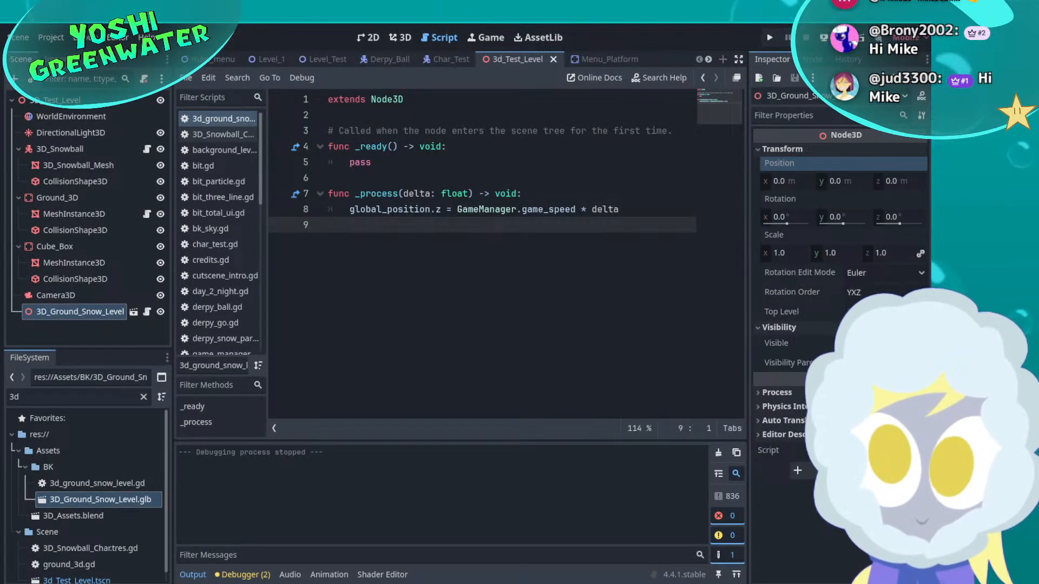
Try negating the axis as global_position.-z in the movement line, remove the minus sign again, and save the script
{"action": "left_click", "coordinate": [441, 209]}
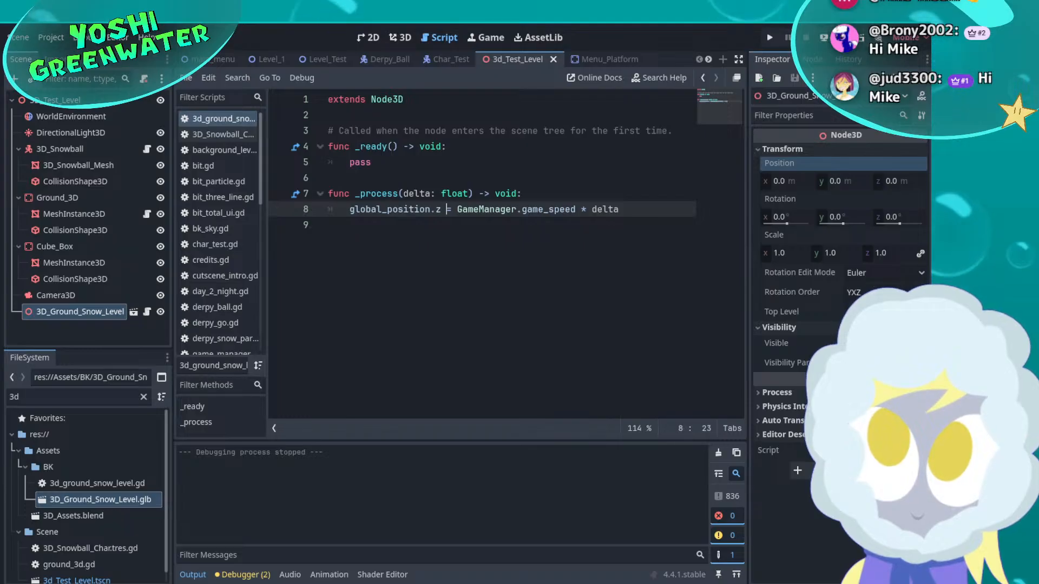
{"action": "left_click", "coordinate": [544, 210]}
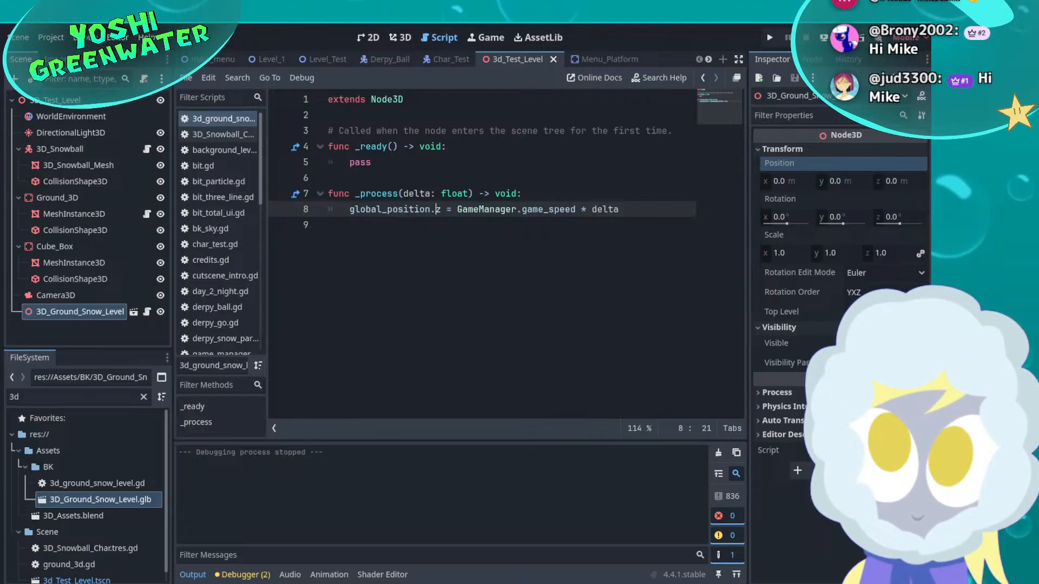
{"action": "left_click", "coordinate": [328, 225]}
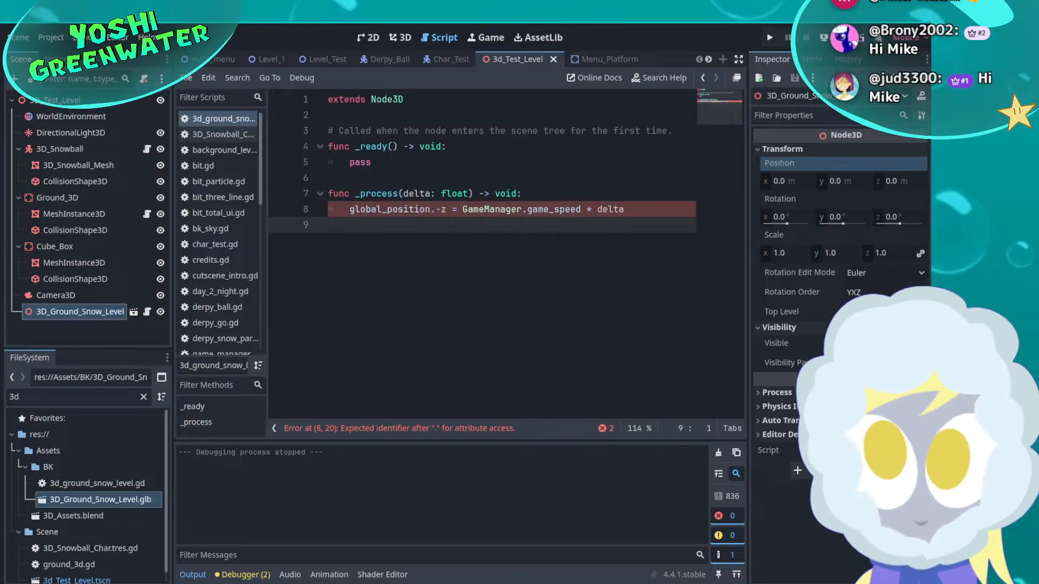
{"action": "left_click", "coordinate": [437, 209]}
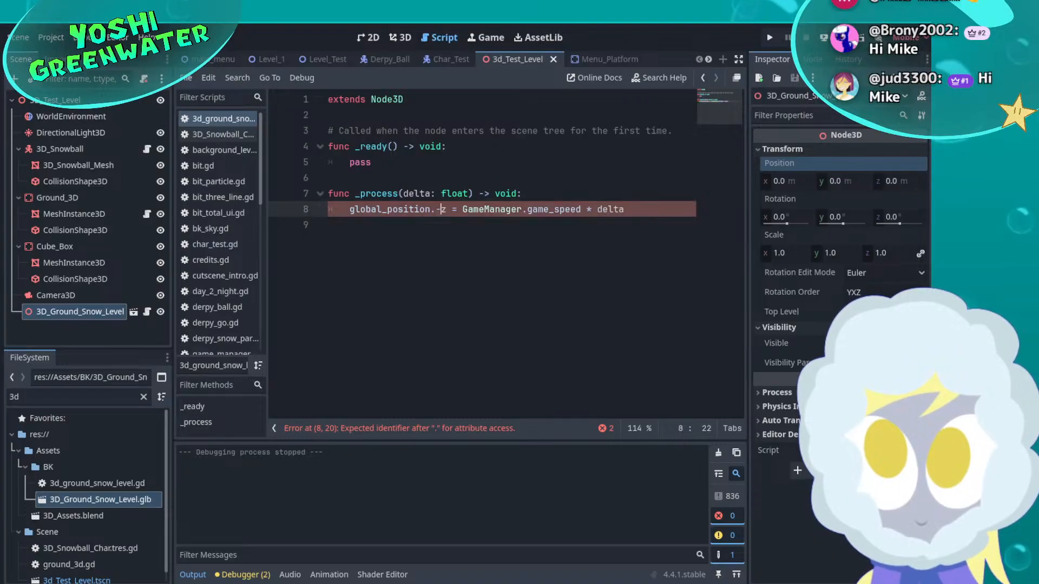
{"action": "key", "text": "BackSpace"}
{"action": "key", "text": "Down"}
{"action": "key", "text": "ctrl+s"}
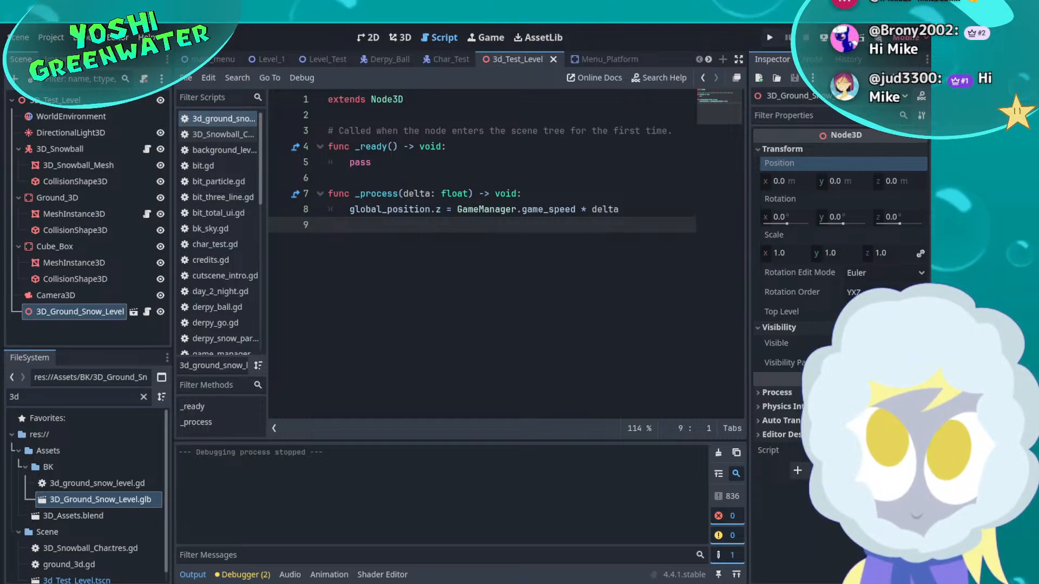
Try shifting 3D_Ground_Snow_Level along Z to about -60.68 m and to about 14.515 m, resetting its position each time
{"action": "left_click", "coordinate": [403, 38]}
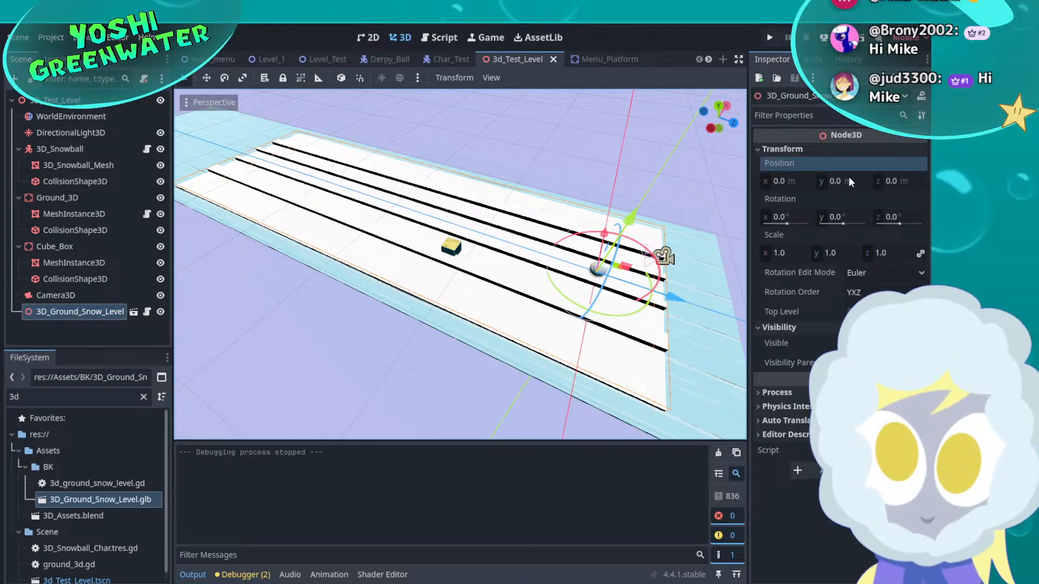
{"action": "mouse_move", "coordinate": [888, 180]}
{"action": "left_mouse_down"}
{"action": "mouse_move", "coordinate": [969, 180]}
{"action": "mouse_move", "coordinate": [868, 180]}
{"action": "left_mouse_up"}
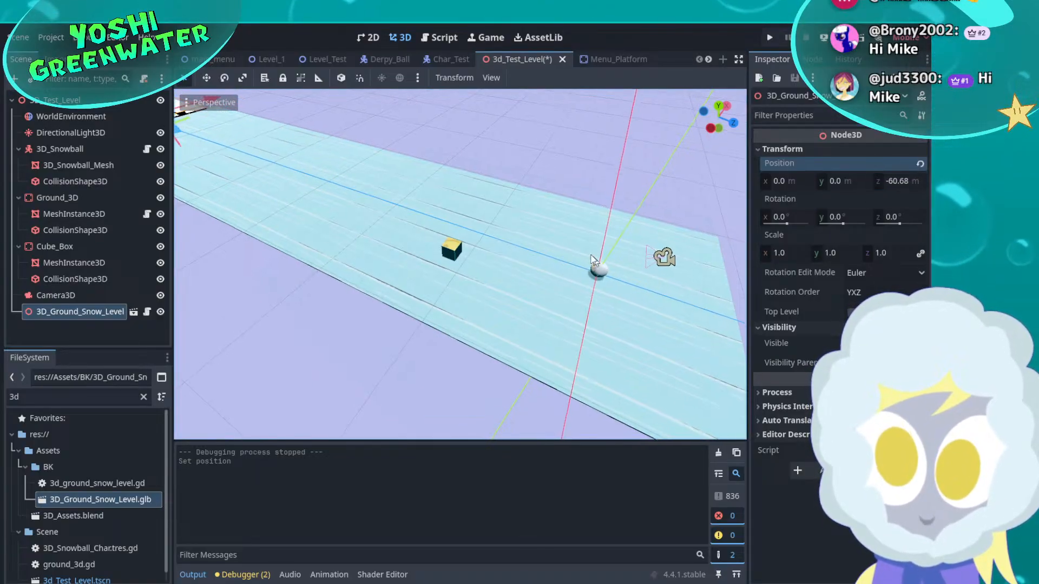
{"action": "middle_click_drag", "start_coordinate": [563, 249], "coordinate": [579, 218]}
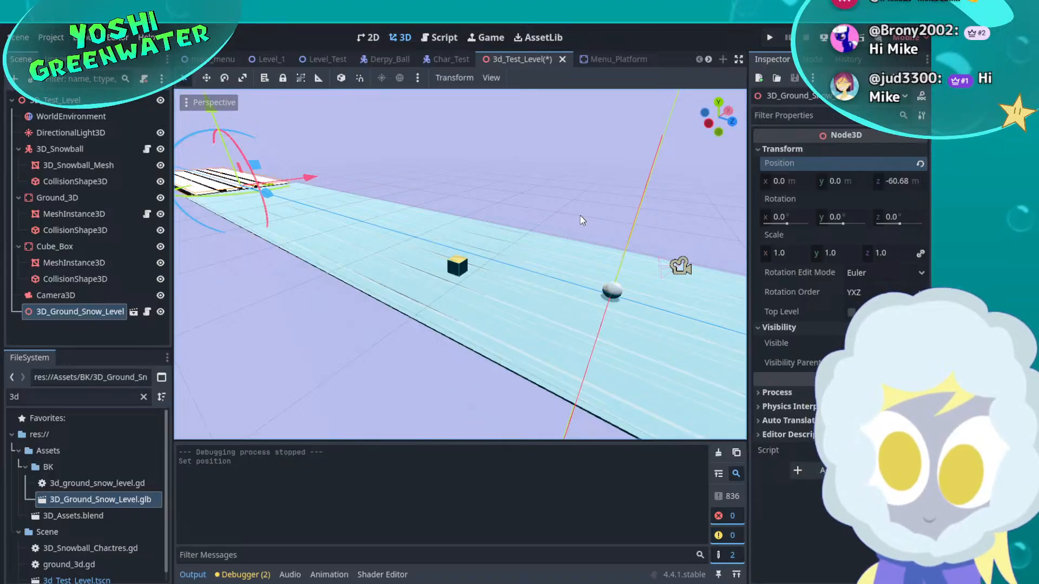
{"action": "left_click", "coordinate": [921, 163]}
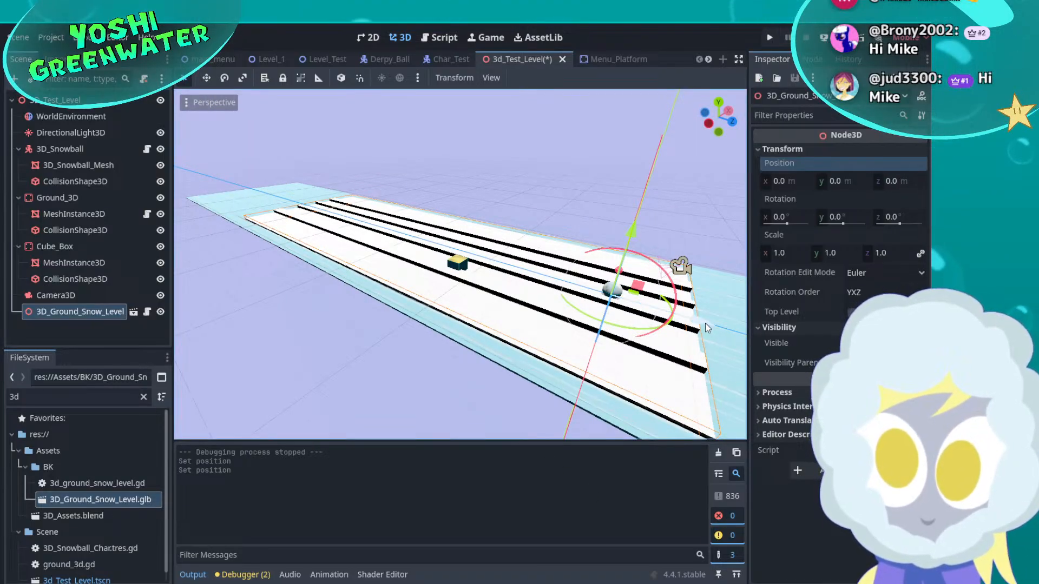
{"action": "left_click_drag", "start_coordinate": [705, 323], "coordinate": [840, 357]}
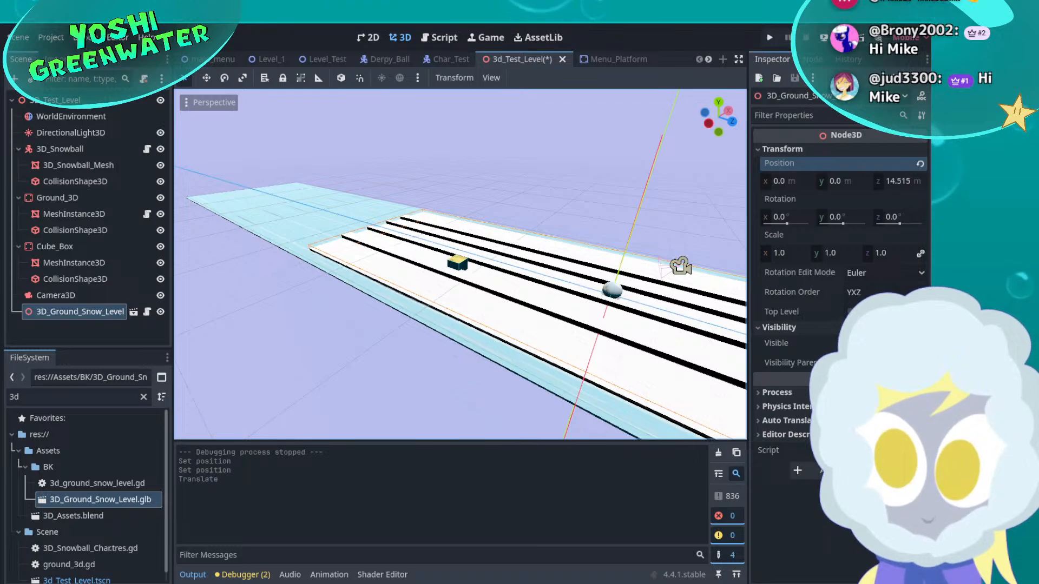
{"action": "middle_click_drag", "start_coordinate": [632, 283], "coordinate": [642, 340]}
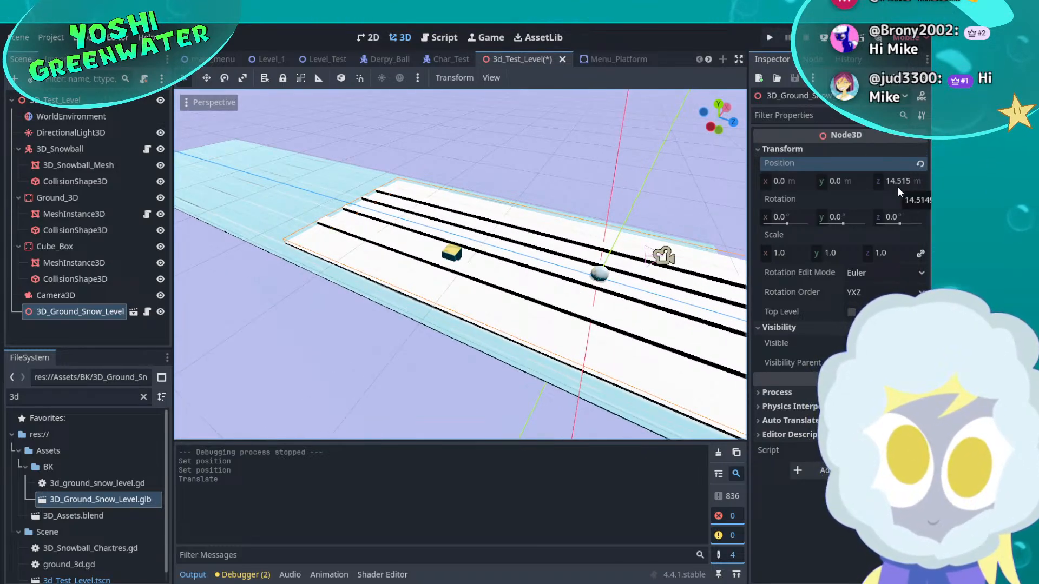
{"action": "left_click", "coordinate": [920, 164]}
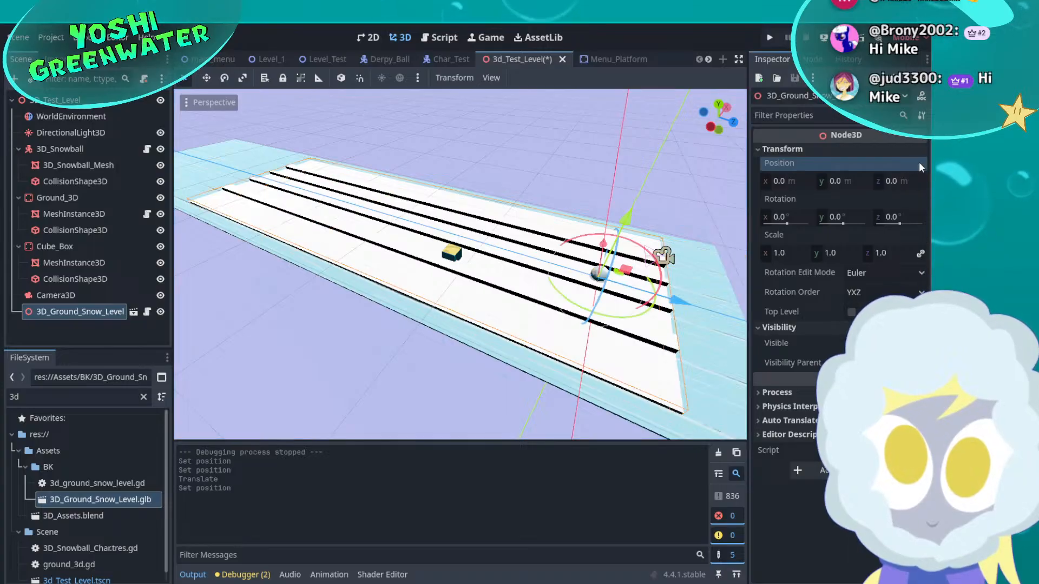
Review the movement line in the ground script and open game_manager.gd by filtering the scripts for "gam"
{"action": "left_click", "coordinate": [439, 37]}
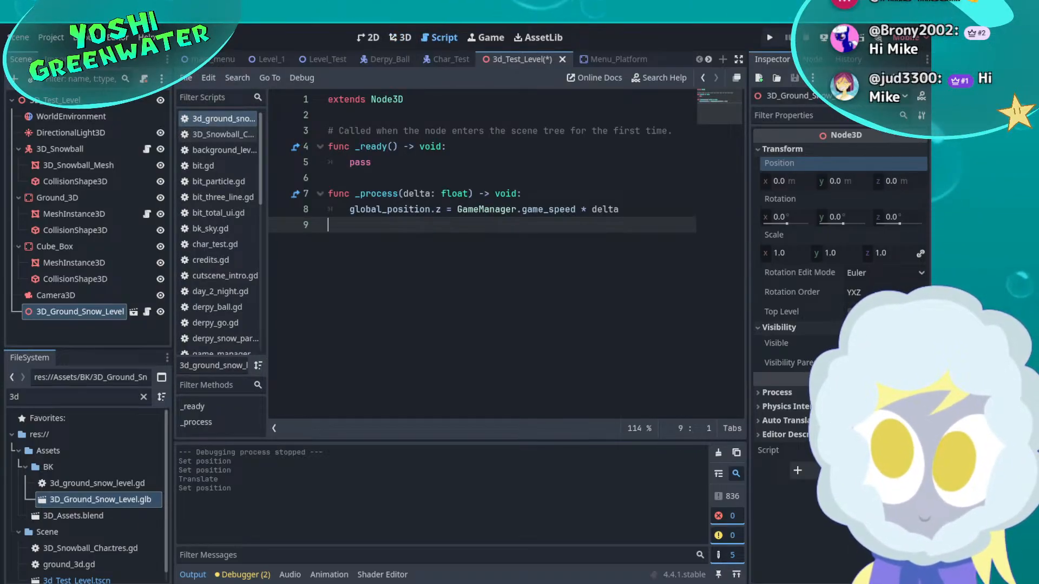
{"action": "left_click", "coordinate": [393, 194]}
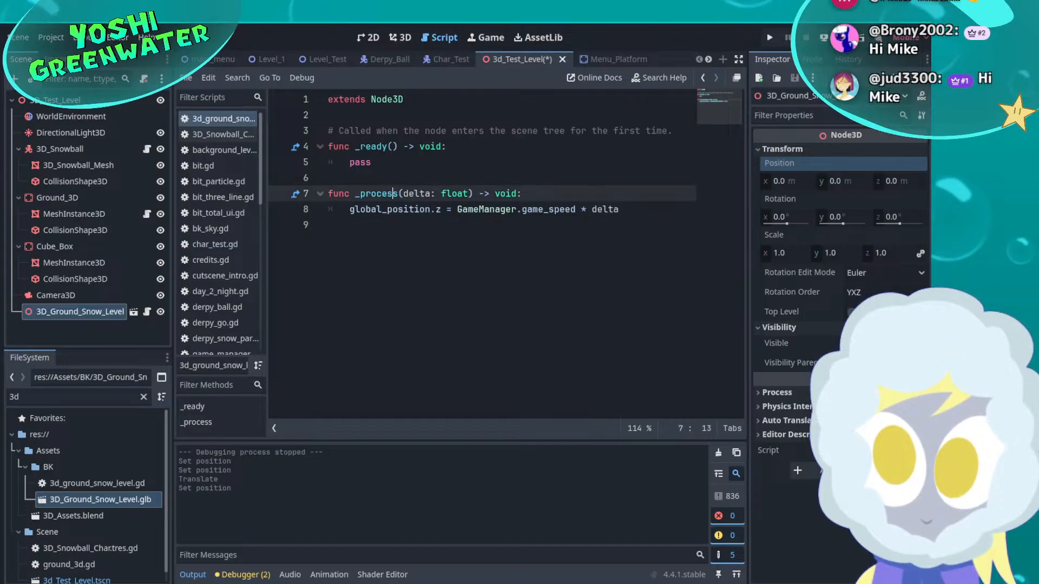
{"action": "left_click", "coordinate": [382, 209]}
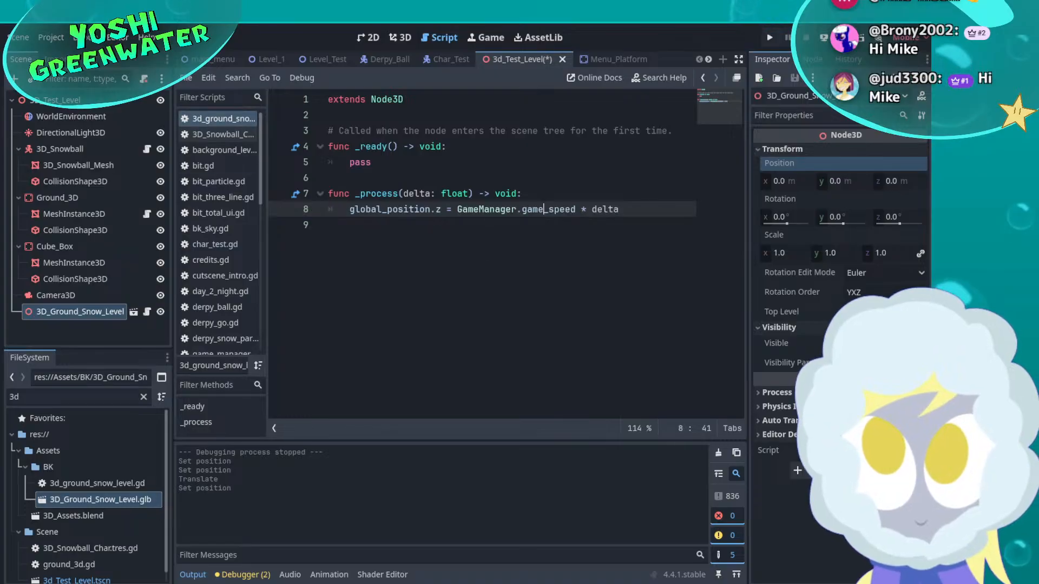
{"action": "left_click", "coordinate": [216, 97]}
{"action": "type", "text": "gam"}
{"action": "left_click", "coordinate": [217, 119]}
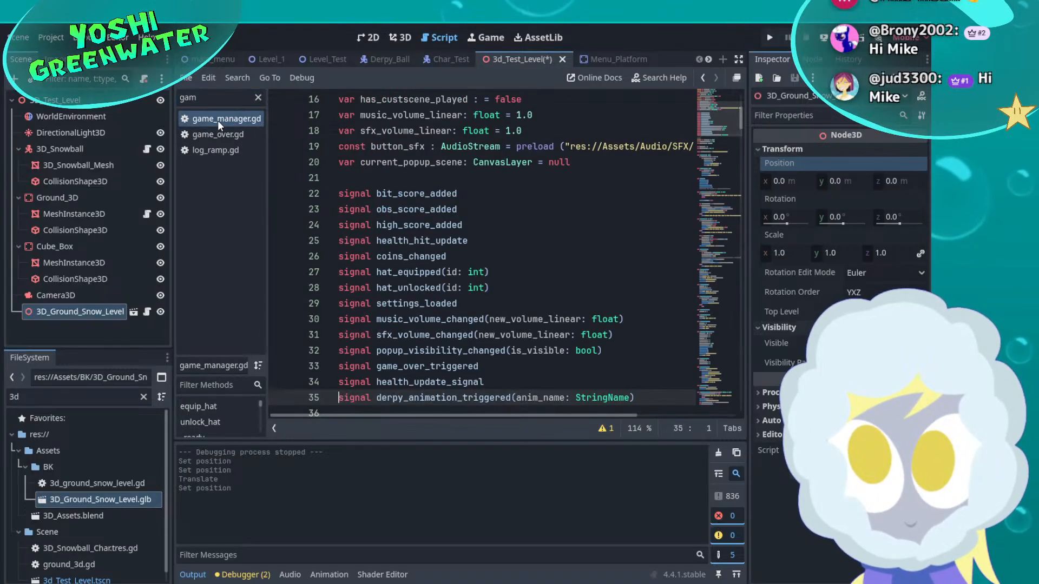
Search game_manager.gd for "game_spee" to locate the game speed variable
{"action": "scroll", "coordinate": [694, 134], "scroll_direction": "up", "scroll_amount": 5}
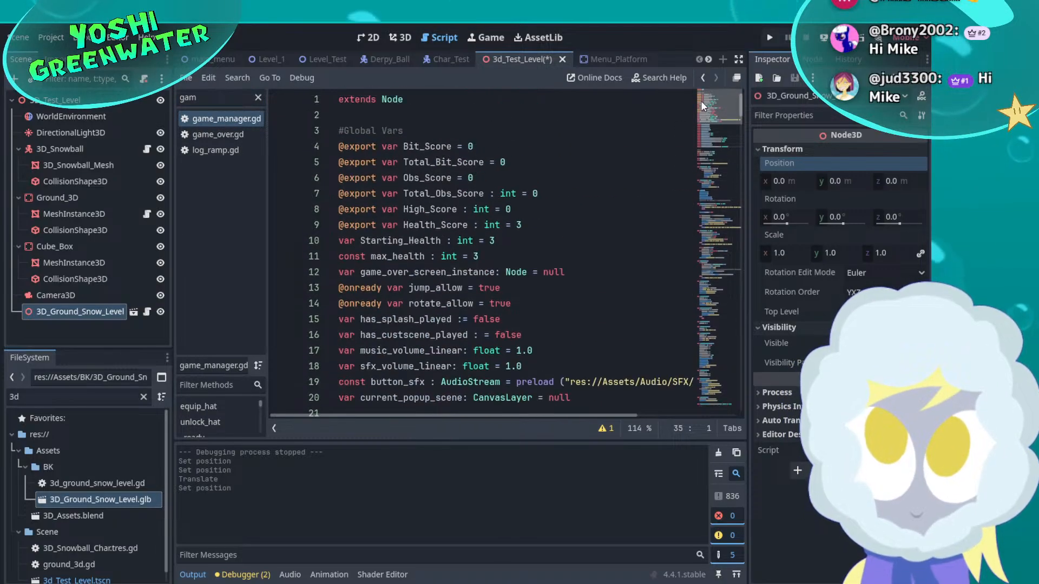
{"action": "scroll", "coordinate": [506, 252], "scroll_direction": "down", "scroll_amount": 1}
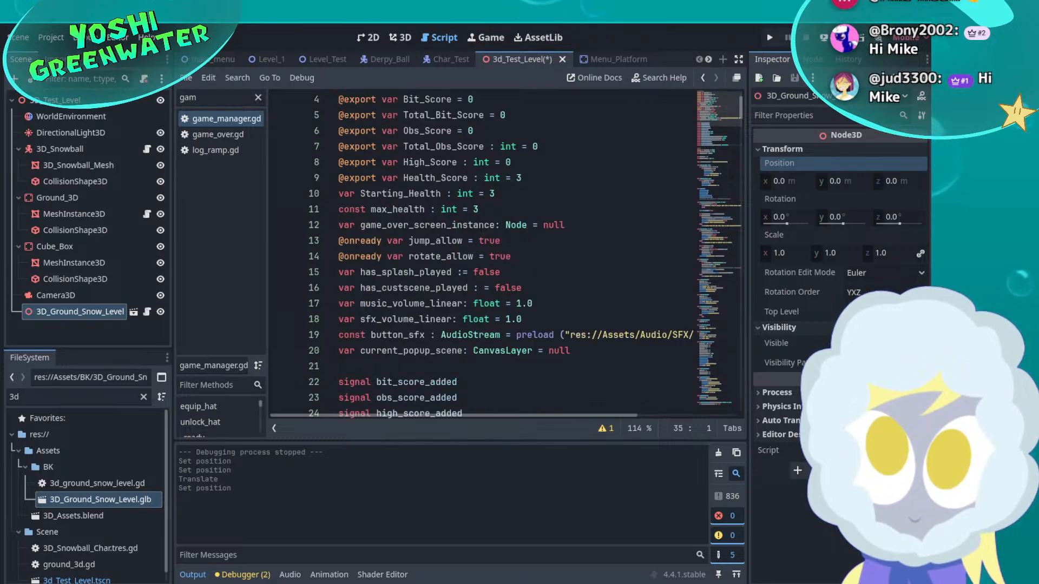
{"action": "scroll", "coordinate": [506, 252], "scroll_direction": "down", "scroll_amount": 1}
{"action": "left_click", "coordinate": [517, 194]}
{"action": "key", "text": "ctrl+f"}
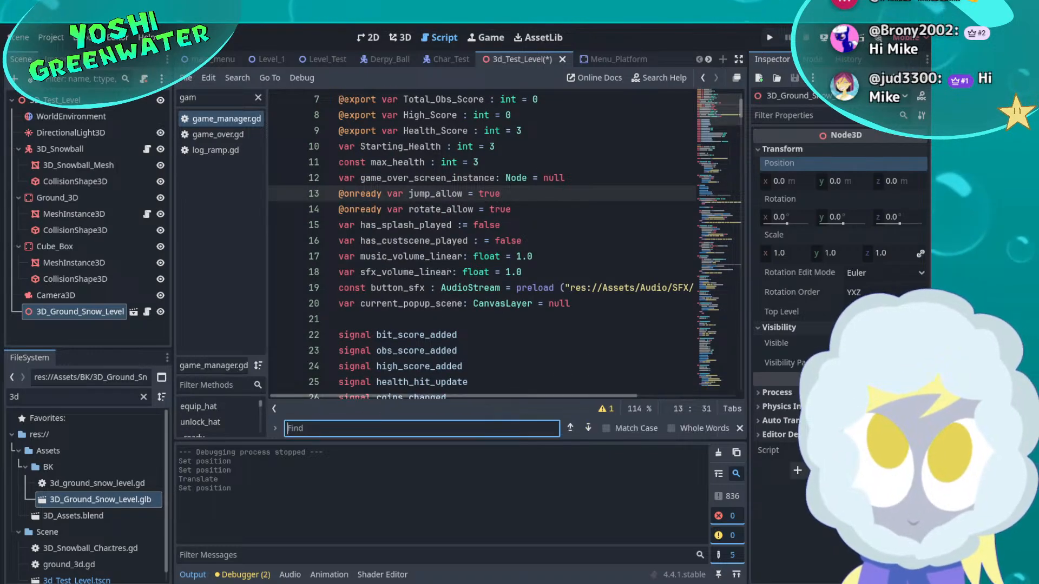
{"action": "type", "text": "game_spee"}
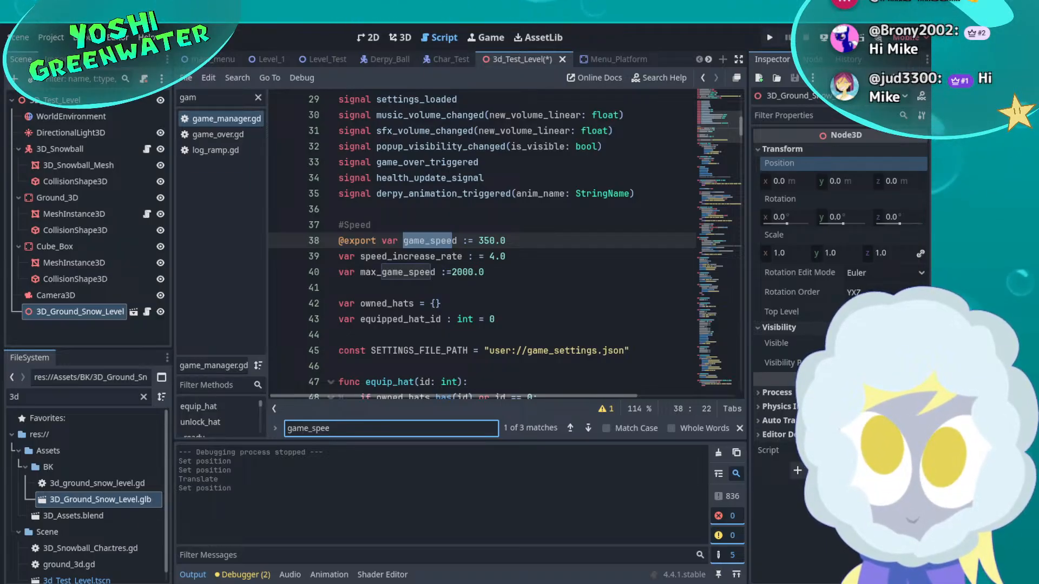
Set the game_speed variable to -350.0 in game_manager.gd and save
{"action": "left_click", "coordinate": [485, 240]}
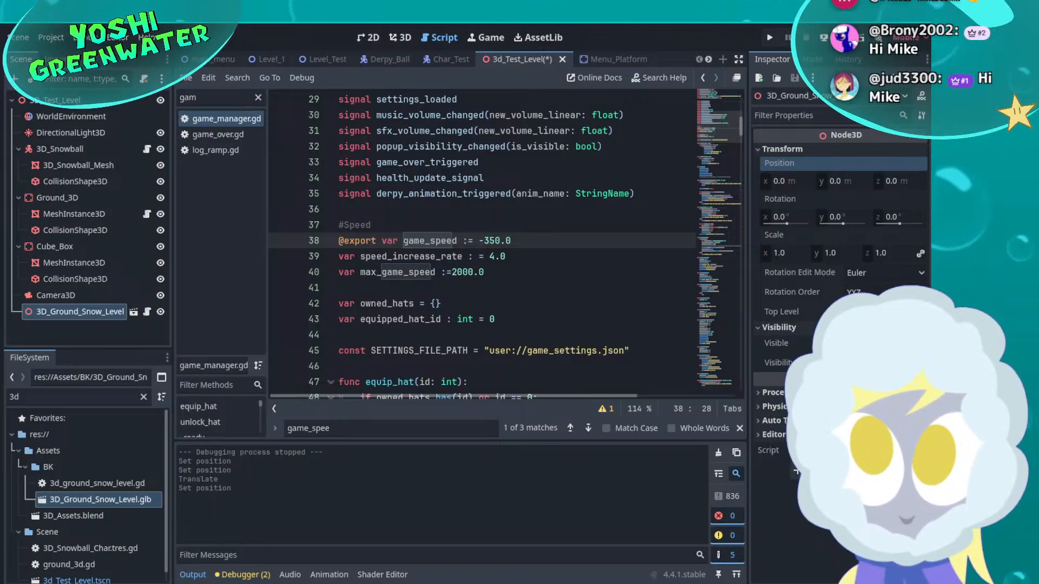
{"action": "key", "text": "Down"}
{"action": "key", "text": "ctrl+s"}
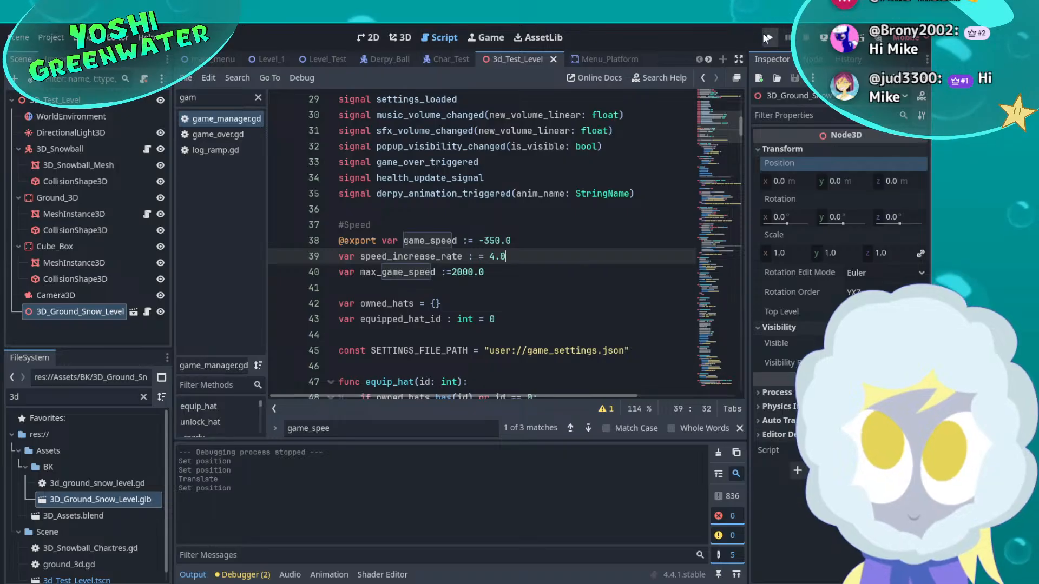
Test-run the game twice with the negative game speed, stopping each run
{"action": "left_click", "coordinate": [768, 38]}
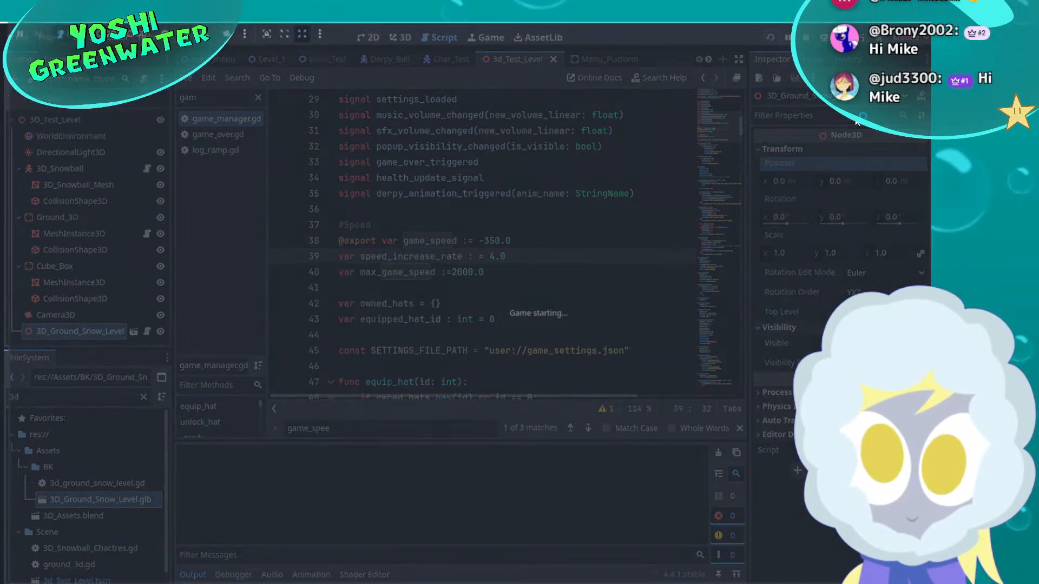
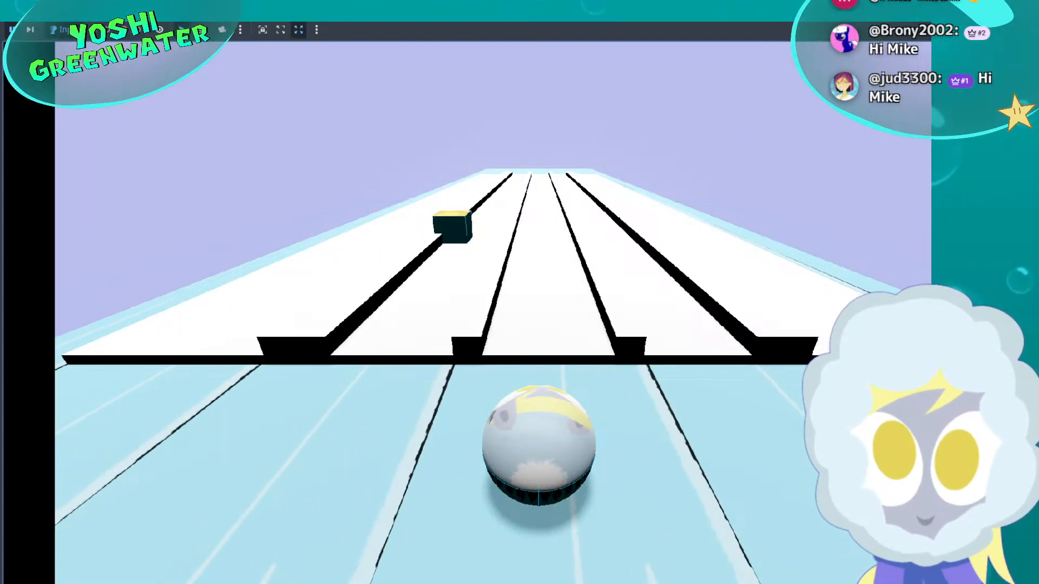
{"action": "key", "text": "F8"}
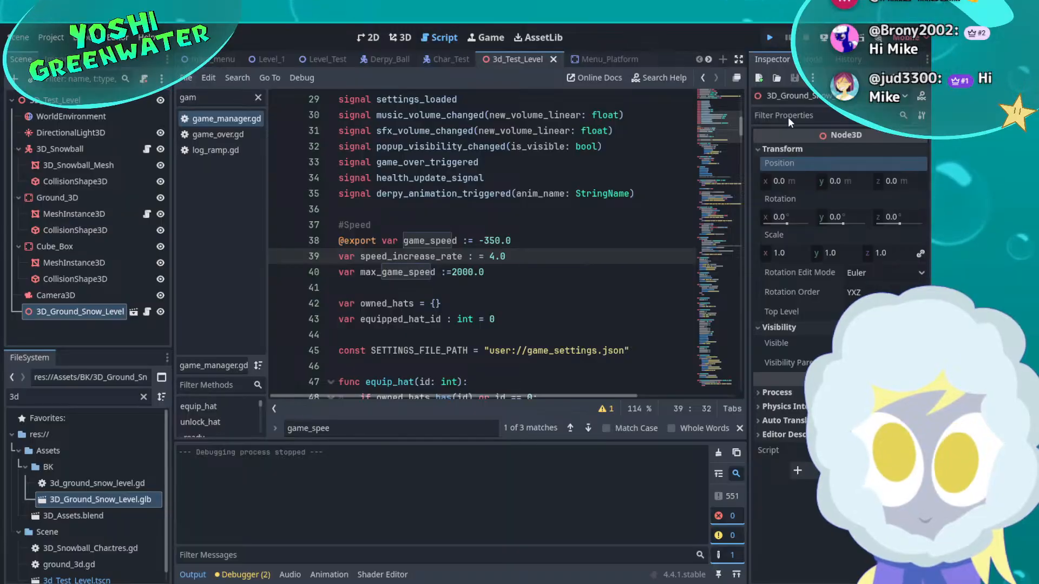
{"action": "key", "text": "ctrl+s"}
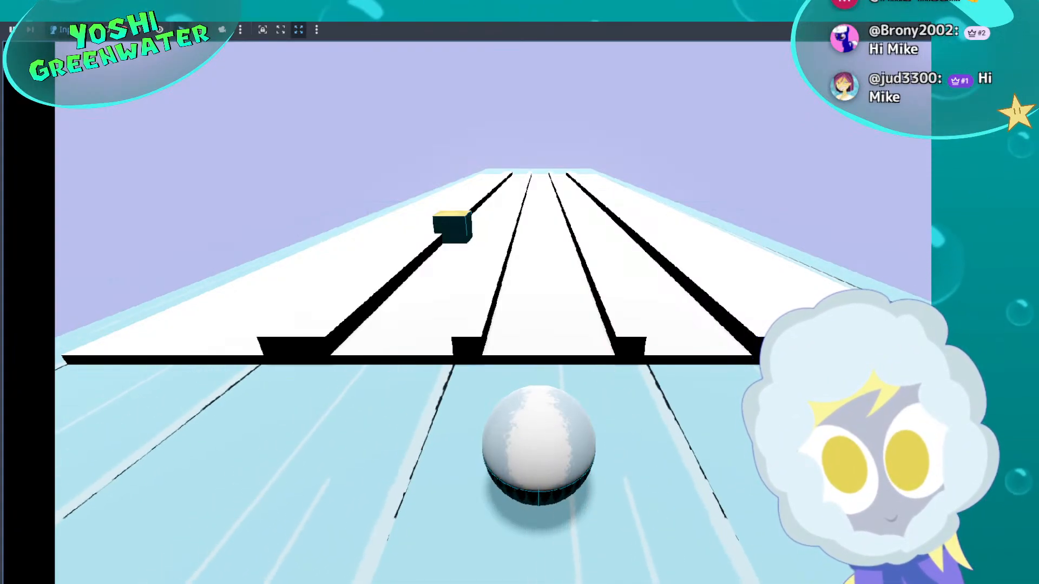
{"action": "key", "text": "F8"}
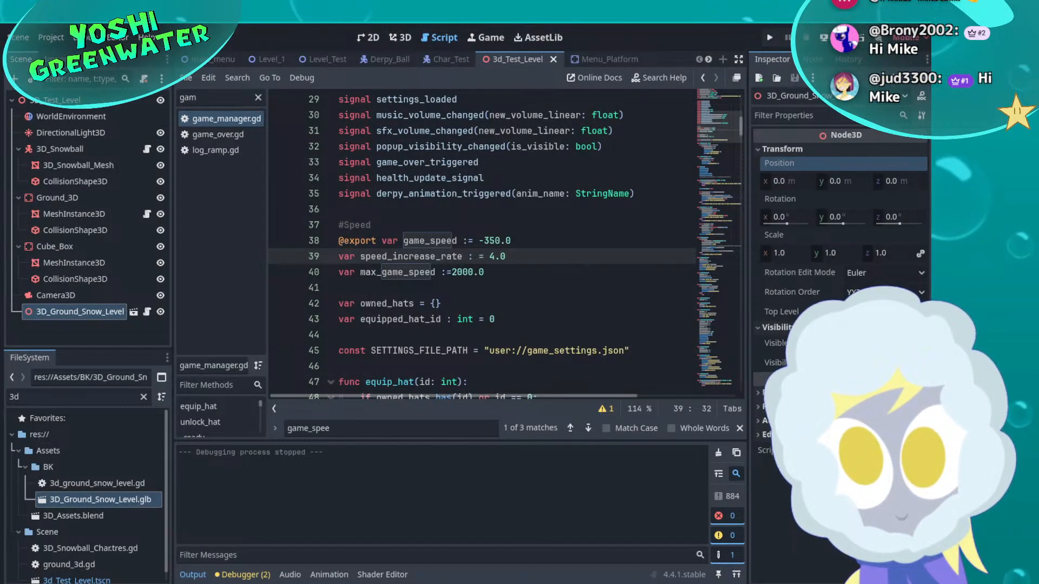
Remove the minus sign from game_speed in game_manager.gd so the variable is 350.0
{"action": "left_click", "coordinate": [484, 240]}
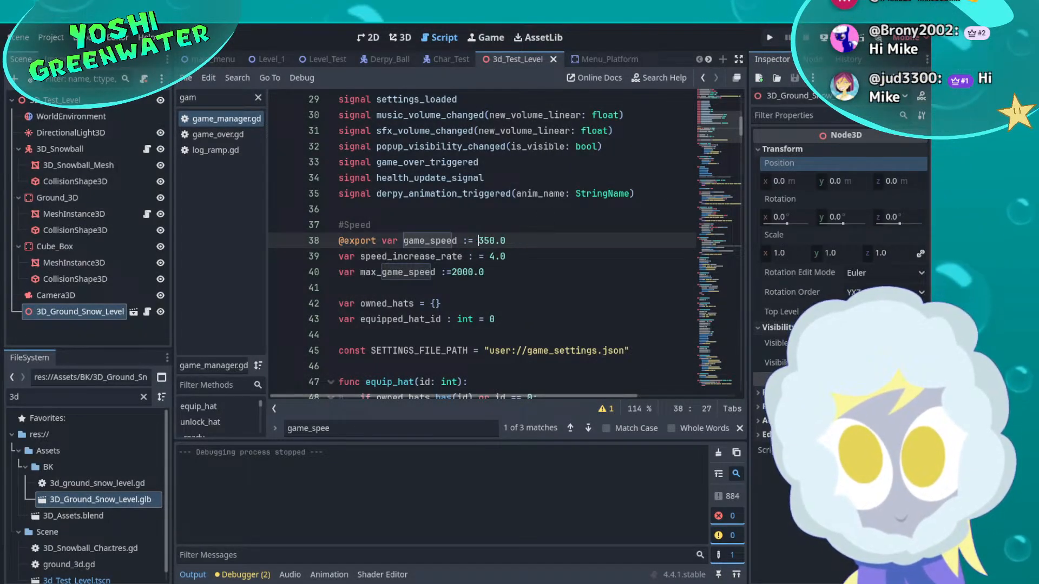
{"action": "left_click", "coordinate": [507, 256]}
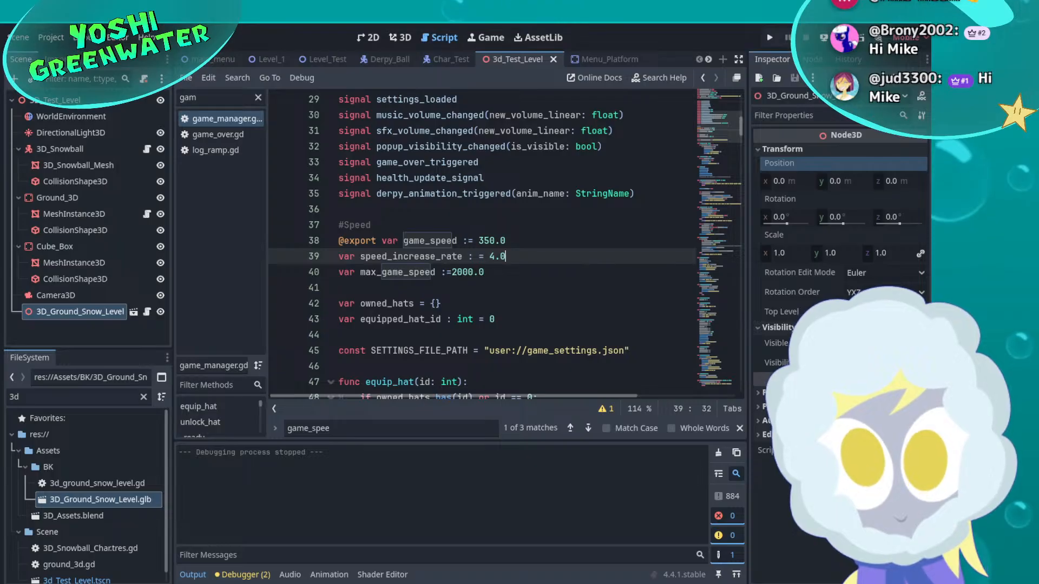
{"action": "key", "text": "Down"}
{"action": "scroll", "coordinate": [481, 238], "scroll_direction": "down", "scroll_amount": 2}
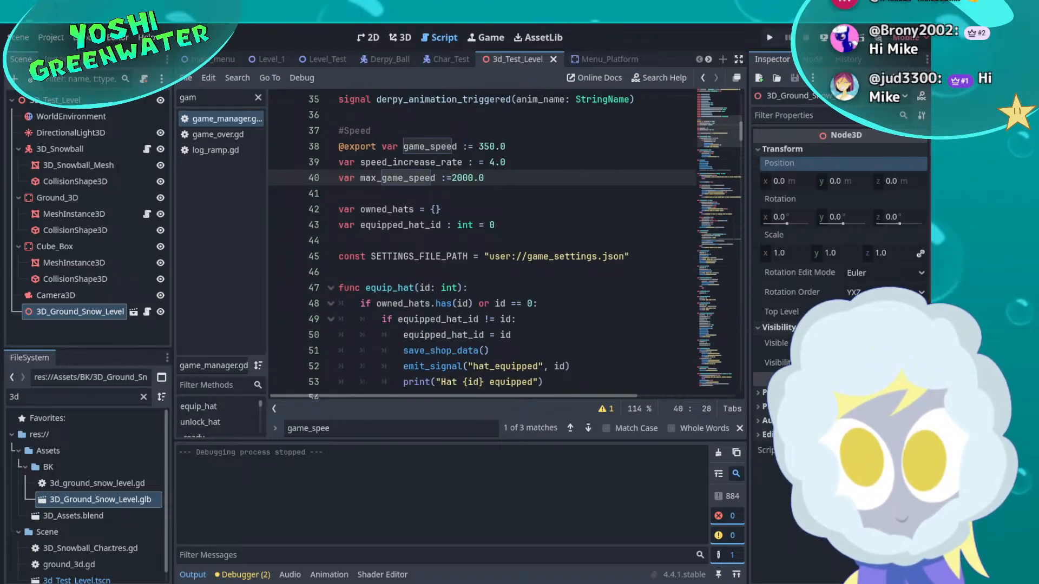
{"action": "scroll", "coordinate": [503, 268], "scroll_direction": "up", "scroll_amount": 7}
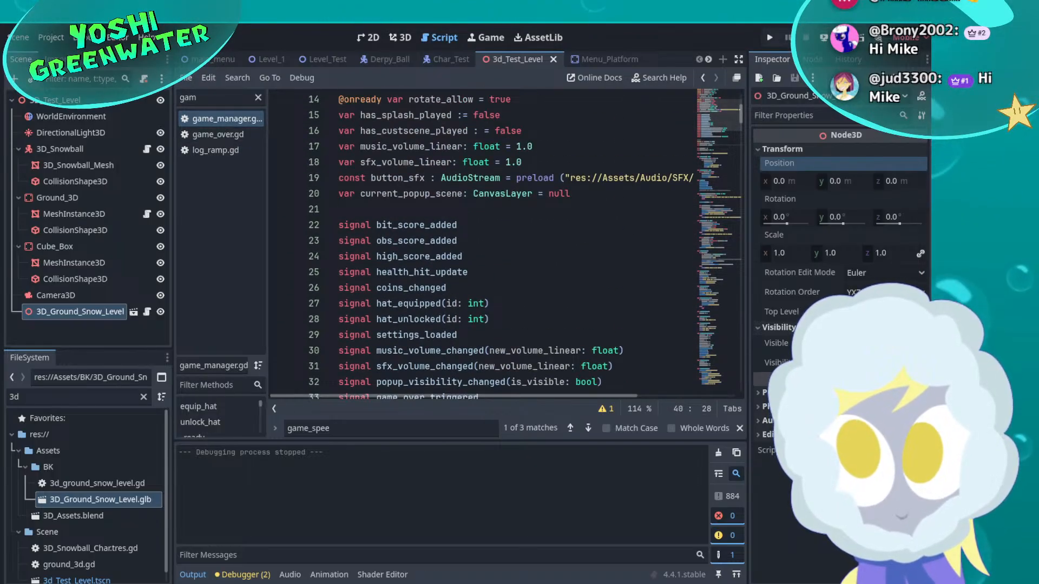
In 3d_ground_snow_level.gd, replace the game speed and delta expression assigned to global_position.z with the constant -50.0
{"action": "left_click", "coordinate": [257, 98]}
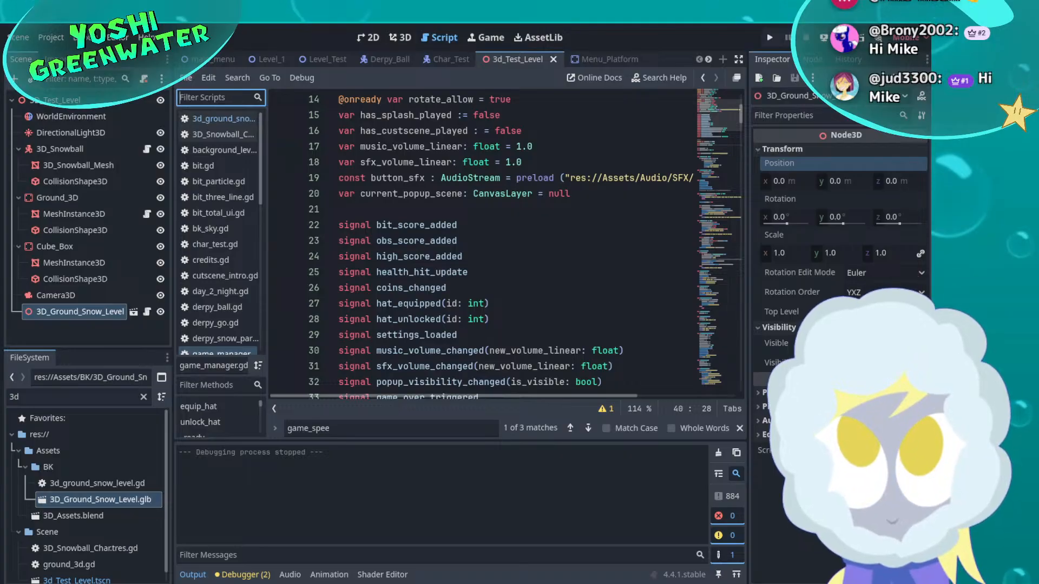
{"action": "left_click", "coordinate": [238, 118]}
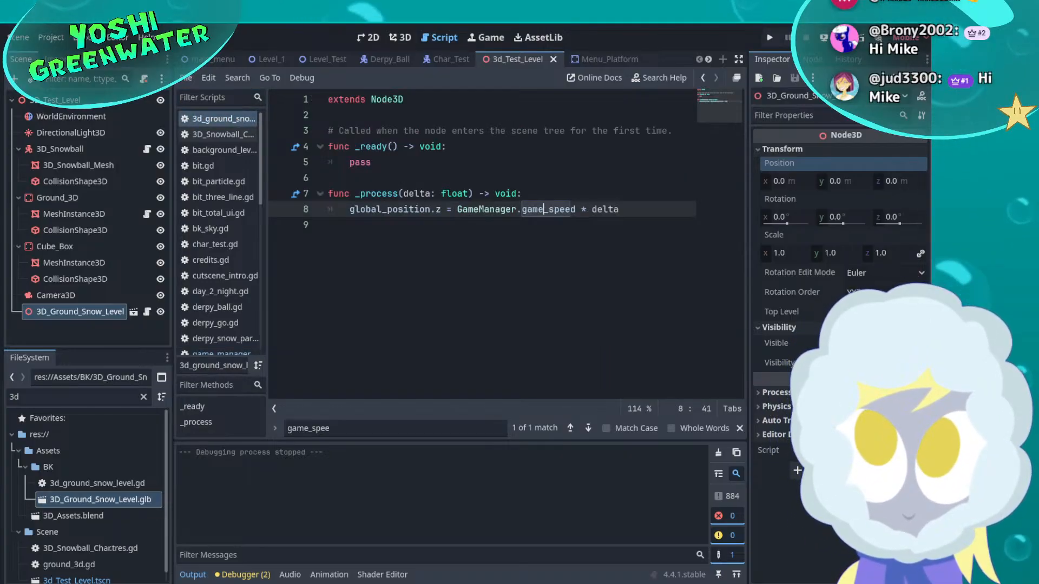
{"action": "left_click_drag", "start_coordinate": [457, 209], "coordinate": [550, 209]}
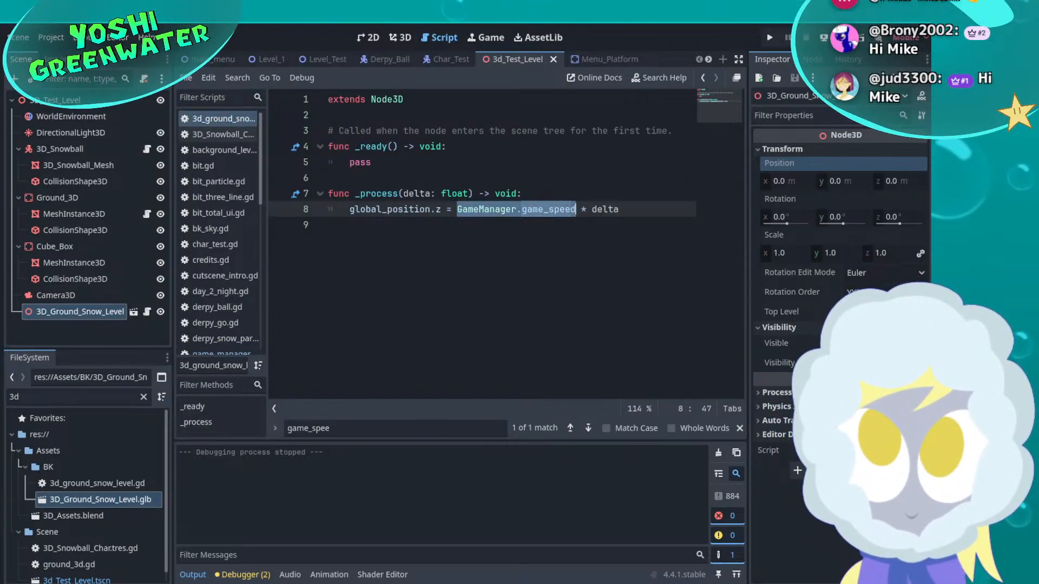
{"action": "key", "text": "BackSpace"}
{"action": "key", "text": "Delete"}
{"action": "key", "text": "Delete"}
{"action": "key", "text": "Delete"}
{"action": "key", "text": "Delete"}
{"action": "key", "text": "Delete"}
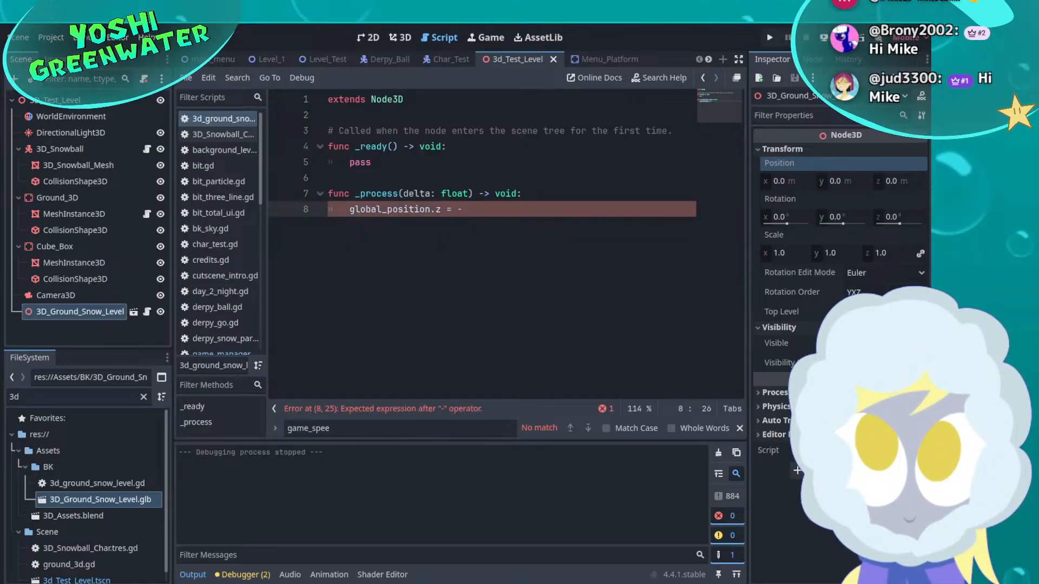
{"action": "type", "text": "-50.0"}
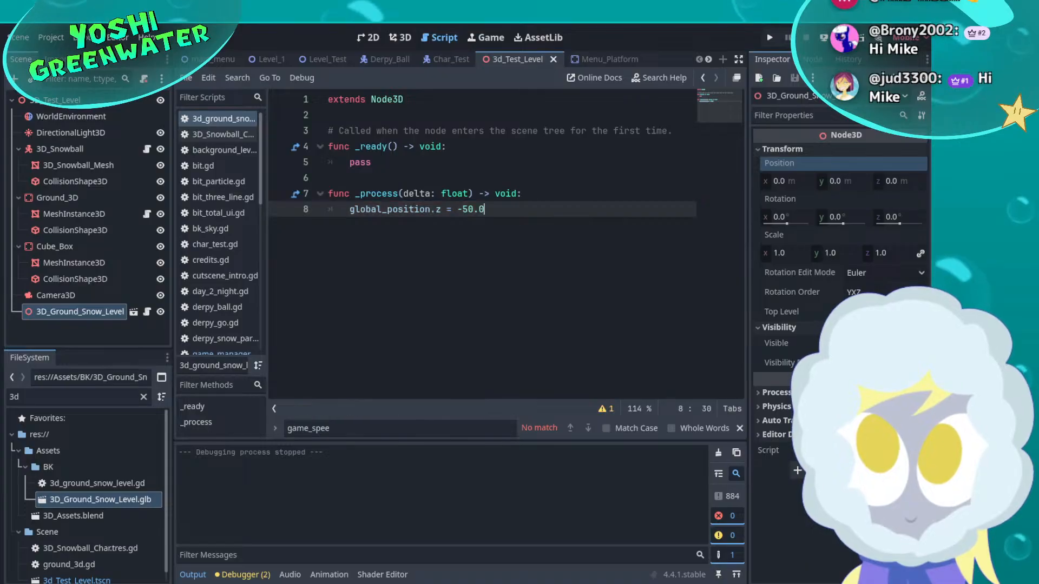
Save the ground script, test-run the game with the constant Z position, and stop the run
{"action": "key", "text": "ctrl+s"}
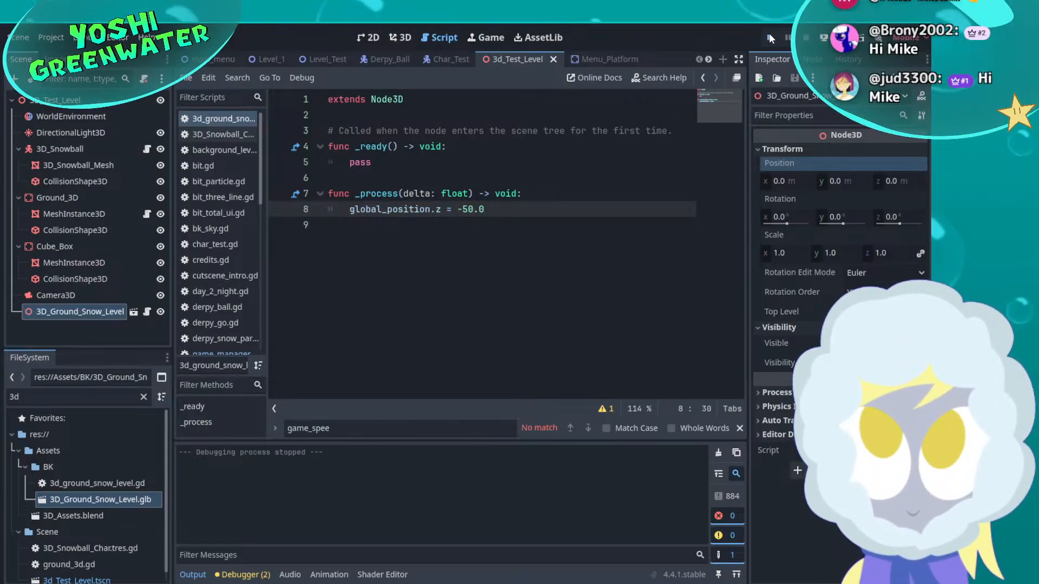
{"action": "key", "text": "ctrl+s"}
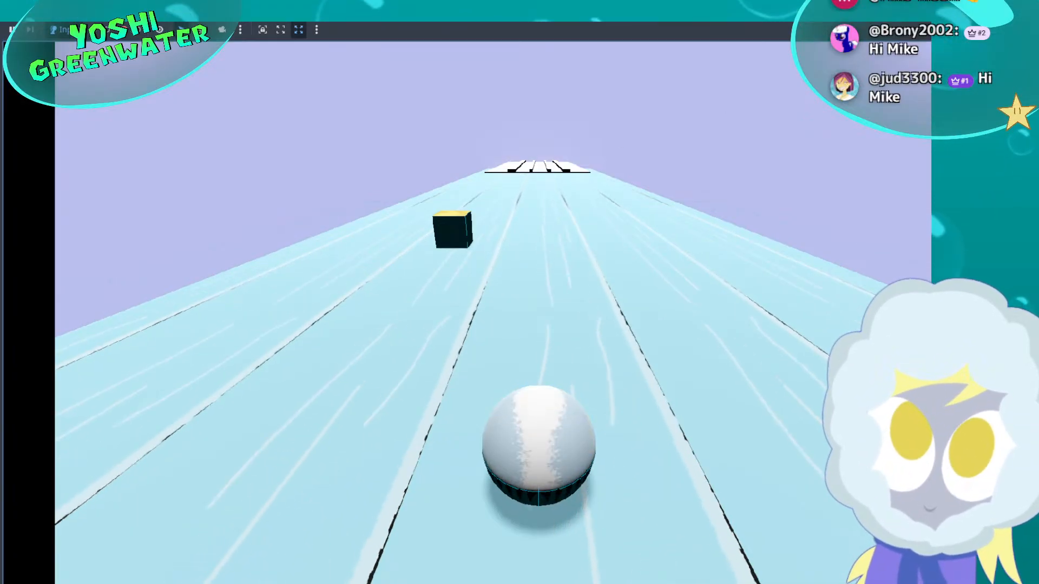
{"action": "key", "text": "F8"}
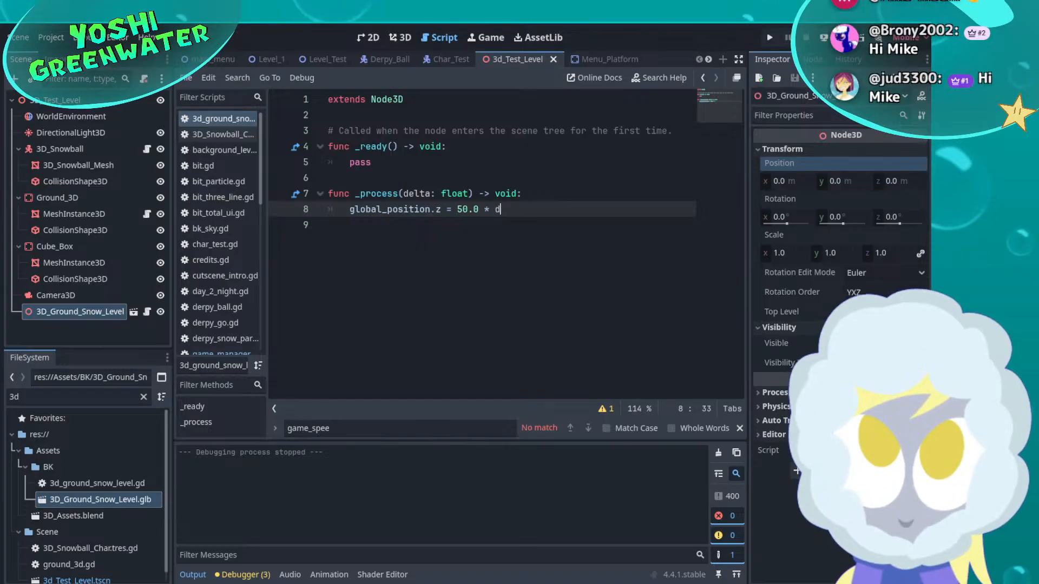
Change the movement line to global_position.z = 50.0 * delta, save it, and test-run the game briefly
{"action": "left_click", "coordinate": [422, 246]}
{"action": "key", "text": "ctrl+s"}
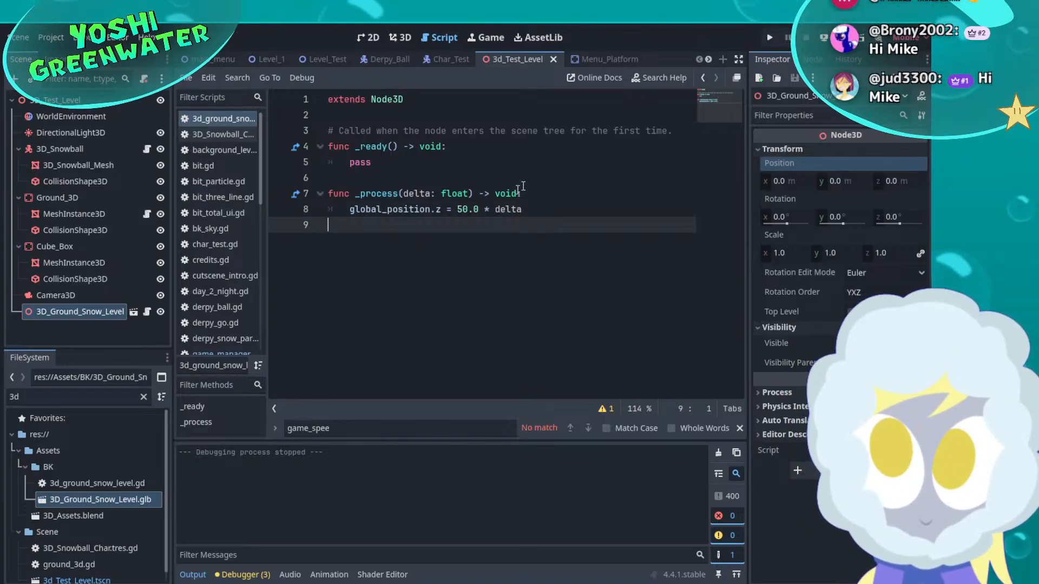
{"action": "key", "text": "F5"}
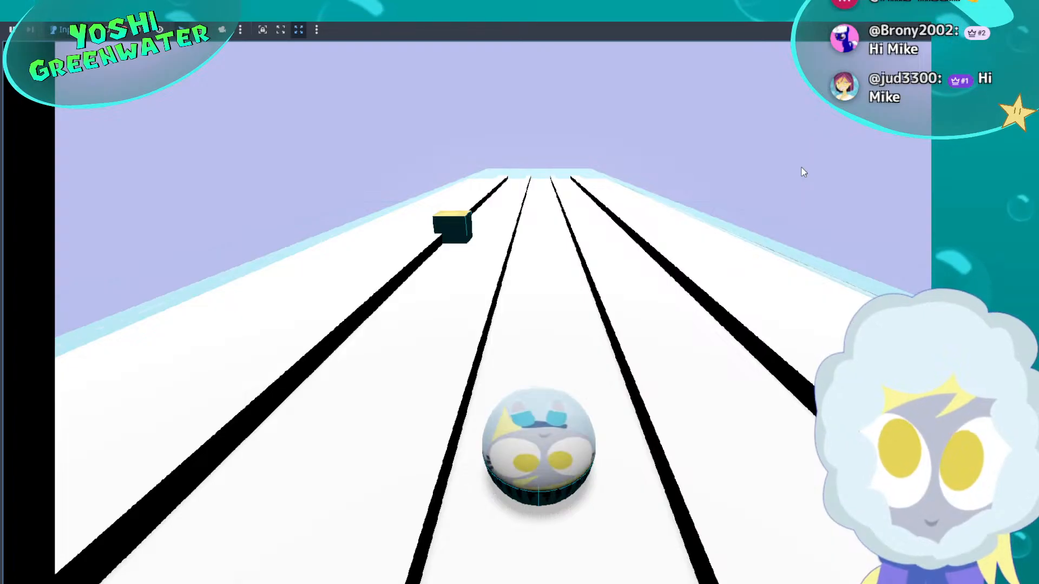
{"action": "key", "text": "F8"}
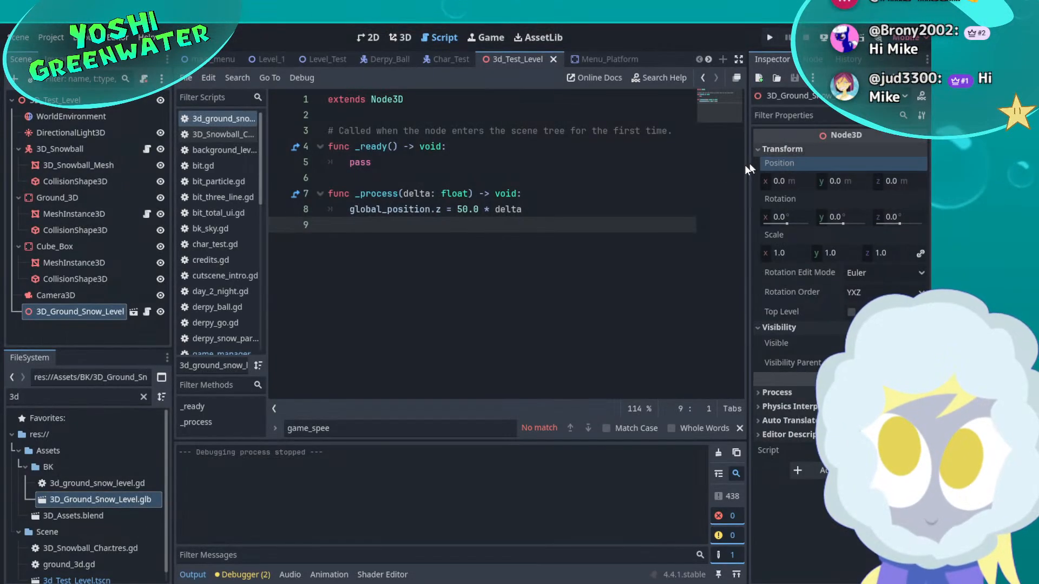
Raise the delta multiplier in the movement line to 100.0, save the script, and start another test run
{"action": "key", "text": "BackSpace"}
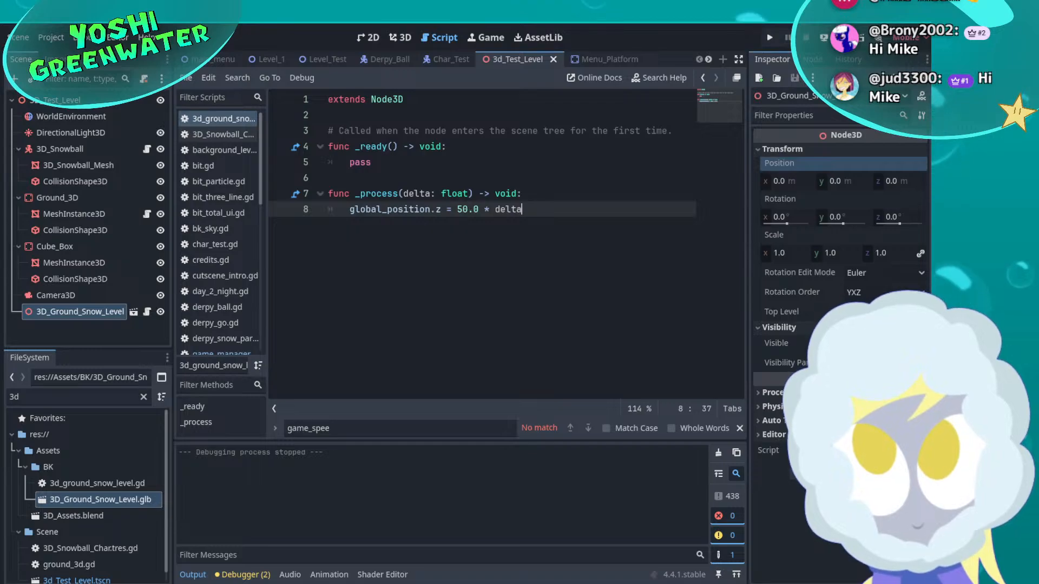
{"action": "left_click", "coordinate": [463, 210]}
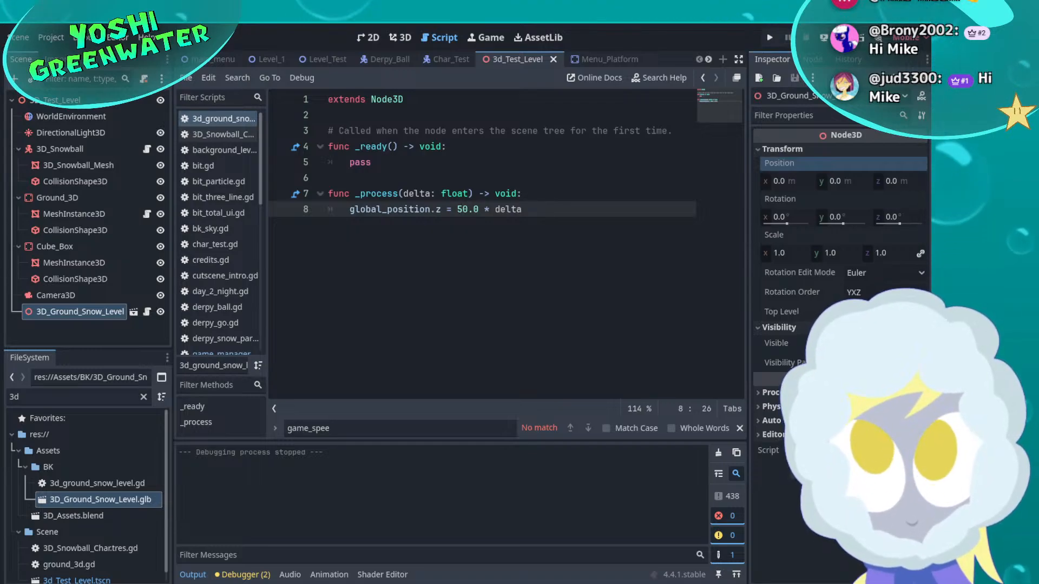
{"action": "key", "text": "BackSpace"}
{"action": "type", "text": "10"}
{"action": "key", "text": "ctrl+s"}
{"action": "key", "text": "End"}
{"action": "key", "text": "Return"}
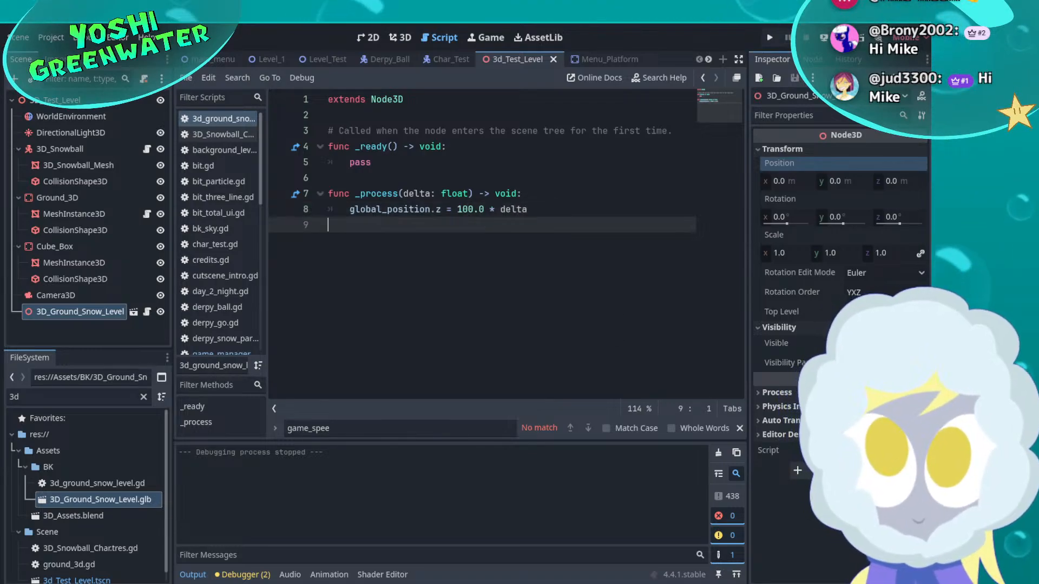
{"action": "key", "text": "BackSpace"}
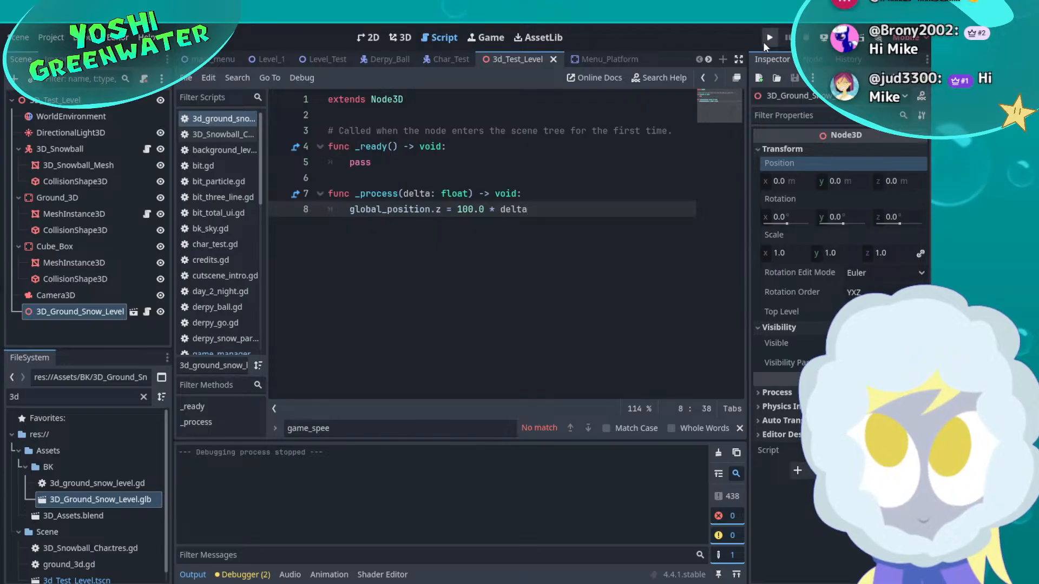
{"action": "key", "text": "F5"}
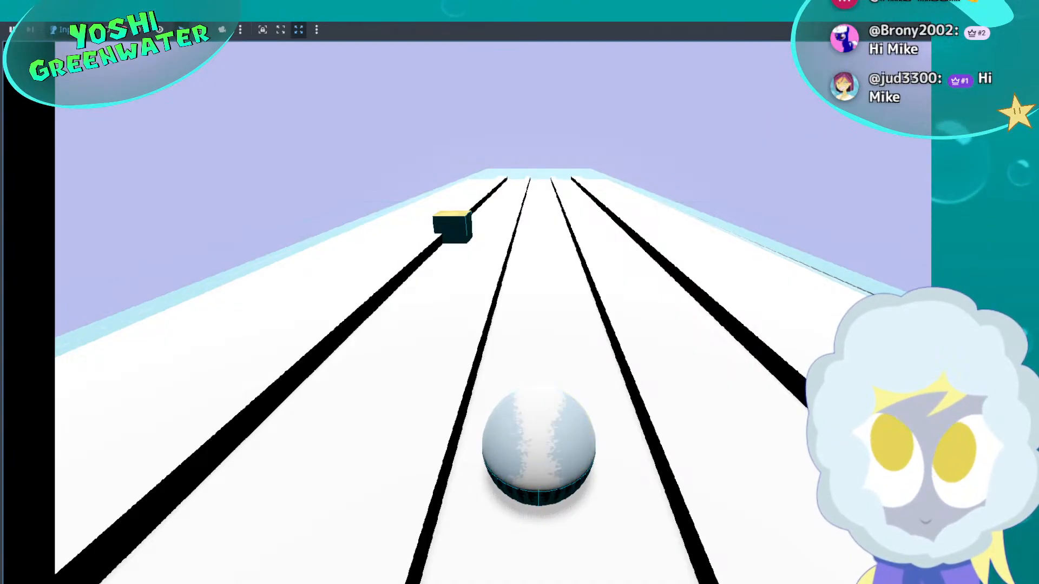
Stop the test run and look up the delta symbol used in the ground script's movement line
{"action": "key", "text": "F8"}
{"action": "left_click", "coordinate": [507, 210]}
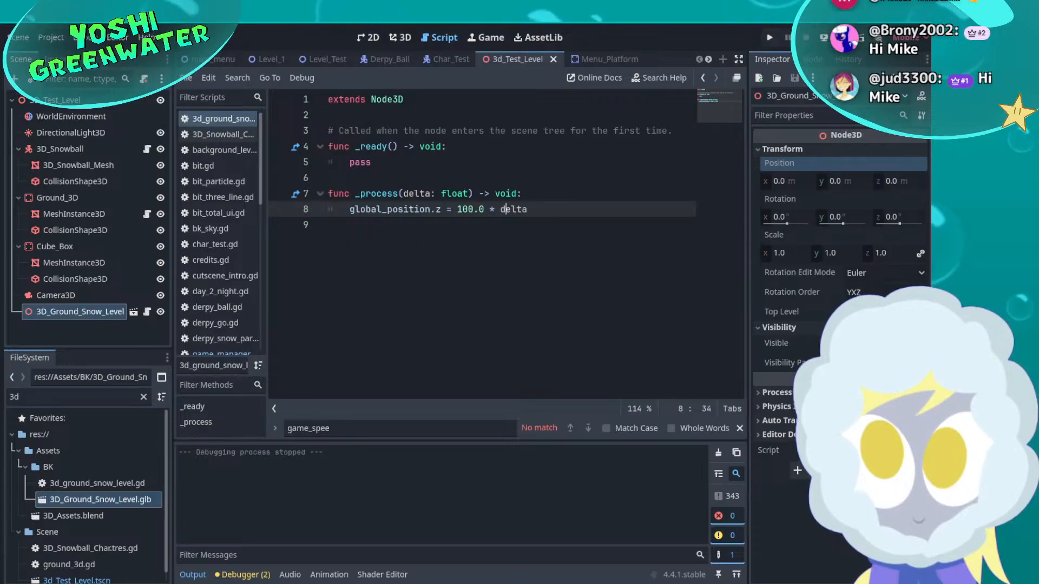
{"action": "right_click", "coordinate": [507, 209]}
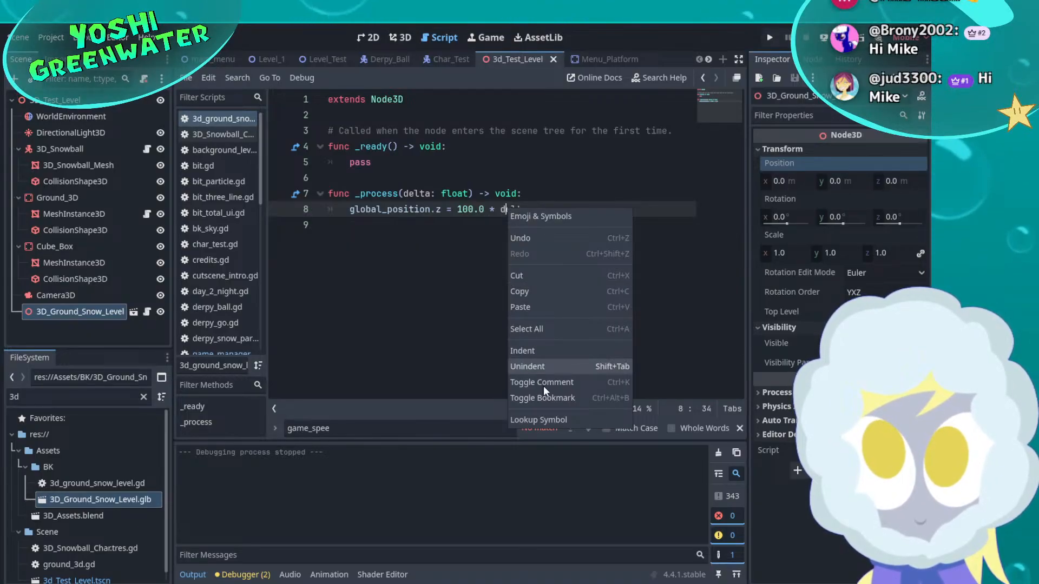
{"action": "left_click", "coordinate": [547, 418]}
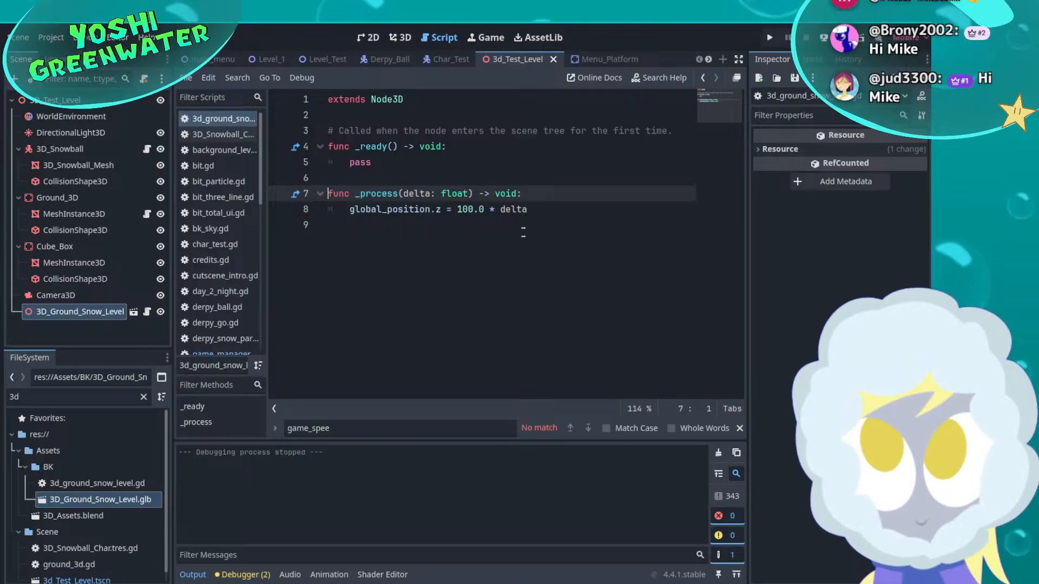
{"action": "right_click", "coordinate": [511, 215]}
{"action": "key", "text": "Escape"}
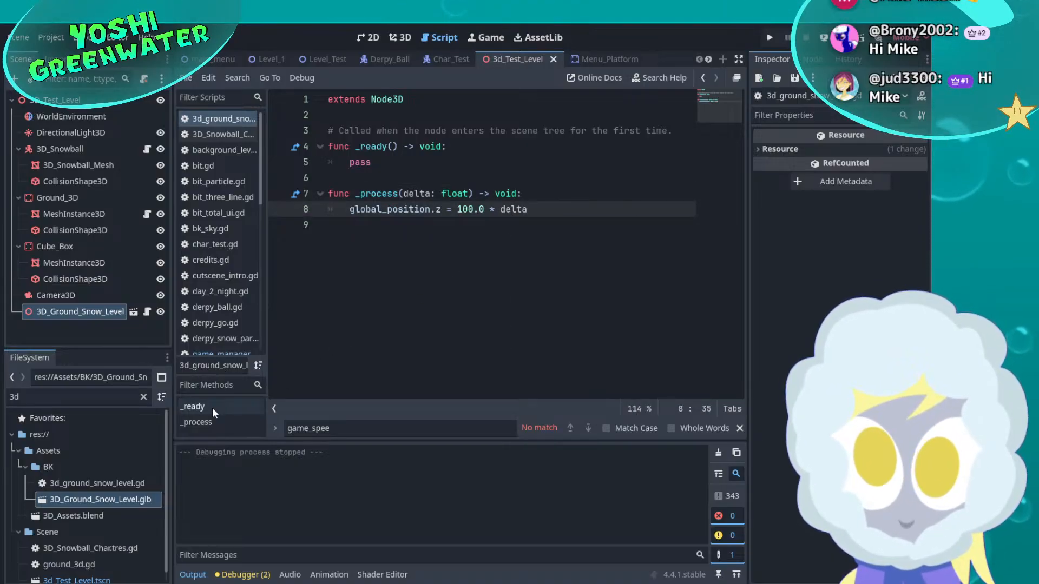
{"action": "left_click", "coordinate": [227, 78]}
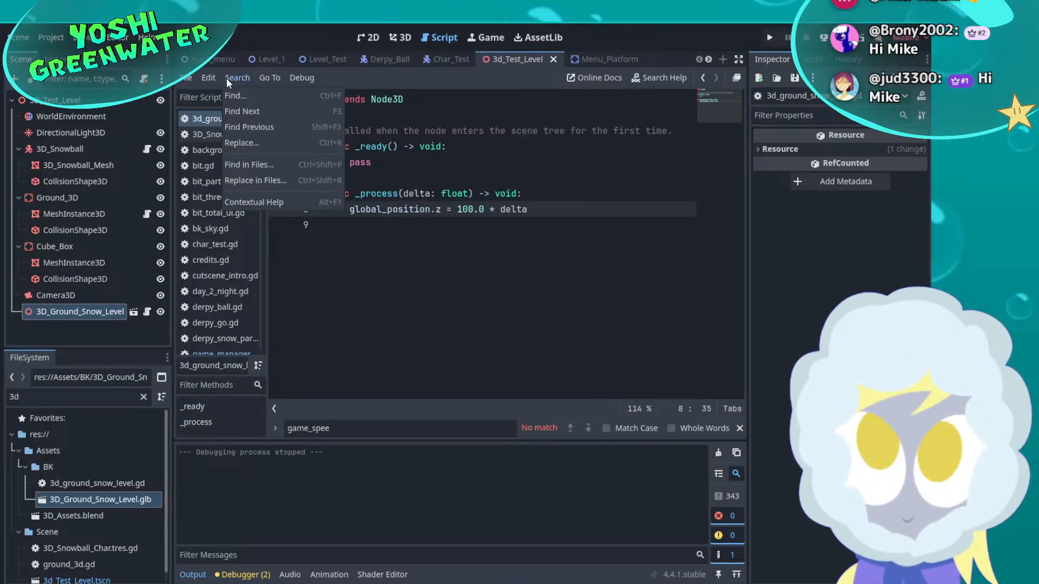
{"action": "mouse_move", "coordinate": [205, 78]}
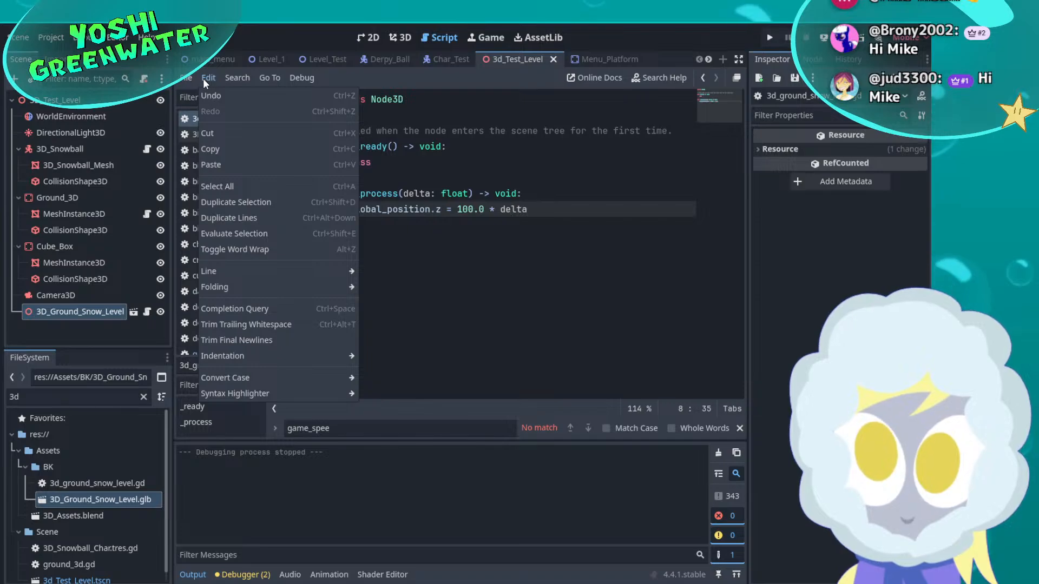
{"action": "mouse_move", "coordinate": [281, 76]}
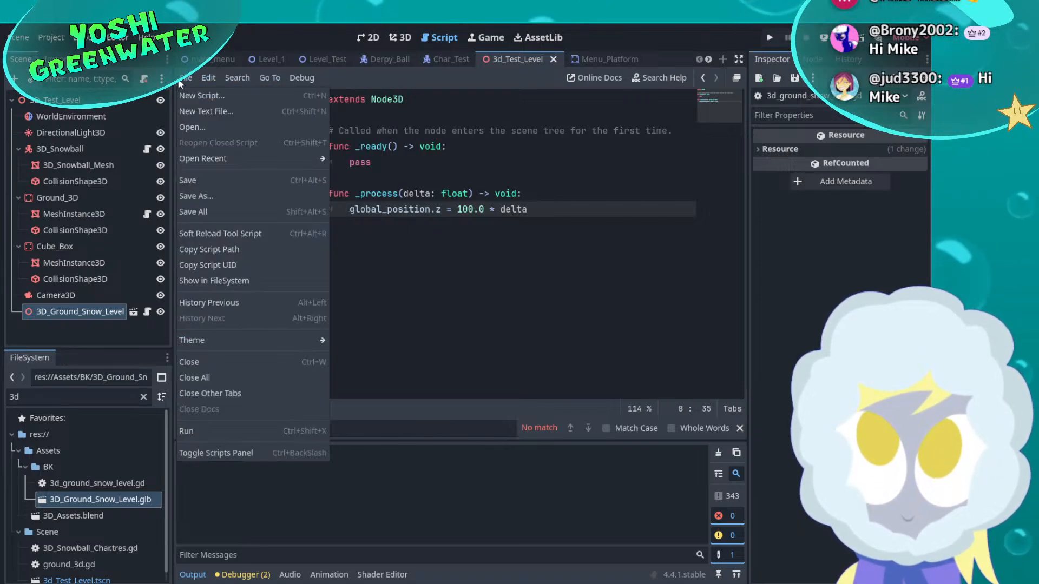
{"action": "left_click", "coordinate": [422, 323]}
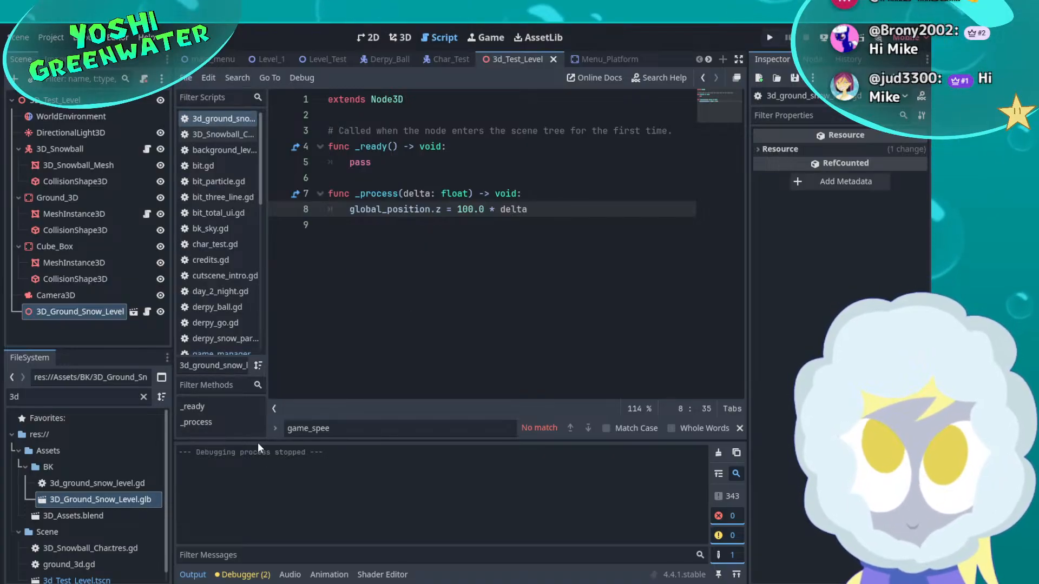
Search the built-in help for "delta" and read the InputEventPanGesture delta property's documentation
{"action": "left_click", "coordinate": [651, 78]}
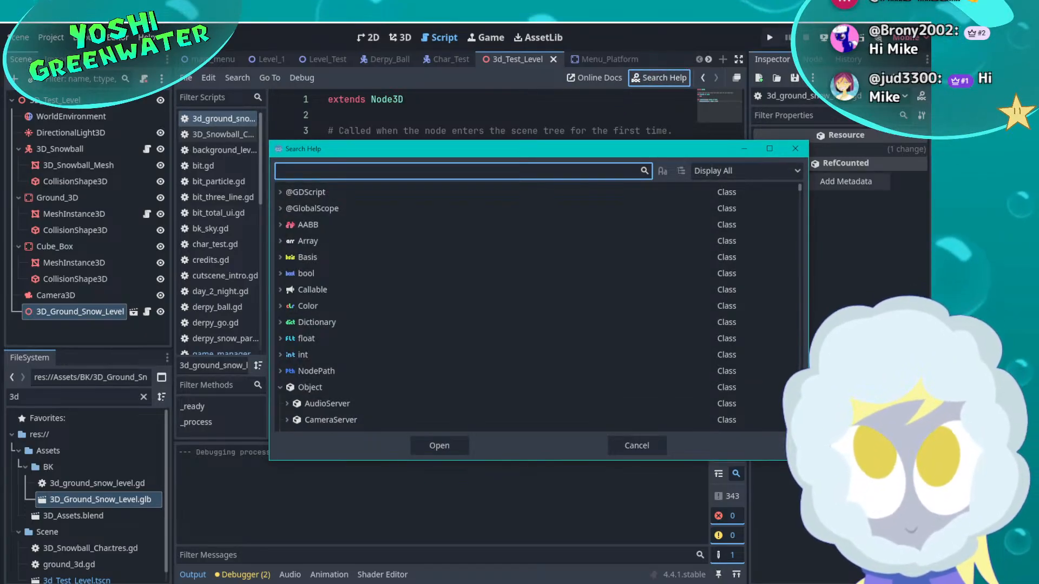
{"action": "type", "text": "delta"}
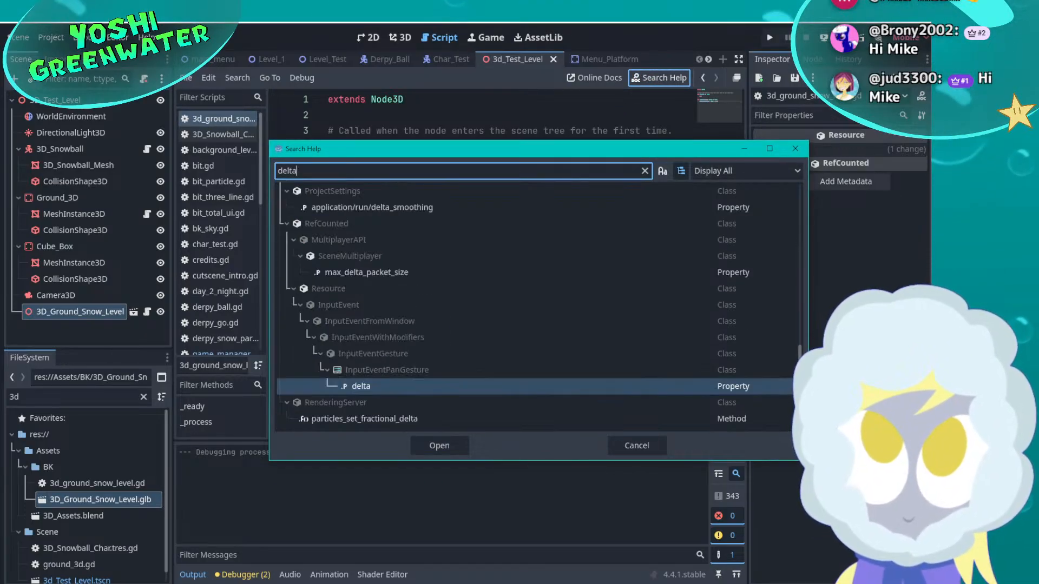
{"action": "left_click", "coordinate": [417, 383]}
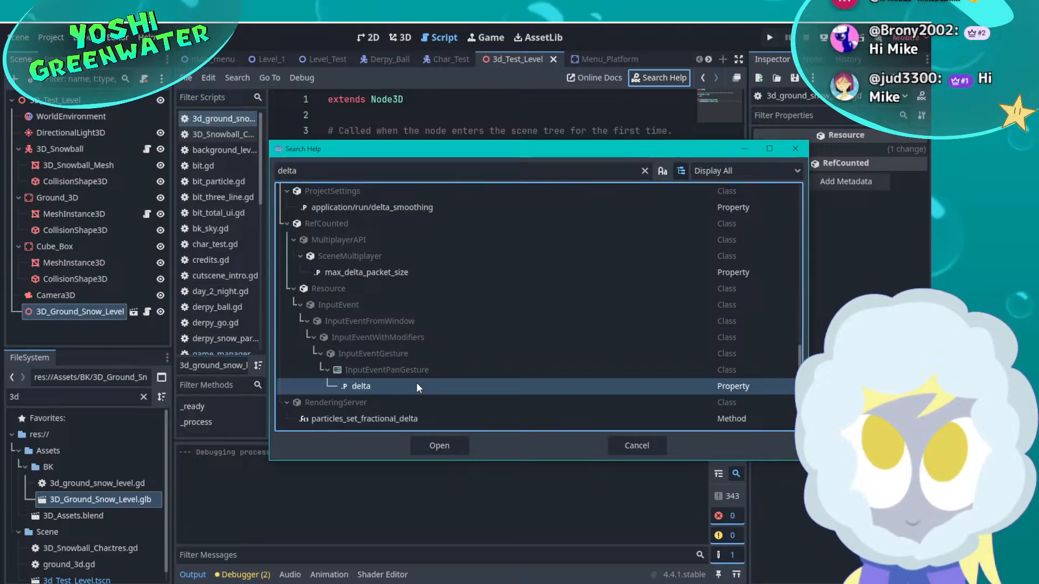
{"action": "left_click", "coordinate": [420, 446]}
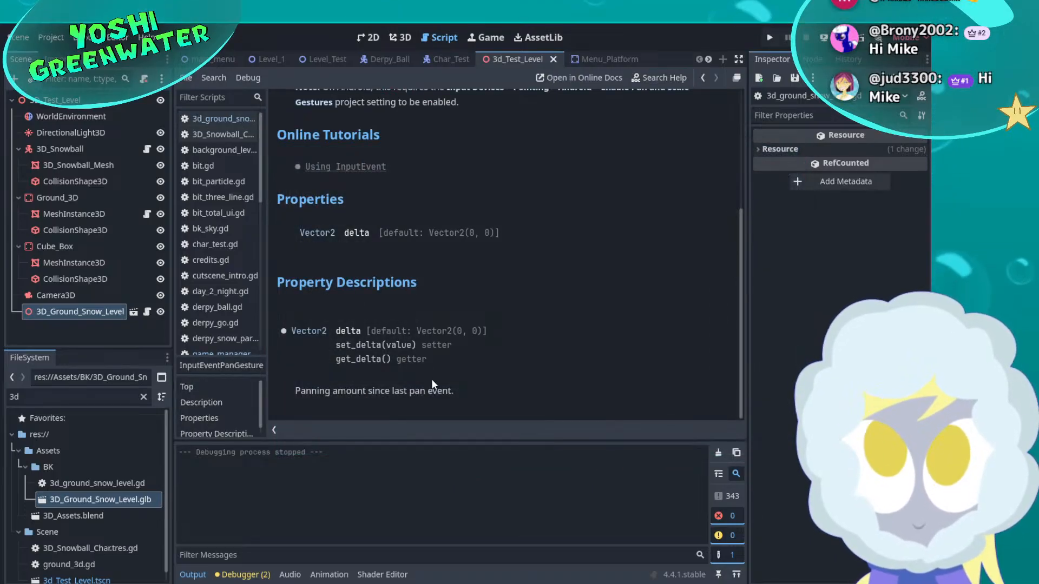
{"action": "scroll", "coordinate": [606, 252], "scroll_direction": "up", "scroll_amount": 5}
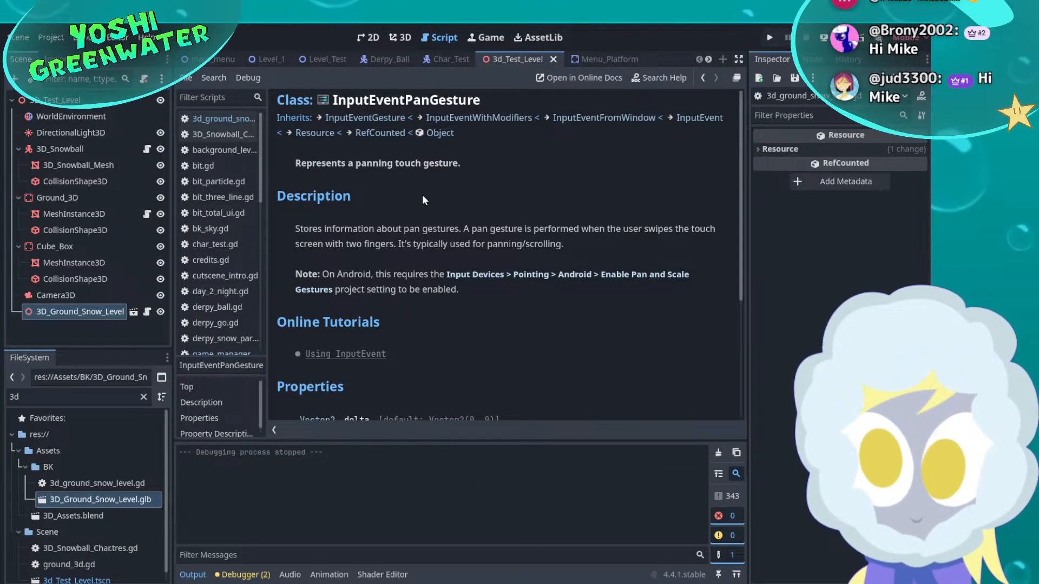
{"action": "scroll", "coordinate": [406, 230], "scroll_direction": "down", "scroll_amount": 4}
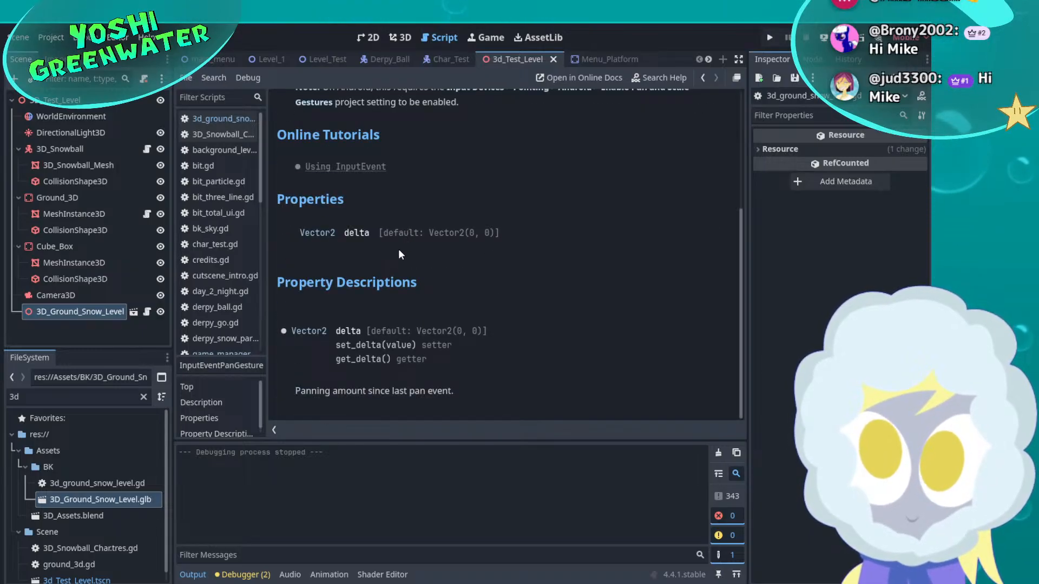
{"action": "scroll", "coordinate": [399, 255], "scroll_direction": "up", "scroll_amount": 4}
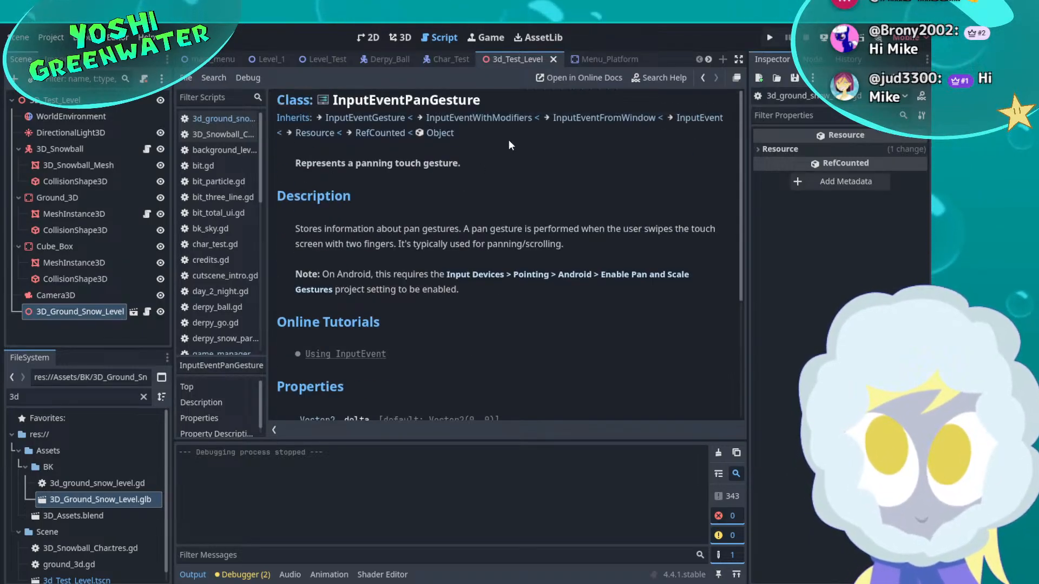
Search the help for "delta" again, look through the matching entries, and return to the ground script
{"action": "left_click", "coordinate": [654, 72]}
{"action": "type", "text": "d"}
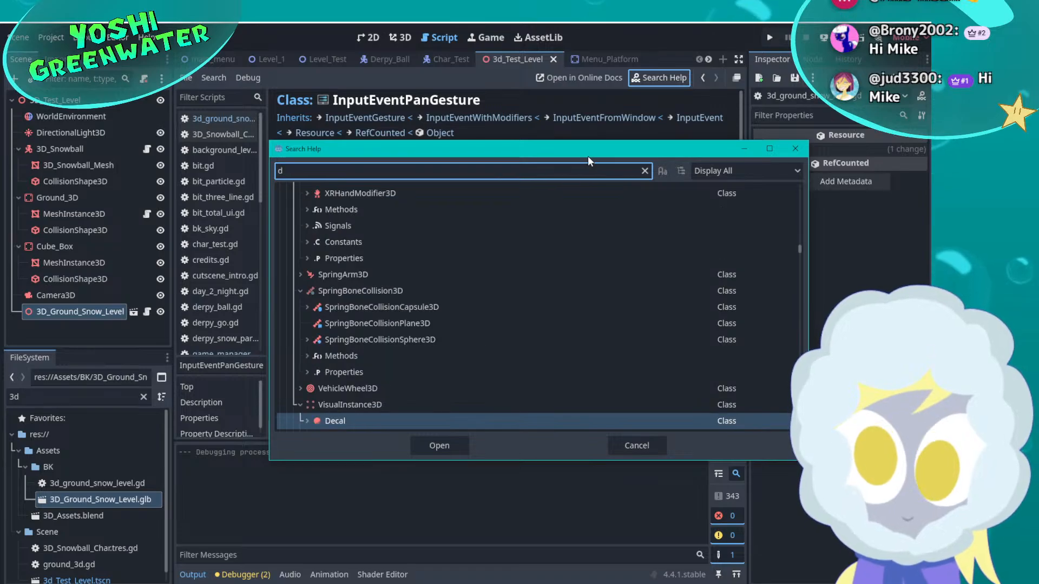
{"action": "type", "text": "elta"}
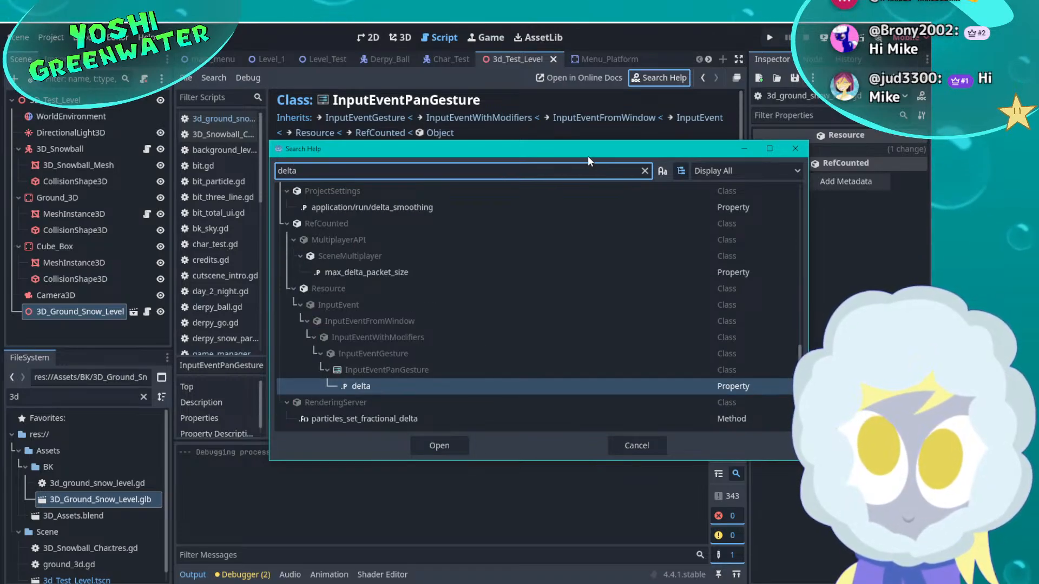
{"action": "scroll", "coordinate": [535, 253], "scroll_direction": "up", "scroll_amount": 10}
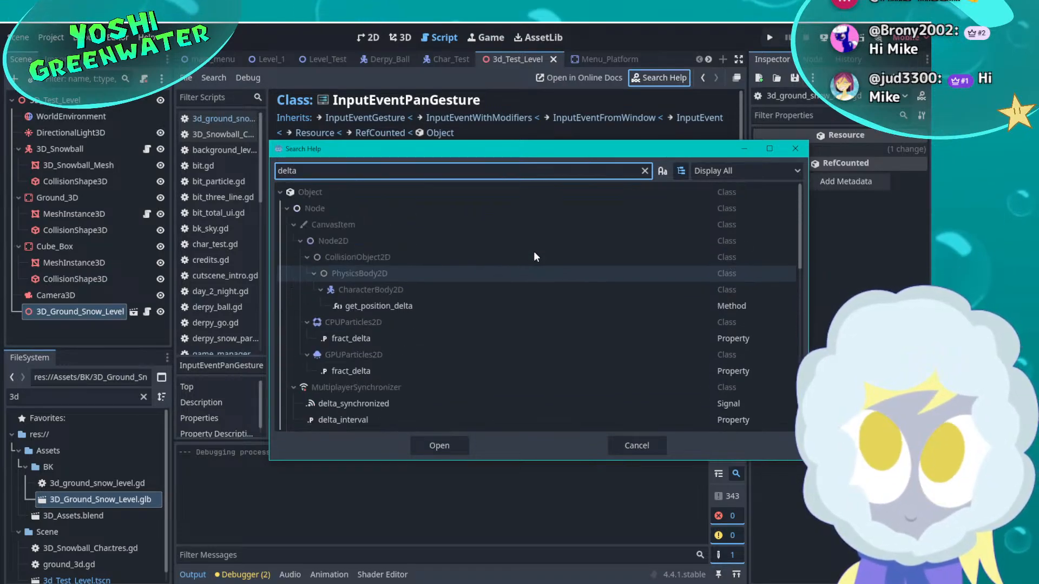
{"action": "scroll", "coordinate": [535, 259], "scroll_direction": "down", "scroll_amount": 5}
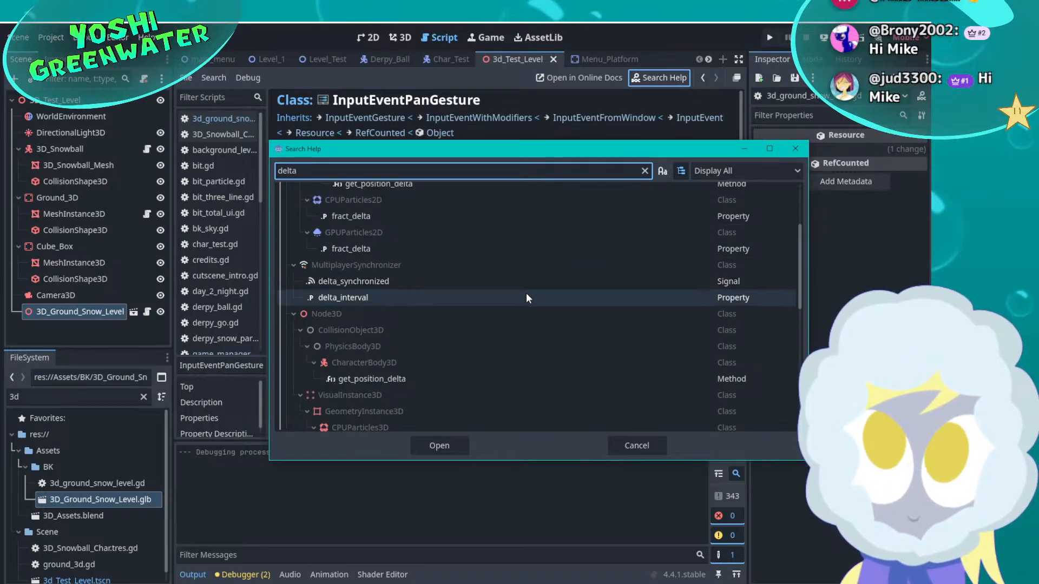
{"action": "scroll", "coordinate": [527, 295], "scroll_direction": "down", "scroll_amount": 1}
{"action": "scroll", "coordinate": [527, 295], "scroll_direction": "down", "scroll_amount": 6}
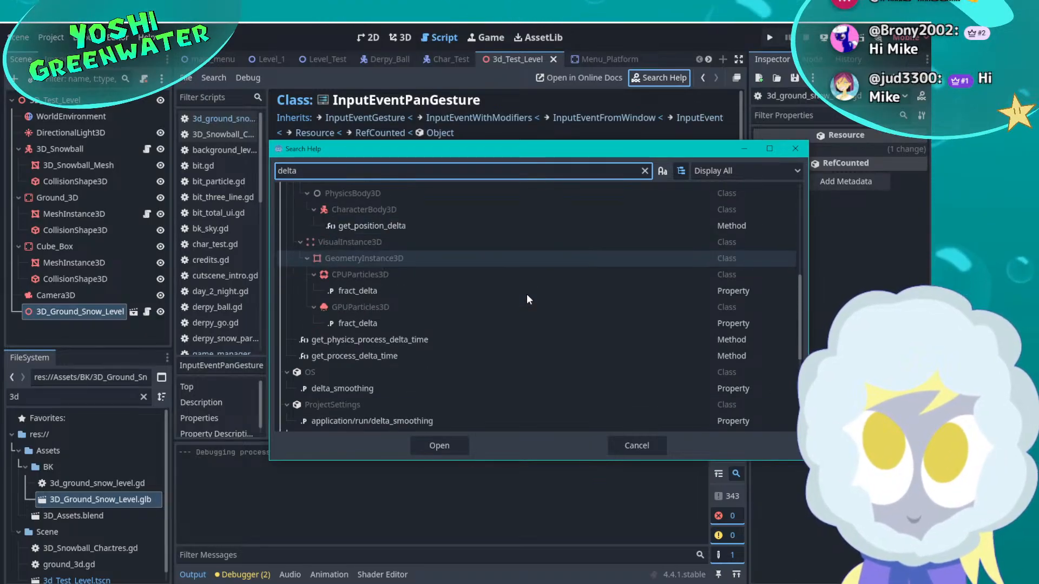
{"action": "scroll", "coordinate": [528, 298], "scroll_direction": "down", "scroll_amount": 5}
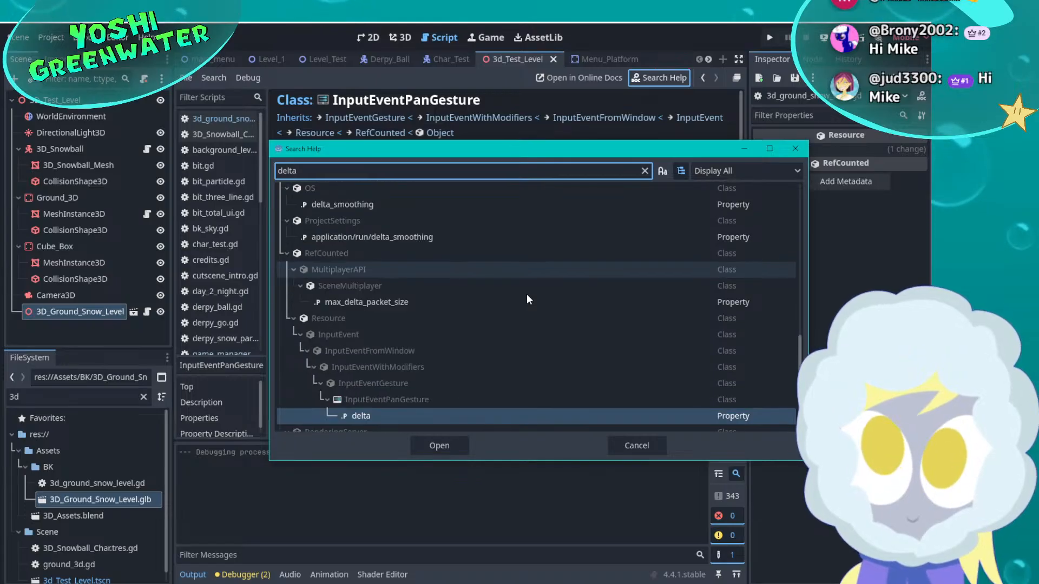
{"action": "scroll", "coordinate": [529, 299], "scroll_direction": "up", "scroll_amount": 12}
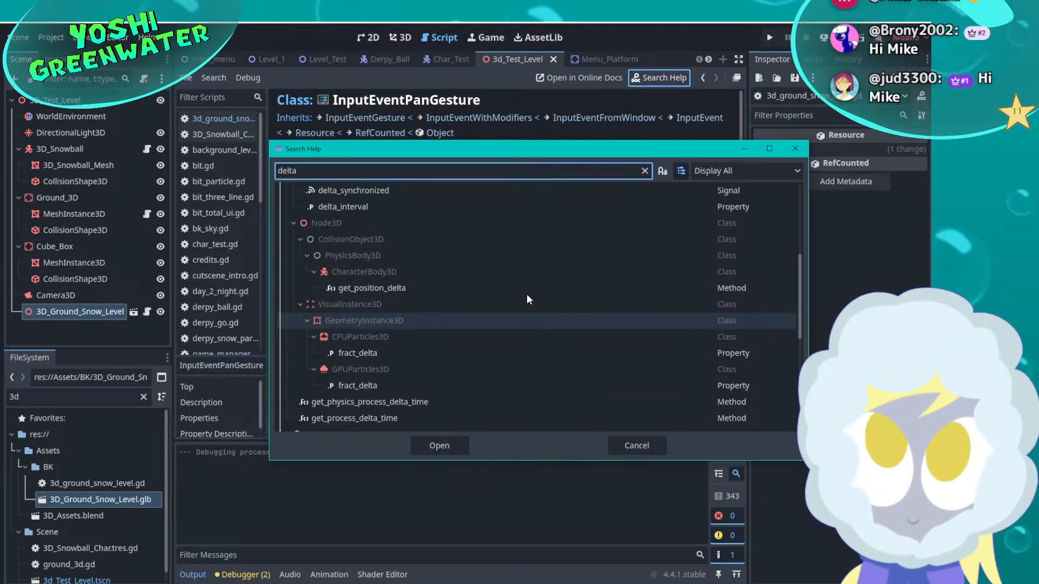
{"action": "scroll", "coordinate": [529, 298], "scroll_direction": "down", "scroll_amount": 4}
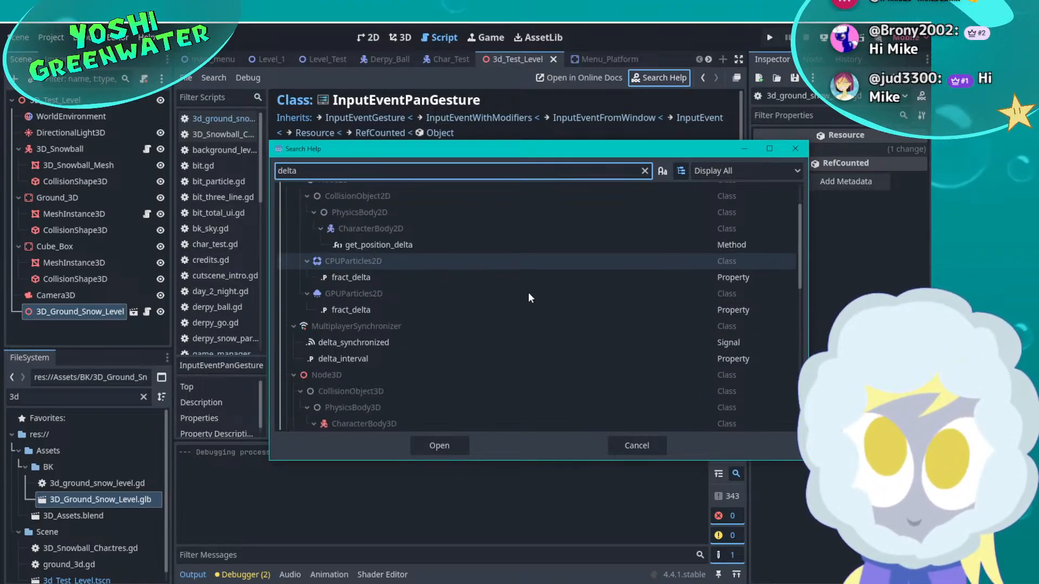
{"action": "scroll", "coordinate": [528, 297], "scroll_direction": "down", "scroll_amount": 6}
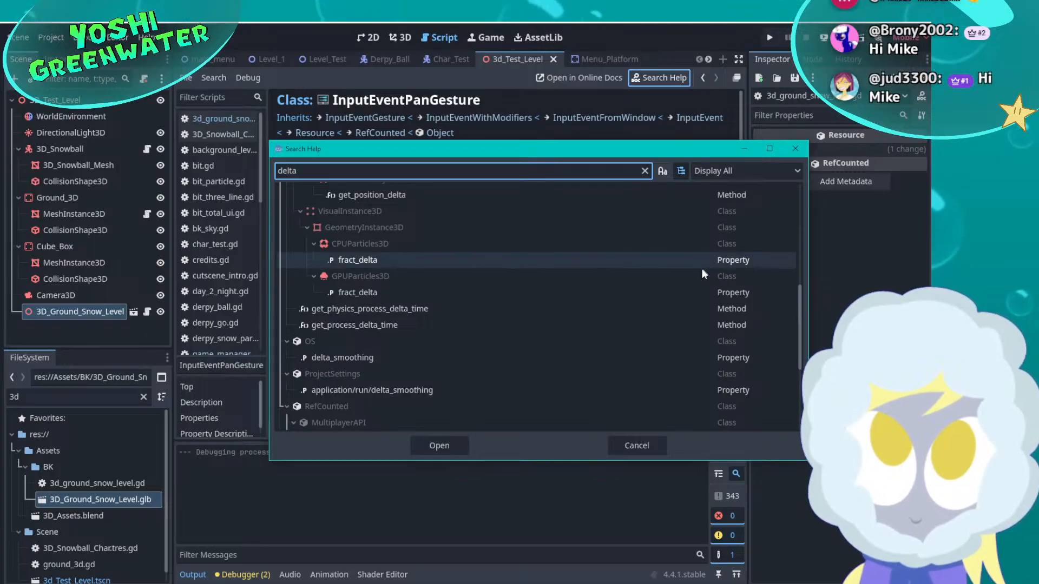
{"action": "scroll", "coordinate": [675, 290], "scroll_direction": "down", "scroll_amount": 6}
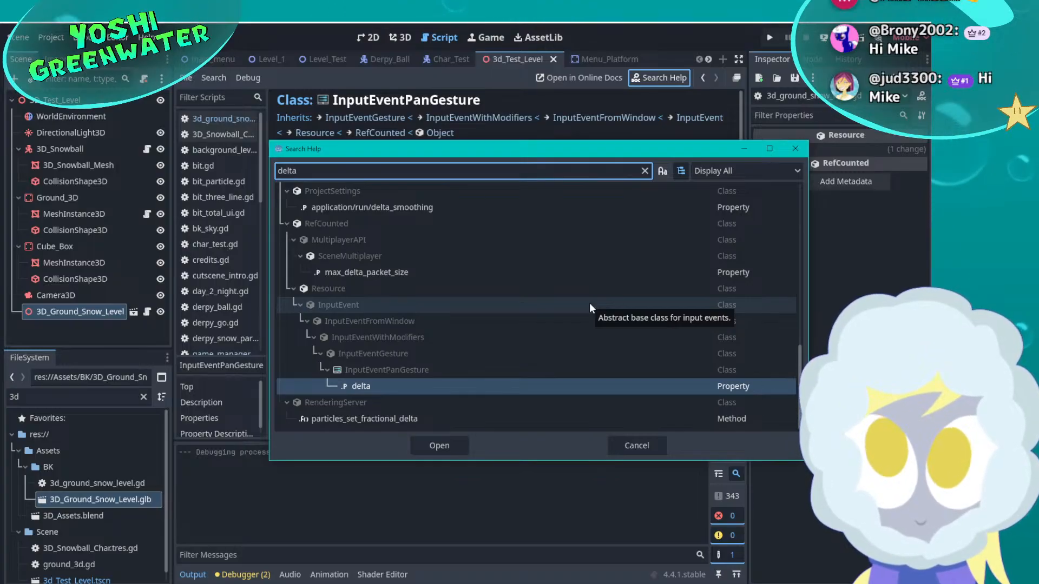
{"action": "left_click_drag", "start_coordinate": [667, 155], "coordinate": [601, 160]}
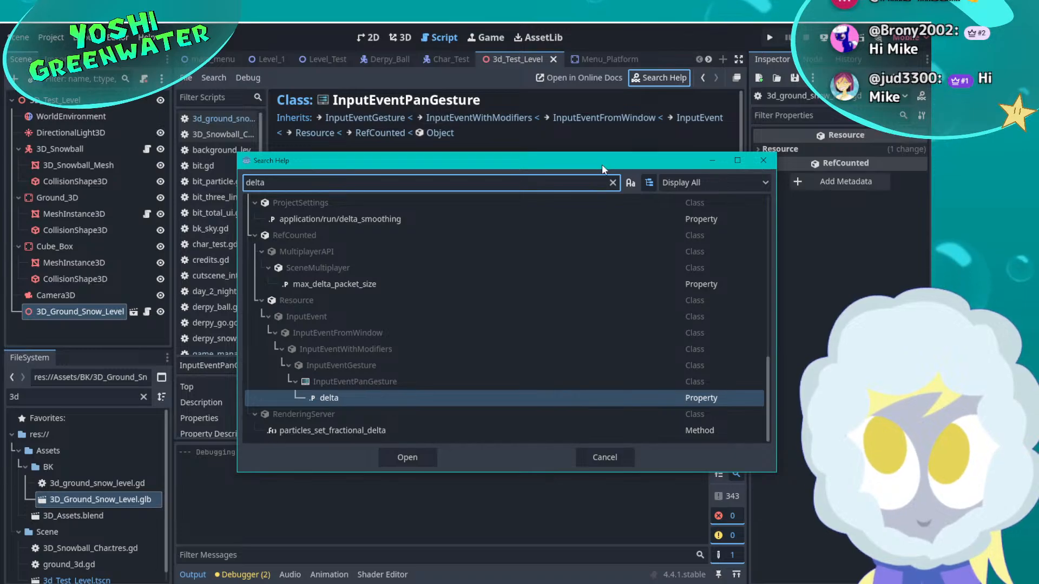
{"action": "left_click", "coordinate": [765, 160]}
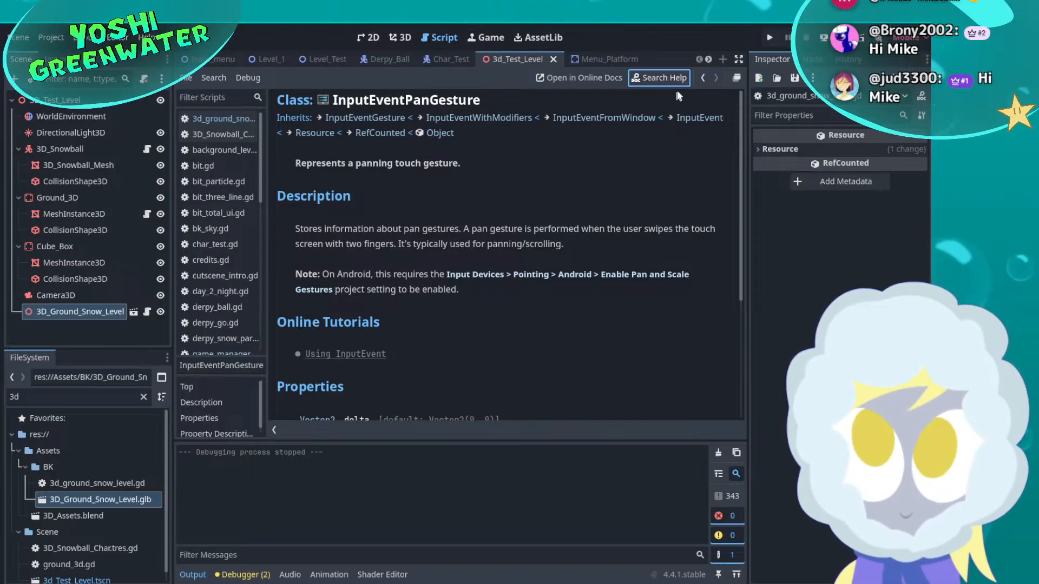
{"action": "left_click", "coordinate": [702, 76]}
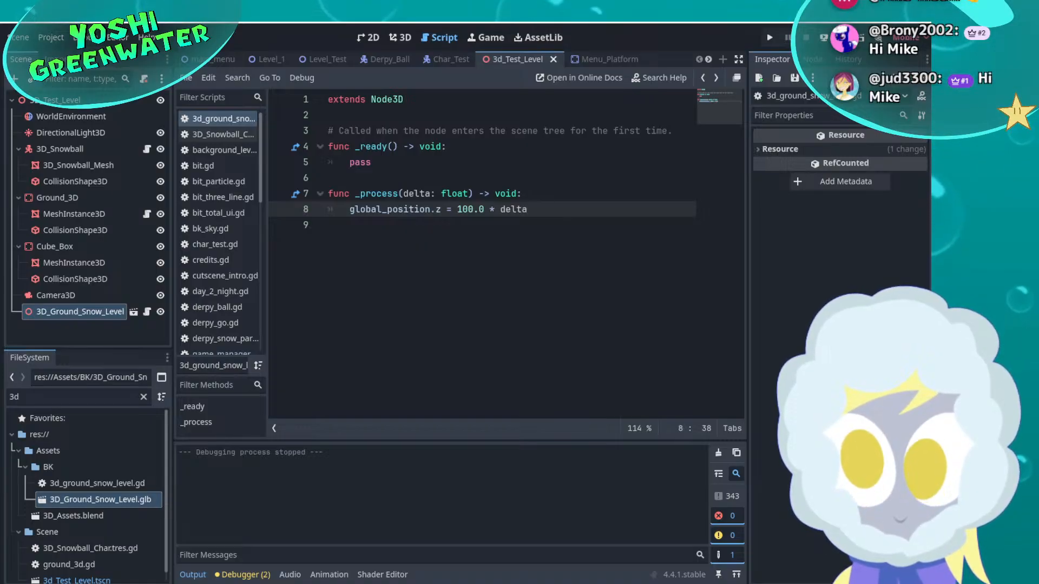
Switch to the Gemini chat in the browser and read its answer on constant CharacterBody3D rotation, covering Options 1 and 2
{"action": "key", "text": "alt+Tab"}
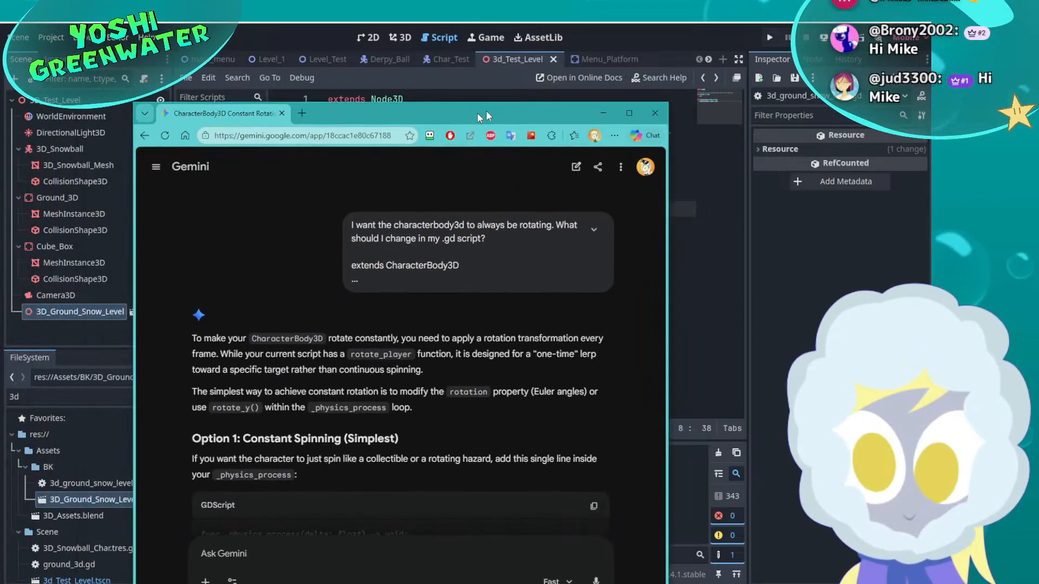
{"action": "left_click_drag", "start_coordinate": [486, 111], "coordinate": [603, 101]}
{"action": "scroll", "coordinate": [506, 323], "scroll_direction": "down", "scroll_amount": 15}
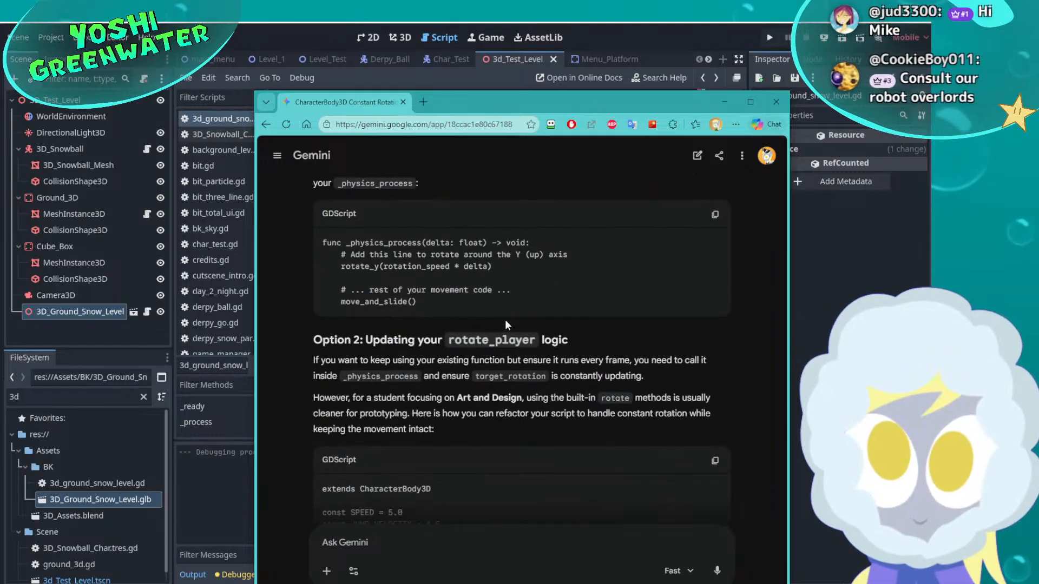
{"action": "scroll", "coordinate": [507, 325], "scroll_direction": "down", "scroll_amount": 1}
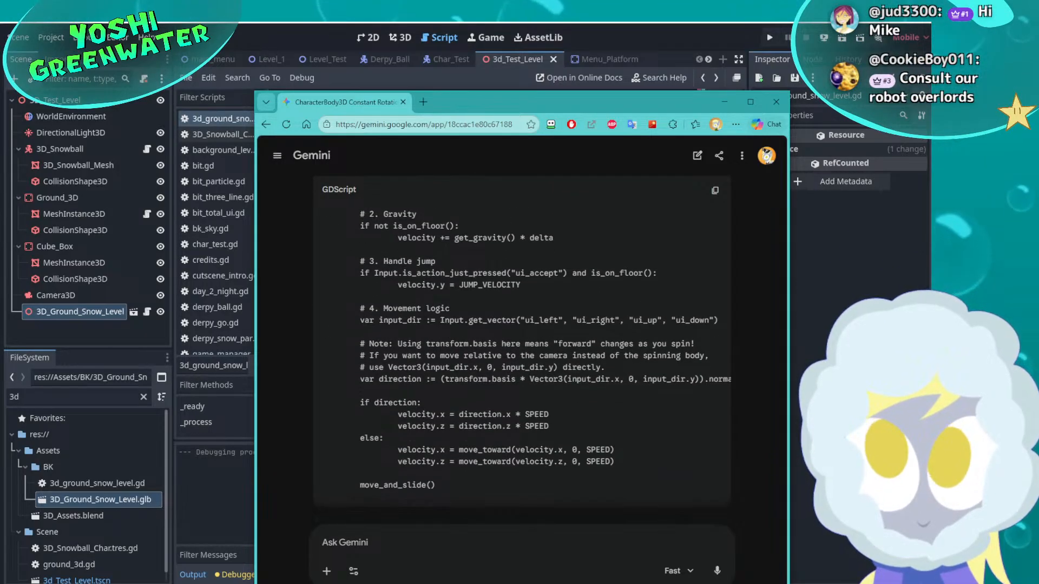
{"action": "scroll", "coordinate": [507, 324], "scroll_direction": "down", "scroll_amount": 1}
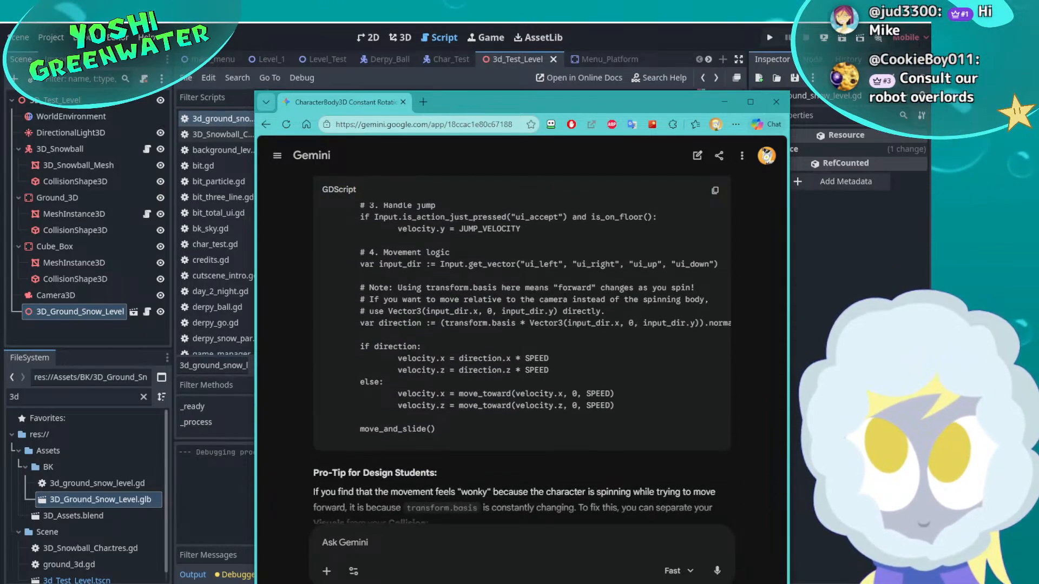
{"action": "scroll", "coordinate": [372, 357], "scroll_direction": "down", "scroll_amount": 3}
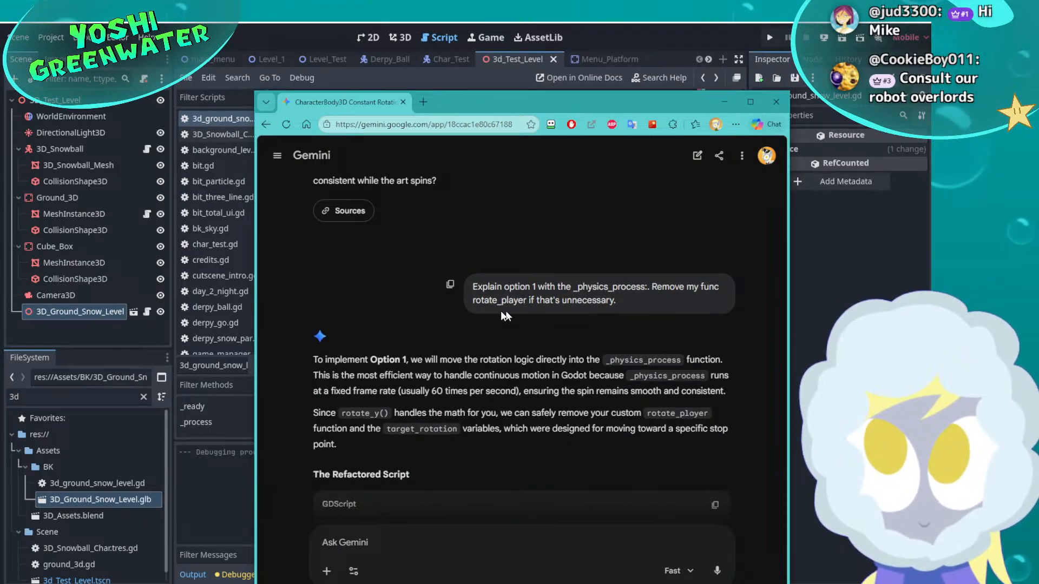
Read the refactored rotation script for Option 1 and the explanation of its delta variable
{"action": "scroll", "coordinate": [390, 323], "scroll_direction": "down", "scroll_amount": 2}
{"action": "scroll", "coordinate": [336, 338], "scroll_direction": "down", "scroll_amount": 3}
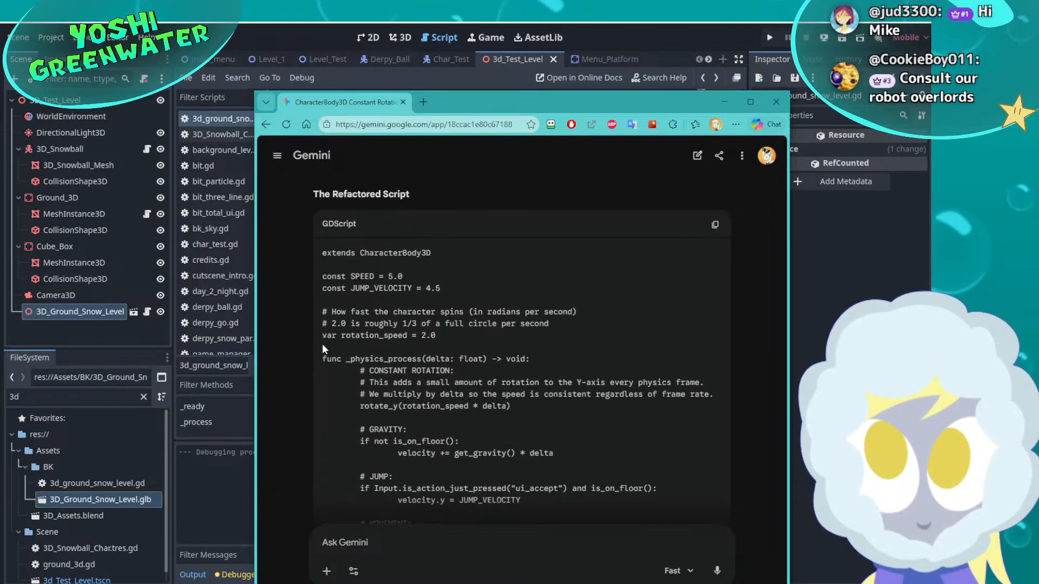
{"action": "scroll", "coordinate": [319, 350], "scroll_direction": "down", "scroll_amount": 5}
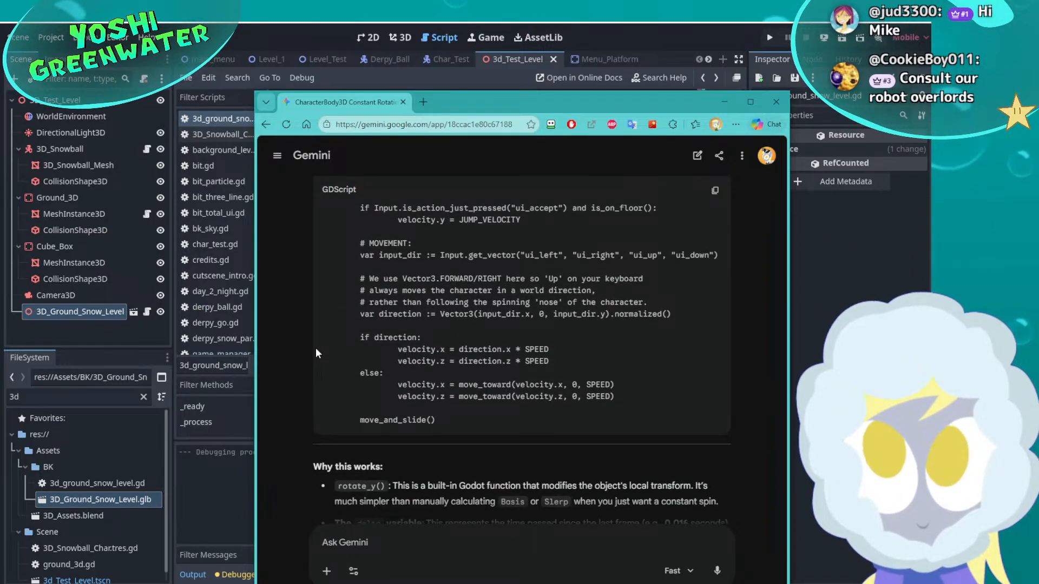
{"action": "scroll", "coordinate": [316, 347], "scroll_direction": "up", "scroll_amount": 1}
{"action": "scroll", "coordinate": [316, 347], "scroll_direction": "down", "scroll_amount": 1}
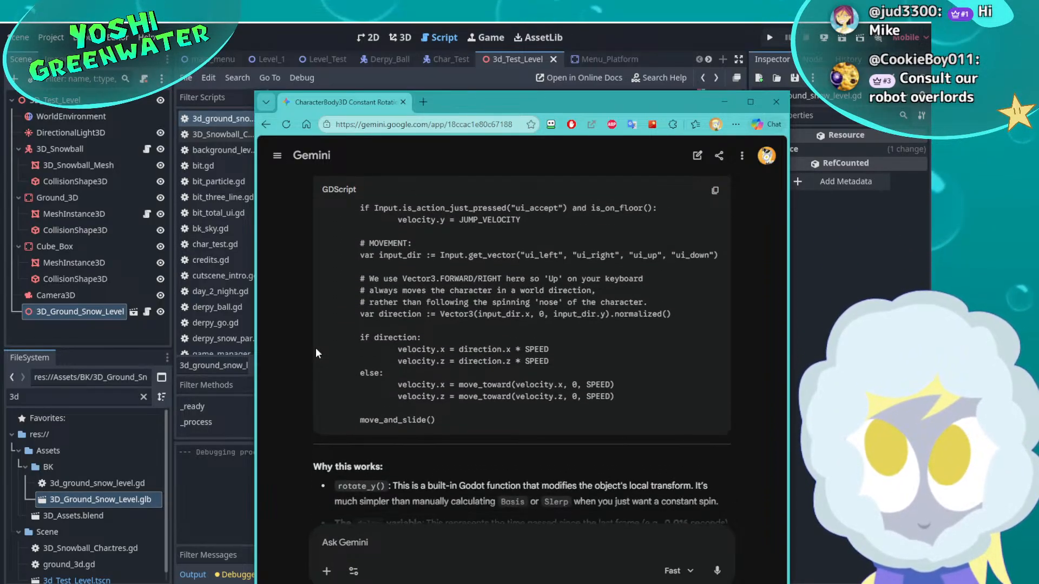
{"action": "scroll", "coordinate": [316, 348], "scroll_direction": "down", "scroll_amount": 5}
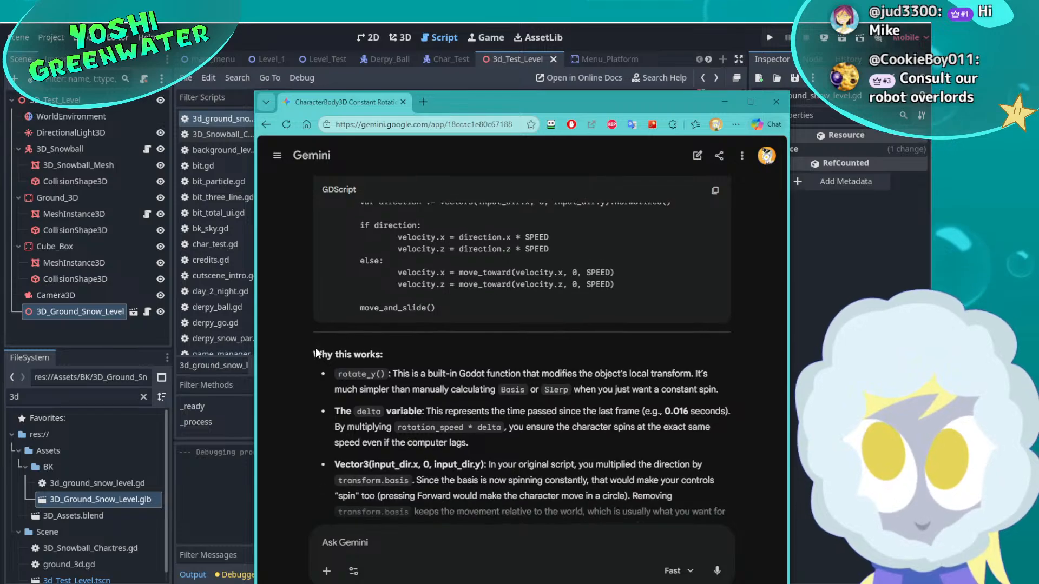
Read the answers on rotating 3D_Snowball_Mesh about the X axis and scrolling the ground's UV offset each frame
{"action": "scroll", "coordinate": [316, 347], "scroll_direction": "down", "scroll_amount": 5}
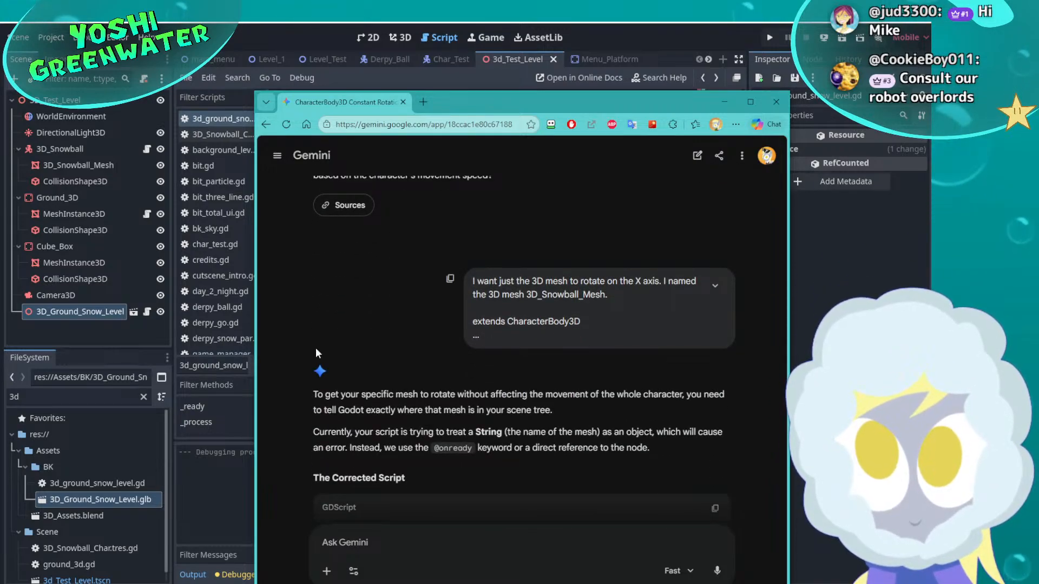
{"action": "scroll", "coordinate": [311, 347], "scroll_direction": "down", "scroll_amount": 6}
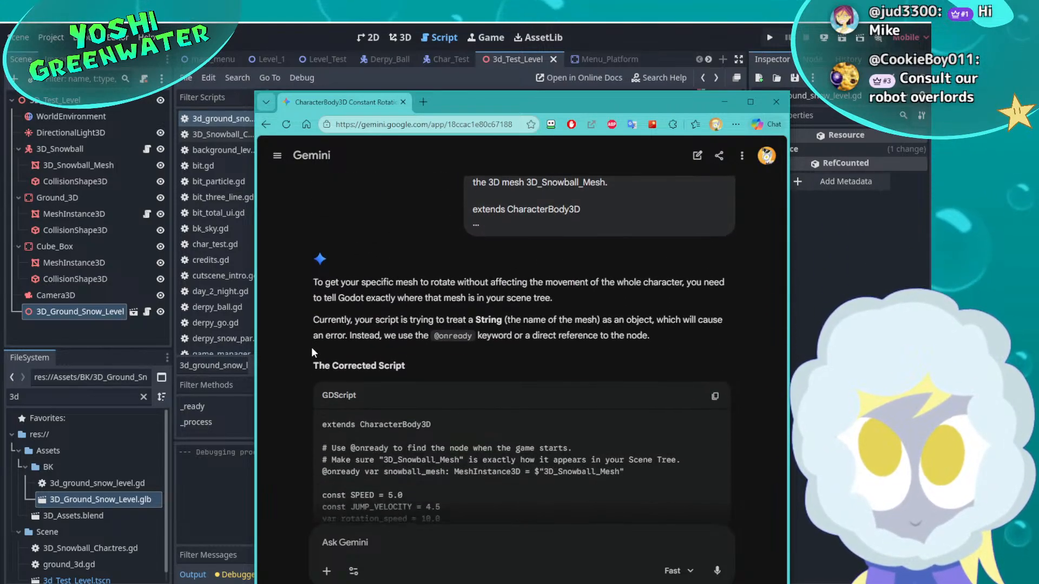
{"action": "scroll", "coordinate": [310, 347], "scroll_direction": "down", "scroll_amount": 5}
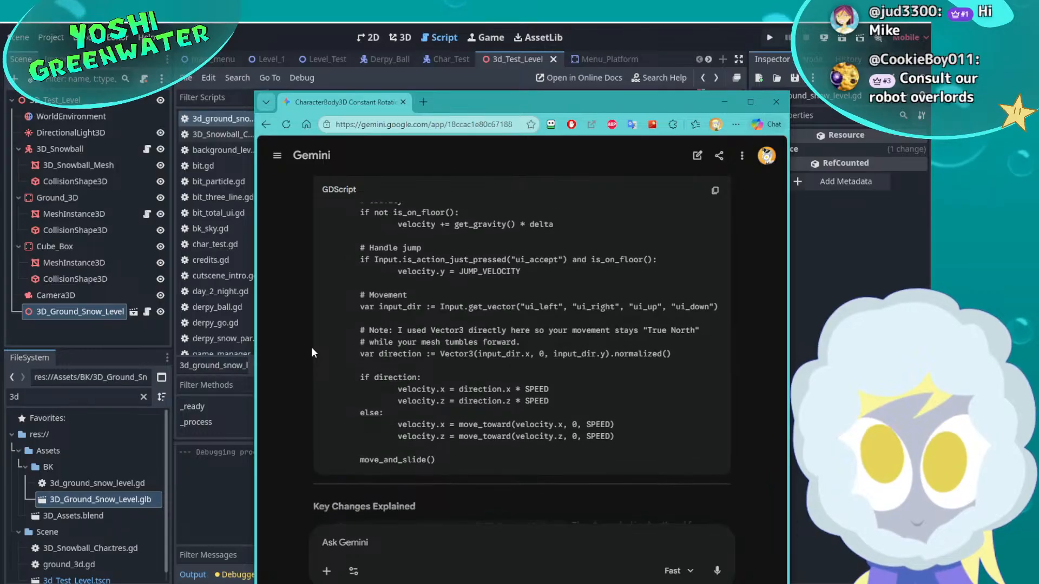
{"action": "scroll", "coordinate": [310, 346], "scroll_direction": "down", "scroll_amount": 2}
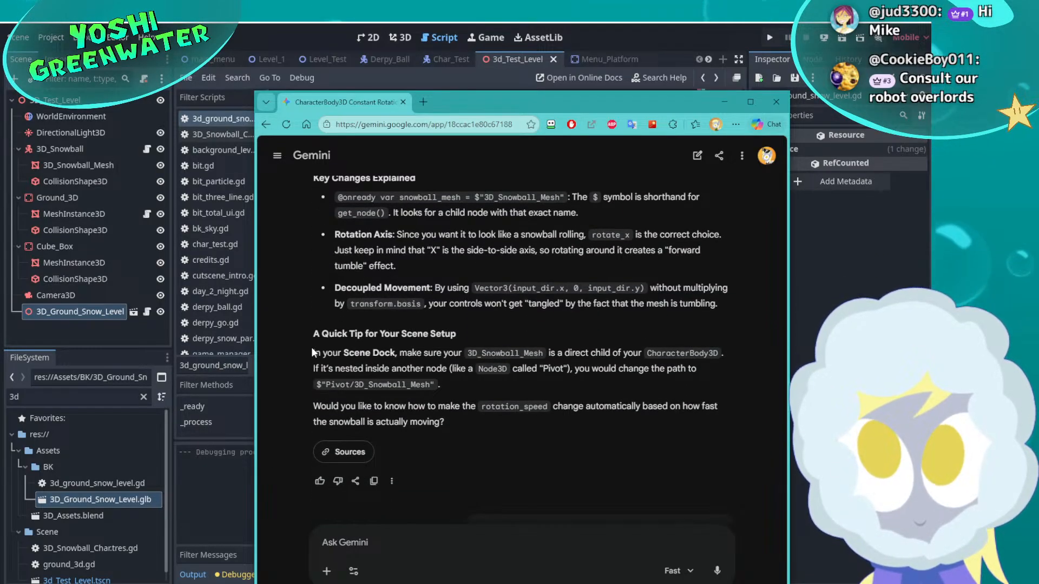
{"action": "scroll", "coordinate": [312, 352], "scroll_direction": "down", "scroll_amount": 4}
{"action": "scroll", "coordinate": [312, 353], "scroll_direction": "down", "scroll_amount": 2}
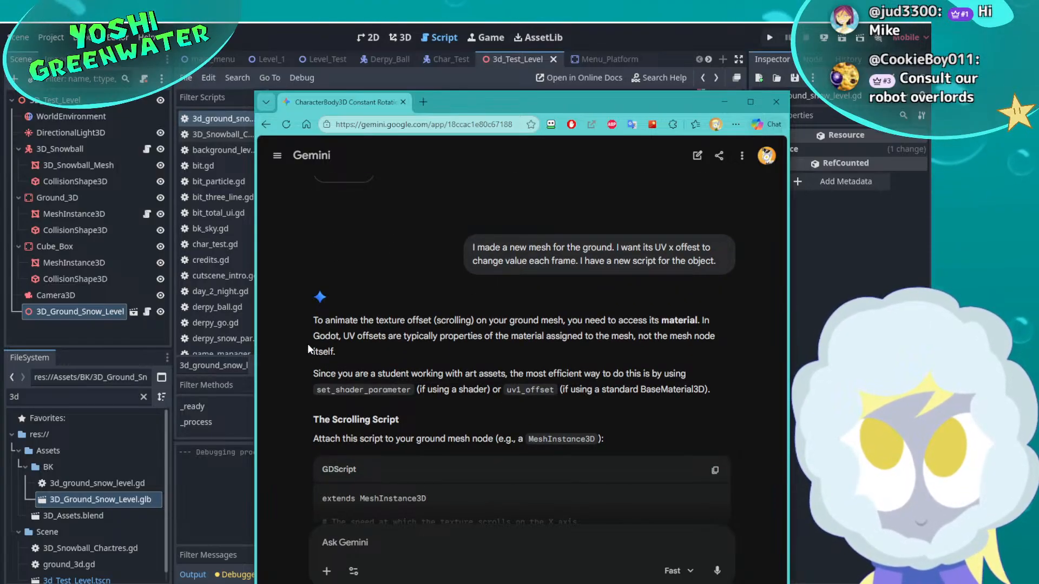
{"action": "scroll", "coordinate": [308, 343], "scroll_direction": "down", "scroll_amount": 1}
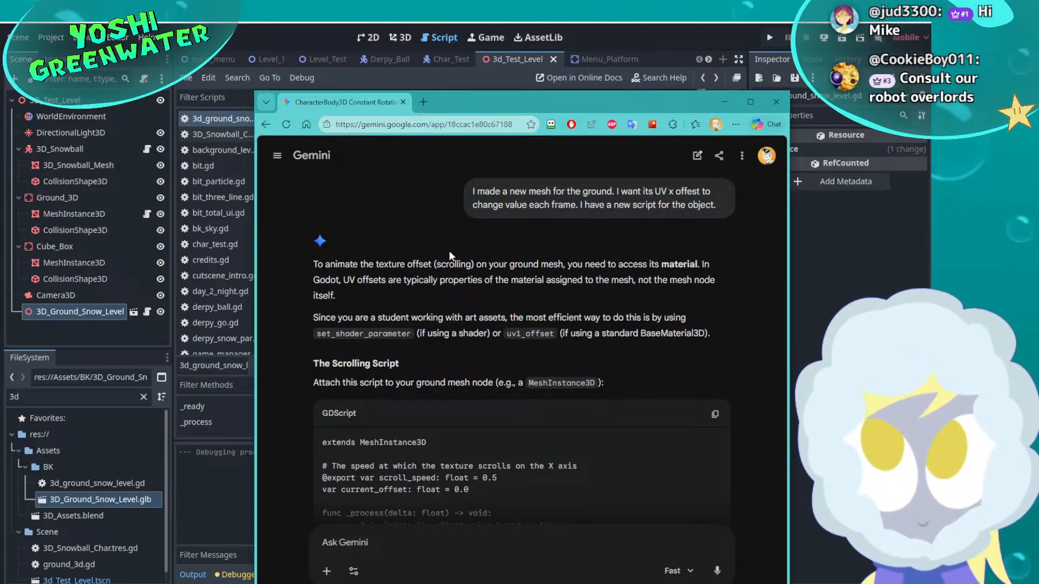
{"action": "scroll", "coordinate": [295, 303], "scroll_direction": "down", "scroll_amount": 4}
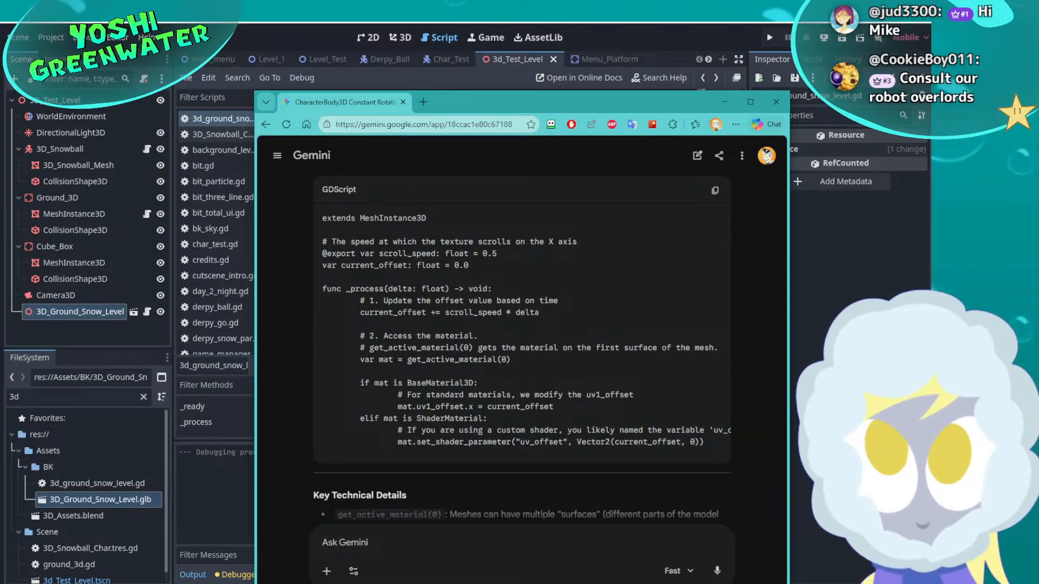
Adjust the browser window's width and reread how Option 1 uses delta in the rotate_y line
{"action": "left_click_drag", "start_coordinate": [259, 277], "coordinate": [229, 282]}
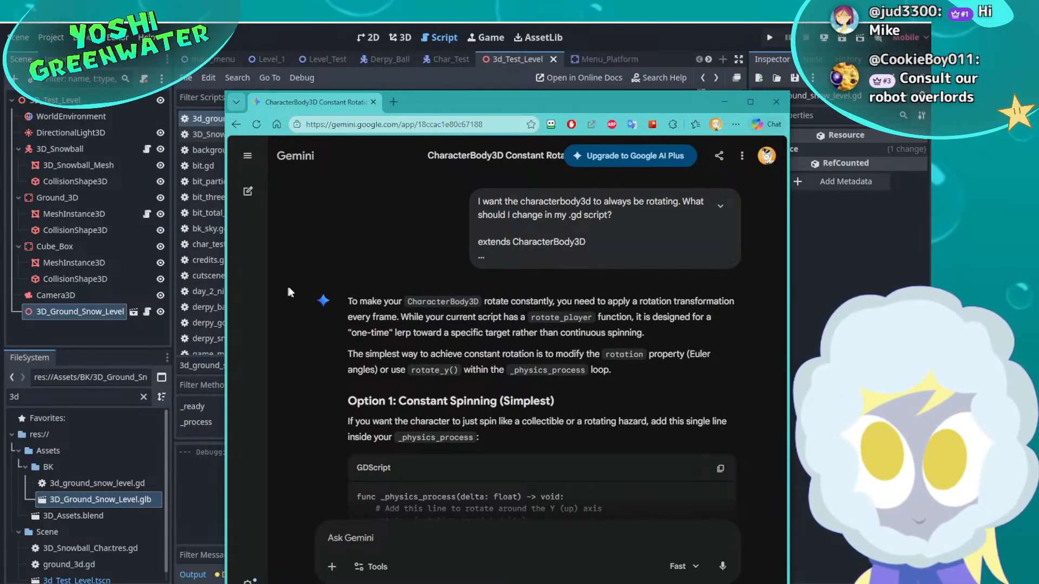
{"action": "left_click_drag", "start_coordinate": [222, 245], "coordinate": [258, 246]}
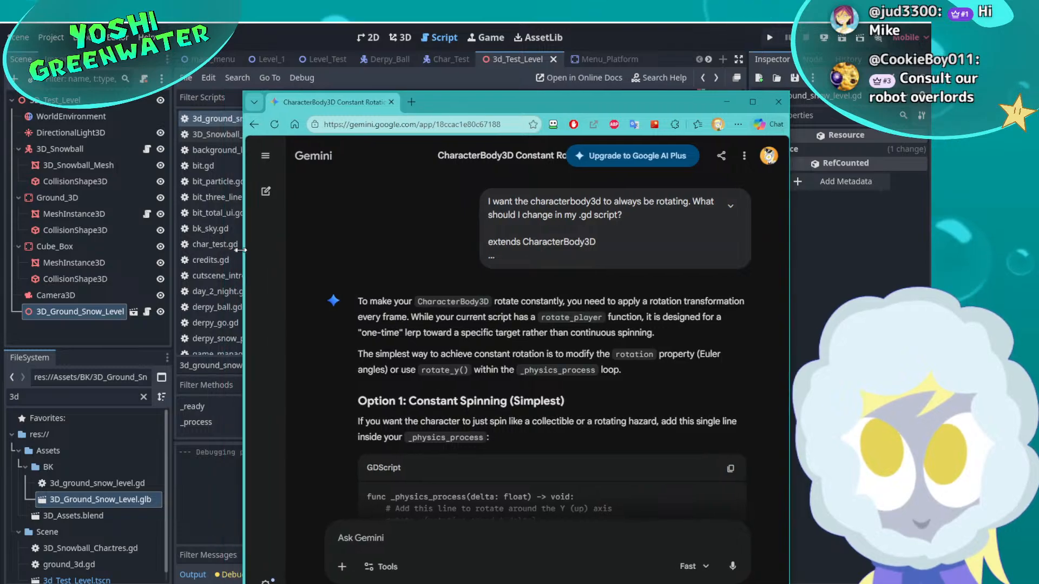
{"action": "scroll", "coordinate": [298, 303], "scroll_direction": "down", "scroll_amount": 3}
{"action": "scroll", "coordinate": [296, 303], "scroll_direction": "down", "scroll_amount": 1}
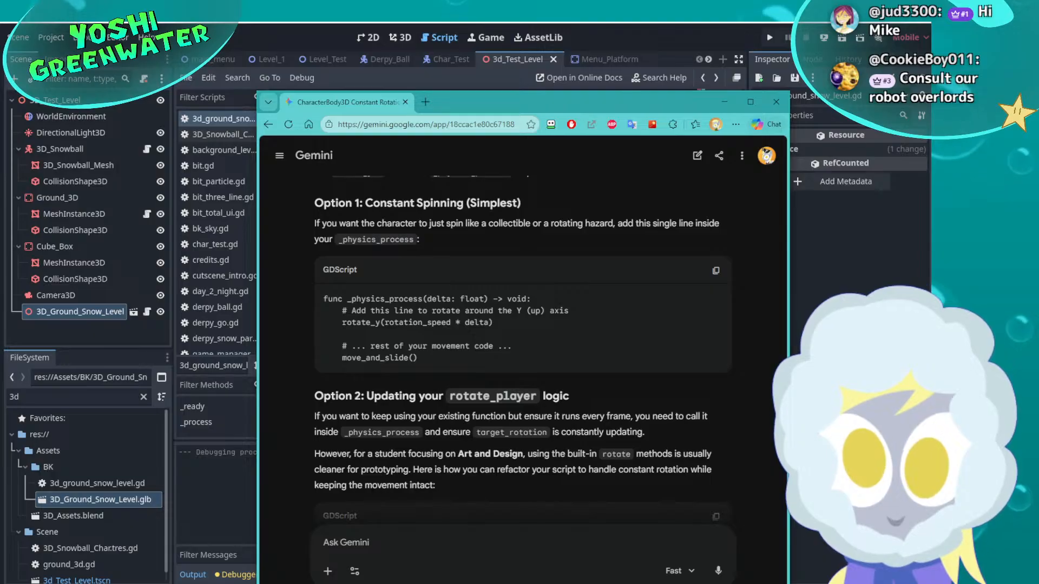
{"action": "double_click", "coordinate": [479, 323]}
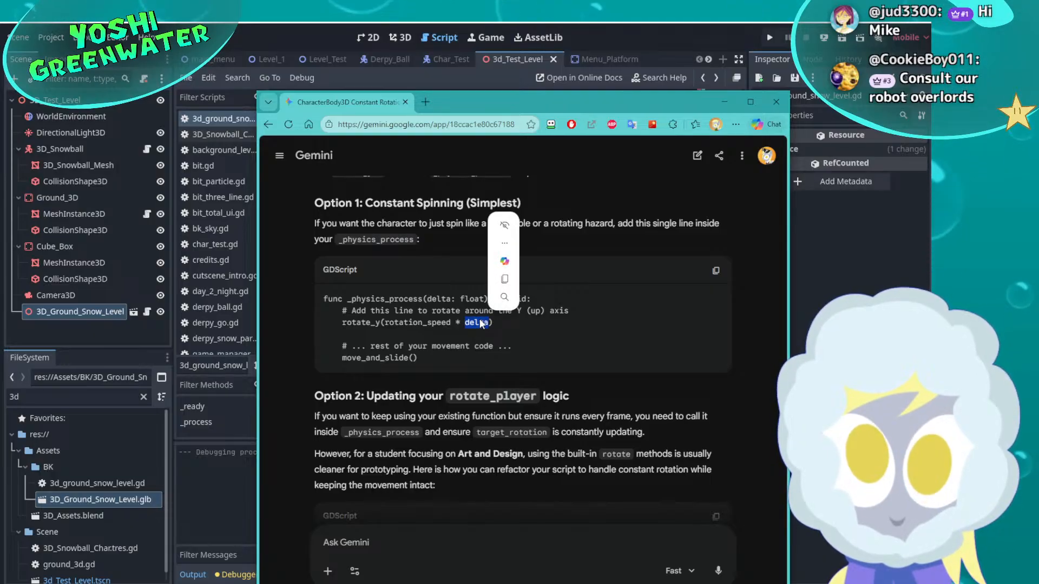
{"action": "left_click", "coordinate": [505, 324]}
{"action": "scroll", "coordinate": [320, 326], "scroll_direction": "down", "scroll_amount": 2}
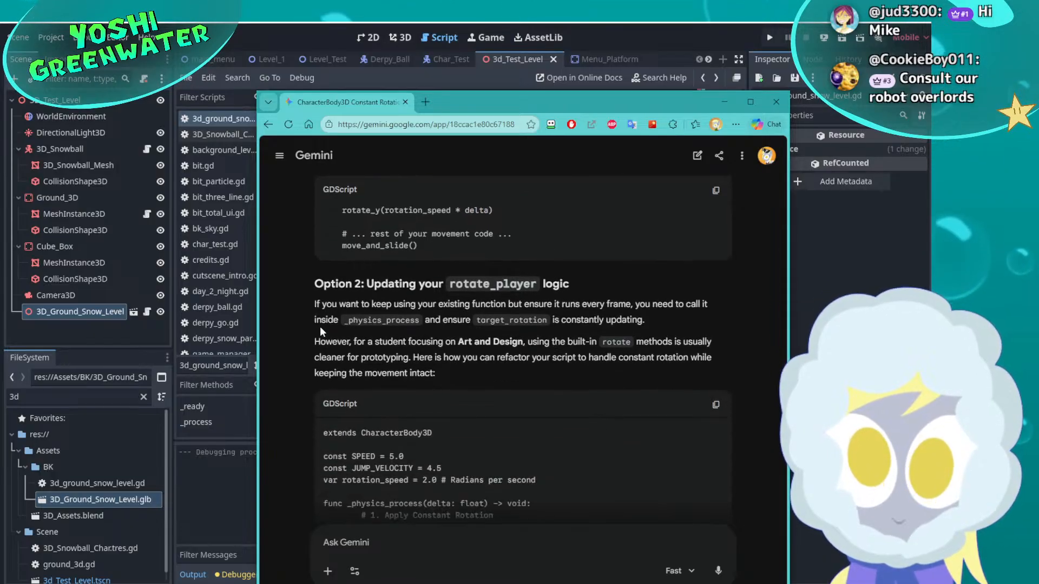
Go back over the refactored script's gravity and movement code and reread the "Why this works" notes on delta
{"action": "scroll", "coordinate": [320, 326], "scroll_direction": "down", "scroll_amount": 6}
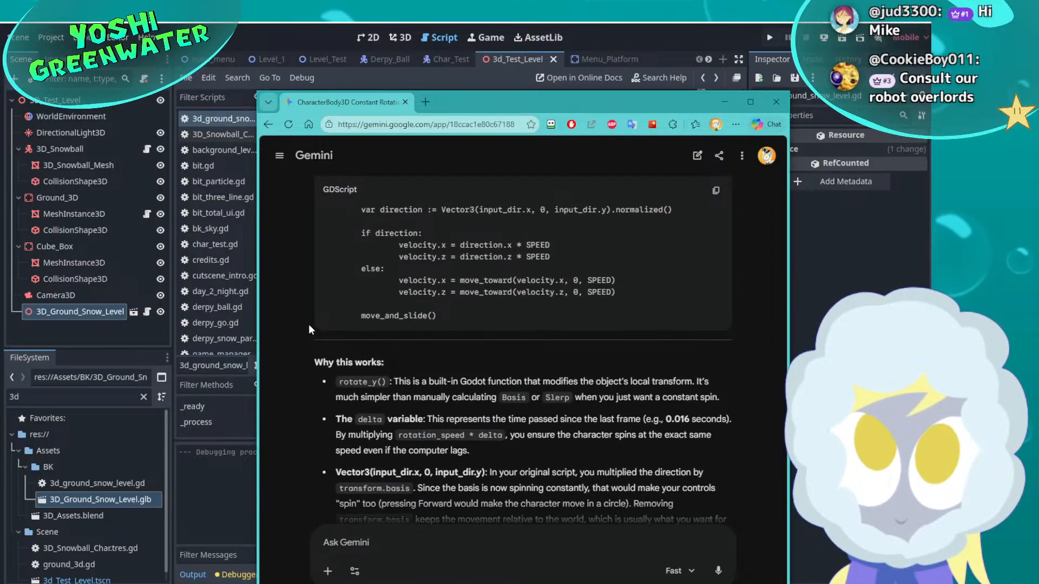
{"action": "scroll", "coordinate": [308, 329], "scroll_direction": "up", "scroll_amount": 4}
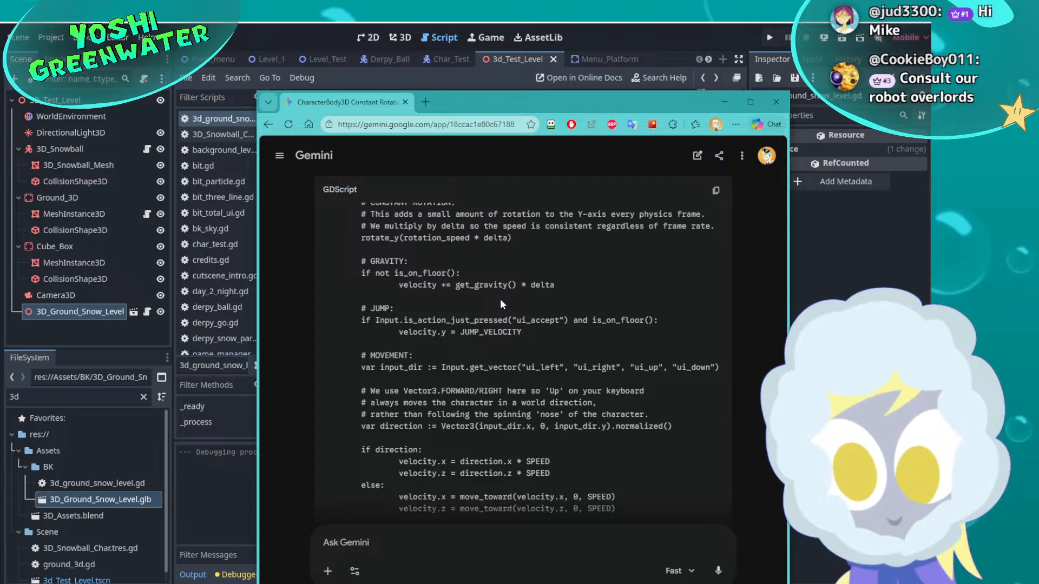
{"action": "scroll", "coordinate": [501, 302], "scroll_direction": "down", "scroll_amount": 1}
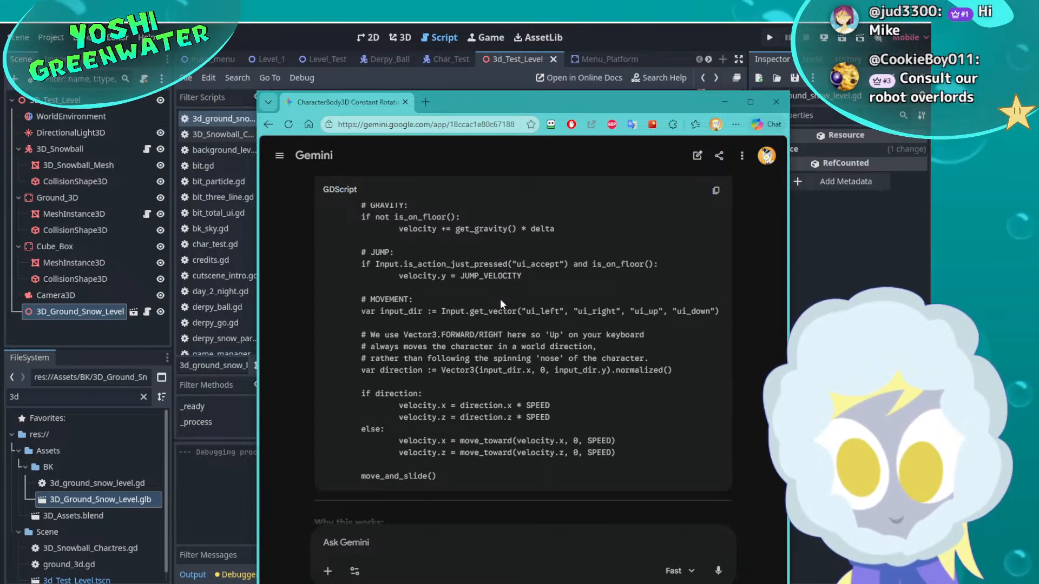
{"action": "scroll", "coordinate": [500, 299], "scroll_direction": "down", "scroll_amount": 1}
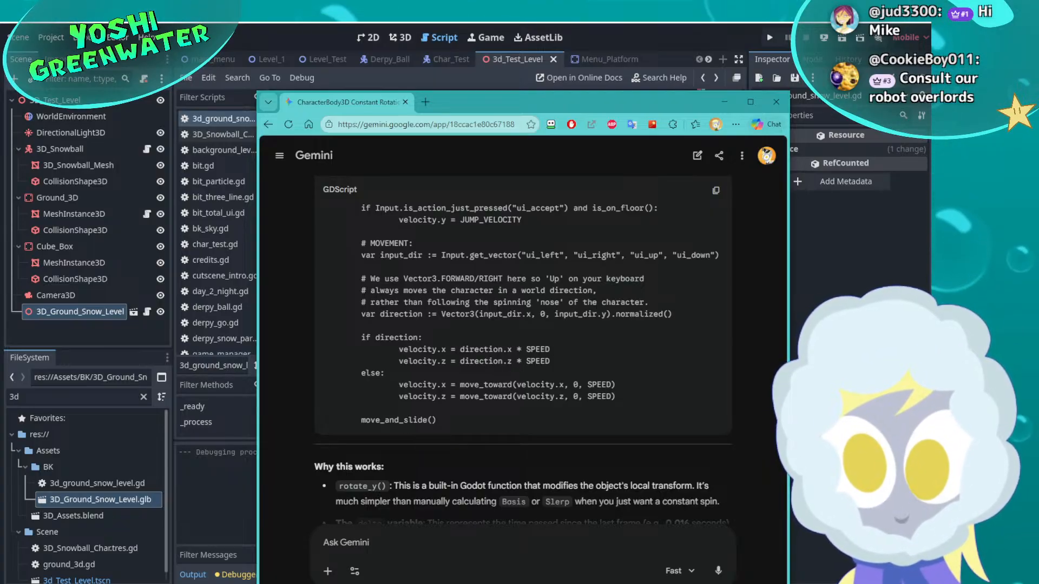
{"action": "scroll", "coordinate": [534, 381], "scroll_direction": "down", "scroll_amount": 5}
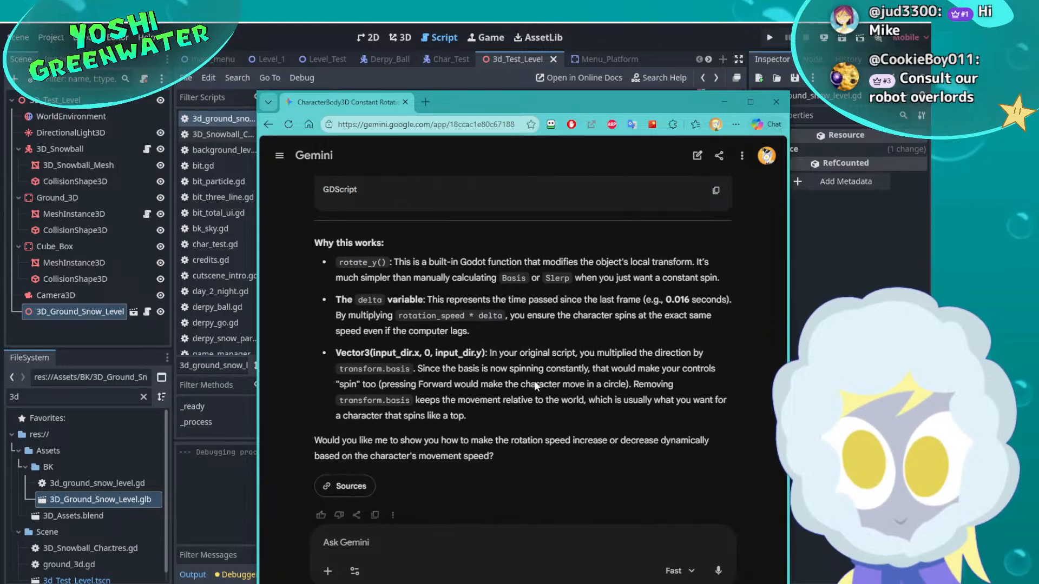
Ask Gemini to "Explain delta time." at the end of the existing snowball conversation
{"action": "scroll", "coordinate": [534, 381], "scroll_direction": "down", "scroll_amount": 6}
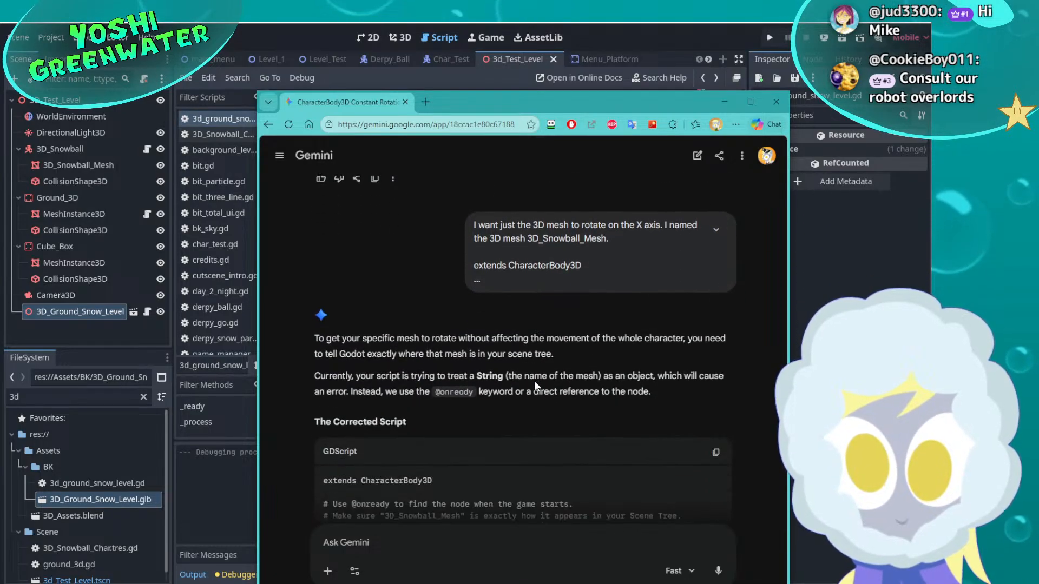
{"action": "scroll", "coordinate": [534, 381], "scroll_direction": "down", "scroll_amount": 12}
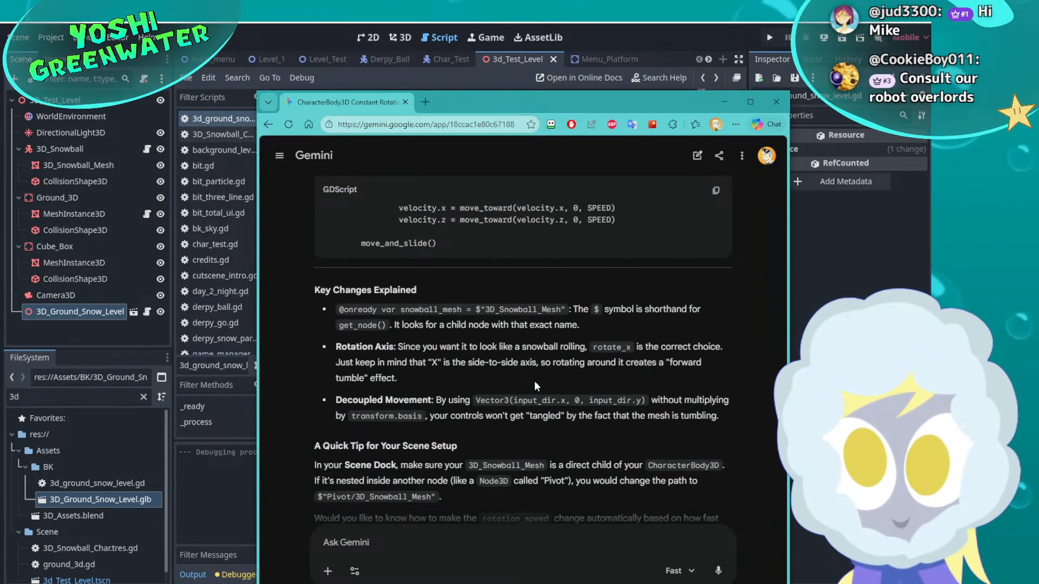
{"action": "scroll", "coordinate": [534, 381], "scroll_direction": "down", "scroll_amount": 12}
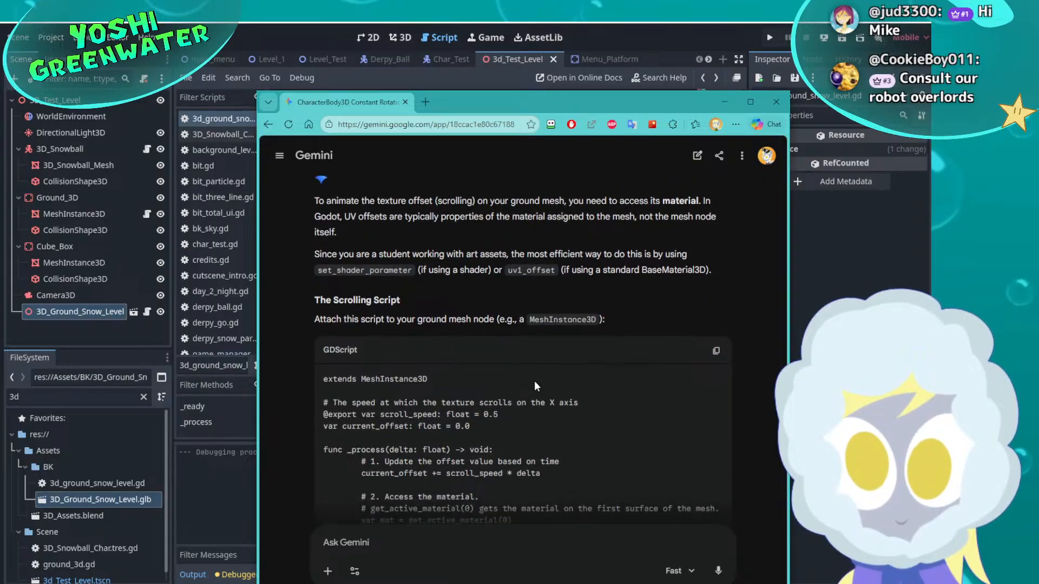
{"action": "scroll", "coordinate": [536, 385], "scroll_direction": "down", "scroll_amount": 14}
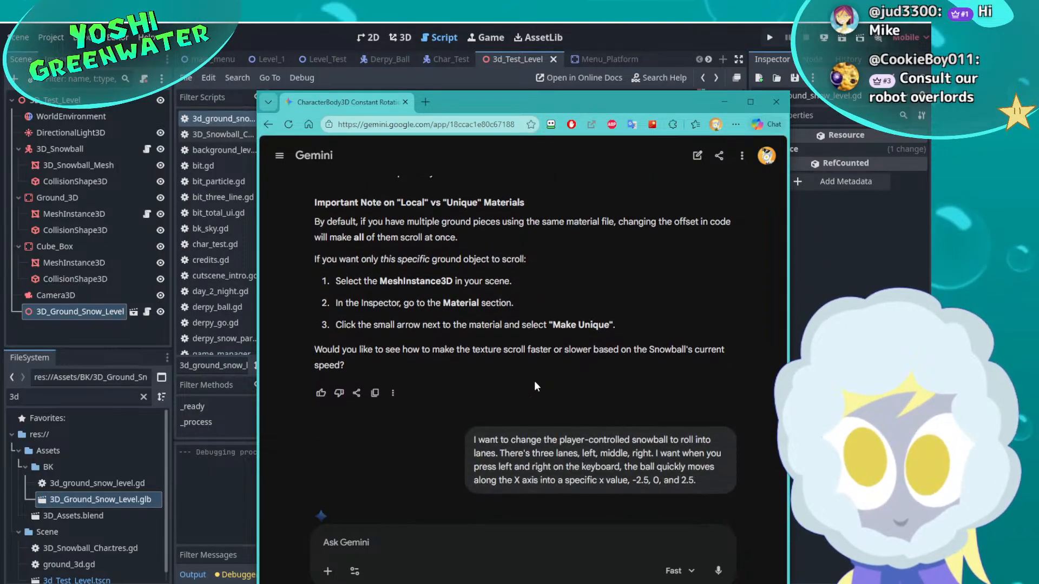
{"action": "scroll", "coordinate": [536, 385], "scroll_direction": "down", "scroll_amount": 12}
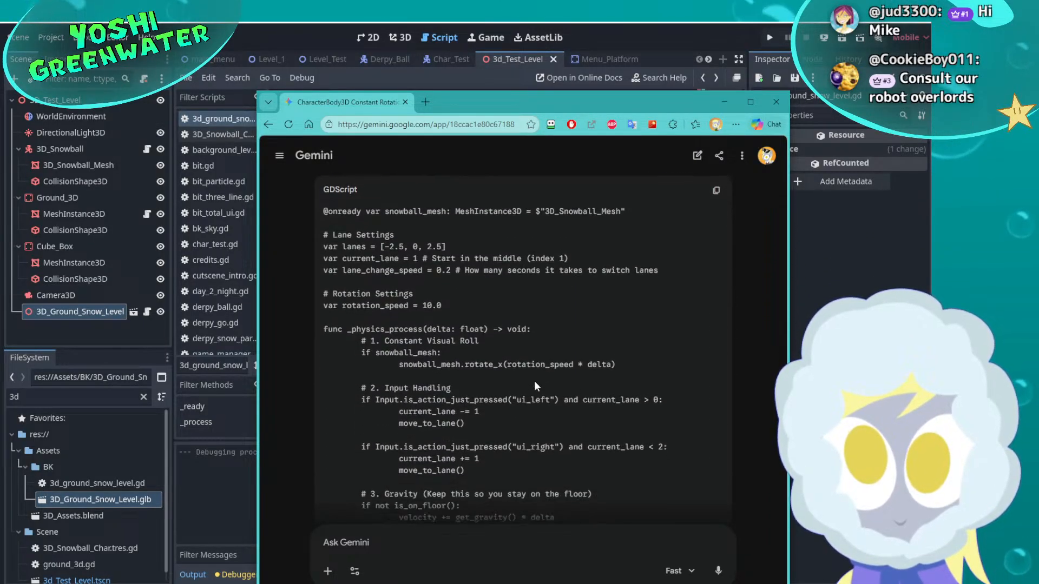
{"action": "scroll", "coordinate": [536, 386], "scroll_direction": "down", "scroll_amount": 13}
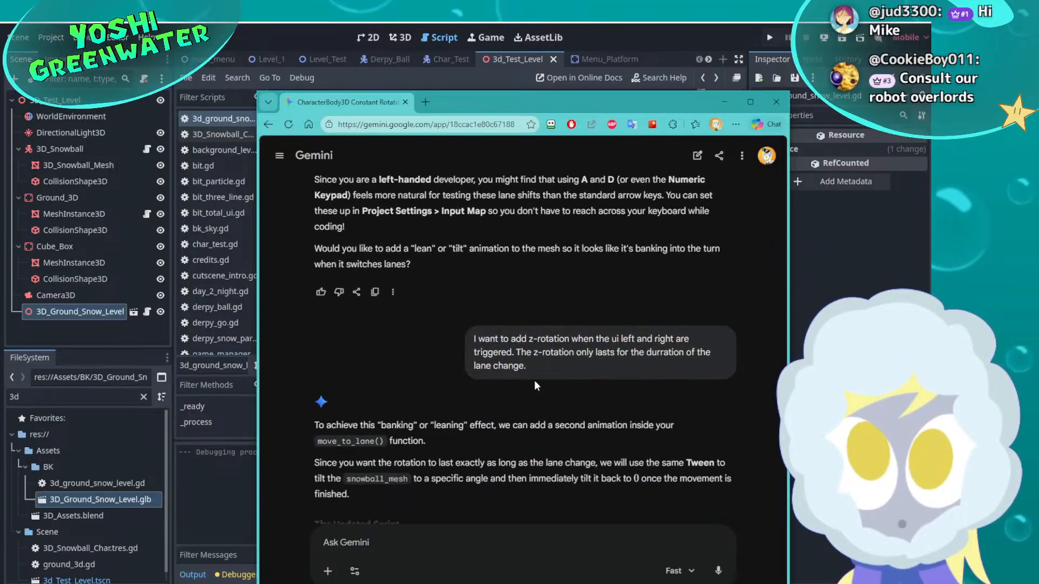
{"action": "scroll", "coordinate": [535, 383], "scroll_direction": "down", "scroll_amount": 17}
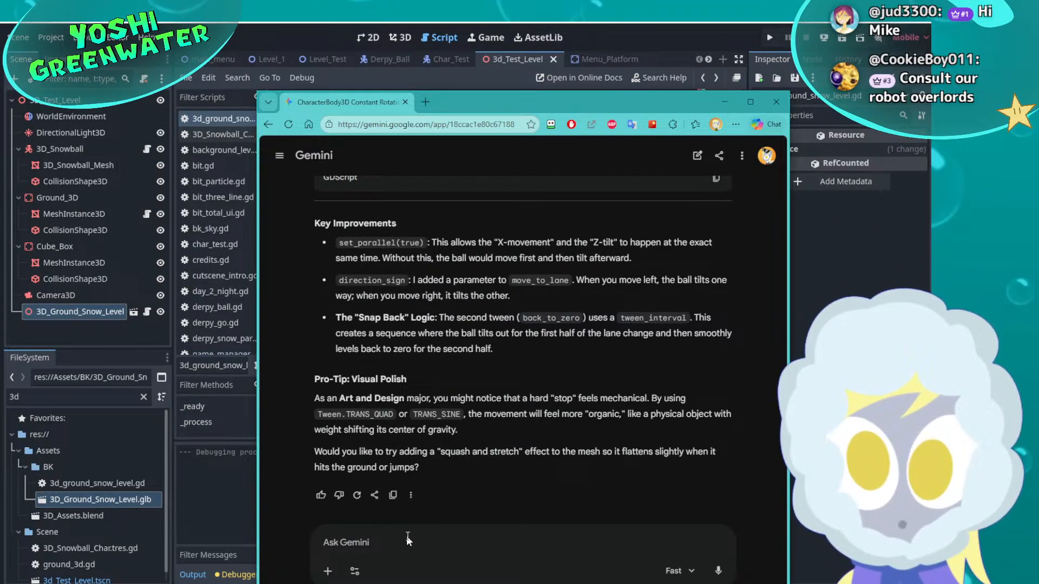
{"action": "type", "text": "Exp"}
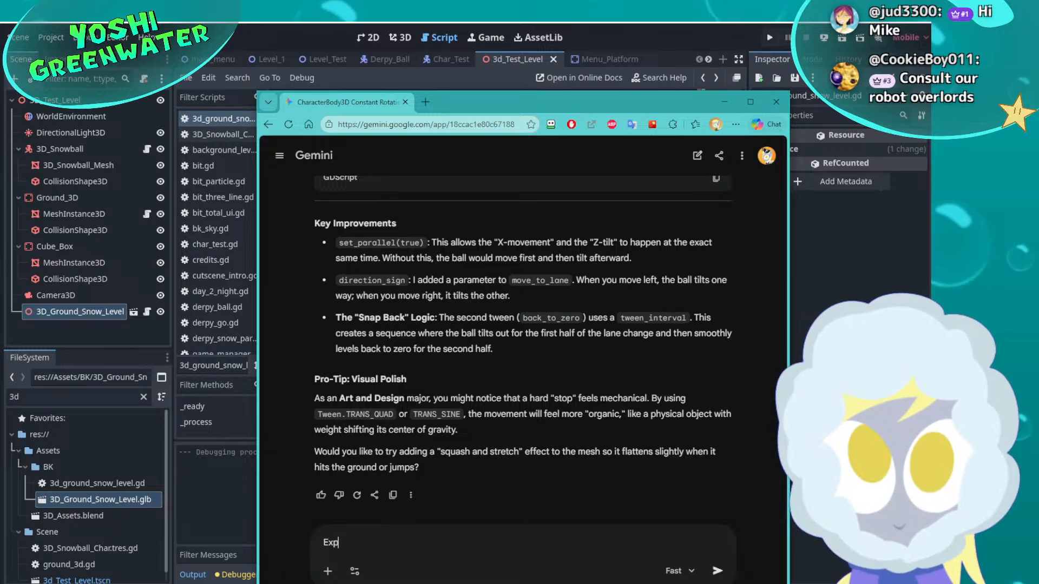
{"action": "type", "text": "lann delta"}
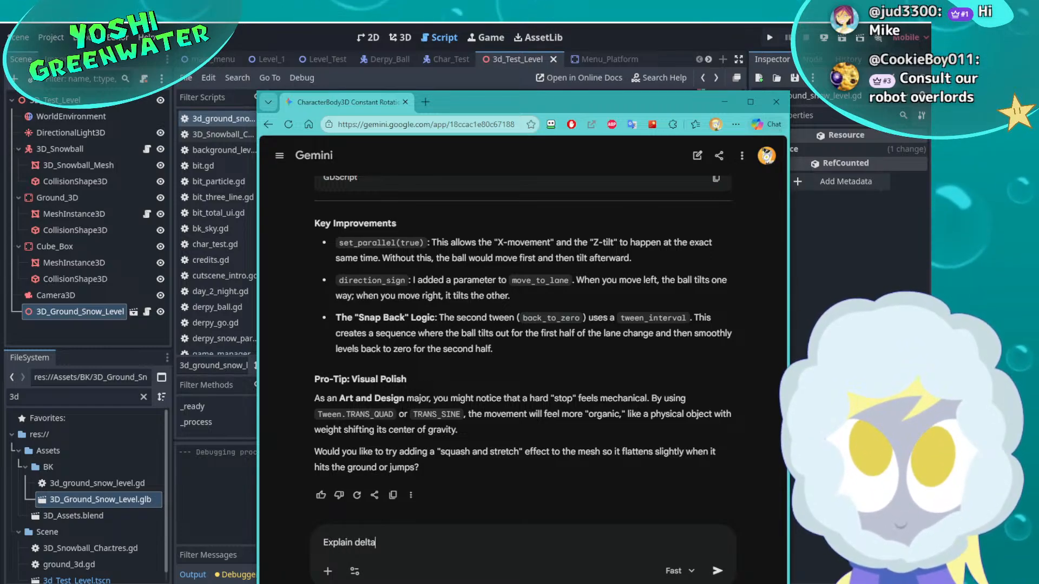
{"action": "type", "text": " time"}
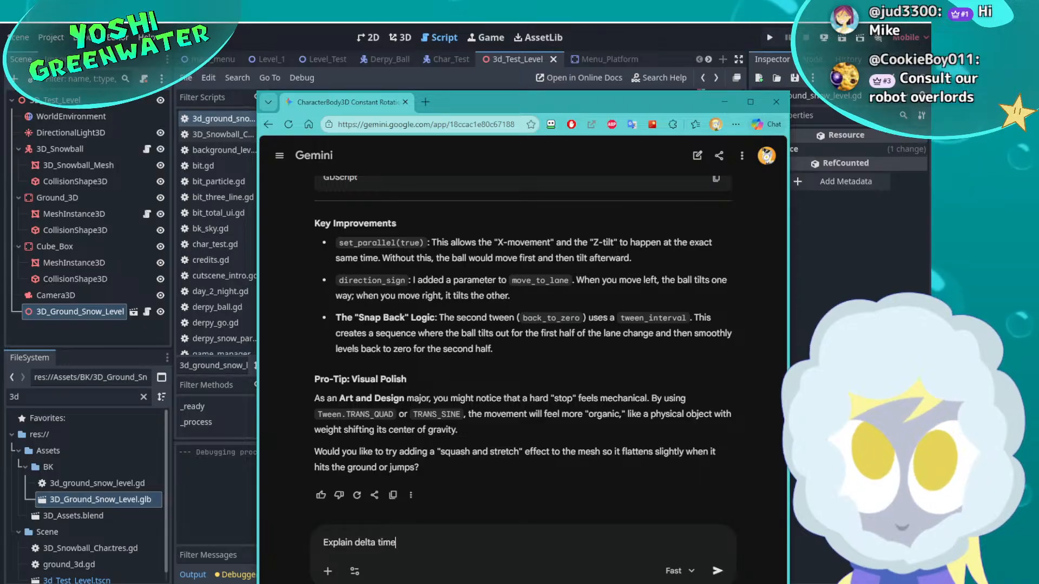
{"action": "type", "text": "."}
{"action": "key", "text": "Return"}
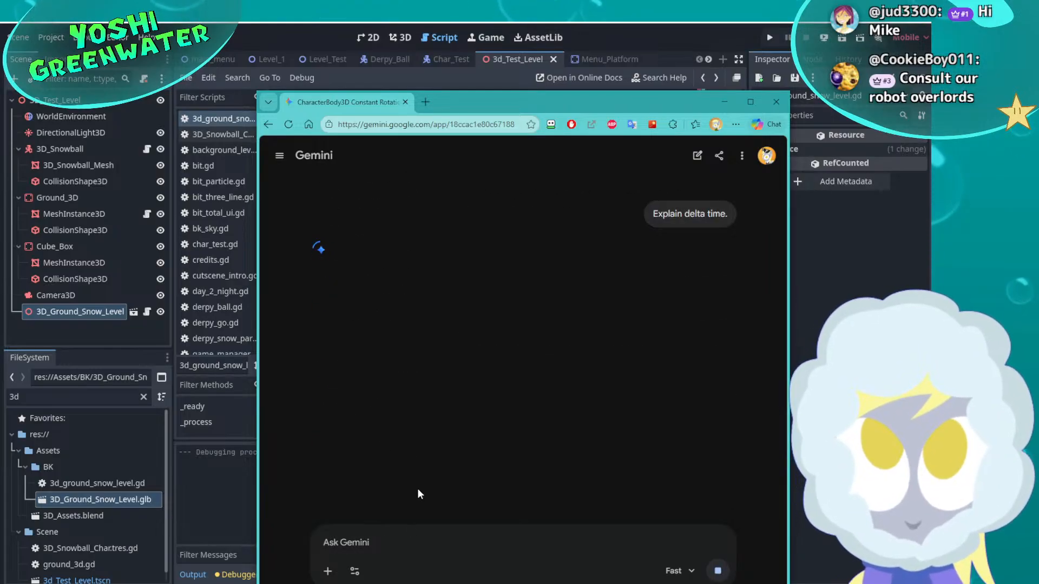
Read Gemini's delta time explanation, including the math comparison, the two Godot process functions and the rule-of-thumb formula
{"action": "left_click_drag", "start_coordinate": [502, 100], "coordinate": [483, 73]}
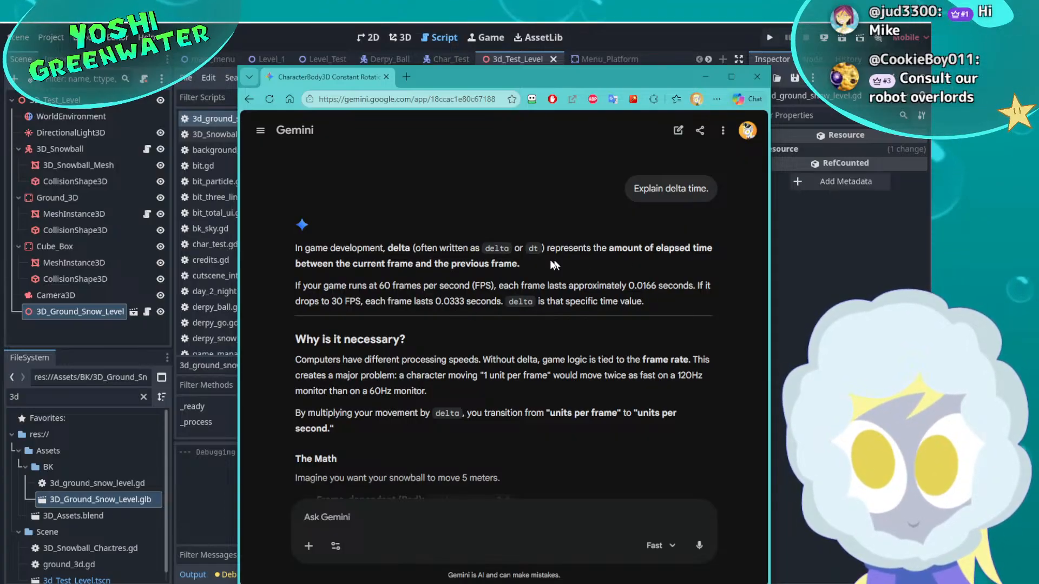
{"action": "scroll", "coordinate": [278, 294], "scroll_direction": "down", "scroll_amount": 3}
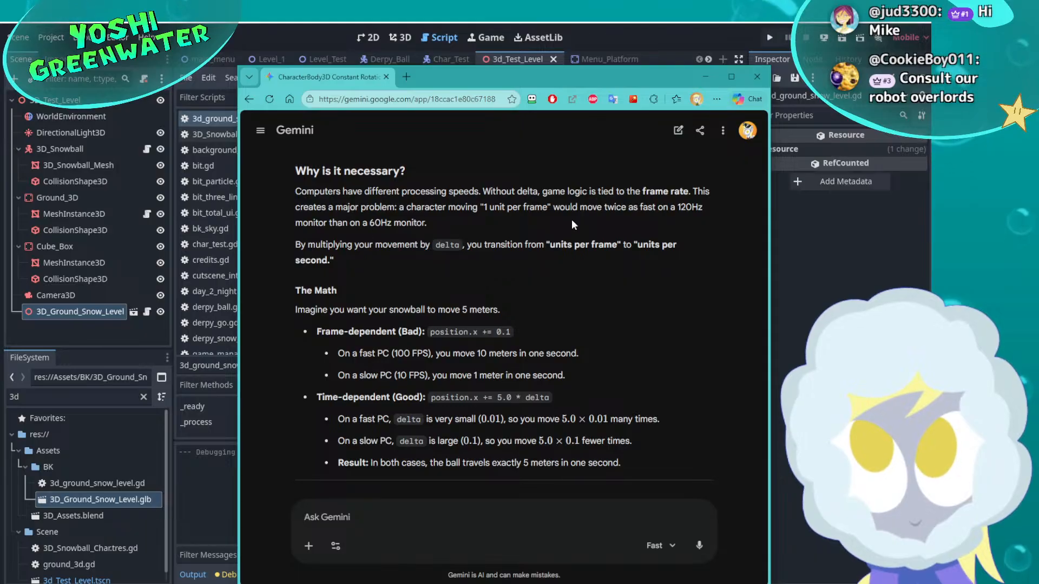
{"action": "scroll", "coordinate": [549, 227], "scroll_direction": "down", "scroll_amount": 1}
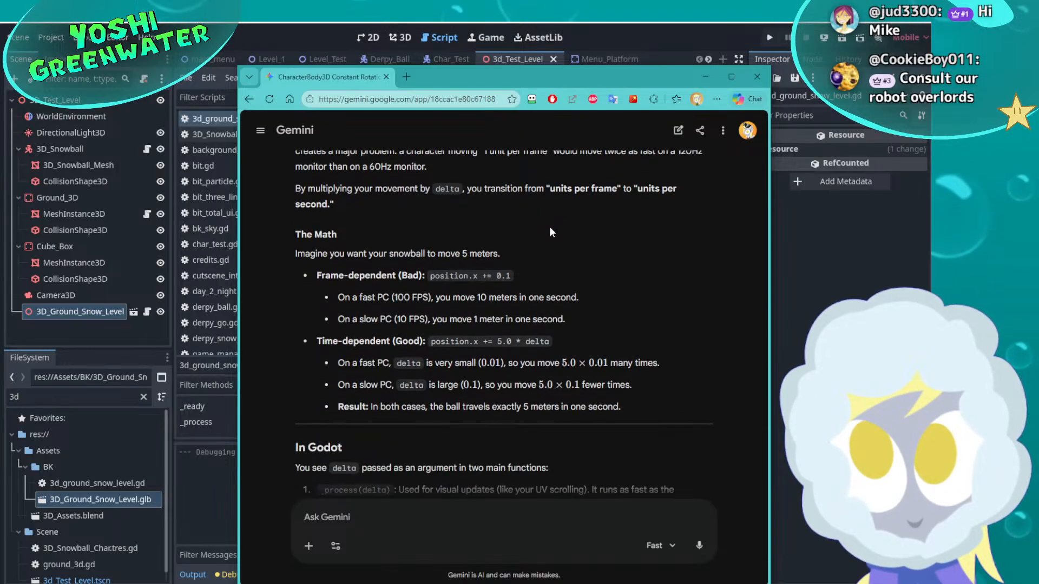
{"action": "scroll", "coordinate": [281, 230], "scroll_direction": "down", "scroll_amount": 1}
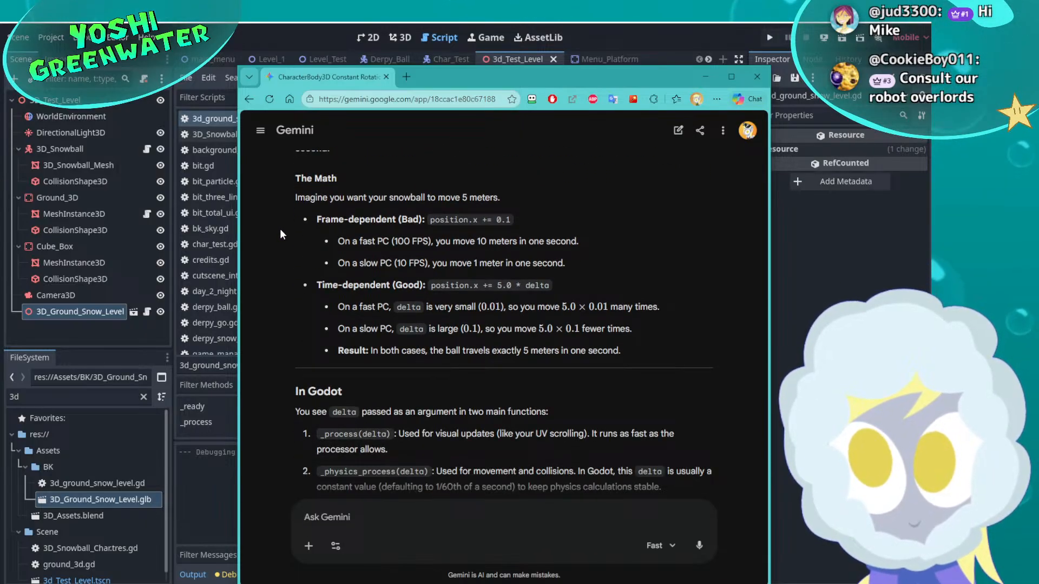
{"action": "scroll", "coordinate": [280, 230], "scroll_direction": "down", "scroll_amount": 2}
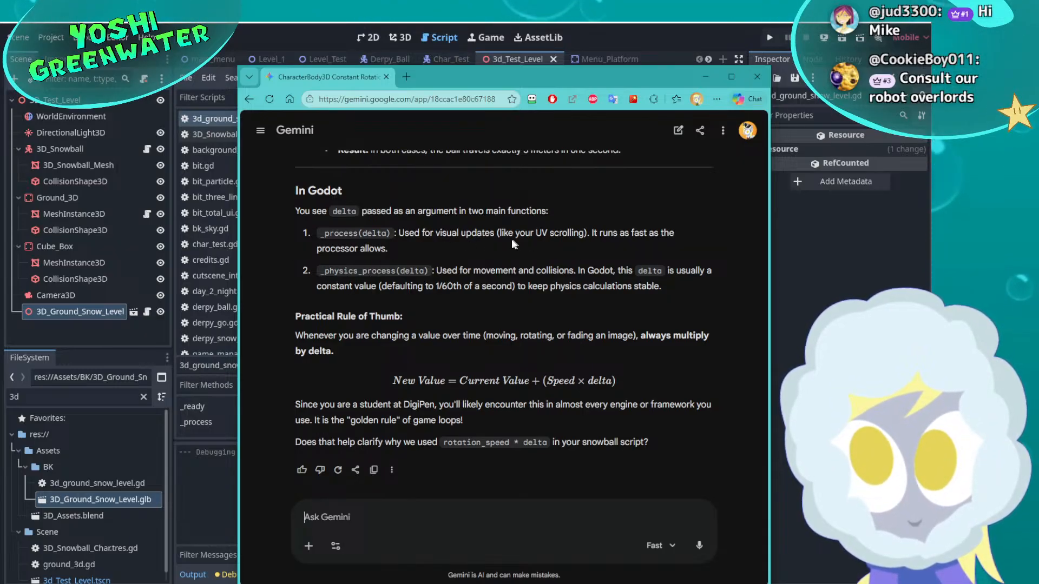
{"action": "left_click_drag", "start_coordinate": [537, 234], "coordinate": [580, 239]}
{"action": "left_click", "coordinate": [582, 246]}
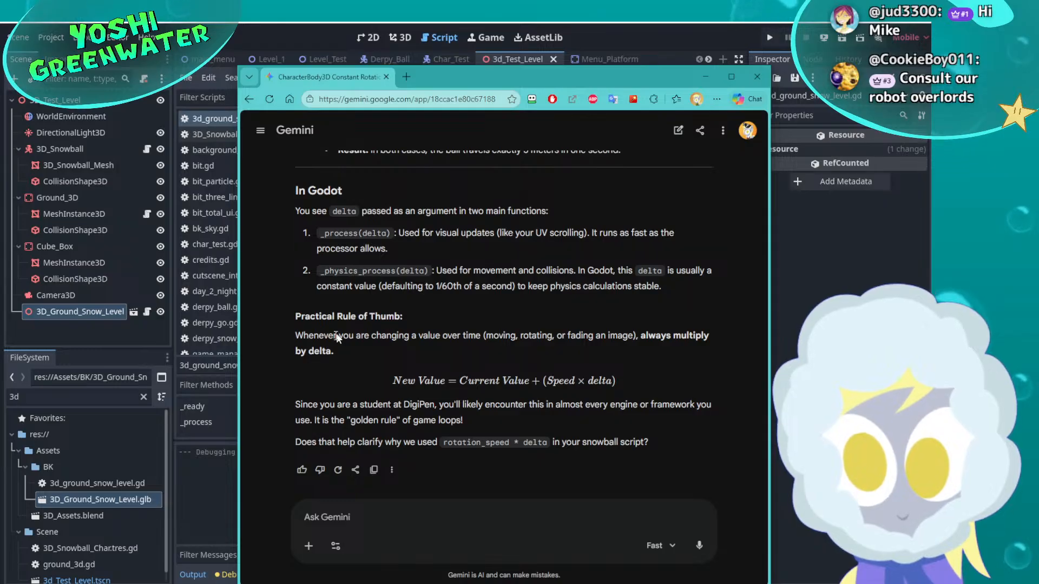
{"action": "left_click_drag", "start_coordinate": [391, 381], "coordinate": [640, 371]}
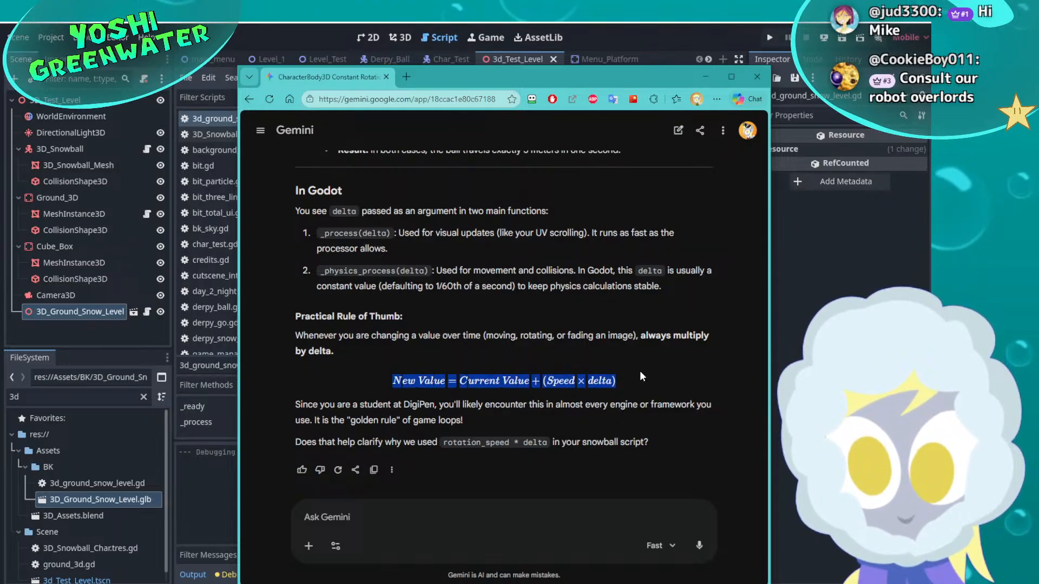
{"action": "left_click", "coordinate": [639, 375]}
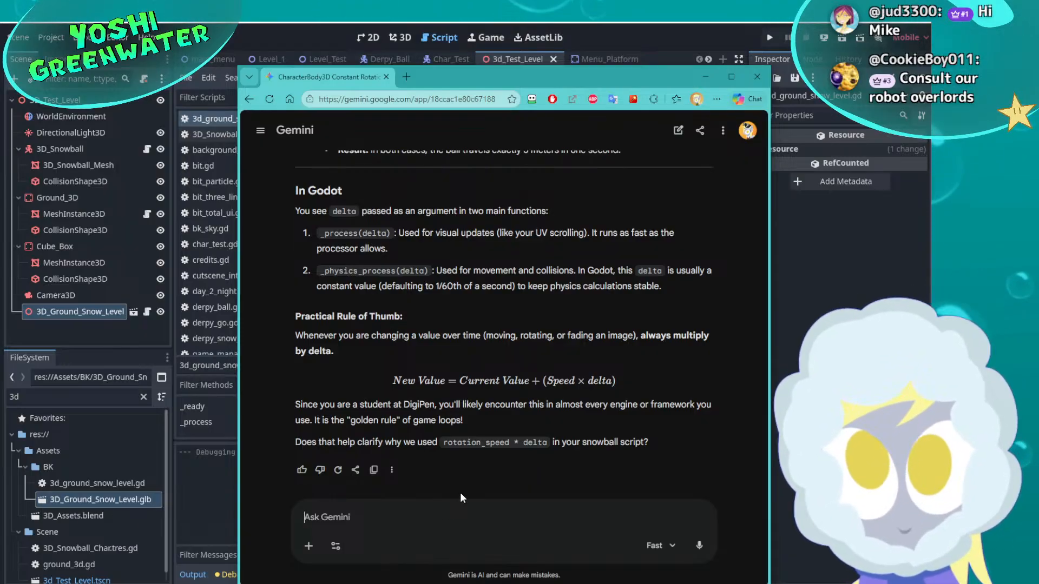
Begin a new Gemini prompt with "I made a new mesh for the level ground plane"
{"action": "type", "text": "I made"}
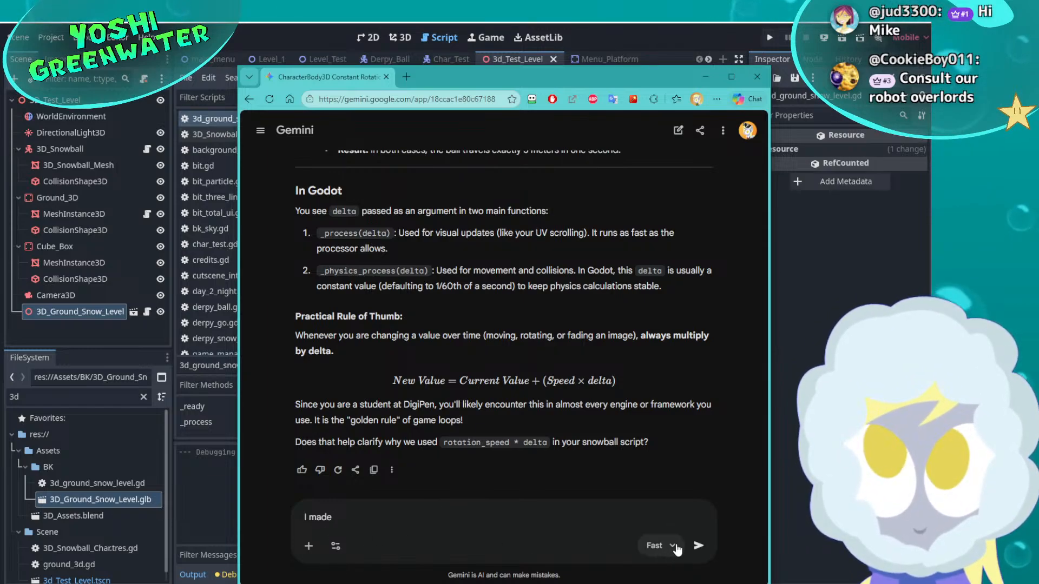
{"action": "left_click", "coordinate": [335, 547]}
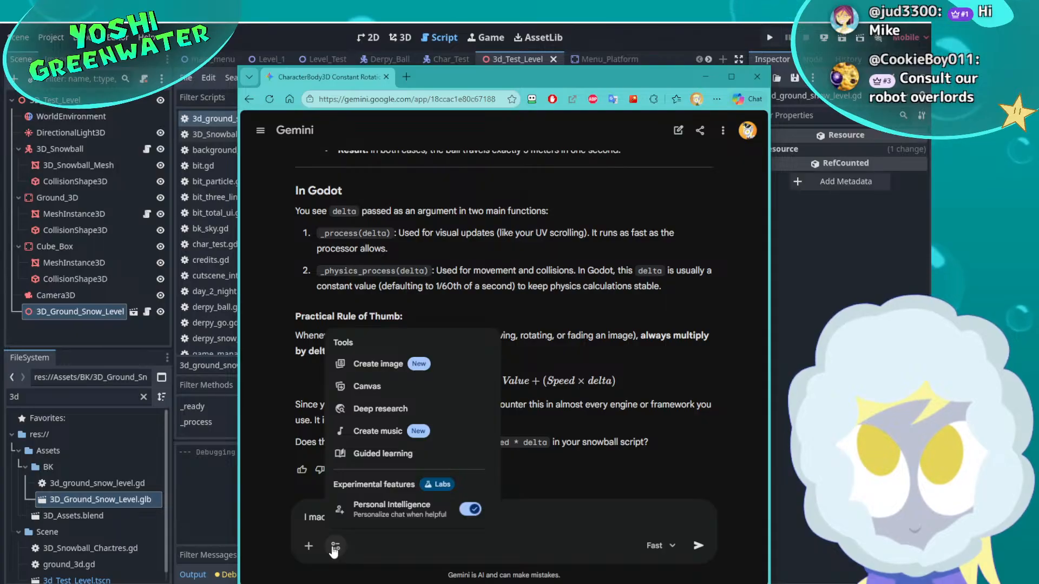
{"action": "left_click", "coordinate": [335, 547]}
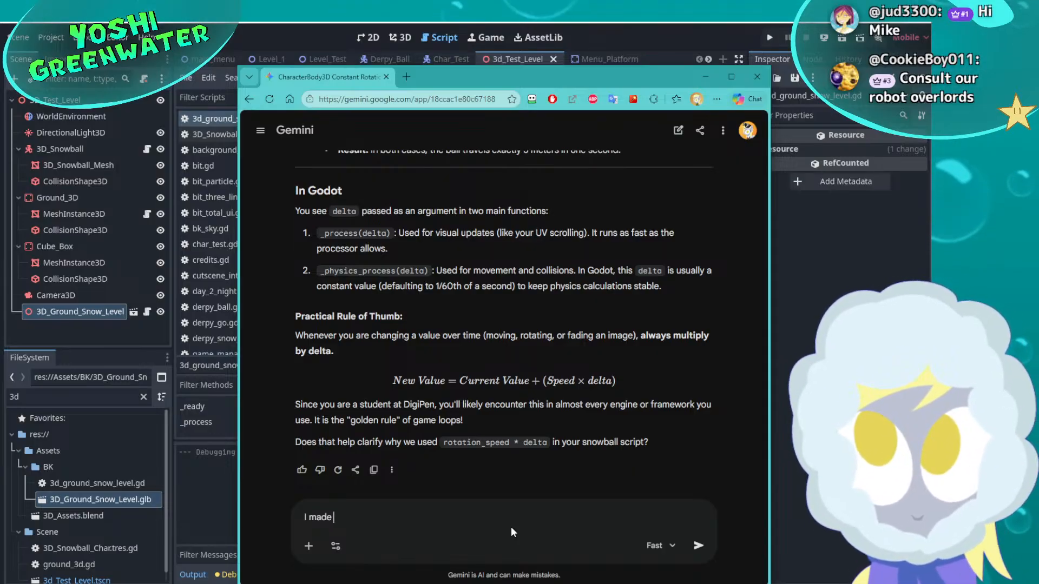
{"action": "type", "text": "a new"}
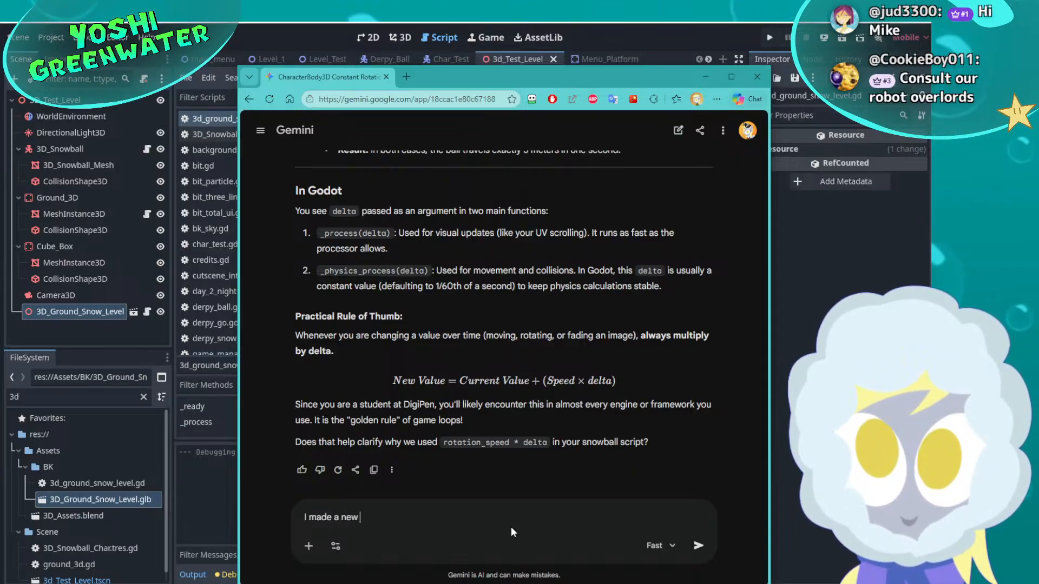
{"action": "type", "text": " mesh for the el"}
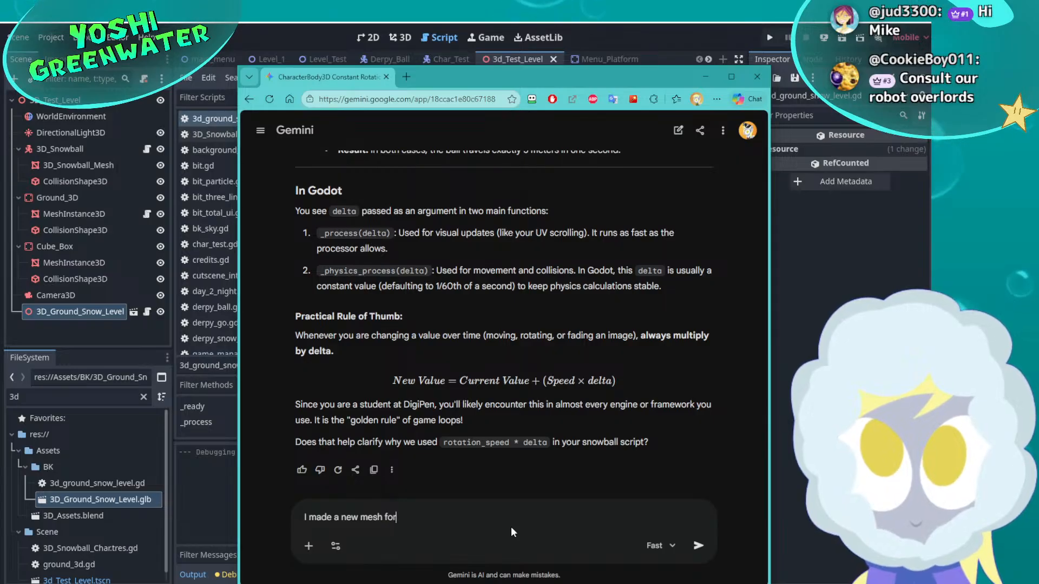
{"action": "key", "text": "BackSpace"}
{"action": "key", "text": "BackSpace"}
{"action": "type", "text": "level"}
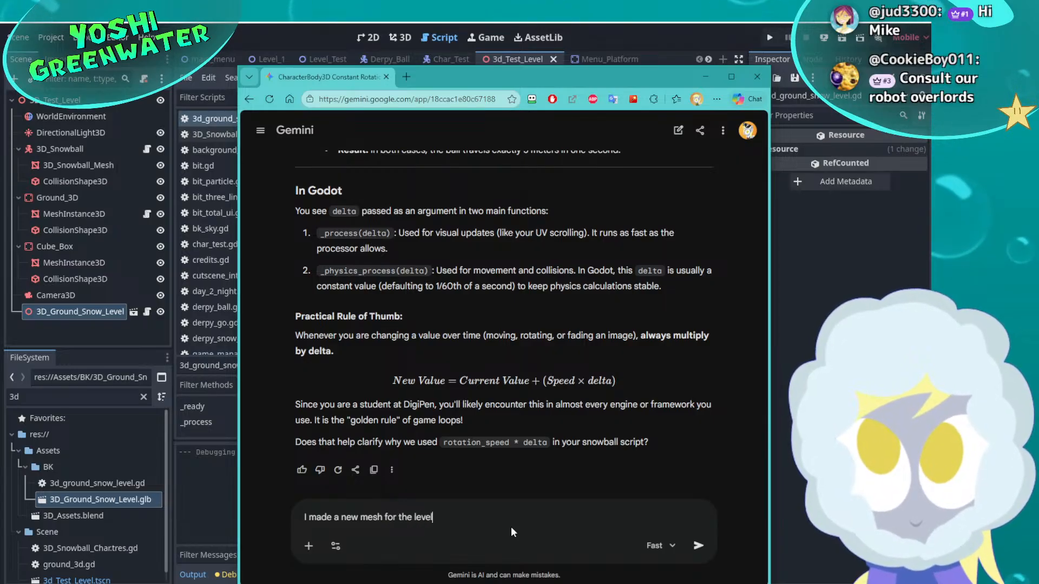
{"action": "type", "text": " ground plane"}
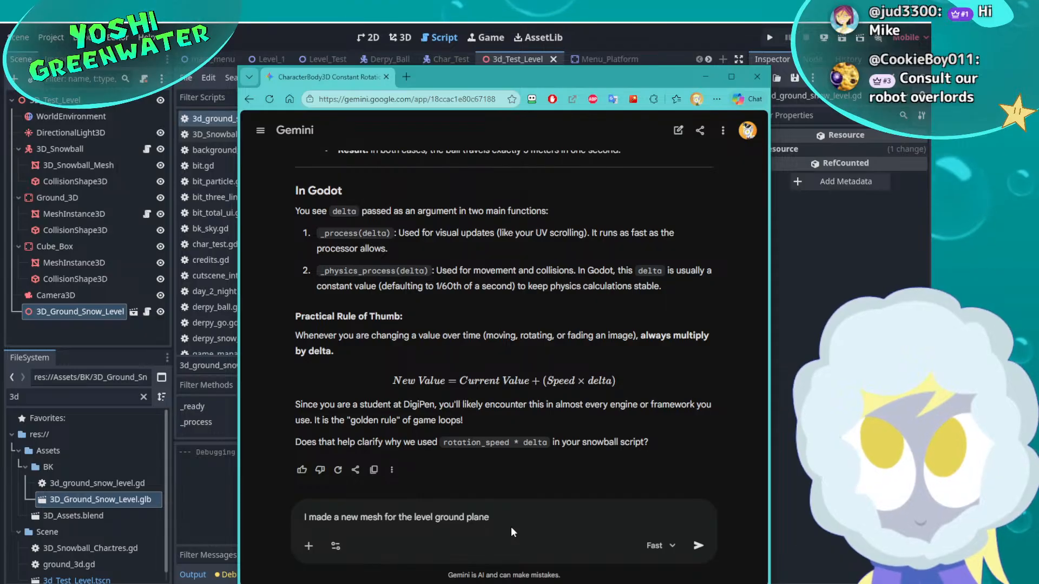
Continue the Gemini prompt with ". I want it to slide along the z axis on delta time at a constant rate."
{"action": "type", "text": ". I wa"}
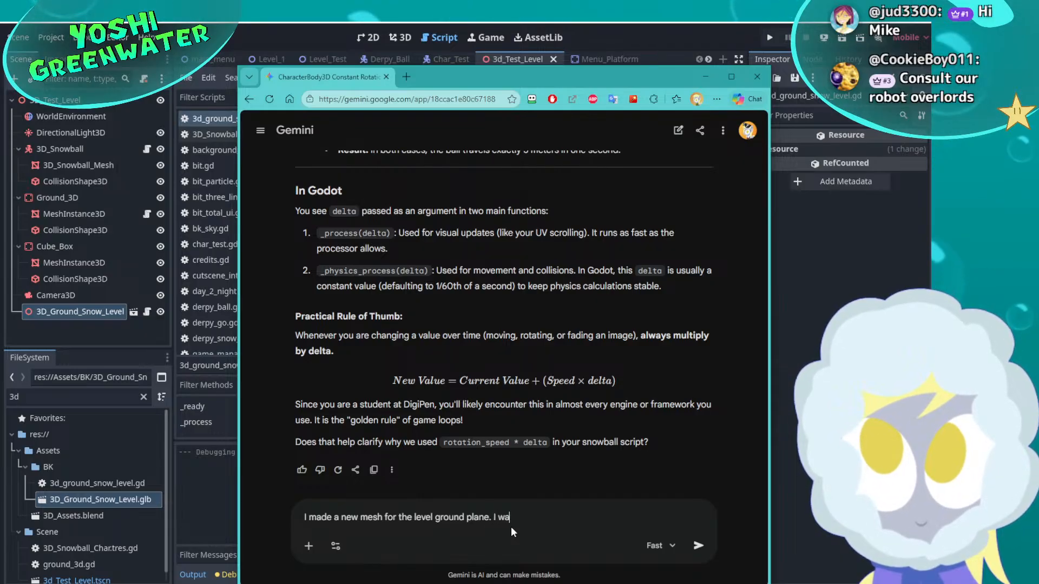
{"action": "type", "text": "nt it "}
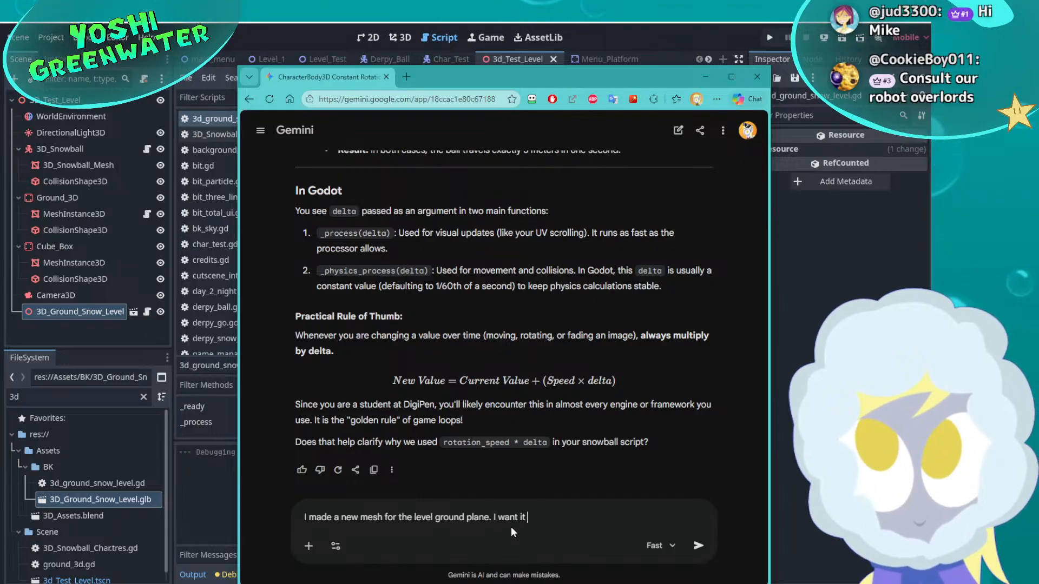
{"action": "type", "text": "to slide along"}
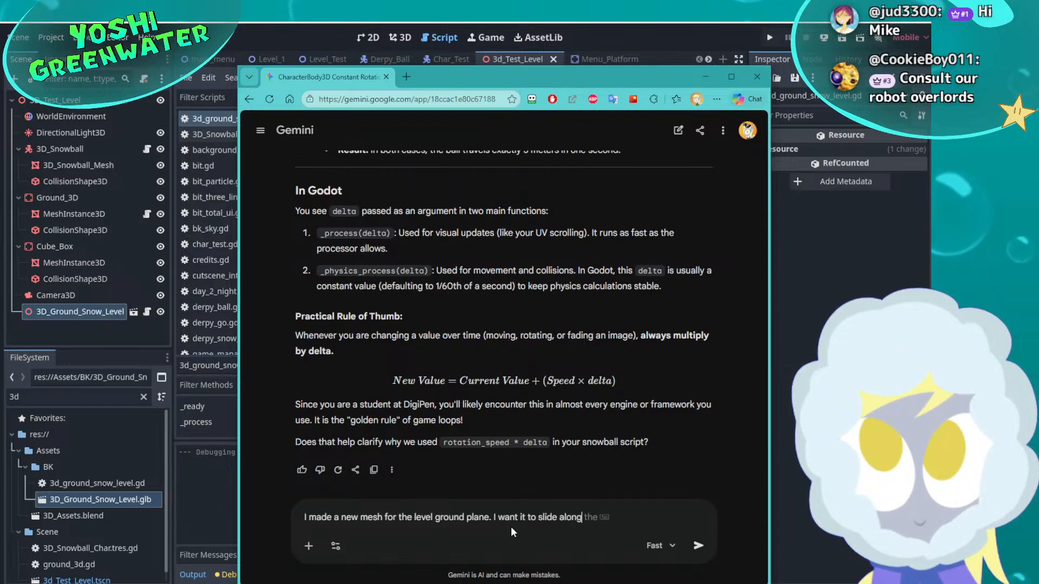
{"action": "type", "text": " the z axis"}
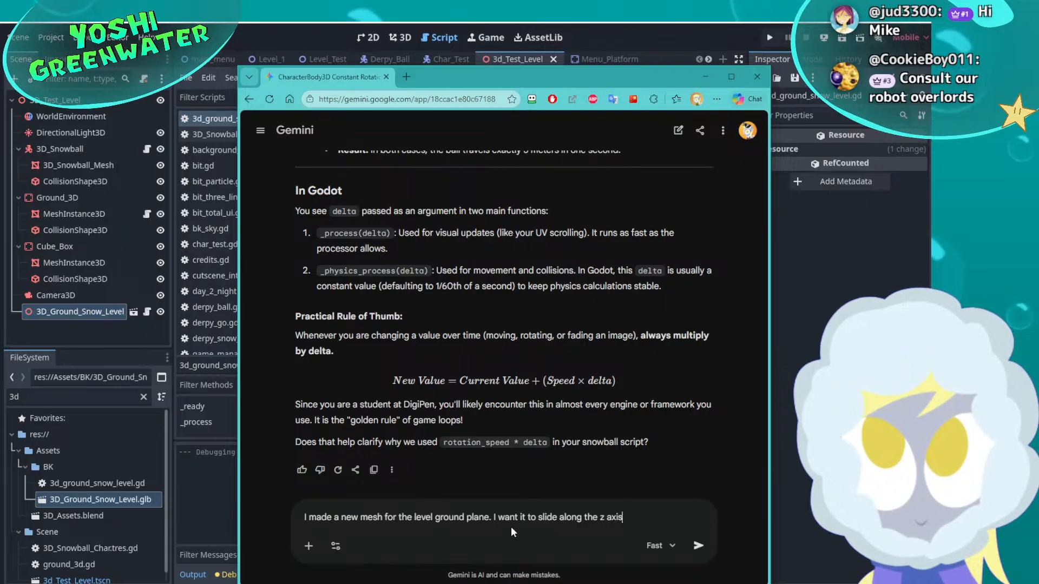
{"action": "type", "text": " on the"}
{"action": "key", "text": "BackSpace"}
{"action": "key", "text": "BackSpace"}
{"action": "key", "text": "BackSpace"}
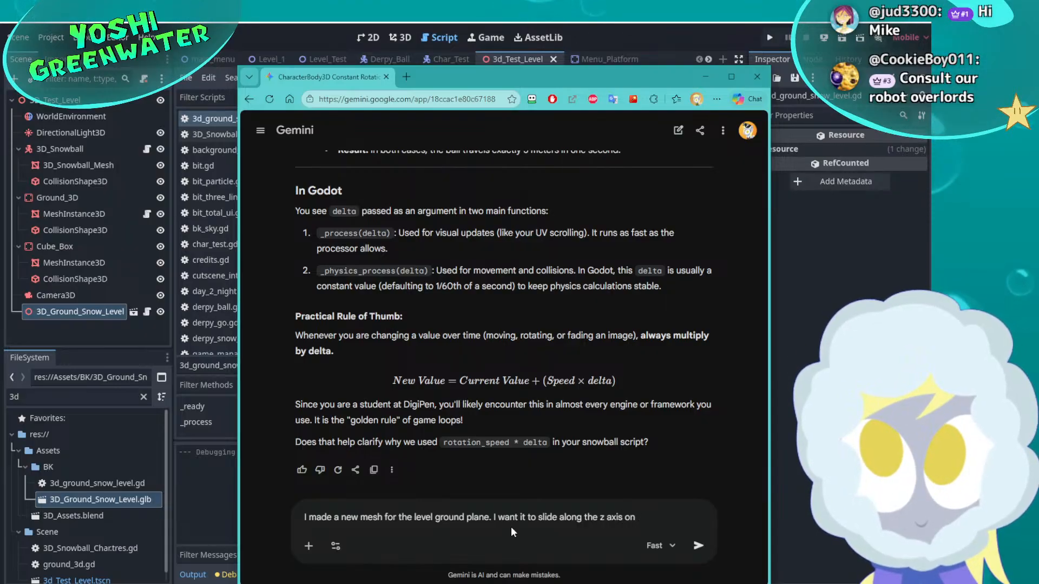
{"action": "type", "text": "delta time"}
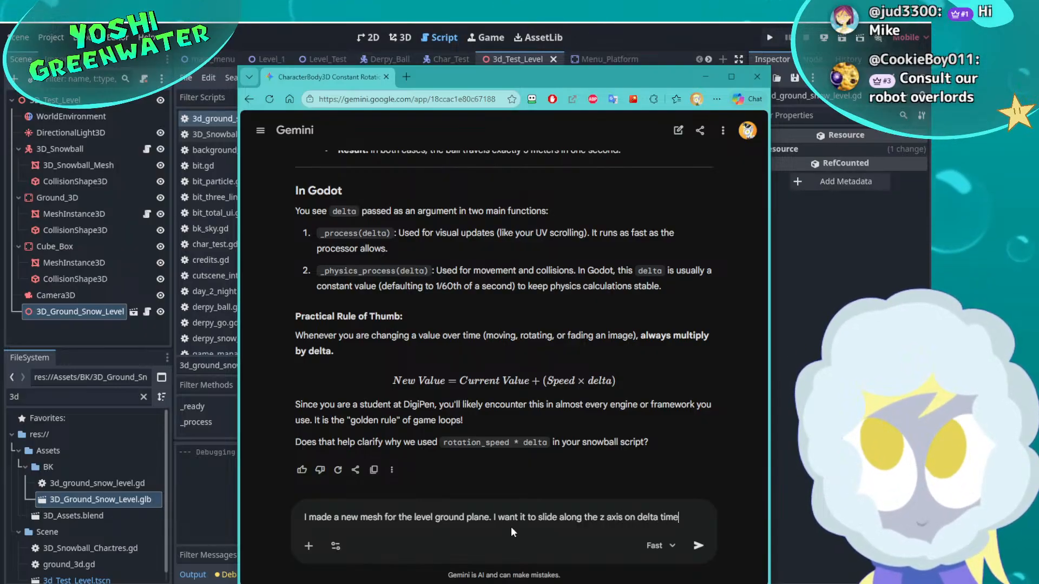
{"action": "type", "text": " at"}
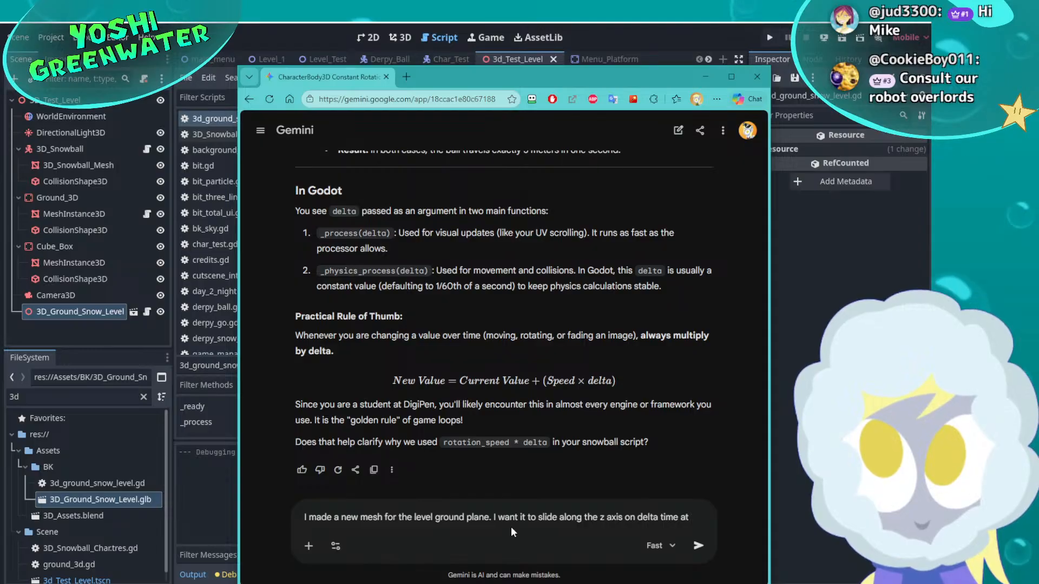
{"action": "type", "text": " a cos"}
{"action": "key", "text": "BackSpace"}
{"action": "type", "text": "nst"}
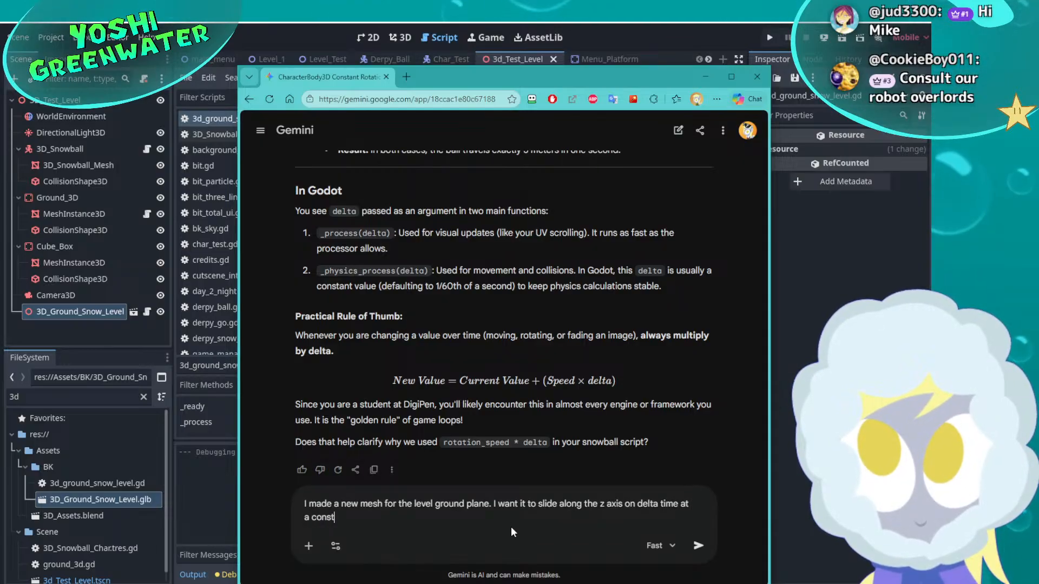
{"action": "type", "text": "ant rate"}
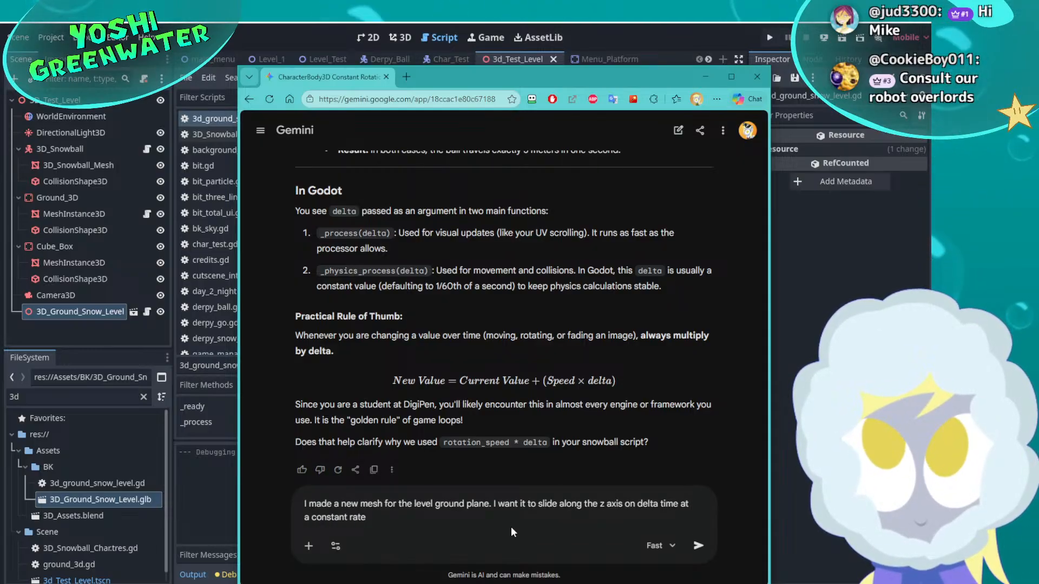
{"action": "type", "text": "."}
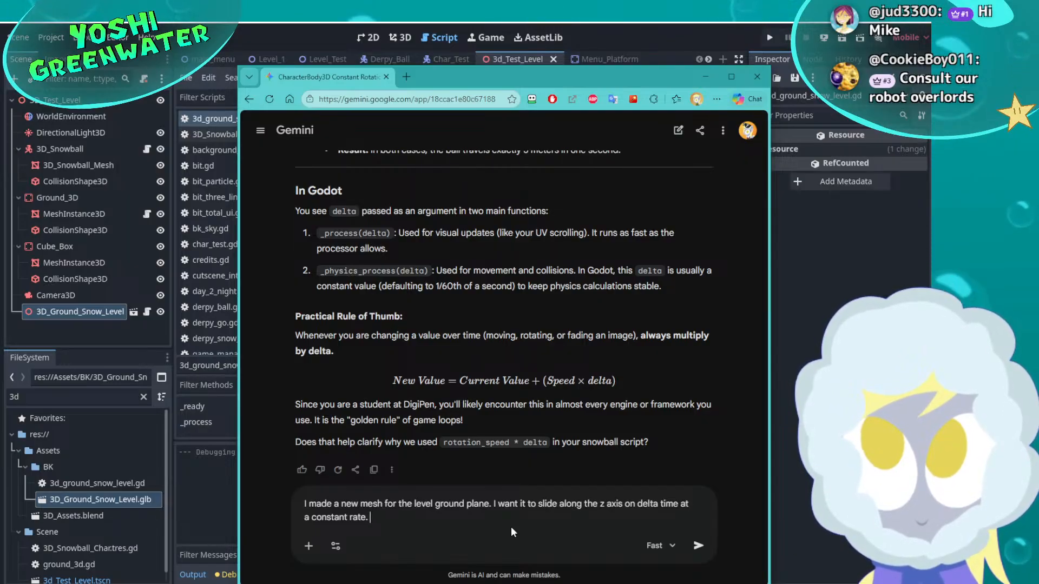
Add to the prompt "The code below is what I have, but the mesh shoots way far away in the oppsite direction"
{"action": "type", "text": "Teh"}
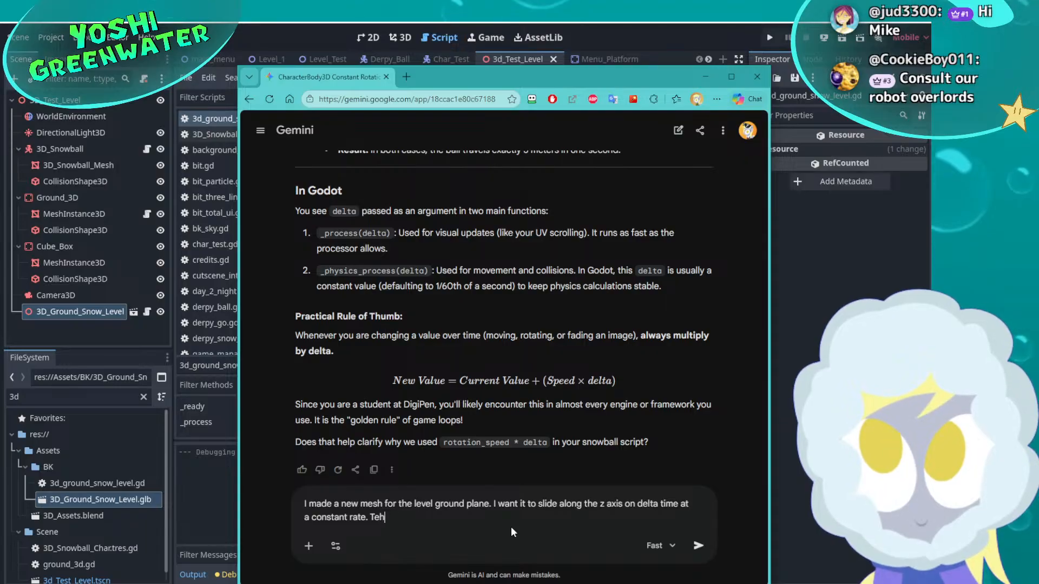
{"action": "key", "text": "BackSpace"}
{"action": "key", "text": "BackSpace"}
{"action": "type", "text": "he code "}
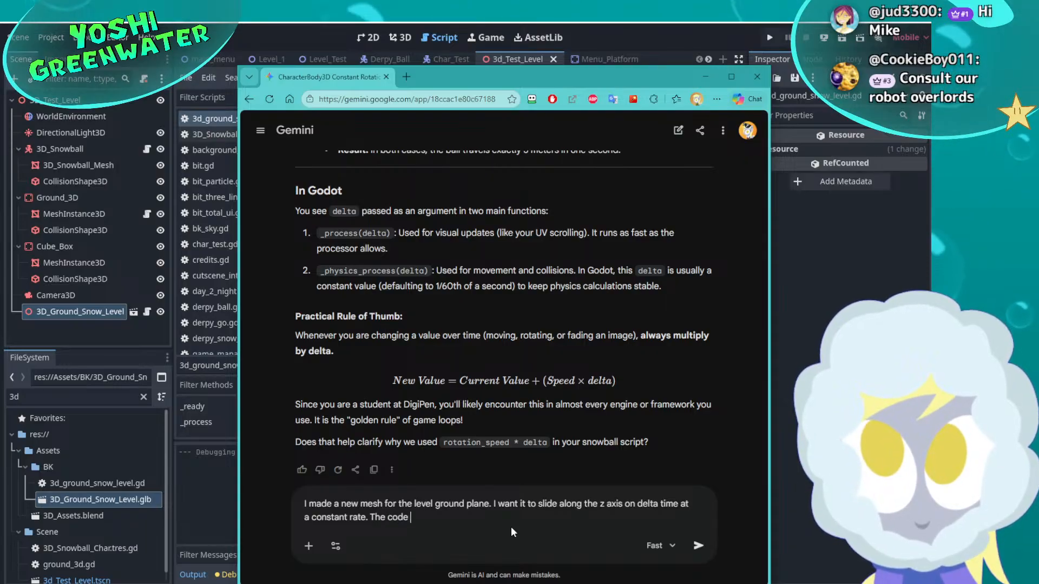
{"action": "type", "text": "below is "}
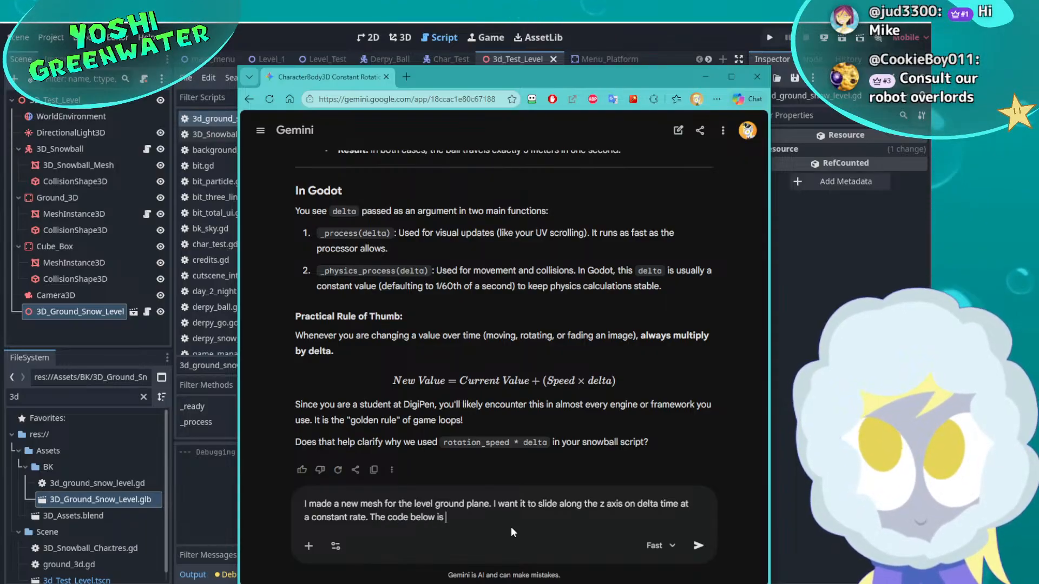
{"action": "type", "text": "what I h"}
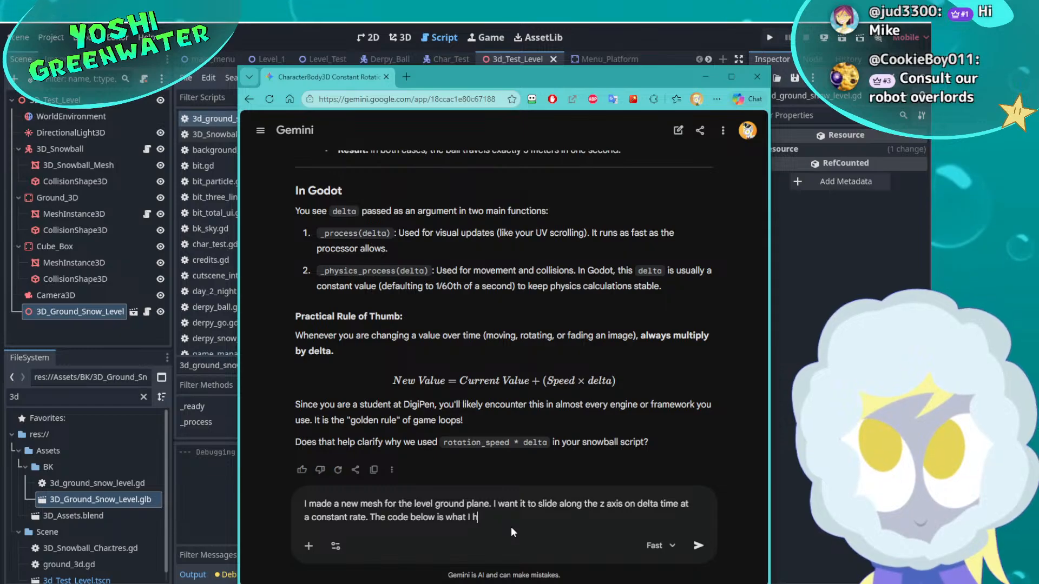
{"action": "type", "text": "ave,"}
{"action": "type", "text": "but"}
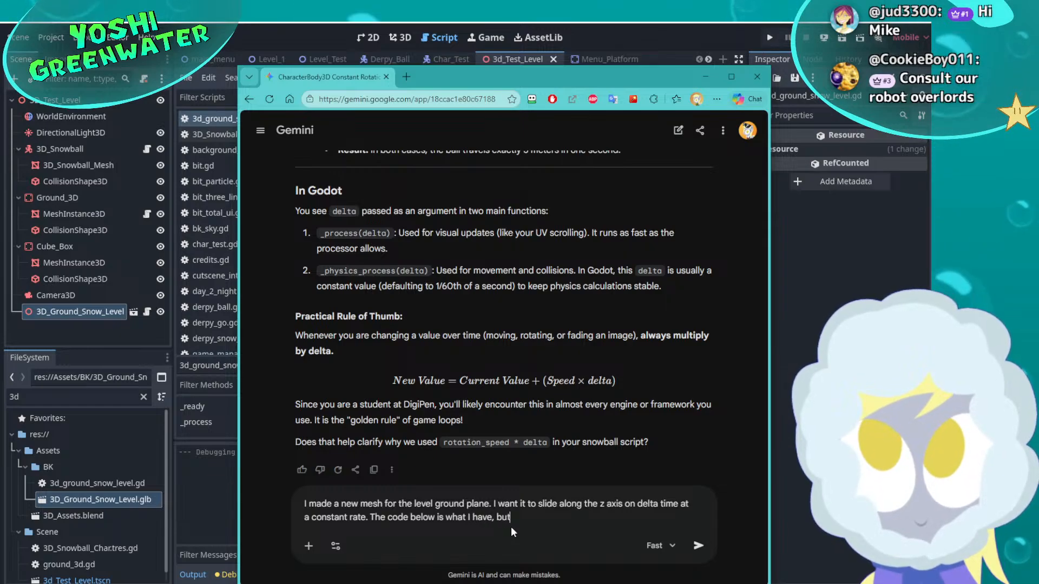
{"action": "type", "text": " the mesh "}
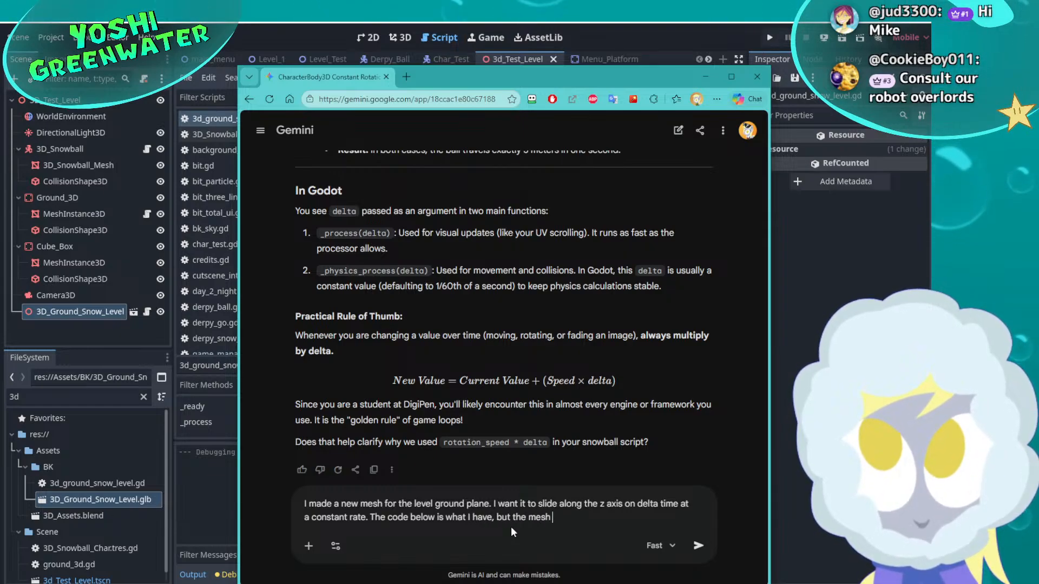
{"action": "type", "text": "shoot"}
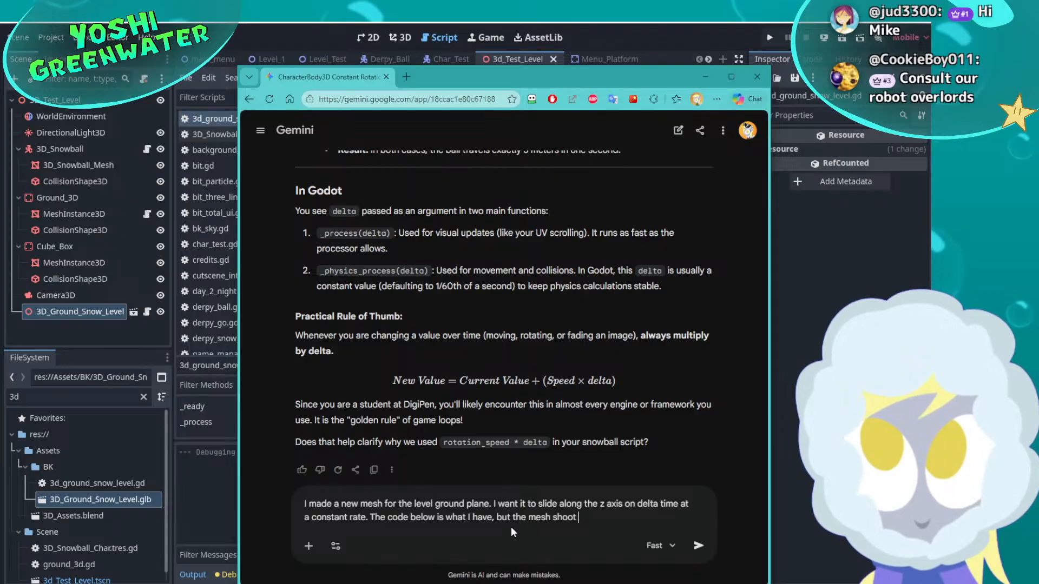
{"action": "type", "text": "s way far"}
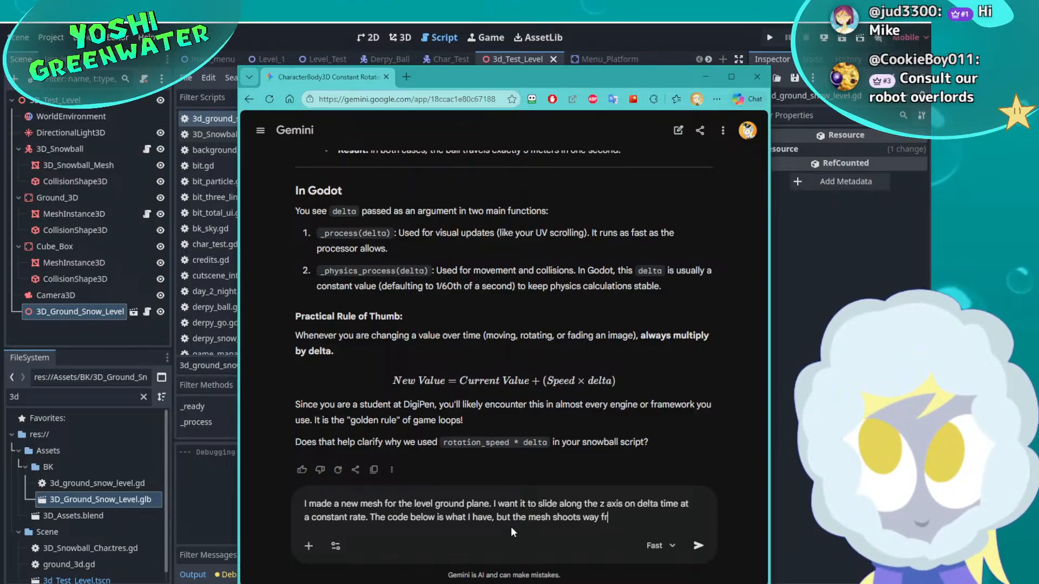
{"action": "type", "text": " away "}
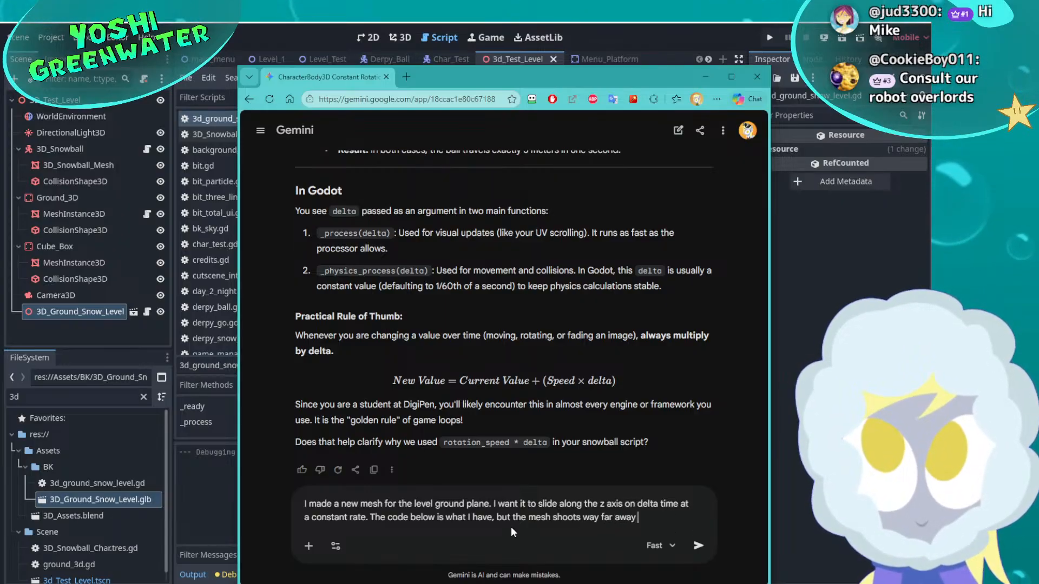
{"action": "type", "text": "in the oppsite direction"}
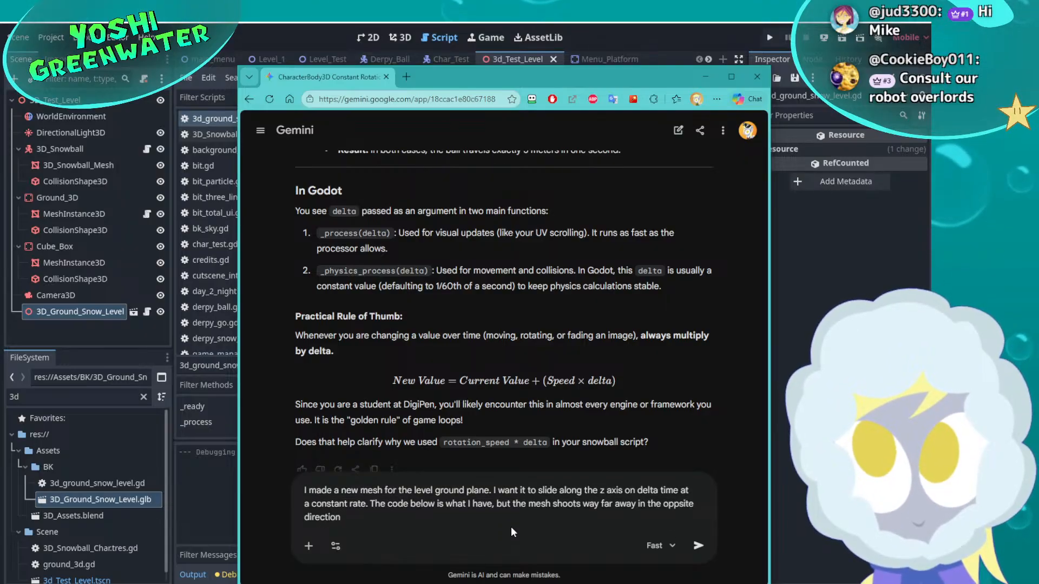
End the prompt's description with "I want it move in the positive z axis." and start a new line for the code
{"action": "type", "text": ". I want t"}
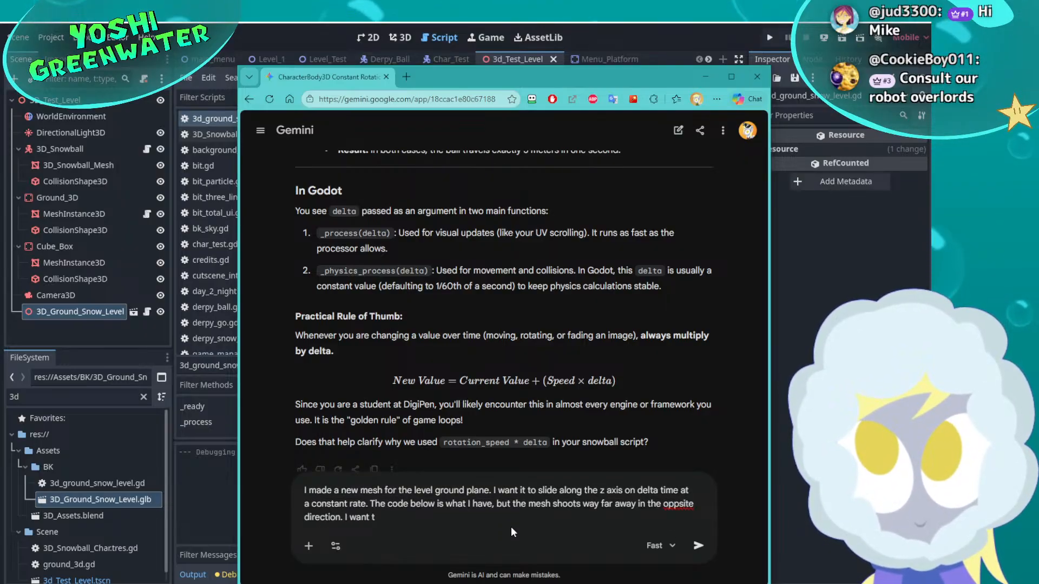
{"action": "key", "text": "BackSpace"}
{"action": "type", "text": "it move in the "}
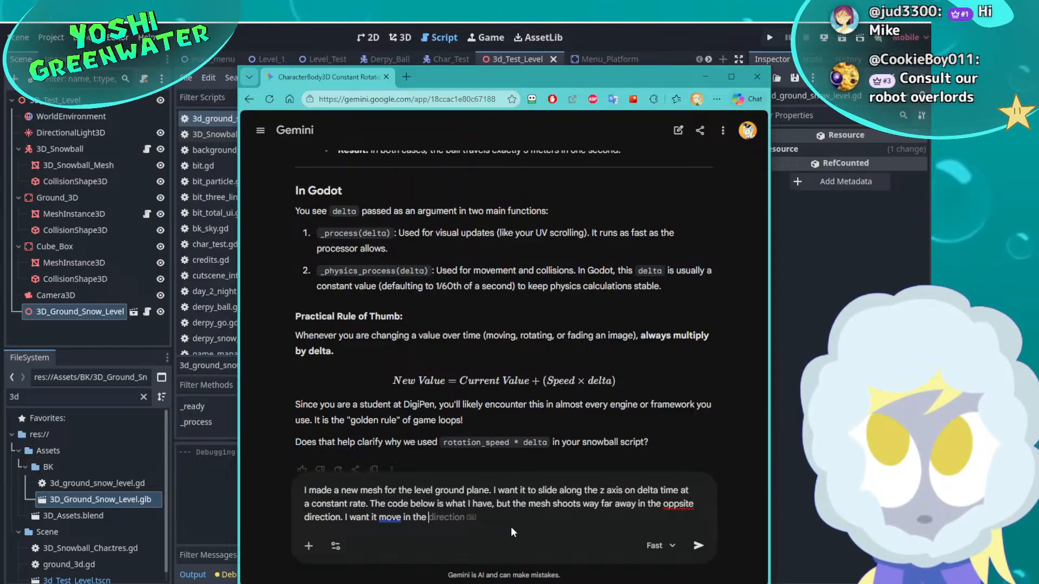
{"action": "type", "text": "po"}
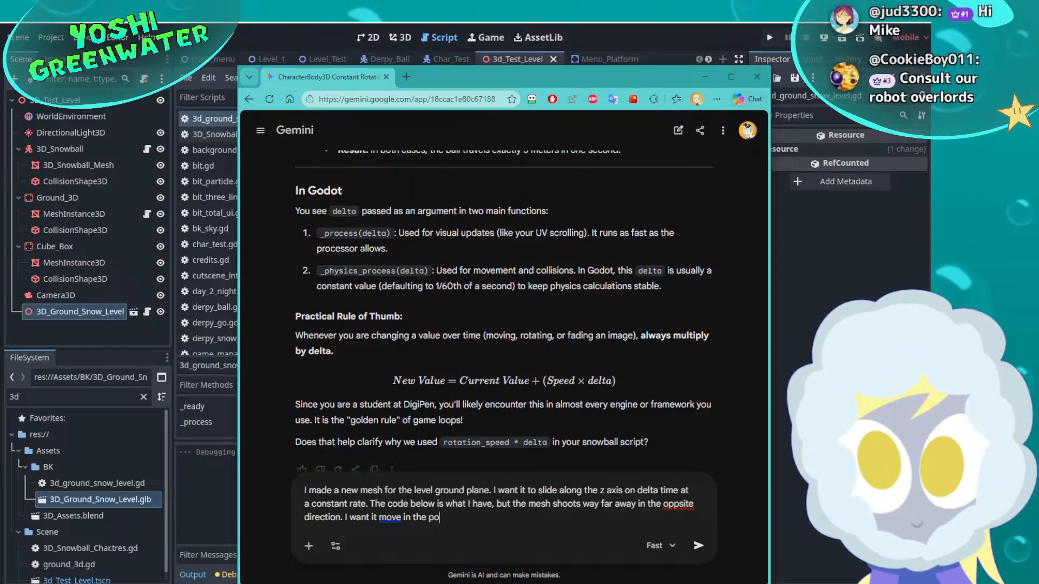
{"action": "type", "text": "sitive z axis."}
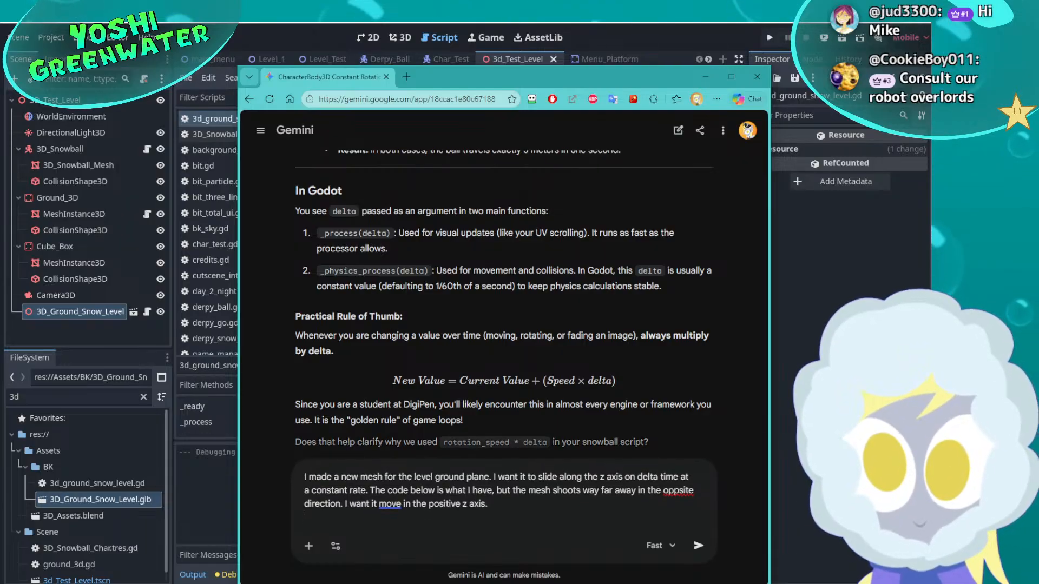
Copy the entire 3d_ground_snow_level.gd script from Godot into the Gemini prompt and send it
{"action": "left_click", "coordinate": [460, 50]}
{"action": "key", "text": "Down"}
{"action": "key", "text": "ctrl+a"}
{"action": "key", "text": "ctrl+c"}
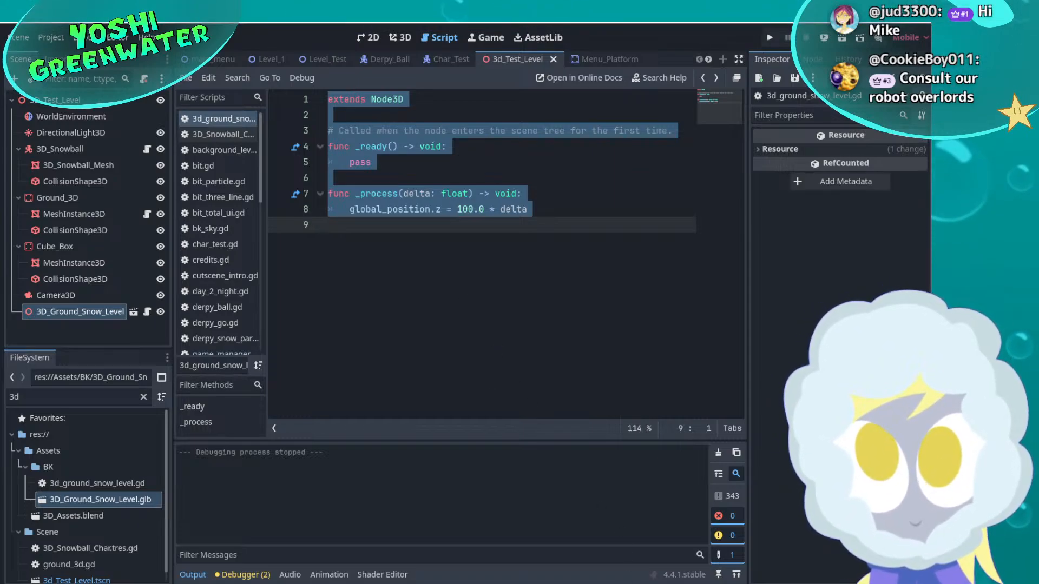
{"action": "left_click", "coordinate": [697, 545]}
{"action": "key", "text": "ctrl+v"}
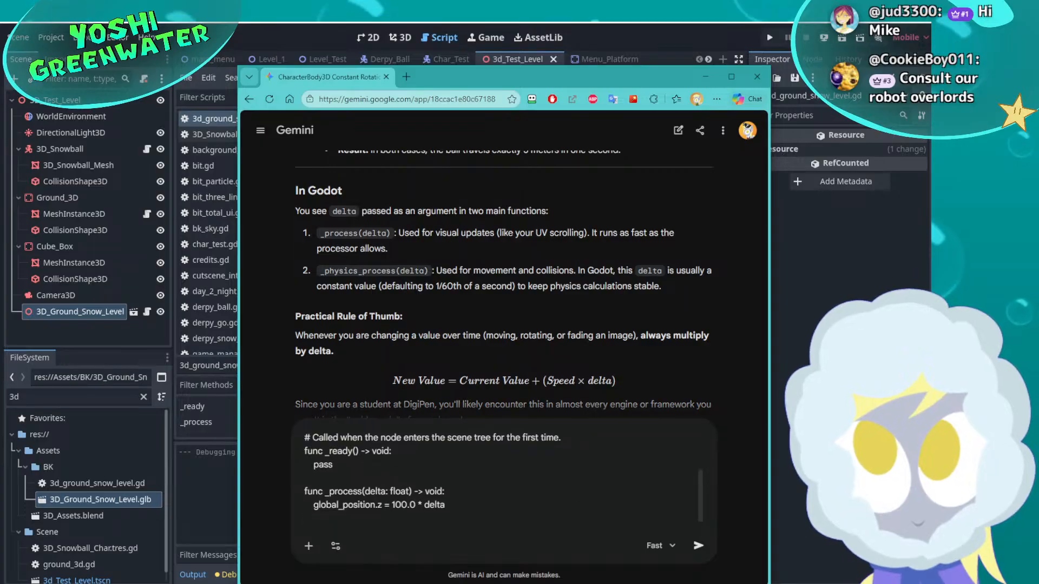
{"action": "key", "text": "Return"}
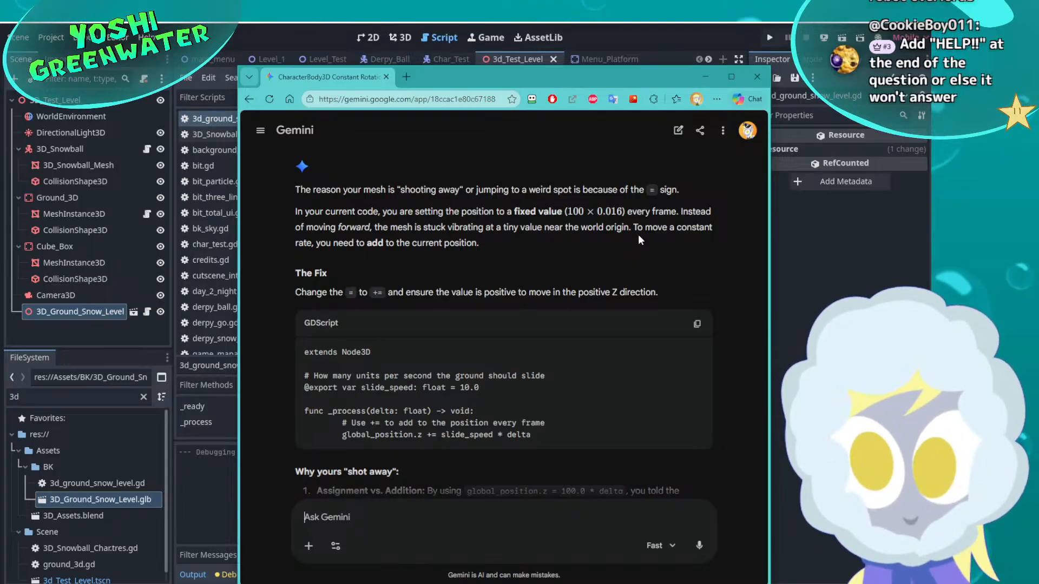
Read Gemini's fix for the ground-sliding code and view its available model modes
{"action": "scroll", "coordinate": [639, 239], "scroll_direction": "down", "scroll_amount": 1}
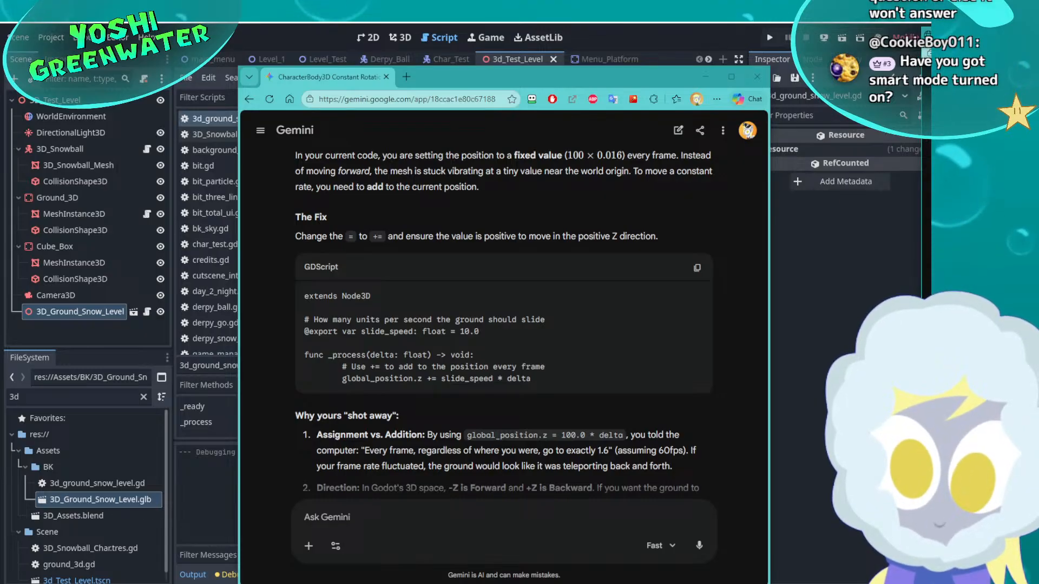
{"action": "left_click", "coordinate": [871, 433]}
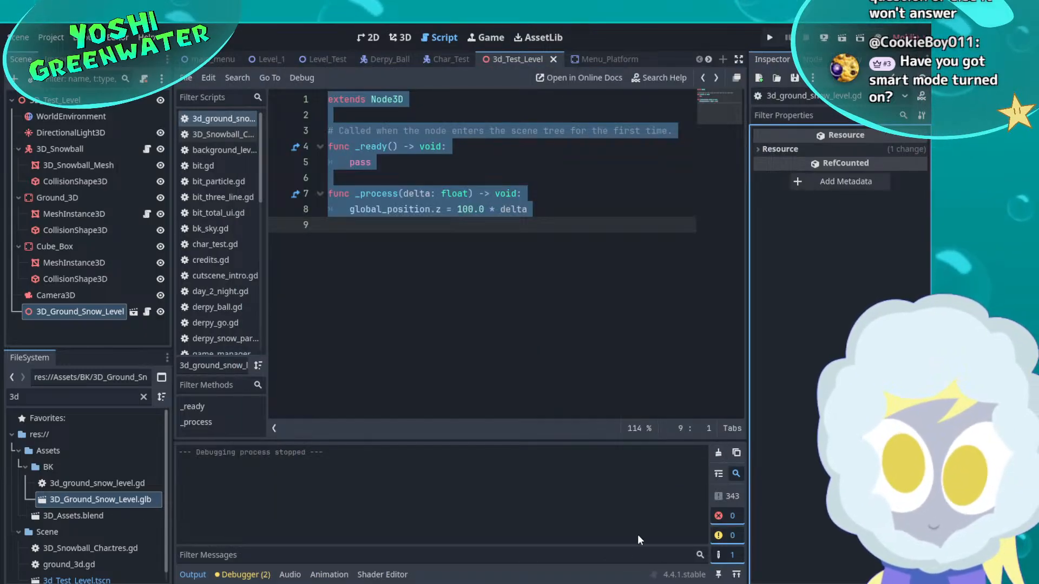
{"action": "left_click", "coordinate": [673, 524]}
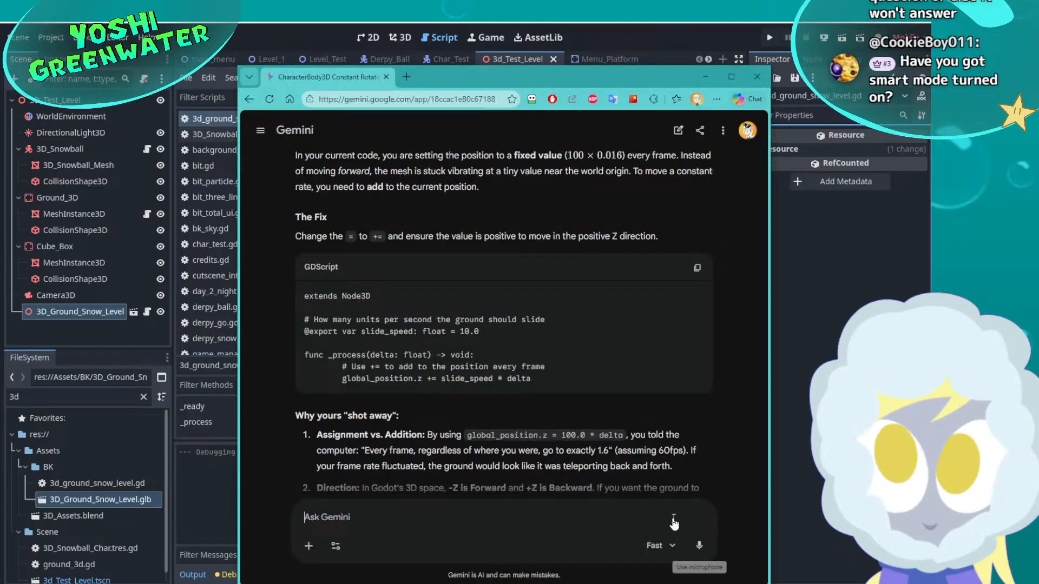
{"action": "left_click", "coordinate": [658, 546]}
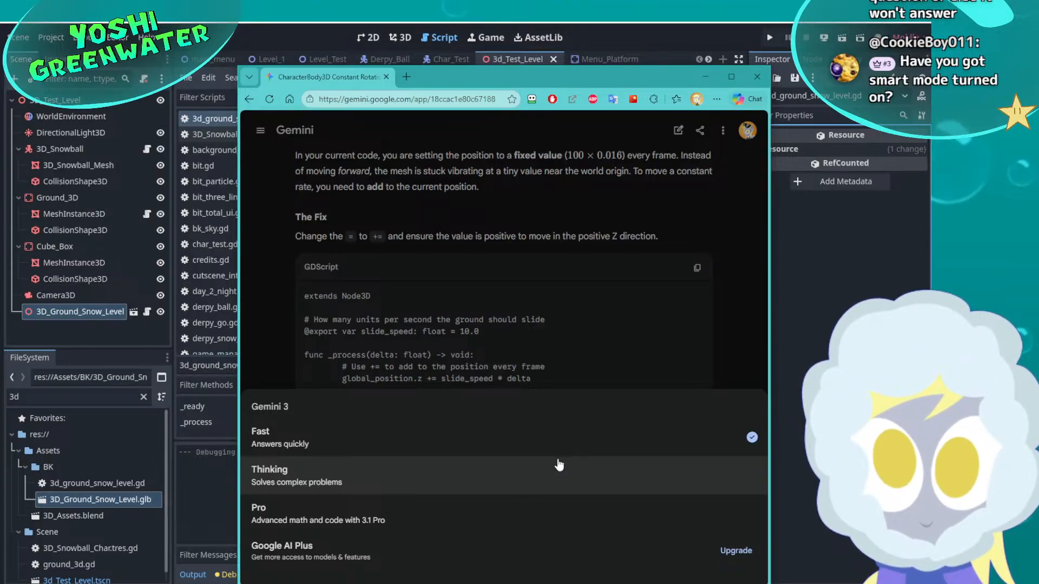
{"action": "left_click", "coordinate": [742, 333]}
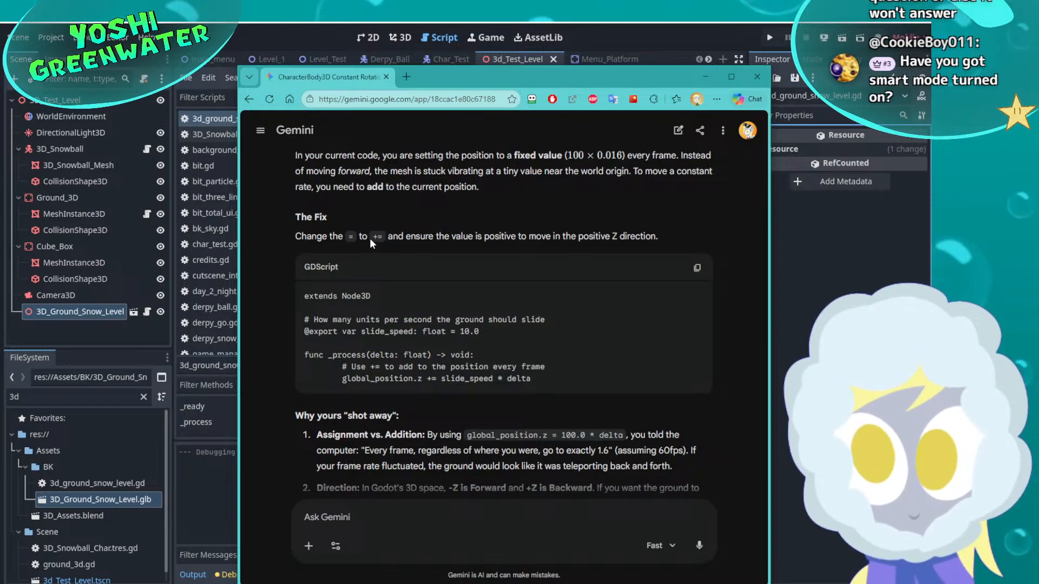
Examine the suggested change from = to += and the corrected slide_speed GDScript in the reply
{"action": "left_click_drag", "start_coordinate": [372, 238], "coordinate": [383, 239]}
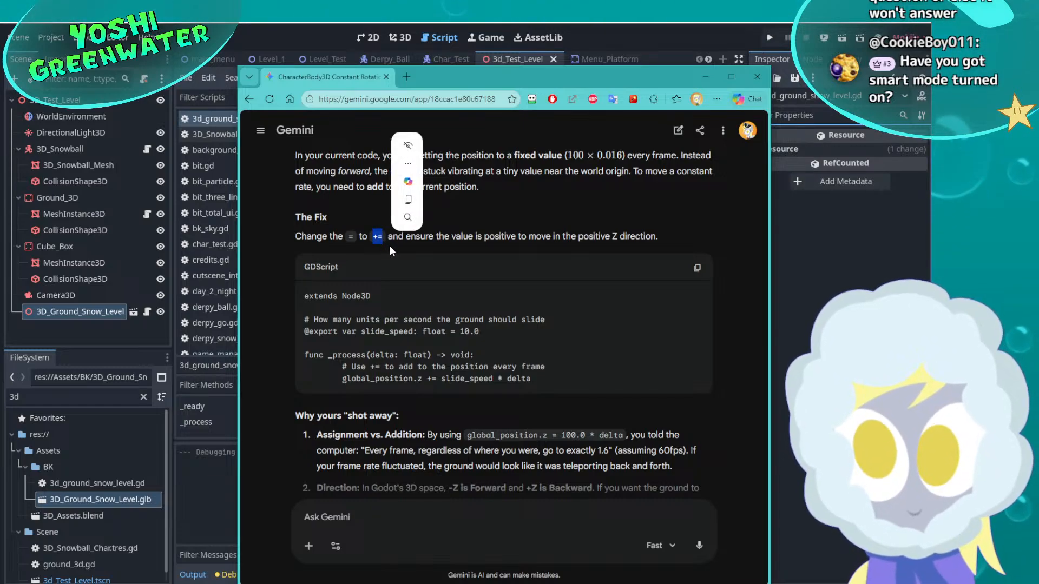
{"action": "left_click", "coordinate": [390, 248]}
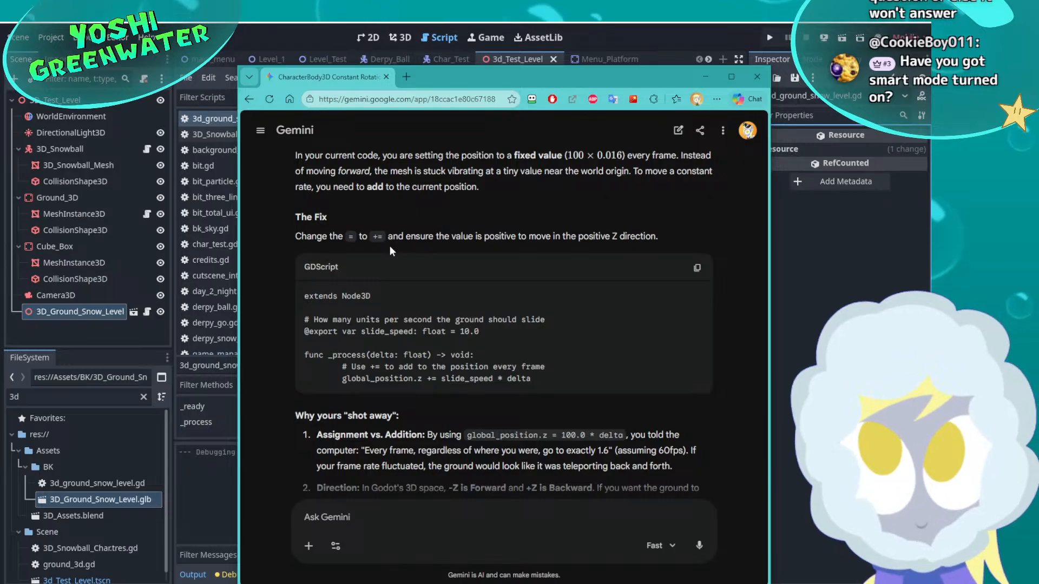
{"action": "scroll", "coordinate": [285, 285], "scroll_direction": "down", "scroll_amount": 1}
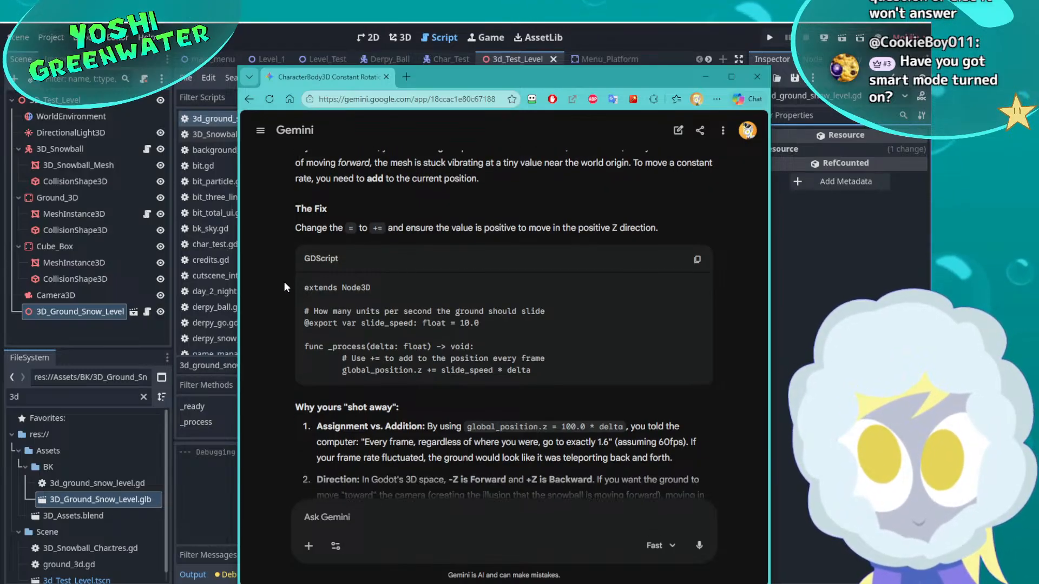
Read Gemini's explanation of why the ground shot away, along with its Z-direction note and looping design tip
{"action": "scroll", "coordinate": [285, 283], "scroll_direction": "down", "scroll_amount": 1}
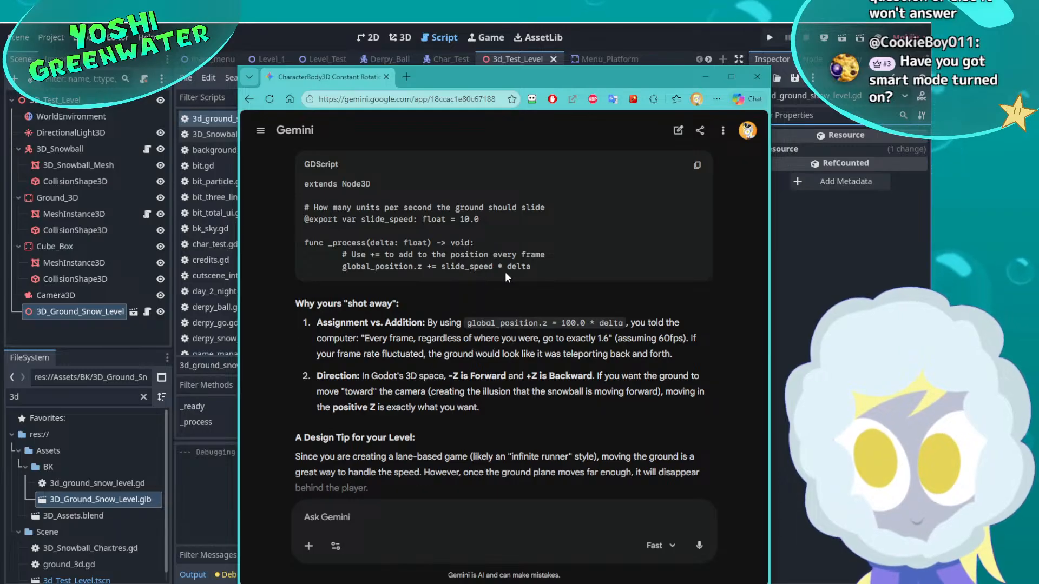
{"action": "left_click_drag", "start_coordinate": [352, 218], "coordinate": [401, 218]}
{"action": "left_click", "coordinate": [442, 225]}
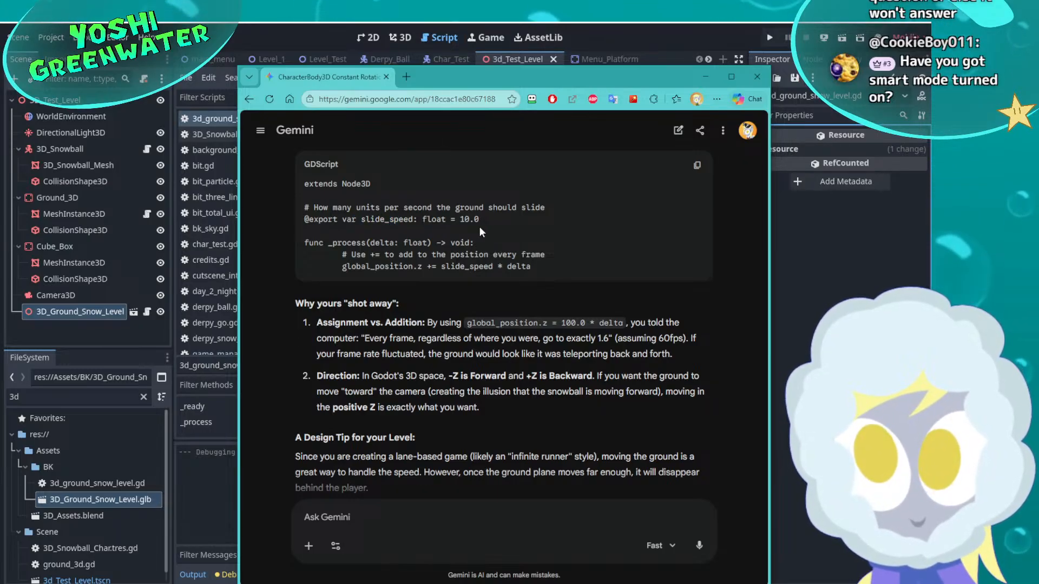
{"action": "left_click_drag", "start_coordinate": [464, 228], "coordinate": [469, 229]}
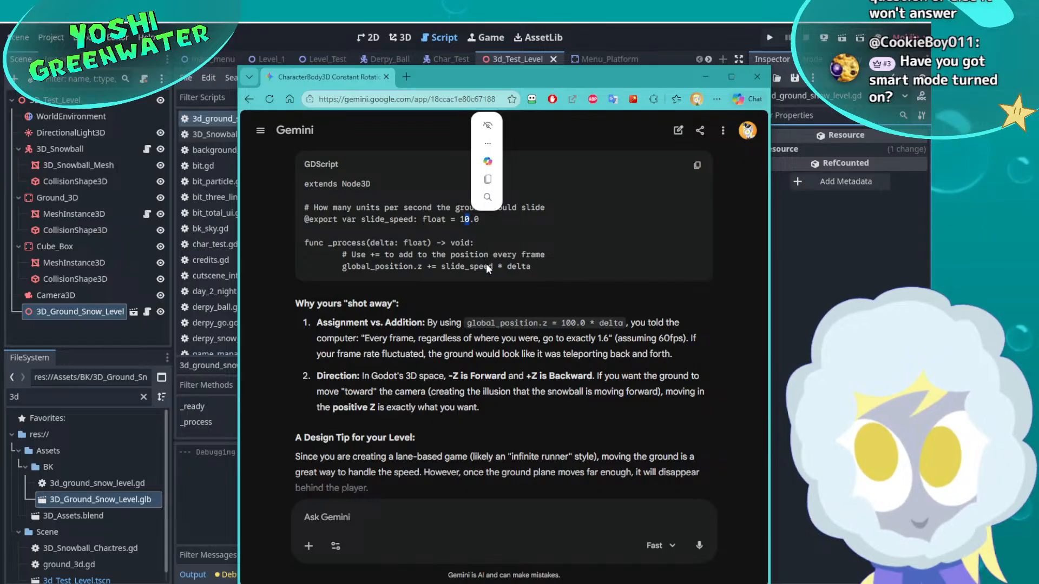
{"action": "scroll", "coordinate": [283, 287], "scroll_direction": "down", "scroll_amount": 2}
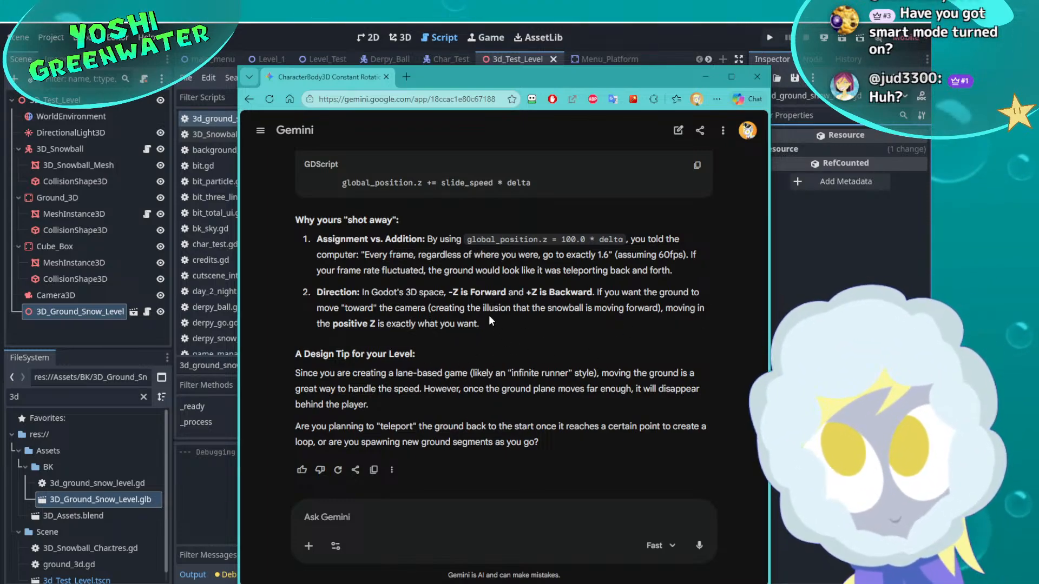
{"action": "scroll", "coordinate": [290, 341], "scroll_direction": "up", "scroll_amount": 1}
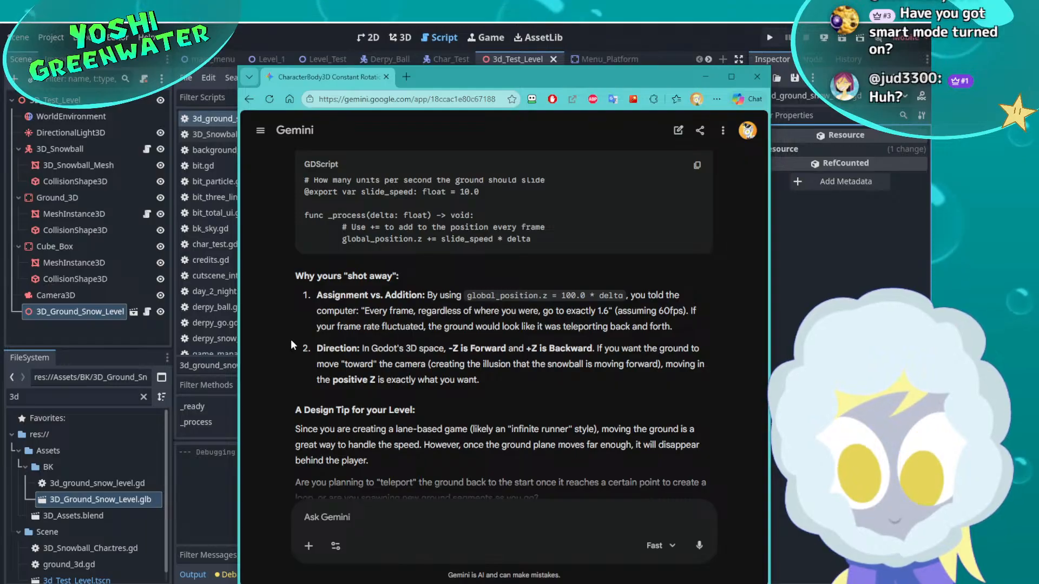
{"action": "scroll", "coordinate": [292, 336], "scroll_direction": "up", "scroll_amount": 1}
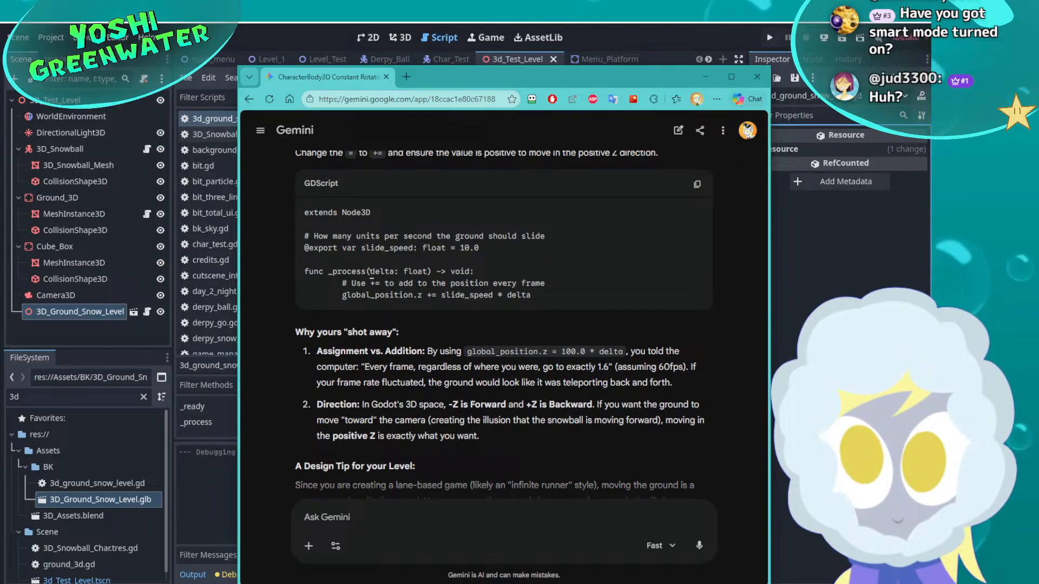
Switch to Godot, change the = on the global_position.z line to +=, save the script and test-run the level
{"action": "key", "text": "alt+Tab"}
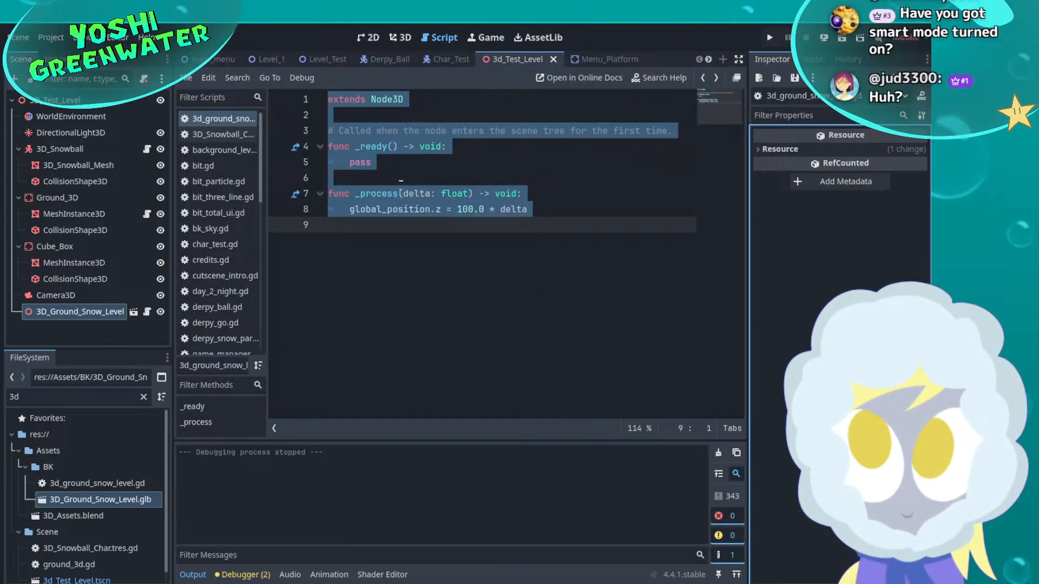
{"action": "left_click", "coordinate": [447, 209]}
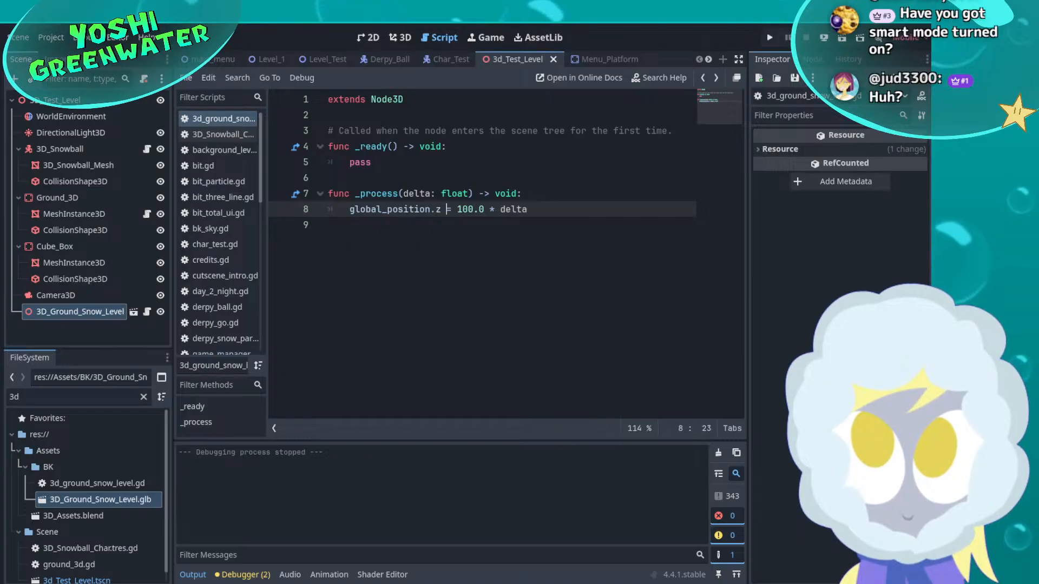
{"action": "type", "text": "+"}
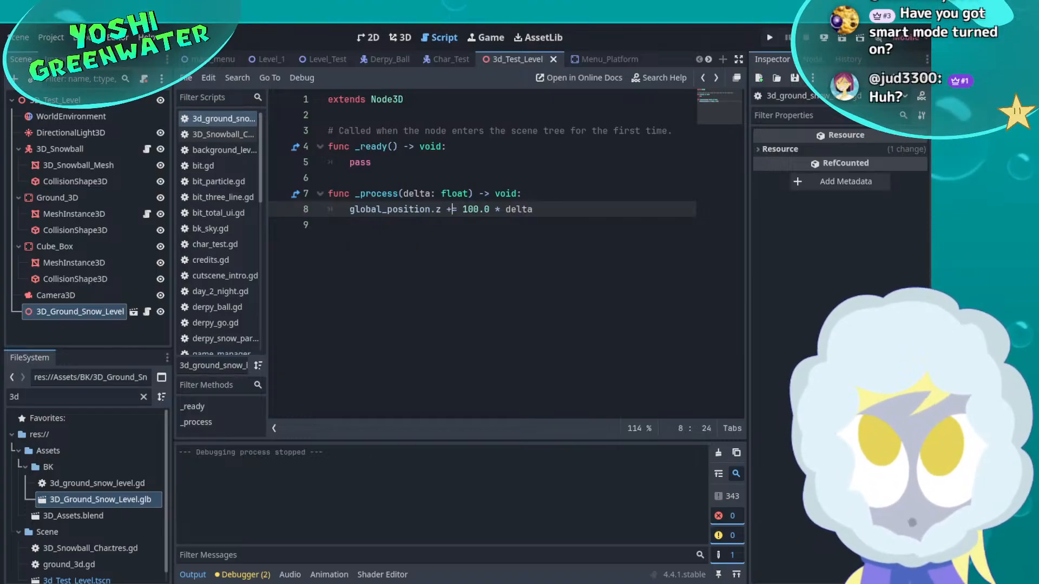
{"action": "left_click", "coordinate": [328, 225]}
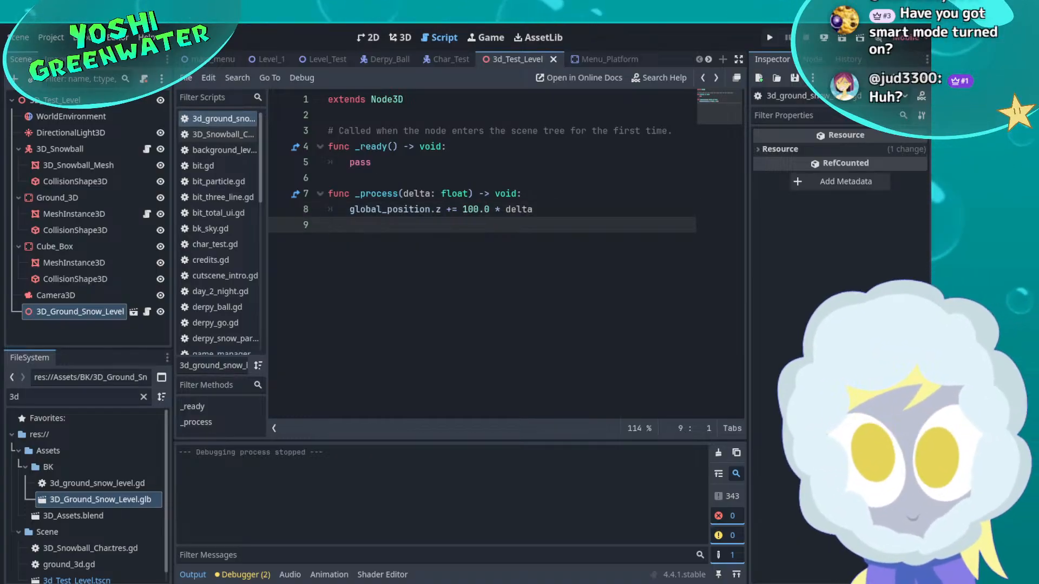
{"action": "left_click", "coordinate": [329, 115]}
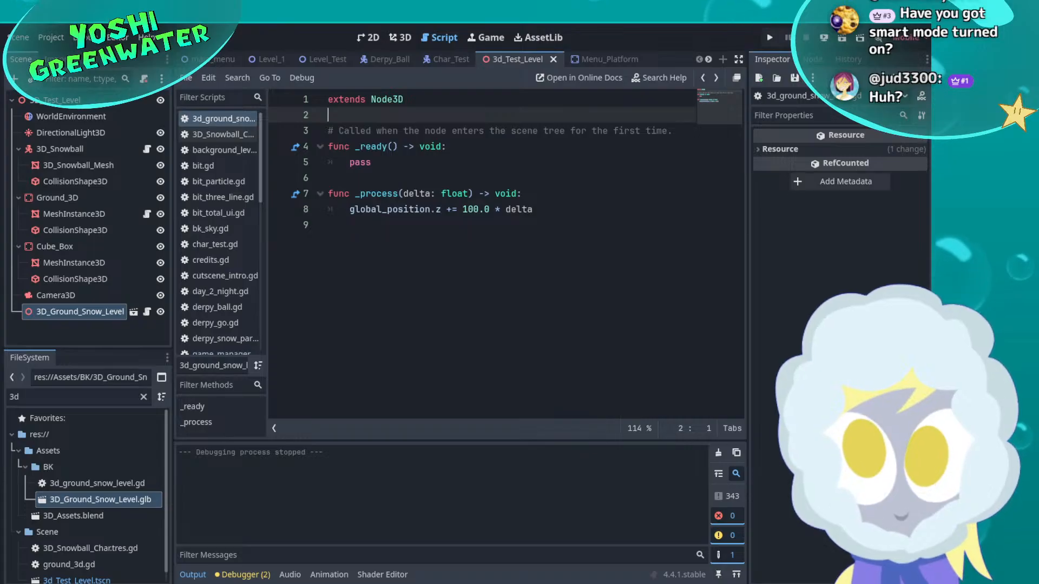
{"action": "key", "text": "ctrl+s"}
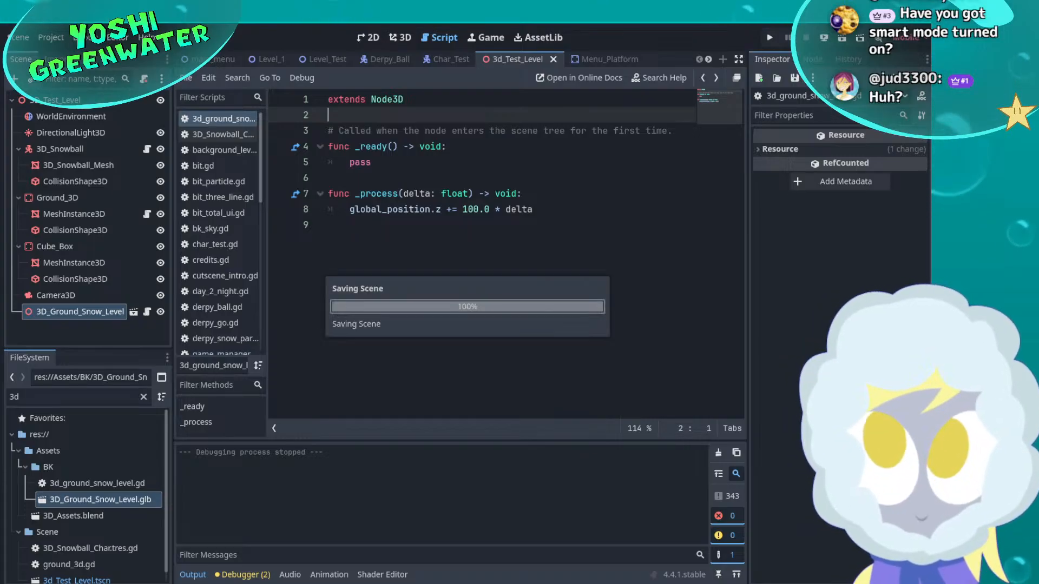
{"action": "key", "text": "F6"}
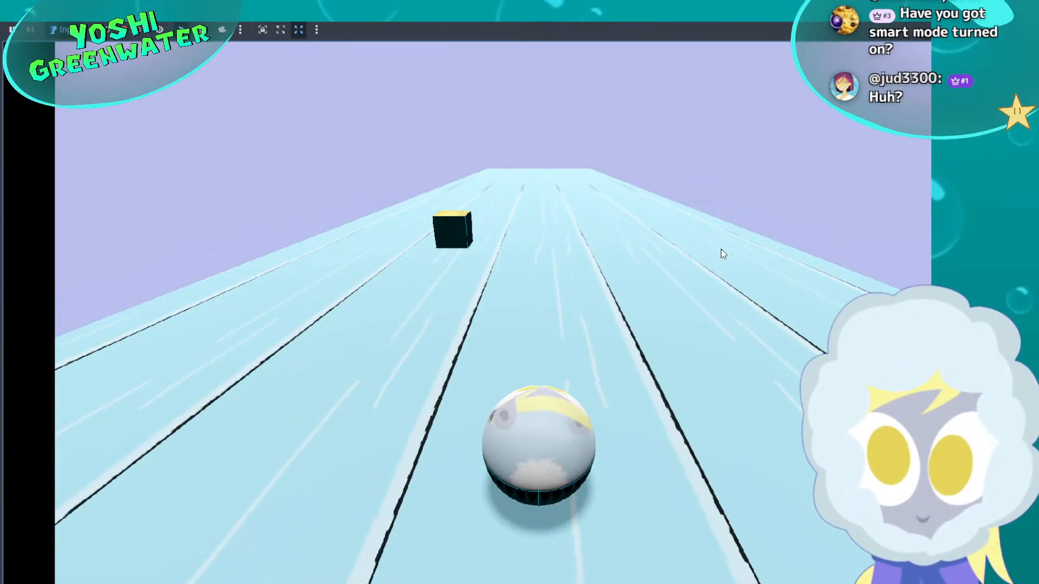
{"action": "key", "text": "F8"}
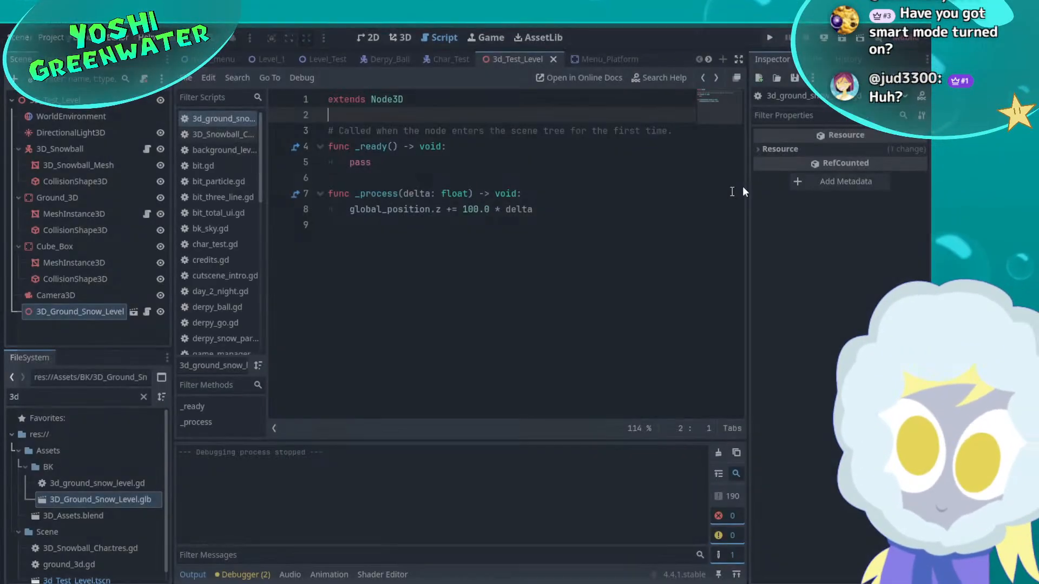
Set the multiplier in the global_position.z line to 5.0 and test-run the level with the slower ground
{"action": "left_click", "coordinate": [479, 210]}
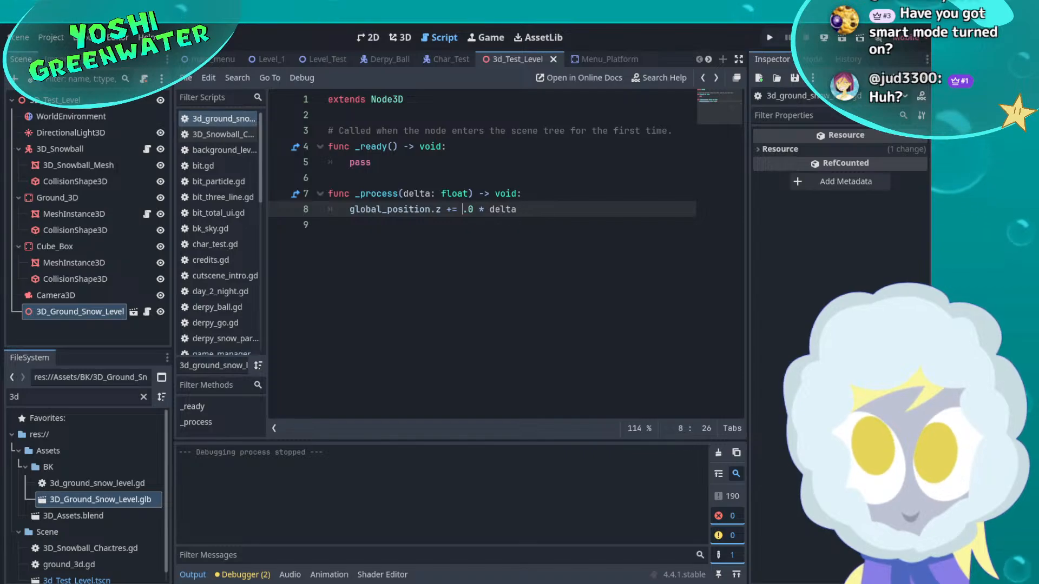
{"action": "type", "text": "5"}
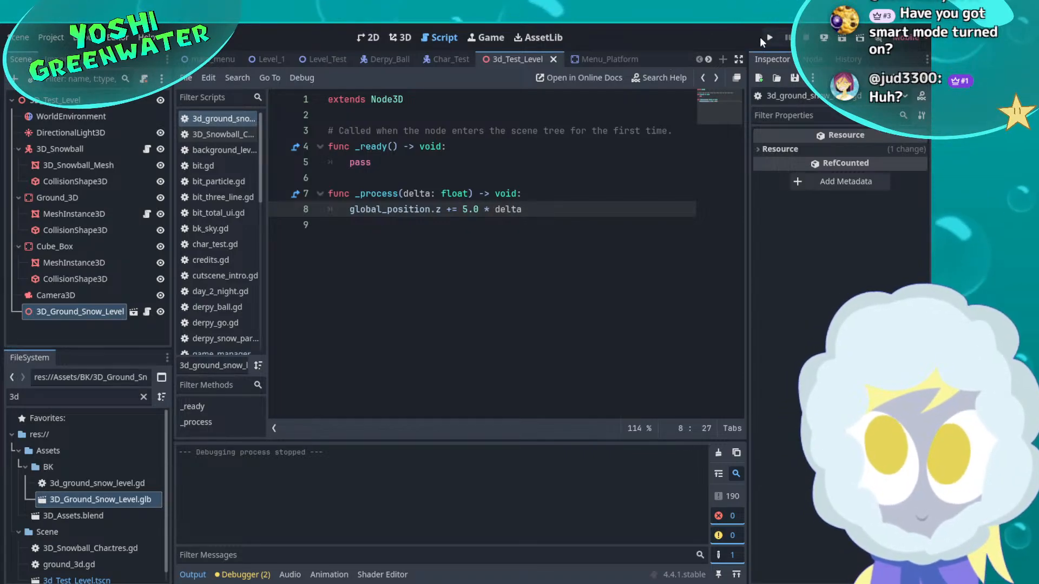
{"action": "key", "text": "F5"}
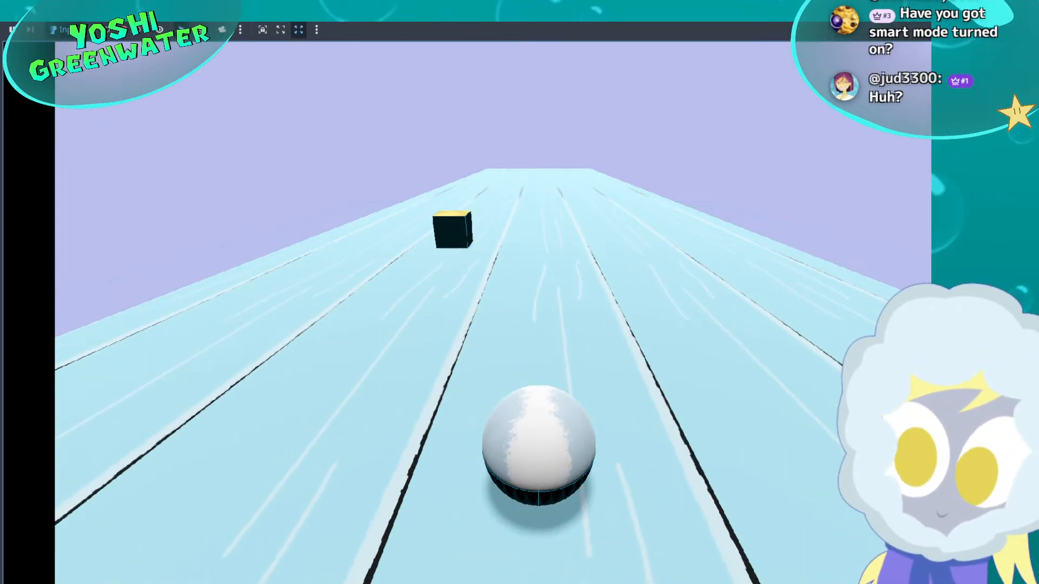
{"action": "left_click", "coordinate": [920, 13]}
{"action": "left_click", "coordinate": [479, 244]}
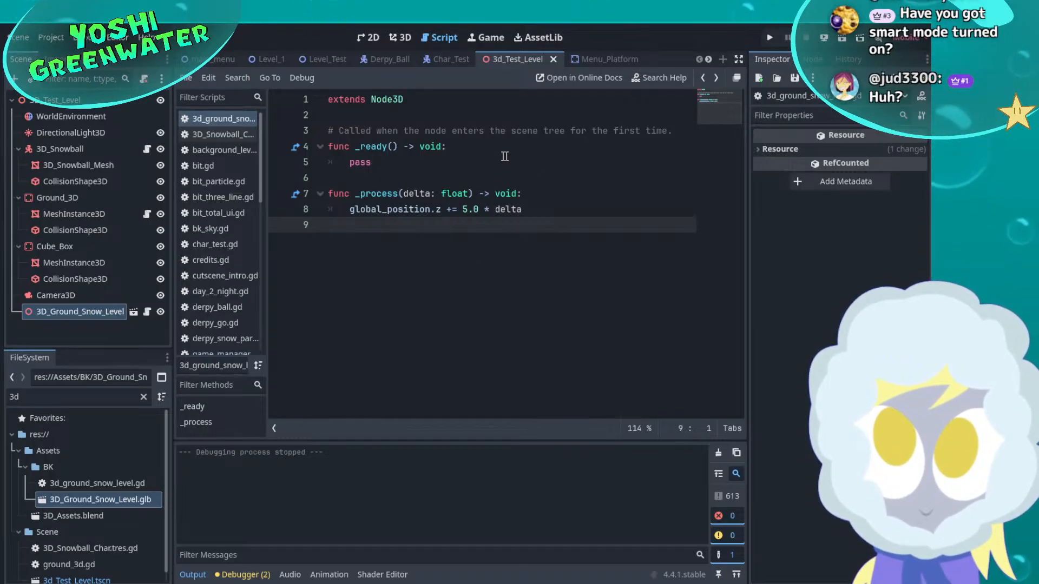
{"action": "left_click", "coordinate": [448, 209]}
{"action": "left_click", "coordinate": [328, 225]}
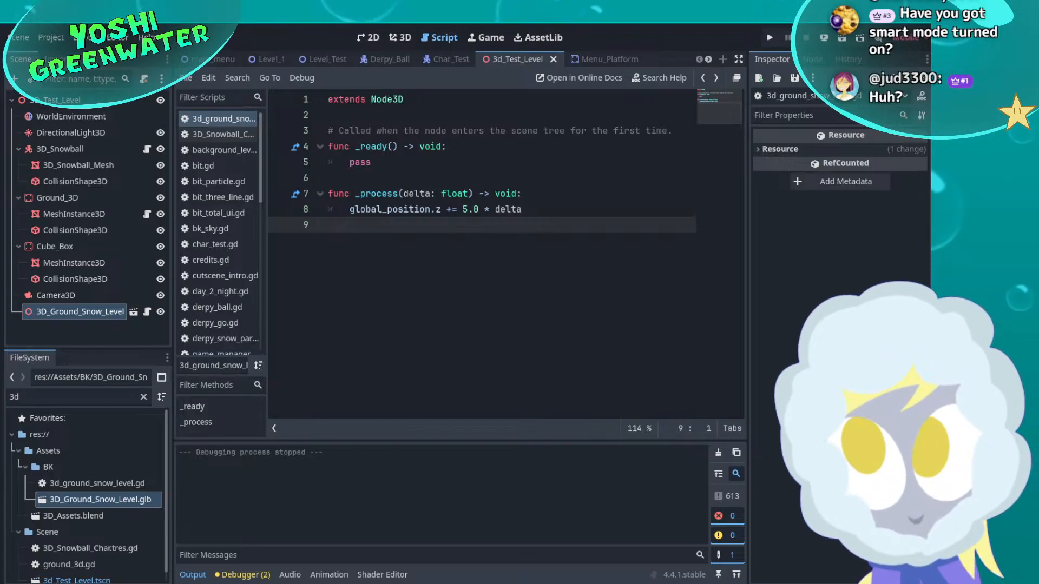
{"action": "left_click", "coordinate": [349, 116]}
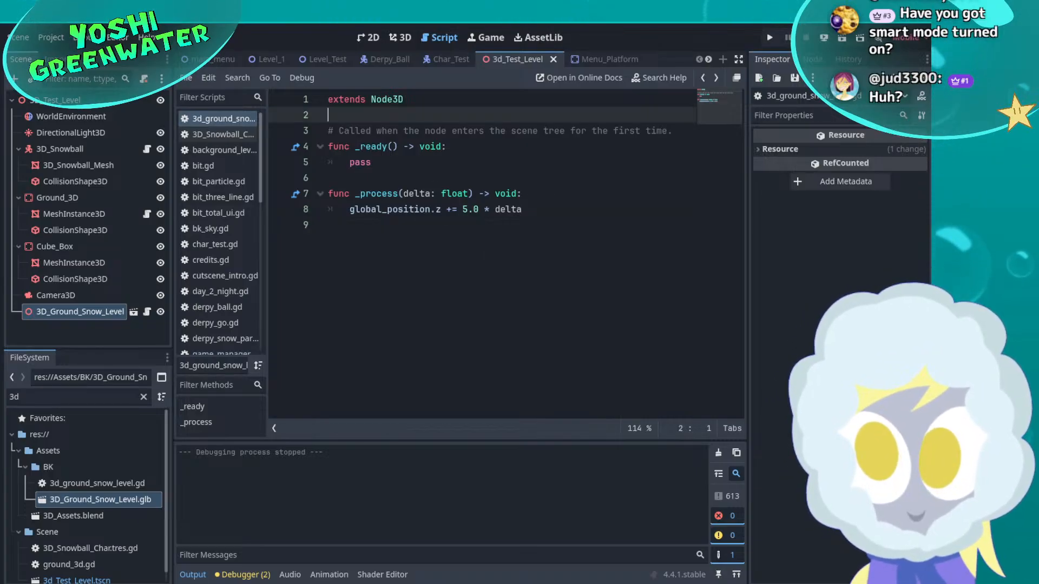
{"action": "mouse_move", "coordinate": [570, 582]}
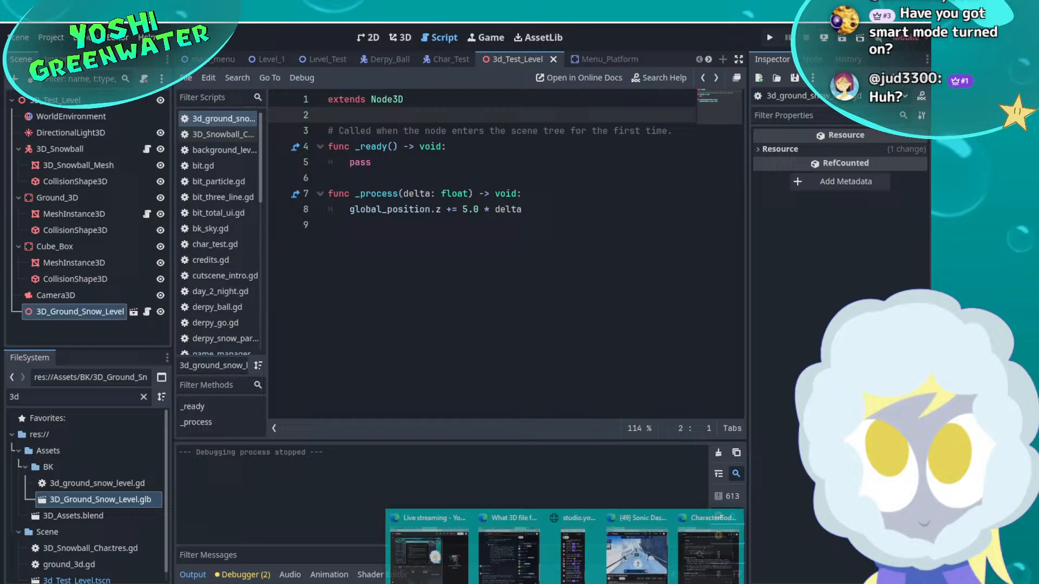
{"action": "left_click", "coordinate": [692, 556]}
{"action": "scroll", "coordinate": [340, 305], "scroll_direction": "up", "scroll_amount": 1}
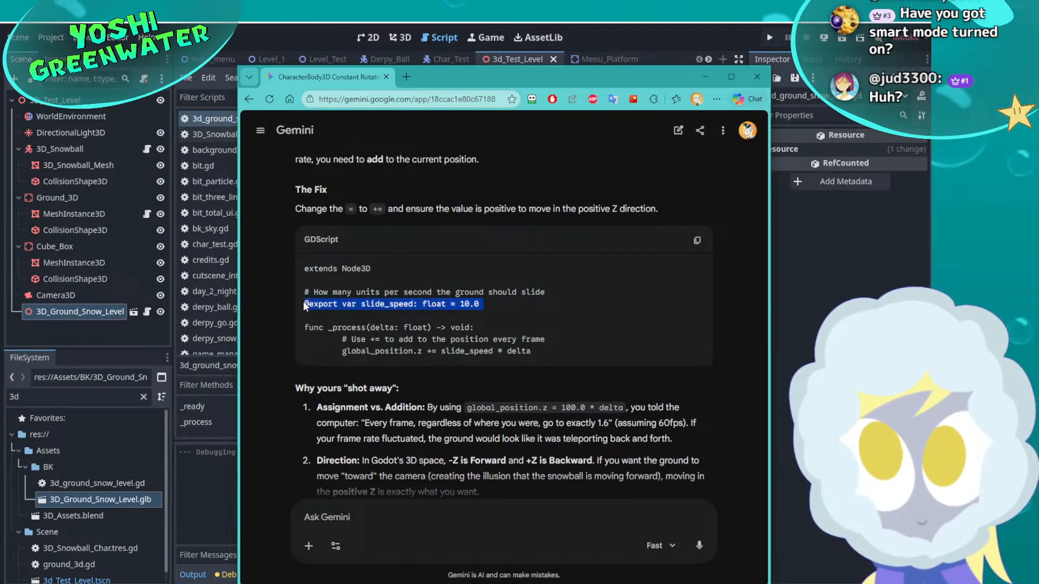
{"action": "key", "text": "ctrl+c"}
{"action": "key", "text": "alt+Tab"}
{"action": "key", "text": "ctrl+v"}
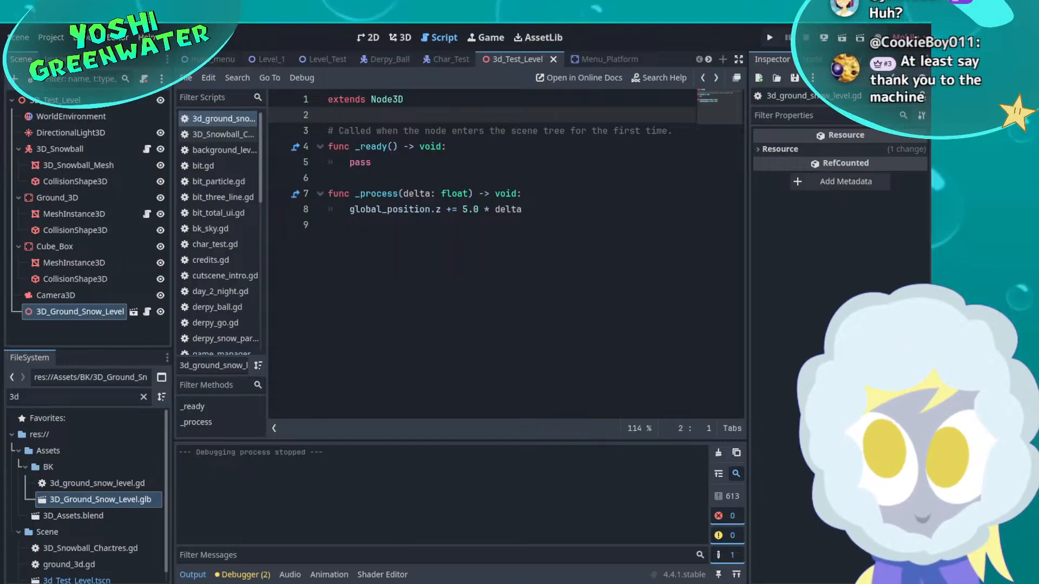
{"action": "left_click", "coordinate": [422, 105]}
{"action": "key", "text": "Return"}
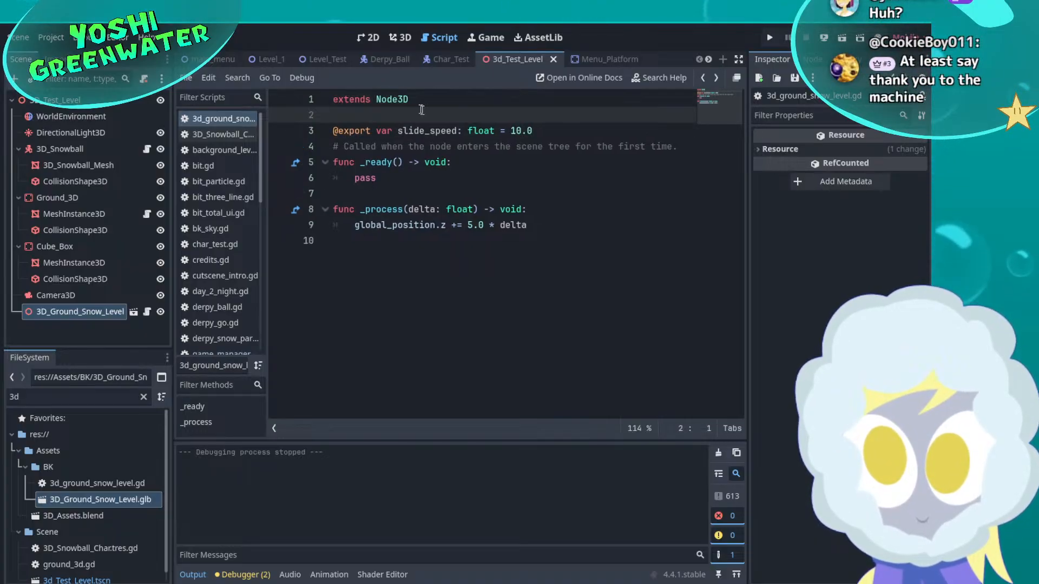
Set slide_speed to 5.0, use slide_speed as the multiplier in the global_position.z line, and save the script
{"action": "left_click", "coordinate": [522, 131]}
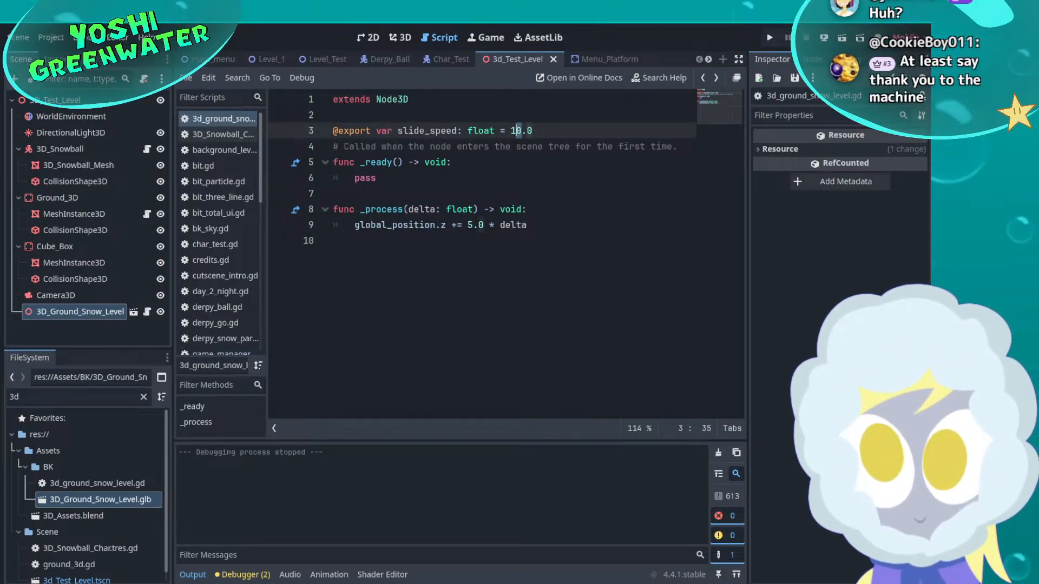
{"action": "double_click", "coordinate": [517, 131]}
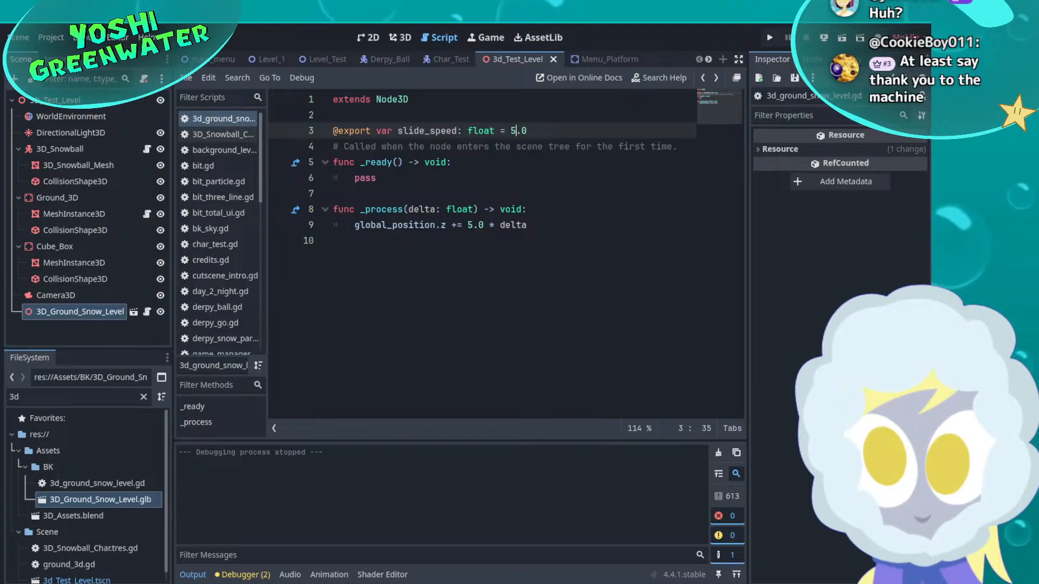
{"action": "left_click", "coordinate": [468, 225]}
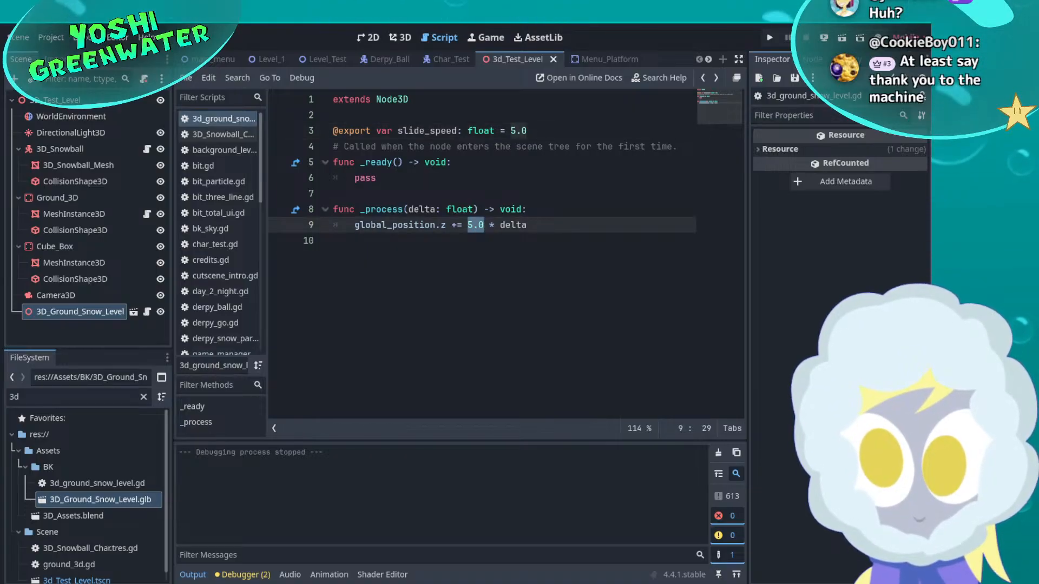
{"action": "type", "text": "slide_"}
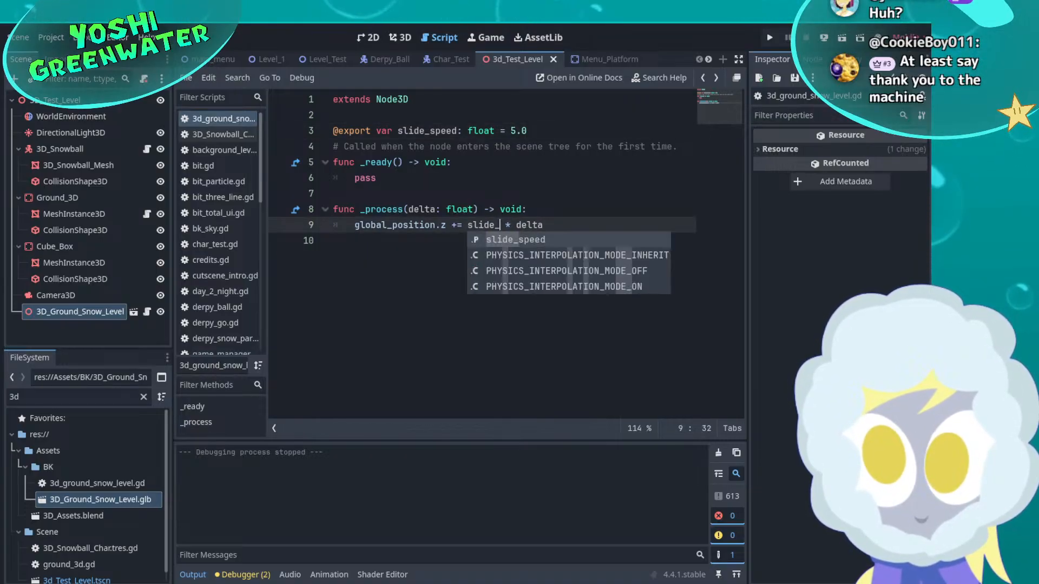
{"action": "key", "text": "Return"}
{"action": "left_click", "coordinate": [334, 240]}
{"action": "key", "text": "ctrl+s"}
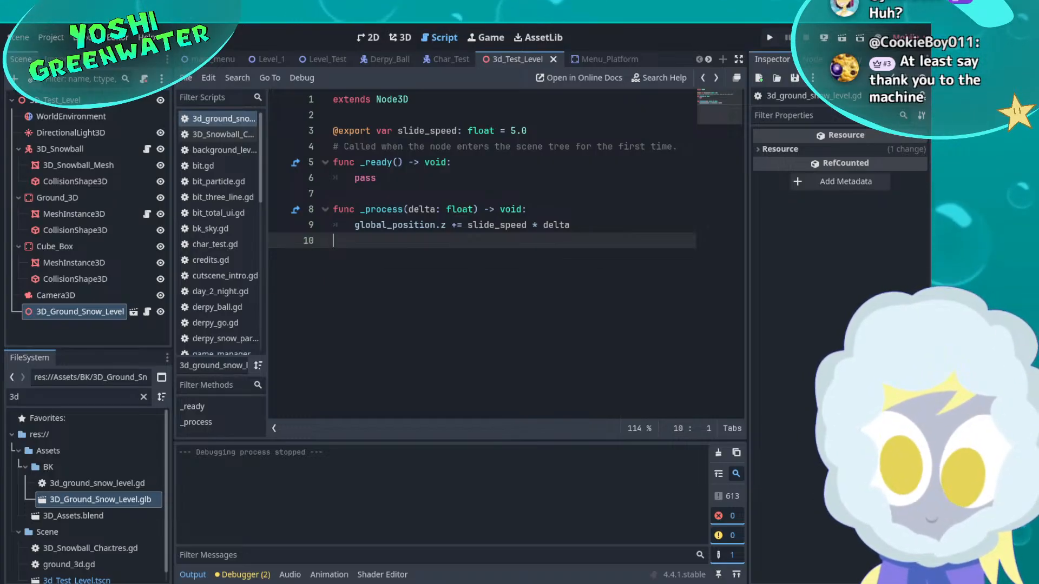
Remove the empty line at the end of the script and the one between extends Node3D and the slide_speed export
{"action": "left_click", "coordinate": [784, 224]}
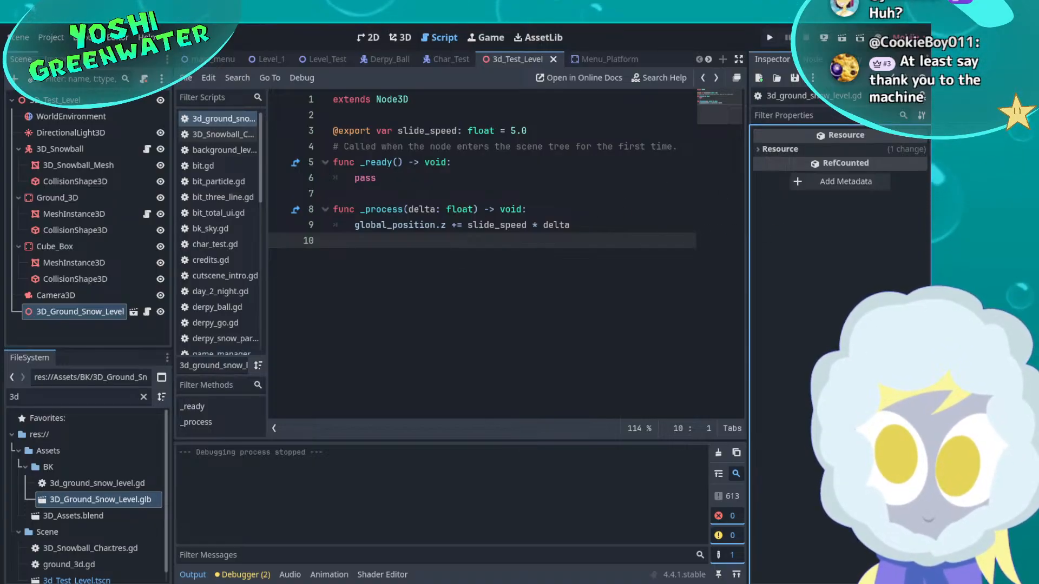
{"action": "key", "text": "BackSpace"}
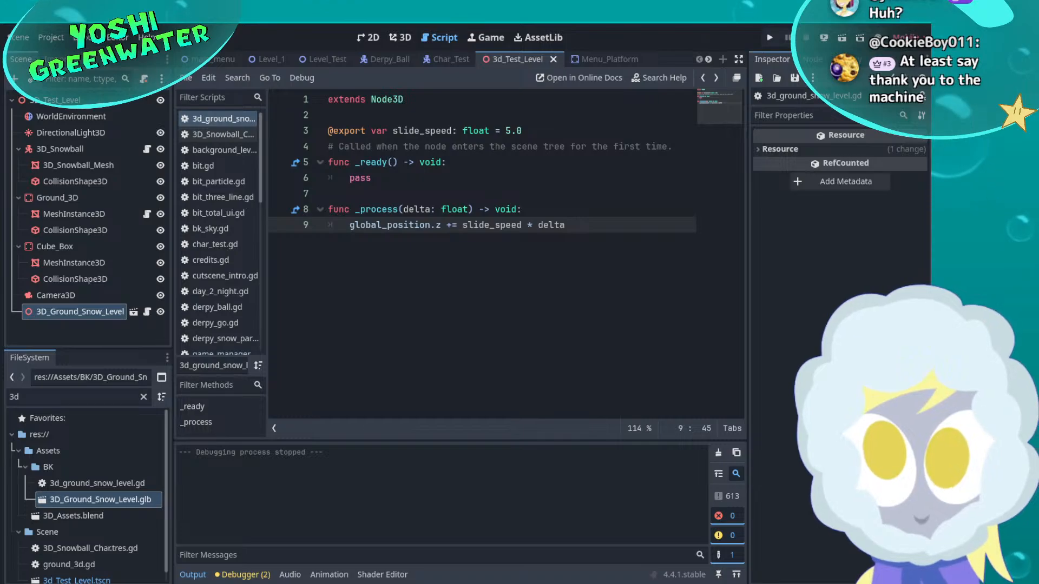
{"action": "left_click", "coordinate": [329, 115]}
{"action": "key", "text": "BackSpace"}
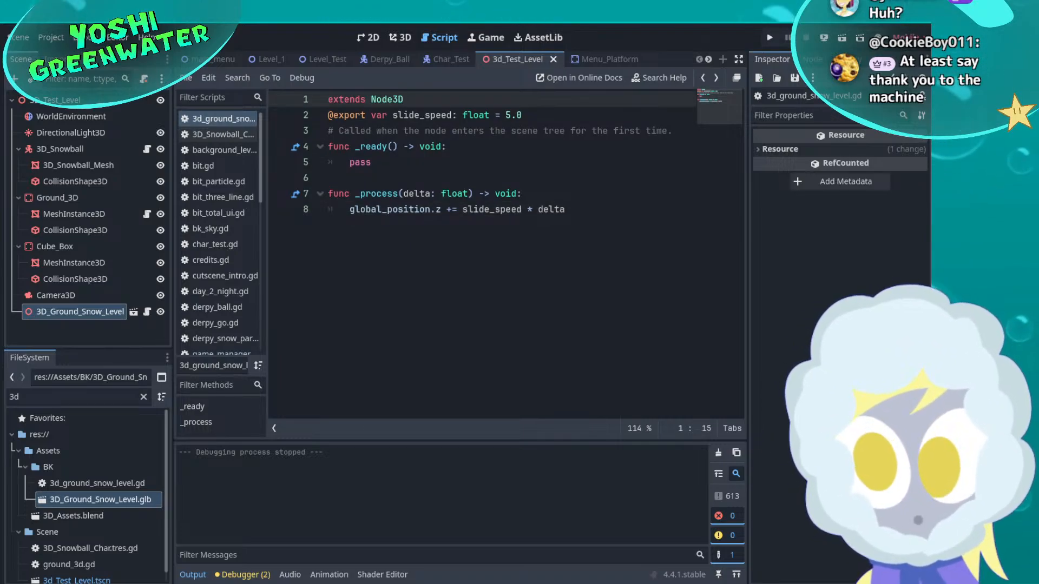
{"action": "left_click", "coordinate": [329, 178]}
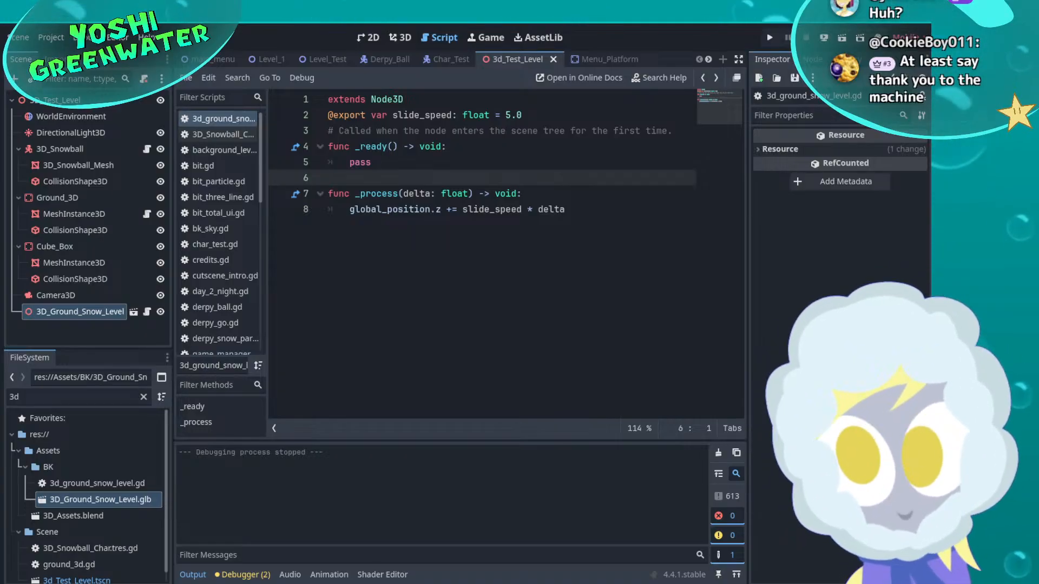
Run the game and reposition its window over the editor to watch the ground slide
{"action": "left_click", "coordinate": [768, 39]}
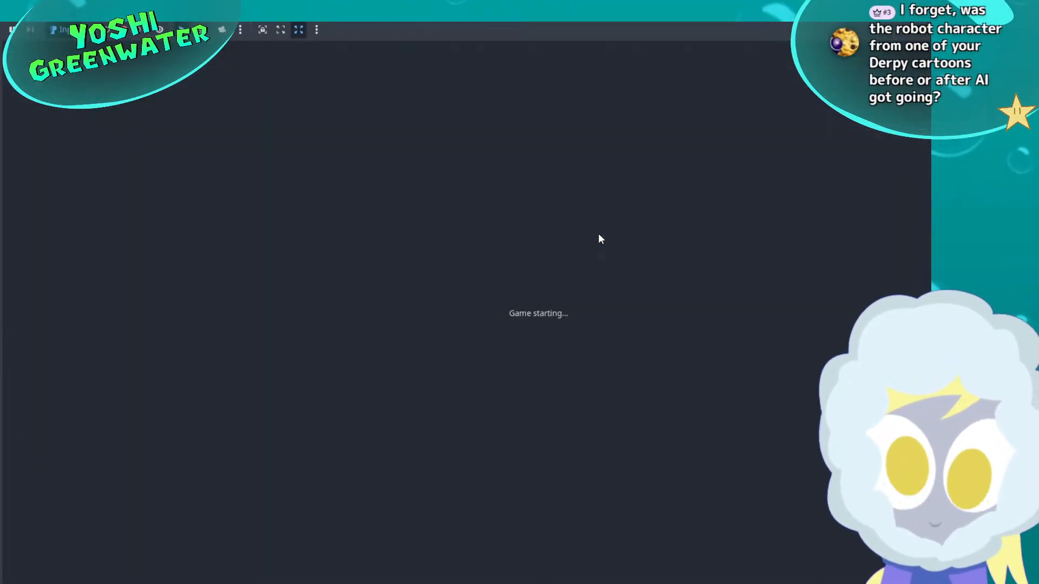
{"action": "left_click_drag", "start_coordinate": [600, 9], "coordinate": [544, 90]}
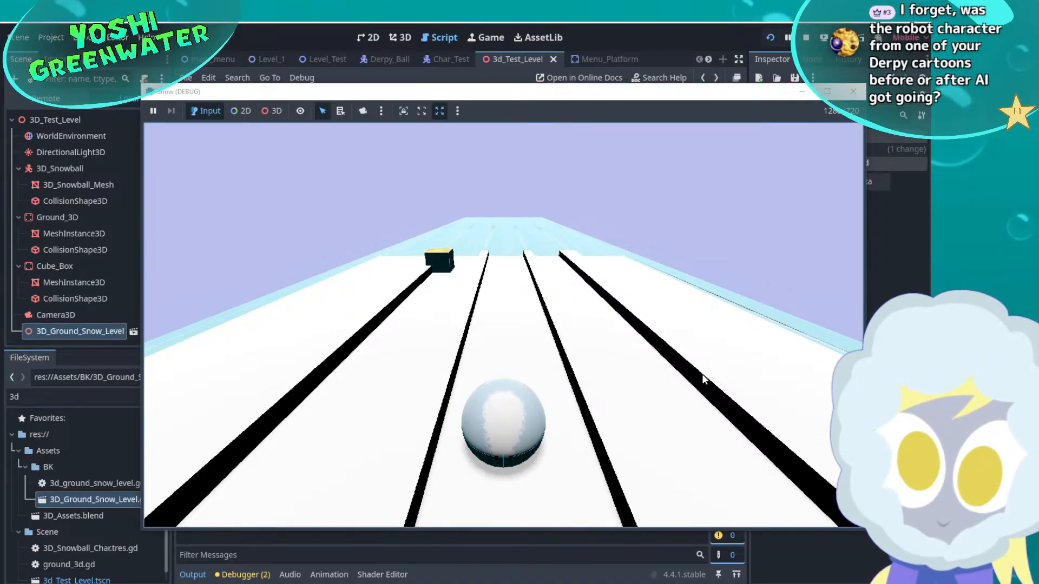
Test the snowball's jump on the sliding ground in the running game and close the game window
{"action": "key", "text": "space"}
{"action": "key", "text": "space"}
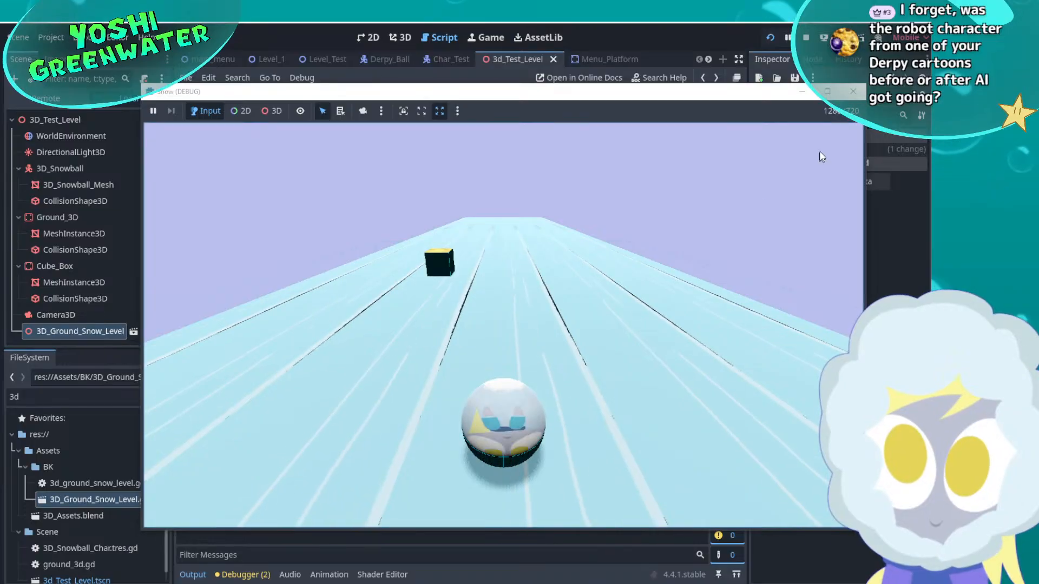
{"action": "left_click", "coordinate": [853, 92]}
Return from the script to the level's 3D view and inspect the snow ground with the Move tool active
{"action": "left_click", "coordinate": [328, 225]}
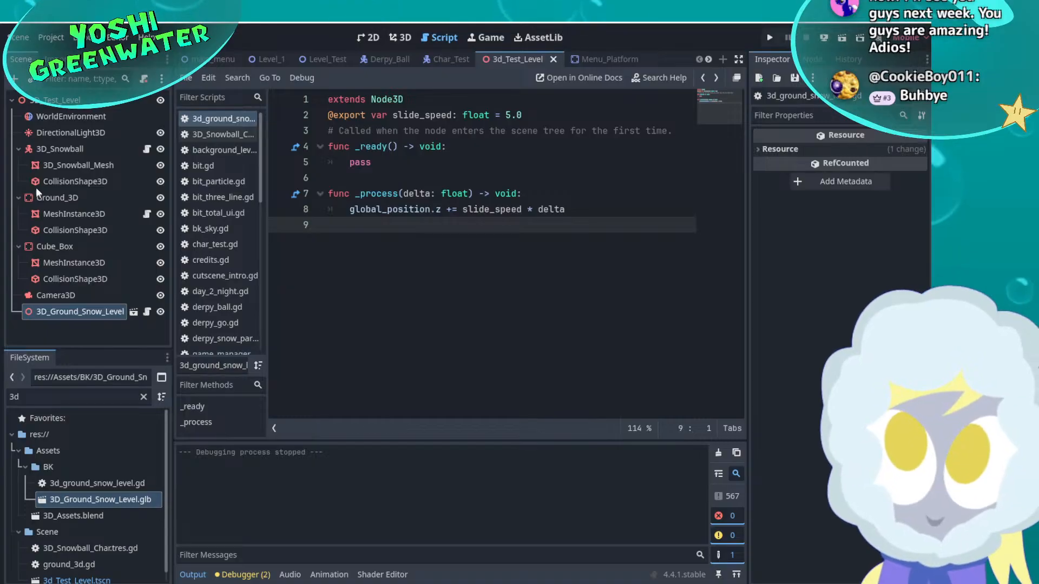
{"action": "left_click", "coordinate": [413, 34]}
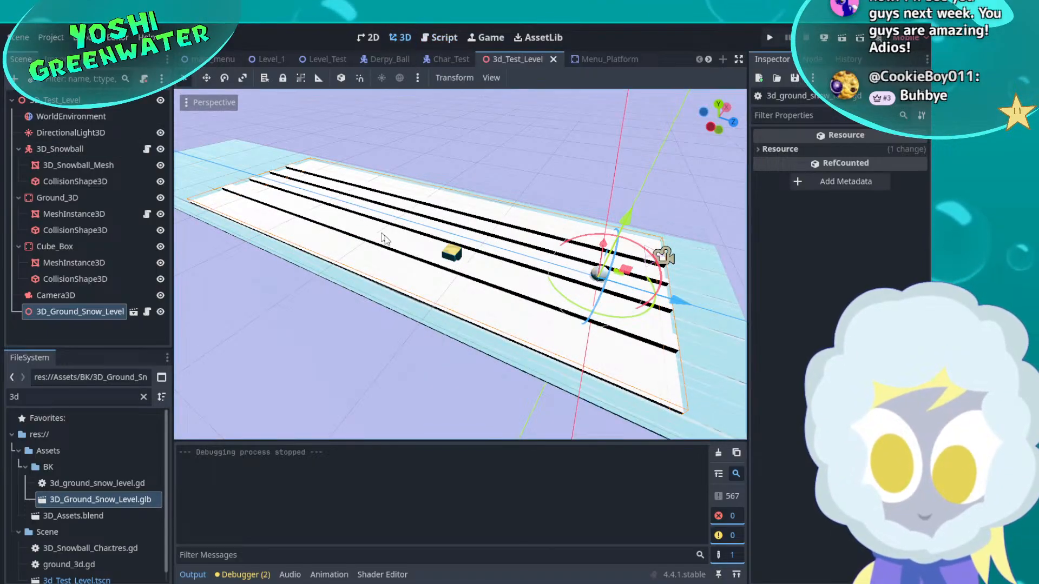
{"action": "middle_click_drag", "start_coordinate": [439, 210], "coordinate": [598, 329]}
{"action": "key", "text": "w"}
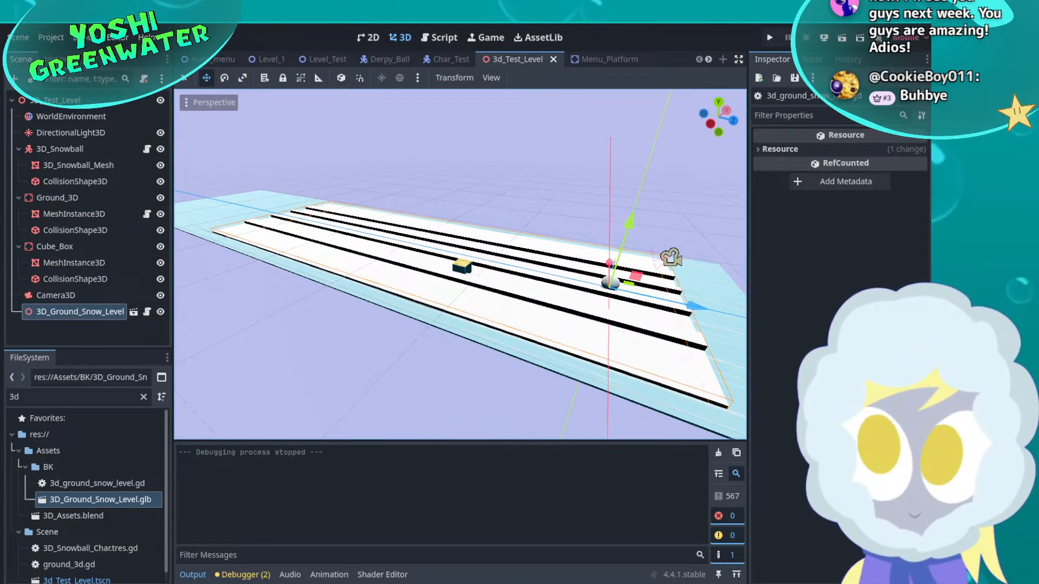
Bring the browser with the YouTube video "A Derpy Robot Repair" over the editor and skim through its robot scenes
{"action": "left_click_drag", "start_coordinate": [0, 166], "coordinate": [577, 139]}
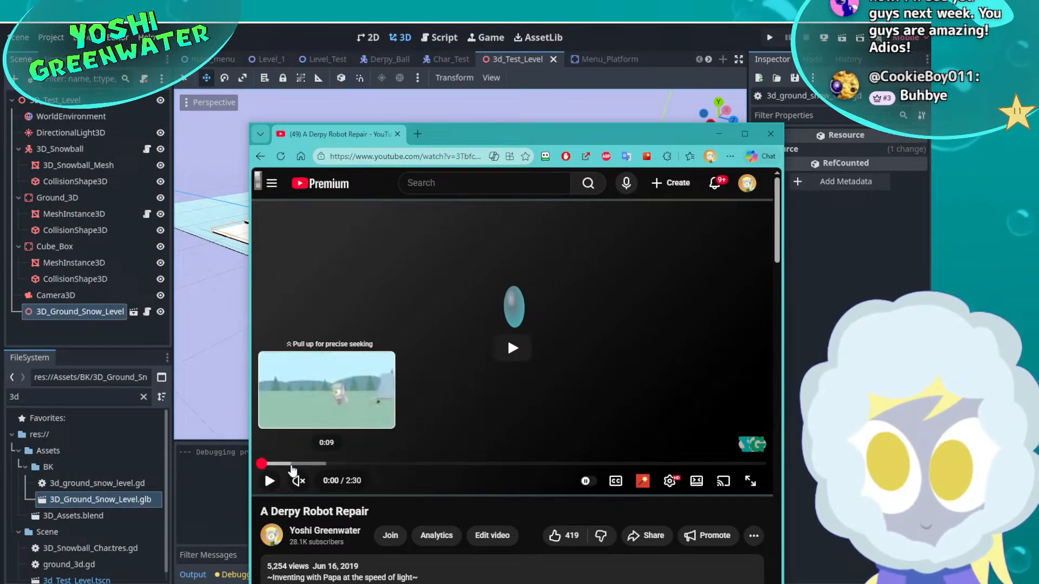
{"action": "left_click", "coordinate": [292, 464]}
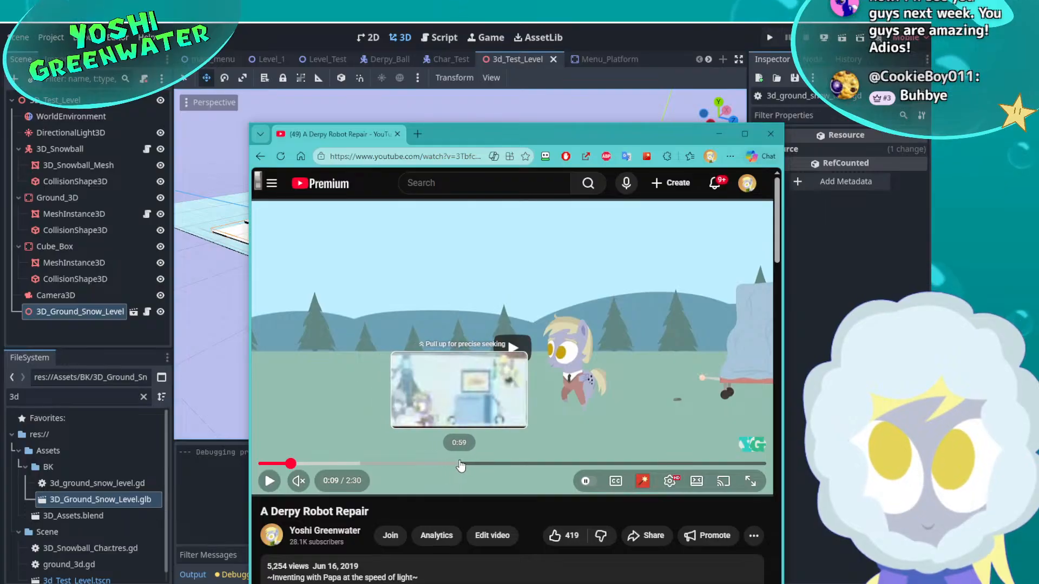
{"action": "left_click", "coordinate": [479, 465]}
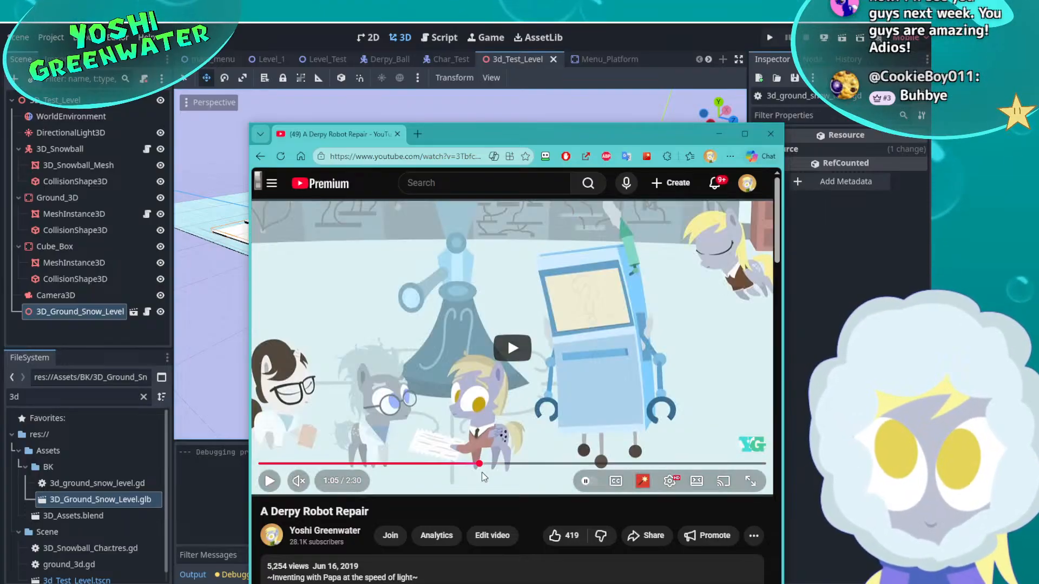
{"action": "left_click", "coordinate": [495, 417]}
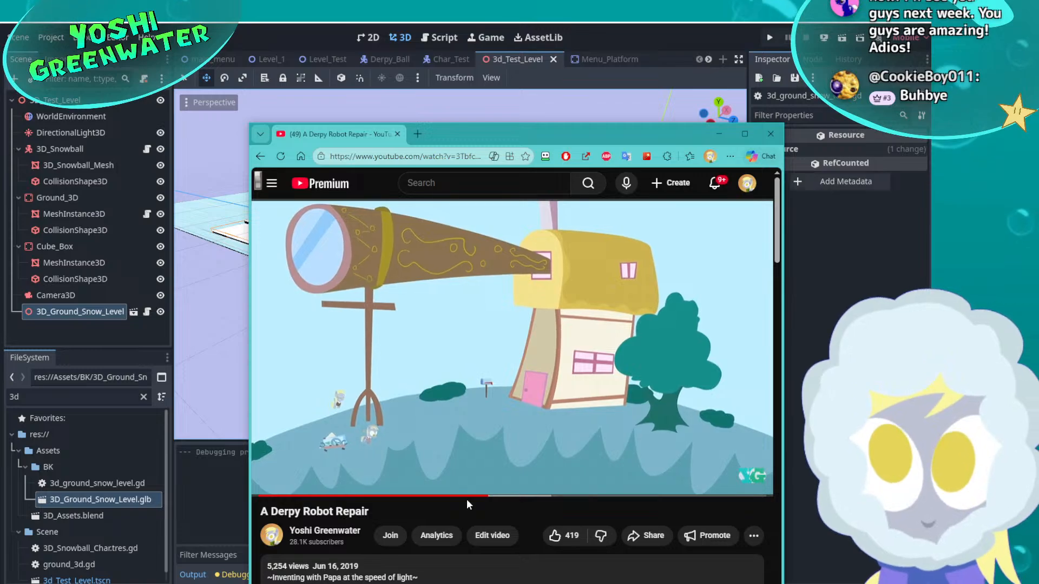
{"action": "left_click", "coordinate": [390, 465]}
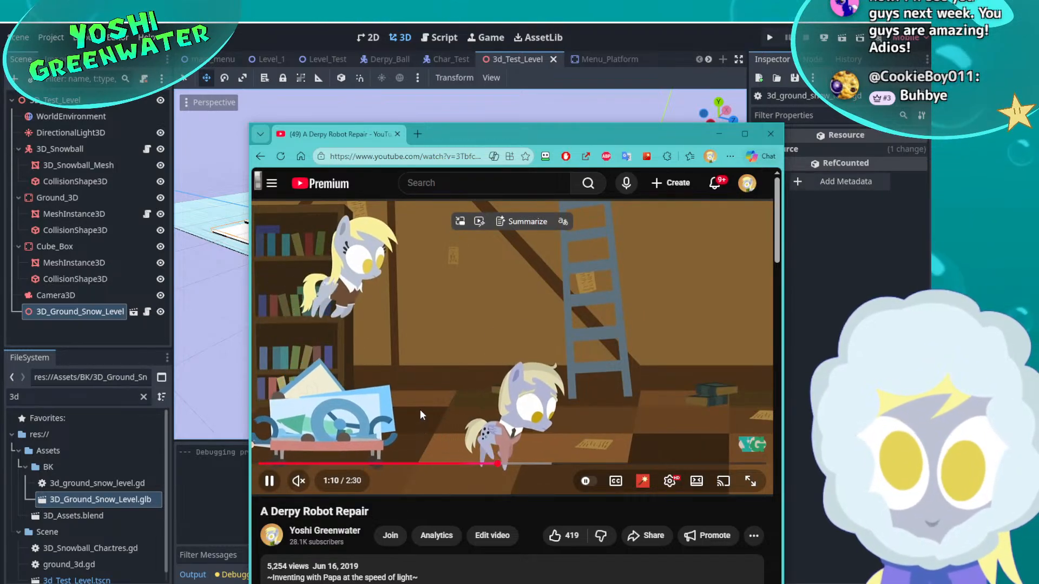
Pause the YouTube video and return to the 3D_Test_Level scene in Godot, bringing the box on the striped ground into close view
{"action": "left_click", "coordinate": [420, 409]}
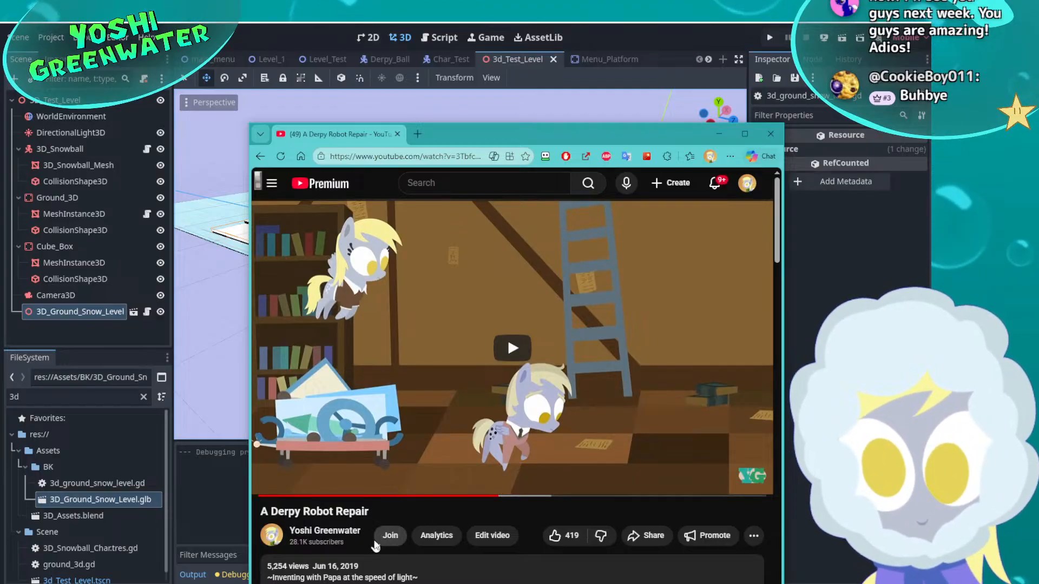
{"action": "left_click", "coordinate": [718, 134]}
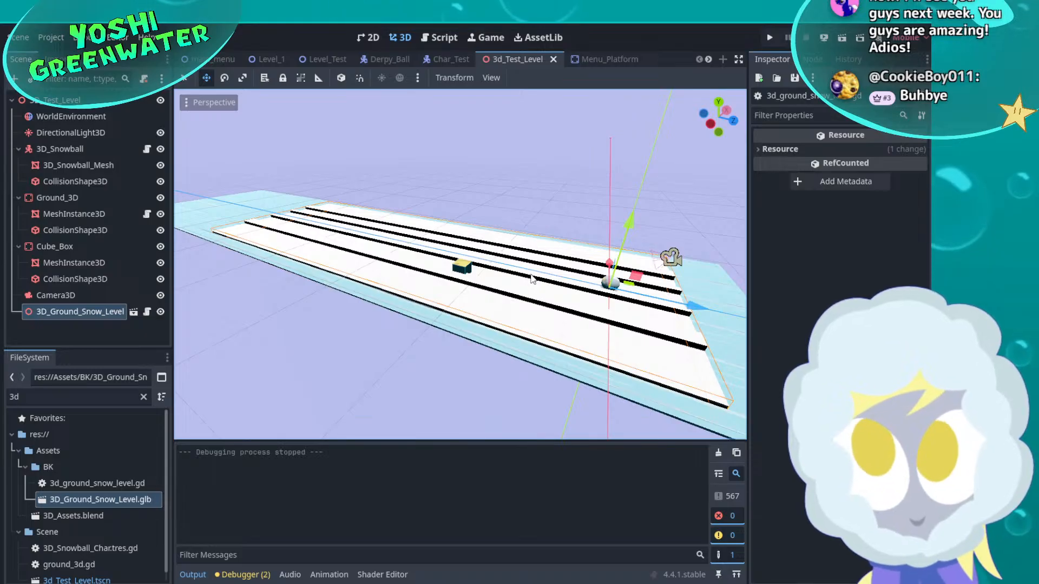
{"action": "middle_click_drag", "start_coordinate": [536, 297], "coordinate": [583, 273]}
{"action": "right_click_drag", "start_coordinate": [583, 273], "coordinate": [470, 305]}
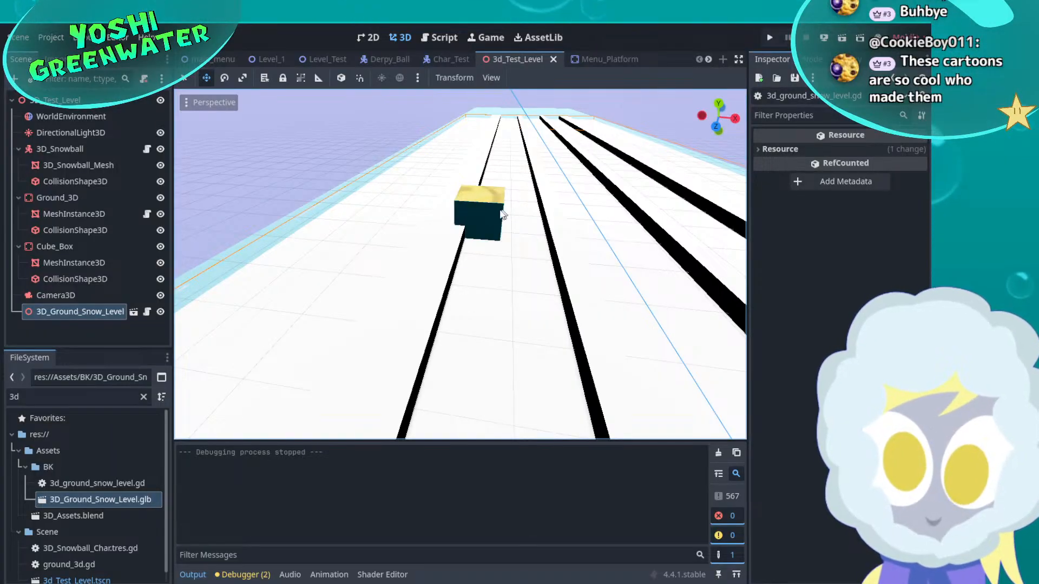
Nudge the CollisionShape3D under Ground_3D to about X -18.49, Y -18.949, Z 0.057 m
{"action": "left_click", "coordinate": [106, 236]}
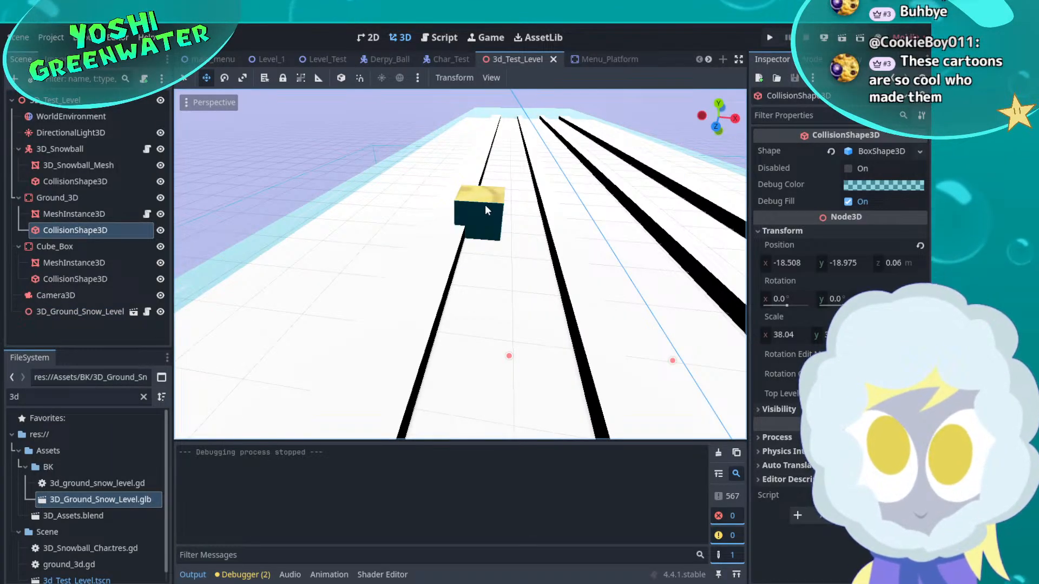
{"action": "left_click_drag", "start_coordinate": [485, 205], "coordinate": [474, 200]}
{"action": "middle_click_drag", "start_coordinate": [475, 200], "coordinate": [485, 219]}
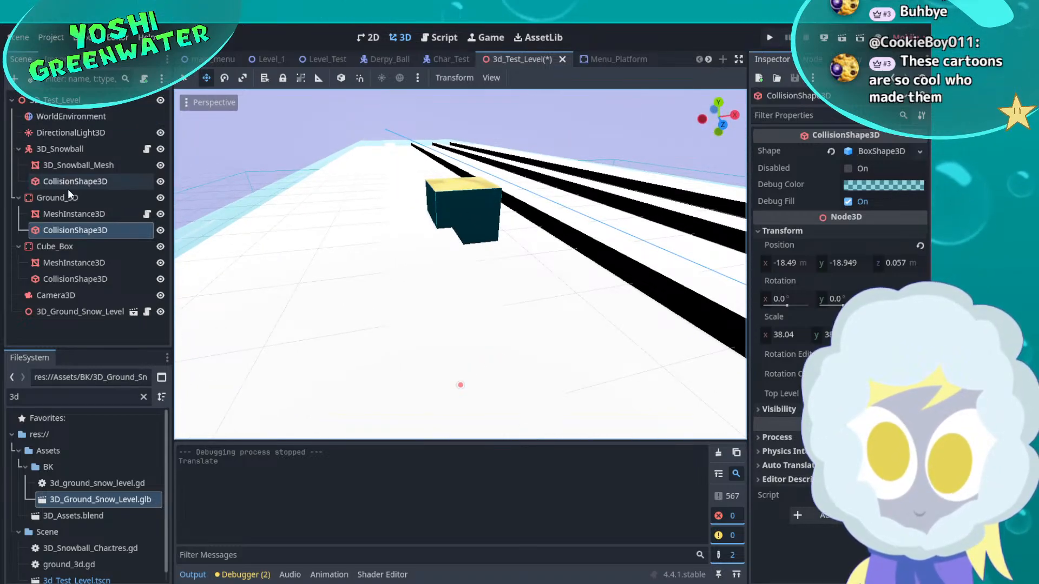
Reposition Cube_Box on the striped snow ground at about X -2.18 m
{"action": "left_click", "coordinate": [69, 248]}
{"action": "left_click_drag", "start_coordinate": [485, 219], "coordinate": [562, 209]}
{"action": "right_click_drag", "start_coordinate": [562, 210], "coordinate": [519, 200]}
{"action": "key", "text": "s"}
{"action": "key", "text": "s"}
{"action": "right_click_drag", "start_coordinate": [583, 258], "coordinate": [489, 331]}
{"action": "key", "text": "s"}
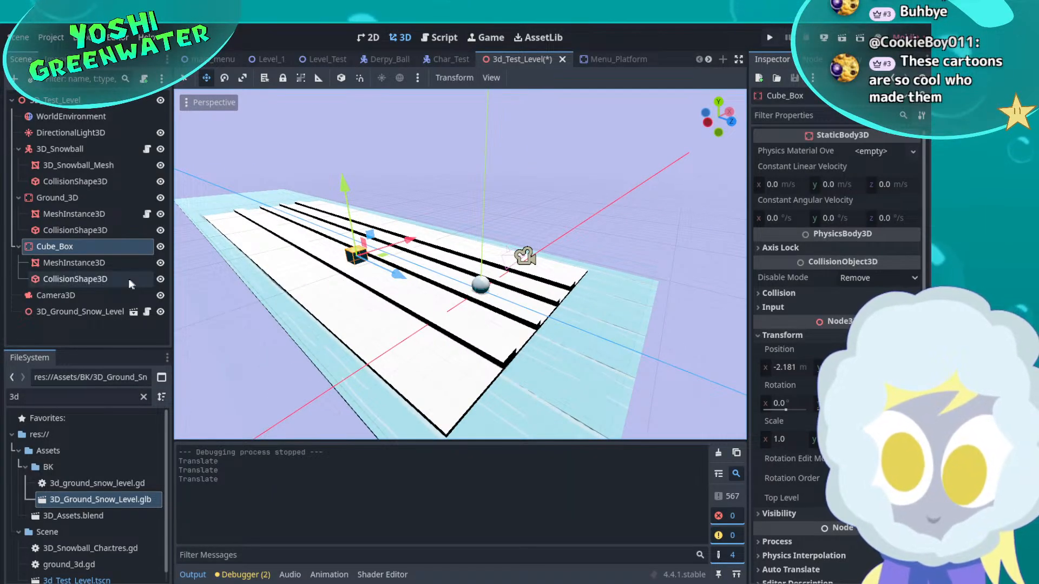
Nudge the 3D_Ground_Snow_Level node to about X 0.01, Y 0.028, Z -0.008 m
{"action": "left_click", "coordinate": [49, 313]}
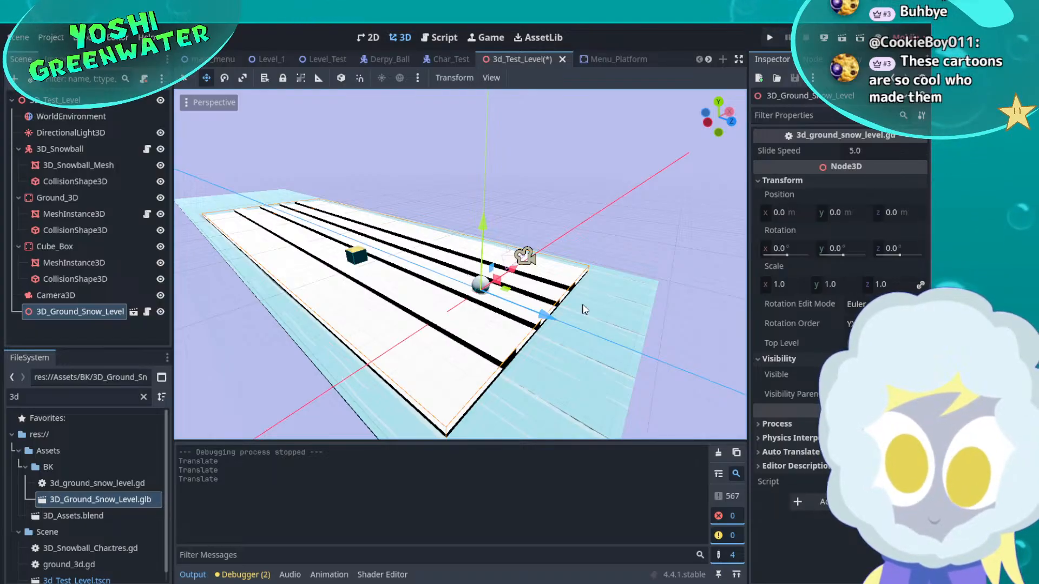
{"action": "left_click_drag", "start_coordinate": [470, 278], "coordinate": [473, 280]}
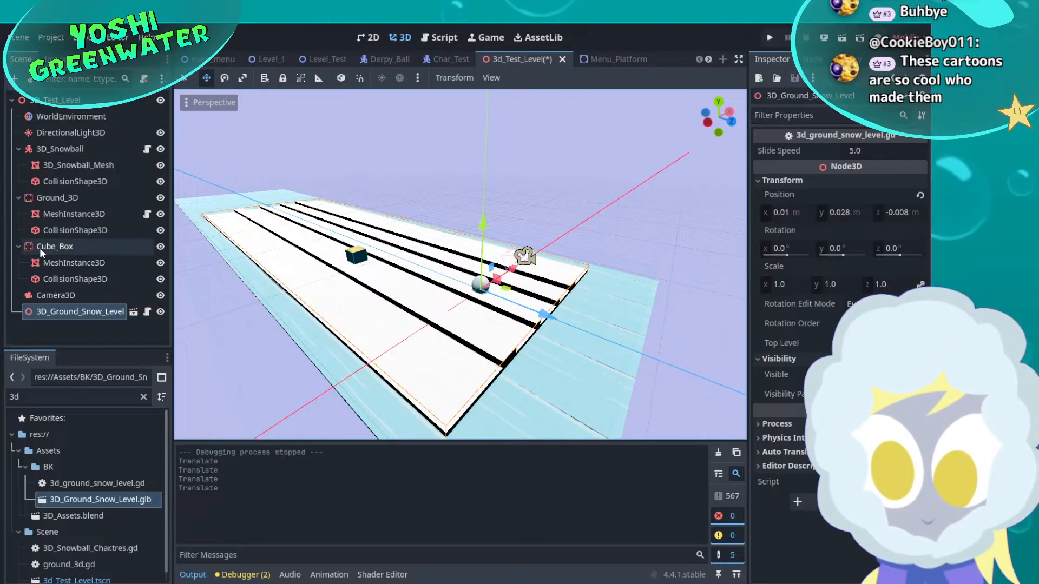
Hide the Ground_3D node, nudge it slightly, and clear the selection
{"action": "left_click", "coordinate": [96, 200]}
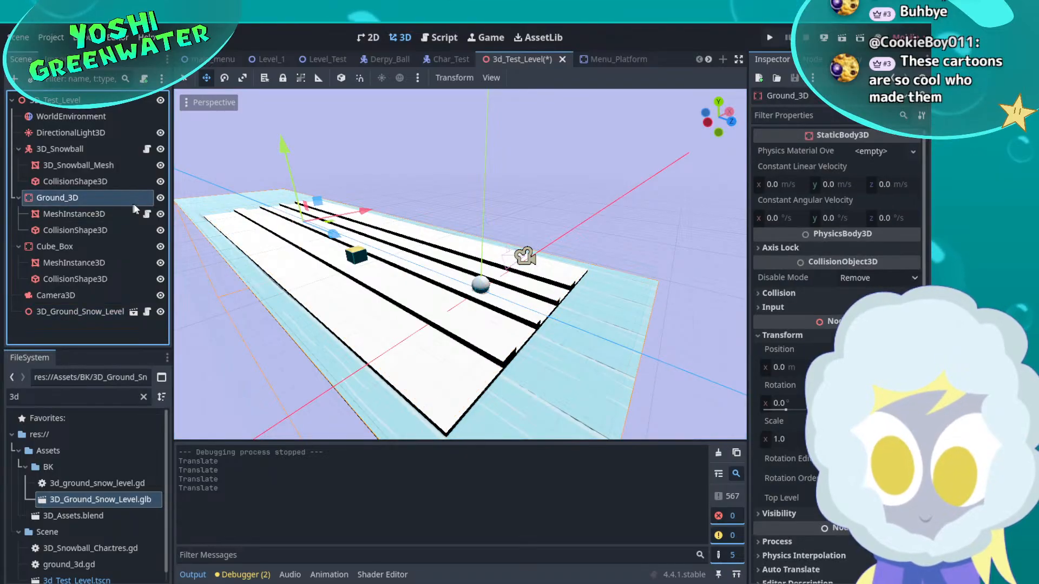
{"action": "left_click", "coordinate": [161, 198]}
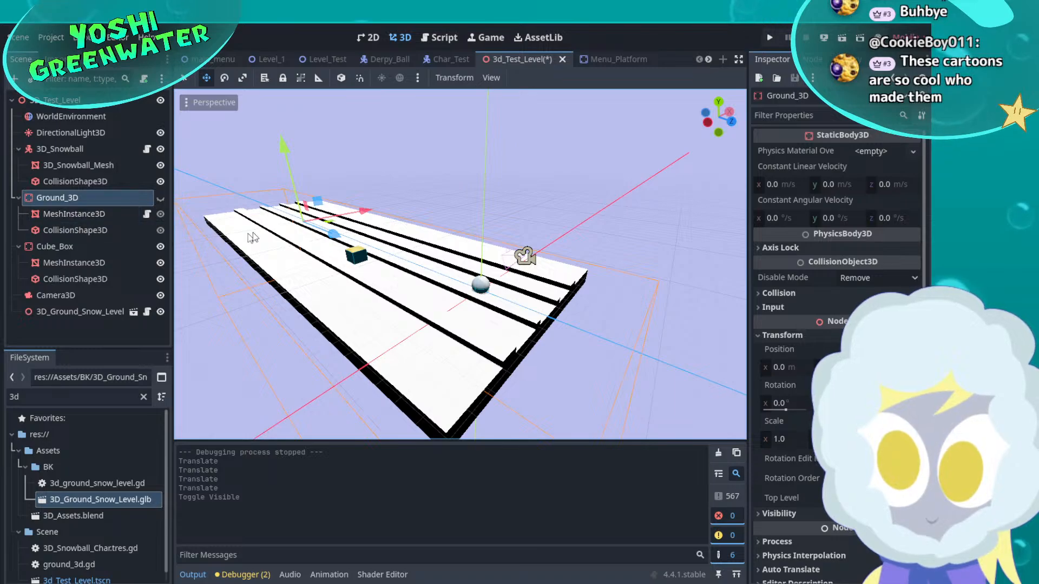
{"action": "left_click_drag", "start_coordinate": [364, 211], "coordinate": [366, 210]}
{"action": "left_click", "coordinate": [450, 187]}
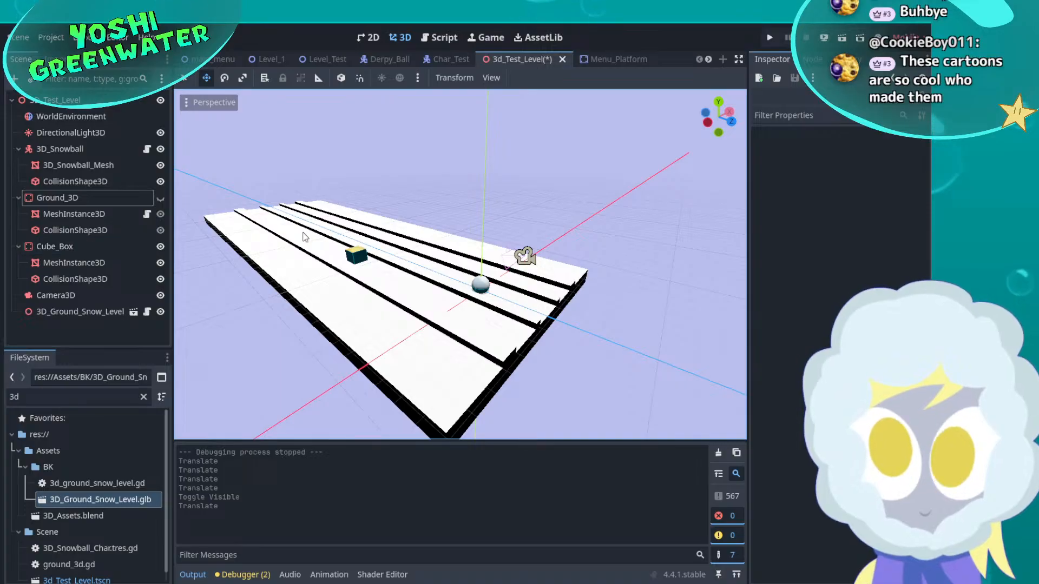
Run the project, test the snowball's jump repeatedly with Ground_3D hidden, and close the game window
{"action": "left_click", "coordinate": [772, 39]}
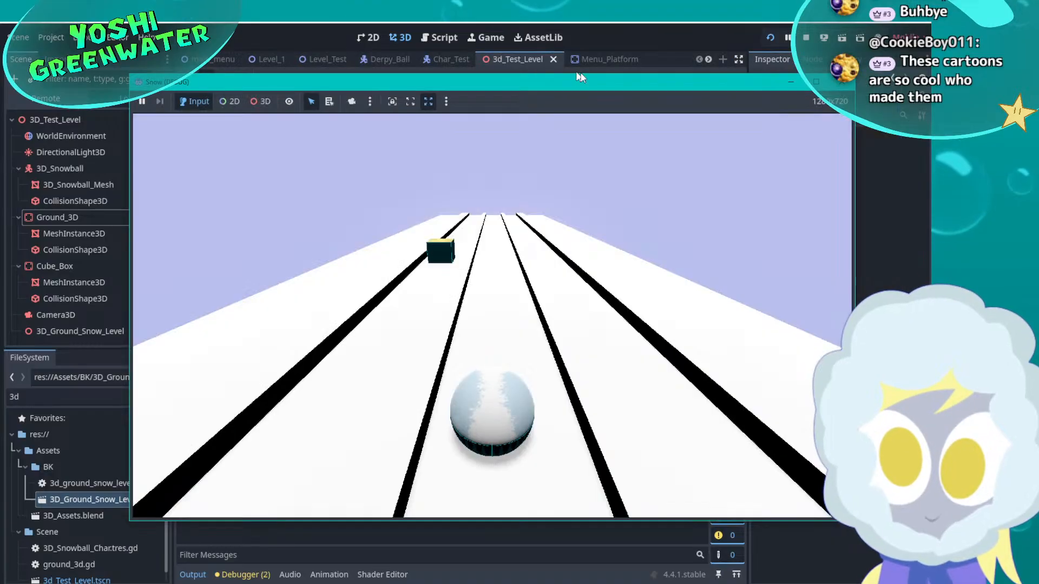
{"action": "left_click_drag", "start_coordinate": [472, 60], "coordinate": [448, 58]}
{"action": "key", "text": "space"}
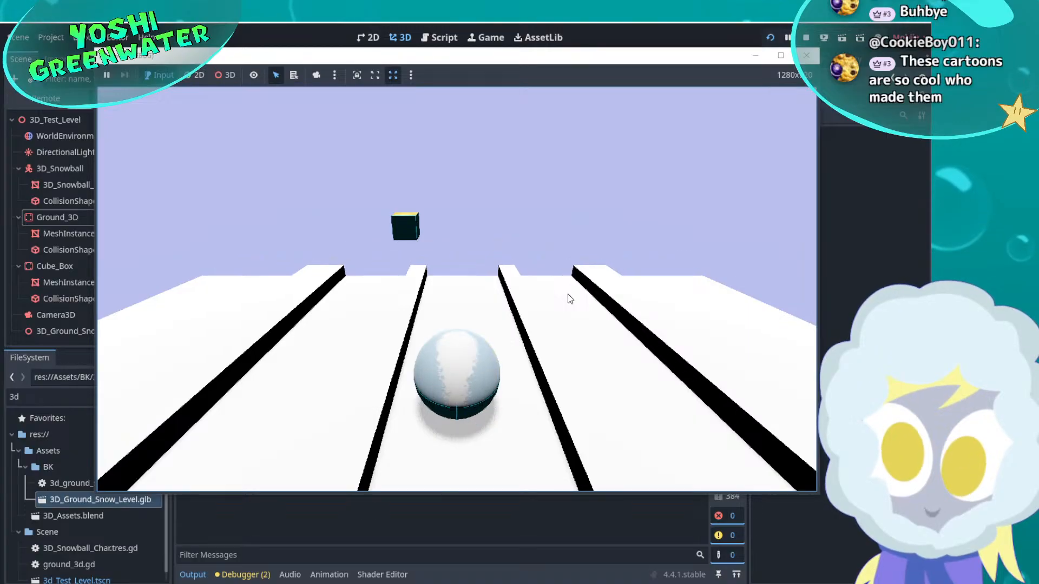
{"action": "key", "text": "space"}
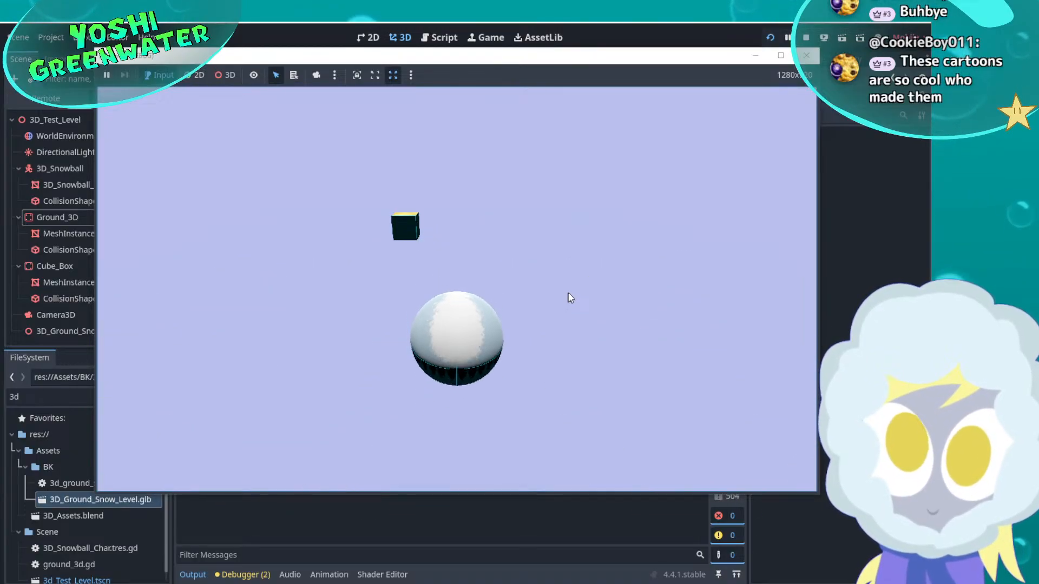
{"action": "key", "text": "space"}
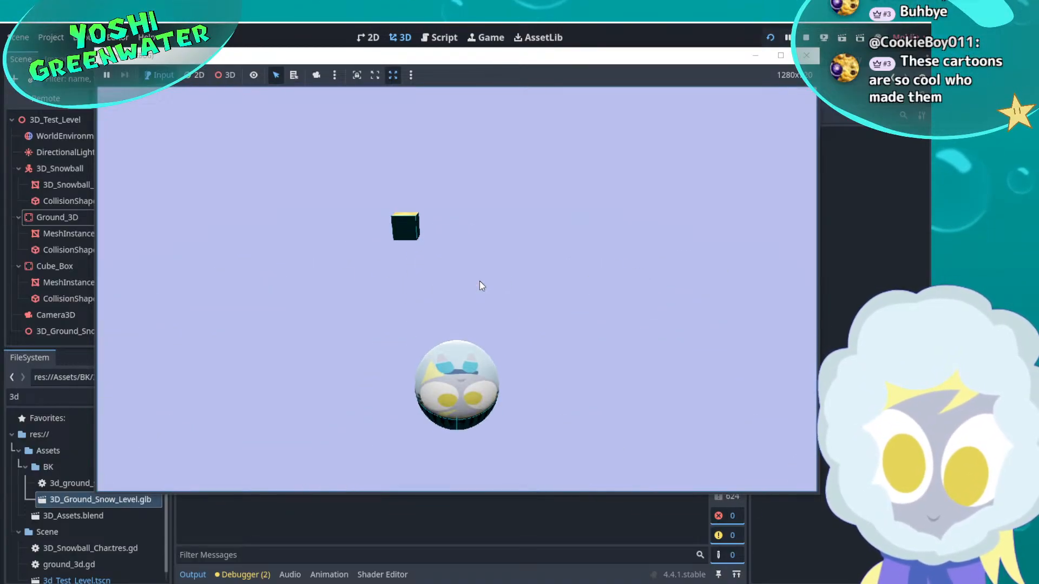
{"action": "key", "text": "space"}
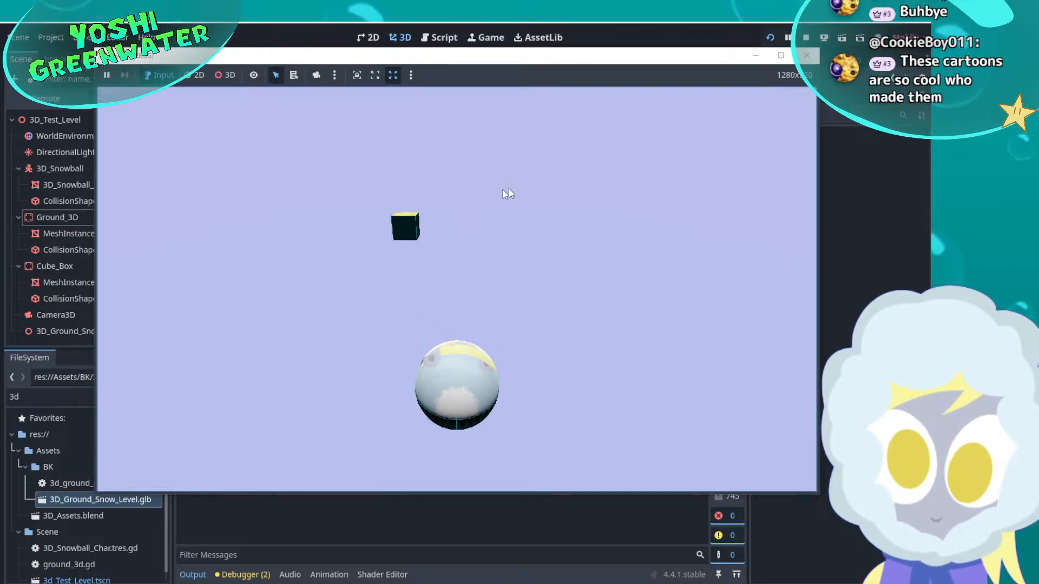
{"action": "key", "text": "space"}
{"action": "key", "text": "space"}
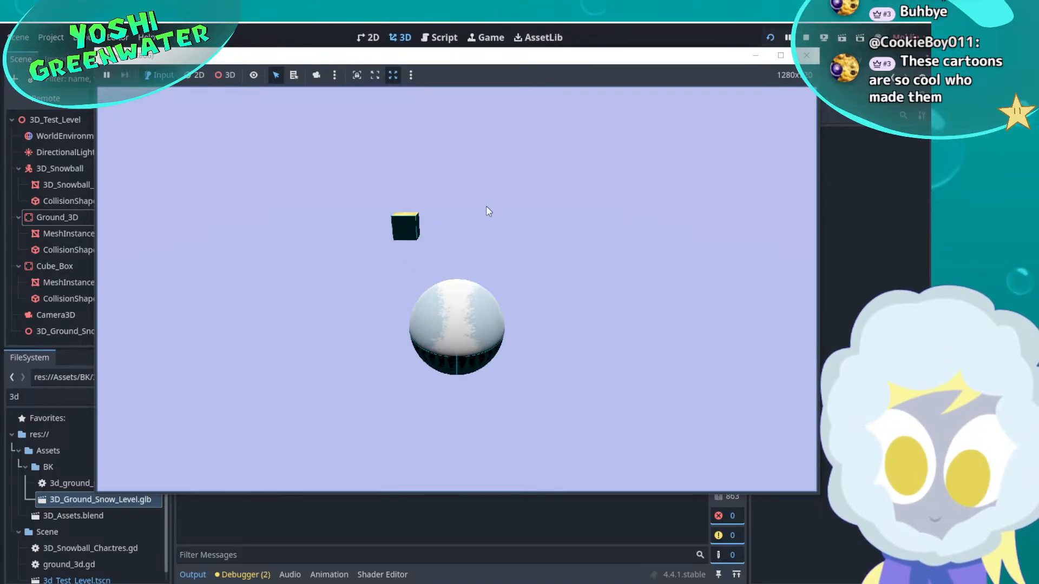
{"action": "left_click", "coordinate": [807, 56]}
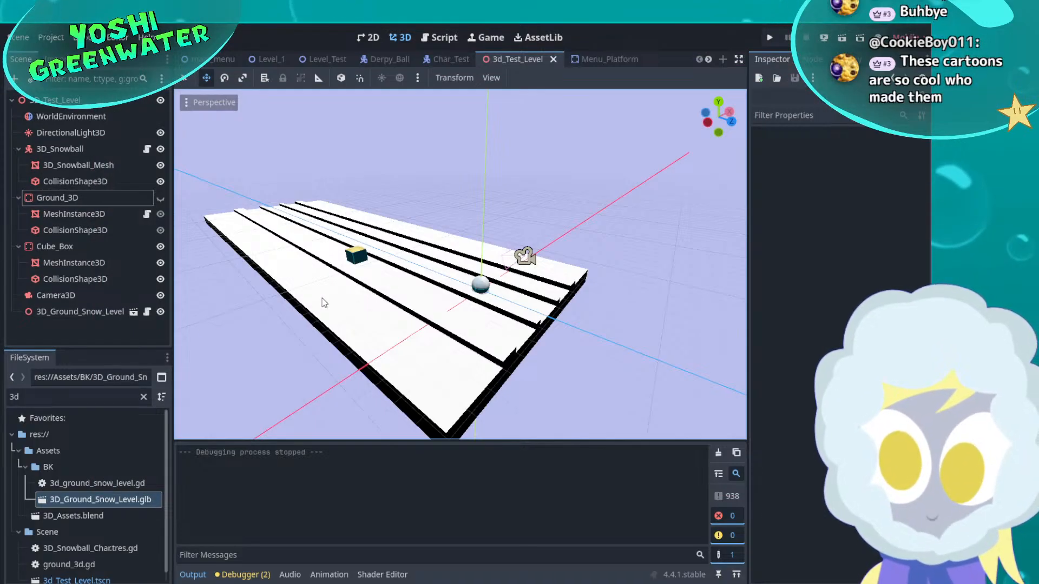
Compare the level with Ground_3D shown and hidden, and examine the striped snow ground from its opposite side with the ground's collision shape selected
{"action": "left_click", "coordinate": [161, 200]}
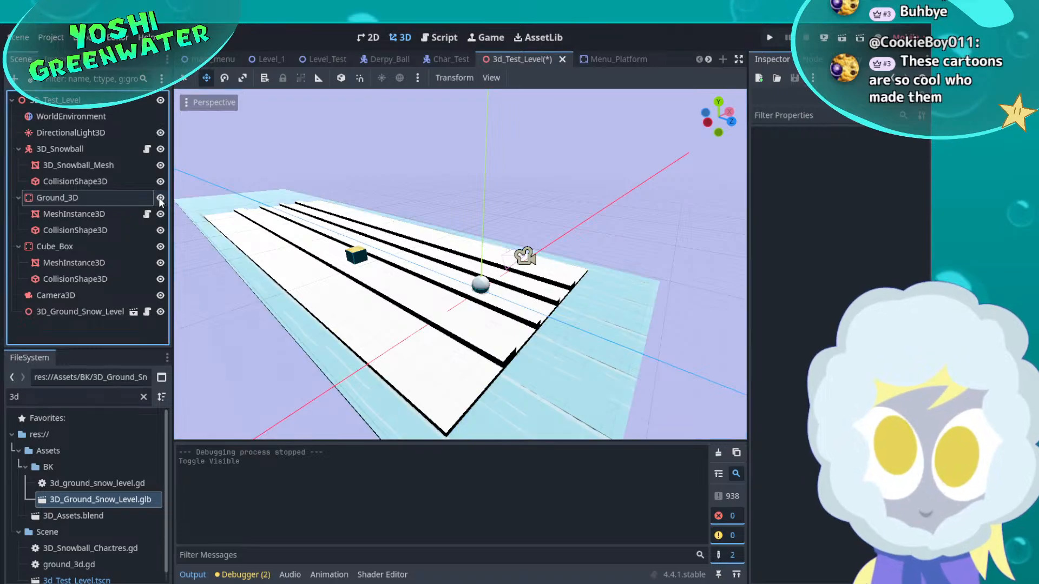
{"action": "left_click", "coordinate": [160, 200]}
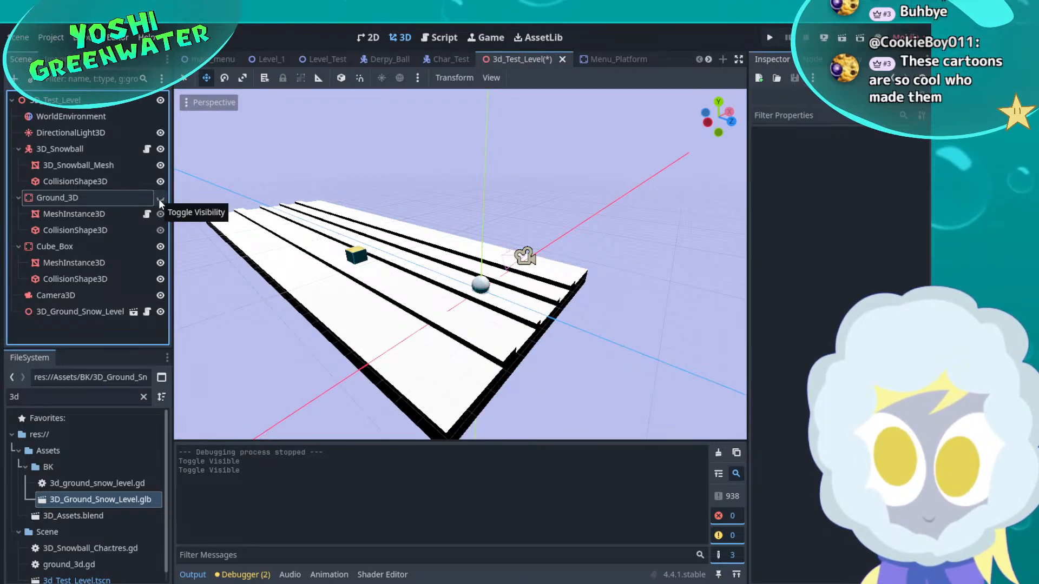
{"action": "left_click", "coordinate": [133, 229]}
{"action": "middle_click_drag", "start_coordinate": [401, 307], "coordinate": [403, 228]}
{"action": "right_click_drag", "start_coordinate": [403, 227], "coordinate": [833, 198]}
{"action": "key", "text": "w"}
{"action": "key", "text": "e"}
{"action": "key", "text": "w"}
{"action": "key", "text": "s"}
{"action": "key", "text": "d"}
{"action": "key", "text": "w"}
{"action": "key", "text": "s"}
{"action": "right_click_drag", "start_coordinate": [469, 309], "coordinate": [469, 308]}
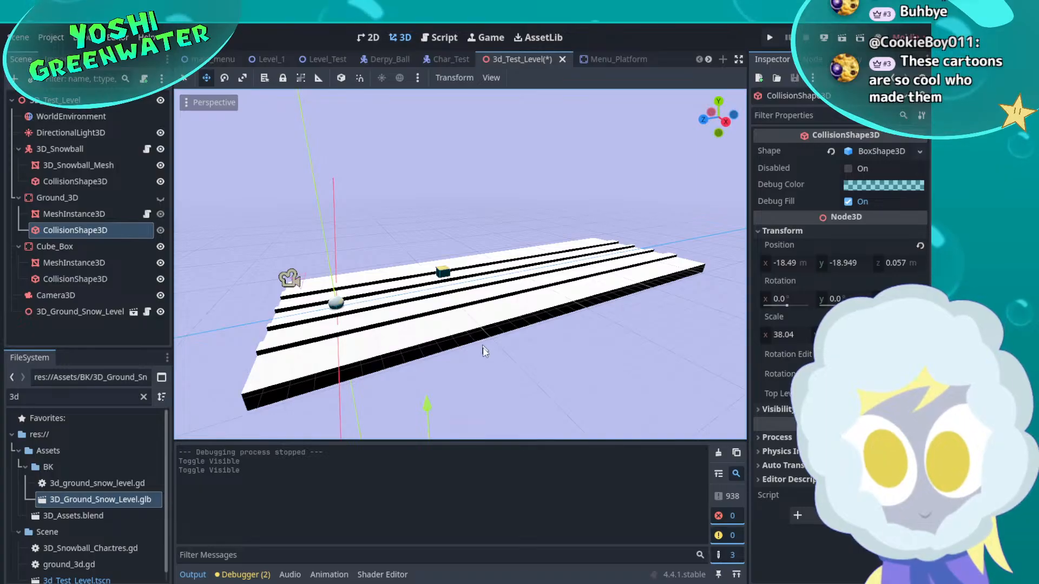
Switch to the Toon Boom Harmony level design sketch and examine the tree on the middle platform and the large circle by selecting their strokes
{"action": "key", "text": "alt+Tab"}
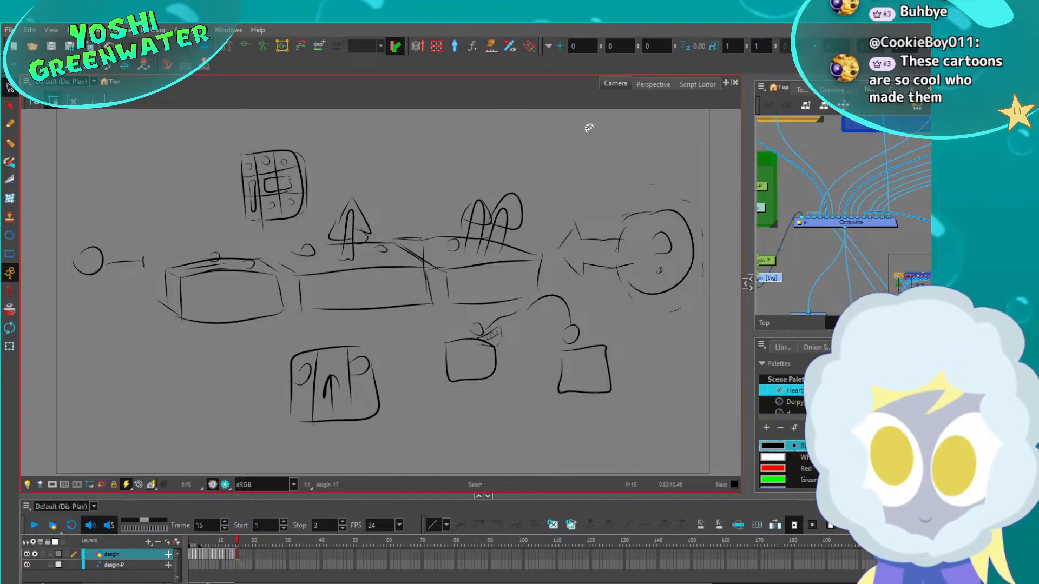
{"action": "left_click_drag", "start_coordinate": [415, 220], "coordinate": [296, 253]}
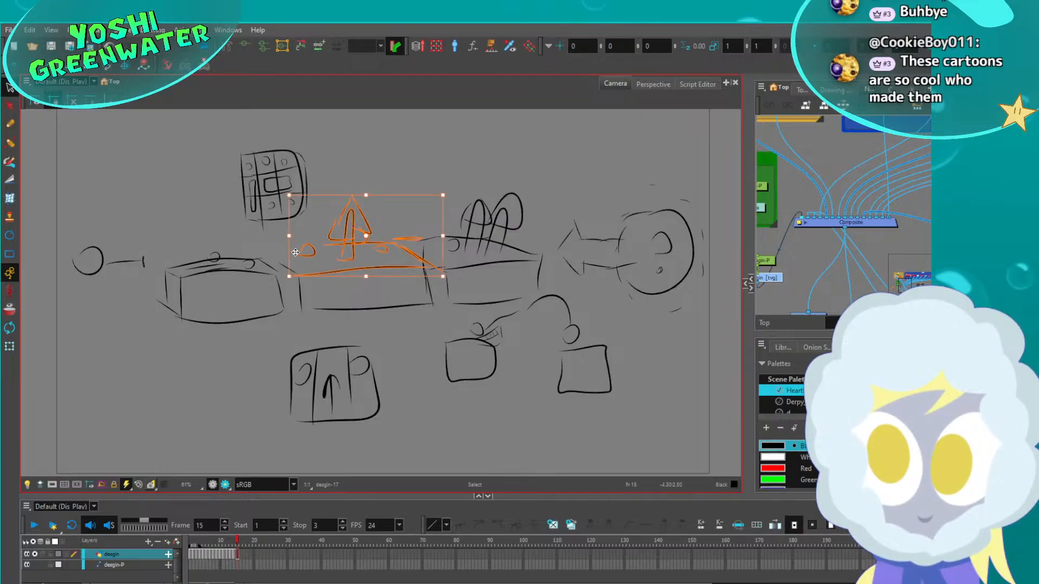
{"action": "left_click", "coordinate": [390, 166]}
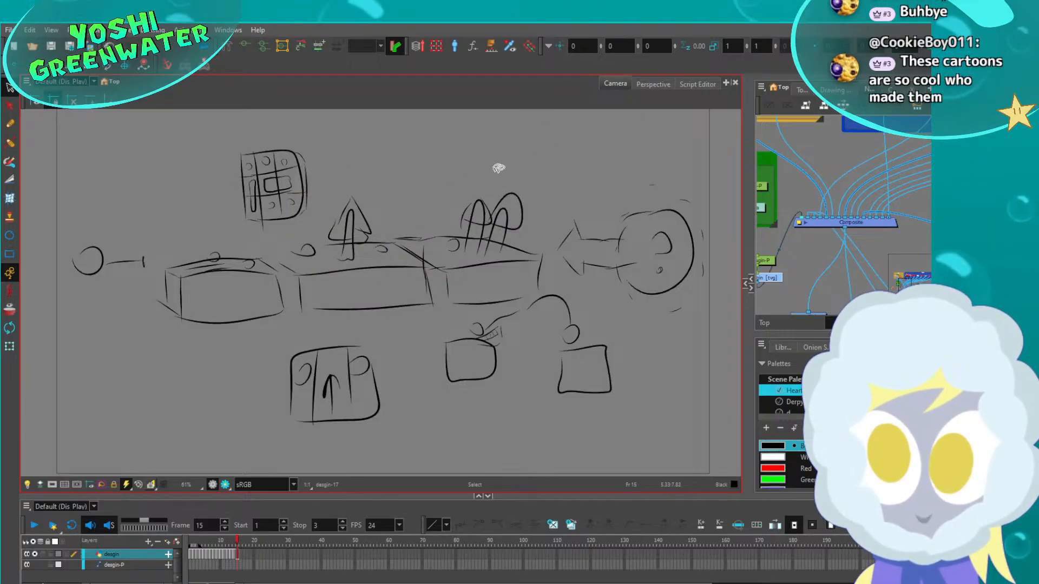
{"action": "mouse_move", "coordinate": [654, 178]}
{"action": "left_mouse_down"}
{"action": "mouse_move", "coordinate": [683, 300]}
{"action": "mouse_move", "coordinate": [610, 223]}
{"action": "left_mouse_up"}
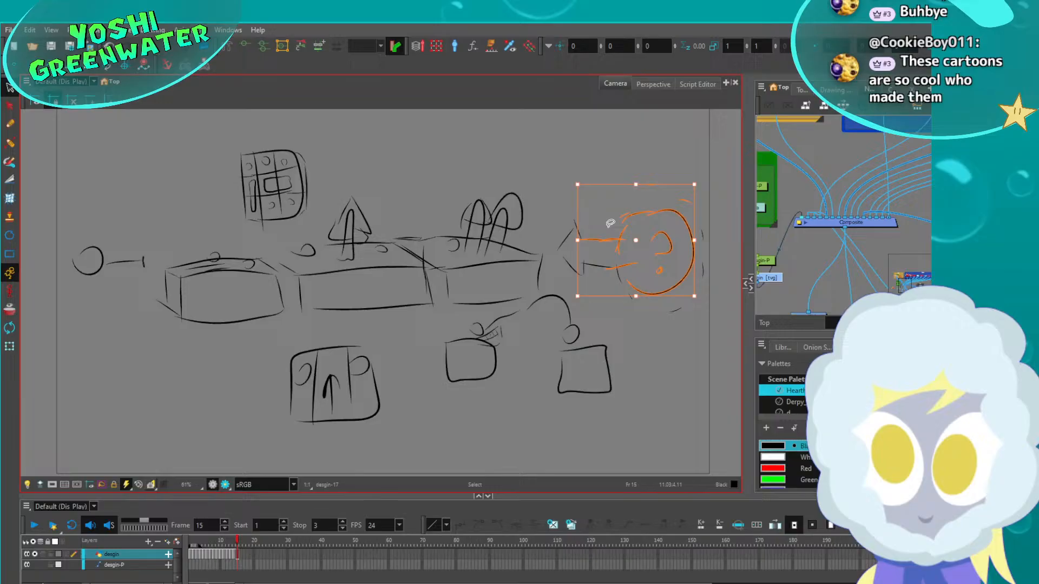
{"action": "left_click", "coordinate": [625, 153]}
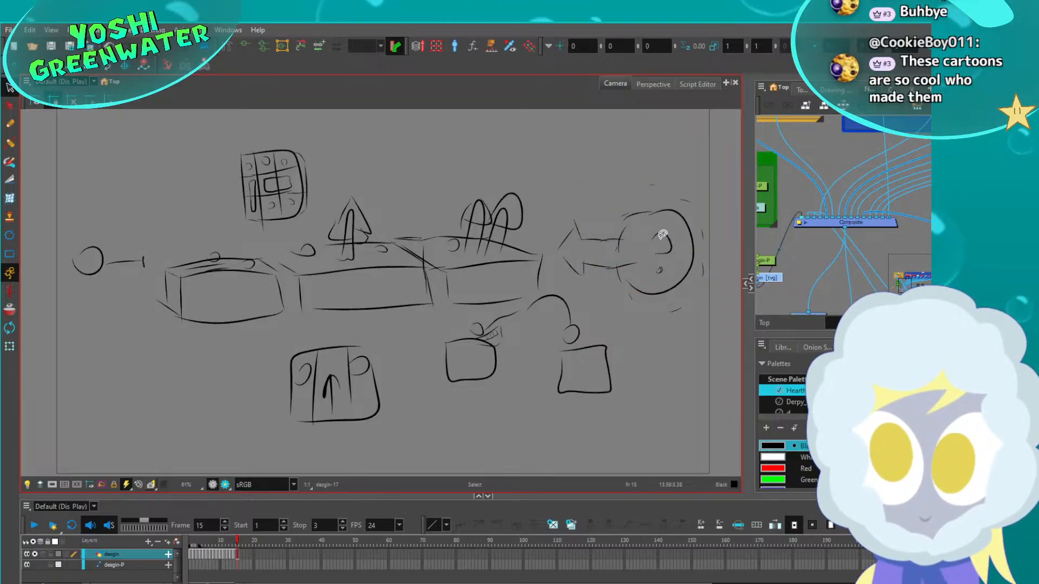
{"action": "left_click_drag", "start_coordinate": [349, 266], "coordinate": [335, 200]}
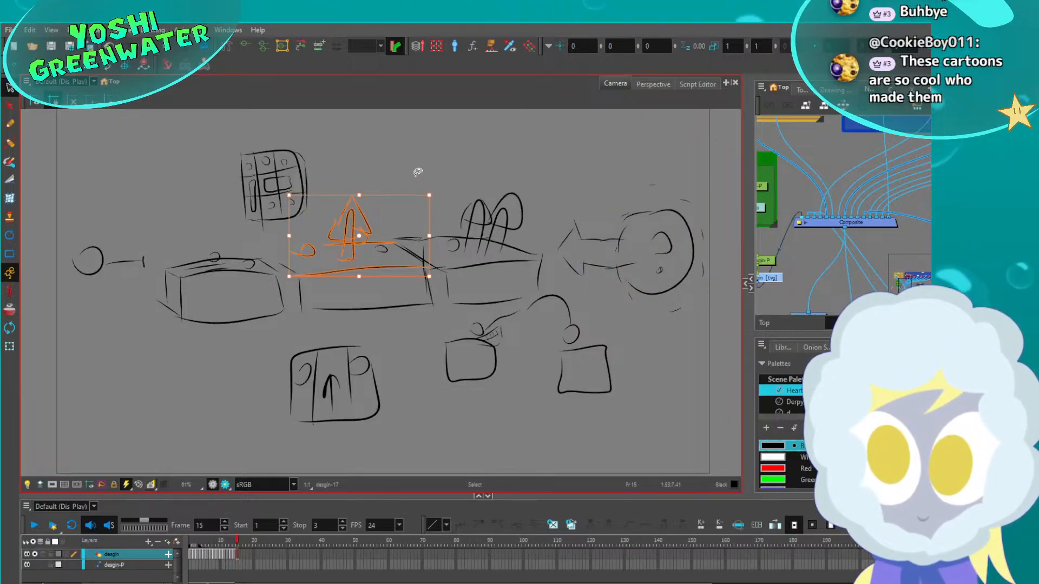
{"action": "left_click", "coordinate": [362, 174]}
{"action": "mouse_move", "coordinate": [373, 192]}
{"action": "left_mouse_down"}
{"action": "mouse_move", "coordinate": [381, 220]}
{"action": "mouse_move", "coordinate": [357, 190]}
{"action": "mouse_move", "coordinate": [366, 278]}
{"action": "mouse_move", "coordinate": [304, 232]}
{"action": "mouse_move", "coordinate": [313, 232]}
{"action": "left_mouse_up"}
{"action": "left_click", "coordinate": [381, 175]}
{"action": "left_click", "coordinate": [367, 164]}
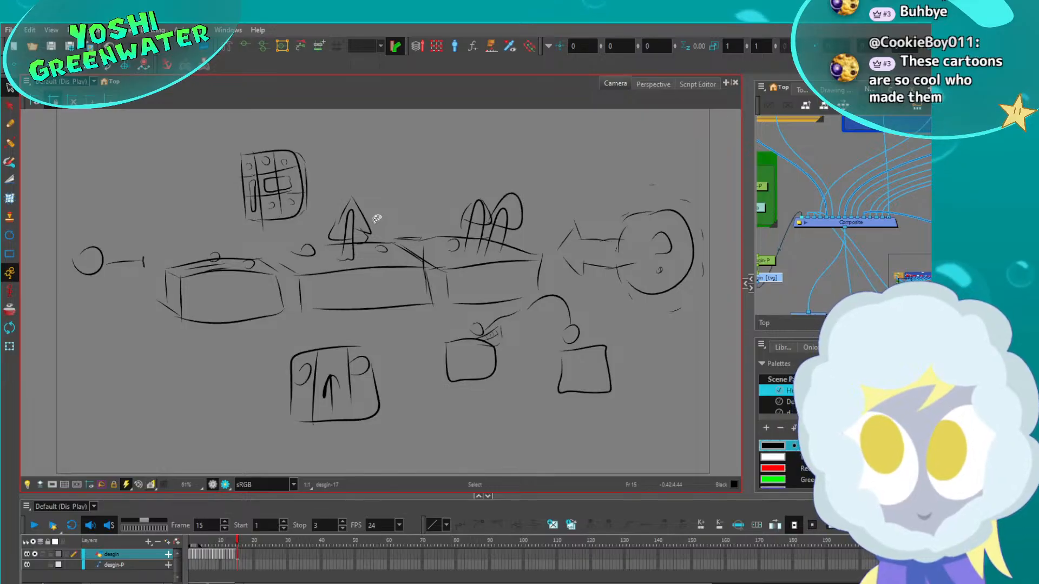
{"action": "left_click_drag", "start_coordinate": [366, 207], "coordinate": [337, 199]}
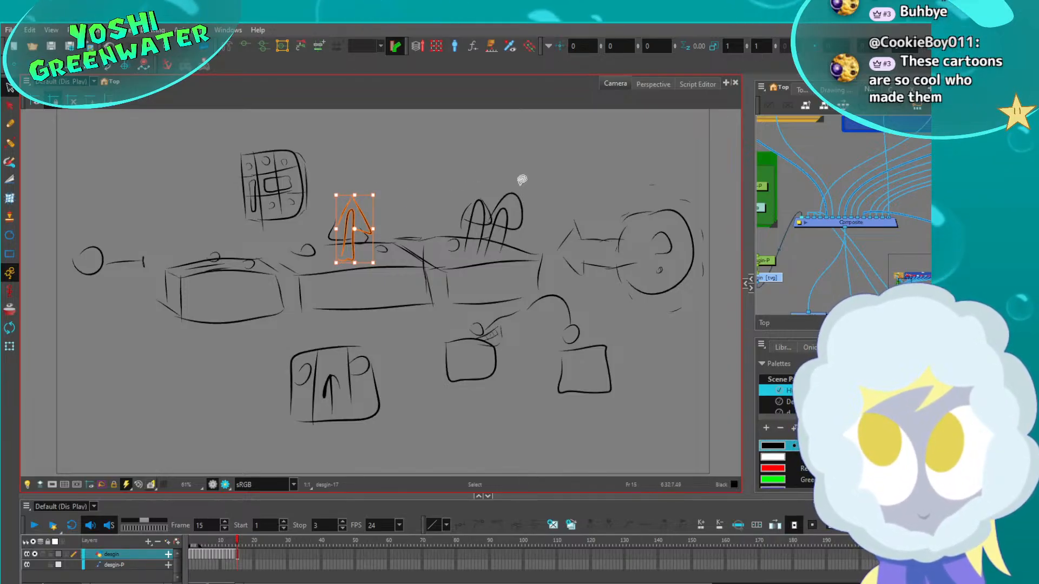
{"action": "left_click", "coordinate": [590, 170]}
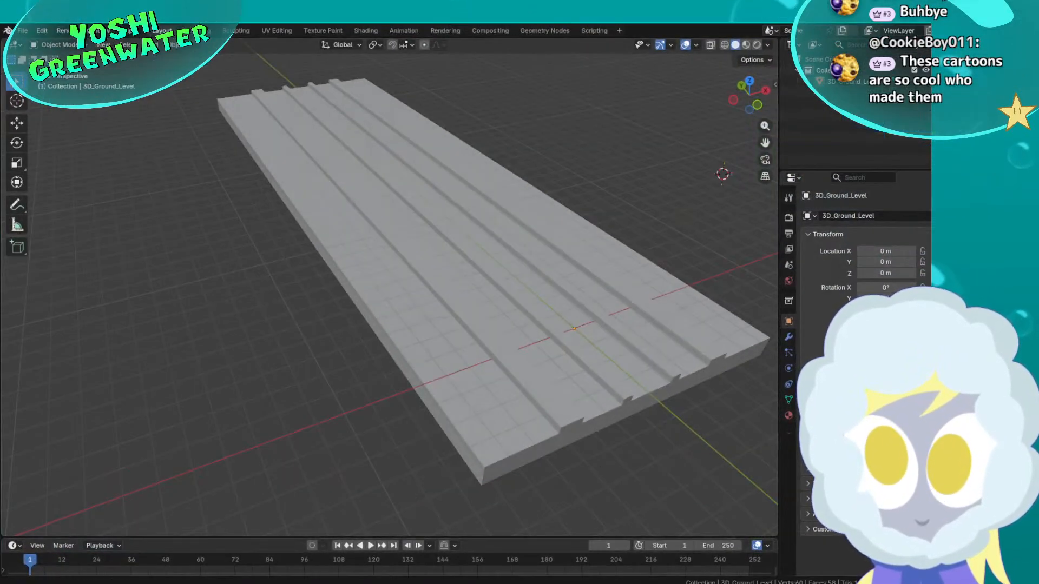
Widen the whole 3D_Ground_Level mesh slightly by scaling all of its geometry along global X in Edit Mode
{"action": "left_click", "coordinate": [513, 232]}
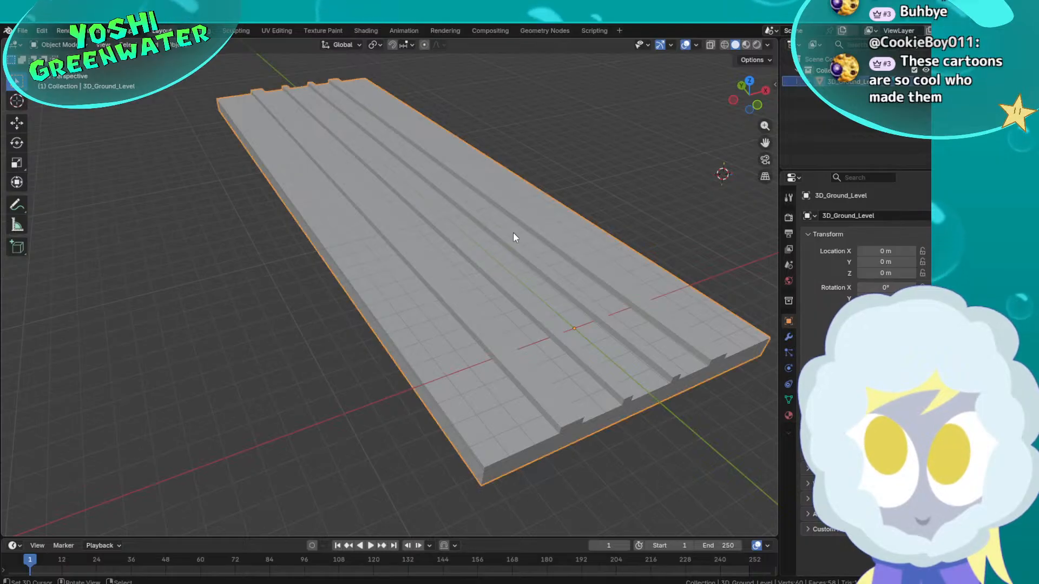
{"action": "left_click", "coordinate": [635, 160]}
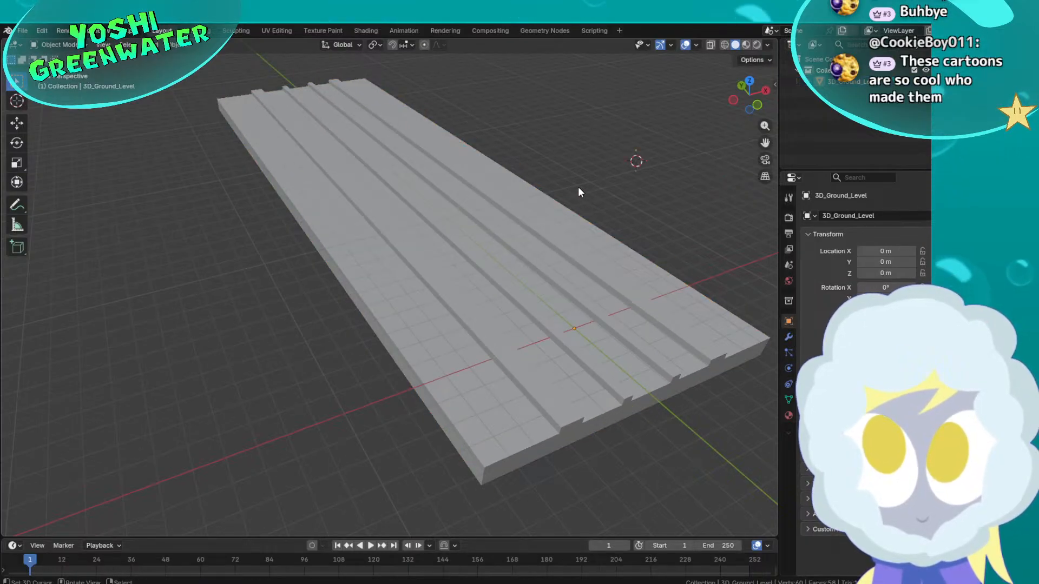
{"action": "middle_click_drag", "start_coordinate": [578, 187], "coordinate": [524, 189]}
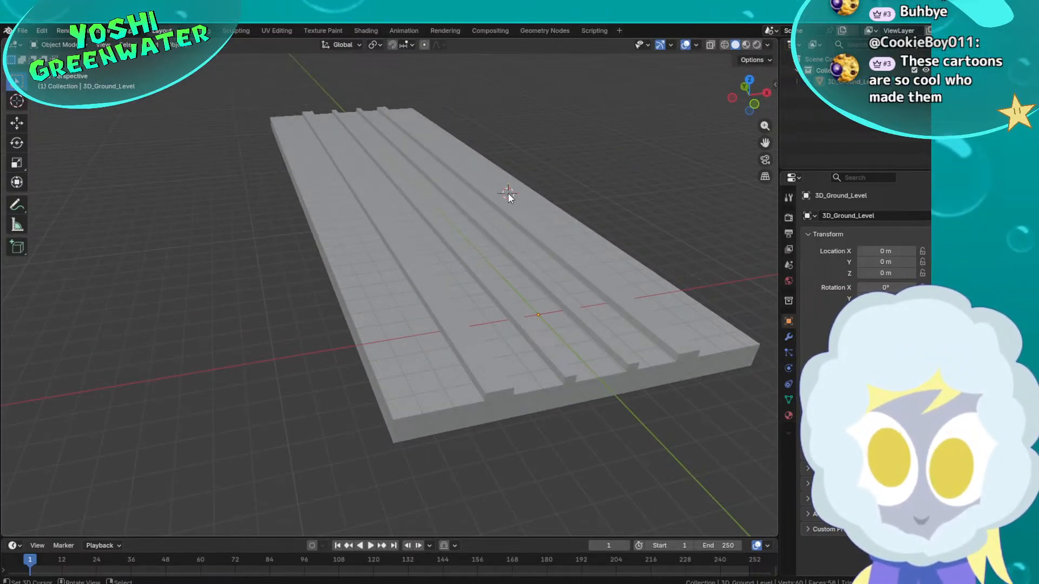
{"action": "left_click", "coordinate": [509, 198]}
{"action": "key", "text": "Tab"}
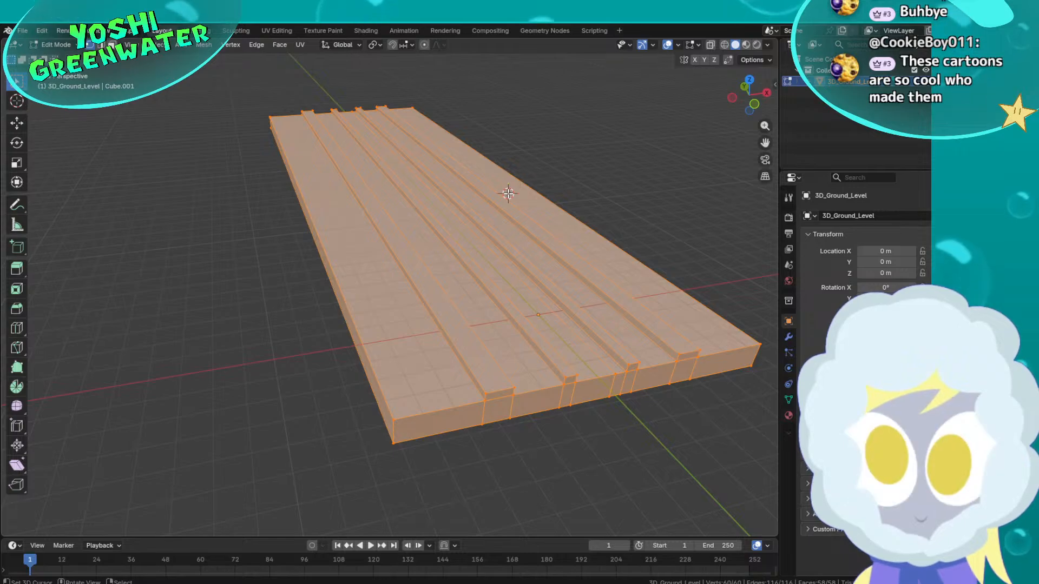
{"action": "key", "text": "s"}
{"action": "key", "text": "x"}
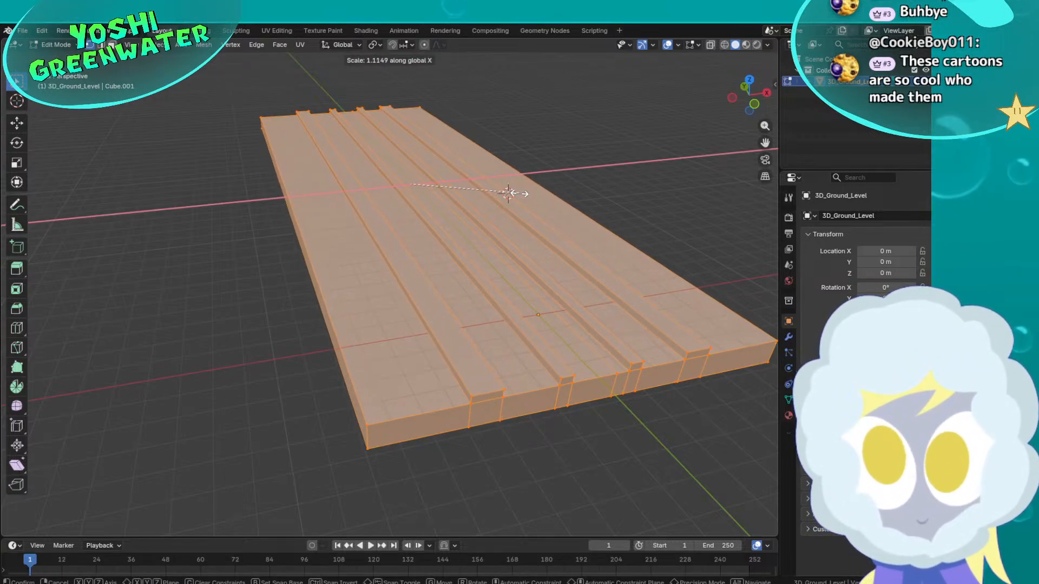
{"action": "left_click", "coordinate": [541, 174]}
{"action": "scroll", "coordinate": [597, 130], "scroll_direction": "down", "scroll_amount": 3}
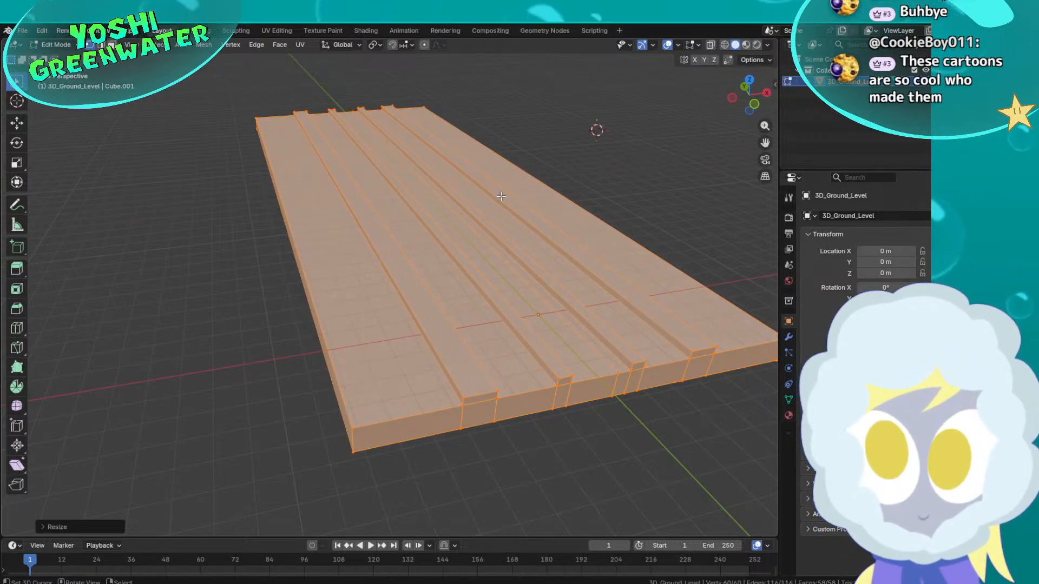
Lengthen the whole ground mesh by scaling it about 1.09 along global Y, and return to Object Mode
{"action": "middle_click_drag", "start_coordinate": [598, 128], "coordinate": [548, 202]}
{"action": "key", "text": "s"}
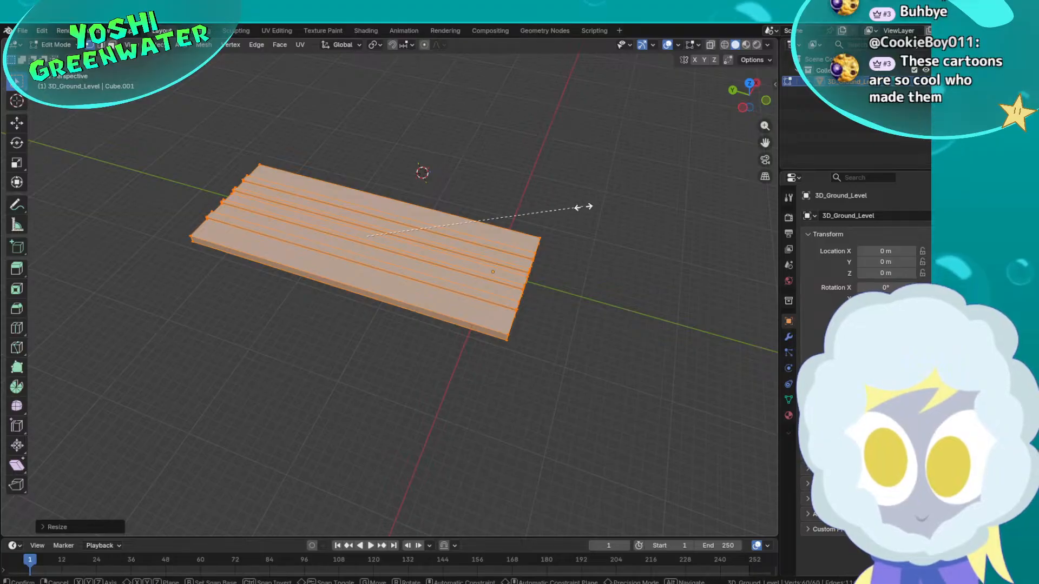
{"action": "key", "text": "y"}
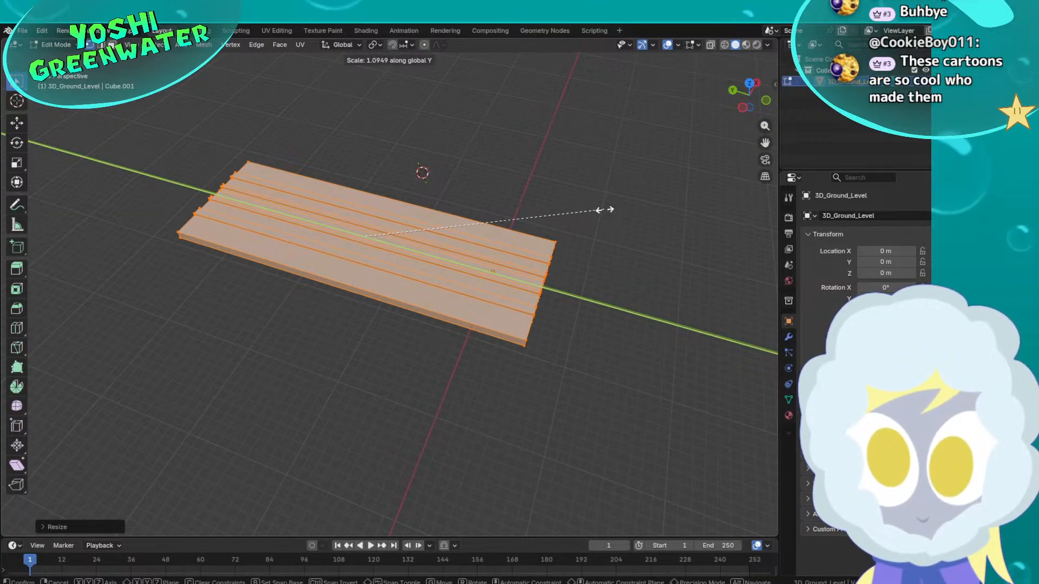
{"action": "left_click", "coordinate": [606, 210]}
{"action": "key", "text": "Tab"}
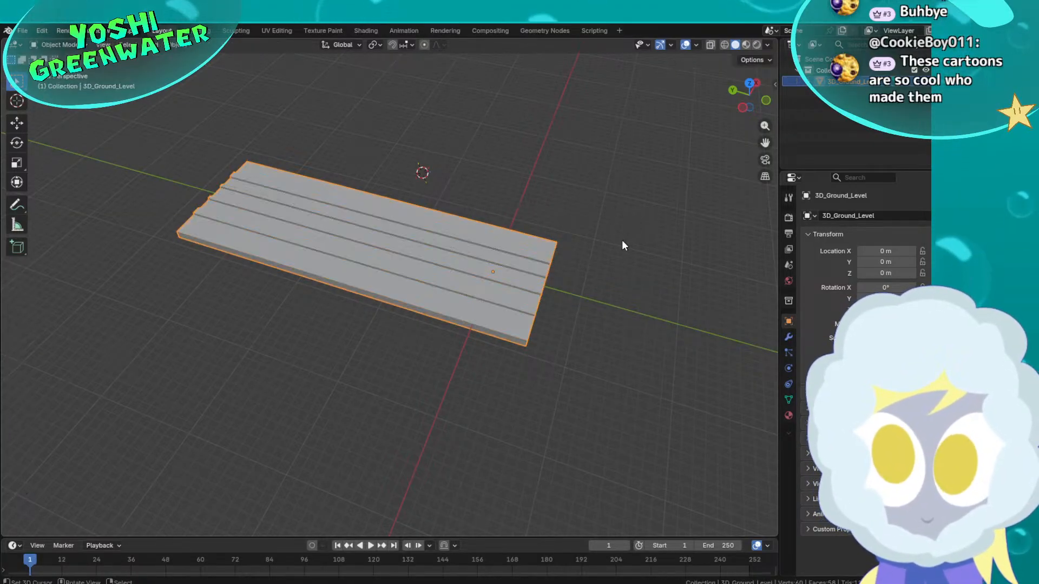
Clear the selection, inspect the resized ground's grooves from both sides, and shrink the timeline area slightly
{"action": "middle_click_drag", "start_coordinate": [621, 244], "coordinate": [494, 226]}
{"action": "scroll", "coordinate": [629, 235], "scroll_direction": "up", "scroll_amount": 3}
{"action": "left_click", "coordinate": [848, 123]}
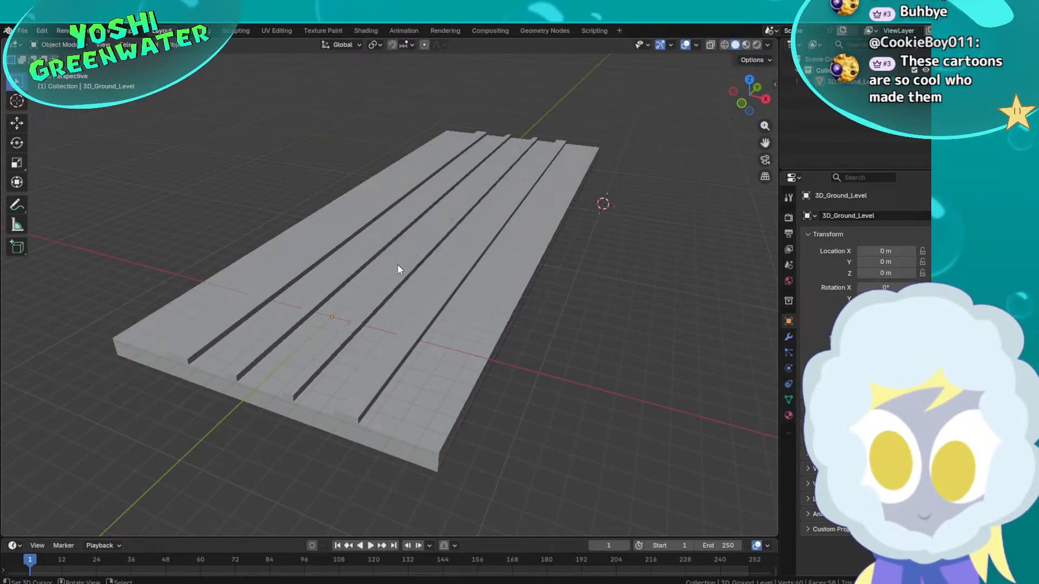
{"action": "middle_click_drag", "start_coordinate": [397, 265], "coordinate": [546, 264]}
{"action": "scroll", "coordinate": [546, 264], "scroll_direction": "up", "scroll_amount": 3}
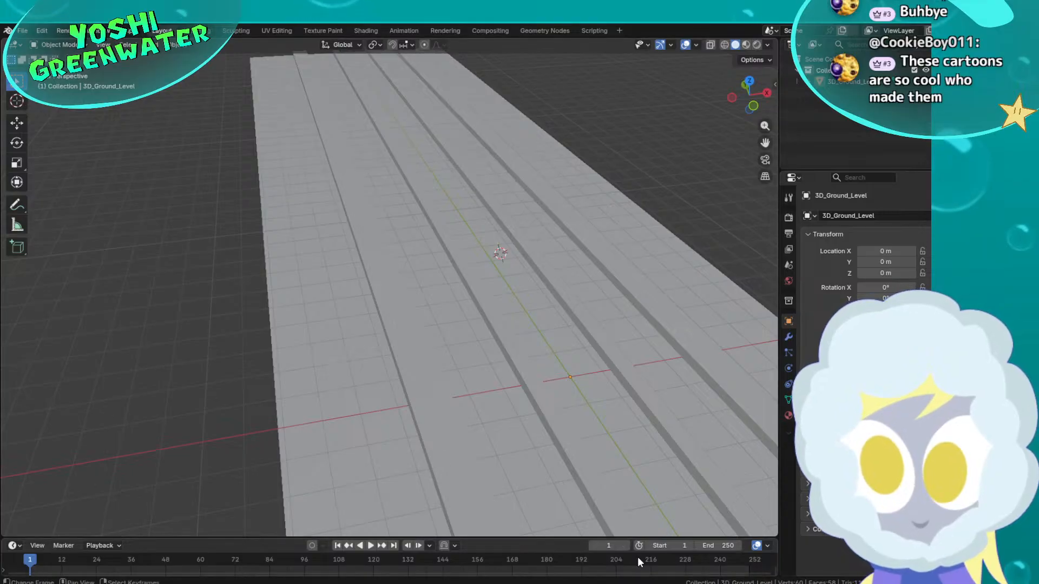
{"action": "left_click_drag", "start_coordinate": [541, 539], "coordinate": [542, 551]}
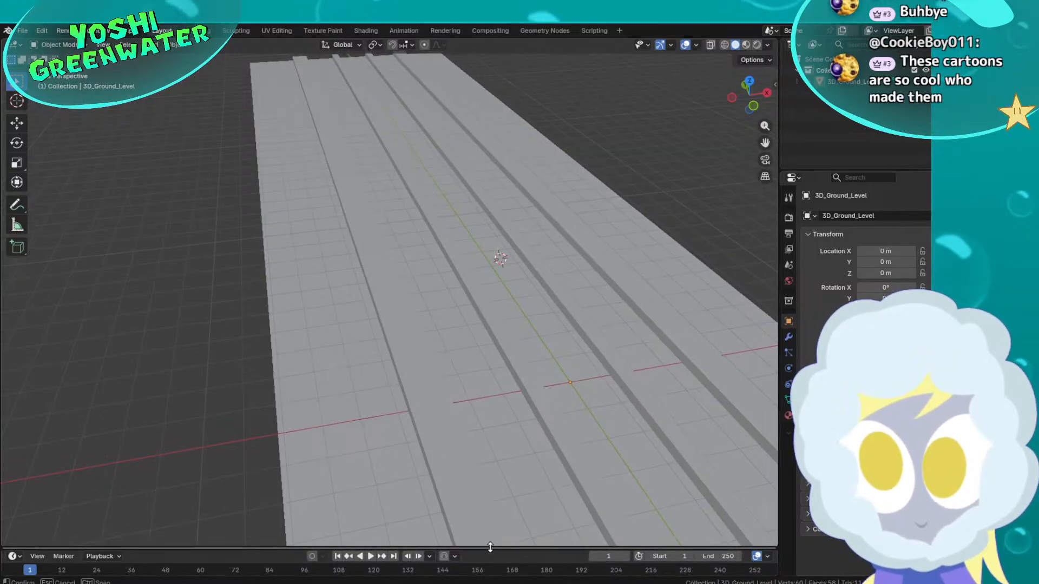
Switch to Godot, clear the file filter, collapse the BK folder, and expand the Obs folder in an enlarged file list
{"action": "key", "text": "alt+Tab"}
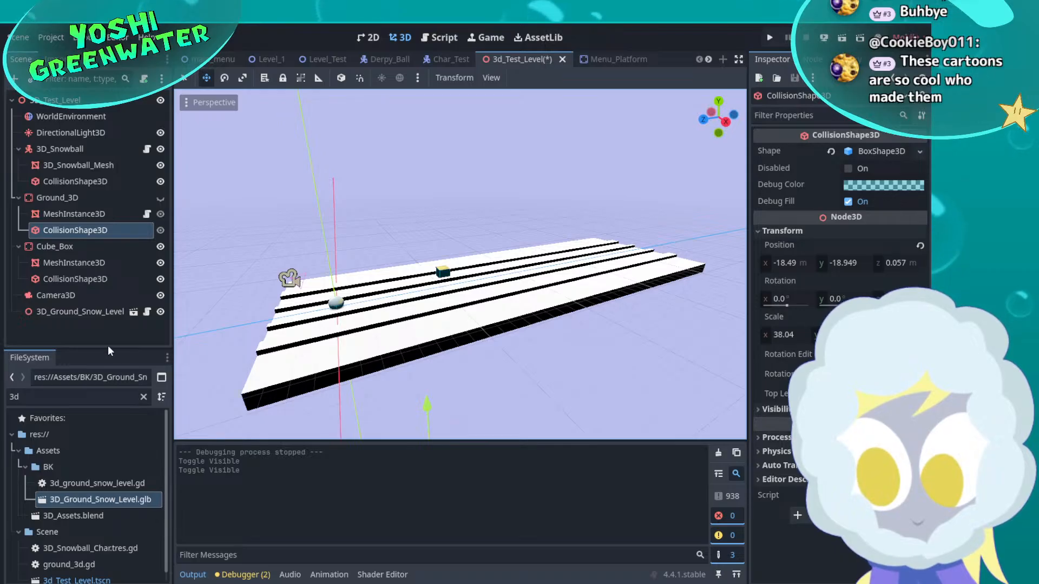
{"action": "left_click_drag", "start_coordinate": [108, 349], "coordinate": [109, 240]}
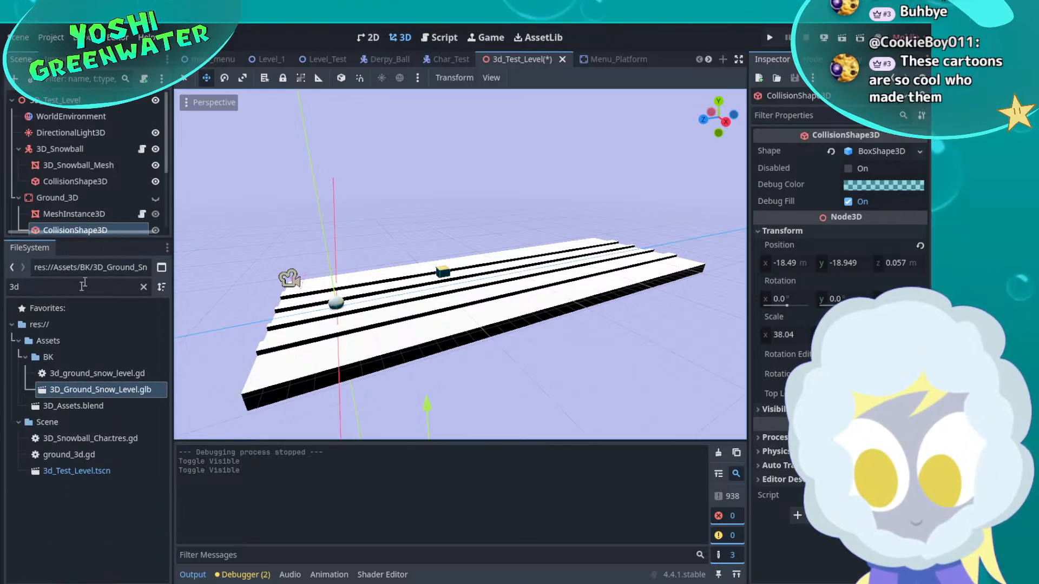
{"action": "left_click", "coordinate": [144, 287]}
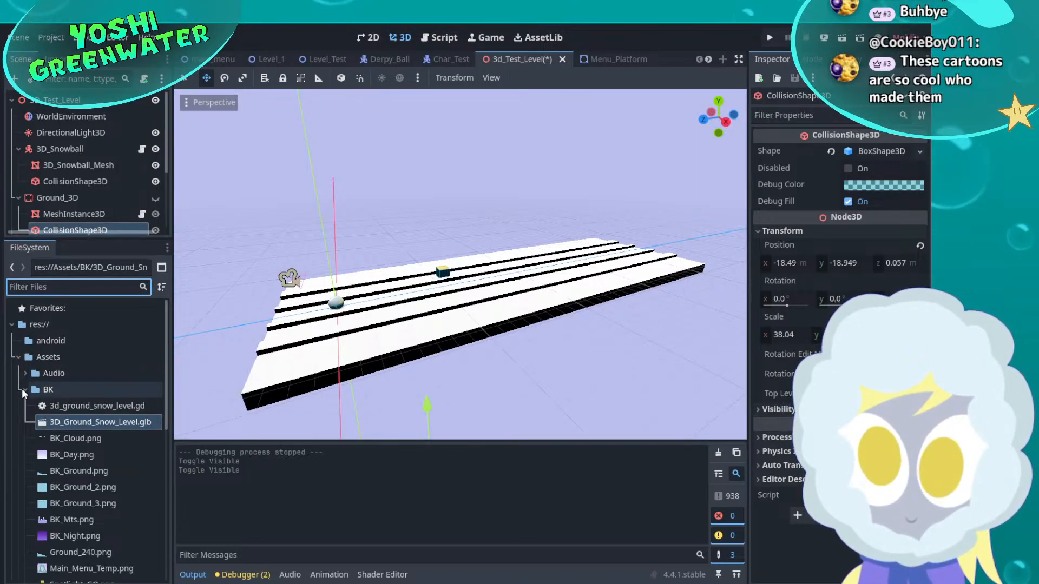
{"action": "left_click", "coordinate": [22, 389]}
{"action": "left_click", "coordinate": [26, 455]}
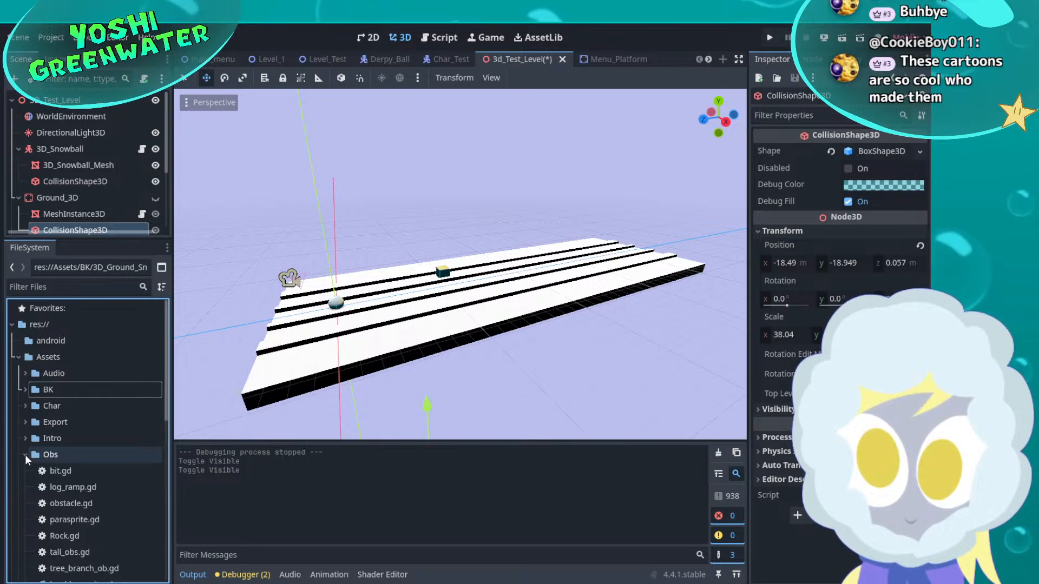
{"action": "scroll", "coordinate": [24, 455], "scroll_direction": "down", "scroll_amount": 3}
{"action": "left_click", "coordinate": [70, 368]}
{"action": "scroll", "coordinate": [71, 370], "scroll_direction": "down", "scroll_amount": 1}
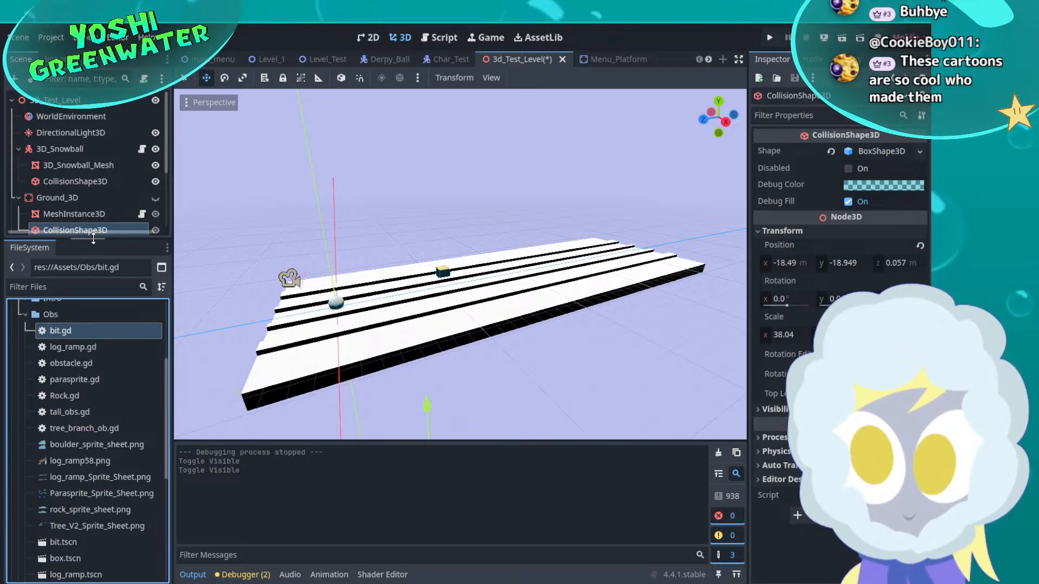
{"action": "left_click_drag", "start_coordinate": [91, 237], "coordinate": [90, 197]}
Look at the bit.gd script and switch to the empty 2D workspace of the test level
{"action": "double_click", "coordinate": [68, 291]}
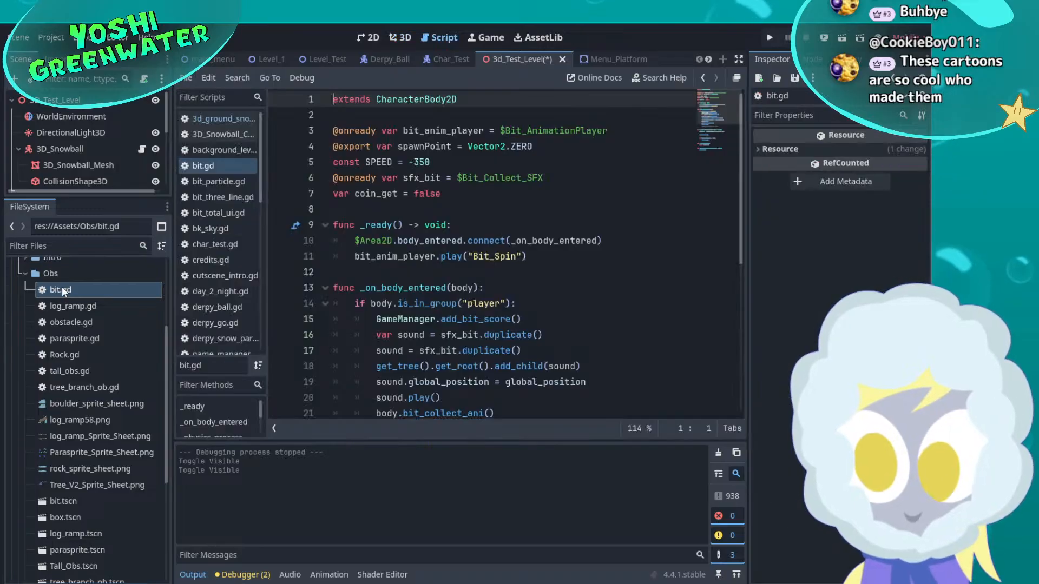
{"action": "left_click", "coordinate": [393, 38]}
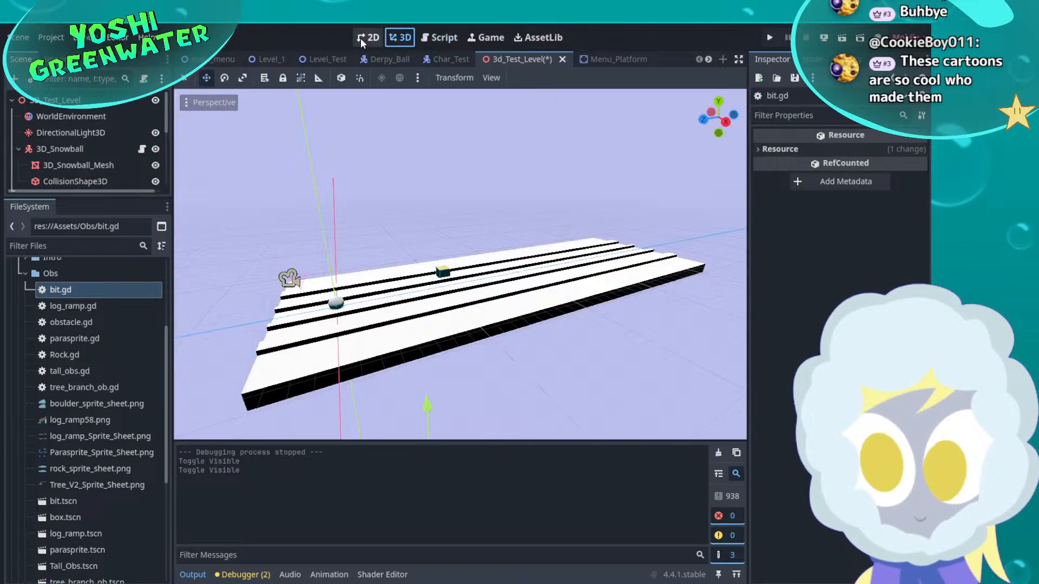
{"action": "left_click", "coordinate": [361, 38]}
{"action": "middle_click_drag", "start_coordinate": [316, 209], "coordinate": [524, 325]}
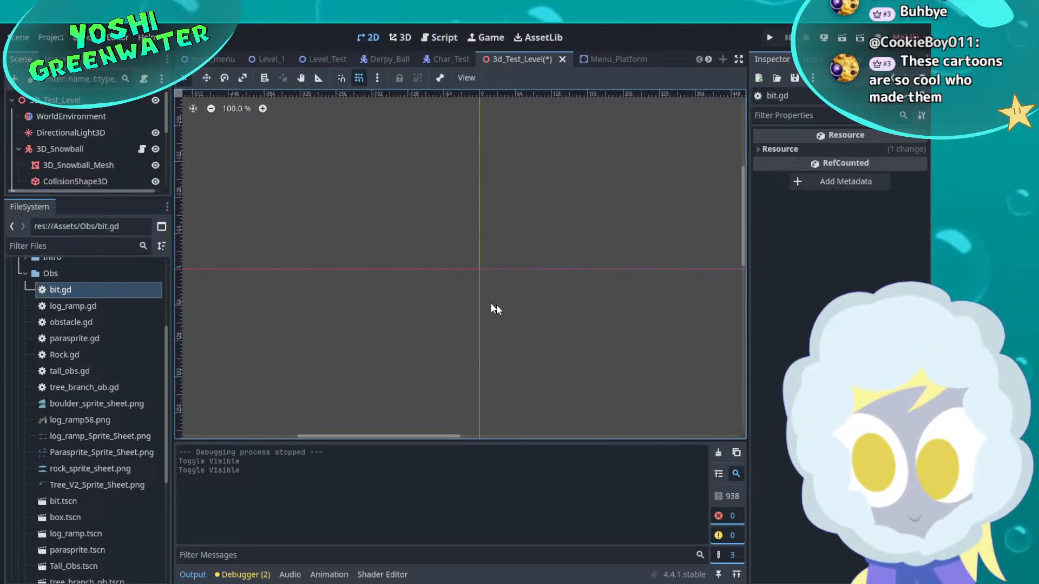
{"action": "scroll", "coordinate": [480, 258], "scroll_direction": "up", "scroll_amount": 7}
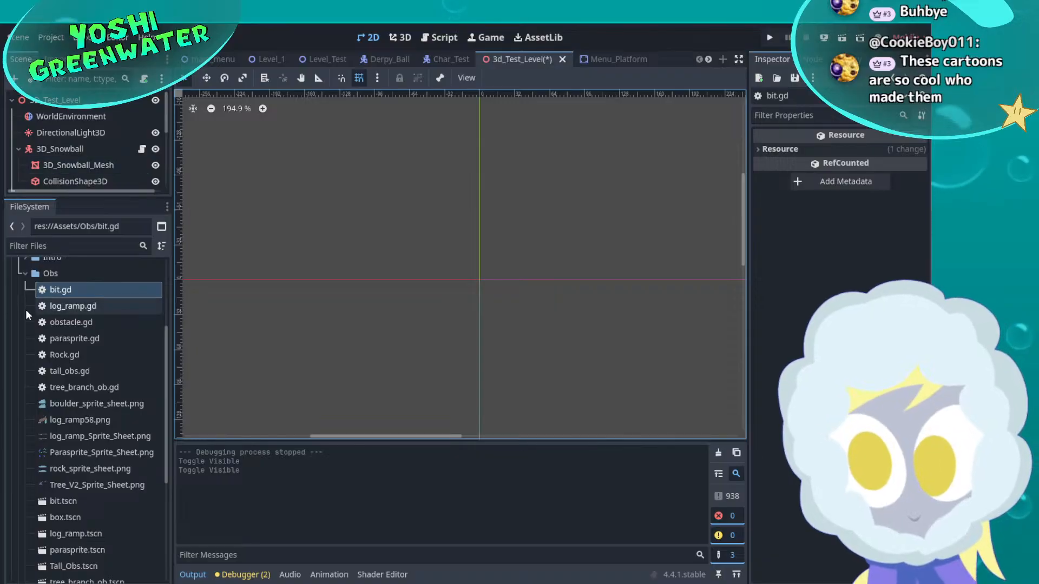
Open the bit.tscn scene from the Obs folder and examine the horseshoe coin sprite
{"action": "scroll", "coordinate": [62, 417], "scroll_direction": "down", "scroll_amount": 4}
{"action": "scroll", "coordinate": [61, 414], "scroll_direction": "down", "scroll_amount": 1}
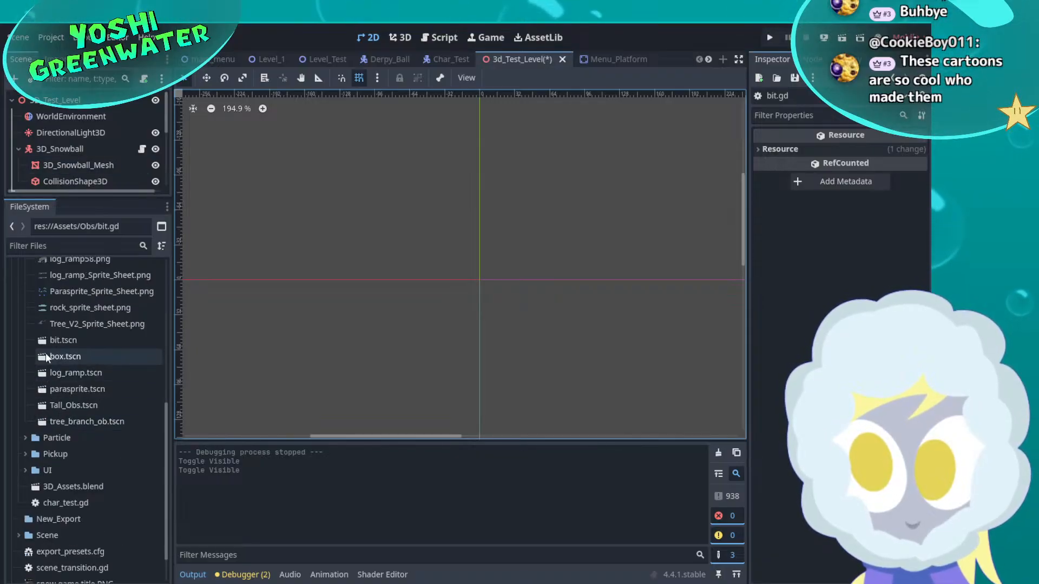
{"action": "double_click", "coordinate": [39, 341]}
{"action": "middle_click_drag", "start_coordinate": [415, 256], "coordinate": [459, 249]}
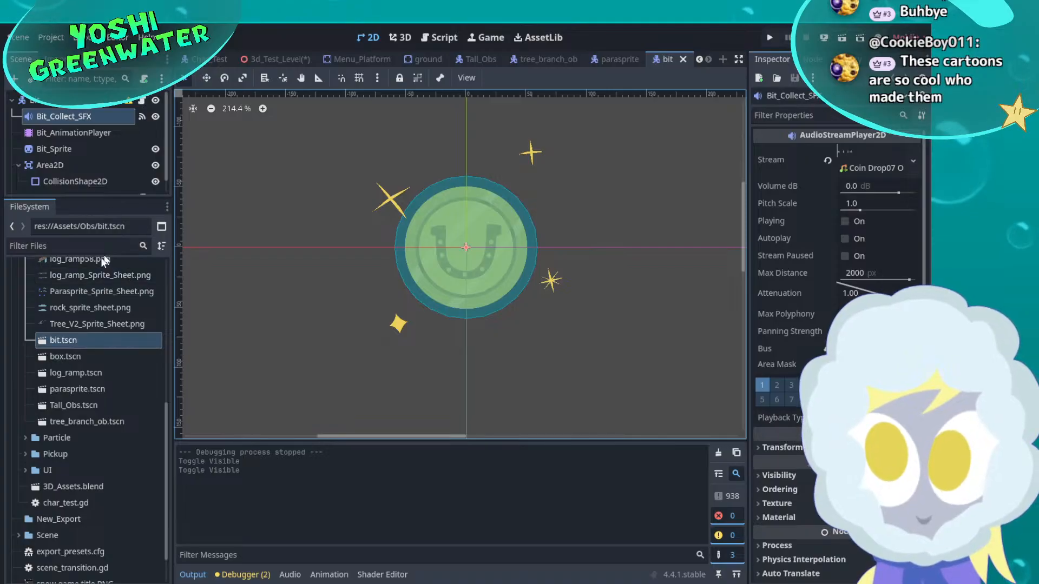
{"action": "scroll", "coordinate": [106, 332], "scroll_direction": "up", "scroll_amount": 1}
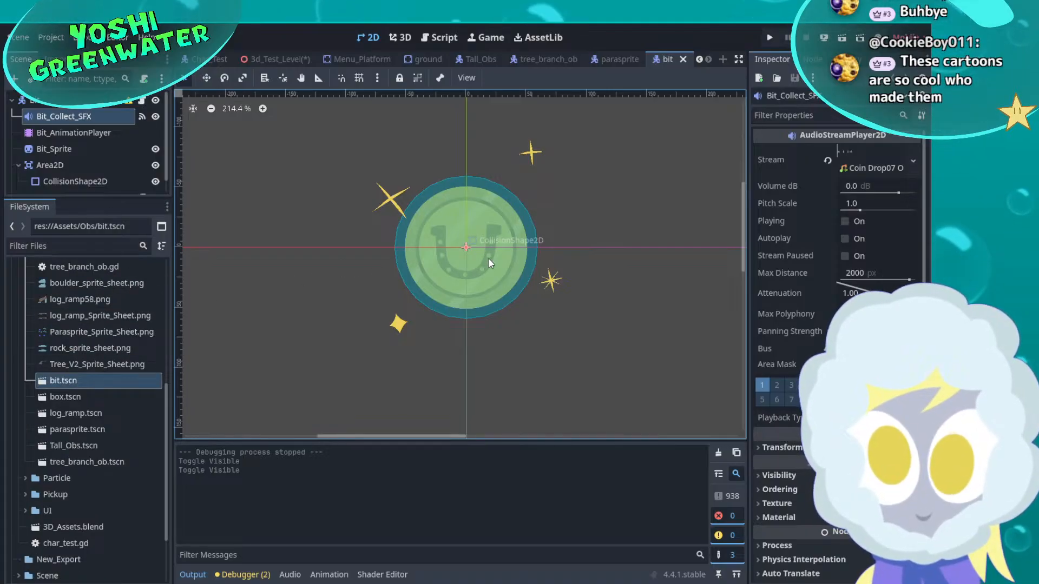
{"action": "middle_click_drag", "start_coordinate": [496, 276], "coordinate": [482, 294]}
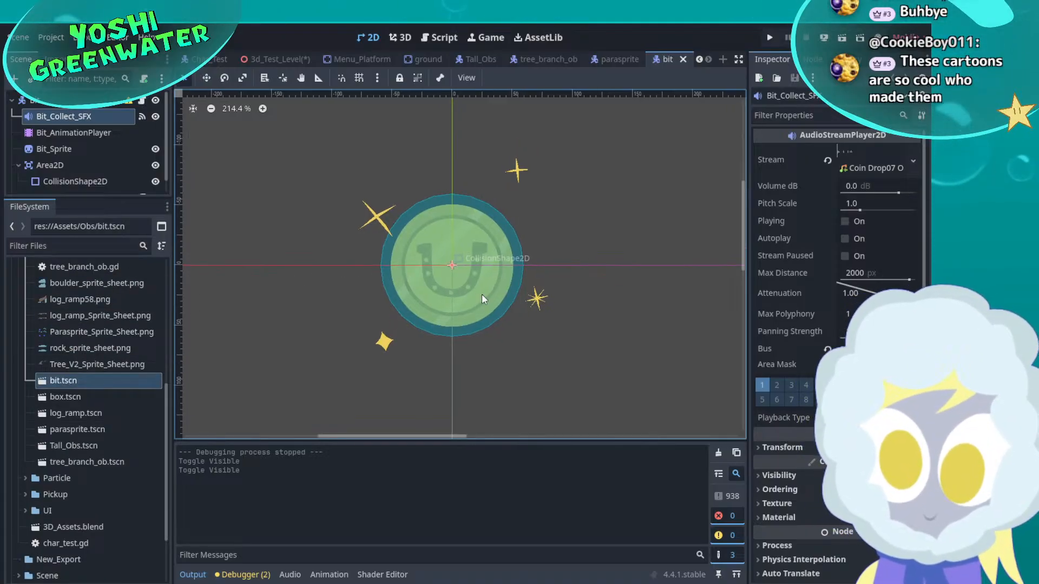
Play Bit_AnimationPlayer's Bit_Spin animation, hide the coin's CollisionShape2D for a clear view, and stop the playback
{"action": "left_click", "coordinate": [328, 575]}
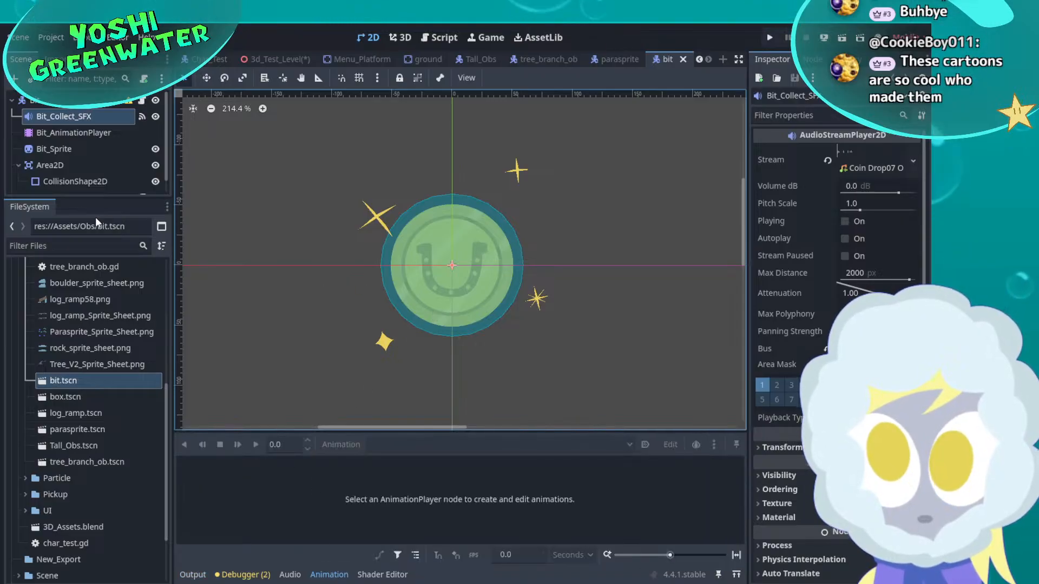
{"action": "left_click", "coordinate": [67, 133]}
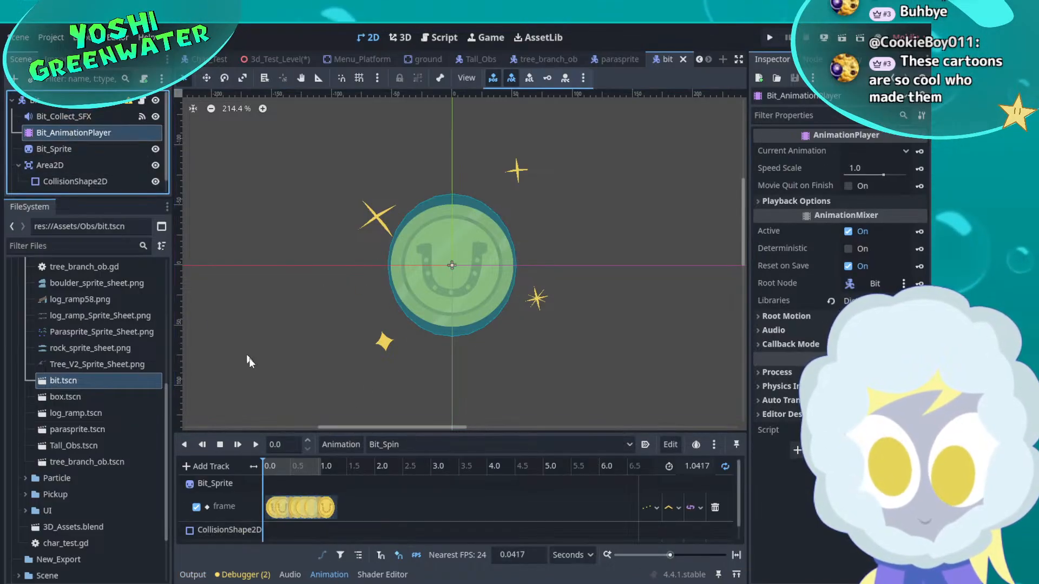
{"action": "left_click", "coordinate": [254, 445]}
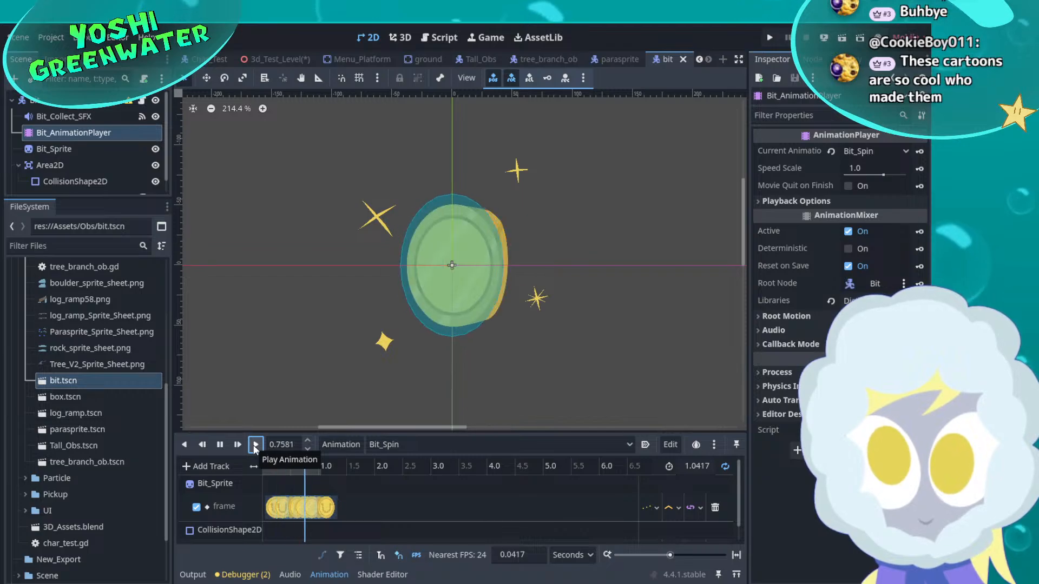
{"action": "left_click", "coordinate": [156, 182]}
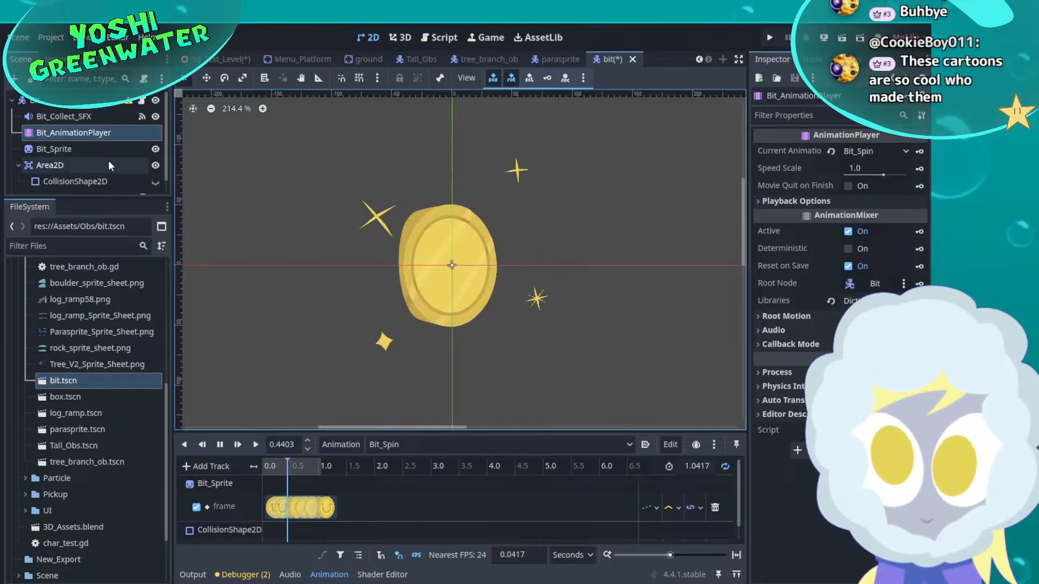
{"action": "scroll", "coordinate": [109, 161], "scroll_direction": "down", "scroll_amount": 1}
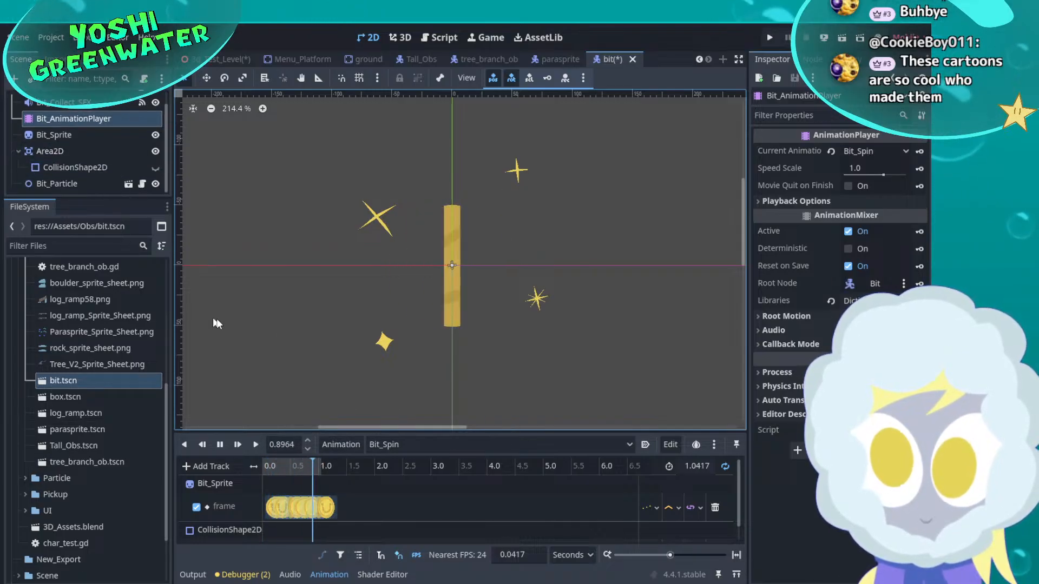
{"action": "left_click", "coordinate": [221, 445]}
Open the box.tscn scene to examine its rock obstacle, and open log_ramp.tscn to view the log ramp
{"action": "double_click", "coordinate": [51, 398]}
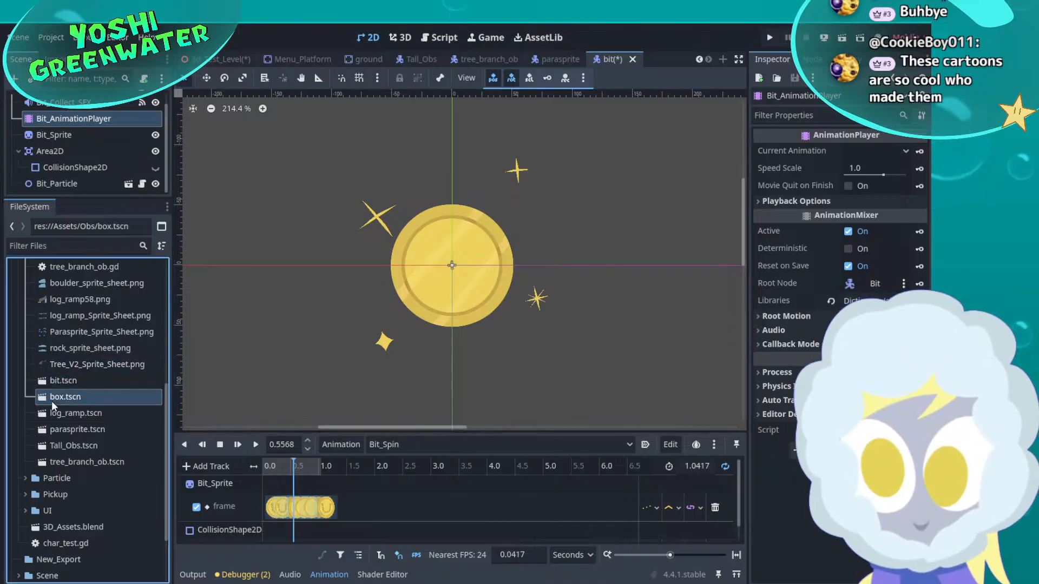
{"action": "middle_click_drag", "start_coordinate": [291, 271], "coordinate": [384, 362]}
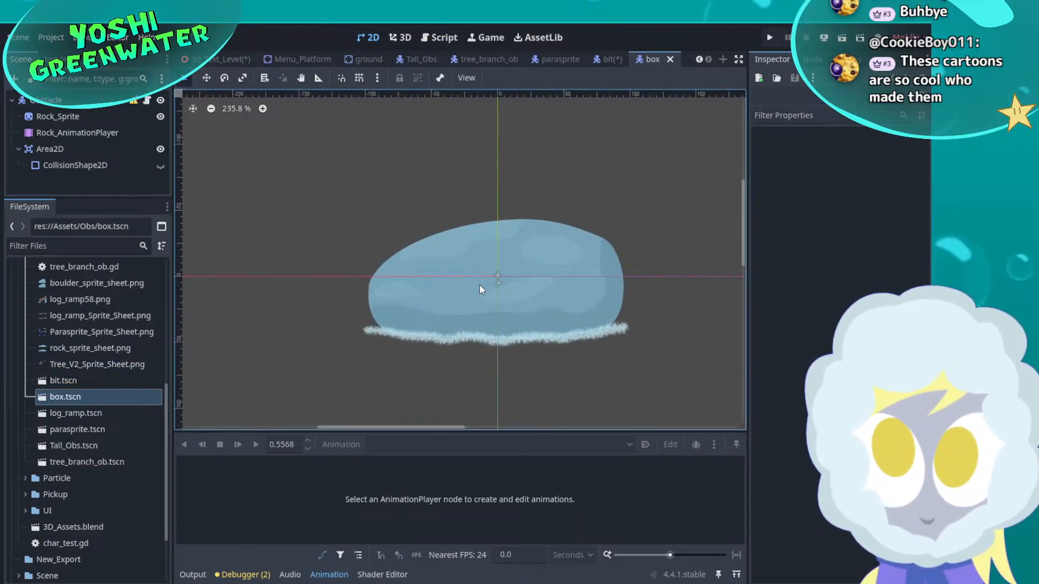
{"action": "middle_click_drag", "start_coordinate": [479, 285], "coordinate": [450, 274]}
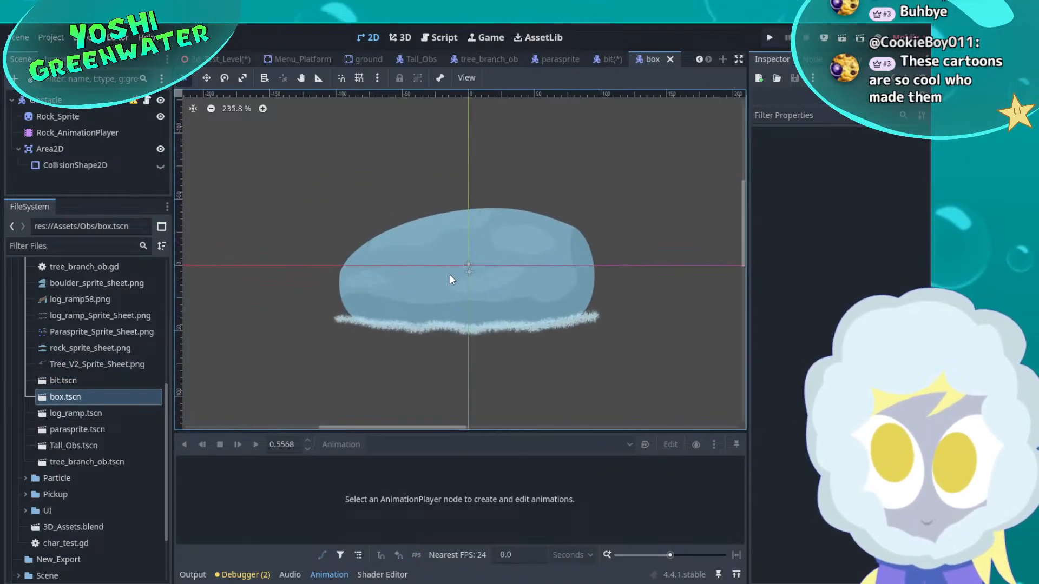
{"action": "double_click", "coordinate": [49, 412]}
{"action": "middle_click_drag", "start_coordinate": [329, 324], "coordinate": [323, 322]}
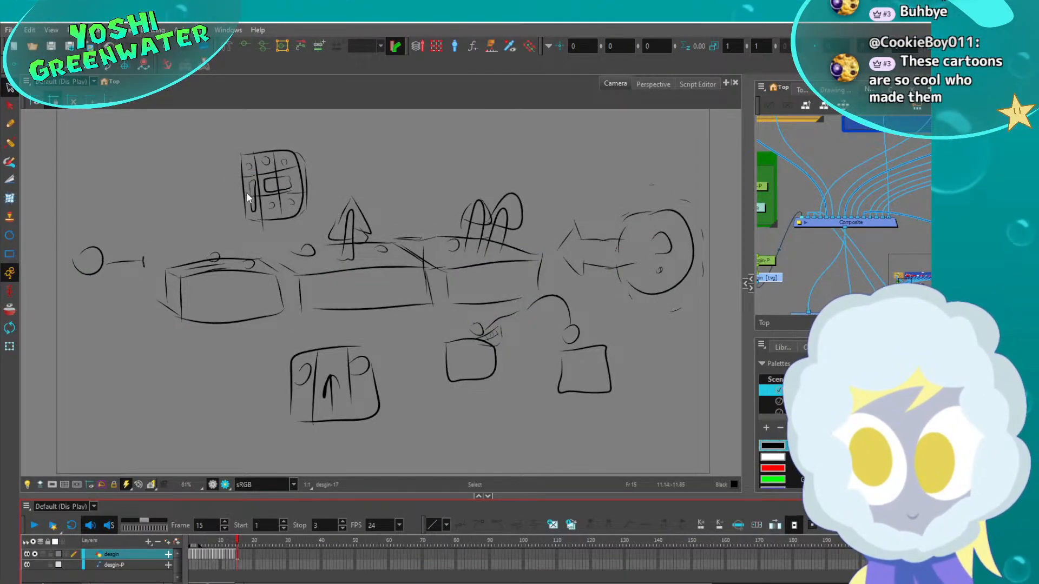
Switch to the Toon Boom Harmony level design sketch and examine the small grid layout above the platforms up close
{"action": "scroll", "coordinate": [247, 197], "scroll_direction": "up", "scroll_amount": 6}
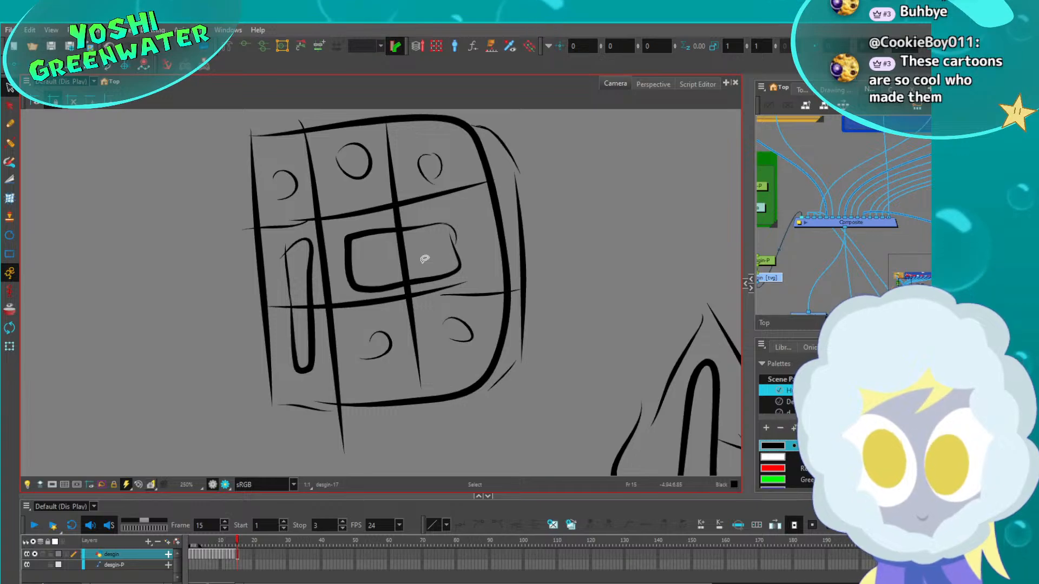
Switch from the level sketch back to Godot and open the parasprite.tscn scene to examine the parasprite
{"action": "scroll", "coordinate": [421, 268], "scroll_direction": "down", "scroll_amount": 6}
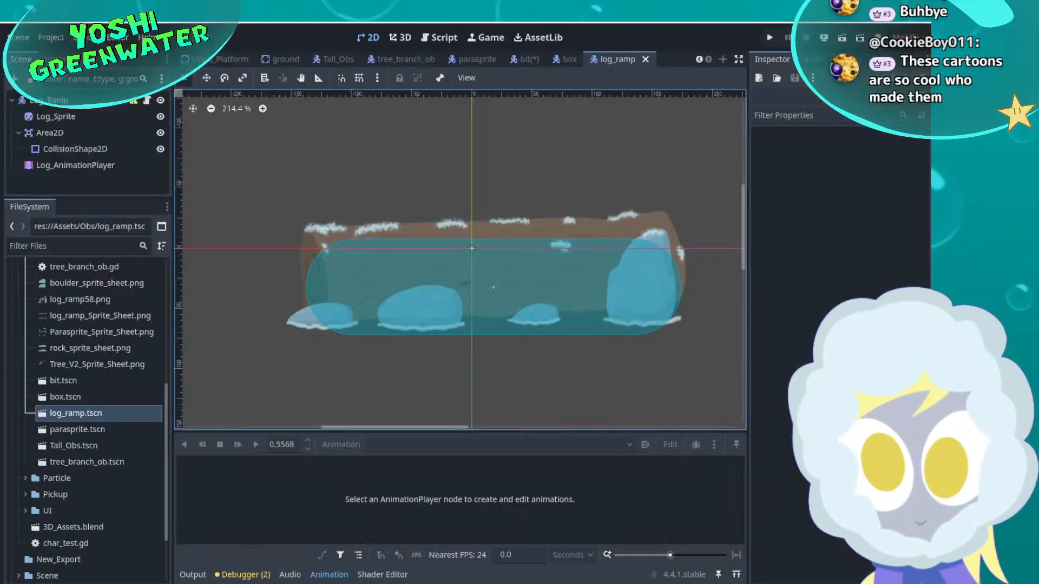
{"action": "left_click", "coordinate": [56, 430]}
{"action": "double_click", "coordinate": [48, 428]}
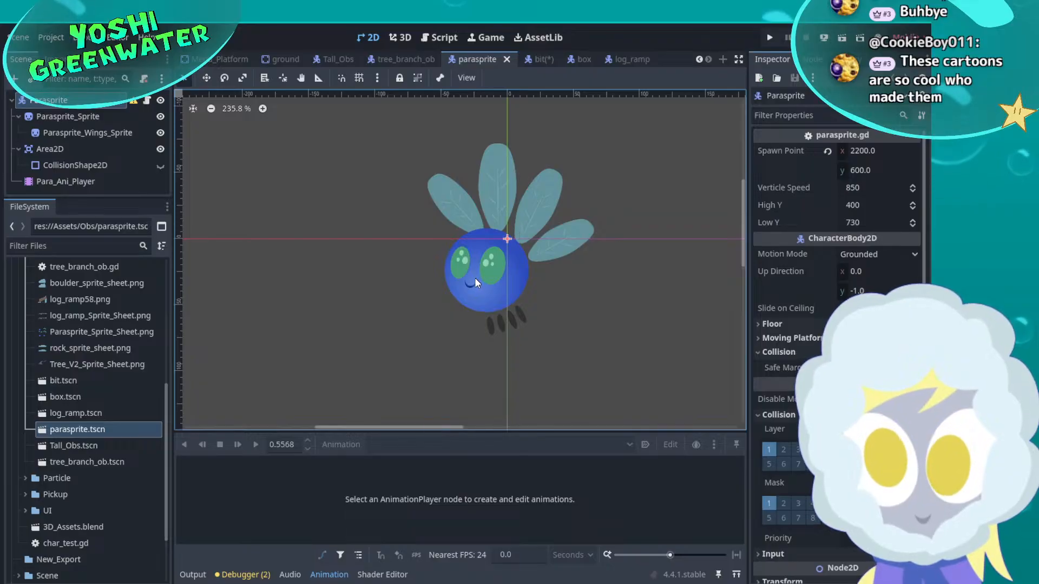
{"action": "scroll", "coordinate": [475, 278], "scroll_direction": "down", "scroll_amount": 2}
{"action": "middle_click_drag", "start_coordinate": [476, 318], "coordinate": [316, 307]}
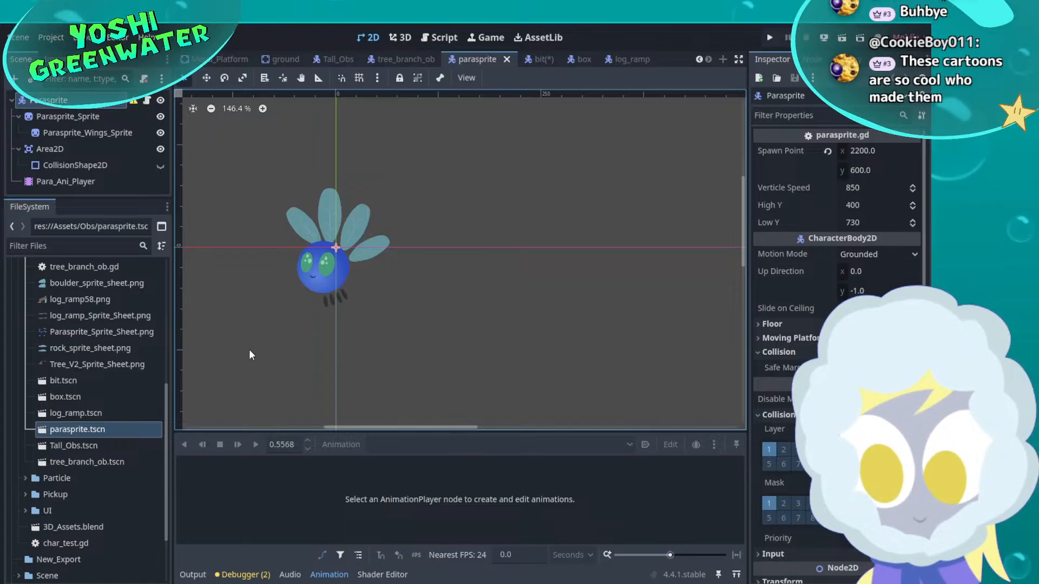
{"action": "middle_click_drag", "start_coordinate": [415, 323], "coordinate": [626, 316]}
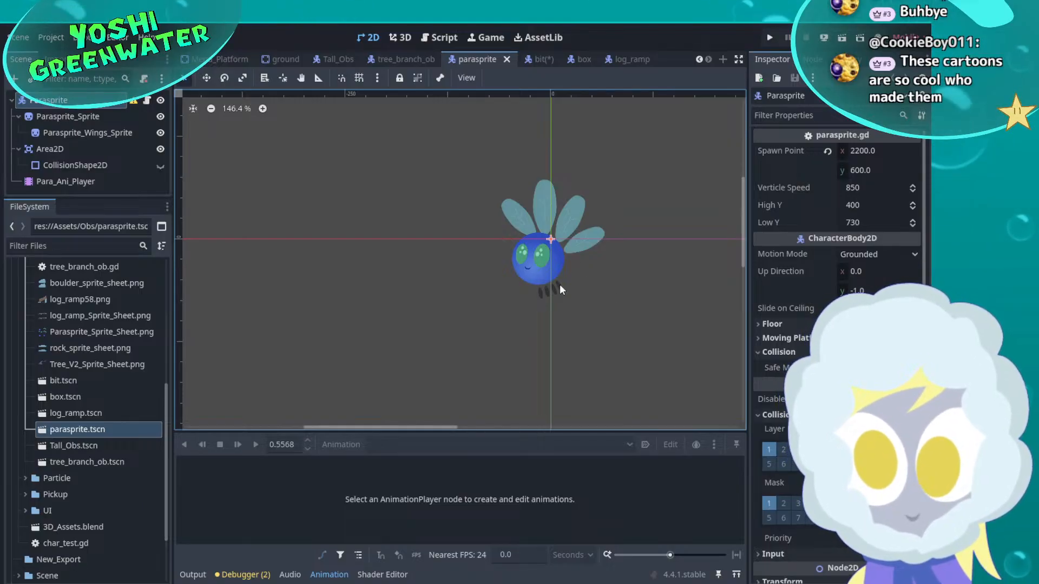
Play Para_Ani_Player's Fly and Fly_Hit animations, and examine the parasprite's hit pose up close
{"action": "left_click", "coordinate": [66, 181]}
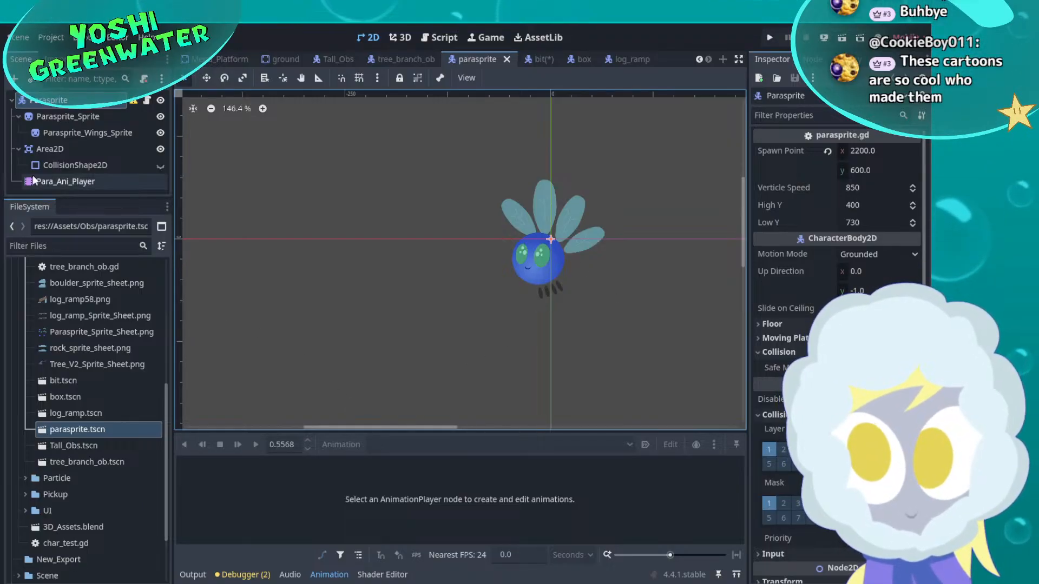
{"action": "left_click", "coordinate": [252, 447]}
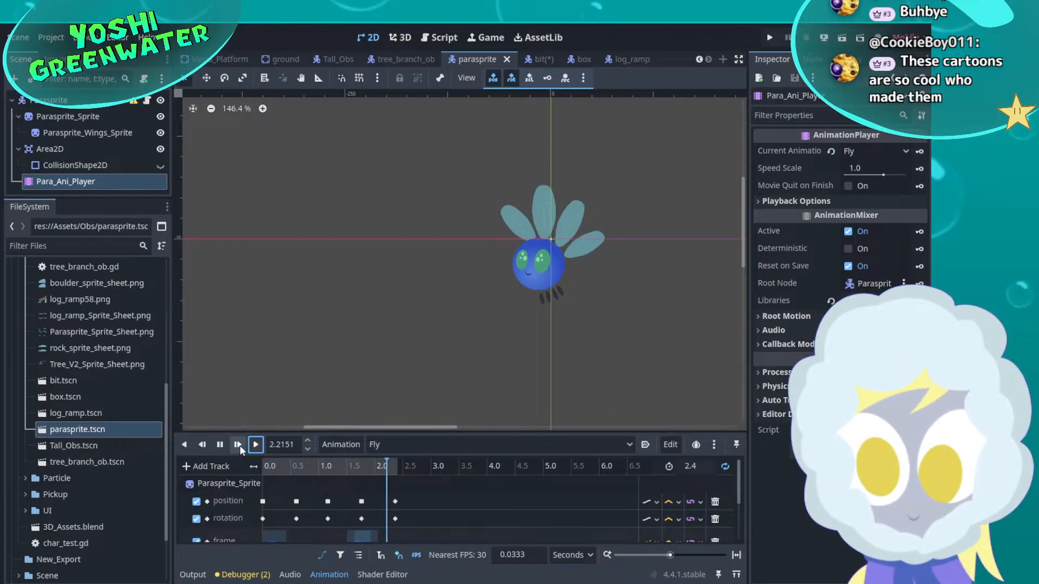
{"action": "left_click", "coordinate": [456, 445]}
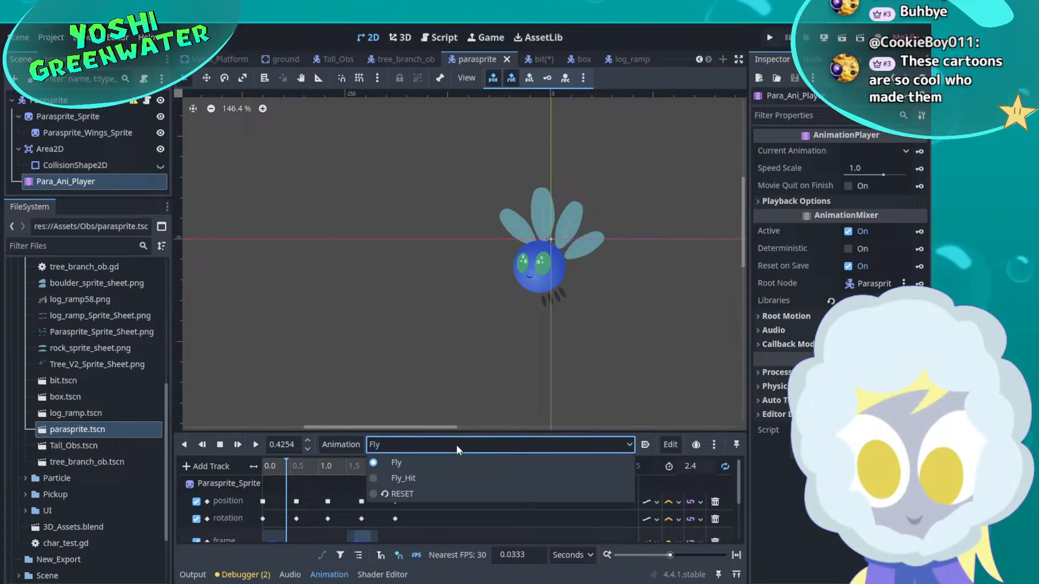
{"action": "left_click", "coordinate": [459, 474]}
{"action": "left_click", "coordinate": [255, 446]}
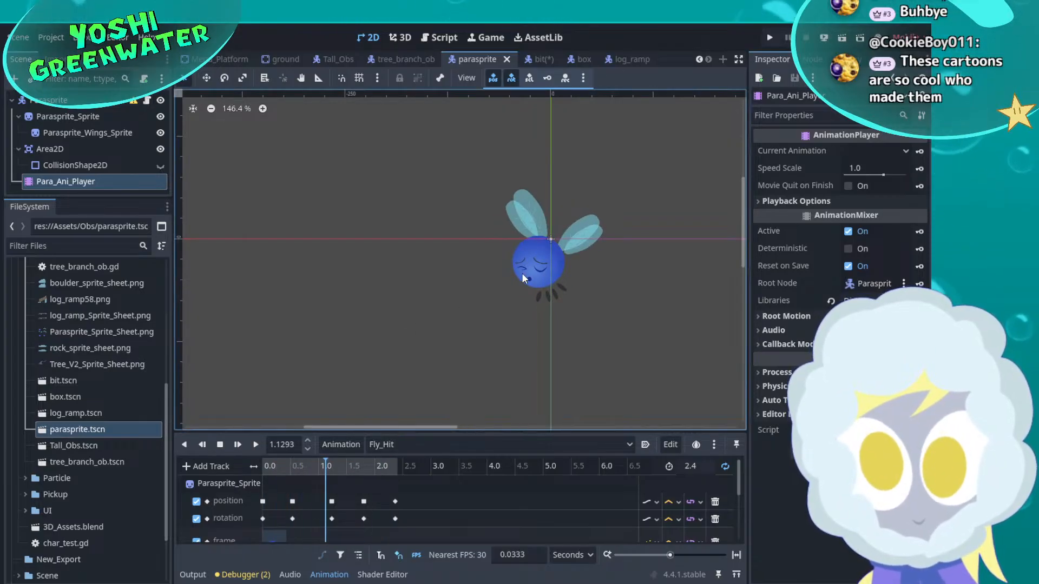
{"action": "scroll", "coordinate": [501, 271], "scroll_direction": "up", "scroll_amount": 6}
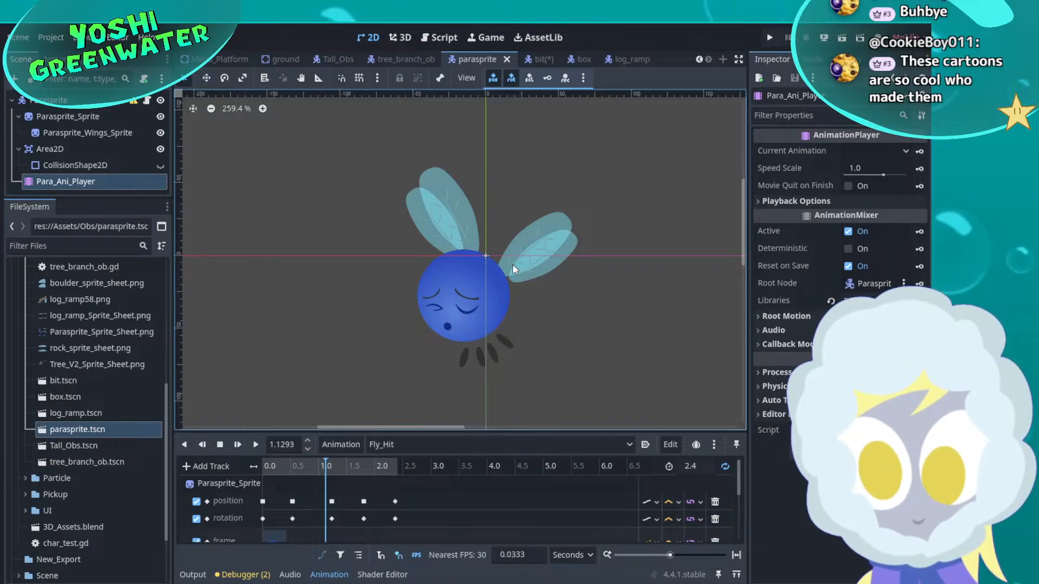
{"action": "scroll", "coordinate": [525, 318], "scroll_direction": "up", "scroll_amount": 3}
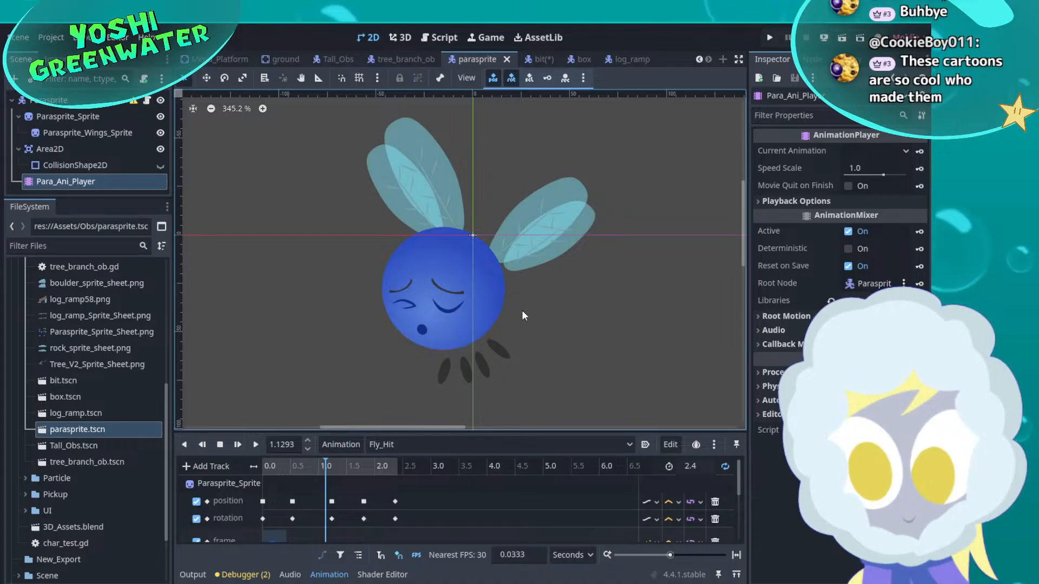
Switch Para_Ani_Player back to the Fly animation and play it with the whole parasprite in view
{"action": "left_click", "coordinate": [394, 443]}
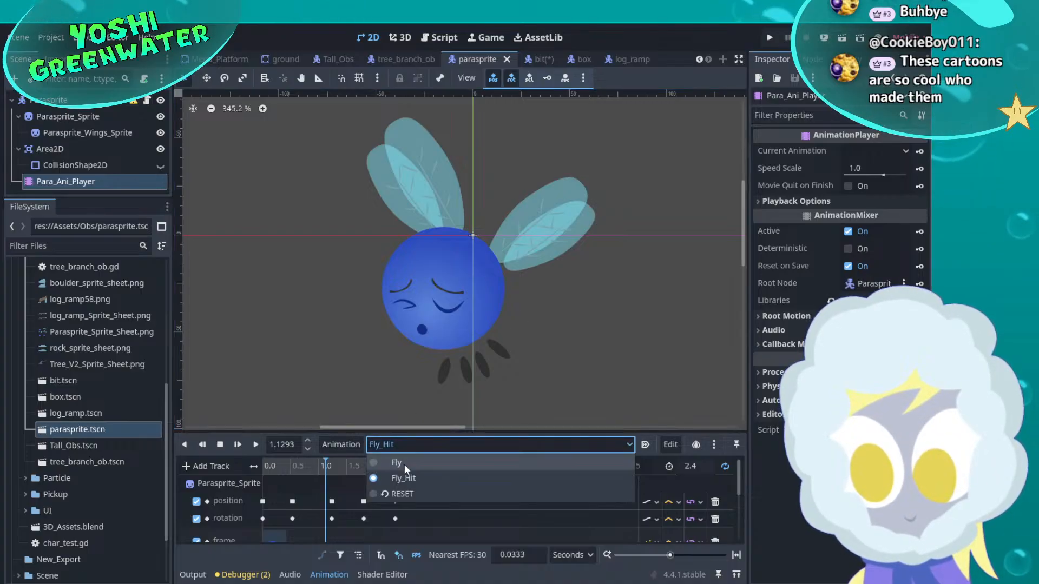
{"action": "left_click", "coordinate": [405, 464]}
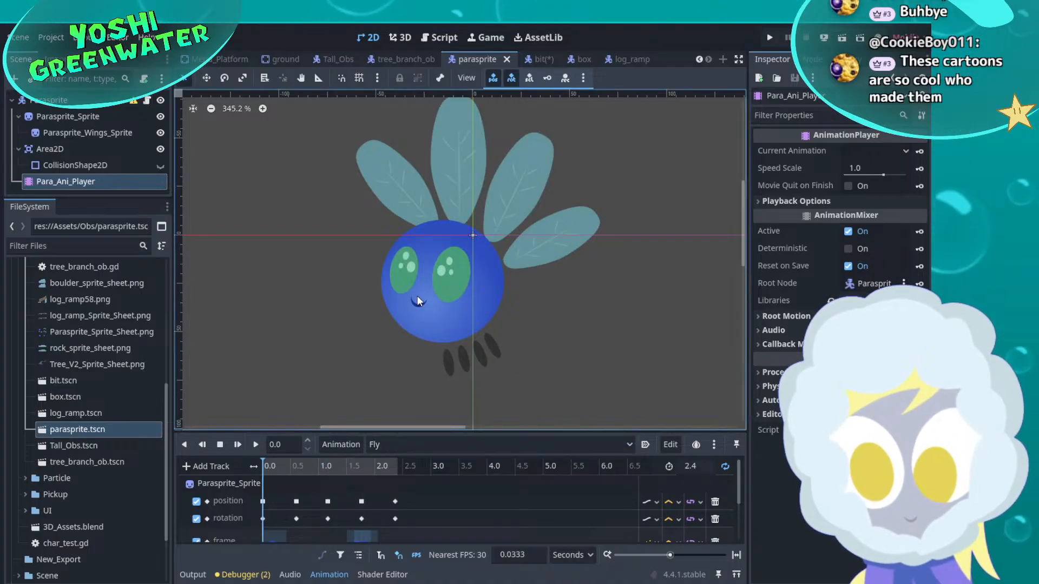
{"action": "scroll", "coordinate": [417, 294], "scroll_direction": "down", "scroll_amount": 2}
{"action": "middle_click_drag", "start_coordinate": [468, 257], "coordinate": [488, 286]}
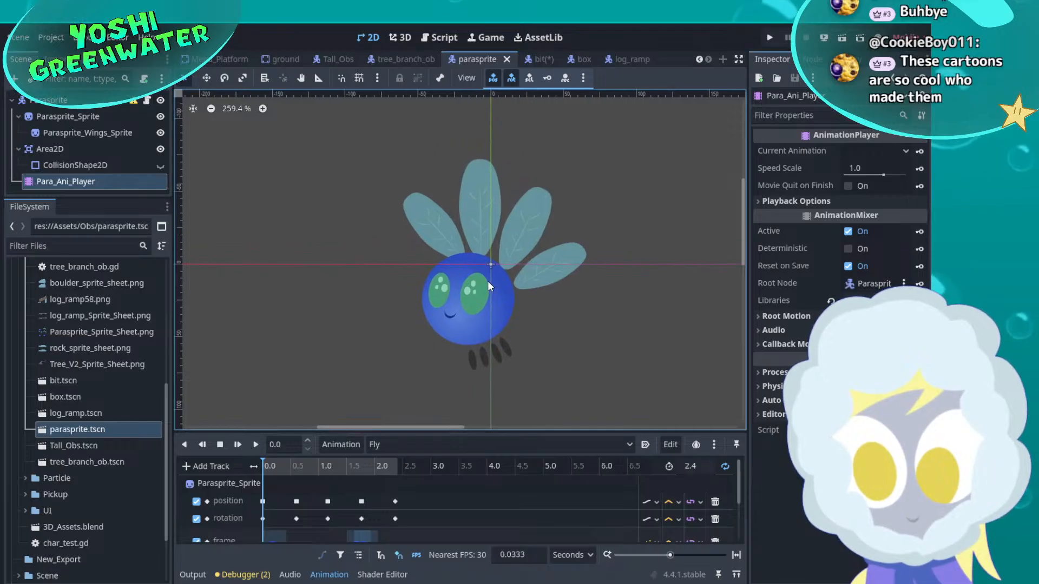
{"action": "left_click", "coordinate": [256, 445]}
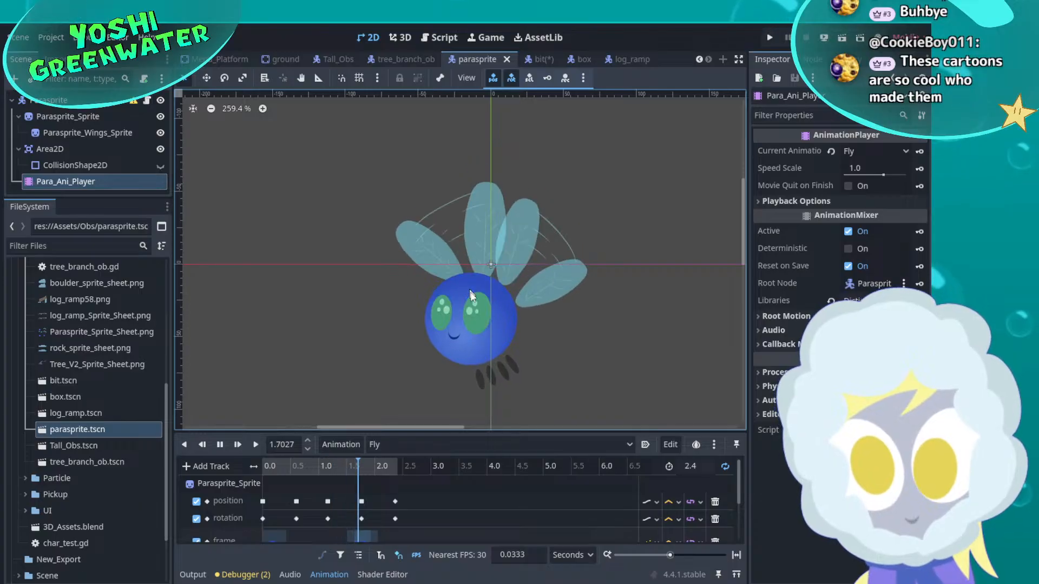
{"action": "left_click", "coordinate": [438, 37]}
{"action": "left_click", "coordinate": [405, 37]}
{"action": "scroll", "coordinate": [476, 243], "scroll_direction": "down", "scroll_amount": 3}
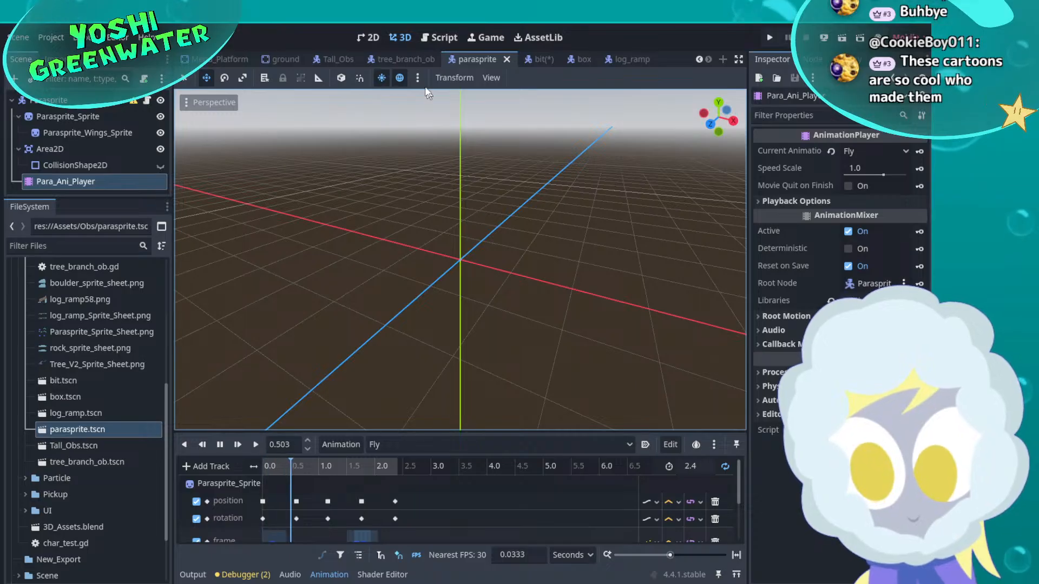
{"action": "left_click", "coordinate": [370, 37]}
Watch the parasprite's looping Fly animation, pause it, and rewind the timeline to 0.0
{"action": "middle_click_drag", "start_coordinate": [458, 334], "coordinate": [410, 295]}
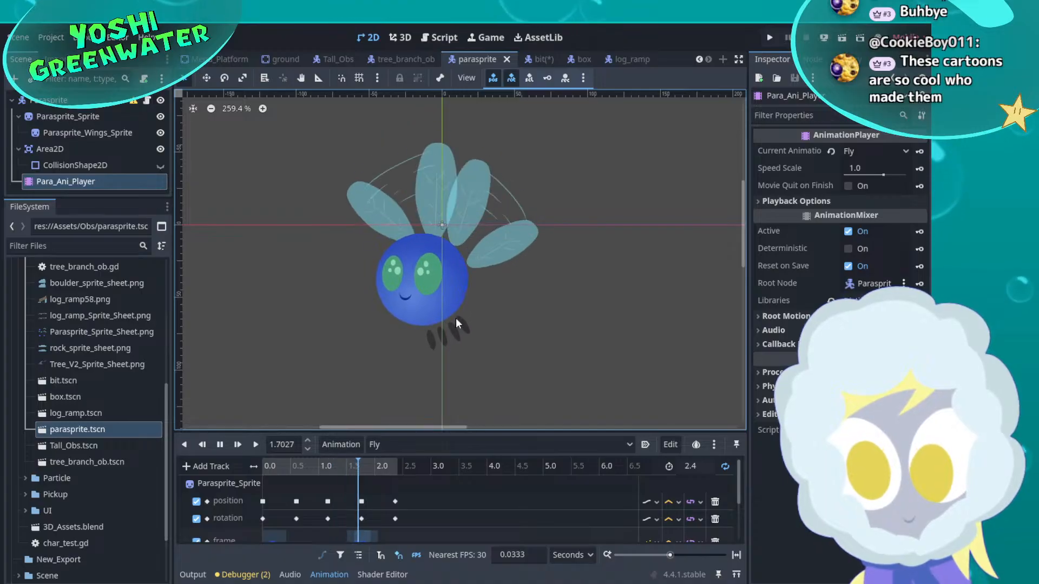
{"action": "middle_click_drag", "start_coordinate": [498, 324], "coordinate": [561, 348]}
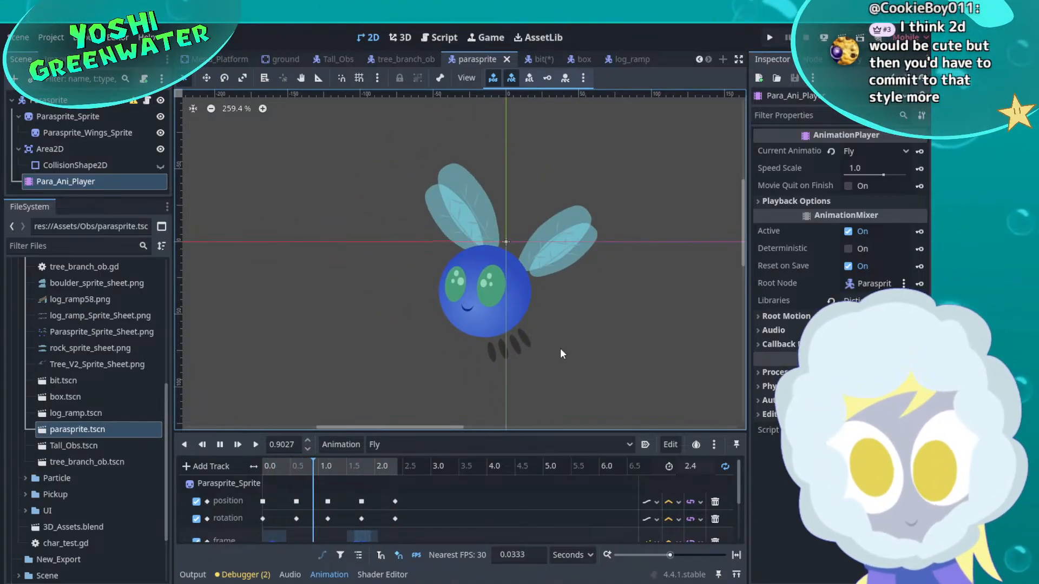
{"action": "scroll", "coordinate": [560, 349], "scroll_direction": "up", "scroll_amount": 1}
{"action": "middle_click_drag", "start_coordinate": [560, 349], "coordinate": [541, 338]}
{"action": "scroll", "coordinate": [542, 338], "scroll_direction": "down", "scroll_amount": 1}
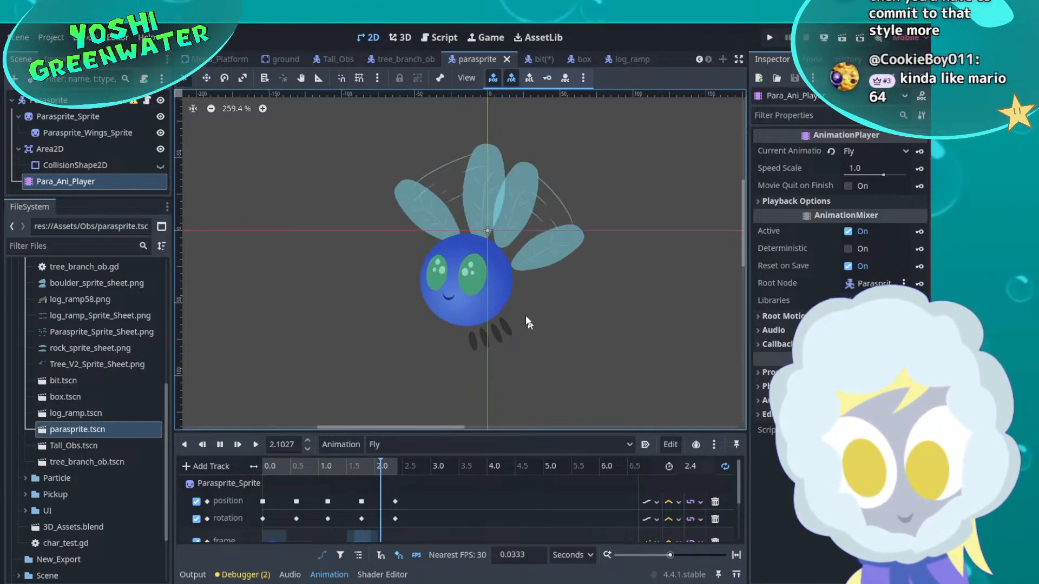
{"action": "left_click", "coordinate": [222, 444]}
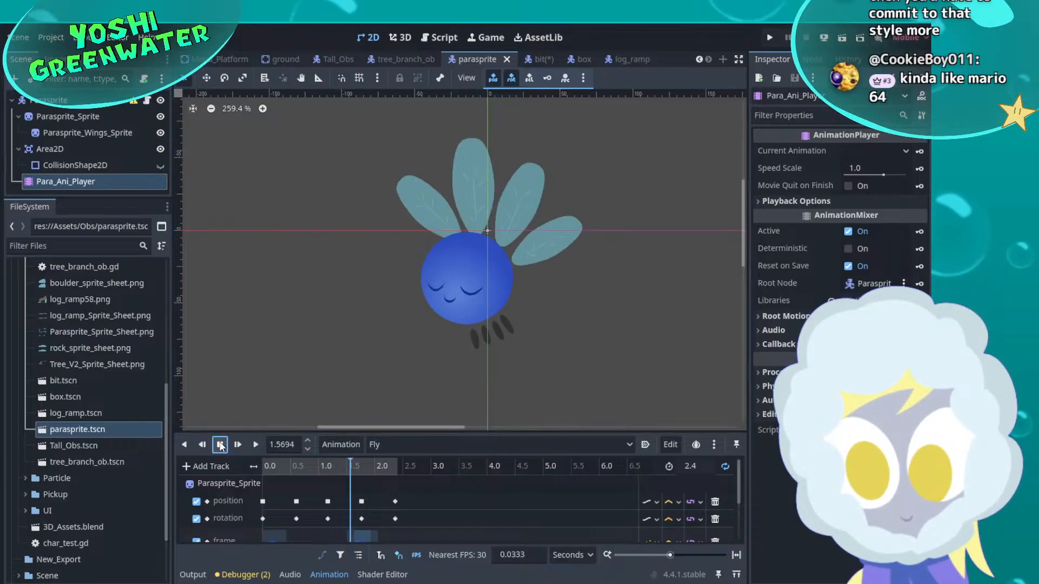
{"action": "left_click_drag", "start_coordinate": [295, 466], "coordinate": [259, 466]}
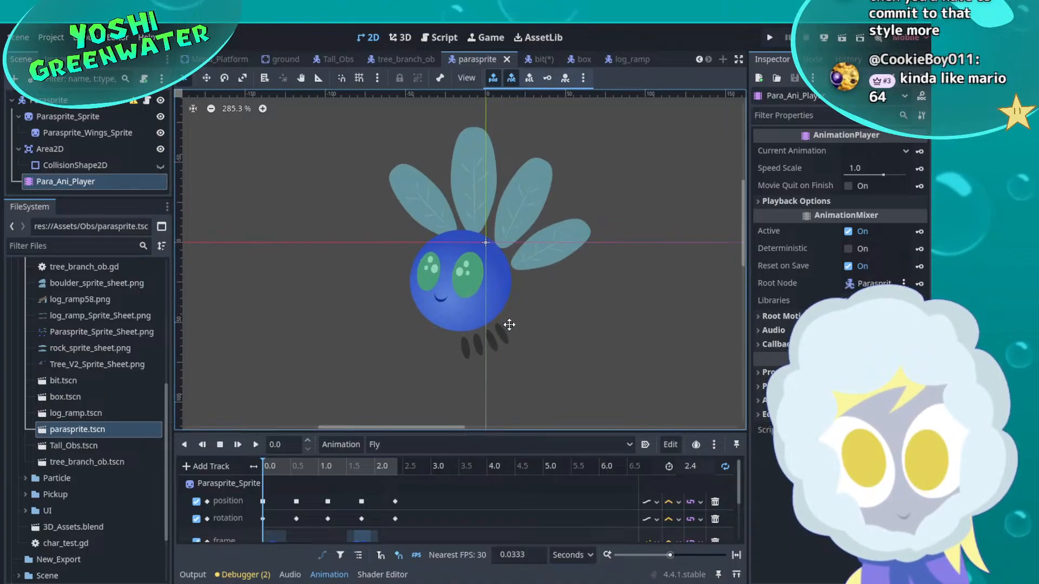
{"action": "scroll", "coordinate": [509, 329], "scroll_direction": "up", "scroll_amount": 1}
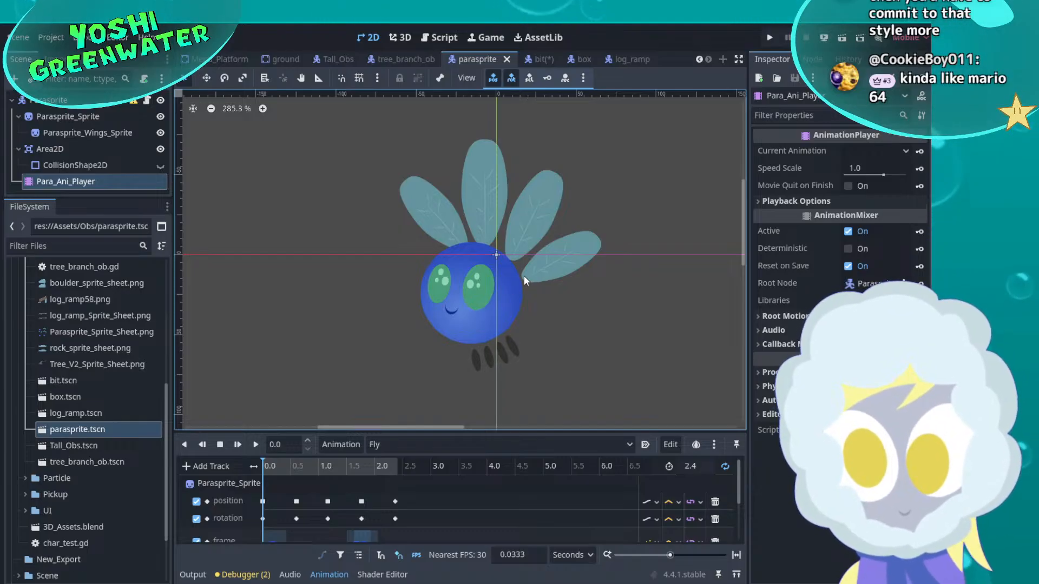
Open the Tall_Obs.tscn scene and examine the tall boulder obstacle up close
{"action": "double_click", "coordinate": [46, 446]}
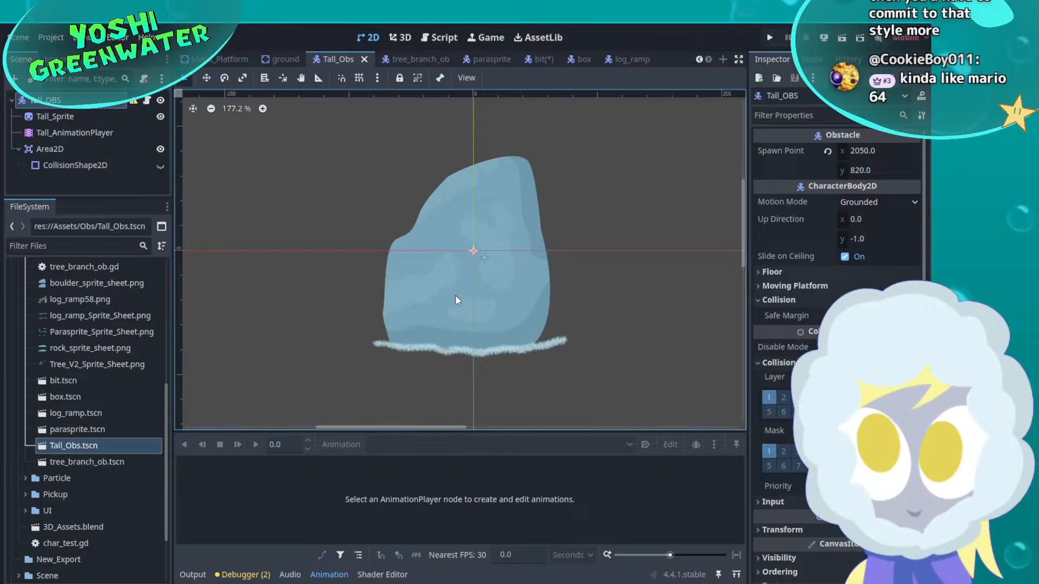
{"action": "scroll", "coordinate": [461, 299], "scroll_direction": "up", "scroll_amount": 1}
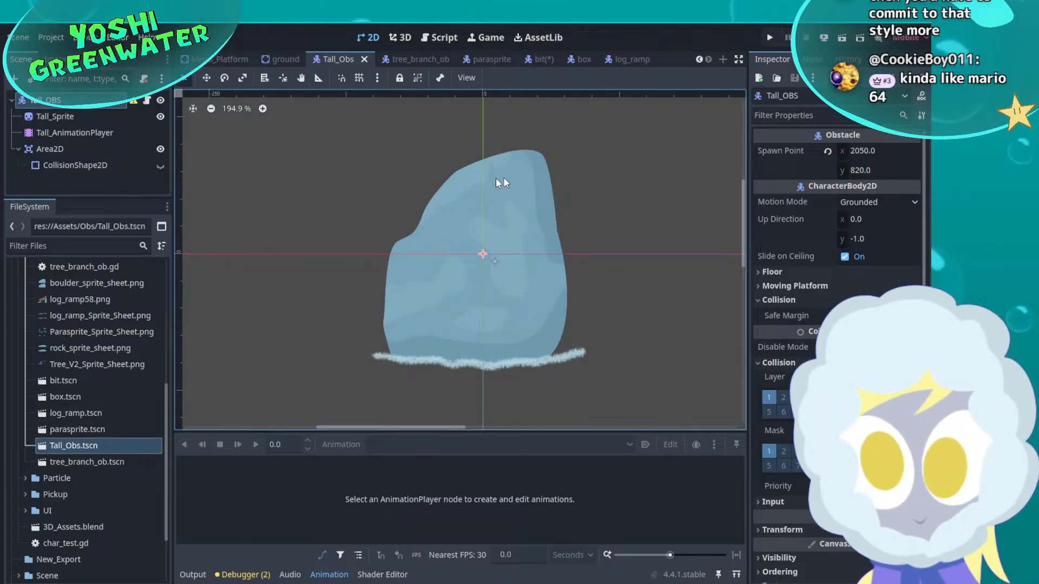
{"action": "scroll", "coordinate": [486, 284], "scroll_direction": "up", "scroll_amount": 2}
{"action": "middle_click_drag", "start_coordinate": [486, 236], "coordinate": [466, 238]}
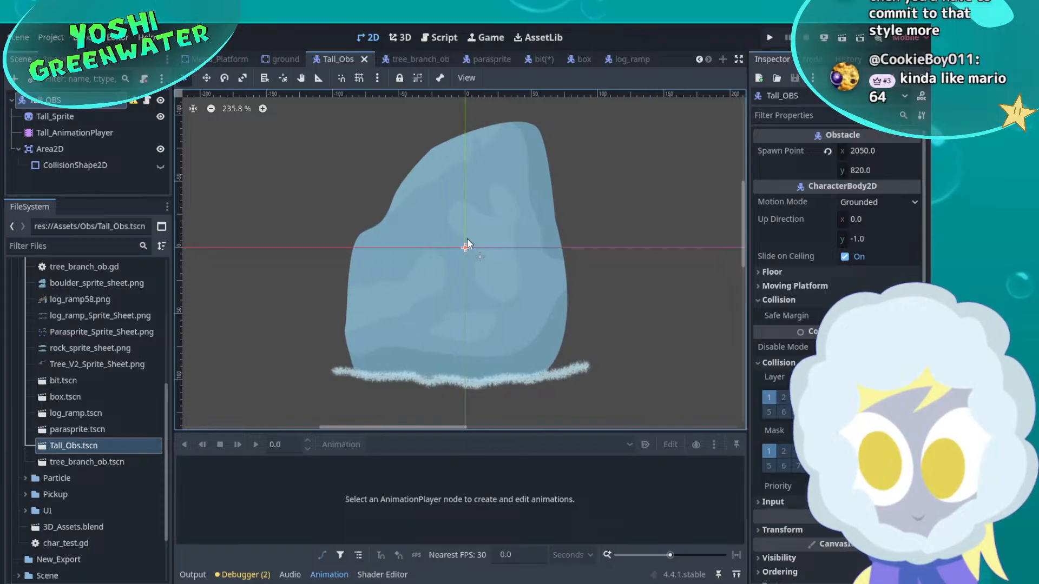
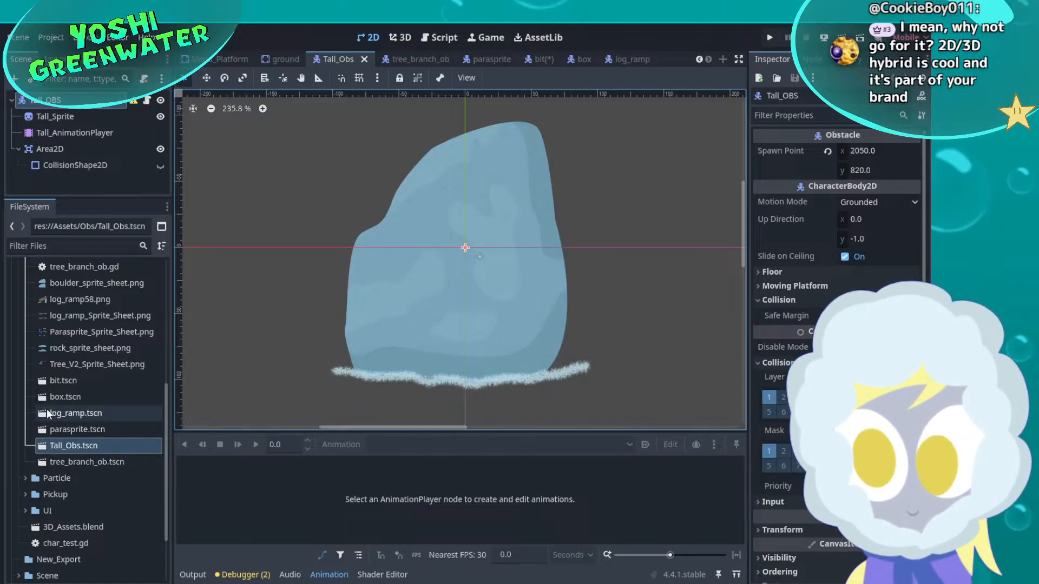
Reopen the parasprite.tscn scene, select the Parasprite_Sprite to inspect its sprite sheet, and clear the selection
{"action": "double_click", "coordinate": [46, 431]}
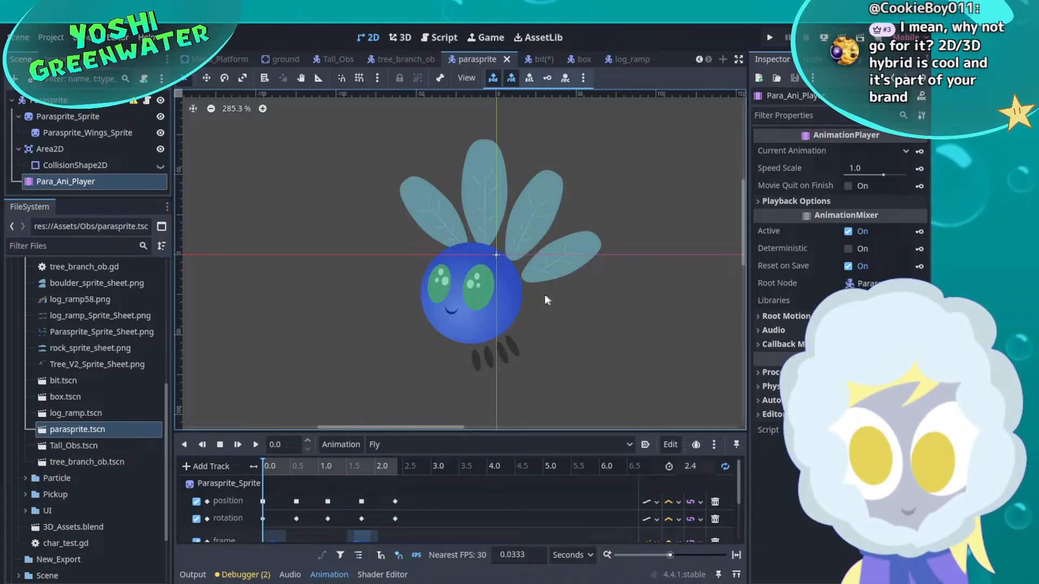
{"action": "left_click", "coordinate": [515, 303]}
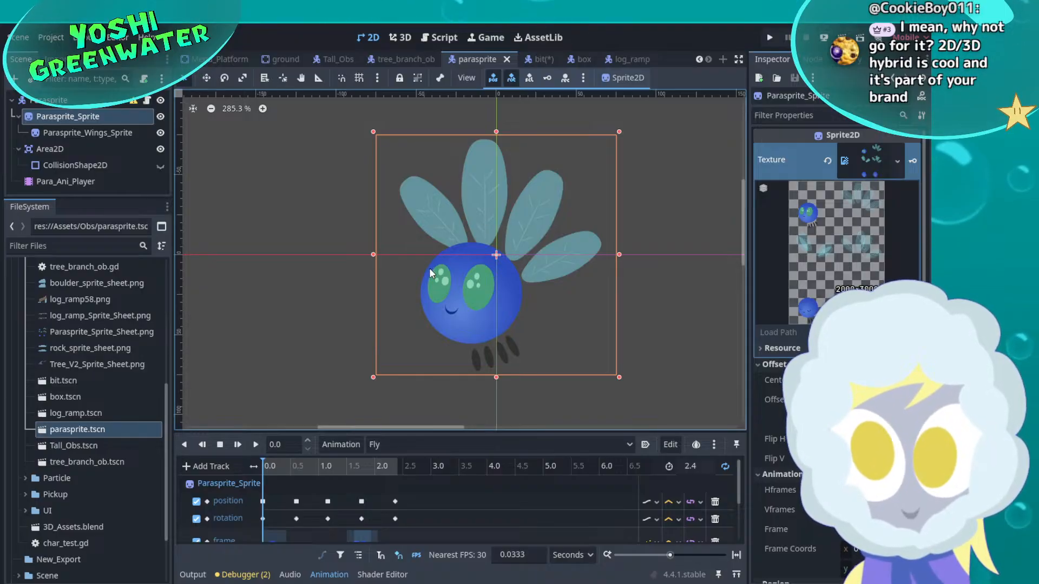
{"action": "left_click", "coordinate": [658, 294]}
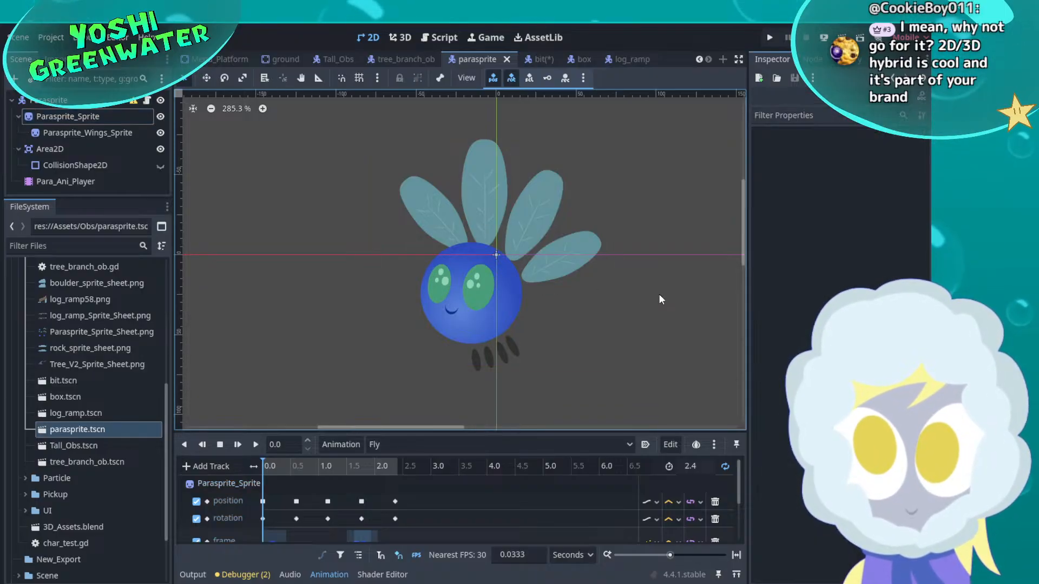
Open the tree_branch_ob.tscn scene and play Tree_Branch_AniPlayer's Tree_Shake animation
{"action": "double_click", "coordinate": [37, 460]}
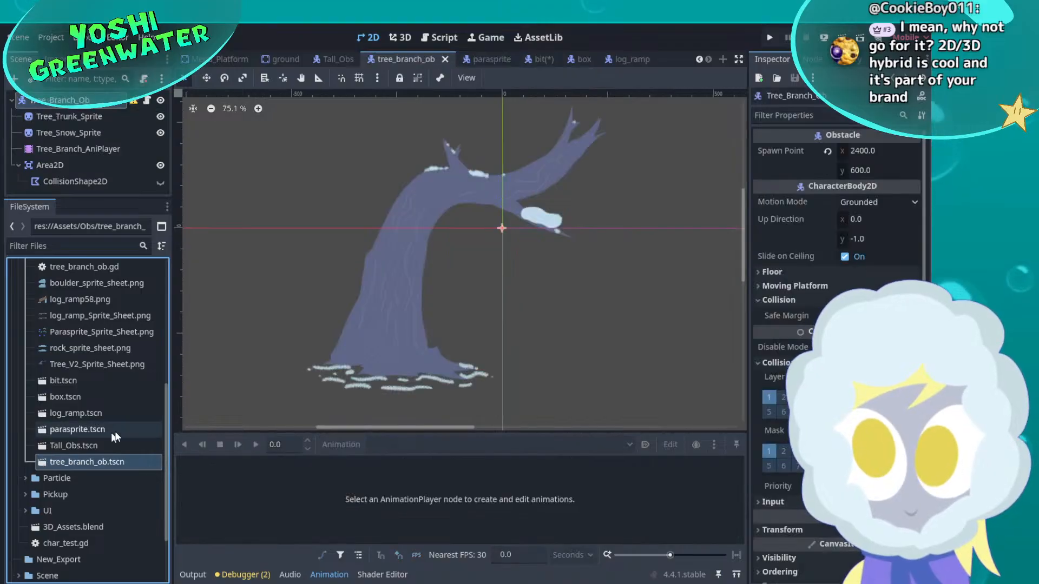
{"action": "middle_click_drag", "start_coordinate": [493, 291], "coordinate": [556, 308]}
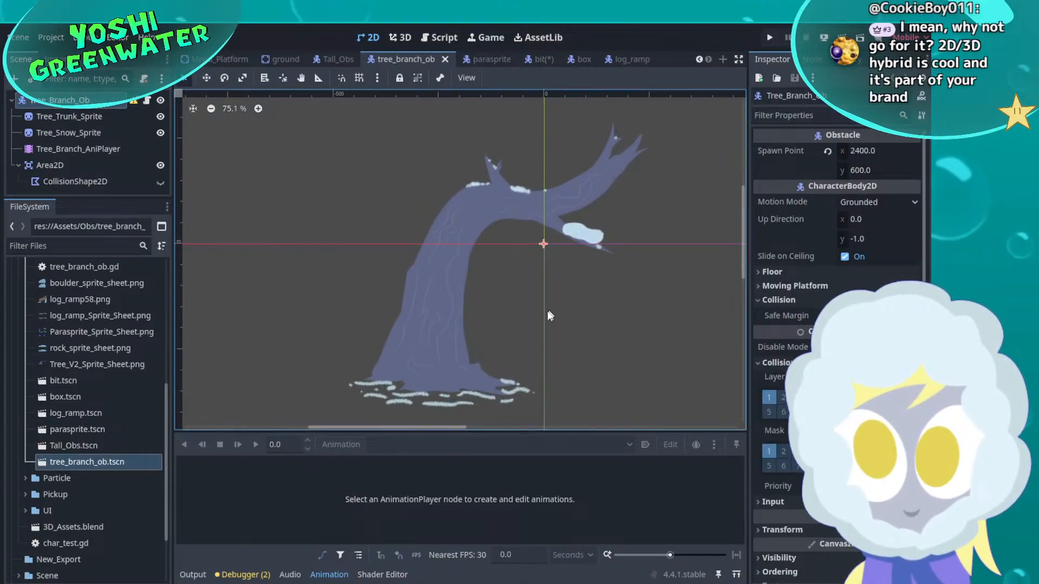
{"action": "left_click", "coordinate": [70, 145]}
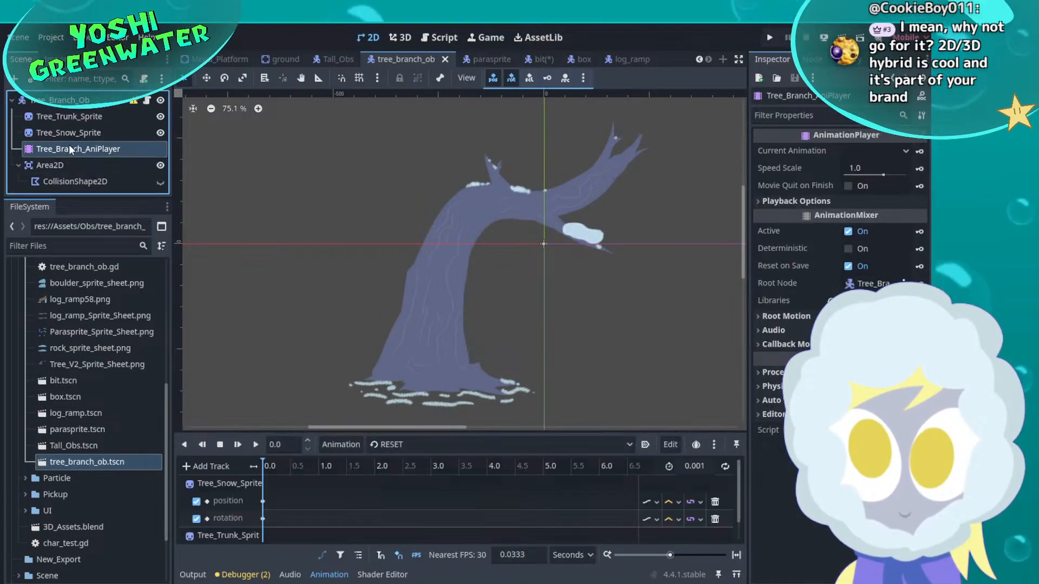
{"action": "left_click", "coordinate": [255, 443]}
{"action": "left_click", "coordinate": [405, 443]}
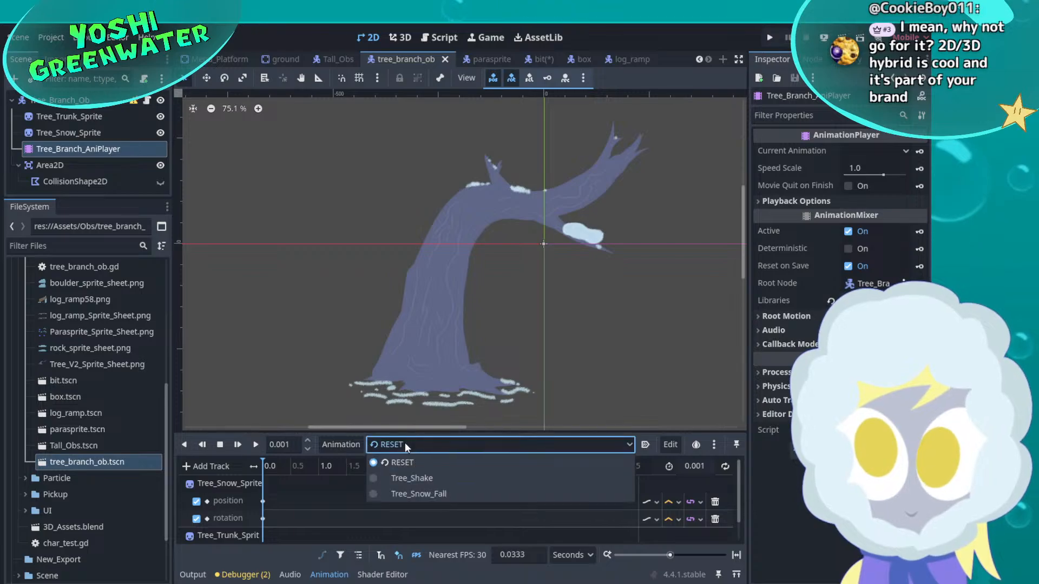
{"action": "left_click", "coordinate": [410, 479]}
{"action": "left_click", "coordinate": [255, 445]}
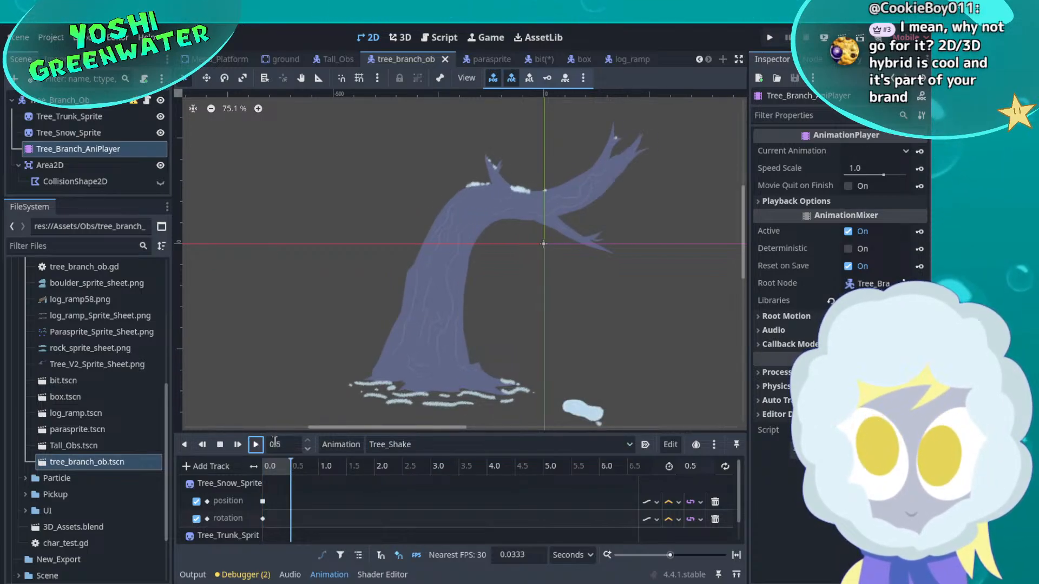
Play the tree branch obstacle's Tree_Snow_Fall animation
{"action": "left_click", "coordinate": [388, 444]}
{"action": "left_click", "coordinate": [383, 493]}
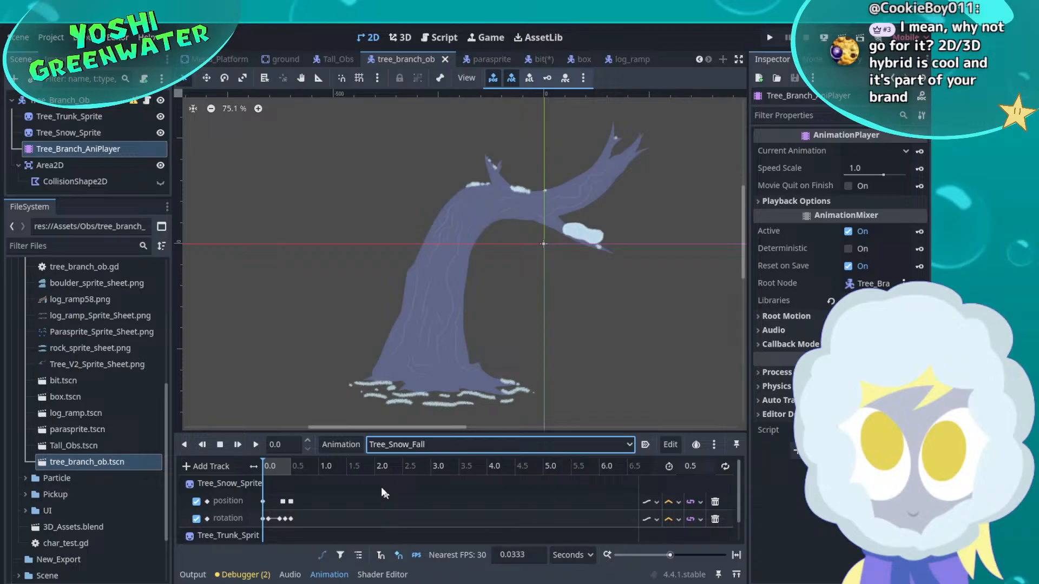
{"action": "left_click", "coordinate": [252, 448]}
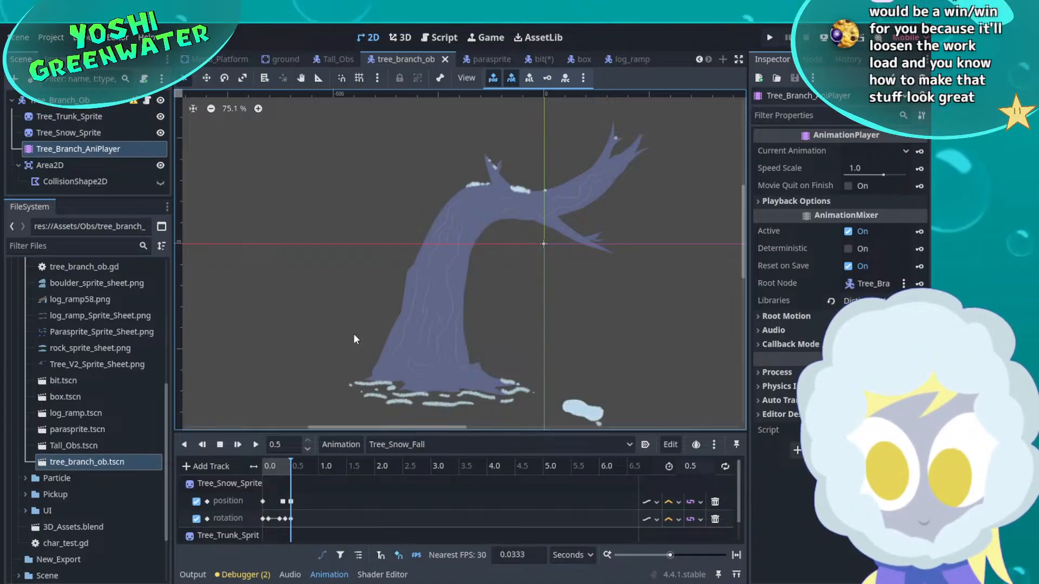
Examine the fallen snow around the tree branch obstacle and reopen the parasprite.tscn scene
{"action": "scroll", "coordinate": [352, 333], "scroll_direction": "up", "scroll_amount": 1}
{"action": "middle_click_drag", "start_coordinate": [353, 332], "coordinate": [297, 330]}
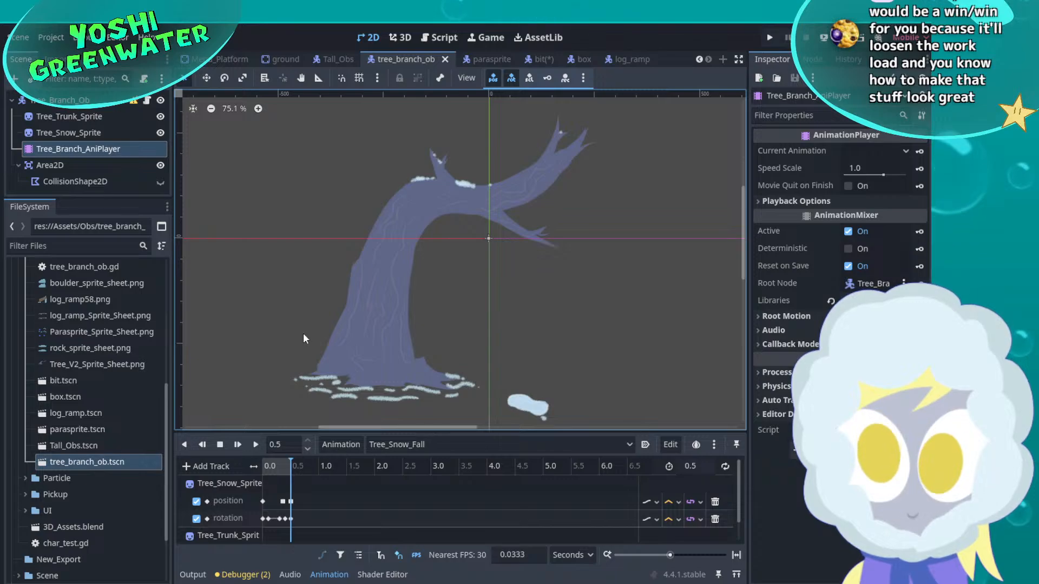
{"action": "scroll", "coordinate": [306, 334], "scroll_direction": "down", "scroll_amount": 1}
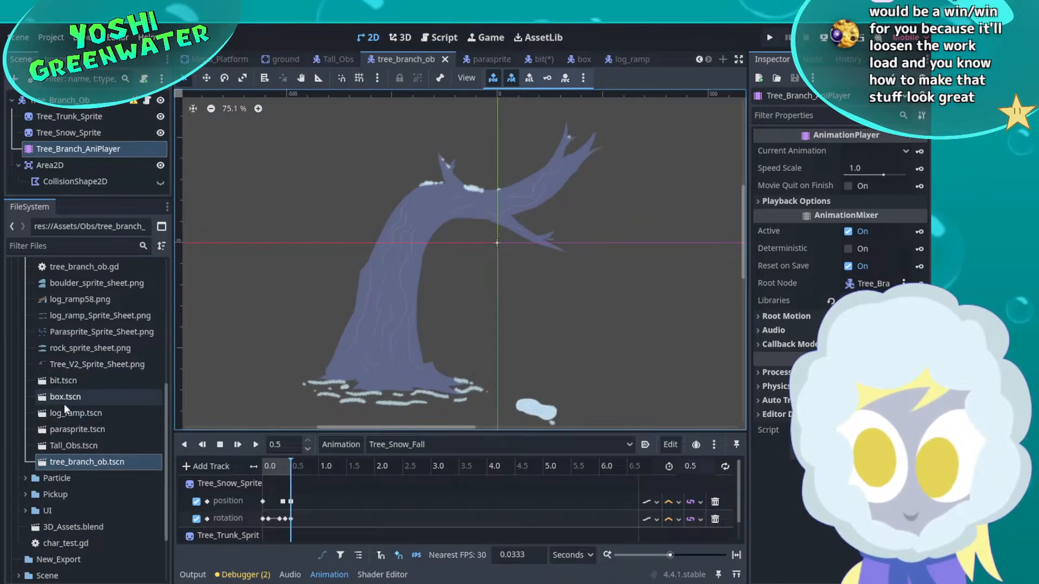
{"action": "double_click", "coordinate": [40, 431]}
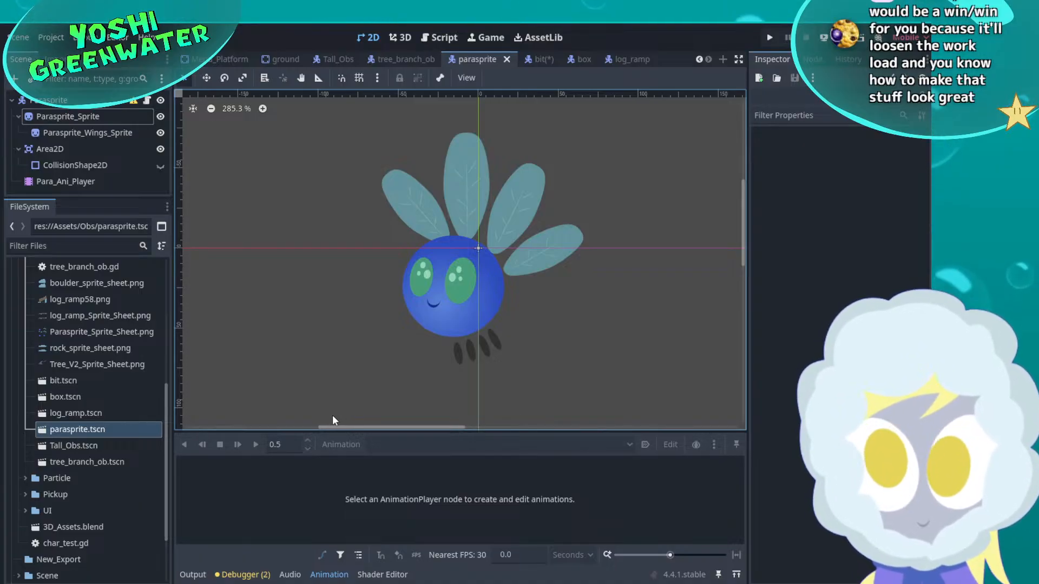
Switch to Toon Boom Harmony, widen the node network area, search for "para", and enter the Parasprite-G group
{"action": "key", "text": "alt+Tab"}
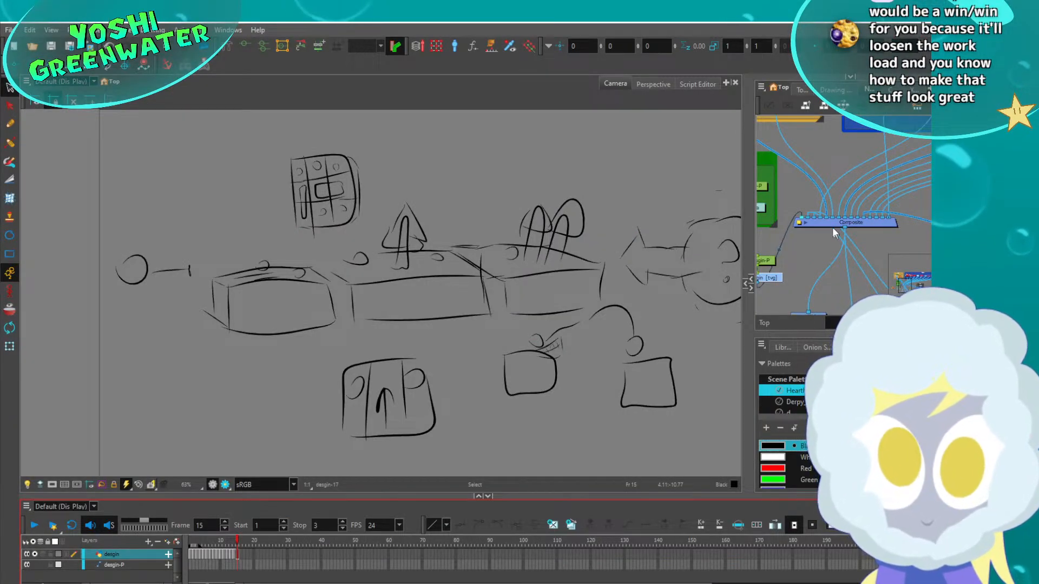
{"action": "left_click", "coordinate": [755, 204]}
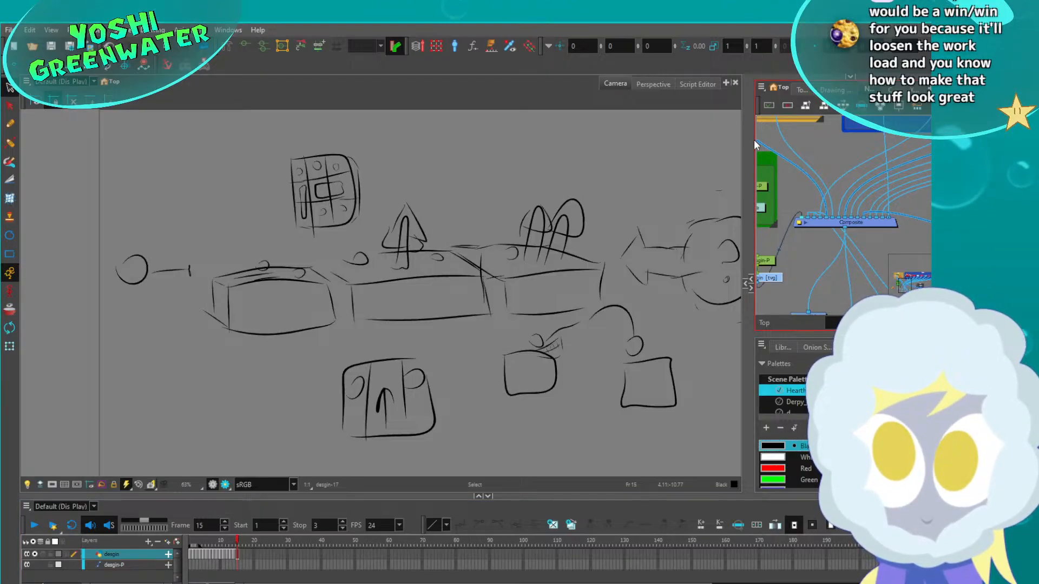
{"action": "left_click_drag", "start_coordinate": [750, 138], "coordinate": [535, 138]}
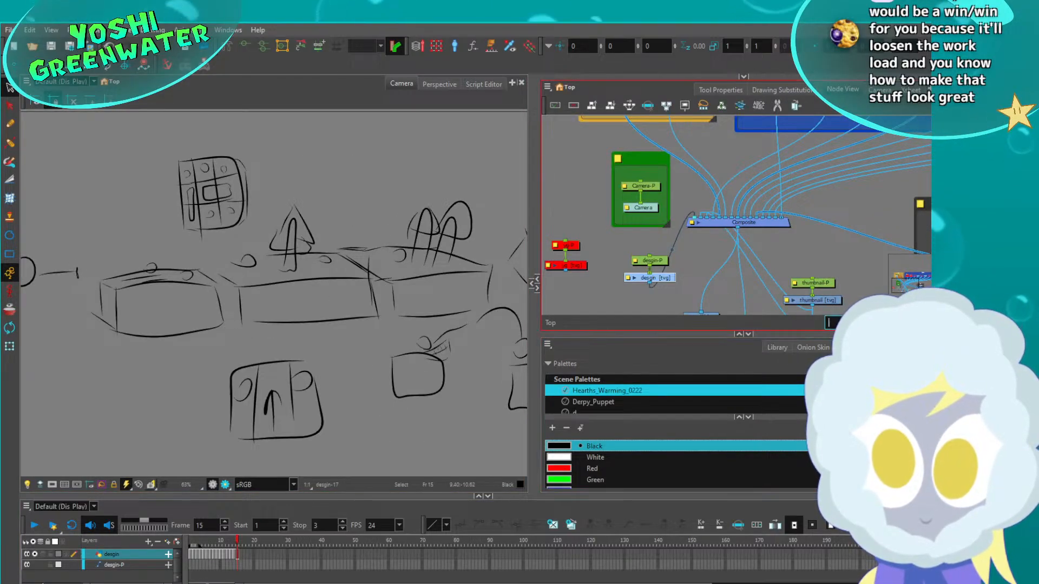
{"action": "key", "text": "ctrl+f"}
{"action": "type", "text": "p"}
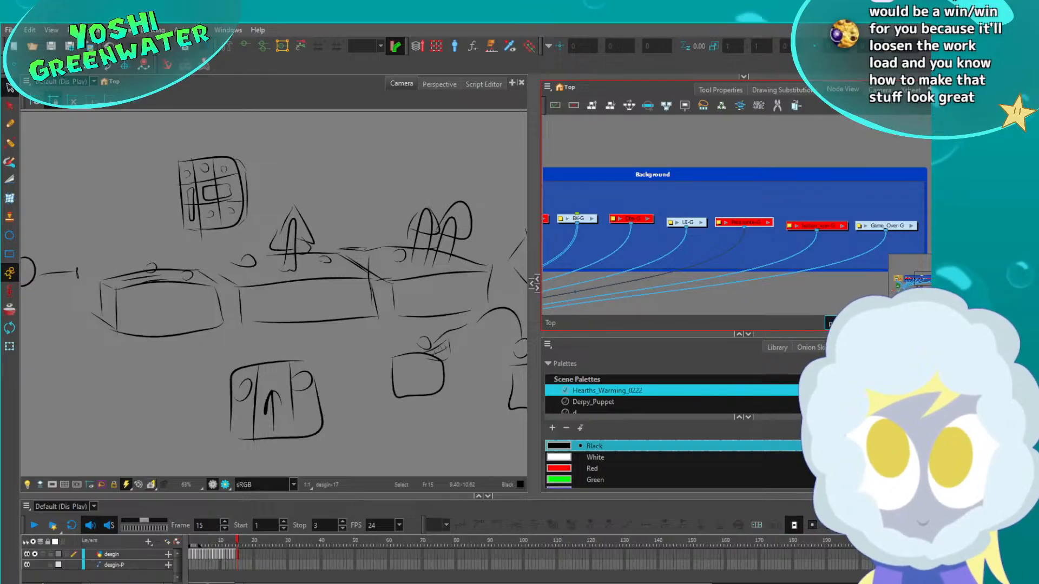
{"action": "type", "text": "ar"}
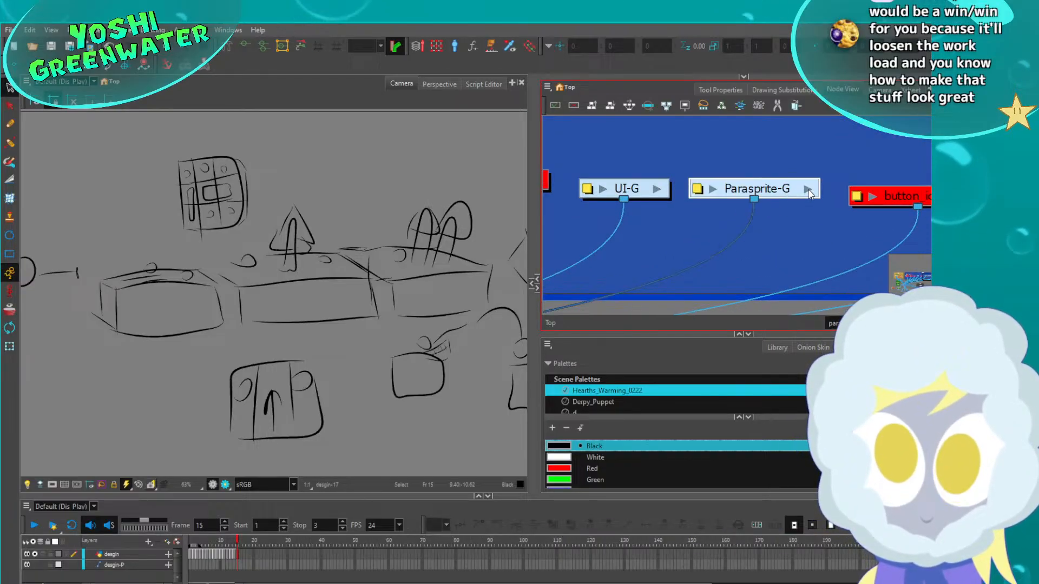
{"action": "left_click", "coordinate": [810, 190]}
{"action": "scroll", "coordinate": [681, 223], "scroll_direction": "down", "scroll_amount": 2}
{"action": "left_click_drag", "start_coordinate": [622, 158], "coordinate": [825, 279]}
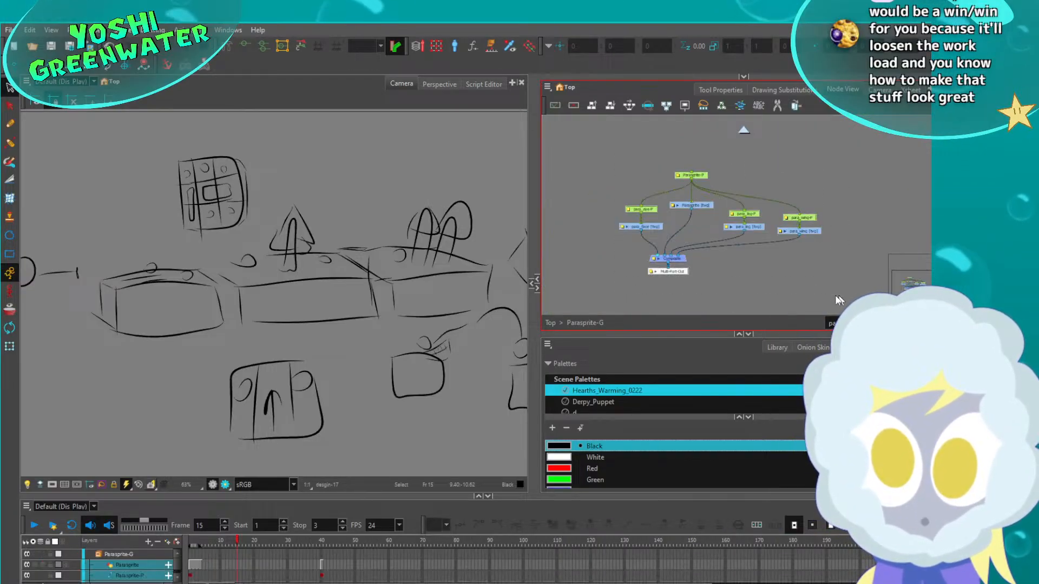
Enlarge the timeline, list all Parasprite-G layers in it, and check frames 1 and 40
{"action": "left_click_drag", "start_coordinate": [404, 496], "coordinate": [421, 407]}
{"action": "key", "text": "Escape"}
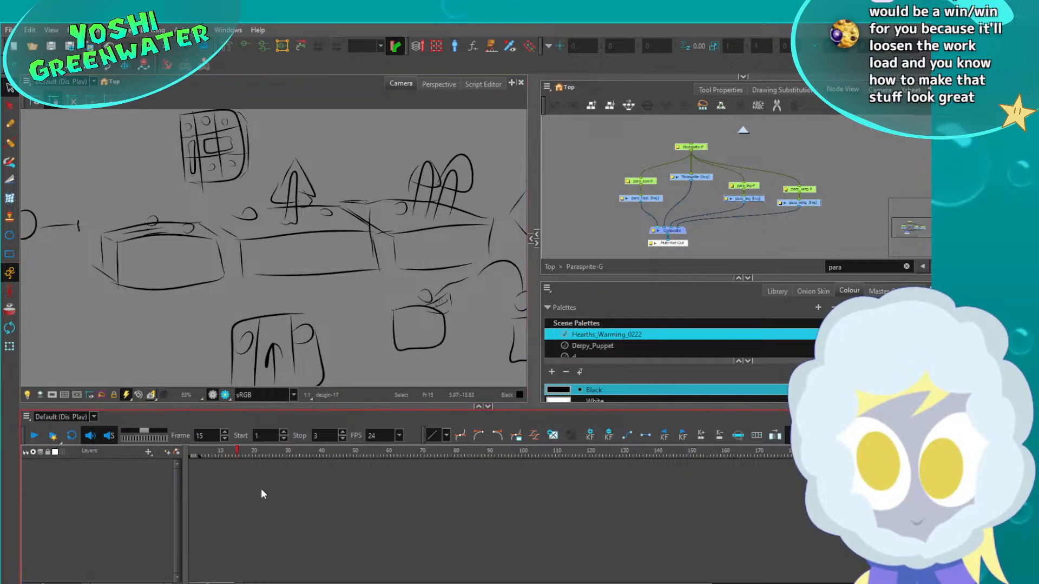
{"action": "left_click_drag", "start_coordinate": [368, 583], "coordinate": [242, 552]}
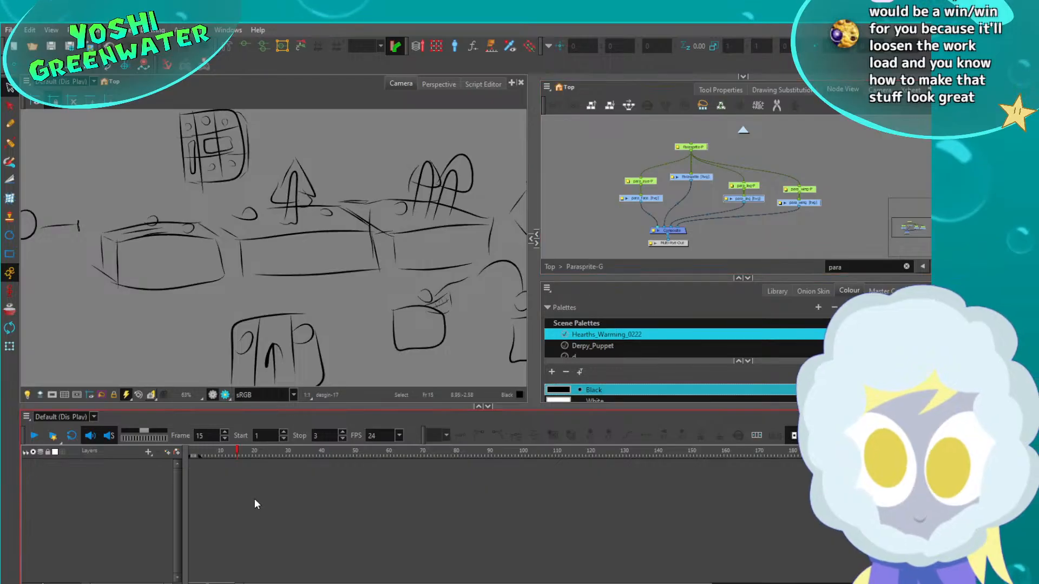
{"action": "key", "text": "ctrl+a"}
{"action": "left_click_drag", "start_coordinate": [226, 457], "coordinate": [182, 445]}
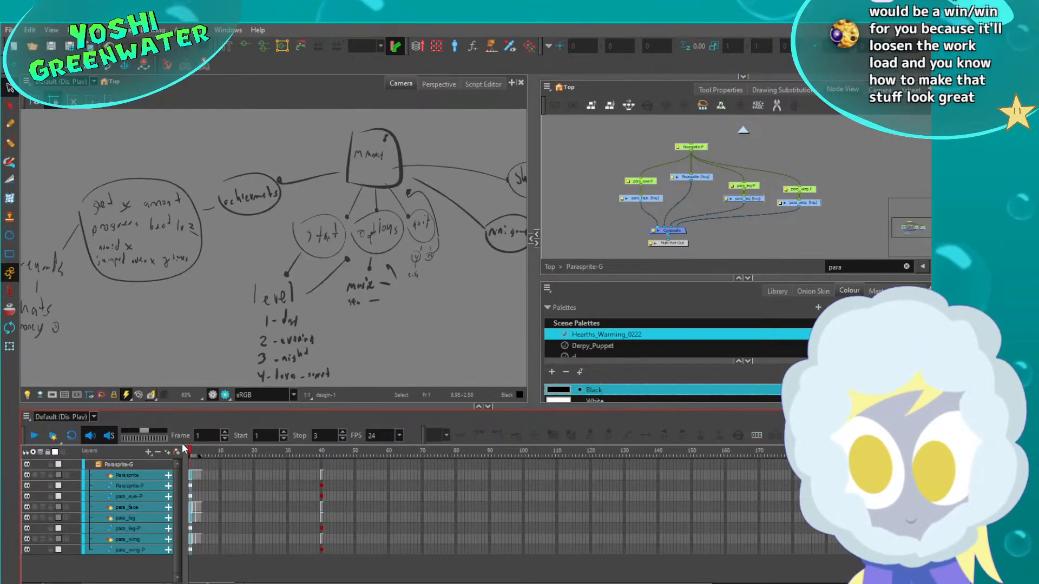
{"action": "left_click", "coordinate": [322, 454]}
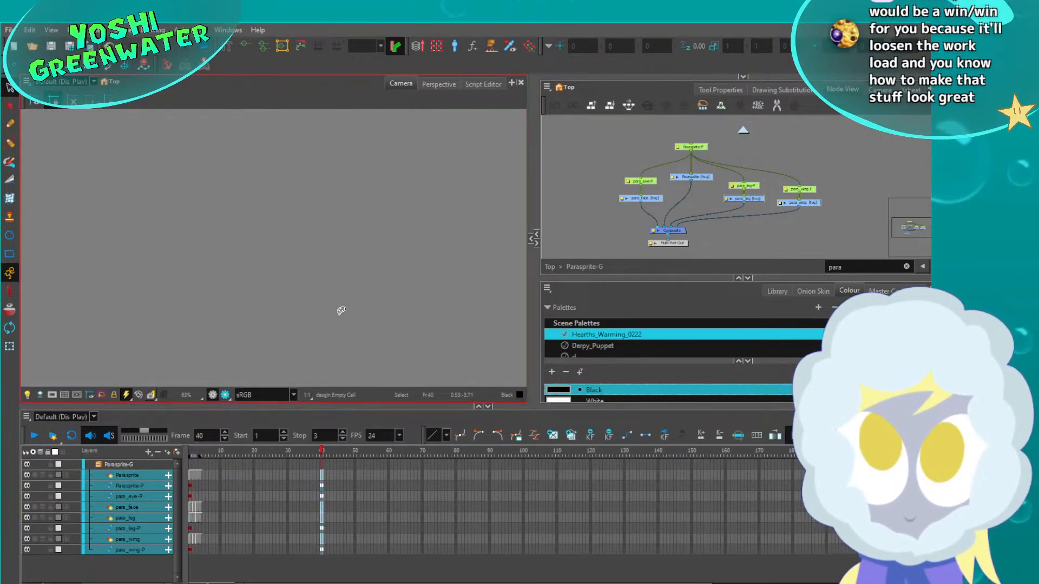
Return to the top level of the node network and set the camera view's display to Display All
{"action": "left_click", "coordinate": [550, 267]}
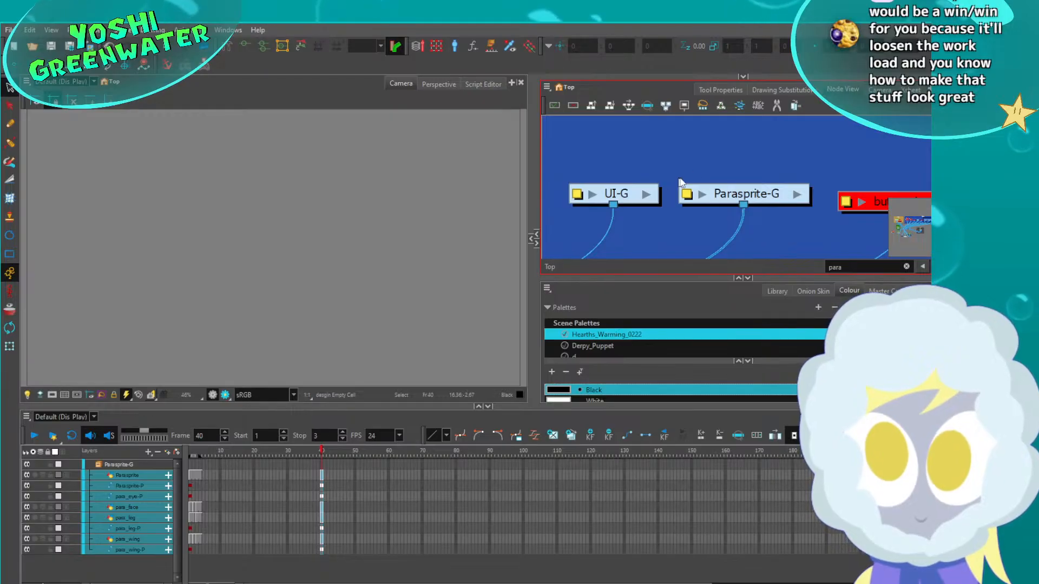
{"action": "scroll", "coordinate": [680, 179], "scroll_direction": "down", "scroll_amount": 5}
{"action": "middle_click_drag", "start_coordinate": [639, 219], "coordinate": [692, 201]}
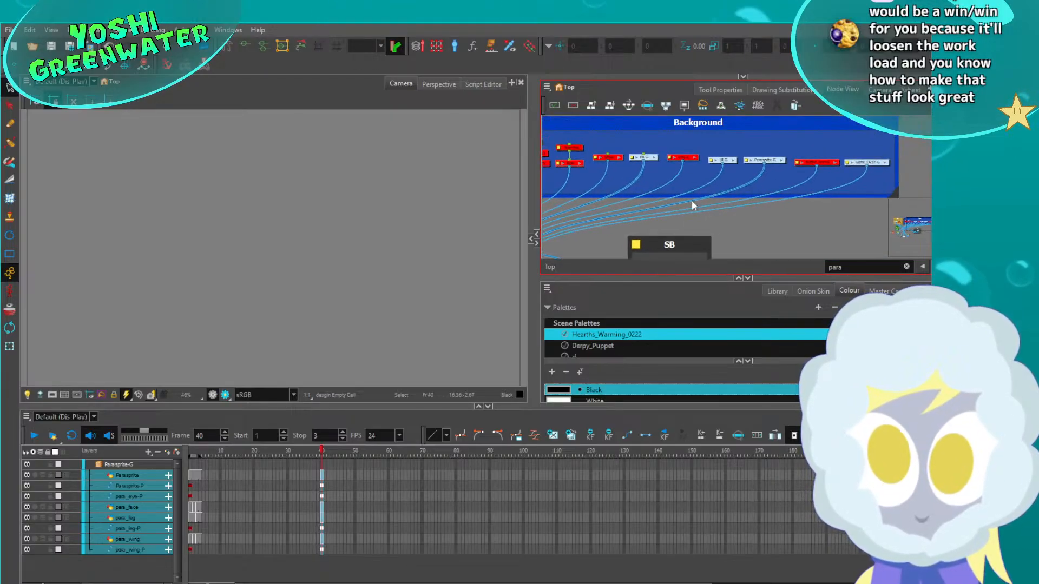
{"action": "scroll", "coordinate": [774, 161], "scroll_direction": "up", "scroll_amount": 3}
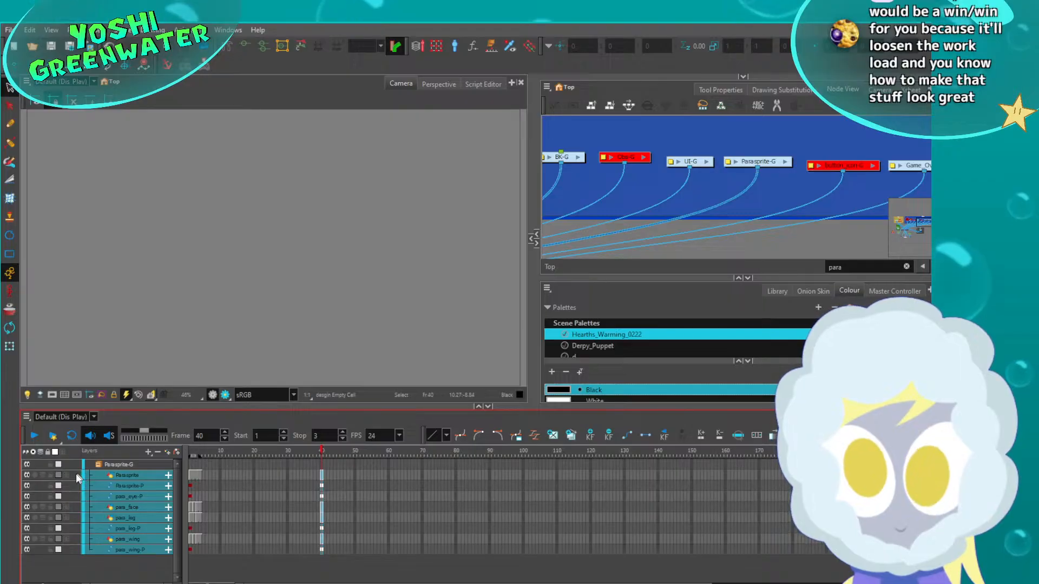
{"action": "left_click", "coordinate": [93, 81]}
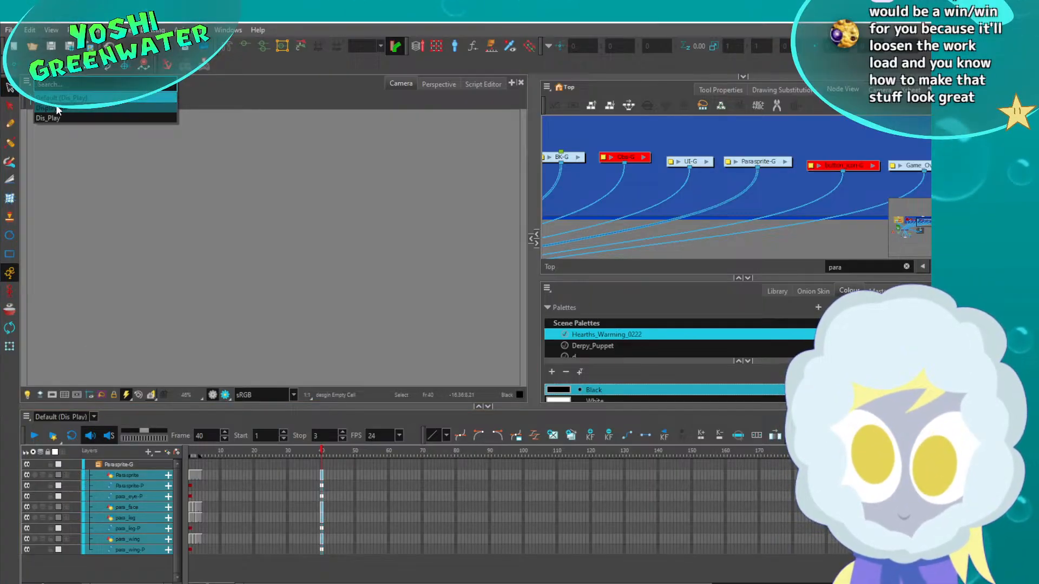
{"action": "left_click", "coordinate": [58, 108]}
Enter the Parasprite-G group, select the Parasprite drawing, and view its drawing substitutions with the drawing view expanded
{"action": "left_click", "coordinate": [782, 161]}
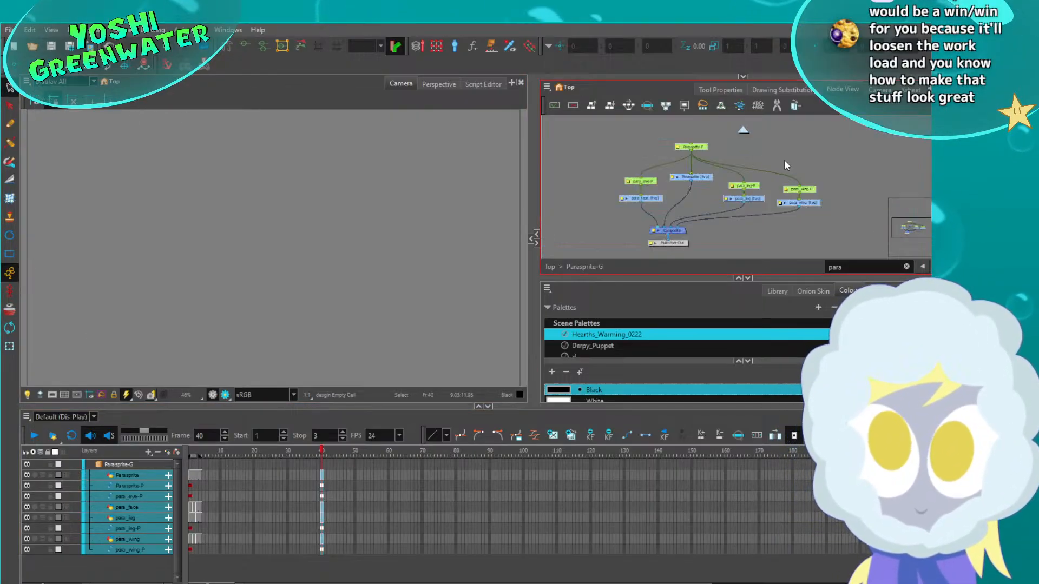
{"action": "scroll", "coordinate": [722, 205], "scroll_direction": "up", "scroll_amount": 2}
{"action": "left_click", "coordinate": [689, 166]}
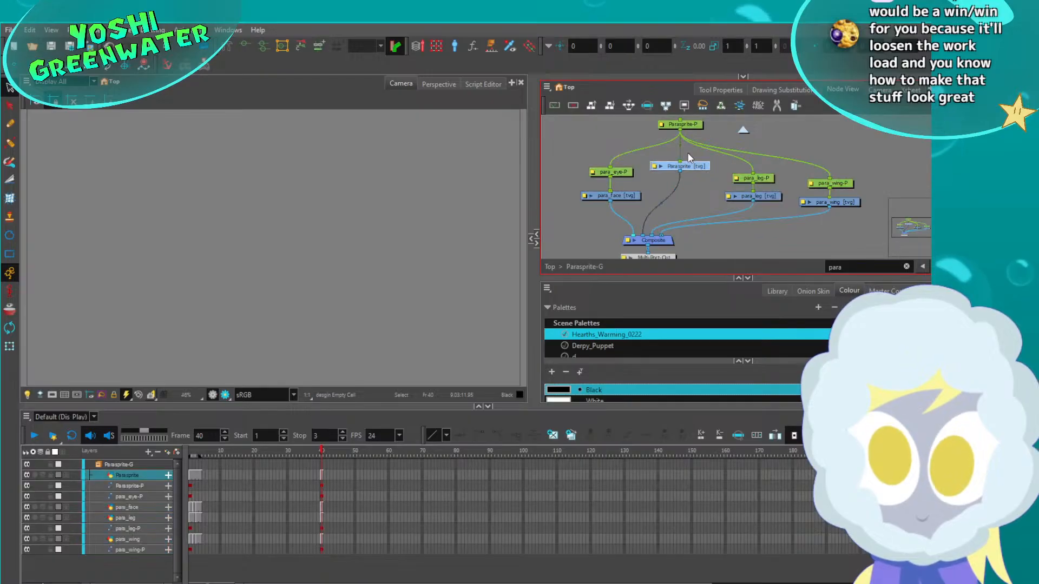
{"action": "left_click", "coordinate": [534, 239]}
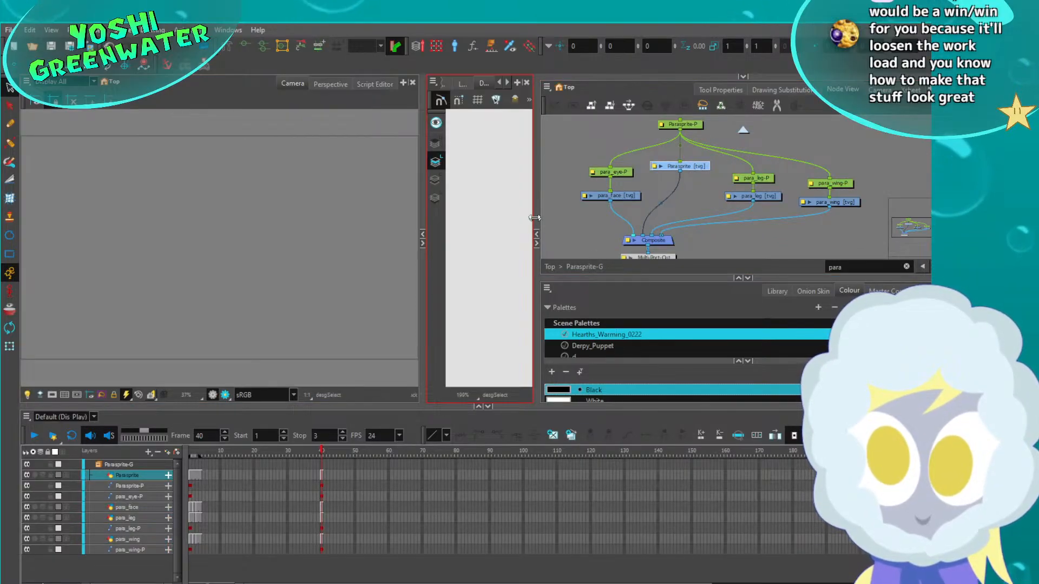
{"action": "left_click_drag", "start_coordinate": [536, 216], "coordinate": [617, 209]}
{"action": "left_click", "coordinate": [788, 91]}
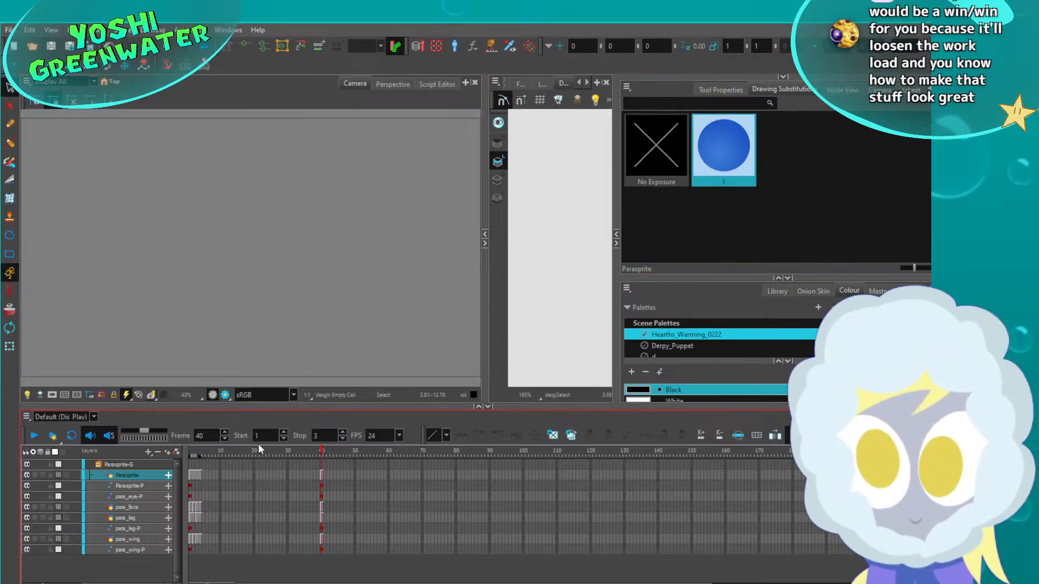
Go to frame 1 and select the para_leg drawing in the Parasprite-G node network
{"action": "left_click_drag", "start_coordinate": [294, 451], "coordinate": [135, 441]}
{"action": "scroll", "coordinate": [217, 303], "scroll_direction": "down", "scroll_amount": 3}
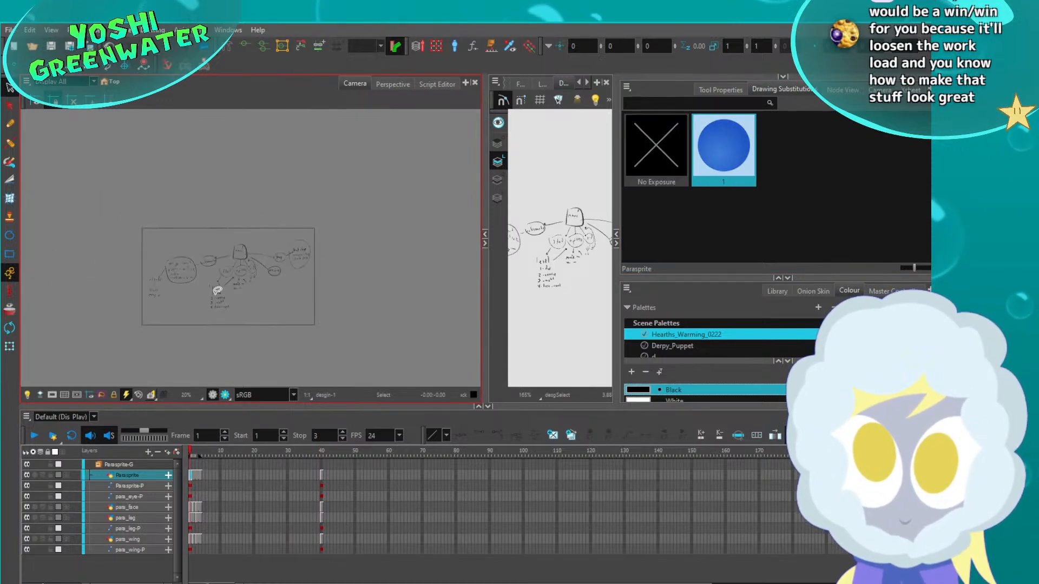
{"action": "scroll", "coordinate": [217, 291], "scroll_direction": "up", "scroll_amount": 3}
{"action": "left_click", "coordinate": [841, 91]}
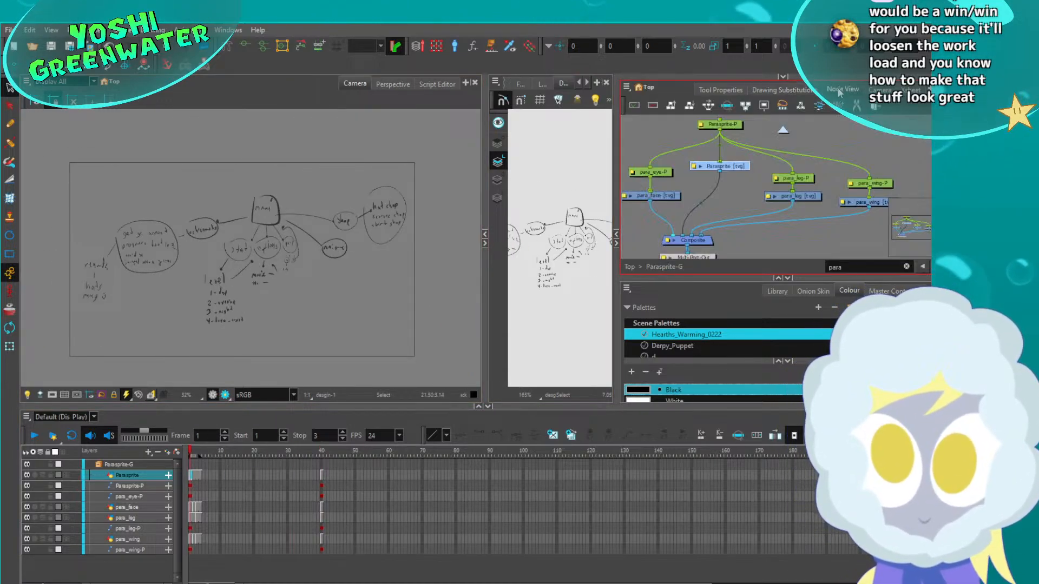
{"action": "left_click", "coordinate": [784, 195]}
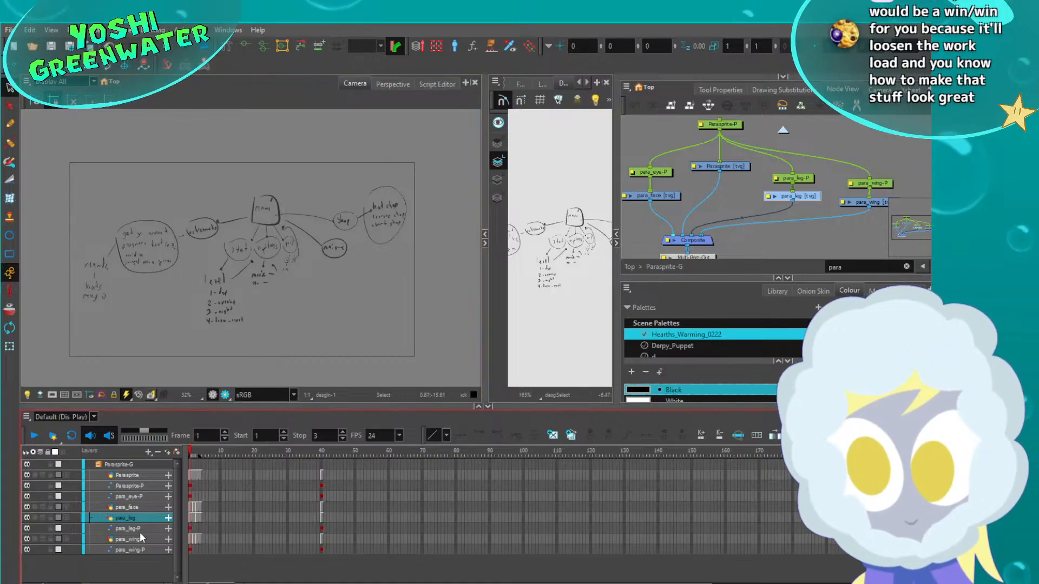
Turn off layer solo mode and check the parasprite artwork across frames 1 to 3
{"action": "left_click", "coordinate": [35, 451]}
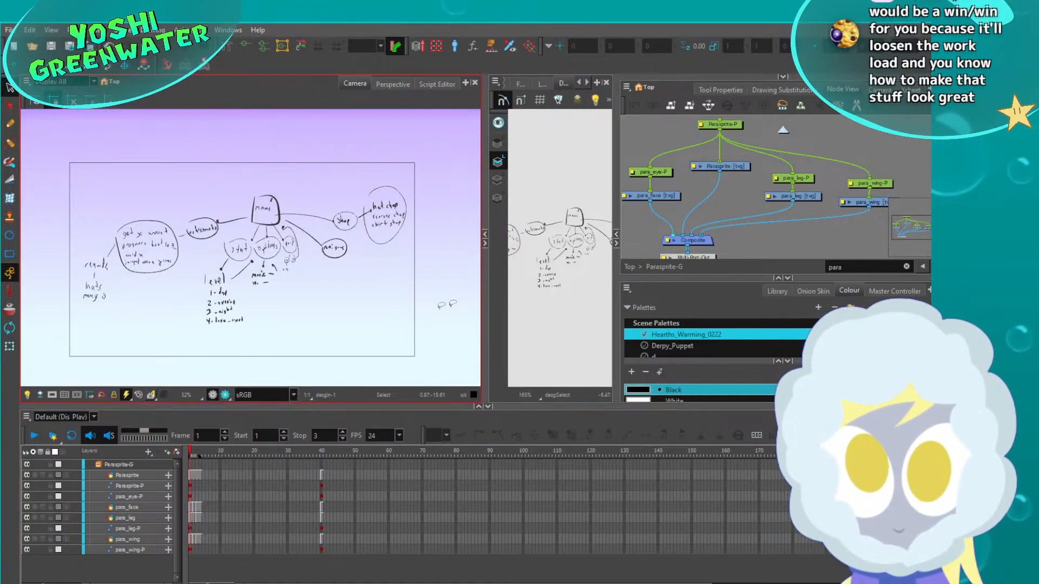
{"action": "left_click", "coordinate": [197, 451]}
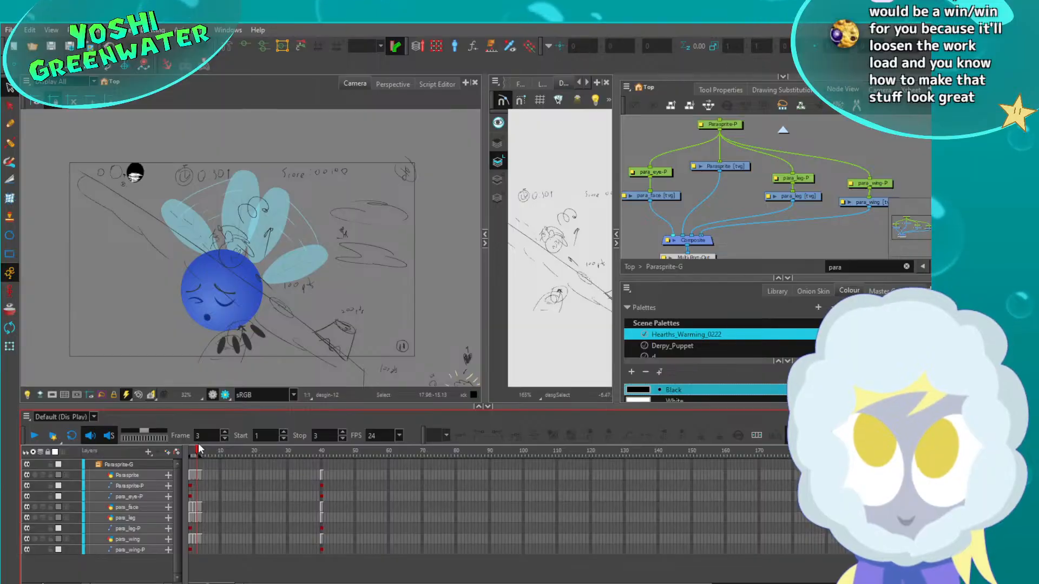
{"action": "left_click", "coordinate": [190, 442]}
{"action": "key", "text": "period"}
{"action": "key", "text": "period"}
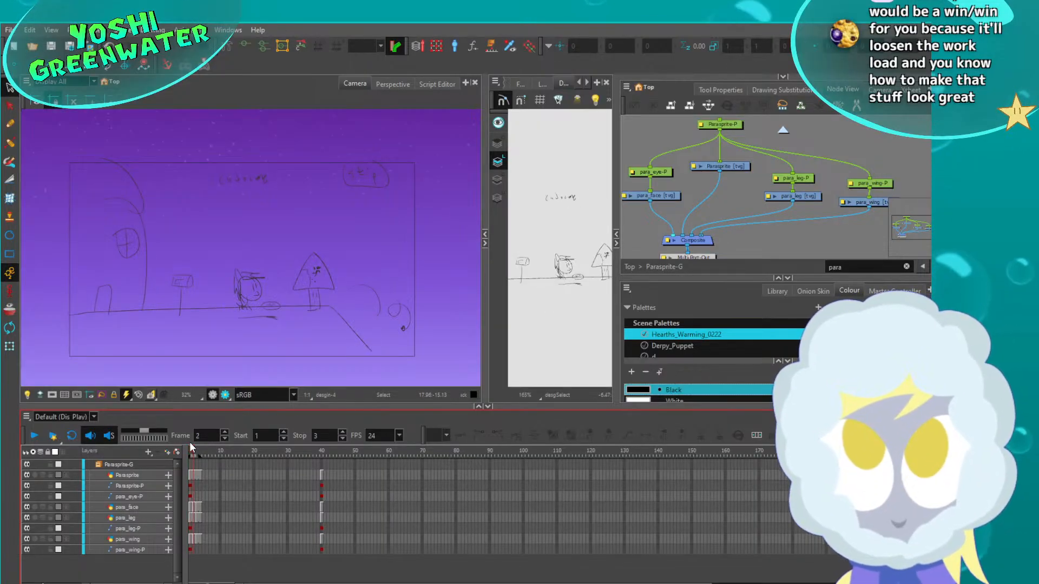
Return to the top level of the node network and add a Display node beneath the Parasprite-G group
{"action": "left_click_drag", "start_coordinate": [328, 407], "coordinate": [328, 424]}
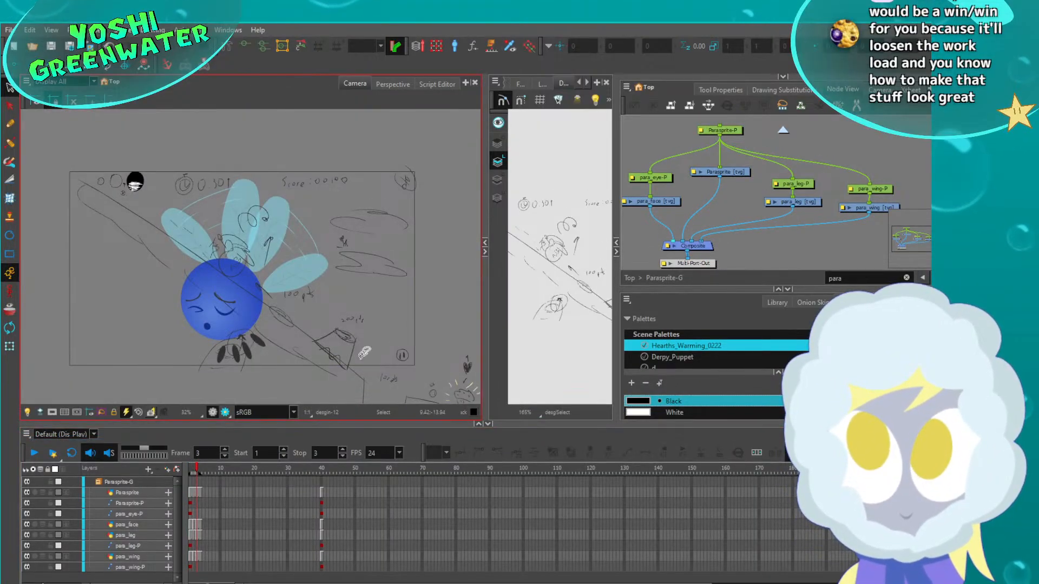
{"action": "middle_click_drag", "start_coordinate": [644, 231], "coordinate": [683, 208]}
{"action": "left_click", "coordinate": [631, 276]}
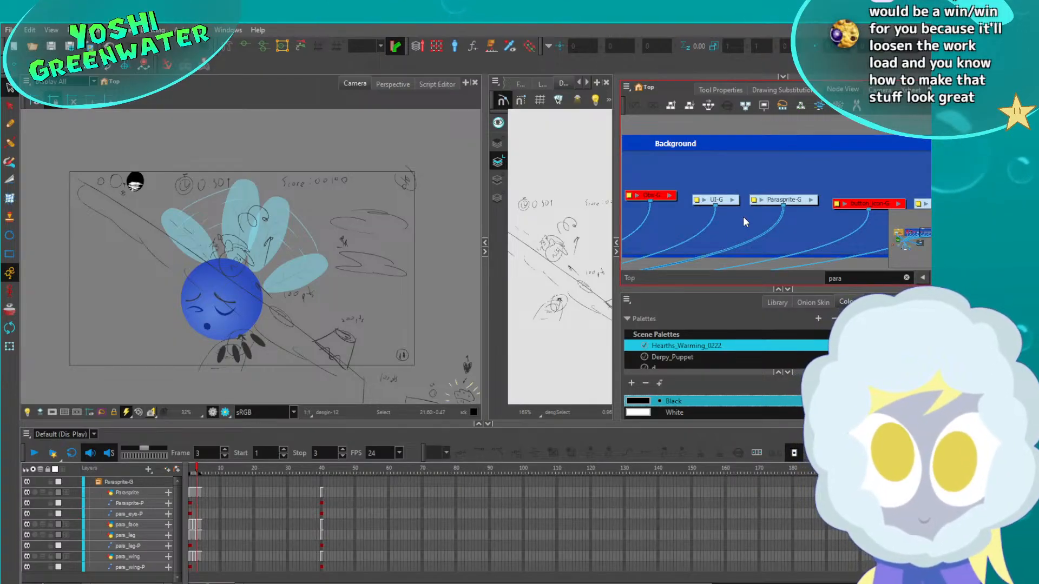
{"action": "key", "text": "Tab"}
{"action": "type", "text": "dis"}
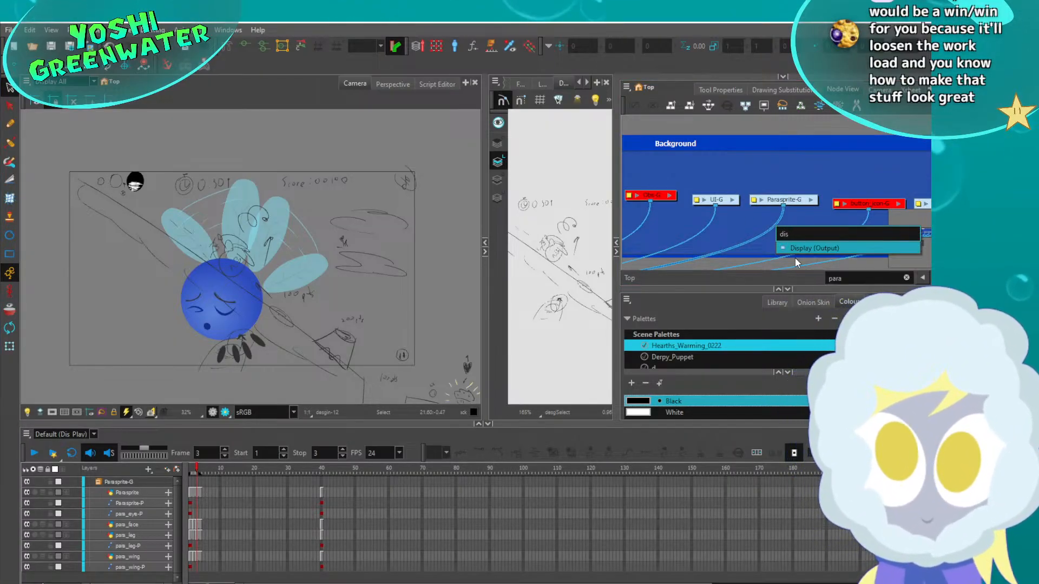
{"action": "key", "text": "Return"}
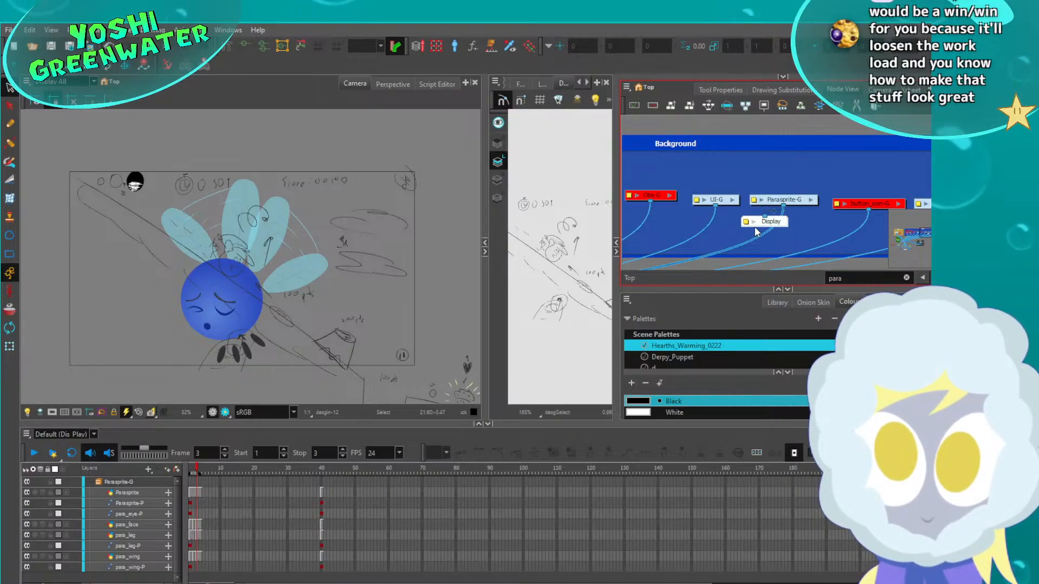
Rename the new Display node Para_Display and set the camera view to show that display
{"action": "double_click", "coordinate": [755, 226]}
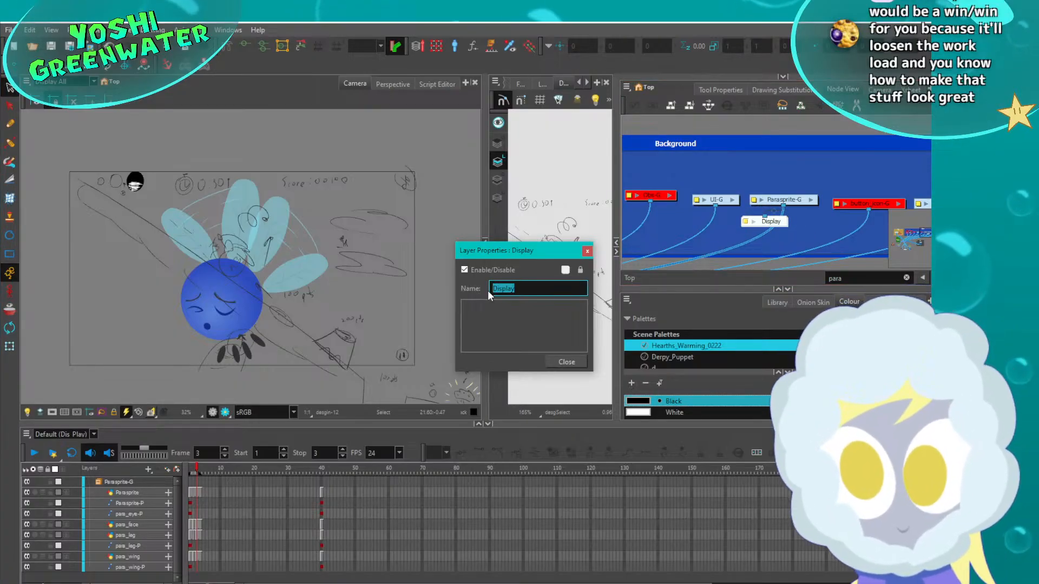
{"action": "type", "text": "Para_Display"}
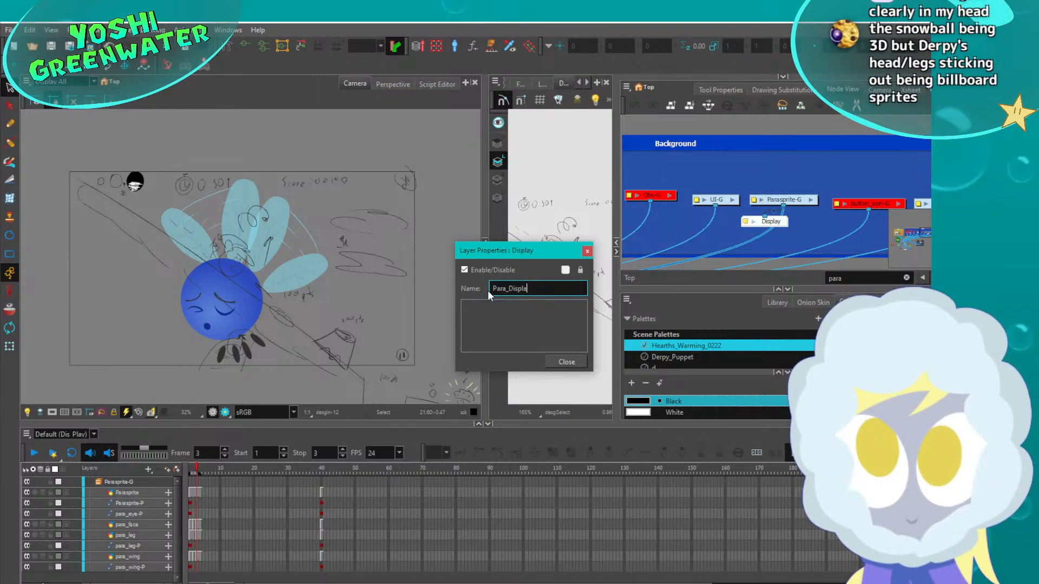
{"action": "left_click", "coordinate": [587, 251]}
{"action": "left_click", "coordinate": [40, 84]}
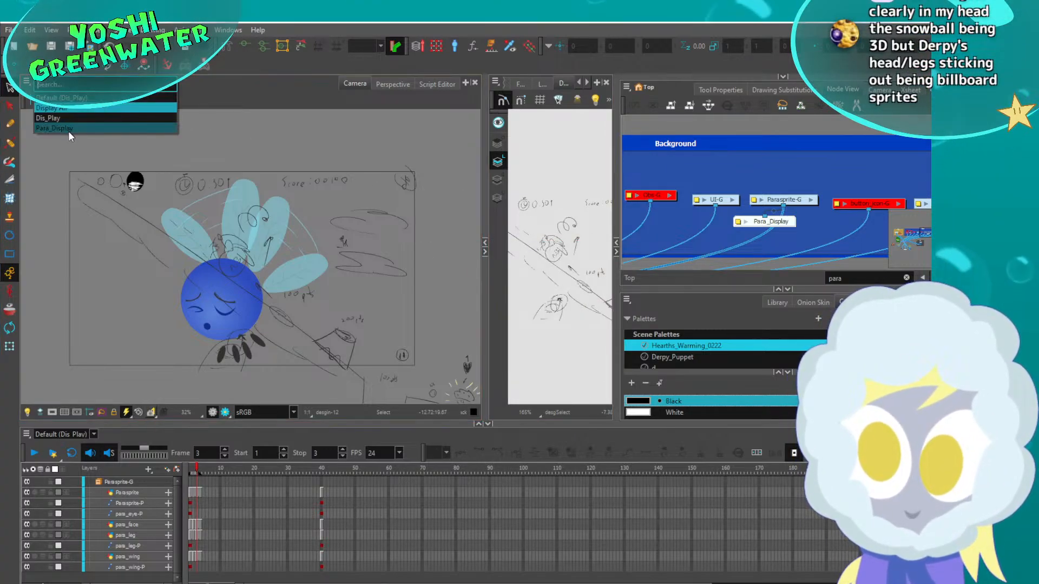
{"action": "left_click", "coordinate": [67, 130]}
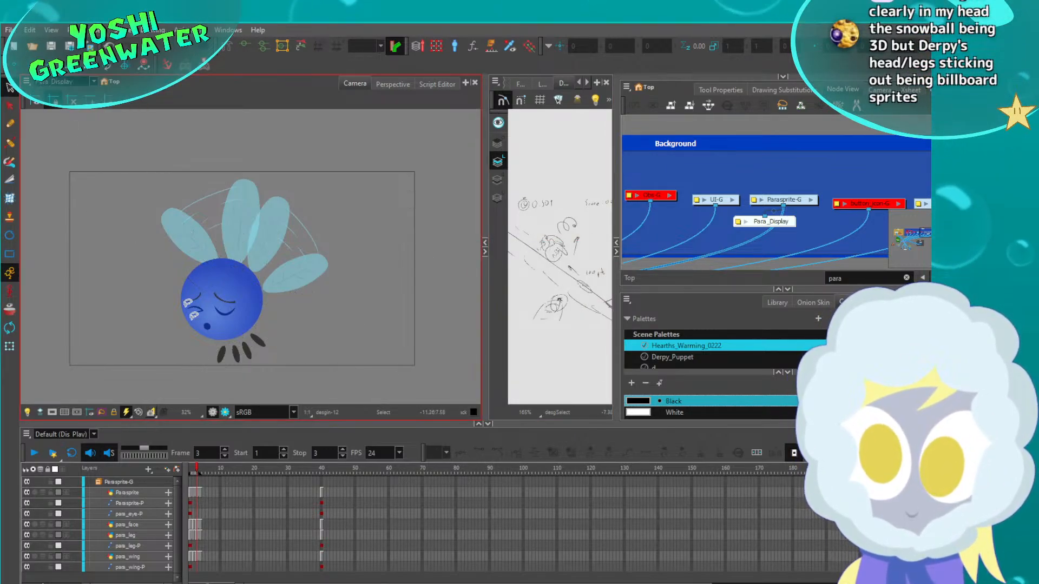
Check the isolated parasprite artwork at frames 1 to 4 and frame 40, and return to frame 1
{"action": "left_click", "coordinate": [189, 468]}
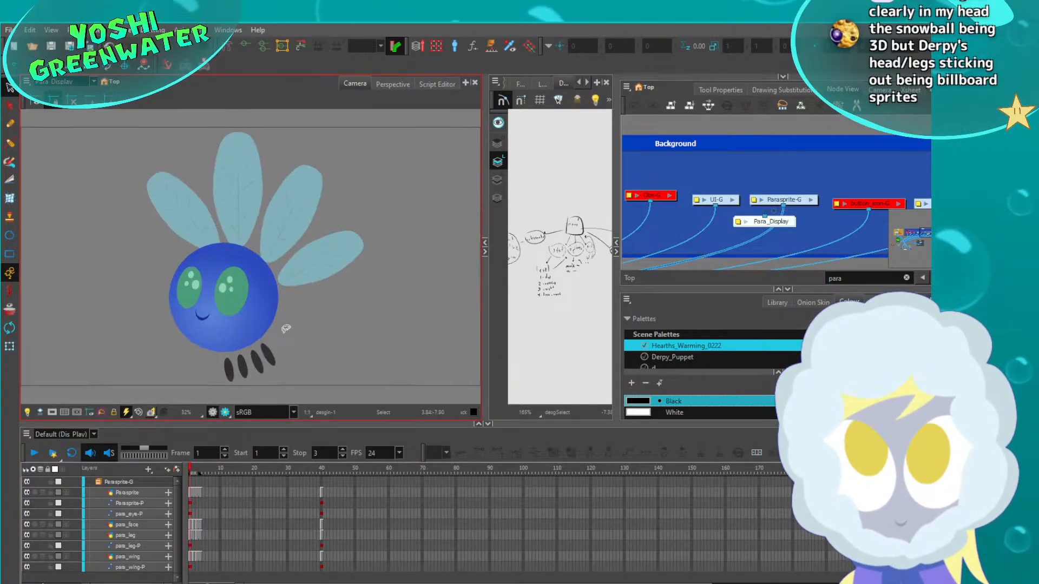
{"action": "scroll", "coordinate": [286, 328], "scroll_direction": "up", "scroll_amount": 2}
{"action": "key", "text": "period"}
{"action": "key", "text": "period"}
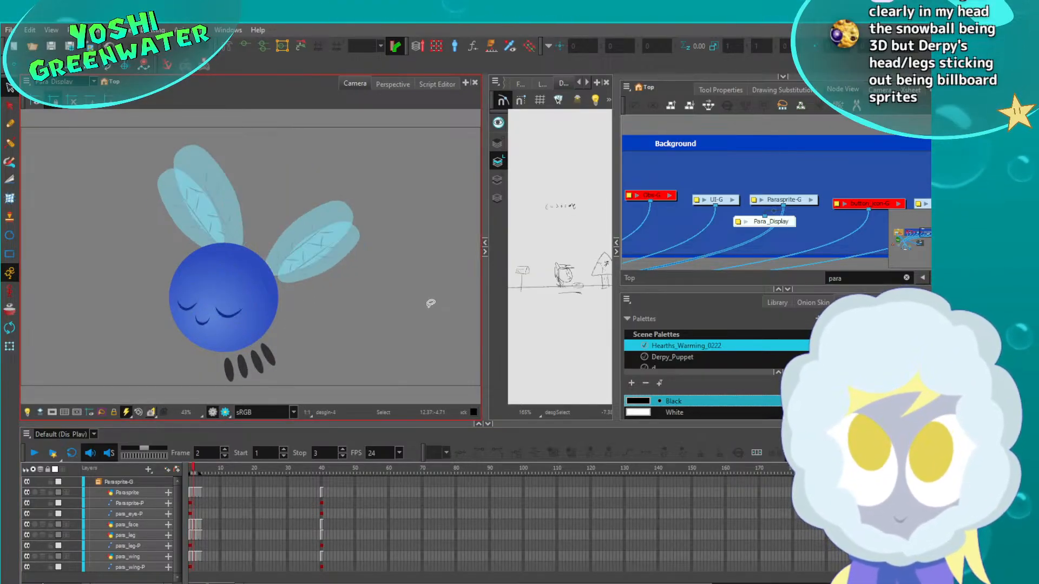
{"action": "key", "text": "period"}
{"action": "key", "text": "period"}
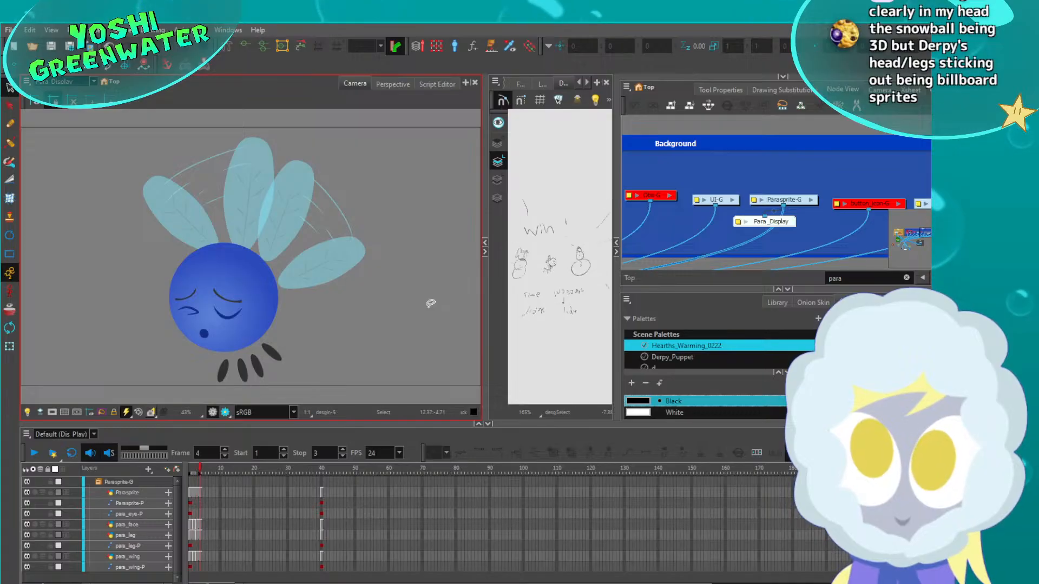
{"action": "left_click", "coordinate": [317, 469]}
{"action": "left_click", "coordinate": [321, 470]}
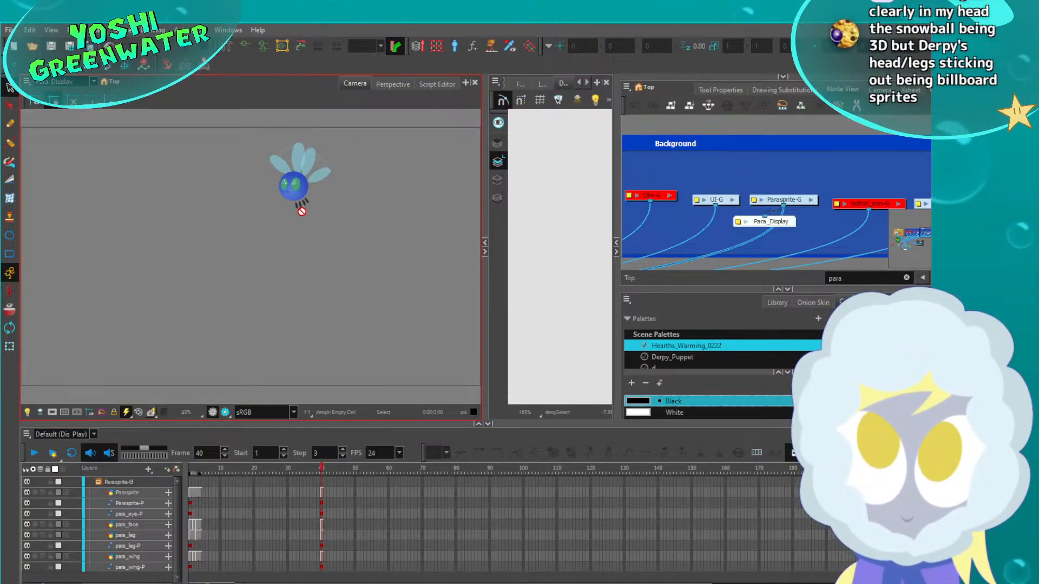
{"action": "left_click", "coordinate": [183, 469]}
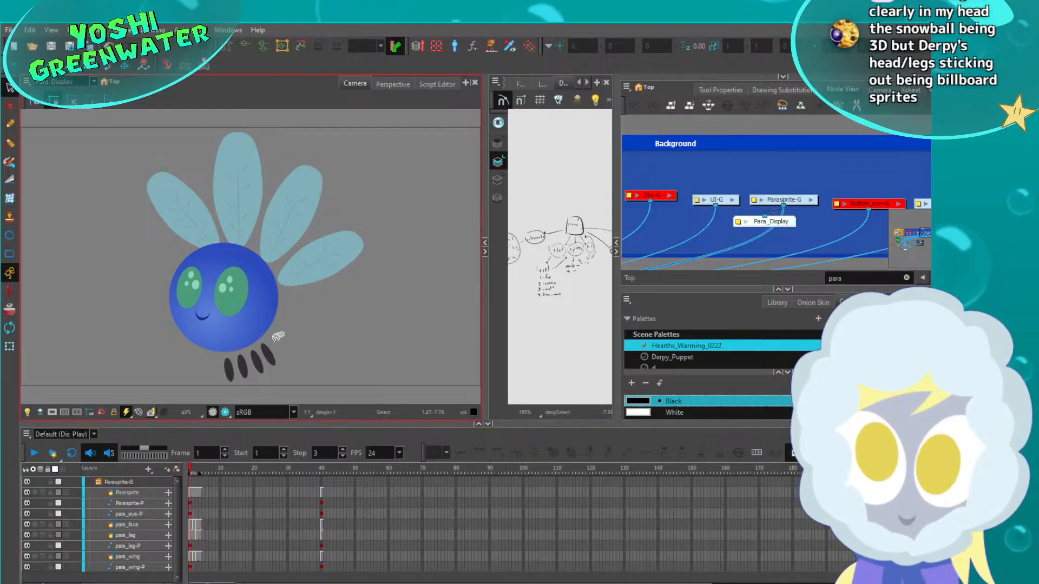
Open the Parasprite-G group, select the para_wing drawing and display its drawing substitutions
{"action": "left_click", "coordinate": [783, 195]}
{"action": "left_click", "coordinate": [811, 200]}
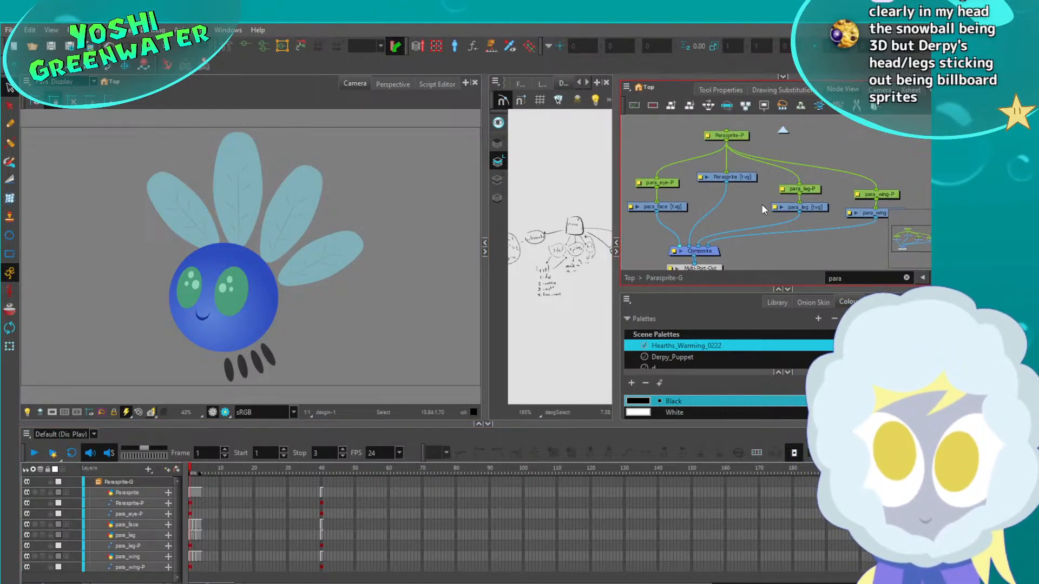
{"action": "left_click", "coordinate": [875, 212]}
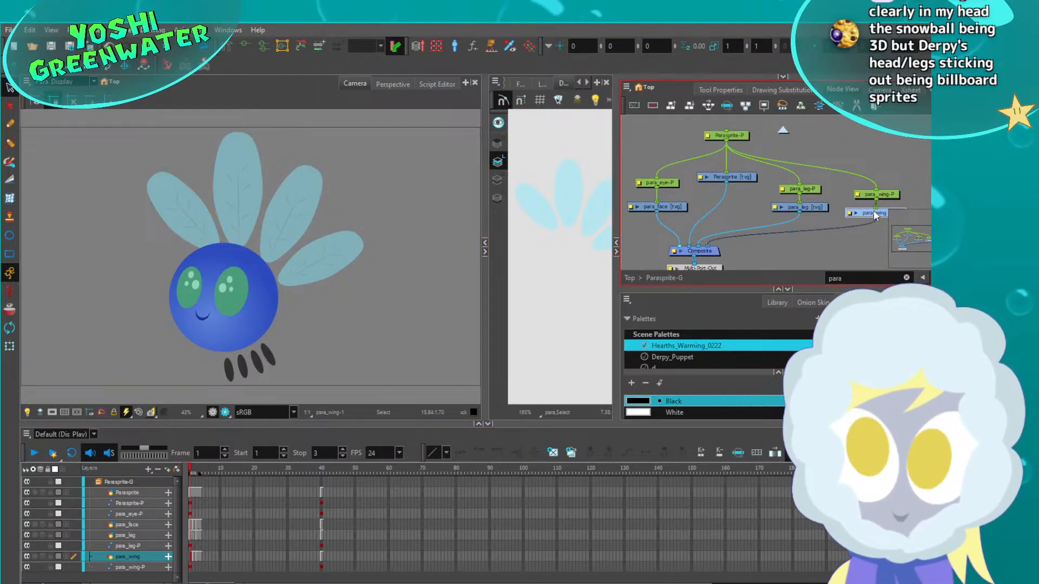
{"action": "left_click", "coordinate": [763, 89]}
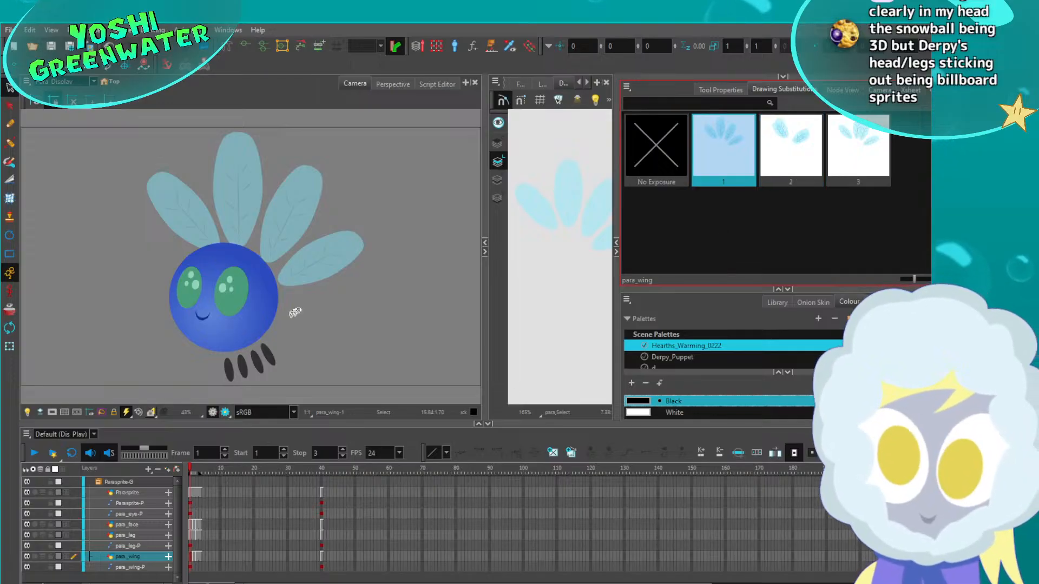
{"action": "key", "text": "2"}
{"action": "key", "text": "2"}
{"action": "key", "text": "2"}
{"action": "key", "text": "2"}
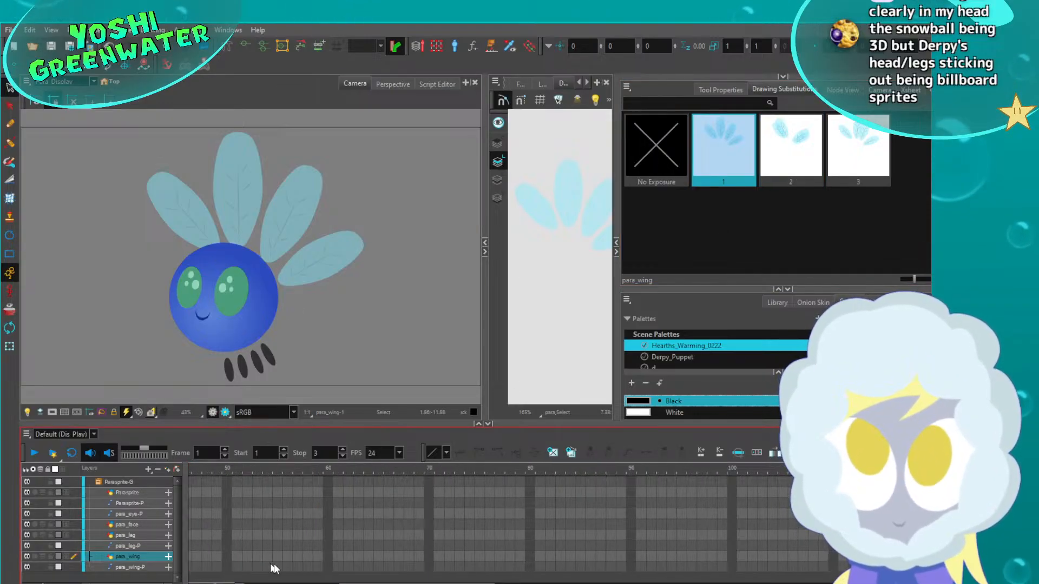
Enlarge the drawing view and compare the para_wing drawings on frames 2 and 3, returning to frame 1
{"action": "left_click_drag", "start_coordinate": [422, 583], "coordinate": [217, 583]}
{"action": "left_click", "coordinate": [201, 469]}
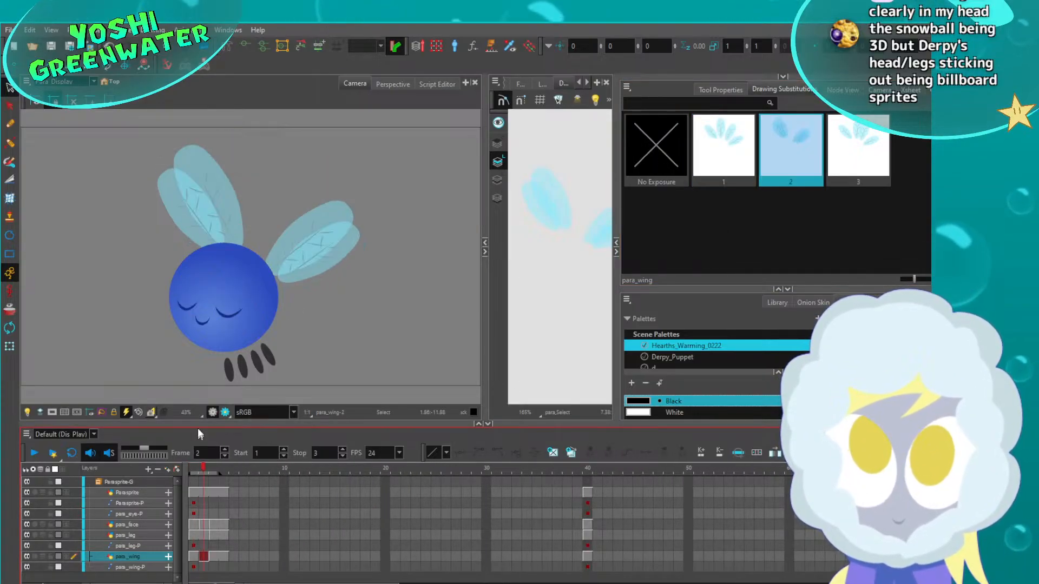
{"action": "left_click_drag", "start_coordinate": [484, 197], "coordinate": [354, 198]}
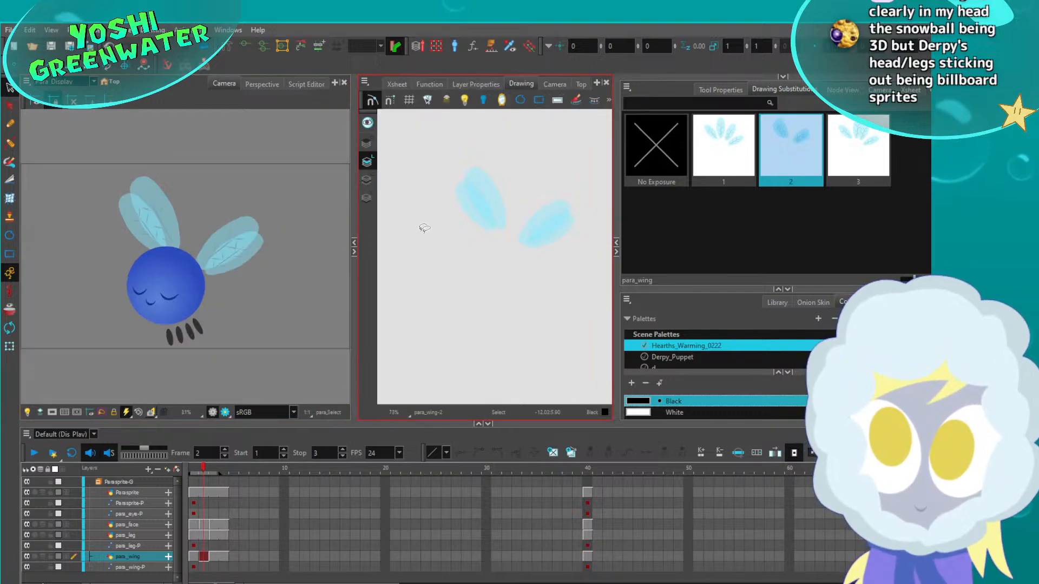
{"action": "key", "text": "period"}
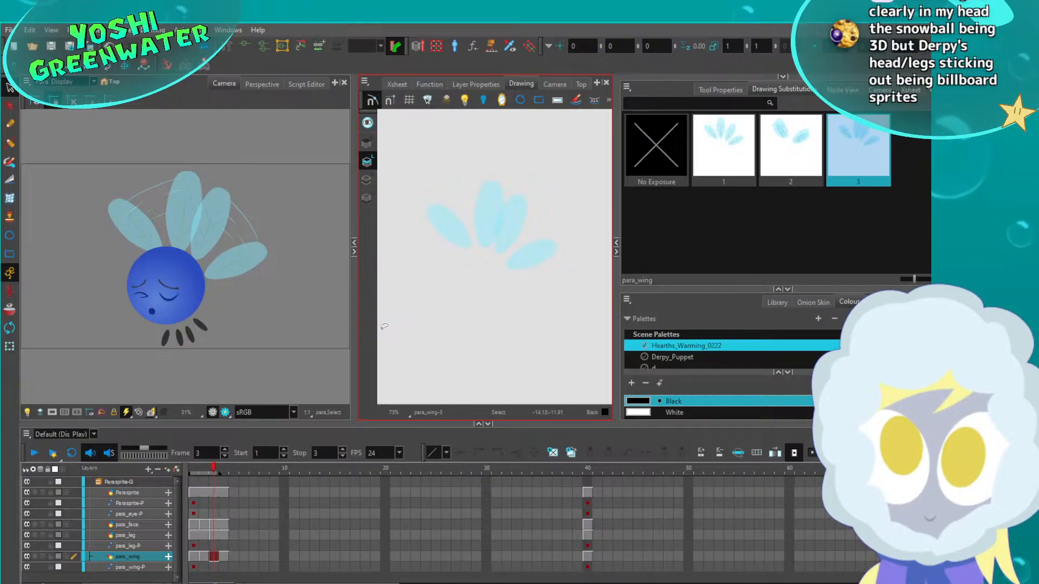
{"action": "left_click", "coordinate": [202, 451]}
{"action": "key", "text": "comma"}
{"action": "key", "text": "comma"}
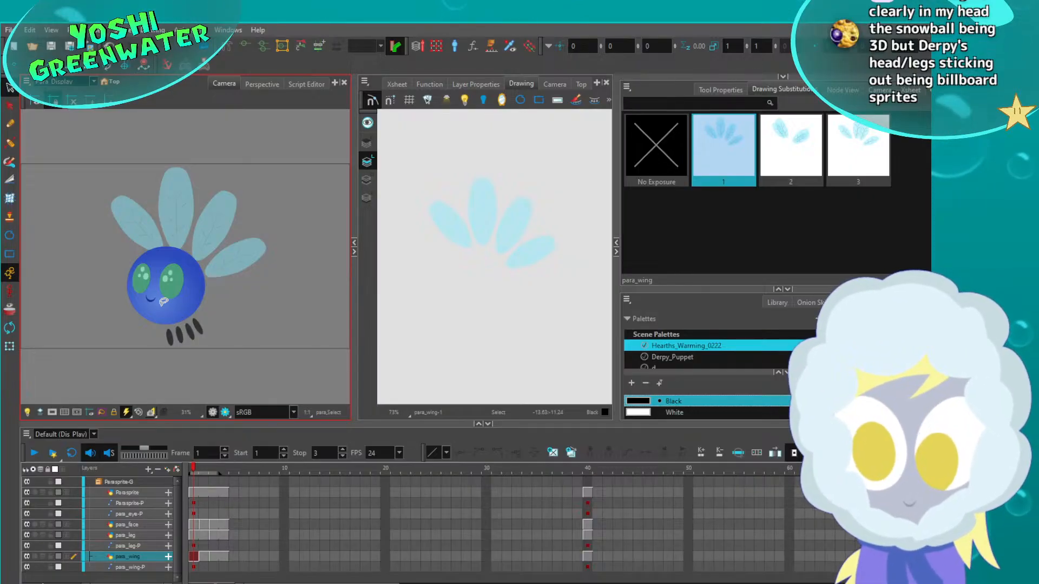
With the Brush, sketch a black sphere with crossing curved guide lines in the empty space beside the parasprite
{"action": "left_click_drag", "start_coordinate": [354, 295], "coordinate": [435, 297]}
{"action": "key", "text": "alt+b"}
{"action": "middle_click_drag", "start_coordinate": [314, 304], "coordinate": [218, 315]}
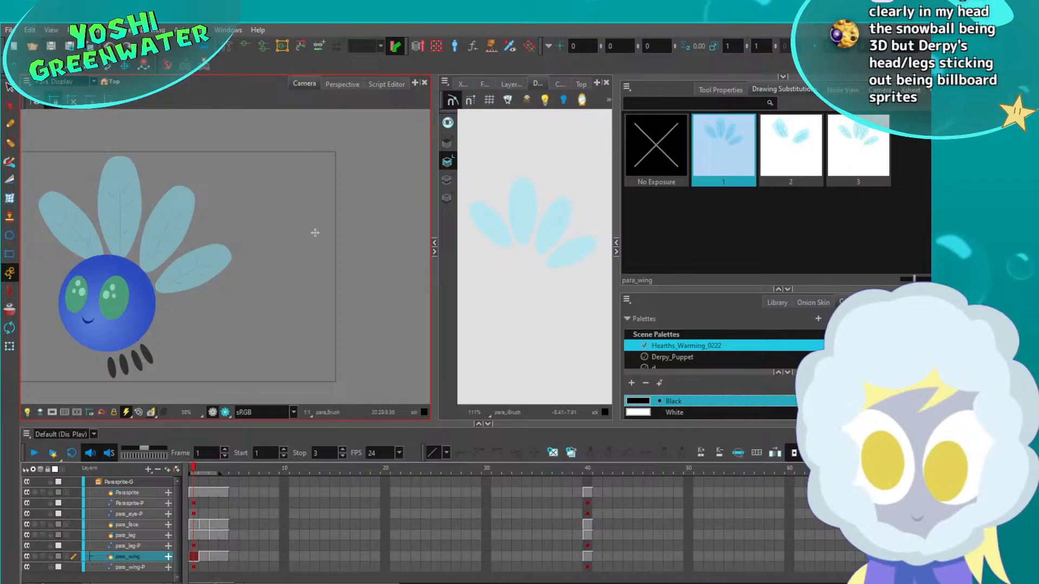
{"action": "middle_click_drag", "start_coordinate": [315, 233], "coordinate": [217, 217]}
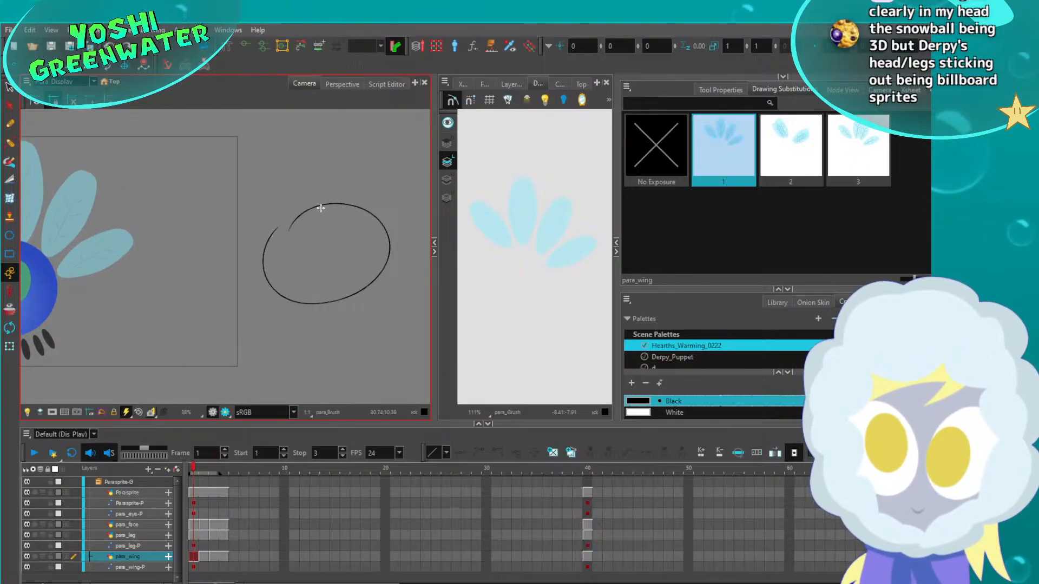
{"action": "key", "text": "ctrl+z"}
{"action": "mouse_move", "coordinate": [297, 203]}
{"action": "left_mouse_down"}
{"action": "mouse_move", "coordinate": [348, 177]}
{"action": "mouse_move", "coordinate": [274, 204]}
{"action": "mouse_move", "coordinate": [325, 179]}
{"action": "left_mouse_up"}
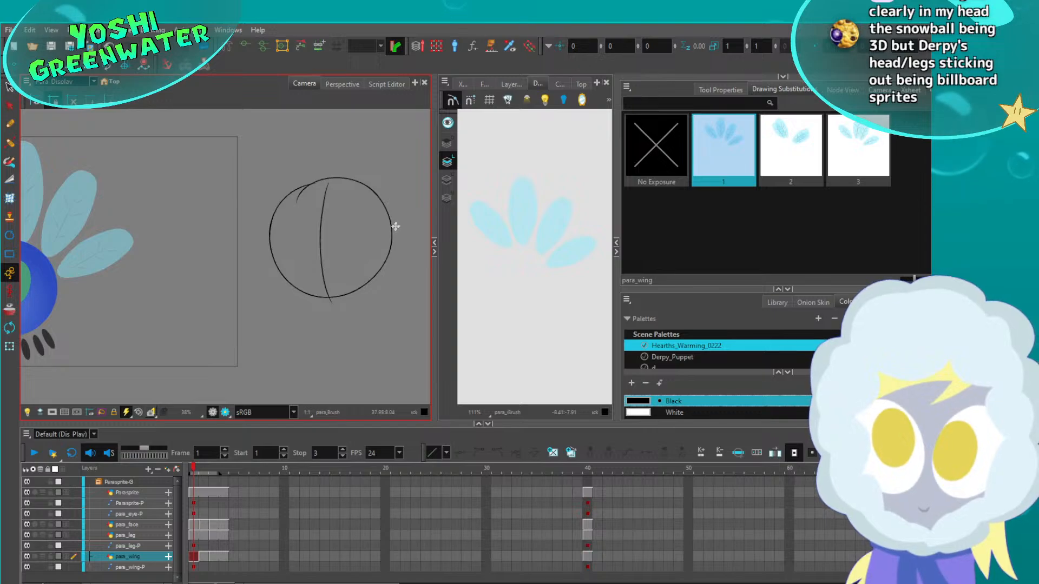
{"action": "left_click_drag", "start_coordinate": [377, 229], "coordinate": [278, 250]}
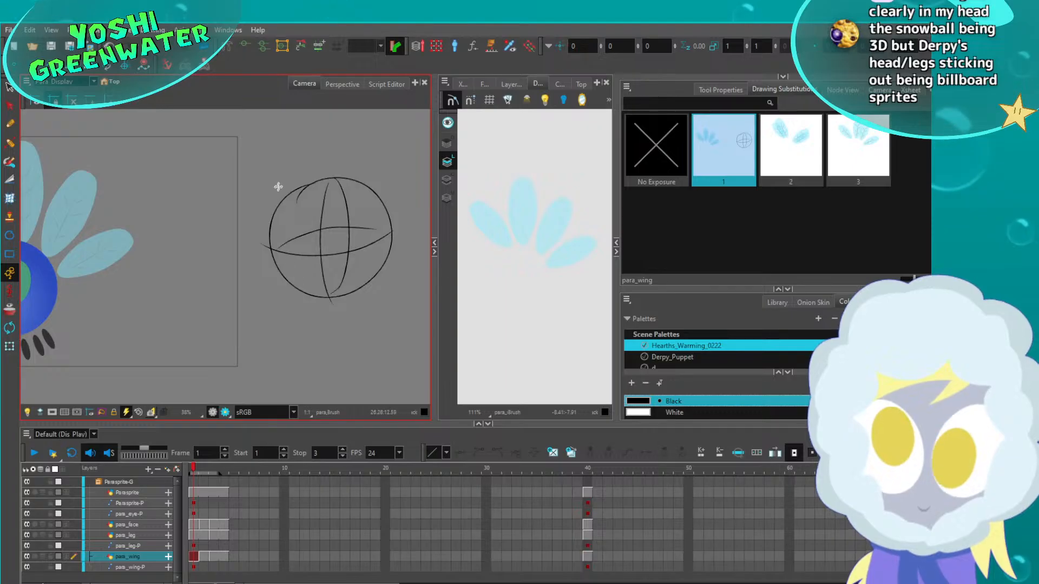
{"action": "scroll", "coordinate": [314, 201], "scroll_direction": "up", "scroll_amount": 2}
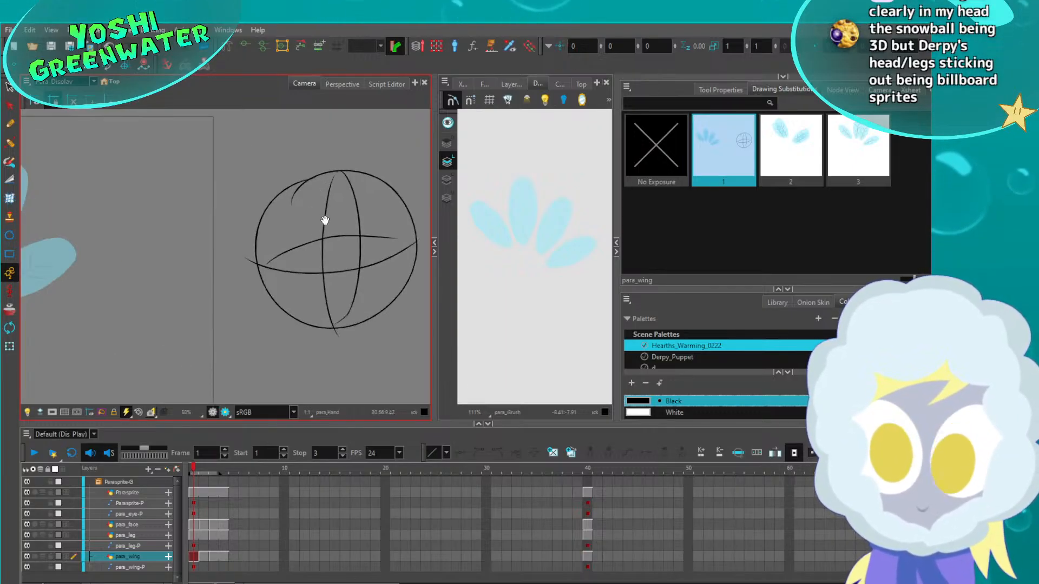
{"action": "mouse_move", "coordinate": [324, 220]}
{"action": "left_mouse_down"}
{"action": "mouse_move", "coordinate": [269, 213]}
{"action": "mouse_move", "coordinate": [314, 239]}
{"action": "mouse_move", "coordinate": [287, 281]}
{"action": "left_mouse_up"}
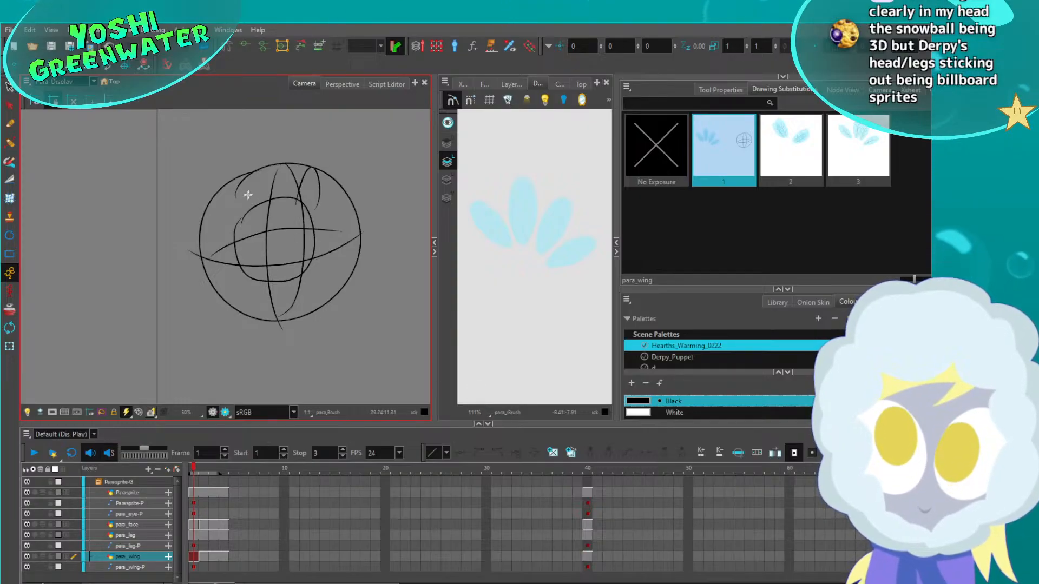
{"action": "left_click_drag", "start_coordinate": [248, 207], "coordinate": [222, 230]}
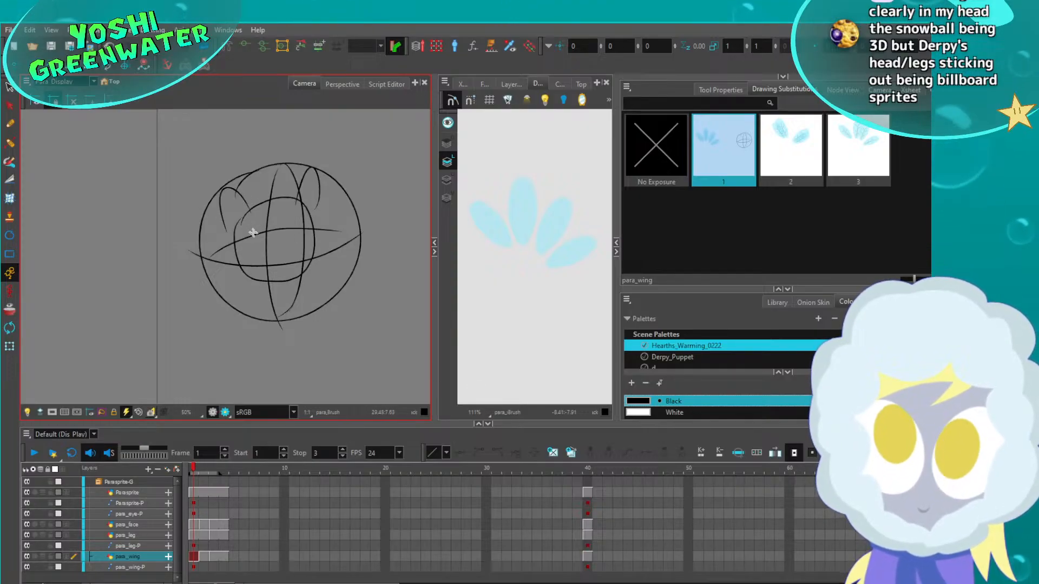
{"action": "key", "text": "ctrl+z"}
{"action": "key", "text": "ctrl+z"}
{"action": "key", "text": "ctrl+z"}
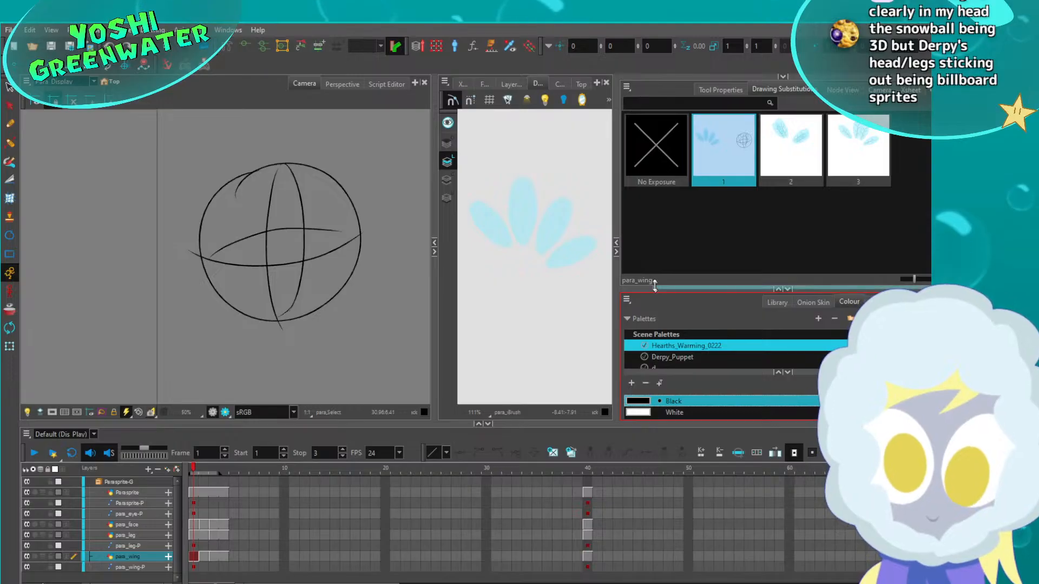
Sketch Derpy's face, ears and legs inside the sphere using the C_Dark colour from the Derpy_Puppet palette
{"action": "left_click_drag", "start_coordinate": [654, 289], "coordinate": [651, 215]}
{"action": "scroll", "coordinate": [639, 379], "scroll_direction": "down", "scroll_amount": 5}
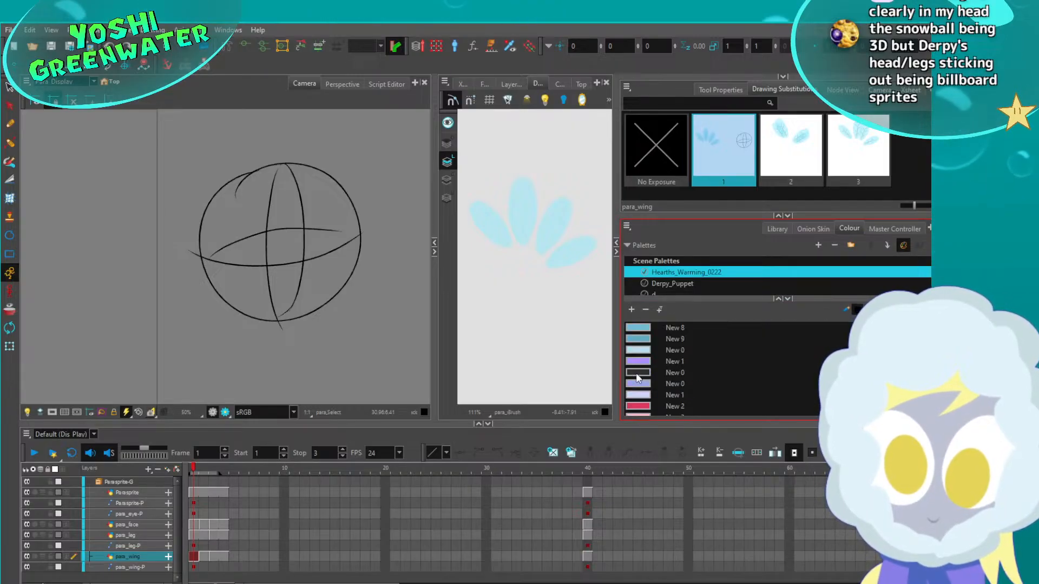
{"action": "left_click", "coordinate": [657, 283]}
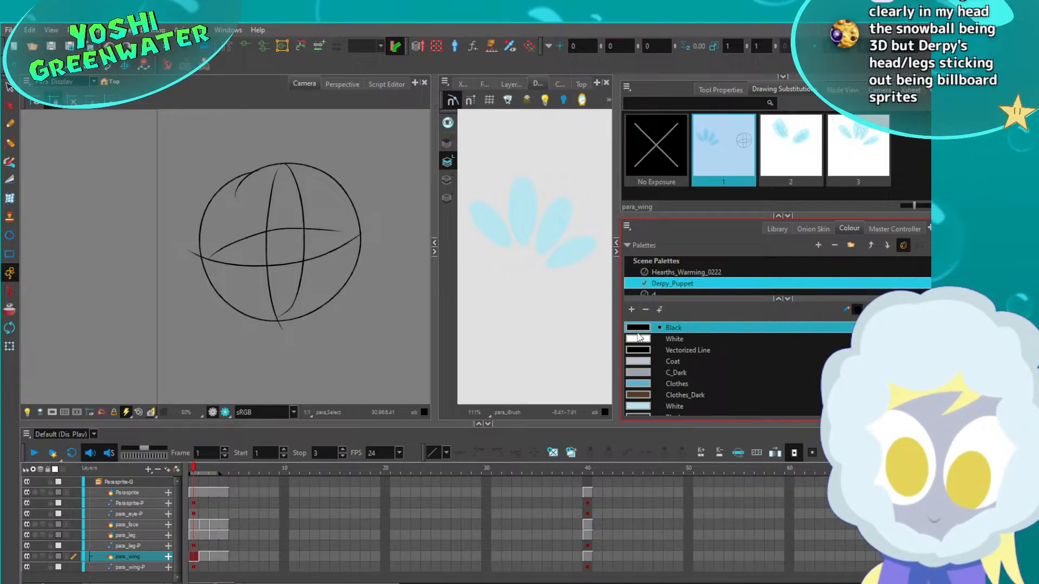
{"action": "left_click", "coordinate": [638, 362]}
{"action": "scroll", "coordinate": [256, 225], "scroll_direction": "up", "scroll_amount": 1}
{"action": "left_click", "coordinate": [638, 372]}
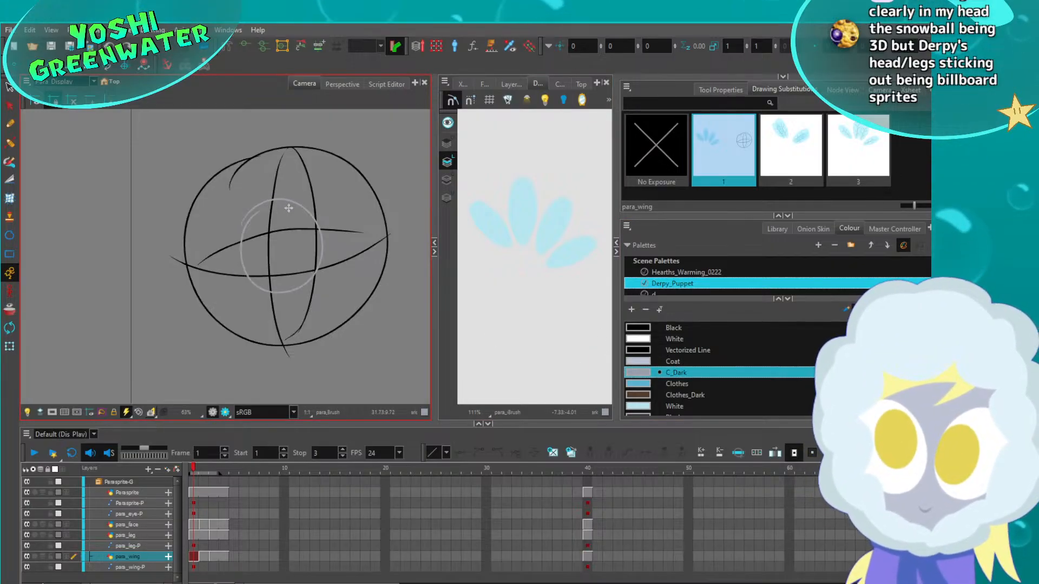
{"action": "mouse_move", "coordinate": [298, 213]}
{"action": "left_mouse_down"}
{"action": "mouse_move", "coordinate": [317, 228]}
{"action": "mouse_move", "coordinate": [265, 250]}
{"action": "mouse_move", "coordinate": [289, 246]}
{"action": "left_mouse_up"}
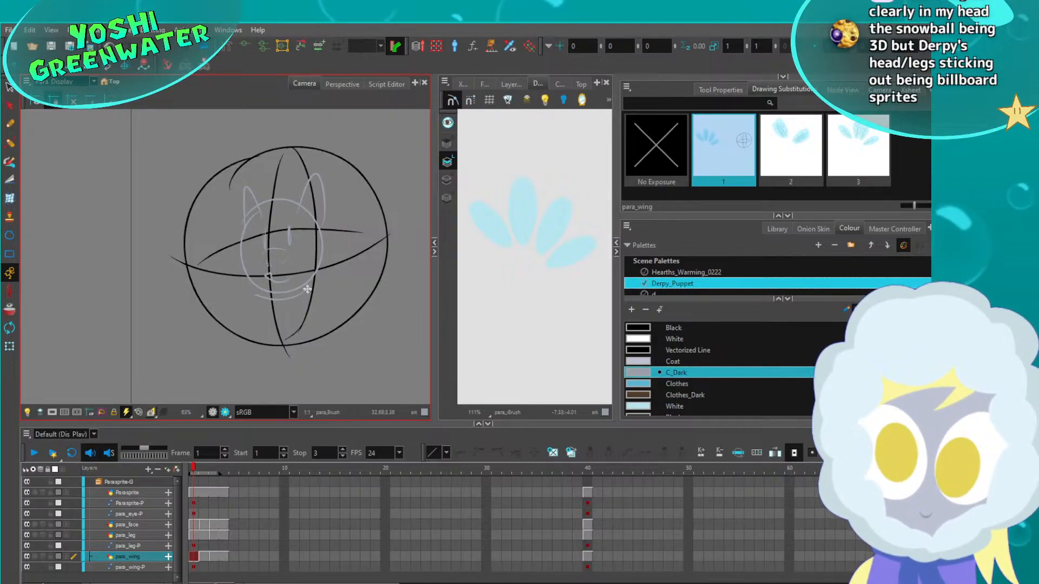
{"action": "mouse_move", "coordinate": [336, 297]}
{"action": "left_mouse_down"}
{"action": "mouse_move", "coordinate": [327, 288]}
{"action": "mouse_move", "coordinate": [276, 304]}
{"action": "left_mouse_up"}
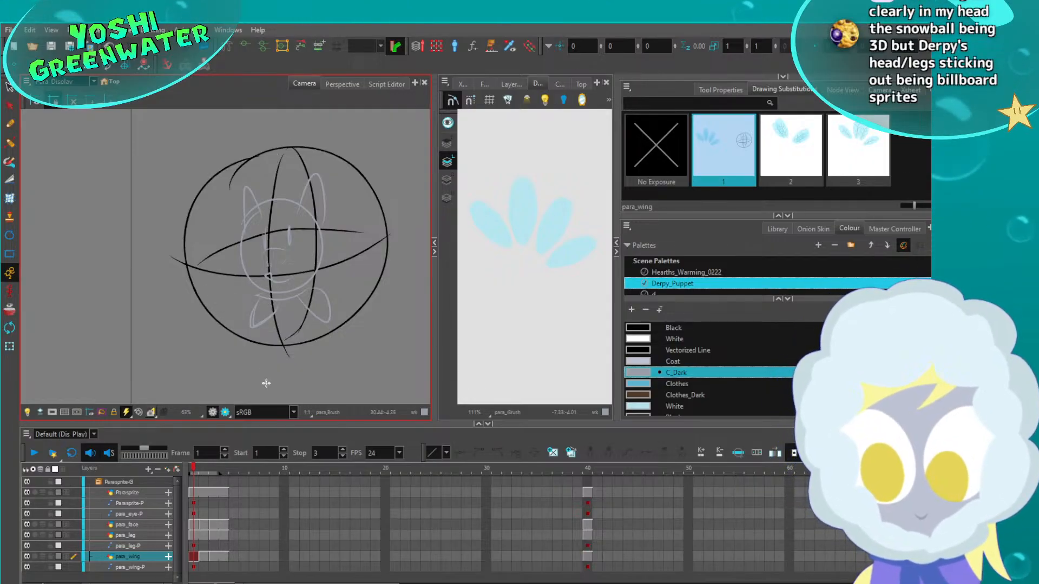
Sketch a second black sphere with guide lines below the first, and add a flattened head with ears at its base in C_Dark
{"action": "middle_click_drag", "start_coordinate": [256, 269], "coordinate": [216, 213]}
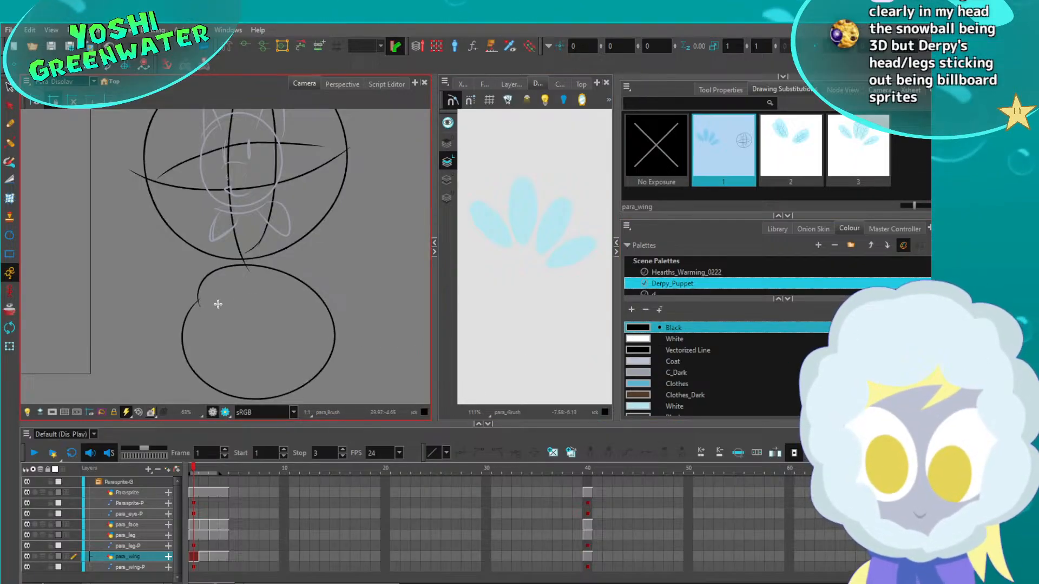
{"action": "middle_click_drag", "start_coordinate": [251, 269], "coordinate": [246, 239]}
{"action": "mouse_move", "coordinate": [246, 241]}
{"action": "left_mouse_down"}
{"action": "mouse_move", "coordinate": [255, 376]}
{"action": "mouse_move", "coordinate": [257, 269]}
{"action": "left_mouse_up"}
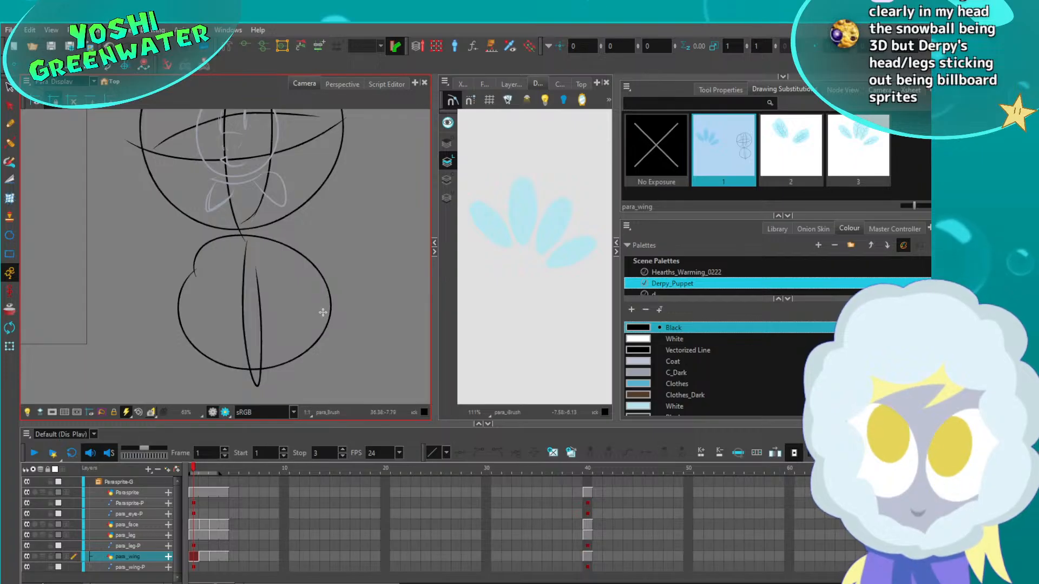
{"action": "mouse_move", "coordinate": [294, 269]}
{"action": "left_mouse_down"}
{"action": "mouse_move", "coordinate": [181, 290]}
{"action": "mouse_move", "coordinate": [280, 294]}
{"action": "left_mouse_up"}
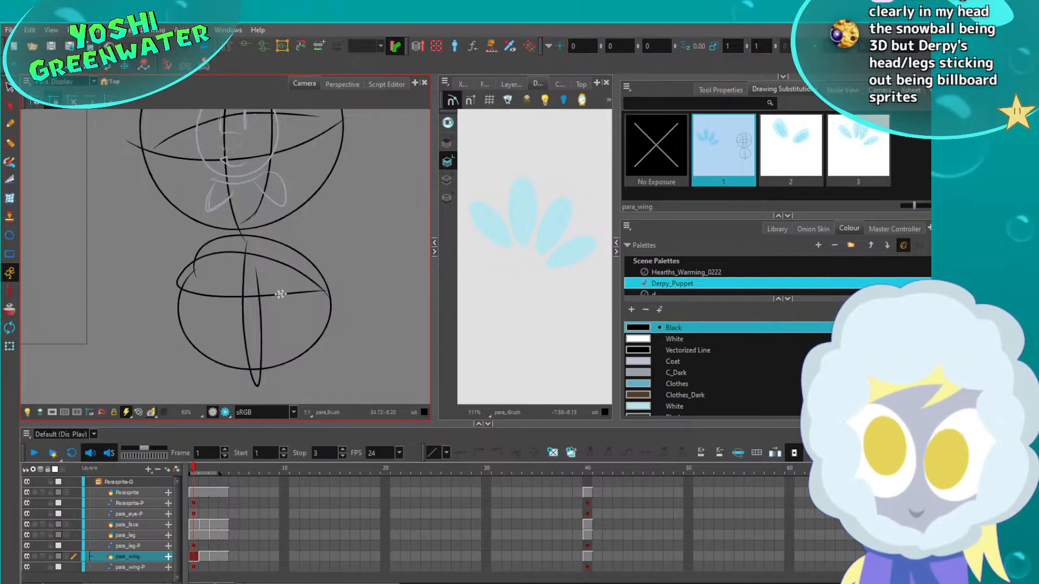
{"action": "left_click", "coordinate": [630, 372]}
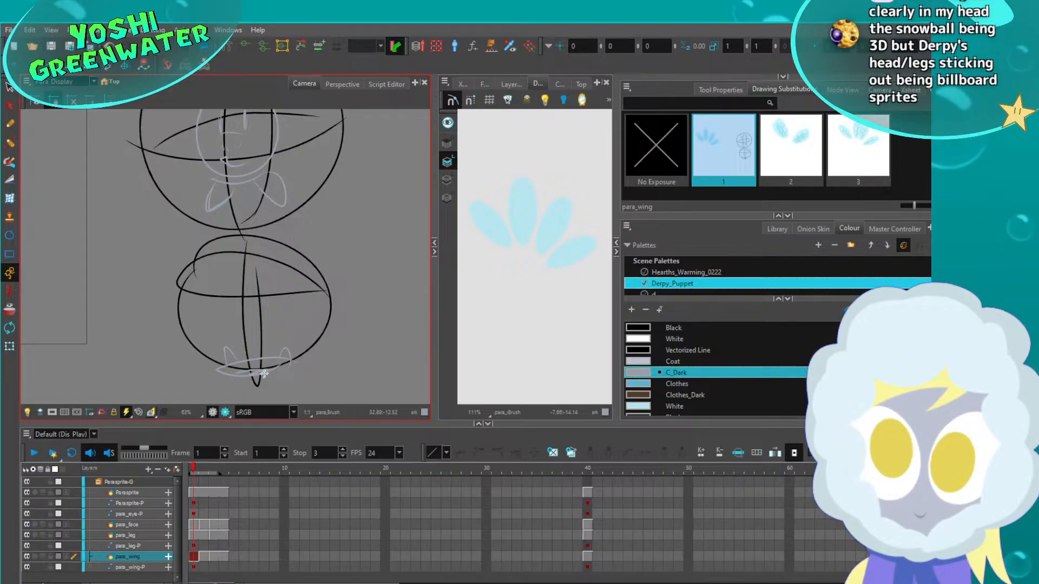
{"action": "mouse_move", "coordinate": [214, 328]}
{"action": "middle_mouse_down"}
{"action": "mouse_move", "coordinate": [245, 327]}
{"action": "mouse_move", "coordinate": [210, 310]}
{"action": "middle_mouse_up"}
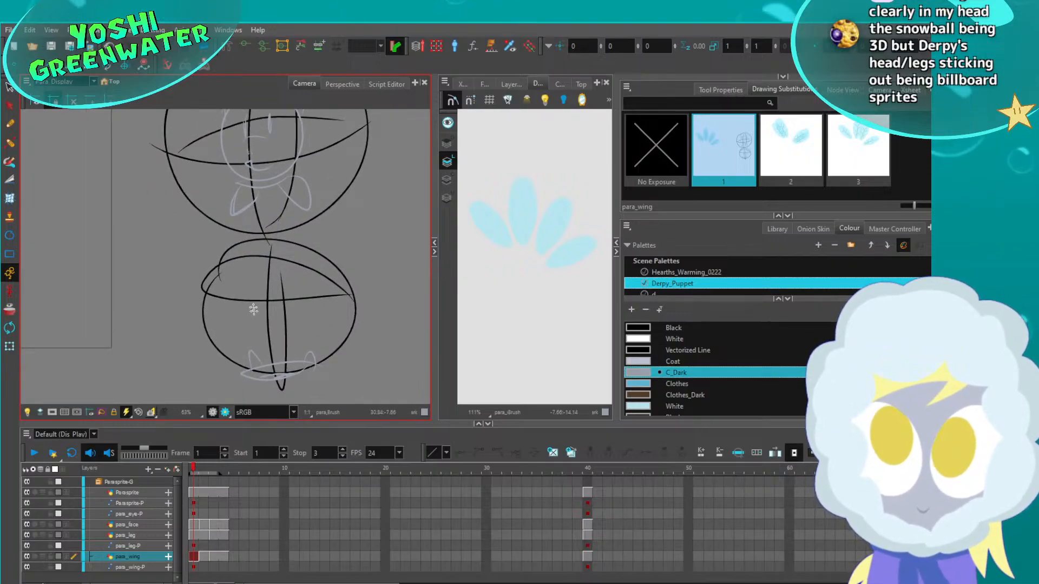
Sketch a smaller black circle to the right of the first sphere, with a thin vertical C_Dark stroke at its right edge
{"action": "middle_click_drag", "start_coordinate": [256, 199], "coordinate": [157, 206]}
{"action": "middle_click_drag", "start_coordinate": [204, 138], "coordinate": [199, 207]}
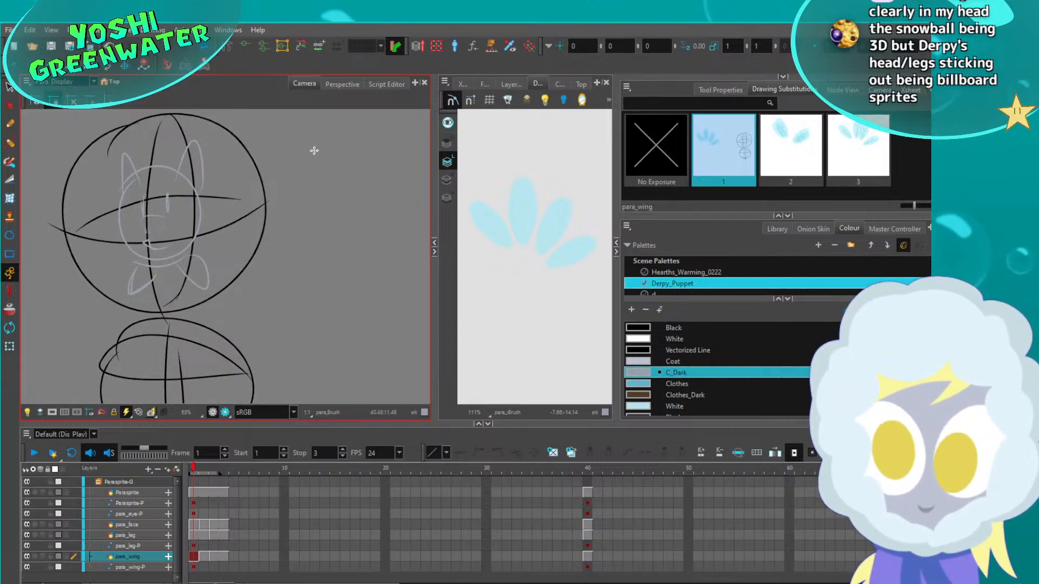
{"action": "mouse_move", "coordinate": [320, 209]}
{"action": "left_mouse_down"}
{"action": "mouse_move", "coordinate": [312, 183]}
{"action": "mouse_move", "coordinate": [316, 221]}
{"action": "mouse_move", "coordinate": [330, 149]}
{"action": "left_mouse_up"}
{"action": "key", "text": "ctrl+z"}
{"action": "left_click", "coordinate": [636, 329]}
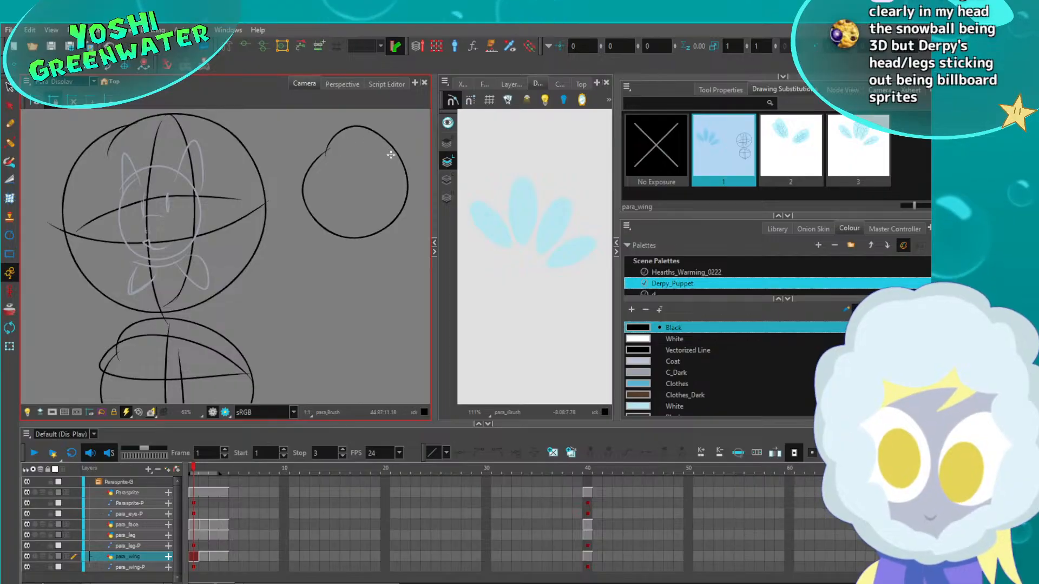
{"action": "middle_click_drag", "start_coordinate": [389, 154], "coordinate": [352, 183]}
{"action": "left_click", "coordinate": [638, 373]}
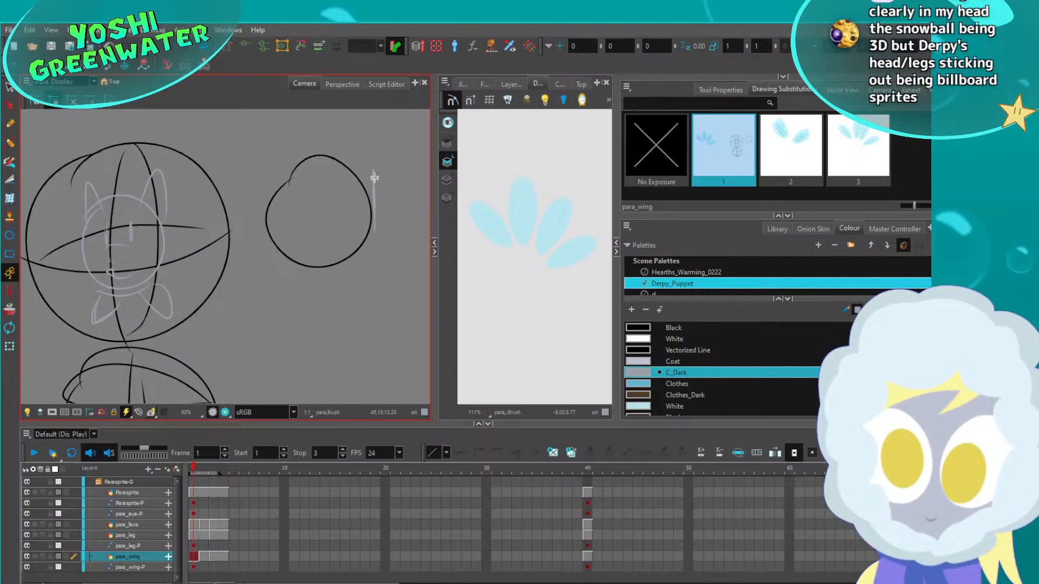
{"action": "left_click_drag", "start_coordinate": [373, 169], "coordinate": [376, 226]}
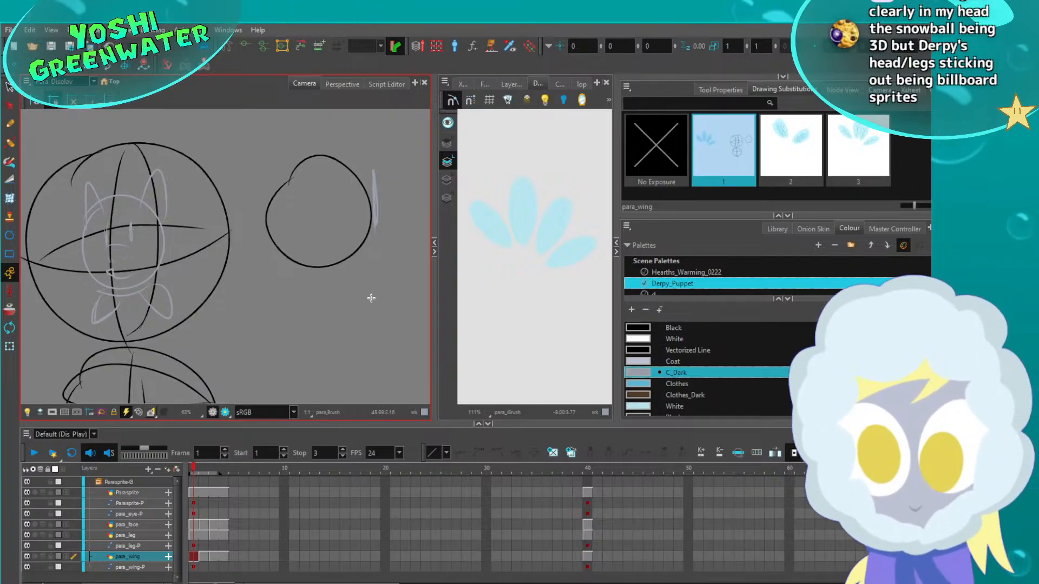
Duplicate the small circle with its edge stroke, place the copy below the original, and remove the copy's C_Dark stroke
{"action": "key", "text": "space"}
{"action": "mouse_move", "coordinate": [347, 250]}
{"action": "left_mouse_down"}
{"action": "mouse_move", "coordinate": [326, 213]}
{"action": "mouse_move", "coordinate": [287, 253]}
{"action": "left_mouse_up"}
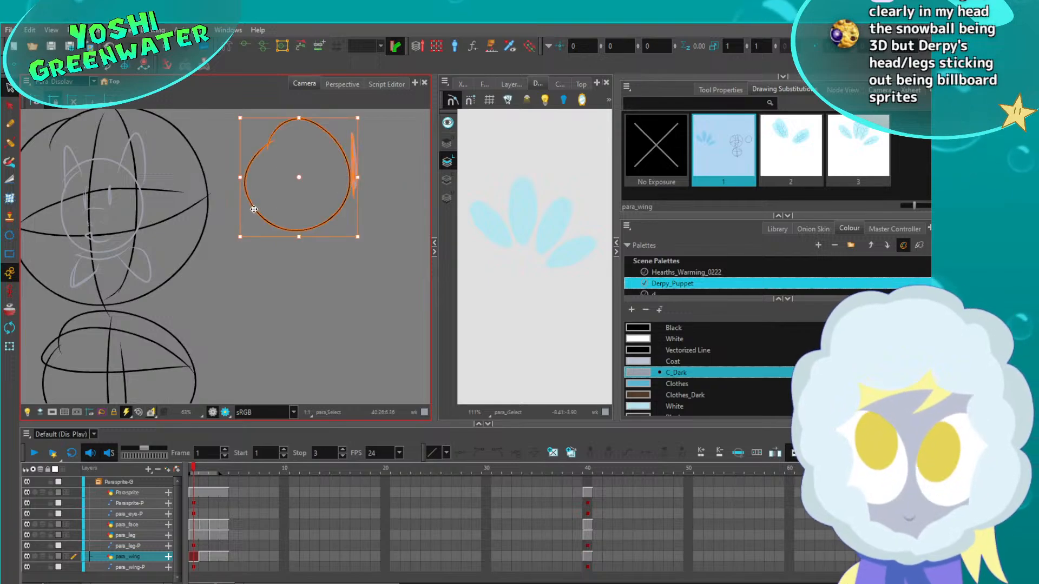
{"action": "key", "text": "ctrl+v"}
{"action": "left_click_drag", "start_coordinate": [263, 160], "coordinate": [271, 329]}
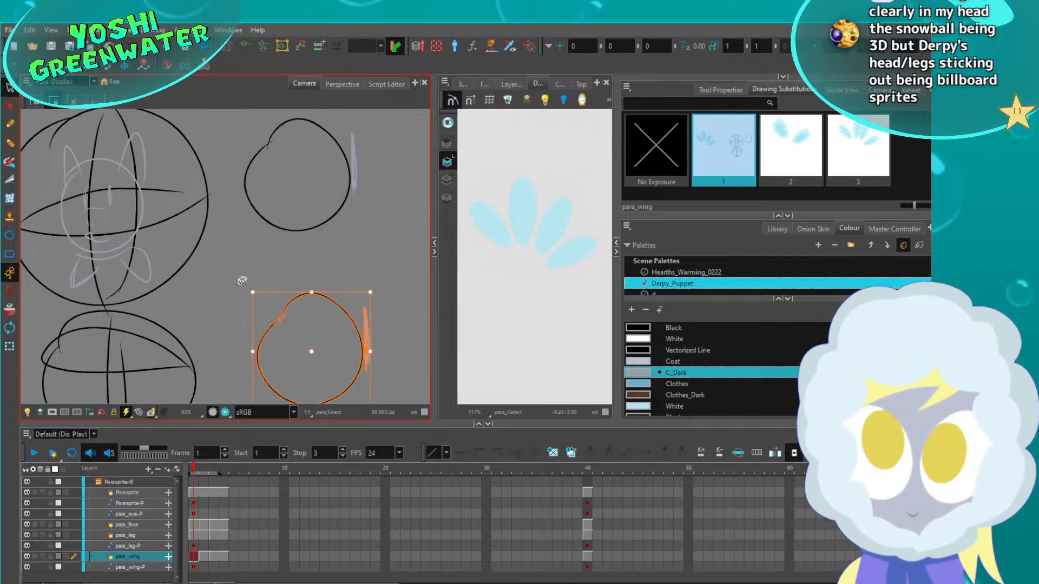
{"action": "mouse_move", "coordinate": [386, 300]}
{"action": "left_mouse_down"}
{"action": "mouse_move", "coordinate": [373, 313]}
{"action": "mouse_move", "coordinate": [340, 247]}
{"action": "left_mouse_up"}
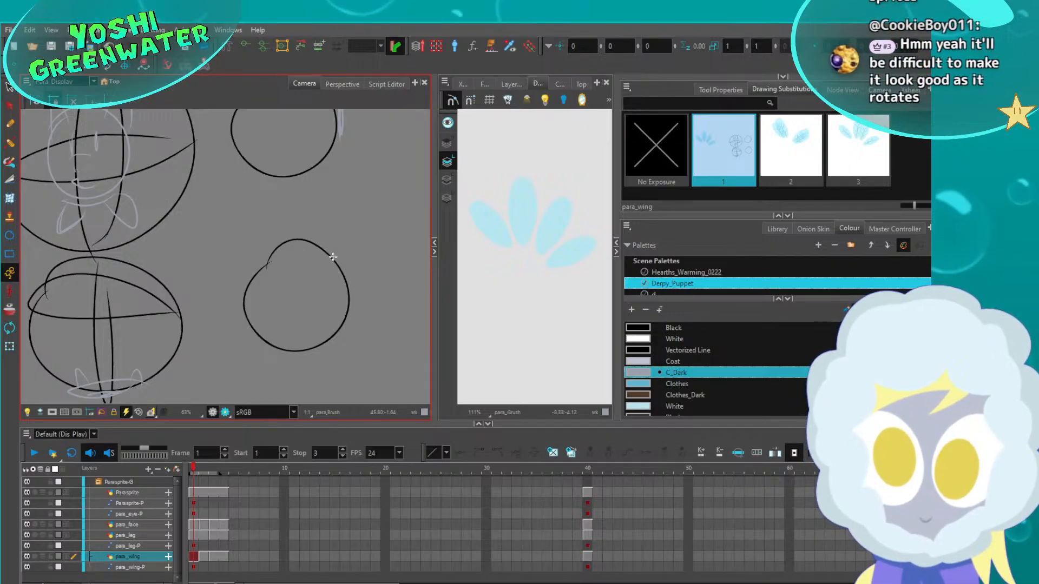
Sketch a curved side-view head in C_Dark at the copied circle's right edge and shift it inward over the outline
{"action": "mouse_move", "coordinate": [369, 280]}
{"action": "left_mouse_down"}
{"action": "mouse_move", "coordinate": [337, 292]}
{"action": "mouse_move", "coordinate": [358, 341]}
{"action": "mouse_move", "coordinate": [331, 328]}
{"action": "left_mouse_up"}
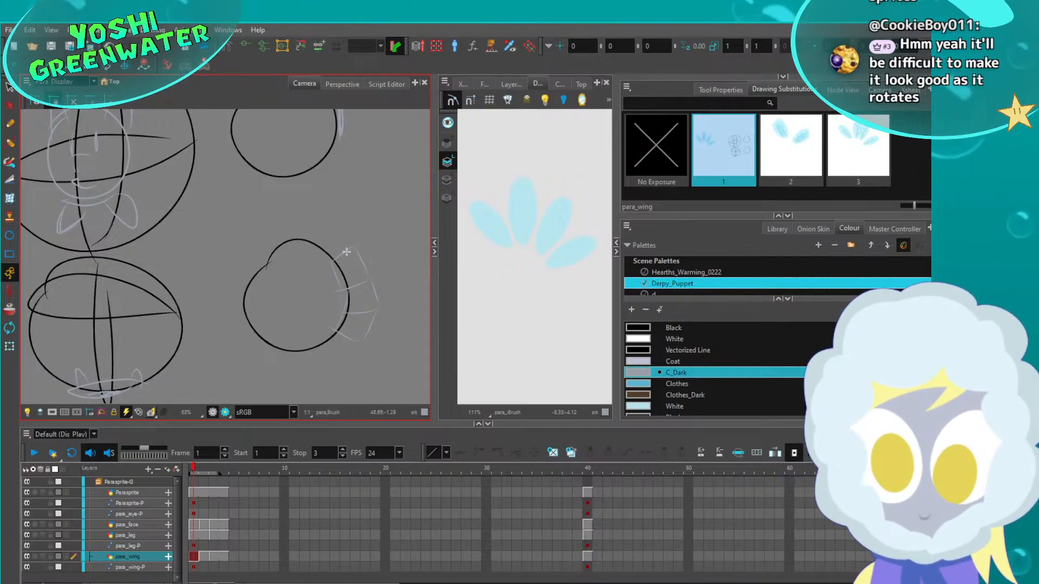
{"action": "mouse_move", "coordinate": [353, 274]}
{"action": "left_mouse_down"}
{"action": "mouse_move", "coordinate": [376, 288]}
{"action": "mouse_move", "coordinate": [369, 326]}
{"action": "left_mouse_up"}
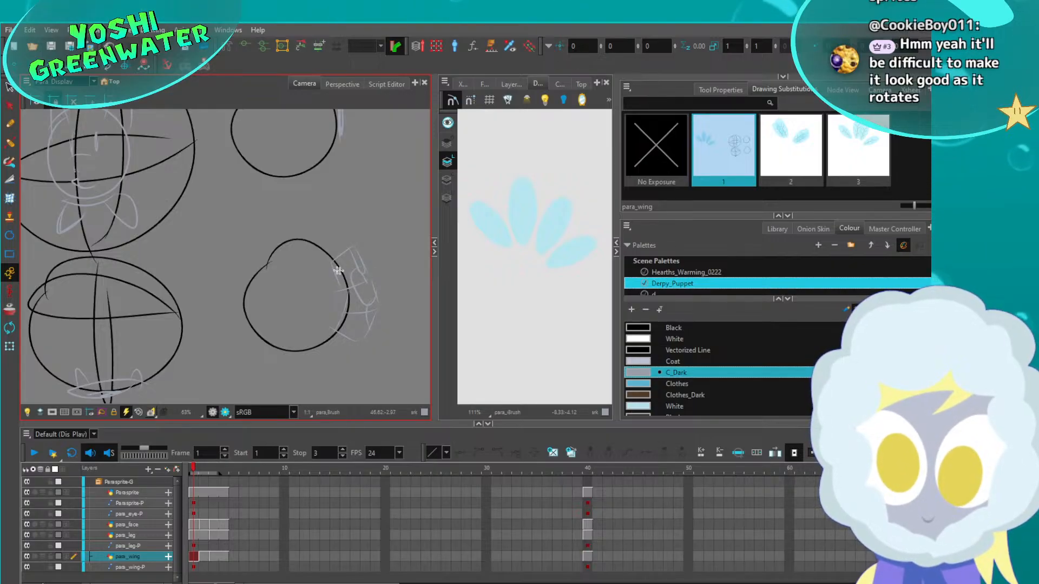
{"action": "left_click_drag", "start_coordinate": [276, 284], "coordinate": [282, 238]}
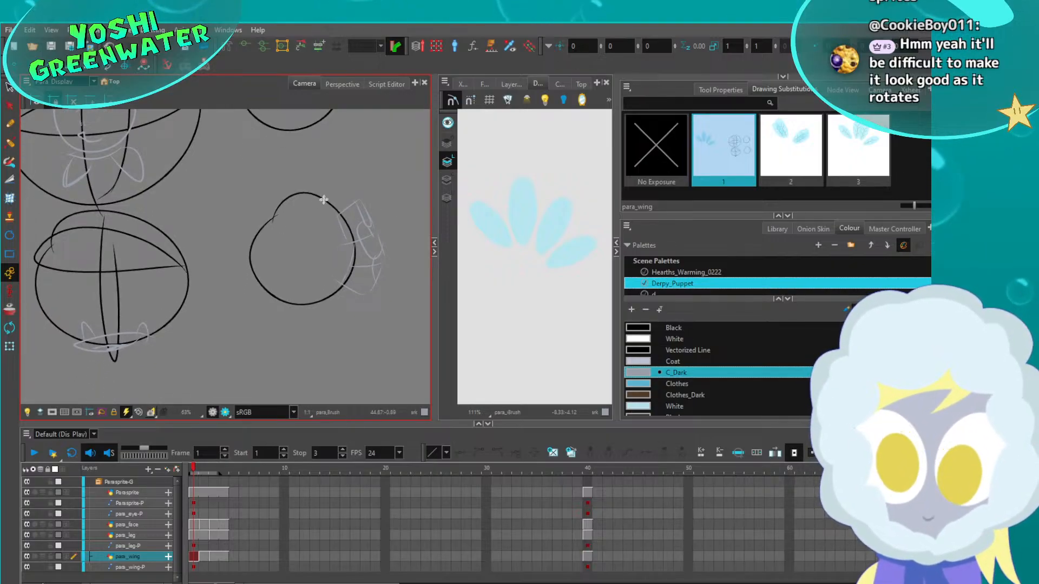
{"action": "left_click_drag", "start_coordinate": [366, 298], "coordinate": [352, 301]}
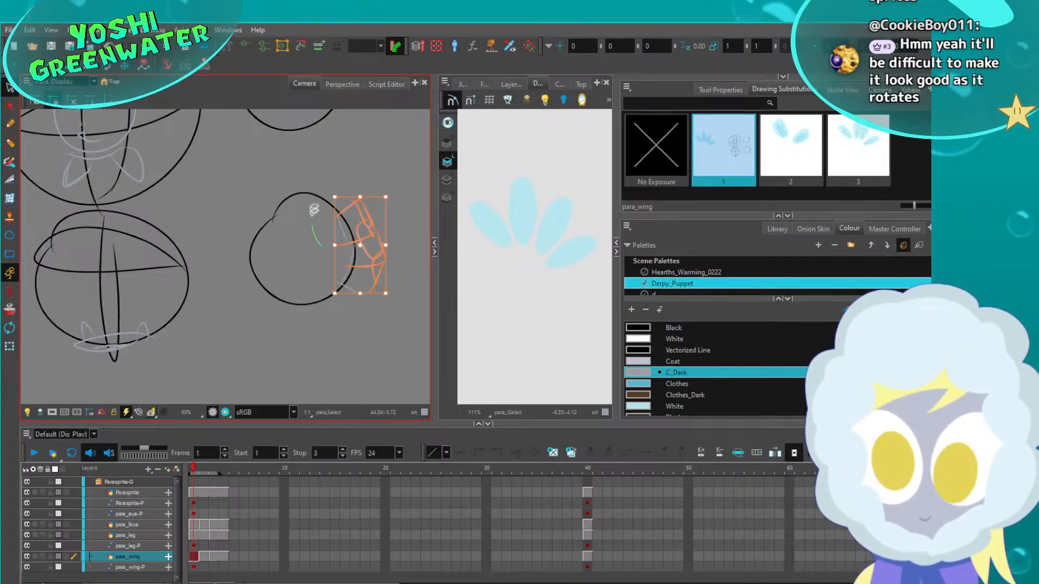
{"action": "left_click_drag", "start_coordinate": [314, 210], "coordinate": [337, 299], "text": "shift"}
{"action": "left_click", "coordinate": [284, 201], "text": "shift"}
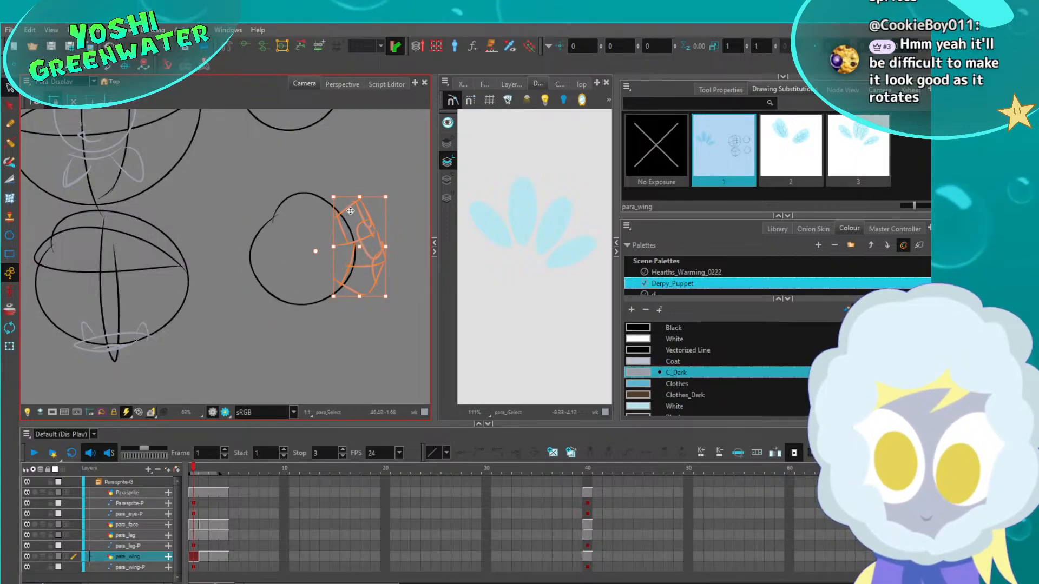
{"action": "left_click_drag", "start_coordinate": [350, 212], "coordinate": [334, 214]}
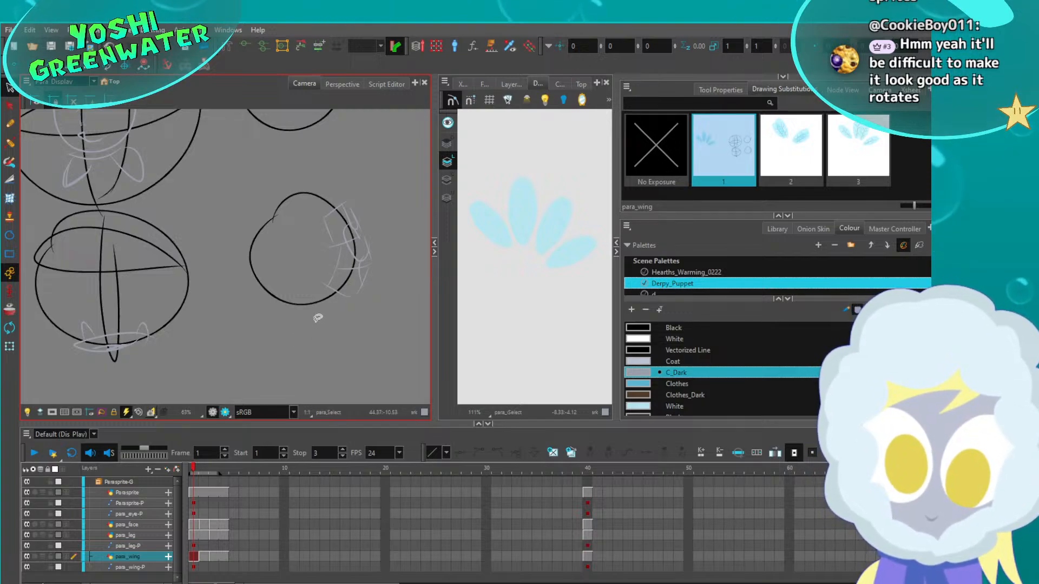
Rotate the lower small circle together with its curved head sketch clockwise so the head faces the lower right
{"action": "middle_click_drag", "start_coordinate": [272, 282], "coordinate": [245, 279]}
{"action": "left_click_drag", "start_coordinate": [380, 258], "coordinate": [218, 223]}
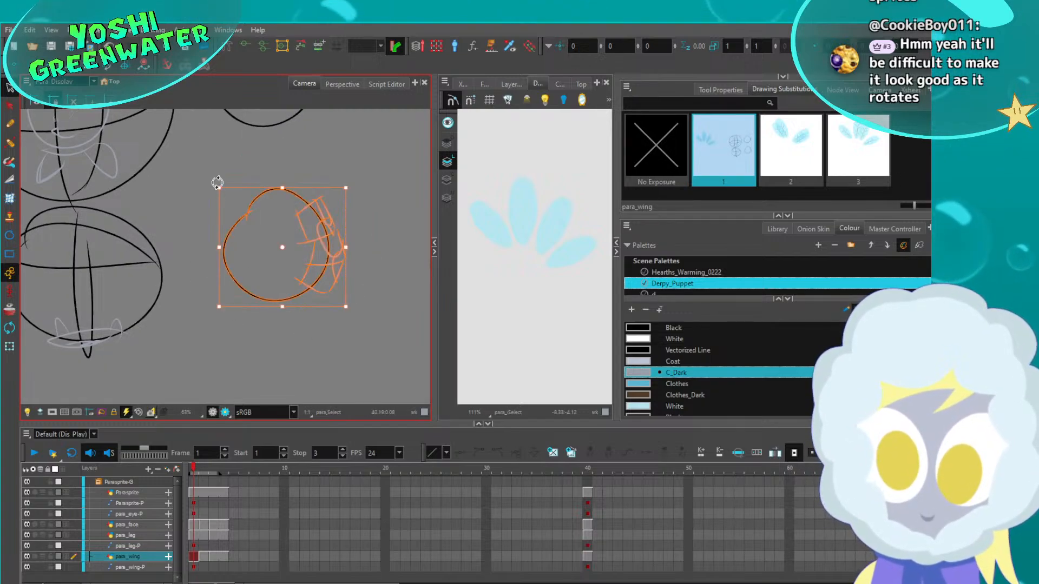
{"action": "mouse_move", "coordinate": [218, 183]}
{"action": "left_mouse_down"}
{"action": "mouse_move", "coordinate": [241, 167]}
{"action": "mouse_move", "coordinate": [290, 161]}
{"action": "mouse_move", "coordinate": [251, 162]}
{"action": "mouse_move", "coordinate": [262, 163]}
{"action": "left_mouse_up"}
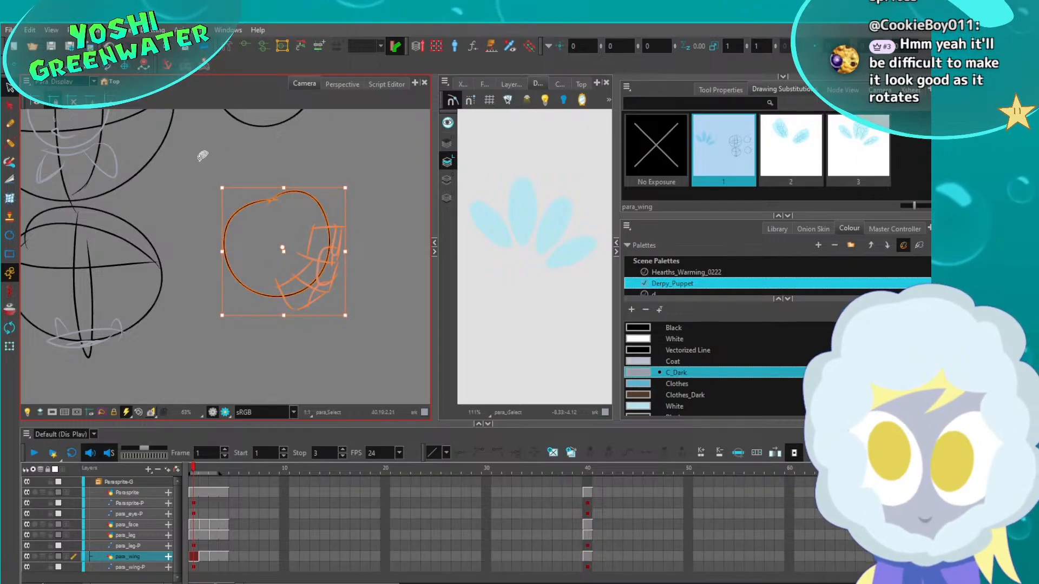
With the Brush and the Clothes_Dark colour, sketch a tree with a two-lobed canopy and a trunk beside the circles
{"action": "key", "text": "alt+b"}
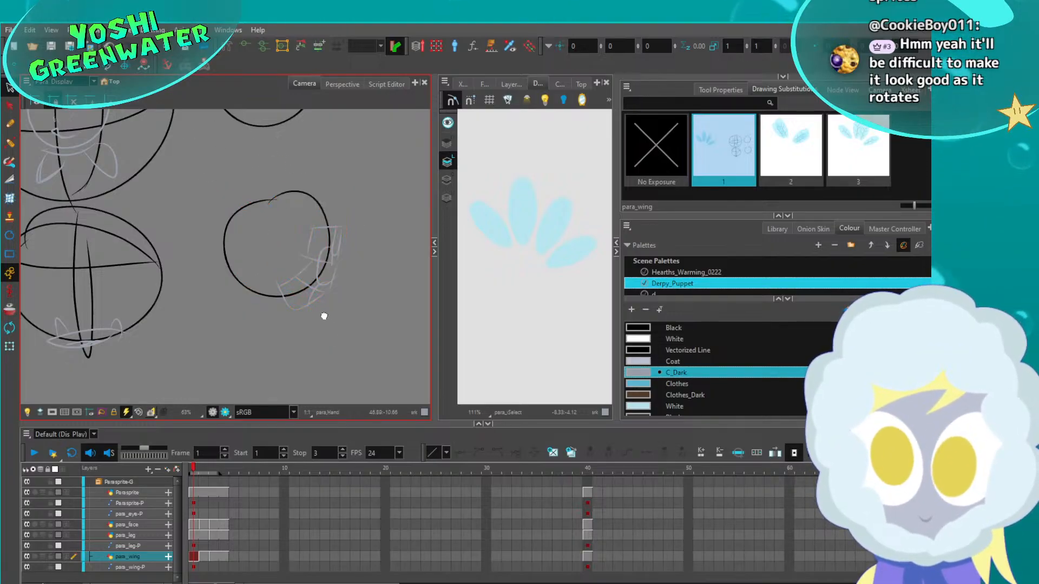
{"action": "left_click_drag", "start_coordinate": [323, 316], "coordinate": [230, 297]}
{"action": "left_click", "coordinate": [669, 395]}
{"action": "left_click_drag", "start_coordinate": [312, 234], "coordinate": [292, 255]}
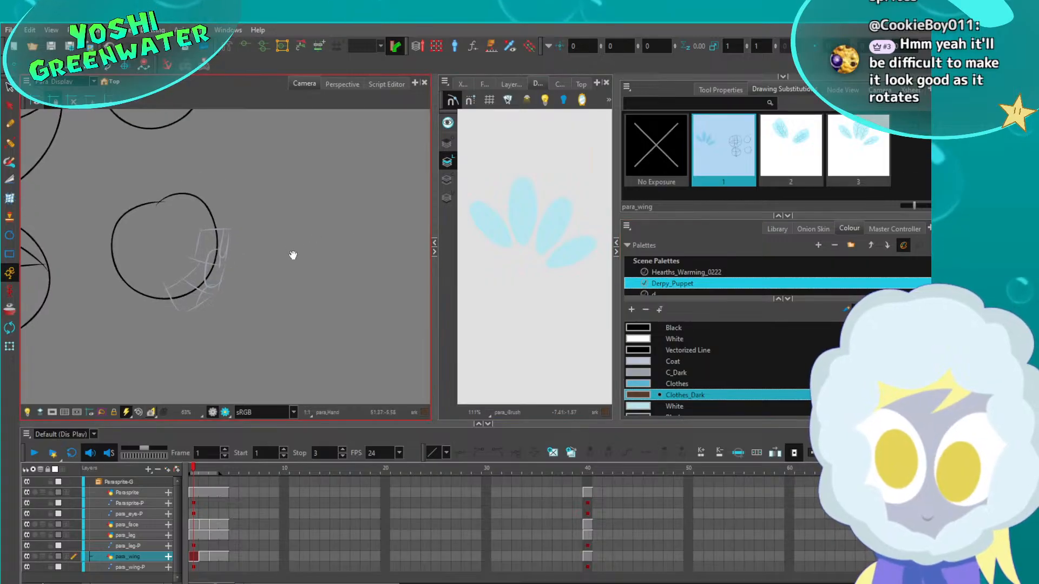
{"action": "mouse_move", "coordinate": [322, 197]}
{"action": "left_mouse_down"}
{"action": "mouse_move", "coordinate": [359, 297]}
{"action": "mouse_move", "coordinate": [303, 284]}
{"action": "left_mouse_up"}
{"action": "mouse_move", "coordinate": [321, 202]}
{"action": "left_mouse_down"}
{"action": "mouse_move", "coordinate": [408, 170]}
{"action": "mouse_move", "coordinate": [350, 201]}
{"action": "left_mouse_up"}
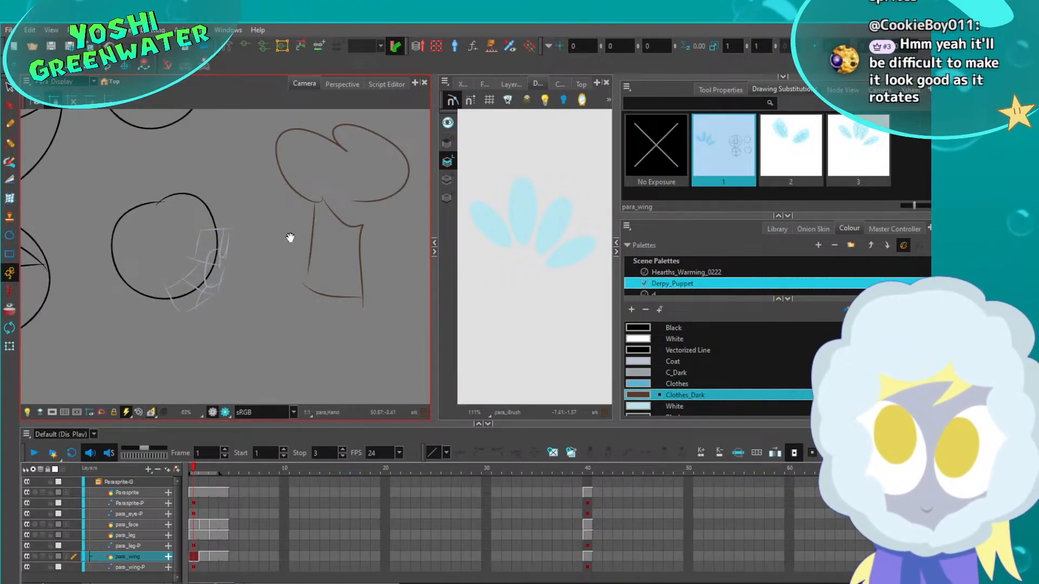
Draw a gently curved ground line in Clothes_Dark in the empty space beside the tree
{"action": "left_click_drag", "start_coordinate": [372, 268], "coordinate": [274, 249]}
{"action": "left_click_drag", "start_coordinate": [373, 249], "coordinate": [292, 274]}
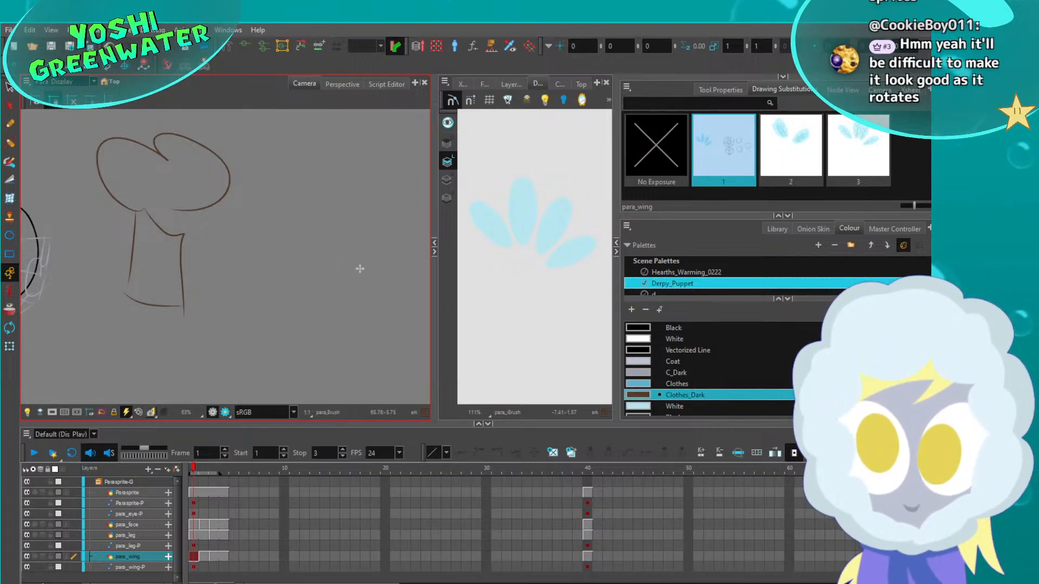
{"action": "mouse_move", "coordinate": [247, 278]}
{"action": "left_mouse_down"}
{"action": "mouse_move", "coordinate": [287, 271]}
{"action": "mouse_move", "coordinate": [398, 291]}
{"action": "left_mouse_up"}
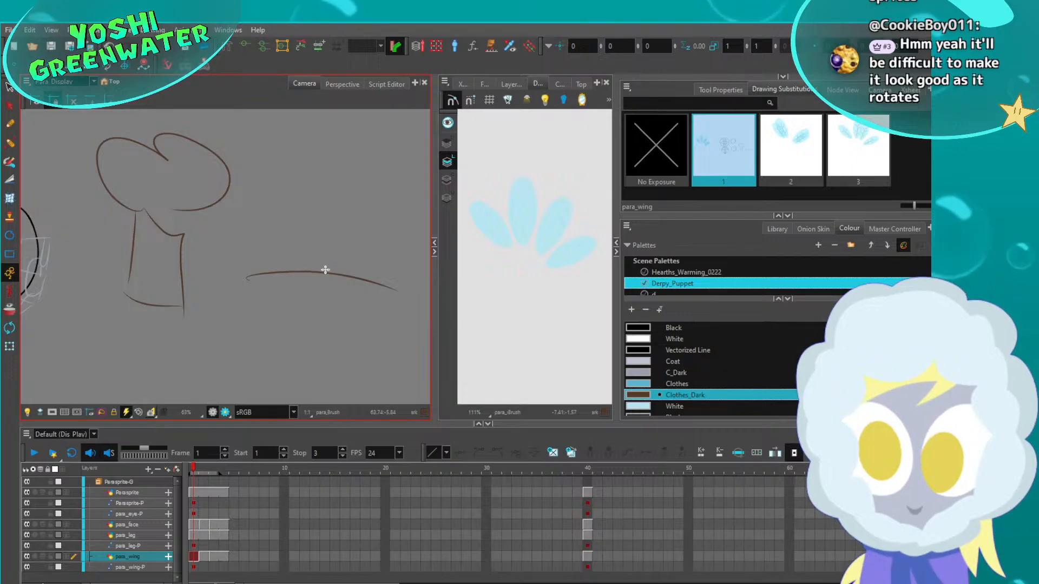
{"action": "left_click_drag", "start_coordinate": [329, 271], "coordinate": [345, 166]}
{"action": "left_click_drag", "start_coordinate": [287, 285], "coordinate": [346, 166]}
{"action": "mouse_move", "coordinate": [387, 282]}
{"action": "left_mouse_down"}
{"action": "mouse_move", "coordinate": [348, 162]}
{"action": "mouse_move", "coordinate": [364, 132]}
{"action": "mouse_move", "coordinate": [347, 158]}
{"action": "left_mouse_up"}
{"action": "key", "text": "ctrl+z"}
{"action": "key", "text": "ctrl+z"}
{"action": "key", "text": "ctrl+z"}
{"action": "key", "text": "ctrl+z"}
{"action": "key", "text": "ctrl+z"}
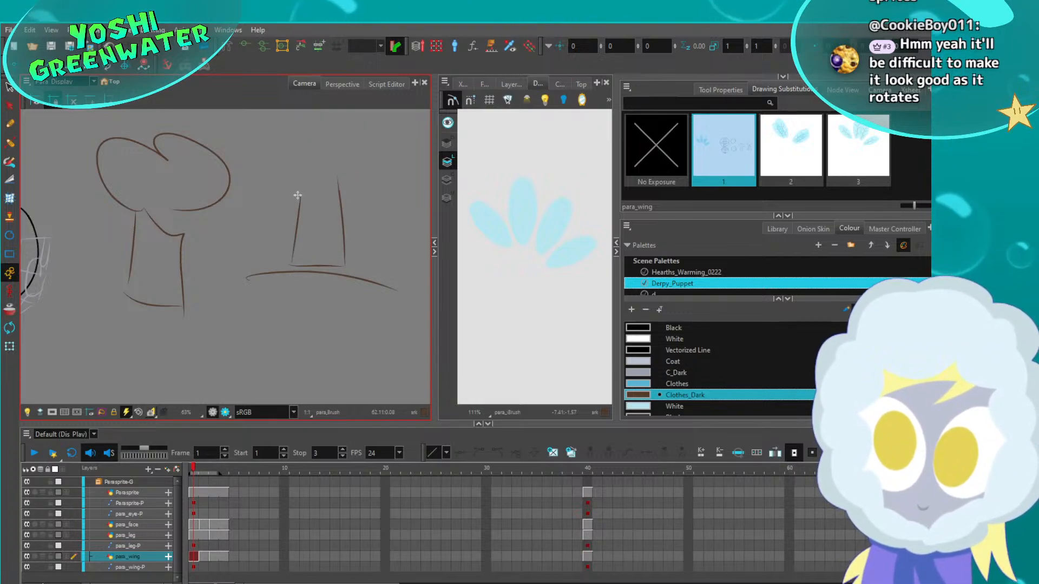
Sketch a second tree on the ground line, with the line nudged up across its trunk and slanted strokes on both sides
{"action": "left_click_drag", "start_coordinate": [301, 194], "coordinate": [325, 142]}
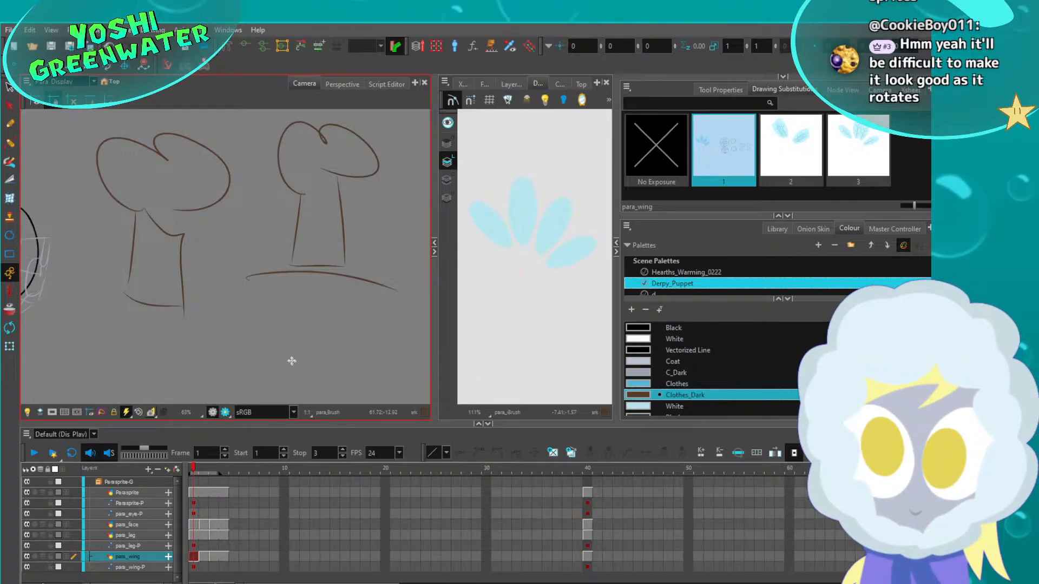
{"action": "left_click", "coordinate": [9, 89]}
{"action": "mouse_move", "coordinate": [281, 288]}
{"action": "left_mouse_down"}
{"action": "mouse_move", "coordinate": [267, 249]}
{"action": "mouse_move", "coordinate": [259, 270]}
{"action": "mouse_move", "coordinate": [204, 276]}
{"action": "left_mouse_up"}
{"action": "key", "text": "Up"}
{"action": "key", "text": "Up"}
{"action": "key", "text": "Up"}
{"action": "key", "text": "Up"}
{"action": "key", "text": "Up"}
{"action": "key", "text": "space"}
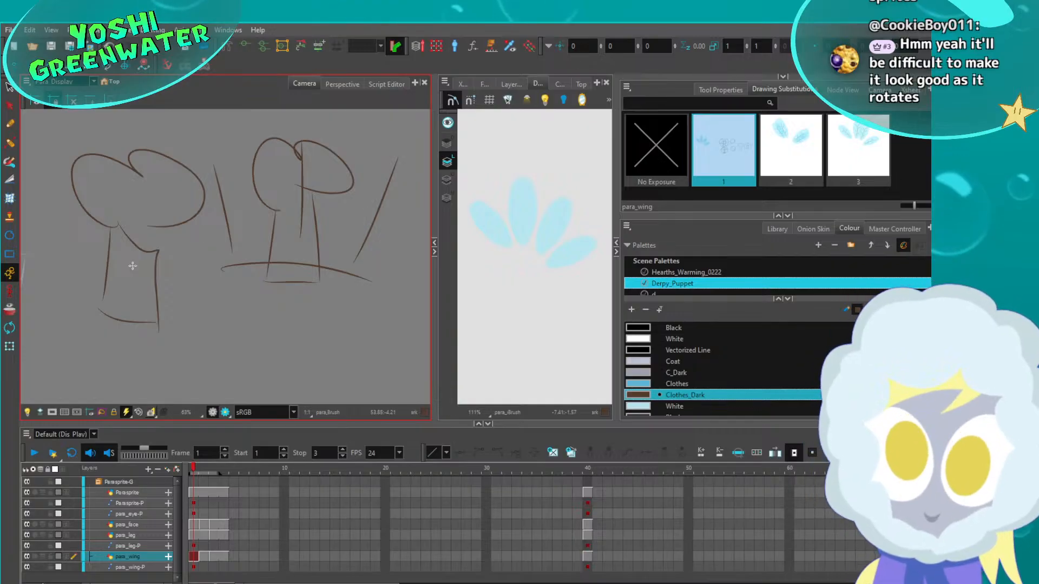
Add more C_Dark lines around the curved head sketch on the lower small circle's edge
{"action": "scroll", "coordinate": [181, 242], "scroll_direction": "down", "scroll_amount": 6}
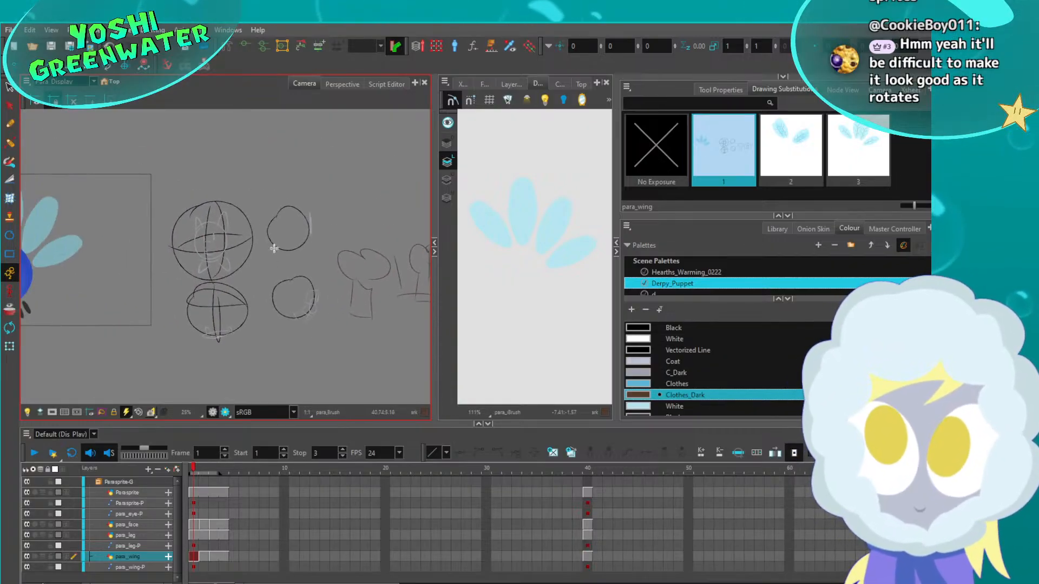
{"action": "scroll", "coordinate": [274, 249], "scroll_direction": "up", "scroll_amount": 5}
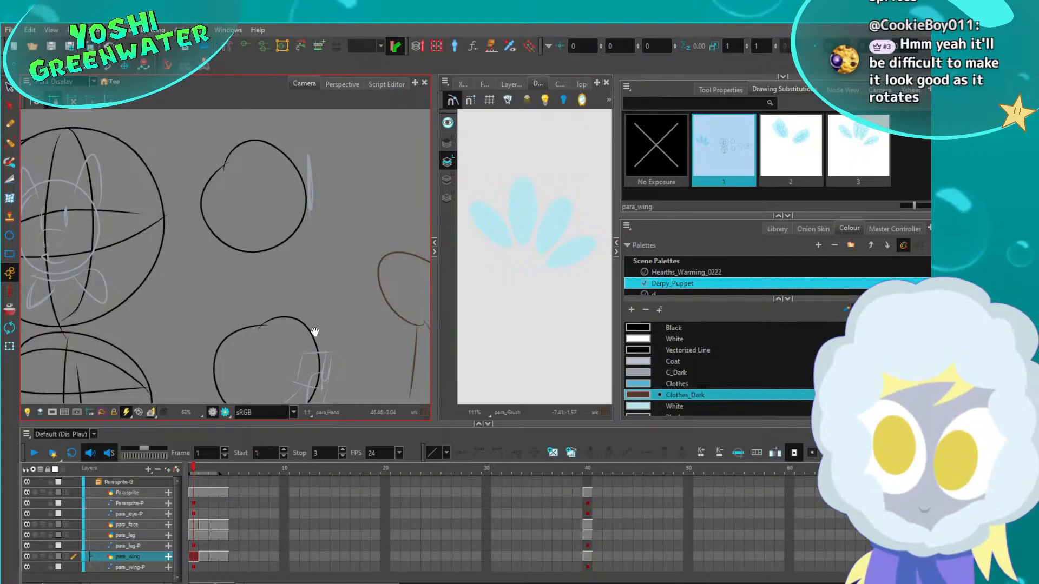
{"action": "middle_click_drag", "start_coordinate": [315, 333], "coordinate": [315, 277]}
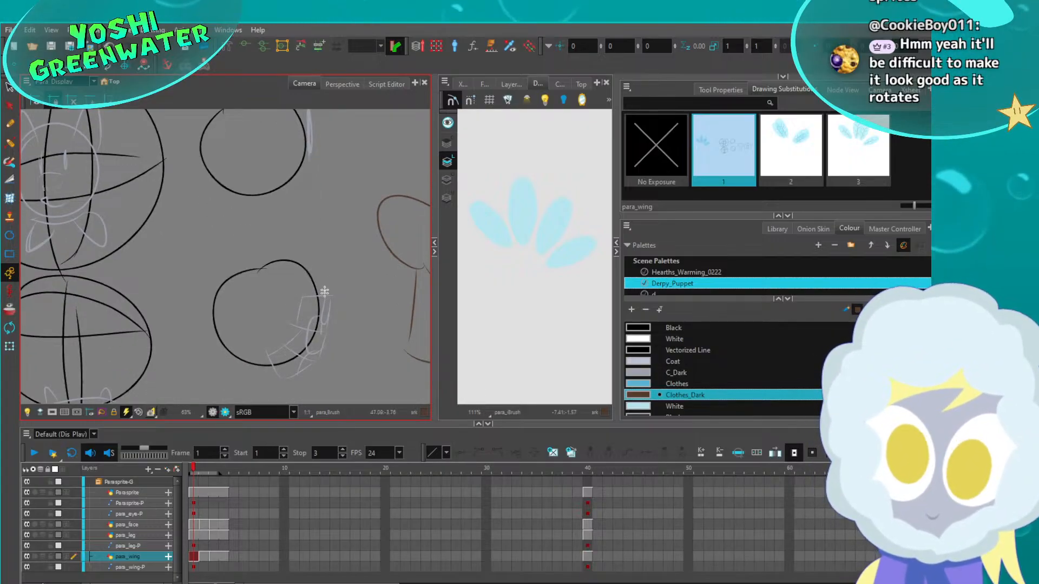
{"action": "left_click", "coordinate": [678, 373]}
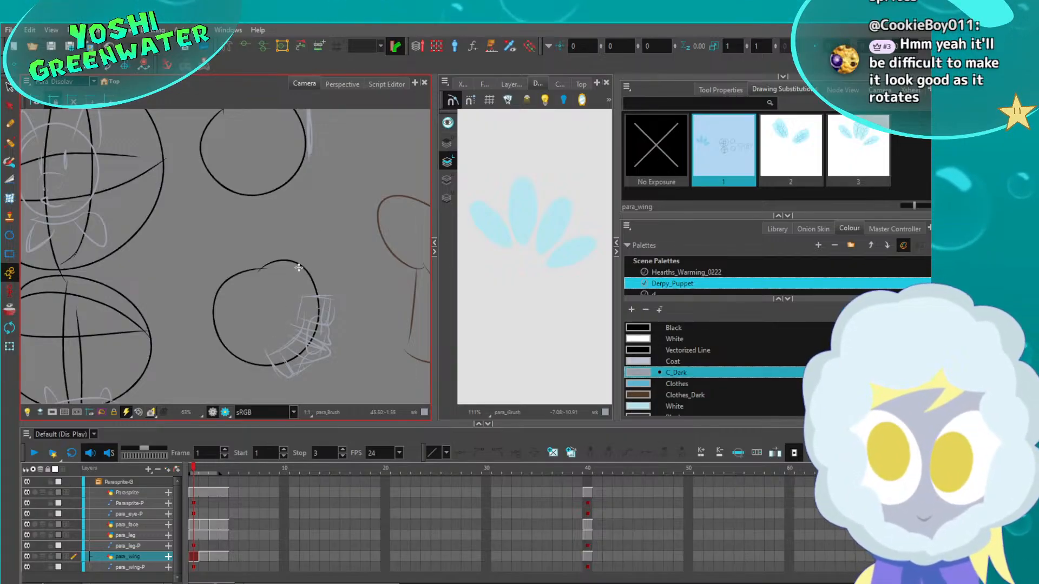
Try sketching a rounded C_Dark frame with guide lines around Derpy's face on the first sphere
{"action": "middle_click_drag", "start_coordinate": [165, 264], "coordinate": [370, 306]}
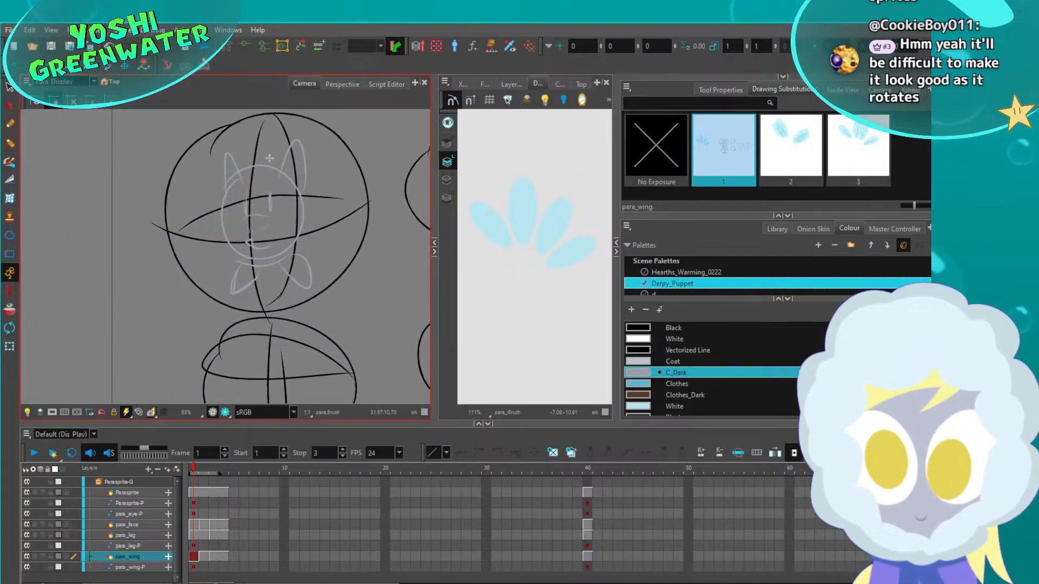
{"action": "mouse_move", "coordinate": [316, 138]}
{"action": "left_mouse_down"}
{"action": "mouse_move", "coordinate": [214, 137]}
{"action": "mouse_move", "coordinate": [310, 309]}
{"action": "mouse_move", "coordinate": [309, 176]}
{"action": "left_mouse_up"}
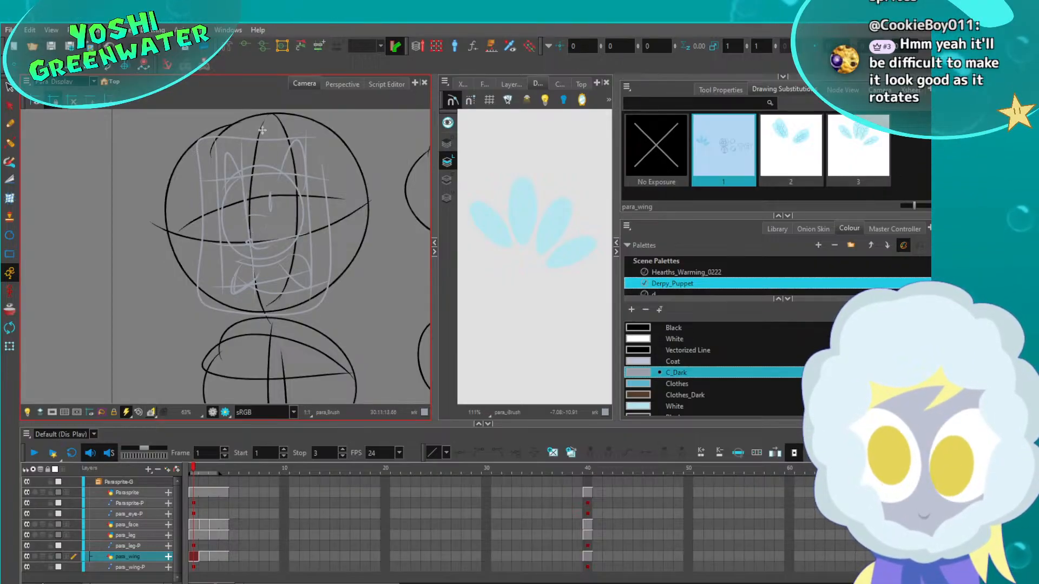
{"action": "middle_click_drag", "start_coordinate": [186, 268], "coordinate": [130, 267]}
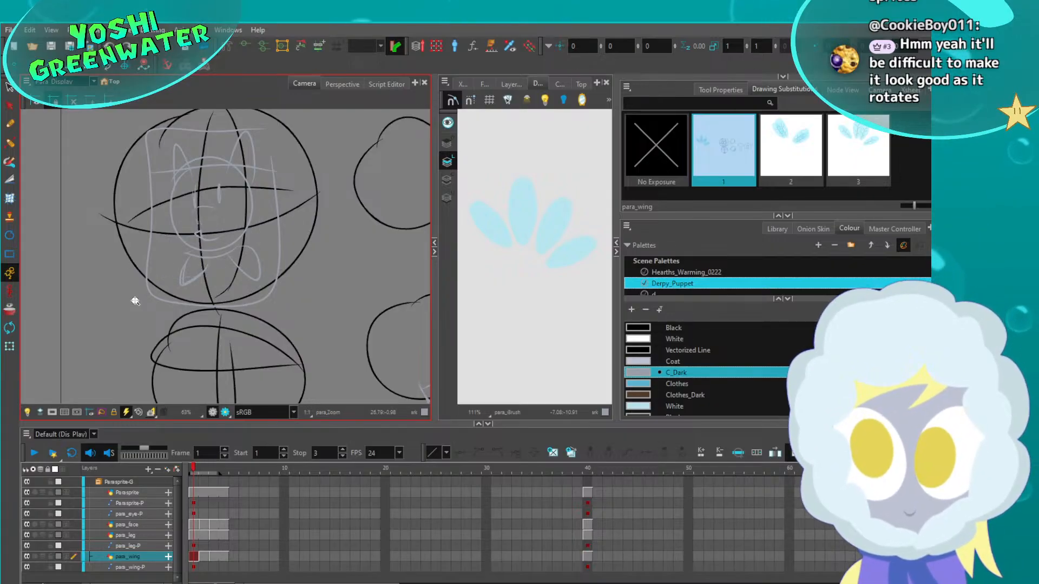
{"action": "key", "text": "ctrl+z"}
Shrink the upper small circle around its centre to about half its size
{"action": "mouse_move", "coordinate": [266, 338]}
{"action": "middle_mouse_down"}
{"action": "mouse_move", "coordinate": [228, 336]}
{"action": "mouse_move", "coordinate": [212, 356]}
{"action": "middle_mouse_up"}
{"action": "middle_click_drag", "start_coordinate": [285, 323], "coordinate": [225, 328]}
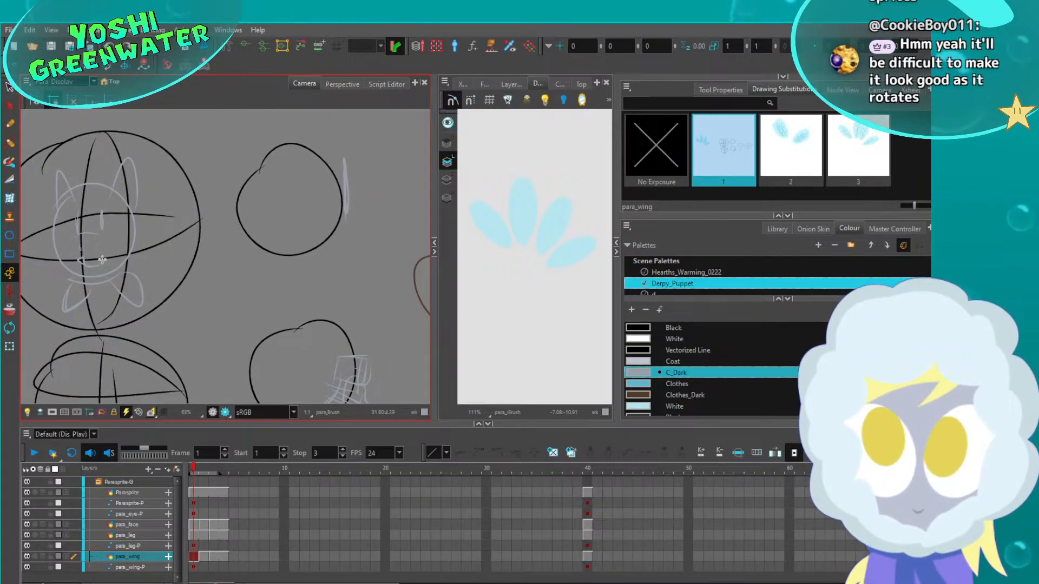
{"action": "middle_click_drag", "start_coordinate": [95, 262], "coordinate": [144, 267]}
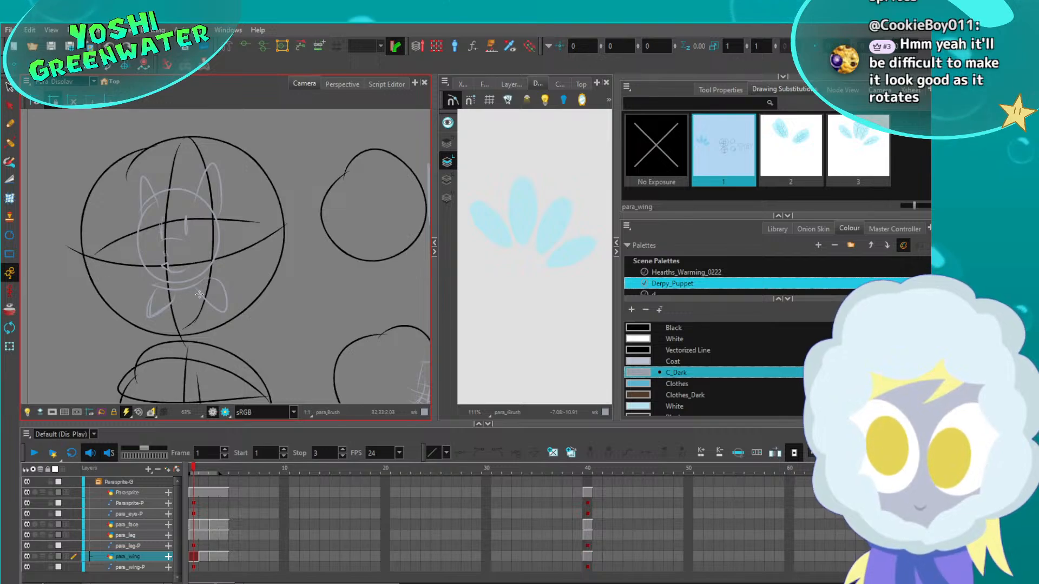
{"action": "middle_click_drag", "start_coordinate": [217, 302], "coordinate": [88, 258]}
{"action": "middle_click_drag", "start_coordinate": [186, 268], "coordinate": [246, 286]}
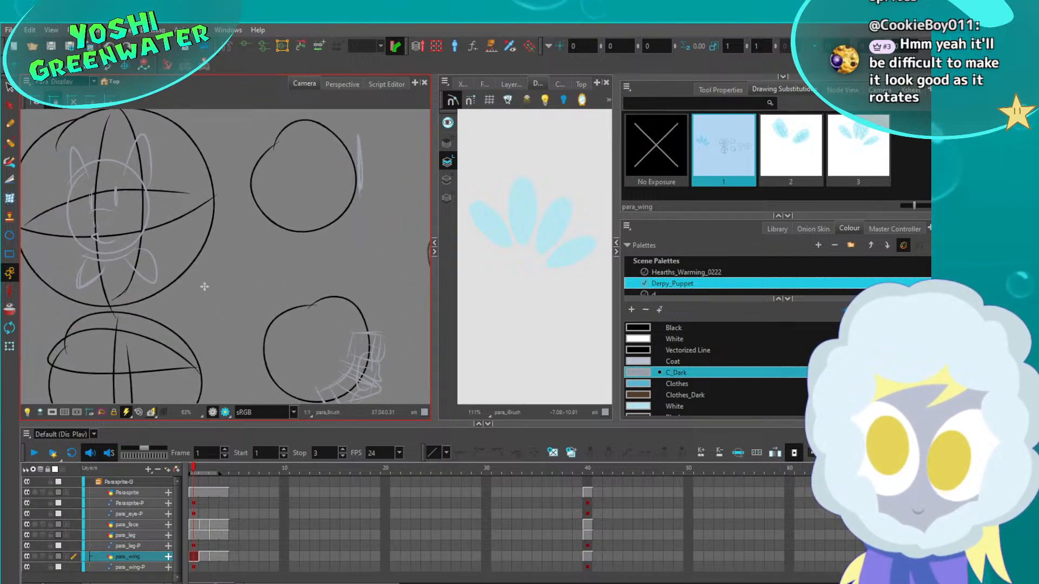
{"action": "left_click", "coordinate": [9, 107]}
{"action": "left_click", "coordinate": [269, 151]}
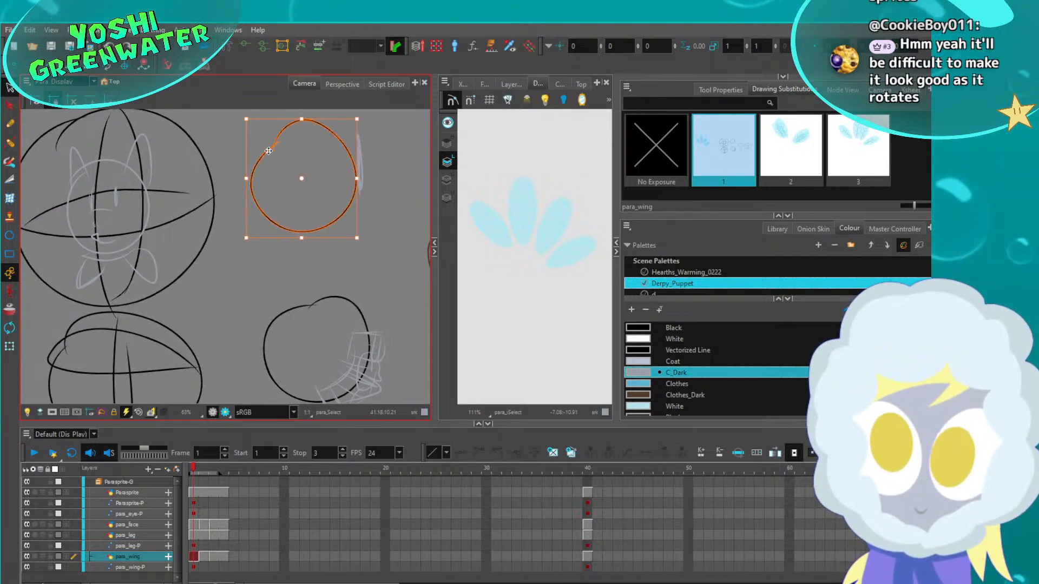
{"action": "left_click_drag", "start_coordinate": [241, 120], "coordinate": [277, 151]}
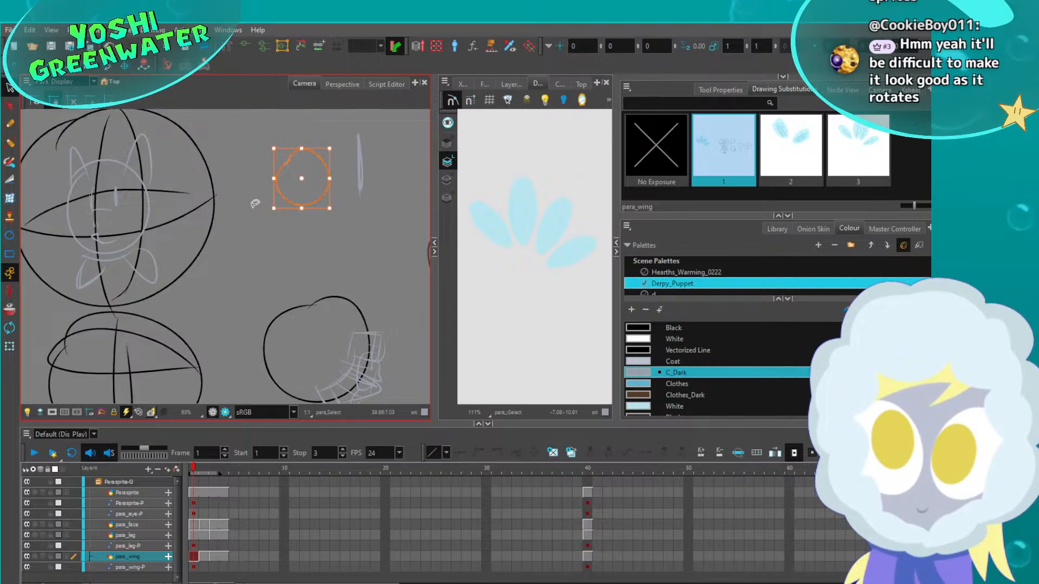
{"action": "left_click", "coordinate": [261, 230]}
Move the thin vertical C_Dark stroke against the right edge of the shrunken circle
{"action": "left_click_drag", "start_coordinate": [331, 193], "coordinate": [340, 167]}
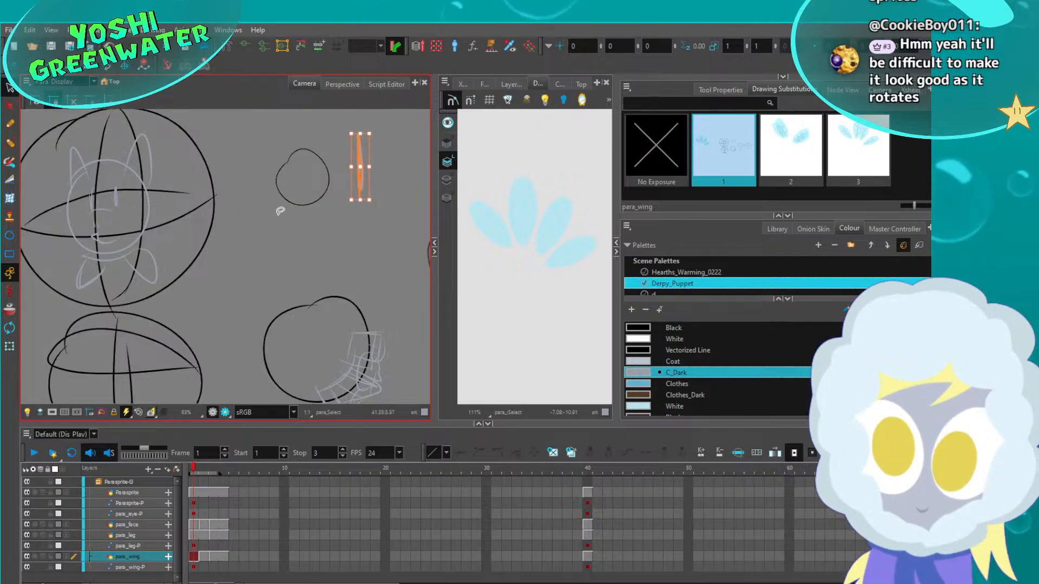
{"action": "left_click", "coordinate": [357, 148]}
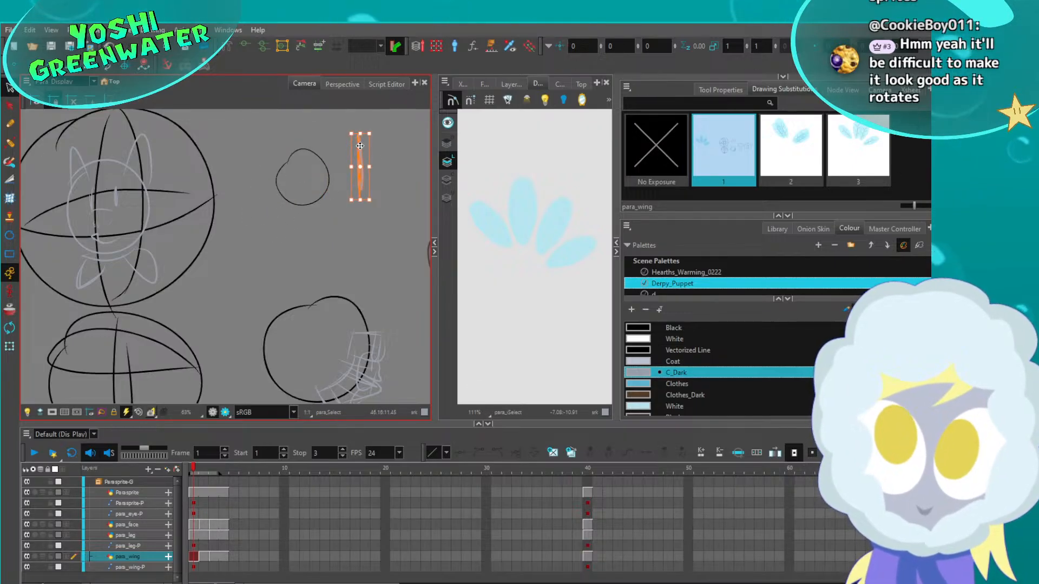
{"action": "left_click_drag", "start_coordinate": [355, 144], "coordinate": [327, 147]}
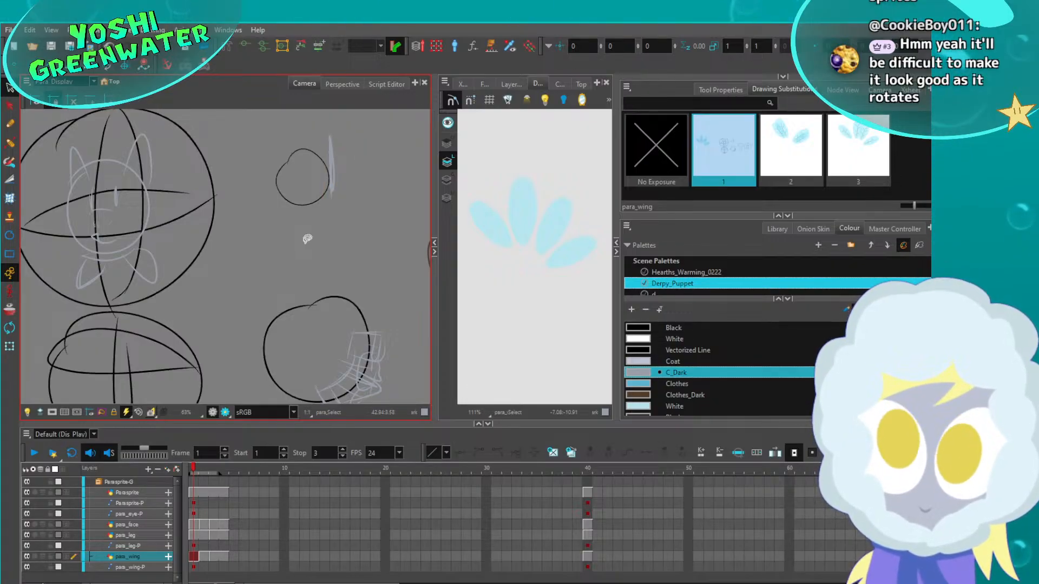
Rotate the shrunken circle and its C_Dark stroke clockwise so the stroke lies slanted beneath the circle
{"action": "mouse_move", "coordinate": [261, 172]}
{"action": "left_mouse_down"}
{"action": "mouse_move", "coordinate": [364, 177]}
{"action": "mouse_move", "coordinate": [262, 173]}
{"action": "left_mouse_up"}
{"action": "left_click_drag", "start_coordinate": [267, 131], "coordinate": [328, 127]}
{"action": "left_click", "coordinate": [326, 214]}
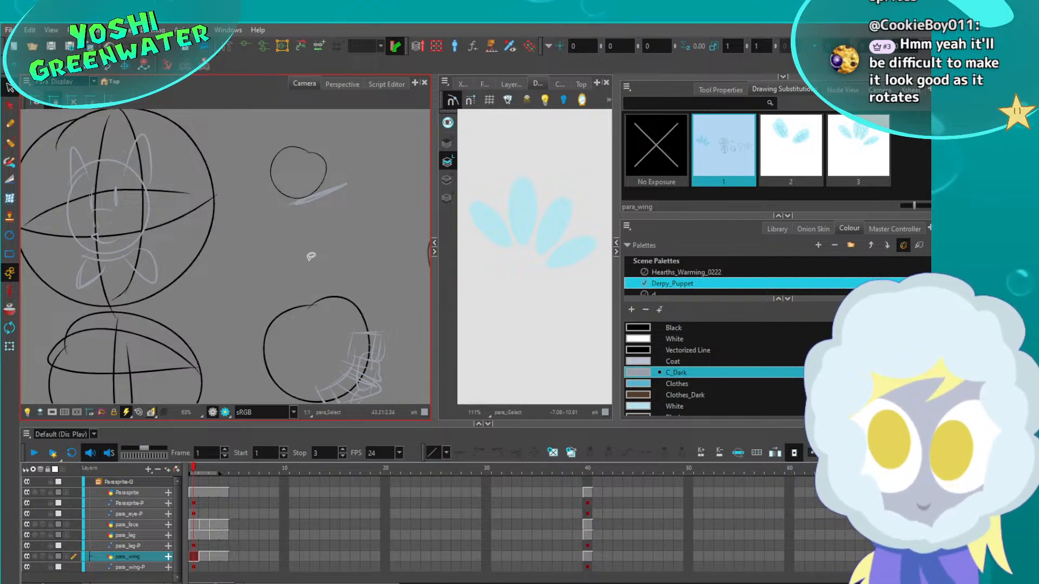
Undo the rotation of the small circle and the preceding move of its thin C_Dark stroke
{"action": "key", "text": "ctrl+z"}
{"action": "key", "text": "ctrl+z"}
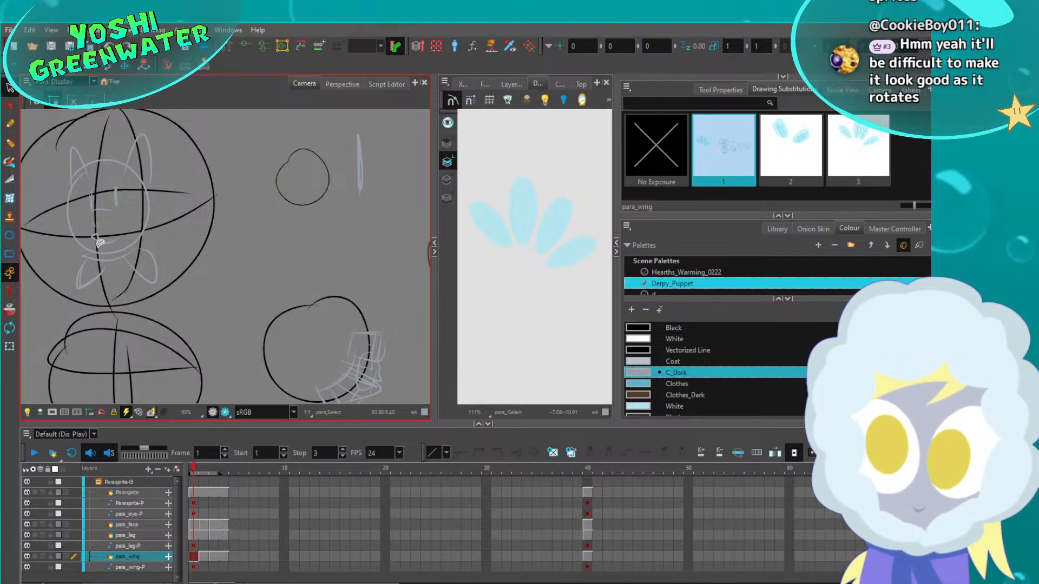
Draw a new Black circle in the empty area below the existing spheres, discarding the misplaced strokes
{"action": "mouse_move", "coordinate": [288, 260]}
{"action": "left_mouse_down"}
{"action": "mouse_move", "coordinate": [133, 234]}
{"action": "mouse_move", "coordinate": [222, 239]}
{"action": "mouse_move", "coordinate": [278, 227]}
{"action": "mouse_move", "coordinate": [262, 259]}
{"action": "mouse_move", "coordinate": [294, 123]}
{"action": "mouse_move", "coordinate": [281, 79]}
{"action": "left_mouse_up"}
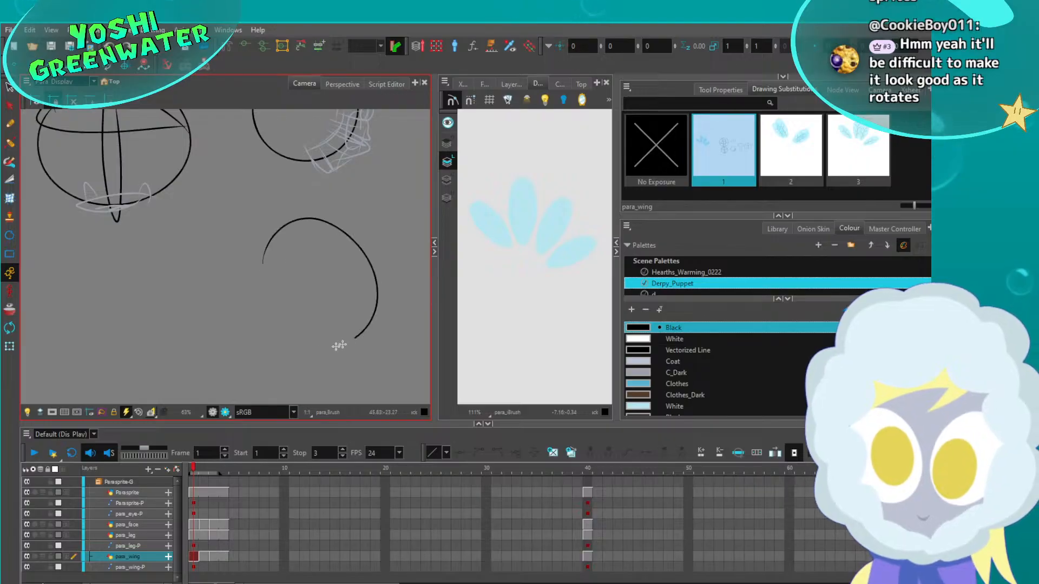
{"action": "key", "text": "ctrl+z"}
{"action": "mouse_move", "coordinate": [218, 274]}
{"action": "left_mouse_down"}
{"action": "mouse_move", "coordinate": [287, 225]}
{"action": "mouse_move", "coordinate": [239, 231]}
{"action": "mouse_move", "coordinate": [307, 318]}
{"action": "mouse_move", "coordinate": [219, 235]}
{"action": "left_mouse_up"}
{"action": "key", "text": "ctrl+z"}
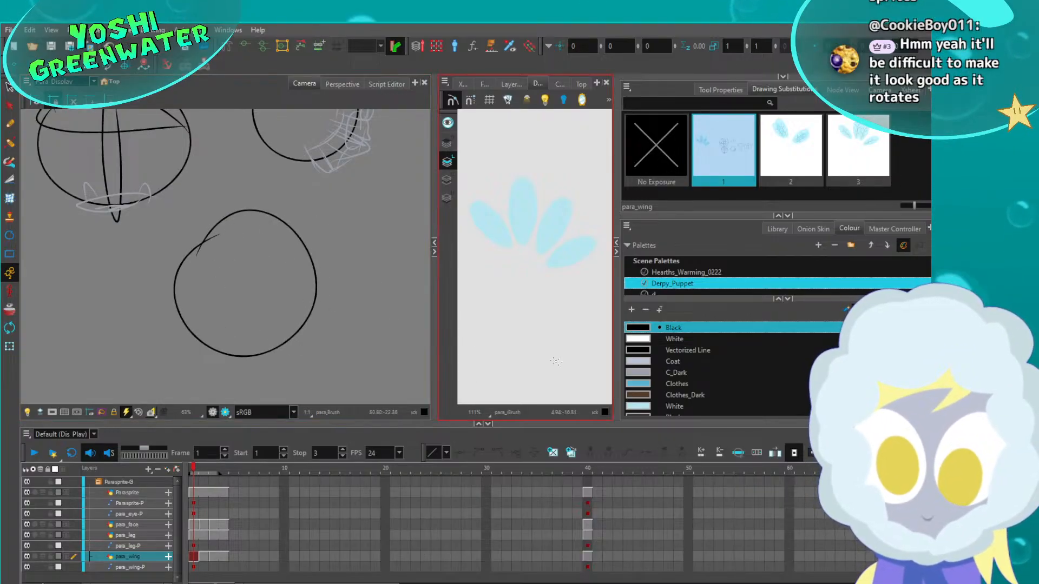
Sketch Derpy's rough figure in C_Dark over the new circle's right edge, with head, body and legs
{"action": "left_click", "coordinate": [677, 373]}
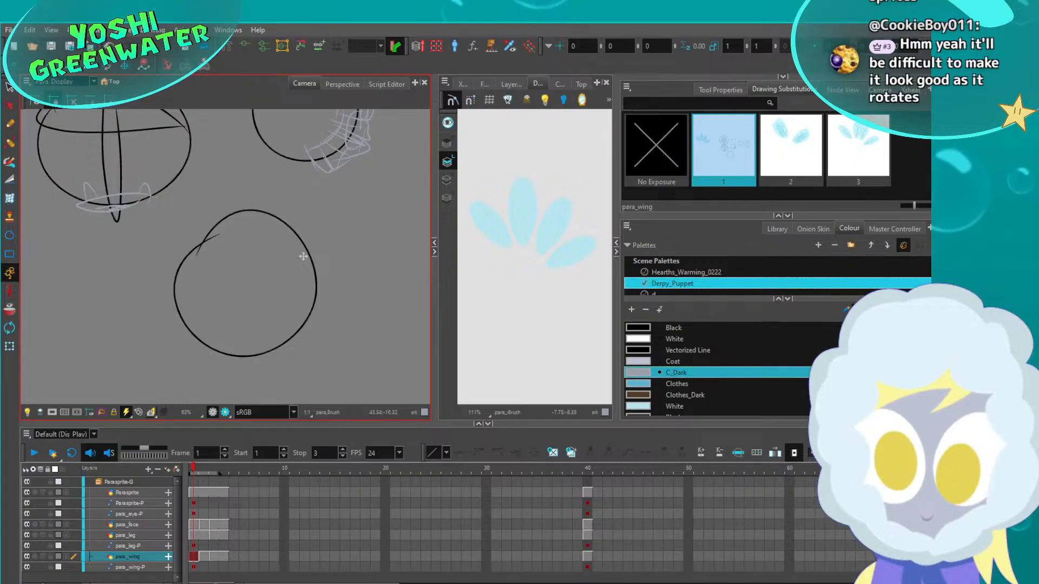
{"action": "mouse_move", "coordinate": [334, 240]}
{"action": "left_mouse_down"}
{"action": "mouse_move", "coordinate": [348, 262]}
{"action": "mouse_move", "coordinate": [320, 297]}
{"action": "mouse_move", "coordinate": [302, 250]}
{"action": "left_mouse_up"}
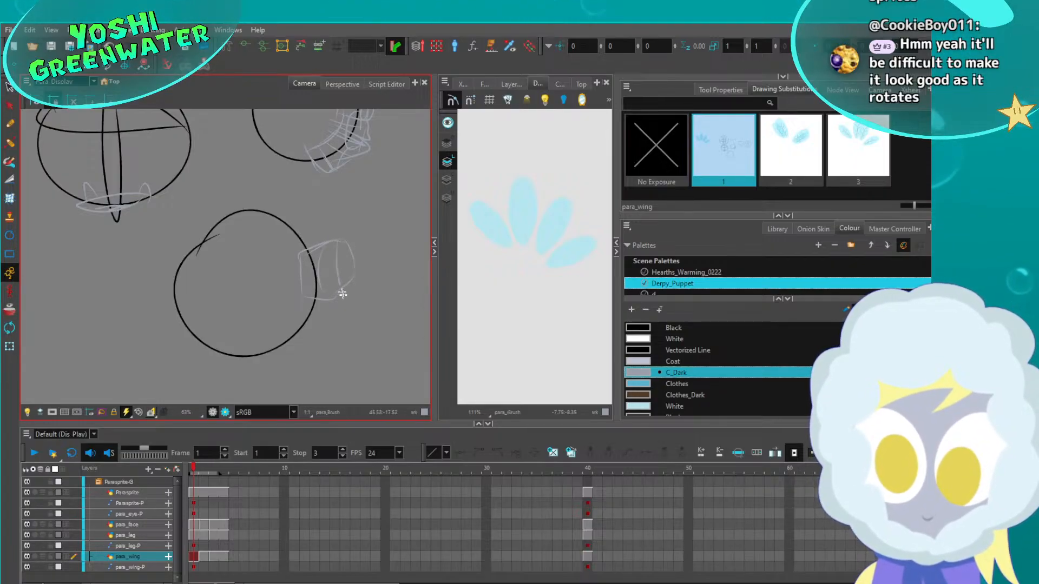
{"action": "mouse_move", "coordinate": [324, 247]}
{"action": "left_mouse_down"}
{"action": "mouse_move", "coordinate": [318, 231]}
{"action": "mouse_move", "coordinate": [314, 239]}
{"action": "left_mouse_up"}
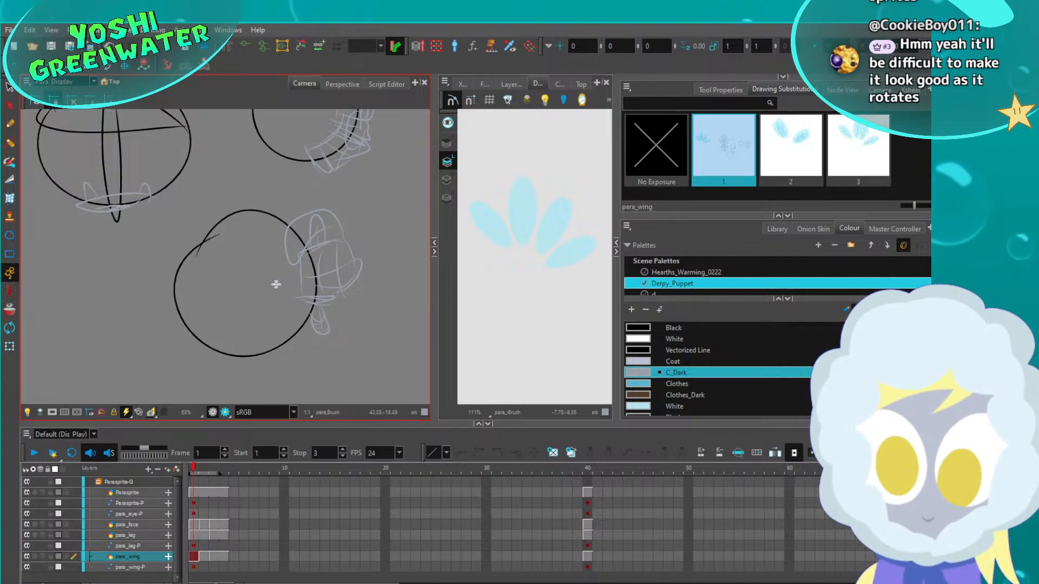
Try rotating the new circle and its figure clockwise until the figure hangs underneath, and flattening the figure against the circle
{"action": "key", "text": "alt+s"}
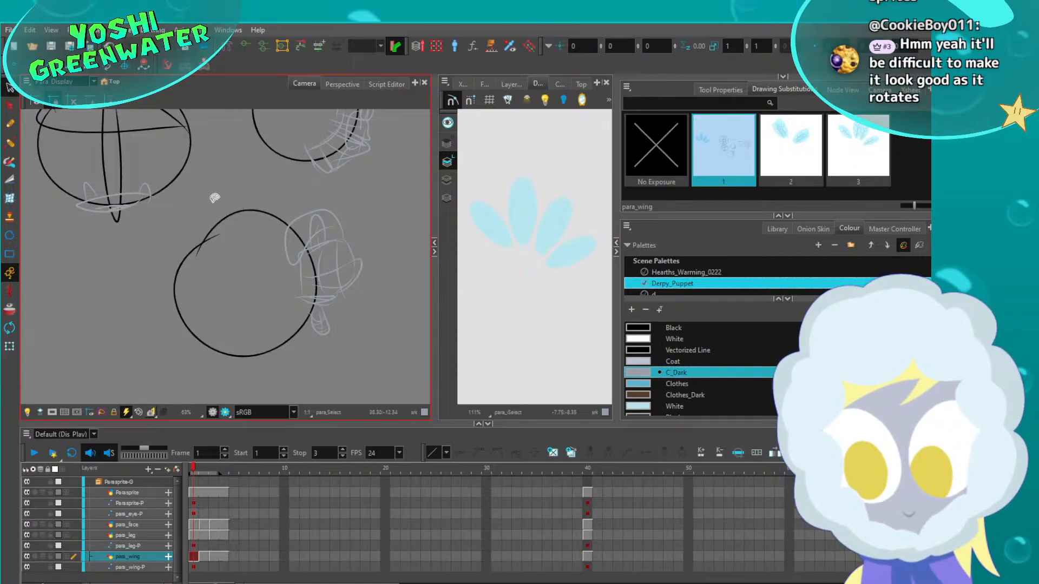
{"action": "mouse_move", "coordinate": [216, 196]}
{"action": "left_mouse_down"}
{"action": "mouse_move", "coordinate": [166, 198]}
{"action": "mouse_move", "coordinate": [228, 183]}
{"action": "mouse_move", "coordinate": [301, 135]}
{"action": "mouse_move", "coordinate": [308, 195]}
{"action": "mouse_move", "coordinate": [348, 204]}
{"action": "left_mouse_up"}
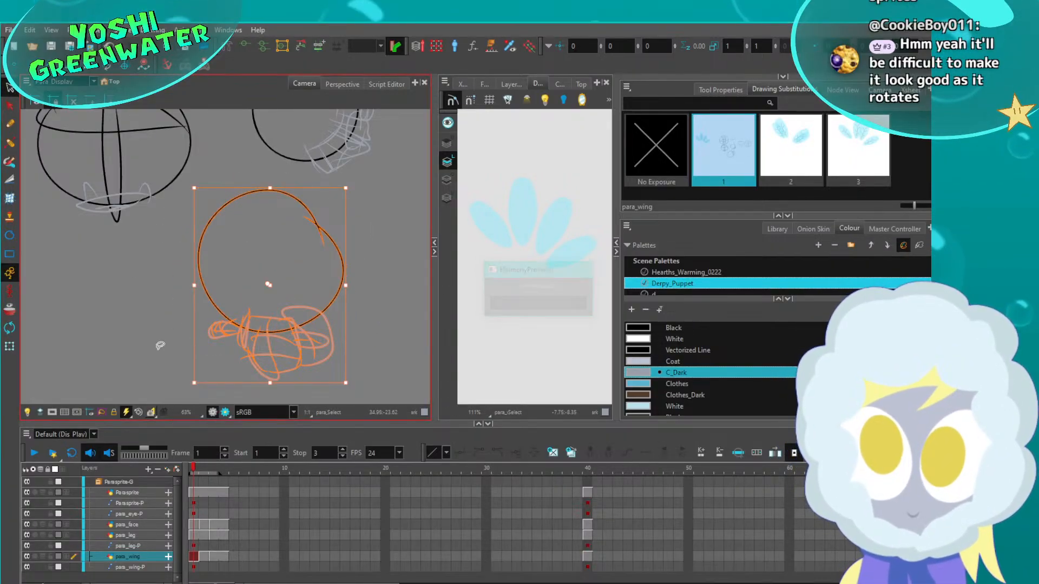
{"action": "left_click", "coordinate": [186, 360]}
{"action": "left_click", "coordinate": [253, 381]}
{"action": "mouse_move", "coordinate": [253, 385]}
{"action": "left_mouse_down"}
{"action": "mouse_move", "coordinate": [244, 334]}
{"action": "mouse_move", "coordinate": [208, 331]}
{"action": "left_mouse_up"}
{"action": "left_click", "coordinate": [169, 329]}
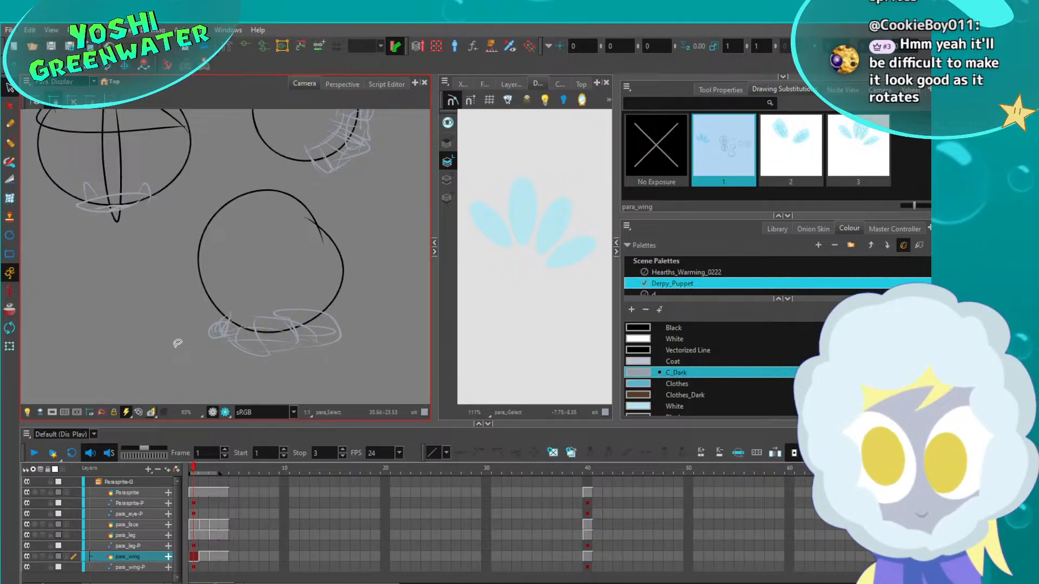
{"action": "key", "text": "ctrl+z"}
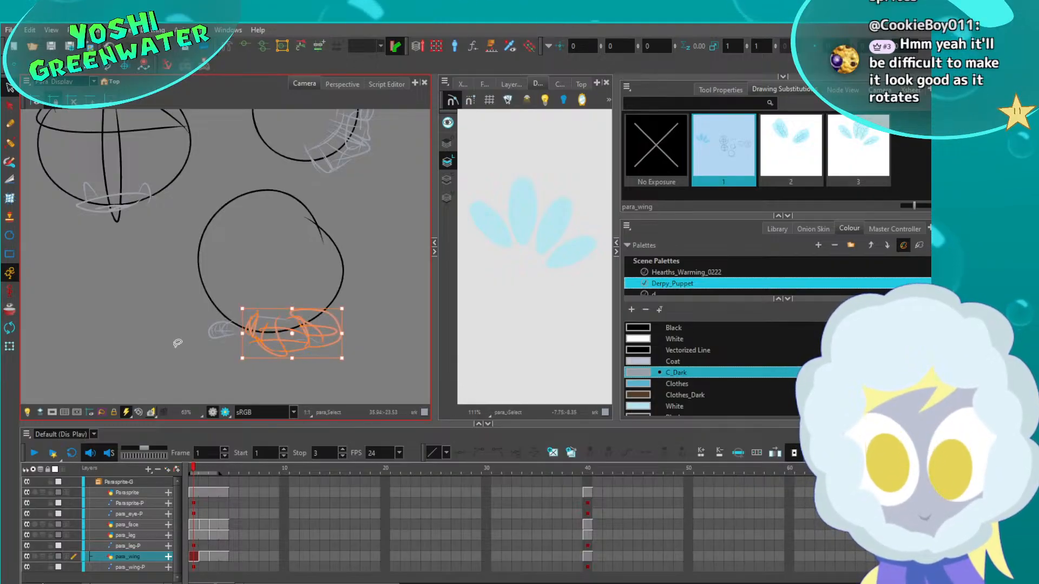
{"action": "key", "text": "ctrl+z"}
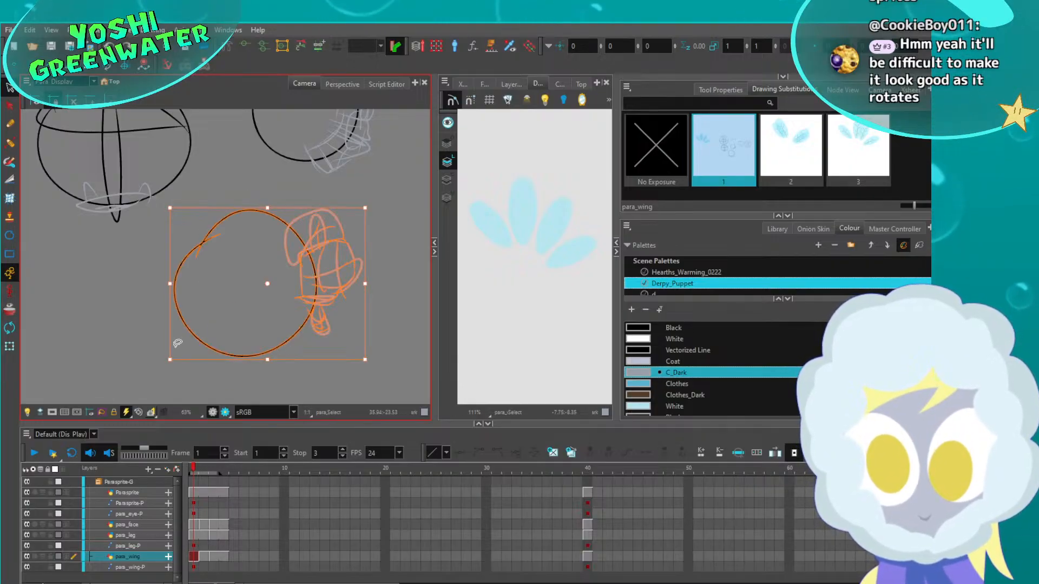
Add C_Dark guide lines across the body of the figure on the lowest circle
{"action": "left_click", "coordinate": [105, 310]}
{"action": "mouse_move", "coordinate": [147, 297]}
{"action": "middle_mouse_down"}
{"action": "mouse_move", "coordinate": [136, 308]}
{"action": "mouse_move", "coordinate": [158, 310]}
{"action": "middle_mouse_up"}
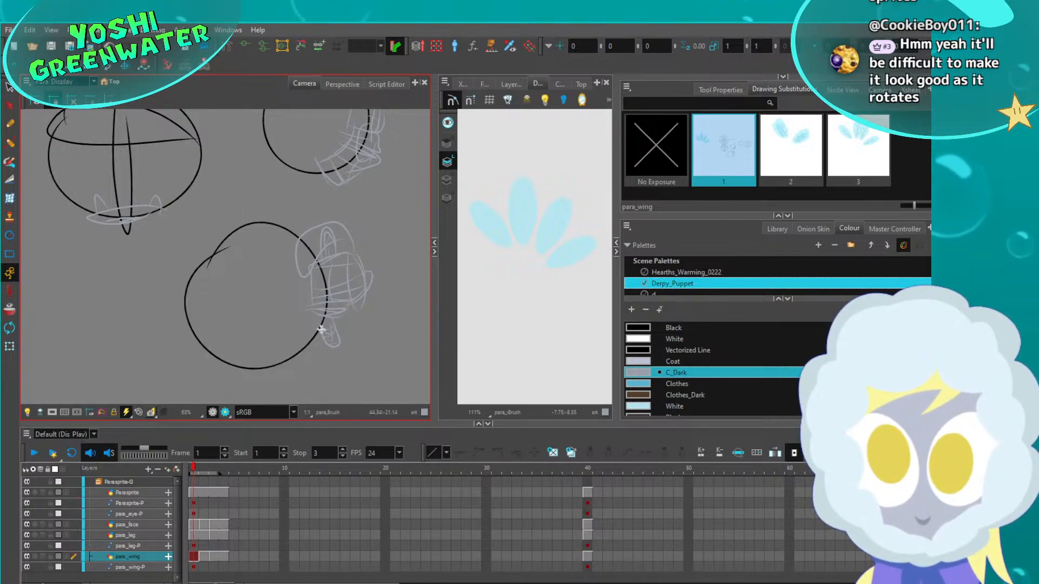
{"action": "left_click_drag", "start_coordinate": [311, 309], "coordinate": [315, 316]}
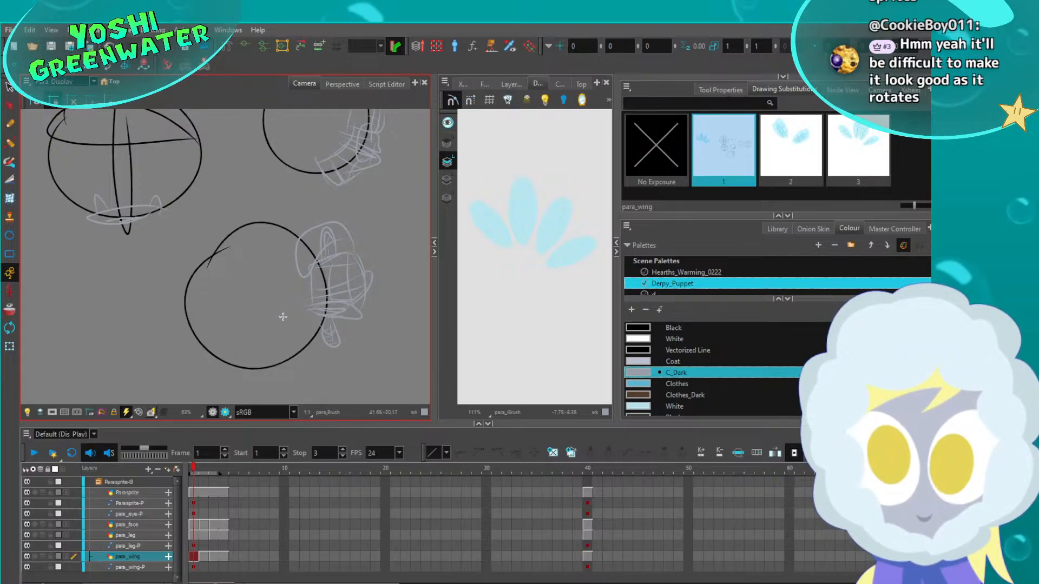
{"action": "key", "text": "space"}
{"action": "left_click_drag", "start_coordinate": [170, 282], "coordinate": [182, 297]}
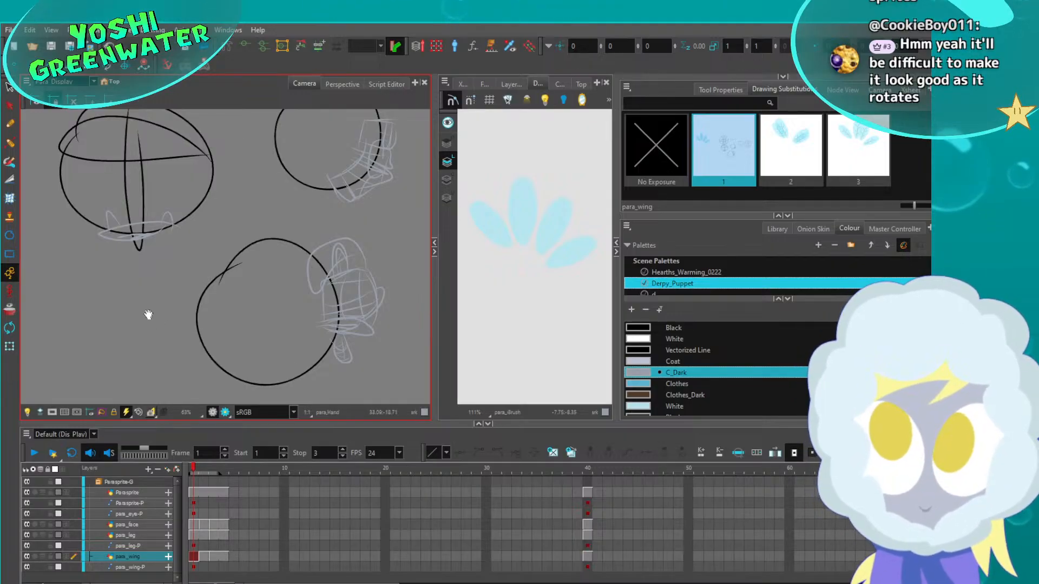
{"action": "left_click_drag", "start_coordinate": [148, 315], "coordinate": [137, 301]}
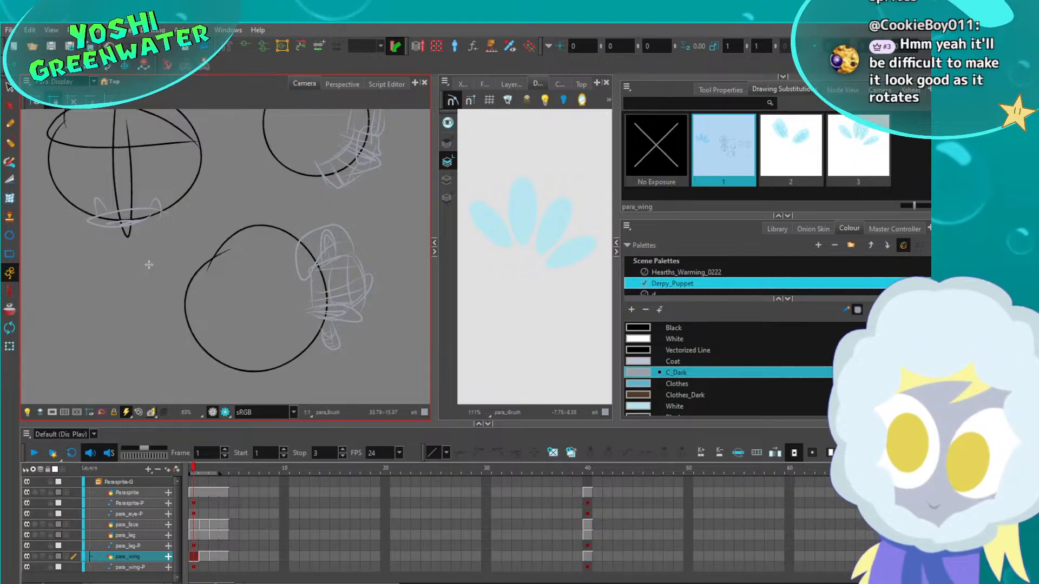
{"action": "left_click_drag", "start_coordinate": [161, 288], "coordinate": [139, 289]}
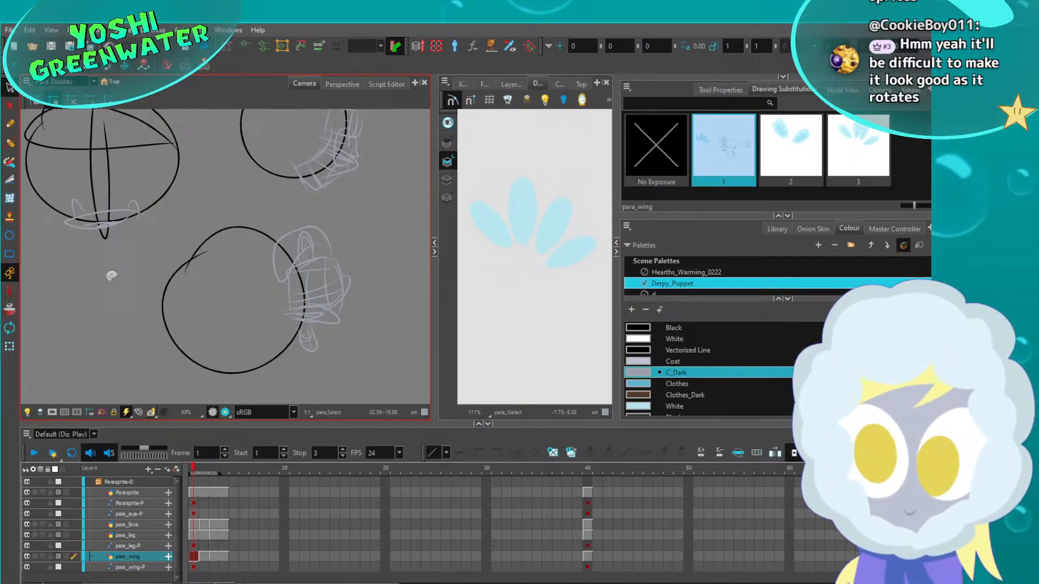
Reset the camera view to the parasprite, select the para_face drawing node in an enlarged node network, and show its drawing substitutions
{"action": "key", "text": "shift+m"}
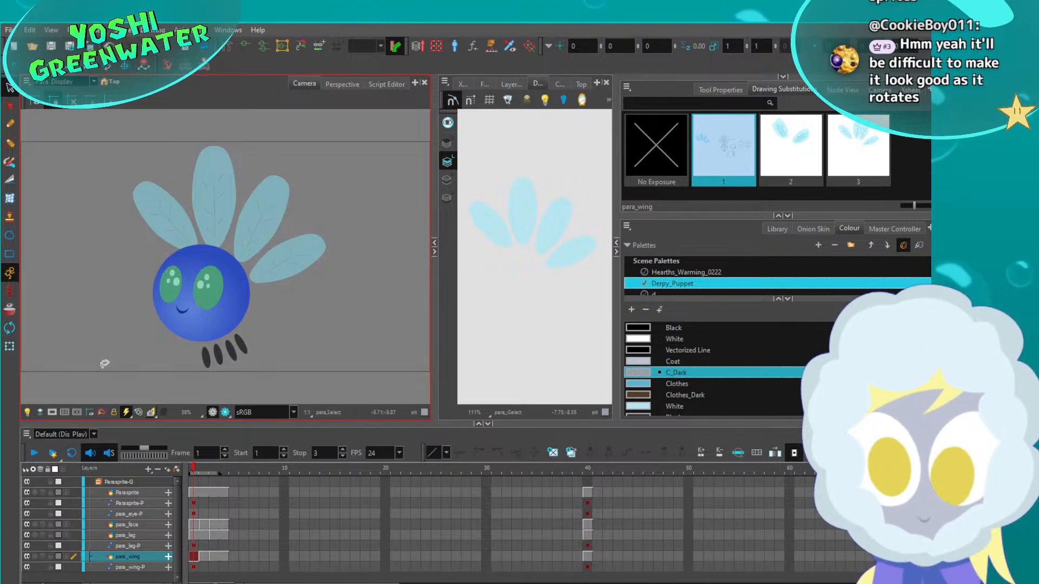
{"action": "left_click", "coordinate": [843, 90]}
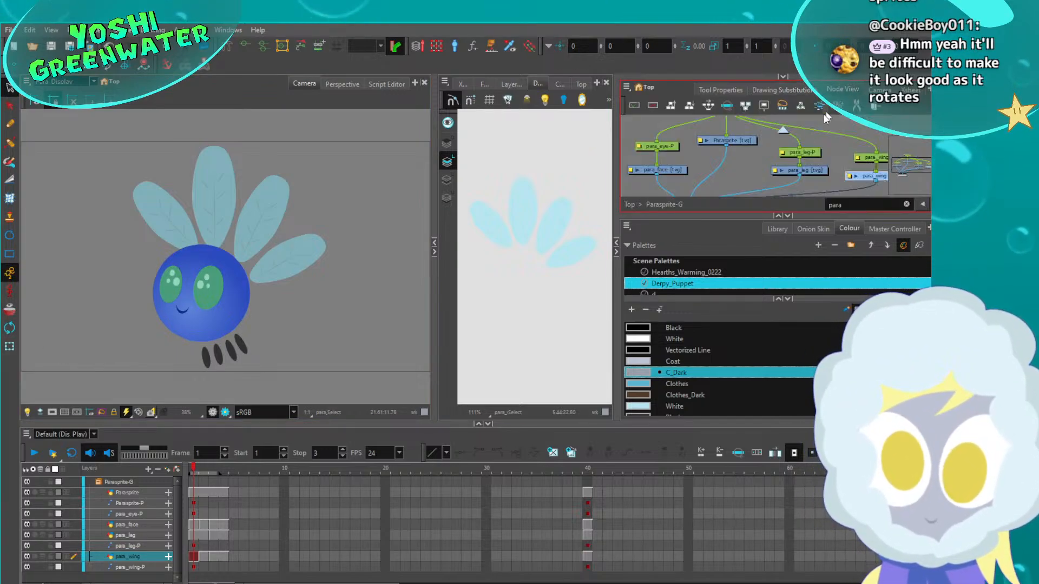
{"action": "left_click_drag", "start_coordinate": [758, 216], "coordinate": [757, 312]}
{"action": "scroll", "coordinate": [675, 225], "scroll_direction": "up", "scroll_amount": 2}
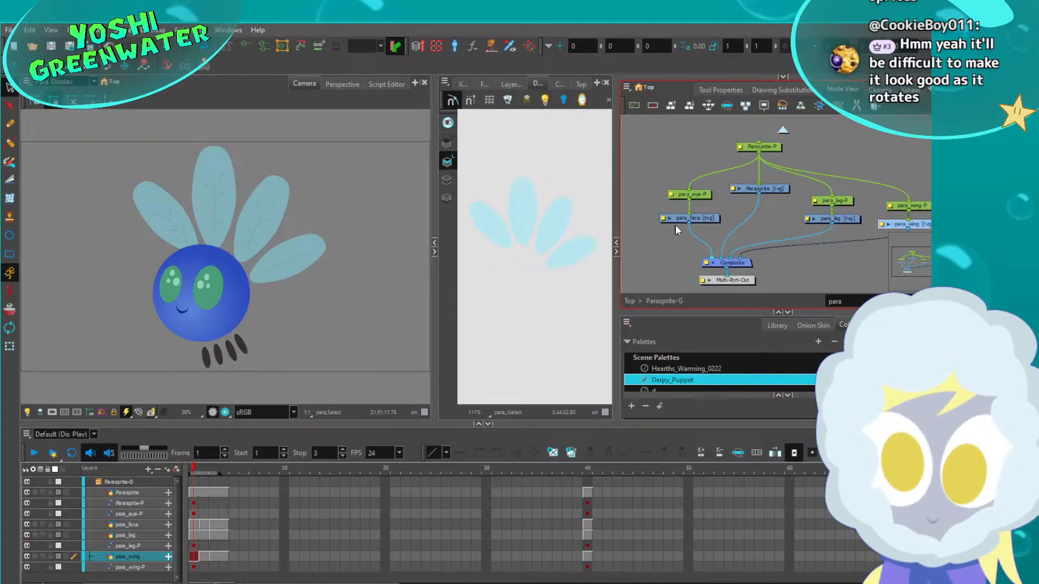
{"action": "left_click", "coordinate": [702, 218]}
{"action": "left_click", "coordinate": [774, 91]}
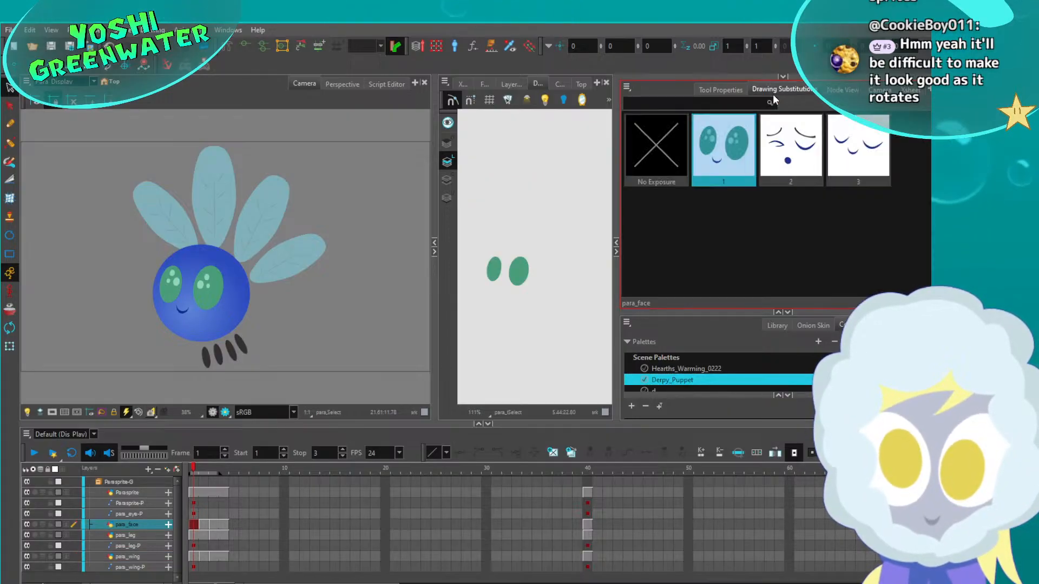
{"action": "left_click", "coordinate": [116, 316]}
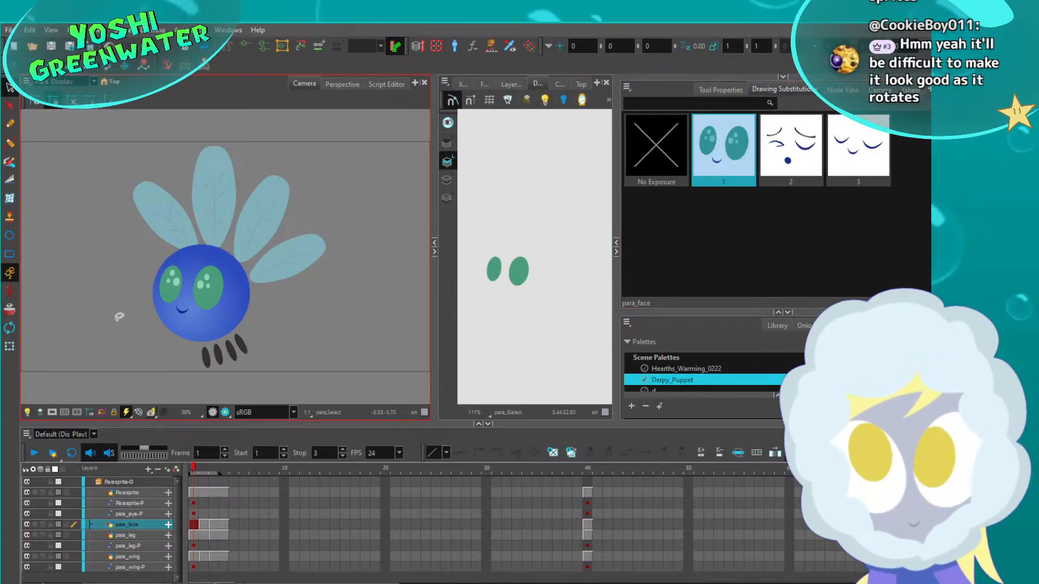
Examine the parasprite's face and wing drawings across the first frames and at frame 40, ending back at frame 1
{"action": "key", "text": "period"}
{"action": "key", "text": "period"}
{"action": "key", "text": "comma"}
{"action": "key", "text": "comma"}
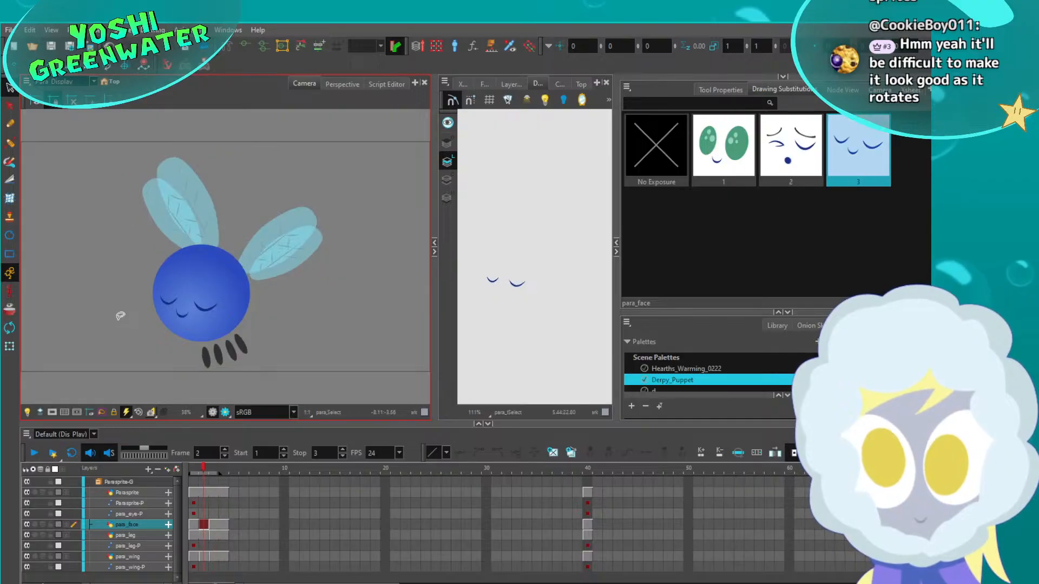
{"action": "key", "text": "period"}
{"action": "key", "text": "period"}
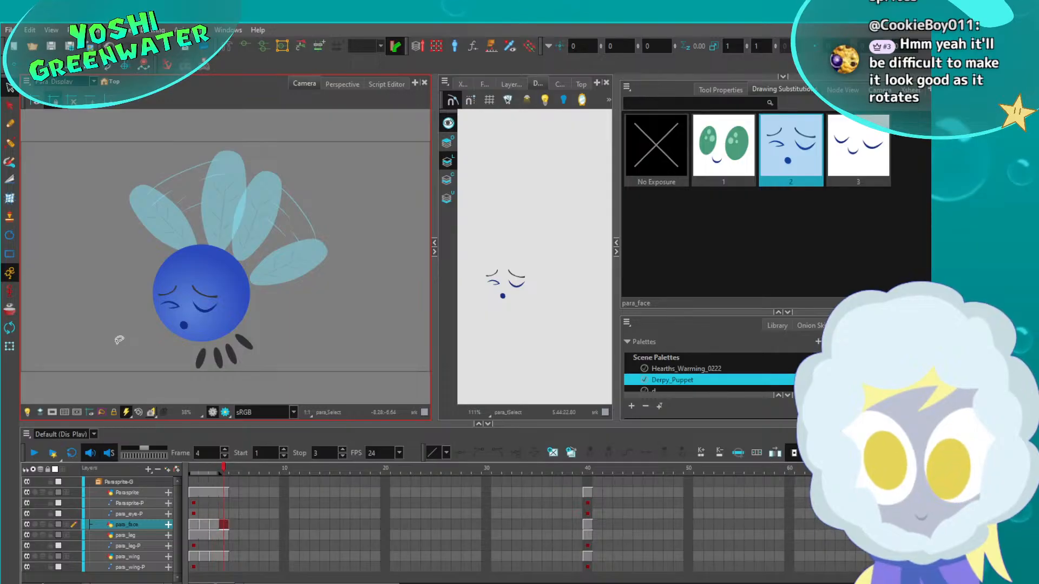
{"action": "key", "text": "period"}
{"action": "left_click", "coordinate": [588, 470]}
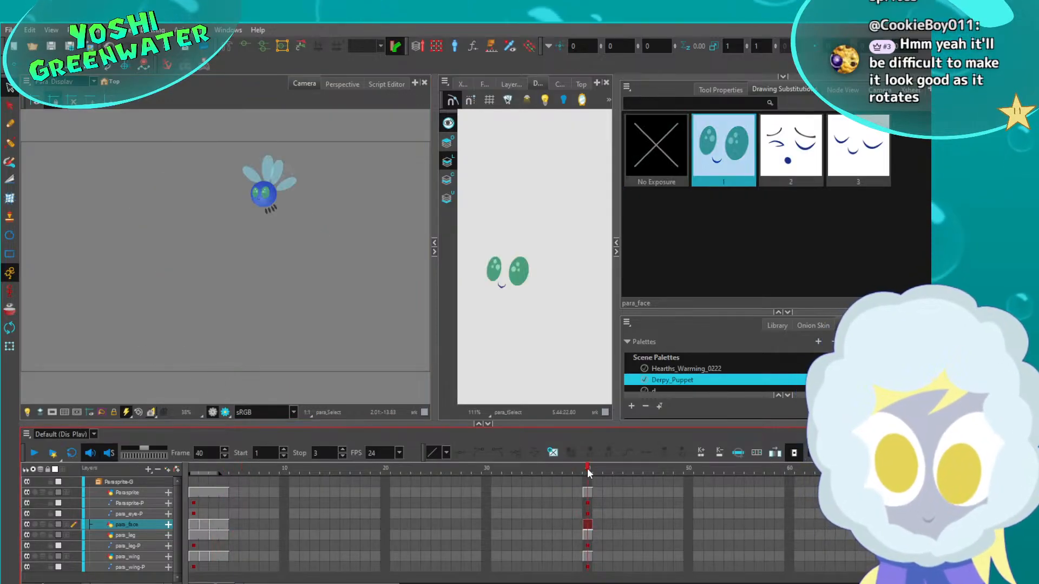
{"action": "left_click_drag", "start_coordinate": [589, 473], "coordinate": [182, 472]}
Examine the snowball, Derpy and tree sketches beside the parasprite's camera frame in a widened camera view
{"action": "scroll", "coordinate": [199, 259], "scroll_direction": "down", "scroll_amount": 3}
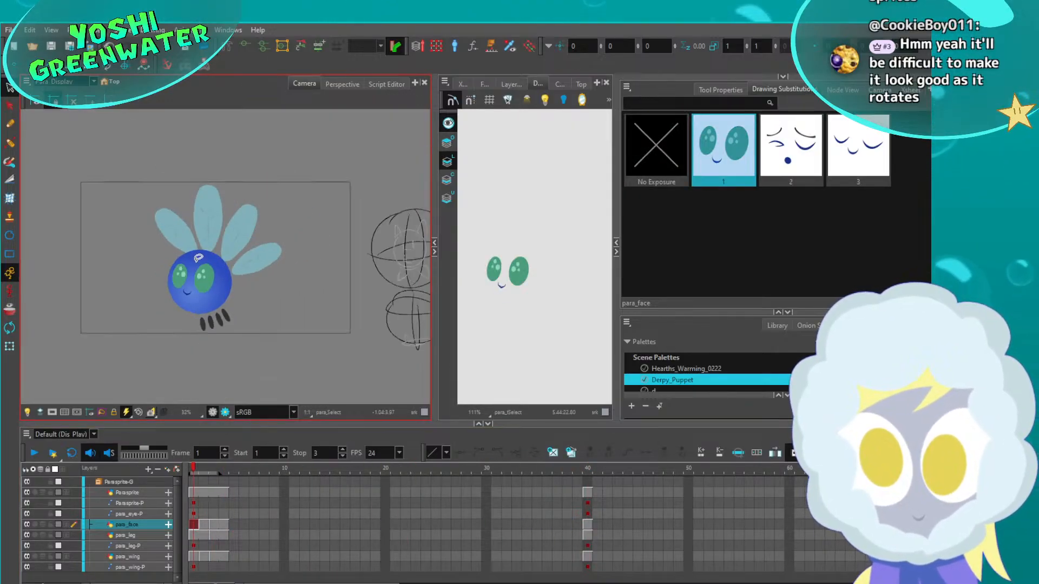
{"action": "scroll", "coordinate": [199, 259], "scroll_direction": "down", "scroll_amount": 2}
{"action": "mouse_move", "coordinate": [297, 293]}
{"action": "middle_mouse_down"}
{"action": "mouse_move", "coordinate": [102, 274]}
{"action": "mouse_move", "coordinate": [56, 280]}
{"action": "middle_mouse_up"}
{"action": "scroll", "coordinate": [216, 279], "scroll_direction": "up", "scroll_amount": 1}
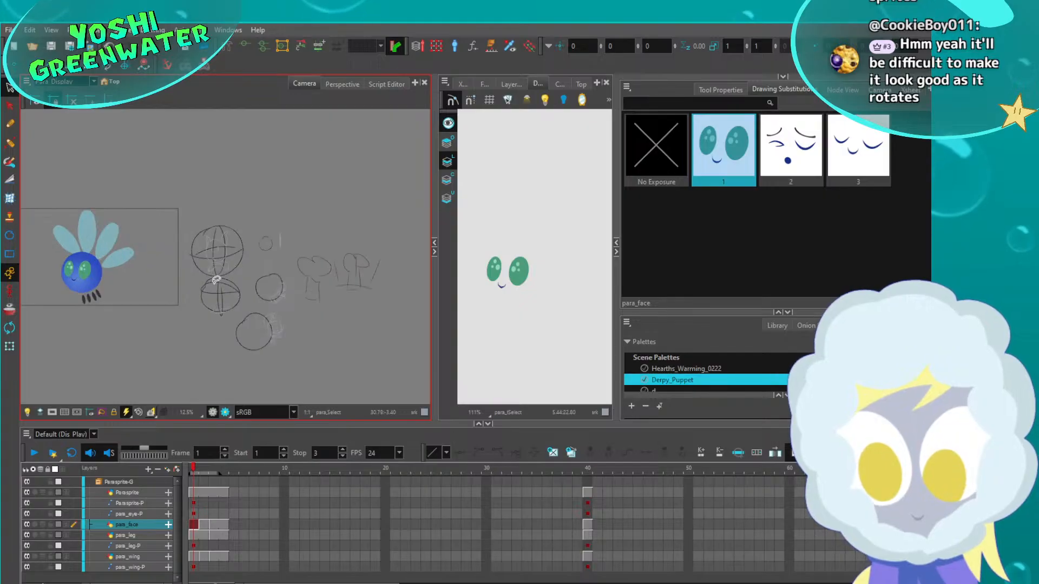
{"action": "scroll", "coordinate": [216, 280], "scroll_direction": "up", "scroll_amount": 3}
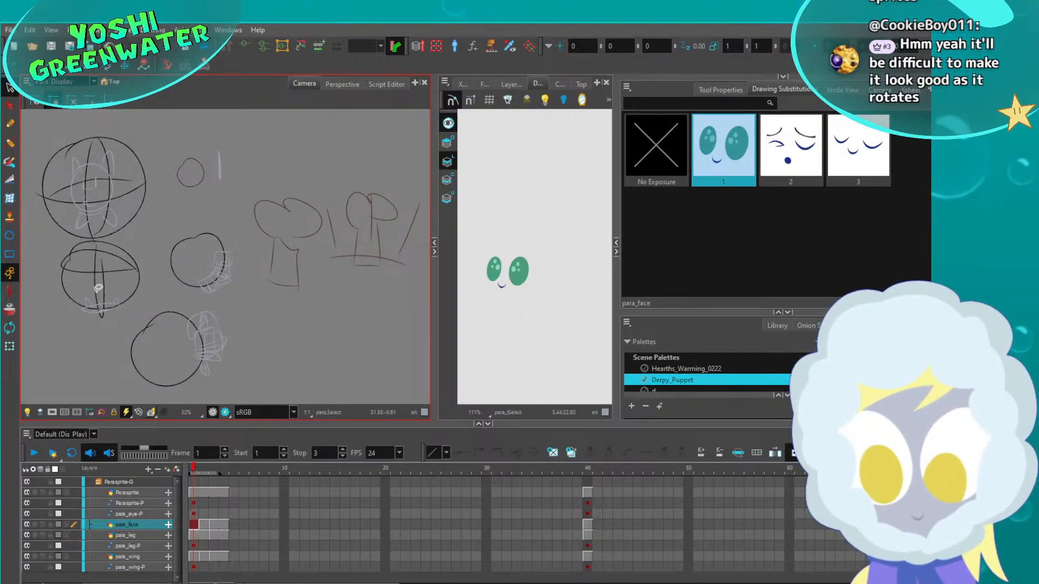
{"action": "left_click_drag", "start_coordinate": [434, 304], "coordinate": [474, 304]}
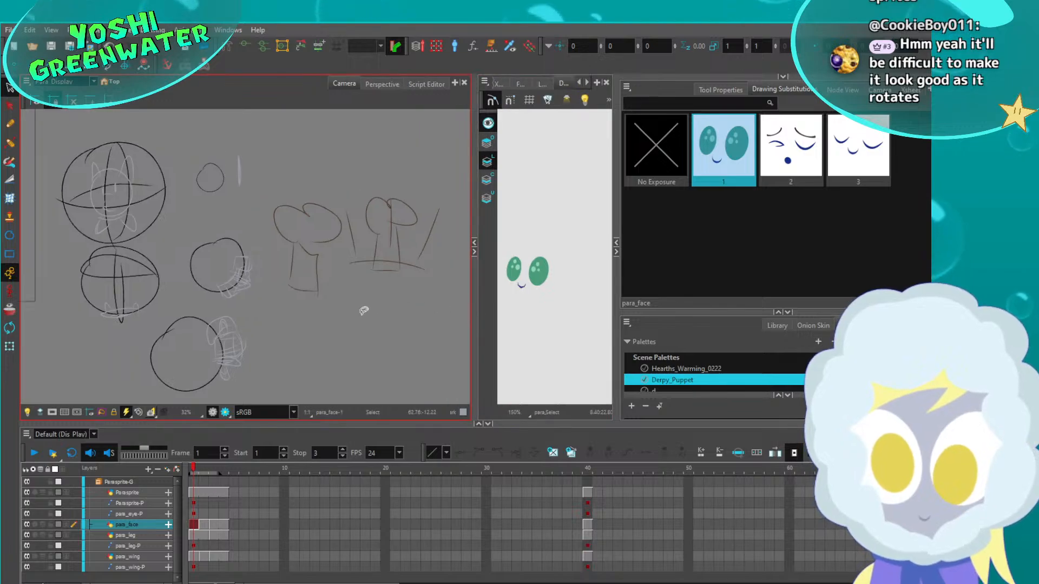
{"action": "middle_click_drag", "start_coordinate": [158, 343], "coordinate": [170, 324]}
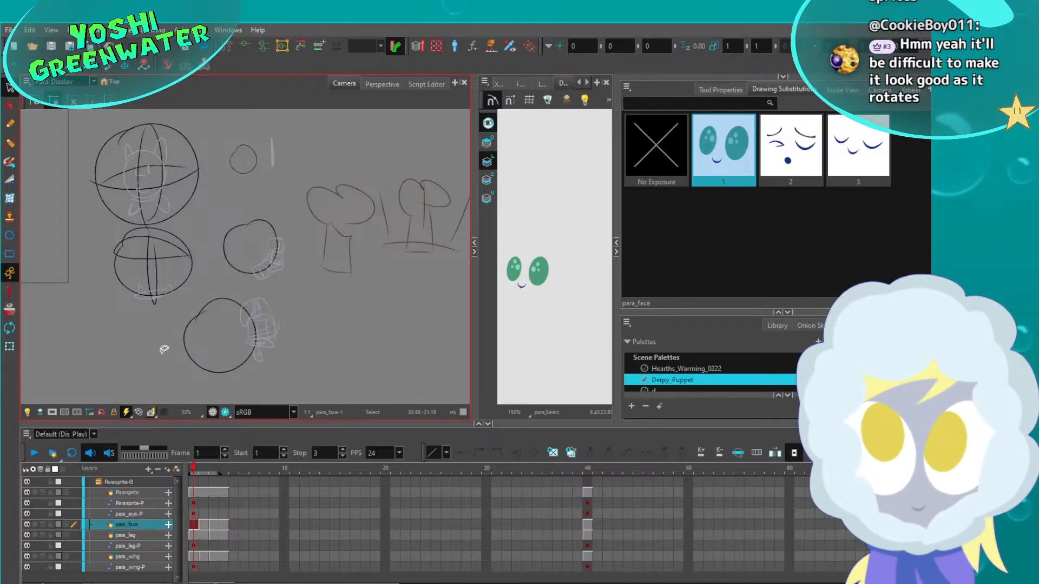
{"action": "key", "text": "space"}
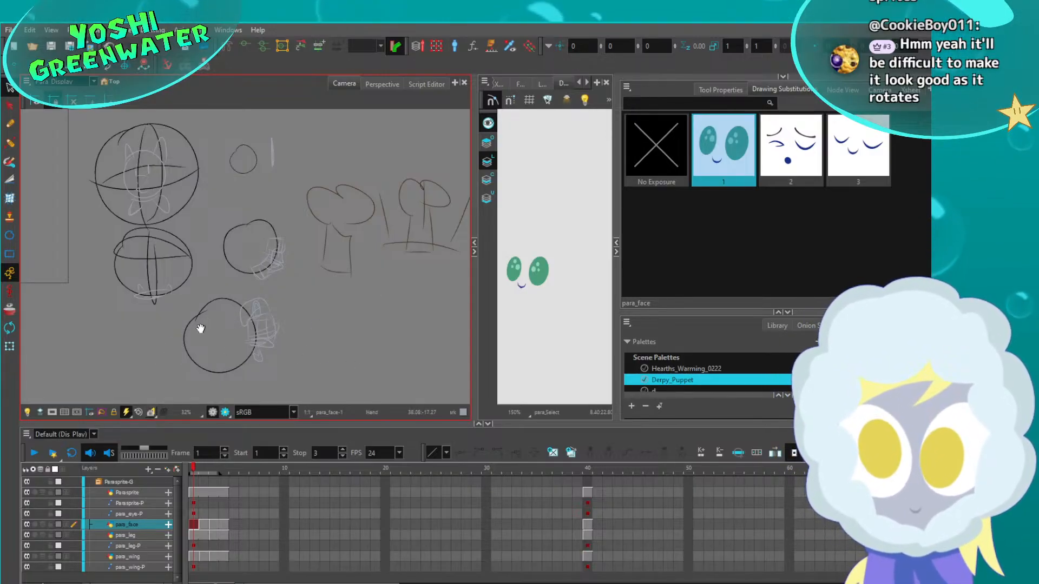
{"action": "left_click_drag", "start_coordinate": [201, 328], "coordinate": [169, 338]}
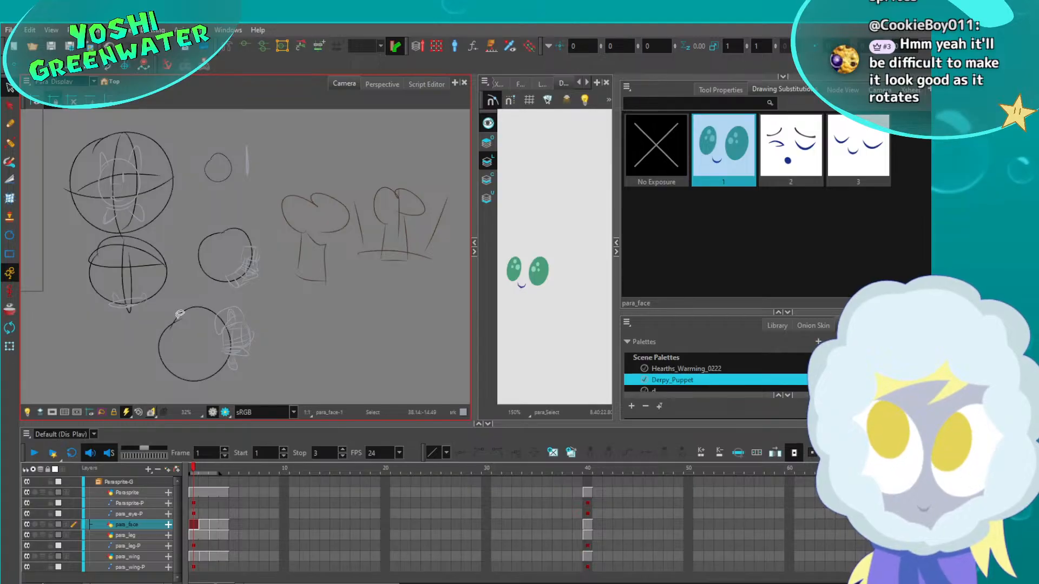
Sketch a large rounded C_Dark frame around the whole parasprite on the first para_face drawing
{"action": "mouse_move", "coordinate": [138, 343]}
{"action": "left_mouse_down"}
{"action": "mouse_move", "coordinate": [334, 335]}
{"action": "mouse_move", "coordinate": [486, 354]}
{"action": "mouse_move", "coordinate": [517, 379]}
{"action": "left_mouse_up"}
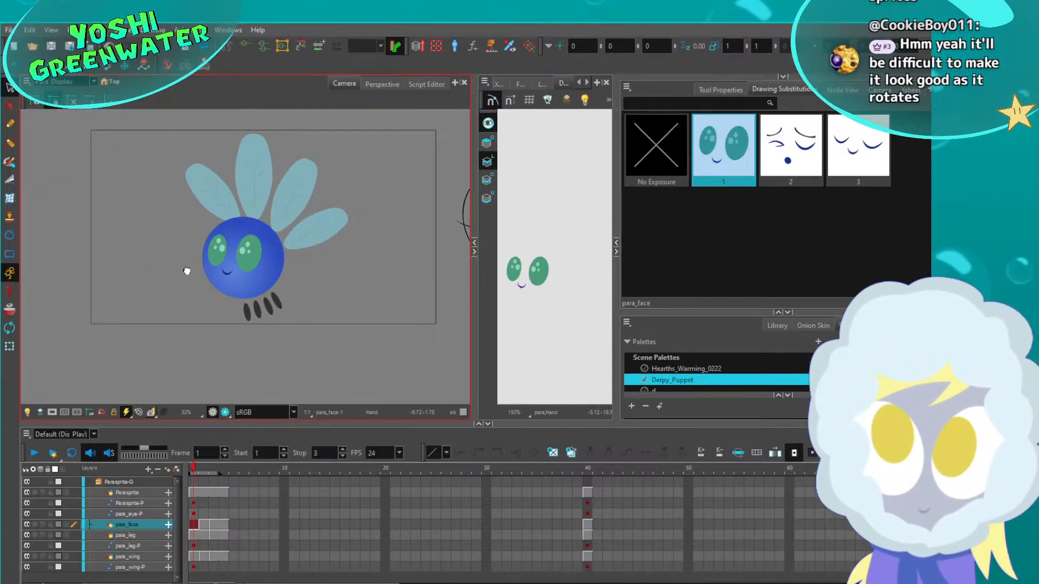
{"action": "left_click_drag", "start_coordinate": [186, 270], "coordinate": [198, 283]}
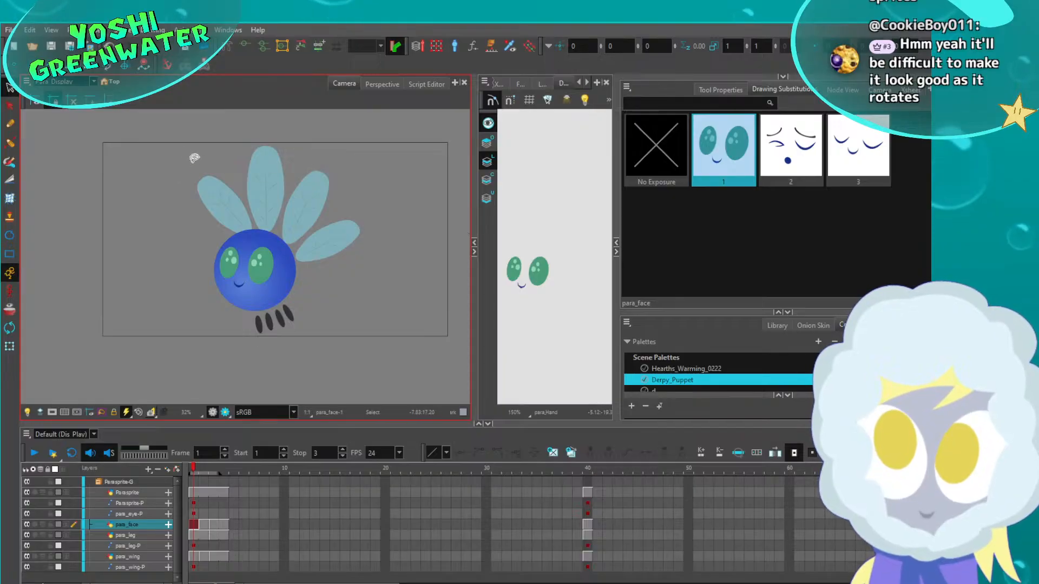
{"action": "key", "text": "alt+b"}
{"action": "mouse_move", "coordinate": [181, 151]}
{"action": "left_mouse_down"}
{"action": "mouse_move", "coordinate": [179, 260]}
{"action": "mouse_move", "coordinate": [385, 227]}
{"action": "mouse_move", "coordinate": [187, 147]}
{"action": "left_mouse_up"}
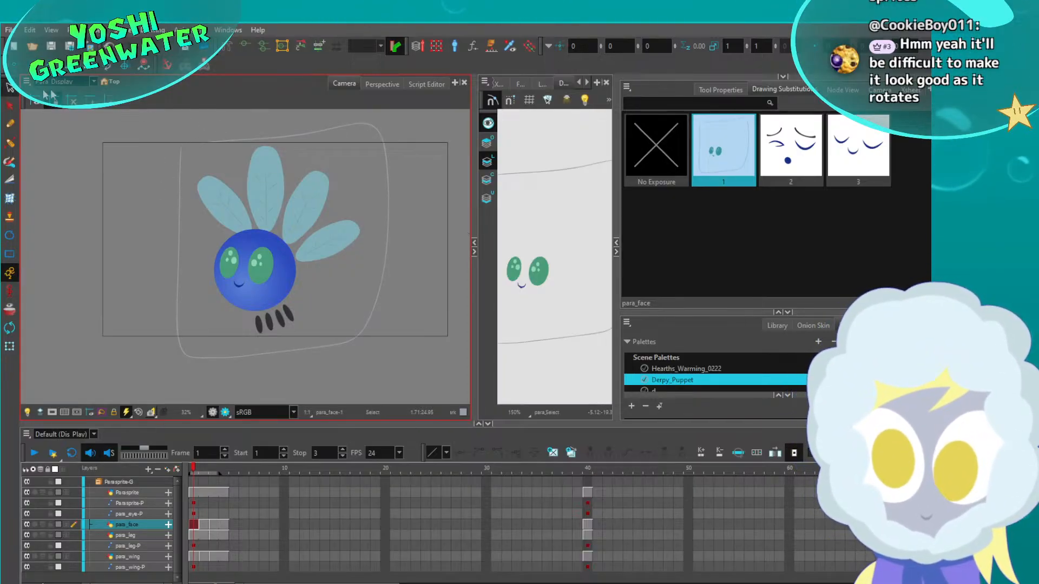
Recolour the frame sketched around the parasprite with the black Vectorized Line swatch and switch to the Brush tool
{"action": "key", "text": "ctrl+a"}
{"action": "left_click_drag", "start_coordinate": [660, 312], "coordinate": [638, 228]}
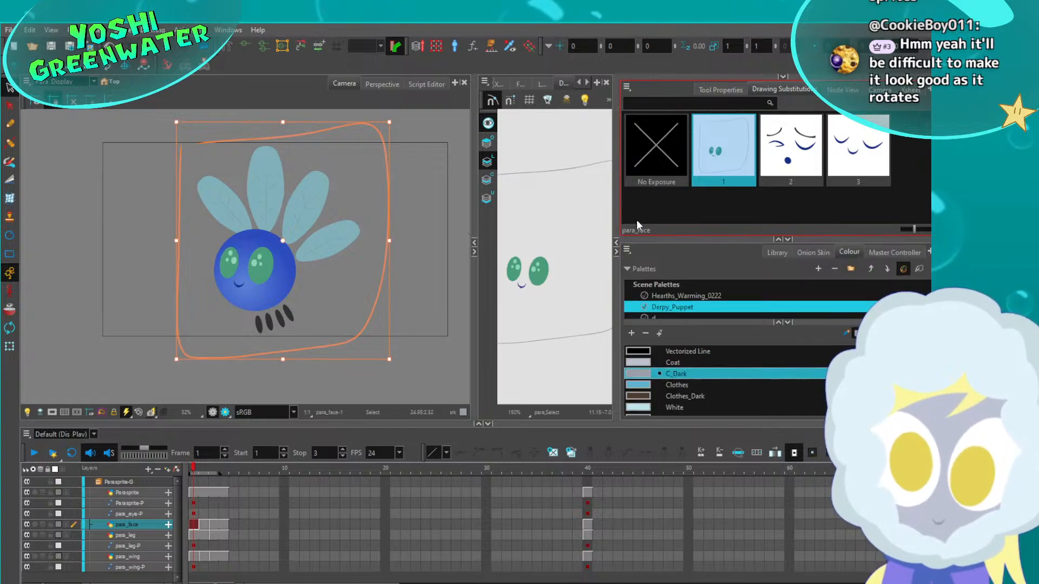
{"action": "left_click", "coordinate": [640, 352]}
{"action": "left_click", "coordinate": [428, 342]}
{"action": "middle_click_drag", "start_coordinate": [134, 317], "coordinate": [130, 331]}
{"action": "middle_click_drag", "start_coordinate": [256, 260], "coordinate": [164, 247]}
{"action": "key", "text": "b"}
{"action": "key", "text": "alt+b"}
{"action": "middle_click_drag", "start_coordinate": [265, 255], "coordinate": [313, 167]}
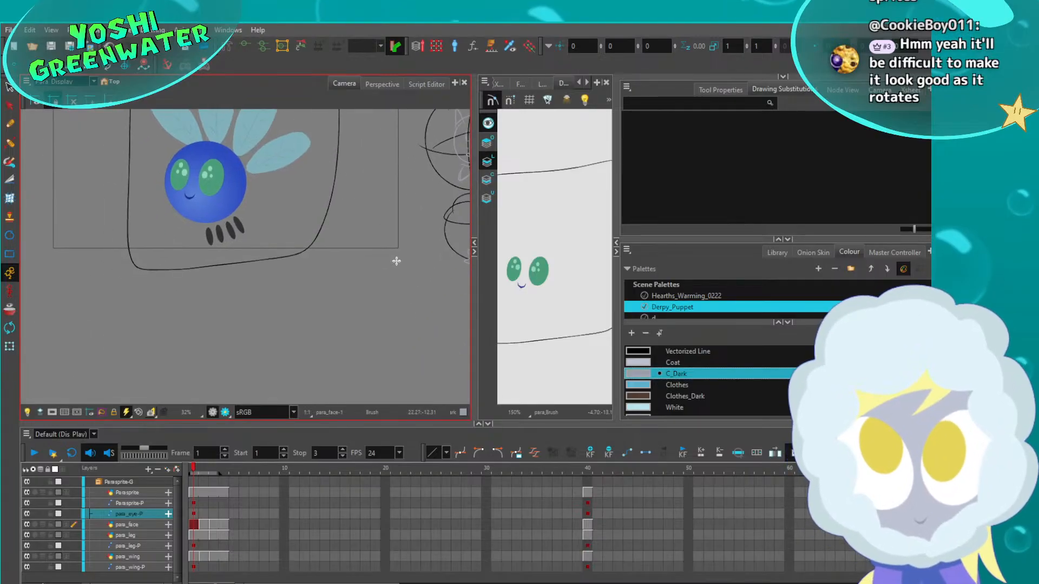
{"action": "left_click_drag", "start_coordinate": [395, 266], "coordinate": [319, 269]}
{"action": "left_click_drag", "start_coordinate": [330, 270], "coordinate": [285, 359]}
{"action": "key", "text": "ctrl+z"}
{"action": "key", "text": "ctrl+z"}
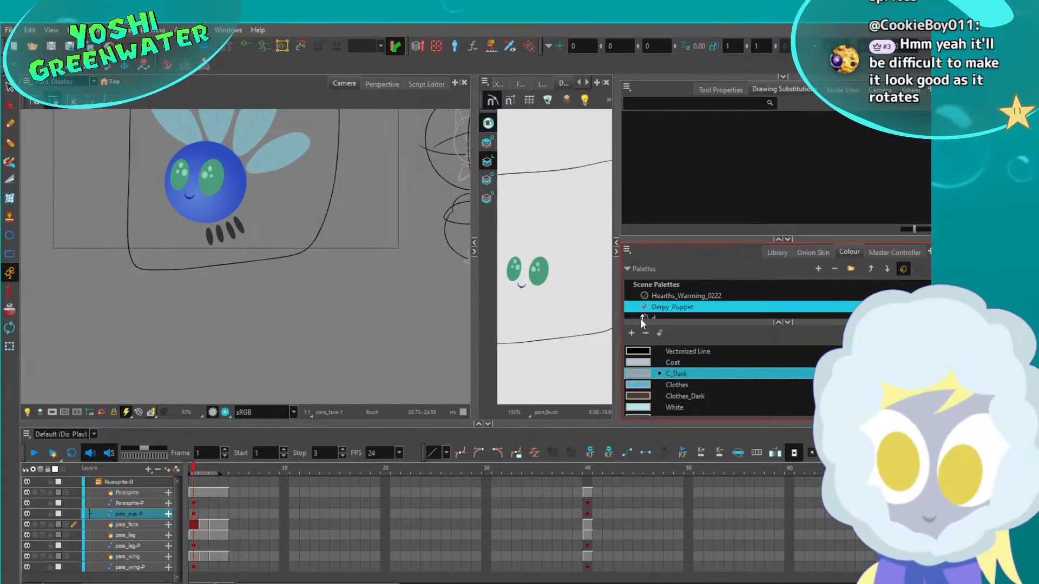
Sketch a flared trapezoid in Vectorized Line below the parasprite's frame and divide it into three lanes with two slanted lines
{"action": "left_click", "coordinate": [646, 352]}
{"action": "mouse_move", "coordinate": [379, 274]}
{"action": "left_mouse_down"}
{"action": "mouse_move", "coordinate": [278, 278]}
{"action": "mouse_move", "coordinate": [260, 368]}
{"action": "mouse_move", "coordinate": [413, 358]}
{"action": "left_mouse_up"}
{"action": "left_click_drag", "start_coordinate": [413, 362], "coordinate": [341, 381]}
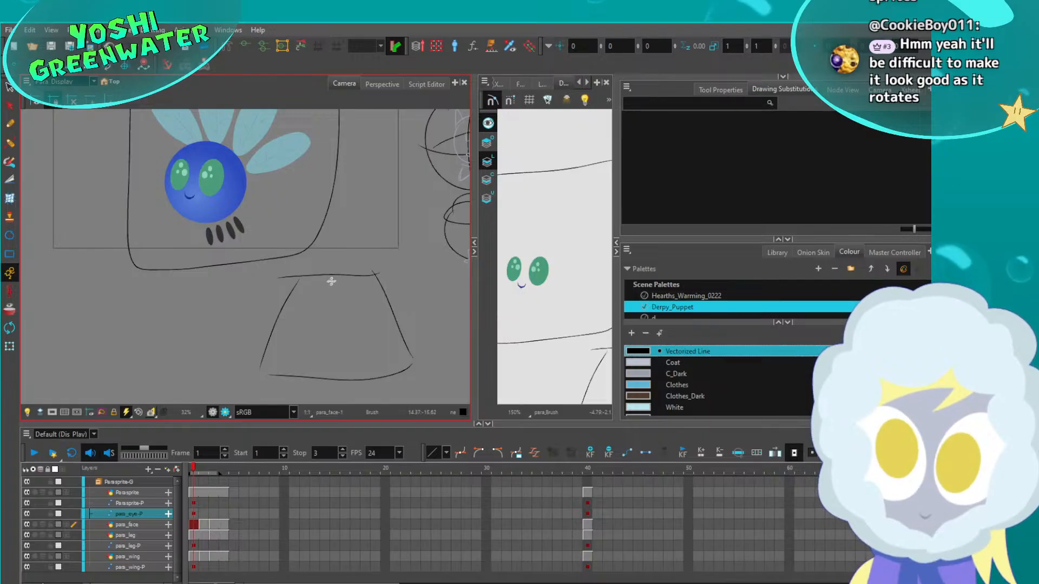
{"action": "left_click_drag", "start_coordinate": [352, 287], "coordinate": [362, 361]}
{"action": "mouse_move", "coordinate": [300, 281]}
{"action": "left_mouse_down"}
{"action": "mouse_move", "coordinate": [299, 304]}
{"action": "mouse_move", "coordinate": [385, 378]}
{"action": "left_mouse_up"}
{"action": "key", "text": "ctrl+z"}
{"action": "key", "text": "ctrl+z"}
{"action": "key", "text": "ctrl+z"}
{"action": "key", "text": "ctrl+z"}
Draw a small square card containing a circle near the top of the first lane, with a shadow-like mark beneath it
{"action": "scroll", "coordinate": [300, 301], "scroll_direction": "up", "scroll_amount": 2}
{"action": "scroll", "coordinate": [299, 302], "scroll_direction": "up", "scroll_amount": 1}
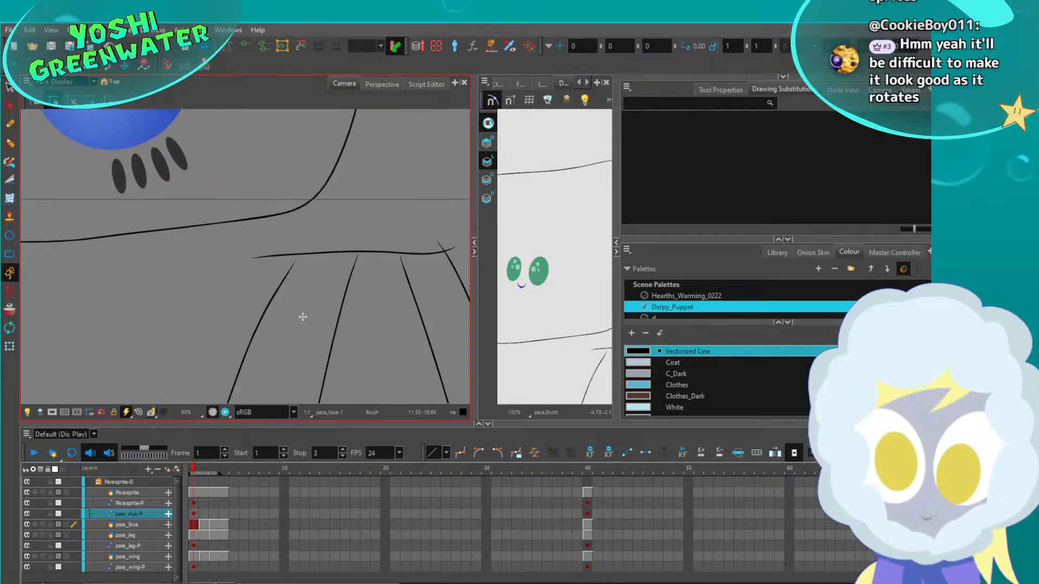
{"action": "left_click_drag", "start_coordinate": [296, 310], "coordinate": [288, 278]}
{"action": "key", "text": "ctrl+z"}
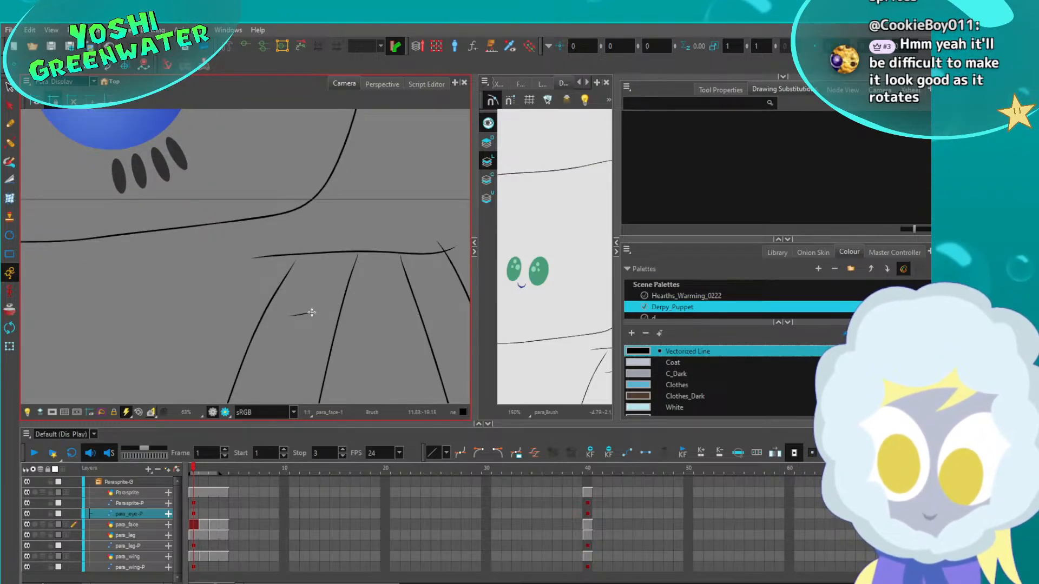
{"action": "key", "text": "ctrl+z"}
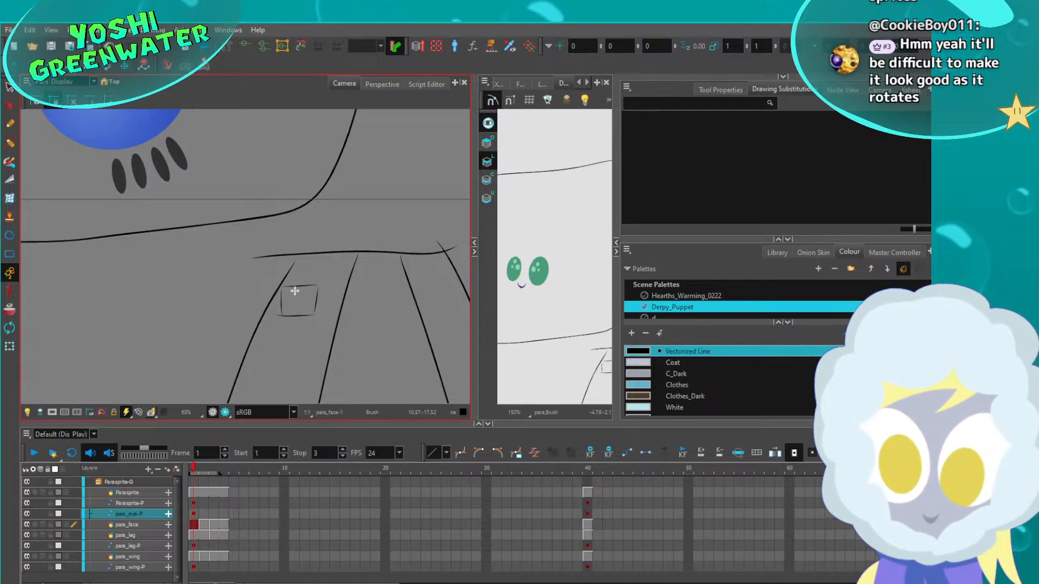
{"action": "left_click_drag", "start_coordinate": [295, 290], "coordinate": [303, 287]}
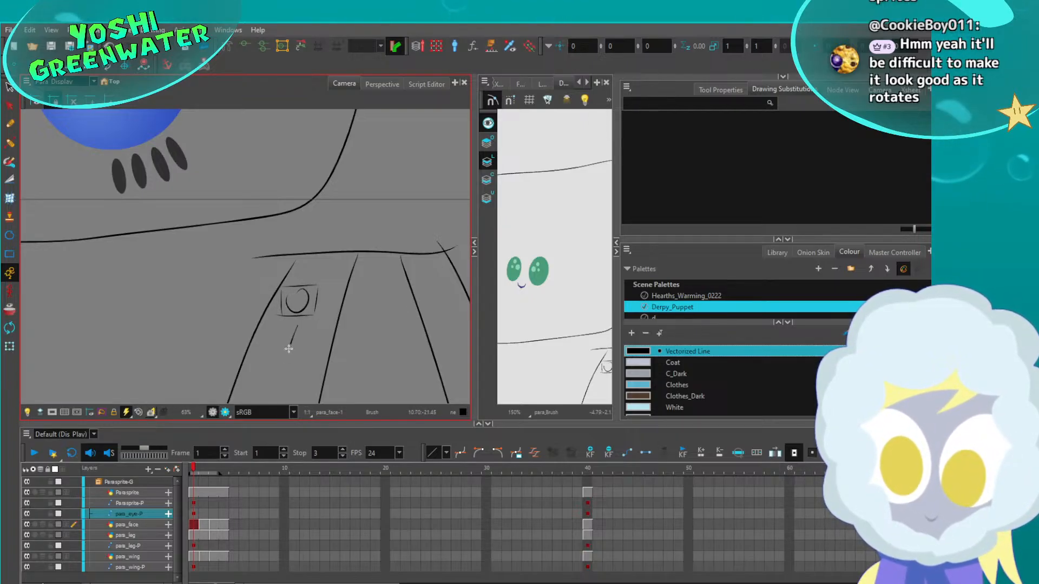
{"action": "left_click_drag", "start_coordinate": [289, 349], "coordinate": [283, 352]}
Draw a matching square card with a circle and a short mark beneath it in the middle lane
{"action": "middle_click_drag", "start_coordinate": [341, 257], "coordinate": [312, 230]}
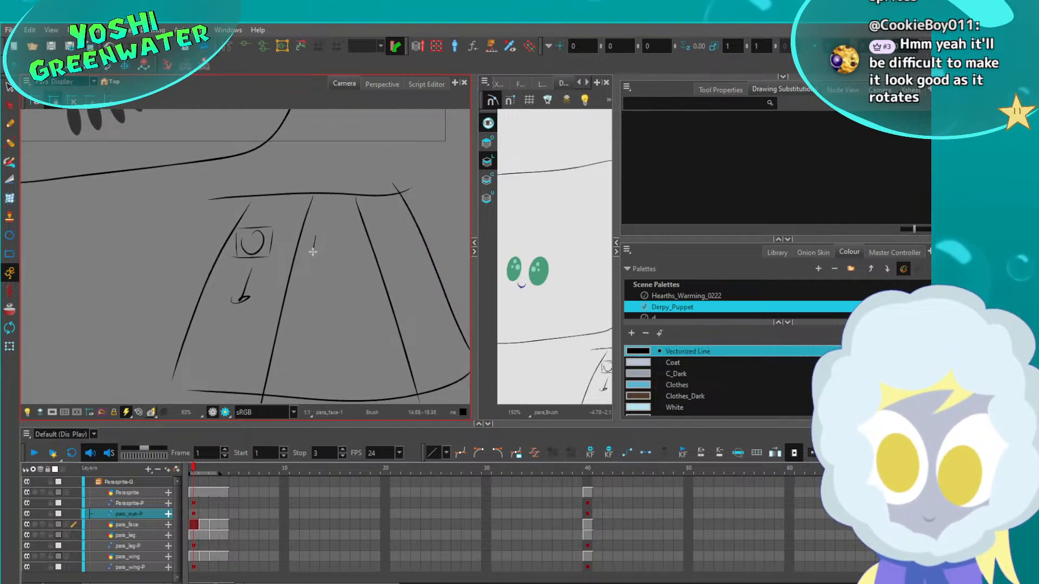
{"action": "left_click_drag", "start_coordinate": [315, 235], "coordinate": [354, 272]}
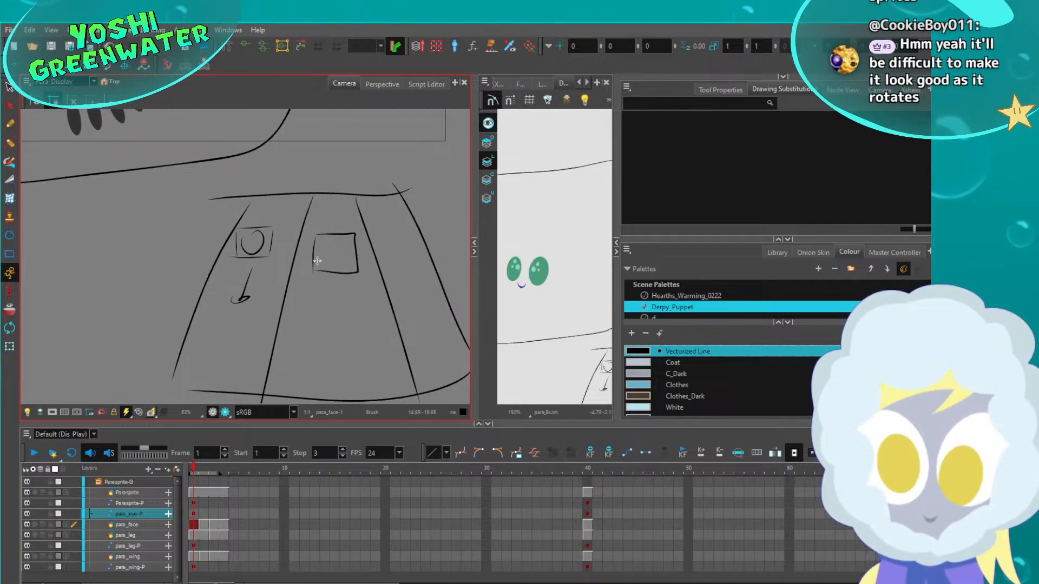
{"action": "left_click_drag", "start_coordinate": [314, 271], "coordinate": [342, 275]}
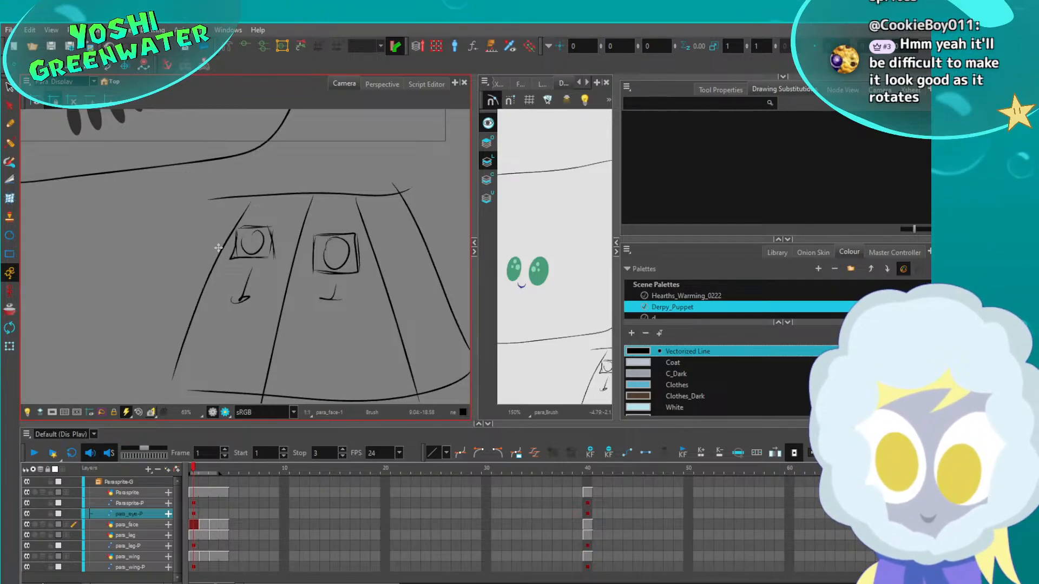
Undo the last strokes on the first lane's card and redraw its sides as a slanted, perspective-skewed outline
{"action": "key", "text": "alt+z"}
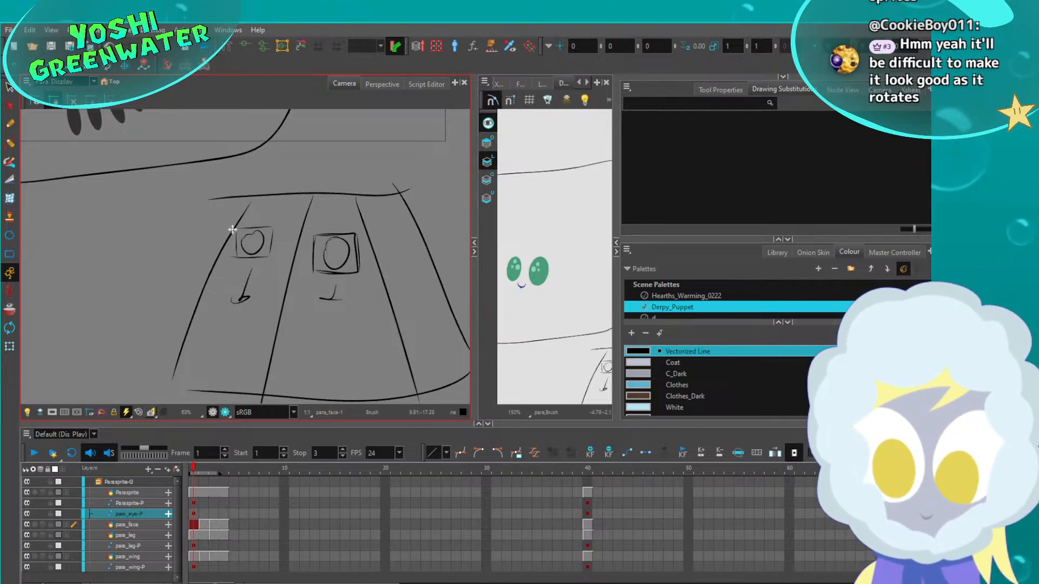
{"action": "left_click_drag", "start_coordinate": [232, 231], "coordinate": [240, 256]}
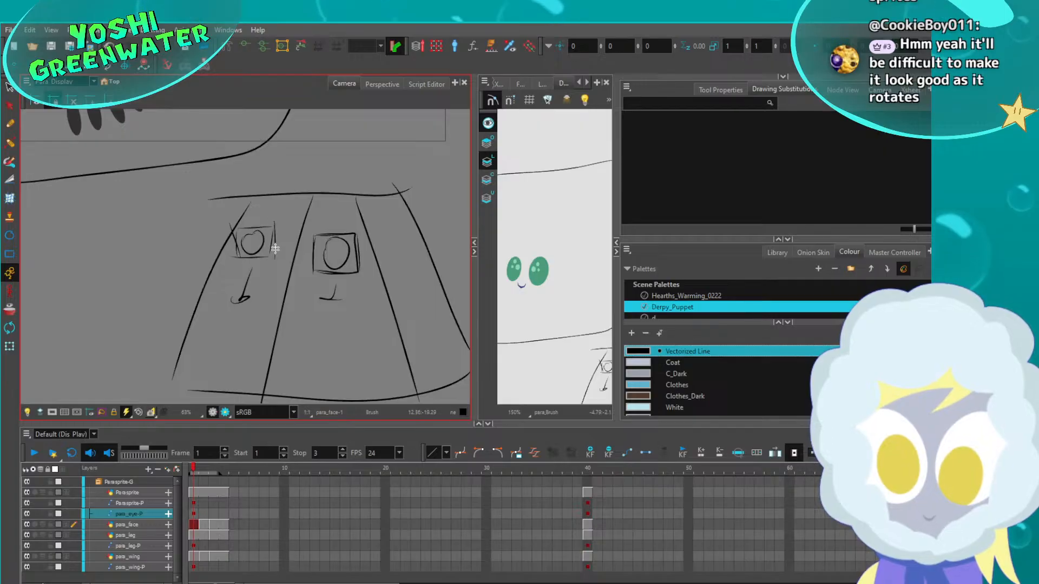
{"action": "left_click_drag", "start_coordinate": [280, 218], "coordinate": [275, 236]}
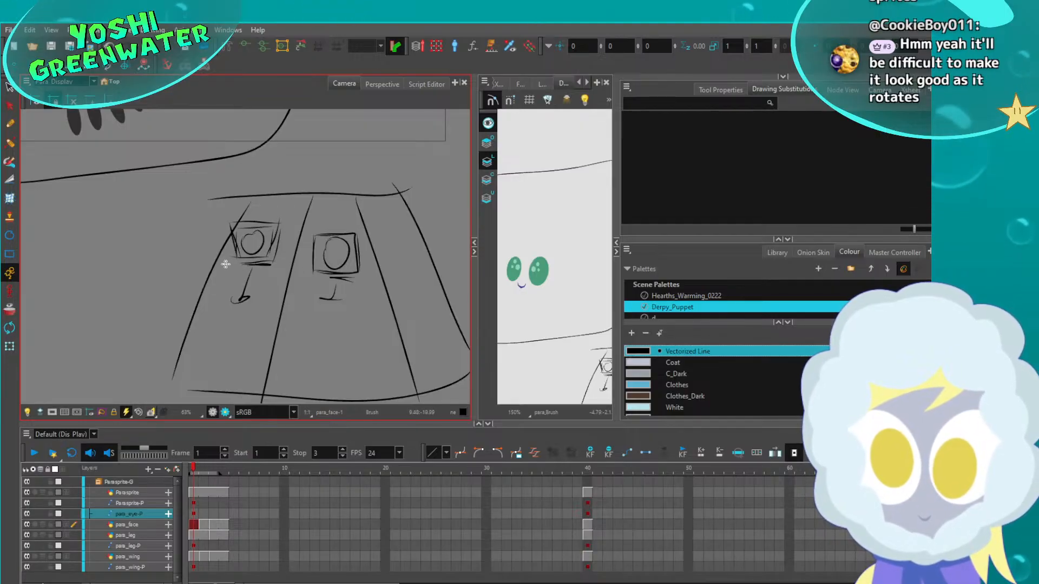
Examine the lane sketch alongside the parasprite frame, snowball, Derpy and tree sketches, and switch to the Transform tool
{"action": "scroll", "coordinate": [202, 249], "scroll_direction": "down", "scroll_amount": 3}
{"action": "mouse_move", "coordinate": [132, 239]}
{"action": "left_mouse_down"}
{"action": "mouse_move", "coordinate": [142, 339]}
{"action": "mouse_move", "coordinate": [125, 330]}
{"action": "left_mouse_up"}
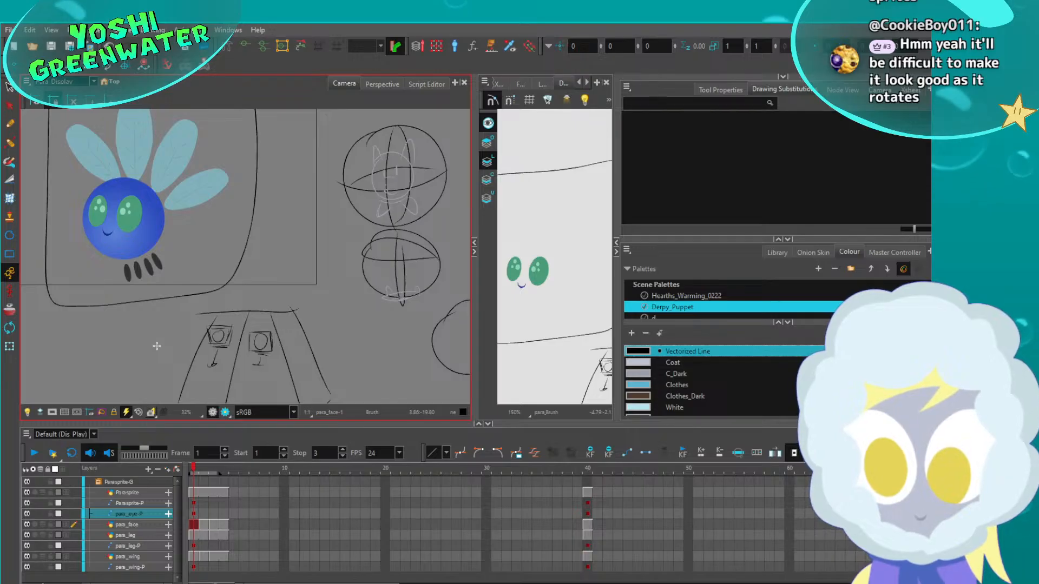
{"action": "mouse_move", "coordinate": [71, 250]}
{"action": "left_mouse_down"}
{"action": "mouse_move", "coordinate": [85, 262]}
{"action": "mouse_move", "coordinate": [78, 234]}
{"action": "mouse_move", "coordinate": [83, 249]}
{"action": "left_mouse_up"}
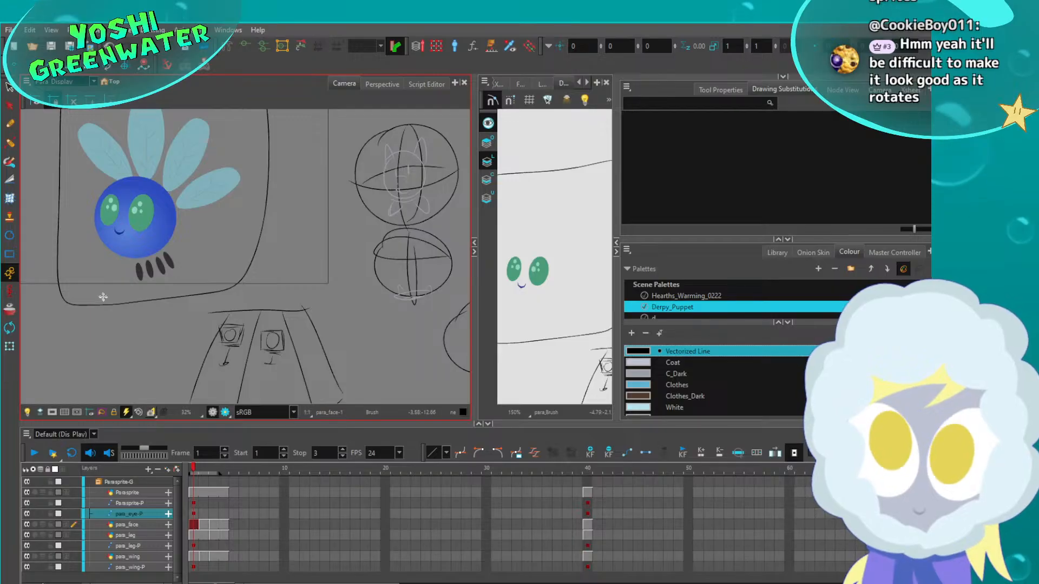
{"action": "mouse_move", "coordinate": [94, 275]}
{"action": "left_mouse_down"}
{"action": "mouse_move", "coordinate": [143, 303]}
{"action": "mouse_move", "coordinate": [175, 298]}
{"action": "left_mouse_up"}
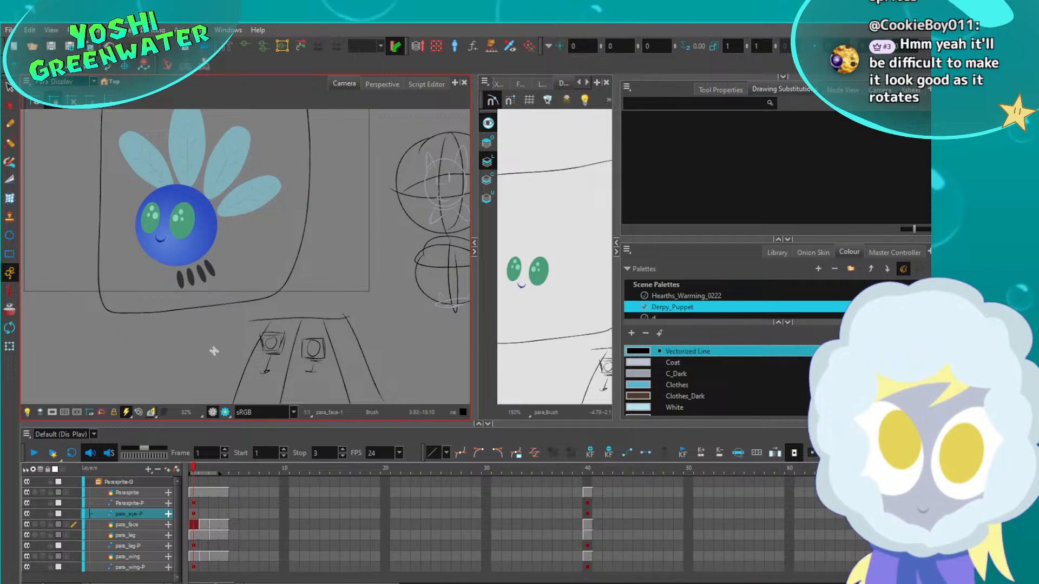
{"action": "mouse_move", "coordinate": [223, 354]}
{"action": "left_mouse_down"}
{"action": "mouse_move", "coordinate": [157, 334]}
{"action": "mouse_move", "coordinate": [74, 346]}
{"action": "left_mouse_up"}
{"action": "left_click_drag", "start_coordinate": [273, 332], "coordinate": [215, 328]}
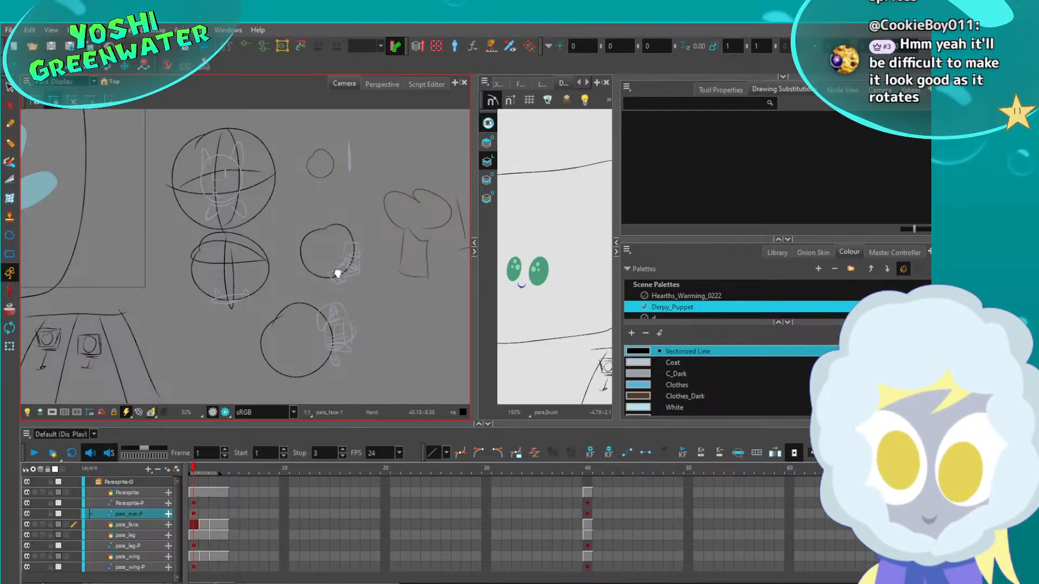
{"action": "left_click_drag", "start_coordinate": [337, 273], "coordinate": [311, 242]}
{"action": "mouse_move", "coordinate": [281, 337]}
{"action": "left_mouse_down"}
{"action": "mouse_move", "coordinate": [140, 343]}
{"action": "mouse_move", "coordinate": [460, 330]}
{"action": "left_mouse_up"}
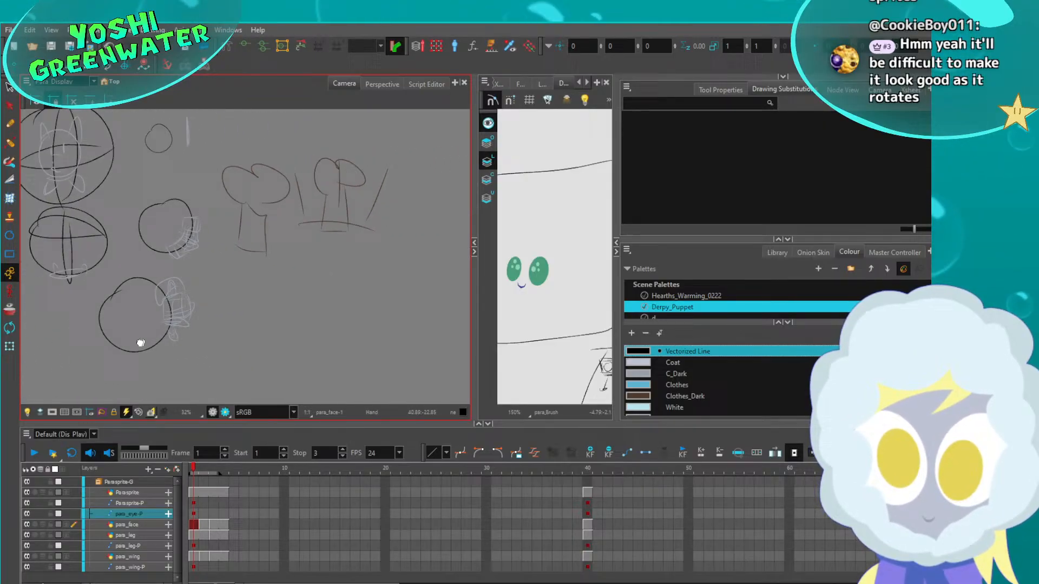
{"action": "left_click_drag", "start_coordinate": [139, 326], "coordinate": [198, 349]}
{"action": "left_click", "coordinate": [10, 348]}
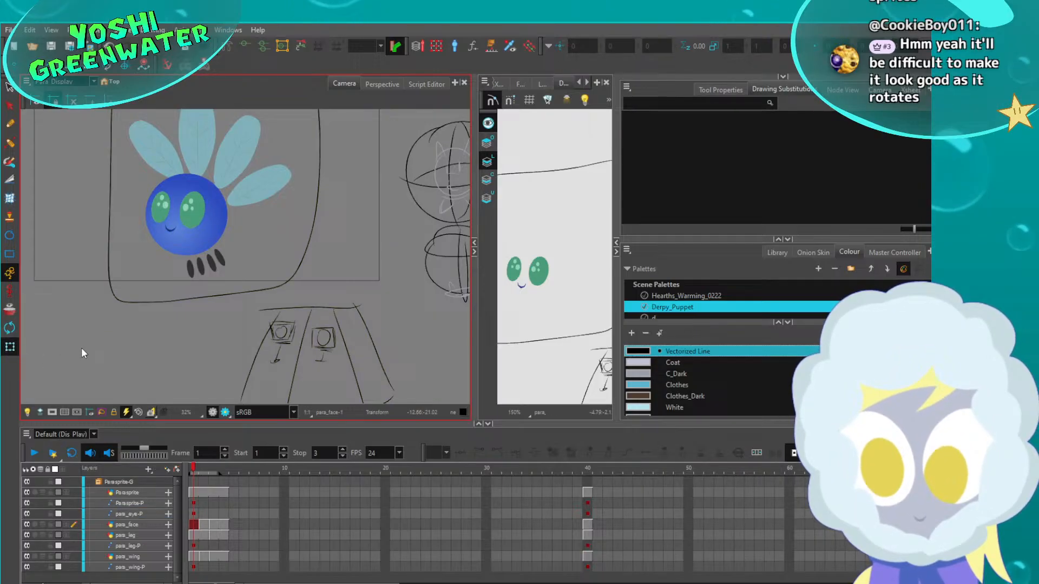
{"action": "scroll", "coordinate": [152, 291], "scroll_direction": "down", "scroll_amount": 1}
{"action": "middle_click_drag", "start_coordinate": [152, 290], "coordinate": [163, 296]}
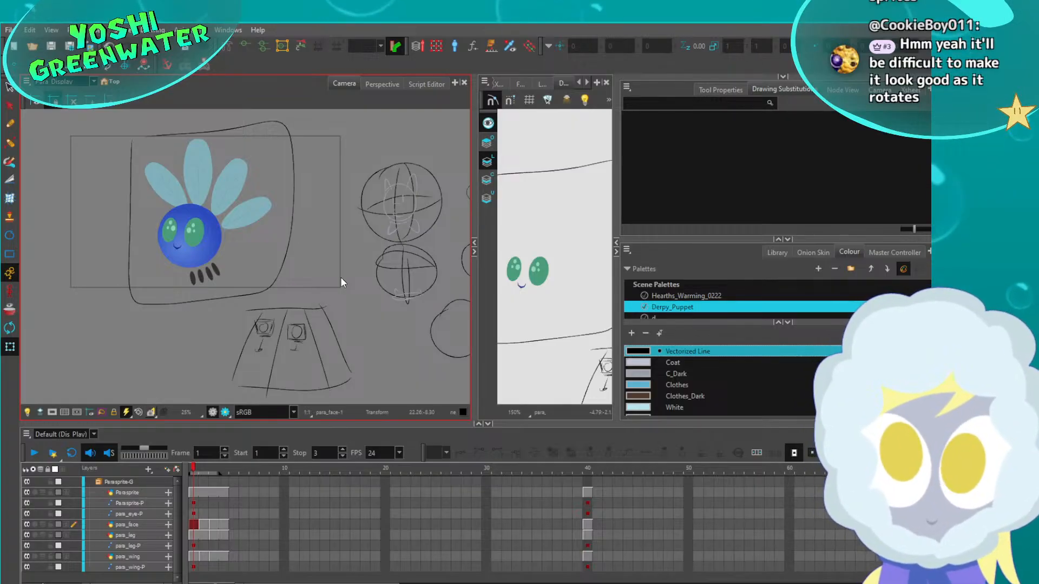
{"action": "middle_click_drag", "start_coordinate": [345, 294], "coordinate": [308, 288]}
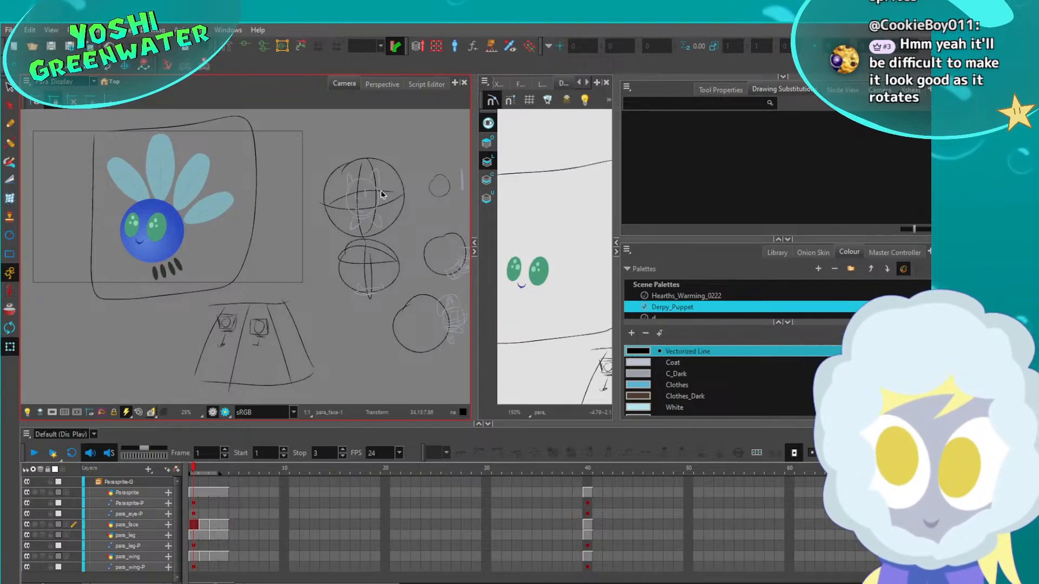
{"action": "scroll", "coordinate": [346, 183], "scroll_direction": "down", "scroll_amount": 1}
{"action": "middle_click_drag", "start_coordinate": [360, 184], "coordinate": [297, 203]}
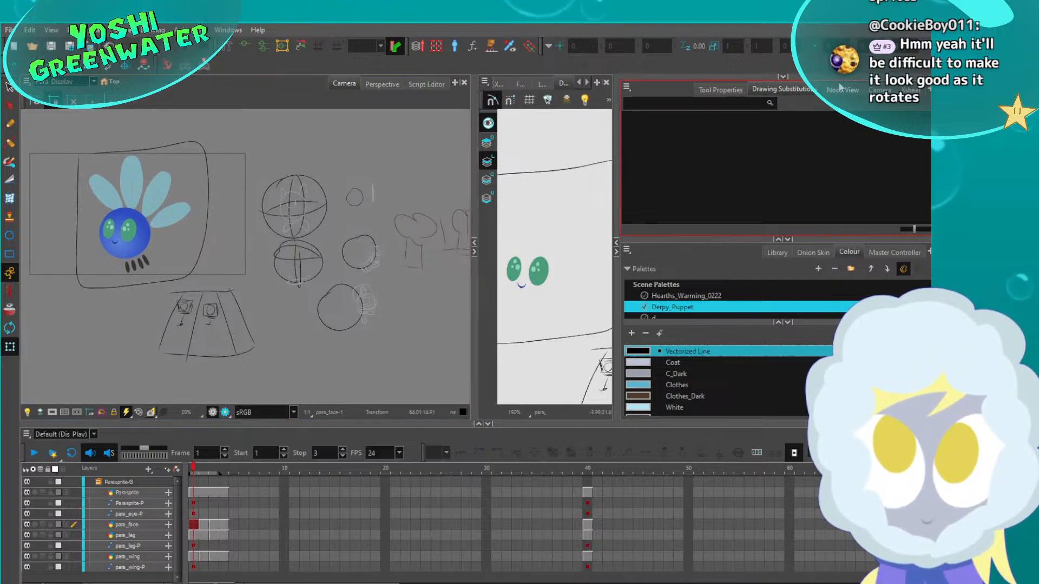
Show the node network, go up from Parasprite-G to the top level, and enter the Obs-G obstacle group
{"action": "left_click", "coordinate": [840, 90]}
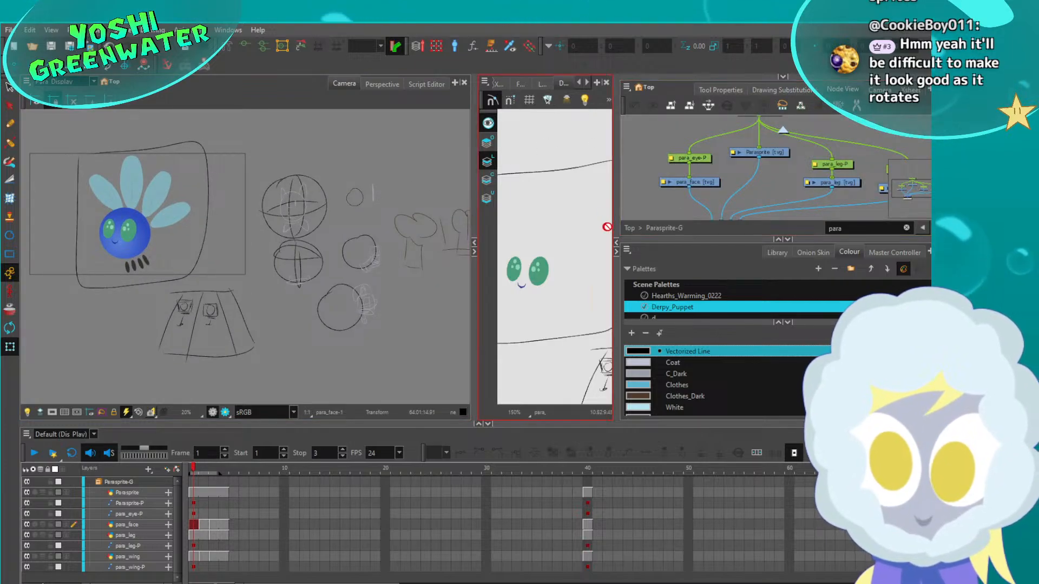
{"action": "left_click", "coordinate": [630, 227]}
{"action": "scroll", "coordinate": [706, 206], "scroll_direction": "down", "scroll_amount": 1}
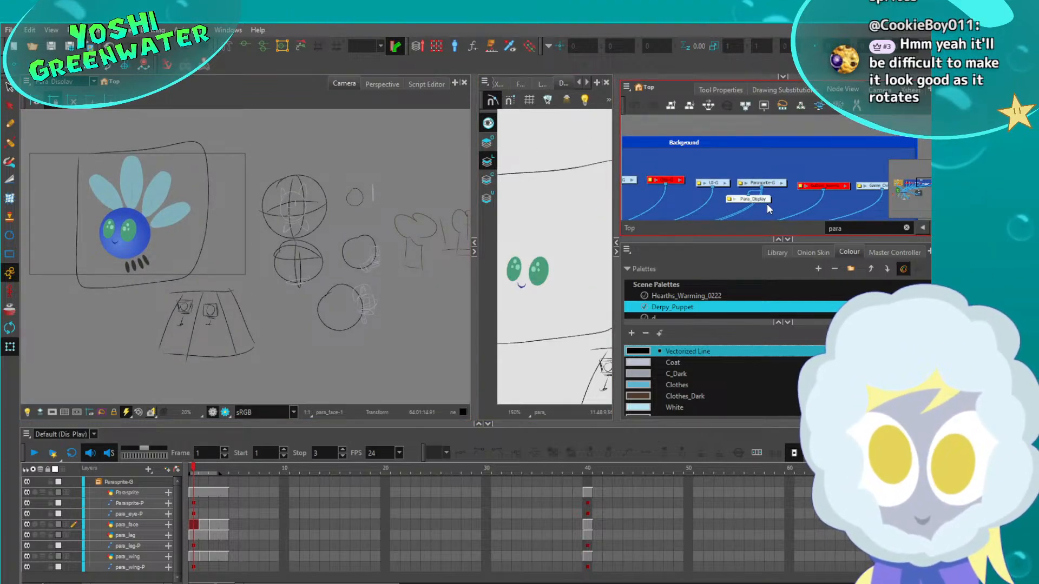
{"action": "mouse_move", "coordinate": [768, 206]}
{"action": "left_mouse_down"}
{"action": "mouse_move", "coordinate": [640, 203]}
{"action": "mouse_move", "coordinate": [665, 180]}
{"action": "mouse_move", "coordinate": [644, 202]}
{"action": "left_mouse_up"}
{"action": "left_click", "coordinate": [680, 183]}
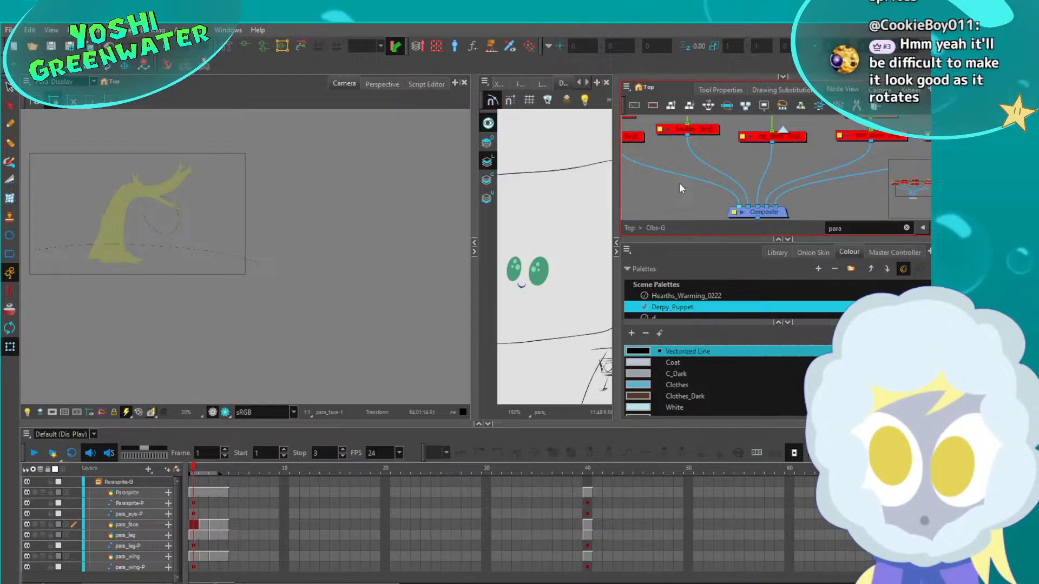
Select all the obstacle drawing and peg nodes in Obs-G and enable them
{"action": "middle_click_drag", "start_coordinate": [687, 174], "coordinate": [694, 175]}
{"action": "left_click_drag", "start_coordinate": [642, 133], "coordinate": [847, 179]}
{"action": "key", "text": "a"}
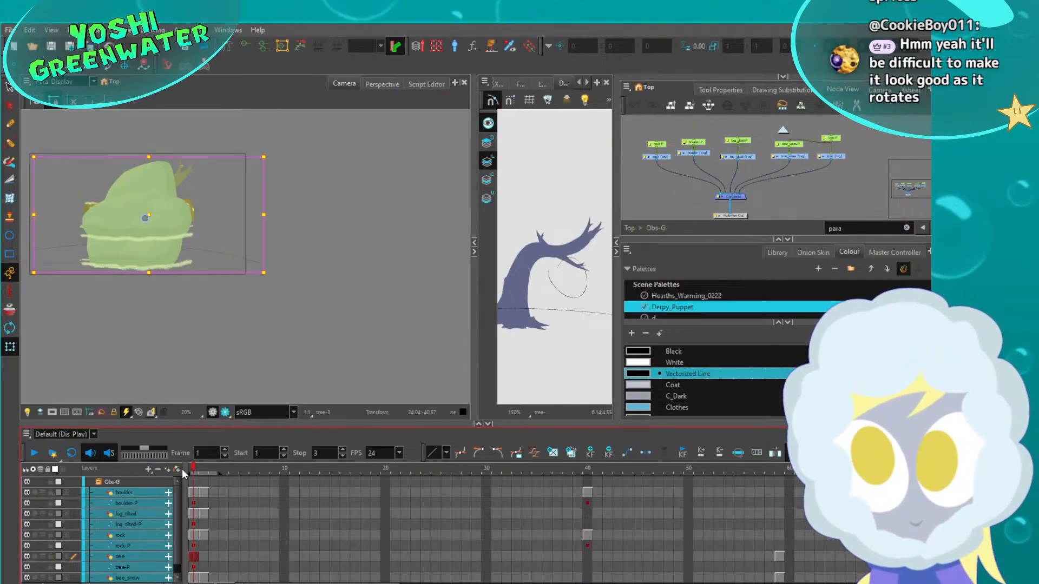
Disable the boulder, tilted log, tree and snowy tree nodes, leaving the rock and its peg enabled
{"action": "scroll", "coordinate": [794, 144], "scroll_direction": "up", "scroll_amount": 5}
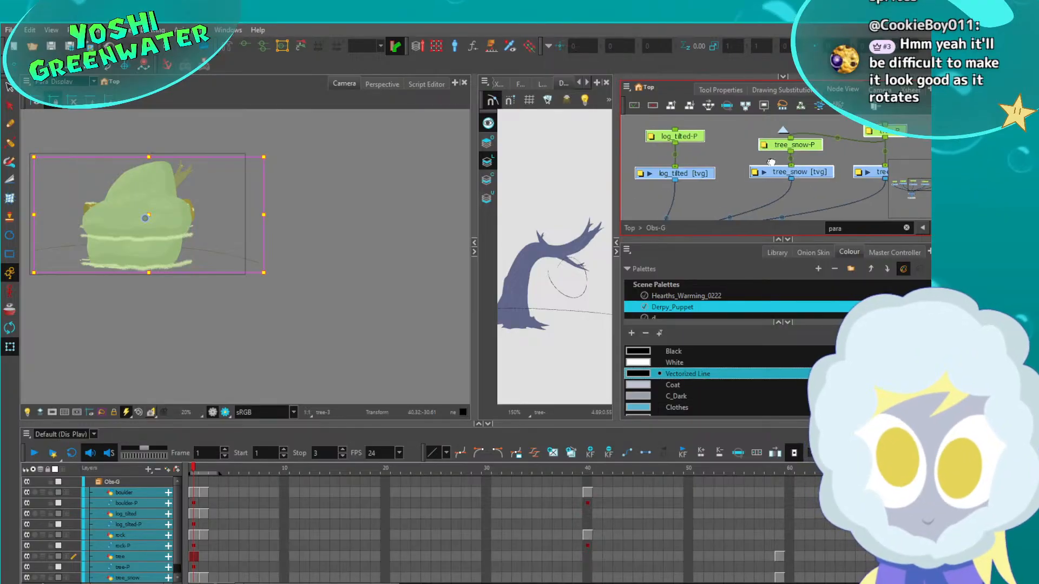
{"action": "scroll", "coordinate": [799, 169], "scroll_direction": "down", "scroll_amount": 3}
{"action": "middle_click_drag", "start_coordinate": [799, 169], "coordinate": [726, 181]}
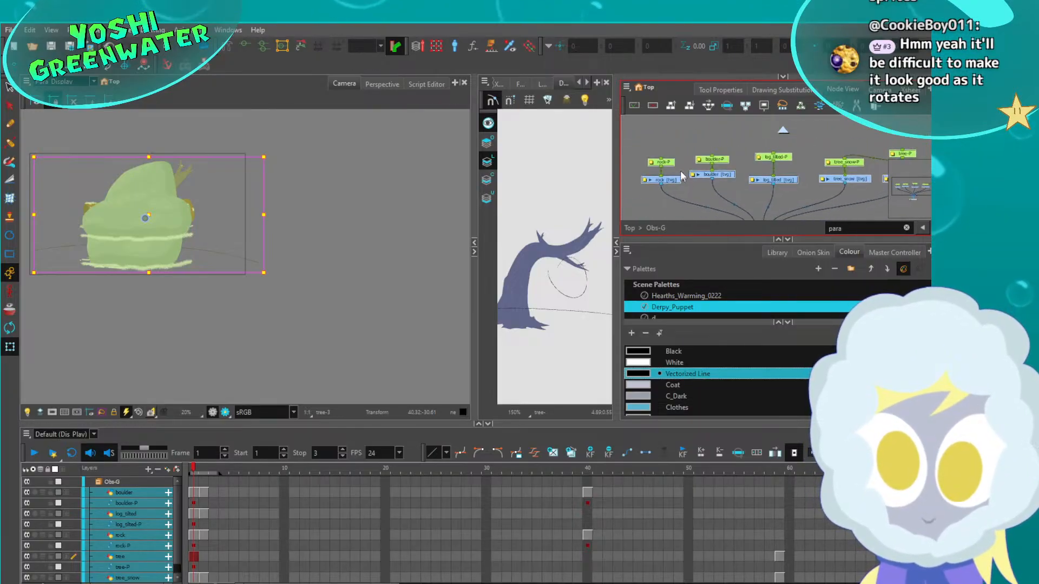
{"action": "left_click_drag", "start_coordinate": [697, 132], "coordinate": [931, 190]}
{"action": "key", "text": "d"}
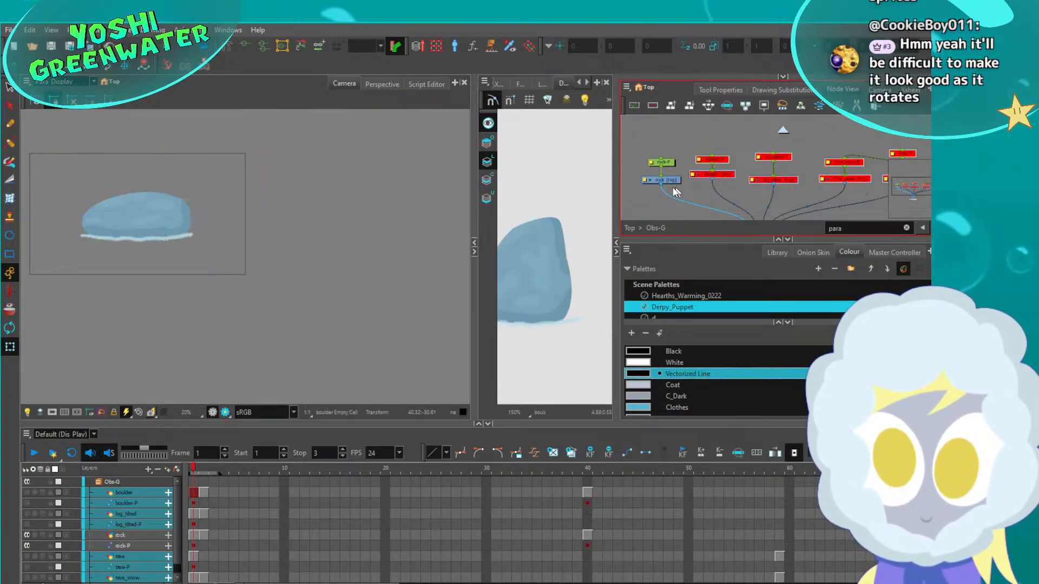
Widen the camera and drawing views and examine the rock and boulder artwork up close in them
{"action": "middle_click_drag", "start_coordinate": [128, 228], "coordinate": [273, 275]}
{"action": "scroll", "coordinate": [273, 274], "scroll_direction": "up", "scroll_amount": 1}
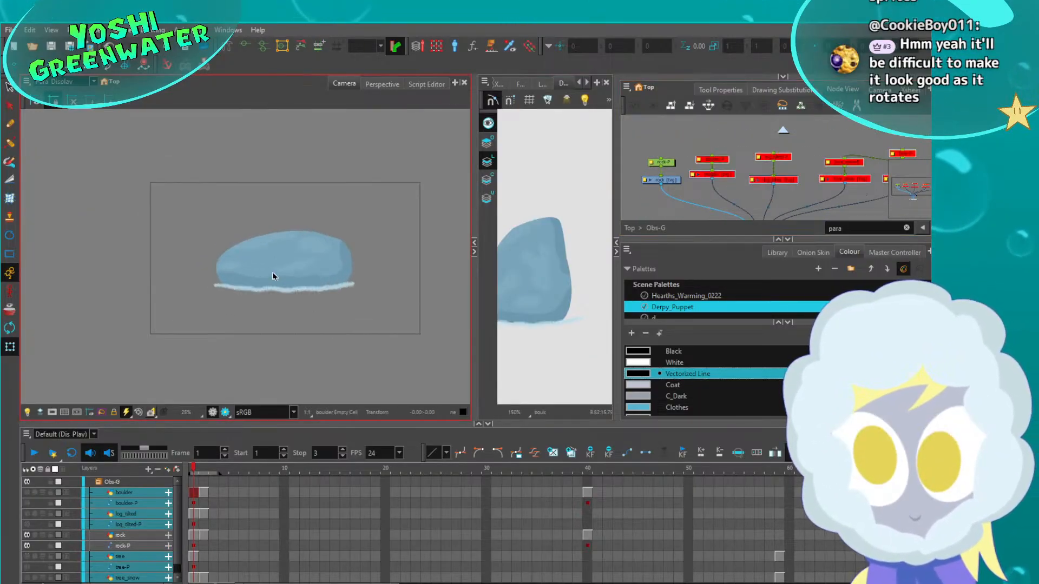
{"action": "scroll", "coordinate": [273, 275], "scroll_direction": "up", "scroll_amount": 1}
{"action": "middle_click_drag", "start_coordinate": [547, 215], "coordinate": [576, 190]}
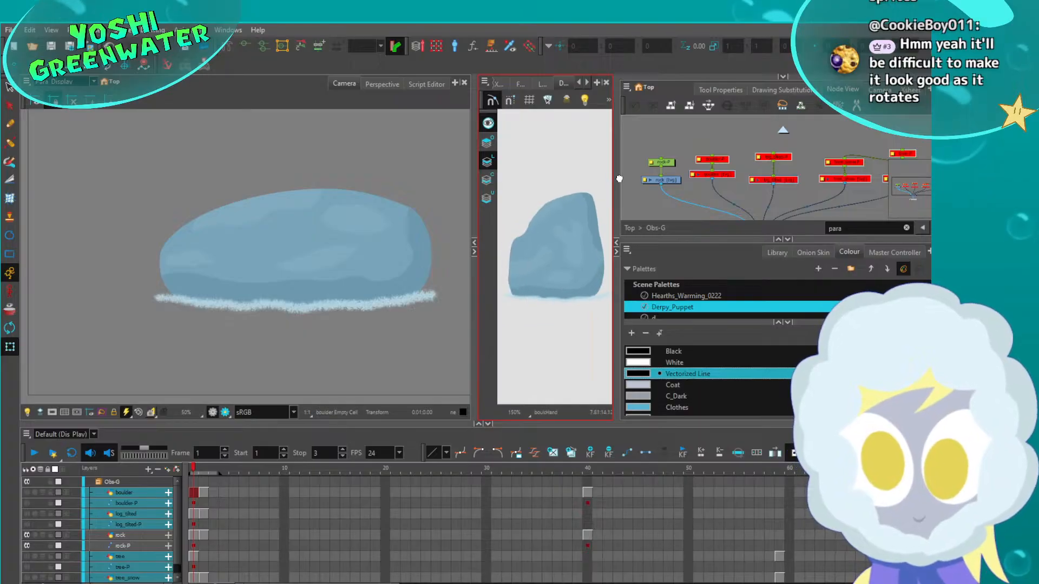
{"action": "left_click_drag", "start_coordinate": [616, 174], "coordinate": [753, 169]}
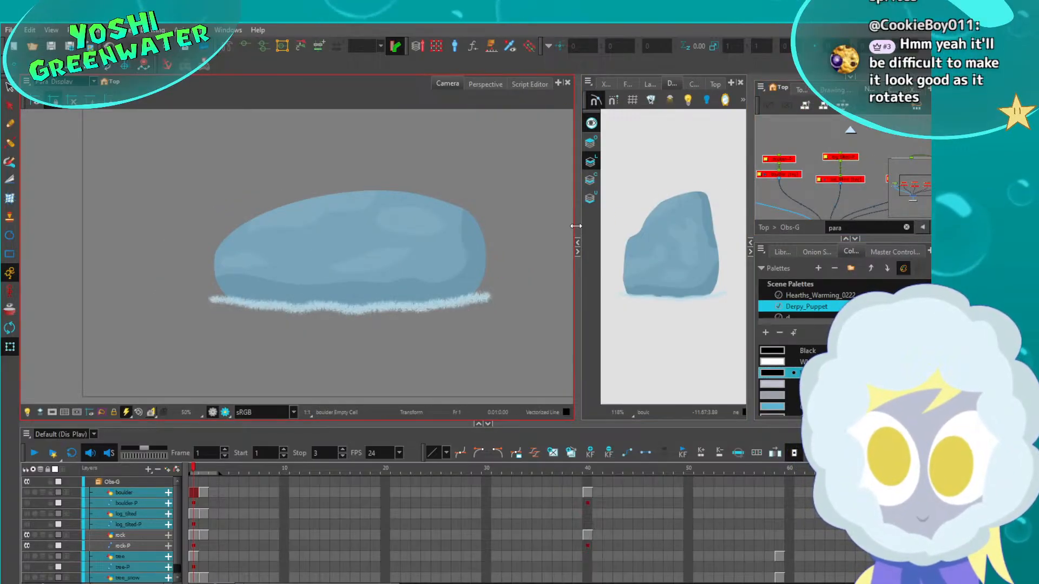
{"action": "left_click_drag", "start_coordinate": [575, 225], "coordinate": [539, 223]}
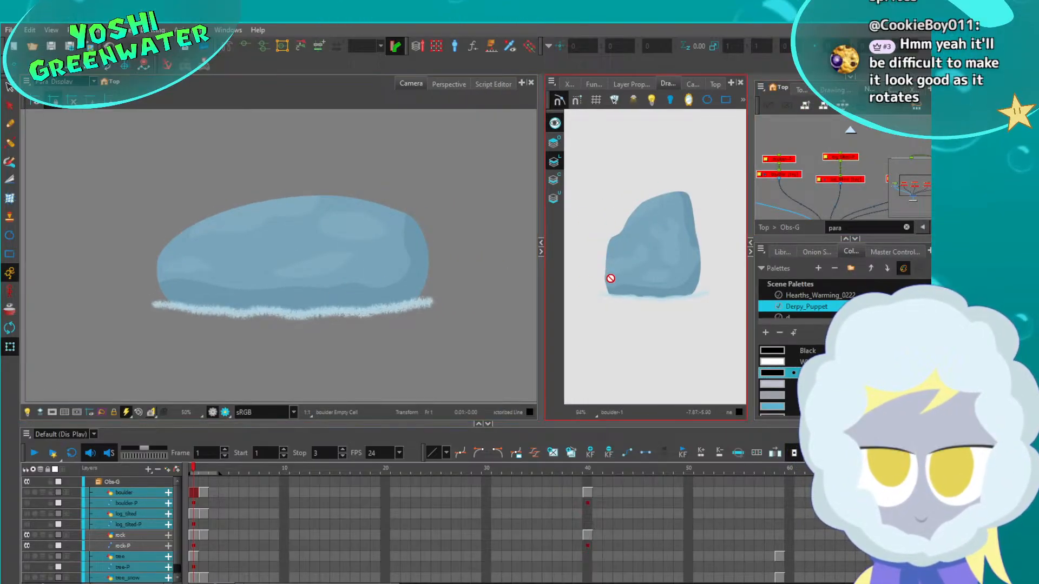
{"action": "scroll", "coordinate": [609, 278], "scroll_direction": "up", "scroll_amount": 2}
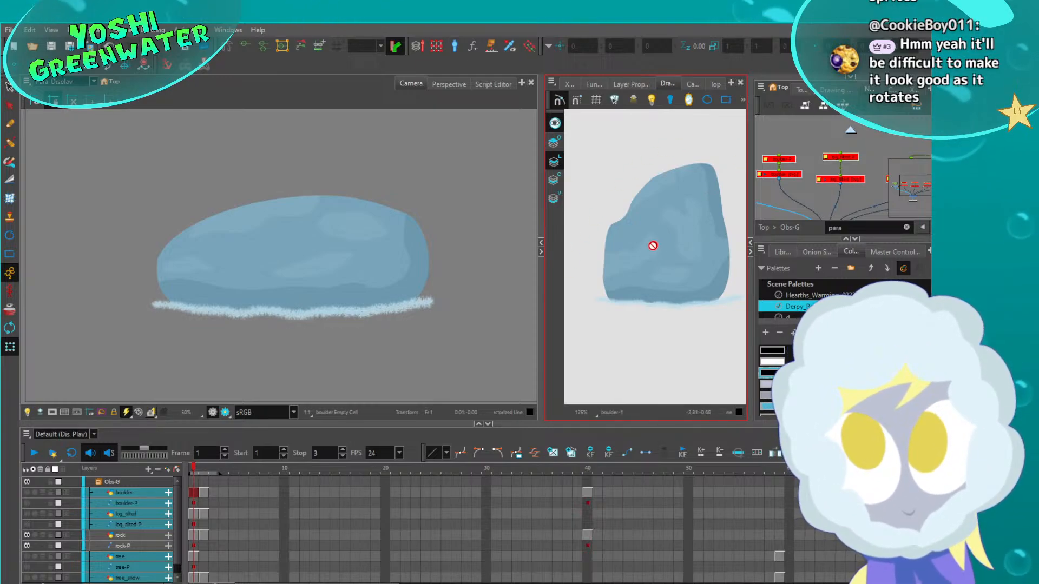
Look over the rock drawing, save the scene and deselect the obstacle nodes
{"action": "middle_click_drag", "start_coordinate": [661, 243], "coordinate": [648, 256]}
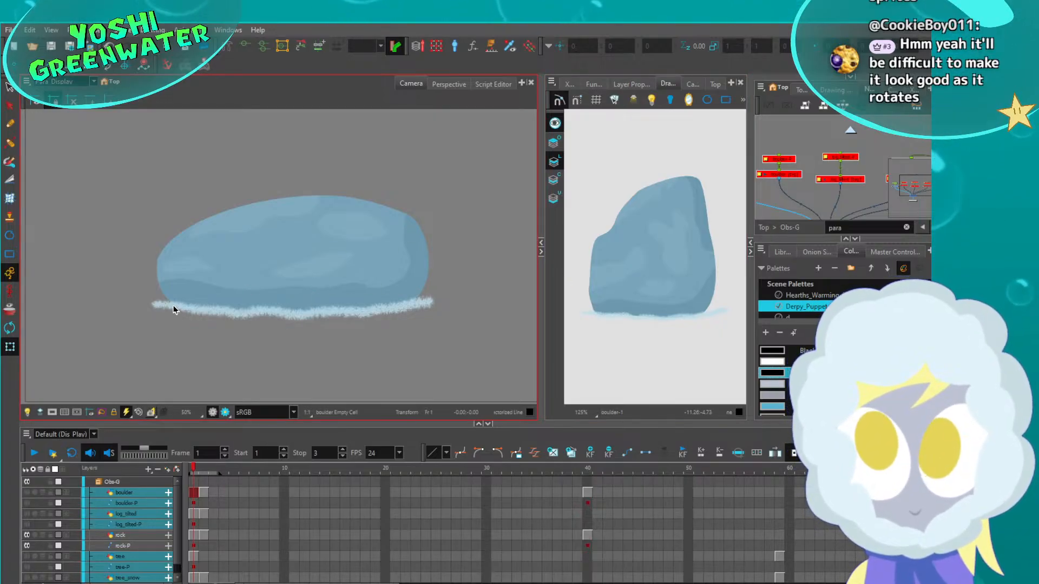
{"action": "key", "text": "ctrl+s"}
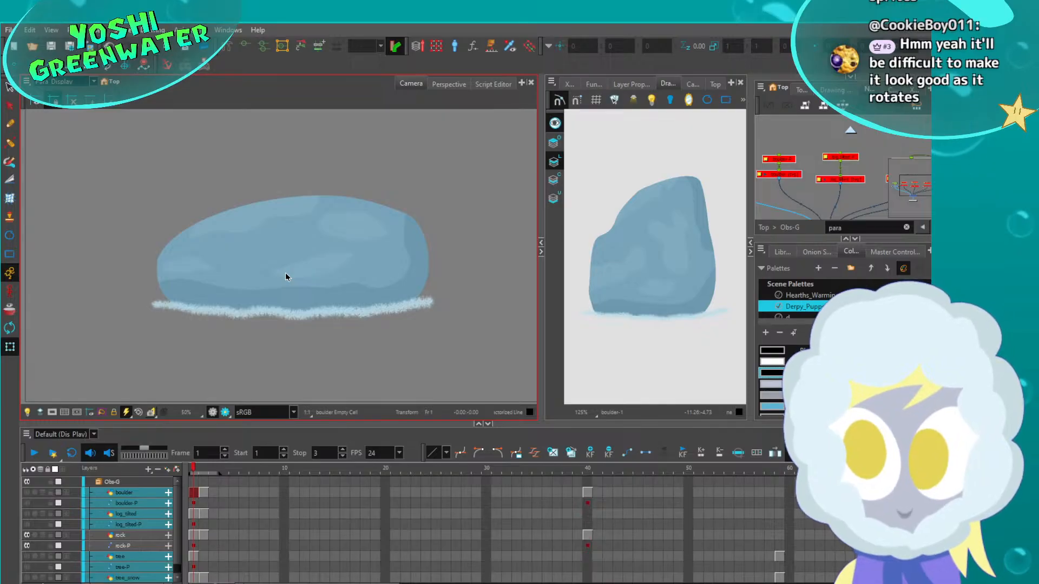
{"action": "left_click", "coordinate": [436, 369]}
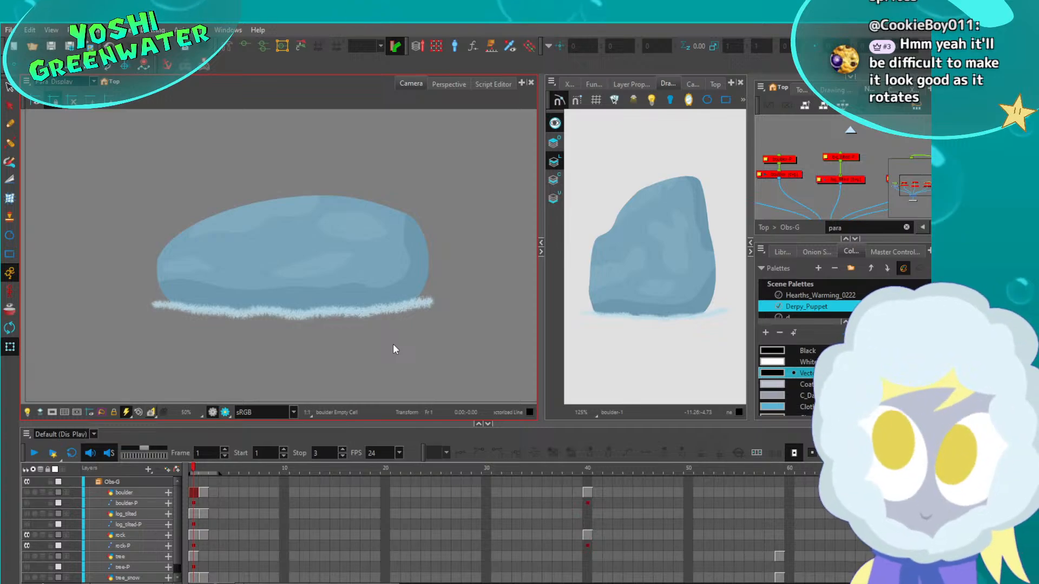
{"action": "left_click", "coordinate": [559, 464]}
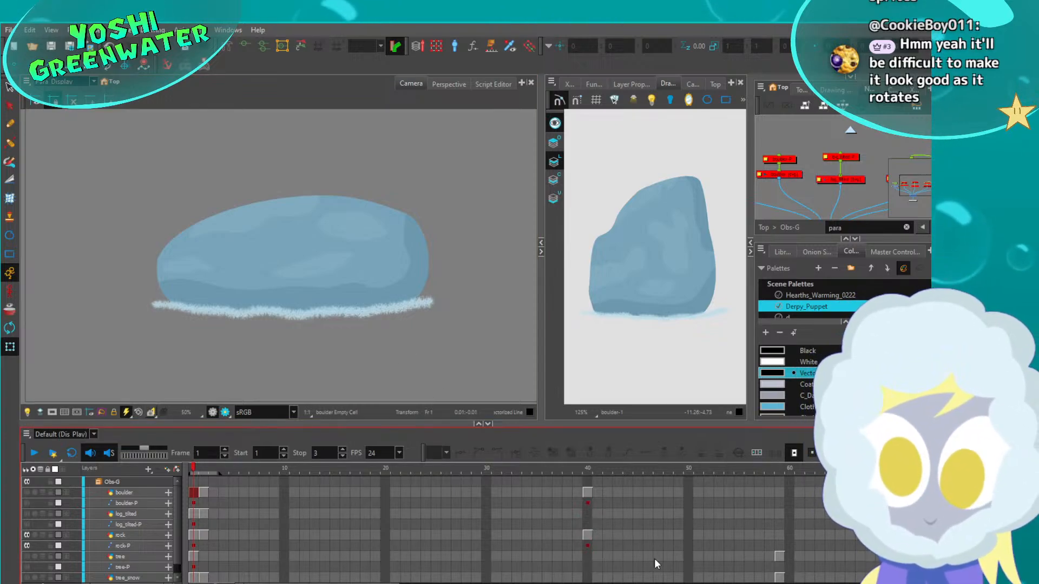
Switch to Blender and hide the 3D_Ground_Level object in the viewport
{"action": "key", "text": "alt+Tab"}
{"action": "scroll", "coordinate": [452, 299], "scroll_direction": "down", "scroll_amount": 5}
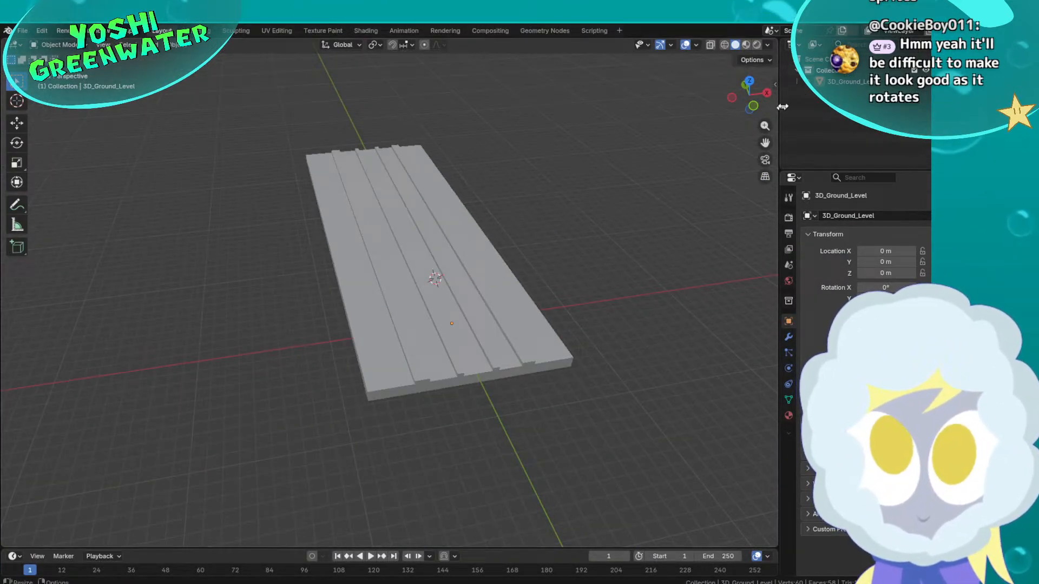
{"action": "left_click", "coordinate": [926, 84]}
{"action": "middle_click_drag", "start_coordinate": [424, 332], "coordinate": [436, 335]}
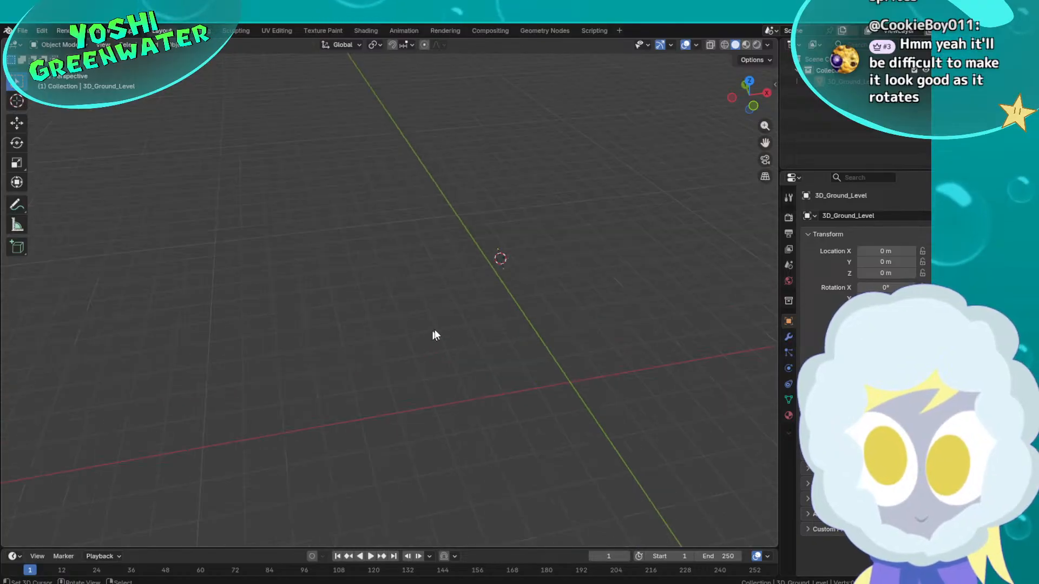
Snap the 3D cursor to the world origin
{"action": "key", "text": "shift+a"}
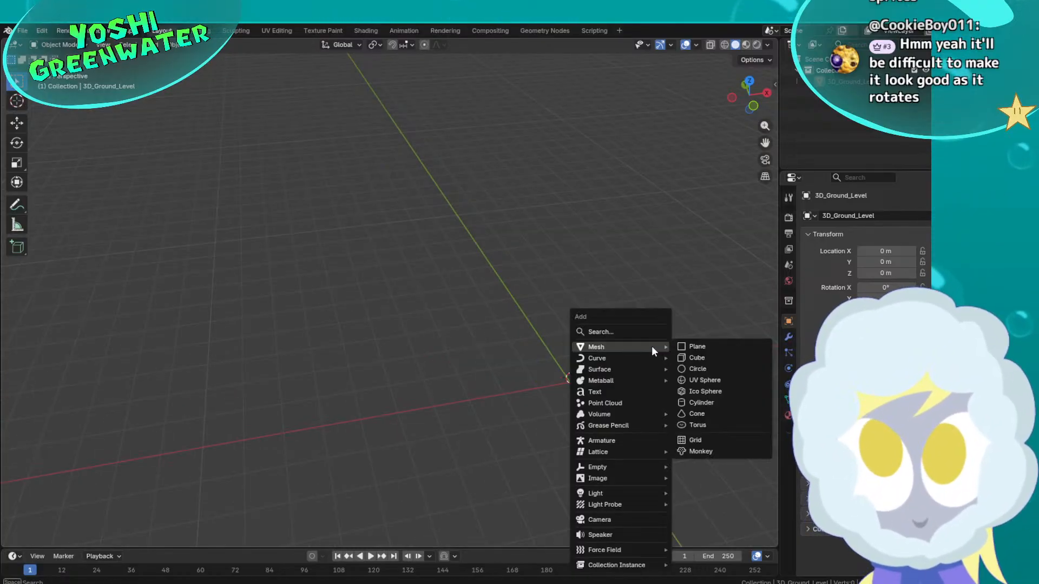
{"action": "key", "text": "Escape"}
{"action": "key", "text": "shift+s"}
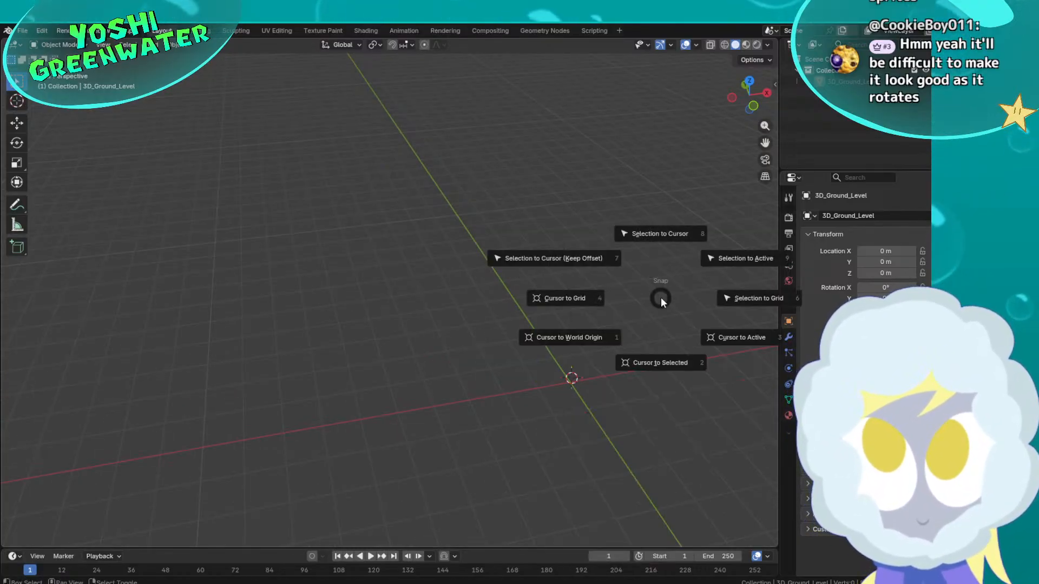
{"action": "left_click", "coordinate": [573, 334]}
{"action": "scroll", "coordinate": [578, 373], "scroll_direction": "up", "scroll_amount": 3}
{"action": "scroll", "coordinate": [591, 328], "scroll_direction": "down", "scroll_amount": 3}
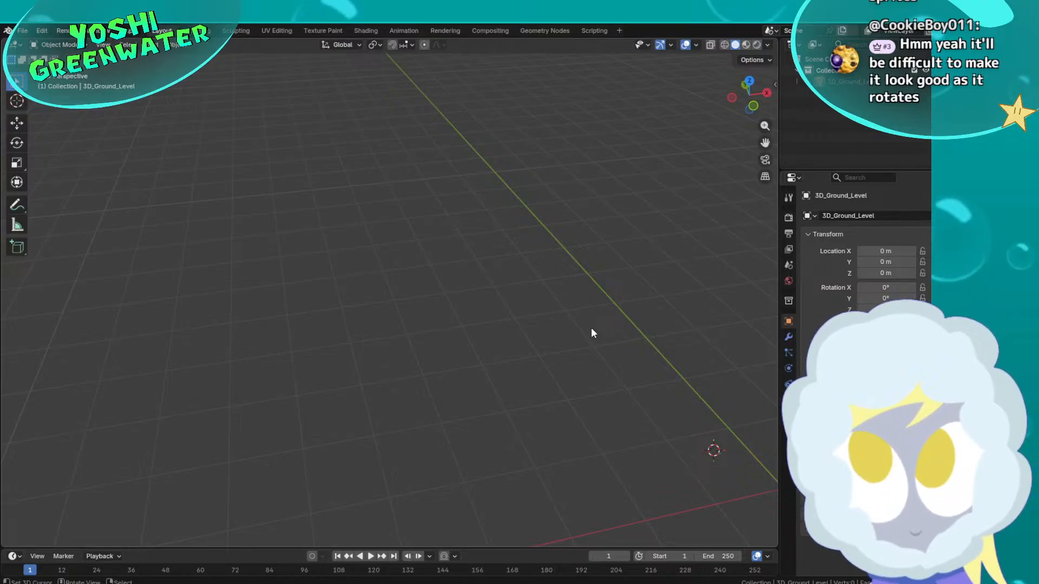
{"action": "middle_click_drag", "start_coordinate": [601, 349], "coordinate": [461, 319], "text": "shift"}
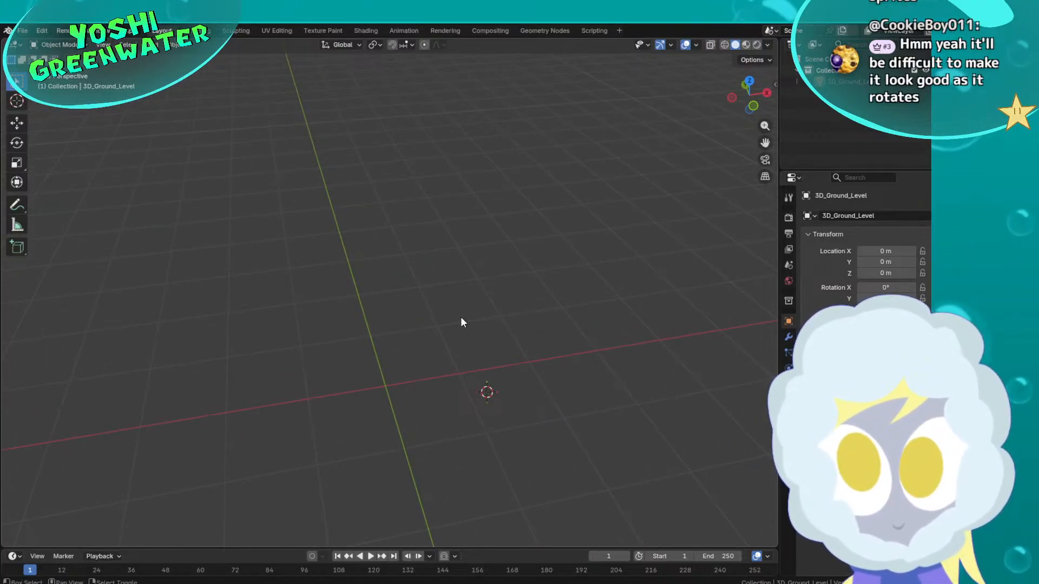
{"action": "key", "text": "shift+s"}
{"action": "left_click", "coordinate": [394, 358]}
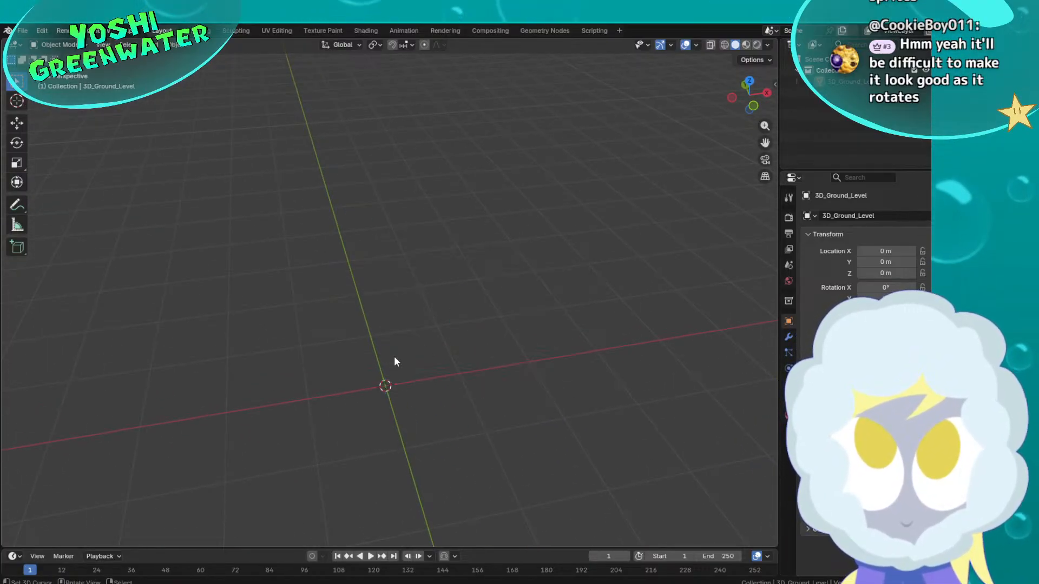
Add a monkey mesh at the world origin and delete it again
{"action": "middle_click_drag", "start_coordinate": [398, 365], "coordinate": [454, 362]}
{"action": "key", "text": "shift+a"}
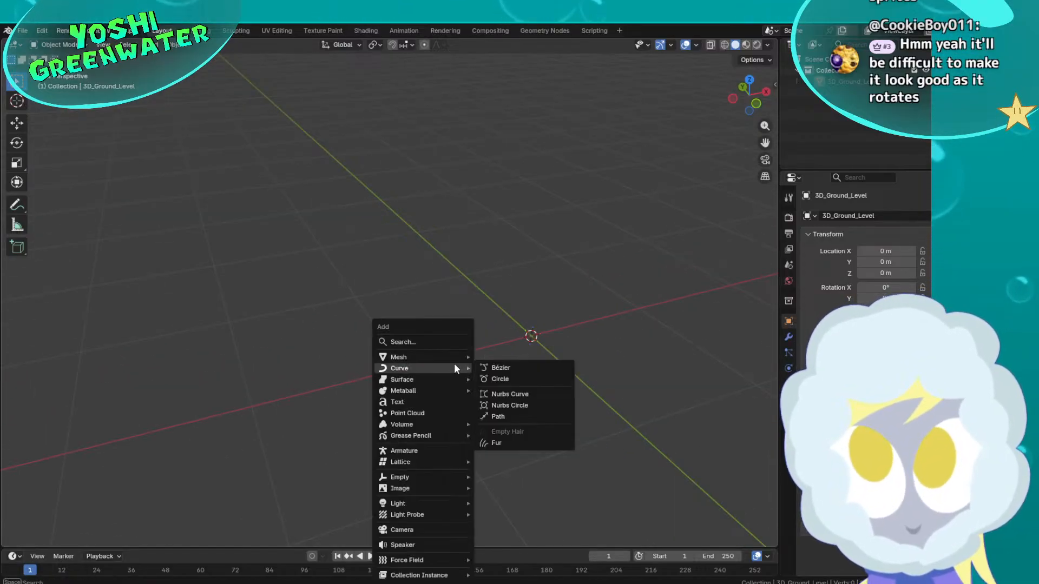
{"action": "mouse_move", "coordinate": [452, 353]}
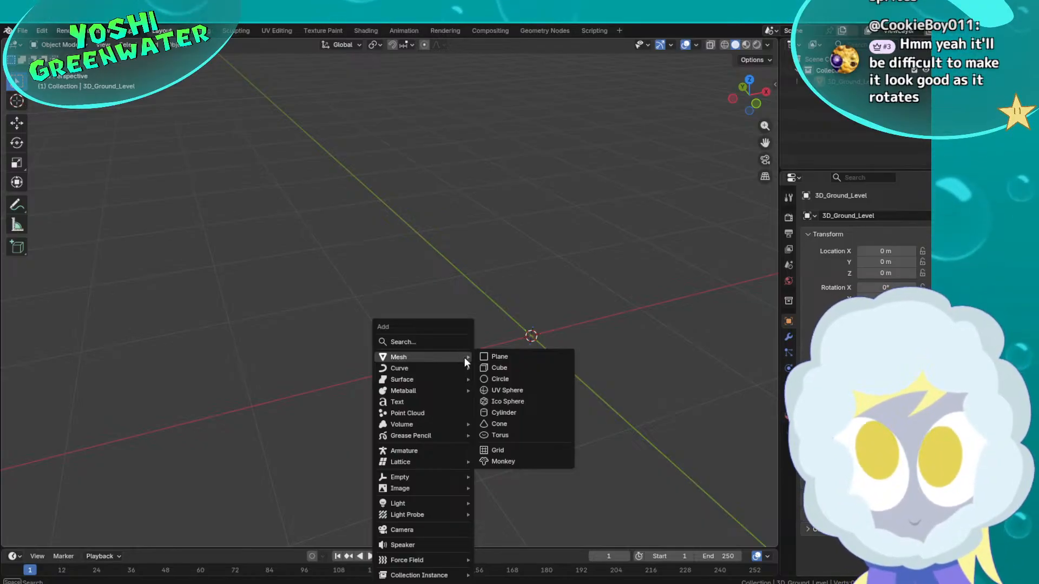
{"action": "left_click", "coordinate": [512, 460]}
{"action": "middle_click_drag", "start_coordinate": [510, 401], "coordinate": [495, 396]}
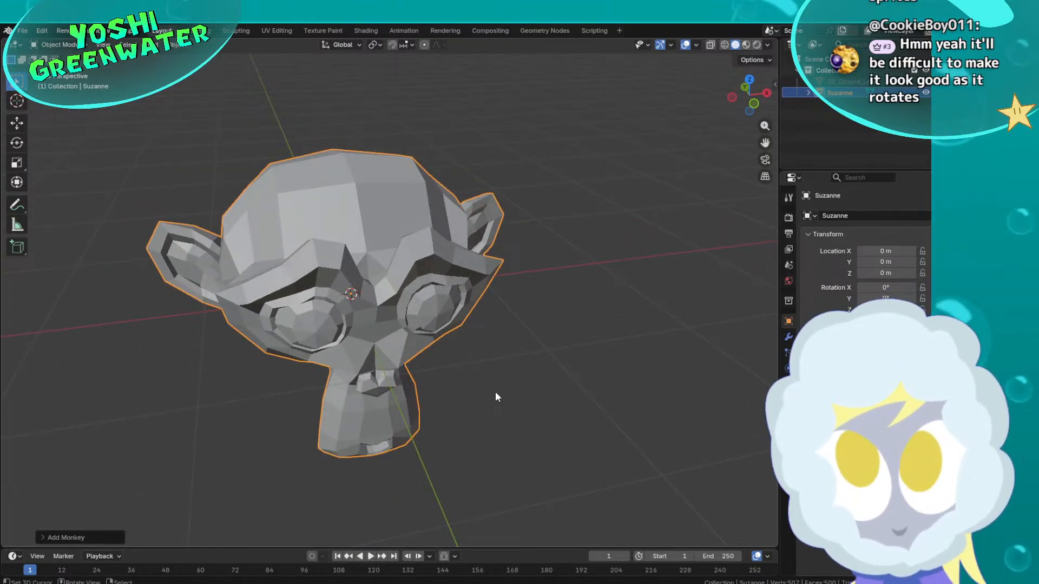
{"action": "key", "text": "Delete"}
Add a cube mesh at the world origin
{"action": "key", "text": "shift+a"}
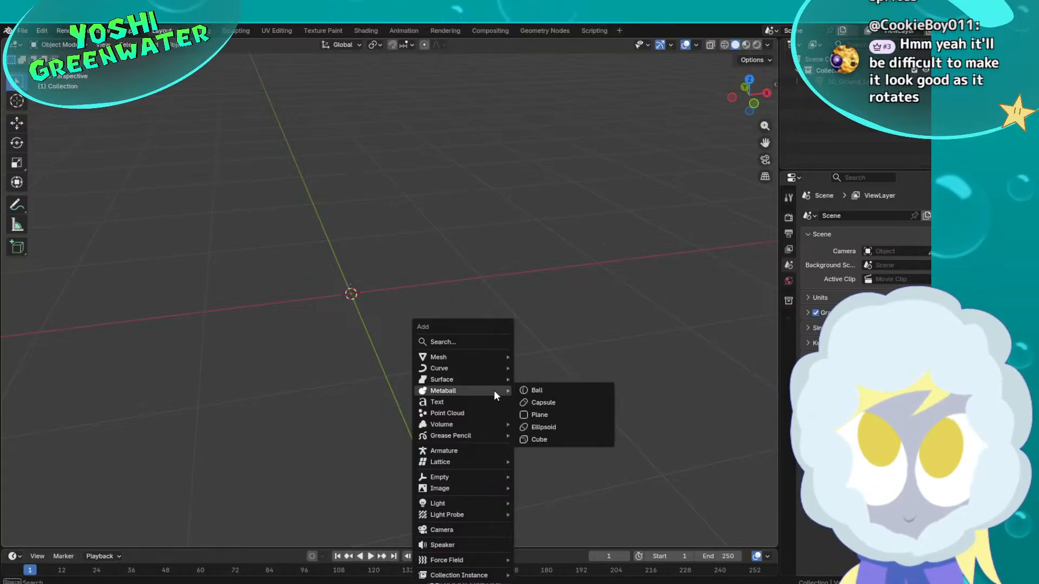
{"action": "mouse_move", "coordinate": [484, 364]}
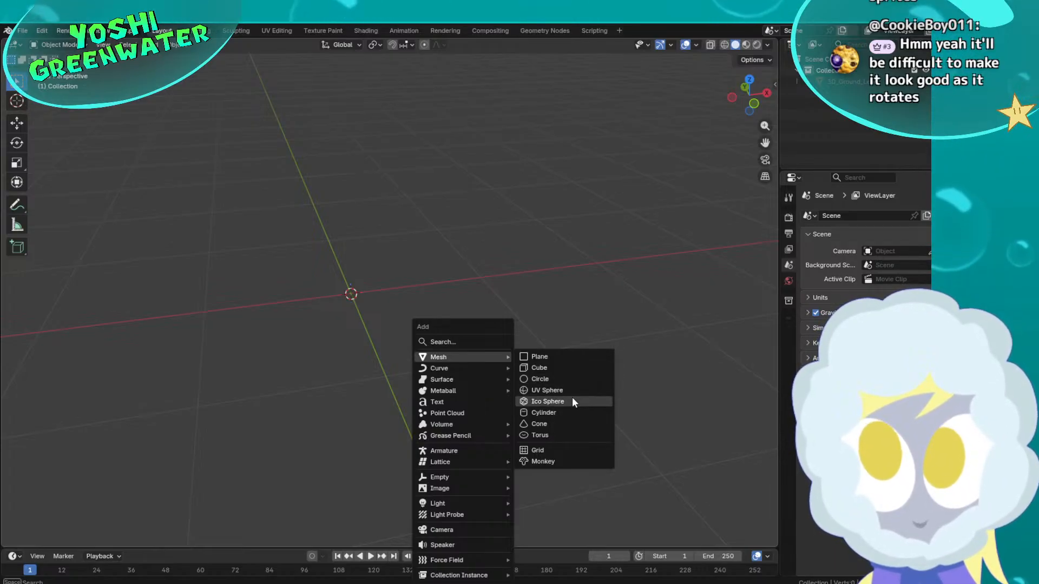
{"action": "left_click", "coordinate": [563, 369]}
{"action": "scroll", "coordinate": [494, 329], "scroll_direction": "down", "scroll_amount": 7}
{"action": "middle_click_drag", "start_coordinate": [494, 329], "coordinate": [475, 313]}
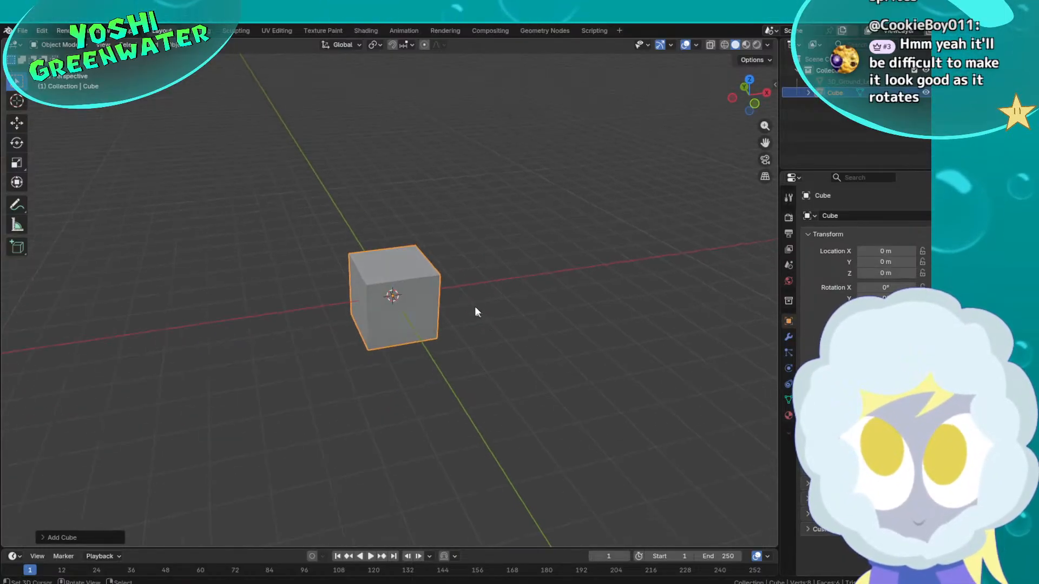
{"action": "key", "text": "period"}
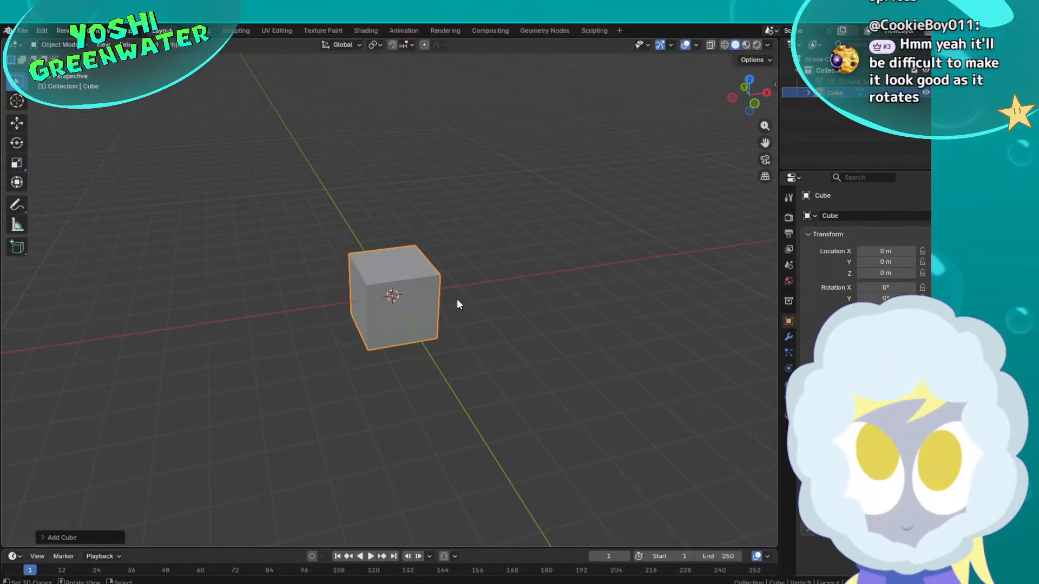
{"action": "key", "text": "period"}
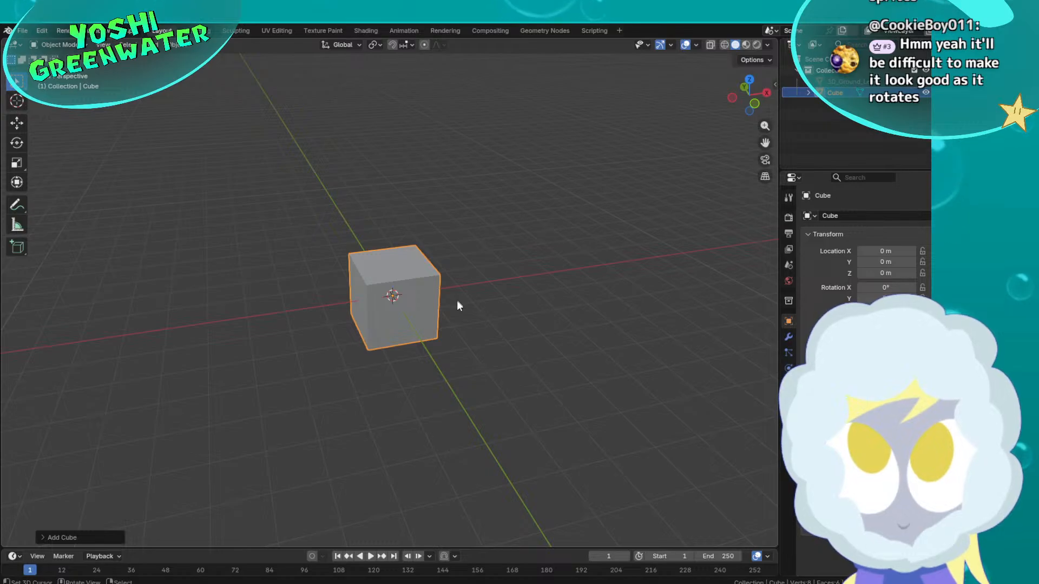
{"action": "middle_click_drag", "start_coordinate": [457, 303], "coordinate": [471, 309], "text": "ctrl"}
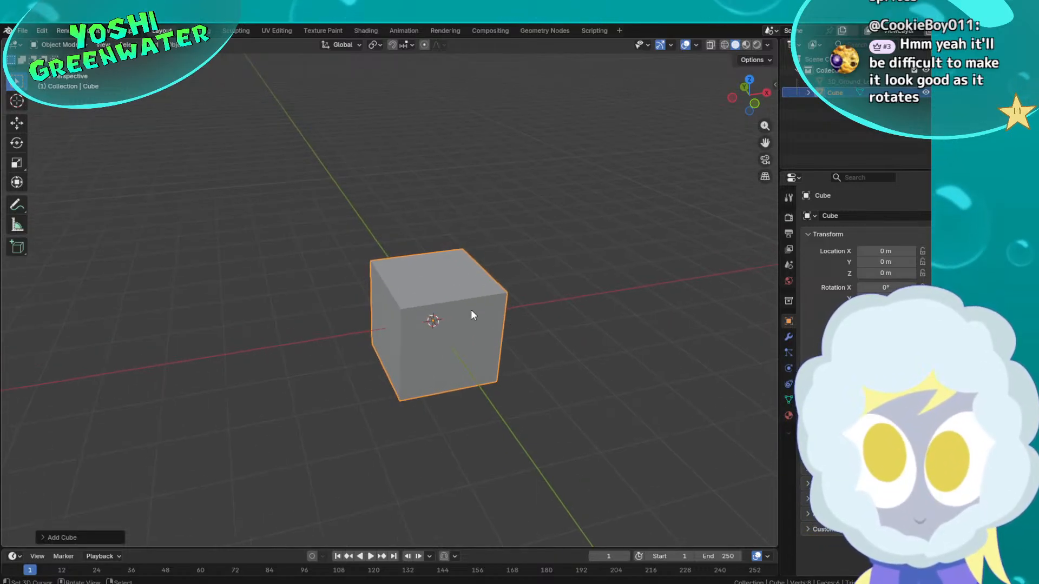
Enter Edit Mode on the new cube and rename the object Rock_Obs_Small
{"action": "key", "text": "Tab"}
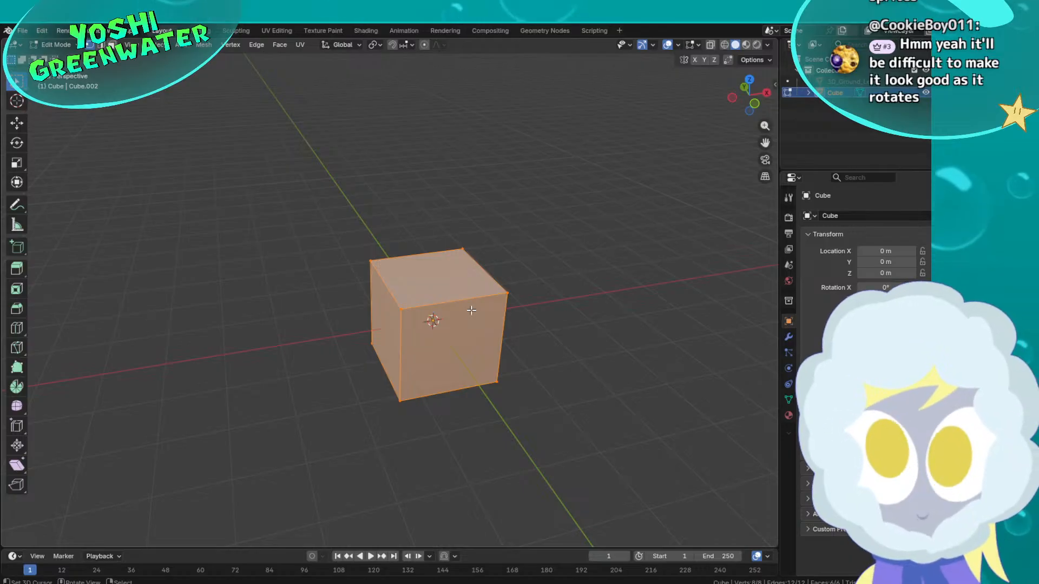
{"action": "middle_click_drag", "start_coordinate": [704, 114], "coordinate": [678, 150]}
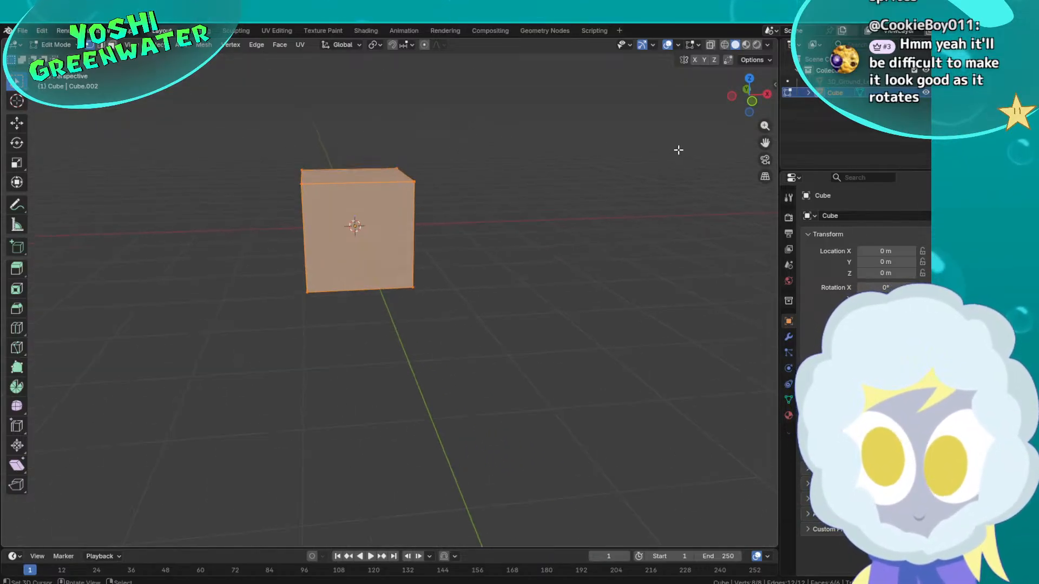
{"action": "key", "text": "KP_Decimal"}
{"action": "scroll", "coordinate": [677, 151], "scroll_direction": "down", "scroll_amount": 4}
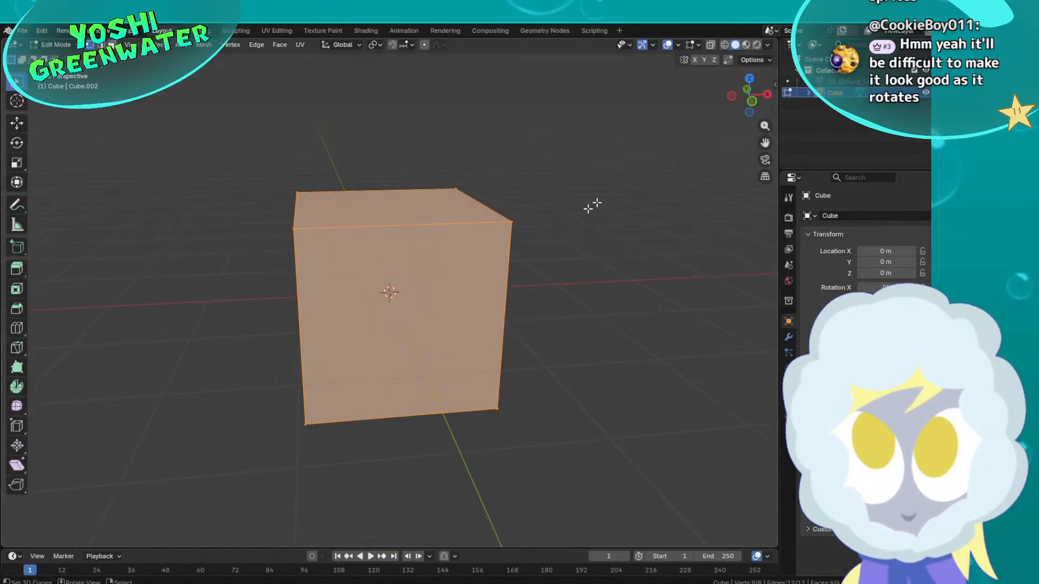
{"action": "mouse_move", "coordinate": [446, 328]}
{"action": "middle_mouse_down"}
{"action": "mouse_move", "coordinate": [469, 332]}
{"action": "mouse_move", "coordinate": [446, 339]}
{"action": "middle_mouse_up"}
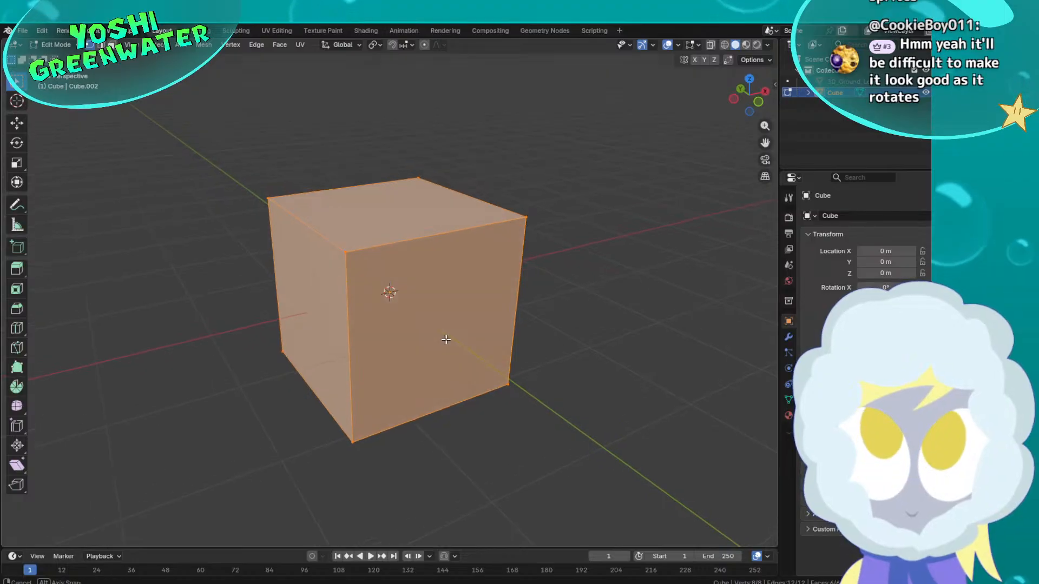
{"action": "double_click", "coordinate": [835, 93]}
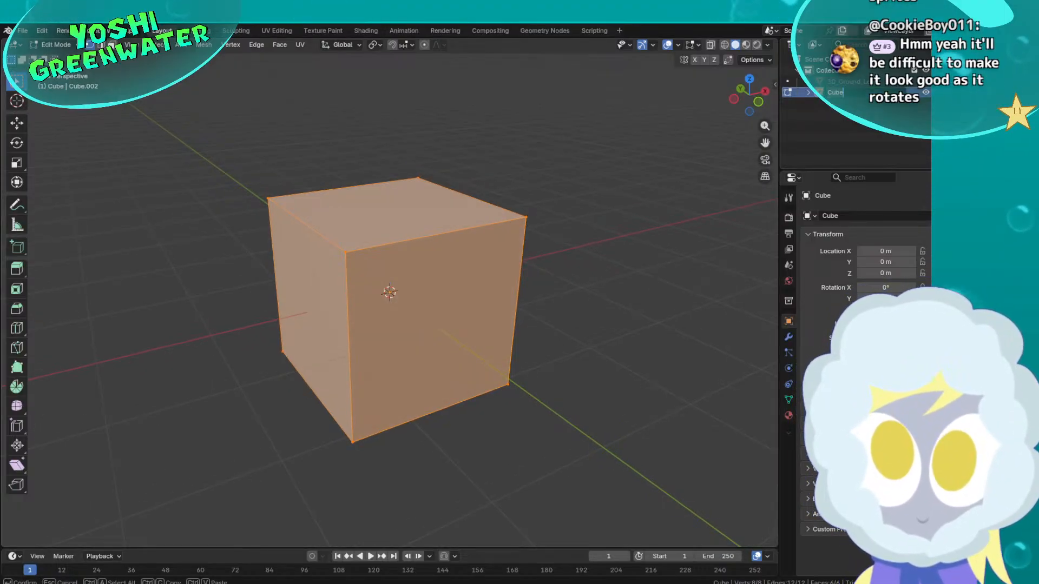
{"action": "type", "text": "Rock"}
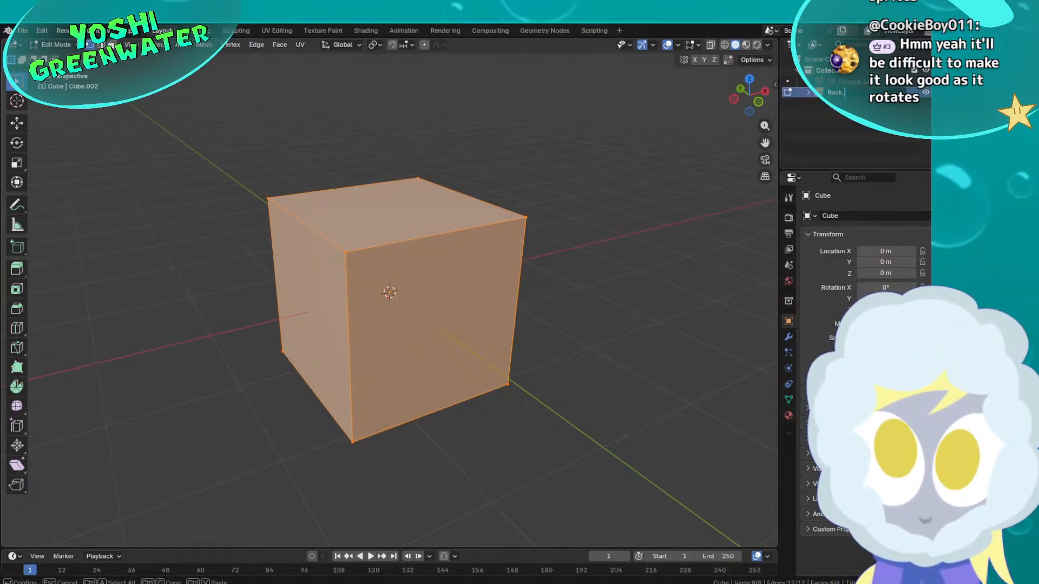
{"action": "type", "text": "_Ob"}
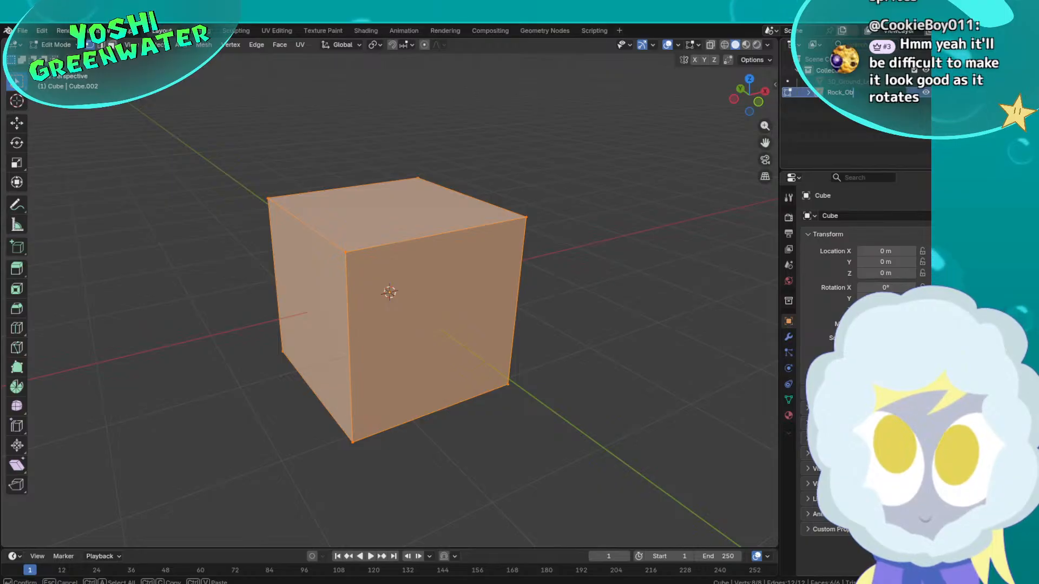
{"action": "type", "text": "s_Small"}
{"action": "key", "text": "Return"}
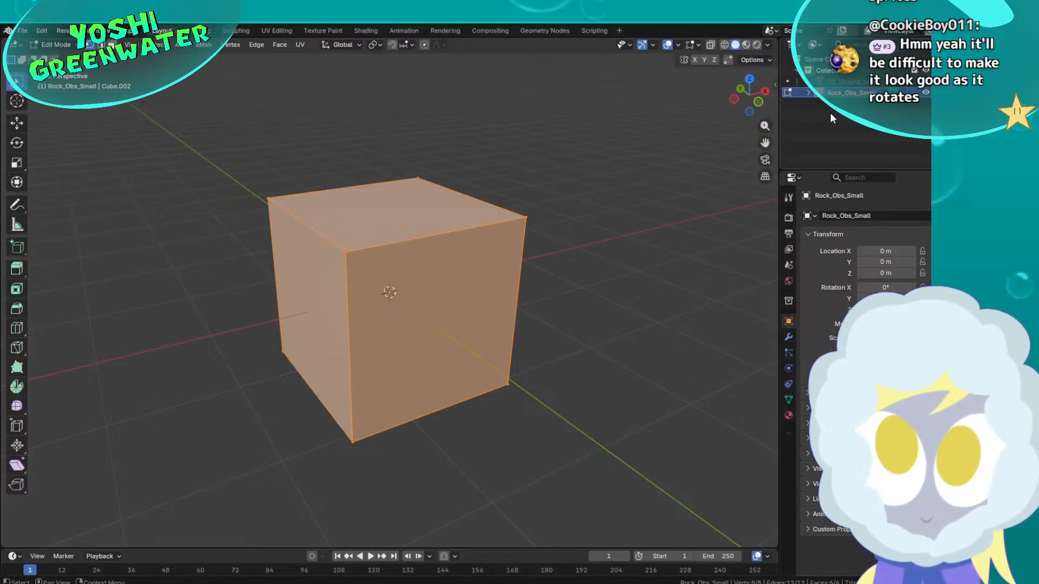
Switch to Toon Boom Harmony to check the rock artwork, and return to Blender
{"action": "middle_click_drag", "start_coordinate": [529, 334], "coordinate": [521, 338]}
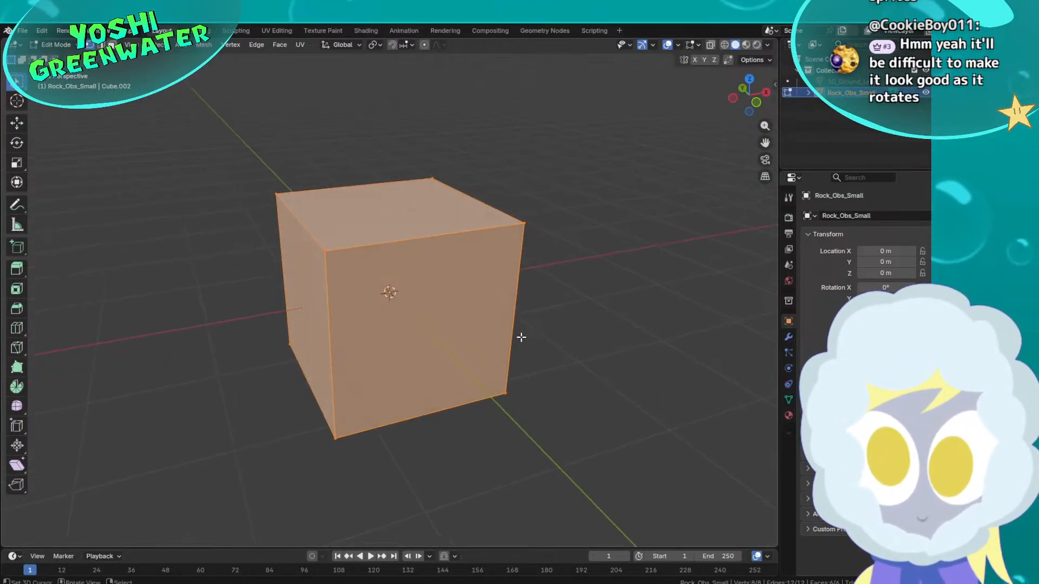
{"action": "left_click", "coordinate": [592, 583]}
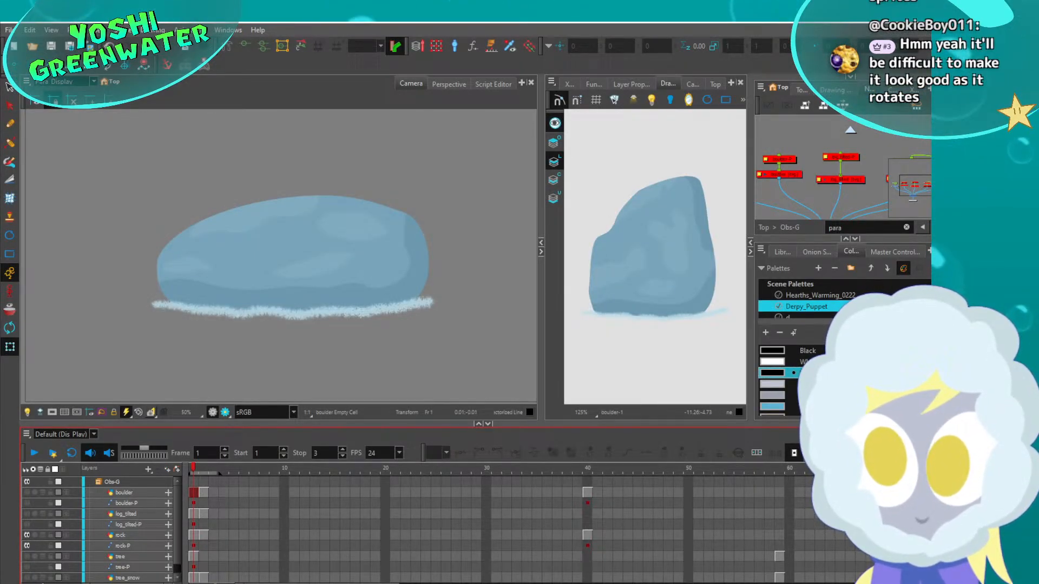
{"action": "key", "text": "alt+Tab"}
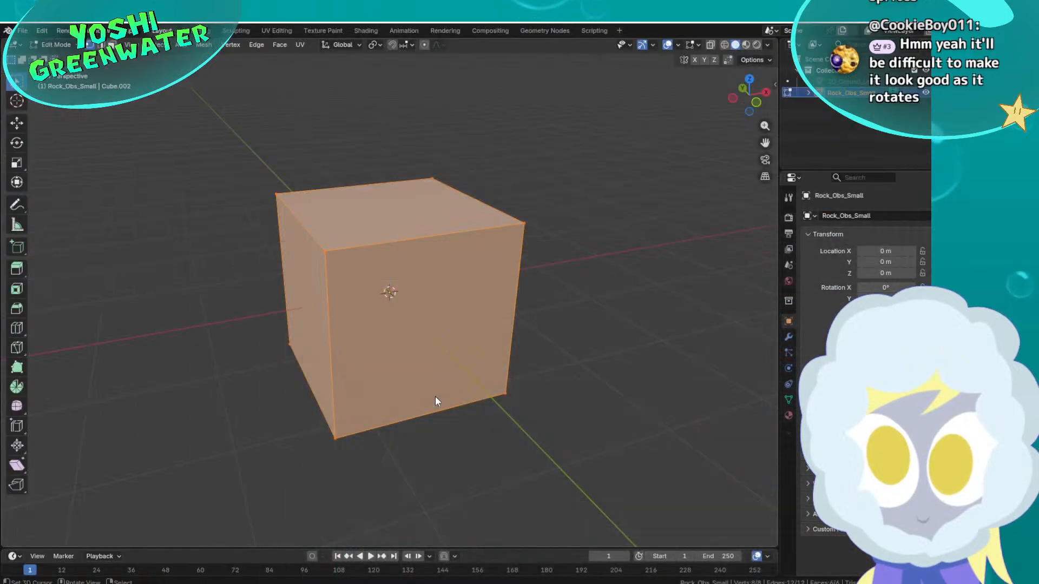
Select the cube's top face and lower it along global Z to roughly half the cube's height
{"action": "left_click", "coordinate": [413, 243]}
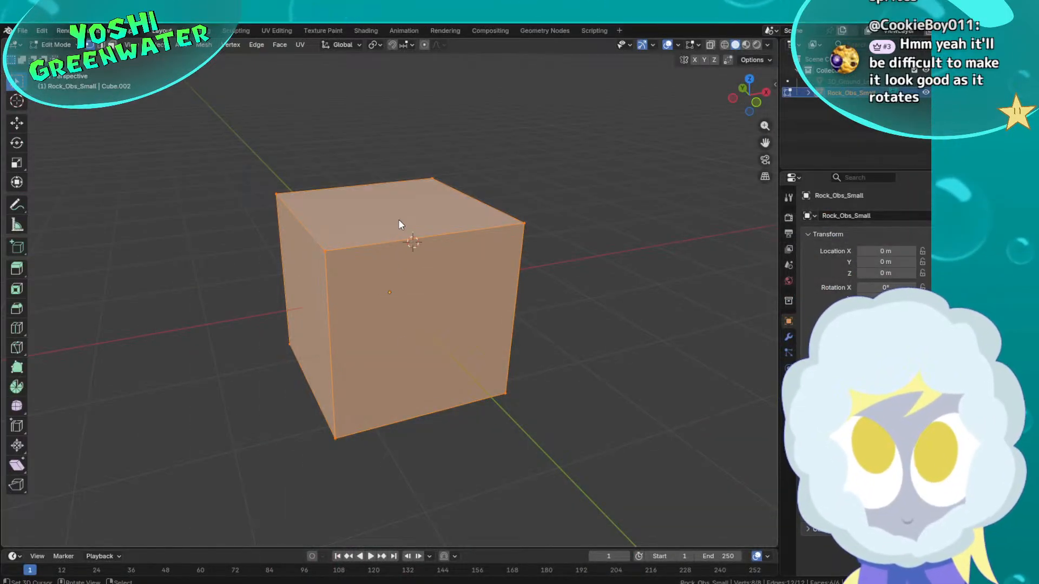
{"action": "left_click", "coordinate": [398, 220]}
{"action": "key", "text": "g"}
{"action": "key", "text": "z"}
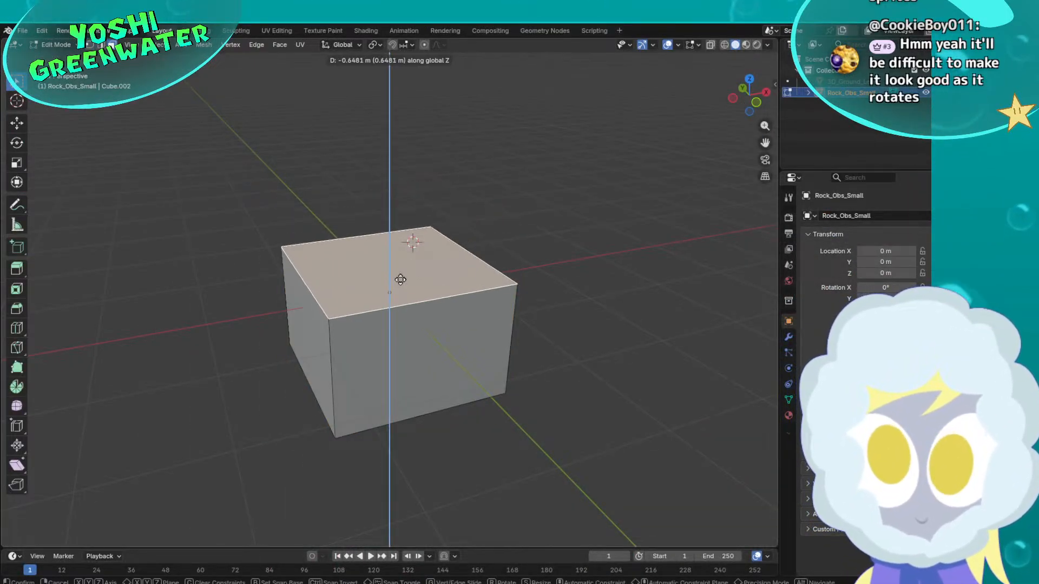
{"action": "left_click", "coordinate": [405, 306]}
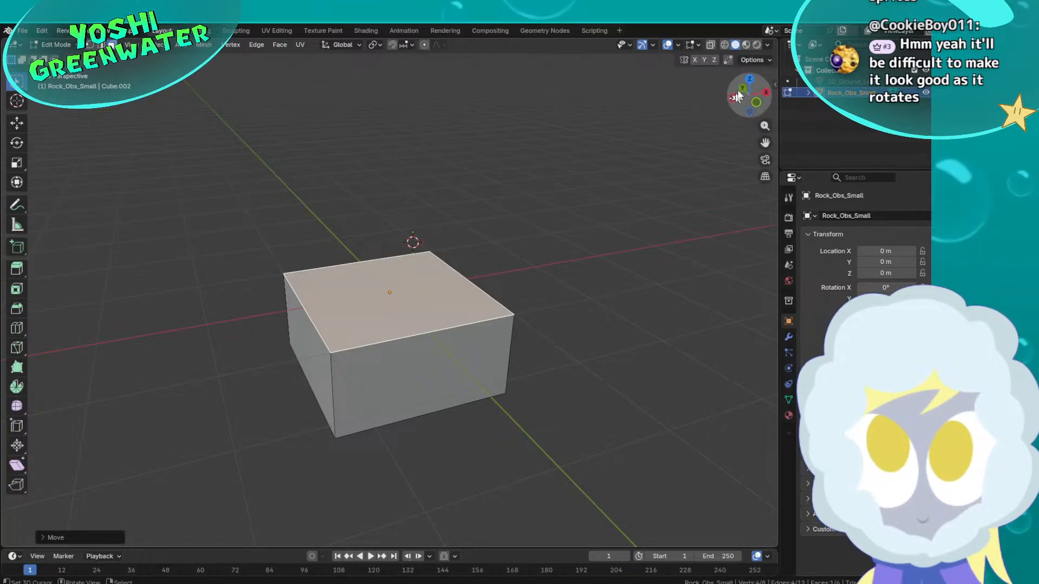
Raise the whole Rock_Obs_Small mesh along global Z above the ground plane, keeping its origin in place
{"action": "middle_click_drag", "start_coordinate": [417, 265], "coordinate": [524, 256]}
{"action": "key", "text": "Tab"}
{"action": "key", "text": "Tab"}
{"action": "key", "text": "a"}
{"action": "key", "text": "g"}
{"action": "key", "text": "z"}
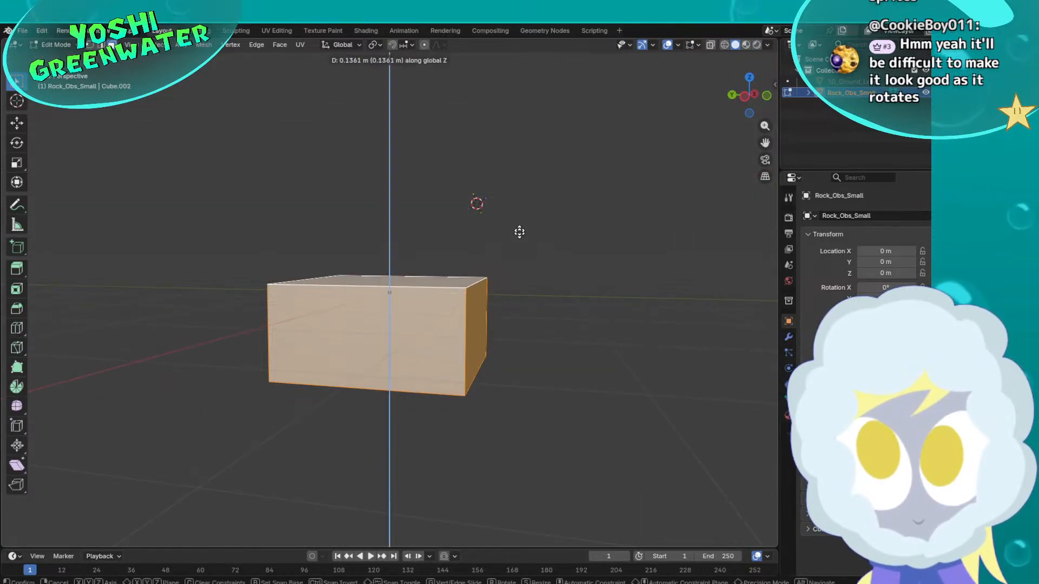
{"action": "left_click", "coordinate": [519, 165]}
From an orthographic side view, fine-tune the mesh along global Z so its underside meets the ground line
{"action": "left_click", "coordinate": [749, 93]}
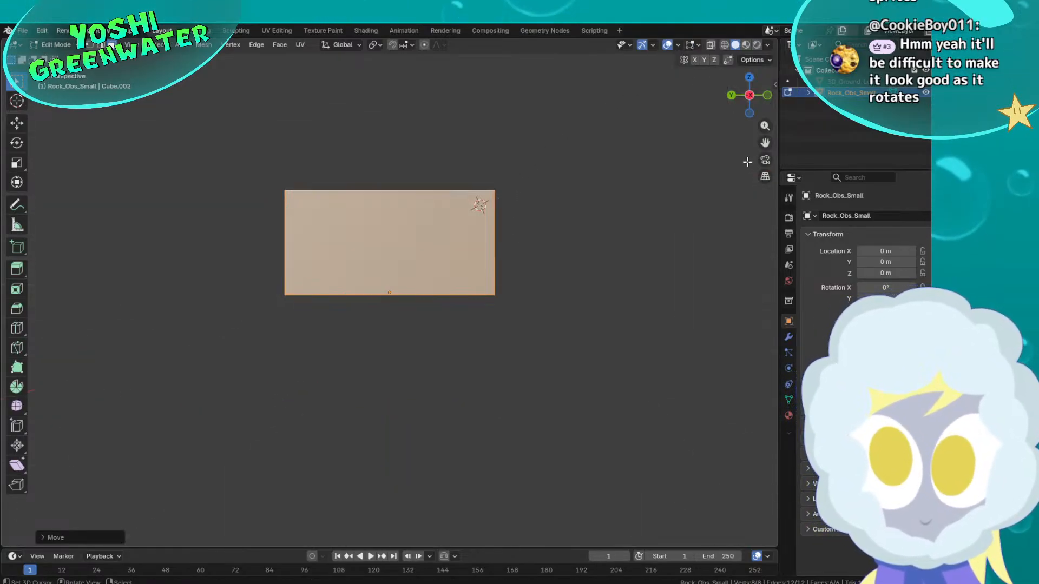
{"action": "scroll", "coordinate": [422, 269], "scroll_direction": "up", "scroll_amount": 2}
{"action": "key", "text": "g"}
{"action": "key", "text": "z"}
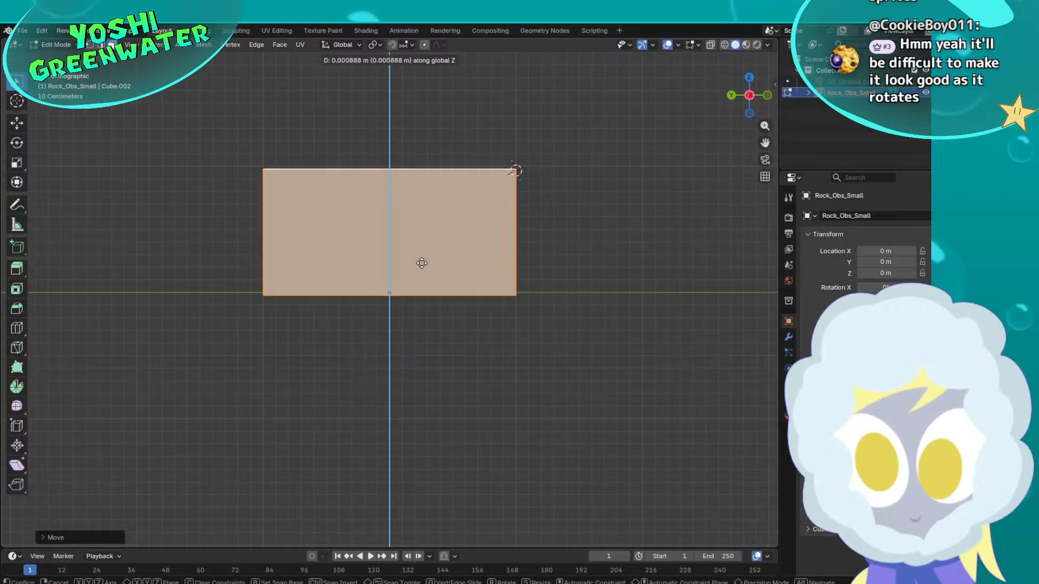
{"action": "left_click", "coordinate": [423, 269]}
{"action": "middle_click_drag", "start_coordinate": [422, 269], "coordinate": [453, 250]}
{"action": "left_click", "coordinate": [765, 177]}
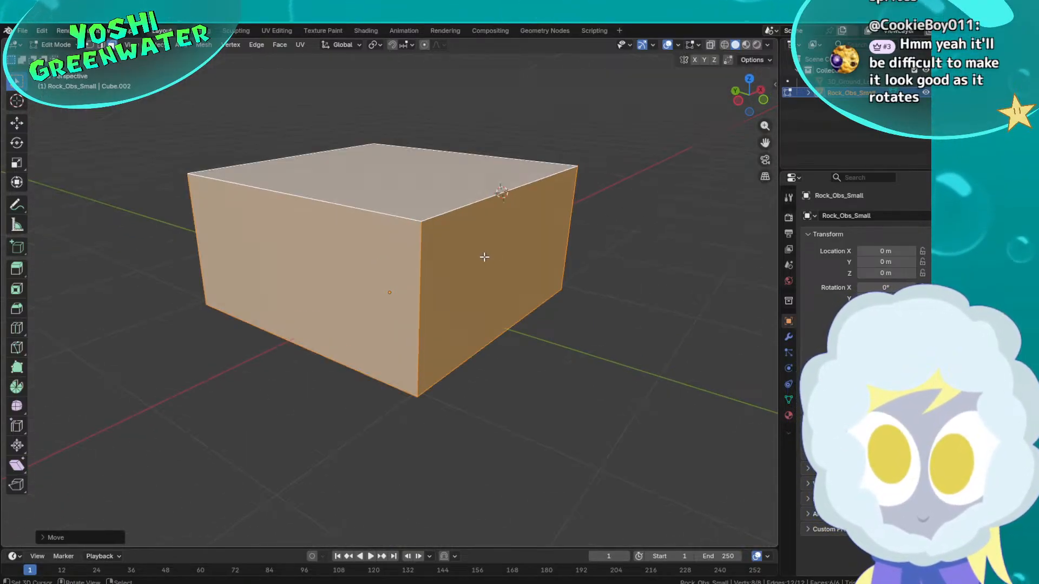
Add two evenly spaced loop cuts running parallel to the Y axis around the block, without sliding them
{"action": "scroll", "coordinate": [471, 269], "scroll_direction": "down", "scroll_amount": 2}
{"action": "key", "text": "ctrl+r"}
{"action": "scroll", "coordinate": [441, 234], "scroll_direction": "up", "scroll_amount": 4}
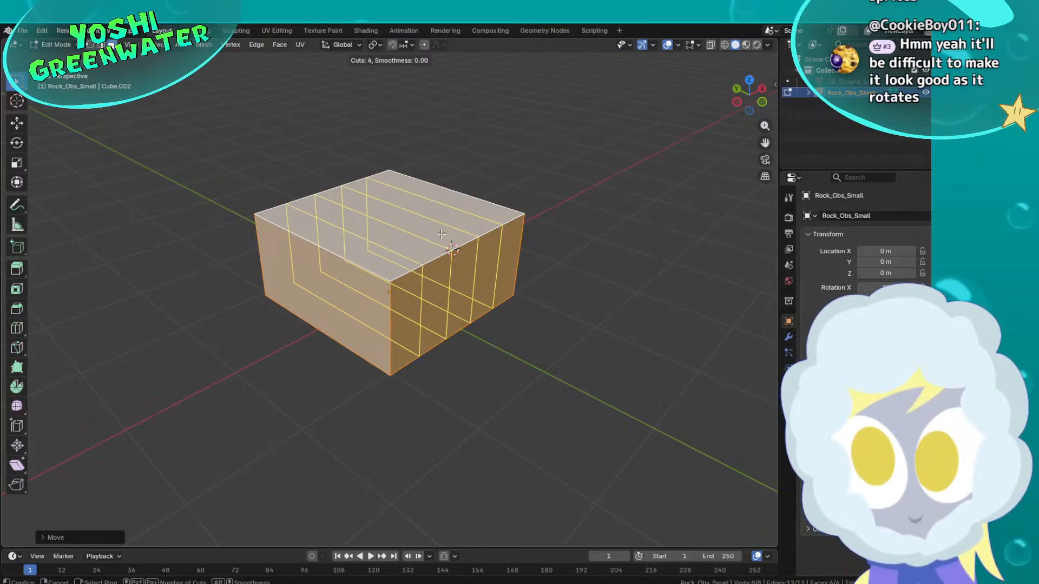
{"action": "scroll", "coordinate": [442, 233], "scroll_direction": "down", "scroll_amount": 3}
{"action": "left_click", "coordinate": [441, 234]}
{"action": "right_click", "coordinate": [442, 233]}
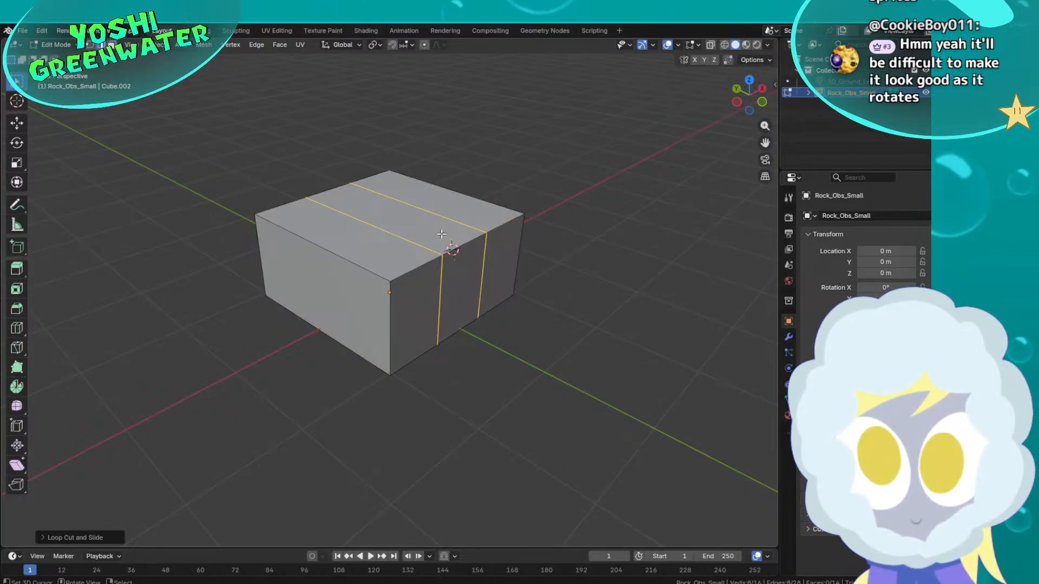
Add three evenly spaced loop cuts running parallel to the X axis around the block
{"action": "key", "text": "ctrl+r"}
{"action": "scroll", "coordinate": [422, 209], "scroll_direction": "up", "scroll_amount": 2}
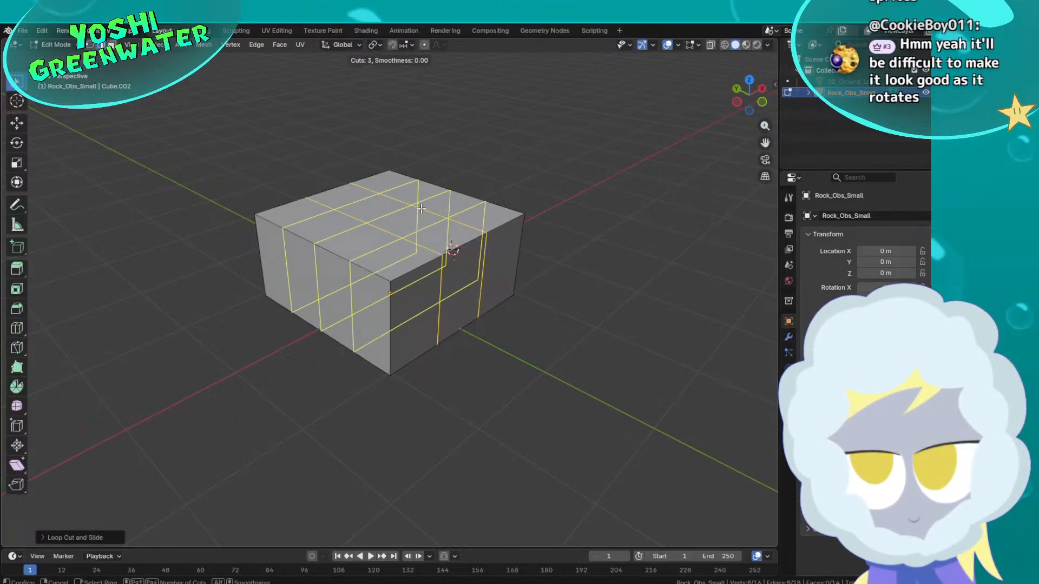
{"action": "left_click", "coordinate": [421, 209]}
{"action": "right_click", "coordinate": [421, 209]}
{"action": "middle_click_drag", "start_coordinate": [422, 209], "coordinate": [452, 238]}
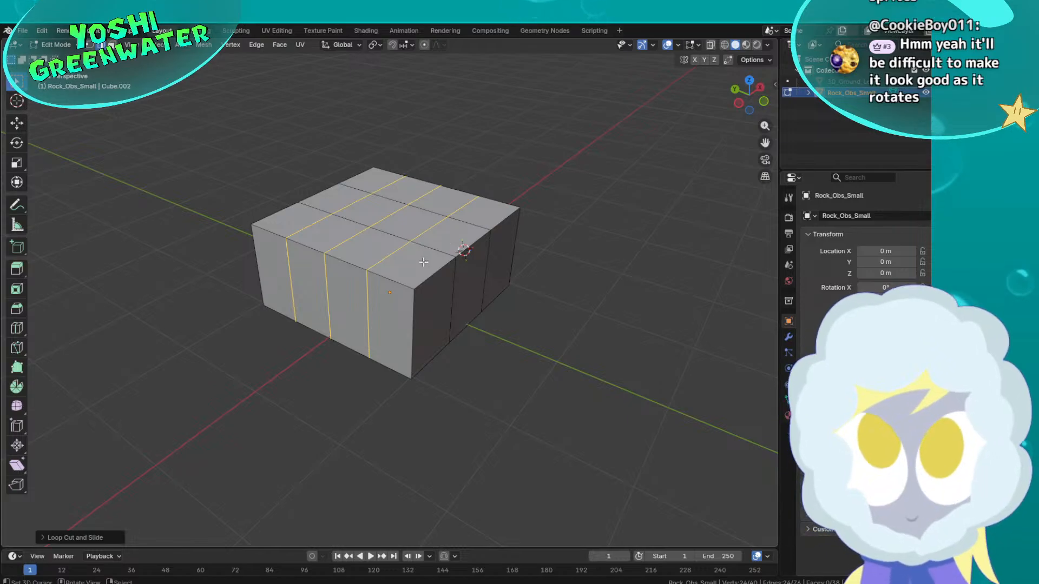
Lower the outermost top edge row on the block's -Y side along global Z, and the neighbouring row by a smaller amount
{"action": "left_click", "coordinate": [456, 250]}
{"action": "key", "text": "g"}
{"action": "key", "text": "z"}
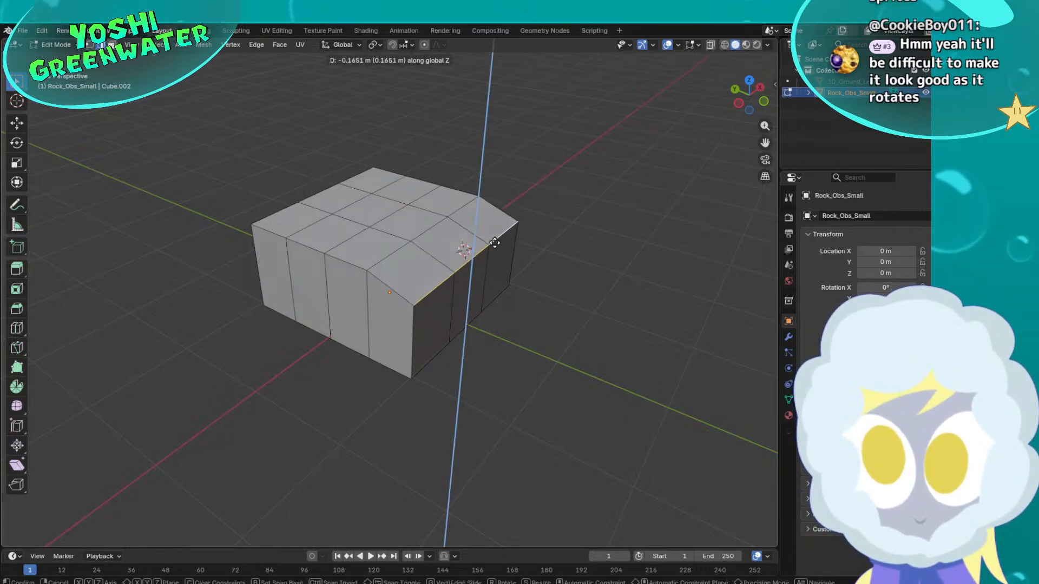
{"action": "left_click", "coordinate": [358, 217]}
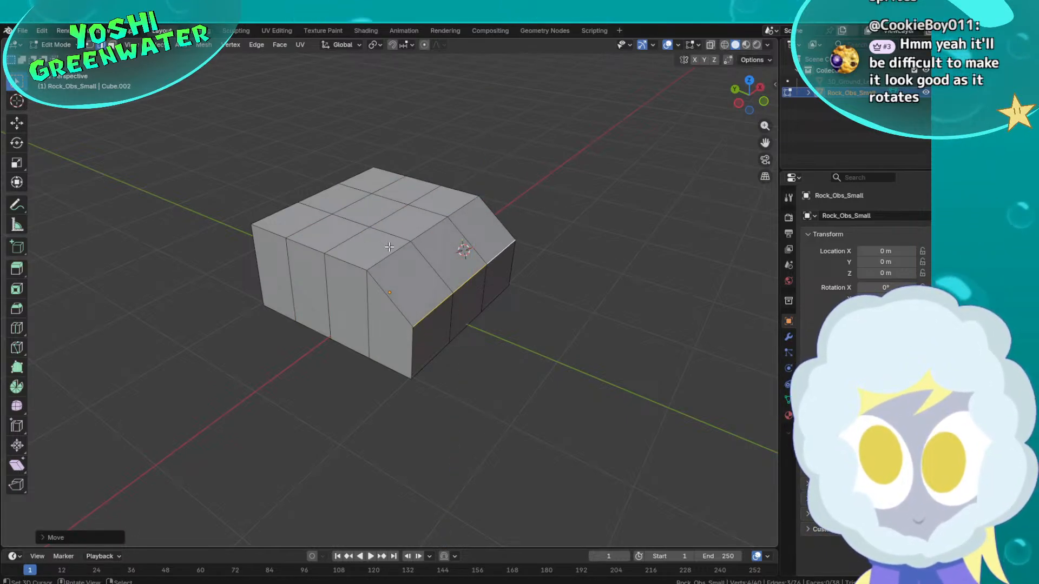
{"action": "left_click", "coordinate": [434, 226], "text": "alt"}
{"action": "key", "text": "g"}
{"action": "key", "text": "z"}
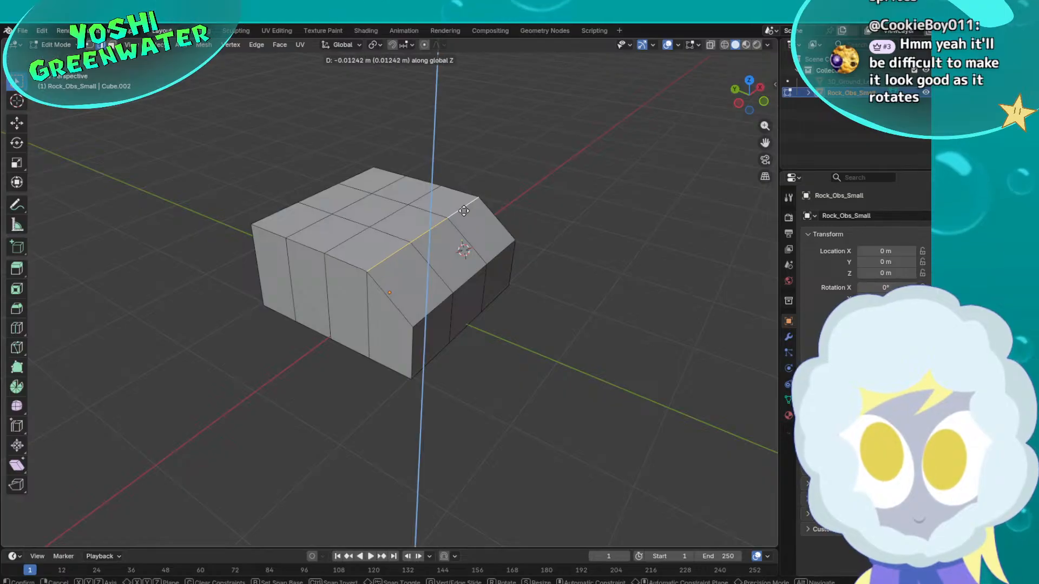
{"action": "left_click", "coordinate": [464, 225]}
{"action": "middle_click_drag", "start_coordinate": [464, 225], "coordinate": [428, 228], "text": "alt"}
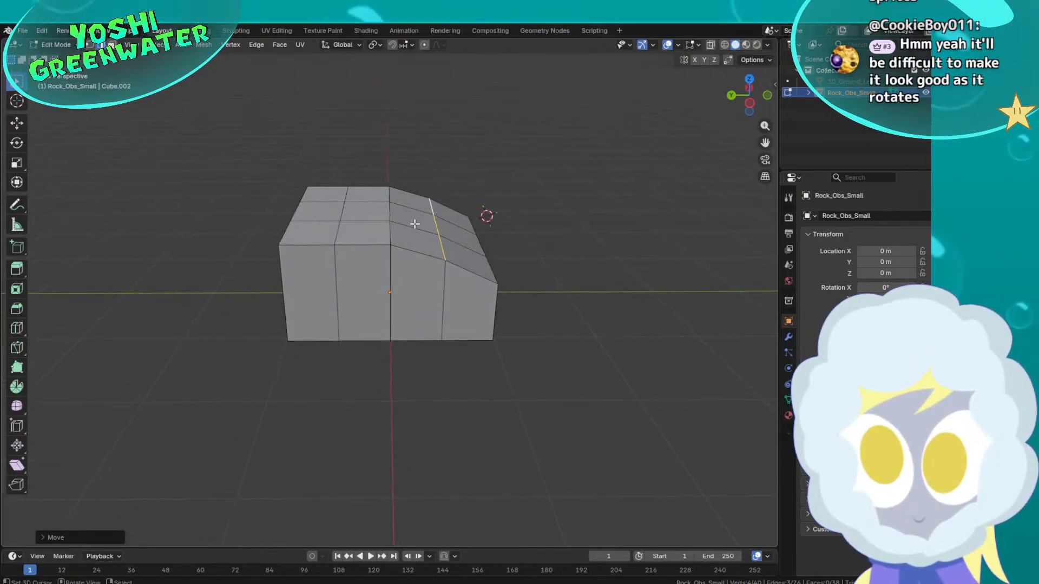
Lower the inner top edge row on the +Y side slightly and the outermost row by about 0.13 m along global Z
{"action": "left_click", "coordinate": [336, 234]}
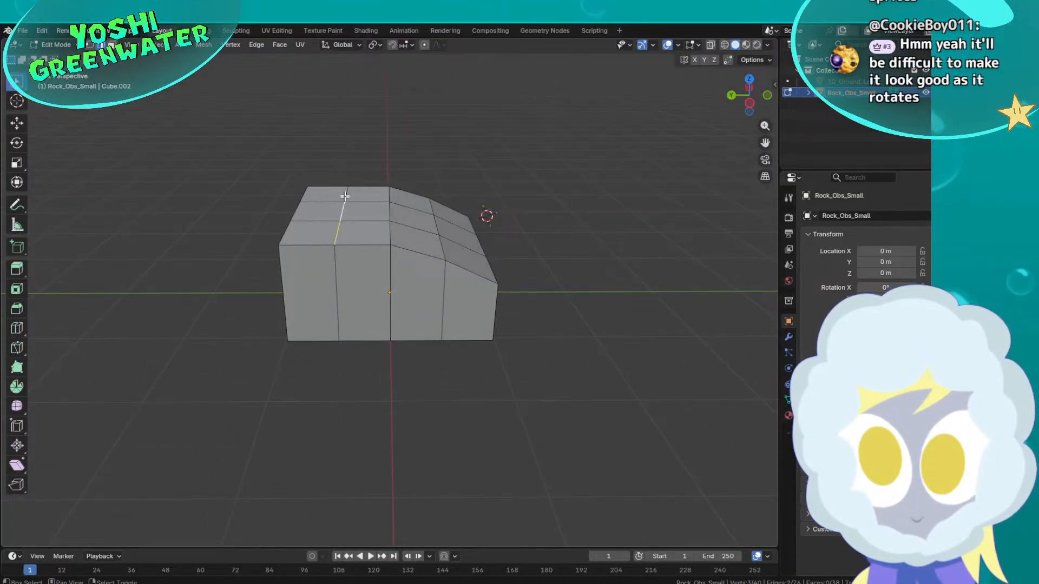
{"action": "key", "text": "g"}
{"action": "key", "text": "z"}
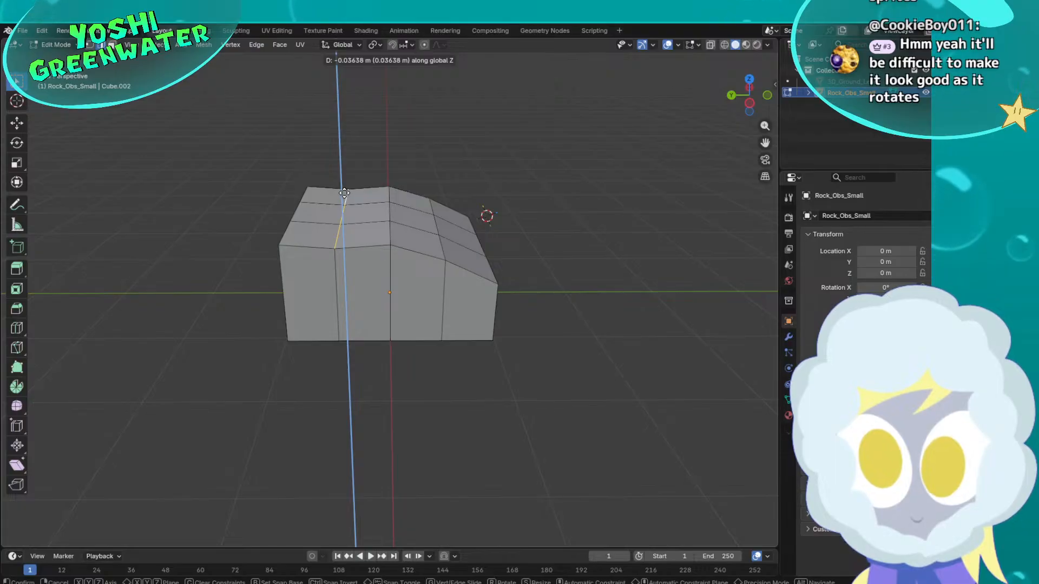
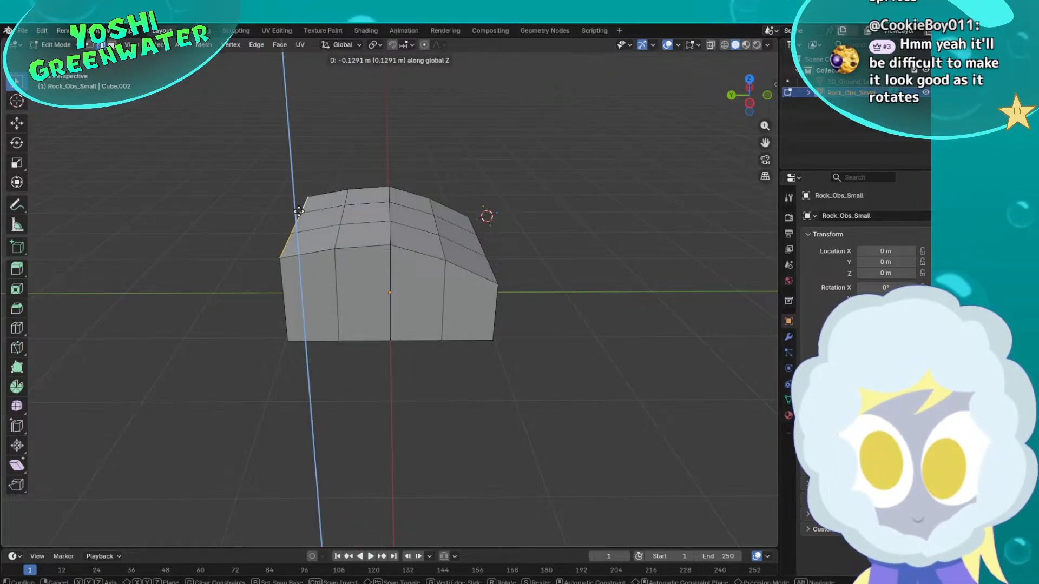
{"action": "left_click", "coordinate": [299, 212]}
{"action": "middle_click_drag", "start_coordinate": [299, 212], "coordinate": [212, 253]}
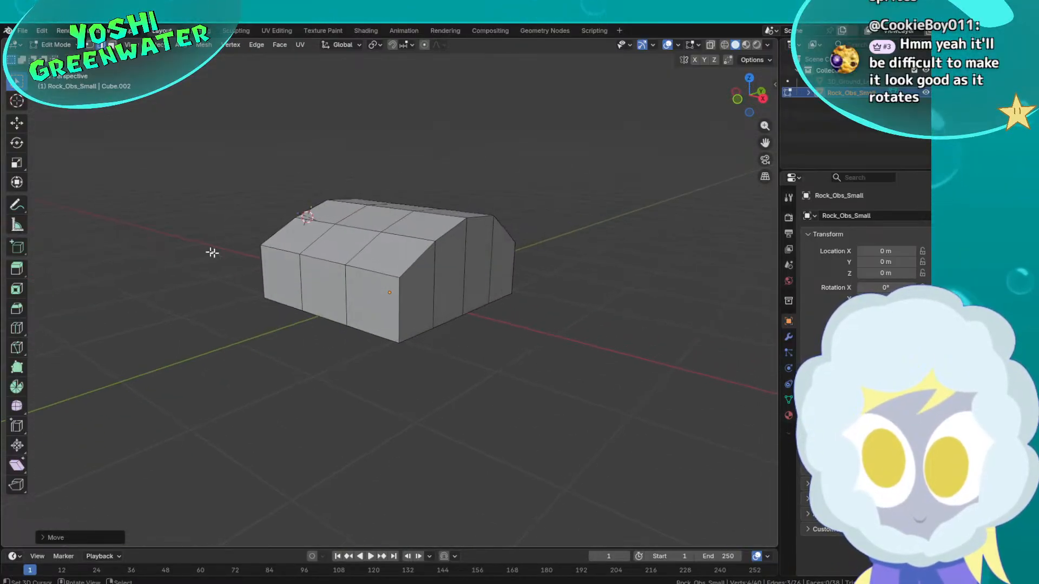
Add two horizontal loop cuts around the sides of the rock, evenly spaced
{"action": "middle_click_drag", "start_coordinate": [465, 266], "coordinate": [450, 269]}
{"action": "key", "text": "ctrl+r"}
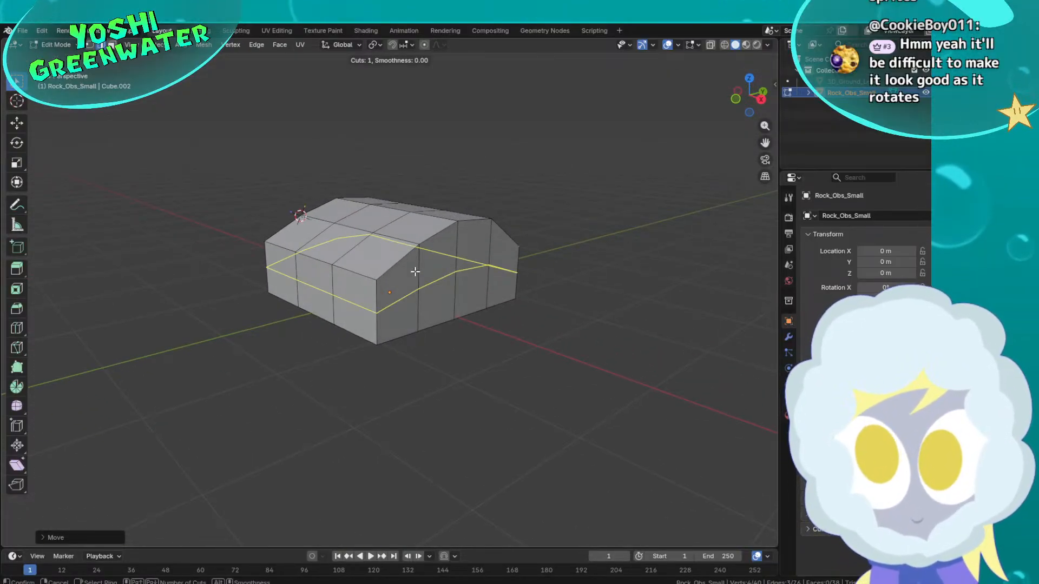
{"action": "scroll", "coordinate": [415, 272], "scroll_direction": "up", "scroll_amount": 1}
{"action": "left_click", "coordinate": [415, 273]}
{"action": "right_click", "coordinate": [415, 274]}
{"action": "middle_click_drag", "start_coordinate": [416, 274], "coordinate": [430, 321]}
Select the top edges along the rock's +X end and lower them along global Z
{"action": "left_click", "coordinate": [419, 267]}
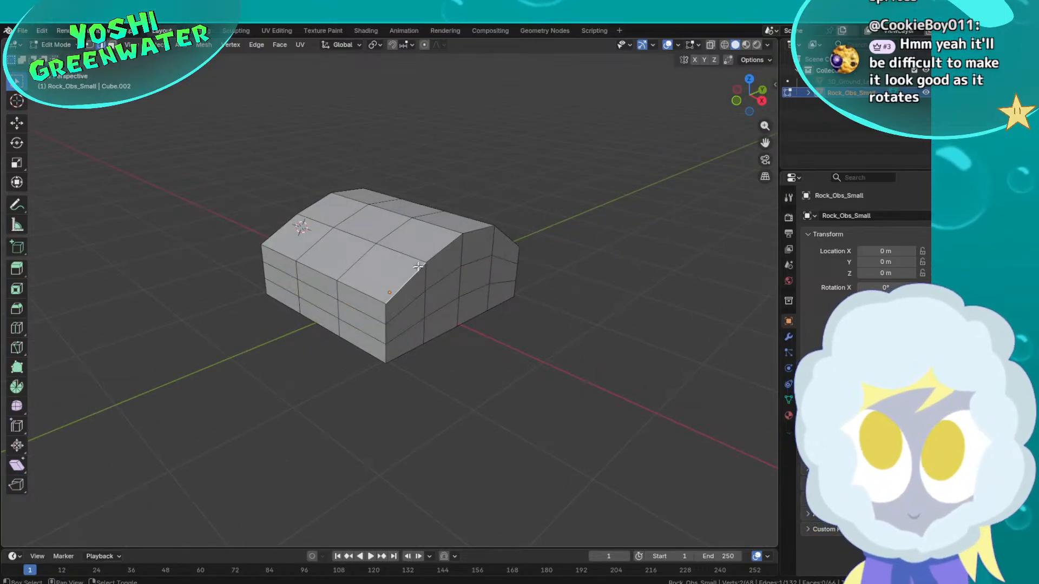
{"action": "left_click", "coordinate": [479, 230], "text": "shift"}
{"action": "middle_click_drag", "start_coordinate": [501, 242], "coordinate": [442, 297]}
{"action": "key", "text": "g"}
{"action": "key", "text": "z"}
{"action": "left_click", "coordinate": [535, 252]}
Select the two central faces of the middle band on the +X end and pull them outward along global X
{"action": "key", "text": "3"}
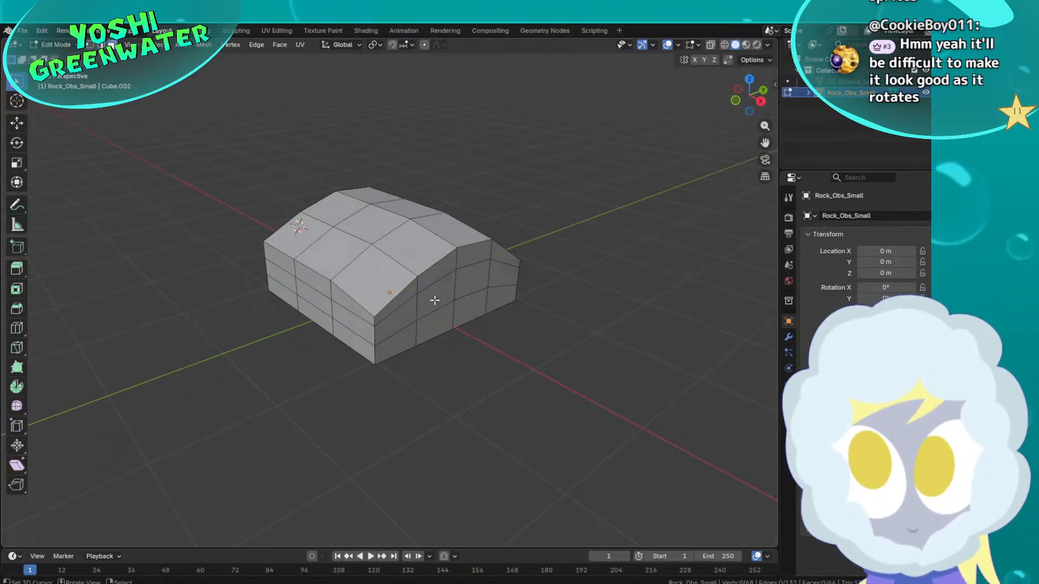
{"action": "left_click", "coordinate": [463, 295]}
{"action": "key", "text": "g"}
{"action": "key", "text": "z"}
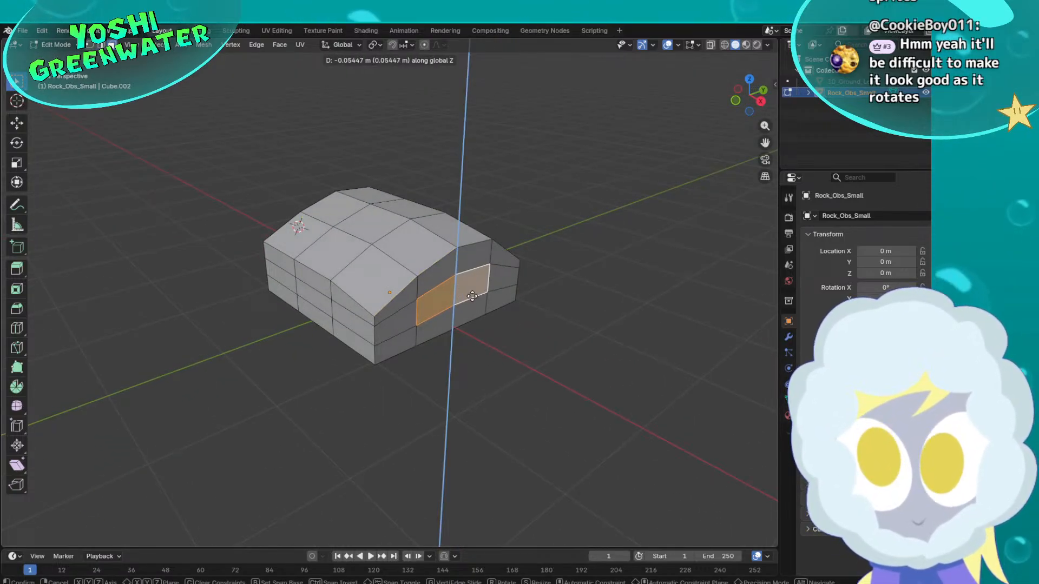
{"action": "key", "text": "x"}
{"action": "left_click", "coordinate": [484, 304]}
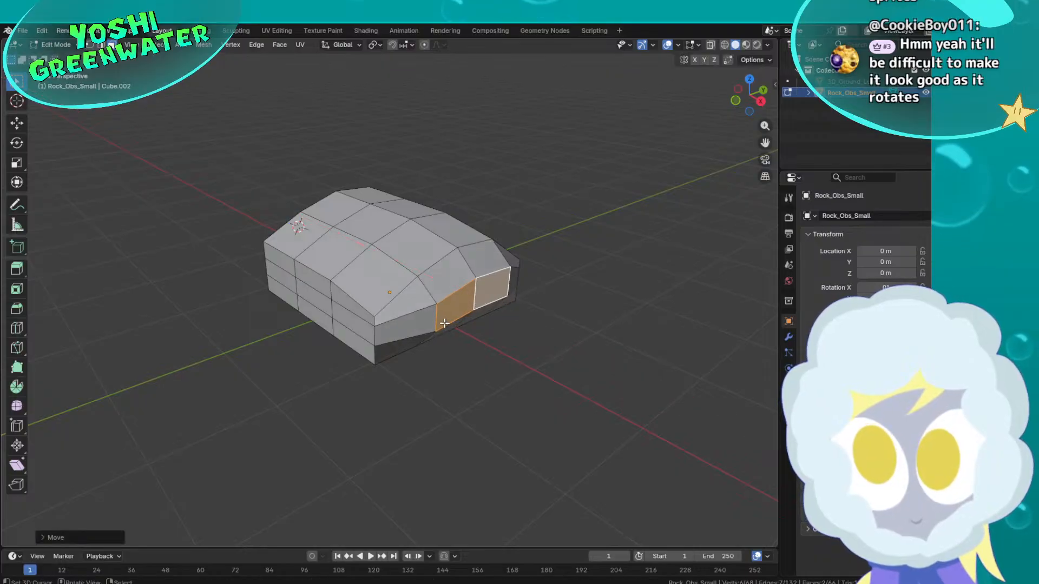
{"action": "middle_click_drag", "start_coordinate": [483, 304], "coordinate": [404, 313]}
Pull the middle bottom vertex of the +X end slightly outward along global X
{"action": "key", "text": "1"}
{"action": "left_click", "coordinate": [410, 318]}
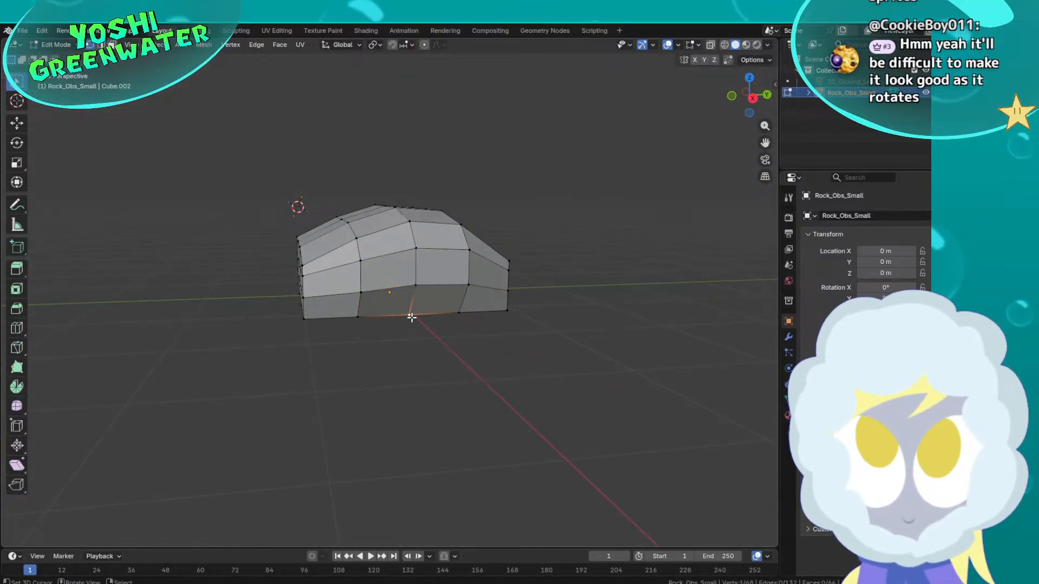
{"action": "key", "text": "g"}
{"action": "key", "text": "z"}
{"action": "key", "text": "y"}
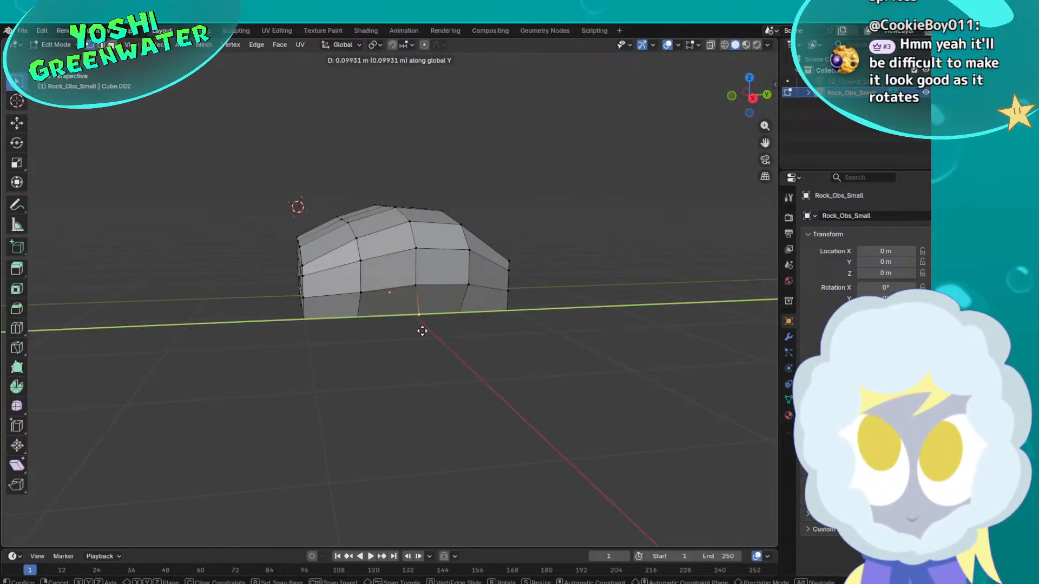
{"action": "key", "text": "x"}
{"action": "left_click", "coordinate": [415, 321]}
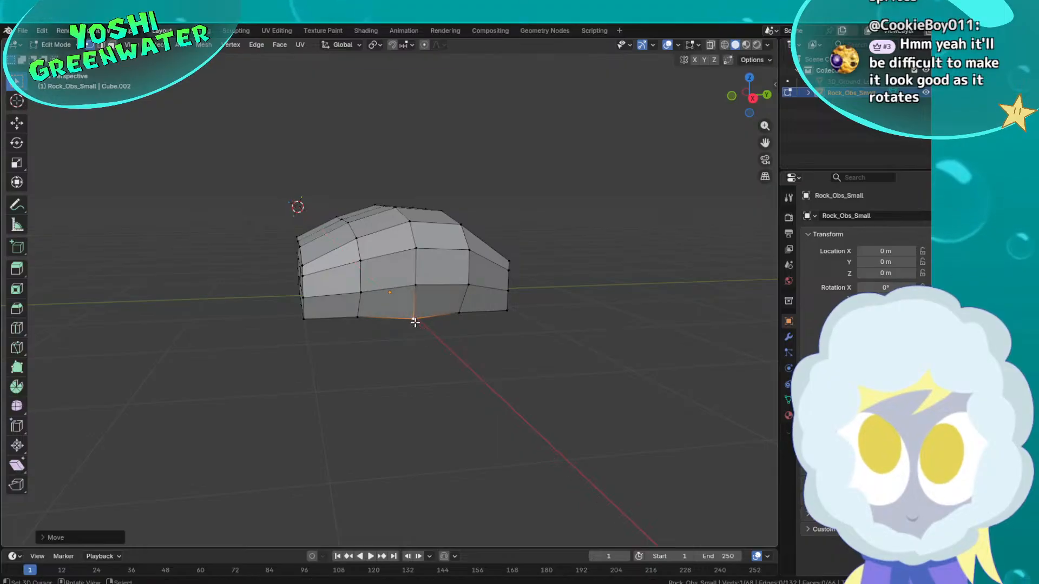
Select the two bottom corner vertices on the +Y side and scale them slightly toward each other
{"action": "middle_click_drag", "start_coordinate": [414, 321], "coordinate": [323, 337]}
{"action": "left_click", "coordinate": [313, 356], "text": "shift"}
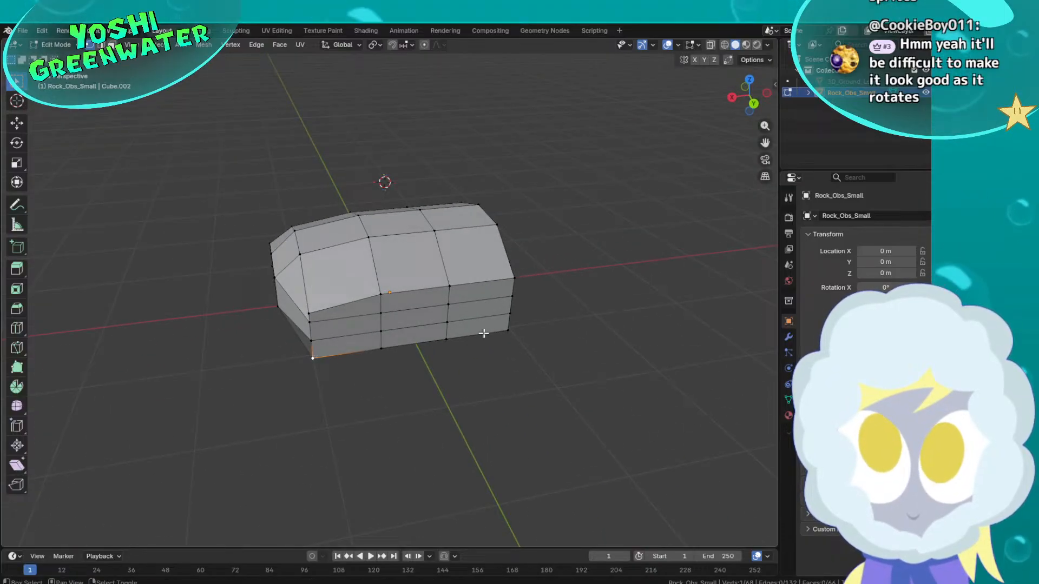
{"action": "key", "text": "g"}
{"action": "key", "text": "x"}
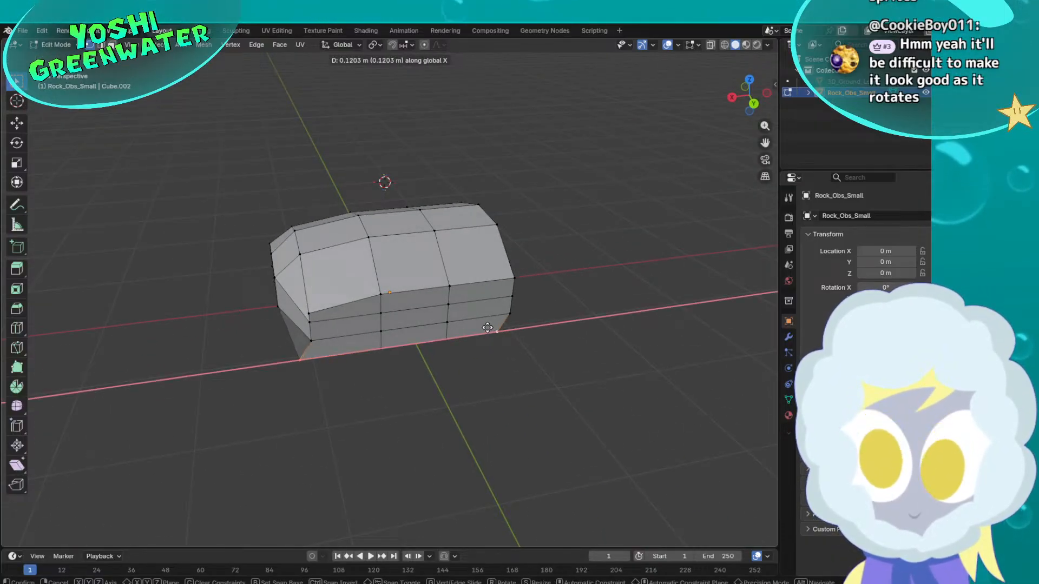
{"action": "key", "text": "s"}
{"action": "left_click", "coordinate": [498, 328]}
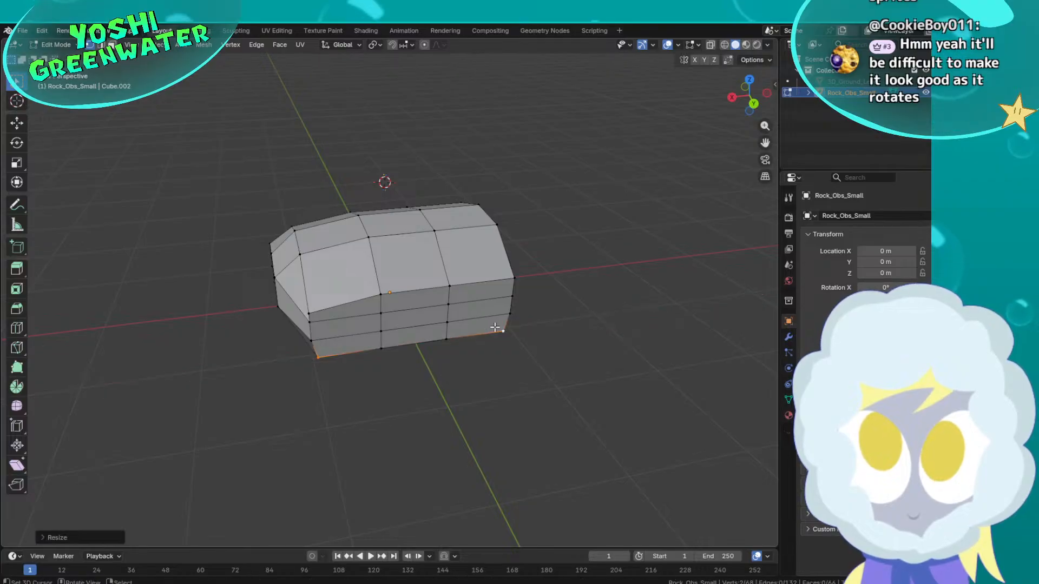
Select the middle column's two side vertices on the -X end and pull them outward along global X
{"action": "middle_click_drag", "start_coordinate": [487, 325], "coordinate": [341, 312]}
{"action": "left_click", "coordinate": [376, 311]}
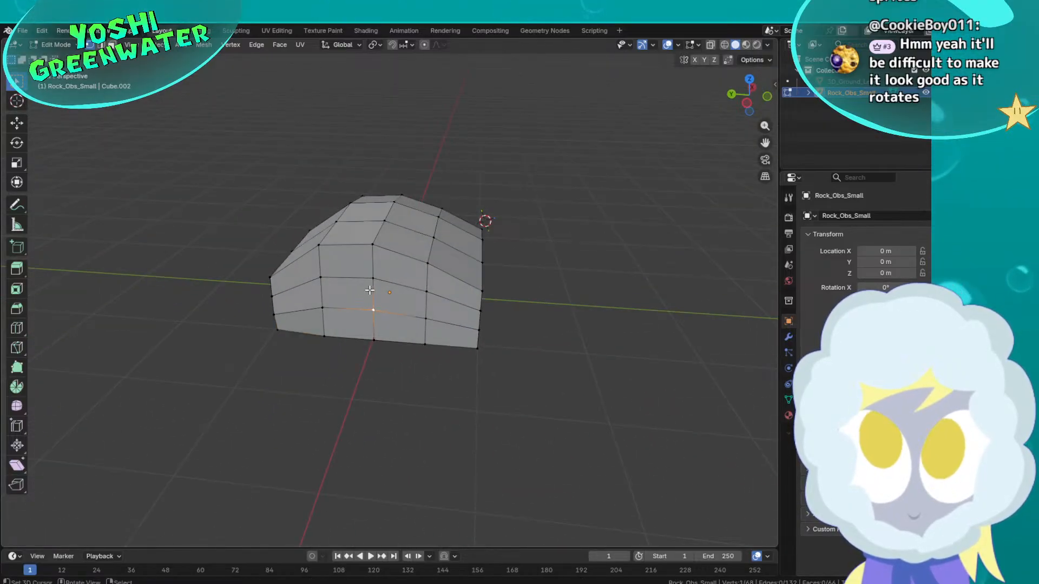
{"action": "middle_click_drag", "start_coordinate": [431, 282], "coordinate": [368, 303]}
{"action": "key", "text": "g"}
{"action": "key", "text": "x"}
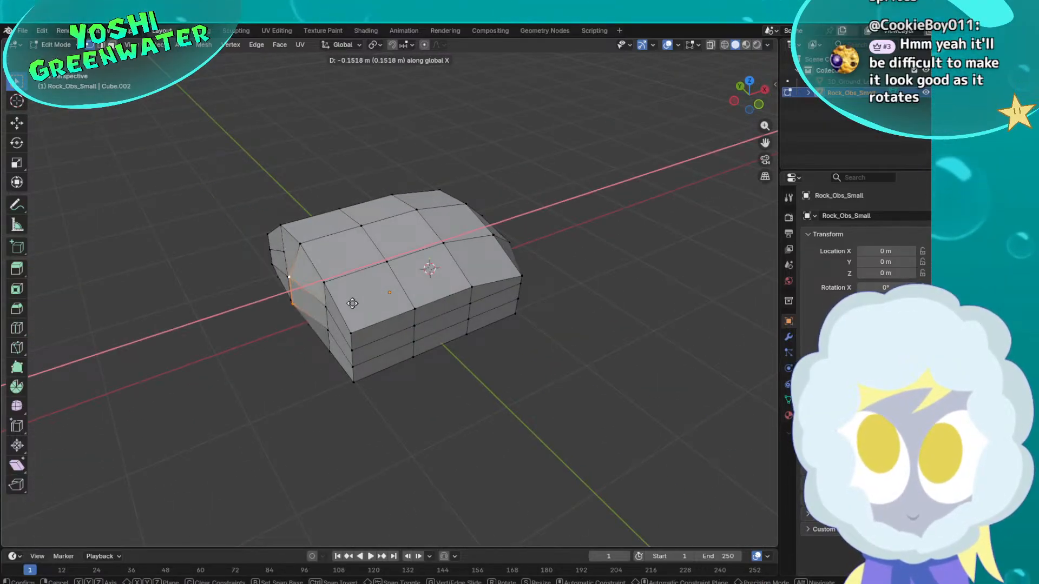
{"action": "left_click", "coordinate": [334, 322]}
Pull the side vertices on both sides of the -X end's middle column outward along global X to round the end
{"action": "left_click", "coordinate": [331, 312]}
{"action": "key", "text": "g"}
{"action": "key", "text": "x"}
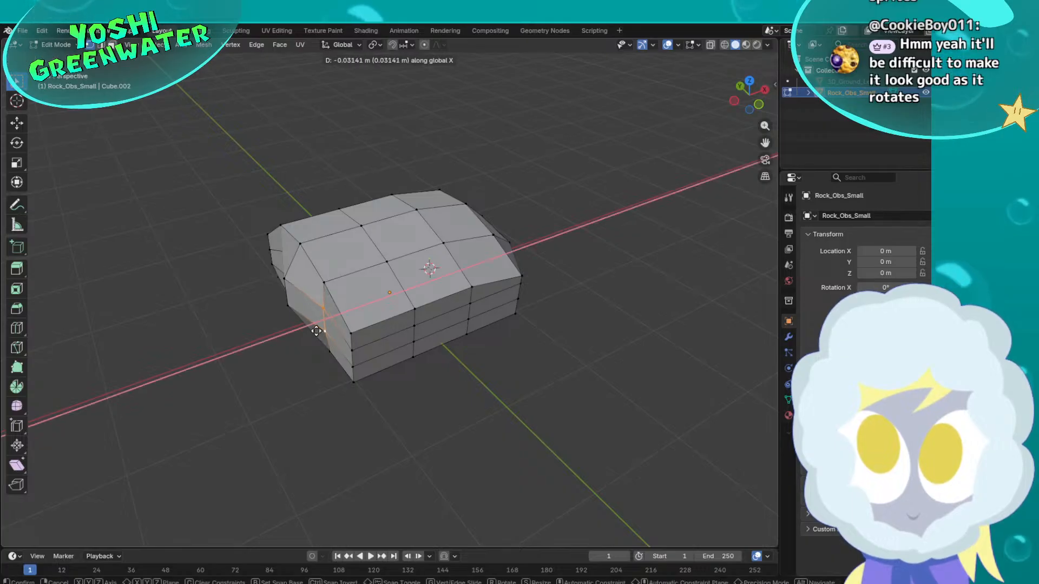
{"action": "left_click", "coordinate": [325, 327]}
{"action": "middle_click_drag", "start_coordinate": [325, 327], "coordinate": [440, 314]}
{"action": "left_click", "coordinate": [439, 314]}
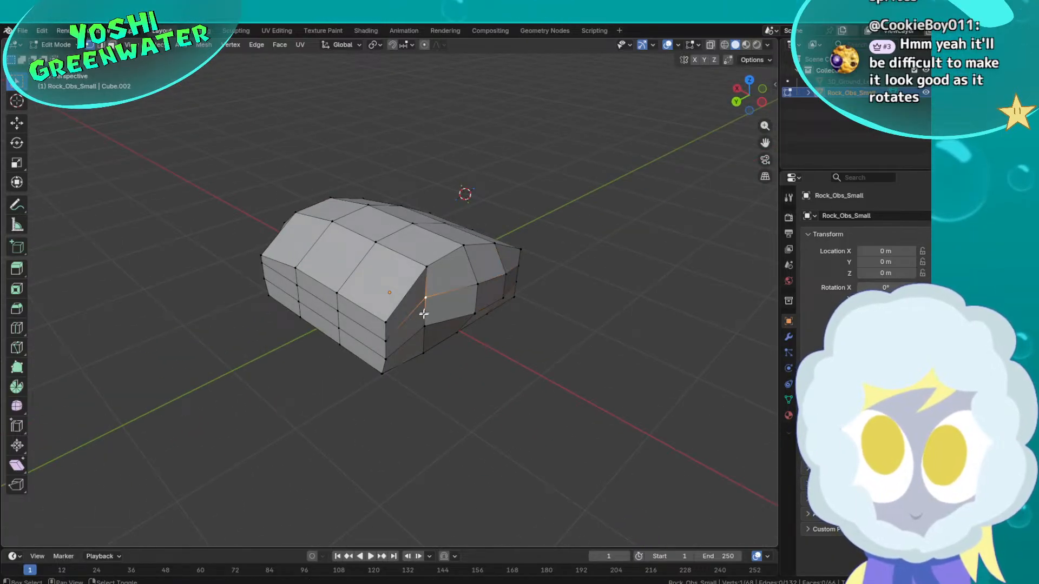
{"action": "key", "text": "g"}
{"action": "key", "text": "x"}
{"action": "left_click", "coordinate": [442, 327]}
Pull the -X end's middle side vertices further outward along global X
{"action": "left_click", "coordinate": [475, 295]}
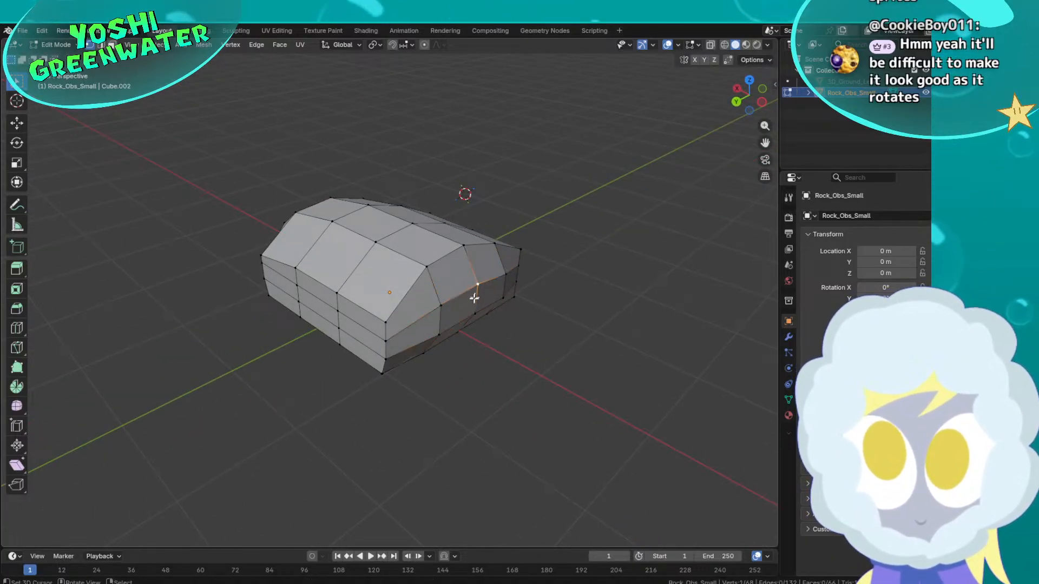
{"action": "key", "text": "g"}
{"action": "key", "text": "x"}
{"action": "left_click", "coordinate": [487, 308]}
{"action": "middle_click_drag", "start_coordinate": [487, 307], "coordinate": [353, 309]}
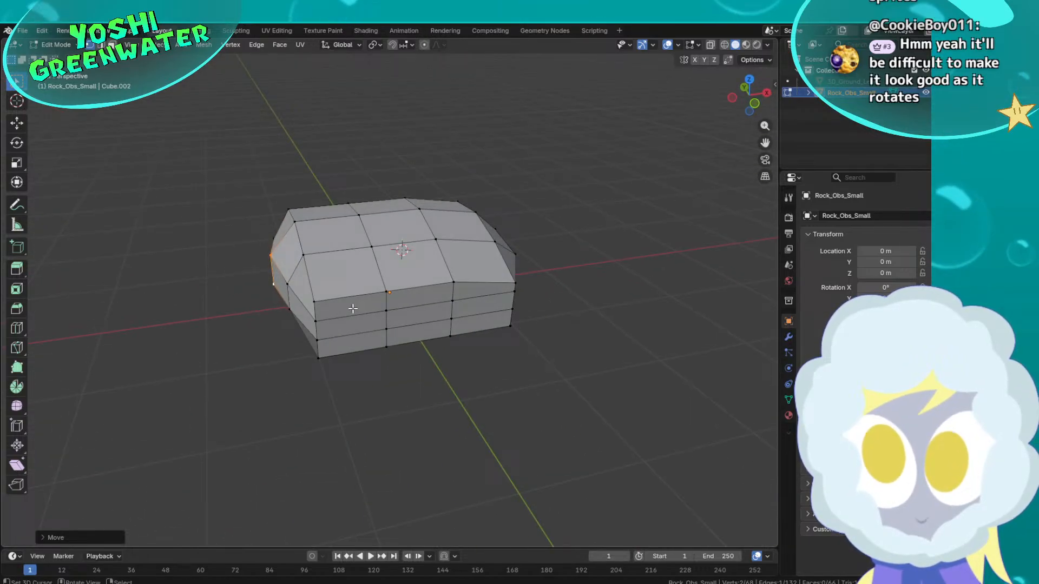
Select the central face of the middle band on the -Y side and pull it outward along global Y
{"action": "key", "text": "3"}
{"action": "left_click", "coordinate": [396, 315]}
{"action": "key", "text": "g"}
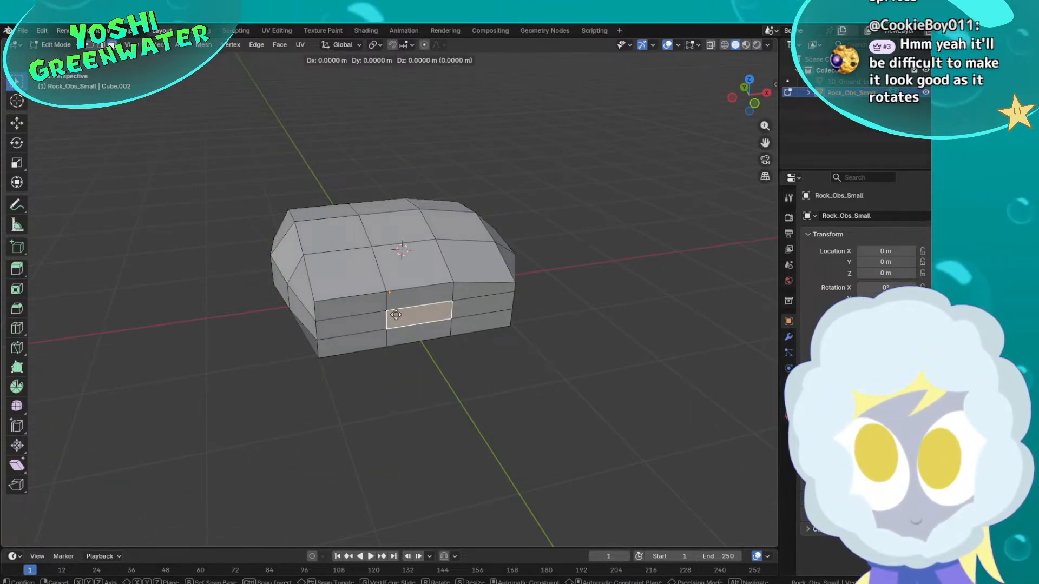
{"action": "key", "text": "y"}
{"action": "left_click", "coordinate": [414, 342]}
{"action": "middle_click_drag", "start_coordinate": [414, 342], "coordinate": [406, 320]}
Pull the two middle bottom vertices on the -Y side outward along global Y
{"action": "key", "text": "2"}
{"action": "left_click", "coordinate": [406, 318]}
{"action": "key", "text": "g"}
{"action": "key", "text": "x"}
{"action": "key", "text": "y"}
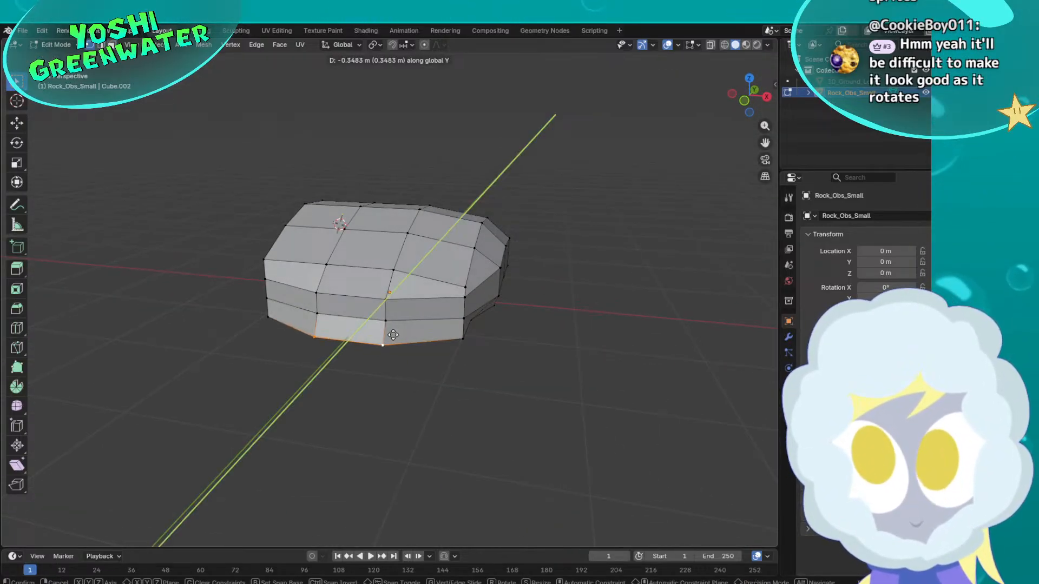
Pull the bottom vertices on both sides of the +X end's centre outward along global X
{"action": "key", "text": "x"}
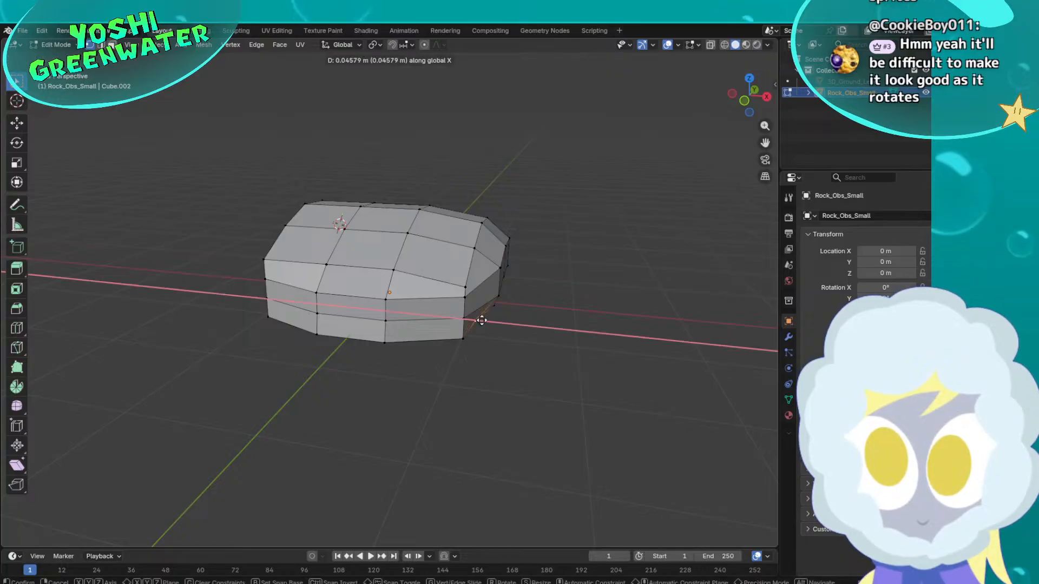
{"action": "left_click", "coordinate": [488, 321]}
{"action": "middle_click_drag", "start_coordinate": [545, 309], "coordinate": [418, 333]}
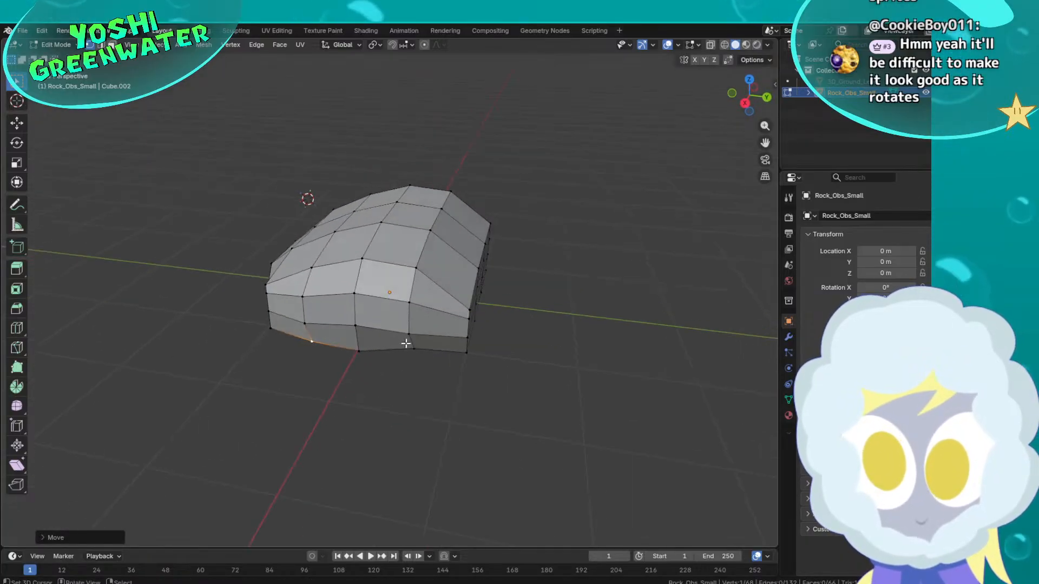
{"action": "left_click", "coordinate": [409, 346]}
{"action": "key", "text": "g"}
{"action": "key", "text": "x"}
{"action": "left_click", "coordinate": [412, 349]}
Select the central face of the middle band on the +Y side and pull it outward along global Y
{"action": "middle_click_drag", "start_coordinate": [527, 318], "coordinate": [432, 312]}
{"action": "left_click", "coordinate": [432, 313]}
{"action": "key", "text": "g"}
{"action": "key", "text": "x"}
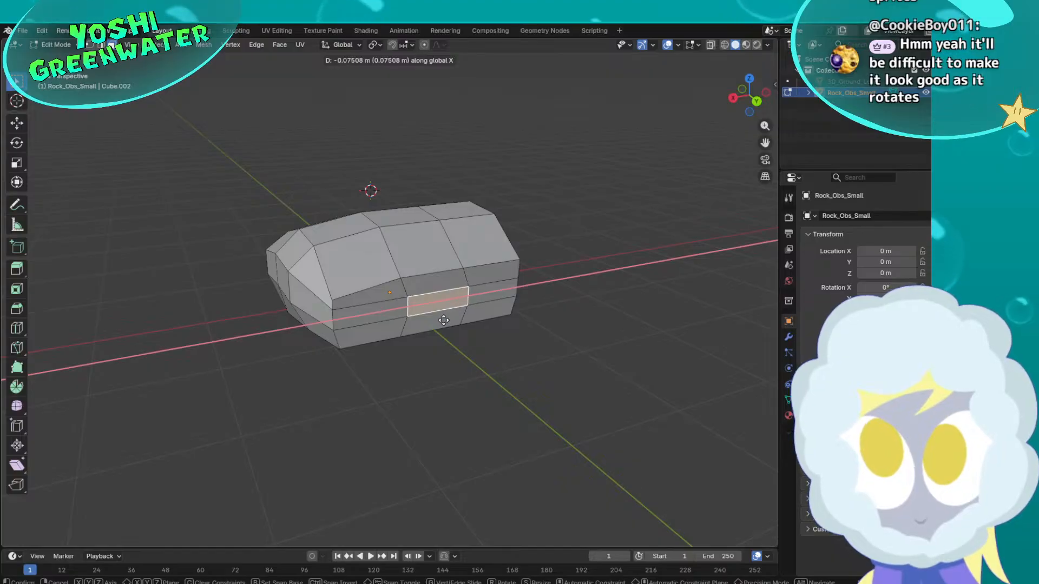
{"action": "key", "text": "y"}
{"action": "left_click", "coordinate": [447, 328]}
Raise the upper edge of the middle column on the +Y side along global Z
{"action": "left_click", "coordinate": [436, 288]}
{"action": "key", "text": "g"}
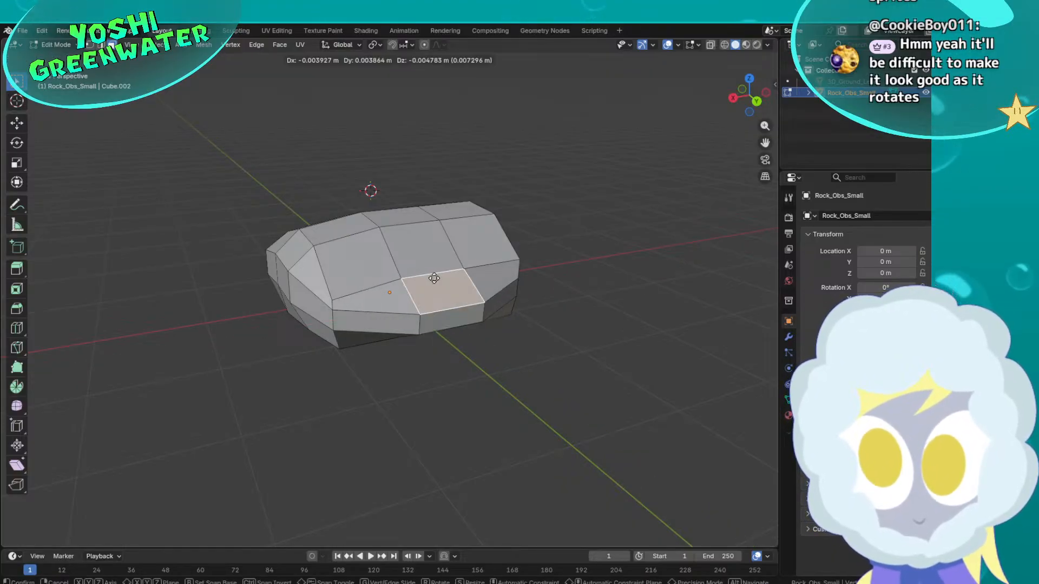
{"action": "left_click", "coordinate": [435, 281]}
{"action": "key", "text": "g"}
{"action": "key", "text": "x"}
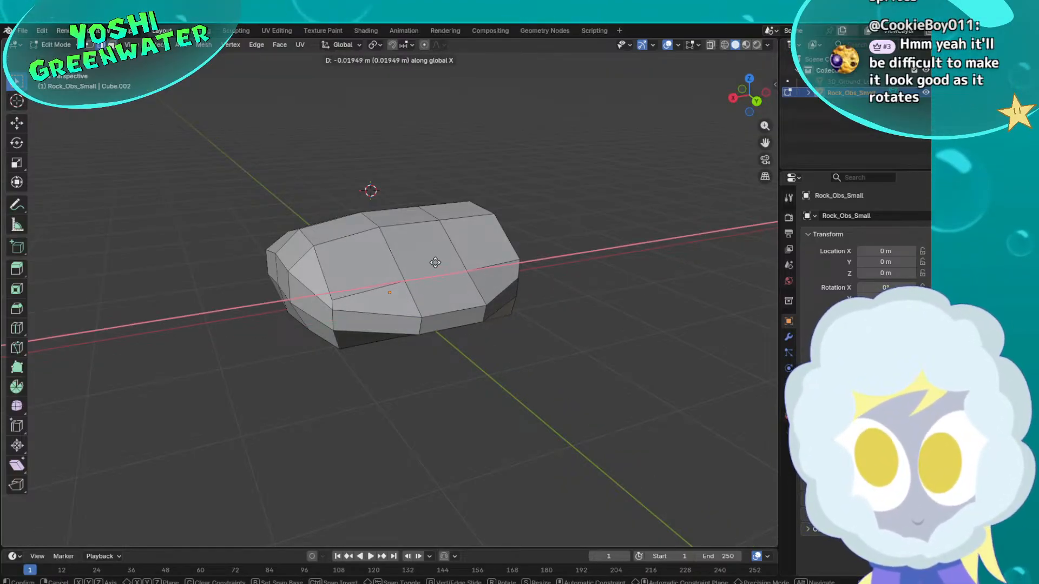
{"action": "key", "text": "z"}
{"action": "left_click", "coordinate": [434, 264]}
Select the two middle bottom vertices on the +Y side and pull them outward along global Y
{"action": "middle_click_drag", "start_coordinate": [421, 331], "coordinate": [394, 312]}
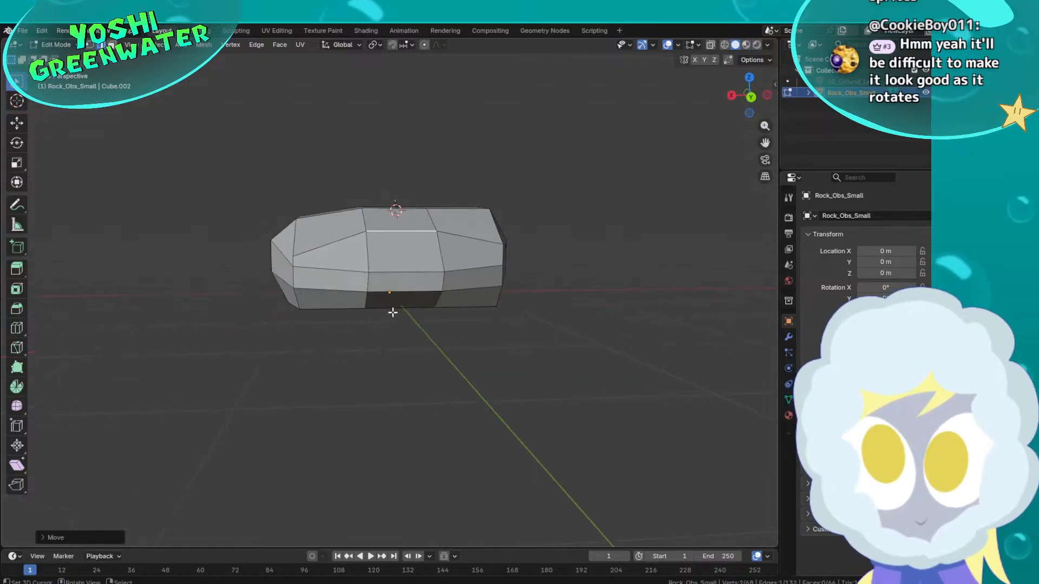
{"action": "key", "text": "1"}
{"action": "left_click", "coordinate": [372, 311]}
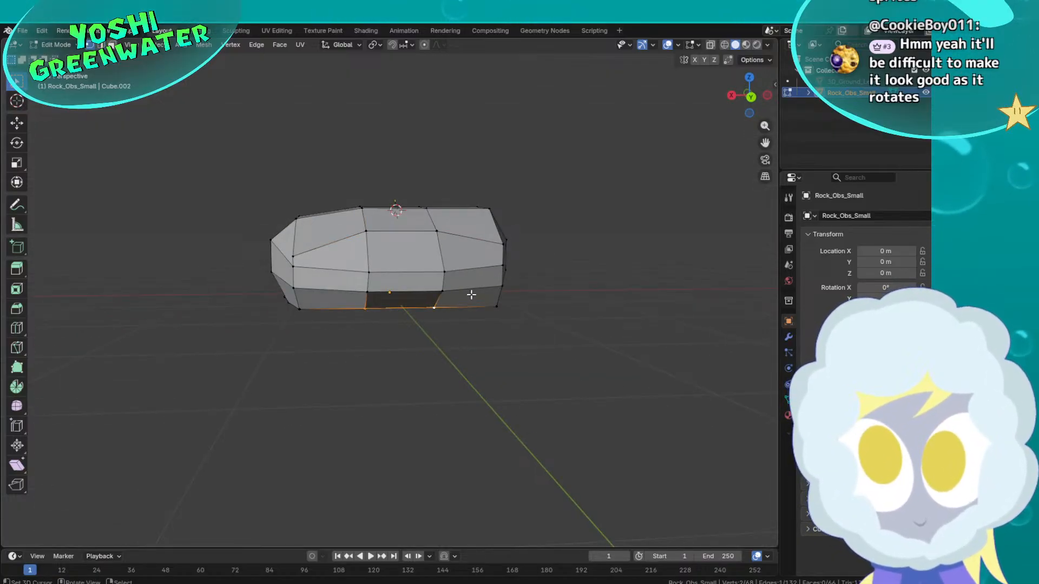
{"action": "middle_click_drag", "start_coordinate": [472, 295], "coordinate": [494, 319]}
{"action": "key", "text": "g"}
{"action": "key", "text": "y"}
{"action": "left_click", "coordinate": [427, 316]}
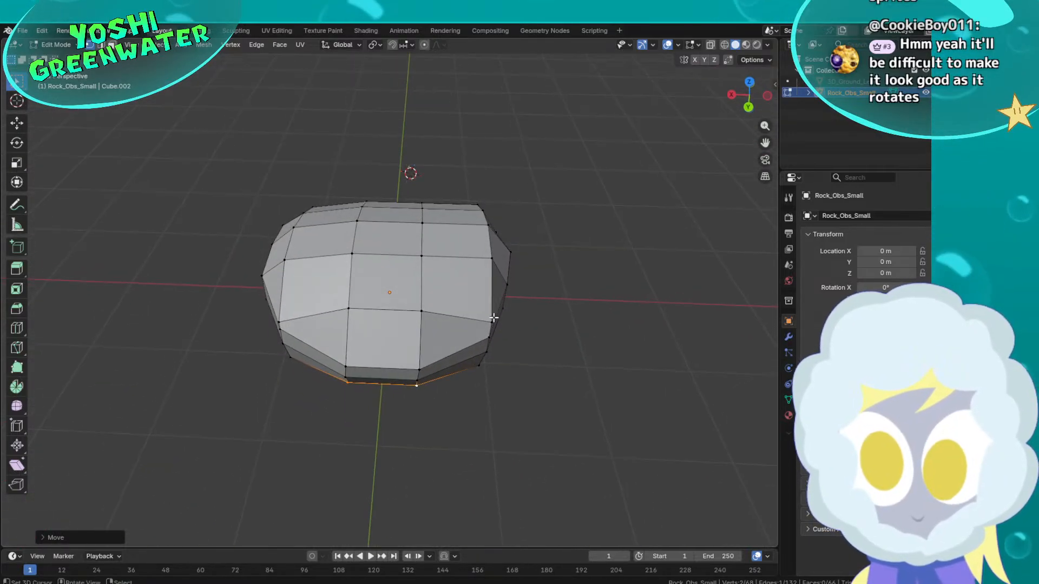
Select the two opposite outer edges on the -Y half of the rock's top and scale them inward
{"action": "key", "text": "2"}
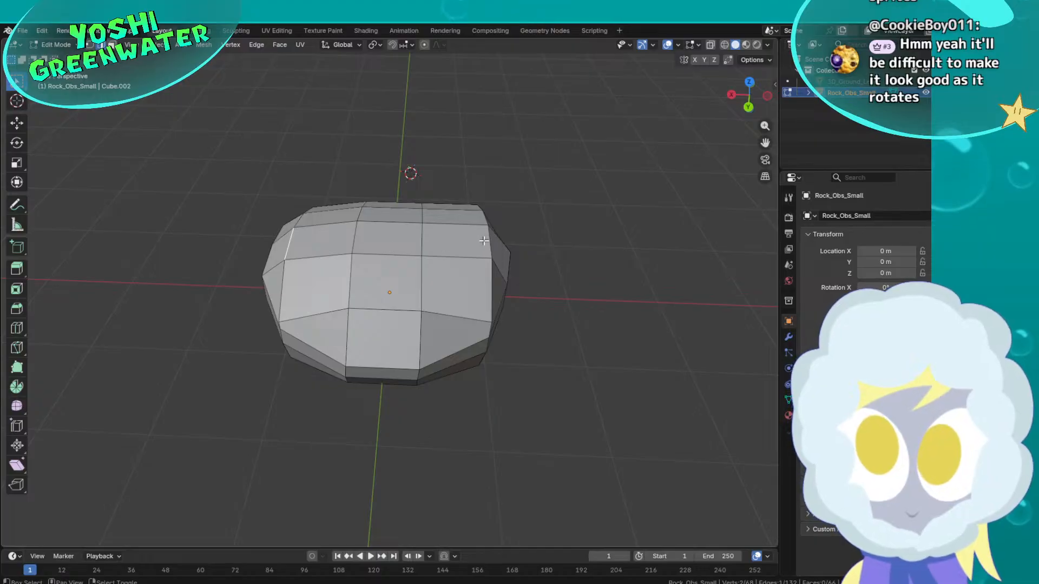
{"action": "key", "text": "g"}
{"action": "key", "text": "x"}
{"action": "key", "text": "x"}
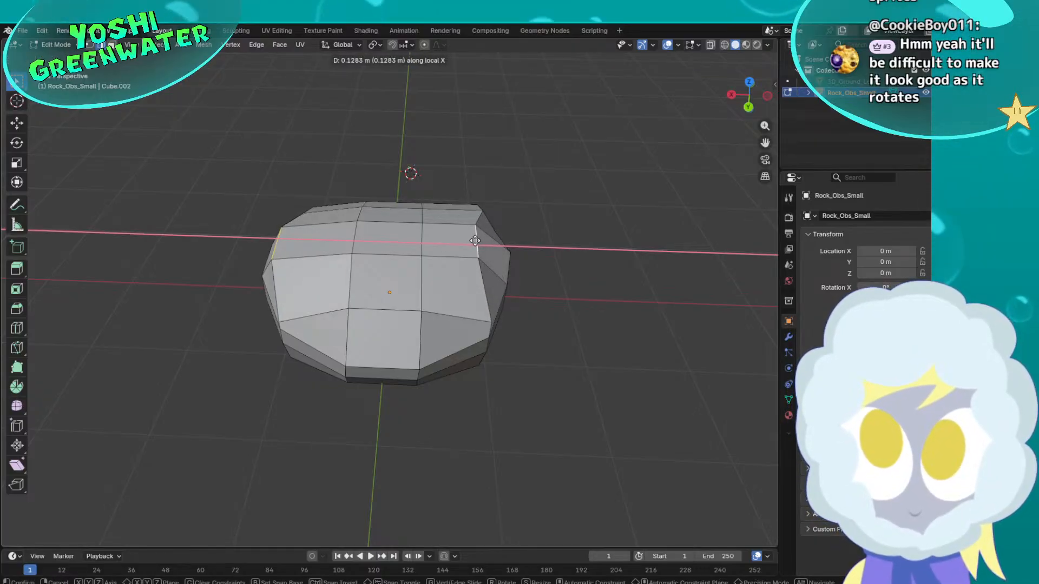
{"action": "key", "text": "s"}
{"action": "left_click", "coordinate": [462, 253]}
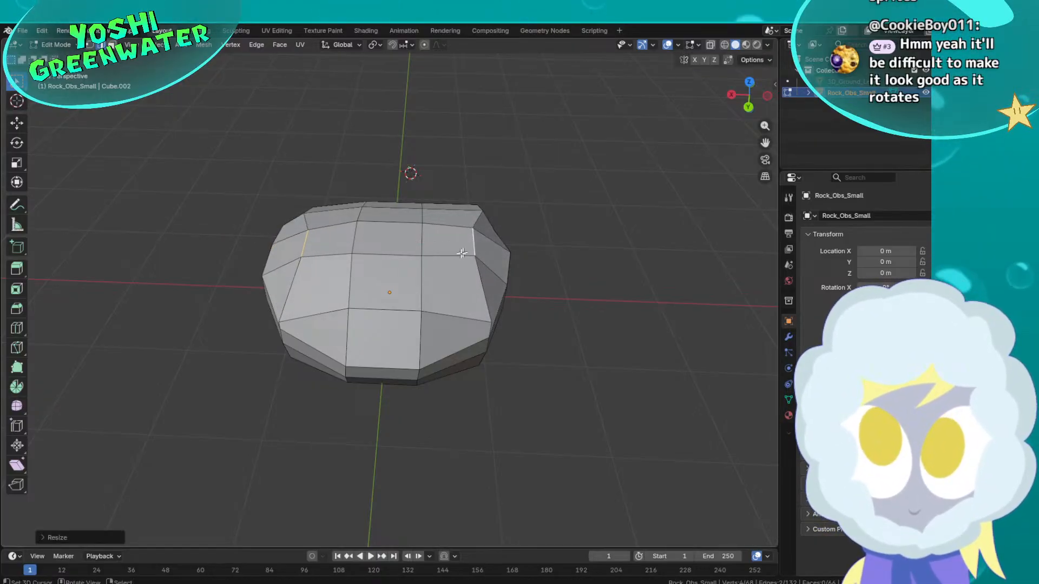
Pull the bottom edges of the +X end slightly outward and select the two middle edges above them
{"action": "middle_click_drag", "start_coordinate": [462, 253], "coordinate": [167, 234]}
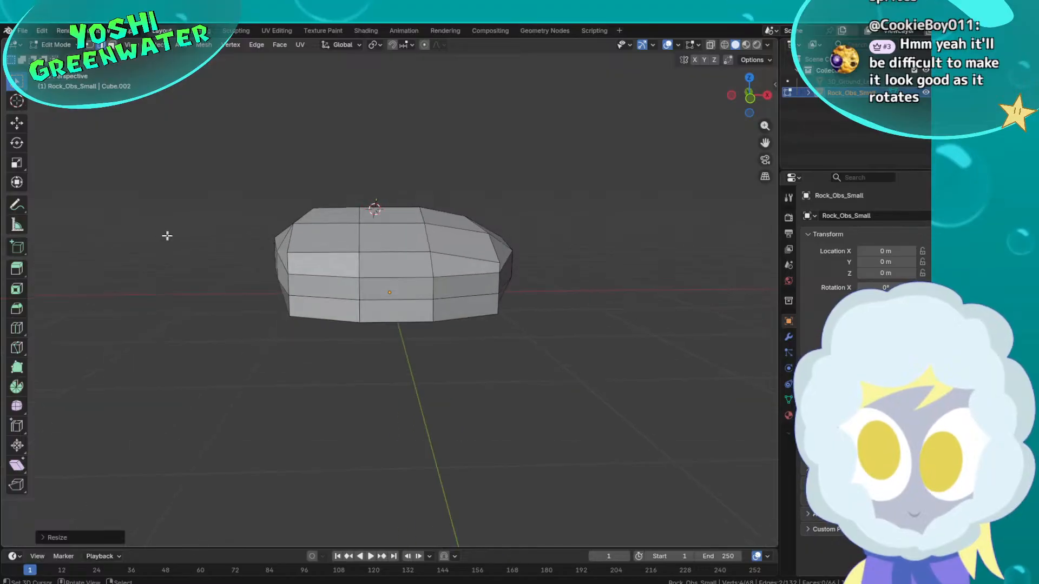
{"action": "middle_click_drag", "start_coordinate": [394, 253], "coordinate": [372, 322]}
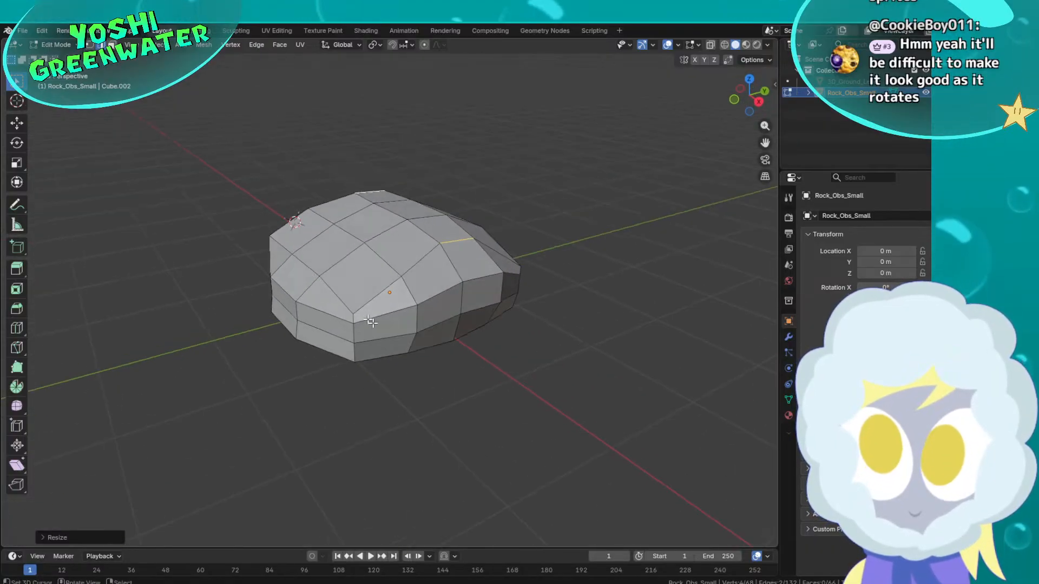
{"action": "left_click", "coordinate": [397, 355], "text": "alt"}
{"action": "key", "text": "g"}
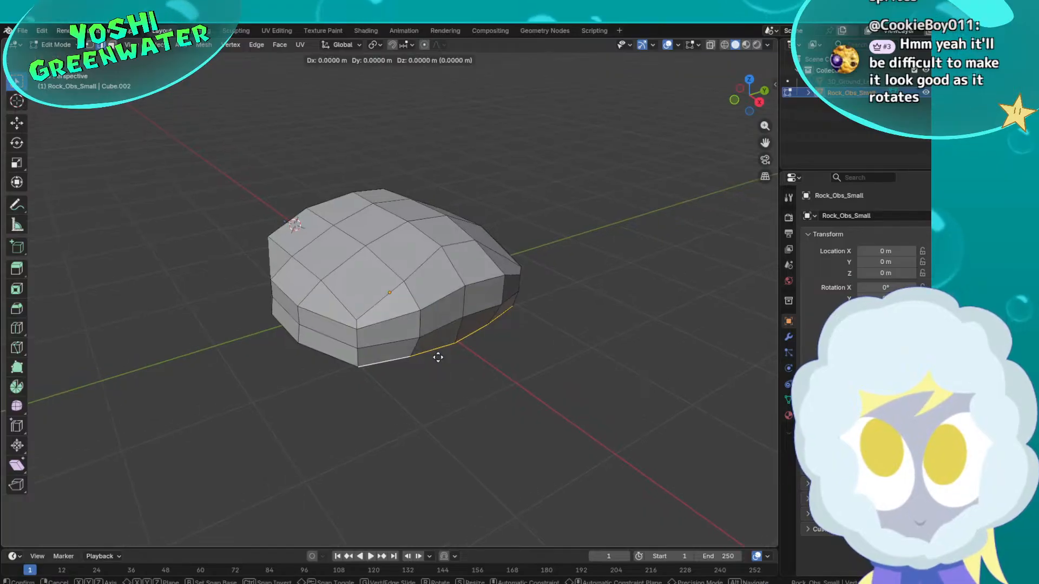
{"action": "key", "text": "z"}
{"action": "left_click", "coordinate": [441, 362]}
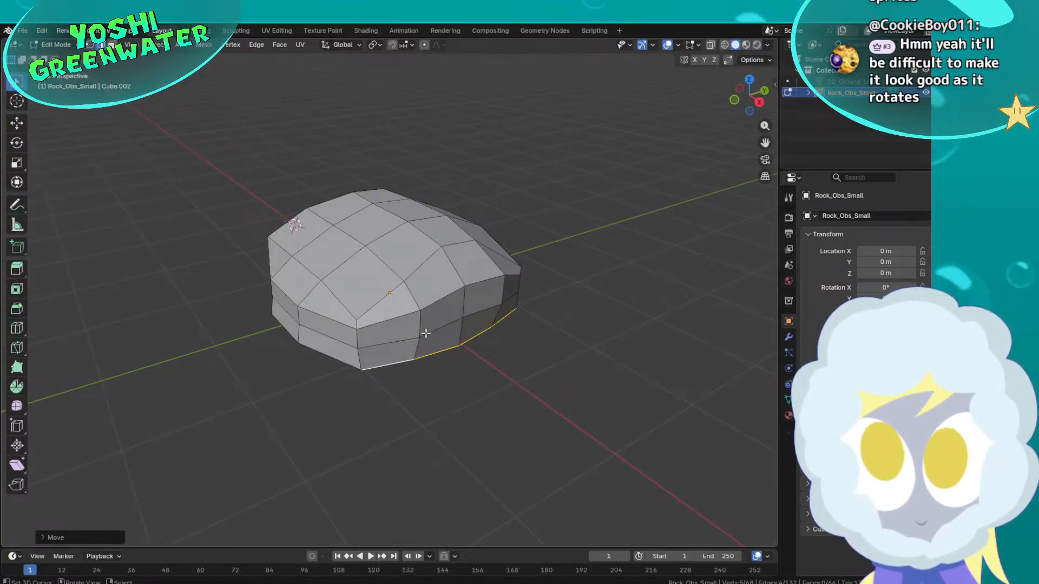
{"action": "left_click", "coordinate": [451, 327]}
{"action": "left_click", "coordinate": [475, 325]}
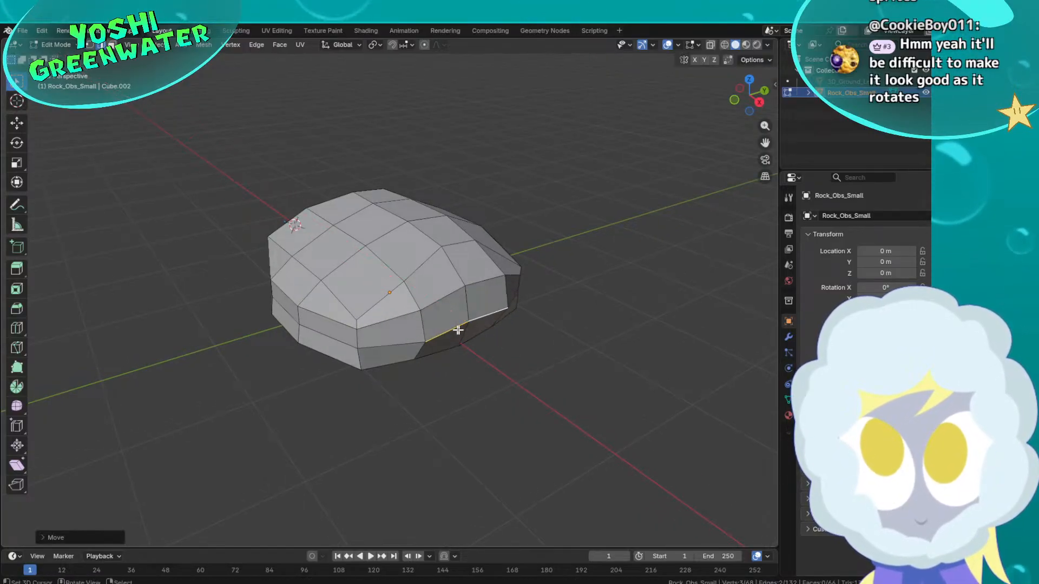
{"action": "middle_click_drag", "start_coordinate": [457, 329], "coordinate": [443, 318]}
Select all twelve faces on the rock's underside and delete them
{"action": "key", "text": "Tab"}
{"action": "middle_click_drag", "start_coordinate": [525, 329], "coordinate": [431, 327]}
{"action": "key", "text": "Tab"}
{"action": "left_click", "coordinate": [352, 255]}
{"action": "left_click", "coordinate": [445, 348], "text": "ctrl"}
{"action": "left_click", "coordinate": [453, 226], "text": "ctrl"}
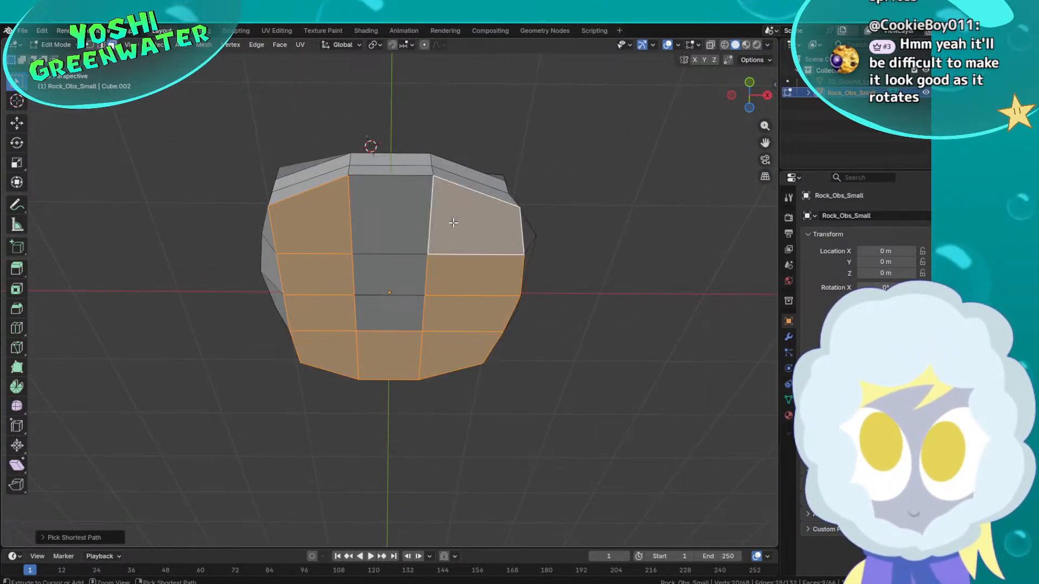
{"action": "left_click", "coordinate": [406, 230], "text": "ctrl"}
{"action": "left_click", "coordinate": [379, 317], "text": "ctrl"}
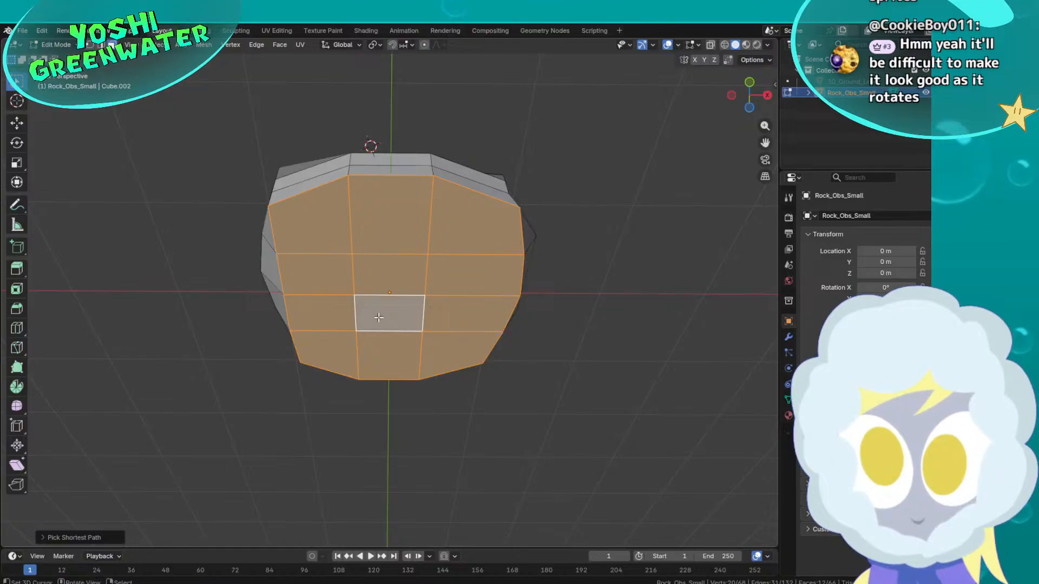
{"action": "key", "text": "x"}
{"action": "left_click", "coordinate": [378, 318]}
Shift the top surface's centre-row vertex nearest the +X end toward -Y along global Y
{"action": "middle_click_drag", "start_coordinate": [462, 227], "coordinate": [337, 346]}
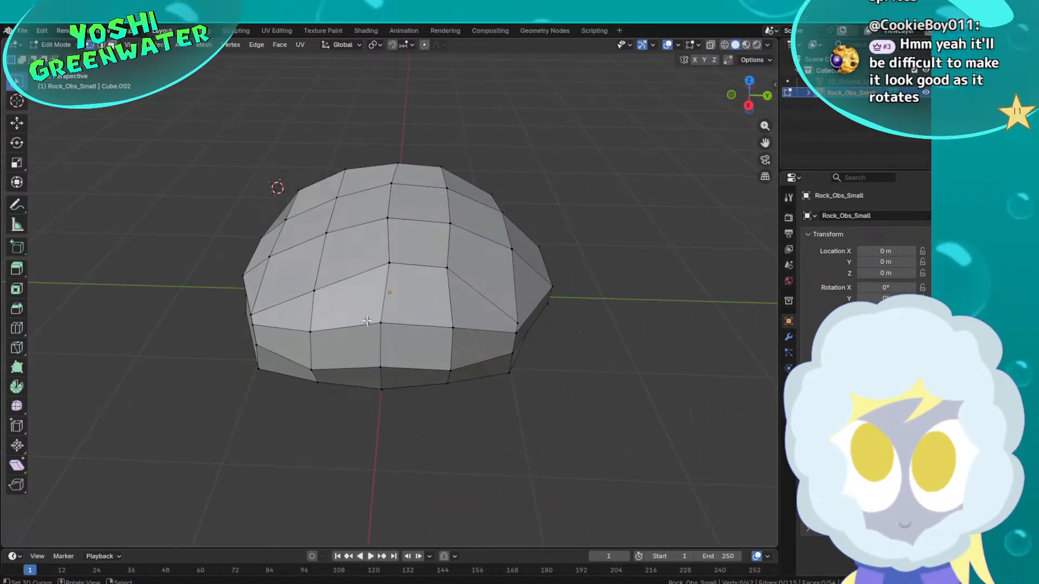
{"action": "key", "text": "g"}
{"action": "key", "text": "x"}
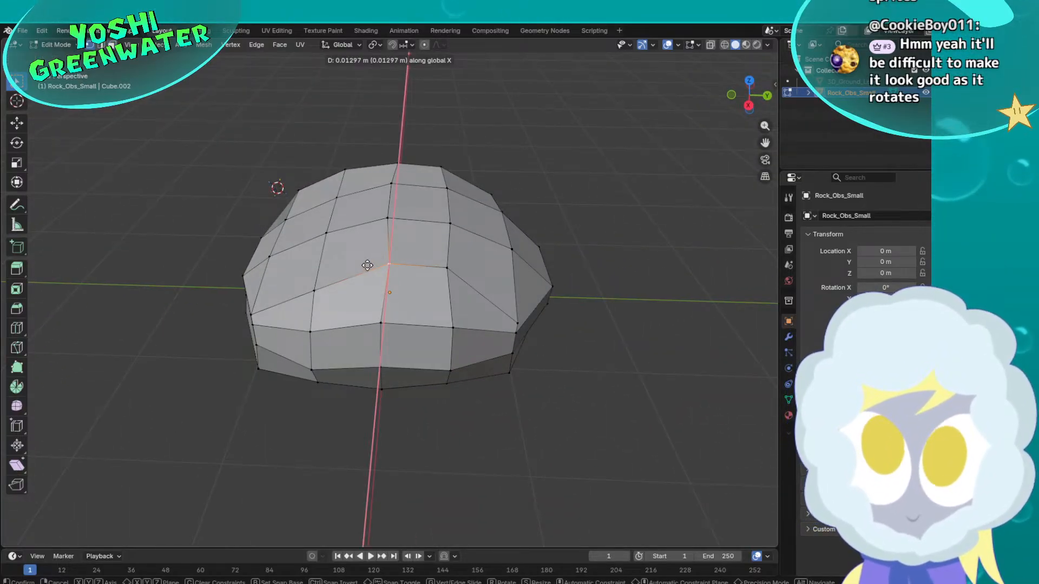
{"action": "key", "text": "y"}
{"action": "right_click", "coordinate": [371, 267]}
Shift the next two vertices of the top surface's centre row toward -Y along global Y
{"action": "left_click", "coordinate": [383, 221]}
{"action": "key", "text": "g"}
{"action": "key", "text": "x"}
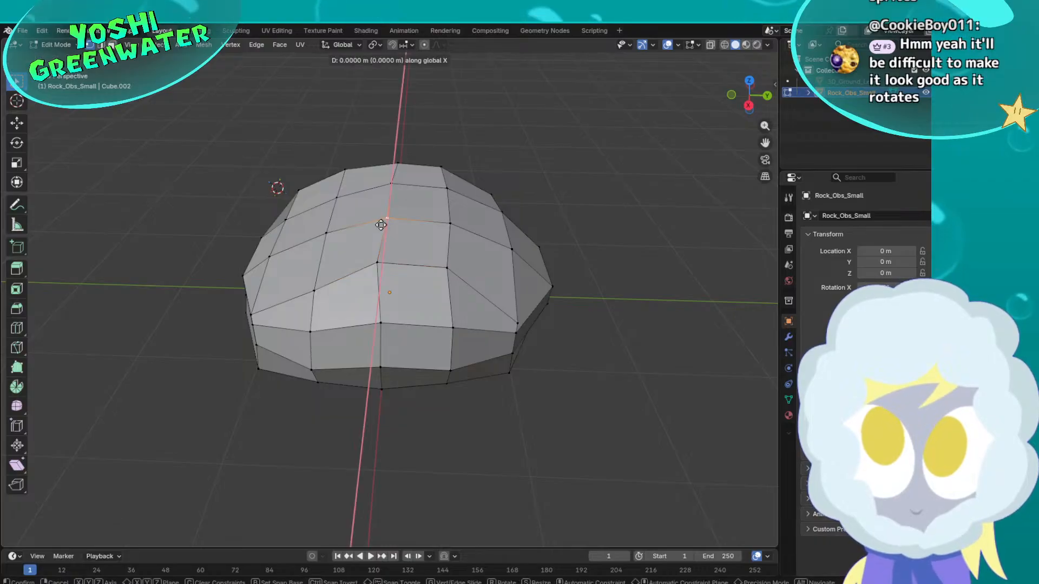
{"action": "key", "text": "y"}
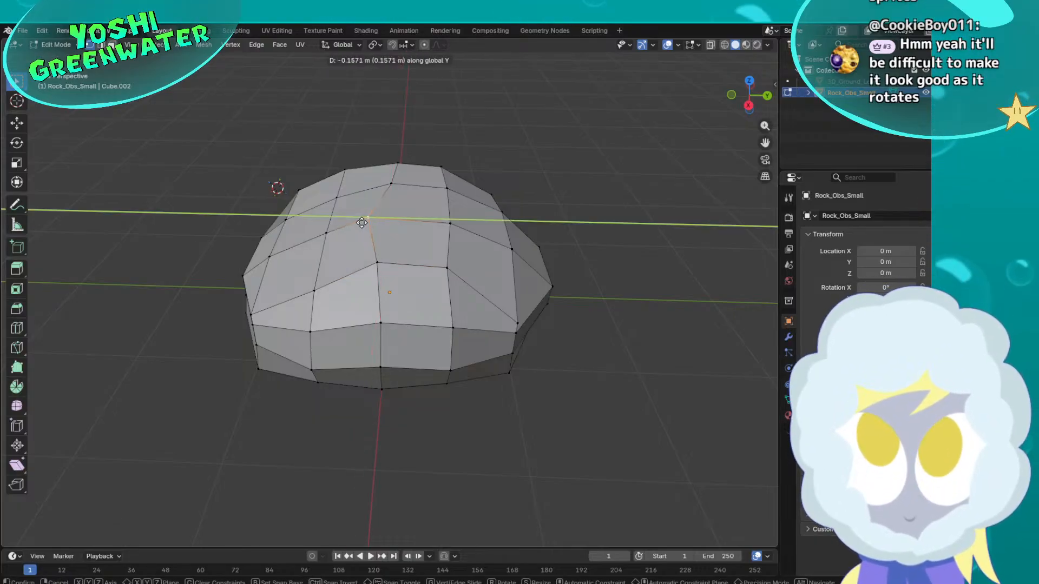
{"action": "left_click", "coordinate": [374, 223]}
{"action": "key", "text": "g"}
{"action": "key", "text": "x"}
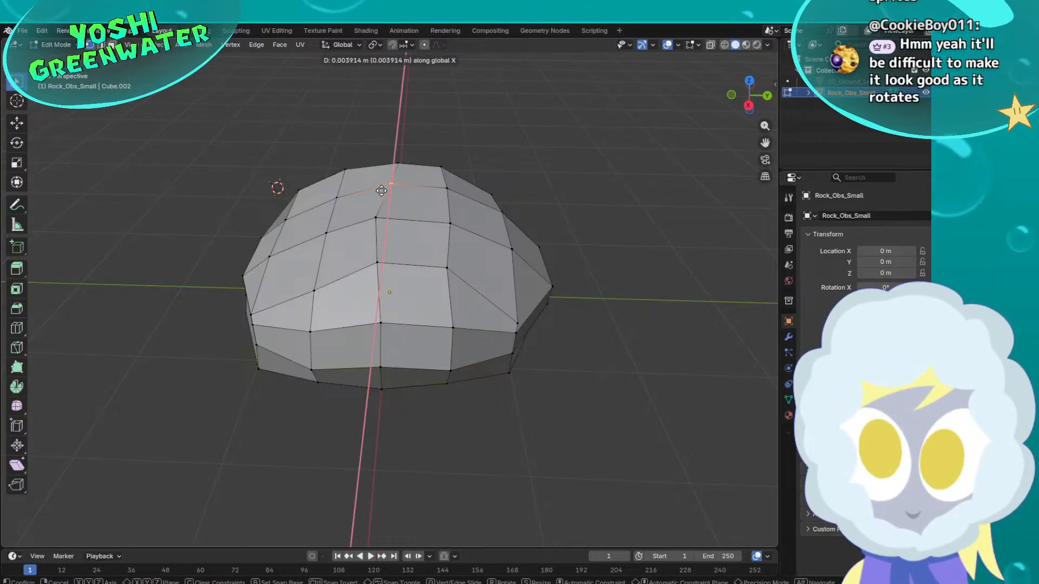
{"action": "key", "text": "y"}
{"action": "left_click", "coordinate": [381, 191]}
Even out the -X side of the rock's top by moving its outer vertices, one along global Y and the -Y corner one along global X
{"action": "middle_click_drag", "start_coordinate": [382, 191], "coordinate": [396, 264]}
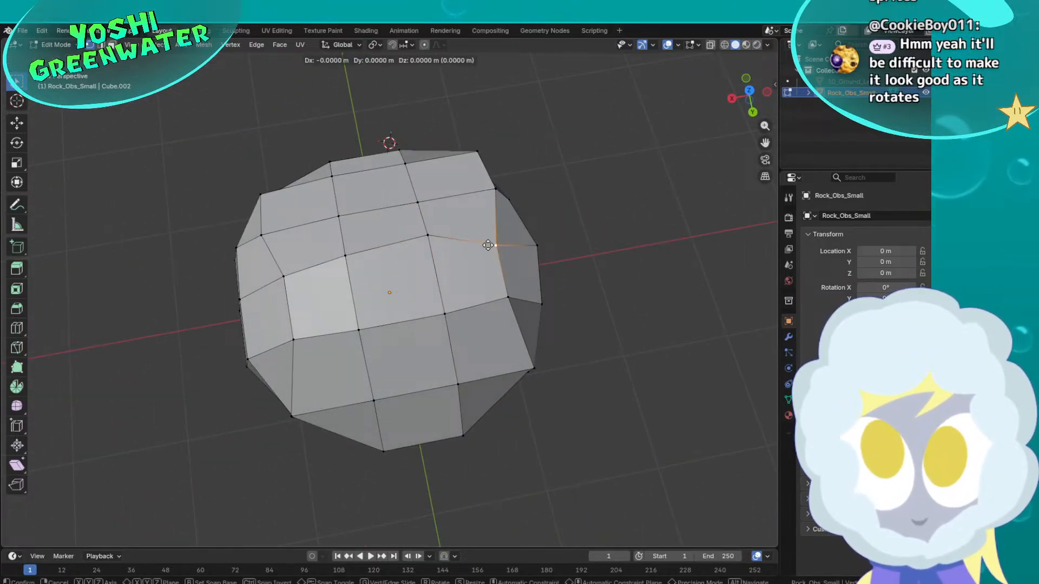
{"action": "key", "text": "y"}
{"action": "left_click", "coordinate": [489, 227]}
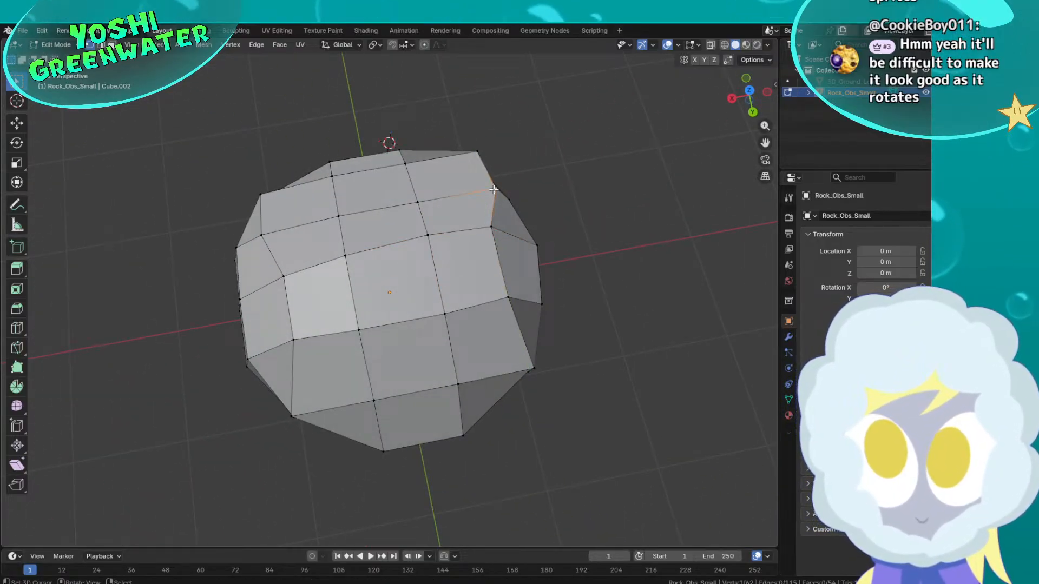
{"action": "key", "text": "g"}
{"action": "left_click", "coordinate": [498, 188]}
{"action": "key", "text": "g"}
{"action": "key", "text": "x"}
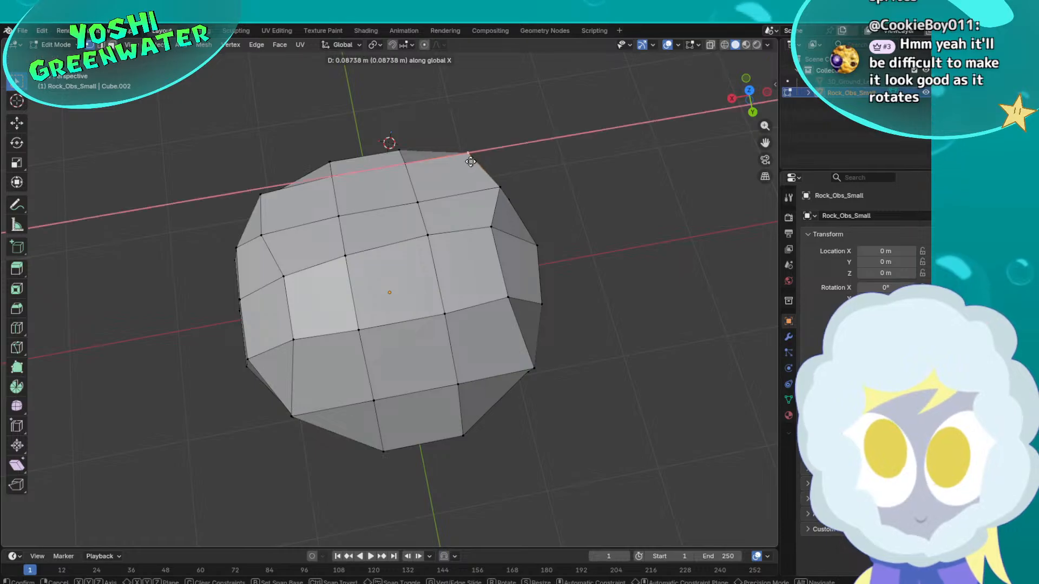
Shift two vertices of the rock along the X axis, the first by about 0.087 m, to even out its outline
{"action": "left_click", "coordinate": [465, 158]}
{"action": "middle_click_drag", "start_coordinate": [464, 158], "coordinate": [553, 180]}
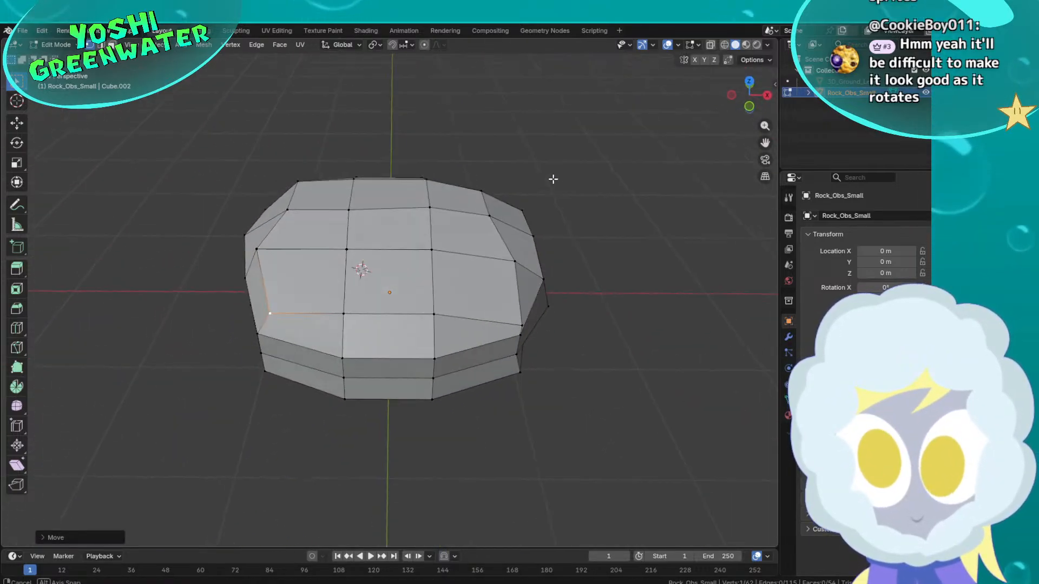
{"action": "left_click", "coordinate": [511, 262]}
{"action": "key", "text": "g"}
{"action": "key", "text": "x"}
{"action": "left_click", "coordinate": [499, 262]}
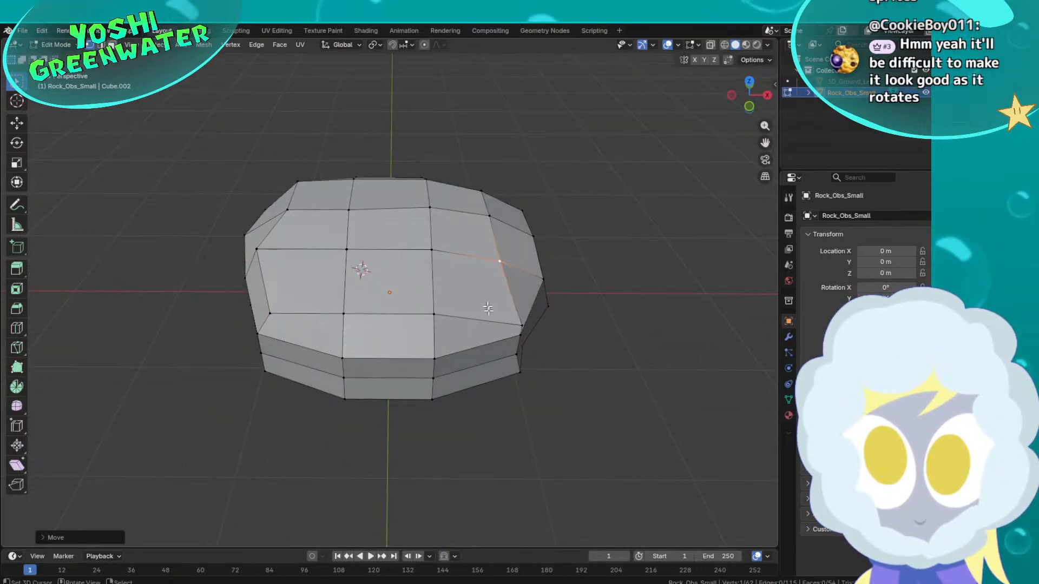
Adjust the position of a lower side vertex of the rock along the X axis and along the Y axis
{"action": "middle_click_drag", "start_coordinate": [532, 348], "coordinate": [395, 336]}
{"action": "key", "text": "g"}
{"action": "key", "text": "x"}
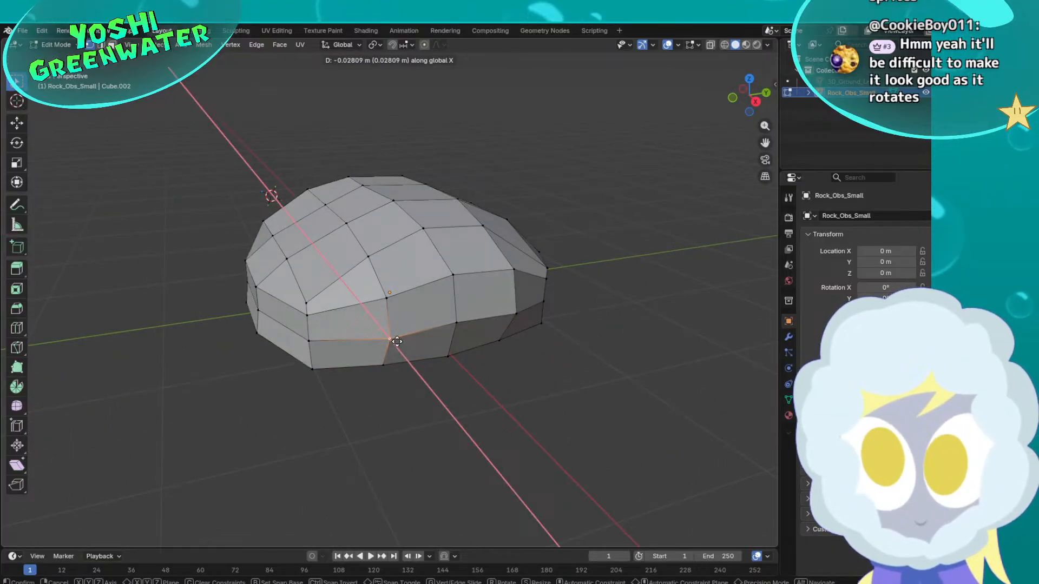
{"action": "left_click", "coordinate": [397, 343]}
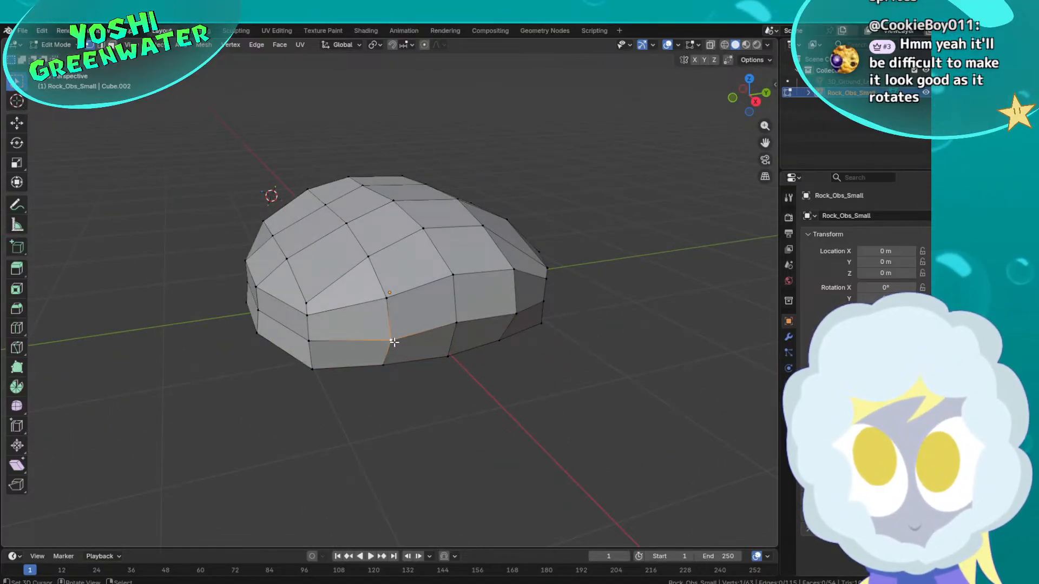
{"action": "key", "text": "y"}
{"action": "left_click", "coordinate": [387, 343]}
Raise two vertices on the rock's upper surface along the Z axis, the first by about 0.11 m
{"action": "middle_click_drag", "start_coordinate": [468, 311], "coordinate": [161, 322]}
{"action": "key", "text": "Tab"}
{"action": "middle_click_drag", "start_coordinate": [437, 288], "coordinate": [411, 292]}
{"action": "key", "text": "Tab"}
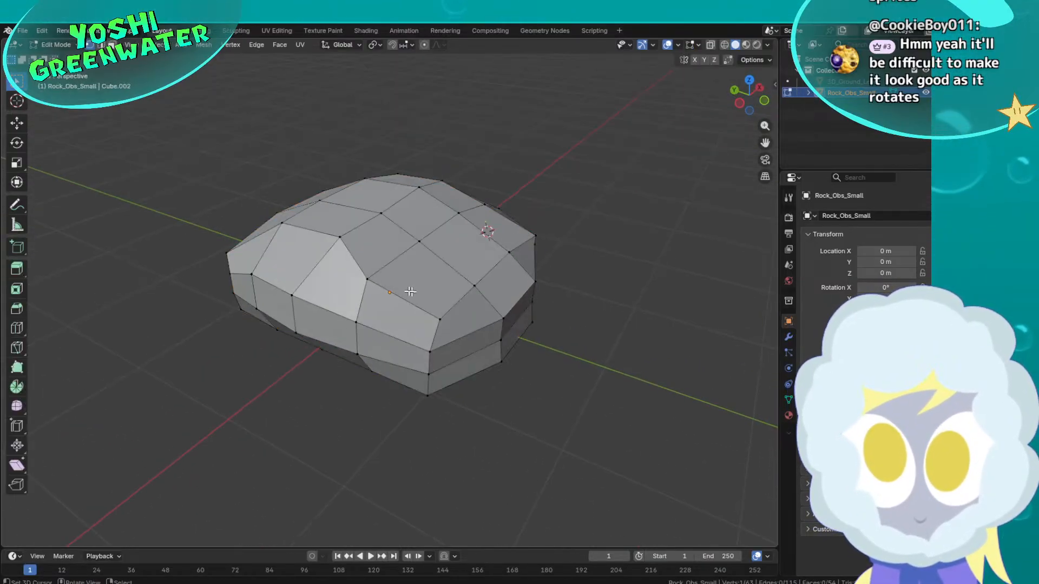
{"action": "key", "text": "g"}
{"action": "key", "text": "z"}
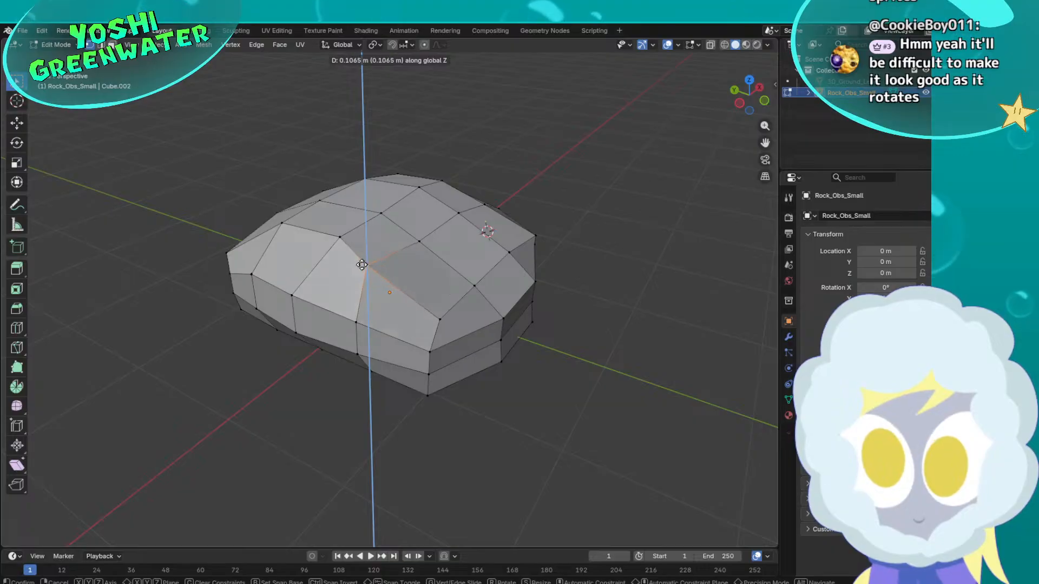
{"action": "left_click", "coordinate": [362, 264]}
{"action": "right_click", "coordinate": [417, 243]}
{"action": "key", "text": "g"}
{"action": "key", "text": "z"}
{"action": "left_click", "coordinate": [416, 236]}
{"action": "middle_click_drag", "start_coordinate": [468, 283], "coordinate": [445, 272]}
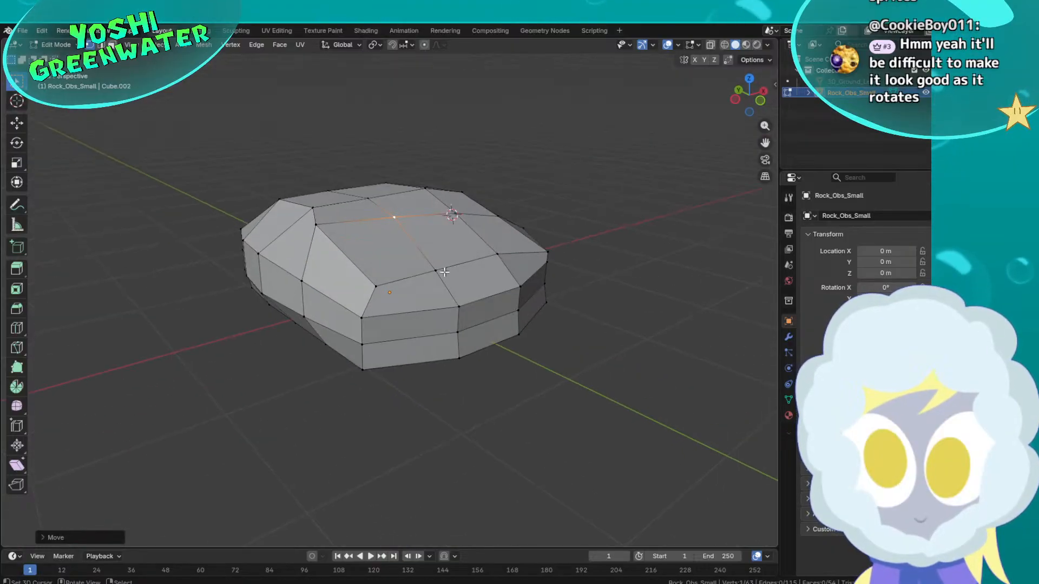
Lower the protruding upper corner vertex along Z and shift the neighbouring top vertex along X to soften that corner
{"action": "key", "text": "Tab"}
{"action": "middle_click_drag", "start_coordinate": [485, 319], "coordinate": [343, 278]}
{"action": "key", "text": "Tab"}
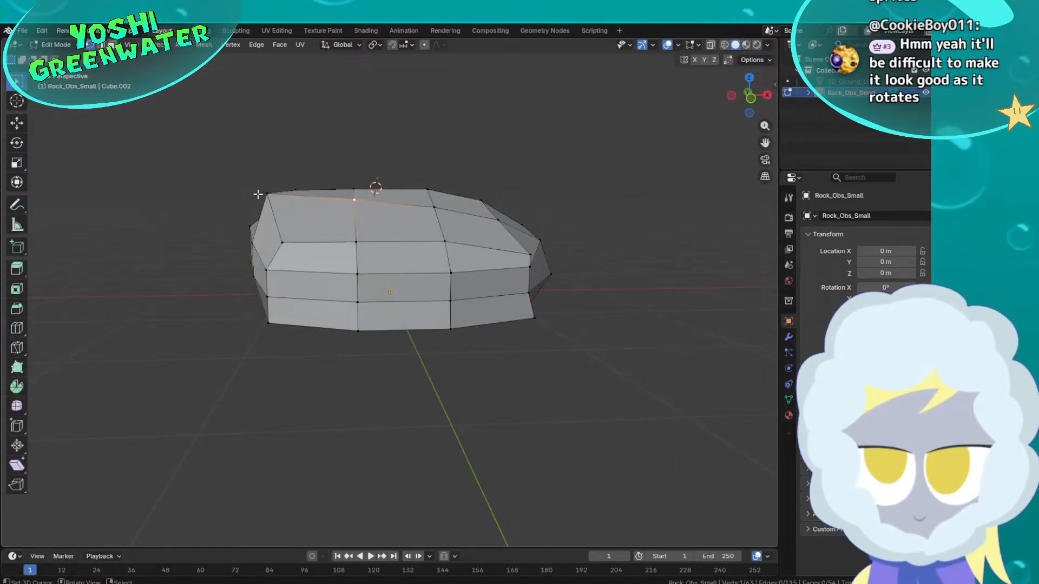
{"action": "right_click", "coordinate": [258, 195]}
{"action": "key", "text": "g"}
{"action": "key", "text": "z"}
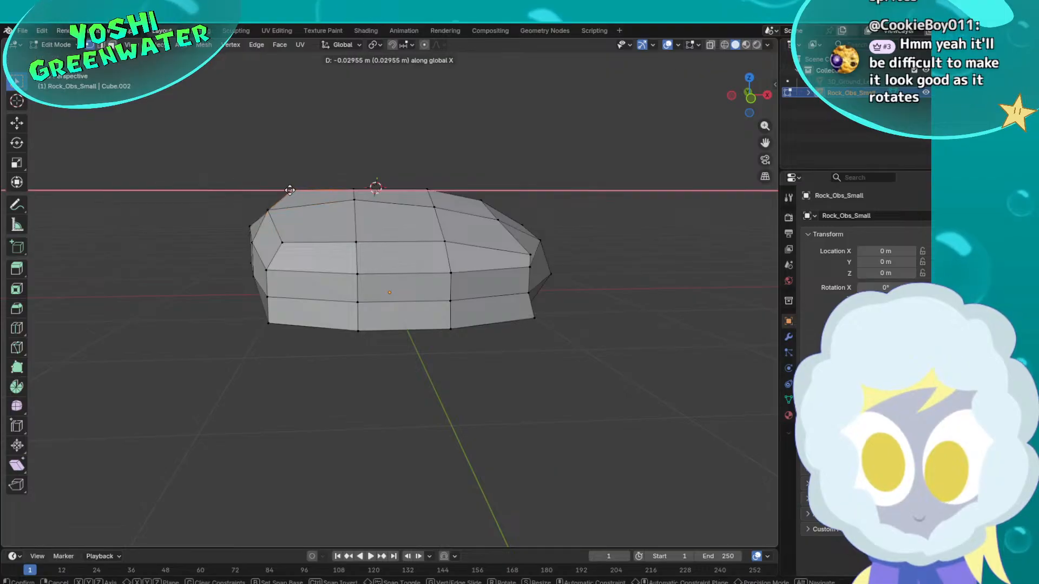
{"action": "left_click", "coordinate": [287, 191]}
{"action": "key", "text": "Tab"}
{"action": "middle_click_drag", "start_coordinate": [512, 269], "coordinate": [434, 325]}
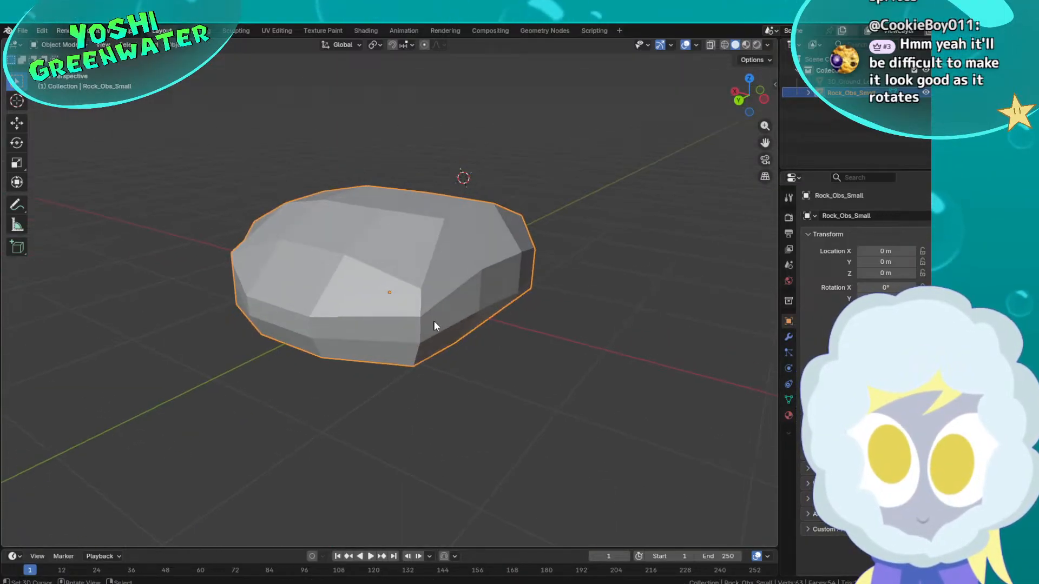
Add a Subdivision Surface modifier to the rock and set its render level to 1
{"action": "left_click", "coordinate": [789, 337]}
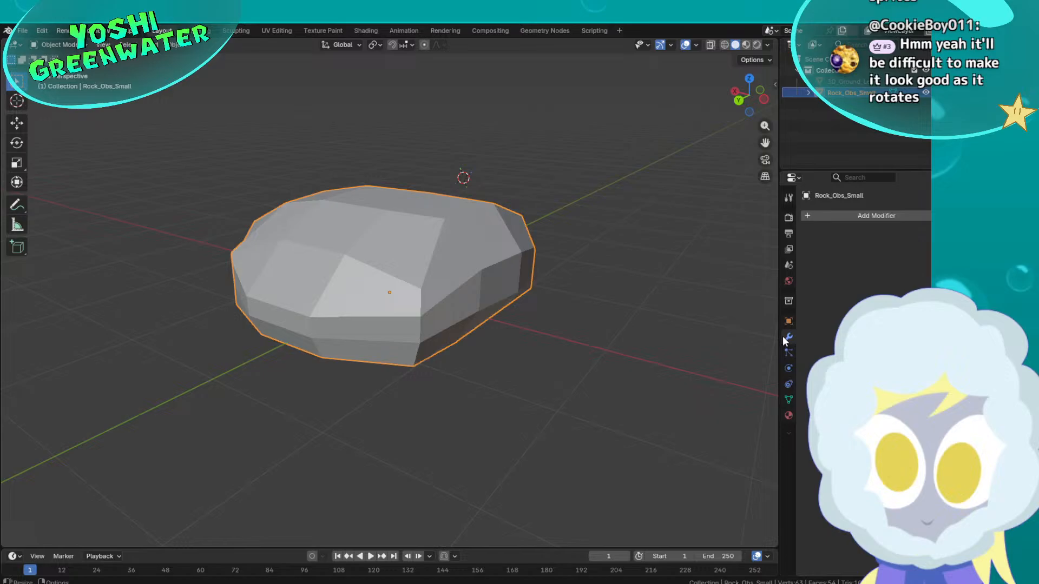
{"action": "left_click", "coordinate": [836, 217]}
{"action": "left_click", "coordinate": [837, 219]}
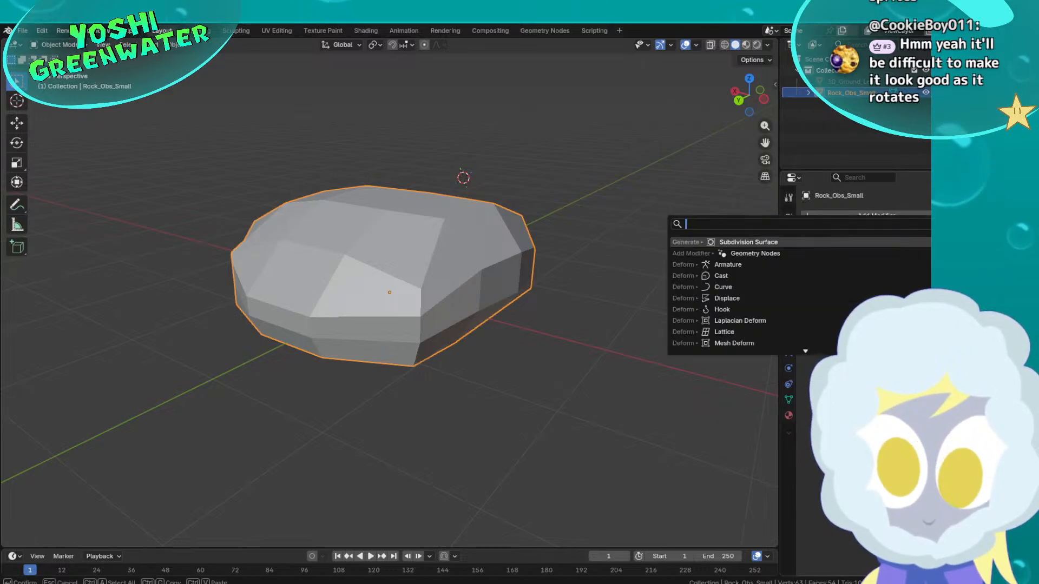
{"action": "left_click", "coordinate": [815, 242]}
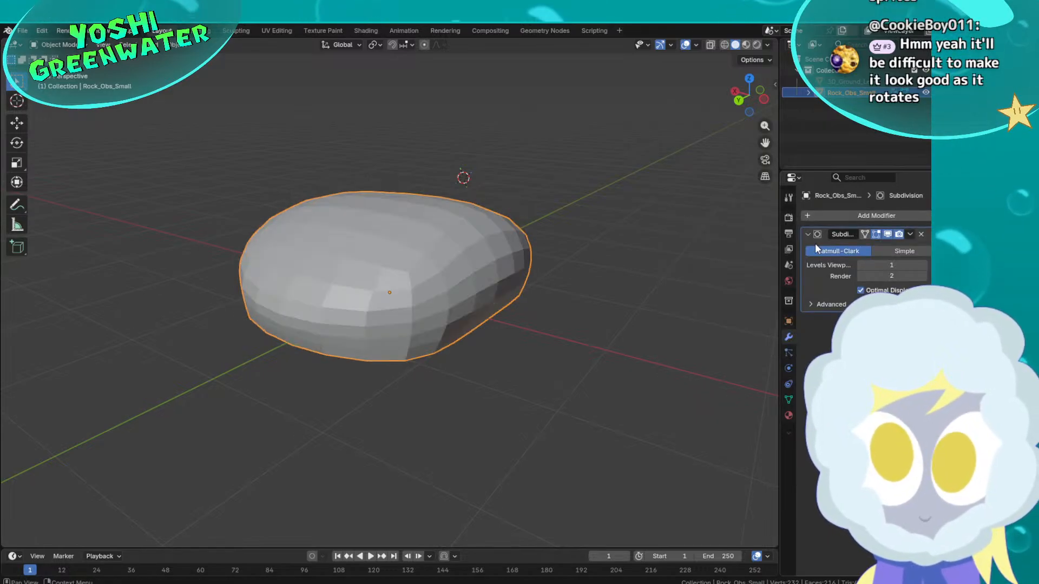
{"action": "left_click", "coordinate": [859, 277]}
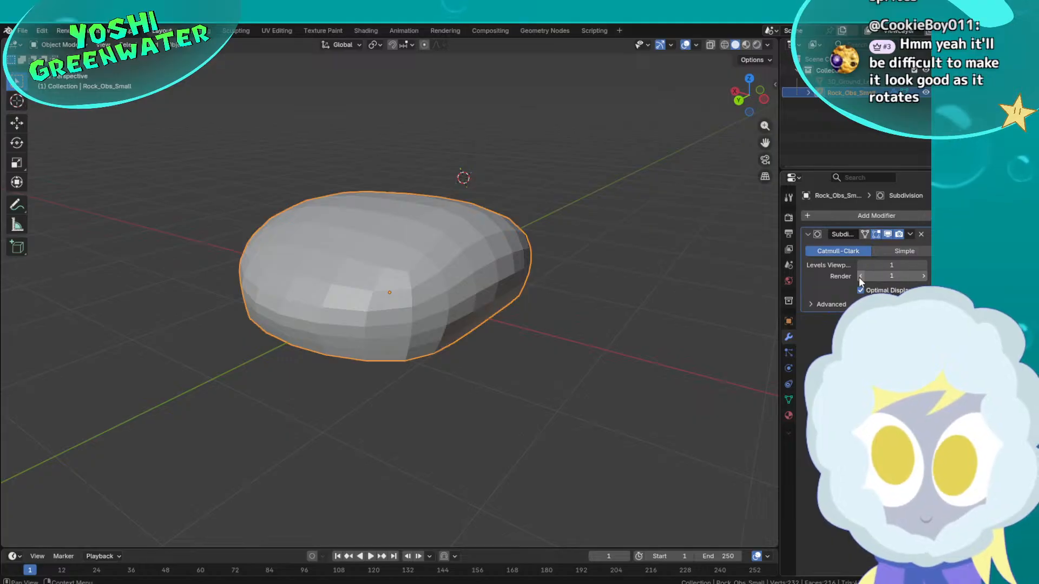
Switch the Subdivision modifier to Simple with a viewport level of 1
{"action": "left_click", "coordinate": [862, 266]}
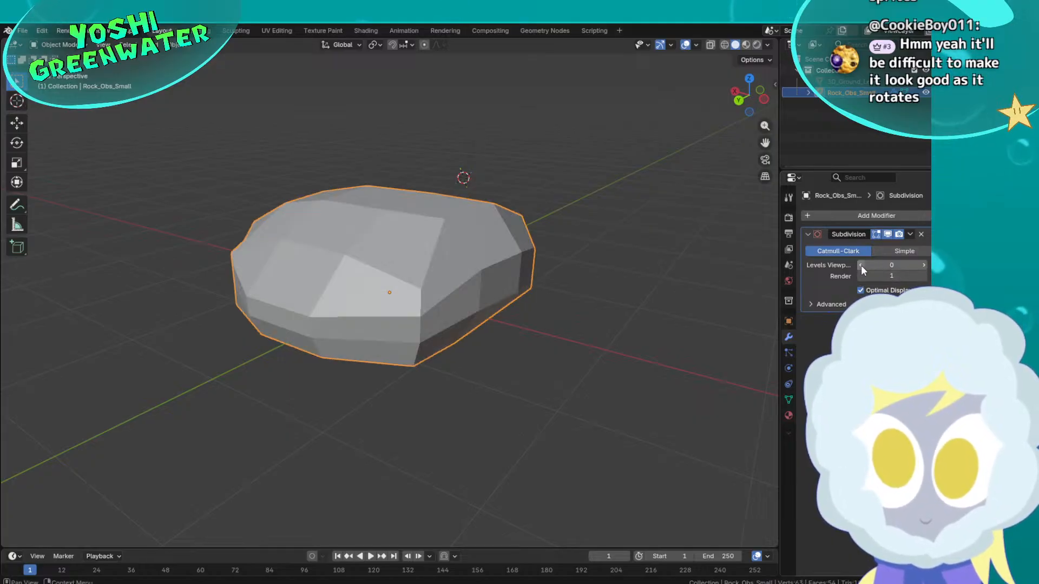
{"action": "left_click", "coordinate": [906, 252]}
{"action": "left_click_drag", "start_coordinate": [893, 265], "coordinate": [893, 265]}
{"action": "left_click", "coordinate": [924, 266]}
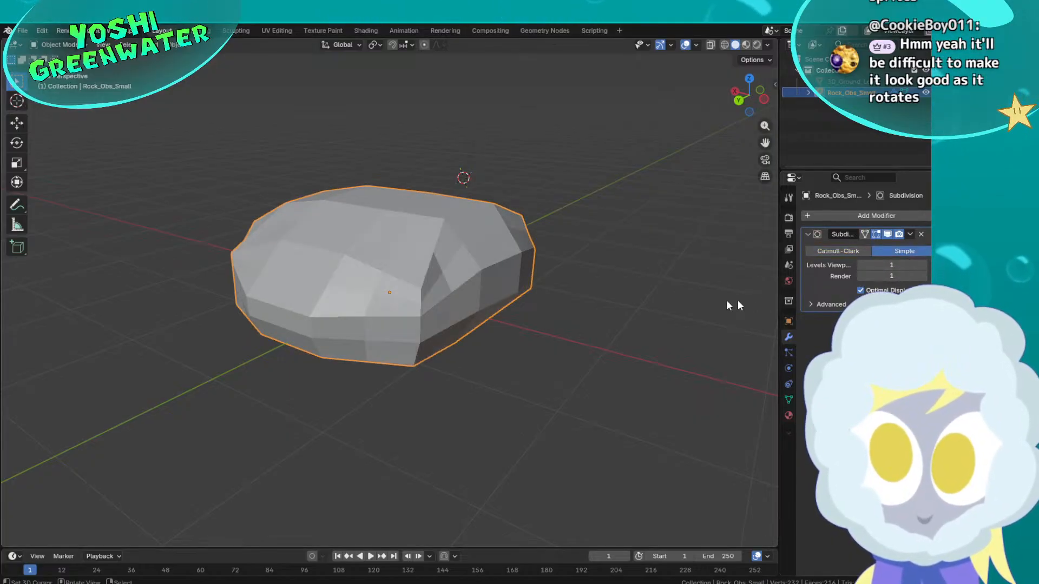
Move the protruding vertices on the rock's dented side freely inward in Edit Mode to smooth that side
{"action": "middle_click_drag", "start_coordinate": [651, 306], "coordinate": [487, 314]}
{"action": "key", "text": "Tab"}
{"action": "key", "text": "Tab"}
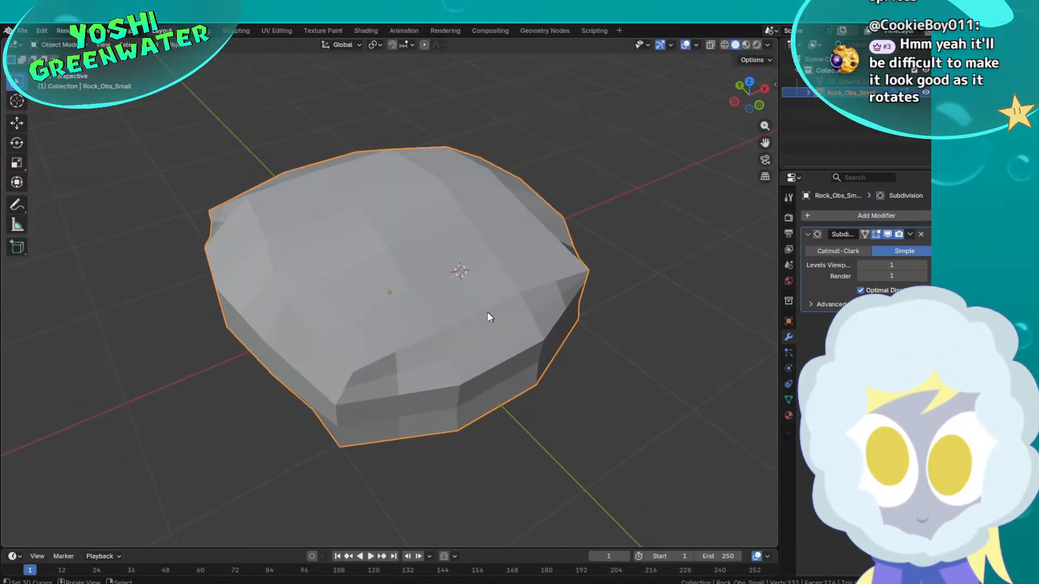
{"action": "key", "text": "Tab"}
{"action": "middle_click_drag", "start_coordinate": [590, 301], "coordinate": [534, 280]}
{"action": "left_click", "coordinate": [567, 304]}
{"action": "key", "text": "g"}
{"action": "left_click", "coordinate": [554, 288]}
{"action": "key", "text": "g"}
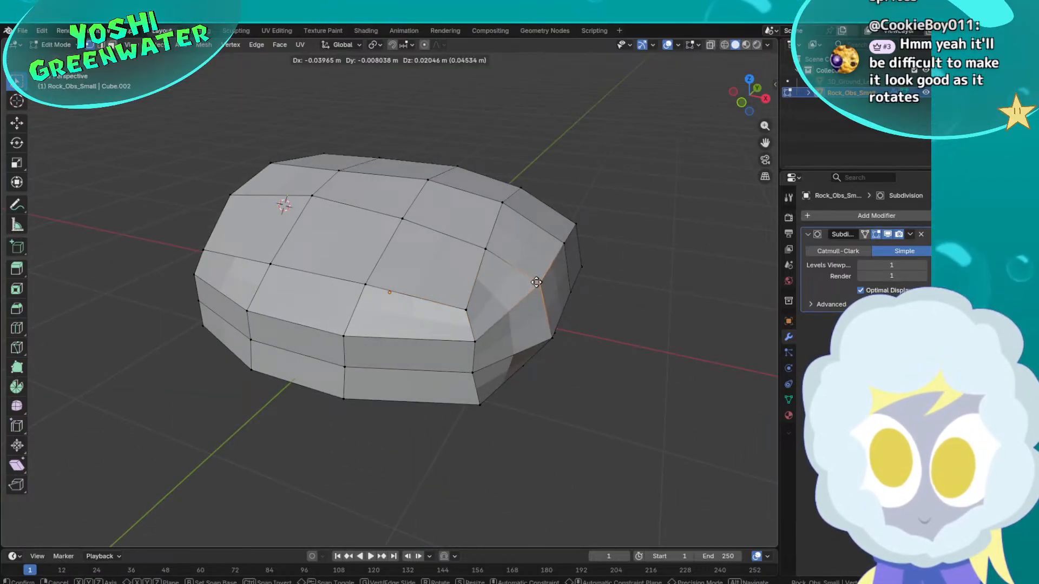
{"action": "left_click", "coordinate": [544, 323]}
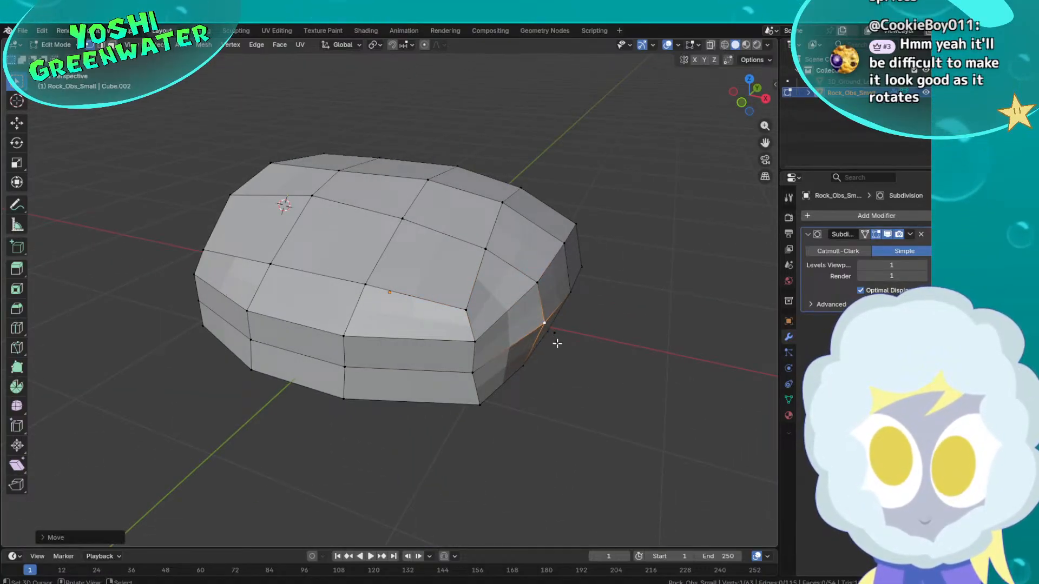
Reposition two more vertices around the rock's upper side edge to smooth the silhouette and the dent
{"action": "key", "text": "Tab"}
{"action": "middle_click_drag", "start_coordinate": [600, 307], "coordinate": [467, 272]}
{"action": "key", "text": "Tab"}
{"action": "right_click", "coordinate": [580, 249]}
{"action": "key", "text": "g"}
{"action": "left_click", "coordinate": [565, 250]}
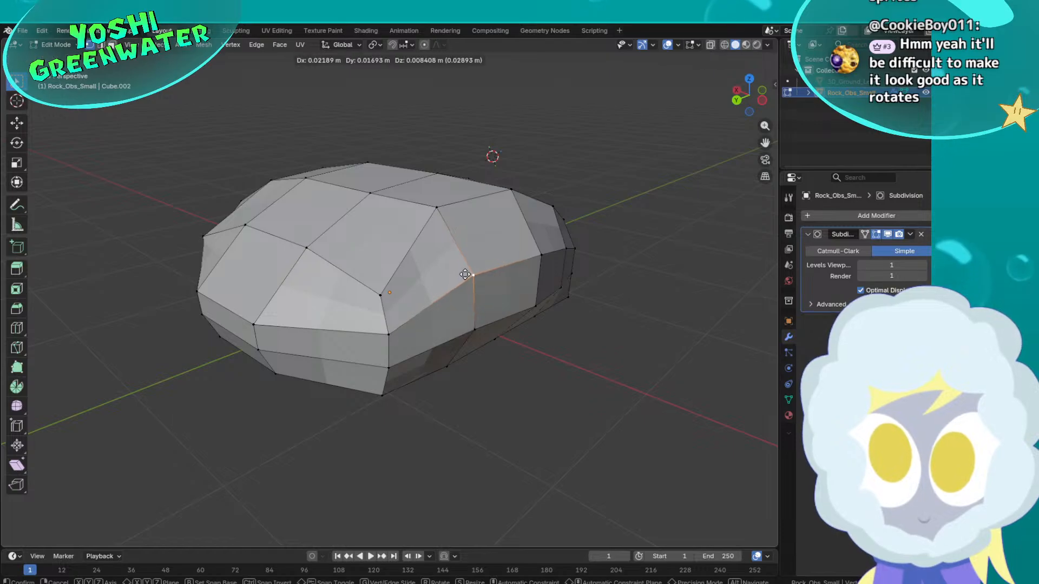
{"action": "left_click", "coordinate": [465, 274]}
Add one horizontal loop cut around the rock's upper sides and scale the loop slightly outward along X and Y
{"action": "key", "text": "ctrl+r"}
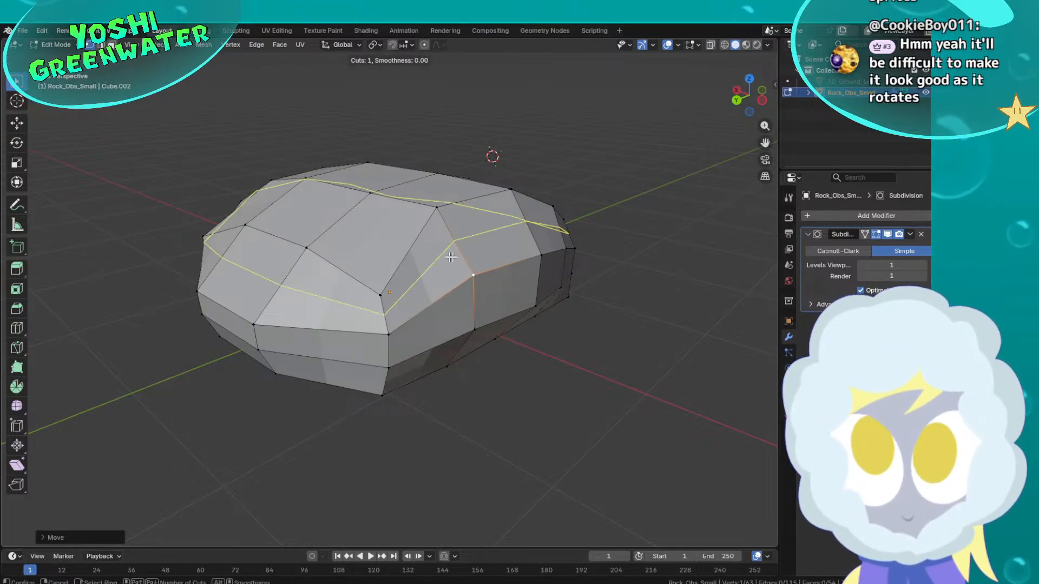
{"action": "double_click", "coordinate": [446, 258]}
{"action": "middle_click_drag", "start_coordinate": [487, 257], "coordinate": [523, 276]}
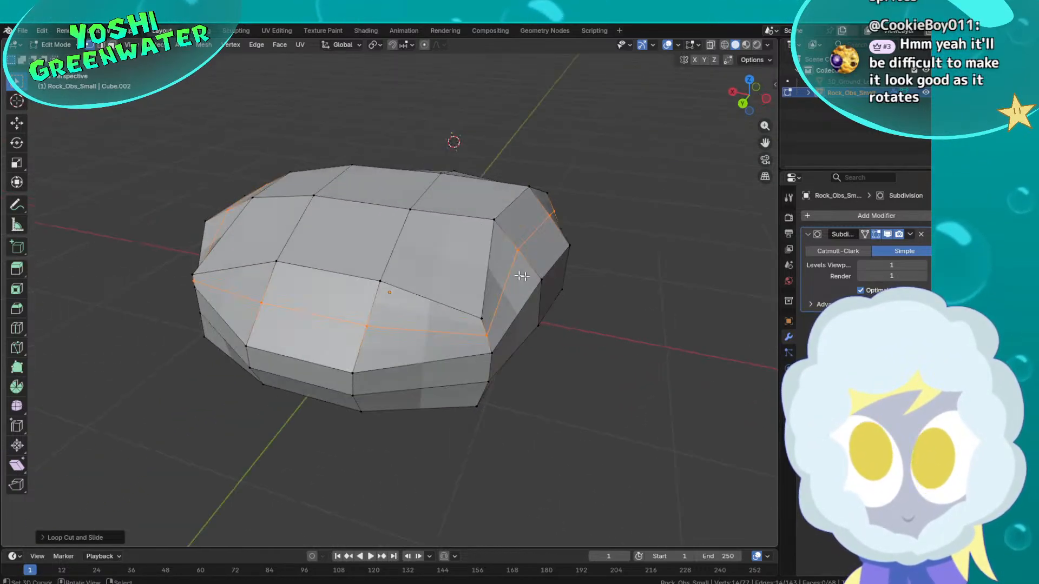
{"action": "middle_click_drag", "start_coordinate": [652, 262], "coordinate": [689, 225]}
{"action": "key", "text": "s"}
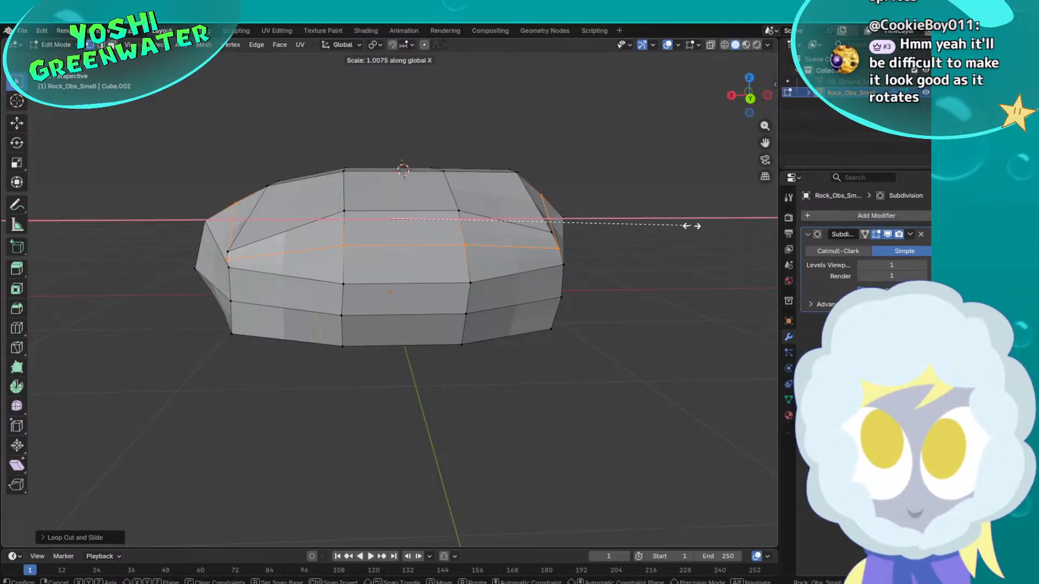
{"action": "key", "text": "y"}
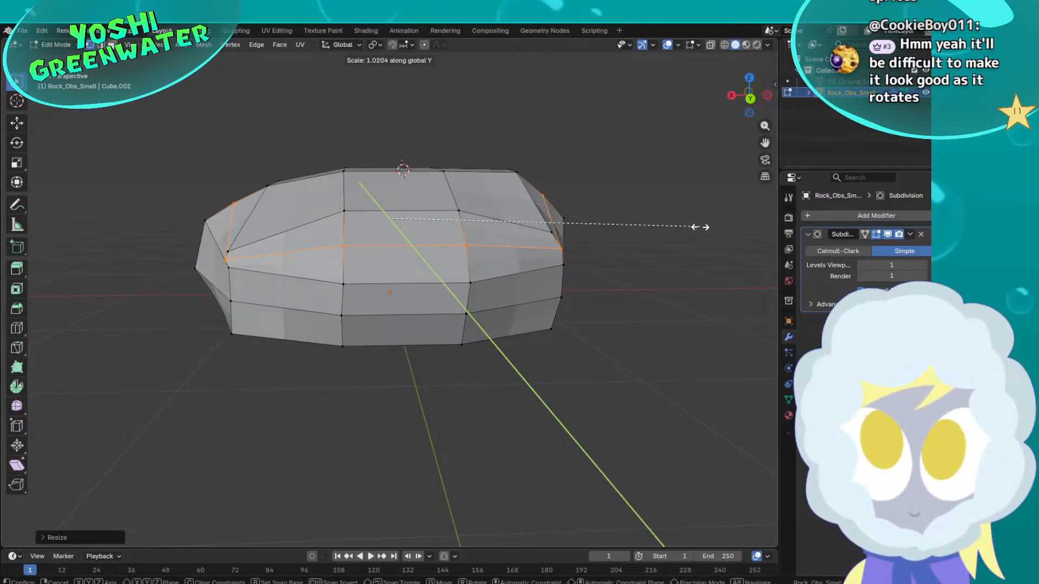
{"action": "left_click", "coordinate": [703, 228]}
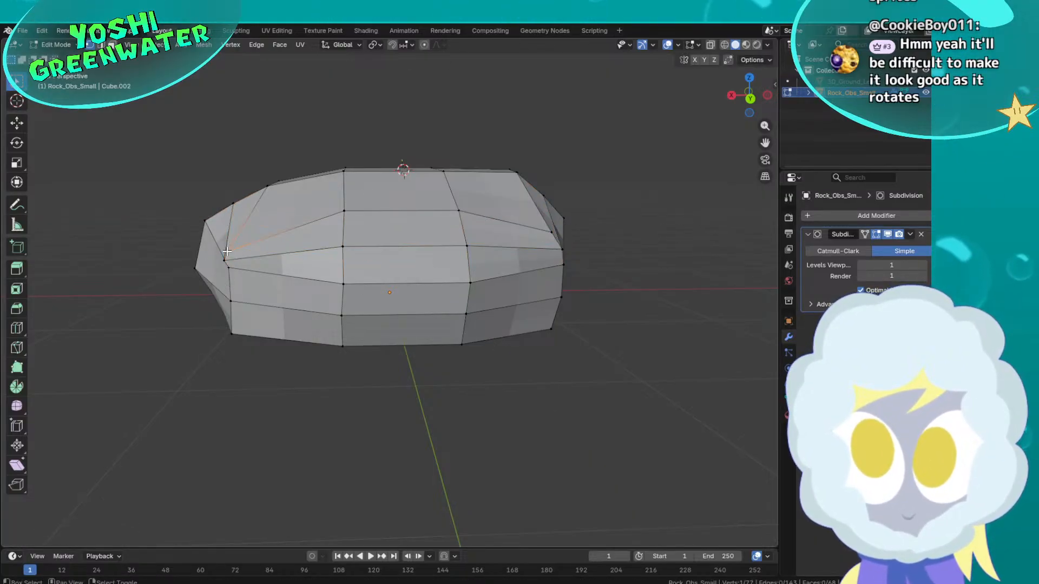
Move the corner vertex on the new loop and the one directly above it upward and inward
{"action": "key", "text": "g"}
{"action": "left_click", "coordinate": [239, 239]}
{"action": "right_click", "coordinate": [223, 259]}
{"action": "key", "text": "g"}
{"action": "left_click", "coordinate": [231, 249]}
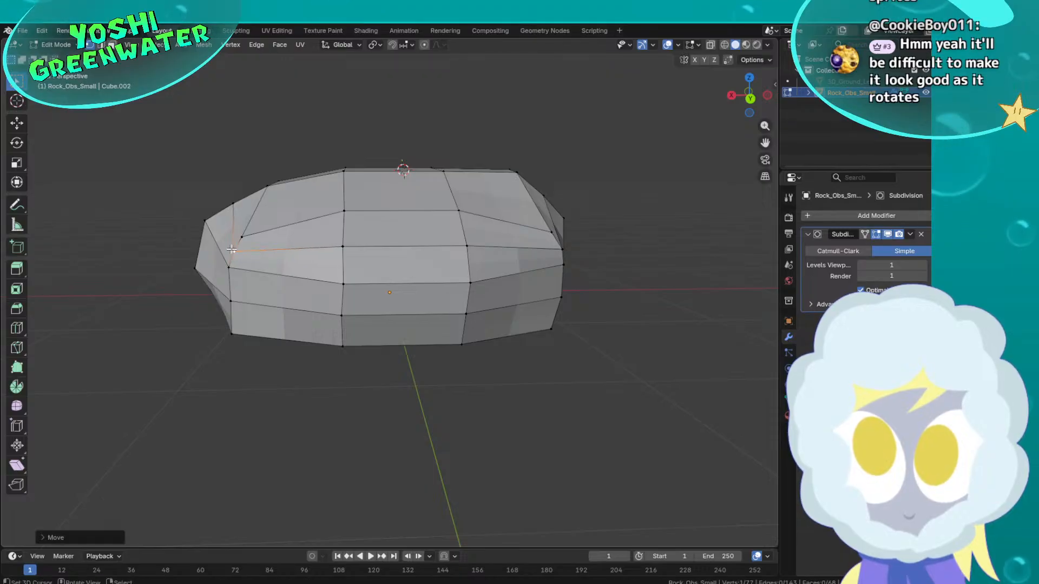
Reposition the vertices along the new loop and just above it on the rock's rounded end to smooth its curve
{"action": "middle_click_drag", "start_coordinate": [232, 250], "coordinate": [514, 226]}
{"action": "key", "text": "g"}
{"action": "left_click", "coordinate": [444, 227]}
{"action": "key", "text": "g"}
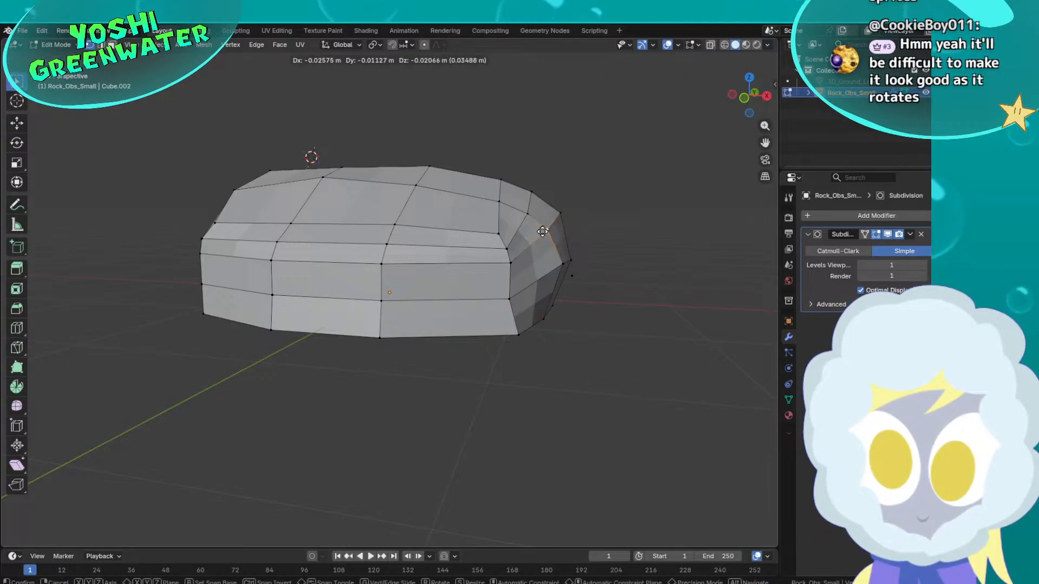
{"action": "left_click", "coordinate": [543, 233]}
{"action": "right_click", "coordinate": [559, 217]}
{"action": "key", "text": "g"}
{"action": "left_click", "coordinate": [556, 219]}
{"action": "right_click", "coordinate": [527, 215]}
{"action": "key", "text": "g"}
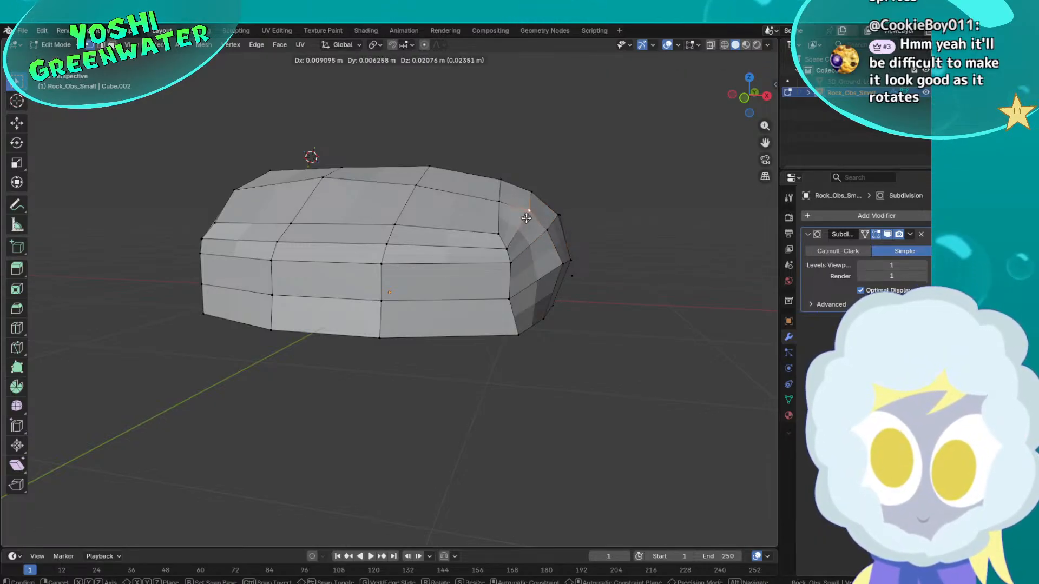
{"action": "left_click", "coordinate": [529, 212]}
Pull the two stacked corner vertices between the rock's long side and rounded end up and inward
{"action": "right_click", "coordinate": [499, 234]}
{"action": "key", "text": "g"}
{"action": "left_click", "coordinate": [491, 227]}
{"action": "right_click", "coordinate": [505, 250]}
{"action": "key", "text": "g"}
{"action": "left_click", "coordinate": [497, 244]}
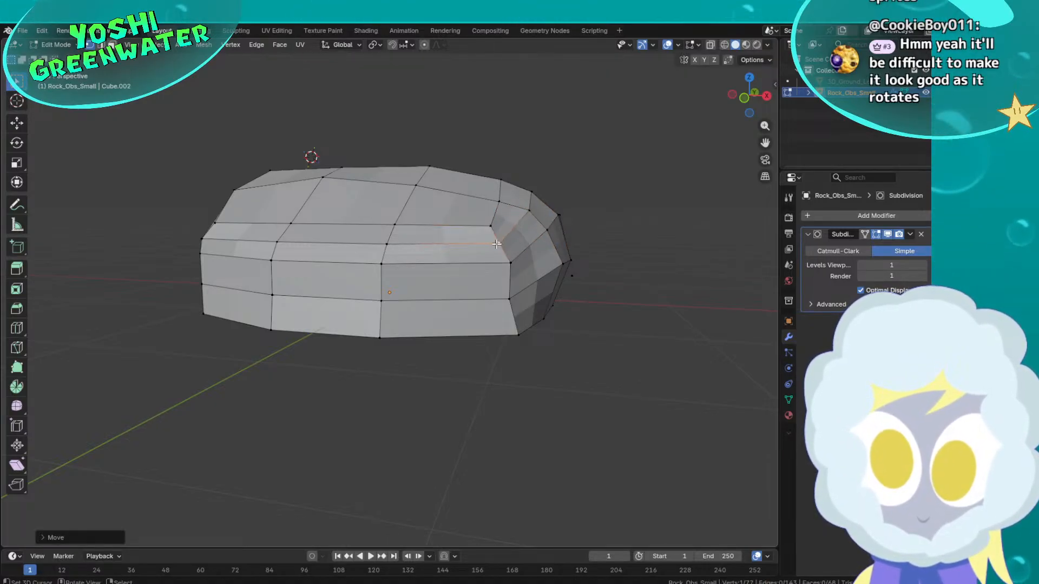
Raise the two stacked vertices beside that corner on the long side, lifting the upper one twice
{"action": "right_click", "coordinate": [397, 226]}
{"action": "key", "text": "g"}
{"action": "left_click", "coordinate": [399, 220]}
{"action": "right_click", "coordinate": [387, 245]}
{"action": "key", "text": "g"}
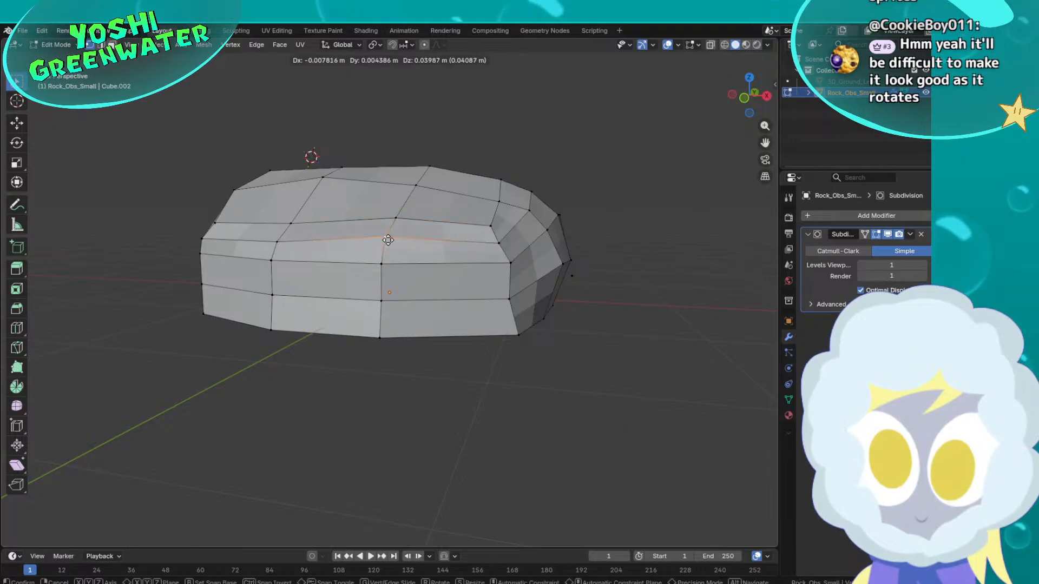
{"action": "left_click", "coordinate": [386, 237]}
{"action": "right_click", "coordinate": [398, 216]}
{"action": "key", "text": "g"}
{"action": "left_click", "coordinate": [399, 208]}
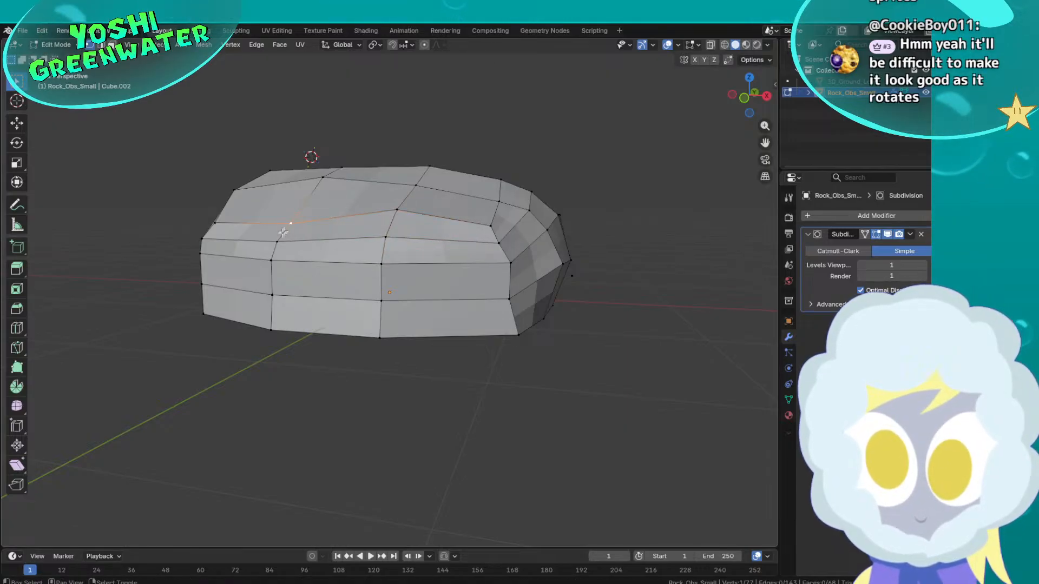
Raise the next loop vertex along the long side and nudge the top-edge vertex above it slightly
{"action": "right_click", "coordinate": [281, 236]}
{"action": "key", "text": "g"}
{"action": "left_click", "coordinate": [283, 225]}
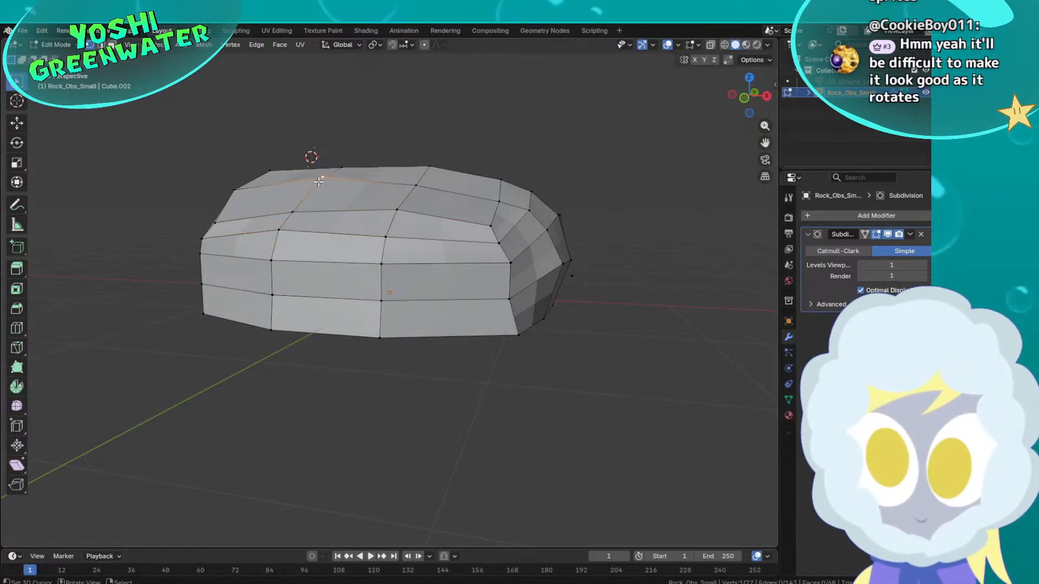
{"action": "key", "text": "g"}
{"action": "left_click", "coordinate": [310, 184]}
Select the entire rock mesh and stretch it along the Y axis
{"action": "middle_click_drag", "start_coordinate": [417, 189], "coordinate": [221, 278]}
{"action": "key", "text": "Tab"}
{"action": "key", "text": "Tab"}
{"action": "key", "text": "a"}
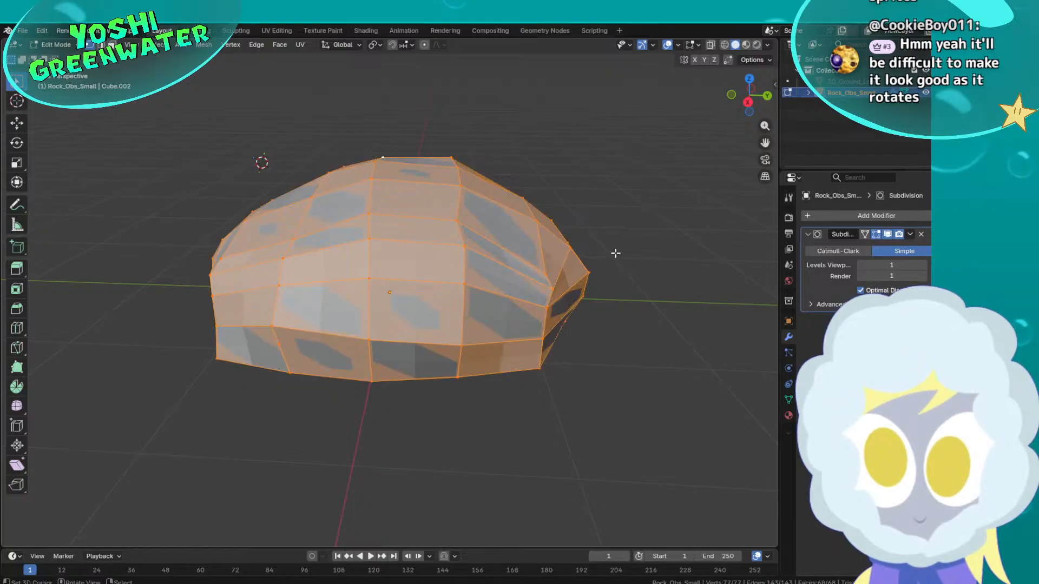
{"action": "key", "text": "s"}
{"action": "key", "text": "y"}
{"action": "left_click", "coordinate": [649, 253]}
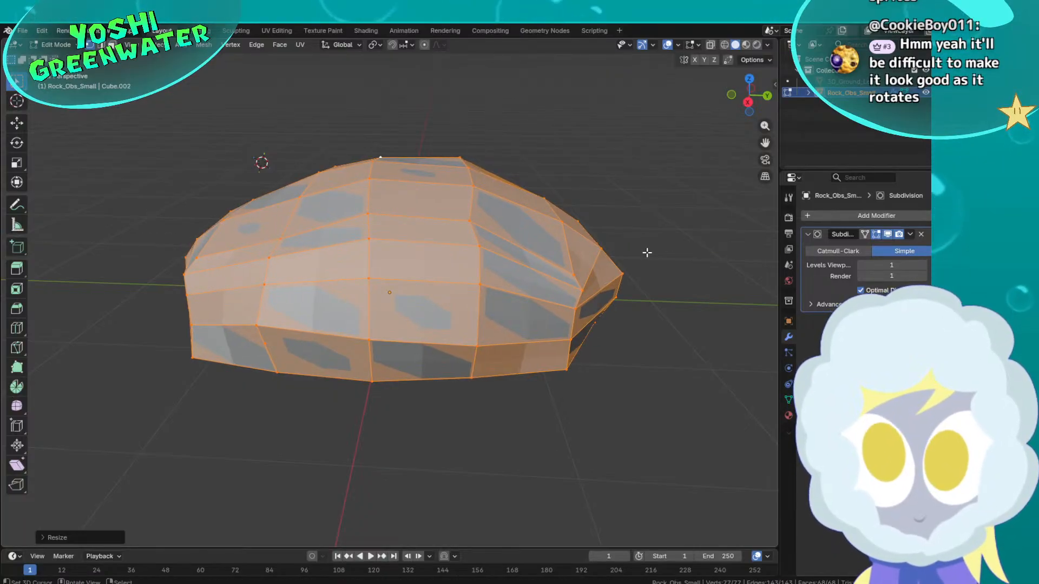
Stretch the whole rock mesh along the X axis, then enlarge it uniformly
{"action": "key", "text": "s"}
{"action": "key", "text": "x"}
{"action": "left_click", "coordinate": [661, 256]}
{"action": "key", "text": "s"}
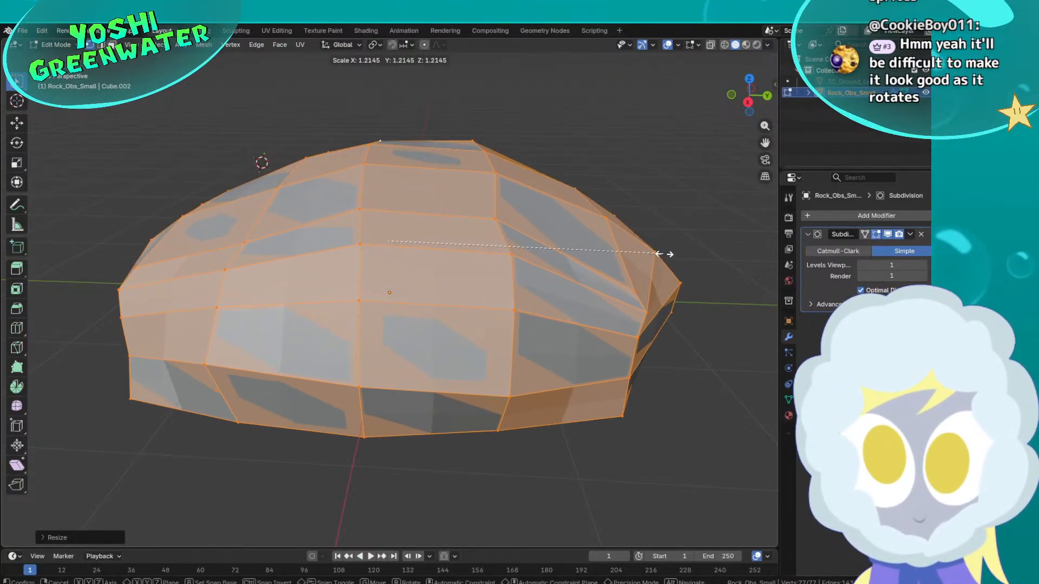
{"action": "left_click", "coordinate": [780, 255]}
Try scaling the whole rock mesh down along the Y axis, then undo that scaling
{"action": "scroll", "coordinate": [485, 261], "scroll_direction": "down", "scroll_amount": 4}
{"action": "middle_click_drag", "start_coordinate": [484, 261], "coordinate": [594, 252]}
{"action": "key", "text": "s"}
{"action": "key", "text": "y"}
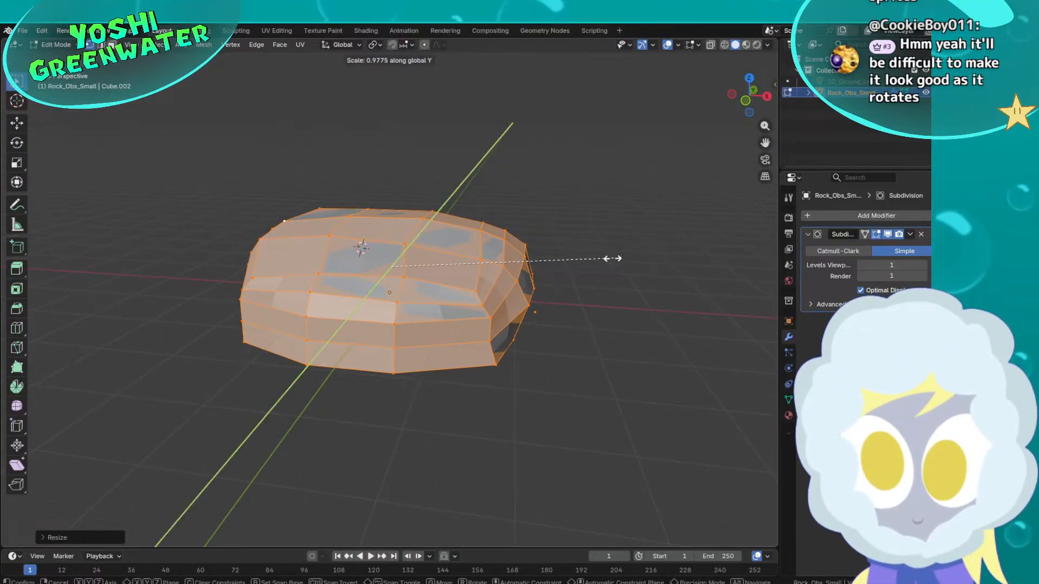
{"action": "left_click", "coordinate": [554, 274]}
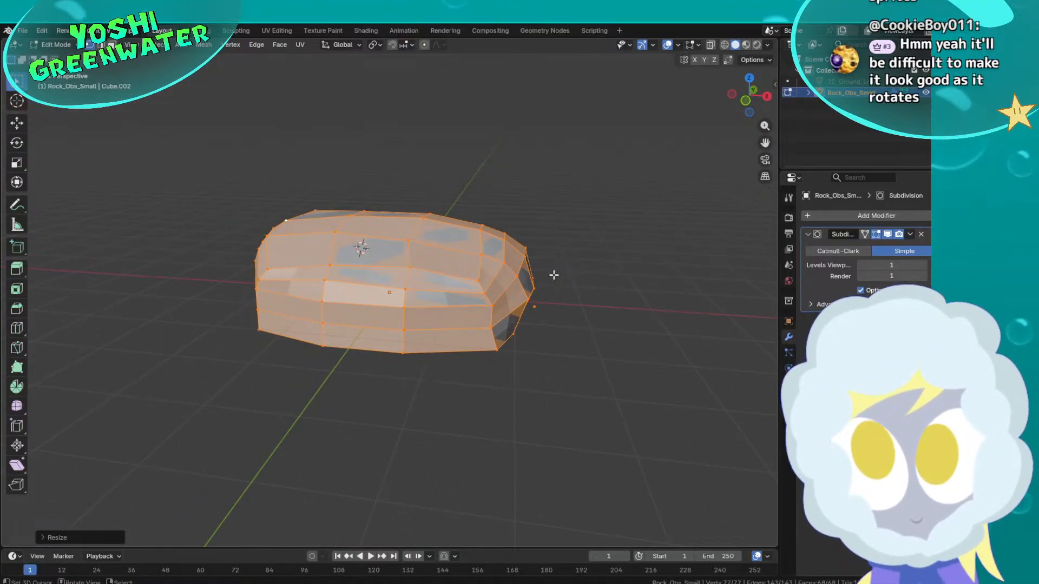
{"action": "key", "text": "ctrl+z"}
Narrow the whole rock mesh along the X axis and return to Object Mode
{"action": "key", "text": "s"}
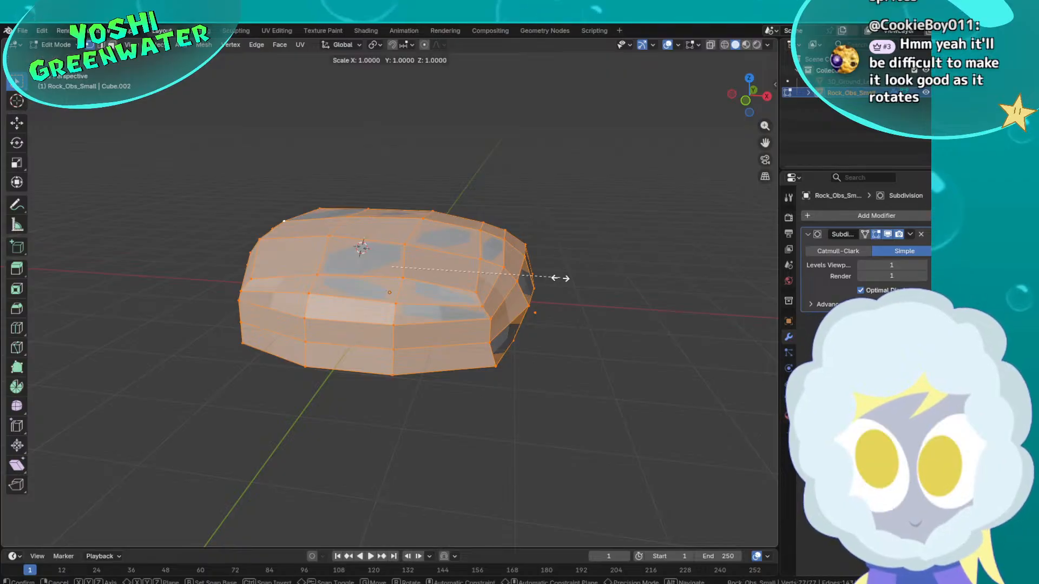
{"action": "key", "text": "x"}
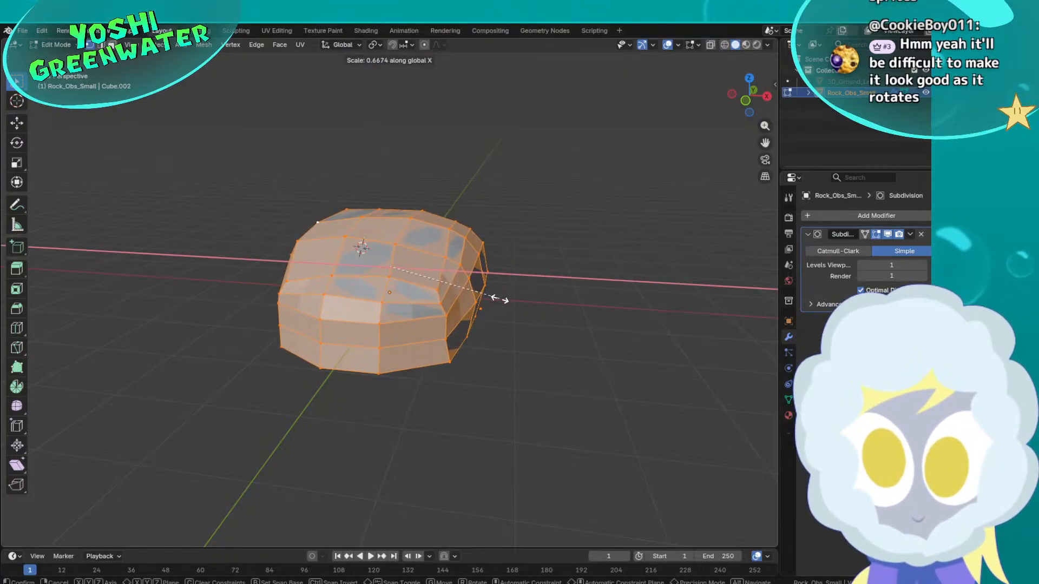
{"action": "left_click", "coordinate": [506, 322]}
{"action": "key", "text": "KP_3"}
{"action": "middle_click_drag", "start_coordinate": [399, 299], "coordinate": [733, 256]}
{"action": "key", "text": "Tab"}
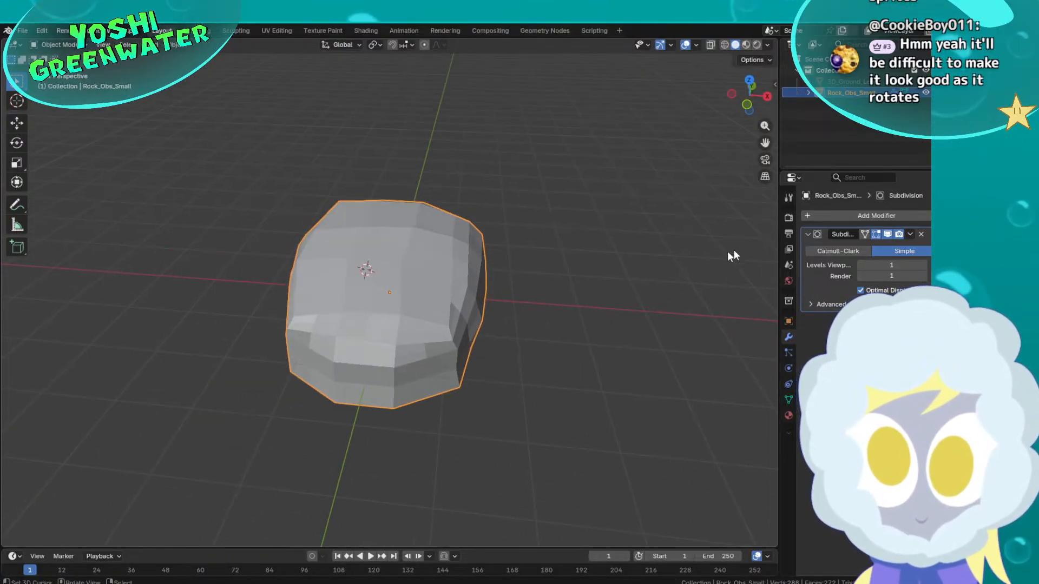
Compare the rock with the Subdivision modifier's viewport display off and on, and set its viewport level to 2
{"action": "left_click", "coordinate": [888, 236]}
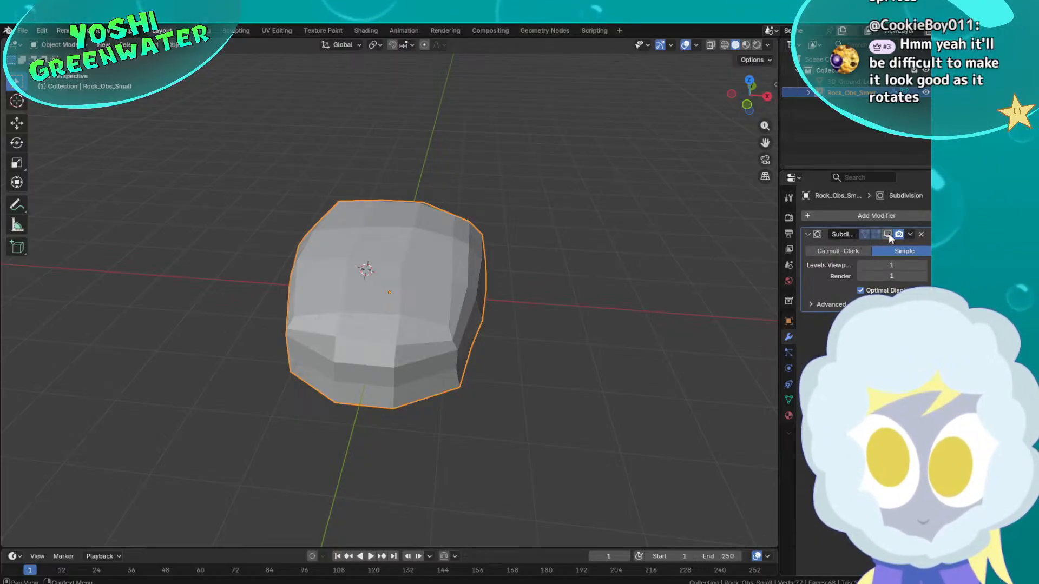
{"action": "left_click", "coordinate": [888, 235]}
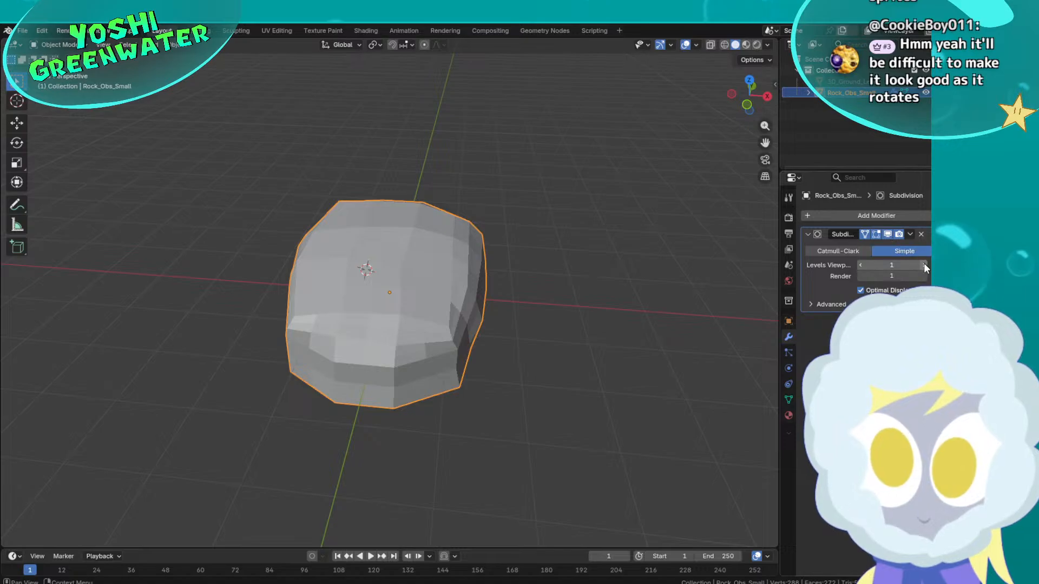
{"action": "middle_click_drag", "start_coordinate": [514, 356], "coordinate": [522, 324]}
Shade the rock smooth and switch its Subdivision modifier to Catmull-Clark
{"action": "key", "text": "F3"}
{"action": "type", "text": "shad"}
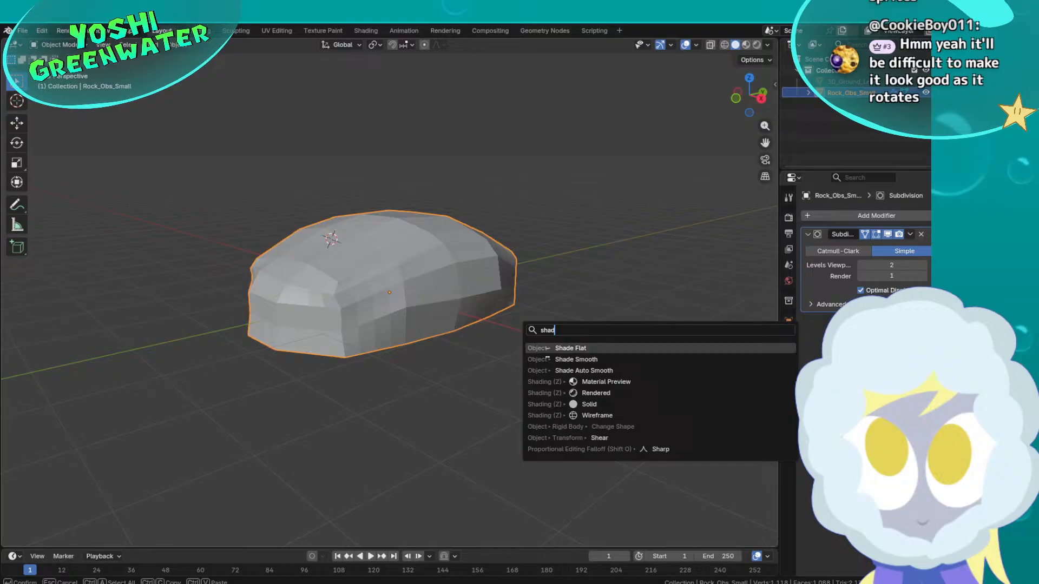
{"action": "left_click", "coordinate": [550, 359]}
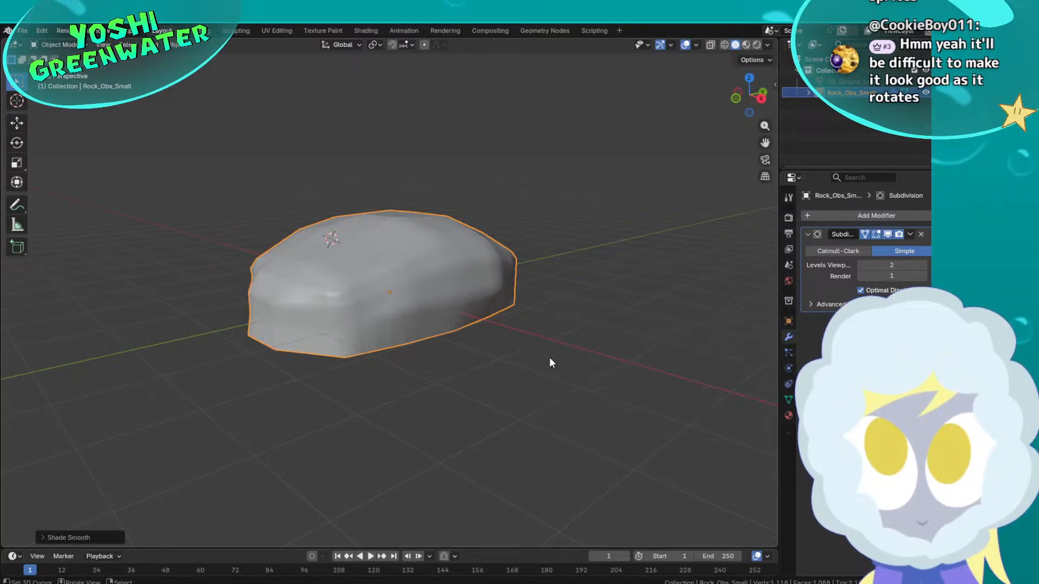
{"action": "middle_click_drag", "start_coordinate": [522, 359], "coordinate": [515, 371]}
{"action": "middle_click_drag", "start_coordinate": [423, 336], "coordinate": [469, 311]}
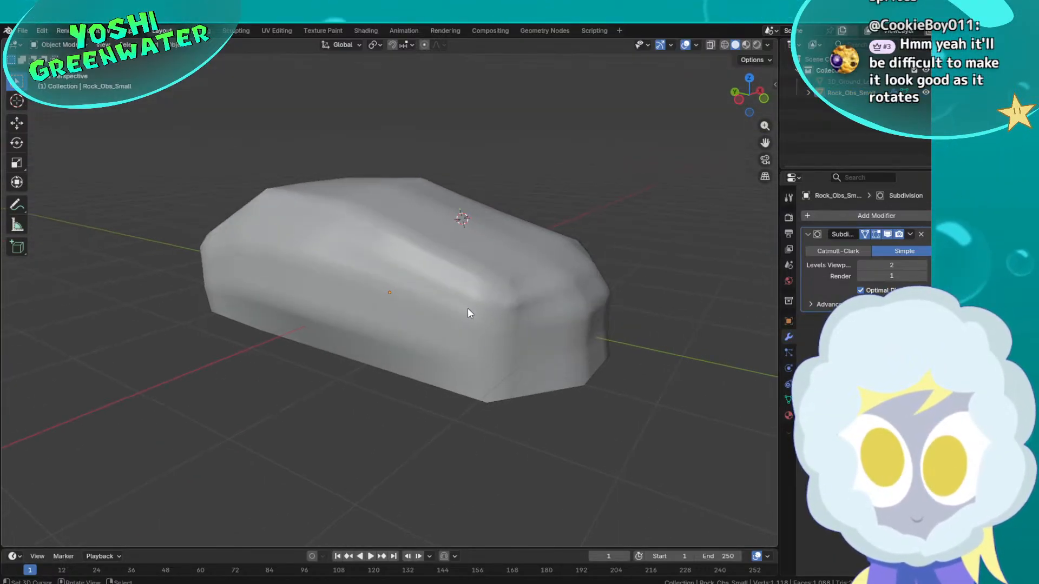
{"action": "left_click", "coordinate": [838, 252]}
{"action": "middle_click_drag", "start_coordinate": [510, 347], "coordinate": [354, 313]}
In Edit Mode, raise the two middle vertices on the end's upper slope along Z, followed by the pair above them
{"action": "key", "text": "Tab"}
{"action": "right_click", "coordinate": [299, 263]}
{"action": "right_click", "coordinate": [373, 263], "text": "shift"}
{"action": "key", "text": "g"}
{"action": "key", "text": "z"}
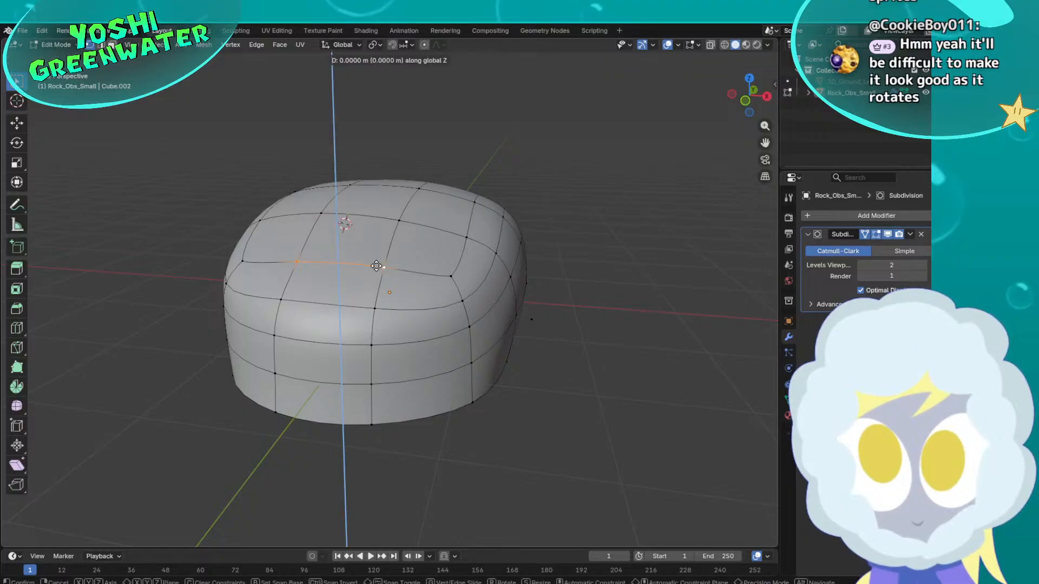
{"action": "left_click", "coordinate": [371, 238]}
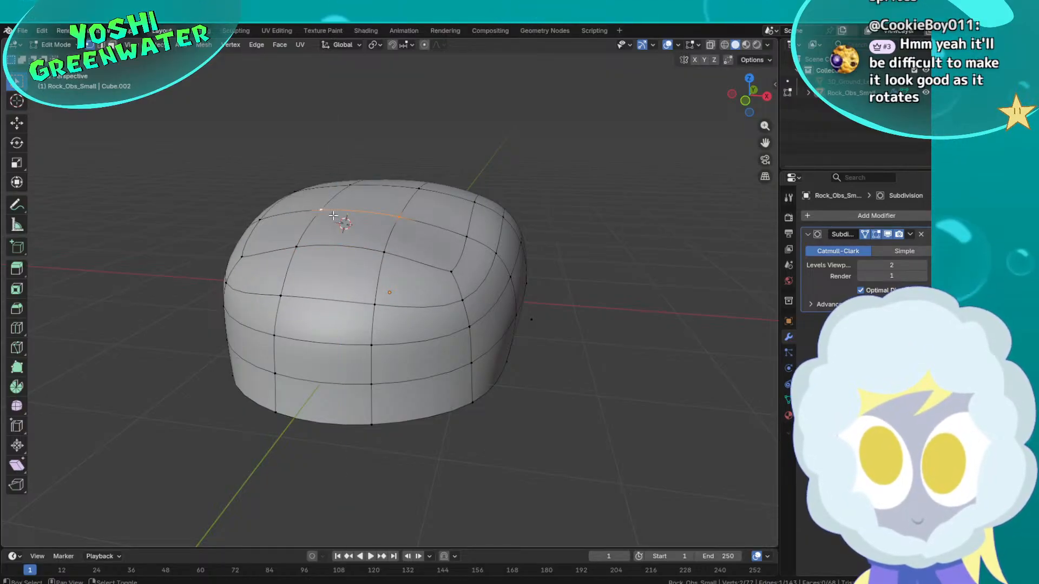
{"action": "key", "text": "g"}
{"action": "key", "text": "z"}
{"action": "left_click", "coordinate": [332, 197]}
Raise the pair of middle vertices just below them on the same end along Z
{"action": "middle_click_drag", "start_coordinate": [332, 197], "coordinate": [231, 268]}
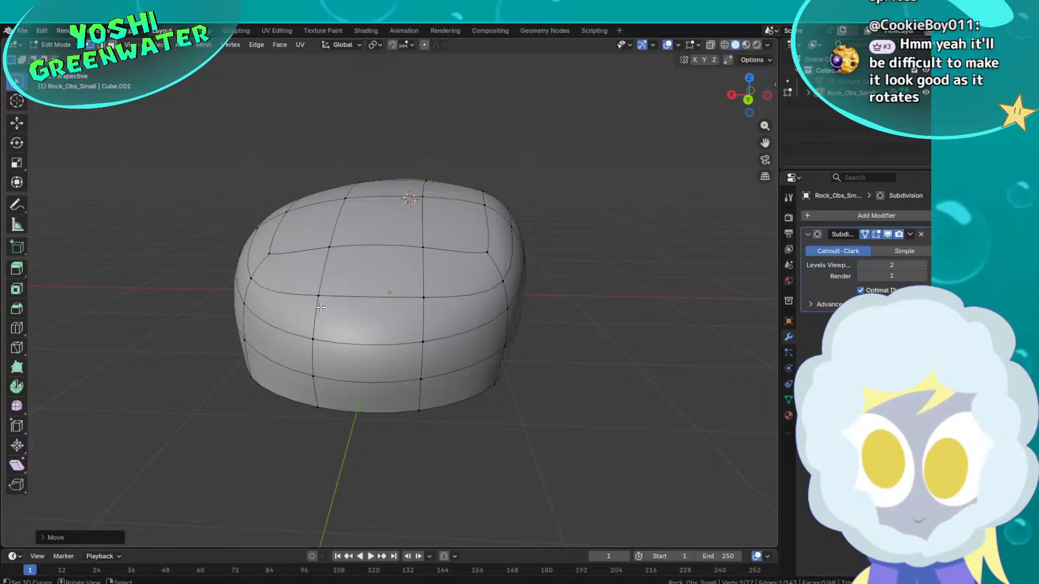
{"action": "key", "text": "z"}
{"action": "left_click", "coordinate": [420, 282]}
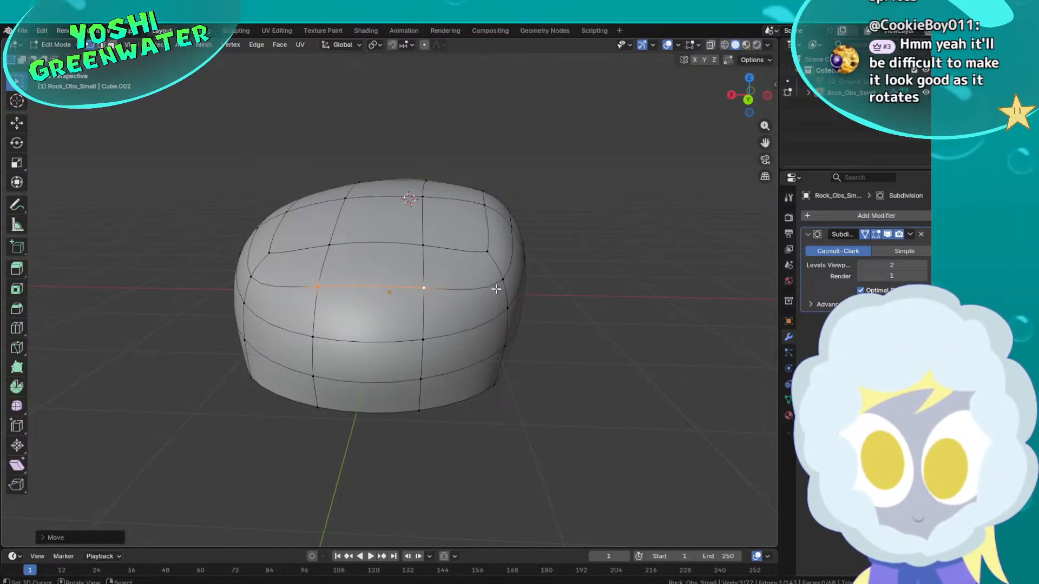
{"action": "middle_click_drag", "start_coordinate": [420, 281], "coordinate": [443, 244]}
Push the lower vertices midway along one long side inward, mainly along X, to form a dent
{"action": "middle_click_drag", "start_coordinate": [516, 245], "coordinate": [439, 333]}
{"action": "key", "text": "g"}
{"action": "key", "text": "x"}
{"action": "left_click", "coordinate": [586, 304]}
{"action": "key", "text": "g"}
{"action": "key", "text": "x"}
{"action": "middle_click_drag", "start_coordinate": [530, 339], "coordinate": [362, 361]}
{"action": "left_click", "coordinate": [612, 386]}
{"action": "key", "text": "g"}
{"action": "key", "text": "x"}
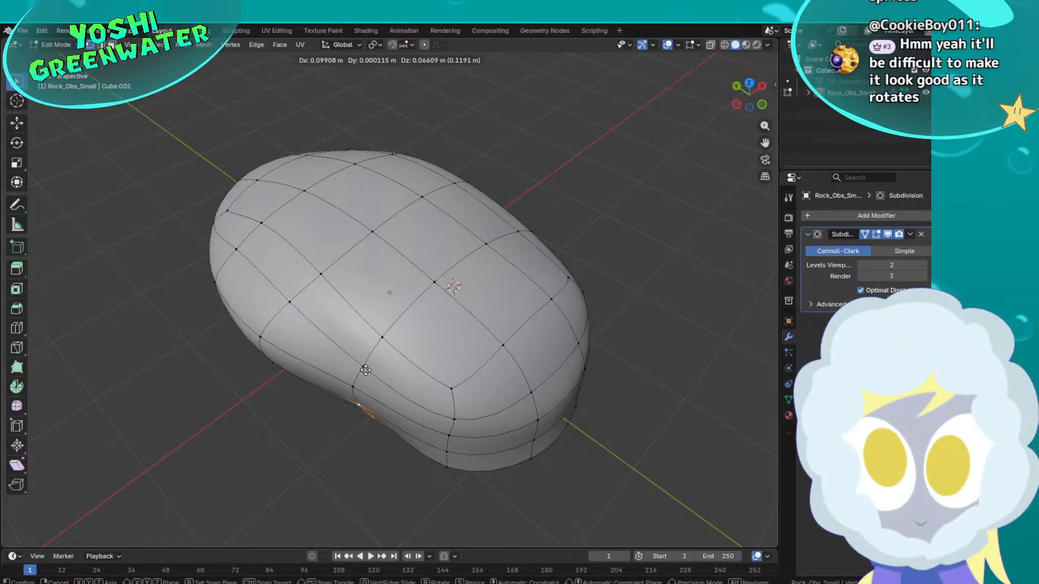
{"action": "left_click", "coordinate": [366, 370]}
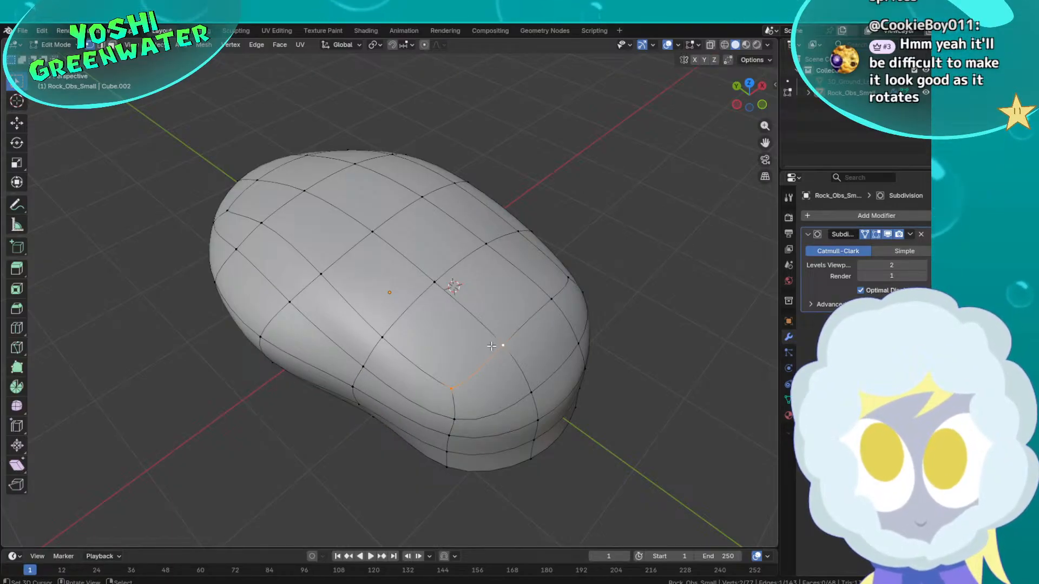
Pull the upper vertices near the end toward the crown and raise the two crown vertices along Z
{"action": "key", "text": "g"}
{"action": "left_click", "coordinate": [461, 304]}
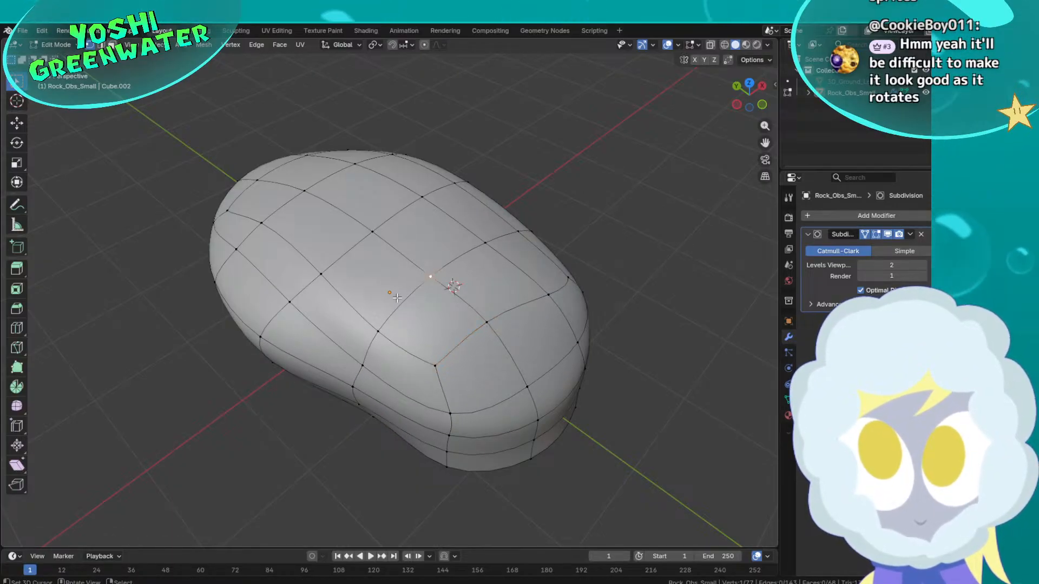
{"action": "middle_click_drag", "start_coordinate": [397, 298], "coordinate": [400, 207]}
{"action": "key", "text": "g"}
{"action": "key", "text": "z"}
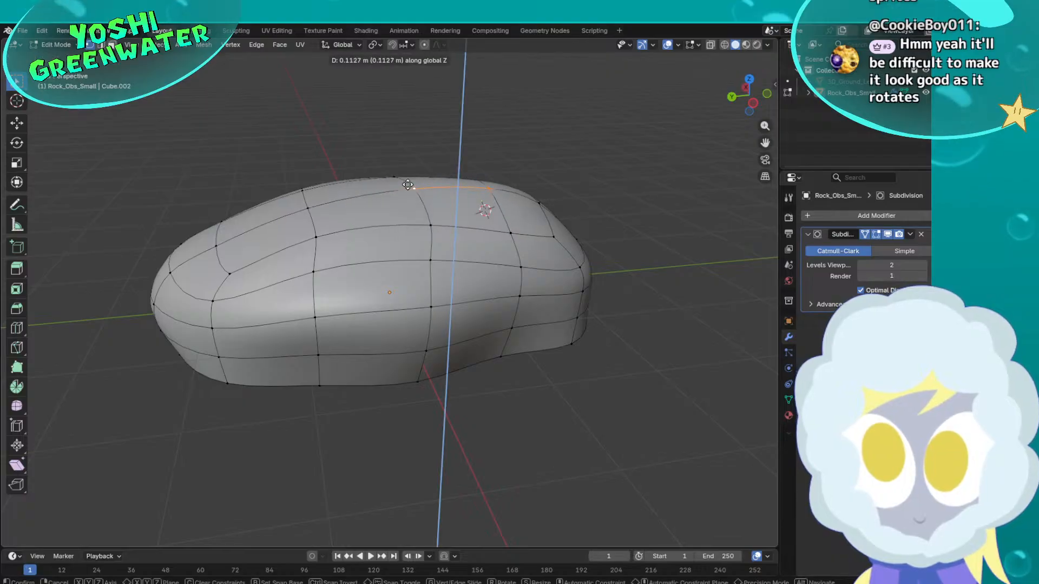
{"action": "left_click", "coordinate": [406, 170]}
Adjust the height of the top vertex of the tall end along Z and pull it outward
{"action": "middle_click_drag", "start_coordinate": [406, 170], "coordinate": [577, 240]}
{"action": "key", "text": "g"}
{"action": "key", "text": "z"}
{"action": "left_click", "coordinate": [596, 233]}
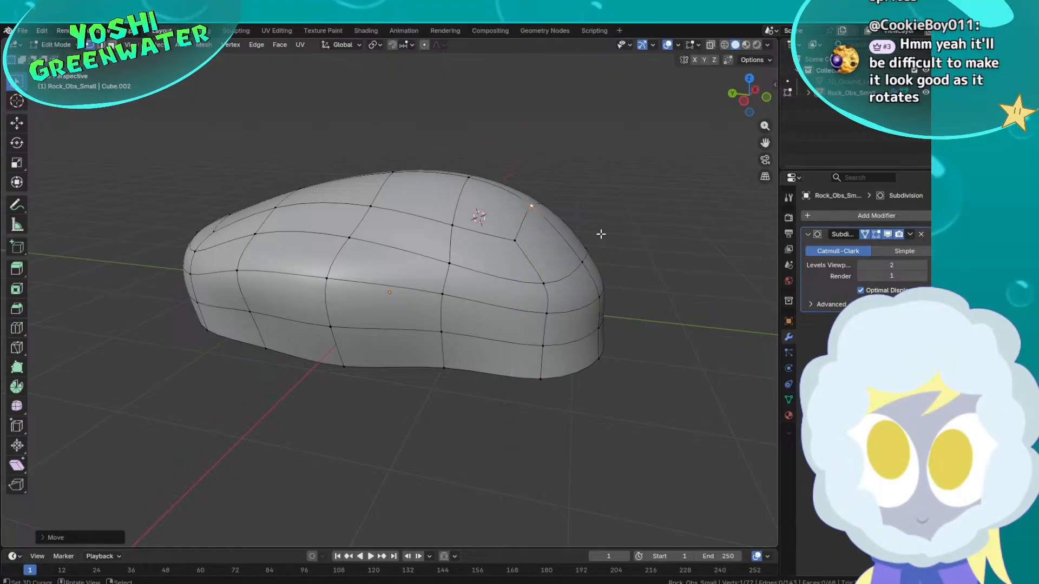
{"action": "key", "text": "g"}
{"action": "left_click", "coordinate": [630, 244]}
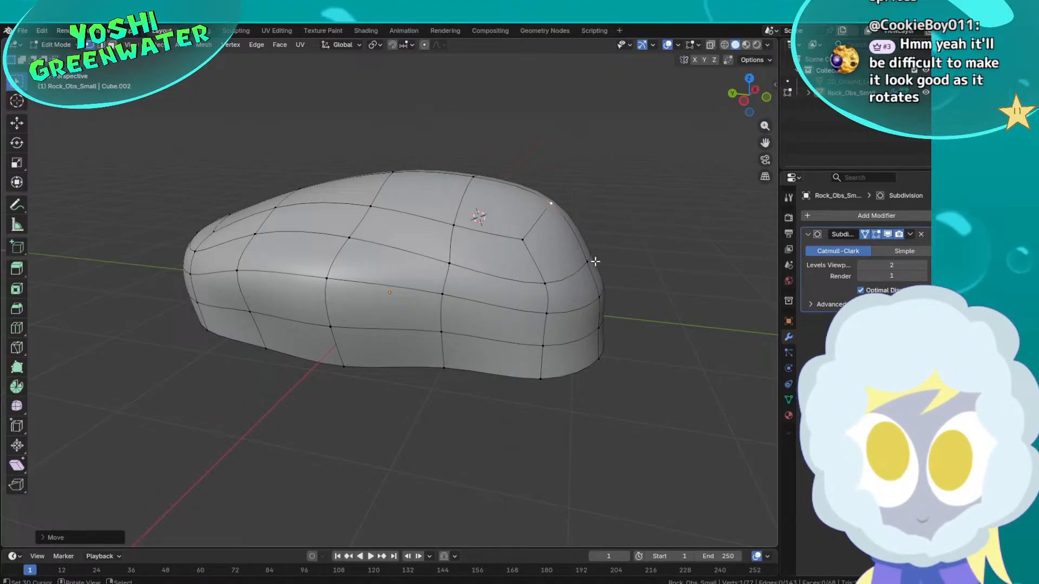
Pull the three stacked vertices below it outward, the lowest one farthest, so the end slopes down to the base
{"action": "key", "text": "g"}
{"action": "right_click", "coordinate": [635, 255]}
{"action": "left_click", "coordinate": [602, 297]}
{"action": "key", "text": "g"}
{"action": "left_click", "coordinate": [629, 307]}
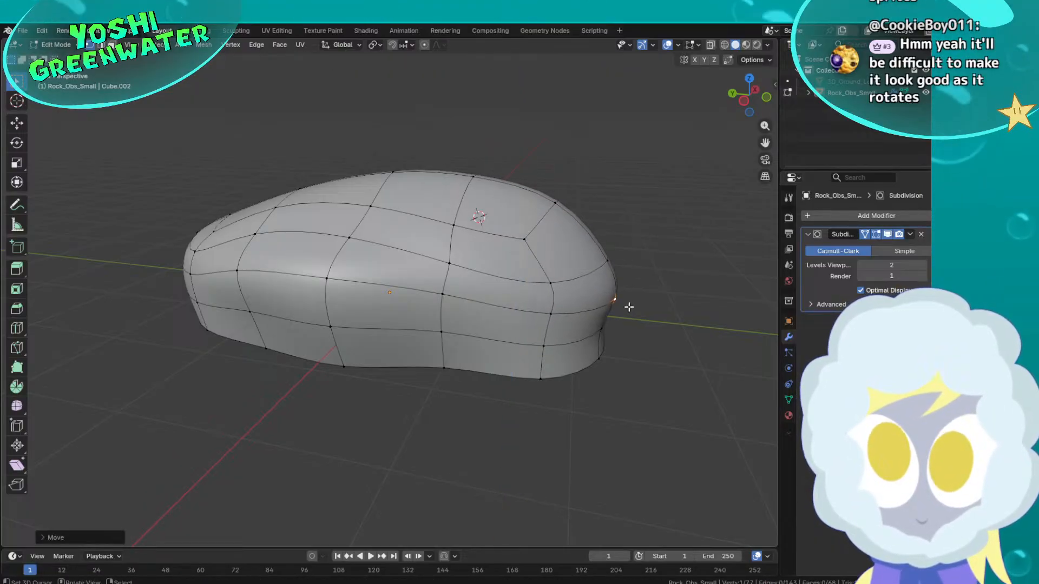
{"action": "left_click", "coordinate": [601, 329]}
{"action": "key", "text": "g"}
{"action": "left_click", "coordinate": [628, 349]}
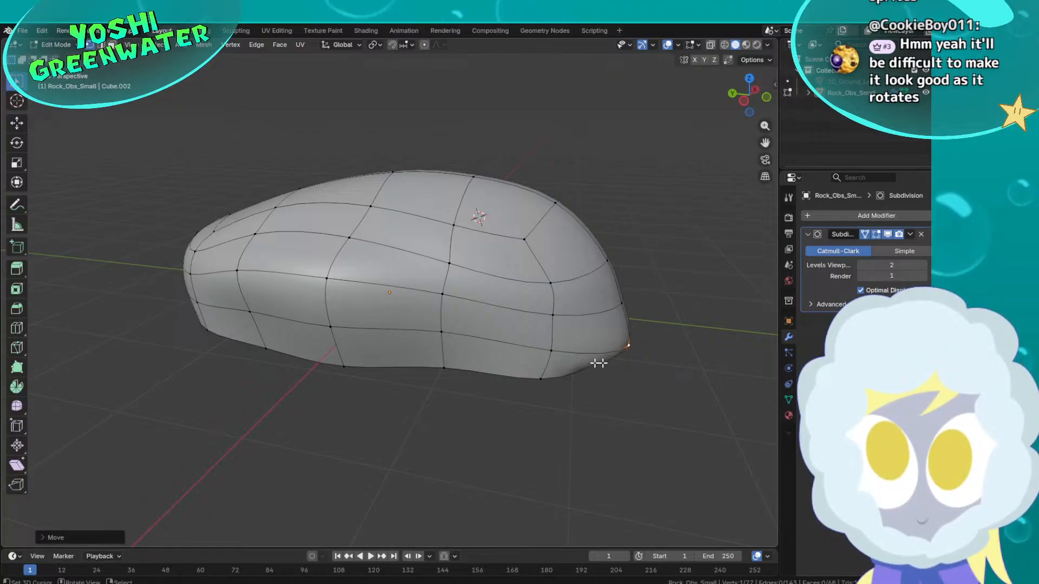
Move the lower vertices around the adjacent corner of the tall end outward and down to match the slope
{"action": "middle_click_drag", "start_coordinate": [599, 363], "coordinate": [422, 358]}
{"action": "left_click", "coordinate": [208, 365]}
{"action": "key", "text": "g"}
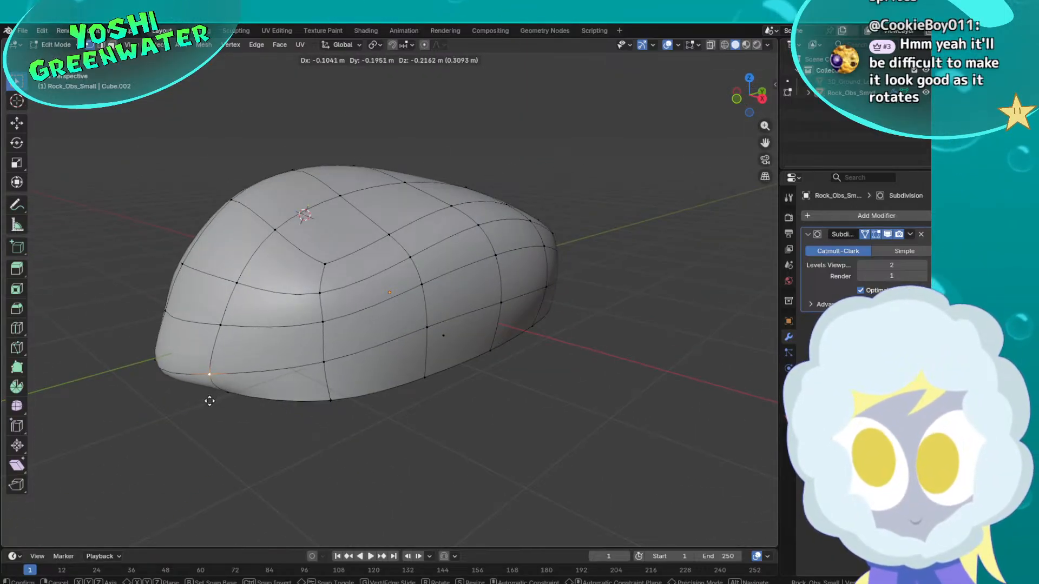
{"action": "left_click", "coordinate": [227, 411]}
{"action": "left_click", "coordinate": [303, 431]}
{"action": "key", "text": "g"}
{"action": "left_click", "coordinate": [292, 379]}
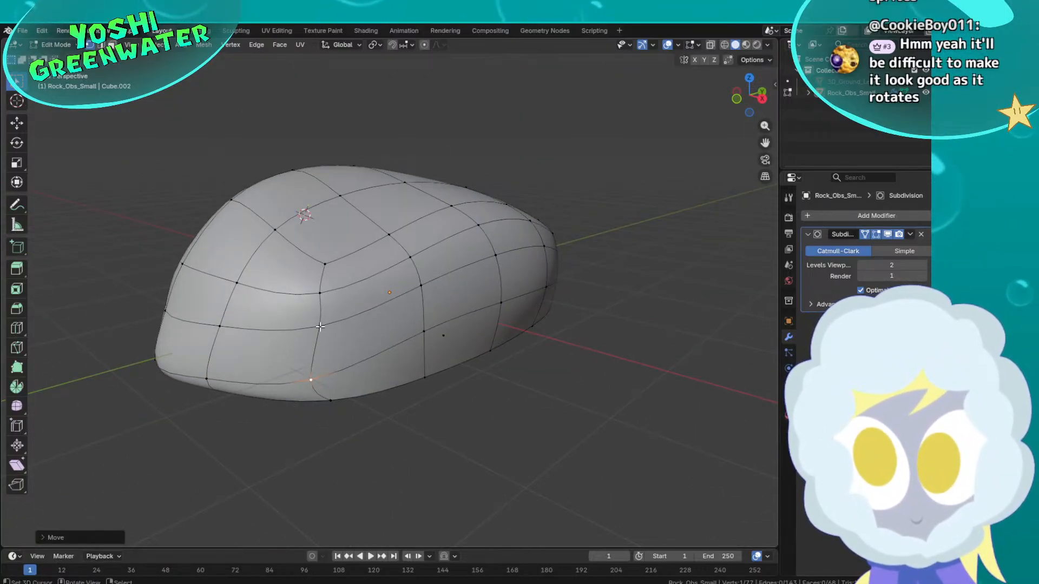
{"action": "key", "text": "g"}
{"action": "left_click", "coordinate": [273, 346]}
Shift the middle and lower vertices along the neighbouring long side outward and down to fill it out
{"action": "left_click", "coordinate": [421, 286]}
{"action": "key", "text": "g"}
{"action": "left_click", "coordinate": [429, 336]}
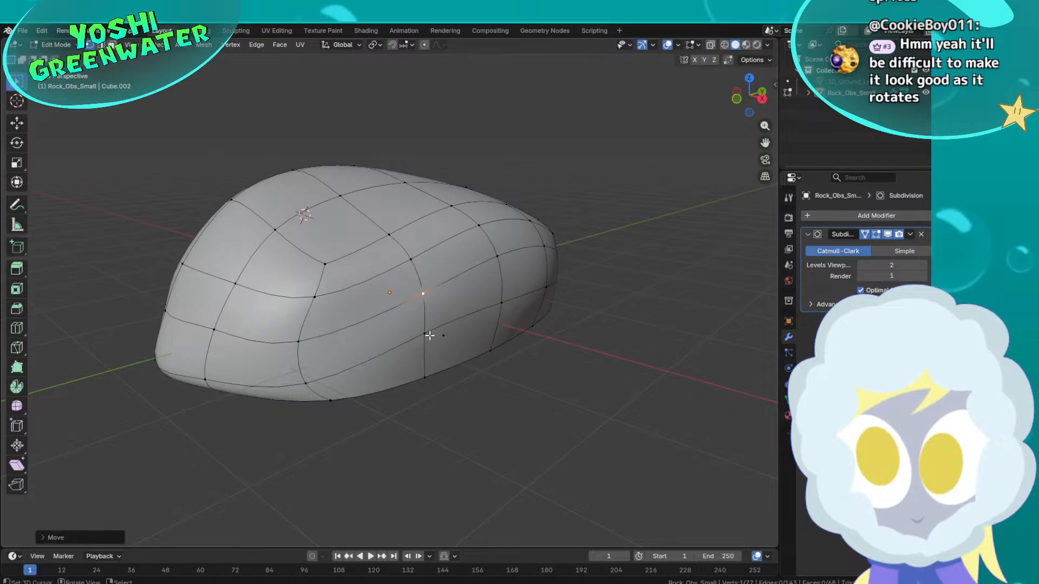
{"action": "right_click_drag", "start_coordinate": [430, 335], "coordinate": [488, 353]}
{"action": "right_click_drag", "start_coordinate": [512, 306], "coordinate": [531, 319]}
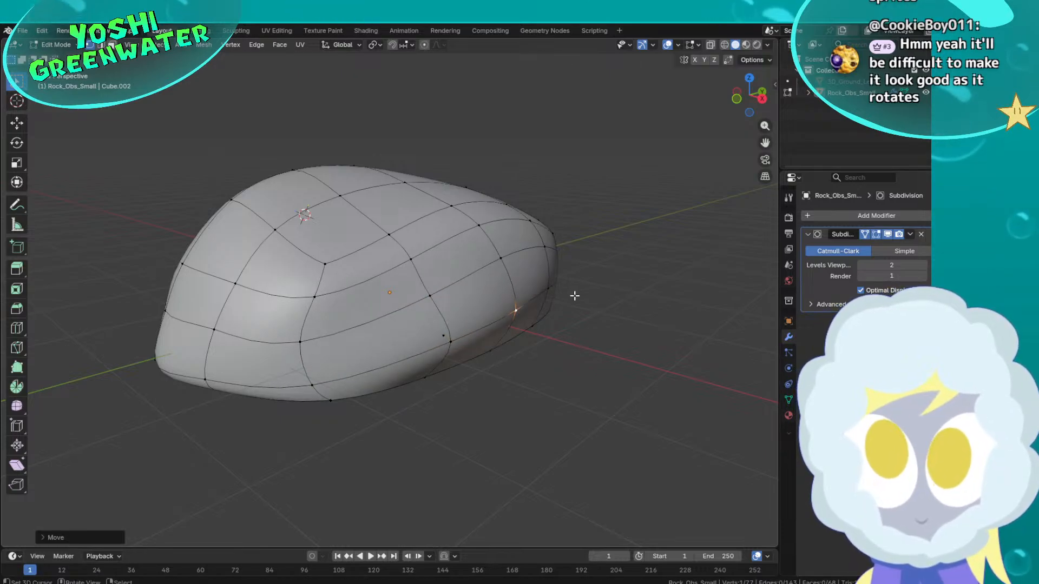
Show the rock in wireframe in an orthographic view along the X axis and raise its entire mesh along Z
{"action": "key", "text": "Tab"}
{"action": "middle_click_drag", "start_coordinate": [575, 296], "coordinate": [489, 298]}
{"action": "left_click", "coordinate": [742, 97]}
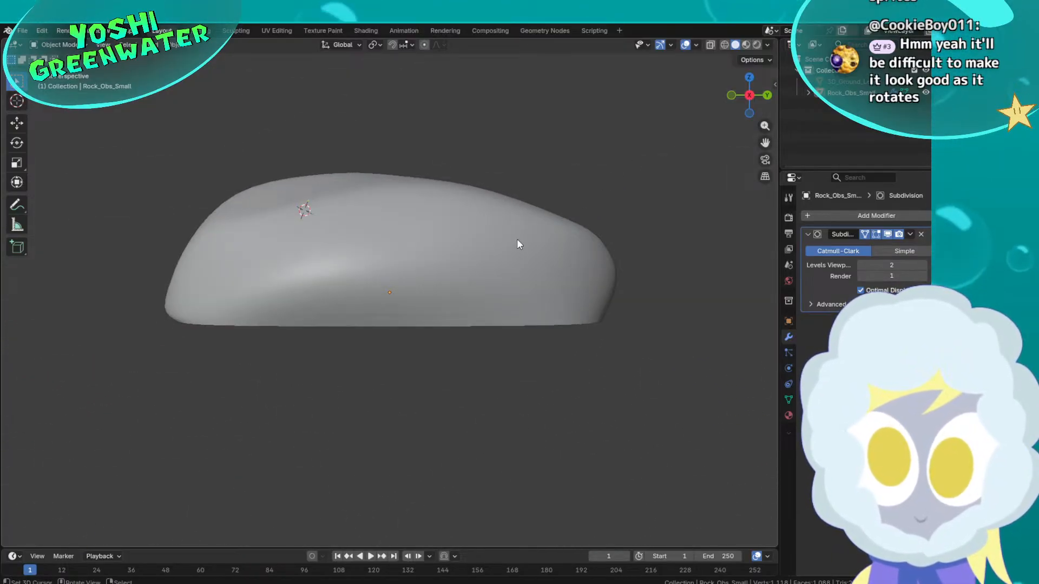
{"action": "key", "text": "z"}
{"action": "left_click", "coordinate": [392, 257]}
{"action": "left_click", "coordinate": [766, 177]}
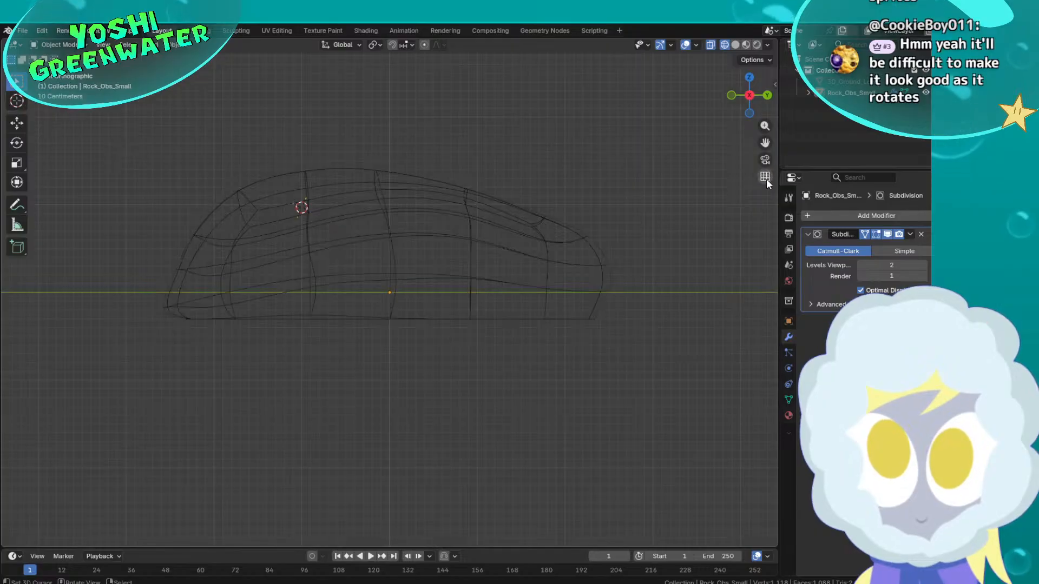
{"action": "key", "text": "Tab"}
{"action": "key", "text": "a"}
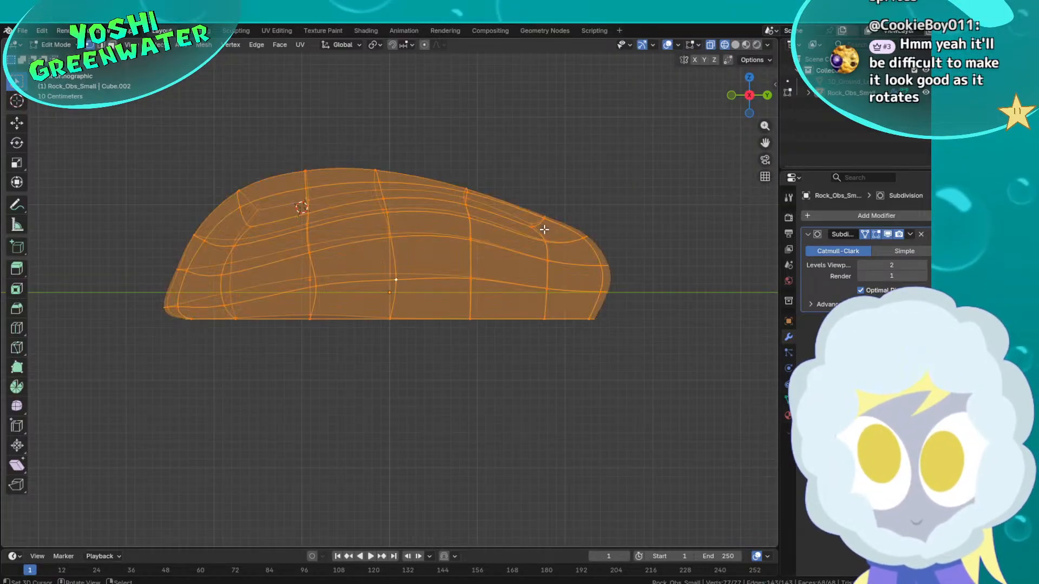
{"action": "key", "text": "g"}
{"action": "key", "text": "z"}
{"action": "left_click", "coordinate": [550, 204]}
Enlarge the entire mesh uniformly and raise it about 0.217 m along Z to bring its base to the ground line
{"action": "key", "text": "s"}
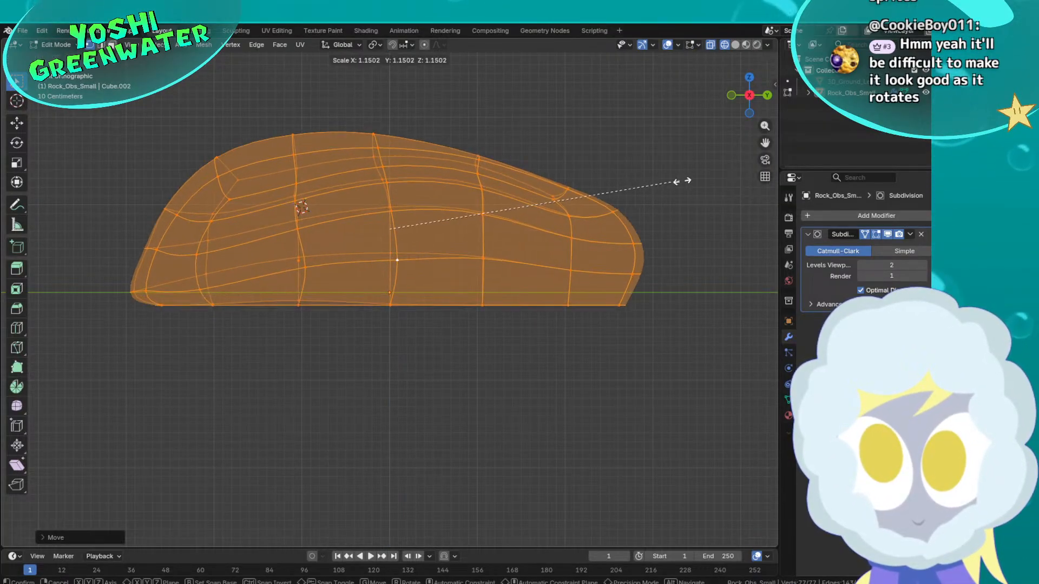
{"action": "left_click", "coordinate": [752, 176]}
{"action": "key", "text": "g"}
{"action": "key", "text": "z"}
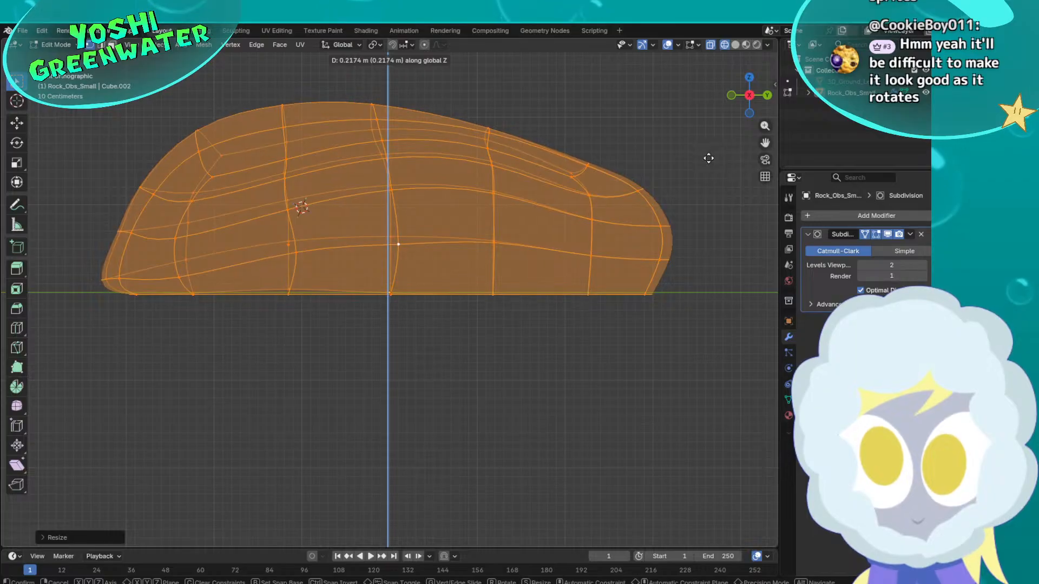
{"action": "left_click", "coordinate": [707, 157]}
Deselect the mesh, return to Object Mode with solid shading in perspective view, and save the file
{"action": "middle_click_drag", "start_coordinate": [708, 157], "coordinate": [585, 220]}
{"action": "key", "text": "alt+a"}
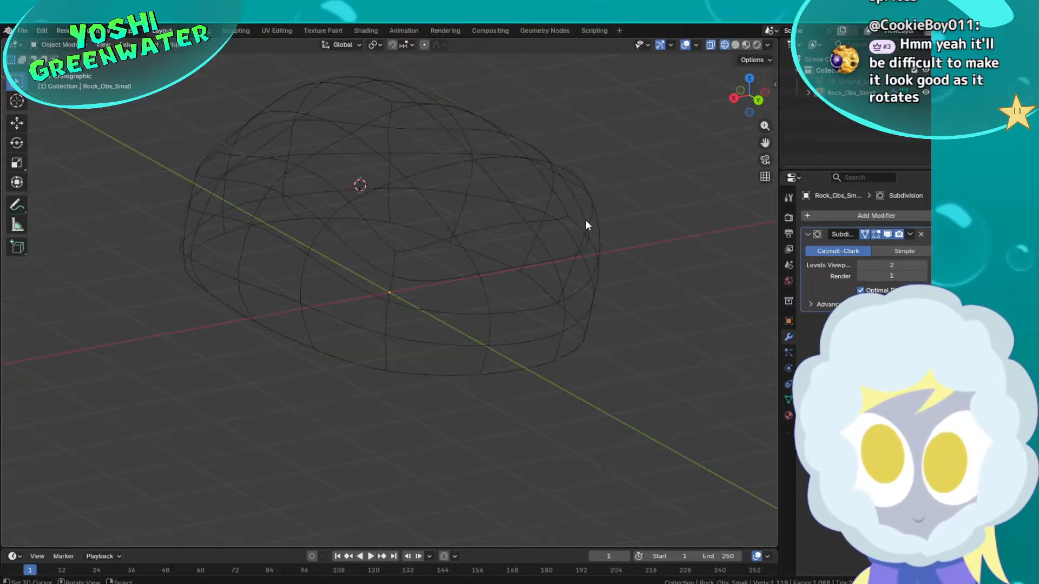
{"action": "scroll", "coordinate": [586, 220], "scroll_direction": "down", "scroll_amount": 3}
{"action": "key", "text": "Tab"}
{"action": "left_click", "coordinate": [764, 177]}
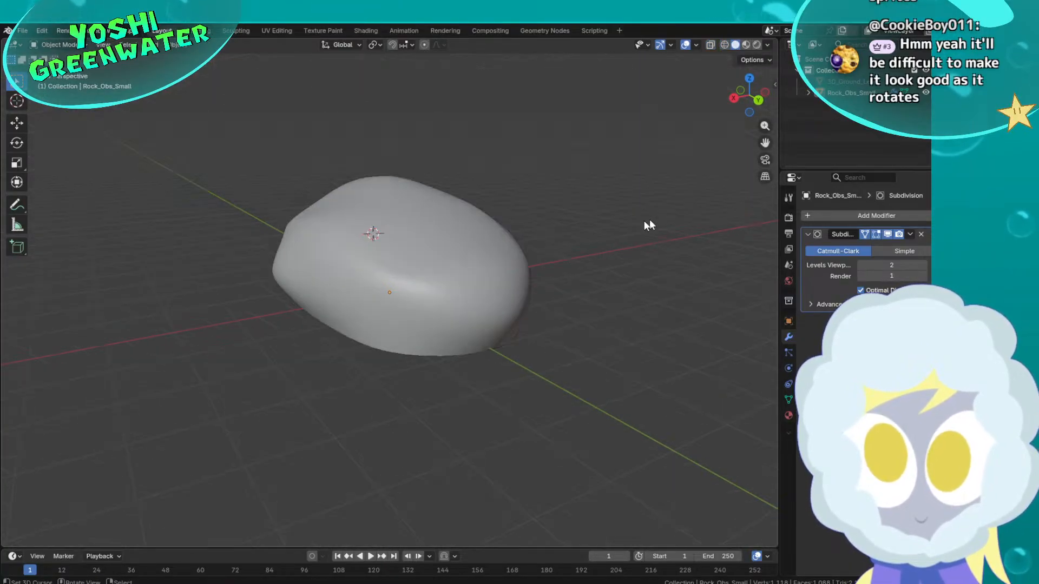
{"action": "middle_click_drag", "start_coordinate": [649, 219], "coordinate": [524, 248]}
{"action": "key", "text": "ctrl+s"}
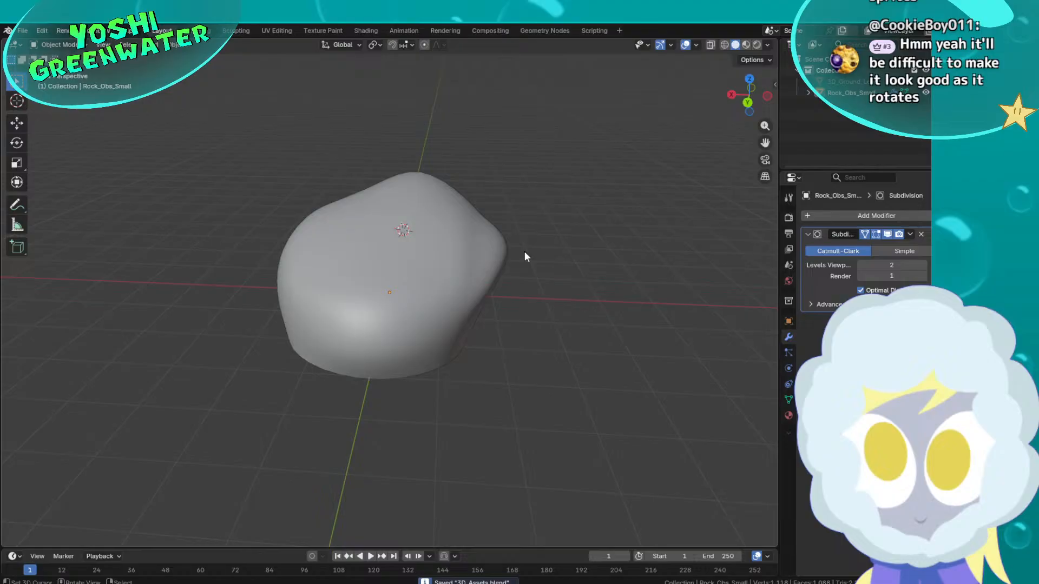
Switch from Blender to Toon Boom Harmony, select the rock drawing and resize the view areas around it
{"action": "left_click", "coordinate": [493, 261]}
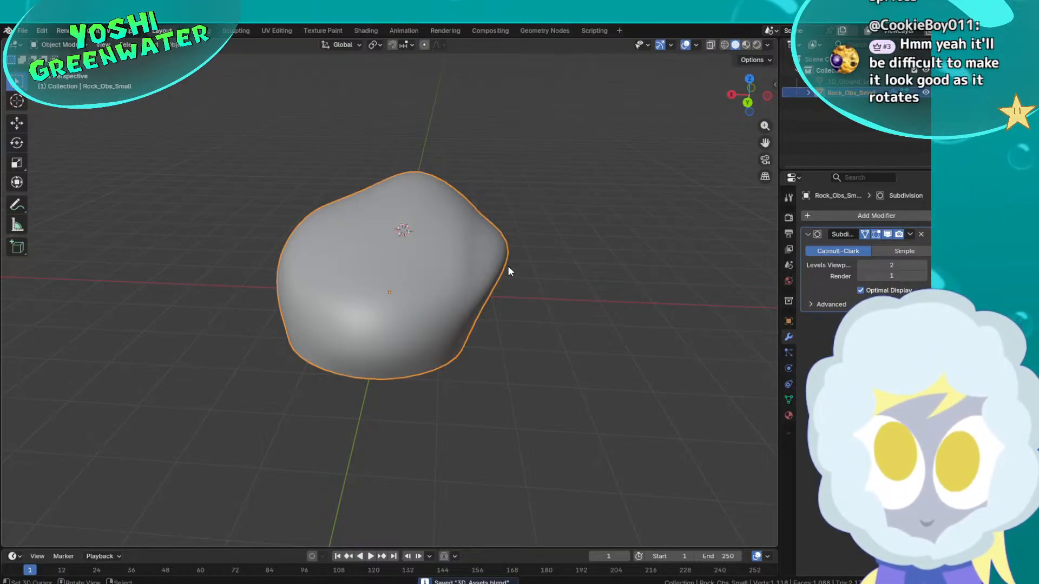
{"action": "key", "text": "alt+Tab"}
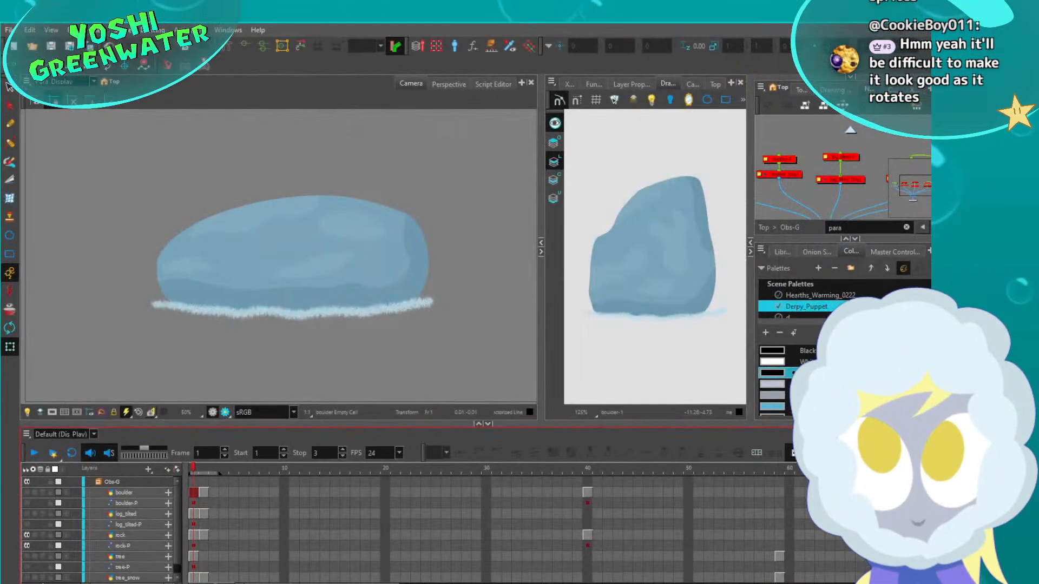
{"action": "left_click", "coordinate": [291, 262]}
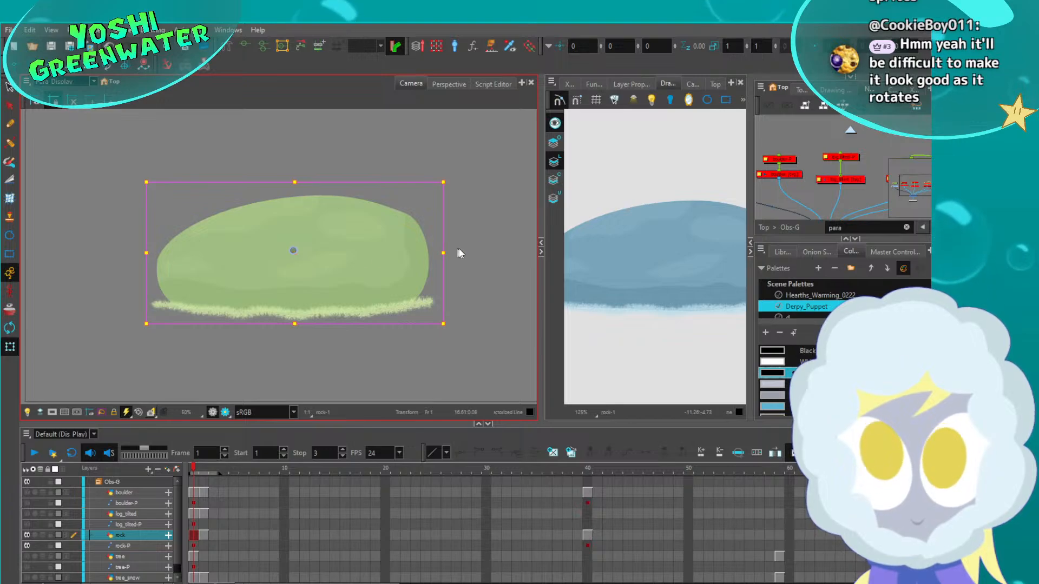
{"action": "left_click_drag", "start_coordinate": [541, 231], "coordinate": [440, 224]}
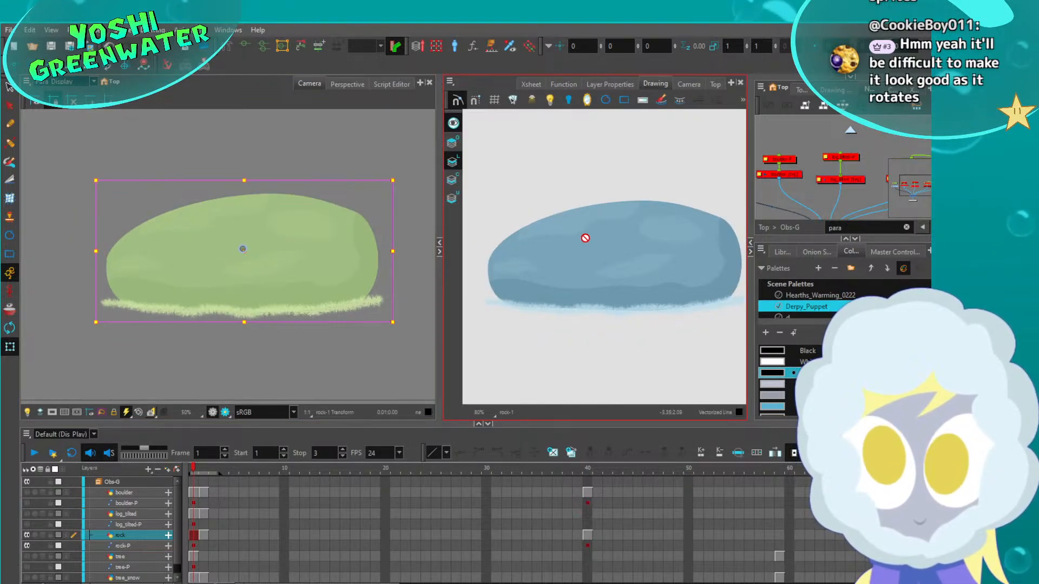
{"action": "scroll", "coordinate": [585, 238], "scroll_direction": "down", "scroll_amount": 2}
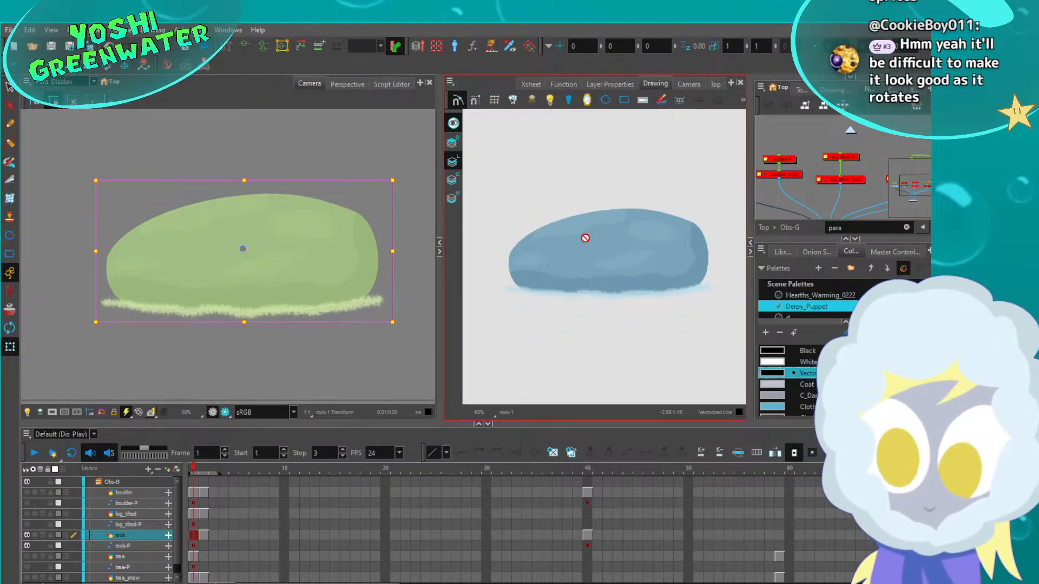
{"action": "left_click_drag", "start_coordinate": [788, 238], "coordinate": [785, 311]}
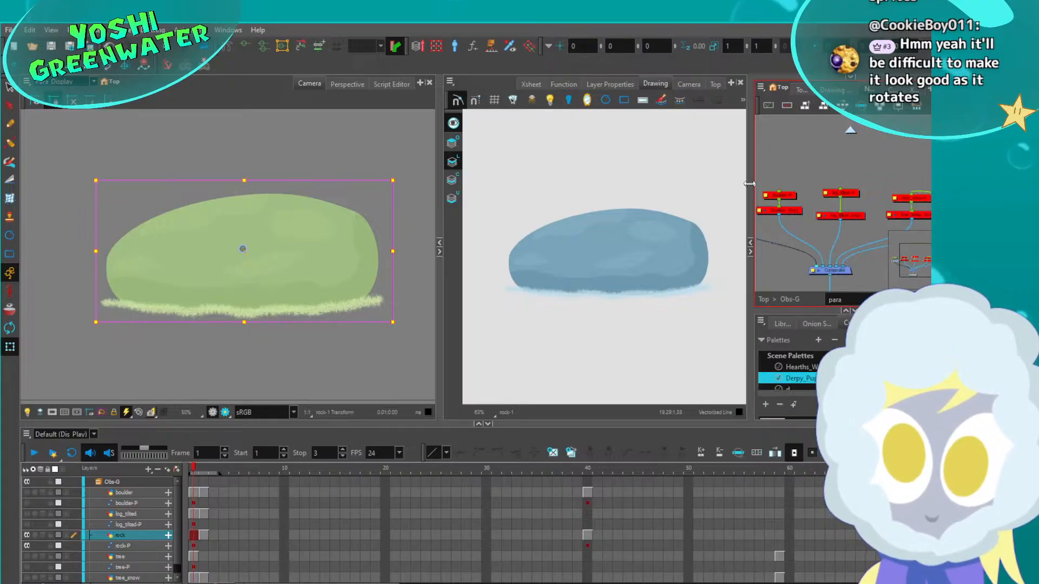
{"action": "left_click_drag", "start_coordinate": [749, 184], "coordinate": [664, 187]}
Try substituting drawing 2 for the rock's drawing on frame 1
{"action": "left_click", "coordinate": [785, 88]}
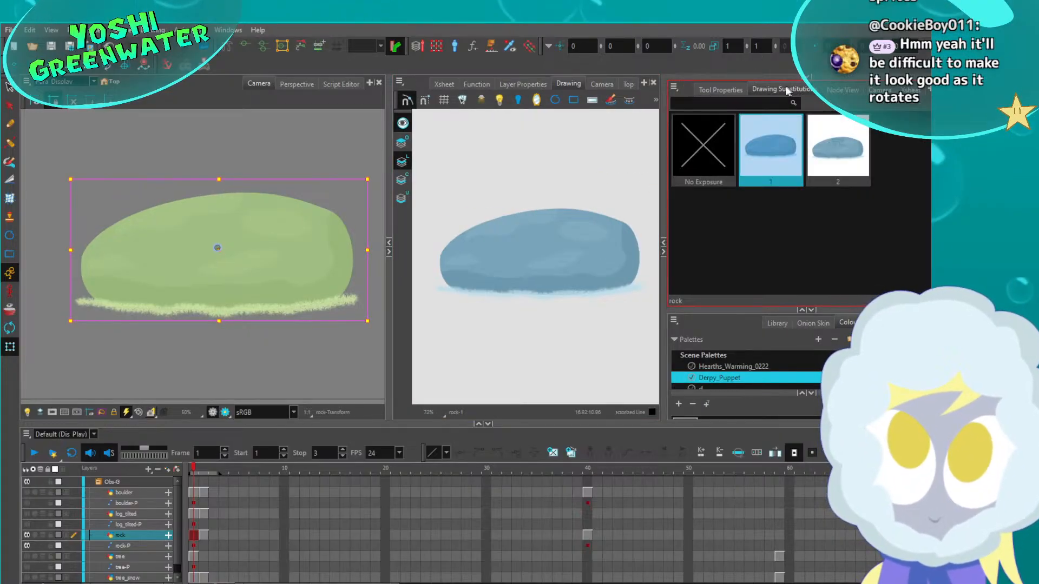
{"action": "left_click", "coordinate": [810, 142]}
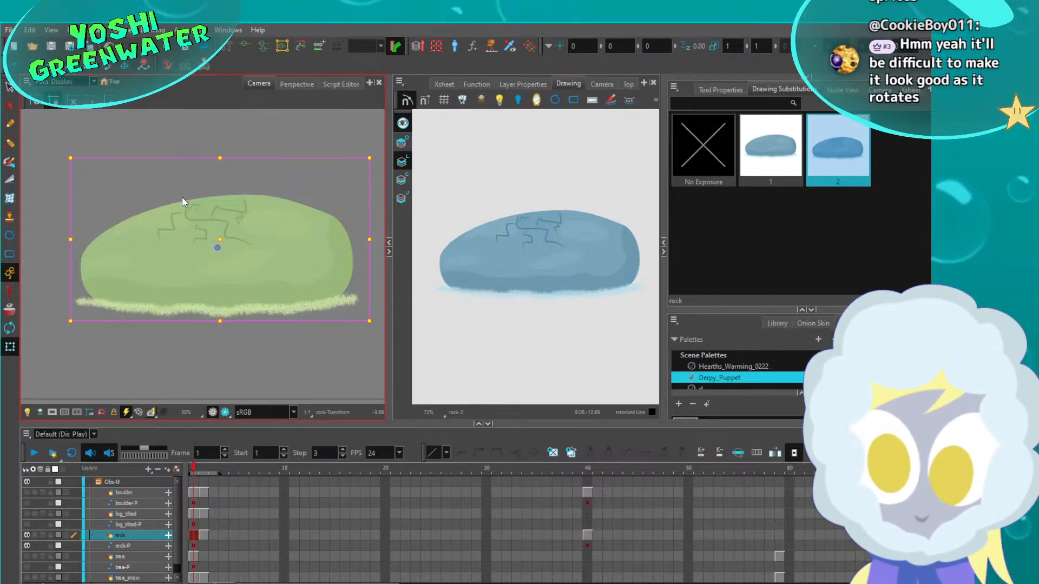
{"action": "key", "text": "ctrl+z"}
{"action": "left_click", "coordinate": [180, 369]}
Compare the plain rock on frame 1 with the cracked rock on frame 2
{"action": "left_click_drag", "start_coordinate": [190, 419], "coordinate": [182, 397]}
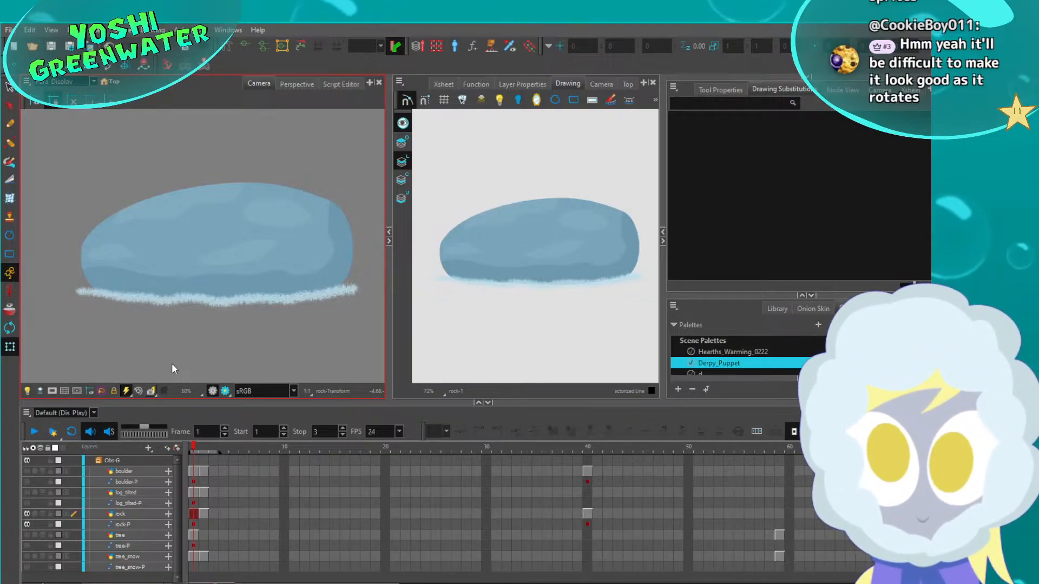
{"action": "key", "text": "period"}
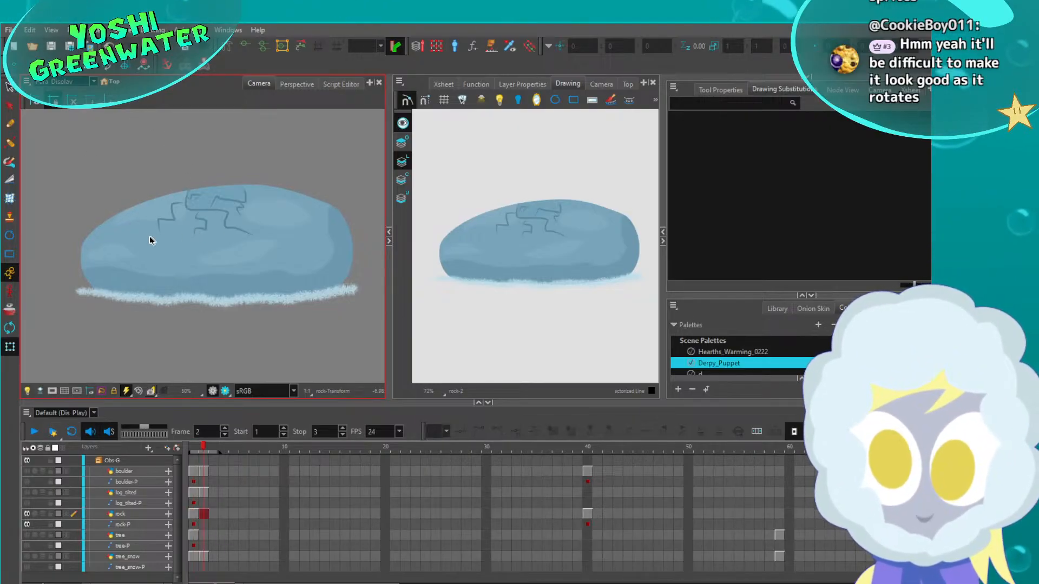
{"action": "key", "text": "comma"}
{"action": "key", "text": "period"}
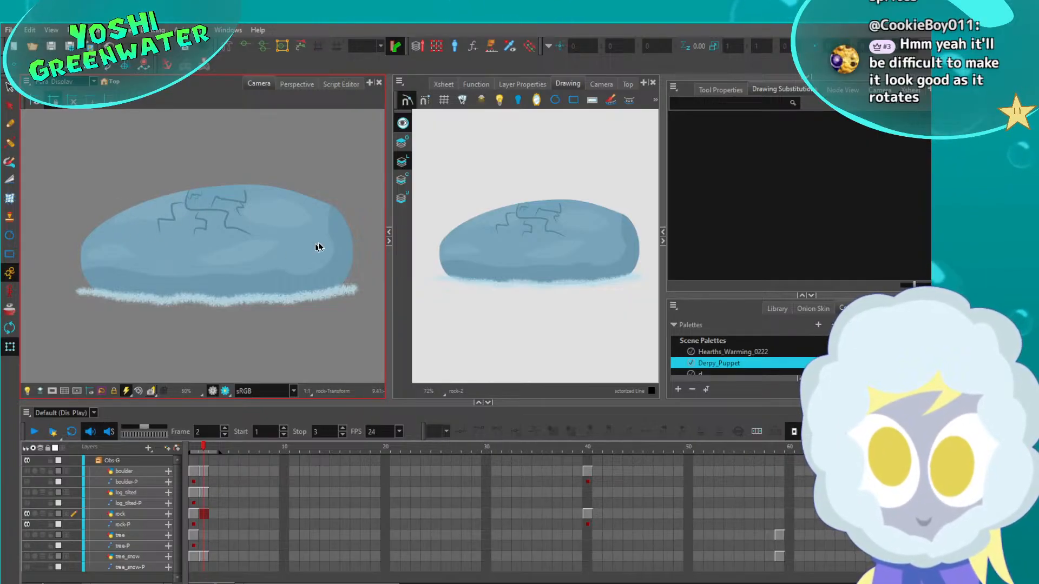
{"action": "left_click_drag", "start_coordinate": [389, 204], "coordinate": [438, 200]}
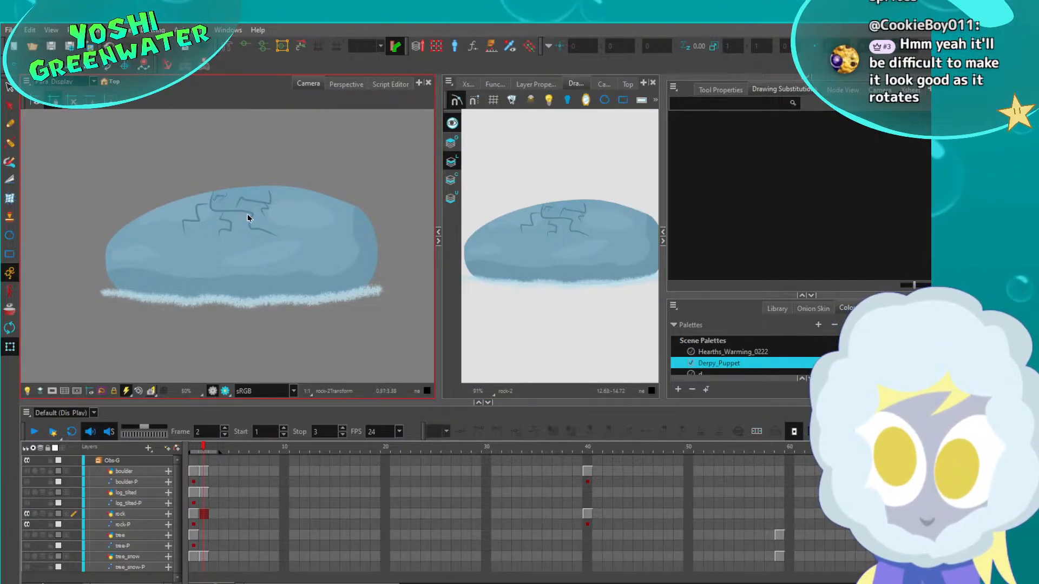
{"action": "key", "text": "comma"}
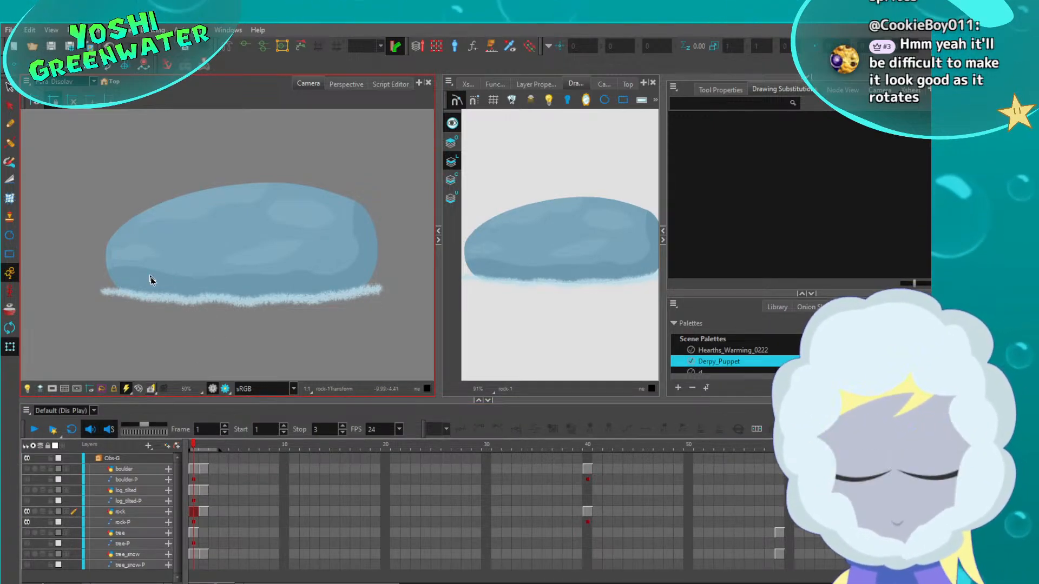
Create an empty drawing in the rock layer on frame 3
{"action": "key", "text": "period"}
{"action": "key", "text": "period"}
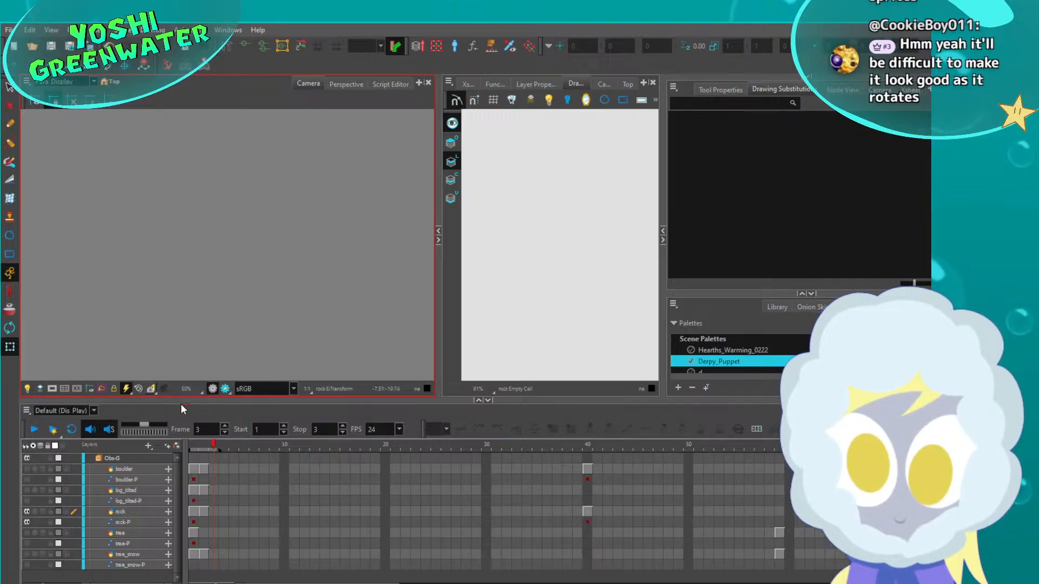
{"action": "left_click", "coordinate": [834, 88]}
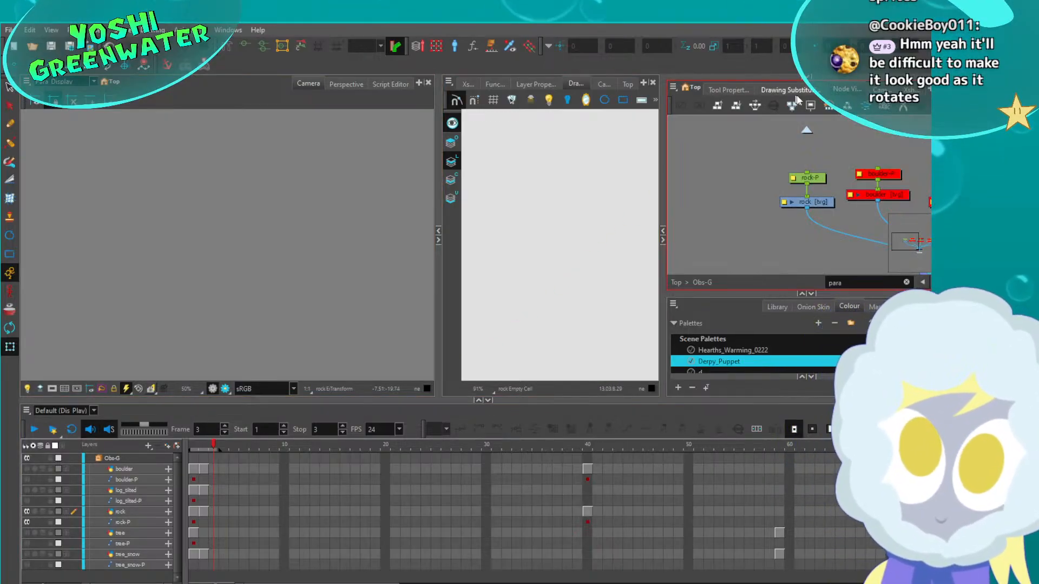
{"action": "left_click", "coordinate": [808, 203]}
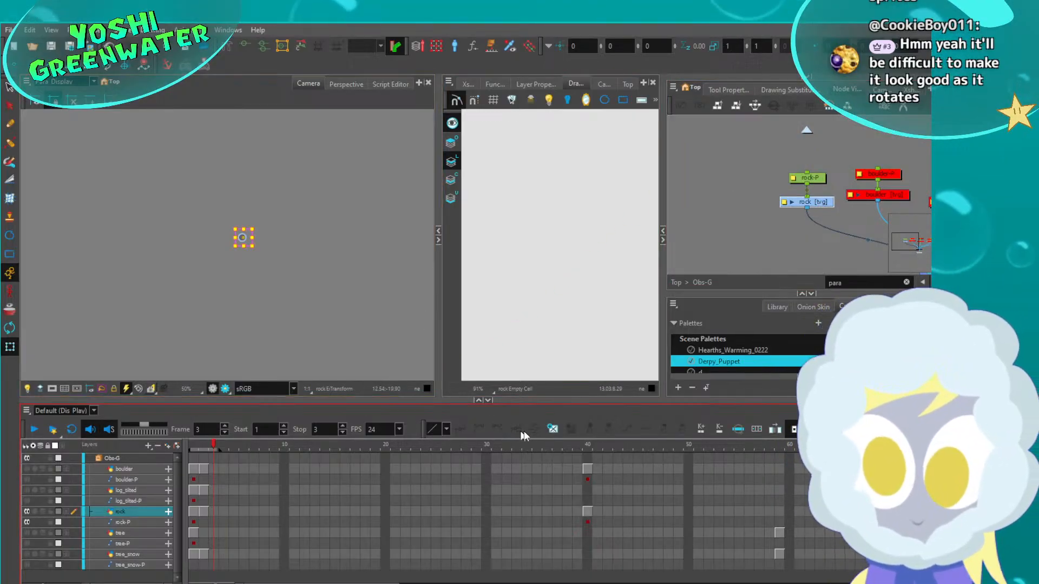
{"action": "left_click_drag", "start_coordinate": [438, 292], "coordinate": [413, 292]}
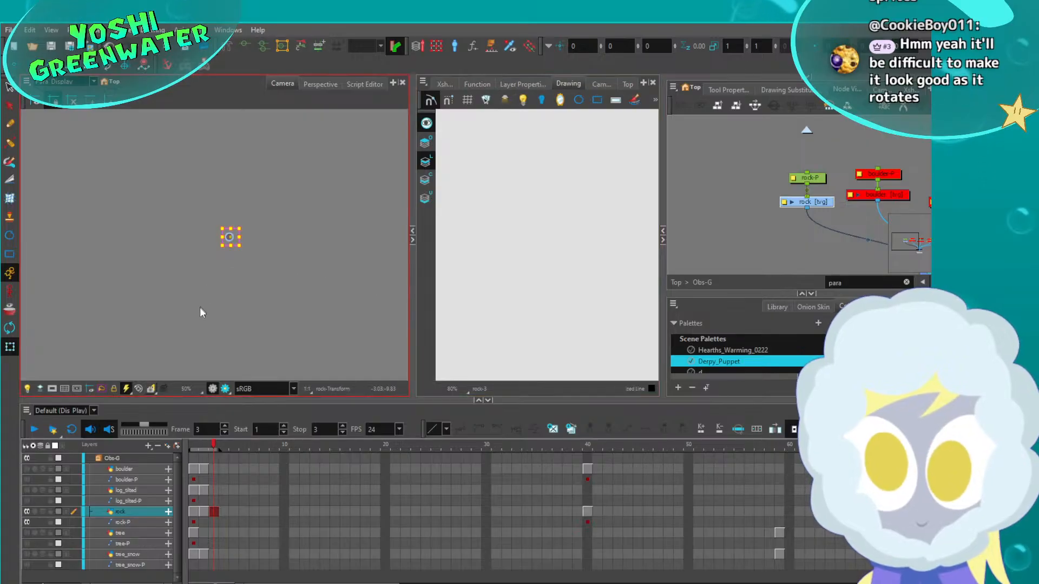
Isolate the rock artwork from its snow edge on frame 1 and copy all its shapes into the empty drawing on frame 3
{"action": "key", "text": "comma"}
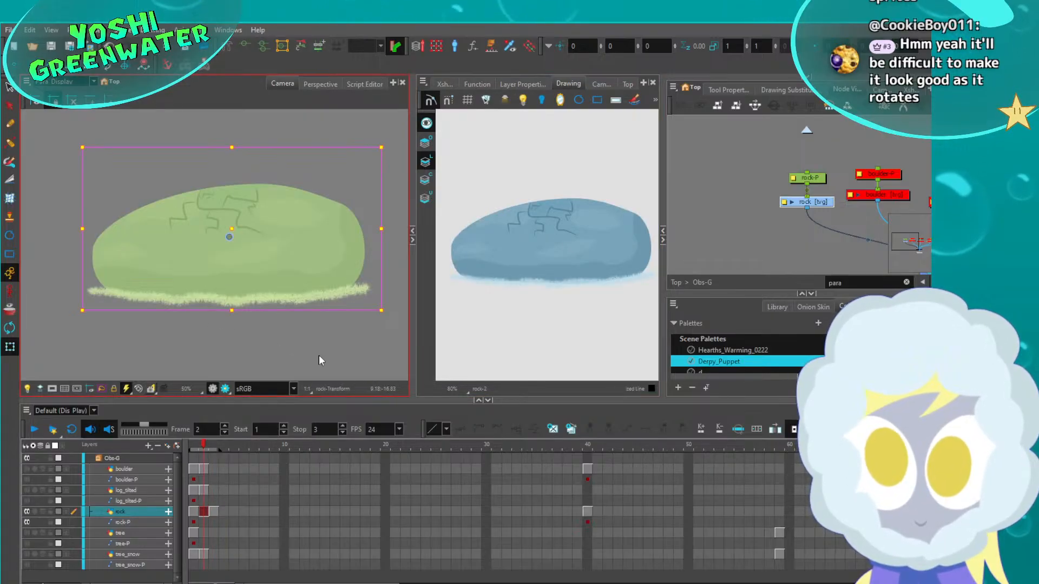
{"action": "key", "text": "comma"}
{"action": "left_click", "coordinate": [10, 87]}
{"action": "left_click", "coordinate": [427, 123]}
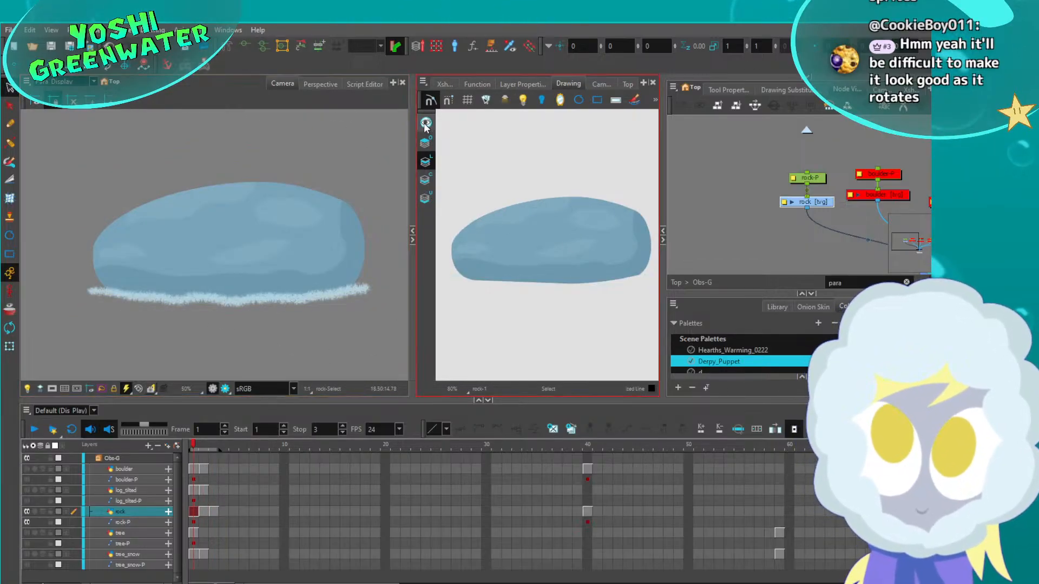
{"action": "left_click_drag", "start_coordinate": [469, 173], "coordinate": [436, 278]}
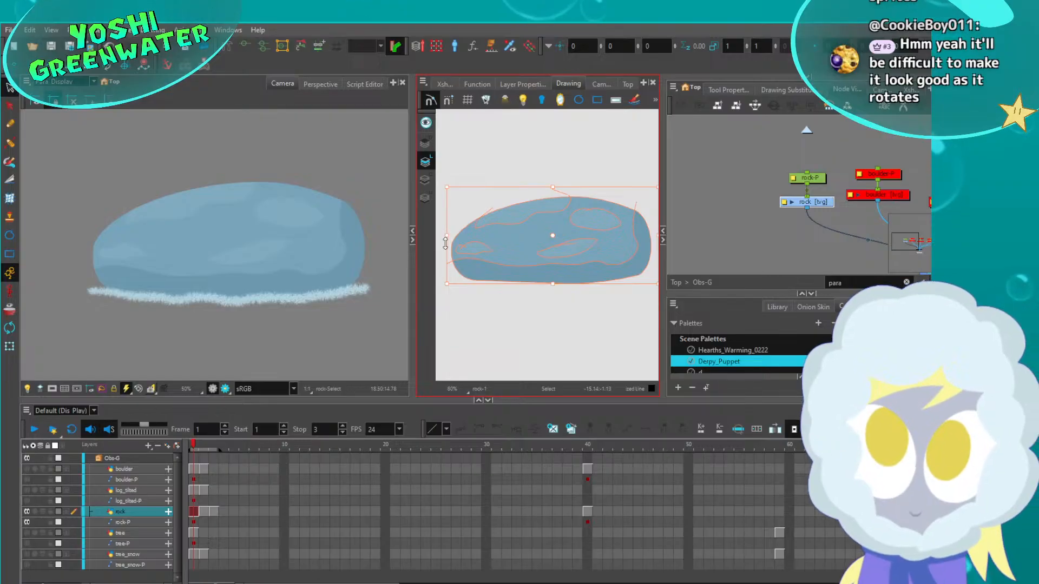
{"action": "left_click", "coordinate": [397, 298]}
{"action": "key", "text": "period"}
{"action": "key", "text": "period"}
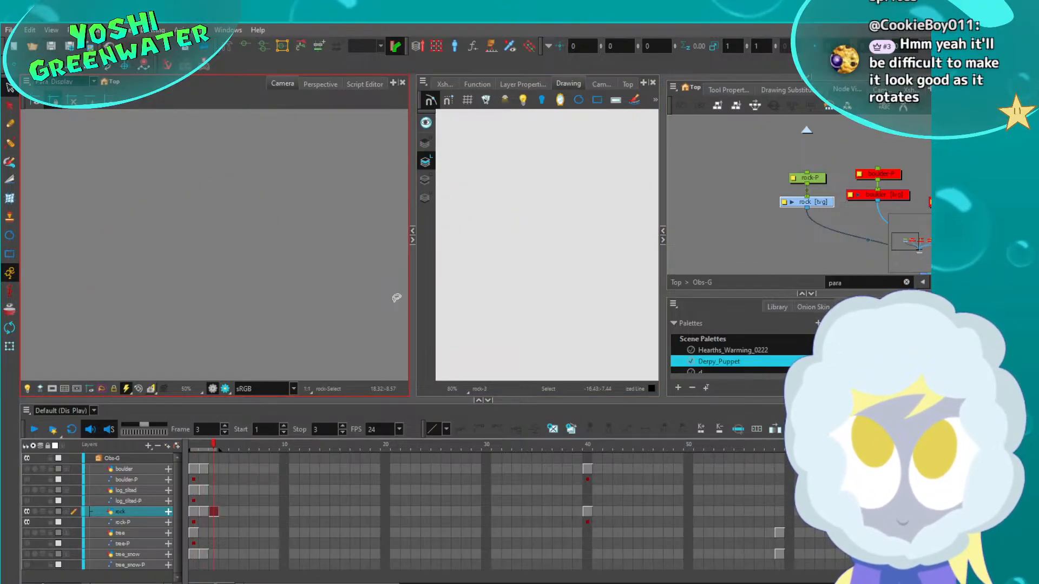
{"action": "key", "text": "ctrl+v"}
{"action": "left_click", "coordinate": [179, 343]}
Set the scene resolution to 1000 x 1000, starting from the 1K preset
{"action": "scroll", "coordinate": [179, 343], "scroll_direction": "down", "scroll_amount": 2}
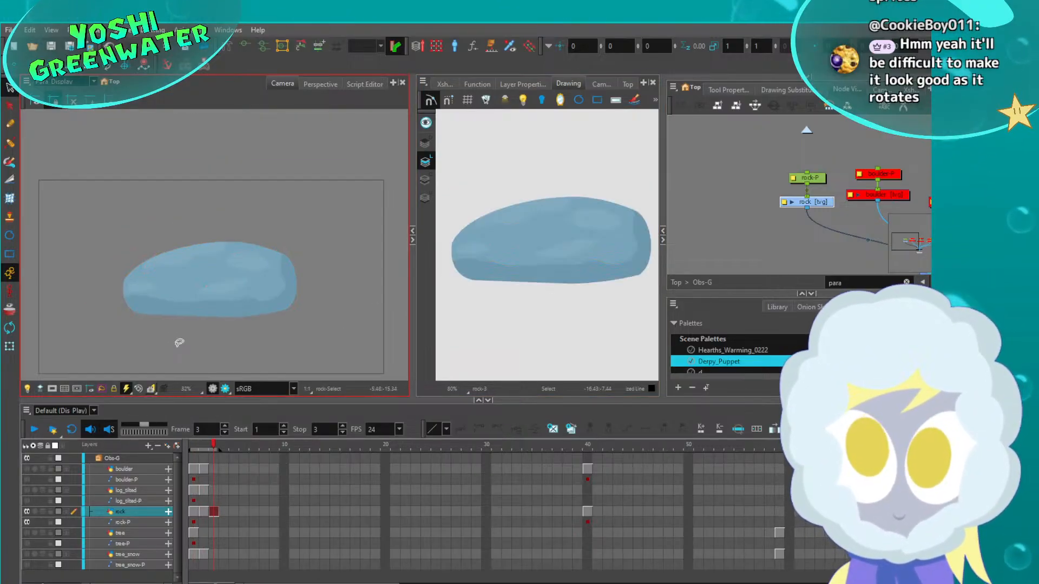
{"action": "middle_click_drag", "start_coordinate": [177, 348], "coordinate": [174, 309]}
{"action": "left_click_drag", "start_coordinate": [413, 272], "coordinate": [464, 272]}
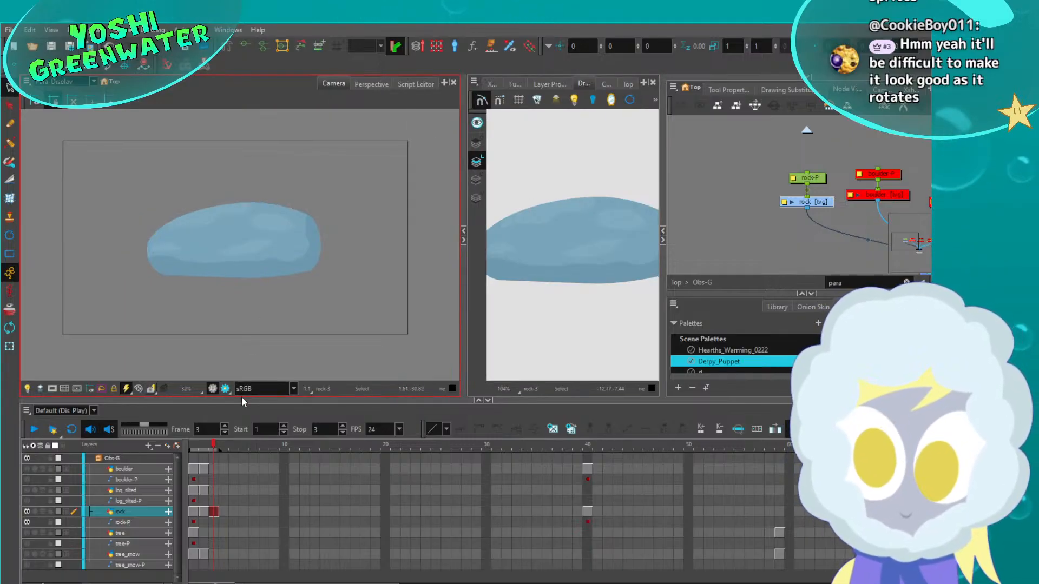
{"action": "left_click_drag", "start_coordinate": [242, 402], "coordinate": [241, 437]}
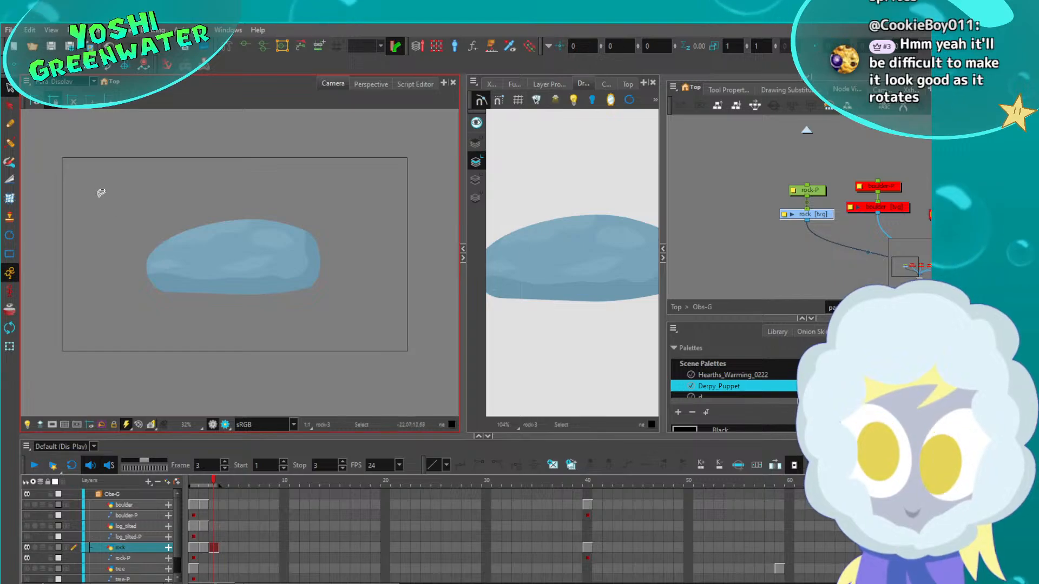
{"action": "left_click", "coordinate": [121, 31]}
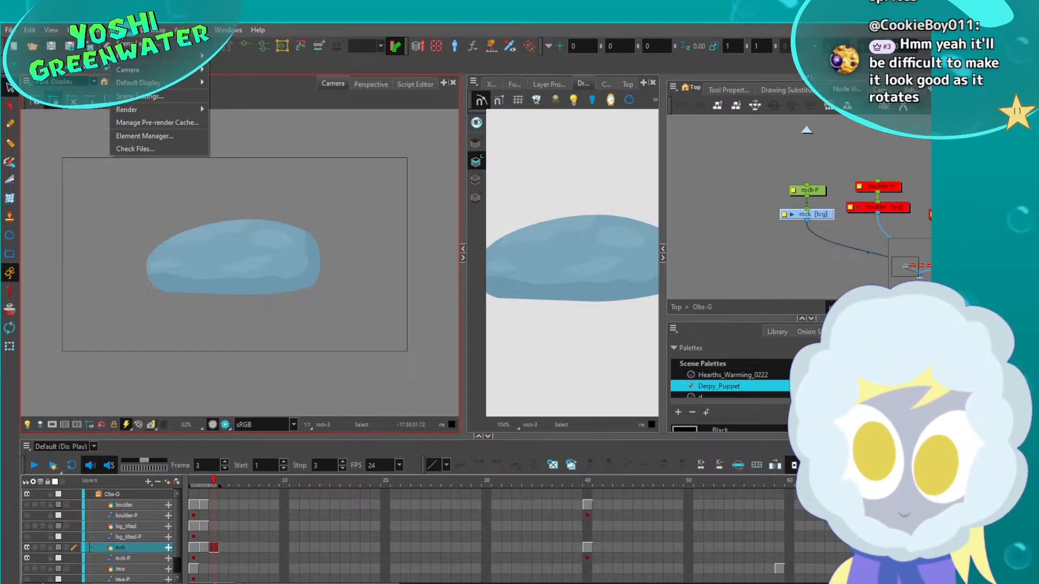
{"action": "mouse_move", "coordinate": [132, 69]}
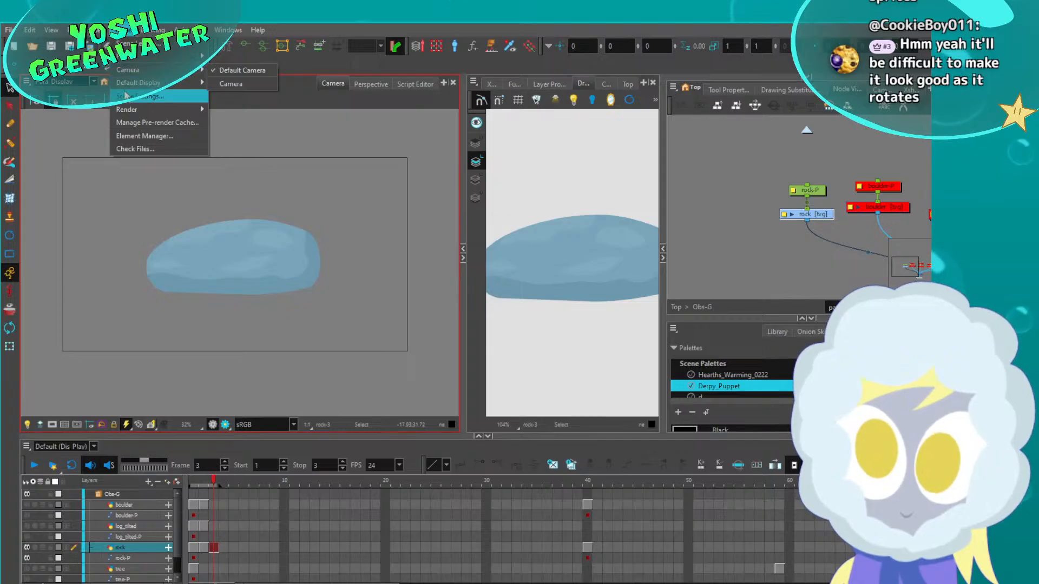
{"action": "left_click", "coordinate": [125, 96]}
{"action": "left_click_drag", "start_coordinate": [273, 173], "coordinate": [253, 154]}
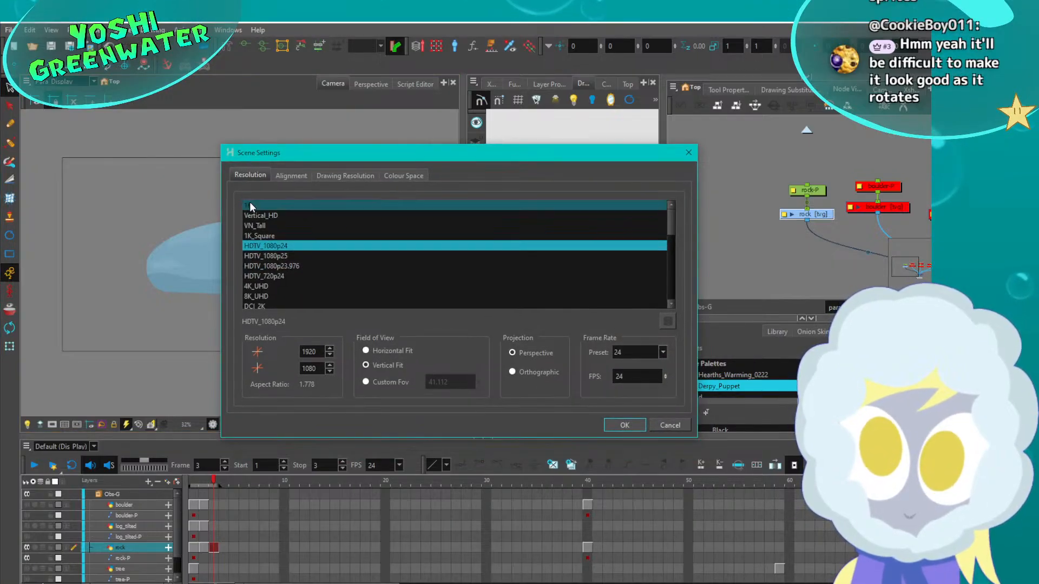
{"action": "left_click", "coordinate": [249, 204]}
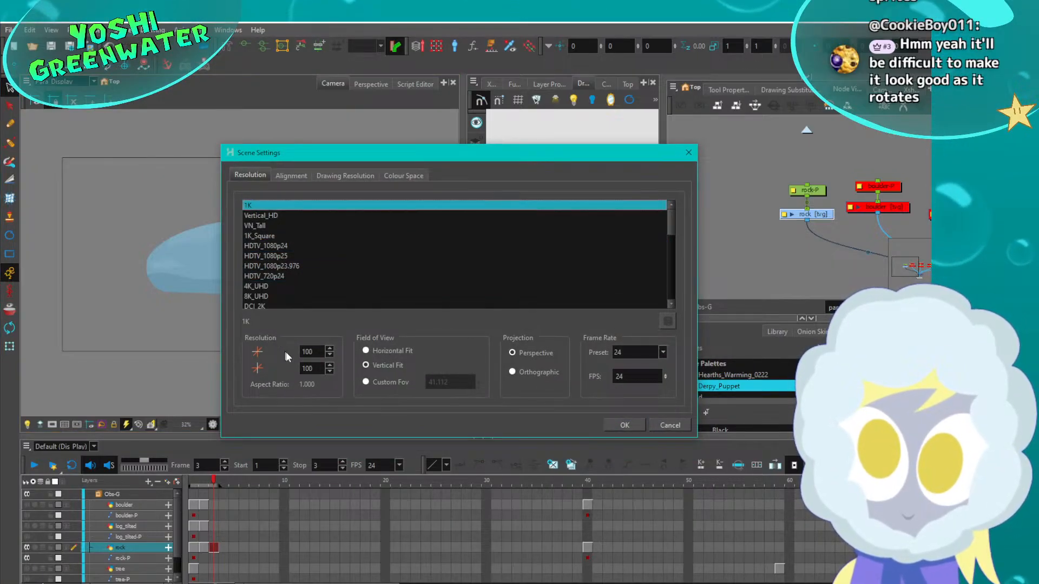
{"action": "left_click", "coordinate": [319, 352]}
{"action": "type", "text": "0"}
{"action": "left_click", "coordinate": [316, 370]}
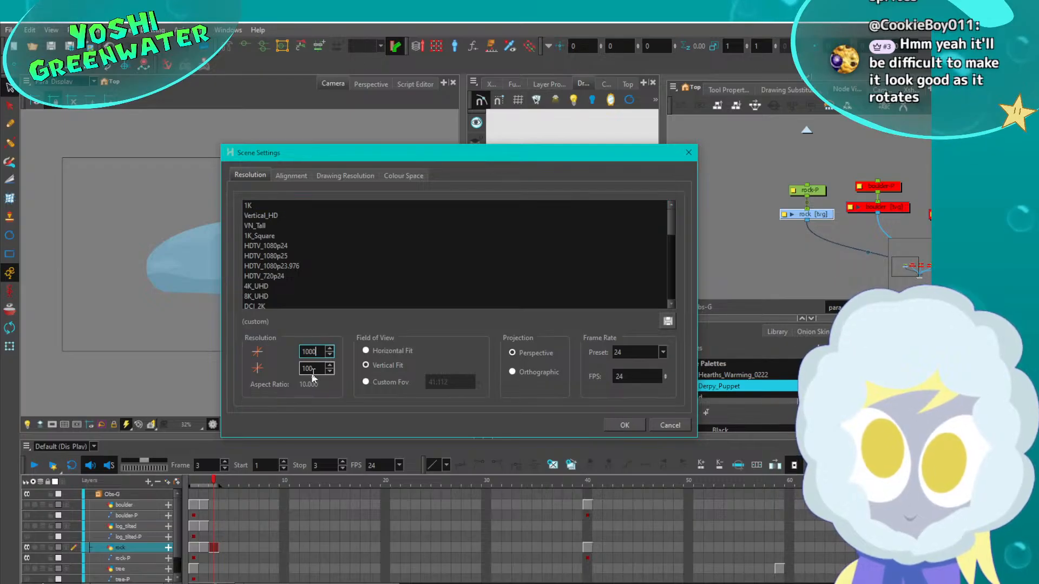
{"action": "type", "text": "0"}
{"action": "left_click", "coordinate": [623, 425]}
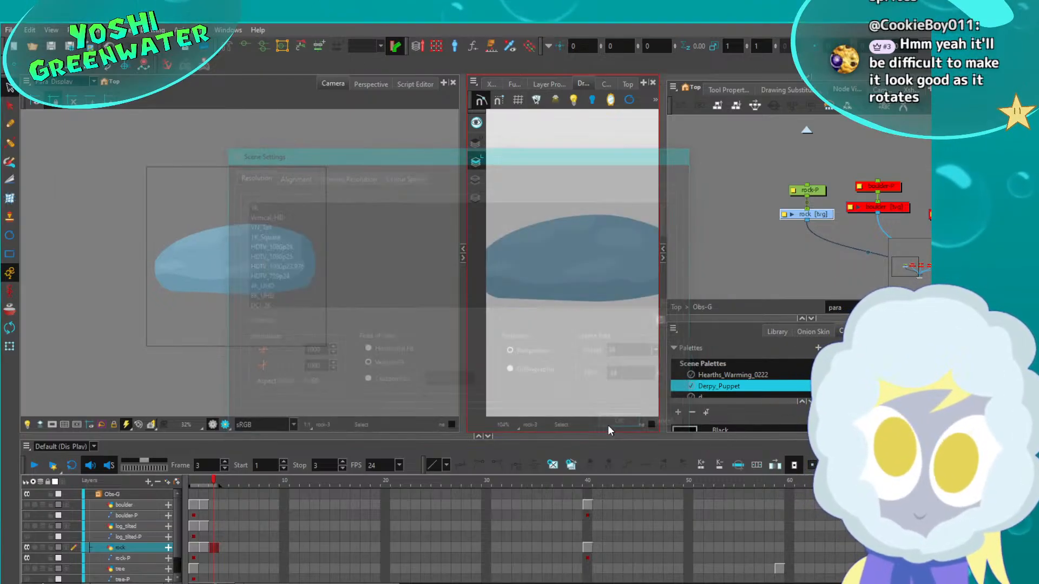
Select all of the rock artwork on frame 3 and stretch it vertically and horizontally to fill the square camera frame
{"action": "scroll", "coordinate": [208, 259], "scroll_direction": "up", "scroll_amount": 2}
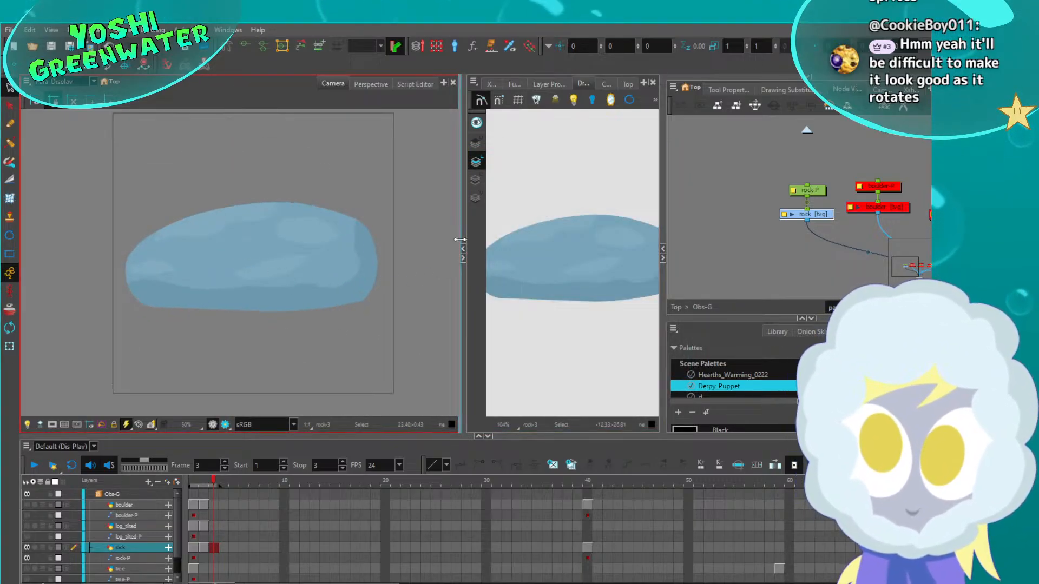
{"action": "left_click_drag", "start_coordinate": [460, 240], "coordinate": [422, 240]}
{"action": "scroll", "coordinate": [179, 223], "scroll_direction": "down", "scroll_amount": 1}
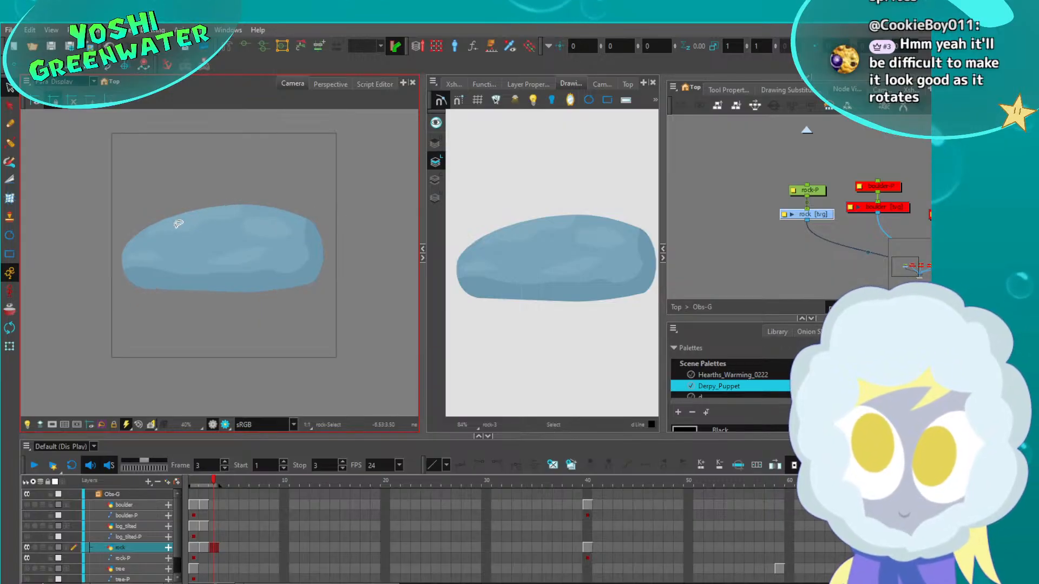
{"action": "left_click", "coordinate": [179, 221]}
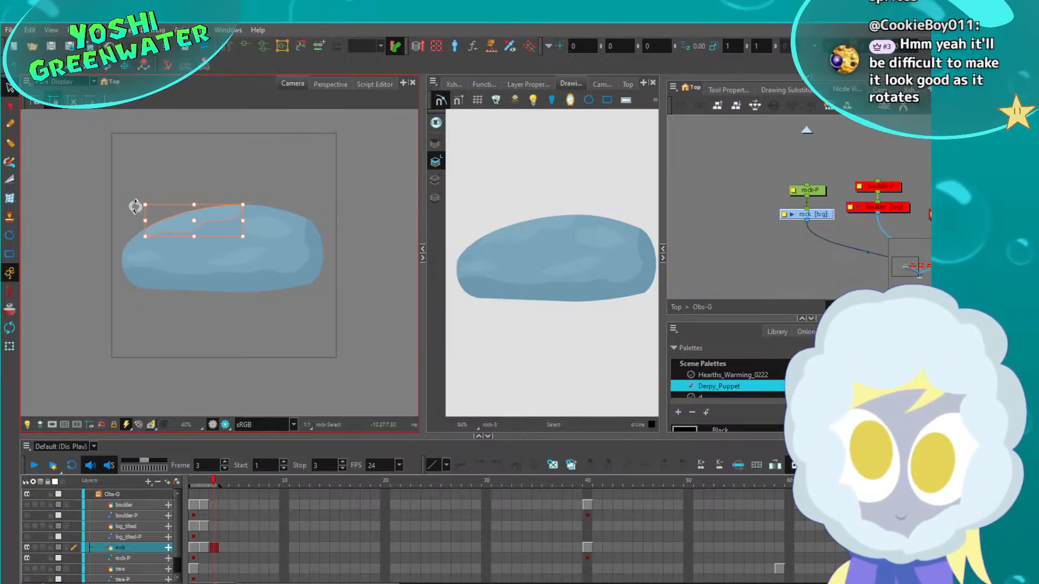
{"action": "left_click_drag", "start_coordinate": [102, 181], "coordinate": [134, 296]}
{"action": "left_click_drag", "start_coordinate": [223, 196], "coordinate": [227, 123]}
{"action": "left_click_drag", "start_coordinate": [224, 293], "coordinate": [224, 352]}
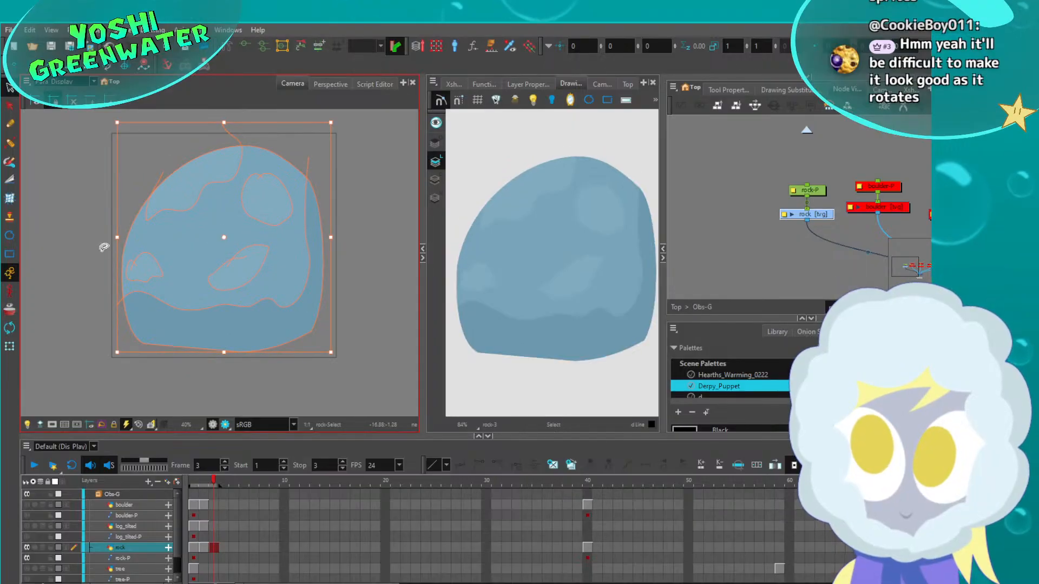
{"action": "left_click_drag", "start_coordinate": [109, 240], "coordinate": [111, 239]}
{"action": "left_click_drag", "start_coordinate": [330, 237], "coordinate": [337, 235]}
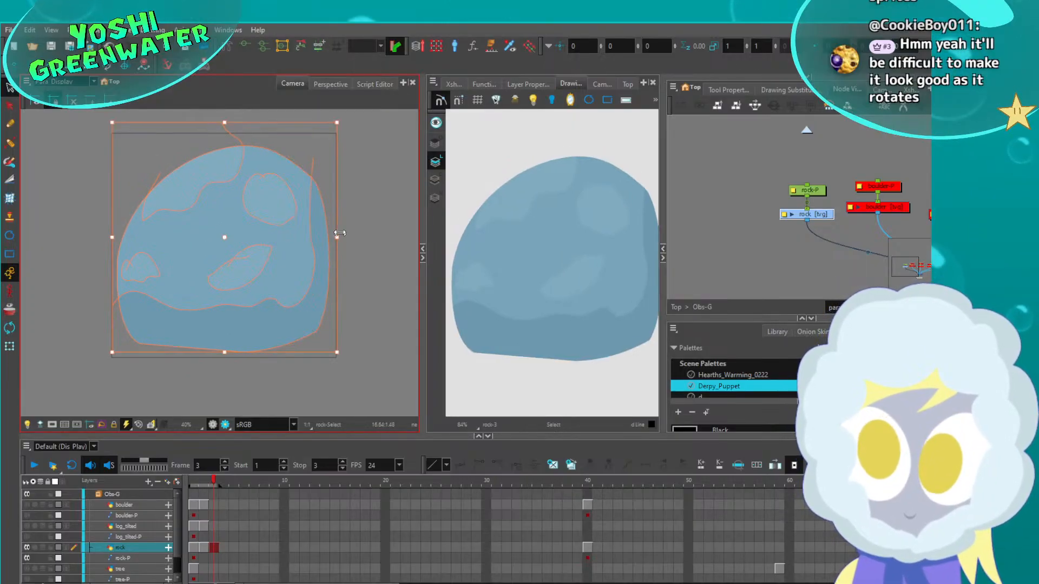
Stretch the rock artwork slightly taller and wider and nudge it down to fit the square camera frame, then clear the selection
{"action": "left_click_drag", "start_coordinate": [225, 122], "coordinate": [225, 112]}
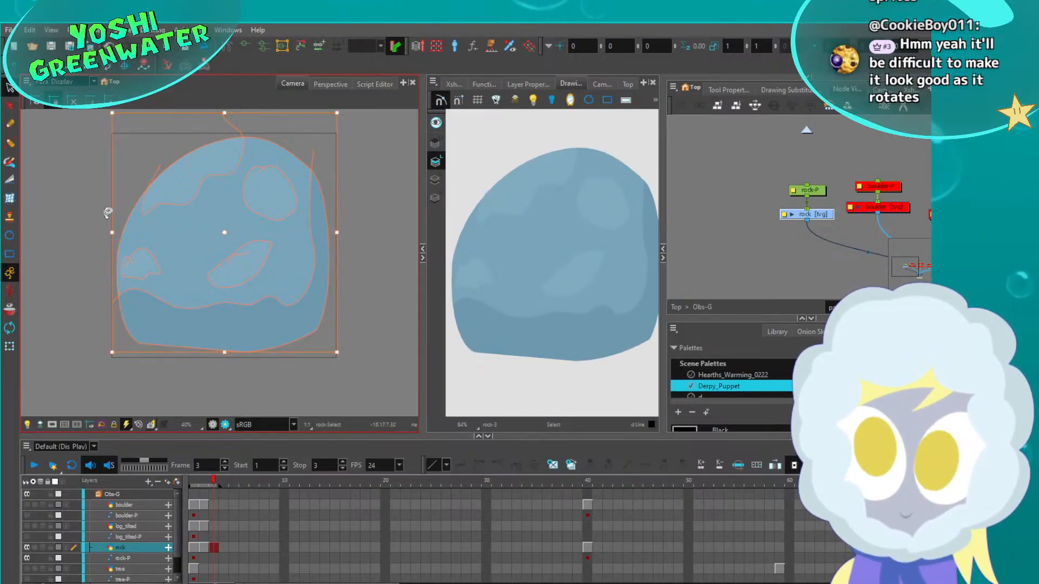
{"action": "left_click_drag", "start_coordinate": [107, 232], "coordinate": [106, 230]}
{"action": "key", "text": "Right"}
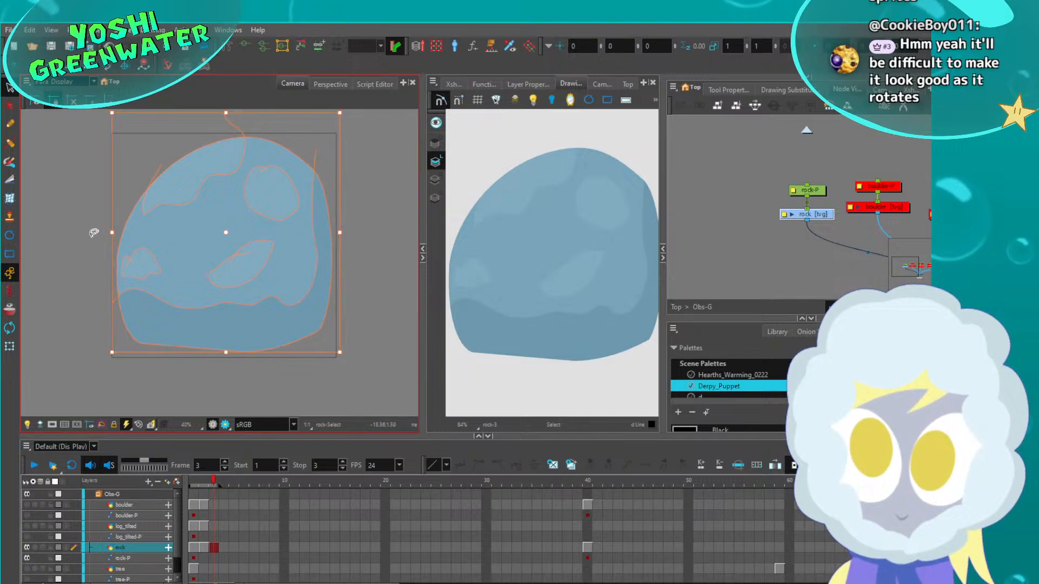
{"action": "key", "text": "Down"}
{"action": "key", "text": "Down"}
{"action": "left_click_drag", "start_coordinate": [225, 118], "coordinate": [225, 111]}
{"action": "left_click", "coordinate": [96, 212]}
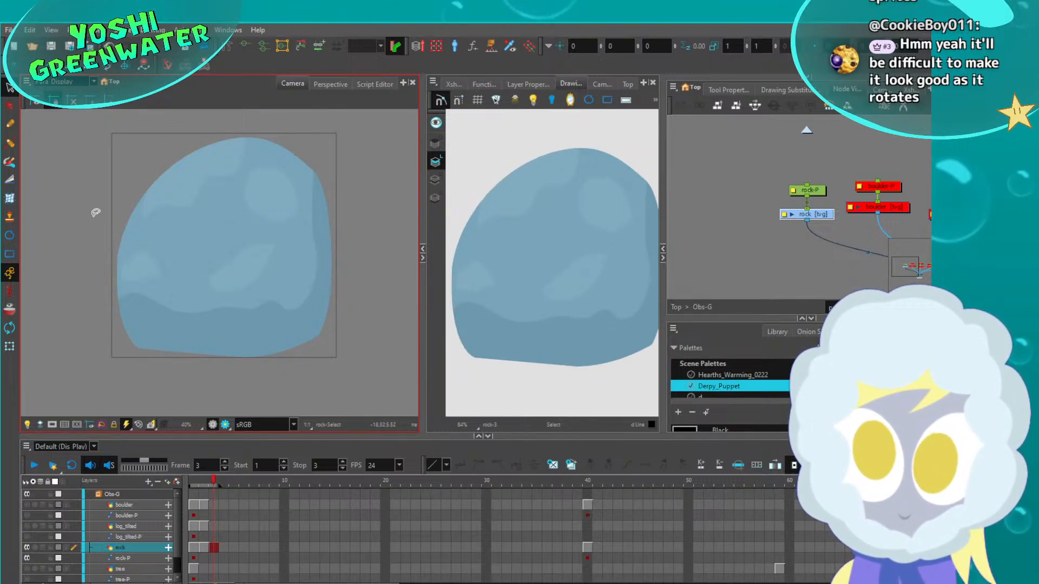
{"action": "left_click_drag", "start_coordinate": [127, 329], "coordinate": [109, 328]}
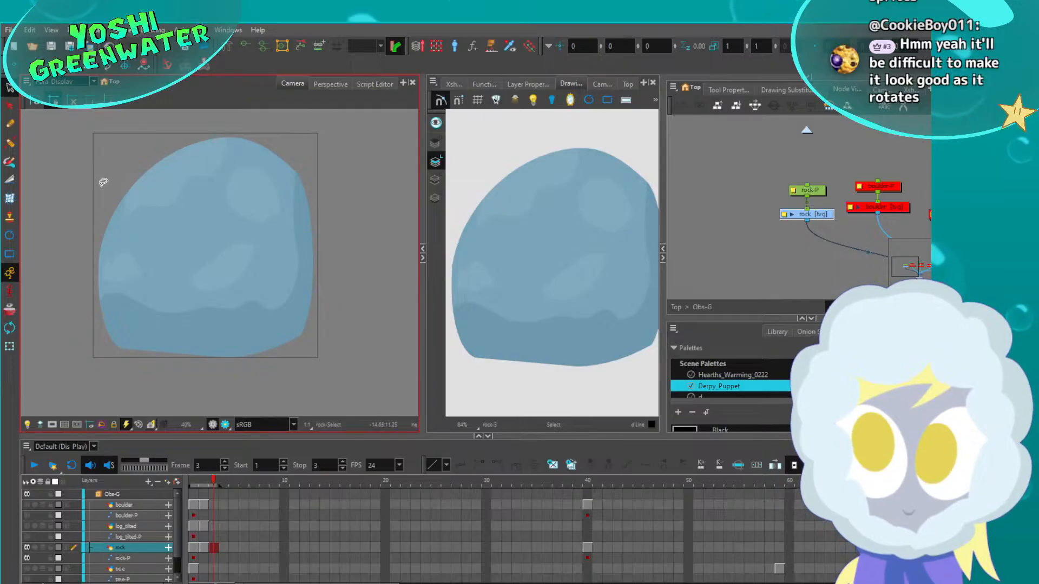
{"action": "left_click_drag", "start_coordinate": [425, 221], "coordinate": [403, 218]}
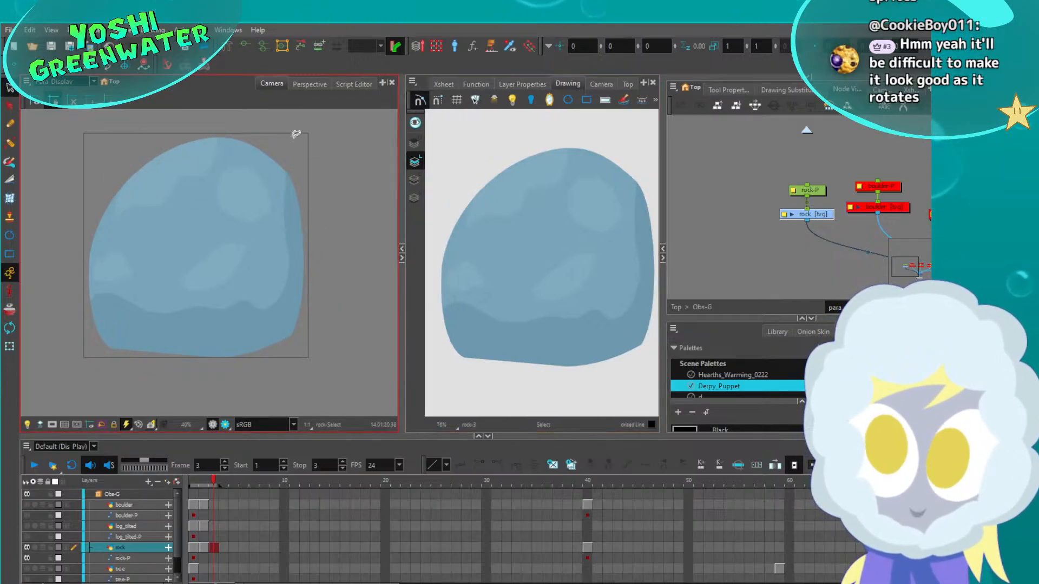
{"action": "left_click_drag", "start_coordinate": [151, 243], "coordinate": [150, 250]}
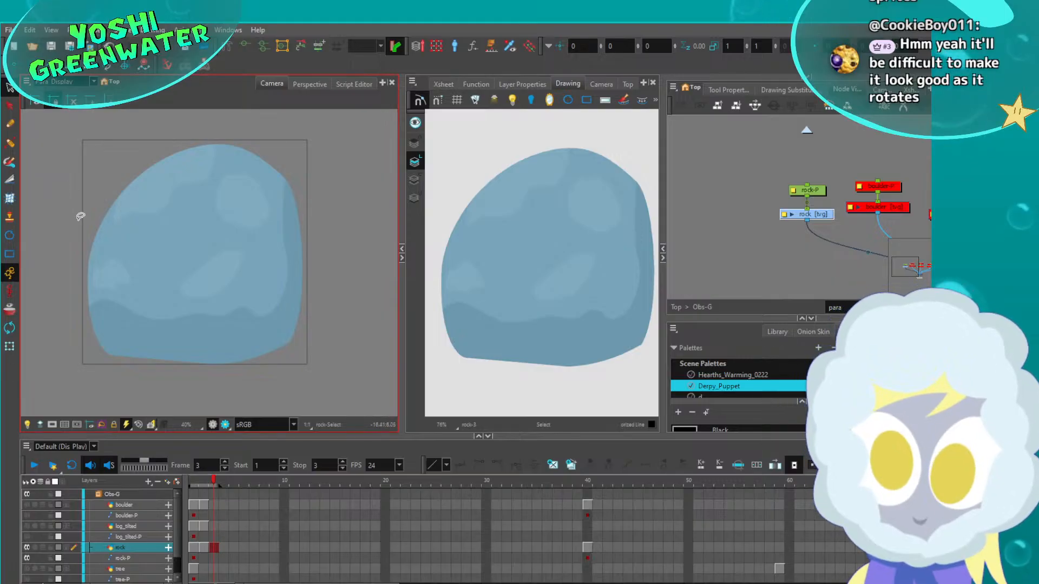
{"action": "right_click", "coordinate": [344, 583]}
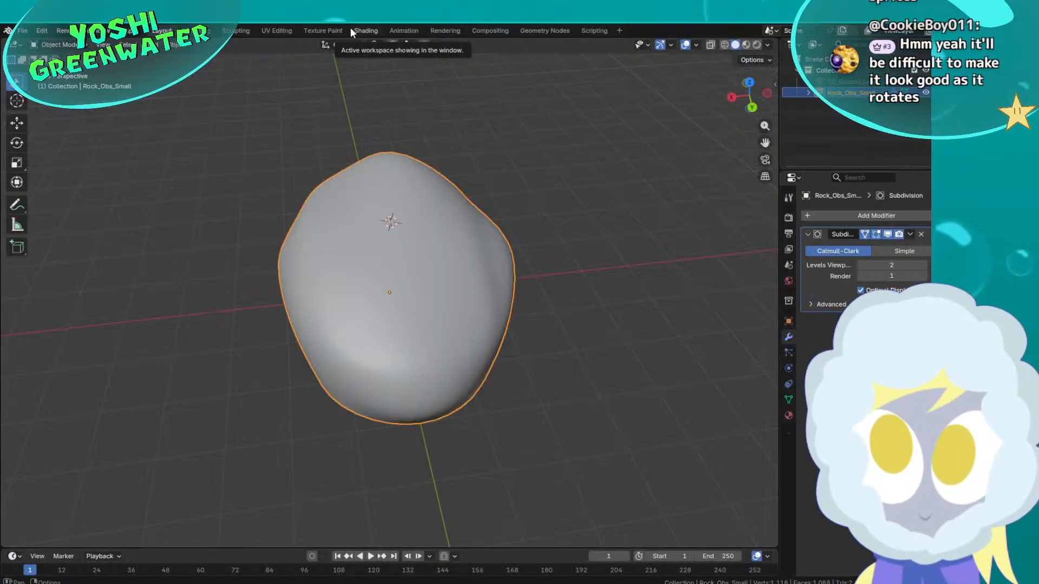
Open Blender's Shading workspace and create a new material for Rock_Obs_Small
{"action": "left_click", "coordinate": [350, 29]}
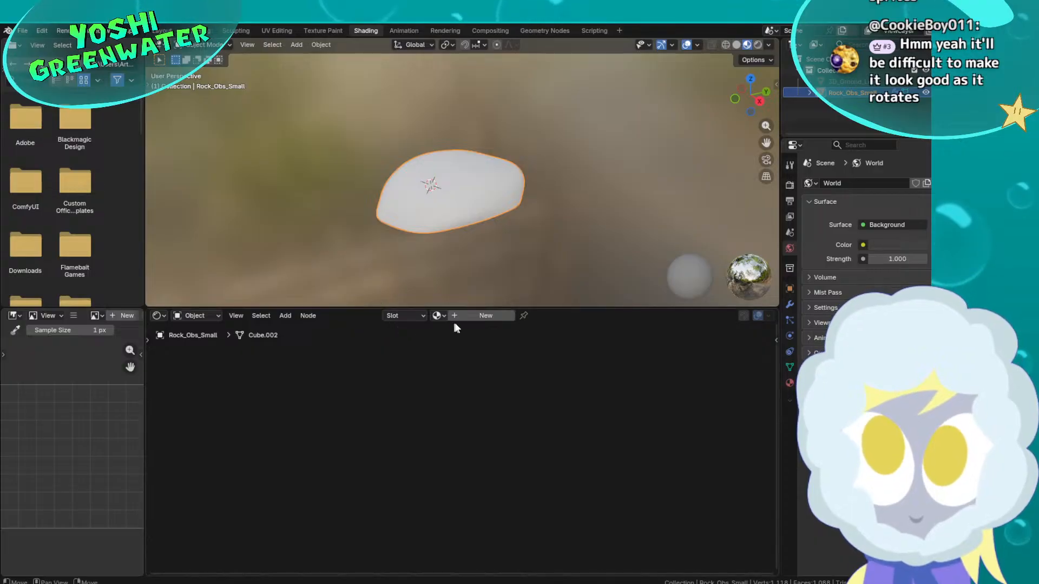
{"action": "left_click", "coordinate": [468, 317]}
{"action": "scroll", "coordinate": [379, 411], "scroll_direction": "up", "scroll_amount": 3}
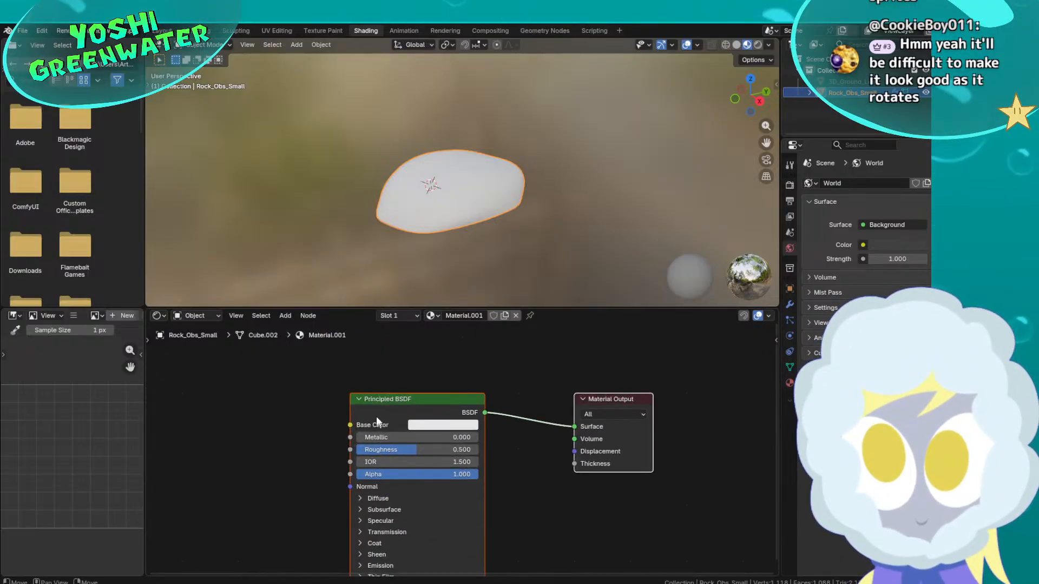
Add an Image Texture node with Rock__Small_UV05.png and connect its Color to Base Color and its Alpha to Alpha on the Principled BSDF
{"action": "key", "text": "shift+a"}
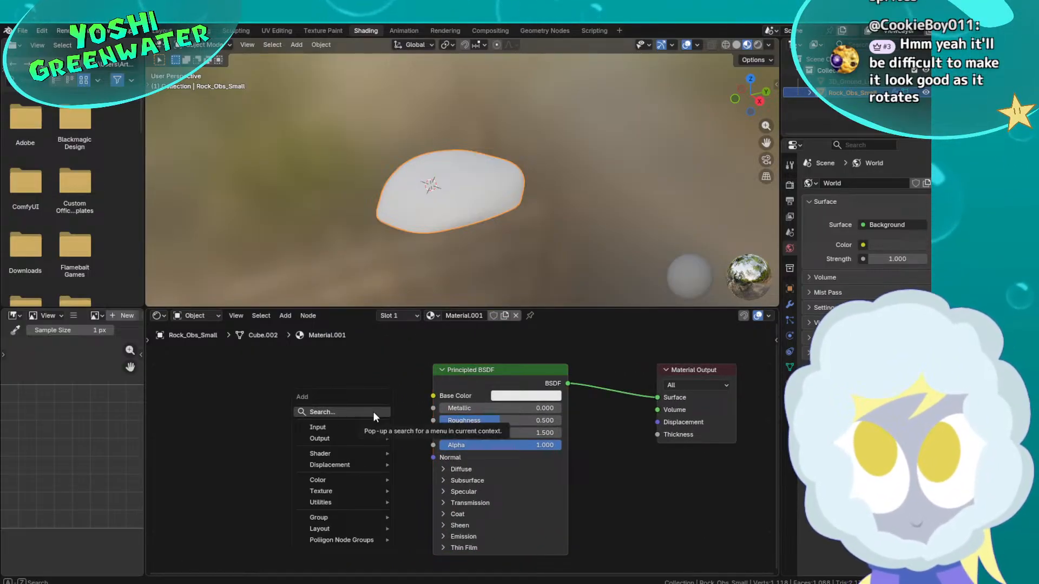
{"action": "left_click", "coordinate": [373, 414]}
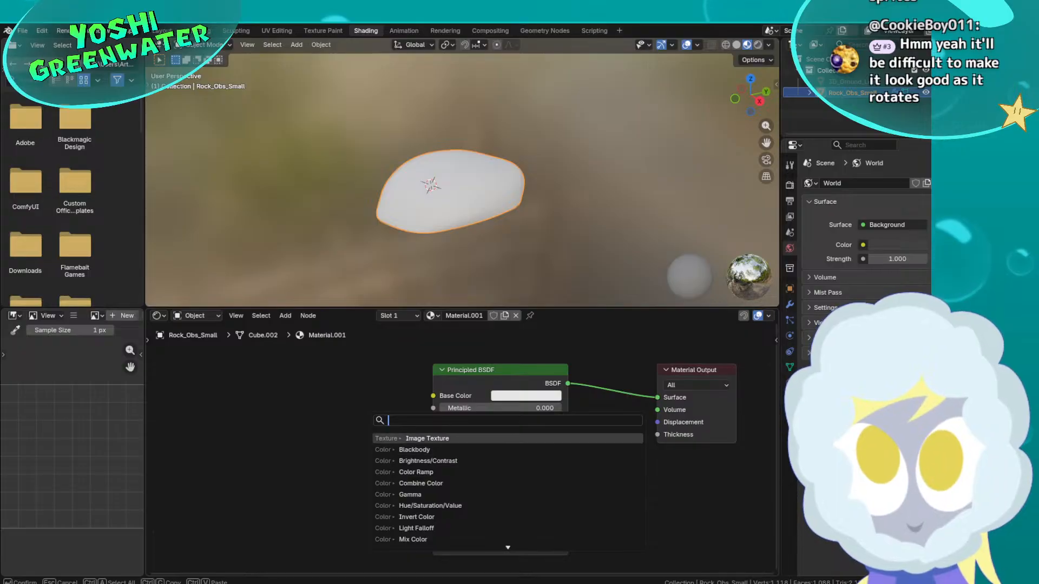
{"action": "left_click", "coordinate": [411, 439]}
{"action": "left_click", "coordinate": [274, 393]}
{"action": "left_click_drag", "start_coordinate": [325, 395], "coordinate": [433, 396]}
{"action": "left_click_drag", "start_coordinate": [325, 407], "coordinate": [433, 445]}
{"action": "left_click_drag", "start_coordinate": [299, 395], "coordinate": [324, 400]}
{"action": "left_click_drag", "start_coordinate": [664, 369], "coordinate": [643, 369]}
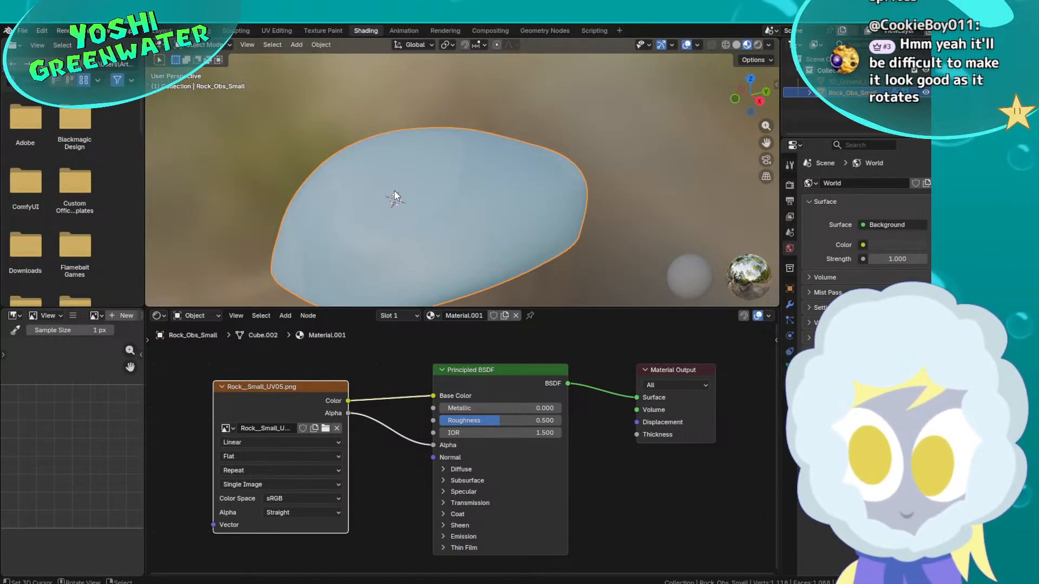
Replace the file browser with a widened UV editor and remove the Image Editor area below it
{"action": "middle_click_drag", "start_coordinate": [417, 236], "coordinate": [589, 183]}
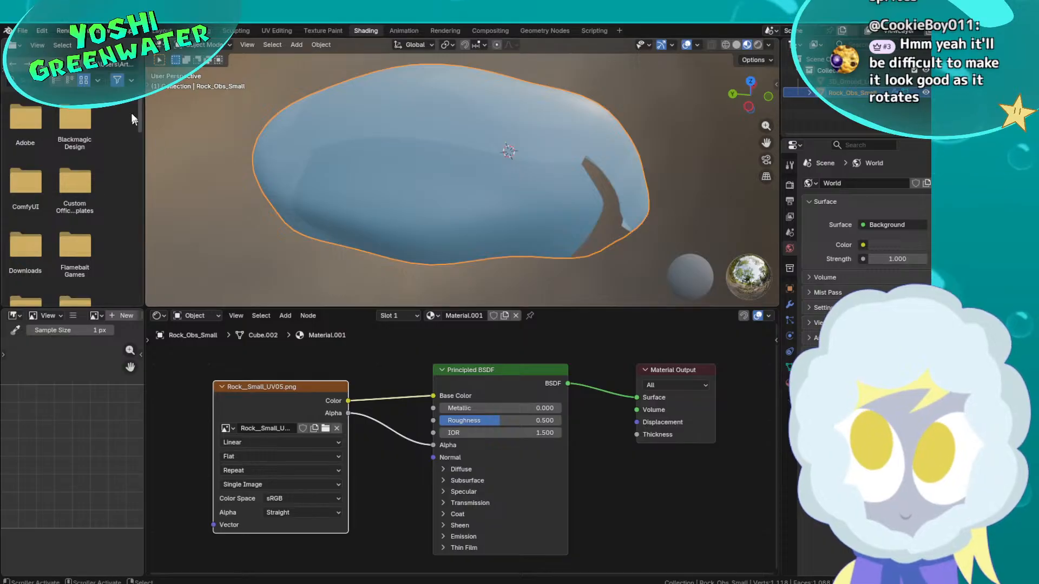
{"action": "left_click", "coordinate": [16, 46]}
{"action": "left_click", "coordinate": [34, 102]}
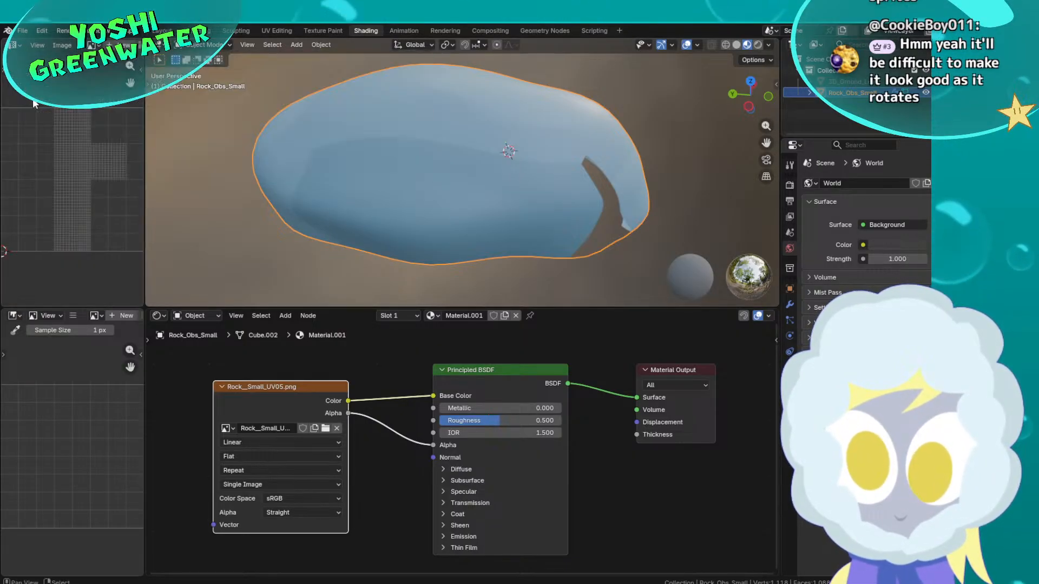
{"action": "left_click_drag", "start_coordinate": [146, 113], "coordinate": [372, 162]}
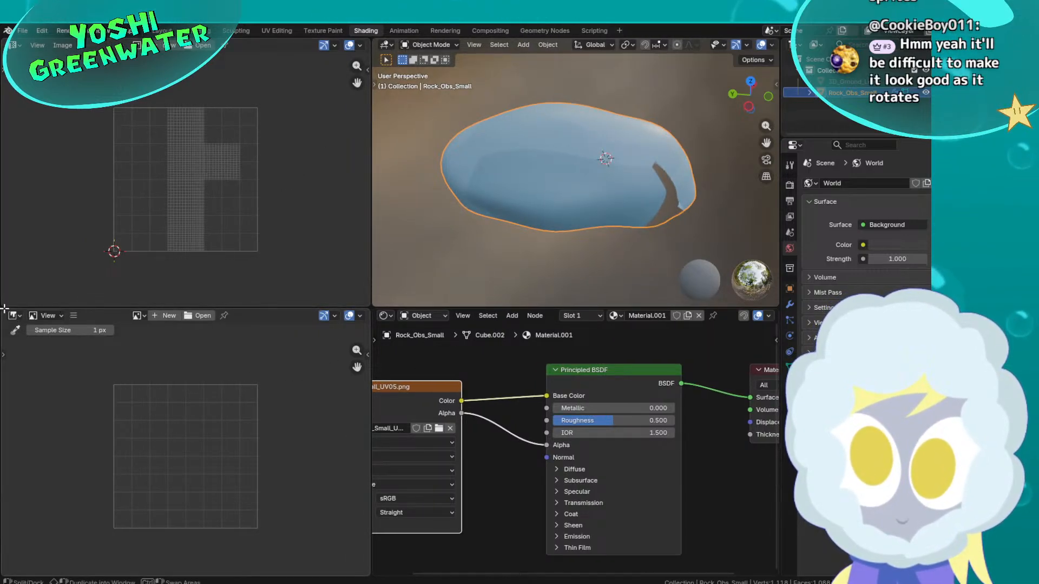
{"action": "left_click_drag", "start_coordinate": [5, 307], "coordinate": [260, 309], "text": "shift"}
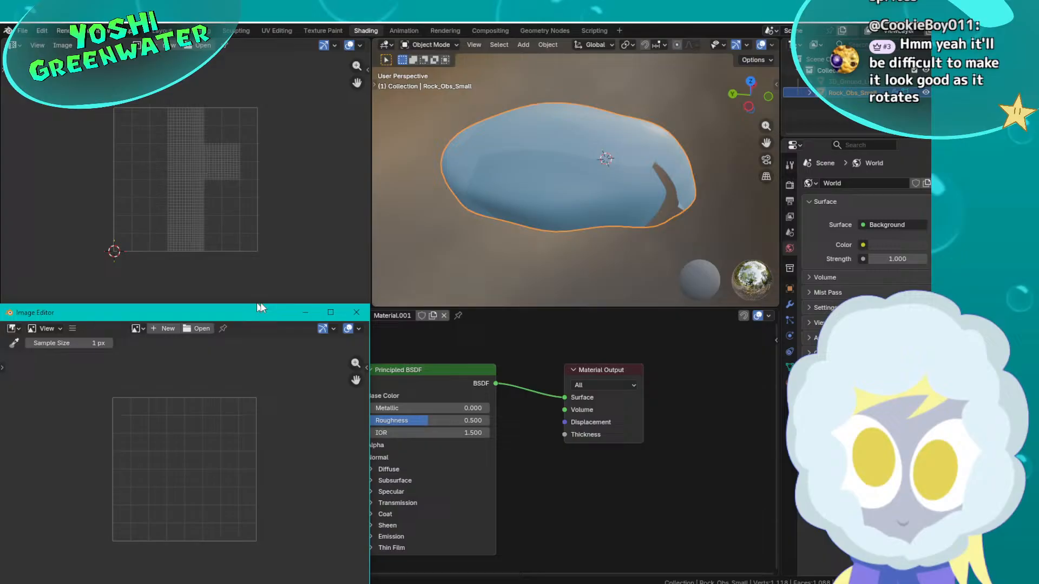
{"action": "left_click", "coordinate": [356, 312]}
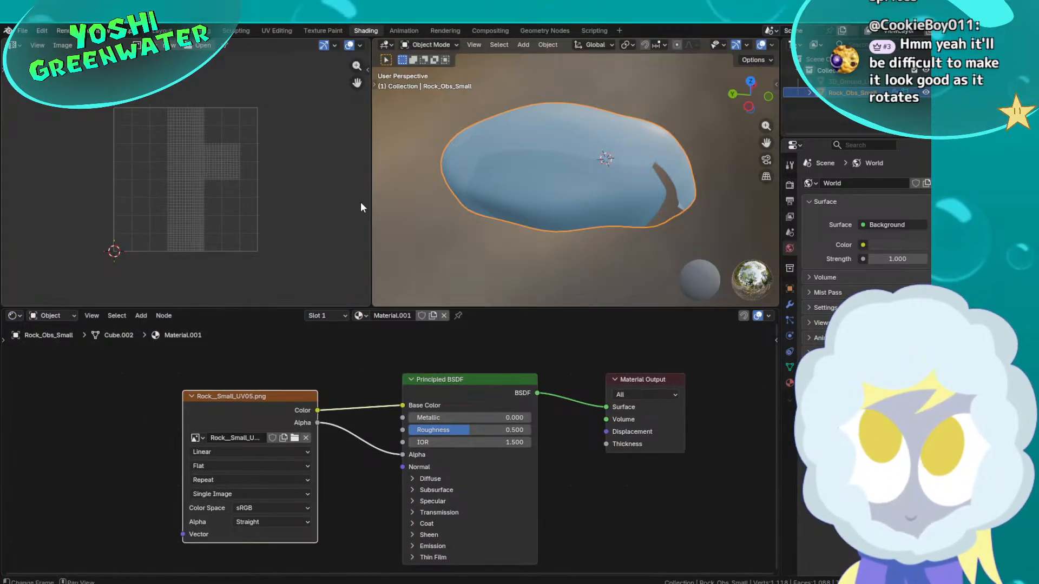
{"action": "left_click_drag", "start_coordinate": [371, 203], "coordinate": [324, 214]}
Enter Edit Mode on the rock and inspect how its UV layout sits on the painted texture
{"action": "middle_click_drag", "start_coordinate": [560, 142], "coordinate": [531, 160]}
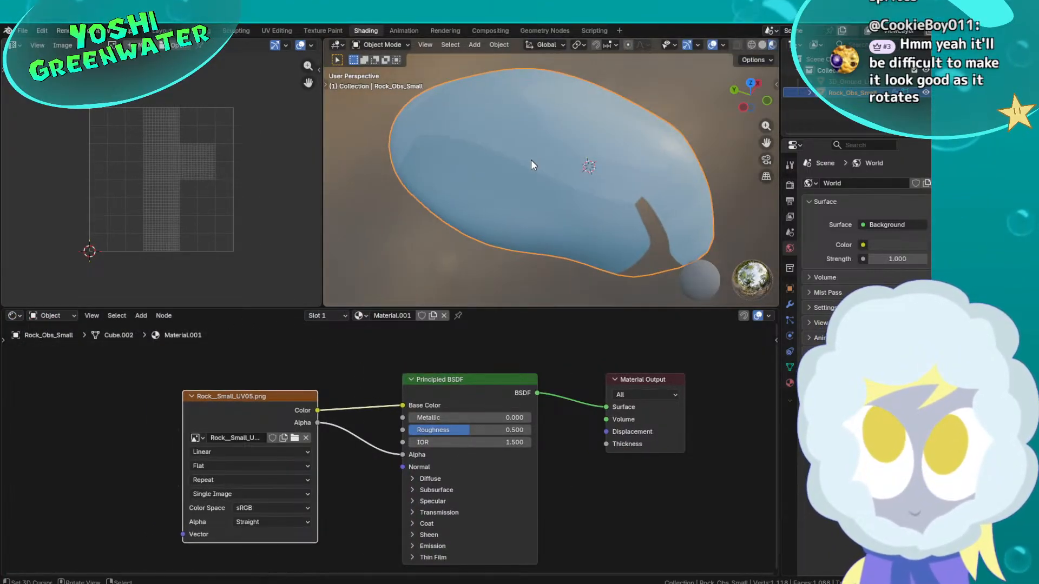
{"action": "key", "text": "Tab"}
{"action": "scroll", "coordinate": [166, 167], "scroll_direction": "down", "scroll_amount": 4}
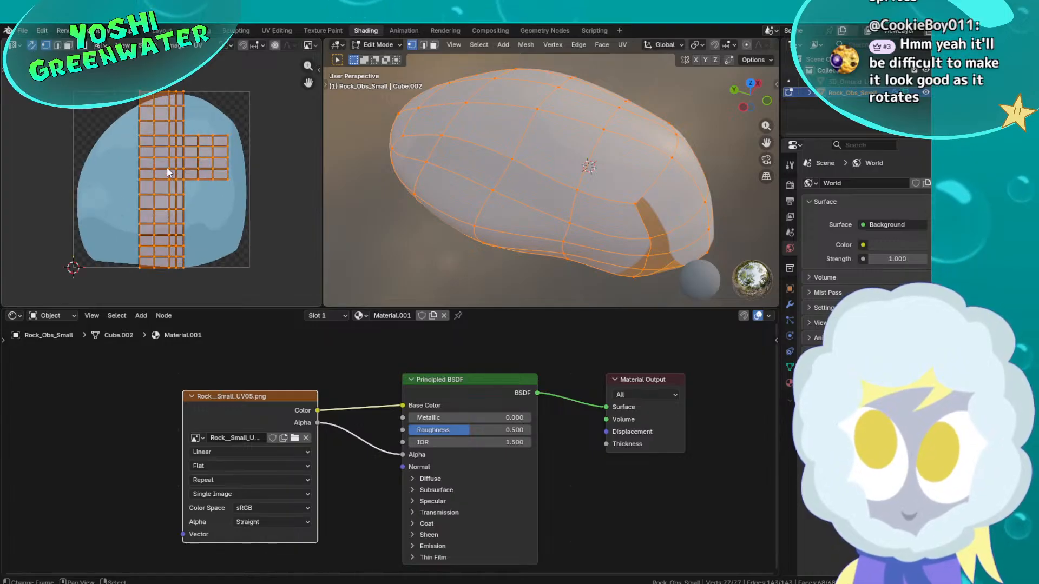
{"action": "scroll", "coordinate": [146, 119], "scroll_direction": "up", "scroll_amount": 5}
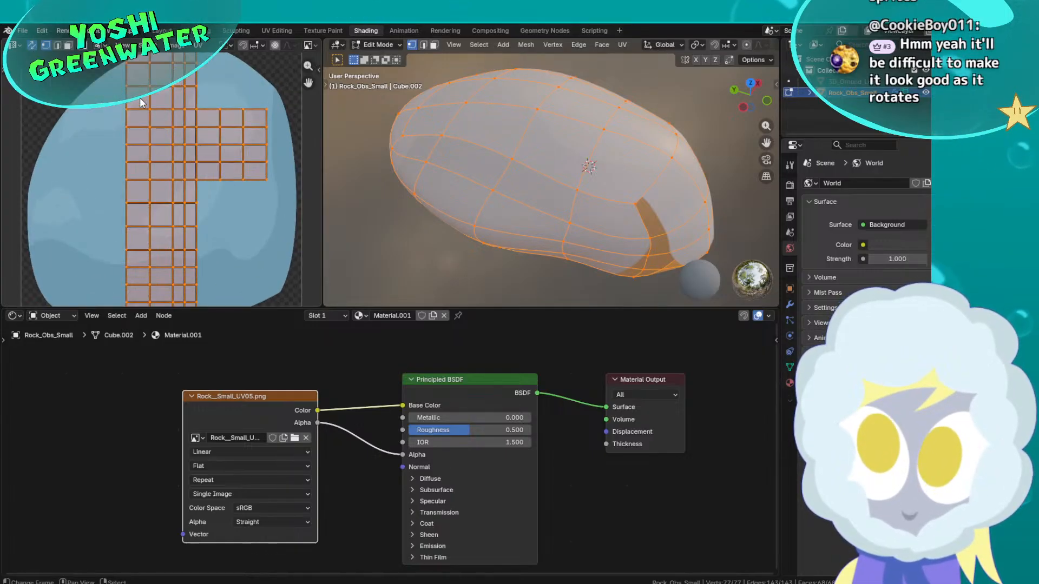
{"action": "middle_click_drag", "start_coordinate": [149, 124], "coordinate": [147, 172]}
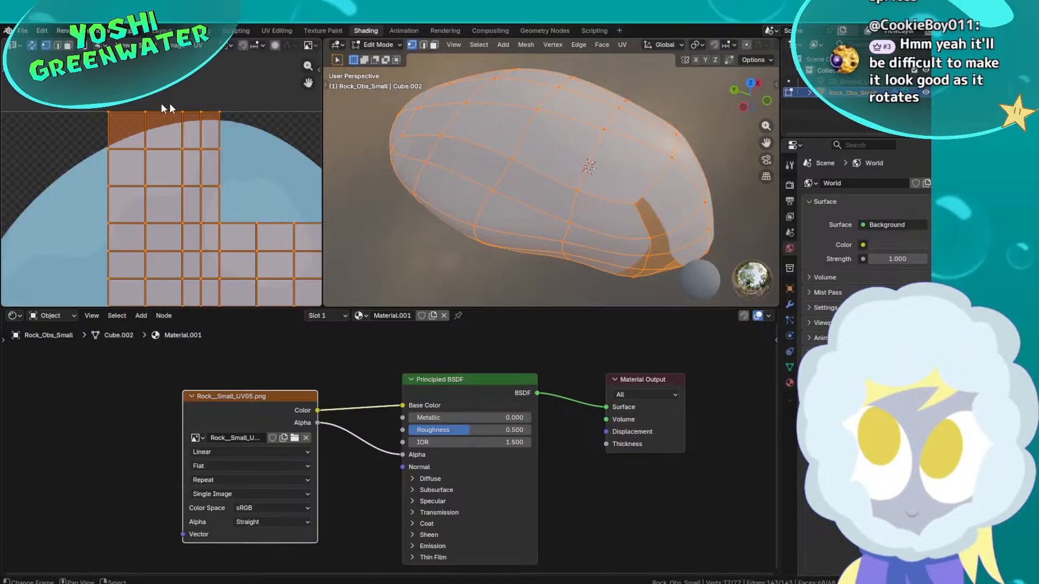
{"action": "scroll", "coordinate": [171, 196], "scroll_direction": "down", "scroll_amount": 6}
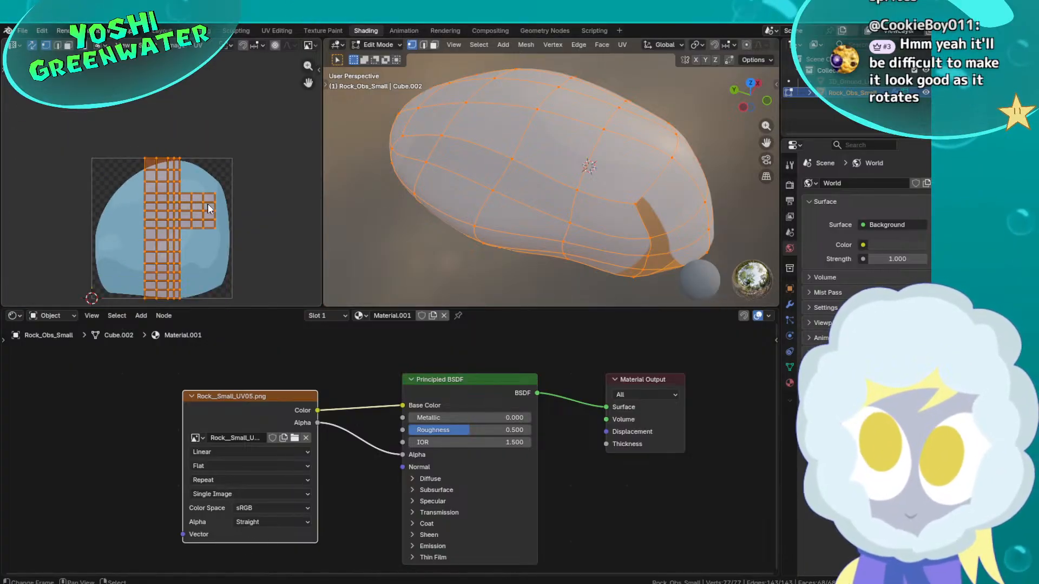
Try unwrapping the whole rock with Smart UV Project, Cube Projection and Cylinder Projection in turn
{"action": "key", "text": "u"}
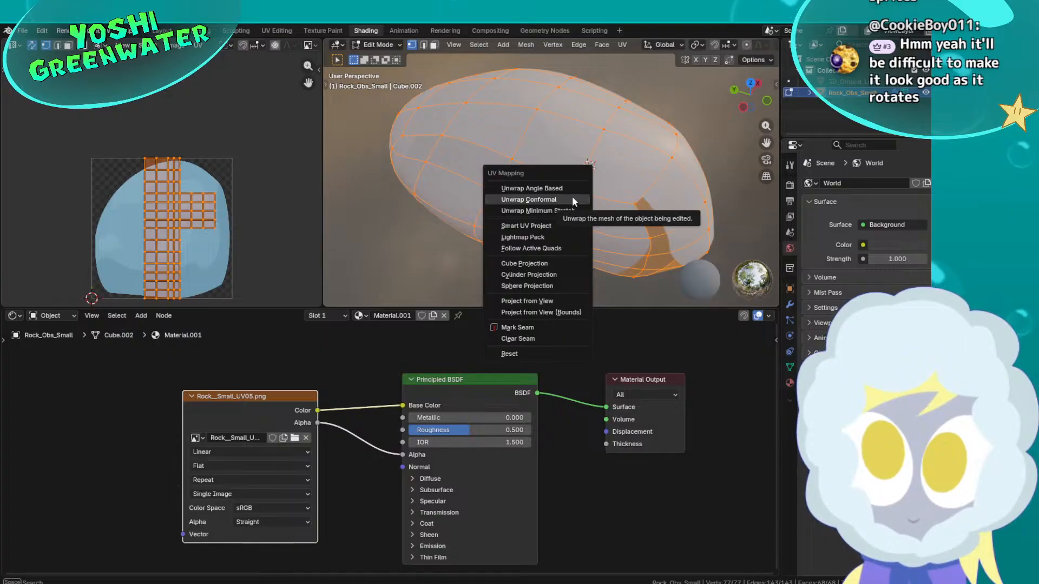
{"action": "left_click", "coordinate": [568, 225]}
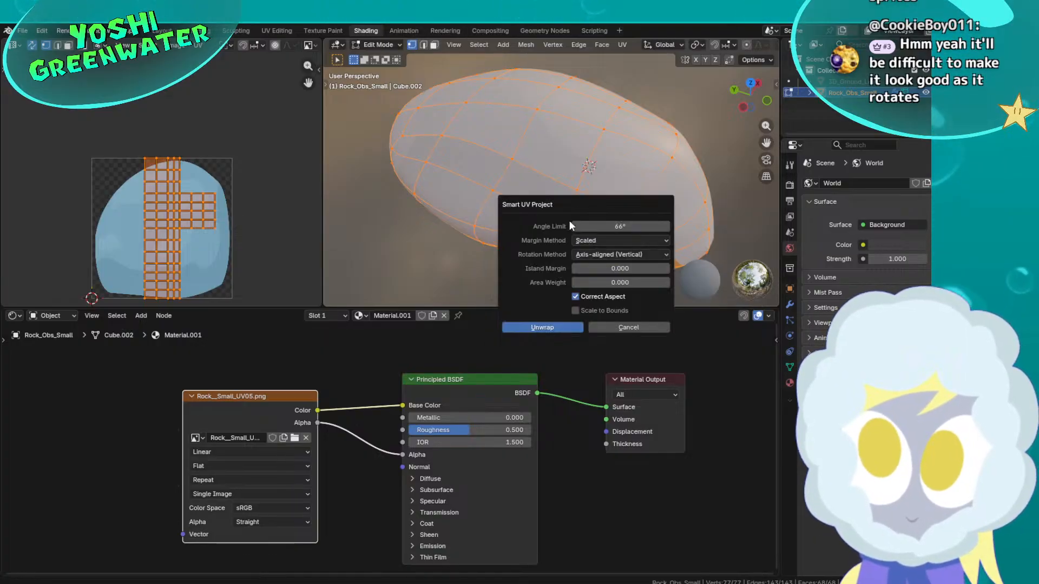
{"action": "left_click", "coordinate": [548, 325]}
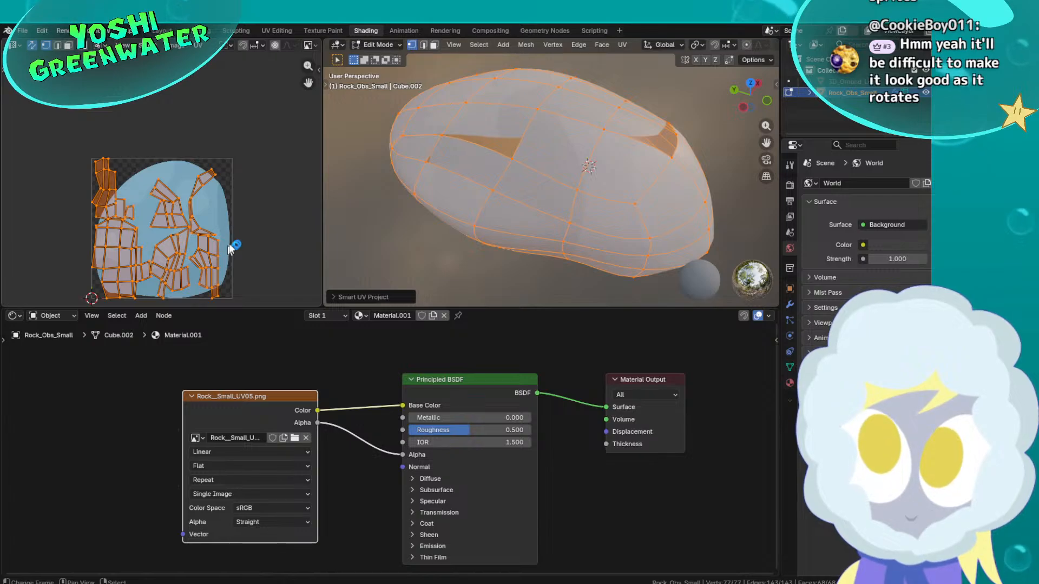
{"action": "key", "text": "u"}
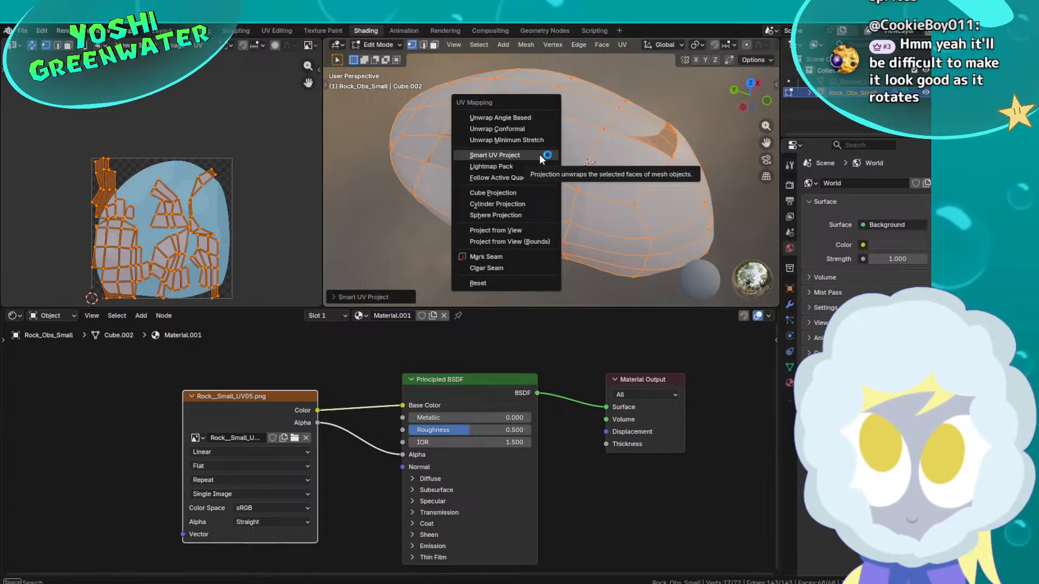
{"action": "left_click", "coordinate": [528, 193]}
{"action": "key", "text": "u"}
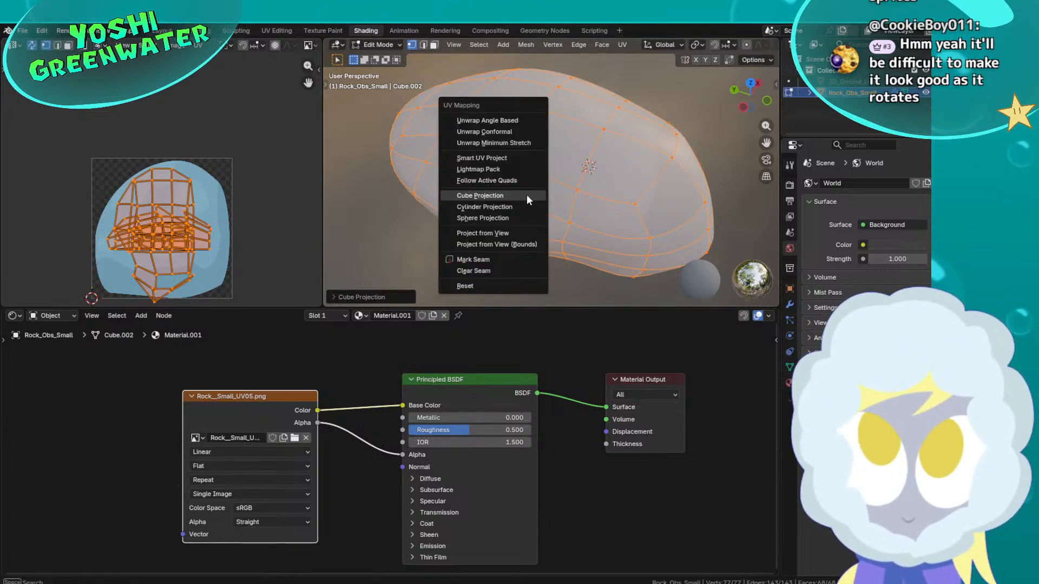
{"action": "left_click", "coordinate": [525, 207]}
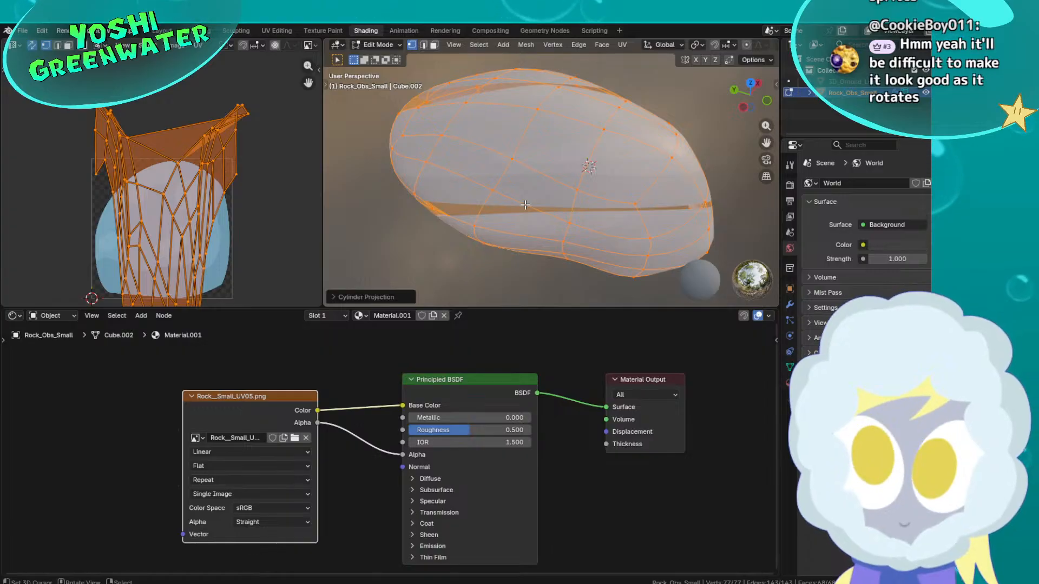
Unwrap the rock with Sphere Projection and rotate the UV island about half a turn
{"action": "key", "text": "u"}
{"action": "left_click", "coordinate": [522, 212]}
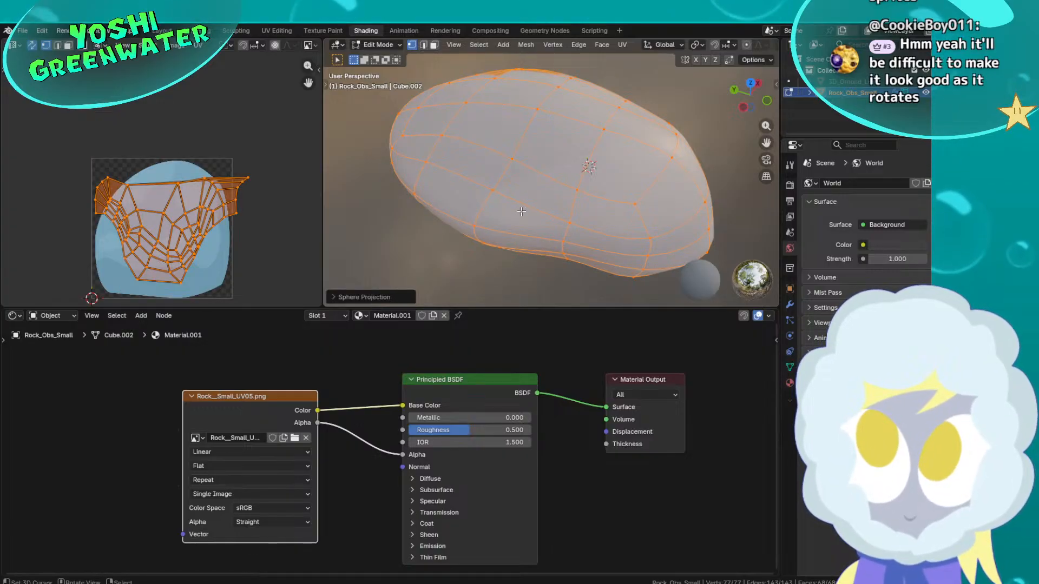
{"action": "key", "text": "r"}
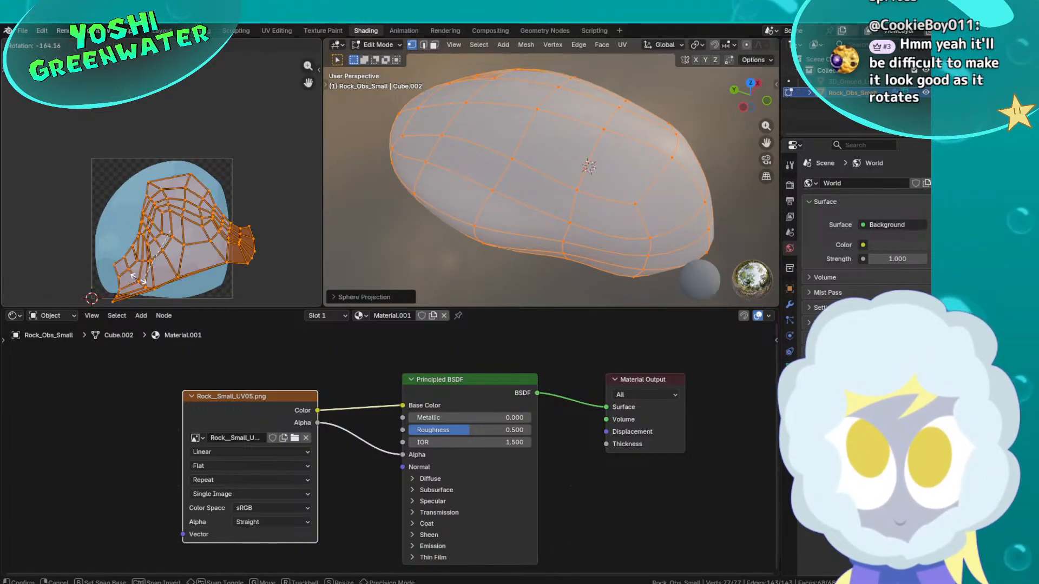
{"action": "left_click", "coordinate": [122, 273]}
Scale the UV island down and move it so it lies within the painted rock in the texture
{"action": "key", "text": "g"}
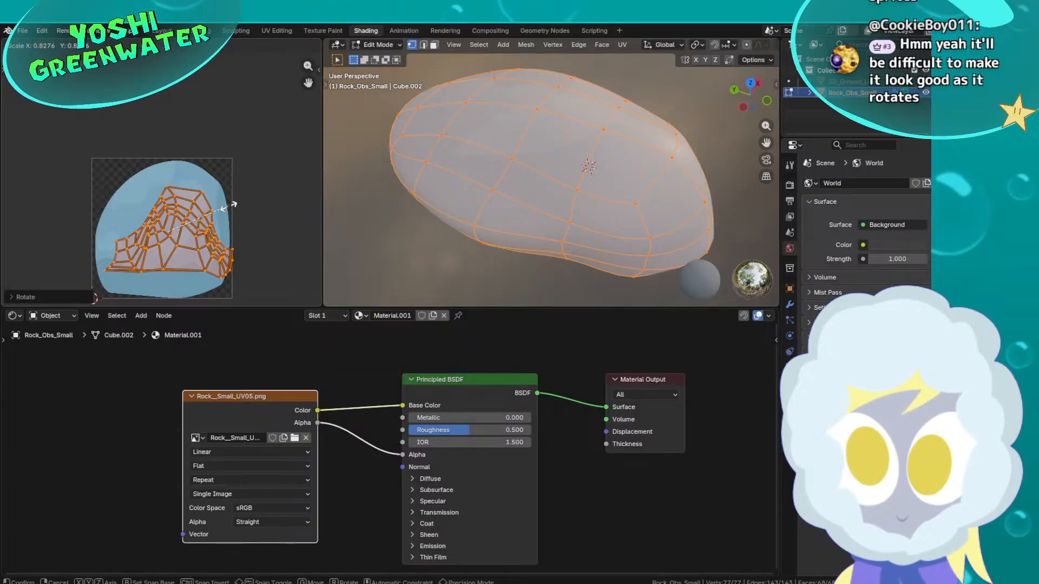
{"action": "left_click", "coordinate": [247, 200]}
{"action": "key", "text": "ctrl+z"}
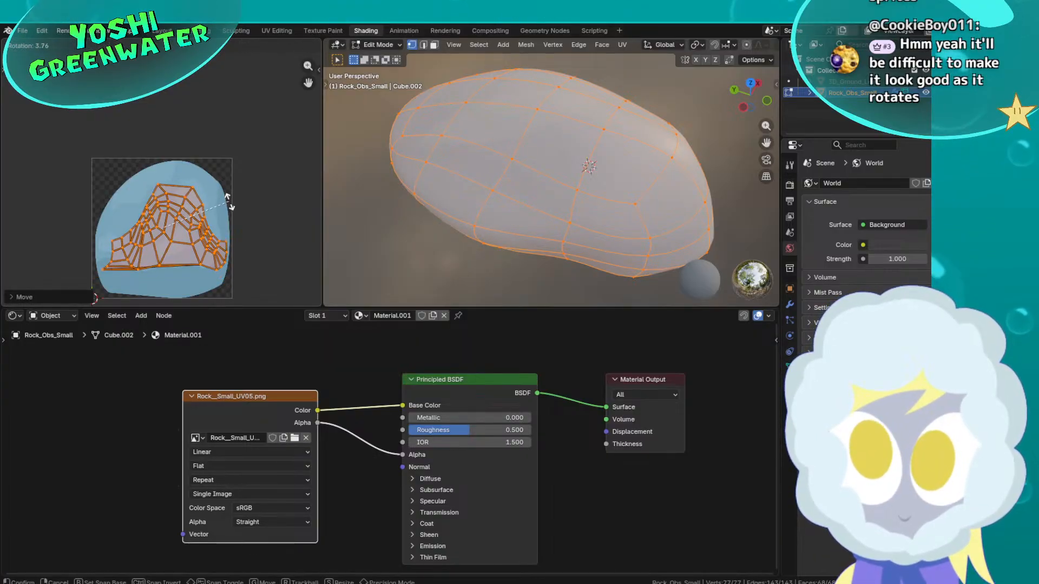
{"action": "key", "text": "g"}
{"action": "left_click", "coordinate": [227, 201]}
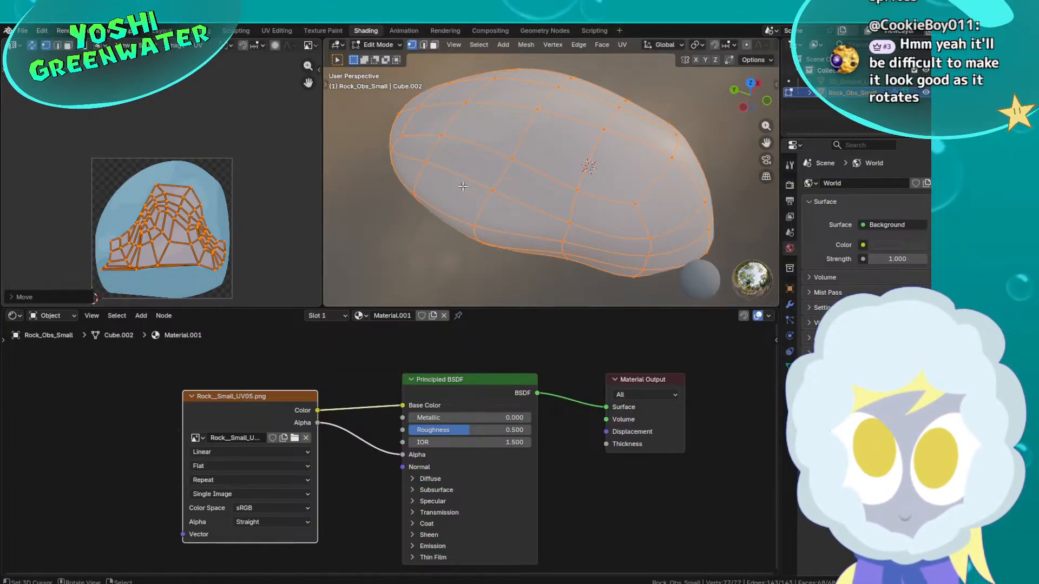
Stretch the UV island vertically along Y to cover more of the painted rock's height
{"action": "middle_click_drag", "start_coordinate": [595, 141], "coordinate": [638, 136]}
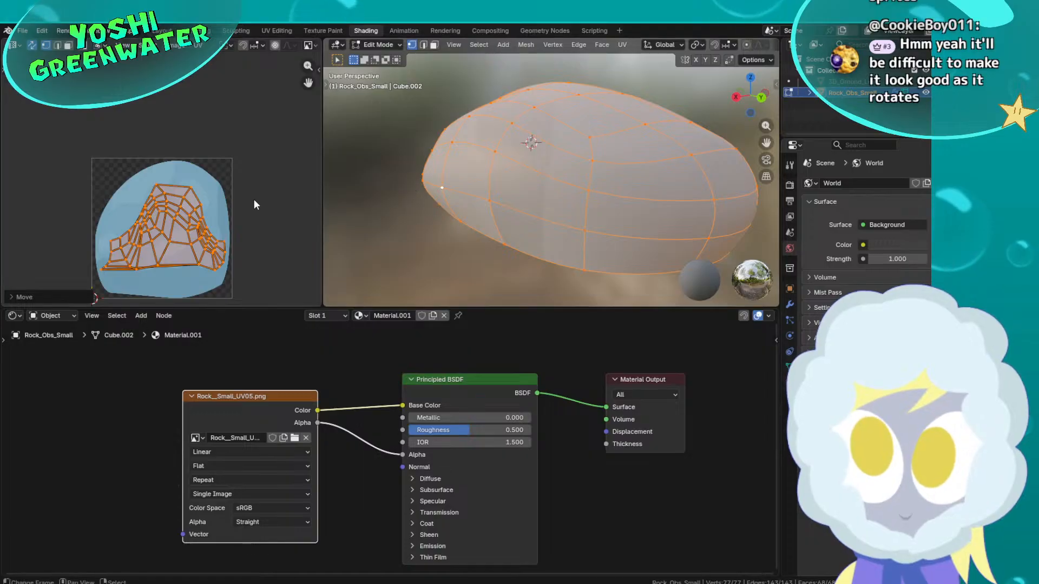
{"action": "key", "text": "s"}
{"action": "key", "text": "y"}
{"action": "key", "text": "y"}
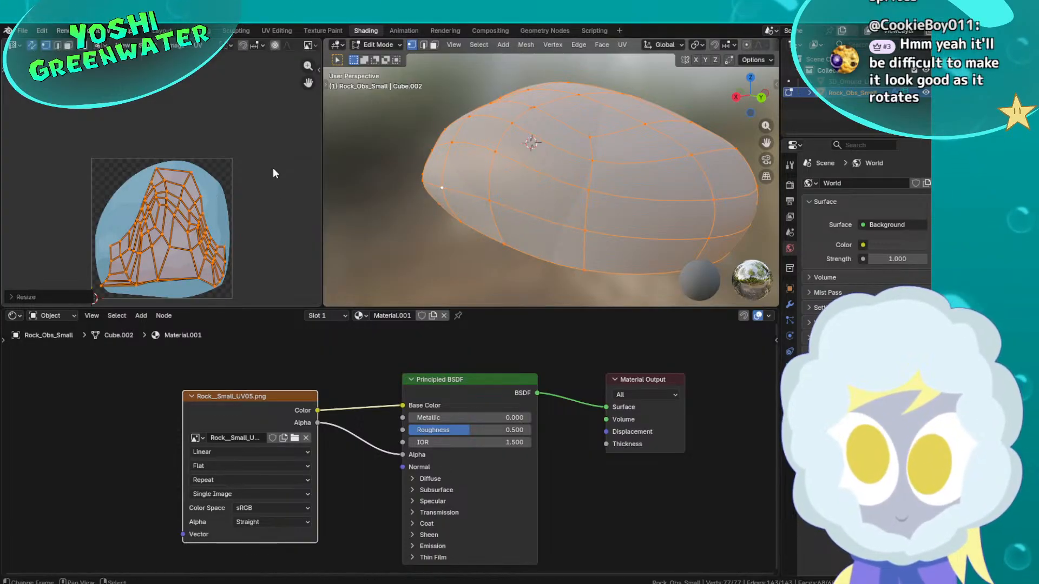
Rotate the rock's UV island slightly within the painted rock texture and return to Object Mode
{"action": "left_click", "coordinate": [264, 167]}
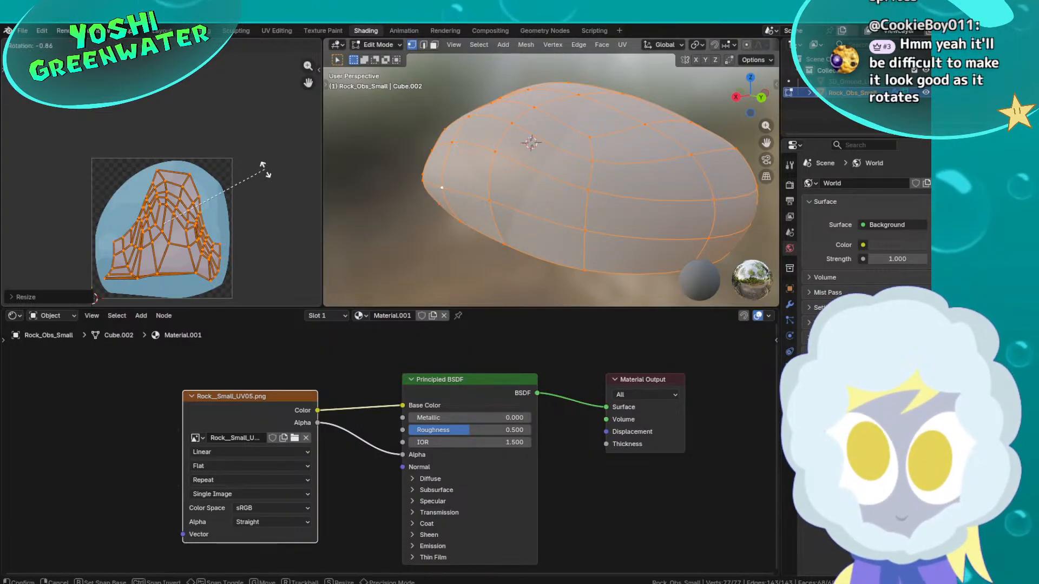
{"action": "key", "text": "Tab"}
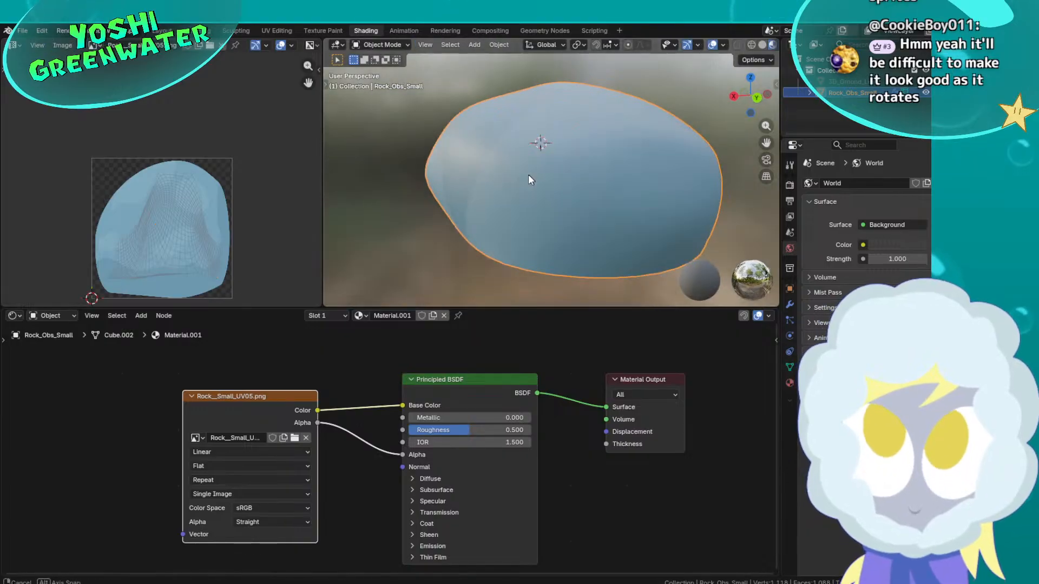
{"action": "middle_click_drag", "start_coordinate": [528, 174], "coordinate": [722, 76]}
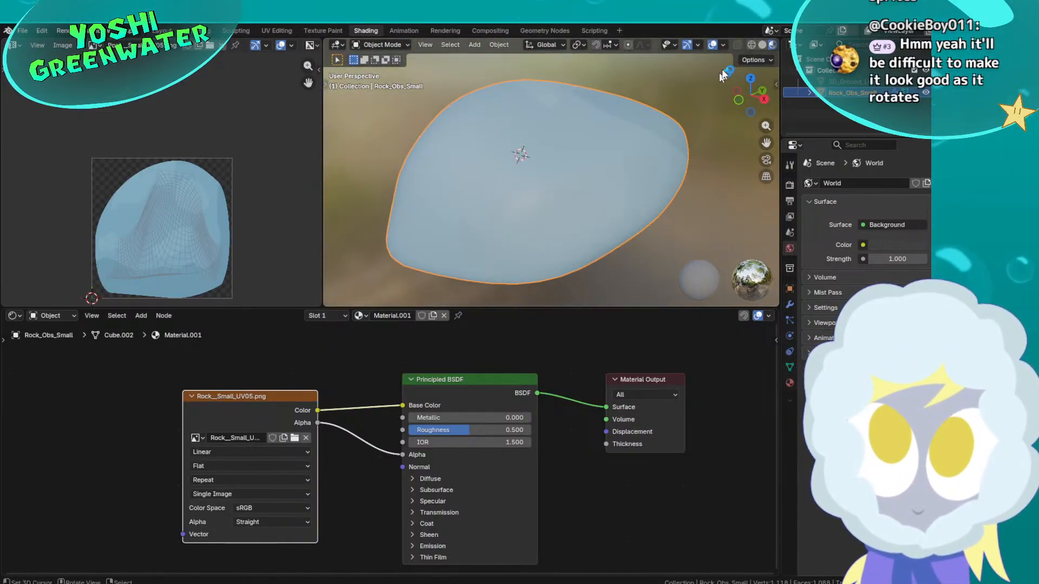
Compare the textured rock in Solid, Rendered and Material Preview shading from several sides
{"action": "left_click", "coordinate": [758, 46]}
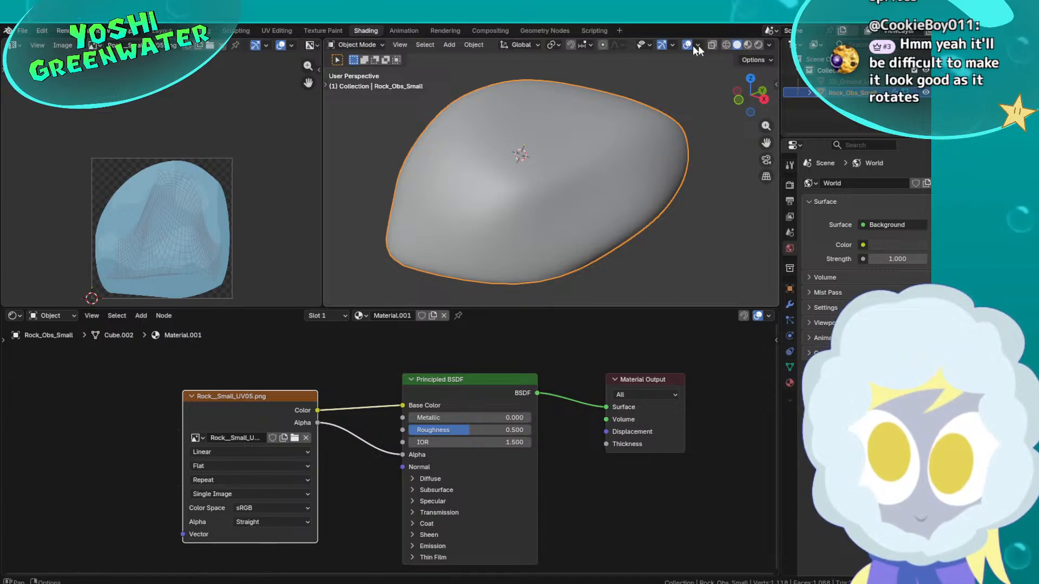
{"action": "left_click", "coordinate": [759, 45]}
{"action": "middle_click_drag", "start_coordinate": [617, 172], "coordinate": [684, 156]}
{"action": "left_click", "coordinate": [747, 46]}
{"action": "mouse_move", "coordinate": [599, 170]}
{"action": "middle_mouse_down"}
{"action": "mouse_move", "coordinate": [482, 187]}
{"action": "mouse_move", "coordinate": [379, 184]}
{"action": "mouse_move", "coordinate": [414, 171]}
{"action": "mouse_move", "coordinate": [484, 183]}
{"action": "mouse_move", "coordinate": [480, 167]}
{"action": "mouse_move", "coordinate": [447, 153]}
{"action": "mouse_move", "coordinate": [416, 165]}
{"action": "middle_mouse_up"}
{"action": "scroll", "coordinate": [233, 222], "scroll_direction": "up", "scroll_amount": 4}
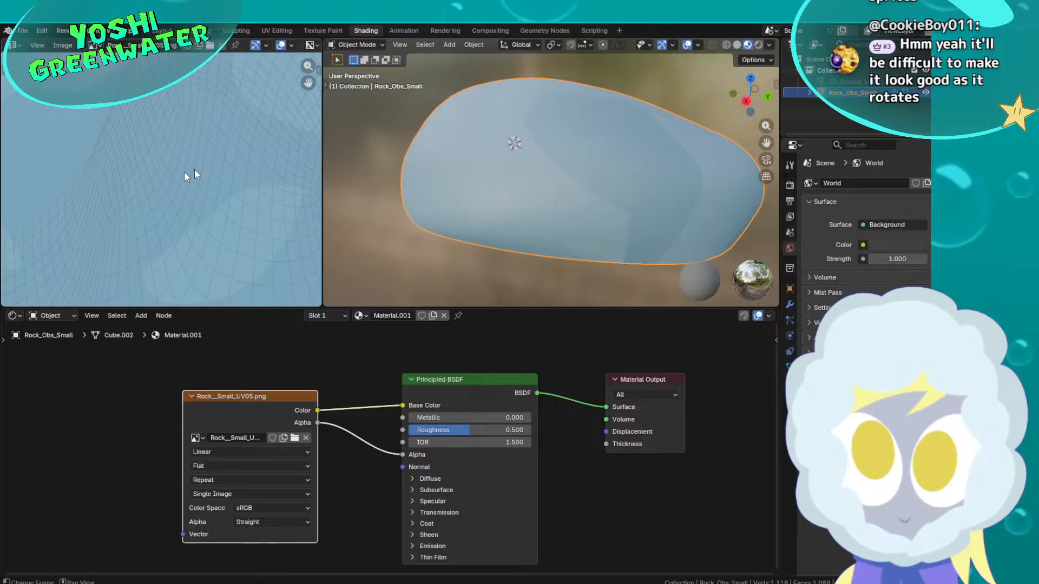
{"action": "middle_click_drag", "start_coordinate": [503, 168], "coordinate": [553, 191]}
Try a Roughness of 0 on the Principled BSDF and inspect the rock's surface from different sides
{"action": "left_click_drag", "start_coordinate": [465, 425], "coordinate": [512, 425]}
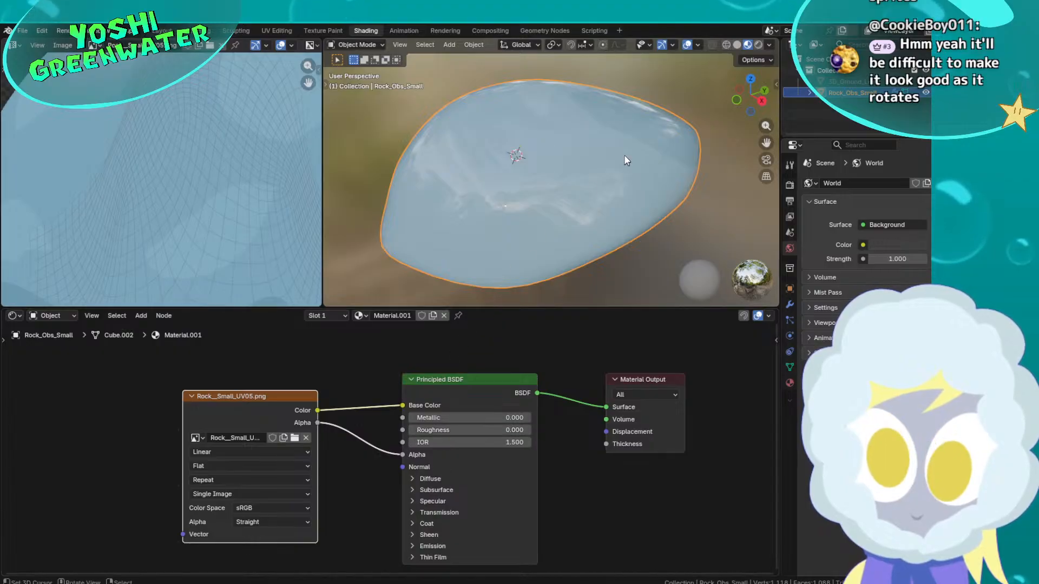
{"action": "middle_click_drag", "start_coordinate": [625, 155], "coordinate": [453, 187]}
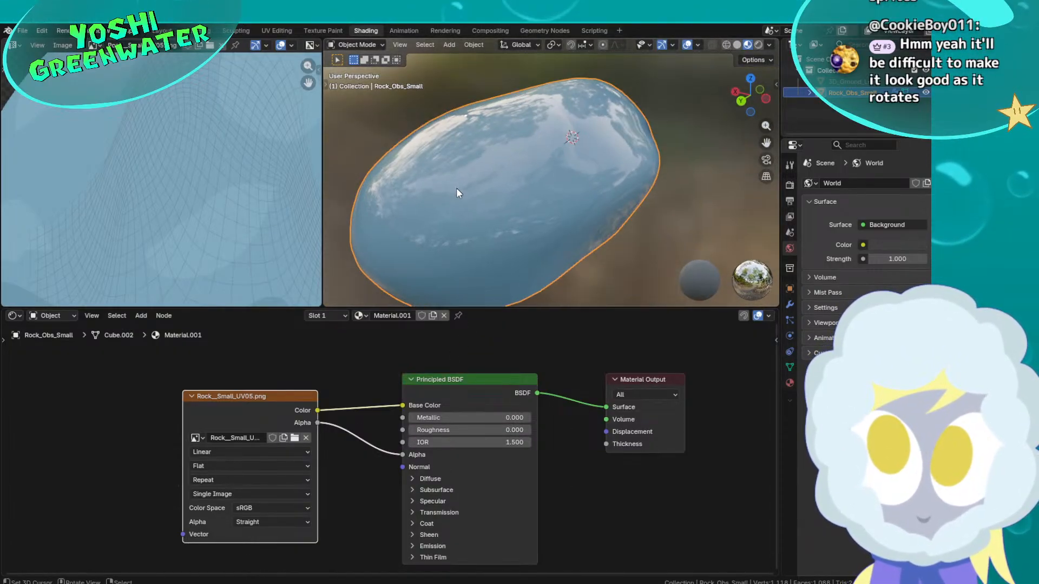
{"action": "key", "text": "Home"}
{"action": "middle_click_drag", "start_coordinate": [486, 219], "coordinate": [510, 204]}
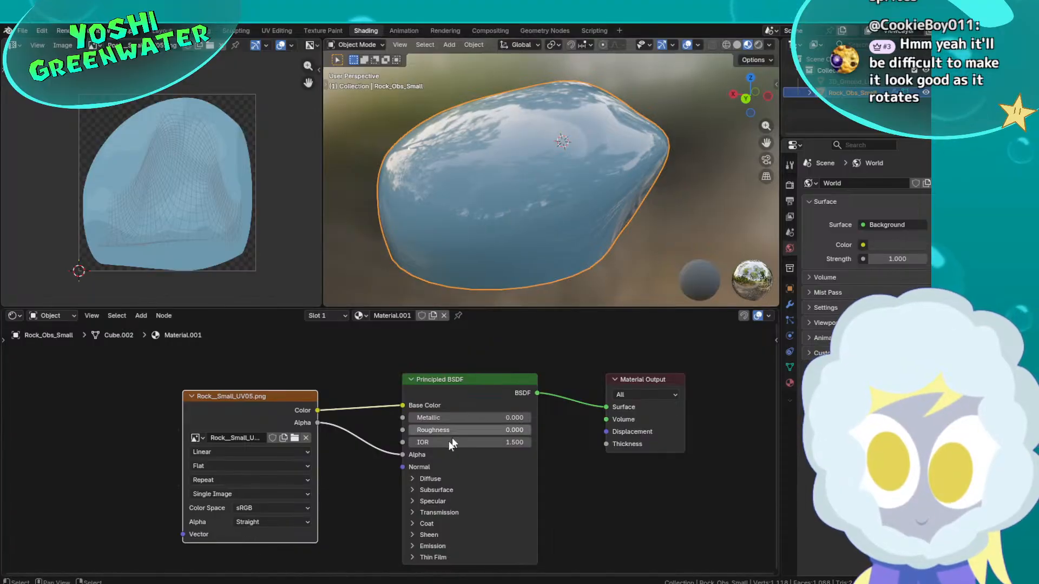
Set the Principled BSDF's Roughness to 1.000 and its IOR to 1.000
{"action": "left_click_drag", "start_coordinate": [436, 430], "coordinate": [531, 430]}
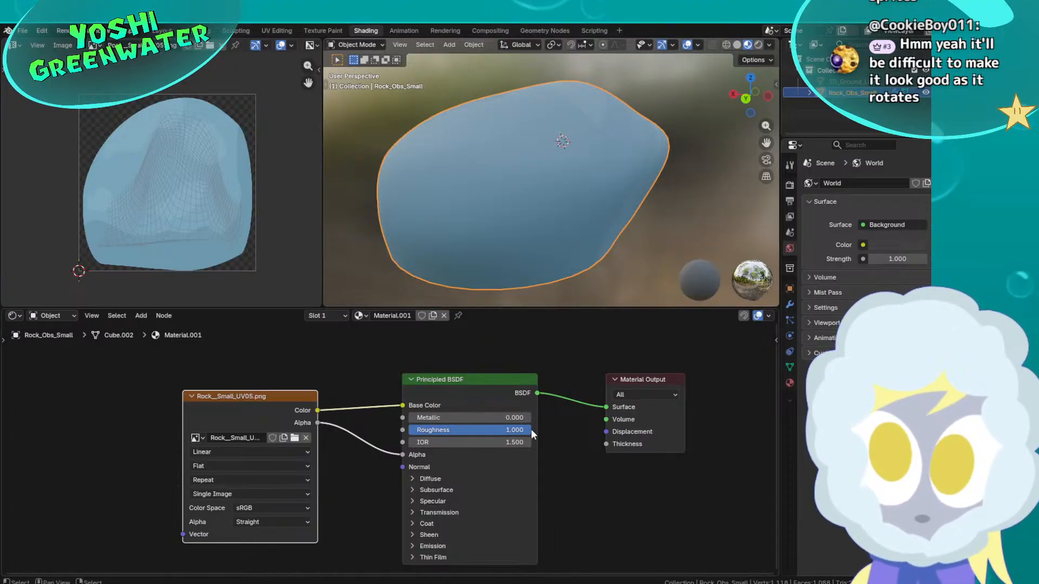
{"action": "middle_click_drag", "start_coordinate": [541, 201], "coordinate": [590, 199]}
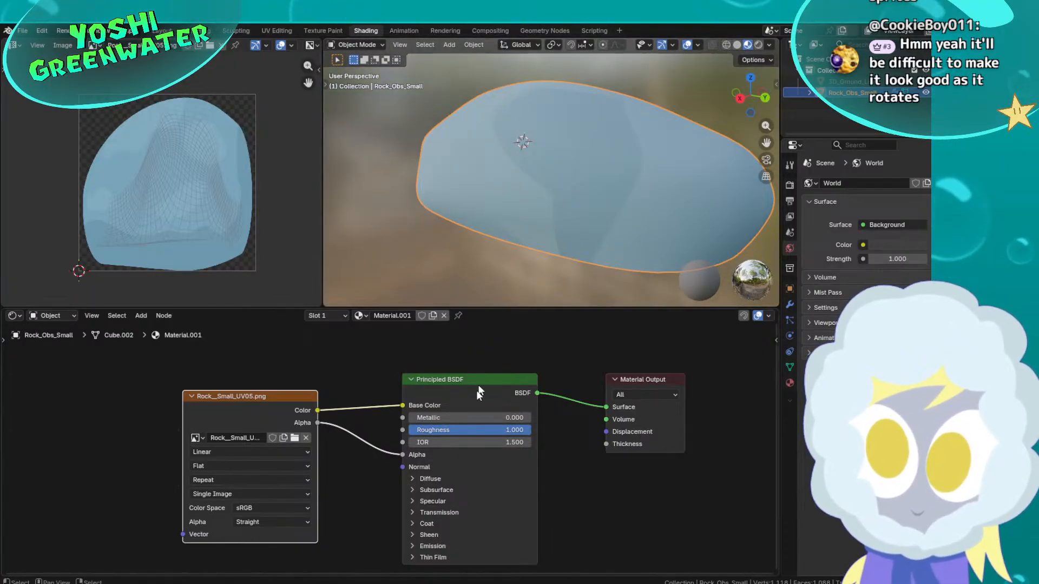
{"action": "left_click_drag", "start_coordinate": [487, 443], "coordinate": [433, 458]}
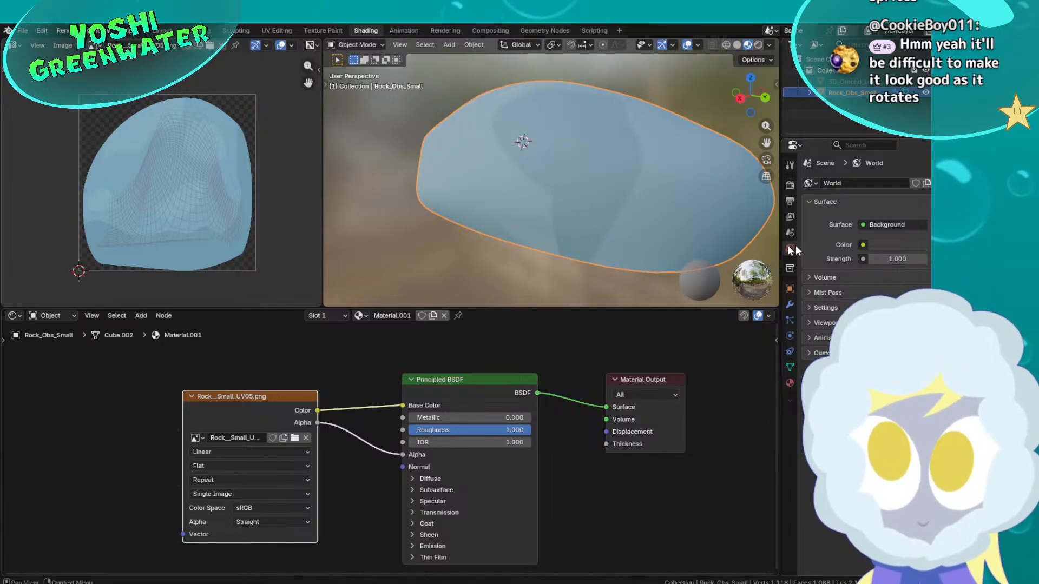
Set the specular IOR Level of Material.001 to 0.000 and look through its Transmission, Sheen and Emission settings
{"action": "left_click", "coordinate": [790, 382]}
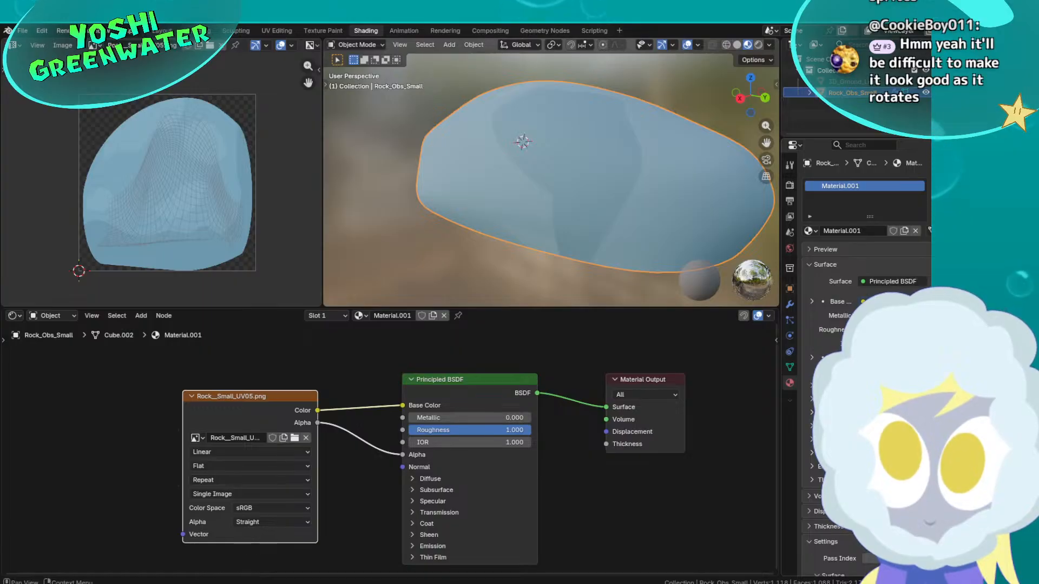
{"action": "left_click", "coordinate": [828, 415]}
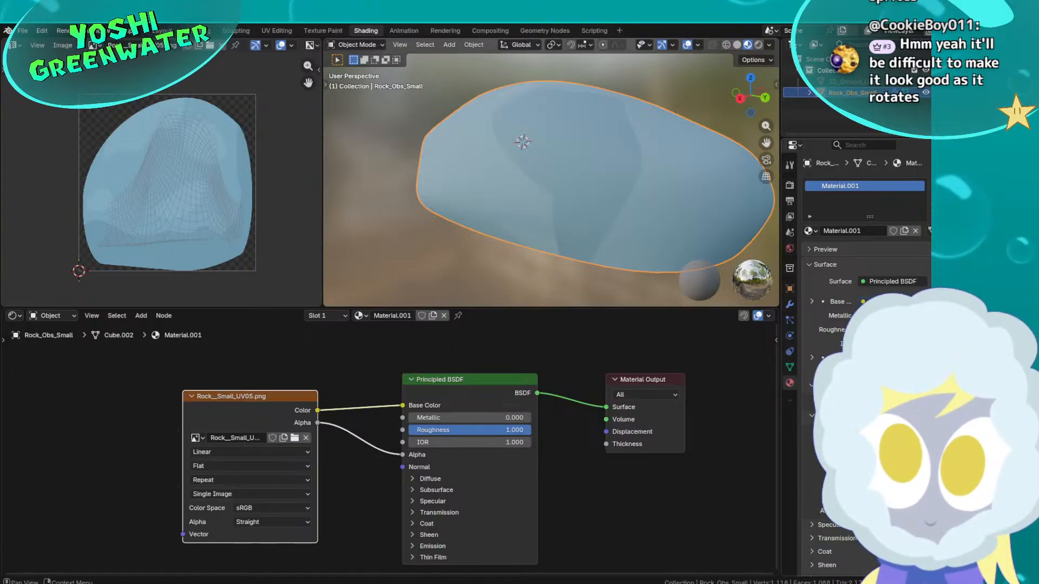
{"action": "scroll", "coordinate": [855, 271], "scroll_direction": "down", "scroll_amount": 5}
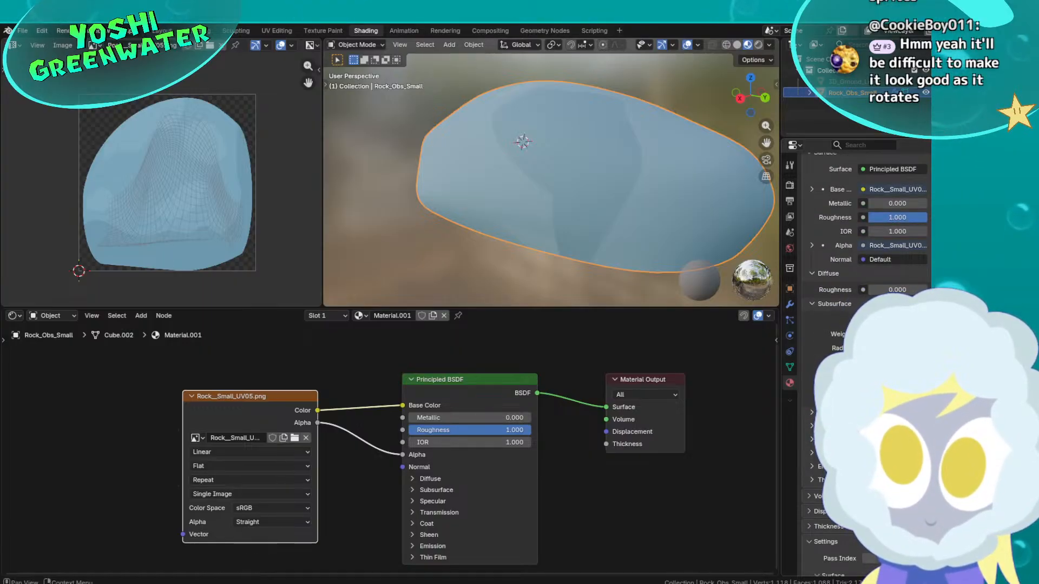
{"action": "left_click", "coordinate": [828, 413]}
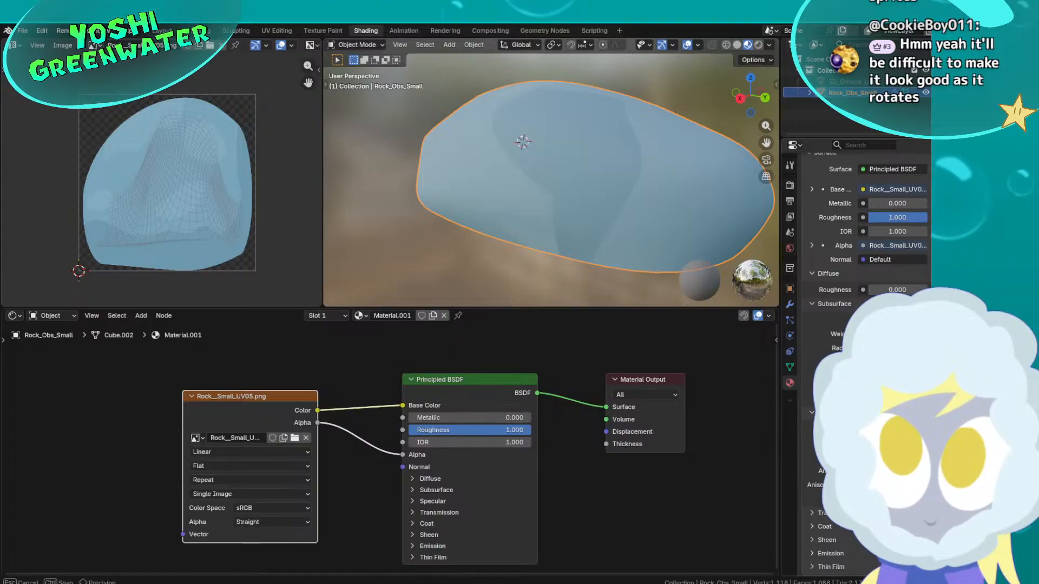
{"action": "scroll", "coordinate": [855, 271], "scroll_direction": "down", "scroll_amount": 5}
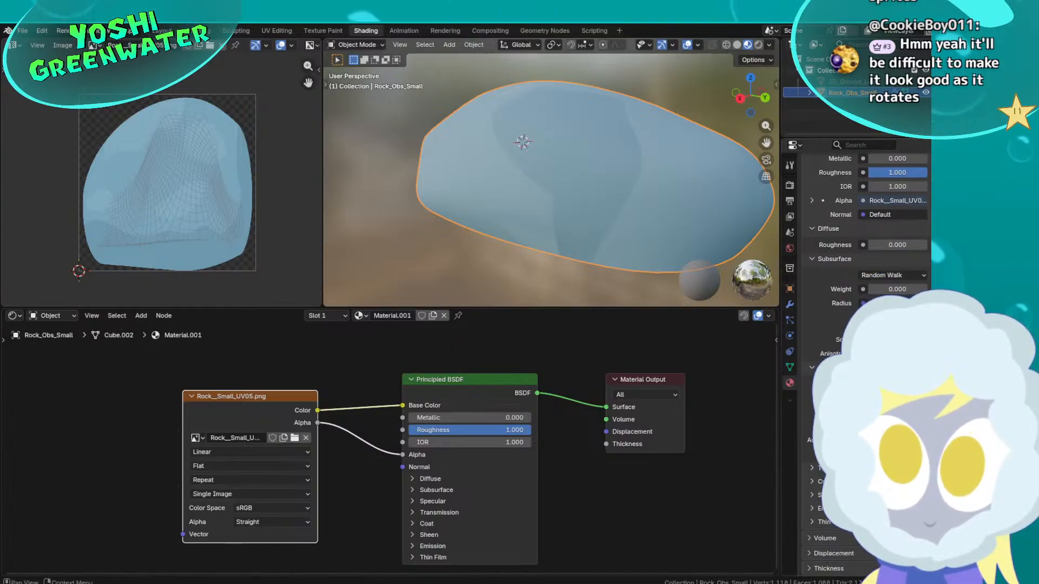
{"action": "scroll", "coordinate": [865, 271], "scroll_direction": "down", "scroll_amount": 3}
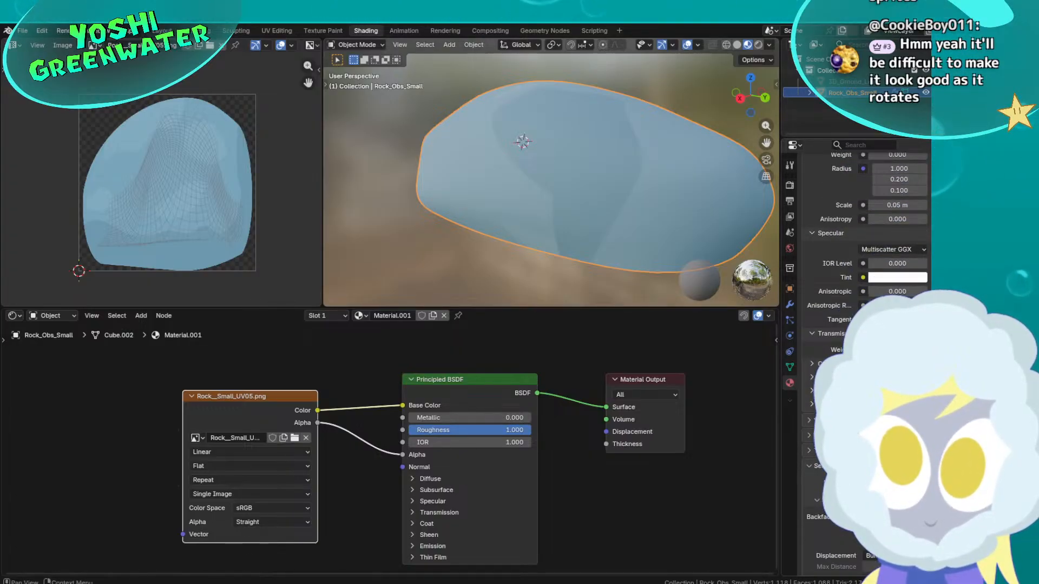
{"action": "left_click_drag", "start_coordinate": [890, 351], "coordinate": [898, 350]}
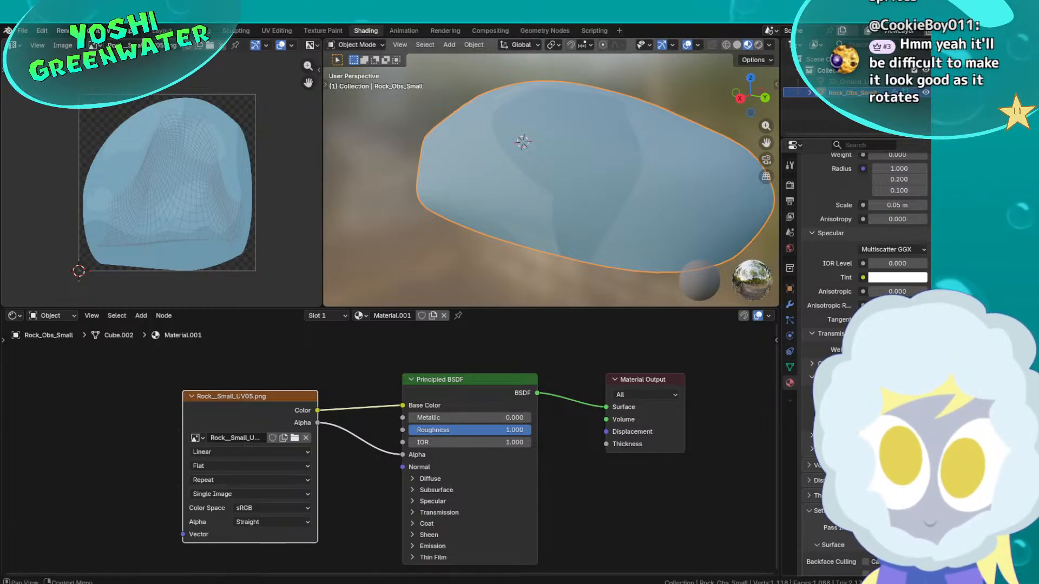
{"action": "scroll", "coordinate": [866, 270], "scroll_direction": "down", "scroll_amount": 6}
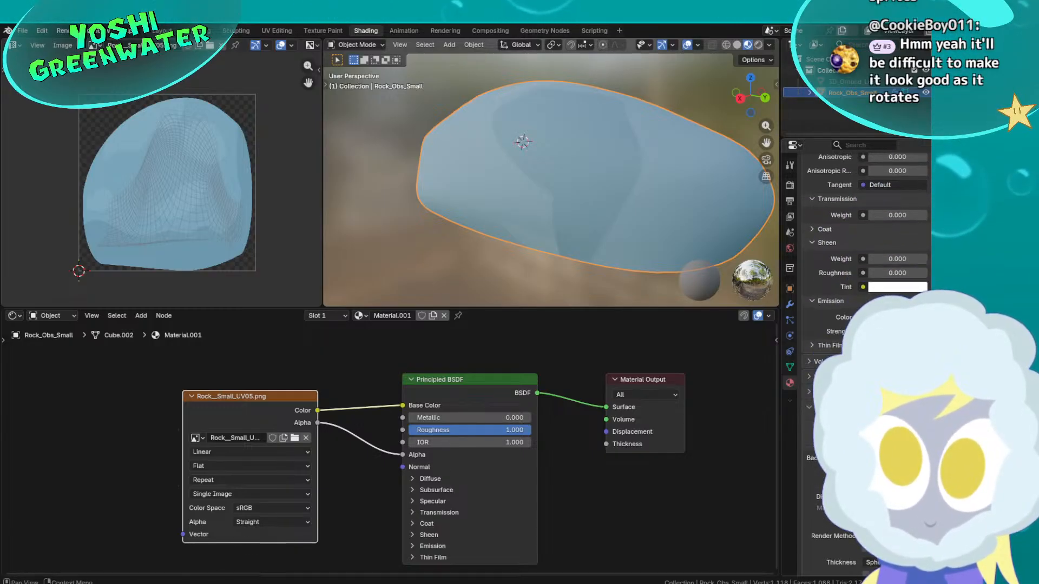
{"action": "scroll", "coordinate": [866, 271], "scroll_direction": "down", "scroll_amount": 5}
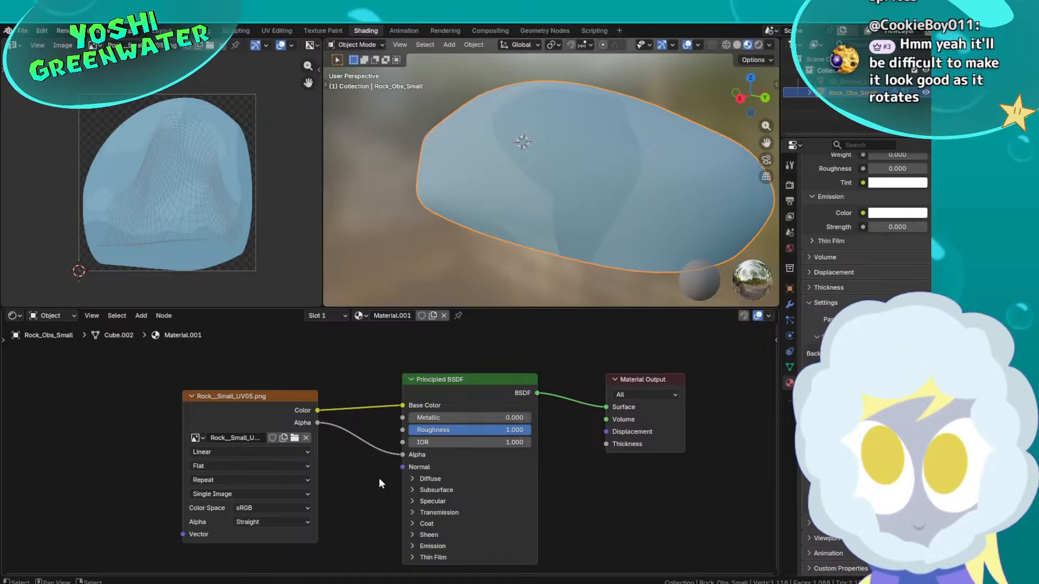
Move the Rock__Small_UV05.png image texture node slightly closer to the Principled BSDF node
{"action": "middle_click_drag", "start_coordinate": [378, 479], "coordinate": [382, 451]}
{"action": "left_click_drag", "start_coordinate": [274, 396], "coordinate": [299, 394]}
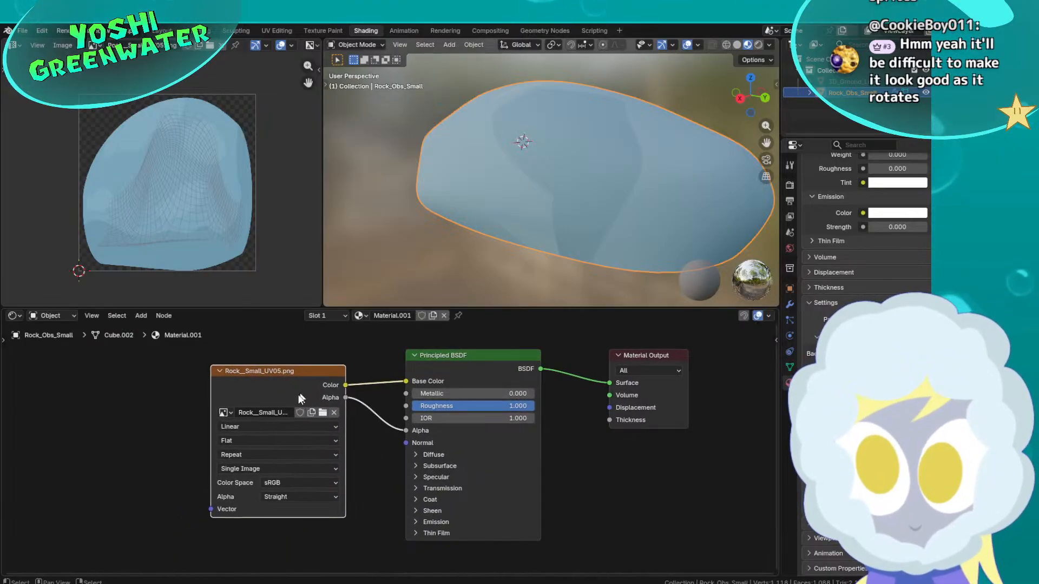
{"action": "middle_click_drag", "start_coordinate": [568, 221], "coordinate": [401, 226]}
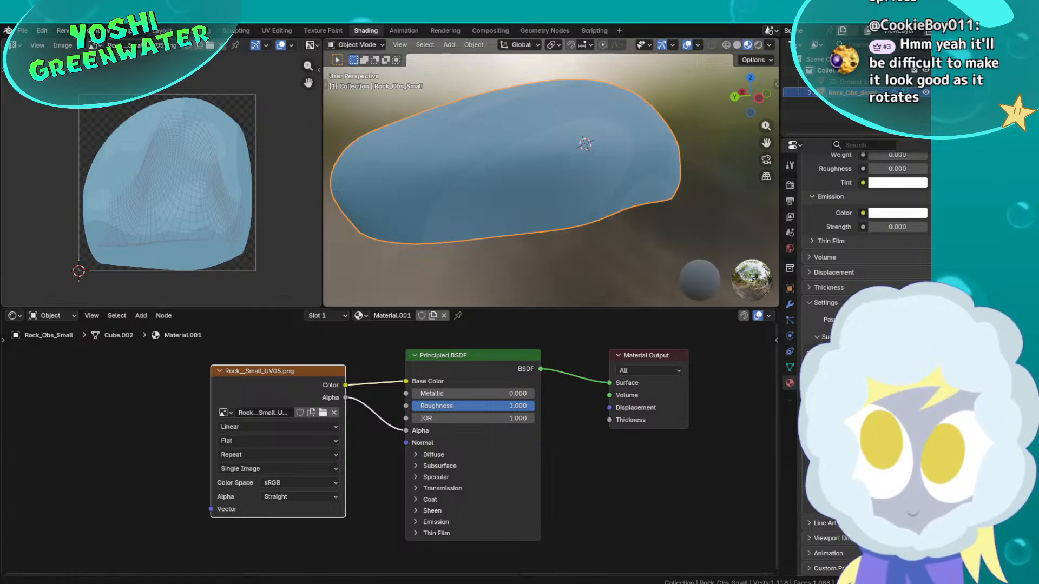
Switch to the Layout workspace and display the rock in Material Preview shading
{"action": "left_click", "coordinate": [162, 31]}
{"action": "key", "text": "z"}
{"action": "left_click", "coordinate": [448, 294]}
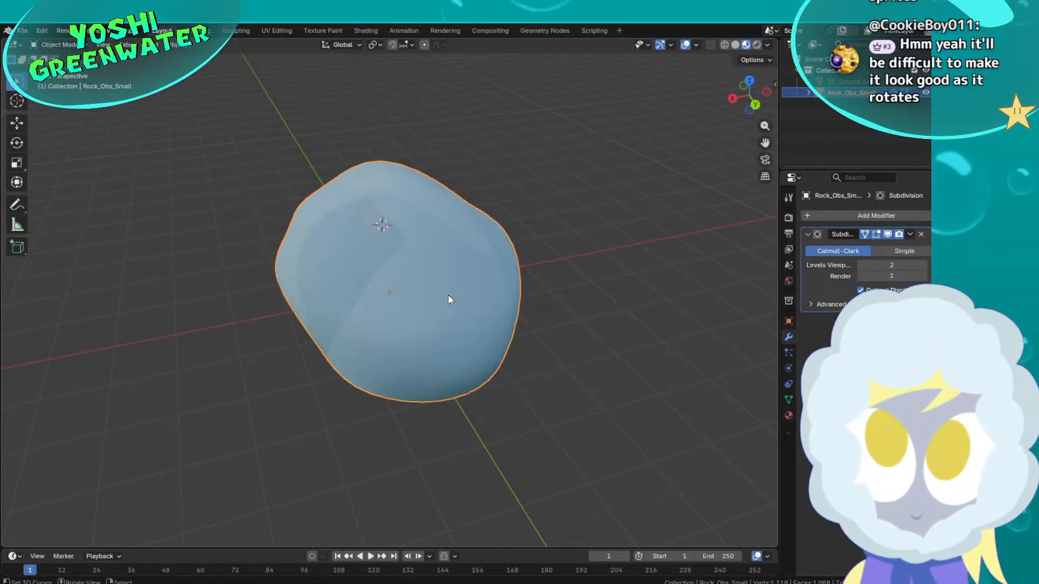
{"action": "middle_click_drag", "start_coordinate": [448, 294], "coordinate": [530, 336]}
Place the 3D cursor on the empty area beside the rock and save the 3D_Assets.blend file
{"action": "right_click", "coordinate": [528, 332], "text": "shift"}
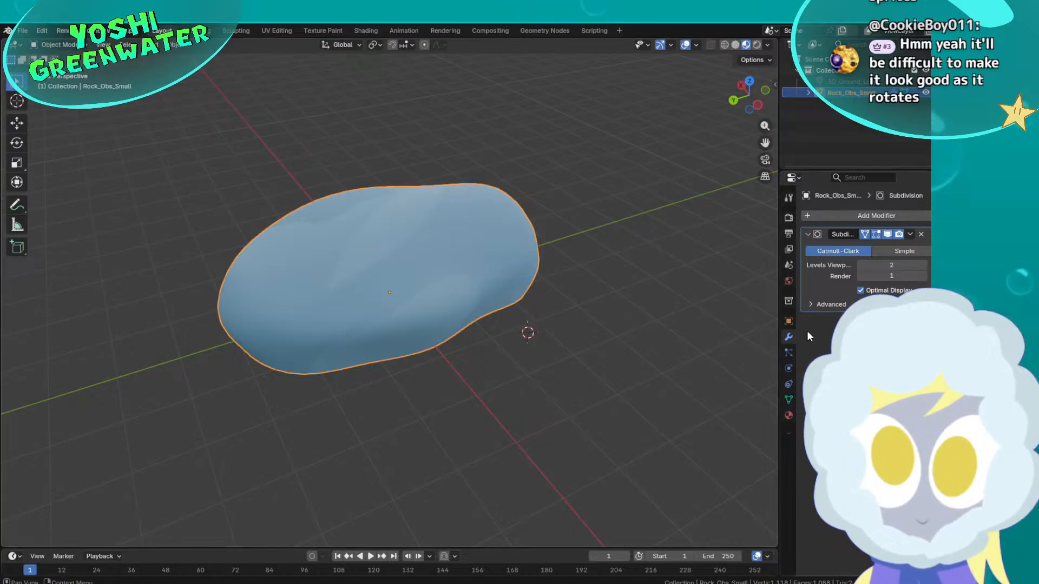
{"action": "middle_click_drag", "start_coordinate": [612, 315], "coordinate": [630, 319]}
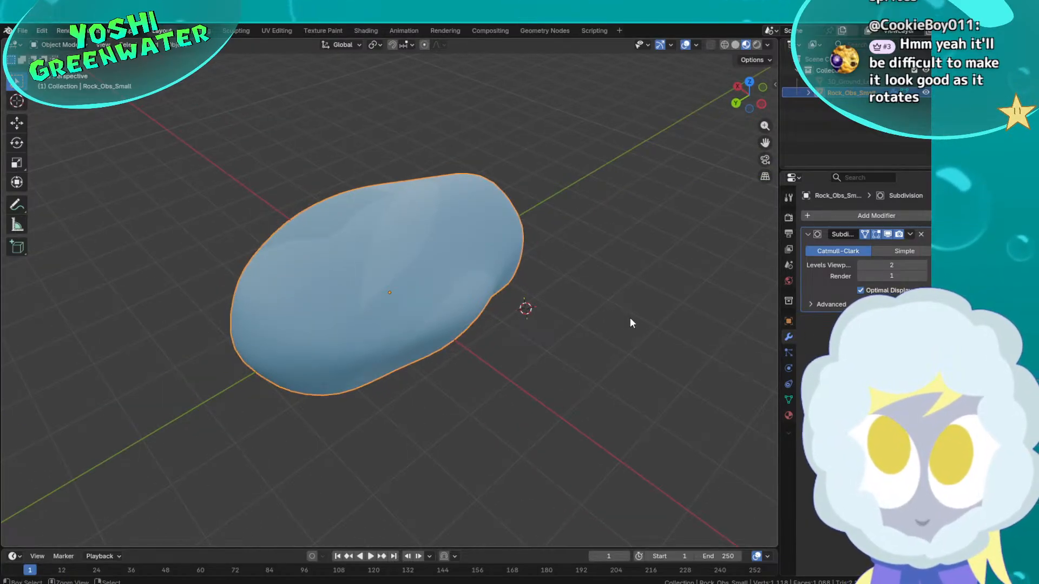
{"action": "key", "text": "ctrl+s"}
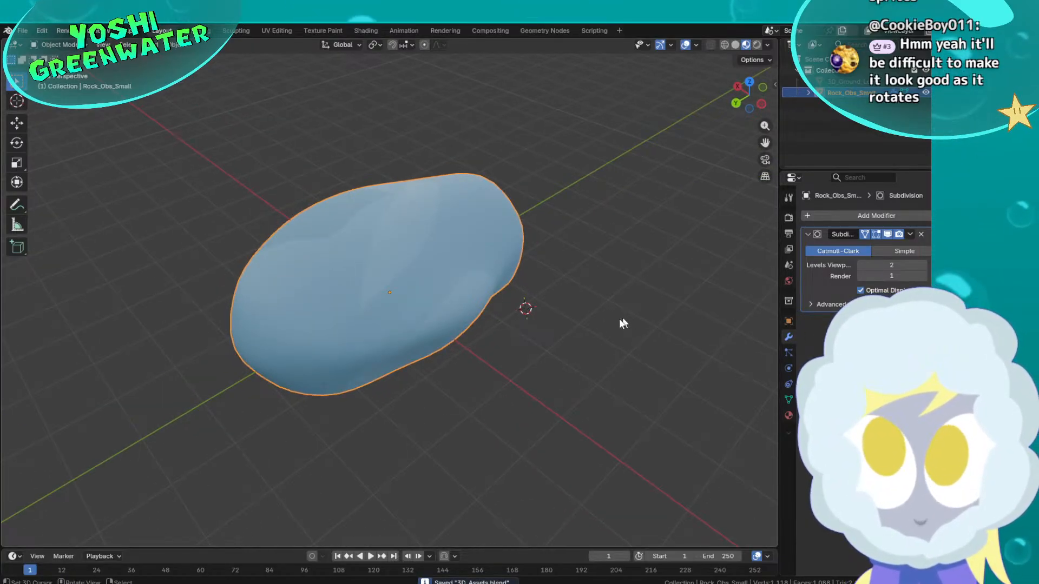
In an orthographic wireframe view along X, move the whole rock mesh about 0.15 m along Y in Edit Mode
{"action": "middle_click_drag", "start_coordinate": [622, 322], "coordinate": [408, 255]}
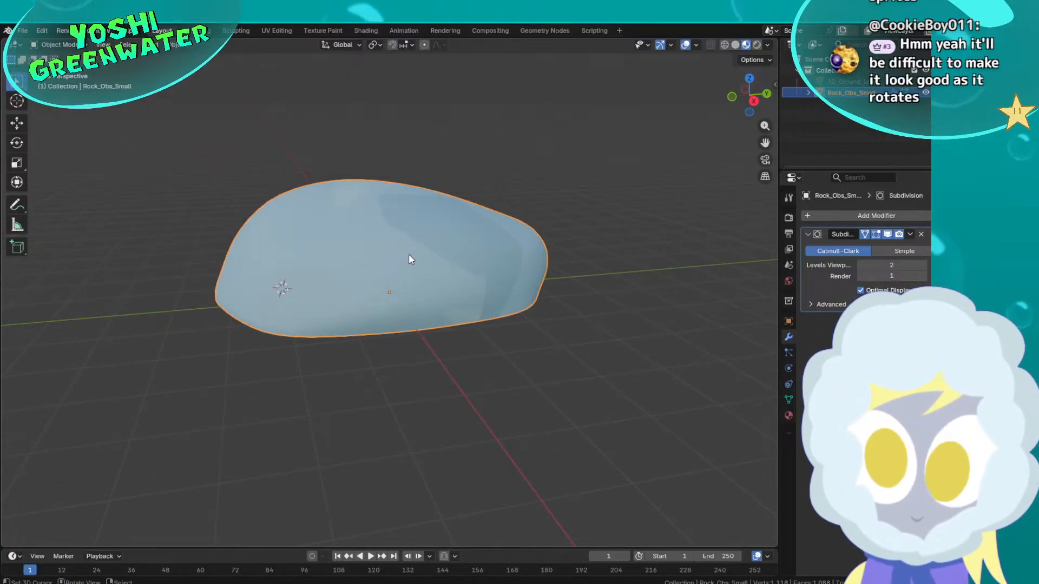
{"action": "key", "text": "Tab"}
{"action": "left_click", "coordinate": [755, 103]}
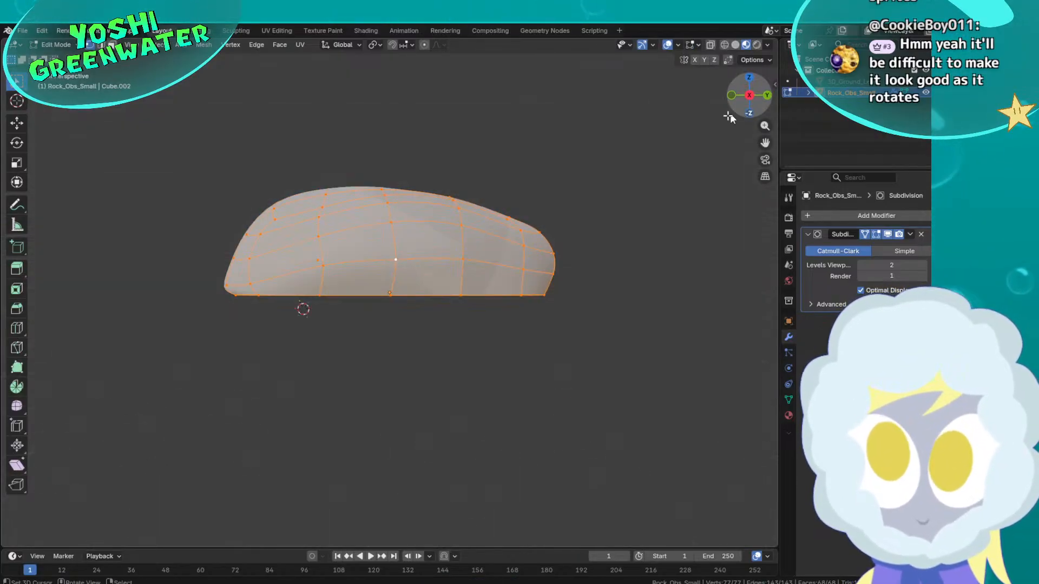
{"action": "key", "text": "alt+z"}
{"action": "key", "text": "a"}
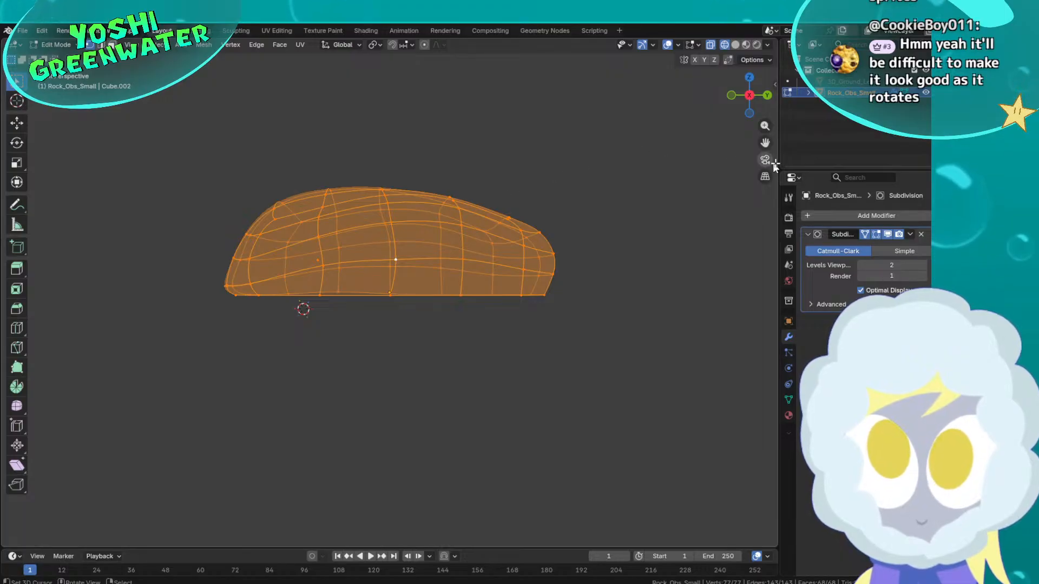
{"action": "left_click", "coordinate": [765, 176]}
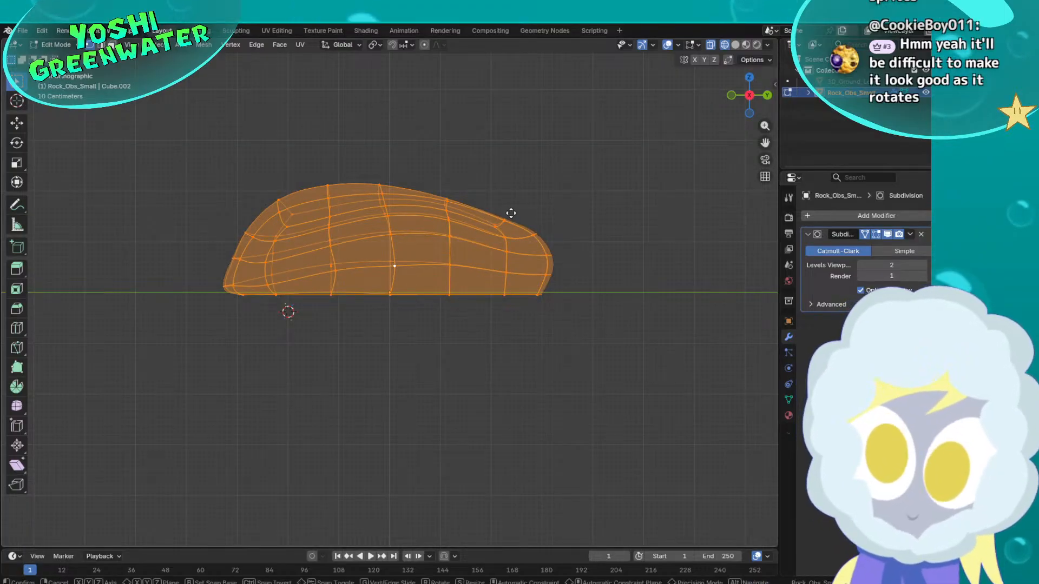
{"action": "key", "text": "g"}
{"action": "key", "text": "y"}
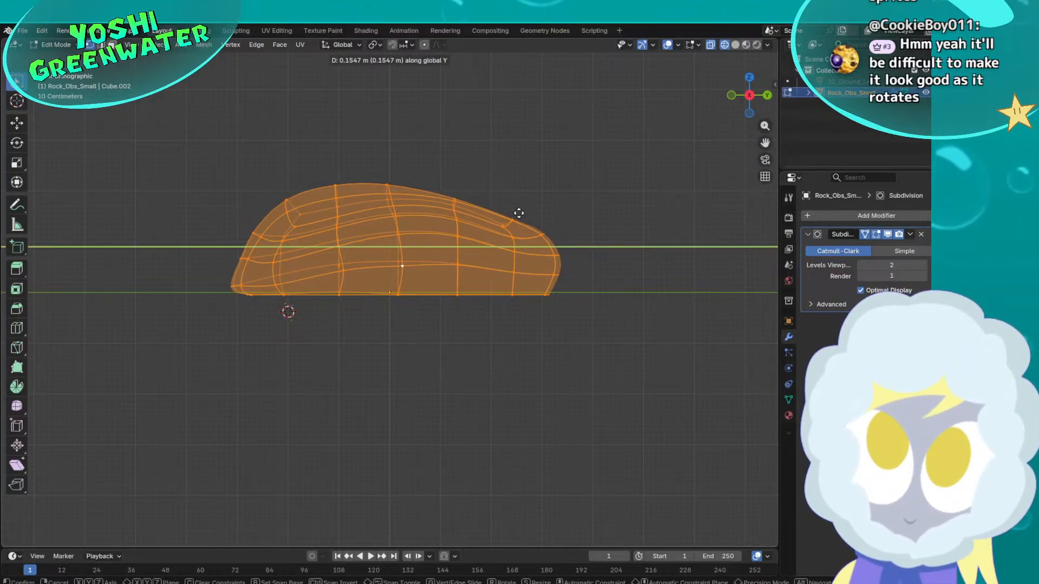
{"action": "left_click", "coordinate": [519, 214]}
From a view along the Y axis, move the whole rock mesh about 0.02 m along X
{"action": "left_click", "coordinate": [766, 95]}
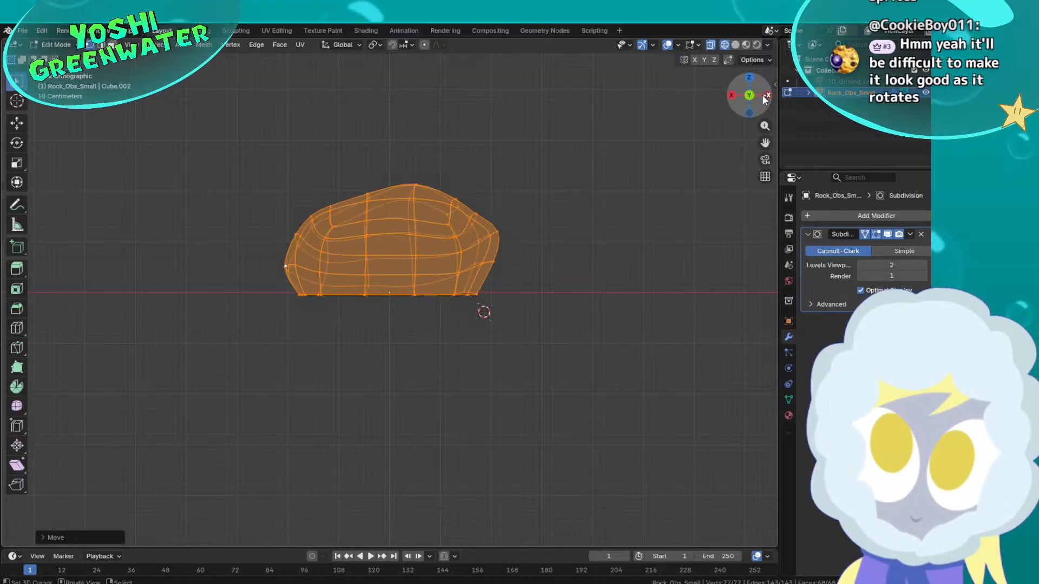
{"action": "key", "text": "g"}
{"action": "key", "text": "x"}
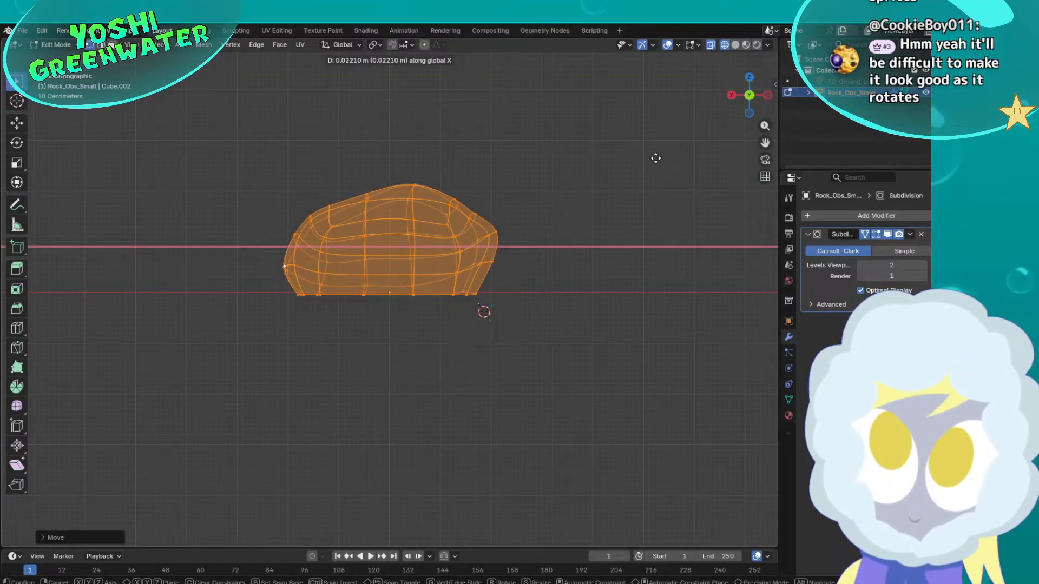
{"action": "left_click", "coordinate": [655, 158]}
Leave Edit Mode and display the rock in Material Preview shading to check it from several sides
{"action": "middle_click_drag", "start_coordinate": [700, 120], "coordinate": [499, 262]}
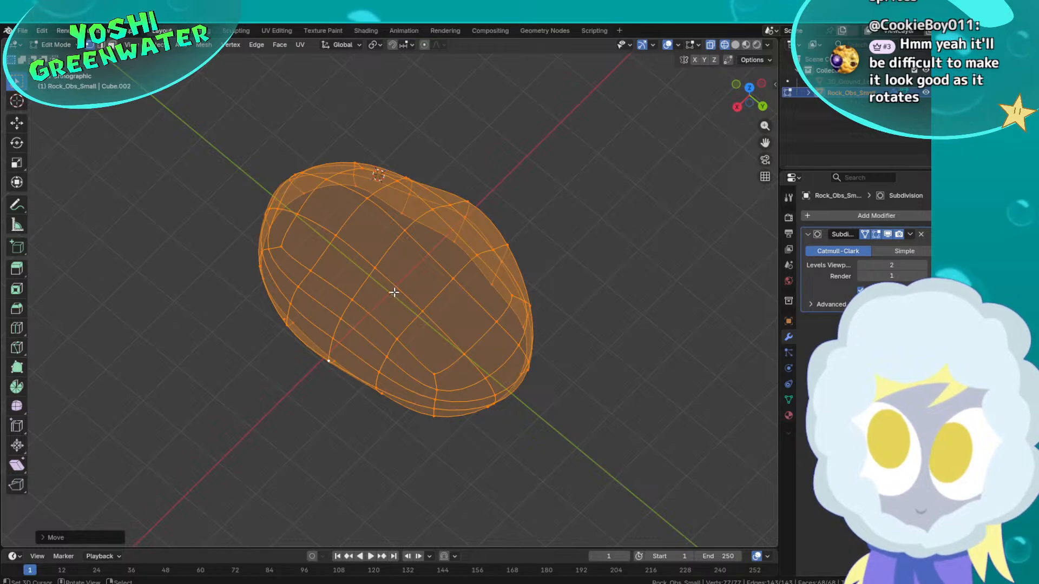
{"action": "scroll", "coordinate": [394, 292], "scroll_direction": "up", "scroll_amount": 4}
{"action": "scroll", "coordinate": [394, 297], "scroll_direction": "down", "scroll_amount": 4}
{"action": "mouse_move", "coordinate": [395, 297]}
{"action": "middle_mouse_down"}
{"action": "mouse_move", "coordinate": [413, 255]}
{"action": "mouse_move", "coordinate": [406, 218]}
{"action": "mouse_move", "coordinate": [364, 235]}
{"action": "mouse_move", "coordinate": [279, 237]}
{"action": "mouse_move", "coordinate": [268, 260]}
{"action": "mouse_move", "coordinate": [371, 238]}
{"action": "mouse_move", "coordinate": [387, 245]}
{"action": "middle_mouse_up"}
{"action": "key", "text": "Tab"}
{"action": "key", "text": "z"}
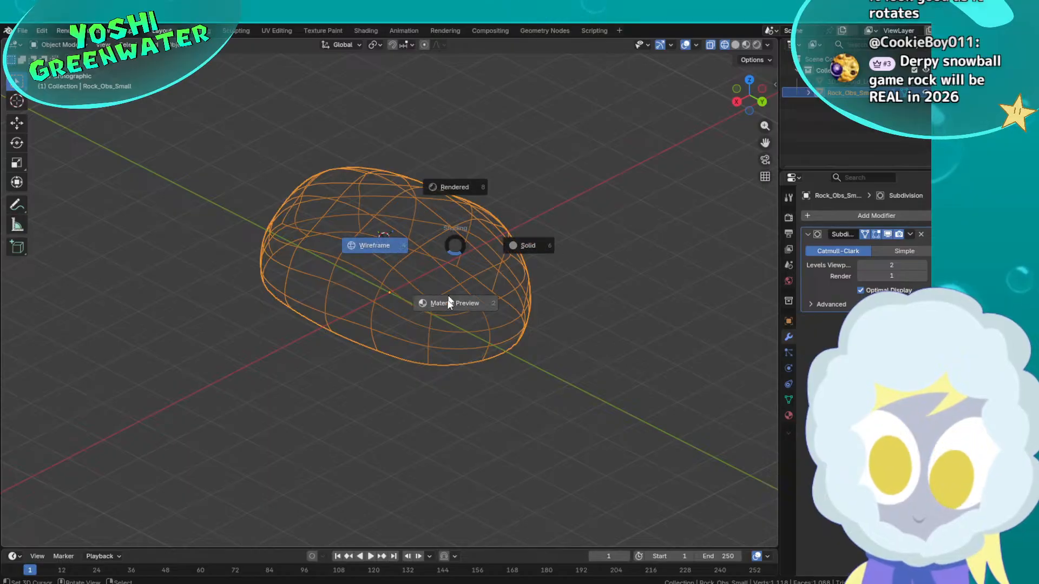
{"action": "left_click", "coordinate": [449, 302]}
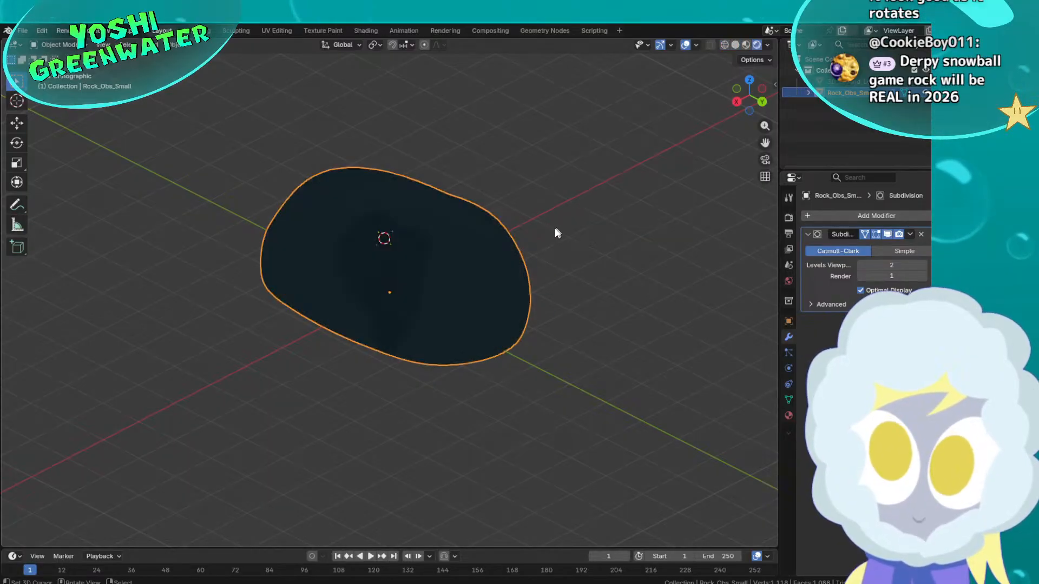
{"action": "mouse_move", "coordinate": [558, 233]}
{"action": "middle_mouse_down"}
{"action": "mouse_move", "coordinate": [515, 225]}
{"action": "mouse_move", "coordinate": [518, 297]}
{"action": "mouse_move", "coordinate": [577, 238]}
{"action": "middle_mouse_up"}
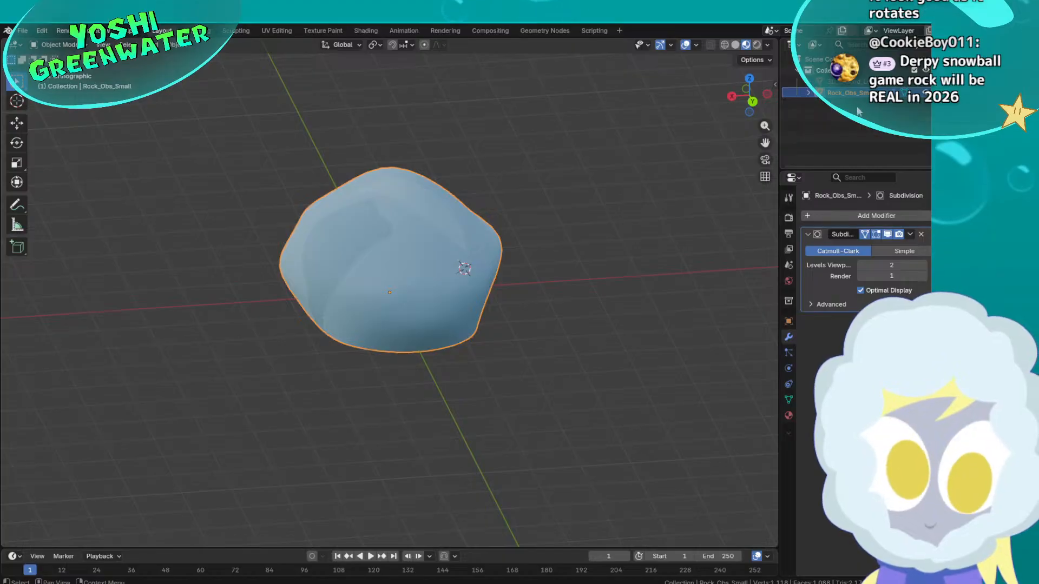
{"action": "middle_click_drag", "start_coordinate": [610, 262], "coordinate": [586, 311]}
{"action": "scroll", "coordinate": [599, 294], "scroll_direction": "up", "scroll_amount": 4}
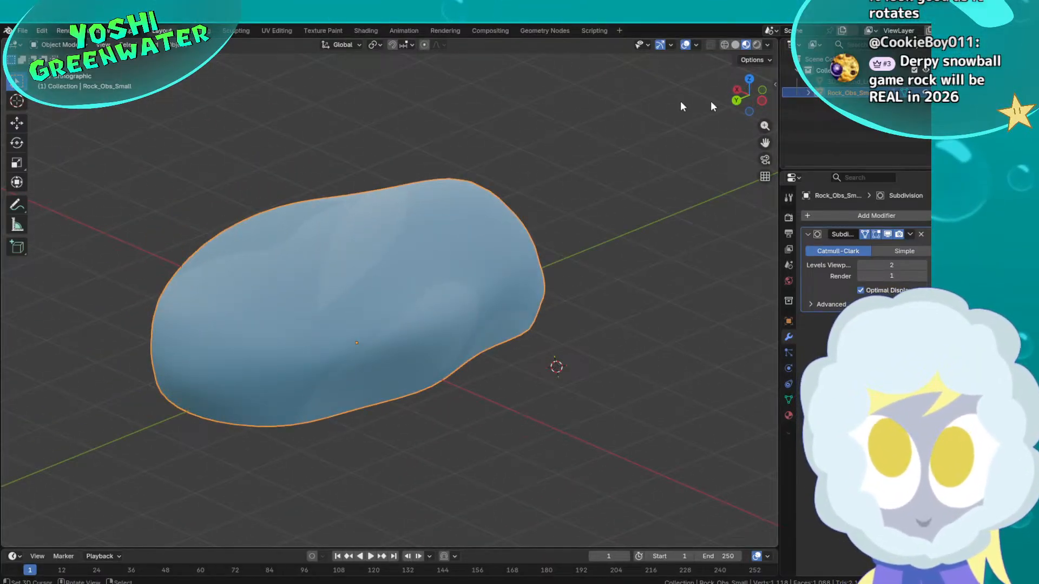
Save 3D_Assets.blend and start a glTF 2.0 export of the rock
{"action": "key", "text": "ctrl+s"}
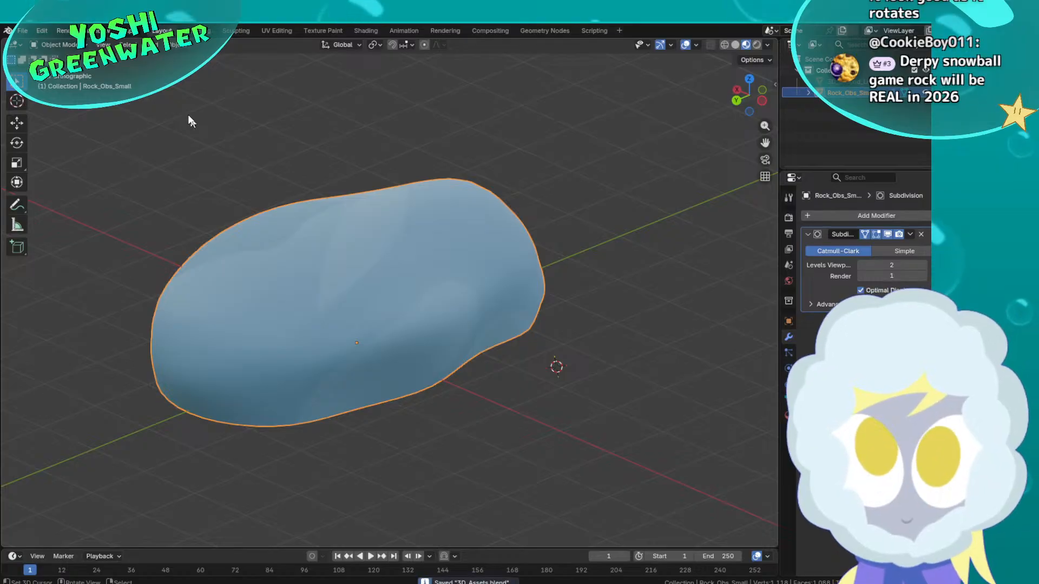
{"action": "left_click", "coordinate": [23, 31]}
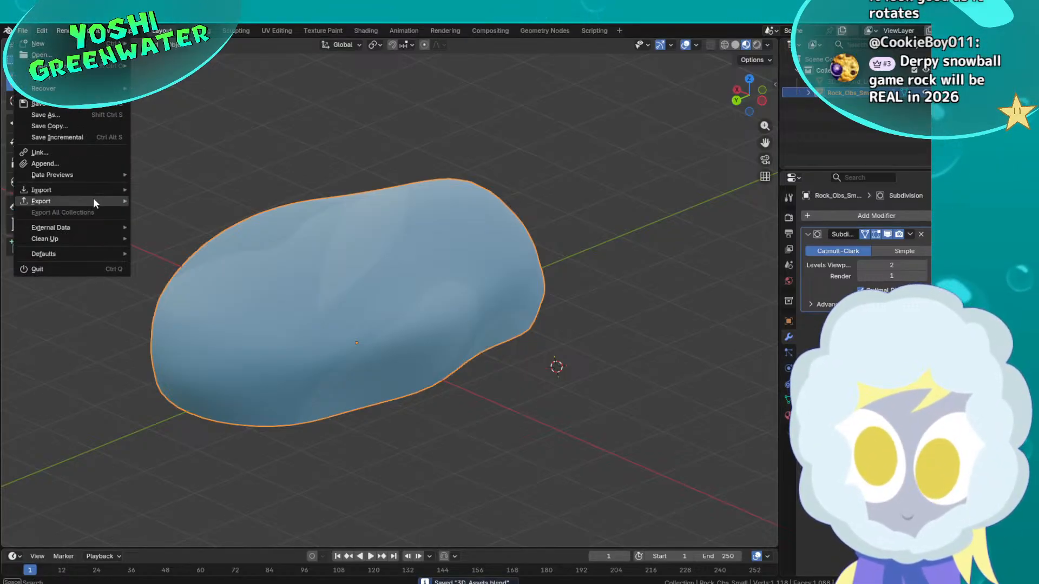
{"action": "mouse_move", "coordinate": [95, 201]}
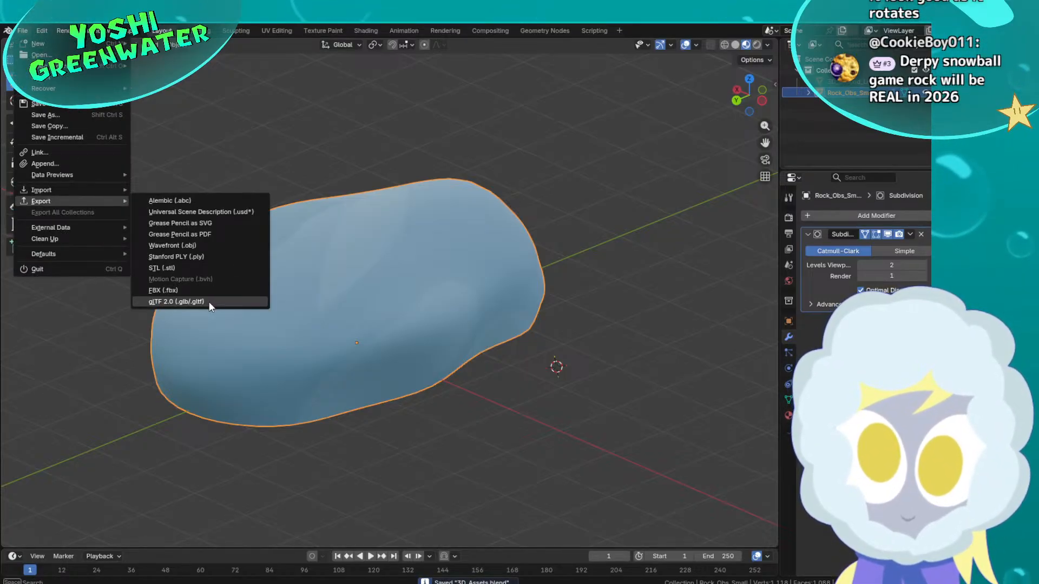
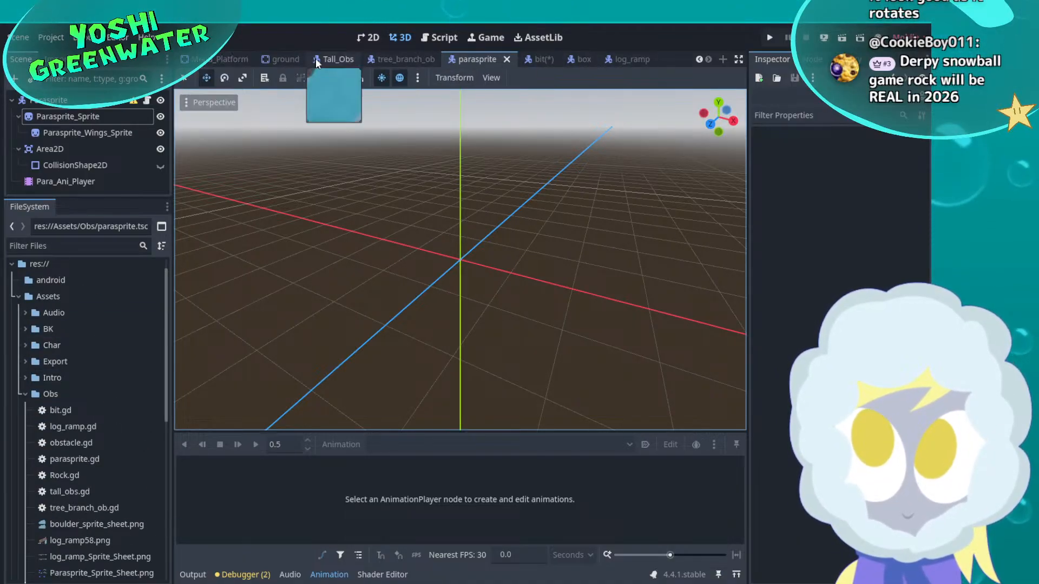
Switch to Godot and bring up the 3d_Test_Level scene, looking along its ground lanes
{"action": "mouse_move", "coordinate": [290, 57]}
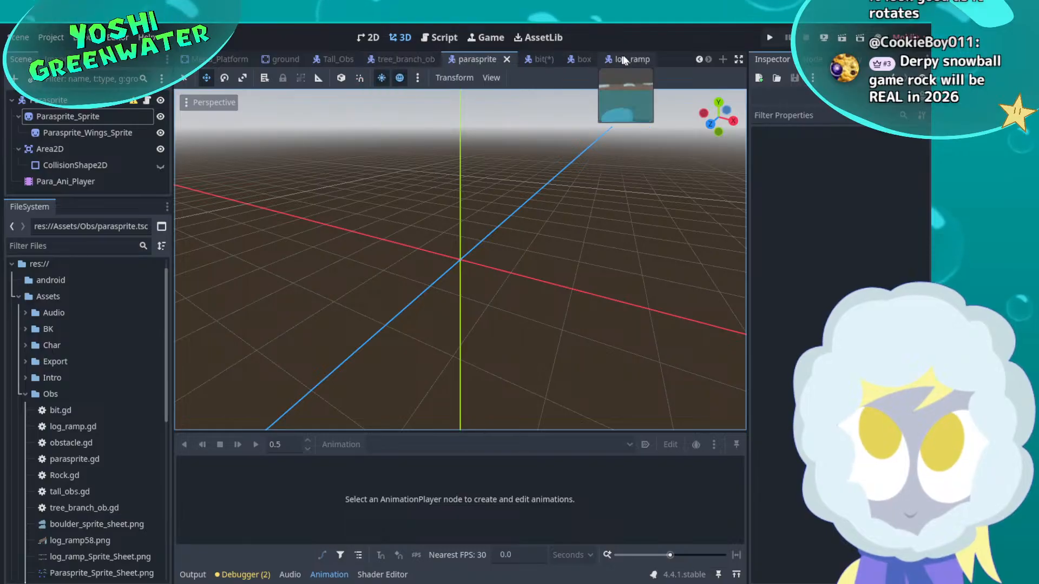
{"action": "left_click", "coordinate": [698, 59]}
{"action": "left_click", "coordinate": [698, 59]}
{"action": "left_click", "coordinate": [698, 59]}
{"action": "left_click", "coordinate": [699, 59]}
{"action": "left_click", "coordinate": [400, 59]}
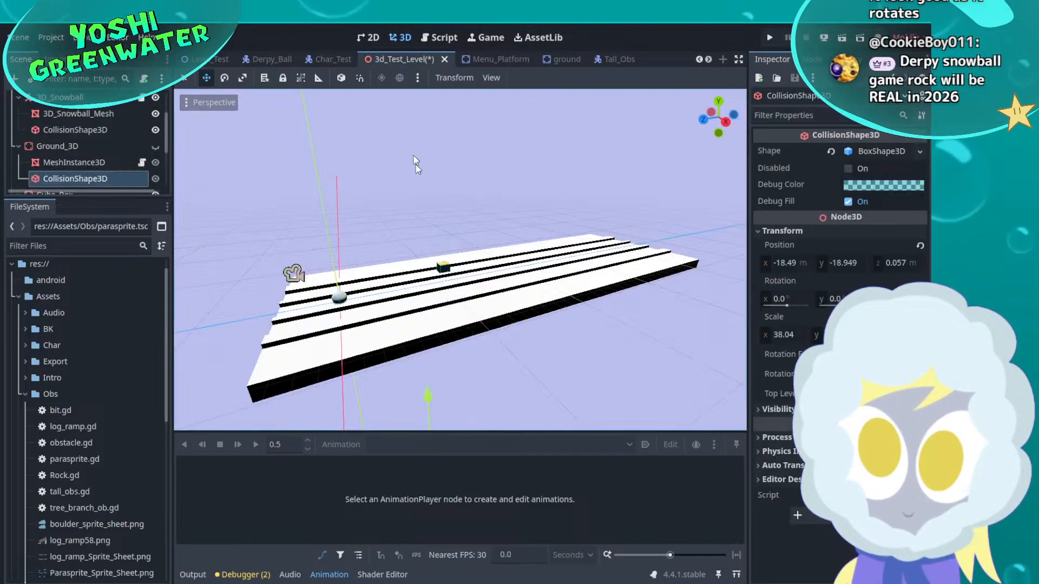
{"action": "middle_click_drag", "start_coordinate": [468, 292], "coordinate": [251, 352]}
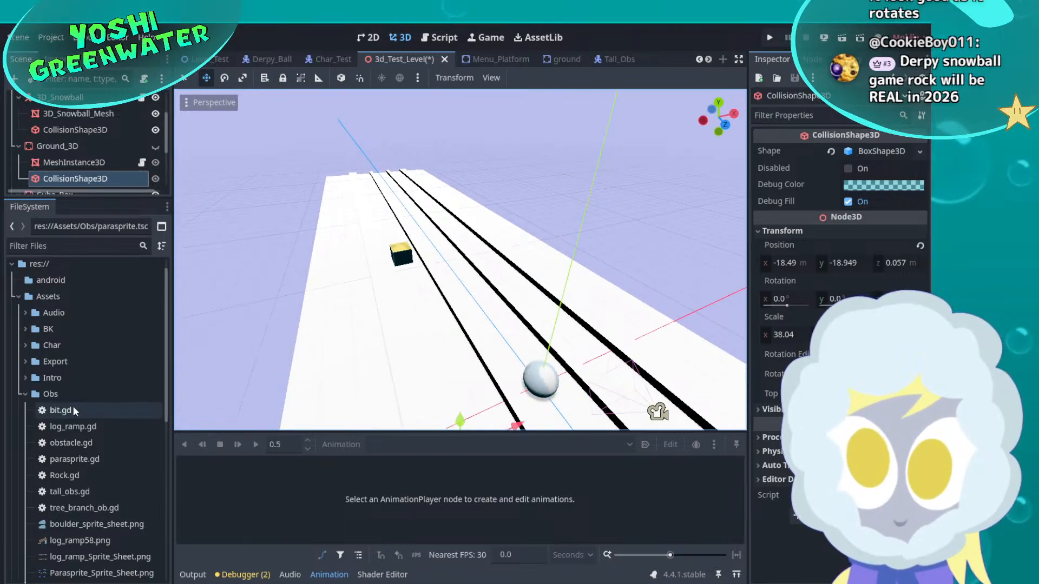
Filter the project files by "rock" and select 3D_Rock_Small.glb in the Assets/BK folder
{"action": "scroll", "coordinate": [69, 410], "scroll_direction": "down", "scroll_amount": 5}
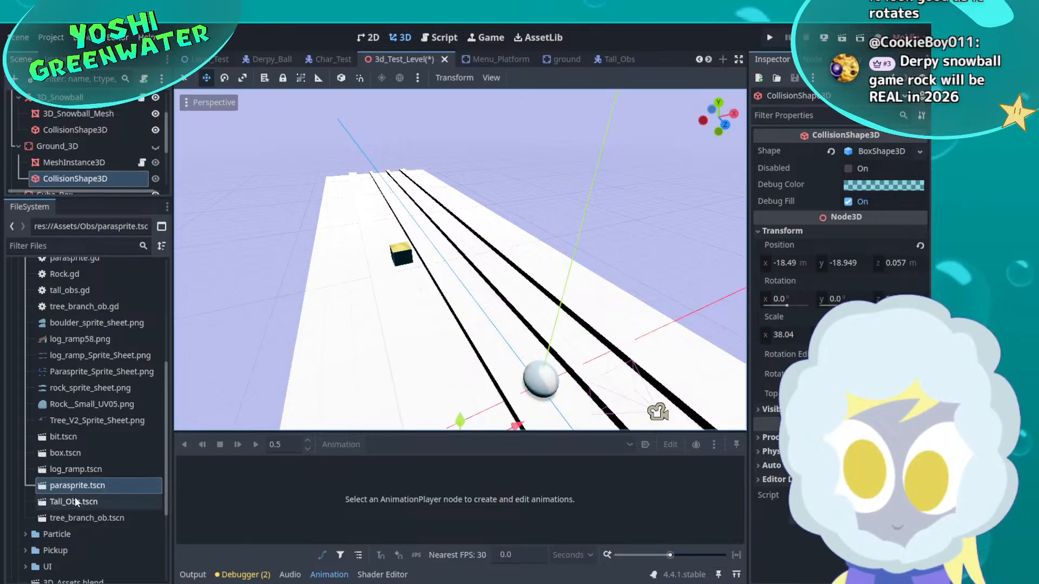
{"action": "left_click", "coordinate": [80, 407]}
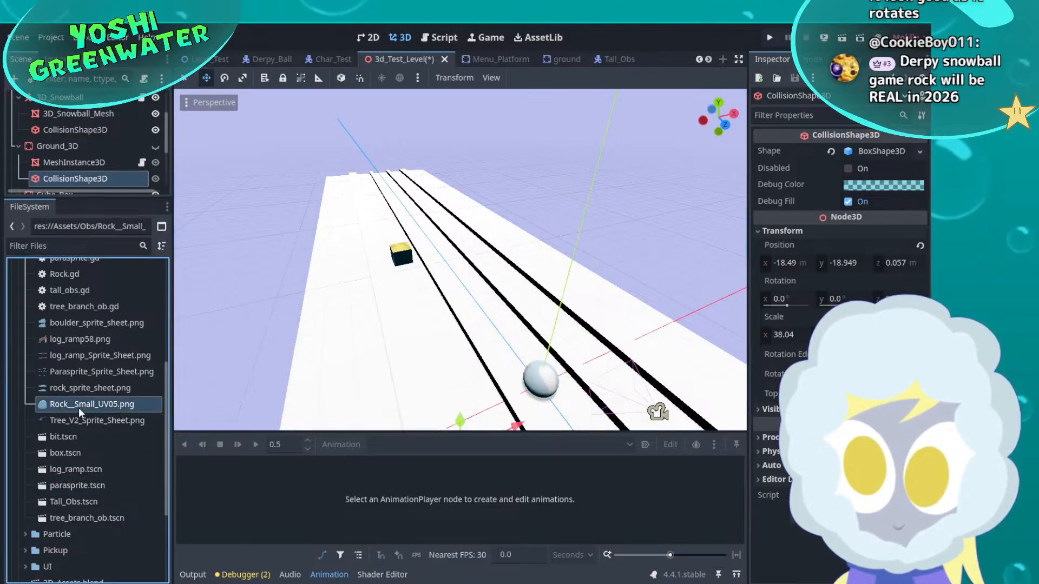
{"action": "scroll", "coordinate": [80, 413], "scroll_direction": "down", "scroll_amount": 3}
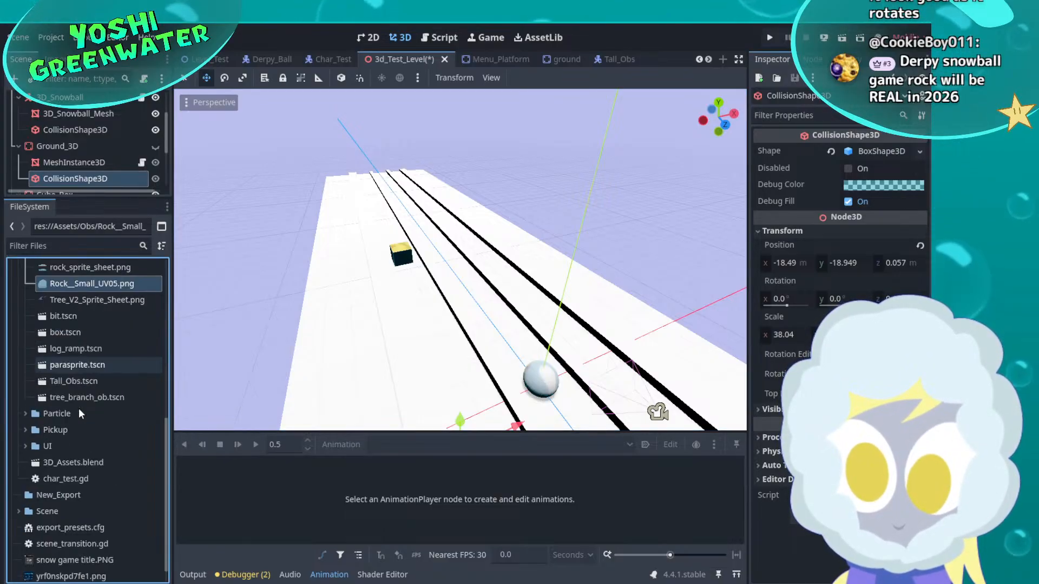
{"action": "scroll", "coordinate": [80, 413], "scroll_direction": "up", "scroll_amount": 7}
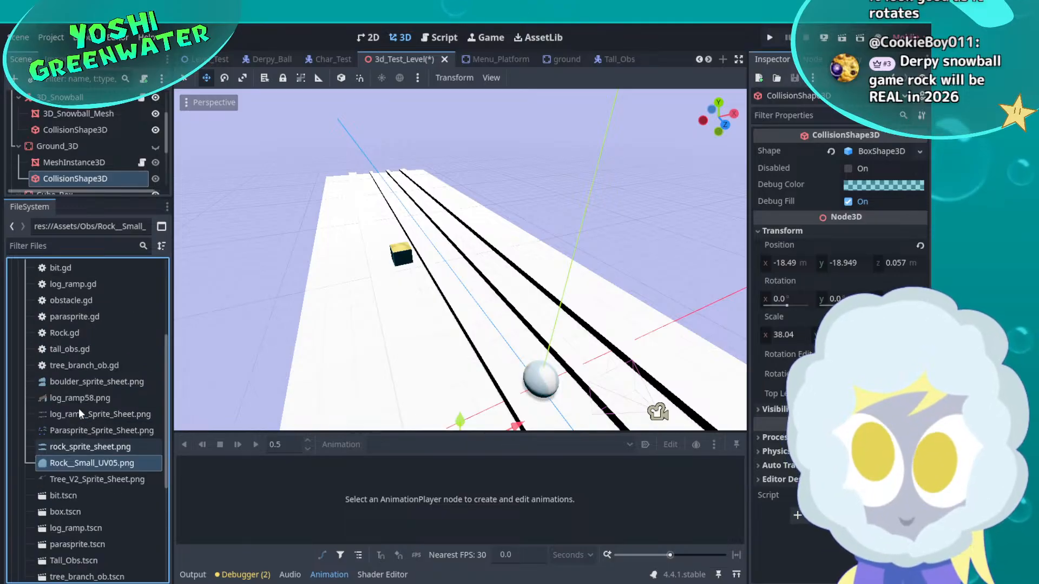
{"action": "left_click", "coordinate": [68, 246]}
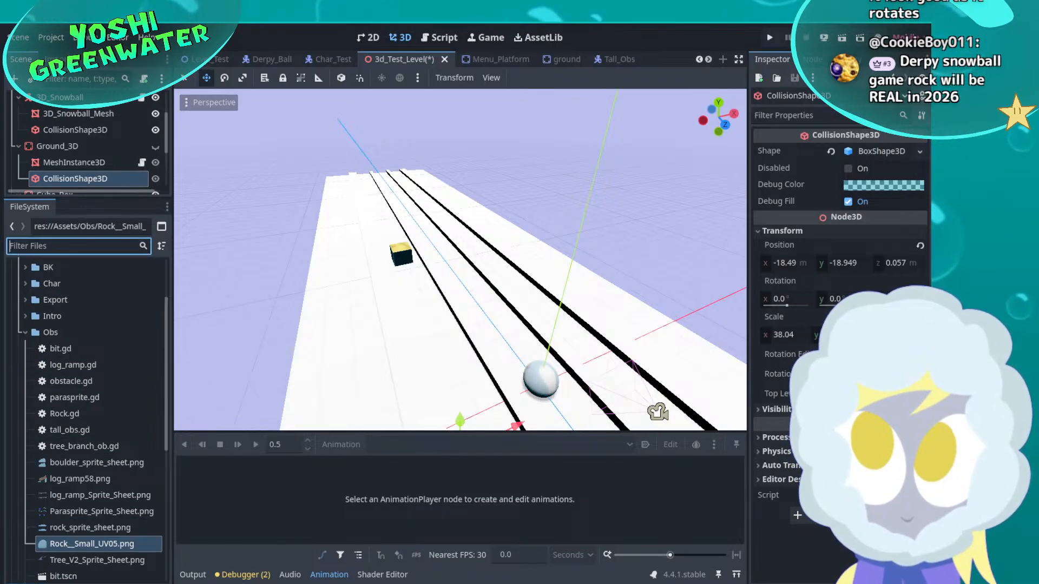
{"action": "type", "text": "rock"}
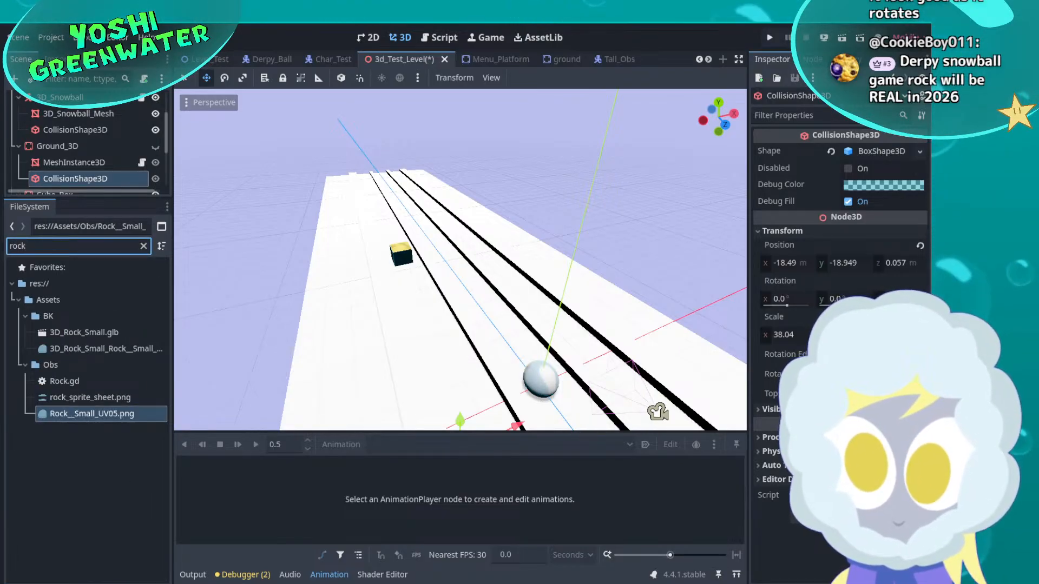
{"action": "left_click", "coordinate": [80, 332]}
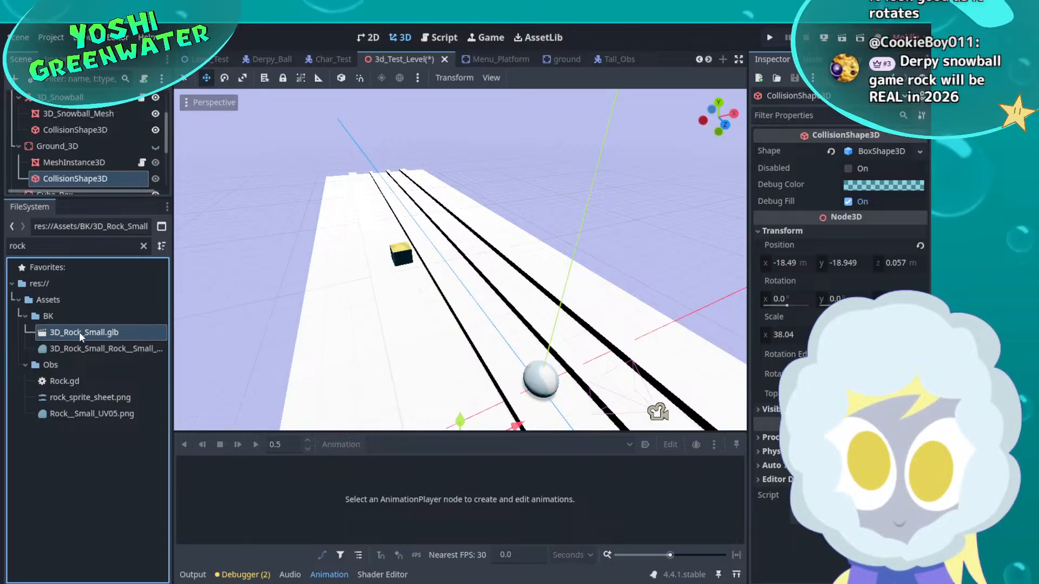
Add an instance of 3D_Rock_Small.glb under Ground_3D and raise it above the ground to about Y 4.55 m
{"action": "left_click_drag", "start_coordinate": [79, 336], "coordinate": [471, 276]}
{"action": "middle_click_drag", "start_coordinate": [425, 286], "coordinate": [450, 277]}
{"action": "left_click_drag", "start_coordinate": [474, 264], "coordinate": [474, 159]}
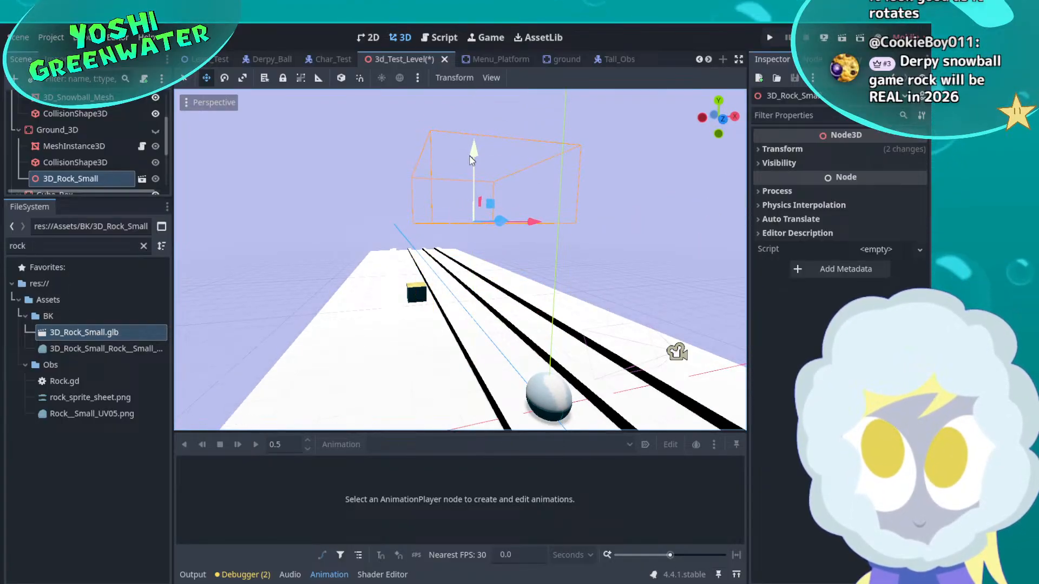
{"action": "middle_click_drag", "start_coordinate": [423, 219], "coordinate": [538, 346]}
Examine the transform, visibility and process properties of the 3D_Rock_Small node
{"action": "left_click", "coordinate": [785, 151]}
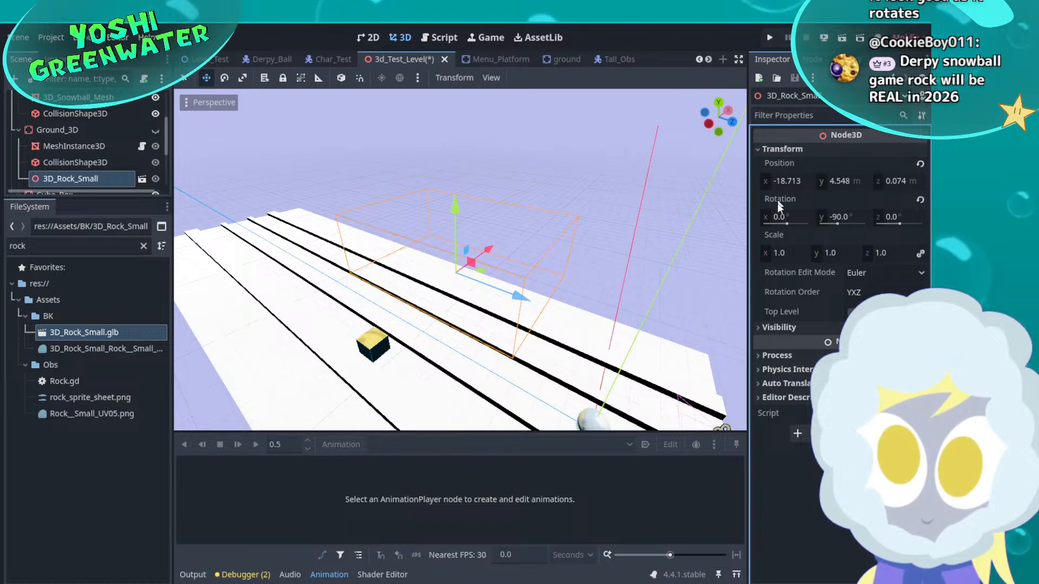
{"action": "left_click", "coordinate": [773, 331]}
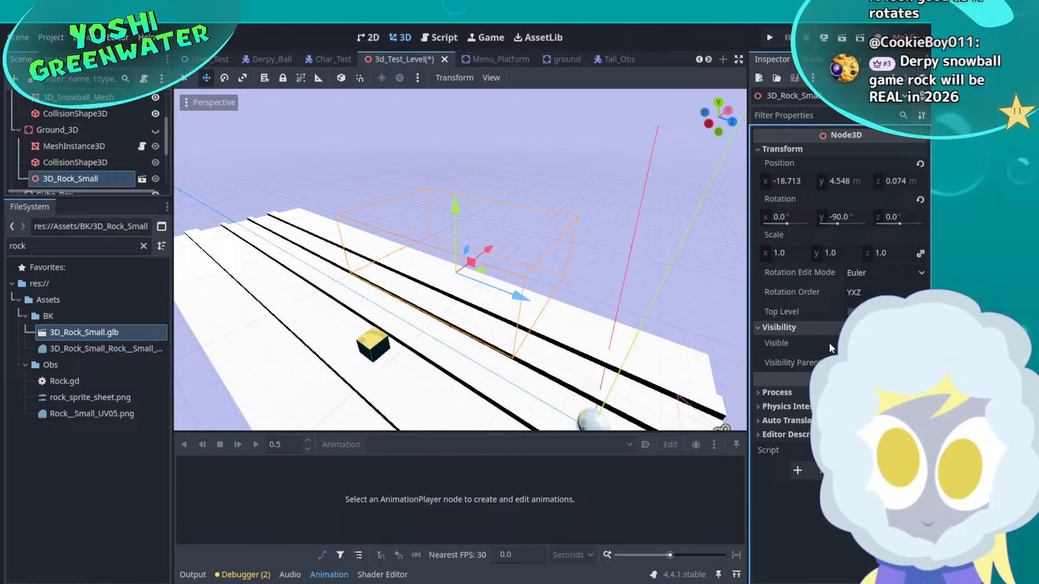
{"action": "left_click", "coordinate": [796, 391]}
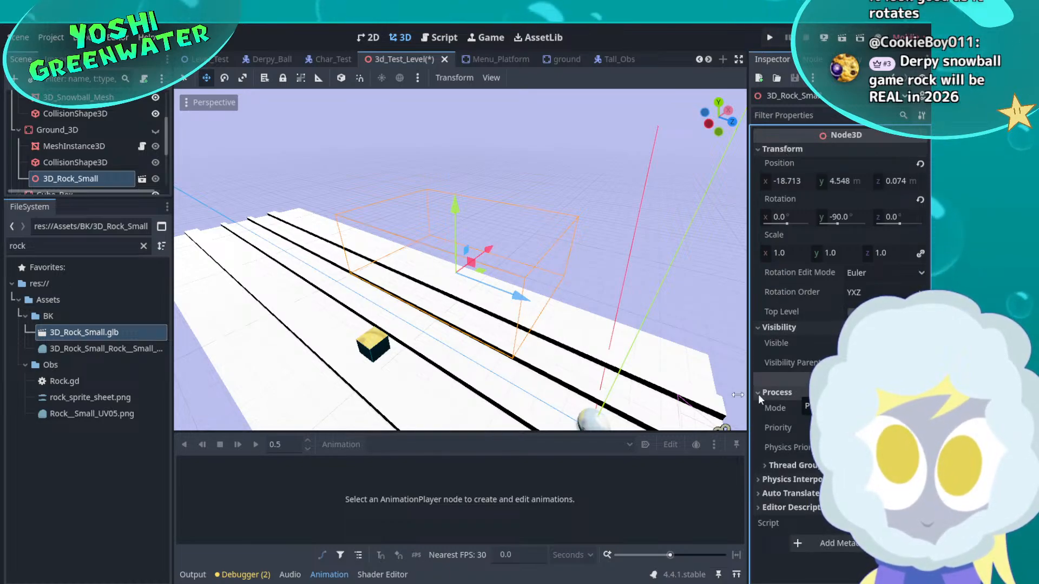
{"action": "left_click_drag", "start_coordinate": [53, 336], "coordinate": [330, 331]}
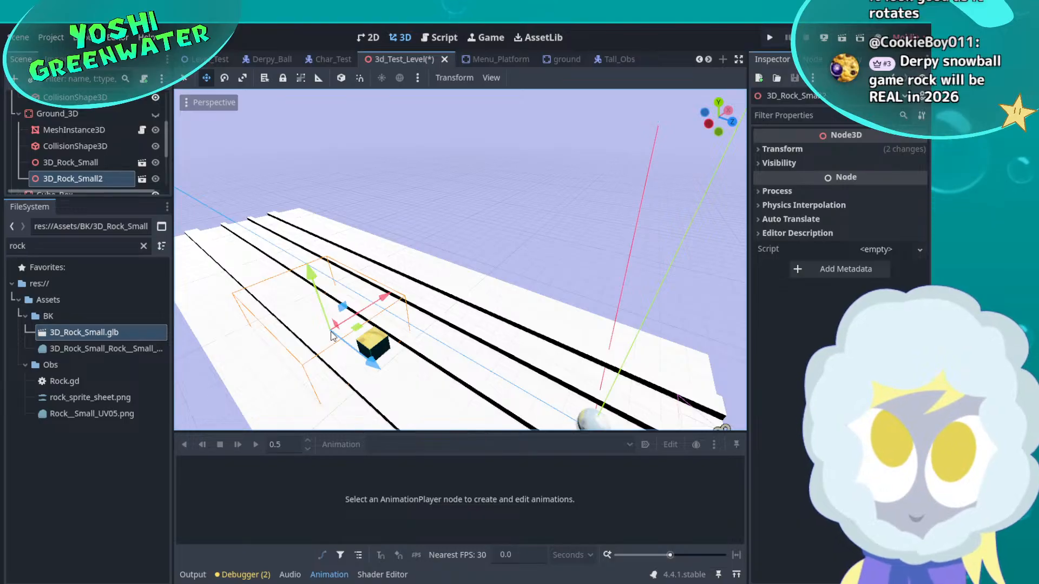
{"action": "key", "text": "Delete"}
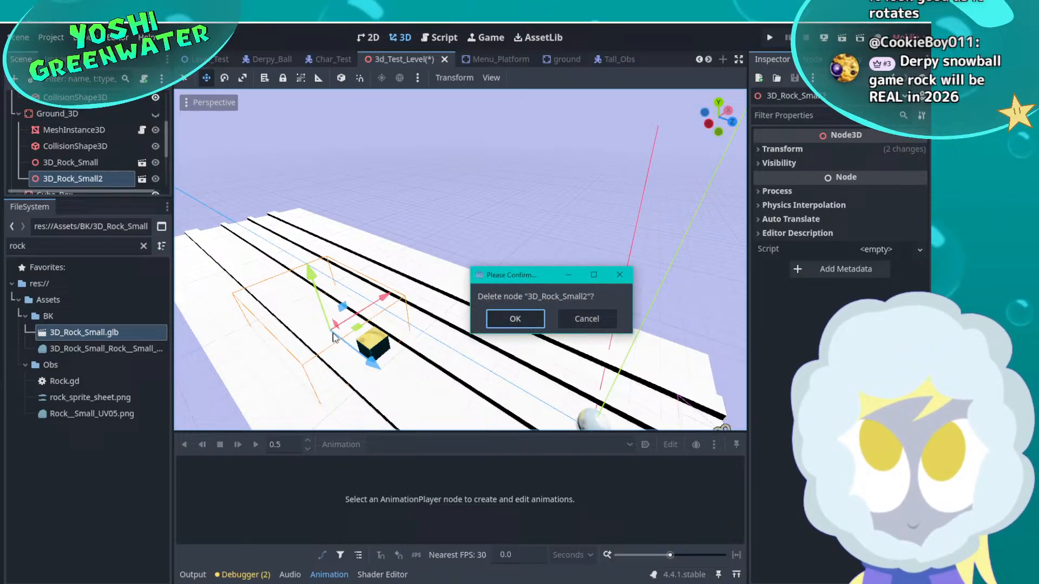
{"action": "left_click", "coordinate": [515, 318]}
Move the 3D_Rock_Small node down onto the ground lanes, to about X -14.60, Y 0.07, Z -1.16 m
{"action": "left_click", "coordinate": [83, 162]}
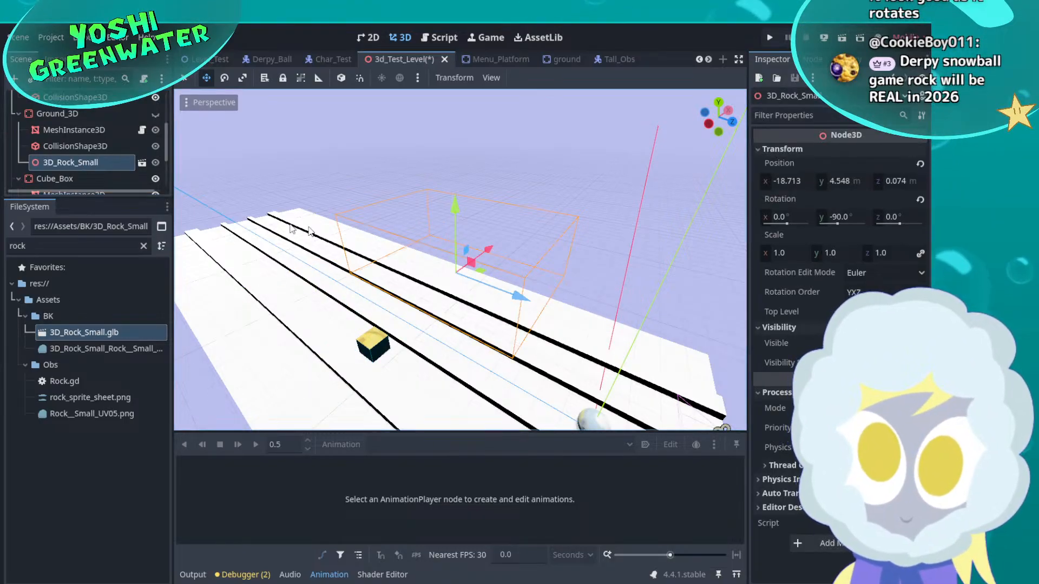
{"action": "left_click_drag", "start_coordinate": [450, 214], "coordinate": [438, 295]}
{"action": "left_click_drag", "start_coordinate": [479, 351], "coordinate": [397, 270]}
{"action": "middle_click_drag", "start_coordinate": [513, 245], "coordinate": [379, 236]}
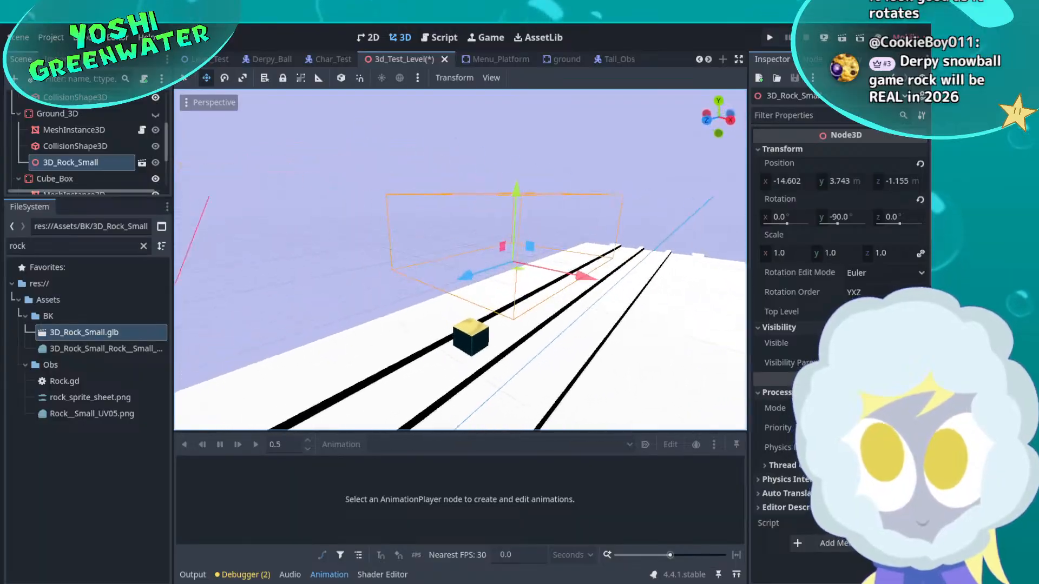
{"action": "key", "text": "s"}
{"action": "right_click_drag", "start_coordinate": [460, 260], "coordinate": [404, 265]}
{"action": "left_click_drag", "start_coordinate": [482, 190], "coordinate": [479, 269]}
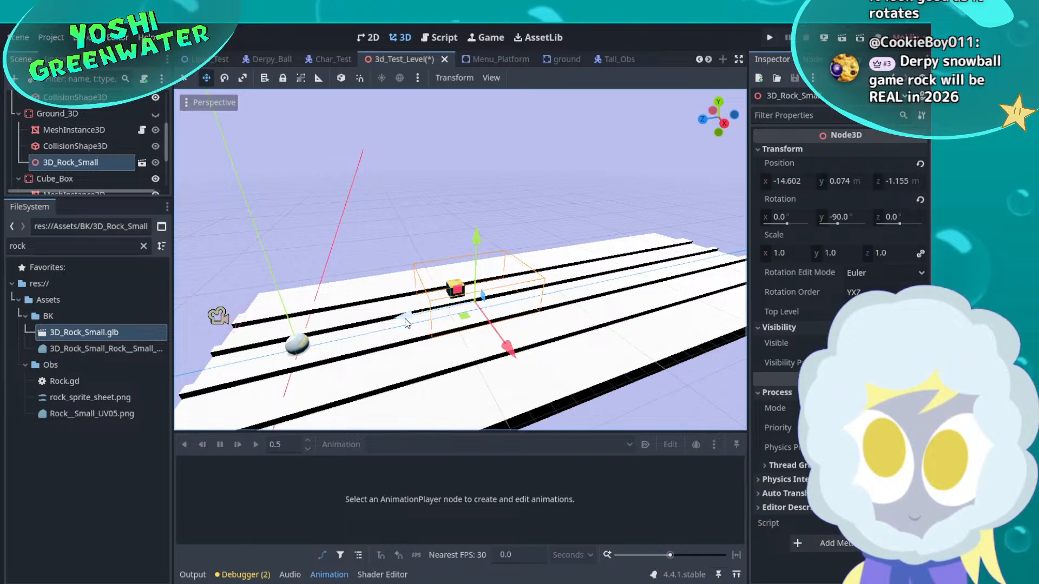
Slide the rock instance along the X axis to about -8.99 m, past the cube box
{"action": "left_click_drag", "start_coordinate": [407, 323], "coordinate": [489, 304]}
{"action": "right_click_drag", "start_coordinate": [460, 260], "coordinate": [460, 260]}
{"action": "right_click_drag", "start_coordinate": [498, 298], "coordinate": [498, 298]}
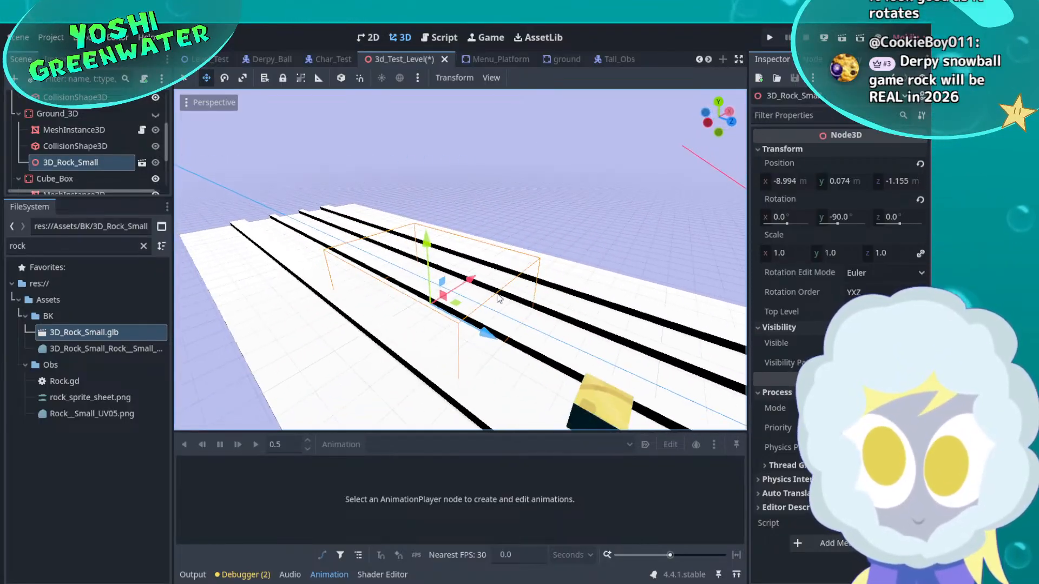
Examine the debugger errors, stack trace and profiler, the output log, the shader editor and the audio buses for anything related to the rock
{"action": "left_click", "coordinate": [243, 575]}
{"action": "left_click", "coordinate": [252, 432]}
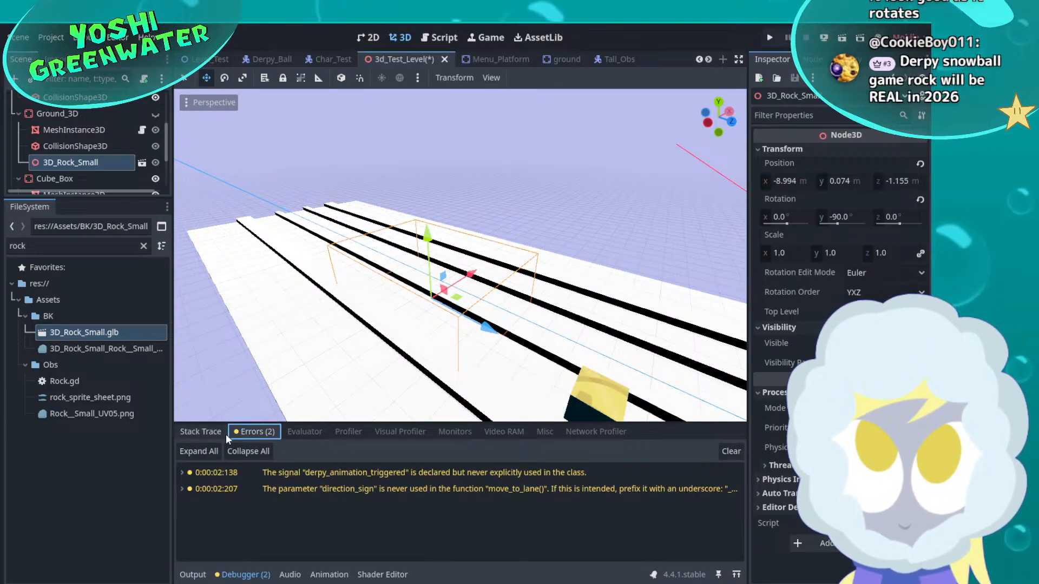
{"action": "left_click", "coordinate": [208, 432]}
{"action": "left_click", "coordinate": [203, 577]}
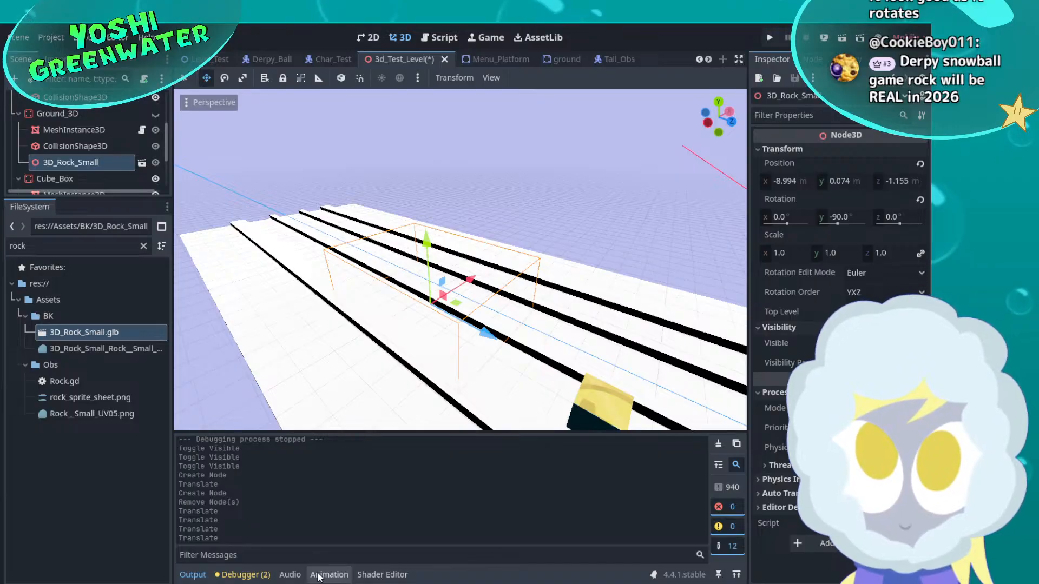
{"action": "left_click", "coordinate": [376, 575]}
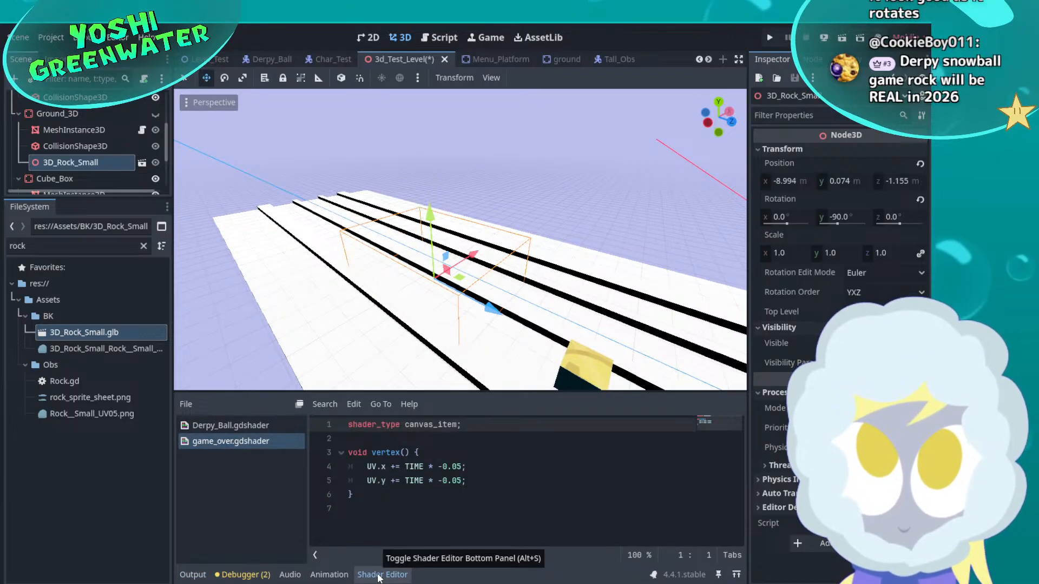
{"action": "left_click", "coordinate": [329, 575]}
{"action": "left_click", "coordinate": [291, 575]}
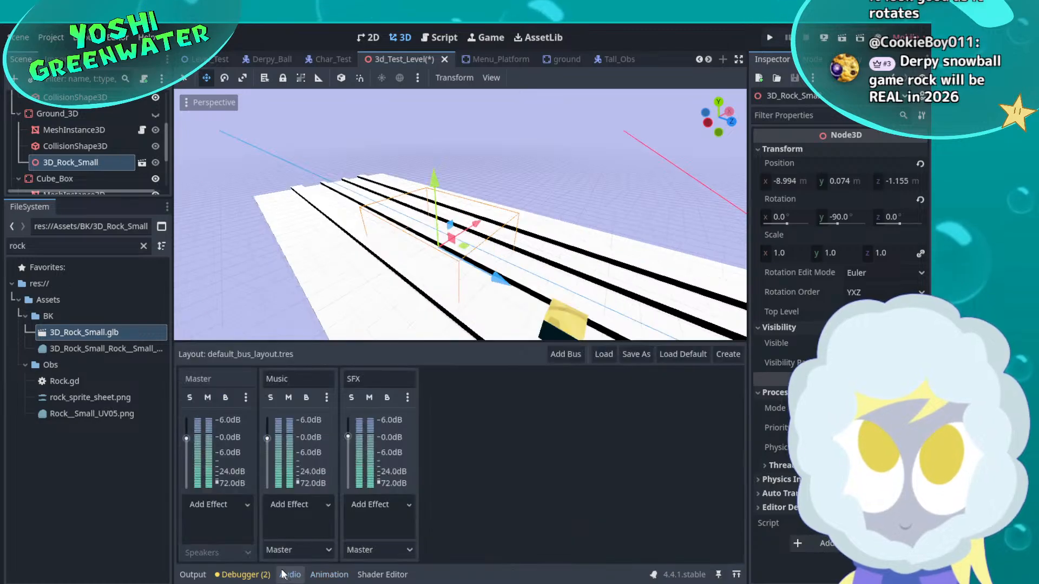
{"action": "left_click", "coordinate": [264, 576]}
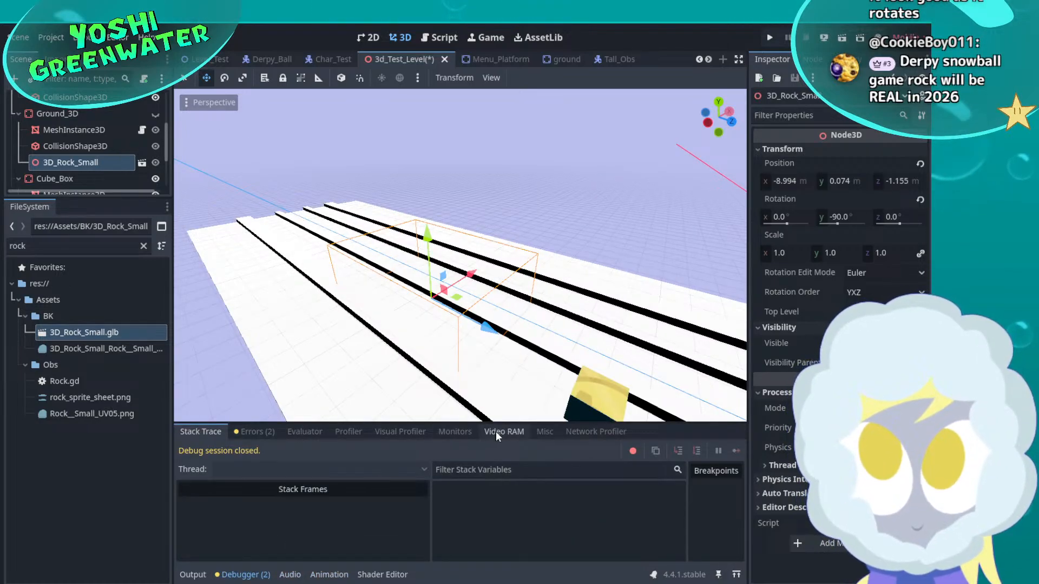
{"action": "left_click", "coordinate": [313, 438]}
{"action": "left_click", "coordinate": [352, 437]}
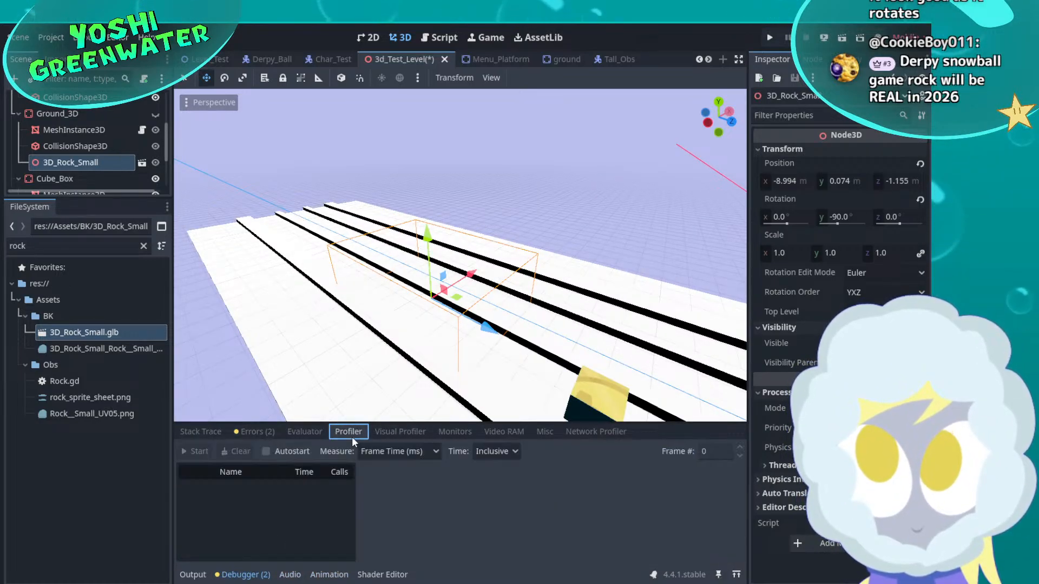
Examine the debugger's visual profiler, monitors, video RAM, miscellaneous and network profiler pages
{"action": "left_click", "coordinate": [381, 434]}
{"action": "left_click", "coordinate": [449, 433]}
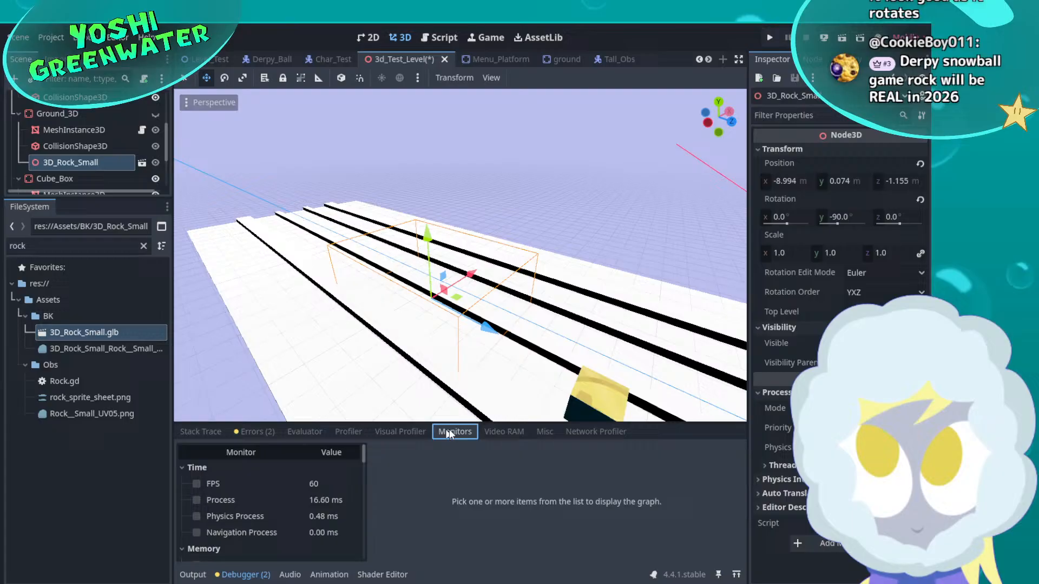
{"action": "left_click", "coordinate": [502, 431]}
{"action": "left_click", "coordinate": [555, 431]}
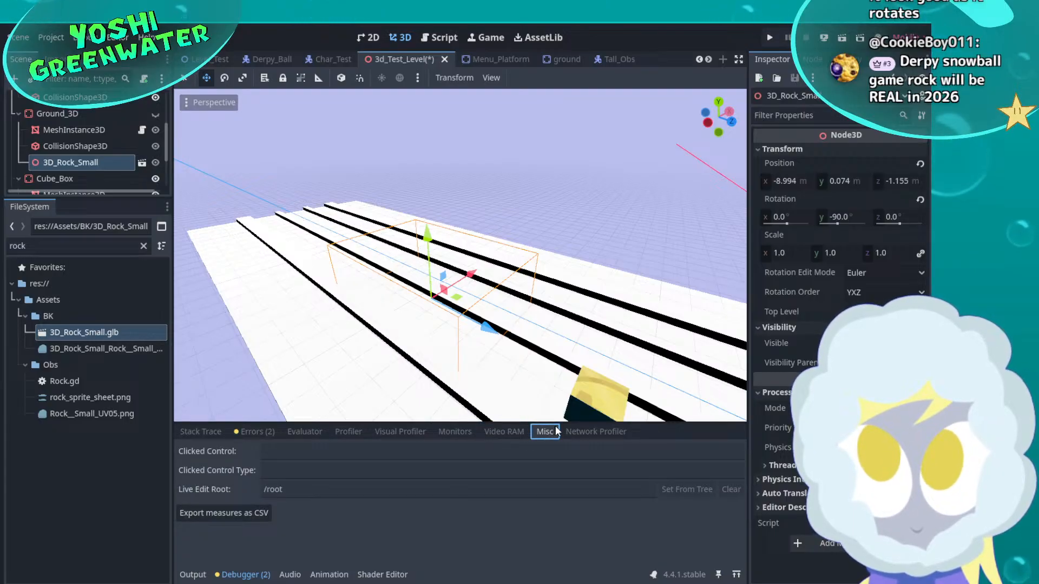
{"action": "left_click", "coordinate": [583, 431]}
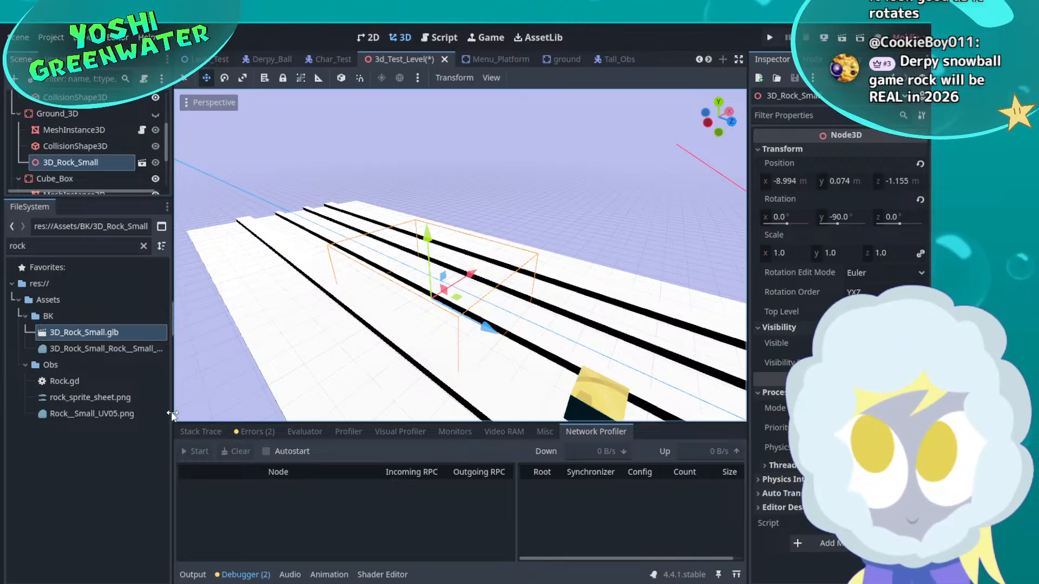
Inspect the Rock__Small_UV05.png texture and its resource properties
{"action": "left_click", "coordinate": [93, 414]}
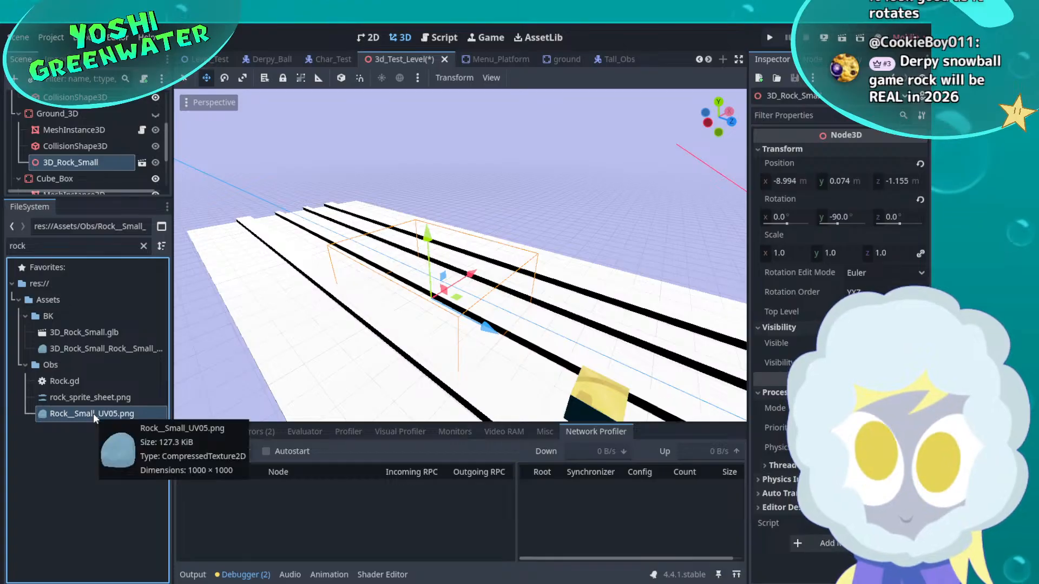
{"action": "double_click", "coordinate": [93, 413]}
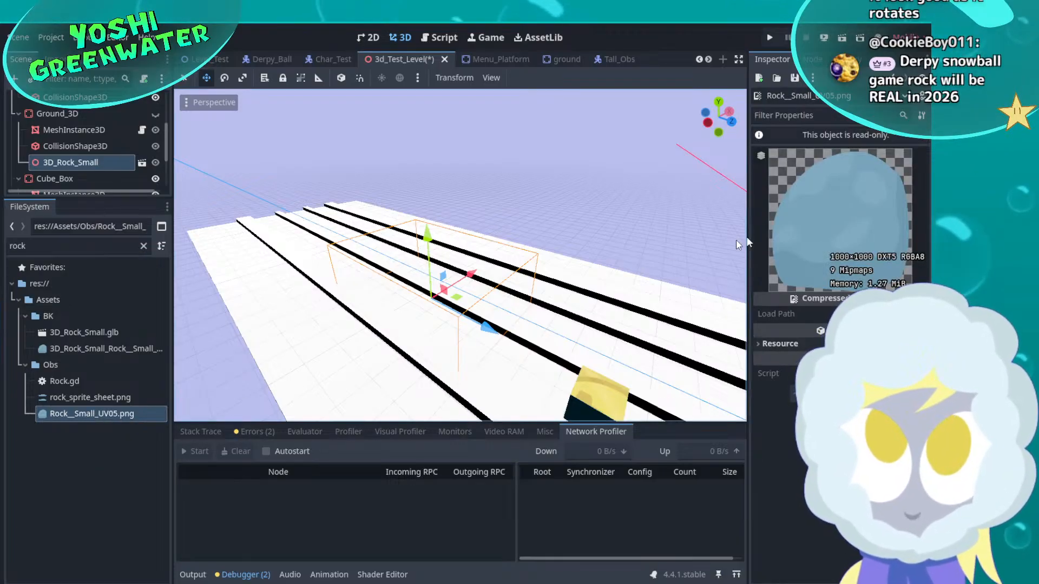
{"action": "left_click", "coordinate": [781, 344]}
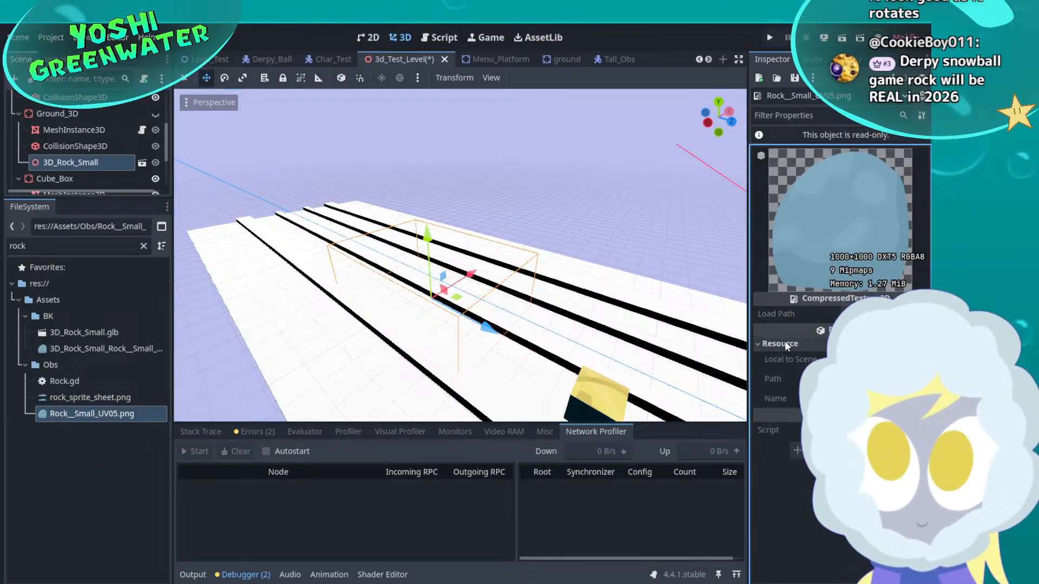
Try placing a second 3D_Rock_Small.glb instance on the ground lanes and delete that duplicate node
{"action": "left_click_drag", "start_coordinate": [93, 332], "coordinate": [341, 317]}
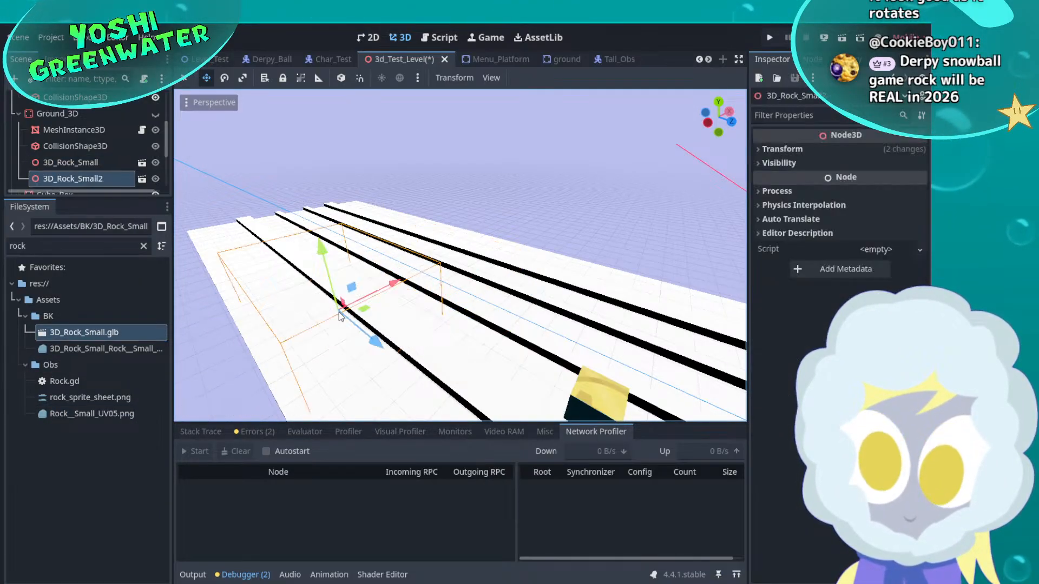
{"action": "key", "text": "Delete"}
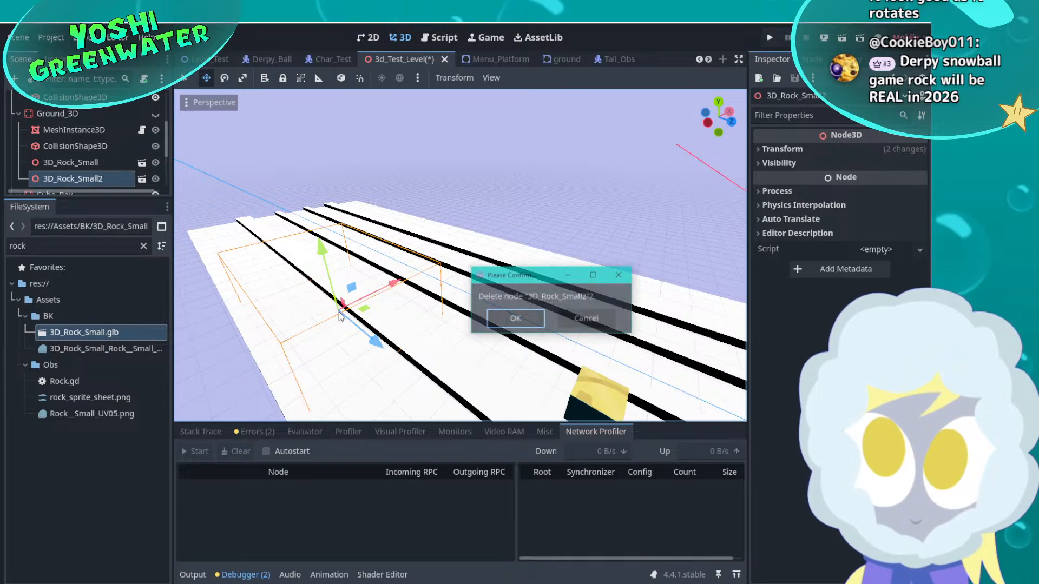
{"action": "left_click", "coordinate": [509, 311]}
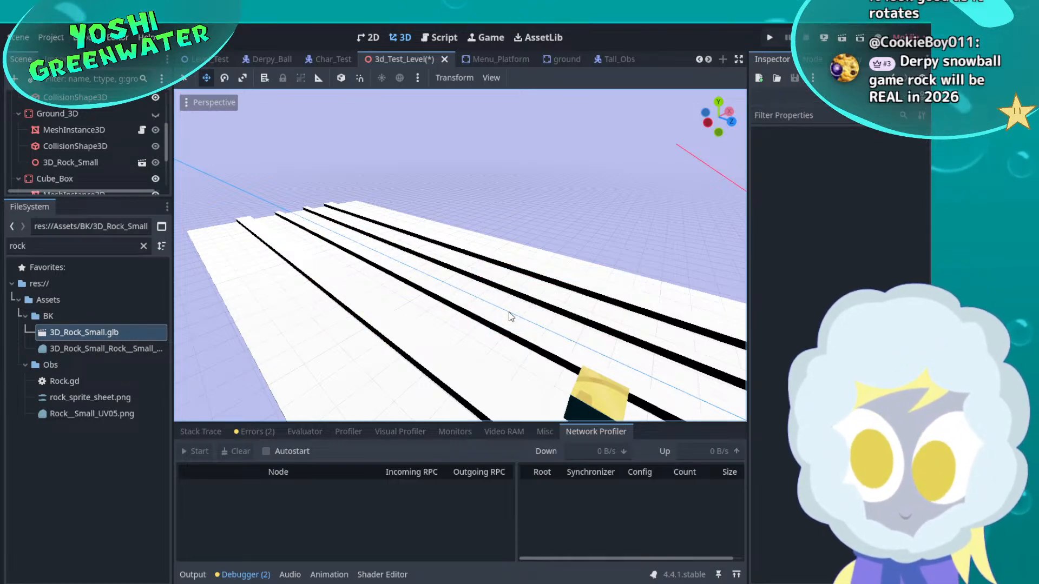
Enlarge the scene tree area and examine the 3D_Ground_Snow_Level node and the level's node hierarchy
{"action": "left_click_drag", "start_coordinate": [126, 199], "coordinate": [119, 308]}
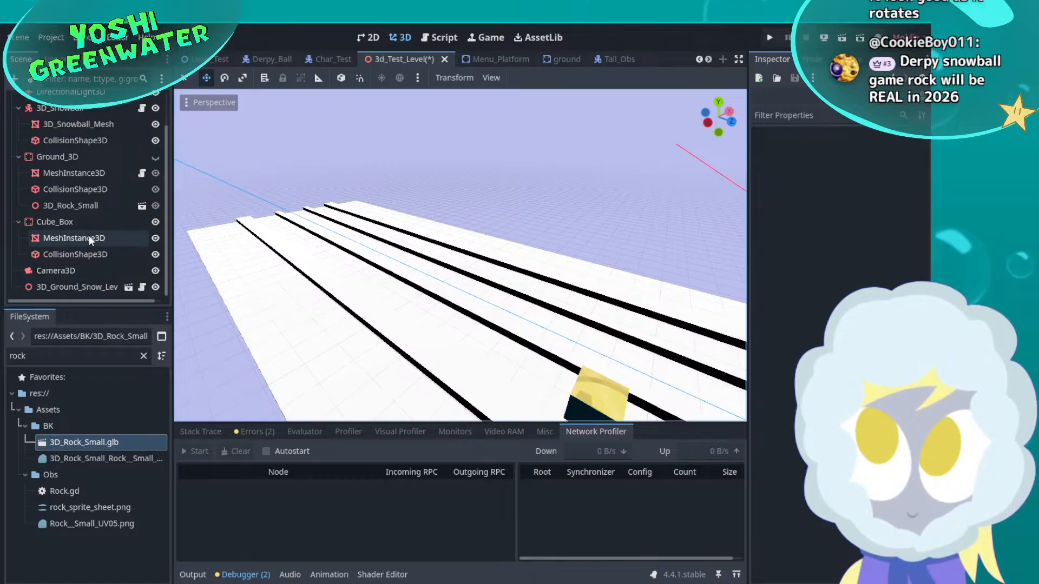
{"action": "left_click", "coordinate": [79, 289]}
{"action": "scroll", "coordinate": [67, 221], "scroll_direction": "up", "scroll_amount": 2}
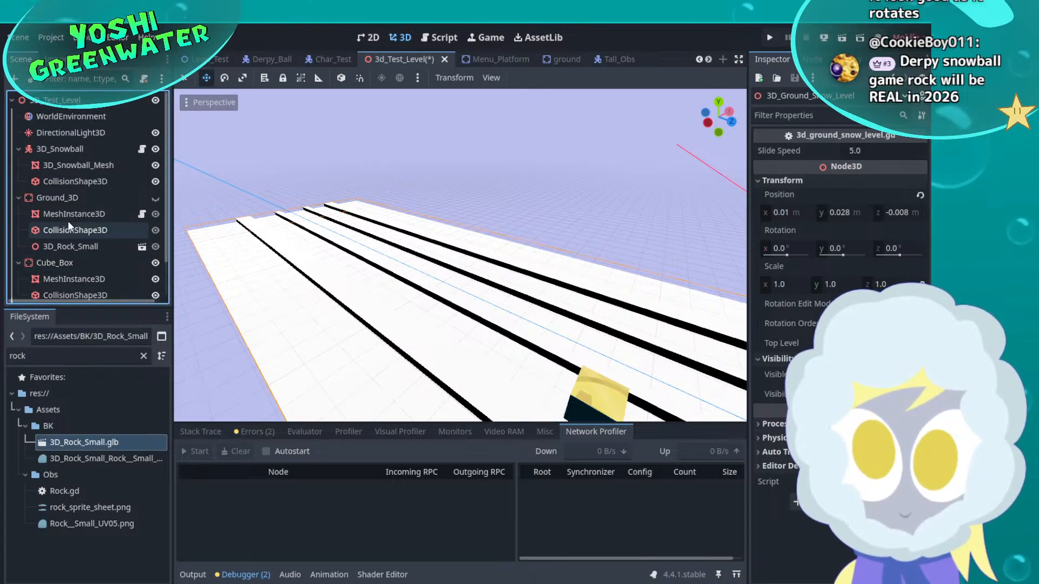
{"action": "scroll", "coordinate": [70, 201], "scroll_direction": "down", "scroll_amount": 2}
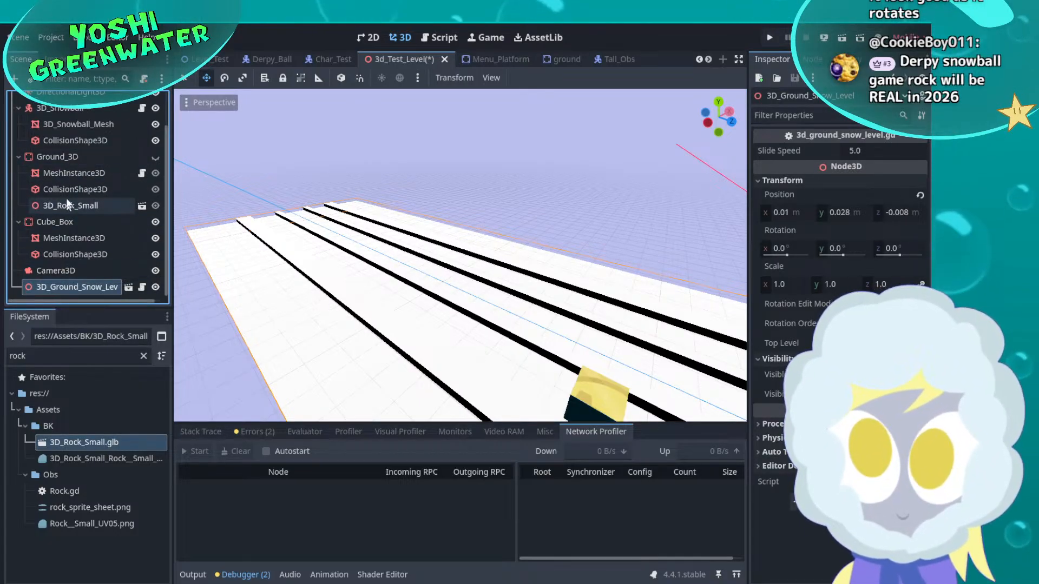
{"action": "scroll", "coordinate": [71, 184], "scroll_direction": "up", "scroll_amount": 3}
{"action": "scroll", "coordinate": [71, 173], "scroll_direction": "down", "scroll_amount": 3}
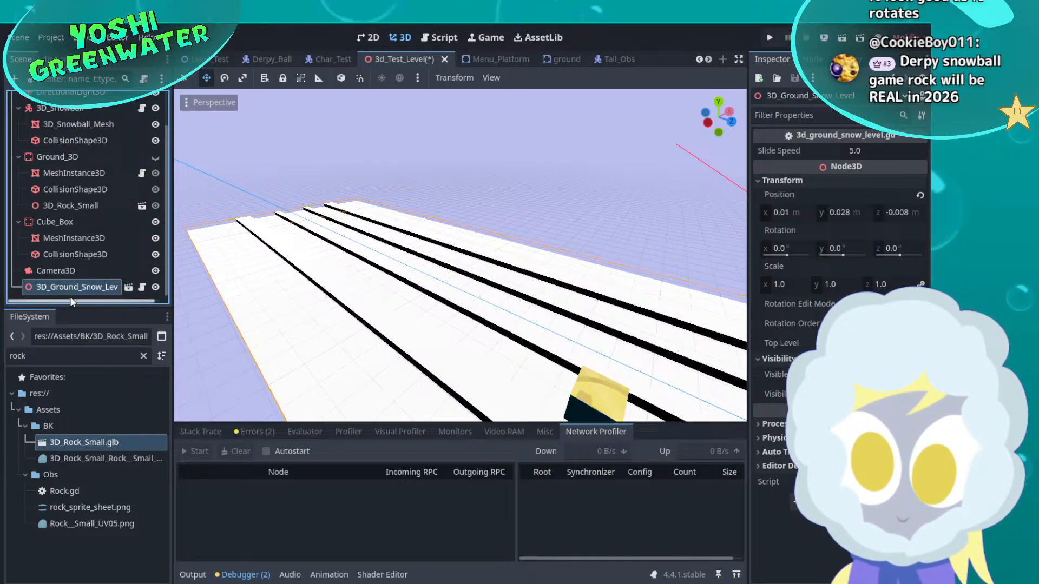
Open the imported scene behind the 3D_Rock_Small node directly, without creating an inherited scene
{"action": "left_click", "coordinate": [79, 208]}
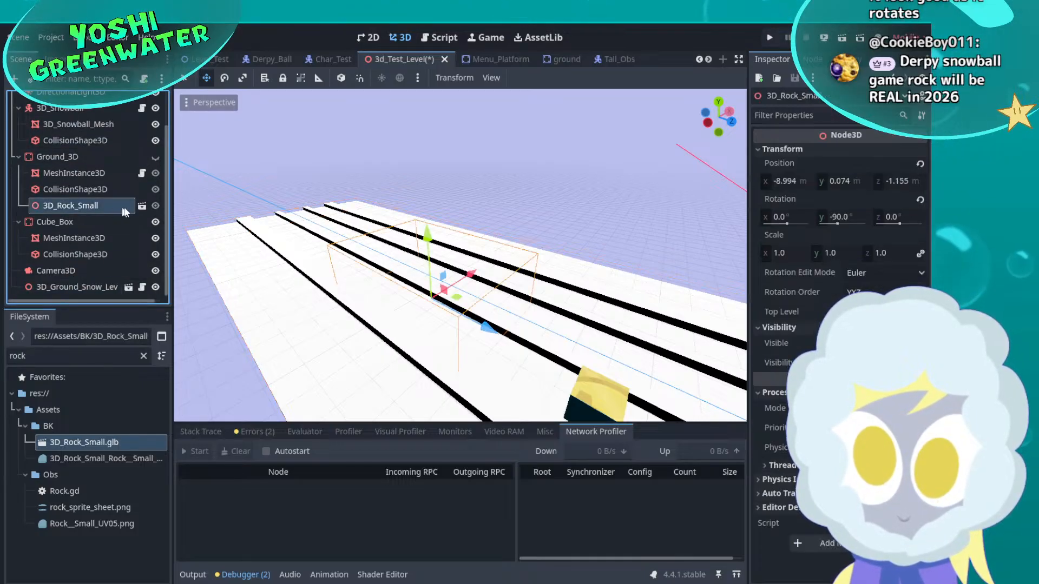
{"action": "left_click", "coordinate": [142, 207]}
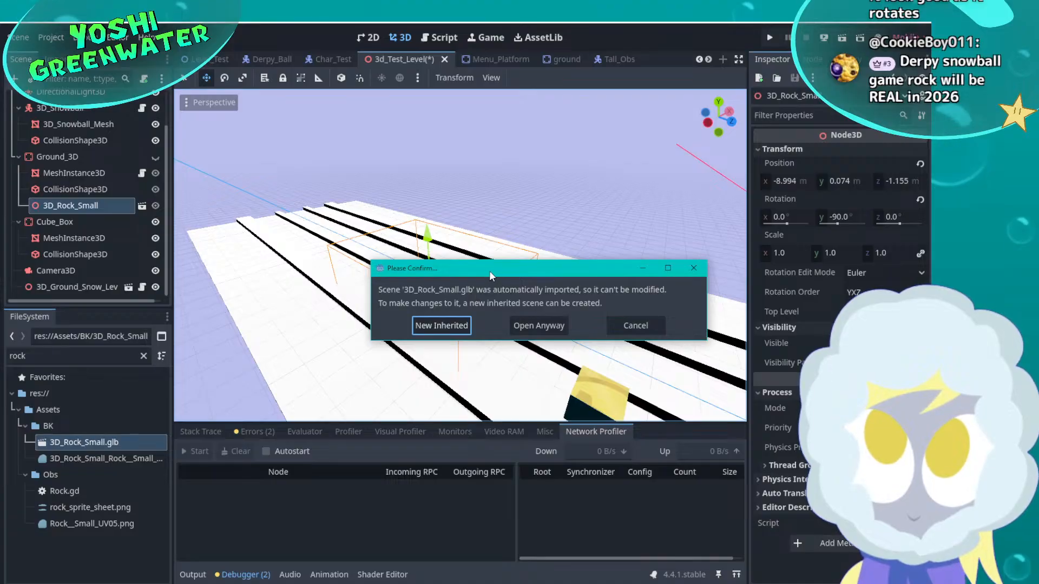
{"action": "left_click_drag", "start_coordinate": [491, 274], "coordinate": [460, 260]}
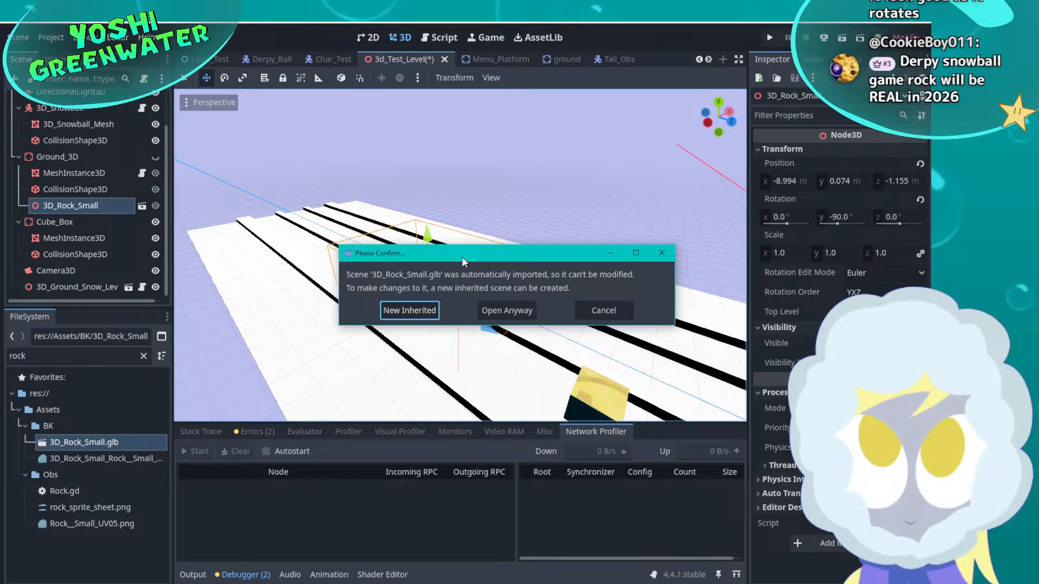
{"action": "left_click", "coordinate": [499, 312]}
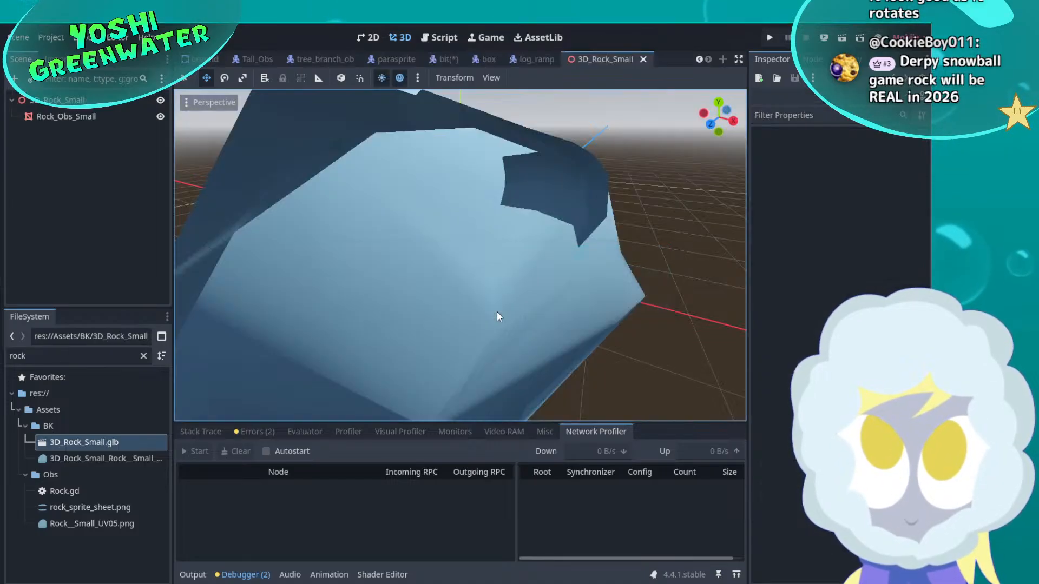
Examine the rock from several sides with its Rock_Obs_Small mesh selected
{"action": "scroll", "coordinate": [420, 243], "scroll_direction": "down", "scroll_amount": 10}
{"action": "middle_click_drag", "start_coordinate": [411, 240], "coordinate": [456, 233]}
{"action": "scroll", "coordinate": [455, 235], "scroll_direction": "up", "scroll_amount": 5}
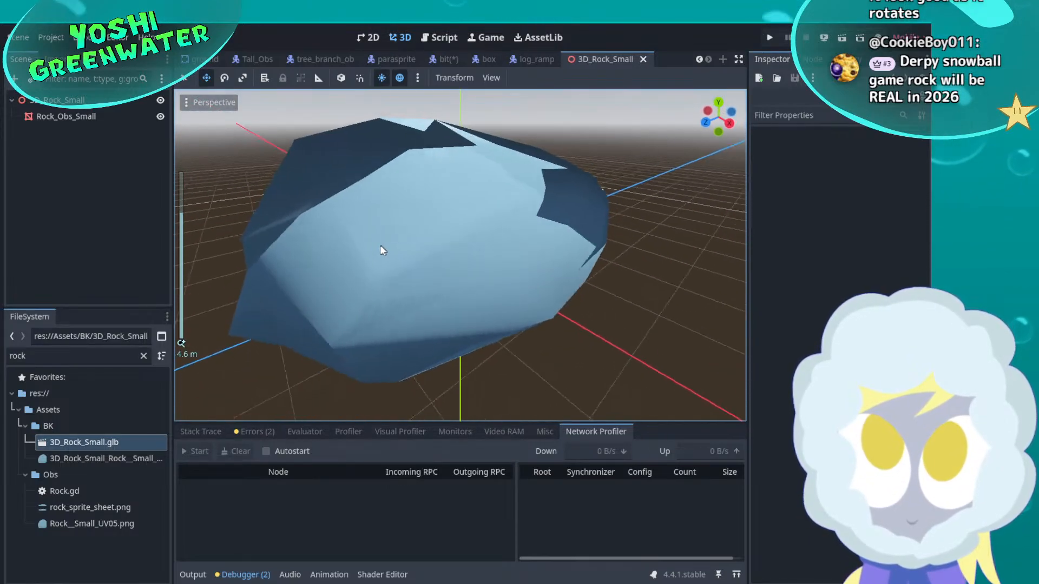
{"action": "middle_click_drag", "start_coordinate": [382, 250], "coordinate": [238, 207]}
{"action": "left_click", "coordinate": [438, 225]}
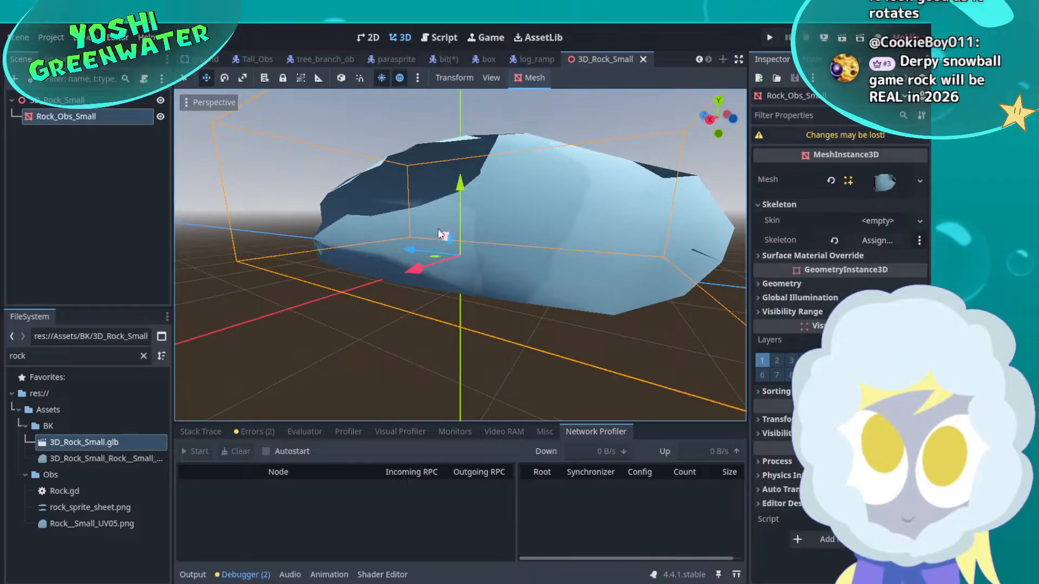
{"action": "middle_click_drag", "start_coordinate": [439, 230], "coordinate": [440, 266]}
{"action": "scroll", "coordinate": [440, 266], "scroll_direction": "down", "scroll_amount": 4}
{"action": "scroll", "coordinate": [471, 267], "scroll_direction": "up", "scroll_amount": 2}
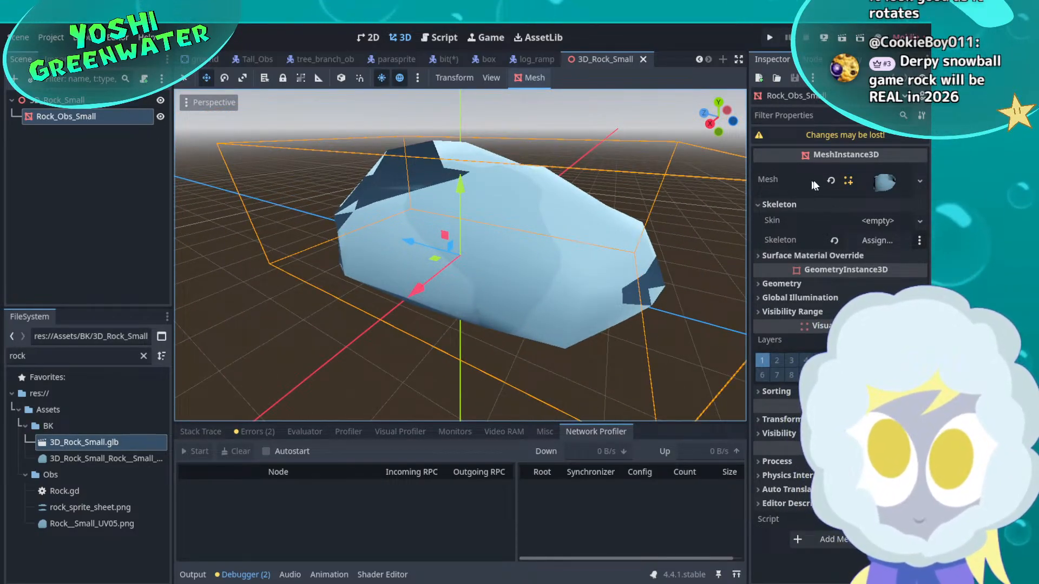
Expand the mesh resource of Rock_Obs_Small, rotate its preview and widen the inspector to read its properties
{"action": "left_click", "coordinate": [885, 181]}
{"action": "mouse_move", "coordinate": [841, 266]}
{"action": "left_mouse_down"}
{"action": "mouse_move", "coordinate": [898, 271]}
{"action": "mouse_move", "coordinate": [855, 281]}
{"action": "left_mouse_up"}
{"action": "left_click", "coordinate": [851, 297]}
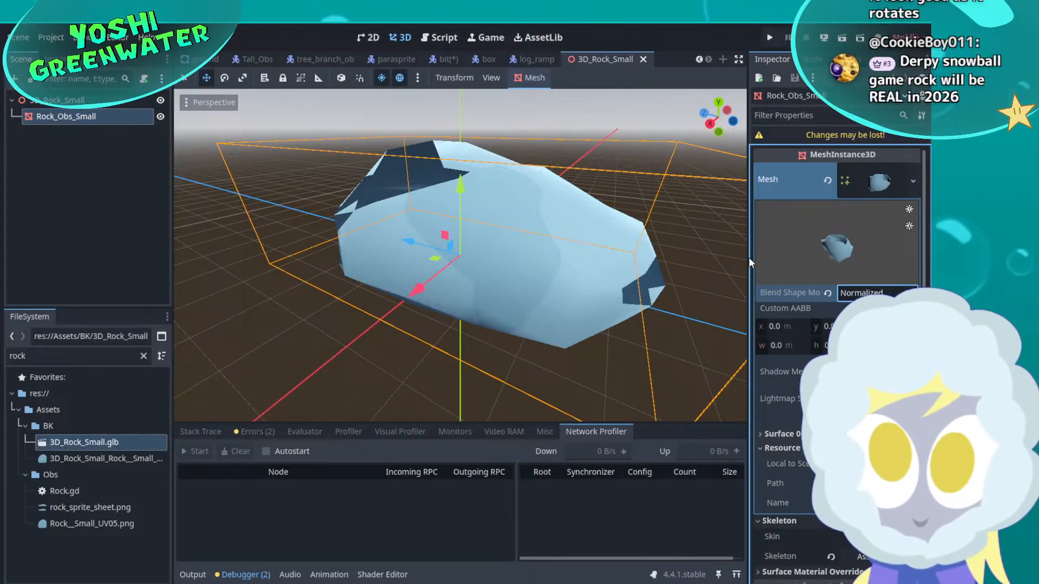
{"action": "left_click_drag", "start_coordinate": [749, 257], "coordinate": [669, 260]}
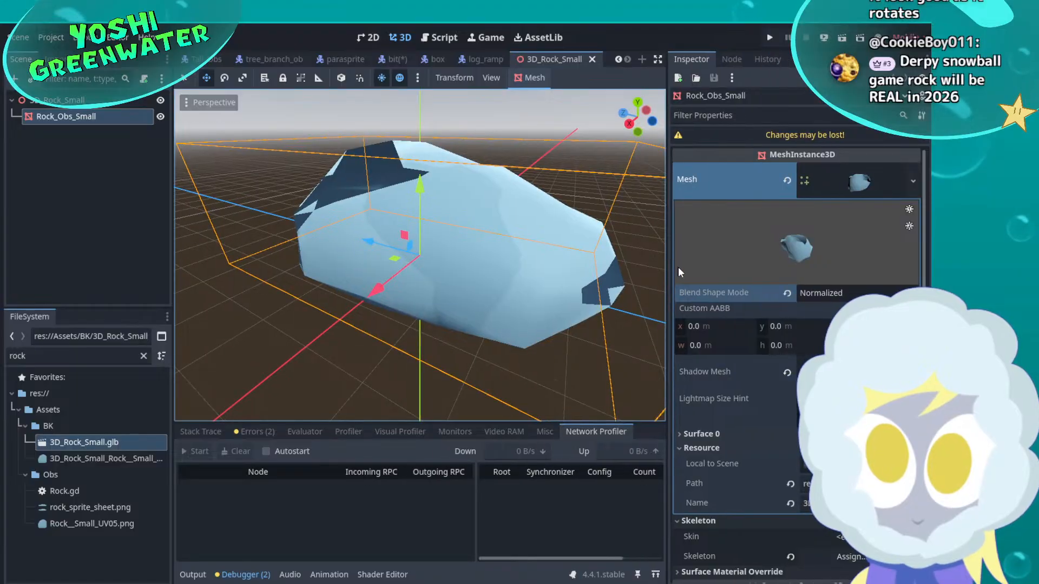
Try the Relative blend shape mode on the rock mesh and return it to Normalized
{"action": "scroll", "coordinate": [736, 275], "scroll_direction": "down", "scroll_amount": 2}
{"action": "left_click", "coordinate": [833, 238]}
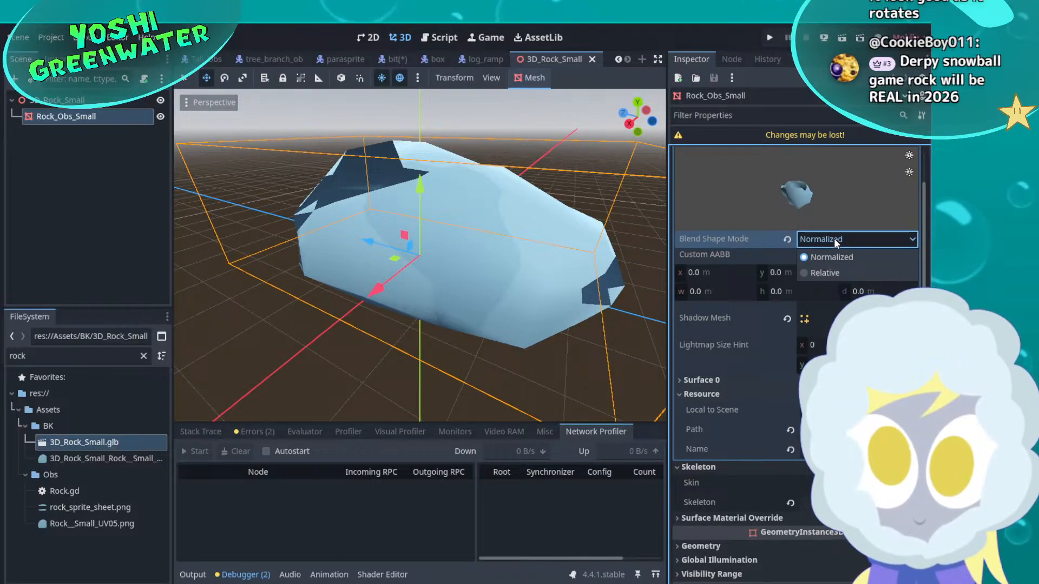
{"action": "left_click", "coordinate": [831, 274]}
{"action": "left_click", "coordinate": [828, 241]}
{"action": "left_click", "coordinate": [829, 257]}
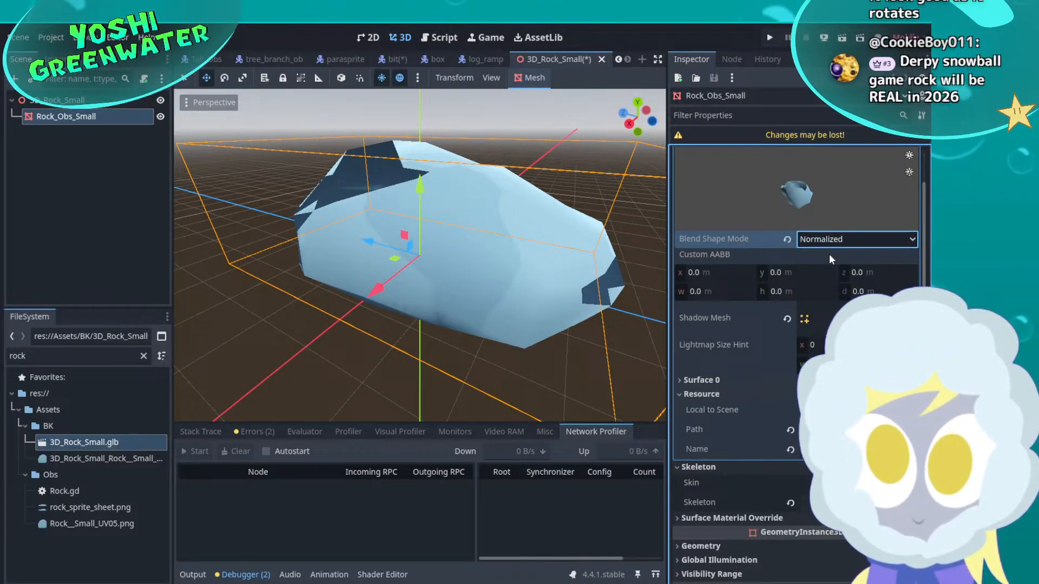
Examine the shadow mesh, resource, transform and visibility properties of Rock_Obs_Small
{"action": "scroll", "coordinate": [747, 290], "scroll_direction": "down", "scroll_amount": 2}
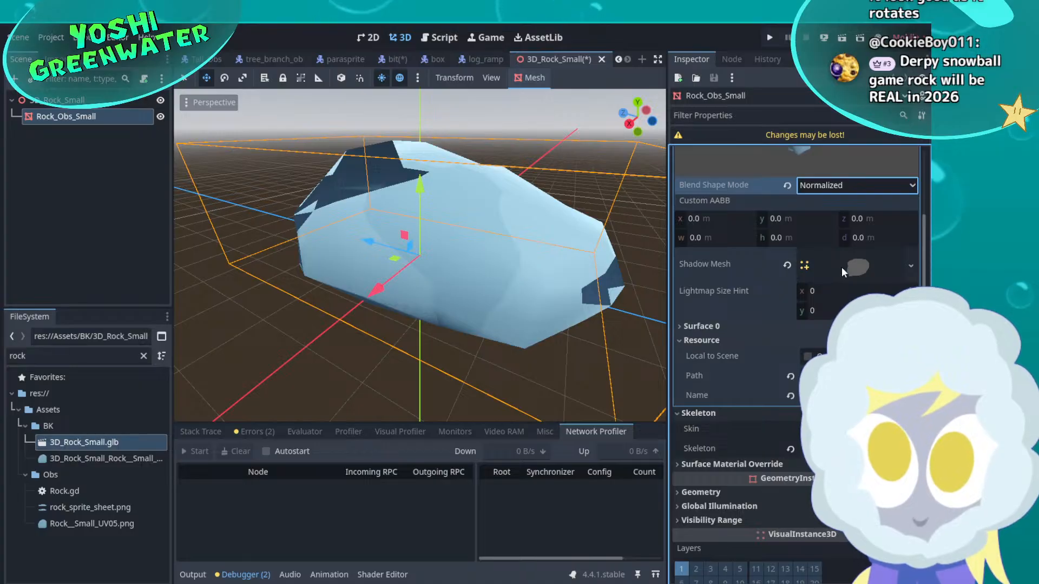
{"action": "scroll", "coordinate": [762, 295], "scroll_direction": "down", "scroll_amount": 4}
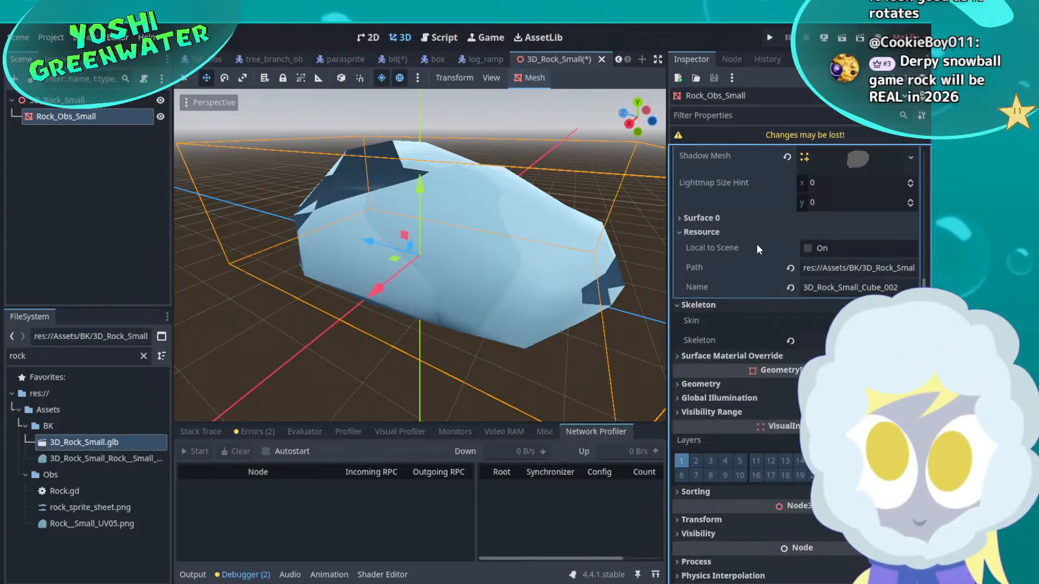
{"action": "scroll", "coordinate": [759, 260], "scroll_direction": "down", "scroll_amount": 2}
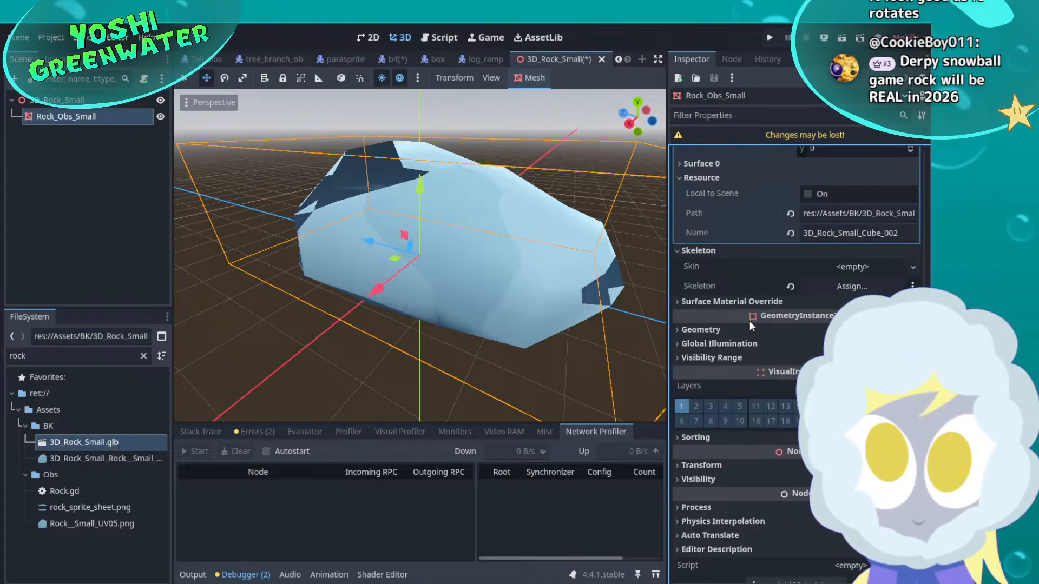
{"action": "scroll", "coordinate": [749, 320], "scroll_direction": "down", "scroll_amount": 1}
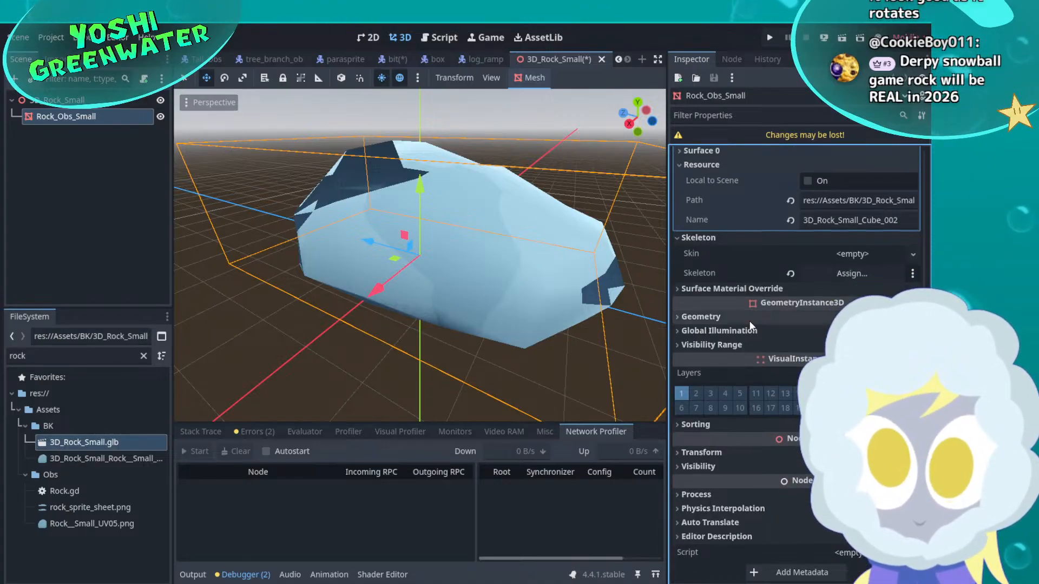
{"action": "left_click", "coordinate": [757, 452]}
{"action": "left_click", "coordinate": [754, 466]}
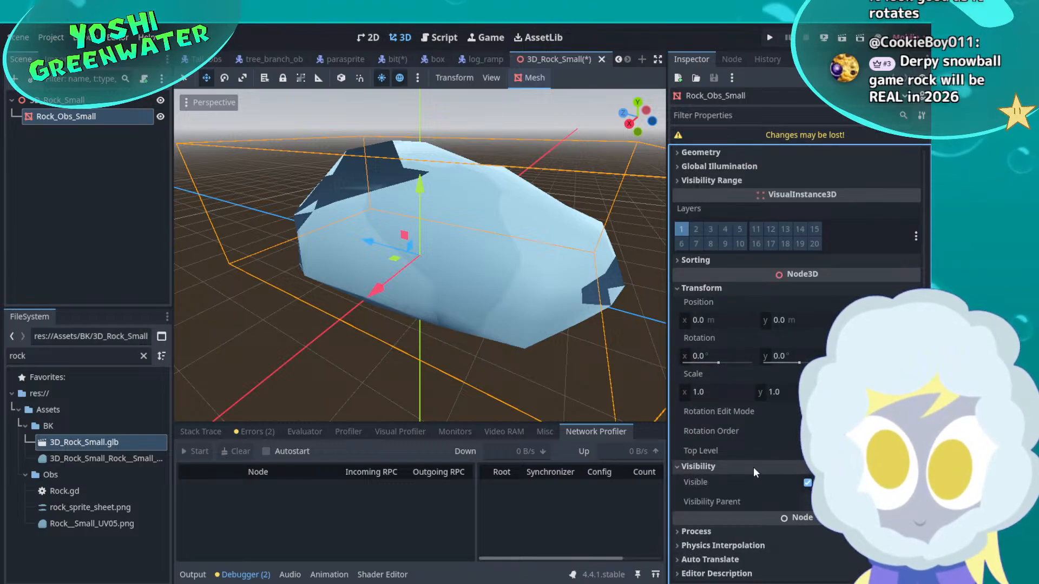
{"action": "scroll", "coordinate": [755, 485], "scroll_direction": "up", "scroll_amount": 10}
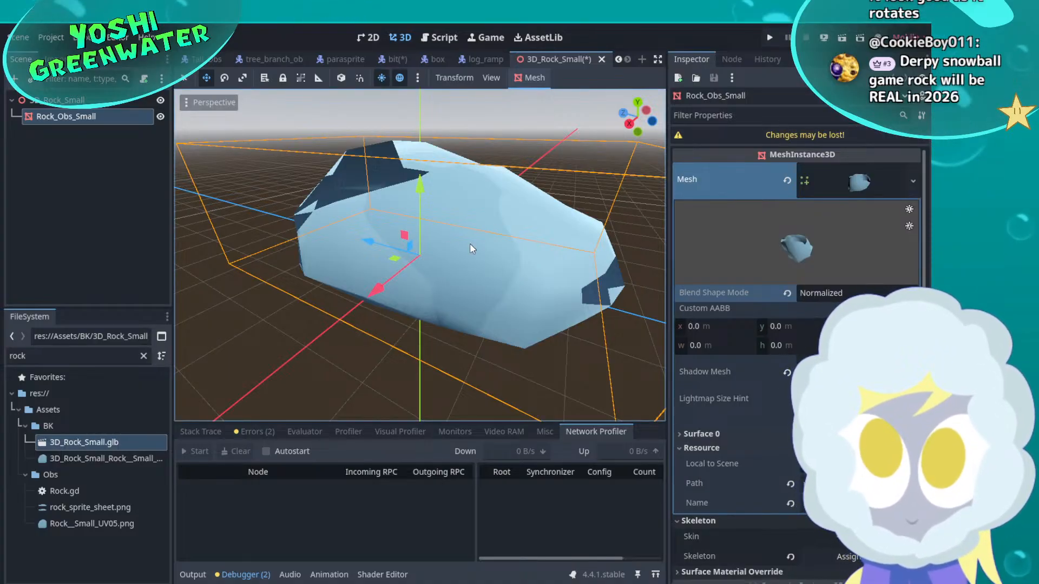
View the rock from another angle, collapse its mesh resource, and check the skin and skeleton options without assigning anything
{"action": "middle_click_drag", "start_coordinate": [470, 242], "coordinate": [706, 281]}
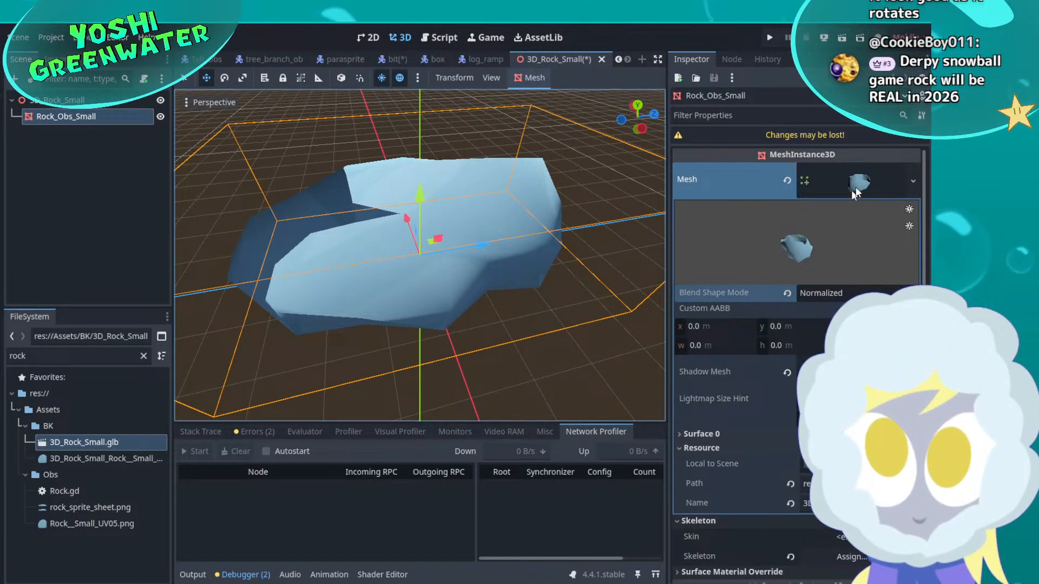
{"action": "left_click", "coordinate": [804, 183]}
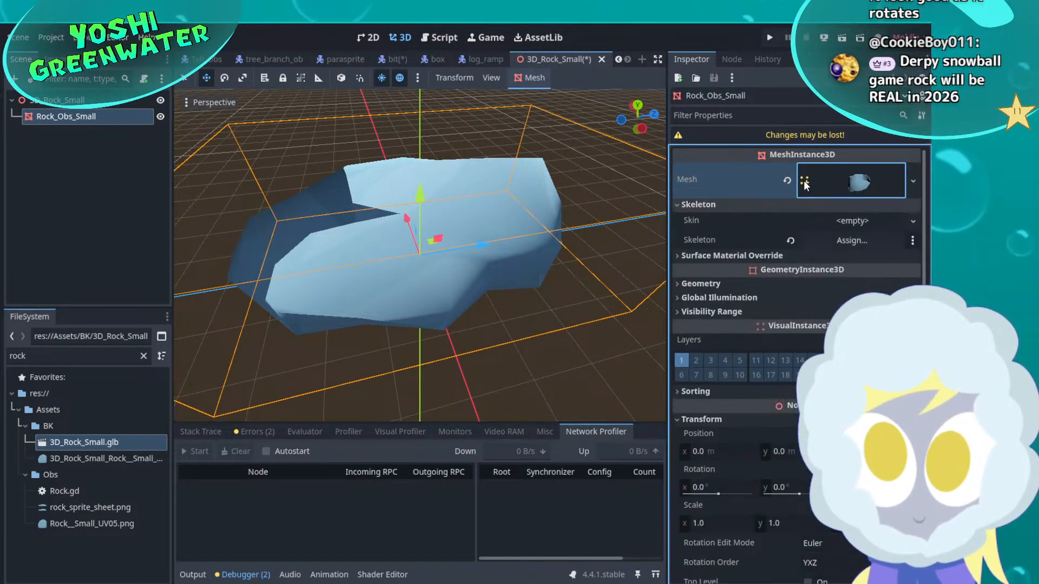
{"action": "left_click", "coordinate": [844, 220]}
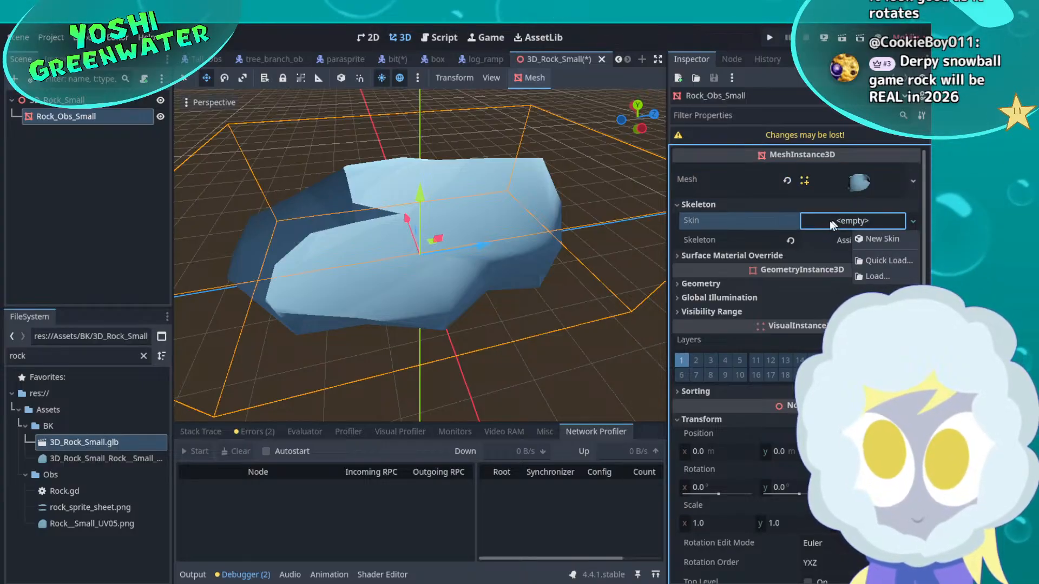
{"action": "left_click", "coordinate": [755, 239]}
{"action": "left_click", "coordinate": [852, 240]}
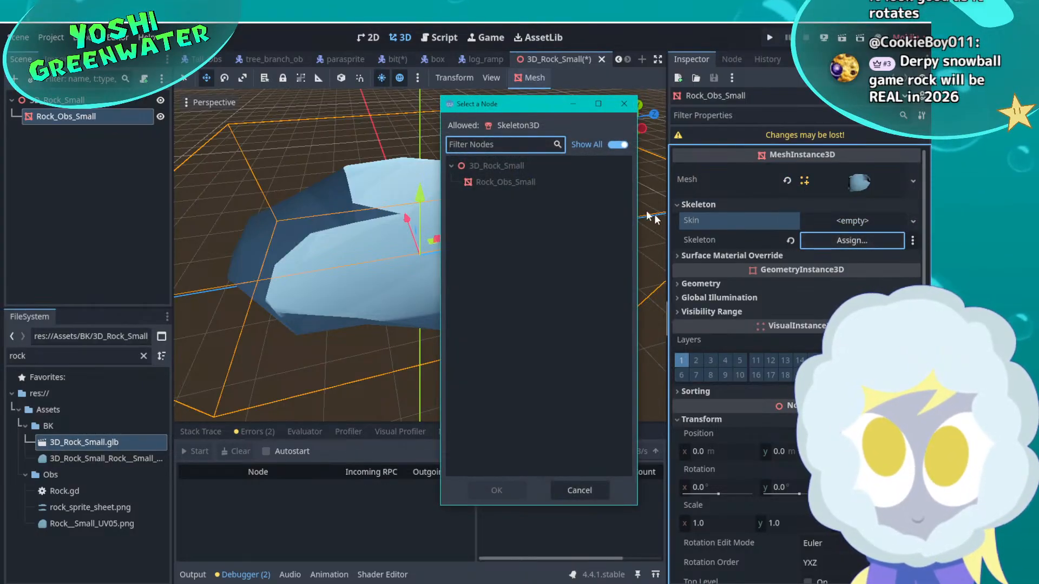
{"action": "left_click", "coordinate": [624, 103]}
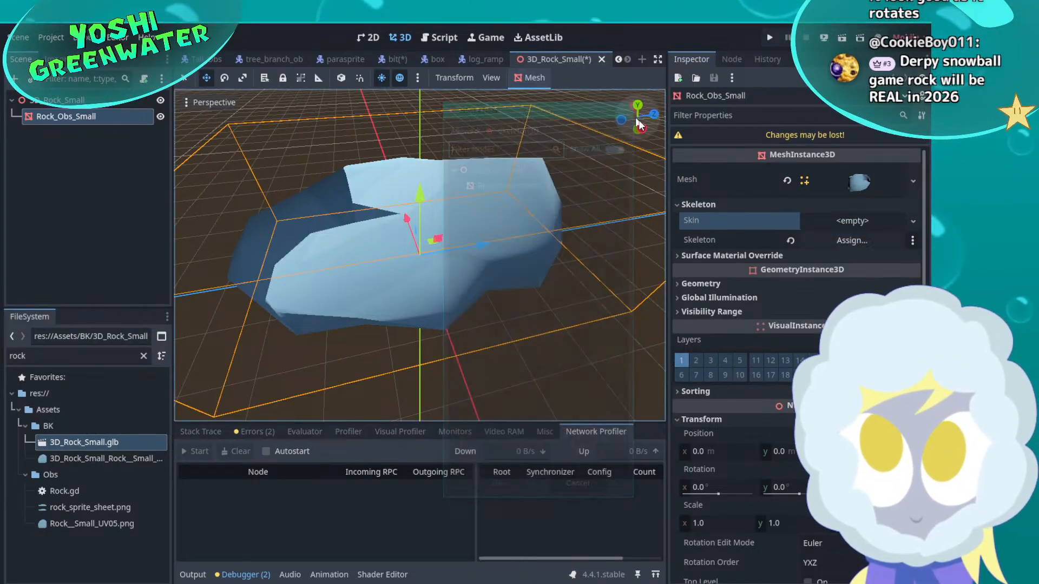
Read the alert about changes to the imported 3D_Rock_Small scene being lost, and dismiss it
{"action": "left_click", "coordinate": [688, 138]}
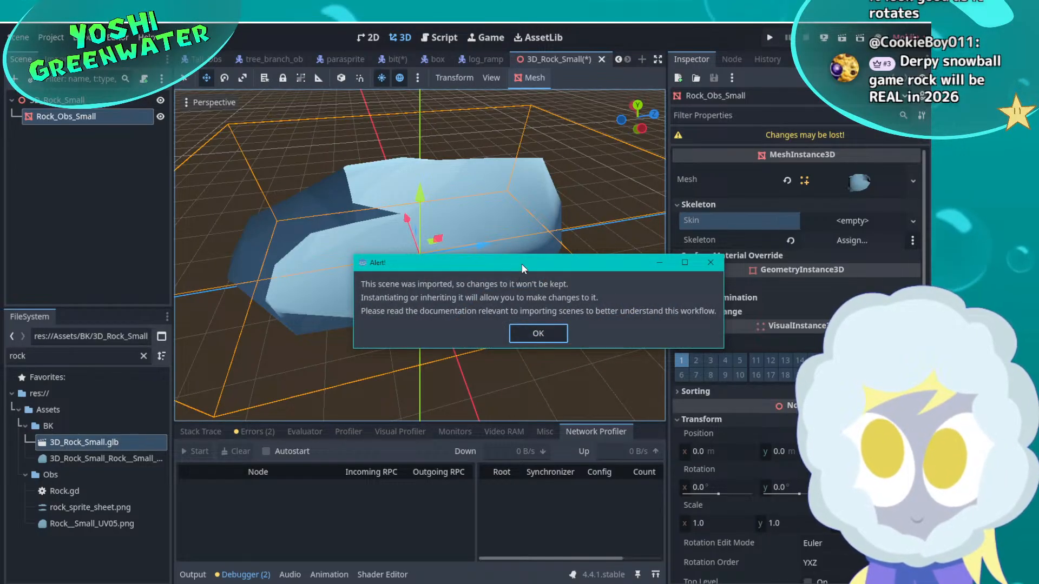
{"action": "left_click_drag", "start_coordinate": [523, 268], "coordinate": [503, 252]}
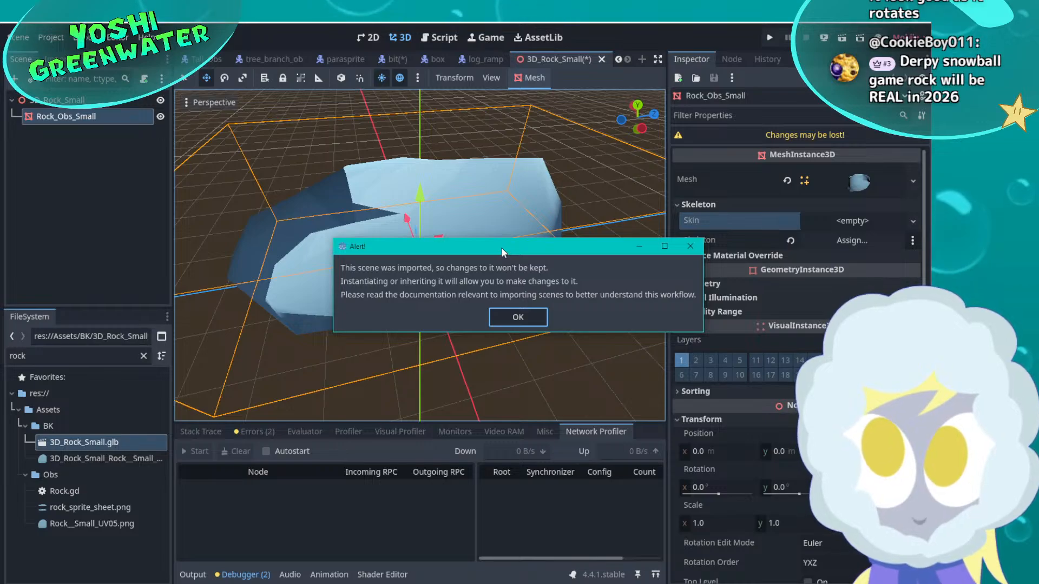
{"action": "left_click", "coordinate": [517, 318]}
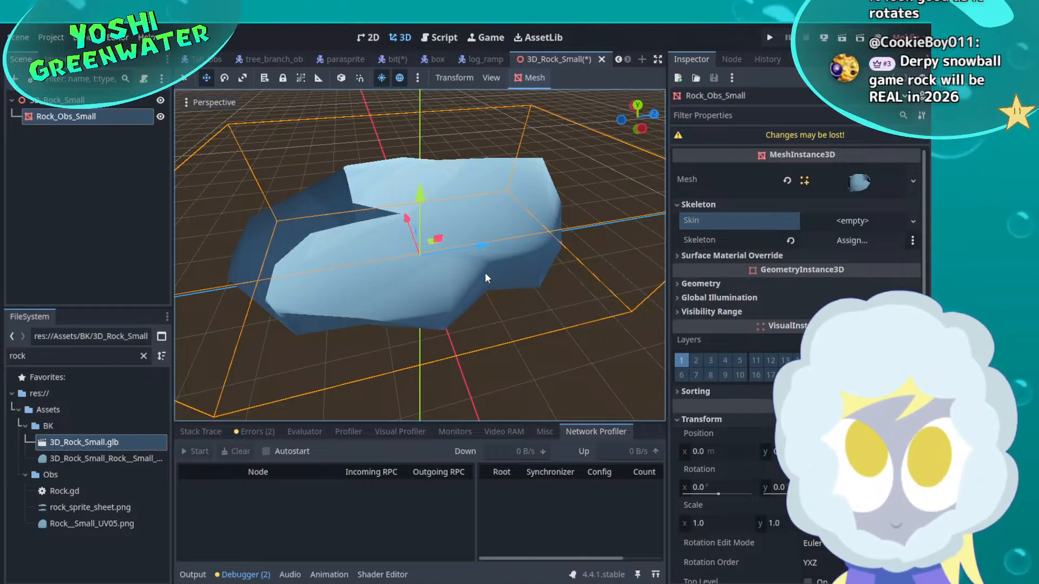
View the rock from another side, expand its Geometry properties and check the Material Override slot without assigning anything
{"action": "middle_click_drag", "start_coordinate": [485, 278], "coordinate": [254, 238]}
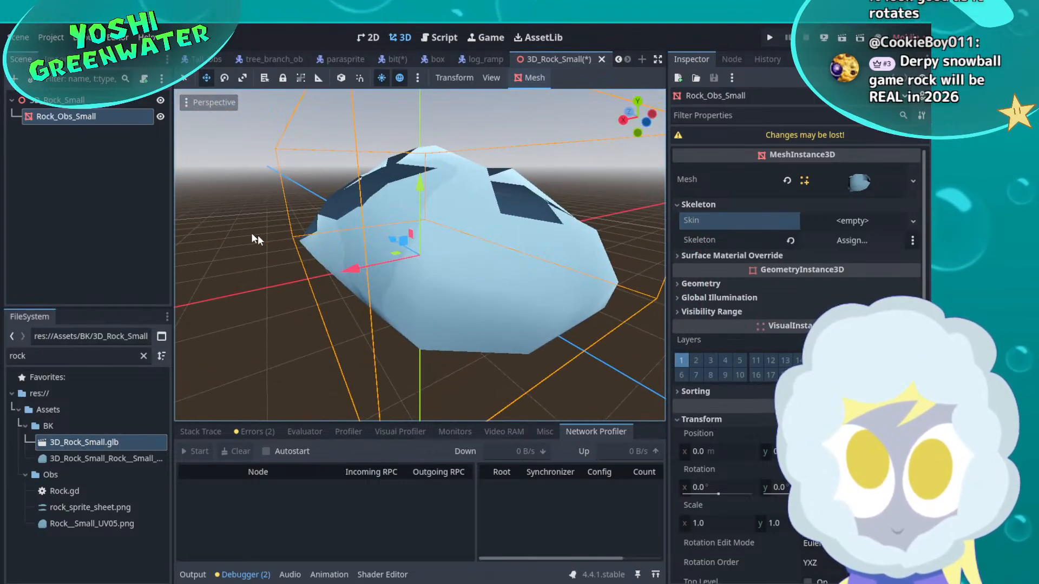
{"action": "scroll", "coordinate": [746, 310], "scroll_direction": "down", "scroll_amount": 4}
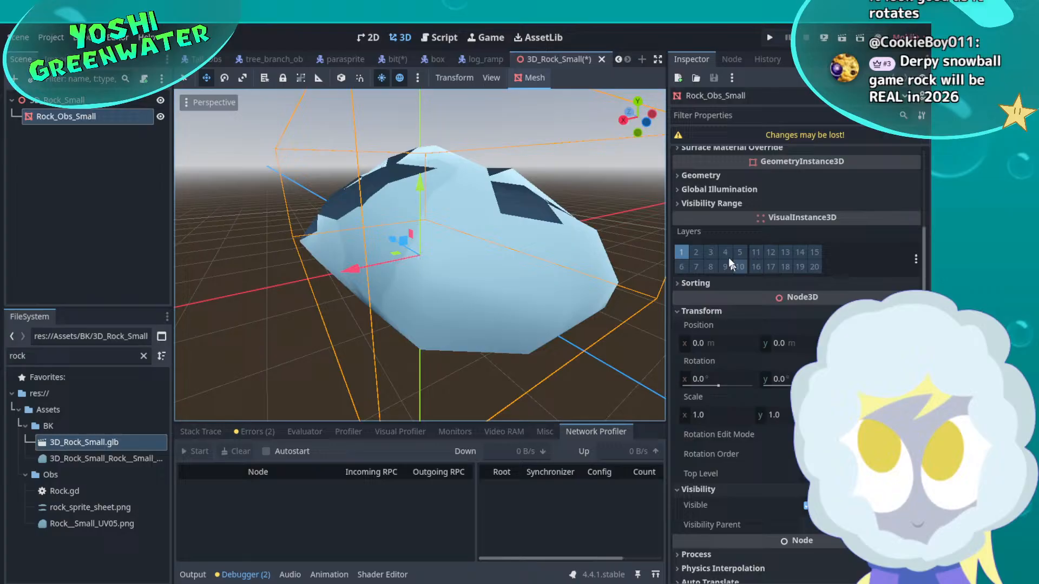
{"action": "left_click", "coordinate": [704, 176]}
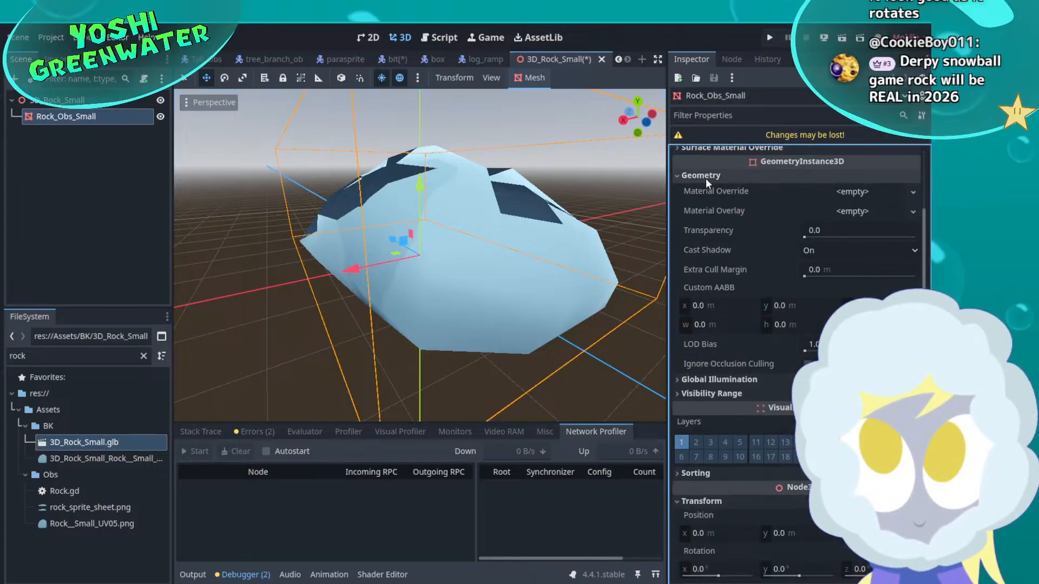
{"action": "left_click", "coordinate": [848, 191]}
{"action": "left_click", "coordinate": [848, 190]}
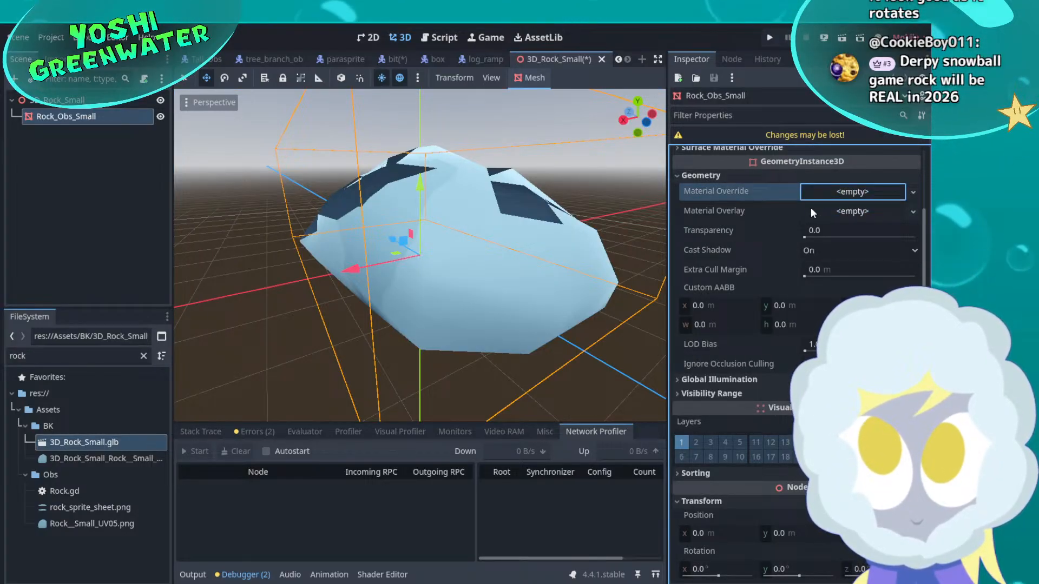
Try a transparency of 0.55 on the rock and return it to 0.0, then check the Cast Shadow and Global Illumination settings
{"action": "left_click", "coordinate": [805, 236]}
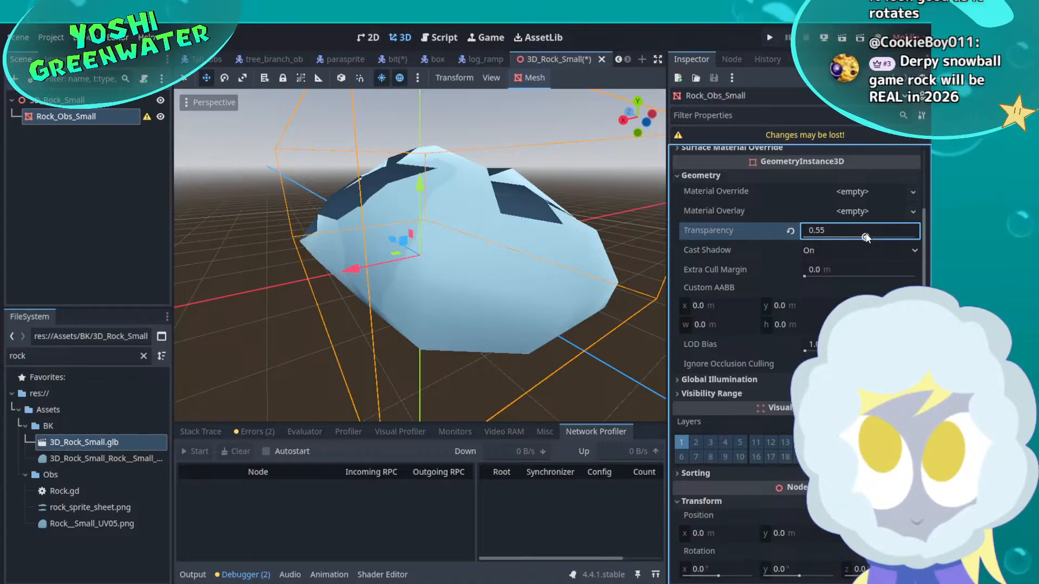
{"action": "left_click_drag", "start_coordinate": [886, 236], "coordinate": [739, 247]}
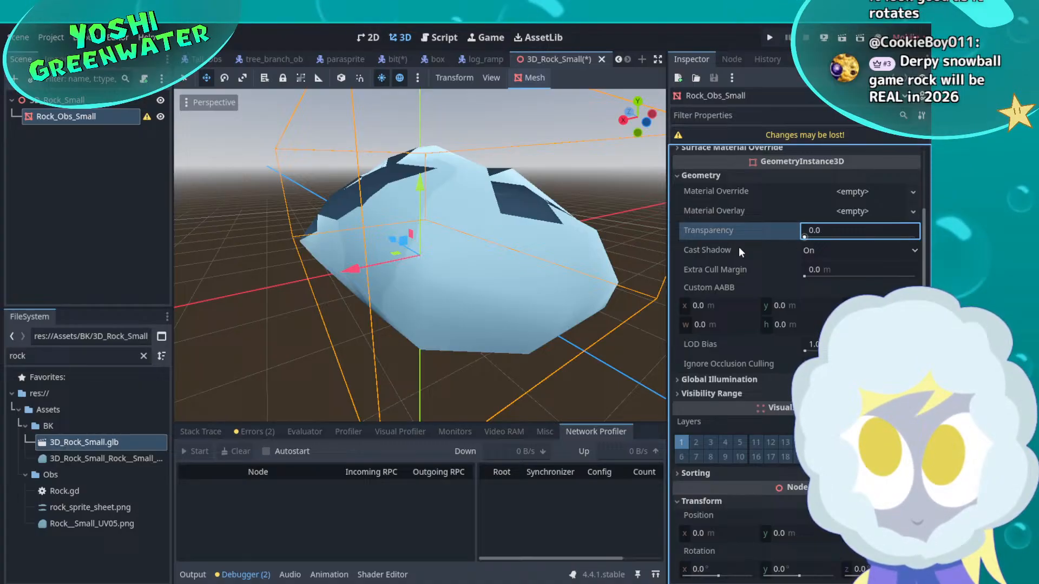
{"action": "left_click", "coordinate": [810, 249]}
{"action": "left_click", "coordinate": [811, 249]}
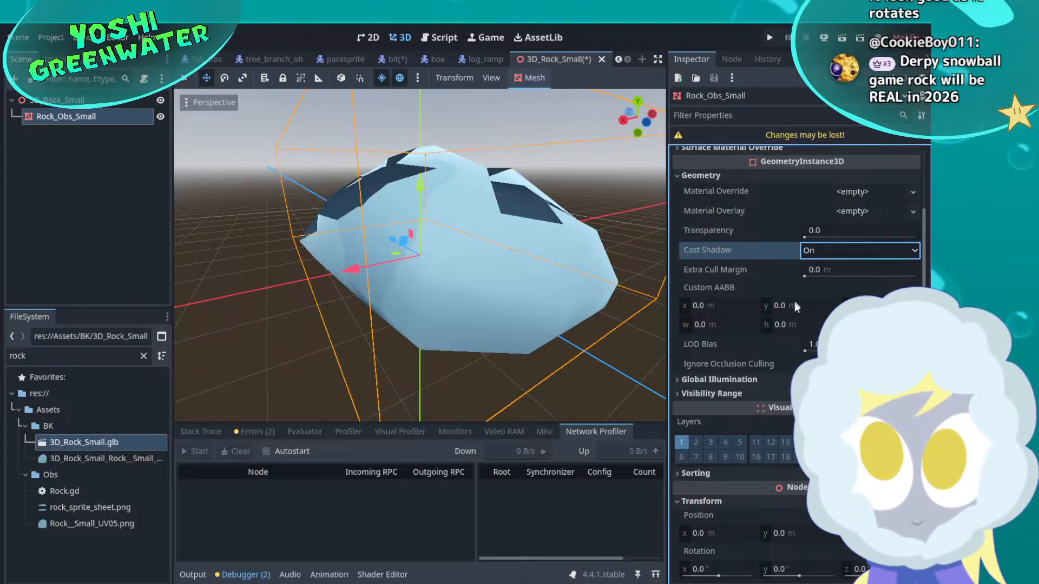
{"action": "left_click", "coordinate": [775, 381]}
{"action": "scroll", "coordinate": [747, 266], "scroll_direction": "up", "scroll_amount": 3}
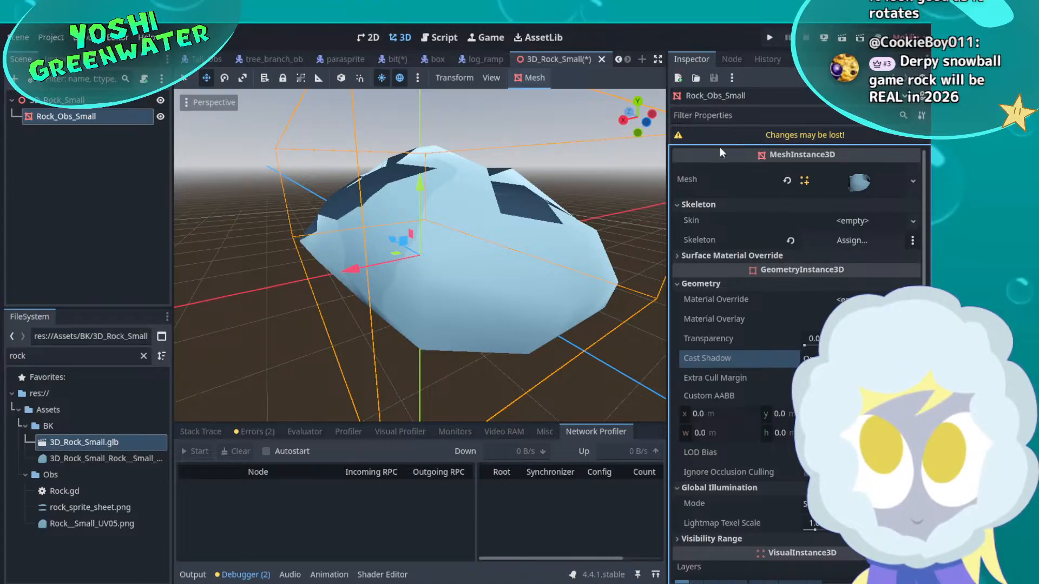
Filter the rock's properties for material and texture settings, and clear the filter
{"action": "left_click", "coordinate": [715, 115]}
{"action": "type", "text": "matter"}
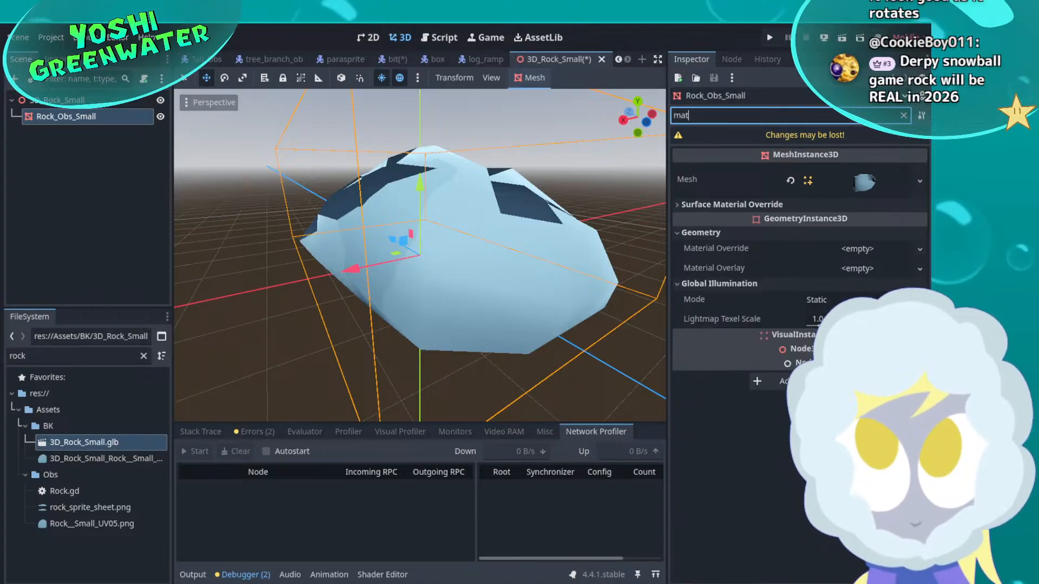
{"action": "key", "text": "BackSpace"}
{"action": "key", "text": "BackSpace"}
{"action": "key", "text": "BackSpace"}
{"action": "key", "text": "BackSpace"}
{"action": "key", "text": "BackSpace"}
{"action": "key", "text": "BackSpace"}
{"action": "type", "text": "t"}
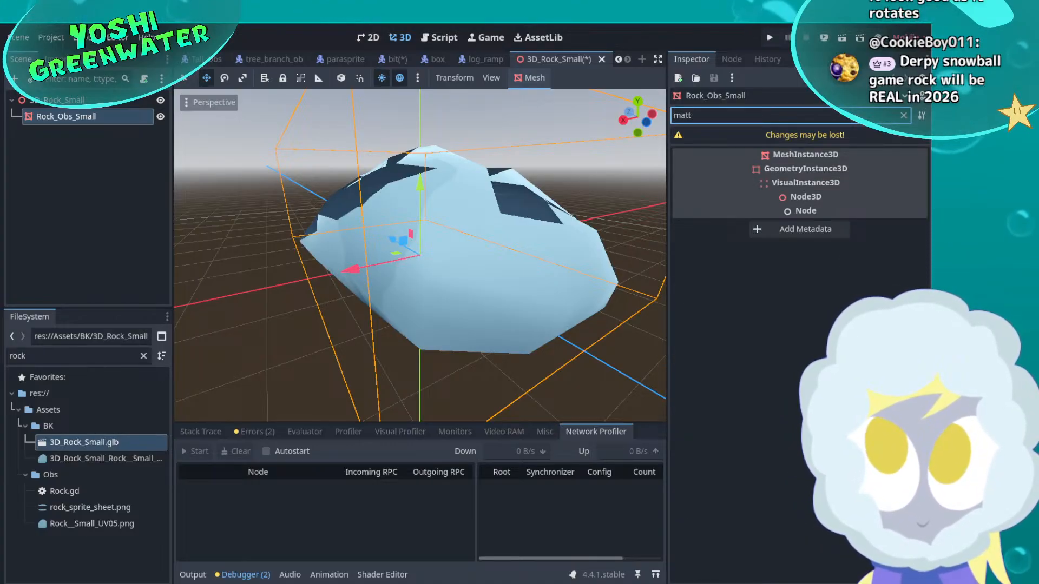
{"action": "type", "text": "extur"}
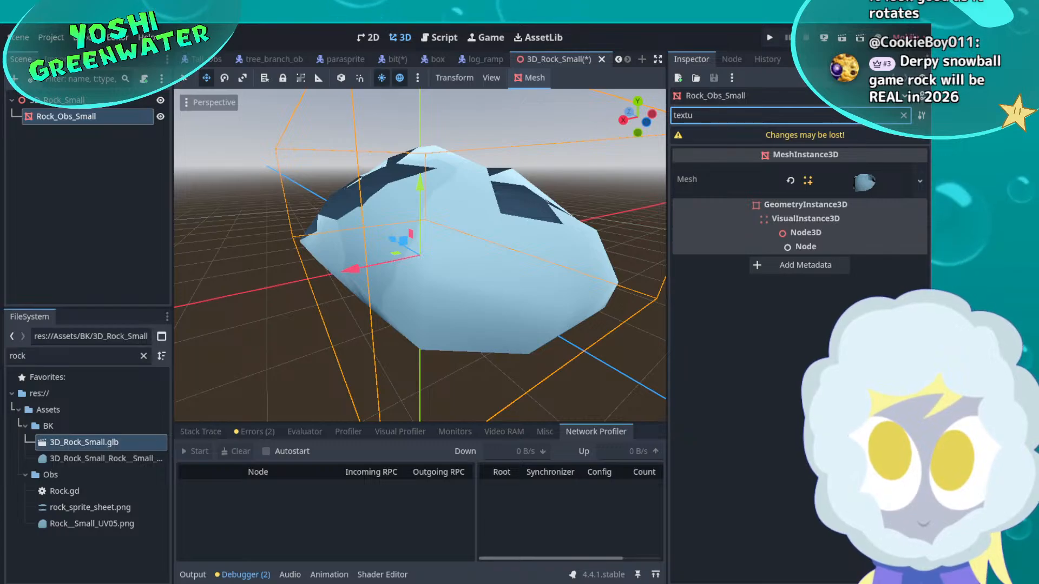
{"action": "key", "text": "BackSpace"}
{"action": "key", "text": "BackSpace"}
{"action": "key", "text": "BackSpace"}
{"action": "key", "text": "BackSpace"}
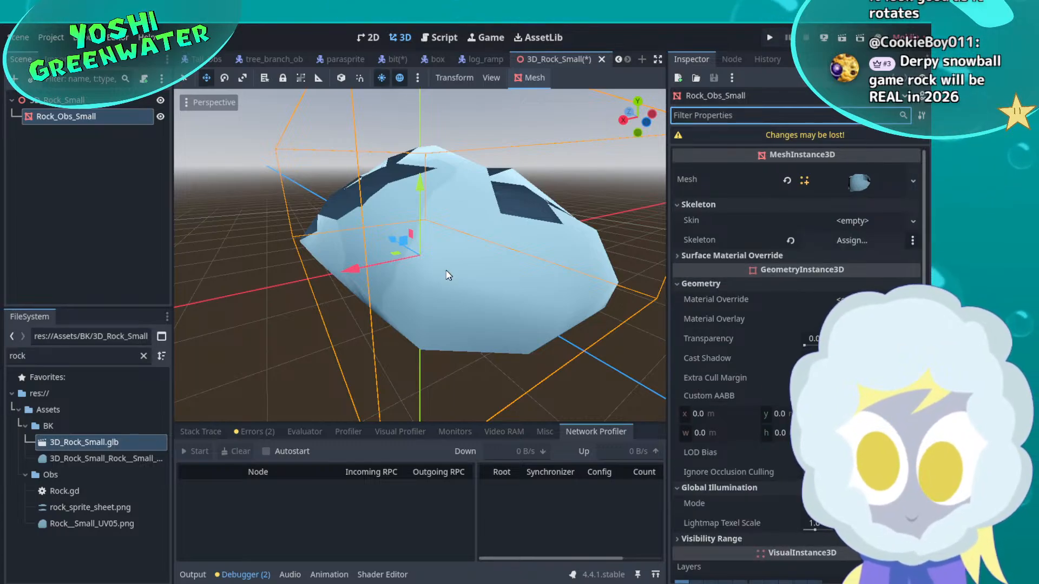
Check the 3D viewport's View and Transform options, and narrow the inspector to enlarge the viewport
{"action": "middle_click_drag", "start_coordinate": [395, 277], "coordinate": [509, 309]}
{"action": "left_click", "coordinate": [488, 83]}
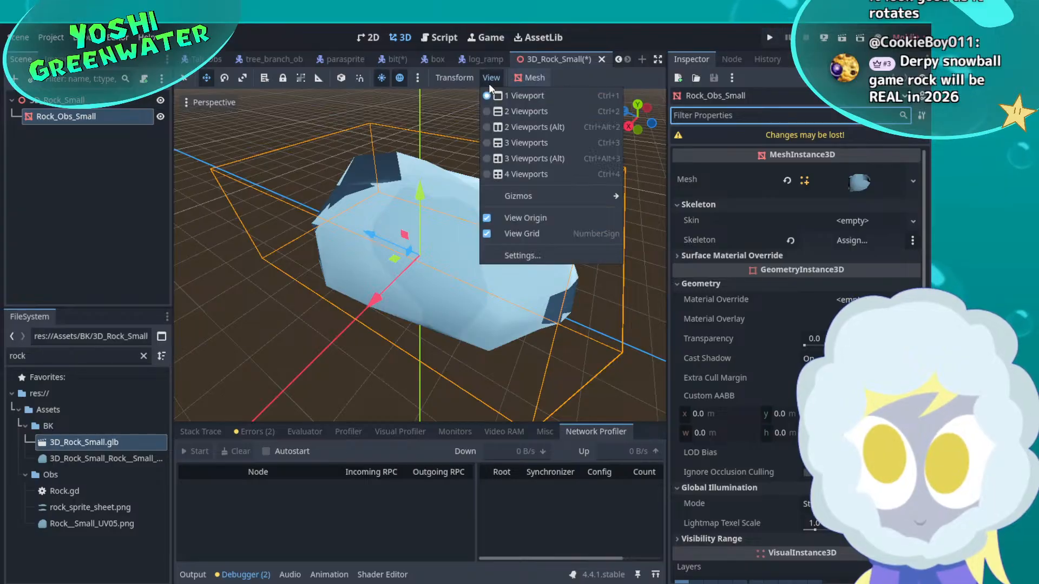
{"action": "mouse_move", "coordinate": [455, 78]}
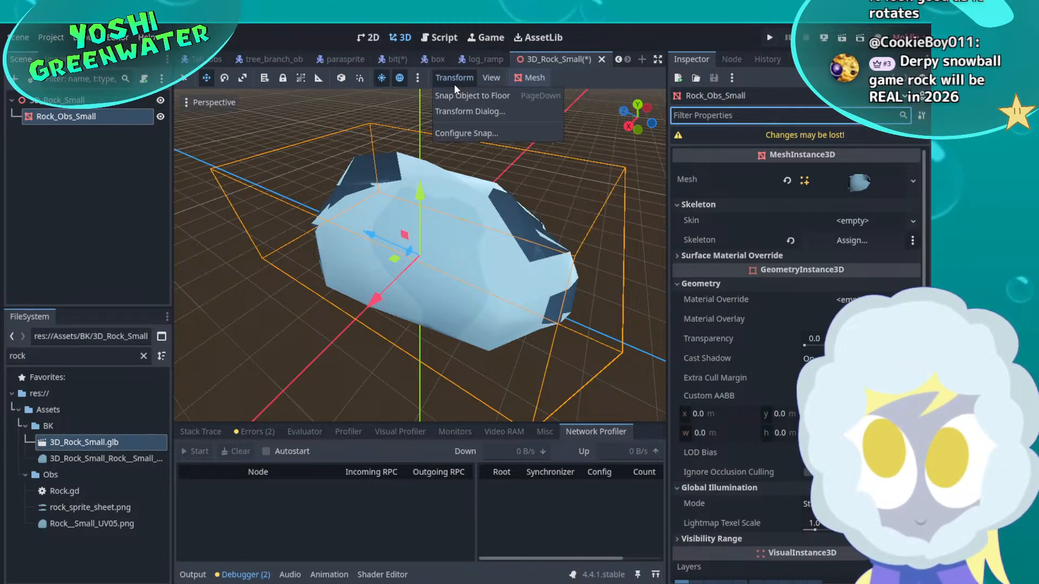
{"action": "key", "text": "Escape"}
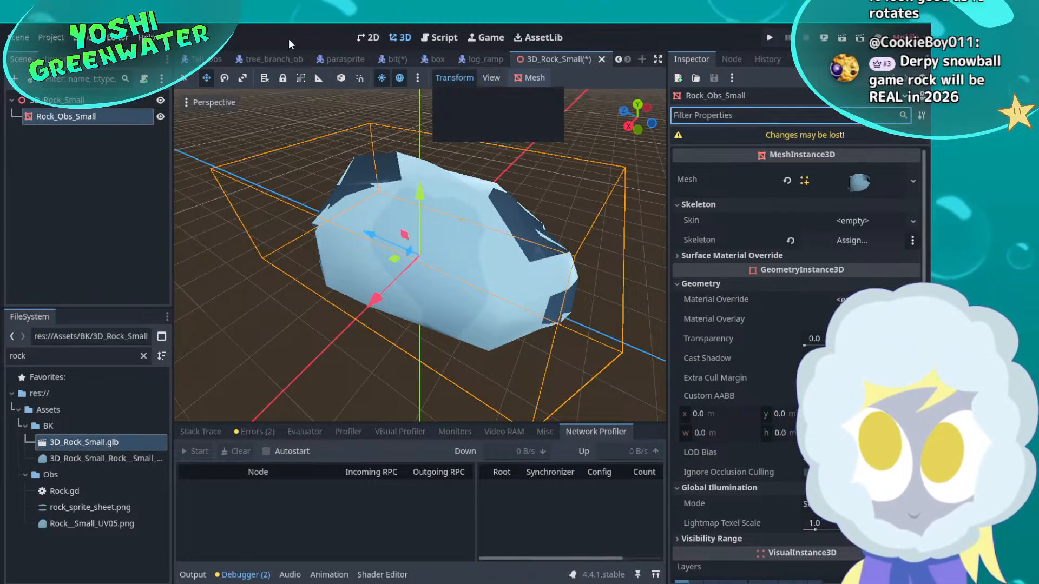
{"action": "mouse_move", "coordinate": [379, 60]}
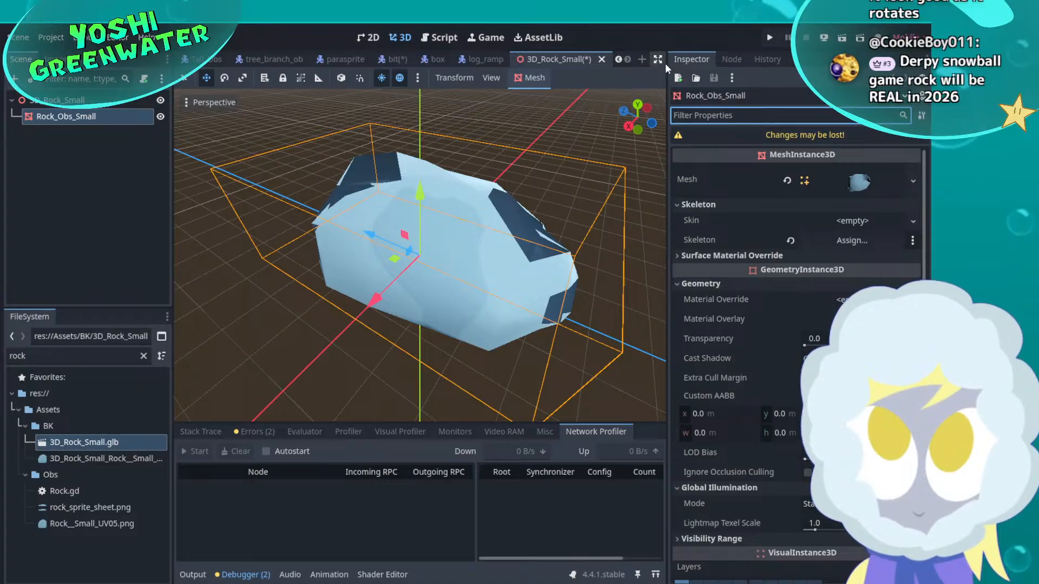
{"action": "left_click_drag", "start_coordinate": [670, 71], "coordinate": [775, 68]}
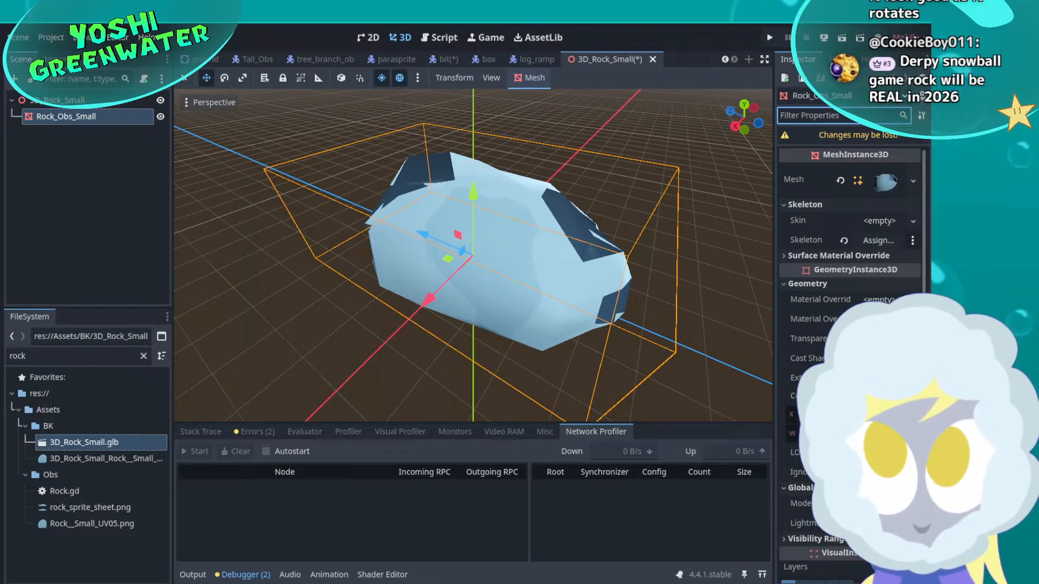
Switch to Blender and remove the Subdivision modifier from Rock_Obs_Small
{"action": "left_click", "coordinate": [585, 583]}
{"action": "middle_click_drag", "start_coordinate": [497, 349], "coordinate": [476, 369]}
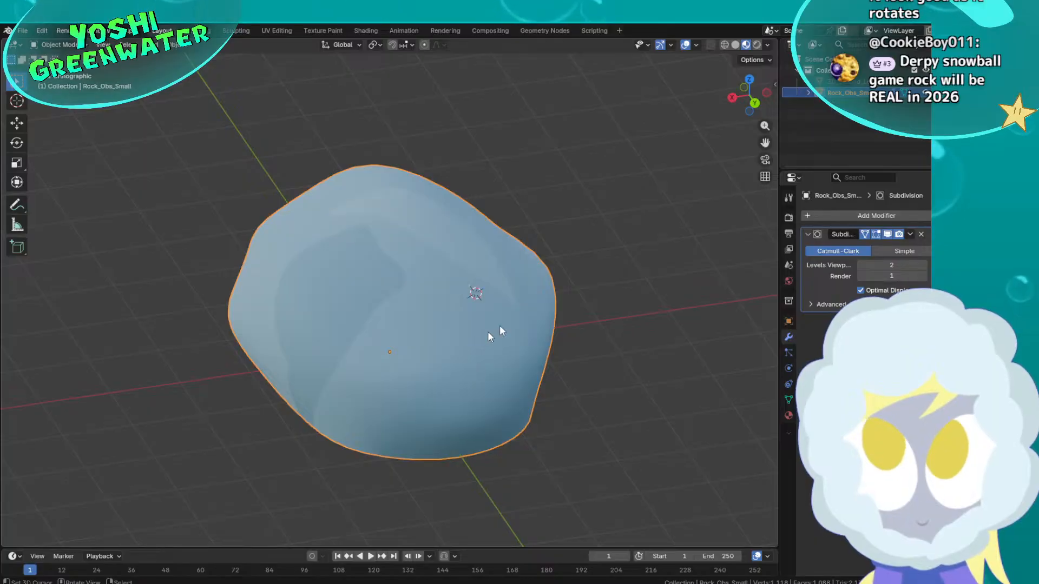
{"action": "left_click", "coordinate": [922, 234]}
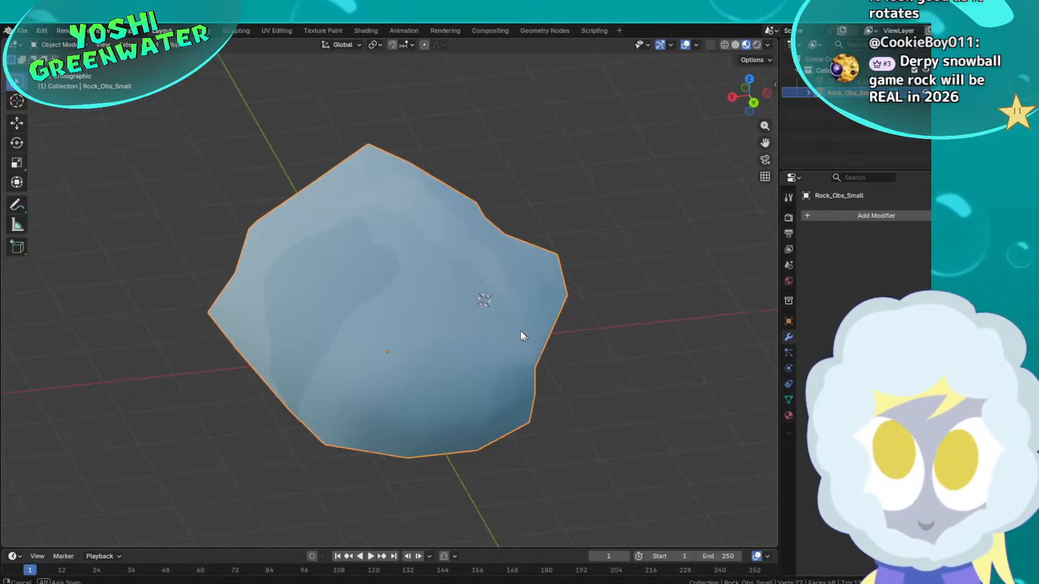
{"action": "middle_click_drag", "start_coordinate": [522, 336], "coordinate": [420, 332]}
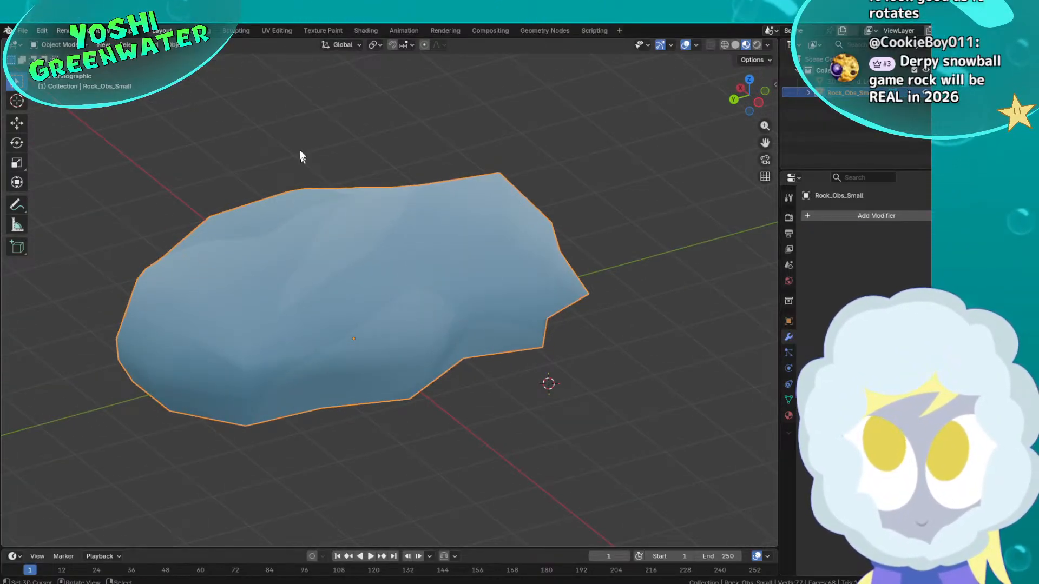
In the Shading workspace, disconnect the Rock__Small_UV05.png node's Alpha output from the Principled BSDF's Alpha input in Material.001
{"action": "left_click", "coordinate": [357, 30]}
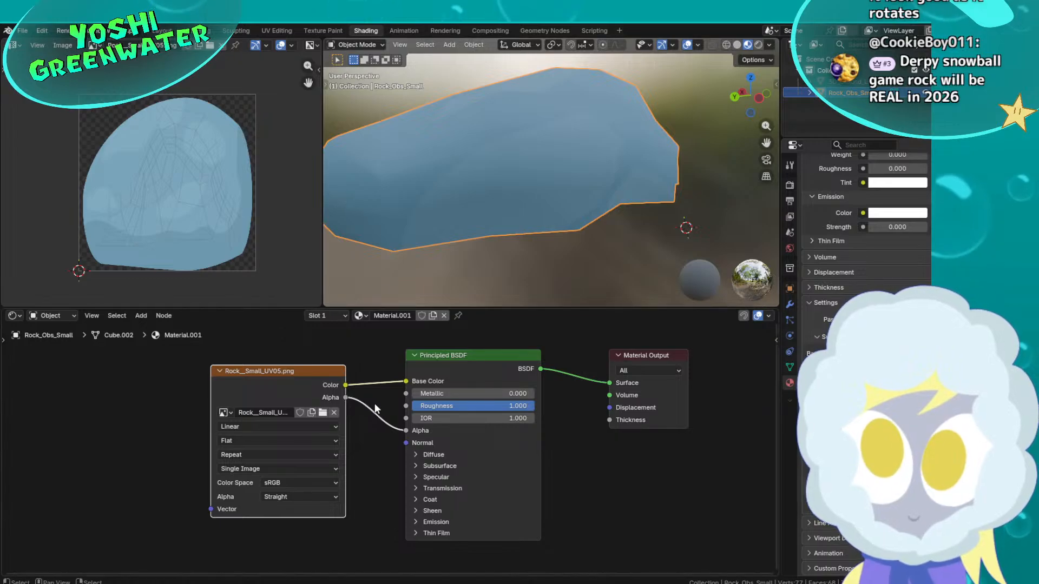
{"action": "mouse_move", "coordinate": [456, 423]}
{"action": "middle_mouse_down"}
{"action": "mouse_move", "coordinate": [476, 421]}
{"action": "mouse_move", "coordinate": [454, 426]}
{"action": "middle_mouse_up"}
{"action": "scroll", "coordinate": [476, 421], "scroll_direction": "up", "scroll_amount": 2}
{"action": "middle_click_drag", "start_coordinate": [437, 207], "coordinate": [468, 222]}
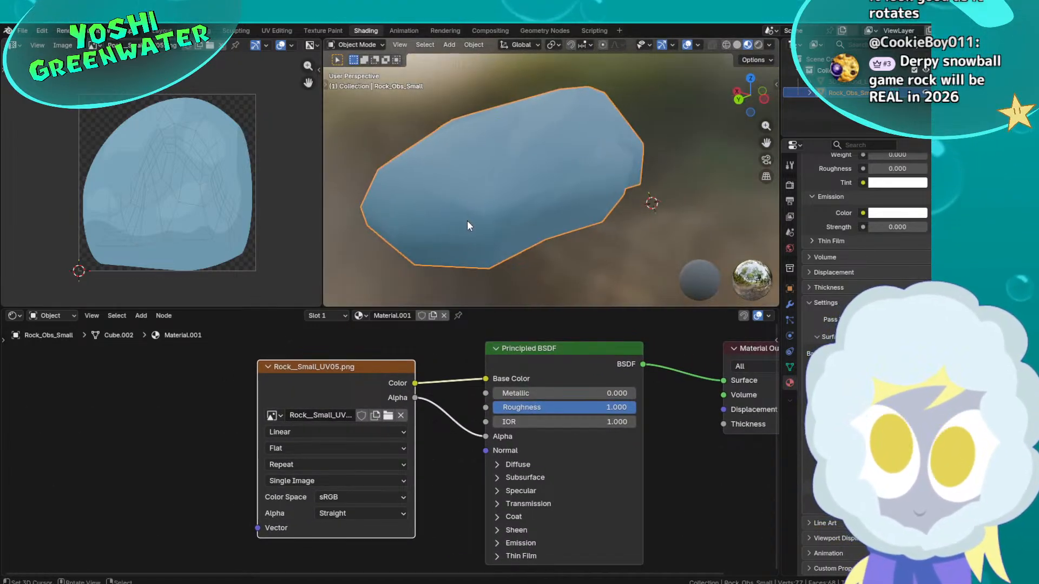
{"action": "middle_click_drag", "start_coordinate": [681, 385], "coordinate": [632, 369]}
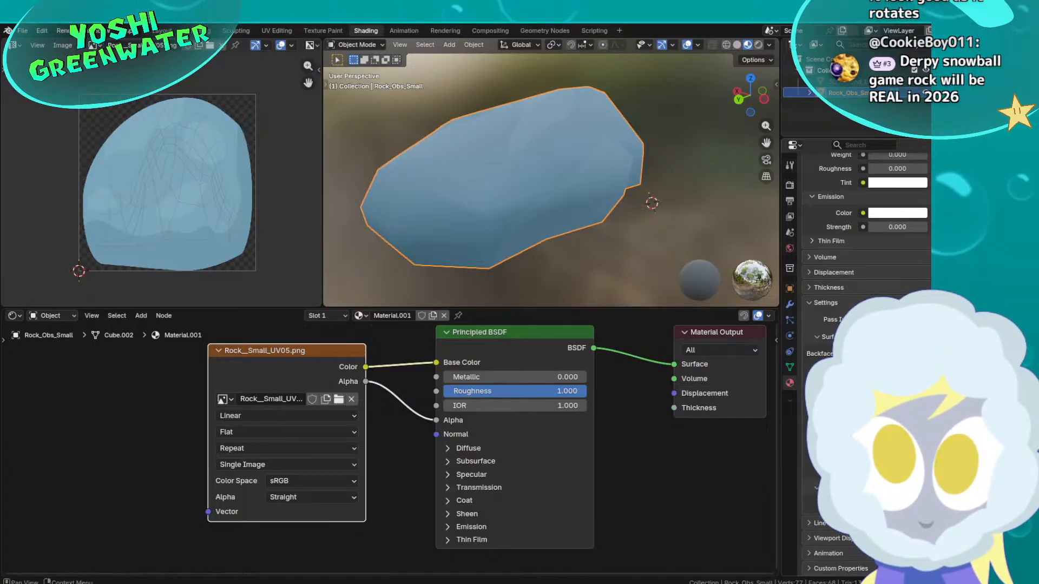
{"action": "scroll", "coordinate": [835, 323], "scroll_direction": "up", "scroll_amount": 10}
{"action": "scroll", "coordinate": [836, 324], "scroll_direction": "up", "scroll_amount": 5}
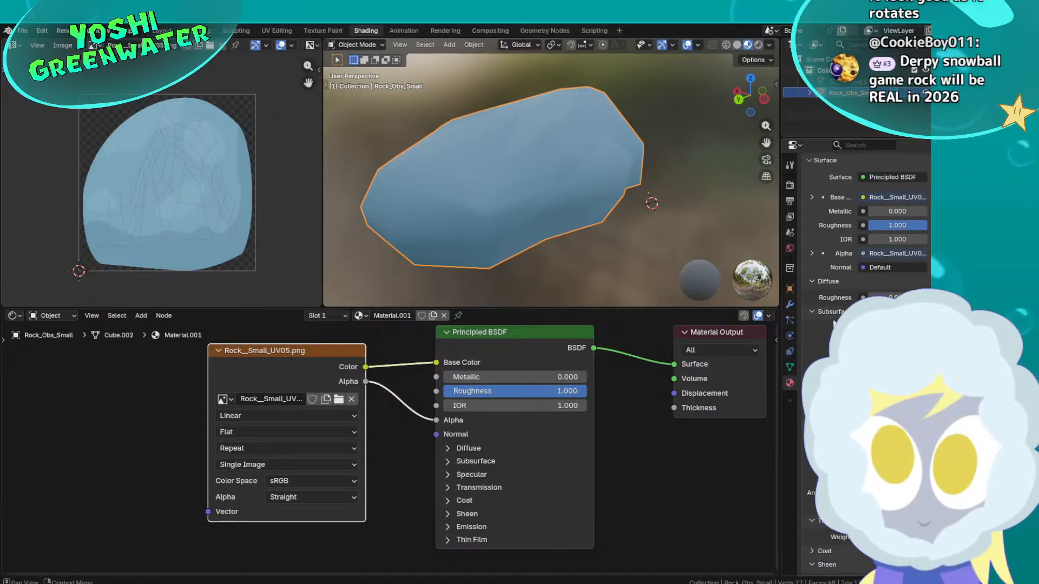
{"action": "mouse_move", "coordinate": [471, 378]}
{"action": "left_mouse_down"}
{"action": "mouse_move", "coordinate": [602, 377]}
{"action": "mouse_move", "coordinate": [449, 377]}
{"action": "mouse_move", "coordinate": [454, 393]}
{"action": "mouse_move", "coordinate": [417, 417]}
{"action": "left_mouse_up"}
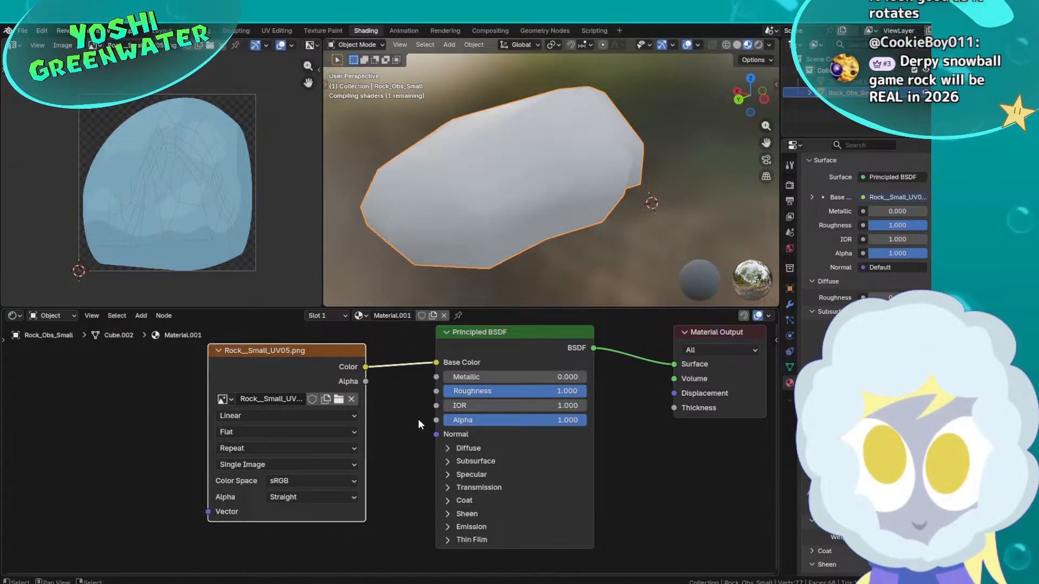
Enter Edit Mode on the rock and move a single vertex at its protruding end to even out the outline
{"action": "middle_click_drag", "start_coordinate": [440, 238], "coordinate": [595, 134]}
{"action": "key", "text": "Tab"}
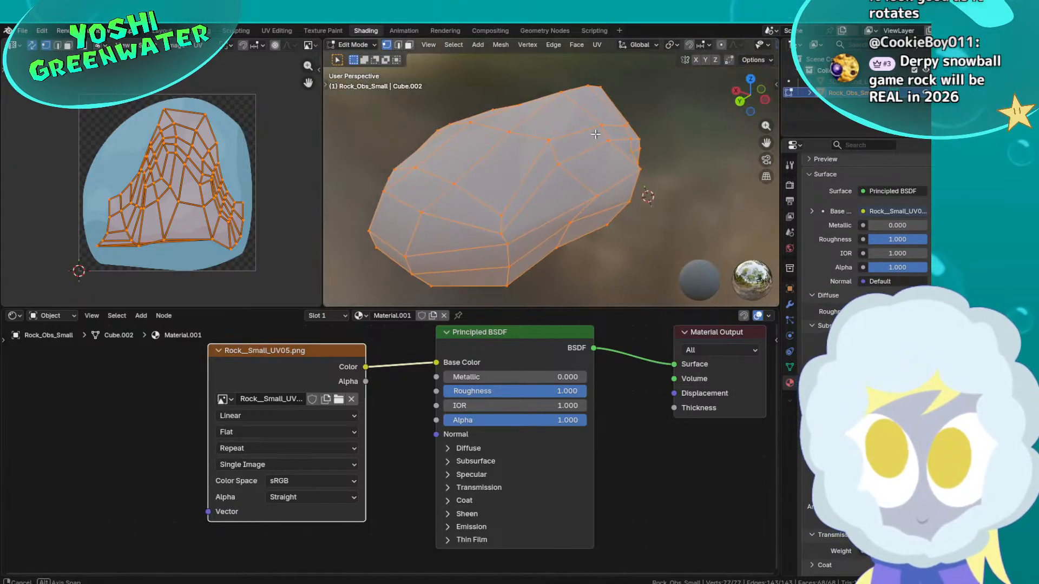
{"action": "left_click", "coordinate": [640, 175]}
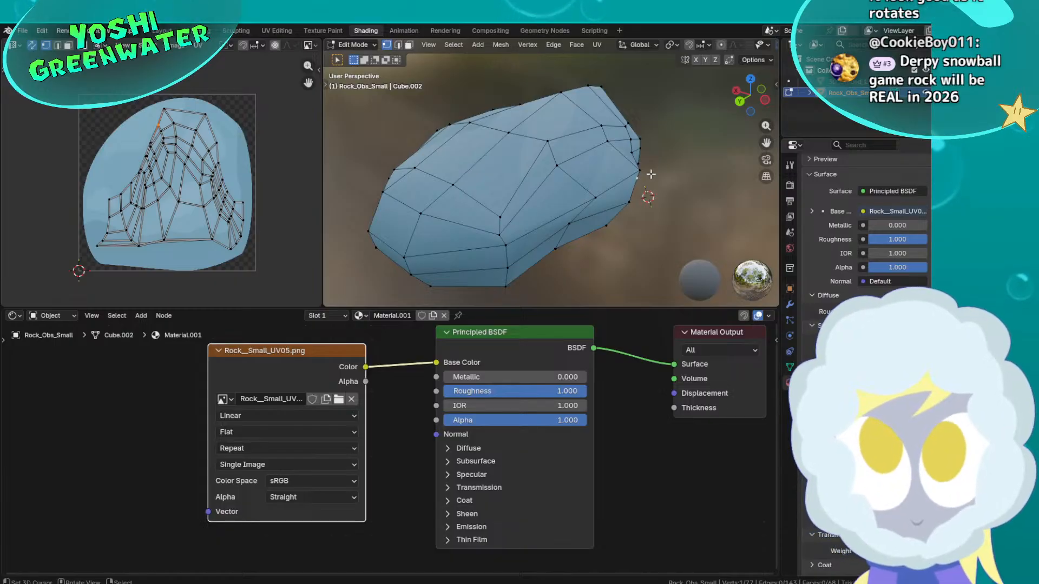
{"action": "middle_click_drag", "start_coordinate": [651, 174], "coordinate": [568, 173]}
{"action": "key", "text": "g"}
{"action": "left_click", "coordinate": [639, 191]}
View the protruding end from another angle and reposition a vertex there freely, without an axis constraint
{"action": "middle_click_drag", "start_coordinate": [582, 208], "coordinate": [509, 230]}
{"action": "key", "text": "g"}
{"action": "key", "text": "x"}
{"action": "key", "text": "x"}
{"action": "key", "text": "x"}
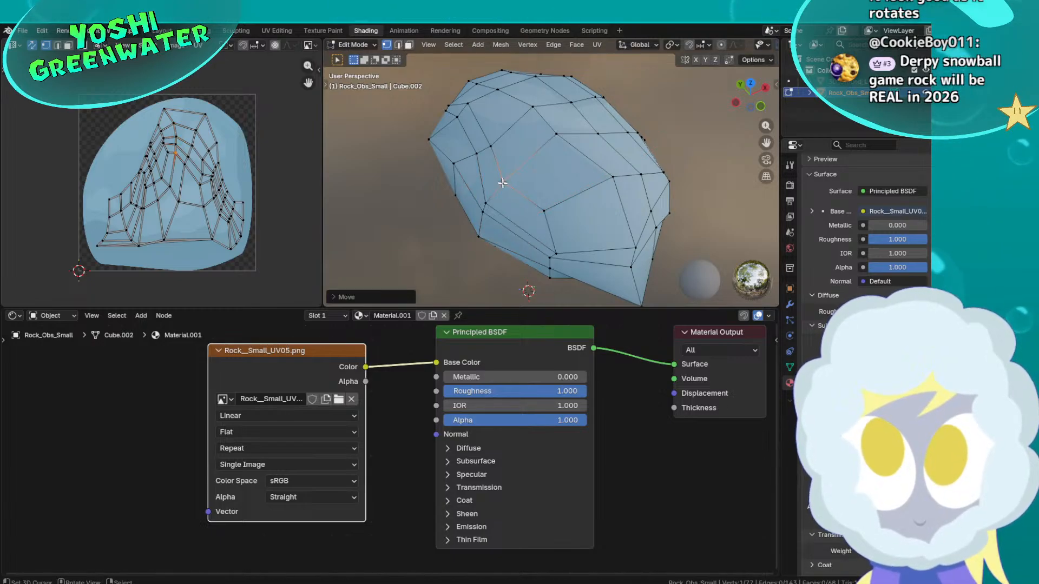
{"action": "left_click", "coordinate": [527, 210]}
{"action": "middle_click_drag", "start_coordinate": [528, 210], "coordinate": [661, 152]}
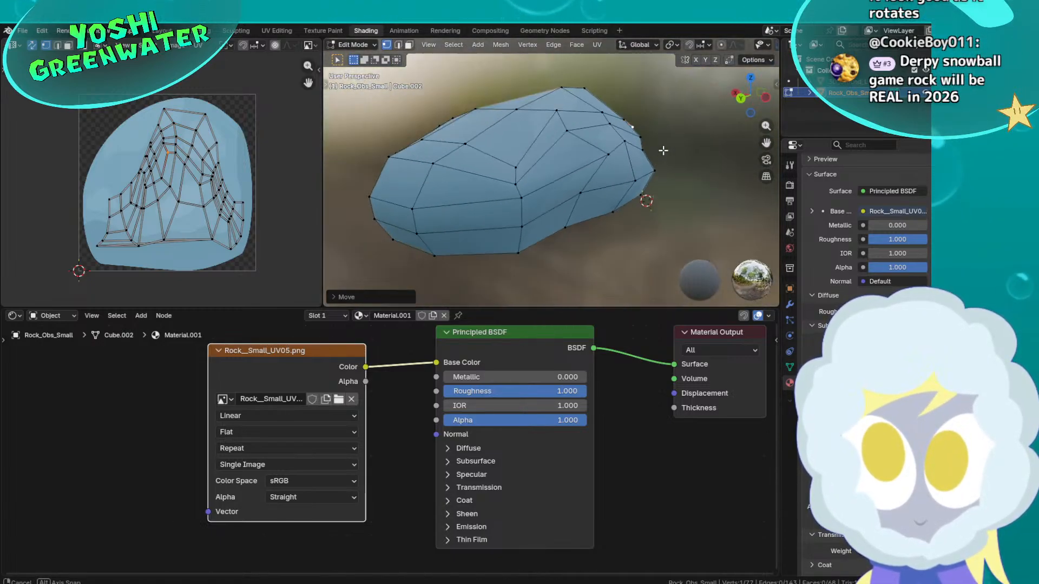
Check the rock's shape in Object Mode, return to Edit Mode and lower an upper vertex about 0.19 m along global Z
{"action": "key", "text": "Tab"}
{"action": "middle_click_drag", "start_coordinate": [587, 165], "coordinate": [610, 90]}
{"action": "key", "text": "Tab"}
{"action": "key", "text": "g"}
{"action": "key", "text": "z"}
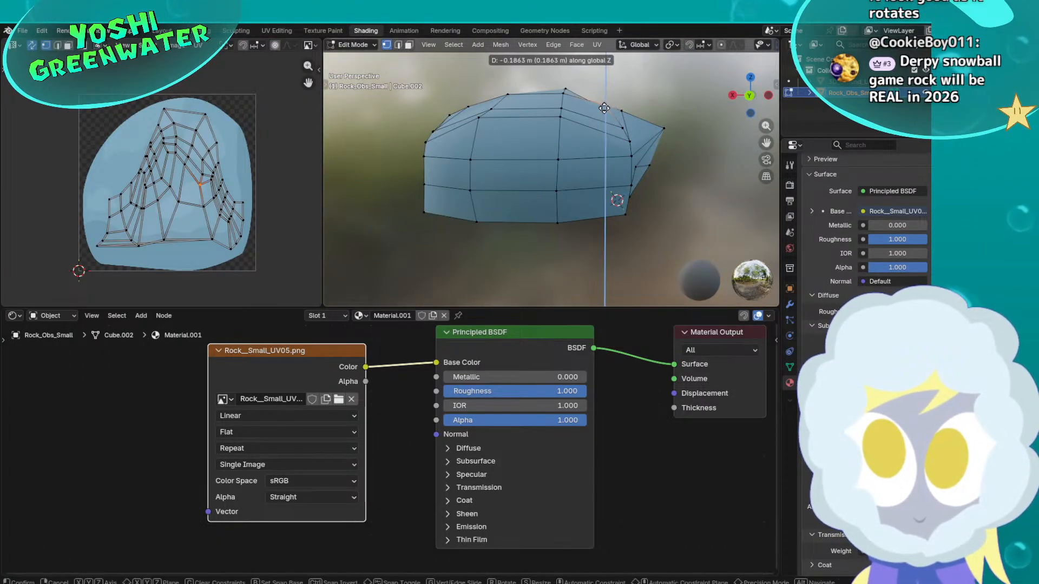
{"action": "left_click", "coordinate": [607, 108]}
Pull the outermost vertices at the rock's pointed end inward one by one to round its silhouette
{"action": "right_click", "coordinate": [664, 127]}
{"action": "key", "text": "g"}
{"action": "left_click", "coordinate": [642, 138]}
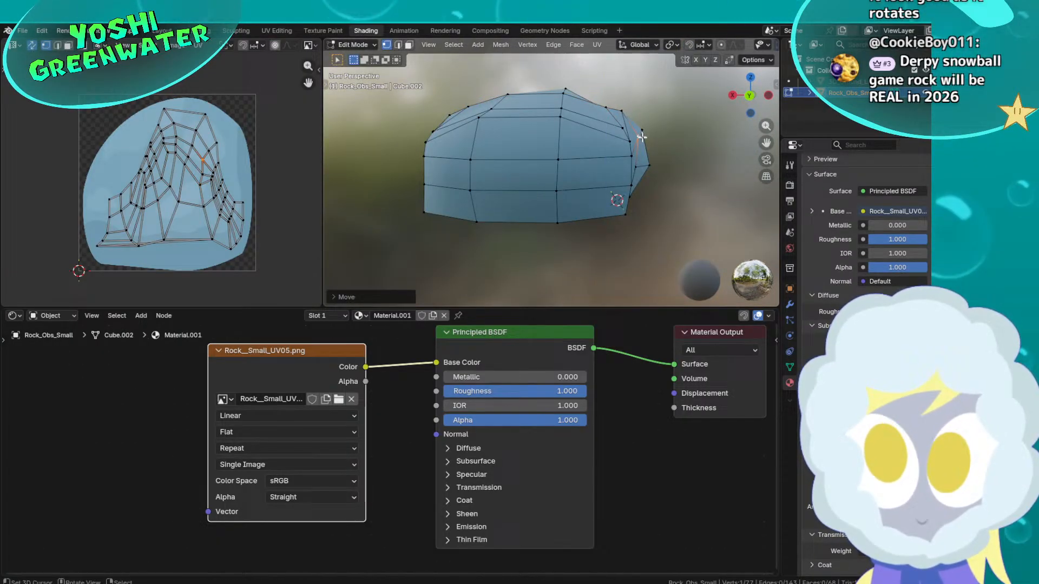
{"action": "right_click", "coordinate": [645, 164]}
{"action": "key", "text": "g"}
{"action": "left_click", "coordinate": [643, 163]}
{"action": "right_click", "coordinate": [646, 132]}
{"action": "key", "text": "g"}
{"action": "left_click", "coordinate": [646, 138]}
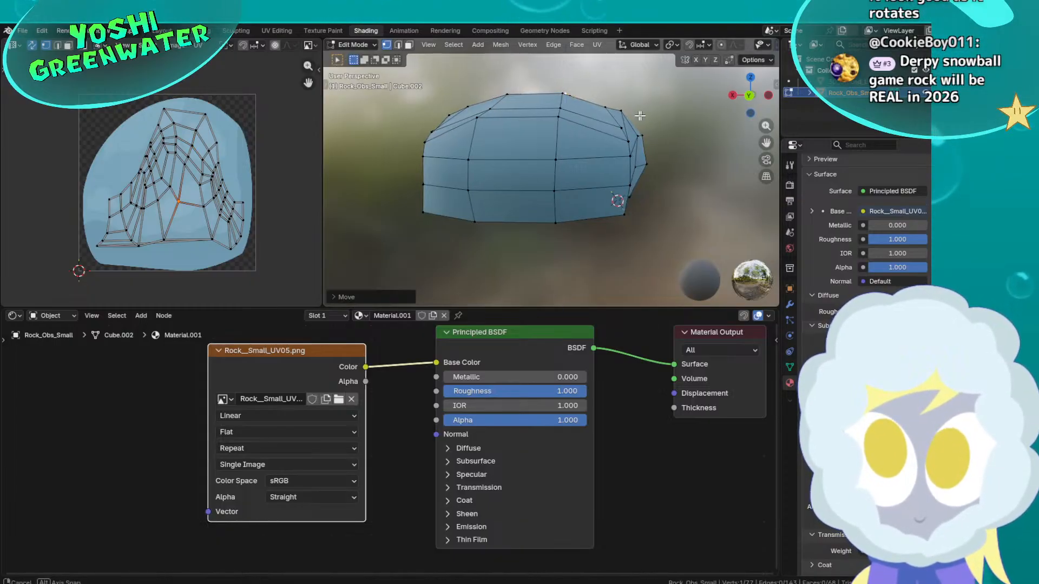
Check the rock in Object Mode, return to Edit Mode and lower a top-edge vertex slightly along global Z
{"action": "key", "text": "Tab"}
{"action": "middle_click_drag", "start_coordinate": [567, 102], "coordinate": [546, 151]}
{"action": "key", "text": "Tab"}
{"action": "key", "text": "g"}
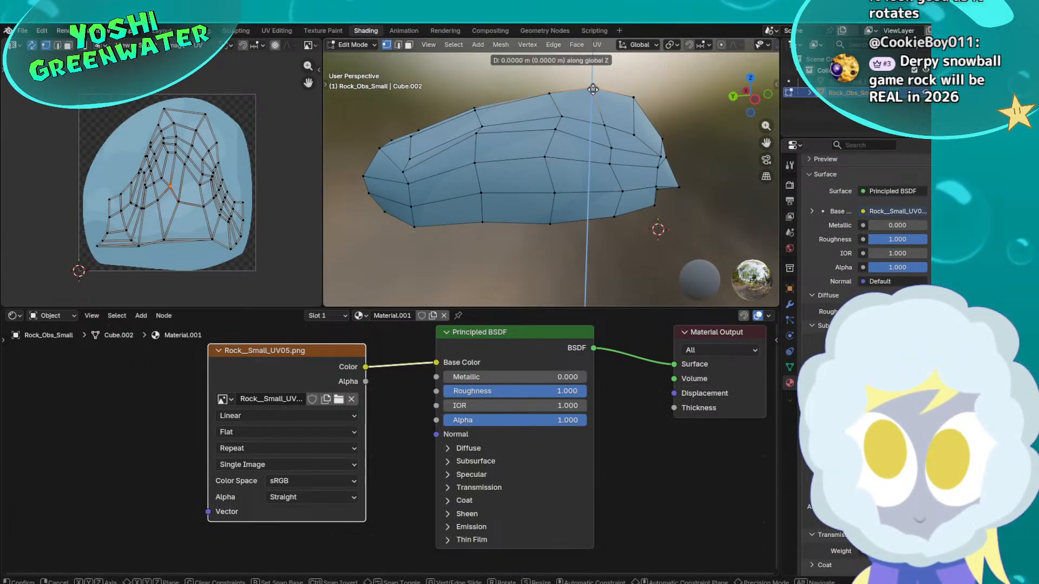
{"action": "left_click", "coordinate": [596, 94]}
Recheck the rock in Object Mode, return to Edit Mode and reposition a vertex at its opposite end
{"action": "middle_click_drag", "start_coordinate": [596, 94], "coordinate": [560, 154]}
{"action": "key", "text": "Tab"}
{"action": "key", "text": "Tab"}
{"action": "middle_click_drag", "start_coordinate": [646, 259], "coordinate": [502, 213]}
{"action": "key", "text": "g"}
{"action": "left_click", "coordinate": [641, 233]}
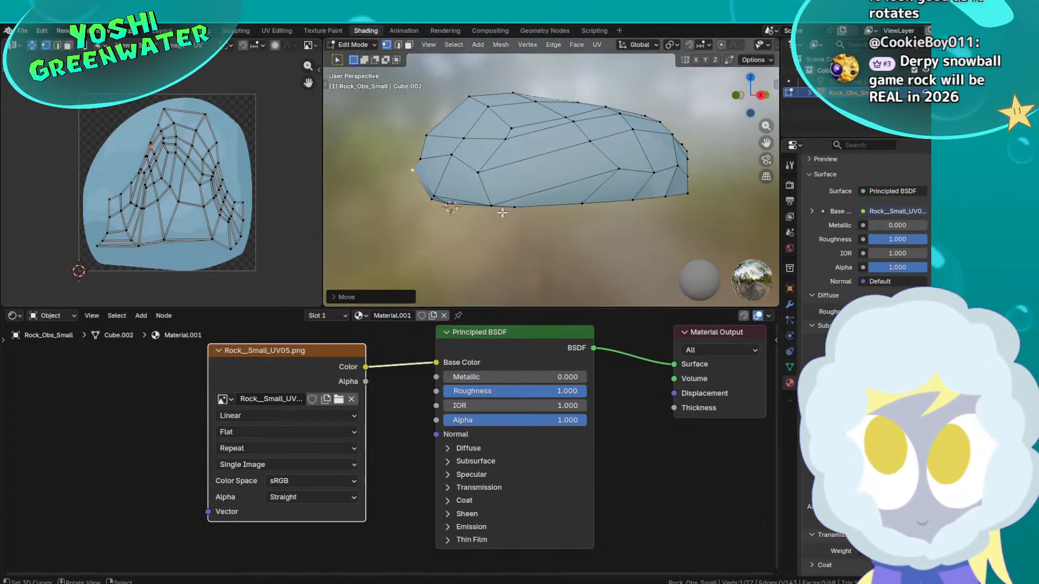
Pull the outermost vertices at the rock's low end inward and undo the last vertex move
{"action": "key", "text": "g"}
{"action": "left_click", "coordinate": [515, 218]}
{"action": "right_click", "coordinate": [449, 200]}
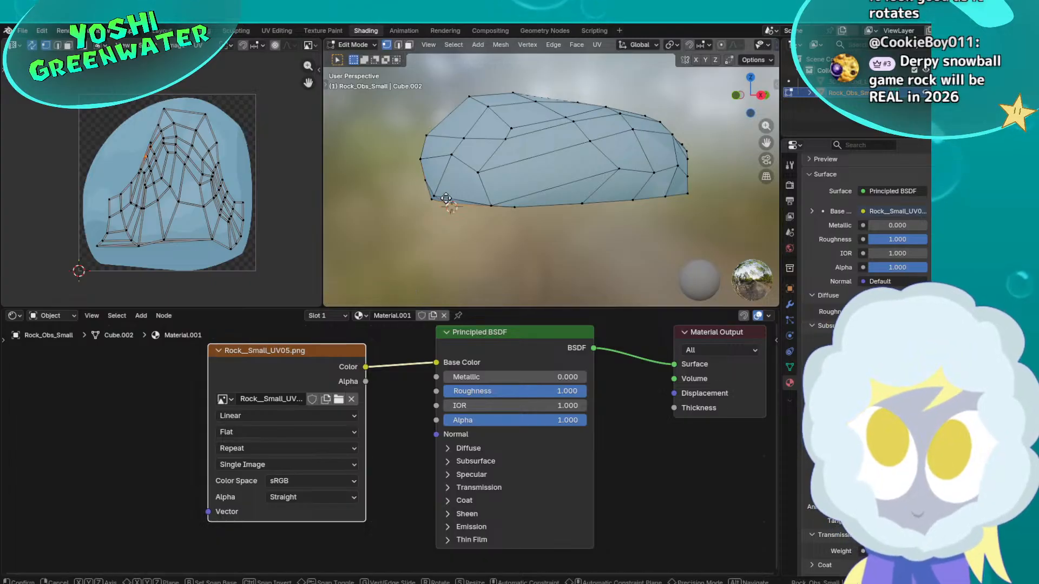
{"action": "key", "text": "g"}
{"action": "left_click", "coordinate": [446, 201]}
{"action": "key", "text": "ctrl+z"}
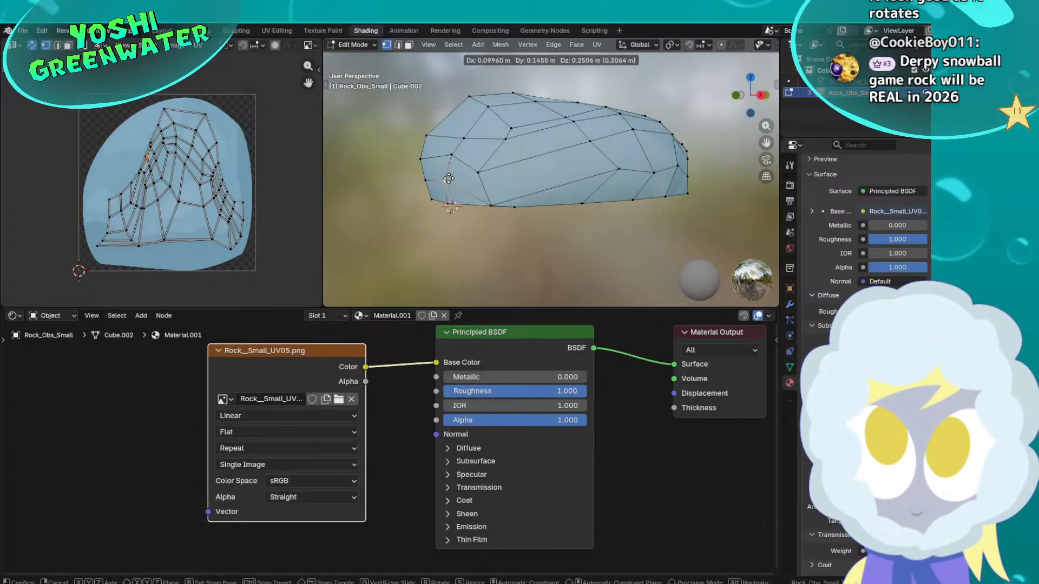
Return to Object Mode and move the Rock__Small_UV05.png texture node closer to the Principled BSDF node
{"action": "key", "text": "Tab"}
{"action": "middle_click_drag", "start_coordinate": [491, 196], "coordinate": [412, 226]}
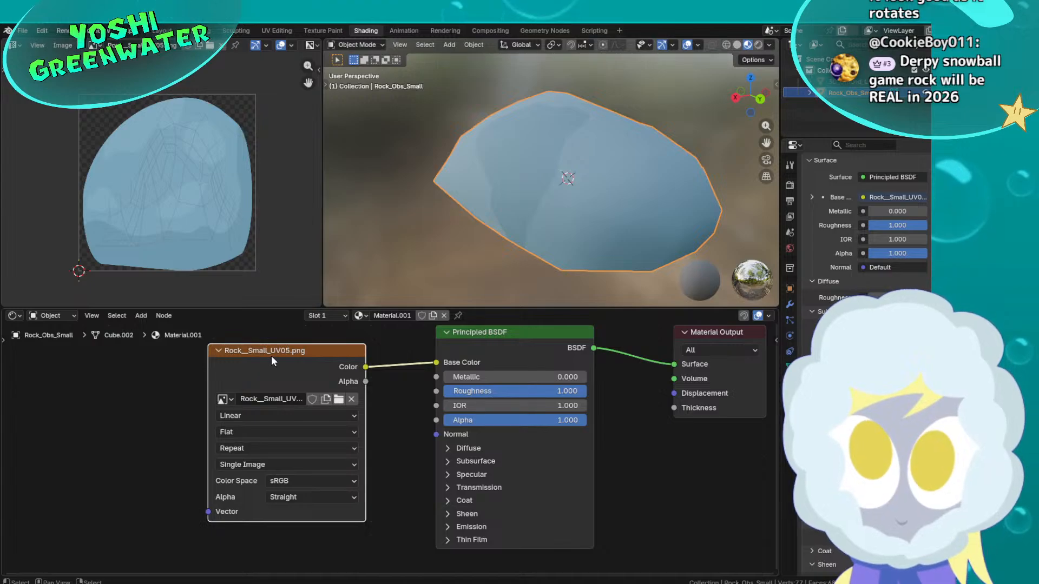
{"action": "left_click_drag", "start_coordinate": [271, 355], "coordinate": [302, 356]}
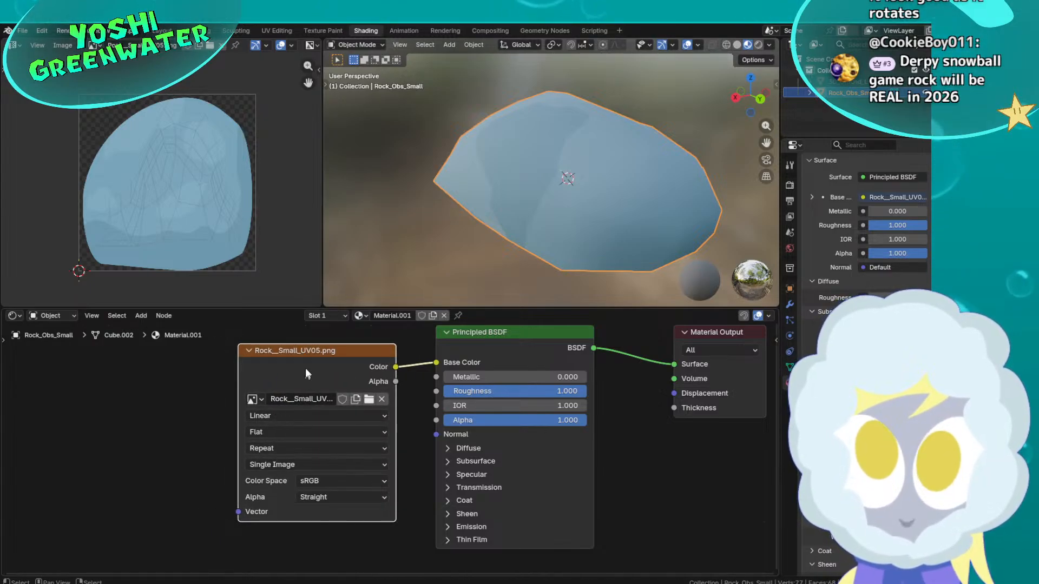
{"action": "left_click_drag", "start_coordinate": [309, 351], "coordinate": [304, 376]}
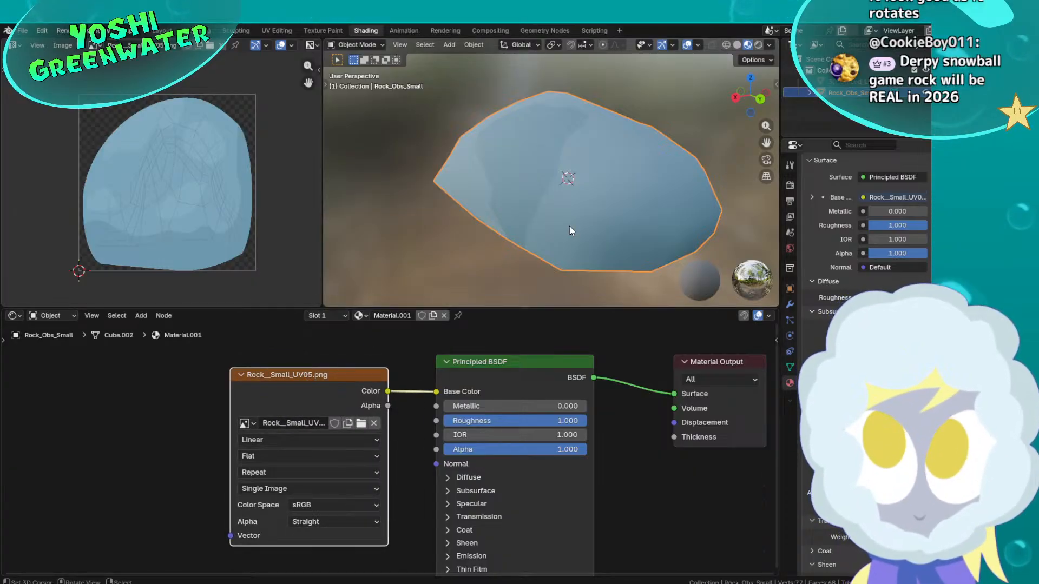
Enter Edit Mode and pull the vertices at the rock's sharp side tip inward to blunt it
{"action": "key", "text": "Tab"}
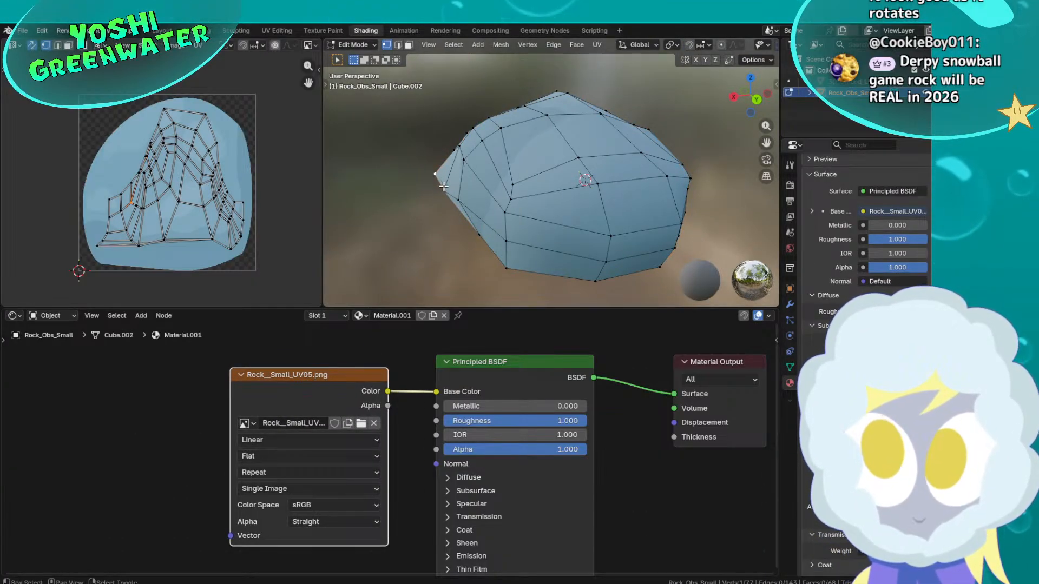
{"action": "key", "text": "g"}
{"action": "left_click", "coordinate": [454, 187]}
{"action": "left_click", "coordinate": [445, 190], "text": "shift"}
{"action": "middle_click_drag", "start_coordinate": [436, 198], "coordinate": [479, 211]}
{"action": "key", "text": "g"}
{"action": "left_click", "coordinate": [633, 199]}
Check the blunted tip in Object Mode, return to Edit Mode and lower the selected vertices at the rock's peak
{"action": "key", "text": "Tab"}
{"action": "key", "text": "Tab"}
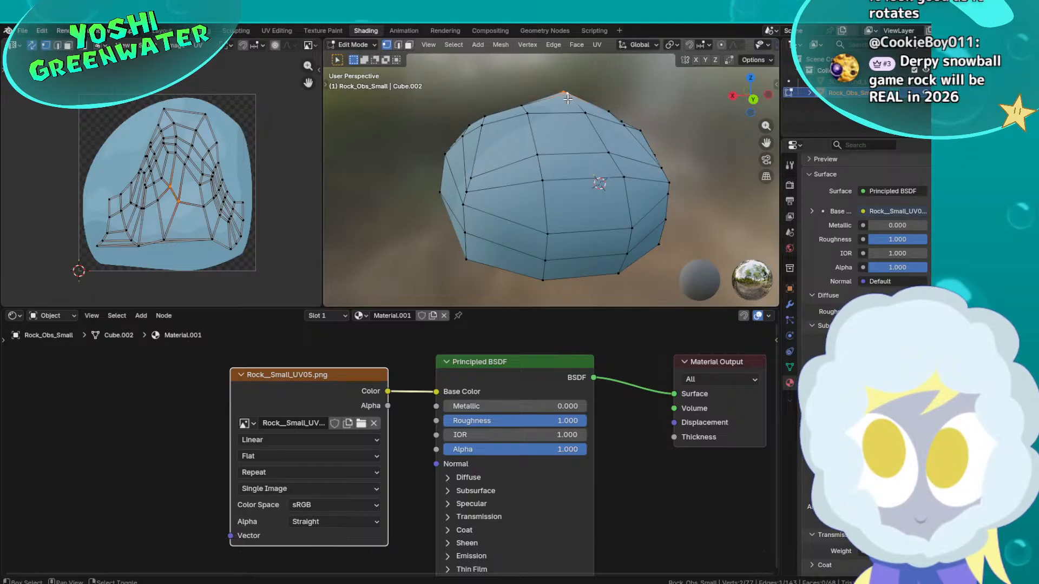
{"action": "key", "text": "g"}
{"action": "left_click", "coordinate": [569, 108]}
View the rock from another side and lower a single upper vertex near its end, finishing in Object Mode
{"action": "key", "text": "Tab"}
{"action": "middle_click_drag", "start_coordinate": [573, 166], "coordinate": [418, 169]}
{"action": "key", "text": "Tab"}
{"action": "right_click", "coordinate": [643, 116]}
{"action": "key", "text": "g"}
{"action": "left_click", "coordinate": [645, 123]}
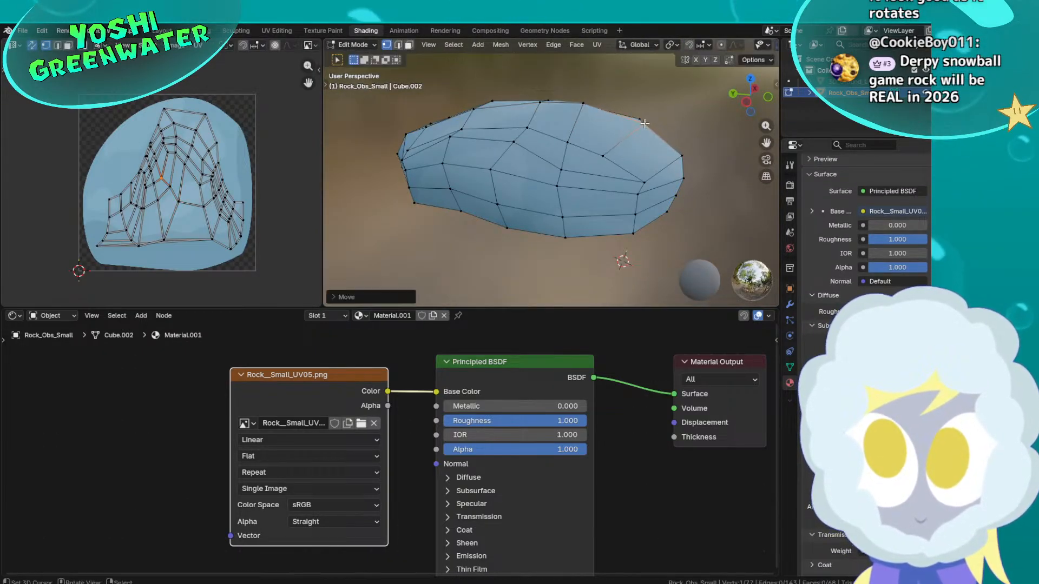
{"action": "key", "text": "Tab"}
{"action": "middle_click_drag", "start_coordinate": [664, 129], "coordinate": [377, 134]}
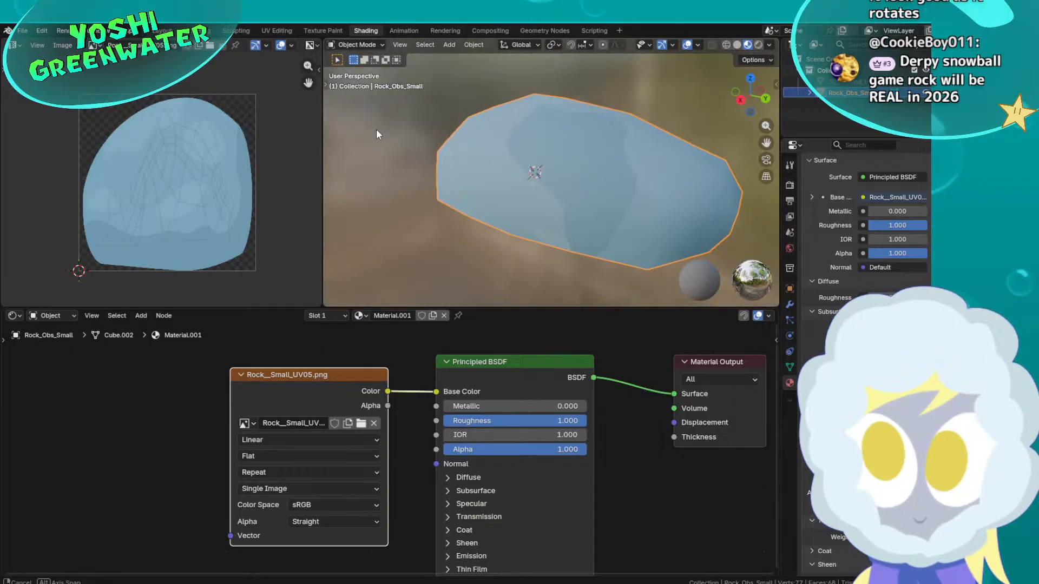
Examine the rock's texture image in the Shading workspace and its silhouette from several angles in the Layout workspace
{"action": "middle_click_drag", "start_coordinate": [529, 174], "coordinate": [483, 179]}
{"action": "scroll", "coordinate": [180, 177], "scroll_direction": "up", "scroll_amount": 8}
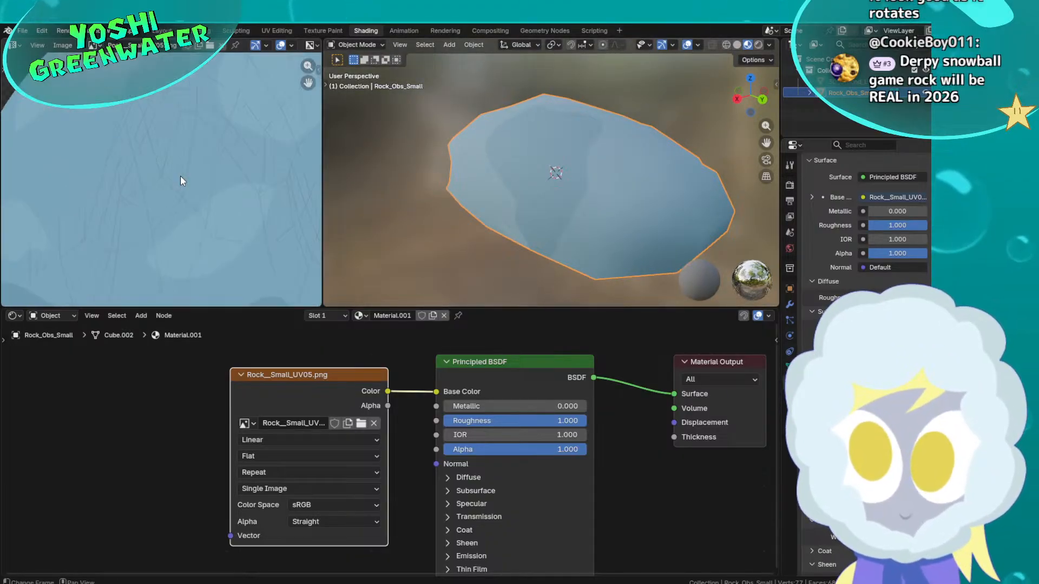
{"action": "scroll", "coordinate": [180, 176], "scroll_direction": "down", "scroll_amount": 8}
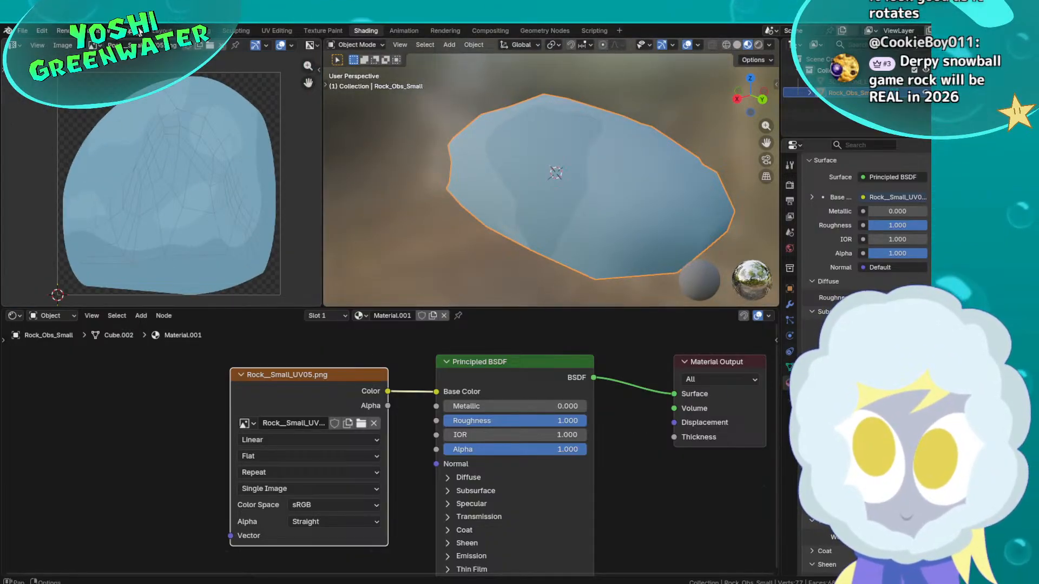
{"action": "left_click", "coordinate": [161, 31]}
{"action": "middle_click_drag", "start_coordinate": [397, 223], "coordinate": [525, 196]}
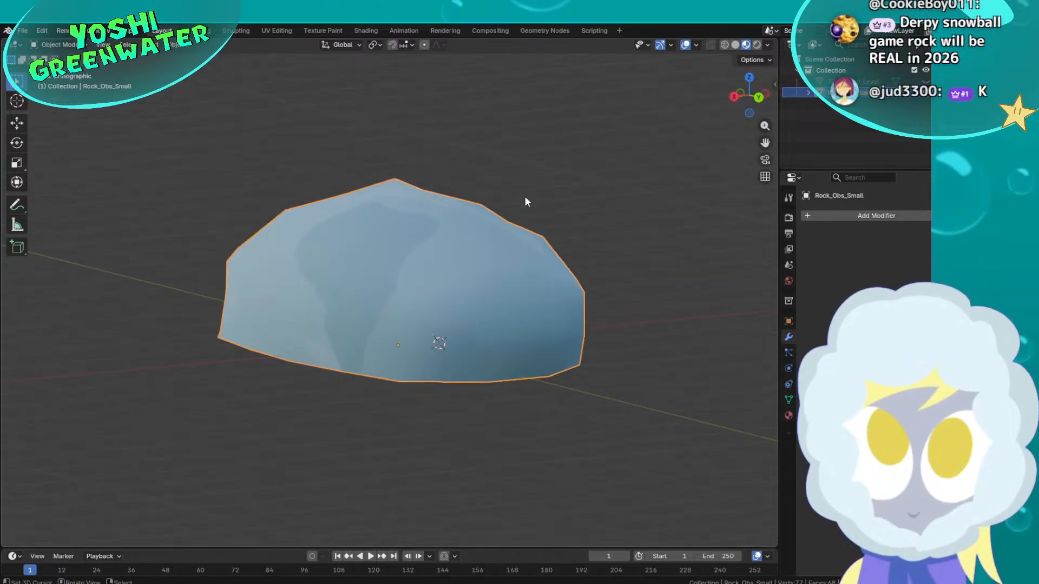
{"action": "middle_click_drag", "start_coordinate": [561, 237], "coordinate": [570, 261]}
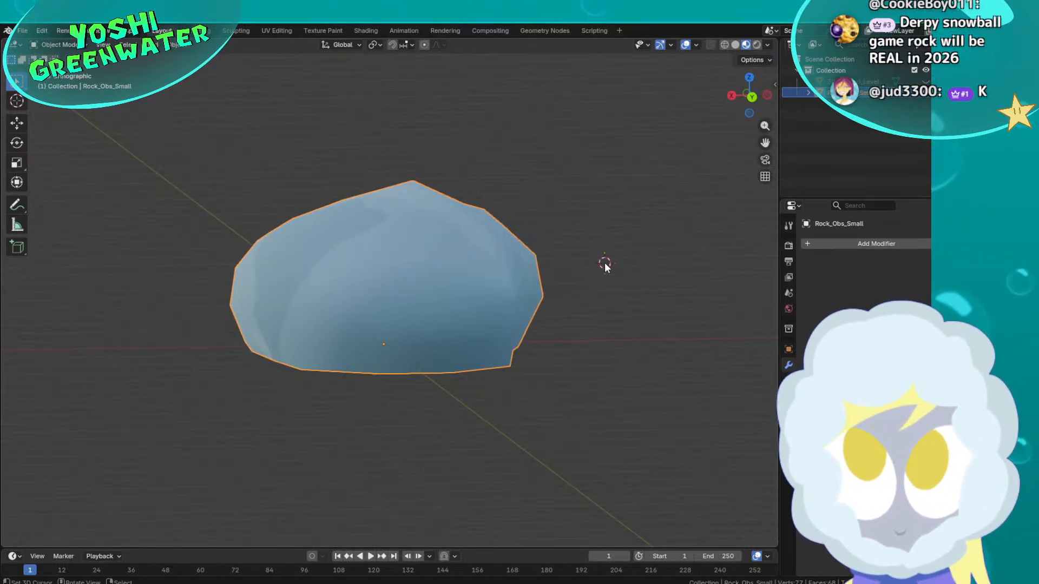
{"action": "key", "text": "k"}
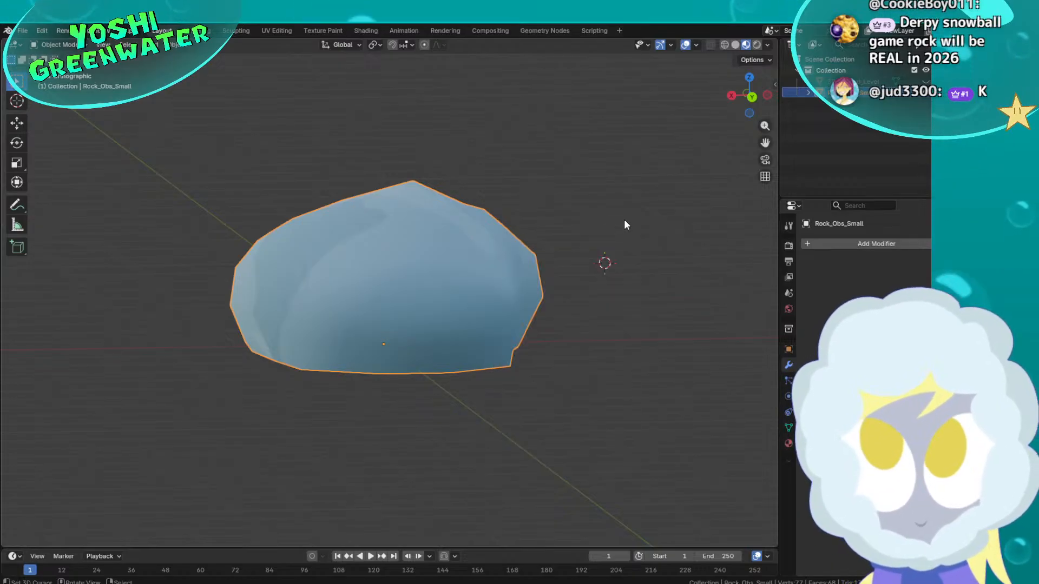
{"action": "middle_click_drag", "start_coordinate": [625, 219], "coordinate": [564, 263]}
Lower the rock's peak along global Z in Edit Mode and check the result in Object Mode
{"action": "key", "text": "Tab"}
{"action": "key", "text": "g"}
{"action": "key", "text": "z"}
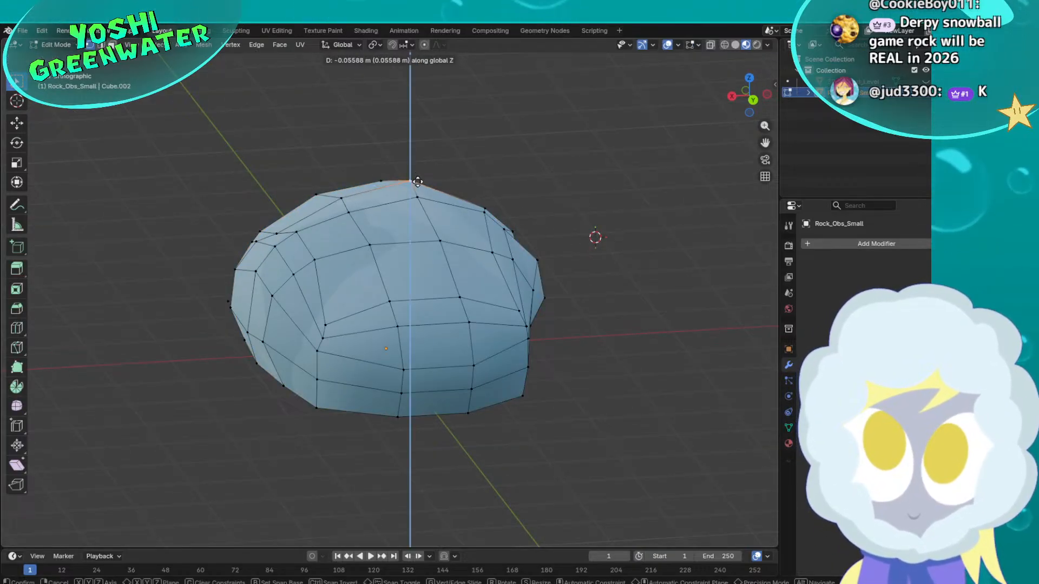
{"action": "left_click", "coordinate": [430, 192]}
{"action": "key", "text": "Tab"}
{"action": "middle_click_drag", "start_coordinate": [440, 207], "coordinate": [538, 222]}
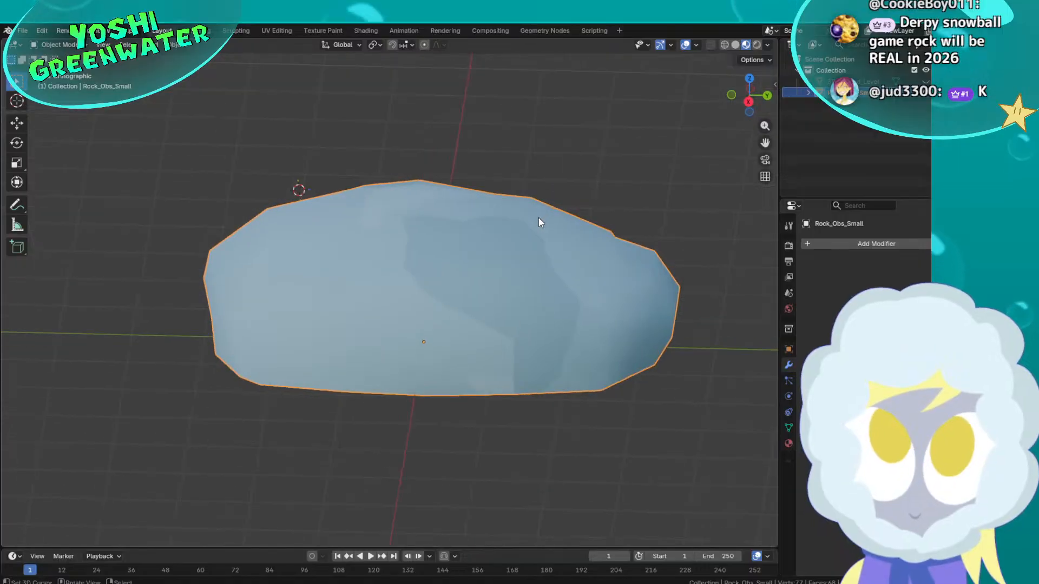
Start a glTF 2.0 export of Rock_Obs_Small and choose 3D_Rock_Small.glb in D:\Godot\snow\Assets\BK\ as the file to overwrite
{"action": "left_click", "coordinate": [861, 127]}
{"action": "left_click", "coordinate": [859, 92]}
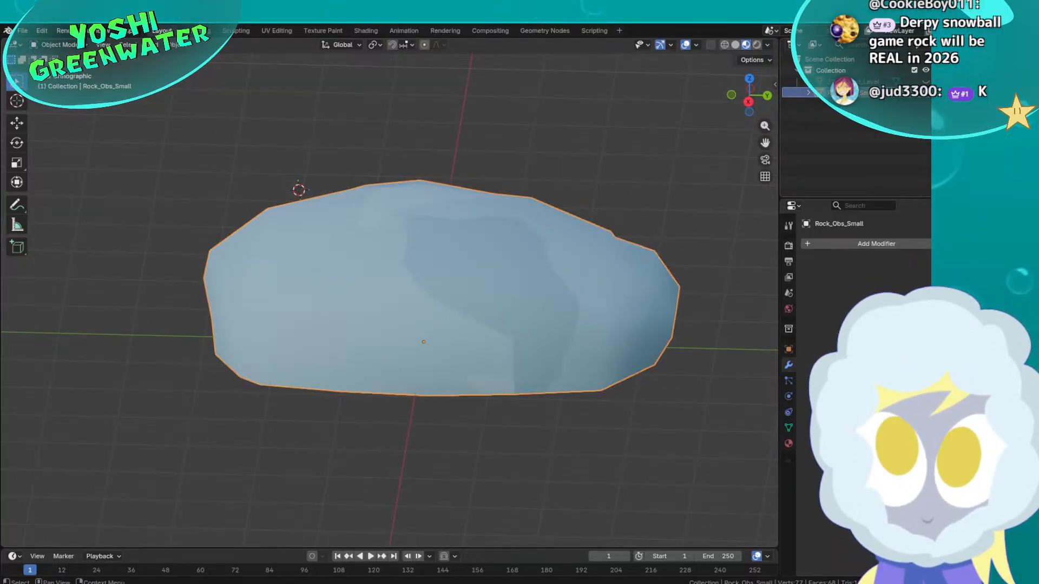
{"action": "left_click_drag", "start_coordinate": [824, 198], "coordinate": [820, 208]}
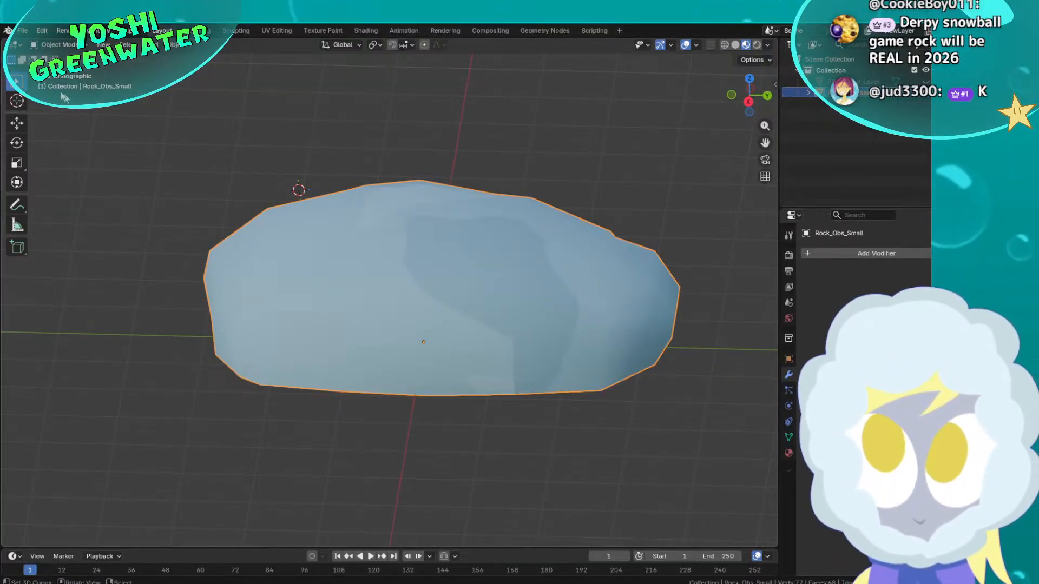
{"action": "left_click", "coordinate": [23, 31]}
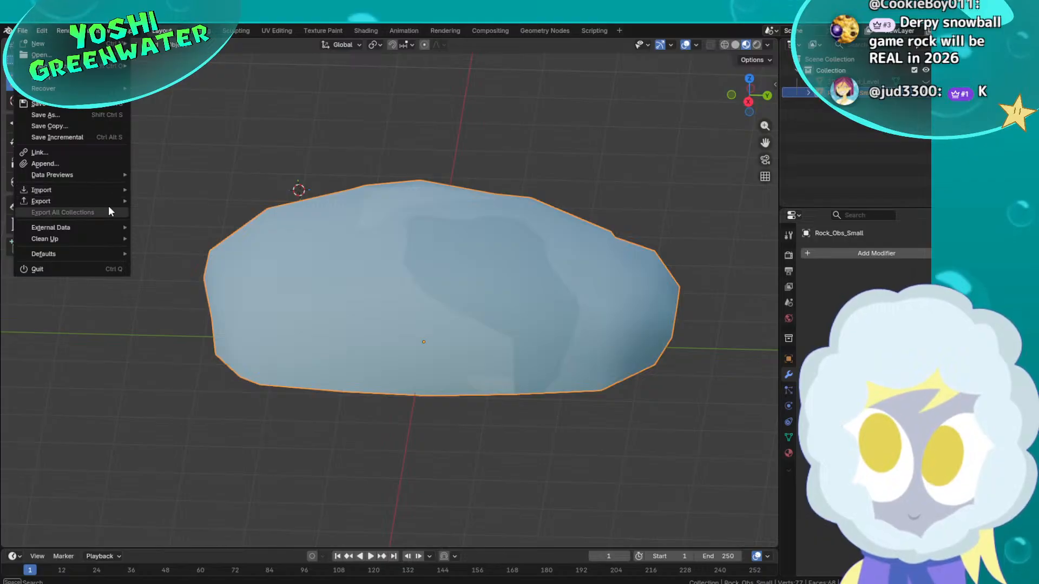
{"action": "mouse_move", "coordinate": [109, 203]}
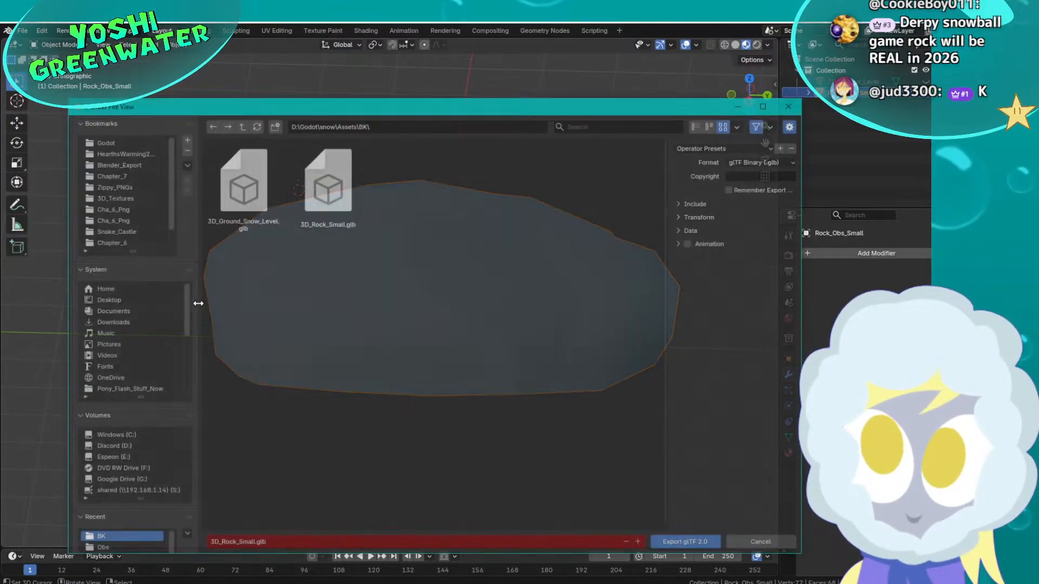
{"action": "left_click", "coordinate": [198, 303]}
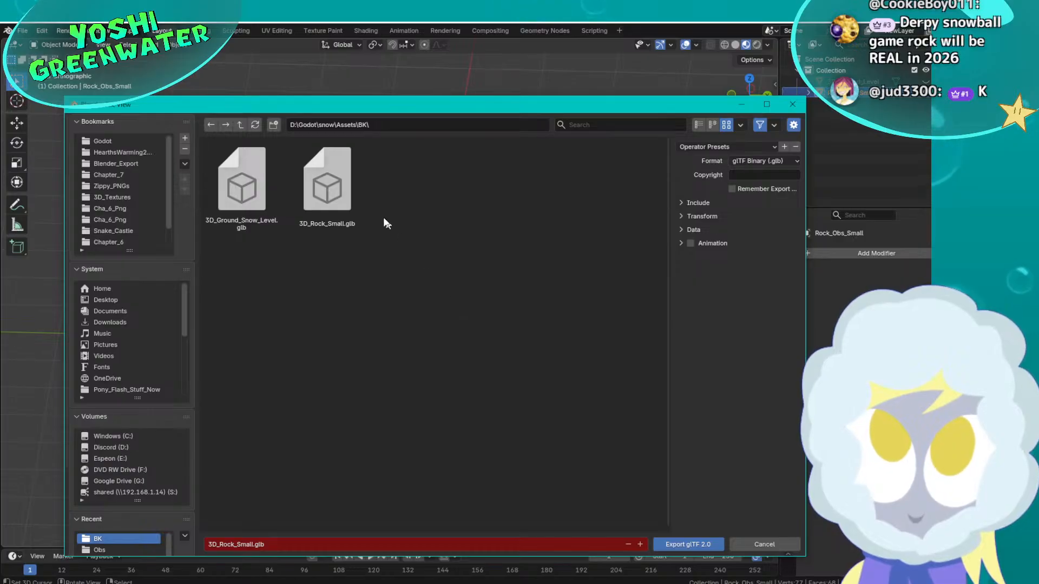
{"action": "left_click", "coordinate": [351, 195]}
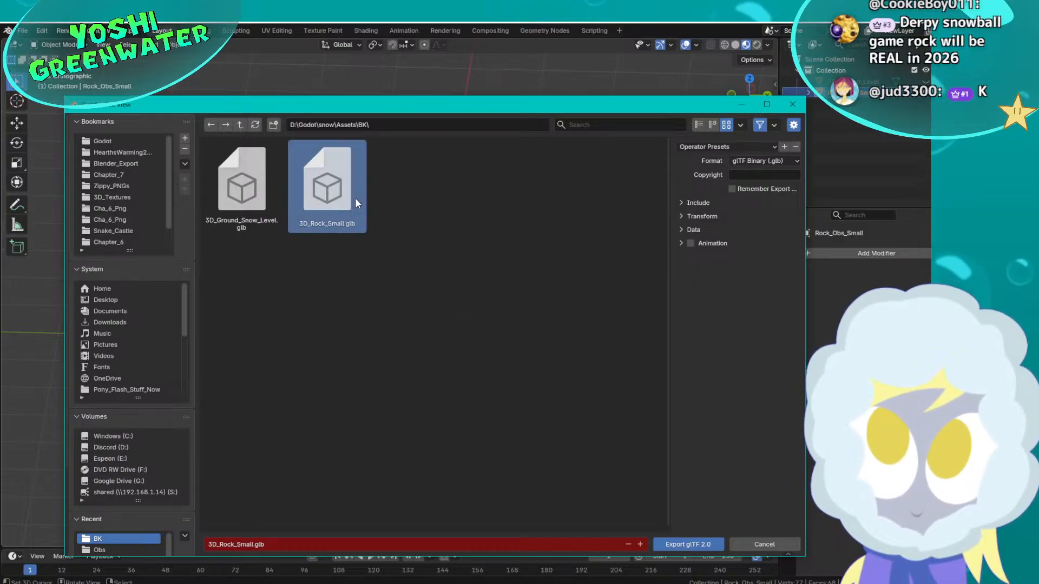
Go through the Include, Transform, Data and Material export options and turn off Shape Keys and Skinning
{"action": "left_click", "coordinate": [698, 202]}
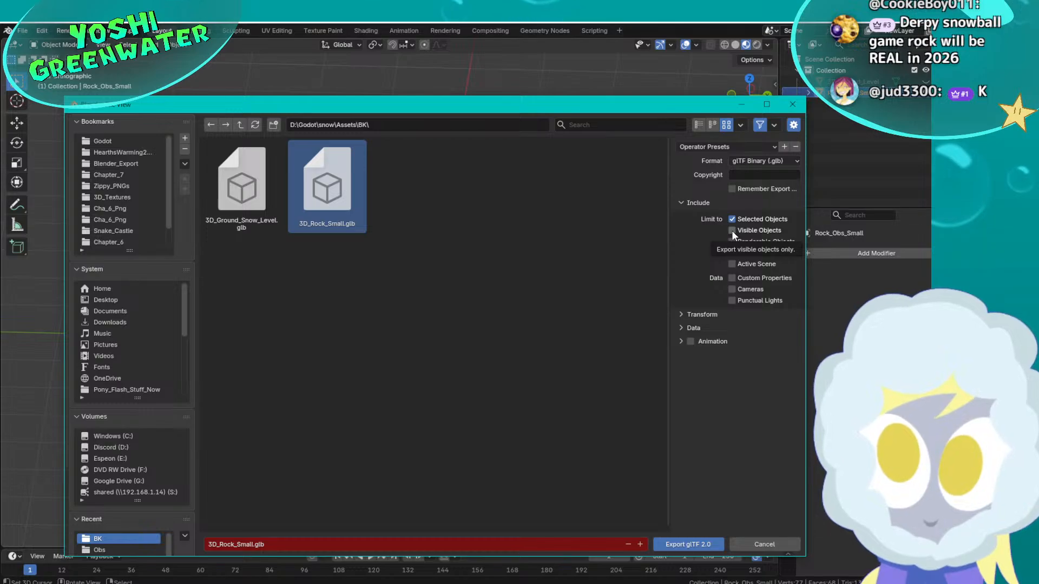
{"action": "left_click", "coordinate": [708, 314]}
{"action": "left_click", "coordinate": [709, 346]}
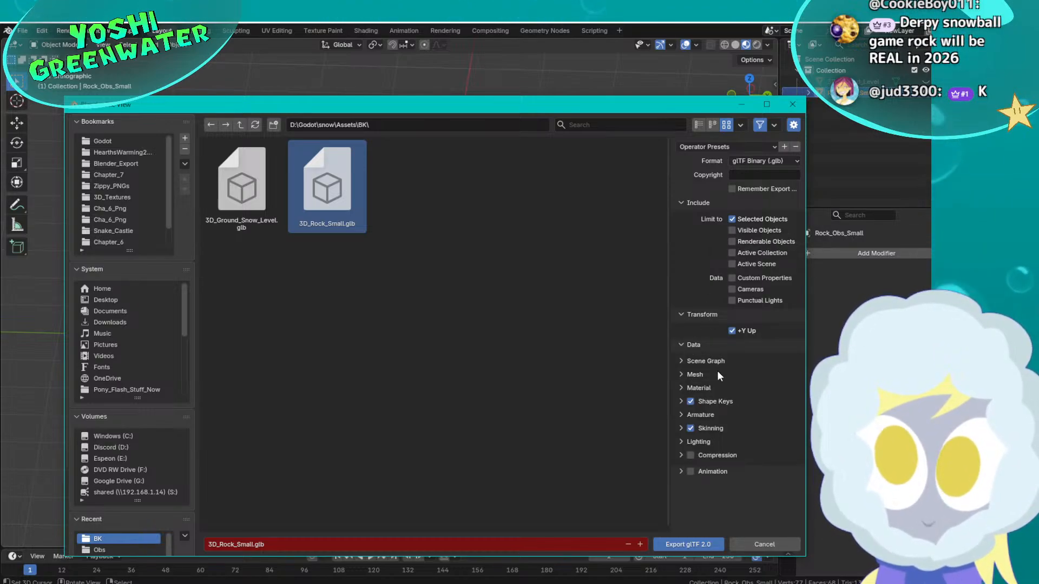
{"action": "left_click", "coordinate": [681, 387]}
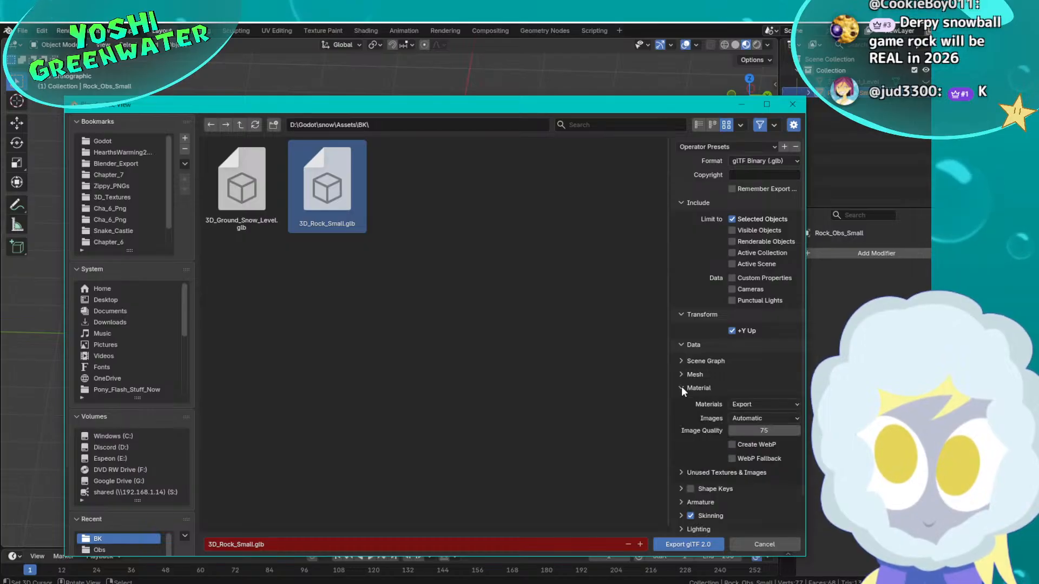
{"action": "scroll", "coordinate": [690, 400], "scroll_direction": "down", "scroll_amount": 2}
{"action": "left_click", "coordinate": [762, 366]}
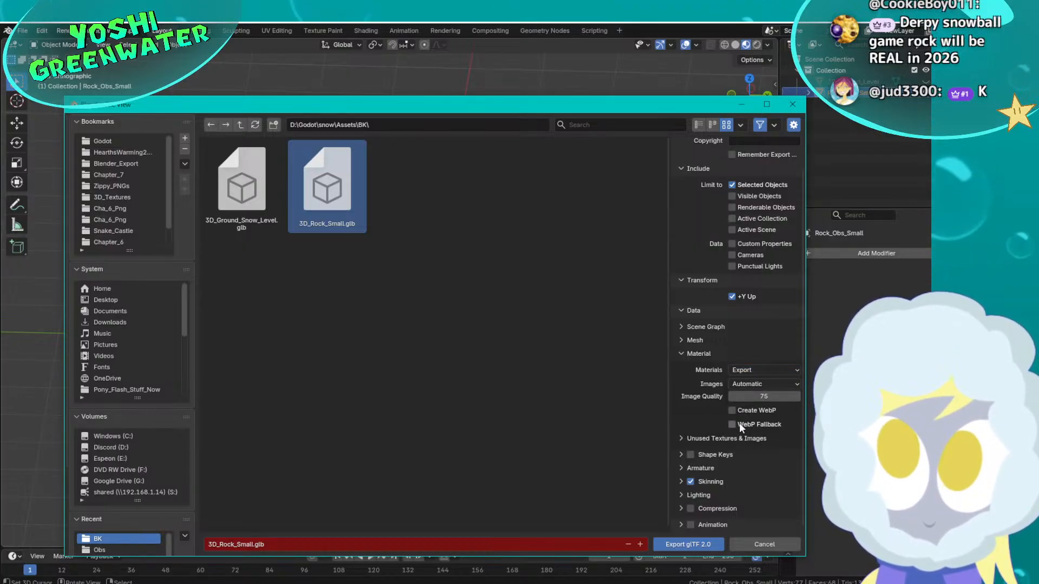
{"action": "left_click", "coordinate": [681, 480]}
{"action": "scroll", "coordinate": [683, 480], "scroll_direction": "down", "scroll_amount": 1}
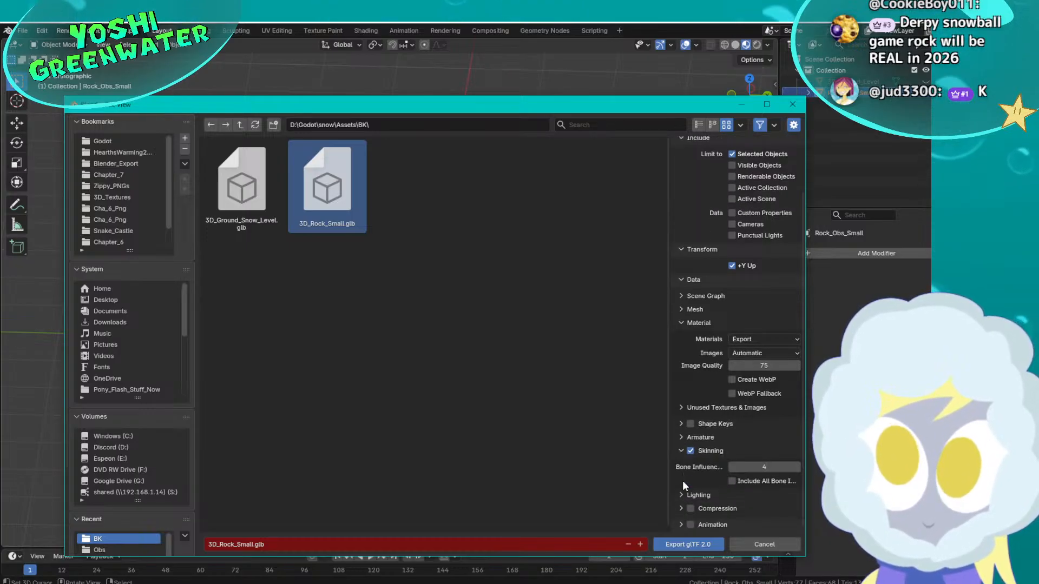
{"action": "left_click", "coordinate": [691, 451]}
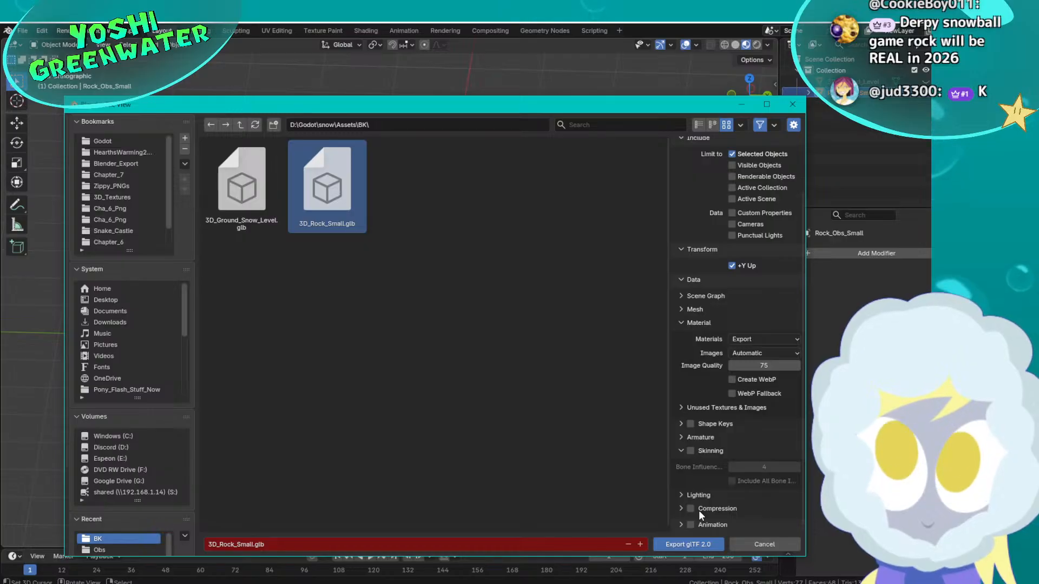
Widen the export options area and expand the Mesh settings for the glTF export
{"action": "scroll", "coordinate": [700, 491], "scroll_direction": "up", "scroll_amount": 3}
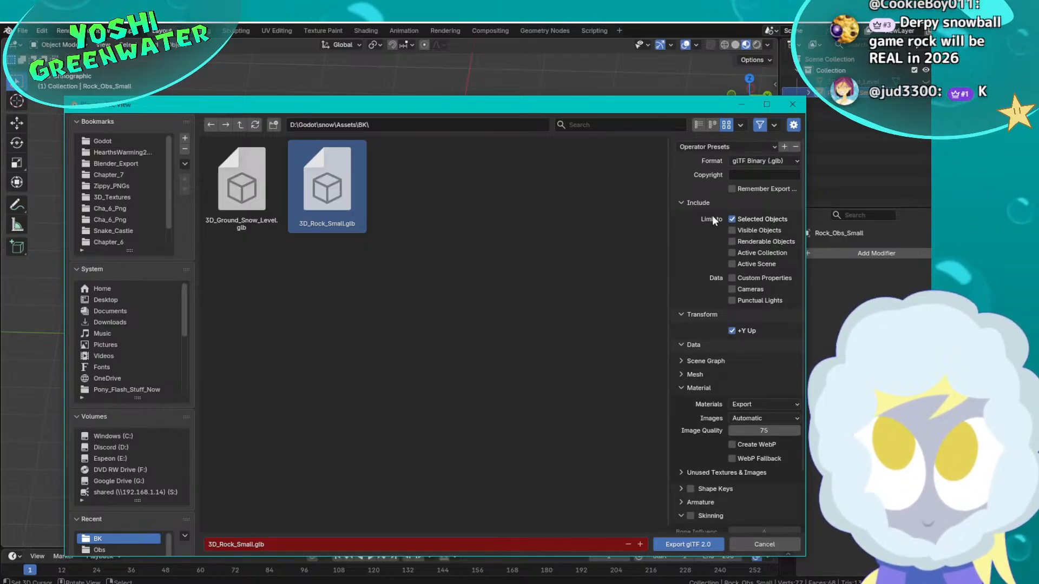
{"action": "left_click_drag", "start_coordinate": [671, 219], "coordinate": [565, 242]}
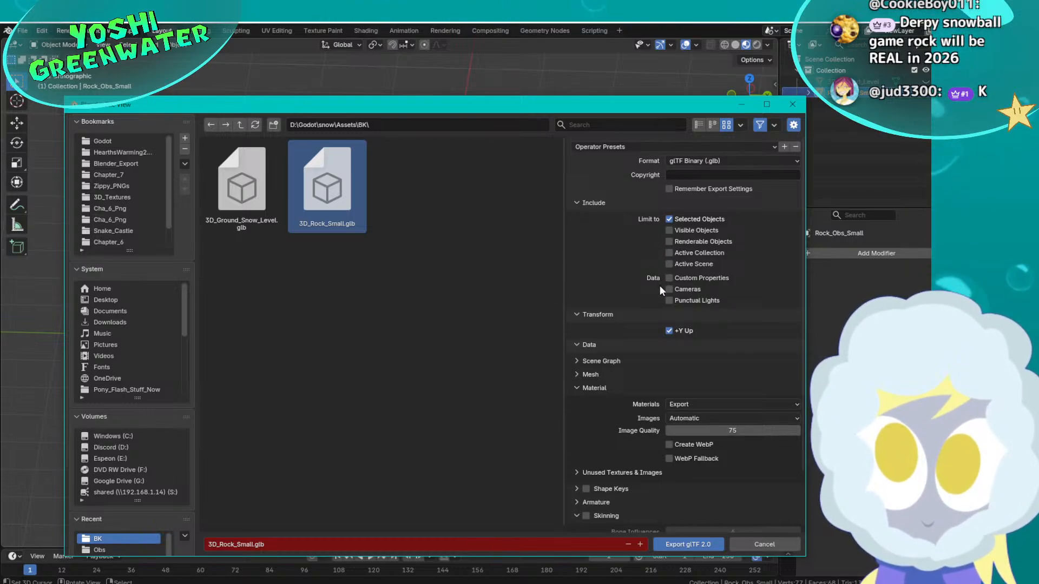
{"action": "scroll", "coordinate": [652, 319], "scroll_direction": "down", "scroll_amount": 3}
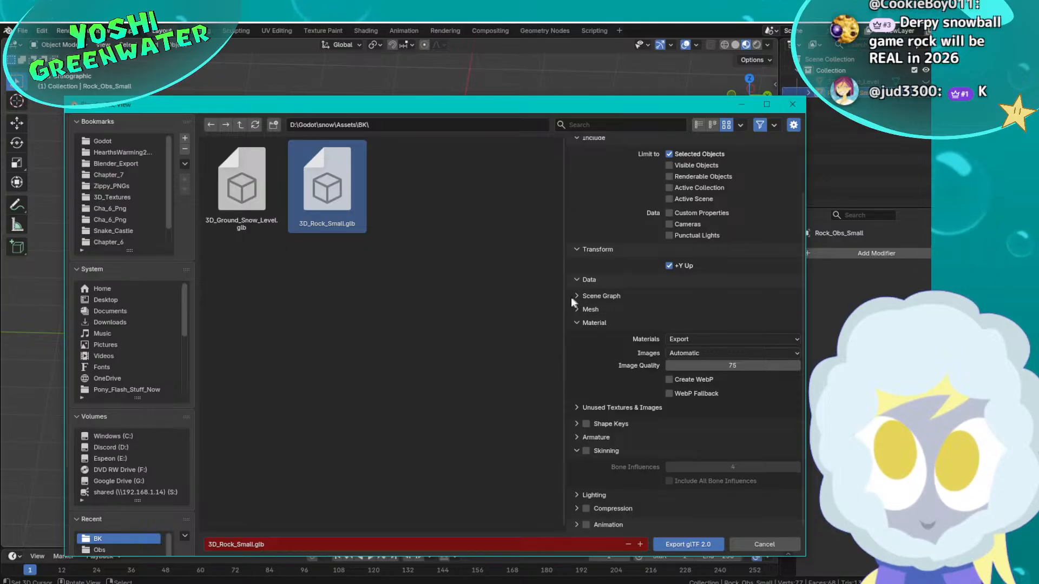
{"action": "left_click", "coordinate": [576, 310]}
{"action": "scroll", "coordinate": [578, 311], "scroll_direction": "down", "scroll_amount": 2}
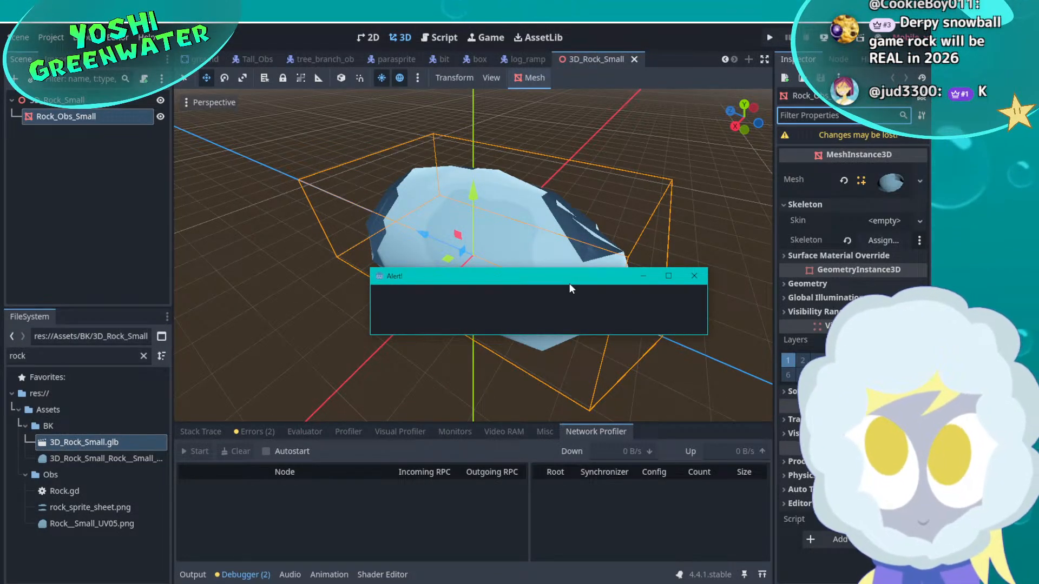
Move and enlarge the blank alert window to check its content, and dismiss it
{"action": "left_click_drag", "start_coordinate": [569, 283], "coordinate": [556, 245]}
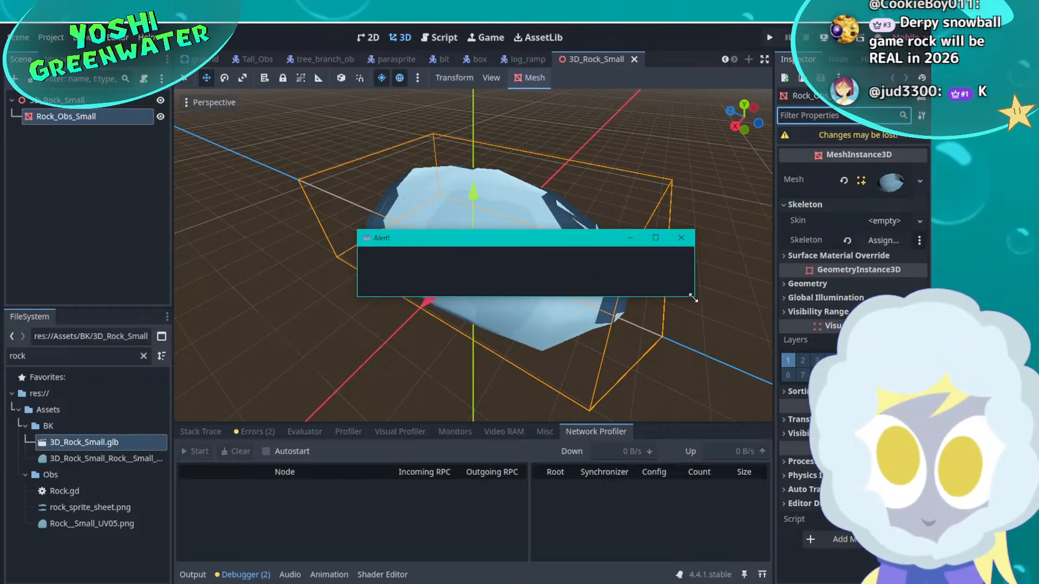
{"action": "left_click_drag", "start_coordinate": [693, 297], "coordinate": [891, 583]}
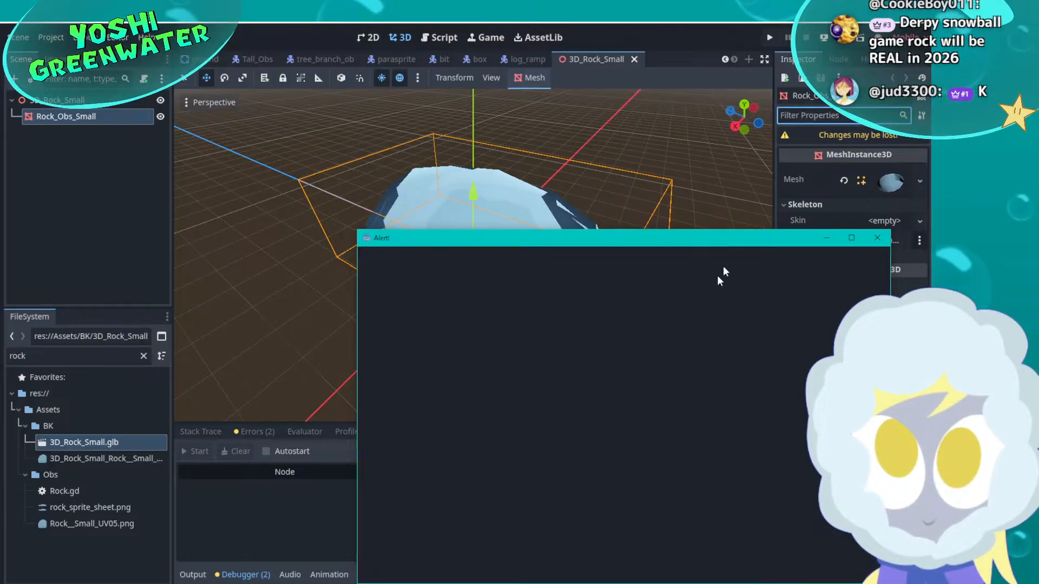
{"action": "left_click", "coordinate": [855, 237]}
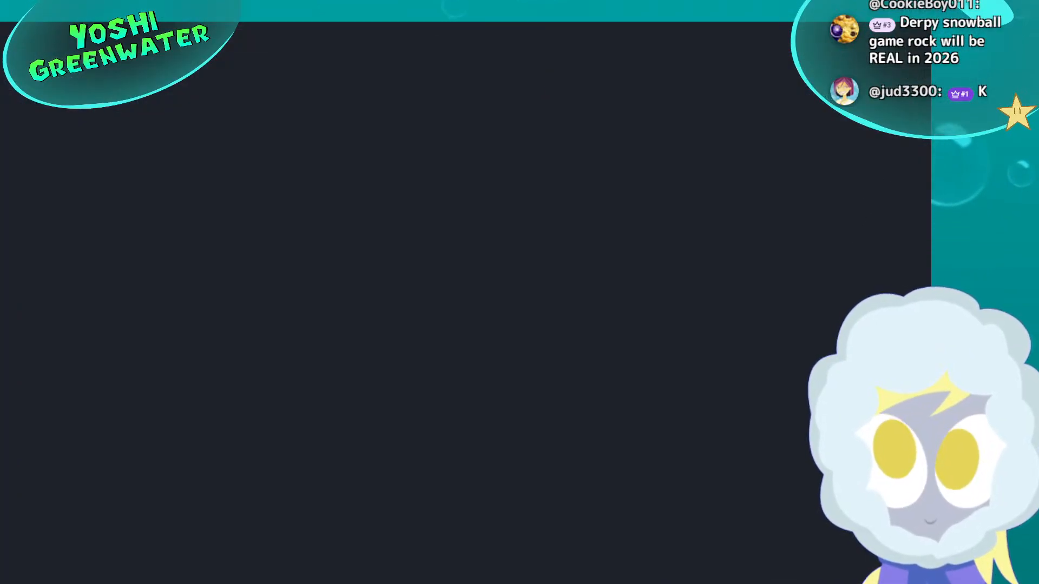
{"action": "key", "text": "Escape"}
Inspect the imported rock mesh from several angles and look through the 3D viewport's display options and settings
{"action": "middle_click_drag", "start_coordinate": [544, 266], "coordinate": [421, 177]}
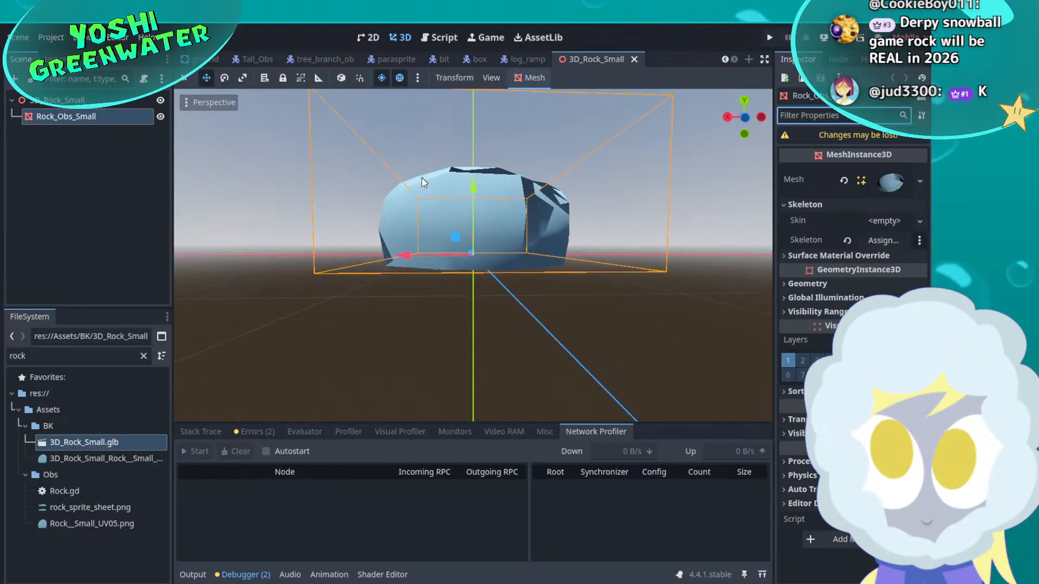
{"action": "scroll", "coordinate": [427, 187], "scroll_direction": "up", "scroll_amount": 8}
{"action": "middle_click_drag", "start_coordinate": [469, 211], "coordinate": [299, 231]}
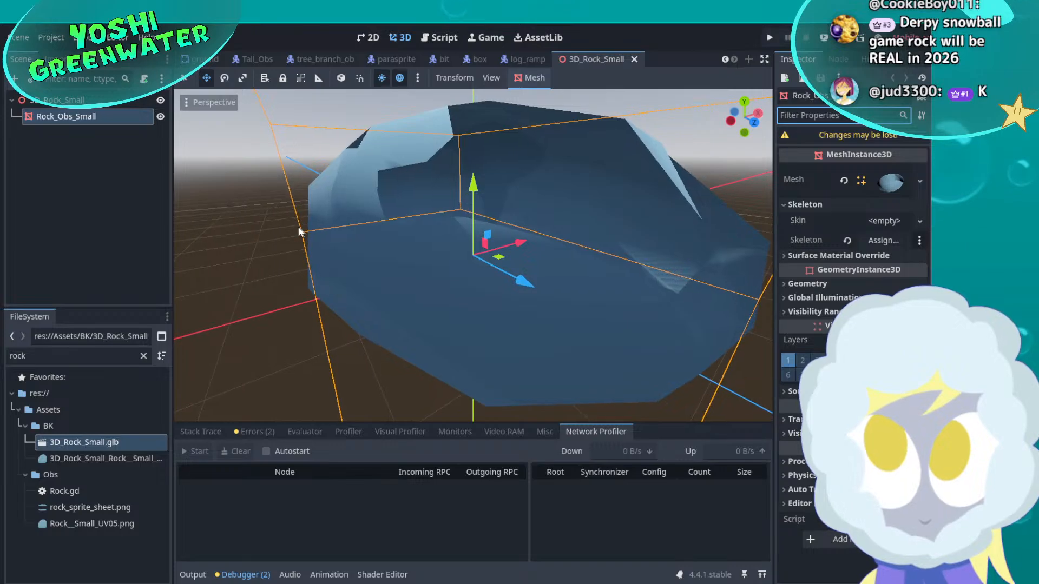
{"action": "left_click", "coordinate": [491, 78]}
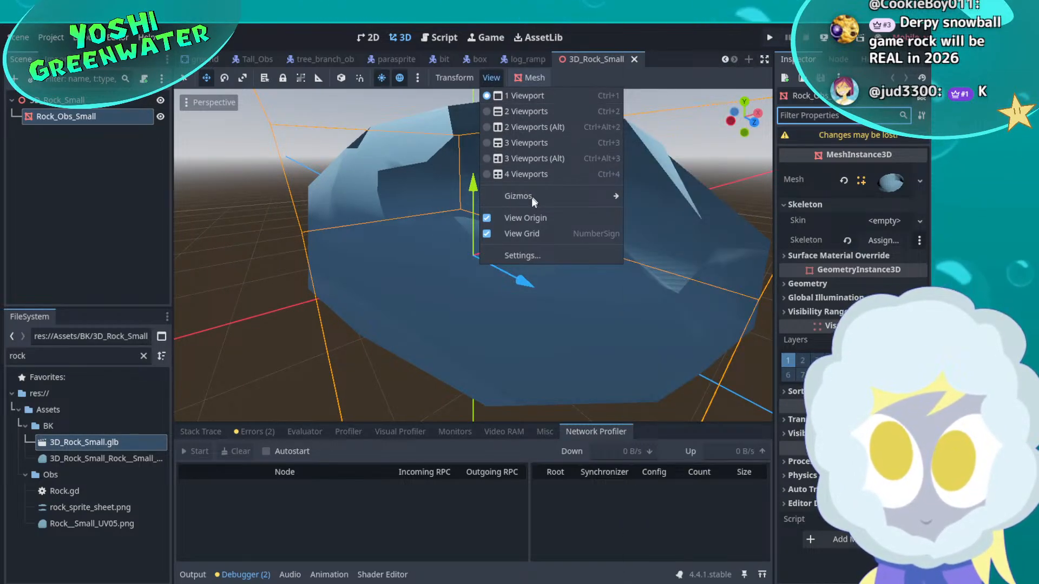
{"action": "mouse_move", "coordinate": [530, 202]}
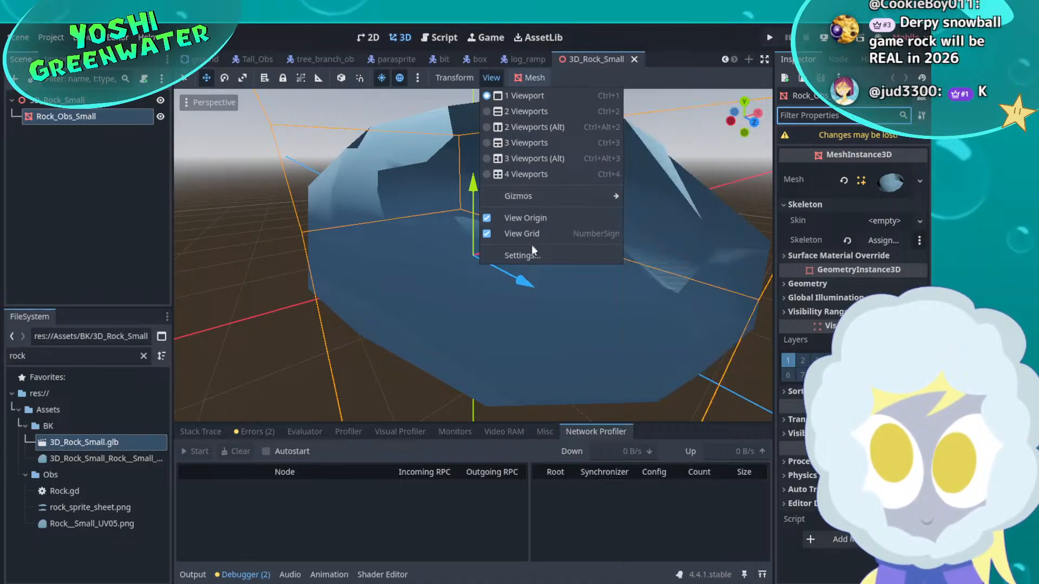
{"action": "left_click", "coordinate": [531, 254]}
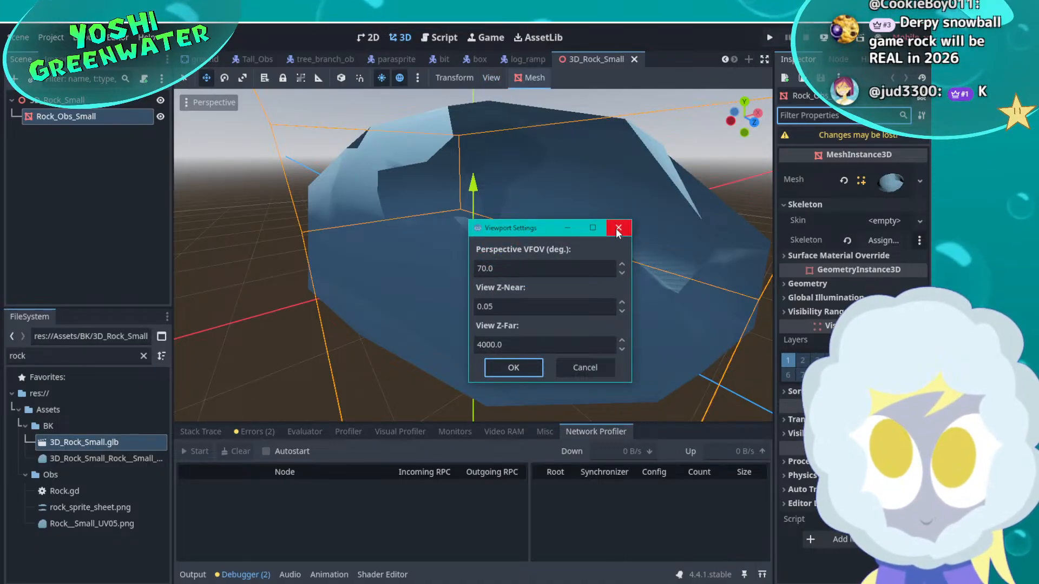
{"action": "left_click", "coordinate": [618, 228]}
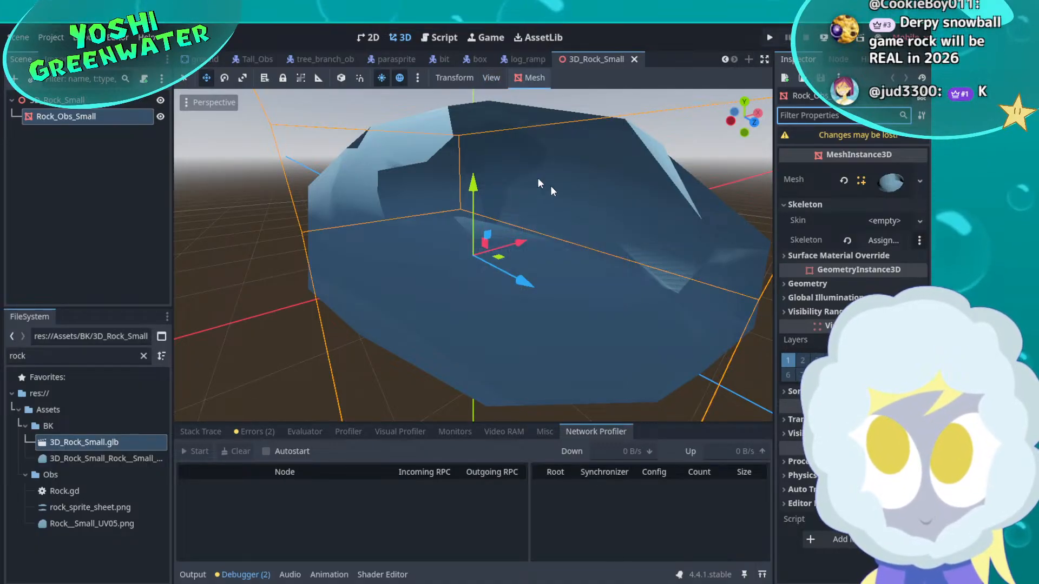
{"action": "left_click", "coordinate": [417, 77]}
{"action": "left_click", "coordinate": [417, 80]}
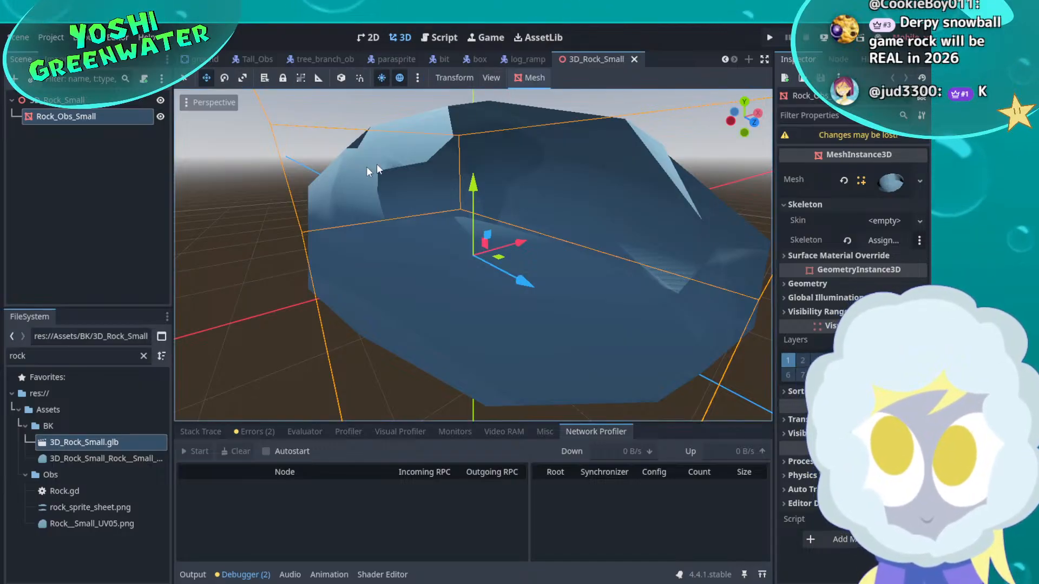
{"action": "scroll", "coordinate": [371, 170], "scroll_direction": "down", "scroll_amount": 6}
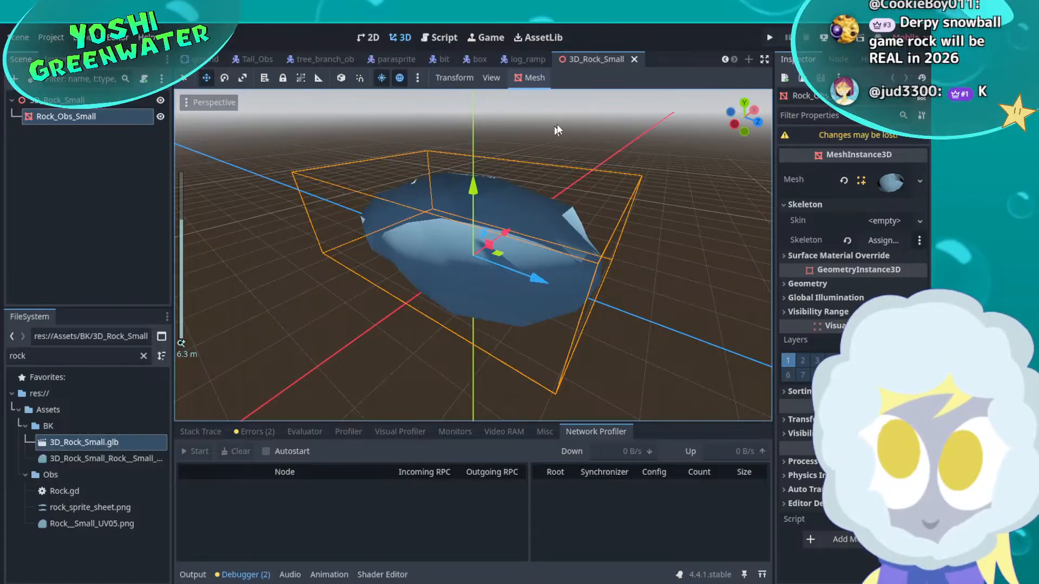
Close the 3D_Rock_Small scene and bring up the 3d_Test_Level scene
{"action": "left_click", "coordinate": [634, 59]}
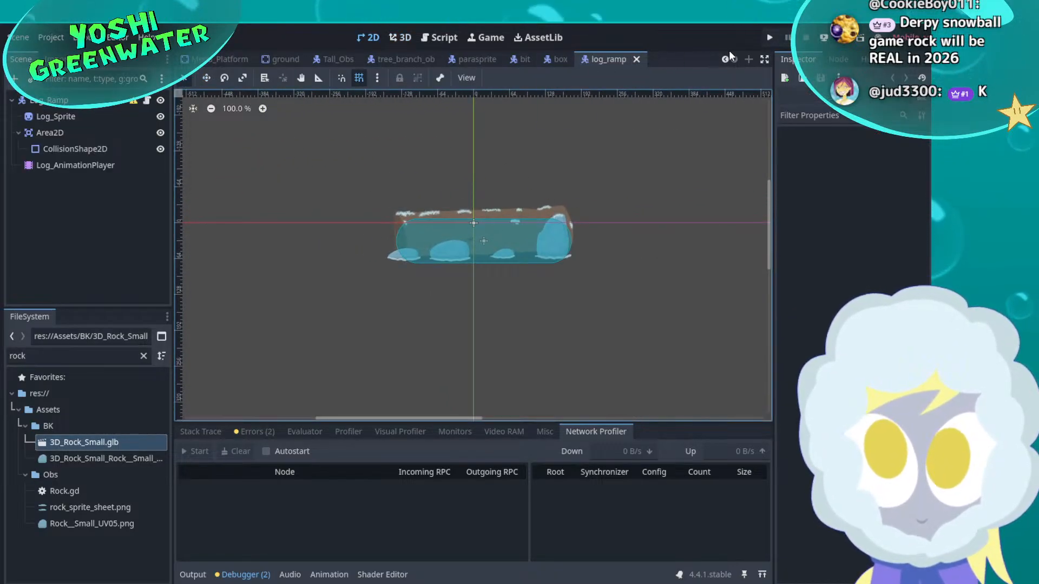
{"action": "scroll", "coordinate": [725, 61], "scroll_direction": "up", "scroll_amount": 5}
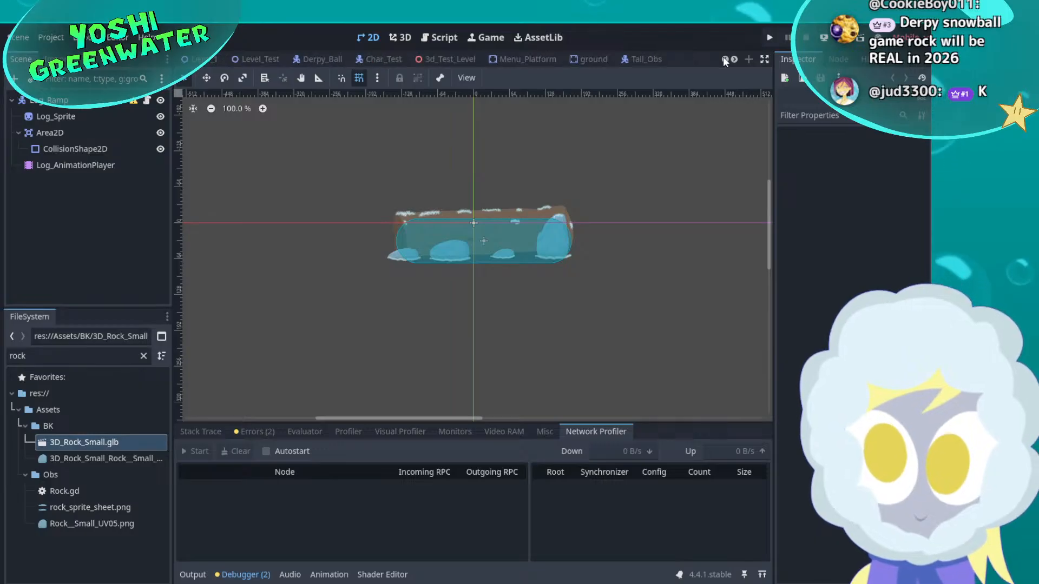
{"action": "left_click", "coordinate": [464, 59]}
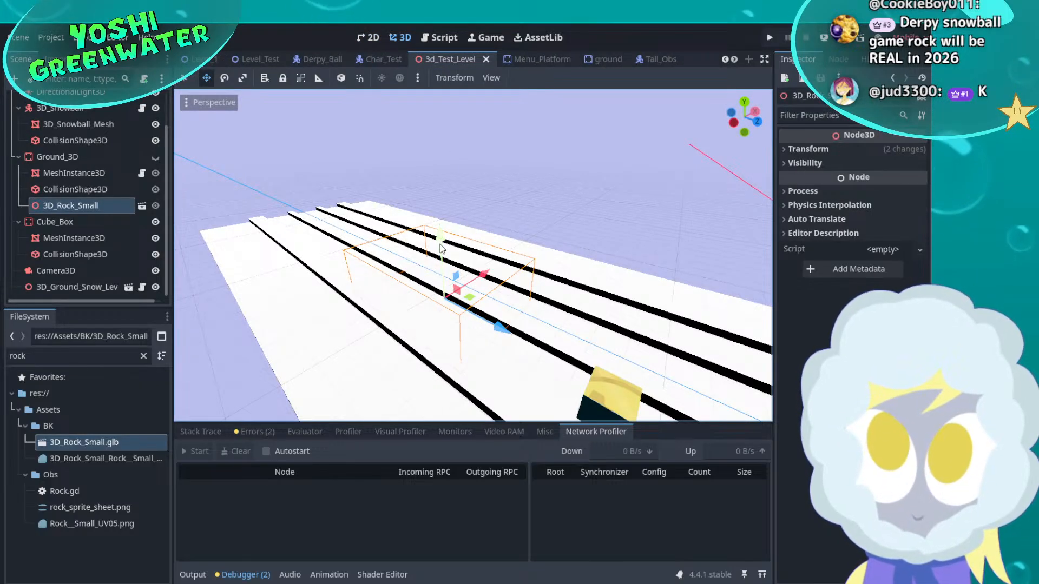
Delete the old 3D_Rock_Small node under Ground_3D in the test level
{"action": "left_click_drag", "start_coordinate": [440, 249], "coordinate": [437, 196]}
{"action": "key", "text": "Delete"}
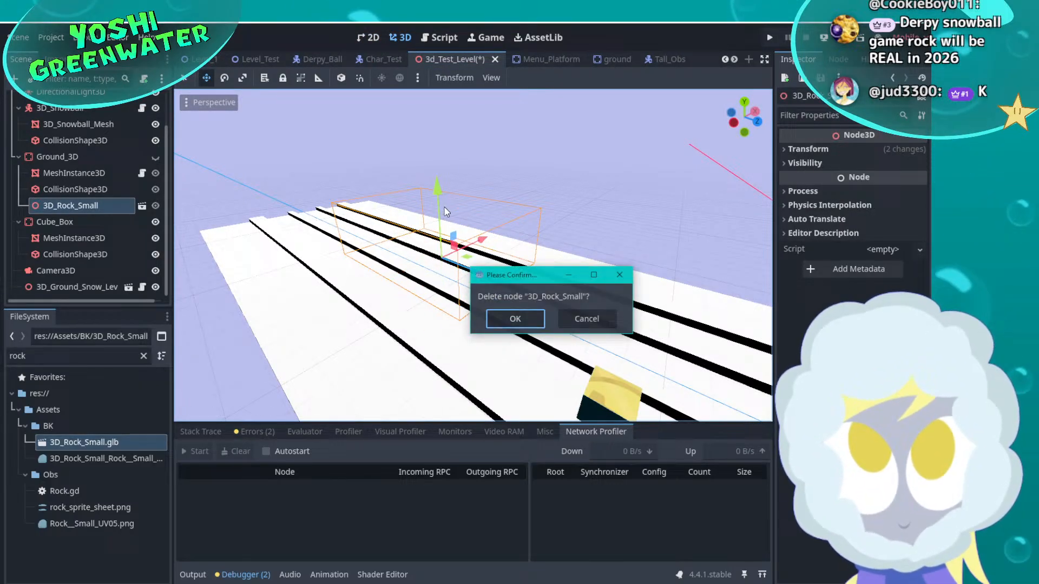
{"action": "left_click", "coordinate": [514, 318]}
Place a fresh instance of 3D_Rock_Small.glb in the test level and reset its position to the origin
{"action": "left_click_drag", "start_coordinate": [145, 444], "coordinate": [447, 314]}
{"action": "middle_click_drag", "start_coordinate": [541, 275], "coordinate": [591, 300]}
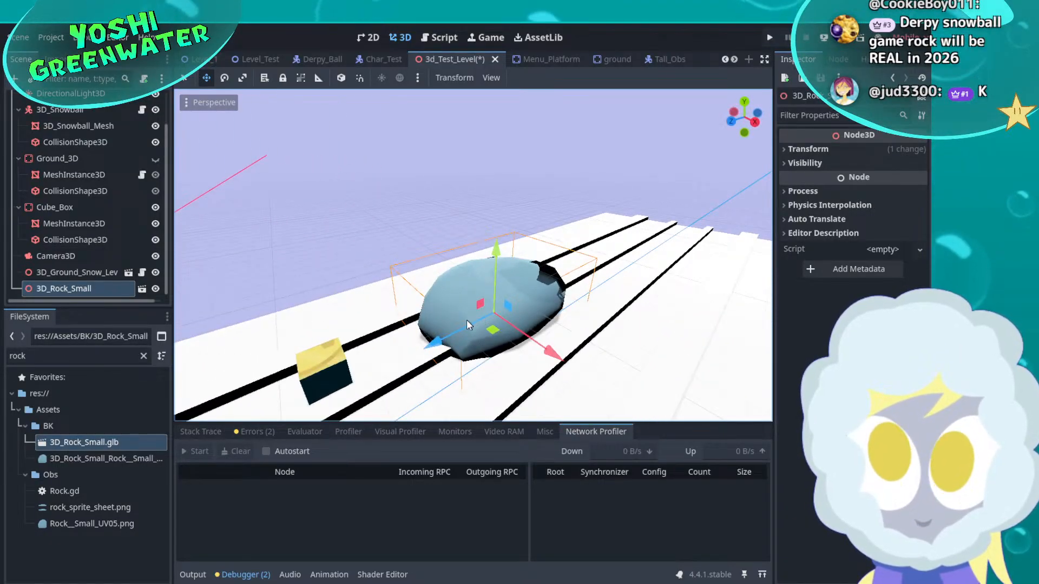
{"action": "left_click_drag", "start_coordinate": [467, 320], "coordinate": [430, 323]}
{"action": "left_click", "coordinate": [805, 150]}
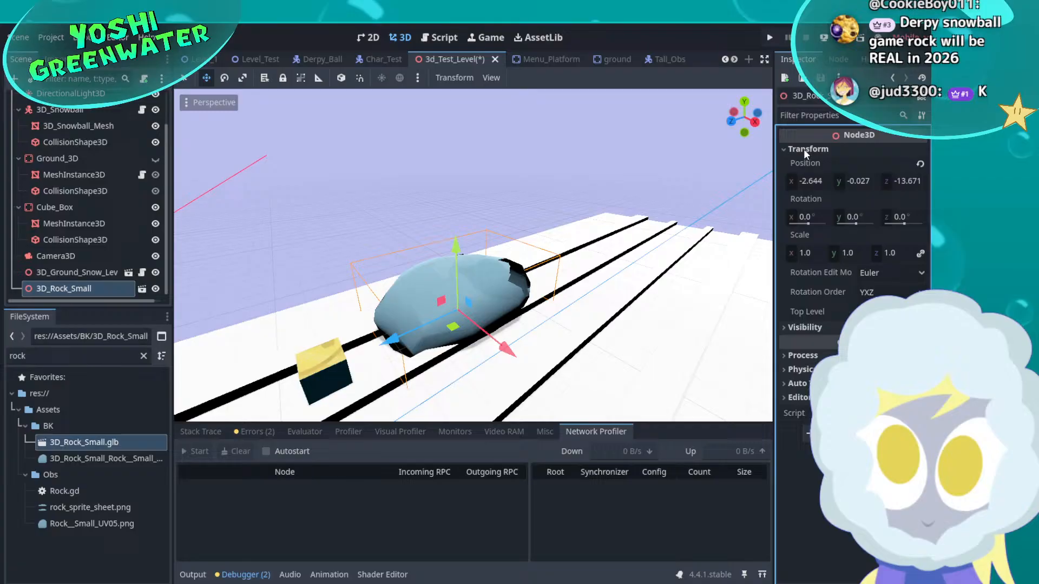
{"action": "left_click", "coordinate": [920, 163]}
Move the rock along the track to beside the cube box, at about X 0.691, Y -0.086, Z -13.102
{"action": "scroll", "coordinate": [415, 298], "scroll_direction": "down", "scroll_amount": 5}
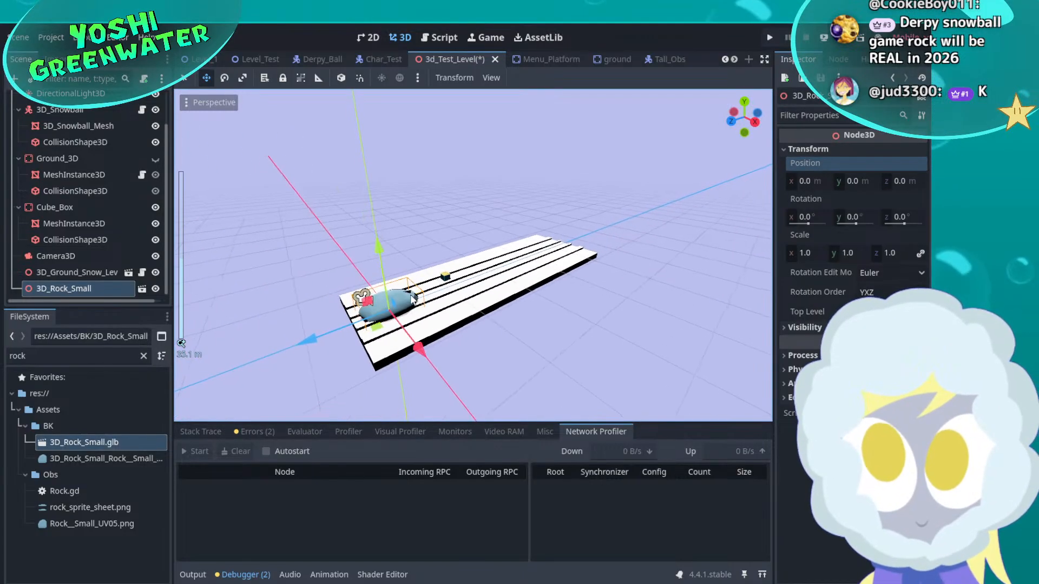
{"action": "middle_click_drag", "start_coordinate": [412, 299], "coordinate": [615, 300]}
{"action": "scroll", "coordinate": [515, 305], "scroll_direction": "up", "scroll_amount": 6}
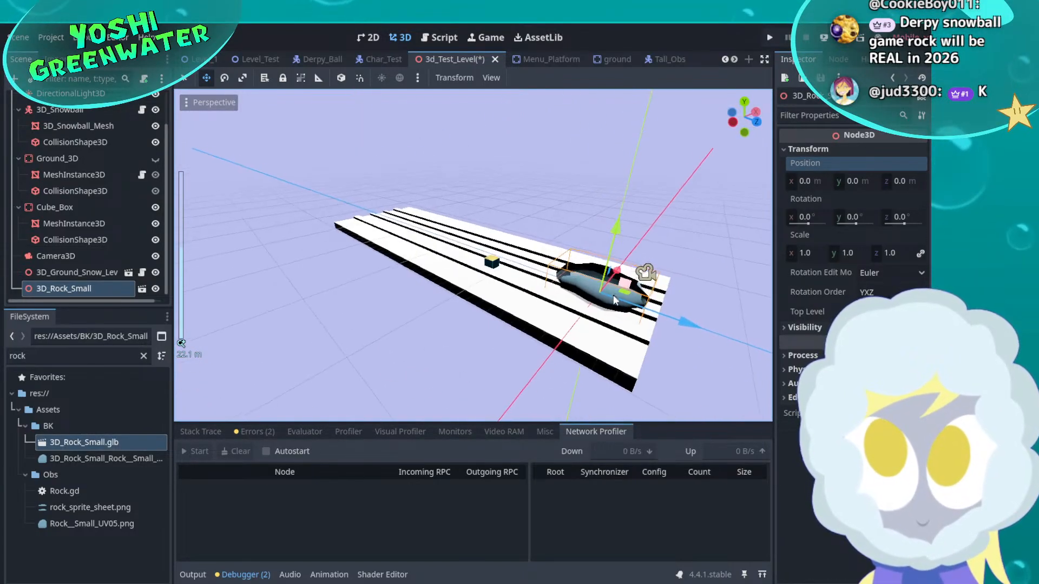
{"action": "scroll", "coordinate": [615, 300], "scroll_direction": "up", "scroll_amount": 8}
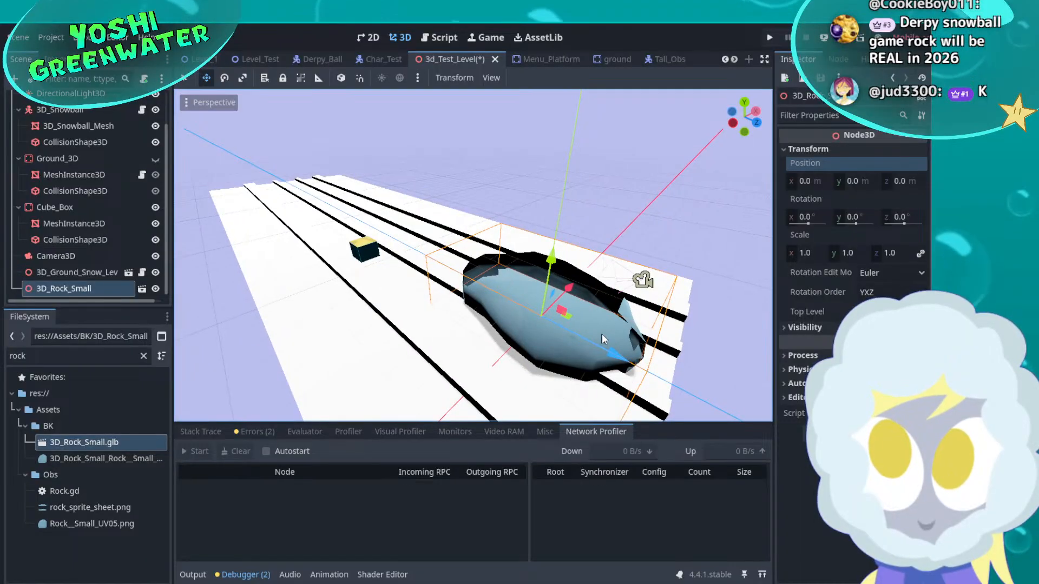
{"action": "left_click_drag", "start_coordinate": [602, 334], "coordinate": [343, 208]}
{"action": "key", "text": "ctrl+z"}
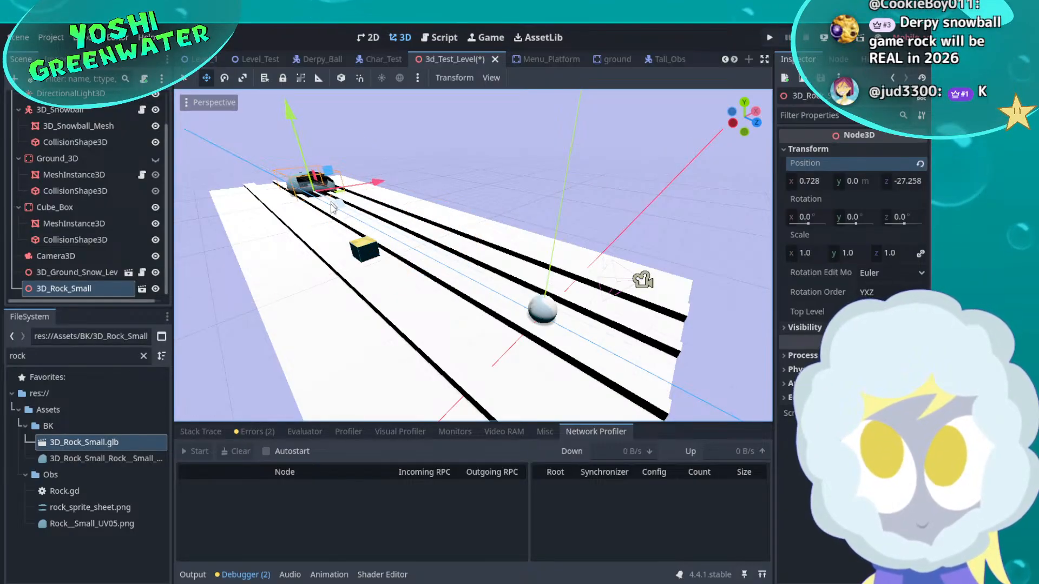
{"action": "middle_click_drag", "start_coordinate": [421, 250], "coordinate": [625, 302], "text": "shift"}
{"action": "scroll", "coordinate": [417, 238], "scroll_direction": "up", "scroll_amount": 7}
{"action": "middle_click_drag", "start_coordinate": [417, 238], "coordinate": [714, 314], "text": "shift"}
{"action": "middle_click_drag", "start_coordinate": [246, 235], "coordinate": [525, 295]}
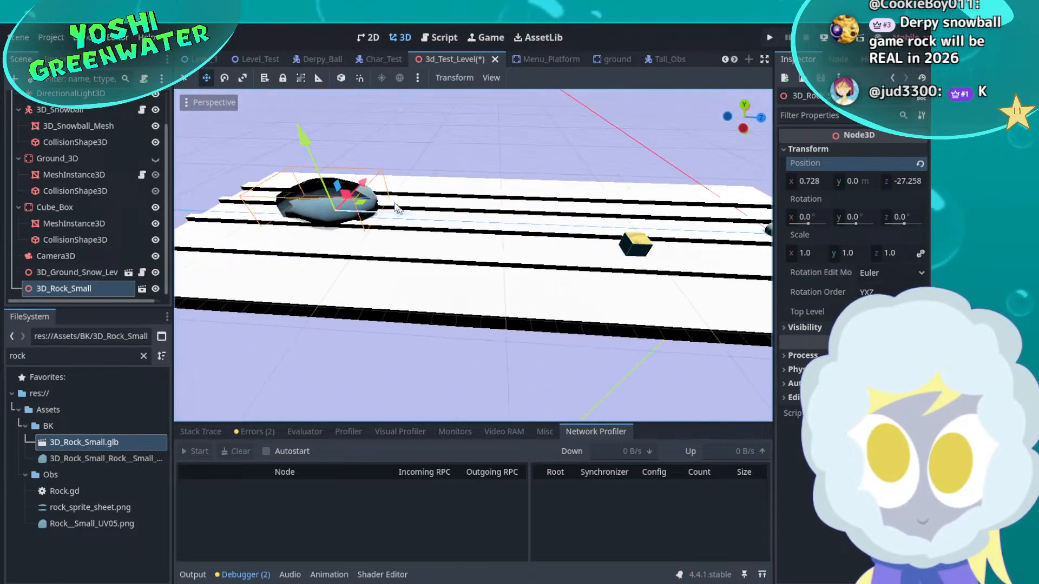
{"action": "left_click_drag", "start_coordinate": [388, 214], "coordinate": [610, 216]}
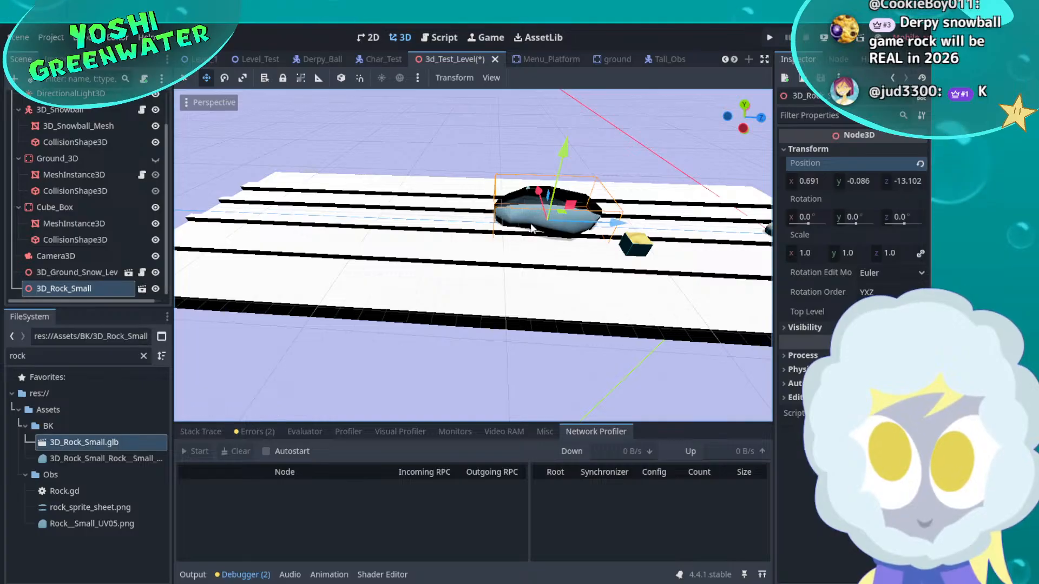
Examine the placed rock's faces and shading from all sides, both close up and from a distance
{"action": "middle_click_drag", "start_coordinate": [564, 248], "coordinate": [417, 299], "text": "shift"}
{"action": "middle_click_drag", "start_coordinate": [626, 262], "coordinate": [303, 153], "text": "shift"}
{"action": "scroll", "coordinate": [375, 288], "scroll_direction": "up", "scroll_amount": 4}
{"action": "scroll", "coordinate": [421, 299], "scroll_direction": "up", "scroll_amount": 5}
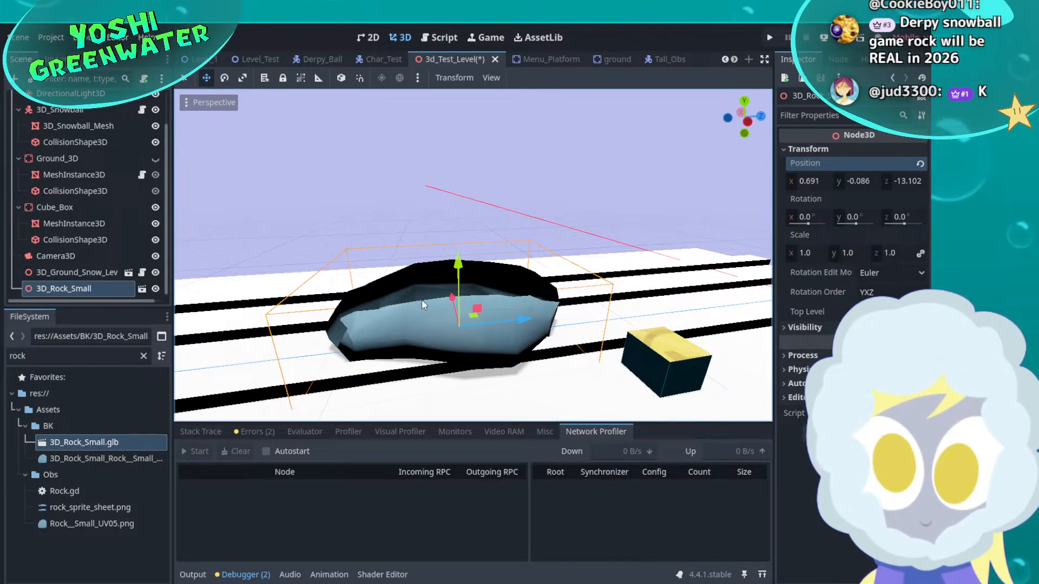
{"action": "middle_click_drag", "start_coordinate": [380, 299], "coordinate": [489, 334]}
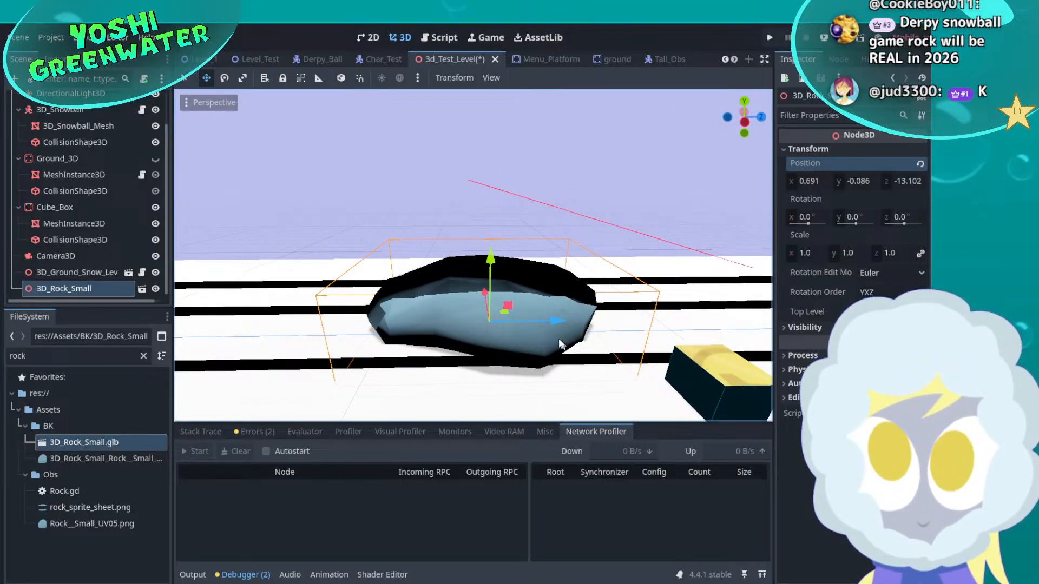
{"action": "middle_click_drag", "start_coordinate": [559, 343], "coordinate": [451, 272]}
{"action": "middle_click_drag", "start_coordinate": [247, 257], "coordinate": [297, 172], "text": "shift"}
{"action": "scroll", "coordinate": [461, 203], "scroll_direction": "down", "scroll_amount": 4}
{"action": "middle_click_drag", "start_coordinate": [507, 219], "coordinate": [668, 261]}
{"action": "middle_click_drag", "start_coordinate": [329, 177], "coordinate": [715, 97]}
{"action": "mouse_move", "coordinate": [474, 281]}
{"action": "middle_mouse_down"}
{"action": "mouse_move", "coordinate": [659, 128]}
{"action": "mouse_move", "coordinate": [535, 206]}
{"action": "mouse_move", "coordinate": [429, 213]}
{"action": "mouse_move", "coordinate": [582, 250]}
{"action": "mouse_move", "coordinate": [381, 261]}
{"action": "mouse_move", "coordinate": [260, 252]}
{"action": "mouse_move", "coordinate": [649, 250]}
{"action": "mouse_move", "coordinate": [497, 231]}
{"action": "mouse_move", "coordinate": [509, 282]}
{"action": "mouse_move", "coordinate": [468, 252]}
{"action": "mouse_move", "coordinate": [459, 276]}
{"action": "middle_mouse_up"}
{"action": "scroll", "coordinate": [458, 276], "scroll_direction": "down", "scroll_amount": 5}
{"action": "scroll", "coordinate": [460, 276], "scroll_direction": "down", "scroll_amount": 11}
{"action": "scroll", "coordinate": [463, 276], "scroll_direction": "up", "scroll_amount": 7}
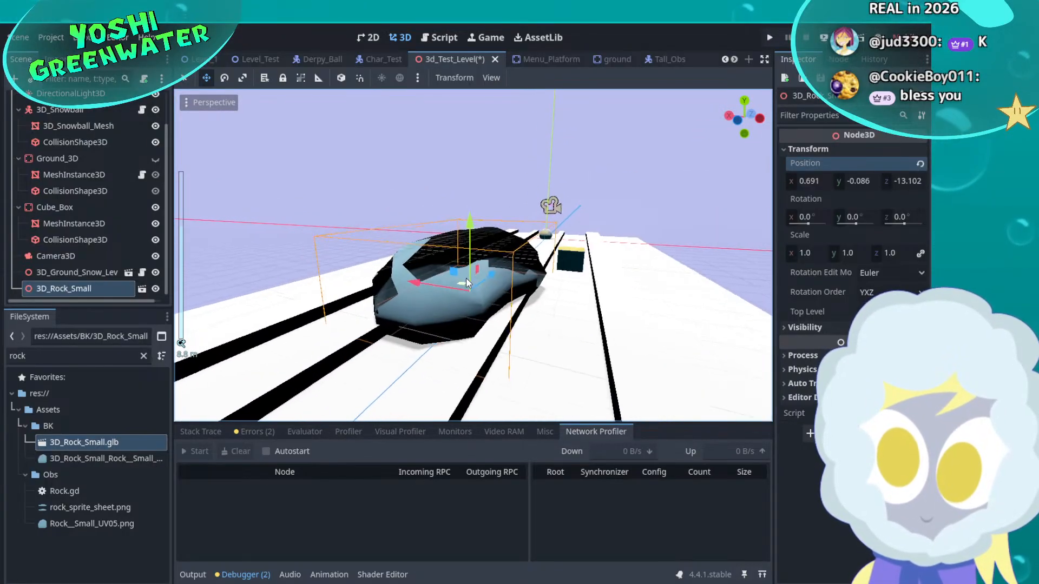
Switch to Blender and enable the Face Orientation overlay for the viewport showing Rock_Obs_Small
{"action": "key", "text": "alt+Tab"}
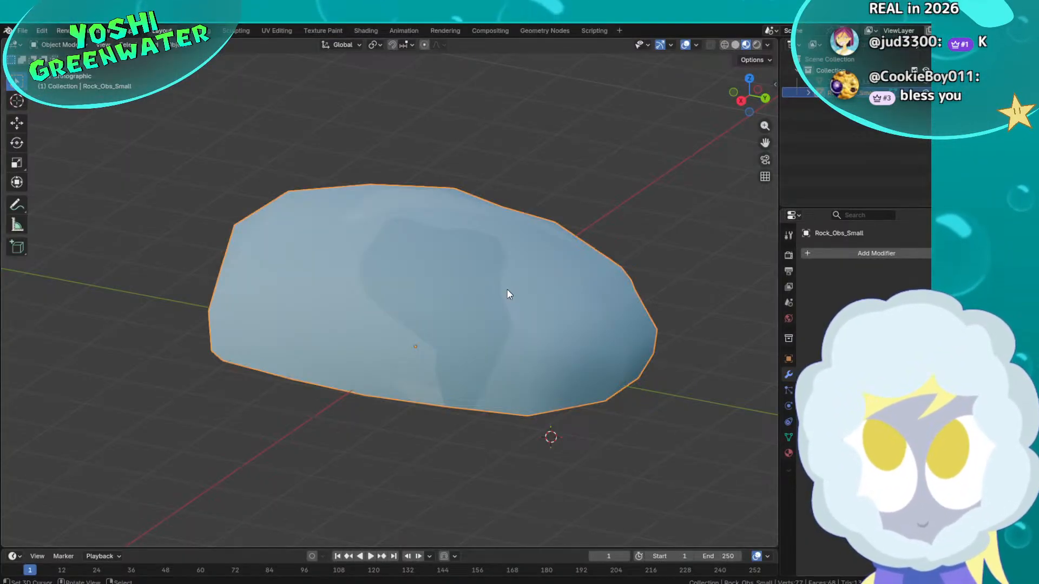
{"action": "left_click", "coordinate": [696, 45]}
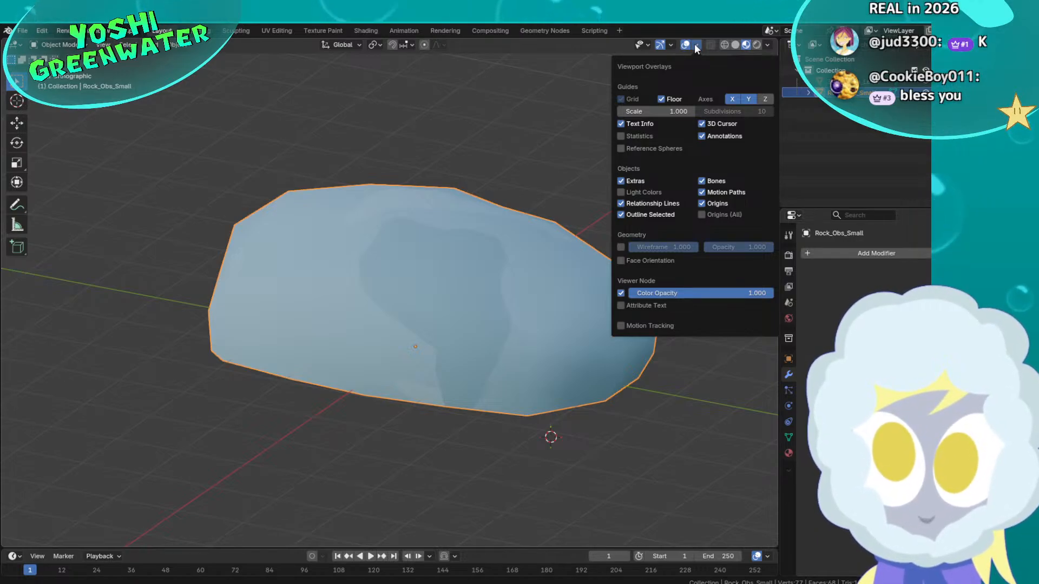
{"action": "left_click", "coordinate": [670, 45]}
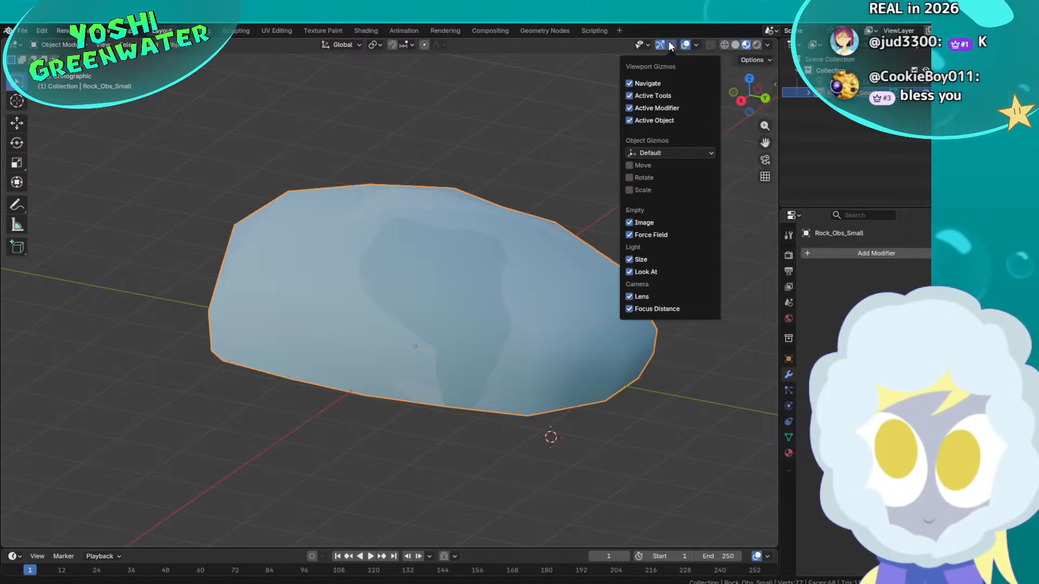
{"action": "left_click", "coordinate": [642, 44]}
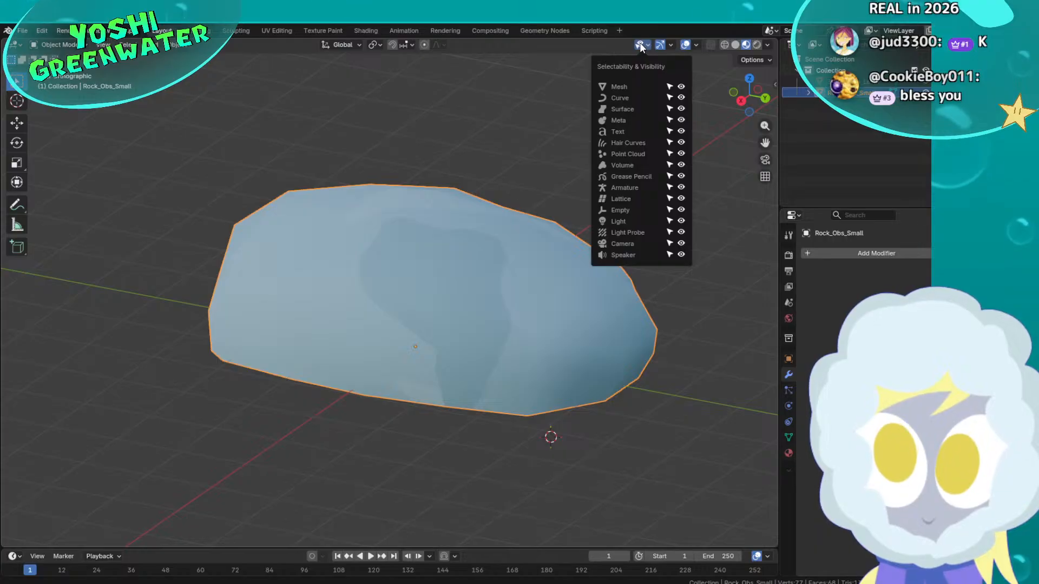
{"action": "left_click", "coordinate": [696, 45]}
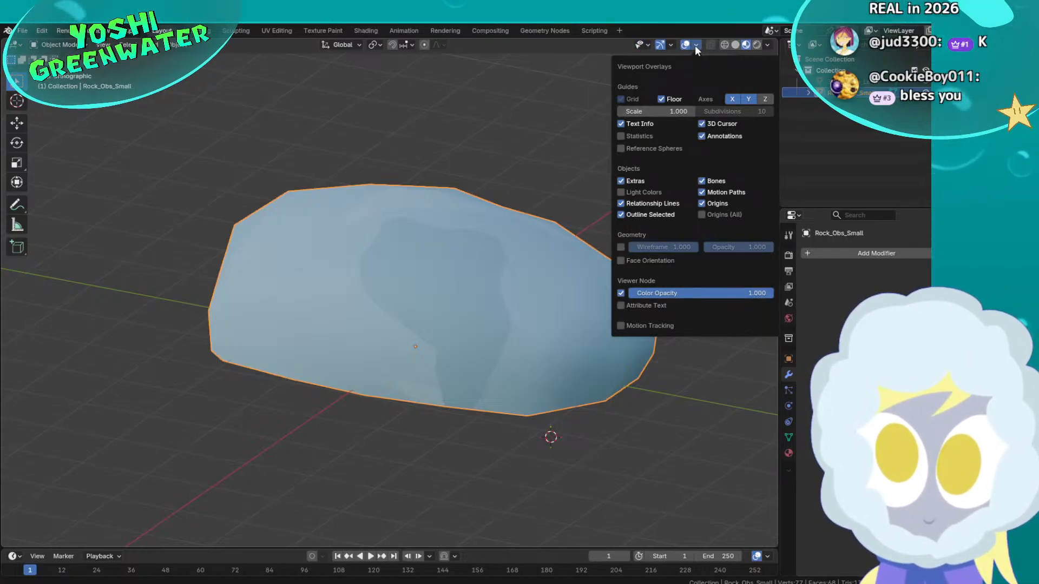
{"action": "left_click", "coordinate": [626, 259]}
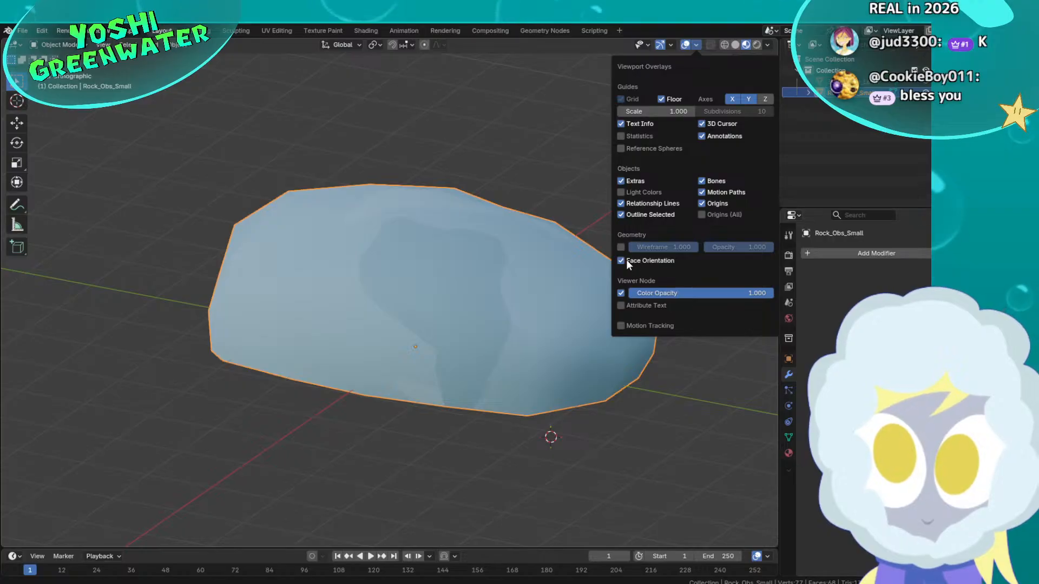
Select the rock's entire mesh in Edit Mode and enable the Fade Inactive Geometry overlay
{"action": "key", "text": "Tab"}
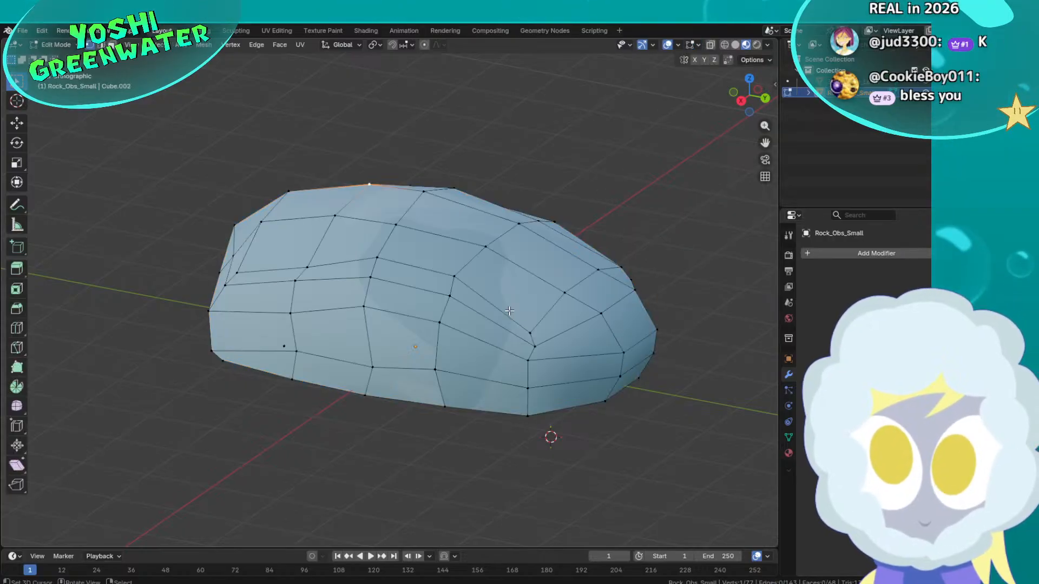
{"action": "key", "text": "a"}
{"action": "left_click", "coordinate": [680, 46]}
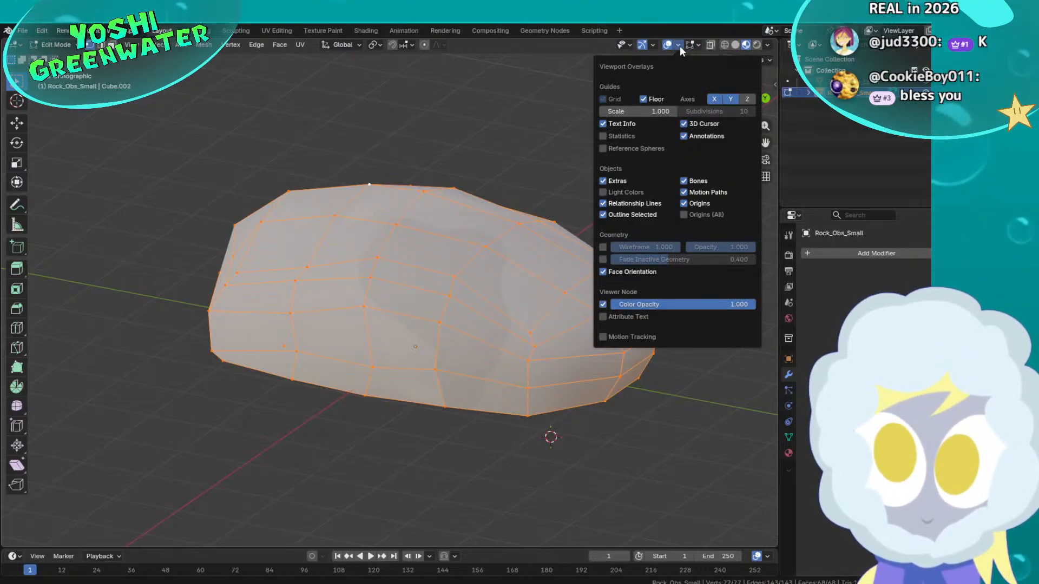
{"action": "left_click", "coordinate": [604, 262]}
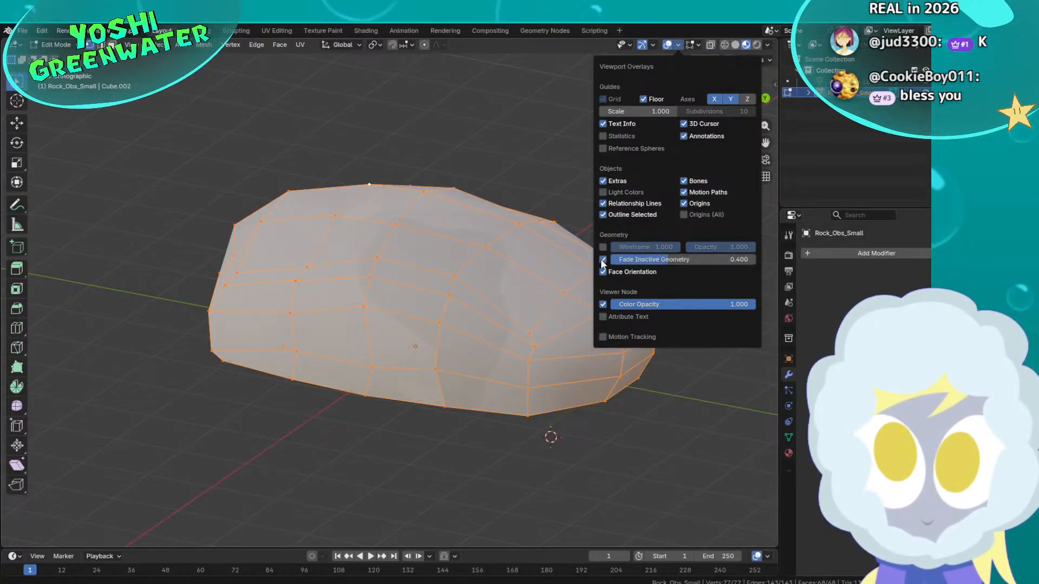
Turn off the Fade Inactive Geometry overlay and display the rock's vertex normals to inspect their directions from several sides
{"action": "left_click", "coordinate": [603, 261]}
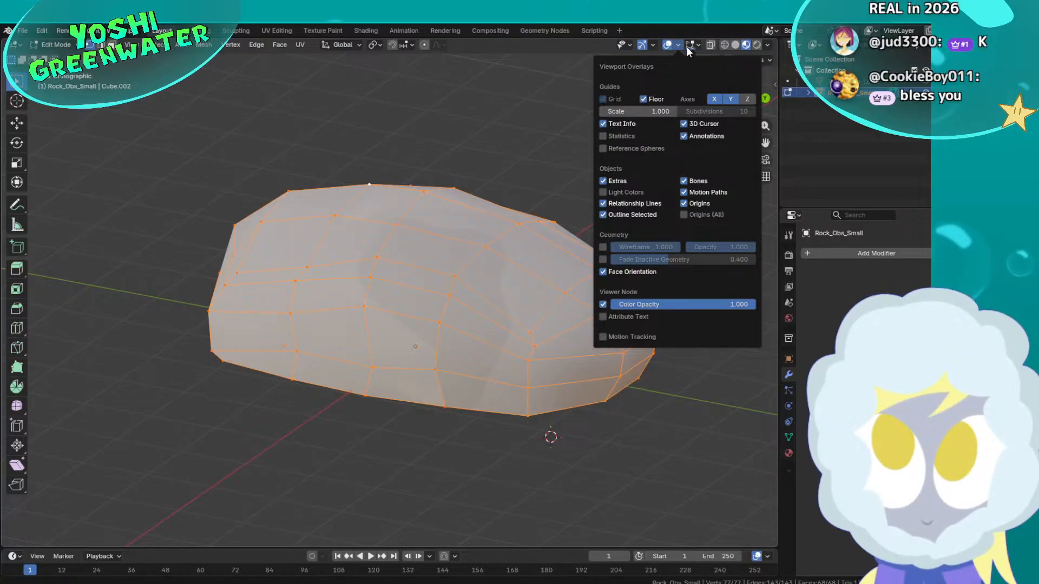
{"action": "left_click", "coordinate": [690, 45]}
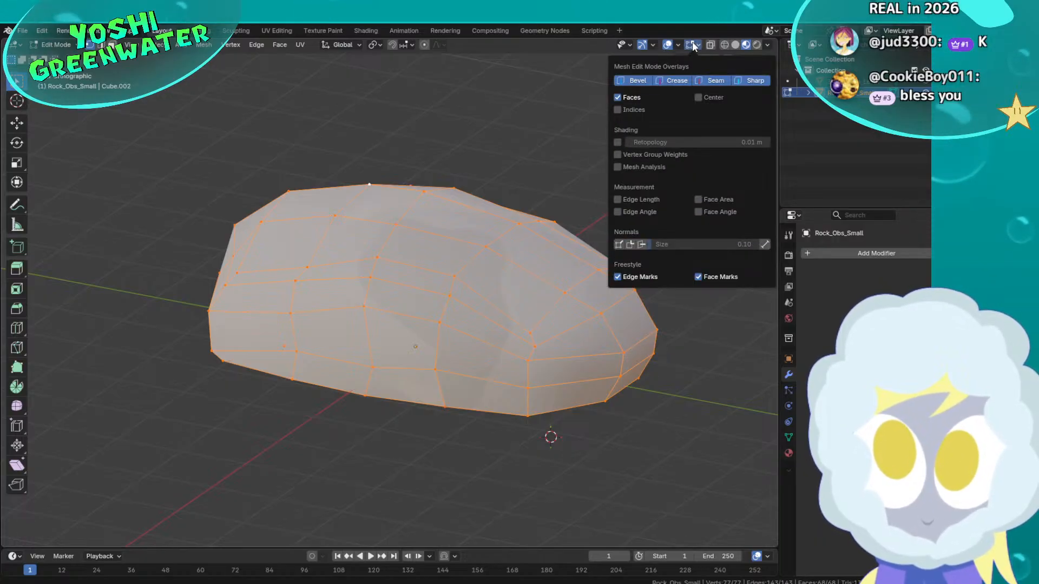
{"action": "left_click", "coordinate": [619, 245]}
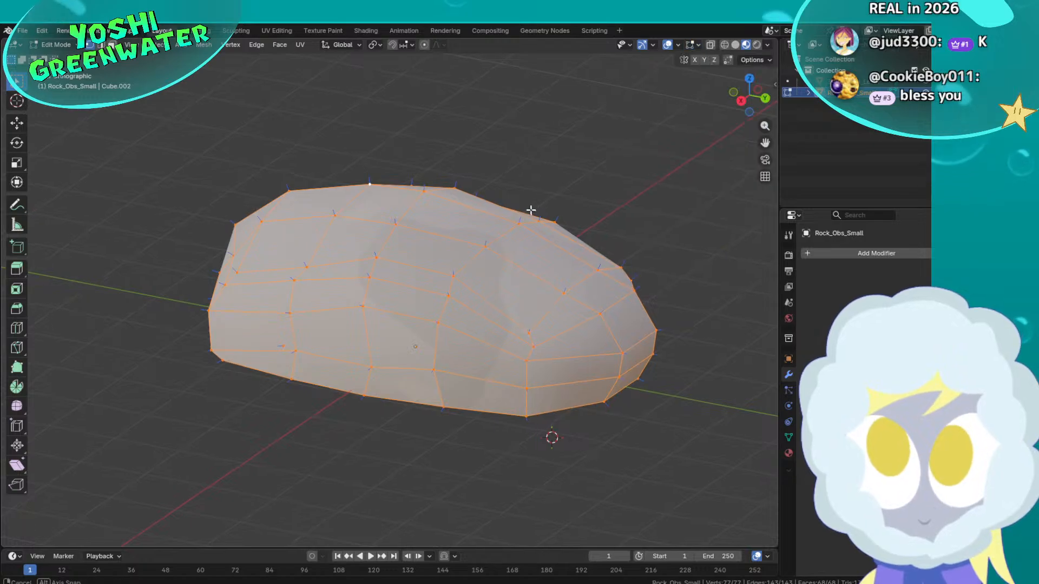
{"action": "middle_click_drag", "start_coordinate": [529, 211], "coordinate": [433, 201]}
{"action": "middle_click_drag", "start_coordinate": [441, 202], "coordinate": [690, 184]}
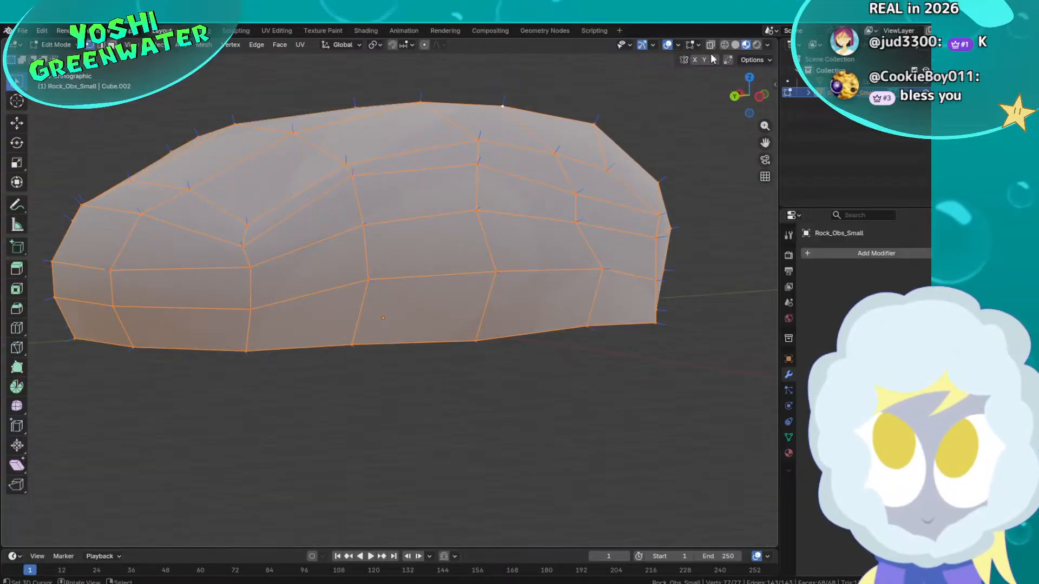
Display the rock's face normals instead of its vertex normals, inspect them all round, and return to Object Mode
{"action": "left_click", "coordinate": [698, 44]}
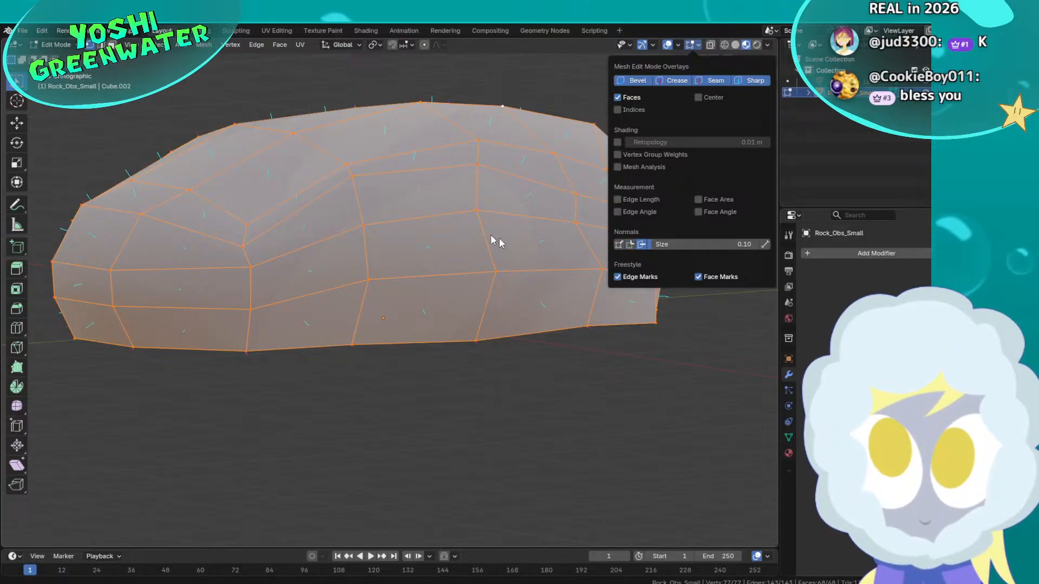
{"action": "middle_click_drag", "start_coordinate": [427, 265], "coordinate": [544, 282]}
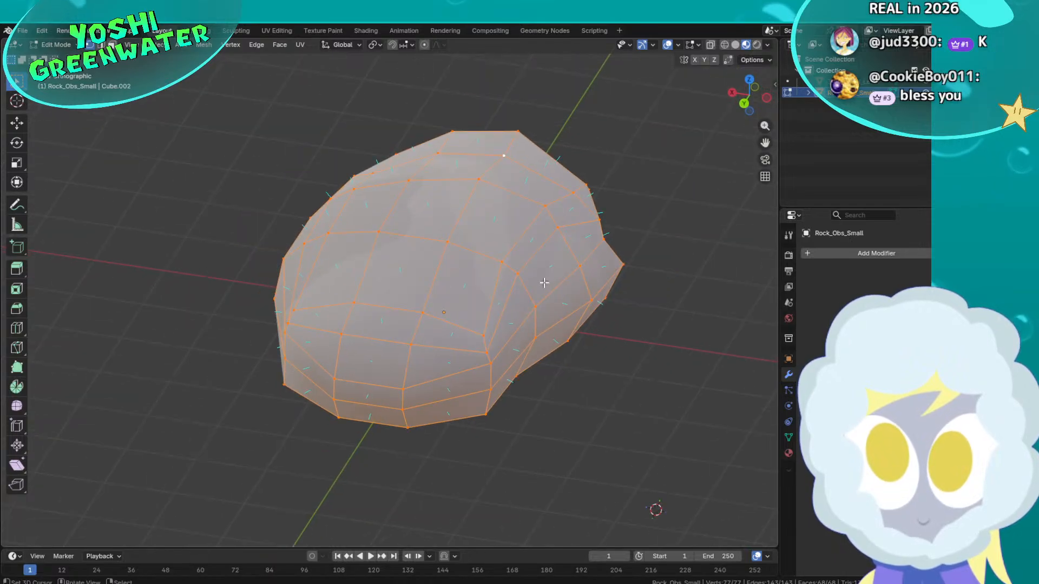
{"action": "key", "text": "Tab"}
{"action": "mouse_move", "coordinate": [478, 257]}
{"action": "middle_mouse_down"}
{"action": "mouse_move", "coordinate": [635, 239]}
{"action": "mouse_move", "coordinate": [747, 243]}
{"action": "mouse_move", "coordinate": [92, 249]}
{"action": "mouse_move", "coordinate": [203, 238]}
{"action": "middle_mouse_up"}
{"action": "middle_click_drag", "start_coordinate": [351, 201], "coordinate": [411, 198]}
Show the rock's material in the Shading workspace, enlarging the node editor and moving the Rock__Small_UV05.png node away from the Principled BSDF
{"action": "left_click", "coordinate": [375, 32]}
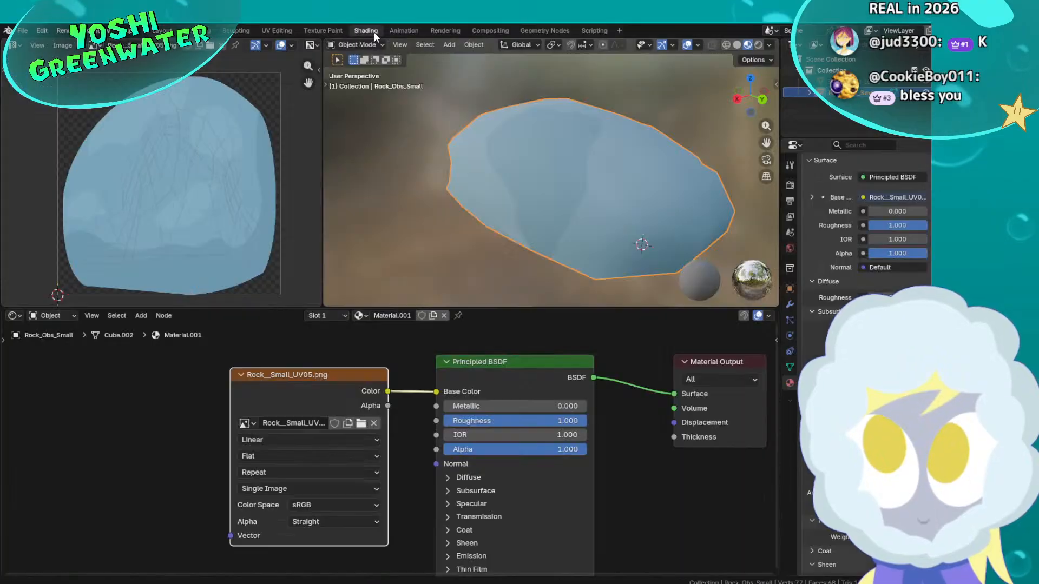
{"action": "middle_click_drag", "start_coordinate": [481, 189], "coordinate": [478, 190]}
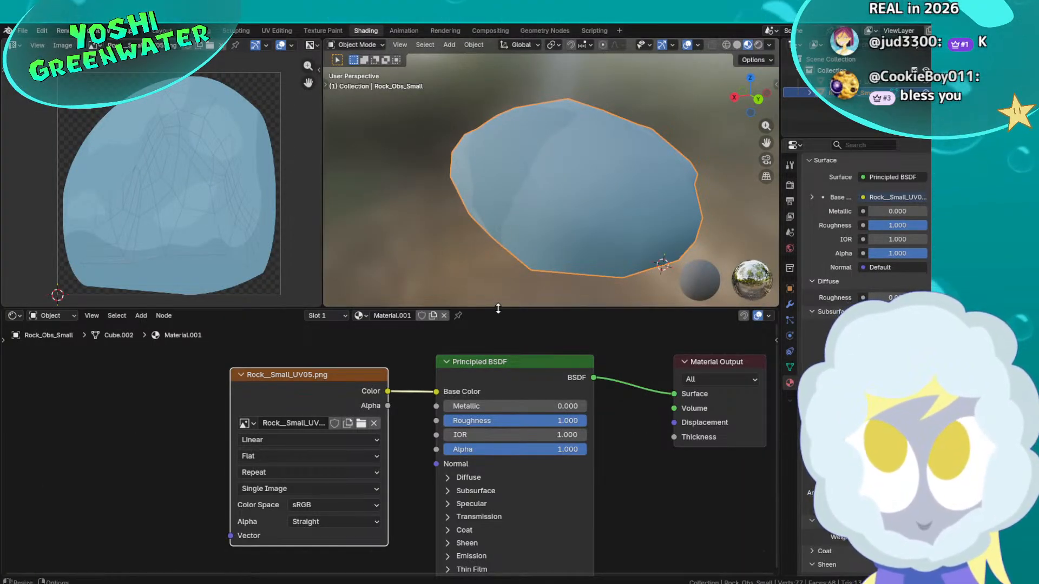
{"action": "left_click_drag", "start_coordinate": [498, 309], "coordinate": [498, 281]}
{"action": "scroll", "coordinate": [156, 180], "scroll_direction": "down", "scroll_amount": 1}
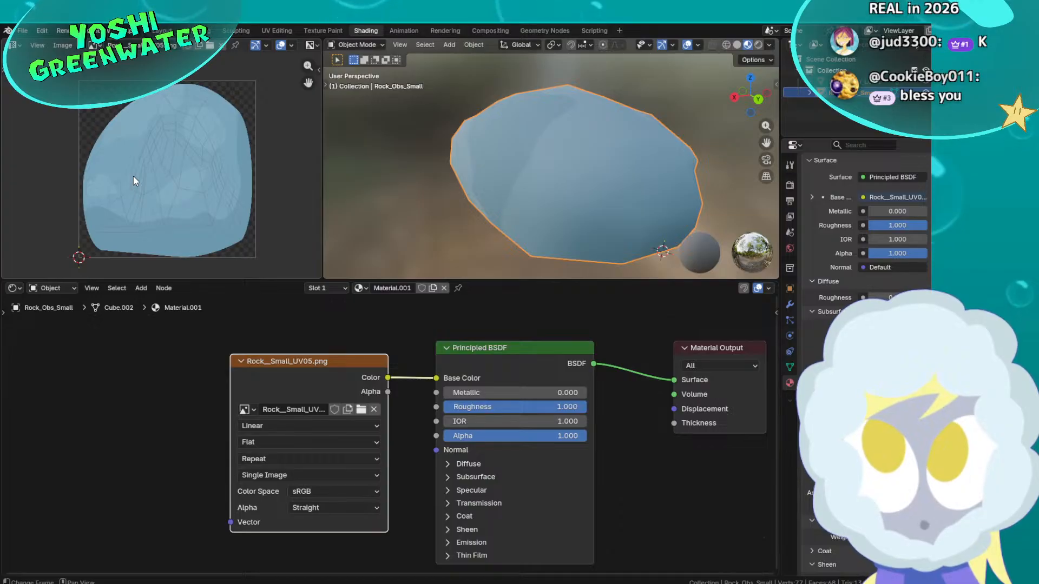
{"action": "left_click_drag", "start_coordinate": [313, 368], "coordinate": [290, 364]}
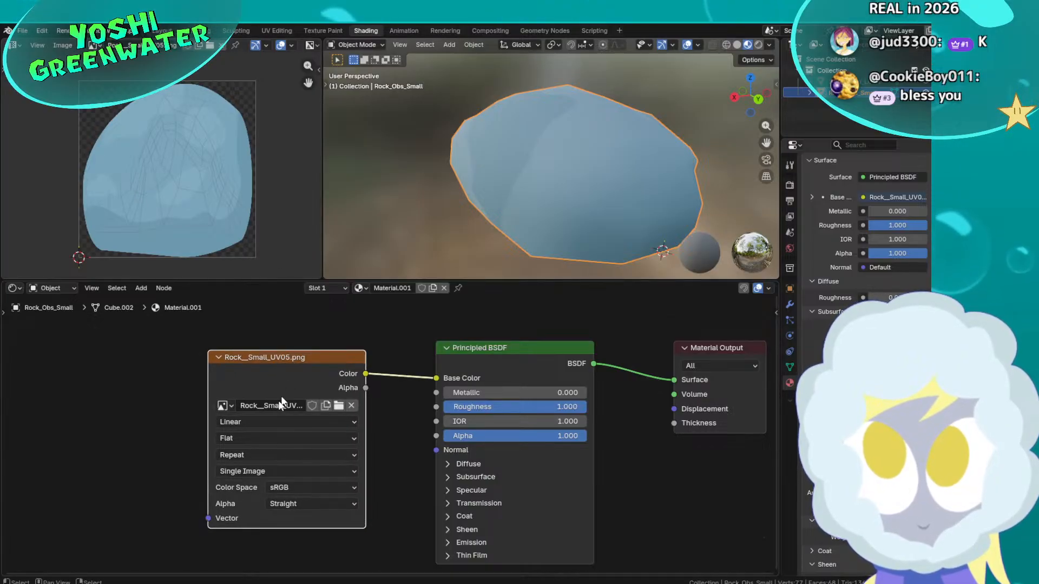
Try the None alpha mode on the Rock__Small_UV05.png texture node and set it back to Straight
{"action": "left_click", "coordinate": [269, 487]}
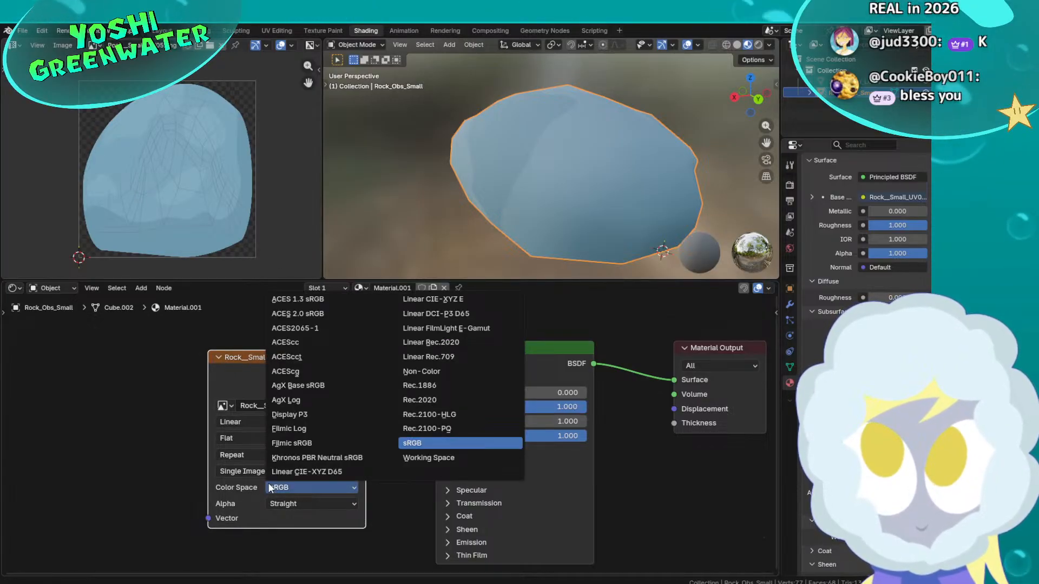
{"action": "left_click", "coordinate": [284, 503]}
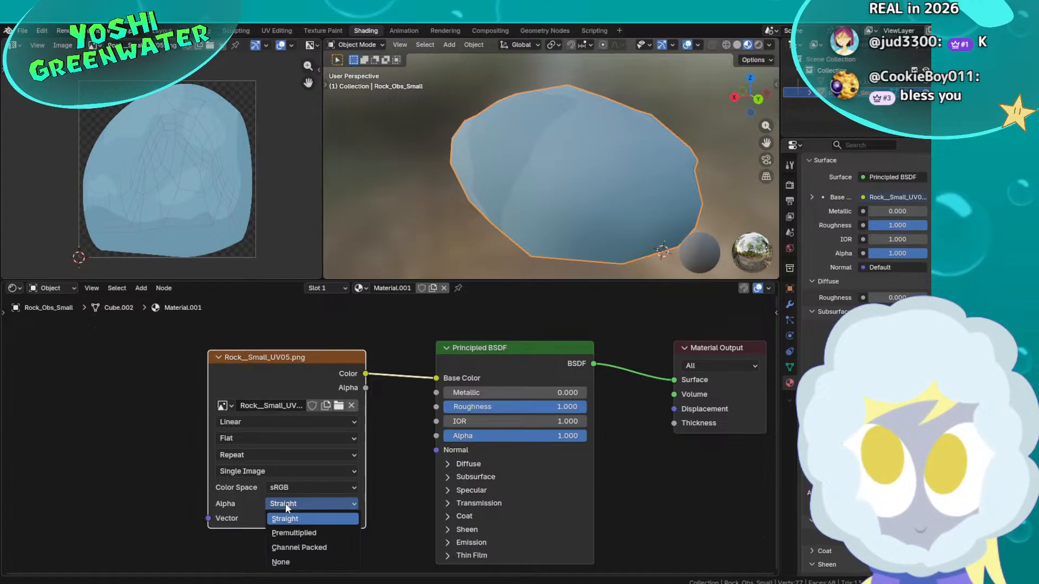
{"action": "left_click", "coordinate": [289, 562]}
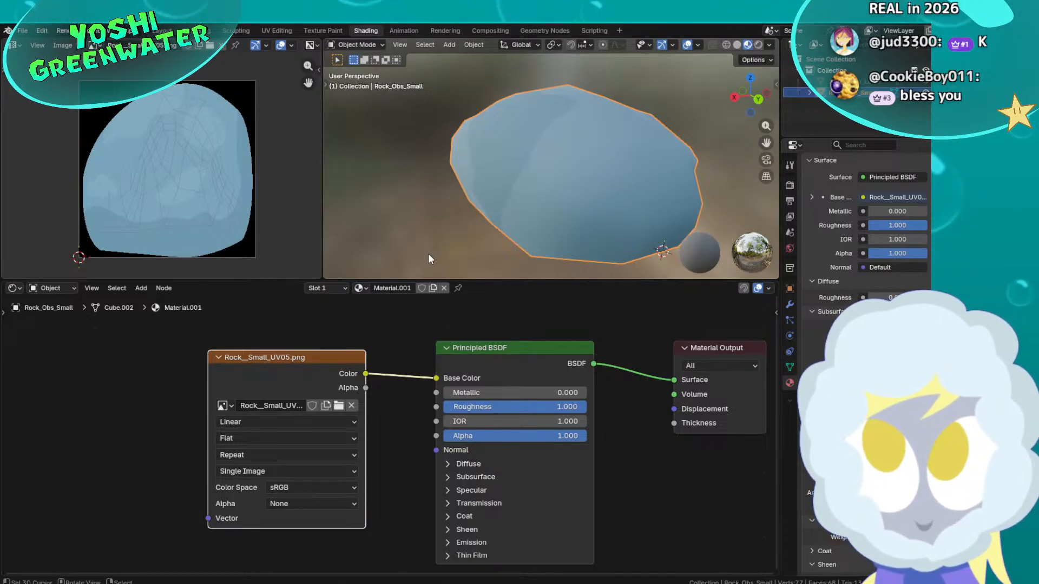
{"action": "left_click", "coordinate": [311, 502]}
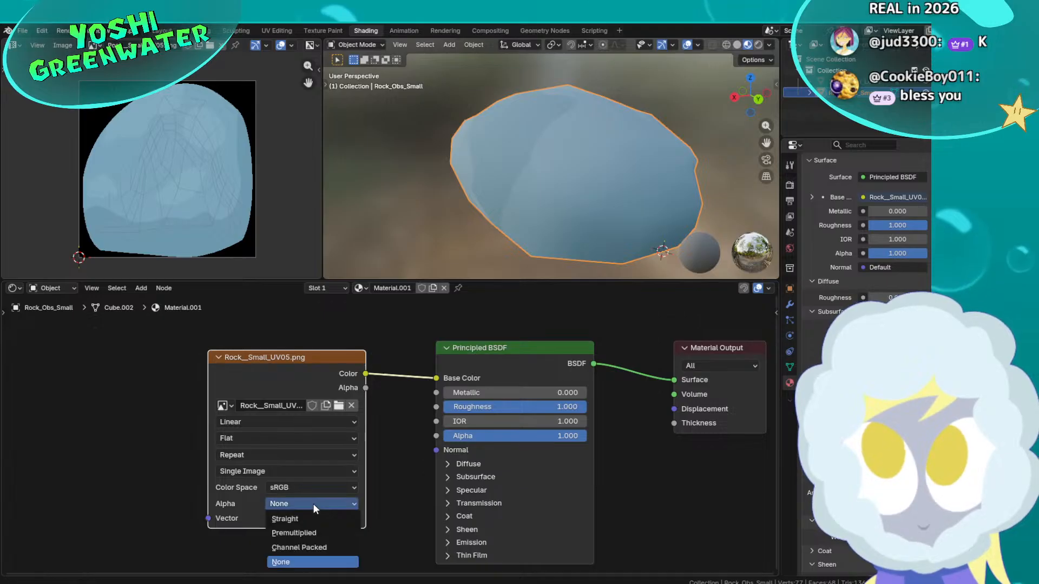
{"action": "left_click", "coordinate": [318, 518]}
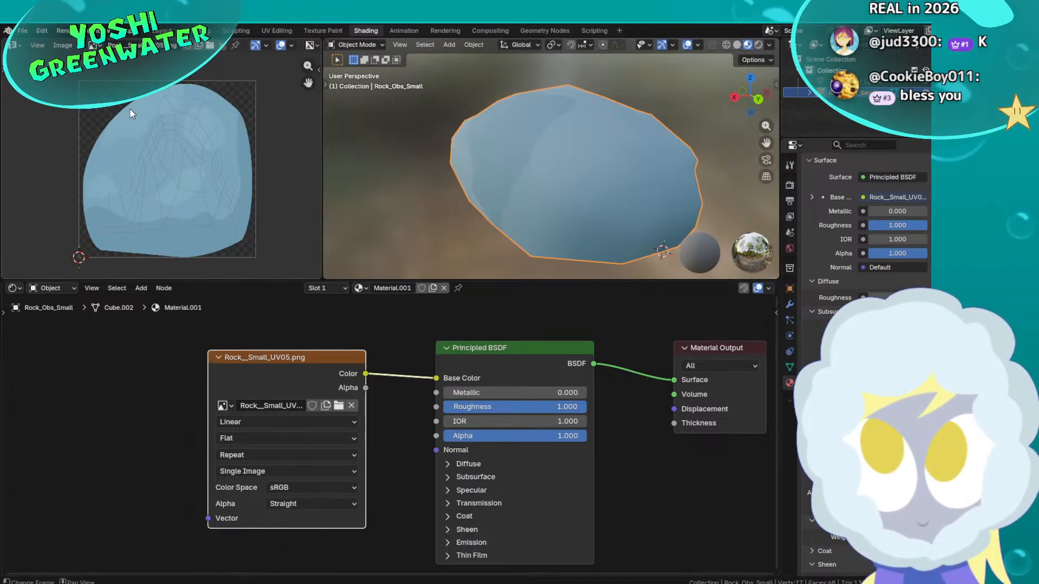
Examine the outline of the rock texture up close in the image editor
{"action": "scroll", "coordinate": [130, 109], "scroll_direction": "up", "scroll_amount": 6}
{"action": "middle_click_drag", "start_coordinate": [285, 248], "coordinate": [304, 273]}
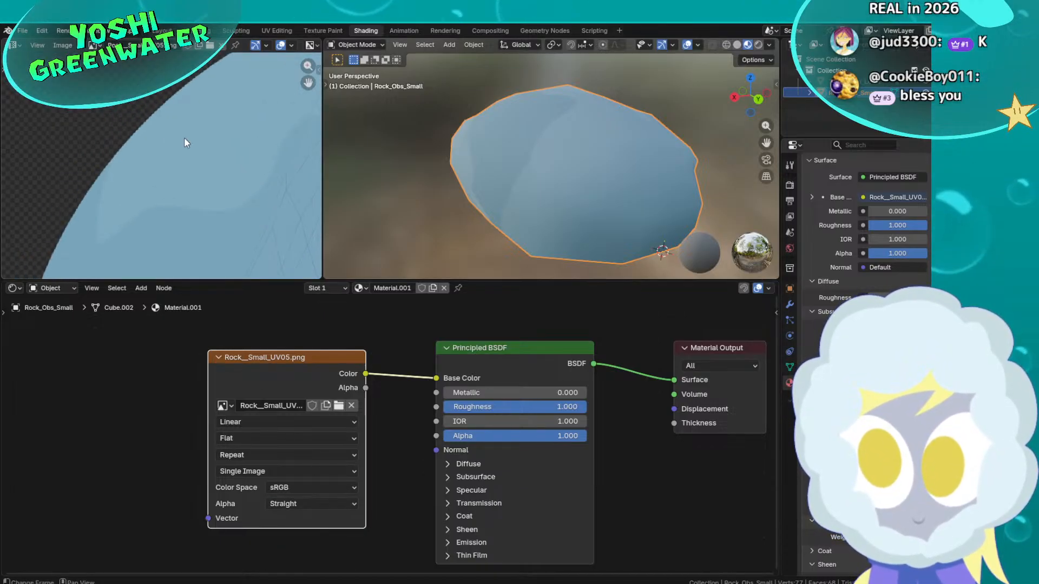
{"action": "scroll", "coordinate": [186, 141], "scroll_direction": "down", "scroll_amount": 6}
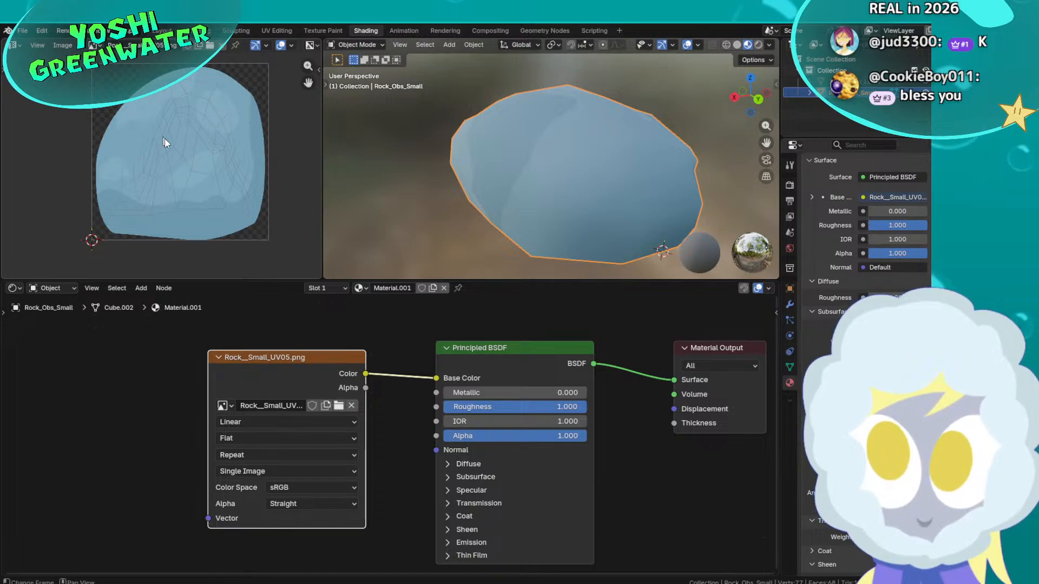
Switch to Toon Boom Harmony and sample the rock drawing's base colour to check its values in the Colour Picker
{"action": "left_click", "coordinate": [634, 583]}
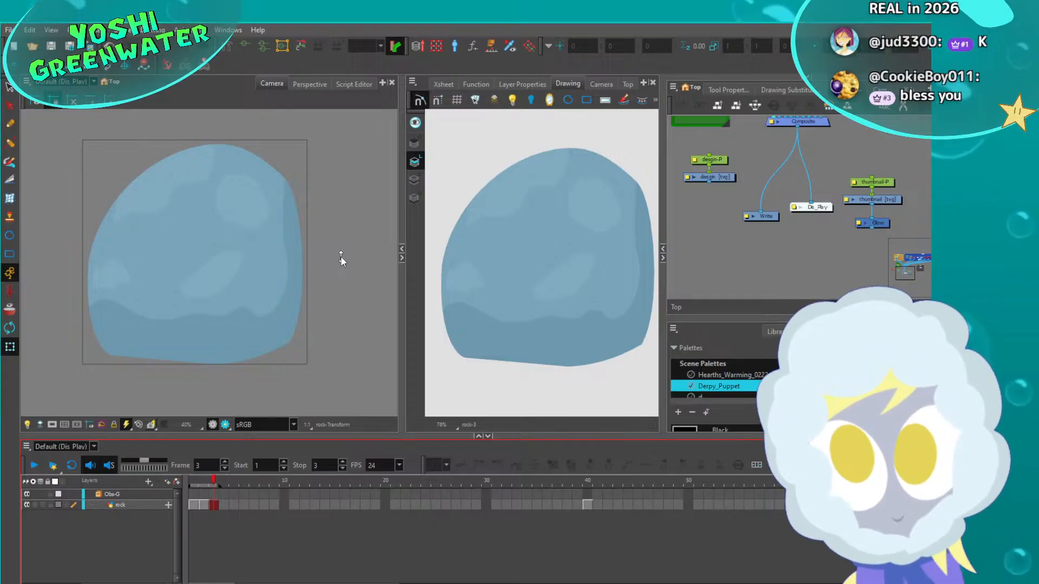
{"action": "key", "text": "ctrl+a"}
{"action": "left_click_drag", "start_coordinate": [762, 316], "coordinate": [764, 195]}
{"action": "key", "text": "alt+d"}
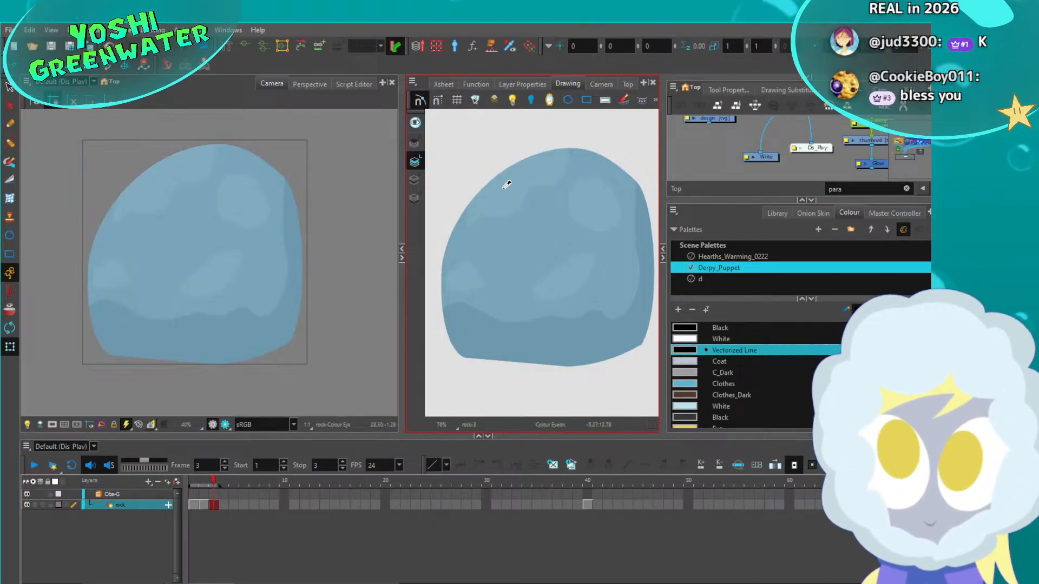
{"action": "left_click", "coordinate": [508, 186]}
{"action": "double_click", "coordinate": [683, 417]}
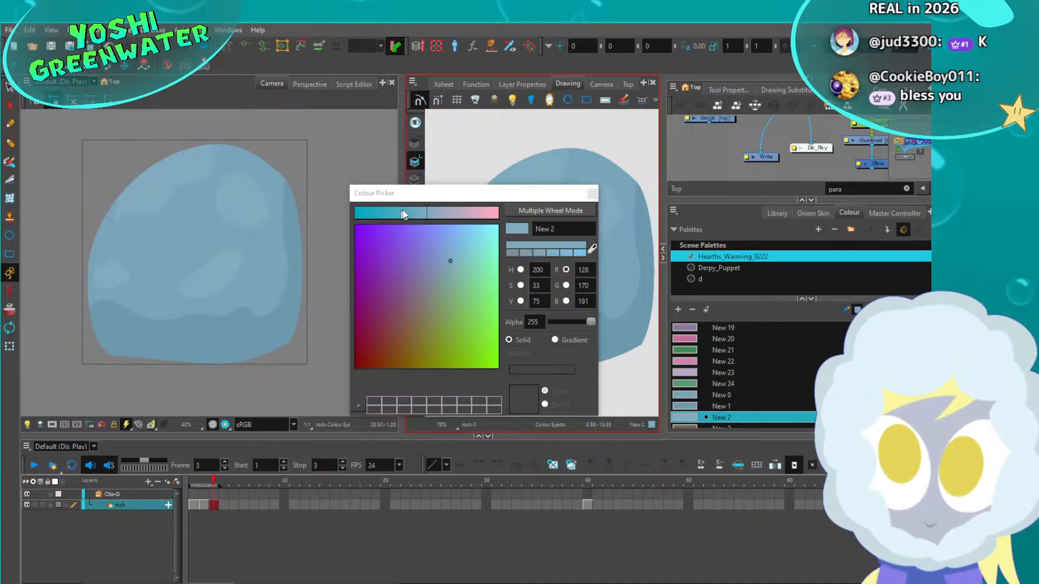
{"action": "left_click_drag", "start_coordinate": [404, 188], "coordinate": [364, 208]}
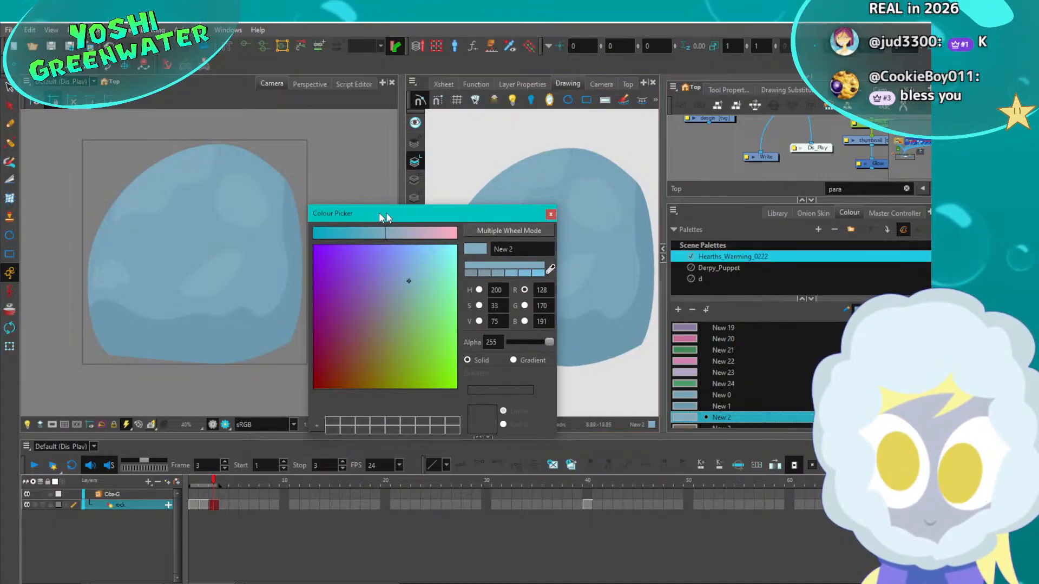
{"action": "left_click", "coordinate": [550, 213]}
{"action": "left_click", "coordinate": [677, 176]}
Switch back to Blender and bring the rock's Material.001 nodes into view
{"action": "left_click", "coordinate": [640, 582]}
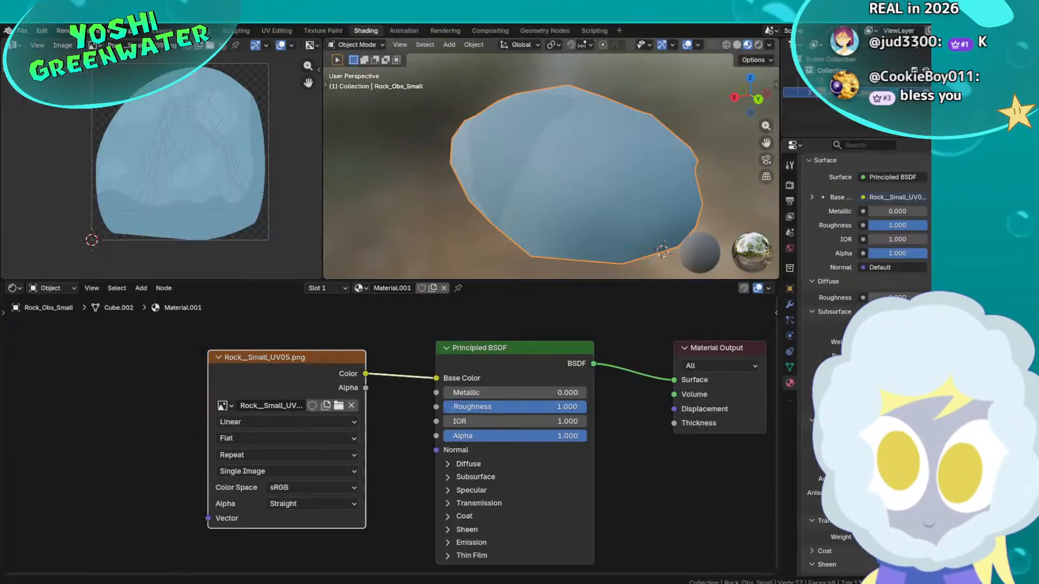
{"action": "right_click", "coordinate": [640, 582]}
{"action": "left_click", "coordinate": [378, 482]}
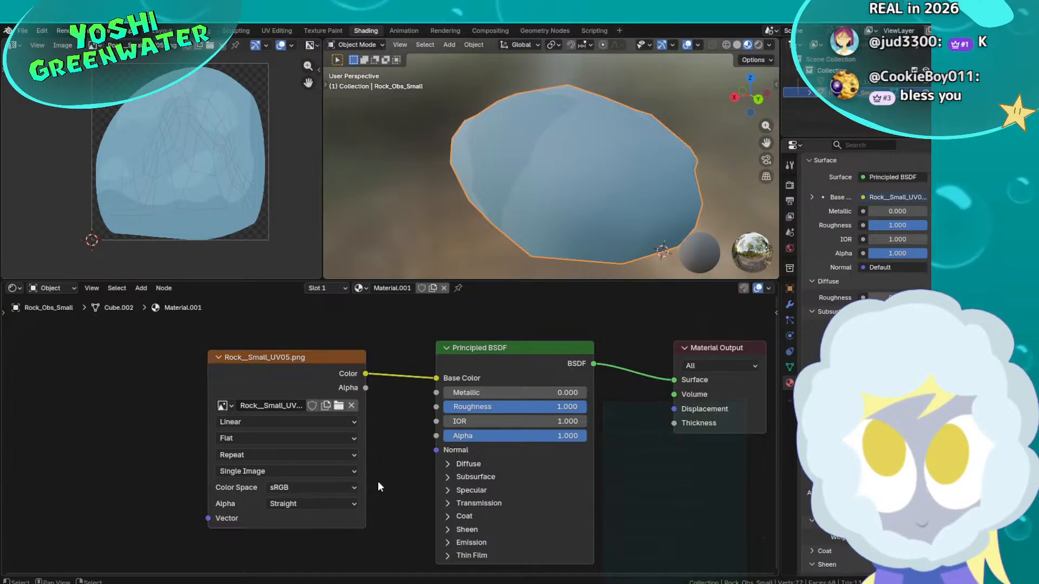
{"action": "middle_click_drag", "start_coordinate": [383, 477], "coordinate": [359, 472]}
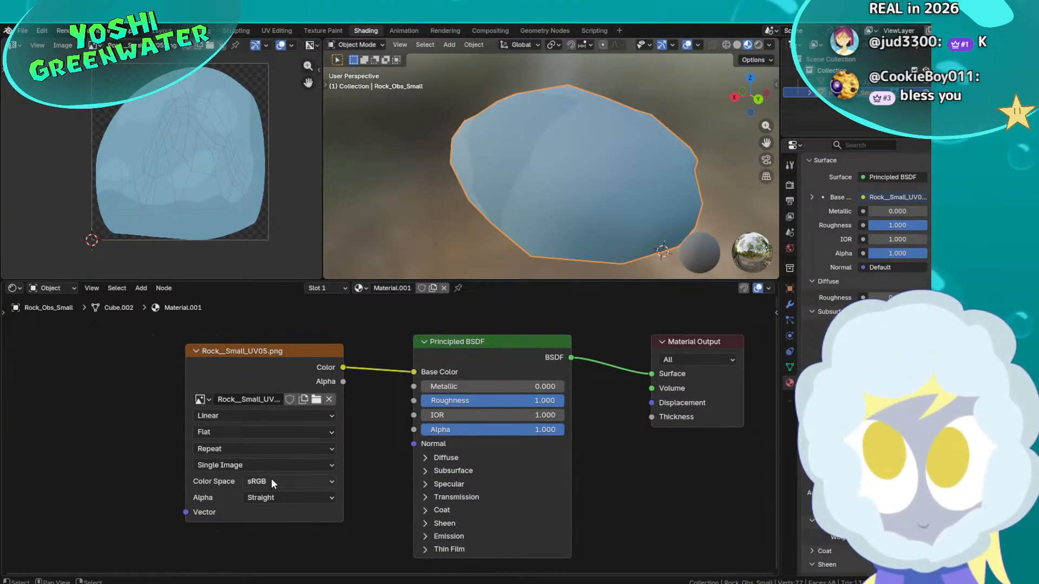
Set the rock image texture's alpha mode to None and return to the Layout workspace
{"action": "left_click", "coordinate": [271, 498]}
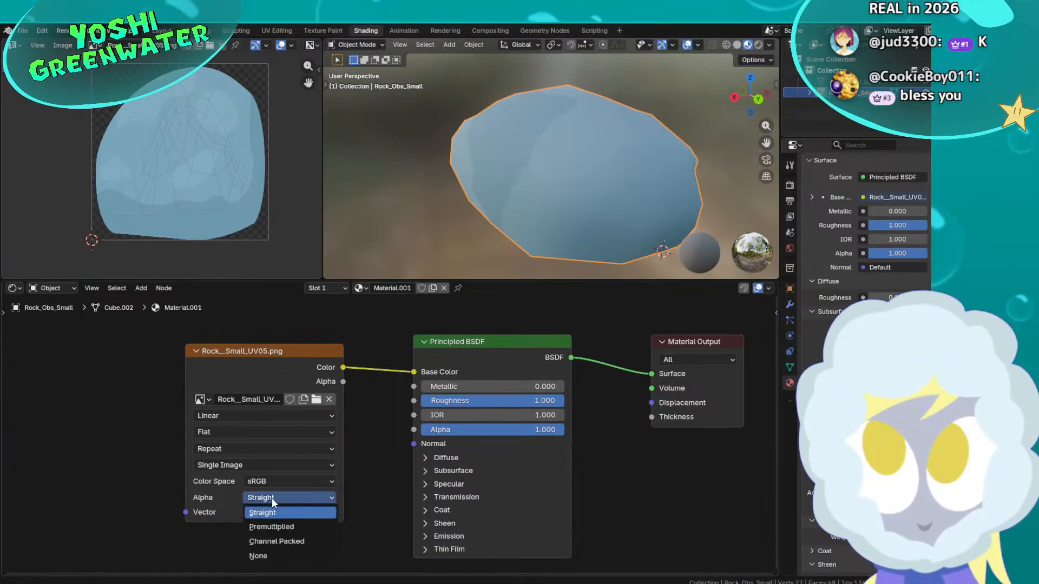
{"action": "left_click", "coordinate": [273, 557]}
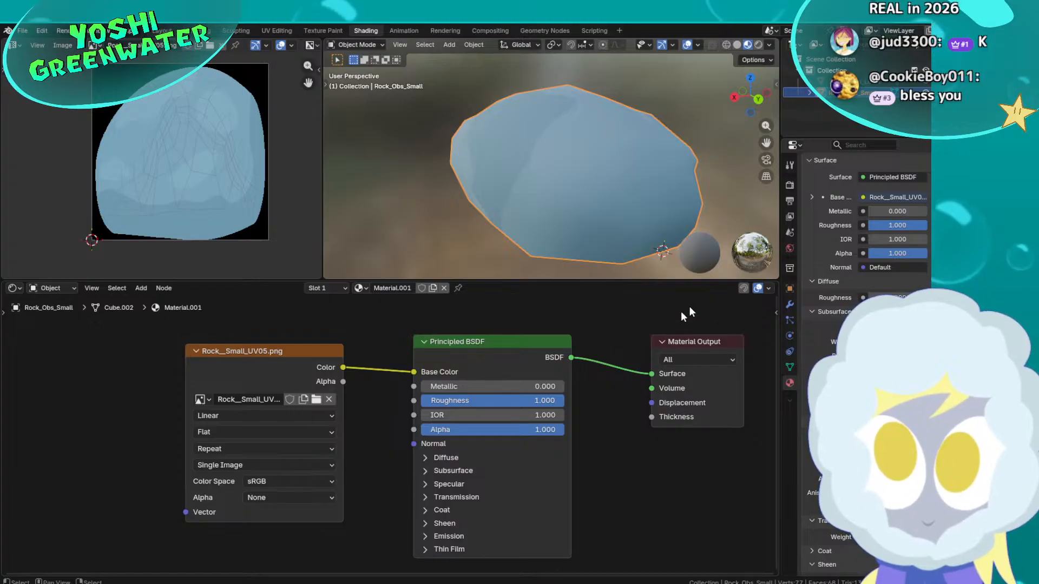
{"action": "middle_click_drag", "start_coordinate": [622, 232], "coordinate": [474, 237]}
{"action": "left_click", "coordinate": [160, 31]}
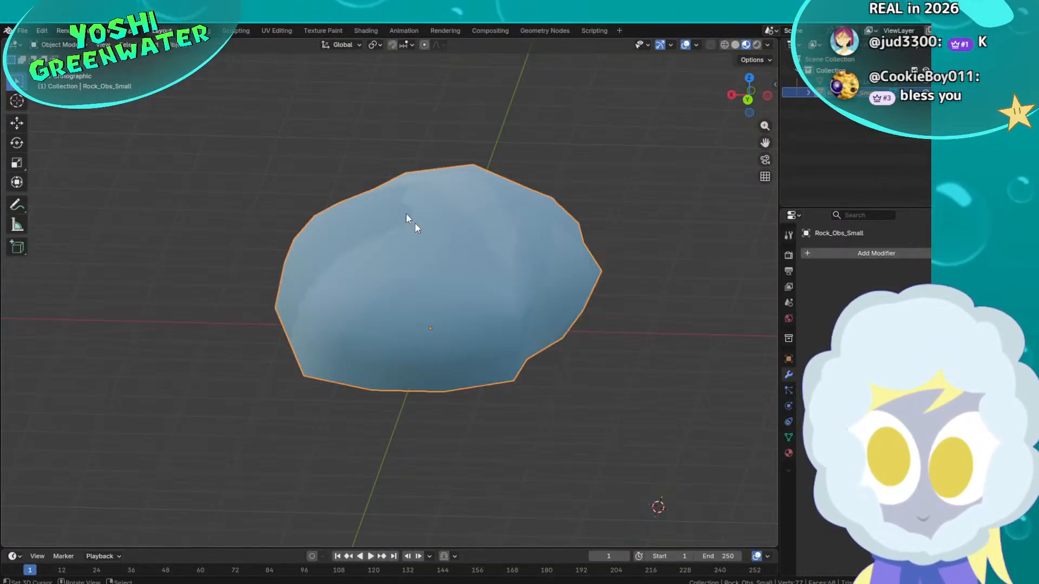
Add a mesh cube to the scene as a size reference for the rock
{"action": "mouse_move", "coordinate": [512, 282]}
{"action": "middle_mouse_down"}
{"action": "mouse_move", "coordinate": [602, 277]}
{"action": "mouse_move", "coordinate": [562, 249]}
{"action": "mouse_move", "coordinate": [571, 310]}
{"action": "middle_mouse_up"}
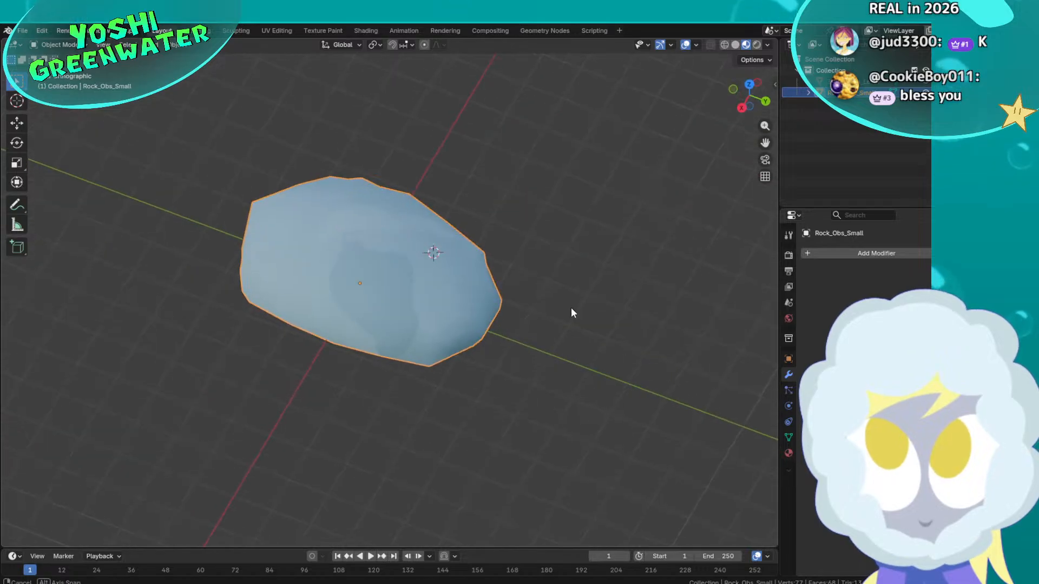
{"action": "middle_click_drag", "start_coordinate": [417, 317], "coordinate": [623, 290]}
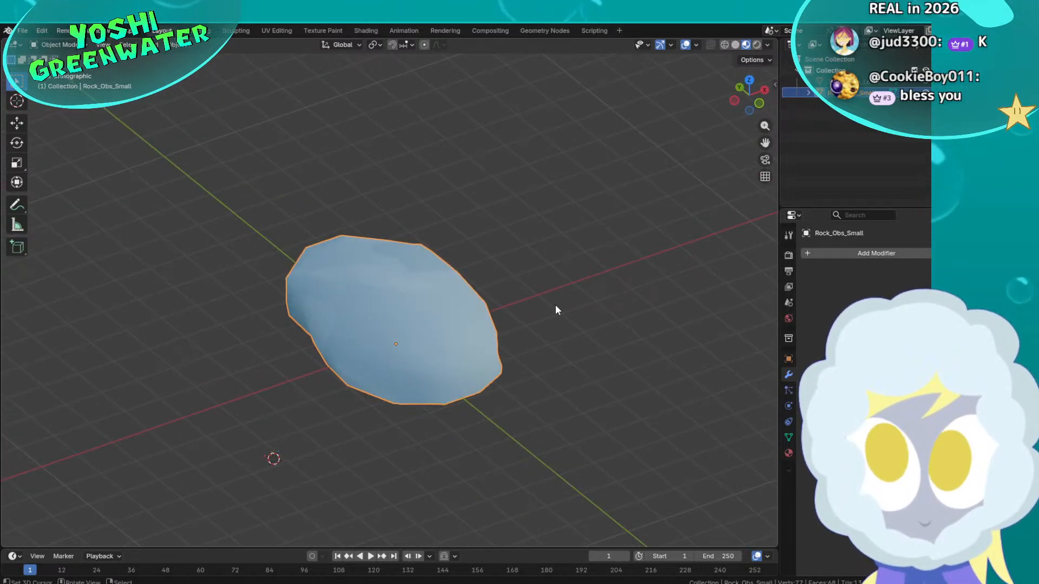
{"action": "key", "text": "shift+a"}
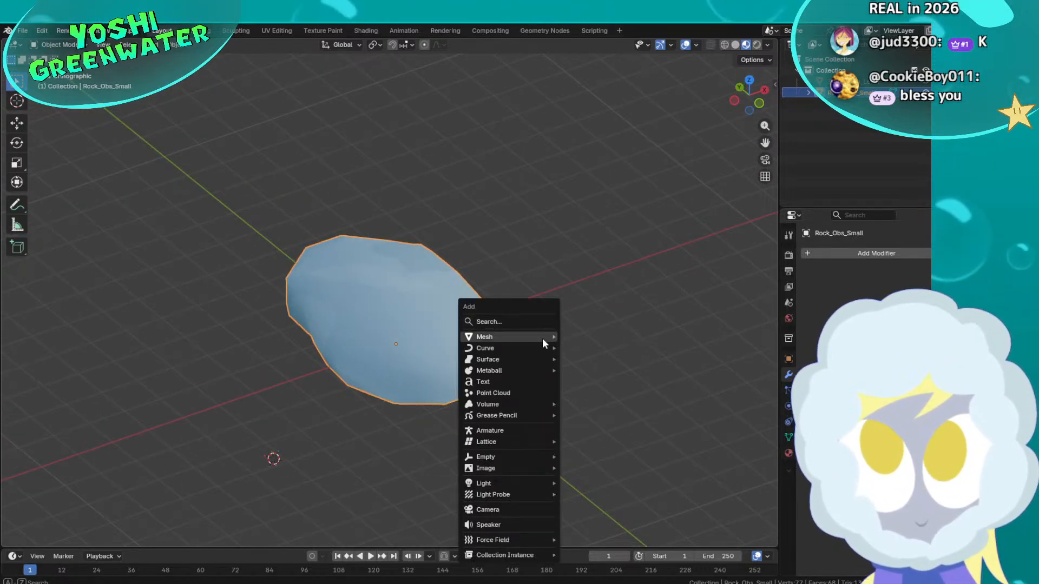
{"action": "mouse_move", "coordinate": [542, 338]}
{"action": "left_click", "coordinate": [585, 350]}
{"action": "middle_click_drag", "start_coordinate": [390, 346], "coordinate": [362, 371]}
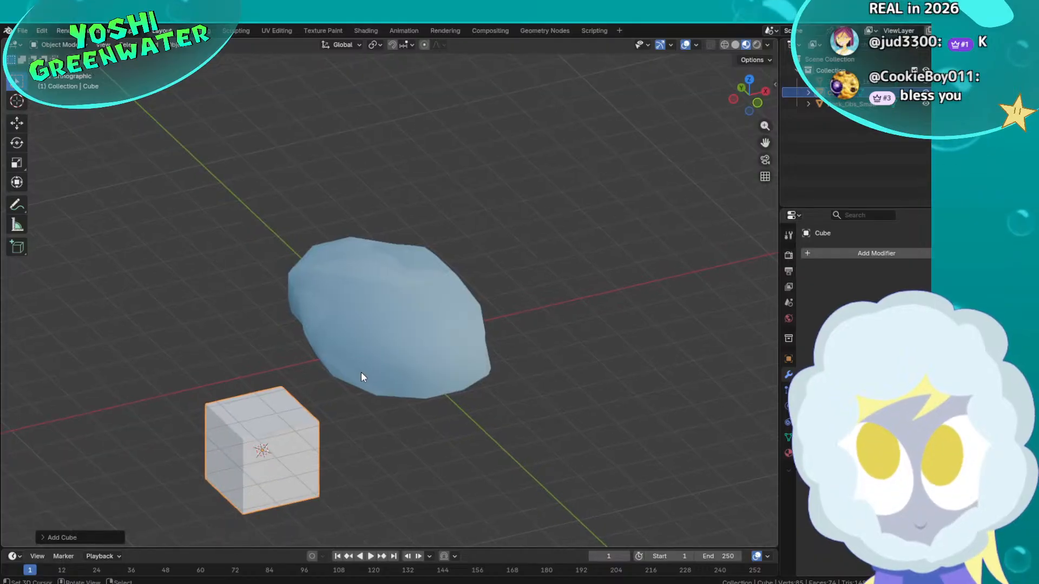
Set the cube's location to 0 m on the X, Y and Z axes
{"action": "left_click", "coordinate": [788, 359]}
{"action": "type", "text": "0"}
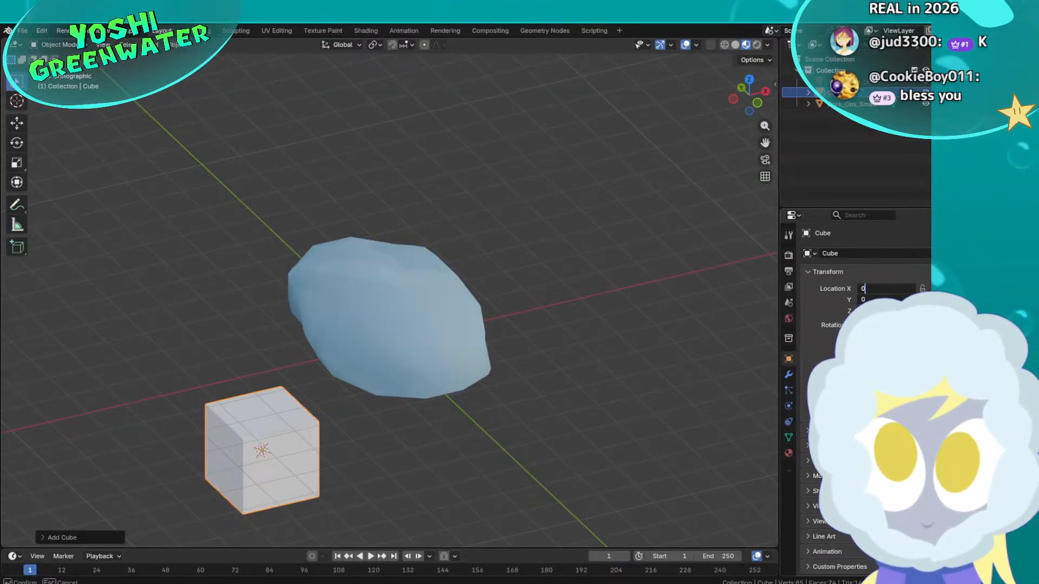
{"action": "key", "text": "Return"}
Raise the cube to a Z location of 1 m so its base rests on the ground plane, checking from the side view
{"action": "middle_click_drag", "start_coordinate": [684, 324], "coordinate": [795, 292]}
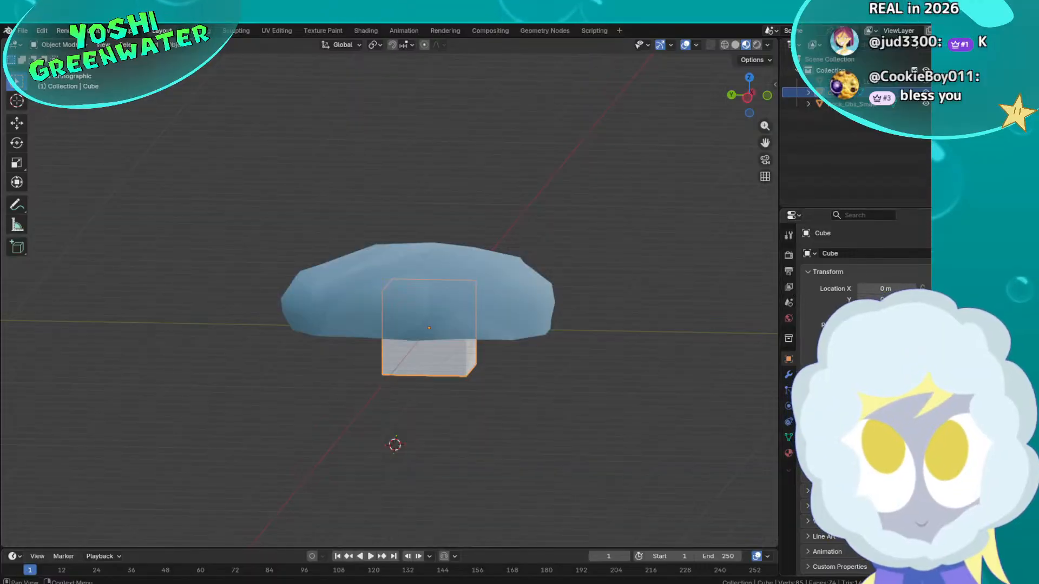
{"action": "type", "text": "0.5"}
{"action": "key", "text": "Return"}
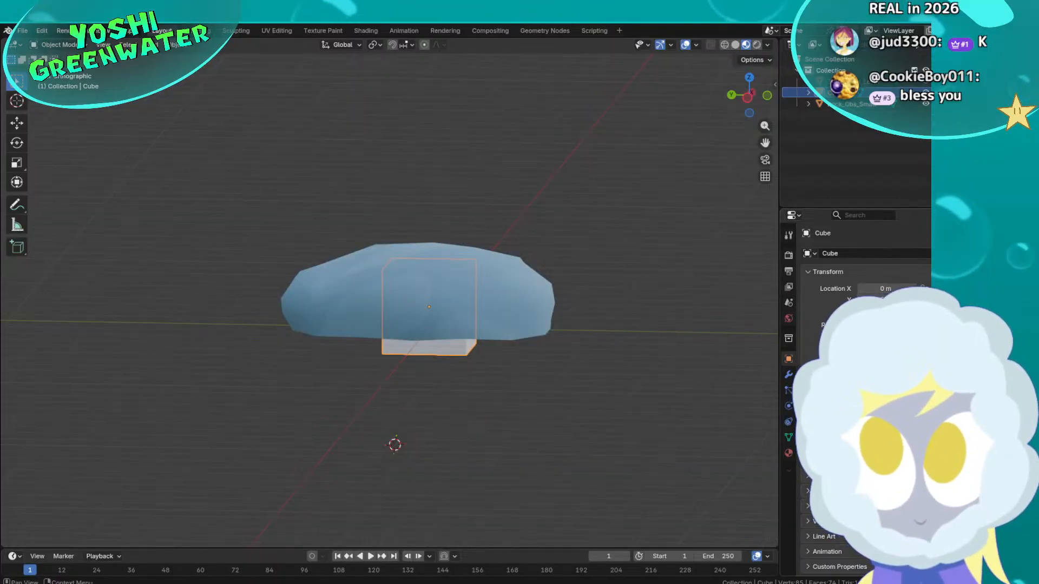
{"action": "scroll", "coordinate": [421, 294], "scroll_direction": "up", "scroll_amount": 3}
{"action": "middle_click_drag", "start_coordinate": [421, 294], "coordinate": [399, 292]}
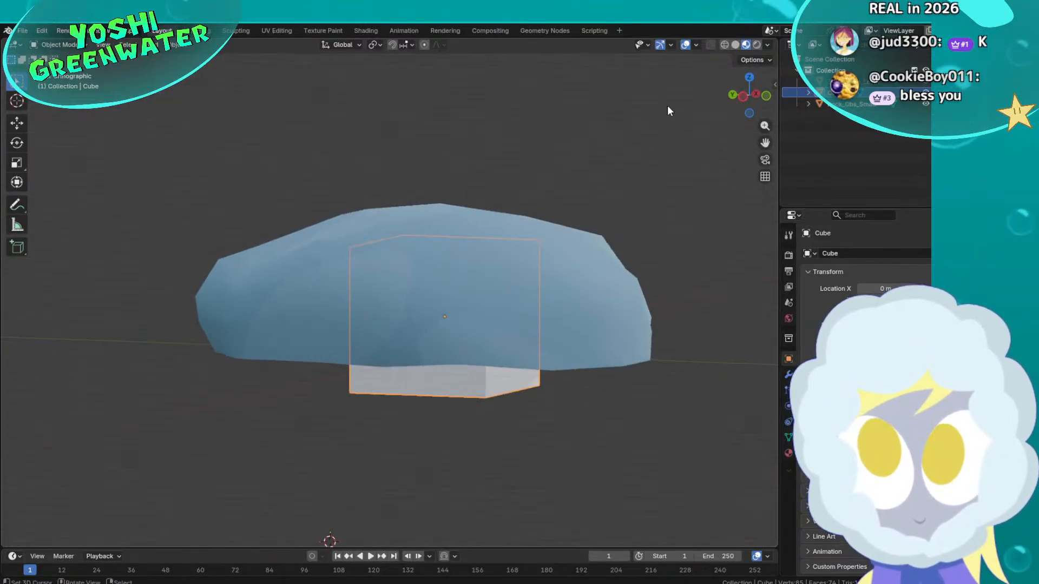
{"action": "left_click", "coordinate": [739, 96]}
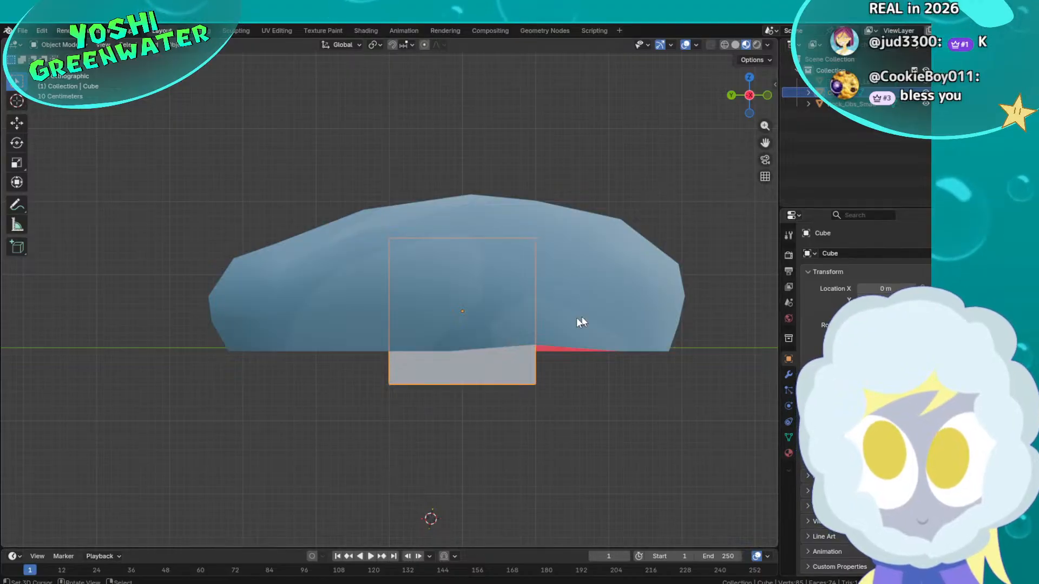
{"action": "left_click", "coordinate": [886, 311]}
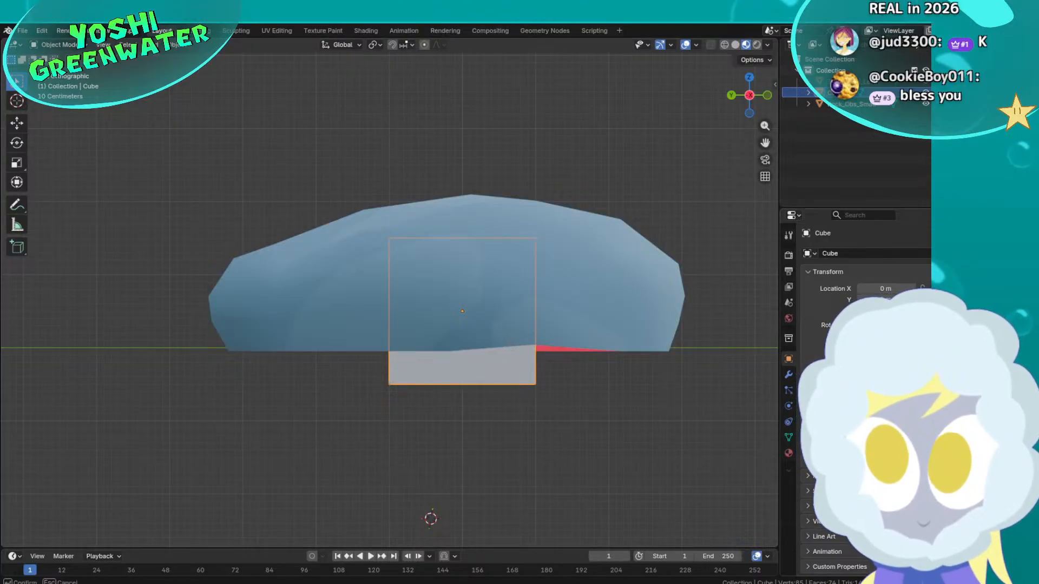
{"action": "type", "text": "1"}
{"action": "key", "text": "Return"}
Select the Rock_Obs_Small object instead of the reference cube
{"action": "middle_click_drag", "start_coordinate": [638, 235], "coordinate": [591, 263]}
{"action": "left_click", "coordinate": [512, 301]}
{"action": "middle_click_drag", "start_coordinate": [538, 285], "coordinate": [529, 315]}
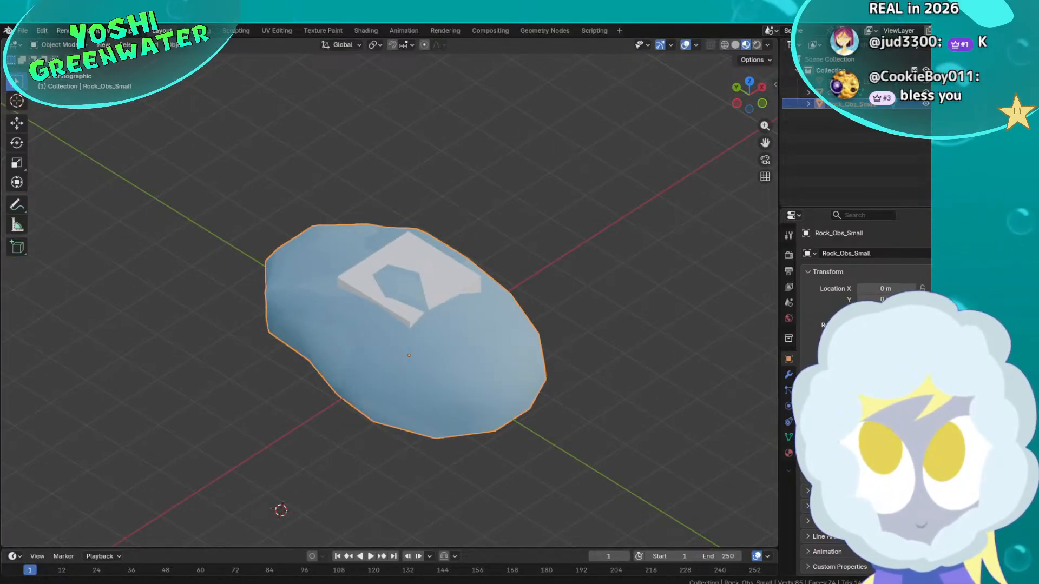
Switch to Godot and reset the position of the 3D_Rock_Small node to the origin in the 3d_Test_Level scene
{"action": "key", "text": "alt+Tab"}
{"action": "middle_click_drag", "start_coordinate": [547, 325], "coordinate": [195, 246]}
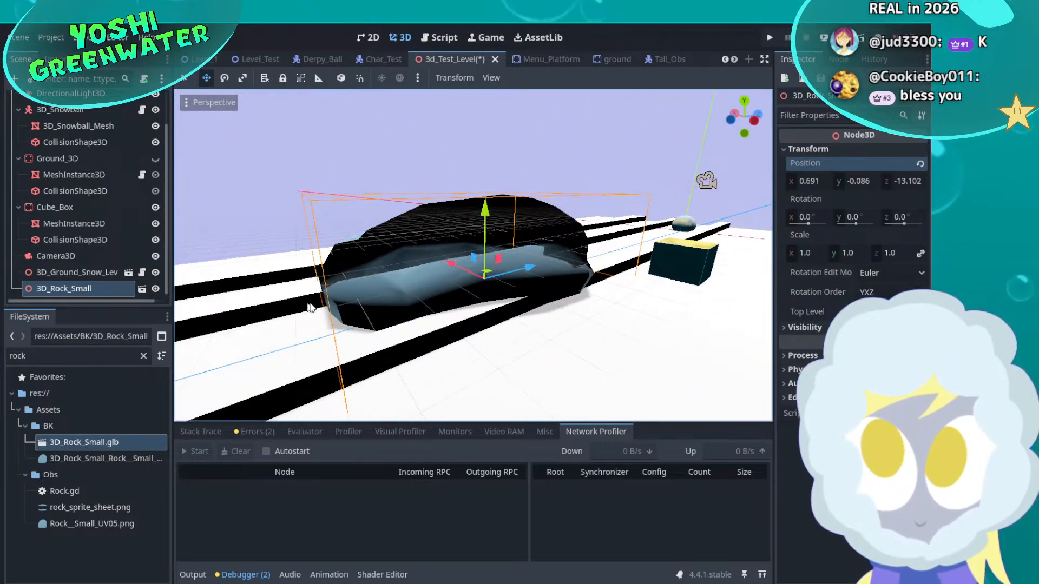
{"action": "middle_click_drag", "start_coordinate": [346, 303], "coordinate": [463, 301]}
{"action": "scroll", "coordinate": [463, 301], "scroll_direction": "down", "scroll_amount": 8}
{"action": "middle_click_drag", "start_coordinate": [357, 287], "coordinate": [582, 293]}
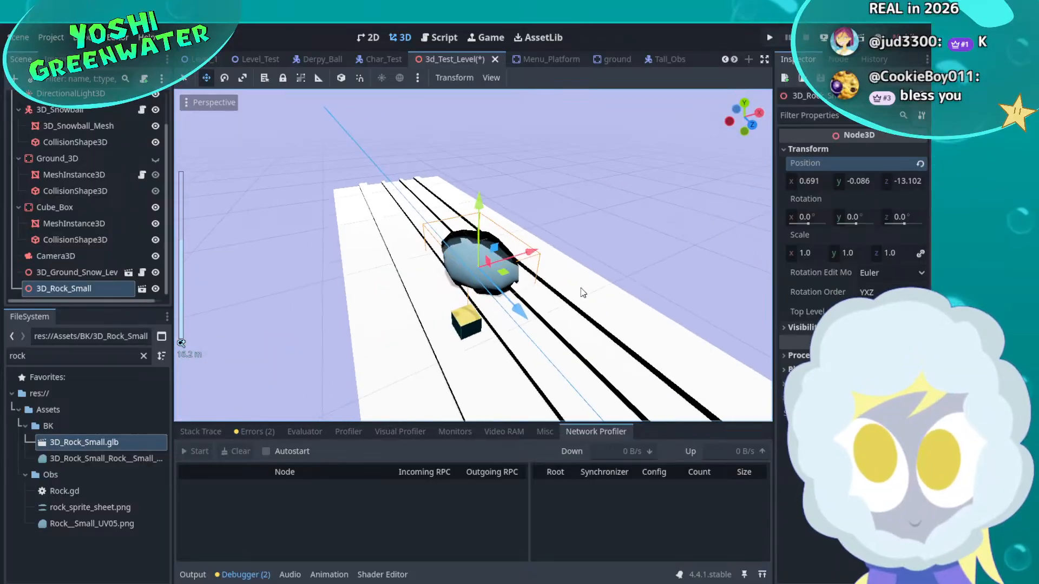
{"action": "left_click", "coordinate": [920, 164]}
{"action": "scroll", "coordinate": [512, 329], "scroll_direction": "down", "scroll_amount": 4}
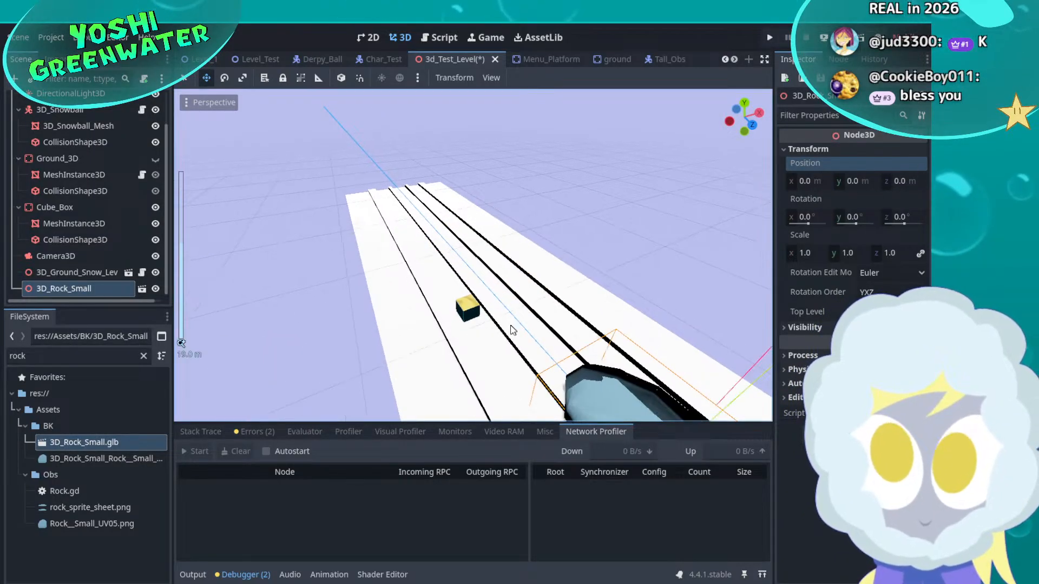
{"action": "middle_click_drag", "start_coordinate": [573, 356], "coordinate": [453, 264], "text": "shift"}
{"action": "scroll", "coordinate": [498, 232], "scroll_direction": "up", "scroll_amount": 10}
{"action": "scroll", "coordinate": [498, 232], "scroll_direction": "down", "scroll_amount": 4}
{"action": "scroll", "coordinate": [453, 235], "scroll_direction": "up", "scroll_amount": 2}
{"action": "scroll", "coordinate": [453, 264], "scroll_direction": "down", "scroll_amount": 4}
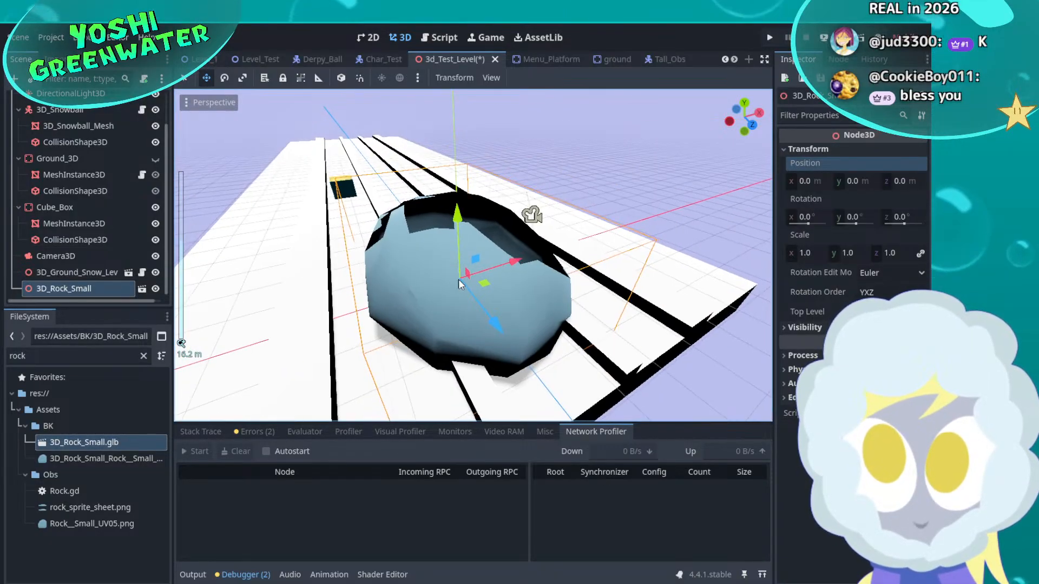
Move the 3D_Rock_Small node along the Z axis to about -5.16 m, clear of the snowball, and compare their sizes
{"action": "left_click_drag", "start_coordinate": [469, 283], "coordinate": [408, 213]}
{"action": "scroll", "coordinate": [408, 213], "scroll_direction": "down", "scroll_amount": 4}
{"action": "middle_click_drag", "start_coordinate": [408, 213], "coordinate": [430, 283], "text": "shift"}
{"action": "scroll", "coordinate": [430, 283], "scroll_direction": "up", "scroll_amount": 6}
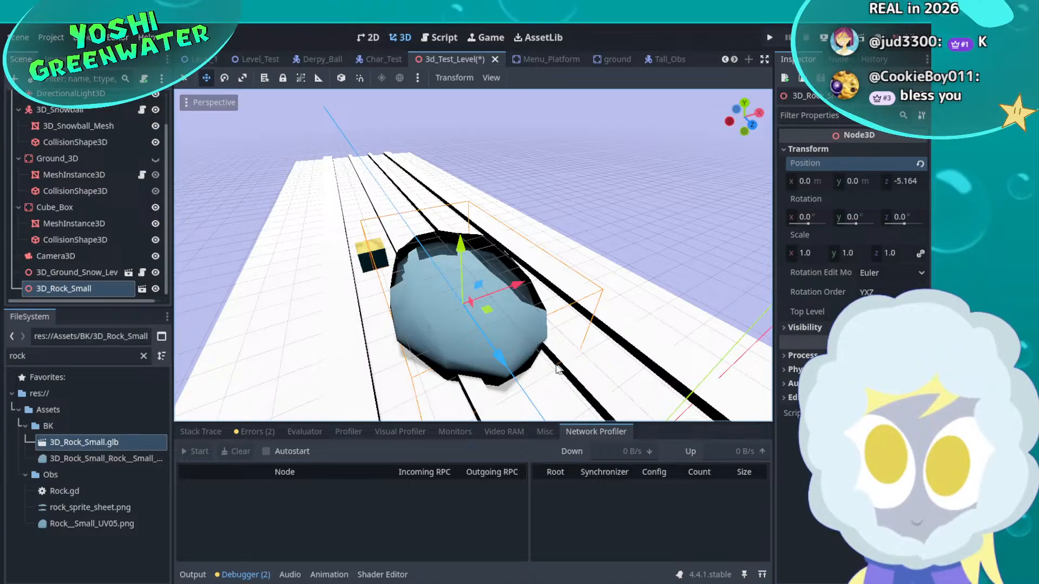
{"action": "scroll", "coordinate": [556, 367], "scroll_direction": "down", "scroll_amount": 2}
{"action": "middle_click_drag", "start_coordinate": [557, 367], "coordinate": [512, 325], "text": "shift"}
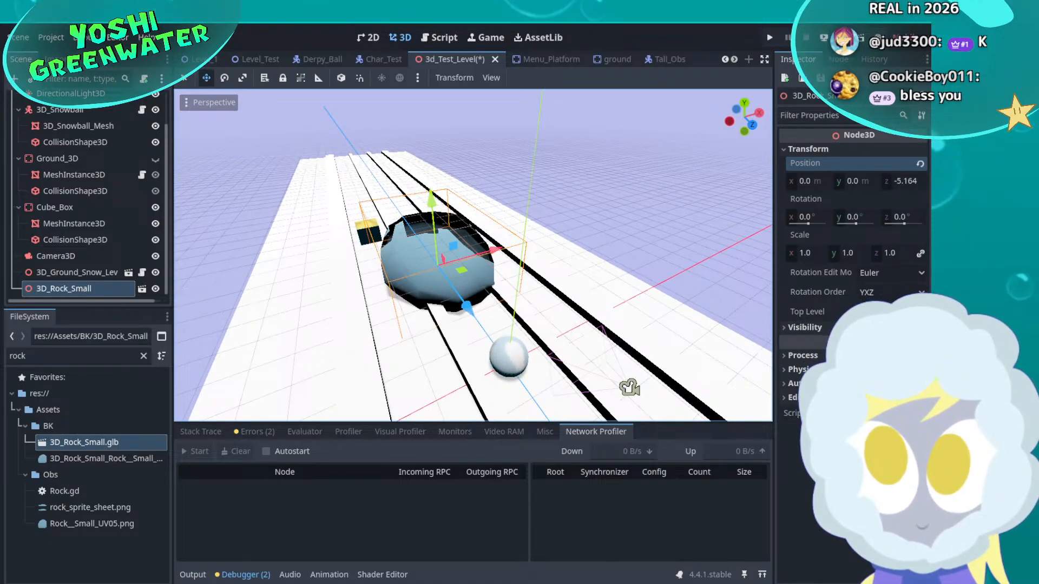
Switch back to Blender and rotate the whole rock mesh 180° about the Z axis in Edit Mode
{"action": "left_click", "coordinate": [650, 583]}
{"action": "middle_click_drag", "start_coordinate": [463, 332], "coordinate": [501, 300]}
{"action": "key", "text": "Tab"}
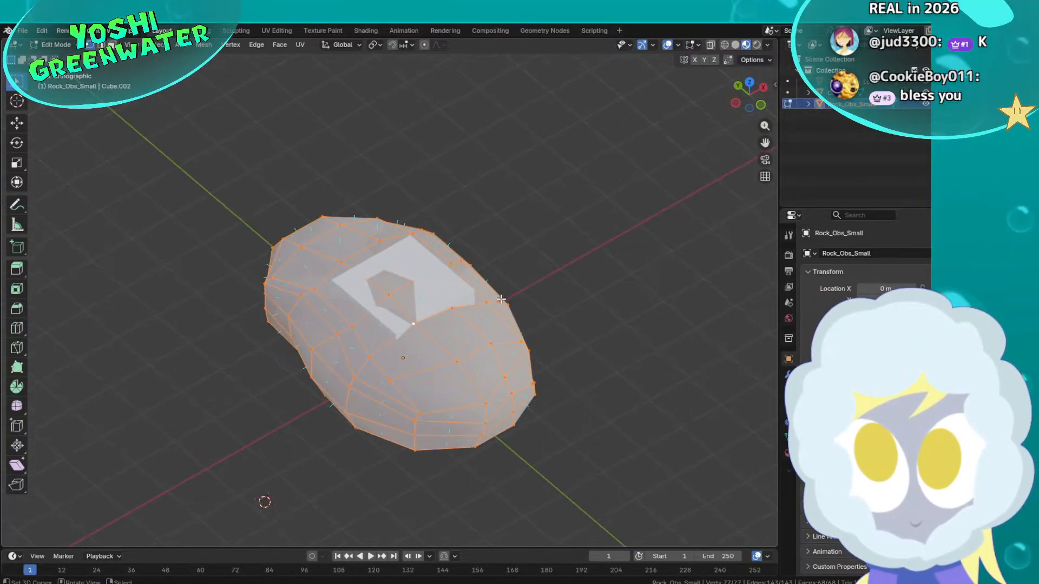
{"action": "type", "text": "rz"}
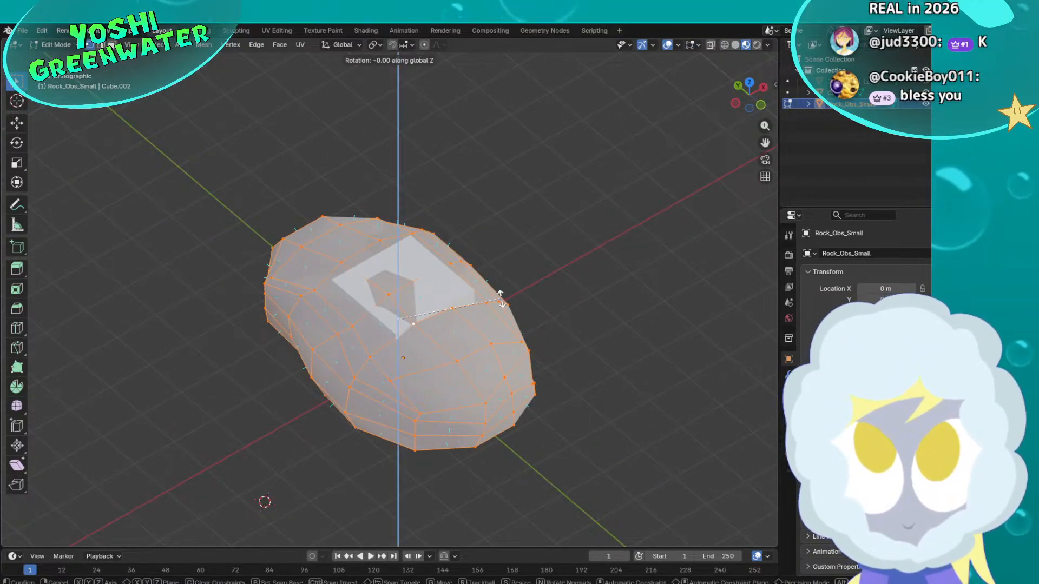
{"action": "type", "text": "180"}
{"action": "key", "text": "Return"}
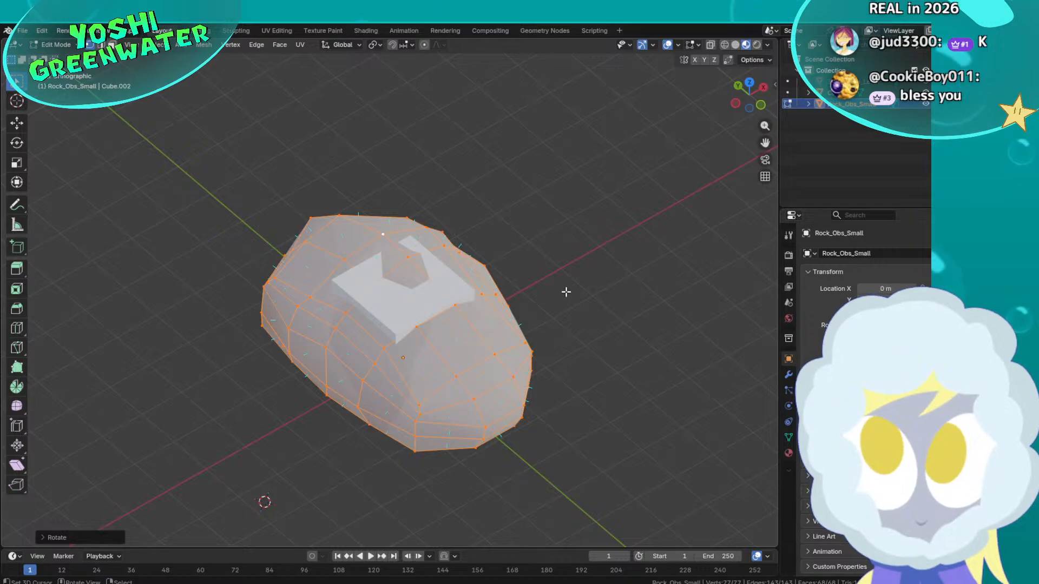
Scale the whole rock mesh down uniformly to roughly the reference cube's width
{"action": "middle_click_drag", "start_coordinate": [566, 292], "coordinate": [566, 265]}
{"action": "key", "text": "s"}
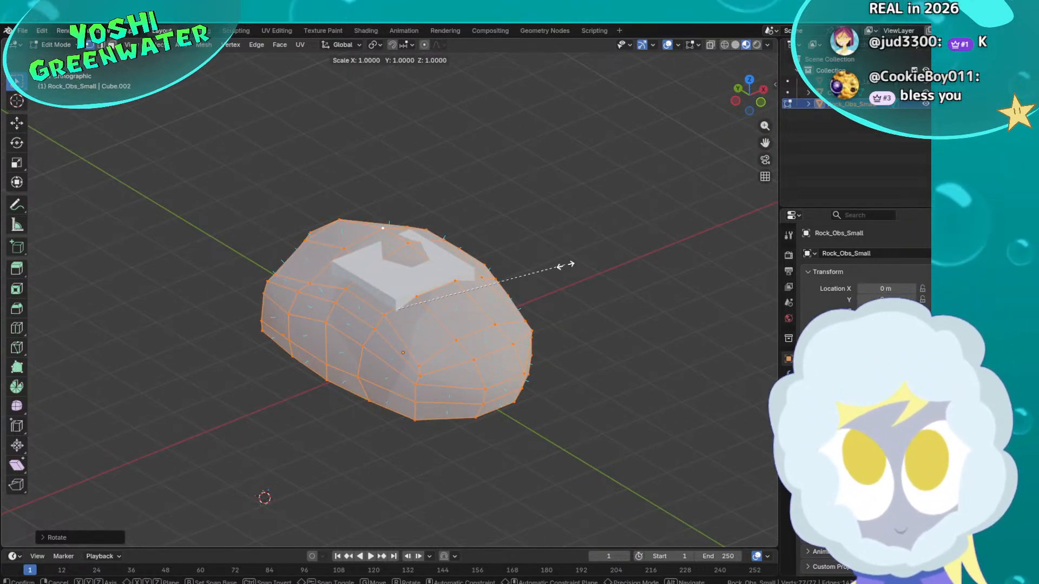
{"action": "type", "text": "0.05"}
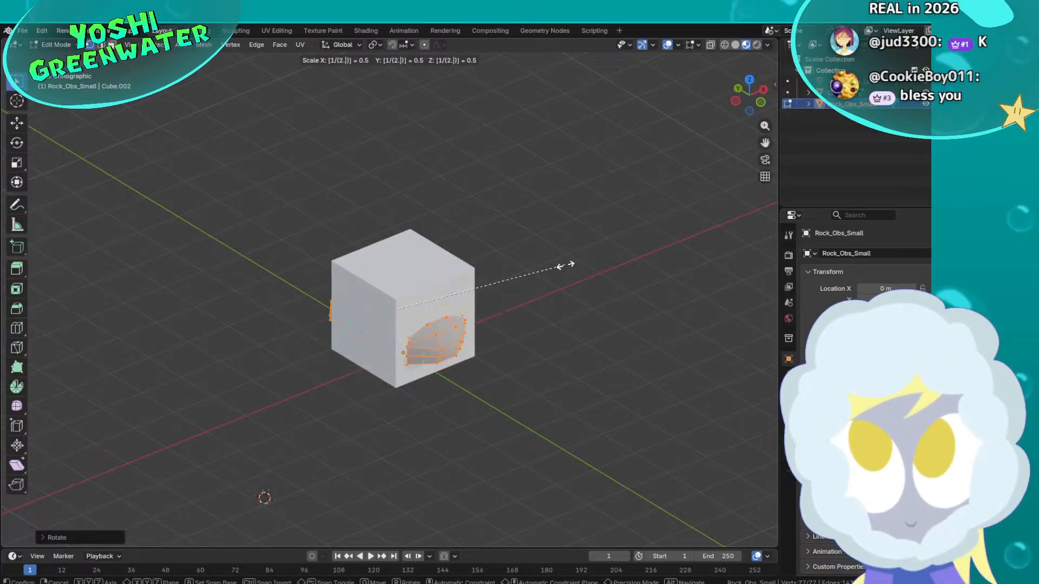
{"action": "key", "text": "Return"}
{"action": "middle_click_drag", "start_coordinate": [475, 313], "coordinate": [550, 281]}
{"action": "scroll", "coordinate": [550, 281], "scroll_direction": "up", "scroll_amount": 2}
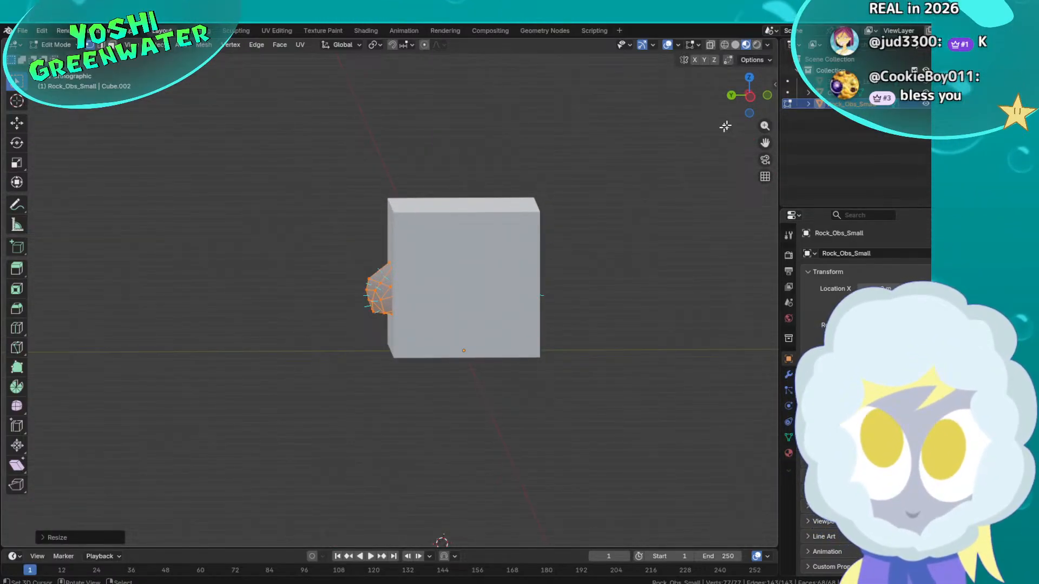
From the side view, enlarge the rock mesh slightly and narrow it along its length to match the cube's width
{"action": "left_click", "coordinate": [749, 95]}
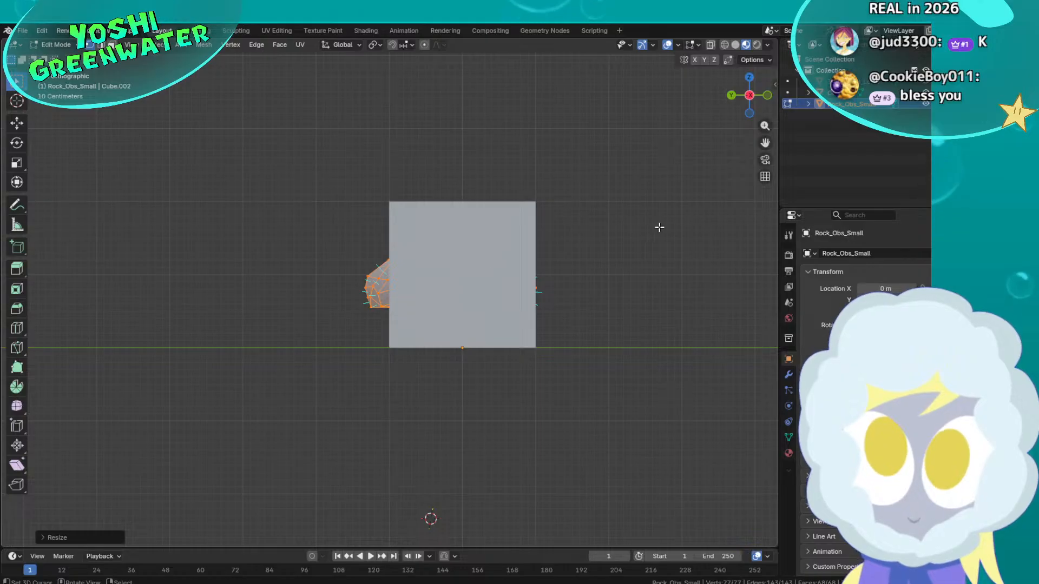
{"action": "key", "text": "s"}
{"action": "left_click", "coordinate": [710, 217]}
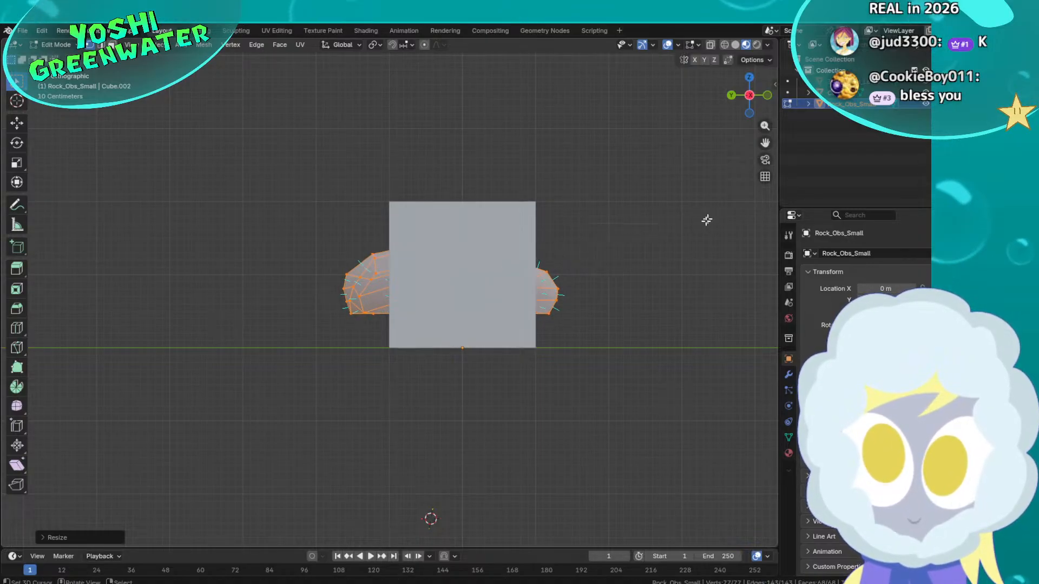
{"action": "key", "text": "s"}
{"action": "key", "text": "x"}
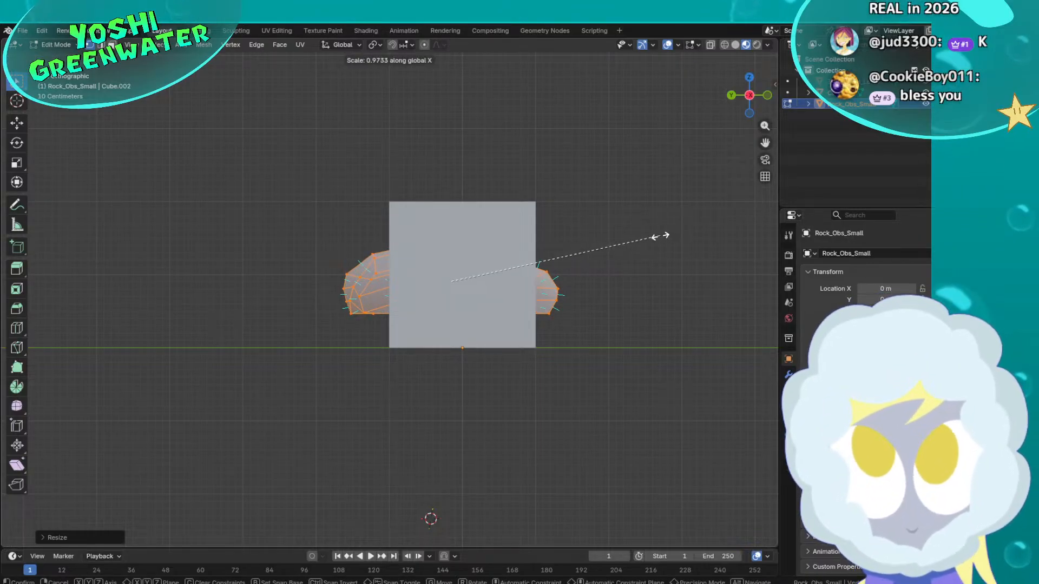
{"action": "left_click", "coordinate": [623, 240]}
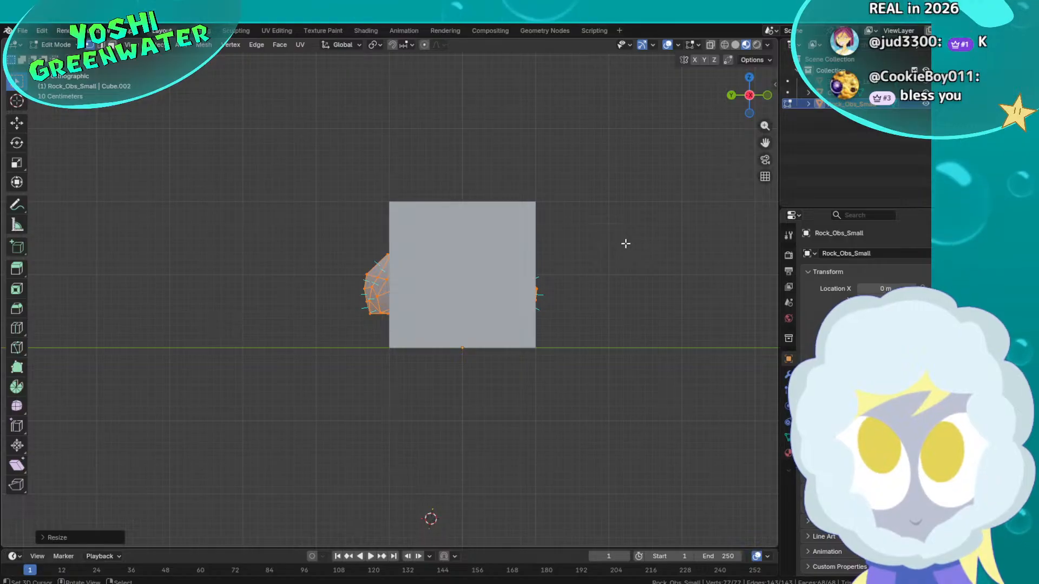
Lower the rock mesh along Z by about 0.52 m onto the ground plane and return to Object Mode
{"action": "key", "text": "g"}
{"action": "key", "text": "z"}
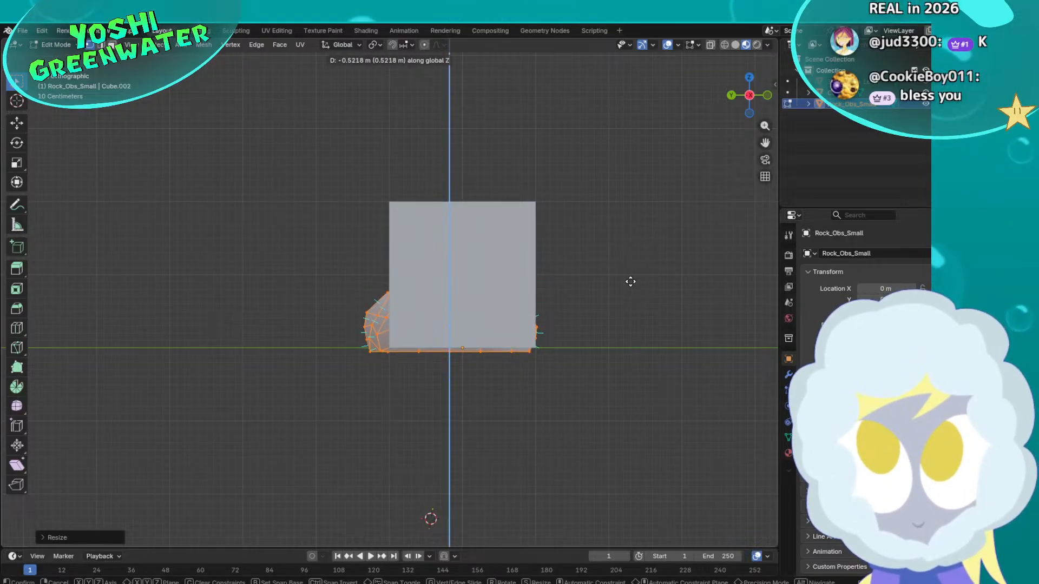
{"action": "left_click", "coordinate": [629, 280]}
{"action": "middle_click_drag", "start_coordinate": [615, 260], "coordinate": [568, 290]}
{"action": "key", "text": "Tab"}
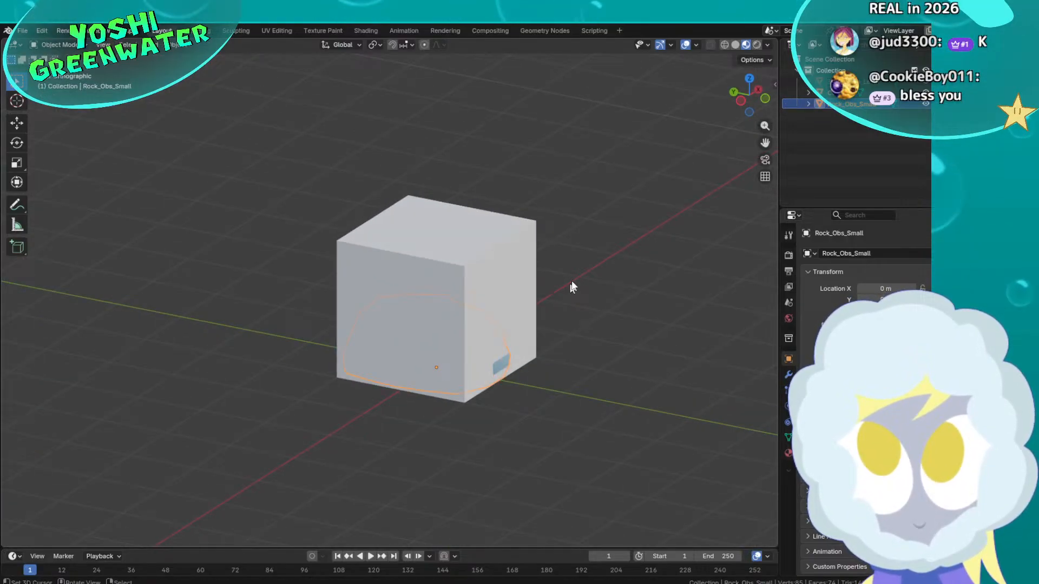
Delete the reference cube and save the 3D_Assets.blend file
{"action": "left_click", "coordinate": [823, 92]}
{"action": "key", "text": "Delete"}
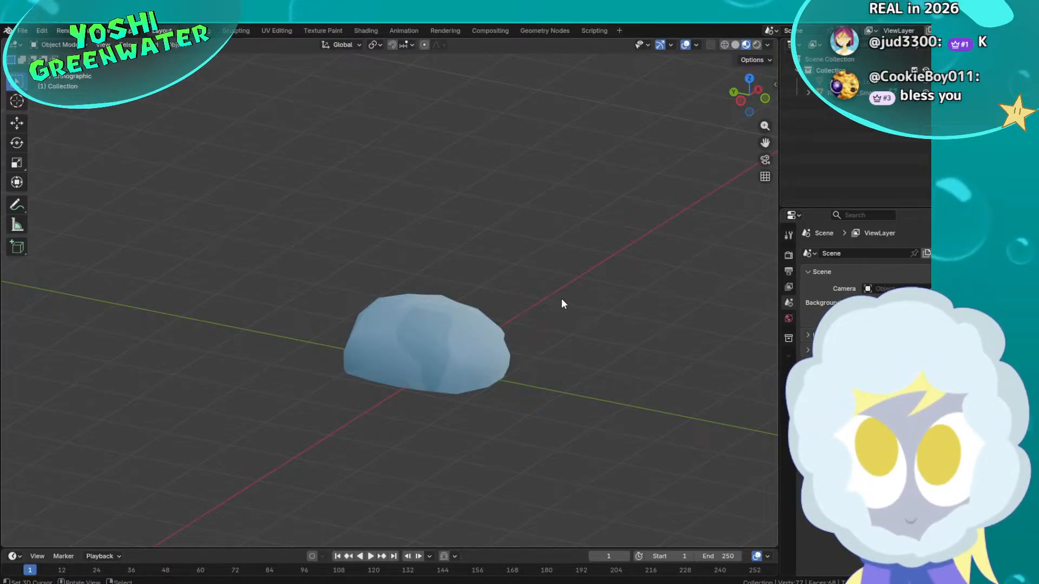
{"action": "middle_click_drag", "start_coordinate": [560, 298], "coordinate": [393, 278]}
{"action": "key", "text": "ctrl+s"}
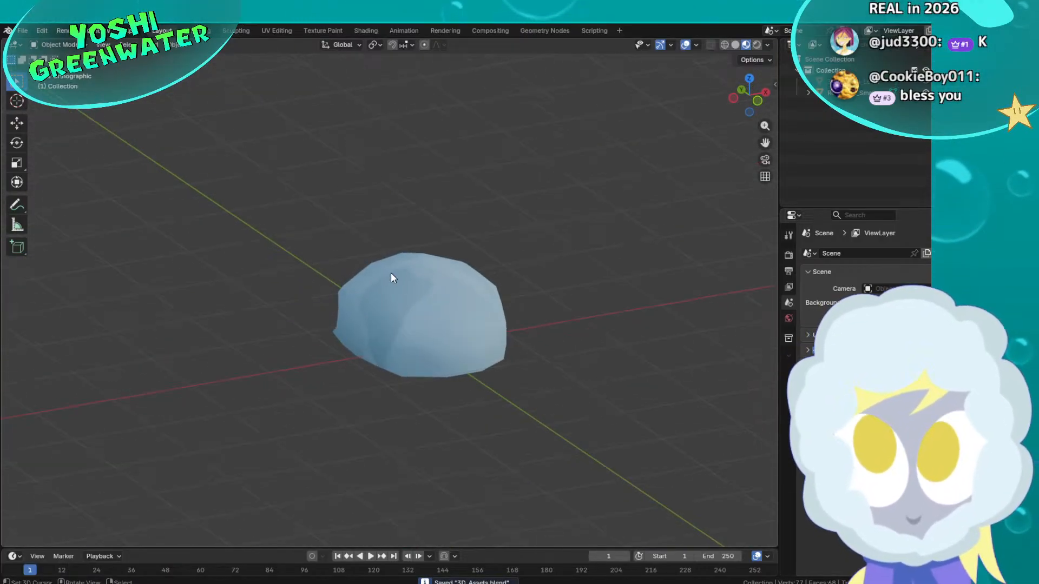
Start a glTF 2.0 export and choose the existing 3D_Rock_Small.glb in the BK folder as the target
{"action": "left_click", "coordinate": [22, 30]}
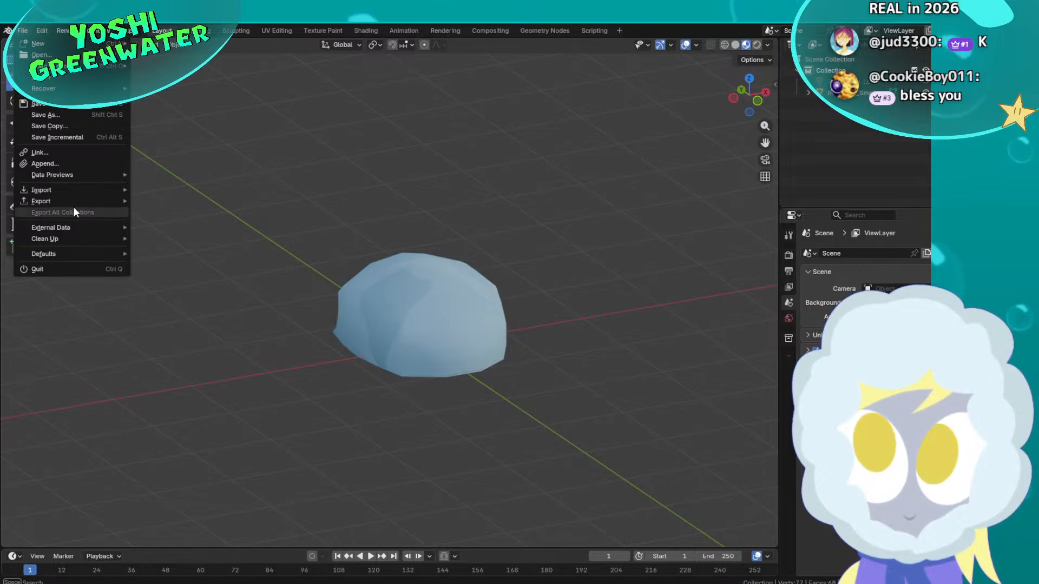
{"action": "mouse_move", "coordinate": [73, 202]}
{"action": "left_click", "coordinate": [204, 301]}
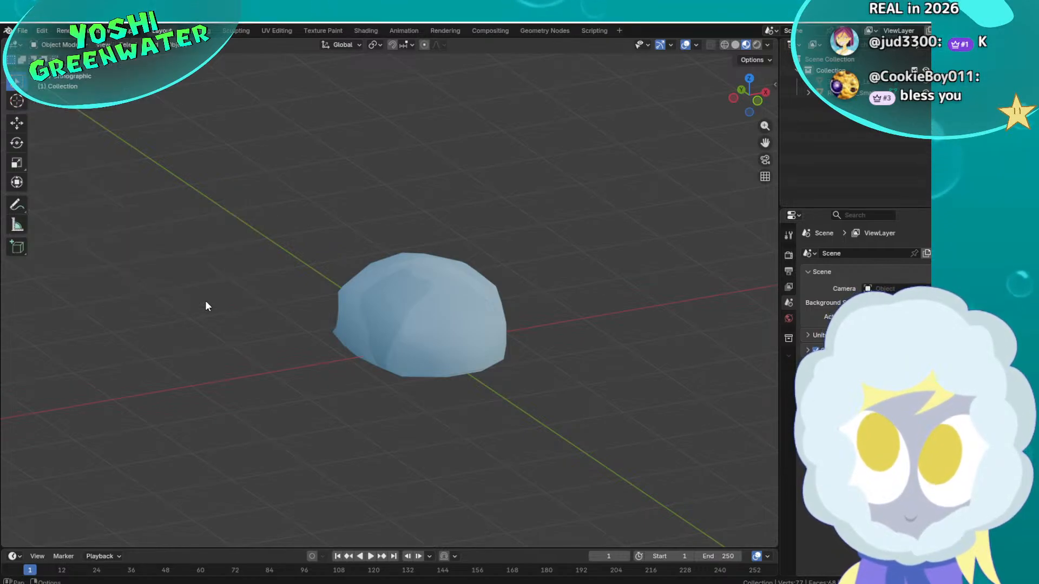
{"action": "left_click", "coordinate": [346, 195]}
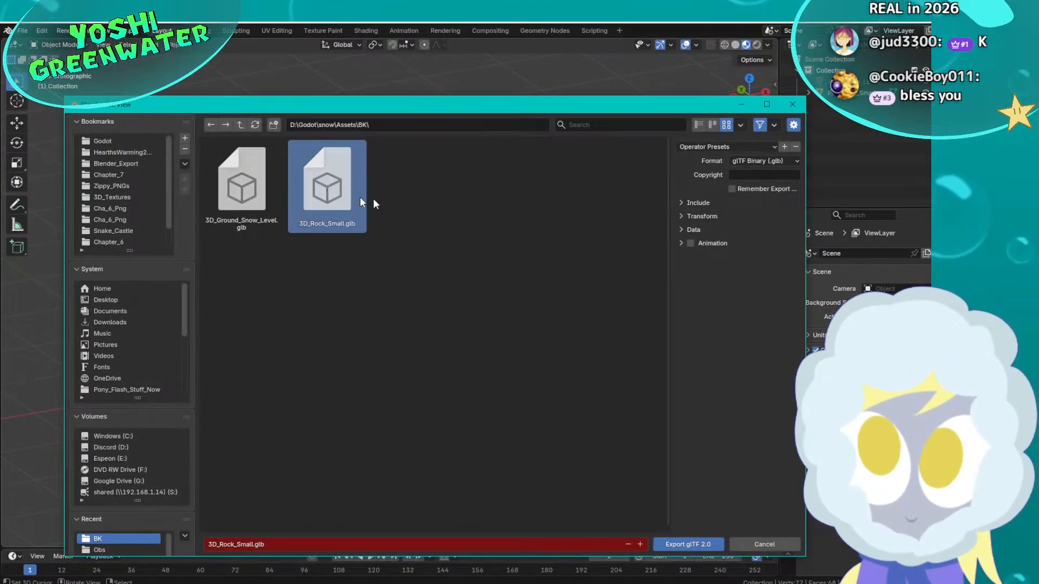
Review the Include, Transform, Mesh and Material export options, keep Materials on Export, and export over 3D_Rock_Small.glb
{"action": "left_click", "coordinate": [681, 203]}
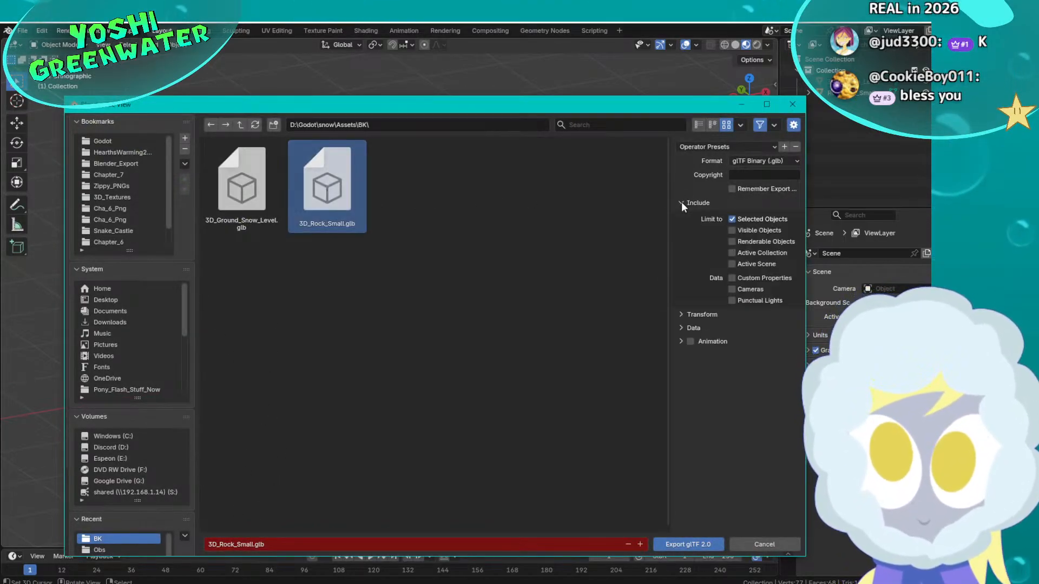
{"action": "left_click", "coordinate": [683, 315]}
{"action": "left_click", "coordinate": [683, 345]}
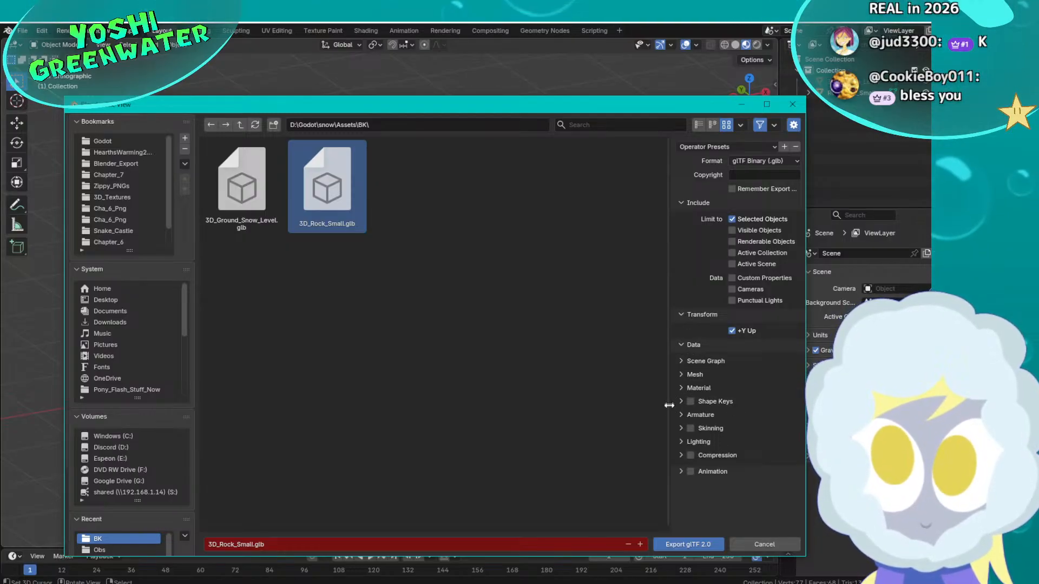
{"action": "left_click", "coordinate": [683, 373]}
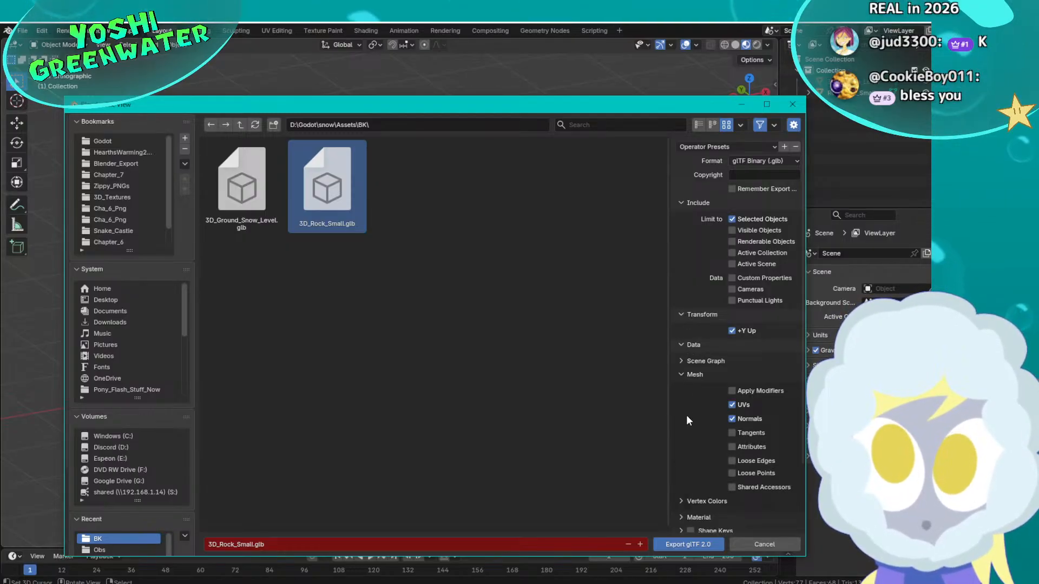
{"action": "scroll", "coordinate": [686, 415], "scroll_direction": "down", "scroll_amount": 3}
{"action": "left_click", "coordinate": [682, 441]}
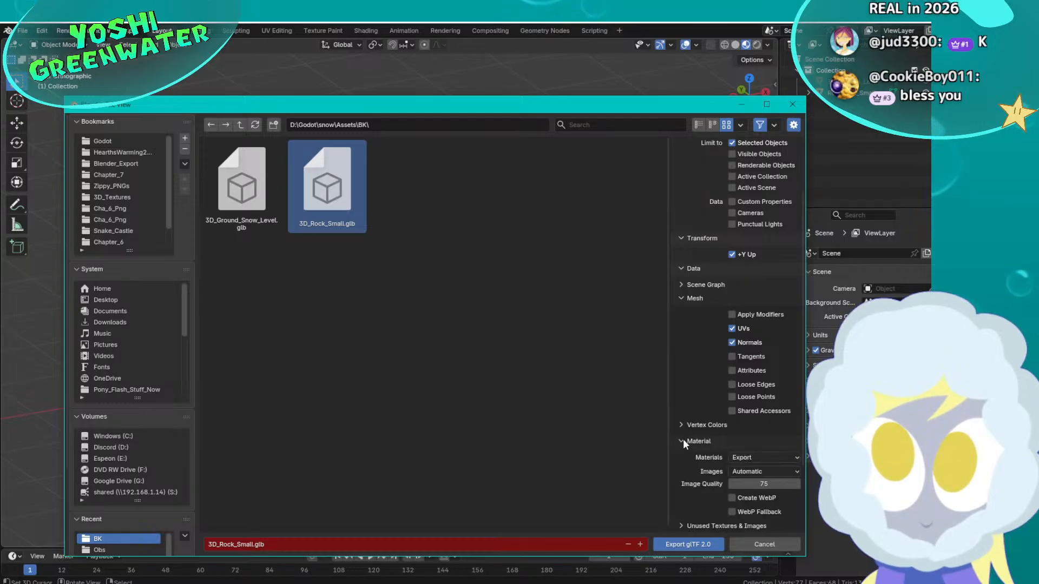
{"action": "scroll", "coordinate": [683, 439], "scroll_direction": "down", "scroll_amount": 3}
{"action": "left_click", "coordinate": [755, 369]}
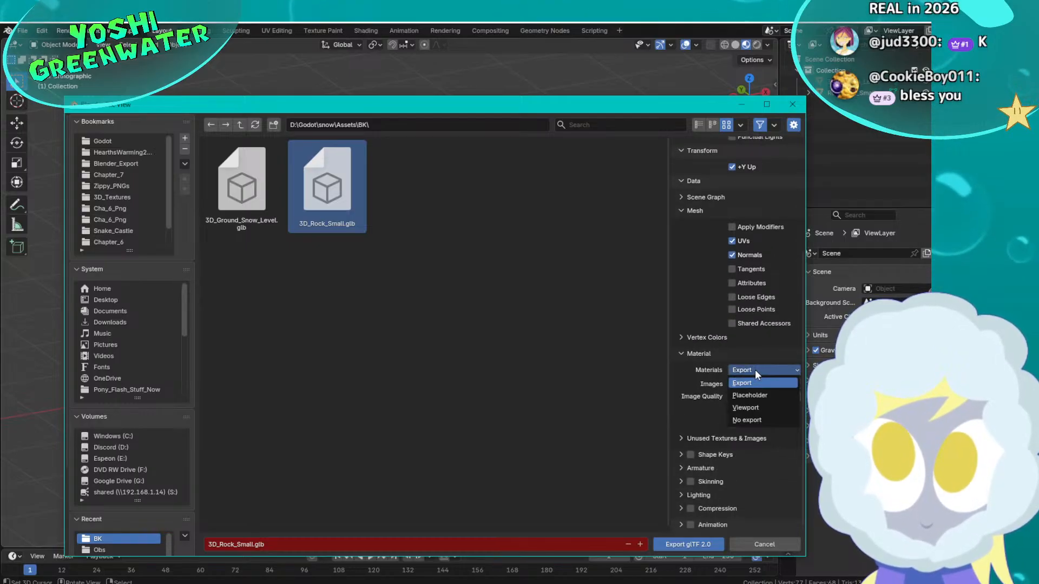
{"action": "left_click", "coordinate": [755, 369]}
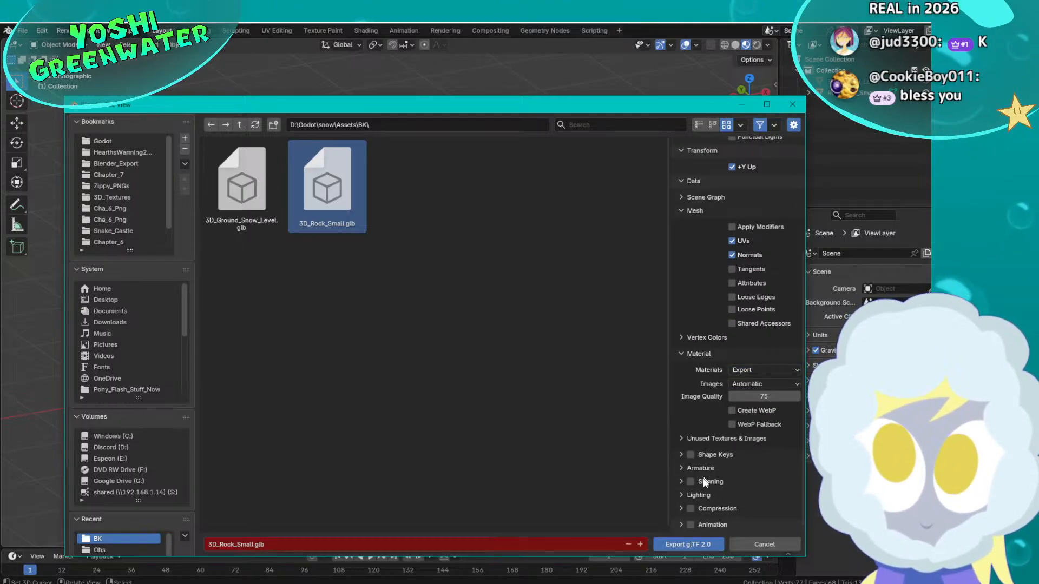
{"action": "left_click", "coordinate": [691, 544]}
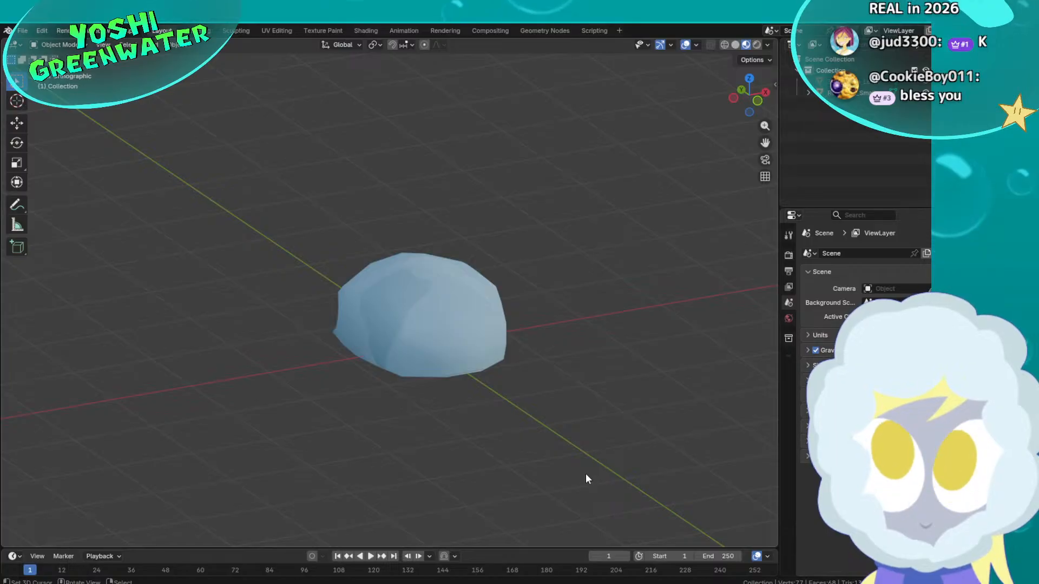
Switch to Godot and delete the old 3D_Rock_Small node from the 3d_Test_Level scene
{"action": "scroll", "coordinate": [443, 391], "scroll_direction": "up", "scroll_amount": 2}
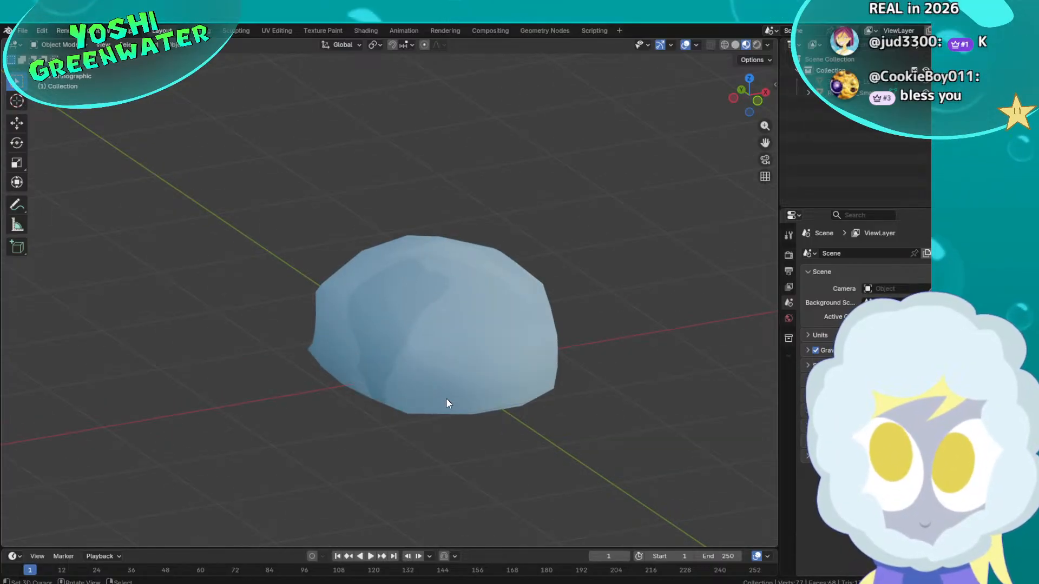
{"action": "middle_click_drag", "start_coordinate": [446, 398], "coordinate": [440, 404]}
{"action": "key", "text": "alt+Tab"}
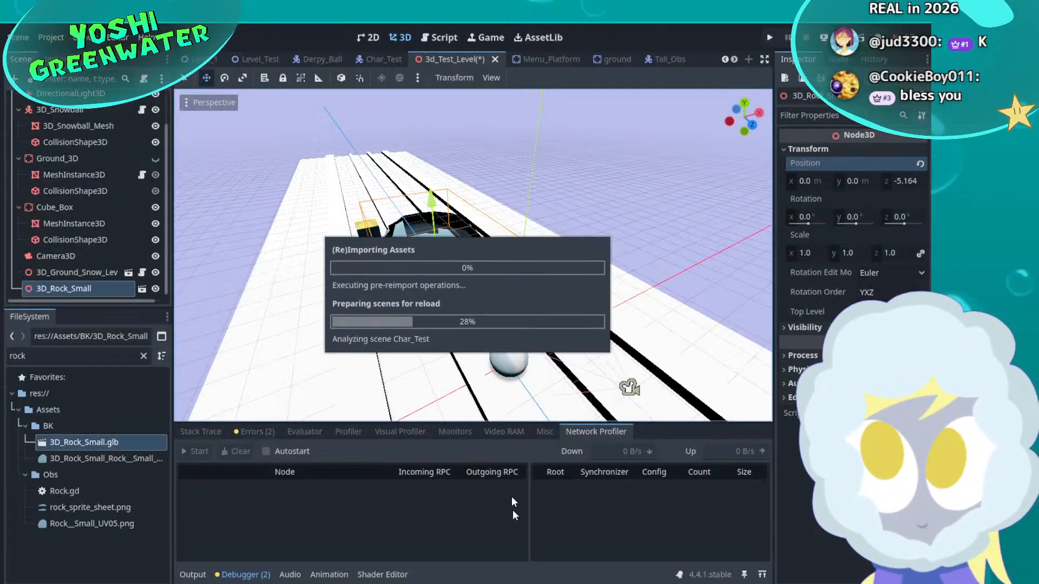
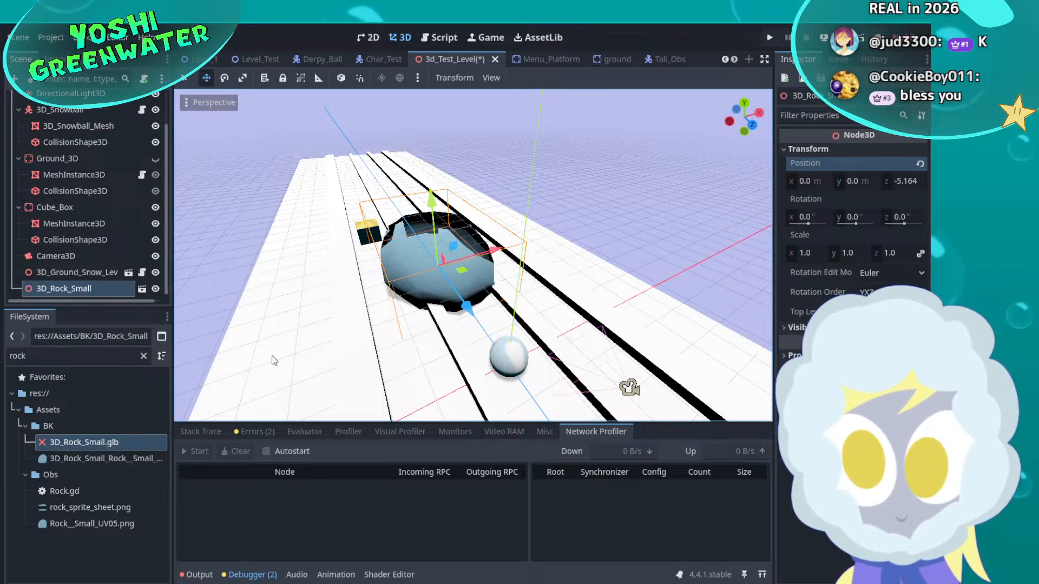
{"action": "left_click", "coordinate": [90, 441]}
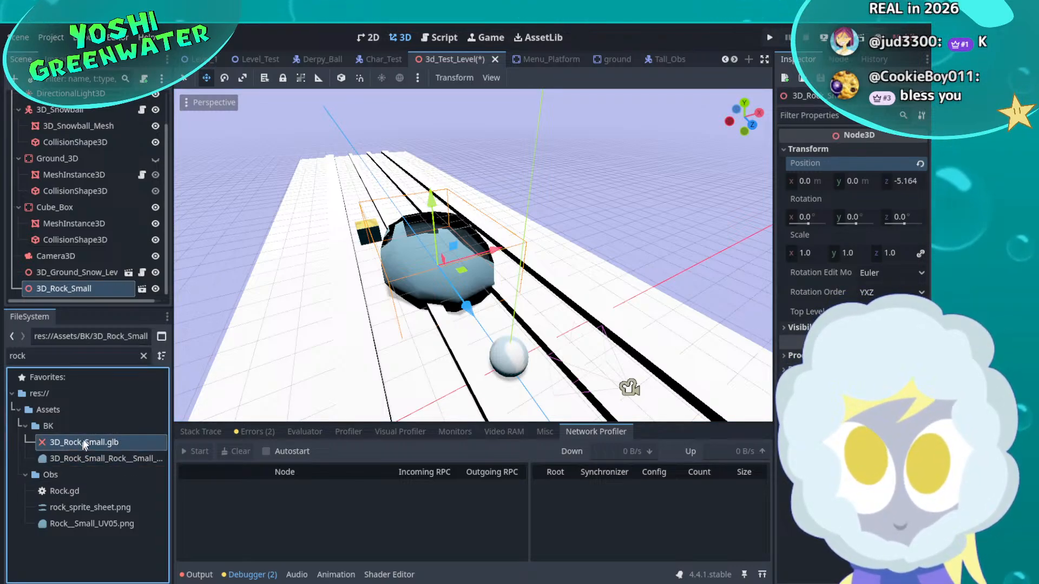
{"action": "left_click", "coordinate": [83, 273]}
{"action": "left_click", "coordinate": [87, 289]}
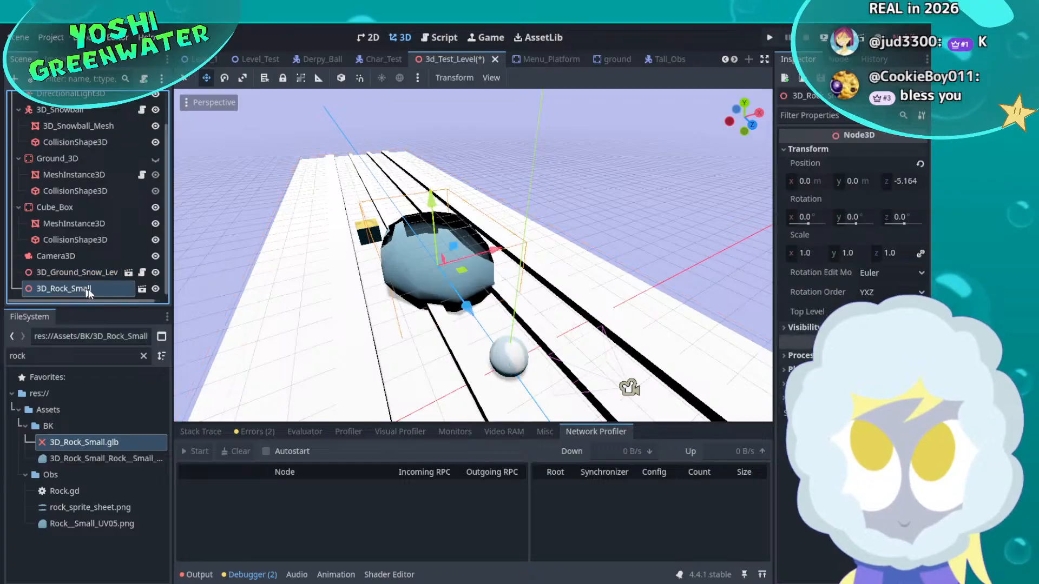
{"action": "key", "text": "Delete"}
{"action": "left_click", "coordinate": [503, 318]}
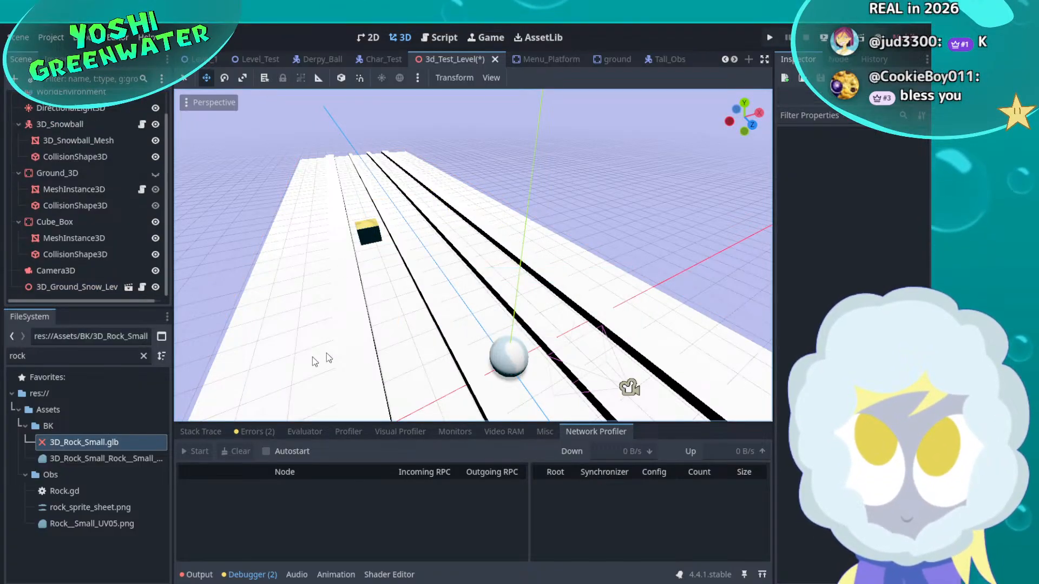
Try to place 3D_Rock_Small.glb in the level and open it as a scene, and check the debugger's stack trace
{"action": "left_click_drag", "start_coordinate": [84, 442], "coordinate": [405, 286]}
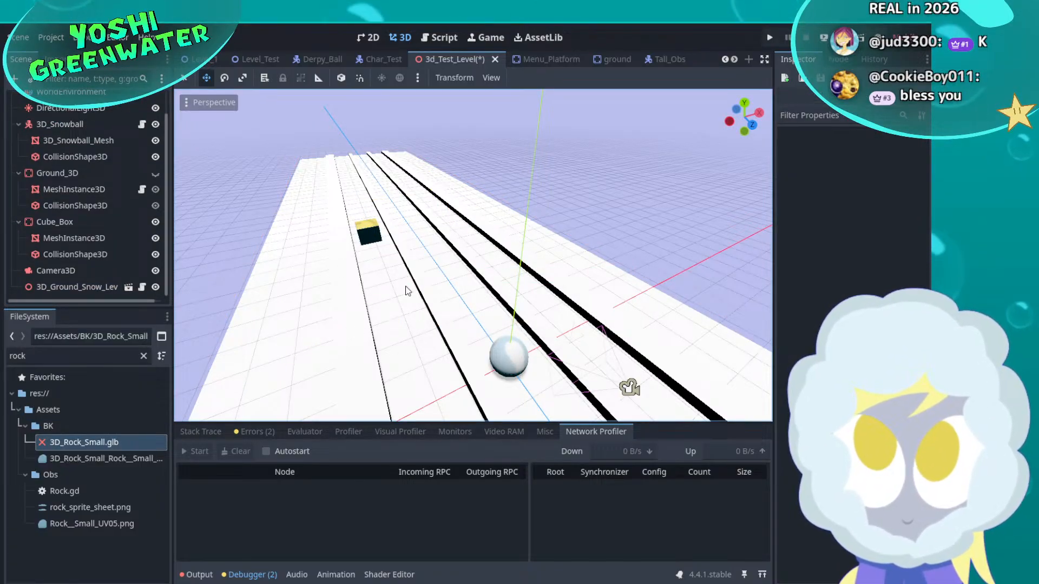
{"action": "right_click", "coordinate": [130, 445]}
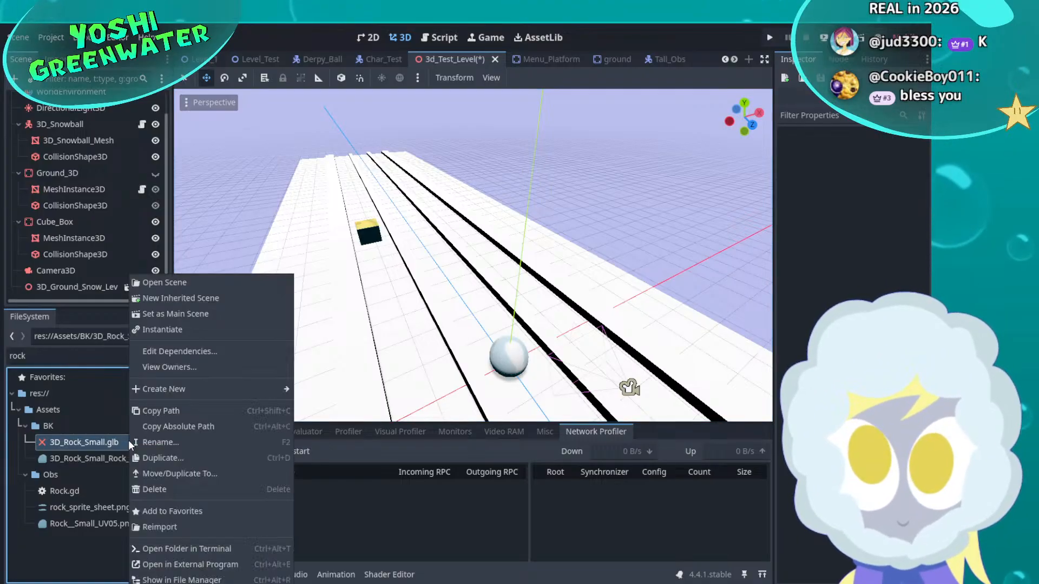
{"action": "left_click", "coordinate": [168, 286]}
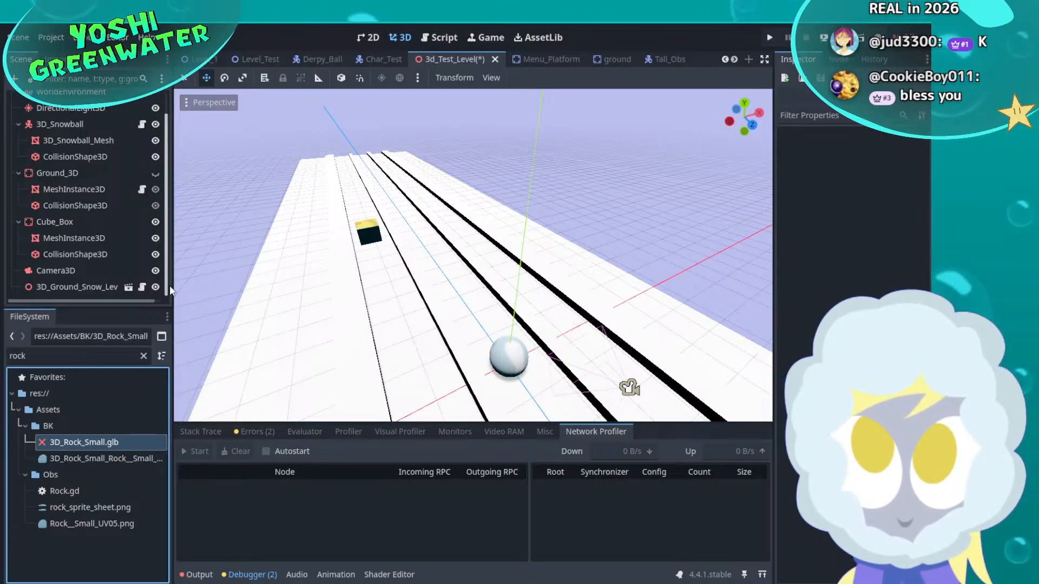
{"action": "right_click", "coordinate": [136, 439]}
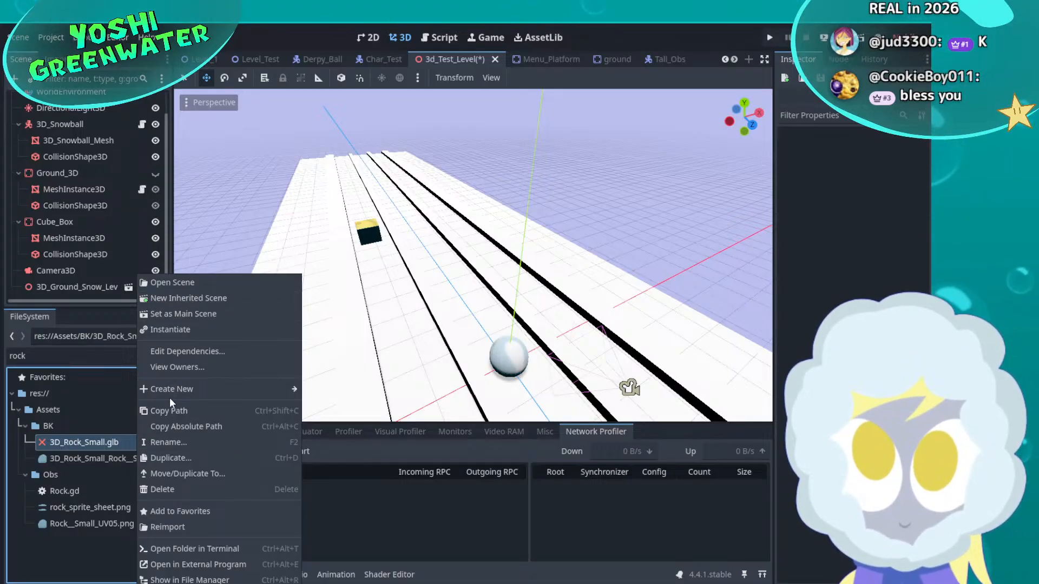
{"action": "left_click", "coordinate": [83, 553]}
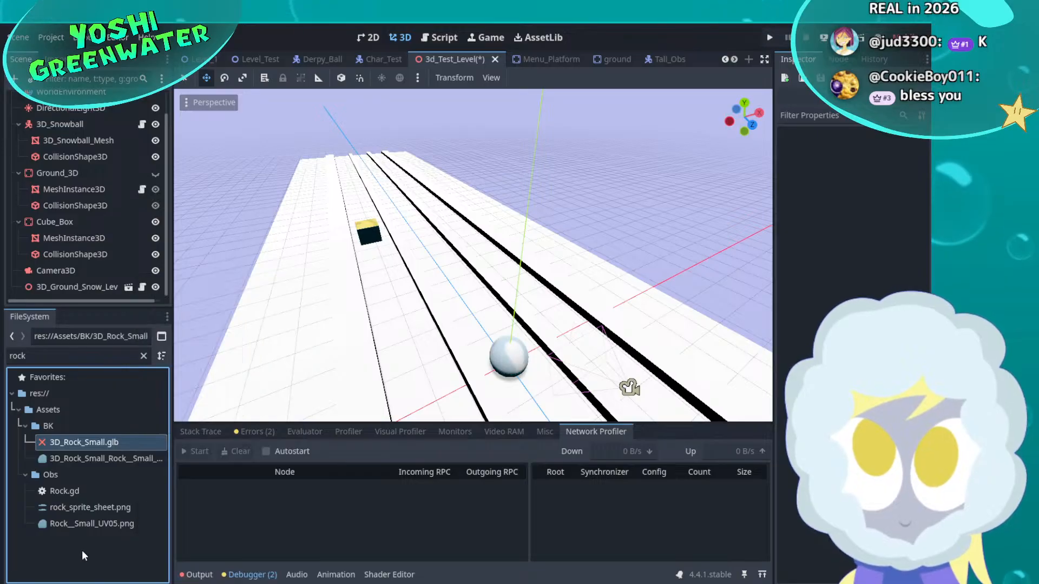
{"action": "left_click", "coordinate": [215, 435]}
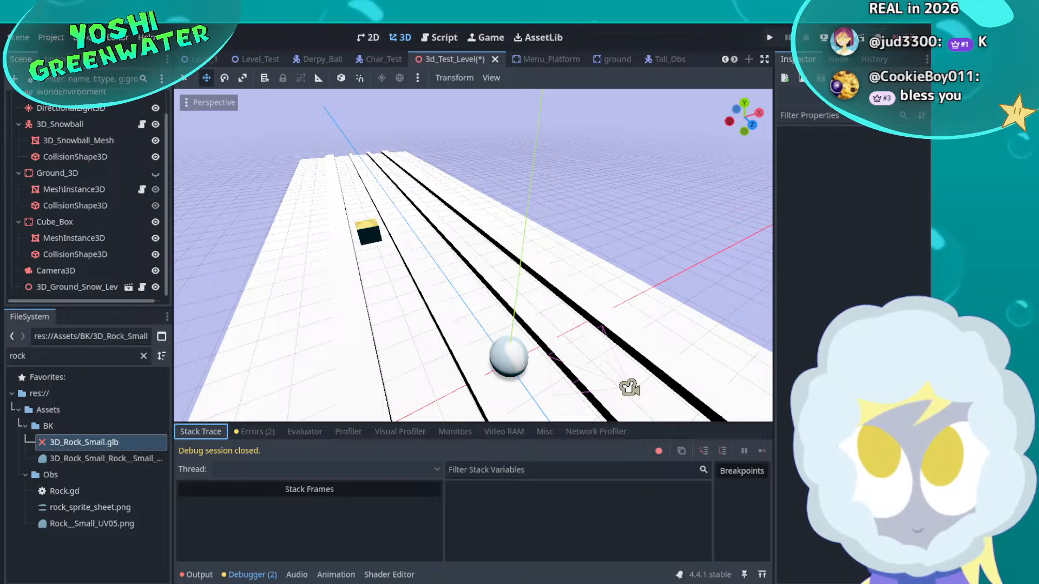
Switch to Blender, select the rock object and export it as glTF 2.0 over 3D_Rock_Small.glb
{"action": "key", "text": "alt+Tab"}
{"action": "left_click", "coordinate": [395, 303]}
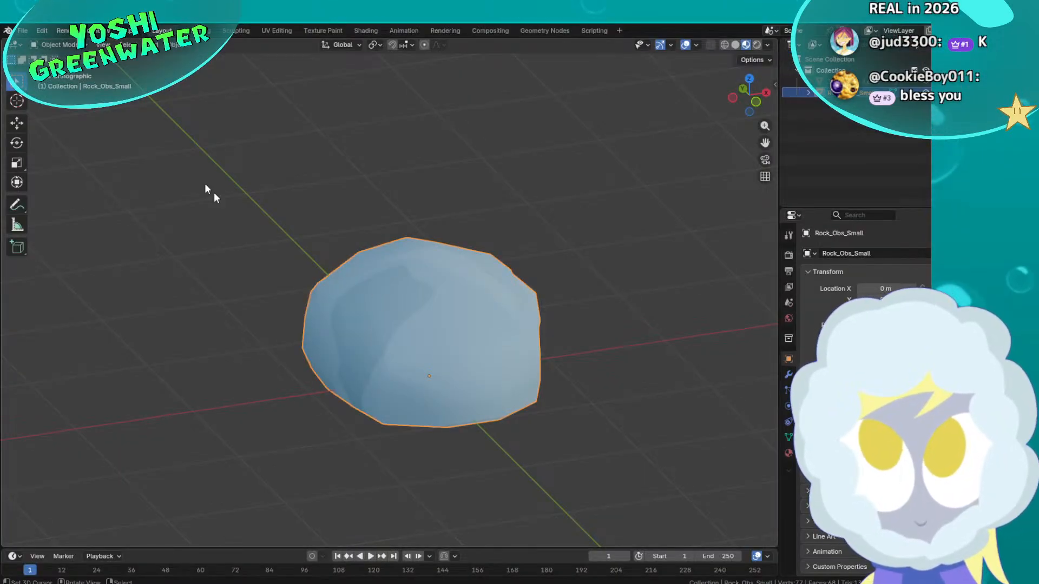
{"action": "left_click", "coordinate": [20, 30]}
{"action": "mouse_move", "coordinate": [82, 202]}
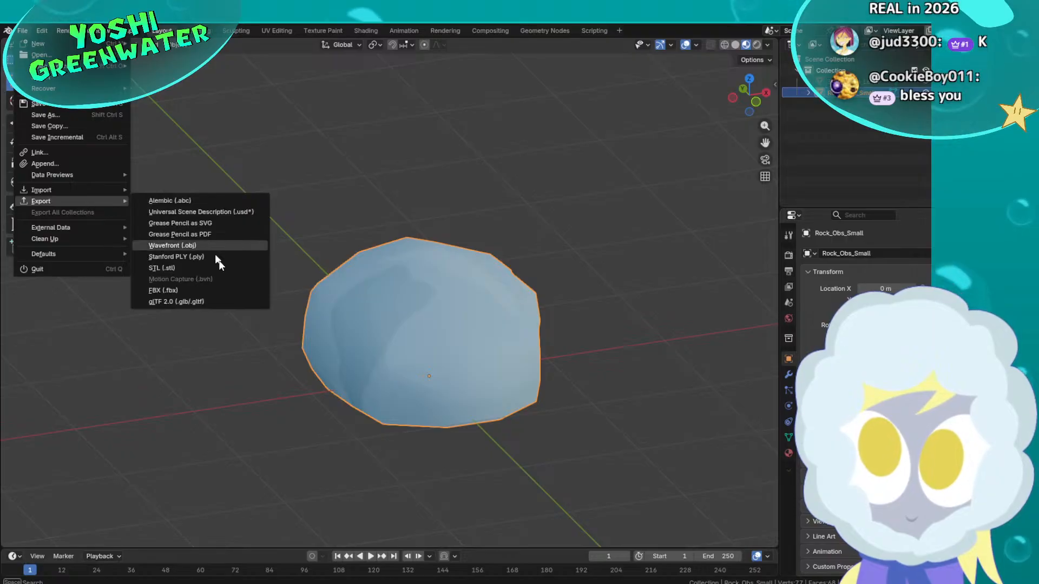
{"action": "left_click", "coordinate": [218, 301]}
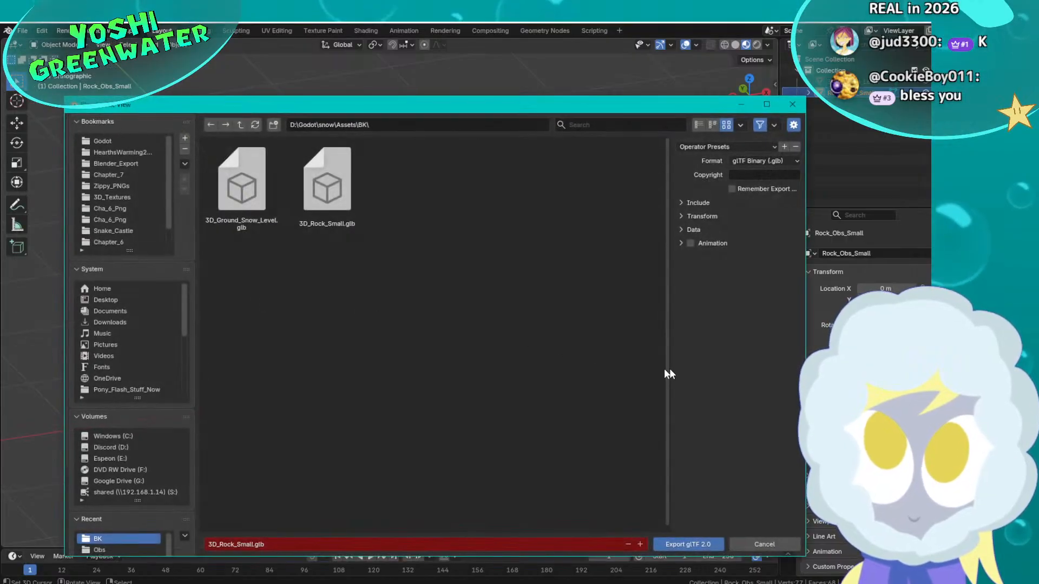
{"action": "left_click", "coordinate": [689, 545]}
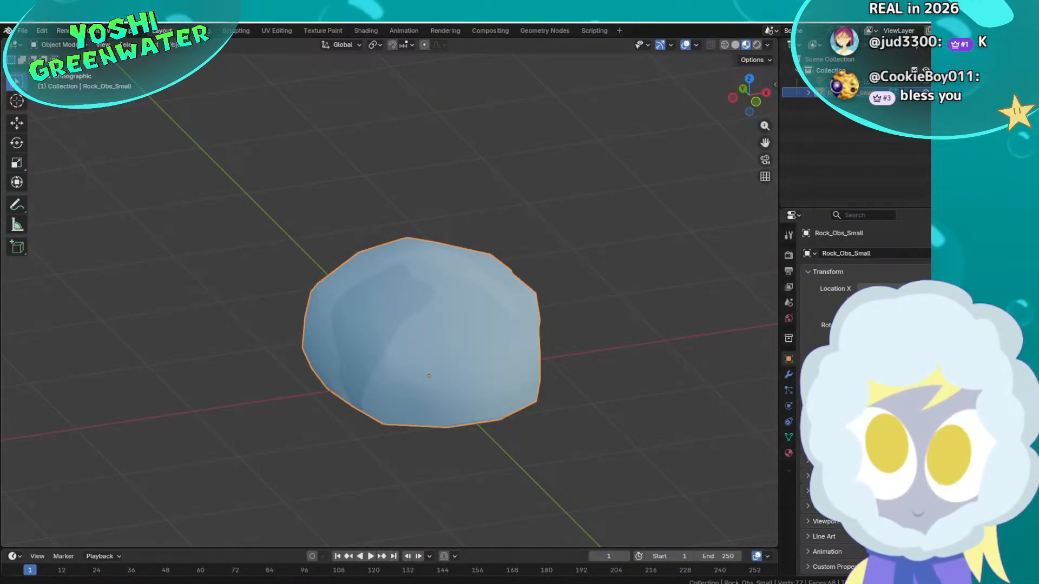
Switch to Godot and try to place the re-exported 3D_Rock_Small.glb on the snow ground
{"action": "key", "text": "alt+Tab"}
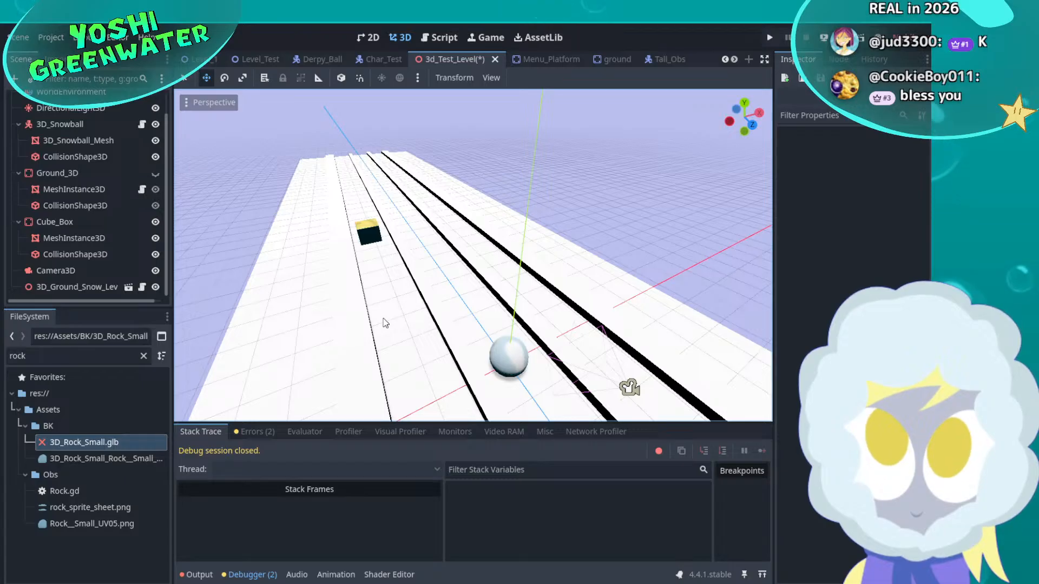
{"action": "left_click", "coordinate": [385, 323]}
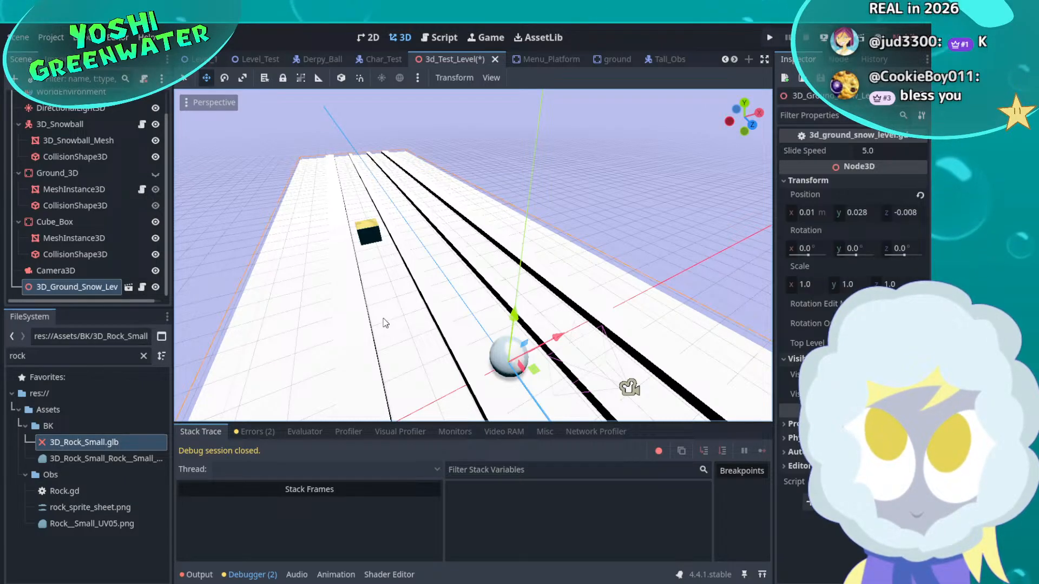
{"action": "middle_click_drag", "start_coordinate": [383, 319], "coordinate": [392, 310]}
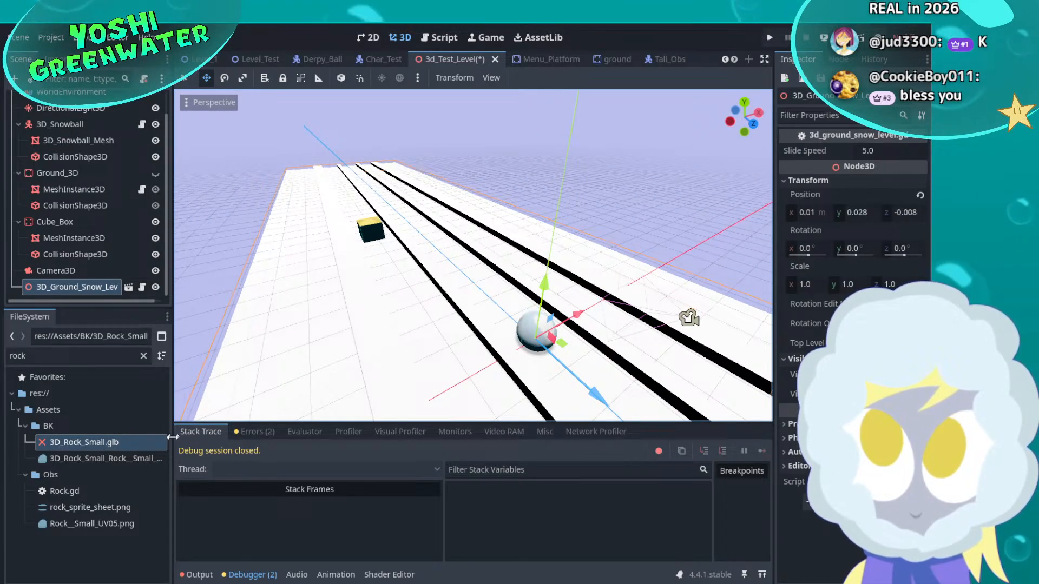
{"action": "left_click_drag", "start_coordinate": [135, 443], "coordinate": [406, 339]}
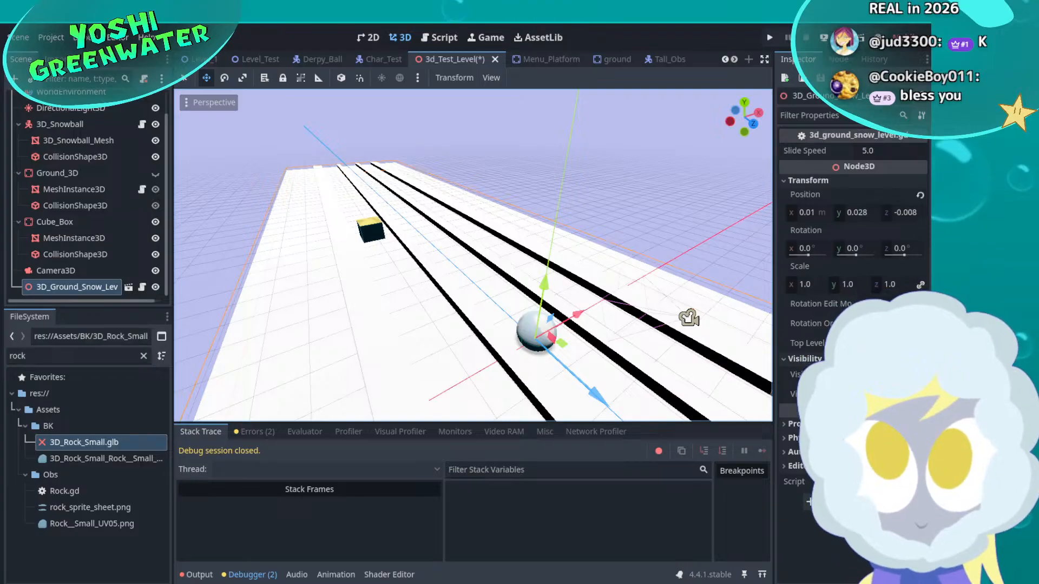
Switch to Blender and export the selected rock as glTF 2.0 over 3D_Rock_Small.glb, limited to selected objects
{"action": "key", "text": "alt+Tab"}
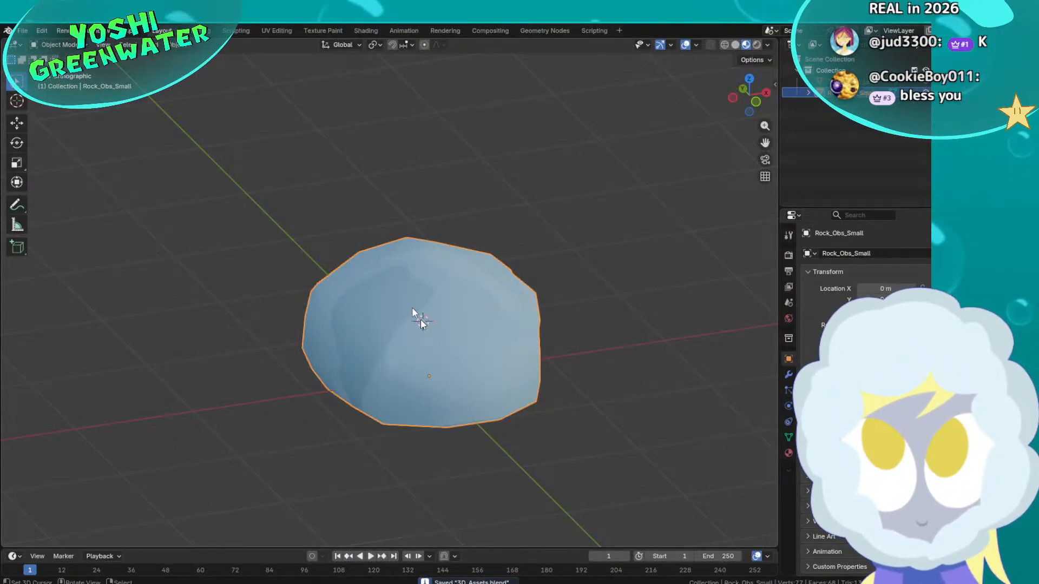
{"action": "left_click", "coordinate": [22, 30]}
{"action": "mouse_move", "coordinate": [79, 194]}
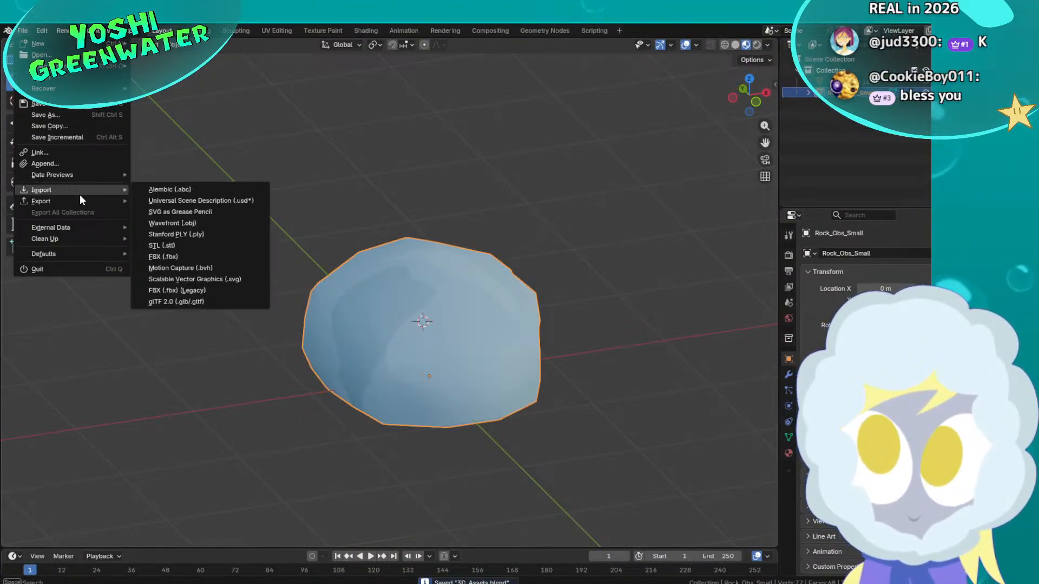
{"action": "key", "text": "Escape"}
{"action": "left_click", "coordinate": [23, 31]}
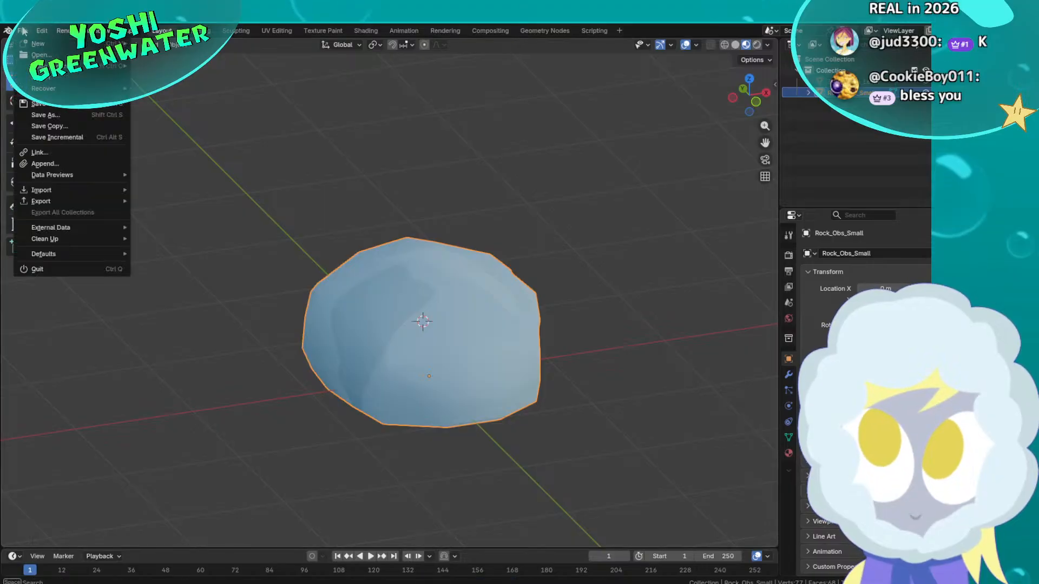
{"action": "mouse_move", "coordinate": [76, 204]}
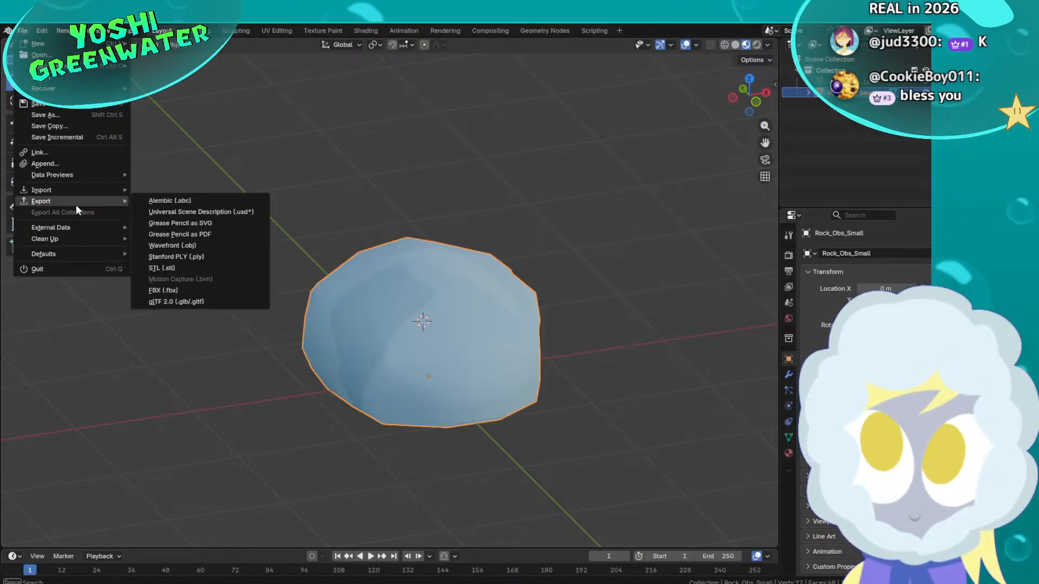
{"action": "left_click", "coordinate": [176, 301]}
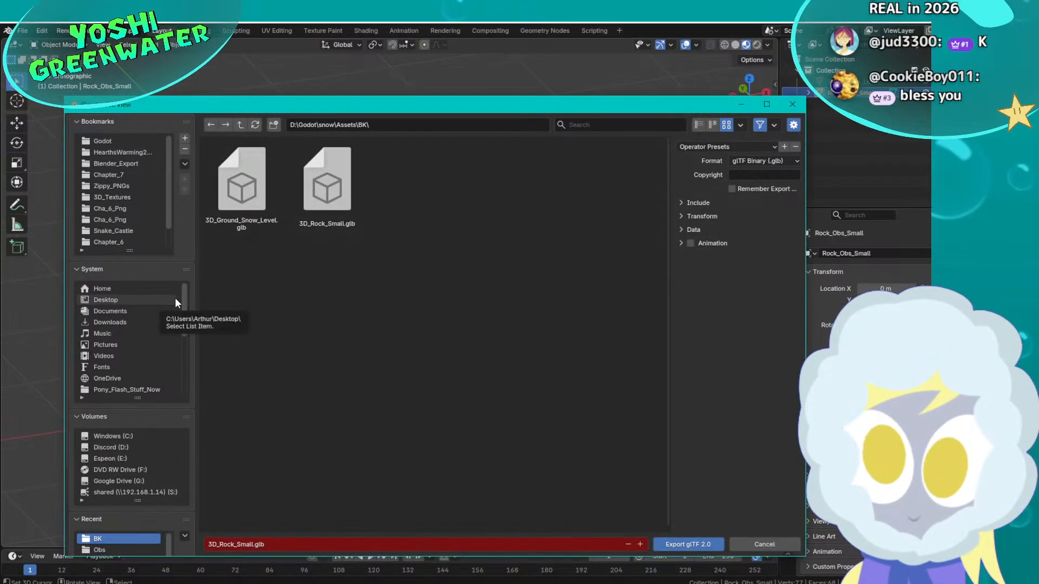
{"action": "left_click", "coordinate": [685, 203]}
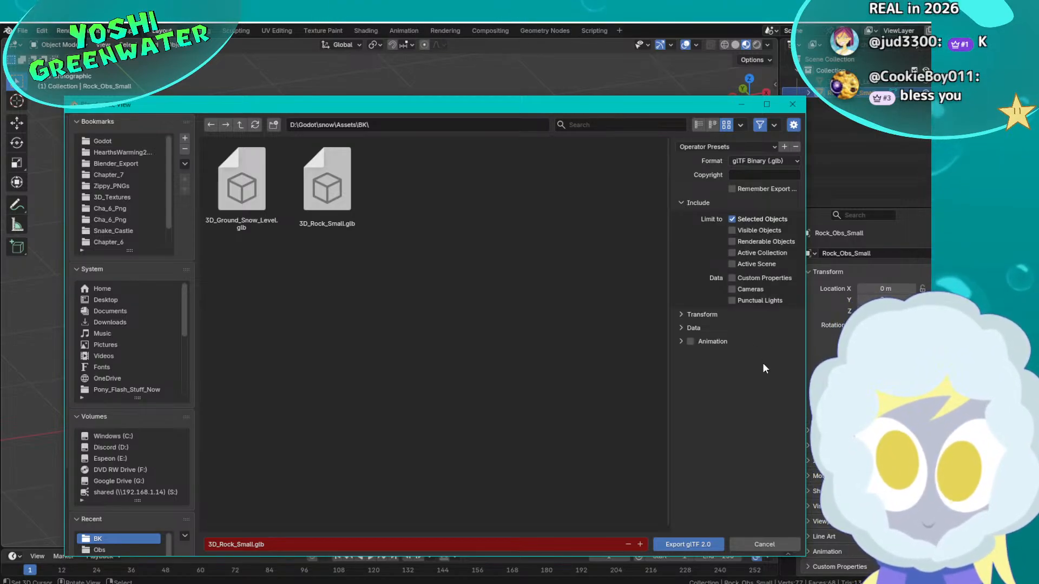
{"action": "left_click", "coordinate": [690, 543]}
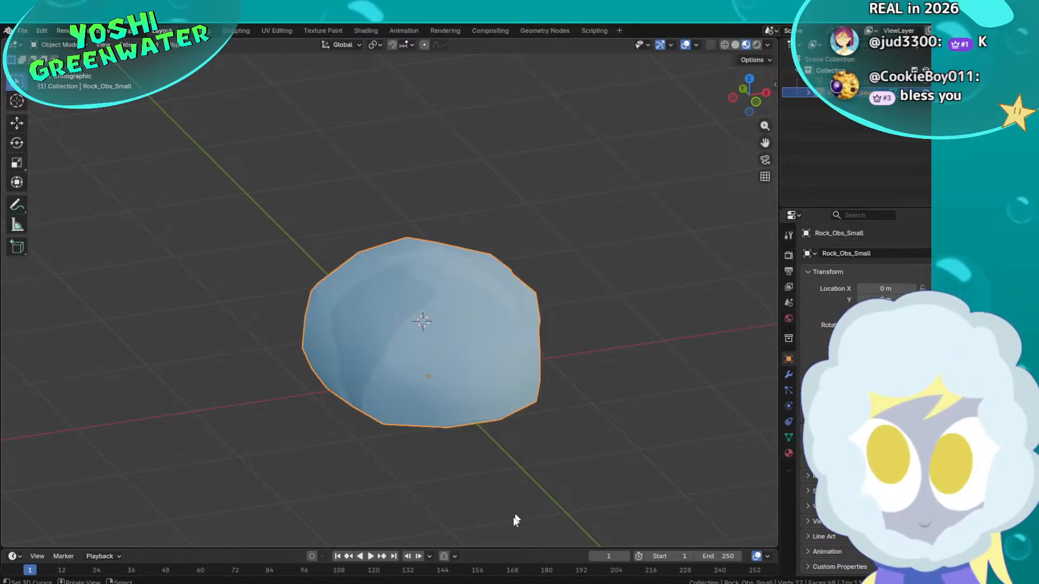
Switch to Godot and try to open the re-exported 3D_Rock_Small.glb as a scene
{"action": "key", "text": "alt+Tab"}
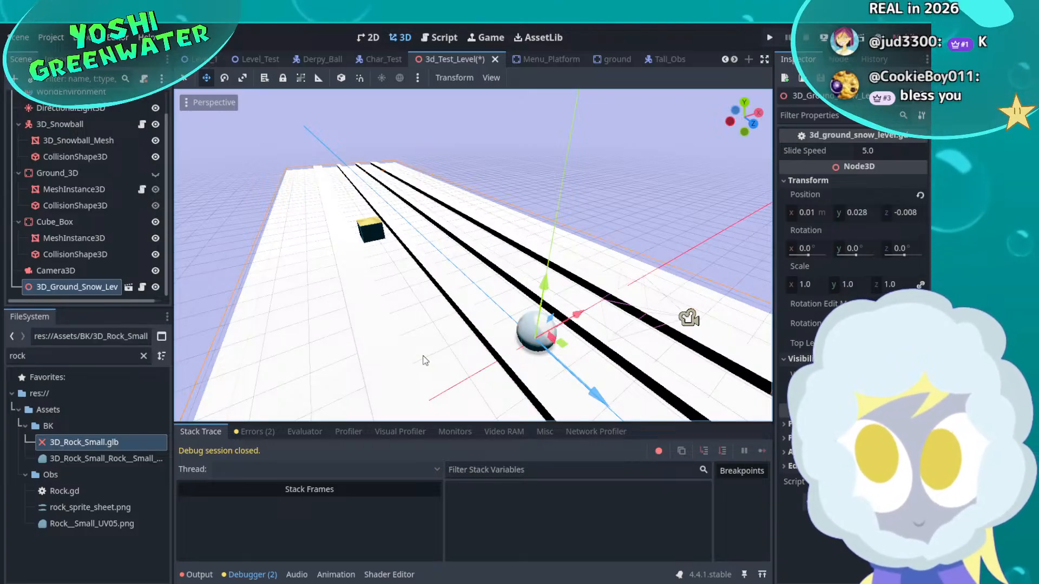
{"action": "middle_click_drag", "start_coordinate": [424, 332], "coordinate": [394, 318]}
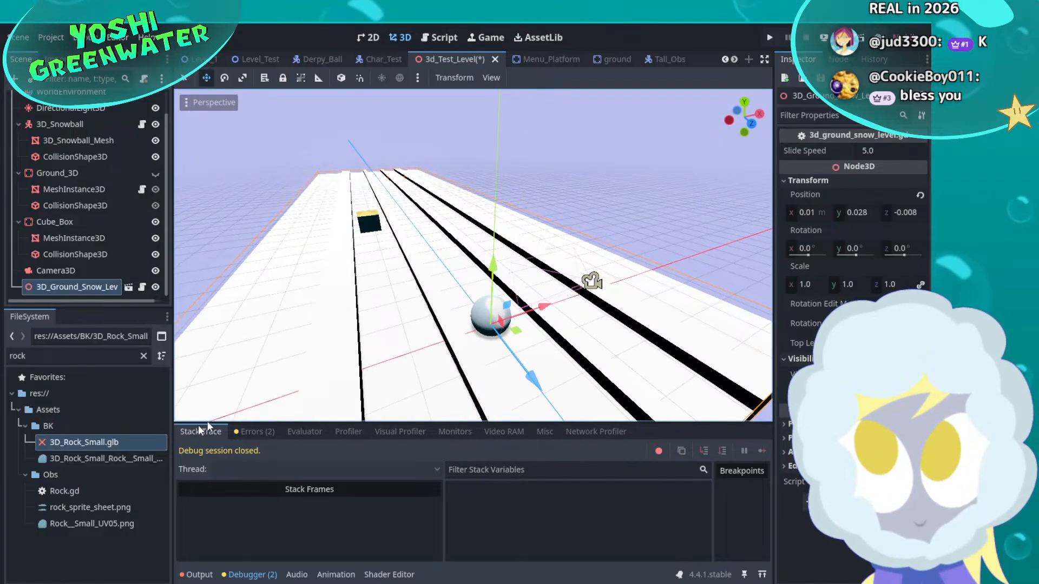
{"action": "right_click", "coordinate": [120, 446]}
{"action": "left_click", "coordinate": [154, 280]}
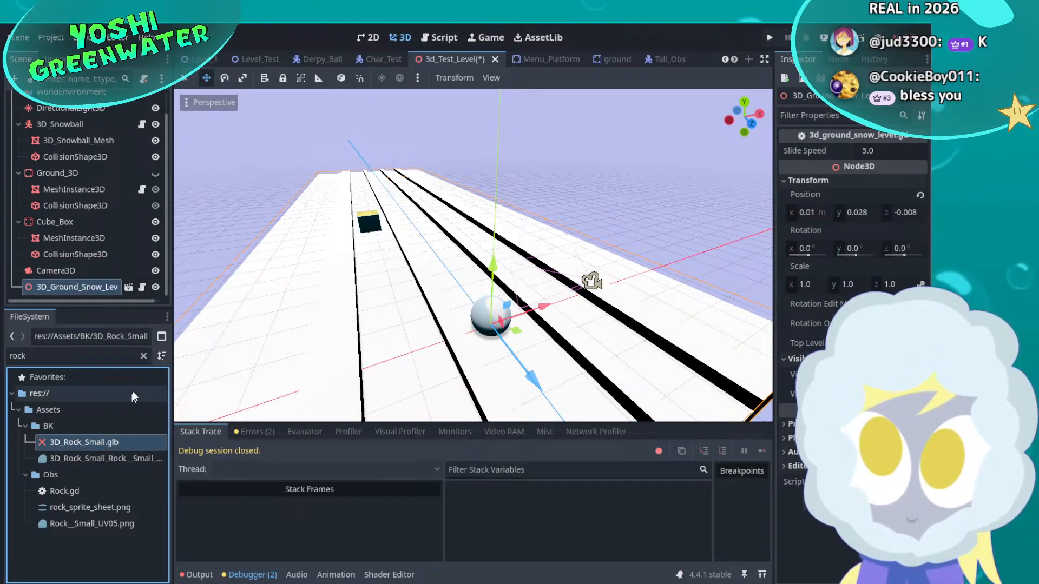
Filter the project files by ".b" and place 3D_Assets.blend in the 3D test level
{"action": "left_click", "coordinate": [143, 356]}
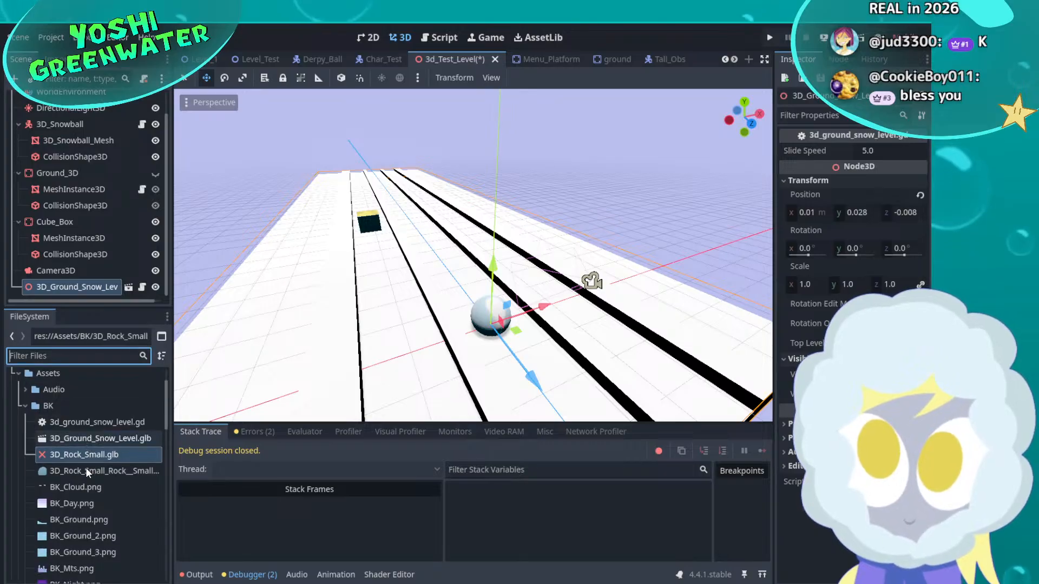
{"action": "left_click", "coordinate": [80, 422]}
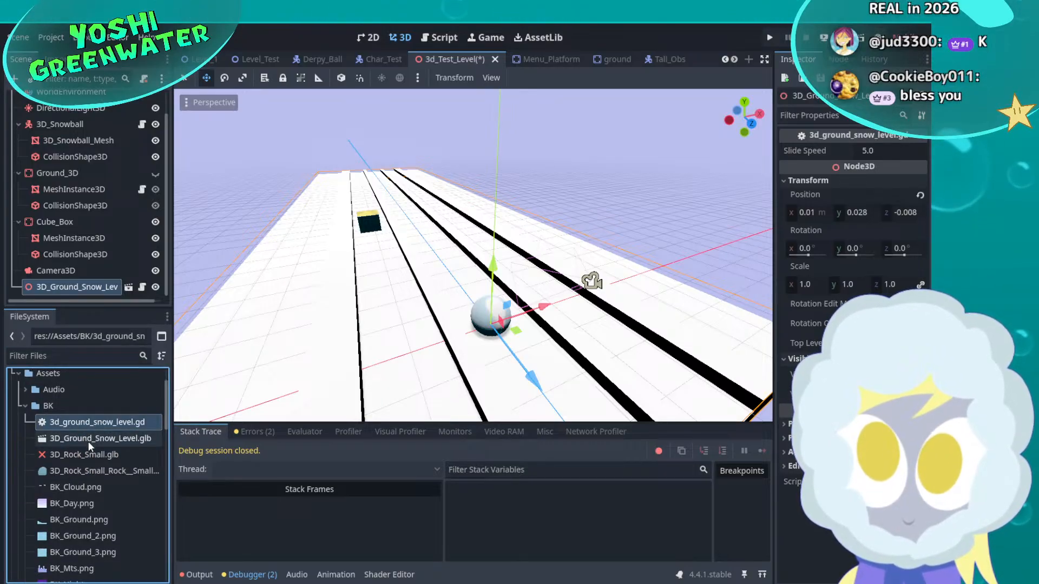
{"action": "scroll", "coordinate": [89, 441], "scroll_direction": "down", "scroll_amount": 2}
{"action": "scroll", "coordinate": [89, 441], "scroll_direction": "up", "scroll_amount": 5}
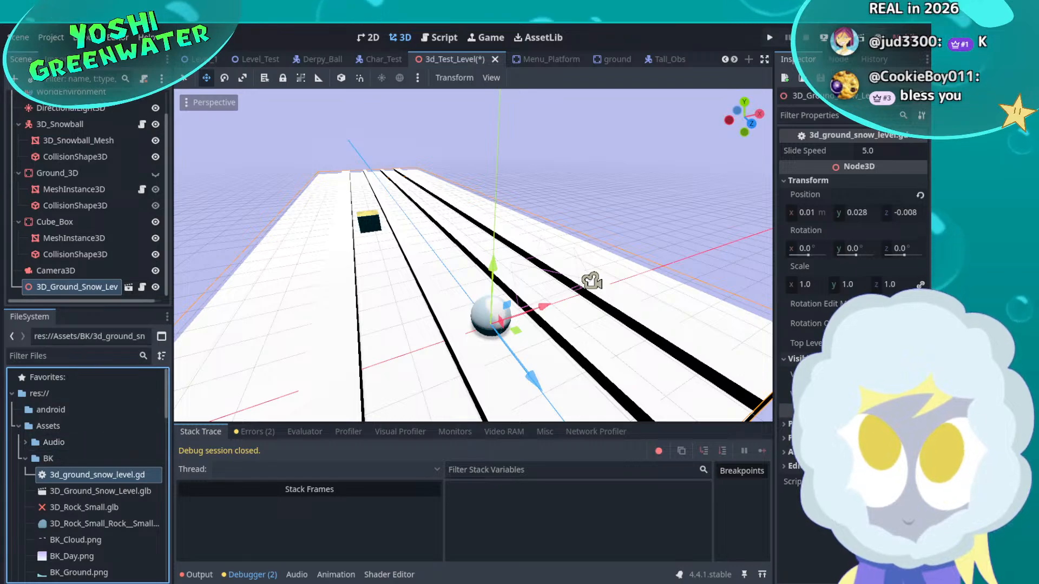
{"action": "left_click", "coordinate": [76, 356]}
{"action": "type", "text": ".b"}
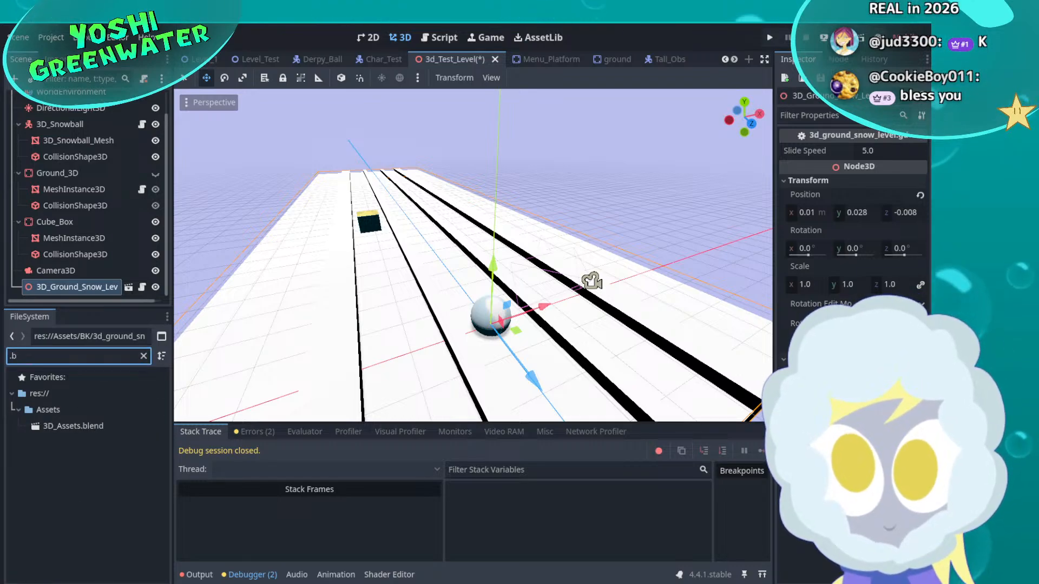
{"action": "left_click_drag", "start_coordinate": [86, 428], "coordinate": [362, 281]}
Raise the placed 3D_Assets node along its vertical axis and inspect its rock from several sides
{"action": "middle_click_drag", "start_coordinate": [362, 281], "coordinate": [585, 262]}
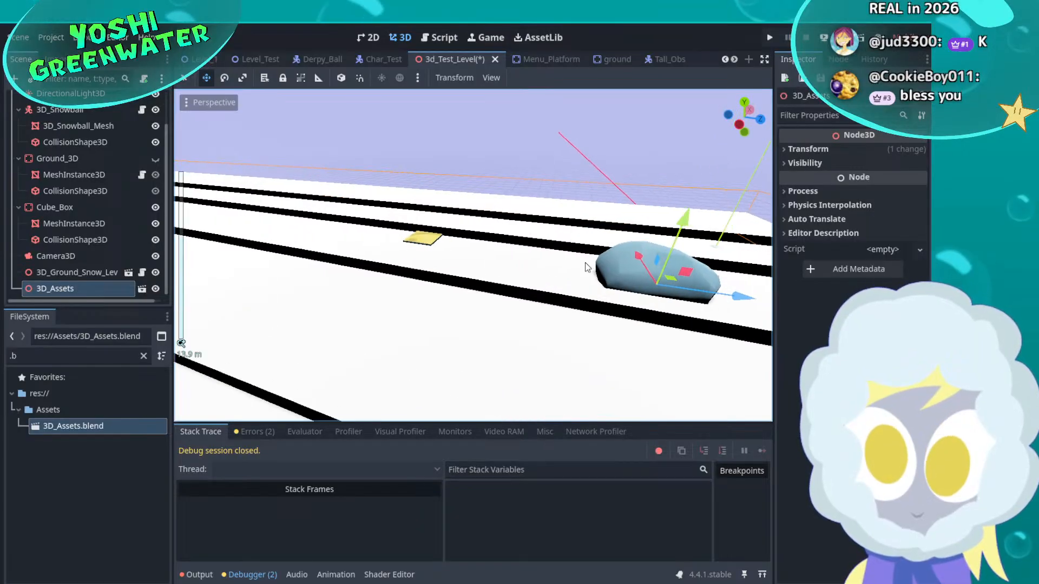
{"action": "scroll", "coordinate": [493, 265], "scroll_direction": "up", "scroll_amount": 3}
{"action": "middle_click_drag", "start_coordinate": [490, 261], "coordinate": [273, 234]}
{"action": "scroll", "coordinate": [578, 253], "scroll_direction": "up", "scroll_amount": 5}
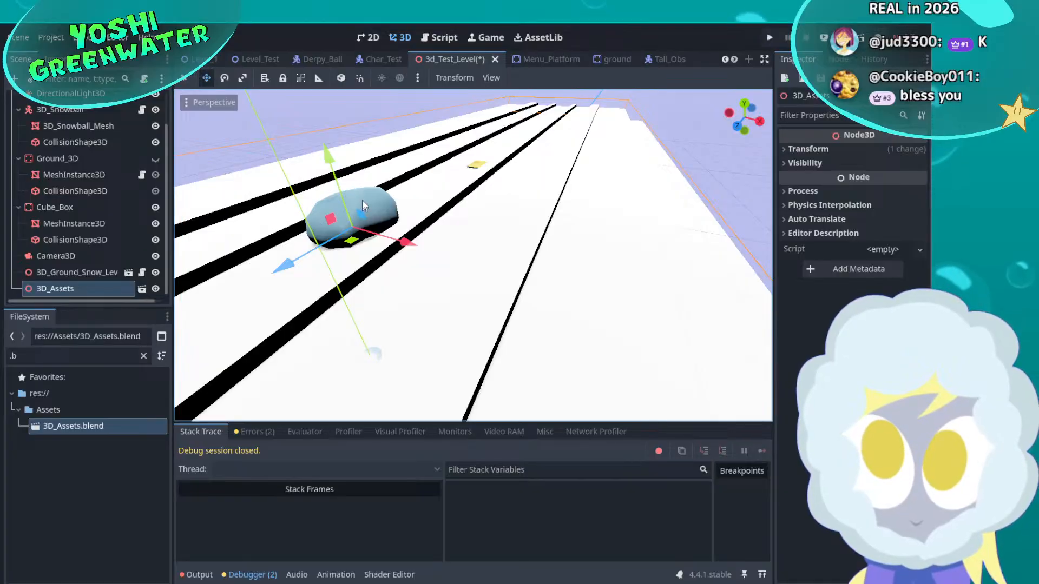
{"action": "left_click_drag", "start_coordinate": [338, 188], "coordinate": [329, 122]}
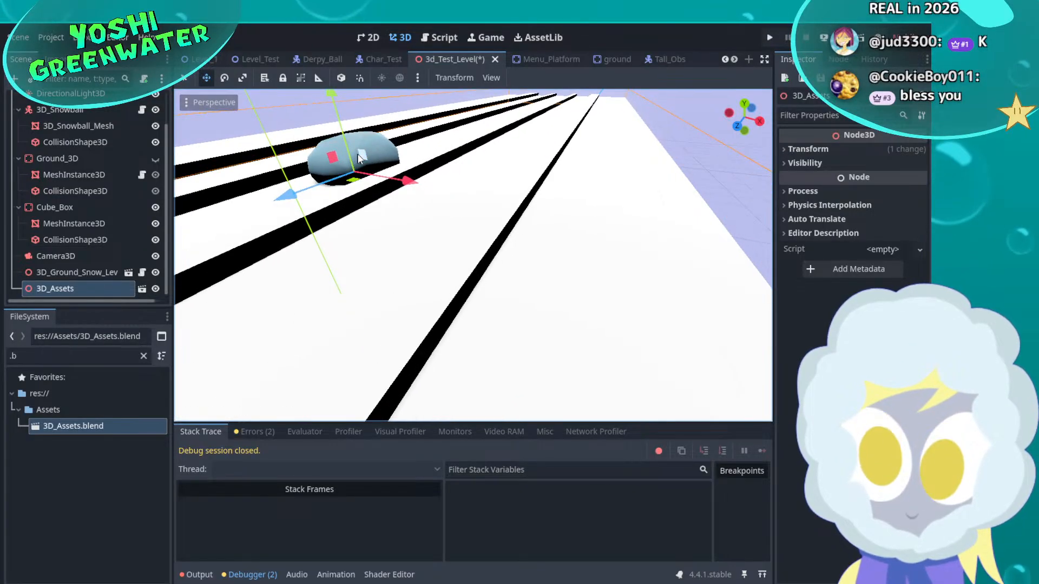
{"action": "middle_click_drag", "start_coordinate": [399, 214], "coordinate": [362, 255]}
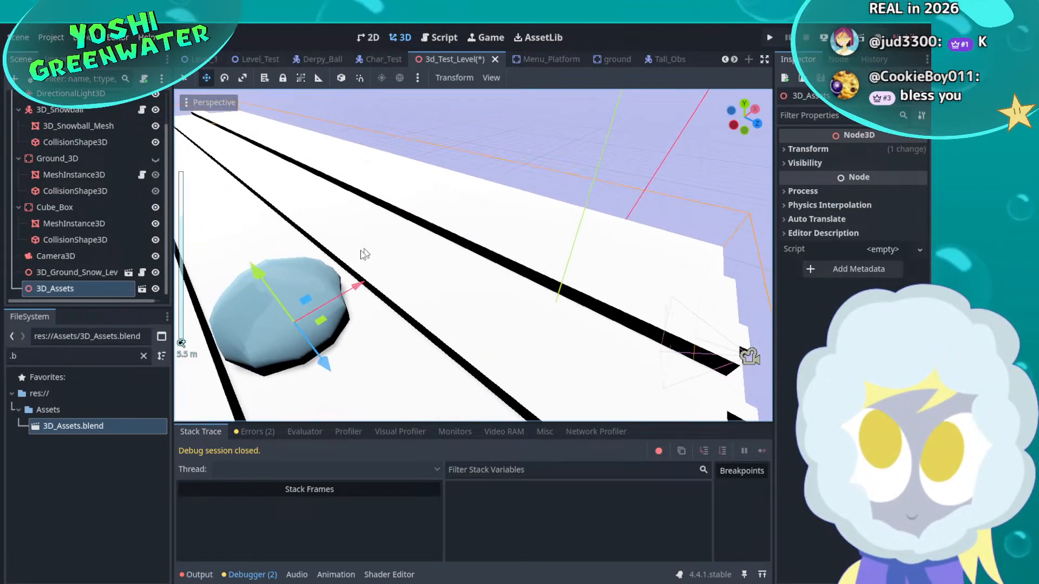
Open the import settings of 3D_Assets.blend and inspect the imported scene and its 3D_Ground_Level node
{"action": "right_click", "coordinate": [79, 427]}
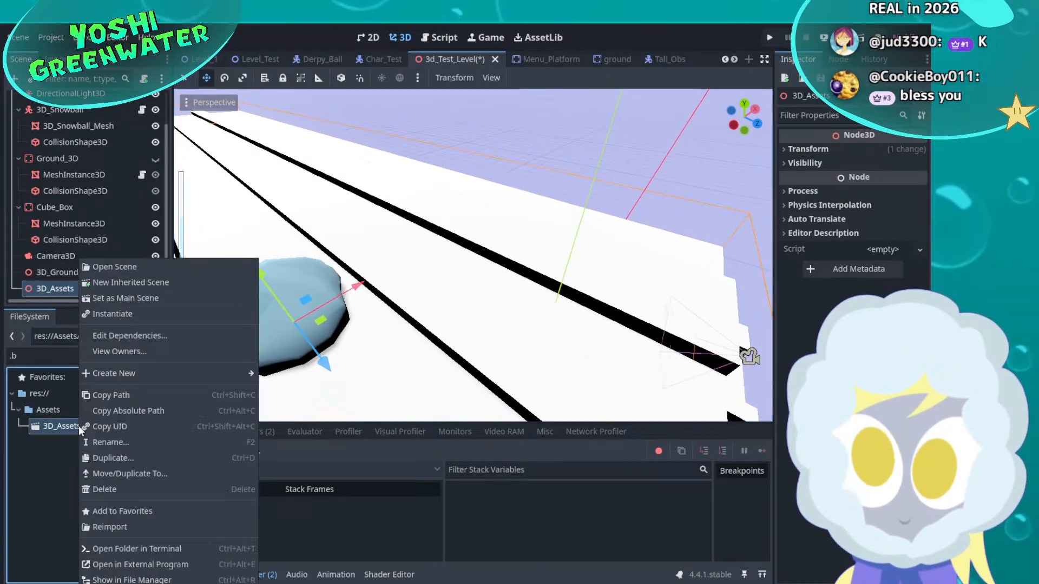
{"action": "left_click", "coordinate": [108, 269]}
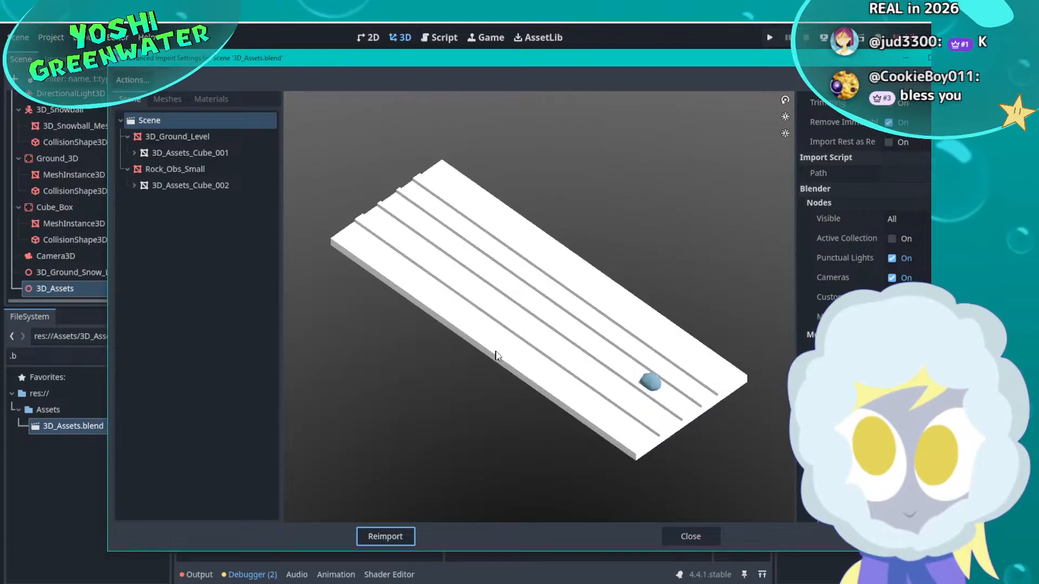
{"action": "left_click_drag", "start_coordinate": [494, 355], "coordinate": [404, 325]}
{"action": "scroll", "coordinate": [395, 321], "scroll_direction": "up", "scroll_amount": 3}
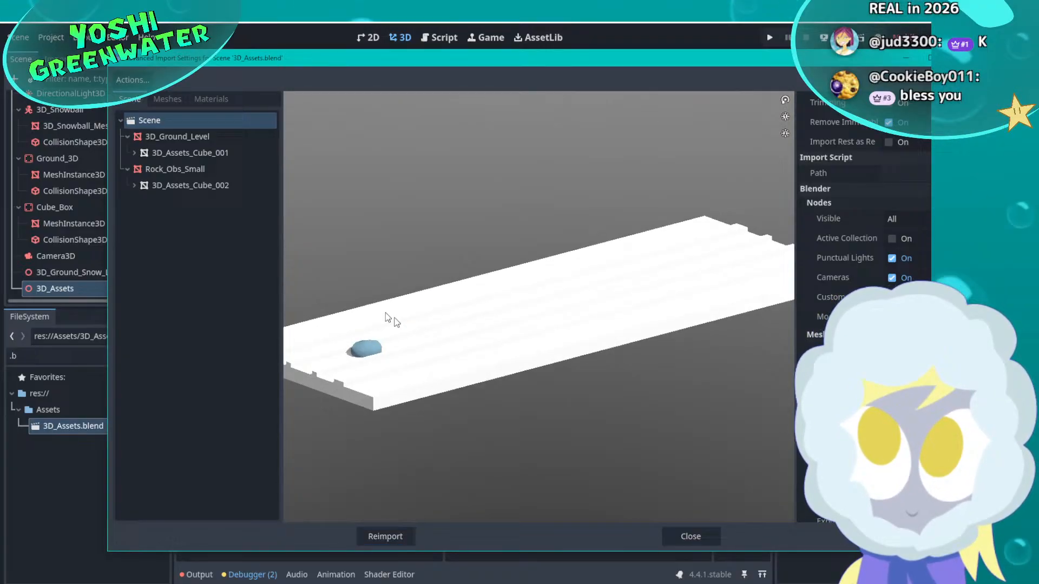
{"action": "left_click", "coordinate": [146, 136]}
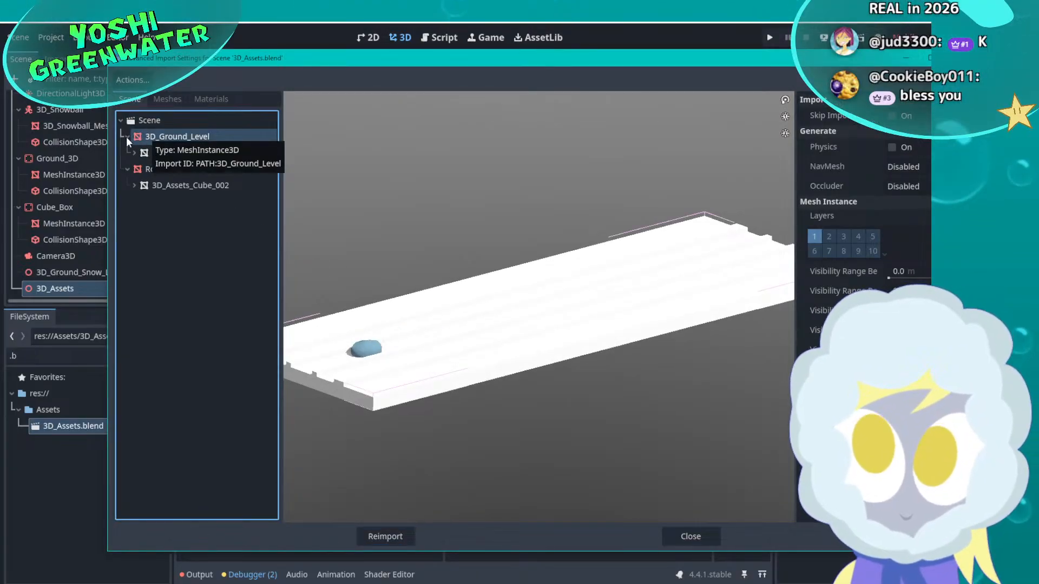
{"action": "left_click", "coordinate": [126, 135]}
{"action": "left_click", "coordinate": [127, 136]}
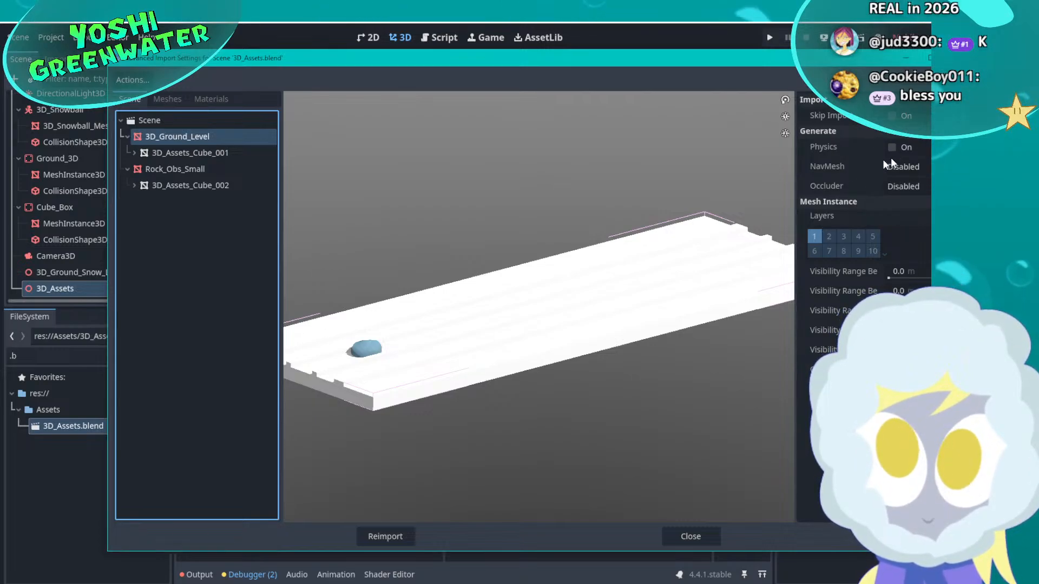
Inspect the Rock_Obs_Small node and the 3D_Assets_Cube_001 and 3D_Assets_Cube_002 meshes, and reimport 3D_Assets.blend
{"action": "left_click", "coordinate": [194, 169]}
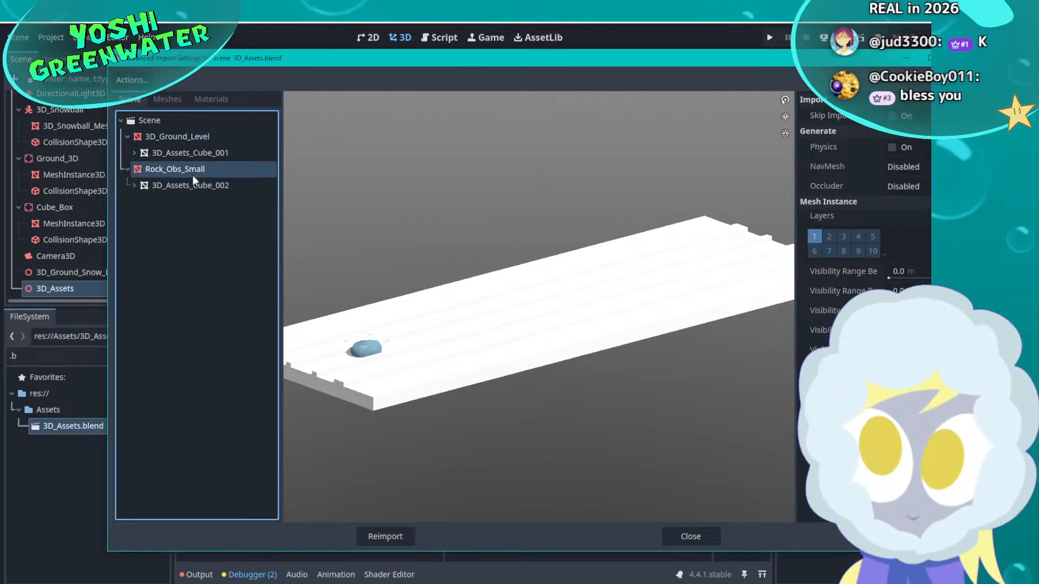
{"action": "left_click", "coordinate": [188, 184]}
{"action": "left_click", "coordinate": [194, 153]}
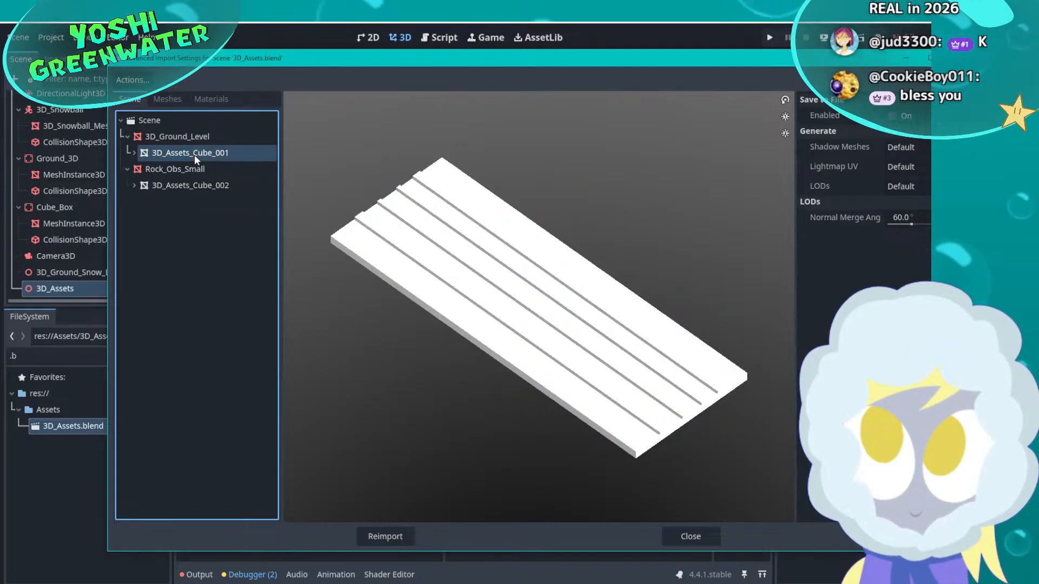
{"action": "left_click", "coordinate": [198, 184]}
{"action": "left_click_drag", "start_coordinate": [431, 234], "coordinate": [675, 410]}
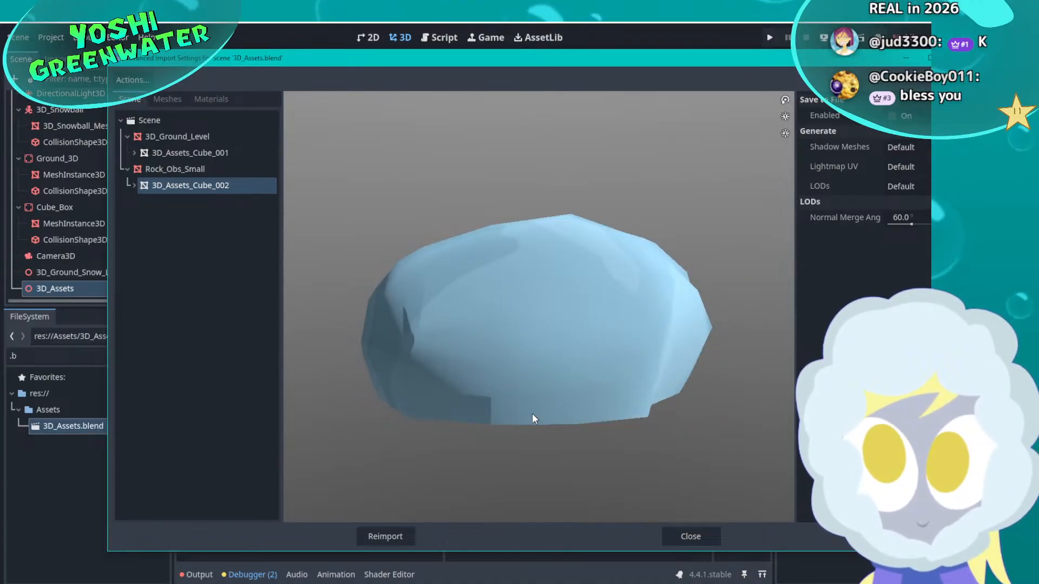
{"action": "left_click", "coordinate": [383, 538]}
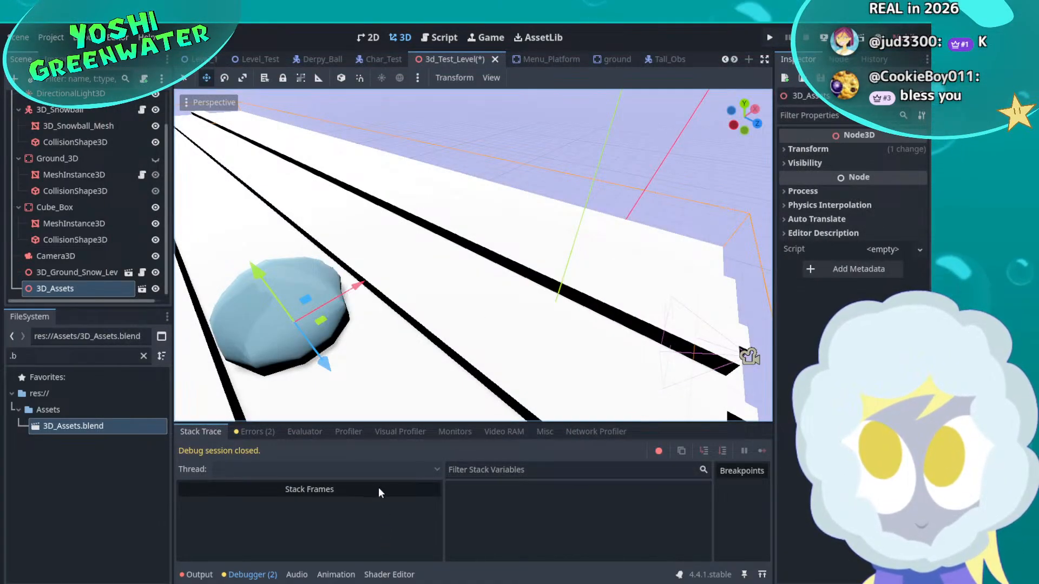
Delete the 3D_Assets node from the 3D test level
{"action": "scroll", "coordinate": [365, 387], "scroll_direction": "down", "scroll_amount": 5}
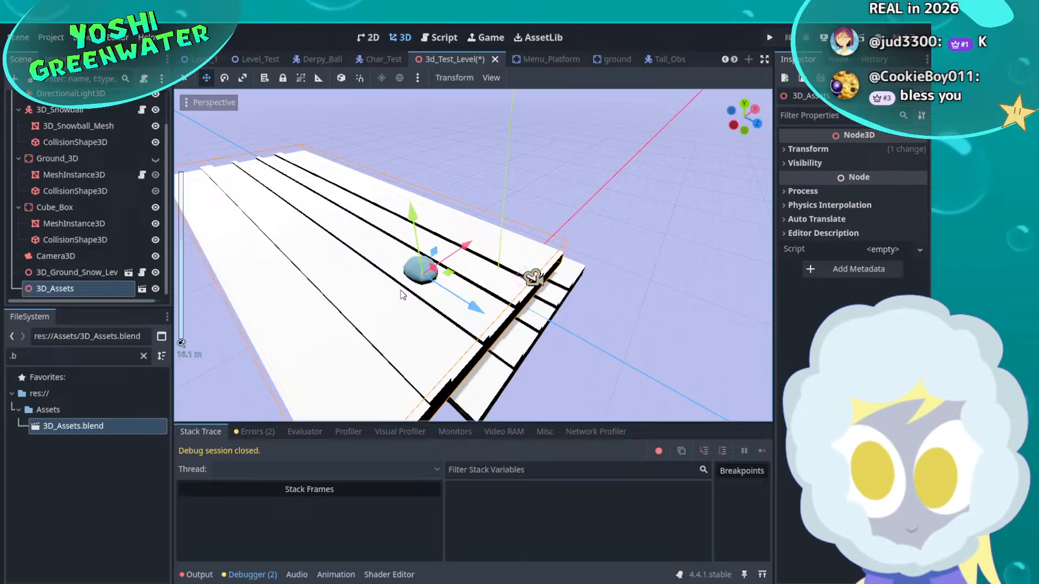
{"action": "key", "text": "Delete"}
{"action": "key", "text": "Return"}
{"action": "scroll", "coordinate": [439, 292], "scroll_direction": "up", "scroll_amount": 5}
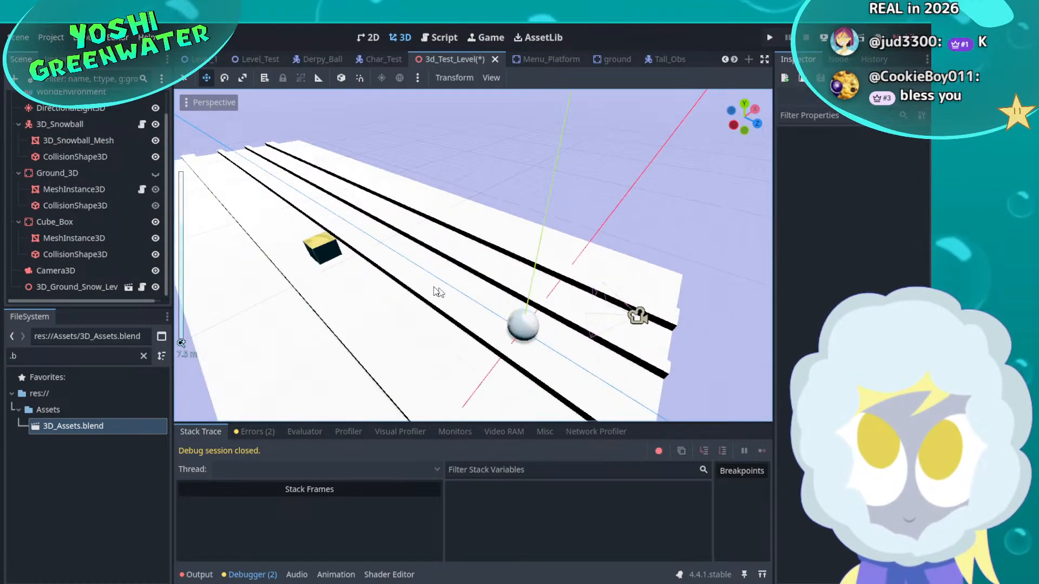
Filter the project files by "rock" and try to create a new inherited scene from 3D_Rock_Small.glb
{"action": "left_click", "coordinate": [144, 356]}
{"action": "type", "text": "r"}
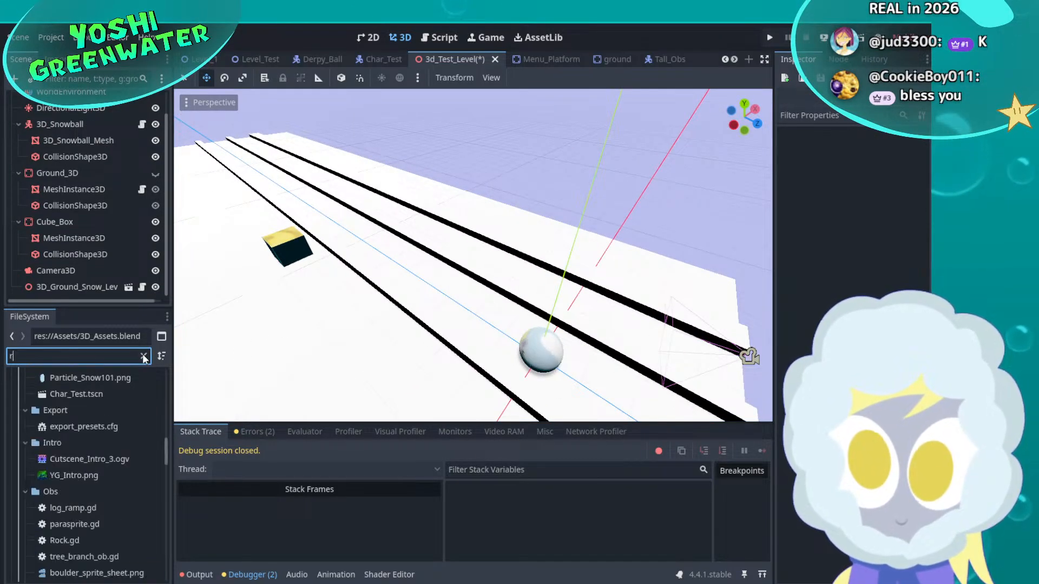
{"action": "type", "text": "ock"}
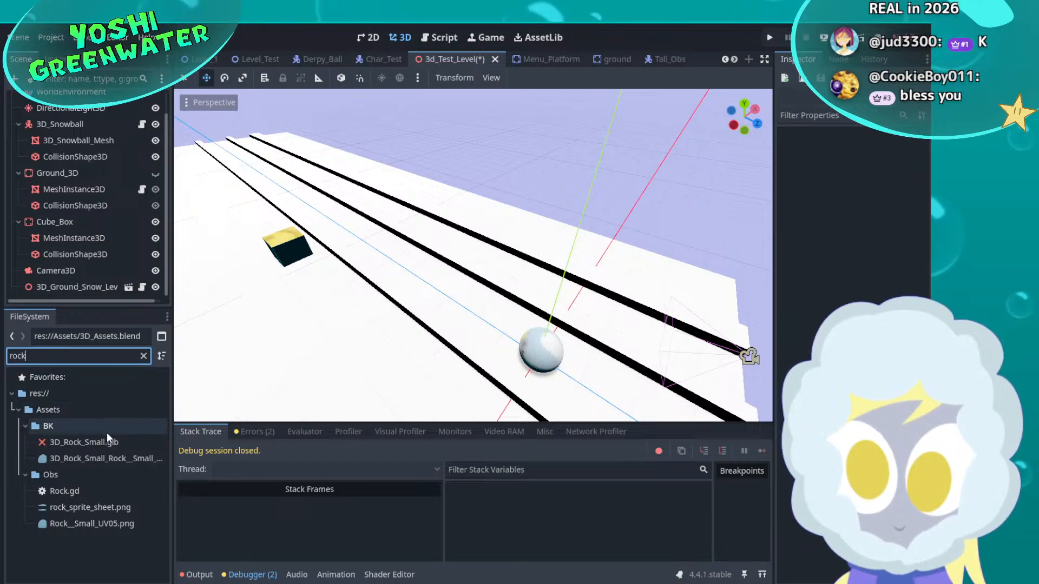
{"action": "left_click", "coordinate": [103, 442]}
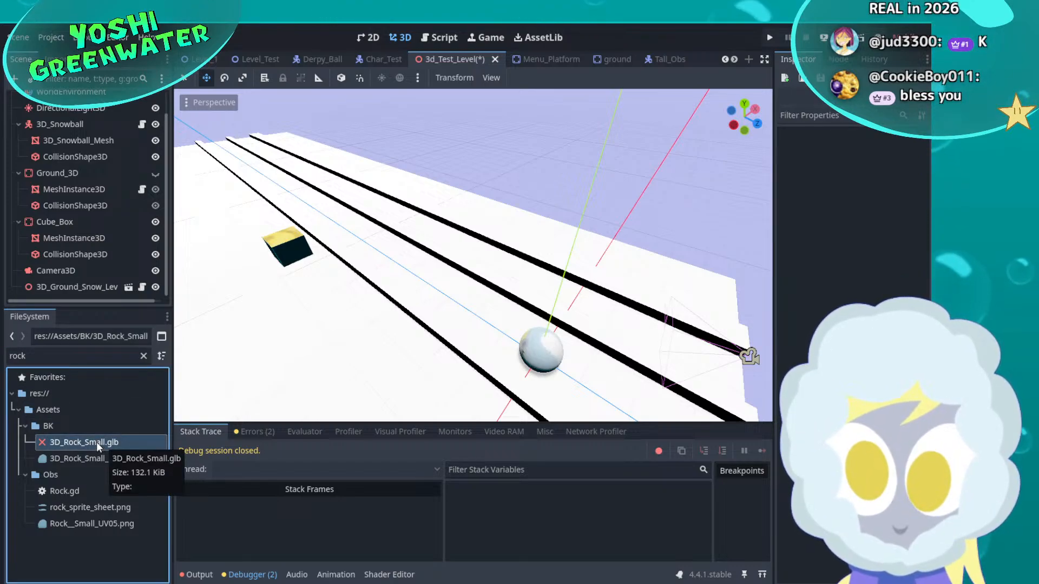
{"action": "right_click", "coordinate": [46, 442]}
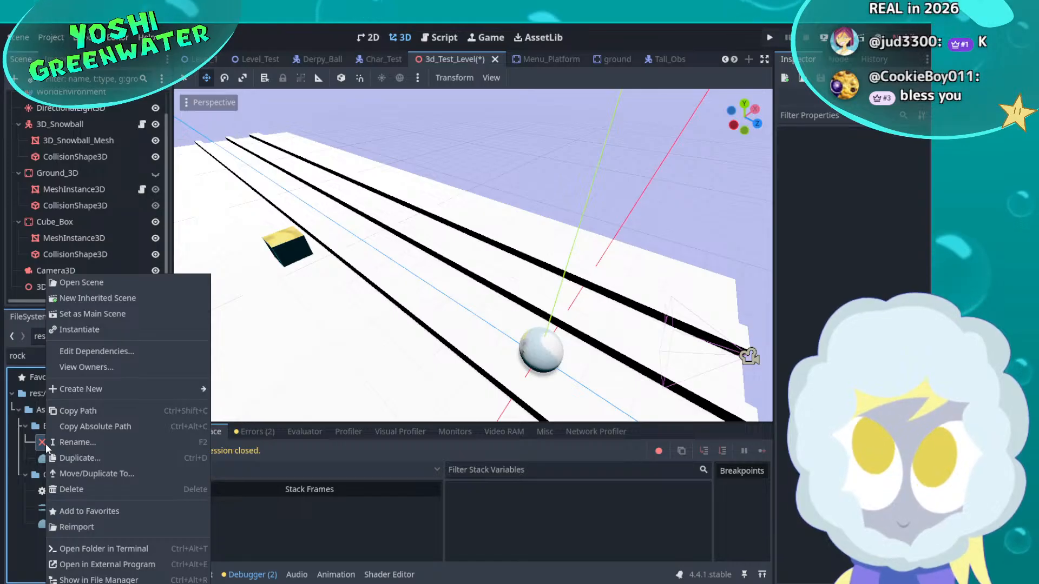
{"action": "left_click", "coordinate": [88, 306]}
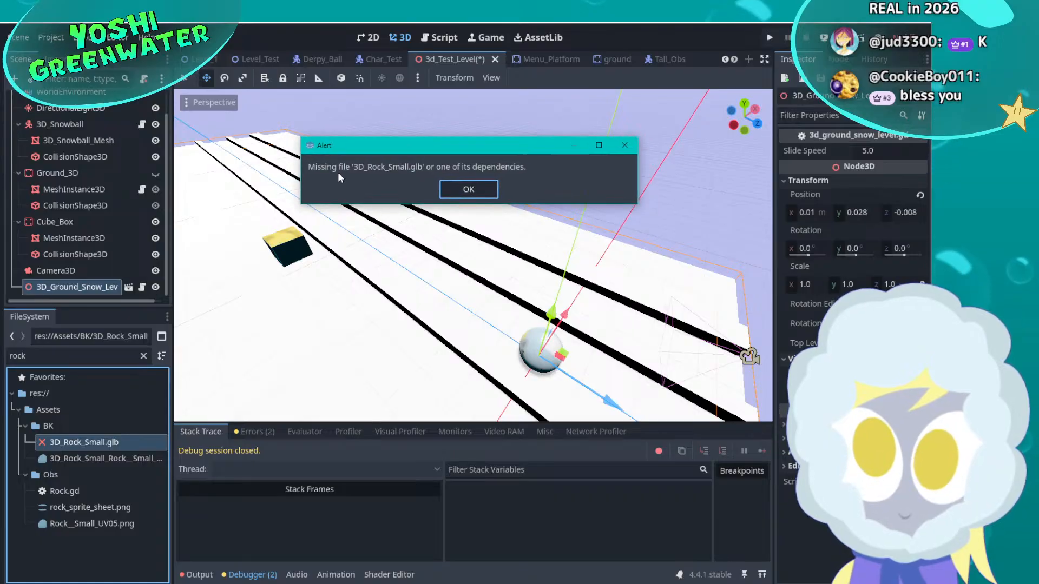
{"action": "left_click", "coordinate": [469, 189]}
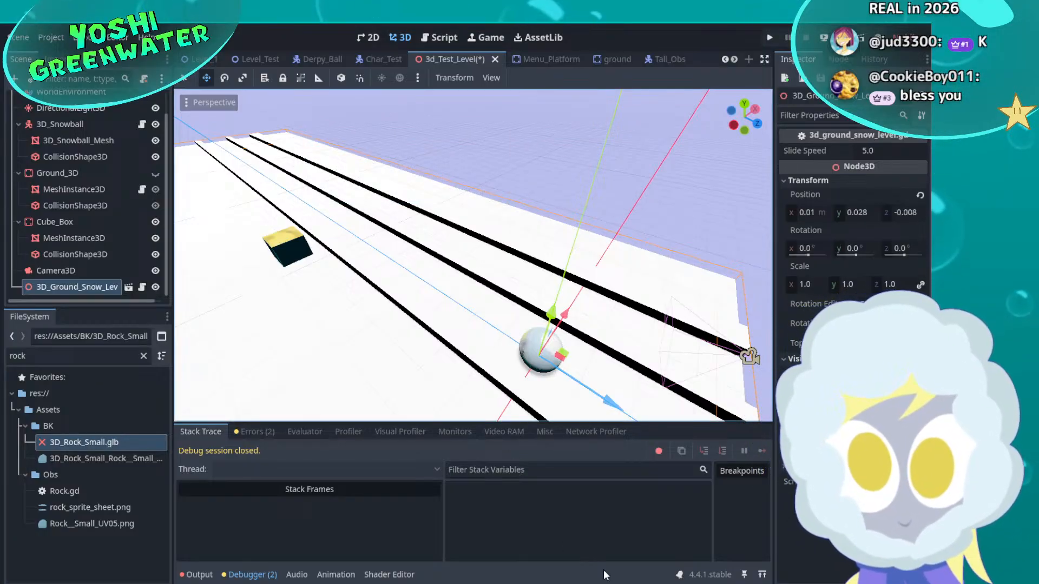
Switch to Blender, unhide the ground level around the small rock, and view both in perspective
{"action": "key", "text": "alt+Tab"}
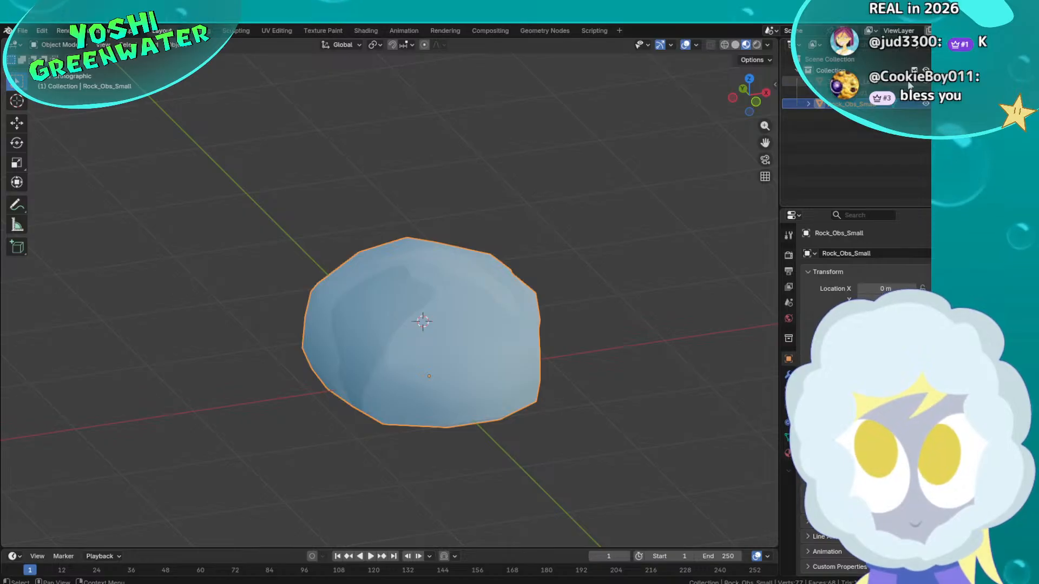
{"action": "left_click", "coordinate": [926, 82]}
{"action": "left_click", "coordinate": [855, 146]}
{"action": "scroll", "coordinate": [507, 267], "scroll_direction": "down", "scroll_amount": 4}
{"action": "scroll", "coordinate": [507, 267], "scroll_direction": "down", "scroll_amount": 3}
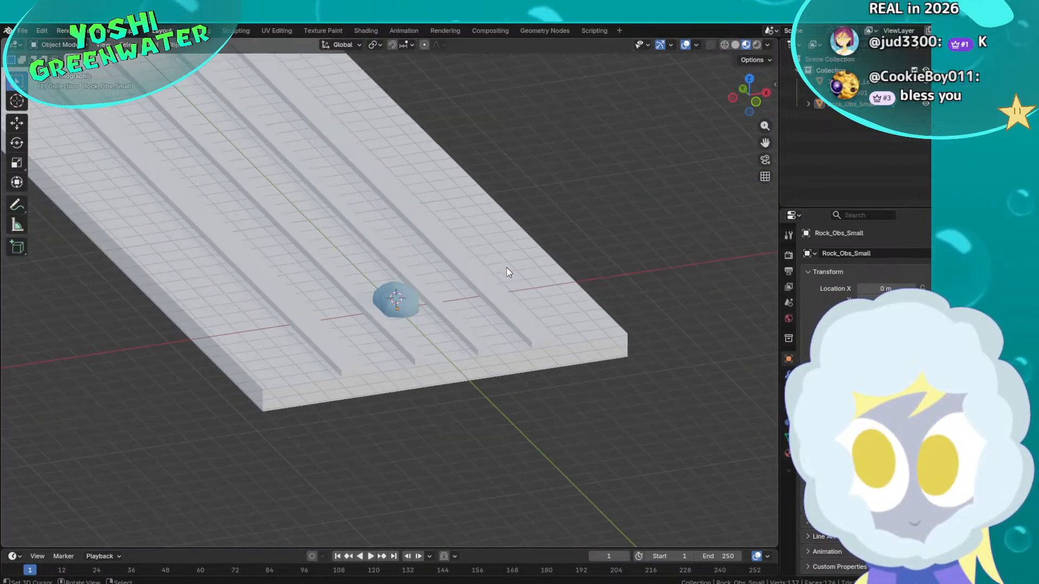
{"action": "middle_click_drag", "start_coordinate": [466, 255], "coordinate": [512, 338]}
{"action": "scroll", "coordinate": [512, 338], "scroll_direction": "up", "scroll_amount": 3}
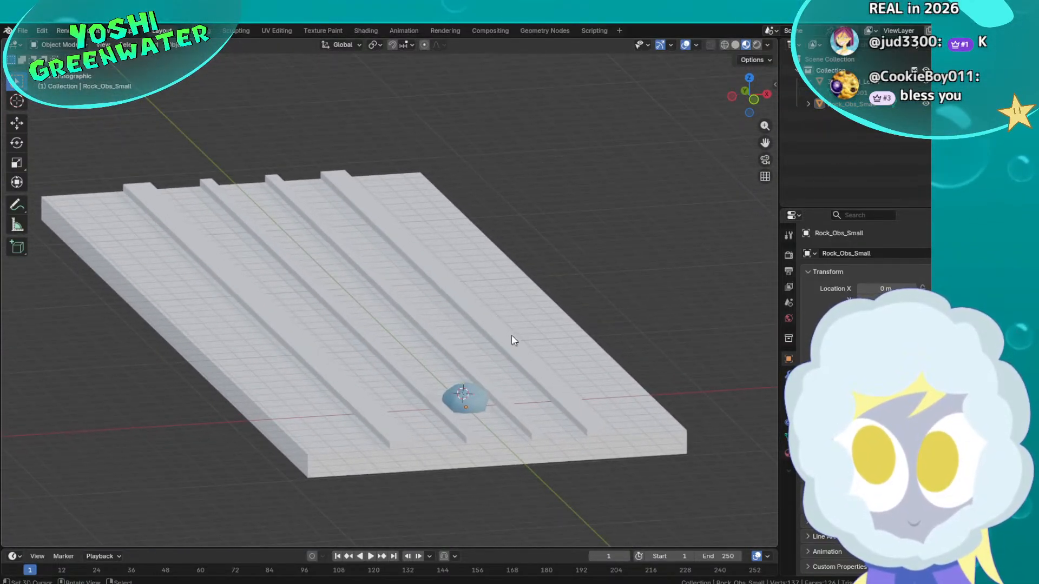
{"action": "left_click", "coordinate": [766, 176]}
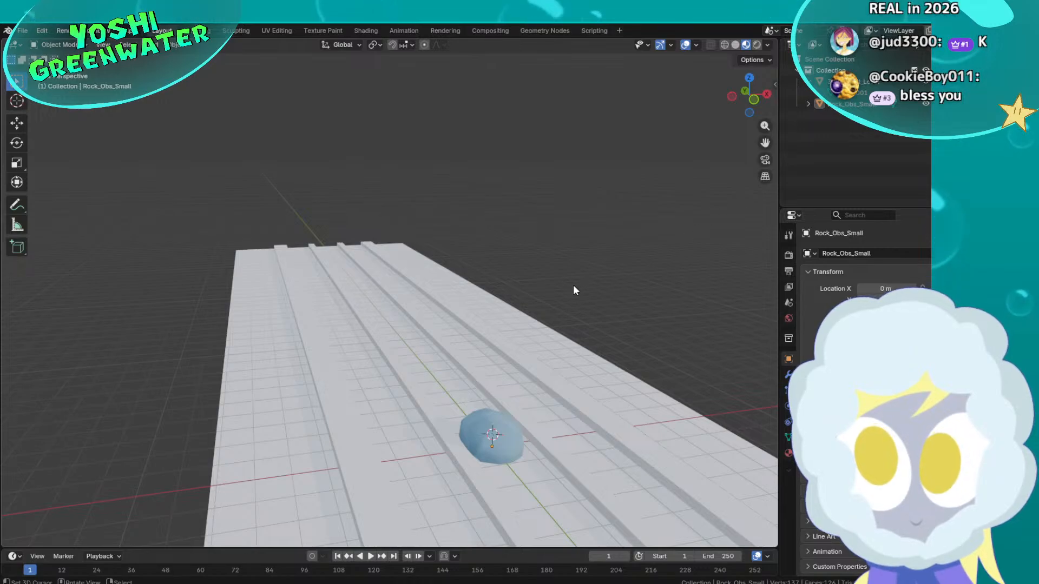
Try scaling the entire Rock_Obs_Small mesh in Edit Mode, judging its size against the ground's lanes
{"action": "middle_click_drag", "start_coordinate": [573, 287], "coordinate": [507, 377]}
{"action": "key", "text": "Tab"}
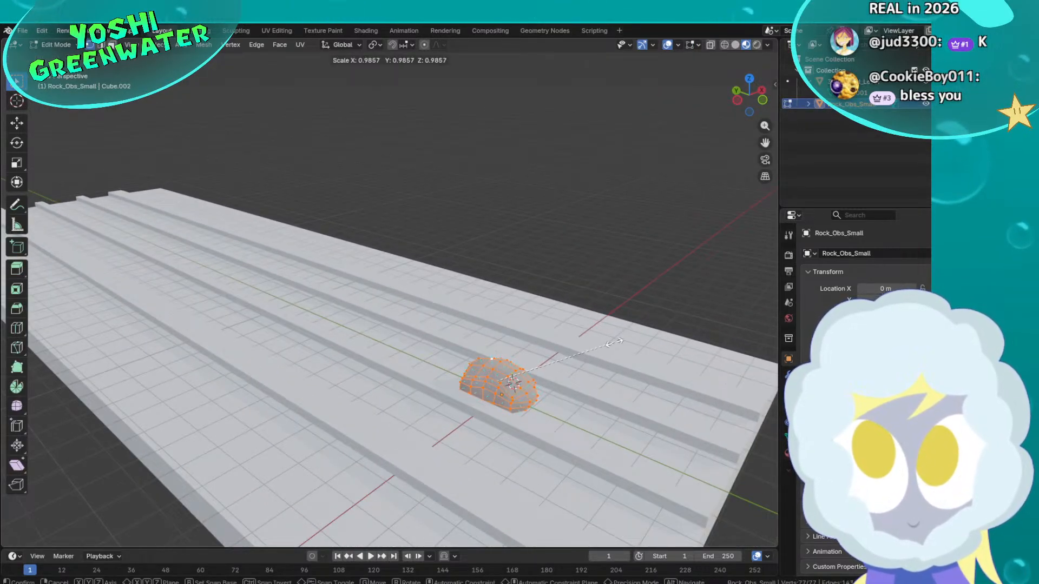
{"action": "key", "text": "Tab"}
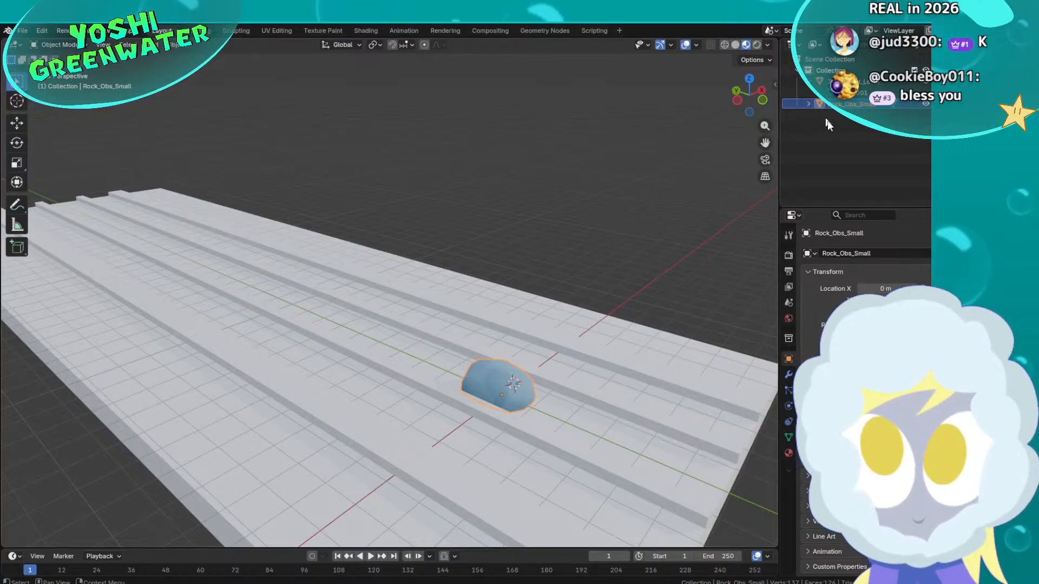
{"action": "left_click", "coordinate": [835, 138]}
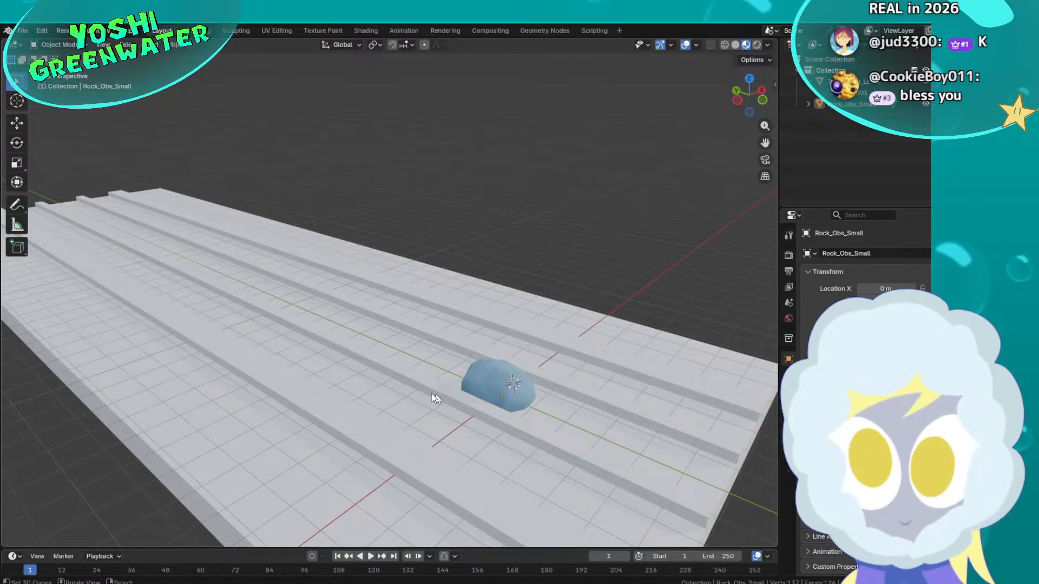
Switch to Godot, filter the project files by "rock", and look over the Rock.gd script and the 3D test level
{"action": "key", "text": "alt+Tab"}
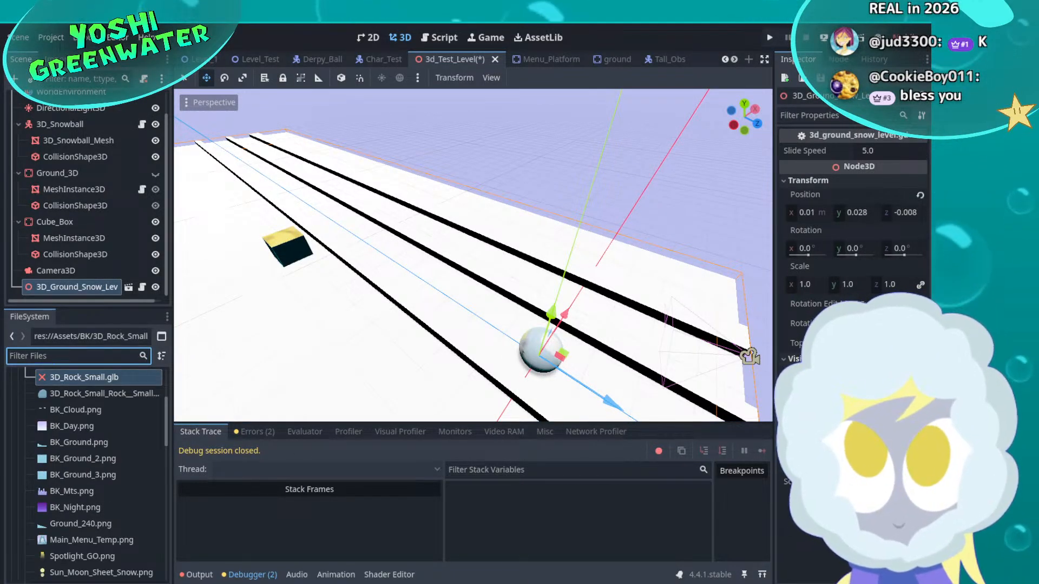
{"action": "type", "text": "rock"}
{"action": "left_click", "coordinate": [121, 454]}
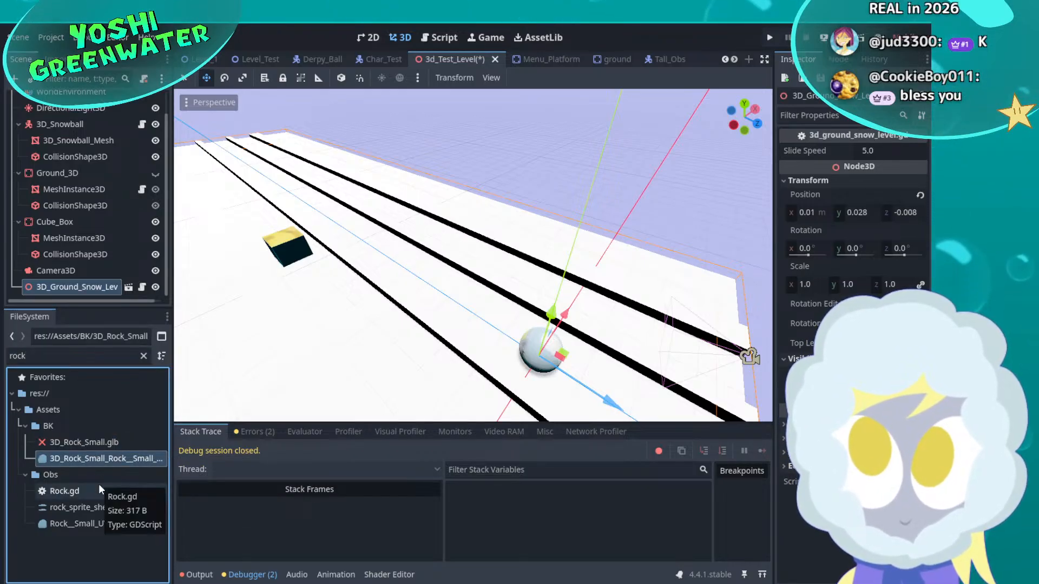
{"action": "double_click", "coordinate": [54, 491]}
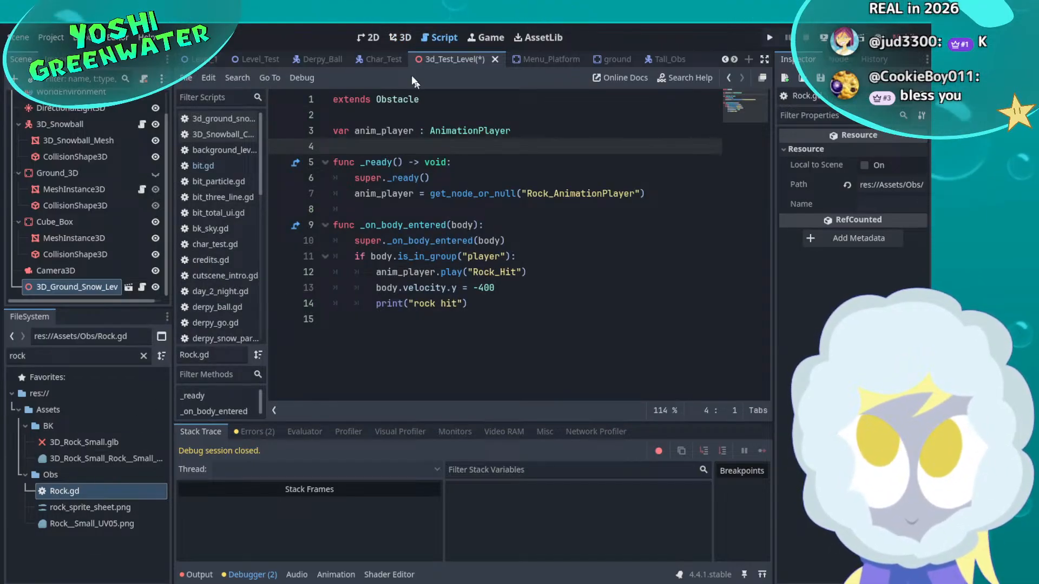
{"action": "left_click", "coordinate": [399, 37]}
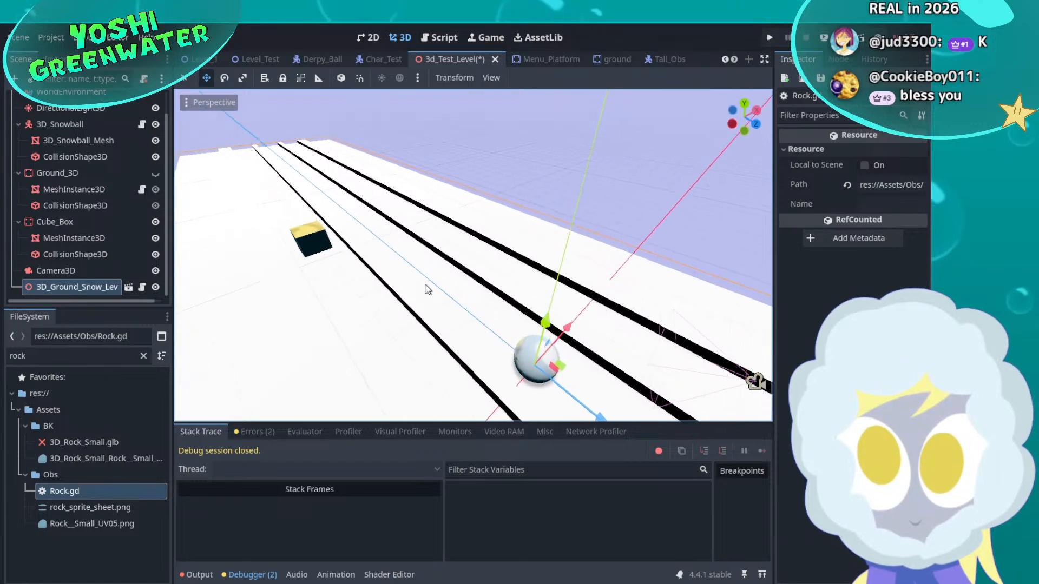
{"action": "middle_click_drag", "start_coordinate": [428, 289], "coordinate": [436, 259]}
{"action": "scroll", "coordinate": [426, 239], "scroll_direction": "up", "scroll_amount": 2}
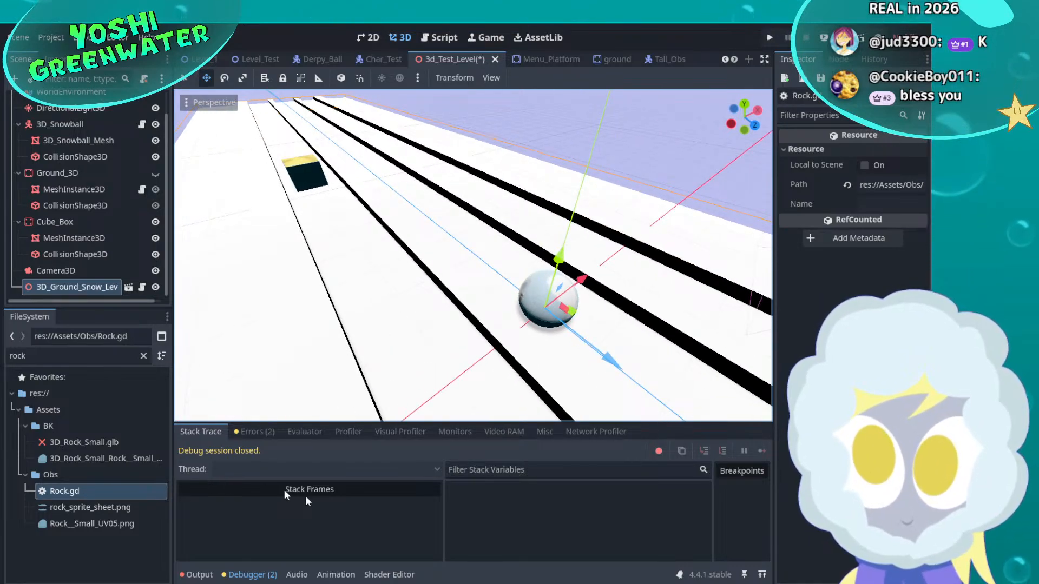
{"action": "left_click", "coordinate": [546, 553]}
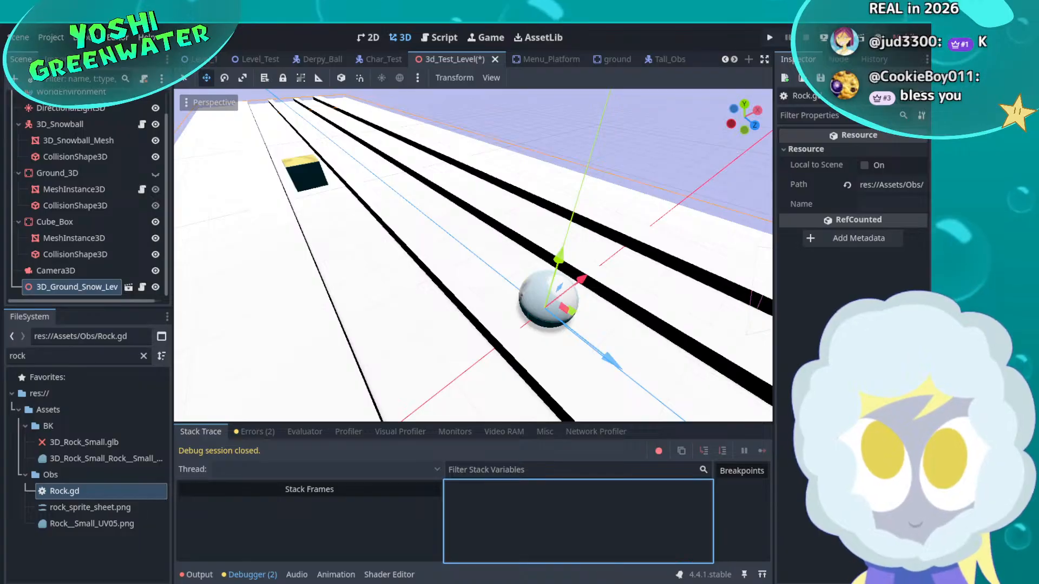
Switch to Blender and rename the scene's existing collection to Level_Ground
{"action": "key", "text": "alt+Tab"}
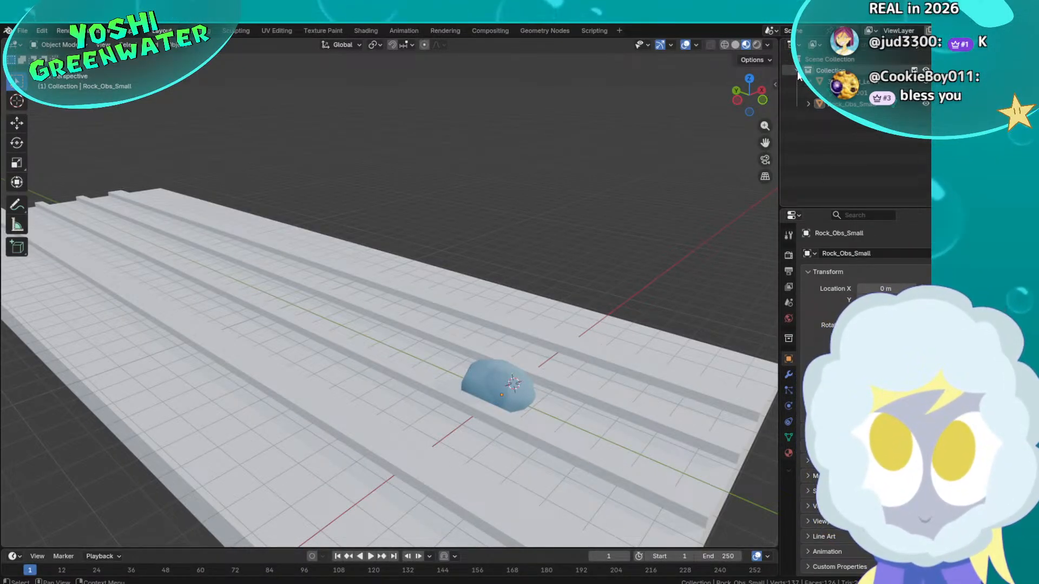
{"action": "left_click", "coordinate": [823, 72]}
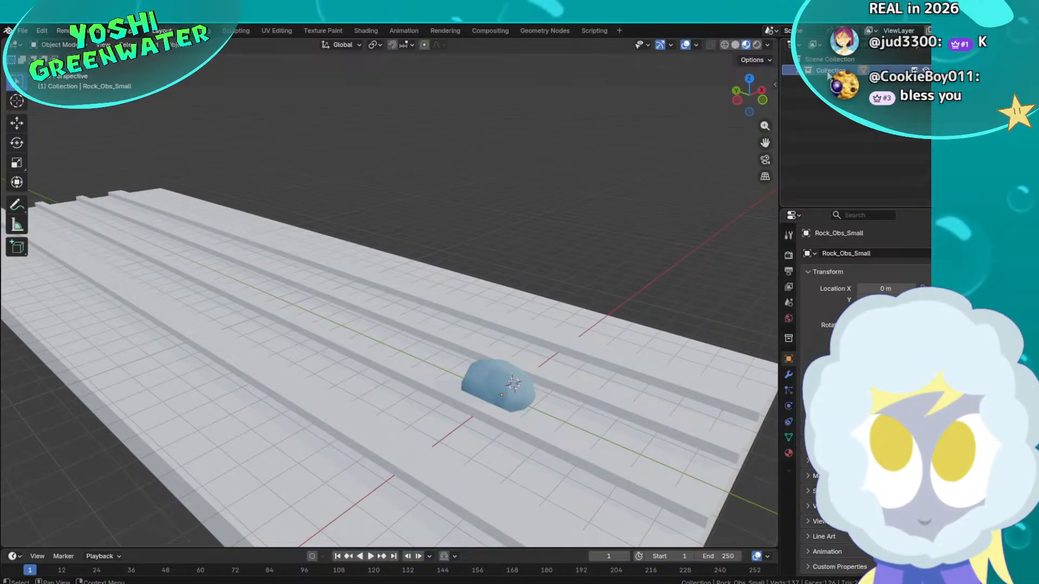
{"action": "right_click", "coordinate": [828, 74]}
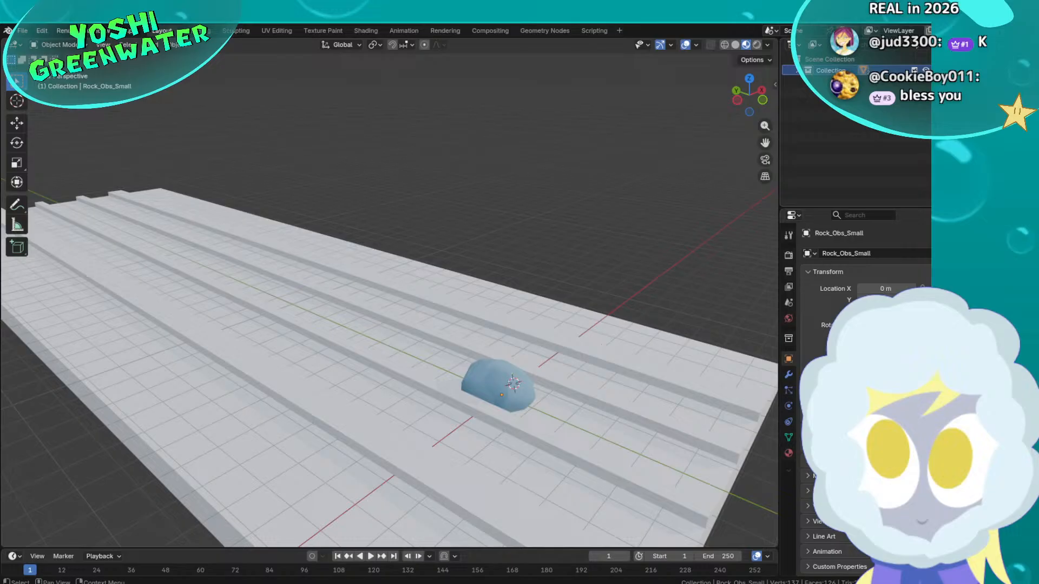
{"action": "double_click", "coordinate": [831, 71]}
{"action": "type", "text": "Level_"}
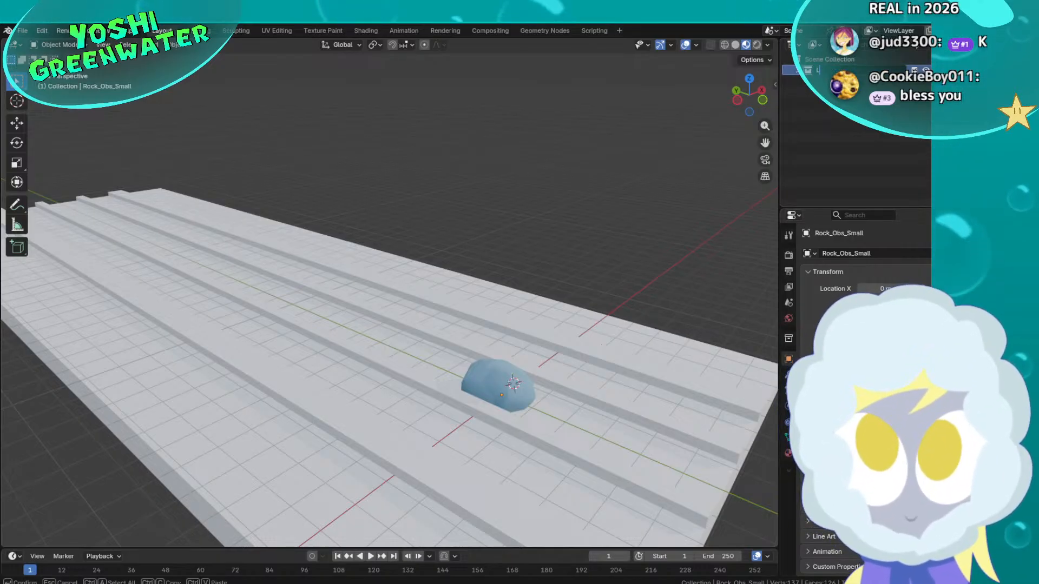
{"action": "type", "text": "Ground"}
{"action": "key", "text": "Return"}
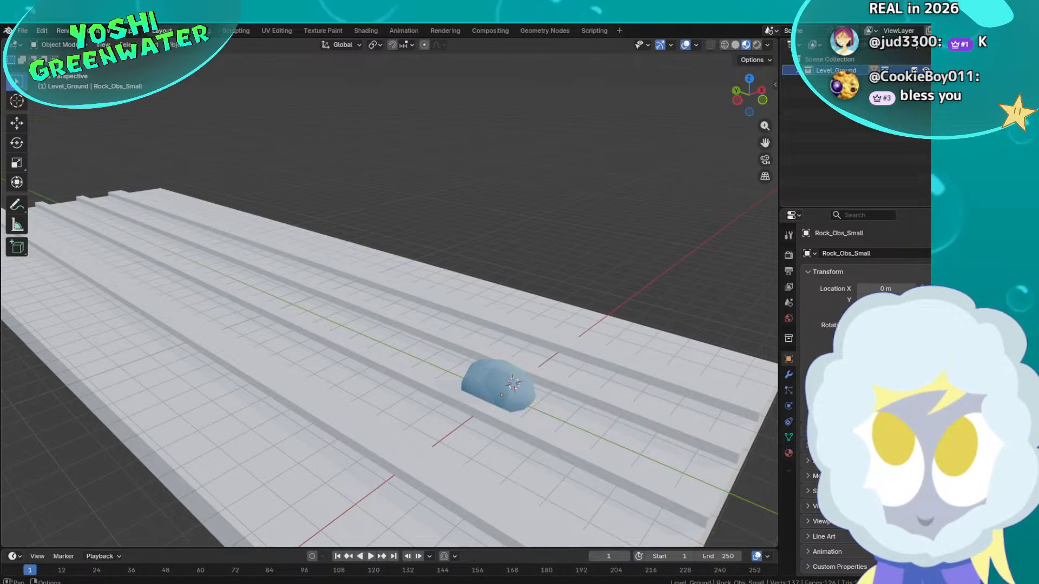
Move the new child collection out of Level_Ground to the scene's top level and rename it Rock
{"action": "left_click", "coordinate": [798, 71]}
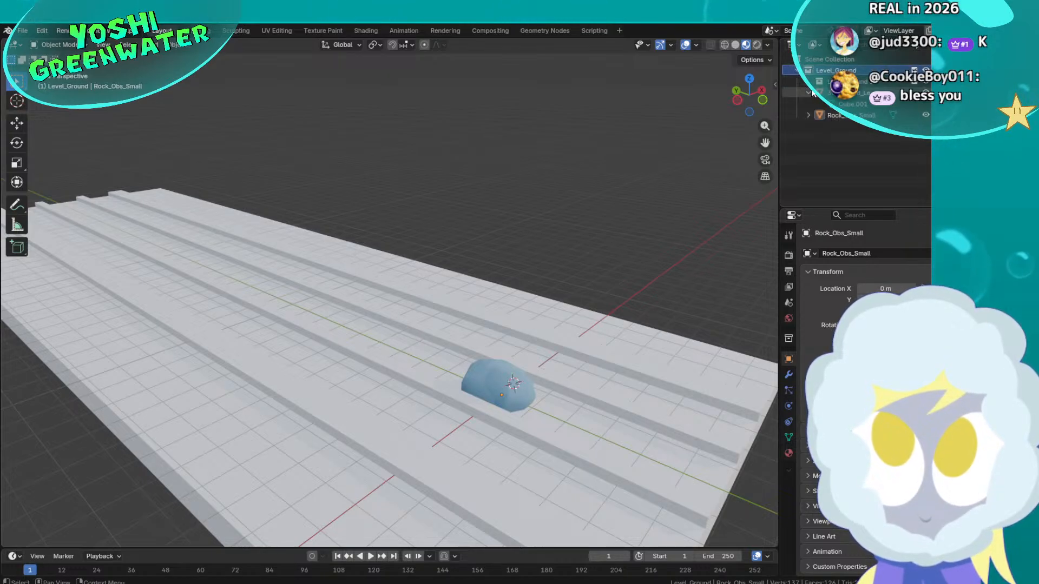
{"action": "left_click_drag", "start_coordinate": [823, 83], "coordinate": [829, 155]}
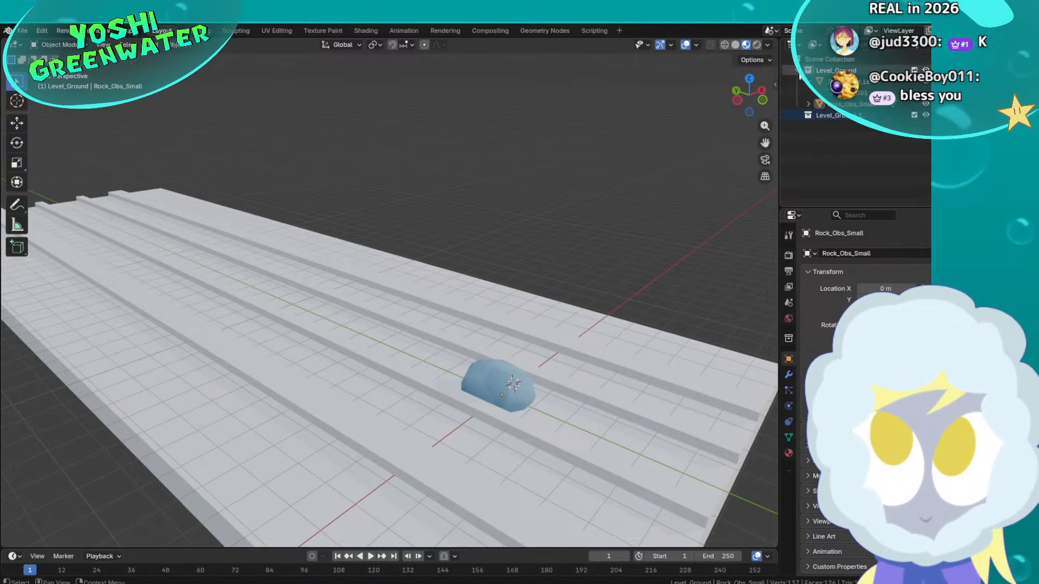
{"action": "left_click", "coordinate": [798, 71]}
{"action": "double_click", "coordinate": [825, 83]}
{"action": "type", "text": "Ro"}
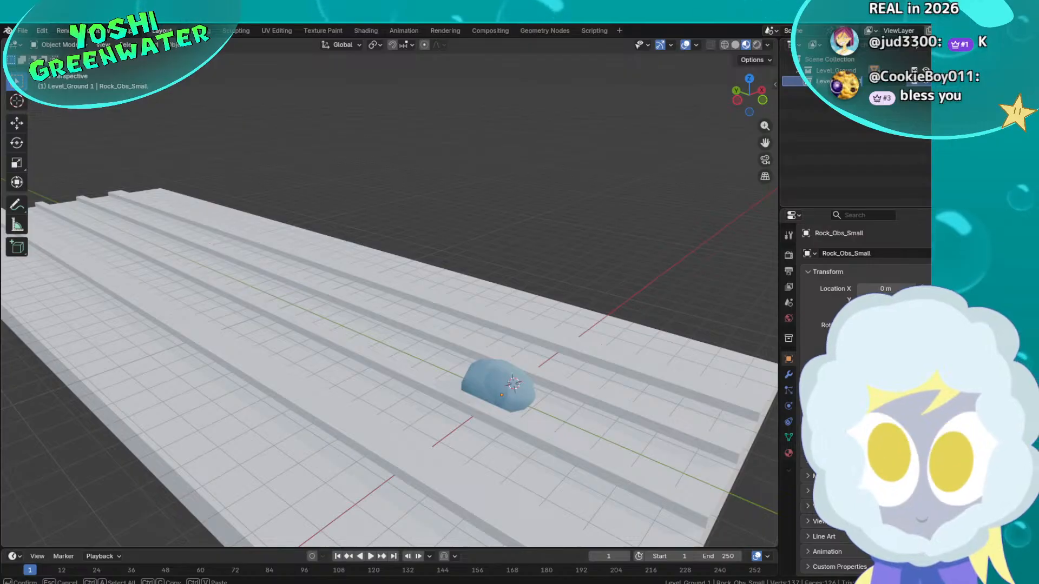
{"action": "type", "text": "ck"}
{"action": "key", "text": "Return"}
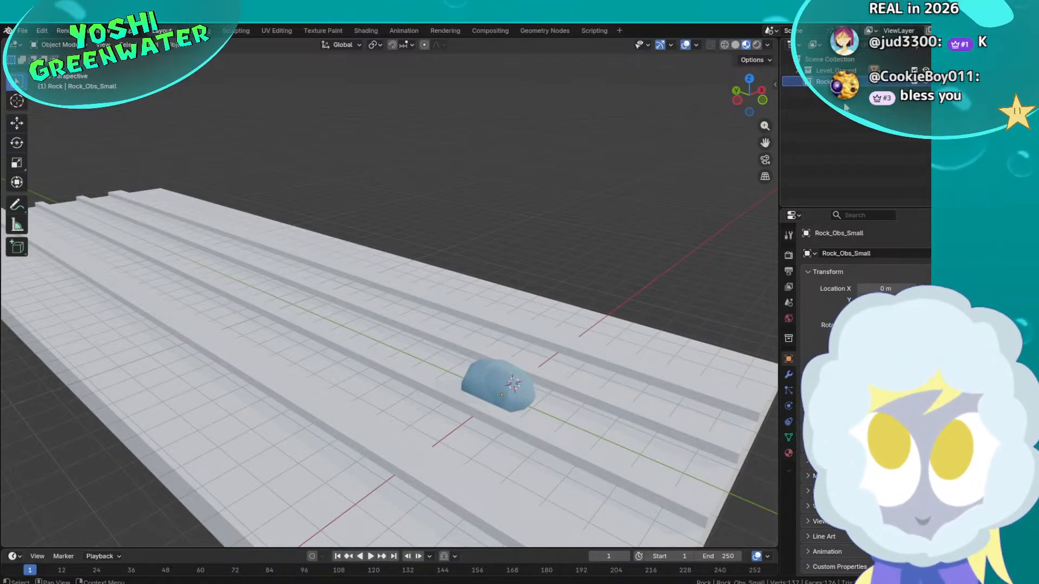
Move the Rock_Obs_Small object from Level_Ground into the Rock collection and save 3D_Assets.blend
{"action": "left_click", "coordinate": [798, 71]}
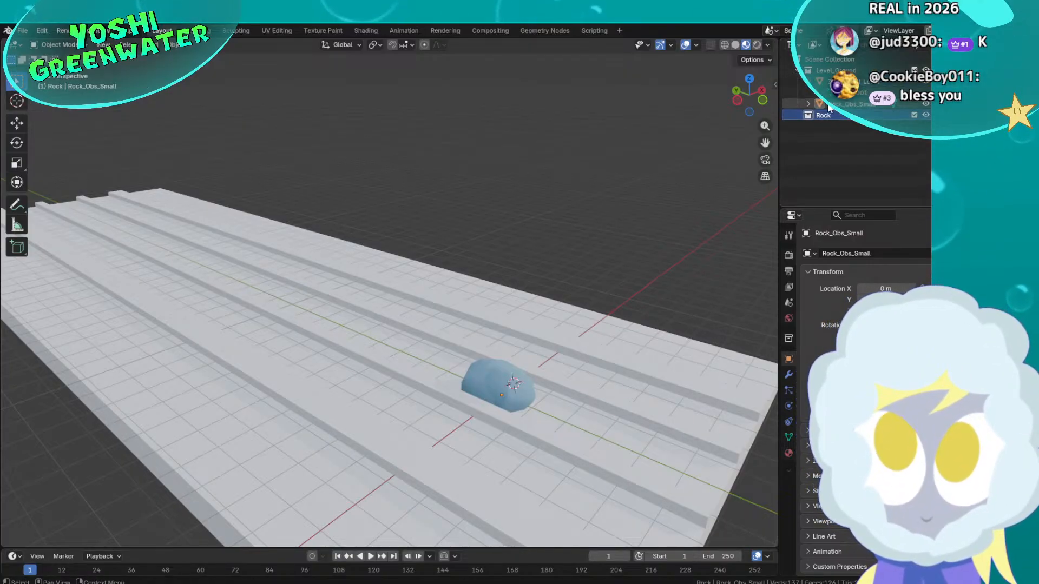
{"action": "left_click_drag", "start_coordinate": [829, 107], "coordinate": [825, 117]}
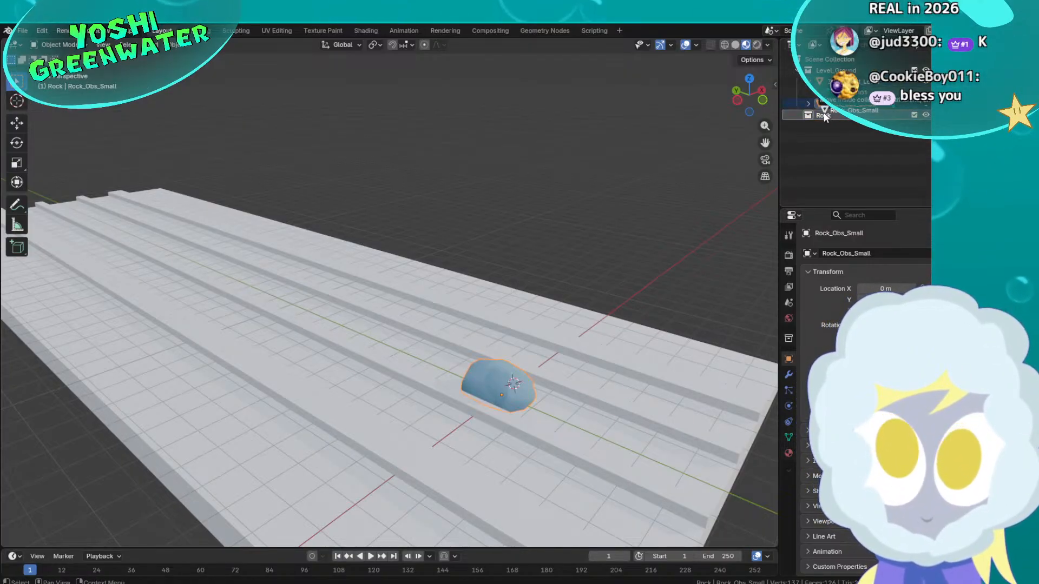
{"action": "left_click", "coordinate": [796, 71]}
{"action": "left_click", "coordinate": [853, 119]}
{"action": "left_click", "coordinate": [797, 81]}
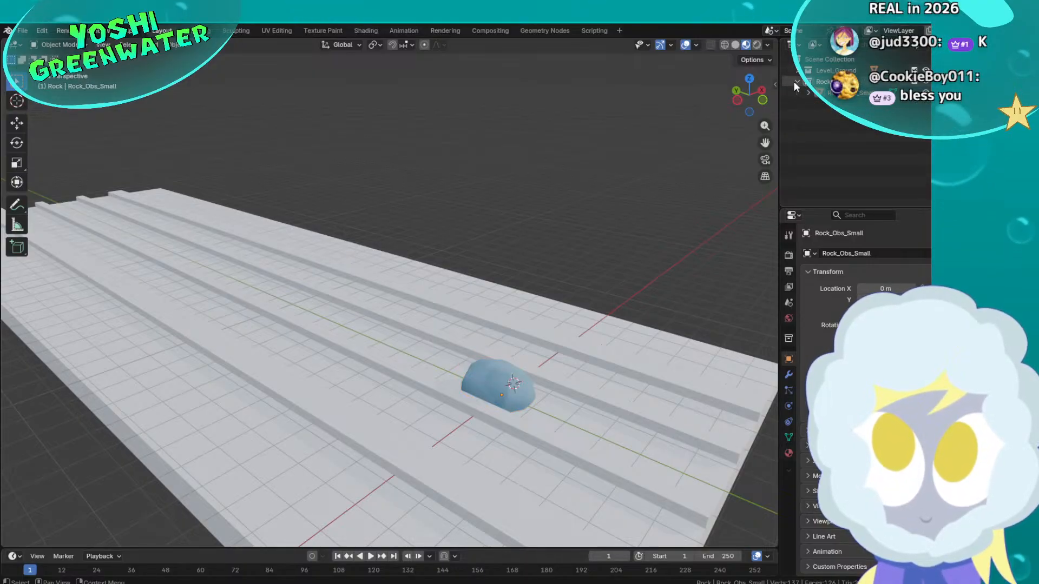
Delete the Level_Ground collection and its 3D_Ground_Level object so that only the rock is left in the scene
{"action": "left_click", "coordinate": [828, 71]}
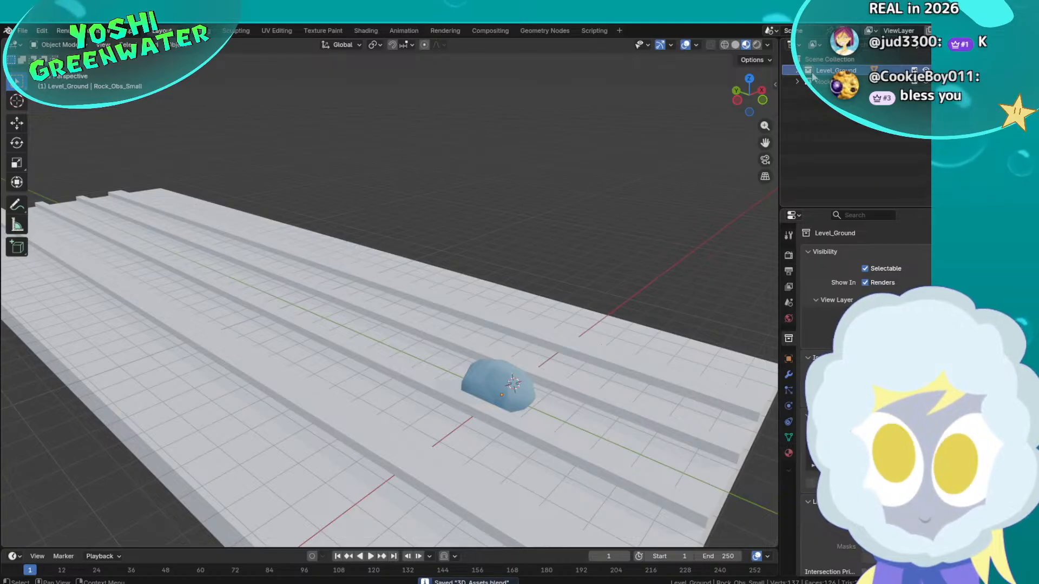
{"action": "key", "text": "x"}
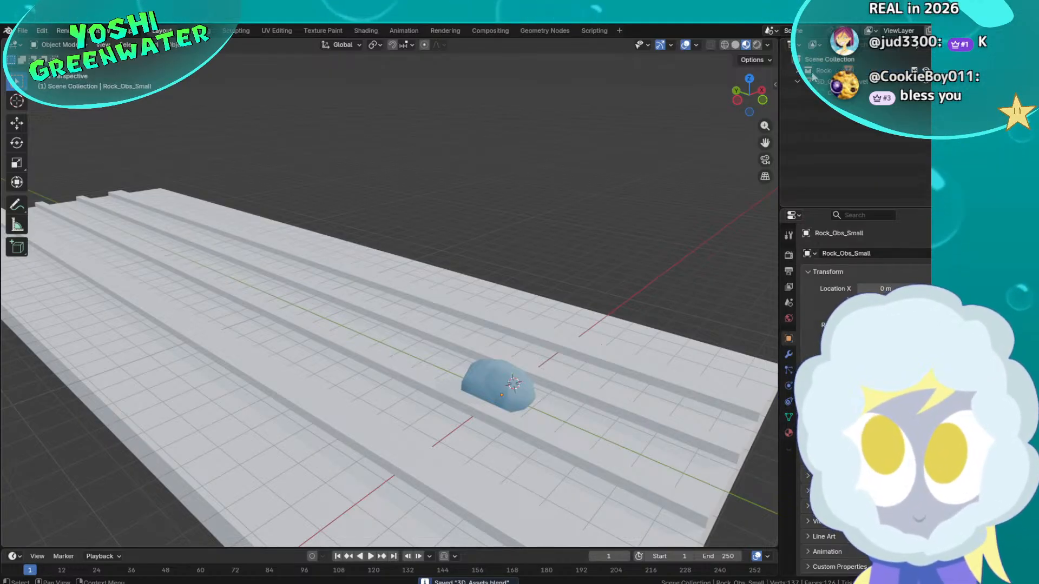
{"action": "left_click", "coordinate": [796, 70]}
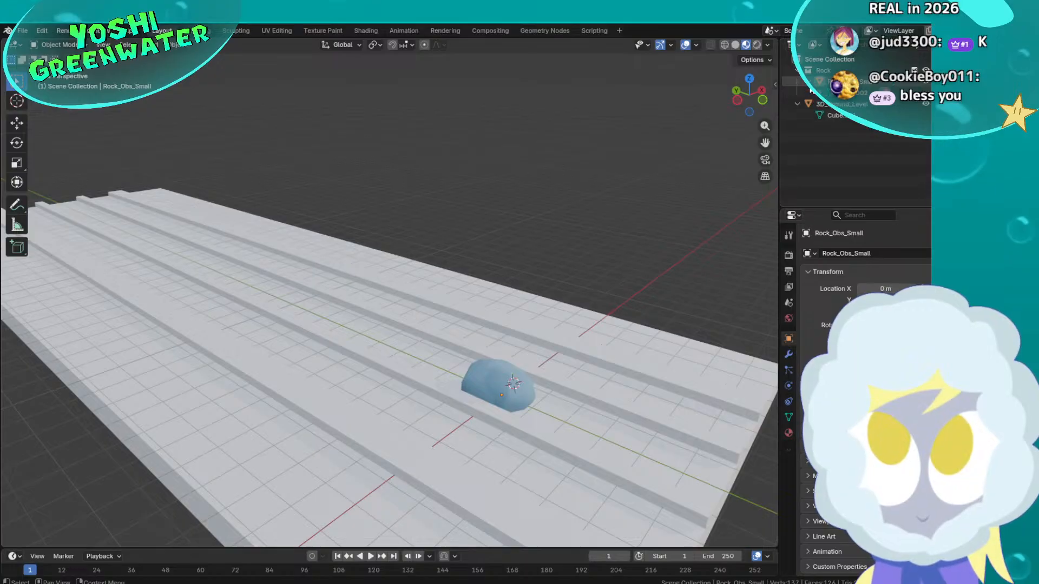
{"action": "left_click", "coordinate": [798, 104]}
{"action": "left_click", "coordinate": [828, 107]}
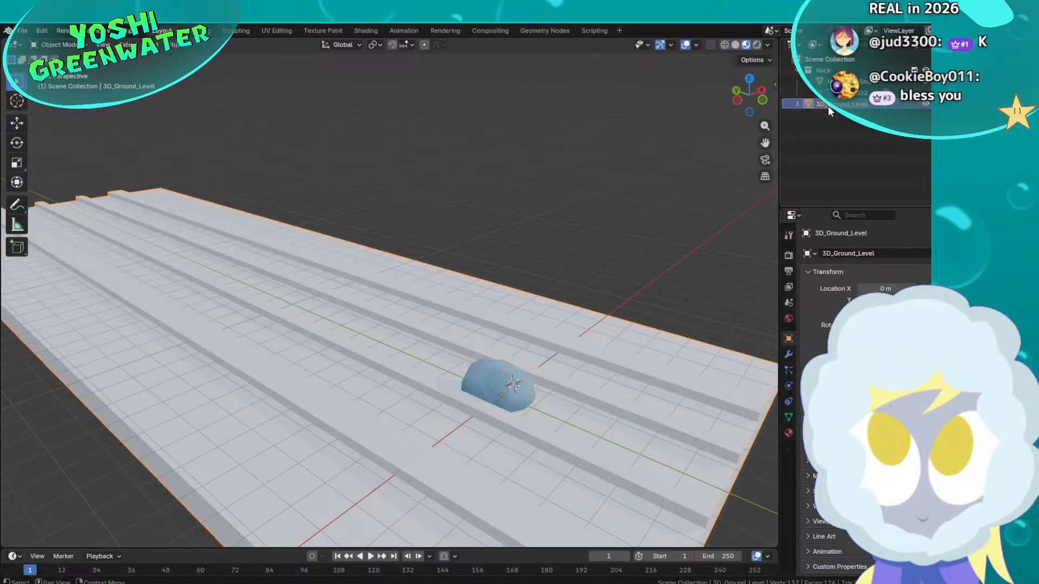
{"action": "key", "text": "x"}
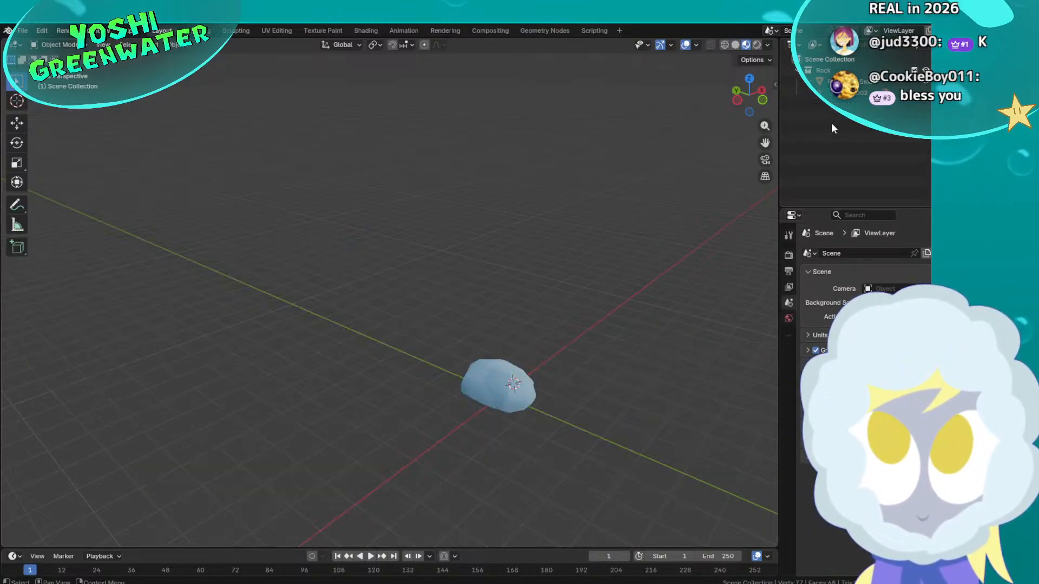
Move Rock_Obs_Small out to the top level of the scene and delete the Rock collection
{"action": "left_click", "coordinate": [828, 82]}
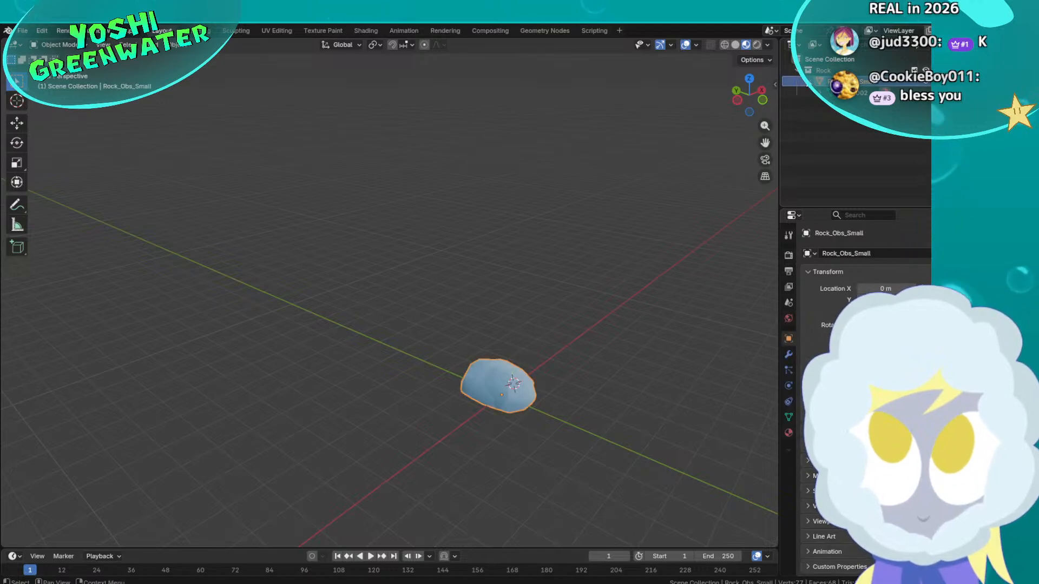
{"action": "left_click_drag", "start_coordinate": [821, 82], "coordinate": [822, 107]}
{"action": "left_click", "coordinate": [820, 72]}
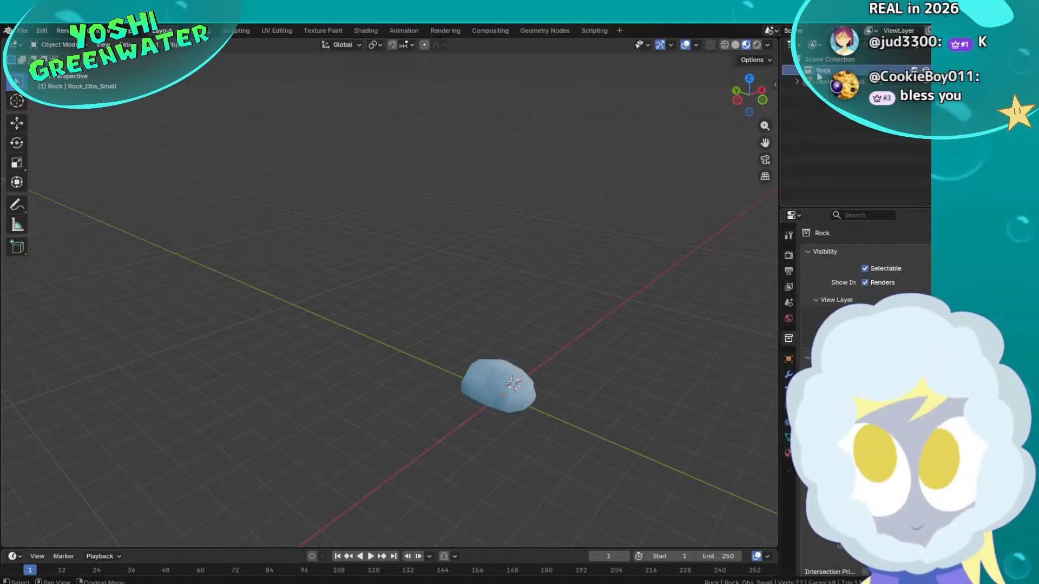
{"action": "key", "text": "Delete"}
Save 3D_Assets.blend, save the rock scene as 3D_Rock_Small.blend in the project's Obs folder, and switch to Godot
{"action": "middle_click_drag", "start_coordinate": [635, 278], "coordinate": [452, 287]}
{"action": "scroll", "coordinate": [479, 255], "scroll_direction": "up", "scroll_amount": 3}
{"action": "scroll", "coordinate": [483, 313], "scroll_direction": "up", "scroll_amount": 3}
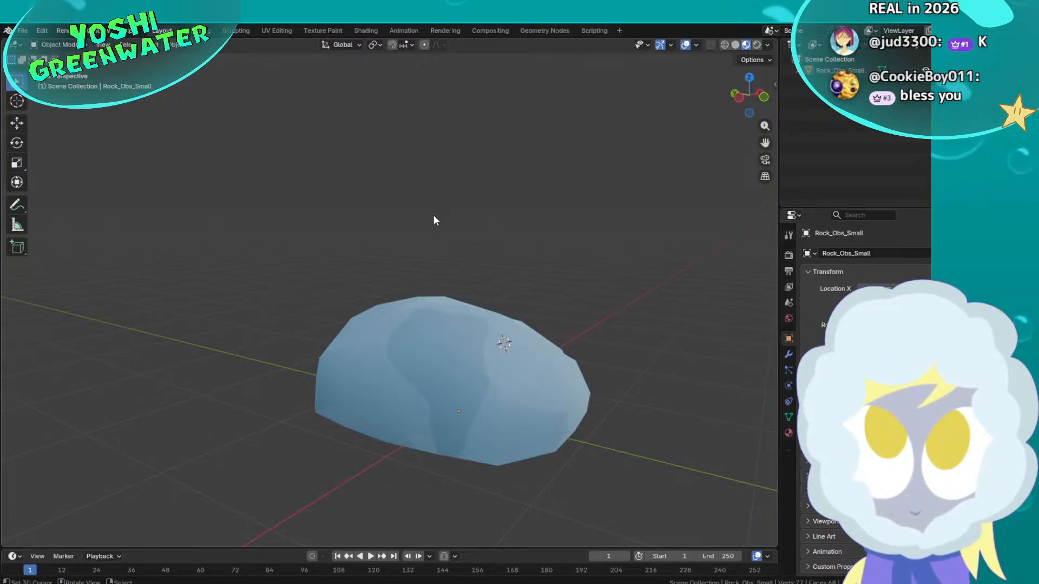
{"action": "key", "text": "ctrl+s"}
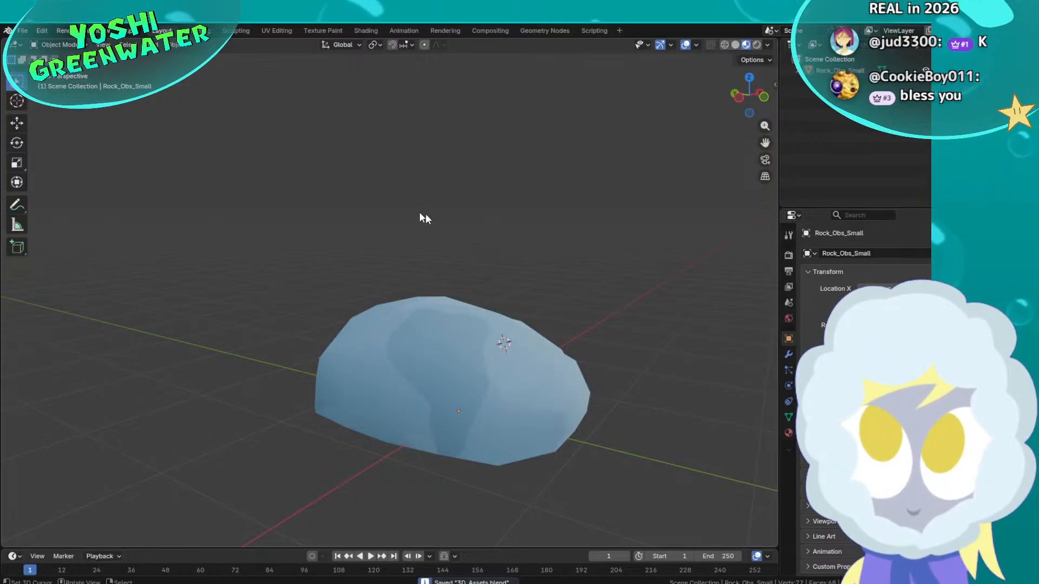
{"action": "left_click", "coordinate": [22, 31]}
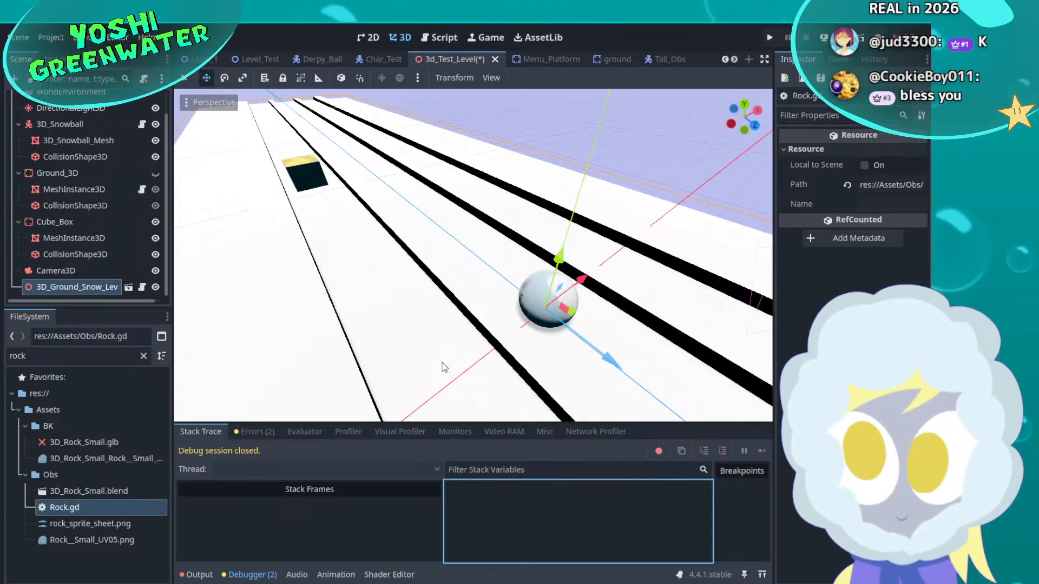
Place an instance of 3D_Rock_Small.blend on the ground of 3d_Test_Level near the snowball and inspect it up close
{"action": "left_click_drag", "start_coordinate": [101, 490], "coordinate": [499, 268]}
{"action": "right_click_drag", "start_coordinate": [488, 269], "coordinate": [1001, 235]}
{"action": "key", "text": "w"}
{"action": "key", "text": "a"}
{"action": "key", "text": "a"}
{"action": "right_click_drag", "start_coordinate": [336, 303], "coordinate": [469, 314]}
{"action": "key", "text": "w"}
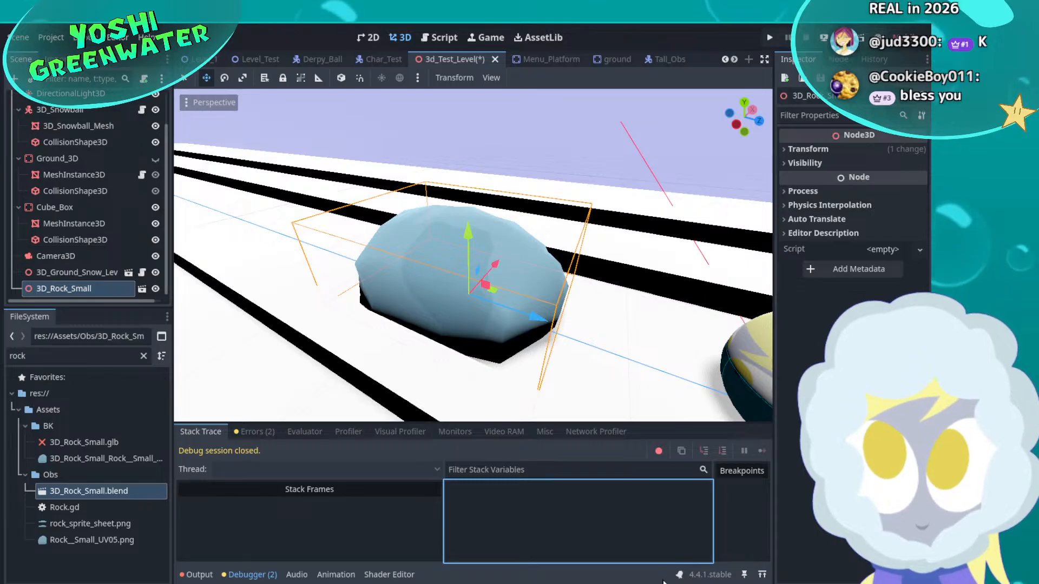
{"action": "key", "text": "alt+Tab"}
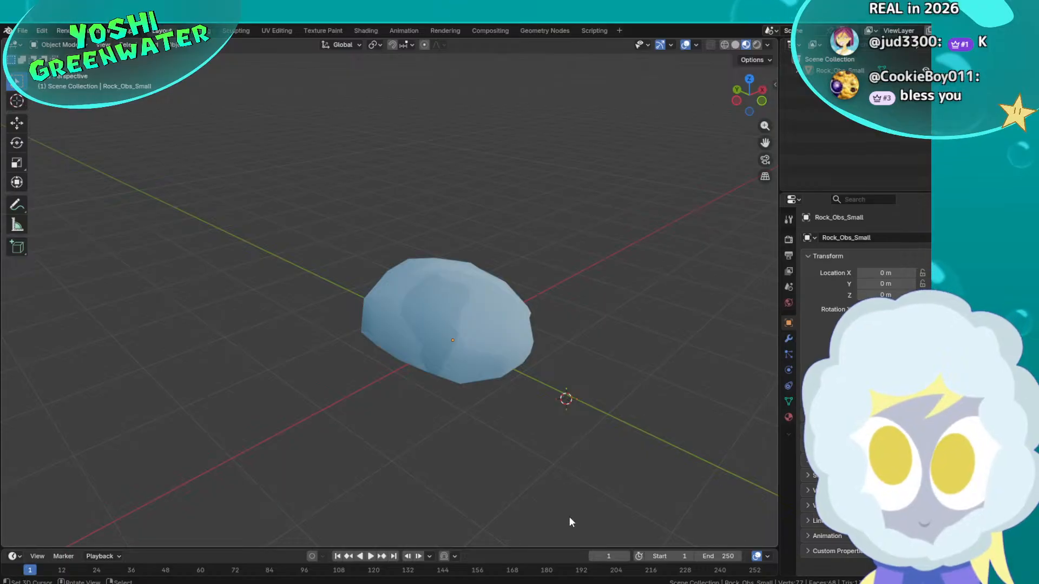
{"action": "key", "text": "alt+Tab"}
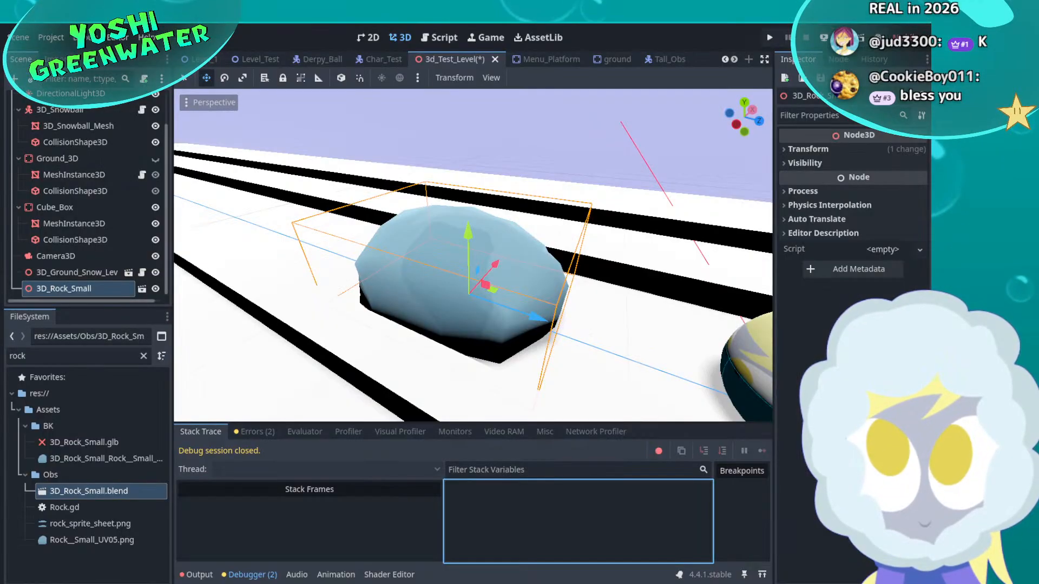
Clear the file filter and open the auto-imported scene of the 3D_Ground_Snow_Level node anyway to examine its Cube mesh
{"action": "scroll", "coordinate": [422, 368], "scroll_direction": "down", "scroll_amount": 10}
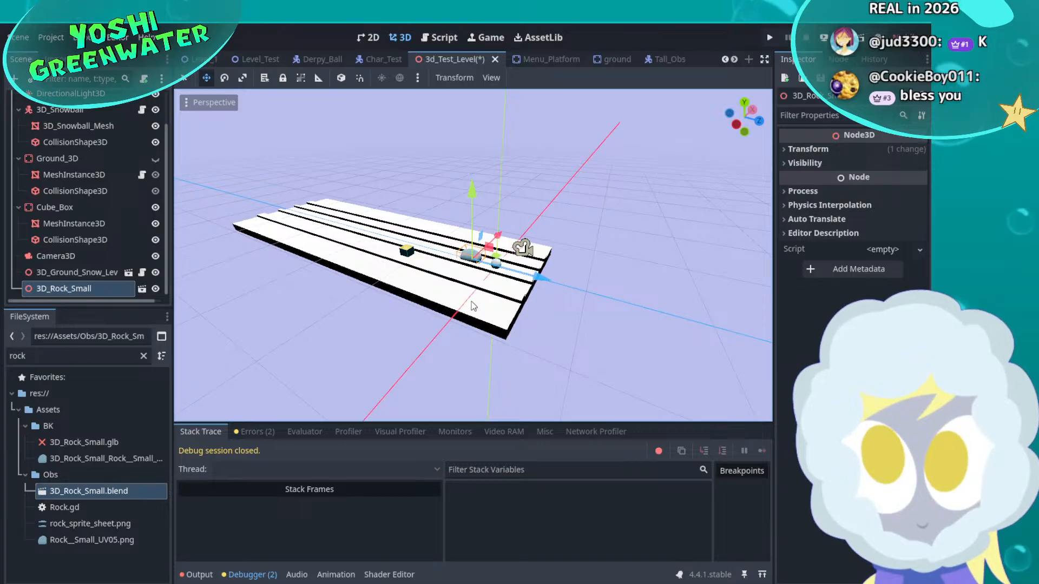
{"action": "scroll", "coordinate": [47, 234], "scroll_direction": "down", "scroll_amount": 2}
{"action": "left_click", "coordinate": [61, 270]}
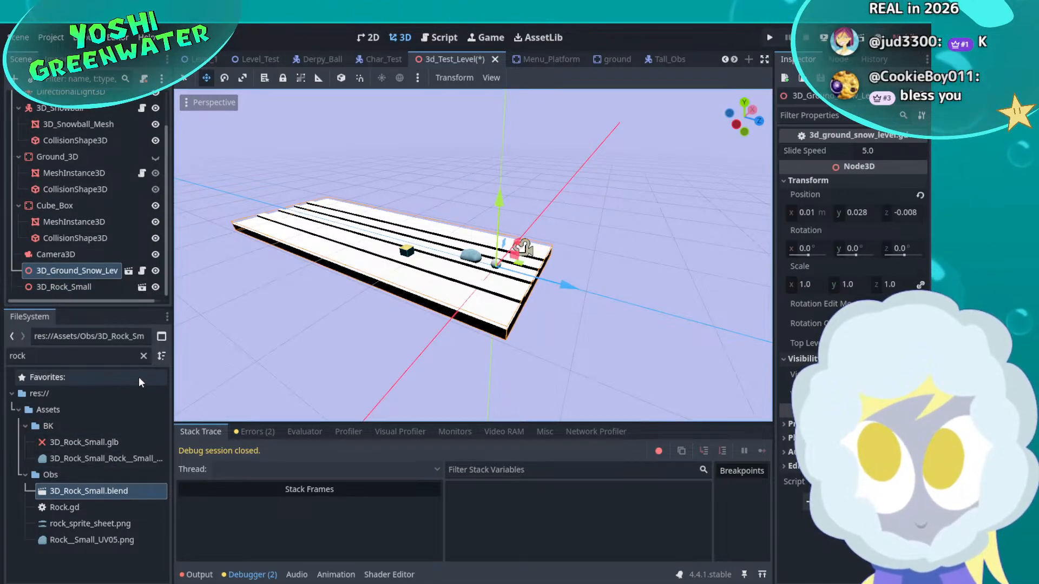
{"action": "left_click", "coordinate": [144, 356]}
{"action": "scroll", "coordinate": [89, 470], "scroll_direction": "down", "scroll_amount": 2}
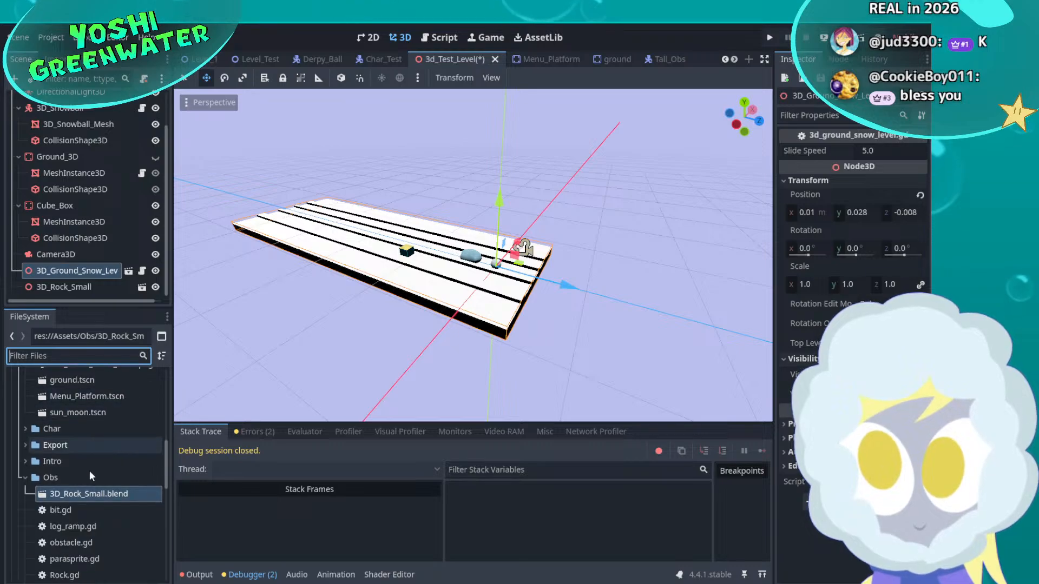
{"action": "scroll", "coordinate": [86, 476], "scroll_direction": "up", "scroll_amount": 2}
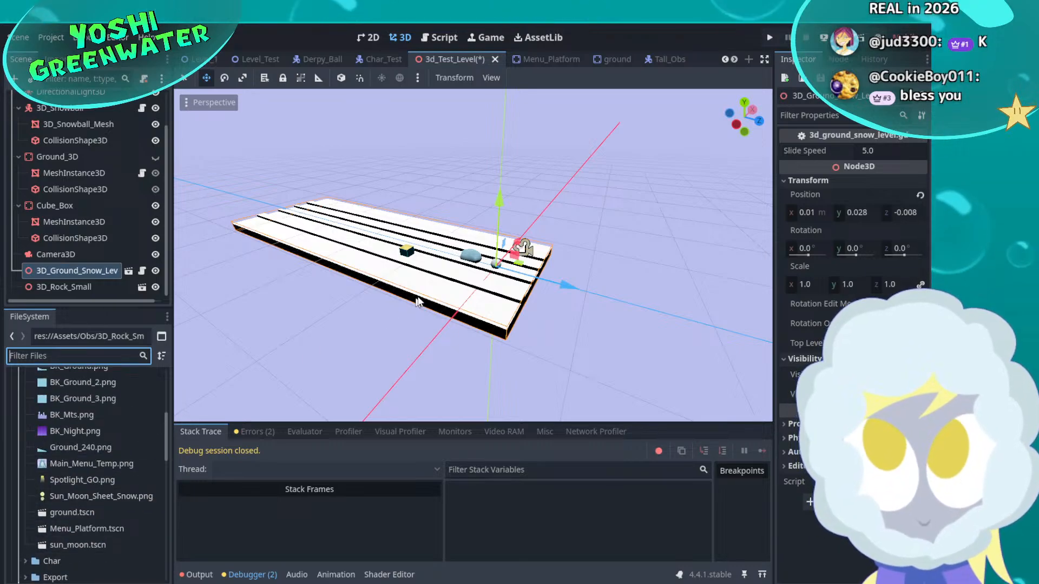
{"action": "left_click", "coordinate": [64, 272]}
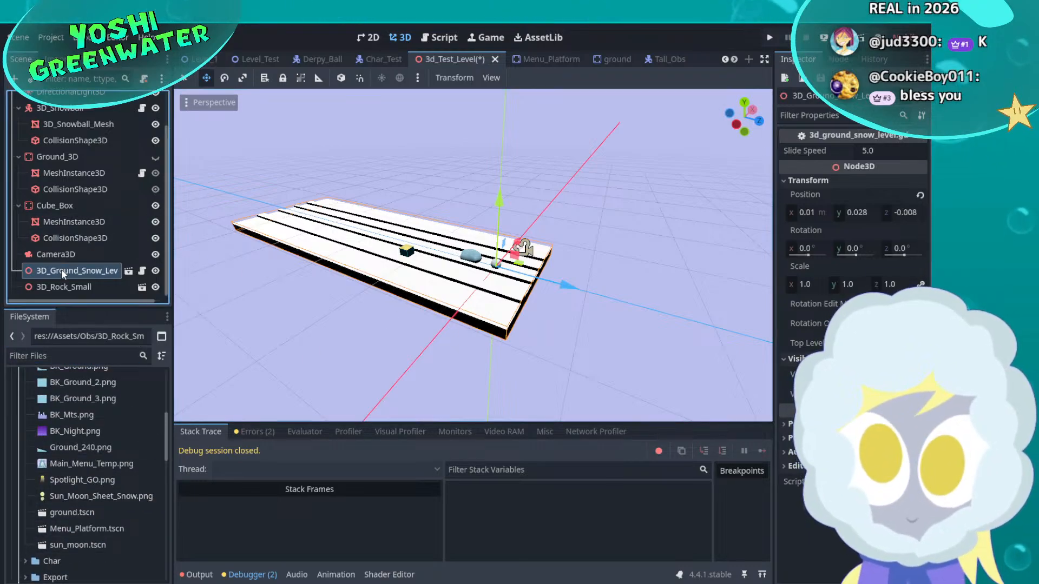
{"action": "double_click", "coordinate": [25, 271]}
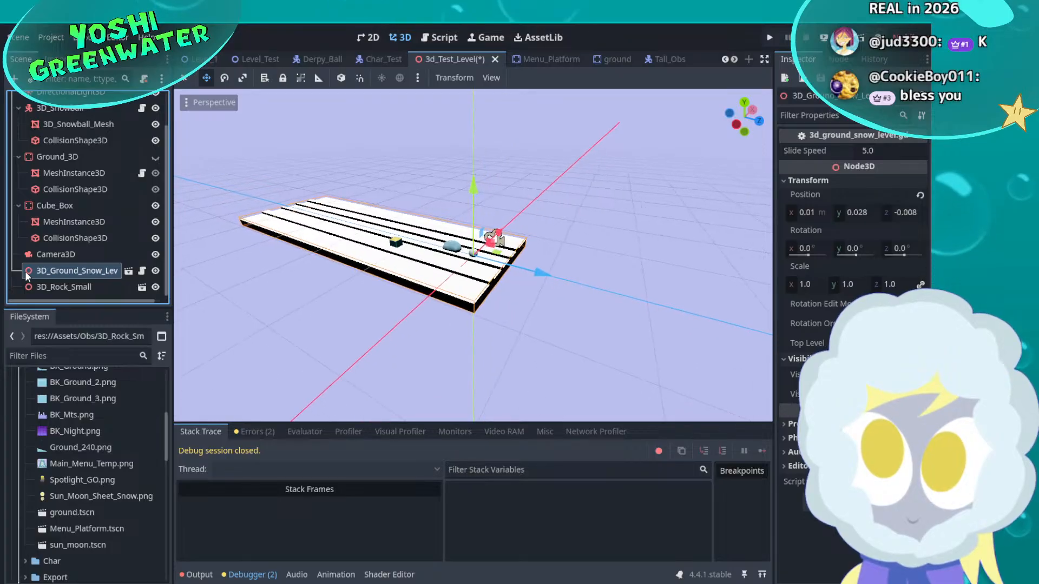
{"action": "left_click", "coordinate": [127, 272]}
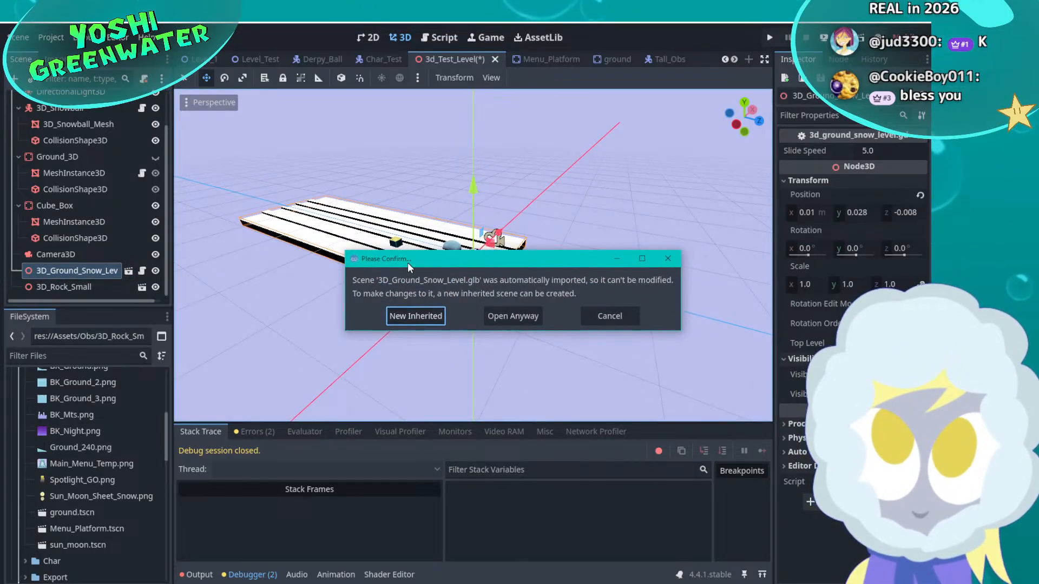
{"action": "left_click_drag", "start_coordinate": [408, 262], "coordinate": [396, 292]}
{"action": "left_click", "coordinate": [491, 346]}
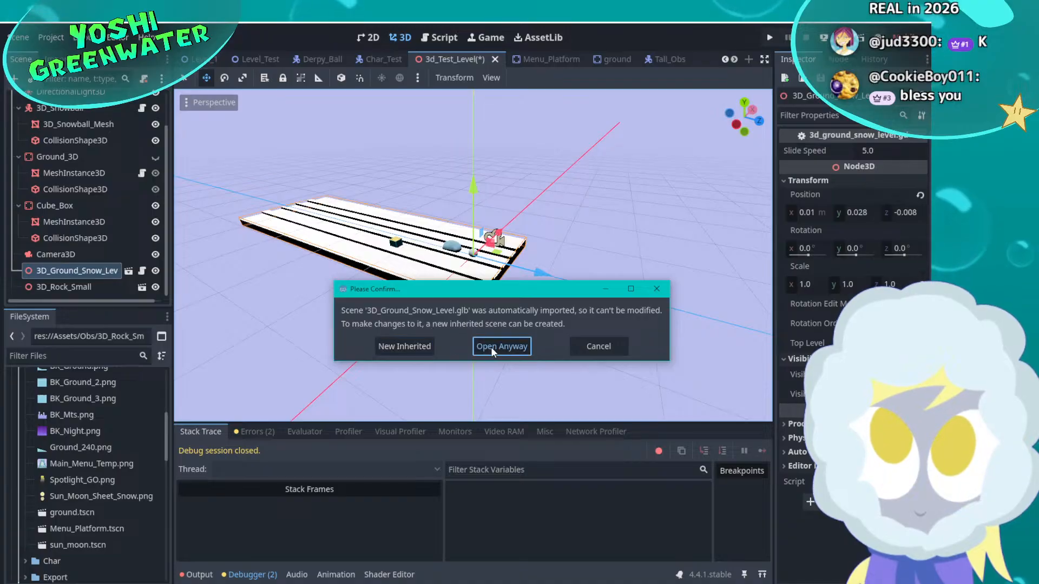
{"action": "scroll", "coordinate": [470, 280], "scroll_direction": "down", "scroll_amount": 5}
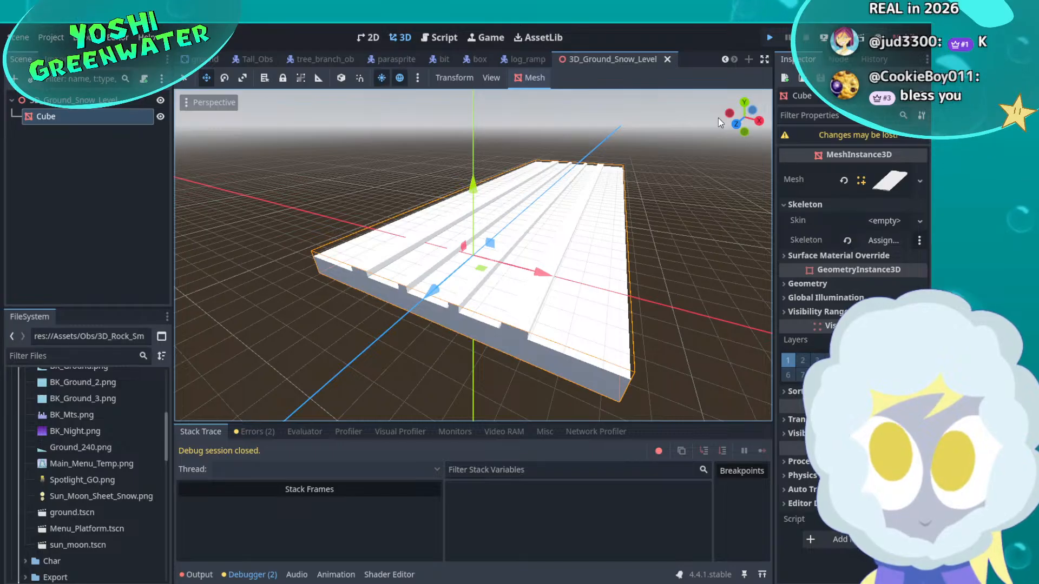
Run the project to check the rock in the game, dismiss the file format alert, and close the game window
{"action": "key", "text": "F5"}
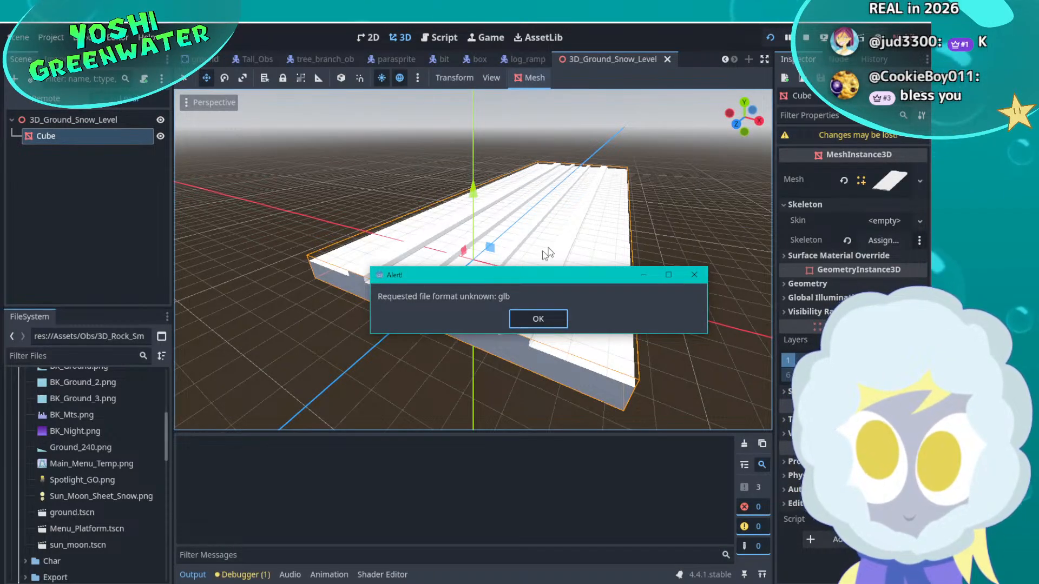
{"action": "left_click_drag", "start_coordinate": [497, 282], "coordinate": [475, 283]}
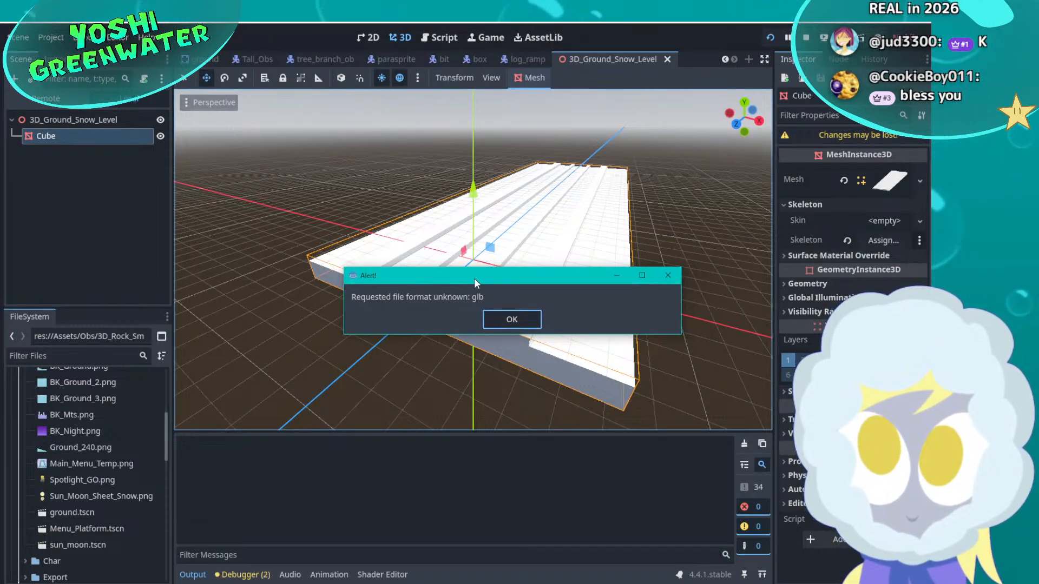
{"action": "left_click", "coordinate": [503, 322]}
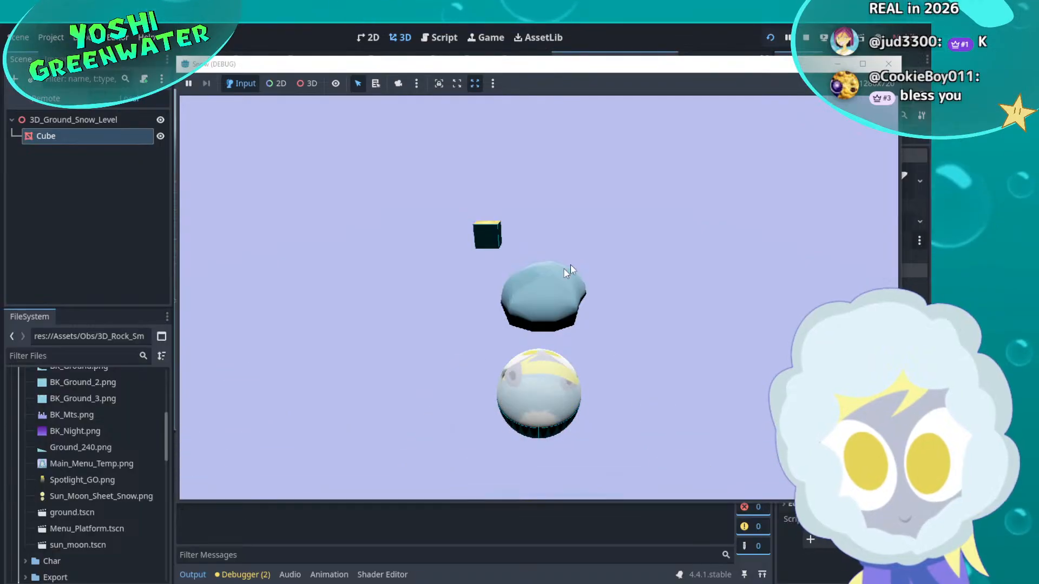
{"action": "left_click", "coordinate": [889, 64]}
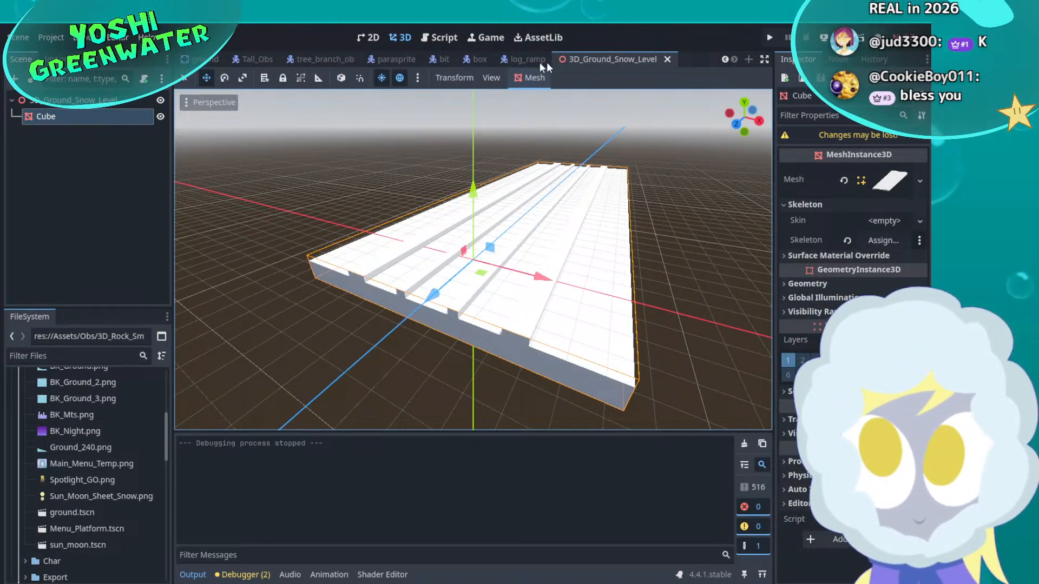
Close the 3D_Ground_Snow_Level scene, return to 3d_Test_Level, and widen the scene tree and file browser
{"action": "left_click", "coordinate": [668, 58]}
{"action": "left_click", "coordinate": [725, 59]}
{"action": "left_click", "coordinate": [725, 59]}
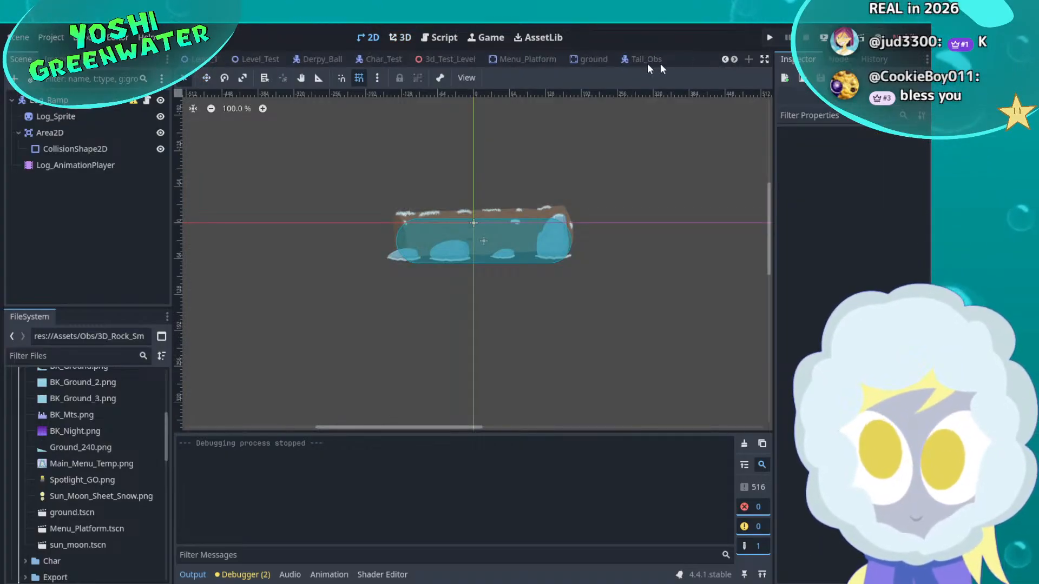
{"action": "left_click", "coordinate": [441, 59]}
{"action": "scroll", "coordinate": [431, 229], "scroll_direction": "up", "scroll_amount": 4}
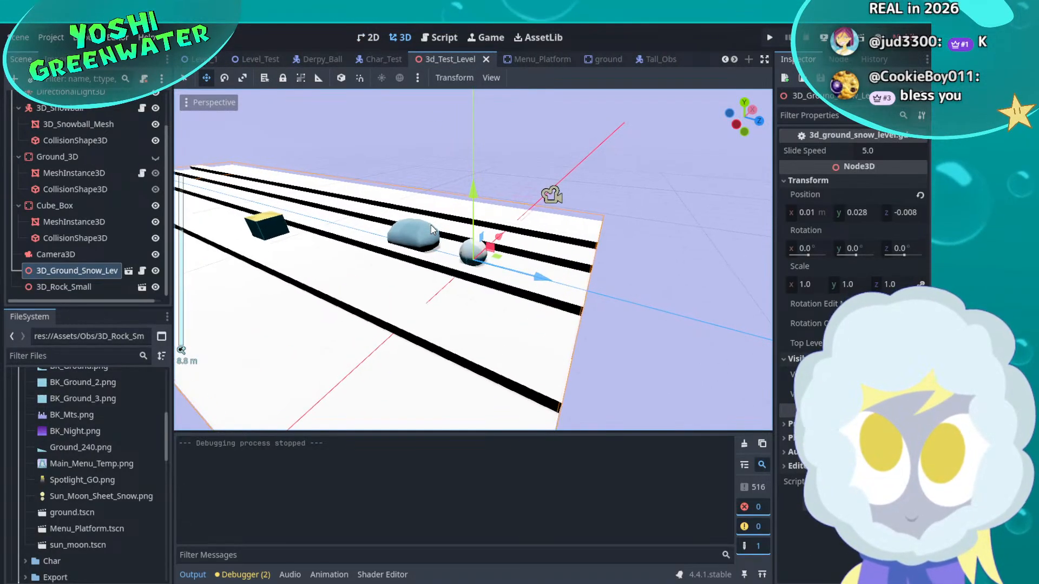
{"action": "scroll", "coordinate": [416, 277], "scroll_direction": "down", "scroll_amount": 4}
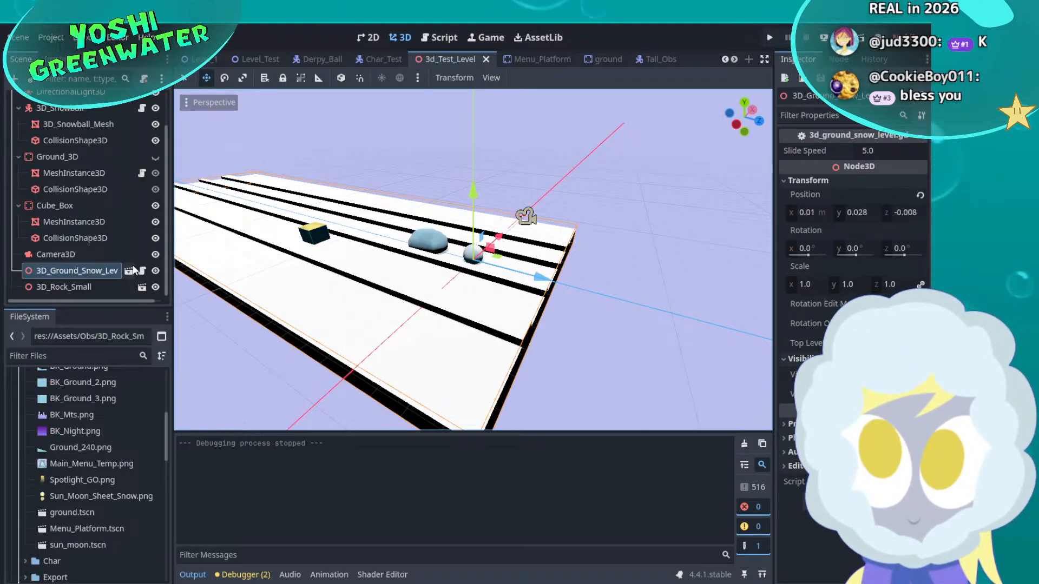
{"action": "scroll", "coordinate": [96, 267], "scroll_direction": "up", "scroll_amount": 2}
{"action": "scroll", "coordinate": [92, 270], "scroll_direction": "down", "scroll_amount": 2}
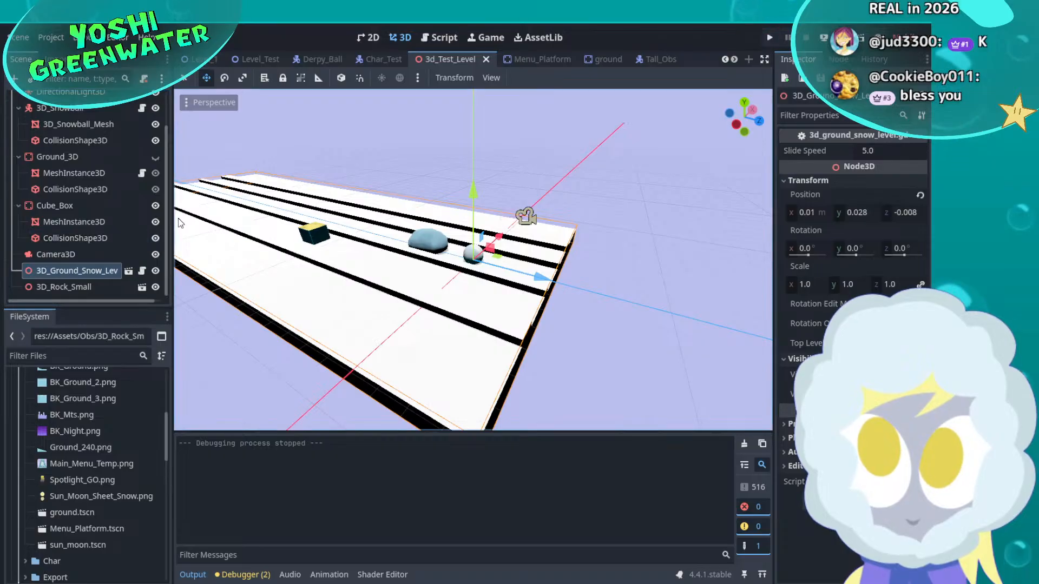
{"action": "left_click_drag", "start_coordinate": [172, 220], "coordinate": [202, 222]}
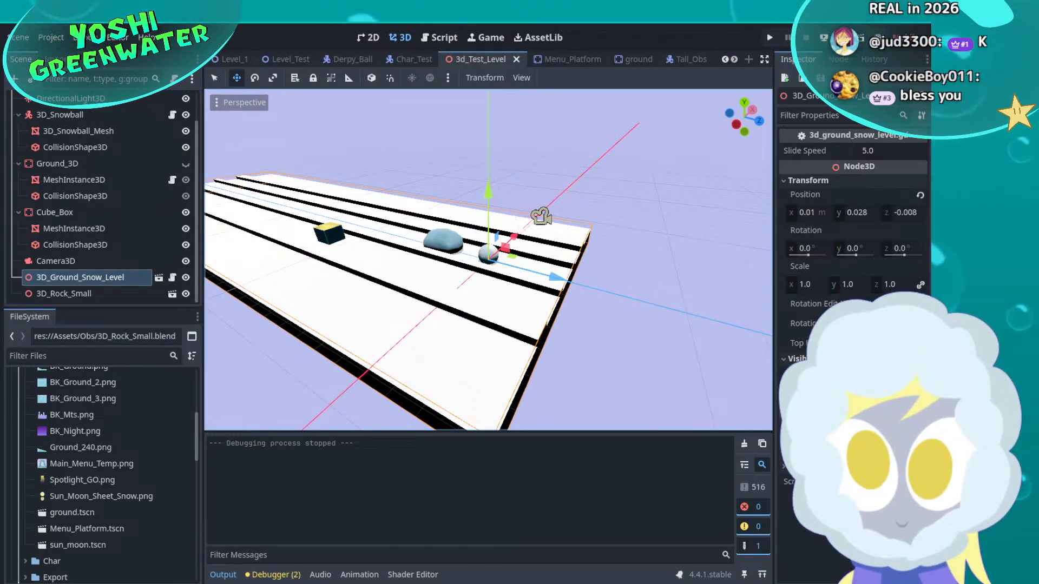
Filter the project files by .glb and examine 3D_Ground_Snow_Level.glb in its advanced import settings without reimporting it
{"action": "left_click", "coordinate": [148, 357]}
{"action": "type", "text": ".glb"}
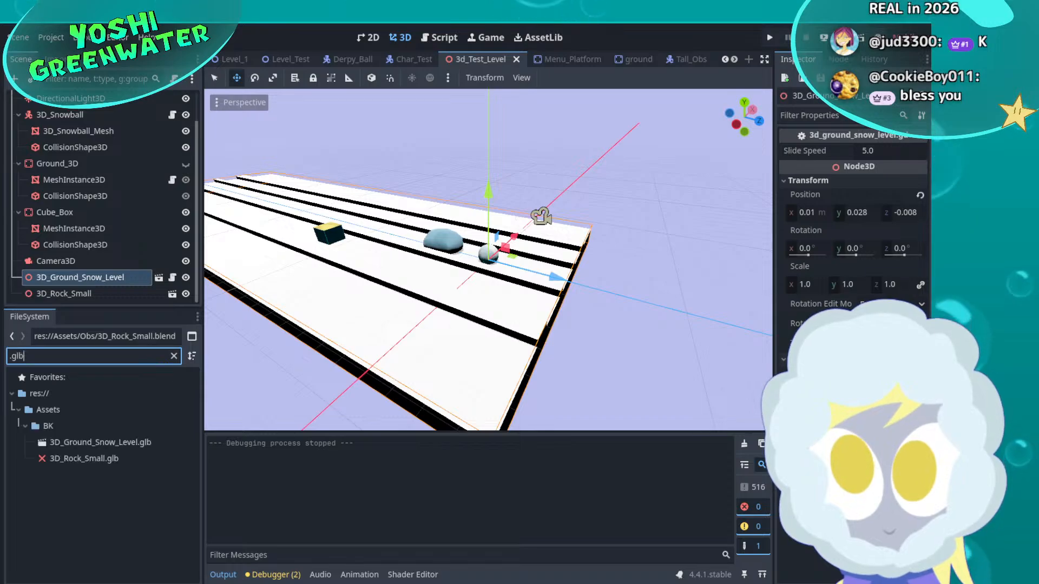
{"action": "left_click", "coordinate": [74, 459]}
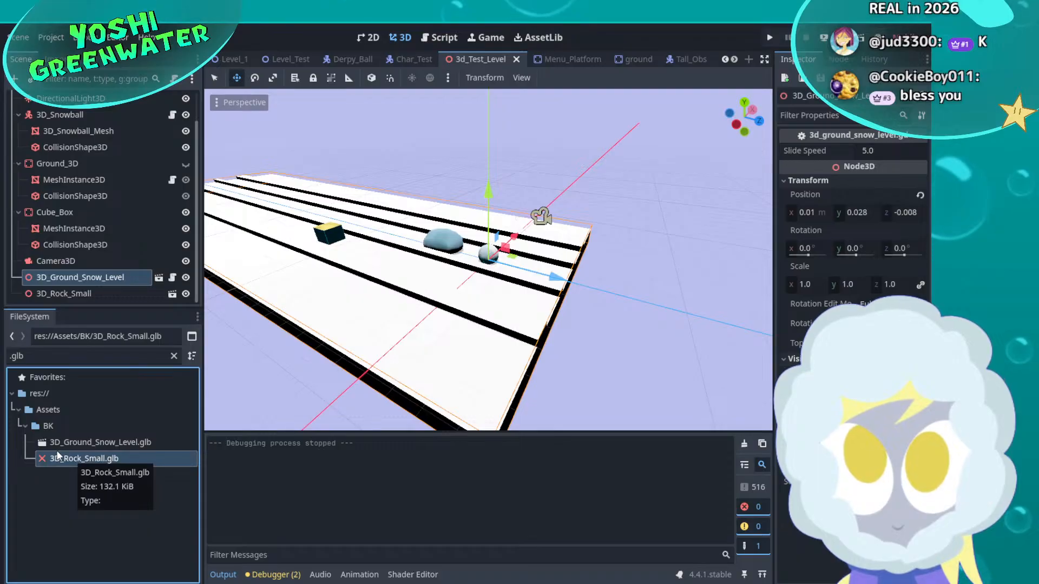
{"action": "double_click", "coordinate": [58, 444]}
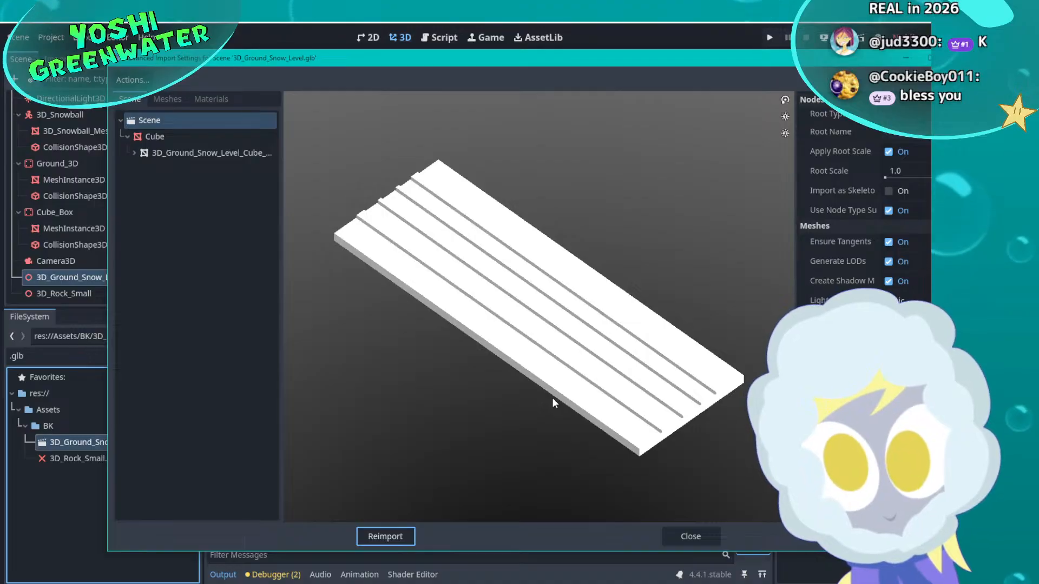
{"action": "mouse_move", "coordinate": [552, 398]}
{"action": "left_mouse_down"}
{"action": "mouse_move", "coordinate": [568, 360]}
{"action": "mouse_move", "coordinate": [566, 327]}
{"action": "mouse_move", "coordinate": [547, 338]}
{"action": "left_mouse_up"}
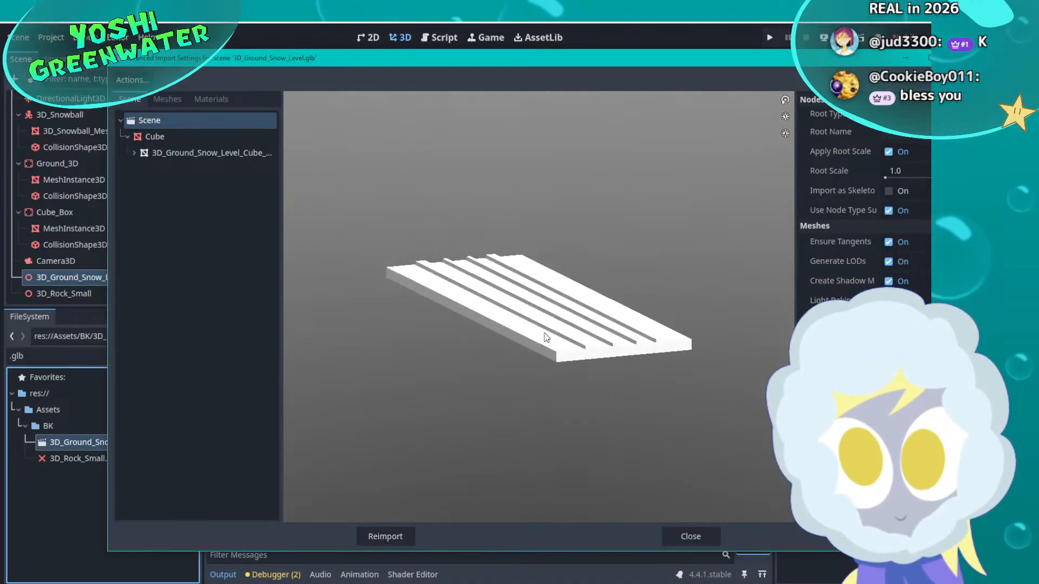
{"action": "left_click", "coordinate": [698, 536]}
Delete the broken 3D_Rock_Small.glb from the BK folder
{"action": "left_click", "coordinate": [54, 459]}
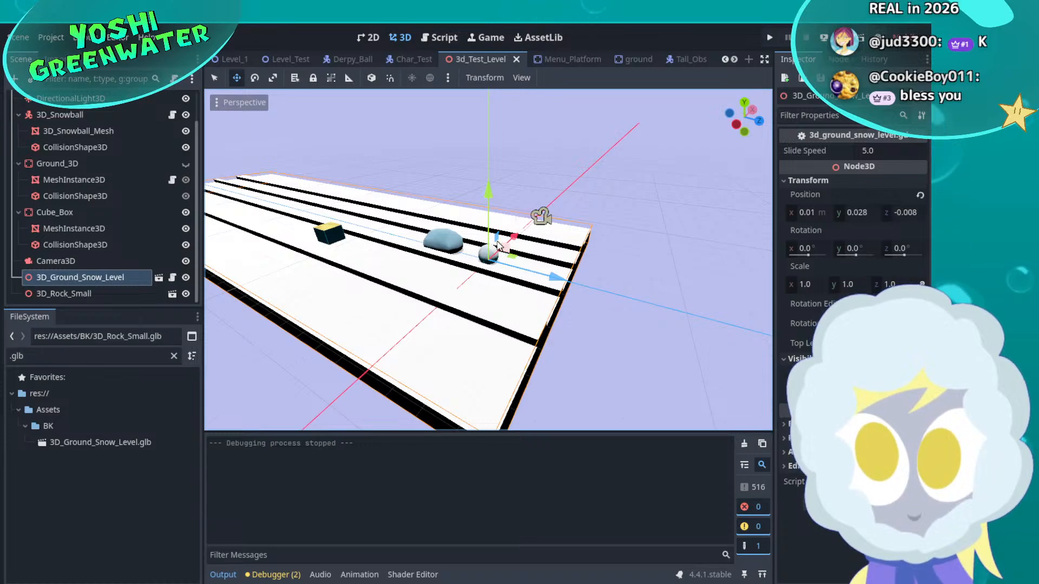
{"action": "scroll", "coordinate": [500, 246], "scroll_direction": "up", "scroll_amount": 5}
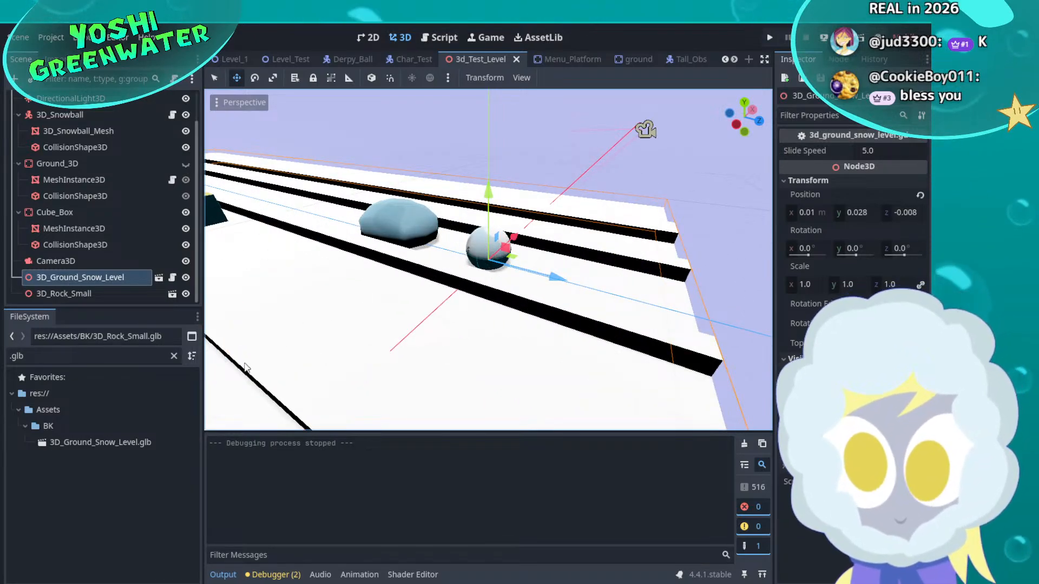
Save 3d_Test_Level, run the project to check the rock on the snow ground, and close the game window
{"action": "left_click", "coordinate": [135, 440]}
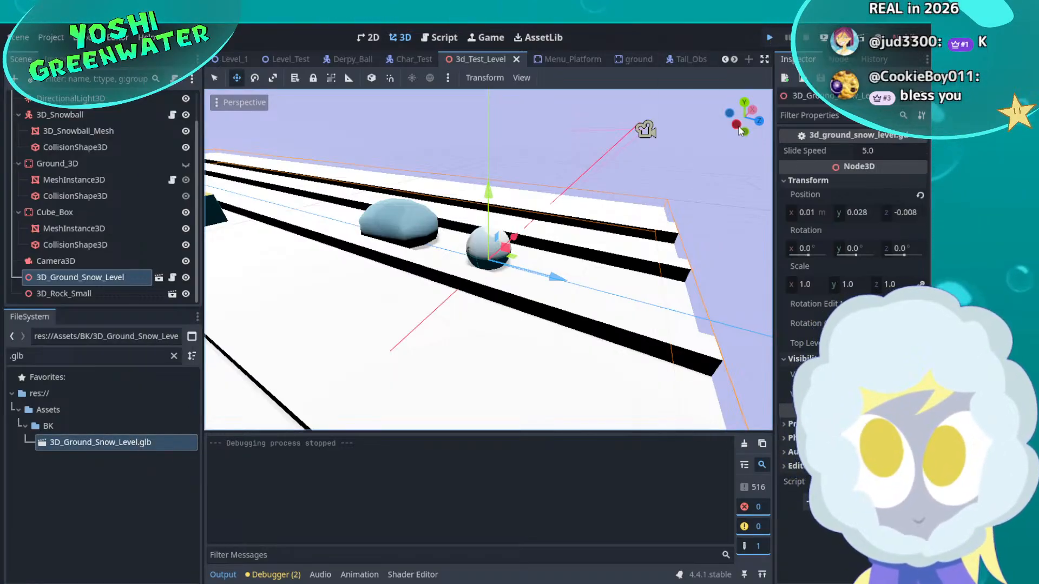
{"action": "key", "text": "ctrl+s"}
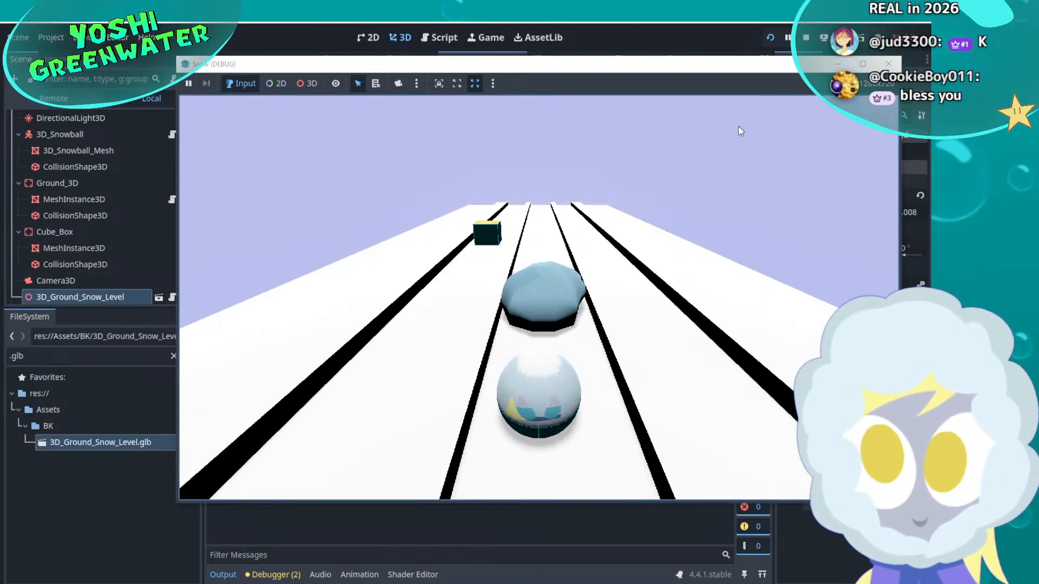
{"action": "left_click", "coordinate": [883, 66]}
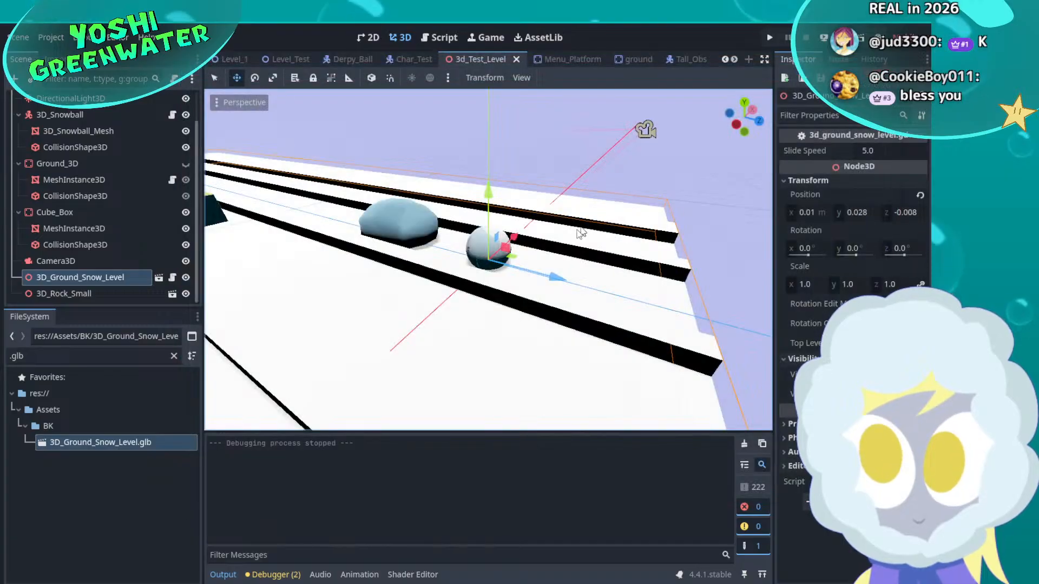
Switch to Blender, enter Edit Mode on Rock_Obs_Small, and hide its face normals
{"action": "left_click", "coordinate": [644, 583]}
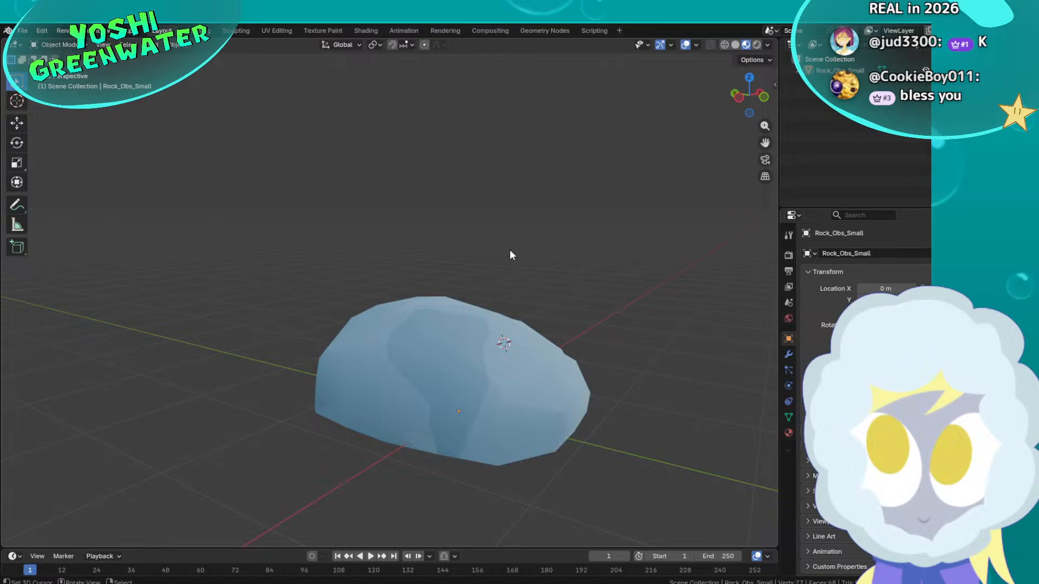
{"action": "middle_click_drag", "start_coordinate": [510, 249], "coordinate": [486, 309]}
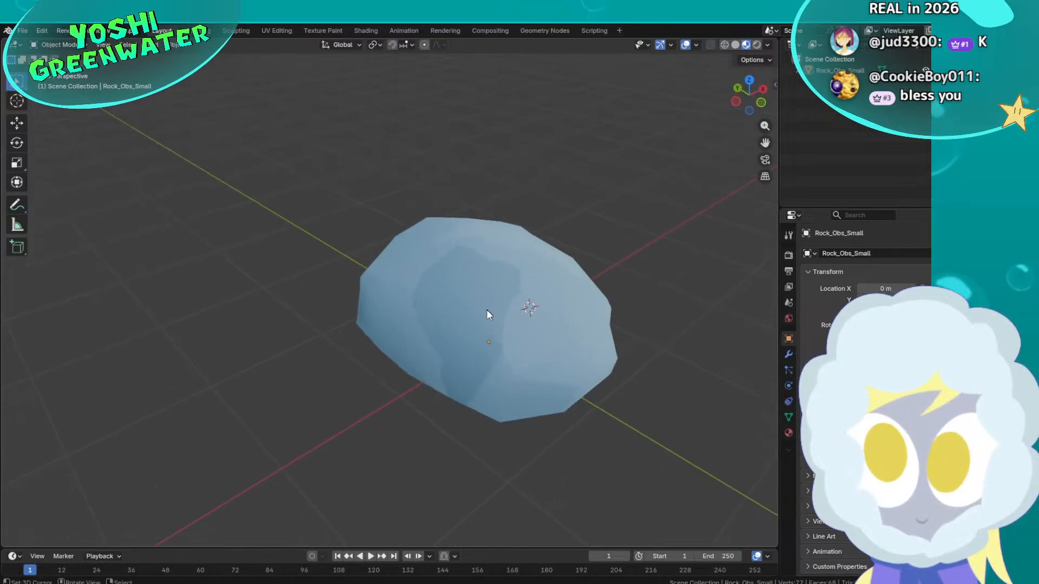
{"action": "scroll", "coordinate": [486, 310], "scroll_direction": "up", "scroll_amount": 1}
{"action": "key", "text": "Tab"}
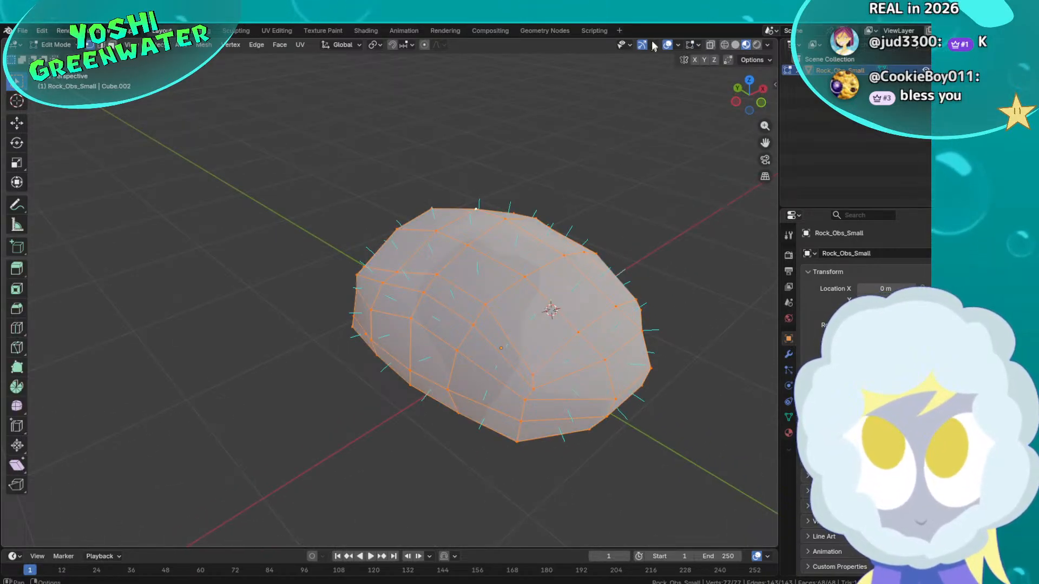
{"action": "left_click", "coordinate": [692, 45]}
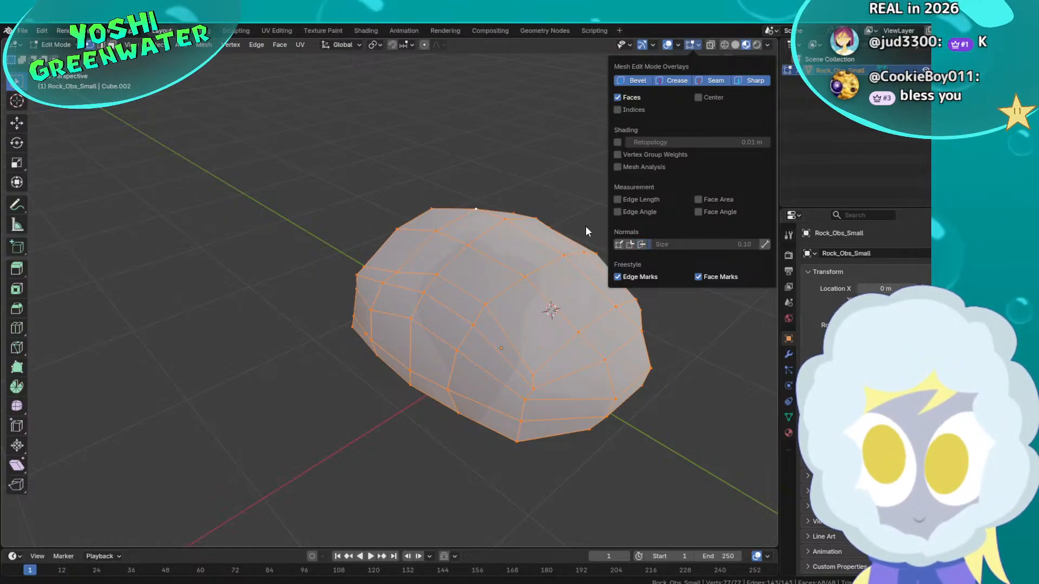
Scale the whole Rock_Obs_Small mesh down slightly
{"action": "key", "text": "s"}
{"action": "left_click", "coordinate": [646, 275]}
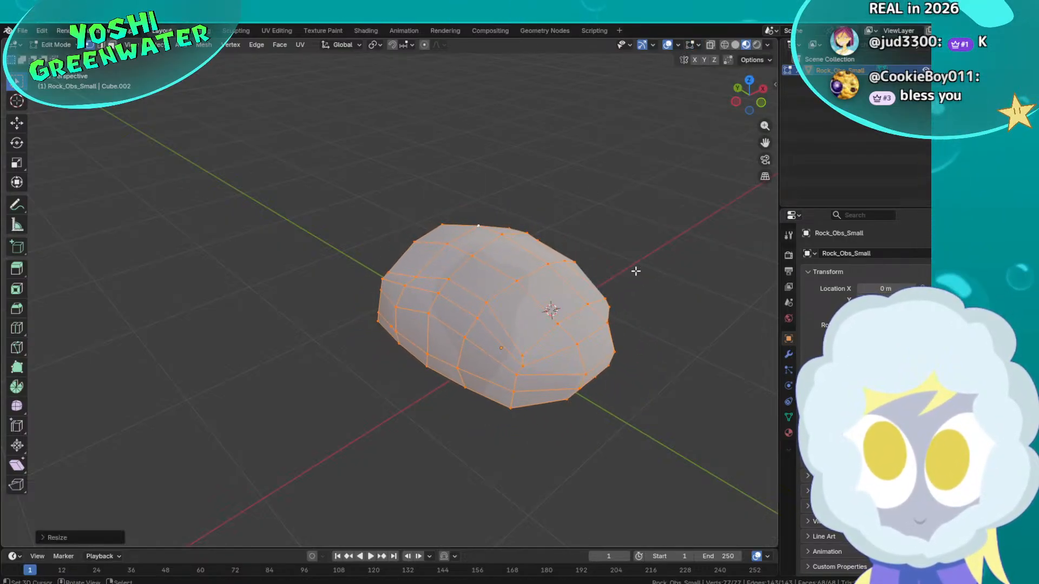
Rescale the whole rock mesh in several passes, slightly down overall and separately along the Y axis
{"action": "key", "text": "s"}
{"action": "key", "text": "x"}
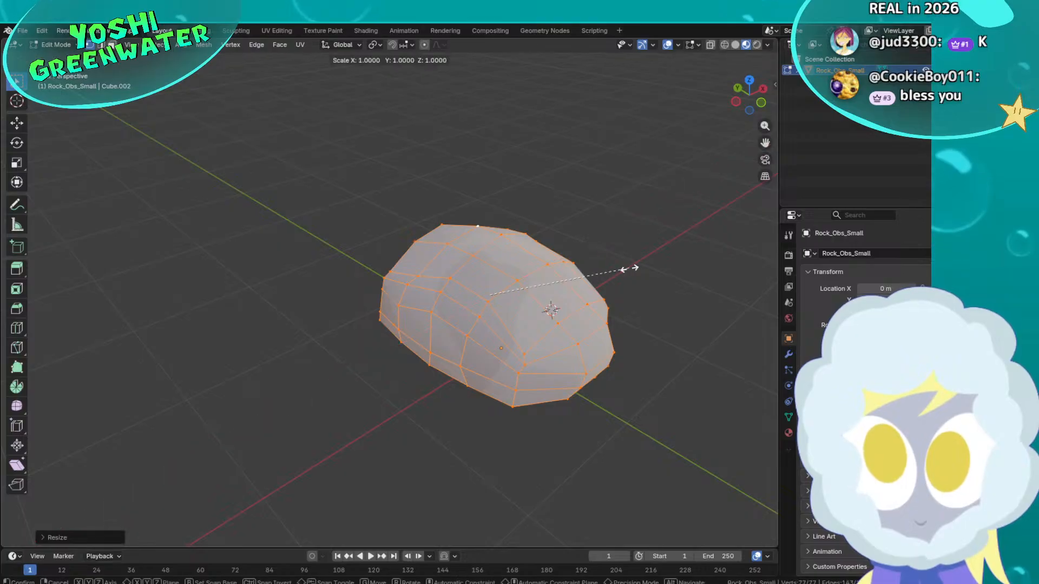
{"action": "key", "text": "y"}
{"action": "left_click", "coordinate": [601, 263]}
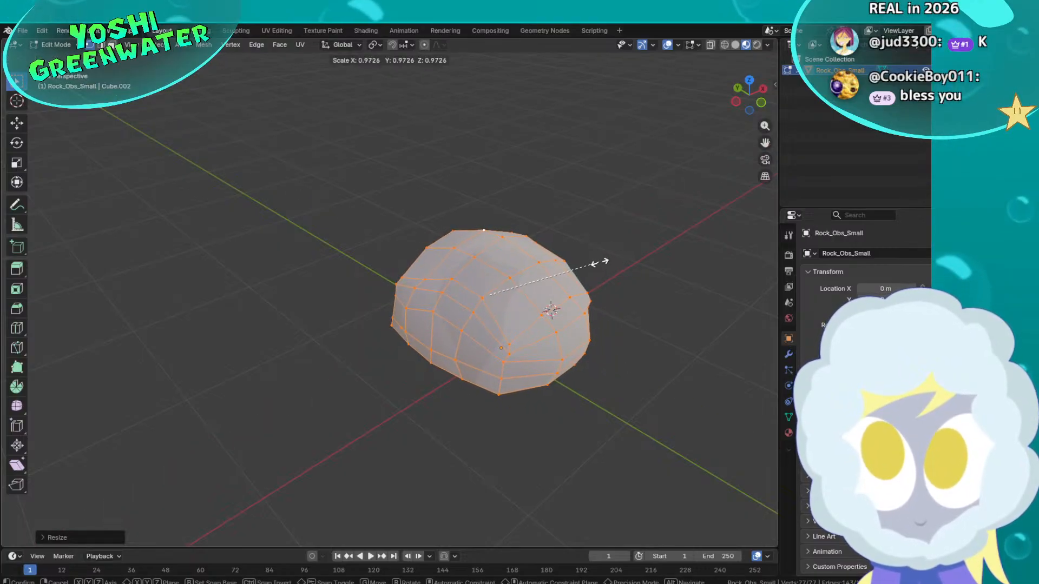
{"action": "left_click", "coordinate": [593, 262]}
{"action": "key", "text": "s"}
{"action": "key", "text": "y"}
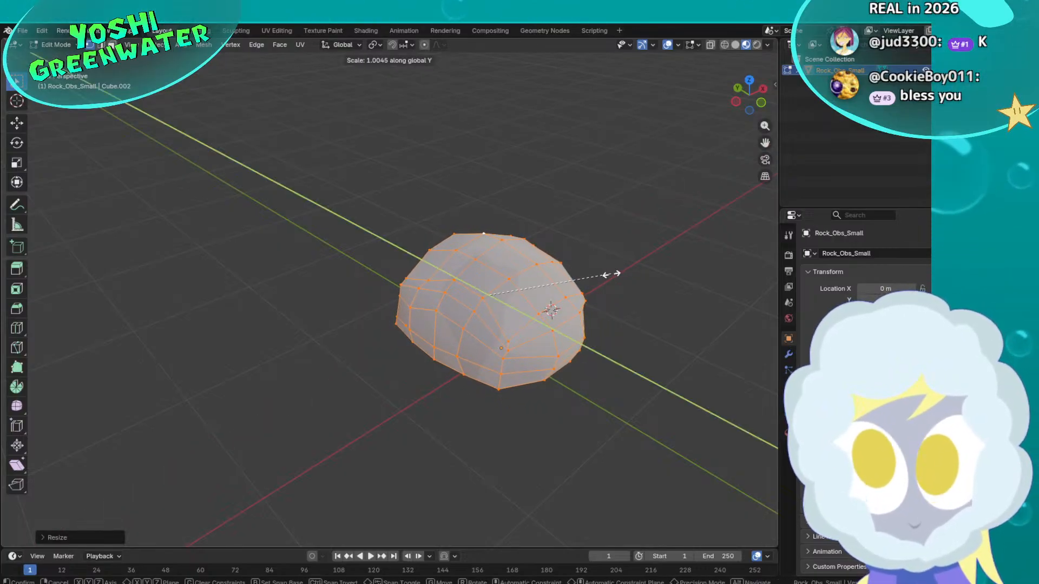
{"action": "left_click", "coordinate": [633, 281]}
Lower the whole rock mesh about 0.1 m along Z in an orthographic side view and return to Object Mode
{"action": "left_click", "coordinate": [736, 102]}
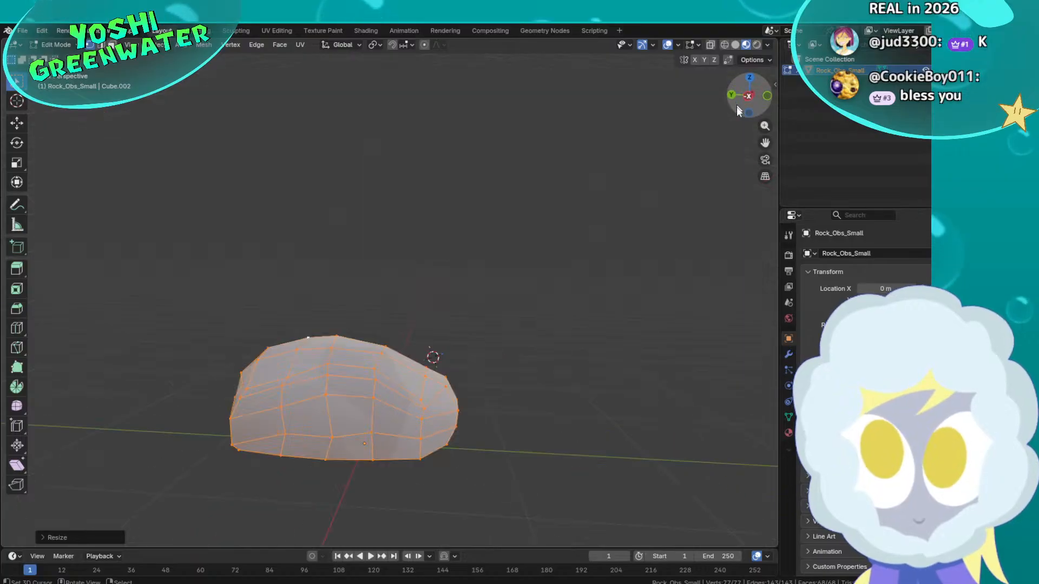
{"action": "left_click", "coordinate": [765, 176]}
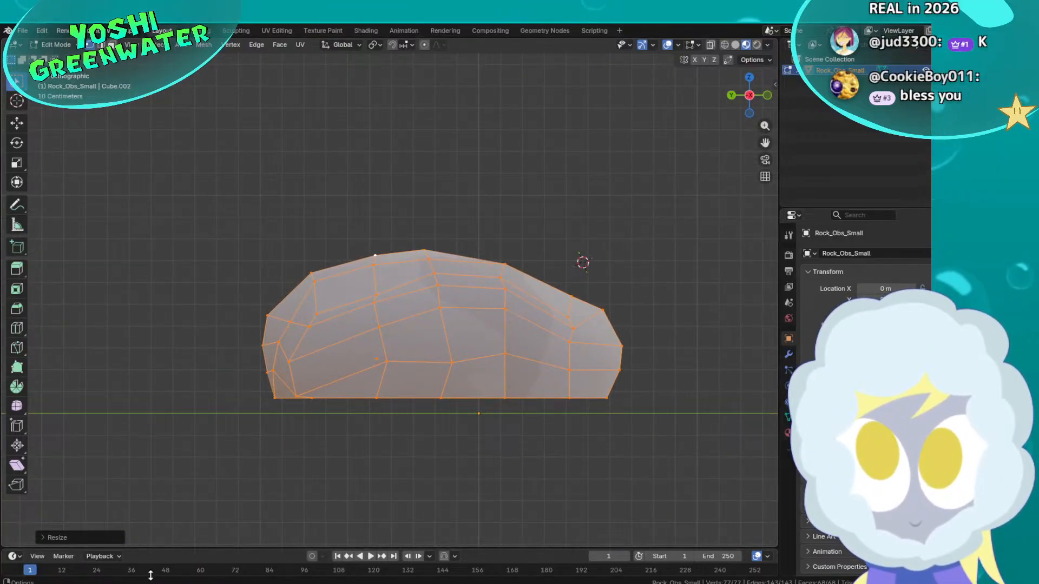
{"action": "key", "text": "g"}
{"action": "key", "text": "z"}
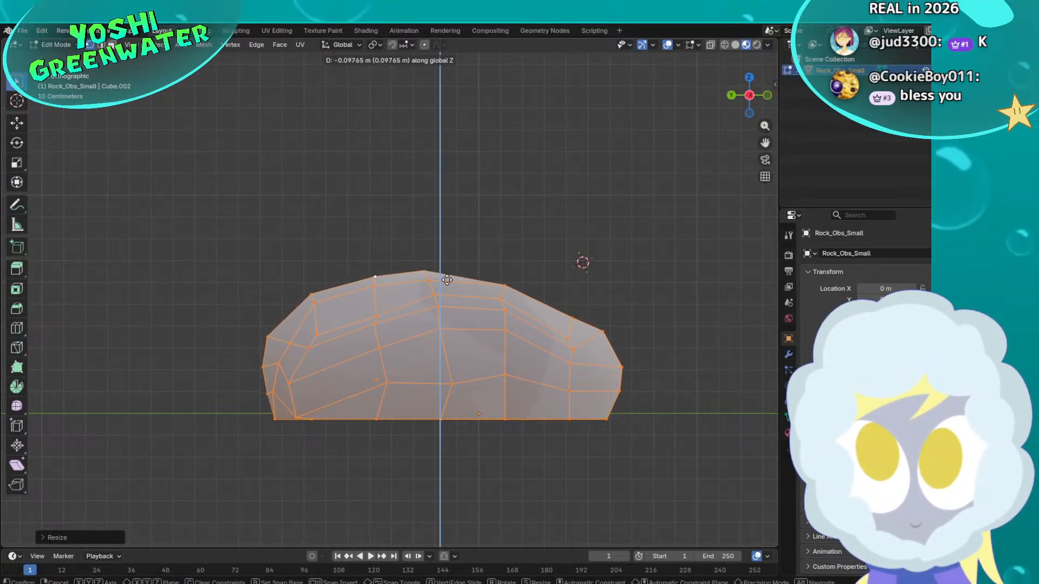
{"action": "left_click", "coordinate": [566, 283]}
{"action": "scroll", "coordinate": [568, 284], "scroll_direction": "down", "scroll_amount": 3}
{"action": "key", "text": "Tab"}
Try a Catmull-Clark Subdivision modifier on Rock_Obs_Small and remove it
{"action": "middle_click_drag", "start_coordinate": [574, 282], "coordinate": [425, 347]}
{"action": "scroll", "coordinate": [424, 346], "scroll_direction": "up", "scroll_amount": 2}
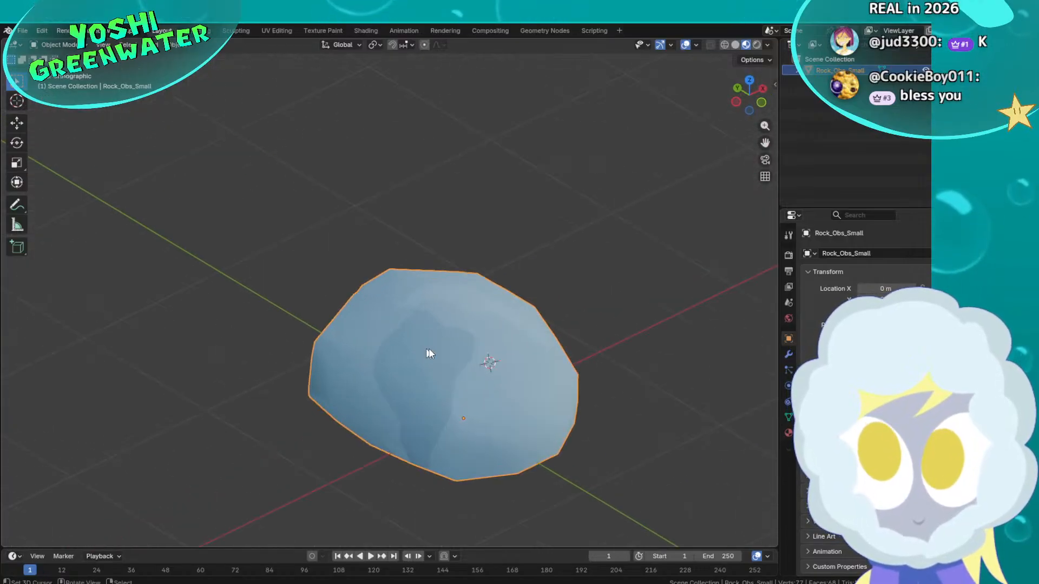
{"action": "left_click", "coordinate": [789, 353]}
{"action": "left_click", "coordinate": [844, 253]}
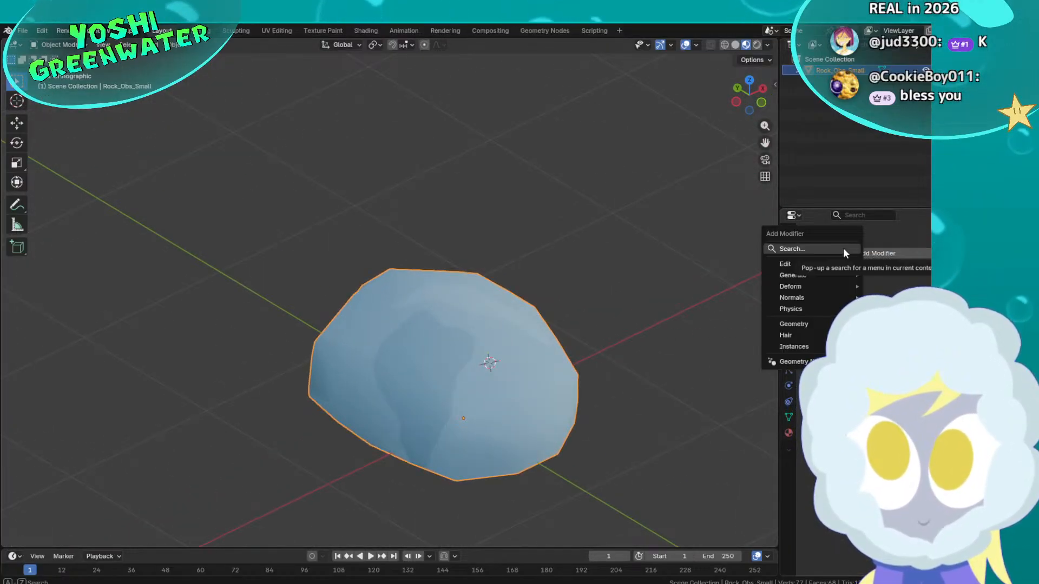
{"action": "left_click", "coordinate": [843, 248]}
{"action": "key", "text": "Return"}
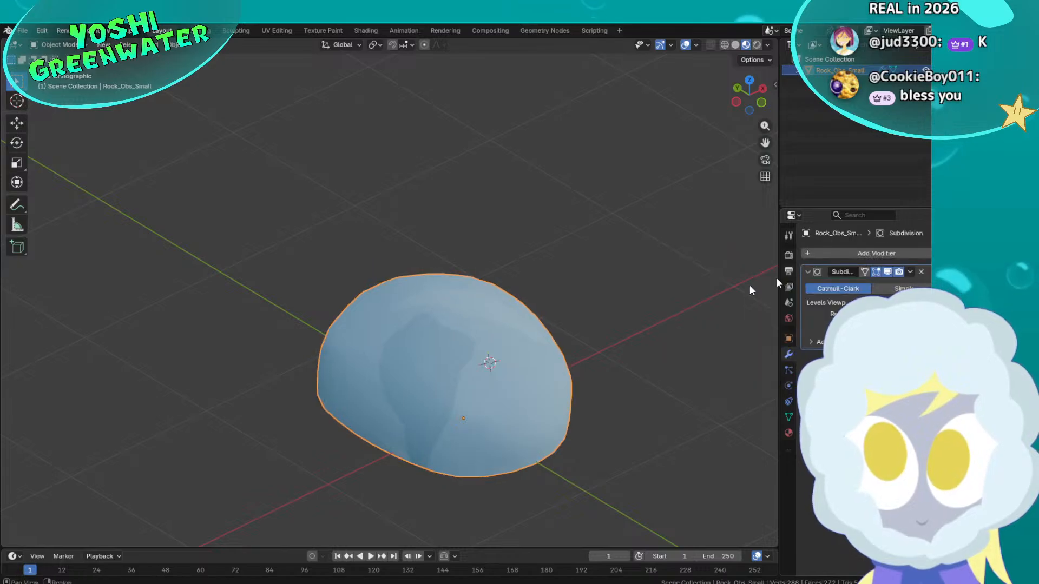
{"action": "middle_click_drag", "start_coordinate": [776, 278], "coordinate": [704, 290]}
{"action": "left_click", "coordinate": [922, 272]}
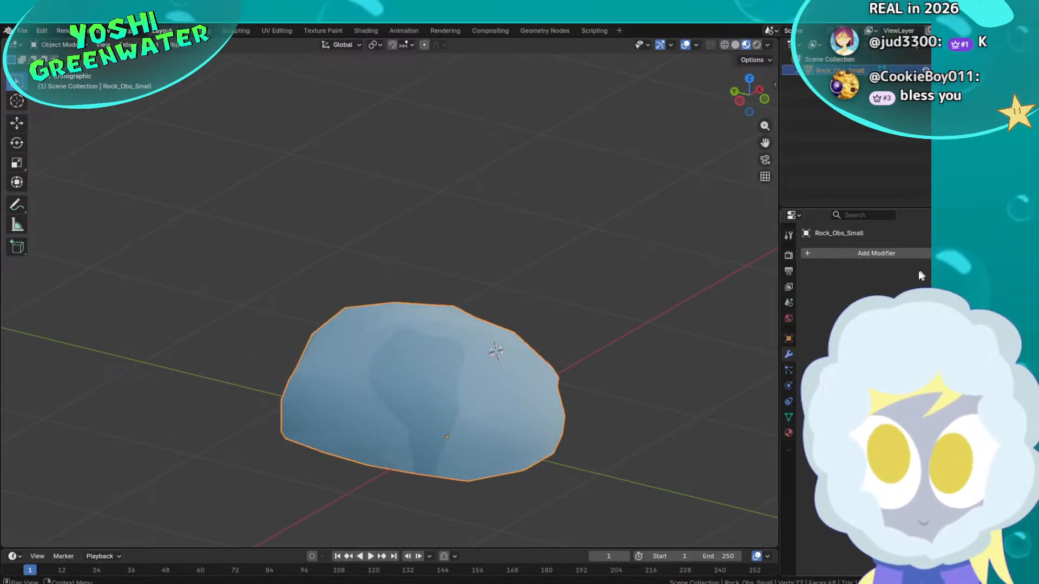
Check the rock's shape from several angles, save 3D_Rock_Small.blend, and switch to Godot
{"action": "middle_click_drag", "start_coordinate": [508, 352], "coordinate": [572, 334]}
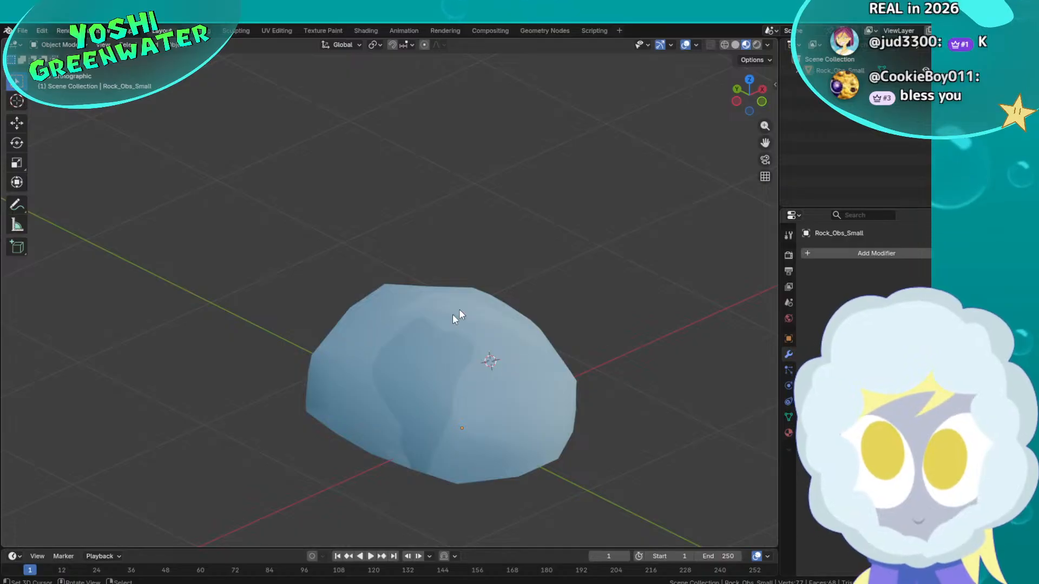
{"action": "middle_click_drag", "start_coordinate": [462, 354], "coordinate": [623, 298]}
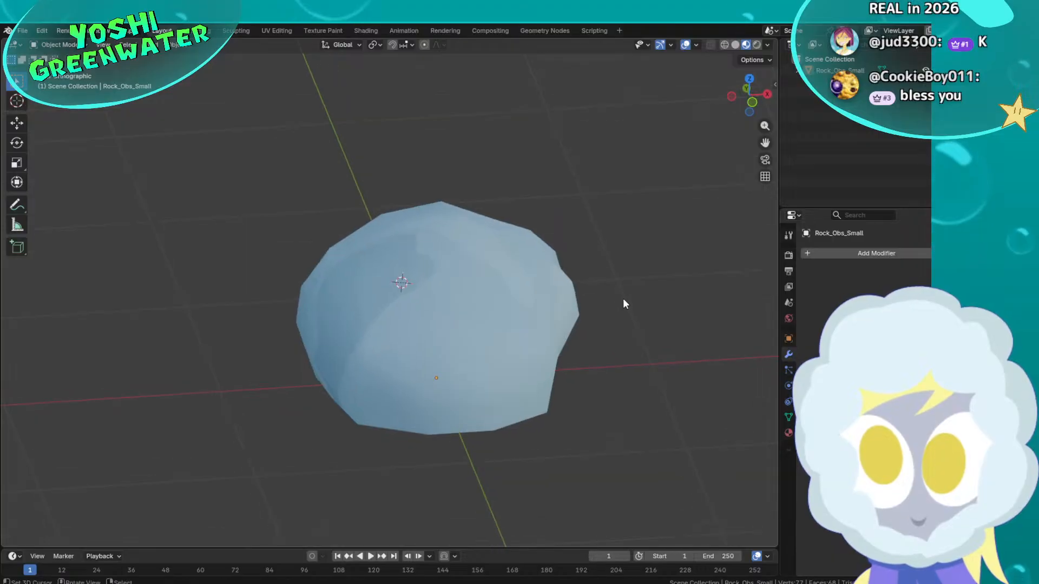
{"action": "key", "text": "ctrl+s"}
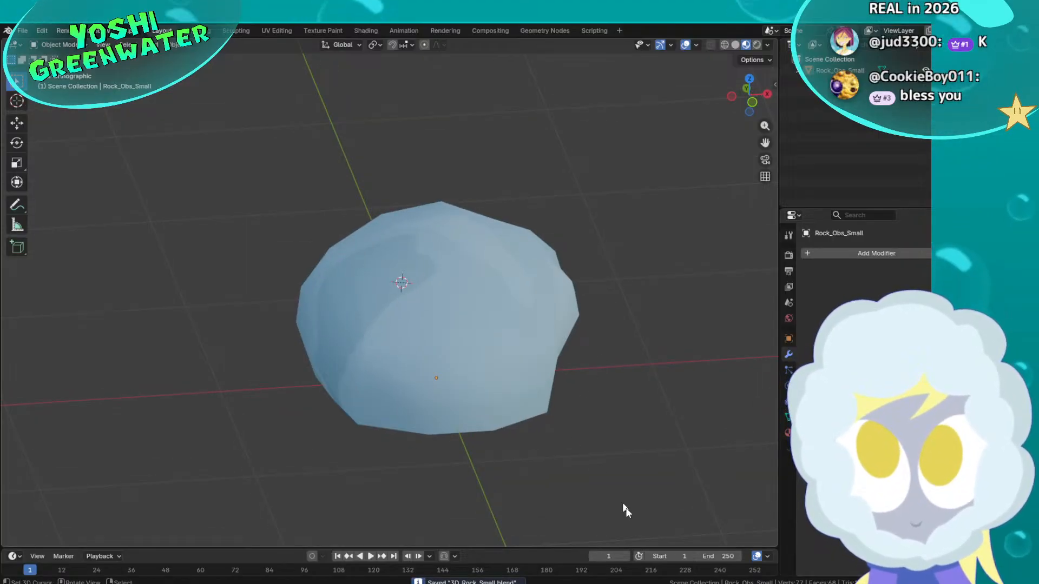
{"action": "key", "text": "alt+Tab"}
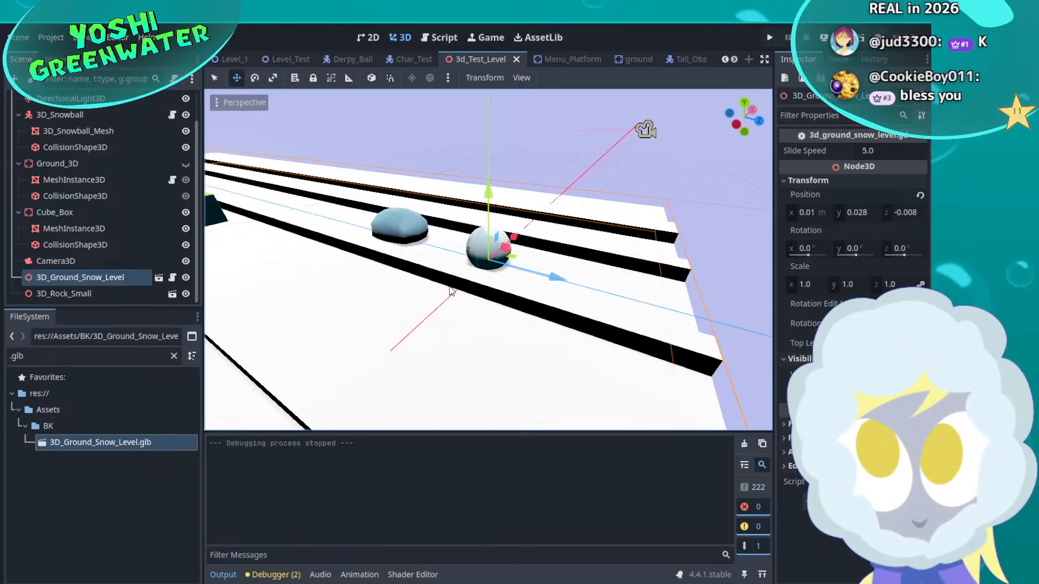
Examine the updated rock's size and placement on the snow ground against the snowball and the cube from several angles
{"action": "scroll", "coordinate": [378, 210], "scroll_direction": "up", "scroll_amount": 8}
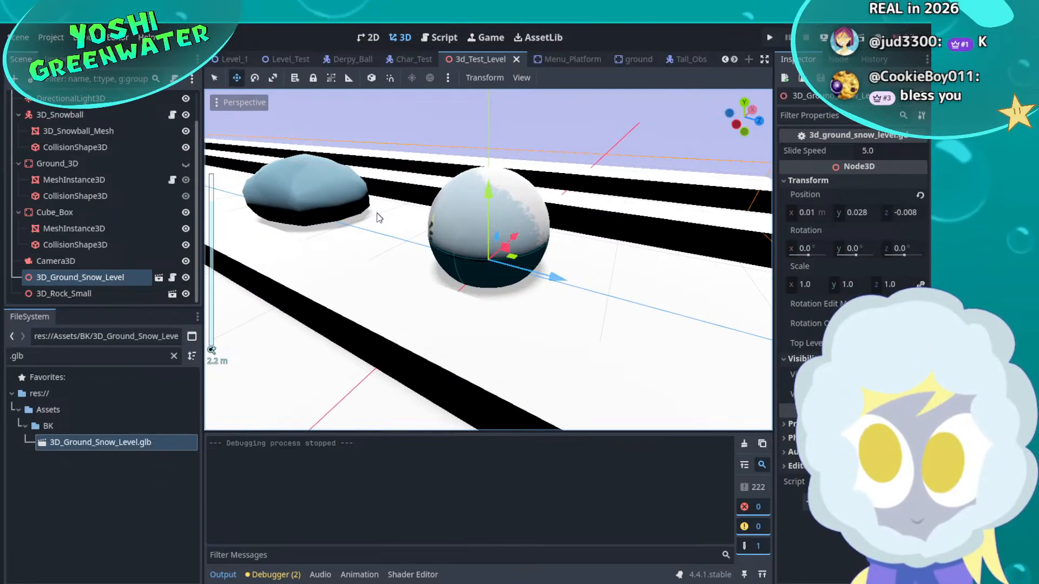
{"action": "middle_click_drag", "start_coordinate": [474, 242], "coordinate": [440, 203]}
{"action": "scroll", "coordinate": [483, 248], "scroll_direction": "up", "scroll_amount": 6}
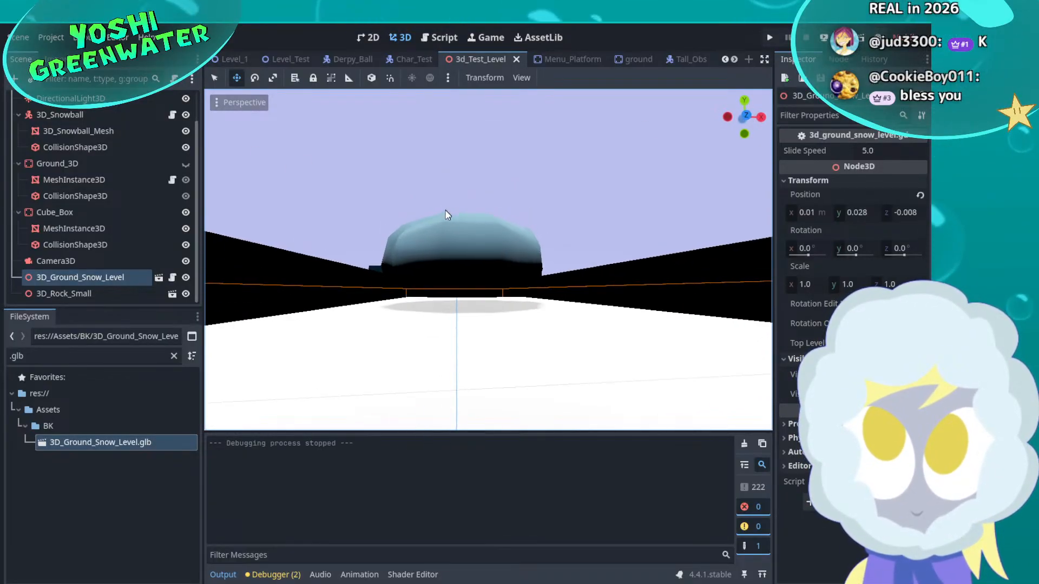
{"action": "middle_click_drag", "start_coordinate": [482, 248], "coordinate": [217, 313]}
{"action": "scroll", "coordinate": [483, 249], "scroll_direction": "down", "scroll_amount": 8}
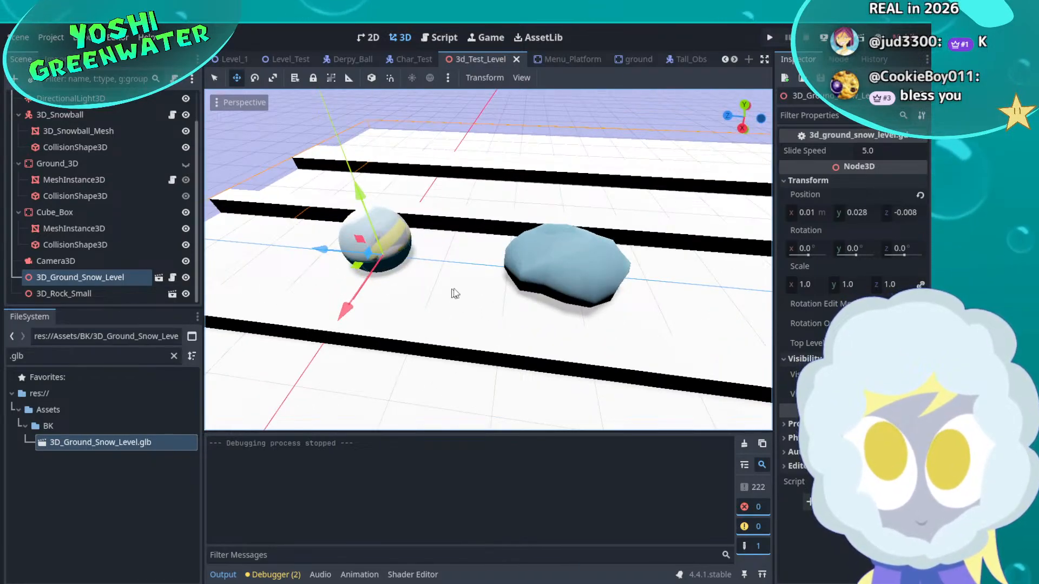
{"action": "middle_click_drag", "start_coordinate": [455, 292], "coordinate": [725, 238]}
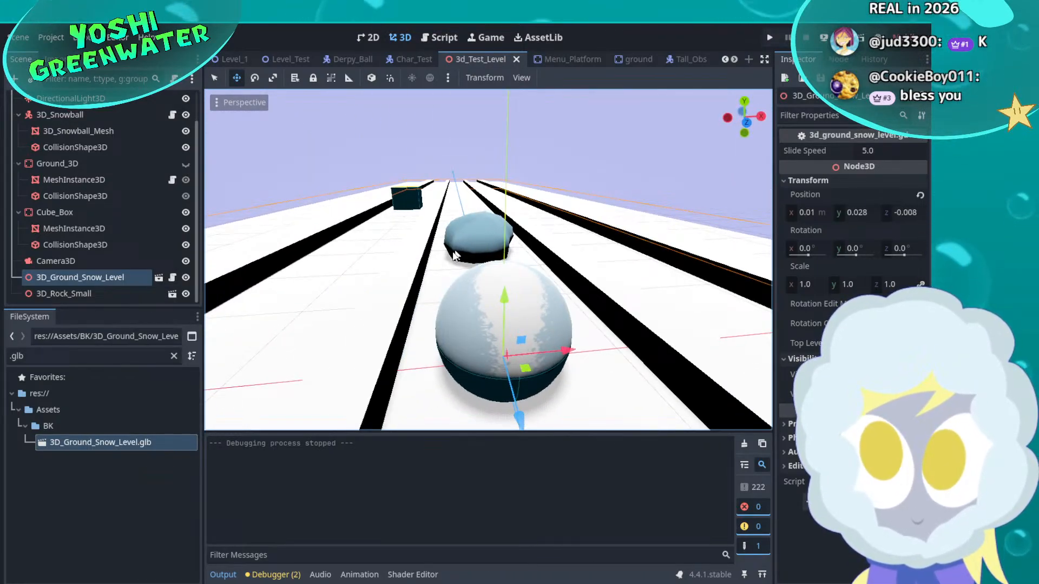
{"action": "middle_click_drag", "start_coordinate": [455, 255], "coordinate": [552, 292]}
{"action": "scroll", "coordinate": [552, 292], "scroll_direction": "down", "scroll_amount": 4}
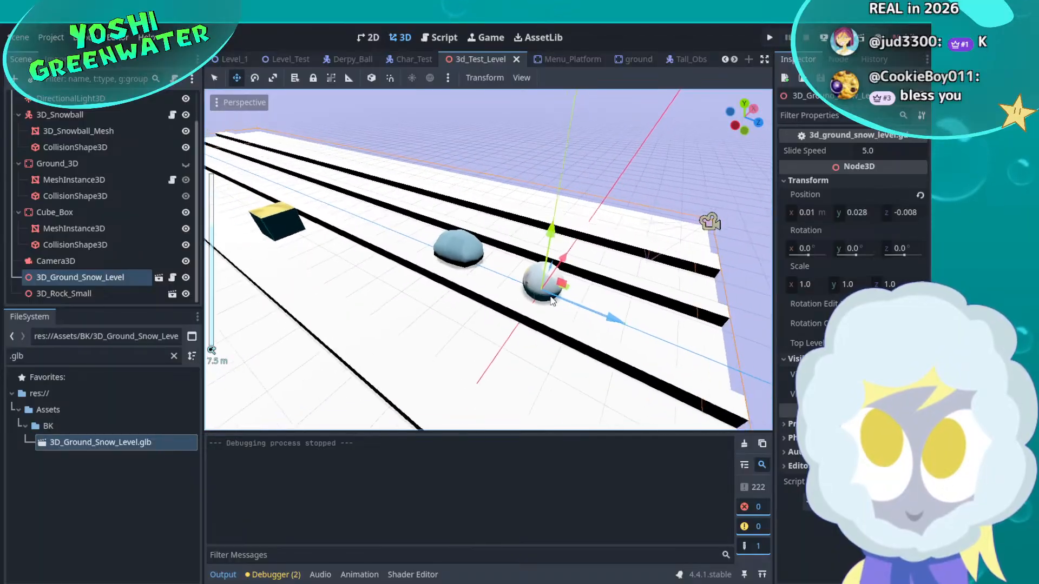
{"action": "scroll", "coordinate": [552, 301], "scroll_direction": "down", "scroll_amount": 3}
{"action": "middle_click_drag", "start_coordinate": [523, 332], "coordinate": [489, 290]}
{"action": "scroll", "coordinate": [488, 290], "scroll_direction": "up", "scroll_amount": 3}
{"action": "scroll", "coordinate": [489, 290], "scroll_direction": "up", "scroll_amount": 1}
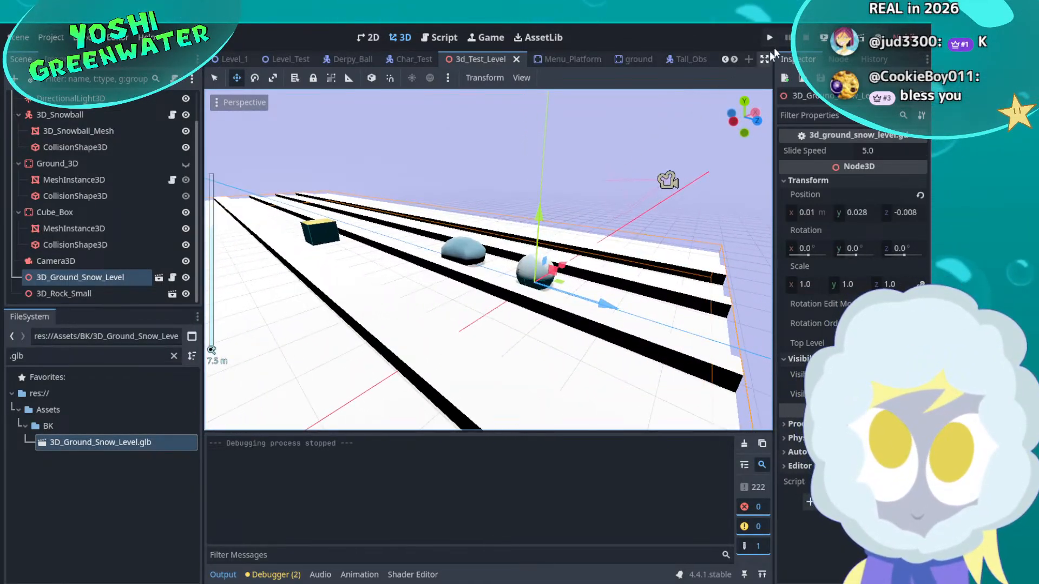
Save 3d_Test_Level, run the project, steer and jump the snowball around the rock to judge its size, and close the game window
{"action": "key", "text": "ctrl+s"}
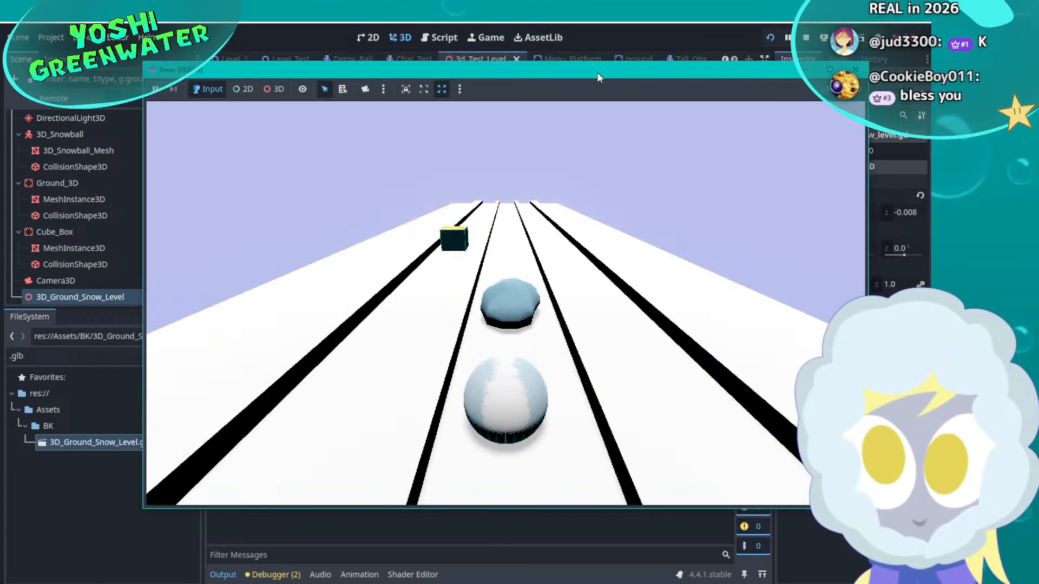
{"action": "key", "text": "Left"}
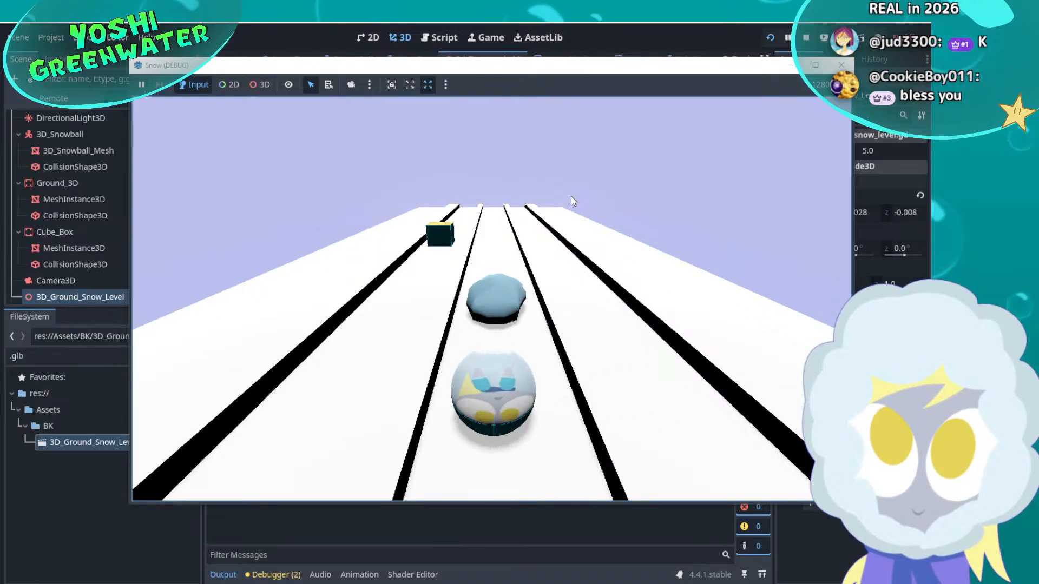
{"action": "key", "text": "Right"}
{"action": "key", "text": "Left"}
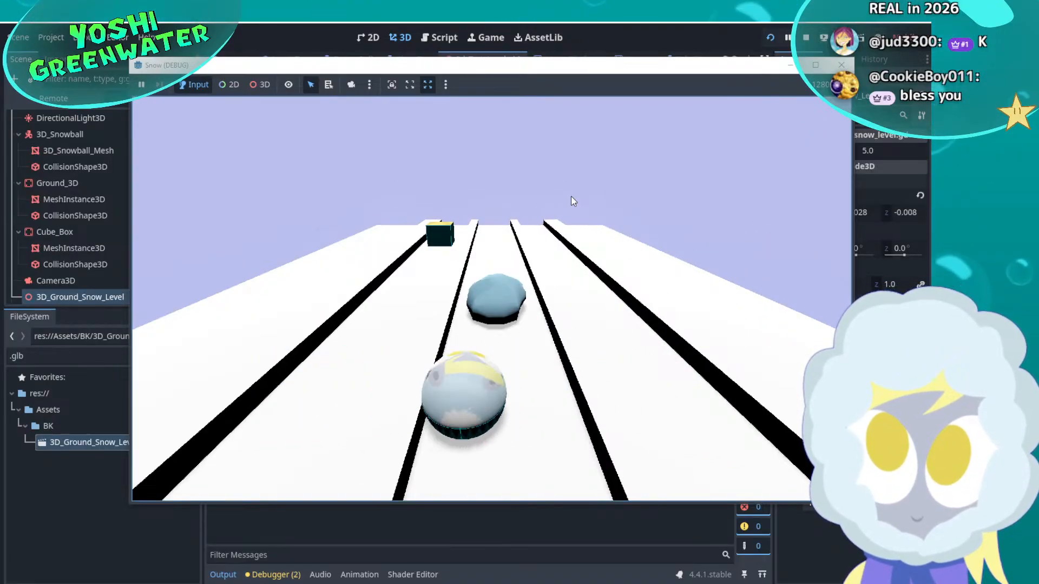
{"action": "key", "text": "Right"}
{"action": "key", "text": "Left"}
{"action": "key", "text": "Left"}
{"action": "key", "text": "Right"}
{"action": "key", "text": "Right"}
{"action": "key", "text": "Right"}
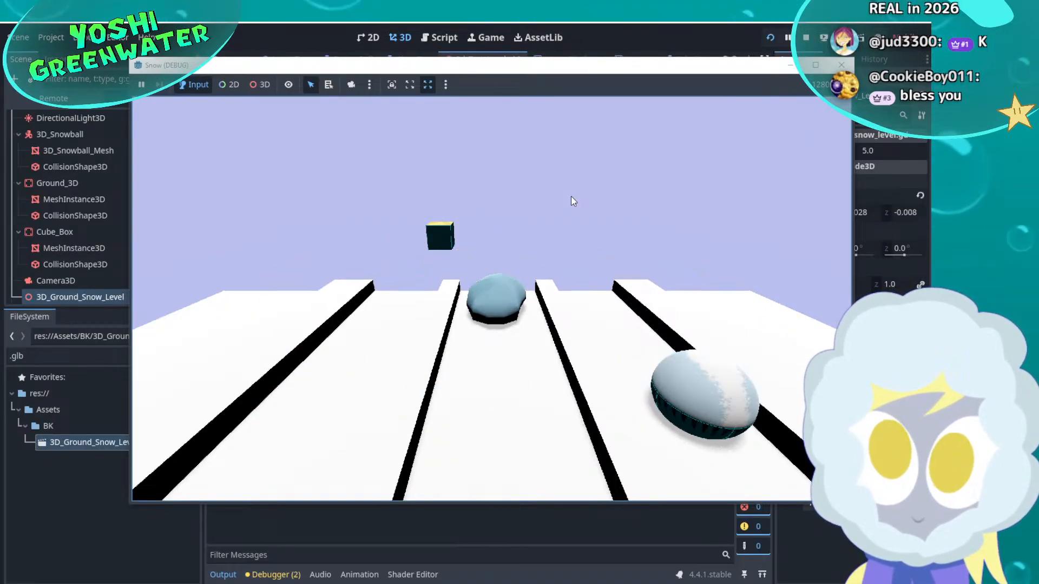
{"action": "key", "text": "Left"}
{"action": "key", "text": "Left"}
{"action": "key", "text": "Right"}
{"action": "key", "text": "Right"}
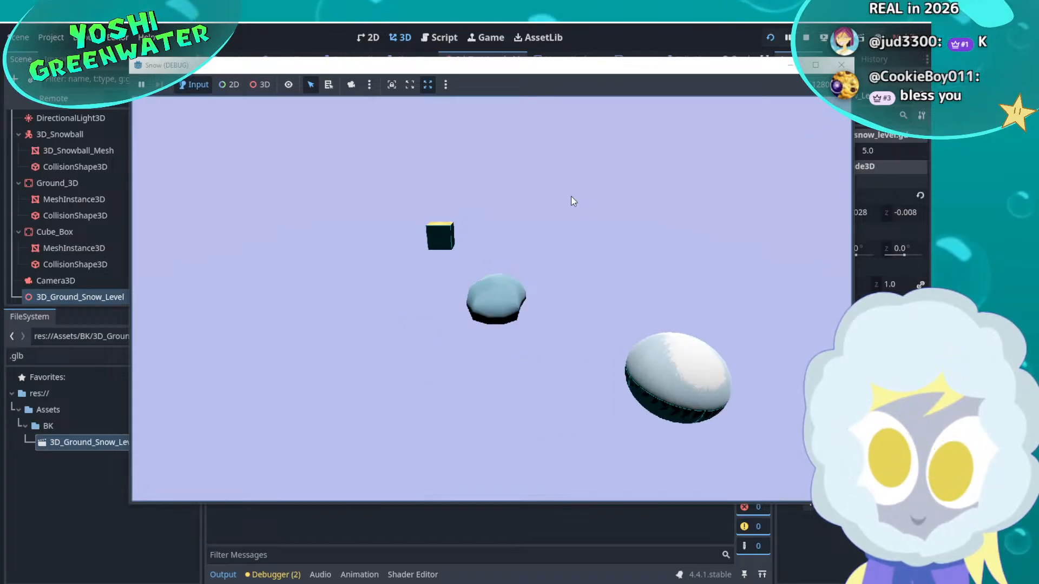
{"action": "key", "text": "Left"}
{"action": "key", "text": "Left"}
{"action": "key", "text": "Right"}
{"action": "key", "text": "Right"}
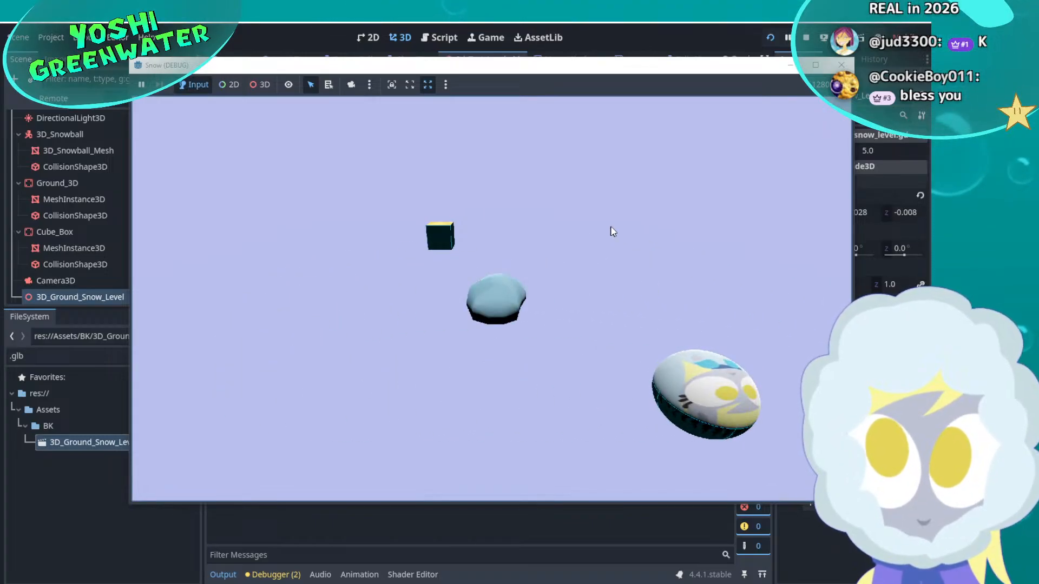
{"action": "key", "text": "Left"}
{"action": "key", "text": "Left"}
{"action": "key", "text": "Right"}
{"action": "key", "text": "Left"}
{"action": "key", "text": "Right"}
{"action": "key", "text": "Right"}
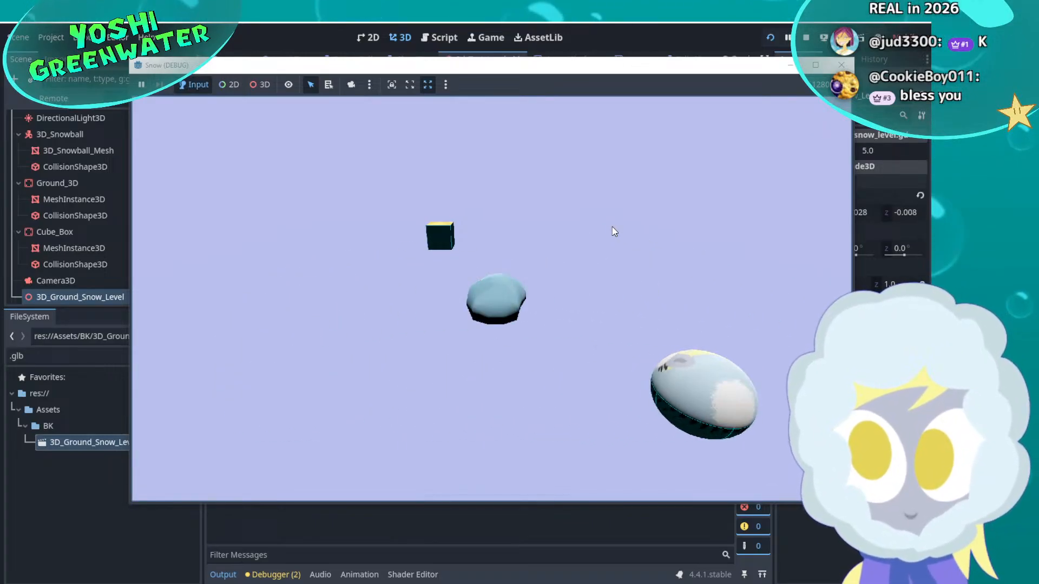
{"action": "key", "text": "Left"}
{"action": "key", "text": "Left"}
{"action": "key", "text": "Right"}
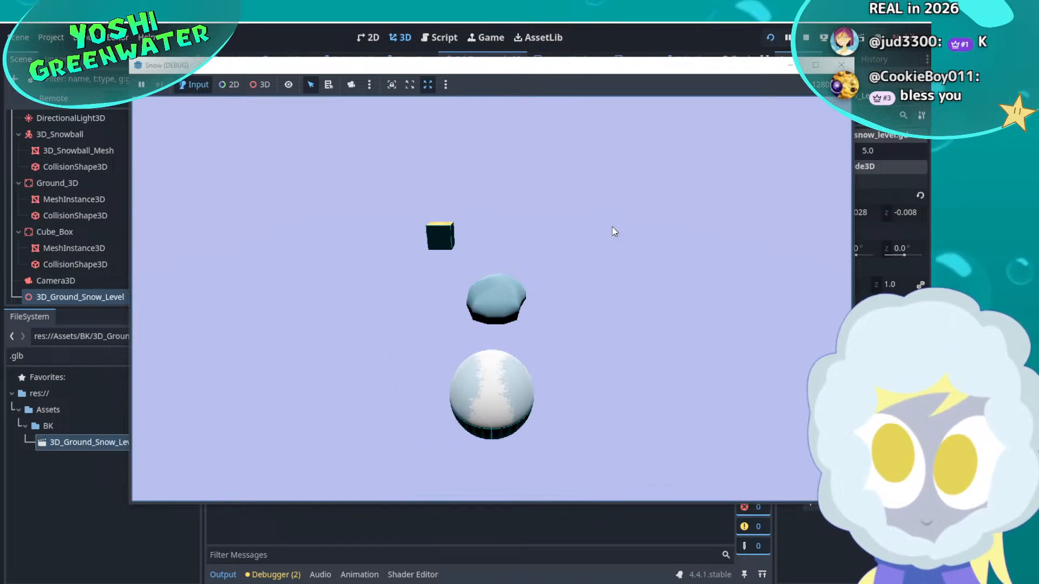
{"action": "key", "text": "Right"}
{"action": "key", "text": "Left"}
{"action": "key", "text": "Left"}
{"action": "key", "text": "Right"}
{"action": "key", "text": "Left"}
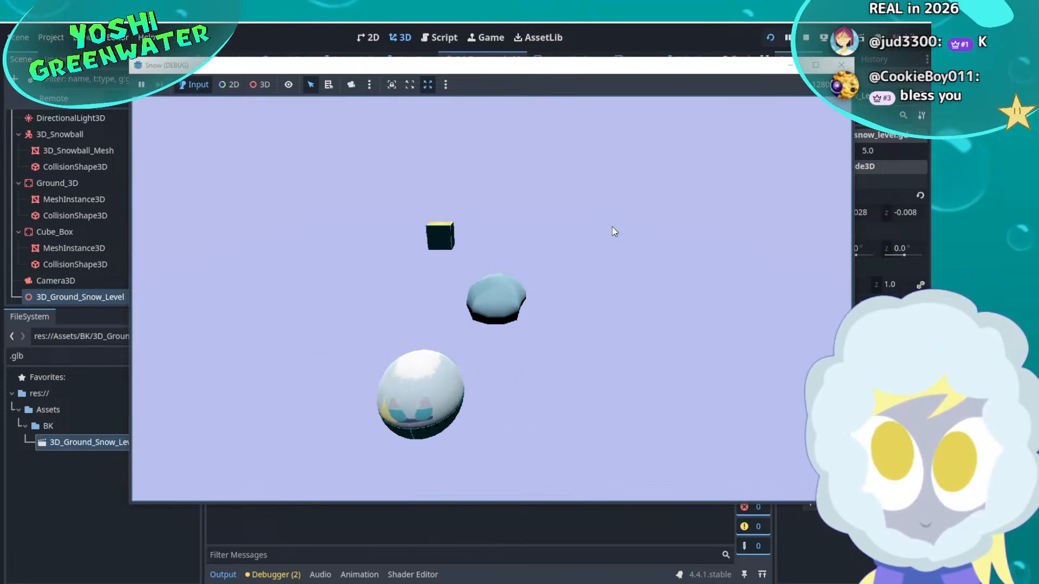
{"action": "key", "text": "Right"}
{"action": "key", "text": "Left"}
{"action": "key", "text": "Up"}
{"action": "key", "text": "Right"}
{"action": "key", "text": "Right"}
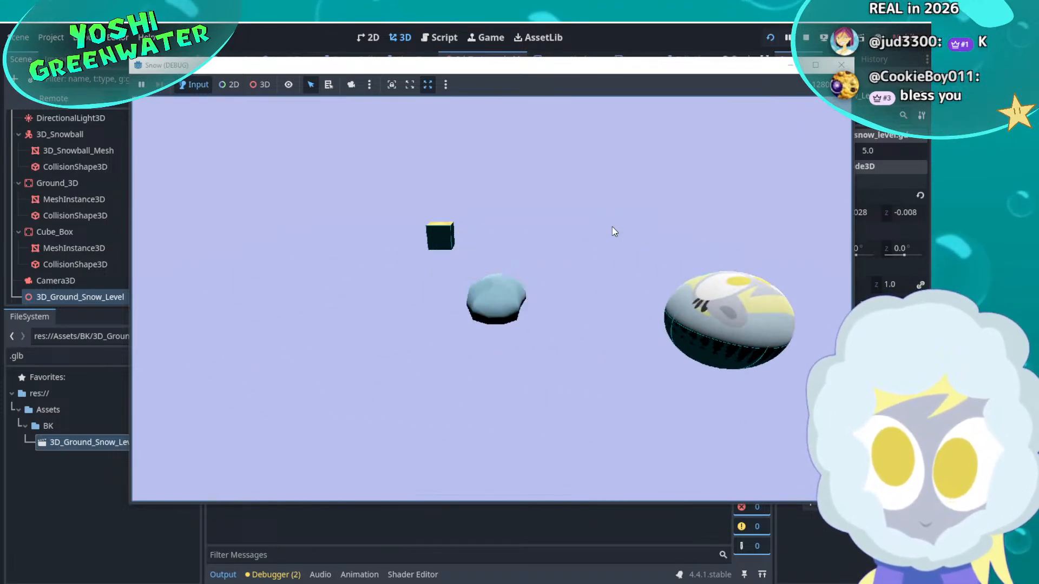
{"action": "key", "text": "Left"}
{"action": "key", "text": "Right"}
{"action": "key", "text": "Left"}
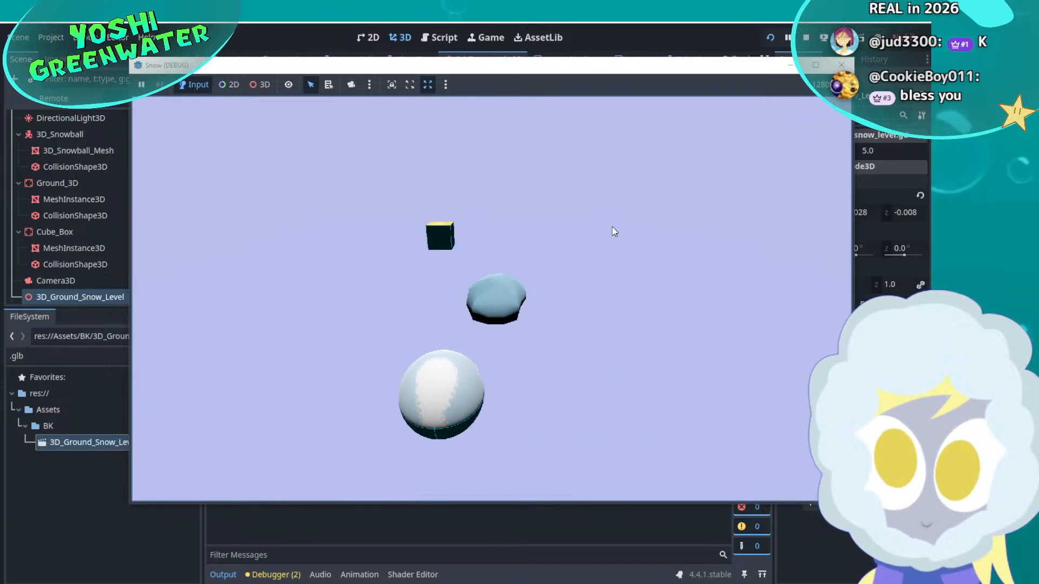
{"action": "key", "text": "Right"}
{"action": "key", "text": "space"}
{"action": "key", "text": "Left"}
{"action": "key", "text": "Right"}
{"action": "key", "text": "Left"}
{"action": "key", "text": "space"}
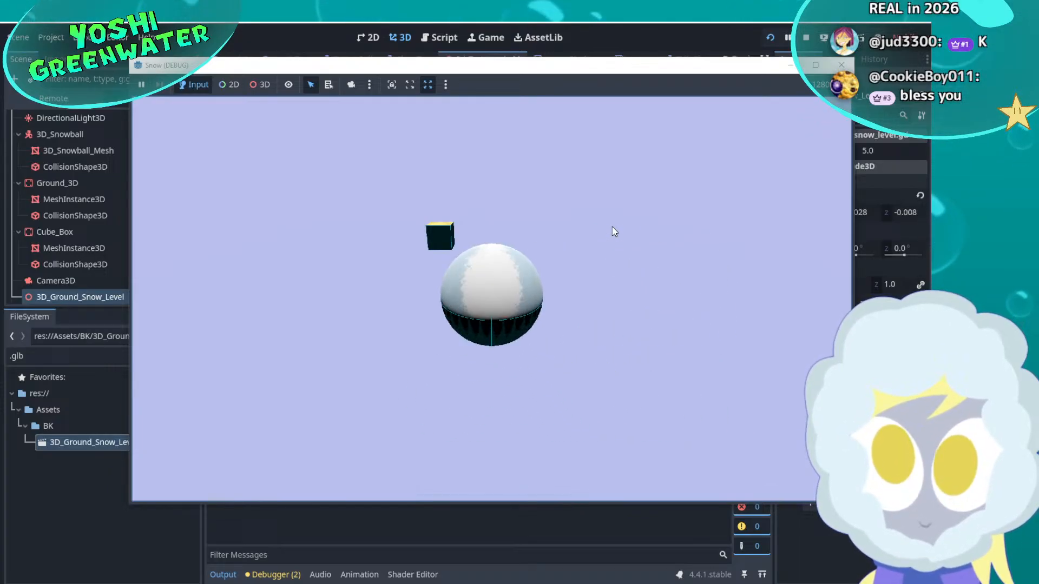
{"action": "key", "text": "Right"}
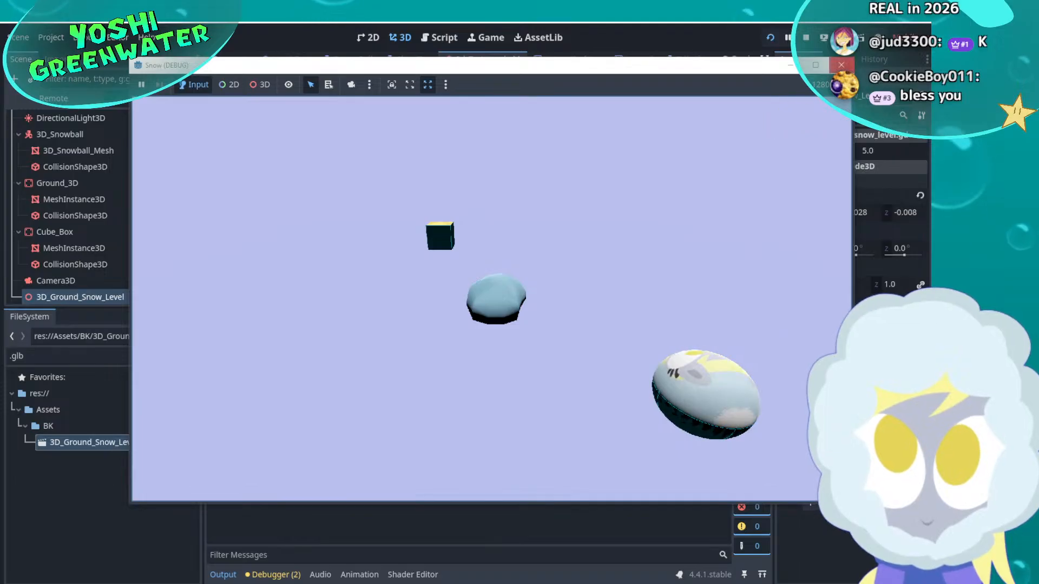
{"action": "left_click", "coordinate": [842, 64]}
{"action": "scroll", "coordinate": [484, 291], "scroll_direction": "up", "scroll_amount": 7}
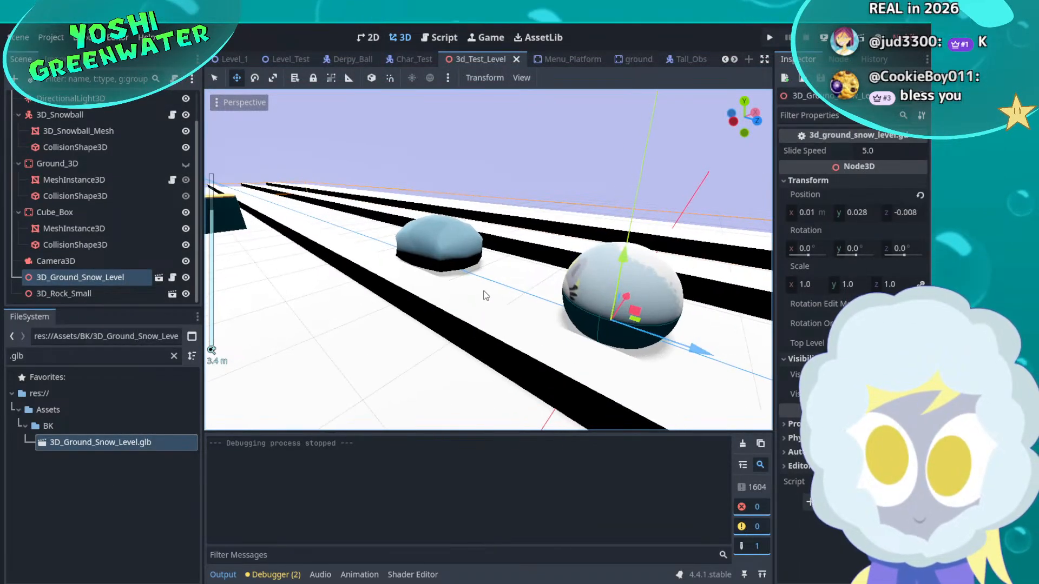
{"action": "middle_click_drag", "start_coordinate": [484, 297], "coordinate": [241, 275]}
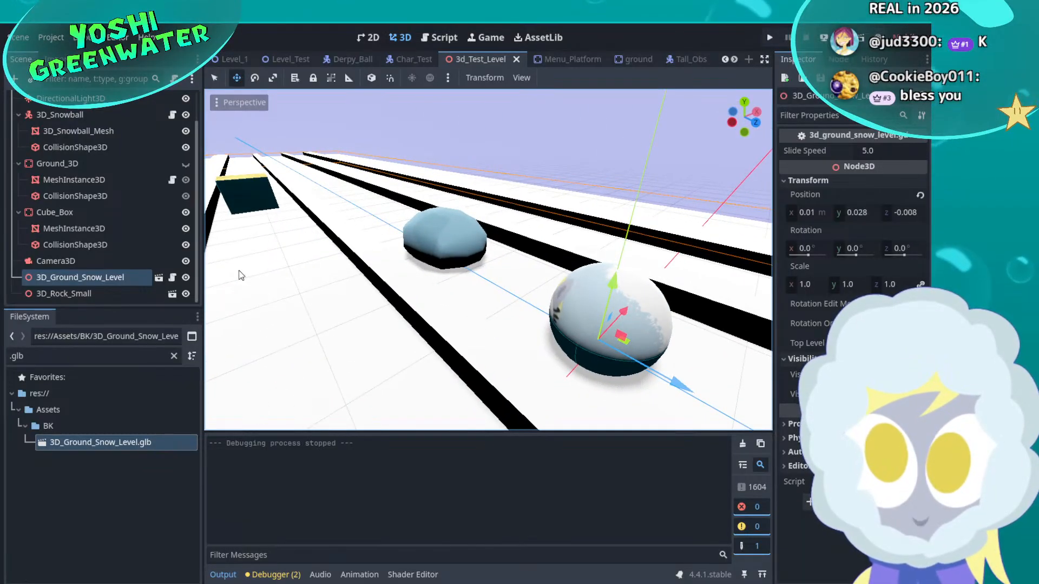
Examine the rock's shape and dark underside up close beside the snowball
{"action": "middle_click_drag", "start_coordinate": [357, 250], "coordinate": [394, 234]}
{"action": "scroll", "coordinate": [383, 241], "scroll_direction": "up", "scroll_amount": 3}
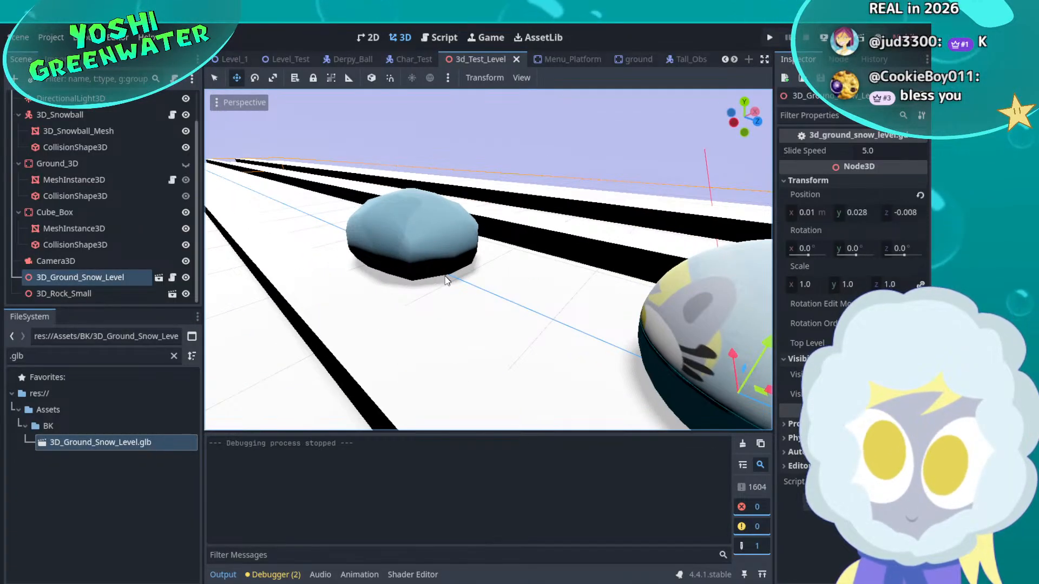
{"action": "scroll", "coordinate": [444, 276], "scroll_direction": "up", "scroll_amount": 3}
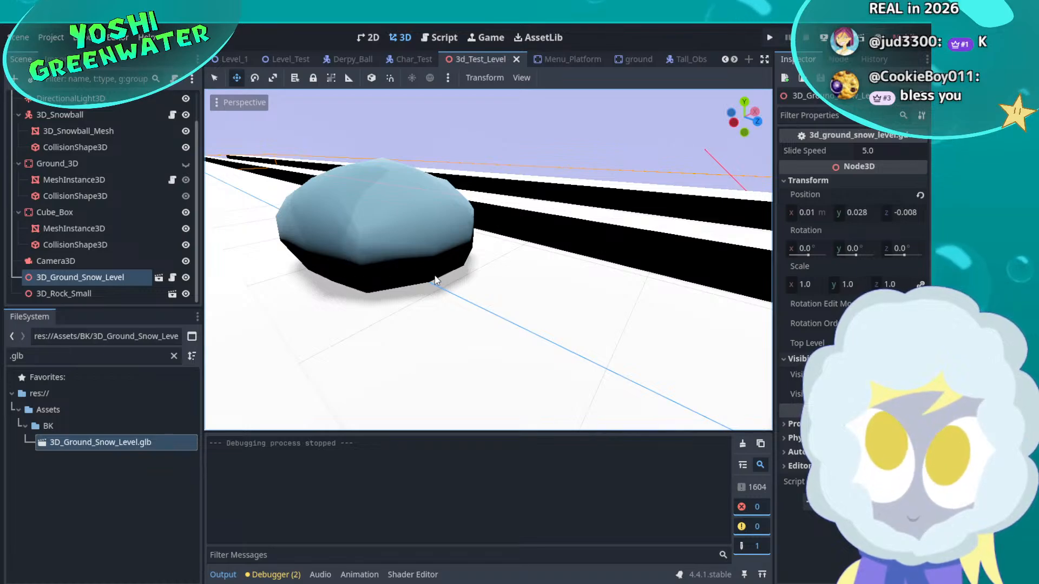
{"action": "scroll", "coordinate": [399, 272], "scroll_direction": "up", "scroll_amount": 6}
{"action": "scroll", "coordinate": [359, 256], "scroll_direction": "down", "scroll_amount": 6}
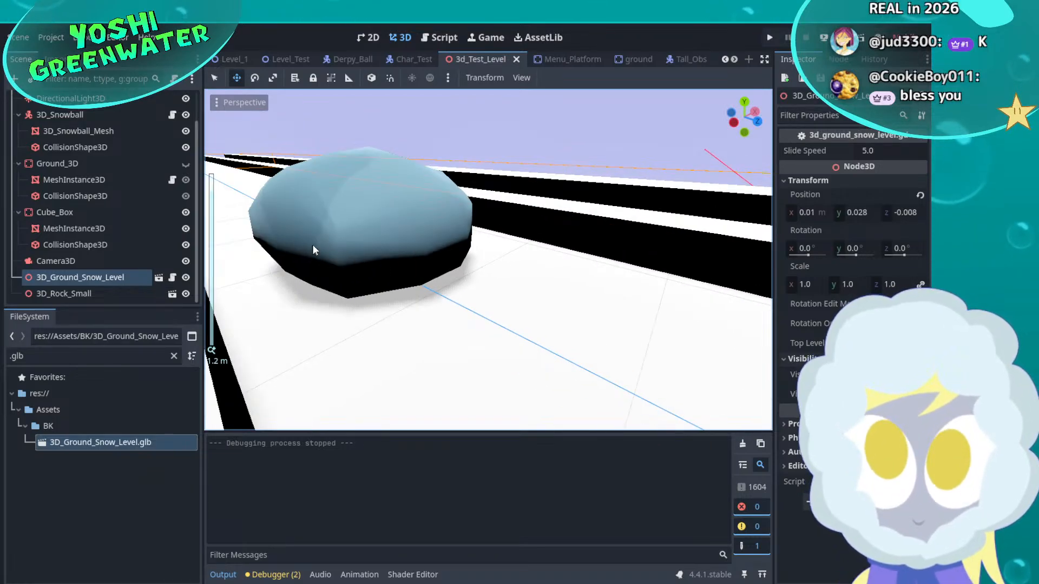
{"action": "scroll", "coordinate": [346, 241], "scroll_direction": "up", "scroll_amount": 6}
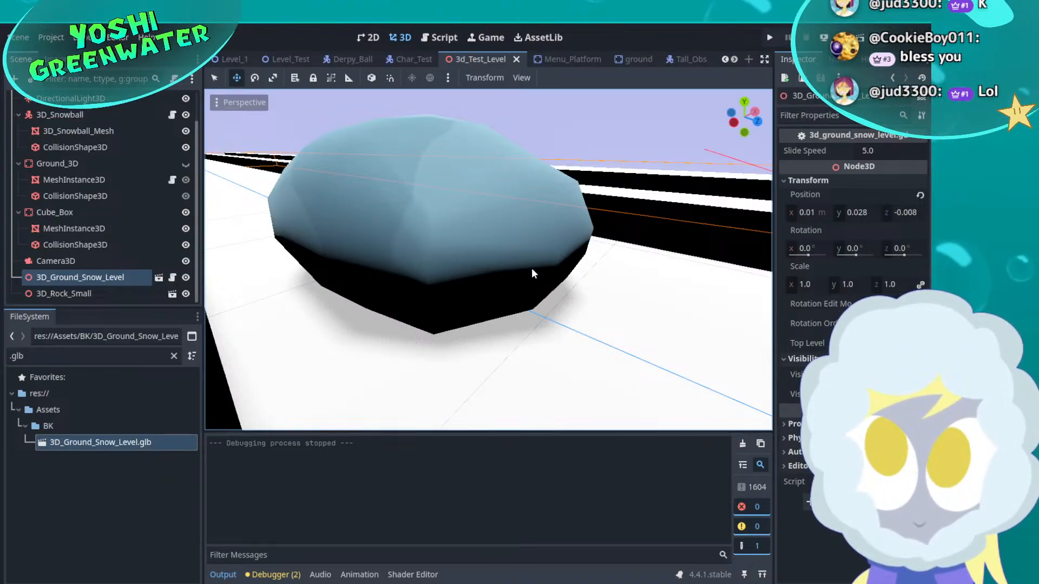
{"action": "middle_click_drag", "start_coordinate": [519, 290], "coordinate": [480, 289]}
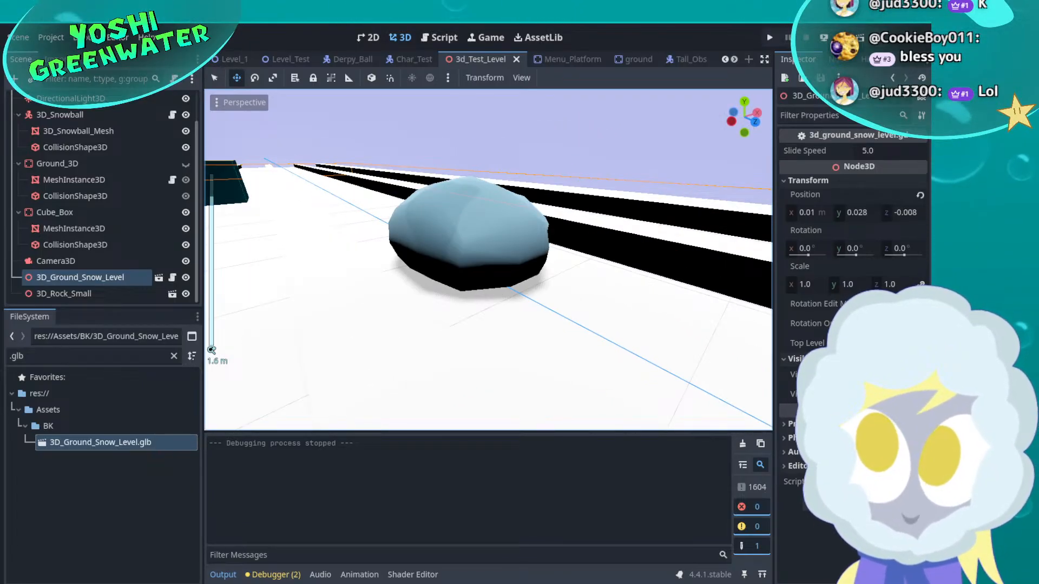
Add a second DirectionalLight3D as a child of the existing DirectionalLight3D
{"action": "left_click", "coordinate": [83, 99]}
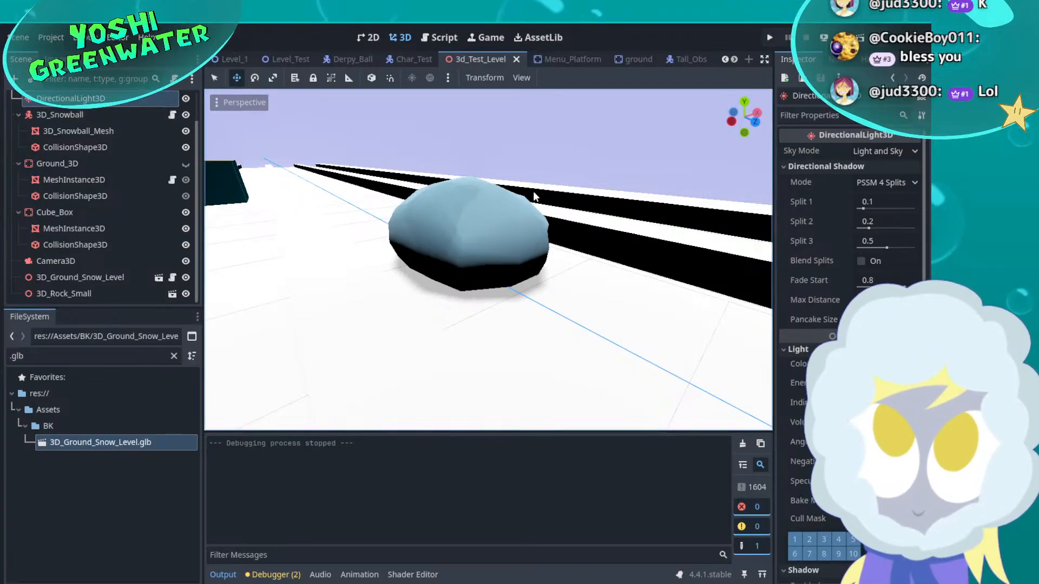
{"action": "scroll", "coordinate": [541, 194], "scroll_direction": "down", "scroll_amount": 5}
{"action": "middle_click_drag", "start_coordinate": [541, 194], "coordinate": [506, 213]}
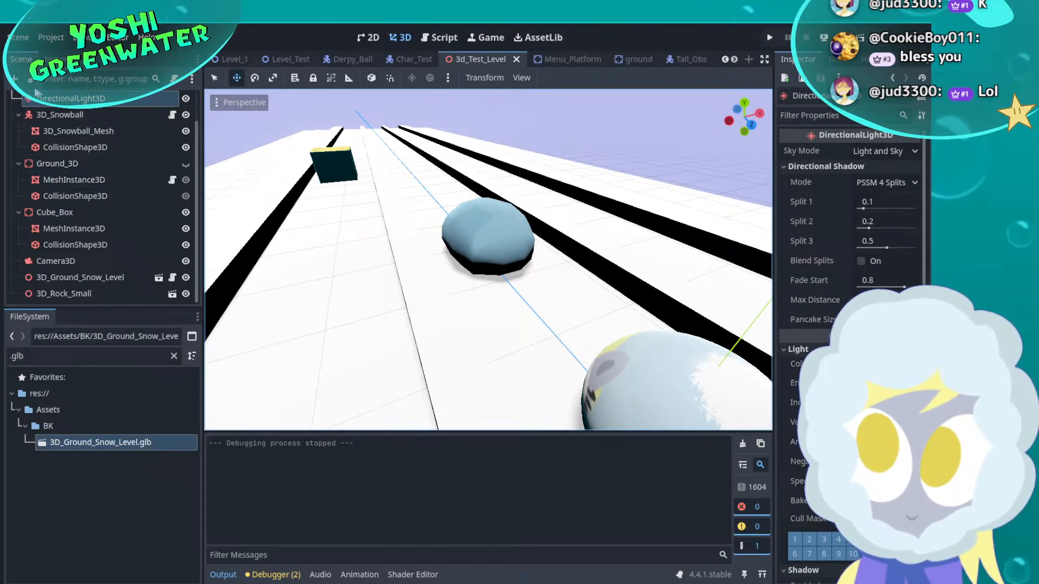
{"action": "key", "text": "ctrl+a"}
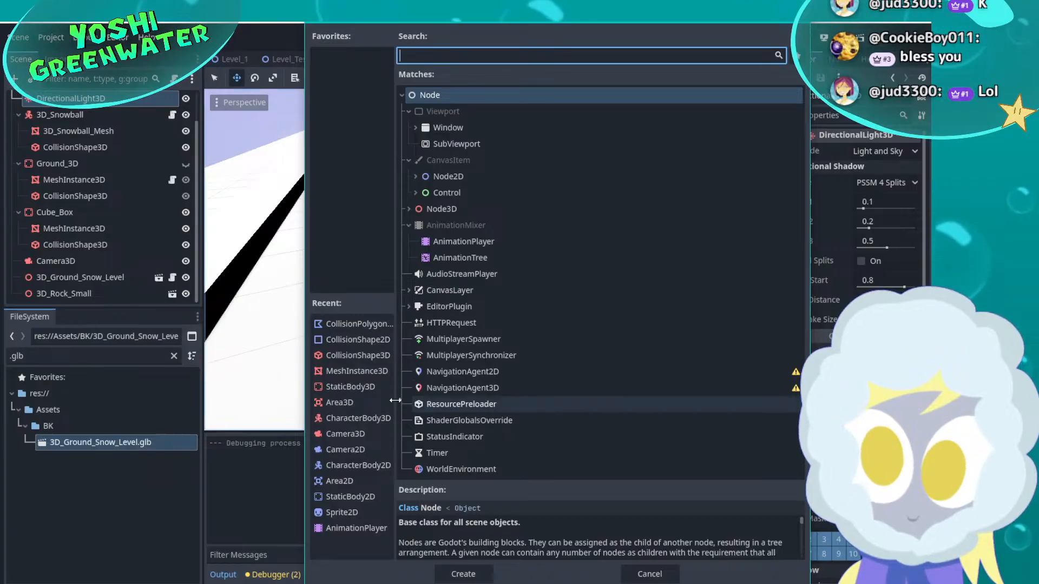
{"action": "type", "text": "light"}
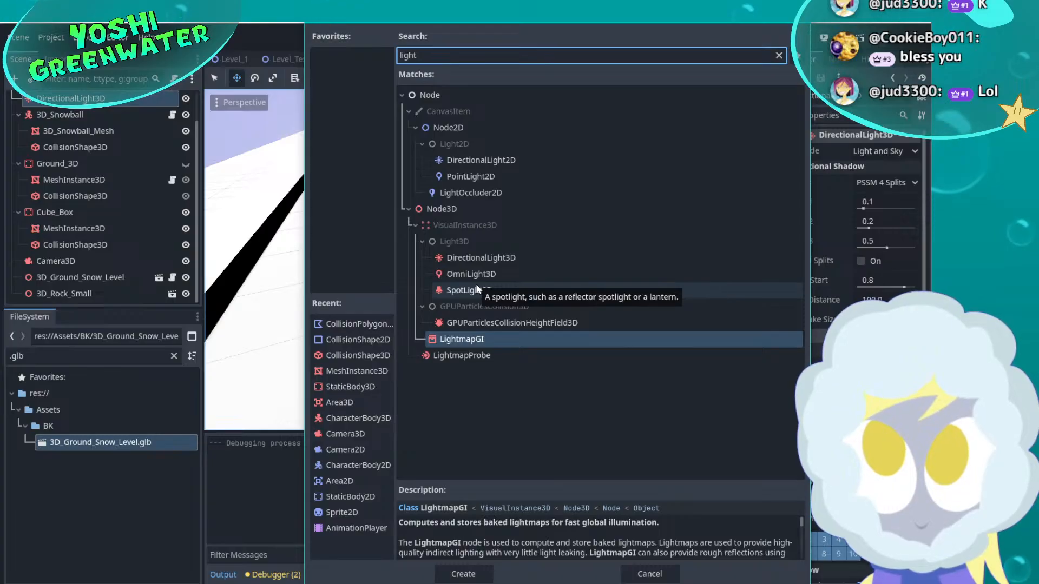
{"action": "left_click", "coordinate": [469, 259]}
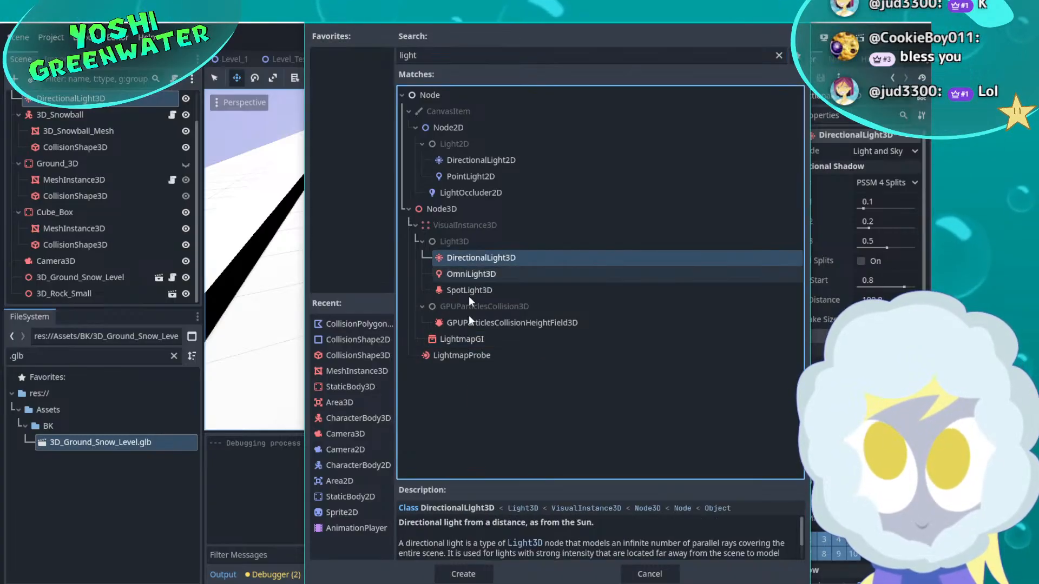
{"action": "left_click", "coordinate": [463, 574]}
Try moving the added directional light vertically to judge its effect on the rock, and delete it
{"action": "scroll", "coordinate": [483, 235], "scroll_direction": "down", "scroll_amount": 5}
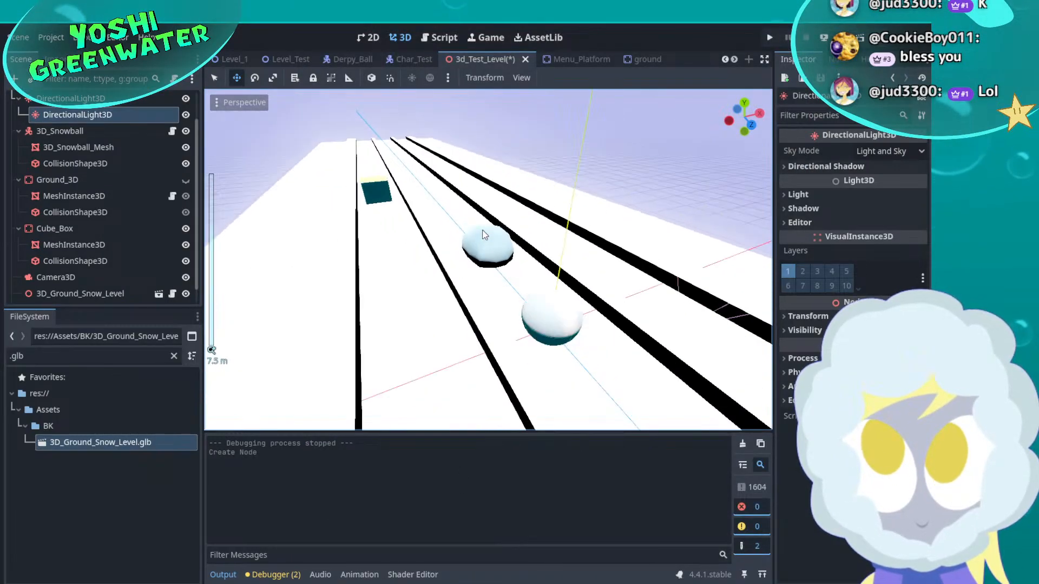
{"action": "scroll", "coordinate": [484, 235], "scroll_direction": "up", "scroll_amount": 5}
{"action": "middle_click_drag", "start_coordinate": [484, 236], "coordinate": [439, 242]}
{"action": "right_click_drag", "start_coordinate": [439, 238], "coordinate": [417, 164]}
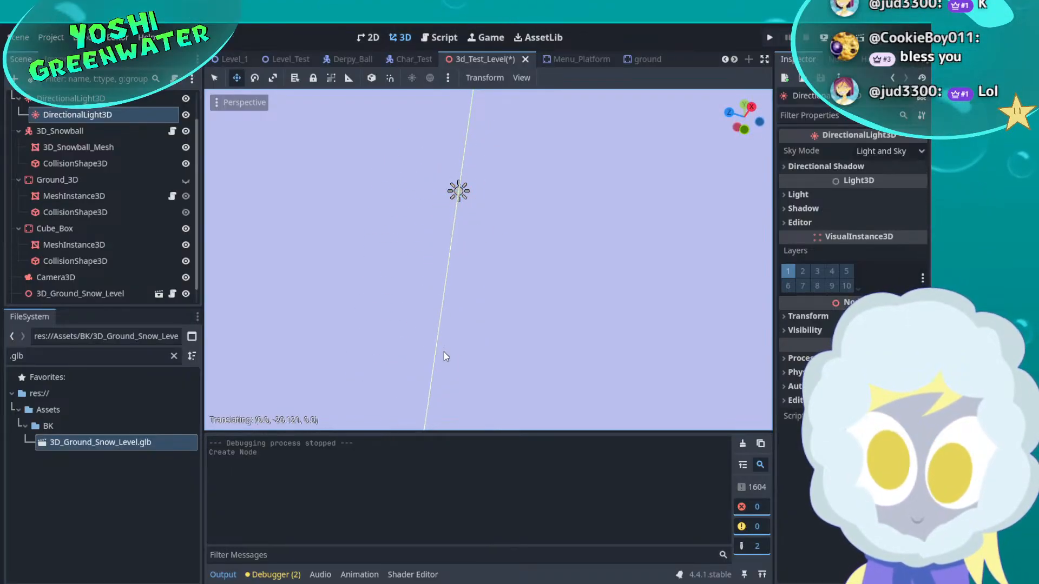
{"action": "key", "text": "f"}
{"action": "right_click_drag", "start_coordinate": [584, 161], "coordinate": [541, 244]}
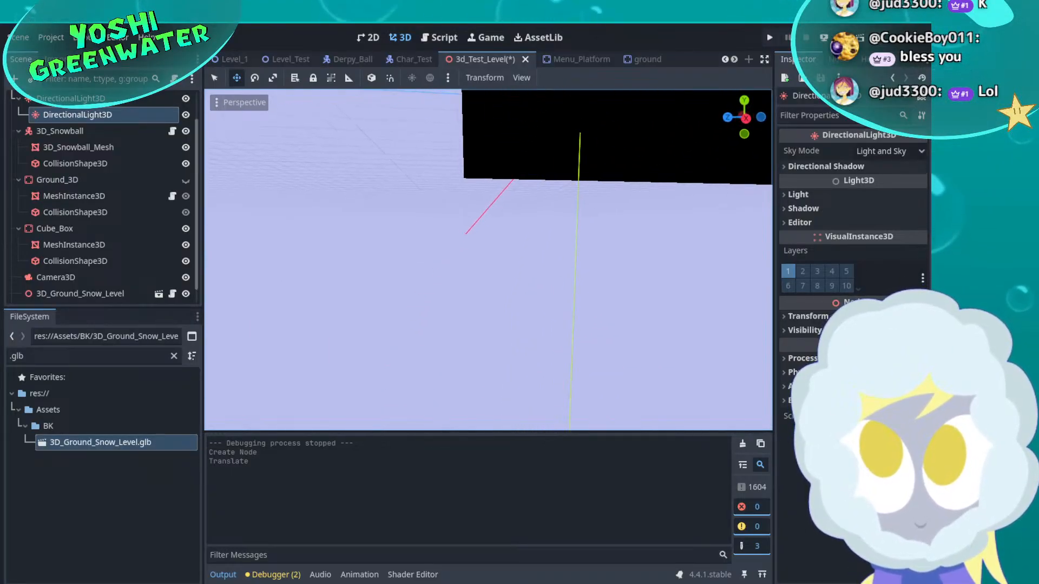
{"action": "key", "text": "f"}
{"action": "mouse_move", "coordinate": [584, 160]}
{"action": "right_mouse_down"}
{"action": "mouse_move", "coordinate": [581, 216]}
{"action": "mouse_move", "coordinate": [590, 169]}
{"action": "right_mouse_up"}
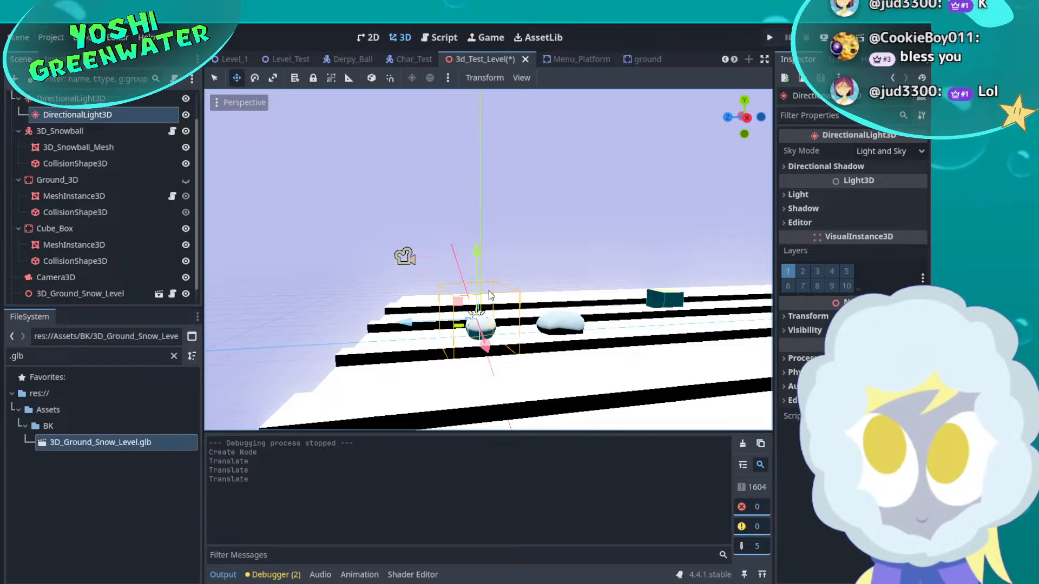
{"action": "mouse_move", "coordinate": [489, 295]}
{"action": "right_mouse_down"}
{"action": "mouse_move", "coordinate": [488, 346]}
{"action": "mouse_move", "coordinate": [490, 297]}
{"action": "right_mouse_up"}
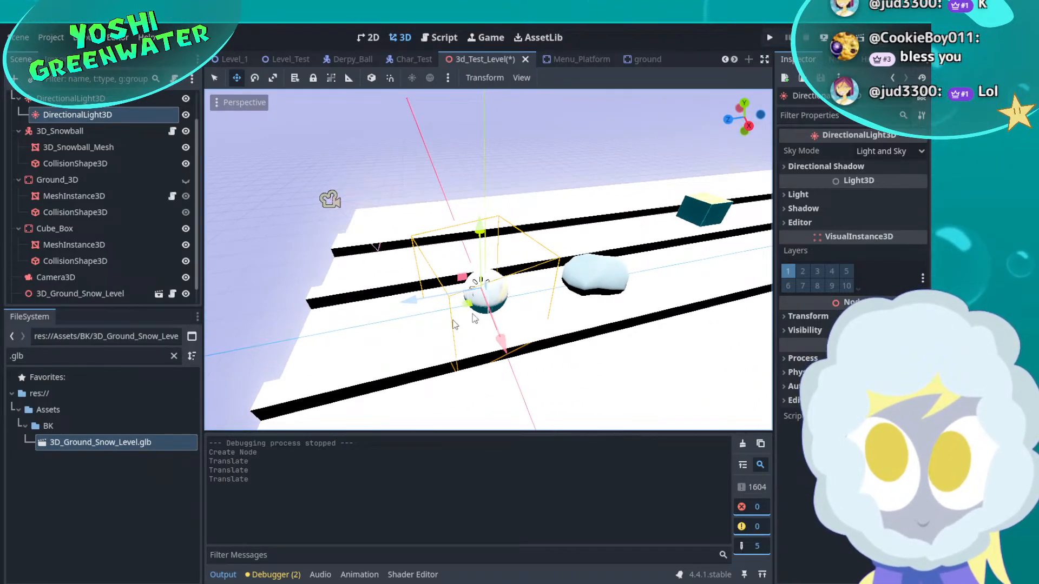
{"action": "key", "text": "Delete"}
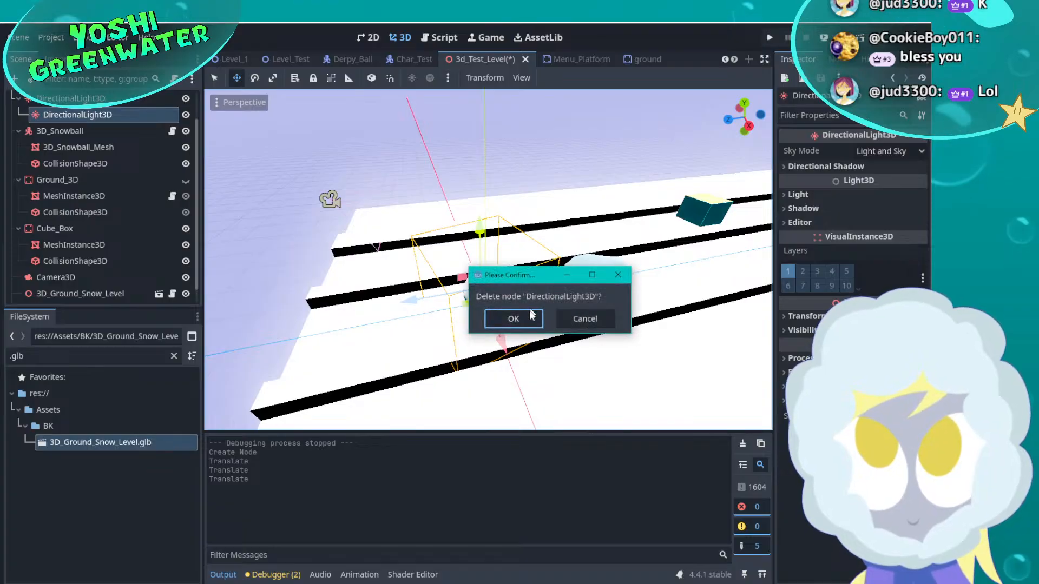
{"action": "left_click", "coordinate": [517, 319]}
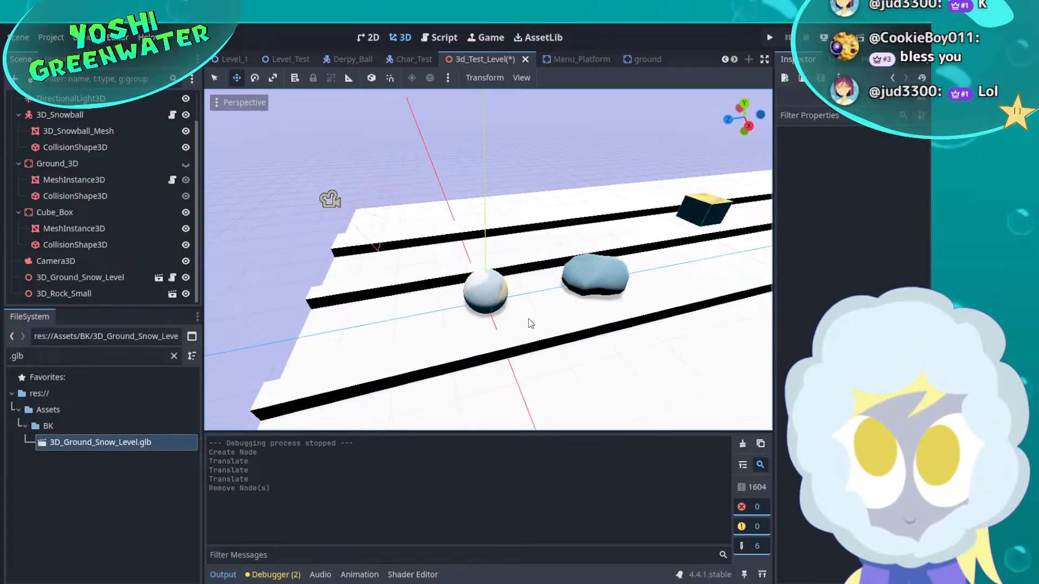
Add a SpotLight3D node to the level
{"action": "left_click", "coordinate": [15, 79]}
{"action": "left_click", "coordinate": [468, 292]}
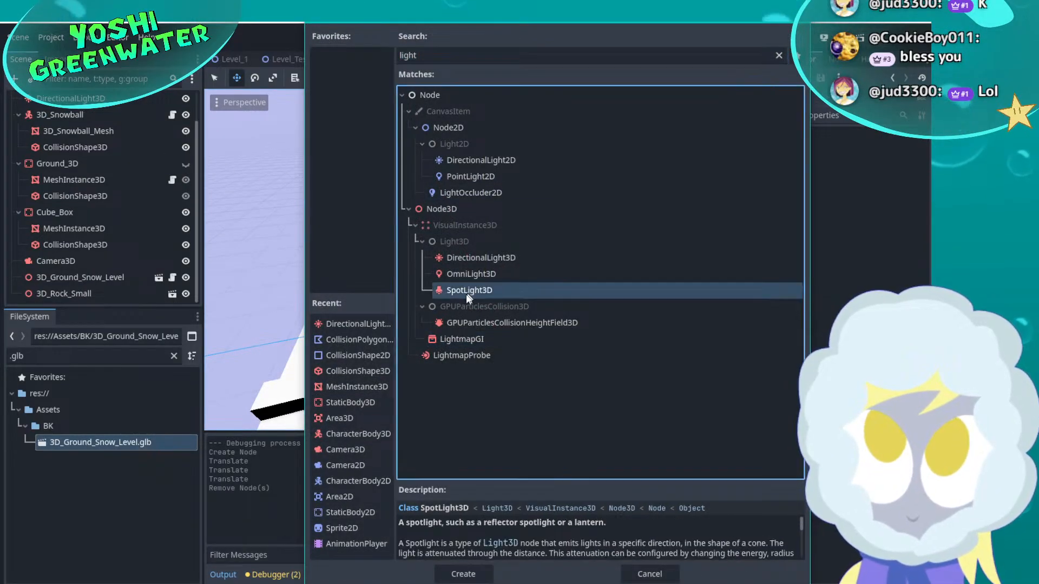
{"action": "left_click", "coordinate": [463, 574]}
Reposition and tilt the spotlight around the snowball so that its cone points toward the rock
{"action": "scroll", "coordinate": [563, 242], "scroll_direction": "down", "scroll_amount": 5}
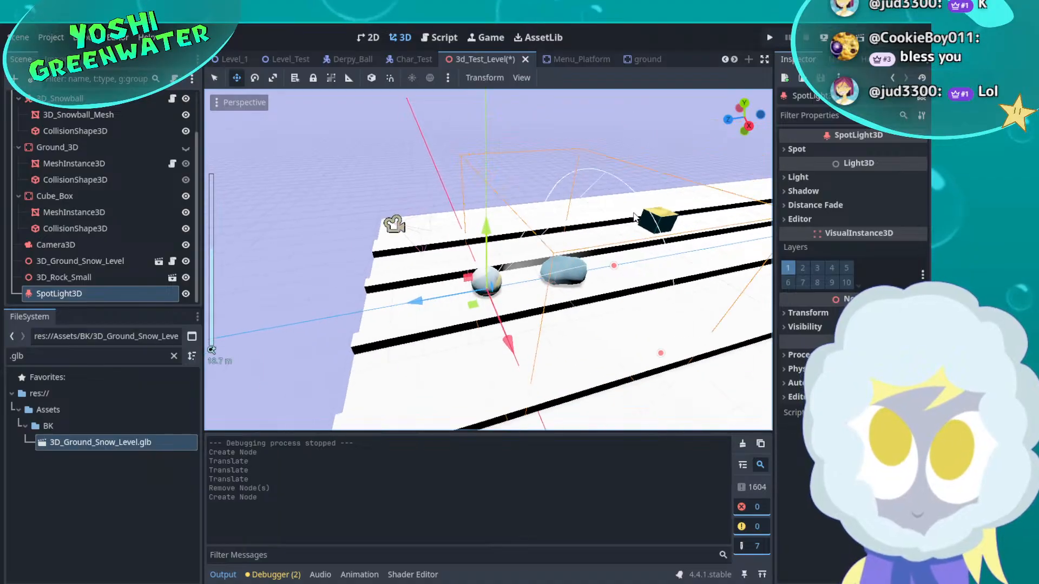
{"action": "scroll", "coordinate": [563, 242], "scroll_direction": "up", "scroll_amount": 3}
{"action": "scroll", "coordinate": [563, 242], "scroll_direction": "up", "scroll_amount": 4}
{"action": "right_click_drag", "start_coordinate": [563, 242], "coordinate": [537, 238]}
{"action": "key", "text": "w"}
{"action": "key", "text": "d"}
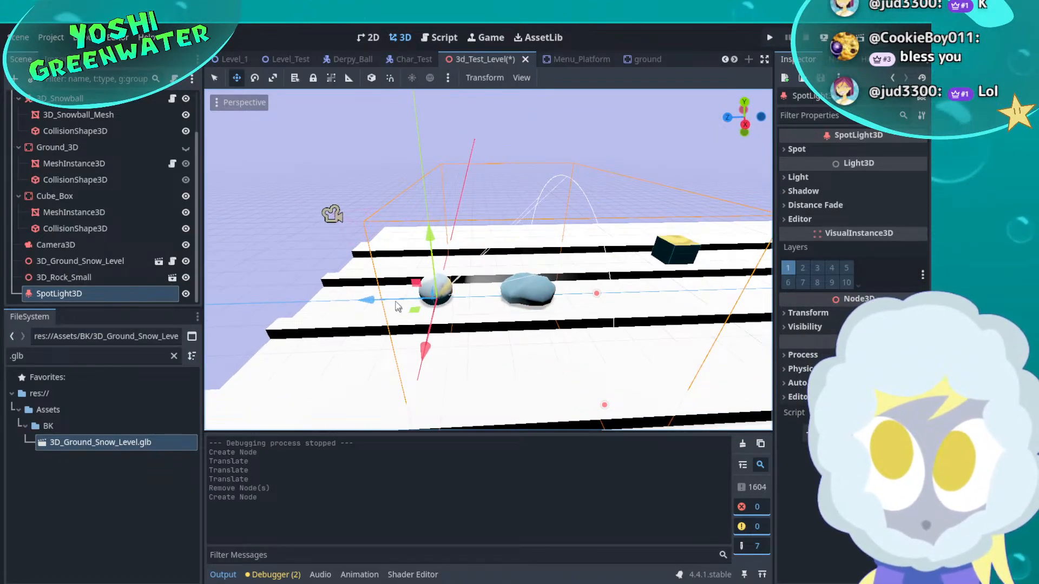
{"action": "left_click_drag", "start_coordinate": [368, 300], "coordinate": [296, 300]}
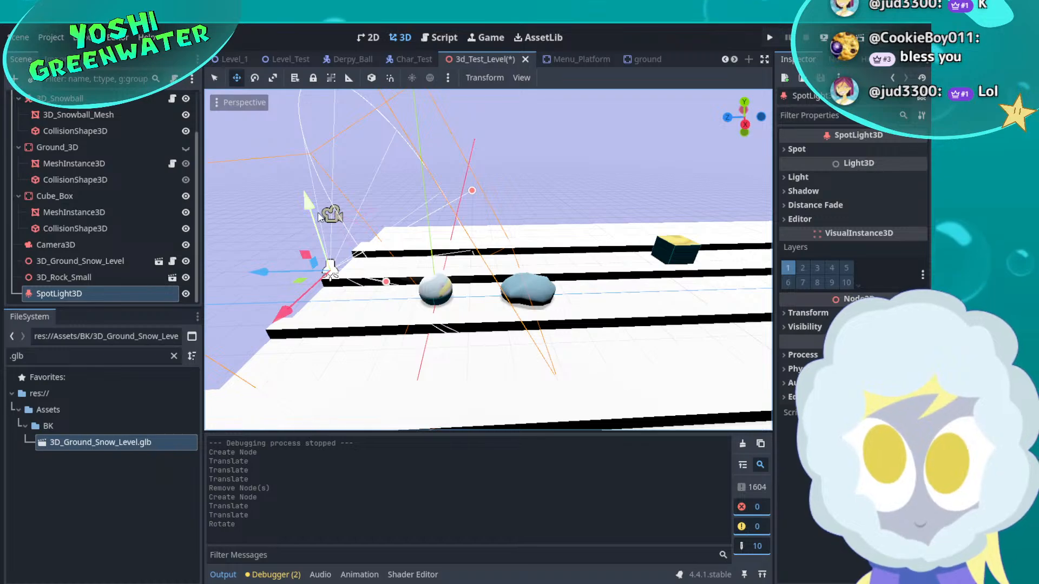
{"action": "left_click_drag", "start_coordinate": [317, 221], "coordinate": [319, 261]}
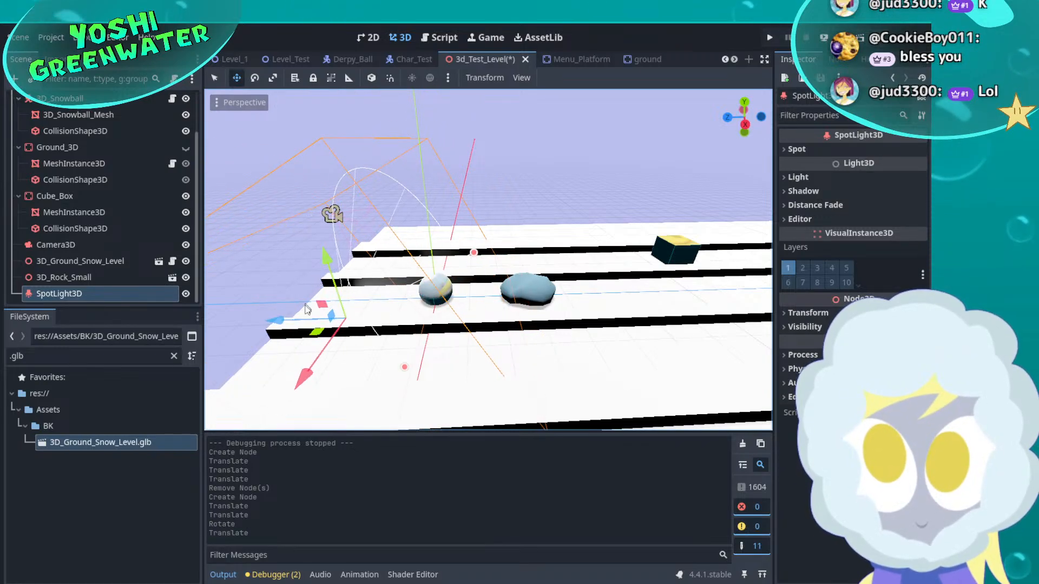
{"action": "left_click_drag", "start_coordinate": [300, 324], "coordinate": [420, 297]}
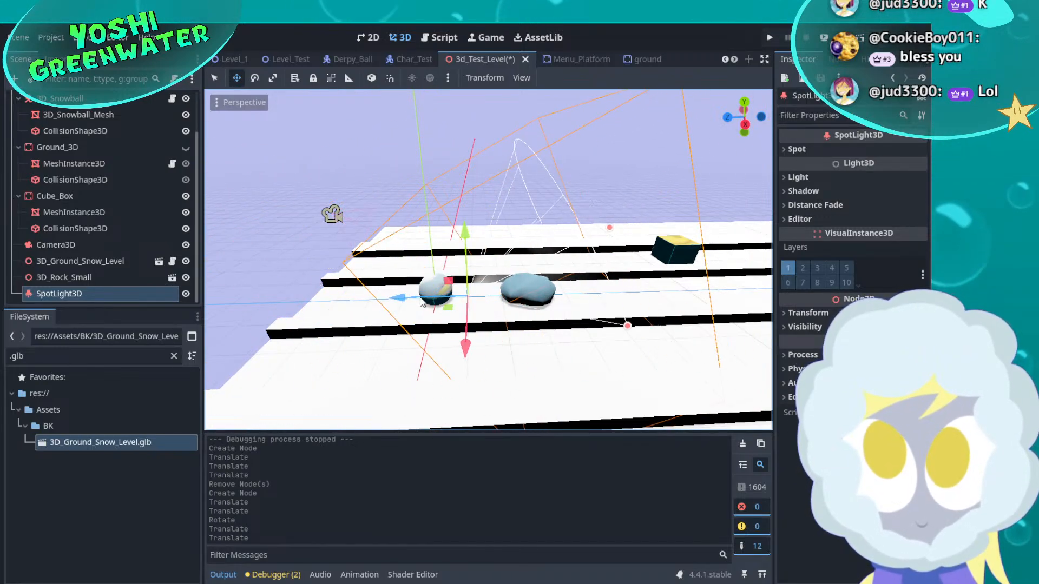
Hide the original DirectionalLight3D to isolate the spotlight's effect on the snow ground
{"action": "middle_click_drag", "start_coordinate": [420, 297], "coordinate": [629, 280]}
{"action": "key", "text": "s"}
{"action": "right_click_drag", "start_coordinate": [233, 225], "coordinate": [250, 249]}
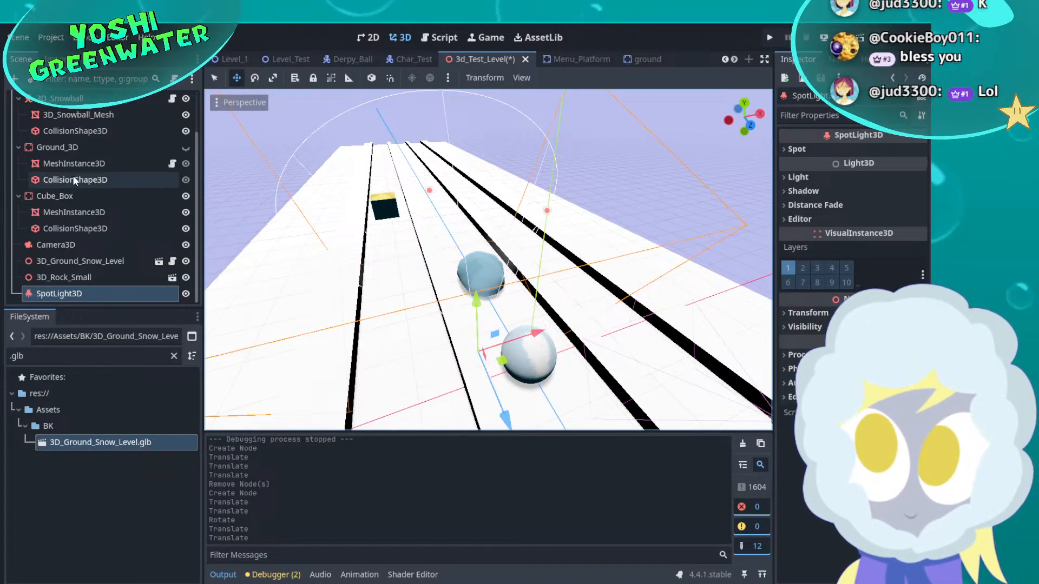
{"action": "scroll", "coordinate": [73, 175], "scroll_direction": "up", "scroll_amount": 3}
{"action": "left_click", "coordinate": [186, 133]}
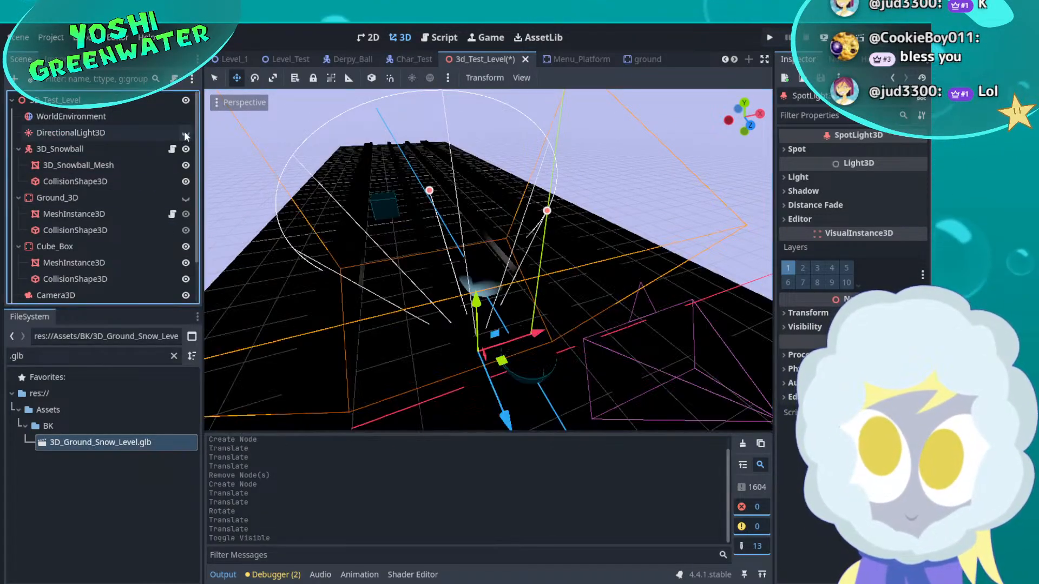
Shift the spotlight close beside the snowball, facing the rock, and rotate it by about 18 degrees
{"action": "middle_click_drag", "start_coordinate": [487, 260], "coordinate": [352, 200]}
{"action": "right_click_drag", "start_coordinate": [531, 283], "coordinate": [509, 321]}
{"action": "key", "text": "w"}
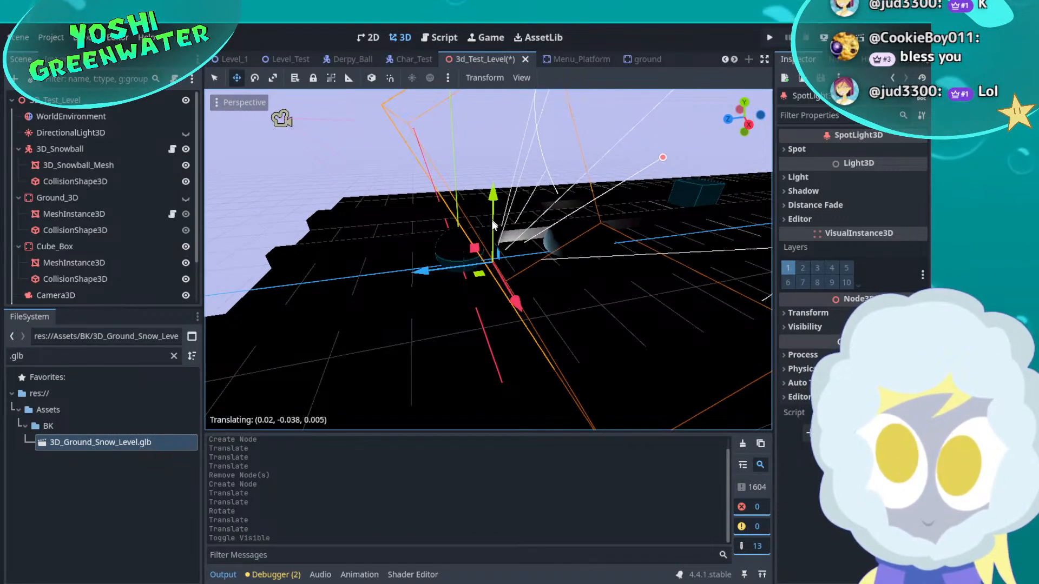
{"action": "left_click_drag", "start_coordinate": [494, 224], "coordinate": [461, 238]}
{"action": "left_click_drag", "start_coordinate": [473, 309], "coordinate": [438, 261]}
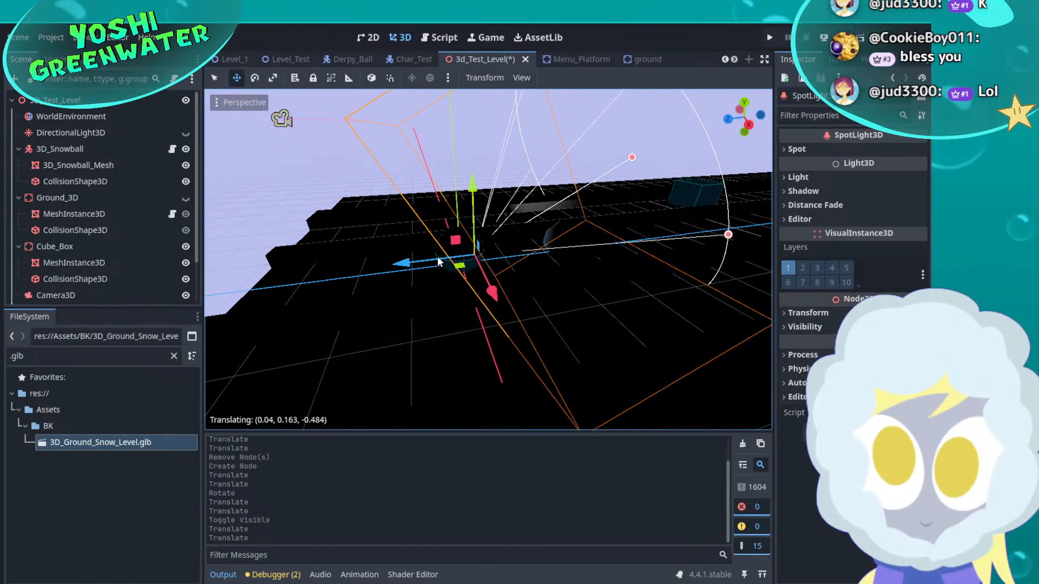
{"action": "right_click_drag", "start_coordinate": [437, 267], "coordinate": [415, 284]}
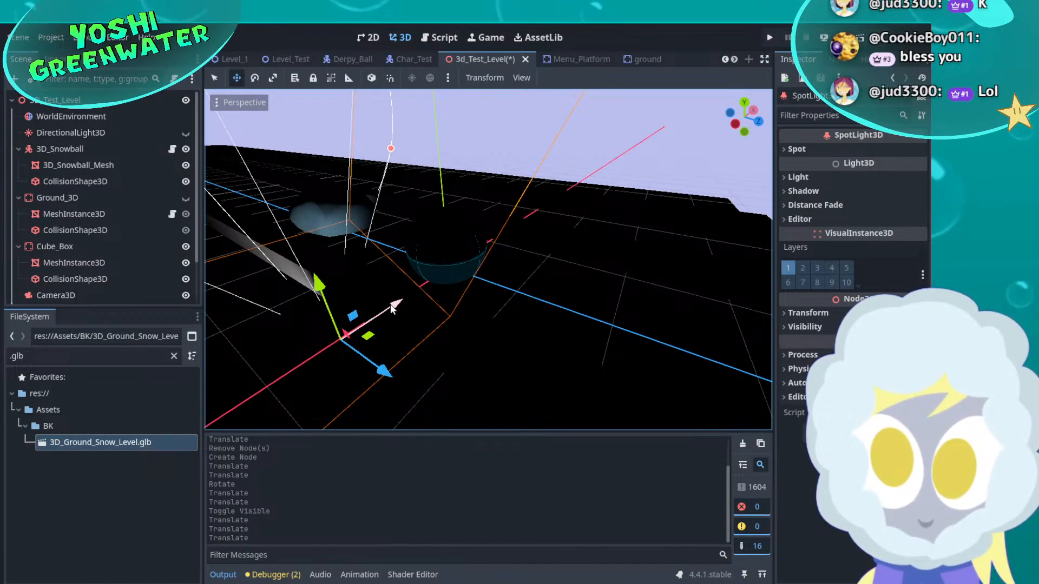
{"action": "left_click_drag", "start_coordinate": [393, 307], "coordinate": [463, 256]}
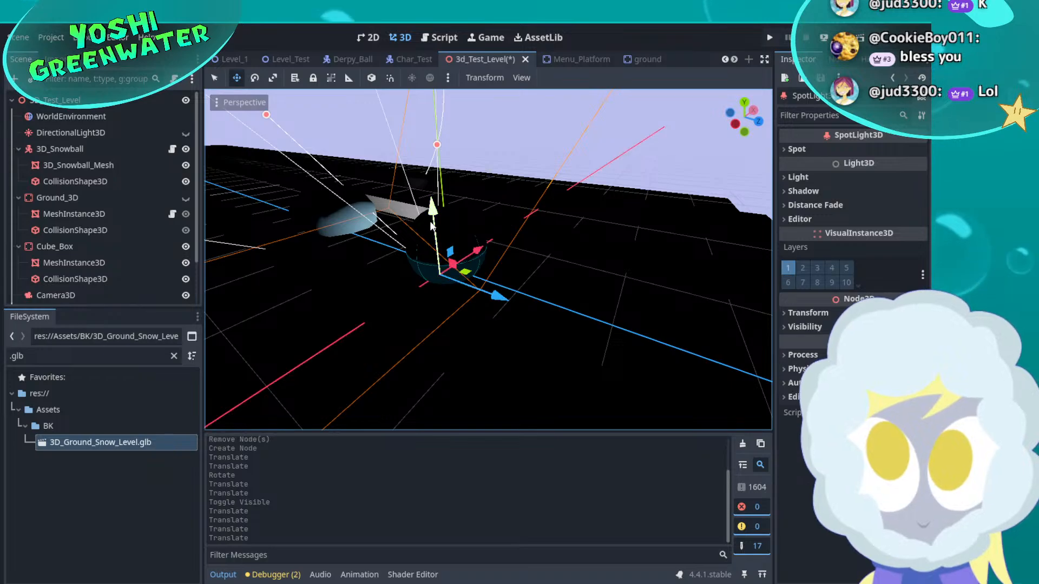
{"action": "left_click_drag", "start_coordinate": [432, 225], "coordinate": [436, 238]}
{"action": "left_click_drag", "start_coordinate": [484, 301], "coordinate": [444, 278]}
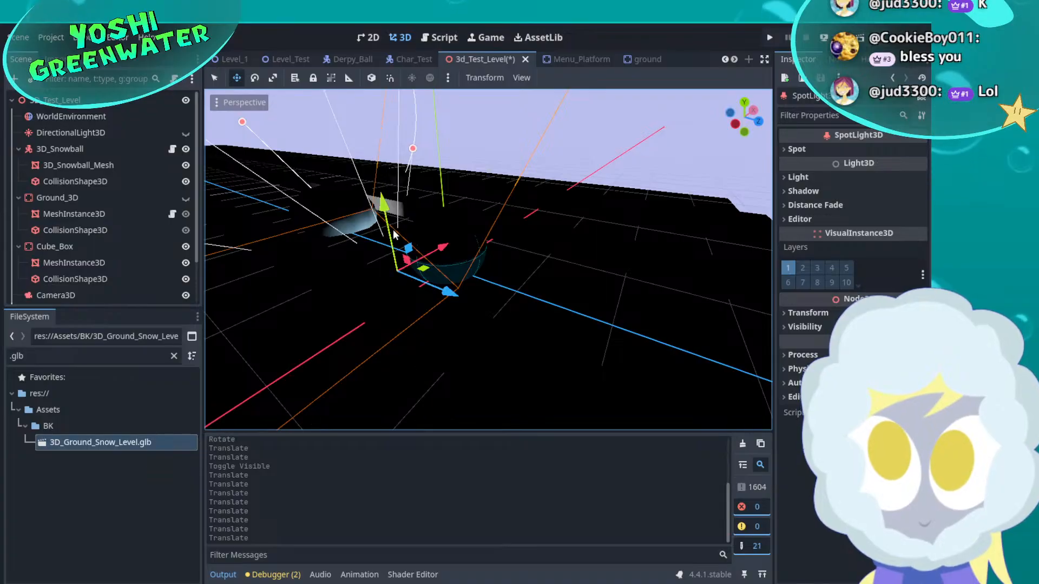
{"action": "left_click_drag", "start_coordinate": [399, 232], "coordinate": [407, 244]}
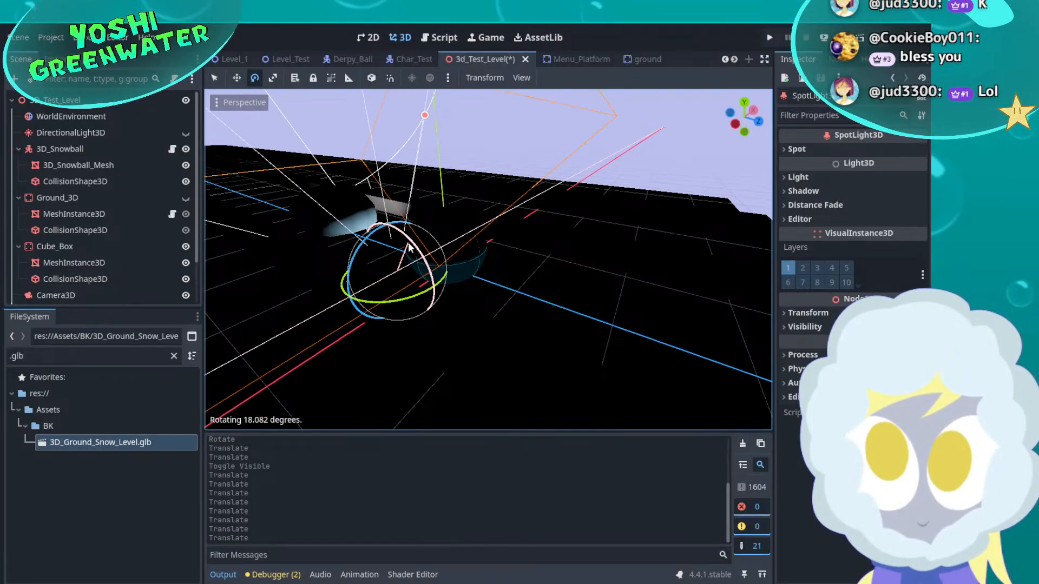
Set the spotlight's range to 22.852 m, attenuation to 1.77, and angle to 65.77°
{"action": "left_click", "coordinate": [806, 177]}
{"action": "left_click", "coordinate": [801, 148]}
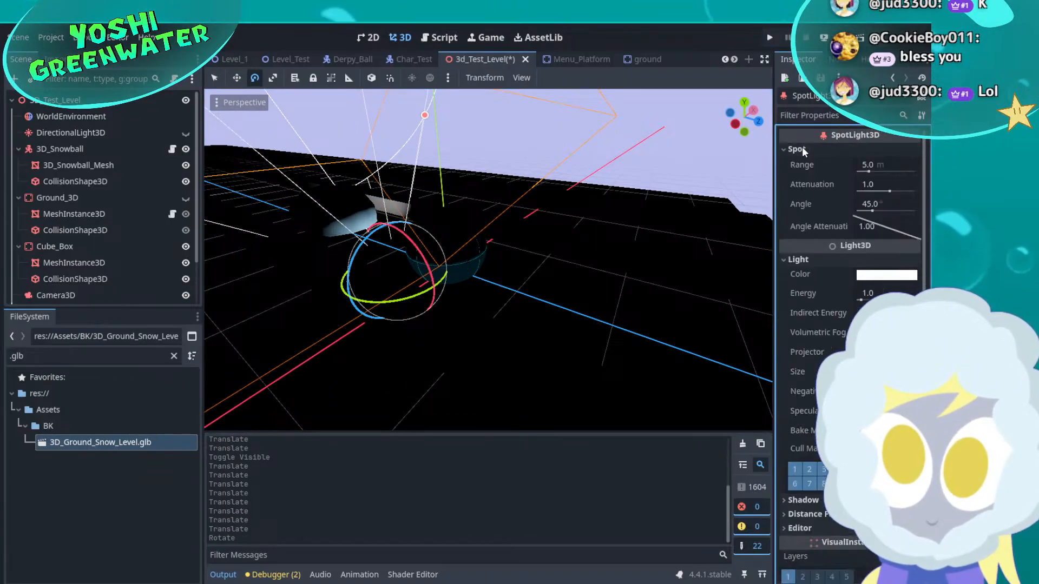
{"action": "left_click_drag", "start_coordinate": [871, 172], "coordinate": [877, 171]}
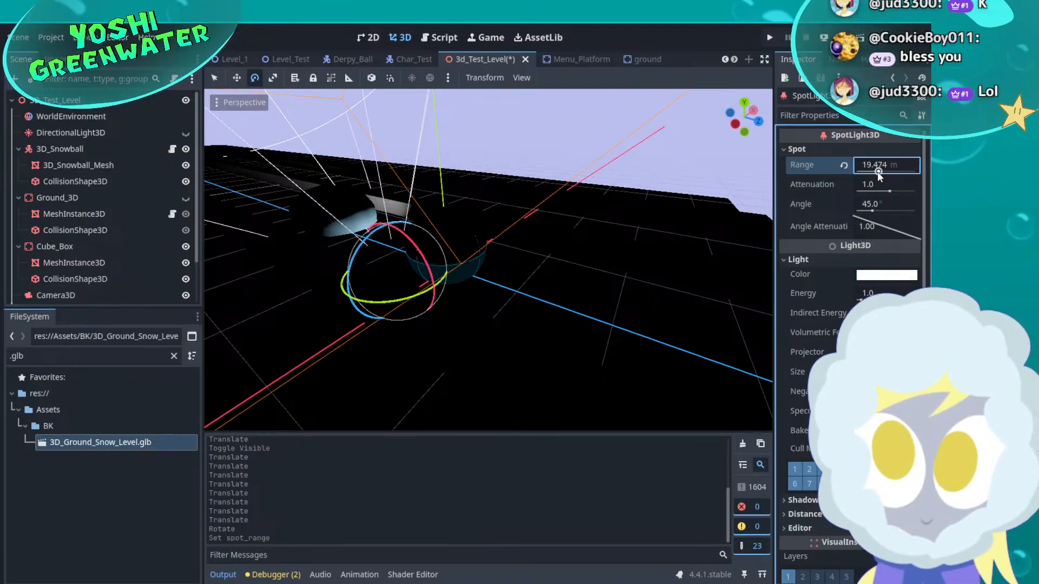
{"action": "right_click_drag", "start_coordinate": [683, 237], "coordinate": [710, 244]}
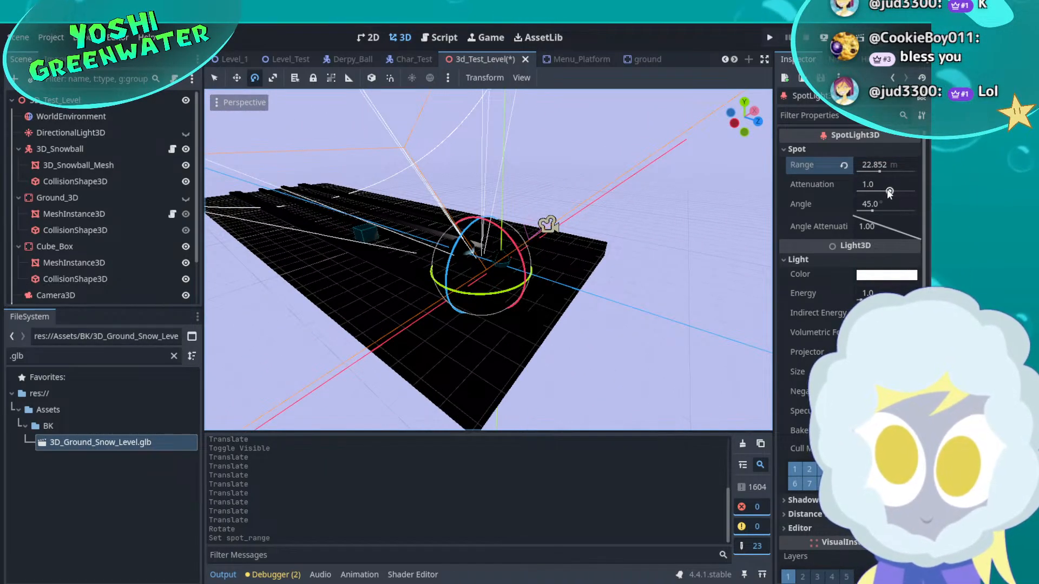
{"action": "left_click_drag", "start_coordinate": [890, 192], "coordinate": [872, 215]}
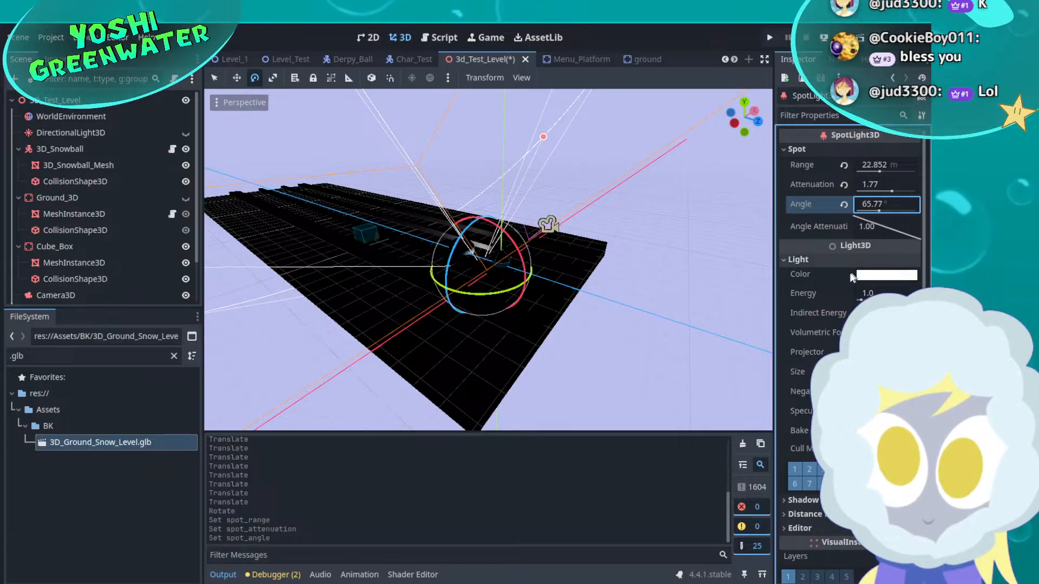
Set the spotlight's energy to 11.154, indirect energy to 7.154, volumetric fog energy to 0.0, size to 0.423 m and specular to 0.0
{"action": "left_click_drag", "start_coordinate": [861, 300], "coordinate": [872, 314]}
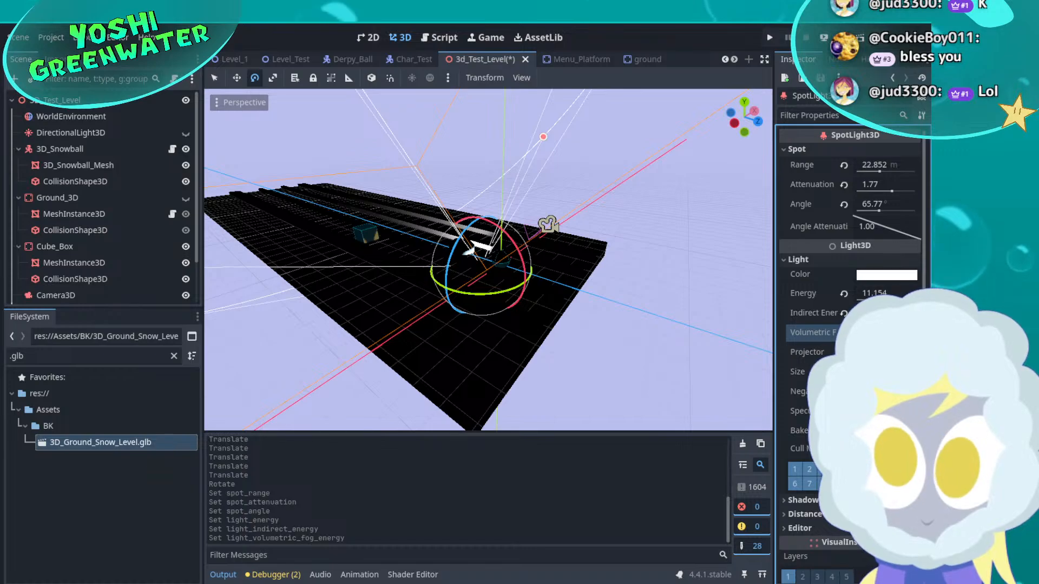
{"action": "left_click_drag", "start_coordinate": [861, 377], "coordinate": [872, 377]}
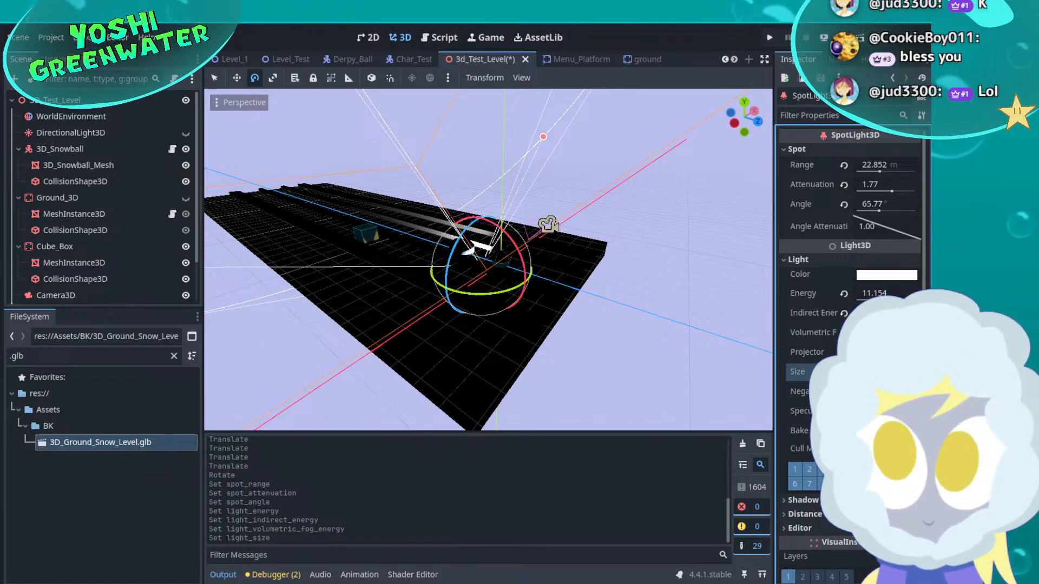
{"action": "left_click_drag", "start_coordinate": [860, 416], "coordinate": [873, 416]}
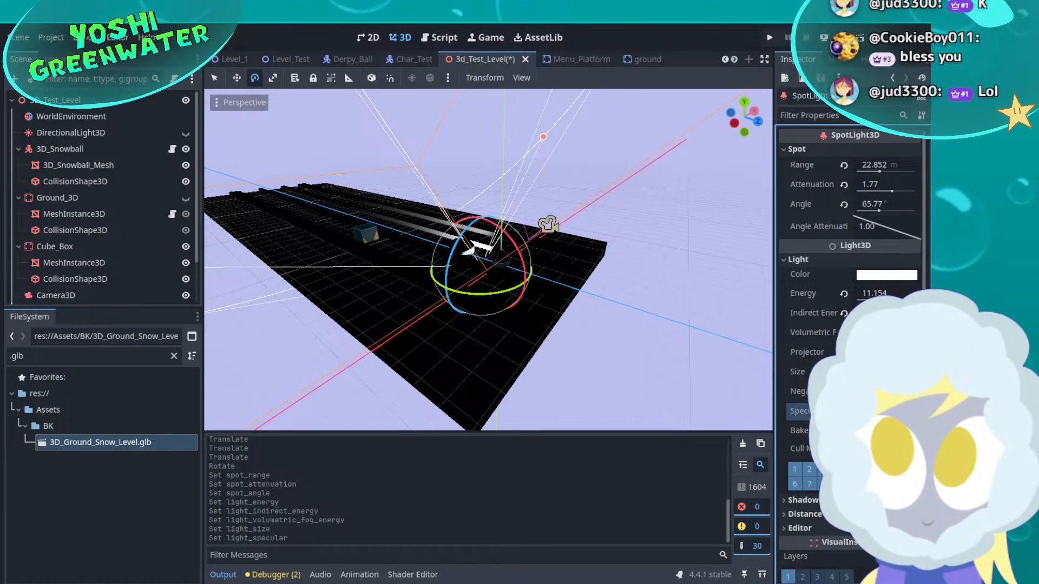
{"action": "scroll", "coordinate": [866, 324], "scroll_direction": "down", "scroll_amount": 3}
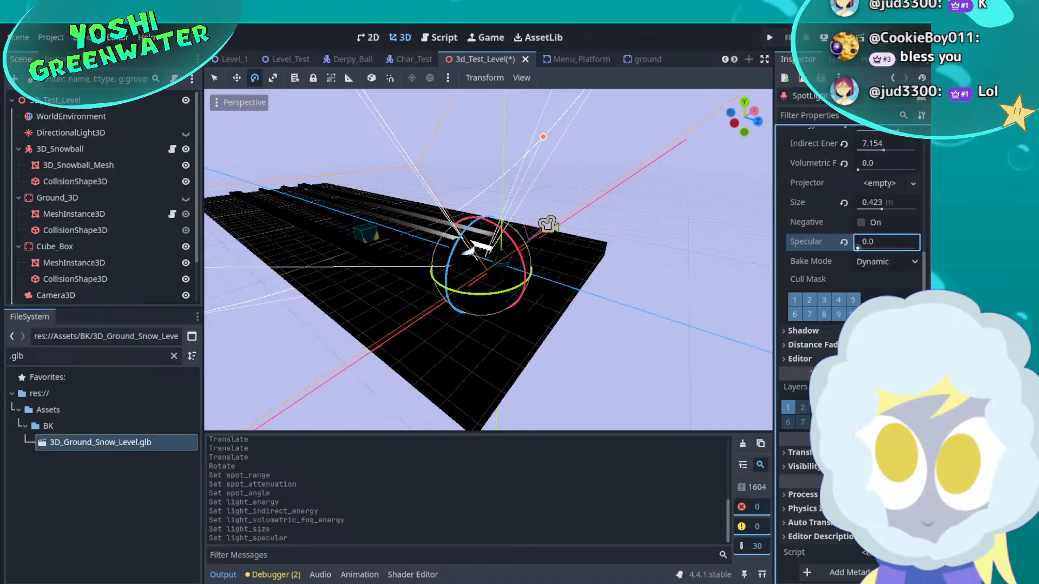
Rotate the spotlight to redirect its beam along the snow ground toward the rock
{"action": "key", "text": "w"}
{"action": "right_click_drag", "start_coordinate": [625, 375], "coordinate": [569, 314]}
{"action": "key", "text": "d"}
{"action": "left_click_drag", "start_coordinate": [474, 251], "coordinate": [476, 272]}
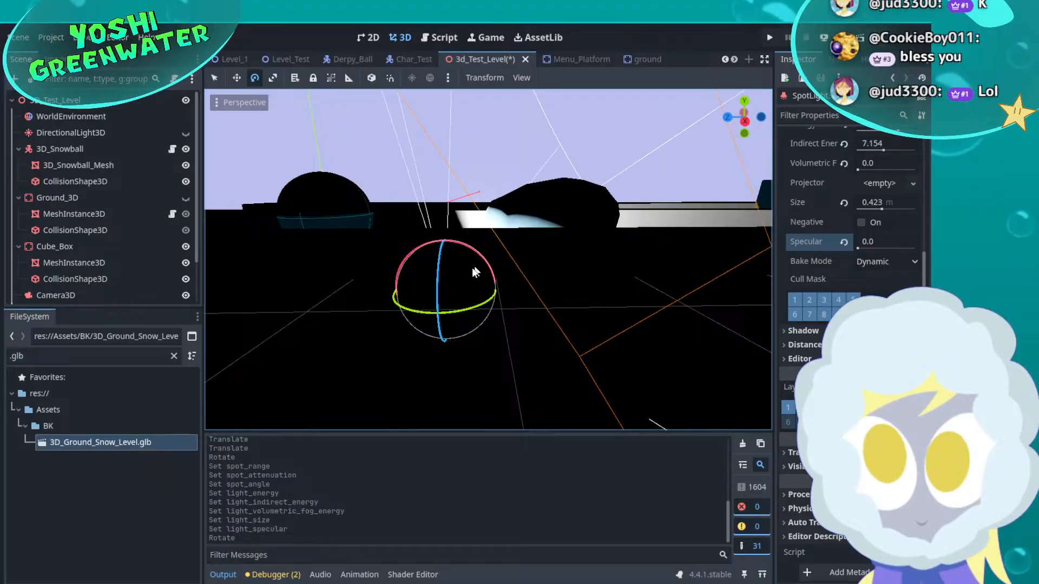
Reposition the spotlight behind the snowball so that it shines over the snowball and the rock
{"action": "left_click_drag", "start_coordinate": [407, 294], "coordinate": [264, 269]}
{"action": "right_click_drag", "start_coordinate": [388, 231], "coordinate": [388, 231]}
{"action": "left_click_drag", "start_coordinate": [435, 231], "coordinate": [429, 225]}
{"action": "key", "text": "s"}
{"action": "right_click_drag", "start_coordinate": [424, 234], "coordinate": [424, 234]}
{"action": "key", "text": "w"}
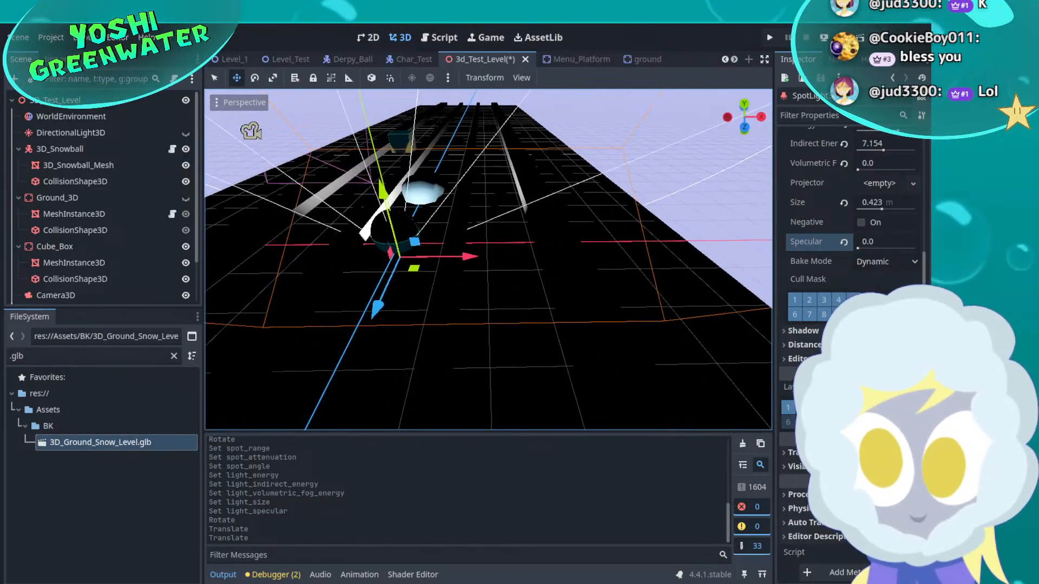
{"action": "left_click_drag", "start_coordinate": [410, 259], "coordinate": [430, 255]}
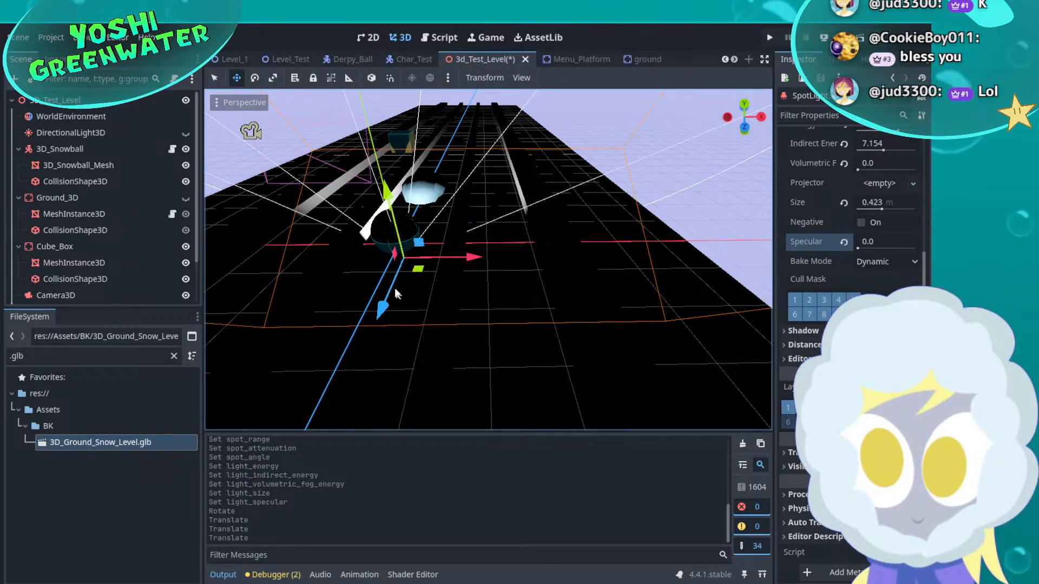
{"action": "left_click_drag", "start_coordinate": [398, 221], "coordinate": [372, 267]}
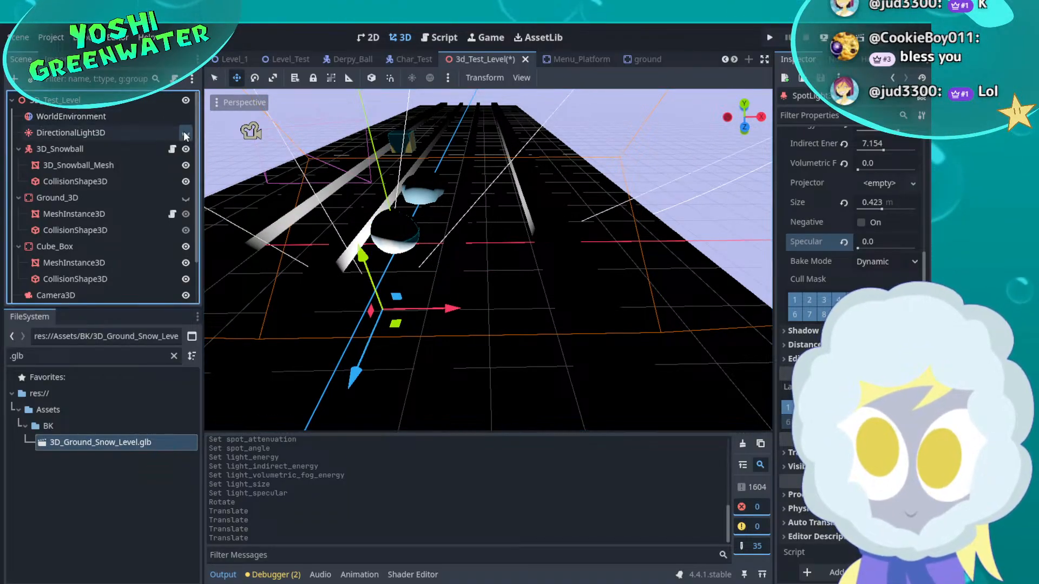
Make the DirectionalLight3D visible again to see both lights together on the snowball and rock
{"action": "left_click", "coordinate": [186, 132]}
{"action": "right_click_drag", "start_coordinate": [385, 213], "coordinate": [452, 188]}
{"action": "key", "text": "a"}
{"action": "key", "text": "w"}
Set the spotlight's color to the pale lavender sampled from the background sky
{"action": "scroll", "coordinate": [822, 330], "scroll_direction": "up", "scroll_amount": 3}
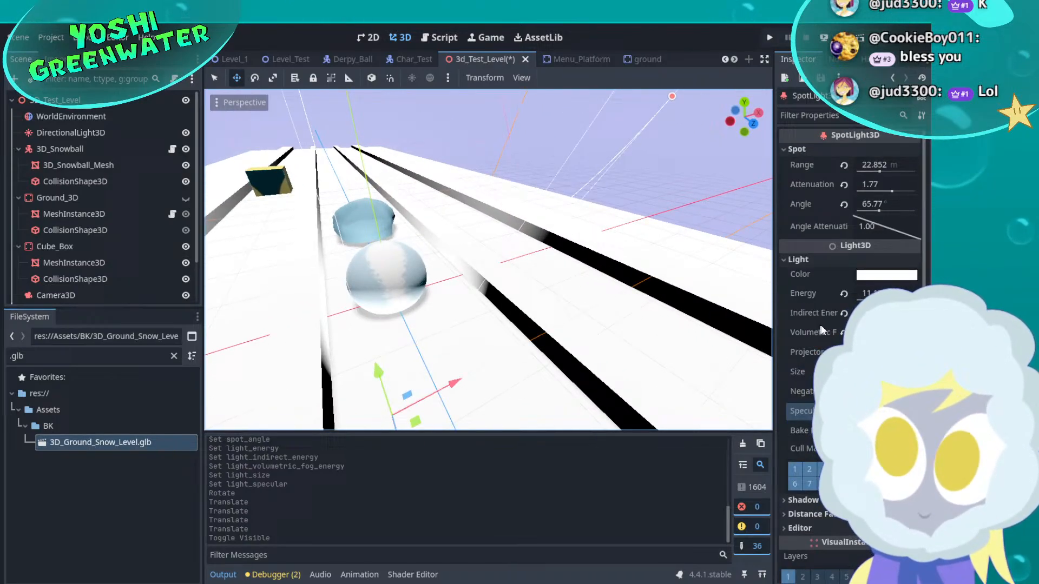
{"action": "left_click", "coordinate": [866, 276]}
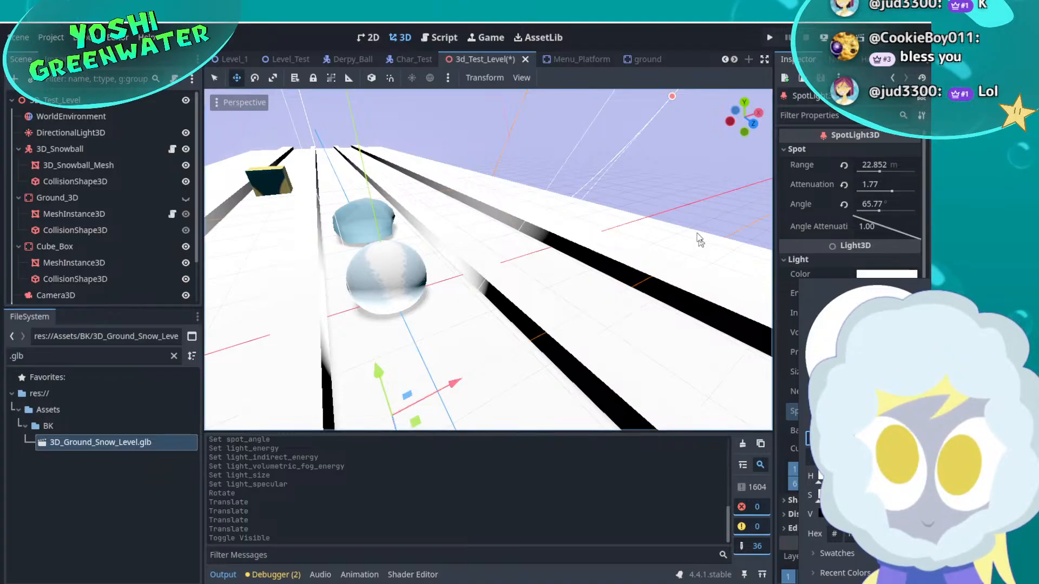
{"action": "left_click", "coordinate": [696, 205]}
{"action": "left_click", "coordinate": [641, 152]}
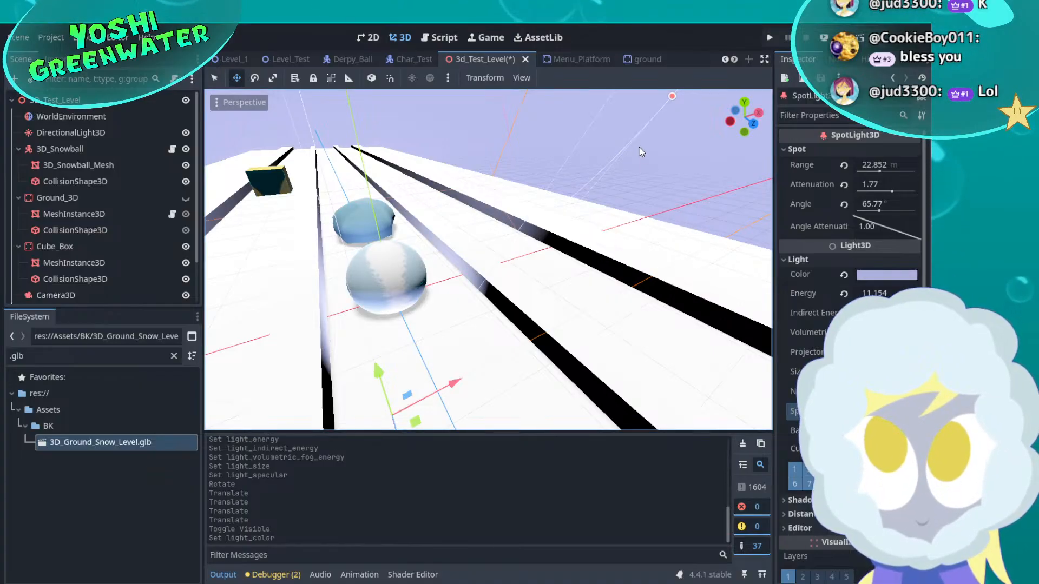
Set the spotlight's energy to 4.077, range to 1859.118 m and attenuation to 0.81, and adjust its indirect energy, fog energy and size
{"action": "right_click_drag", "start_coordinate": [488, 260], "coordinate": [401, 238]}
{"action": "right_click_drag", "start_coordinate": [596, 297], "coordinate": [594, 298]}
{"action": "key", "text": "d"}
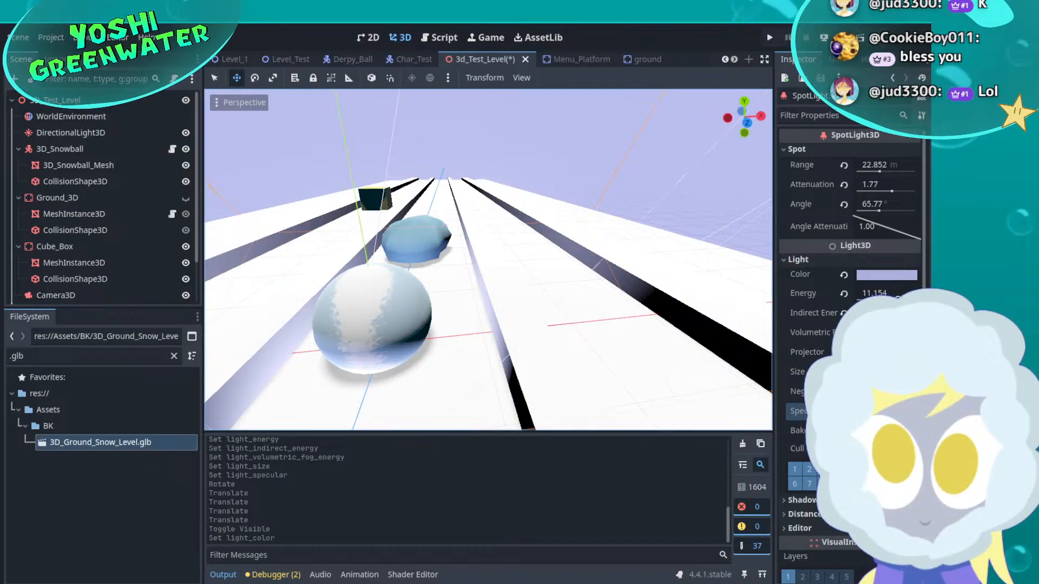
{"action": "left_click_drag", "start_coordinate": [874, 293], "coordinate": [882, 313]}
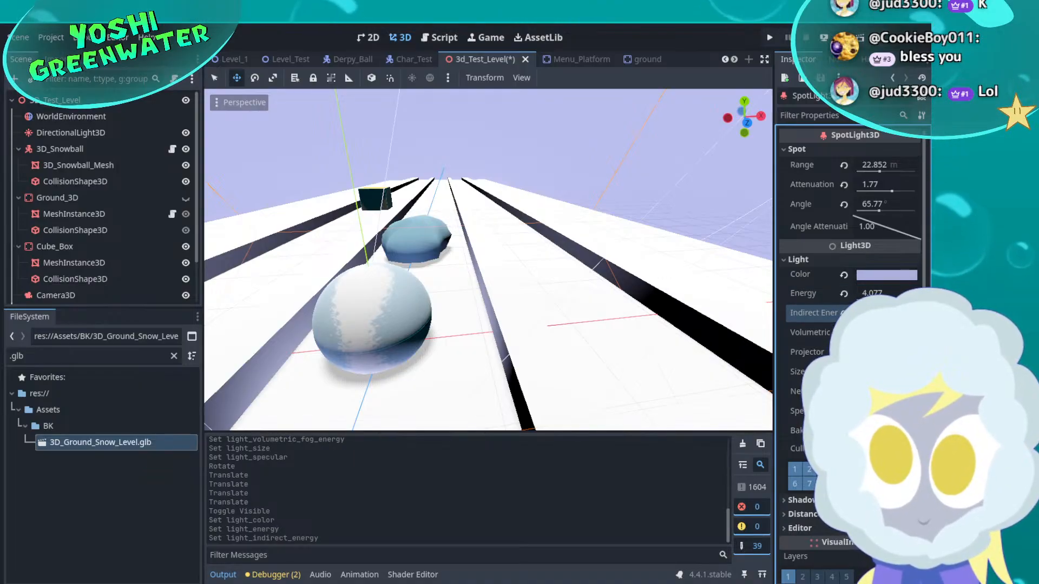
{"action": "left_click_drag", "start_coordinate": [873, 332], "coordinate": [882, 332]}
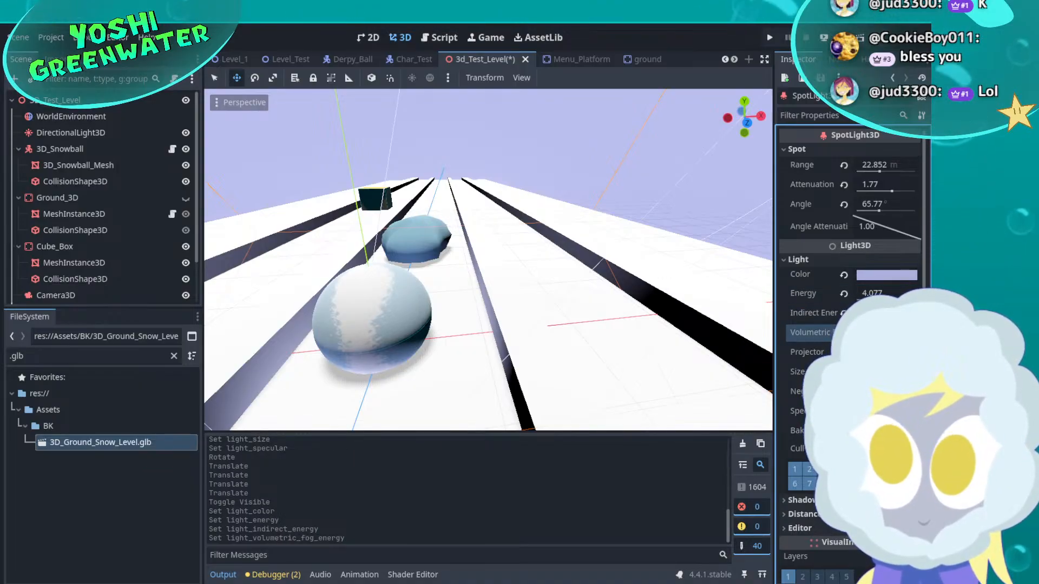
{"action": "left_click_drag", "start_coordinate": [873, 371], "coordinate": [882, 372]}
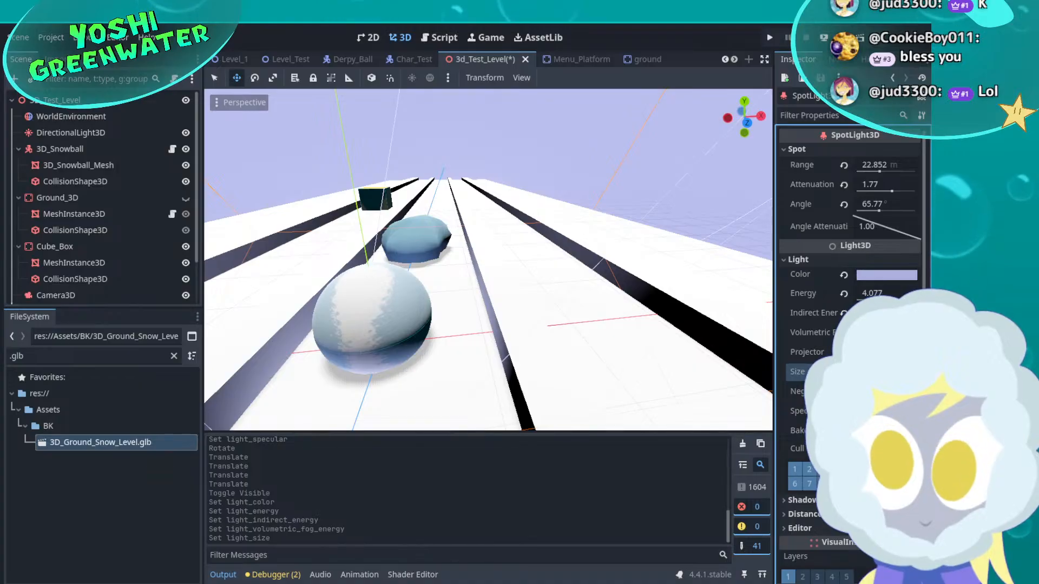
{"action": "left_click_drag", "start_coordinate": [881, 170], "coordinate": [891, 193]}
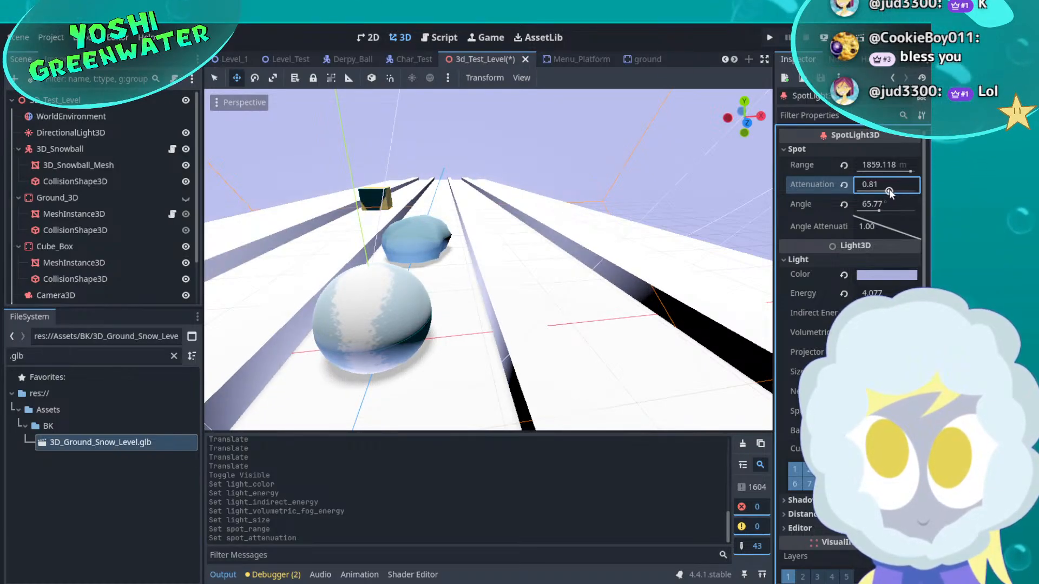
Widen the spotlight's angle to 107.31°
{"action": "key", "text": "s"}
{"action": "right_click_drag", "start_coordinate": [707, 247], "coordinate": [447, 267]}
{"action": "key", "text": "e"}
{"action": "key", "text": "w"}
{"action": "key", "text": "q"}
{"action": "key", "text": "a"}
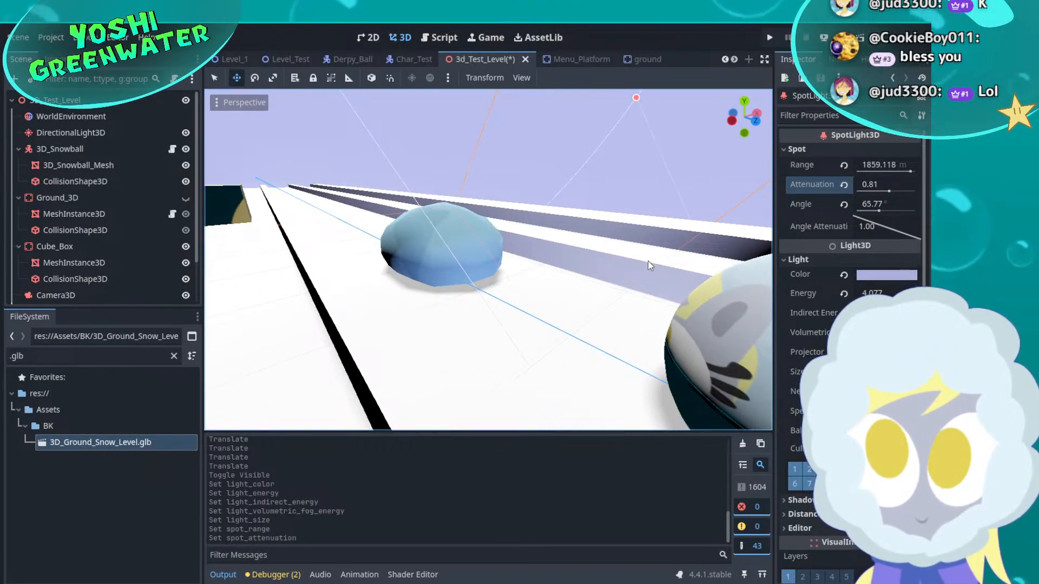
{"action": "mouse_move", "coordinate": [884, 209]}
{"action": "left_mouse_down"}
{"action": "mouse_move", "coordinate": [872, 210]}
{"action": "mouse_move", "coordinate": [891, 213]}
{"action": "left_mouse_up"}
Move the spotlight farther back behind the snowball, adjusting its sideways position and raising it above the snow ground
{"action": "key", "text": "s"}
{"action": "right_click_drag", "start_coordinate": [609, 248], "coordinate": [509, 250]}
{"action": "key", "text": "d"}
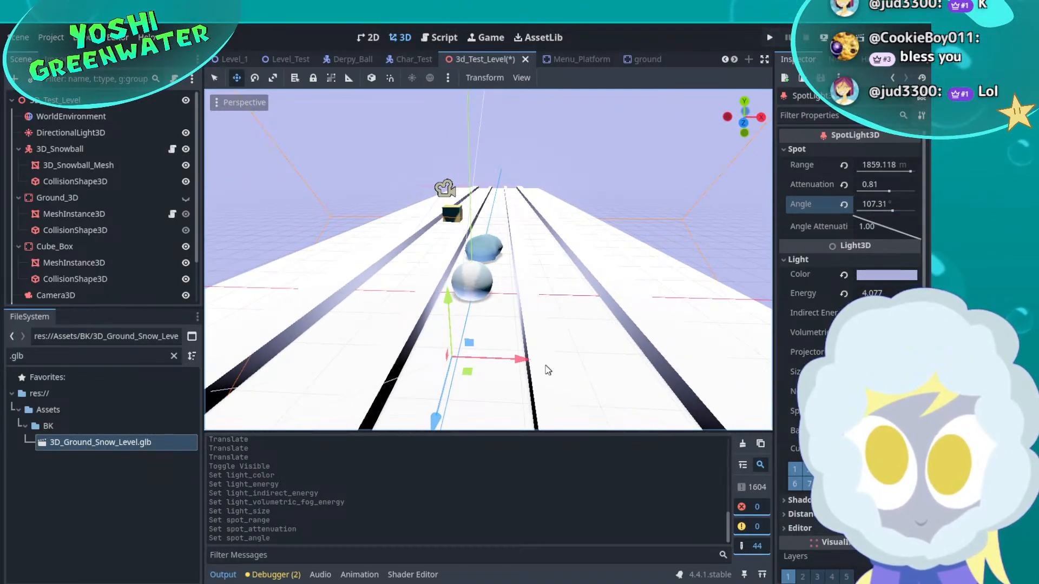
{"action": "left_click_drag", "start_coordinate": [523, 363], "coordinate": [534, 368]}
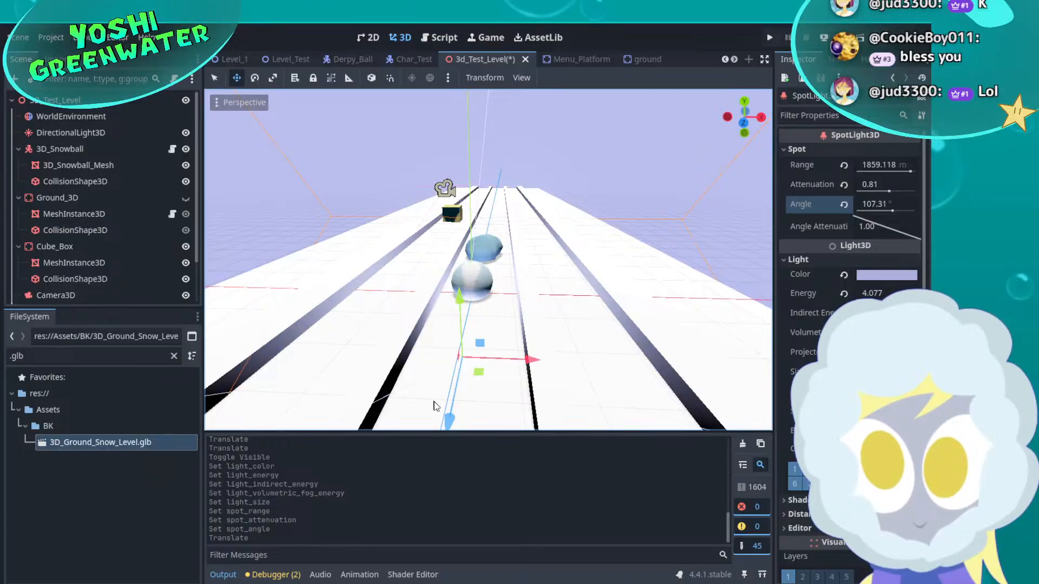
{"action": "left_click_drag", "start_coordinate": [449, 414], "coordinate": [440, 498]}
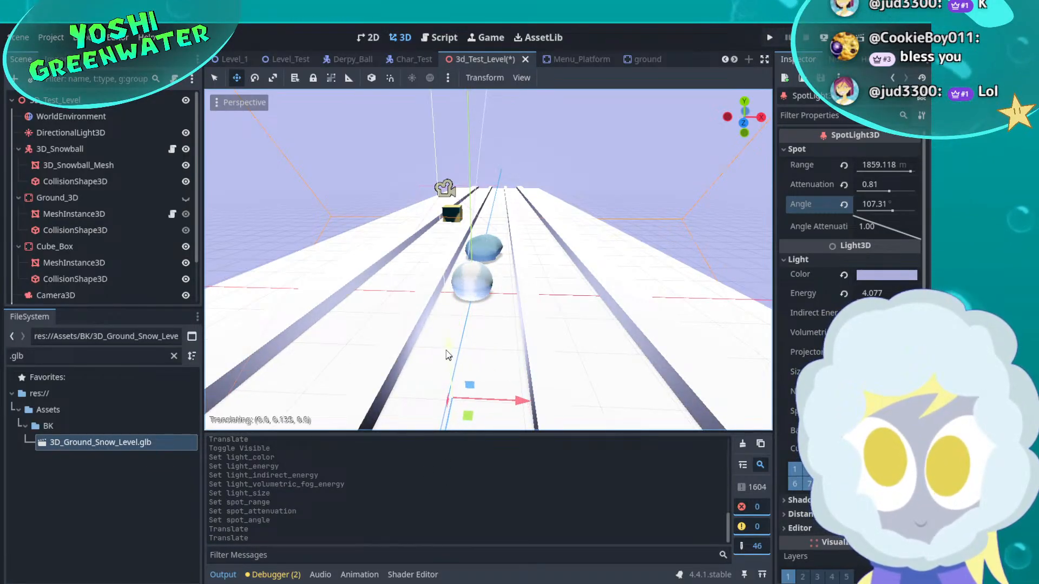
{"action": "left_click_drag", "start_coordinate": [446, 351], "coordinate": [446, 328]}
{"action": "left_click_drag", "start_coordinate": [492, 375], "coordinate": [503, 374]}
{"action": "mouse_move", "coordinate": [457, 333]}
{"action": "left_mouse_down"}
{"action": "mouse_move", "coordinate": [465, 319]}
{"action": "mouse_move", "coordinate": [458, 366]}
{"action": "mouse_move", "coordinate": [459, 320]}
{"action": "left_mouse_up"}
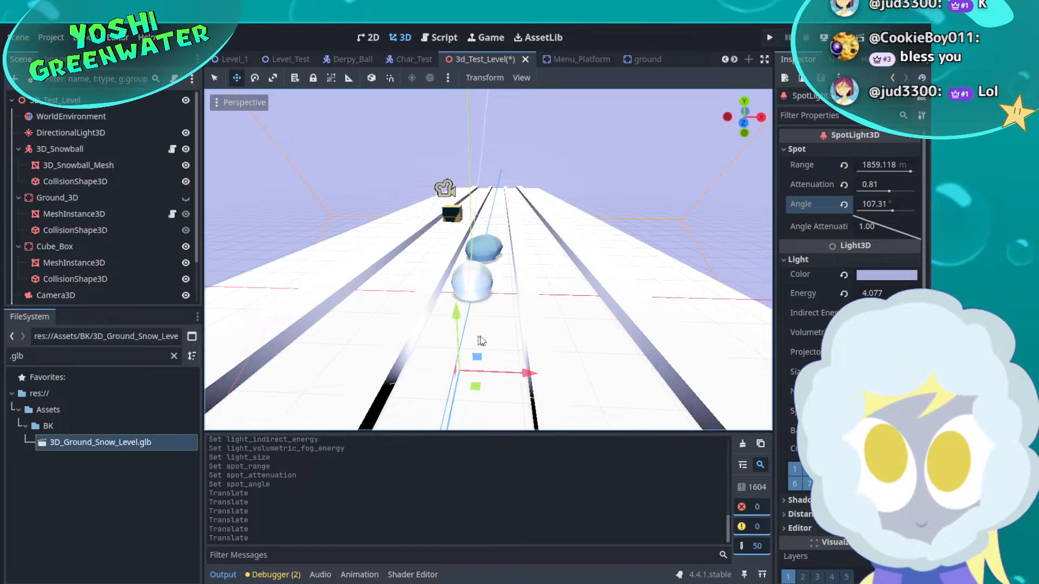
{"action": "key", "text": "d"}
{"action": "right_click_drag", "start_coordinate": [483, 341], "coordinate": [488, 336]}
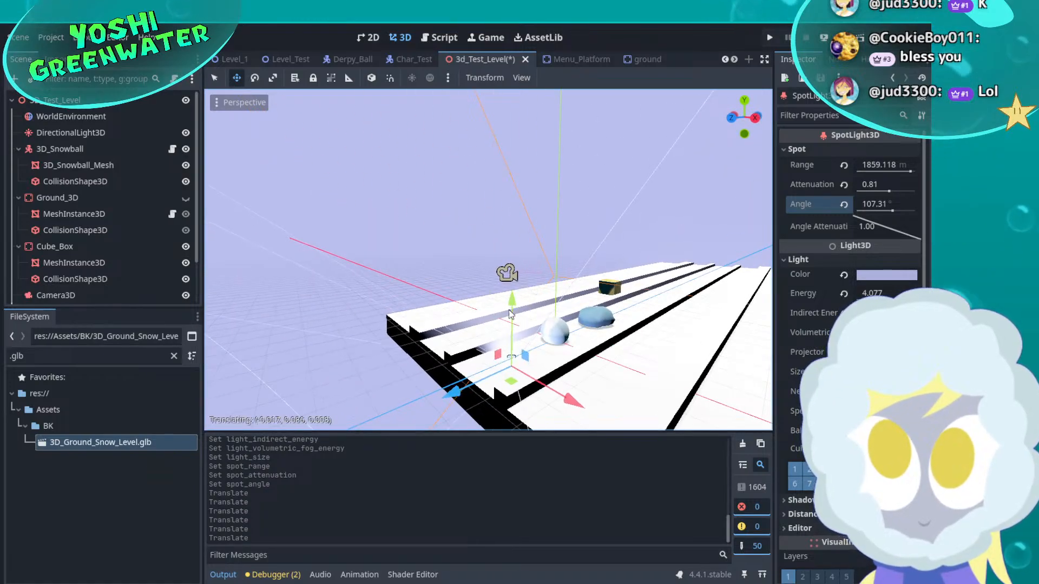
{"action": "left_click_drag", "start_coordinate": [508, 310], "coordinate": [511, 294]}
Tilt the spotlight in several rotations from its spot behind the snowball to re-aim its beam
{"action": "key", "text": "e"}
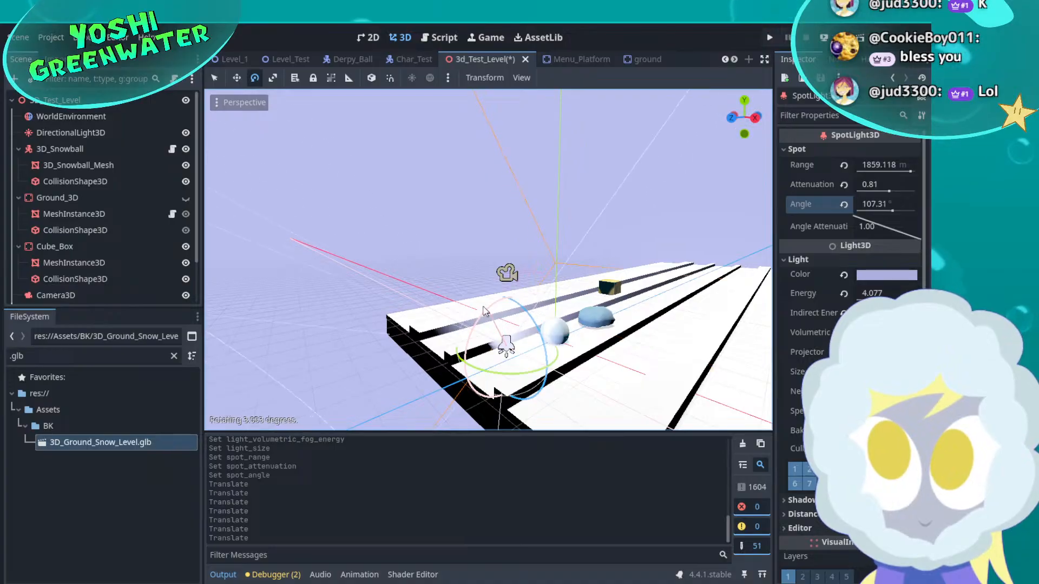
{"action": "left_click_drag", "start_coordinate": [486, 311], "coordinate": [514, 287]}
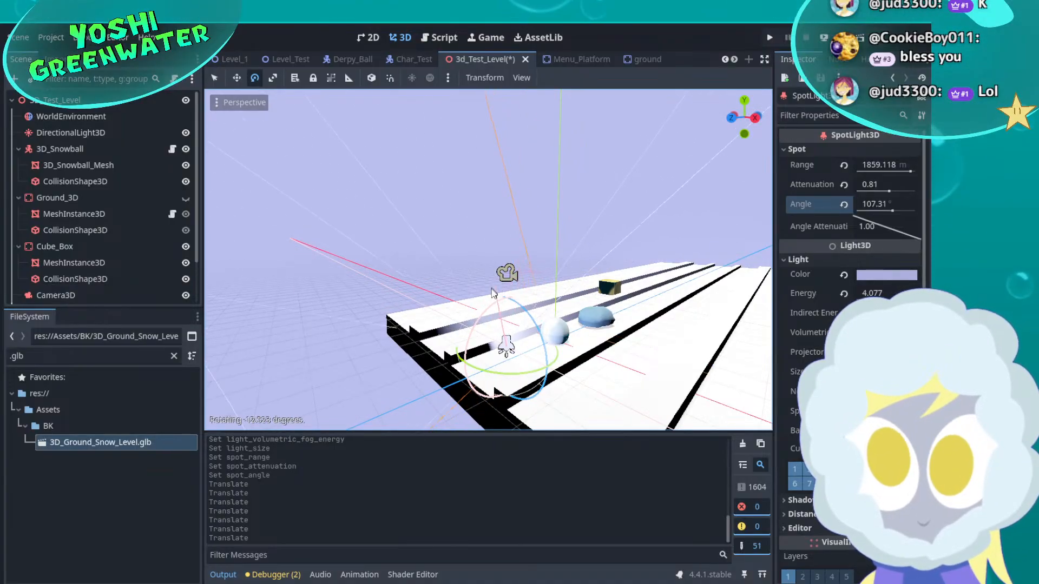
{"action": "left_click_drag", "start_coordinate": [481, 320], "coordinate": [481, 319]}
{"action": "key", "text": "d"}
{"action": "right_click_drag", "start_coordinate": [482, 320], "coordinate": [436, 318]}
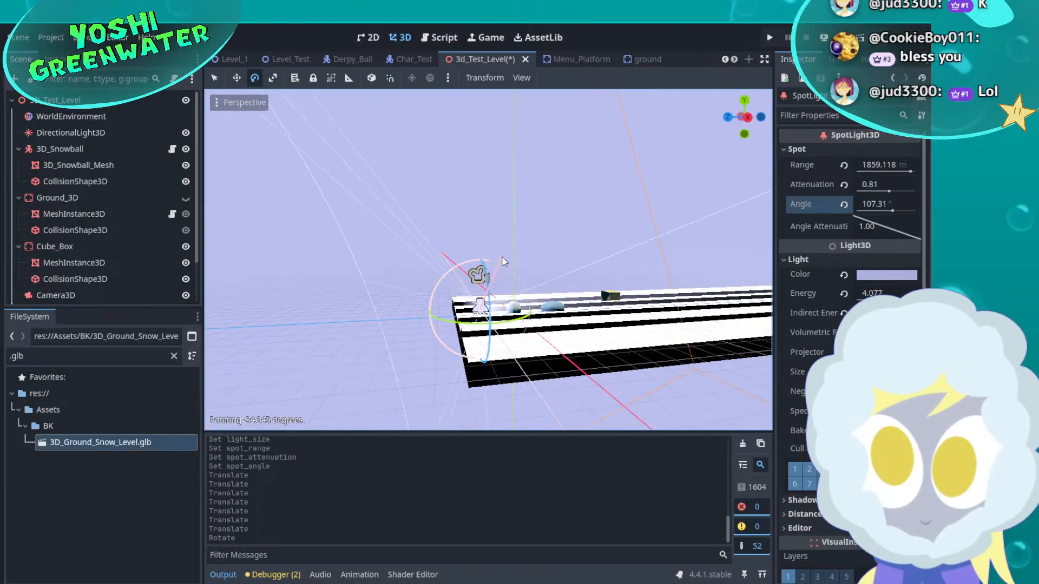
{"action": "left_click_drag", "start_coordinate": [516, 264], "coordinate": [517, 264]}
Lower the spotlight's energy to 2.385 and readjust its indirect energy, volumetric fog energy and size
{"action": "key", "text": "w"}
{"action": "right_click_drag", "start_coordinate": [502, 281], "coordinate": [590, 287]}
{"action": "key", "text": "a"}
{"action": "key", "text": "w"}
{"action": "key", "text": "a"}
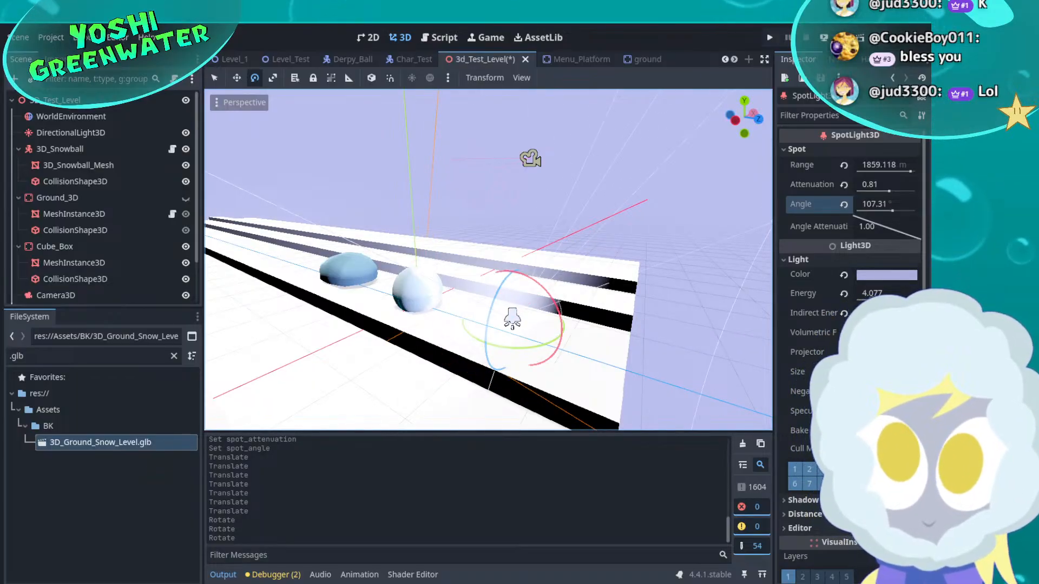
{"action": "left_click_drag", "start_coordinate": [873, 300], "coordinate": [863, 319]}
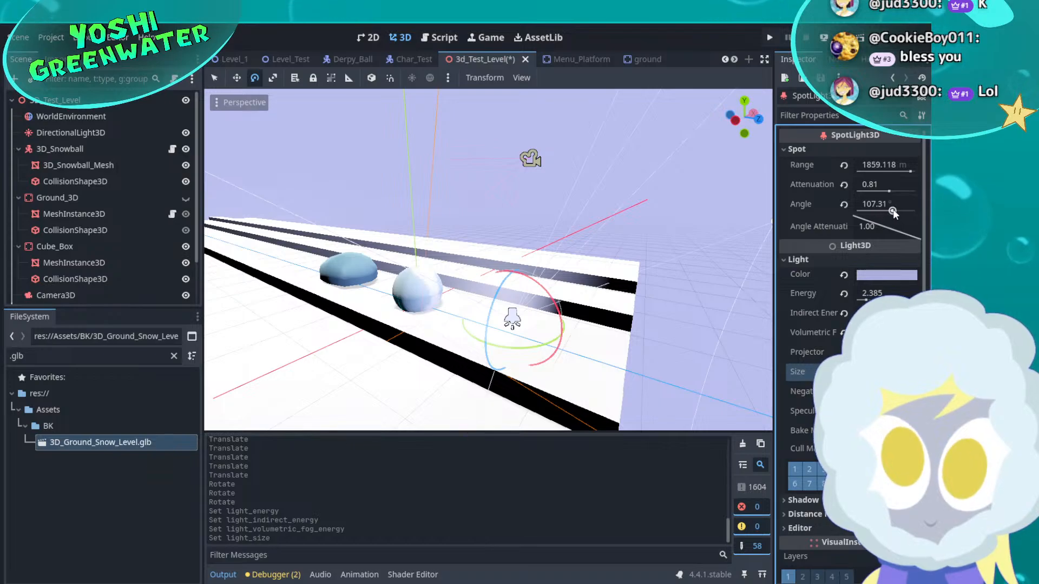
Set the spotlight's range to 19.474 m, attenuation to 0.23 and angle to 24.24°
{"action": "left_click_drag", "start_coordinate": [893, 212], "coordinate": [870, 213]}
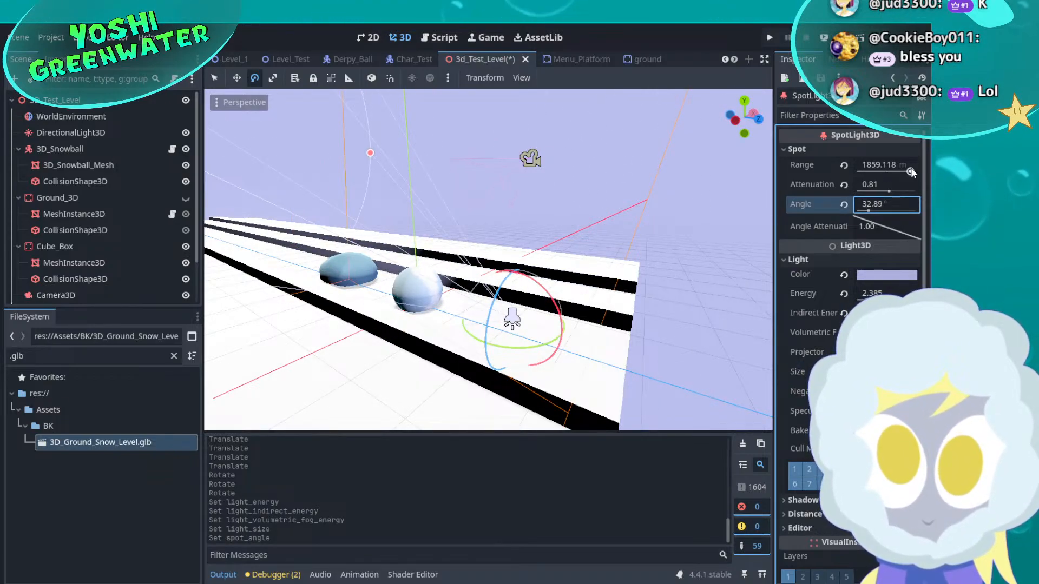
{"action": "mouse_move", "coordinate": [885, 169]}
{"action": "left_mouse_down"}
{"action": "mouse_move", "coordinate": [894, 167]}
{"action": "mouse_move", "coordinate": [857, 184]}
{"action": "mouse_move", "coordinate": [900, 196]}
{"action": "mouse_move", "coordinate": [886, 195]}
{"action": "left_mouse_up"}
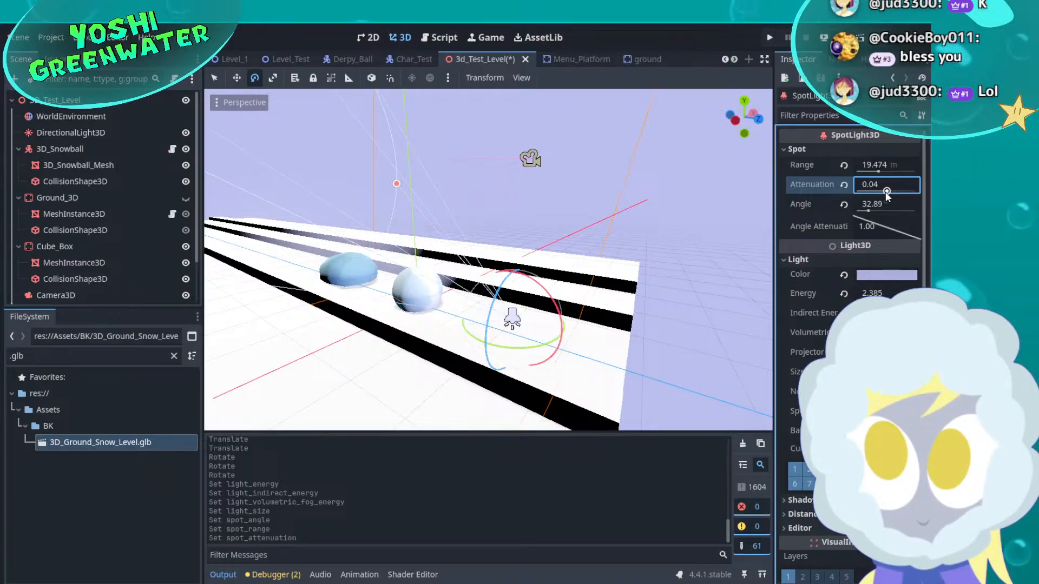
{"action": "left_click", "coordinate": [868, 211]}
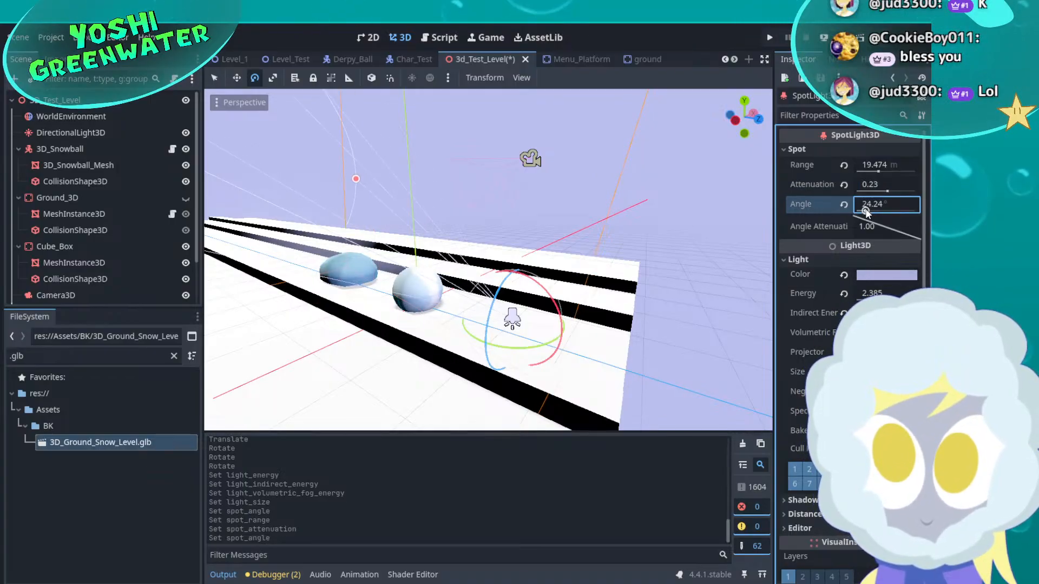
Deselect the spotlight and run the game to test the new lighting
{"action": "right_click_drag", "start_coordinate": [595, 259], "coordinate": [422, 260]}
{"action": "key", "text": "w"}
{"action": "right_click_drag", "start_coordinate": [641, 256], "coordinate": [640, 255]}
{"action": "key", "text": "d"}
{"action": "left_click", "coordinate": [641, 255]}
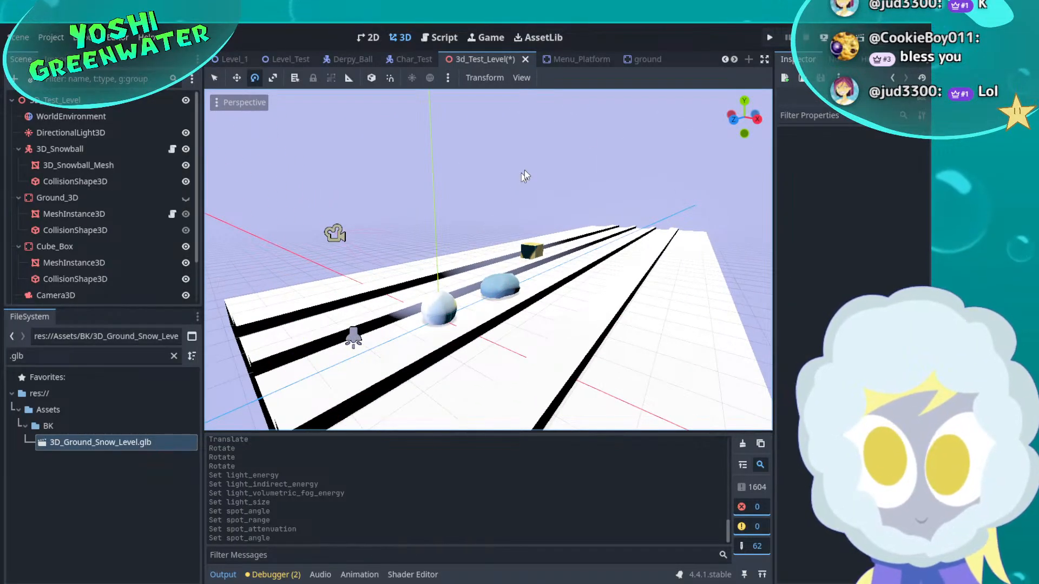
{"action": "left_click", "coordinate": [769, 38]}
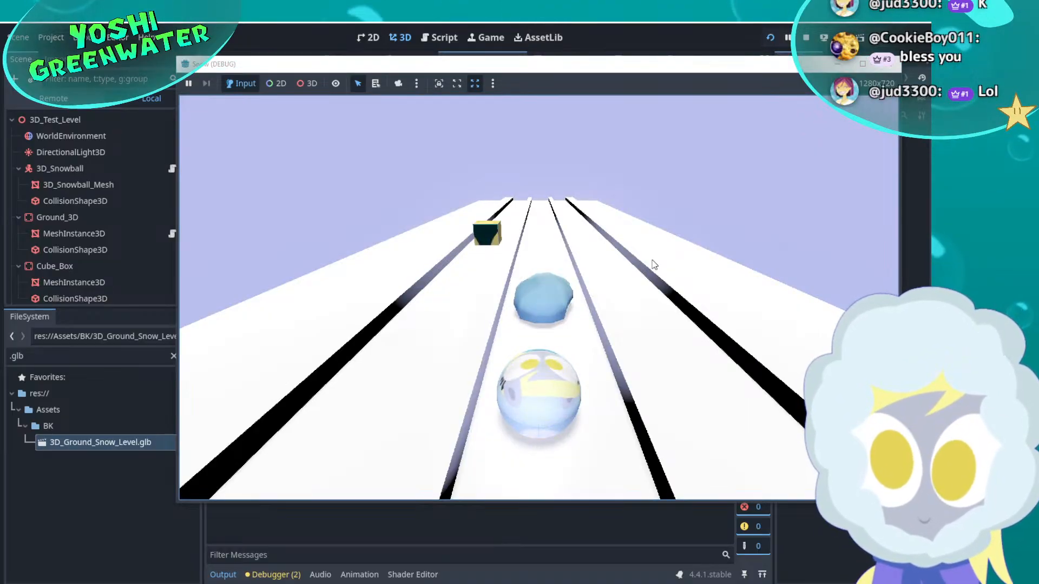
Playtest the level by steering the snowball from side to side across the lanes near the rock and jumping
{"action": "key", "text": "Right"}
{"action": "key", "text": "Left"}
{"action": "key", "text": "Left"}
{"action": "key", "text": "Right"}
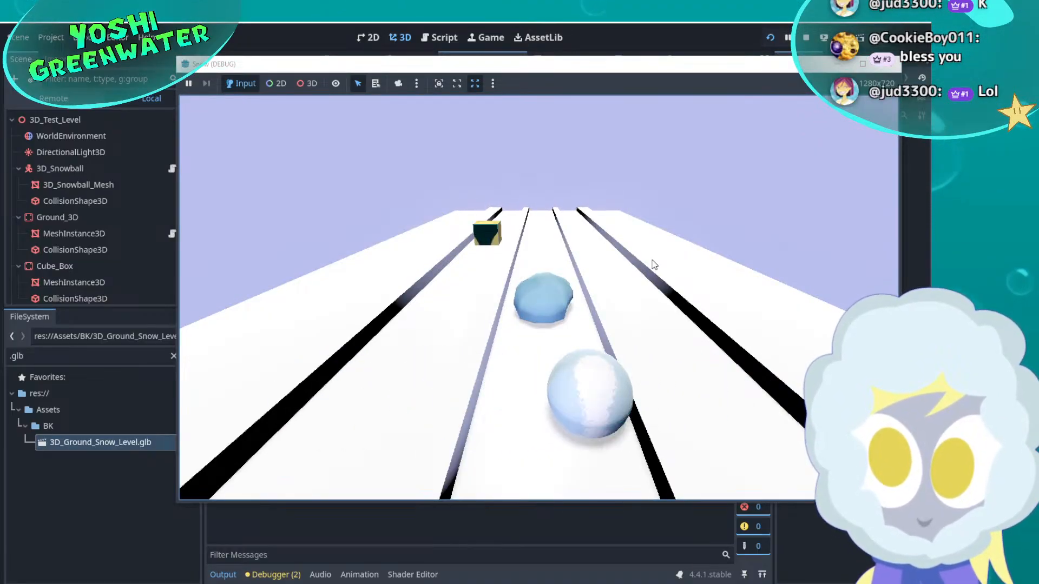
{"action": "key", "text": "Right"}
{"action": "key", "text": "Left"}
{"action": "key", "text": "Left"}
{"action": "key", "text": "Right"}
{"action": "key", "text": "Right"}
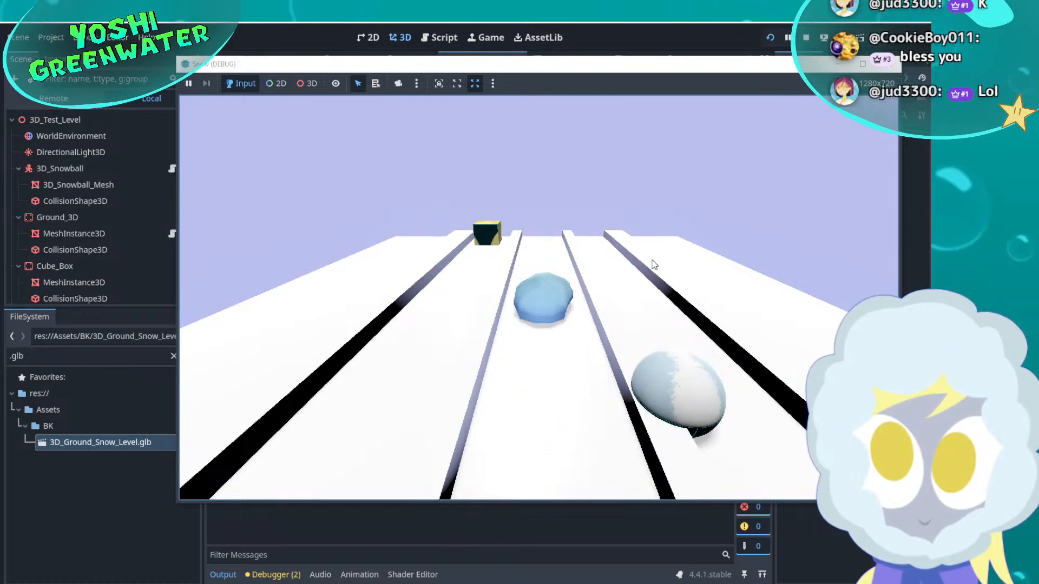
{"action": "key", "text": "Left"}
{"action": "key", "text": "Left"}
{"action": "key", "text": "Right"}
{"action": "key", "text": "Right"}
{"action": "key", "text": "space"}
{"action": "key", "text": "Left"}
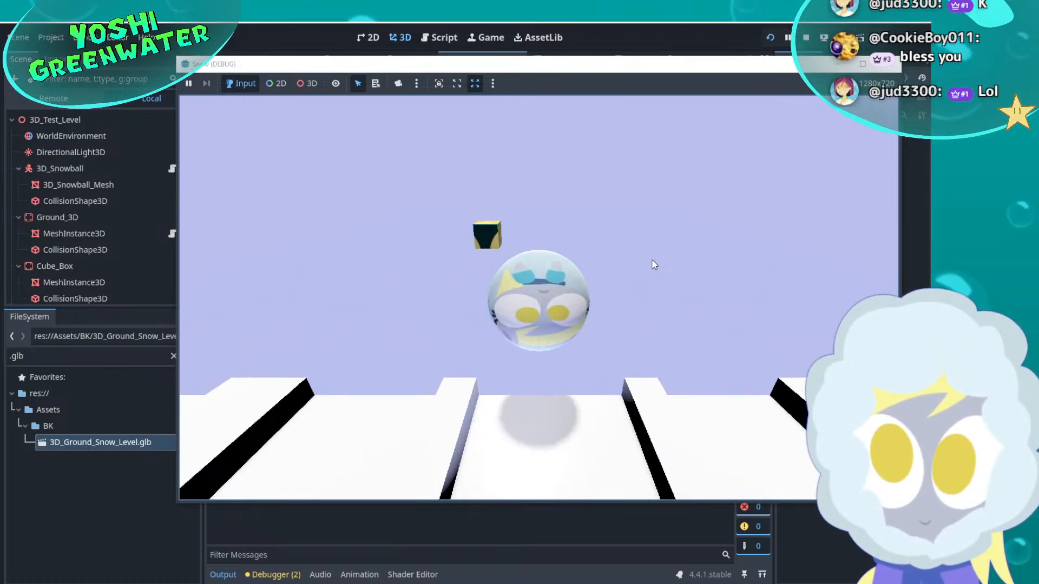
Check the rock's lighting by jumping and steering the snowball around it, and stop the test run
{"action": "key", "text": "space"}
{"action": "key", "text": "space"}
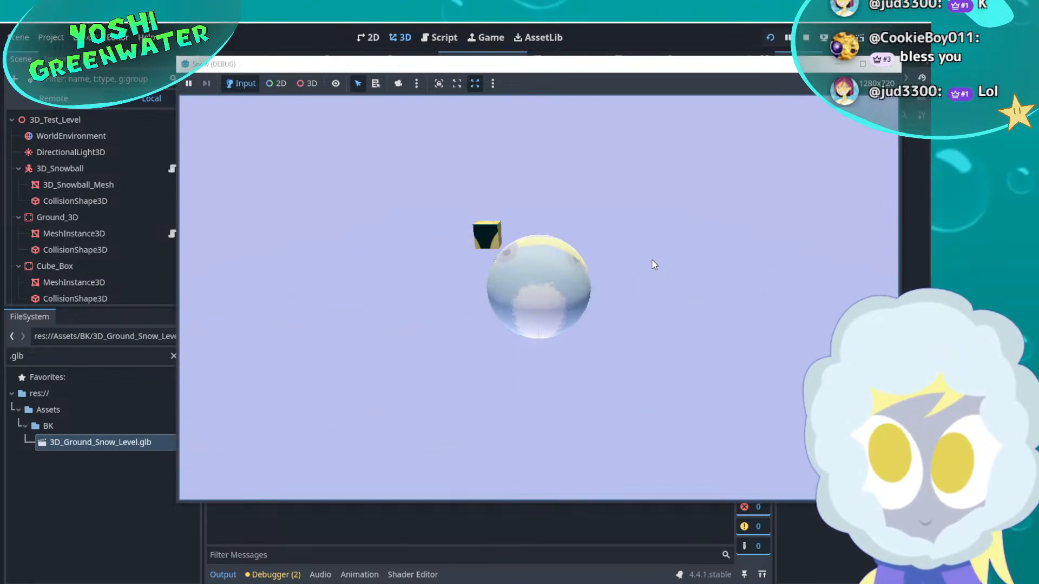
{"action": "key", "text": "space"}
{"action": "key", "text": "Left"}
{"action": "key", "text": "Right"}
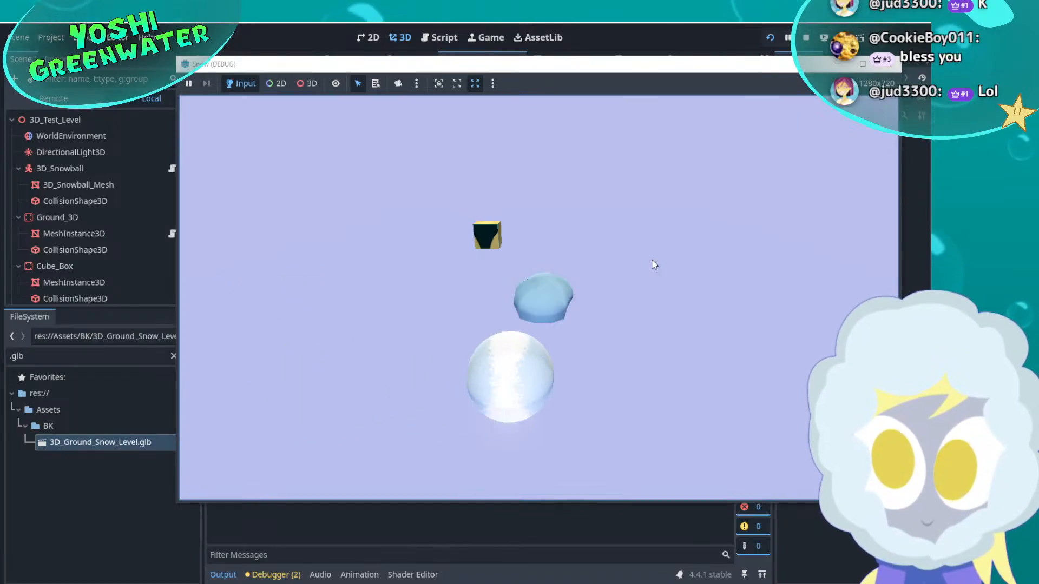
{"action": "key", "text": "Right"}
{"action": "key", "text": "Left"}
{"action": "key", "text": "Left"}
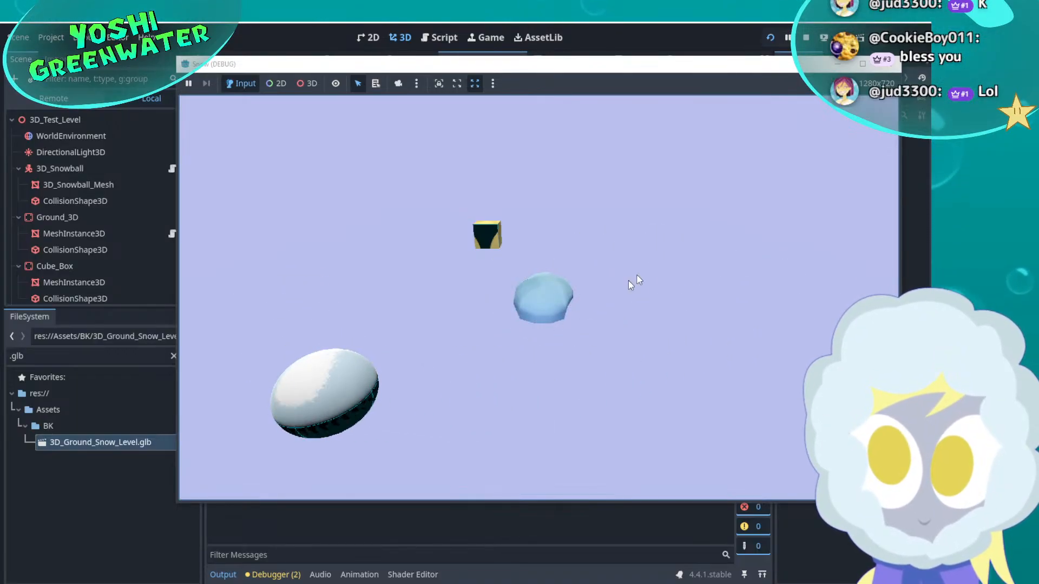
{"action": "key", "text": "Right"}
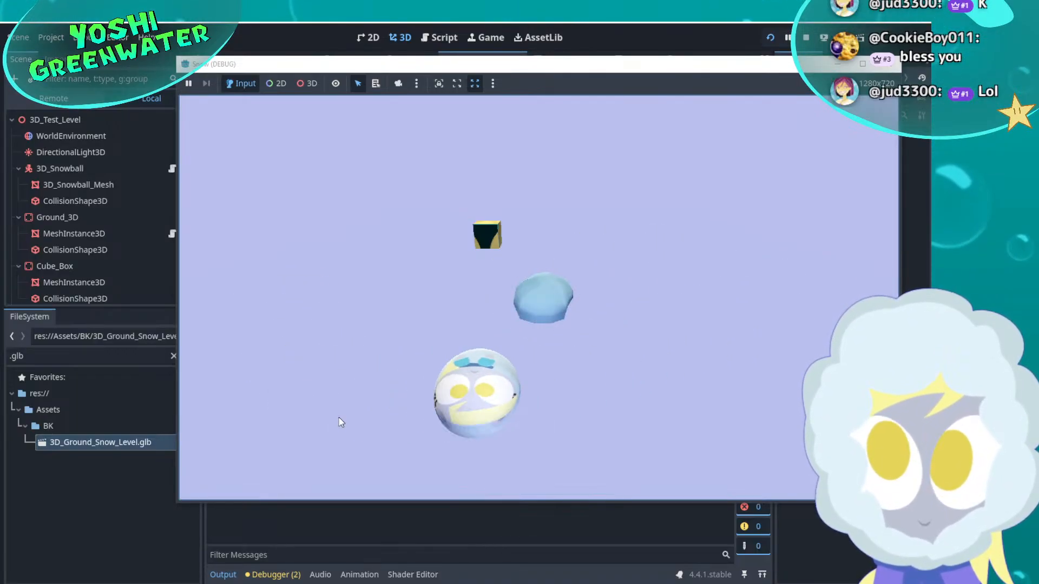
{"action": "key", "text": "Right"}
{"action": "key", "text": "Left"}
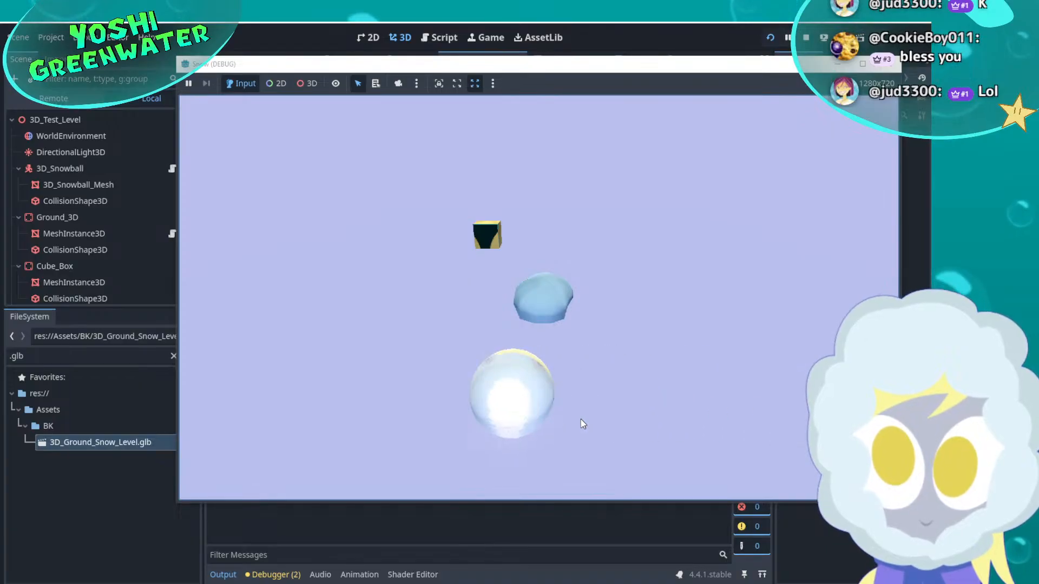
{"action": "key", "text": "Left"}
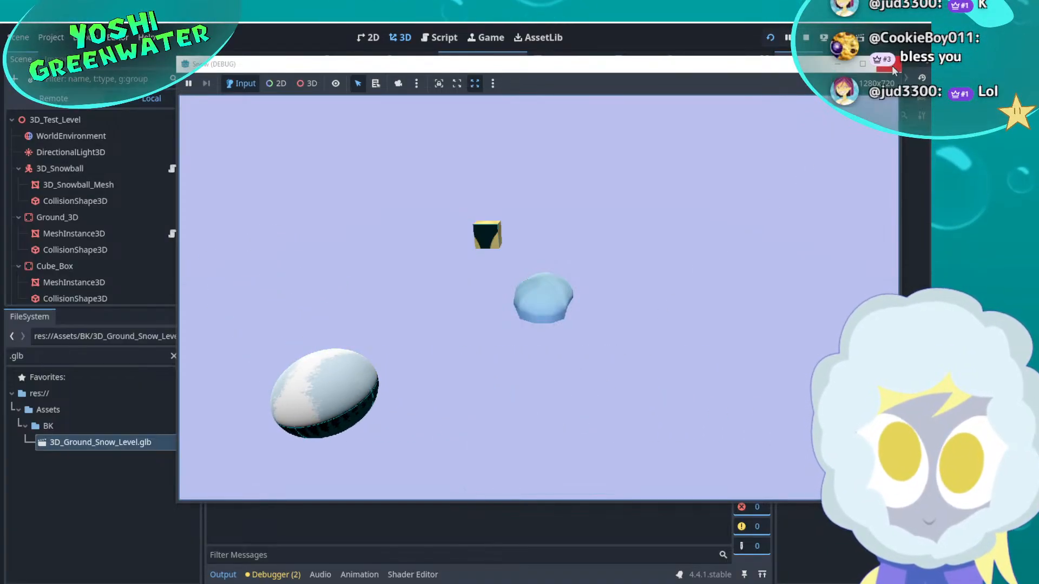
{"action": "left_click", "coordinate": [892, 65]}
Select the spotlight behind the snowball and narrow its angle to 17.31°
{"action": "left_click", "coordinate": [353, 337]}
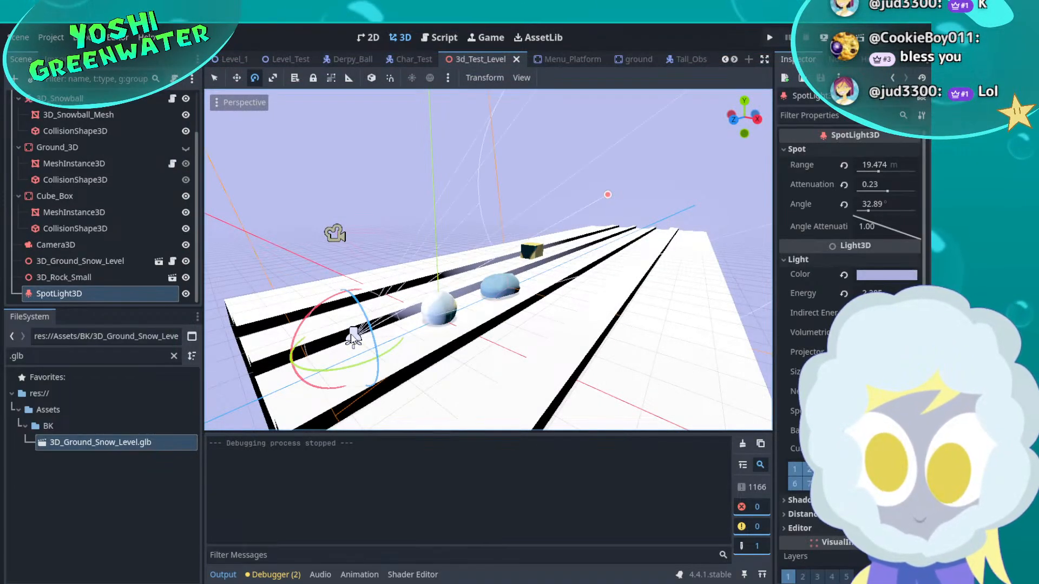
{"action": "key", "text": "a"}
{"action": "right_click_drag", "start_coordinate": [353, 337], "coordinate": [426, 371]}
{"action": "key", "text": "s"}
{"action": "key", "text": "w"}
{"action": "key", "text": "s"}
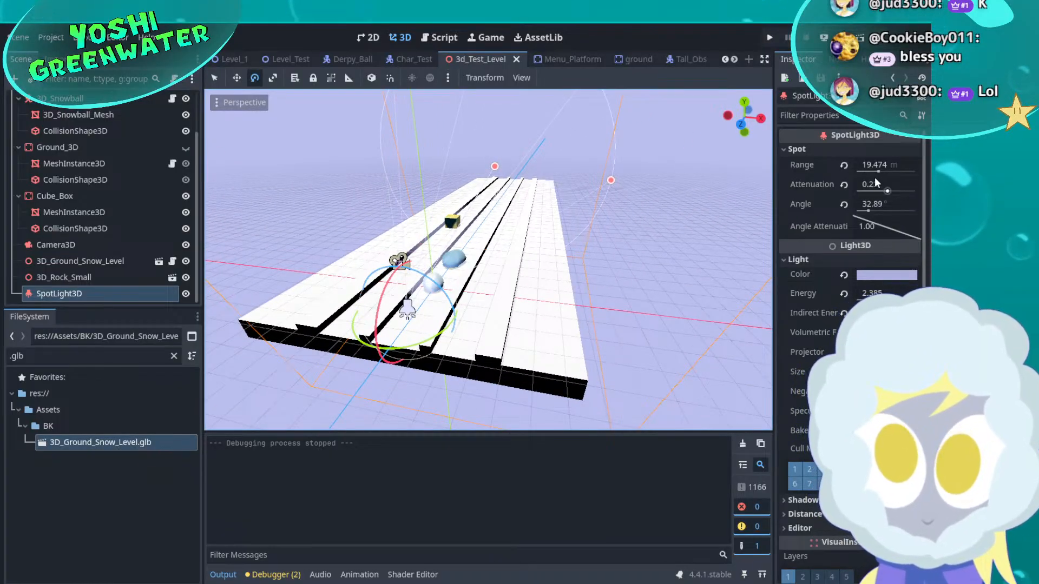
{"action": "left_click_drag", "start_coordinate": [868, 214], "coordinate": [863, 210]}
Move the spotlight backwards along the lanes to the near edge of the ground
{"action": "key", "text": "w"}
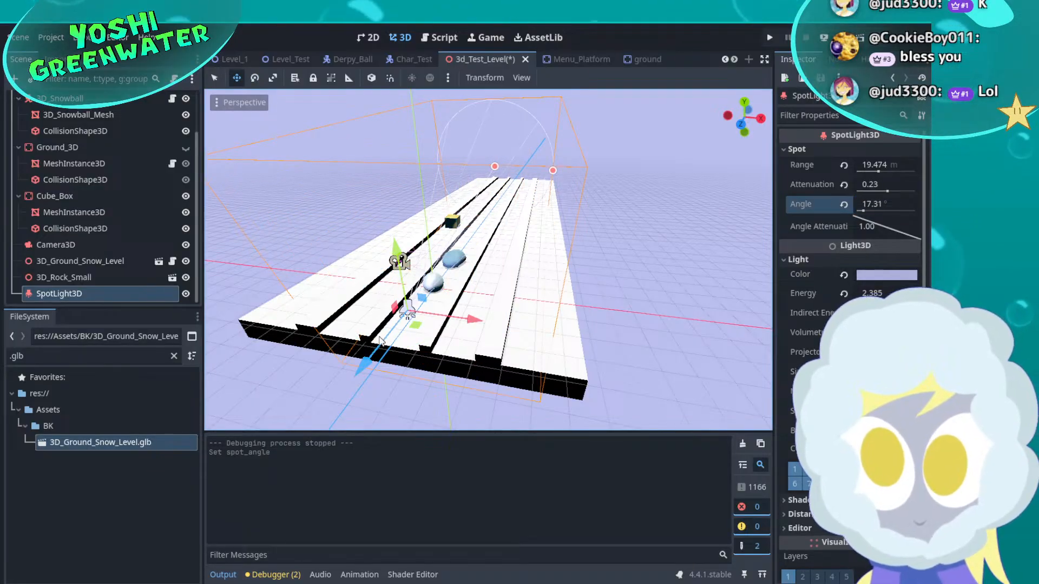
{"action": "left_click_drag", "start_coordinate": [380, 345], "coordinate": [338, 426]}
{"action": "key", "text": "ctrl+z"}
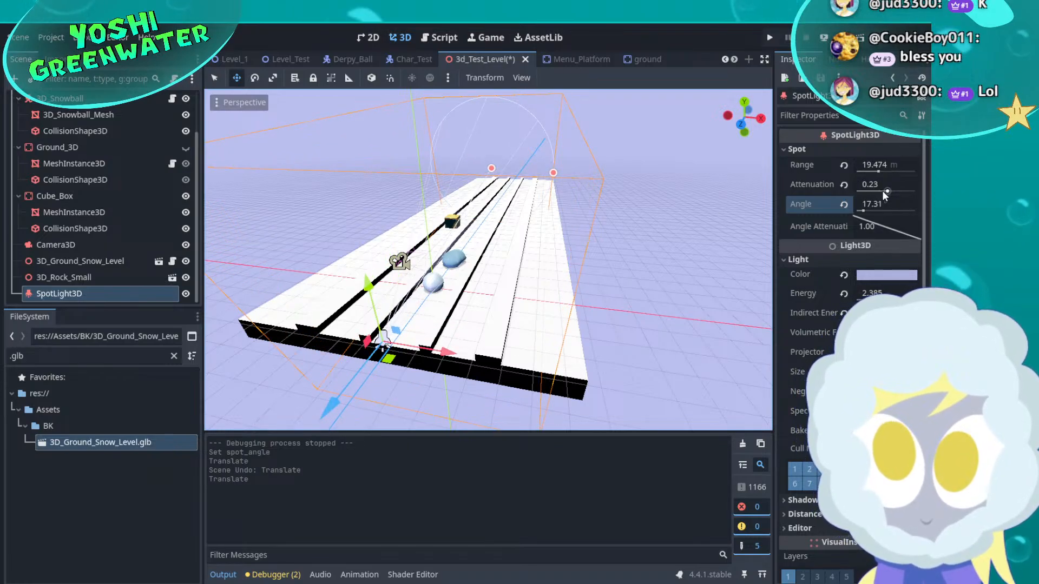
Set the spotlight's attenuation to -0.54 and pull it farther back from the snowball
{"action": "left_click_drag", "start_coordinate": [884, 191], "coordinate": [866, 190]}
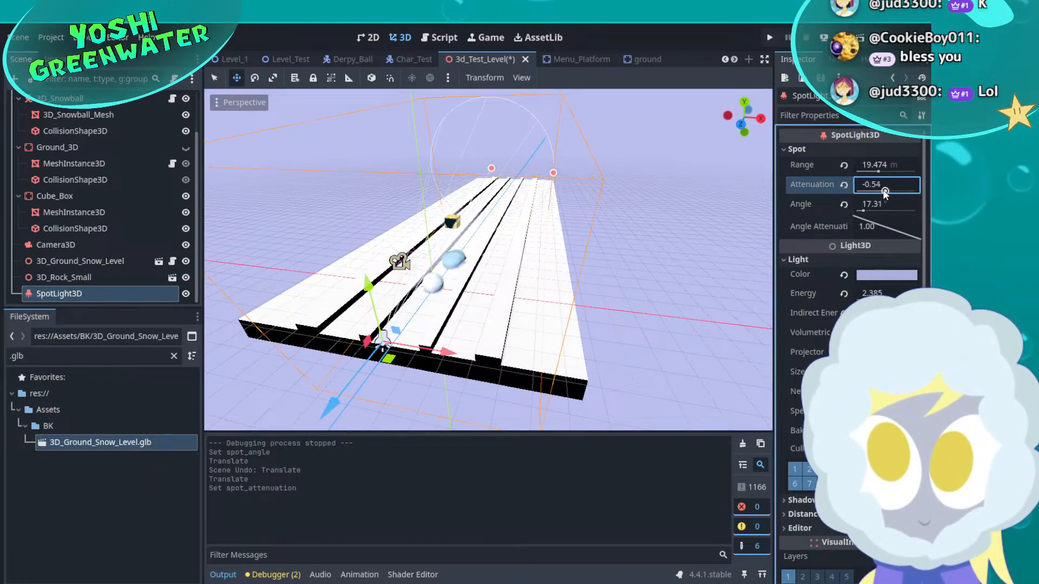
{"action": "left_click", "coordinate": [863, 210]}
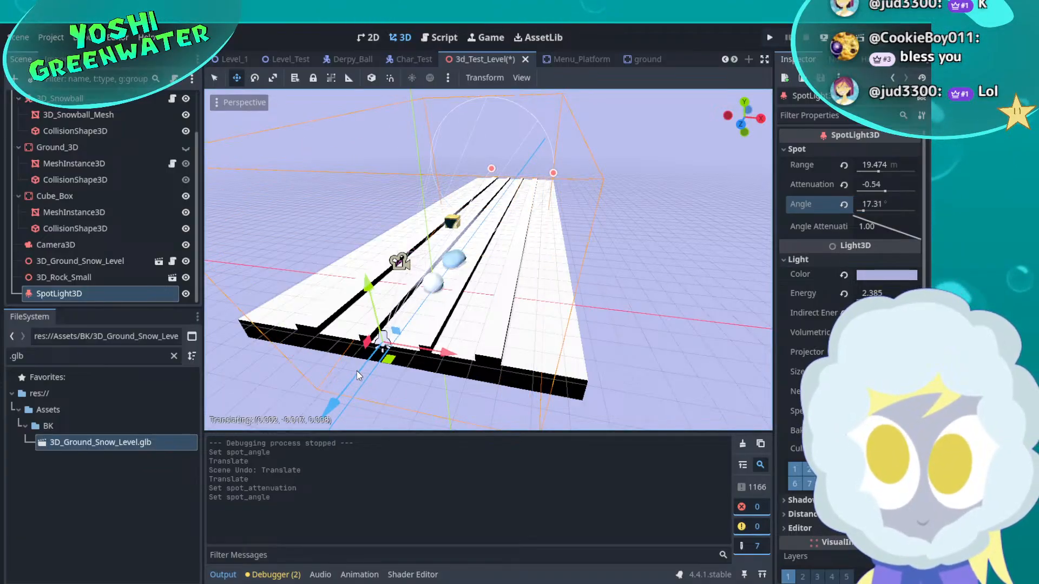
{"action": "left_click_drag", "start_coordinate": [356, 372], "coordinate": [349, 404]}
Duplicate the spotlight and shift the copy sideways to the neighbouring lane left of the original
{"action": "middle_click_drag", "start_coordinate": [348, 405], "coordinate": [495, 348]}
{"action": "left_click_drag", "start_coordinate": [495, 347], "coordinate": [449, 351]}
{"action": "key", "text": "ctrl+d"}
{"action": "key", "text": "ctrl+z"}
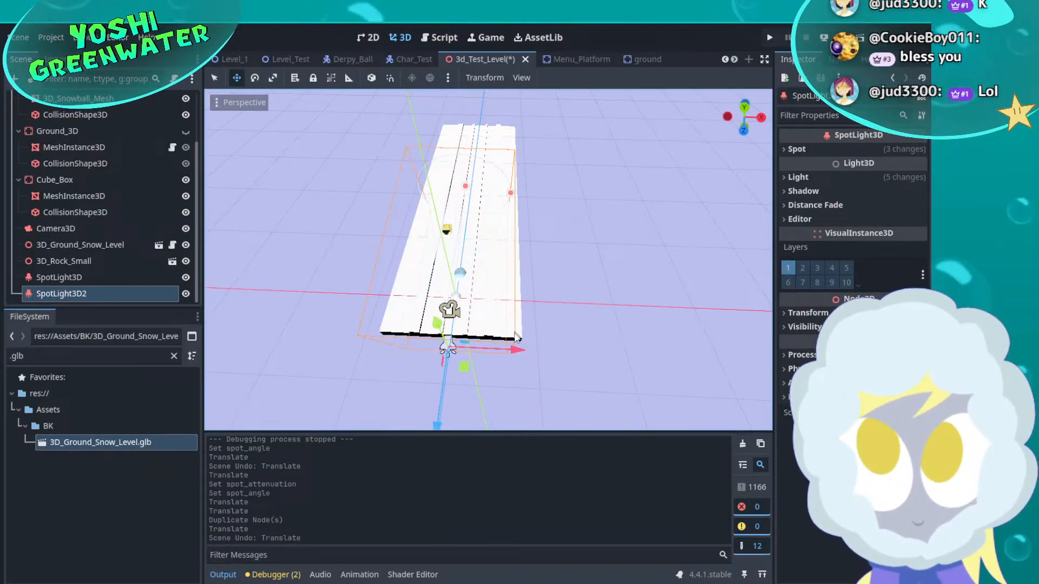
{"action": "left_click_drag", "start_coordinate": [512, 354], "coordinate": [441, 361]}
Duplicate the spotlight copy, place the new one in the lane right of the original, and save the scene
{"action": "scroll", "coordinate": [442, 361], "scroll_direction": "up", "scroll_amount": 5}
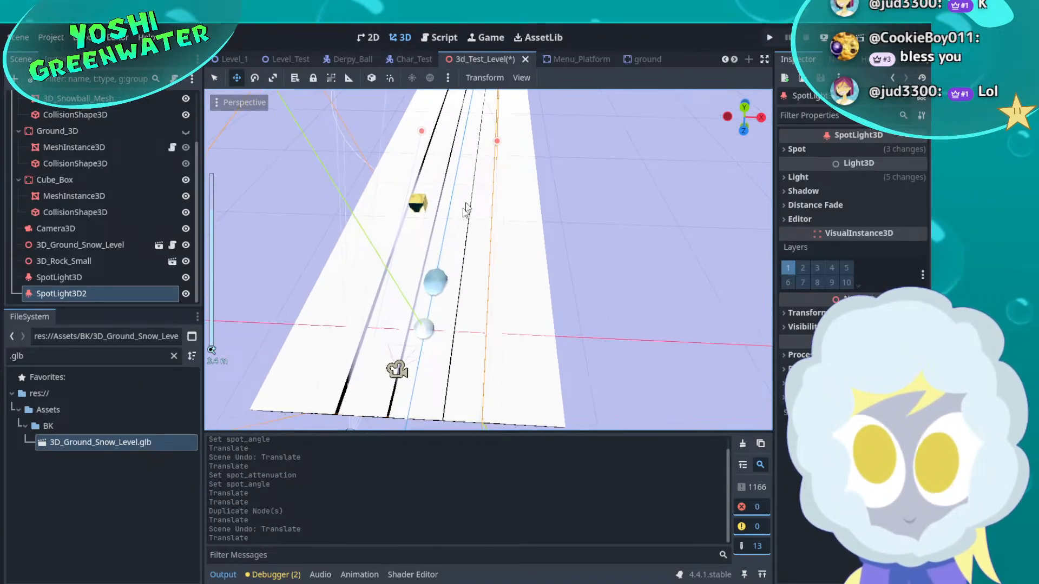
{"action": "key", "text": "ctrl+d"}
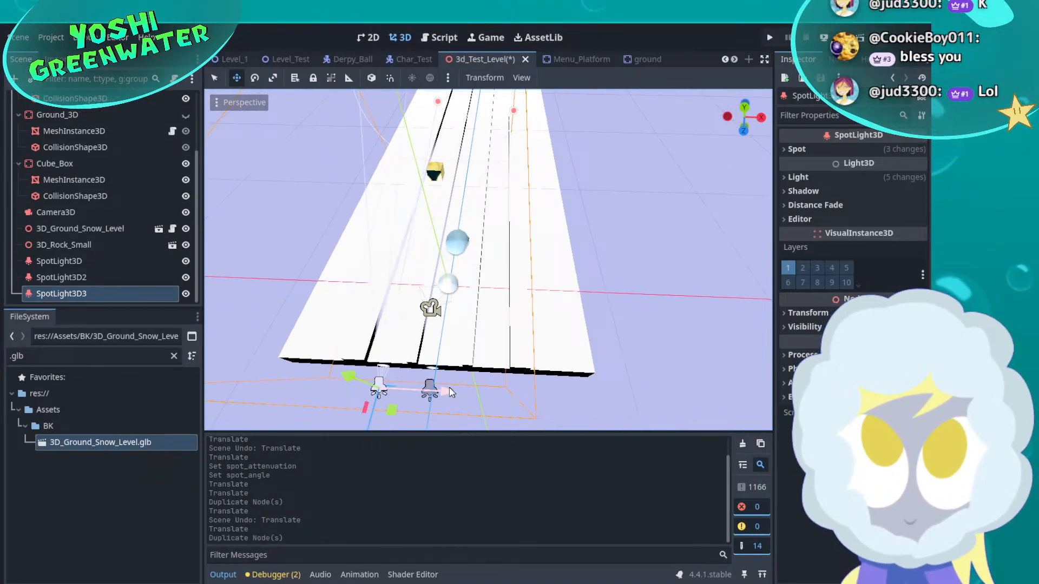
{"action": "left_click_drag", "start_coordinate": [449, 387], "coordinate": [554, 396]}
{"action": "key", "text": "ctrl+s"}
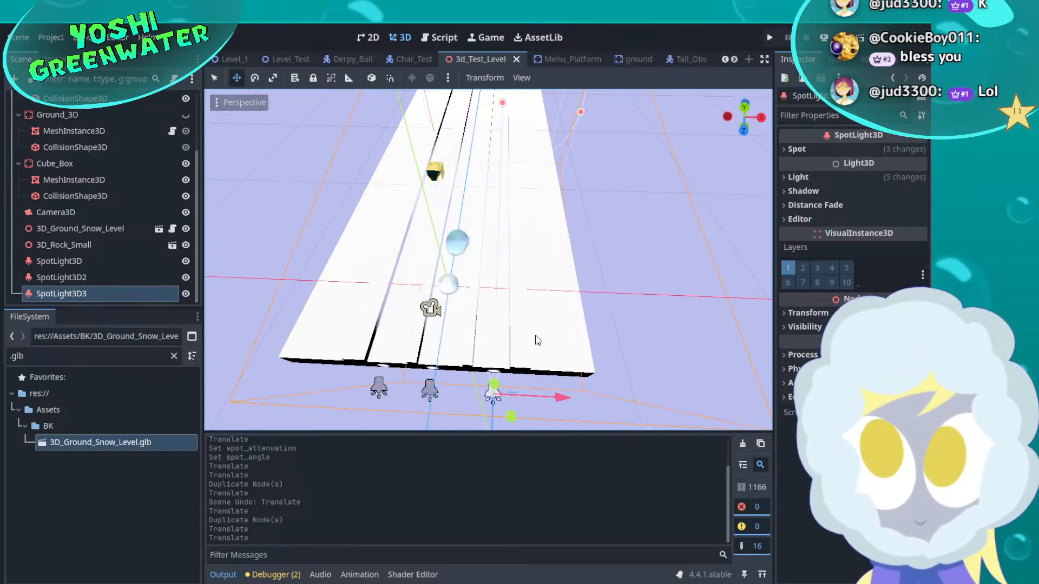
Run the game and test the three-spotlight lighting by steering the snowball across the lanes and jumping, closing the game when done
{"action": "left_click", "coordinate": [770, 38]}
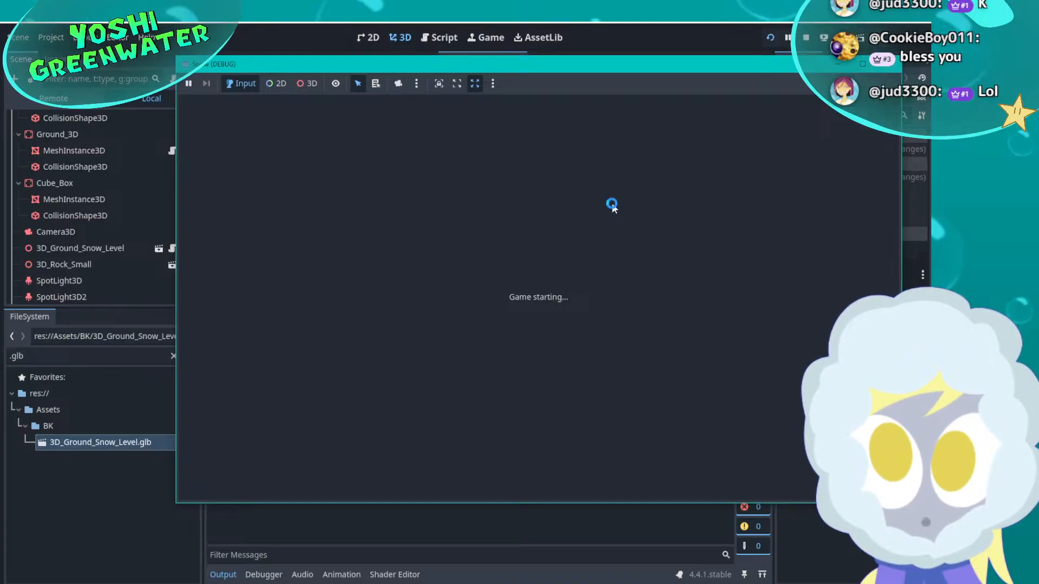
{"action": "key", "text": "Right"}
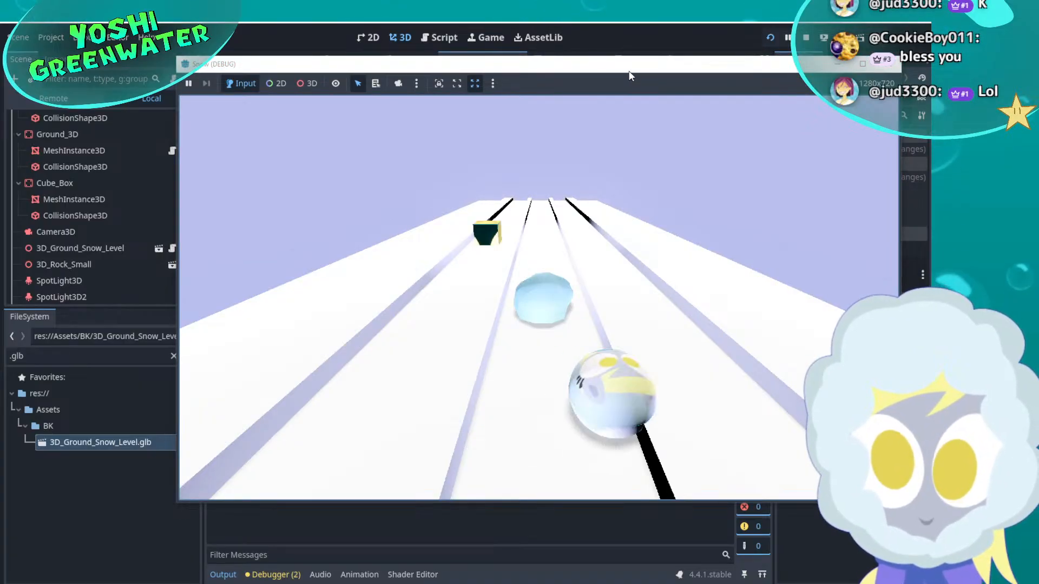
{"action": "key", "text": "Left"}
{"action": "key", "text": "Left"}
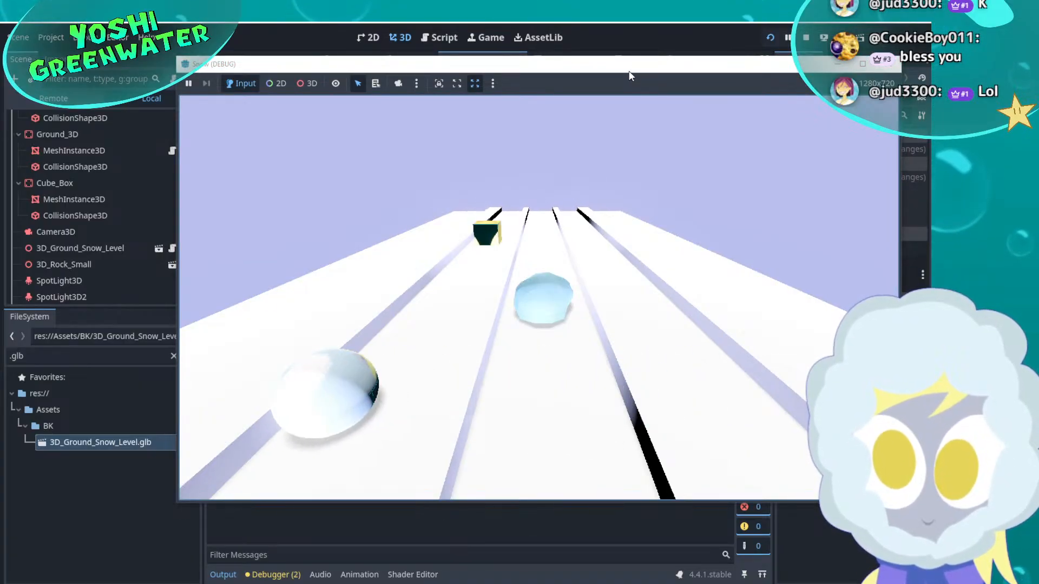
{"action": "key", "text": "Right"}
{"action": "key", "text": "Right"}
{"action": "key", "text": "Left"}
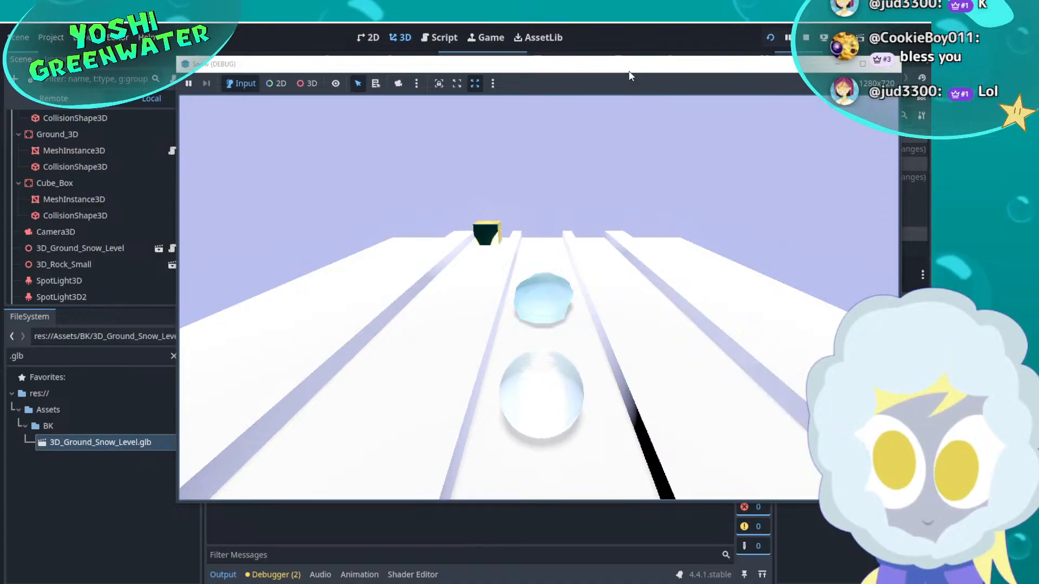
{"action": "key", "text": "Left"}
{"action": "key", "text": "Right"}
{"action": "key", "text": "Right"}
{"action": "key", "text": "Left"}
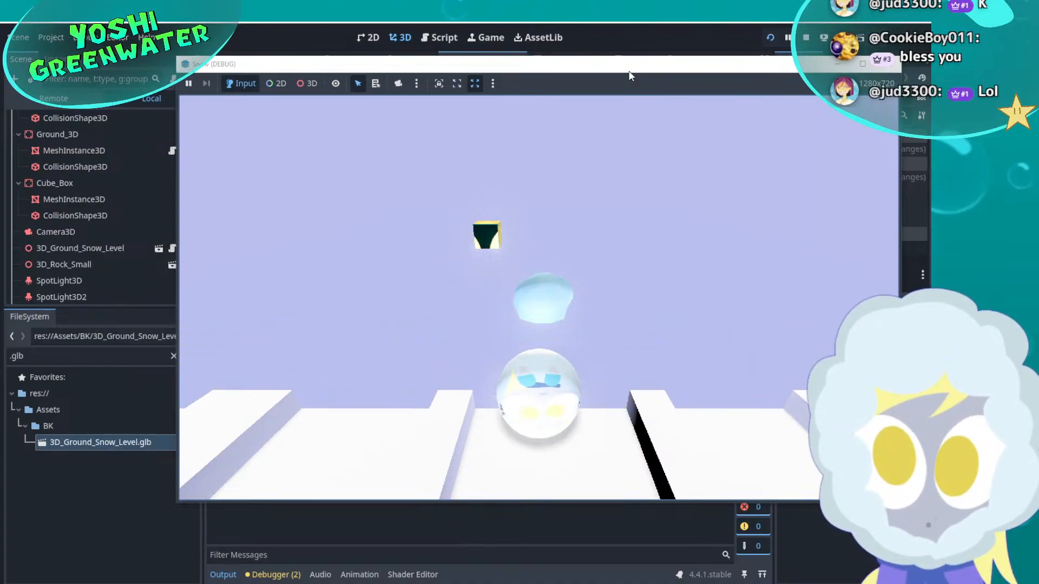
{"action": "key", "text": "Left"}
{"action": "key", "text": "Right"}
{"action": "key", "text": "Right"}
{"action": "key", "text": "Left"}
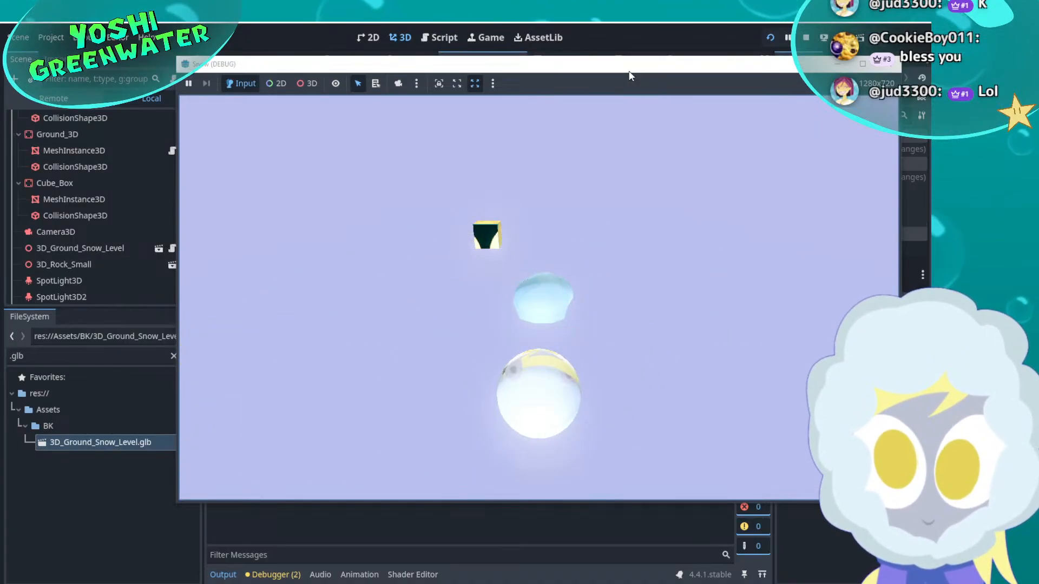
{"action": "key", "text": "Left"}
{"action": "key", "text": "Right"}
{"action": "key", "text": "Right"}
{"action": "key", "text": "Right"}
{"action": "key", "text": "Right"}
{"action": "key", "text": "space"}
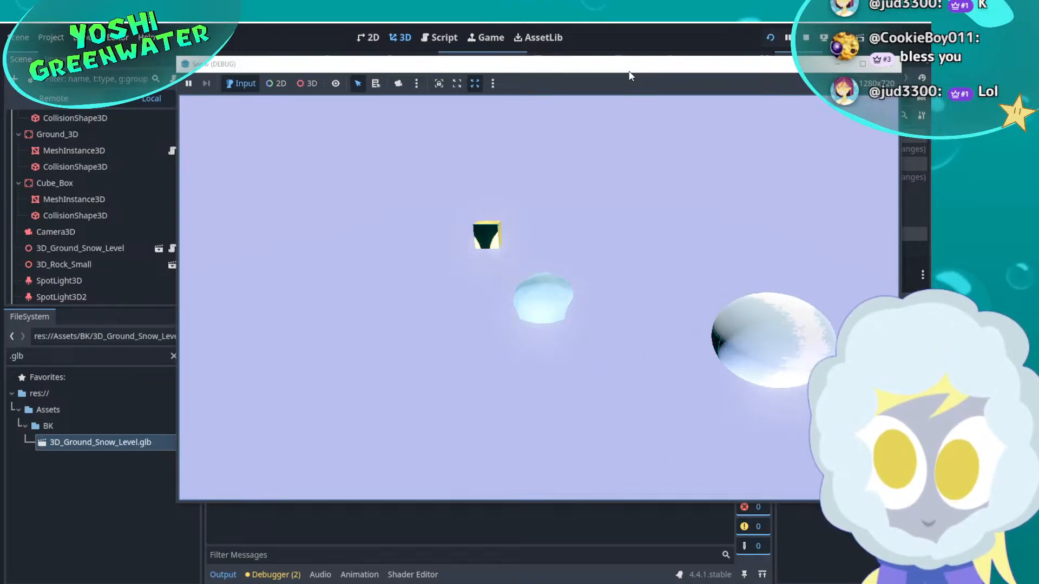
{"action": "key", "text": "Left"}
{"action": "key", "text": "Left"}
{"action": "key", "text": "Left"}
{"action": "key", "text": "Right"}
{"action": "key", "text": "Right"}
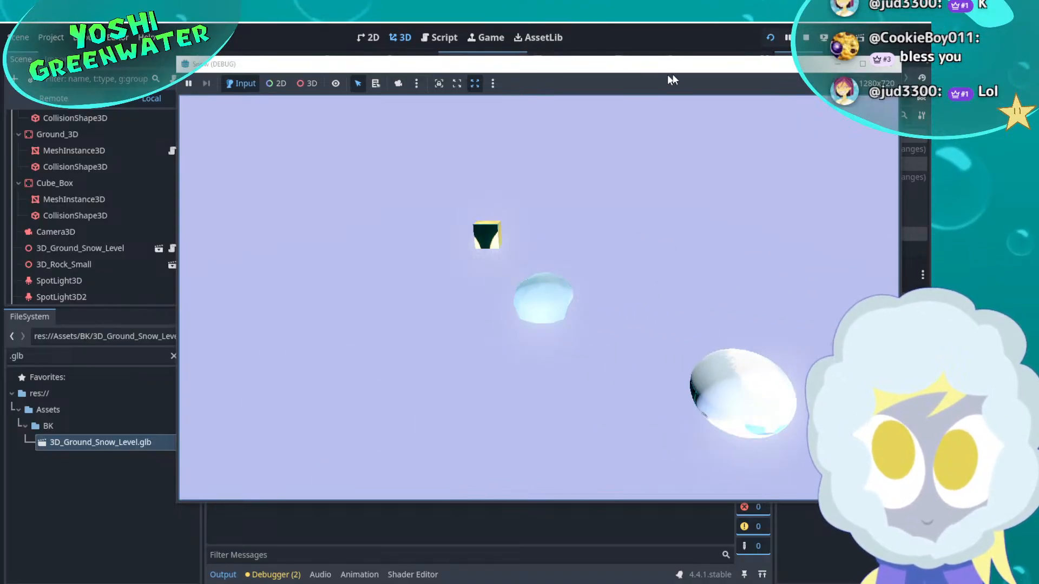
{"action": "left_click", "coordinate": [881, 64]}
Deselect the third spotlight and examine how the rock, snowball and lanes are lit from several angles
{"action": "key", "text": "w"}
{"action": "right_click_drag", "start_coordinate": [541, 249], "coordinate": [612, 200]}
{"action": "key", "text": "q"}
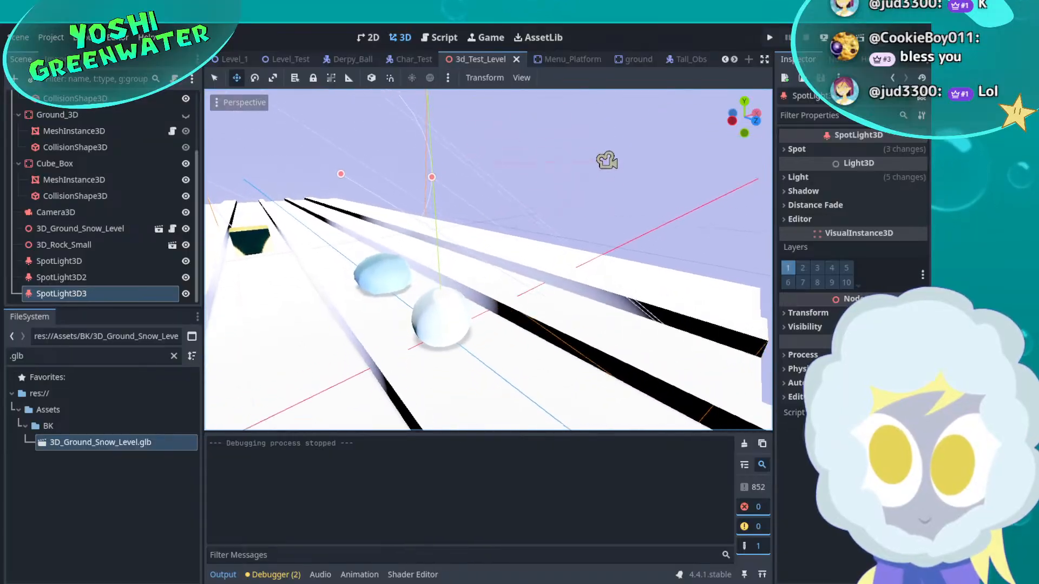
{"action": "key", "text": "s"}
{"action": "key", "text": "a"}
{"action": "left_click", "coordinate": [473, 266]}
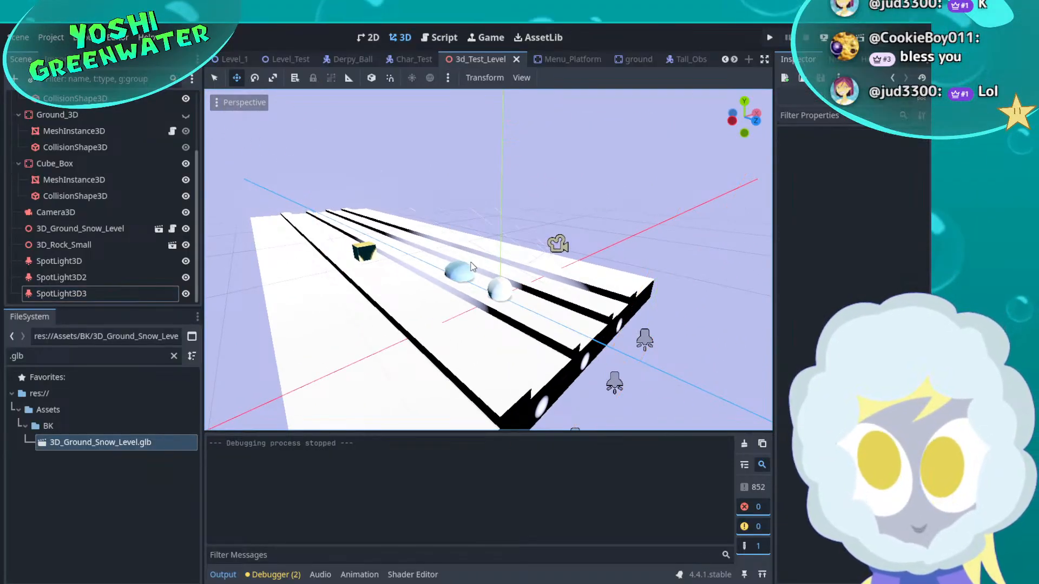
{"action": "key", "text": "w"}
{"action": "right_click_drag", "start_coordinate": [473, 267], "coordinate": [492, 289]}
{"action": "key", "text": "d"}
{"action": "key", "text": "w"}
{"action": "key", "text": "s"}
{"action": "key", "text": "a"}
{"action": "key", "text": "q"}
{"action": "key", "text": "w"}
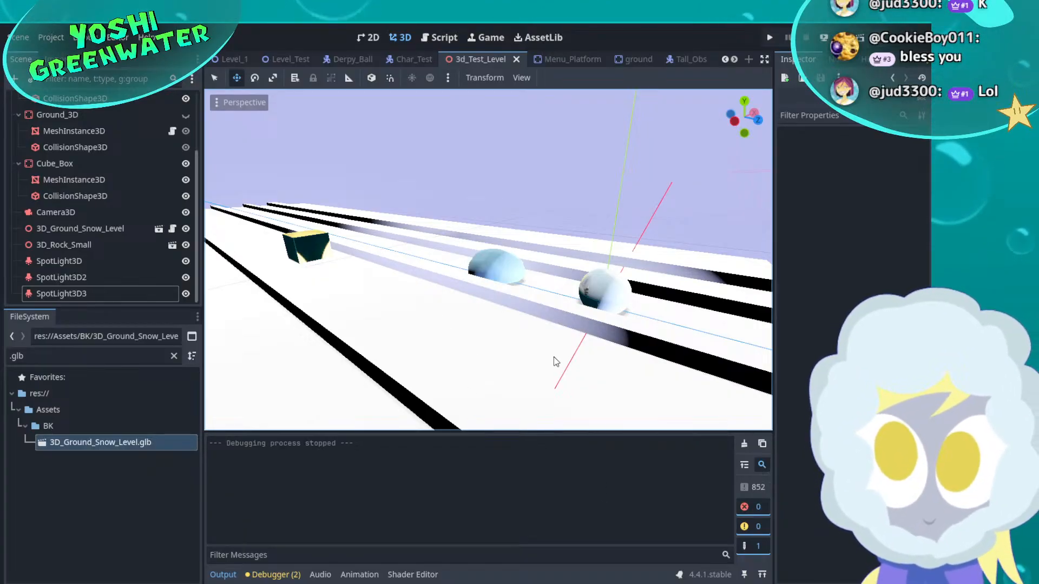
{"action": "right_click_drag", "start_coordinate": [554, 357], "coordinate": [526, 374]}
{"action": "key", "text": "w"}
{"action": "key", "text": "e"}
{"action": "key", "text": "w"}
{"action": "key", "text": "e"}
{"action": "key", "text": "s"}
{"action": "key", "text": "w"}
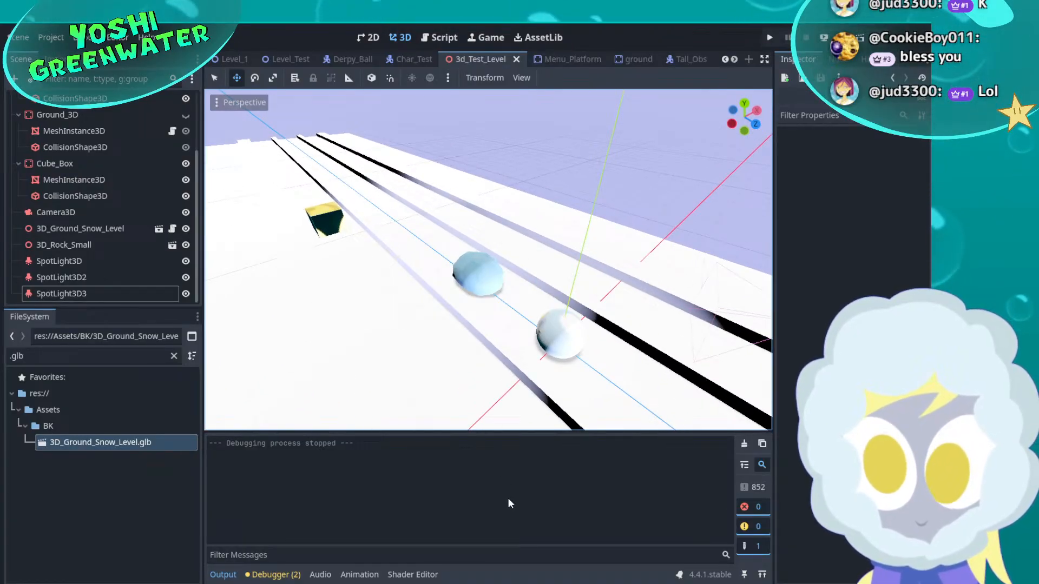
Switch to Blender and create a new General file, saving the changes to 3D_Rock_Small.blend
{"action": "key", "text": "alt+Tab"}
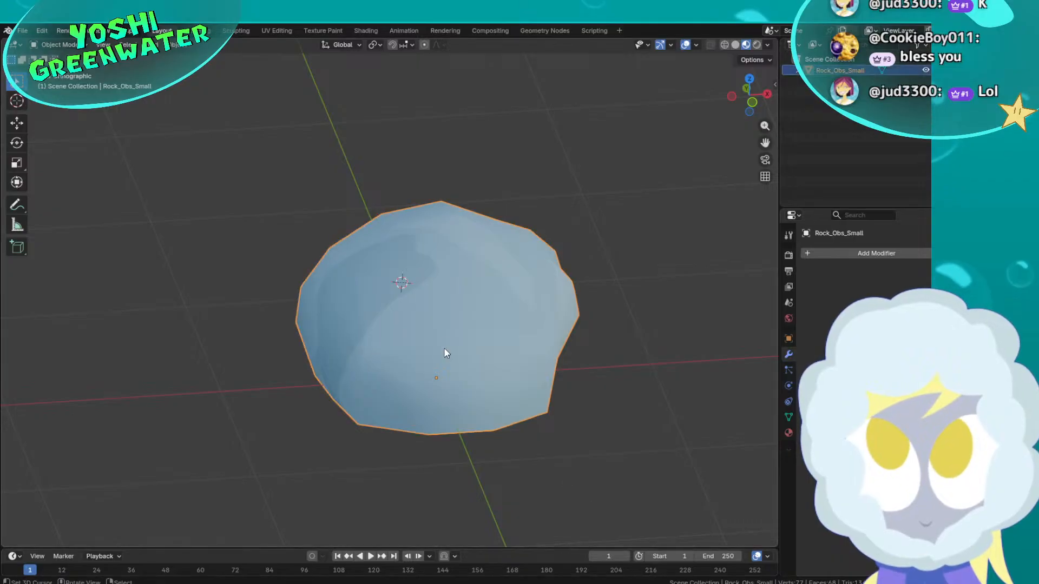
{"action": "key", "text": "s"}
{"action": "left_click", "coordinate": [444, 349]}
{"action": "scroll", "coordinate": [534, 337], "scroll_direction": "down", "scroll_amount": 4}
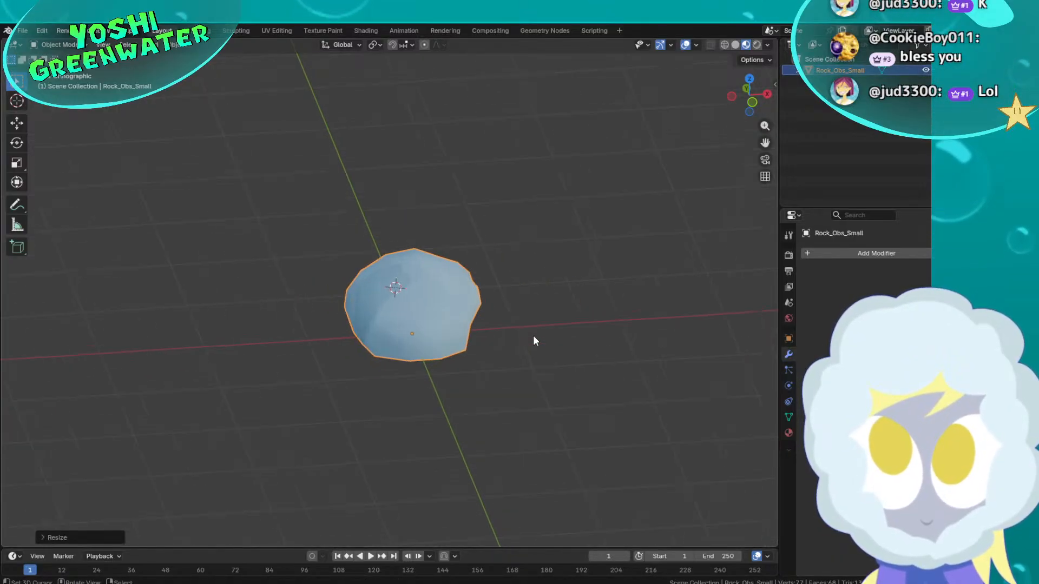
{"action": "scroll", "coordinate": [534, 341], "scroll_direction": "up", "scroll_amount": 2}
{"action": "key", "text": "ctrl+n"}
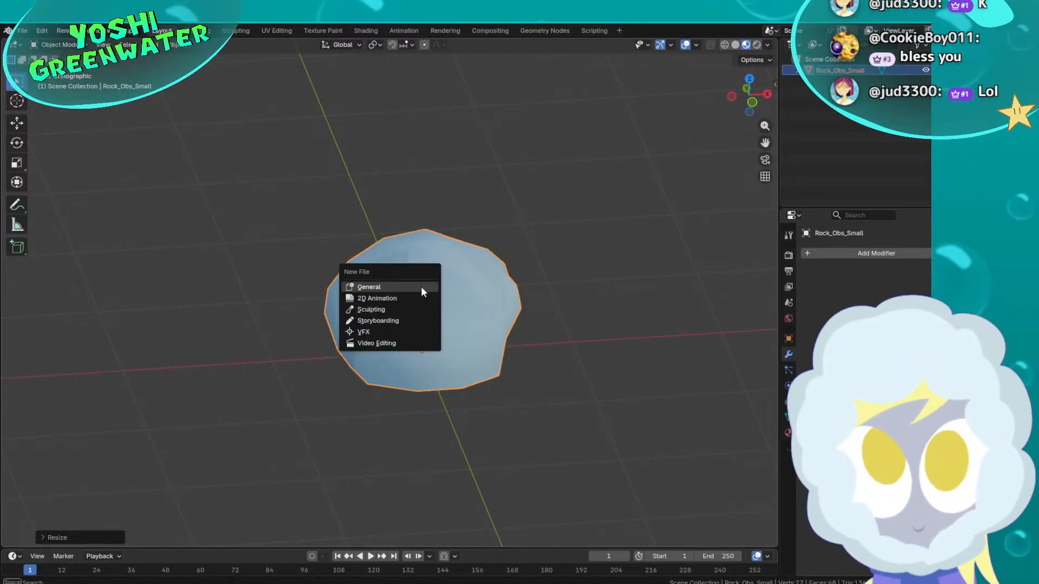
{"action": "left_click", "coordinate": [421, 287]}
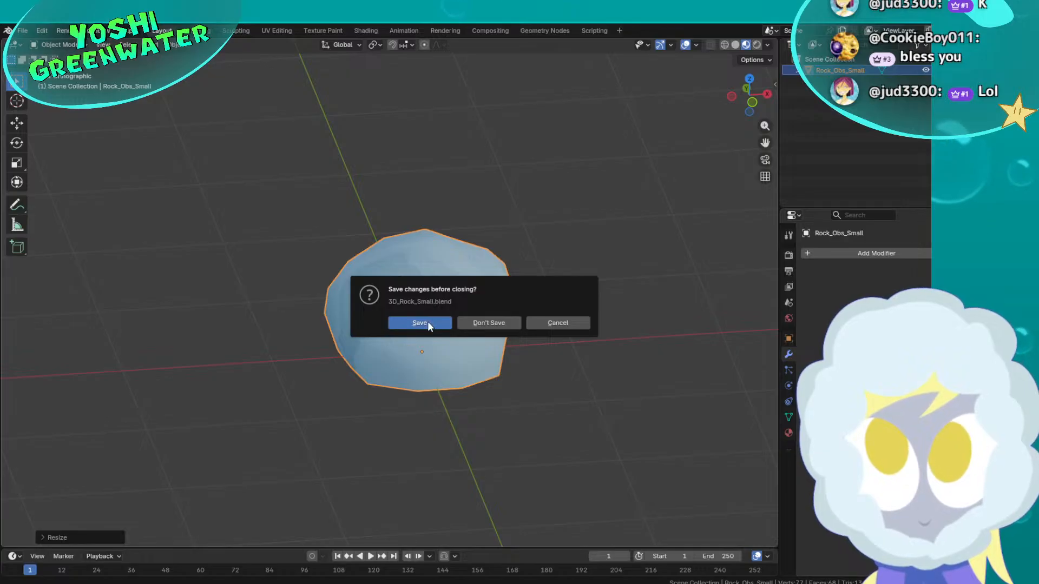
{"action": "left_click", "coordinate": [427, 321]}
Delete all the default objects from the new scene
{"action": "key", "text": "a"}
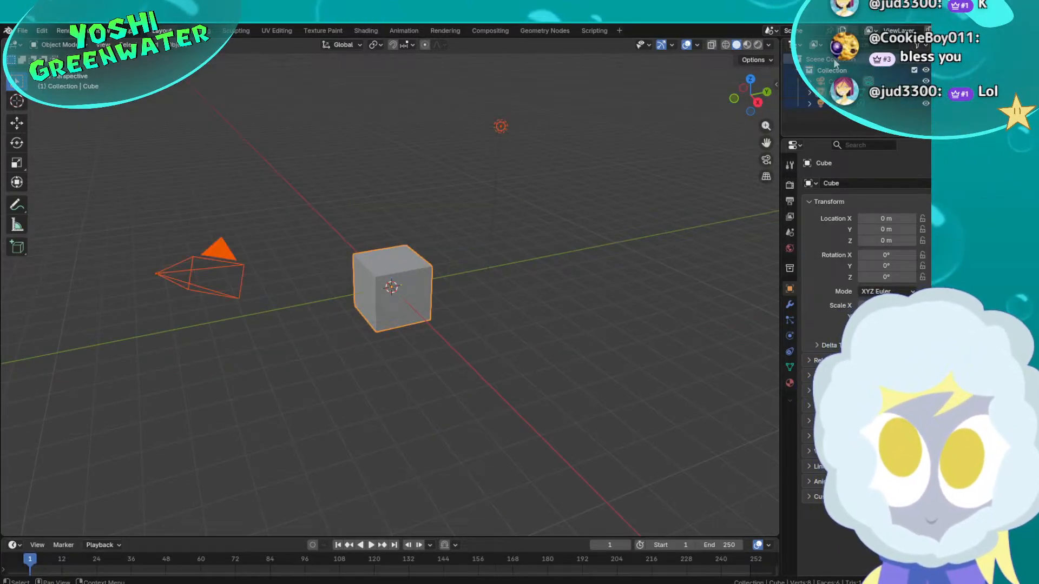
{"action": "key", "text": "Delete"}
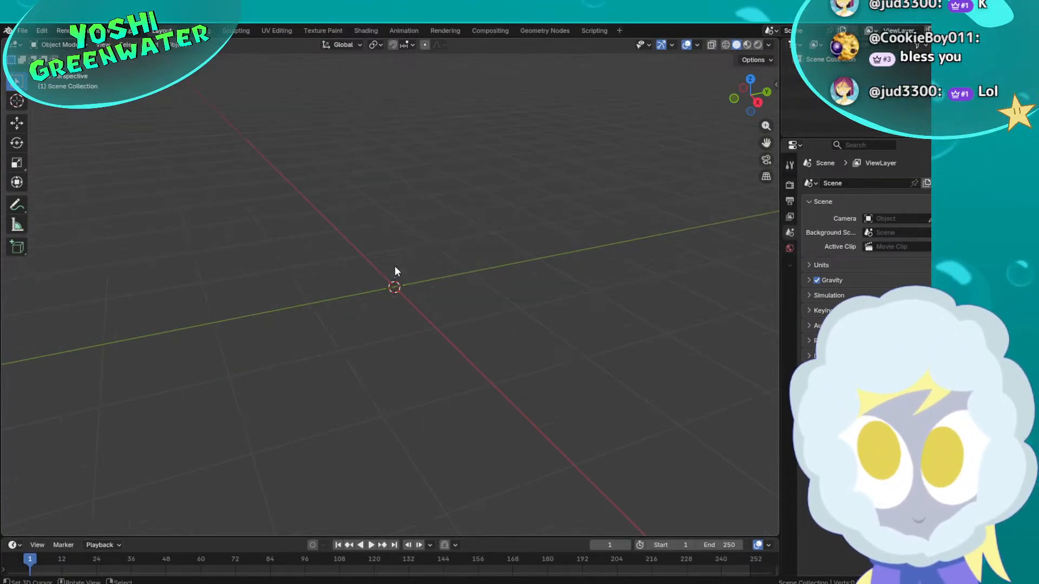
{"action": "scroll", "coordinate": [394, 266], "scroll_direction": "up", "scroll_amount": 2}
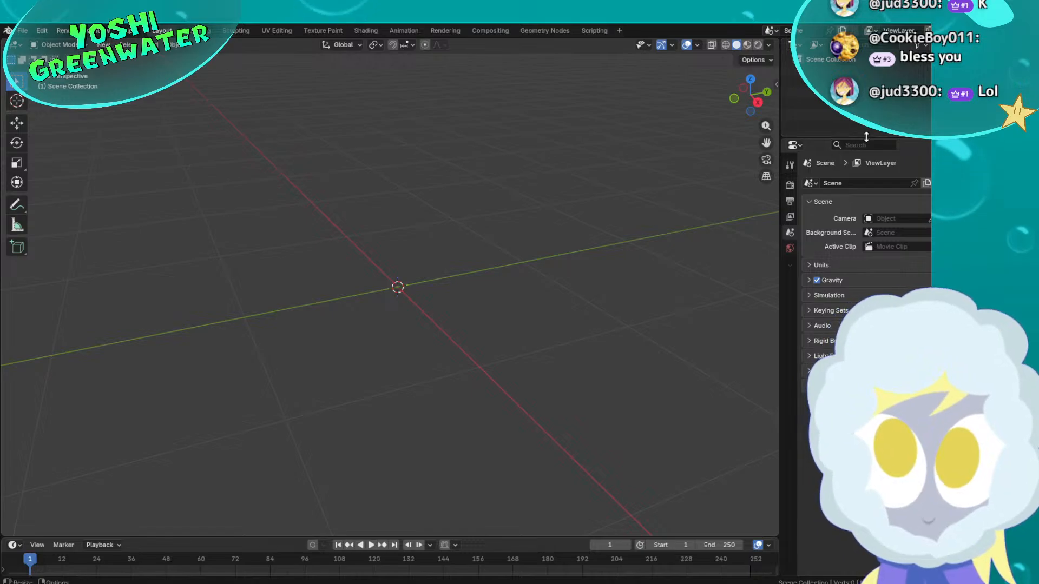
Enlarge the Outliner area and add a UV sphere mesh to the empty scene
{"action": "left_click_drag", "start_coordinate": [866, 138], "coordinate": [861, 230]}
{"action": "key", "text": "shift+a"}
{"action": "mouse_move", "coordinate": [549, 212]}
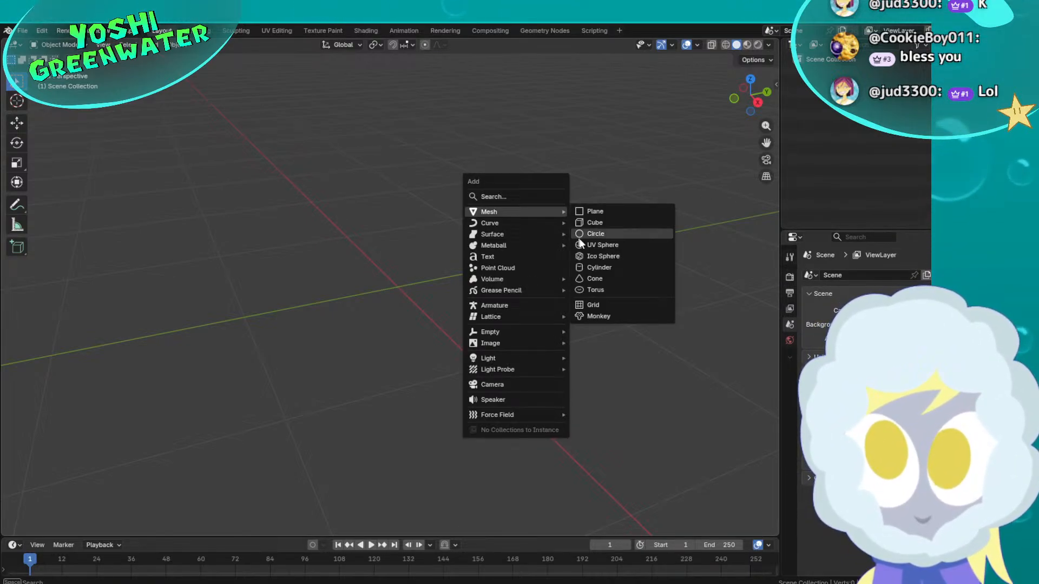
{"action": "left_click", "coordinate": [613, 245]}
{"action": "middle_click_drag", "start_coordinate": [579, 229], "coordinate": [502, 258]}
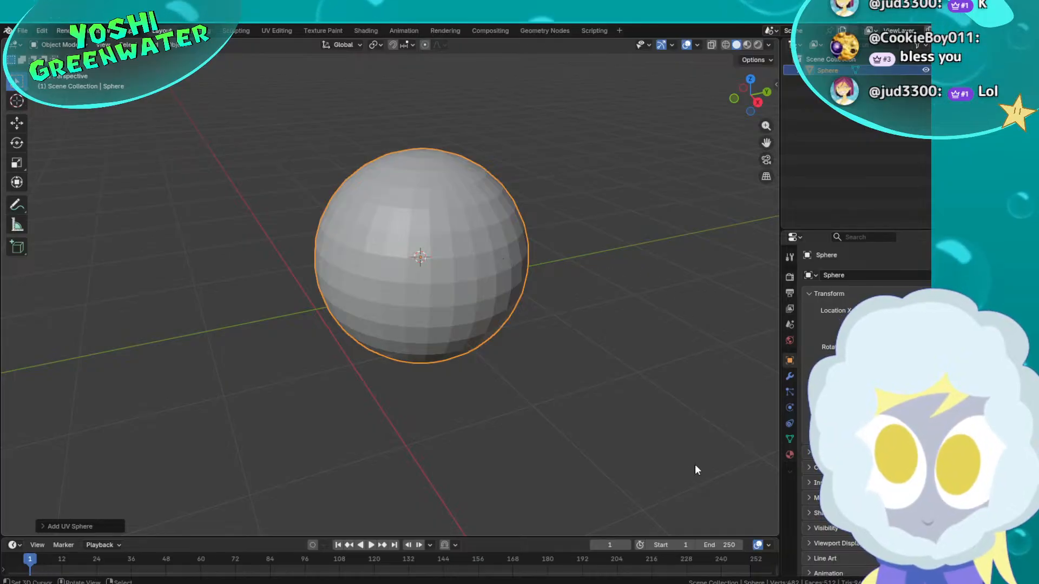
Set the new UV sphere to 16 segments and 16 rings
{"action": "left_click", "coordinate": [44, 528]}
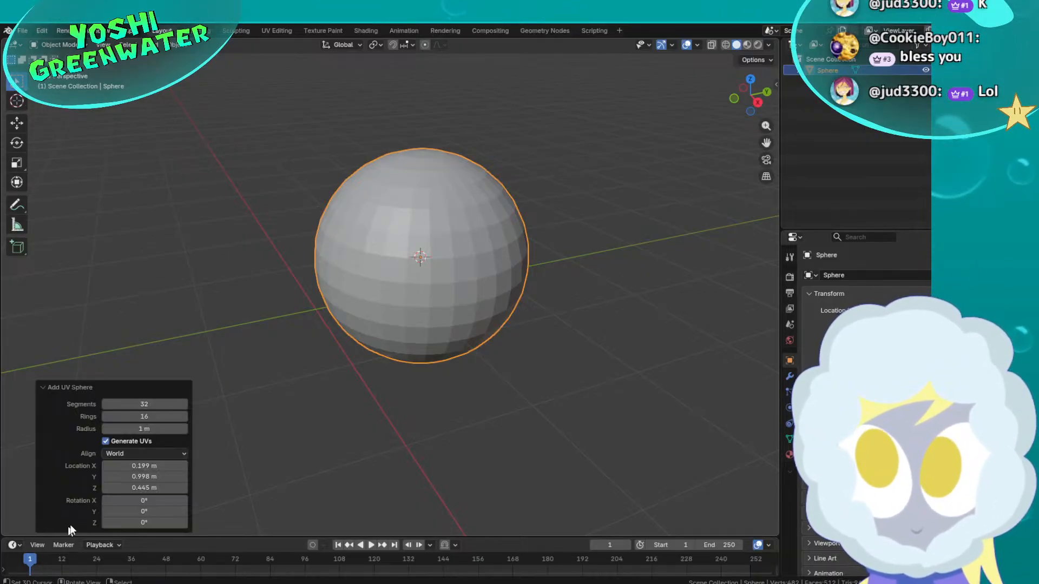
{"action": "left_click_drag", "start_coordinate": [144, 404], "coordinate": [110, 404]}
{"action": "left_click", "coordinate": [182, 406]}
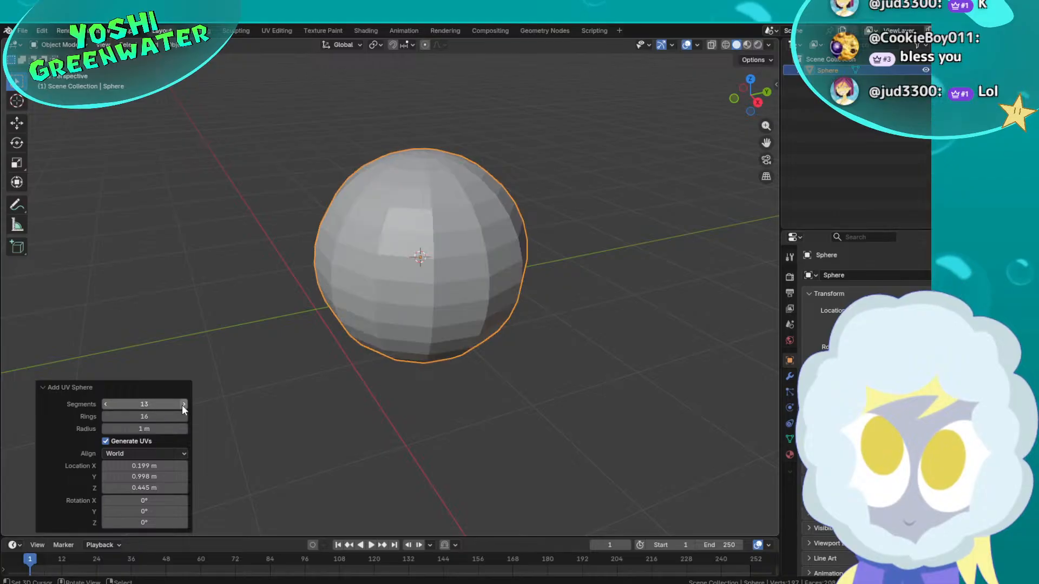
{"action": "left_click", "coordinate": [182, 406]}
{"action": "left_click", "coordinate": [182, 405]}
{"action": "left_click", "coordinate": [183, 406]}
{"action": "left_click", "coordinate": [182, 405]}
{"action": "left_click", "coordinate": [182, 405]}
{"action": "left_click", "coordinate": [182, 405]}
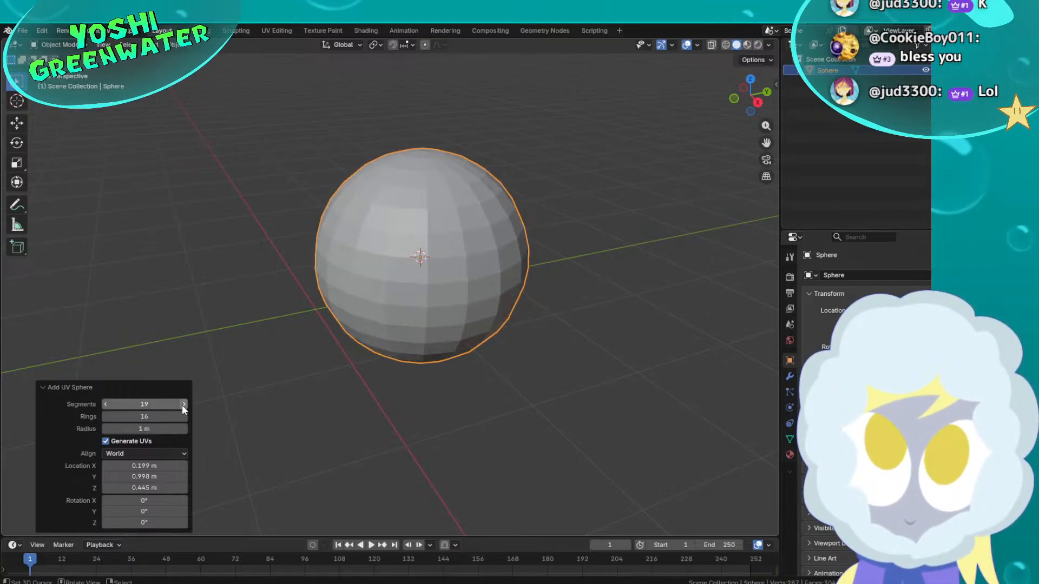
{"action": "left_click", "coordinate": [183, 405]}
{"action": "left_click", "coordinate": [183, 418]}
{"action": "left_click", "coordinate": [183, 417]}
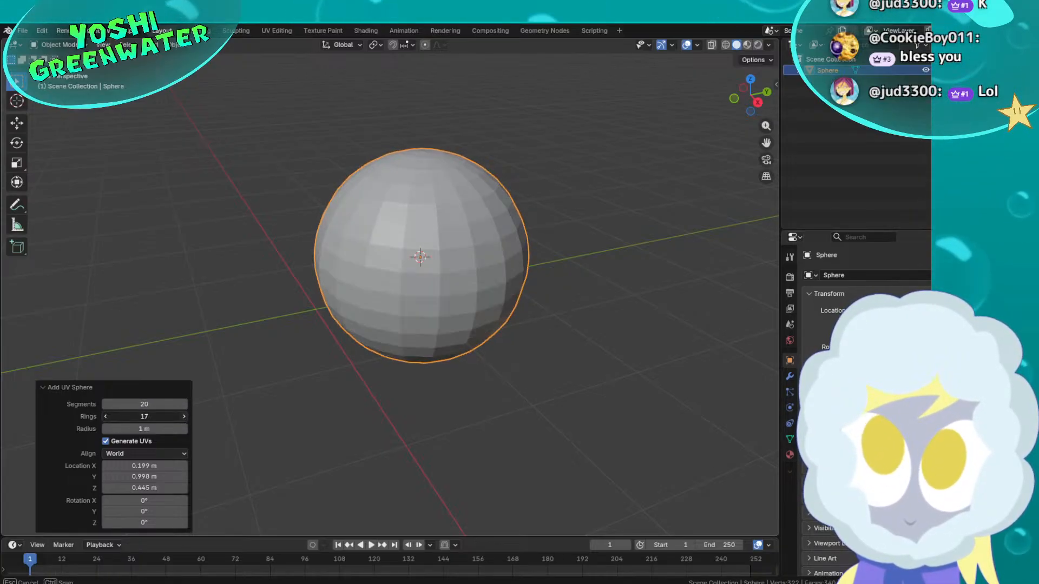
{"action": "left_click", "coordinate": [106, 404]}
{"action": "left_click", "coordinate": [106, 405]}
{"action": "left_click", "coordinate": [106, 404]}
{"action": "left_click", "coordinate": [106, 404]}
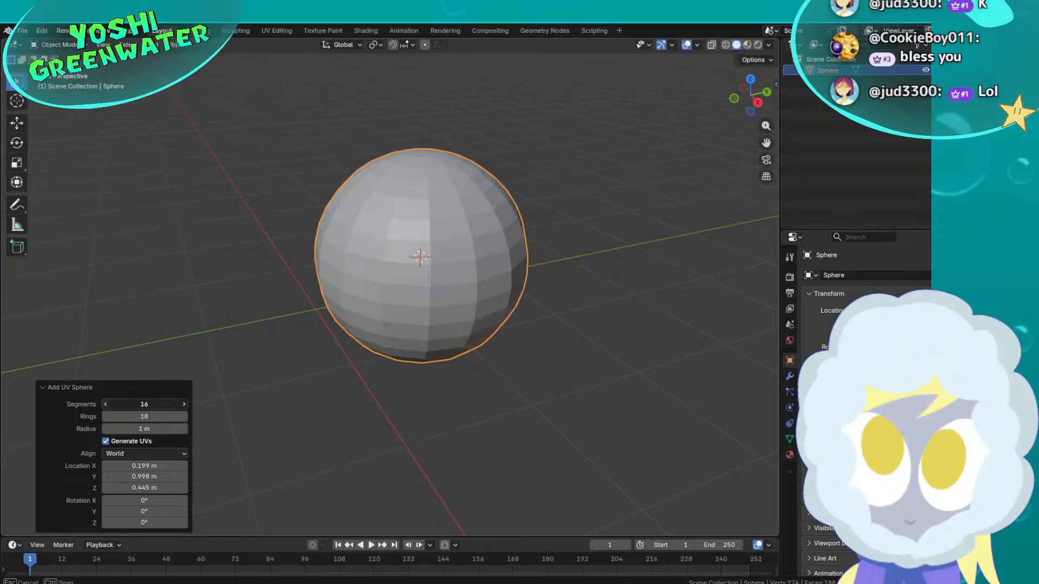
{"action": "left_click", "coordinate": [106, 405]}
{"action": "left_click", "coordinate": [106, 417]}
{"action": "left_click", "coordinate": [106, 416]}
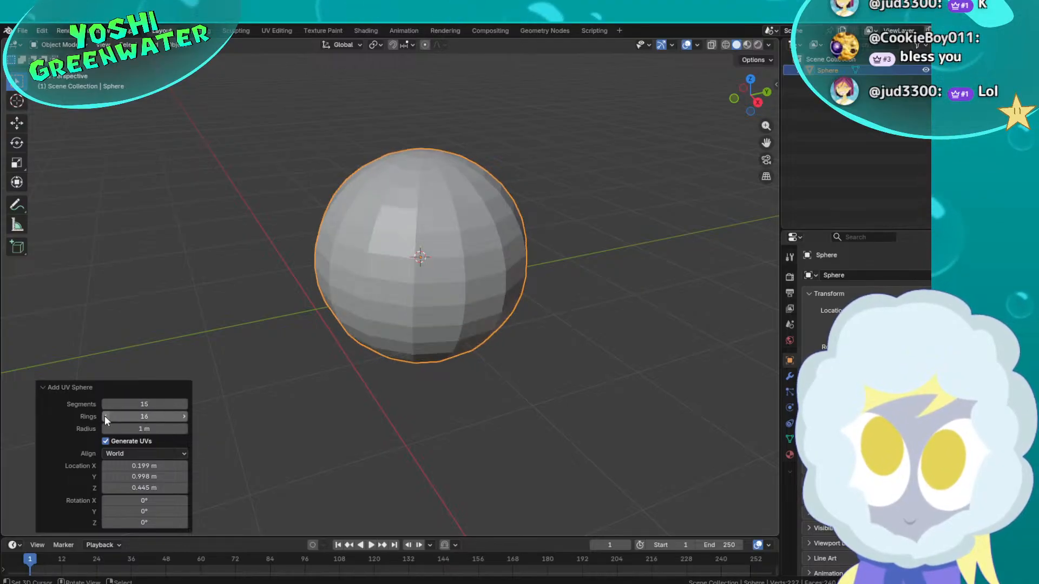
{"action": "left_click", "coordinate": [184, 404]}
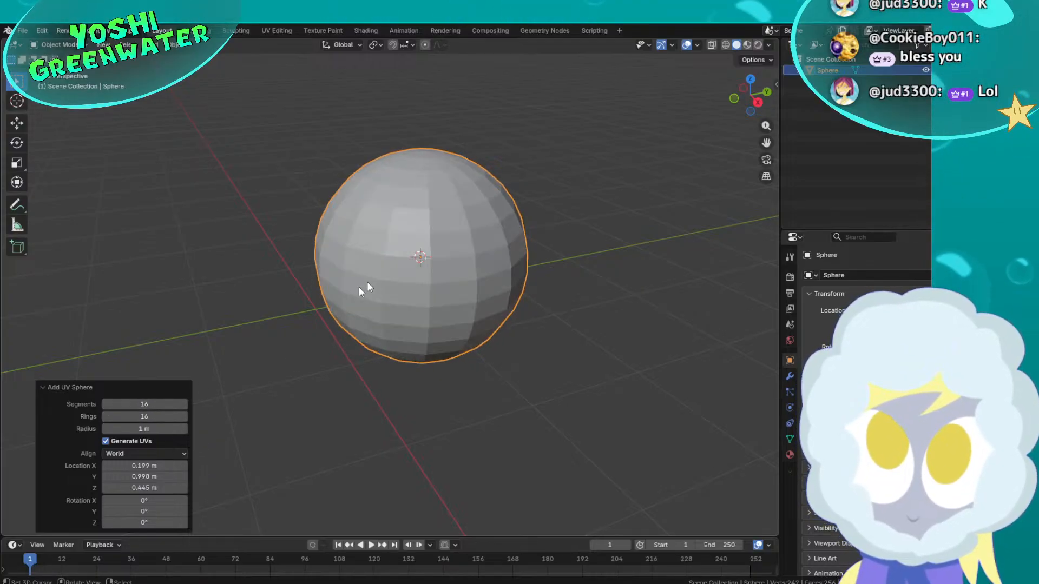
Undo the brief move of the sphere and place the 3D cursor on its upper front surface
{"action": "key", "text": "g"}
{"action": "left_click", "coordinate": [400, 237]}
{"action": "key", "text": "ctrl+z"}
{"action": "right_click", "coordinate": [400, 237], "text": "shift"}
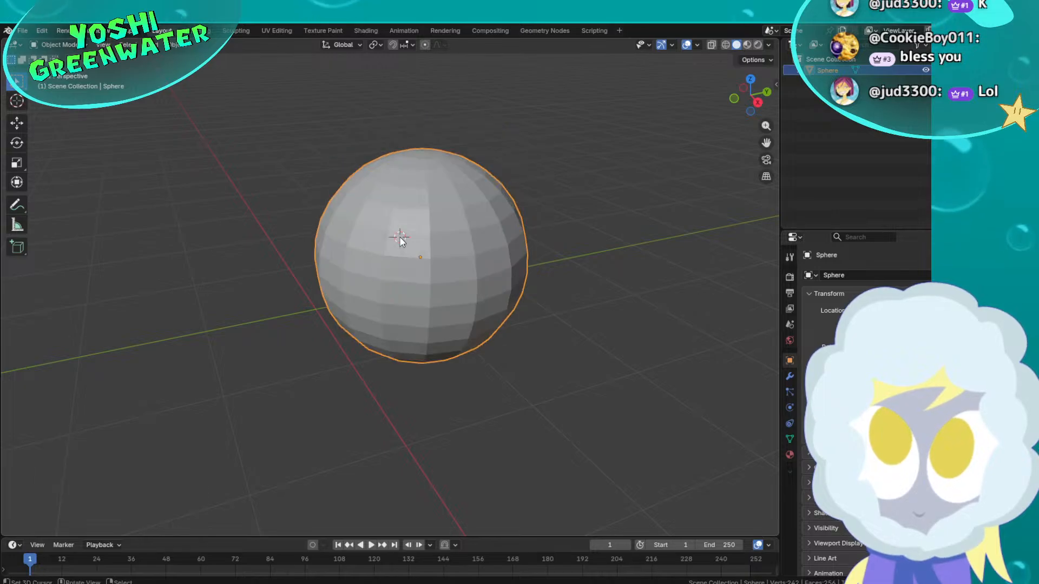
Add a Subdivision Surface modifier to the sphere
{"action": "left_click", "coordinate": [790, 377]}
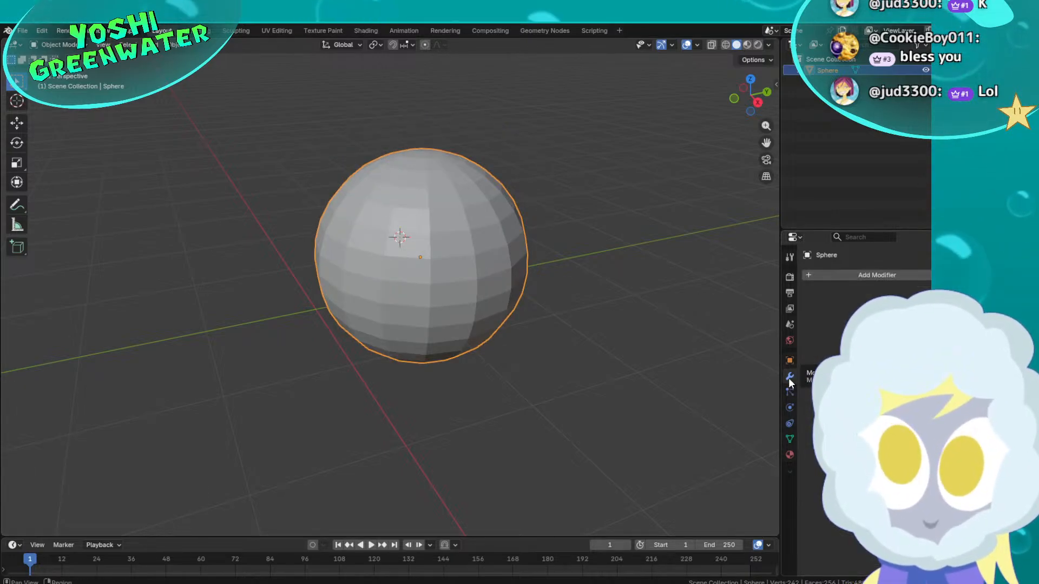
{"action": "left_click", "coordinate": [848, 276]}
{"action": "type", "text": "s"}
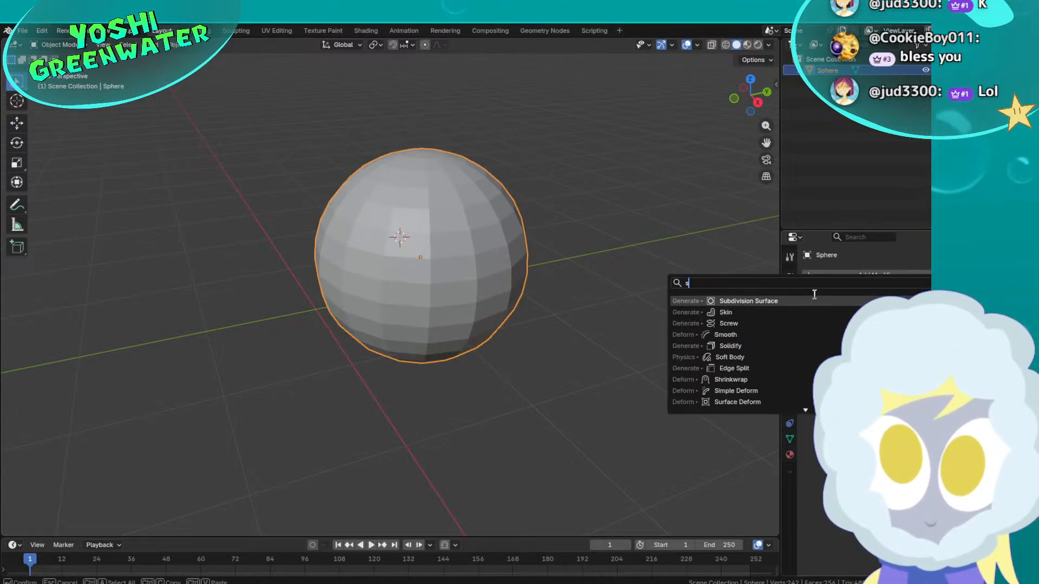
{"action": "key", "text": "Return"}
Apply Shade Smooth to the sphere and inspect its surface up close
{"action": "middle_click_drag", "start_coordinate": [631, 294], "coordinate": [540, 260]}
{"action": "key", "text": "F3"}
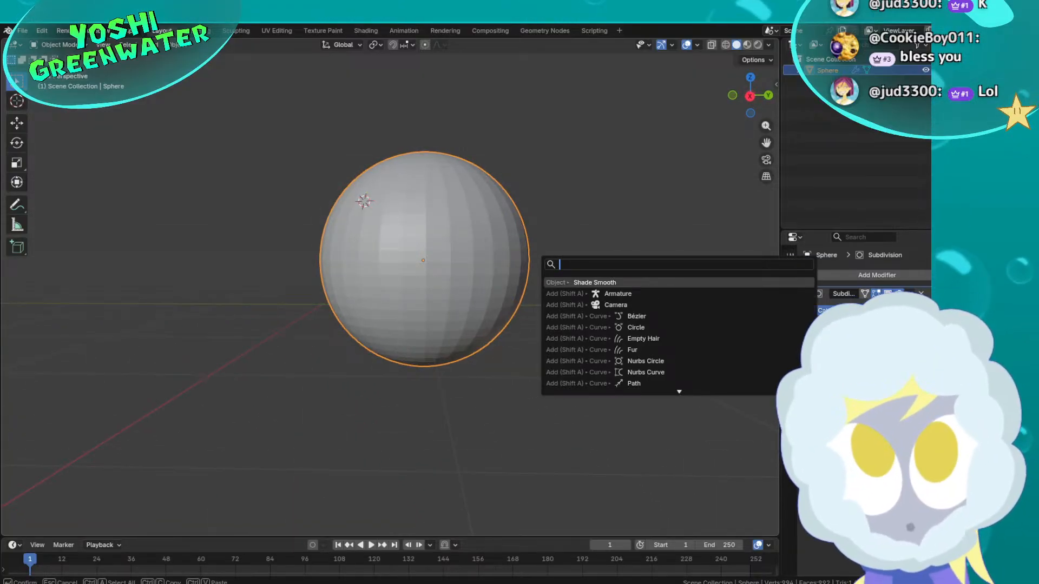
{"action": "left_click", "coordinate": [579, 280]}
{"action": "scroll", "coordinate": [503, 272], "scroll_direction": "up", "scroll_amount": 2}
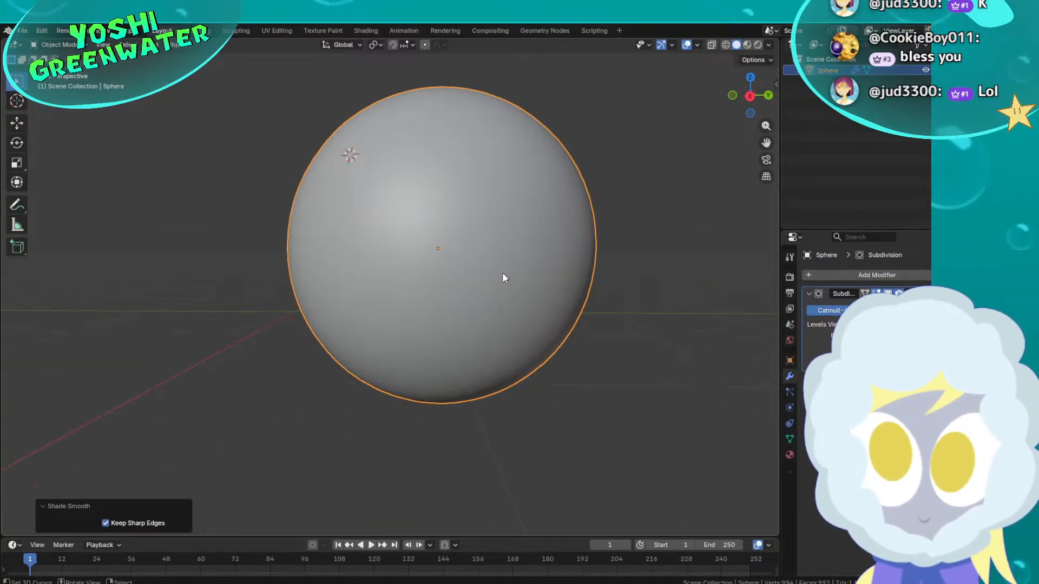
{"action": "middle_click_drag", "start_coordinate": [502, 271], "coordinate": [464, 308], "text": "shift"}
{"action": "scroll", "coordinate": [466, 309], "scroll_direction": "up", "scroll_amount": 1}
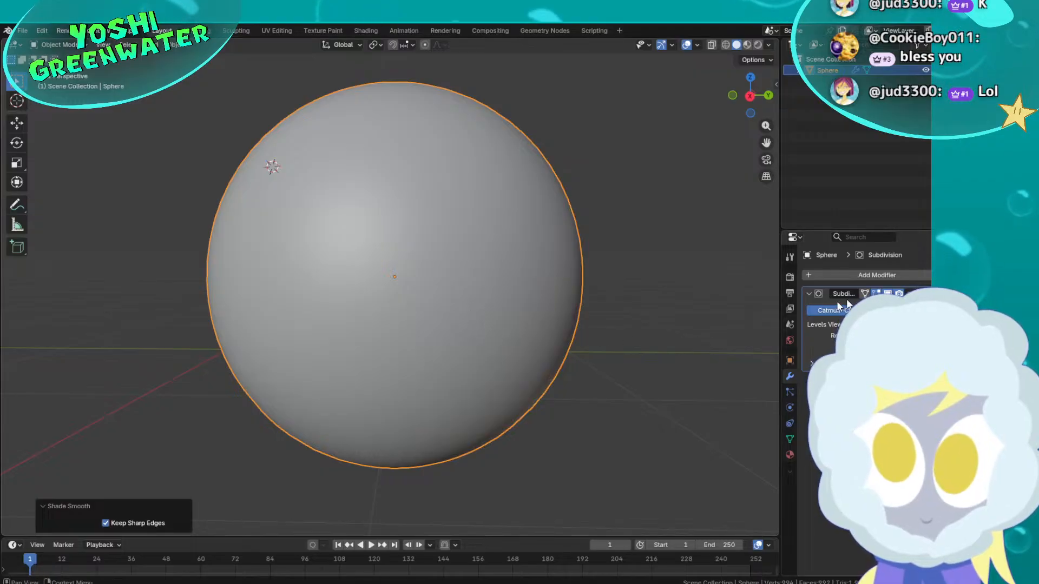
Remove the Subdivision Surface modifier from the sphere
{"action": "left_click", "coordinate": [924, 294]}
{"action": "scroll", "coordinate": [613, 288], "scroll_direction": "down", "scroll_amount": 9}
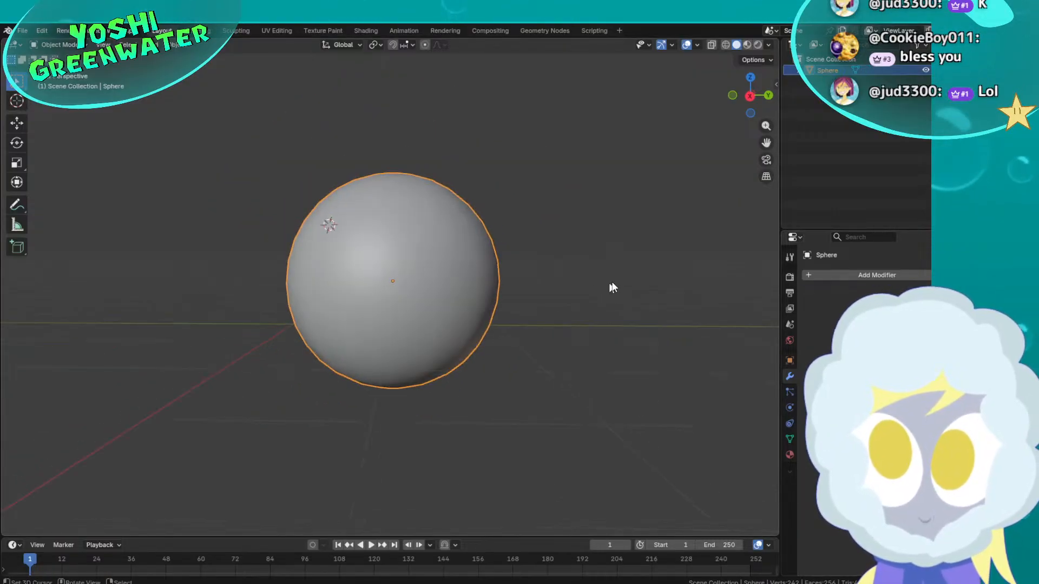
{"action": "middle_click_drag", "start_coordinate": [578, 283], "coordinate": [281, 305]}
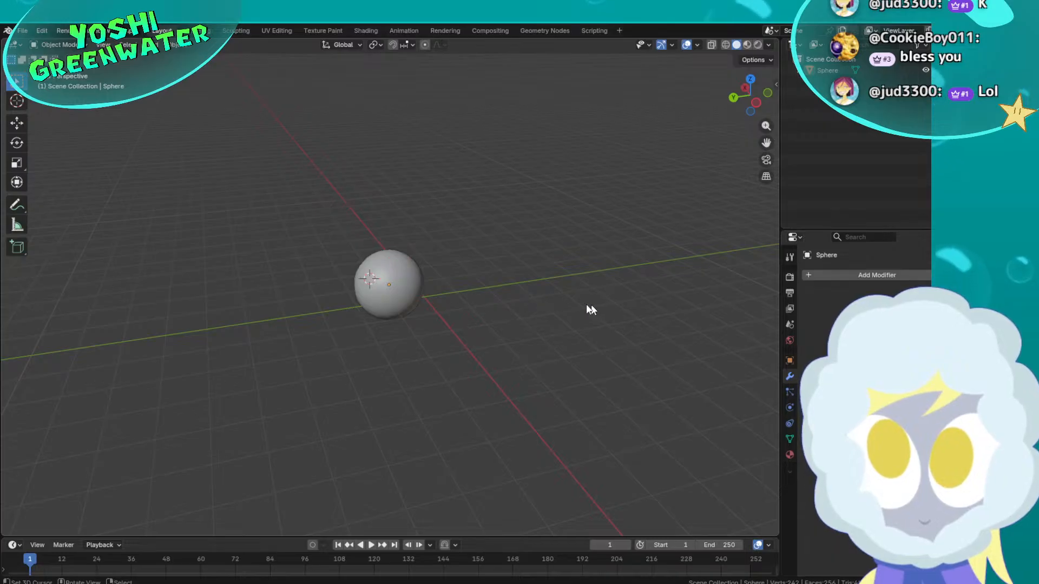
Move the sphere to the world origin and save the file as 3D_Parasprite.blend
{"action": "left_click", "coordinate": [379, 284]}
{"action": "left_click", "coordinate": [789, 360]}
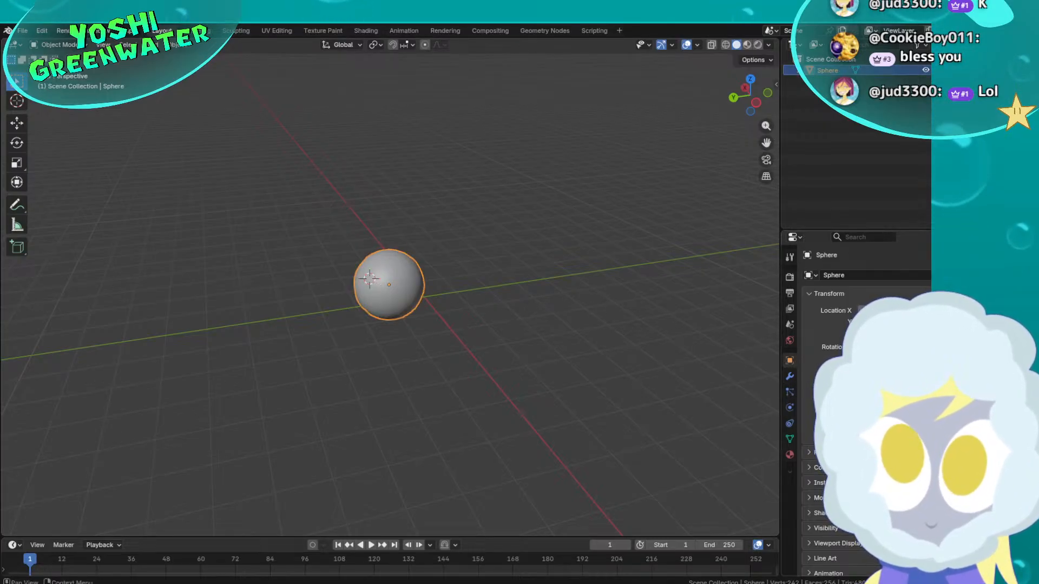
{"action": "middle_click_drag", "start_coordinate": [281, 306], "coordinate": [232, 343]}
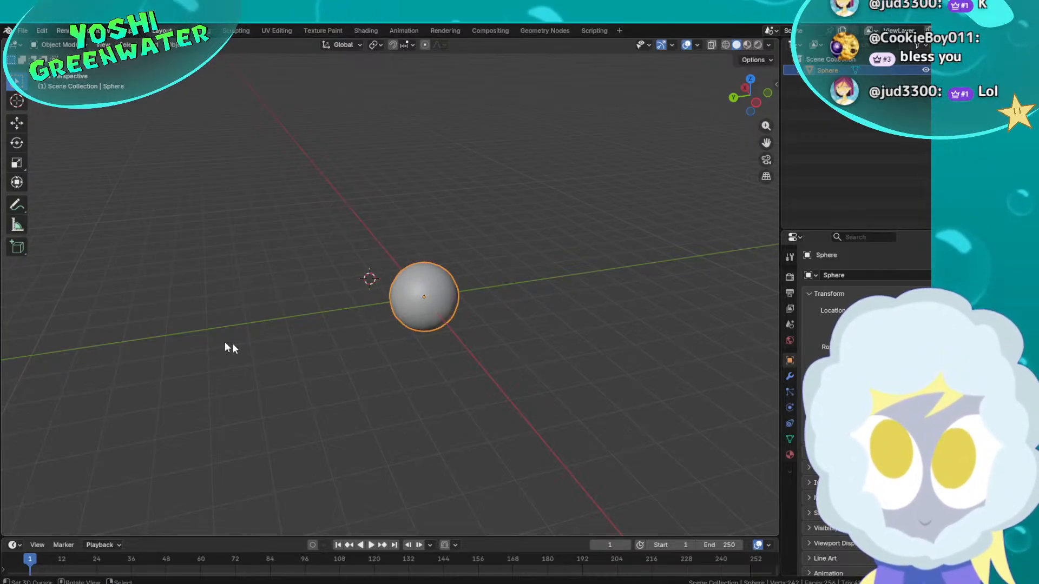
{"action": "scroll", "coordinate": [344, 299], "scroll_direction": "up", "scroll_amount": 6}
{"action": "middle_click_drag", "start_coordinate": [358, 293], "coordinate": [485, 306]}
{"action": "scroll", "coordinate": [510, 294], "scroll_direction": "up", "scroll_amount": 1}
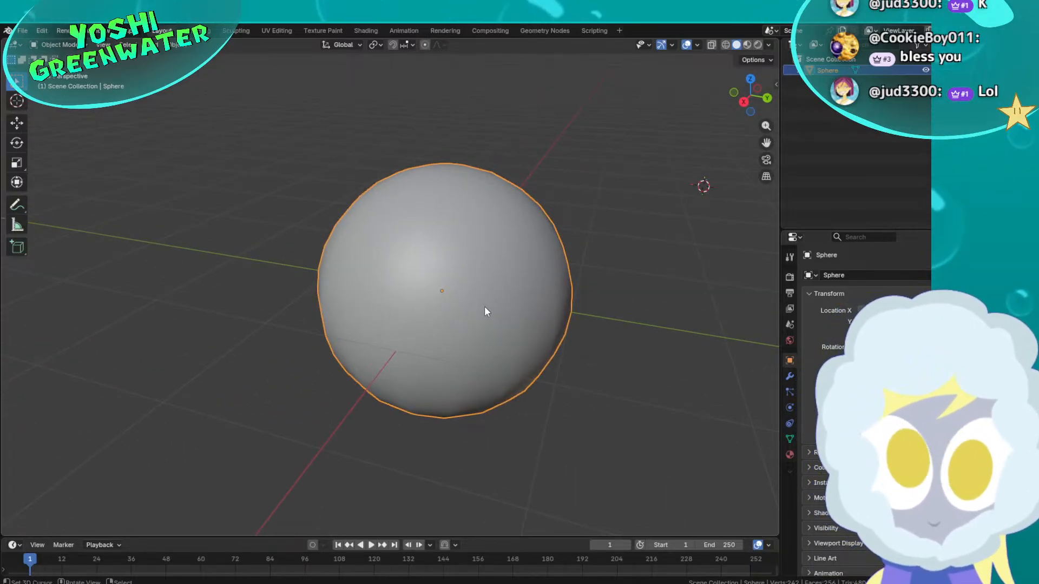
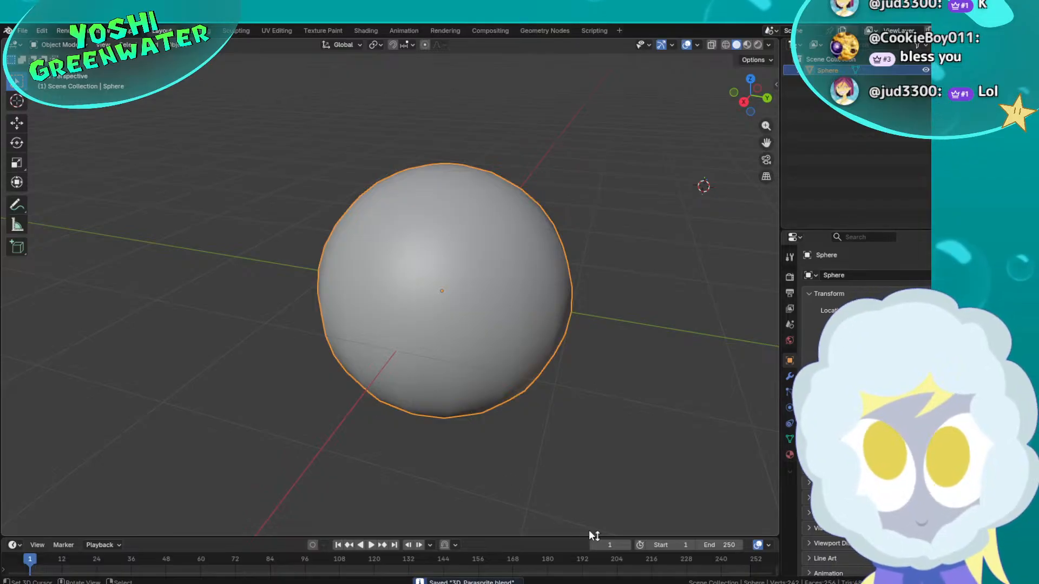
Switch to Toon Boom Harmony, enlarge the node view and place the Para_Display node beneath the Parasprite-G group
{"action": "key", "text": "alt+Tab"}
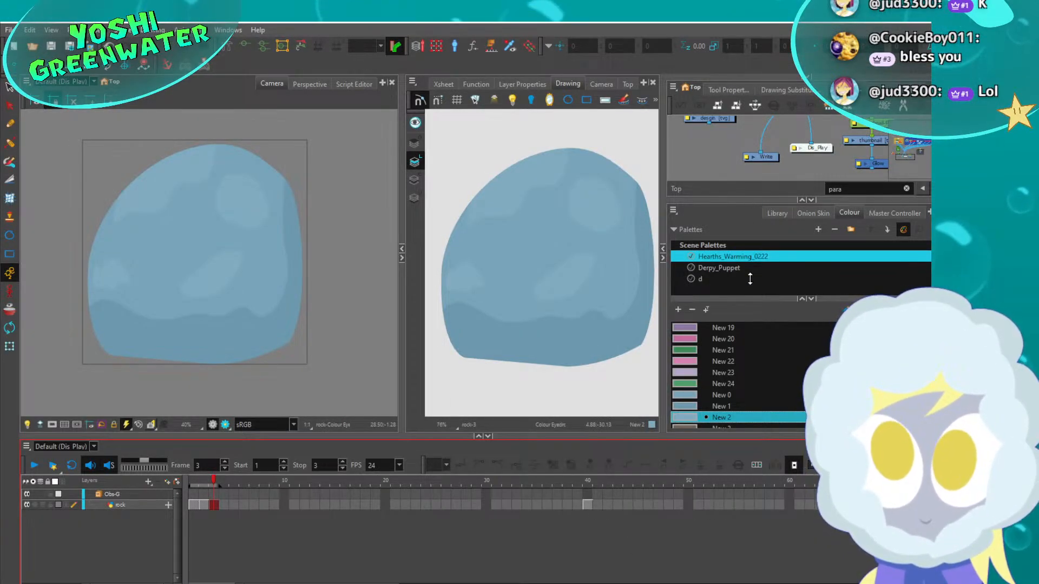
{"action": "left_click_drag", "start_coordinate": [751, 278], "coordinate": [750, 279]}
{"action": "scroll", "coordinate": [779, 190], "scroll_direction": "down", "scroll_amount": 2}
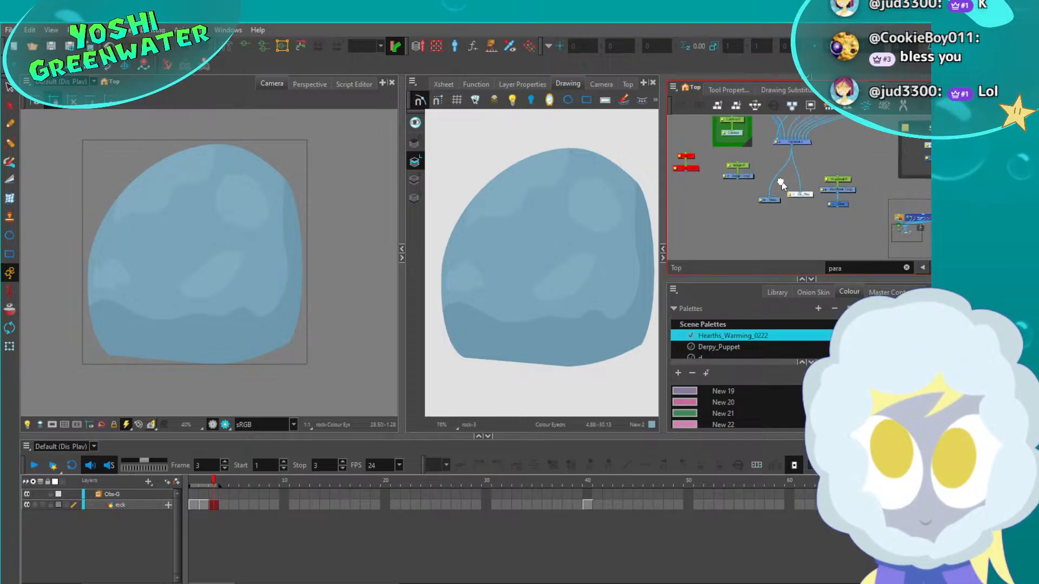
{"action": "middle_click_drag", "start_coordinate": [781, 184], "coordinate": [664, 301]}
{"action": "scroll", "coordinate": [794, 184], "scroll_direction": "up", "scroll_amount": 3}
{"action": "middle_click_drag", "start_coordinate": [793, 197], "coordinate": [691, 199]}
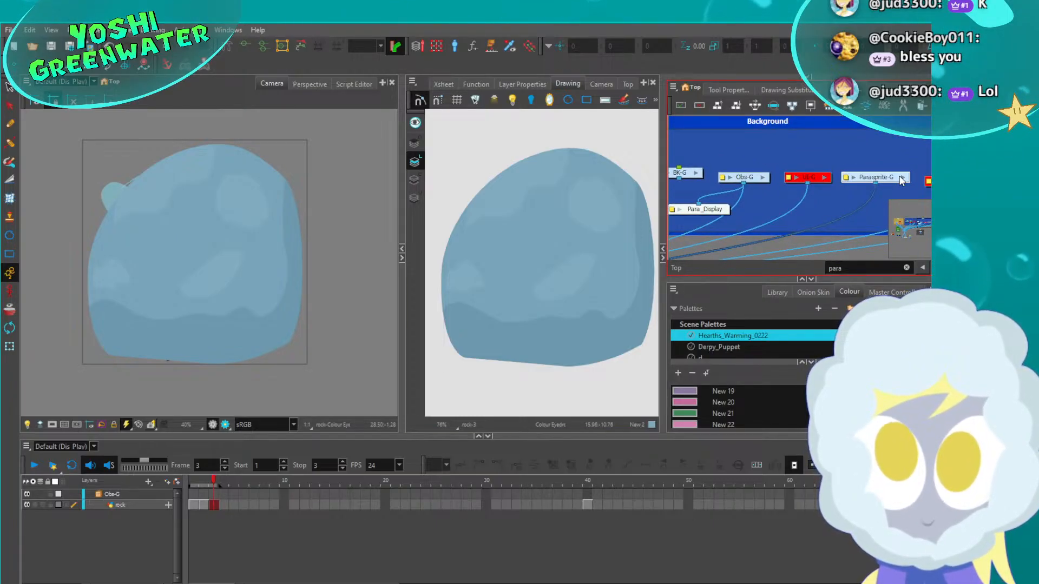
{"action": "left_click_drag", "start_coordinate": [721, 215], "coordinate": [869, 219]}
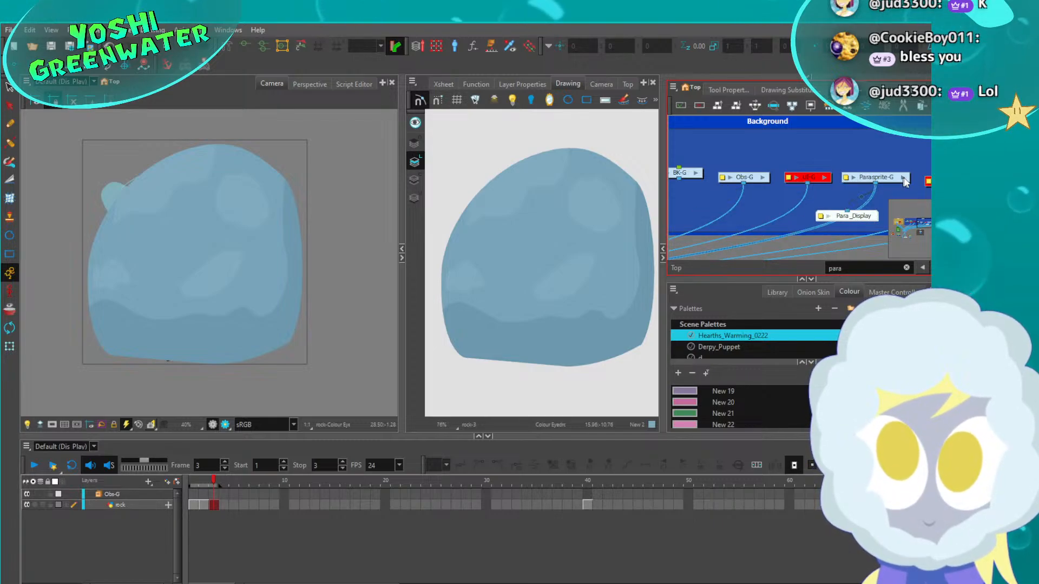
Enter the Parasprite-G group and show the parasprite through its own display in the camera view at frame 1
{"action": "left_click", "coordinate": [903, 178]}
{"action": "scroll", "coordinate": [771, 214], "scroll_direction": "down", "scroll_amount": 3}
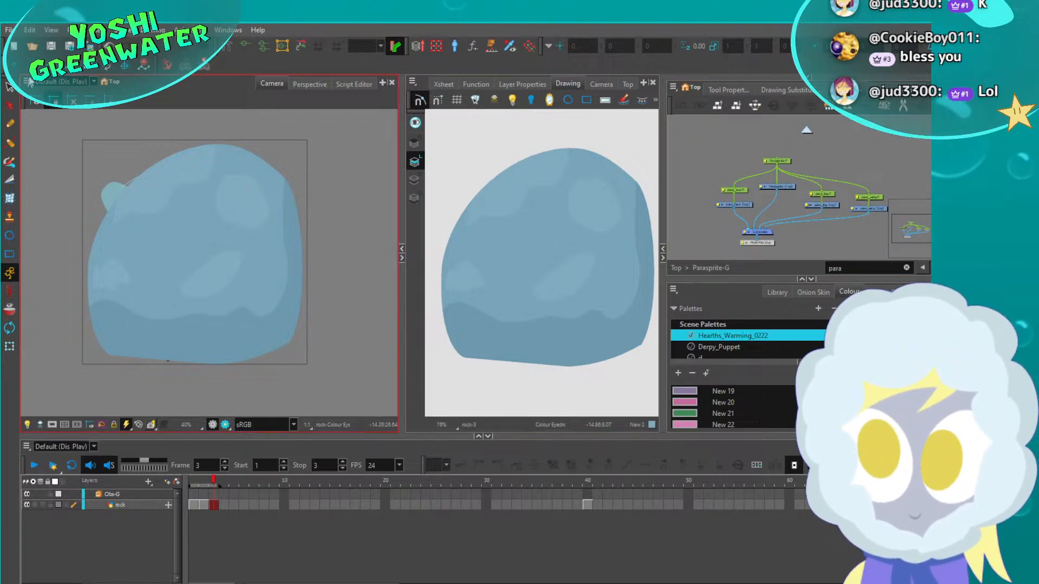
{"action": "left_click", "coordinate": [62, 81]}
{"action": "left_click", "coordinate": [61, 129]}
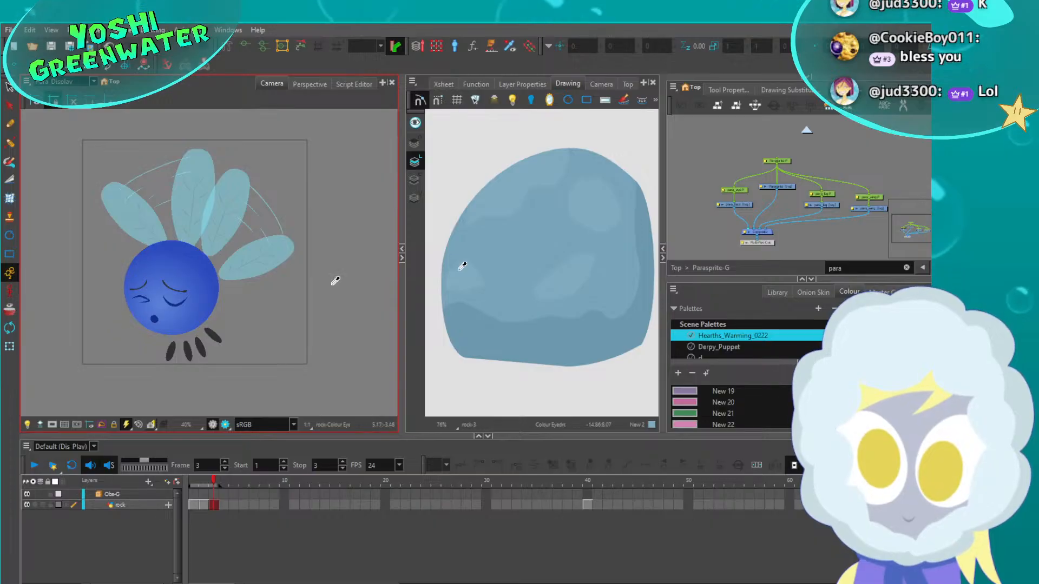
{"action": "key", "text": "comma"}
{"action": "key", "text": "comma"}
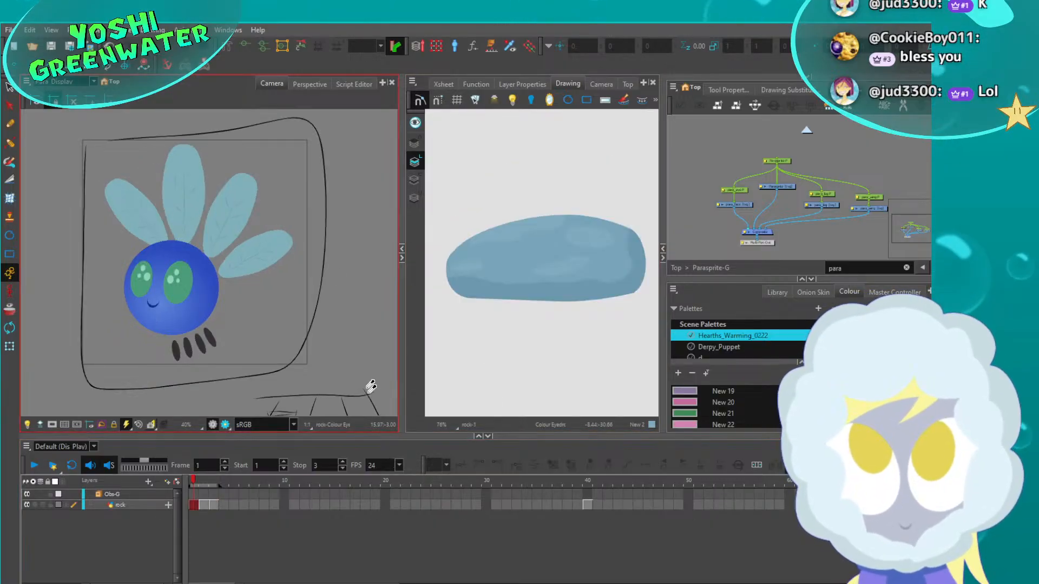
Examine the parasprite's face, wings and legs up close with the Transform tool active, and return to Blender
{"action": "scroll", "coordinate": [141, 279], "scroll_direction": "up", "scroll_amount": 1}
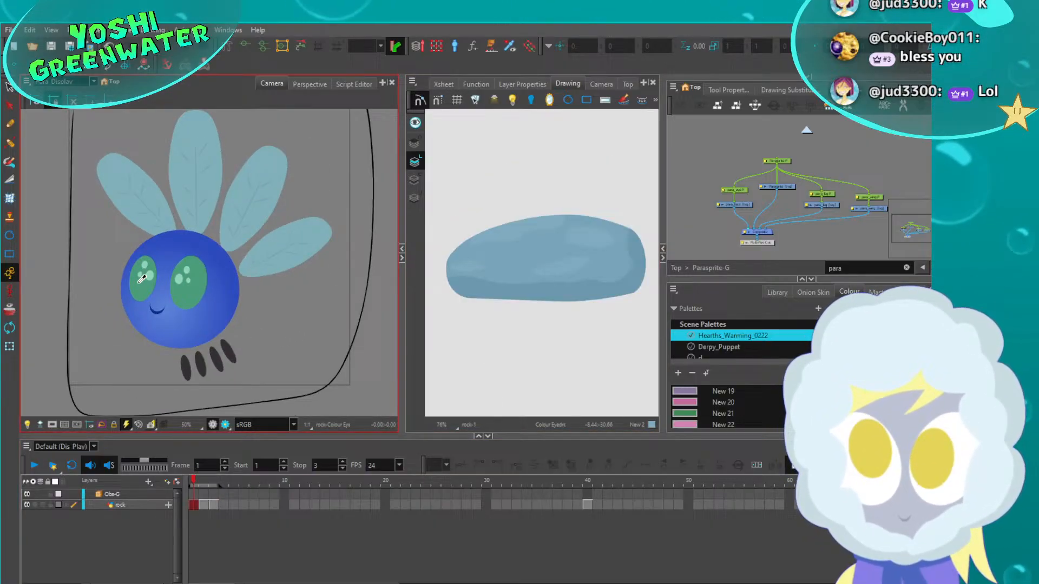
{"action": "scroll", "coordinate": [142, 279], "scroll_direction": "down", "scroll_amount": 1}
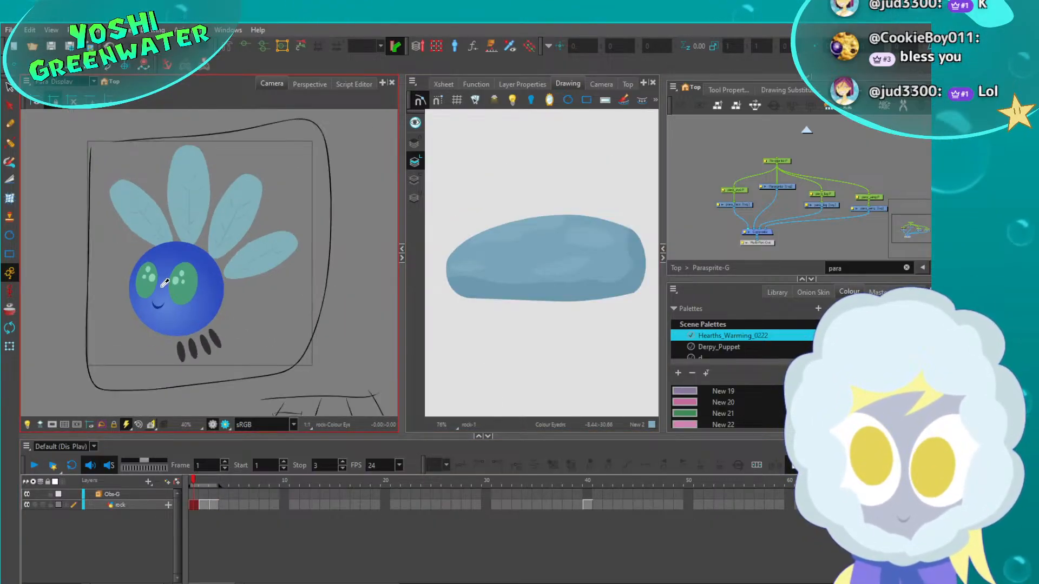
{"action": "left_click", "coordinate": [11, 346]}
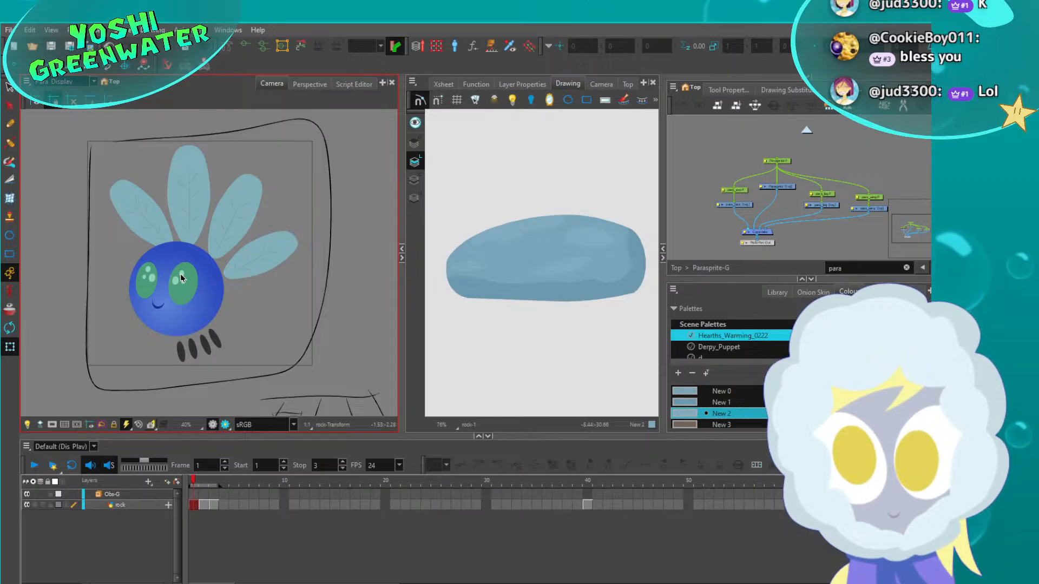
{"action": "scroll", "coordinate": [195, 354], "scroll_direction": "up", "scroll_amount": 1}
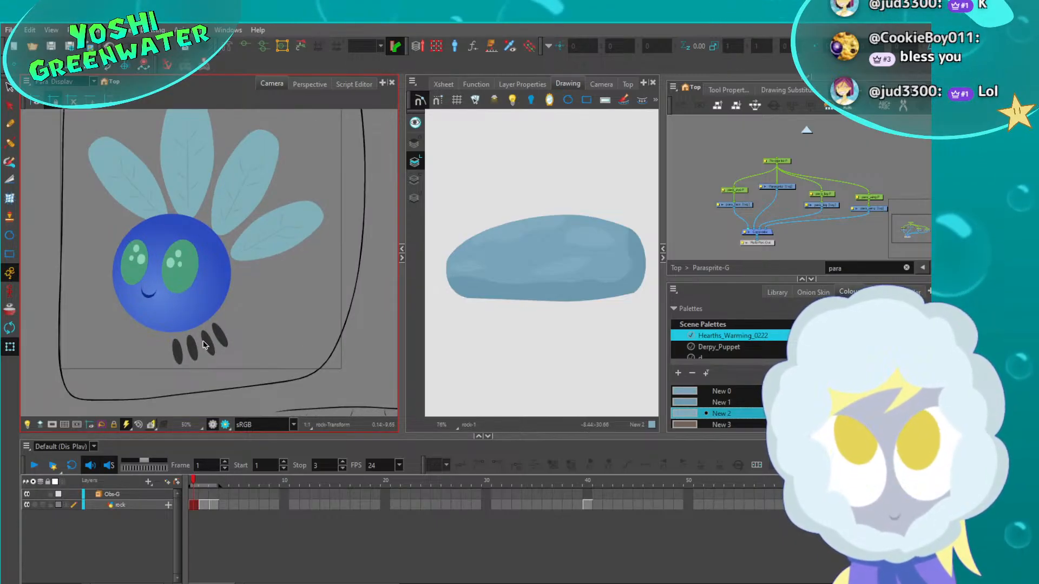
{"action": "scroll", "coordinate": [205, 344], "scroll_direction": "up", "scroll_amount": 1}
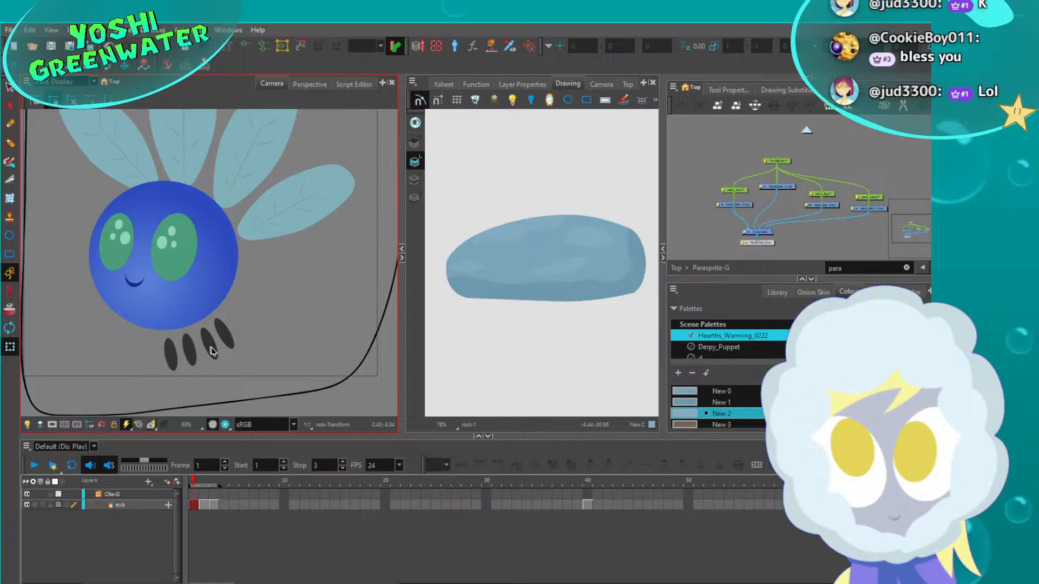
{"action": "middle_click_drag", "start_coordinate": [211, 351], "coordinate": [229, 369]}
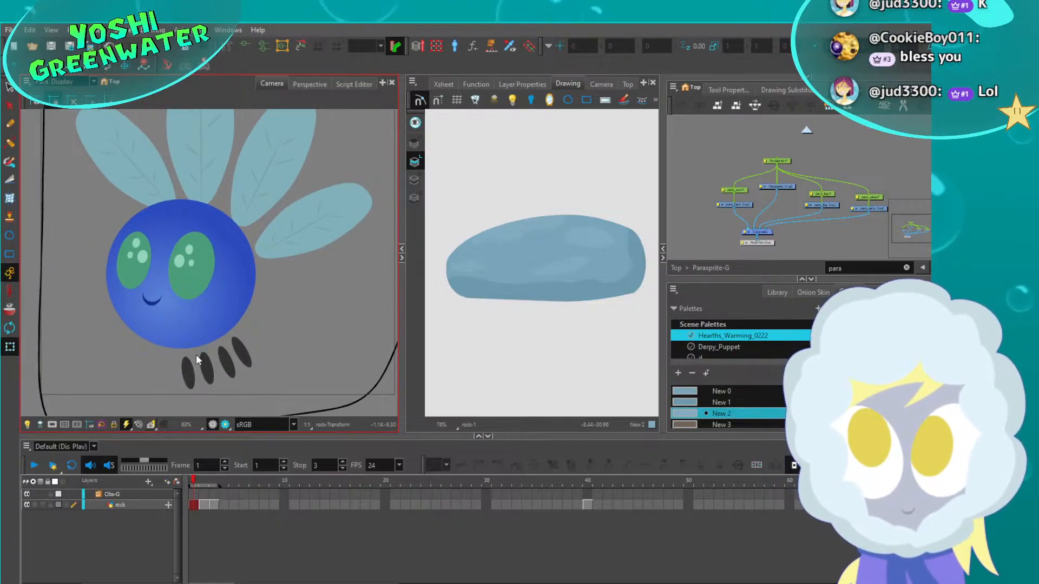
{"action": "left_click", "coordinate": [670, 583]}
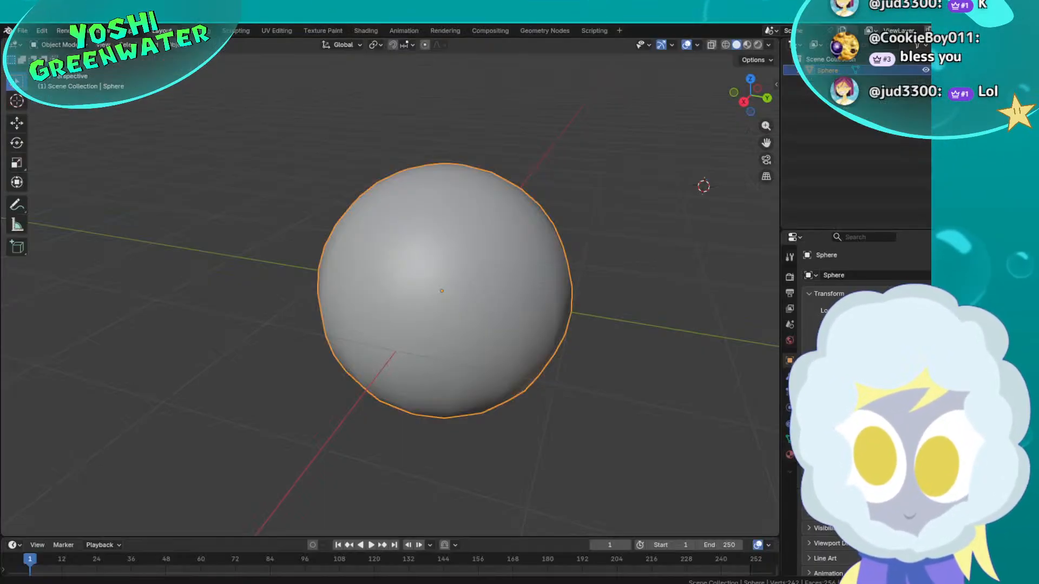
Add a cylinder mesh with 6 vertices, a 0.1 m radius and a 0.53 m depth as a leg
{"action": "middle_click_drag", "start_coordinate": [470, 384], "coordinate": [472, 318]}
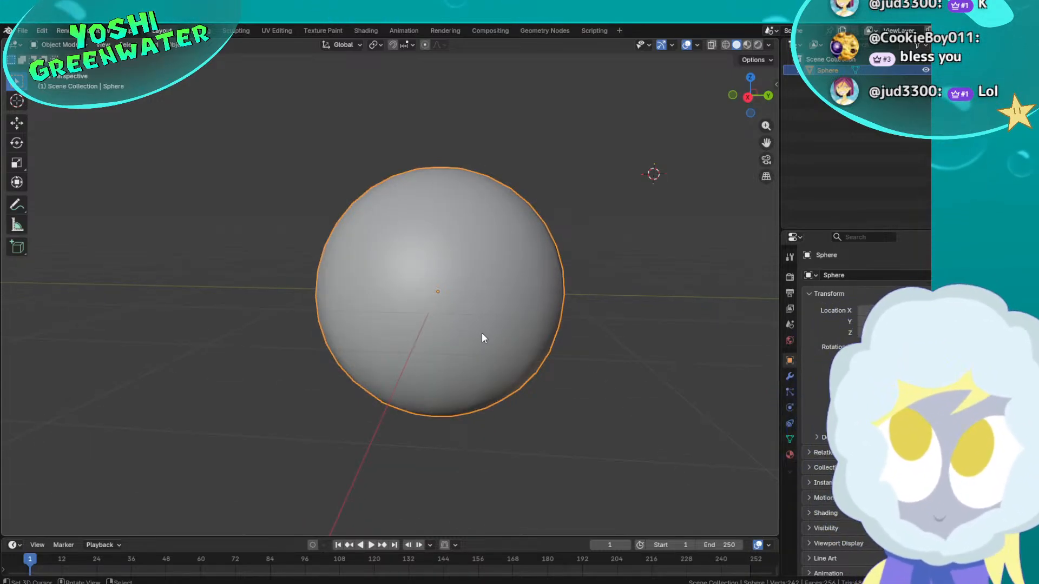
{"action": "key", "text": "shift+a"}
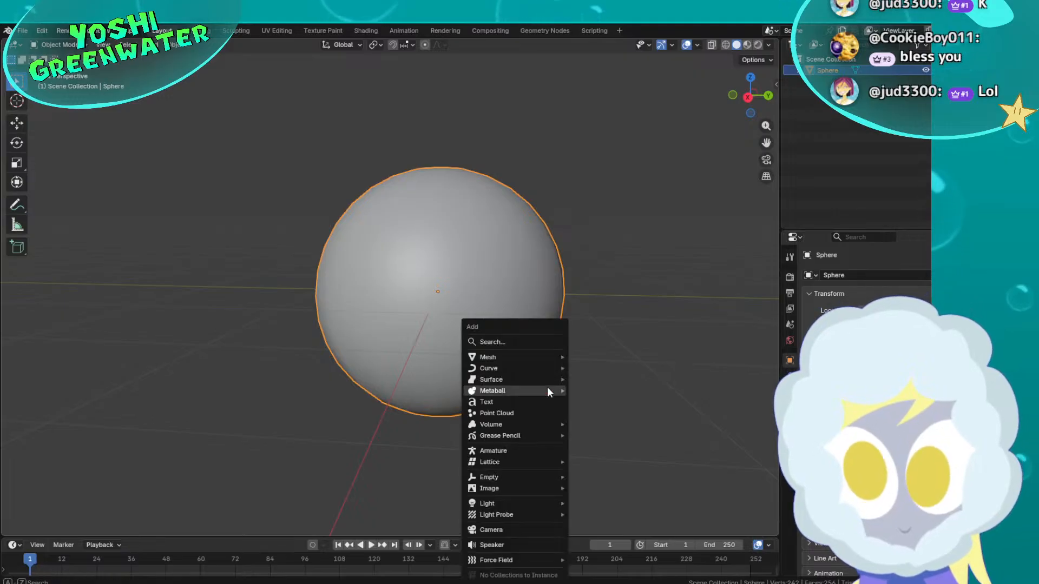
{"action": "mouse_move", "coordinate": [542, 356]}
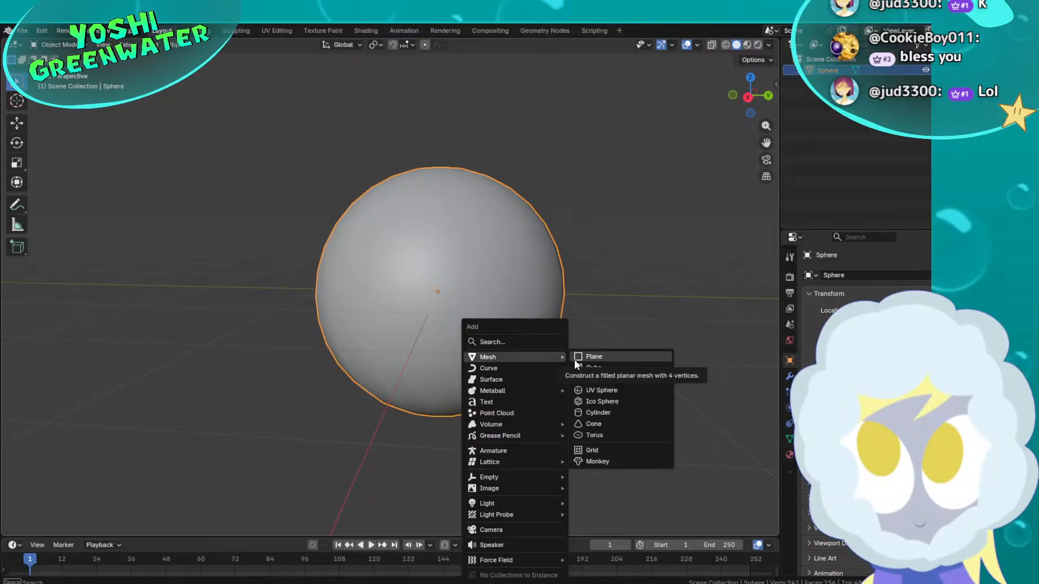
{"action": "left_click", "coordinate": [604, 414]}
{"action": "scroll", "coordinate": [499, 353], "scroll_direction": "down", "scroll_amount": 2}
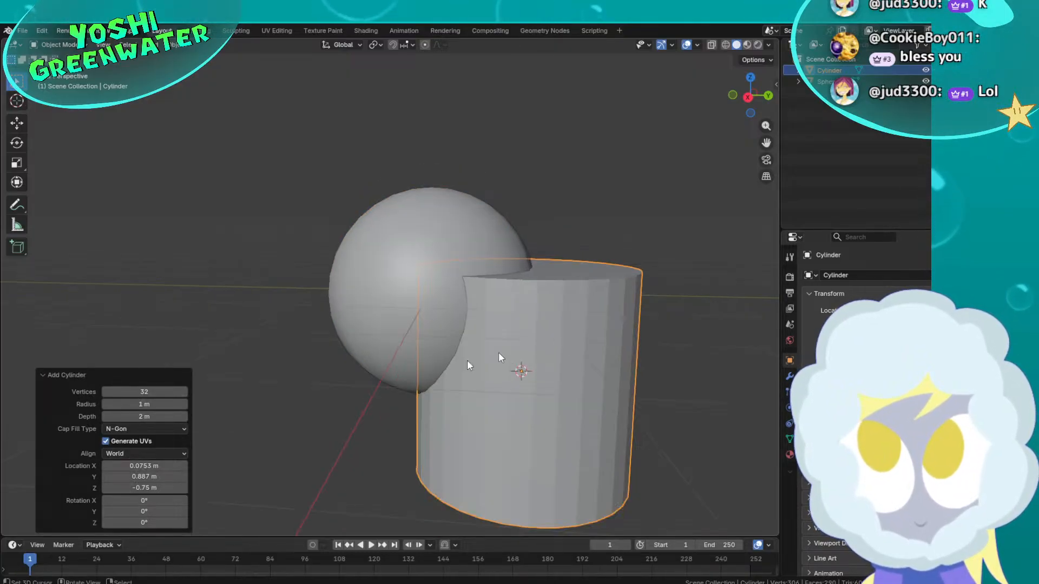
{"action": "mouse_move", "coordinate": [144, 392]}
{"action": "left_mouse_down"}
{"action": "mouse_move", "coordinate": [103, 392]}
{"action": "mouse_move", "coordinate": [163, 393]}
{"action": "left_mouse_up"}
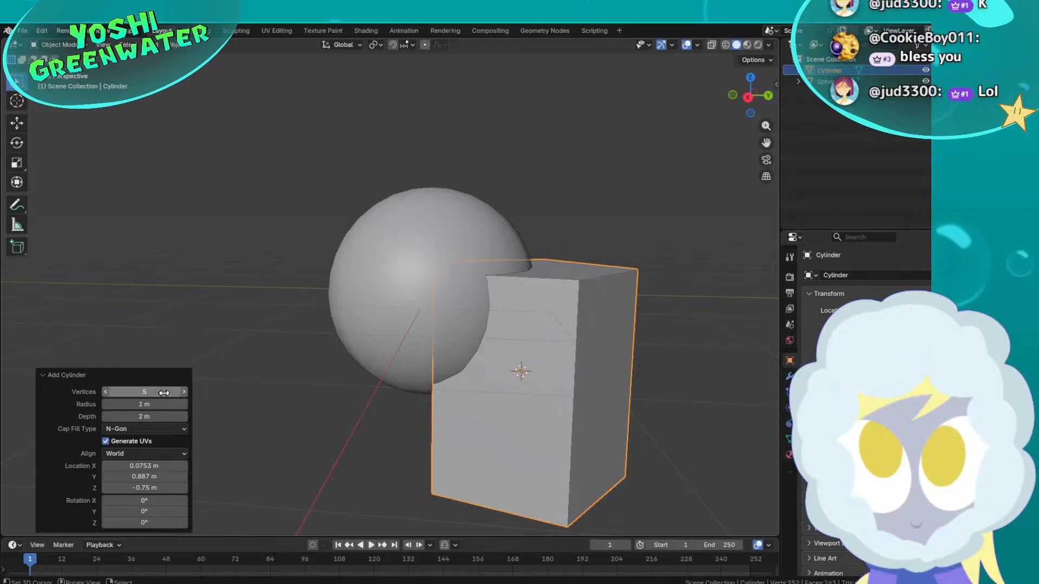
{"action": "middle_click_drag", "start_coordinate": [370, 331], "coordinate": [407, 361]}
{"action": "left_click", "coordinate": [184, 393]}
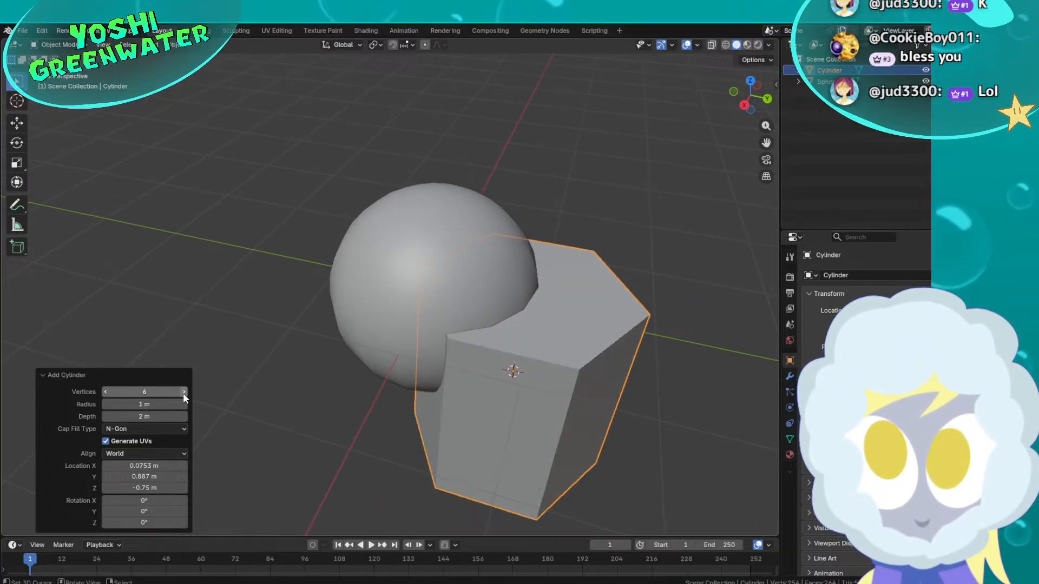
{"action": "left_click_drag", "start_coordinate": [179, 405], "coordinate": [54, 421]}
{"action": "left_click_drag", "start_coordinate": [143, 416], "coordinate": [167, 410]}
{"action": "middle_click_drag", "start_coordinate": [167, 410], "coordinate": [567, 398]}
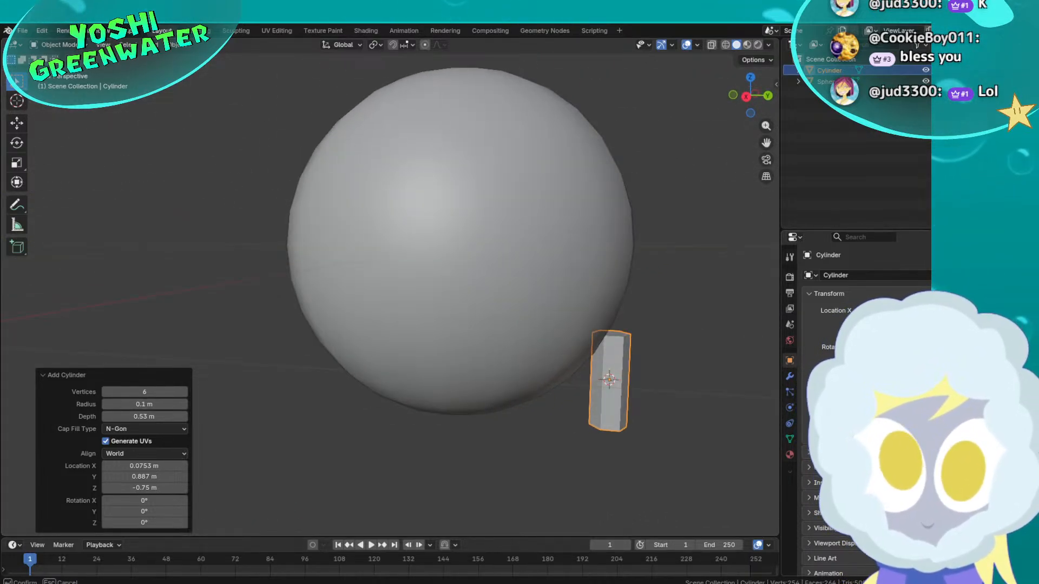
Reset the cylinder's location to the world origin and move it about 1.46 m down along Z, below the sphere
{"action": "key", "text": "alt+g"}
{"action": "key", "text": "g"}
{"action": "key", "text": "z"}
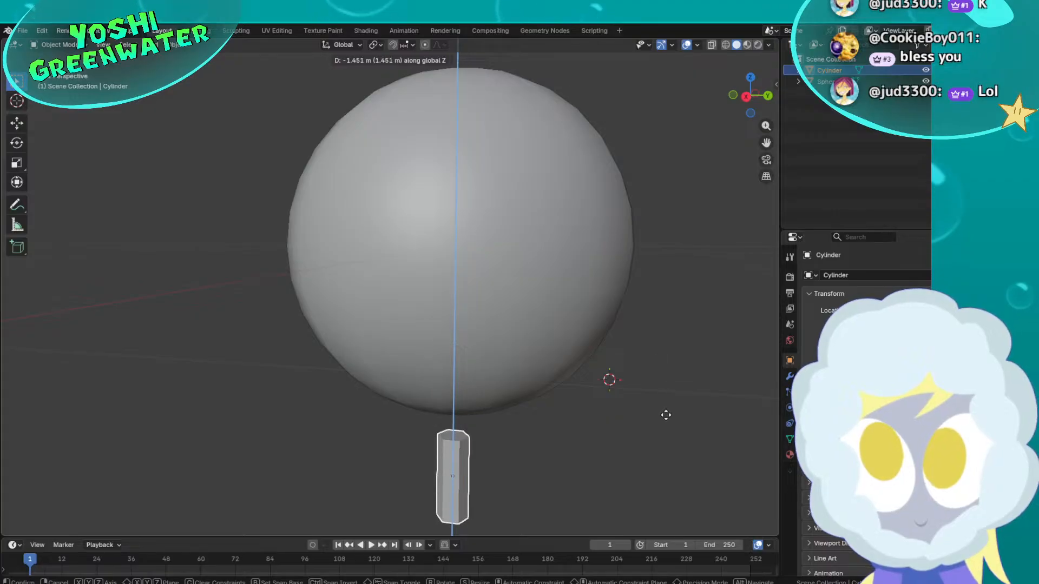
{"action": "left_click", "coordinate": [666, 415]}
{"action": "middle_click_drag", "start_coordinate": [665, 415], "coordinate": [490, 317]}
{"action": "scroll", "coordinate": [490, 324], "scroll_direction": "up", "scroll_amount": 4}
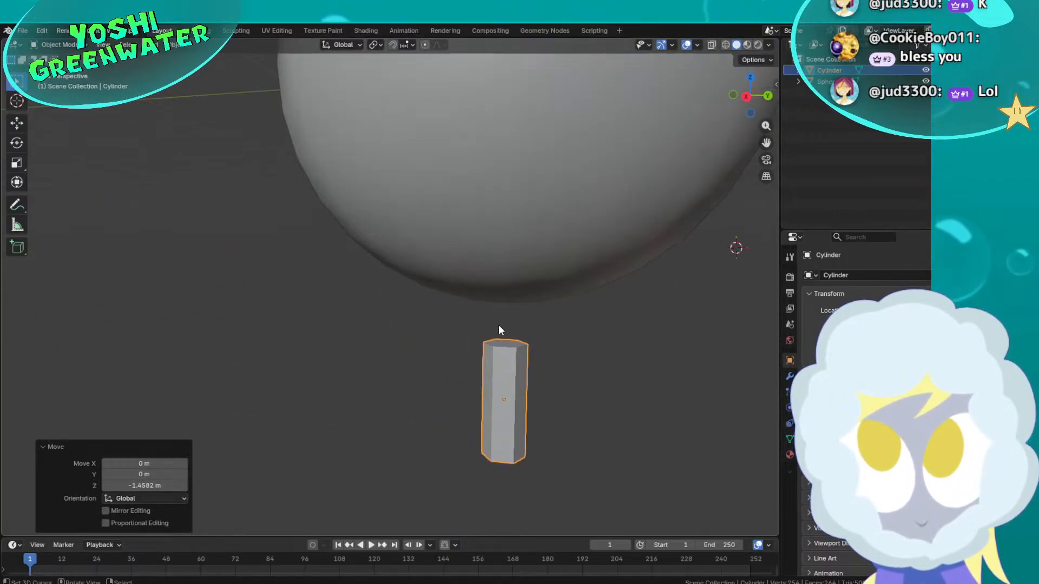
Apply smooth shading to the leg cylinder in Object Mode
{"action": "key", "text": "Tab"}
{"action": "scroll", "coordinate": [506, 354], "scroll_direction": "up", "scroll_amount": 3}
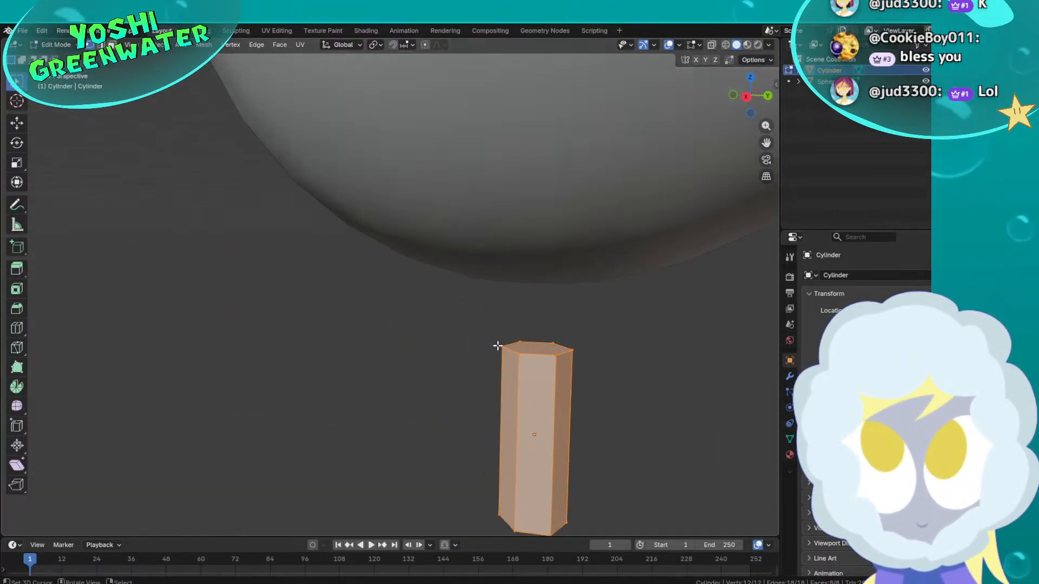
{"action": "key", "text": "Tab"}
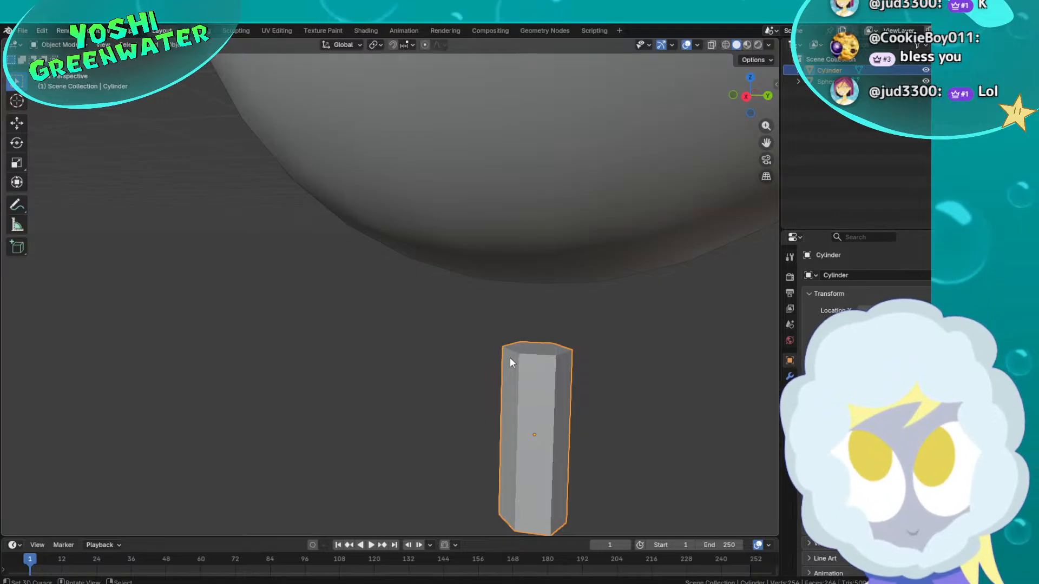
{"action": "key", "text": "F3"}
{"action": "key", "text": "Return"}
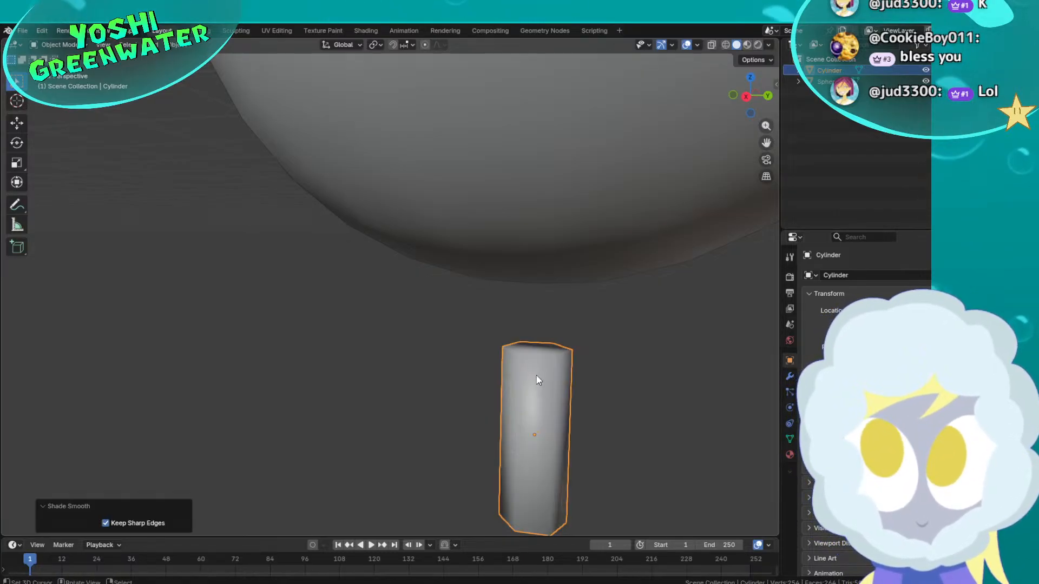
{"action": "middle_click_drag", "start_coordinate": [538, 378], "coordinate": [524, 381]}
Enter Edit Mode and shorten the whole cylinder mesh along Z to about 0.57 of its height
{"action": "key", "text": "Tab"}
{"action": "scroll", "coordinate": [534, 342], "scroll_direction": "up", "scroll_amount": 2}
{"action": "scroll", "coordinate": [534, 342], "scroll_direction": "up", "scroll_amount": 1}
{"action": "middle_click_drag", "start_coordinate": [509, 340], "coordinate": [420, 305], "text": "shift"}
{"action": "scroll", "coordinate": [507, 311], "scroll_direction": "up", "scroll_amount": 1}
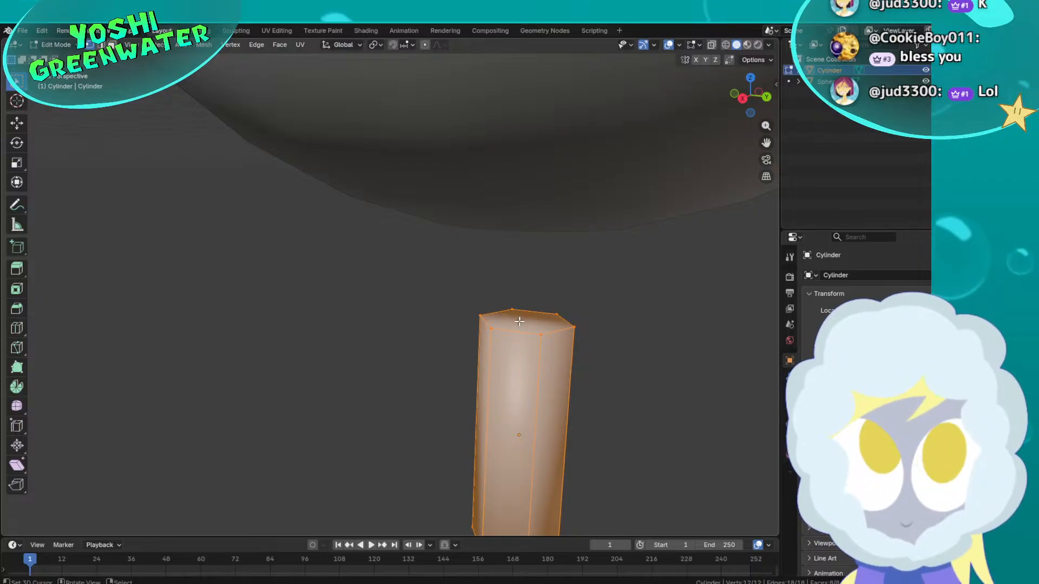
{"action": "key", "text": "s"}
{"action": "key", "text": "z"}
{"action": "left_click", "coordinate": [571, 368]}
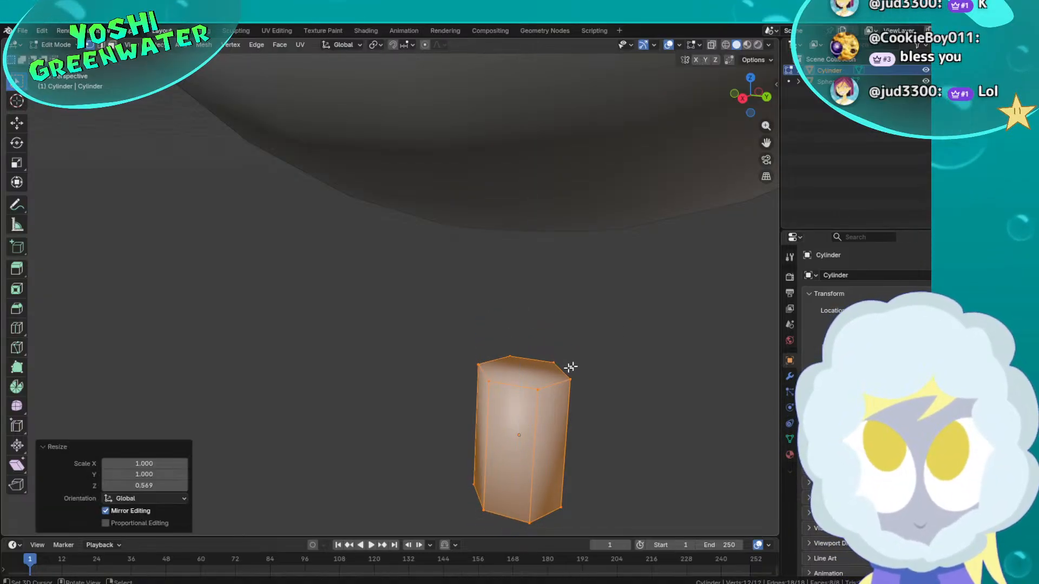
Extrude the cylinder's top face about 0.07 m upward and scale it to about 0.46 to taper the end
{"action": "key", "text": "e"}
{"action": "left_click", "coordinate": [546, 373]}
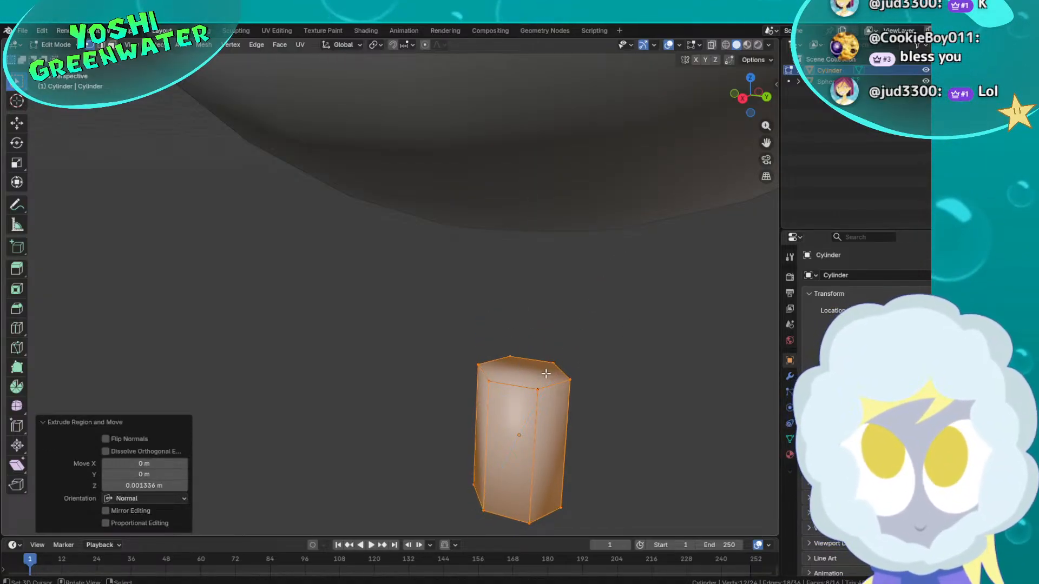
{"action": "left_click", "coordinate": [534, 379]}
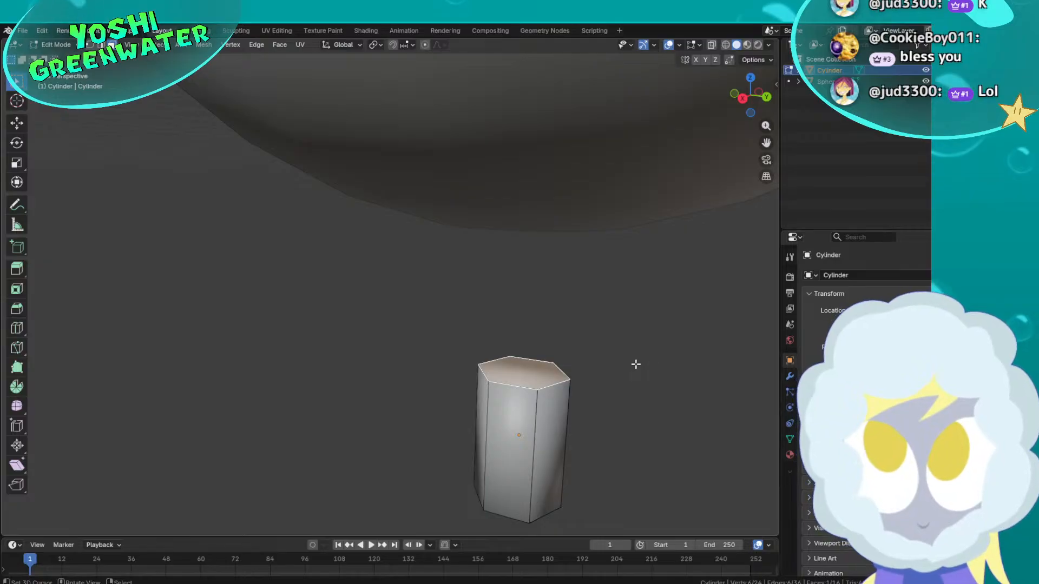
{"action": "key", "text": "e"}
{"action": "left_click", "coordinate": [637, 333]}
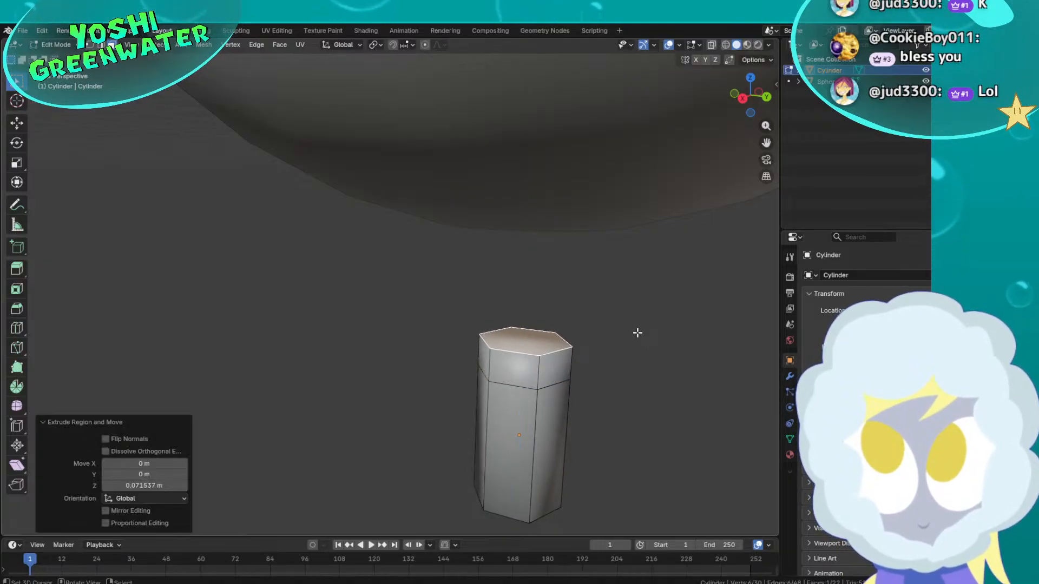
{"action": "middle_click_drag", "start_coordinate": [637, 333], "coordinate": [648, 299]}
{"action": "key", "text": "s"}
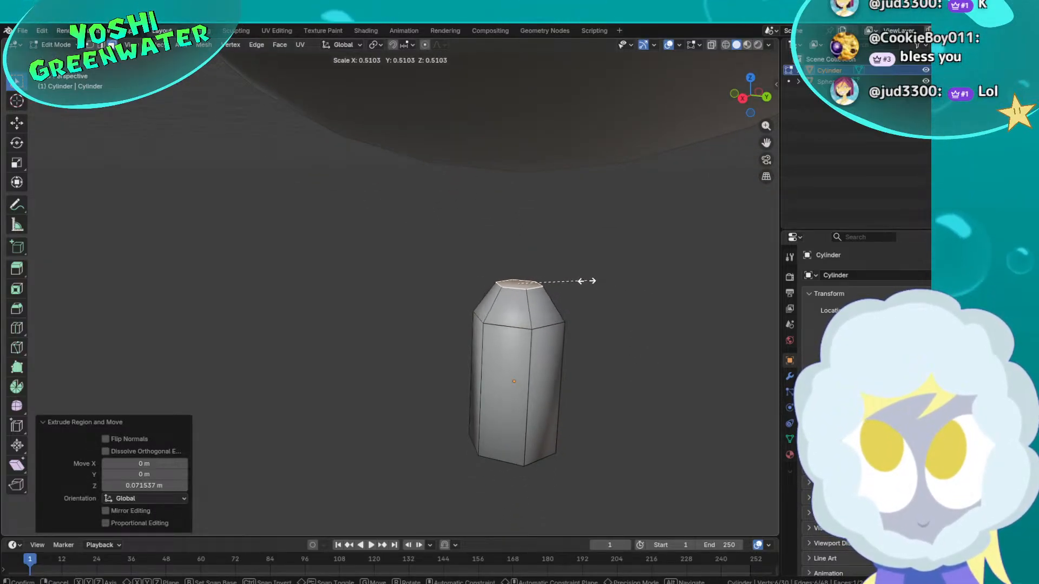
{"action": "left_click", "coordinate": [579, 305]}
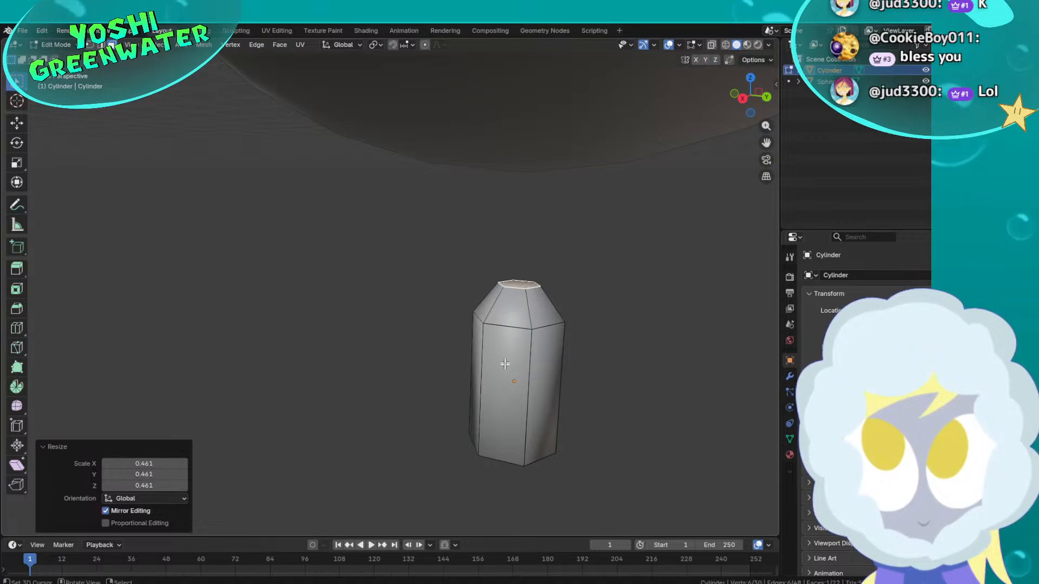
Extrude the cylinder's bottom face about 0.06 m downward, shrink it to taper the end, and return to Object Mode
{"action": "middle_click_drag", "start_coordinate": [508, 362], "coordinate": [479, 280]}
{"action": "left_click", "coordinate": [479, 373]}
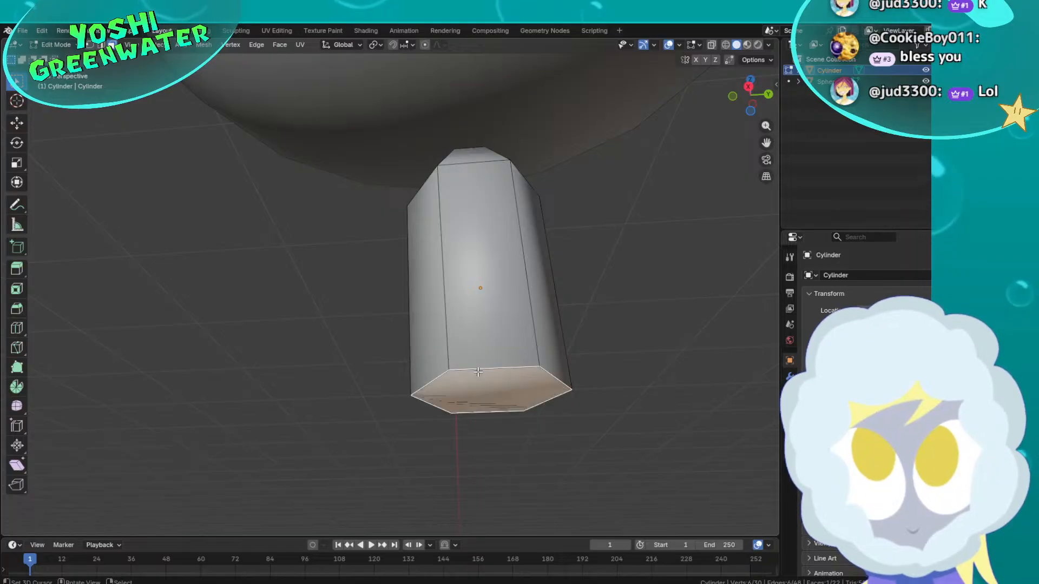
{"action": "key", "text": "e"}
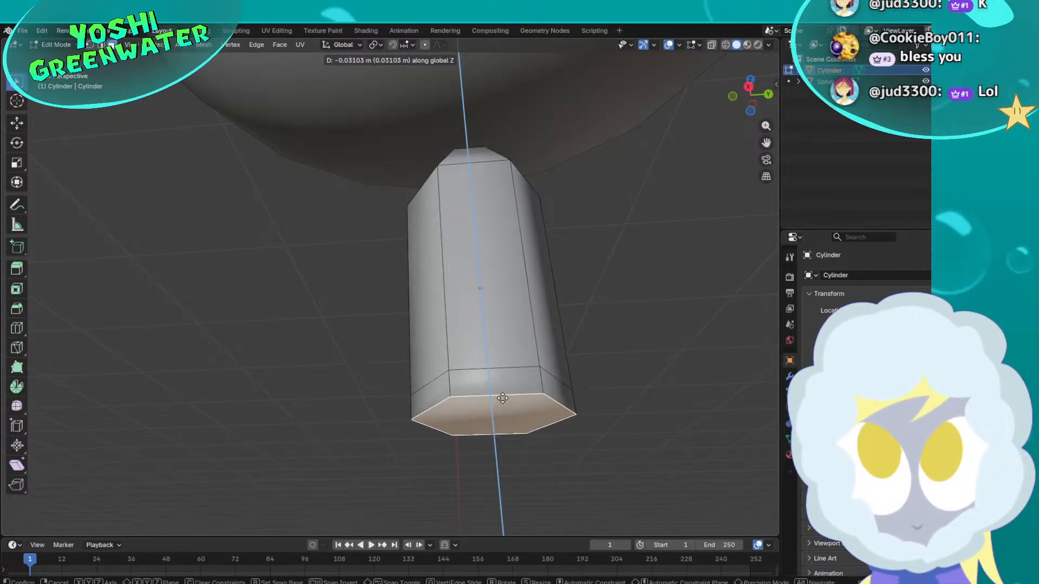
{"action": "left_click", "coordinate": [501, 412]}
{"action": "key", "text": "s"}
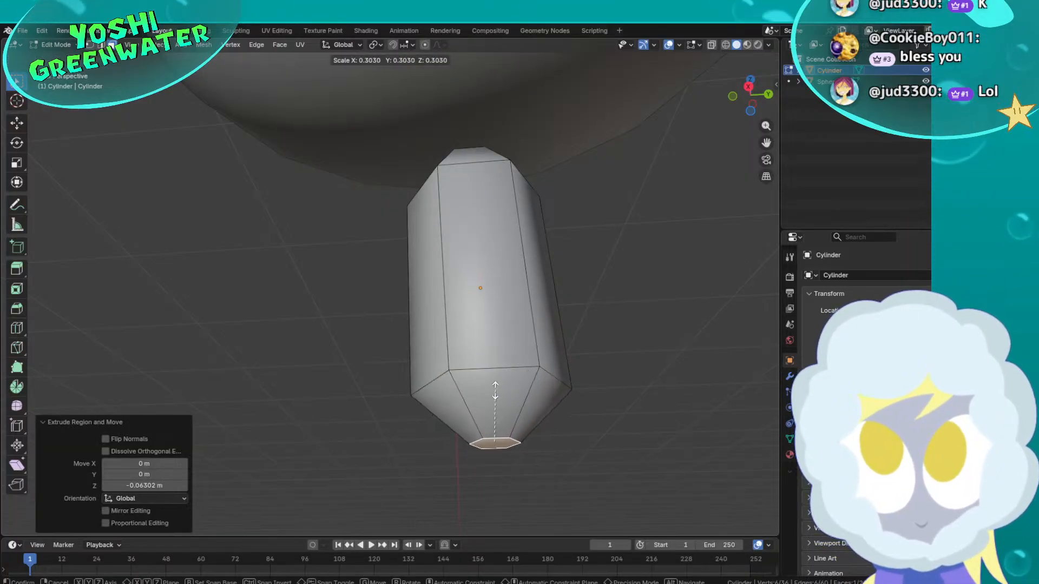
{"action": "left_click", "coordinate": [468, 420]}
{"action": "key", "text": "Tab"}
Move the leg about 0.03 m down along Z beneath the sphere
{"action": "middle_click_drag", "start_coordinate": [487, 346], "coordinate": [491, 368]}
{"action": "scroll", "coordinate": [516, 267], "scroll_direction": "down", "scroll_amount": 4}
{"action": "key", "text": "Tab"}
{"action": "key", "text": "Tab"}
{"action": "scroll", "coordinate": [462, 342], "scroll_direction": "down", "scroll_amount": 5}
{"action": "scroll", "coordinate": [402, 303], "scroll_direction": "up", "scroll_amount": 3}
{"action": "key", "text": "g"}
{"action": "key", "text": "z"}
{"action": "left_click", "coordinate": [437, 356]}
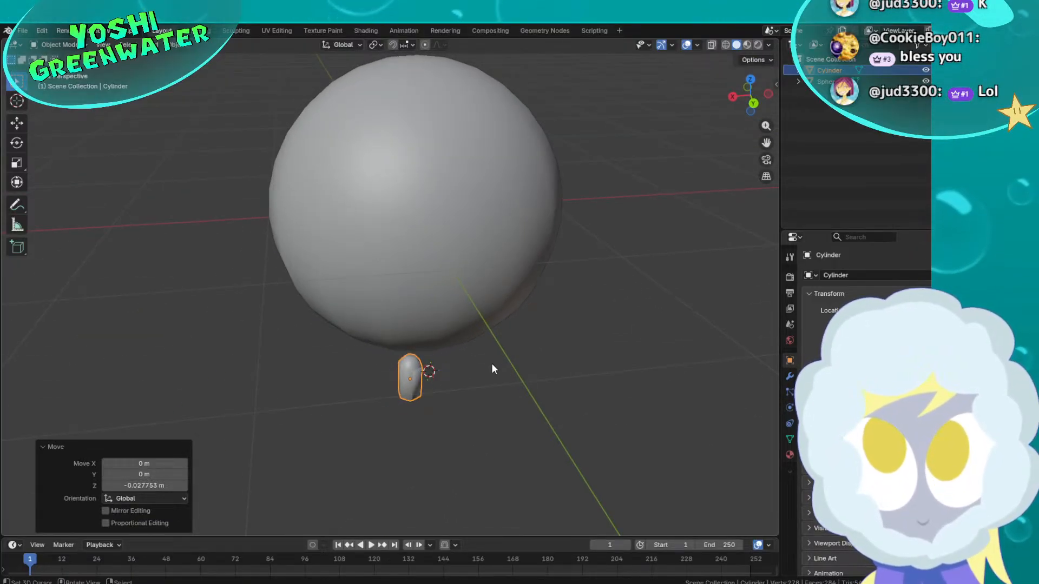
Search the commands for "du" to duplicate the leg
{"action": "key", "text": "F3"}
{"action": "type", "text": "d"}
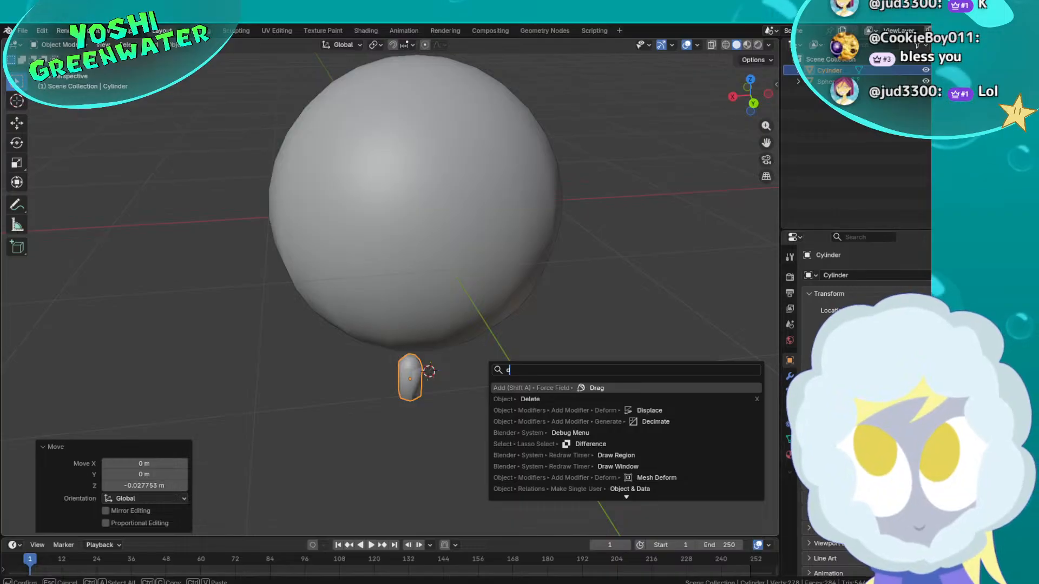
{"action": "type", "text": "u"}
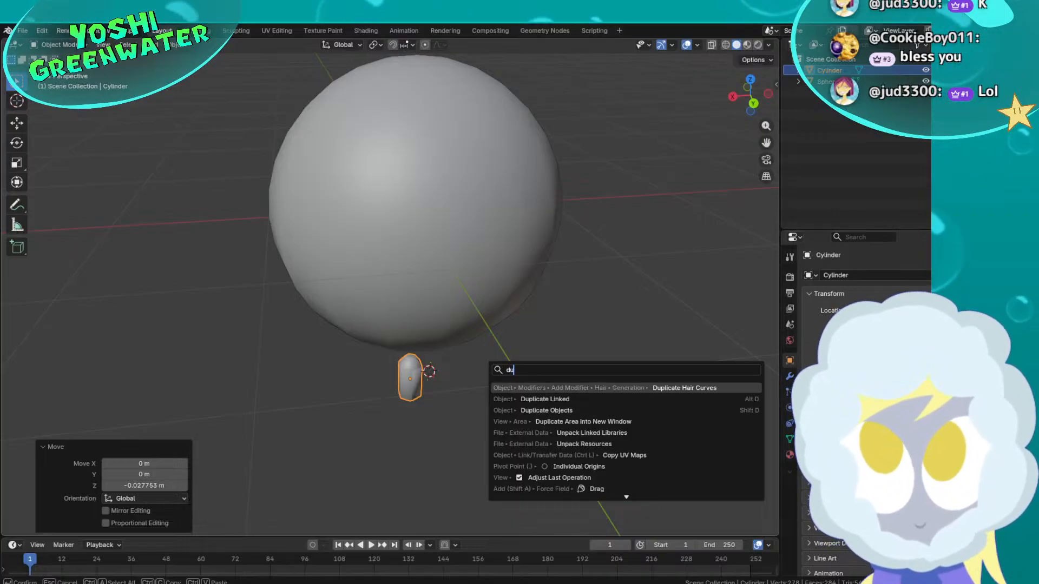
Duplicate the leg cylinder and place the copy about -0.63 m along X from the original
{"action": "left_click", "coordinate": [528, 411]}
{"action": "key", "text": "x"}
{"action": "left_click", "coordinate": [603, 410]}
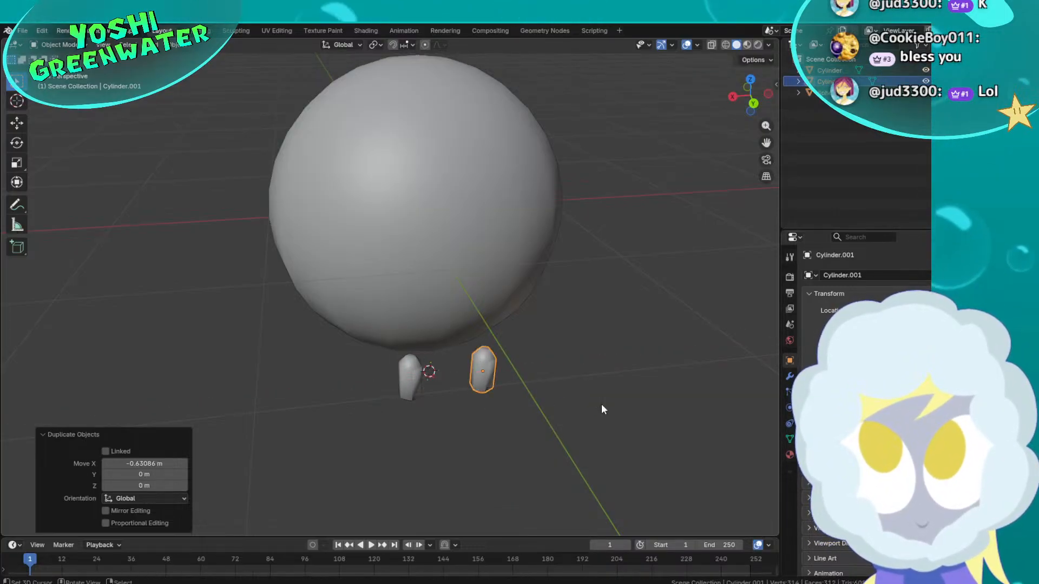
Select both leg cylinders and move them about -0.33 m along Y beneath the sphere
{"action": "middle_click_drag", "start_coordinate": [458, 318], "coordinate": [589, 283]}
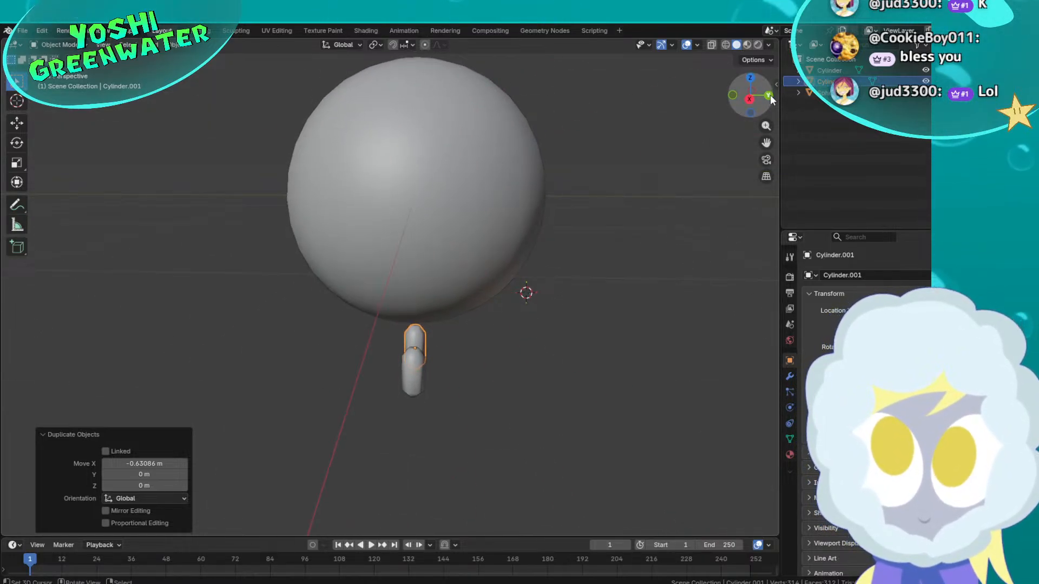
{"action": "middle_click_drag", "start_coordinate": [644, 208], "coordinate": [558, 292]}
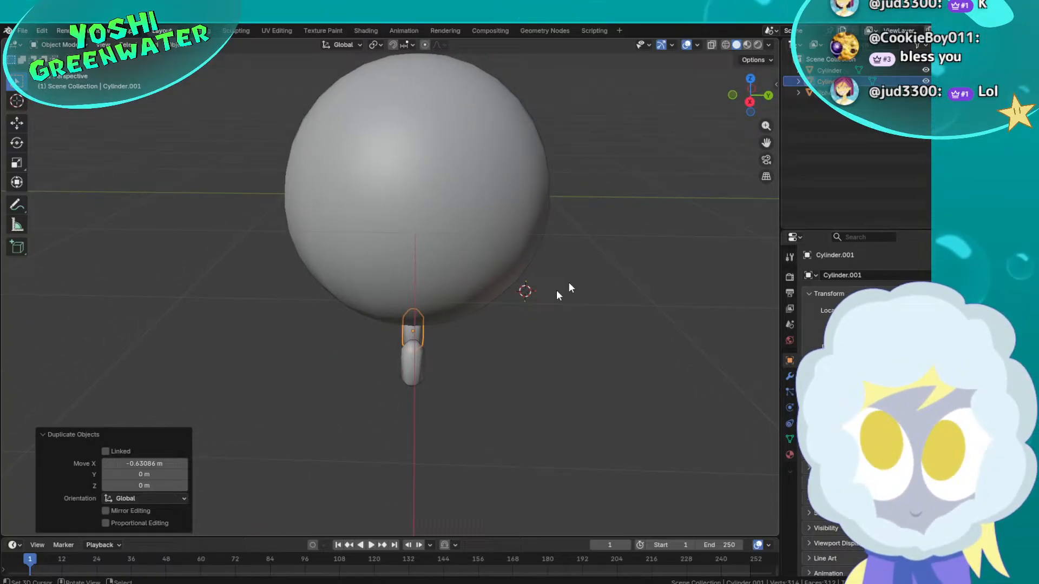
{"action": "left_click", "coordinate": [412, 359], "text": "shift"}
{"action": "key", "text": "g"}
{"action": "key", "text": "x"}
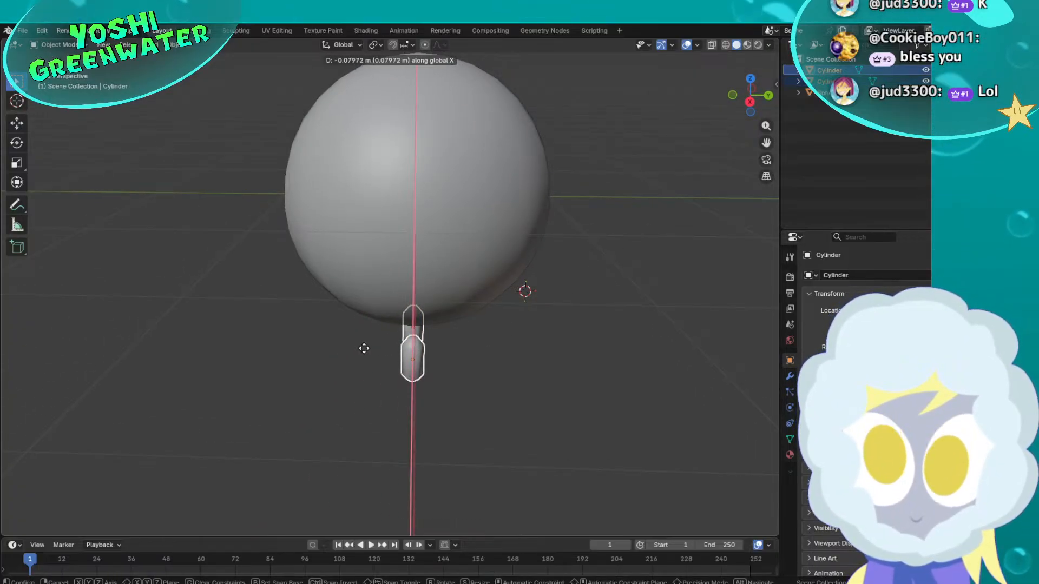
{"action": "key", "text": "y"}
{"action": "left_click", "coordinate": [387, 359]}
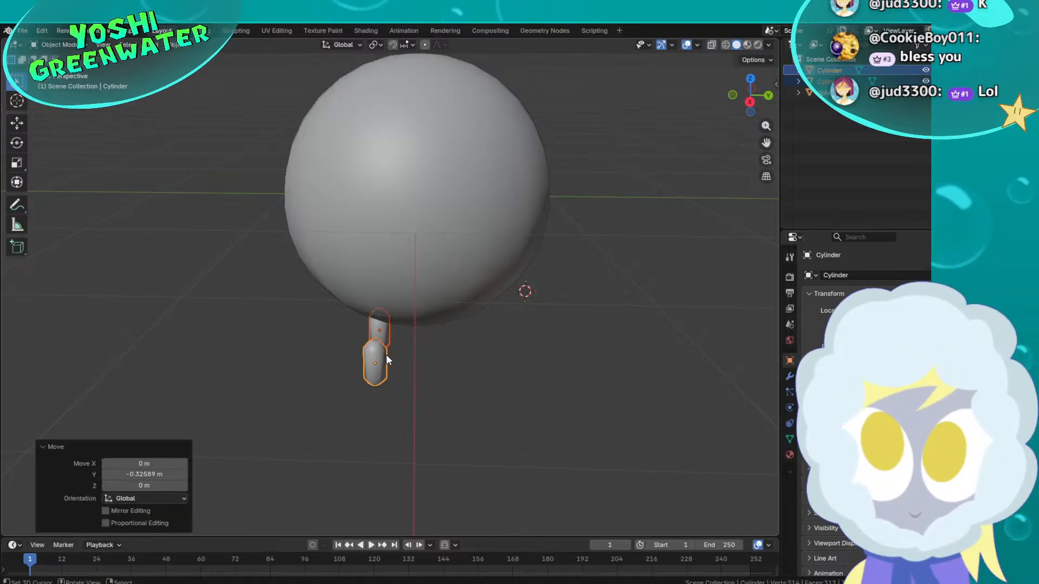
Duplicate the pair of legs and offset the copies about 0.77 m along Y
{"action": "key", "text": "F3"}
{"action": "left_click", "coordinate": [426, 379]}
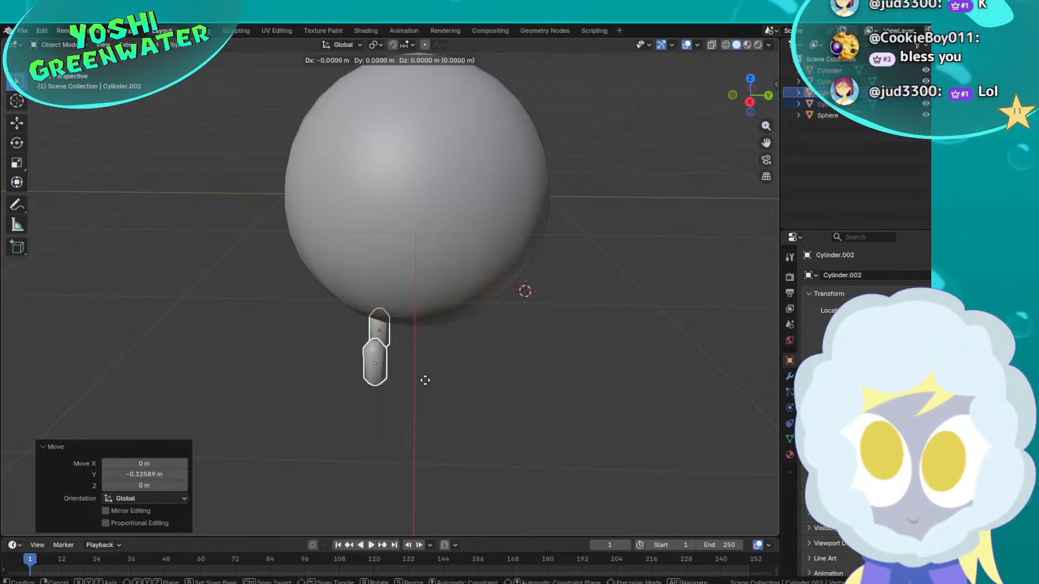
{"action": "key", "text": "x"}
{"action": "key", "text": "y"}
{"action": "left_click", "coordinate": [508, 380]}
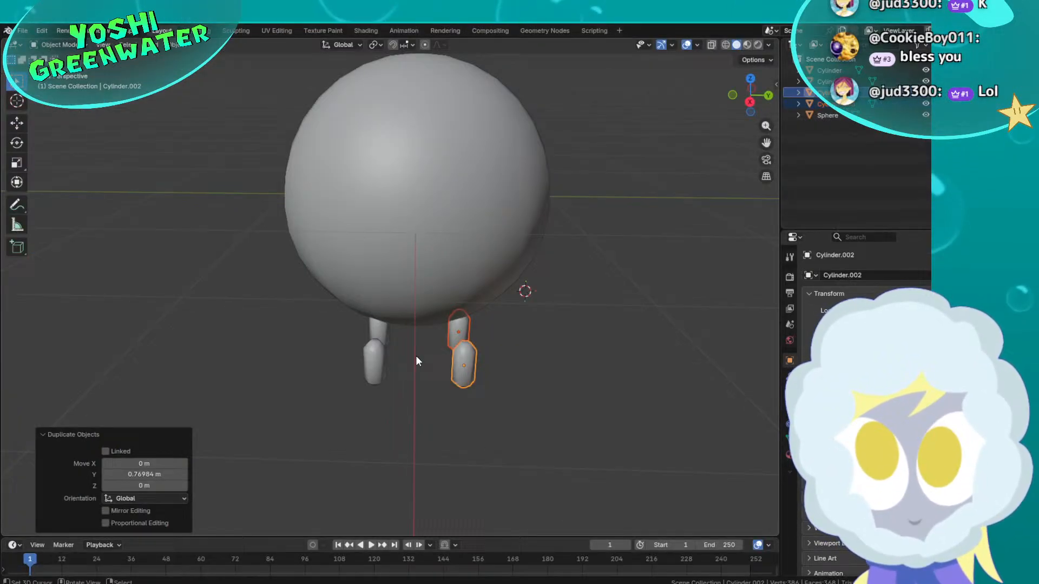
Move the duplicated pair of legs about -0.22 m along Y, closer to the original pair
{"action": "middle_click_drag", "start_coordinate": [417, 360], "coordinate": [328, 345]}
{"action": "middle_click_drag", "start_coordinate": [441, 387], "coordinate": [520, 385]}
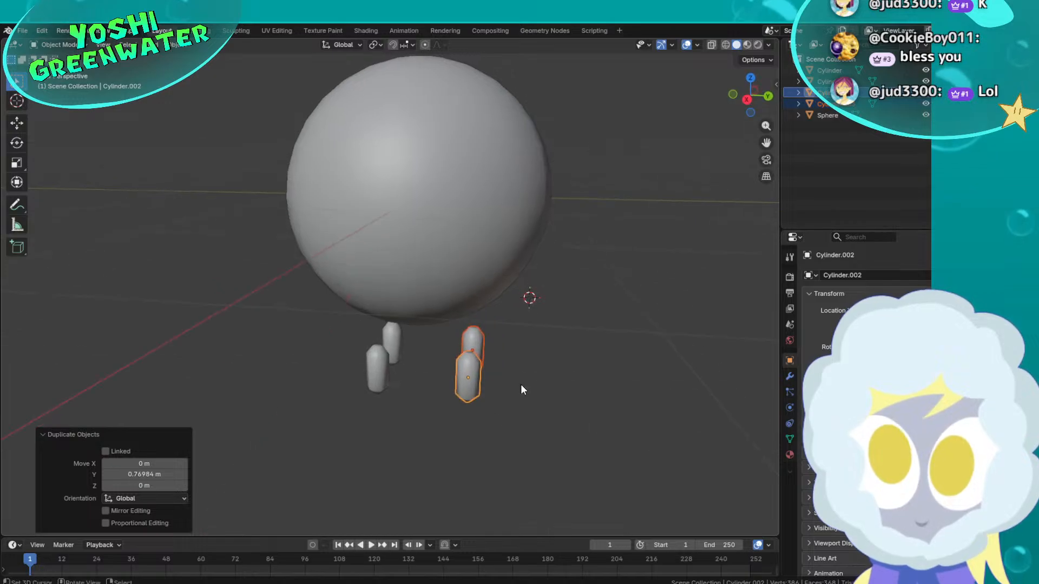
{"action": "key", "text": "g"}
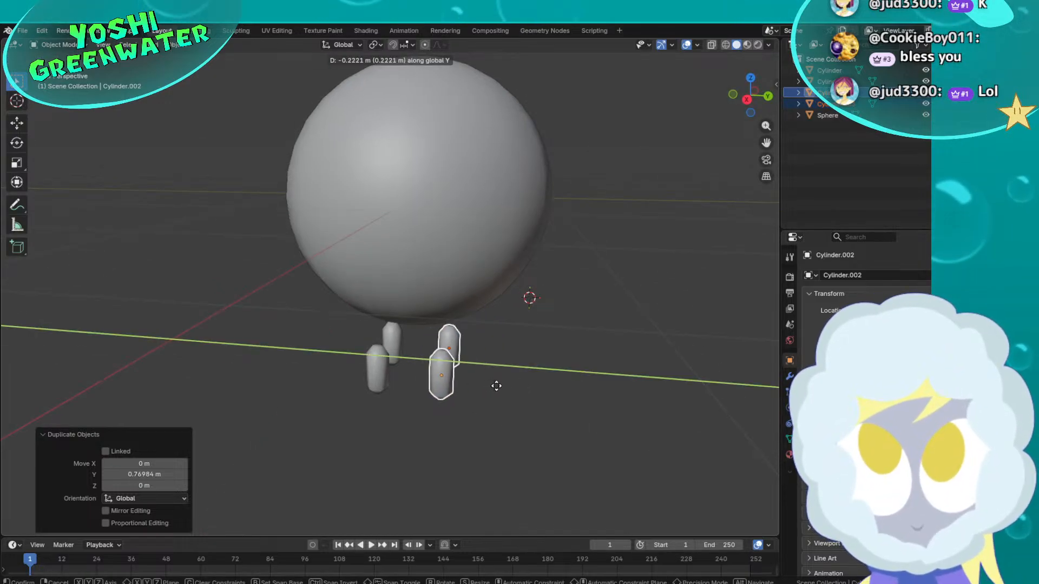
{"action": "left_click", "coordinate": [494, 383]}
Select the original pair of legs and move them about 0.21 m along Y toward the copies
{"action": "left_click", "coordinate": [387, 352]}
{"action": "left_click", "coordinate": [394, 348], "text": "shift"}
{"action": "key", "text": "g"}
{"action": "key", "text": "y"}
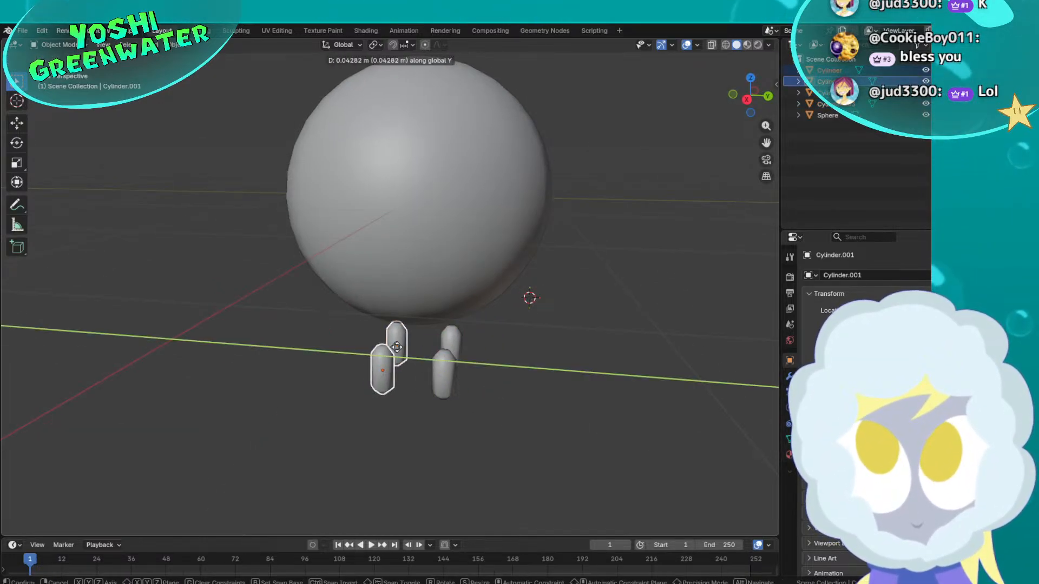
{"action": "left_click", "coordinate": [432, 350]}
In the orthographic view along Y, select all four legs, raise them about 0.16 m along Z and nudge them closer under the sphere
{"action": "middle_click_drag", "start_coordinate": [482, 353], "coordinate": [412, 344]}
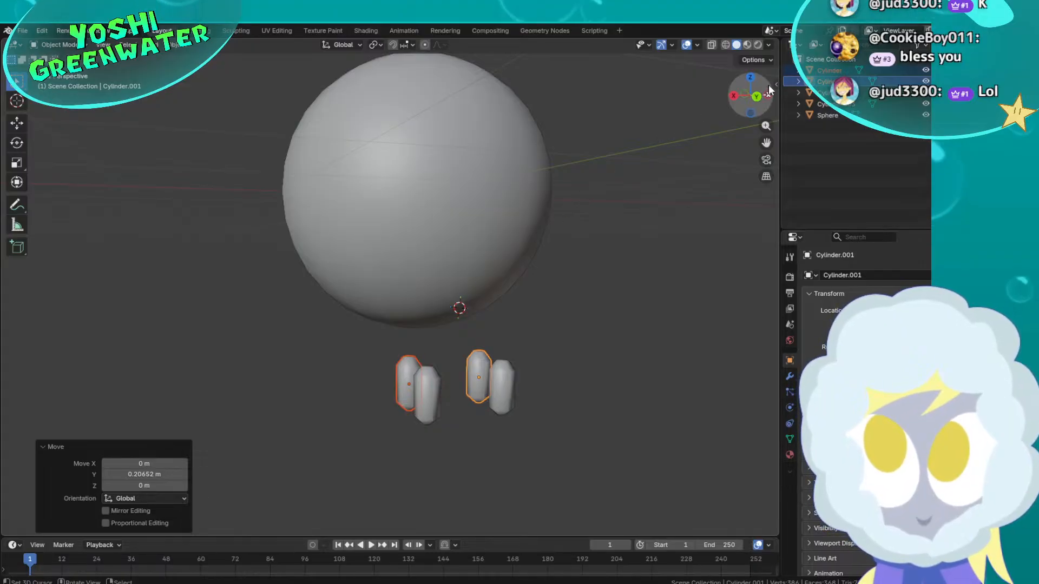
{"action": "left_click", "coordinate": [756, 96]}
{"action": "left_click", "coordinate": [407, 391], "text": "shift"}
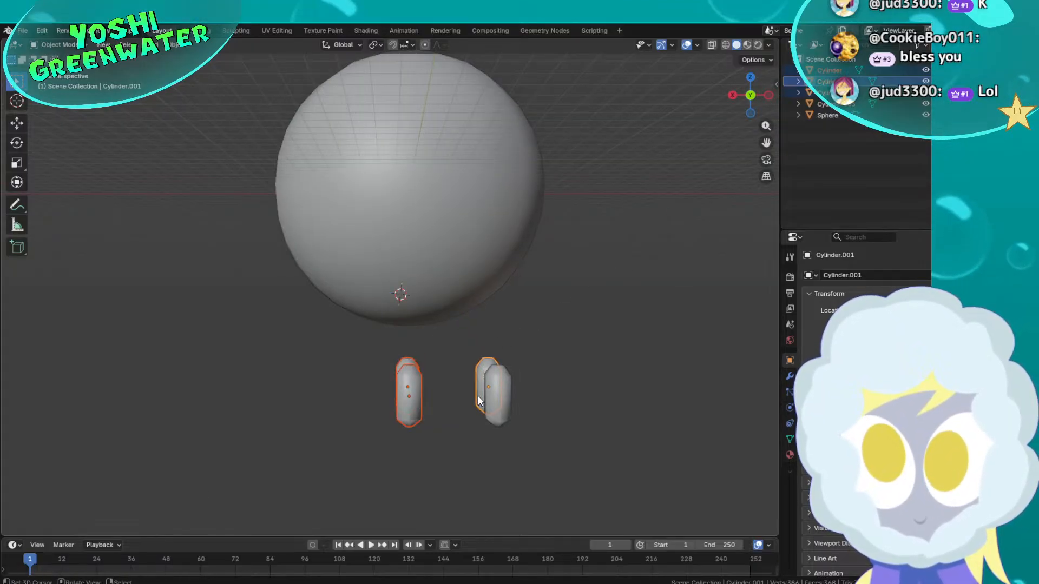
{"action": "left_click", "coordinate": [766, 177]}
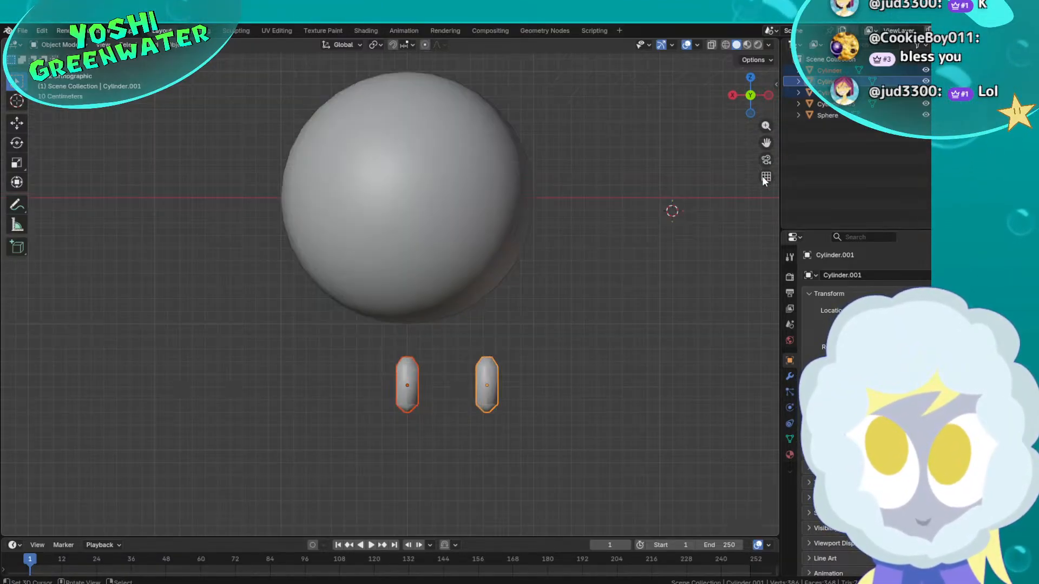
{"action": "left_click_drag", "start_coordinate": [336, 355], "coordinate": [487, 392]}
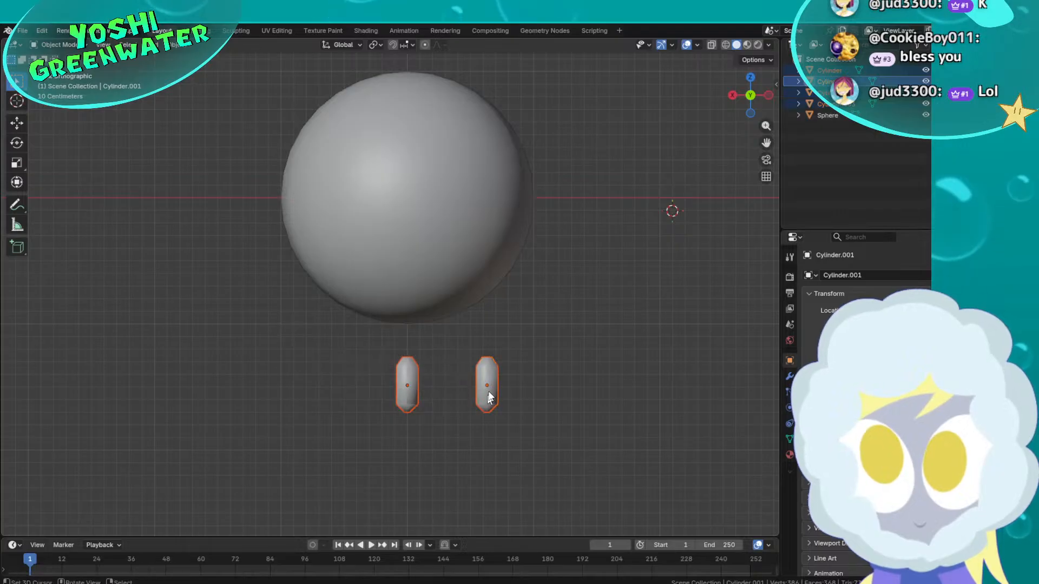
{"action": "key", "text": "g"}
{"action": "key", "text": "z"}
{"action": "left_click", "coordinate": [541, 343]}
{"action": "key", "text": "g"}
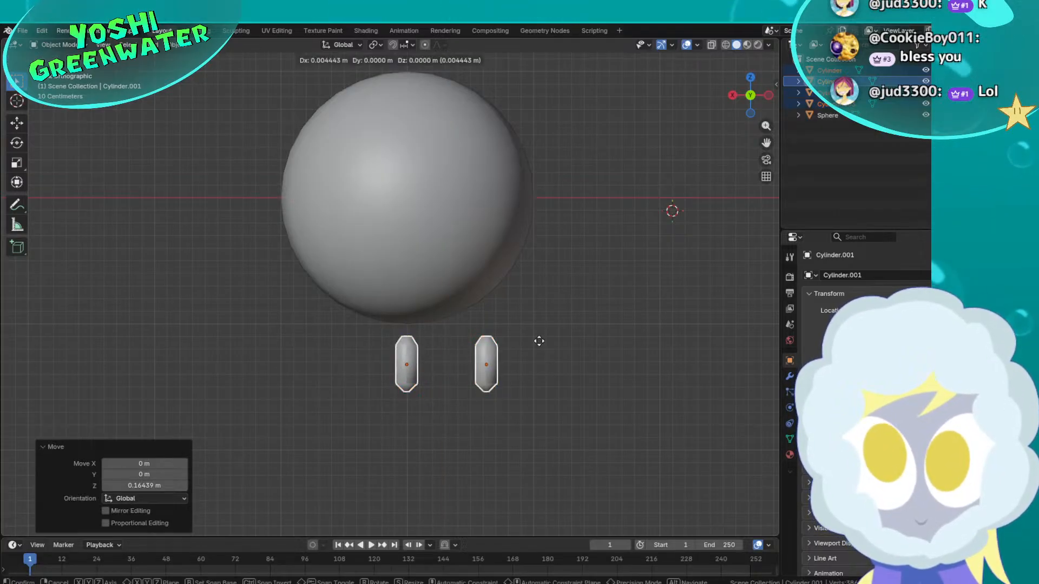
{"action": "right_click", "coordinate": [532, 335]}
Move the two legs on the negative-X side about 0.2 m along X and 0.02 m along Z toward the other pair
{"action": "left_click_drag", "start_coordinate": [438, 343], "coordinate": [511, 381]}
{"action": "key", "text": "g"}
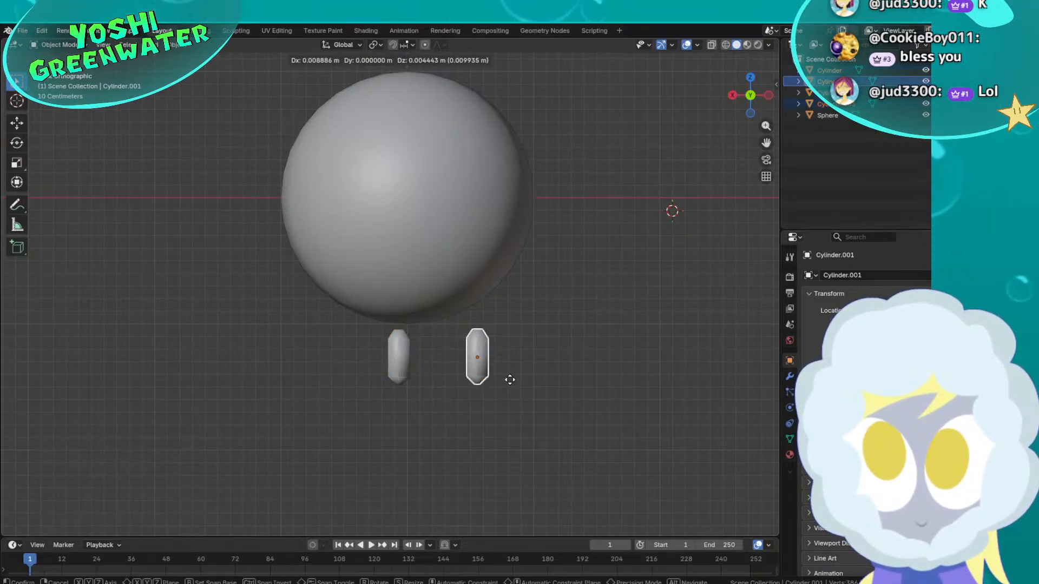
{"action": "left_click", "coordinate": [488, 381]}
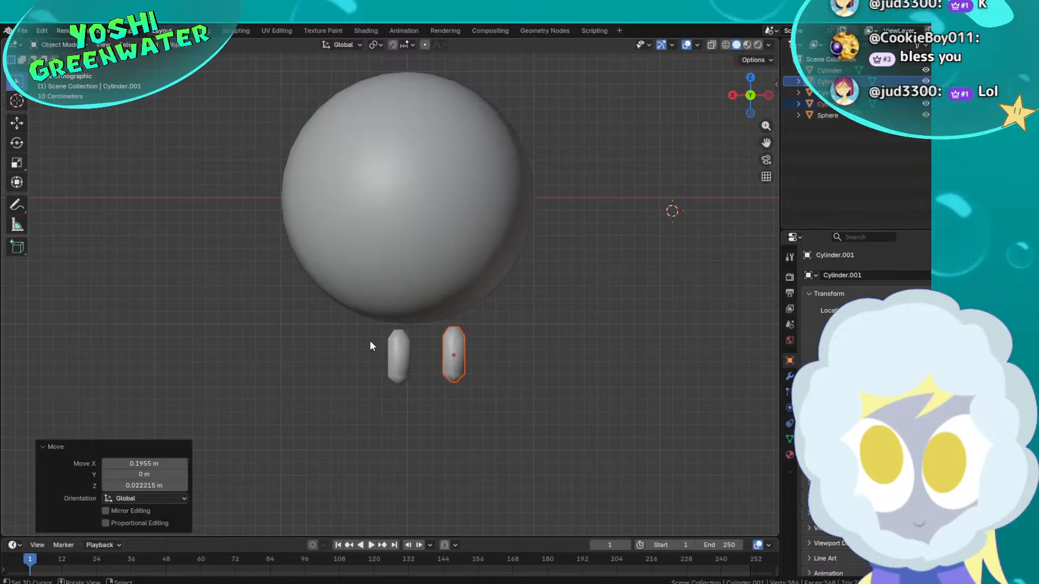
Shift all four legs about -0.24 m along X and tilt them together by about 9 degrees
{"action": "left_click_drag", "start_coordinate": [370, 345], "coordinate": [475, 355]}
{"action": "key", "text": "g"}
{"action": "left_click", "coordinate": [507, 356]}
{"action": "key", "text": "r"}
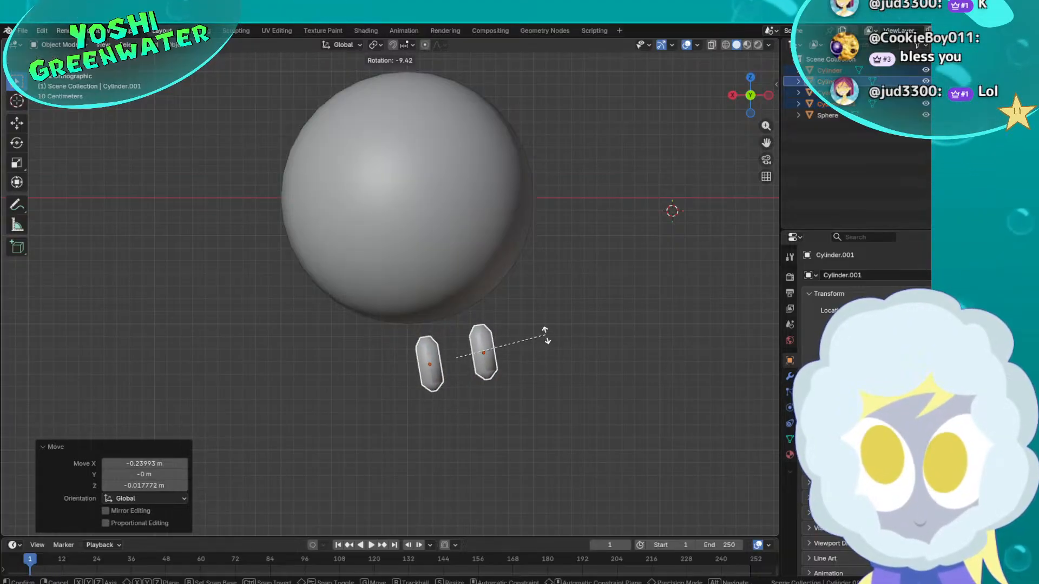
{"action": "right_click", "coordinate": [546, 335]}
{"action": "key", "text": "ctrl+z"}
In the orthographic view along X, move the far leg on the negative-Y side outward along Y
{"action": "left_click", "coordinate": [768, 96]}
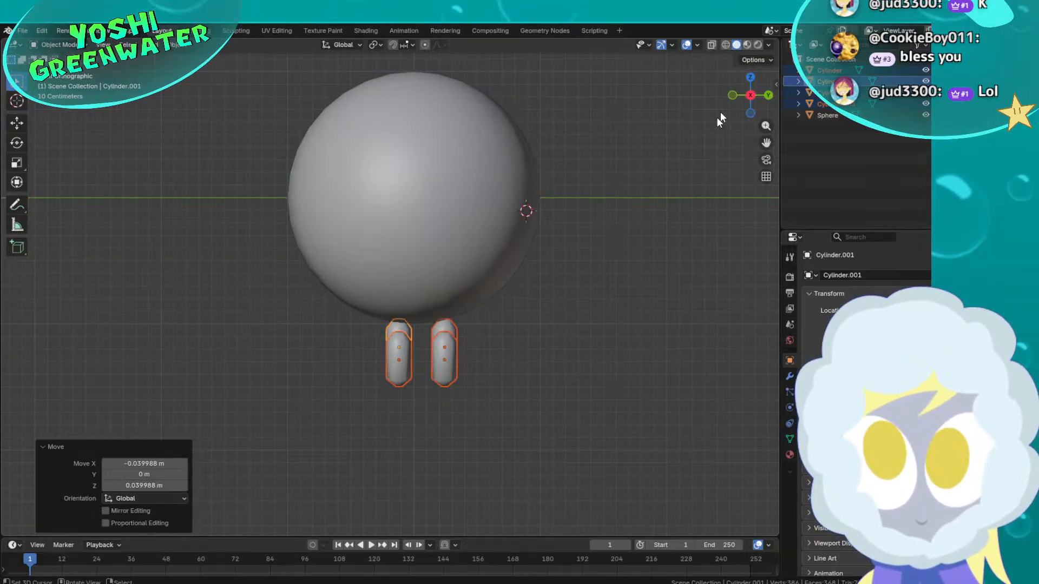
{"action": "right_click", "coordinate": [493, 402], "text": "shift"}
{"action": "left_click", "coordinate": [448, 365]}
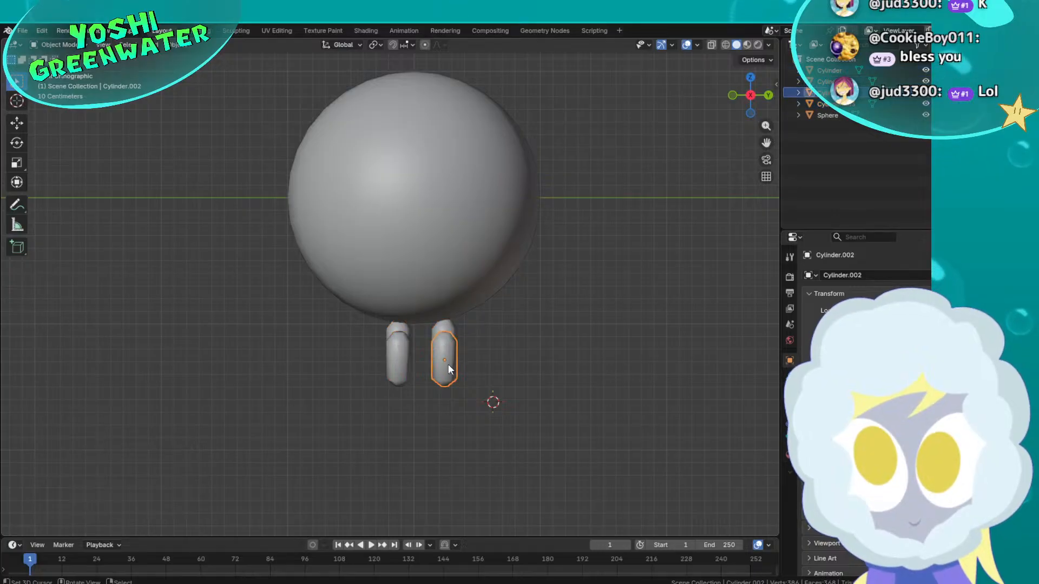
{"action": "left_click", "coordinate": [389, 361], "text": "shift"}
{"action": "scroll", "coordinate": [407, 359], "scroll_direction": "up", "scroll_amount": 2}
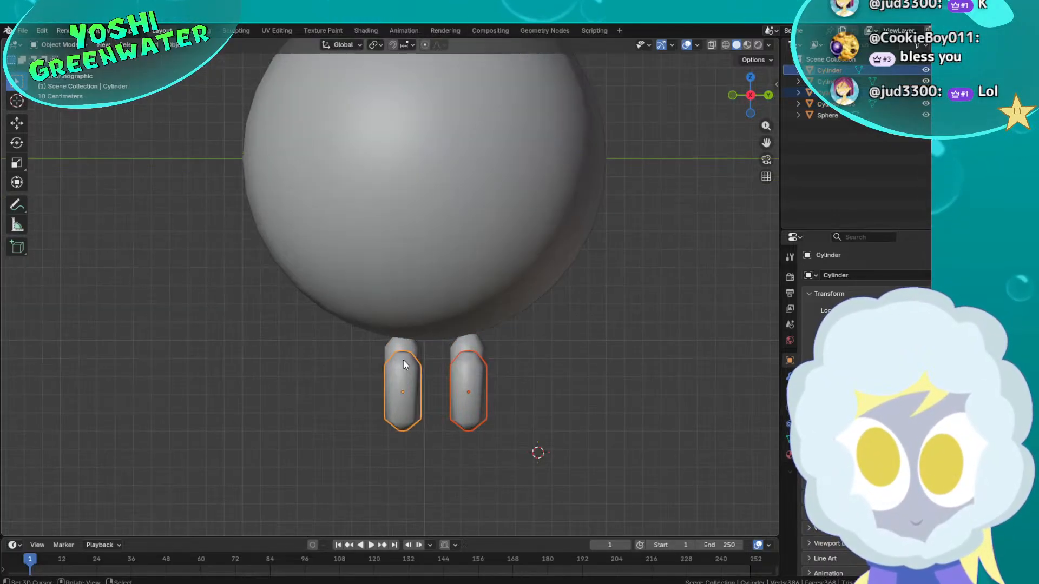
{"action": "left_click", "coordinate": [402, 340]}
{"action": "left_click", "coordinate": [403, 353]}
{"action": "left_click", "coordinate": [393, 343]}
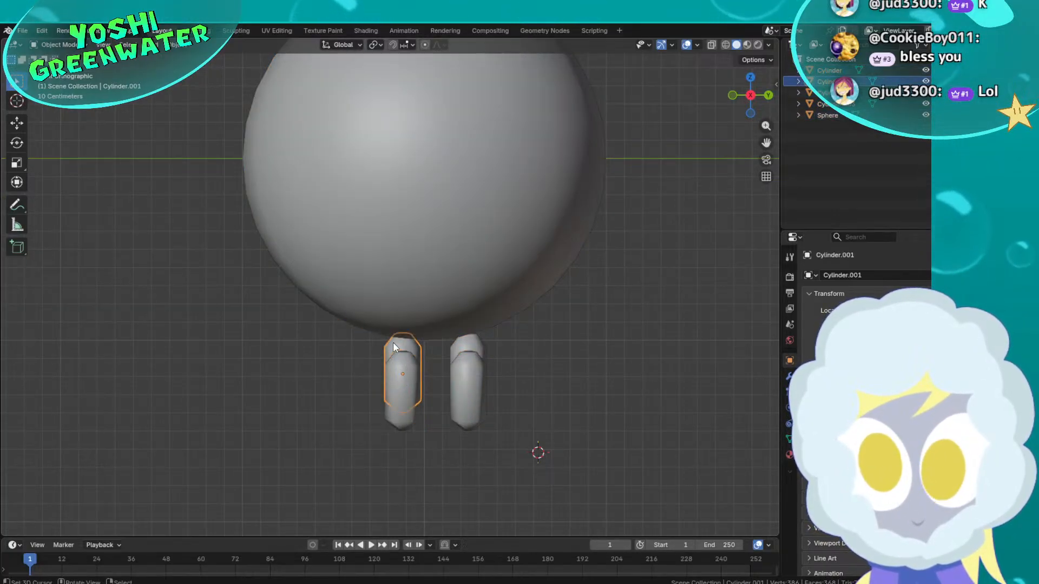
{"action": "key", "text": "g"}
{"action": "key", "text": "y"}
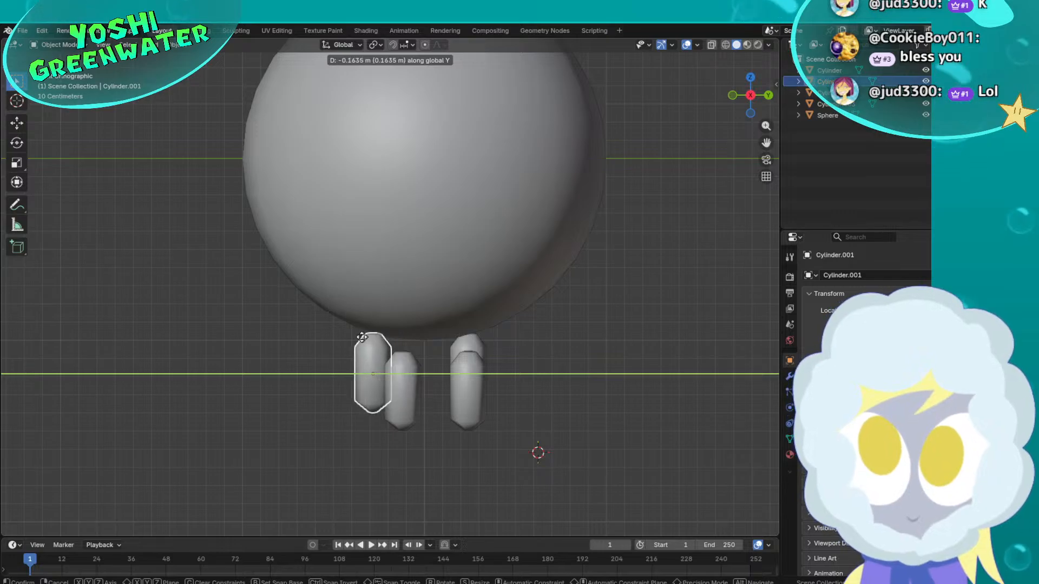
{"action": "left_click", "coordinate": [355, 342]}
Move the far leg on the positive-Y side outward along Y to match the opposite leg
{"action": "left_click", "coordinate": [470, 348]}
{"action": "key", "text": "g"}
{"action": "key", "text": "y"}
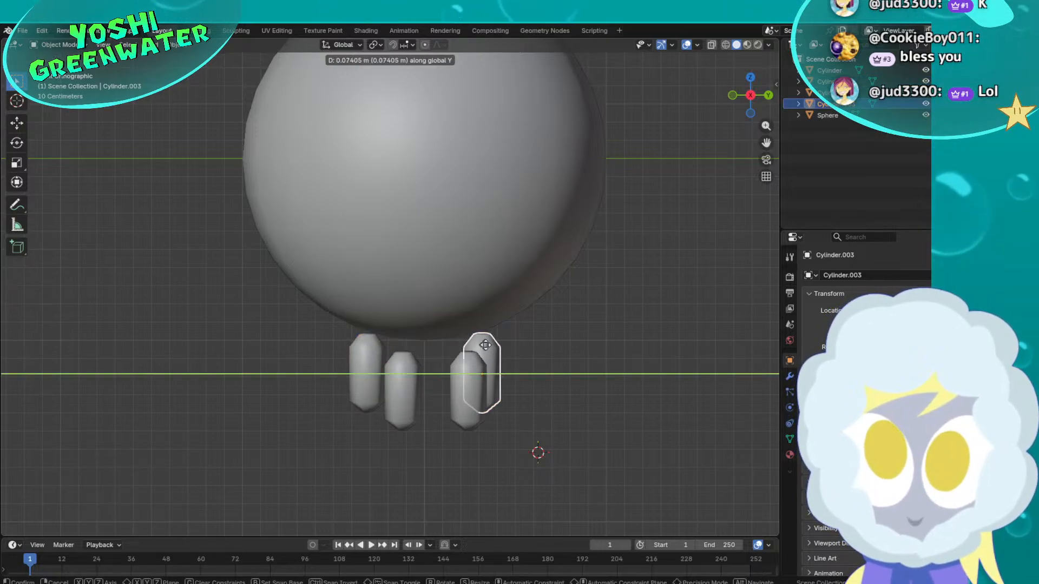
{"action": "left_click", "coordinate": [453, 376]}
Select the two near legs together and lower them slightly below the far pair
{"action": "left_click", "coordinate": [452, 375]}
{"action": "left_click", "coordinate": [402, 383], "text": "shift"}
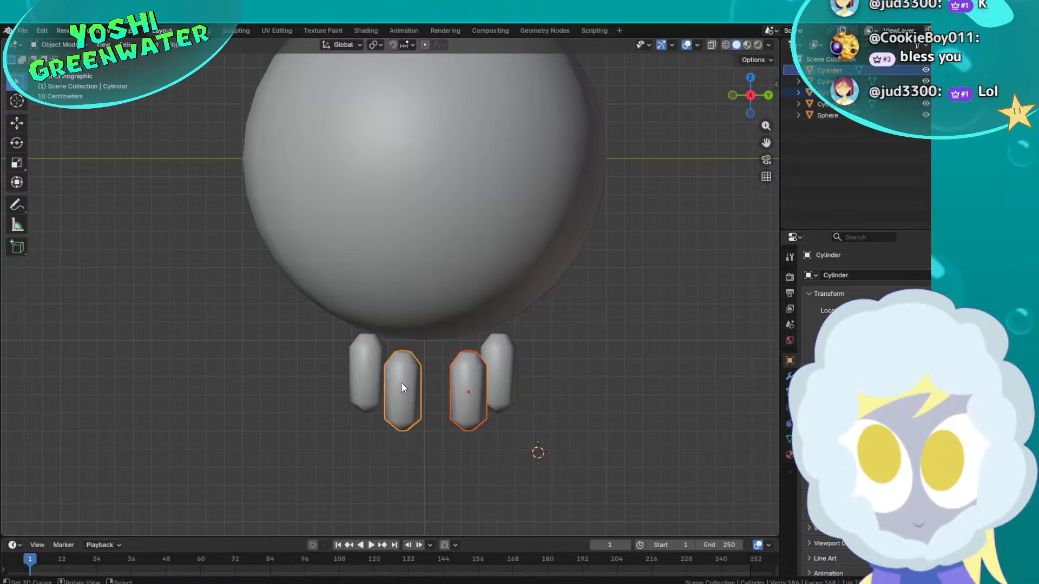
{"action": "key", "text": "g"}
{"action": "left_click", "coordinate": [402, 389]}
{"action": "middle_click_drag", "start_coordinate": [415, 347], "coordinate": [429, 363], "text": "shift"}
{"action": "key", "text": "g"}
{"action": "left_click", "coordinate": [463, 410]}
Adjust the far legs individually, shifting the negative-Y one about -0.04 m along Y and -0.015 m along Z
{"action": "right_click", "coordinate": [503, 372]}
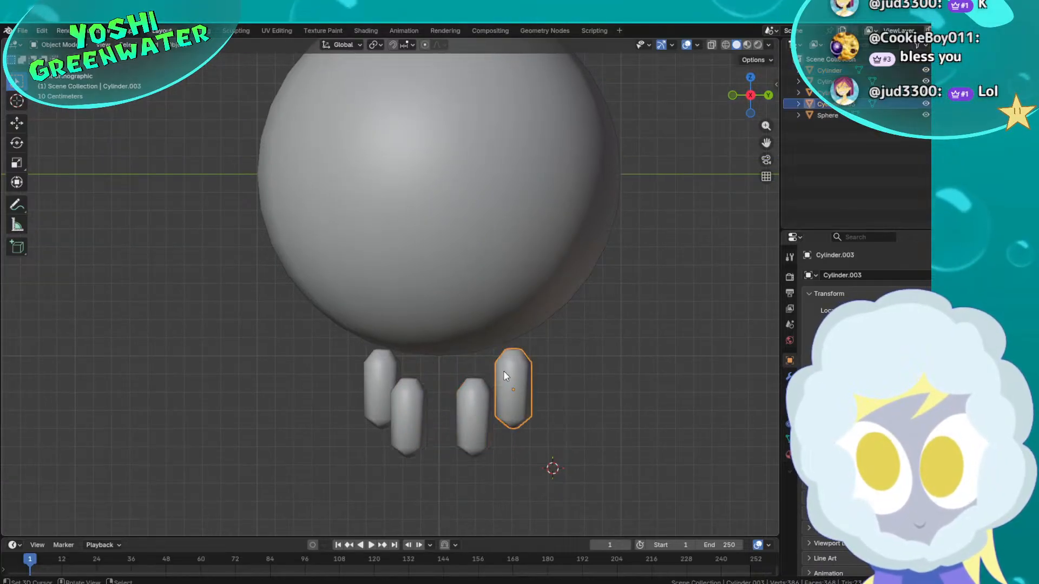
{"action": "key", "text": "g"}
{"action": "left_click", "coordinate": [504, 373]}
{"action": "right_click", "coordinate": [379, 383]}
{"action": "key", "text": "g"}
{"action": "left_click", "coordinate": [375, 390]}
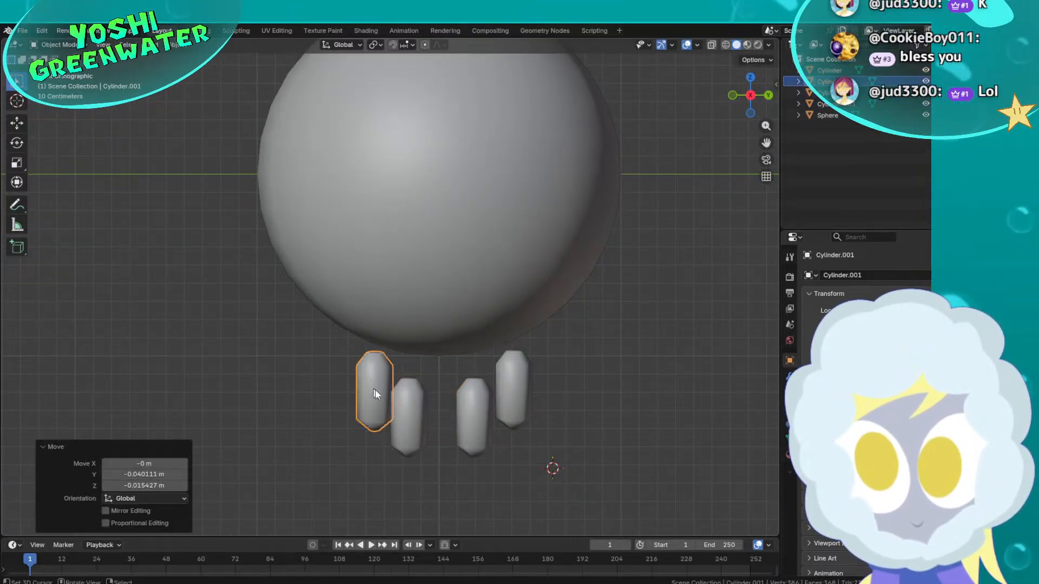
Bring the near legs closer together individually, shifting the positive-Y one about -0.034 m along both Y and Z
{"action": "right_click", "coordinate": [400, 414]}
{"action": "key", "text": "g"}
{"action": "left_click", "coordinate": [407, 417]}
{"action": "right_click", "coordinate": [476, 415]}
{"action": "key", "text": "g"}
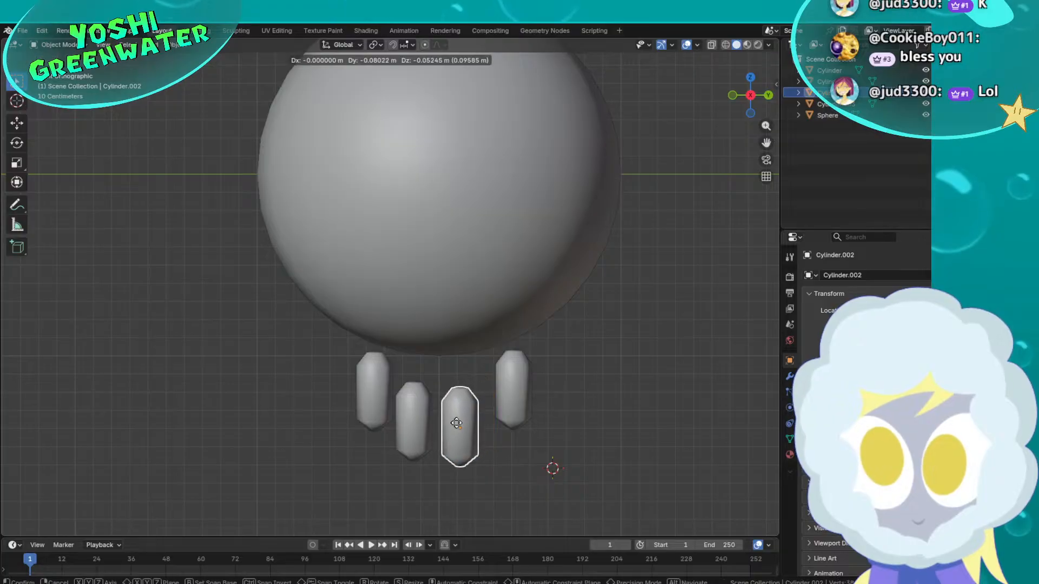
{"action": "left_click", "coordinate": [470, 419]}
From the view along Y, move all four legs about -0.09 m along X and 0.08 m along Z, and deselect them
{"action": "left_click", "coordinate": [756, 98]}
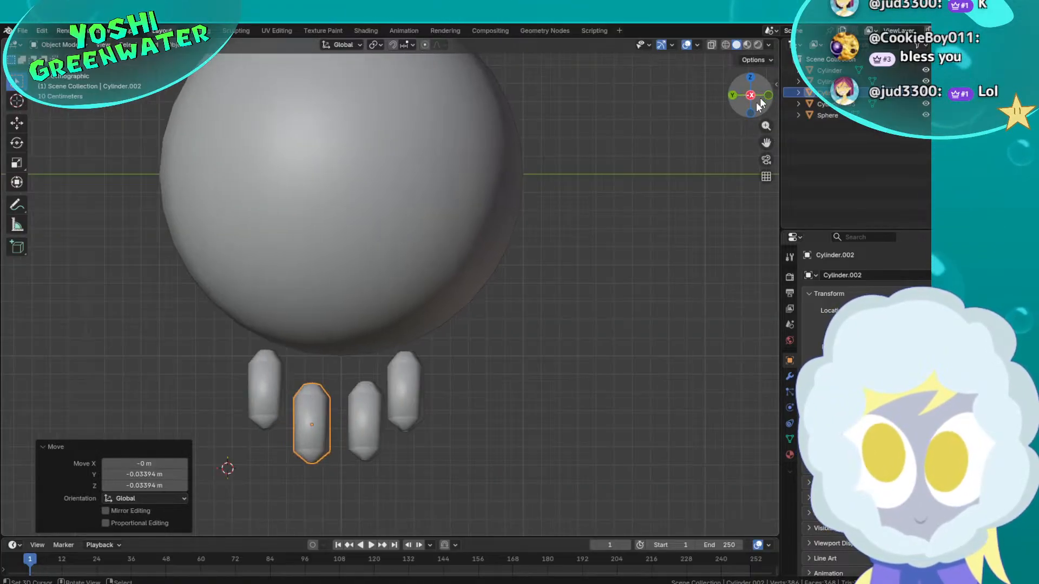
{"action": "left_click", "coordinate": [731, 96]}
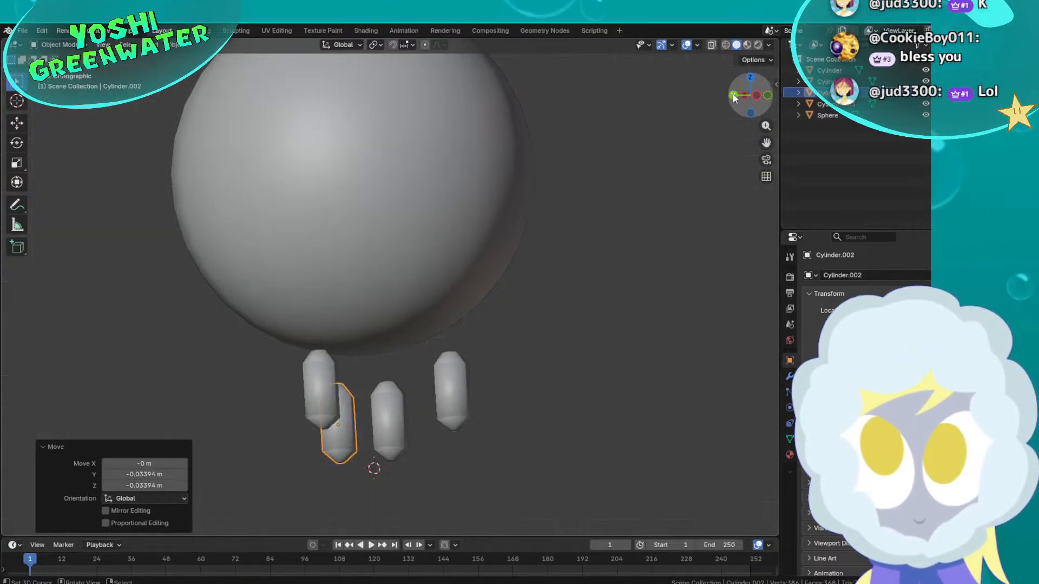
{"action": "left_click_drag", "start_coordinate": [387, 390], "coordinate": [541, 459]}
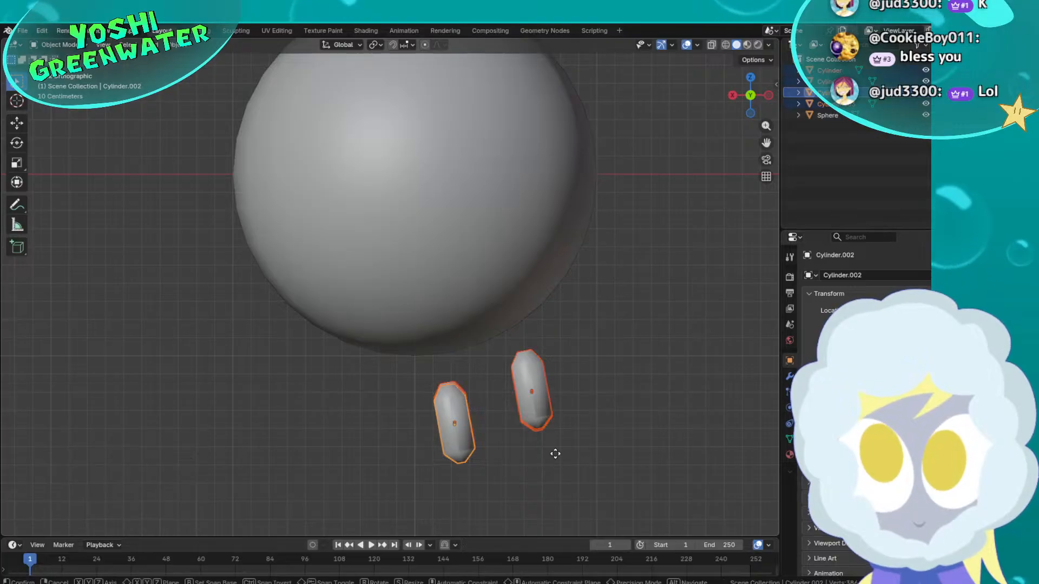
{"action": "key", "text": "g"}
{"action": "left_click", "coordinate": [571, 433]}
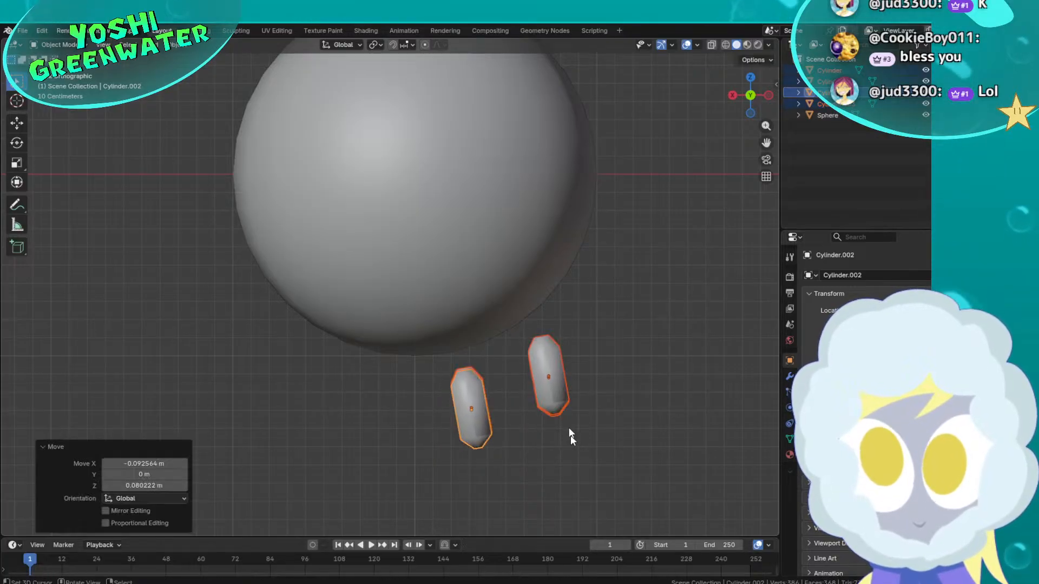
{"action": "left_click", "coordinate": [733, 97]}
{"action": "left_click", "coordinate": [602, 333]}
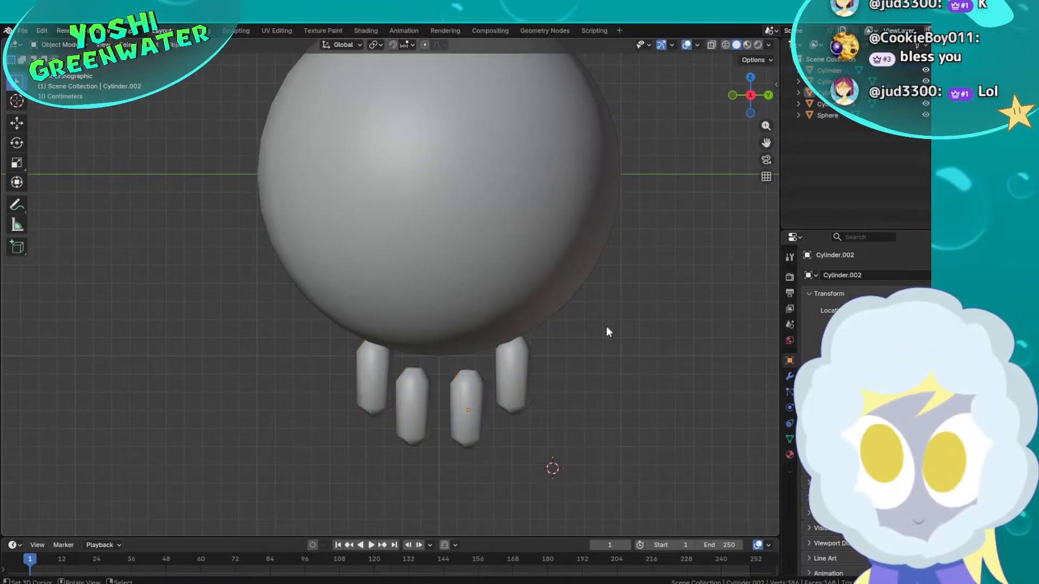
Check the legs in the Toon Boom Harmony parasprite drawing, and return to Blender to inspect the 3D model in perspective
{"action": "left_click", "coordinate": [548, 583]}
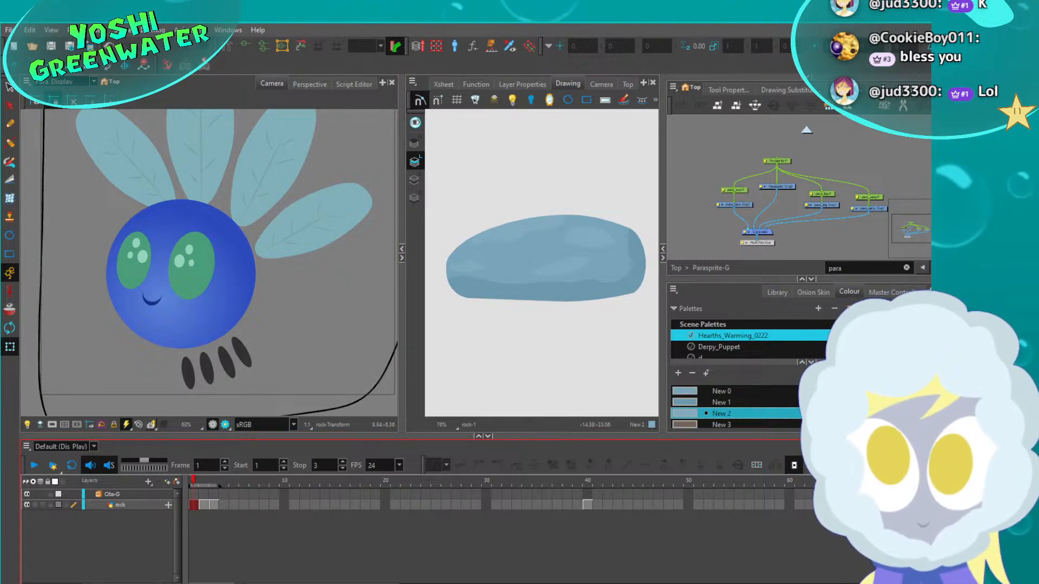
{"action": "left_click", "coordinate": [637, 583]}
{"action": "scroll", "coordinate": [429, 313], "scroll_direction": "down", "scroll_amount": 3}
{"action": "middle_click_drag", "start_coordinate": [505, 244], "coordinate": [618, 268]}
{"action": "key", "text": "KP_5"}
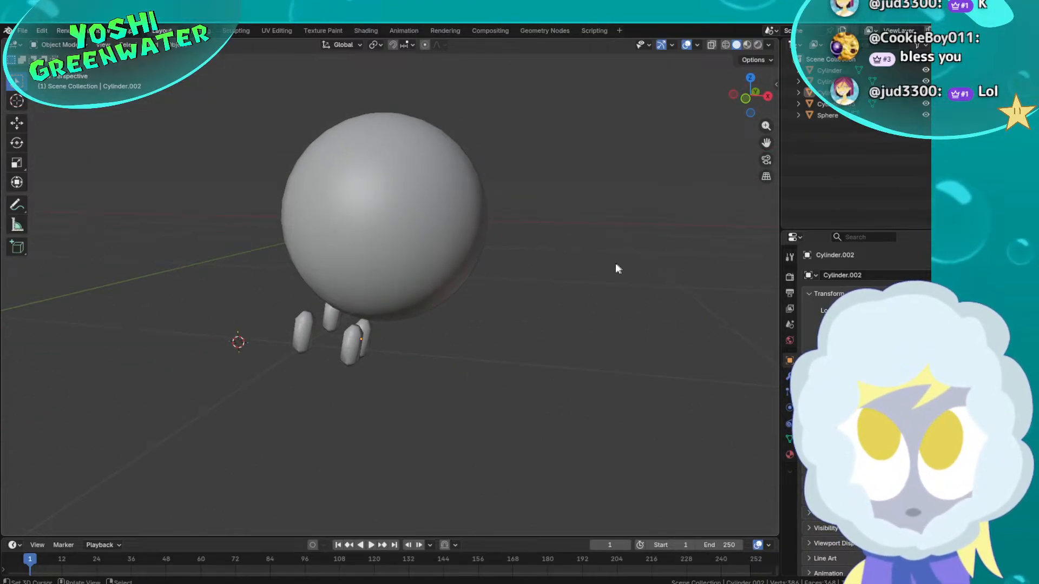
Add a 2 m mesh plane at the 3D cursor beside the spherical body
{"action": "middle_click_drag", "start_coordinate": [538, 260], "coordinate": [417, 293]}
{"action": "middle_click_drag", "start_coordinate": [392, 313], "coordinate": [454, 328]}
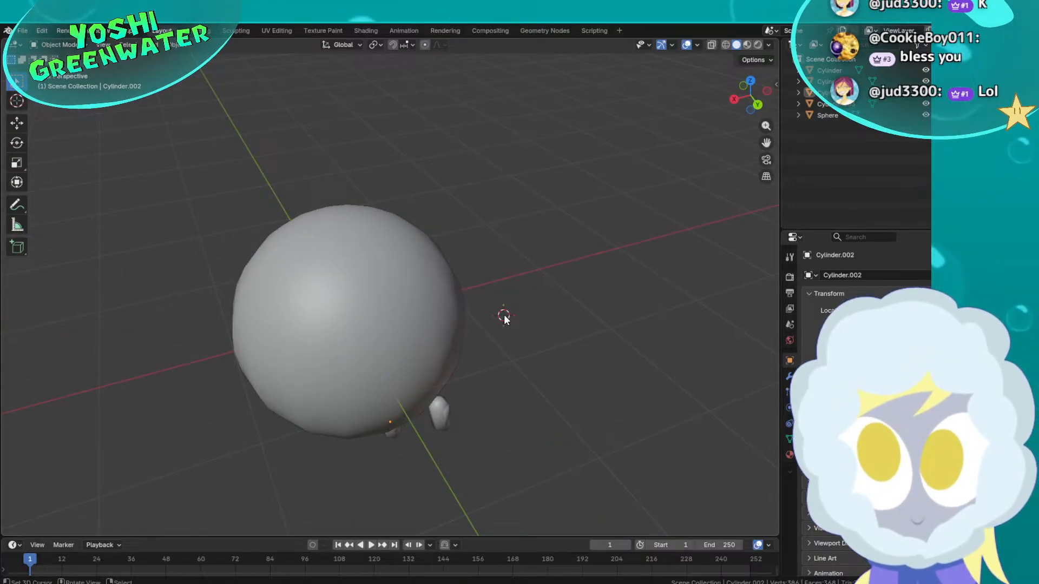
{"action": "key", "text": "shift+a"}
{"action": "mouse_move", "coordinate": [505, 314]}
{"action": "left_click", "coordinate": [560, 314]}
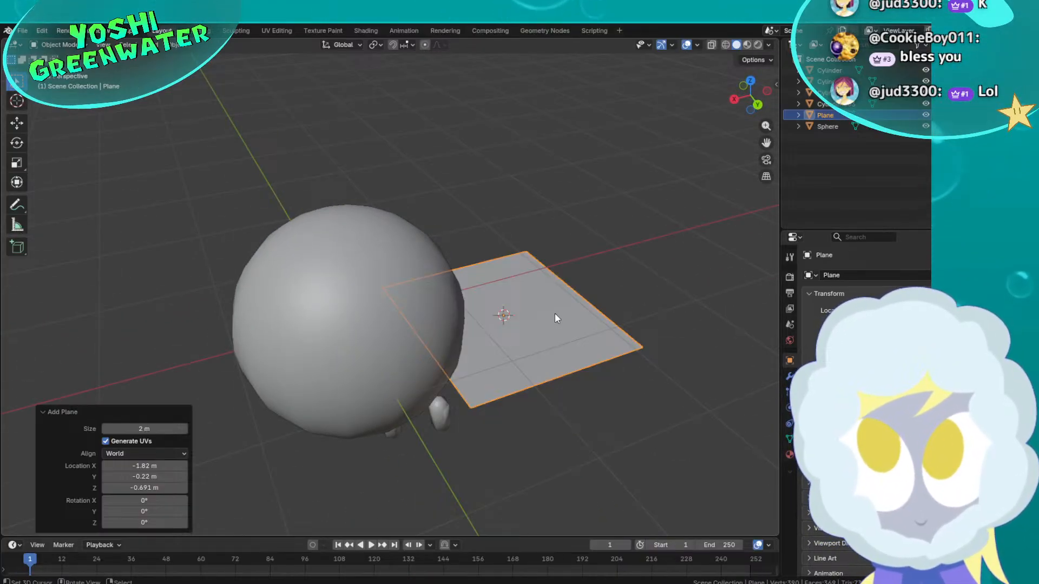
{"action": "type", "text": "ry8"}
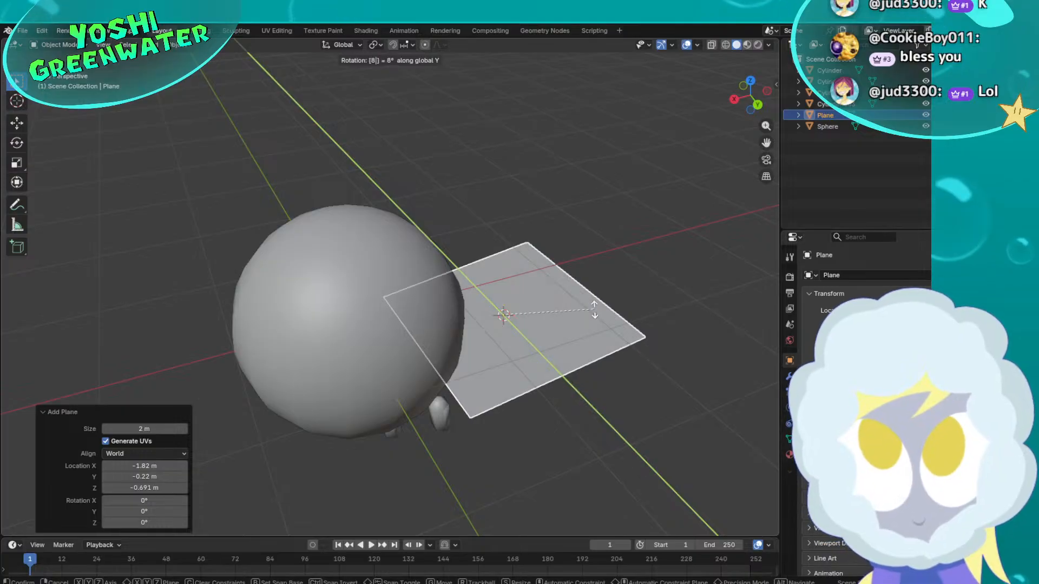
{"action": "type", "text": "90"}
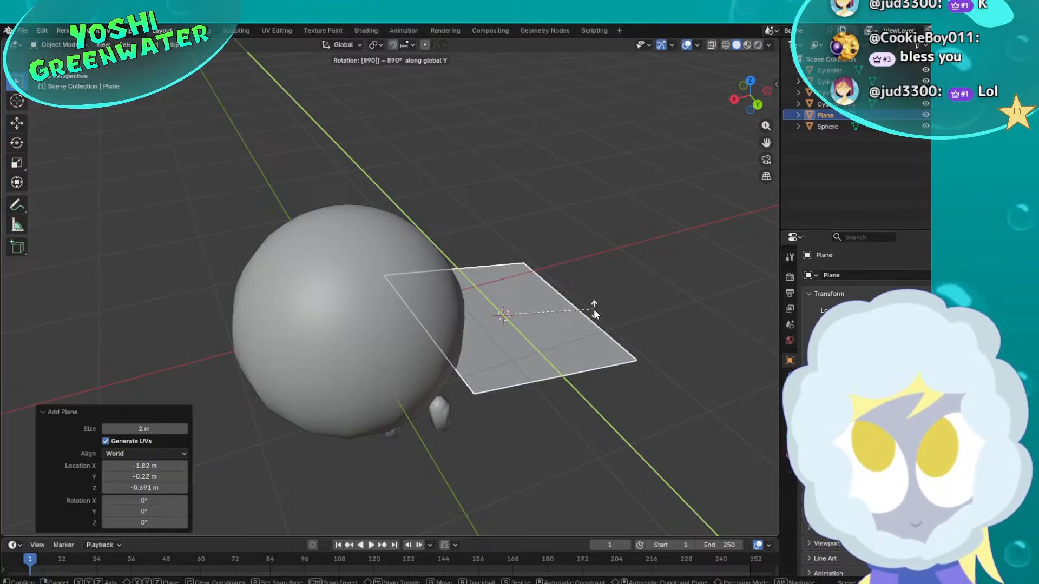
{"action": "key", "text": "Escape"}
Rotate the new plane 90° about the global Y axis so it stands upright
{"action": "type", "text": "r"}
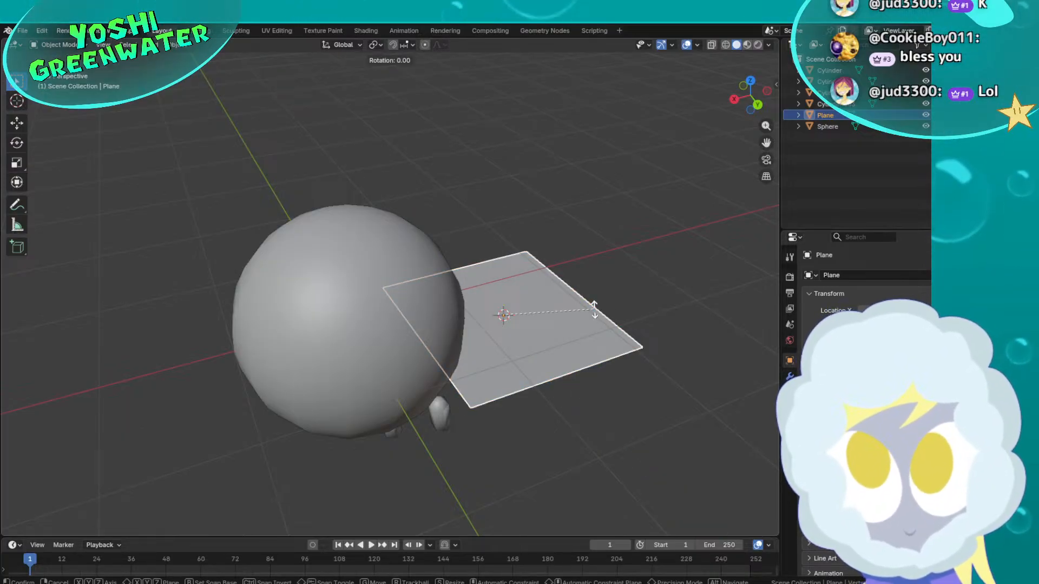
{"action": "type", "text": "y90"}
{"action": "key", "text": "Return"}
Raise the plane about 1.27 m along Z and move it about 0.81 m along X toward the sphere
{"action": "middle_click_drag", "start_coordinate": [593, 309], "coordinate": [478, 280]}
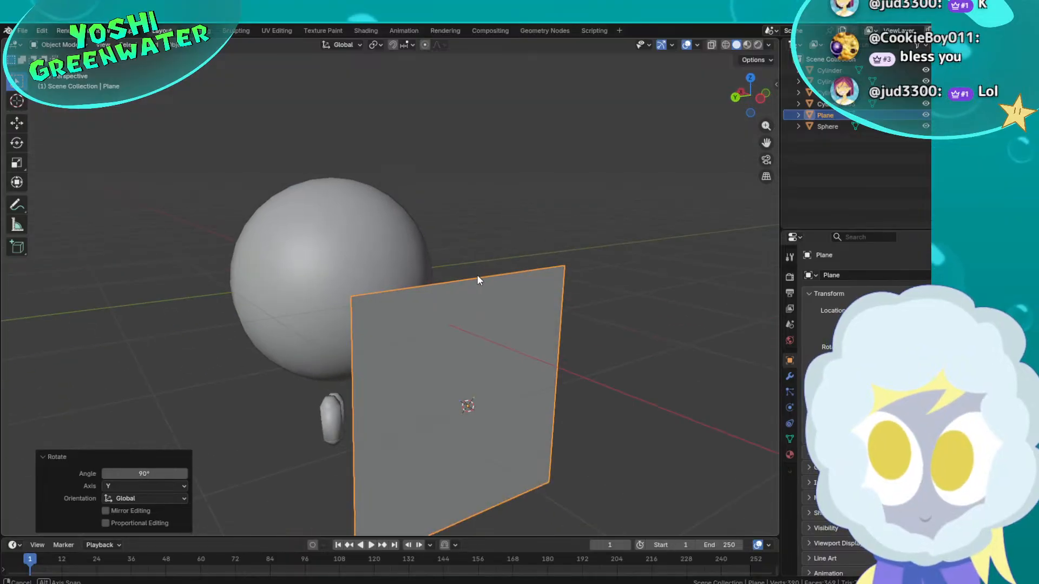
{"action": "key", "text": "g"}
{"action": "key", "text": "z"}
{"action": "left_click", "coordinate": [426, 187]}
{"action": "middle_click_drag", "start_coordinate": [426, 186], "coordinate": [523, 231]}
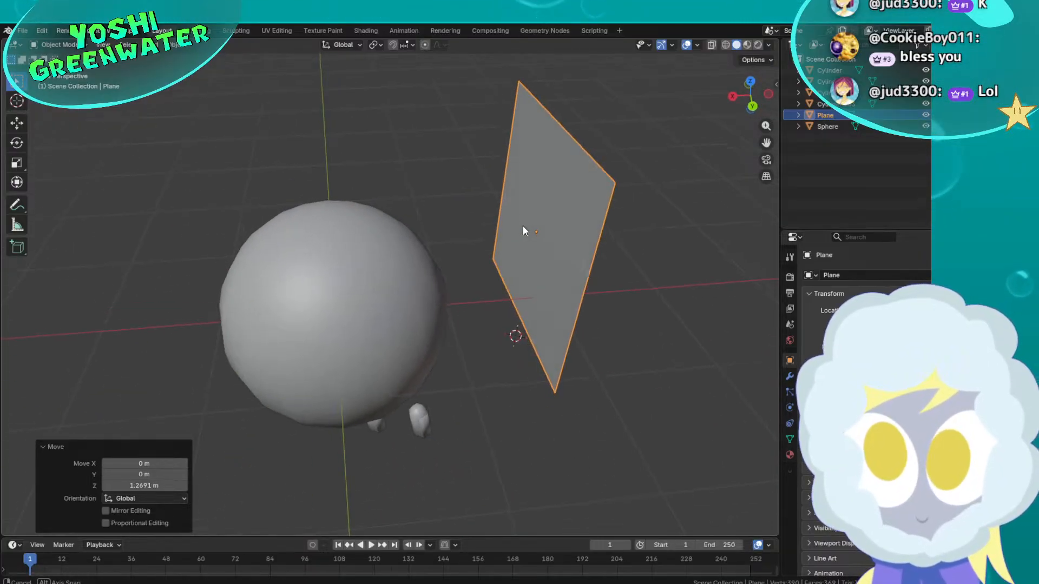
{"action": "key", "text": "g"}
{"action": "key", "text": "y"}
{"action": "key", "text": "x"}
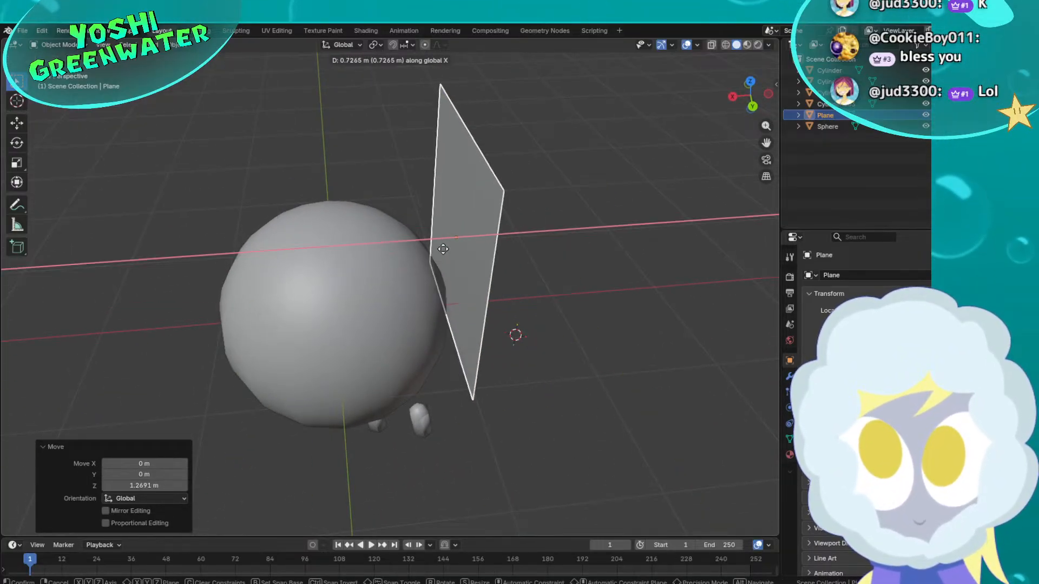
{"action": "left_click", "coordinate": [440, 250]}
{"action": "middle_click_drag", "start_coordinate": [438, 252], "coordinate": [545, 241]}
Move the plane along Y to center it behind the sphere
{"action": "scroll", "coordinate": [539, 228], "scroll_direction": "down", "scroll_amount": 2}
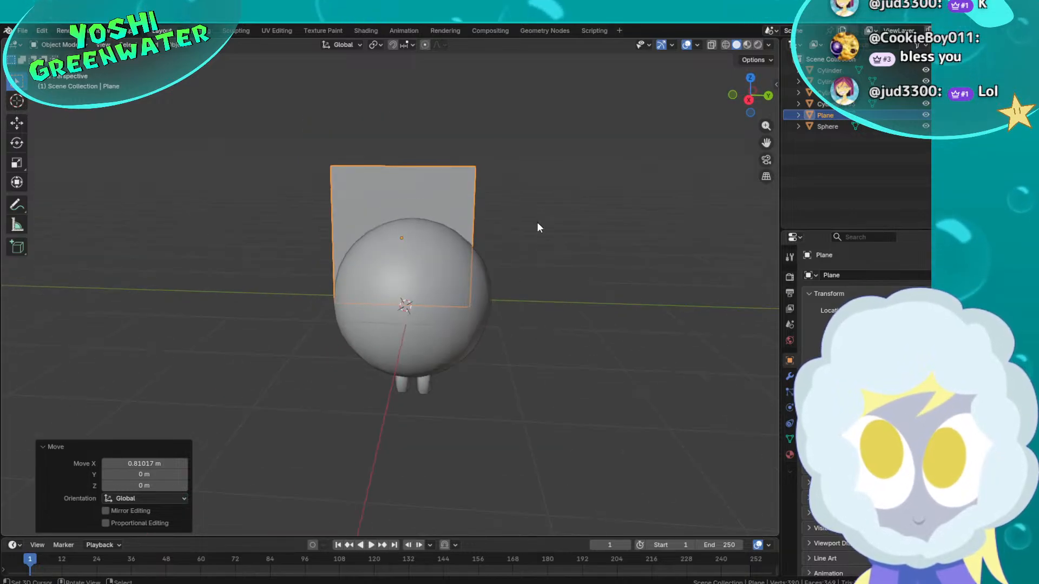
{"action": "left_click", "coordinate": [750, 101]}
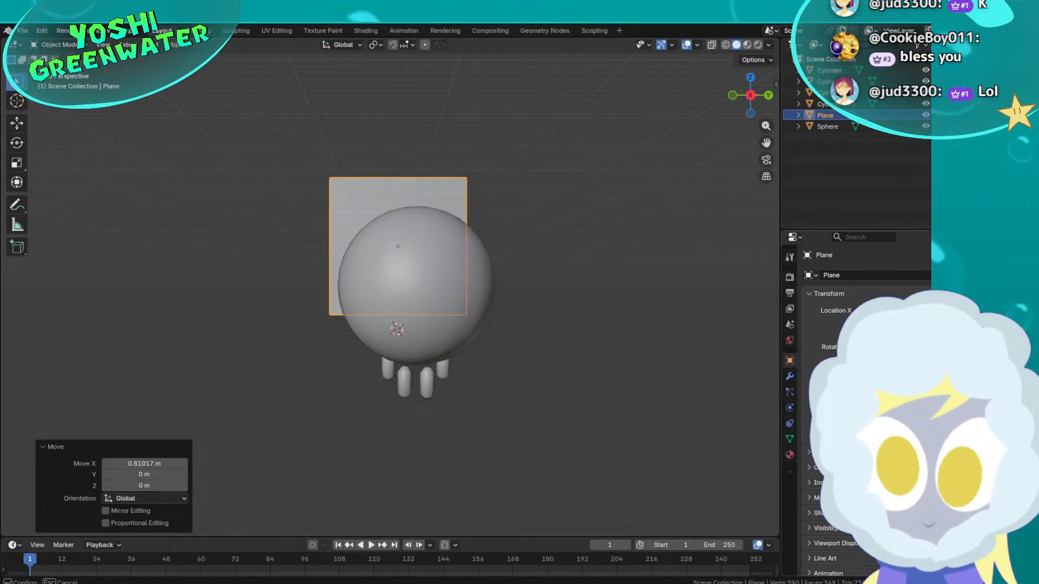
{"action": "key", "text": "Return"}
{"action": "middle_click_drag", "start_coordinate": [530, 295], "coordinate": [410, 325]}
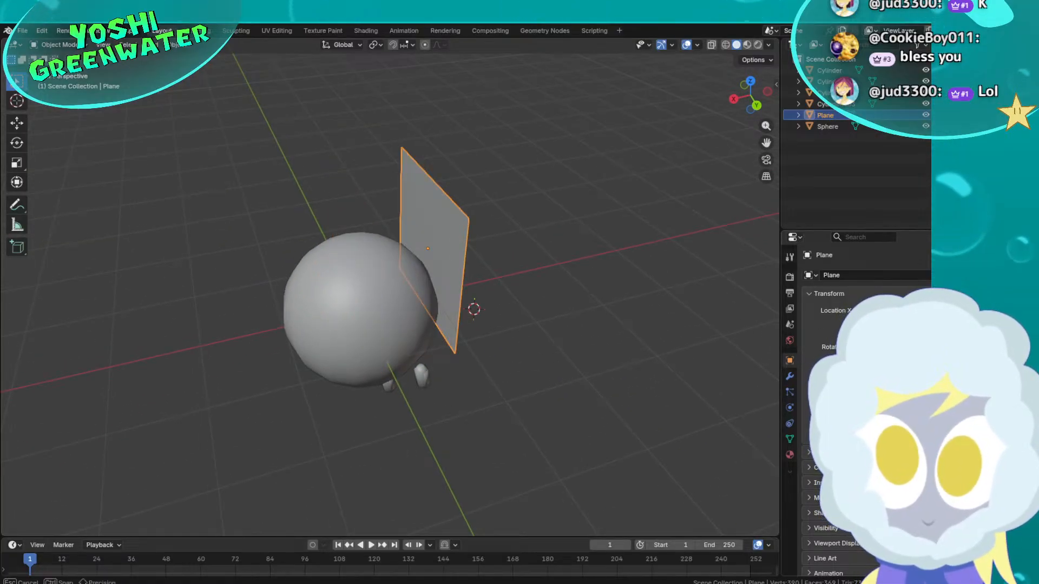
{"action": "key", "text": "Return"}
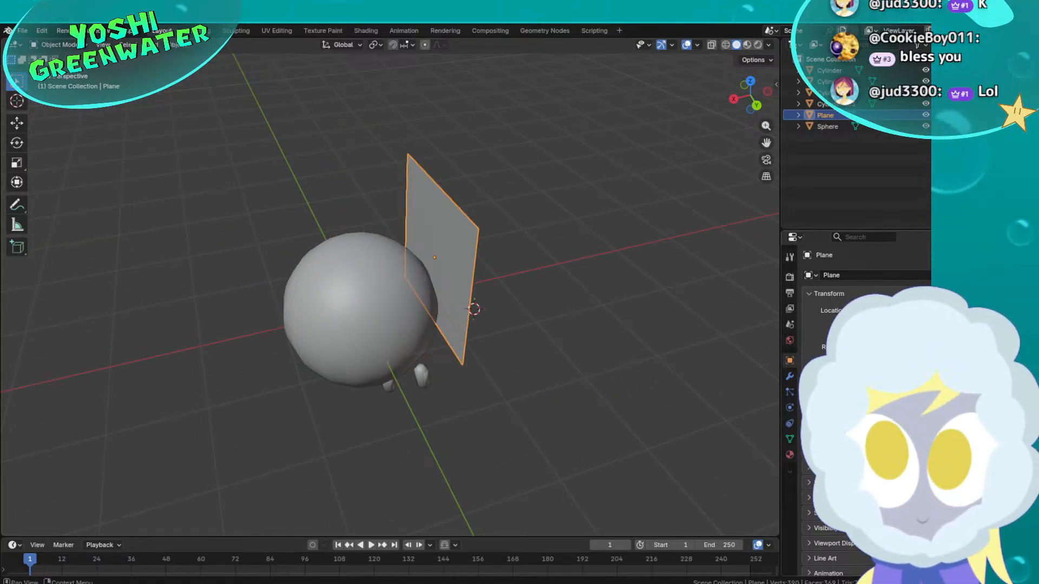
In Edit Mode, scale the plane's face uniformly by about 1.178
{"action": "left_click", "coordinate": [733, 99]}
{"action": "middle_click_drag", "start_coordinate": [571, 211], "coordinate": [503, 248]}
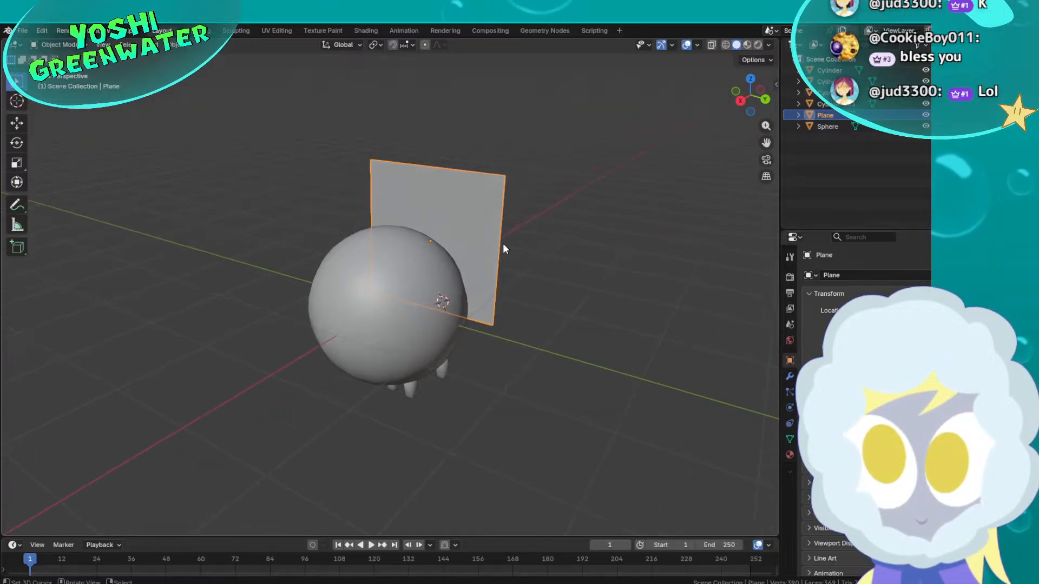
{"action": "key", "text": "Tab"}
{"action": "key", "text": "s"}
{"action": "left_click", "coordinate": [610, 227]}
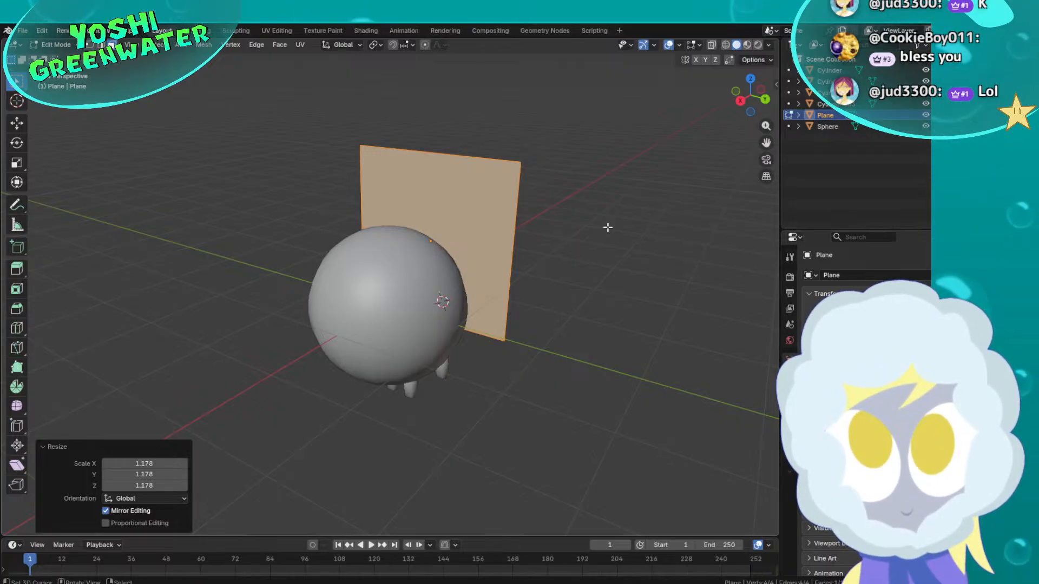
{"action": "scroll", "coordinate": [603, 230], "scroll_direction": "up", "scroll_amount": 2}
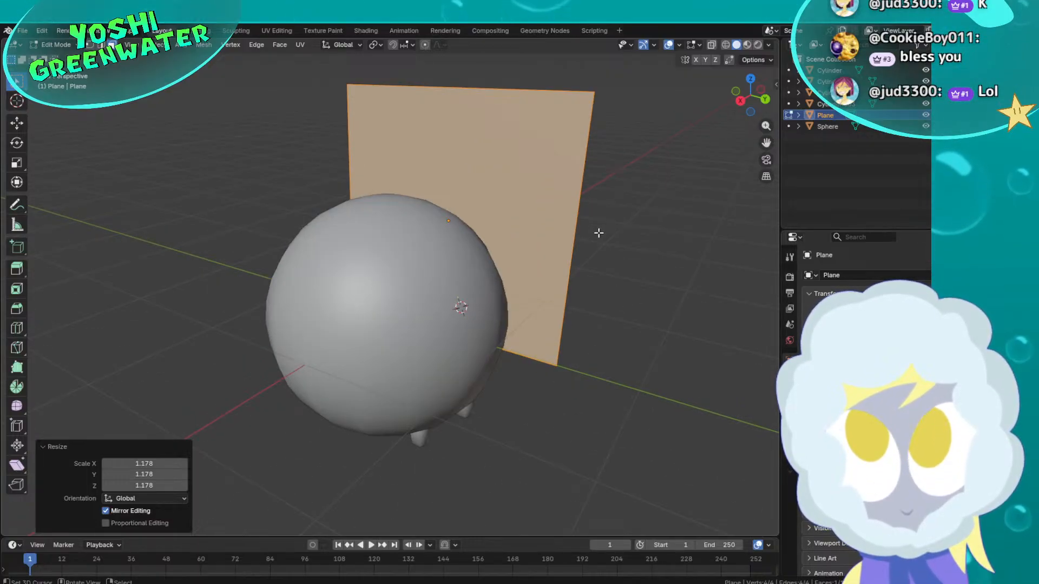
{"action": "middle_click_drag", "start_coordinate": [599, 233], "coordinate": [368, 262]}
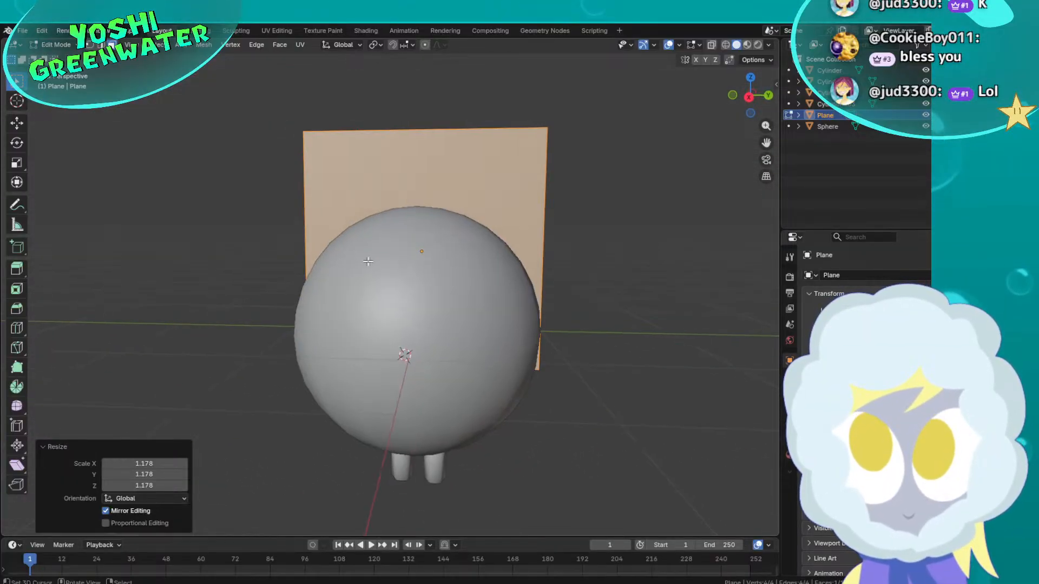
{"action": "left_click", "coordinate": [448, 265]}
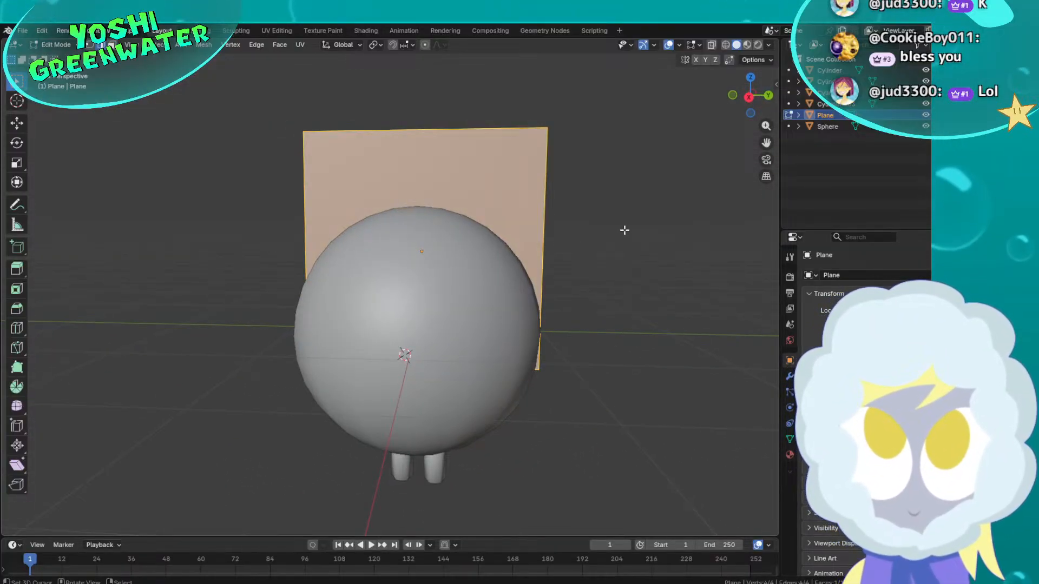
Narrow the plane's face into an upright strip by scaling it to about 0.305 along Y
{"action": "key", "text": "Tab"}
{"action": "key", "text": "Tab"}
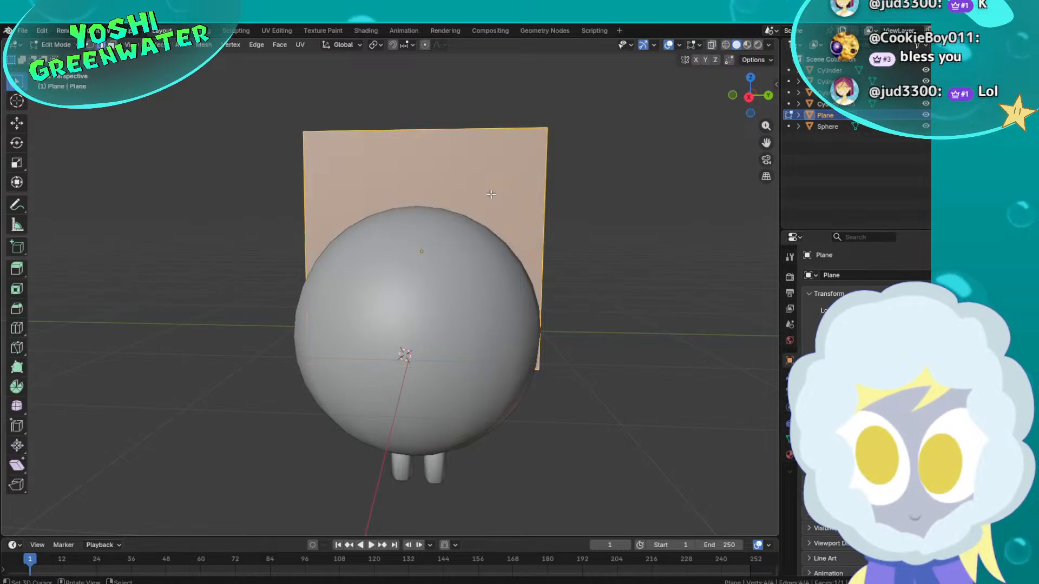
{"action": "key", "text": "s"}
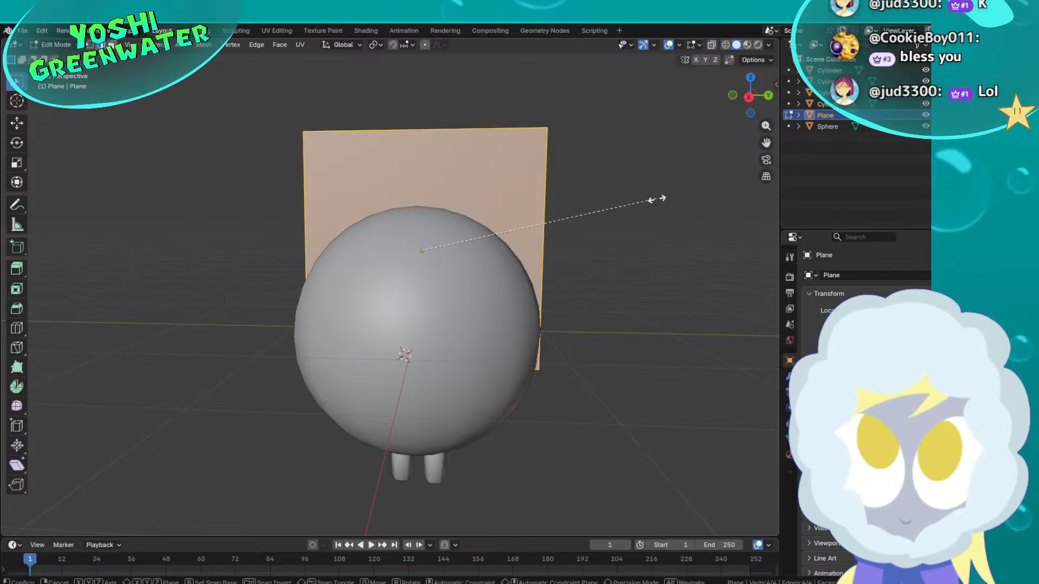
{"action": "key", "text": "x"}
{"action": "key", "text": "y"}
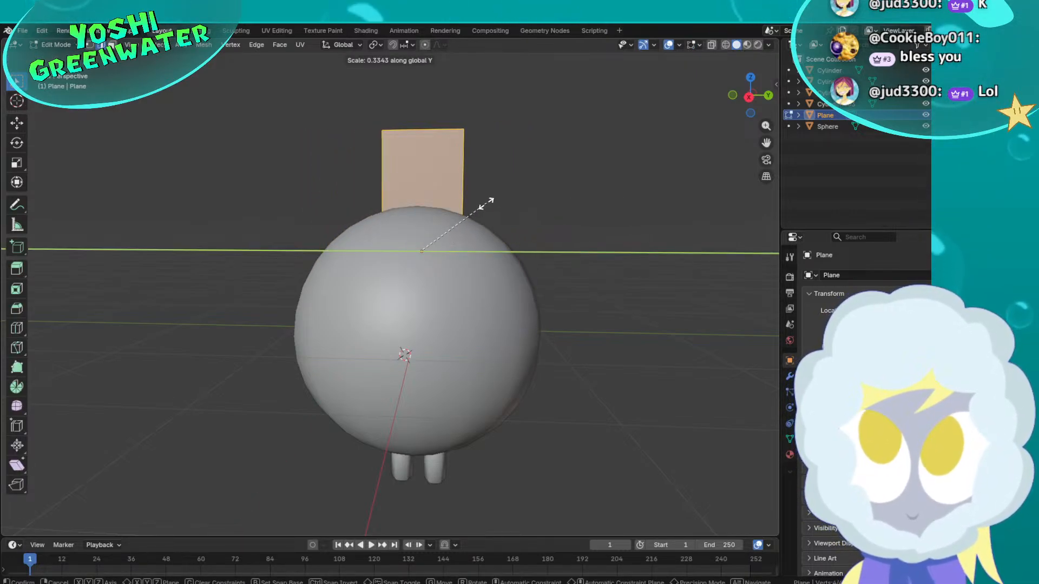
{"action": "left_click", "coordinate": [476, 204]}
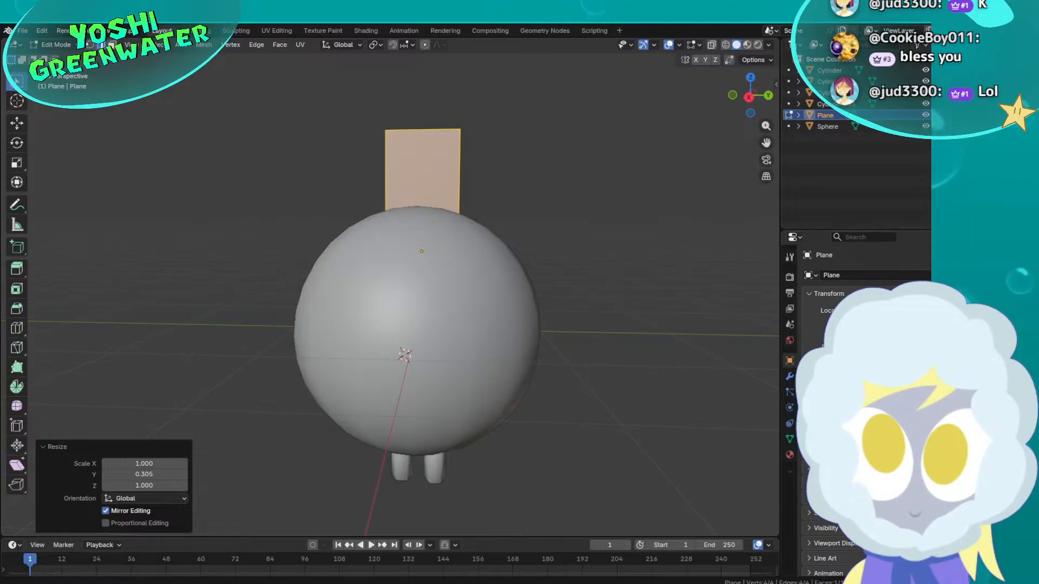
{"action": "mouse_move", "coordinate": [646, 582]}
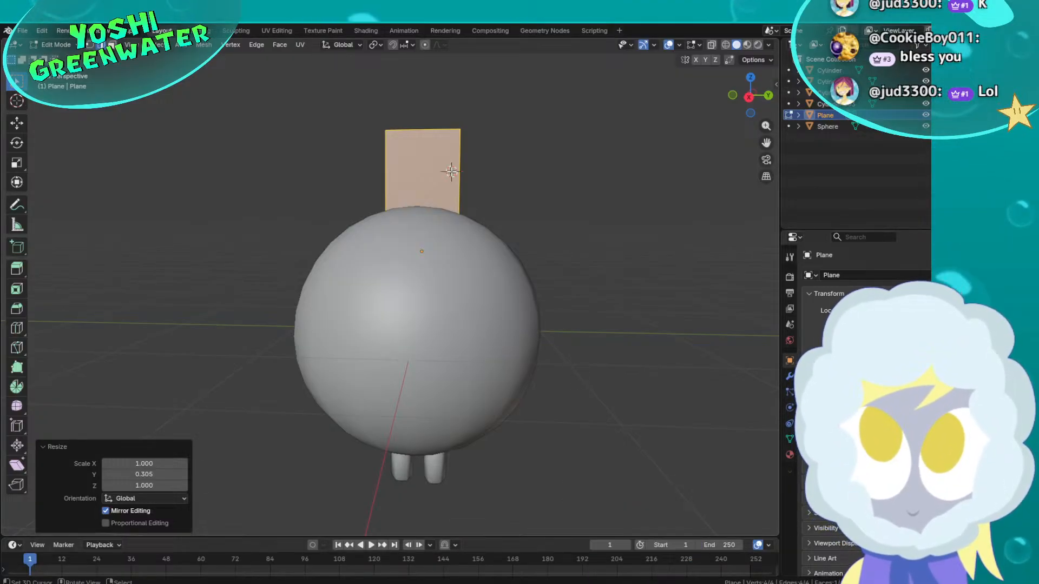
Shift the strip's geometry about -0.53 m along Y to one side of the body, leaving the object origin in place
{"action": "middle_click_drag", "start_coordinate": [525, 189], "coordinate": [381, 226]}
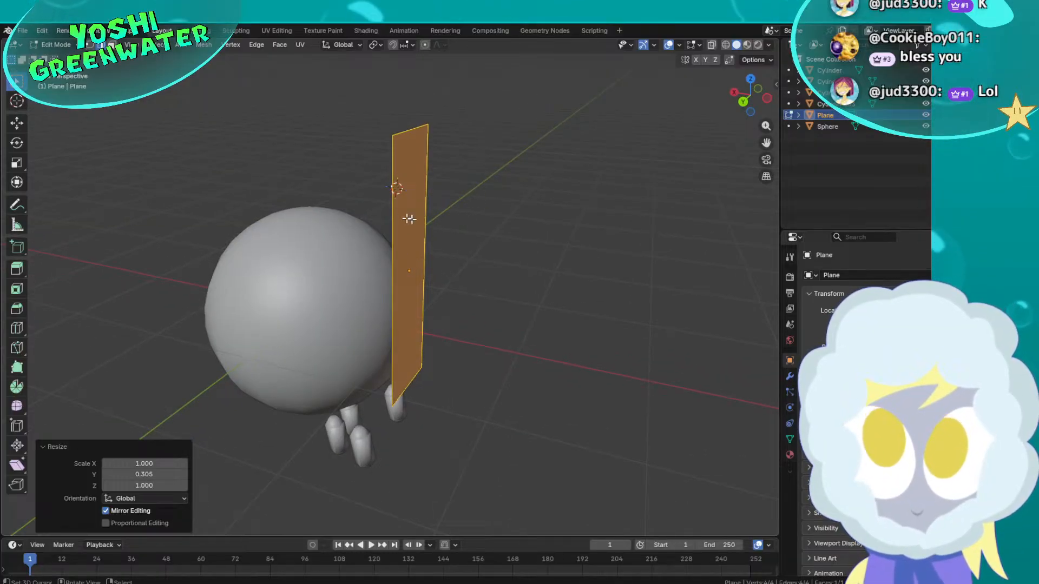
{"action": "middle_click_drag", "start_coordinate": [393, 233], "coordinate": [320, 247]}
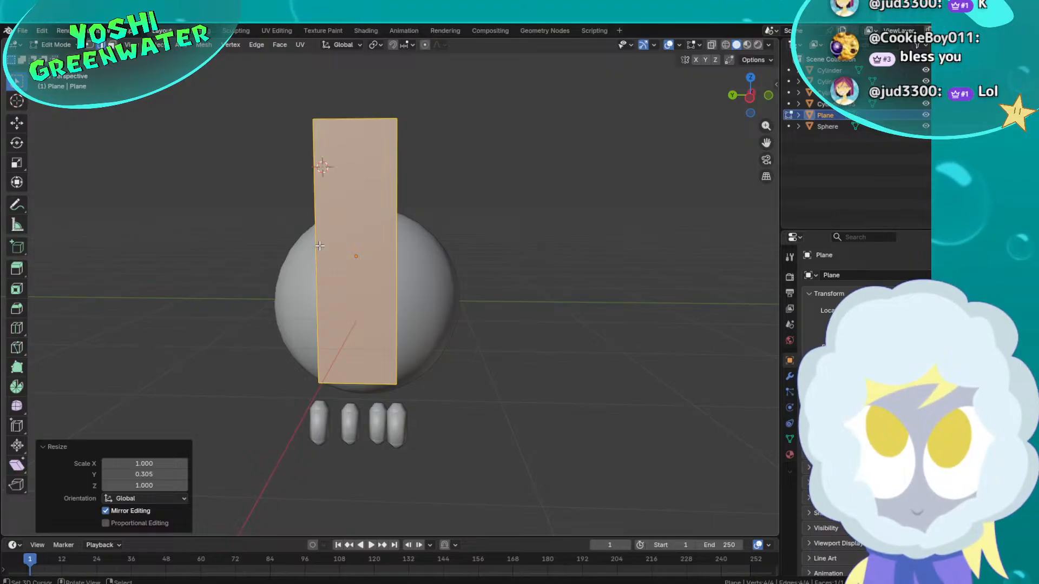
{"action": "key", "text": "g"}
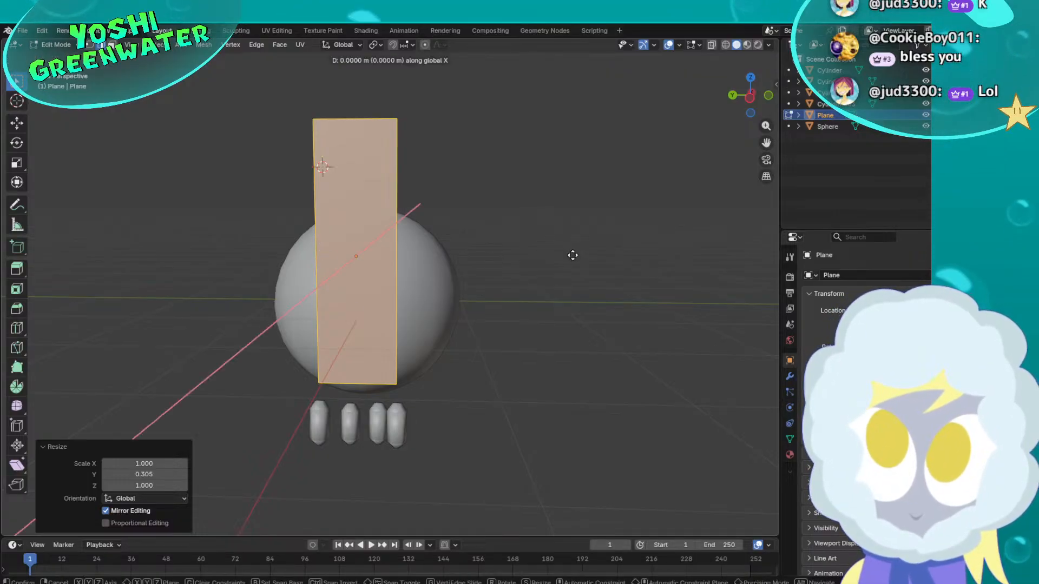
{"action": "key", "text": "y"}
{"action": "left_click", "coordinate": [631, 258]}
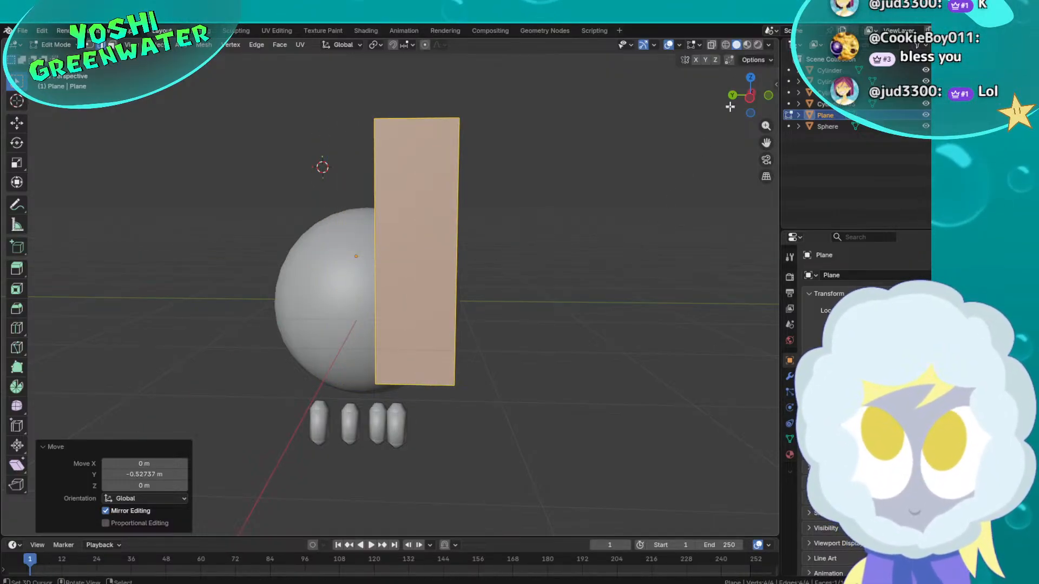
From the view along X, tilt the strip about -7° outward and shift it about -0.13 m along Y and 0.02 m along Z
{"action": "left_click", "coordinate": [751, 93]}
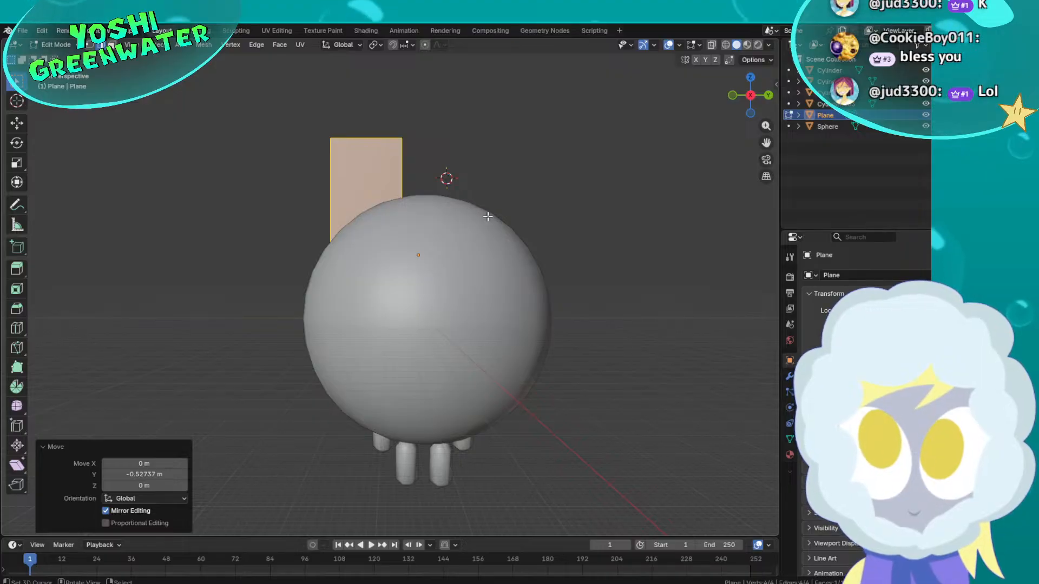
{"action": "key", "text": "g"}
{"action": "left_click", "coordinate": [476, 202]}
{"action": "key", "text": "r"}
{"action": "left_click", "coordinate": [500, 185]}
{"action": "key", "text": "g"}
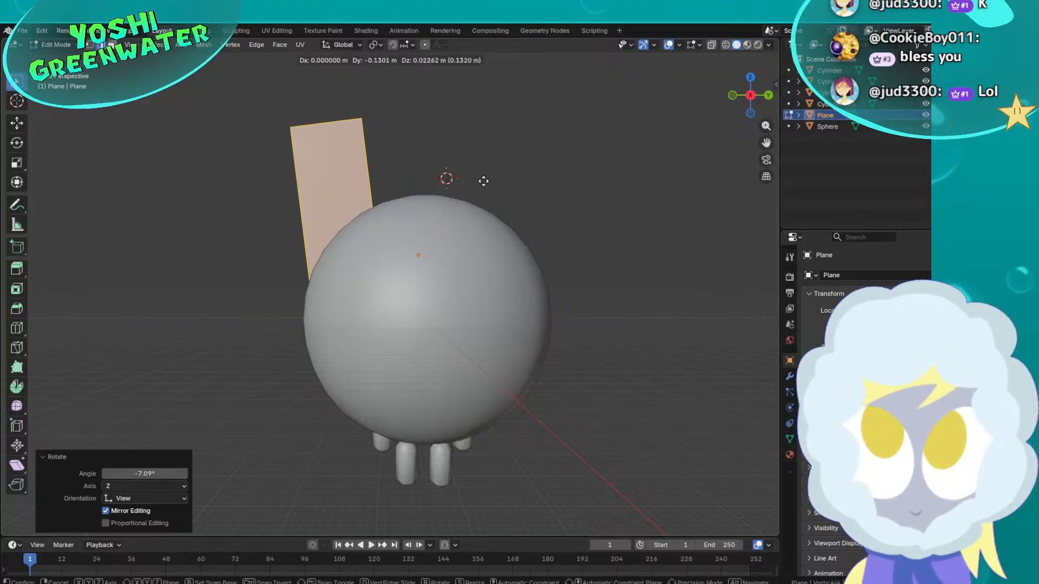
{"action": "left_click", "coordinate": [483, 181]}
Tilt the strip slightly in a near-side view, reposition it beside the body, and shift it about 0.12 m along Y
{"action": "middle_click_drag", "start_coordinate": [483, 182], "coordinate": [494, 216]}
{"action": "key", "text": "r"}
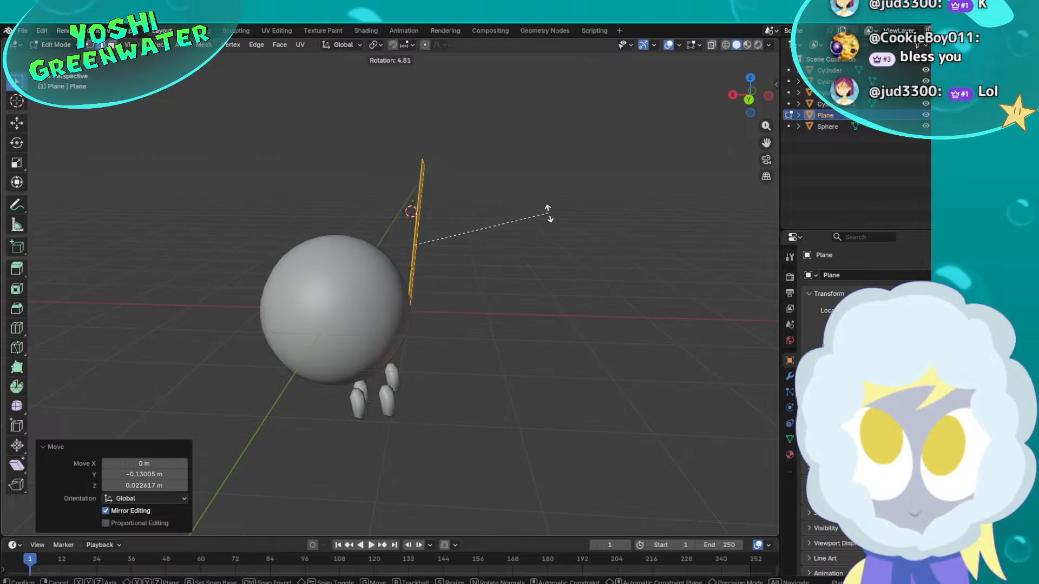
{"action": "left_click", "coordinate": [549, 216]}
{"action": "key", "text": "g"}
{"action": "left_click", "coordinate": [566, 211]}
{"action": "middle_click_drag", "start_coordinate": [566, 211], "coordinate": [406, 367]}
{"action": "key", "text": "g"}
{"action": "left_click", "coordinate": [570, 320]}
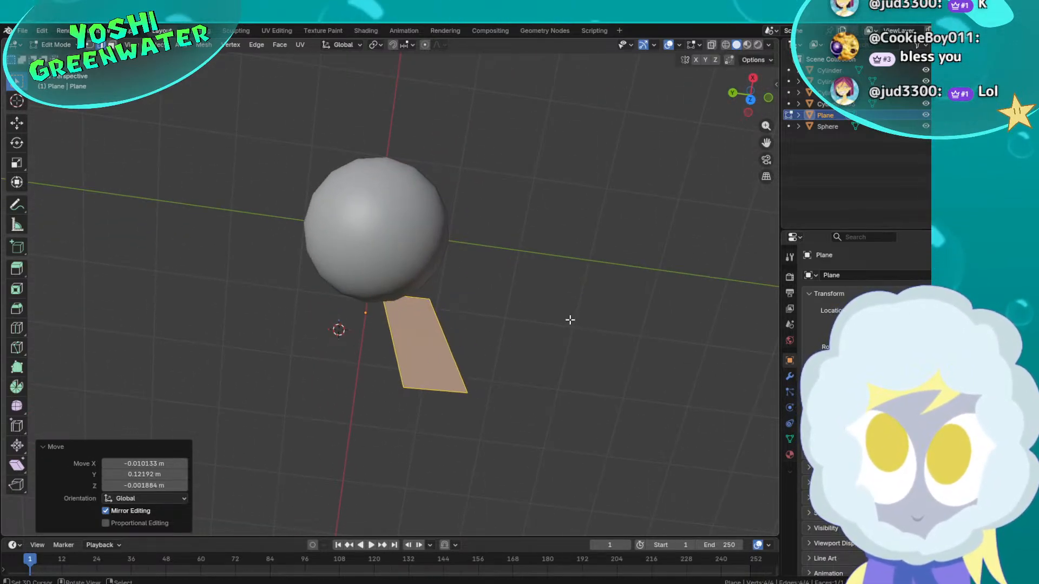
From the top view, rotate the strip to follow the sphere's side and move it about 0.15 m along X and 0.10 m along Y
{"action": "left_click", "coordinate": [751, 101]}
{"action": "key", "text": "r"}
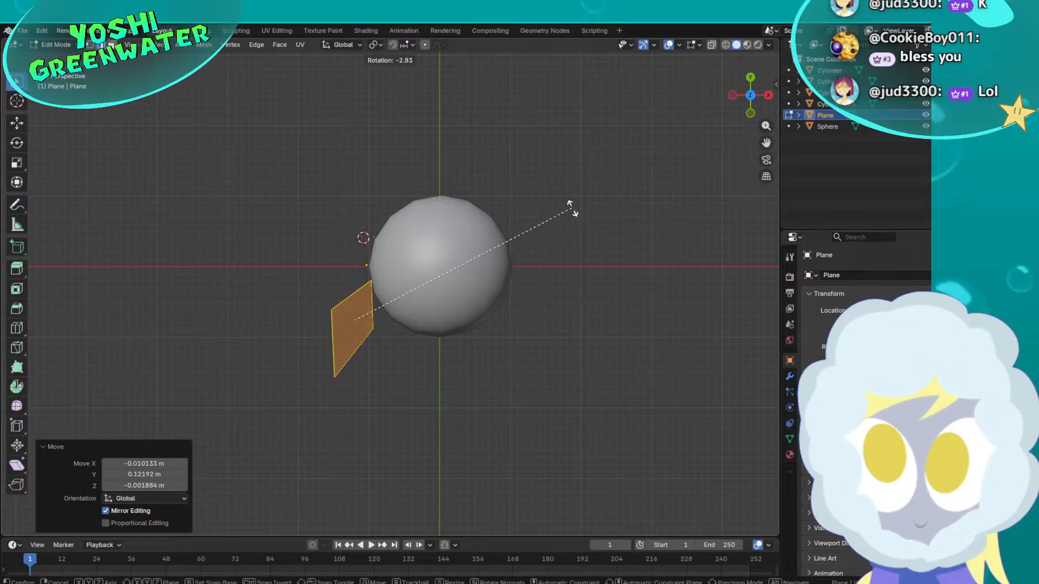
{"action": "left_click", "coordinate": [511, 147]}
{"action": "key", "text": "g"}
{"action": "left_click", "coordinate": [524, 140]}
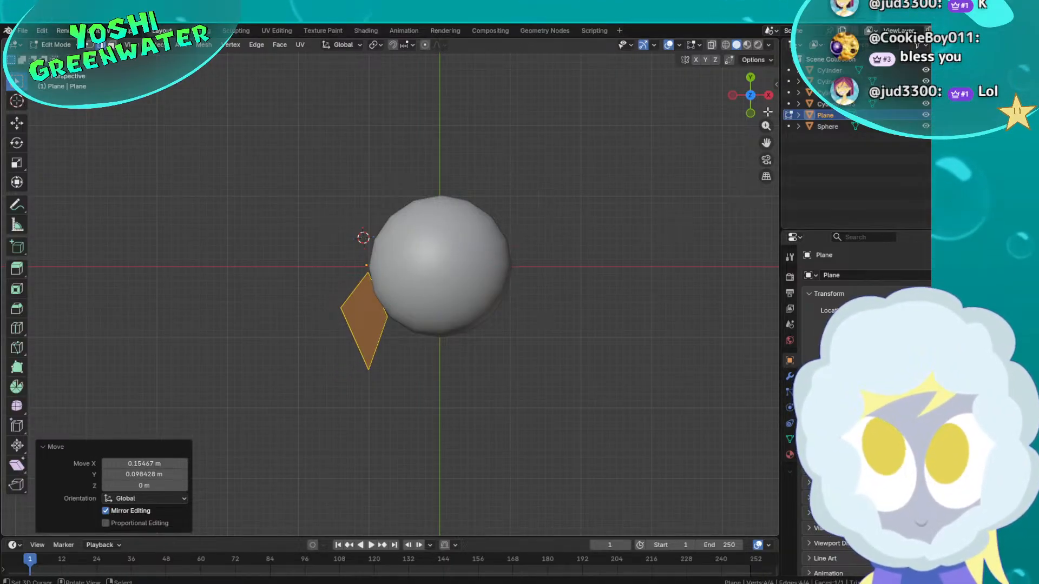
From the view along Y, rotate the strip about -3.4° and move it about -0.05 m along X and -0.11 m along Z
{"action": "left_click", "coordinate": [751, 113]}
{"action": "key", "text": "r"}
{"action": "left_click", "coordinate": [661, 144]}
{"action": "key", "text": "g"}
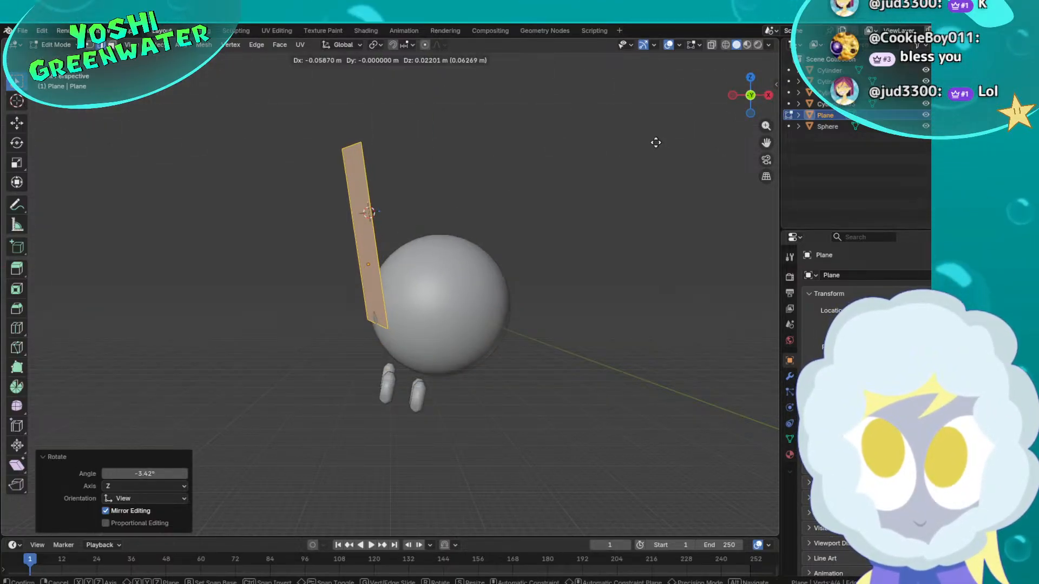
{"action": "left_click", "coordinate": [657, 154]}
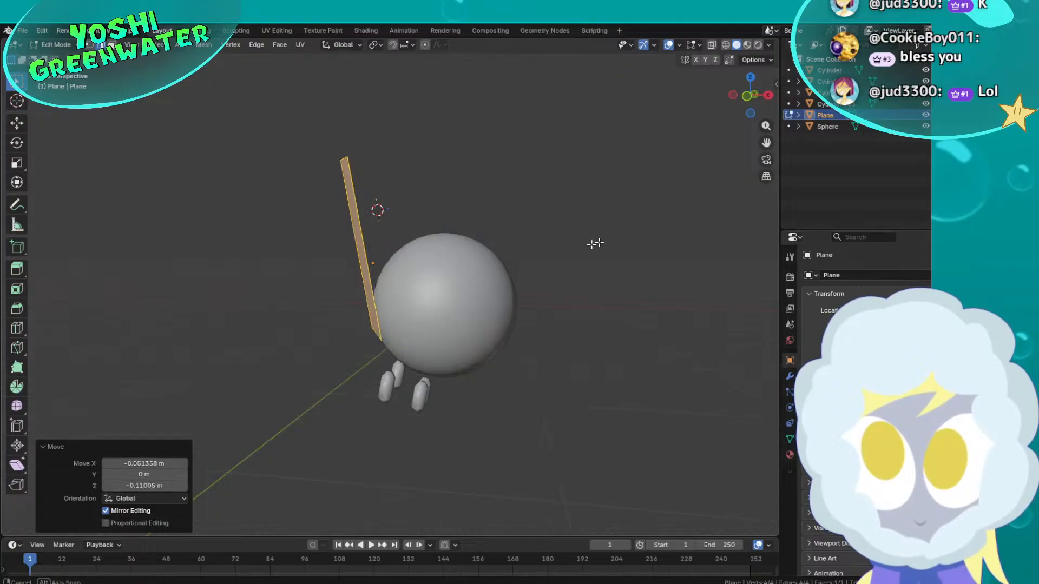
{"action": "middle_click_drag", "start_coordinate": [596, 241], "coordinate": [492, 246]}
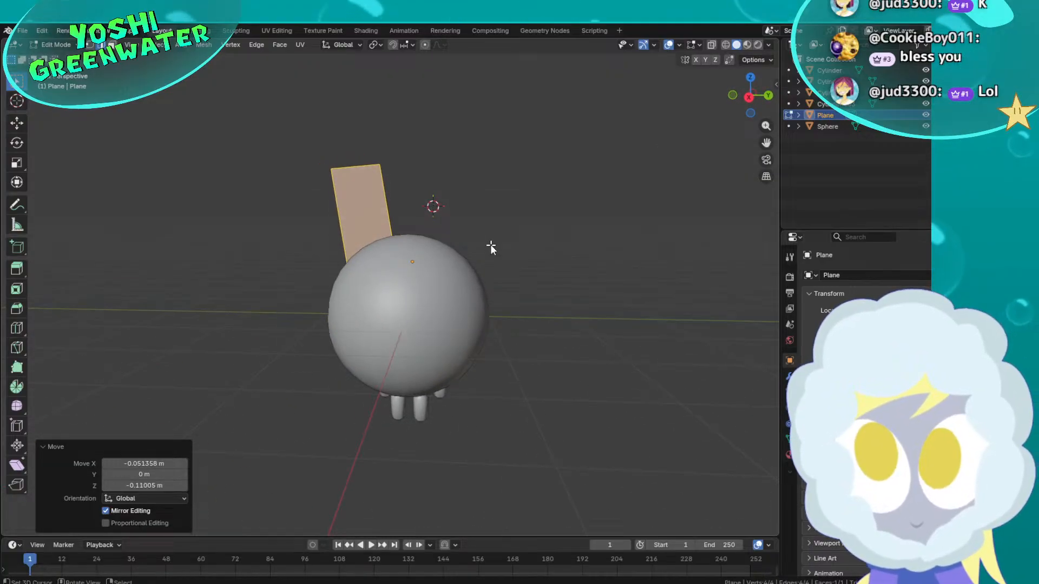
Leave mesh editing and duplicate the wing strip, offsetting the copy about 1.28 m along Y
{"action": "key", "text": "Tab"}
{"action": "key", "text": "F3"}
{"action": "left_click", "coordinate": [519, 267]}
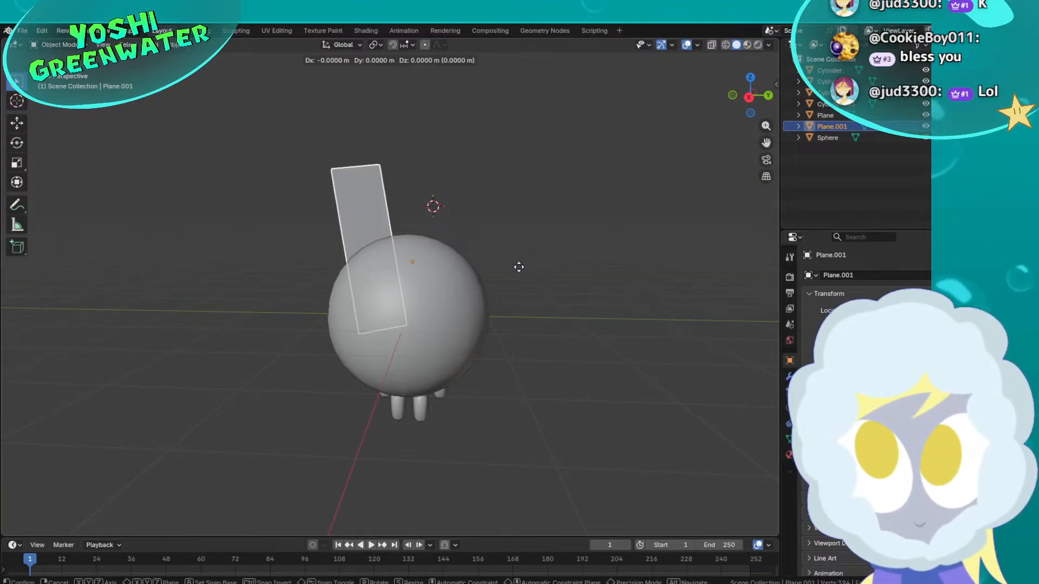
{"action": "key", "text": "x"}
{"action": "key", "text": "y"}
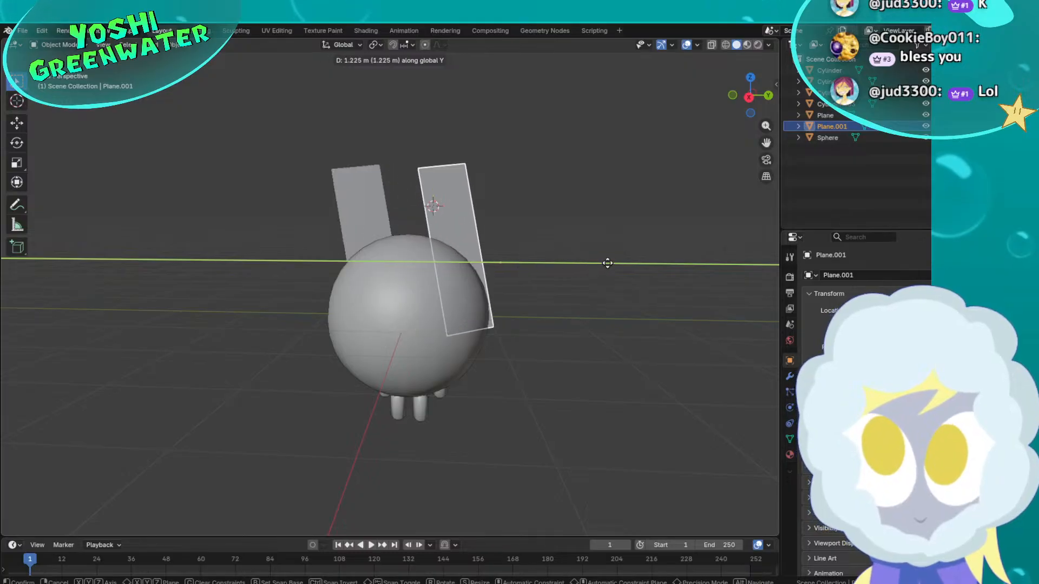
{"action": "left_click", "coordinate": [610, 255]}
Rotate the copied strip 180° about the global Z axis and move it about -1.09 m along Y behind the sphere
{"action": "type", "text": "rz"}
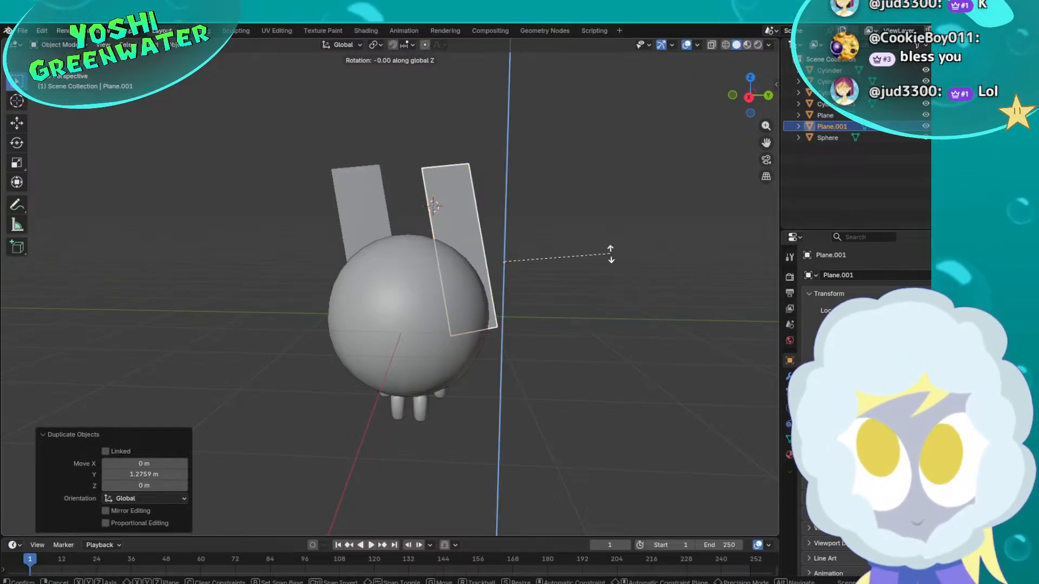
{"action": "type", "text": "180"}
{"action": "key", "text": "Return"}
{"action": "key", "text": "g"}
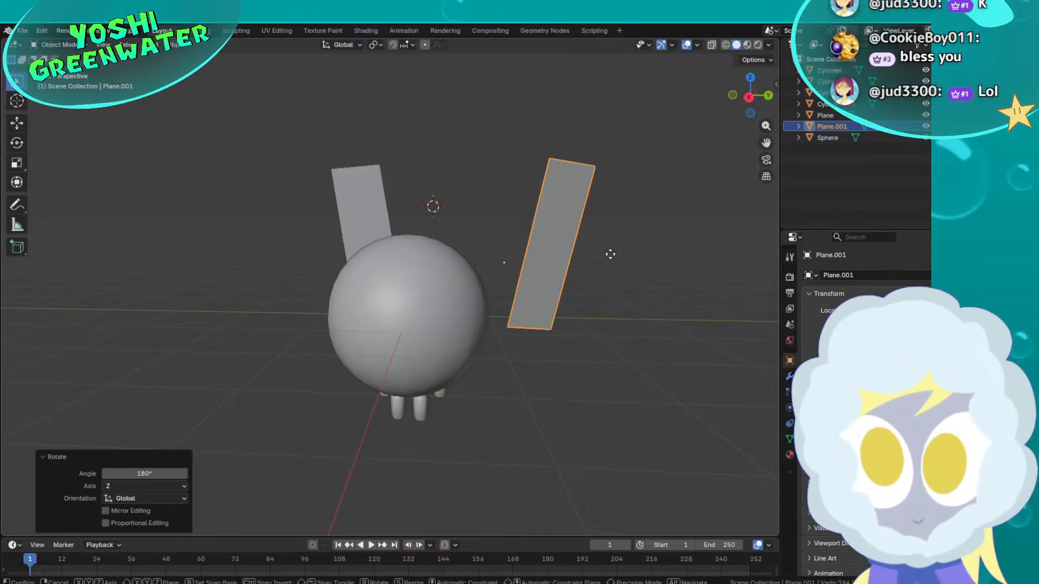
{"action": "key", "text": "x"}
{"action": "key", "text": "y"}
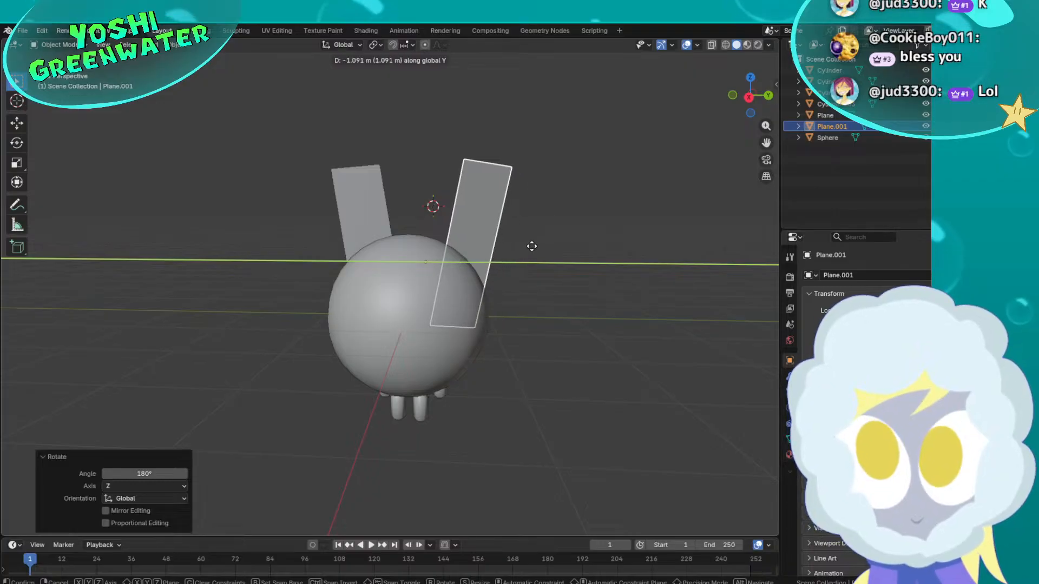
{"action": "left_click", "coordinate": [562, 308]}
{"action": "middle_click_drag", "start_coordinate": [562, 309], "coordinate": [544, 313]}
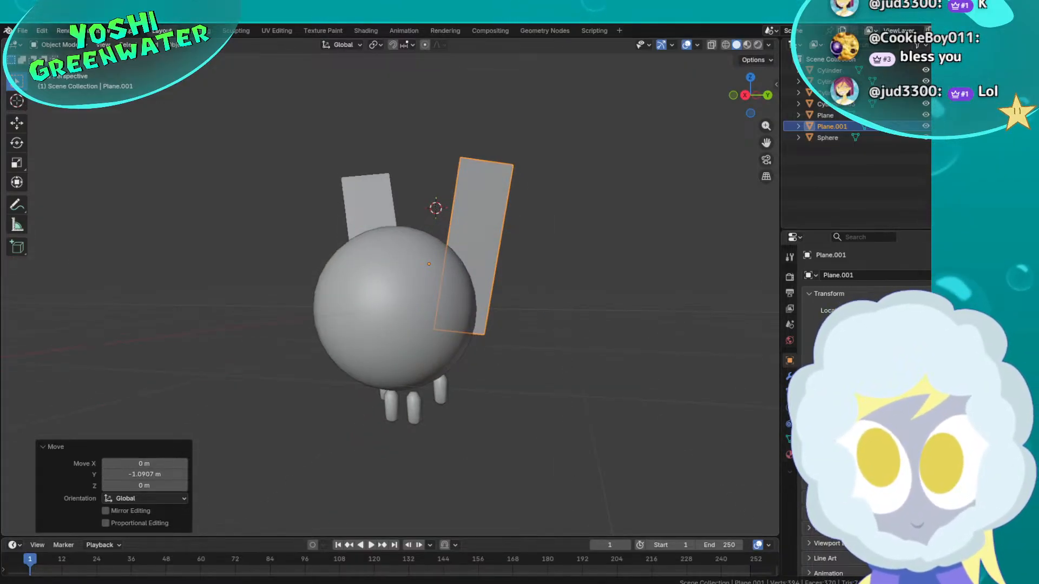
From the view along Y, rotate the copied strip about 24.5° and move it about -0.10 m along X and -0.12 m along Z
{"action": "mouse_move", "coordinate": [647, 583]}
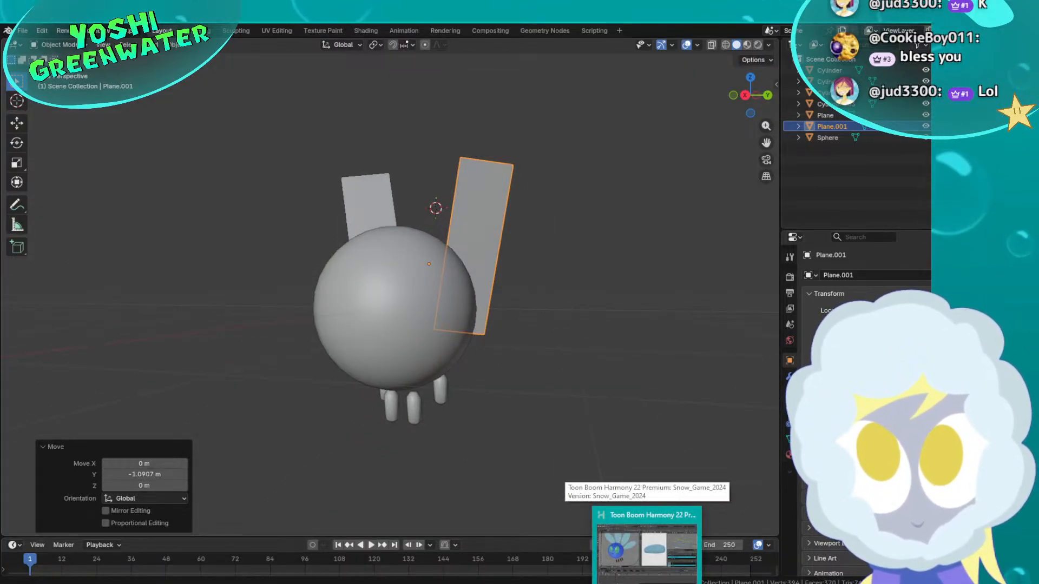
{"action": "right_click", "coordinate": [551, 303], "text": "shift"}
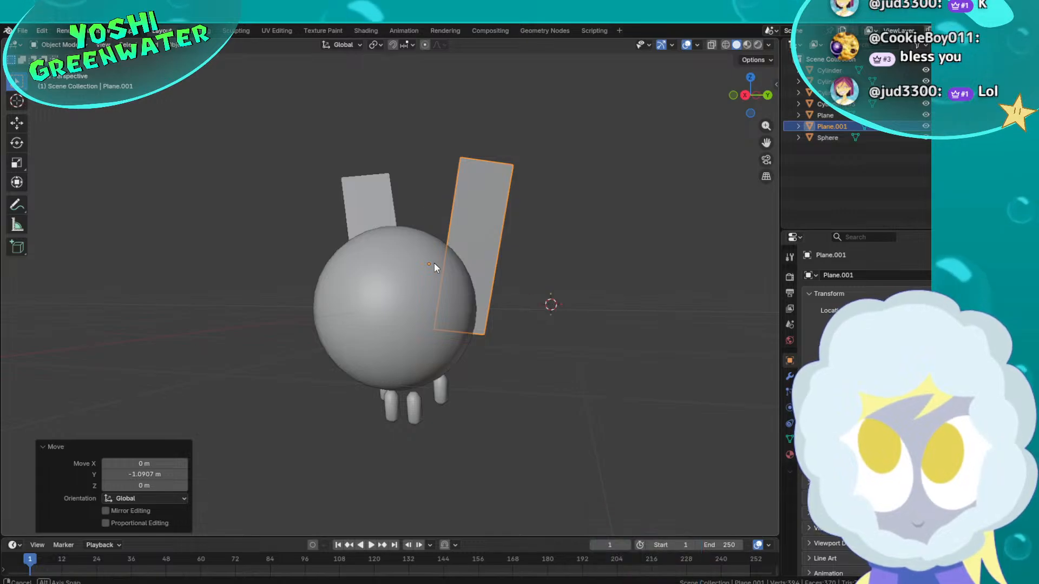
{"action": "middle_click_drag", "start_coordinate": [434, 263], "coordinate": [312, 273]}
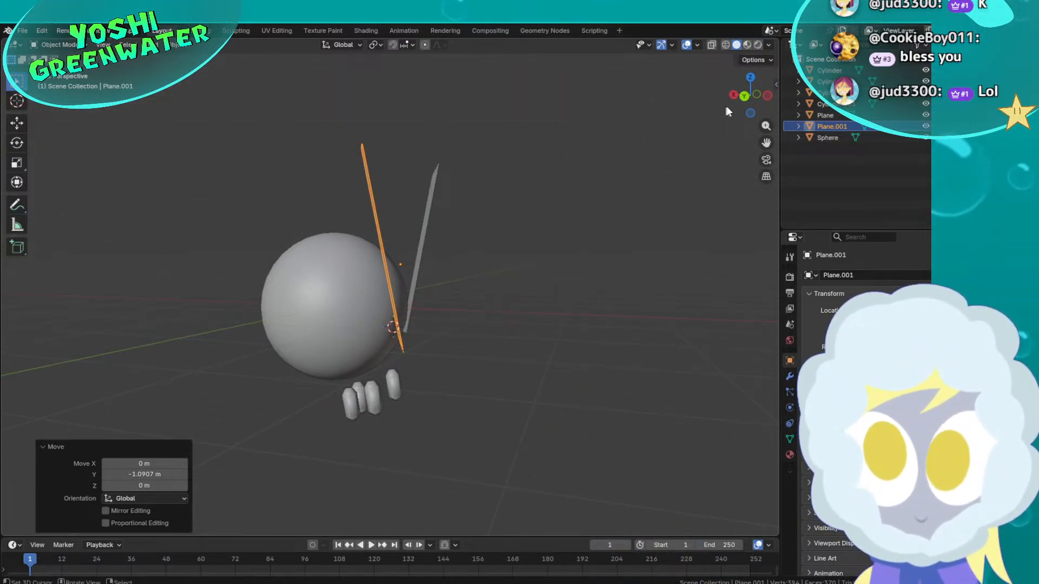
{"action": "left_click", "coordinate": [746, 97]}
{"action": "key", "text": "r"}
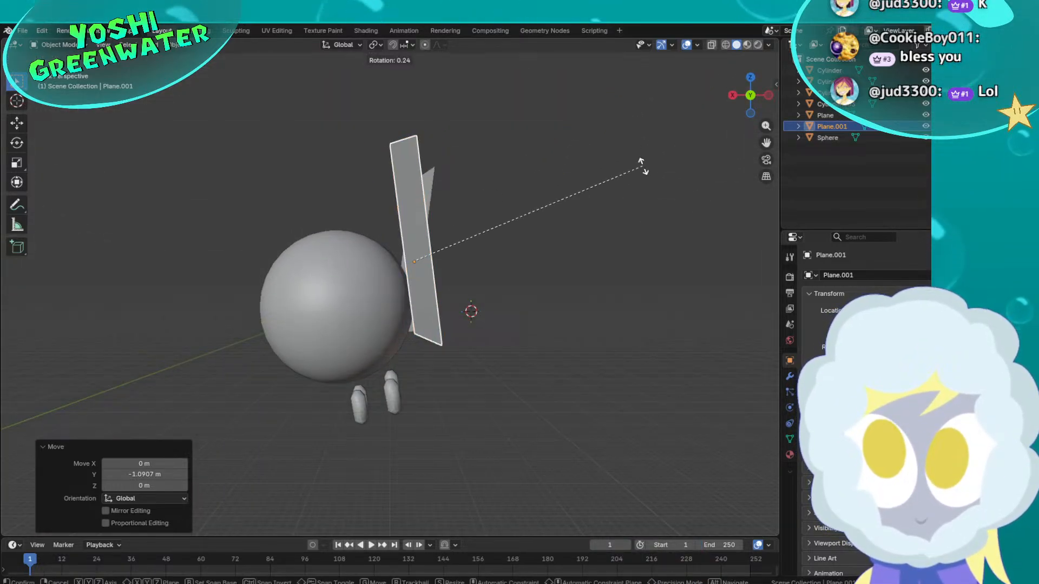
{"action": "left_click", "coordinate": [719, 270]}
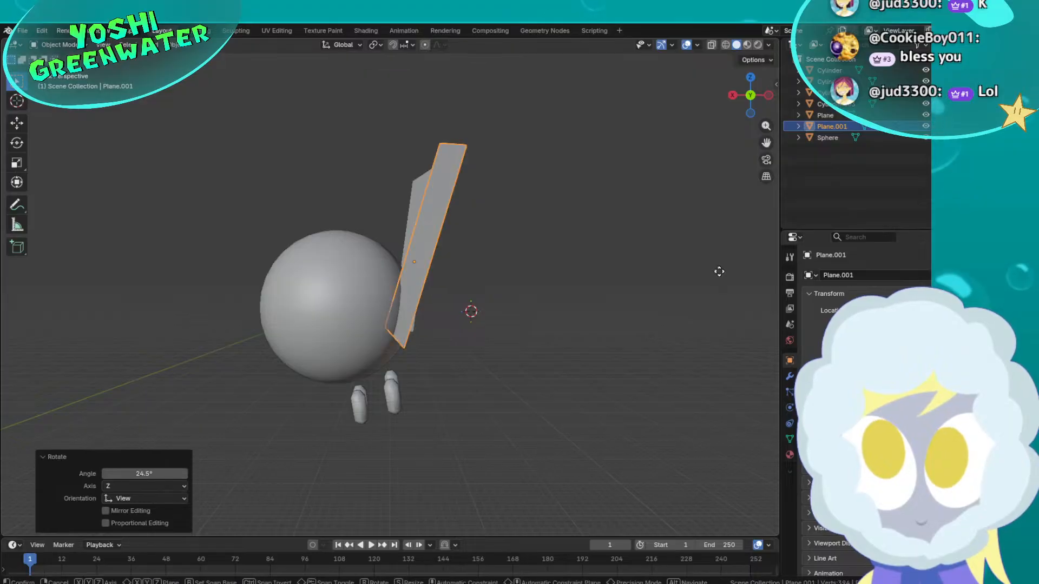
{"action": "key", "text": "g"}
{"action": "left_click", "coordinate": [727, 280]}
From the front orthographic view, rotate the copied strip about 5.9° and move it about 0.08 m along X and 0.12 m along Z
{"action": "left_click", "coordinate": [752, 93]}
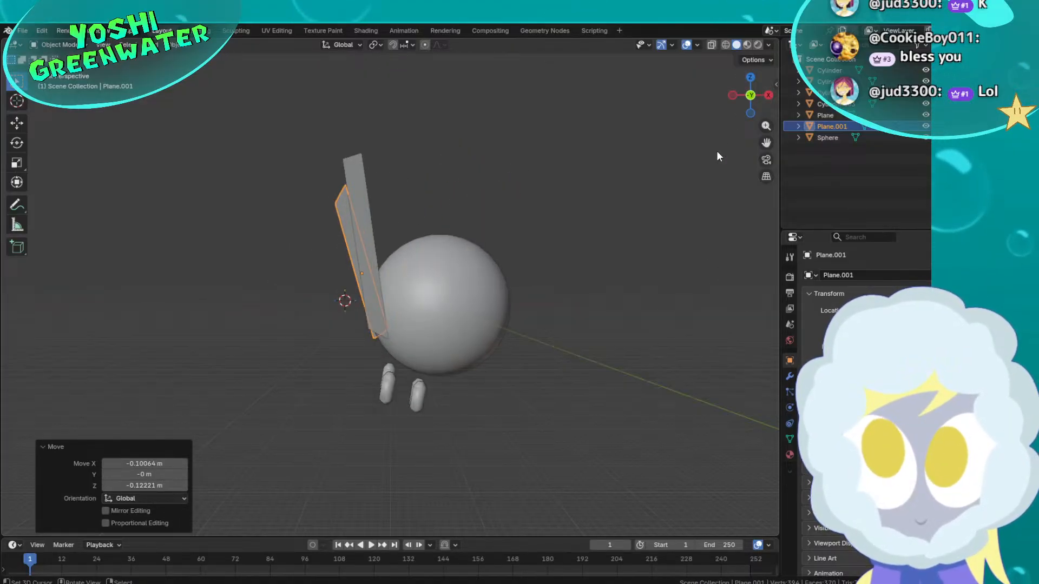
{"action": "key", "text": "KP_1"}
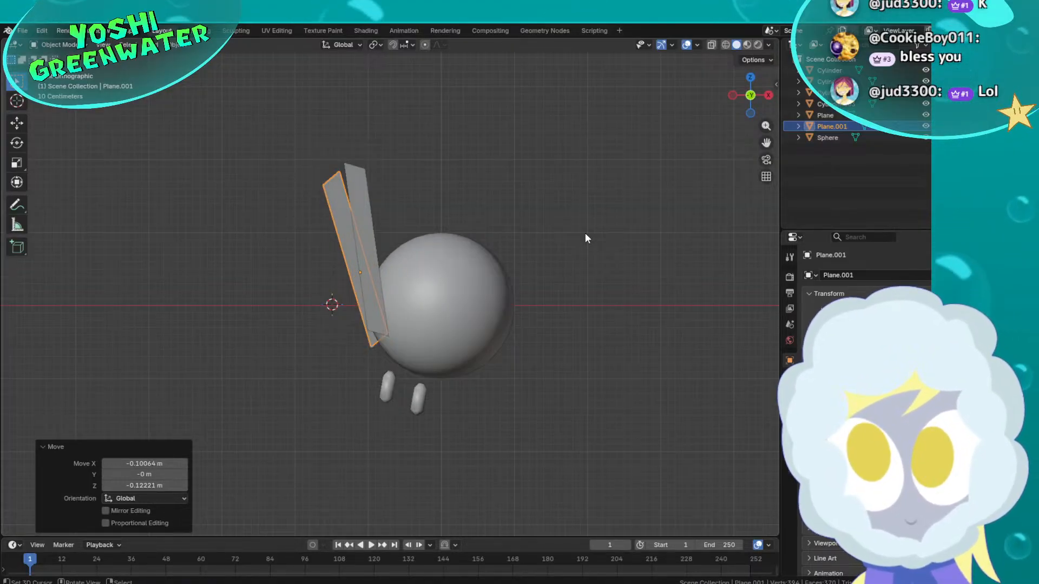
{"action": "key", "text": "r"}
{"action": "left_click", "coordinate": [524, 271]}
{"action": "key", "text": "g"}
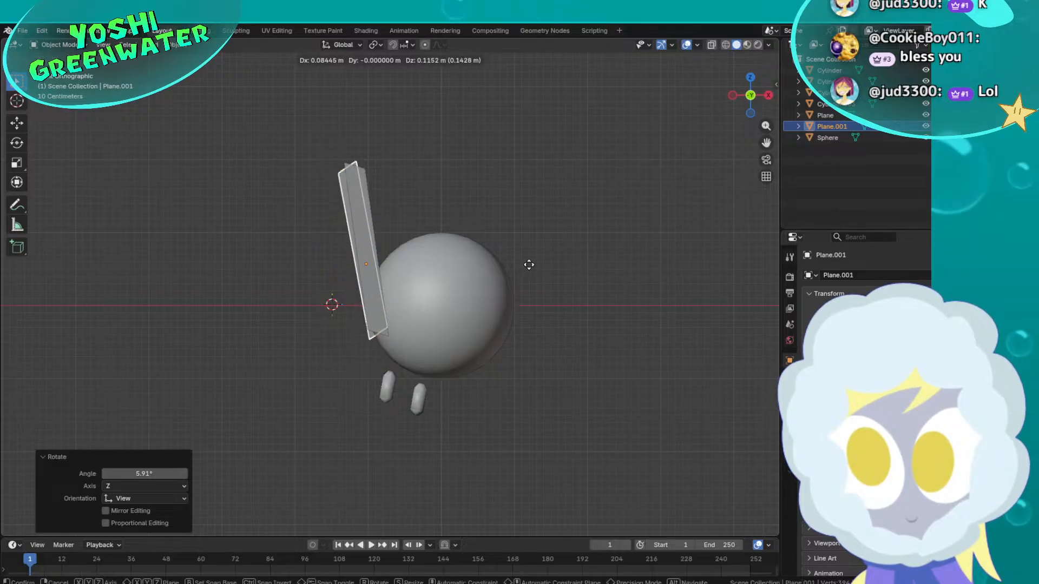
{"action": "left_click", "coordinate": [529, 264]}
Try rotating the copied strip about the global Z axis, and undo that rotation
{"action": "key", "text": "r"}
{"action": "key", "text": "z"}
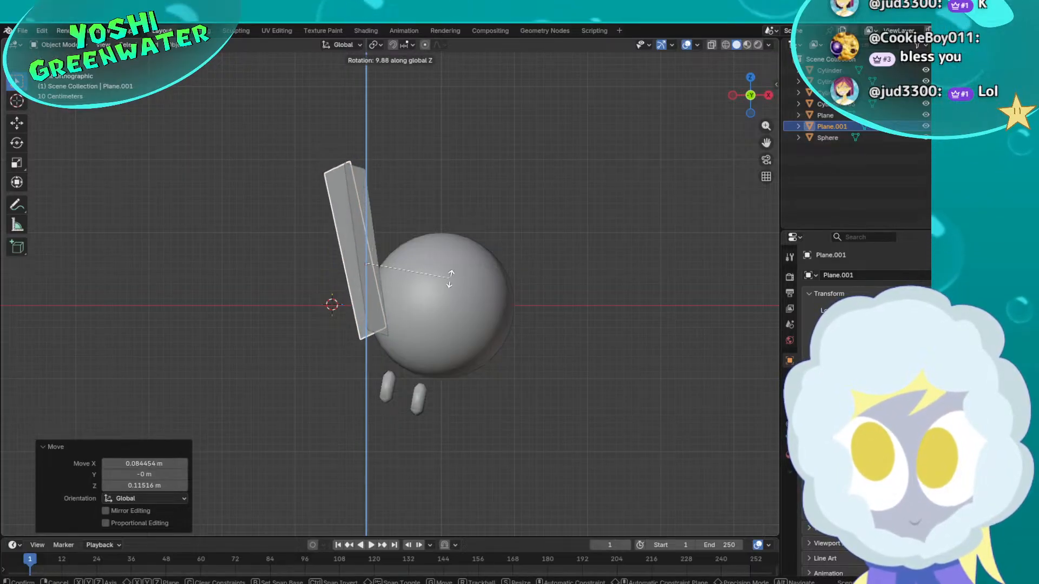
{"action": "left_click", "coordinate": [383, 291]}
{"action": "key", "text": "ctrl+z"}
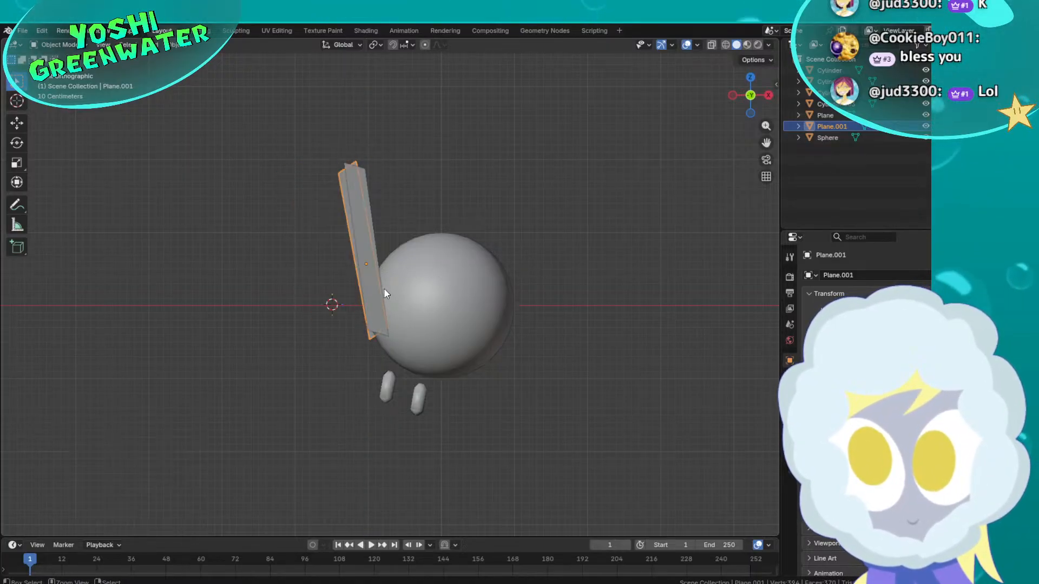
Rotate the copied strip about 6.2° around the global X axis and nudge it slightly toward the body's centre
{"action": "key", "text": "t"}
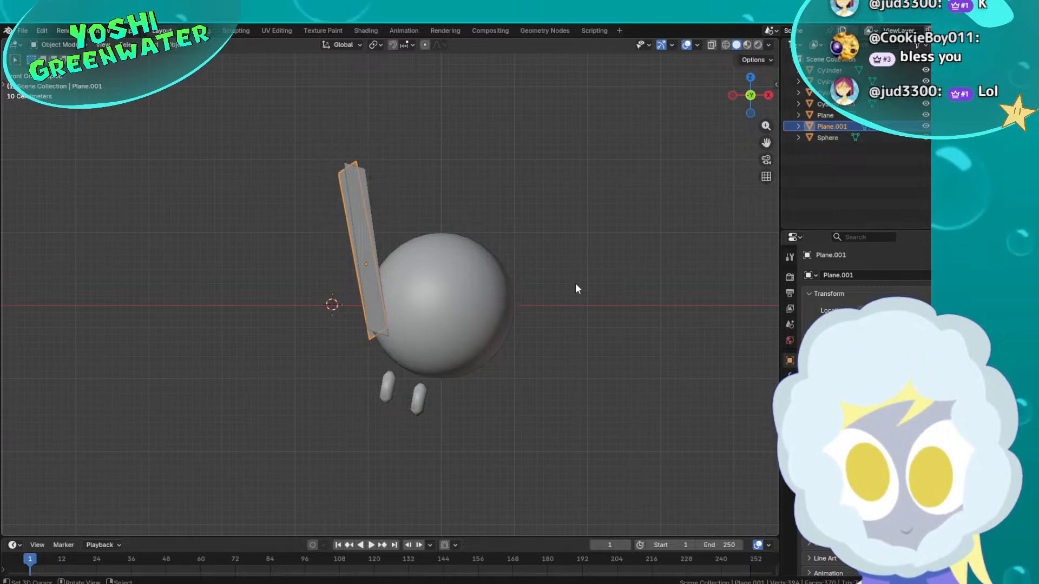
{"action": "key", "text": "r"}
{"action": "key", "text": "y"}
{"action": "key", "text": "z"}
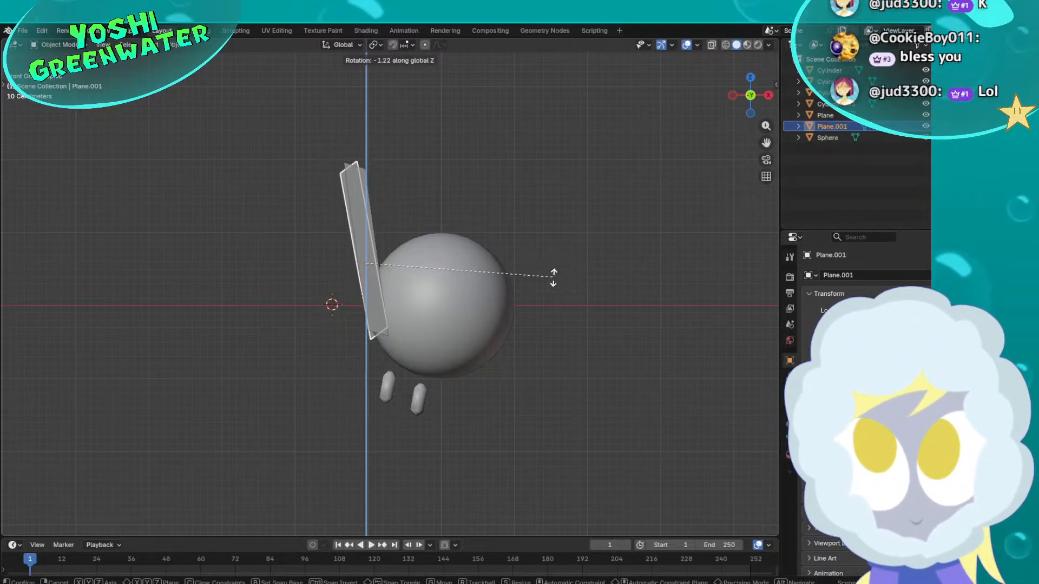
{"action": "key", "text": "x"}
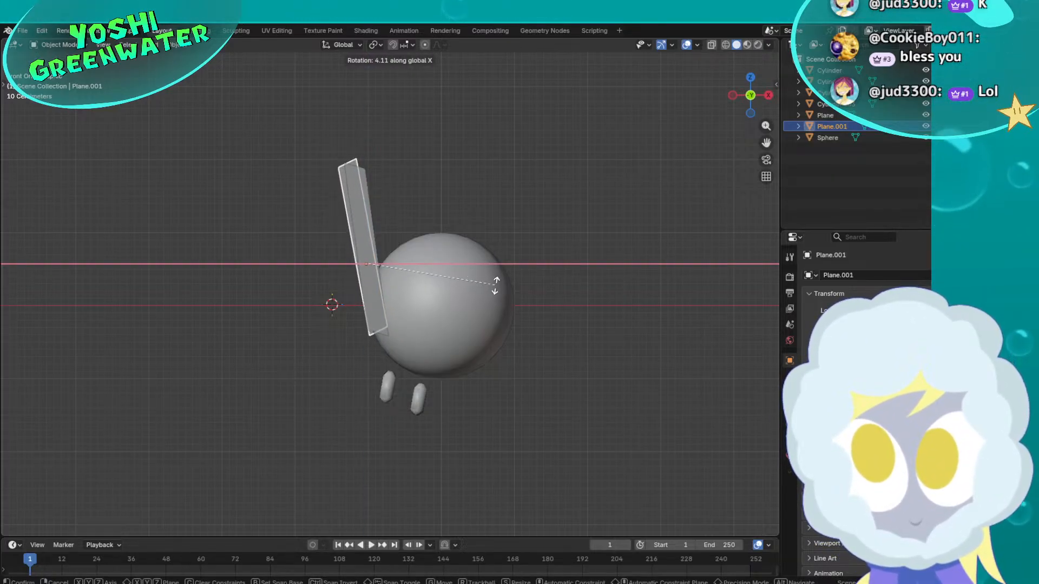
{"action": "left_click", "coordinate": [501, 283]}
{"action": "middle_click_drag", "start_coordinate": [648, 204], "coordinate": [502, 224]}
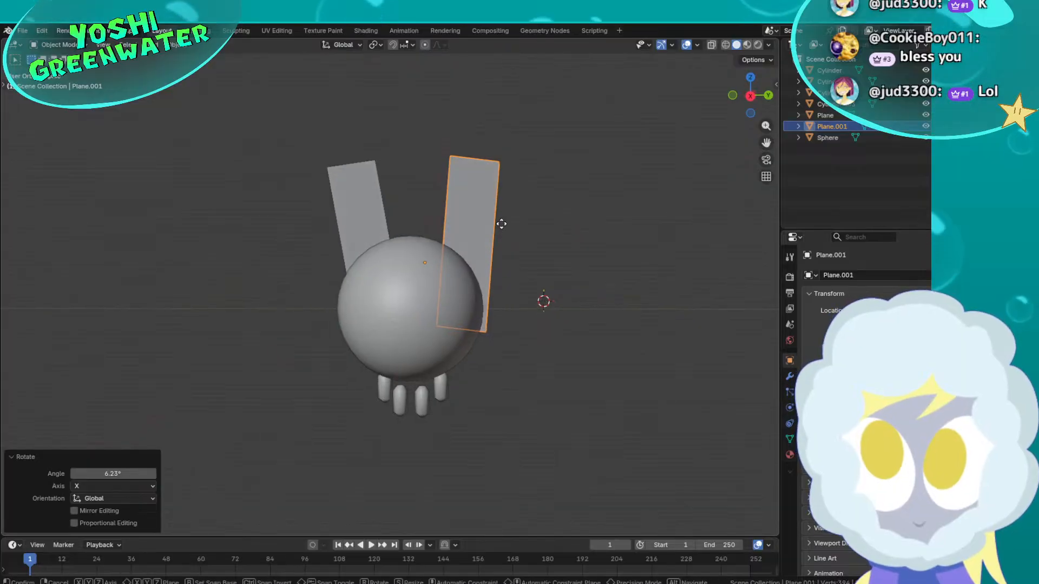
{"action": "left_click", "coordinate": [495, 220]}
Select both wing strips and raise them together about 0.63 m along Z
{"action": "left_click", "coordinate": [358, 197]}
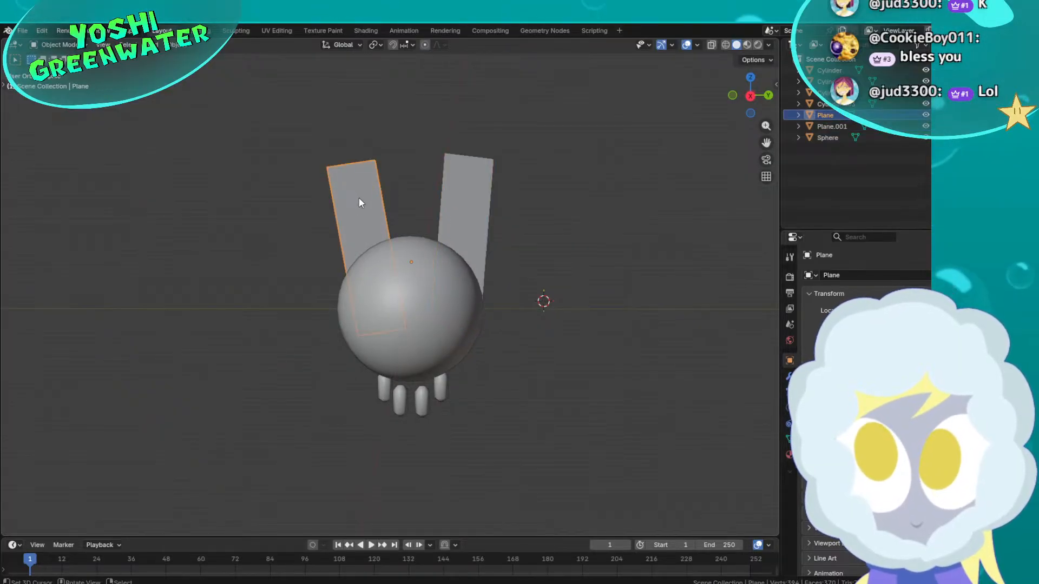
{"action": "middle_click_drag", "start_coordinate": [359, 197], "coordinate": [489, 246]}
{"action": "left_click", "coordinate": [419, 233]}
{"action": "key", "text": "g"}
{"action": "key", "text": "z"}
{"action": "left_click", "coordinate": [438, 238]}
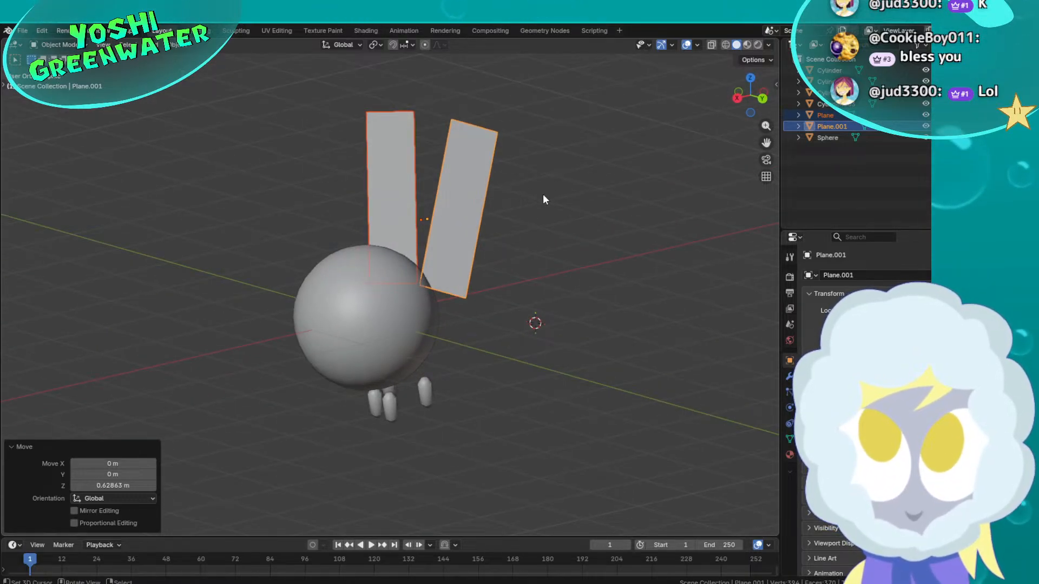
Duplicate both wing strips and, from the view along Y, place the copies just behind the originals
{"action": "key", "text": "F3"}
{"action": "left_click", "coordinate": [571, 219]}
{"action": "left_click", "coordinate": [680, 159]}
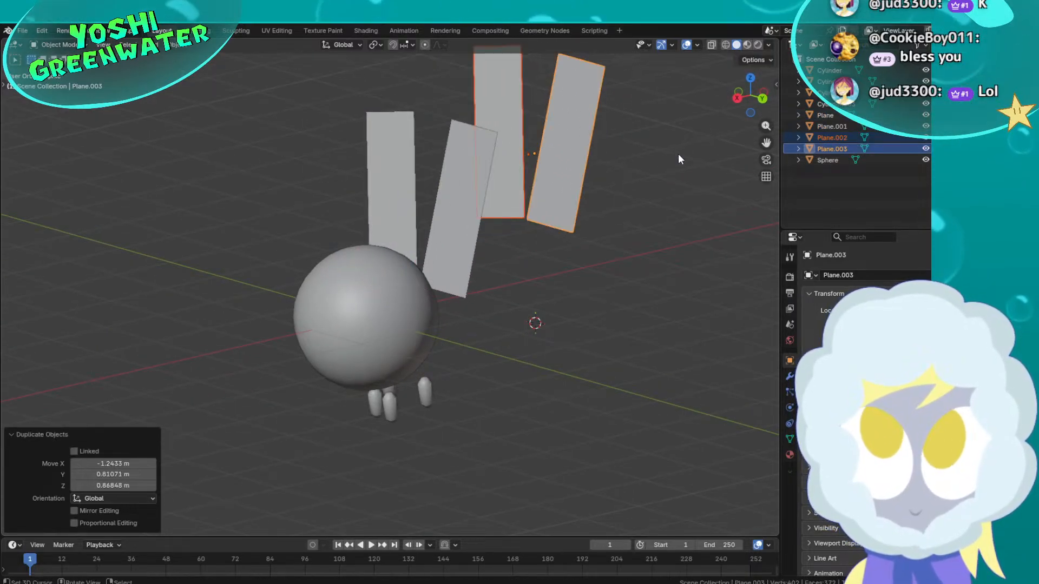
{"action": "left_click", "coordinate": [762, 101]}
{"action": "key", "text": "g"}
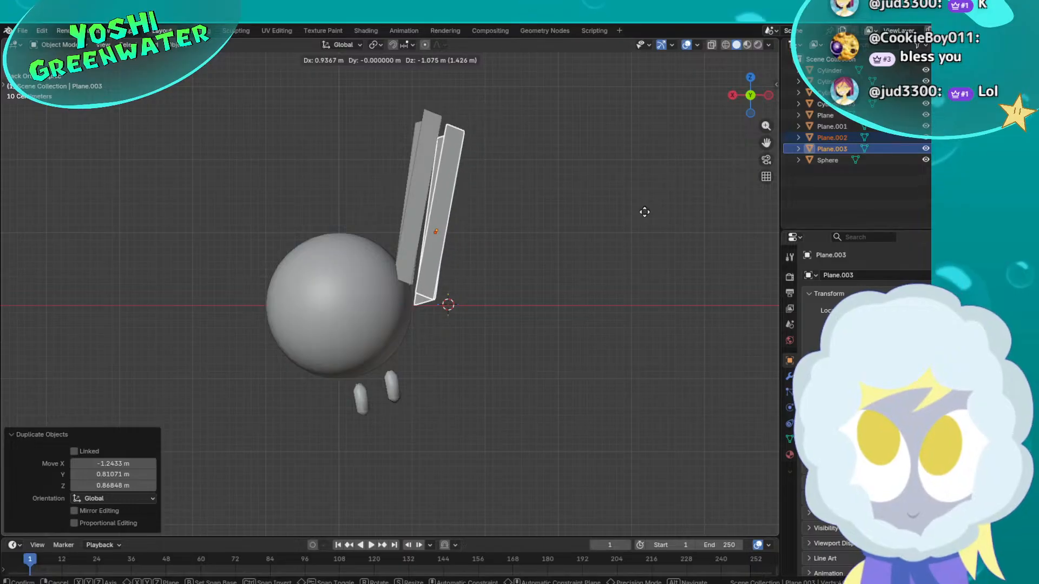
{"action": "left_click", "coordinate": [640, 231]}
Tilt the duplicated pair further backward and shift it about -0.16 m along X and -0.09 m along Z
{"action": "key", "text": "r"}
{"action": "left_click", "coordinate": [679, 225]}
{"action": "key", "text": "g"}
{"action": "left_click", "coordinate": [692, 231]}
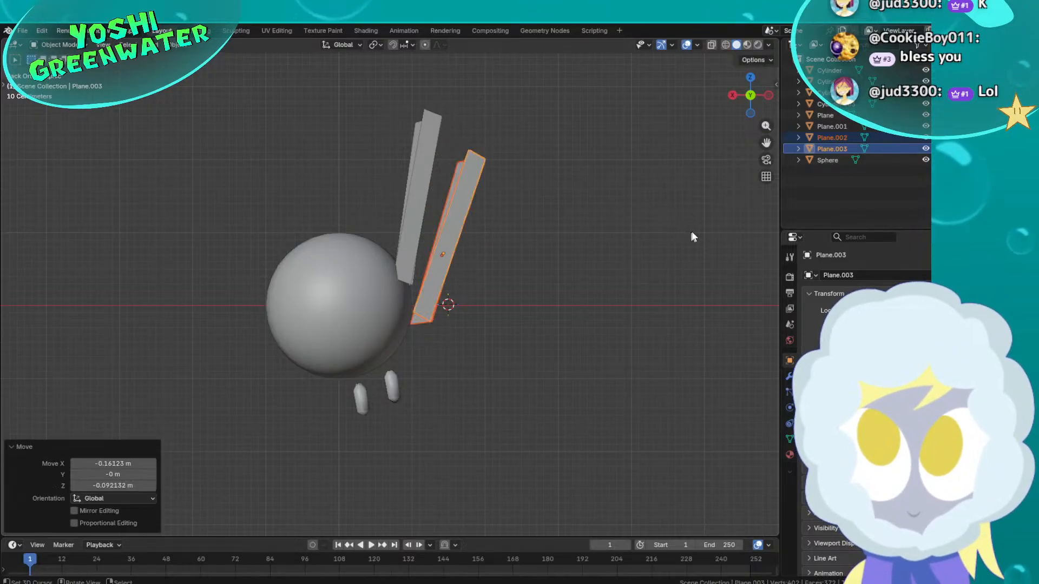
Scale the duplicated pair down and move it about 0.07 m along X and -0.09 m along Z toward the body
{"action": "key", "text": "s"}
{"action": "left_click", "coordinate": [661, 233]}
{"action": "key", "text": "g"}
{"action": "left_click", "coordinate": [654, 239]}
From the view along X, move the smaller pair about -0.83 m along Y and 0.15 m along Z to align it with the larger strips
{"action": "middle_click_drag", "start_coordinate": [481, 238], "coordinate": [605, 234]}
{"action": "left_click", "coordinate": [751, 97]}
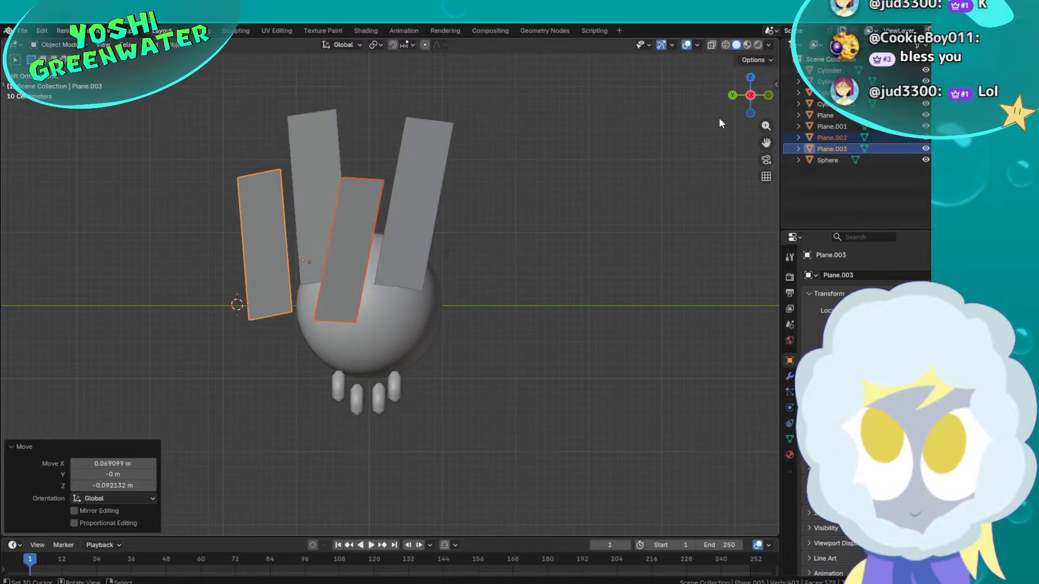
{"action": "left_click", "coordinate": [751, 96]}
{"action": "key", "text": "g"}
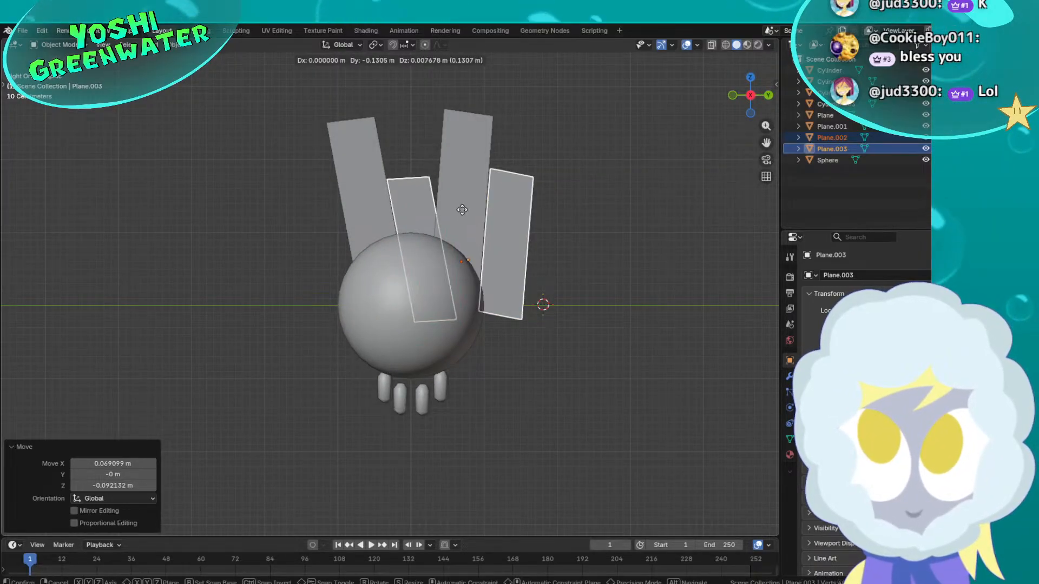
{"action": "left_click", "coordinate": [411, 199]}
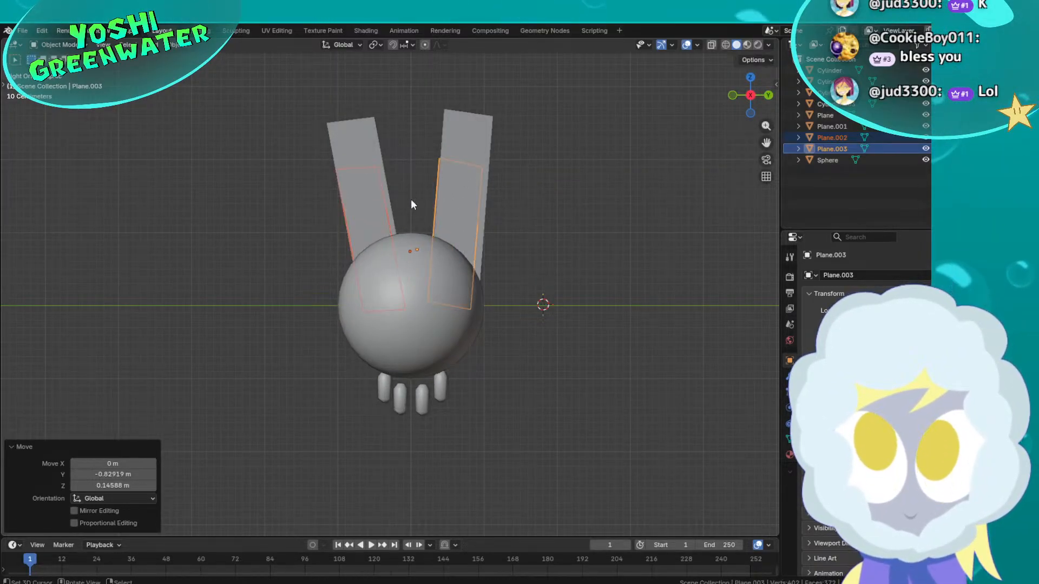
Tilt the large strip on the +Y side outward and move it about 0.32 m along Y and -0.15 m along Z
{"action": "middle_click_drag", "start_coordinate": [376, 151], "coordinate": [336, 216]}
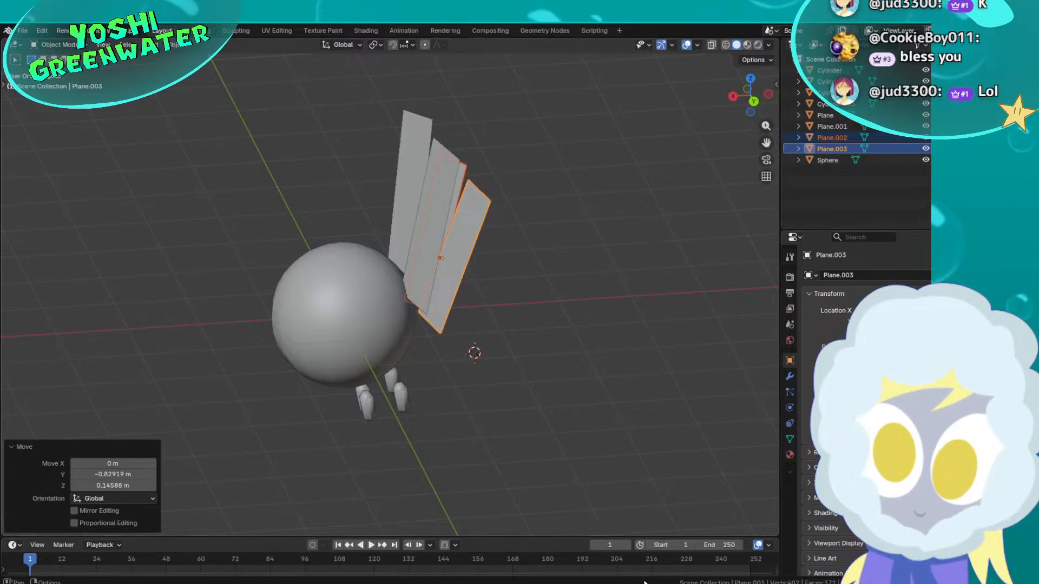
{"action": "mouse_move", "coordinate": [647, 583]}
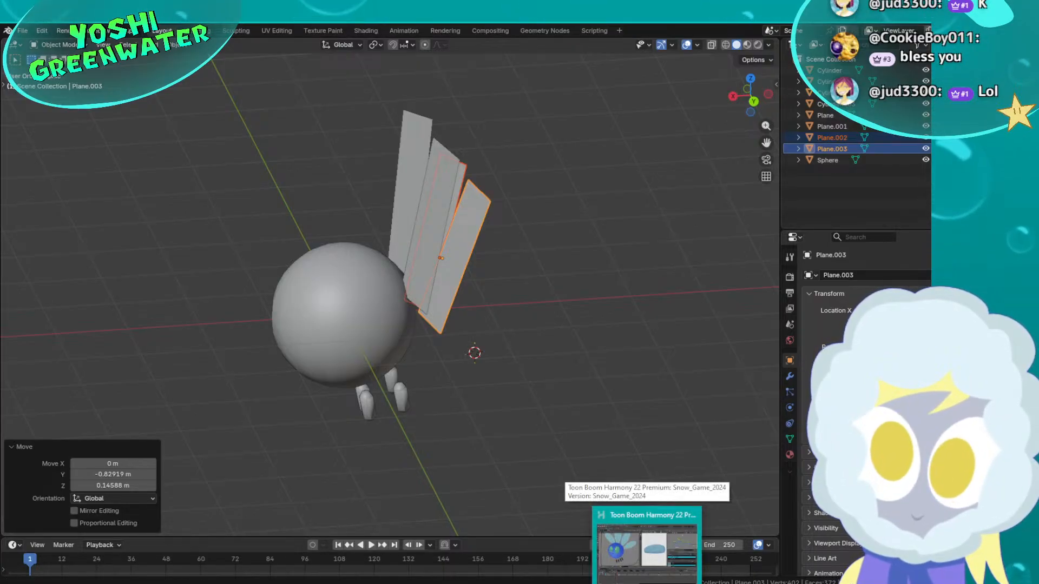
{"action": "middle_click_drag", "start_coordinate": [527, 366], "coordinate": [508, 258]}
{"action": "left_click", "coordinate": [488, 207]}
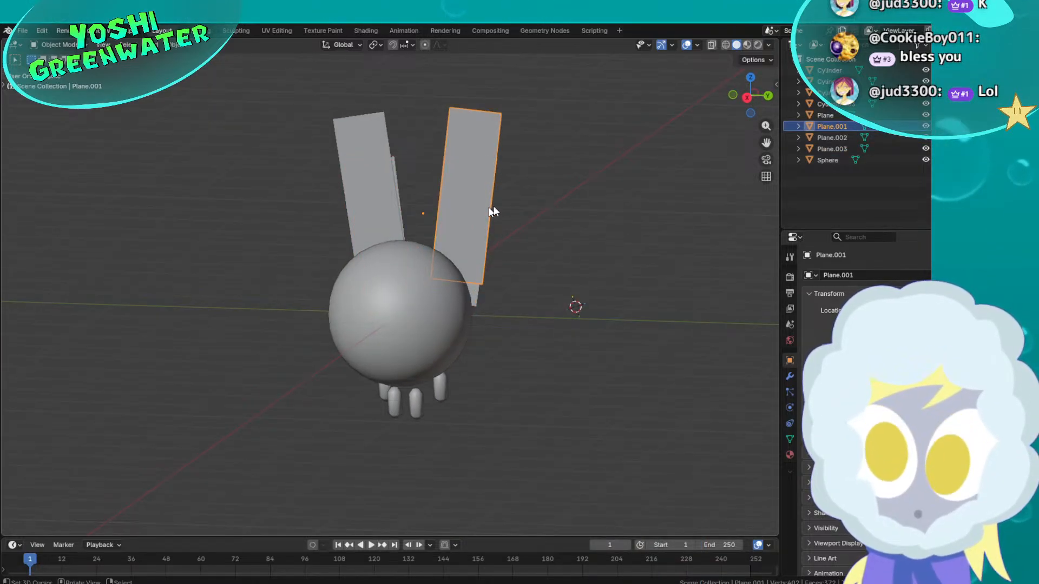
{"action": "key", "text": "r"}
{"action": "left_click", "coordinate": [579, 227]}
{"action": "key", "text": "g"}
{"action": "left_click", "coordinate": [624, 278]}
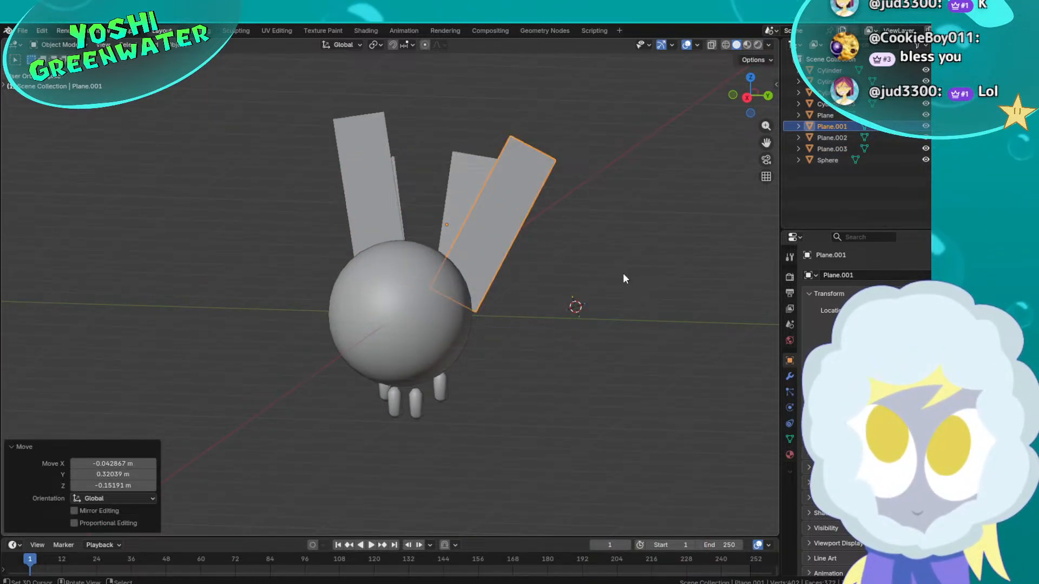
Rotate the large strip on the -Y side outward about -26.5° and reposition it to flare out from the sphere
{"action": "left_click", "coordinate": [344, 201]}
{"action": "key", "text": "g"}
{"action": "left_click", "coordinate": [397, 216]}
{"action": "key", "text": "r"}
{"action": "left_click", "coordinate": [461, 195]}
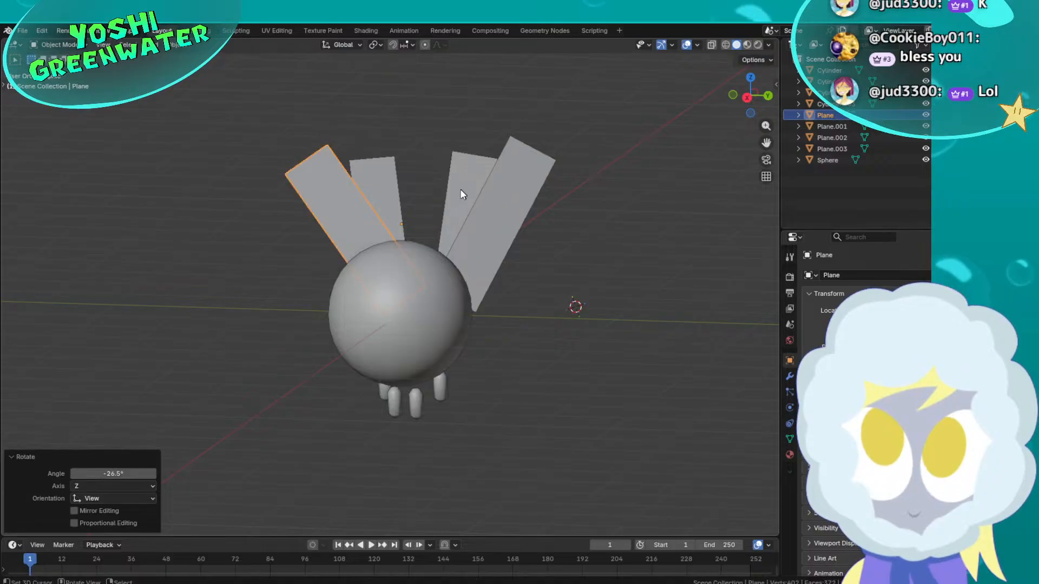
{"action": "key", "text": "g"}
{"action": "left_click", "coordinate": [413, 190]}
Bring the two inner smaller strips closer together and higher behind the sphere, raising the -Y side strip about 0.14 m and 0.28 m along Z
{"action": "left_click", "coordinate": [399, 196]}
{"action": "key", "text": "g"}
{"action": "left_click", "coordinate": [444, 191]}
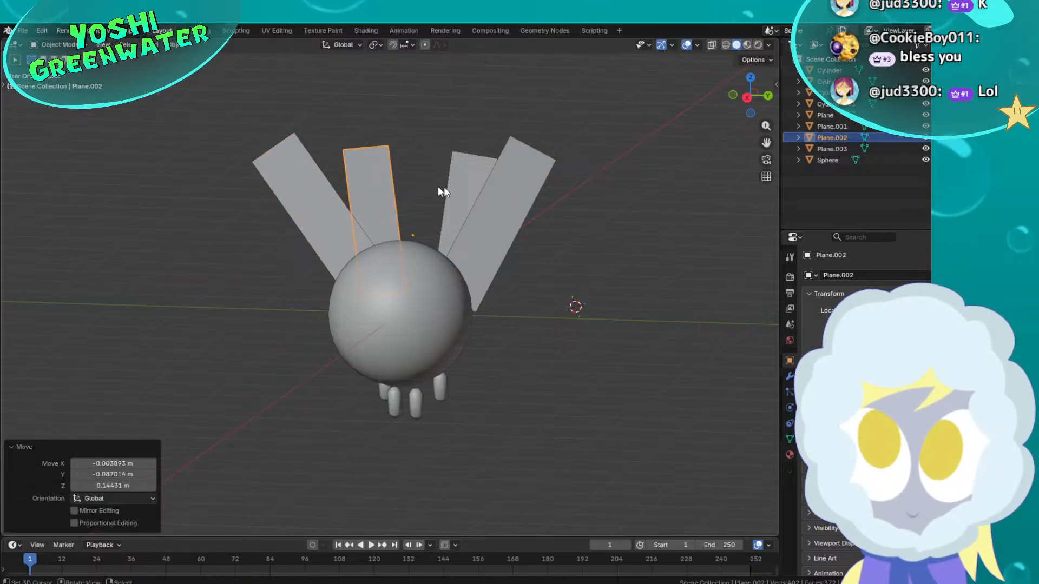
{"action": "left_click", "coordinate": [453, 192]}
{"action": "key", "text": "g"}
{"action": "left_click", "coordinate": [411, 184]}
{"action": "left_click", "coordinate": [378, 189]}
{"action": "key", "text": "g"}
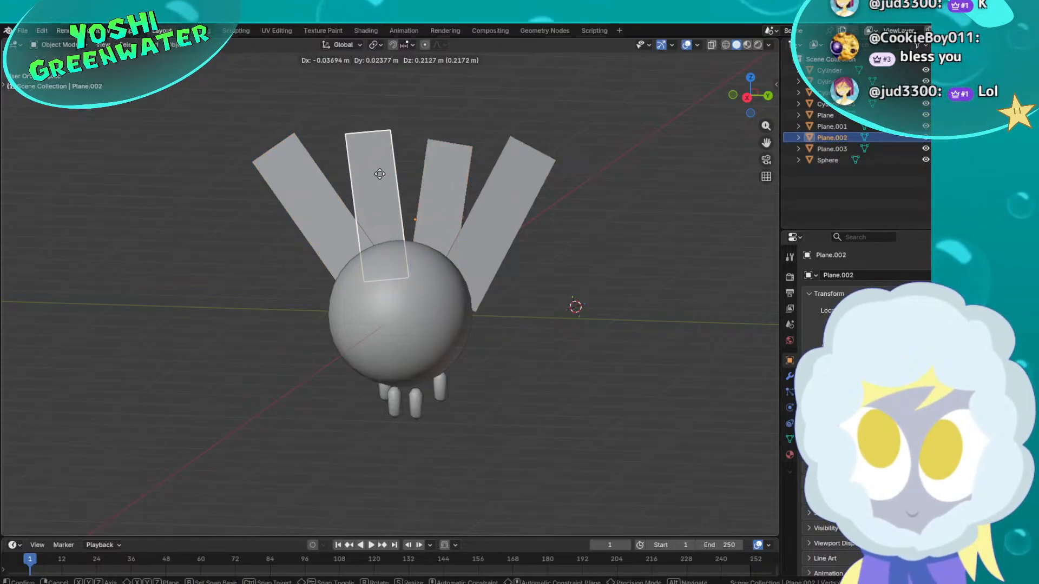
{"action": "left_click", "coordinate": [378, 168]}
From the top view, rotate the inner -Y side strip about -3.2° and move it toward the back of the sphere
{"action": "middle_click_drag", "start_coordinate": [425, 258], "coordinate": [585, 154]}
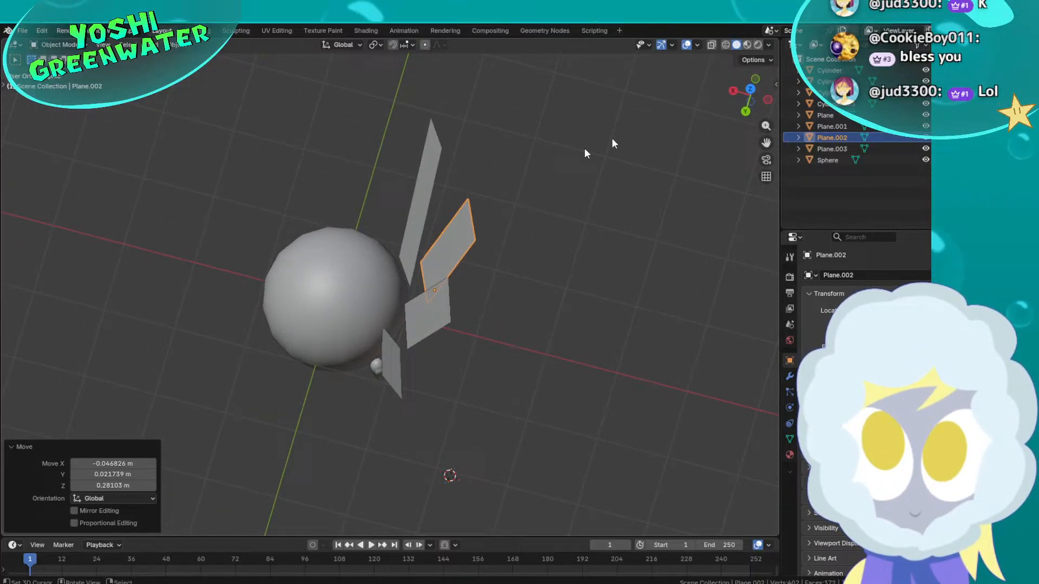
{"action": "left_click", "coordinate": [753, 89]}
{"action": "key", "text": "g"}
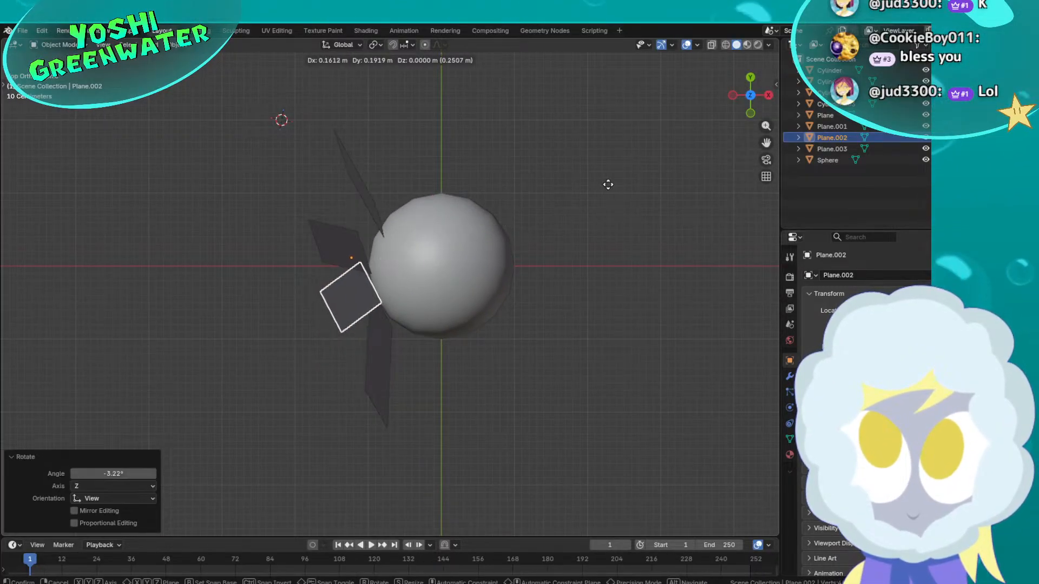
{"action": "left_click", "coordinate": [608, 180]}
Move the inner +Y side strip about 0.11 m along X and -0.08 m along Y, and rotate it toward the sphere's back
{"action": "right_click", "coordinate": [327, 254]}
{"action": "key", "text": "g"}
{"action": "left_click", "coordinate": [334, 259]}
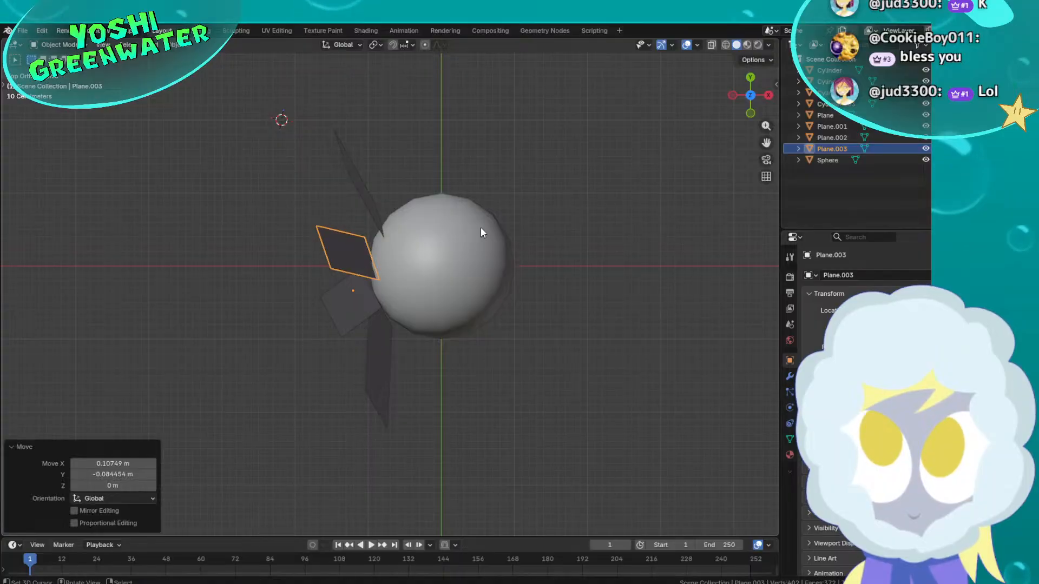
{"action": "key", "text": "r"}
{"action": "left_click", "coordinate": [498, 246]}
{"action": "key", "text": "g"}
{"action": "left_click", "coordinate": [492, 236]}
Move the outer +Y side strip about 0.08 m along X and -0.08 m along Y, and rotate it slightly seen from above
{"action": "right_click", "coordinate": [366, 189]}
{"action": "key", "text": "r"}
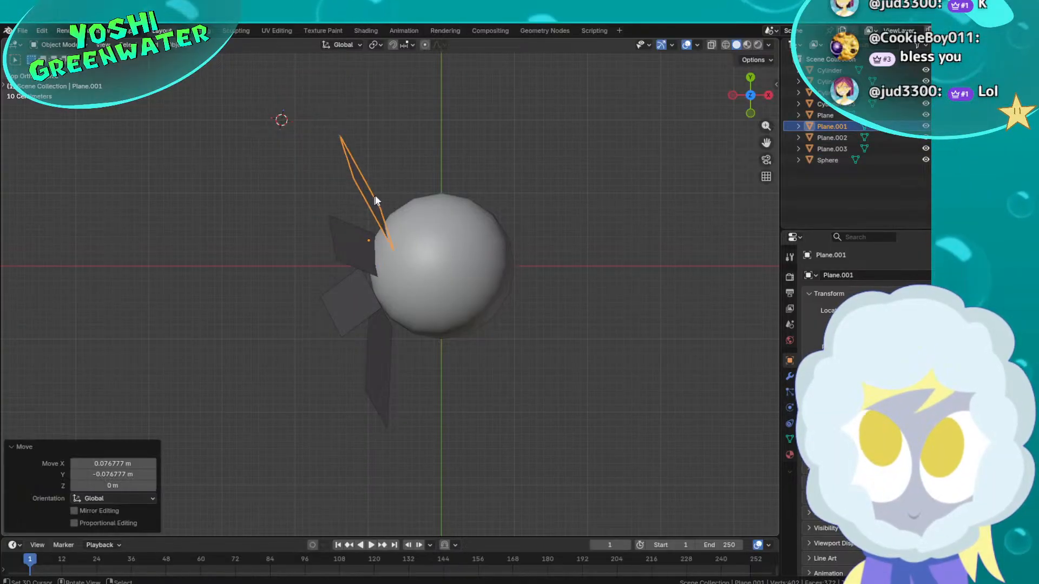
{"action": "left_click", "coordinate": [368, 361]}
Rotate the outer -Y side strip about -1.8°, tilt it freely with trackball rotation, and move it about 0.03 m along X and 0.12 m along Y
{"action": "right_click", "coordinate": [378, 347]}
{"action": "key", "text": "g"}
{"action": "left_click", "coordinate": [381, 339]}
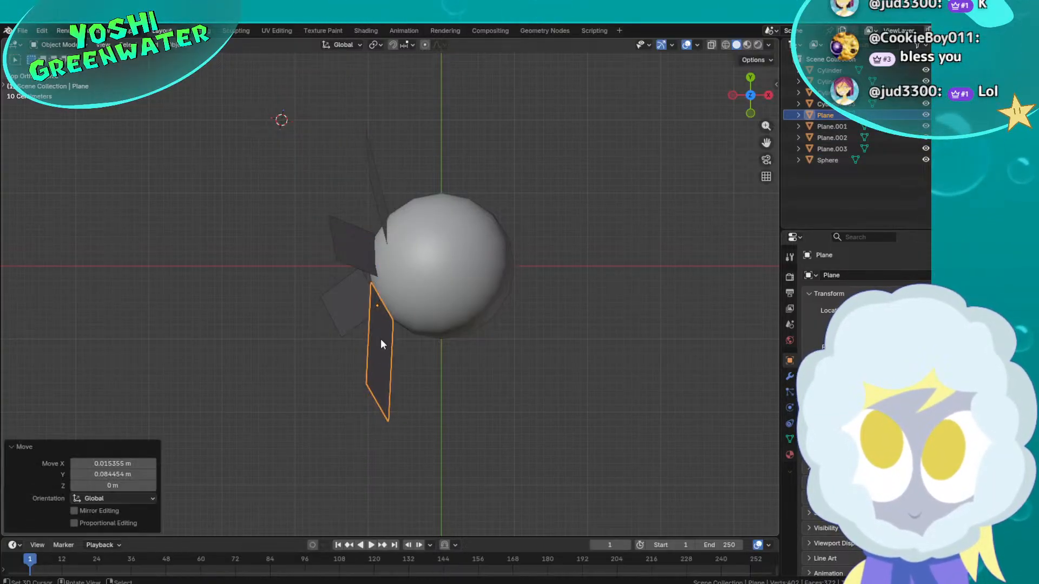
{"action": "key", "text": "r"}
{"action": "left_click", "coordinate": [556, 295]}
{"action": "key", "text": "r"}
{"action": "key", "text": "r"}
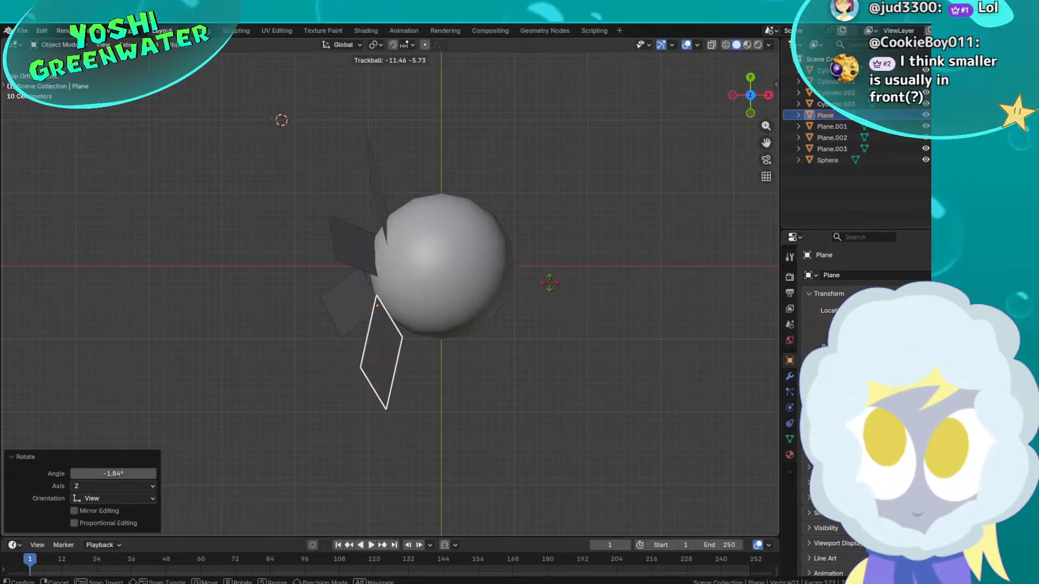
{"action": "left_click", "coordinate": [546, 288]}
{"action": "key", "text": "g"}
{"action": "left_click", "coordinate": [545, 284]}
Raise the inner +Y side strip to about the same height as its counterpart on the -Y side
{"action": "middle_click_drag", "start_coordinate": [545, 284], "coordinate": [411, 372]}
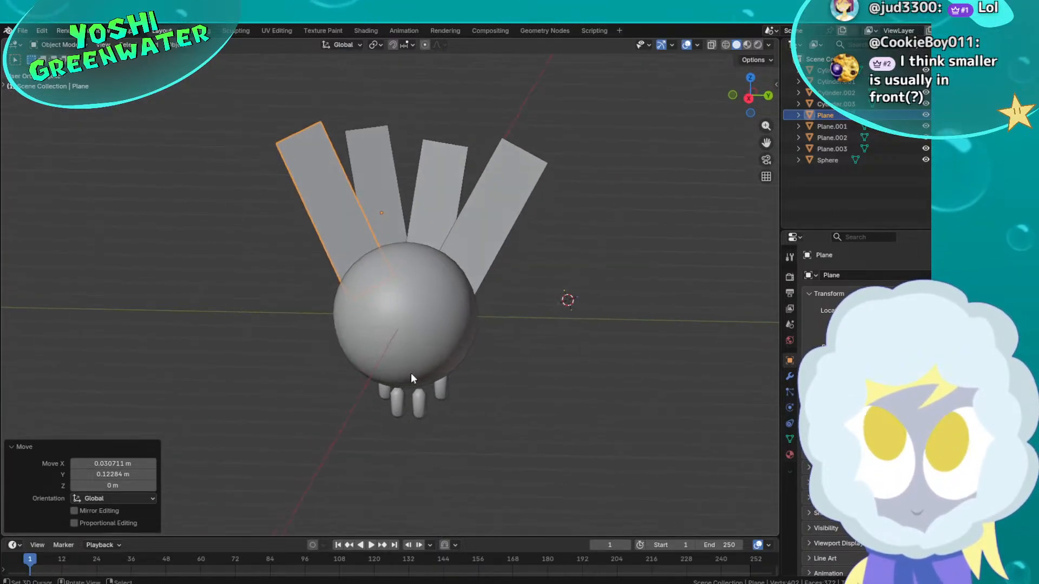
{"action": "left_click", "coordinate": [573, 285]}
{"action": "middle_click_drag", "start_coordinate": [573, 286], "coordinate": [586, 284]}
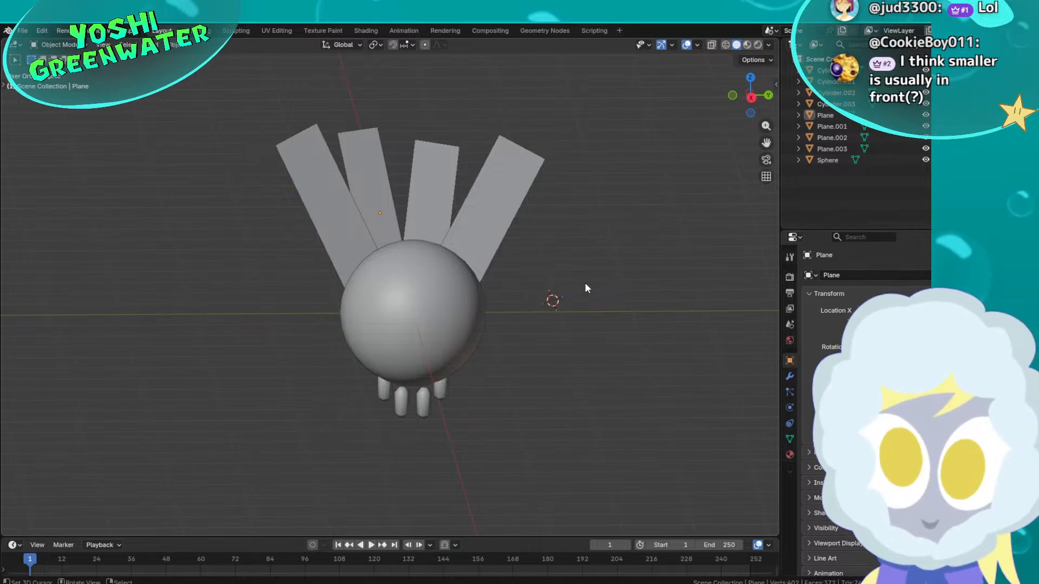
{"action": "middle_click_drag", "start_coordinate": [586, 284], "coordinate": [453, 201]}
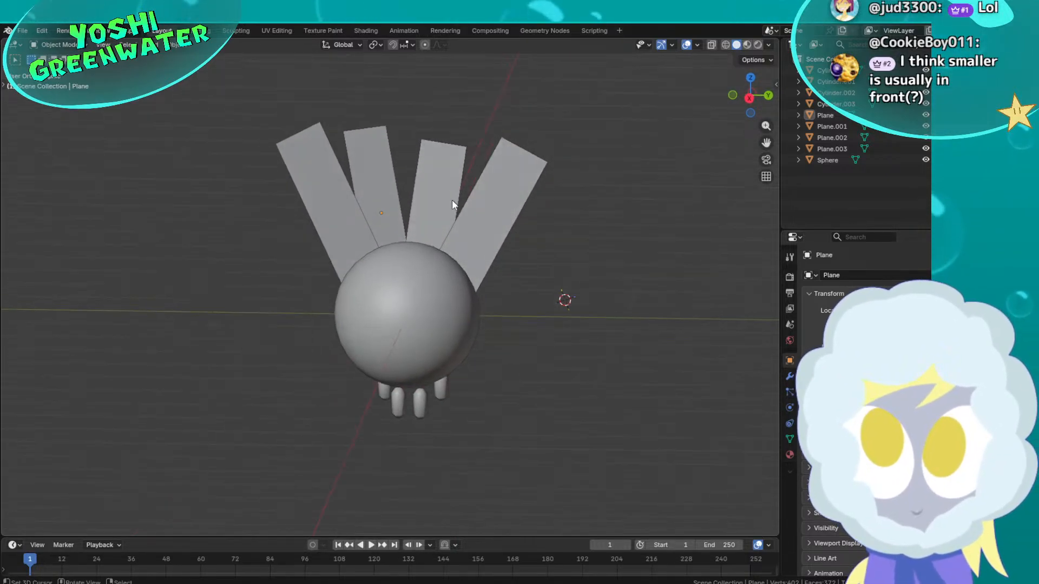
{"action": "left_click", "coordinate": [453, 201]}
{"action": "key", "text": "g"}
{"action": "left_click", "coordinate": [543, 235]}
Select all four wing strips and enter Edit Mode on them together
{"action": "middle_click_drag", "start_coordinate": [543, 235], "coordinate": [400, 185]}
{"action": "left_click_drag", "start_coordinate": [227, 100], "coordinate": [509, 176]}
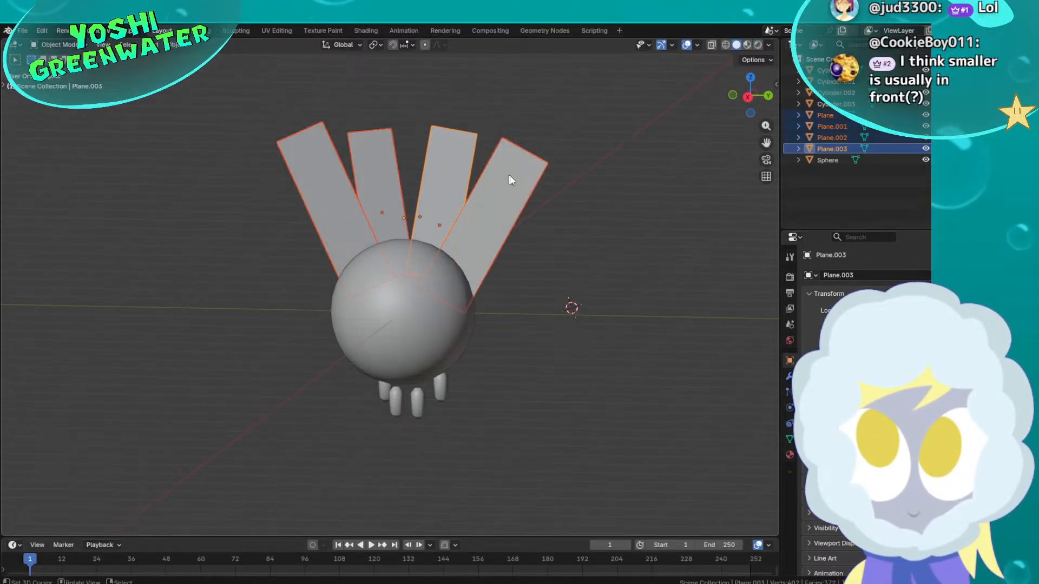
{"action": "key", "text": "Tab"}
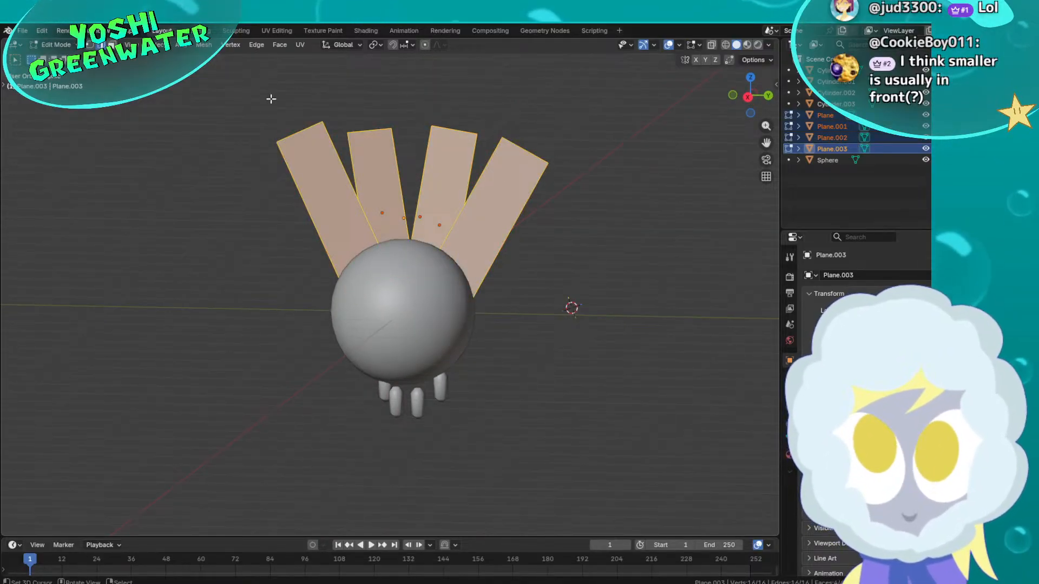
{"action": "left_click_drag", "start_coordinate": [271, 97], "coordinate": [327, 148]}
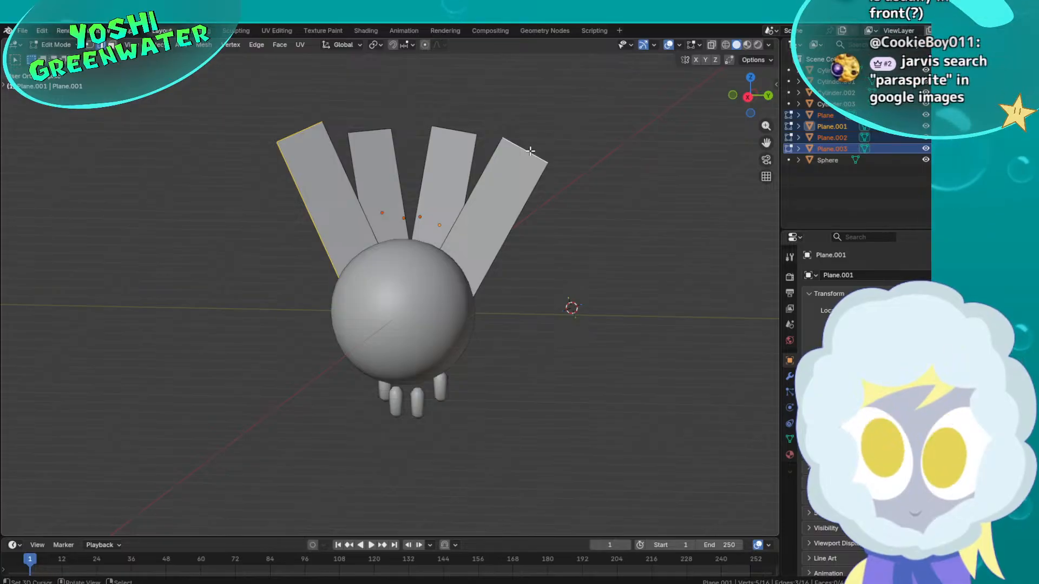
{"action": "key", "text": "g"}
{"action": "key", "text": "g"}
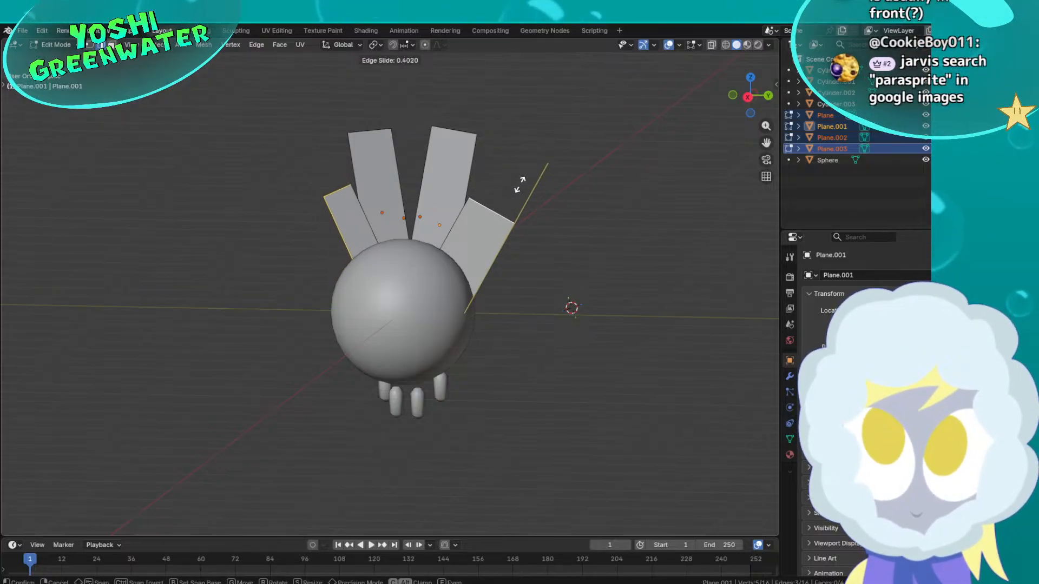
{"action": "left_click", "coordinate": [520, 175]}
Shorten the two outer strips by edge-sliding their top edges toward the sphere by a factor of 0.338, and return to Object Mode
{"action": "left_click", "coordinate": [318, 126]}
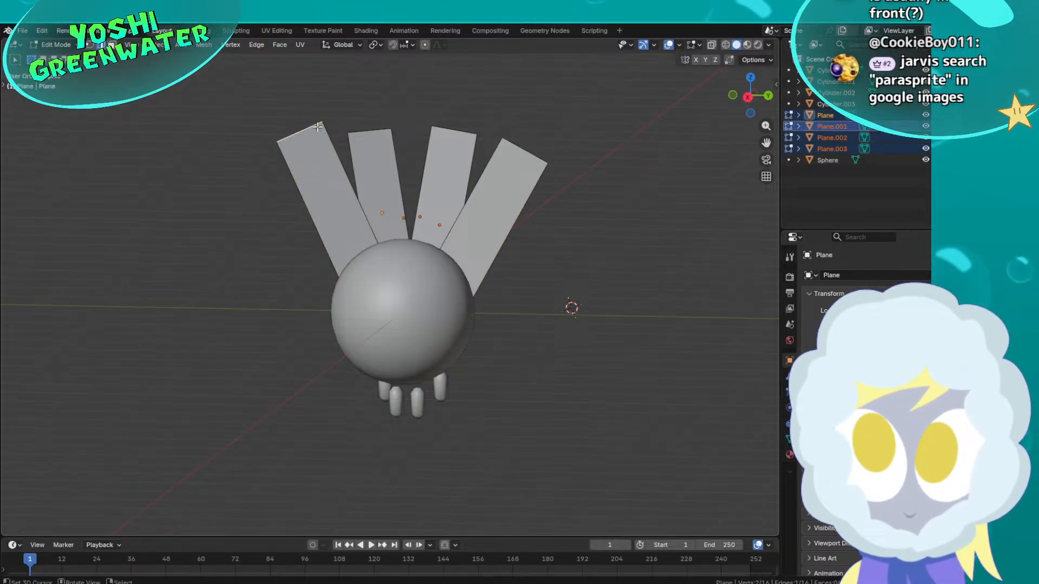
{"action": "left_click", "coordinate": [515, 140], "text": "shift"}
{"action": "key", "text": "g"}
{"action": "key", "text": "g"}
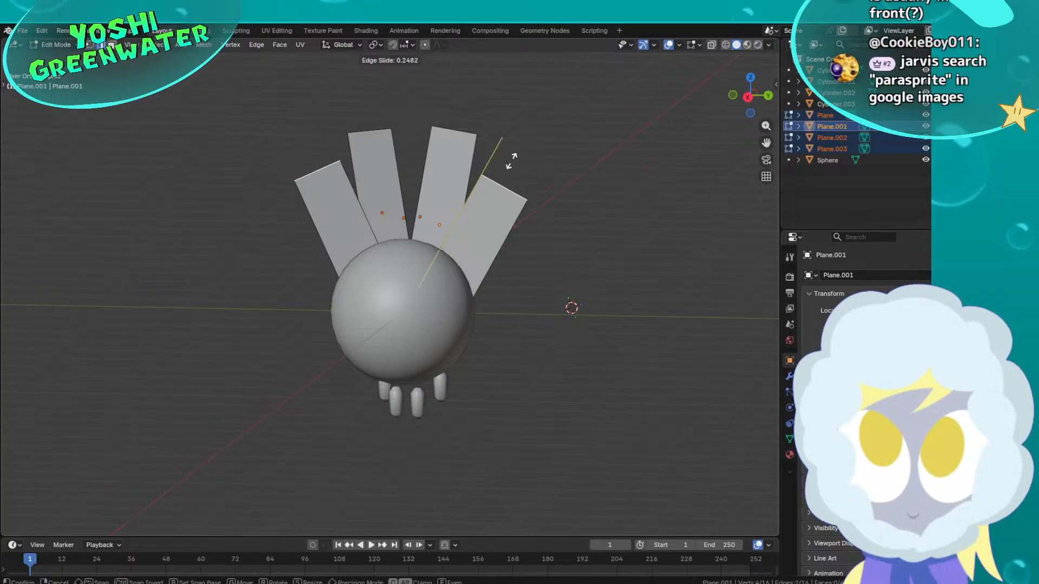
{"action": "left_click", "coordinate": [503, 166]}
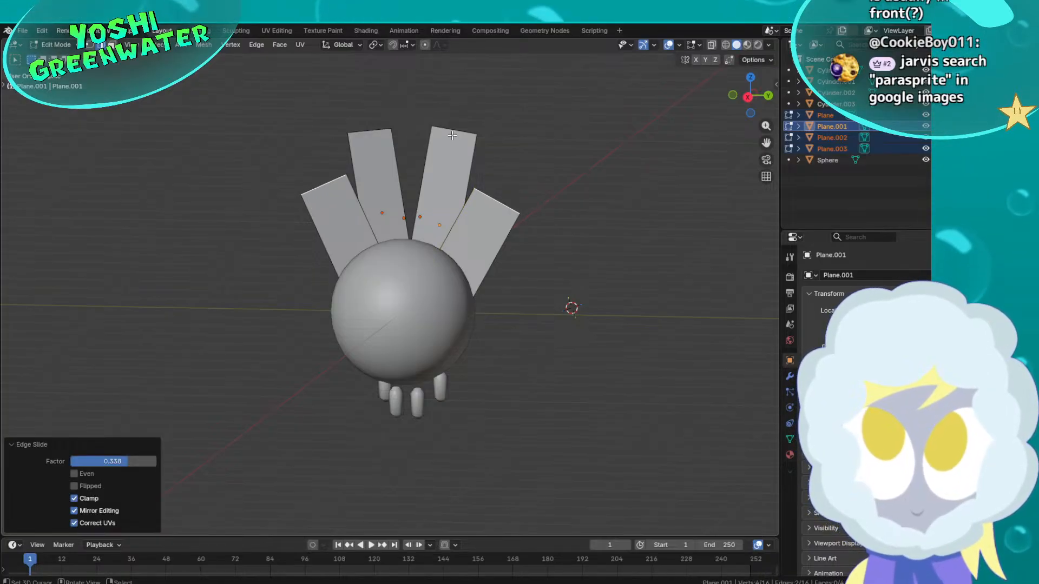
{"action": "key", "text": "Tab"}
View the shortened wings close up from the front in perspective projection
{"action": "middle_click_drag", "start_coordinate": [496, 165], "coordinate": [504, 189]}
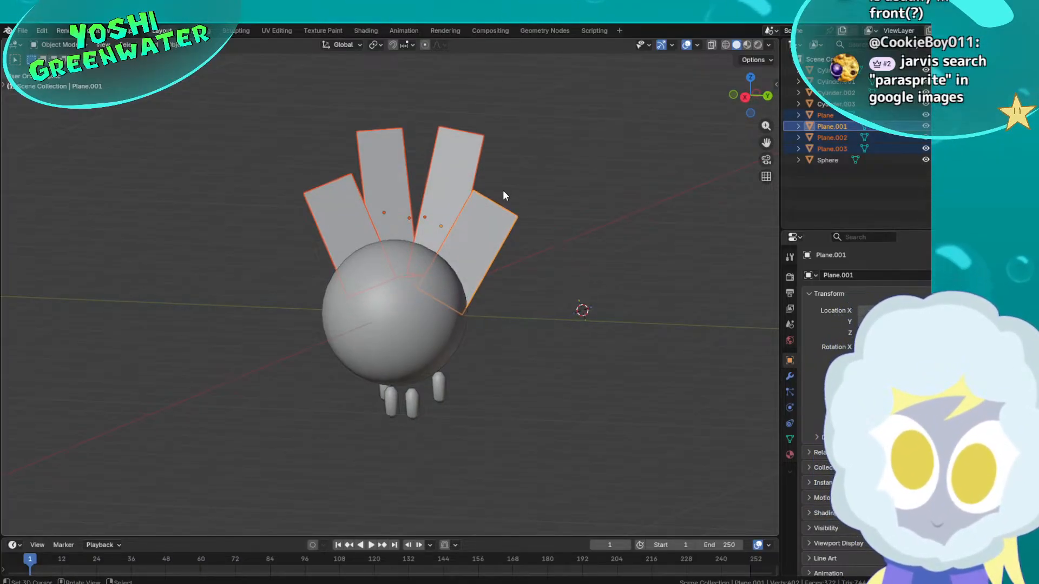
{"action": "middle_click_drag", "start_coordinate": [504, 195], "coordinate": [479, 304], "text": "ctrl"}
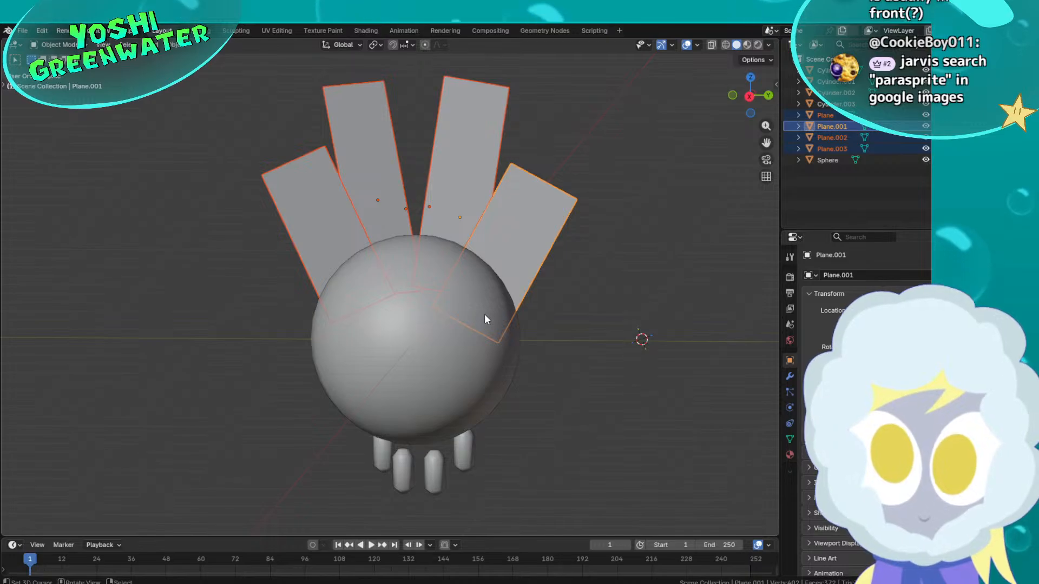
{"action": "key", "text": "KP_5"}
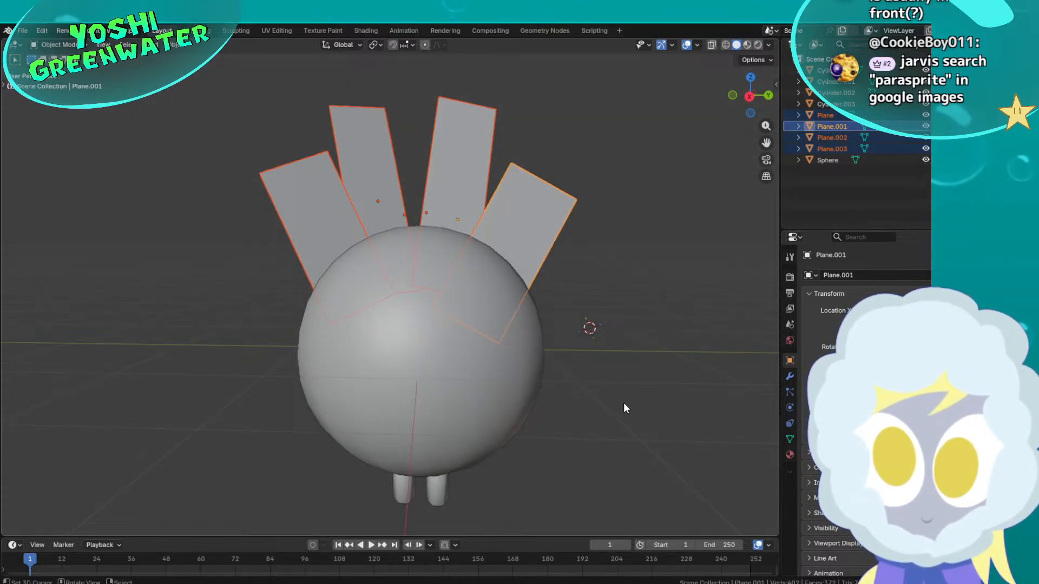
Switch to Toon Boom Harmony and examine the parasprite's wing shapes and arrangement on frames 1 and 2
{"action": "key", "text": "alt+Tab"}
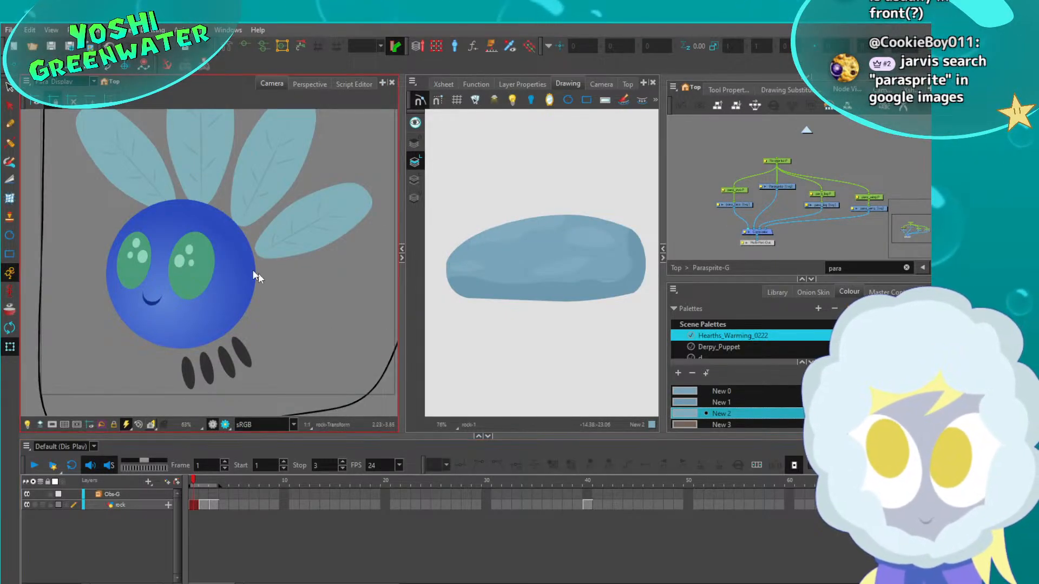
{"action": "scroll", "coordinate": [221, 249], "scroll_direction": "down", "scroll_amount": 2}
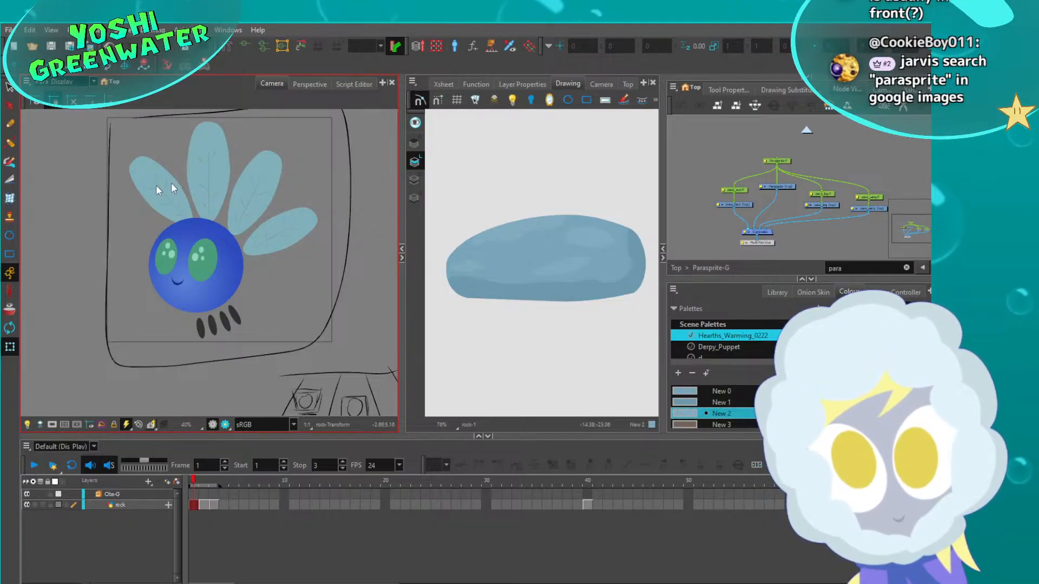
{"action": "left_click", "coordinate": [220, 179]}
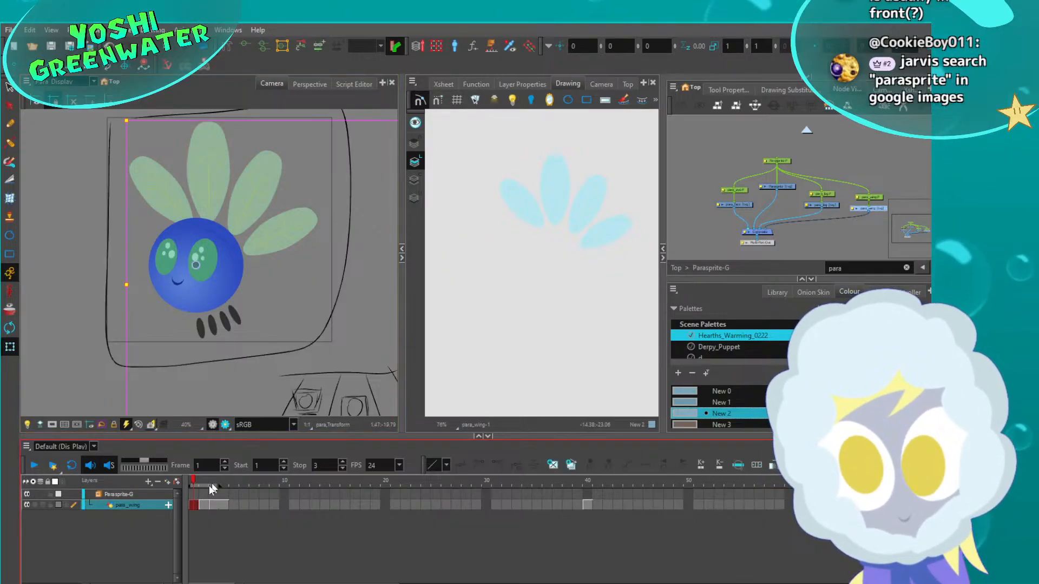
{"action": "left_click_drag", "start_coordinate": [194, 481], "coordinate": [200, 481]}
{"action": "left_click", "coordinate": [348, 291]}
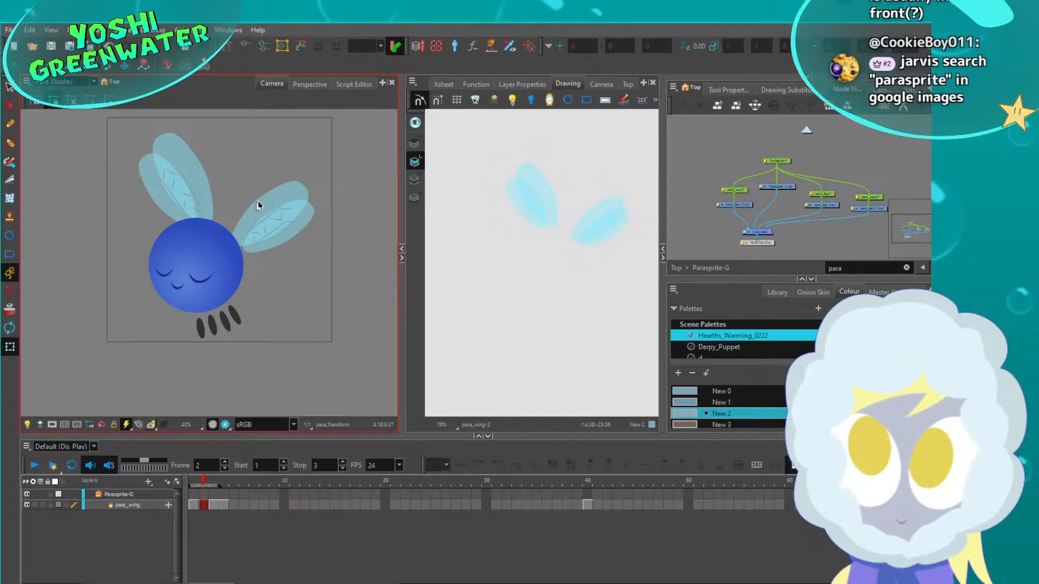
{"action": "scroll", "coordinate": [273, 220], "scroll_direction": "up", "scroll_amount": 3}
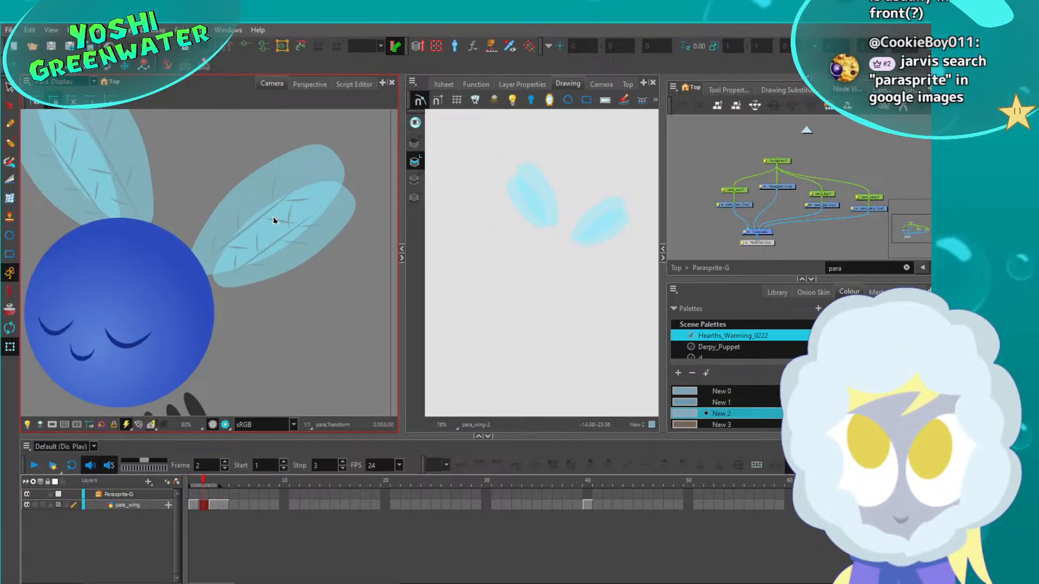
{"action": "left_click", "coordinate": [273, 220]}
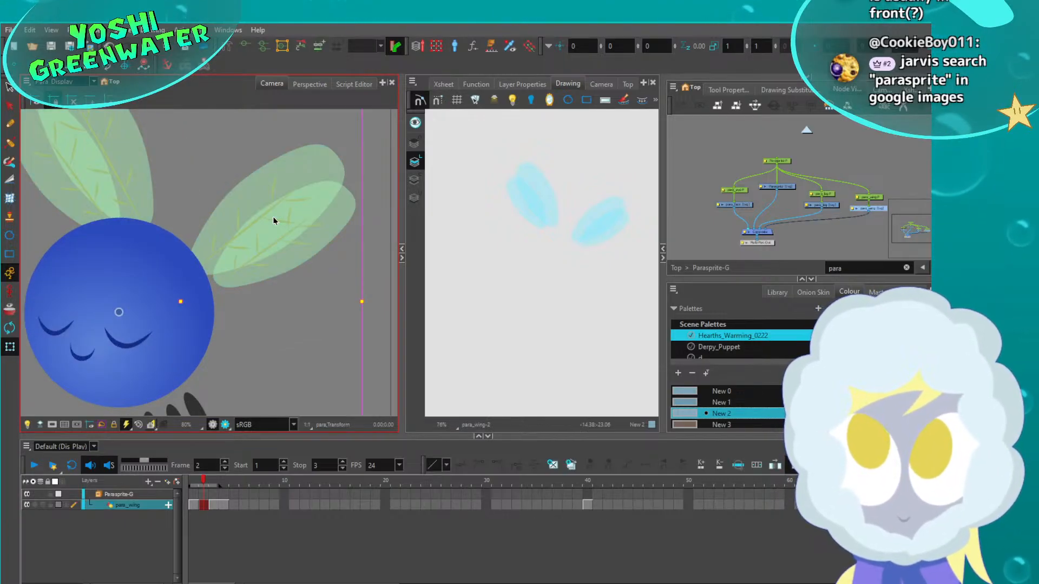
{"action": "scroll", "coordinate": [531, 213], "scroll_direction": "up", "scroll_amount": 4}
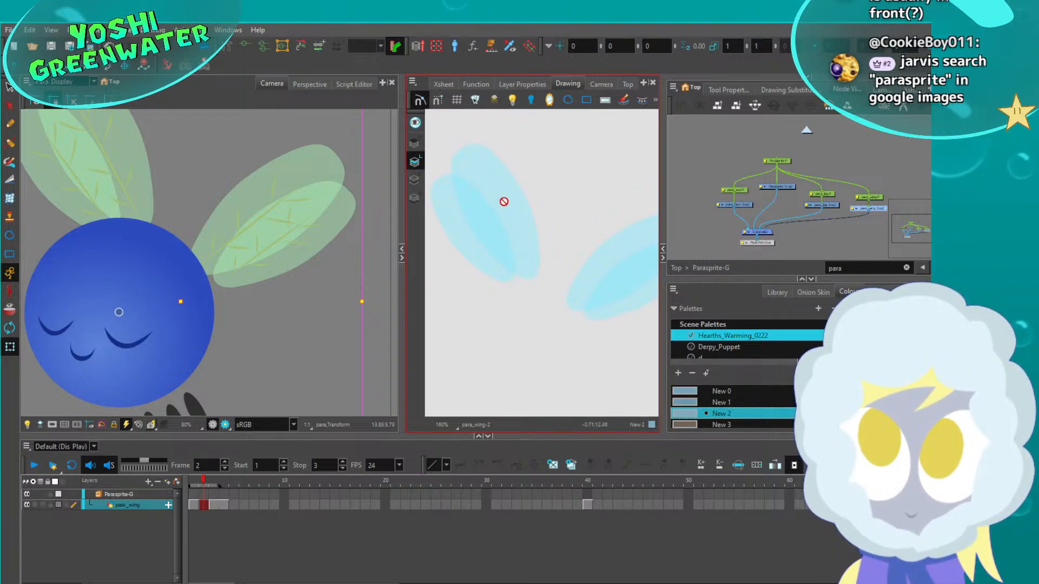
{"action": "left_click", "coordinate": [414, 160]}
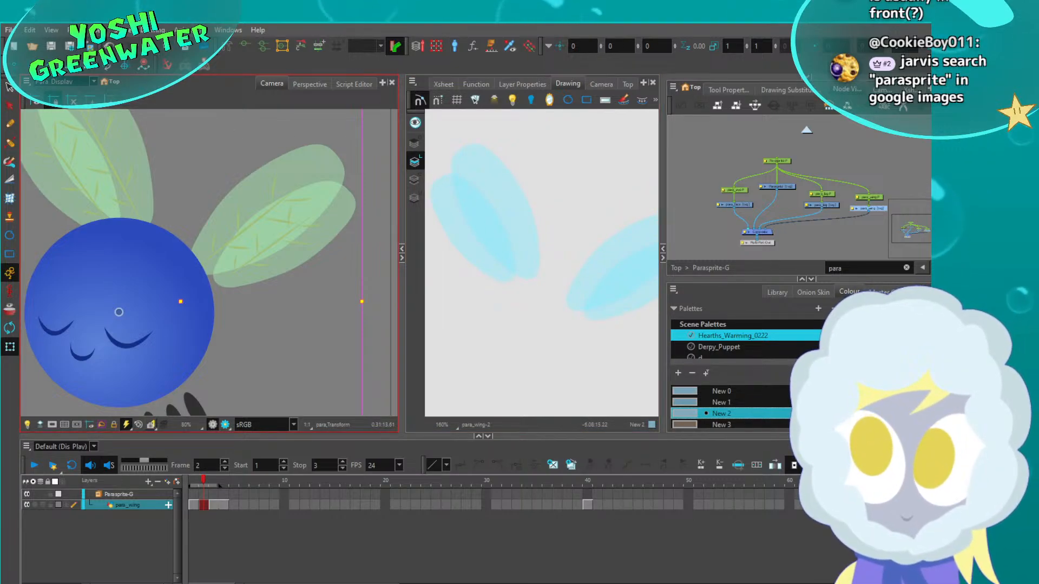
Try to shift one translucent wing shape downward in the frame 2 wing drawing, and undo the move
{"action": "key", "text": "alt+s"}
{"action": "left_click", "coordinate": [519, 202]}
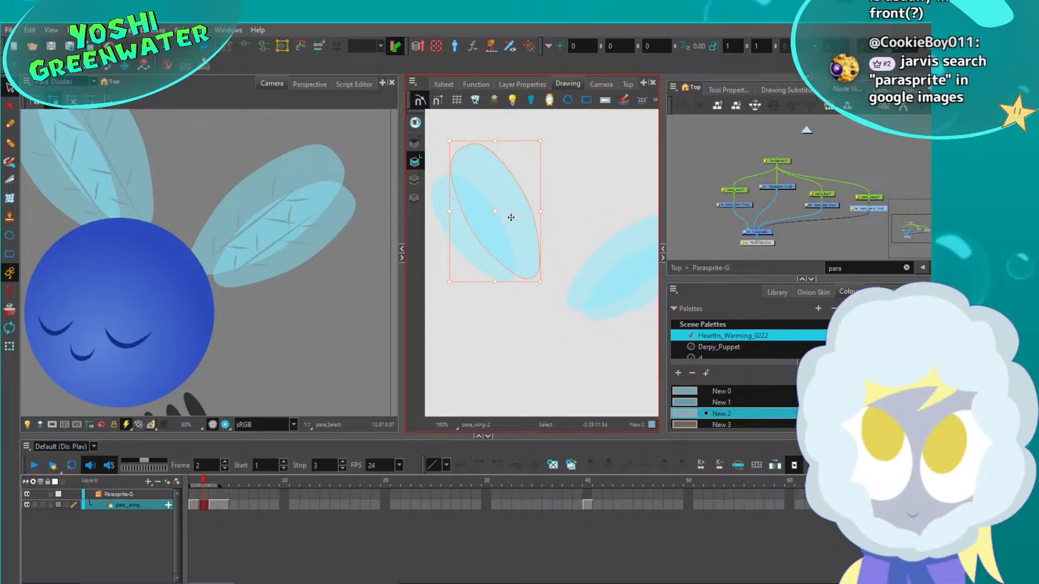
{"action": "left_click_drag", "start_coordinate": [511, 217], "coordinate": [496, 264]}
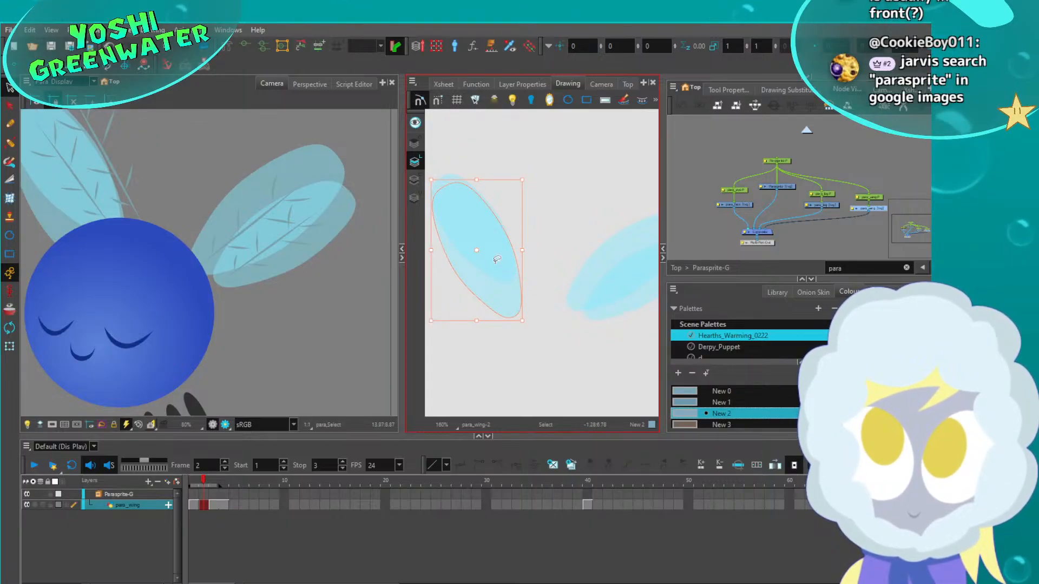
{"action": "scroll", "coordinate": [474, 257], "scroll_direction": "up", "scroll_amount": 4}
{"action": "key", "text": "ctrl+z"}
{"action": "left_click", "coordinate": [461, 334]}
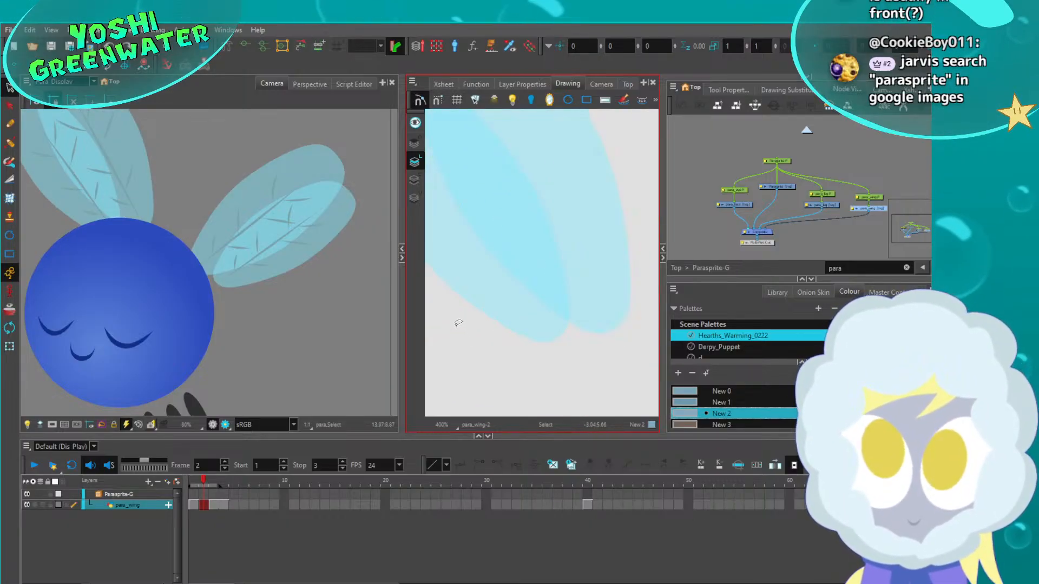
{"action": "scroll", "coordinate": [458, 324], "scroll_direction": "down", "scroll_amount": 4}
Switch to Blender and raise the top edges of the two outer wing strips by about 0.389 m along Z in Edit Mode
{"action": "left_click", "coordinate": [660, 583]}
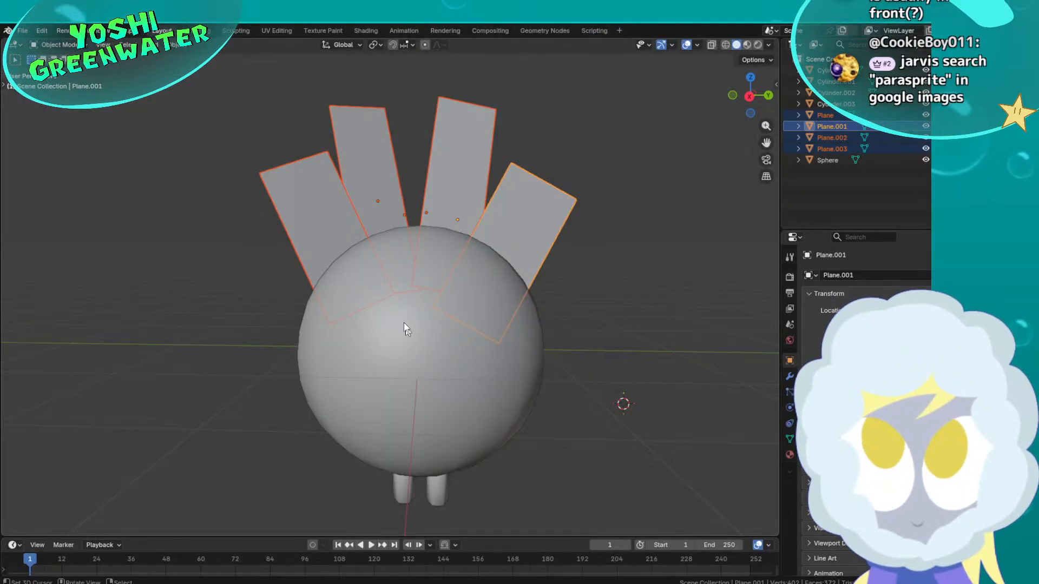
{"action": "mouse_move", "coordinate": [404, 322]}
{"action": "middle_mouse_down"}
{"action": "mouse_move", "coordinate": [385, 297]}
{"action": "mouse_move", "coordinate": [389, 313]}
{"action": "middle_mouse_up"}
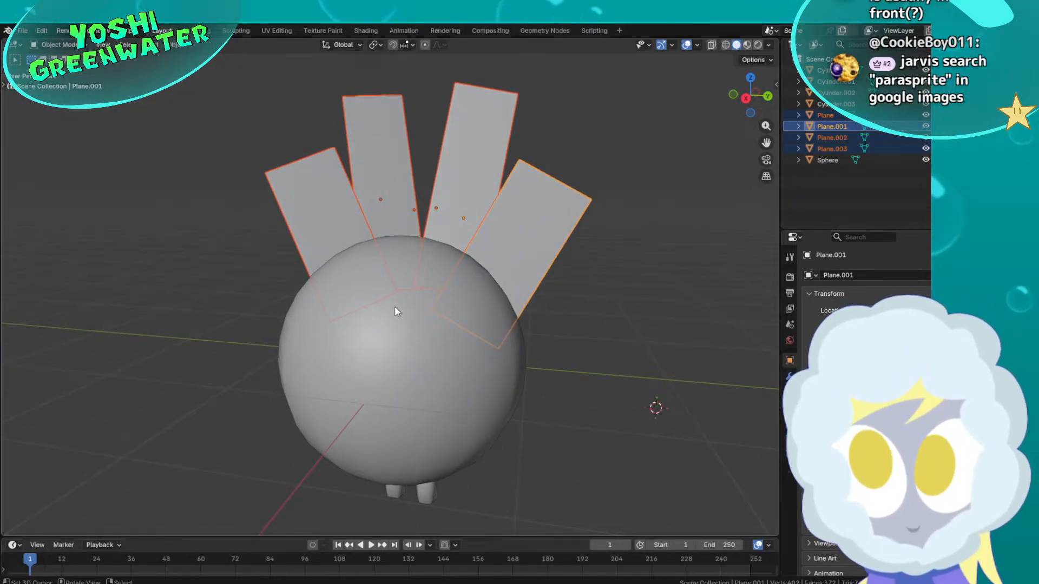
{"action": "key", "text": "Tab"}
{"action": "key", "text": "g"}
{"action": "key", "text": "z"}
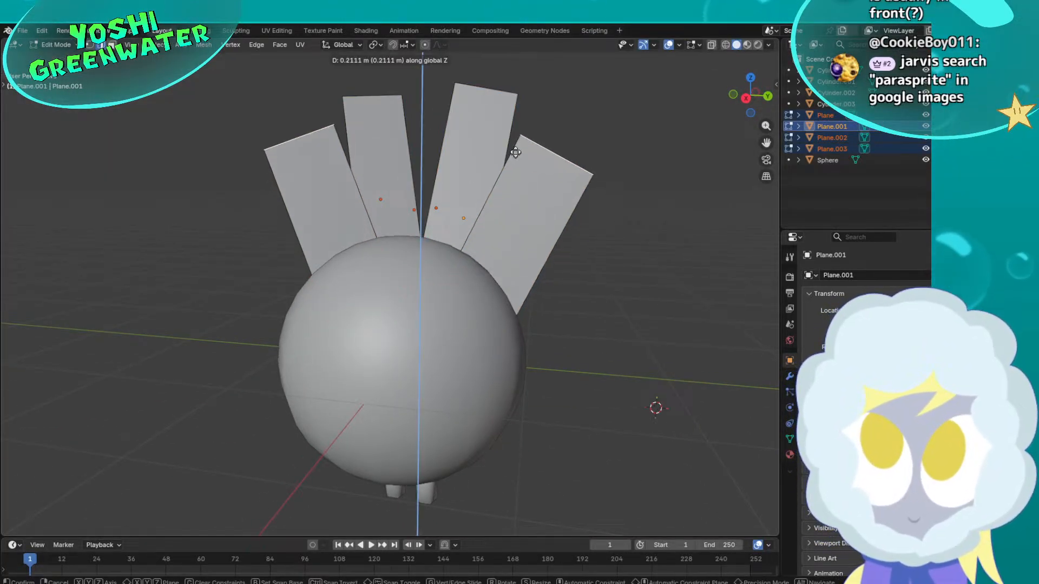
{"action": "left_click", "coordinate": [517, 137]}
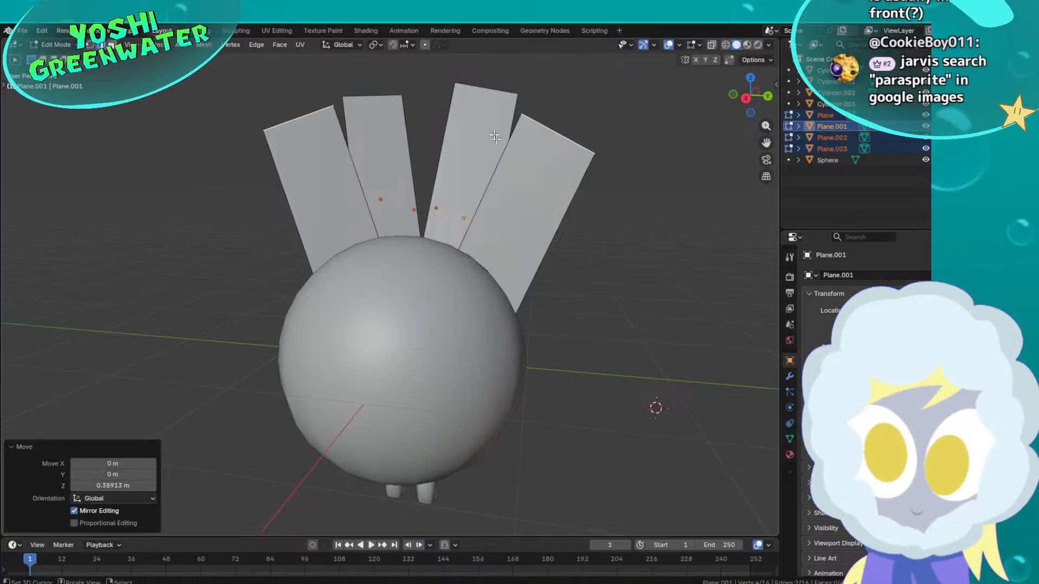
Shorten the two inner wing strips by edge-sliding their top edges toward the sphere by about 0.264, and return to Object Mode
{"action": "left_click", "coordinate": [484, 97]}
{"action": "left_click", "coordinate": [364, 97], "text": "shift"}
{"action": "key", "text": "g"}
{"action": "key", "text": "g"}
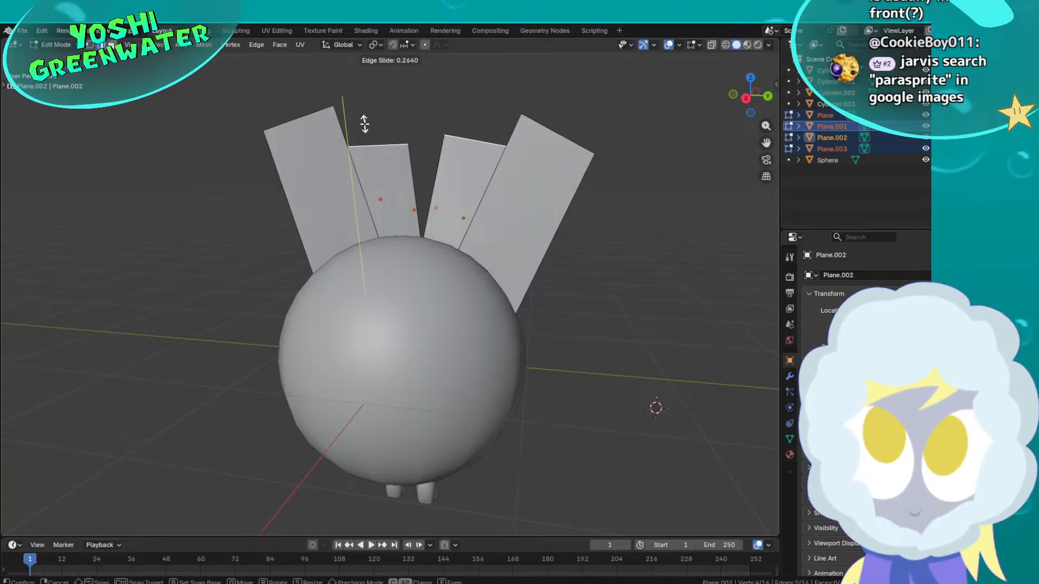
{"action": "left_click", "coordinate": [364, 124]}
{"action": "middle_click_drag", "start_coordinate": [473, 143], "coordinate": [457, 179]}
{"action": "key", "text": "Tab"}
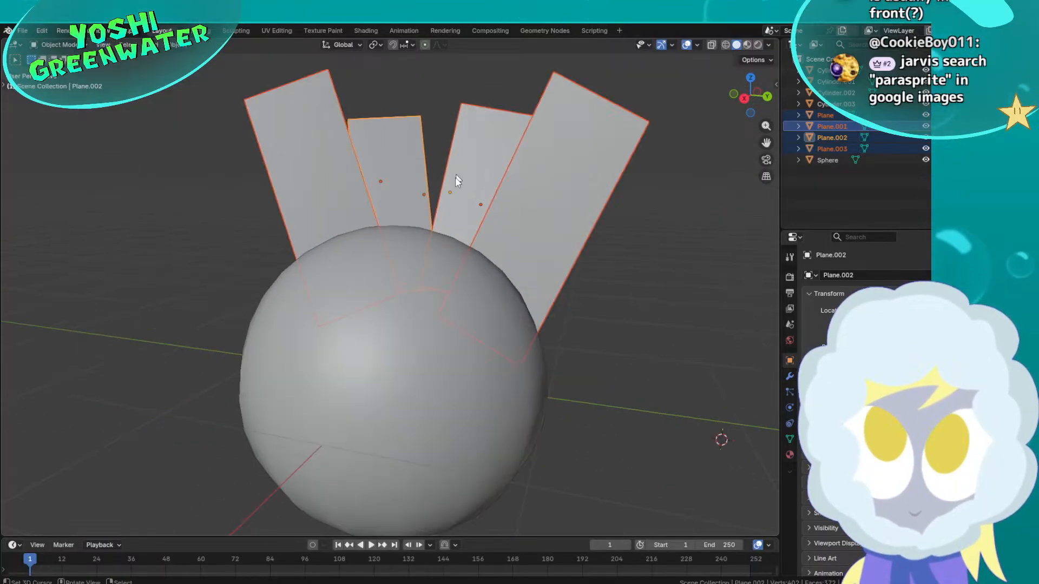
Select the four legs in the back orthographic view and rotate them together slightly beneath the sphere
{"action": "scroll", "coordinate": [457, 178], "scroll_direction": "down", "scroll_amount": 5}
{"action": "middle_click_drag", "start_coordinate": [530, 275], "coordinate": [327, 285]}
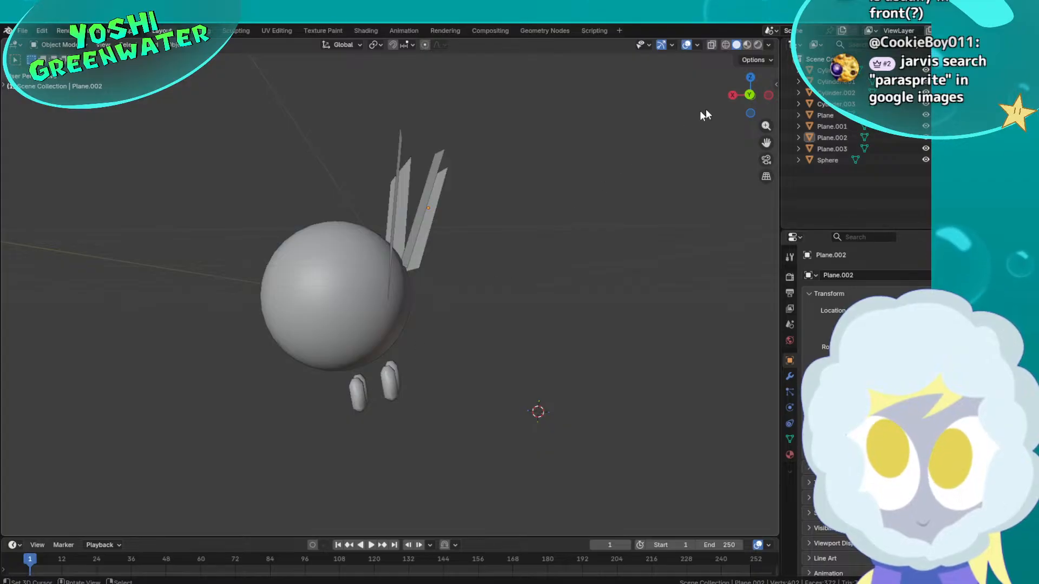
{"action": "left_click", "coordinate": [750, 95]}
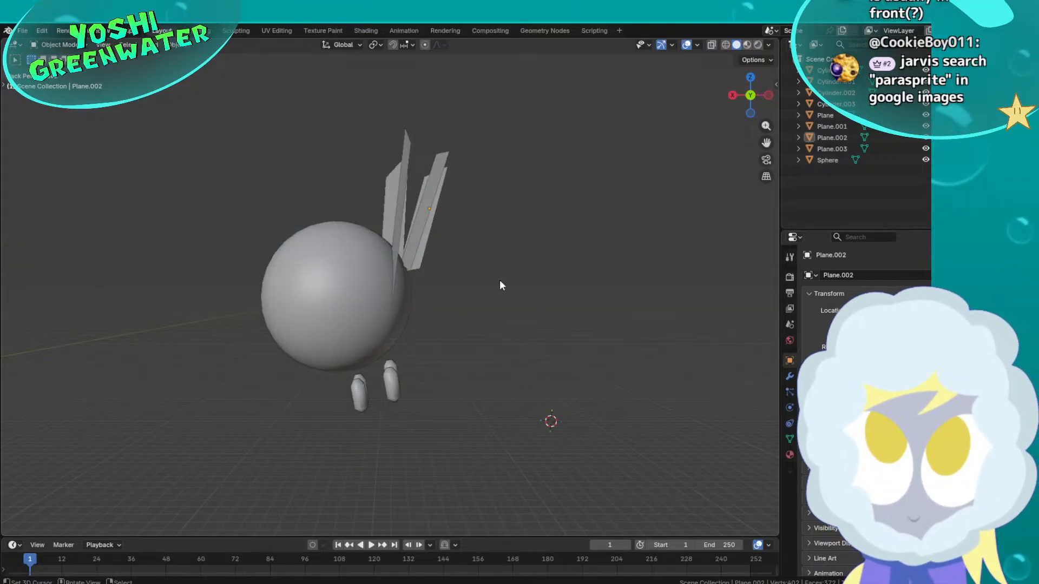
{"action": "key", "text": "KP_5"}
{"action": "scroll", "coordinate": [311, 393], "scroll_direction": "up", "scroll_amount": 3}
{"action": "middle_click_drag", "start_coordinate": [337, 384], "coordinate": [366, 325], "text": "shift"}
{"action": "scroll", "coordinate": [365, 325], "scroll_direction": "up", "scroll_amount": 1}
{"action": "left_click_drag", "start_coordinate": [297, 431], "coordinate": [487, 383]}
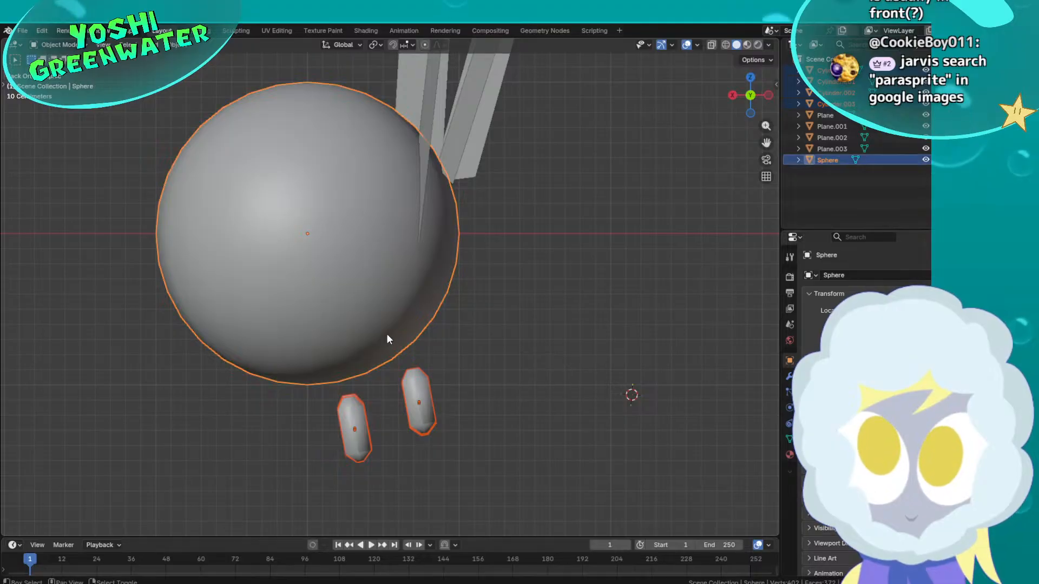
{"action": "scroll", "coordinate": [487, 379], "scroll_direction": "down", "scroll_amount": 3}
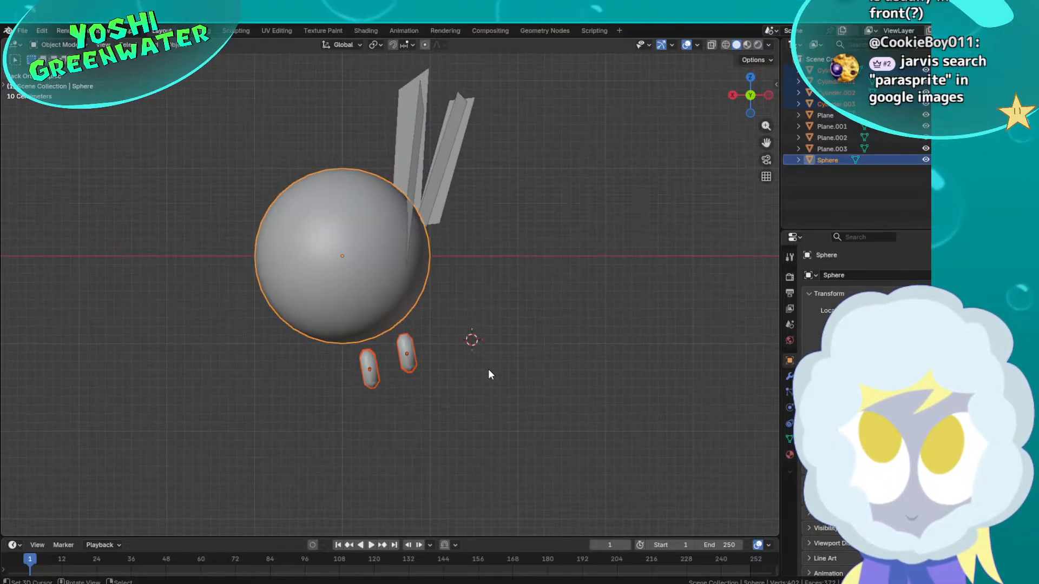
{"action": "left_click", "coordinate": [481, 360]}
{"action": "left_click_drag", "start_coordinate": [452, 353], "coordinate": [363, 382]}
{"action": "key", "text": "g"}
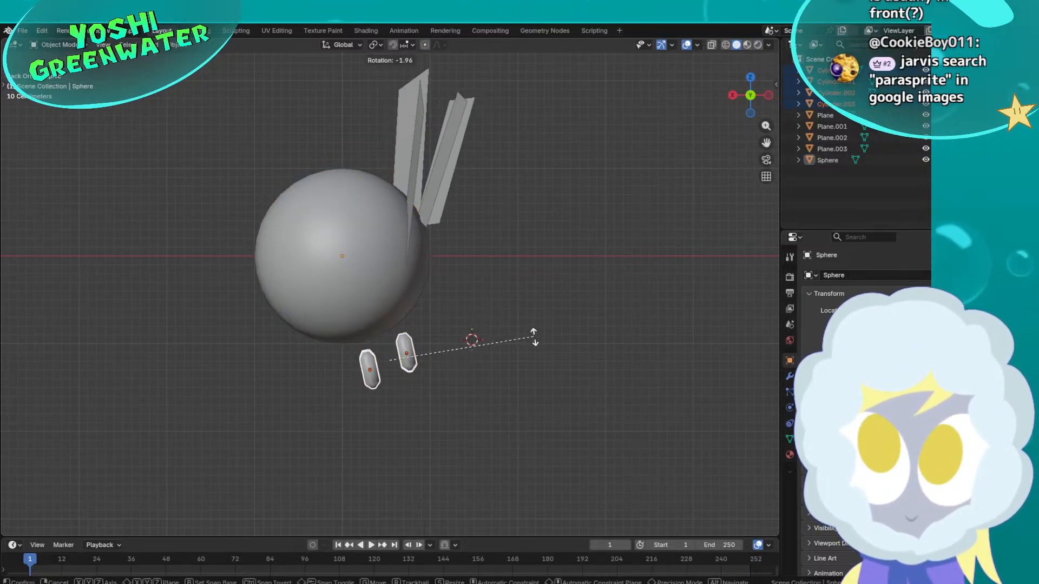
{"action": "left_click", "coordinate": [532, 328]}
{"action": "middle_click_drag", "start_coordinate": [319, 292], "coordinate": [438, 297]}
{"action": "left_click", "coordinate": [534, 320]}
Save the Blender file and view the whole model with its wings and legs from the front
{"action": "scroll", "coordinate": [530, 309], "scroll_direction": "down", "scroll_amount": 2}
{"action": "middle_click_drag", "start_coordinate": [511, 265], "coordinate": [508, 315], "text": "shift"}
{"action": "scroll", "coordinate": [508, 315], "scroll_direction": "up", "scroll_amount": 1}
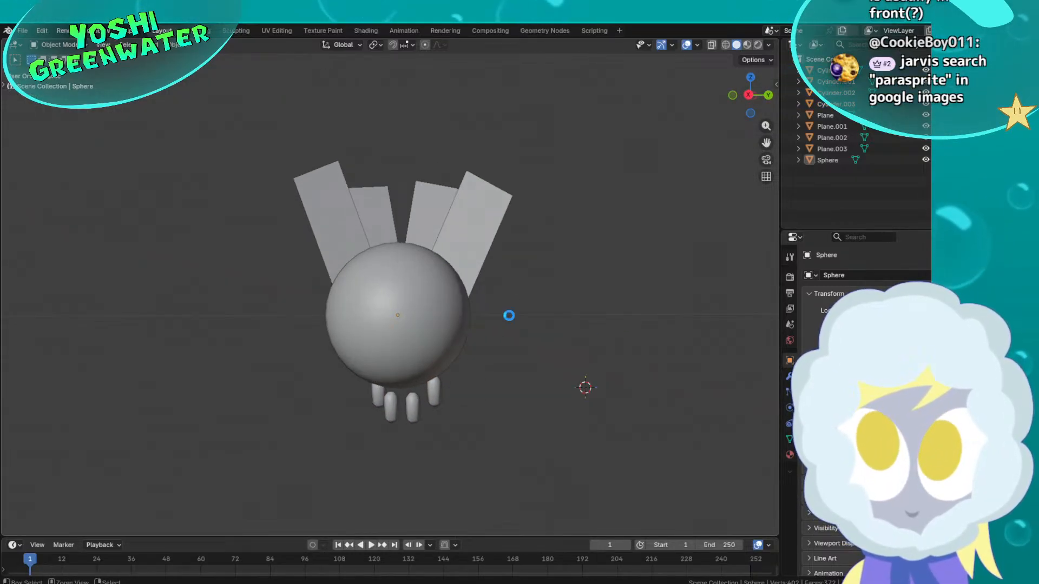
{"action": "key", "text": "ctrl+s"}
{"action": "scroll", "coordinate": [395, 314], "scroll_direction": "up", "scroll_amount": 2}
{"action": "middle_click_drag", "start_coordinate": [395, 314], "coordinate": [414, 333]}
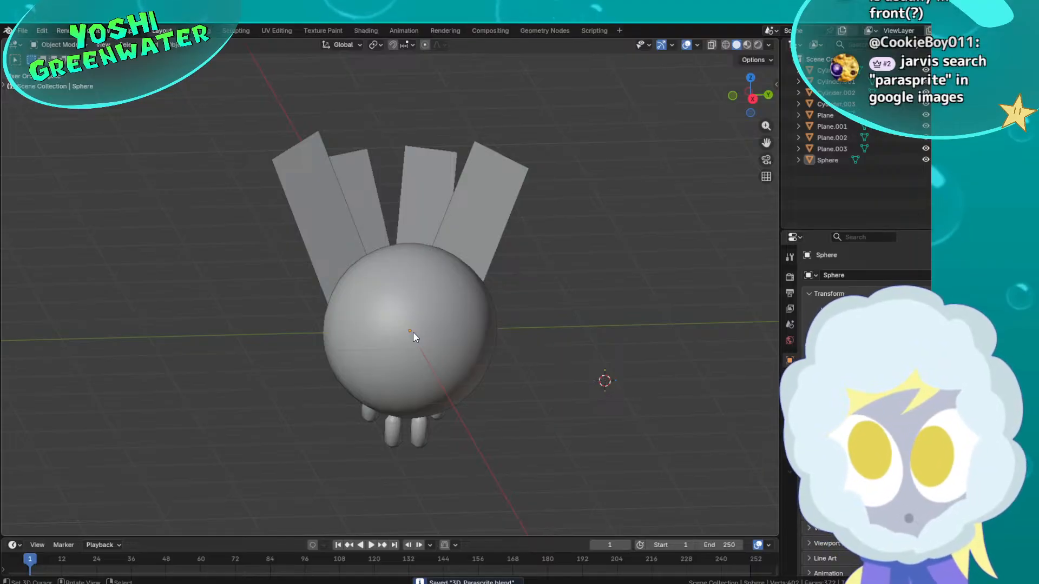
{"action": "middle_click_drag", "start_coordinate": [414, 333], "coordinate": [370, 302]}
{"action": "scroll", "coordinate": [401, 329], "scroll_direction": "up", "scroll_amount": 1}
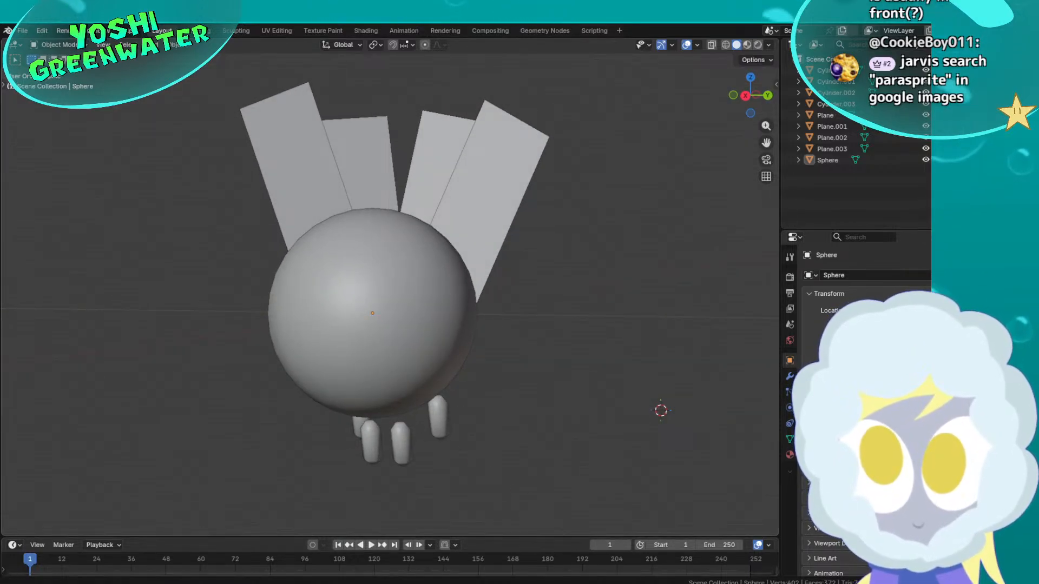
Switch to Toon Boom Harmony and examine the parasprite on frame 1 and the sphere sketches beside it
{"action": "mouse_move", "coordinate": [644, 579]}
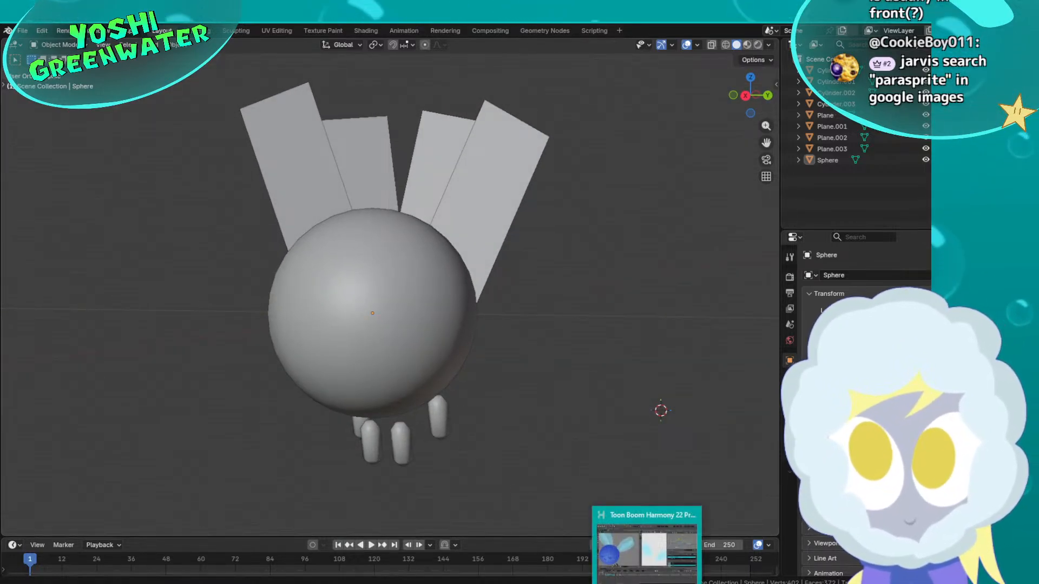
{"action": "left_click", "coordinate": [635, 547]}
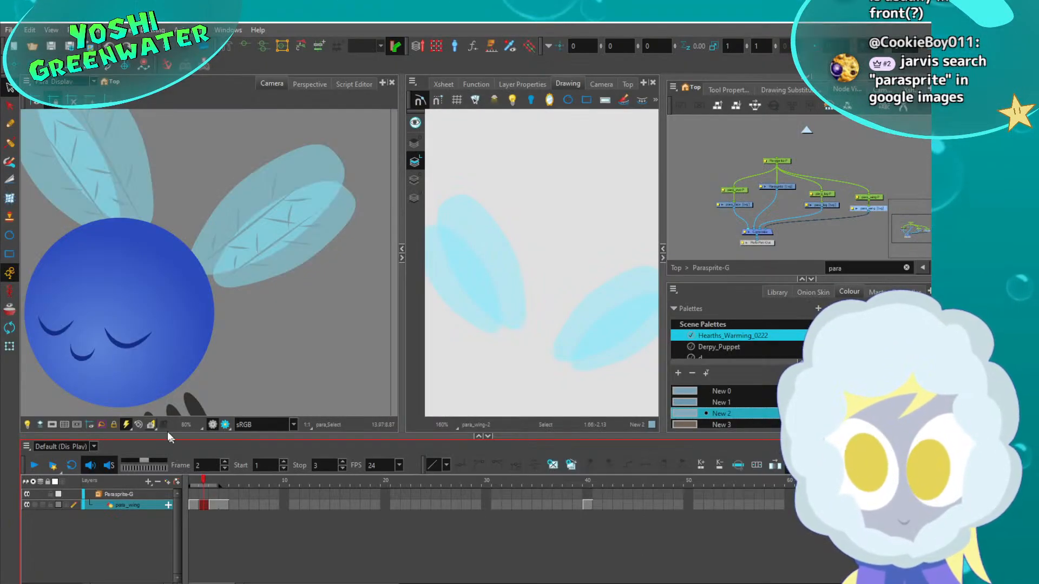
{"action": "left_click", "coordinate": [194, 481]}
{"action": "scroll", "coordinate": [158, 334], "scroll_direction": "down", "scroll_amount": 1}
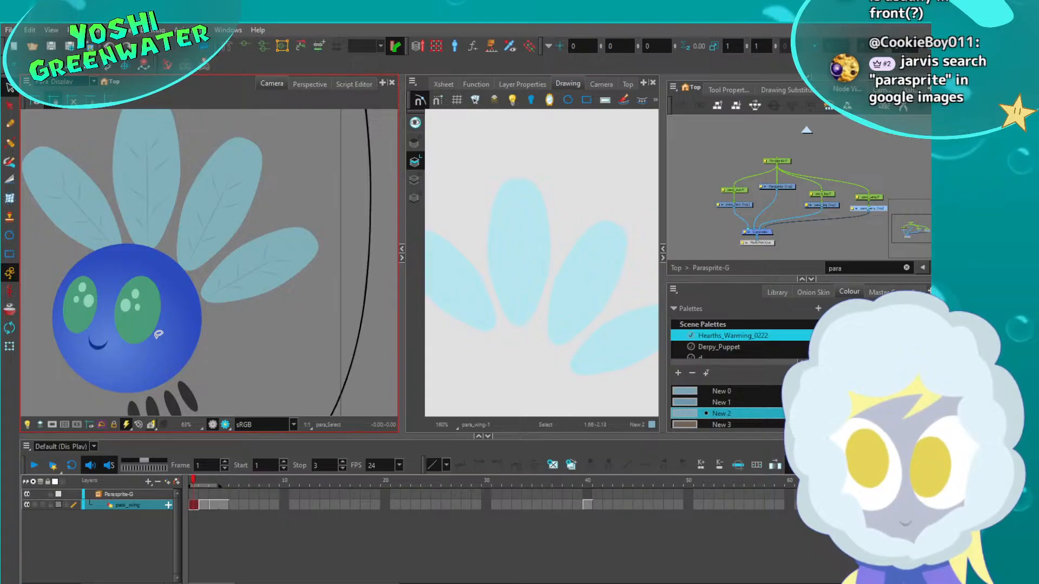
{"action": "scroll", "coordinate": [229, 287], "scroll_direction": "down", "scroll_amount": 4}
{"action": "mouse_move", "coordinate": [357, 310]}
{"action": "middle_mouse_down"}
{"action": "mouse_move", "coordinate": [187, 262]}
{"action": "mouse_move", "coordinate": [112, 257]}
{"action": "mouse_move", "coordinate": [122, 269]}
{"action": "middle_mouse_up"}
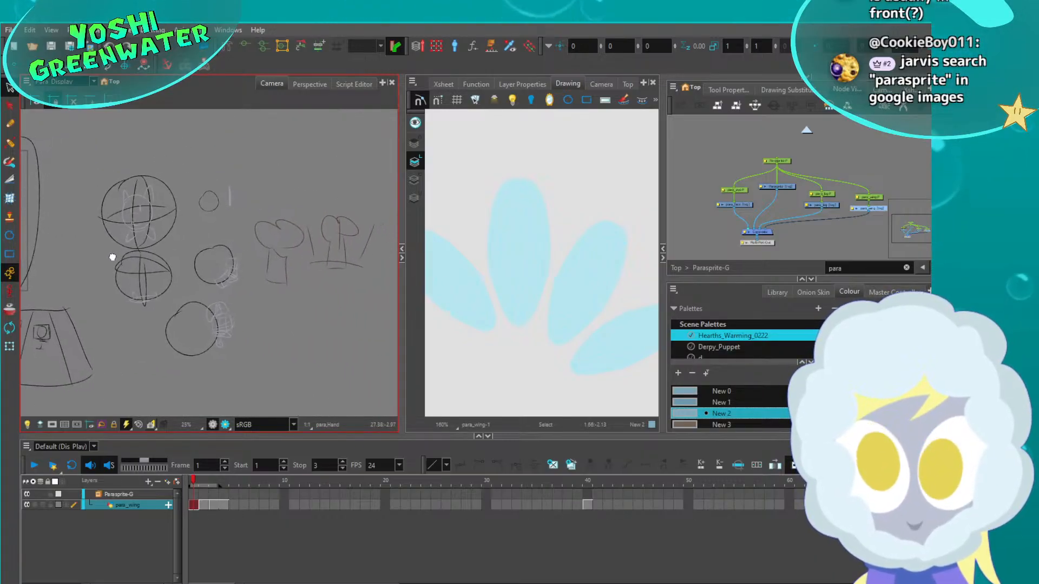
{"action": "scroll", "coordinate": [163, 276], "scroll_direction": "up", "scroll_amount": 5}
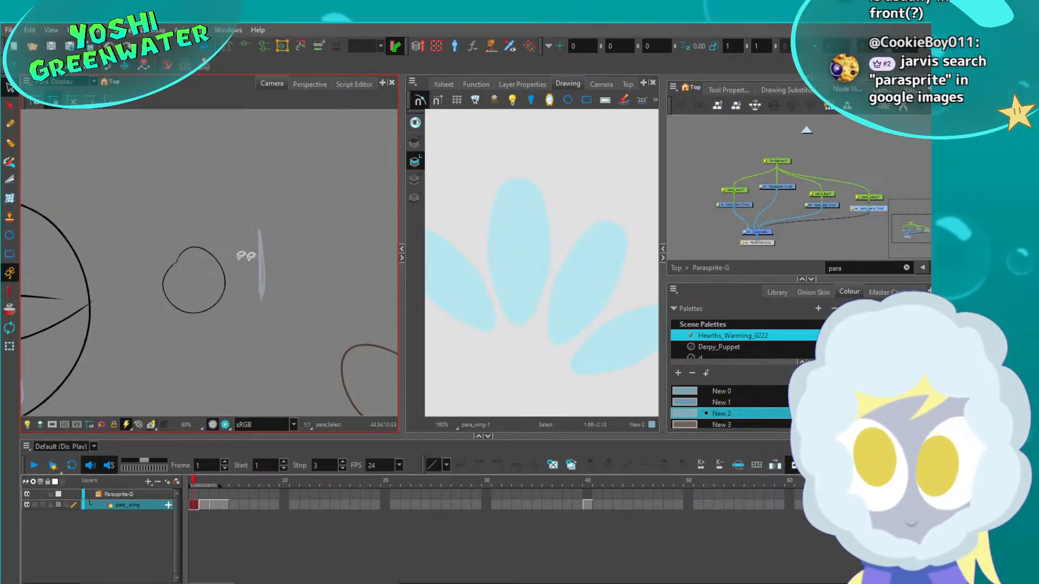
{"action": "middle_click_drag", "start_coordinate": [203, 320], "coordinate": [215, 189]}
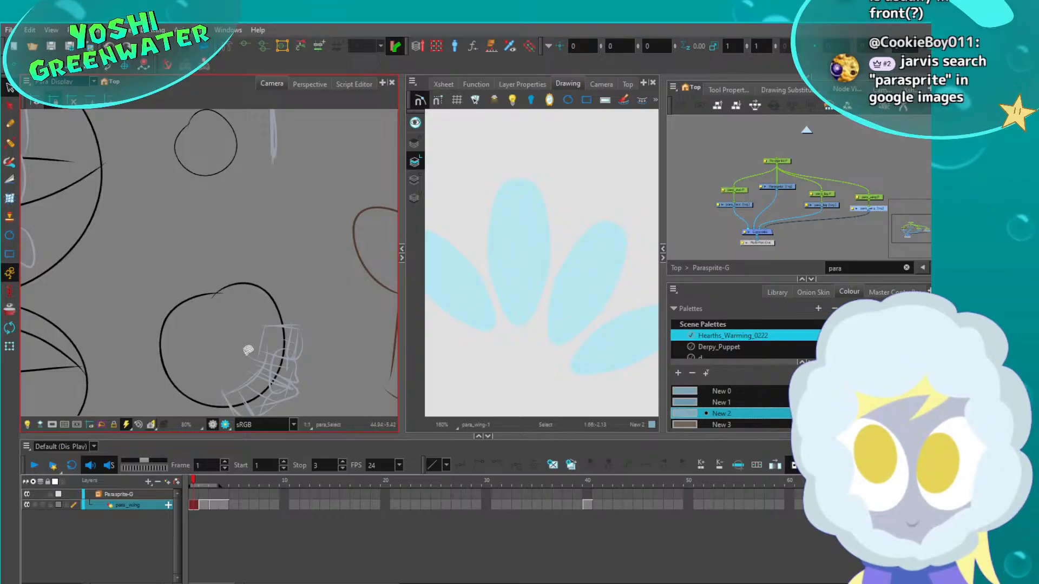
{"action": "middle_click_drag", "start_coordinate": [248, 351], "coordinate": [216, 267]}
{"action": "scroll", "coordinate": [239, 302], "scroll_direction": "down", "scroll_amount": 1}
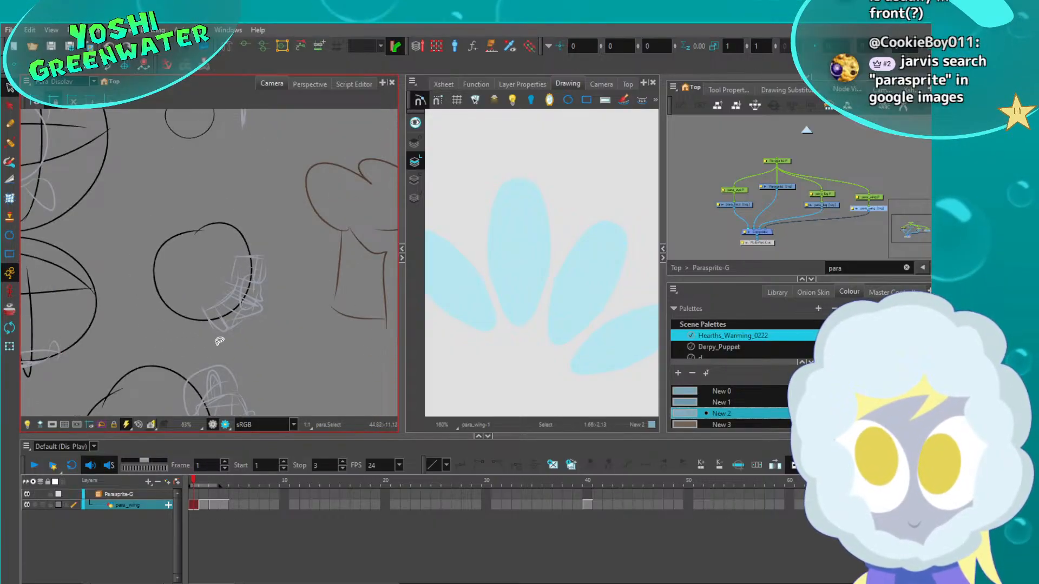
{"action": "middle_click_drag", "start_coordinate": [219, 341], "coordinate": [293, 254]}
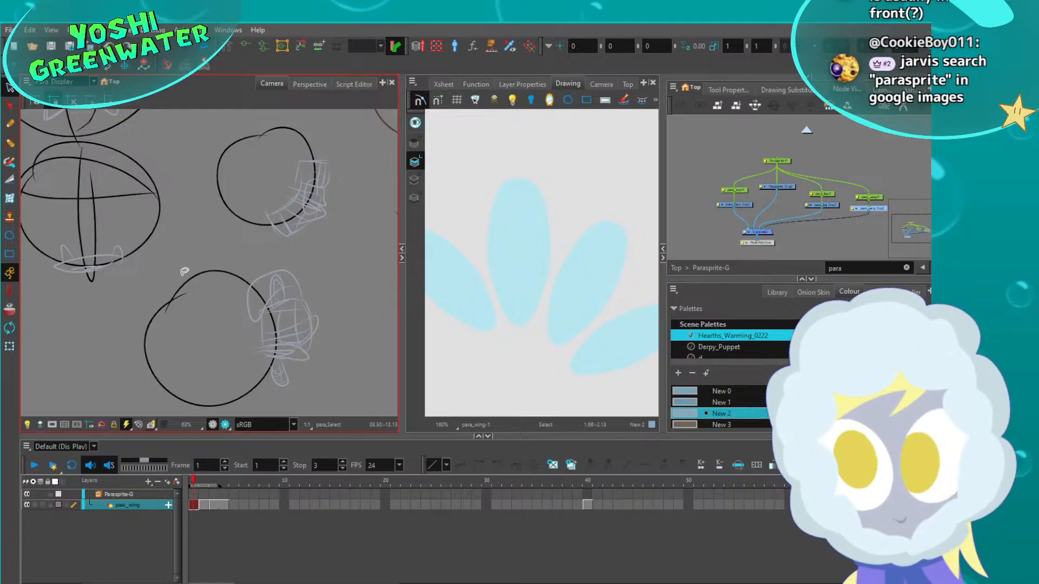
{"action": "middle_click_drag", "start_coordinate": [184, 272], "coordinate": [223, 348]}
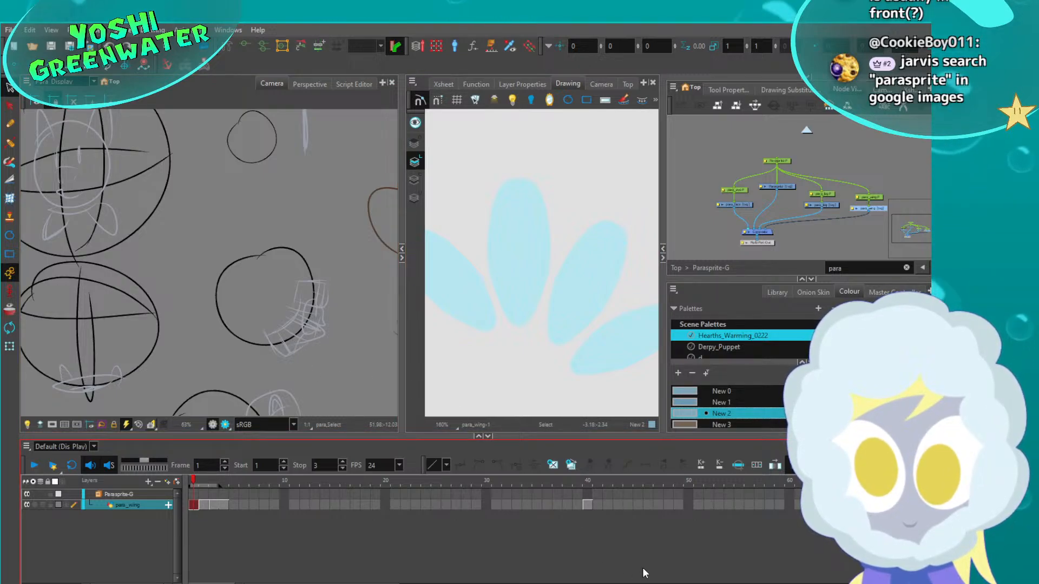
Return to Blender, add a 2 m plane at the 3D cursor on the sphere's front, and rotate it 90° about Y
{"action": "left_click", "coordinate": [651, 583]}
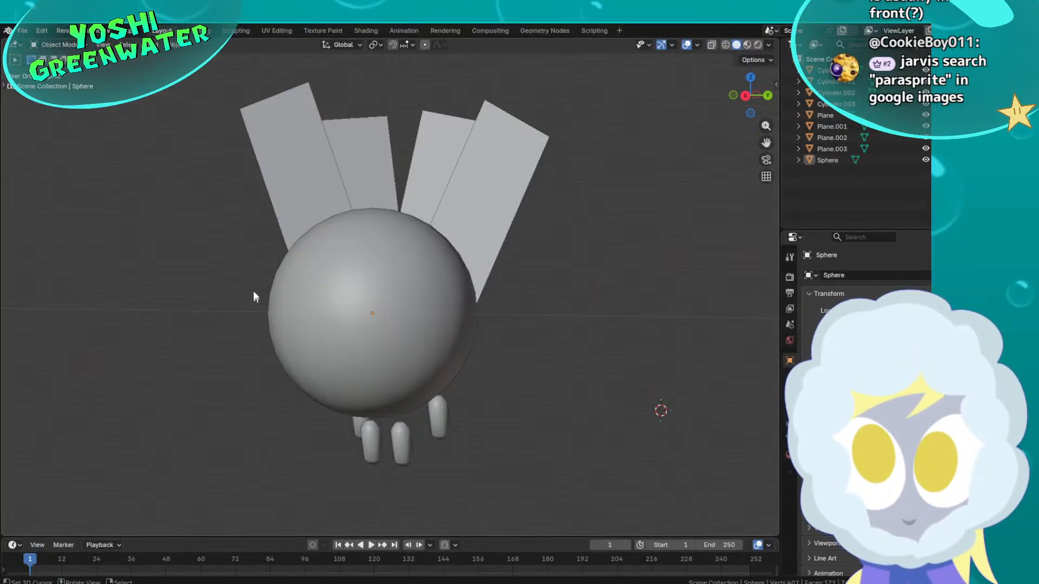
{"action": "middle_click_drag", "start_coordinate": [271, 287], "coordinate": [300, 297]}
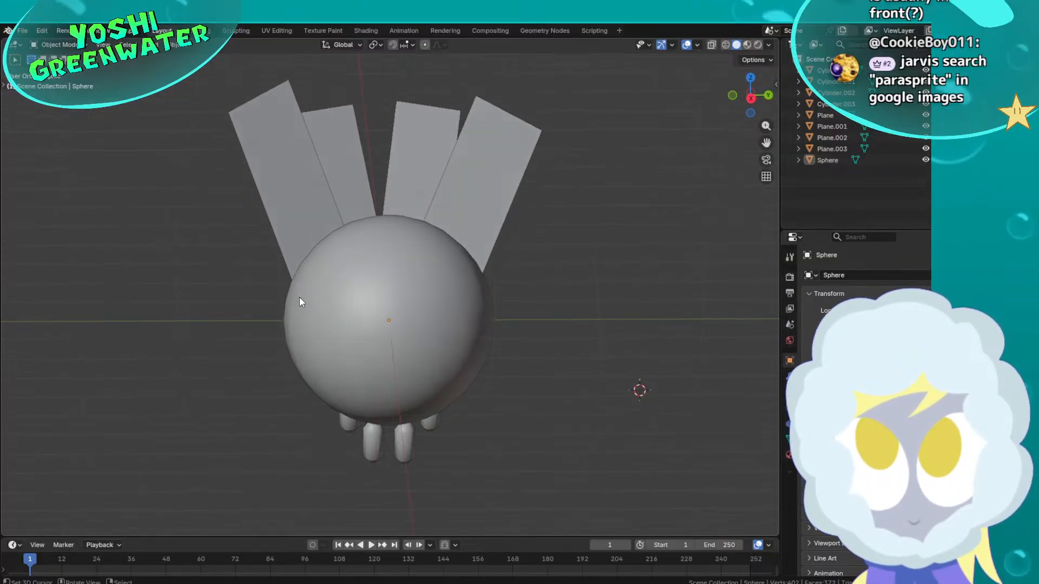
{"action": "middle_click_drag", "start_coordinate": [360, 355], "coordinate": [529, 240]}
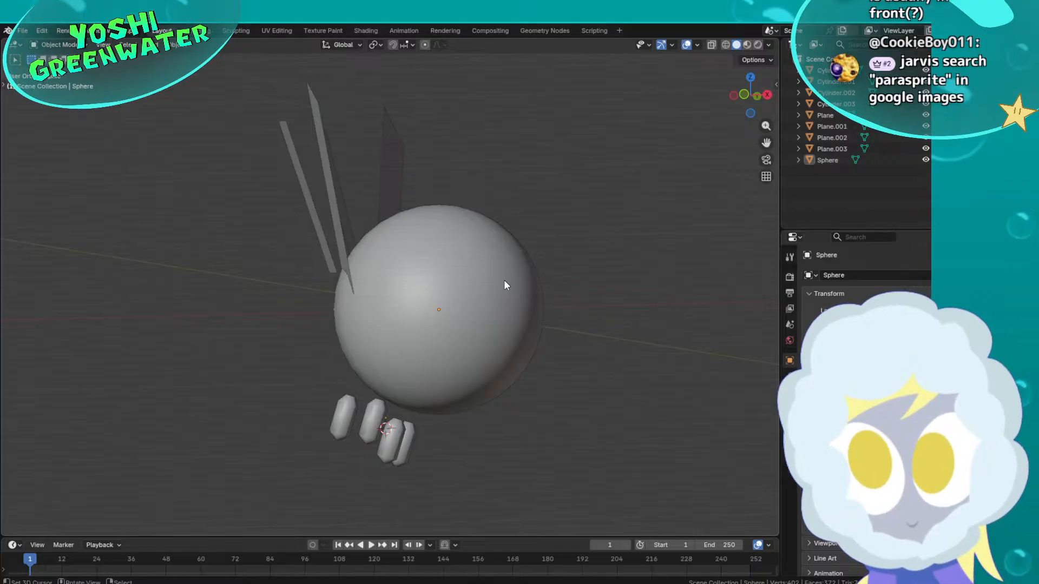
{"action": "middle_click_drag", "start_coordinate": [541, 240], "coordinate": [404, 272]}
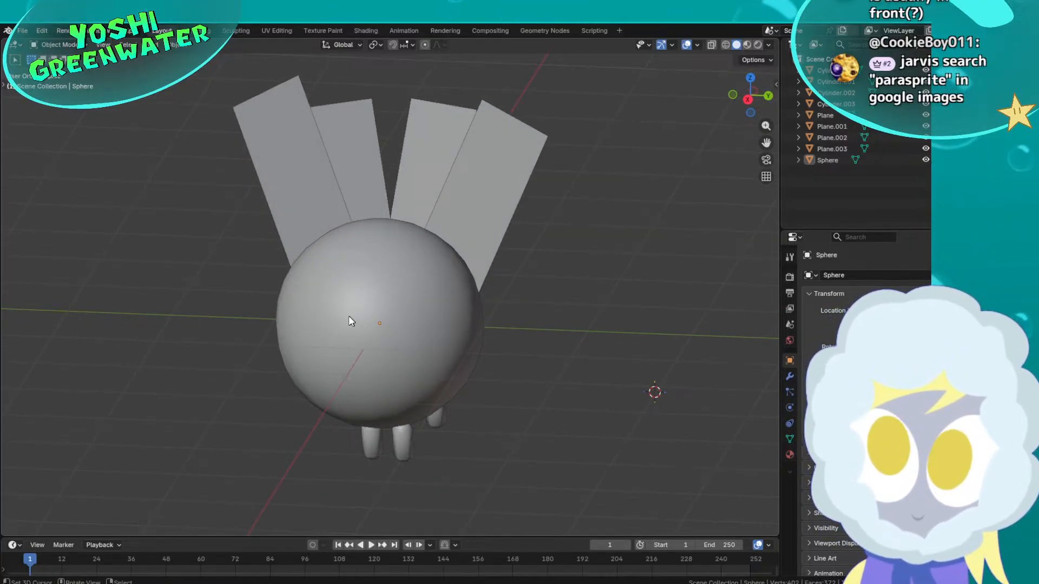
{"action": "key", "text": "shift+a"}
{"action": "mouse_move", "coordinate": [349, 321]}
{"action": "left_click", "coordinate": [390, 319]}
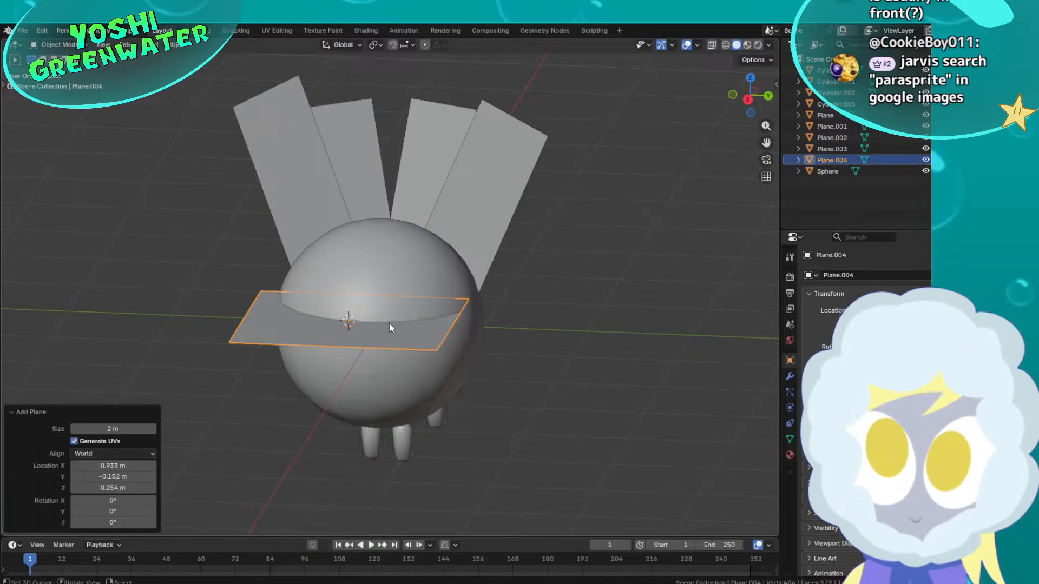
{"action": "key", "text": "r"}
{"action": "type", "text": "x"}
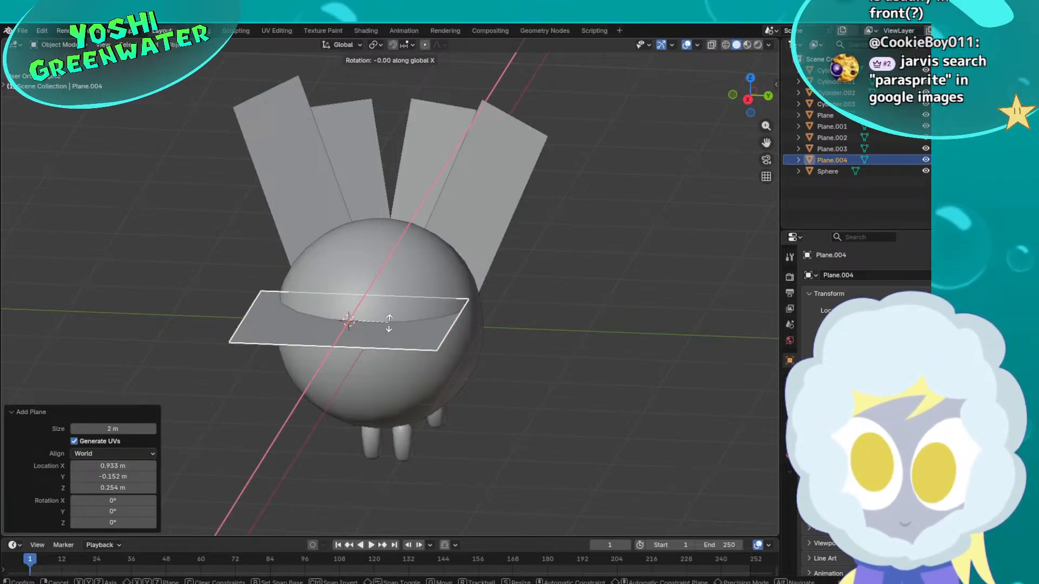
{"action": "type", "text": "y90"}
{"action": "key", "text": "Return"}
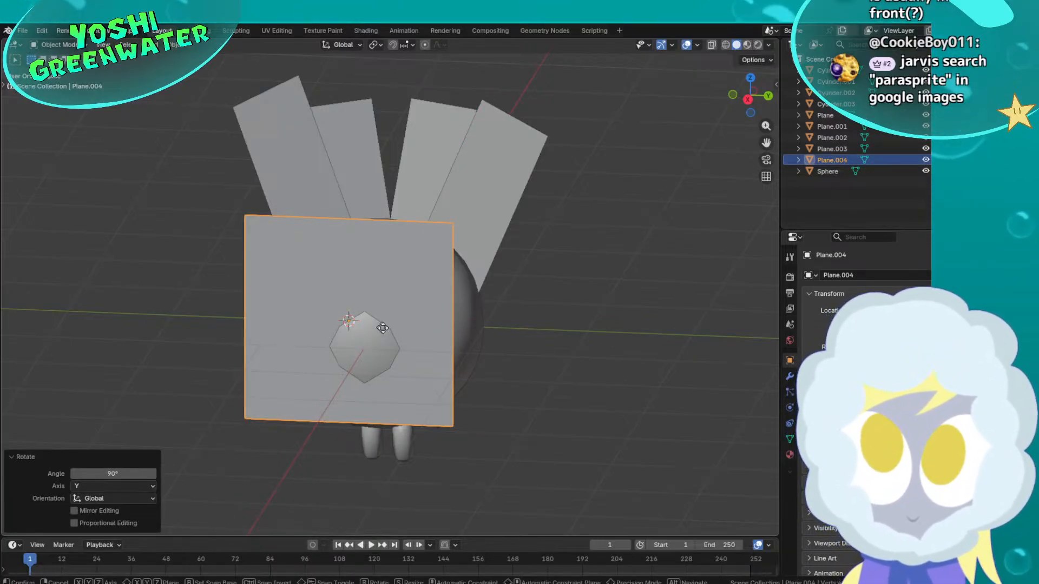
Move the new plane in front of the sphere's lower part and scale its mesh to 0.281 in Edit Mode
{"action": "key", "text": "g"}
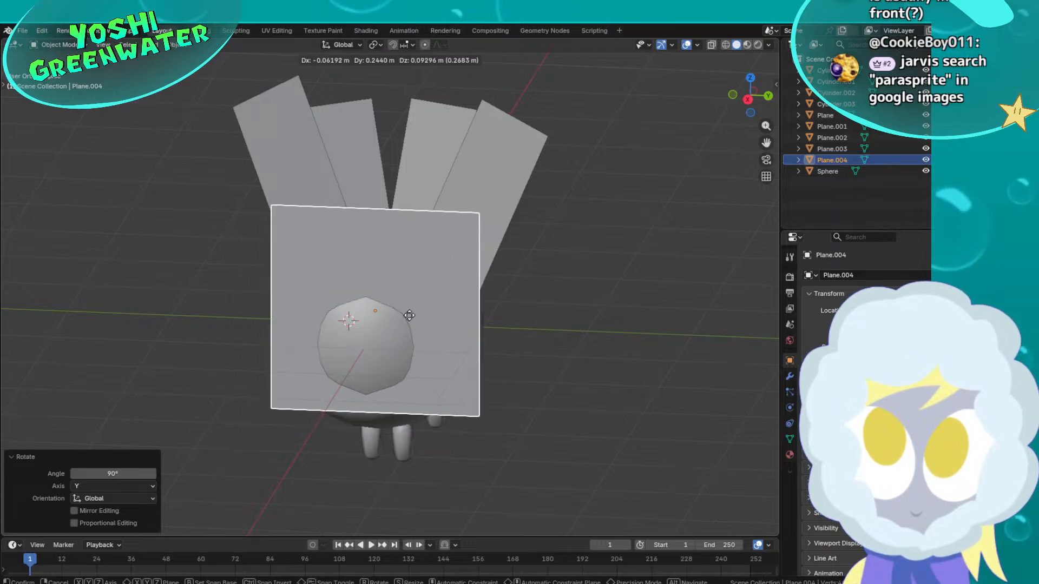
{"action": "left_click", "coordinate": [372, 363]}
{"action": "key", "text": "Tab"}
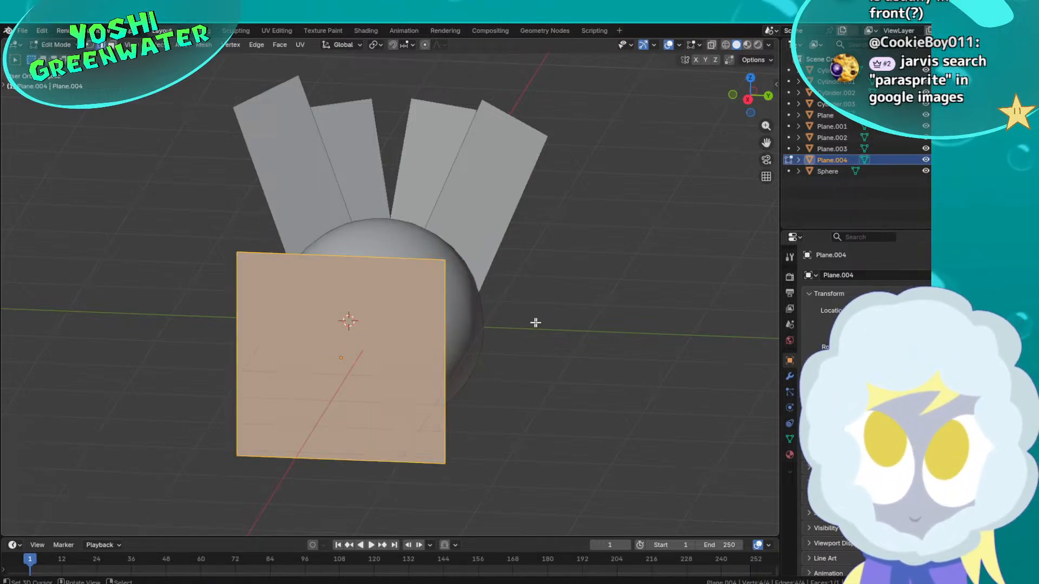
{"action": "key", "text": "s"}
{"action": "left_click", "coordinate": [398, 362]}
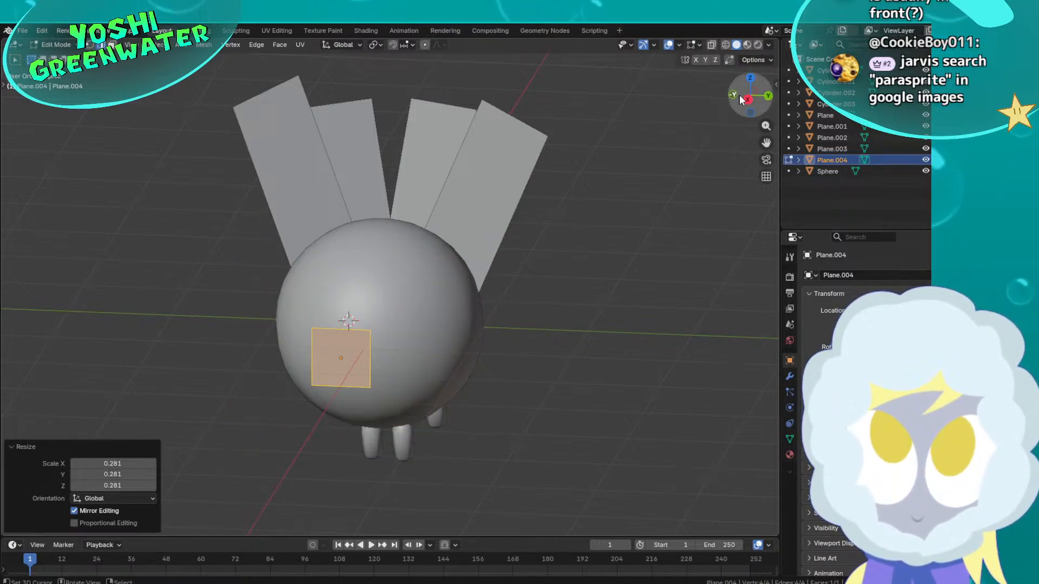
In the right orthographic view, move the small plane about -0.123 m in Y and 0.299 m in Z, and scale it to 0.607 along Y
{"action": "key", "text": "KP_3"}
{"action": "key", "text": "g"}
{"action": "left_click", "coordinate": [541, 218]}
{"action": "key", "text": "s"}
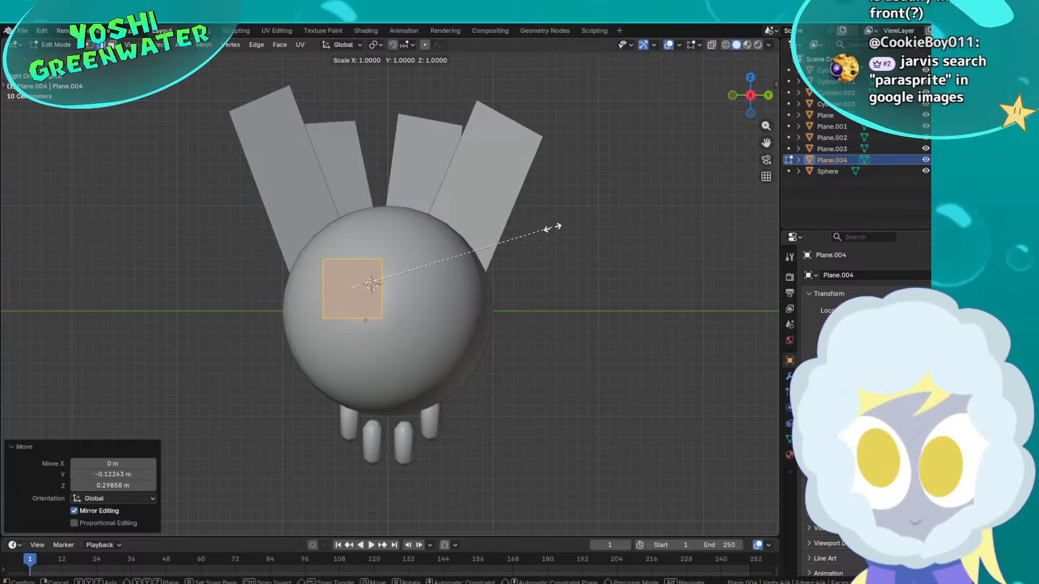
{"action": "key", "text": "y"}
{"action": "left_click", "coordinate": [460, 273]}
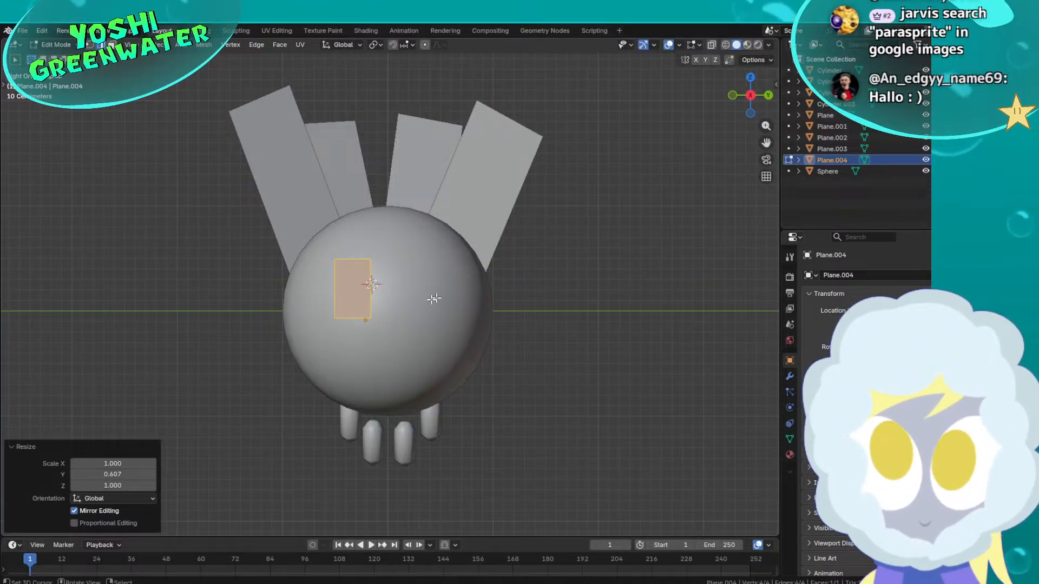
Move the small plane's mesh up about 0.126 m in Z on the sphere's front
{"action": "scroll", "coordinate": [434, 299], "scroll_direction": "up", "scroll_amount": 3}
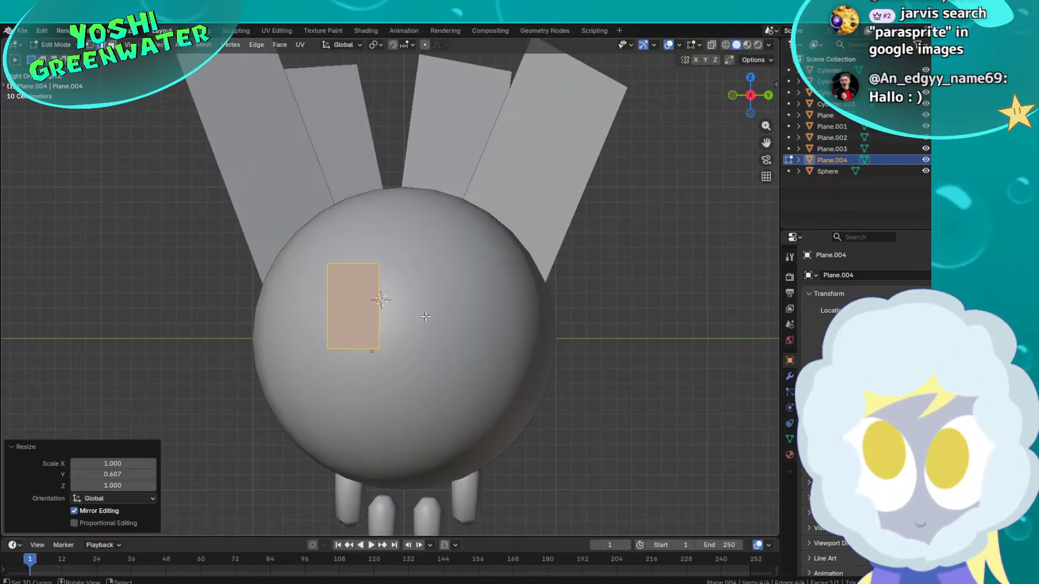
{"action": "key", "text": "g"}
{"action": "left_click", "coordinate": [424, 297]}
{"action": "scroll", "coordinate": [426, 301], "scroll_direction": "down", "scroll_amount": 2}
{"action": "middle_click_drag", "start_coordinate": [432, 312], "coordinate": [541, 292]}
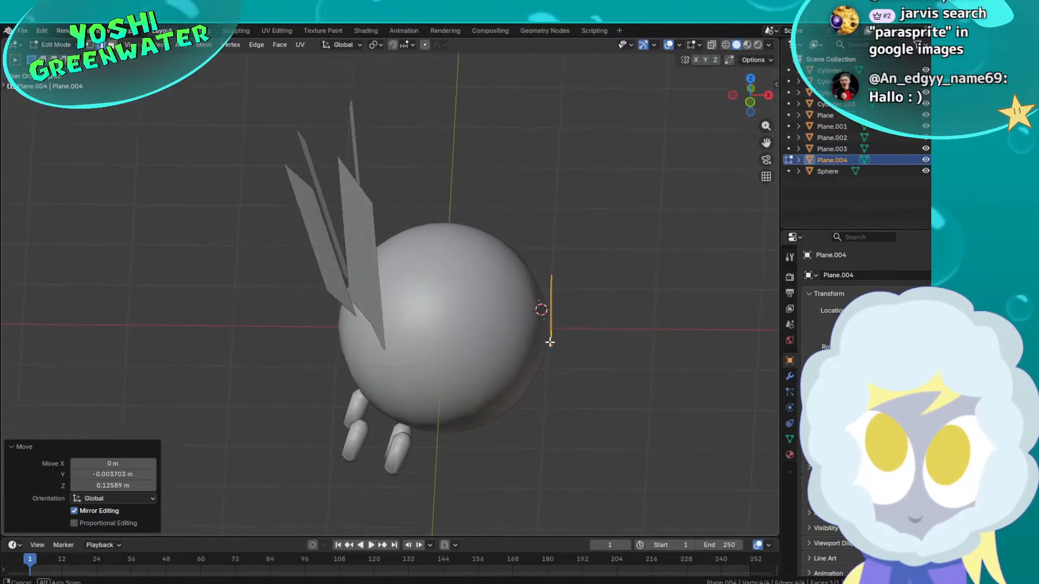
{"action": "left_click", "coordinate": [750, 99]}
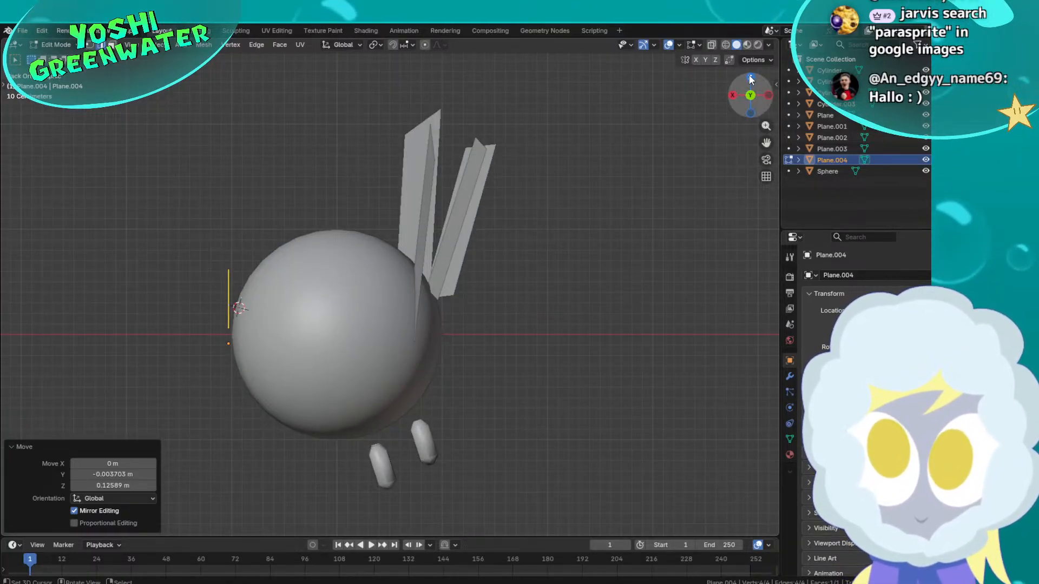
In the top orthographic view, rotate the plane to follow the sphere's curve and shift it against the surface, including about 0.079 m in Y
{"action": "left_click", "coordinate": [751, 79]}
{"action": "key", "text": "g"}
{"action": "left_click", "coordinate": [615, 221]}
{"action": "key", "text": "r"}
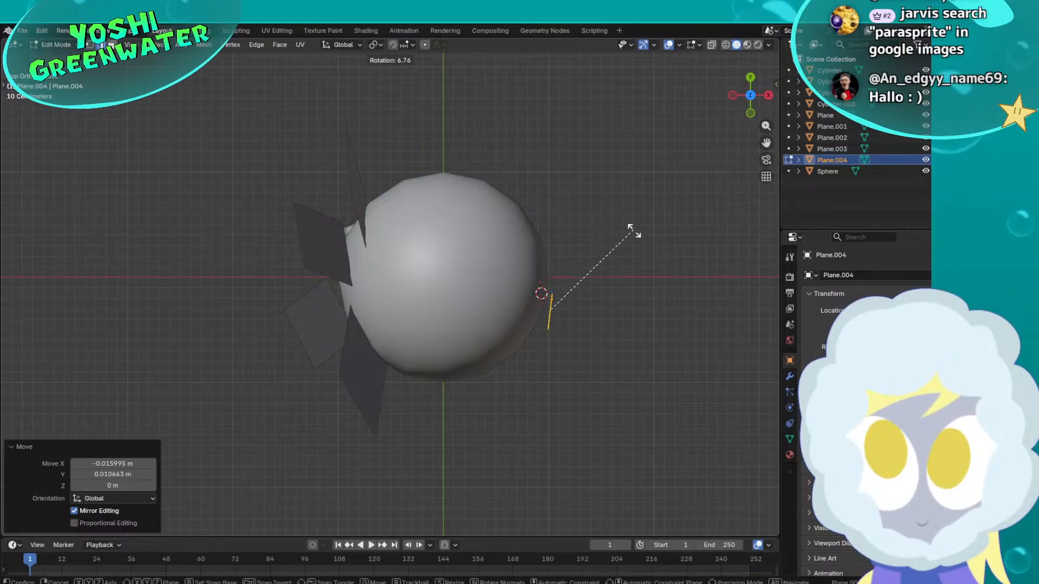
{"action": "left_click", "coordinate": [633, 236]}
{"action": "key", "text": "g"}
{"action": "left_click", "coordinate": [630, 234]}
{"action": "scroll", "coordinate": [586, 306], "scroll_direction": "up", "scroll_amount": 5}
{"action": "middle_click_drag", "start_coordinate": [585, 297], "coordinate": [364, 285], "text": "shift"}
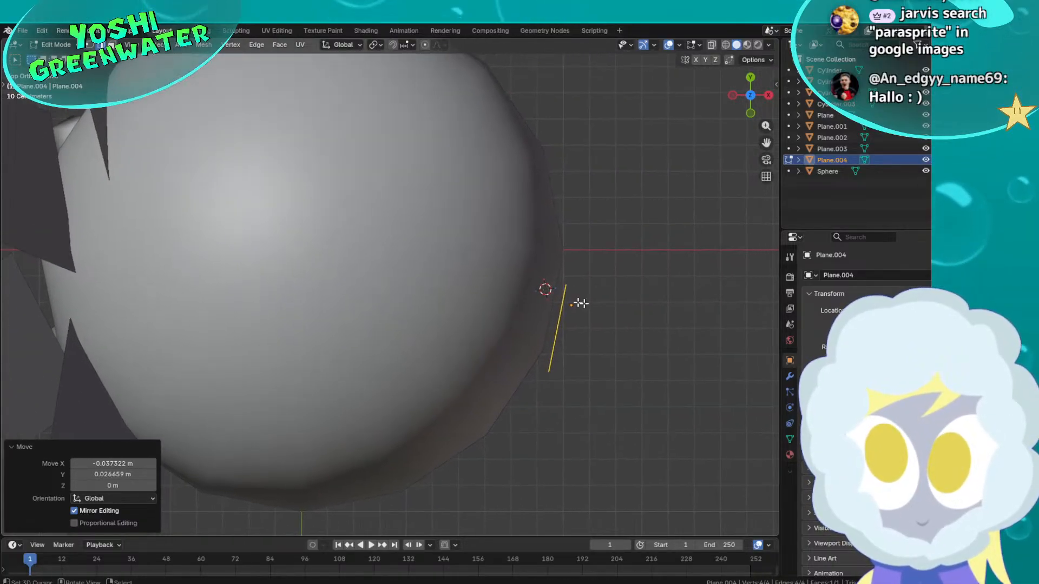
{"action": "key", "text": "g"}
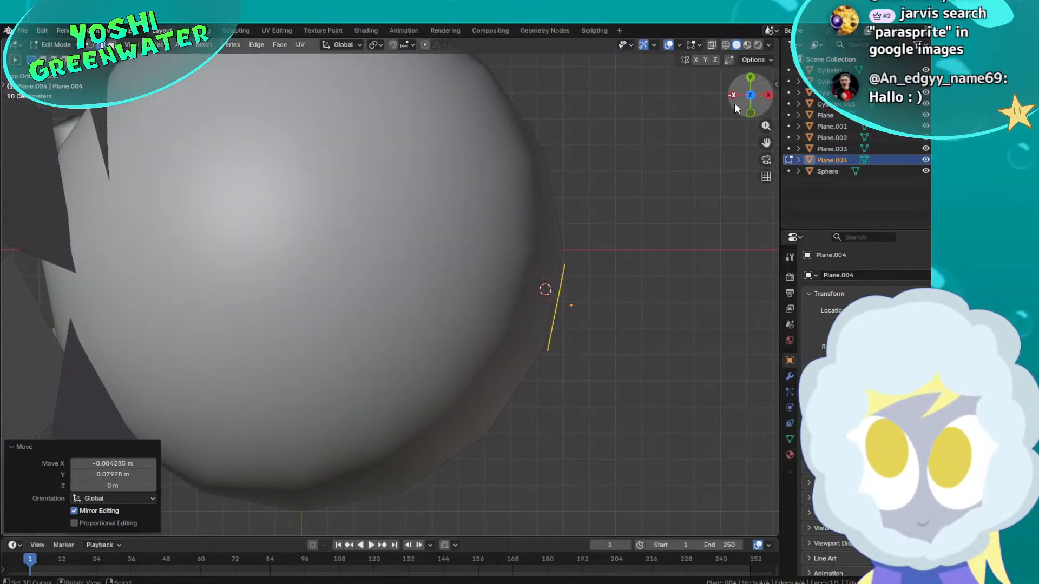
Seen from the side, tilt the plane to match the sphere's slope, move it toward the surface, and rotate it a further 1.4°
{"action": "left_click_drag", "start_coordinate": [751, 100], "coordinate": [427, 349]}
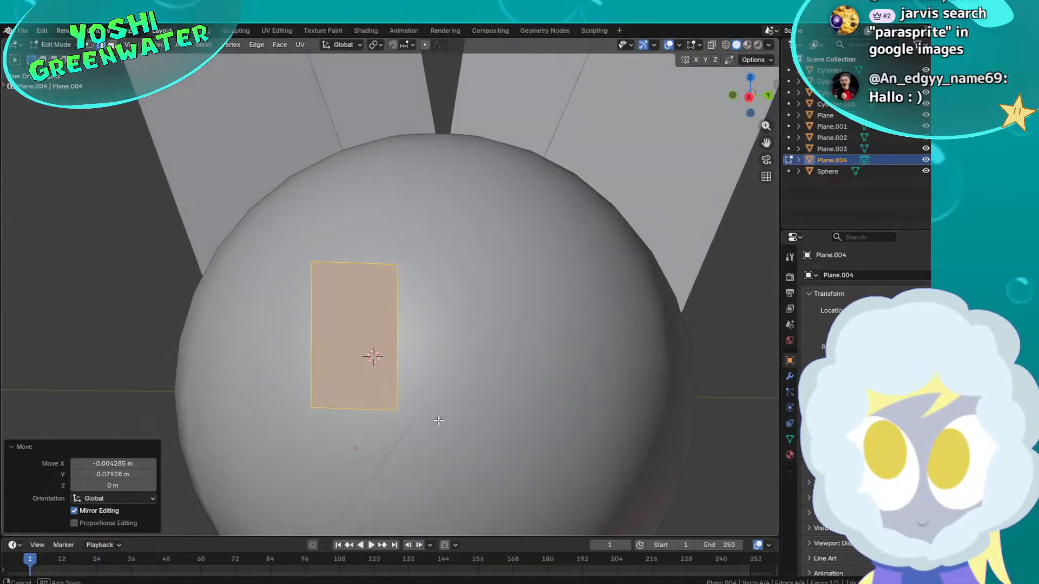
{"action": "middle_click_drag", "start_coordinate": [427, 349], "coordinate": [334, 347]}
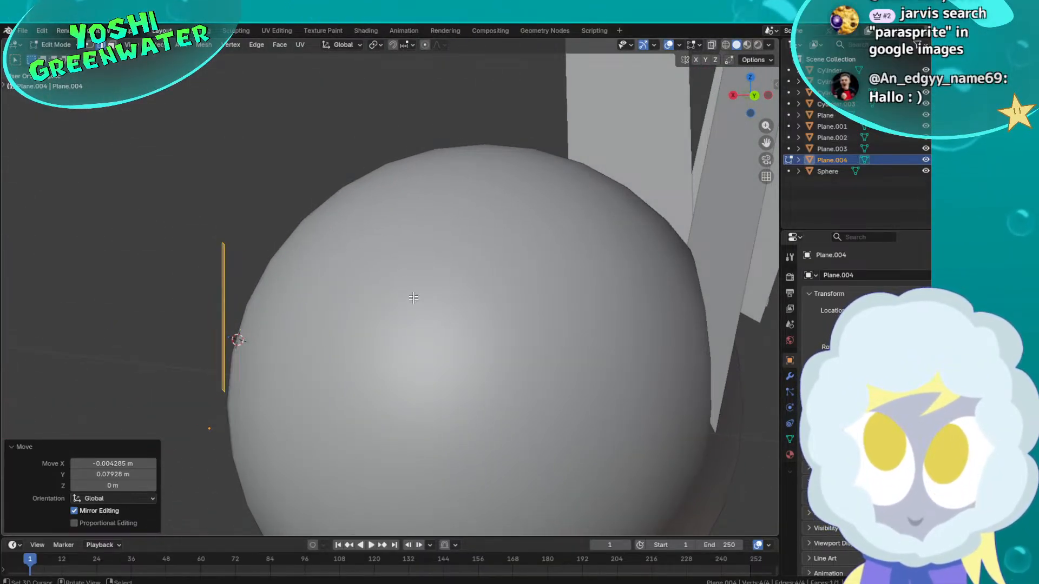
{"action": "key", "text": "r"}
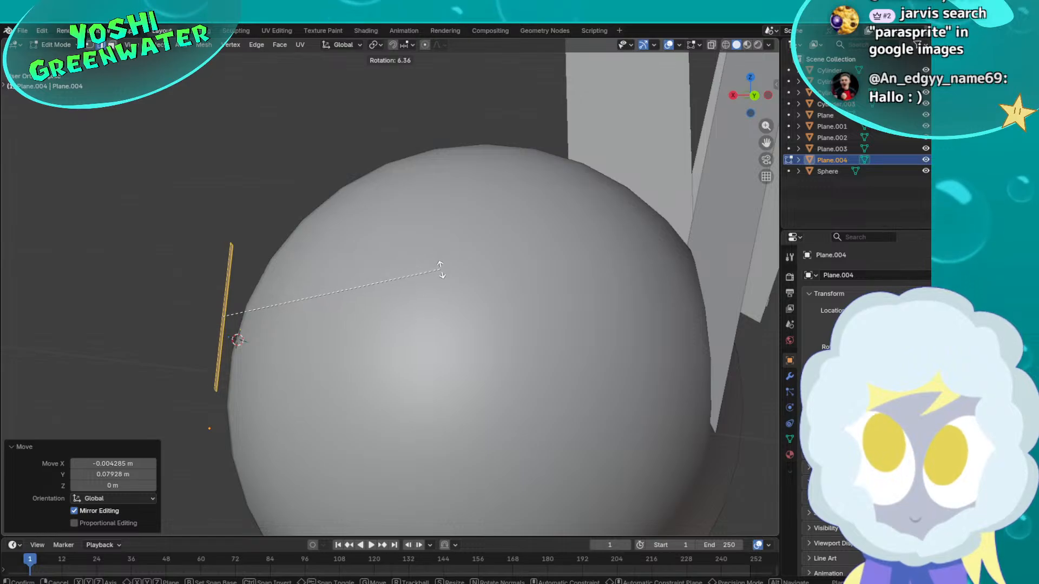
{"action": "left_click", "coordinate": [441, 271]}
{"action": "key", "text": "g"}
{"action": "left_click", "coordinate": [454, 277]}
{"action": "key", "text": "r"}
{"action": "left_click", "coordinate": [457, 276]}
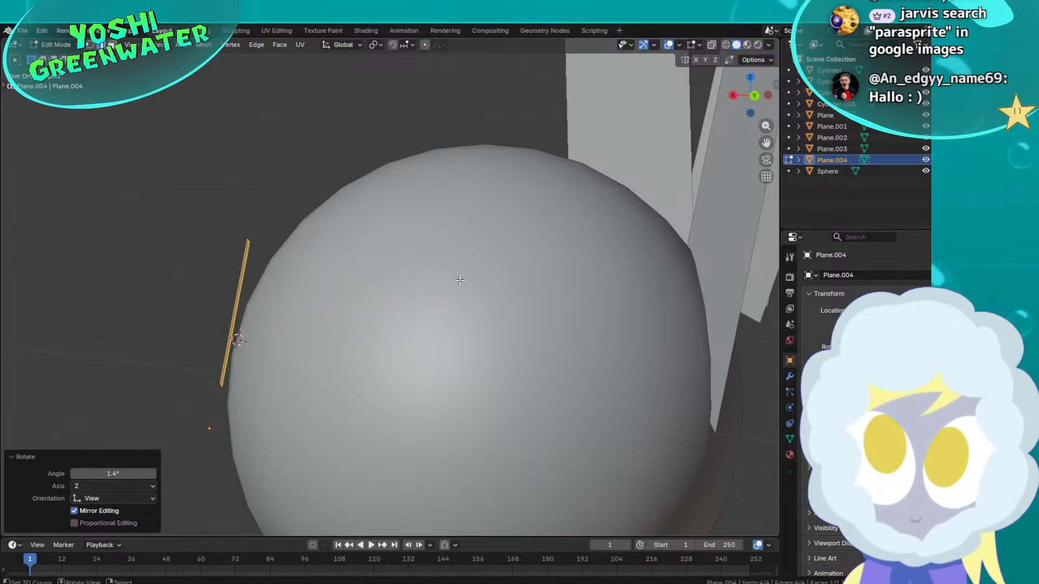
Scale the small plane's mesh uniformly to 1.196 and check its proportions from the front
{"action": "key", "text": "s"}
{"action": "left_click", "coordinate": [502, 269]}
{"action": "key", "text": "KP_3"}
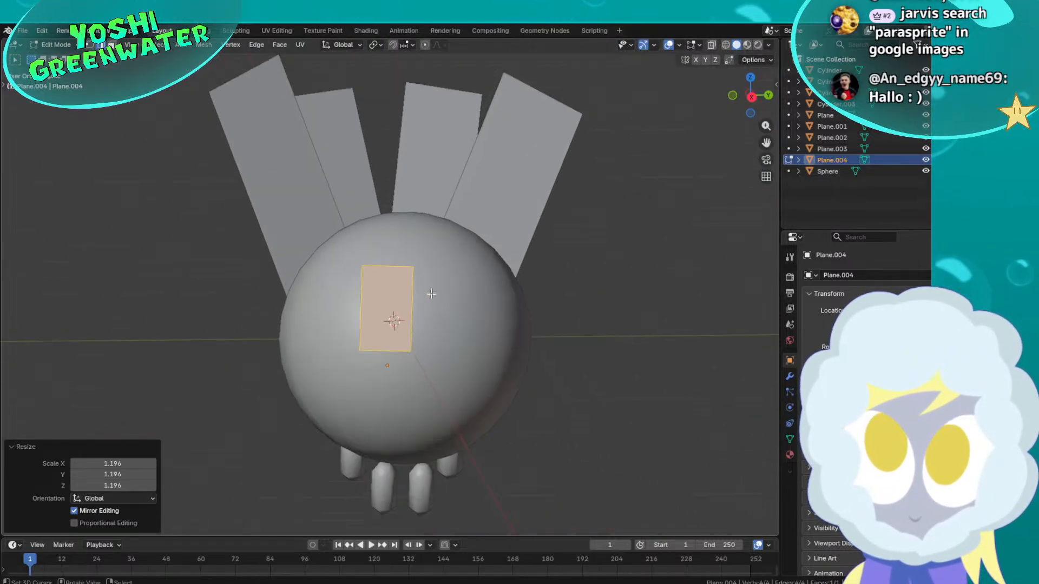
{"action": "middle_click_drag", "start_coordinate": [432, 294], "coordinate": [464, 284], "text": "ctrl"}
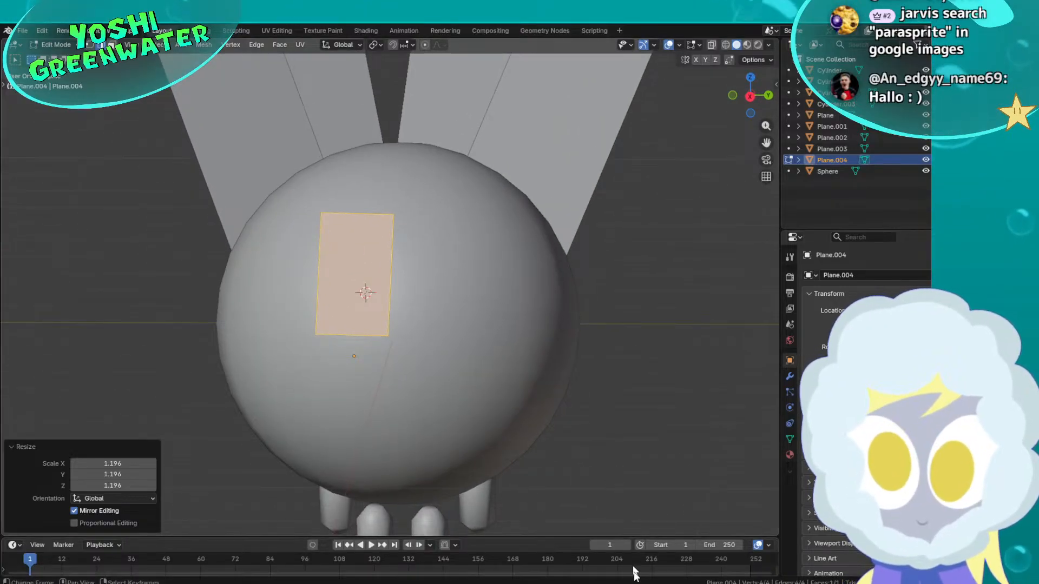
Switch to Godot and examine the 3D_Rock_Small model in the 3d_Test_Level scene up close and from a distance
{"action": "mouse_move", "coordinate": [647, 583]}
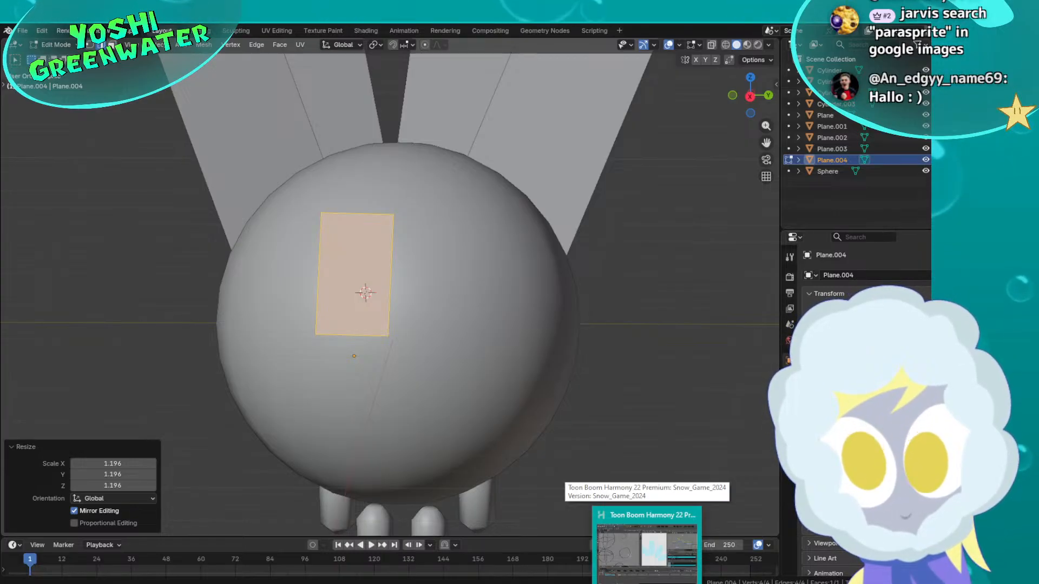
{"action": "left_click", "coordinate": [545, 583]}
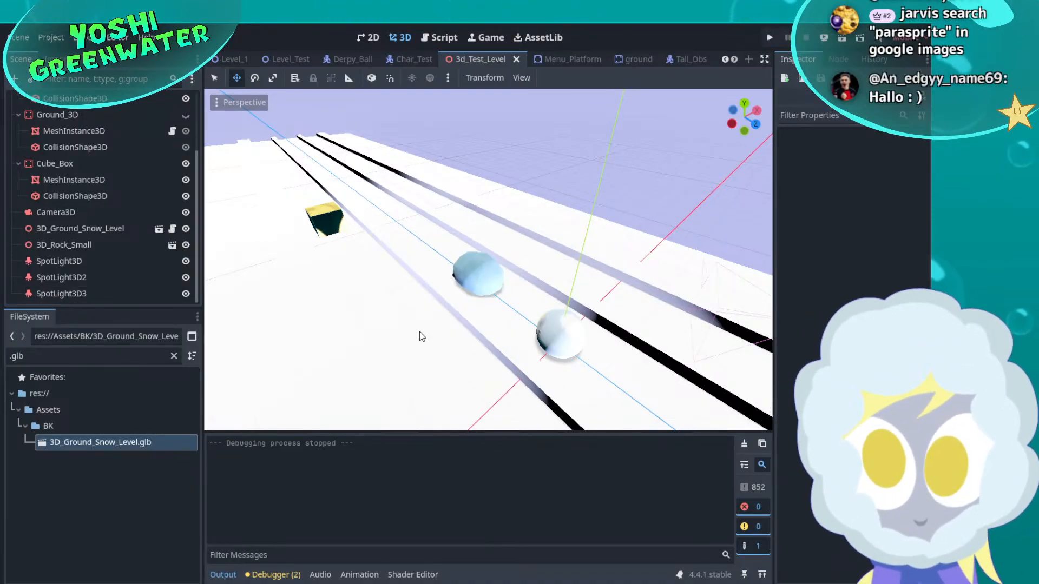
{"action": "scroll", "coordinate": [488, 292], "scroll_direction": "up", "scroll_amount": 4}
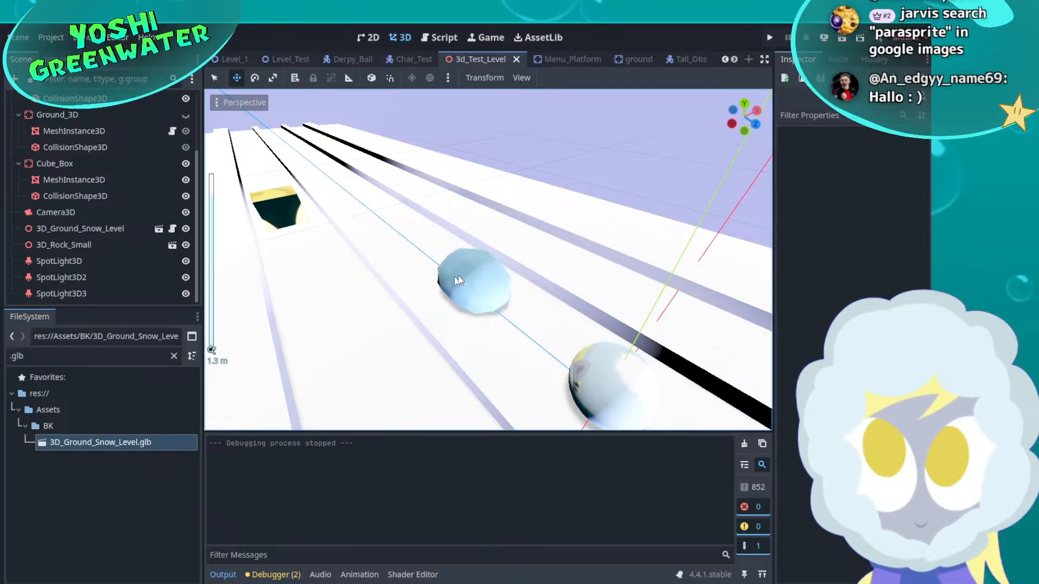
{"action": "left_click", "coordinate": [475, 284]}
{"action": "scroll", "coordinate": [471, 297], "scroll_direction": "up", "scroll_amount": 5}
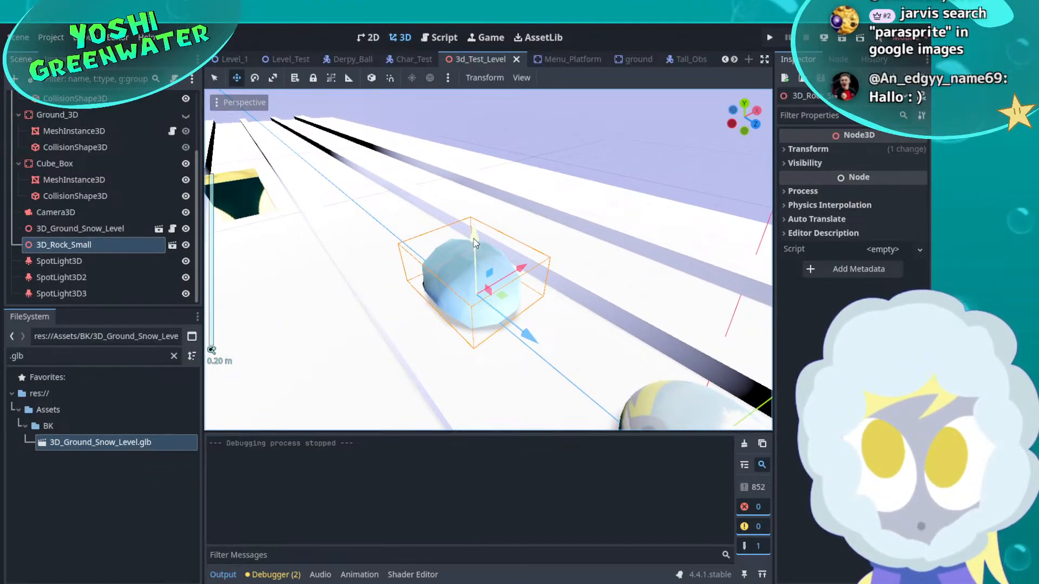
{"action": "key", "text": "f"}
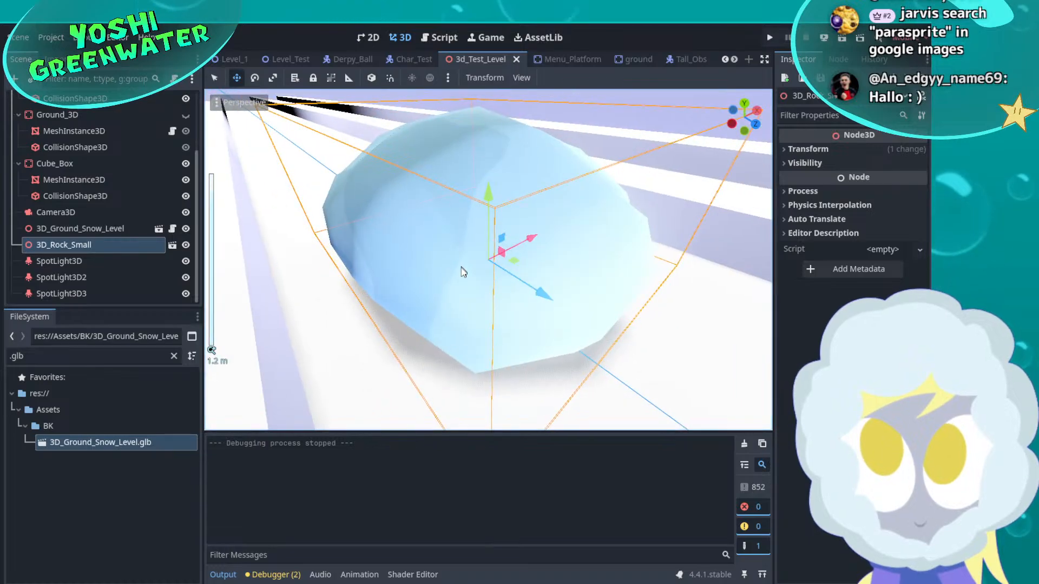
{"action": "middle_click_drag", "start_coordinate": [462, 271], "coordinate": [566, 286]}
{"action": "middle_click_drag", "start_coordinate": [576, 229], "coordinate": [749, 275]}
{"action": "scroll", "coordinate": [748, 275], "scroll_direction": "down", "scroll_amount": 5}
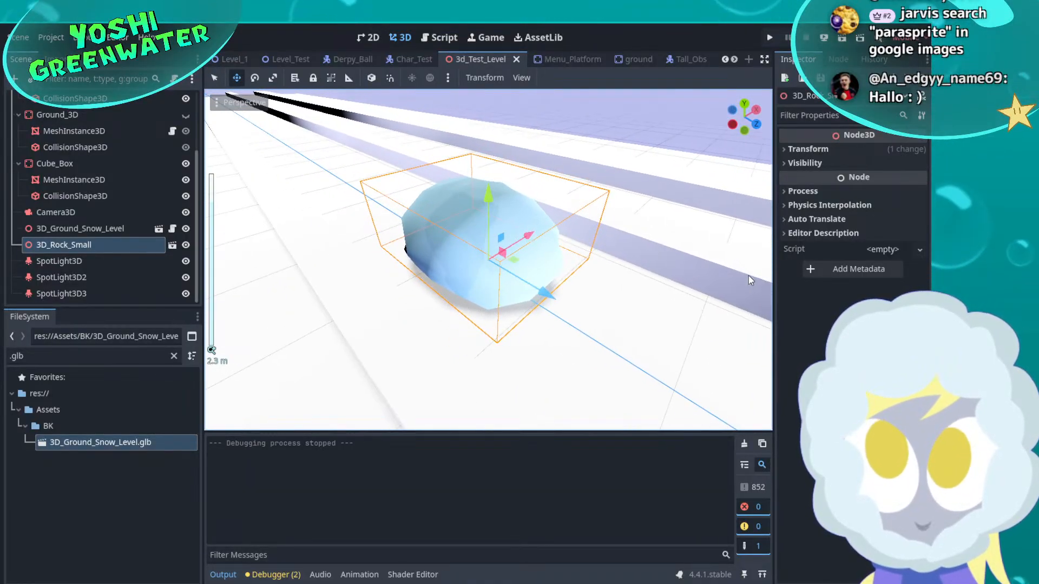
{"action": "scroll", "coordinate": [749, 275], "scroll_direction": "down", "scroll_amount": 8}
{"action": "scroll", "coordinate": [748, 275], "scroll_direction": "up", "scroll_amount": 10}
{"action": "middle_click_drag", "start_coordinate": [748, 275], "coordinate": [578, 312]}
{"action": "scroll", "coordinate": [610, 258], "scroll_direction": "down", "scroll_amount": 5}
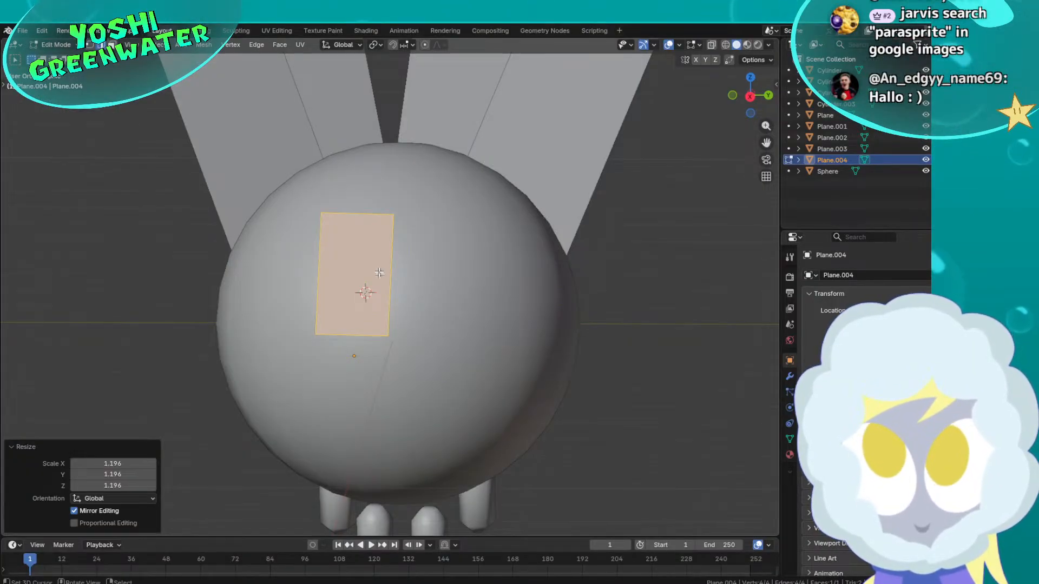
Switch to Toon Boom Harmony, enlarge the camera view, and examine the parasprite's eye shapes, mouth and overall proportions
{"action": "scroll", "coordinate": [379, 273], "scroll_direction": "down", "scroll_amount": 2}
{"action": "middle_click_drag", "start_coordinate": [380, 273], "coordinate": [464, 333]}
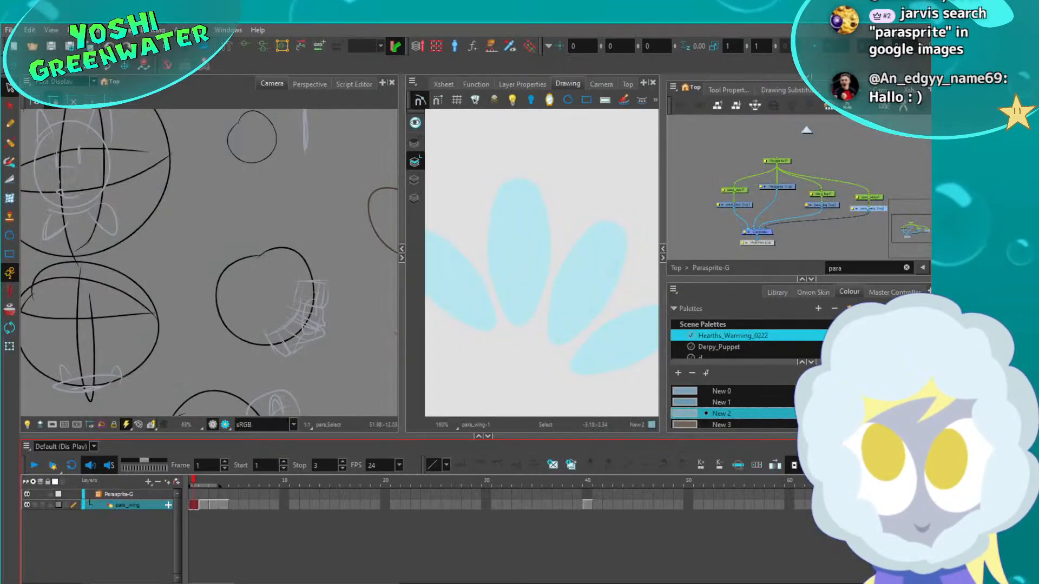
{"action": "scroll", "coordinate": [205, 271], "scroll_direction": "down", "scroll_amount": 2}
{"action": "middle_click_drag", "start_coordinate": [157, 303], "coordinate": [403, 274]}
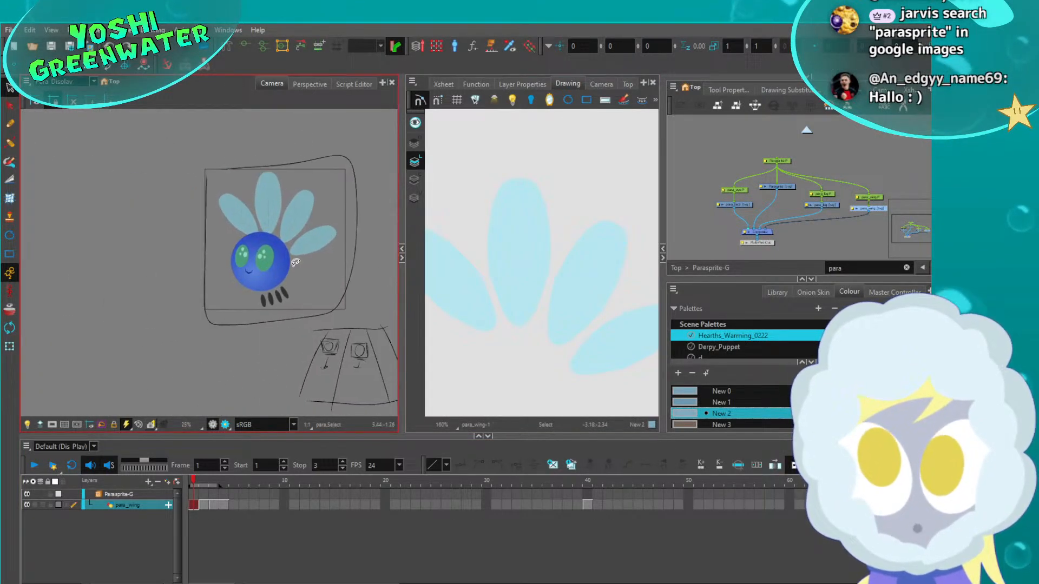
{"action": "scroll", "coordinate": [295, 262], "scroll_direction": "up", "scroll_amount": 2}
{"action": "middle_click_drag", "start_coordinate": [169, 270], "coordinate": [197, 293]}
{"action": "scroll", "coordinate": [201, 289], "scroll_direction": "up", "scroll_amount": 2}
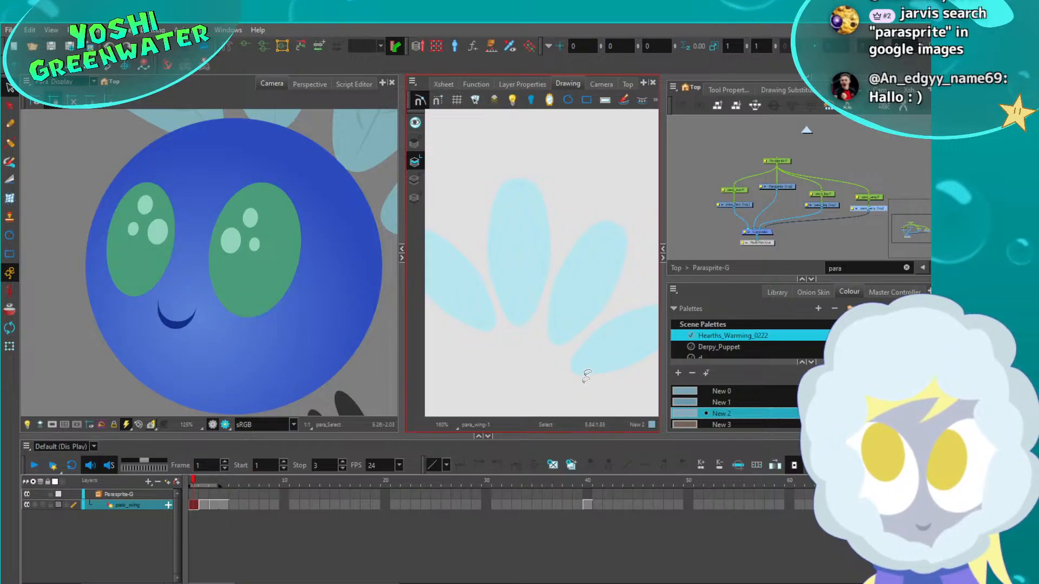
{"action": "left_click_drag", "start_coordinate": [571, 440], "coordinate": [571, 470]}
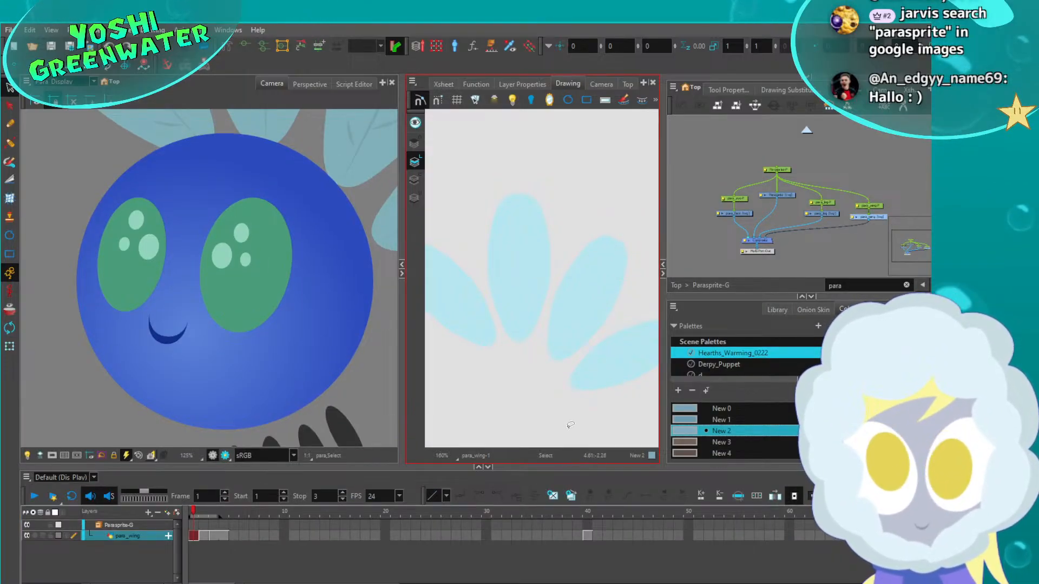
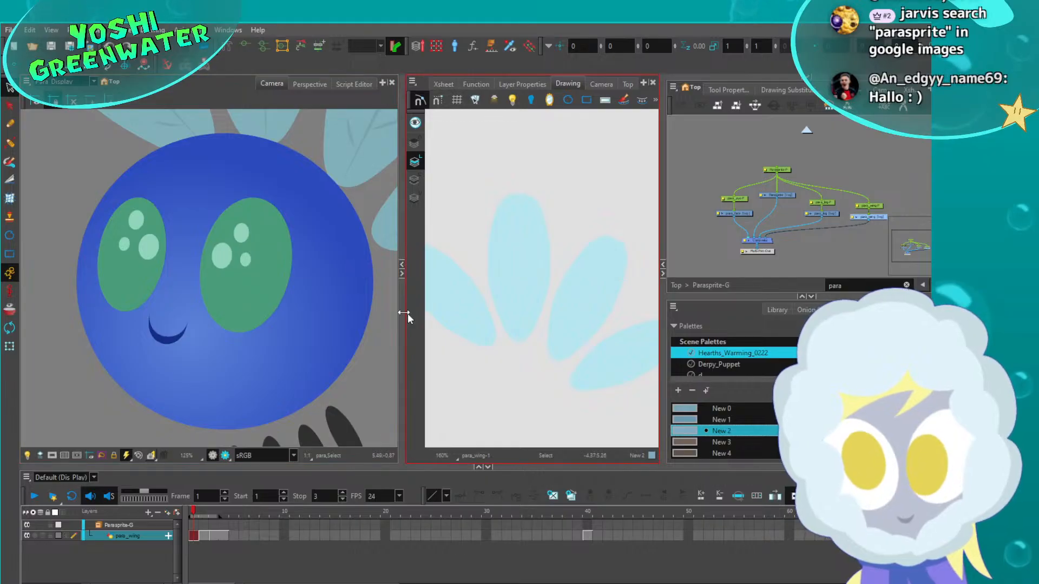
{"action": "left_click_drag", "start_coordinate": [405, 316], "coordinate": [426, 316]}
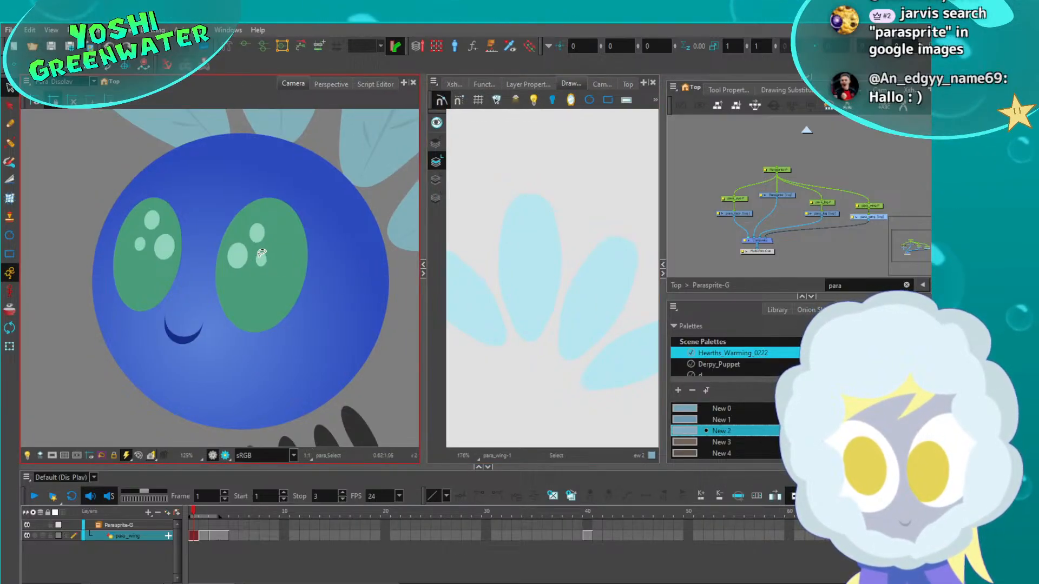
{"action": "scroll", "coordinate": [261, 253], "scroll_direction": "down", "scroll_amount": 4}
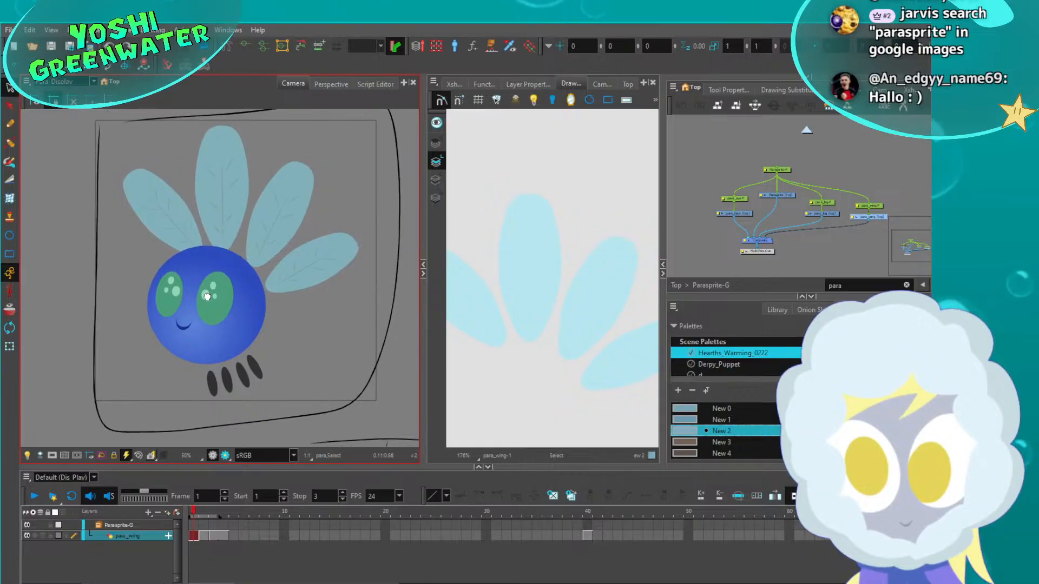
{"action": "scroll", "coordinate": [207, 297], "scroll_direction": "up", "scroll_amount": 2}
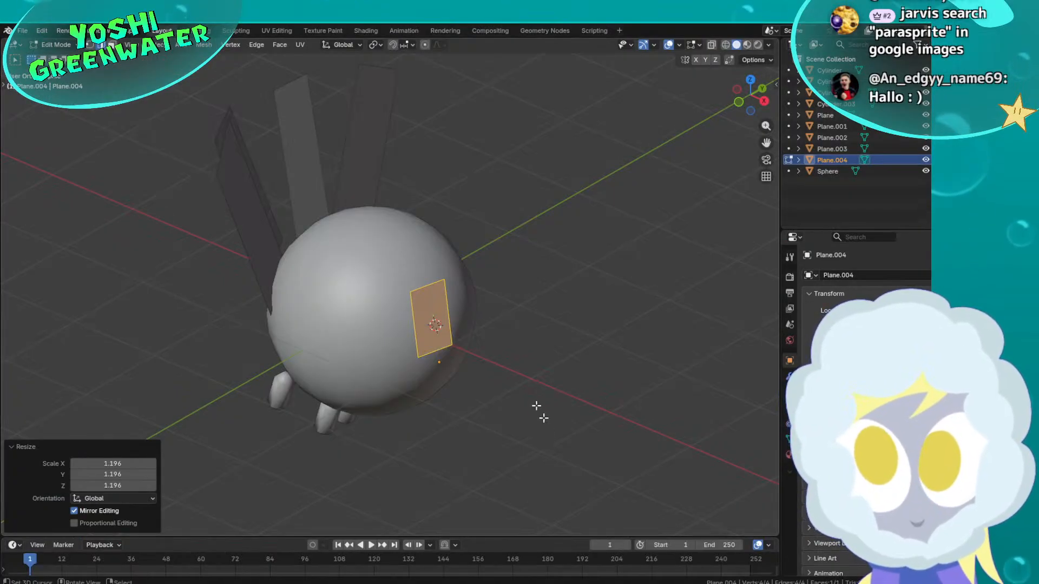
Back in Blender, leave Edit Mode, add a Subdivision Surface modifier to the small plane, and raise its viewport level for a smooth oval
{"action": "middle_click_drag", "start_coordinate": [537, 413], "coordinate": [467, 323]}
{"action": "scroll", "coordinate": [435, 275], "scroll_direction": "up", "scroll_amount": 3}
{"action": "key", "text": "Tab"}
{"action": "scroll", "coordinate": [455, 301], "scroll_direction": "up", "scroll_amount": 2}
{"action": "left_click", "coordinate": [789, 377]}
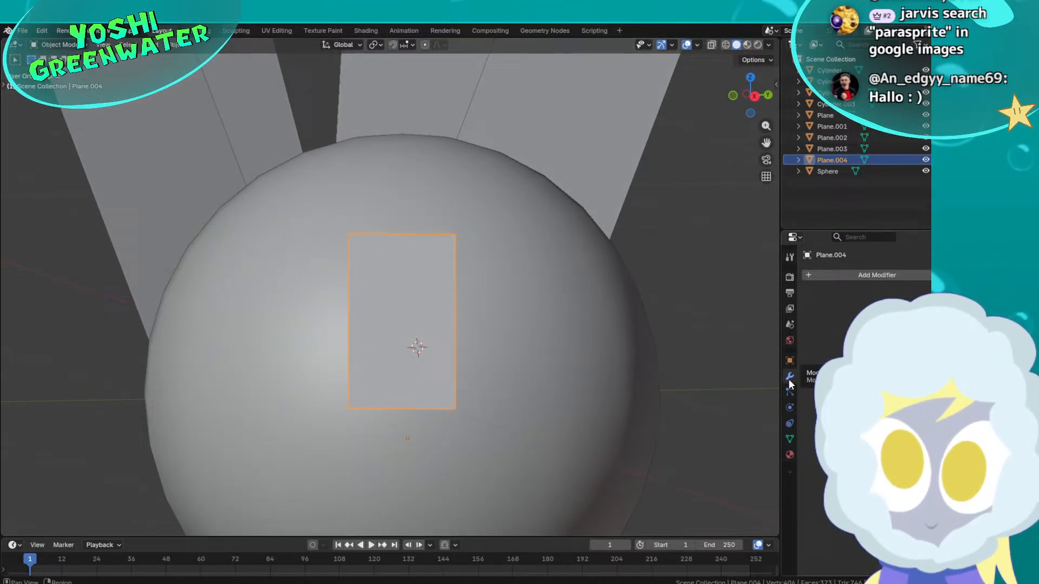
{"action": "left_click", "coordinate": [849, 277]}
{"action": "left_click", "coordinate": [843, 280]}
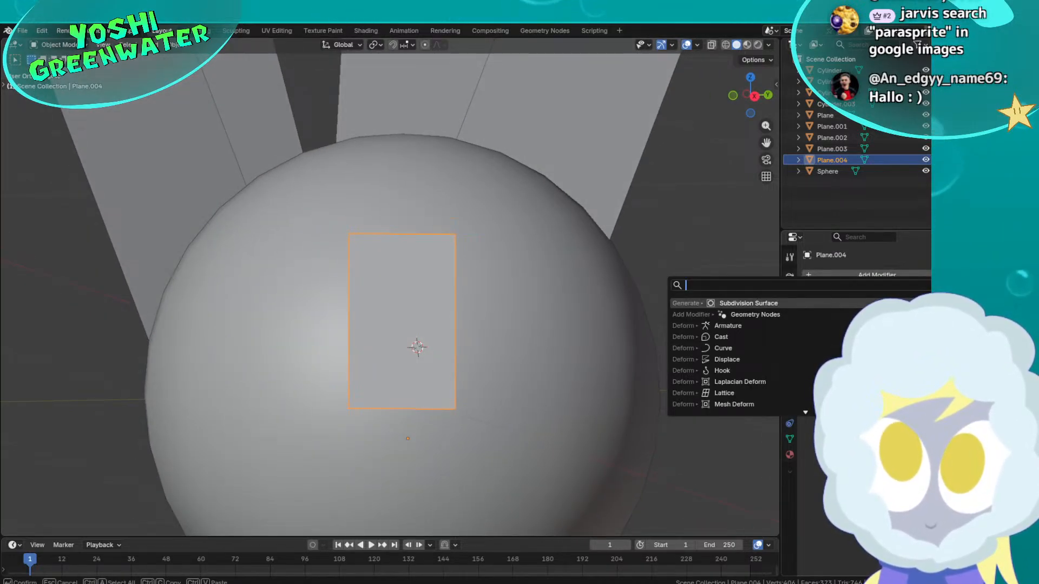
{"action": "left_click", "coordinate": [832, 303]}
{"action": "mouse_move", "coordinate": [549, 304]}
{"action": "middle_mouse_down"}
{"action": "mouse_move", "coordinate": [524, 302]}
{"action": "mouse_move", "coordinate": [532, 310]}
{"action": "middle_mouse_up"}
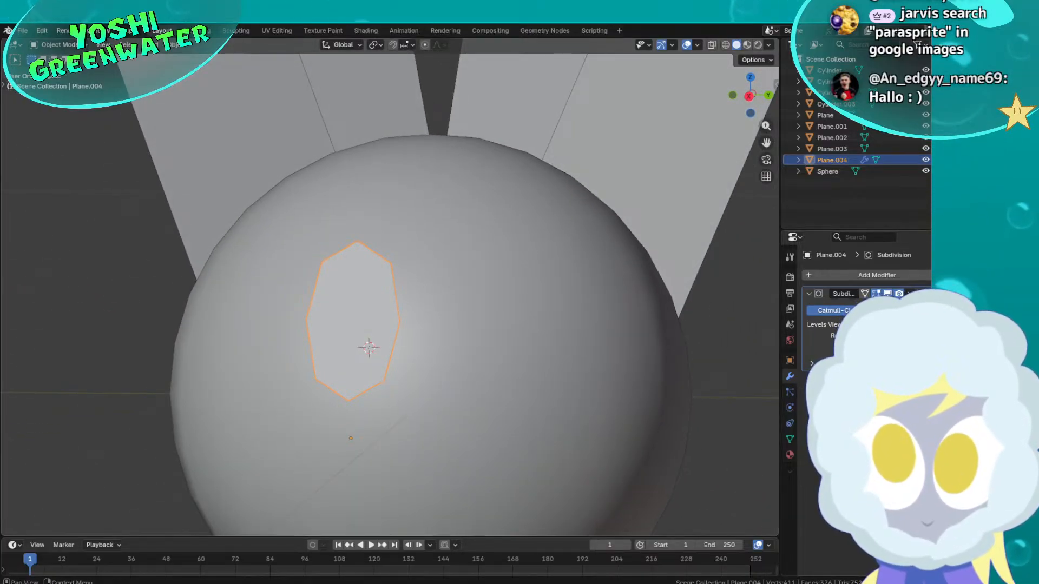
{"action": "left_click", "coordinate": [933, 325]}
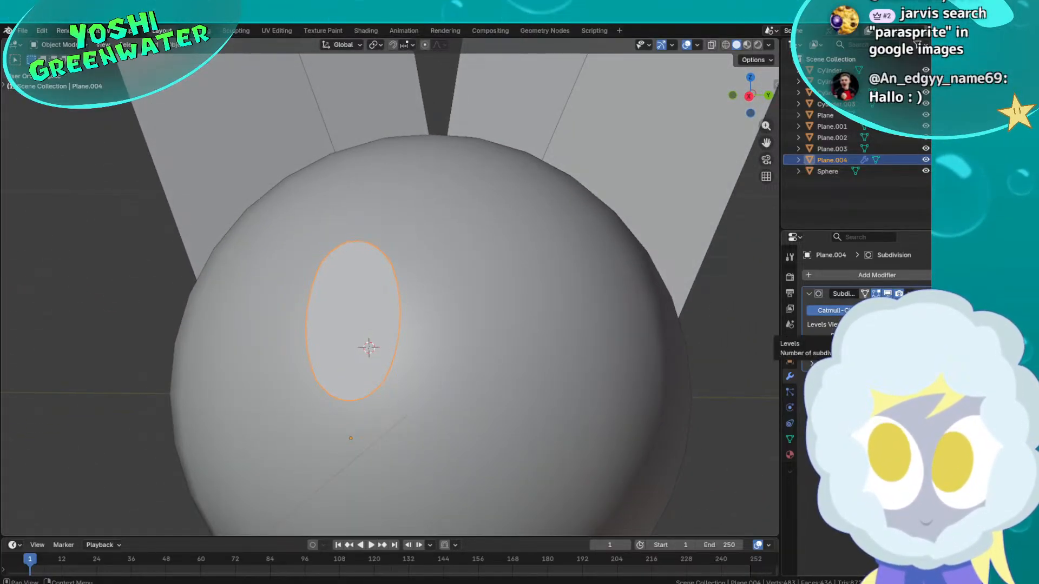
Reselect the oval eye plane and scale its mesh uniformly to 1.157 in Edit Mode
{"action": "scroll", "coordinate": [669, 343], "scroll_direction": "down", "scroll_amount": 5}
{"action": "middle_click_drag", "start_coordinate": [660, 345], "coordinate": [636, 330]}
{"action": "scroll", "coordinate": [637, 333], "scroll_direction": "up", "scroll_amount": 2}
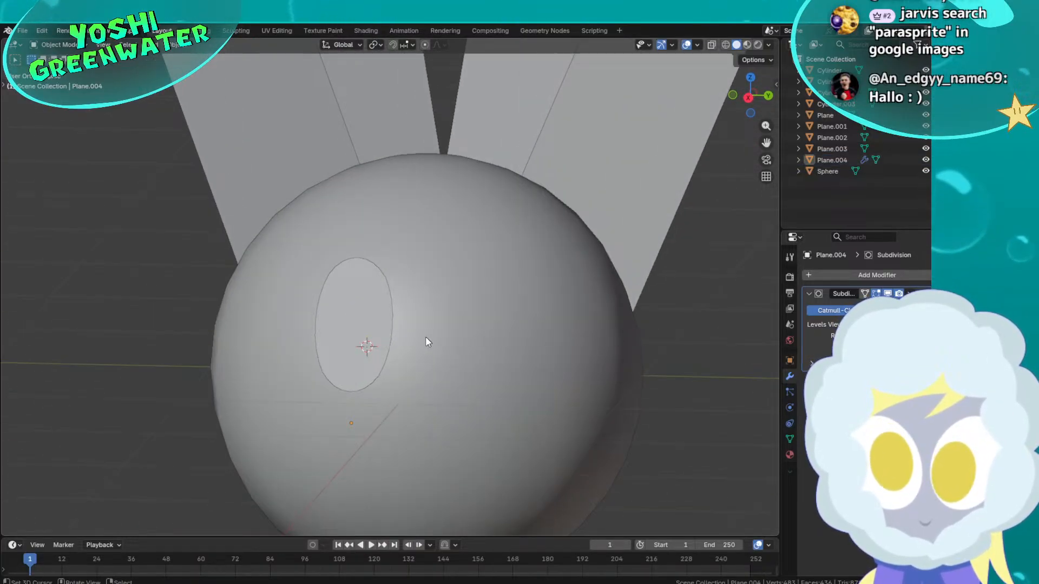
{"action": "left_click", "coordinate": [345, 325]}
{"action": "key", "text": "Tab"}
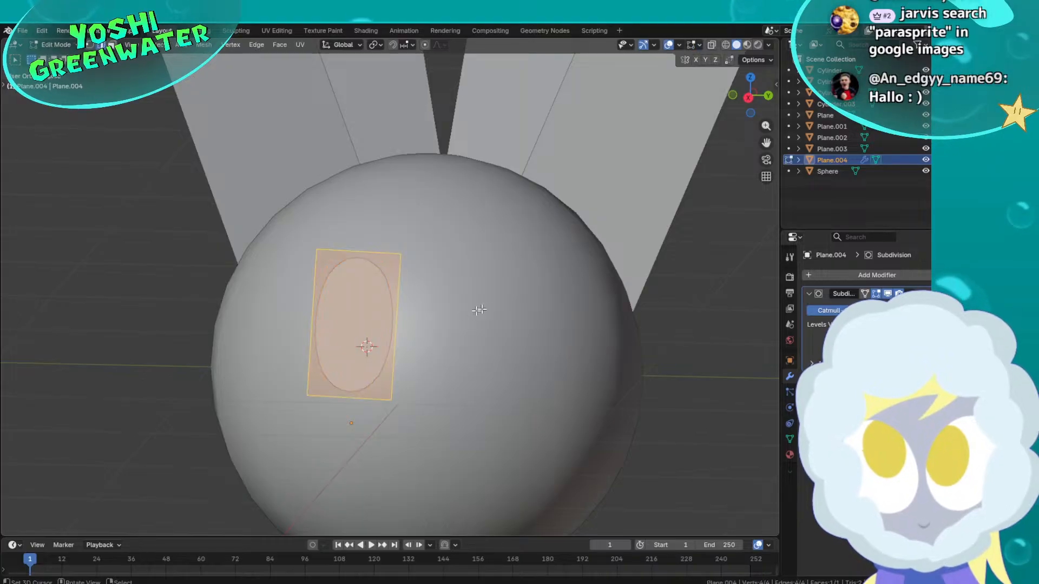
{"action": "key", "text": "s"}
{"action": "left_click", "coordinate": [488, 318]}
Move the eye mesh about -0.137 m along global Z and about 0.075 m along global X
{"action": "scroll", "coordinate": [488, 317], "scroll_direction": "down", "scroll_amount": 3}
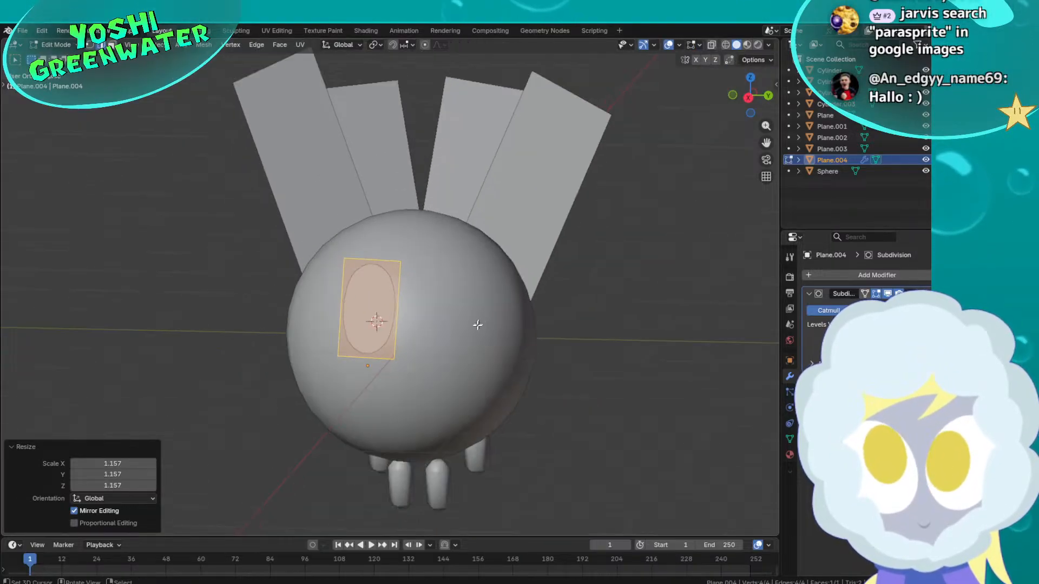
{"action": "scroll", "coordinate": [488, 318], "scroll_direction": "up", "scroll_amount": 2}
{"action": "key", "text": "g"}
{"action": "key", "text": "z"}
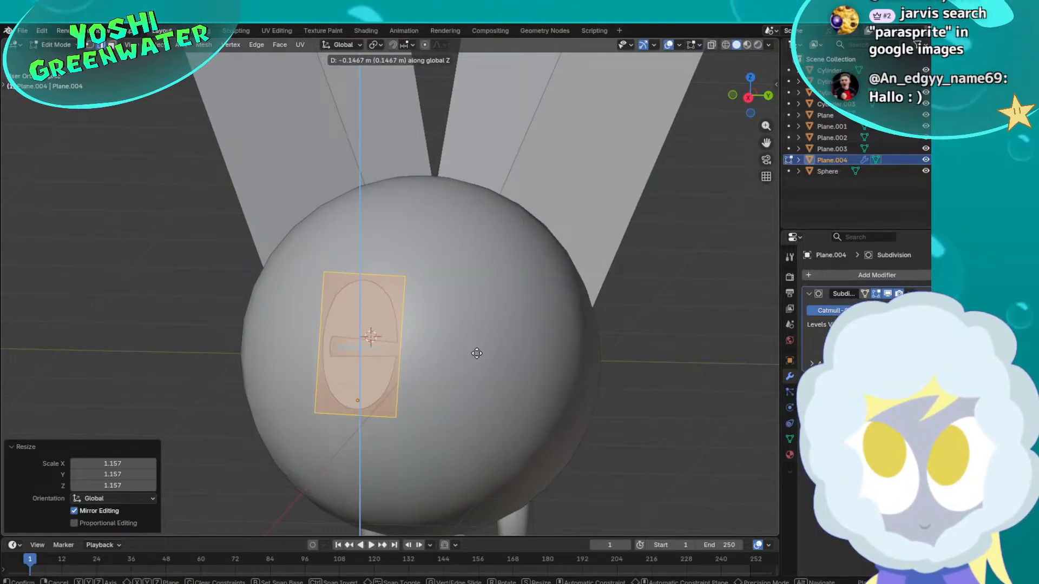
{"action": "left_click", "coordinate": [474, 348]}
{"action": "key", "text": "g"}
{"action": "key", "text": "y"}
{"action": "key", "text": "x"}
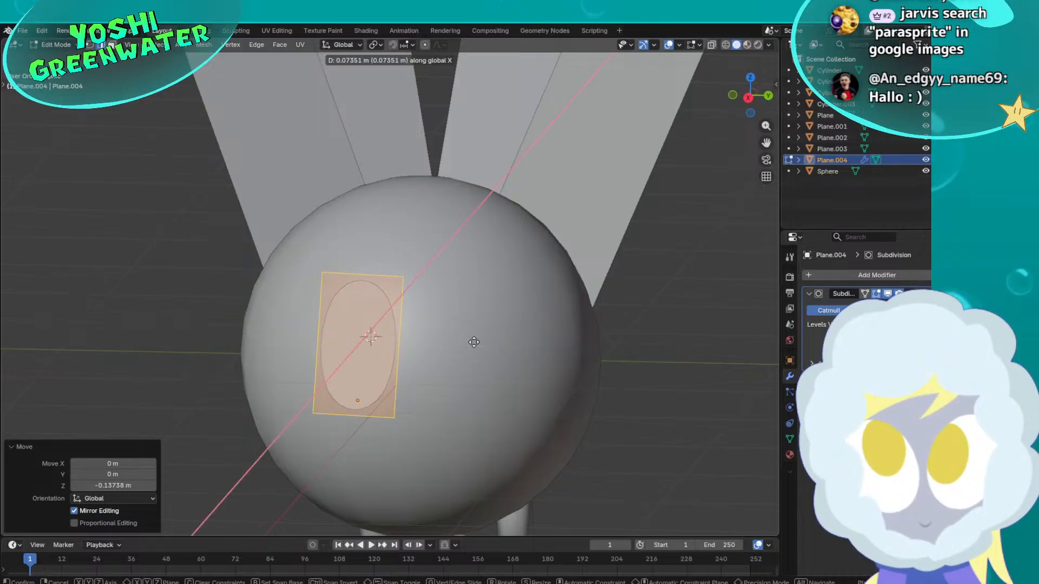
{"action": "left_click", "coordinate": [473, 342]}
Rotate the oval eye mesh slightly to tilt it on the sphere, and leave Edit Mode
{"action": "scroll", "coordinate": [473, 343], "scroll_direction": "down", "scroll_amount": 1}
{"action": "key", "text": "r"}
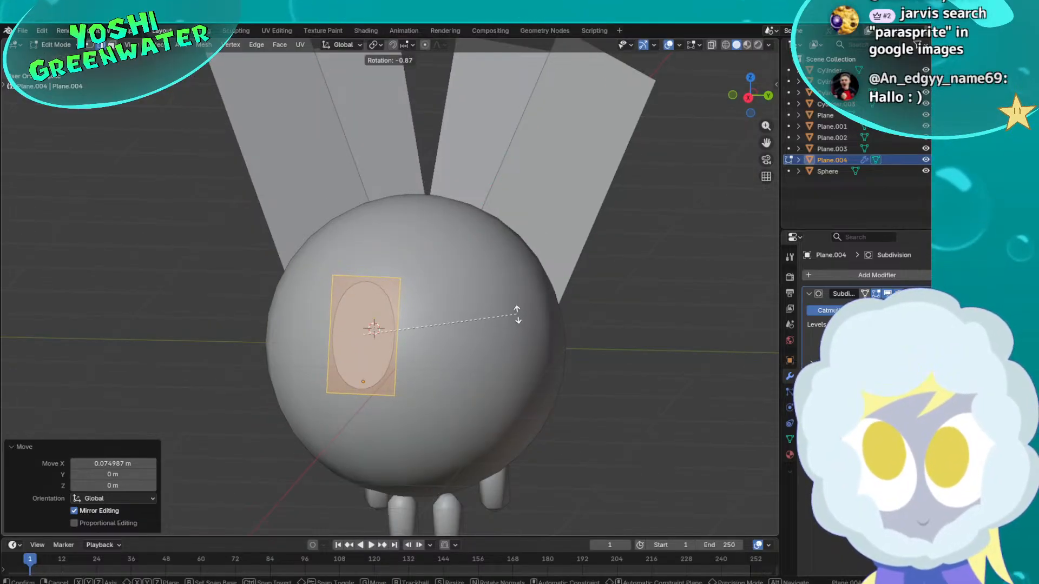
{"action": "left_click", "coordinate": [512, 310]}
{"action": "middle_click_drag", "start_coordinate": [512, 309], "coordinate": [472, 325]}
{"action": "key", "text": "Tab"}
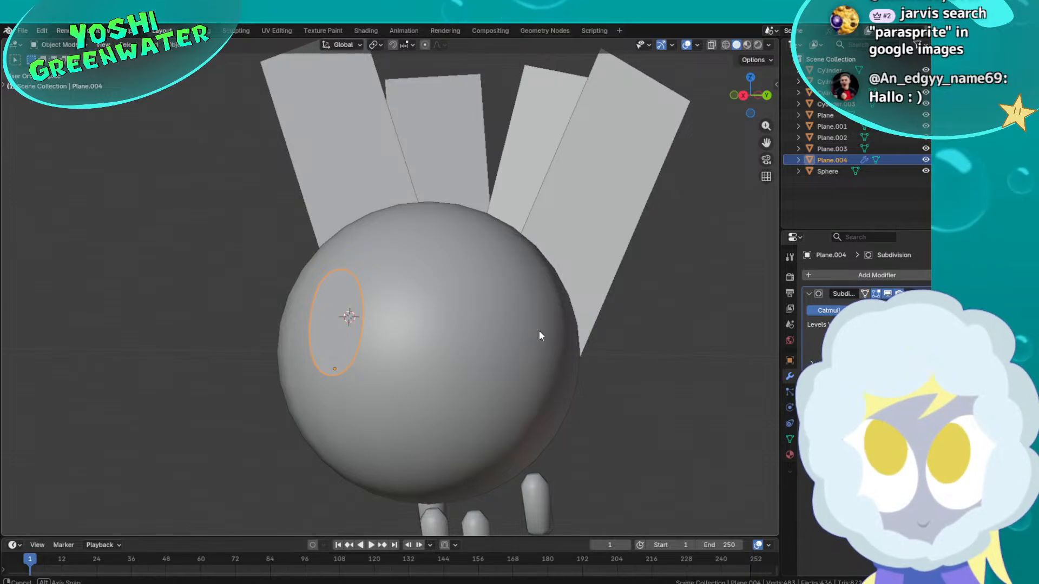
{"action": "middle_click_drag", "start_coordinate": [540, 332], "coordinate": [582, 337]}
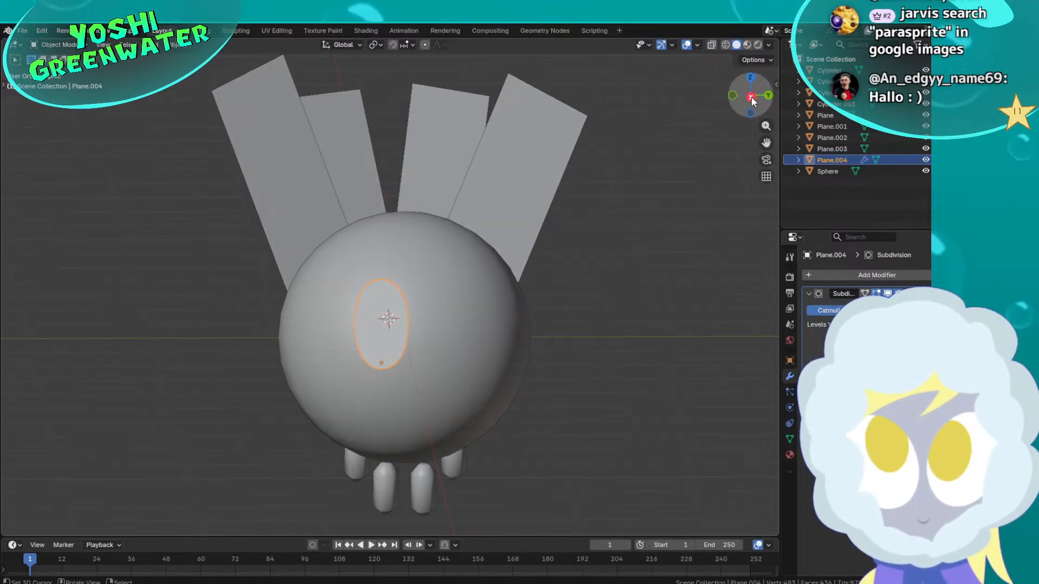
Duplicate the oval eye in the right orthographic view and place the copy beside it along the Y axis
{"action": "left_click", "coordinate": [752, 101]}
{"action": "key", "text": "F3"}
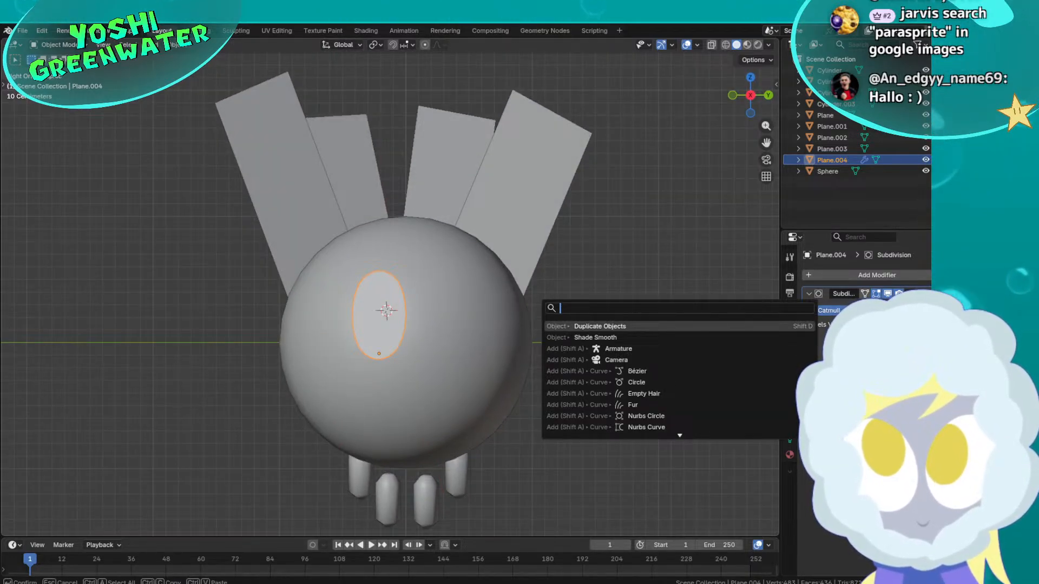
{"action": "key", "text": "Return"}
{"action": "key", "text": "y"}
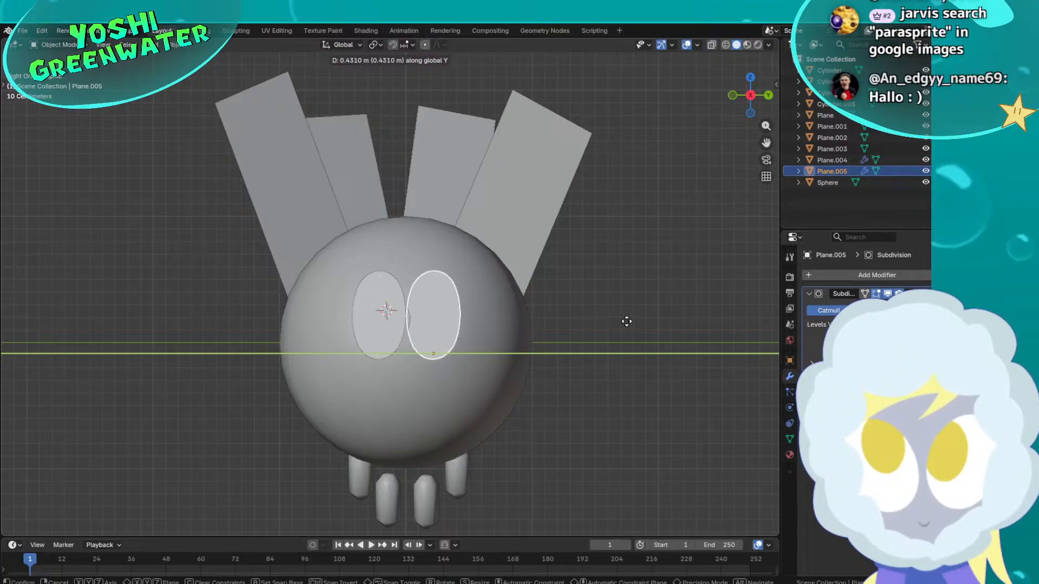
{"action": "left_click", "coordinate": [601, 323]}
Move the original eye about -0.071 m along the Y axis, away from its copy
{"action": "left_click", "coordinate": [391, 317]}
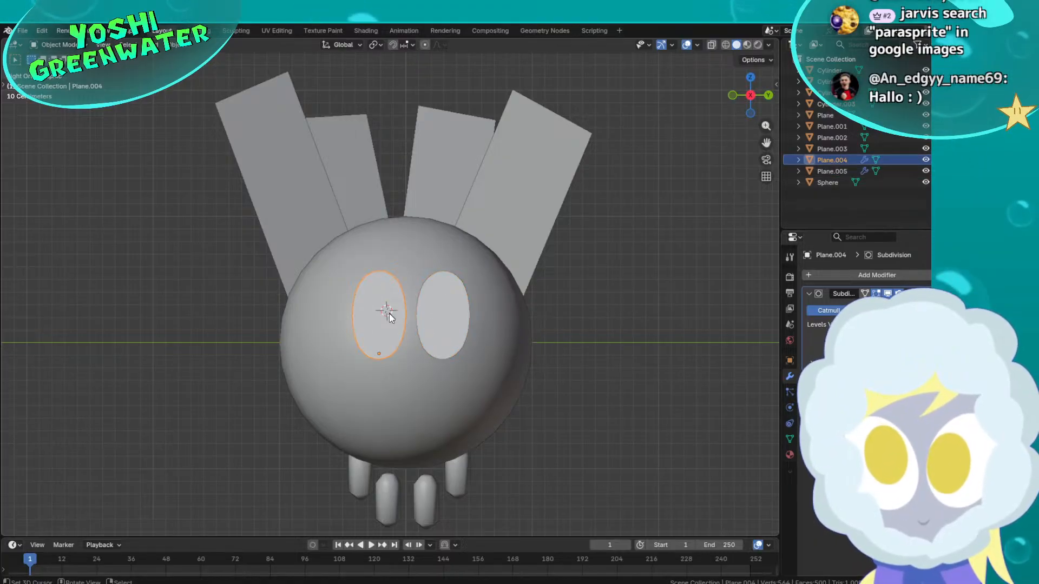
{"action": "key", "text": "g"}
{"action": "key", "text": "y"}
{"action": "left_click", "coordinate": [410, 316]}
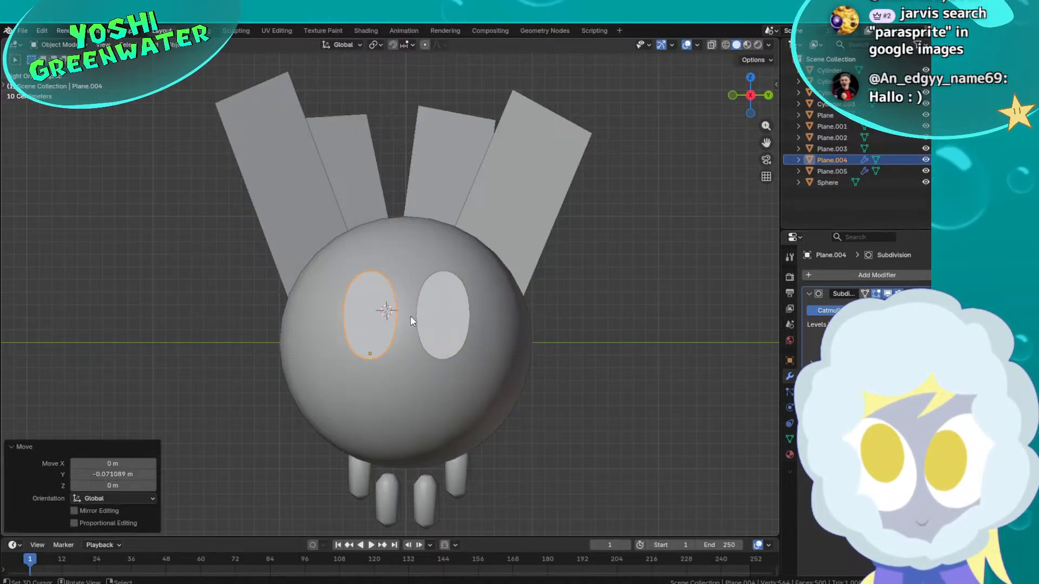
In wireframe shading, shift the duplicated eye slightly along Y towards the sphere's centre line to even out the eye spacing
{"action": "key", "text": "z"}
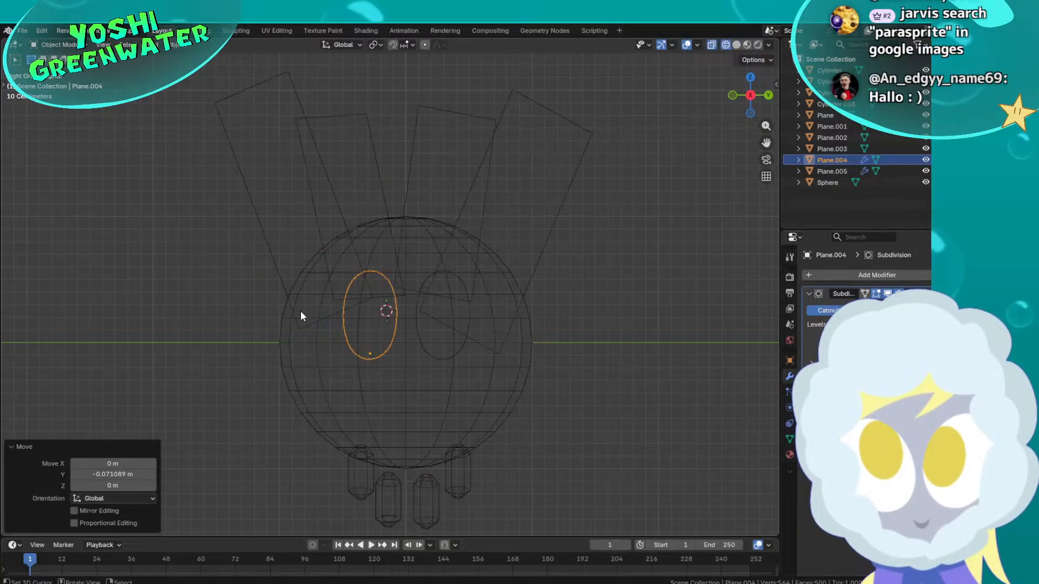
{"action": "scroll", "coordinate": [390, 328], "scroll_direction": "up", "scroll_amount": 2}
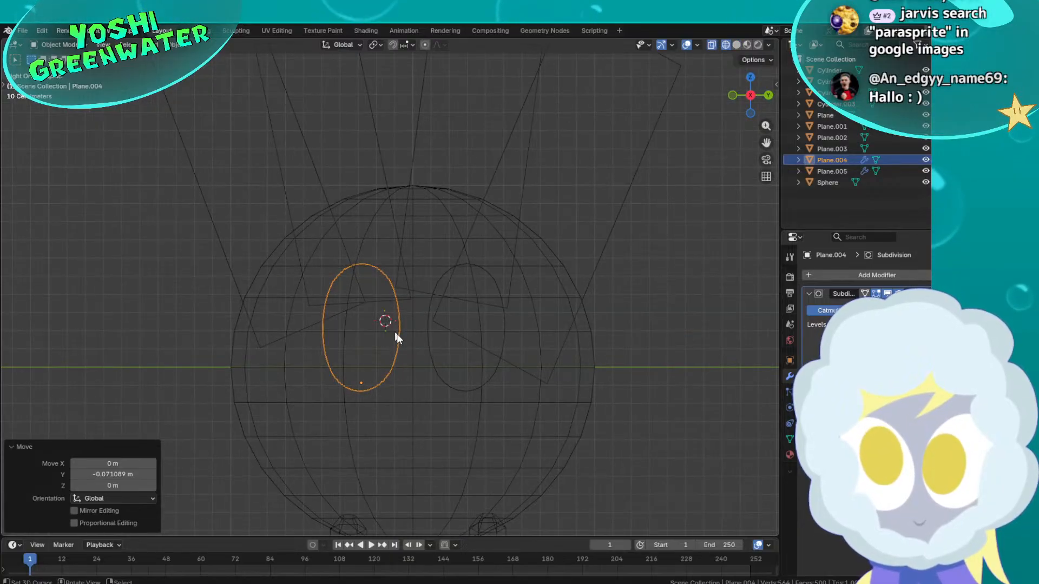
{"action": "left_click", "coordinate": [435, 346]}
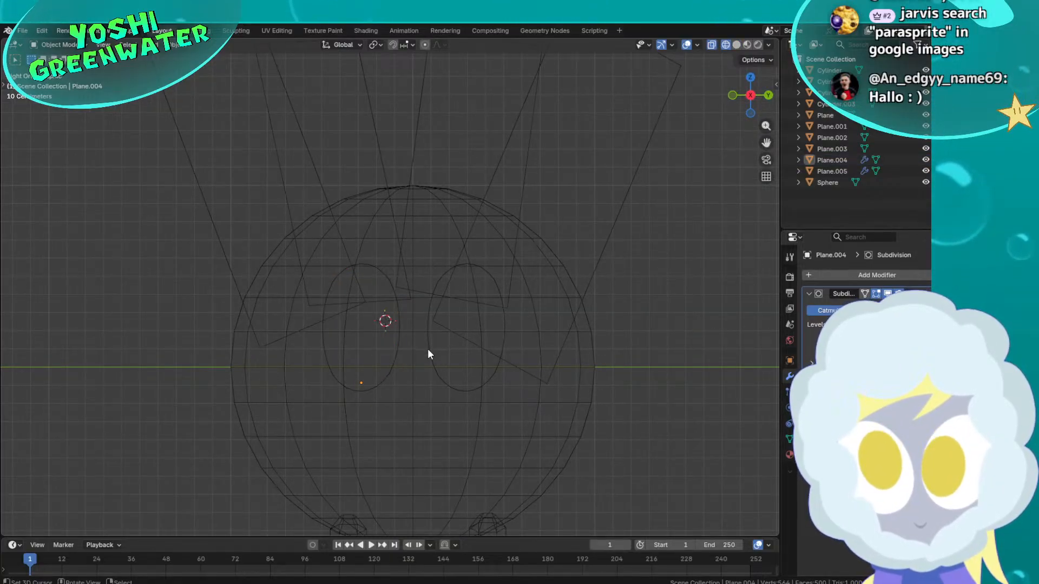
{"action": "left_click", "coordinate": [437, 377]}
{"action": "key", "text": "g"}
{"action": "key", "text": "x"}
{"action": "key", "text": "y"}
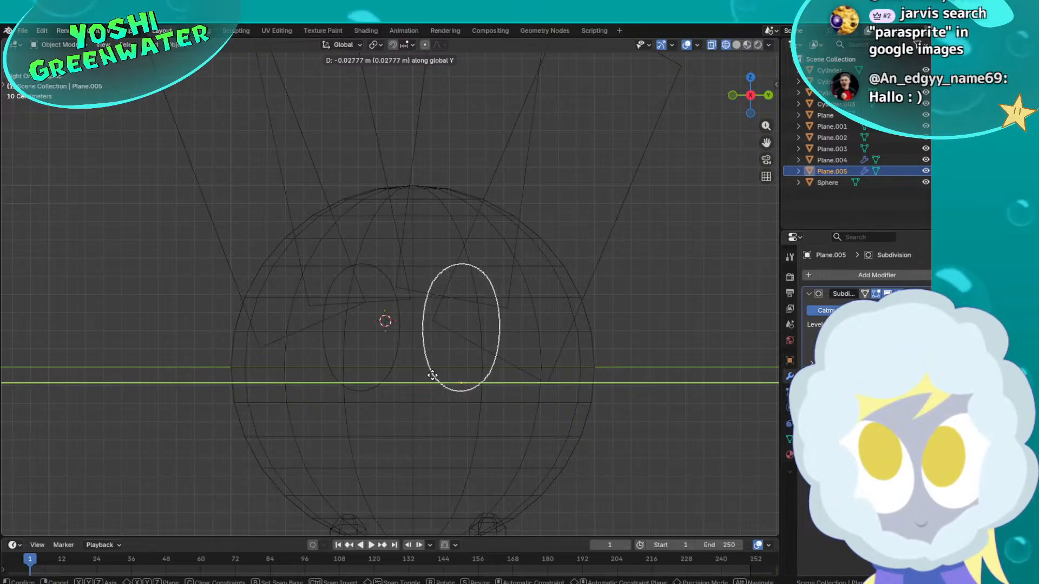
{"action": "left_click", "coordinate": [436, 364]}
{"action": "scroll", "coordinate": [433, 352], "scroll_direction": "down", "scroll_amount": 2}
{"action": "right_click", "coordinate": [394, 334], "text": "shift"}
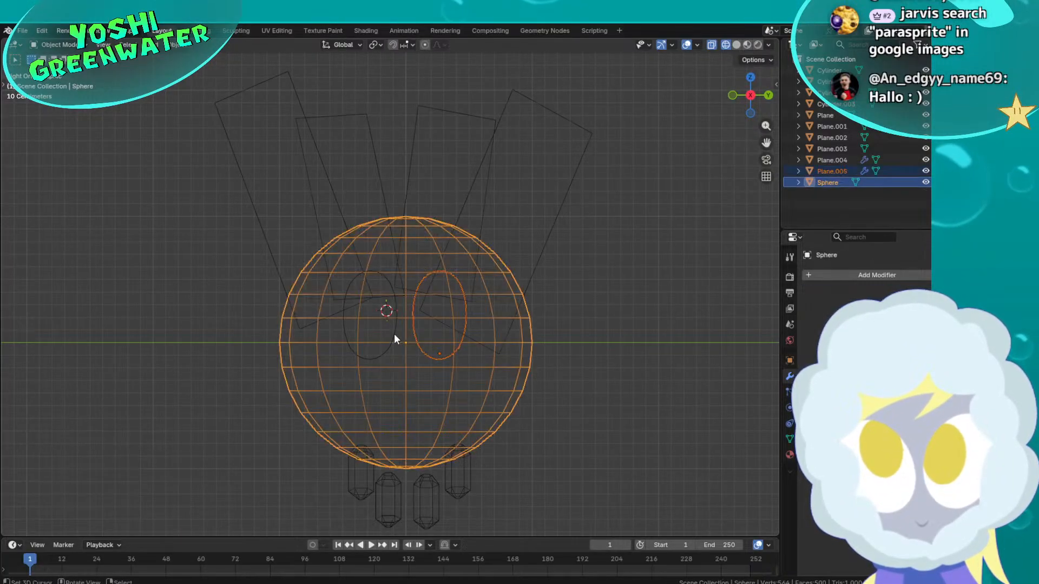
{"action": "key", "text": "g"}
{"action": "right_click", "coordinate": [394, 333]}
{"action": "key", "text": "alt+a"}
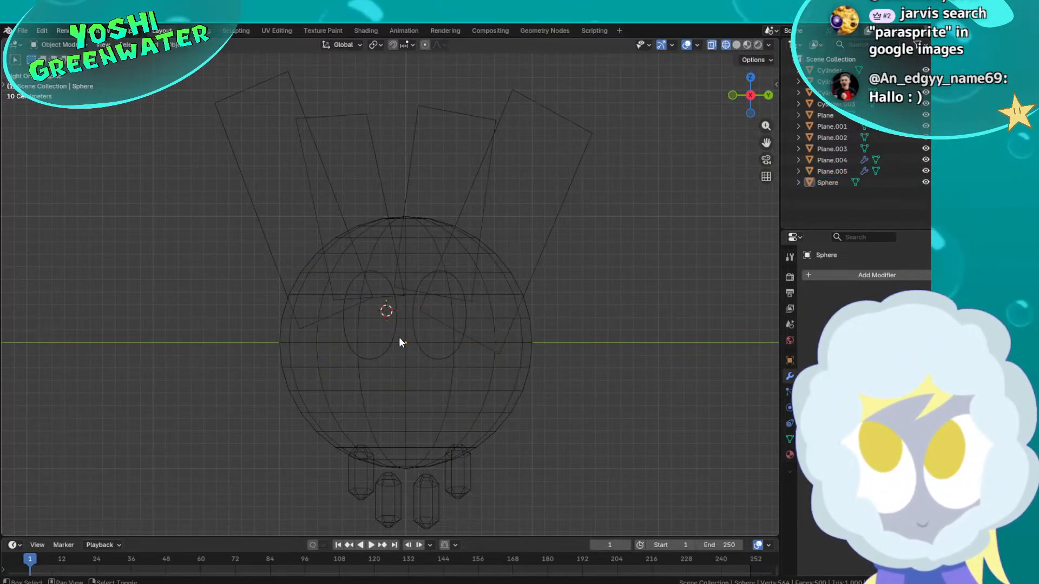
Return to solid shading, select both oval eyes, and lower them together along the Z axis
{"action": "left_click", "coordinate": [412, 333]}
{"action": "key", "text": "z"}
{"action": "left_click", "coordinate": [476, 341]}
{"action": "left_click", "coordinate": [394, 330], "text": "shift"}
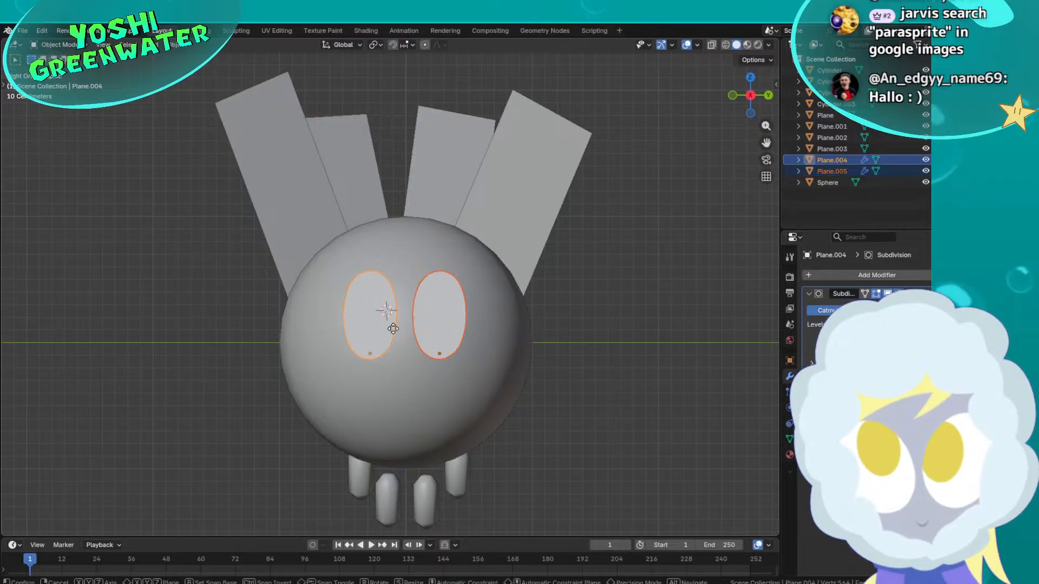
{"action": "key", "text": "g"}
{"action": "key", "text": "z"}
{"action": "left_click", "coordinate": [438, 342]}
Select the duplicated eye and, in the back view, rotate it about the view axis by -3.69° and another -1.5°
{"action": "left_click", "coordinate": [445, 340]}
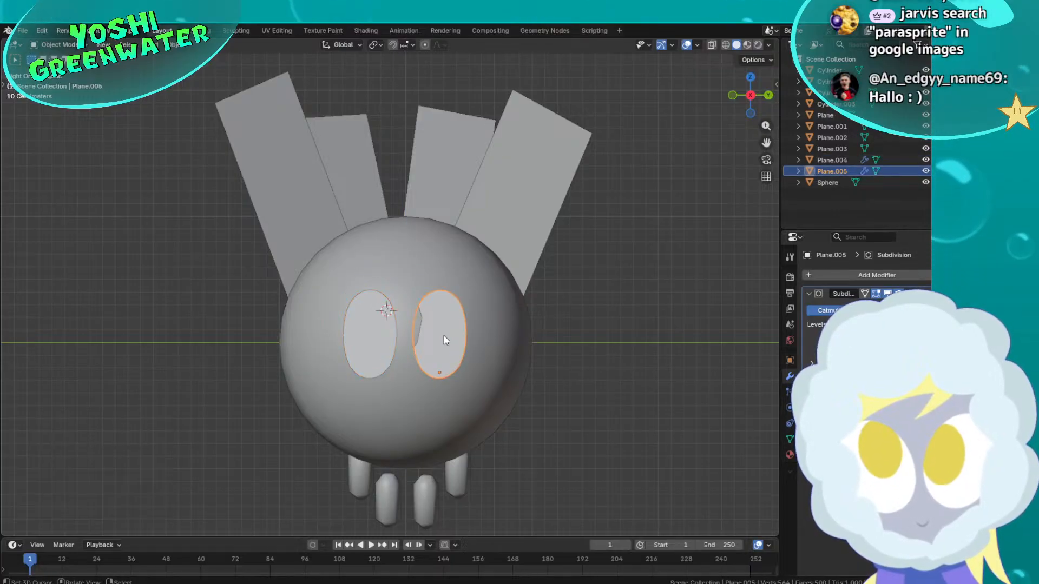
{"action": "left_click", "coordinate": [752, 94]}
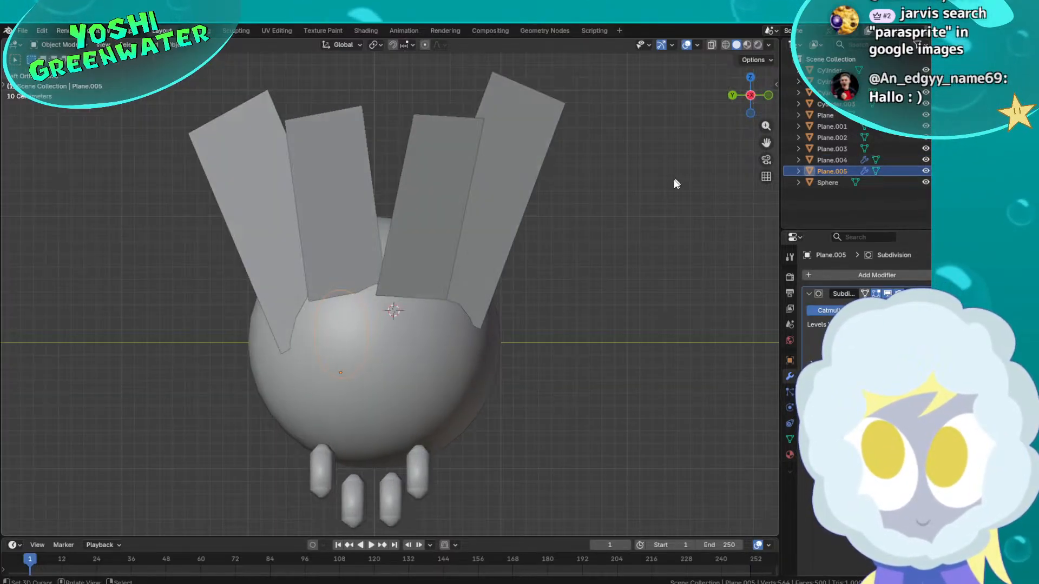
{"action": "left_click", "coordinate": [731, 96]}
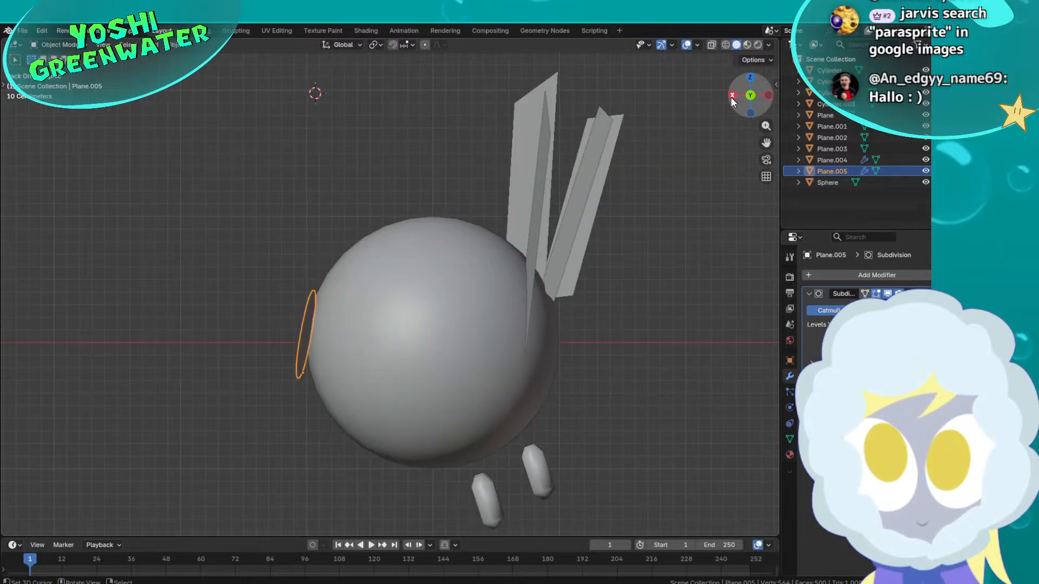
{"action": "key", "text": "g"}
{"action": "left_click", "coordinate": [514, 260]}
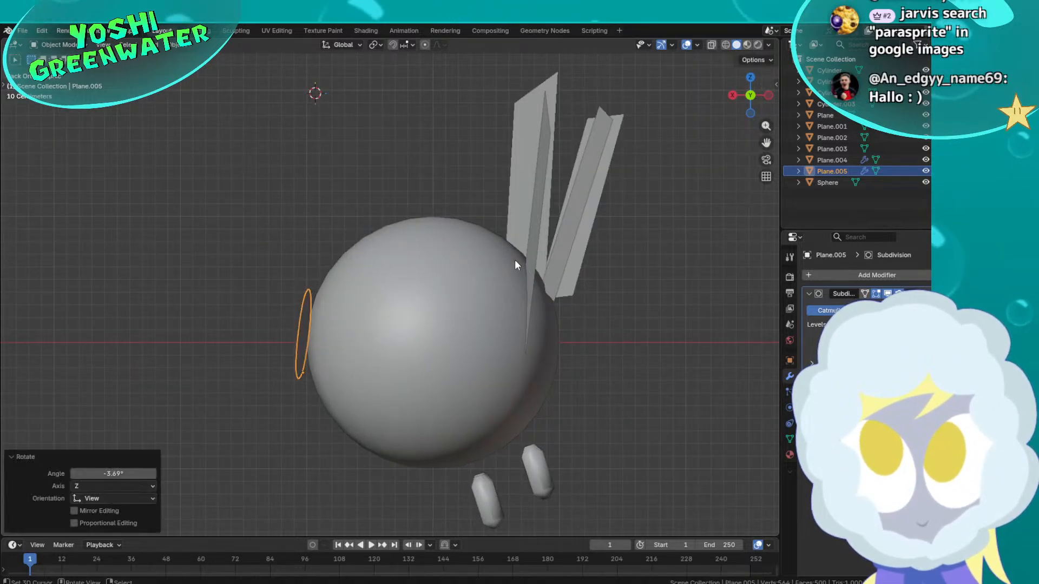
{"action": "key", "text": "g"}
{"action": "left_click", "coordinate": [516, 260]}
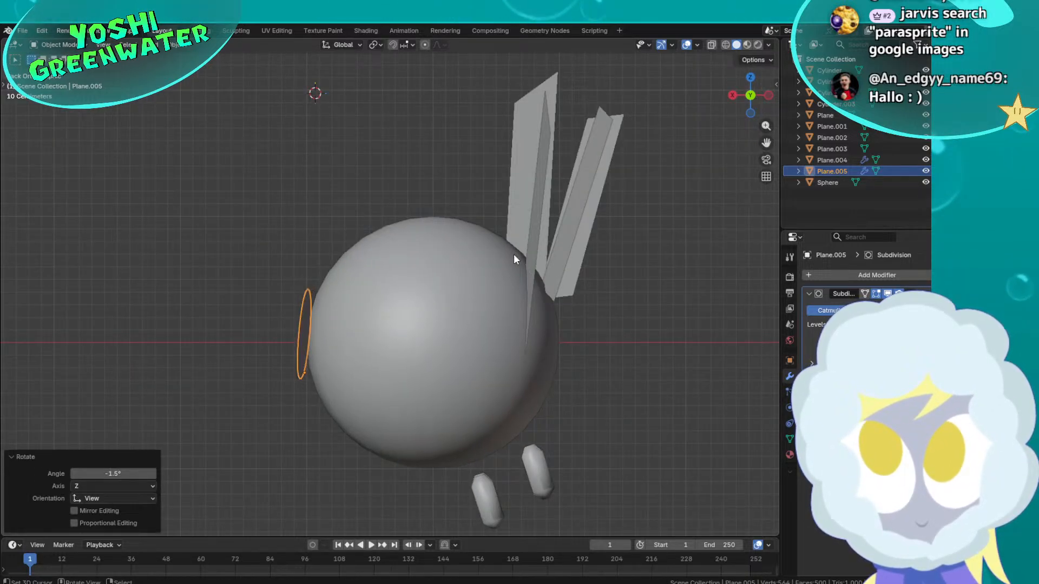
Rotate the duplicated eye 1.71° about global Z in the right view and save the file
{"action": "left_click", "coordinate": [732, 95]}
{"action": "key", "text": "r"}
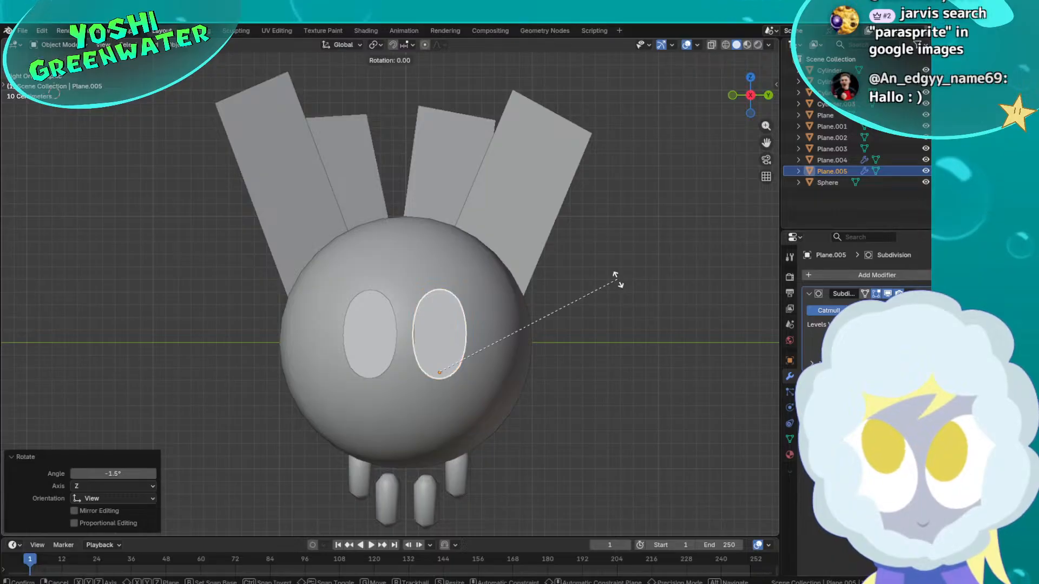
{"action": "key", "text": "z"}
{"action": "left_click", "coordinate": [613, 279]}
{"action": "middle_click_drag", "start_coordinate": [562, 334], "coordinate": [671, 335], "text": "shift"}
{"action": "key", "text": "ctrl+s"}
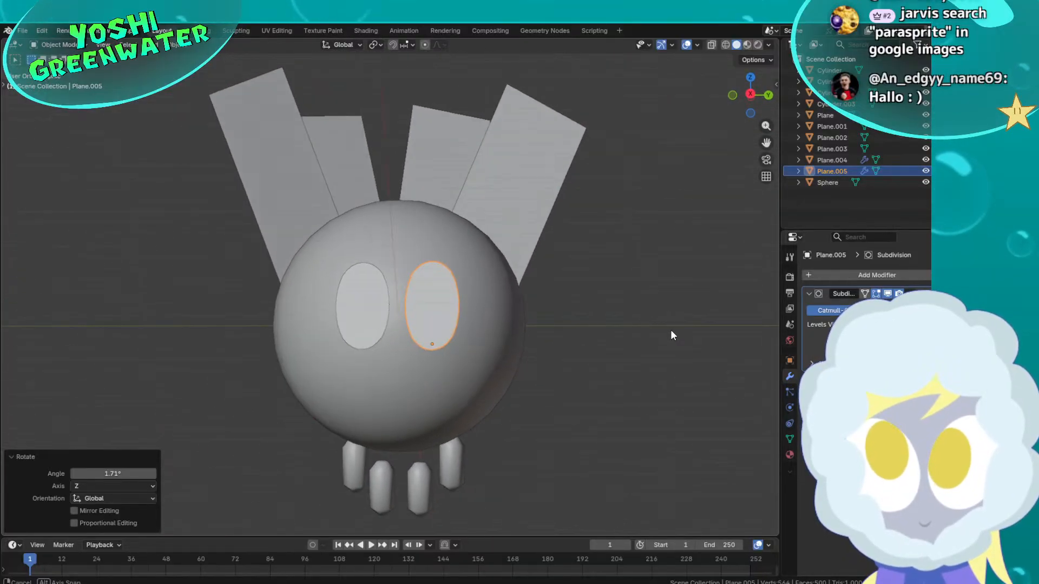
Deselect the eye, place the 3D cursor on the sphere below the eyes, and add a cube mesh there
{"action": "mouse_move", "coordinate": [647, 583]}
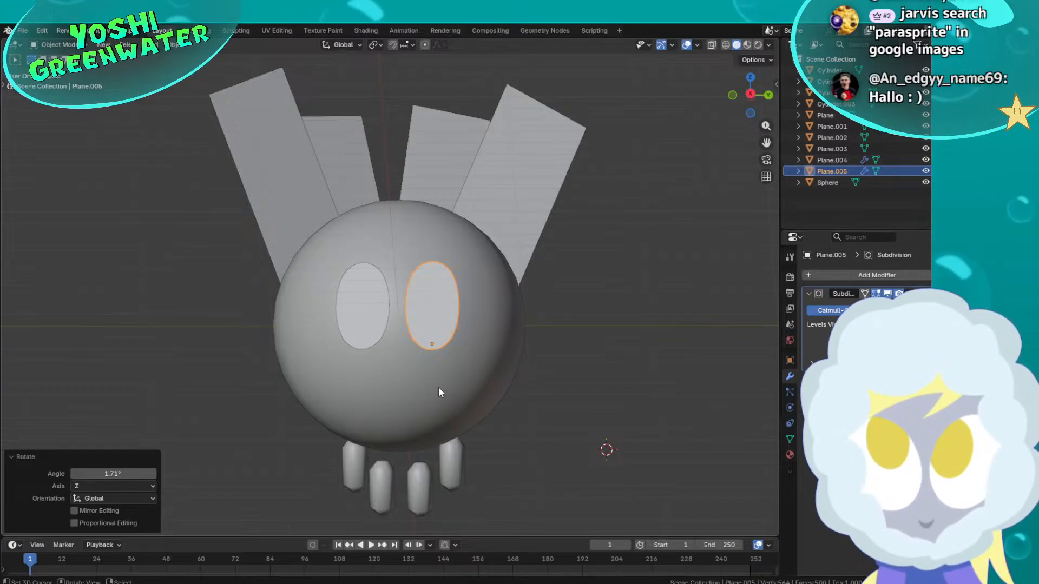
{"action": "scroll", "coordinate": [381, 389], "scroll_direction": "up", "scroll_amount": 3}
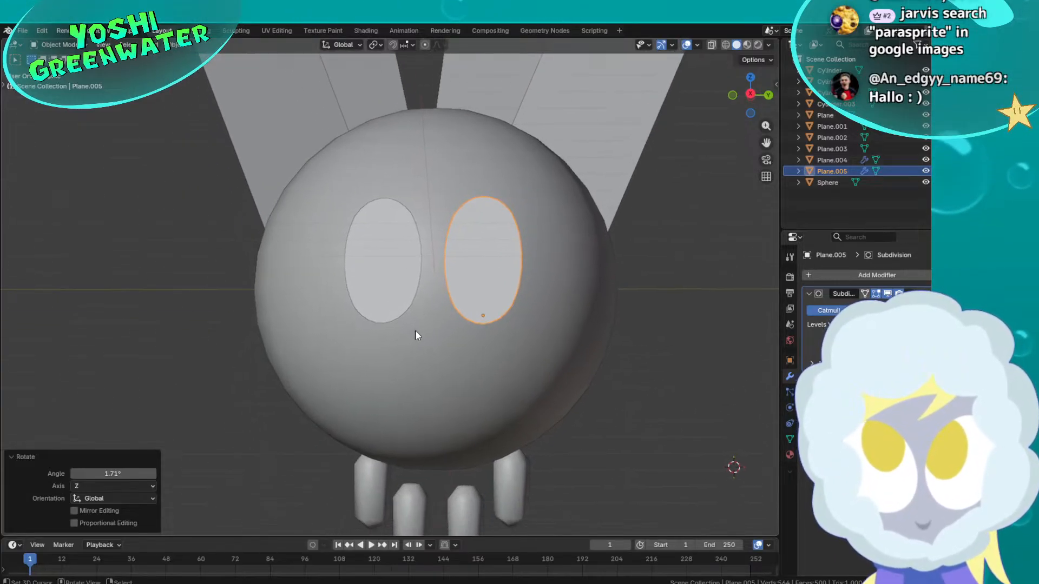
{"action": "scroll", "coordinate": [416, 341], "scroll_direction": "up", "scroll_amount": 2}
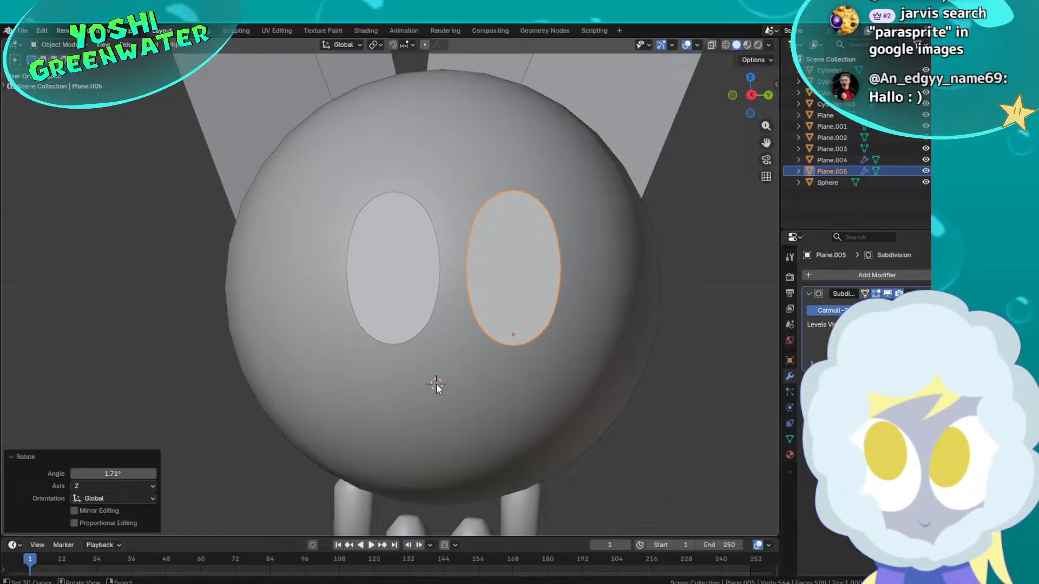
{"action": "left_click", "coordinate": [680, 385]}
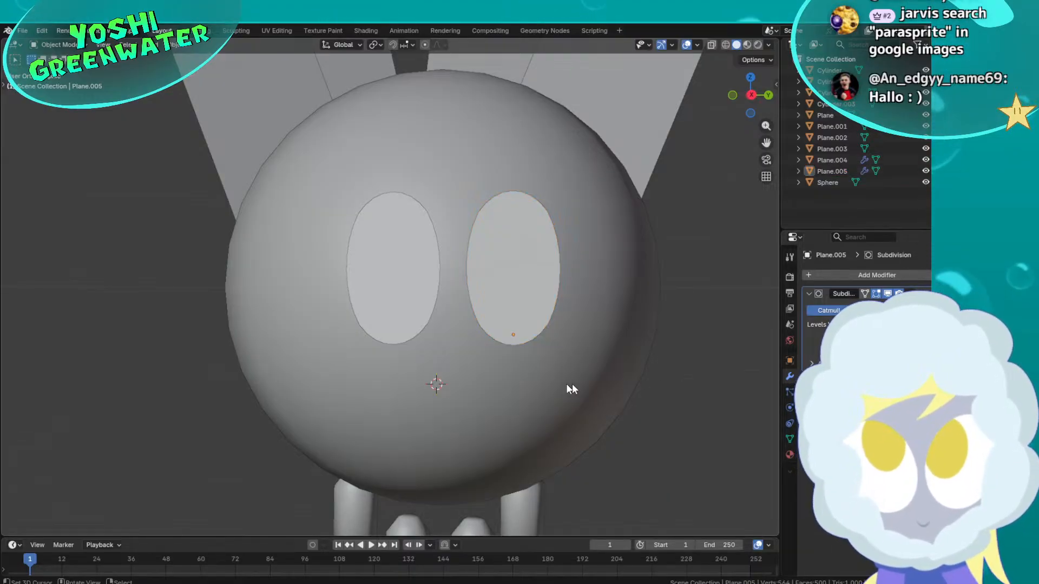
{"action": "key", "text": "F3"}
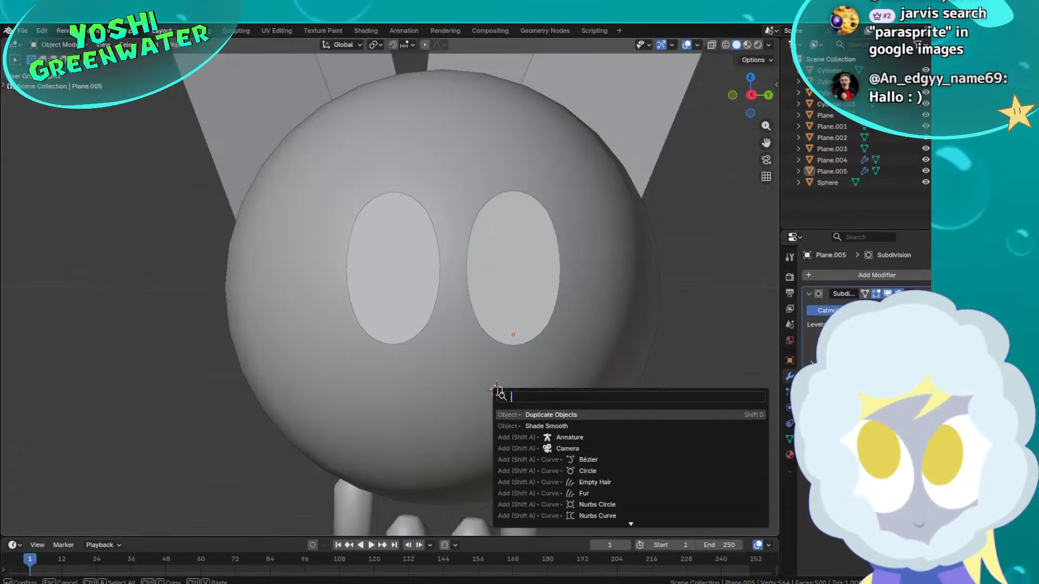
{"action": "key", "text": "Escape"}
{"action": "key", "text": "shift+a"}
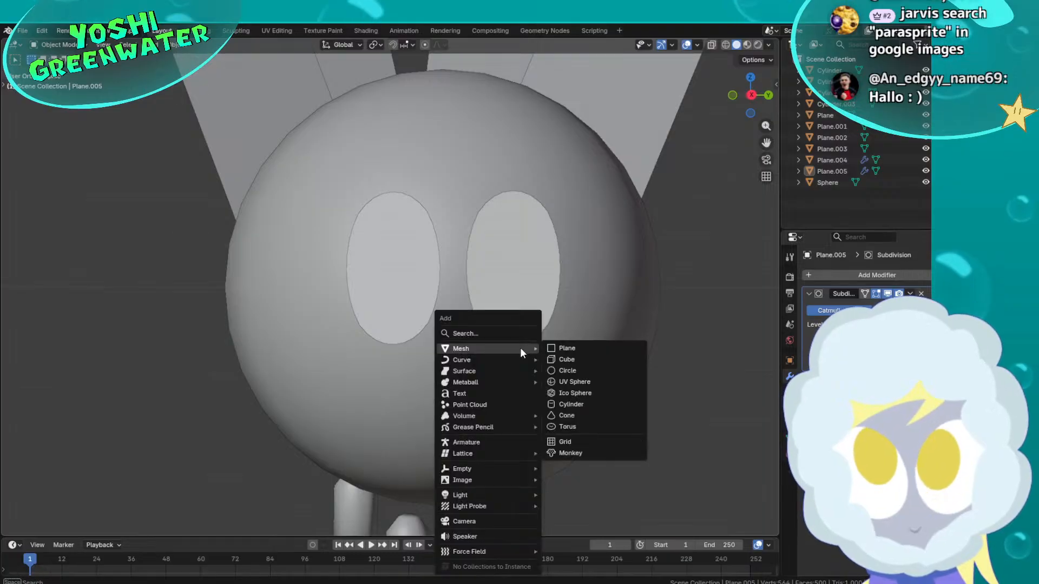
{"action": "left_click", "coordinate": [553, 360]}
{"action": "scroll", "coordinate": [553, 358], "scroll_direction": "down", "scroll_amount": 3}
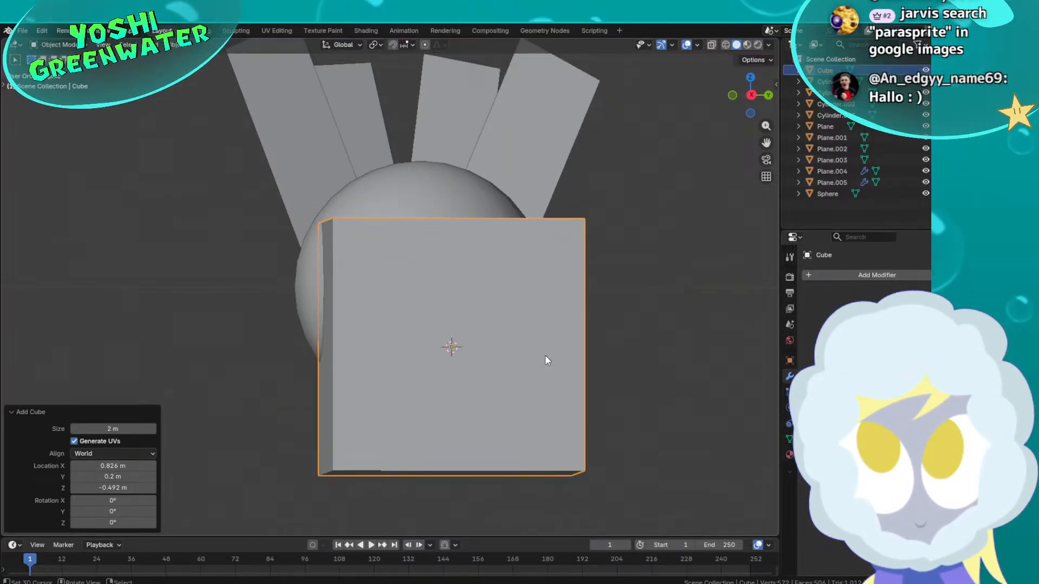
In Edit Mode, delete every face of the new cube except the one facing forward along X
{"action": "key", "text": "Tab"}
{"action": "middle_click_drag", "start_coordinate": [588, 331], "coordinate": [431, 365]}
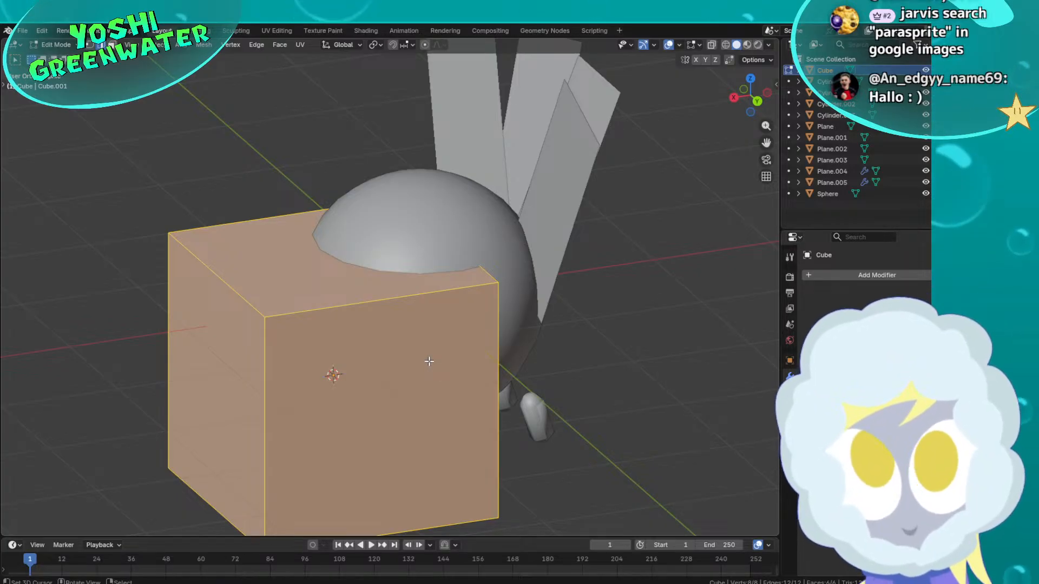
{"action": "key", "text": "alt+a"}
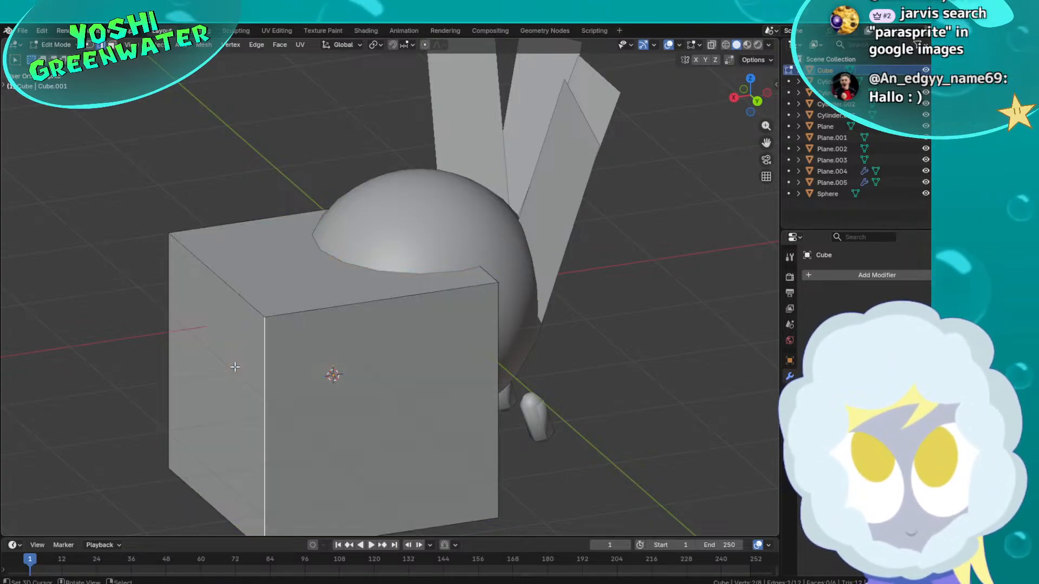
{"action": "left_click", "coordinate": [235, 367]}
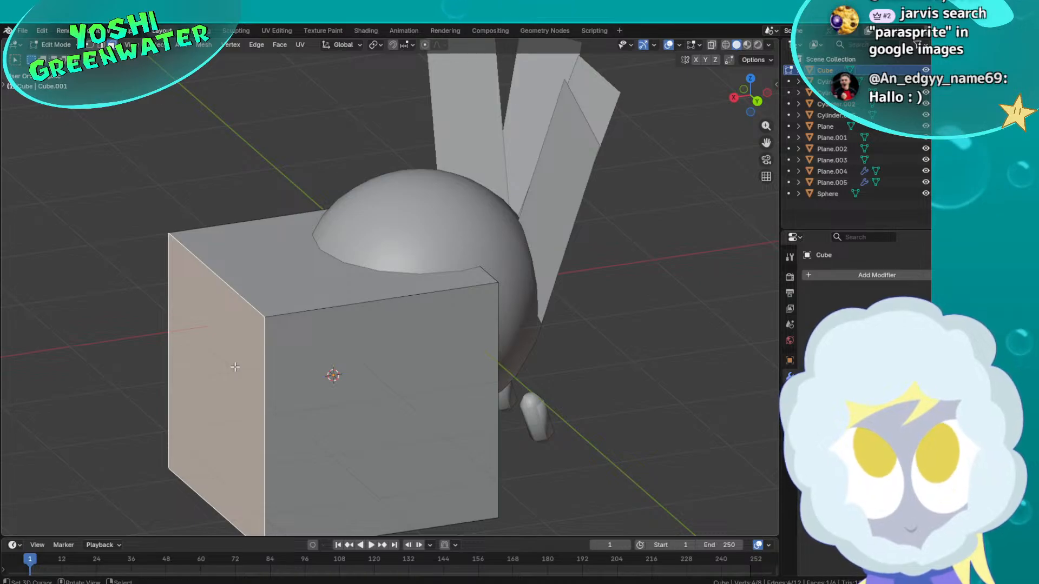
{"action": "key", "text": "a"}
{"action": "left_click", "coordinate": [235, 367], "text": "shift"}
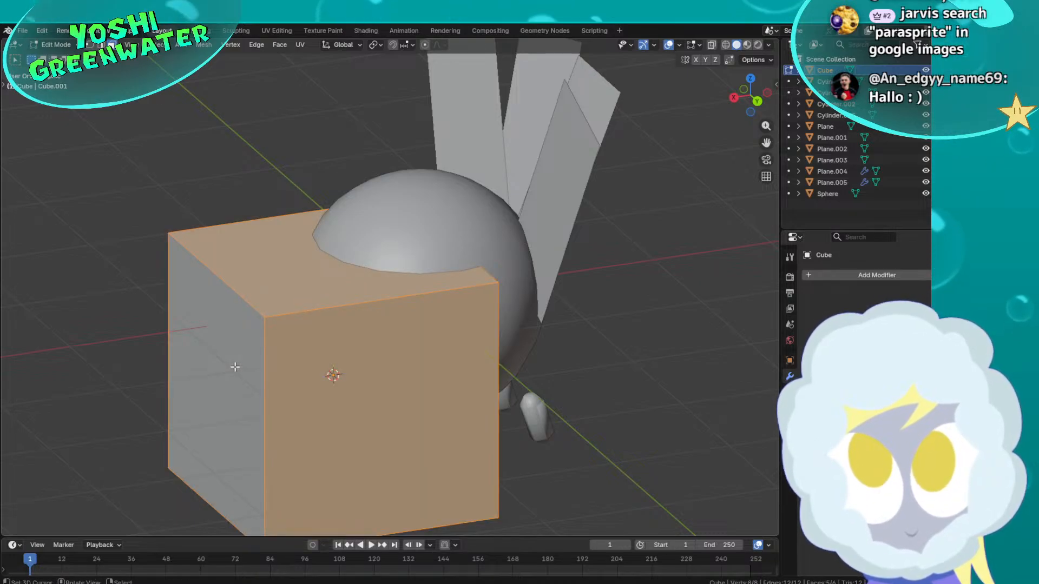
{"action": "key", "text": "x"}
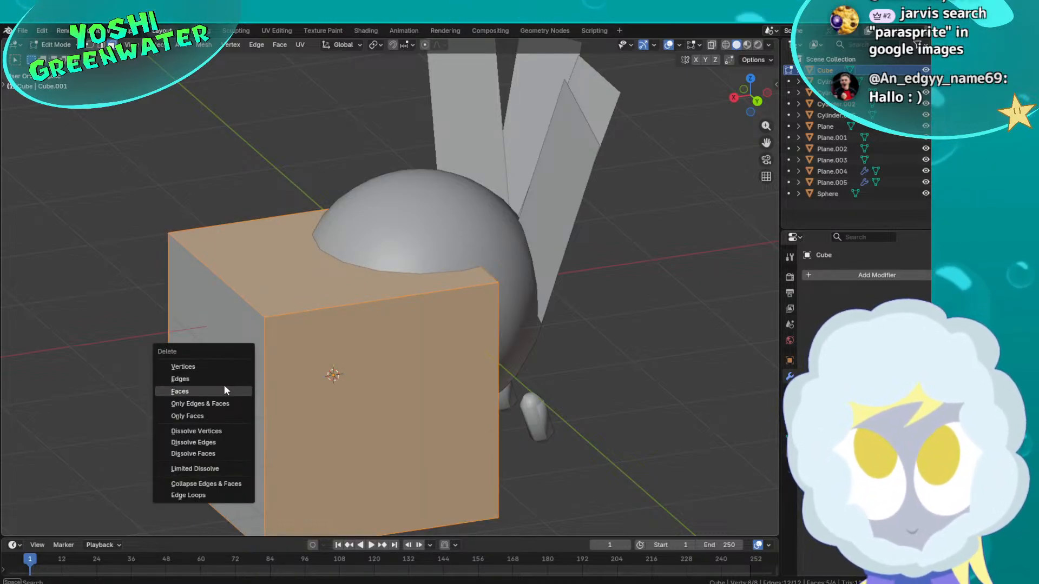
{"action": "left_click", "coordinate": [224, 385]}
Scale the remaining square face down uniformly to about 0.4
{"action": "key", "text": "a"}
{"action": "middle_click_drag", "start_coordinate": [251, 362], "coordinate": [427, 328]}
{"action": "key", "text": "s"}
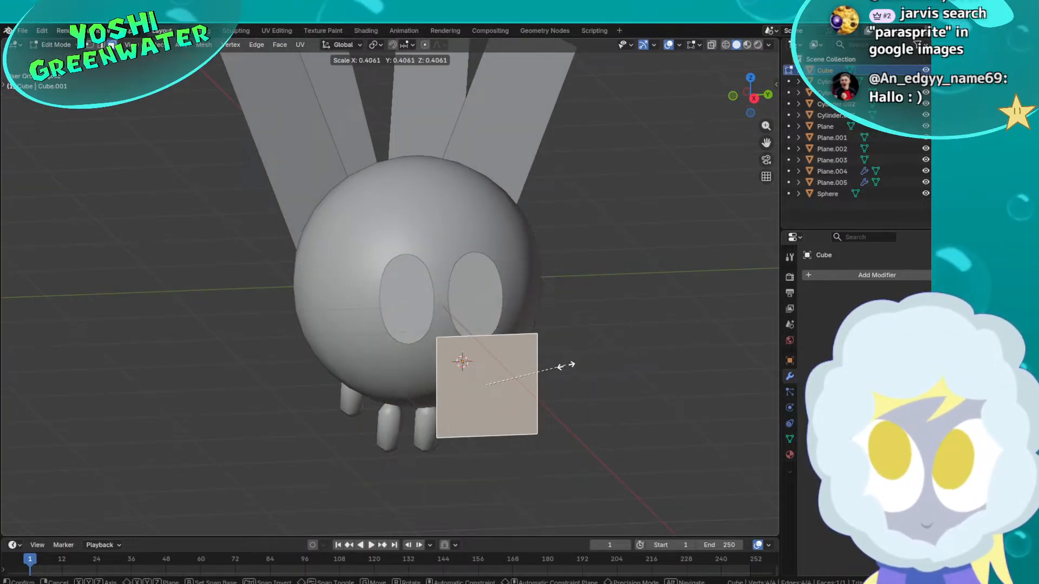
{"action": "left_click", "coordinate": [554, 361]}
In Object Mode, move the square plane about -0.88 m along X toward the front of the sphere
{"action": "key", "text": "Tab"}
{"action": "middle_click_drag", "start_coordinate": [553, 360], "coordinate": [401, 379]}
{"action": "key", "text": "g"}
{"action": "key", "text": "x"}
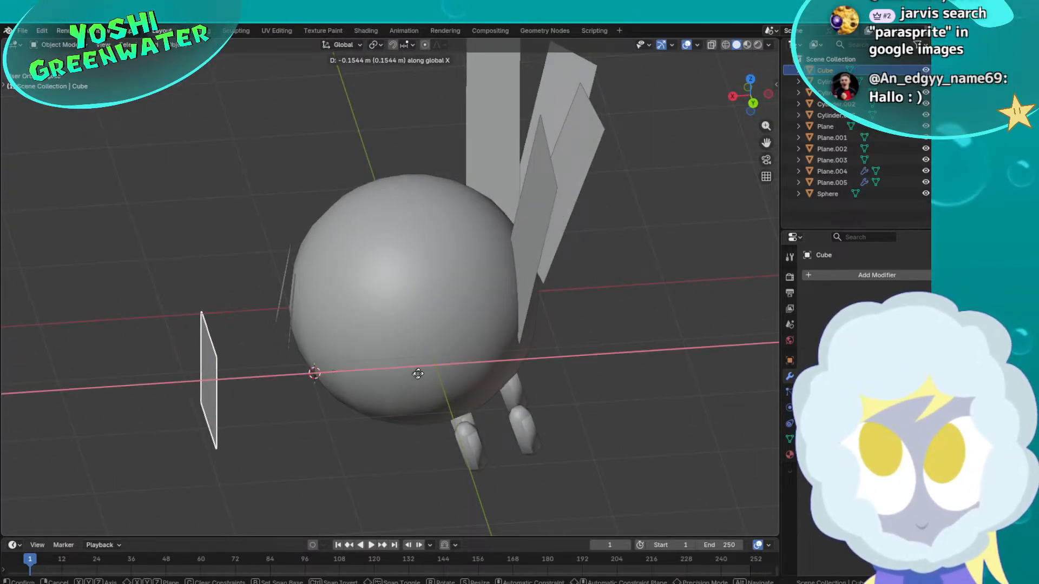
{"action": "left_click", "coordinate": [292, 355]}
In the right view, move the square plane sideways and up so it is centred between and below the eyes
{"action": "middle_click_drag", "start_coordinate": [291, 355], "coordinate": [529, 247]}
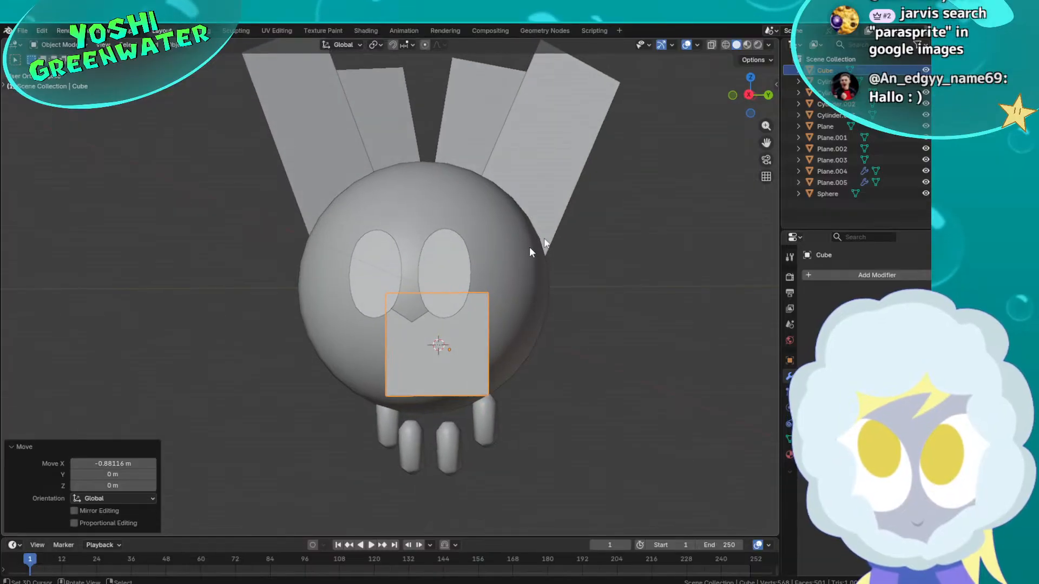
{"action": "left_click", "coordinate": [750, 96]}
{"action": "key", "text": "g"}
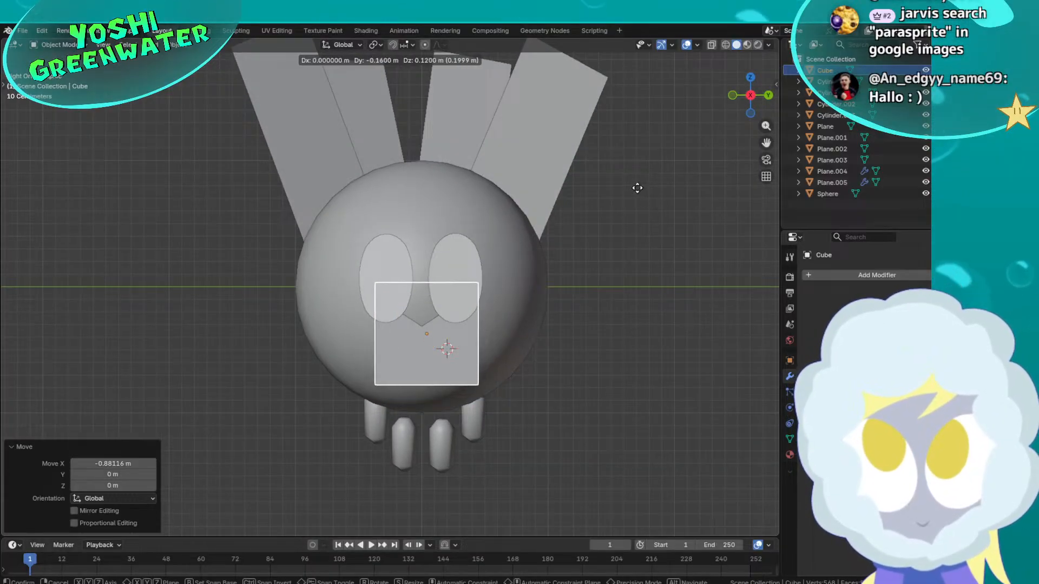
{"action": "left_click", "coordinate": [635, 180]}
In Edit Mode, scale the square face to 0.569 and lower it about 0.16 m along Z
{"action": "key", "text": "Tab"}
{"action": "key", "text": "s"}
{"action": "left_click", "coordinate": [552, 257]}
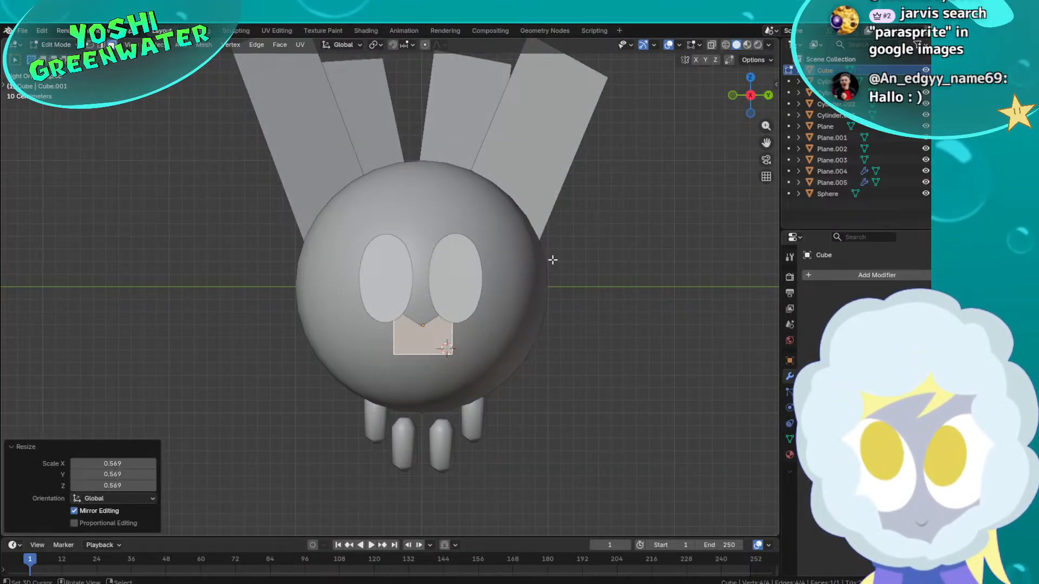
{"action": "key", "text": "g"}
{"action": "key", "text": "z"}
{"action": "left_click", "coordinate": [553, 280]}
Flatten the mouth face to 0.188 along Z and reposition the strip centrally just below the eyes in the right view
{"action": "key", "text": "s"}
{"action": "key", "text": "z"}
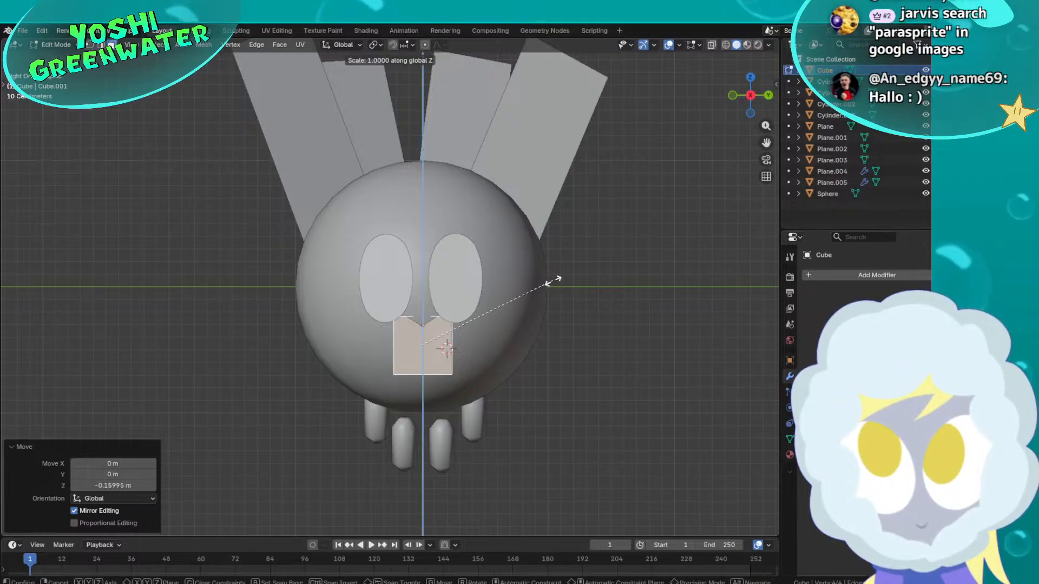
{"action": "left_click", "coordinate": [449, 352]}
{"action": "mouse_move", "coordinate": [568, 327]}
{"action": "middle_mouse_down"}
{"action": "mouse_move", "coordinate": [589, 315]}
{"action": "mouse_move", "coordinate": [577, 318]}
{"action": "mouse_move", "coordinate": [578, 301]}
{"action": "mouse_move", "coordinate": [633, 343]}
{"action": "mouse_move", "coordinate": [615, 327]}
{"action": "mouse_move", "coordinate": [584, 334]}
{"action": "mouse_move", "coordinate": [568, 319]}
{"action": "middle_mouse_up"}
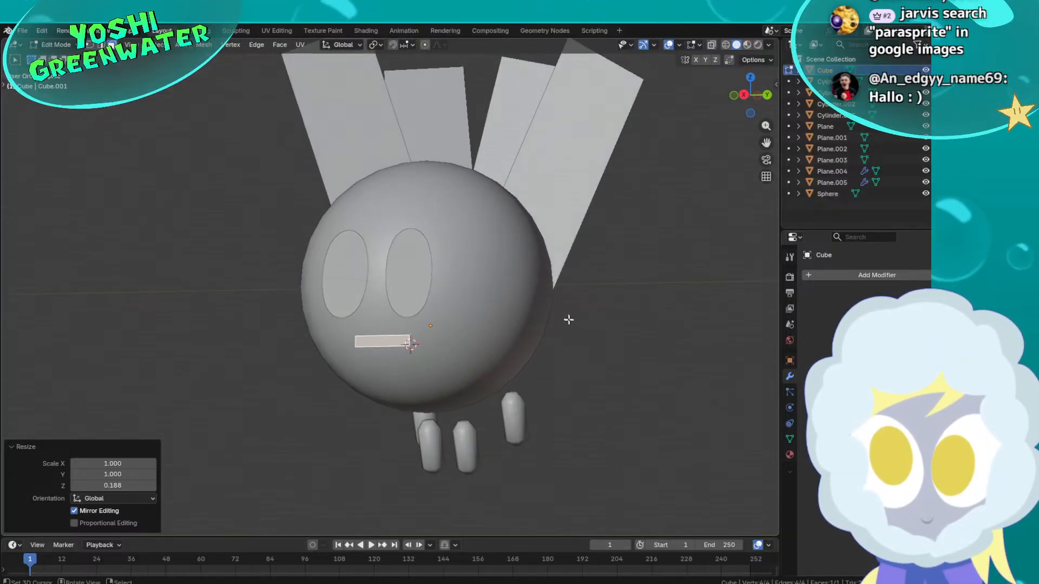
{"action": "left_click", "coordinate": [743, 95]}
{"action": "scroll", "coordinate": [547, 265], "scroll_direction": "up", "scroll_amount": 4}
{"action": "key", "text": "g"}
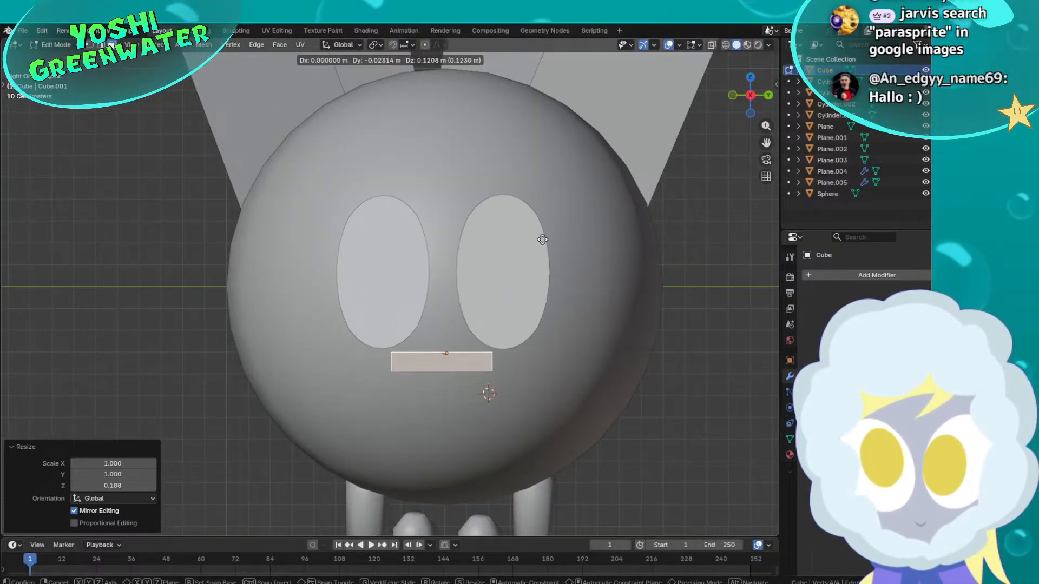
{"action": "left_click", "coordinate": [547, 263]}
{"action": "key", "text": "g"}
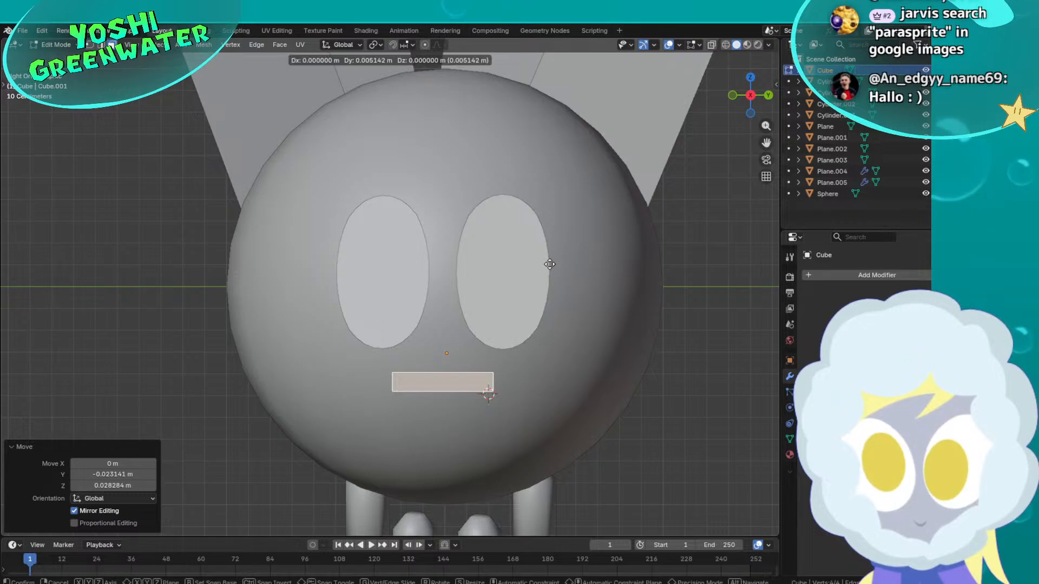
{"action": "left_click", "coordinate": [550, 263]}
Scale the mouth strip along Y by 1.206, and again along Y by 0.638
{"action": "key", "text": "s"}
{"action": "key", "text": "x"}
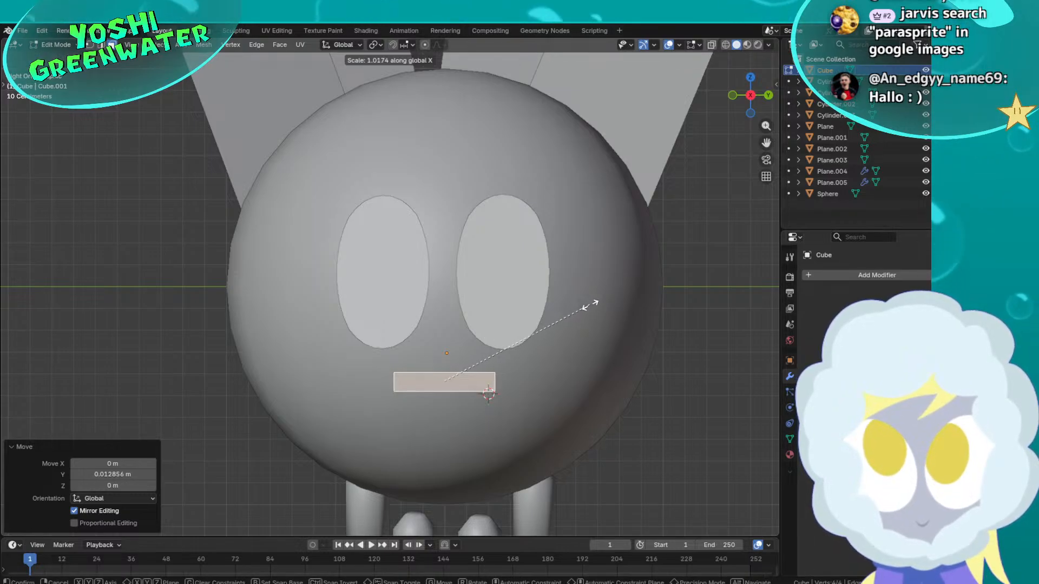
{"action": "key", "text": "y"}
{"action": "left_click", "coordinate": [622, 304]}
{"action": "scroll", "coordinate": [512, 382], "scroll_direction": "up", "scroll_amount": 2}
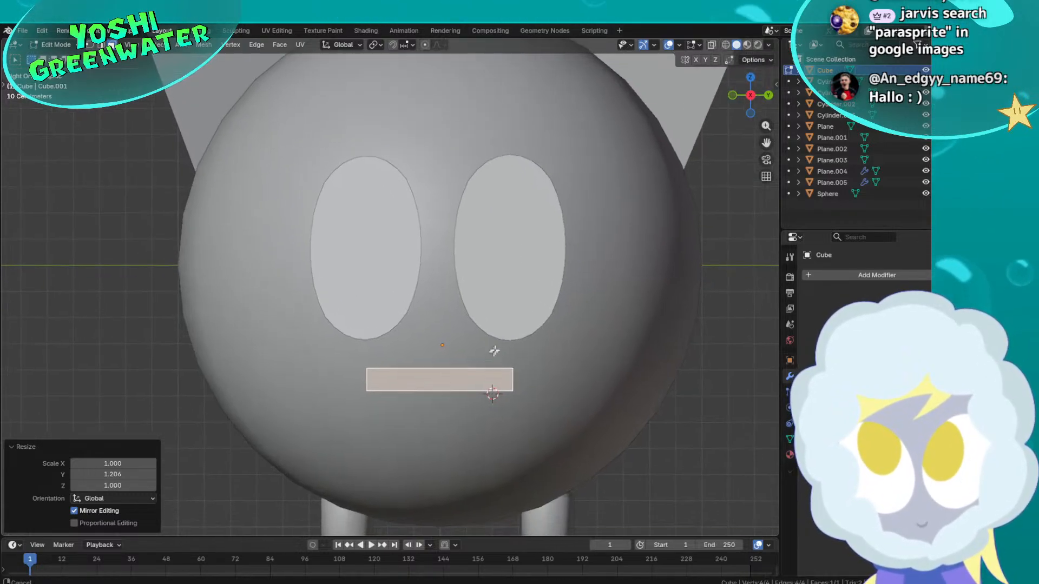
{"action": "key", "text": "s"}
{"action": "key", "text": "y"}
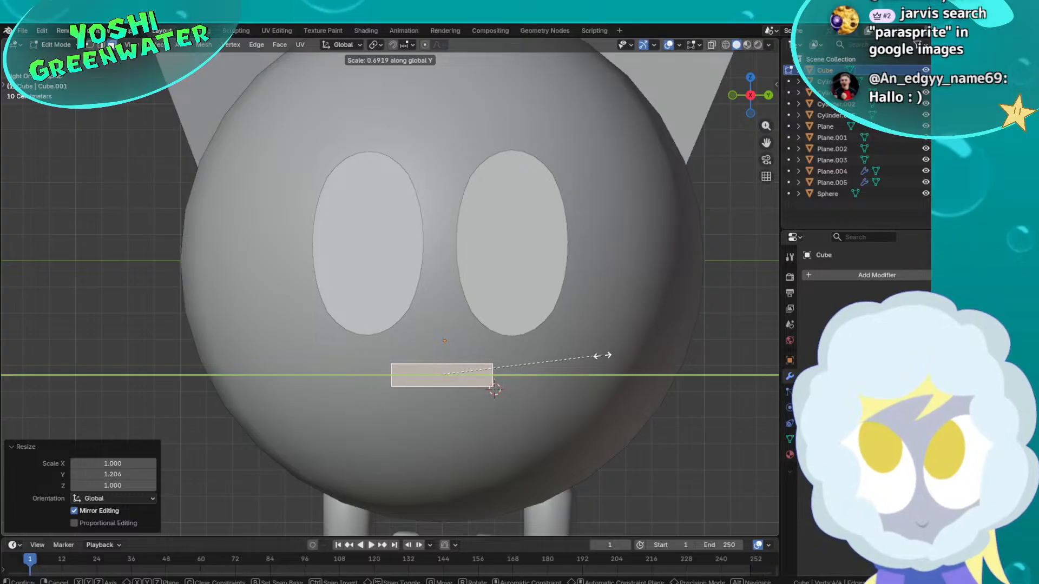
{"action": "left_click", "coordinate": [595, 355]}
Add four evenly spaced vertical loop cuts across the mouth strip without sliding them
{"action": "scroll", "coordinate": [598, 359], "scroll_direction": "up", "scroll_amount": 2}
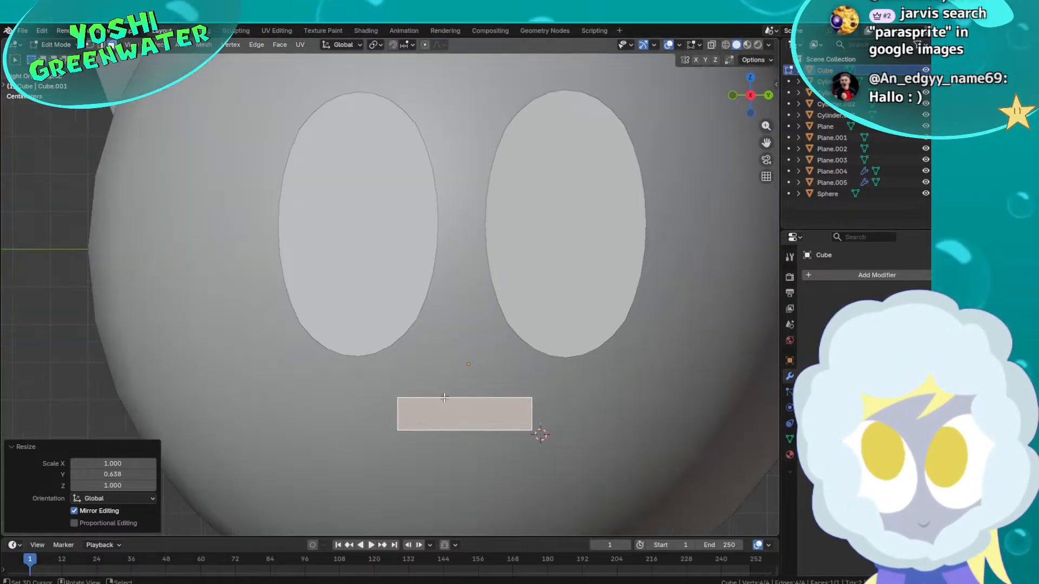
{"action": "middle_click_drag", "start_coordinate": [424, 404], "coordinate": [425, 266], "text": "shift"}
{"action": "scroll", "coordinate": [424, 265], "scroll_direction": "up", "scroll_amount": 1}
{"action": "key", "text": "ctrl+r"}
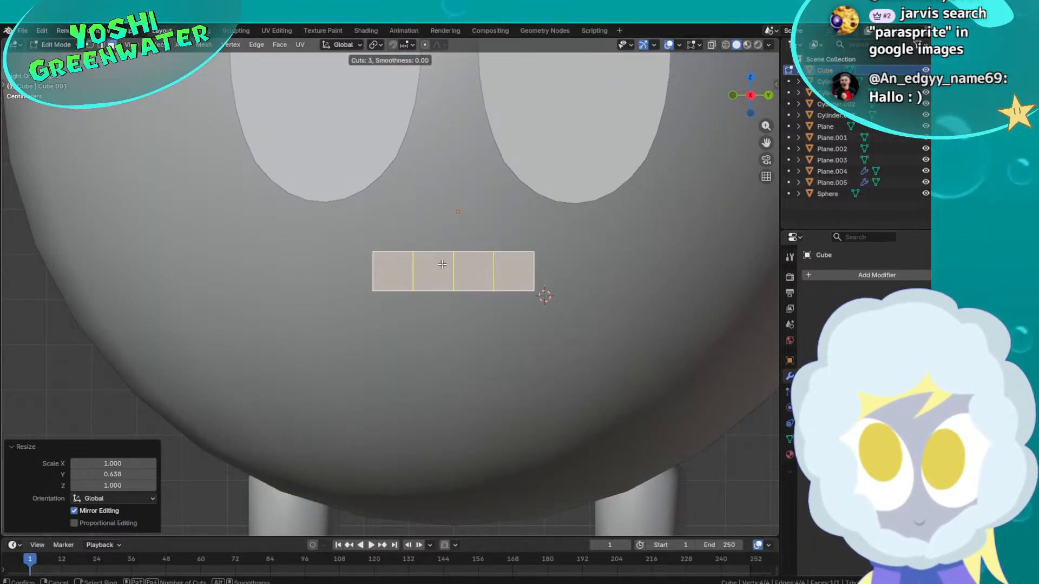
{"action": "scroll", "coordinate": [442, 264], "scroll_direction": "up", "scroll_amount": 1}
{"action": "left_click", "coordinate": [443, 265]}
{"action": "right_click", "coordinate": [443, 266]}
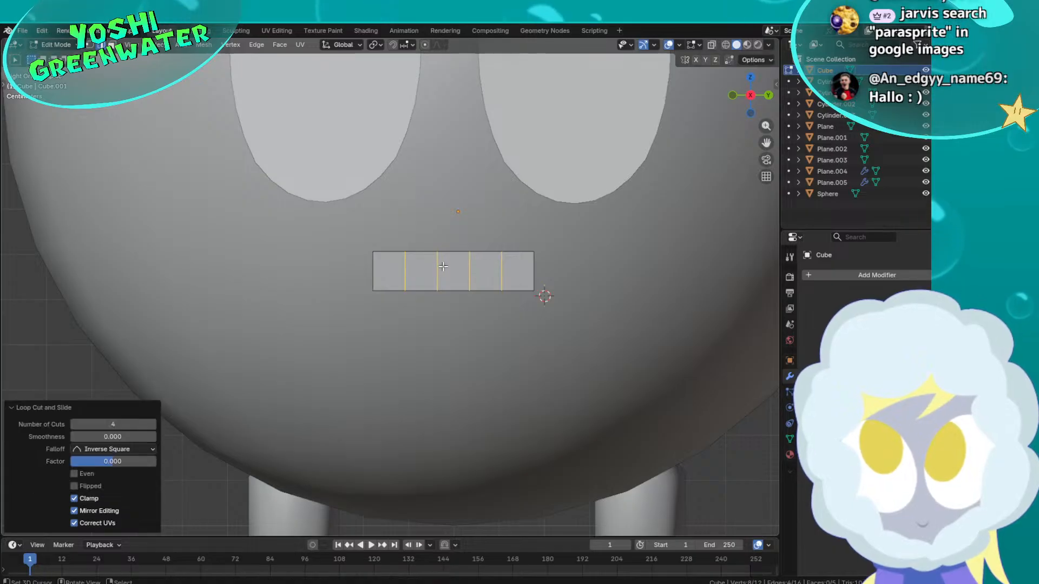
Add one horizontal loop cut through the middle of the mouth strip with a slide factor of about -0.029
{"action": "key", "text": "3"}
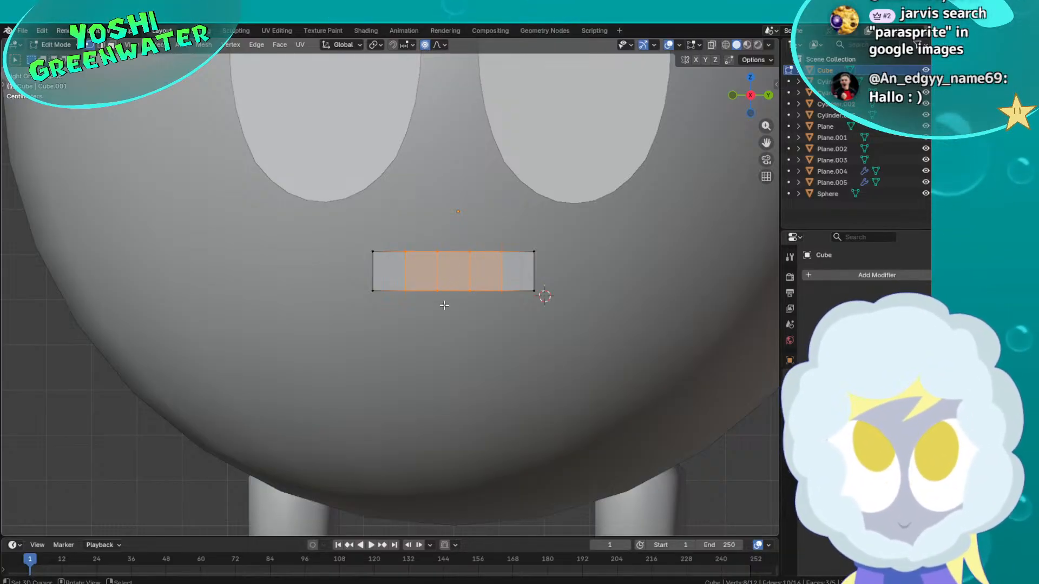
{"action": "key", "text": "ctrl+r"}
{"action": "left_click", "coordinate": [456, 261]}
{"action": "left_click", "coordinate": [455, 260]}
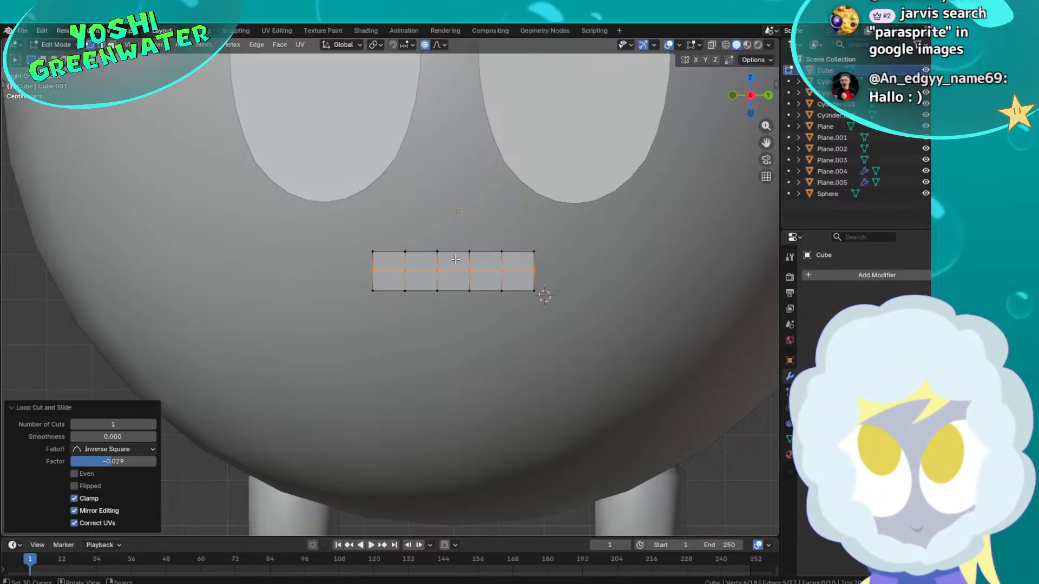
Try a single and a double vertical loop cut in the strip's middle segment, undoing each
{"action": "key", "text": "ctrl+r"}
{"action": "left_click", "coordinate": [458, 273]}
{"action": "right_click", "coordinate": [459, 276]}
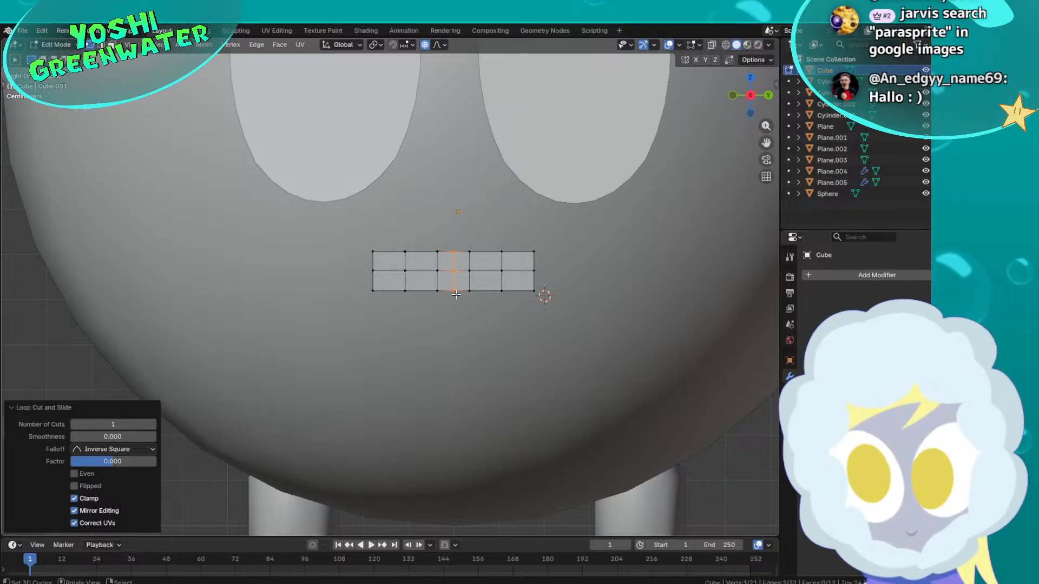
{"action": "scroll", "coordinate": [460, 299], "scroll_direction": "up", "scroll_amount": 2}
{"action": "key", "text": "ctrl+z"}
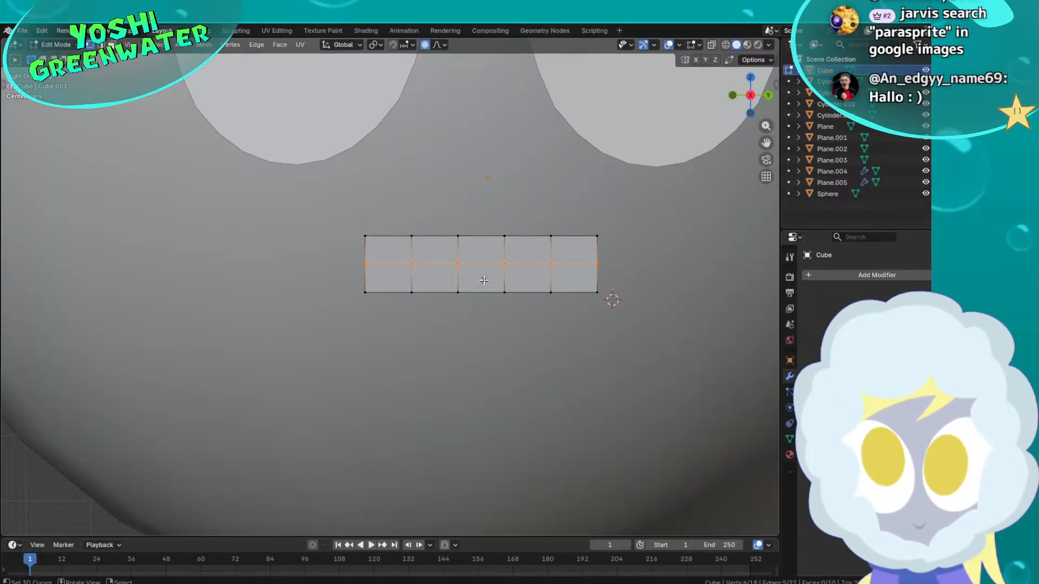
{"action": "key", "text": "ctrl+r"}
{"action": "left_click", "coordinate": [491, 239]}
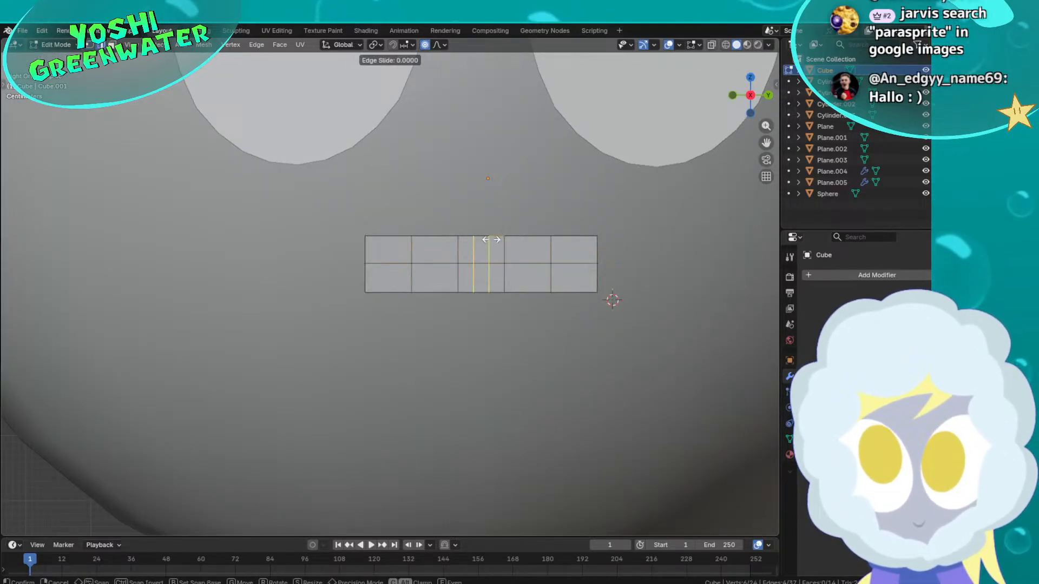
{"action": "left_click", "coordinate": [491, 242]}
{"action": "key", "text": "ctrl+z"}
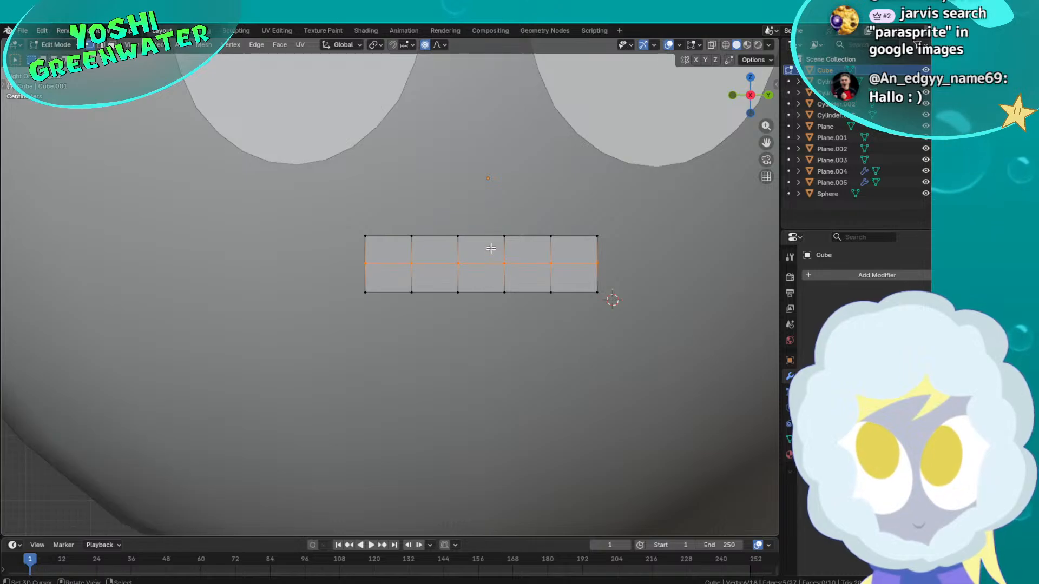
Add a central vertical loop cut with factor 0.071, and move its bottom vertex -0.0904 m along Z with Smooth proportional editing, size 0.239
{"action": "left_click", "coordinate": [482, 240]}
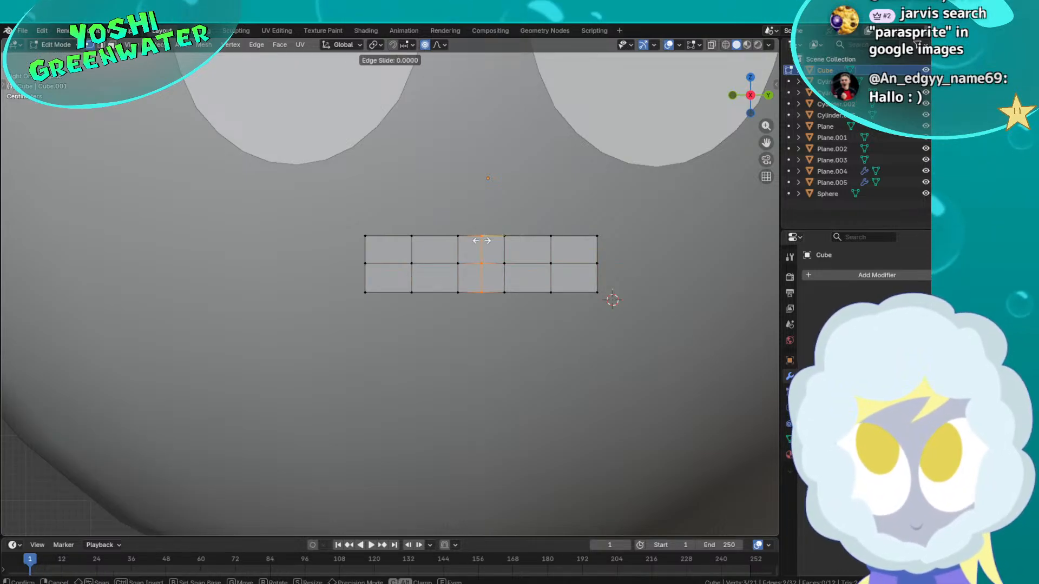
{"action": "left_click", "coordinate": [484, 278]}
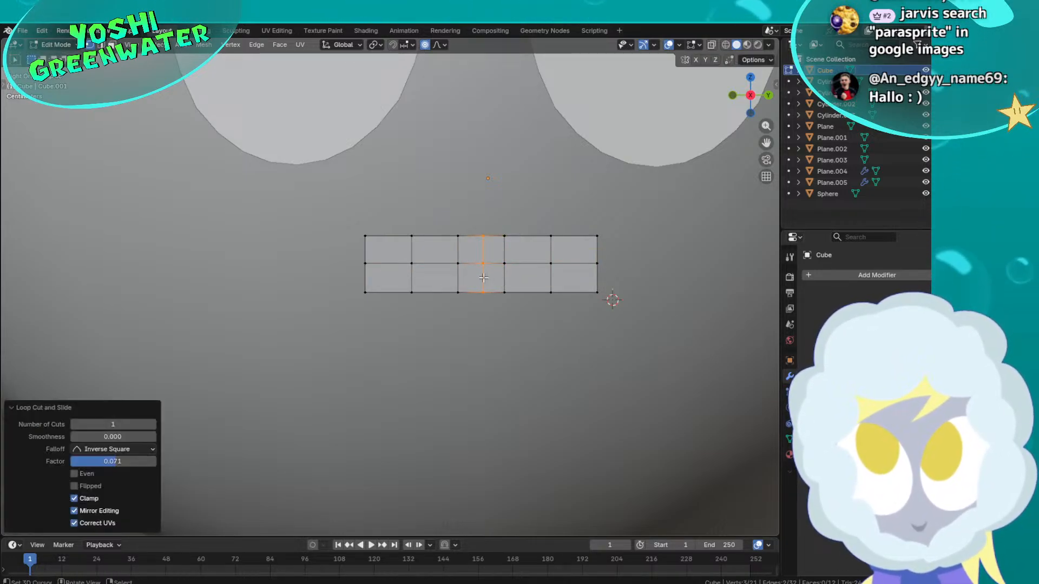
{"action": "left_click", "coordinate": [485, 292]}
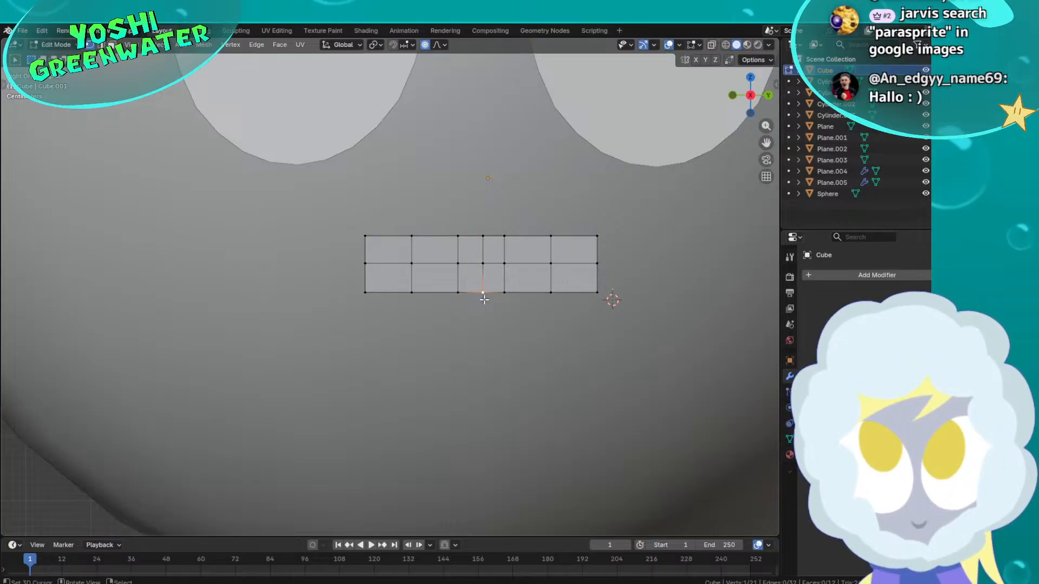
{"action": "key", "text": "g"}
{"action": "key", "text": "z"}
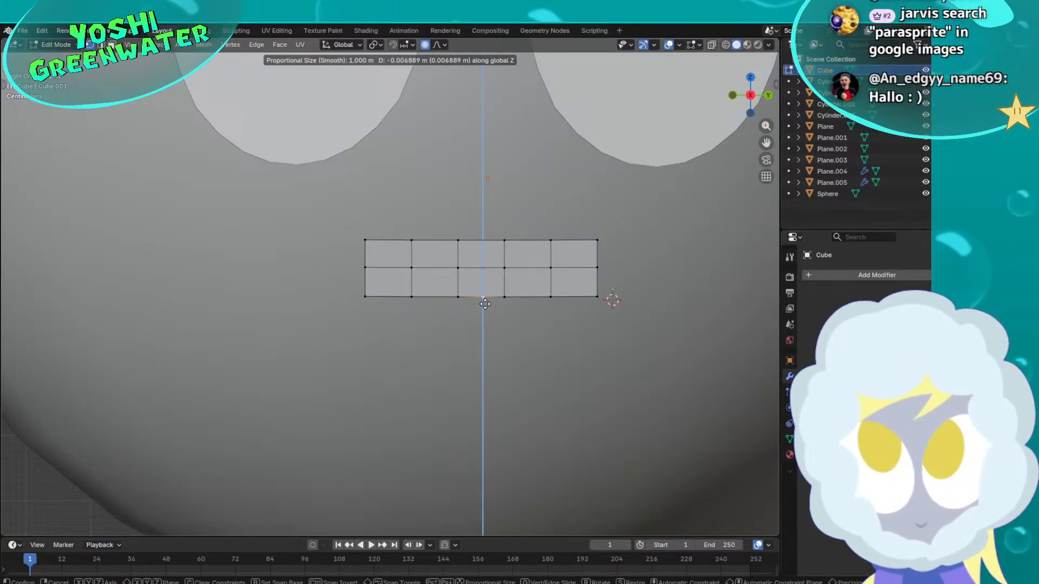
{"action": "scroll", "coordinate": [485, 304], "scroll_direction": "up", "scroll_amount": 19}
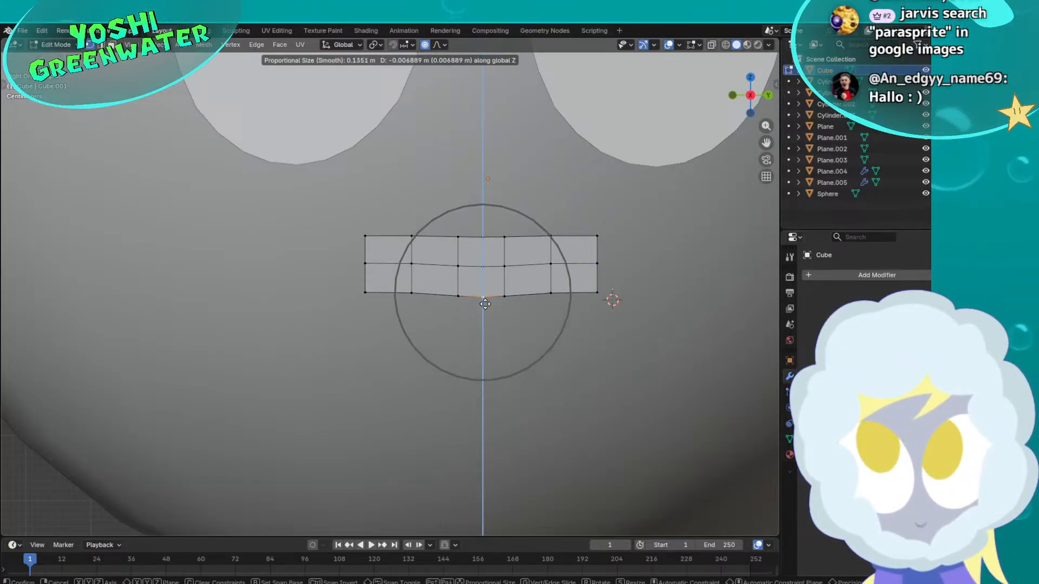
{"action": "scroll", "coordinate": [485, 305], "scroll_direction": "up", "scroll_amount": 1}
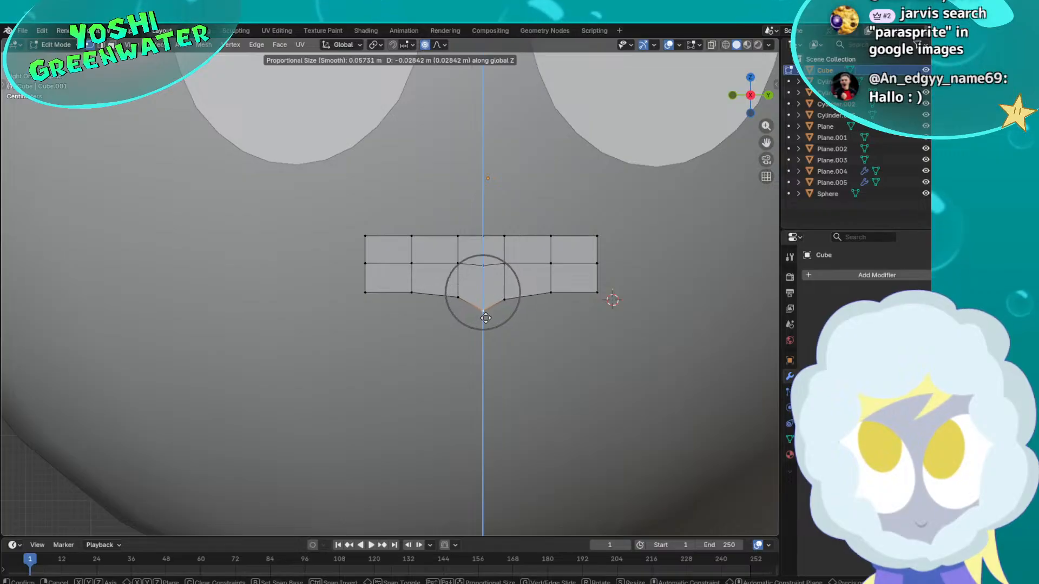
{"action": "scroll", "coordinate": [485, 319], "scroll_direction": "down", "scroll_amount": 10}
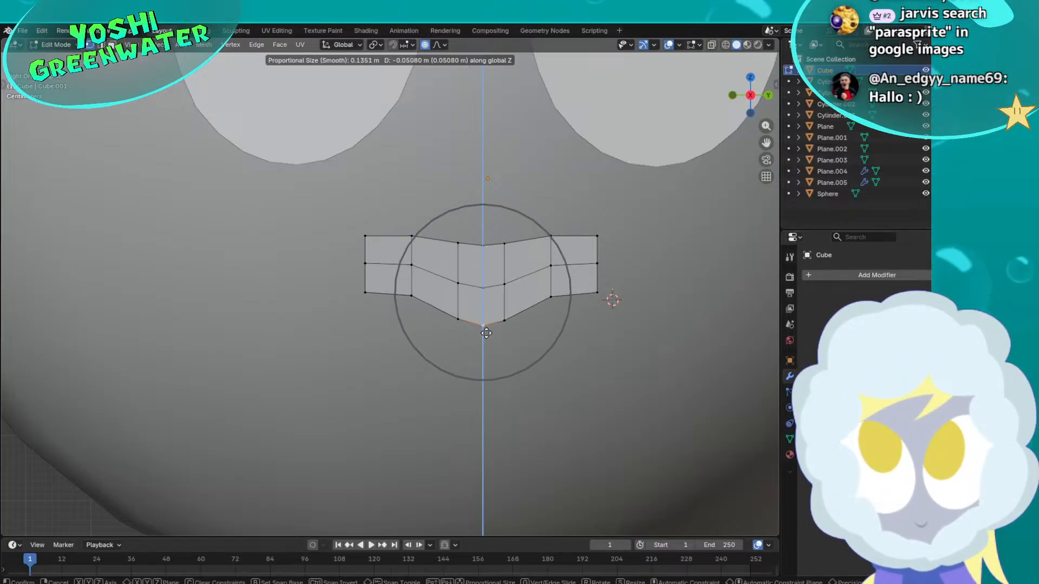
{"action": "scroll", "coordinate": [486, 335], "scroll_direction": "down", "scroll_amount": 4}
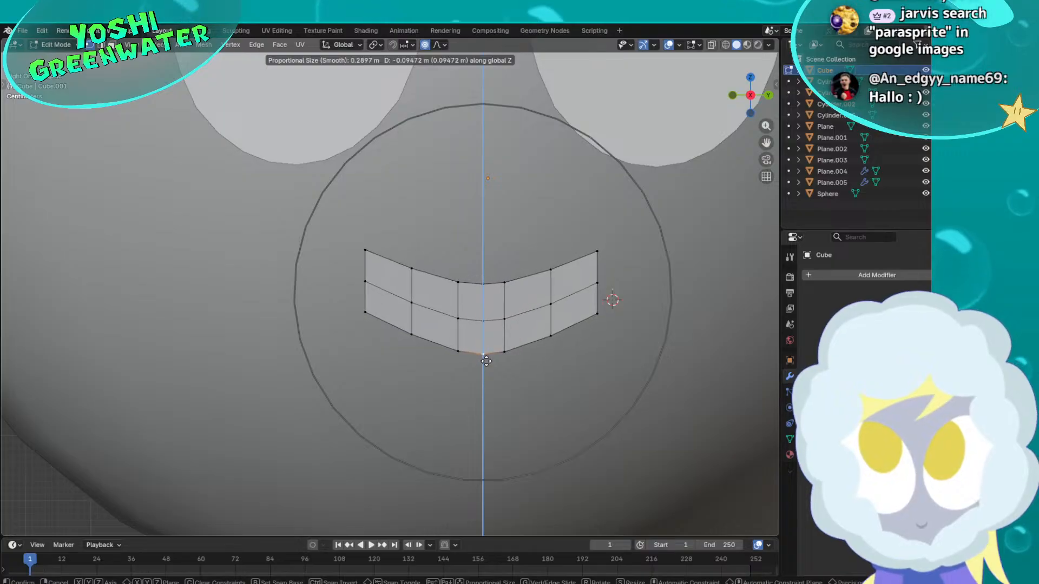
{"action": "scroll", "coordinate": [486, 361], "scroll_direction": "up", "scroll_amount": 1}
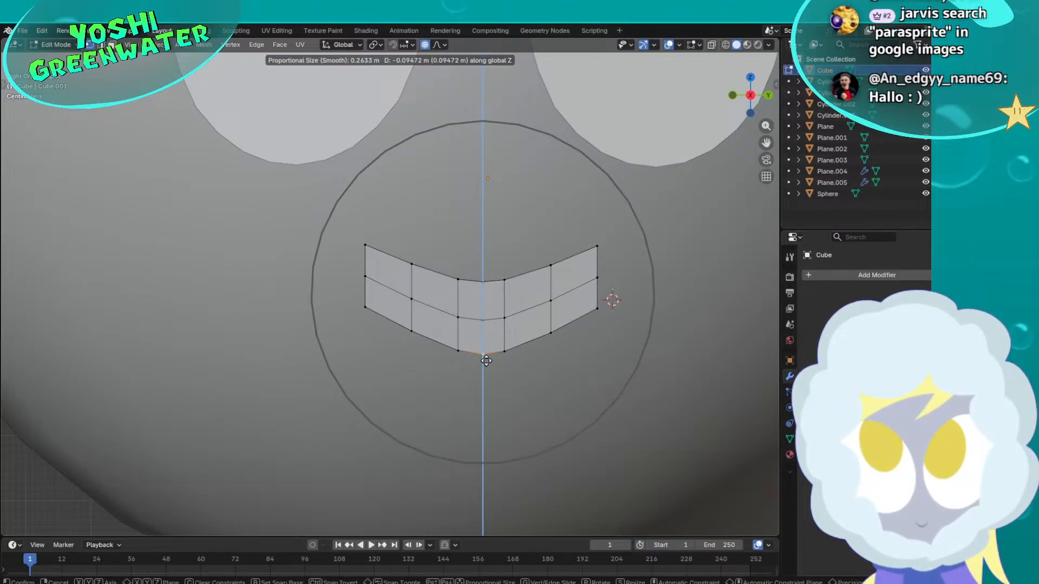
{"action": "scroll", "coordinate": [485, 359], "scroll_direction": "up", "scroll_amount": 1}
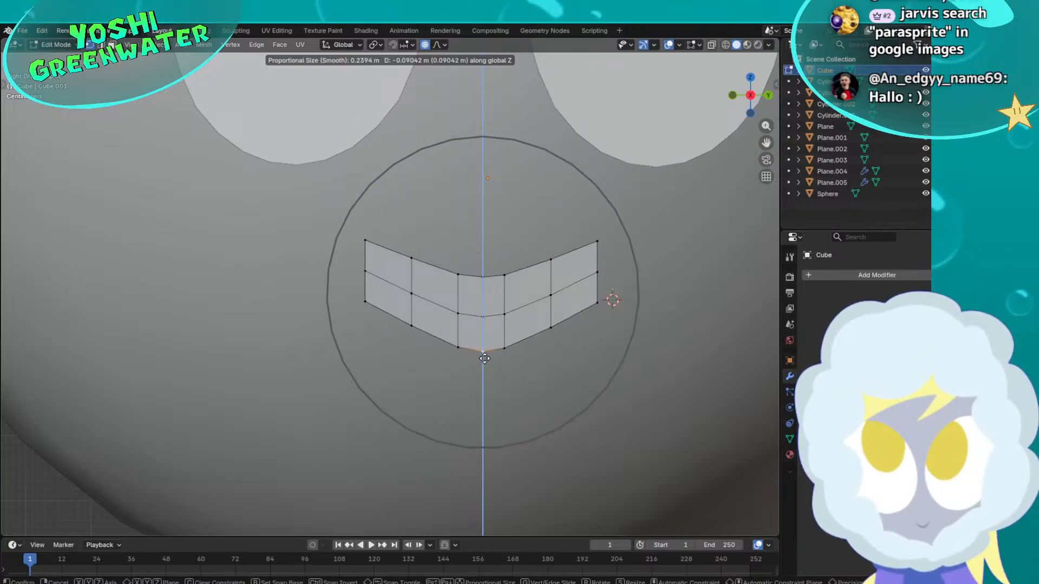
{"action": "left_click", "coordinate": [485, 359]}
Add one centred horizontal loop cut through the mouth strip's upper row and another through its lower row, without sliding them
{"action": "key", "text": "ctrl+r"}
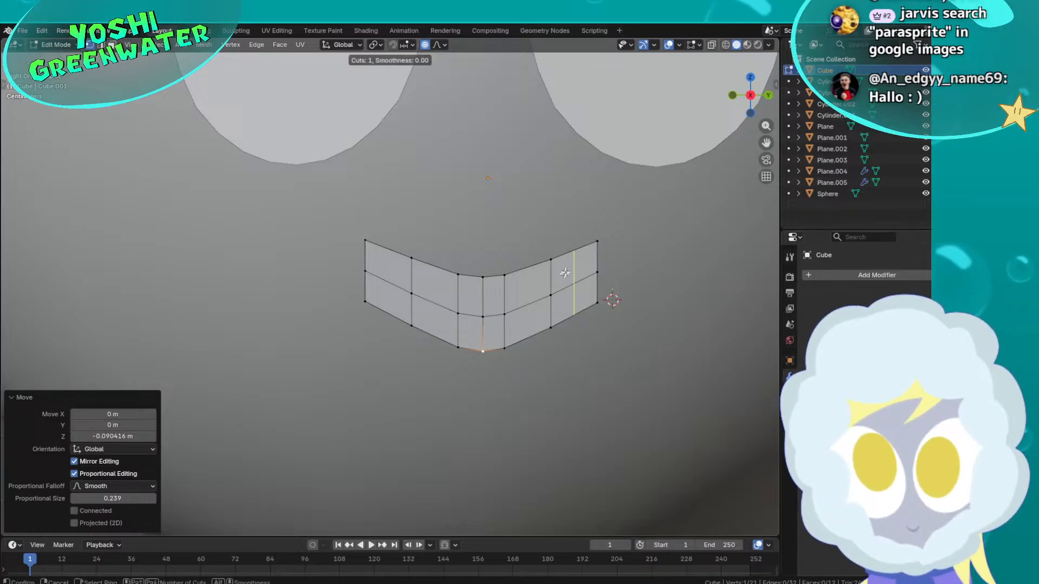
{"action": "double_click", "coordinate": [601, 260]}
{"action": "key", "text": "ctrl+r"}
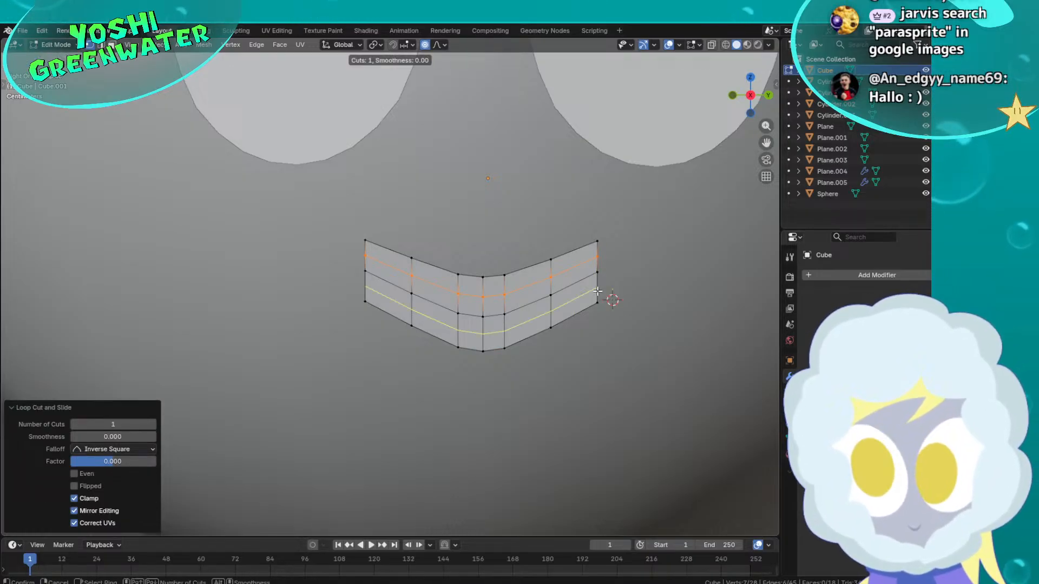
{"action": "double_click", "coordinate": [598, 291]}
Add single vertical loop cuts halving the two end segments and the two segments beside the middle of the mouth strip
{"action": "key", "text": "ctrl+e"}
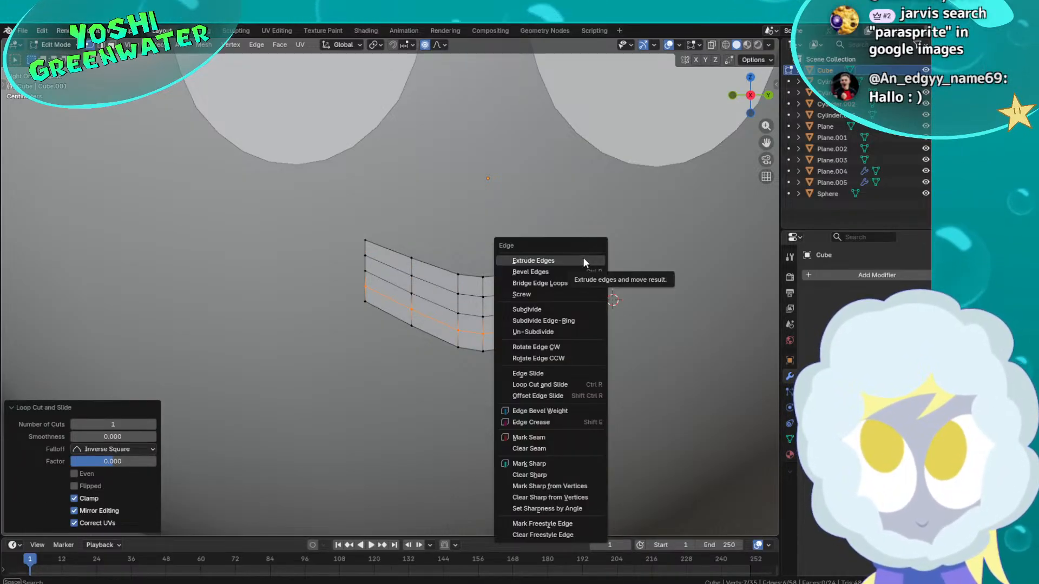
{"action": "key", "text": "ctrl+r"}
{"action": "double_click", "coordinate": [577, 268]}
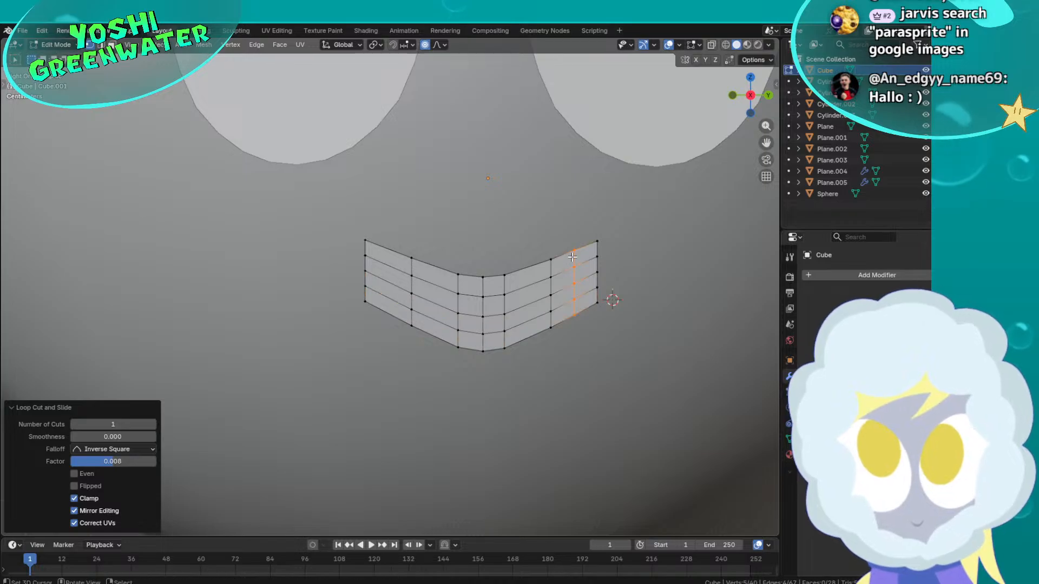
{"action": "key", "text": "ctrl+e"}
{"action": "key", "text": "Escape"}
{"action": "key", "text": "ctrl+r"}
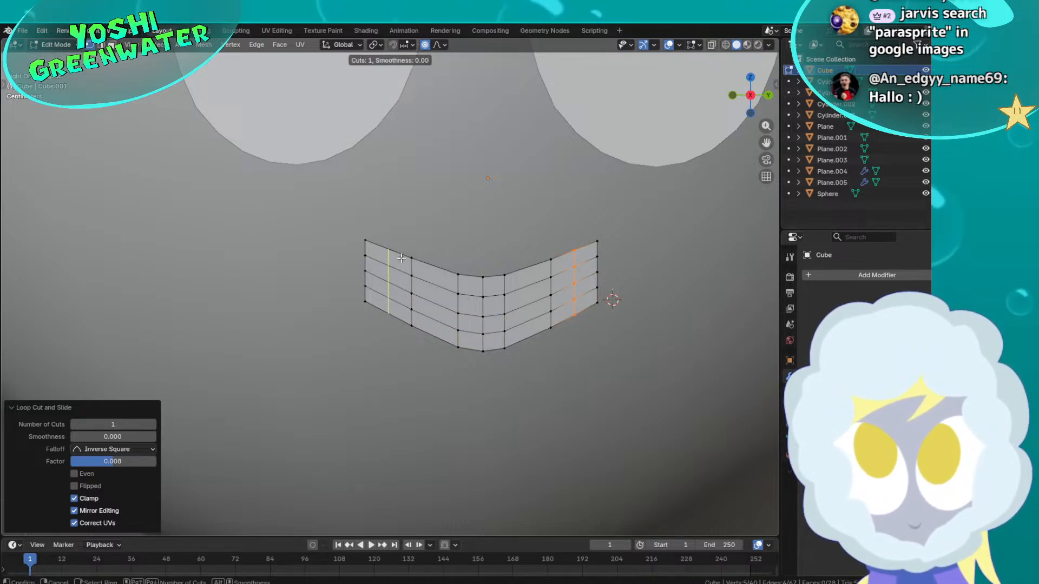
{"action": "double_click", "coordinate": [406, 265]}
{"action": "key", "text": "ctrl+r"}
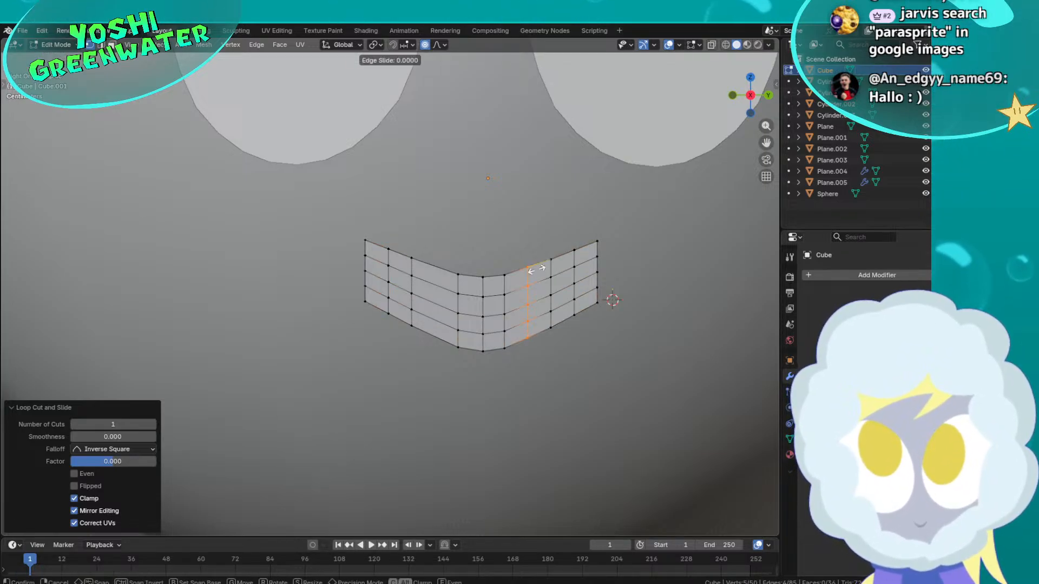
{"action": "double_click", "coordinate": [431, 271]}
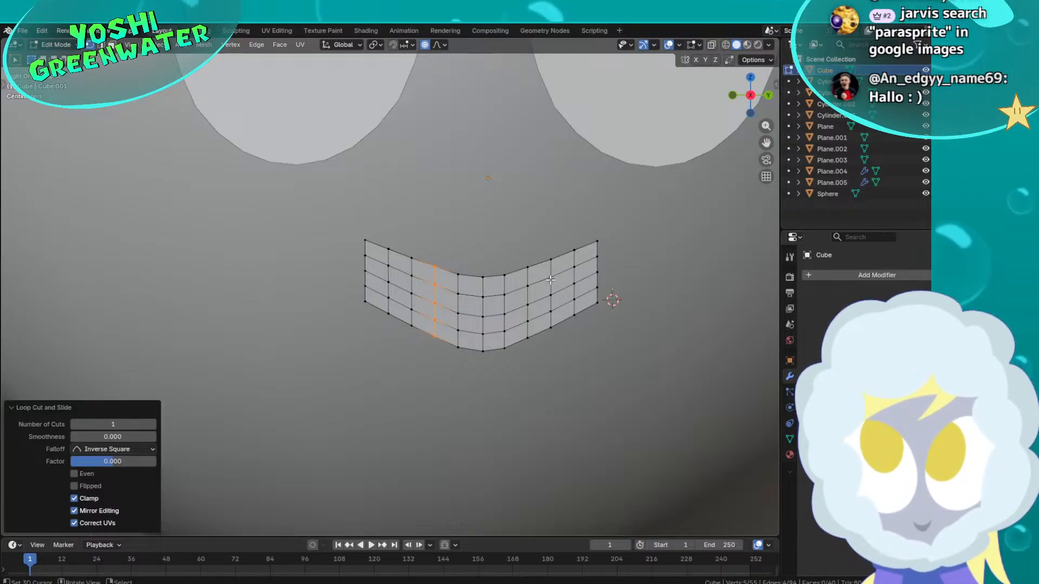
Scale the whole mouth mesh by 0.551 along Z and by 0.578 along Y
{"action": "key", "text": "a"}
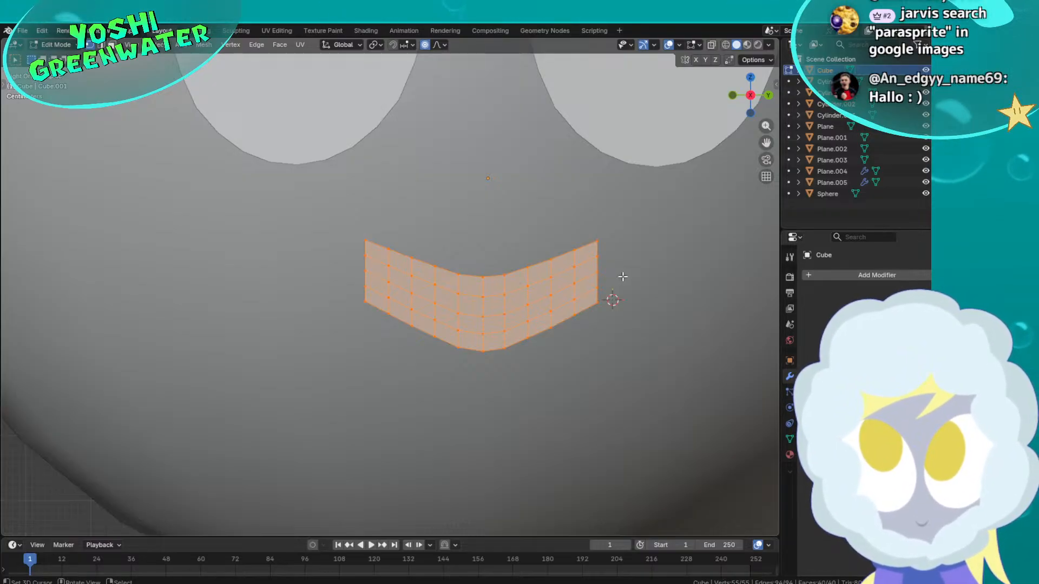
{"action": "key", "text": "z"}
{"action": "key", "text": "Escape"}
{"action": "key", "text": "s"}
{"action": "key", "text": "z"}
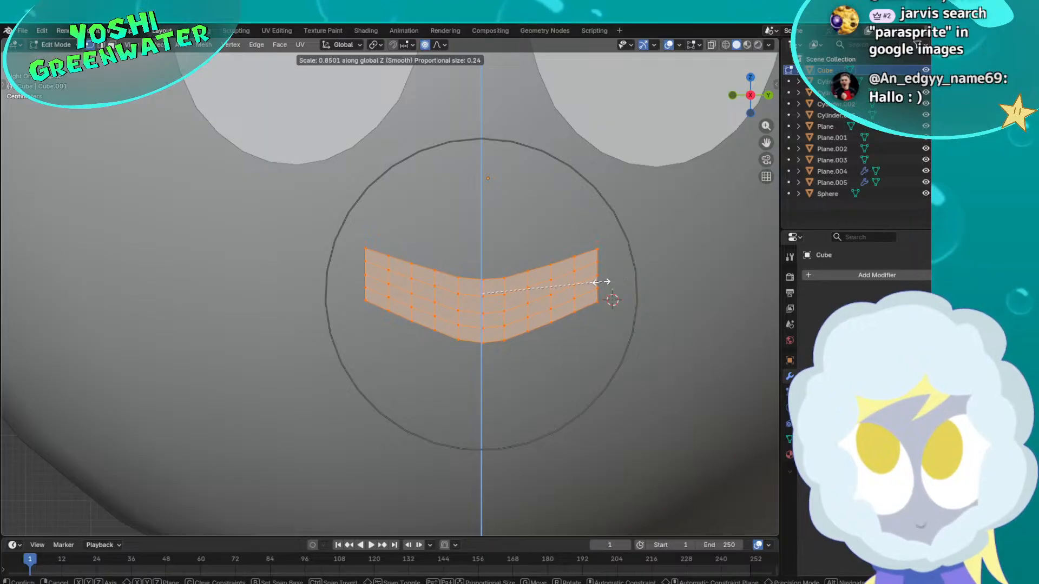
{"action": "left_click", "coordinate": [548, 294]}
{"action": "key", "text": "s"}
{"action": "key", "text": "y"}
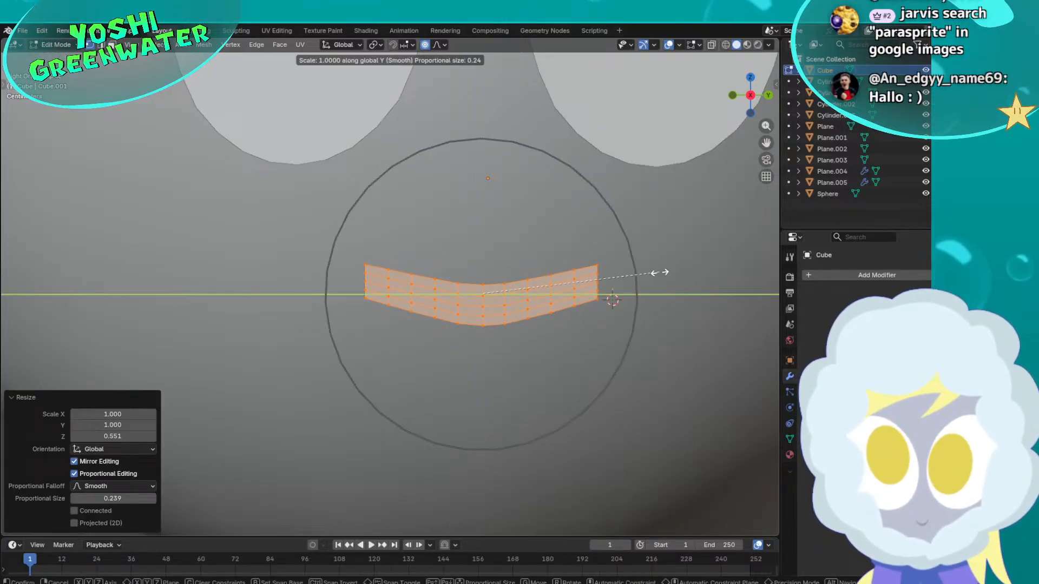
{"action": "left_click", "coordinate": [575, 284]}
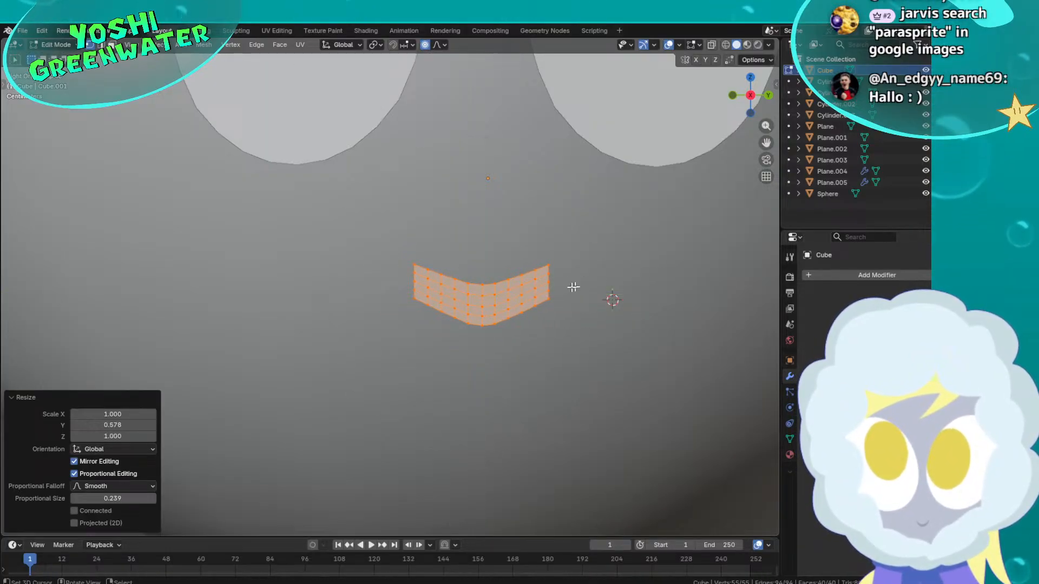
Move the mouth's bottom centre vertex down about 0.061 m along Z with Smooth proportional editing of size about 0.198
{"action": "left_click", "coordinate": [484, 329]}
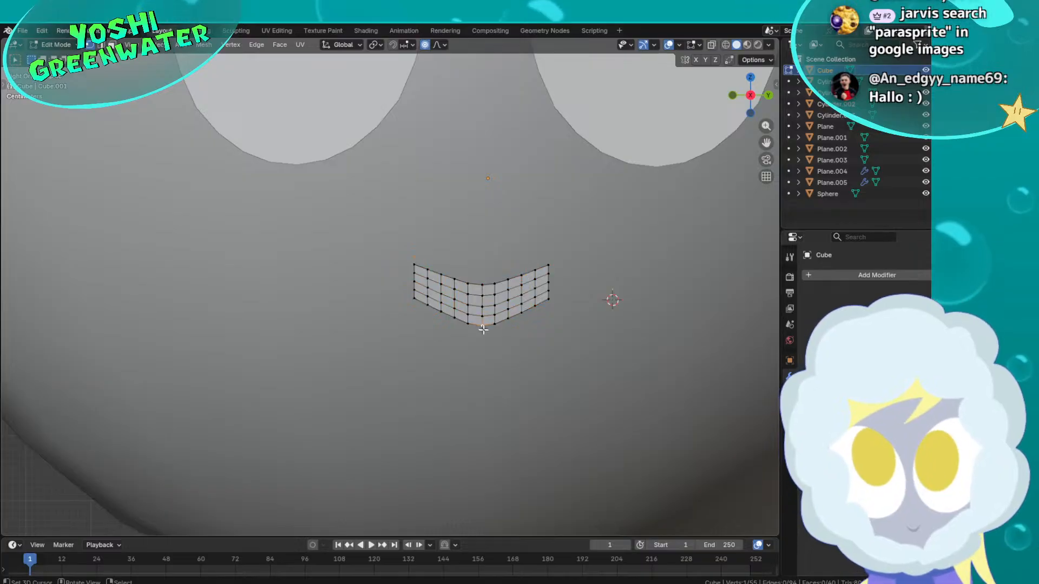
{"action": "key", "text": "t"}
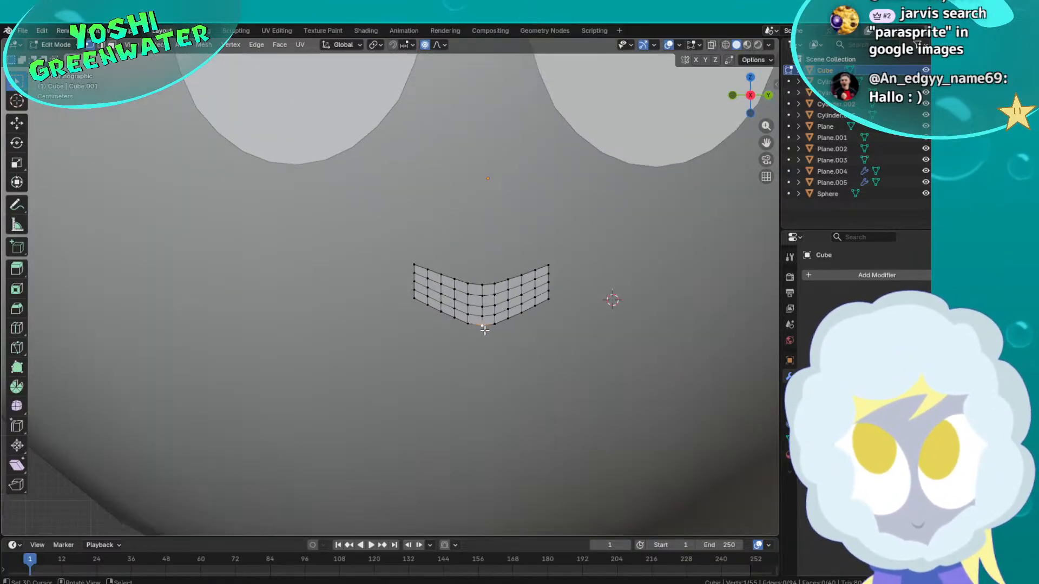
{"action": "key", "text": "g"}
{"action": "scroll", "coordinate": [484, 330], "scroll_direction": "up", "scroll_amount": 7}
{"action": "key", "text": "z"}
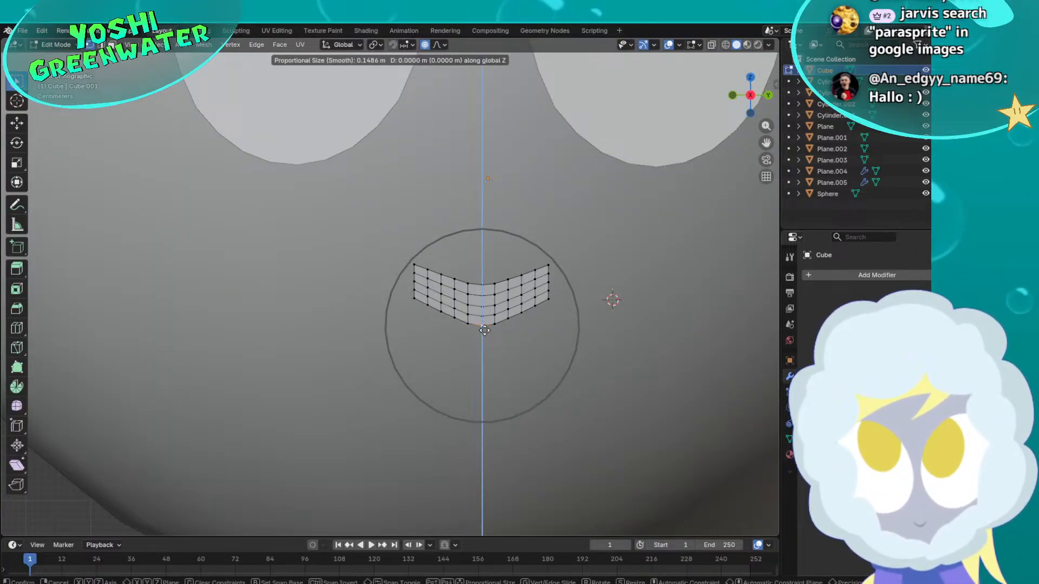
{"action": "scroll", "coordinate": [484, 330], "scroll_direction": "up", "scroll_amount": 3}
{"action": "scroll", "coordinate": [485, 330], "scroll_direction": "up", "scroll_amount": 2}
{"action": "scroll", "coordinate": [485, 333], "scroll_direction": "down", "scroll_amount": 8}
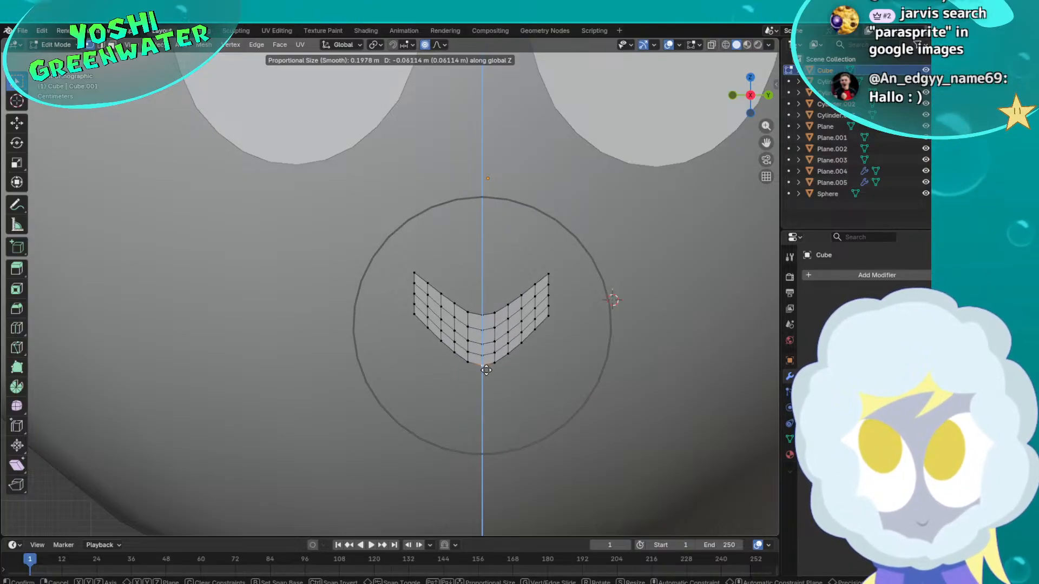
{"action": "left_click", "coordinate": [487, 371]}
Return to Object Mode, check the mouth on the body from several angles, and save the file
{"action": "scroll", "coordinate": [486, 371], "scroll_direction": "down", "scroll_amount": 6}
{"action": "key", "text": "Tab"}
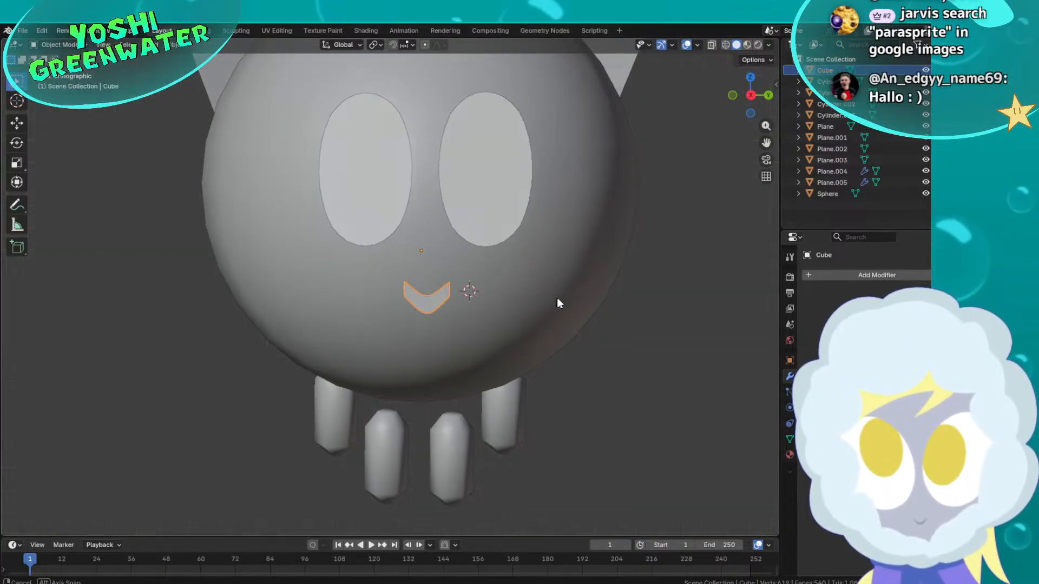
{"action": "middle_click_drag", "start_coordinate": [557, 301], "coordinate": [563, 302]}
{"action": "scroll", "coordinate": [563, 297], "scroll_direction": "up", "scroll_amount": 8}
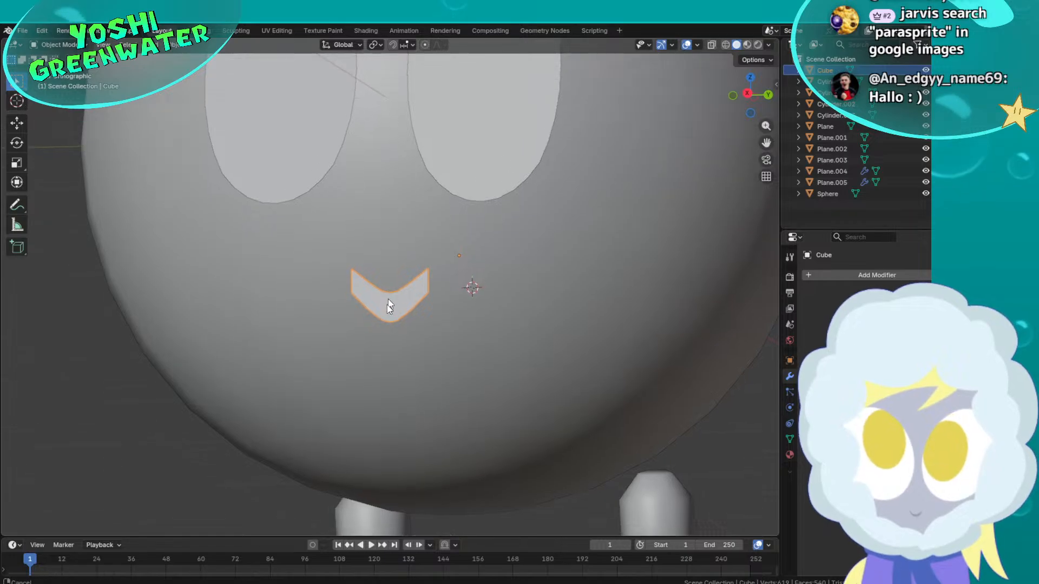
{"action": "scroll", "coordinate": [379, 349], "scroll_direction": "down", "scroll_amount": 5}
{"action": "middle_click_drag", "start_coordinate": [379, 345], "coordinate": [666, 187]}
{"action": "key", "text": "ctrl+s"}
In the straight-on X view, merge the bottom corner vertex of the mouth's left end into the vertex above it using At Last
{"action": "scroll", "coordinate": [359, 328], "scroll_direction": "up", "scroll_amount": 8}
{"action": "left_click", "coordinate": [752, 91]}
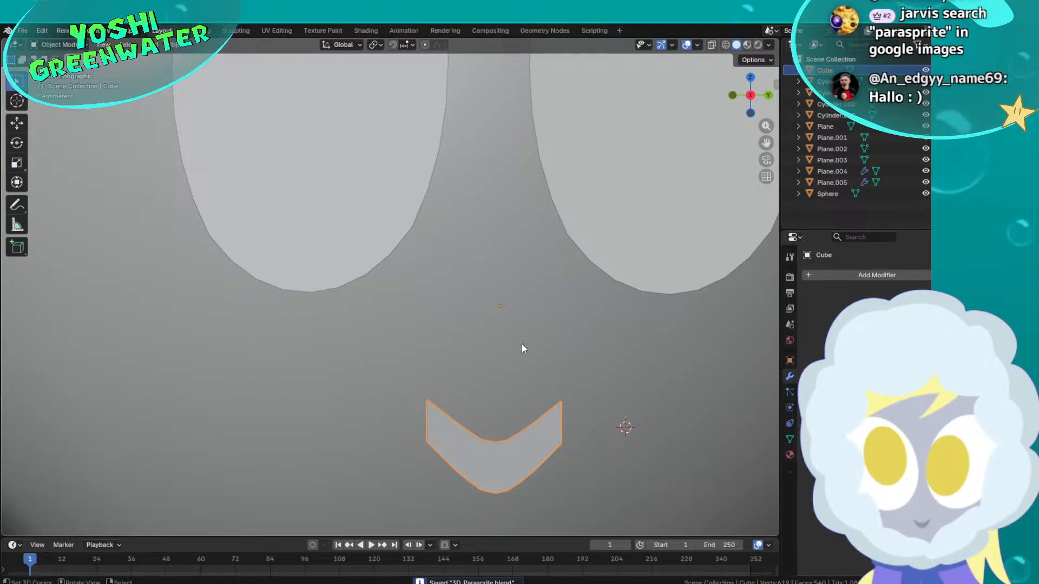
{"action": "key", "text": "Tab"}
{"action": "left_click", "coordinate": [418, 448]}
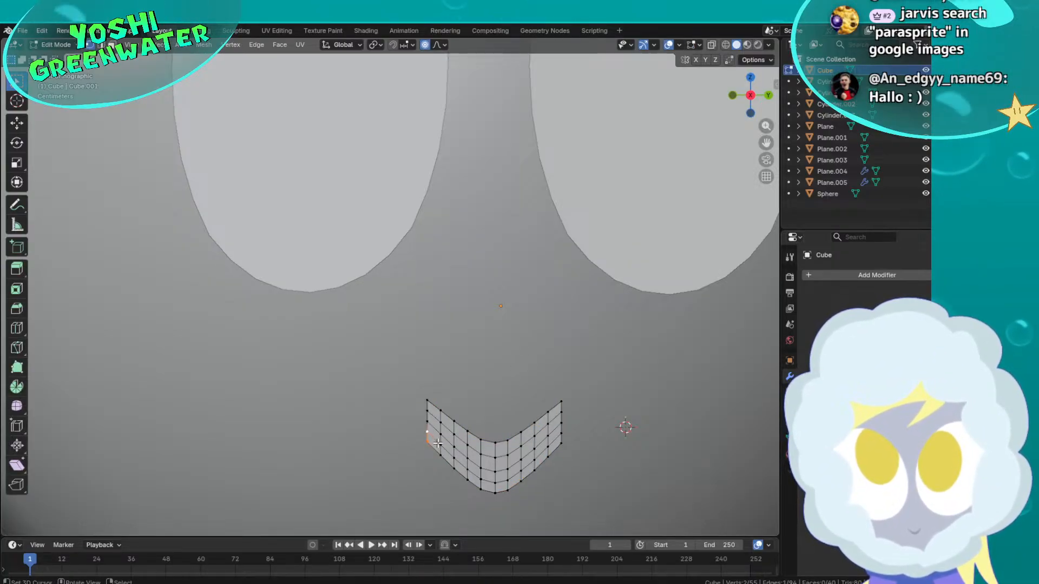
{"action": "key", "text": "F3"}
{"action": "type", "text": "merg"}
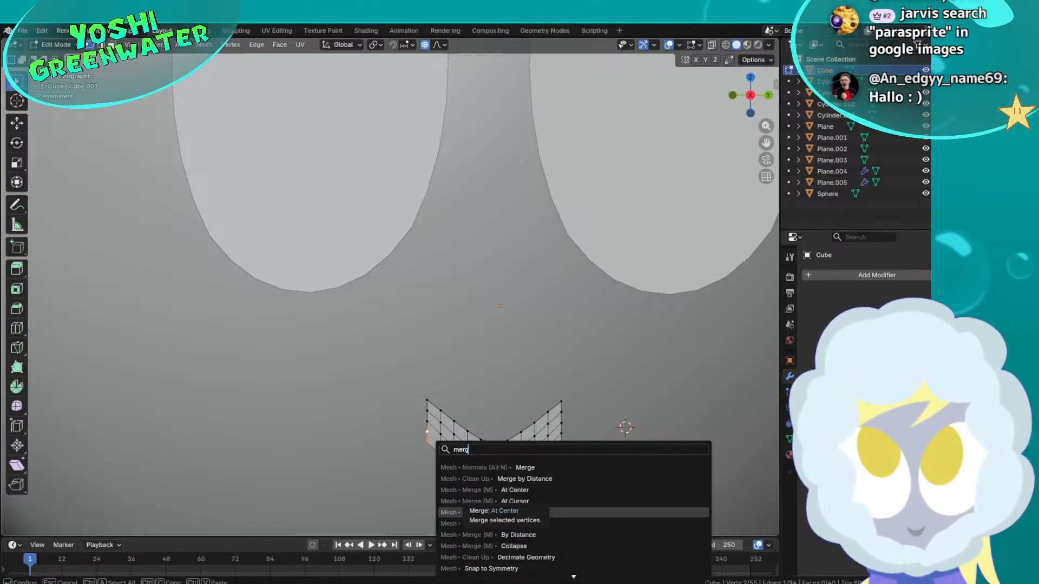
{"action": "left_click", "coordinate": [481, 523]}
Merge the lowest vertex of the mouth's right end into the vertex above it using At Last, and repeat once
{"action": "scroll", "coordinate": [443, 503], "scroll_direction": "up", "scroll_amount": 2}
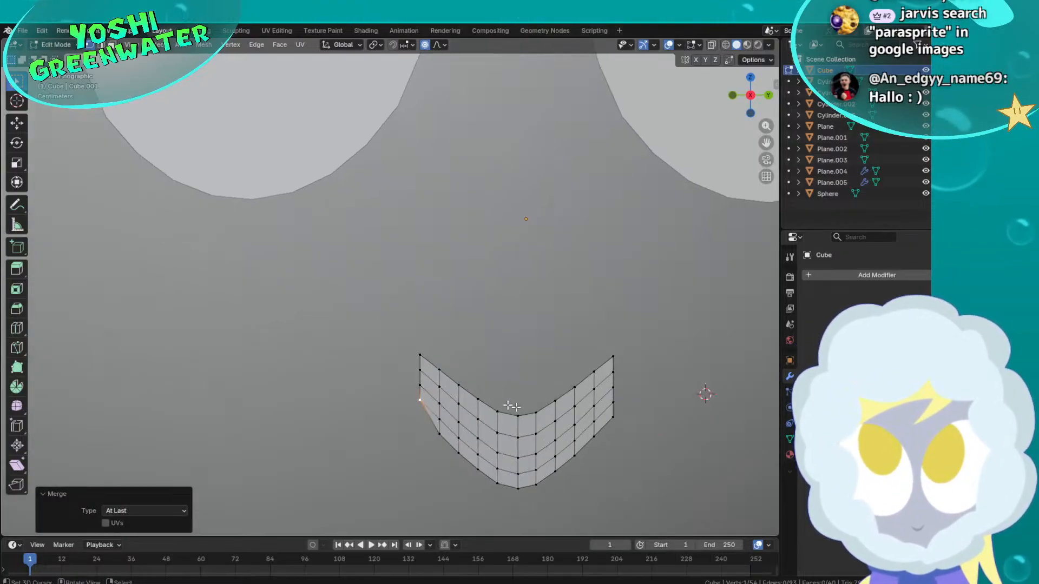
{"action": "left_click", "coordinate": [614, 414], "text": "shift"}
{"action": "key", "text": "F3"}
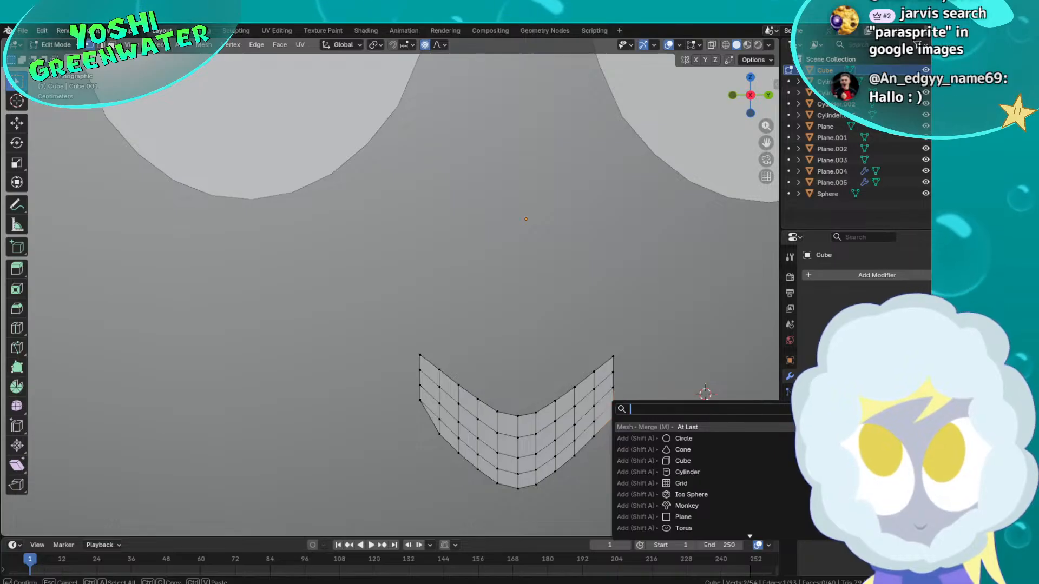
{"action": "left_click", "coordinate": [633, 423]}
{"action": "left_click", "coordinate": [613, 367]}
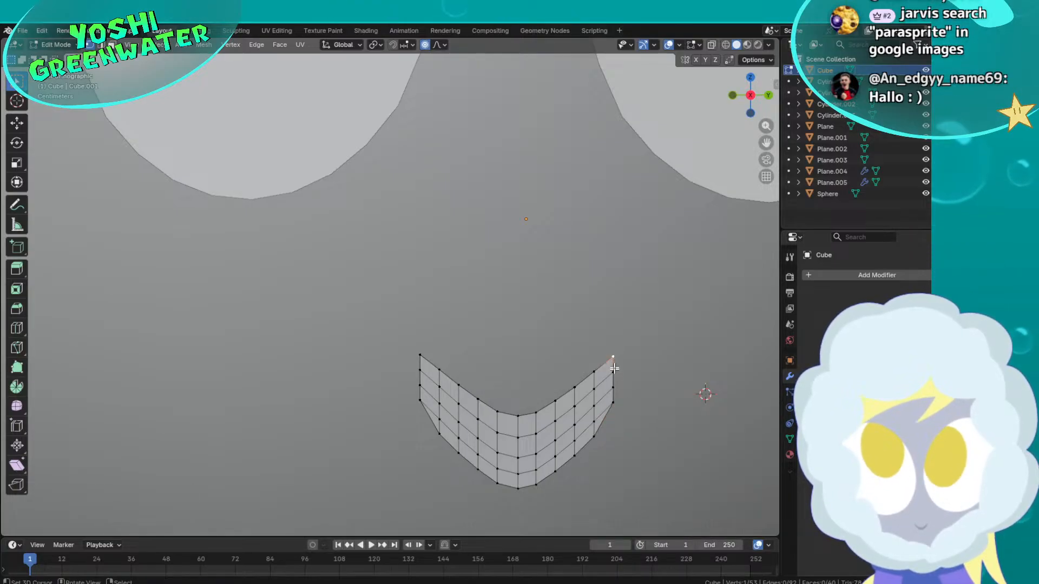
{"action": "key", "text": "F3"}
{"action": "left_click", "coordinate": [607, 411]}
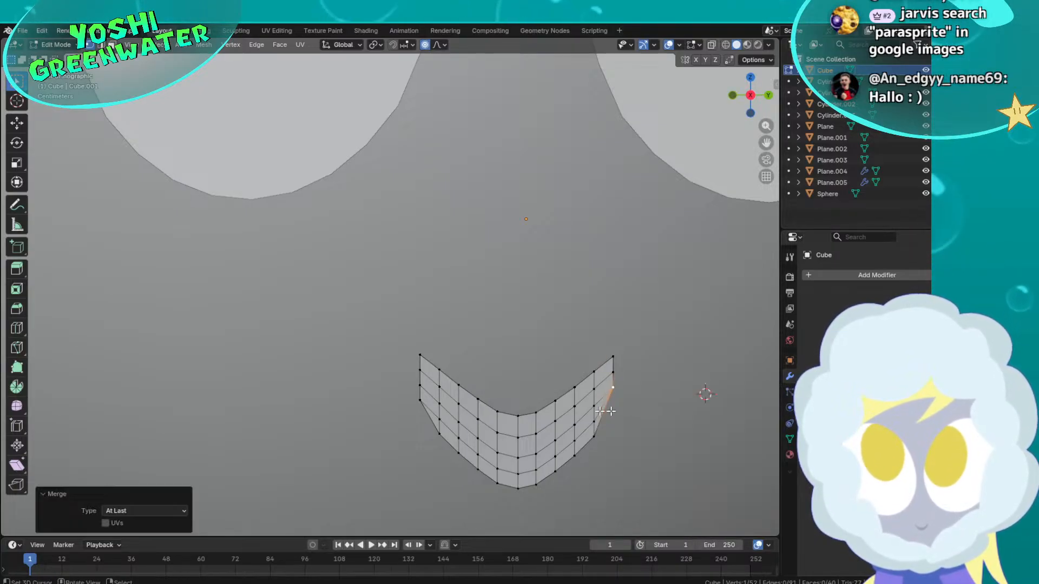
Merge the left end's lowest remaining vertex into the one above it using At Last, matching the right end
{"action": "left_click", "coordinate": [420, 404]}
{"action": "left_click", "coordinate": [420, 385], "text": "shift"}
{"action": "key", "text": "F3"}
{"action": "left_click", "coordinate": [449, 407]}
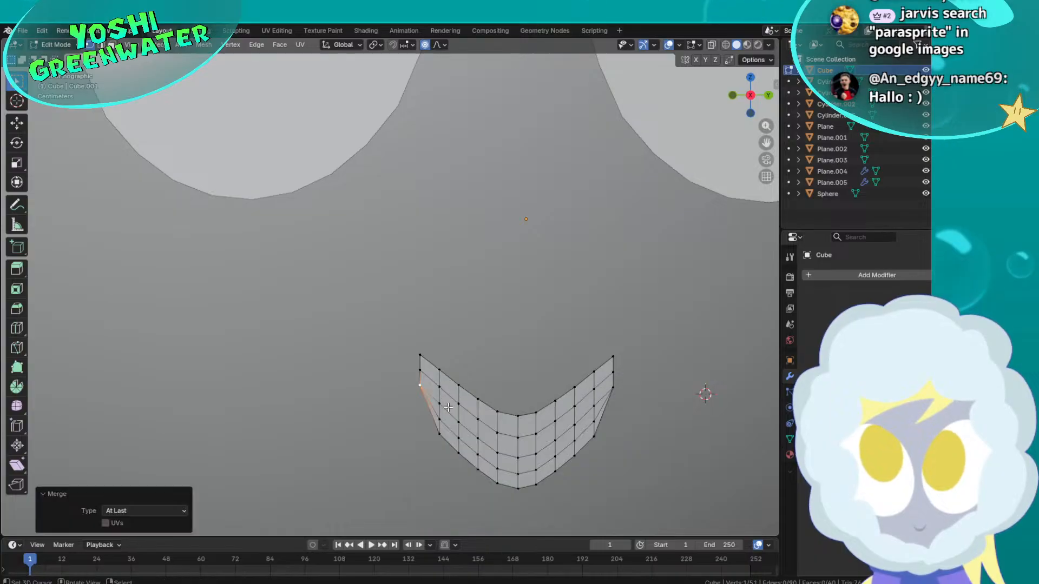
Move the mouth's top centre vertex down about 0.0066 m along local Z, using smooth proportional editing with a size of about 0.084
{"action": "left_click", "coordinate": [615, 371]}
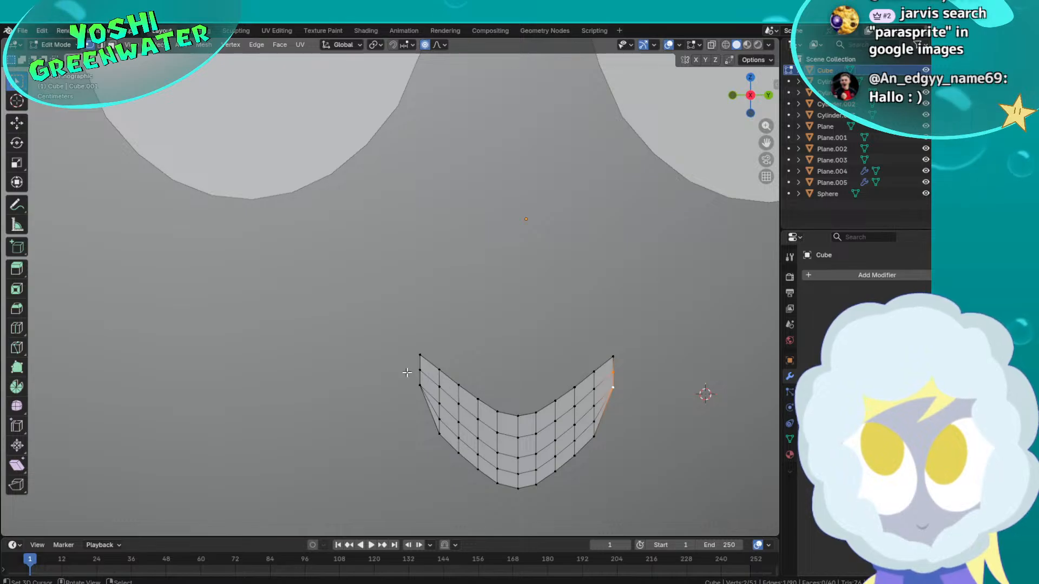
{"action": "key", "text": "g"}
{"action": "scroll", "coordinate": [519, 419], "scroll_direction": "up", "scroll_amount": 3}
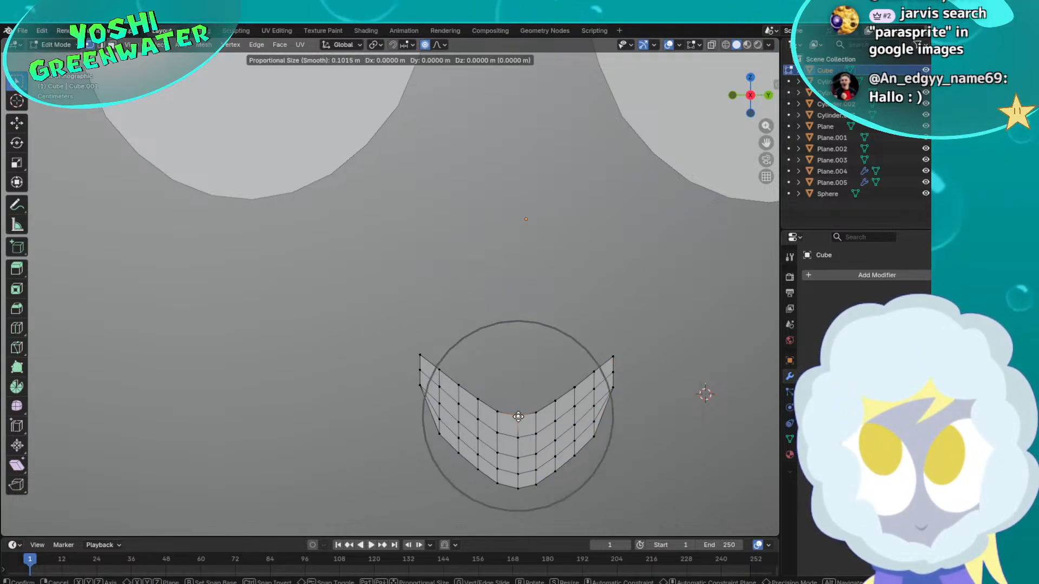
{"action": "scroll", "coordinate": [520, 428], "scroll_direction": "up", "scroll_amount": 4}
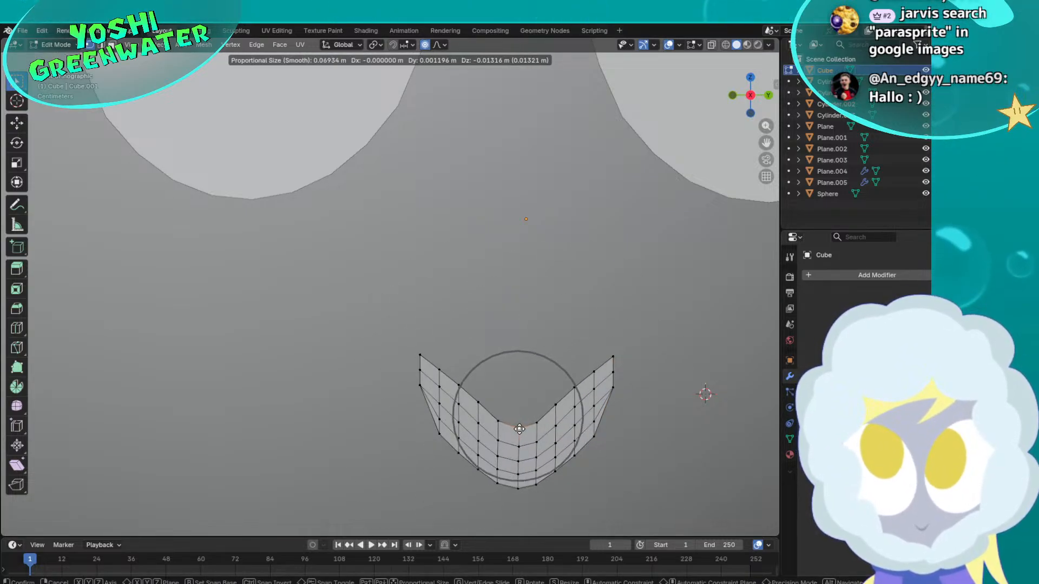
{"action": "key", "text": "z"}
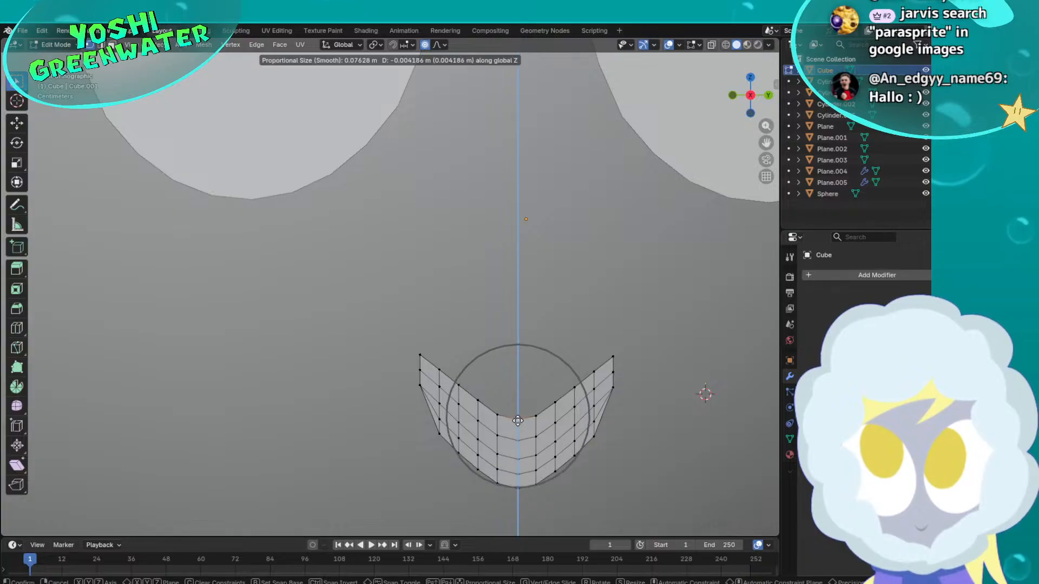
{"action": "scroll", "coordinate": [517, 427], "scroll_direction": "down", "scroll_amount": 2}
{"action": "key", "text": "z"}
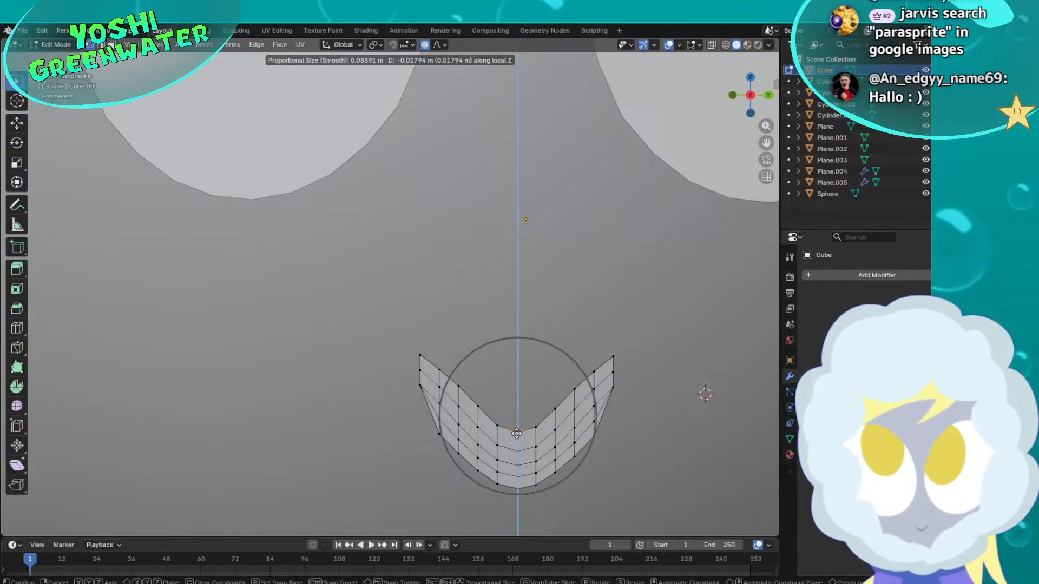
{"action": "left_click", "coordinate": [517, 429]}
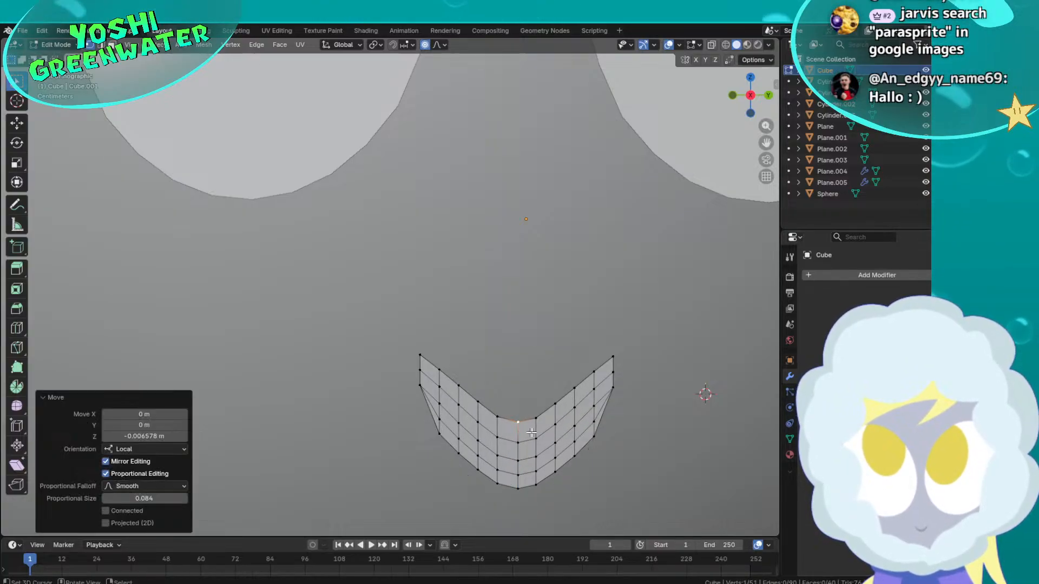
Return to Object Mode, check the mouth on the whole character in perspective from several angles, and save the file
{"action": "key", "text": "Tab"}
{"action": "scroll", "coordinate": [541, 429], "scroll_direction": "down", "scroll_amount": 5}
{"action": "scroll", "coordinate": [619, 404], "scroll_direction": "down", "scroll_amount": 5}
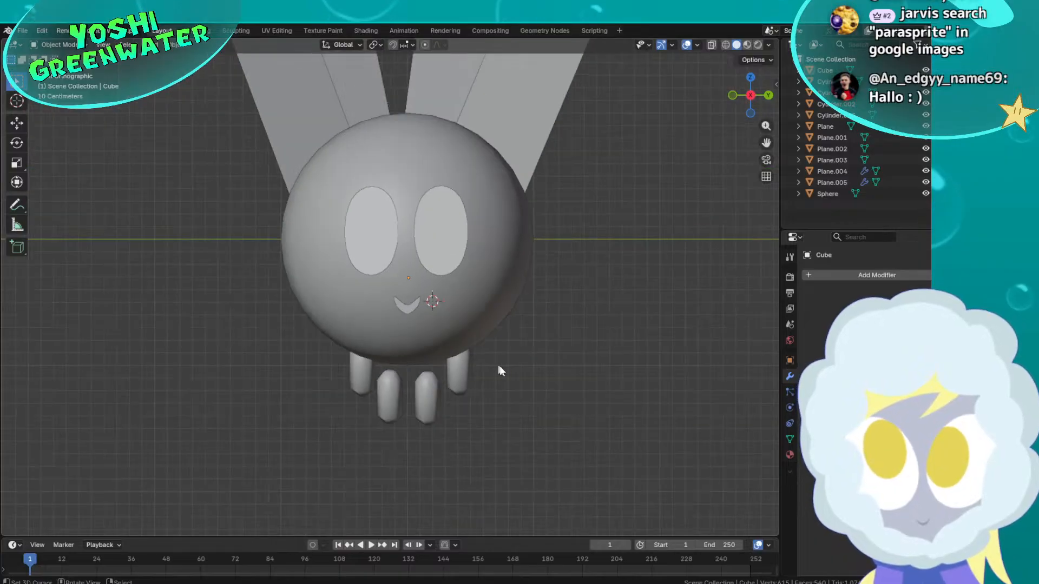
{"action": "middle_click_drag", "start_coordinate": [498, 366], "coordinate": [471, 375]}
{"action": "key", "text": "KP_5"}
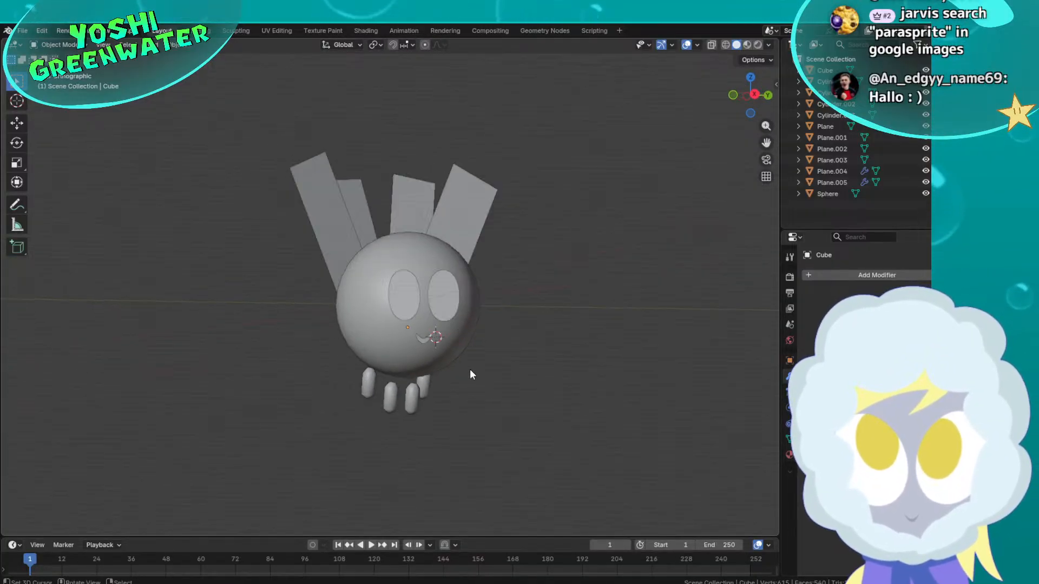
{"action": "left_click", "coordinate": [520, 441]}
{"action": "middle_click_drag", "start_coordinate": [520, 445], "coordinate": [417, 379]}
{"action": "key", "text": "ctrl+s"}
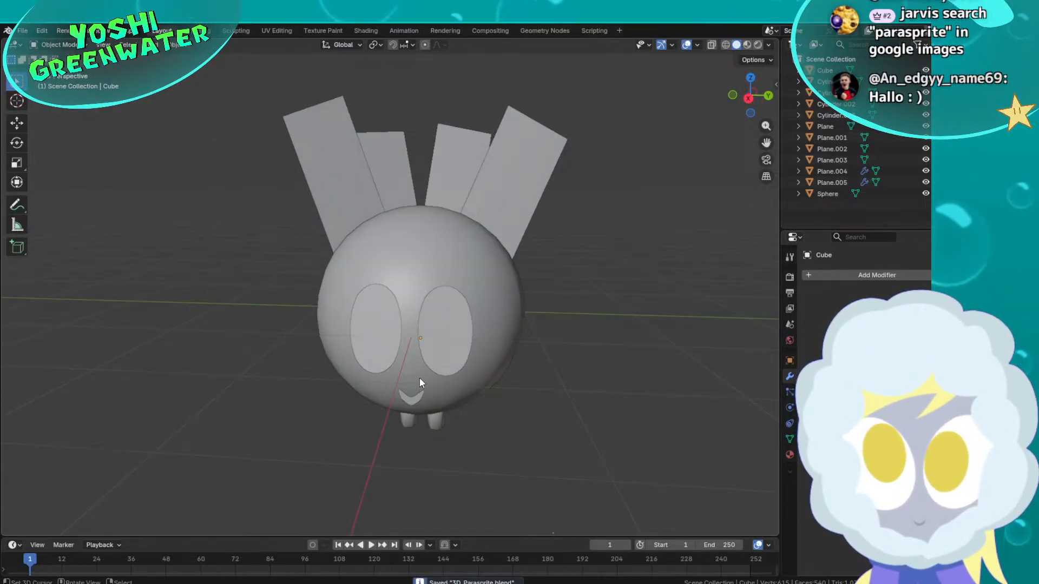
{"action": "scroll", "coordinate": [428, 366], "scroll_direction": "up", "scroll_amount": 2}
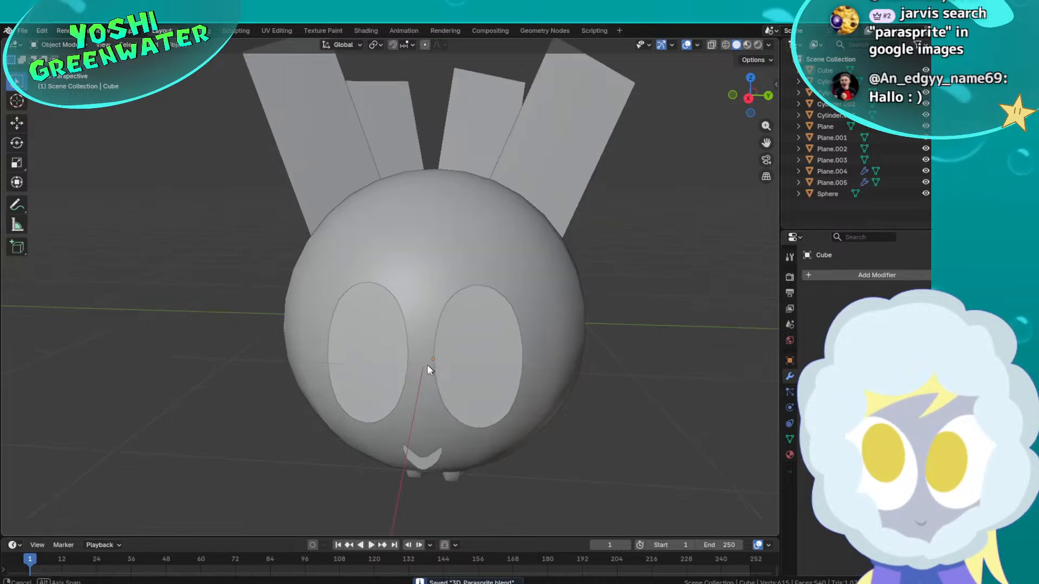
{"action": "mouse_move", "coordinate": [427, 365]}
{"action": "middle_mouse_down"}
{"action": "mouse_move", "coordinate": [410, 353]}
{"action": "mouse_move", "coordinate": [413, 365]}
{"action": "middle_mouse_up"}
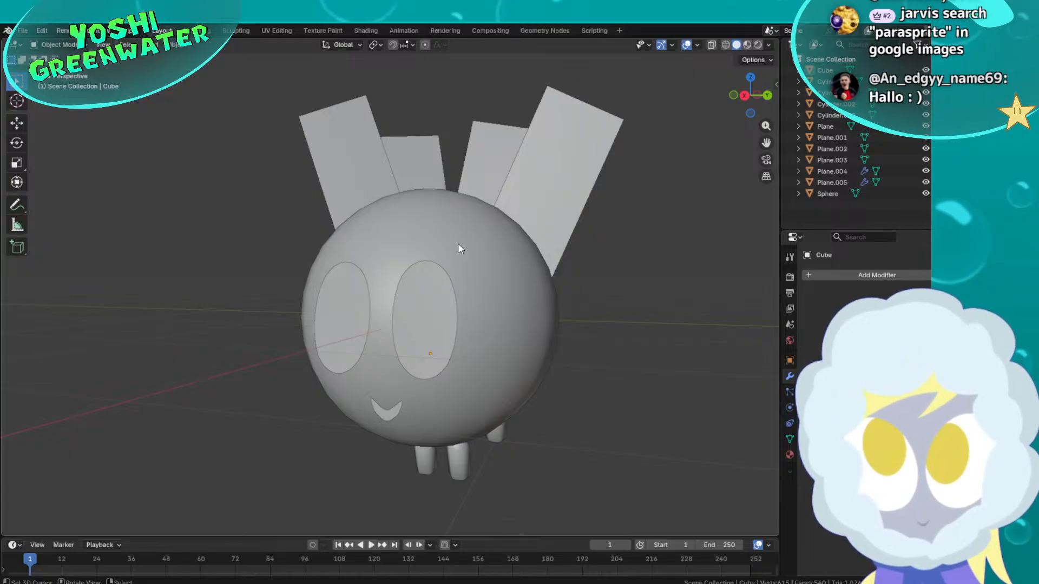
Switch to the Shading workspace and enlarge the Outliner and the 3D viewport
{"action": "left_click", "coordinate": [368, 31]}
{"action": "middle_click_drag", "start_coordinate": [430, 216], "coordinate": [462, 210]}
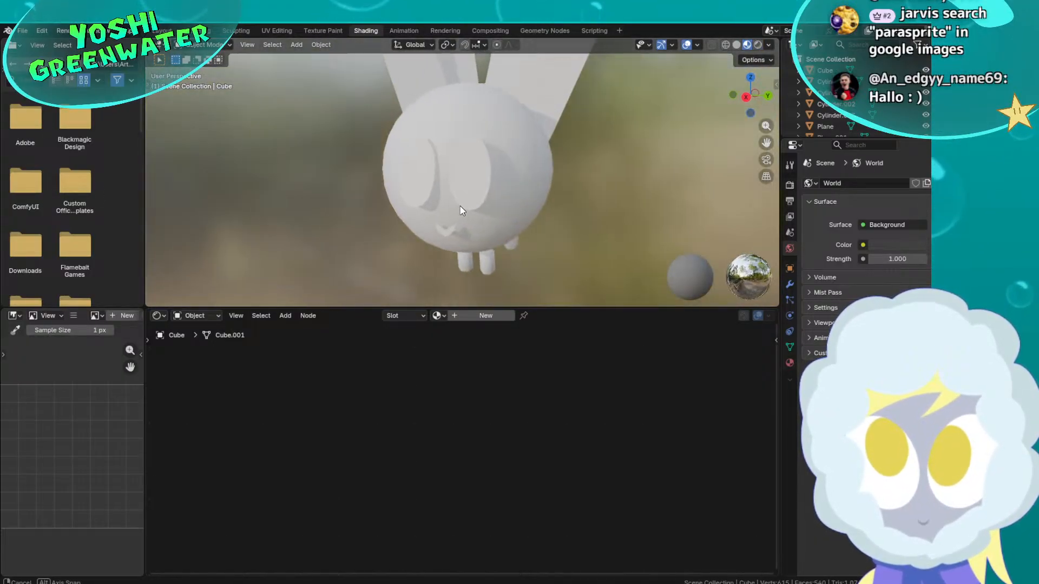
{"action": "left_click_drag", "start_coordinate": [850, 137], "coordinate": [850, 308]}
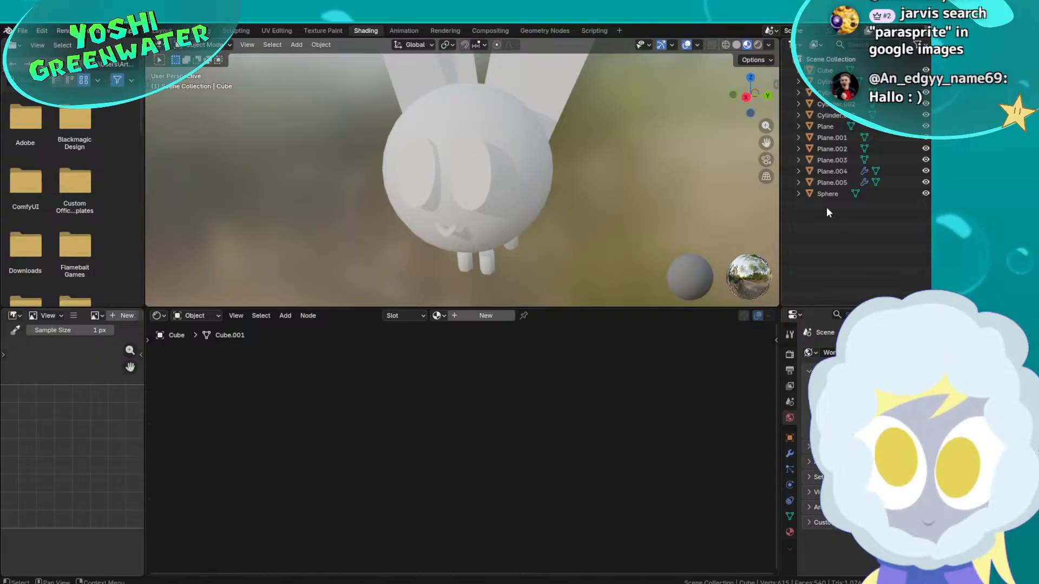
{"action": "left_click_drag", "start_coordinate": [487, 308], "coordinate": [471, 352]}
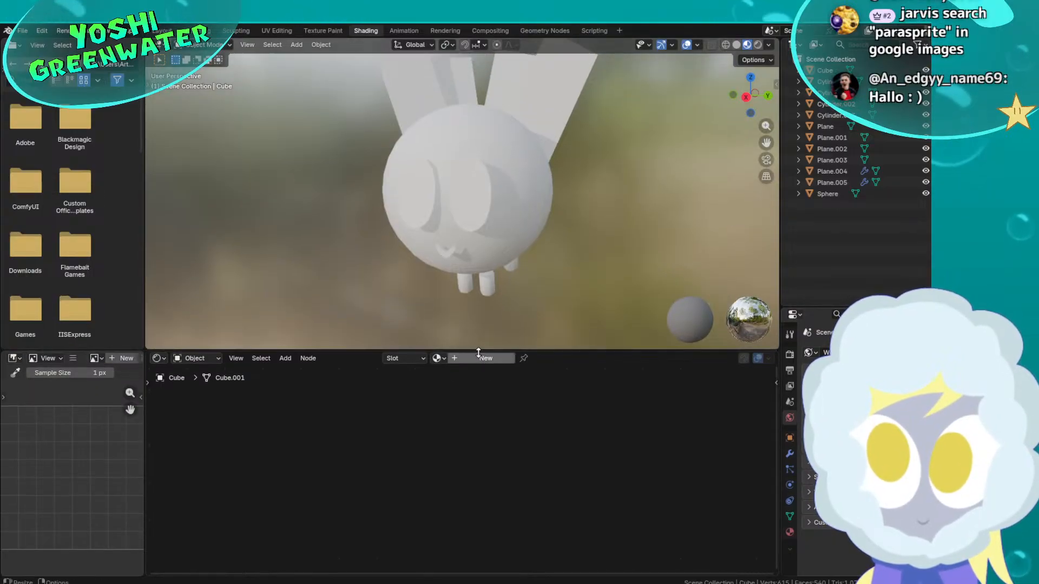
Create a new material for the mouth and add an Image Texture node beside its Principled BSDF
{"action": "left_click", "coordinate": [470, 359]}
{"action": "scroll", "coordinate": [426, 442], "scroll_direction": "up", "scroll_amount": 3}
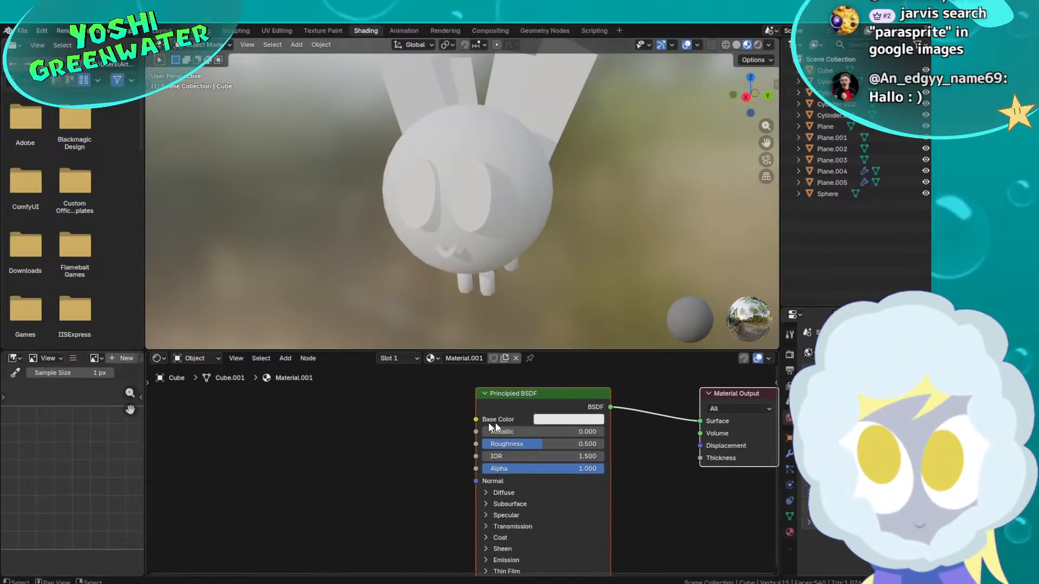
{"action": "key", "text": "shift+a"}
{"action": "left_click", "coordinate": [427, 425]}
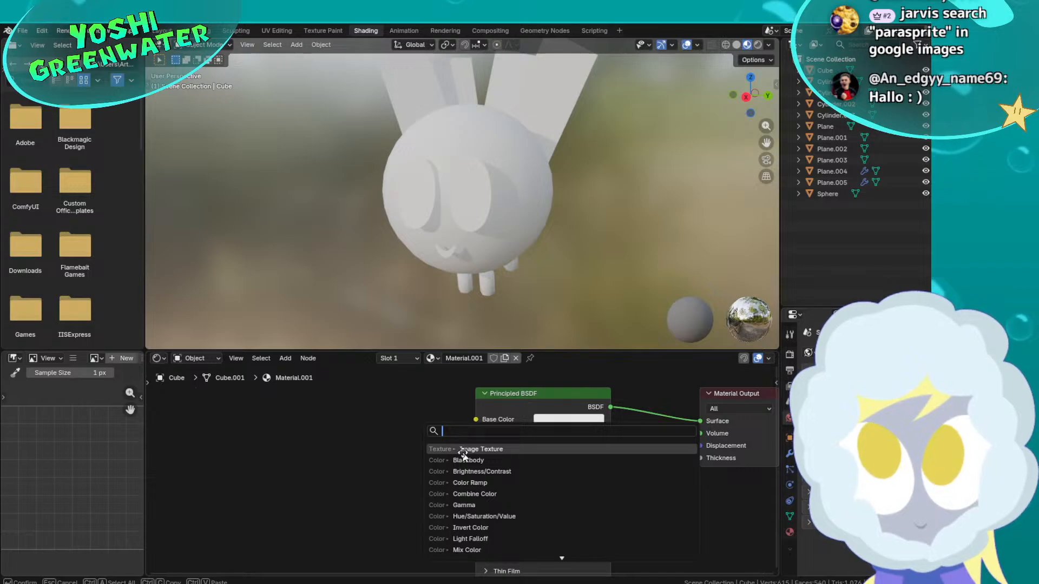
{"action": "left_click", "coordinate": [476, 449]}
{"action": "left_click", "coordinate": [430, 434]}
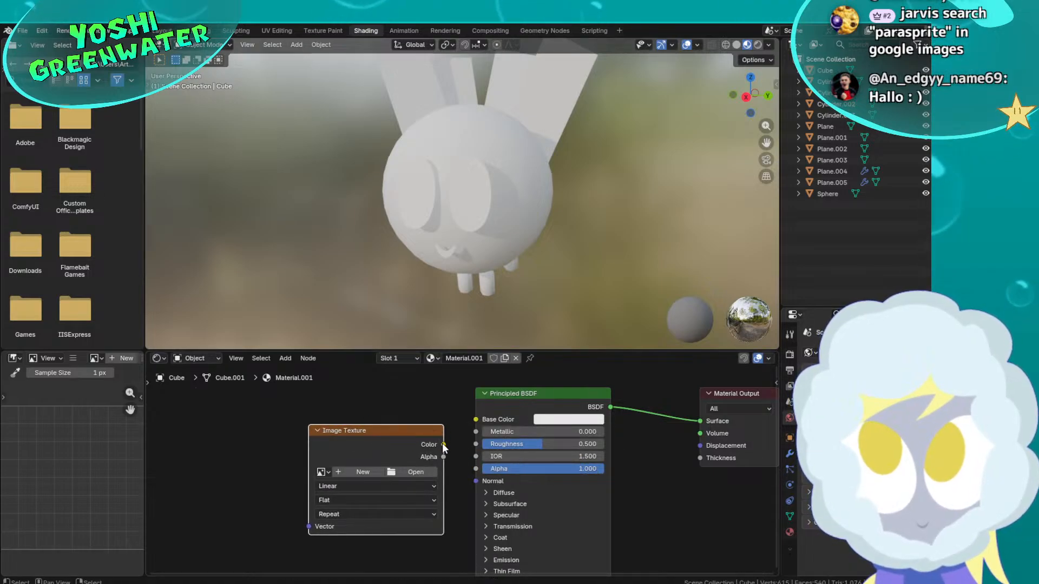
Connect the Image Texture's Color to Base Color and its Alpha to Alpha, and load Parasprite_Sprite_Sheet.png into the node
{"action": "left_click_drag", "start_coordinate": [443, 444], "coordinate": [476, 420]}
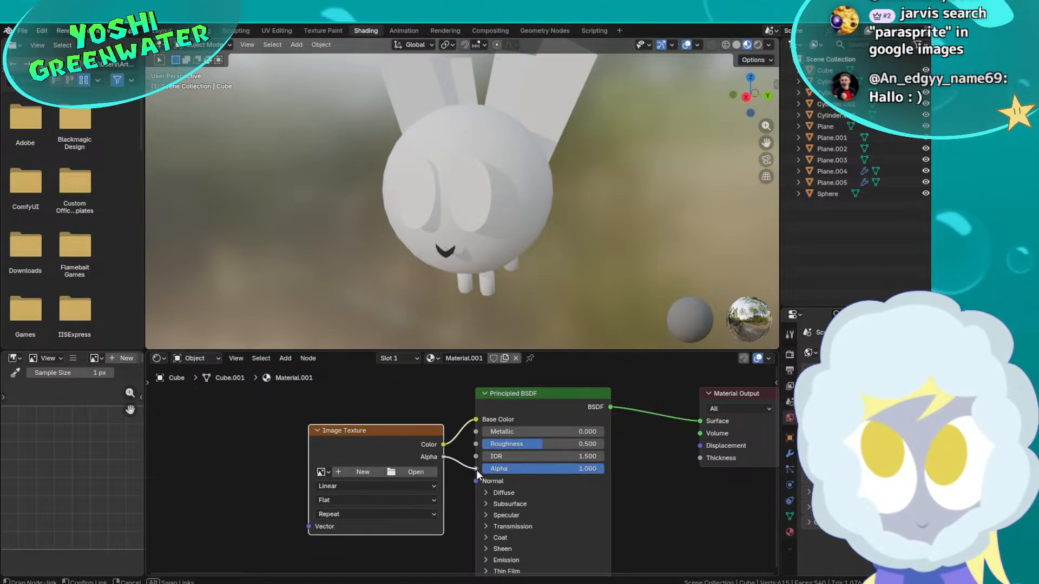
{"action": "left_click_drag", "start_coordinate": [476, 470], "coordinate": [476, 469]}
{"action": "left_click_drag", "start_coordinate": [386, 431], "coordinate": [378, 424]}
{"action": "middle_click_drag", "start_coordinate": [469, 244], "coordinate": [536, 255]}
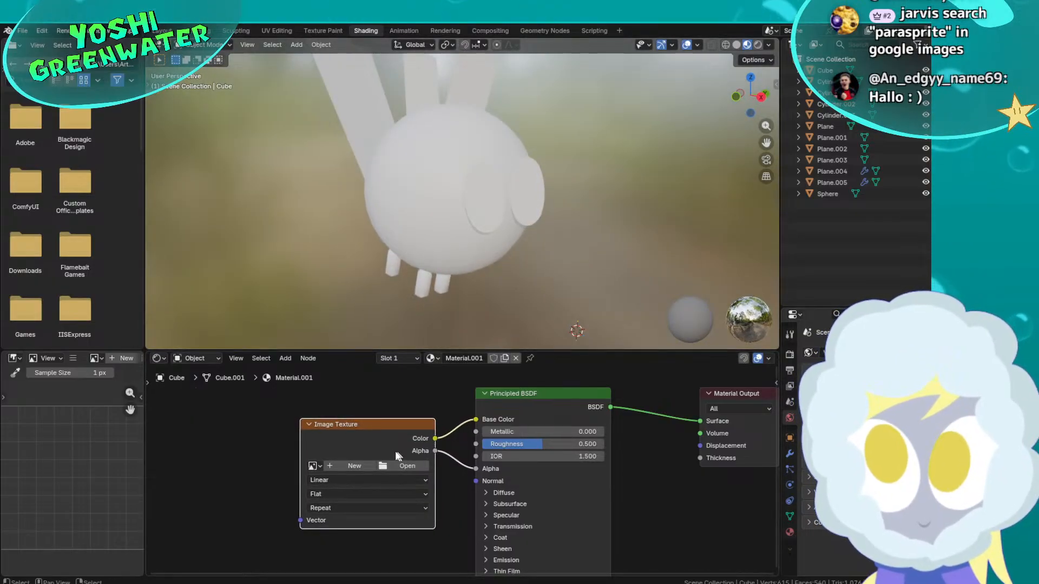
{"action": "left_click_drag", "start_coordinate": [379, 438], "coordinate": [367, 429]}
{"action": "left_click", "coordinate": [475, 467]}
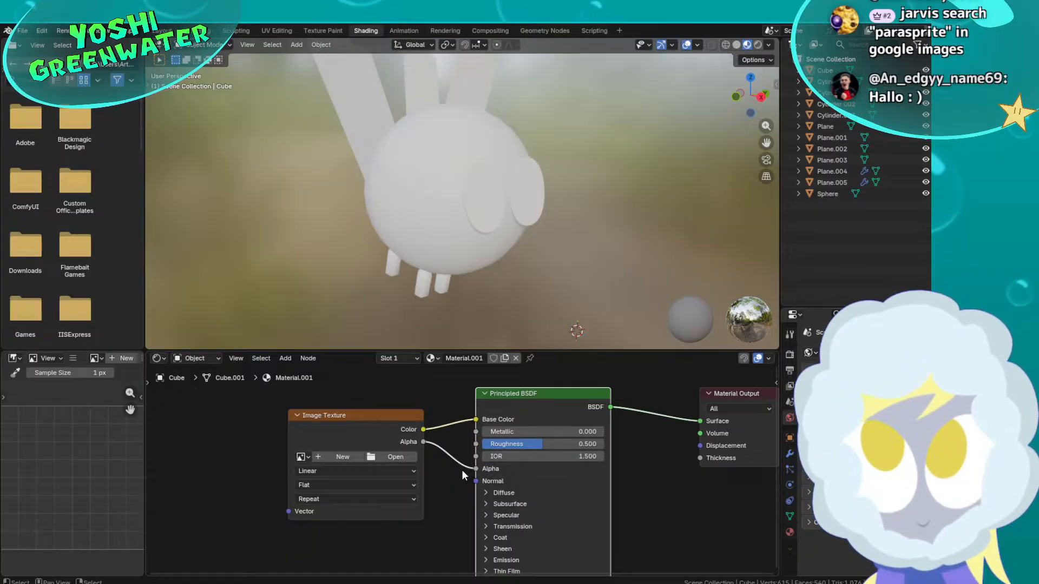
{"action": "mouse_move", "coordinate": [476, 468]}
{"action": "left_mouse_down"}
{"action": "mouse_move", "coordinate": [445, 460]}
{"action": "mouse_move", "coordinate": [476, 469]}
{"action": "left_mouse_up"}
{"action": "left_click_drag", "start_coordinate": [395, 415], "coordinate": [407, 406]}
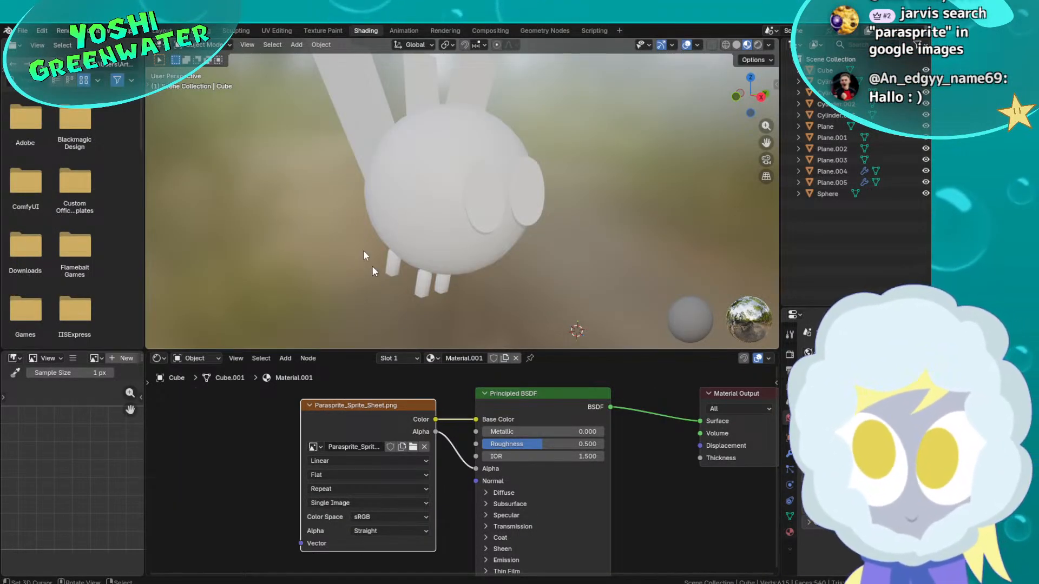
Rearrange the workspace so the Image Editor replaces the File Browser beside the 3D viewport, and widen it
{"action": "left_click_drag", "start_coordinate": [143, 170], "coordinate": [240, 184]}
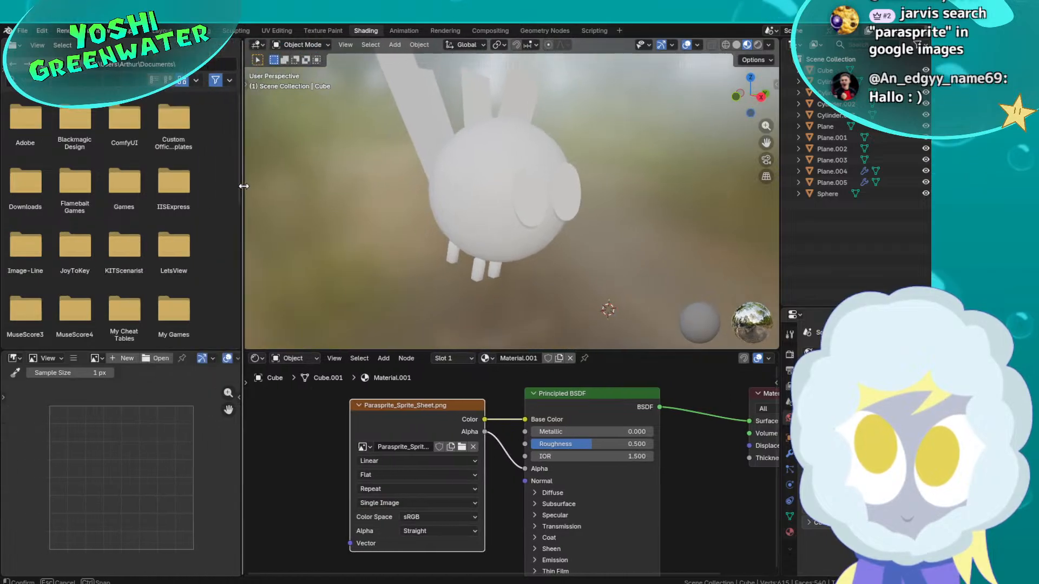
{"action": "right_click", "coordinate": [5, 317]}
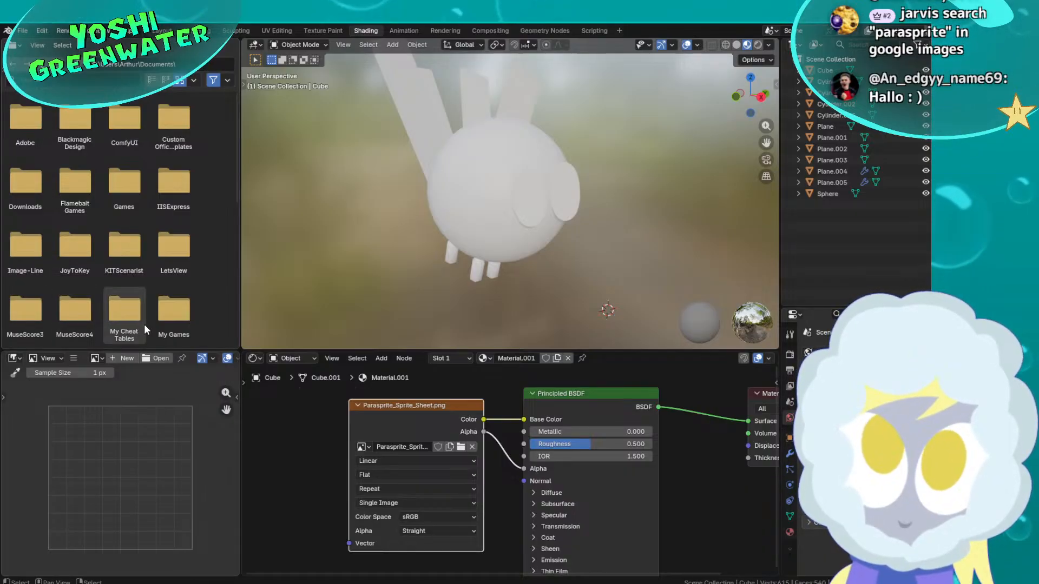
{"action": "left_click_drag", "start_coordinate": [4, 353], "coordinate": [18, 236]}
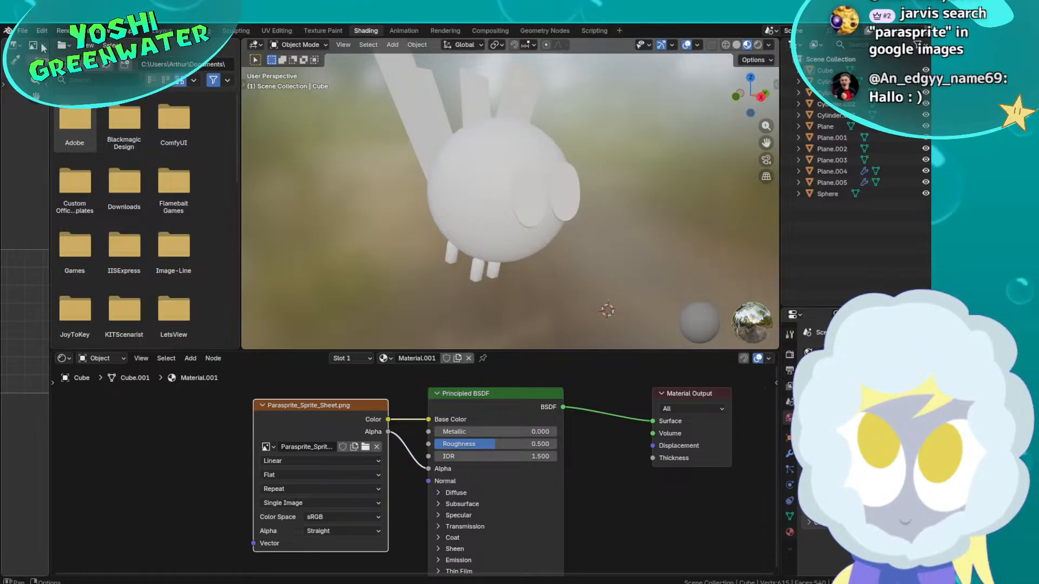
{"action": "left_click_drag", "start_coordinate": [43, 40], "coordinate": [135, 243]}
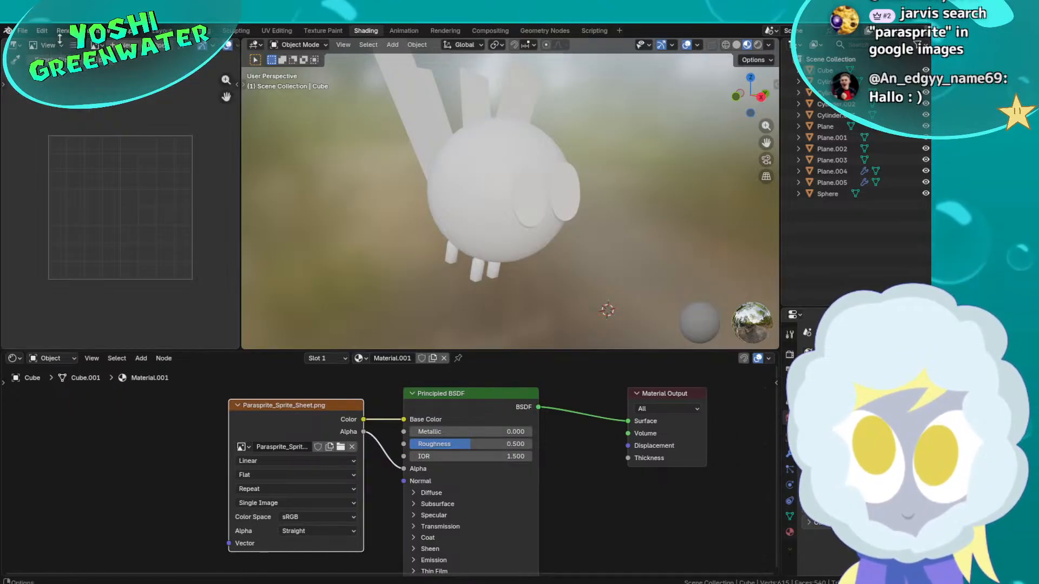
{"action": "left_click_drag", "start_coordinate": [241, 180], "coordinate": [314, 181]}
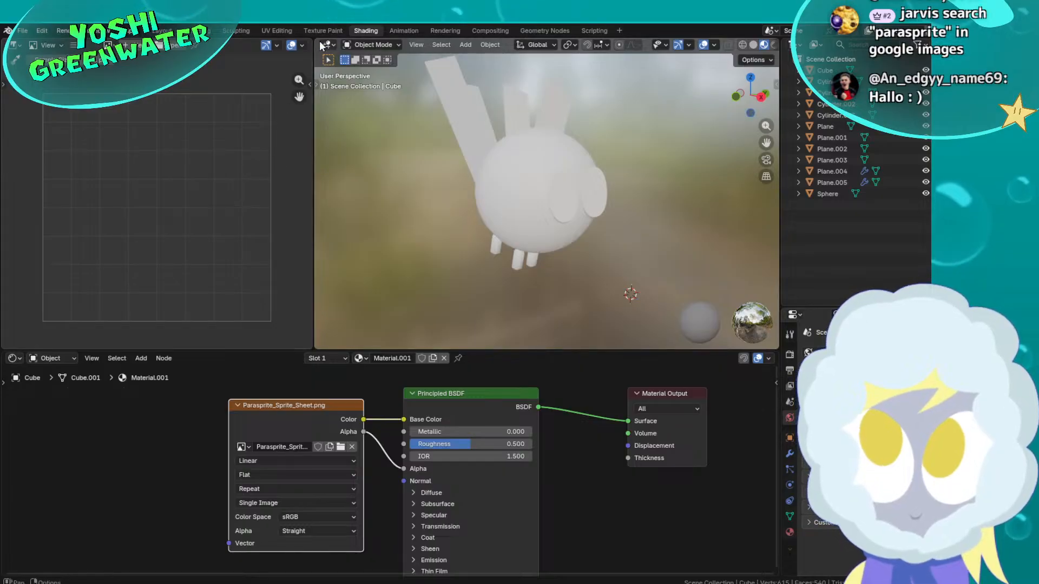
{"action": "left_click_drag", "start_coordinate": [313, 43], "coordinate": [298, 43]}
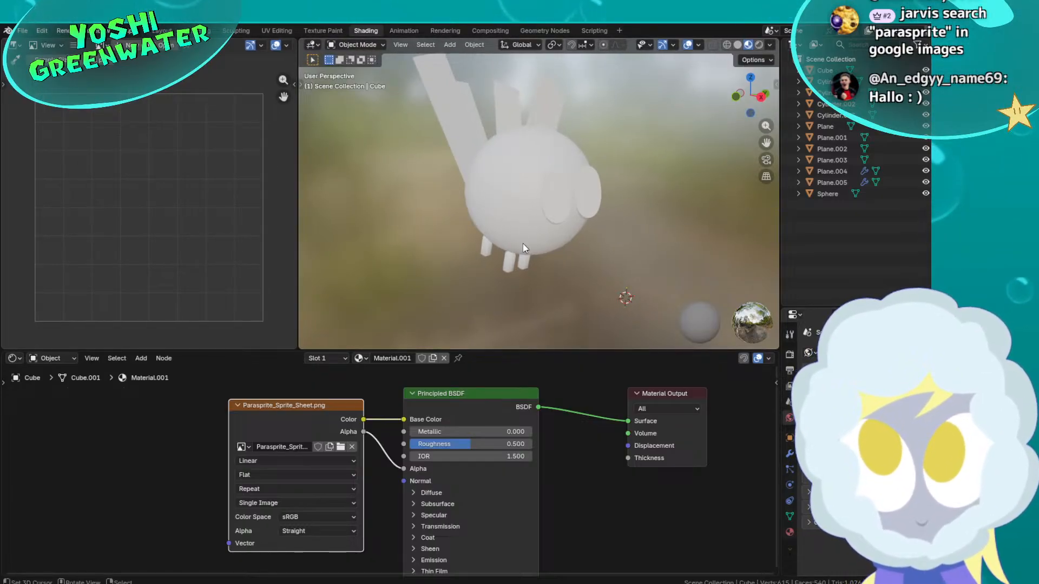
Enter Edit Mode on the mouth and unwrap all its faces with Smart UV Project at a 66° angle limit
{"action": "key", "text": "Tab"}
{"action": "scroll", "coordinate": [570, 254], "scroll_direction": "up", "scroll_amount": 3}
{"action": "middle_click_drag", "start_coordinate": [570, 254], "coordinate": [541, 238]}
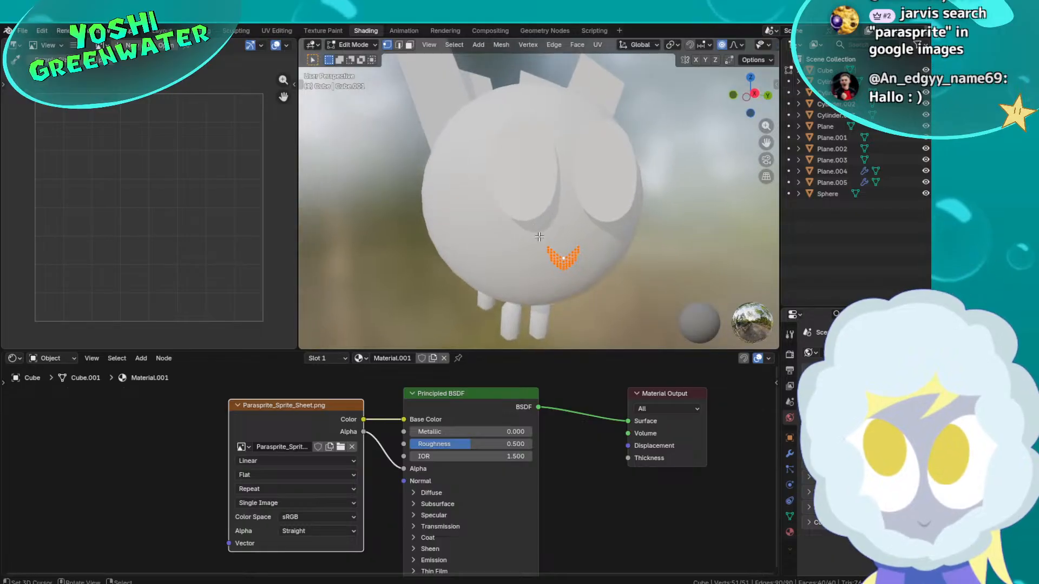
{"action": "key", "text": "u"}
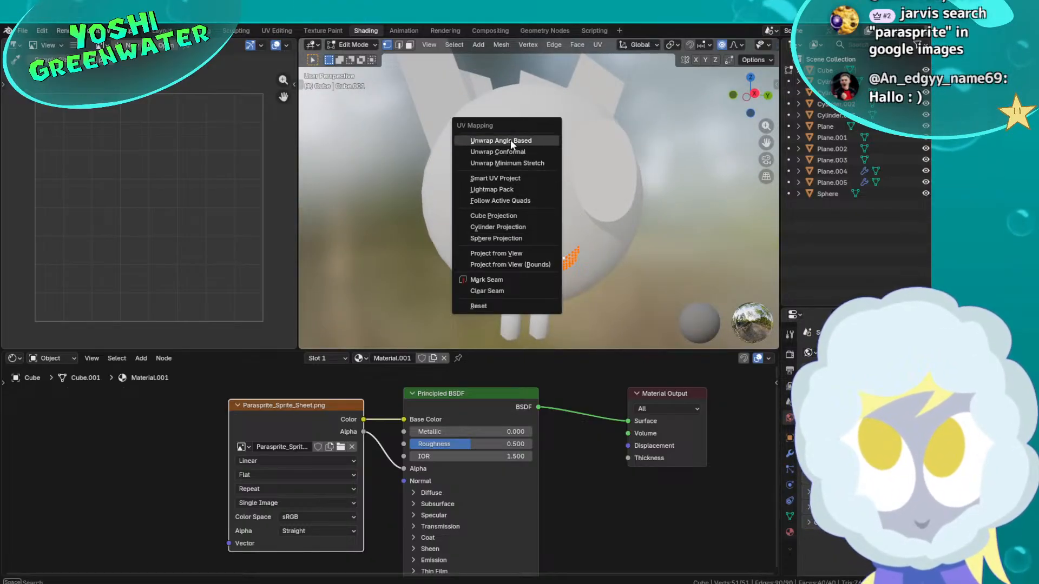
{"action": "left_click", "coordinate": [506, 178]}
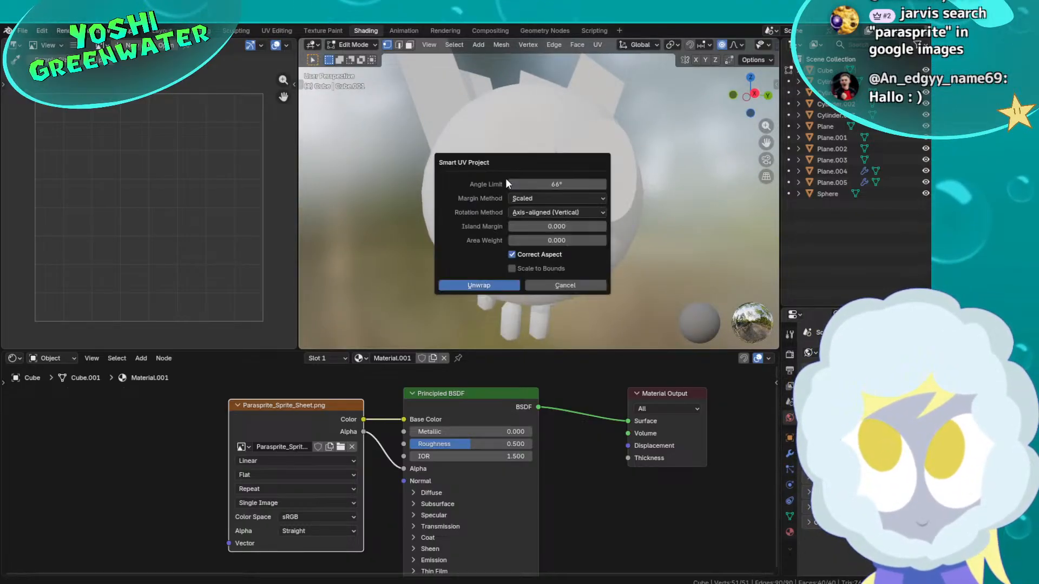
{"action": "left_click", "coordinate": [470, 285]}
Change the Image Editor area to the UV Editor to show the mouth's UVs over the sprite sheet
{"action": "scroll", "coordinate": [156, 236], "scroll_direction": "down", "scroll_amount": 3}
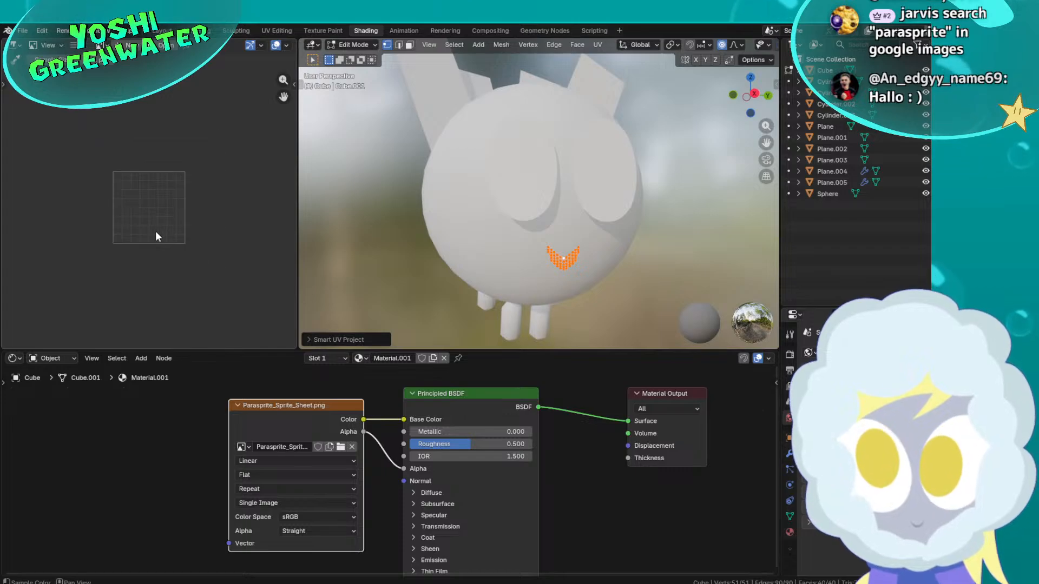
{"action": "middle_click_drag", "start_coordinate": [563, 255], "coordinate": [532, 251]}
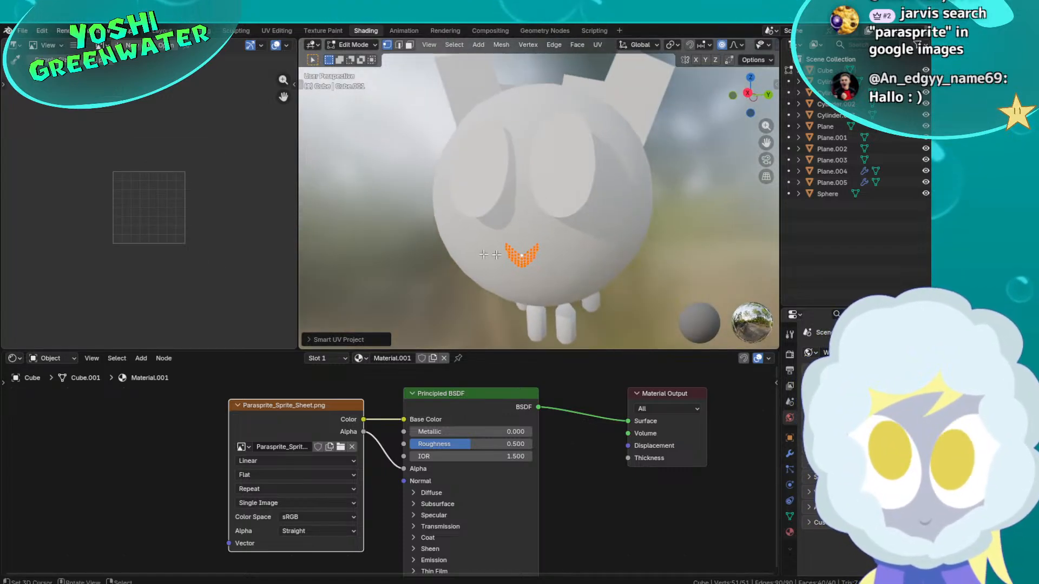
{"action": "scroll", "coordinate": [531, 250], "scroll_direction": "up", "scroll_amount": 2}
{"action": "scroll", "coordinate": [147, 220], "scroll_direction": "up", "scroll_amount": 4}
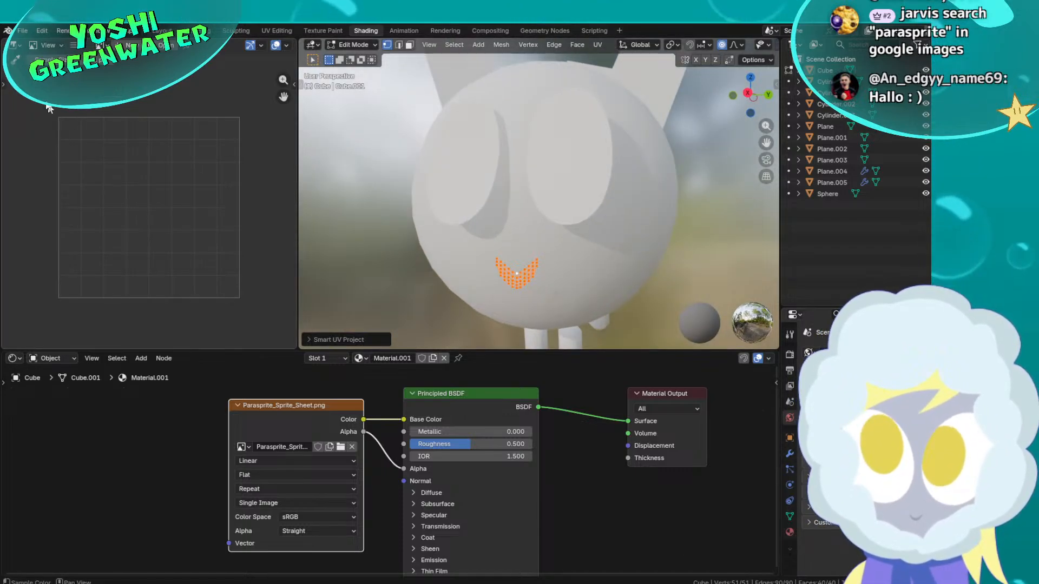
{"action": "left_click", "coordinate": [13, 46]}
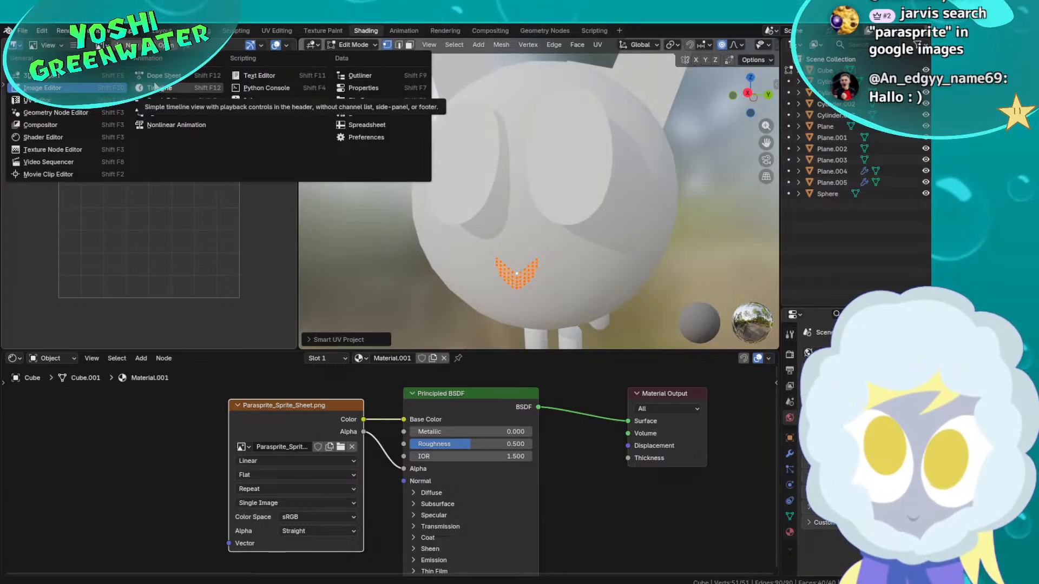
{"action": "left_click", "coordinate": [45, 100]}
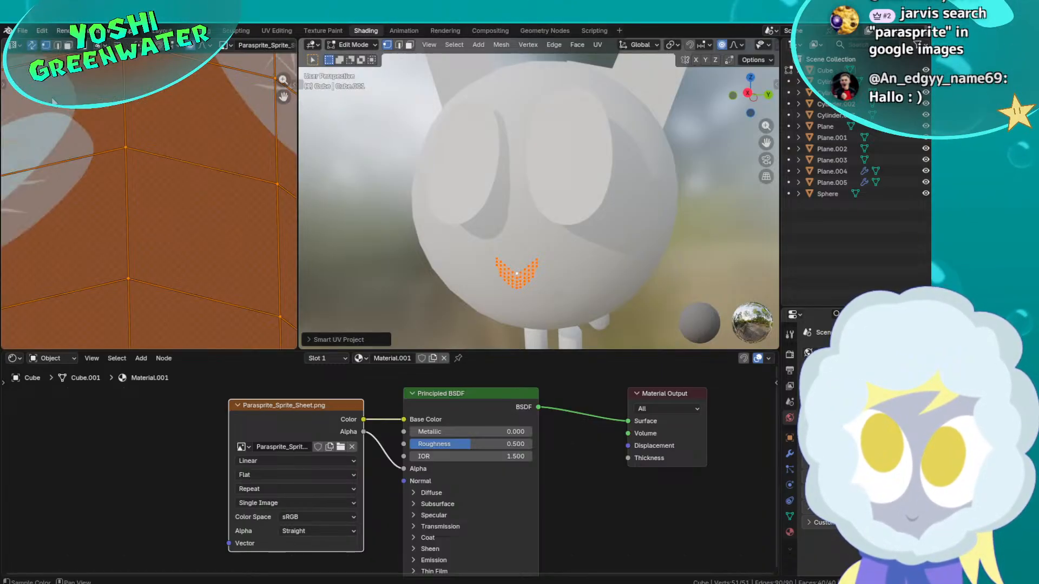
Shrink the mouth's UVs and move them onto the open-eyed blue parasprite face on the sprite sheet
{"action": "scroll", "coordinate": [107, 183], "scroll_direction": "down", "scroll_amount": 10}
{"action": "scroll", "coordinate": [107, 183], "scroll_direction": "up", "scroll_amount": 4}
{"action": "middle_click_drag", "start_coordinate": [106, 178], "coordinate": [123, 167]}
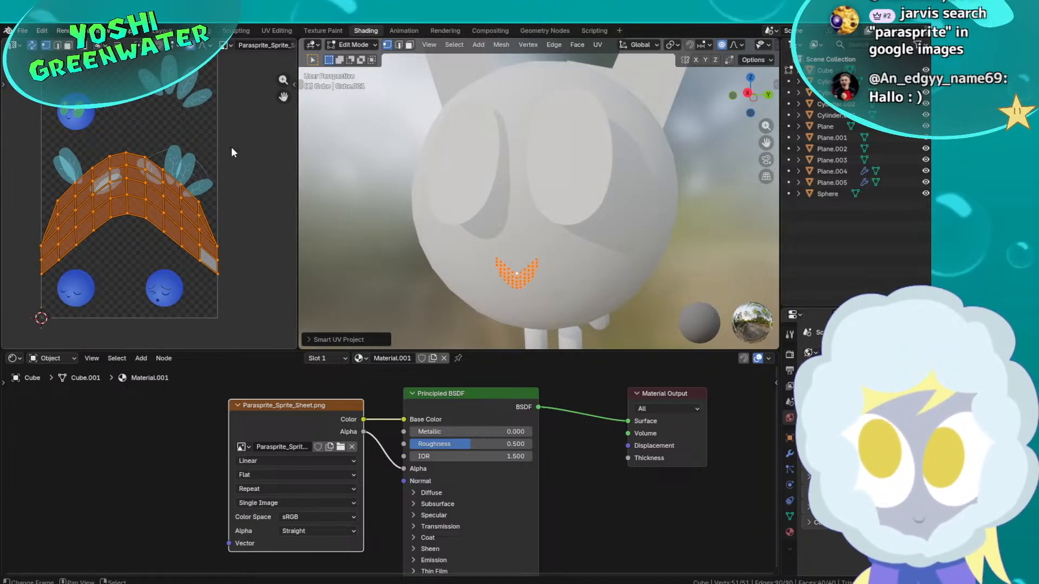
{"action": "key", "text": "s"}
{"action": "left_click", "coordinate": [170, 184]}
{"action": "key", "text": "g"}
{"action": "left_click", "coordinate": [77, 106]}
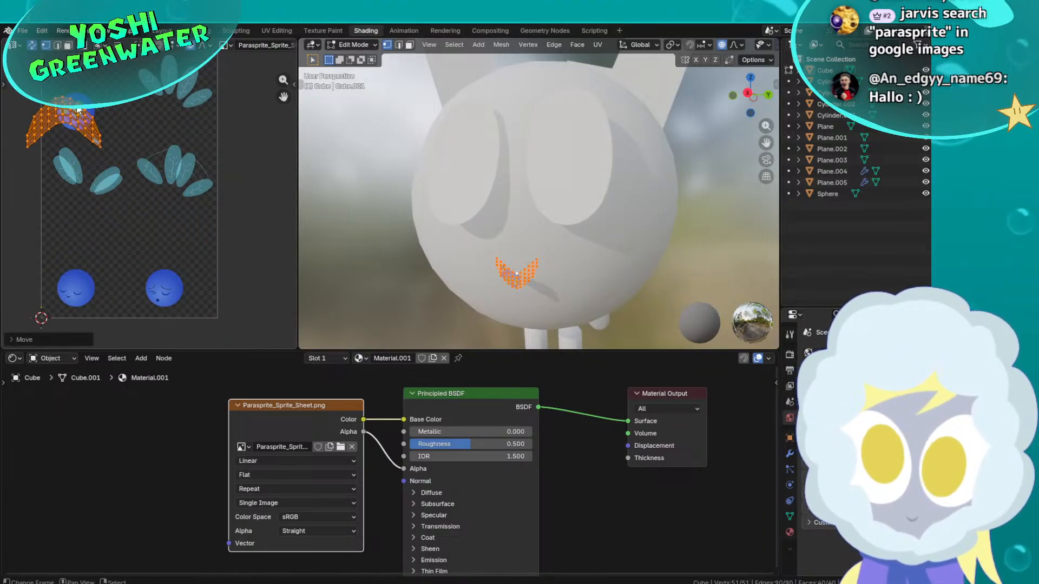
Scale the mouth's UVs down further and move them close to the smile drawn on the face
{"action": "scroll", "coordinate": [121, 194], "scroll_direction": "up", "scroll_amount": 6}
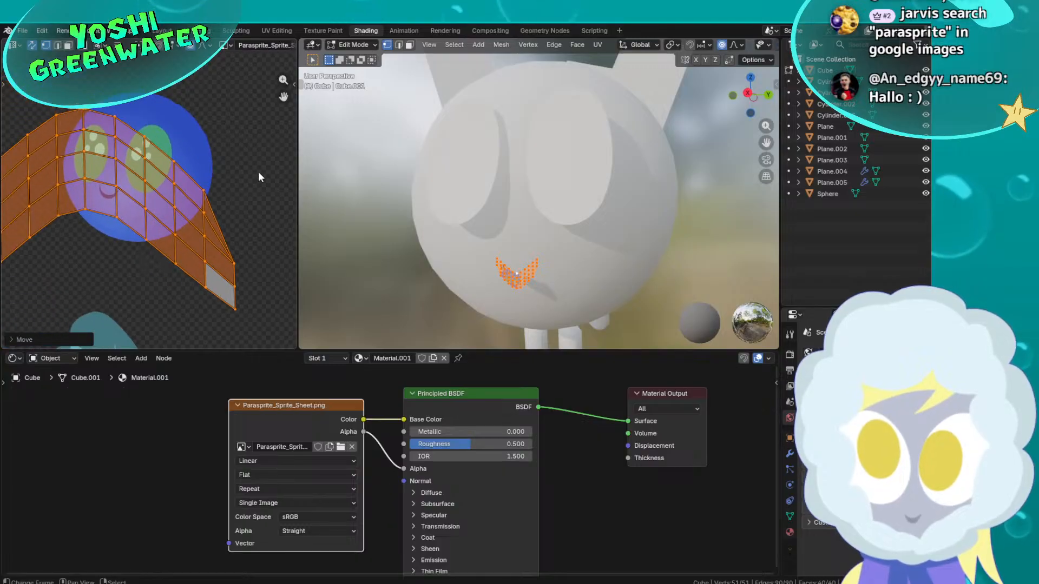
{"action": "key", "text": "s"}
{"action": "left_click", "coordinate": [105, 207]}
{"action": "scroll", "coordinate": [142, 207], "scroll_direction": "up", "scroll_amount": 5}
{"action": "key", "text": "g"}
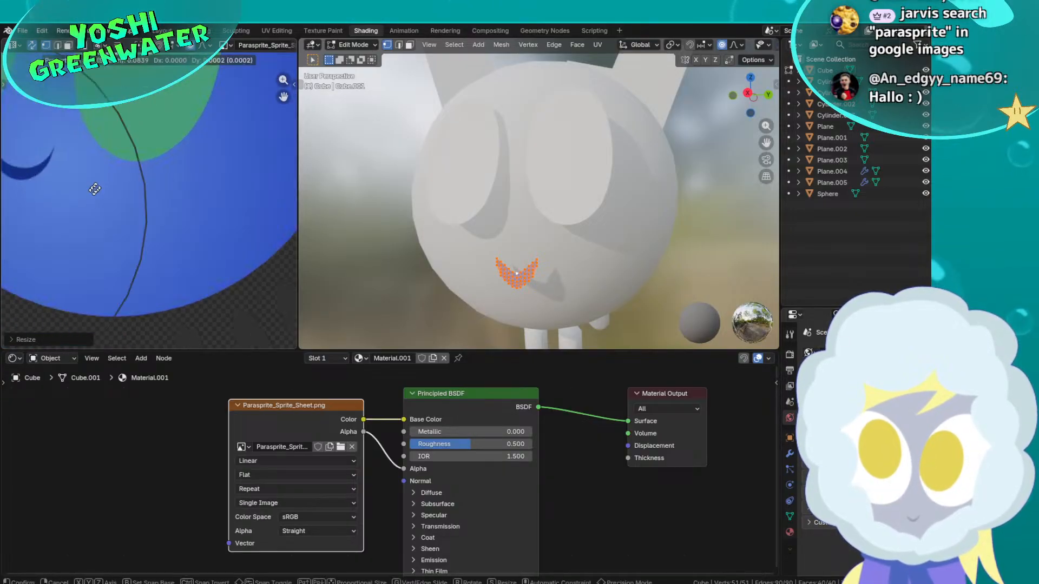
{"action": "left_click", "coordinate": [142, 152]}
Shrink and reposition the mouth's UVs until they lie entirely inside the dark blue smile
{"action": "middle_click_drag", "start_coordinate": [116, 162], "coordinate": [190, 175]}
{"action": "scroll", "coordinate": [150, 171], "scroll_direction": "up", "scroll_amount": 4}
{"action": "key", "text": "g"}
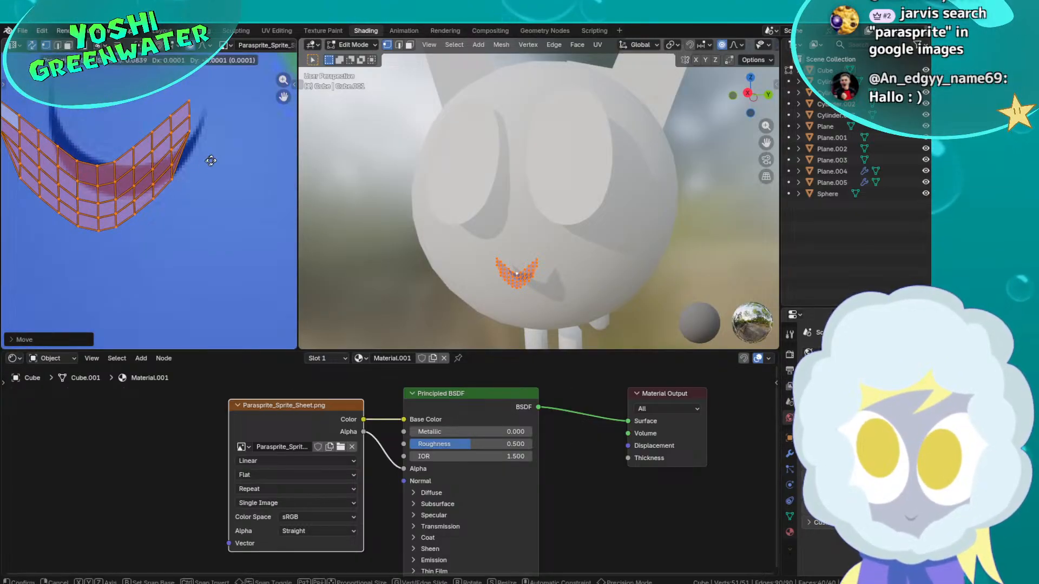
{"action": "left_click", "coordinate": [249, 152]}
{"action": "key", "text": "s"}
{"action": "left_click", "coordinate": [153, 172]}
{"action": "key", "text": "g"}
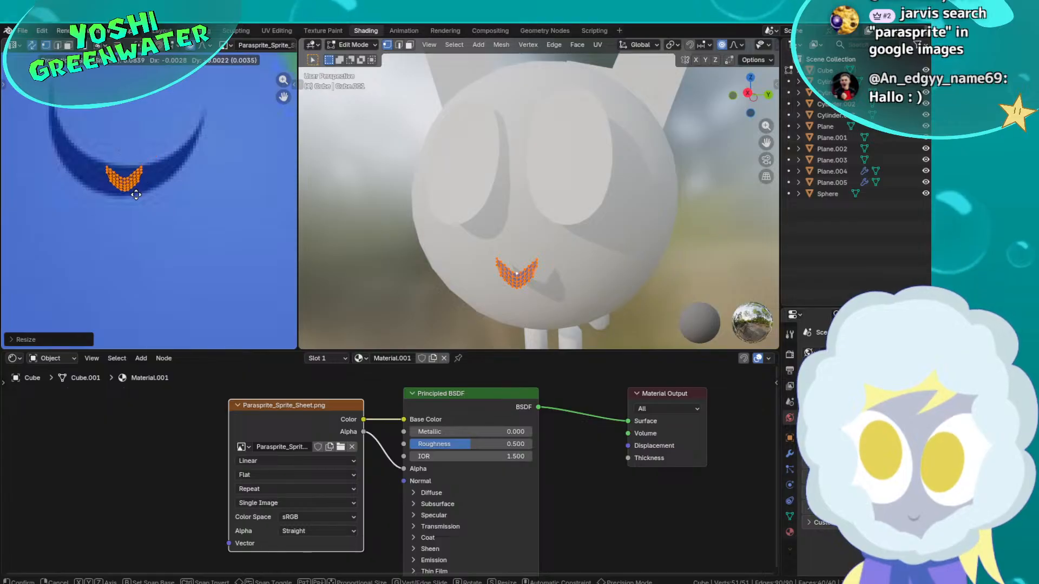
{"action": "left_click", "coordinate": [136, 196]}
{"action": "key", "text": "s"}
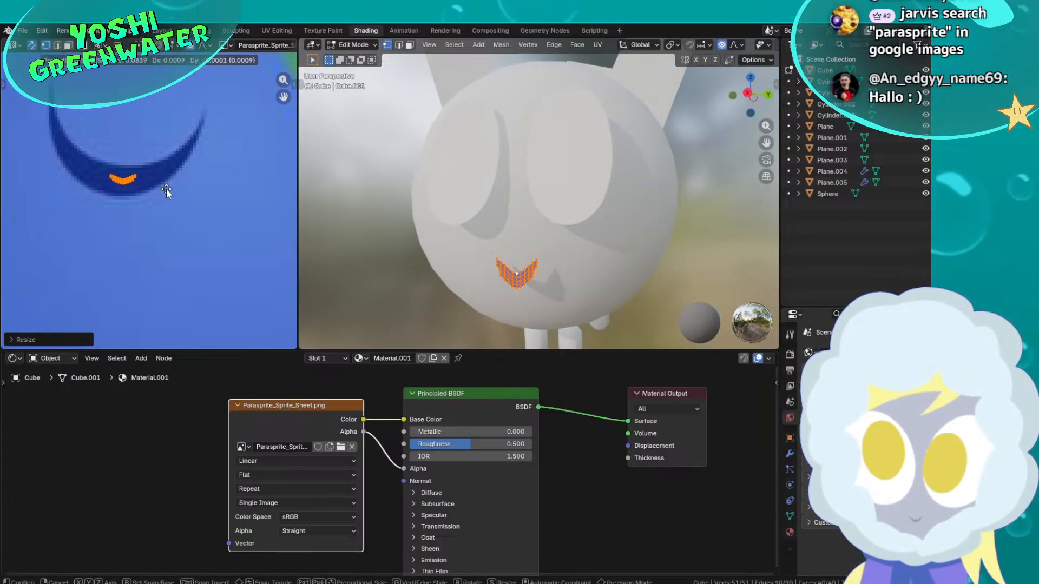
{"action": "left_click", "coordinate": [167, 189]}
Return to Object Mode and save the Blender file
{"action": "key", "text": "Tab"}
{"action": "middle_click_drag", "start_coordinate": [508, 262], "coordinate": [550, 218]}
{"action": "scroll", "coordinate": [521, 252], "scroll_direction": "down", "scroll_amount": 5}
{"action": "key", "text": "ctrl+s"}
Assign Material.001 to the eye Plane.005, rename the material Parasprite, and set its Roughness to 0
{"action": "left_click", "coordinate": [539, 193]}
{"action": "right_click", "coordinate": [539, 193]}
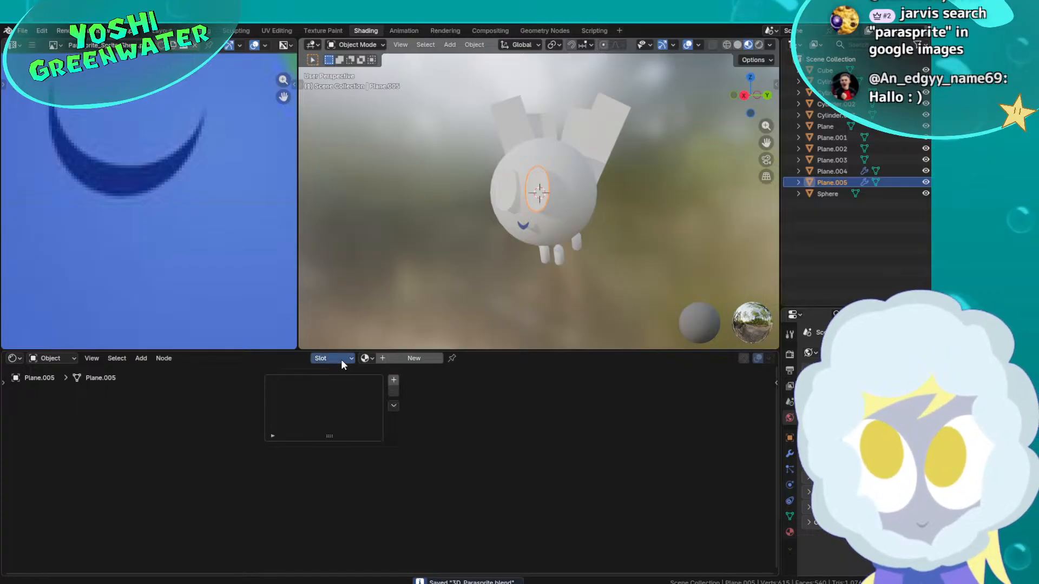
{"action": "left_click", "coordinate": [367, 358]}
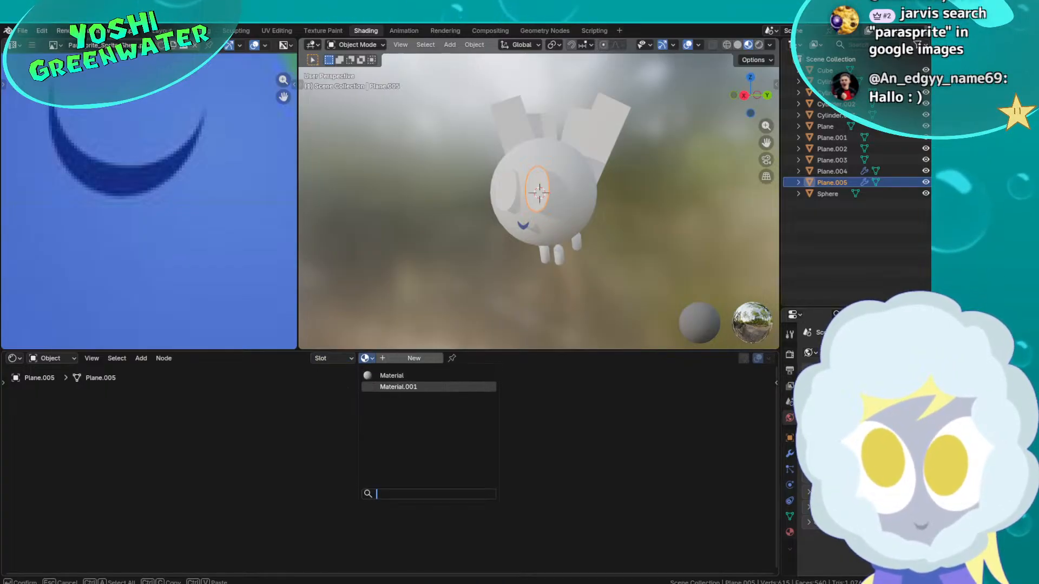
{"action": "left_click", "coordinate": [387, 387]}
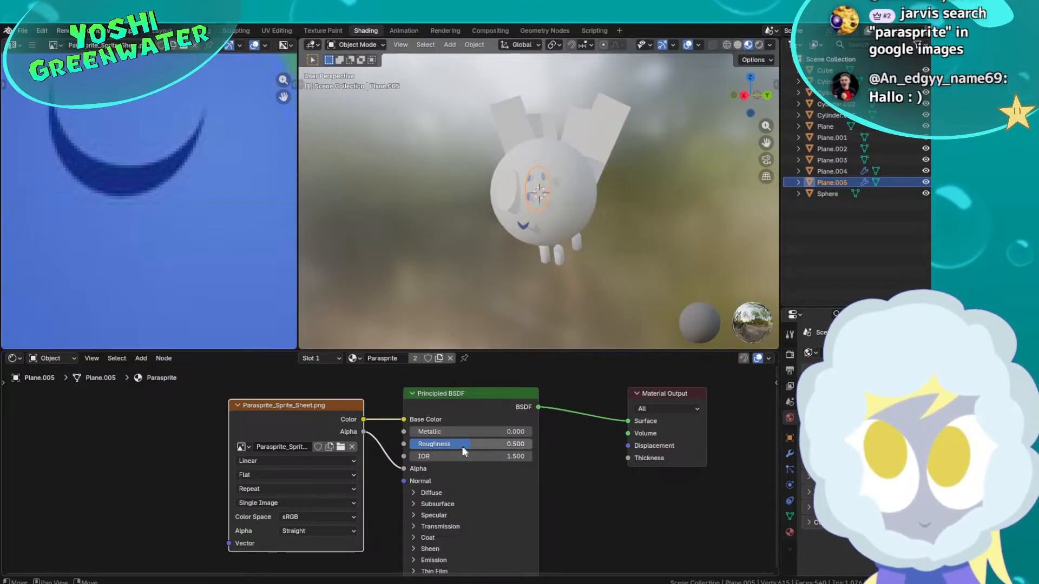
{"action": "left_click_drag", "start_coordinate": [462, 446], "coordinate": [416, 447]}
Enter Edit Mode on Plane.005, scale its UVs down, and move them over the open-eyed blue face
{"action": "scroll", "coordinate": [535, 174], "scroll_direction": "up", "scroll_amount": 5}
{"action": "middle_click_drag", "start_coordinate": [534, 175], "coordinate": [519, 227]}
{"action": "key", "text": "Tab"}
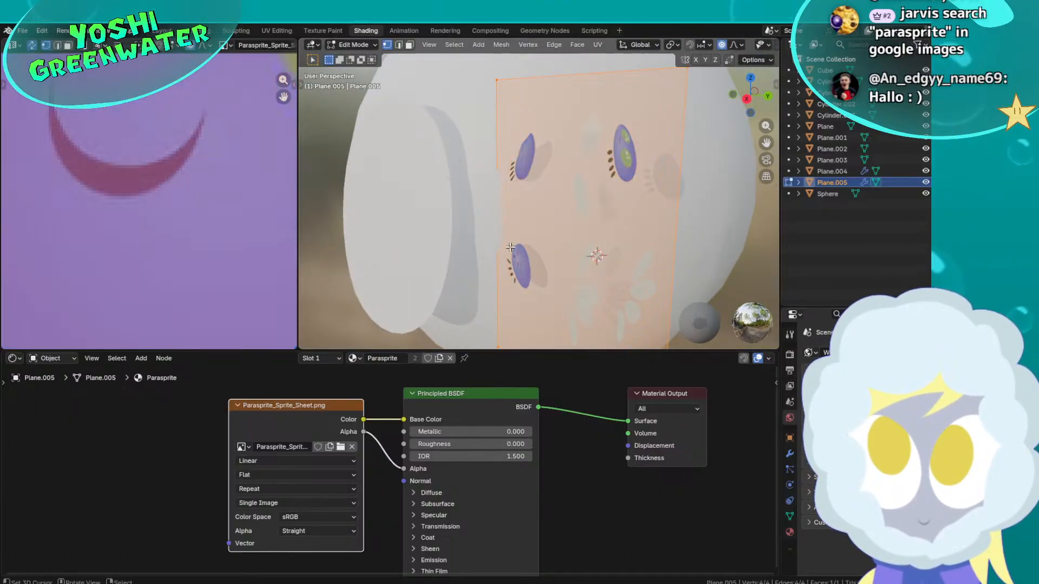
{"action": "scroll", "coordinate": [181, 242], "scroll_direction": "down", "scroll_amount": 6}
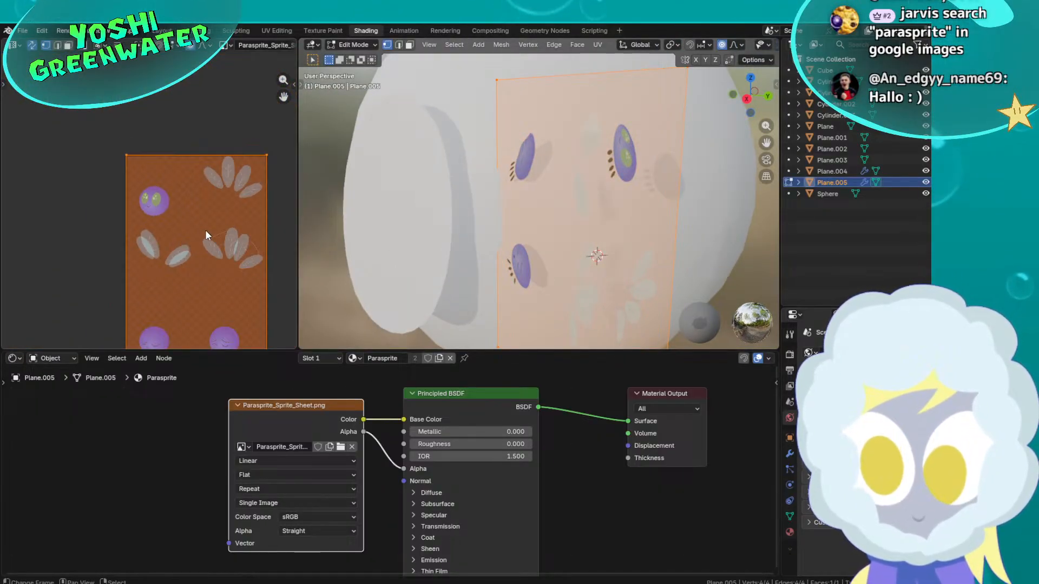
{"action": "key", "text": "g"}
{"action": "left_click", "coordinate": [165, 185]}
{"action": "key", "text": "s"}
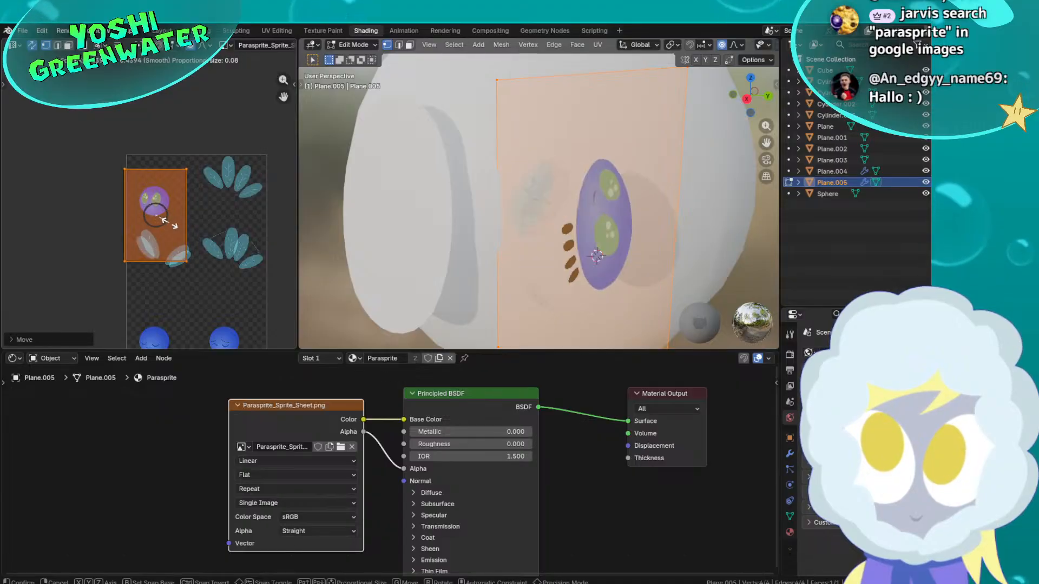
{"action": "left_click", "coordinate": [156, 216]}
{"action": "key", "text": "g"}
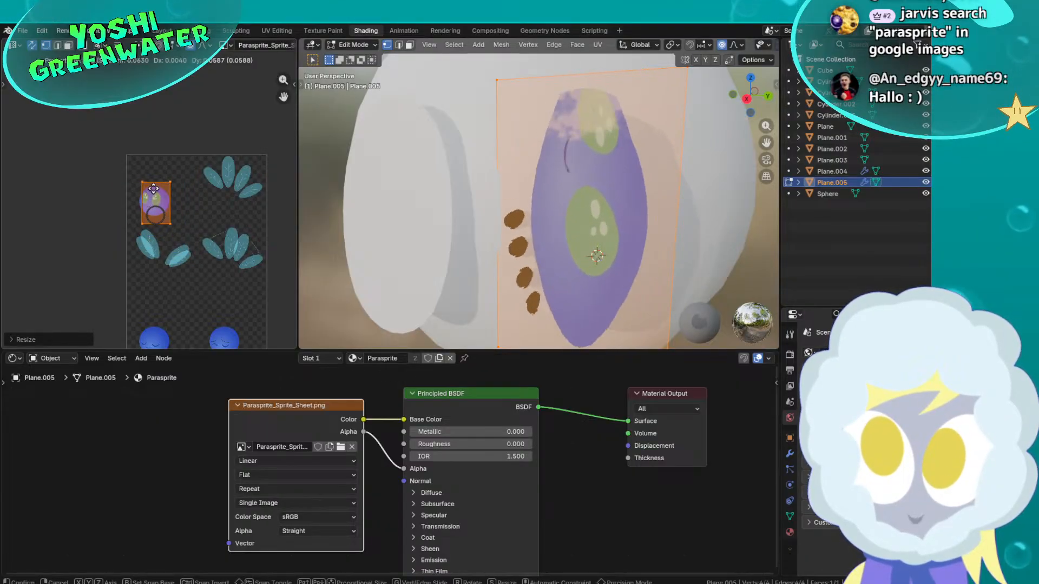
{"action": "left_click", "coordinate": [151, 185]}
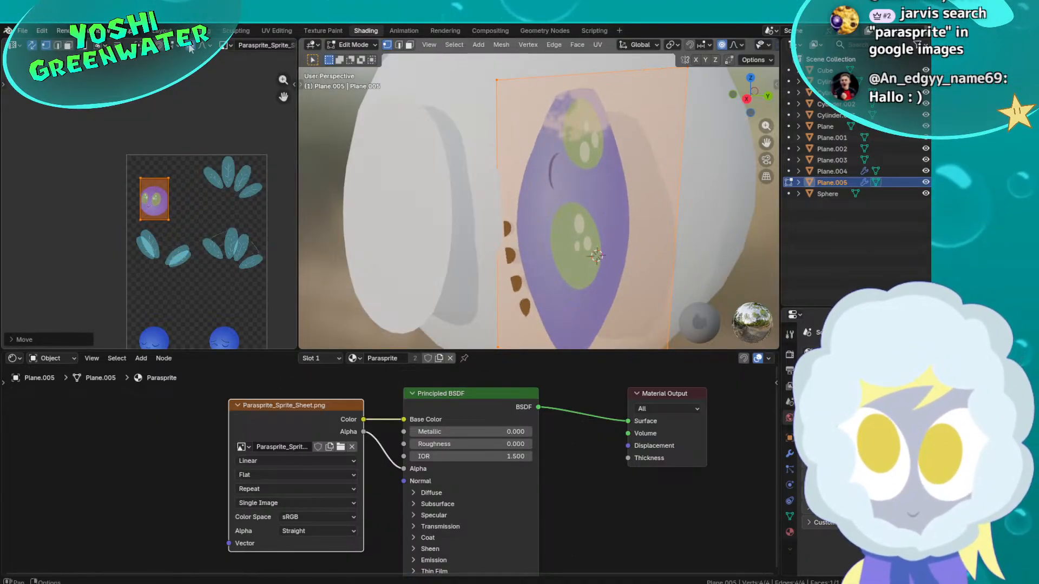
Shrink Plane.005's UVs to fit within the larger green eye on the sprite sheet and move them there
{"action": "scroll", "coordinate": [471, 203], "scroll_direction": "down", "scroll_amount": 3}
{"action": "scroll", "coordinate": [145, 202], "scroll_direction": "up", "scroll_amount": 6}
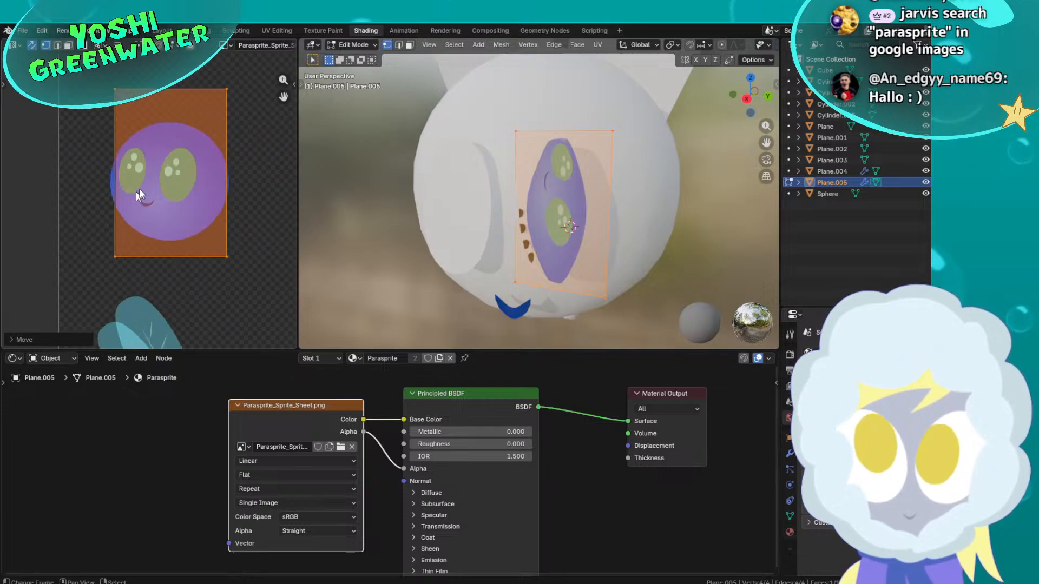
{"action": "key", "text": "s"}
{"action": "left_click", "coordinate": [188, 180]}
{"action": "key", "text": "g"}
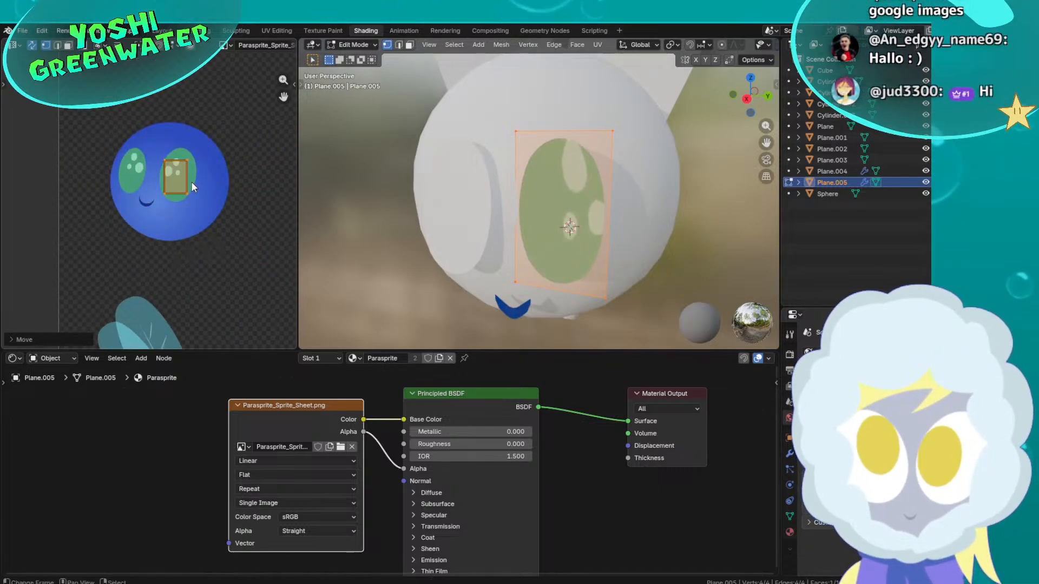
{"action": "left_click", "coordinate": [184, 175]}
Rotate Plane.005's UVs diagonally and reposition them around the three highlights of the green eye
{"action": "scroll", "coordinate": [184, 174], "scroll_direction": "up", "scroll_amount": 6}
{"action": "middle_click_drag", "start_coordinate": [165, 205], "coordinate": [166, 238]}
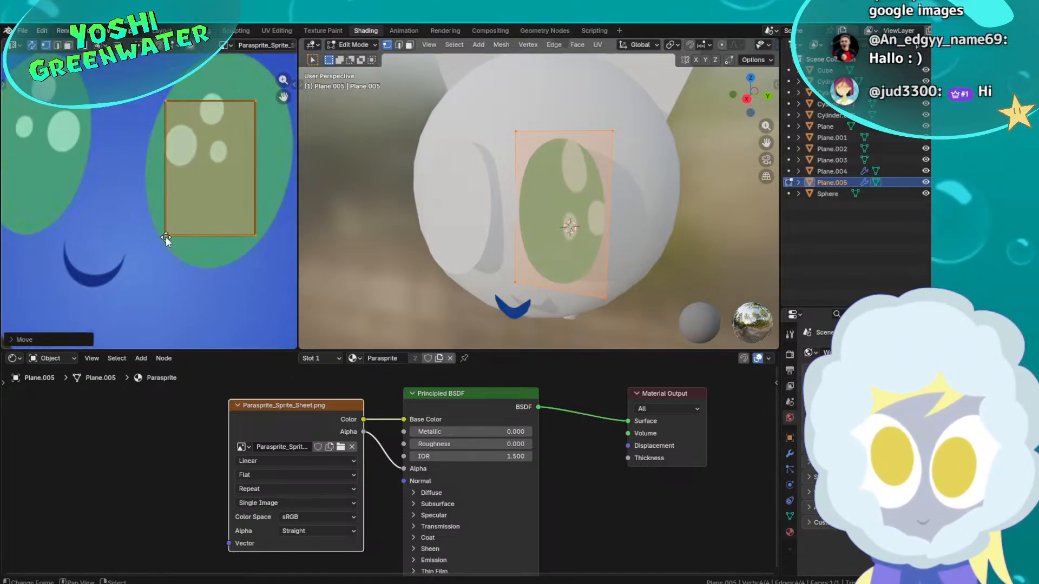
{"action": "middle_click_drag", "start_coordinate": [241, 175], "coordinate": [205, 195]}
{"action": "key", "text": "g"}
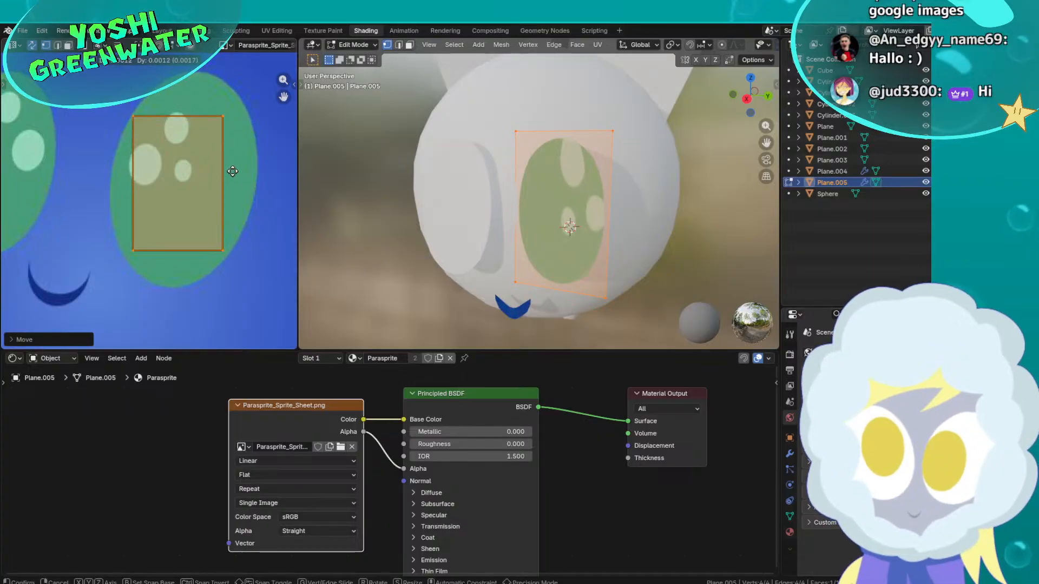
{"action": "key", "text": "r"}
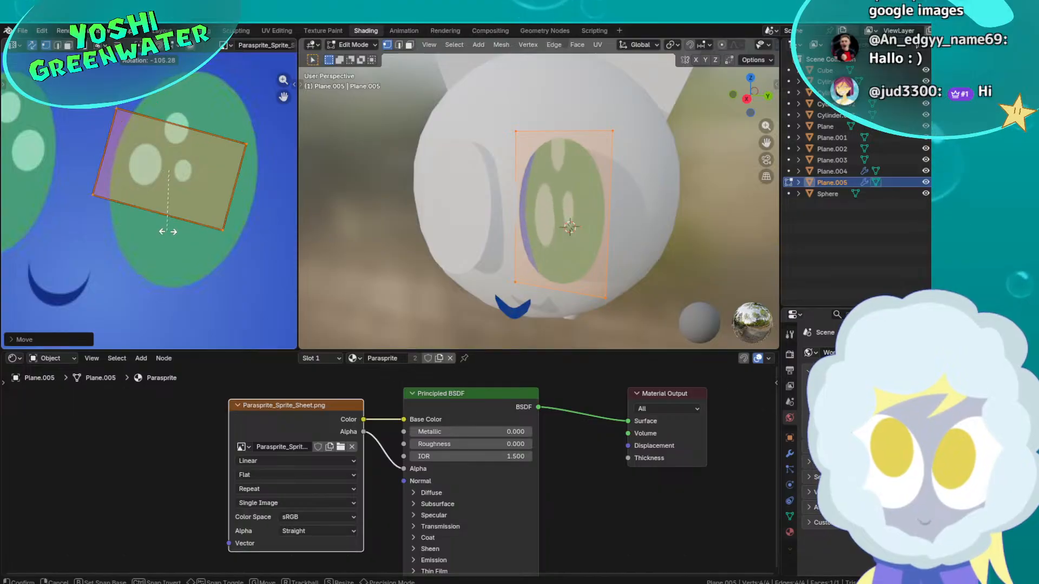
{"action": "left_click", "coordinate": [219, 206]}
{"action": "mouse_move", "coordinate": [236, 182]}
{"action": "left_mouse_down"}
{"action": "mouse_move", "coordinate": [226, 170]}
{"action": "mouse_move", "coordinate": [233, 174]}
{"action": "left_mouse_up"}
{"action": "scroll", "coordinate": [202, 193], "scroll_direction": "down", "scroll_amount": 1}
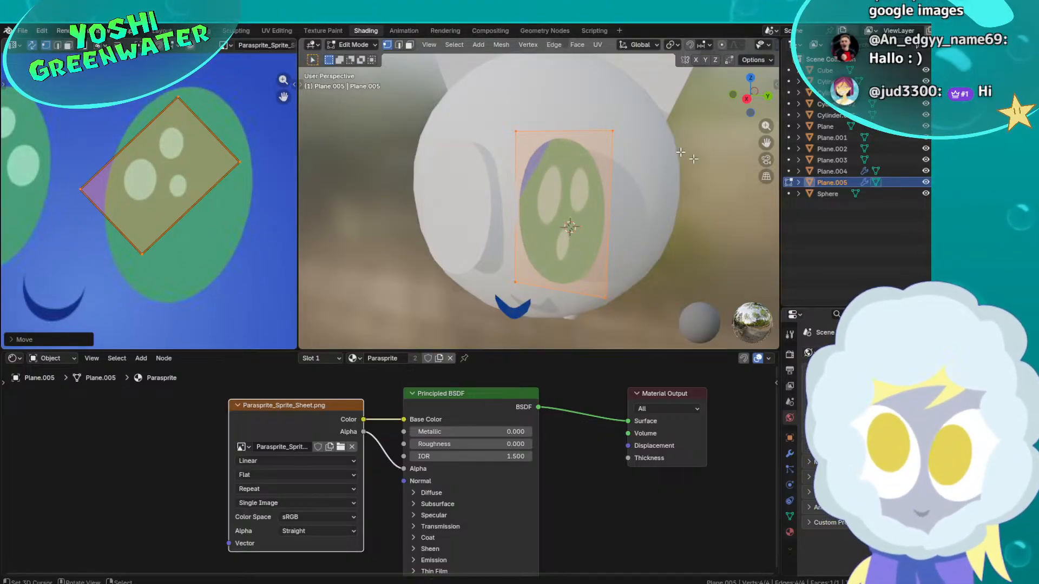
Adjust the eye UVs' rotation, reduce their scale, and shift them to frame the three highlights more tightly
{"action": "scroll", "coordinate": [211, 200], "scroll_direction": "down", "scroll_amount": 4}
{"action": "scroll", "coordinate": [202, 200], "scroll_direction": "up", "scroll_amount": 4}
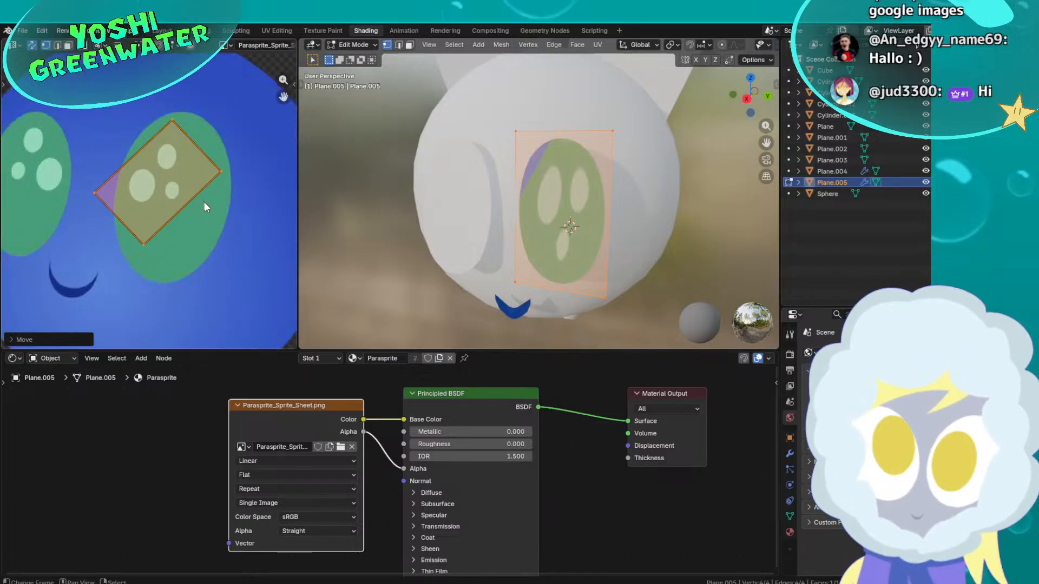
{"action": "key", "text": "r"}
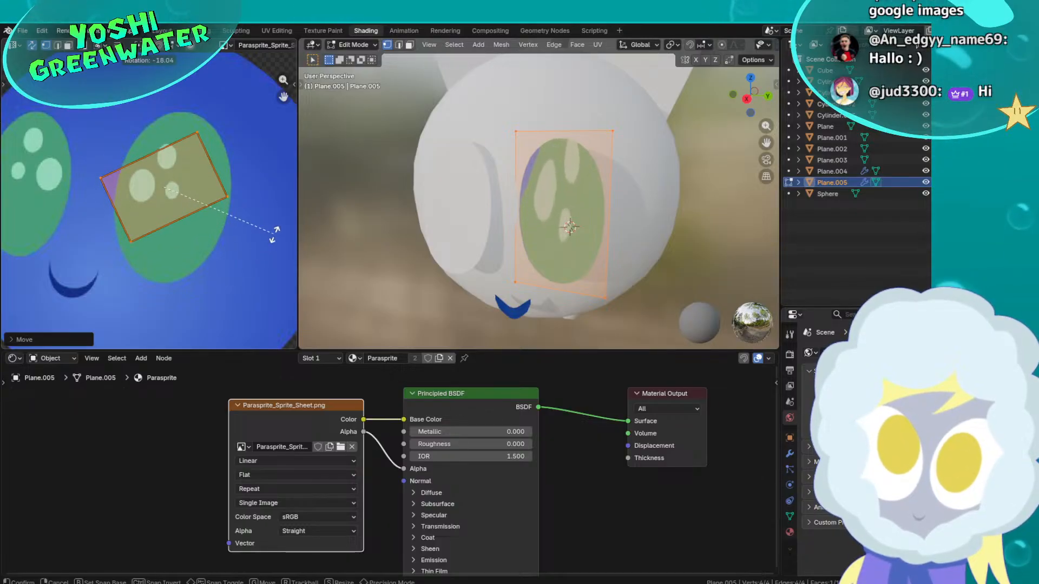
{"action": "left_click", "coordinate": [278, 216]}
{"action": "key", "text": "g"}
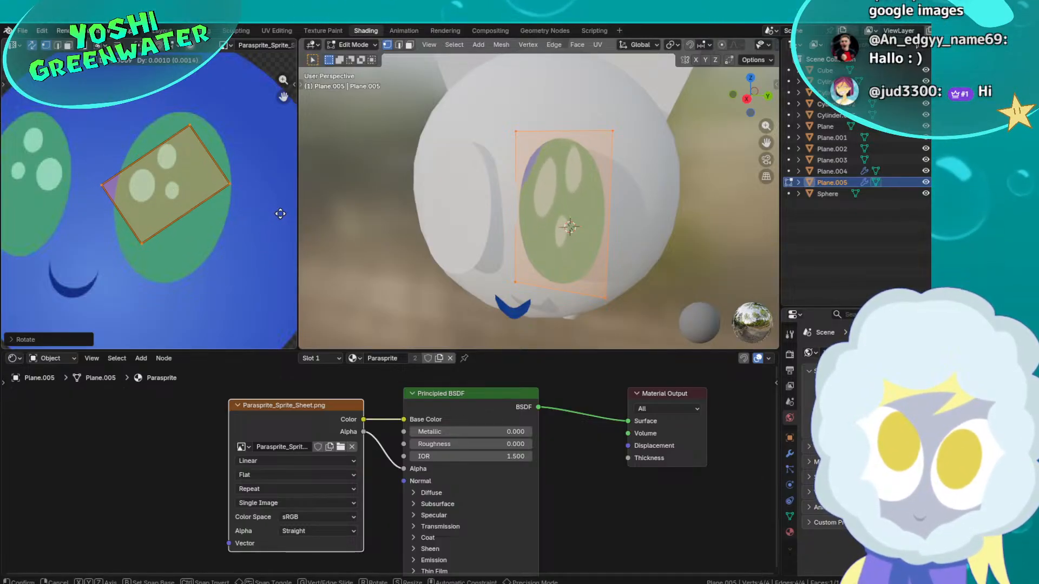
{"action": "left_click", "coordinate": [286, 215]}
{"action": "key", "text": "s"}
{"action": "left_click", "coordinate": [258, 205]}
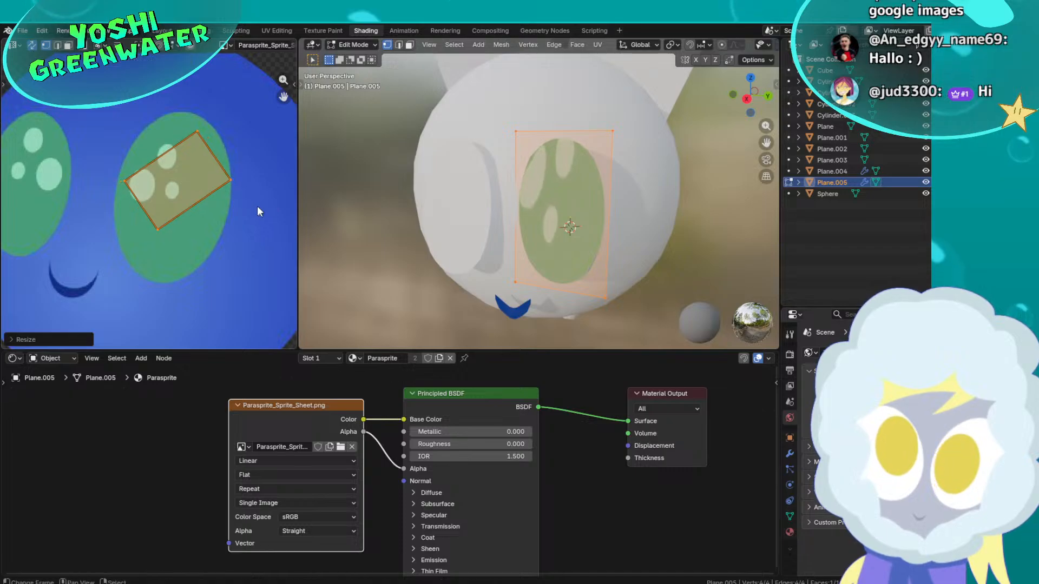
{"action": "key", "text": "g"}
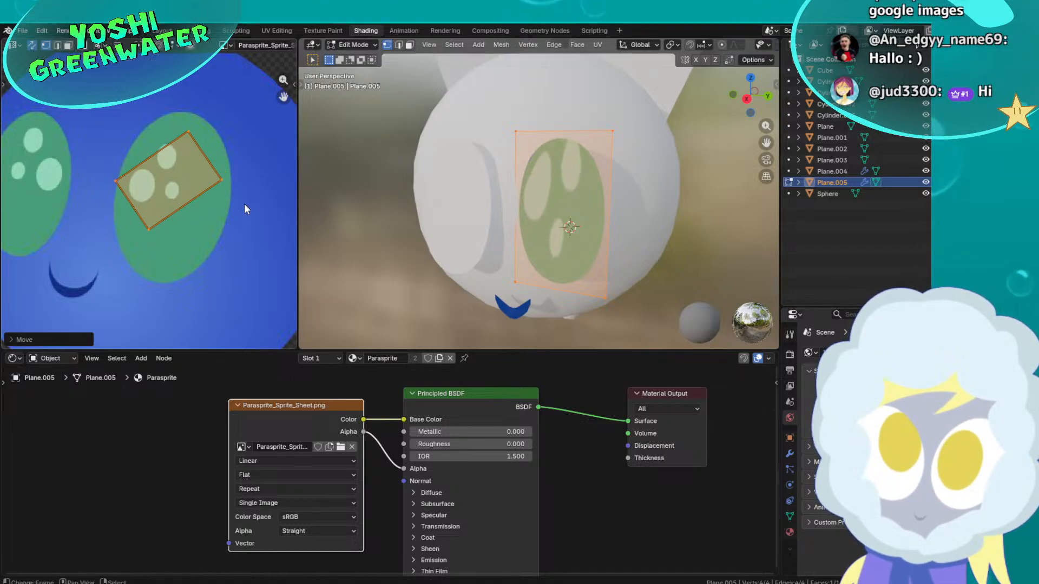
{"action": "left_click", "coordinate": [245, 203]}
{"action": "key", "text": "g"}
{"action": "left_click", "coordinate": [242, 202]}
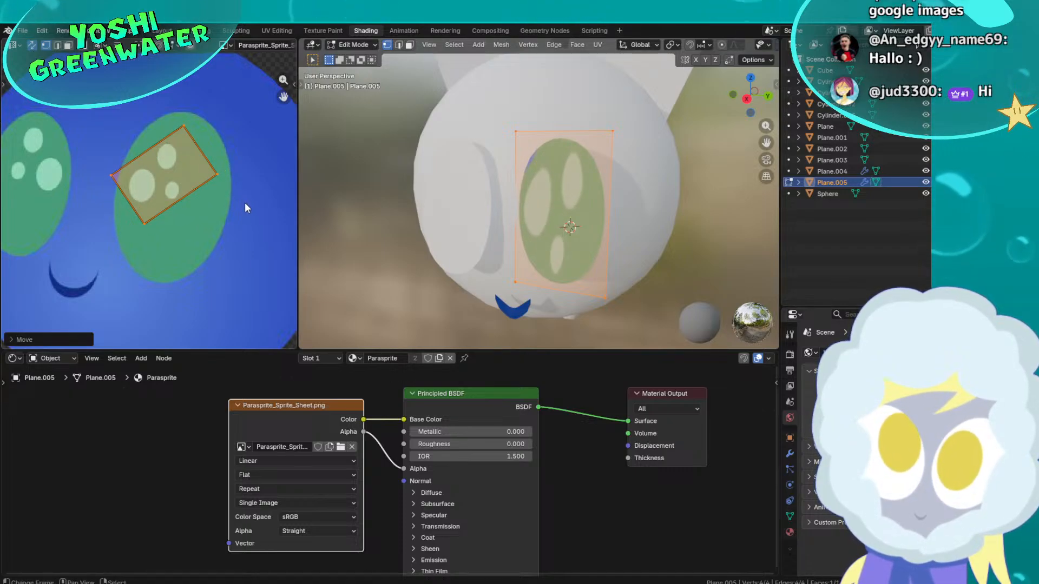
Shrink the eye's UVs slightly more and nudge them so the highlights sit well within the modelled eye
{"action": "scroll", "coordinate": [573, 207], "scroll_direction": "up", "scroll_amount": 2}
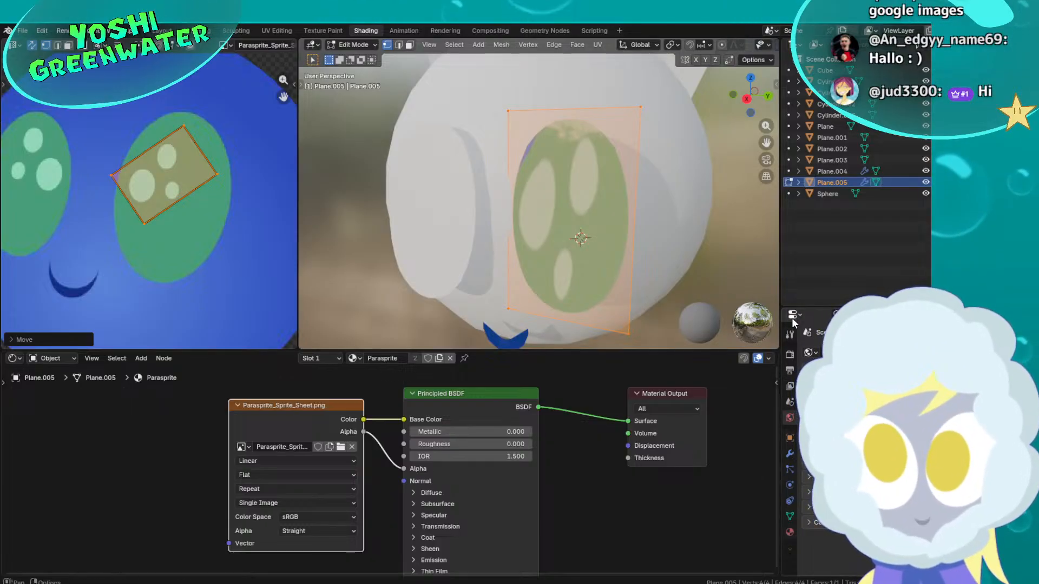
{"action": "key", "text": "s"}
{"action": "left_click", "coordinate": [258, 175]}
{"action": "key", "text": "g"}
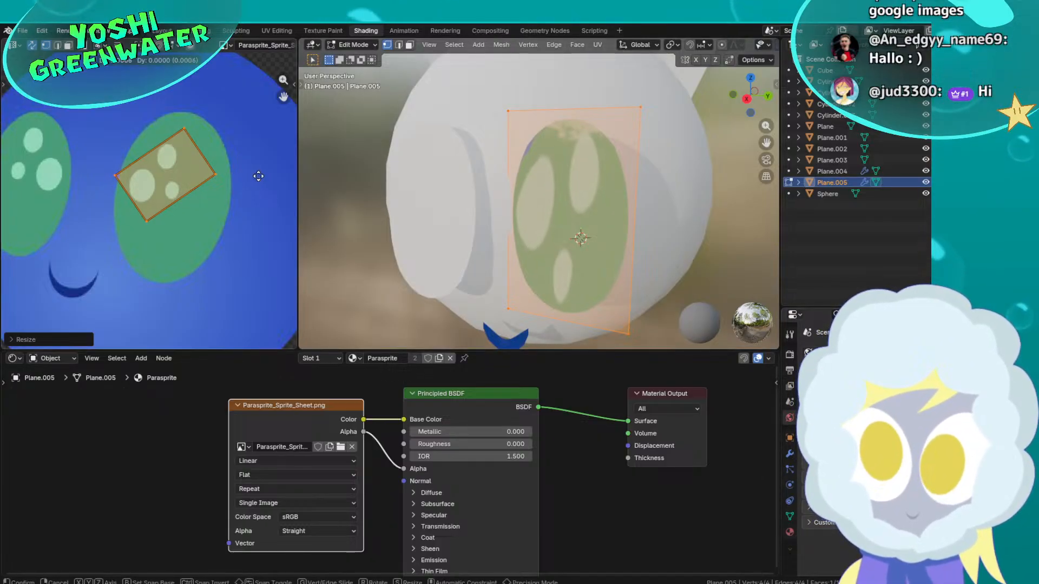
{"action": "left_click", "coordinate": [258, 177]}
{"action": "key", "text": "g"}
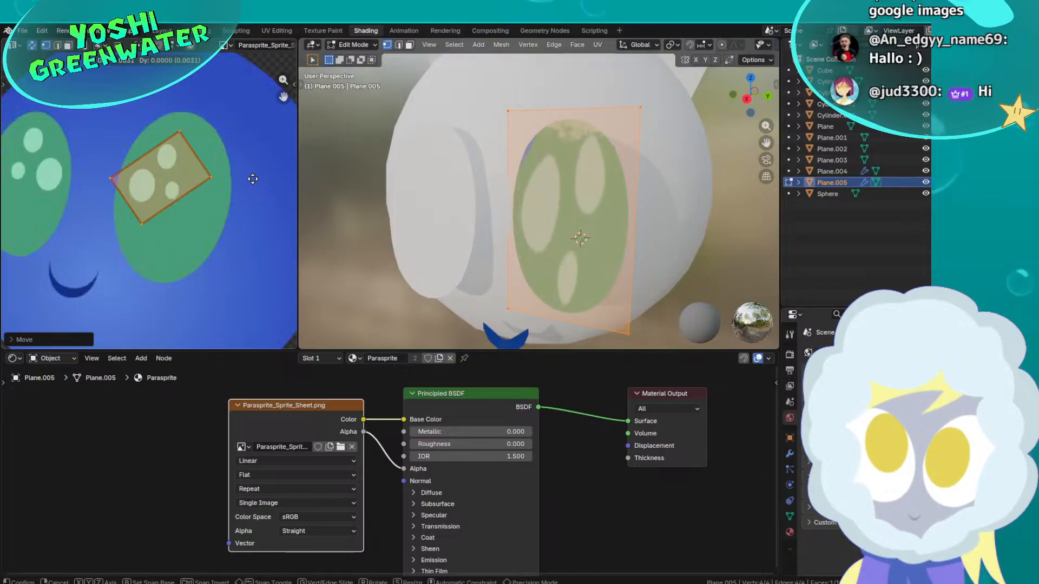
{"action": "left_click", "coordinate": [253, 179]}
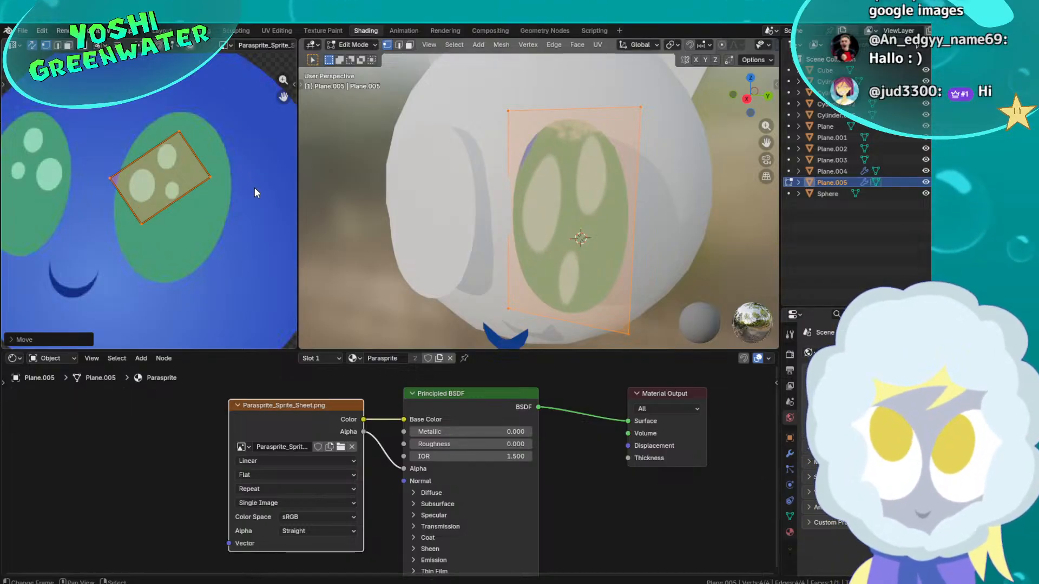
Expand the Subdivision modifier's advanced settings on Plane.005, and apply the modifier in Object Mode
{"action": "left_click", "coordinate": [791, 454]}
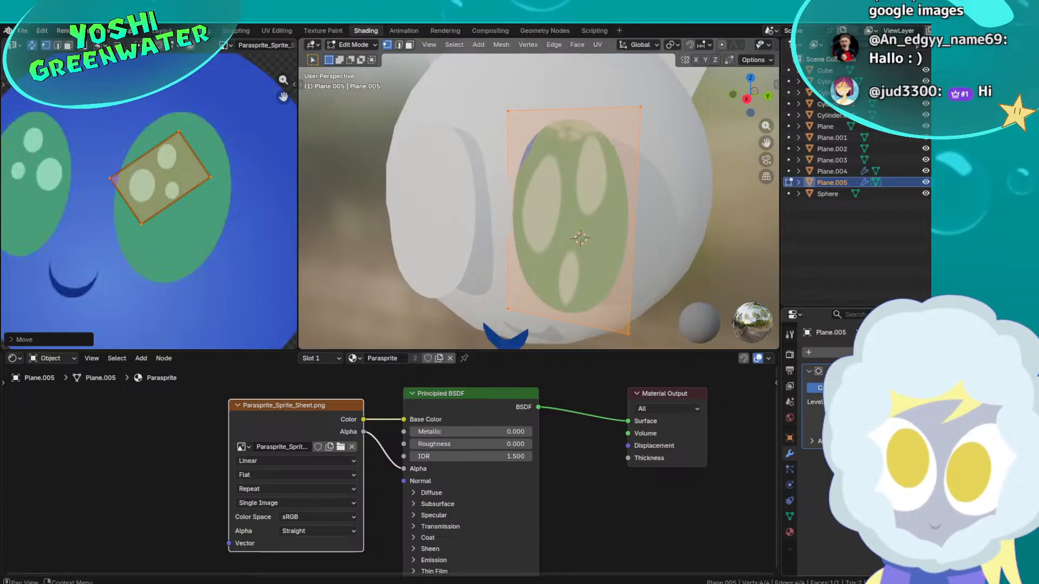
{"action": "left_click", "coordinate": [831, 441]}
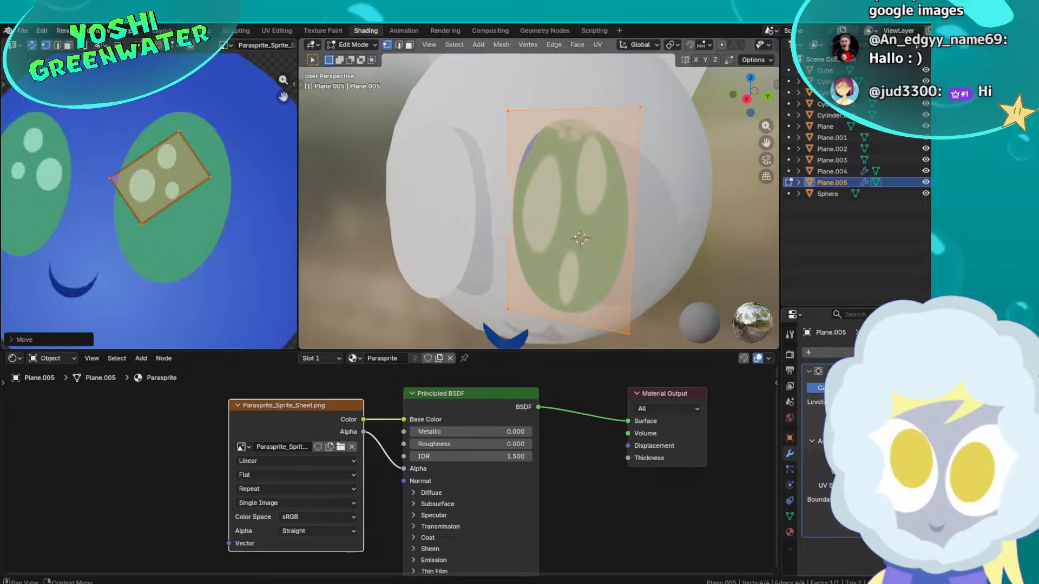
{"action": "left_click", "coordinate": [854, 371]}
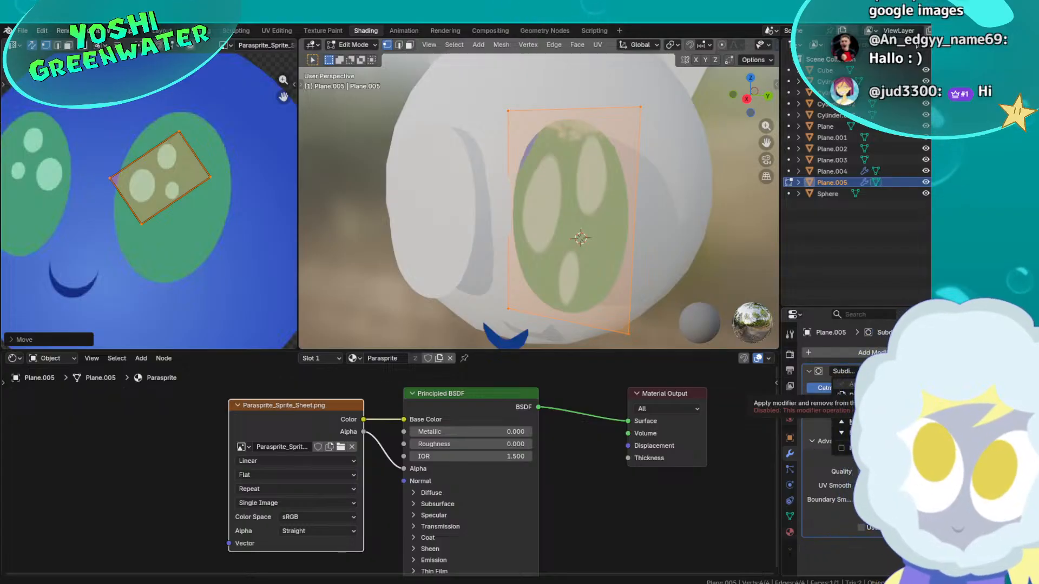
{"action": "key", "text": "Tab"}
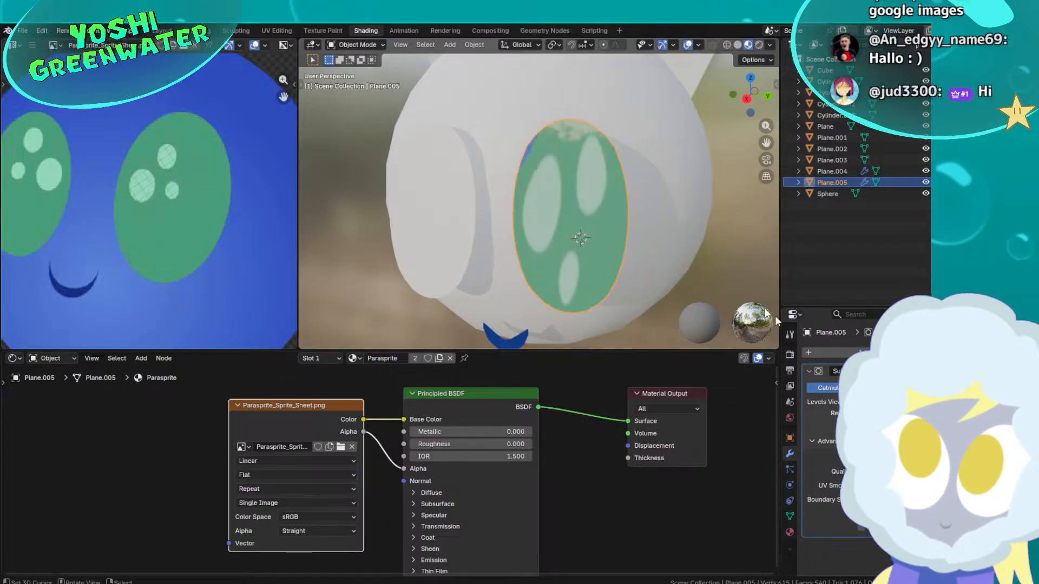
{"action": "left_click", "coordinate": [904, 371]}
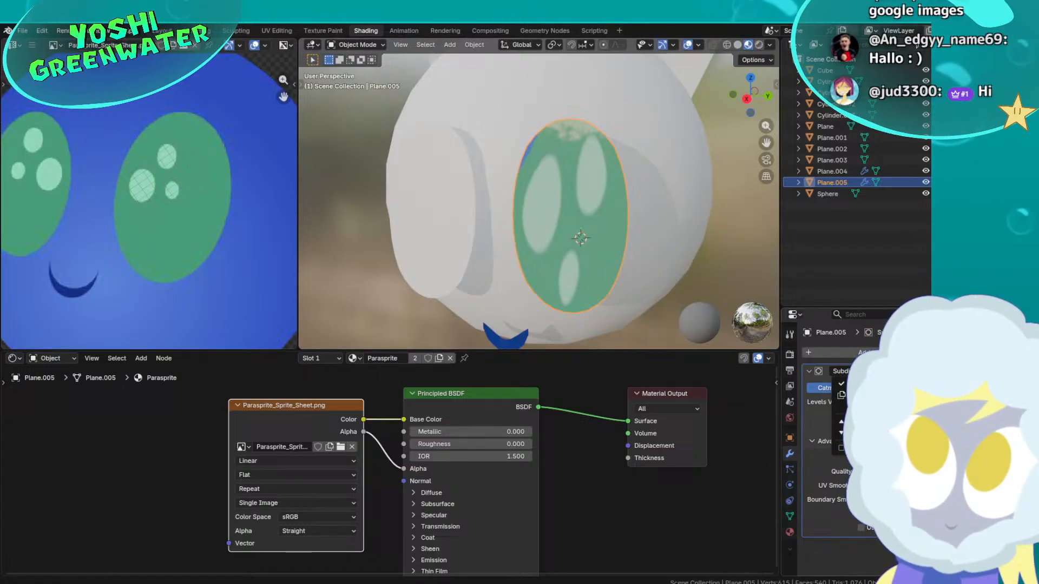
{"action": "left_click", "coordinate": [852, 384]}
Reopen the eye in Edit Mode and enlarge its subdivided UV grid slightly over the green eye's highlights
{"action": "key", "text": "Tab"}
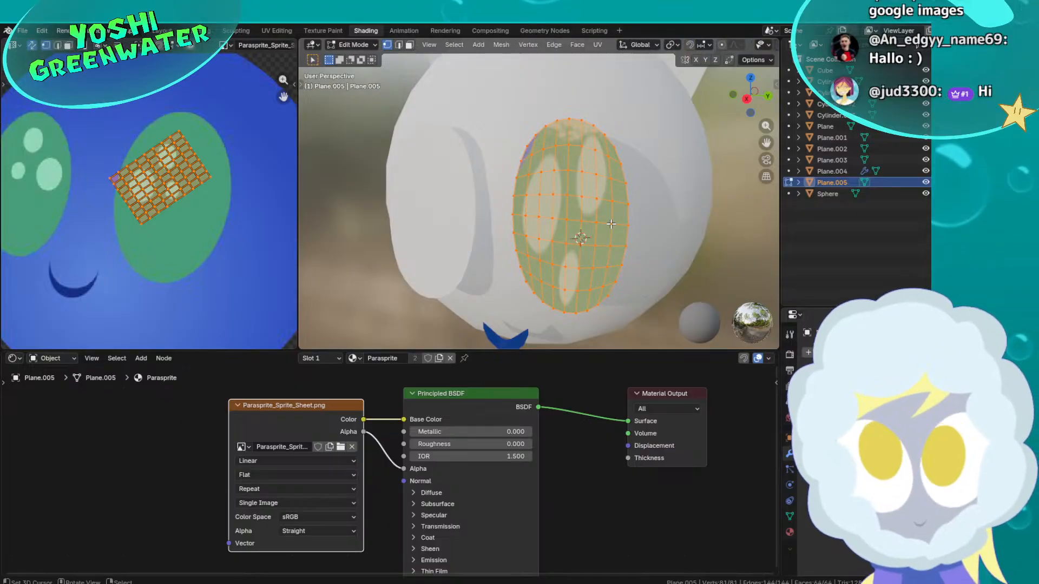
{"action": "scroll", "coordinate": [150, 177], "scroll_direction": "up", "scroll_amount": 2}
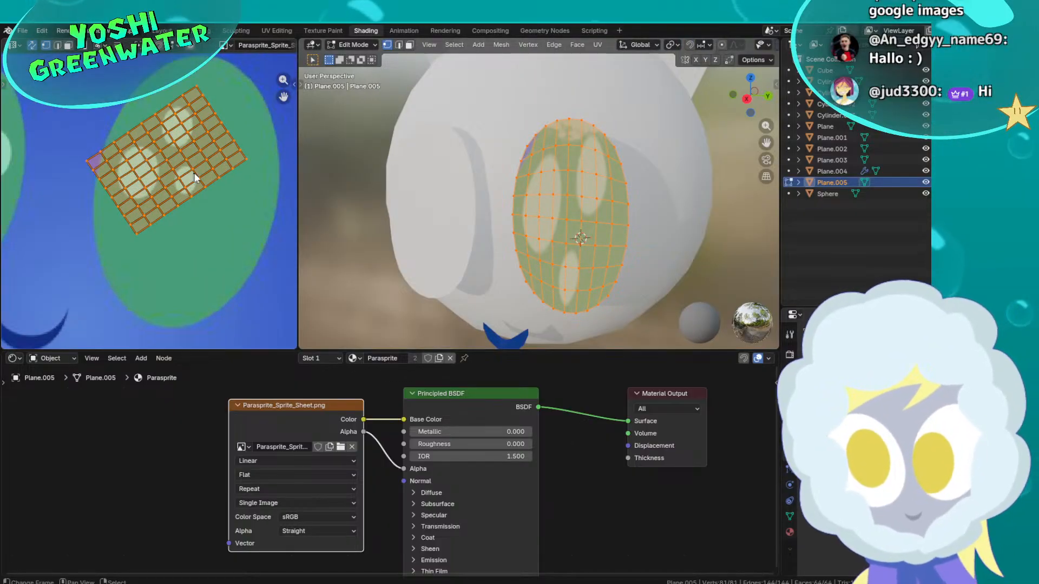
{"action": "key", "text": "s"}
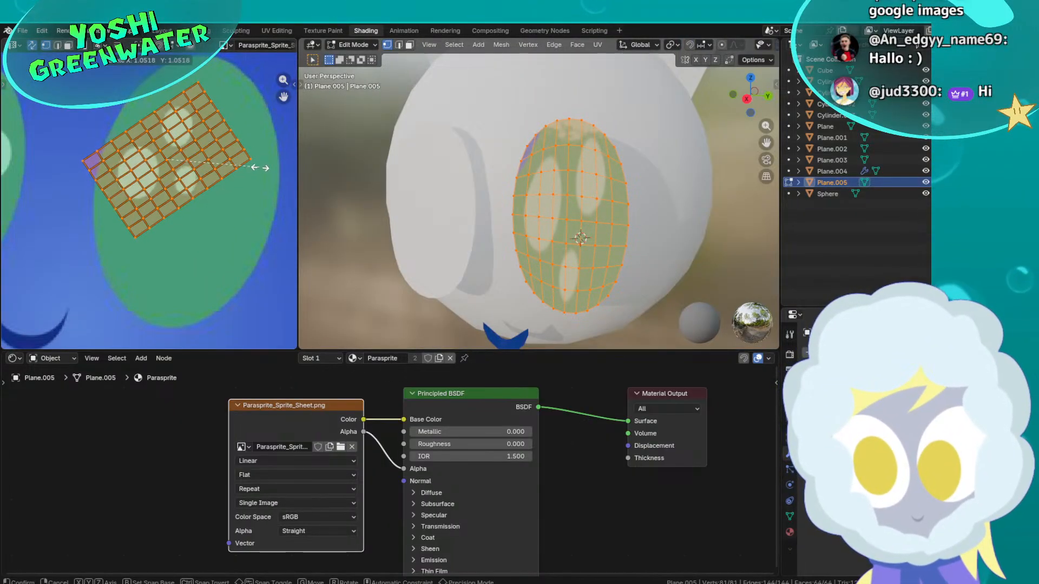
Rotate the eye plane's UV grid nearly upright and move it over the larger green eye on the Parasprite sprite sheet
{"action": "key", "text": "r"}
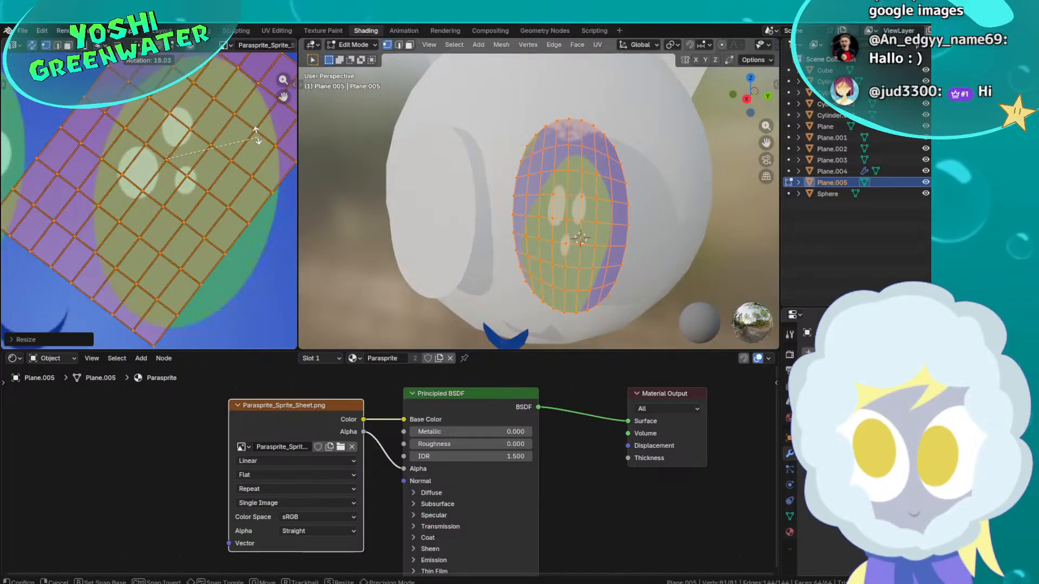
{"action": "left_click", "coordinate": [197, 153]}
{"action": "scroll", "coordinate": [197, 152], "scroll_direction": "down", "scroll_amount": 3}
{"action": "key", "text": "g"}
{"action": "left_click", "coordinate": [205, 184]}
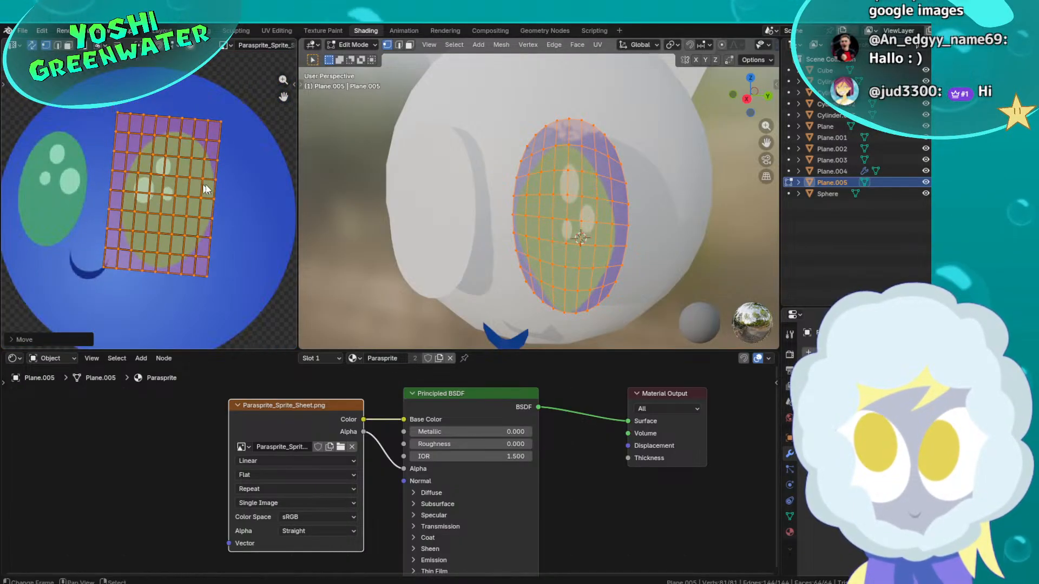
Turn the UV grid on its side so it lies level and enlarge it across the sprite's face
{"action": "key", "text": "r"}
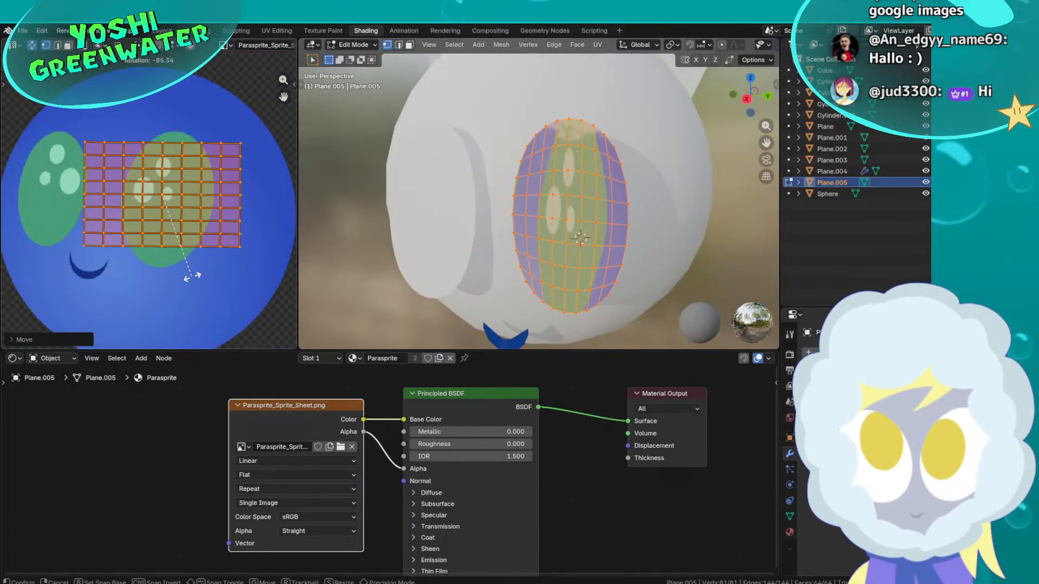
{"action": "left_click", "coordinate": [194, 261]}
{"action": "key", "text": "s"}
{"action": "left_click", "coordinate": [34, 274]}
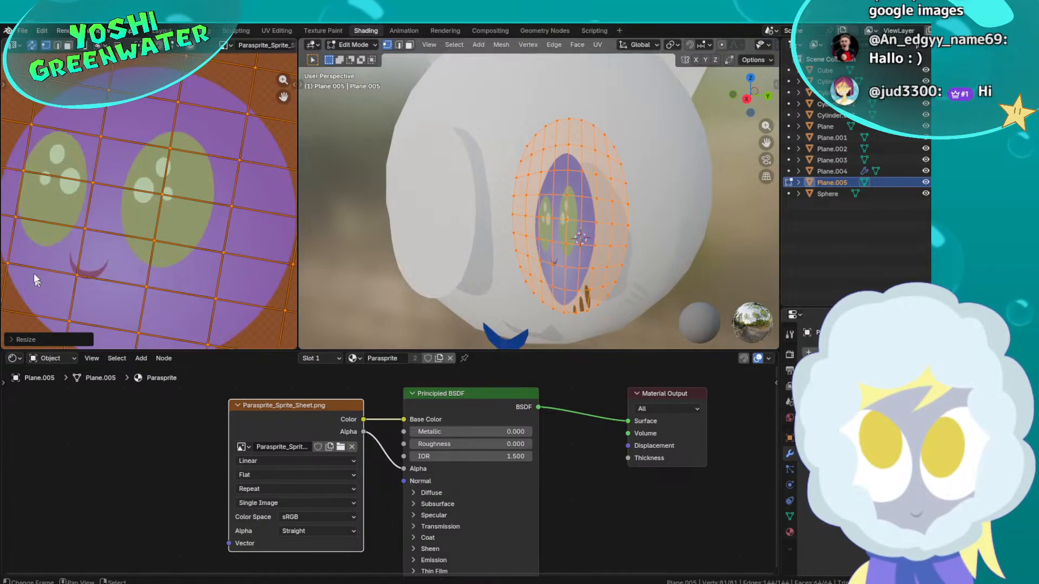
{"action": "key", "text": "r"}
{"action": "left_click", "coordinate": [205, 170]}
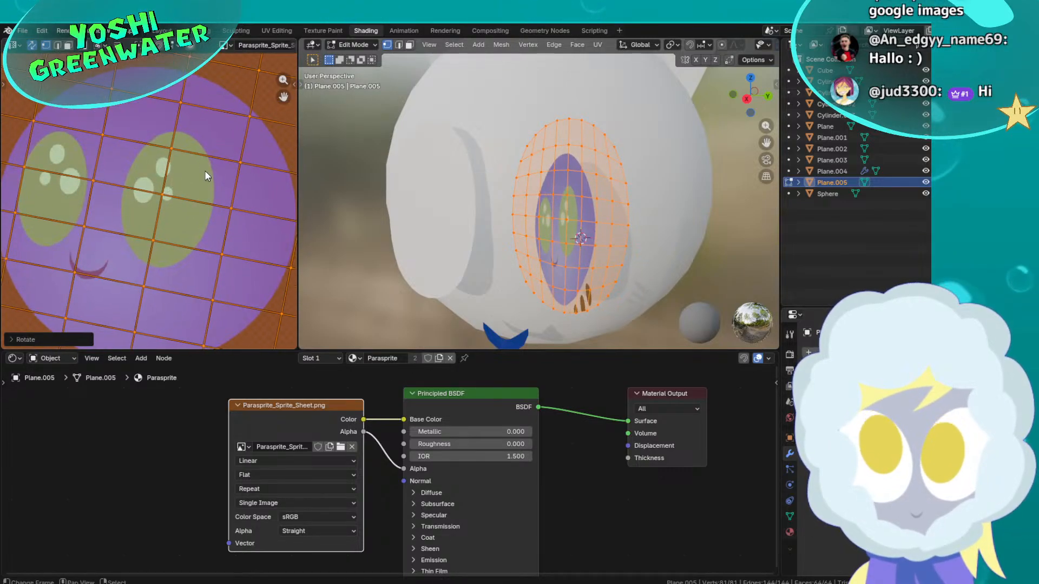
{"action": "key", "text": "r"}
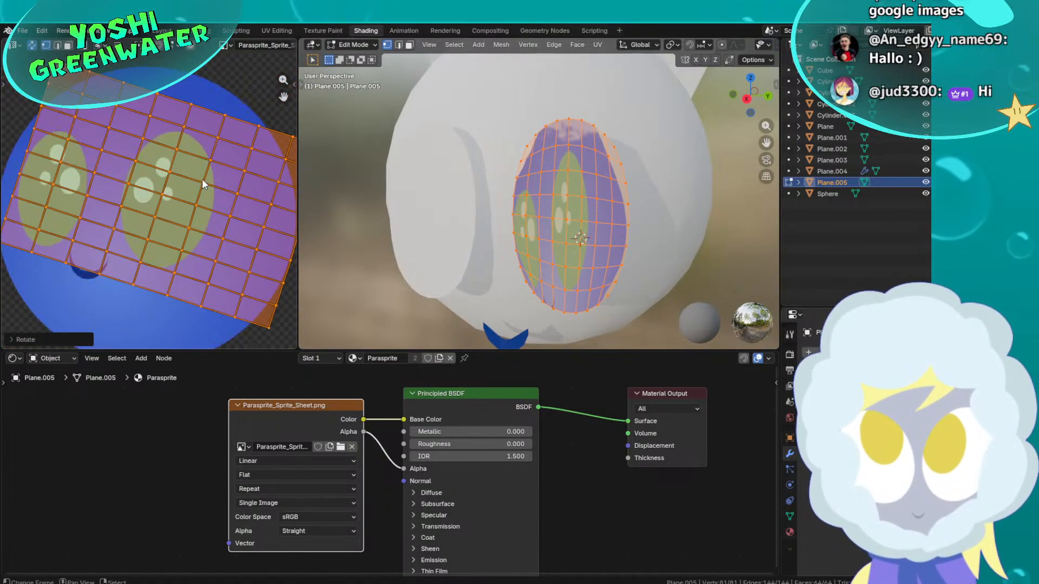
{"action": "left_click", "coordinate": [208, 150]}
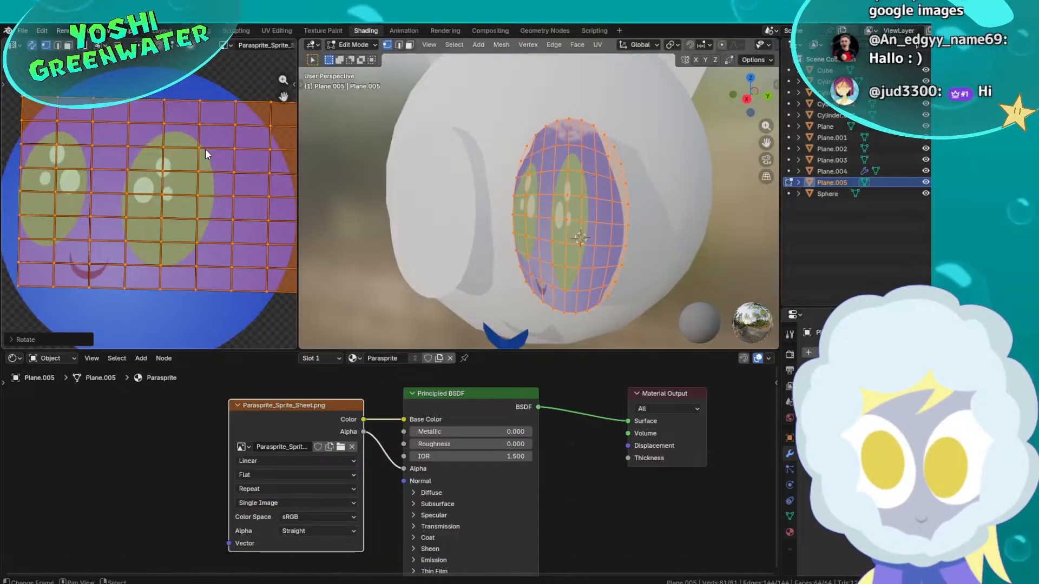
Center the UV grid on the larger green eye, scale it to about 0.59, and narrow it along X
{"action": "key", "text": "g"}
{"action": "left_click", "coordinate": [212, 156]}
{"action": "key", "text": "s"}
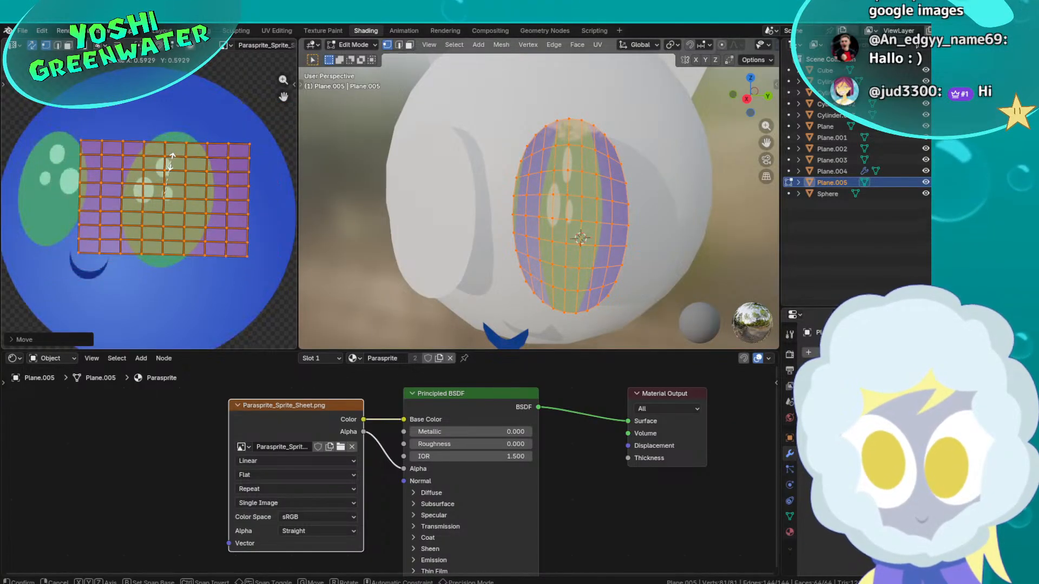
{"action": "left_click", "coordinate": [163, 165]}
{"action": "key", "text": "s"}
{"action": "key", "text": "x"}
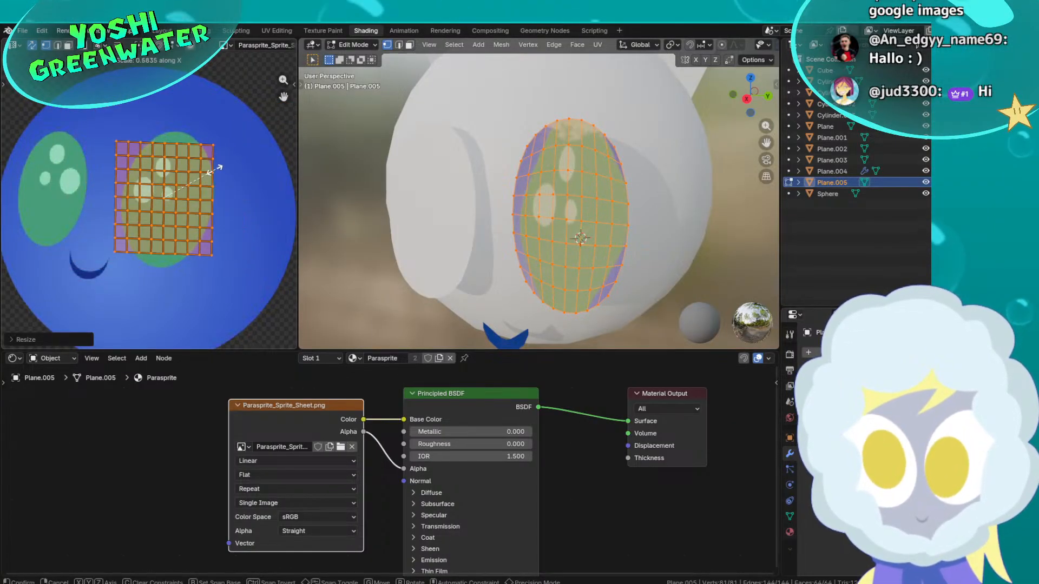
{"action": "left_click", "coordinate": [200, 171]}
Tilt the UV grid about -7° to match the eye, shrink it, and shift it inside the green area
{"action": "key", "text": "r"}
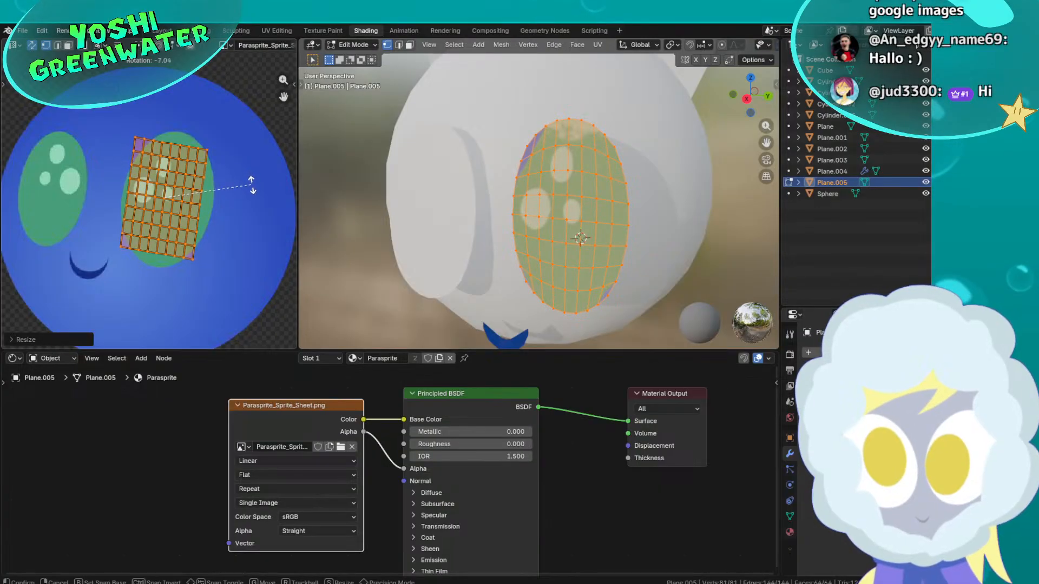
{"action": "left_click", "coordinate": [244, 181]}
{"action": "key", "text": "s"}
{"action": "left_click", "coordinate": [243, 184]}
{"action": "key", "text": "g"}
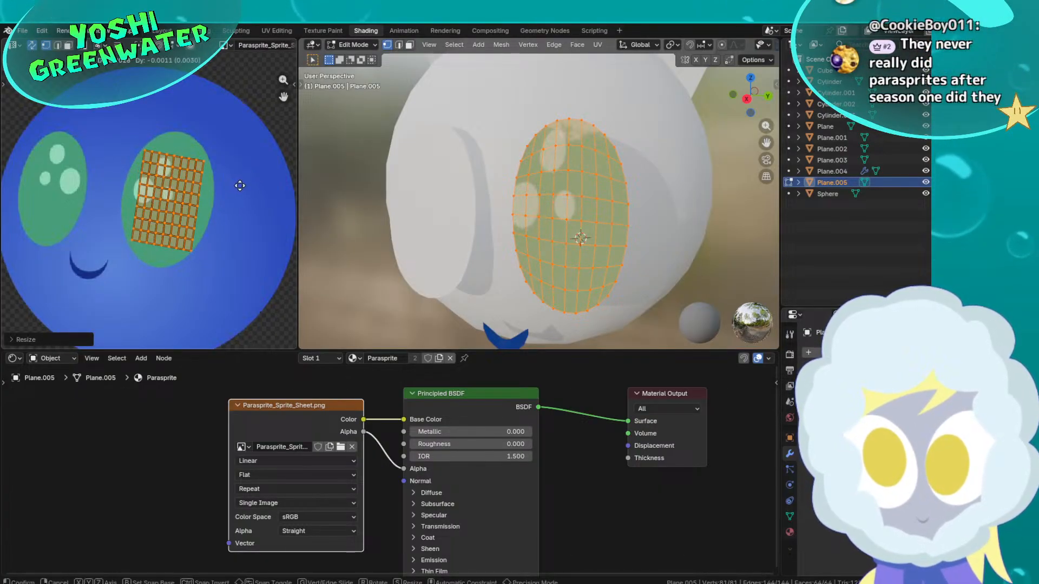
{"action": "left_click", "coordinate": [233, 185]}
{"action": "key", "text": "s"}
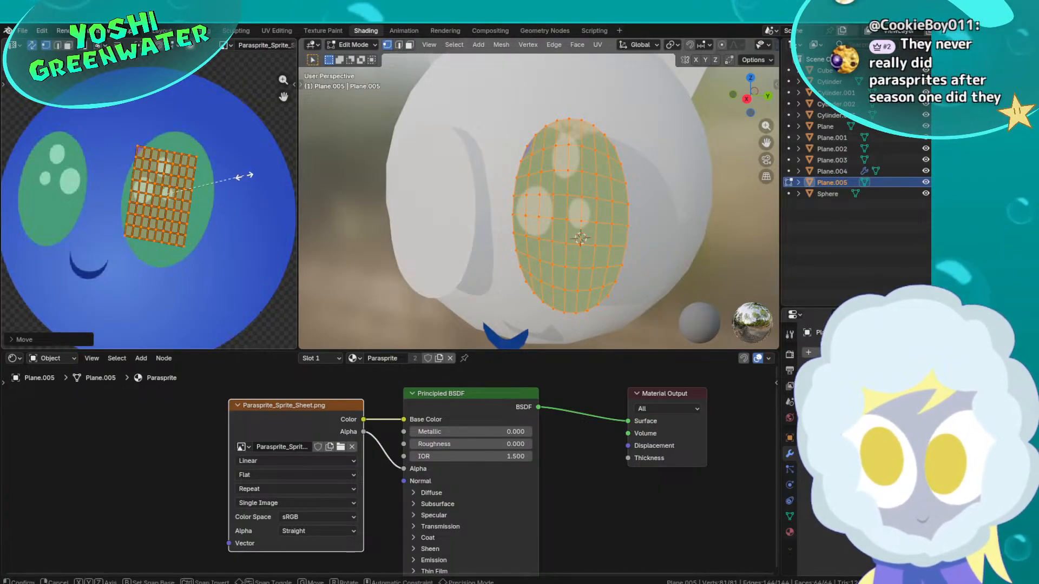
{"action": "left_click", "coordinate": [233, 174]}
Rip the UV grid's upper corner face that overlaps the blue and place it on plain green above the grid
{"action": "scroll", "coordinate": [118, 150], "scroll_direction": "up", "scroll_amount": 5}
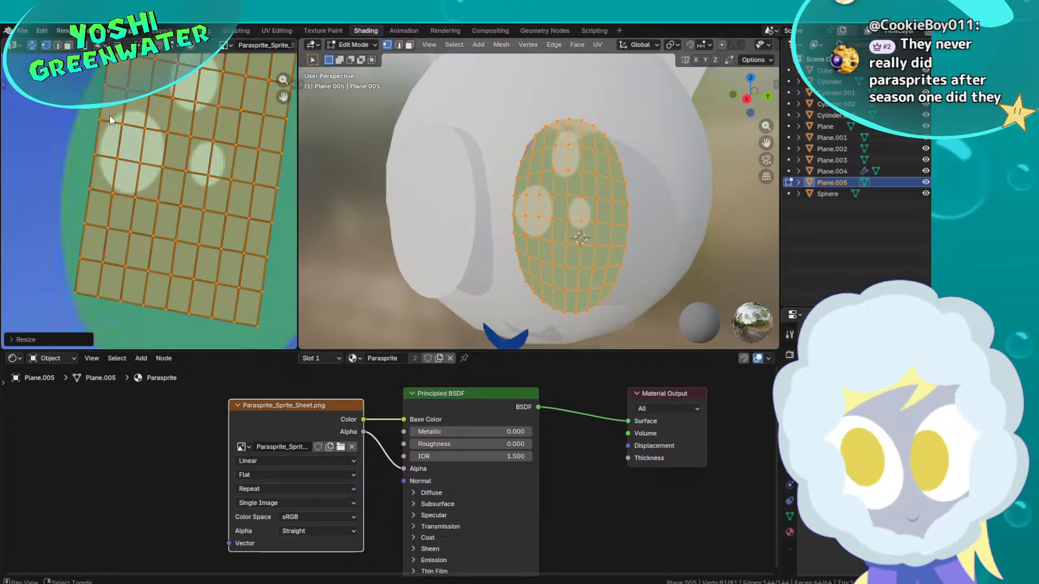
{"action": "middle_click_drag", "start_coordinate": [110, 115], "coordinate": [110, 122], "text": "shift"}
{"action": "key", "text": "3"}
{"action": "left_click", "coordinate": [110, 122]}
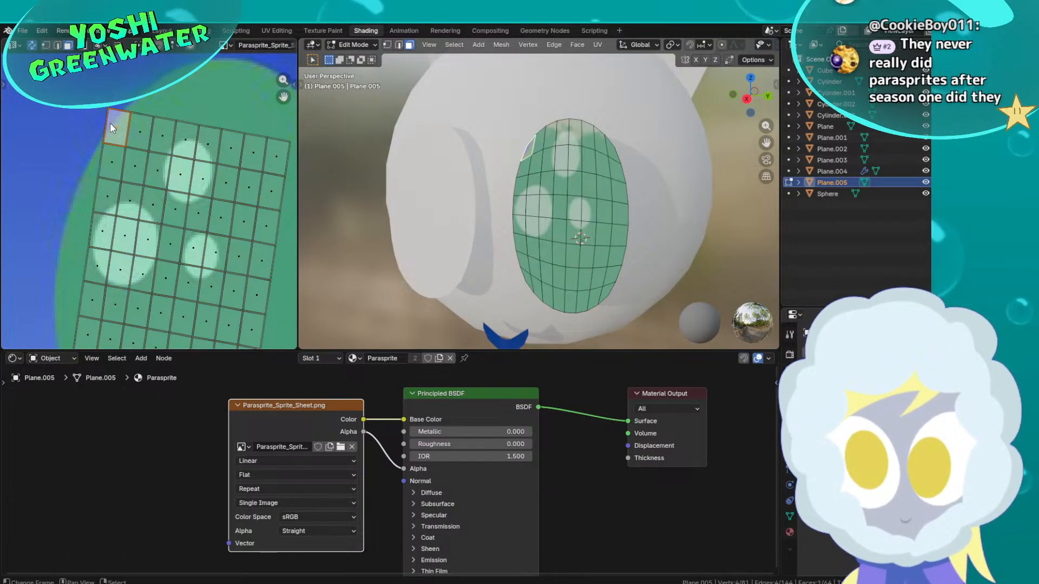
{"action": "key", "text": "g"}
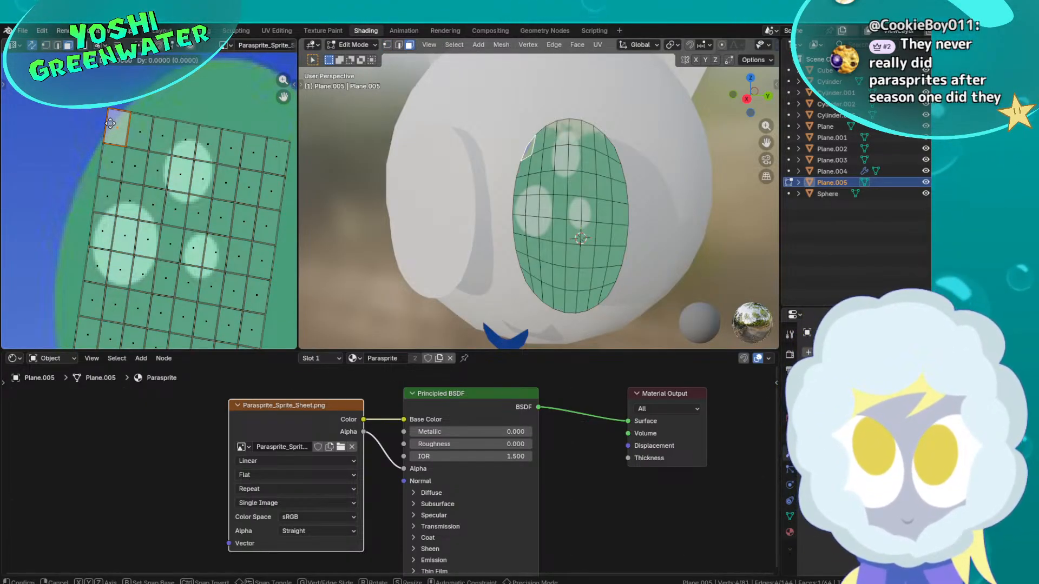
{"action": "left_click", "coordinate": [110, 123]}
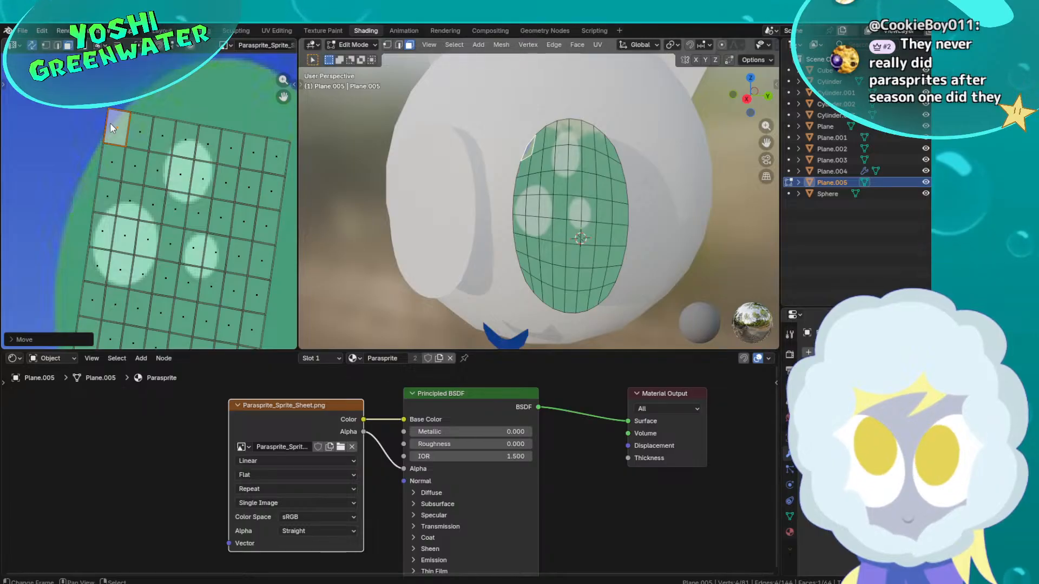
{"action": "key", "text": "g"}
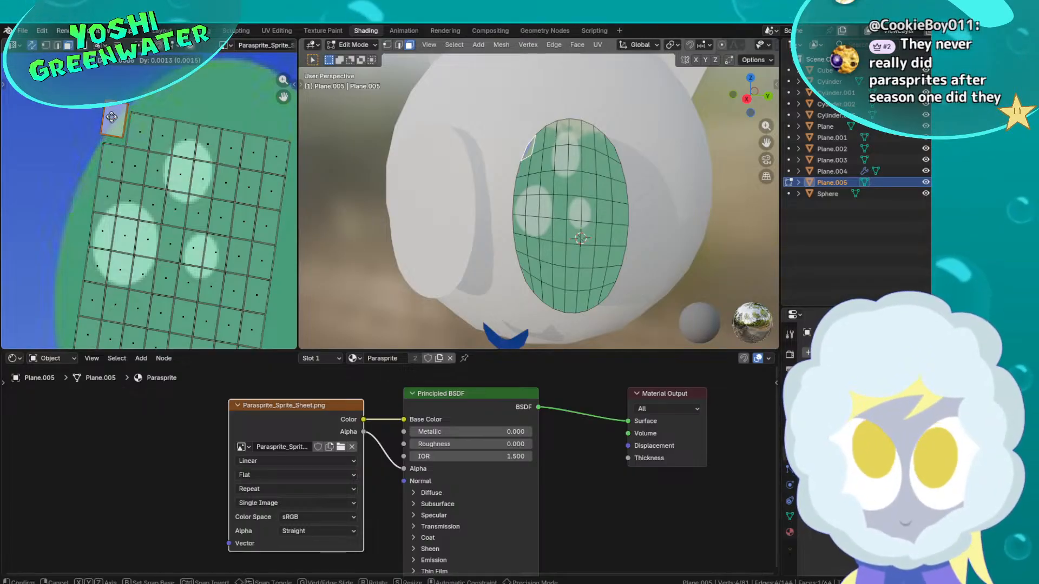
{"action": "left_click", "coordinate": [216, 105]}
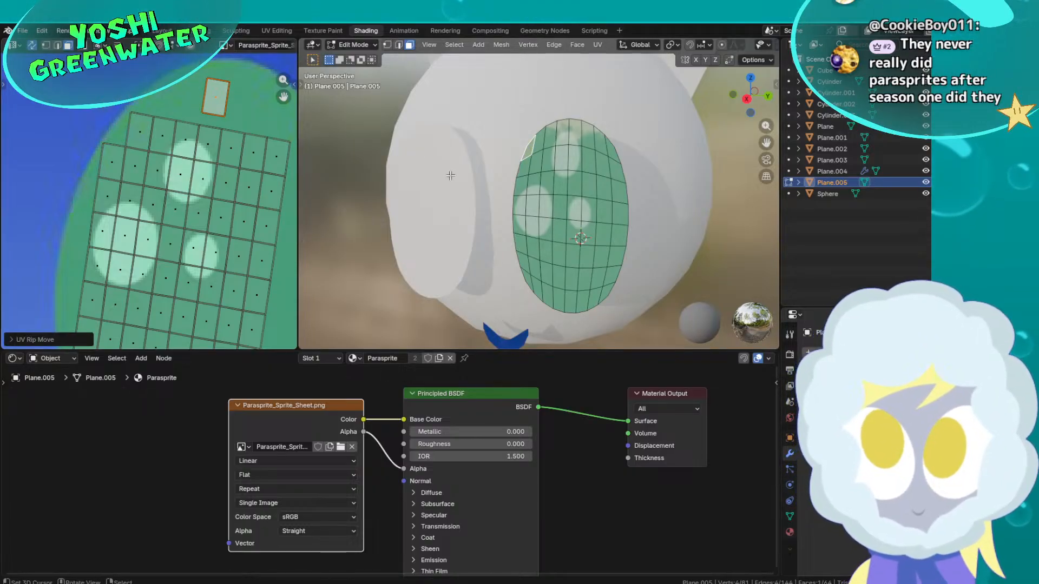
Finish editing the textured eye and open the blank eye, Plane.004, in Edit Mode
{"action": "key", "text": "Tab"}
{"action": "scroll", "coordinate": [557, 203], "scroll_direction": "down", "scroll_amount": 3}
{"action": "middle_click_drag", "start_coordinate": [557, 203], "coordinate": [559, 184]}
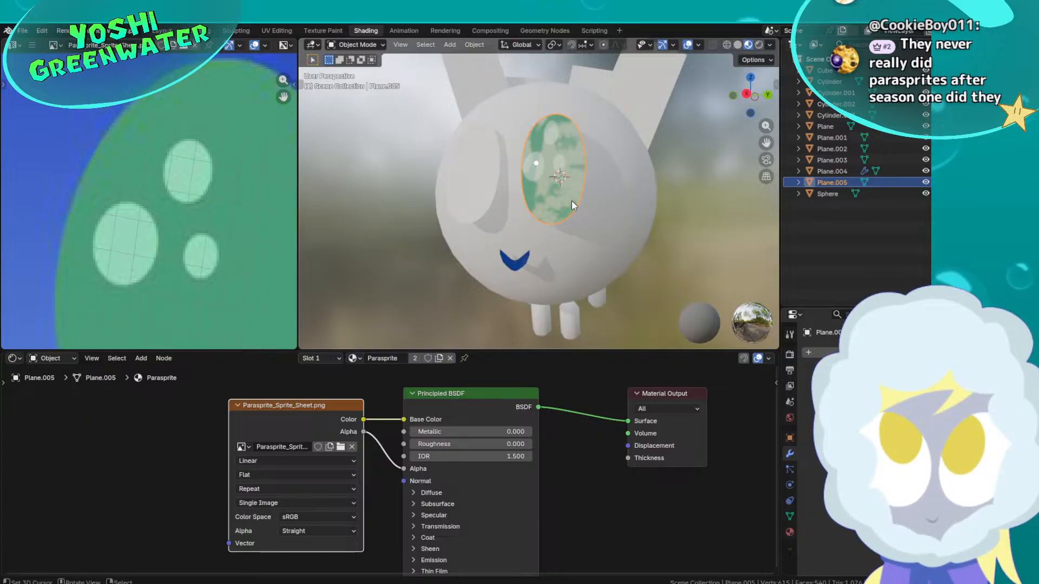
{"action": "left_click", "coordinate": [480, 186]}
{"action": "middle_click_drag", "start_coordinate": [482, 187], "coordinate": [509, 197]}
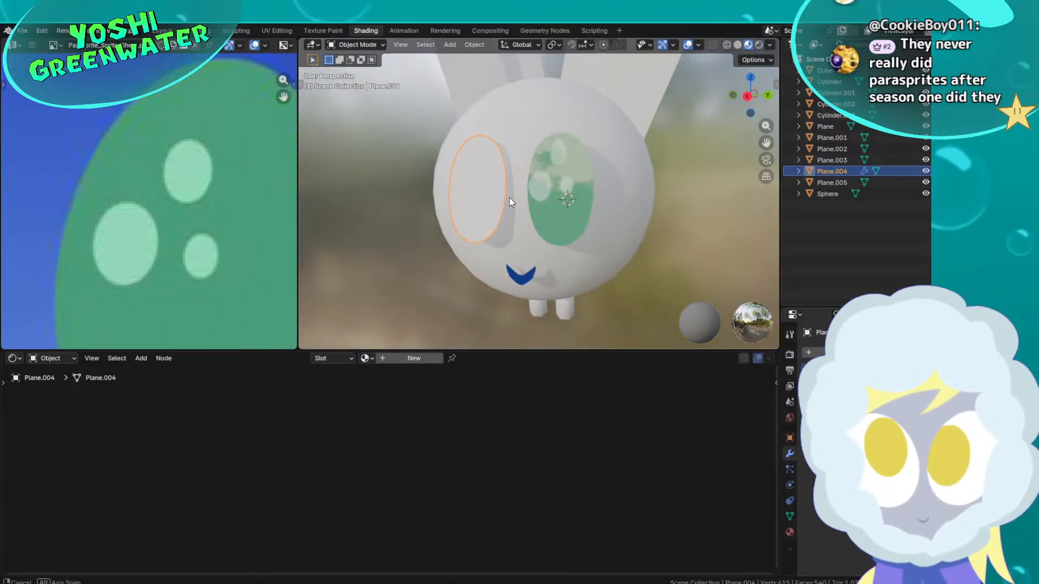
{"action": "scroll", "coordinate": [509, 197], "scroll_direction": "up", "scroll_amount": 1}
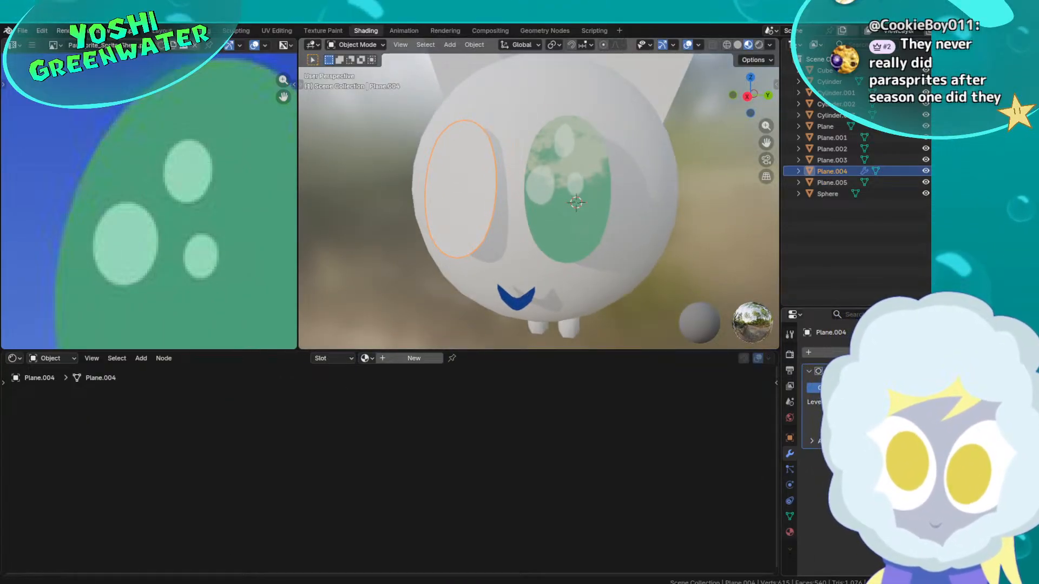
{"action": "key", "text": "Tab"}
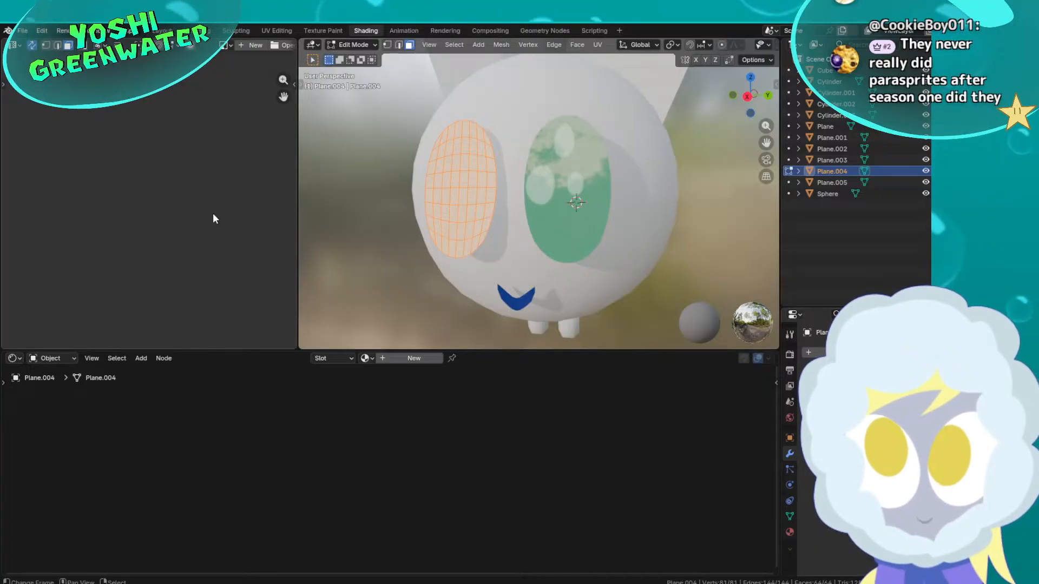
Try to bring up Plane.004's UVs by selecting a face and reapplying the UV Editor as the editor type
{"action": "key", "text": "t"}
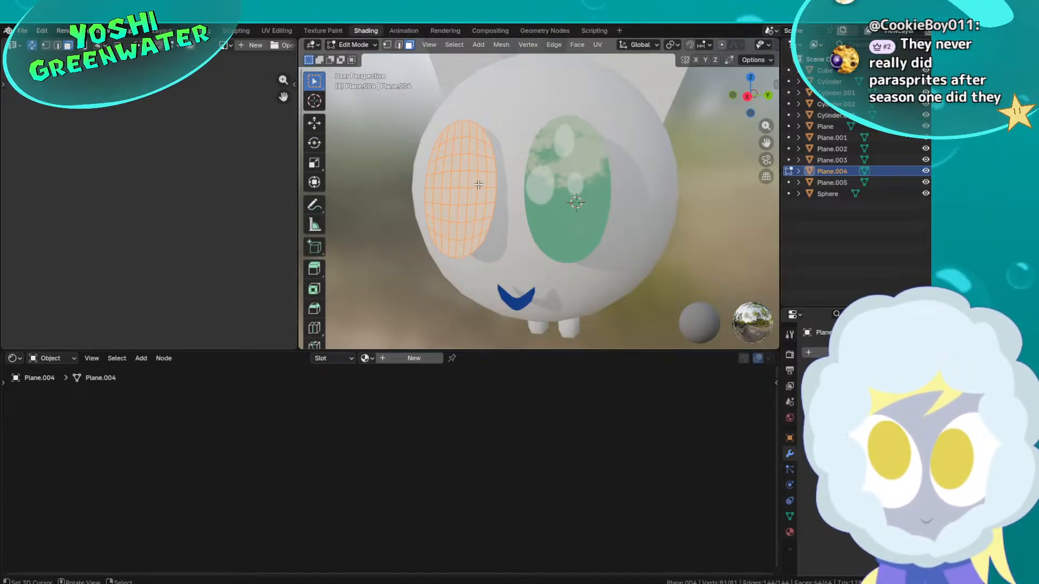
{"action": "left_click", "coordinate": [14, 45]}
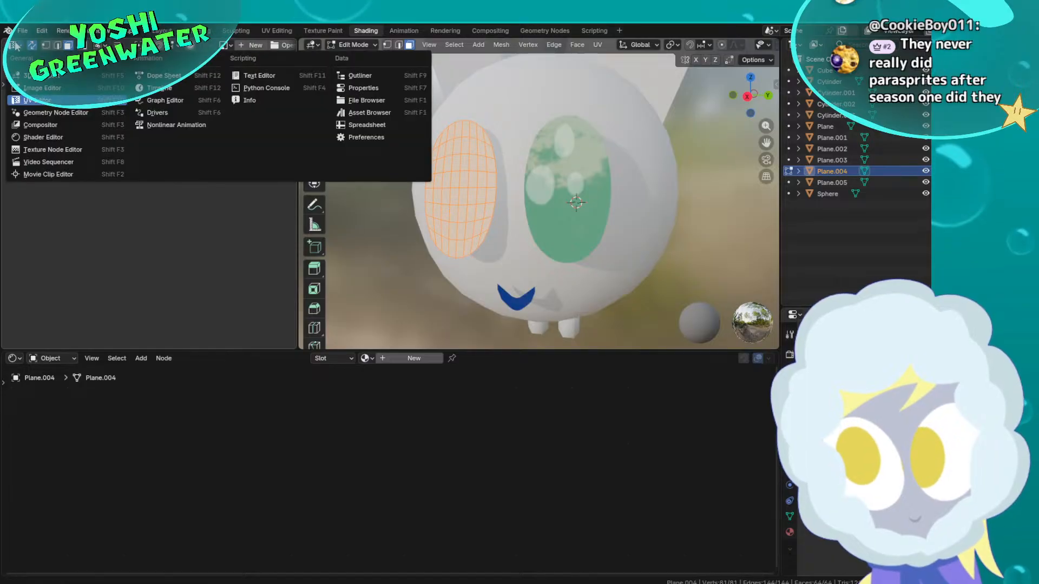
{"action": "left_click", "coordinate": [124, 98]}
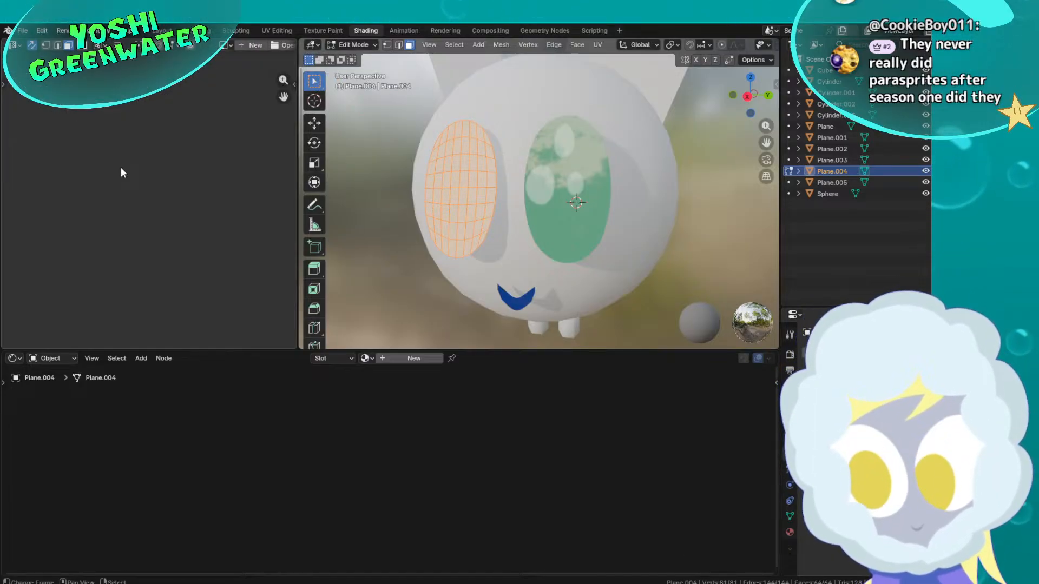
{"action": "left_click", "coordinate": [449, 177]}
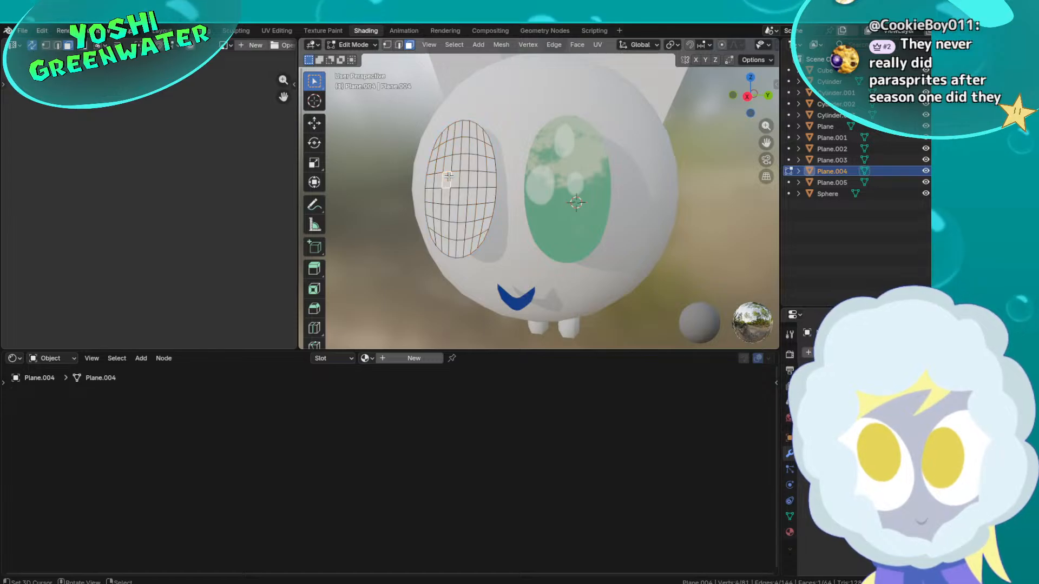
{"action": "left_click", "coordinate": [2, 87]}
{"action": "left_click", "coordinate": [14, 46]}
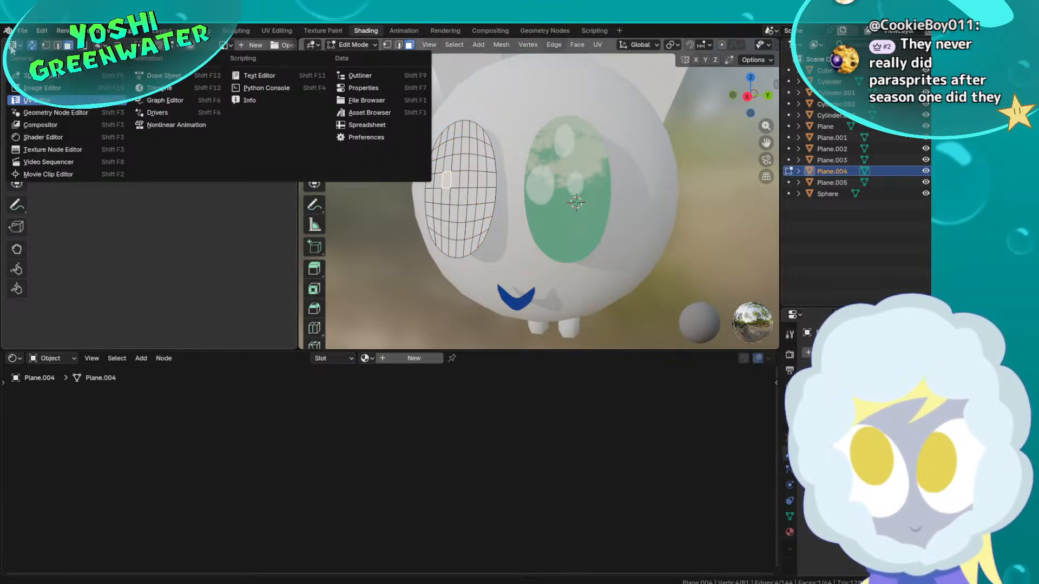
{"action": "left_click", "coordinate": [25, 90]}
{"action": "left_click", "coordinate": [14, 45]}
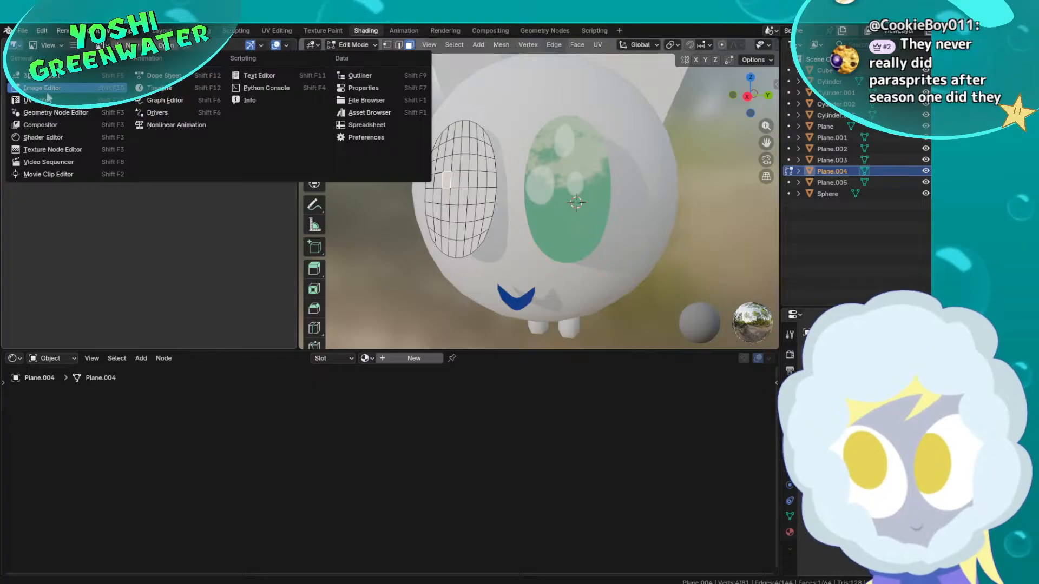
{"action": "left_click", "coordinate": [29, 100]}
Check the textured eye, Plane.005, in Edit Mode to see how its UV layout and image are displayed
{"action": "key", "text": "Tab"}
{"action": "left_click", "coordinate": [590, 184]}
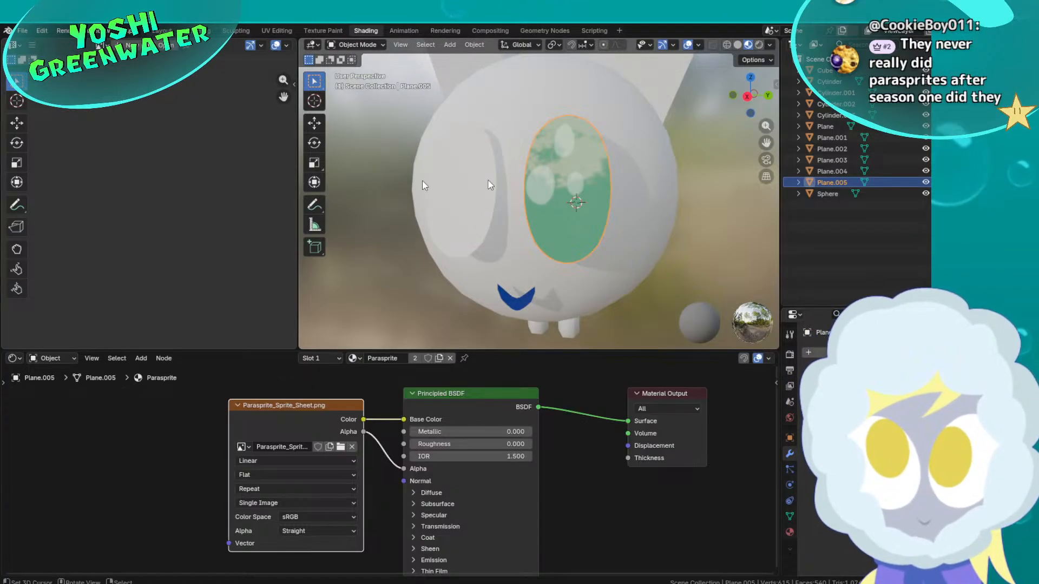
{"action": "key", "text": "t"}
{"action": "key", "text": "a"}
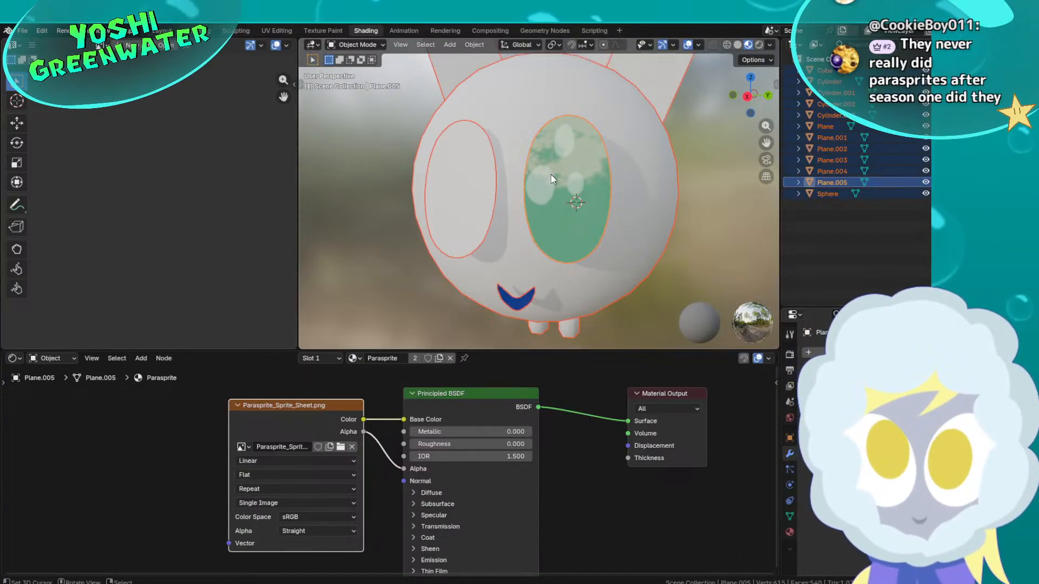
{"action": "right_click", "coordinate": [546, 175]}
{"action": "right_click", "coordinate": [546, 175]}
{"action": "key", "text": "Tab"}
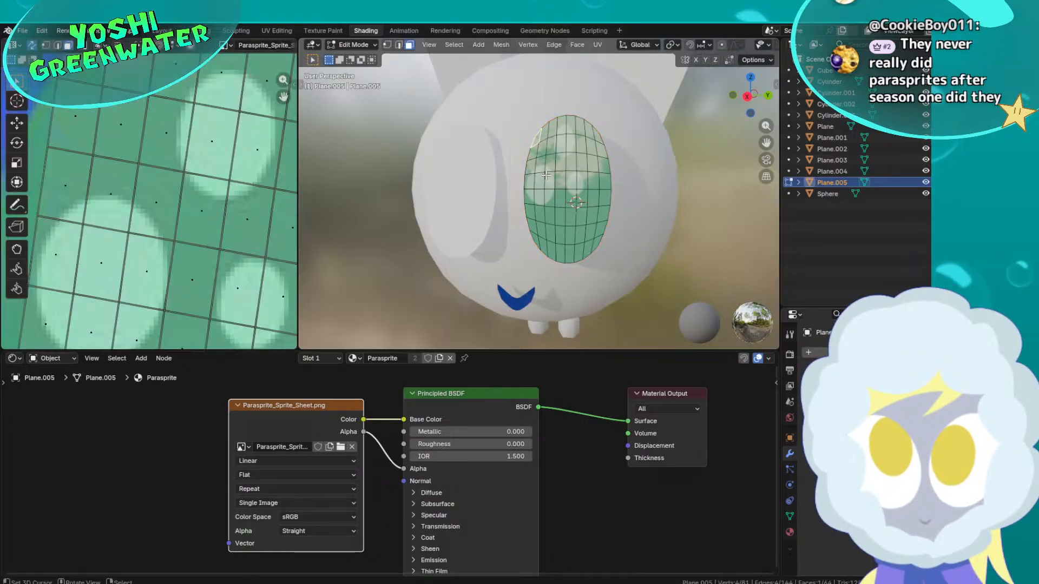
{"action": "key", "text": "Tab"}
Select all faces of the blank eye, Plane.004, in Edit Mode and change the UV Editor area to a Shader Editor
{"action": "right_click", "coordinate": [450, 183]}
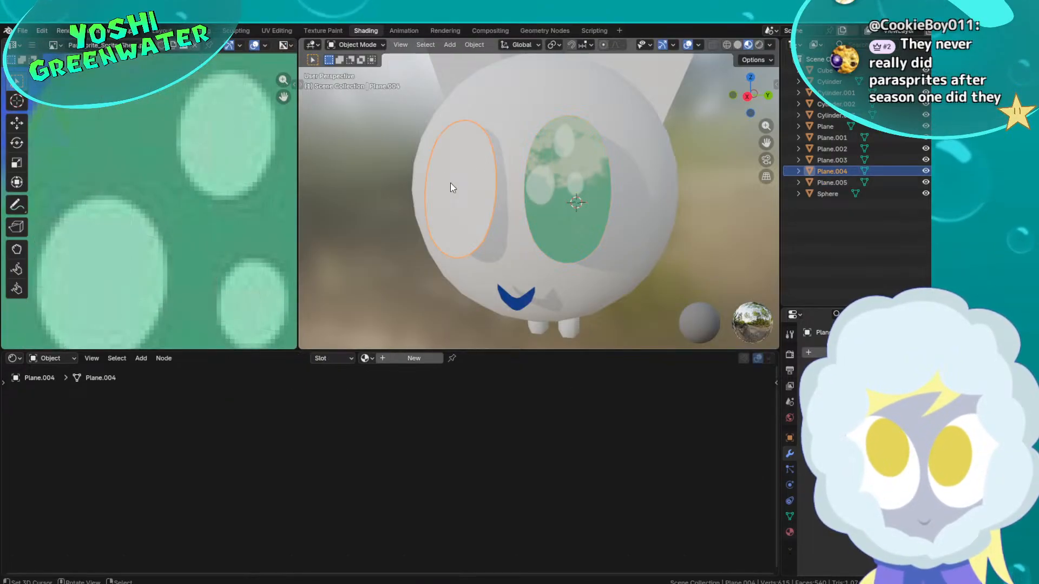
{"action": "key", "text": "Tab"}
{"action": "key", "text": "a"}
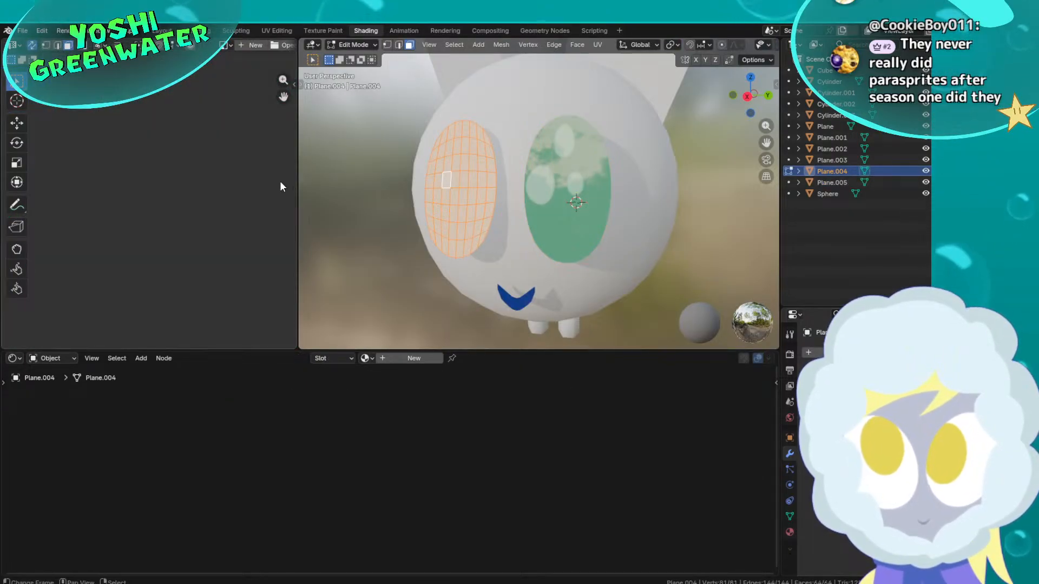
{"action": "left_click", "coordinate": [11, 45]}
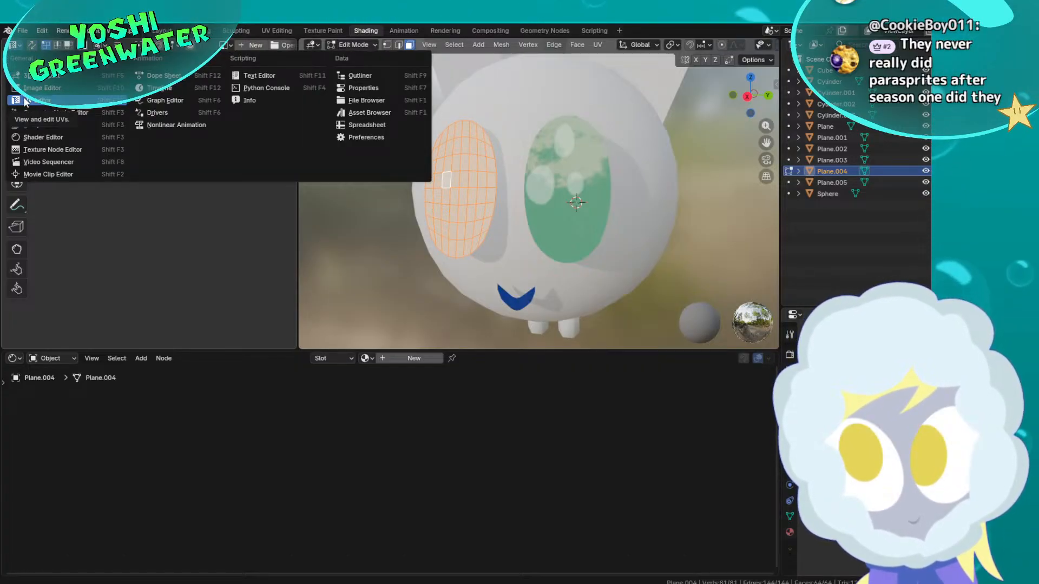
{"action": "left_click", "coordinate": [31, 139]}
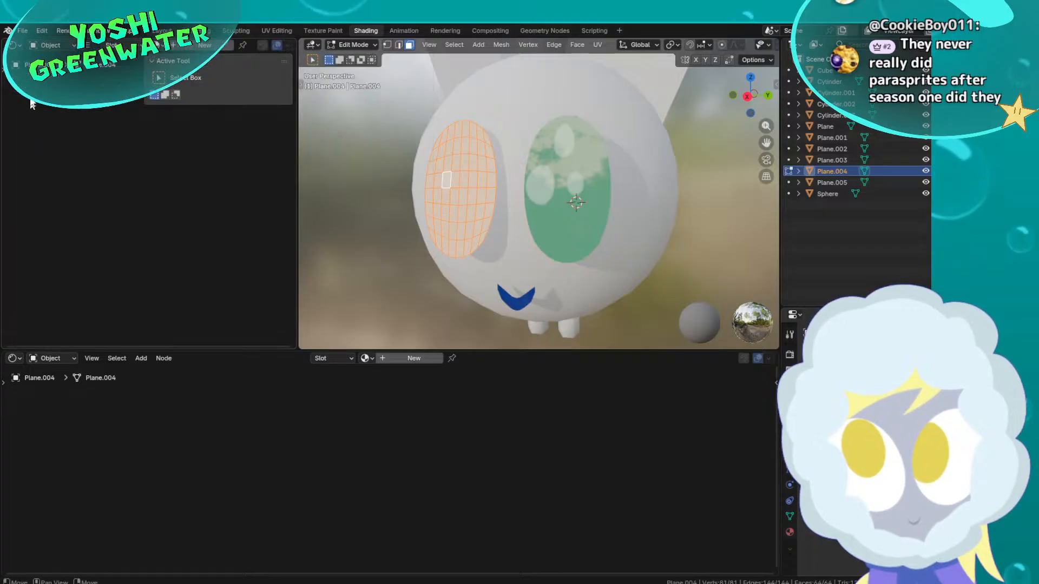
Switch the Shader Editor area back to the UV Editor and open the textured eye, Plane.005, in Edit Mode to show its sprite sheet
{"action": "left_click", "coordinate": [13, 46]}
{"action": "left_click", "coordinate": [48, 90]}
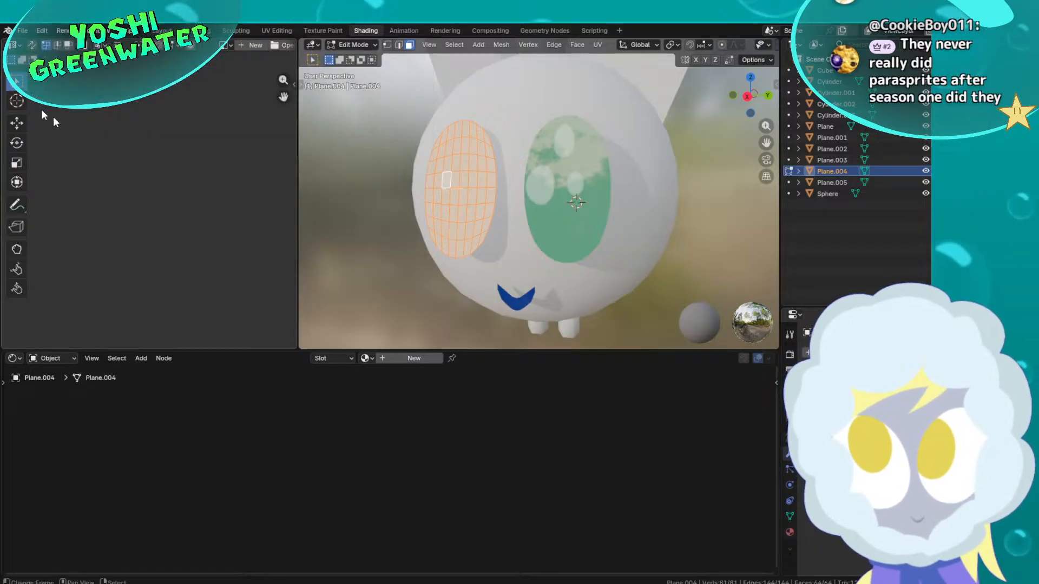
{"action": "key", "text": "alt+a"}
{"action": "key", "text": "Tab"}
{"action": "left_click", "coordinate": [557, 180]}
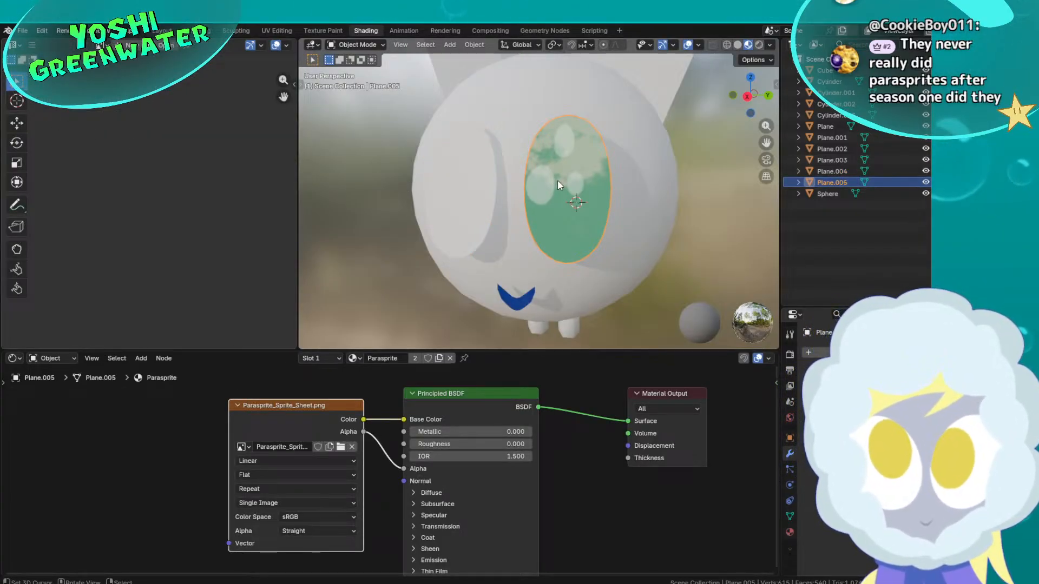
{"action": "key", "text": "Tab"}
{"action": "scroll", "coordinate": [160, 180], "scroll_direction": "down", "scroll_amount": 17}
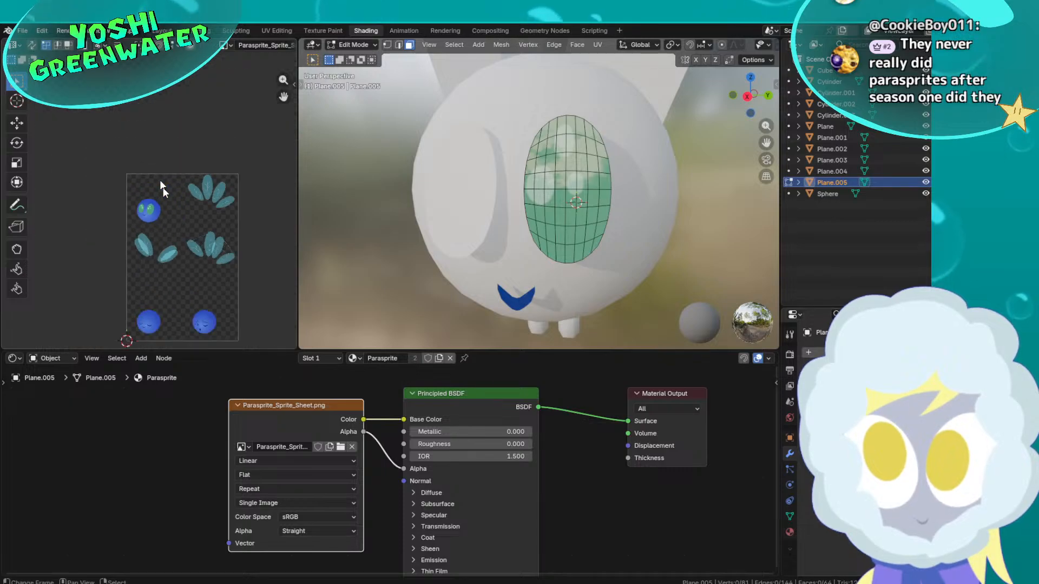
{"action": "middle_click_drag", "start_coordinate": [160, 180], "coordinate": [132, 160]}
Assign the existing Parasprite material to the blank eye, Plane.004, in Object Mode
{"action": "key", "text": "Tab"}
{"action": "left_click", "coordinate": [452, 193]}
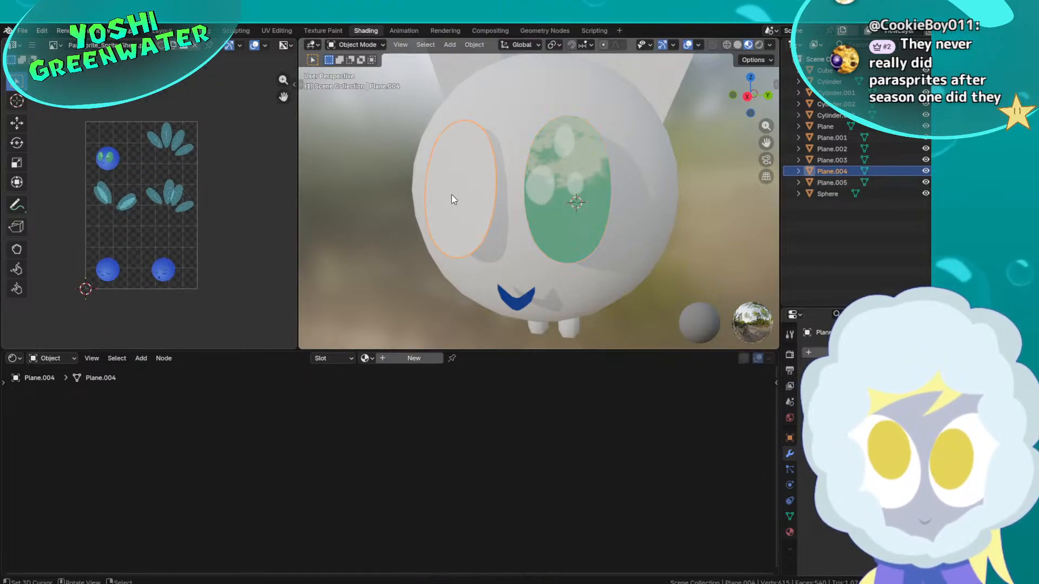
{"action": "left_click", "coordinate": [420, 359]}
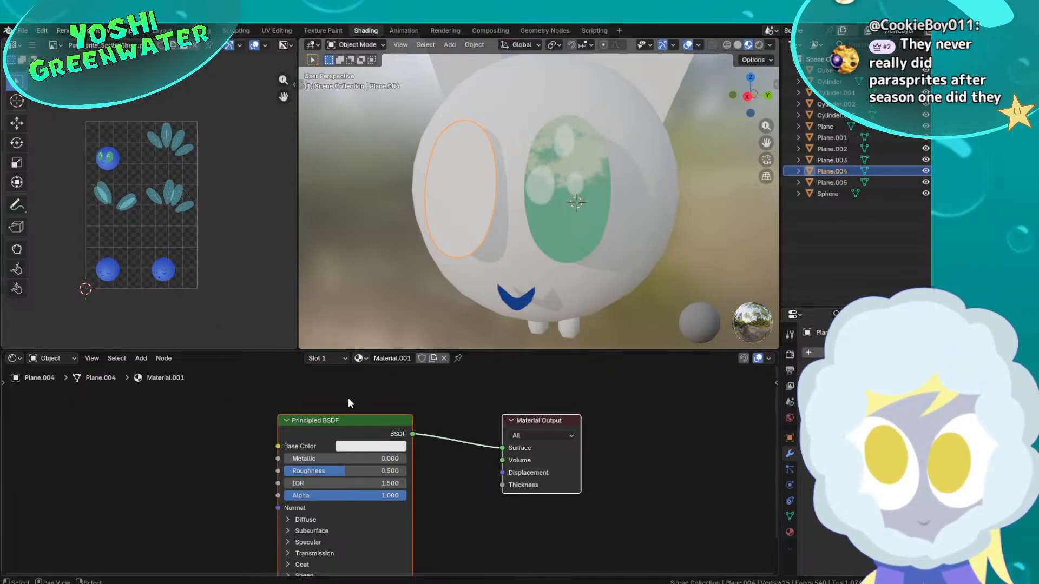
{"action": "key", "text": "ctrl+z"}
{"action": "left_click", "coordinate": [366, 359]}
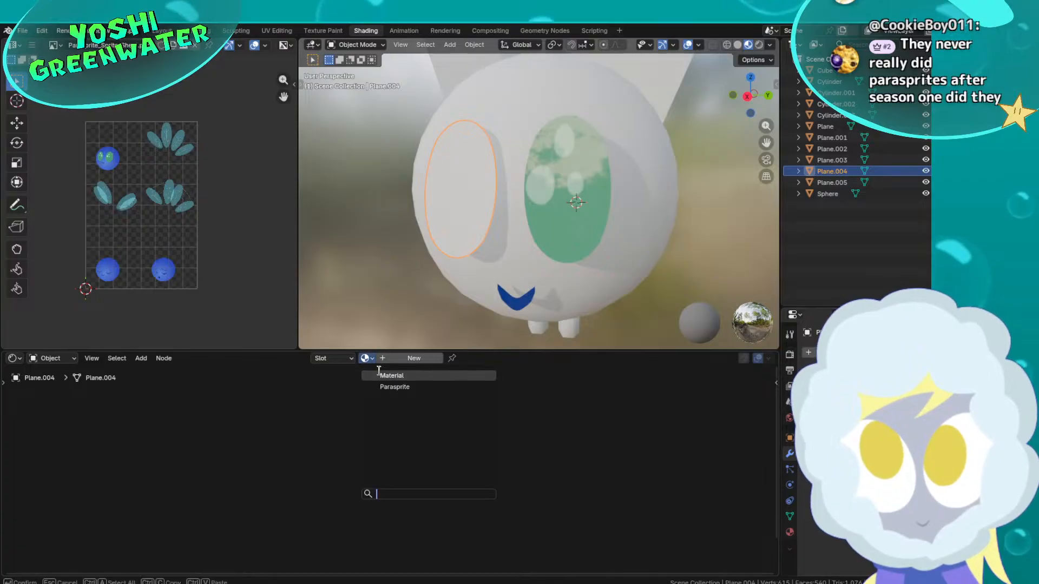
{"action": "left_click", "coordinate": [395, 387]}
Open Plane.004 in Edit Mode, shrink its UVs and move them over the blue face with green eyes on the sprite sheet
{"action": "key", "text": "Tab"}
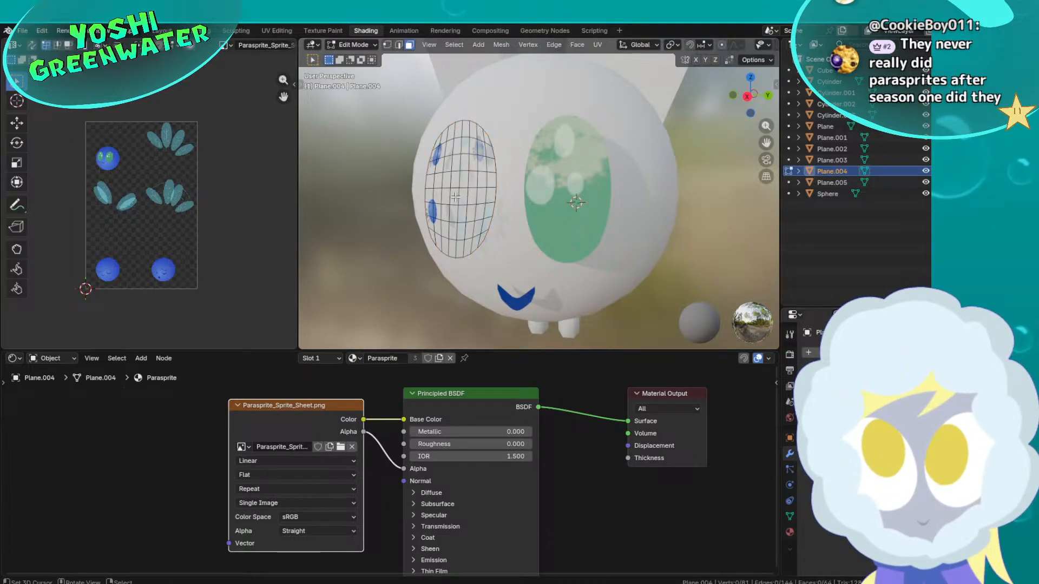
{"action": "key", "text": "s"}
{"action": "left_click", "coordinate": [177, 186]}
{"action": "key", "text": "g"}
{"action": "left_click", "coordinate": [140, 148]}
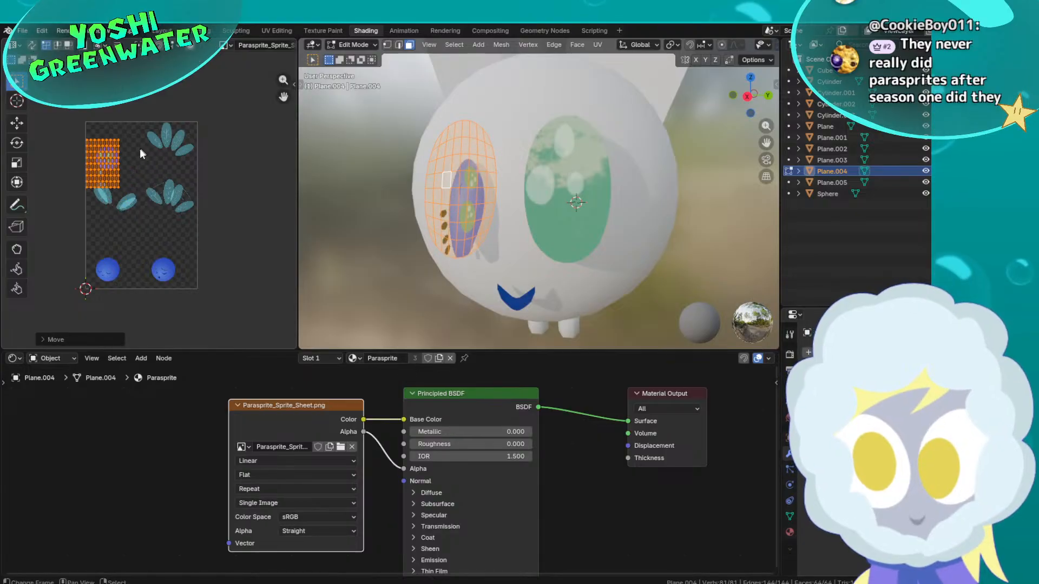
Rotate Plane.004's UV grid about 90 degrees clockwise over the blue face so that the face appears upright on the eye
{"action": "scroll", "coordinate": [95, 159], "scroll_direction": "up", "scroll_amount": 5}
{"action": "key", "text": "r"}
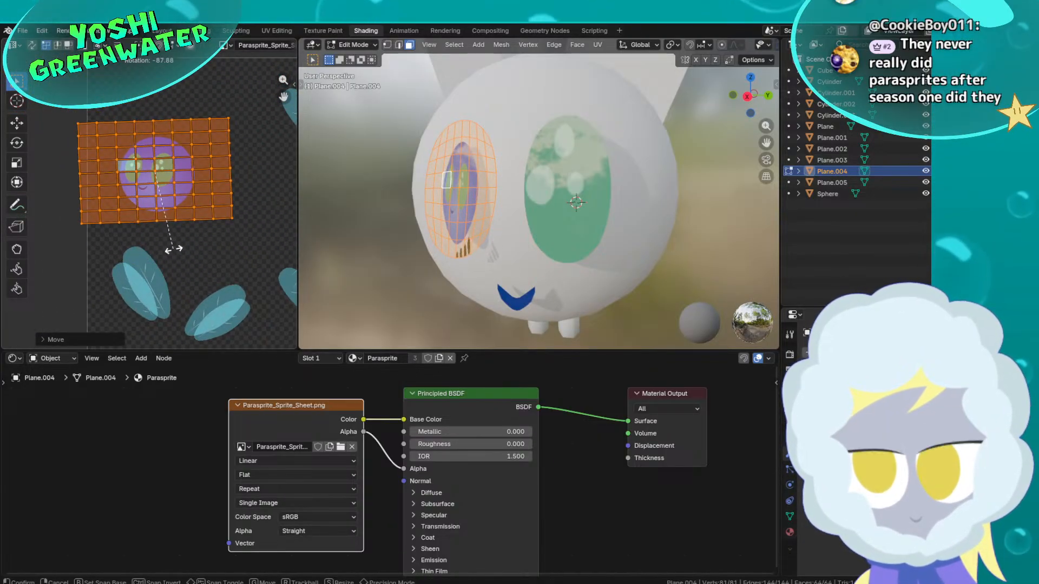
{"action": "left_click", "coordinate": [151, 213]}
{"action": "scroll", "coordinate": [129, 168], "scroll_direction": "up", "scroll_amount": 5}
{"action": "middle_click_drag", "start_coordinate": [217, 234], "coordinate": [185, 236]}
{"action": "scroll", "coordinate": [185, 236], "scroll_direction": "down", "scroll_amount": 3}
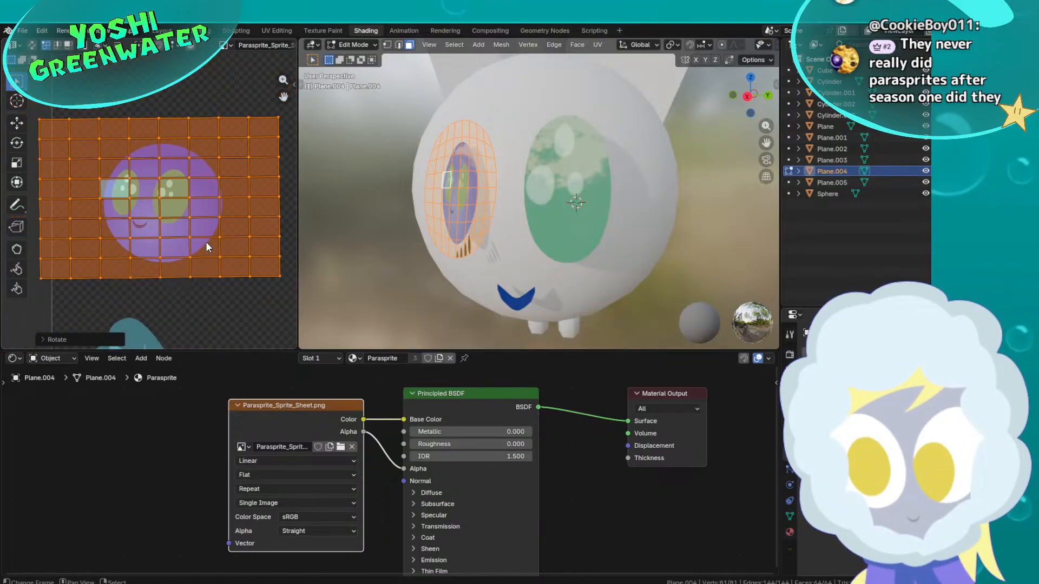
Scale the UV grid down and place it over the smaller green eye of the blue face
{"action": "key", "text": "s"}
{"action": "left_click", "coordinate": [200, 204]}
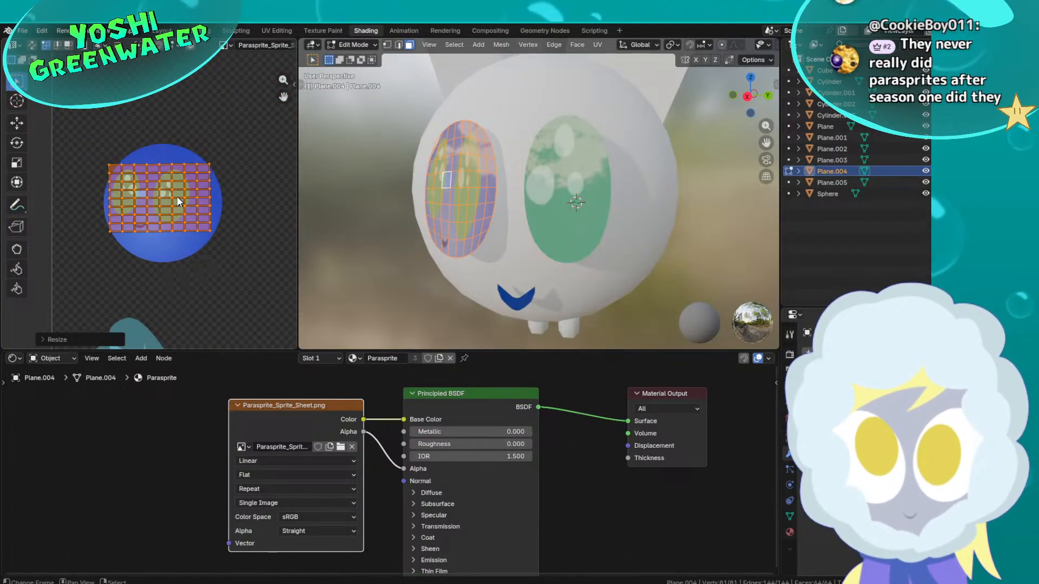
{"action": "key", "text": "g"}
{"action": "left_click", "coordinate": [150, 188]}
{"action": "key", "text": "s"}
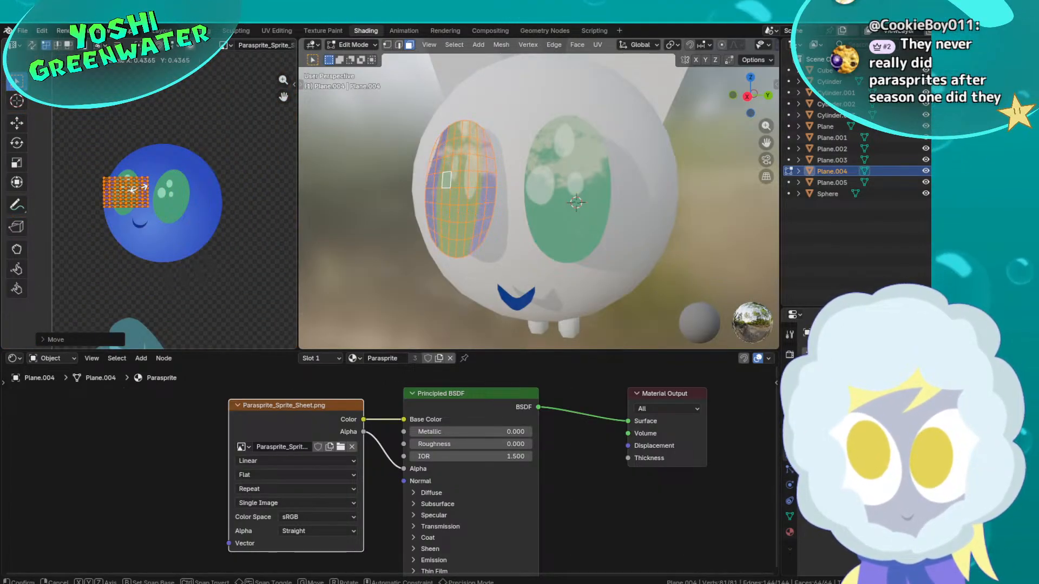
{"action": "left_click", "coordinate": [128, 177]}
Scale the UV grid along a single axis into an upright shape fitting the green eye and nudge it up slightly
{"action": "scroll", "coordinate": [128, 176], "scroll_direction": "up", "scroll_amount": 5}
{"action": "key", "text": "s"}
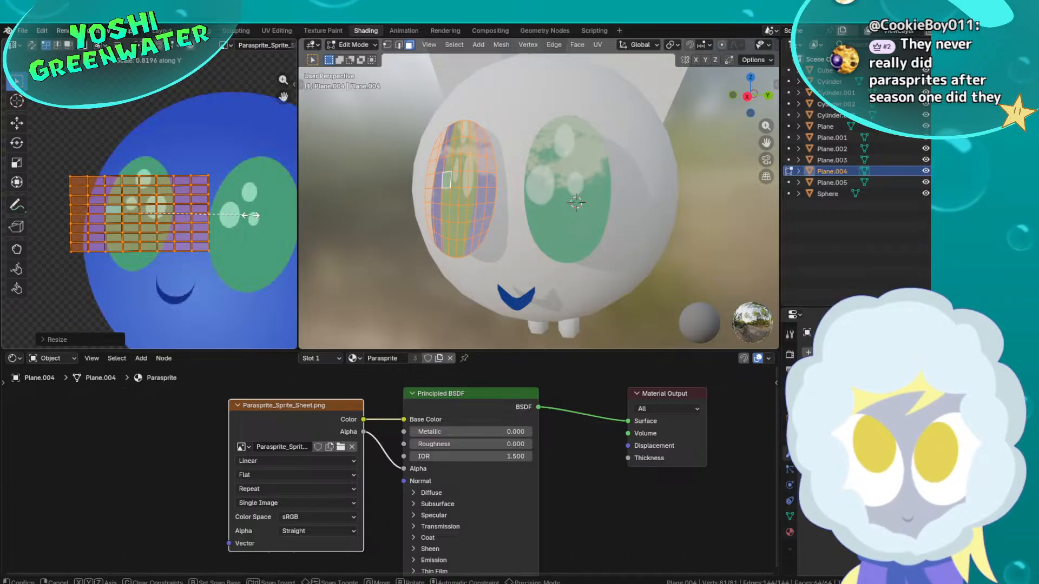
{"action": "key", "text": "x"}
{"action": "left_click", "coordinate": [204, 211]}
{"action": "key", "text": "g"}
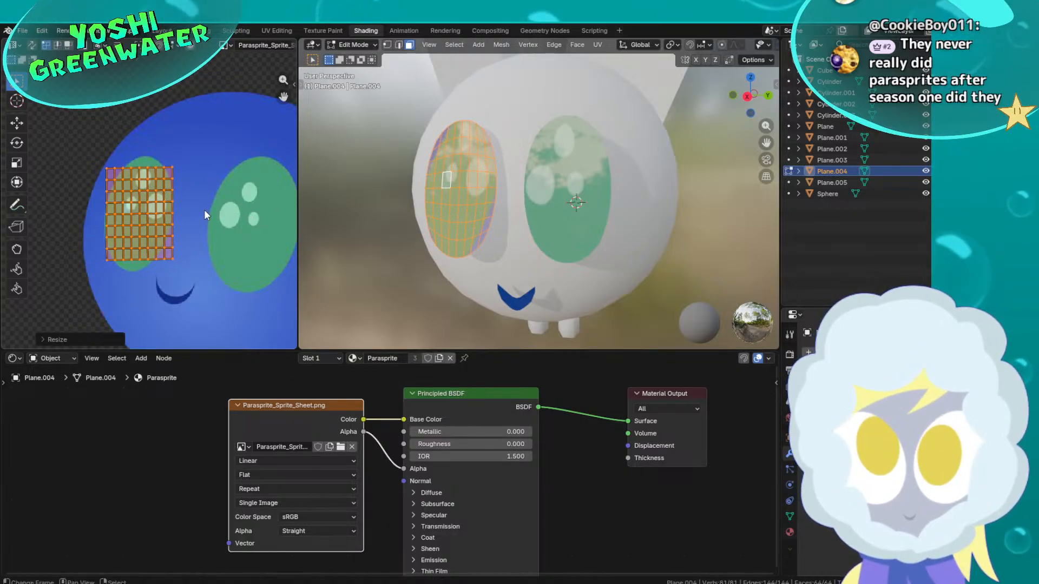
{"action": "left_click", "coordinate": [205, 206]}
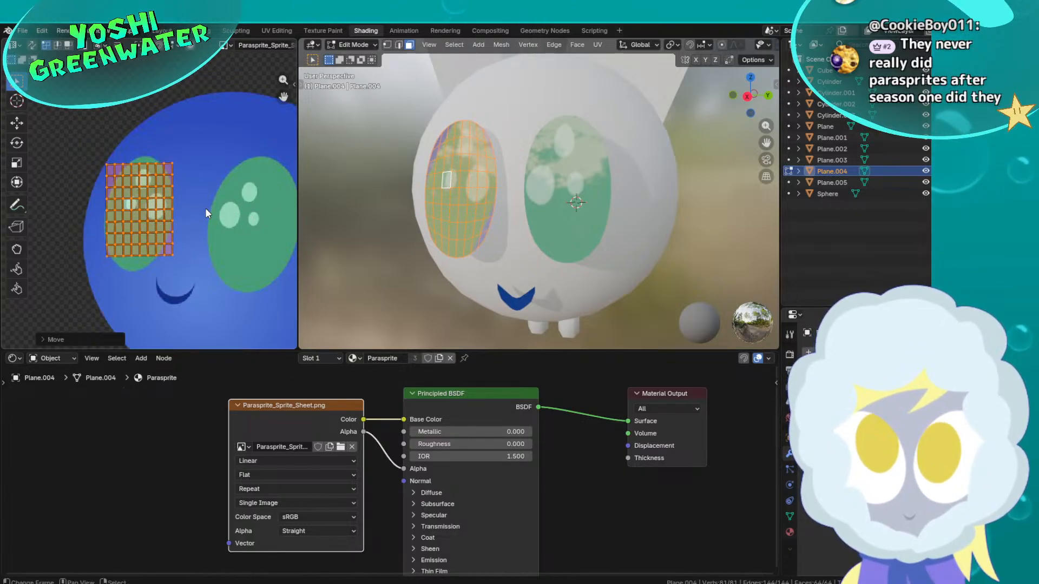
Rotate the UV grid slightly and scale it down a little to fit within the green eye
{"action": "scroll", "coordinate": [187, 191], "scroll_direction": "up", "scroll_amount": 1}
{"action": "scroll", "coordinate": [174, 217], "scroll_direction": "up", "scroll_amount": 1}
{"action": "key", "text": "r"}
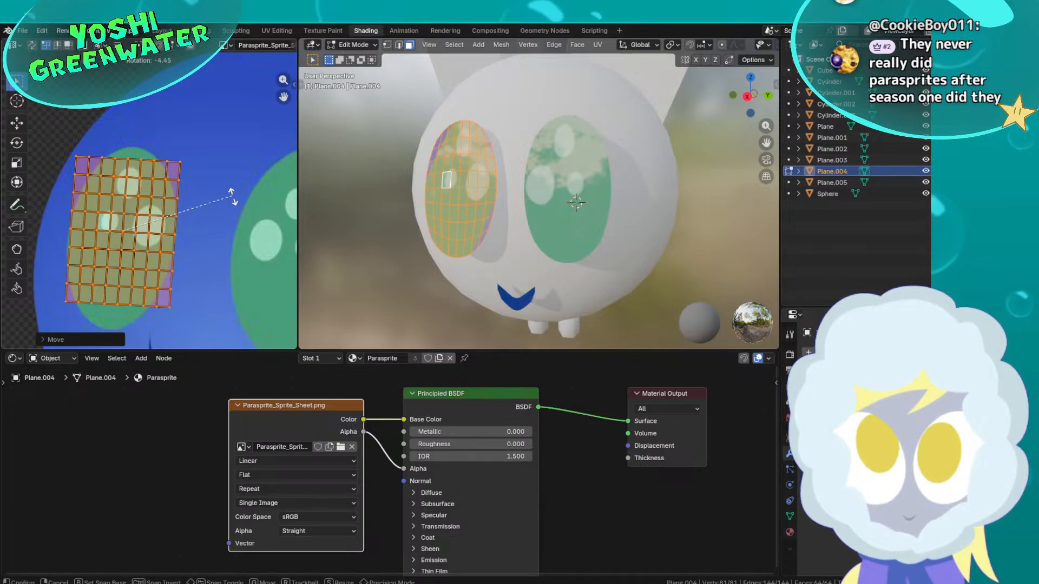
{"action": "left_click", "coordinate": [232, 187]}
{"action": "key", "text": "s"}
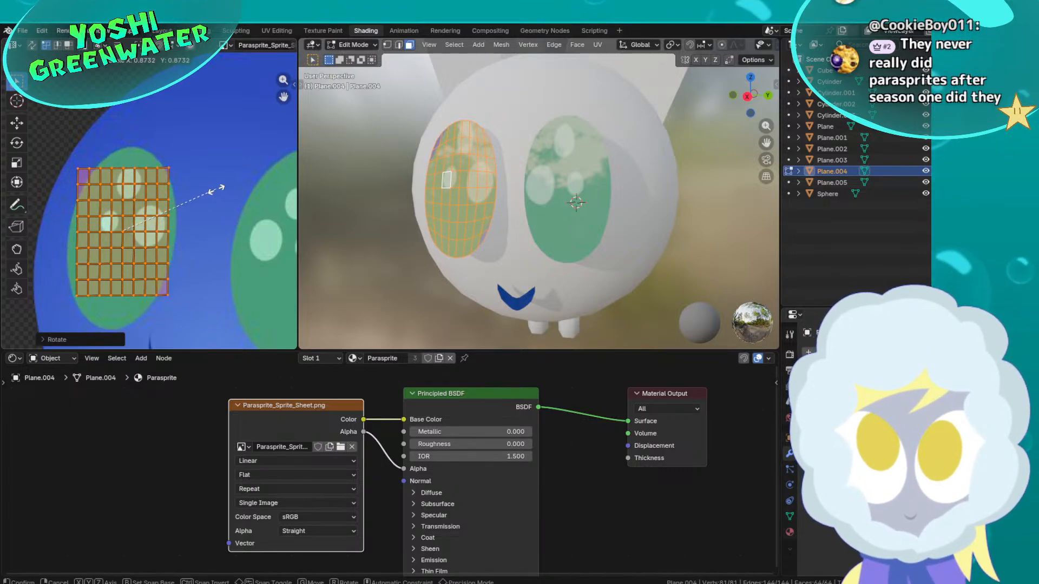
{"action": "left_click", "coordinate": [220, 192]}
Nudge the UV grid into its final position over the green eye's highlights
{"action": "key", "text": "g"}
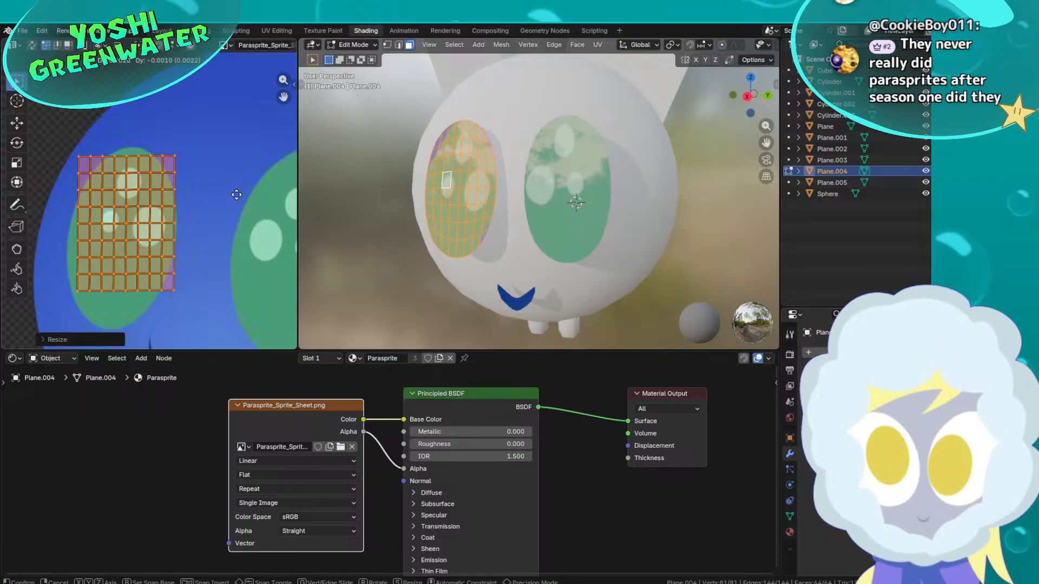
{"action": "left_click", "coordinate": [238, 194]}
{"action": "key", "text": "g"}
{"action": "left_click", "coordinate": [239, 193]}
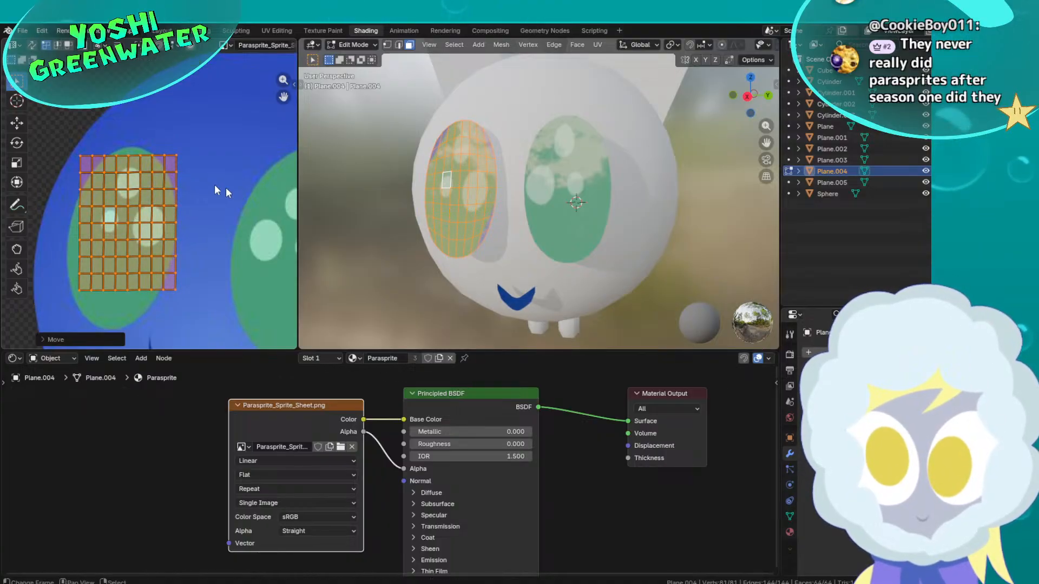
Select the UV faces overhanging the green eye's upper corners and lower edge, shrink them and move them inside the green area
{"action": "scroll", "coordinate": [130, 194], "scroll_direction": "up", "scroll_amount": 2}
{"action": "middle_click_drag", "start_coordinate": [118, 176], "coordinate": [232, 149]}
{"action": "key", "text": "v"}
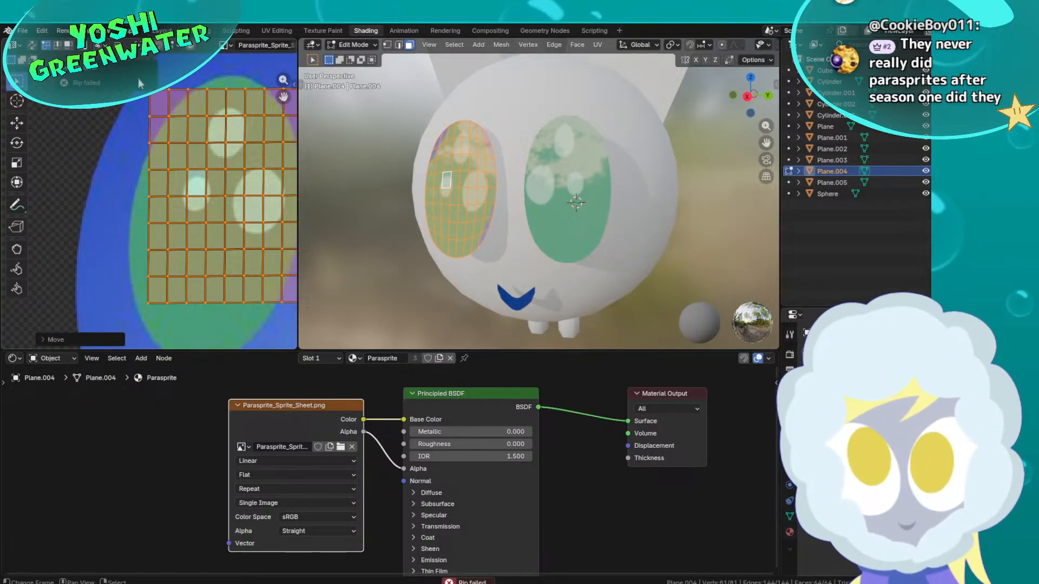
{"action": "left_click", "coordinate": [158, 109]}
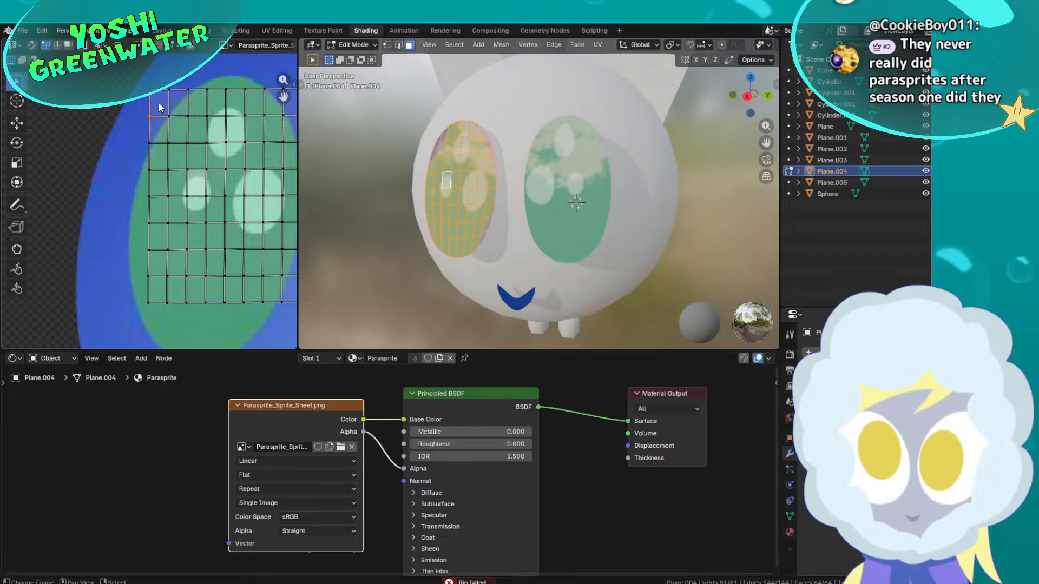
{"action": "left_click", "coordinate": [179, 107], "text": "shift"}
{"action": "left_click", "coordinate": [159, 122], "text": "shift"}
{"action": "middle_click_drag", "start_coordinate": [227, 110], "coordinate": [162, 92]}
{"action": "left_click", "coordinate": [232, 74], "text": "shift"}
{"action": "left_click", "coordinate": [210, 82], "text": "shift"}
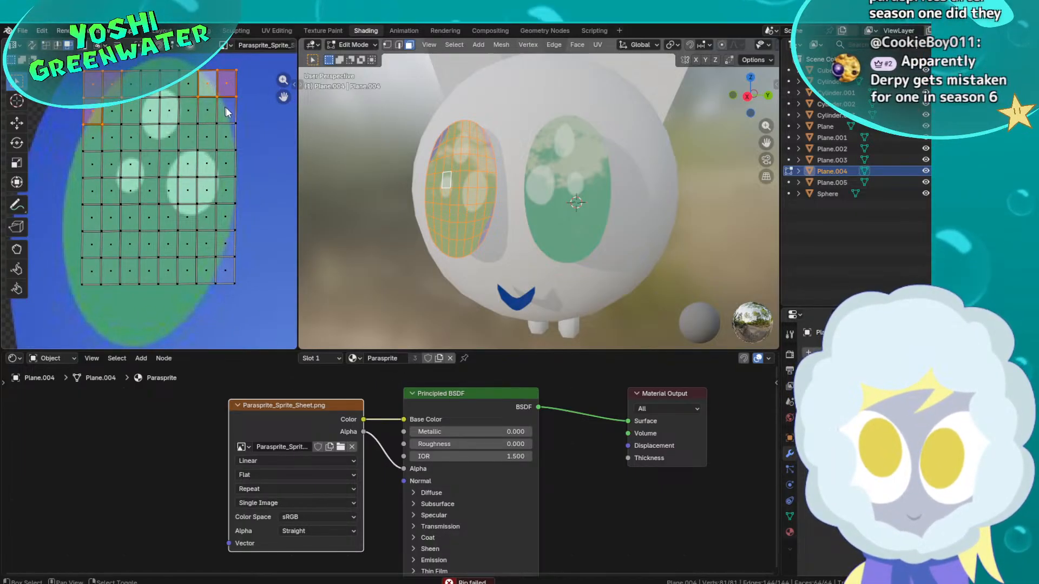
{"action": "left_click", "coordinate": [226, 108], "text": "shift"}
{"action": "left_click", "coordinate": [222, 218], "text": "shift"}
{"action": "left_click", "coordinate": [226, 243], "text": "shift"}
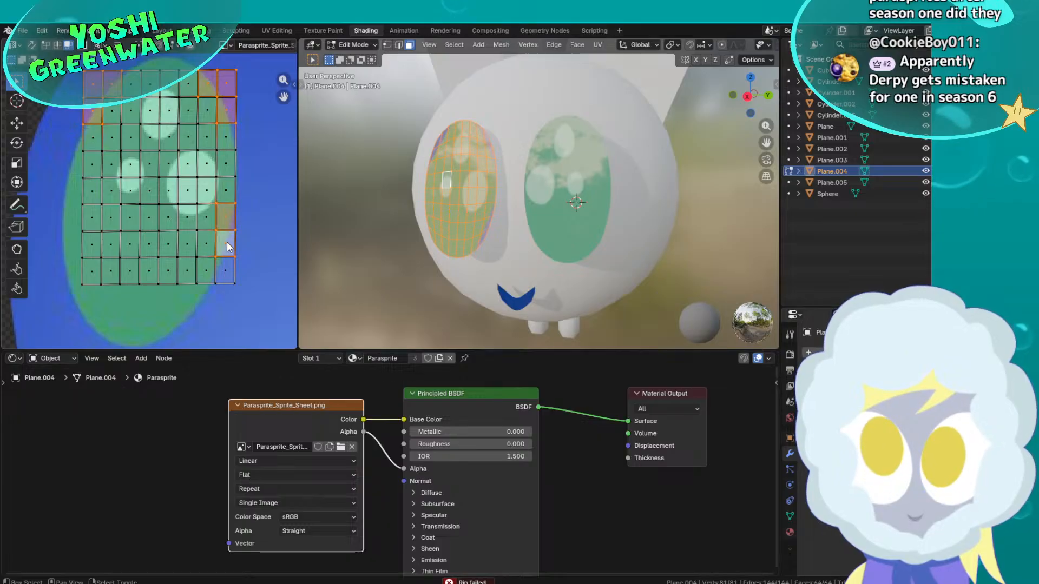
{"action": "left_click", "coordinate": [226, 268], "text": "shift"}
{"action": "key", "text": "s"}
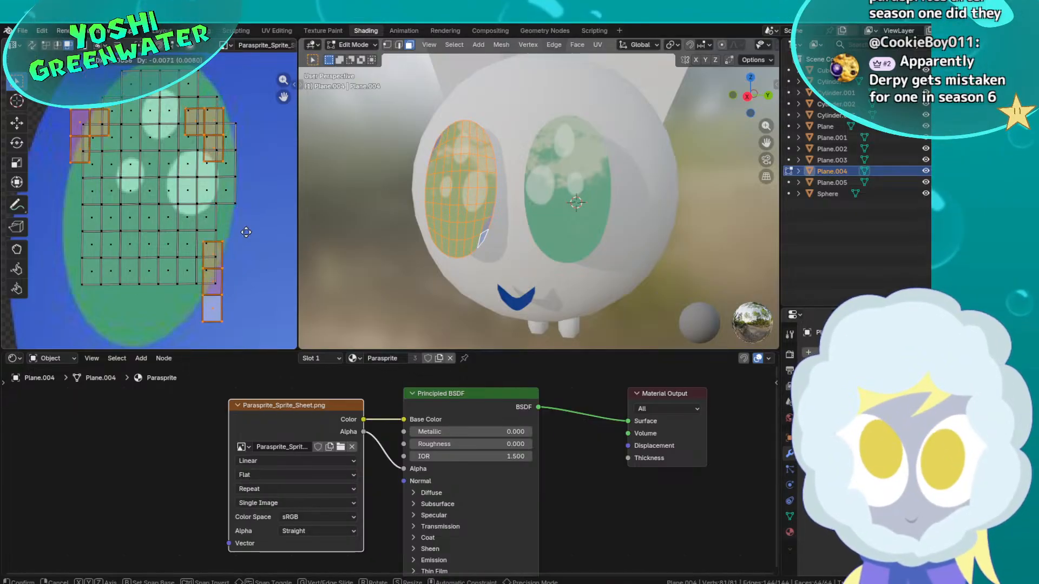
{"action": "left_click", "coordinate": [204, 214]}
{"action": "key", "text": "g"}
{"action": "left_click", "coordinate": [189, 254]}
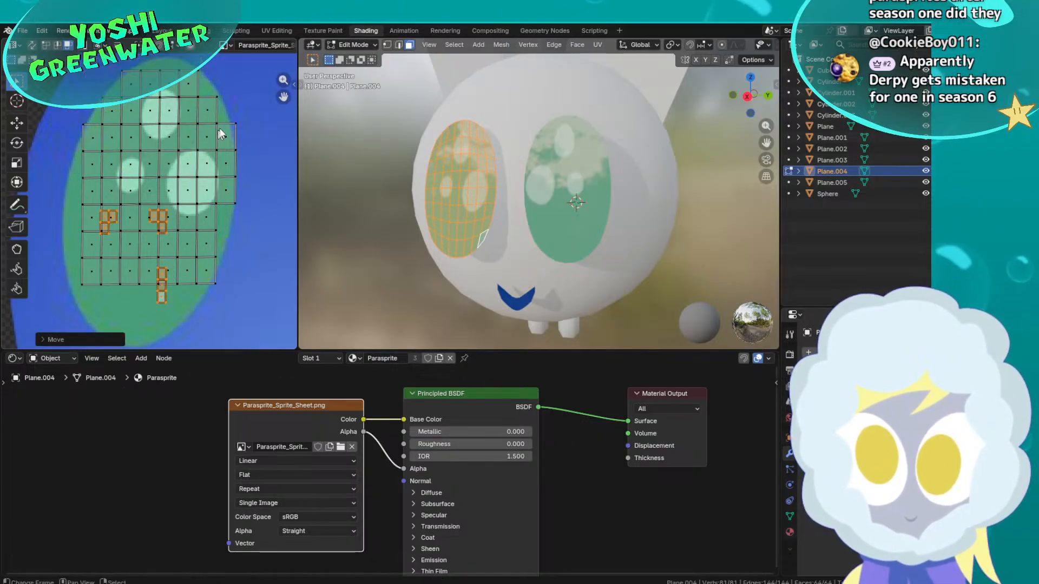
Rip the single UV faces still overhanging the green eye's edge and move them into the plain green area
{"action": "key", "text": "v"}
{"action": "left_click", "coordinate": [223, 139]}
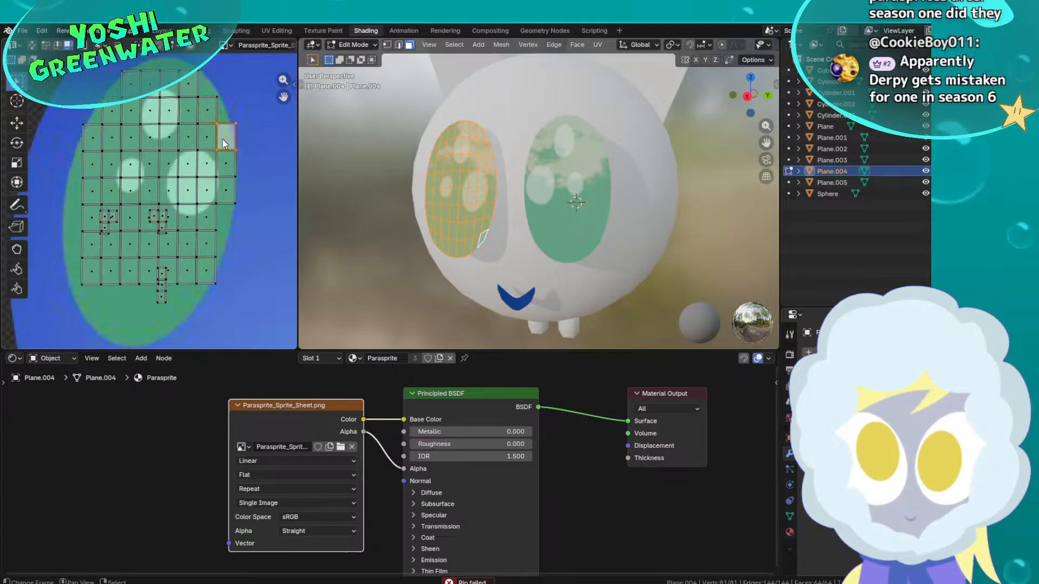
{"action": "key", "text": "v"}
{"action": "left_click", "coordinate": [202, 167]}
{"action": "key", "text": "v"}
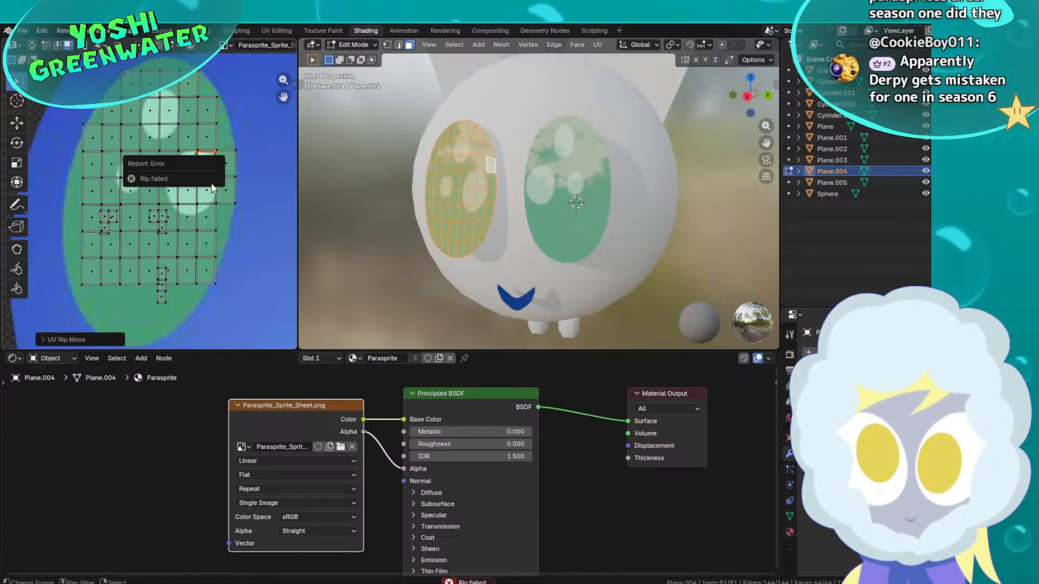
{"action": "key", "text": "g"}
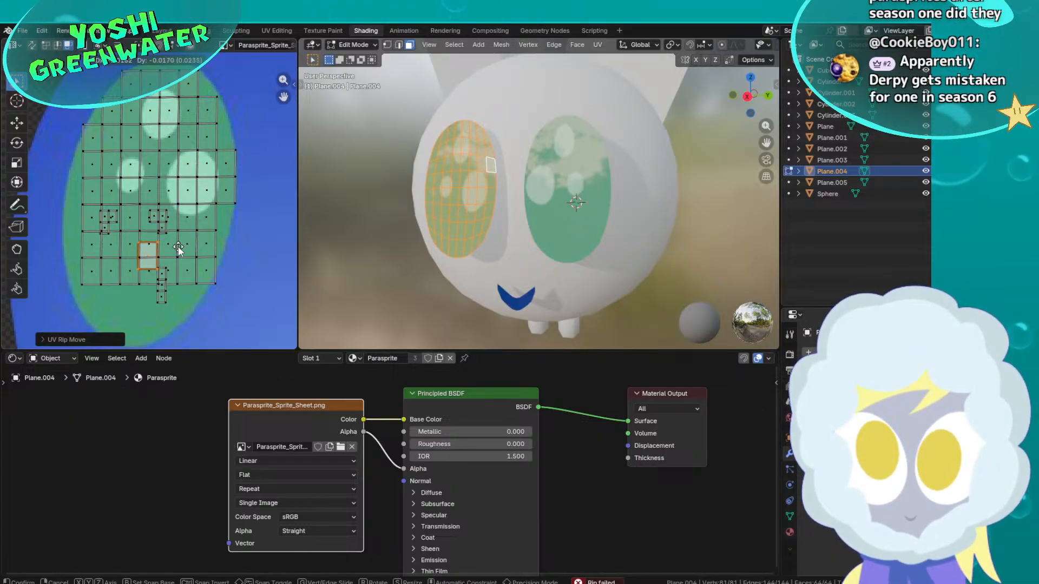
{"action": "left_click", "coordinate": [188, 260]}
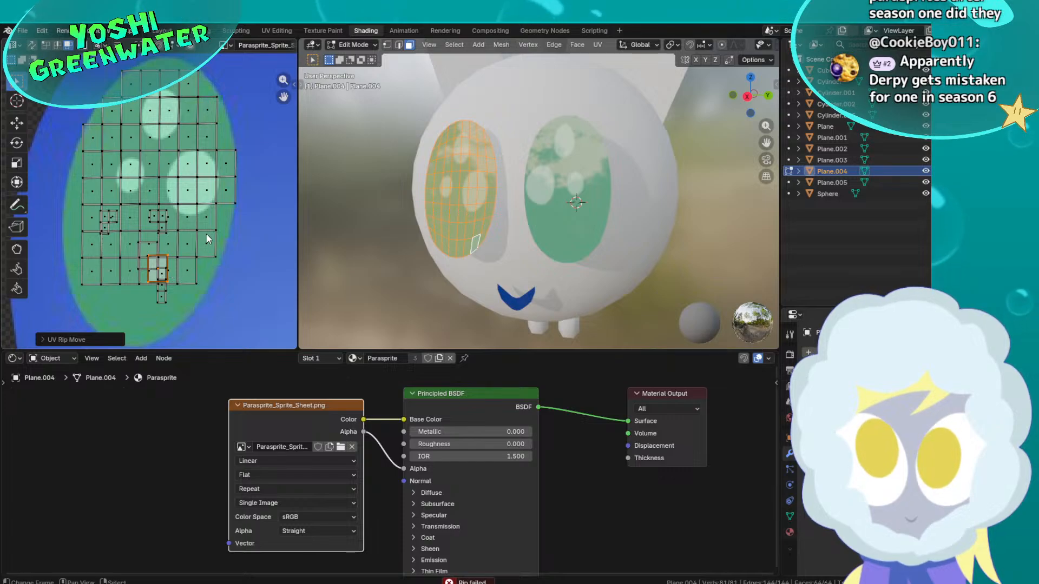
Select all of Plane.004's UVs and scale them down very slightly
{"action": "left_click", "coordinate": [90, 140]}
{"action": "key", "text": "a"}
{"action": "key", "text": "g"}
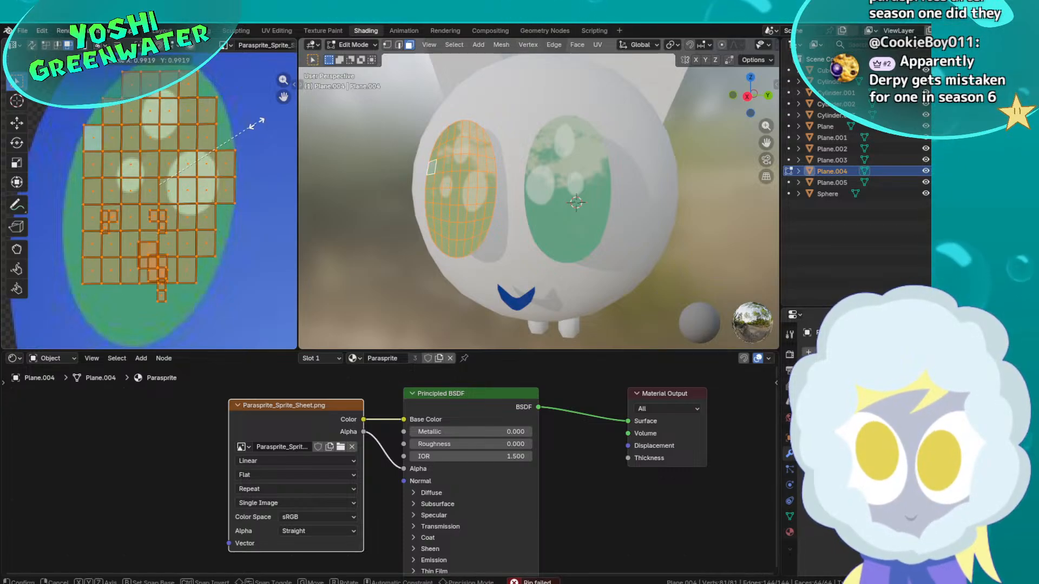
{"action": "left_click", "coordinate": [255, 123]}
Return to Object Mode, check both textured eyes on the model and save the file
{"action": "key", "text": "Tab"}
{"action": "middle_click_drag", "start_coordinate": [501, 194], "coordinate": [485, 177]}
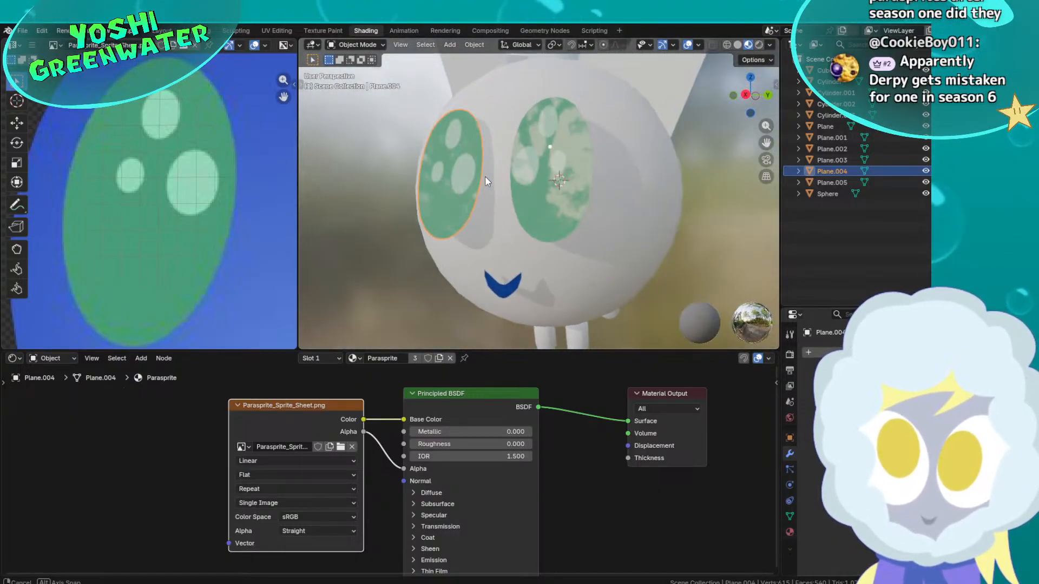
{"action": "scroll", "coordinate": [485, 177], "scroll_direction": "down", "scroll_amount": 3}
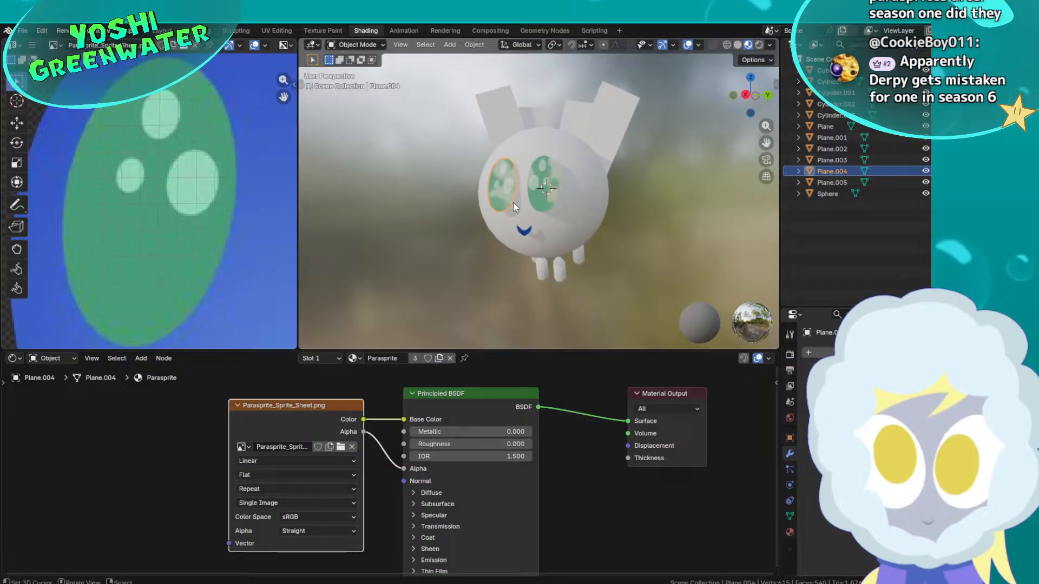
{"action": "key", "text": "ctrl+s"}
Select the body Sphere and assign the existing Parasprite material to it
{"action": "scroll", "coordinate": [564, 191], "scroll_direction": "up", "scroll_amount": 2}
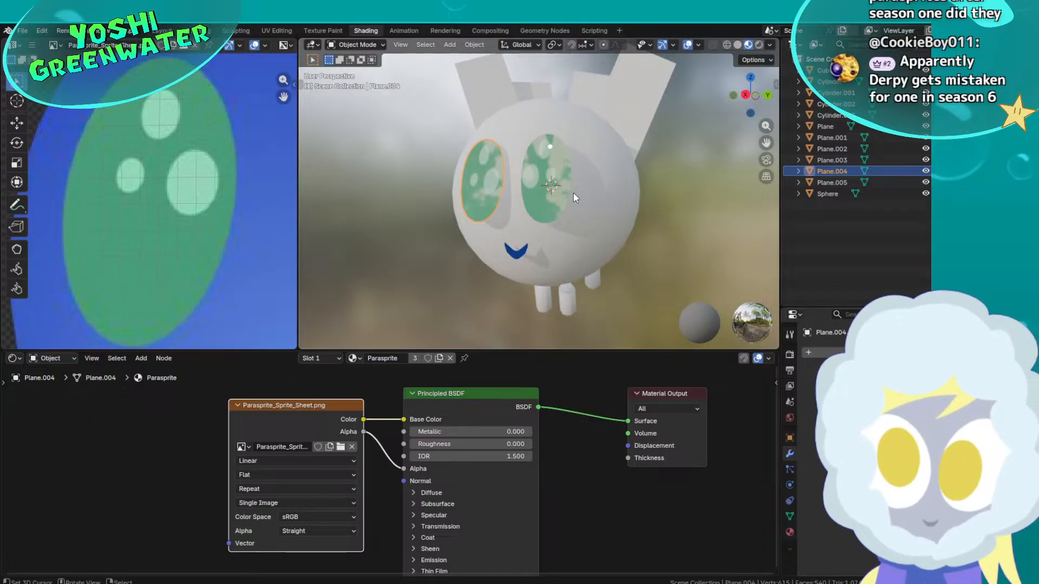
{"action": "left_click", "coordinate": [573, 192]}
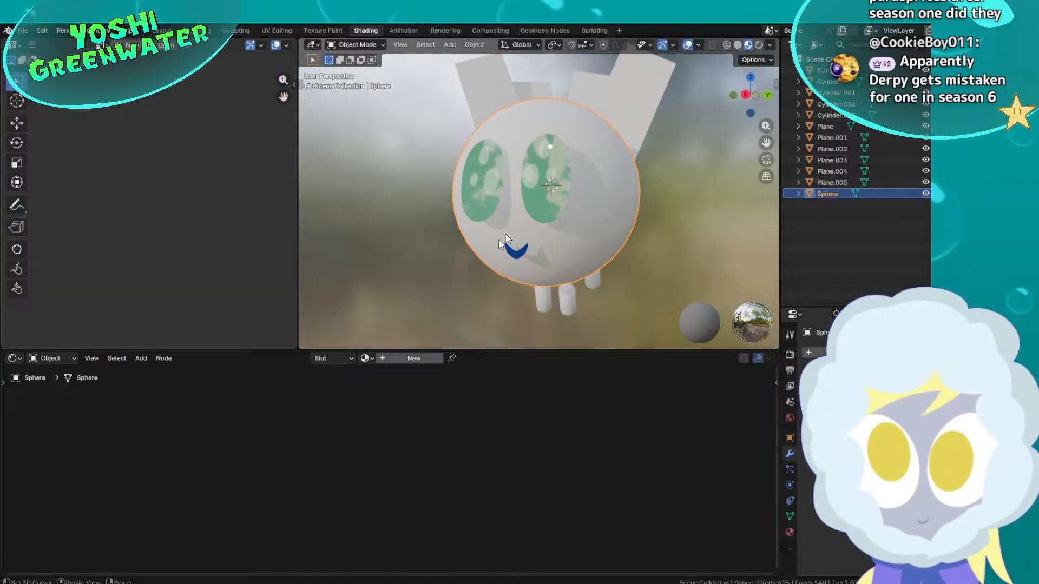
{"action": "left_click", "coordinate": [365, 359]}
{"action": "left_click", "coordinate": [392, 386]}
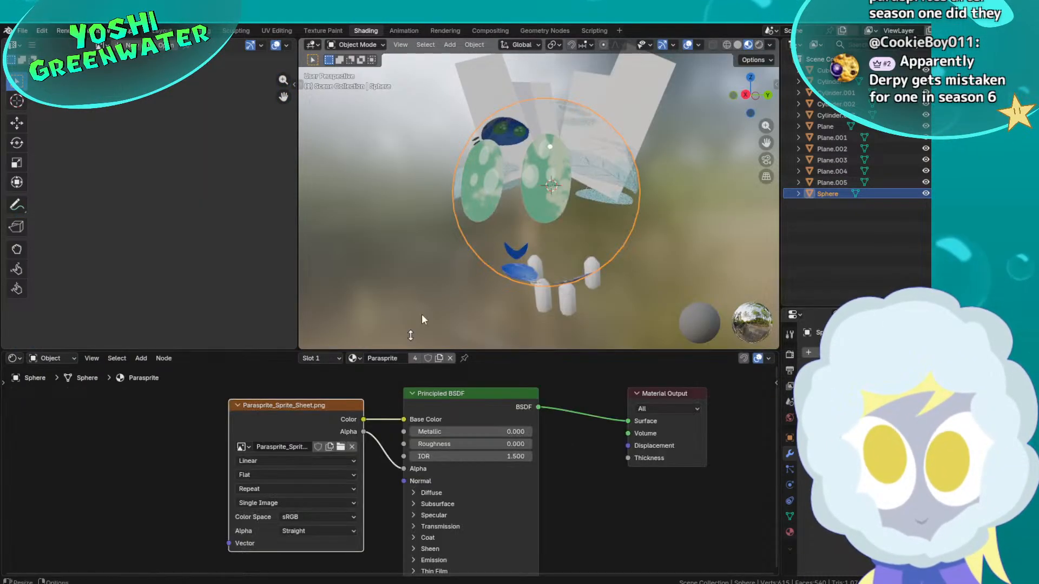
Enter Edit Mode on the body Sphere, scale all its UVs down small and move them onto the lower-right blue face sprite
{"action": "key", "text": "Tab"}
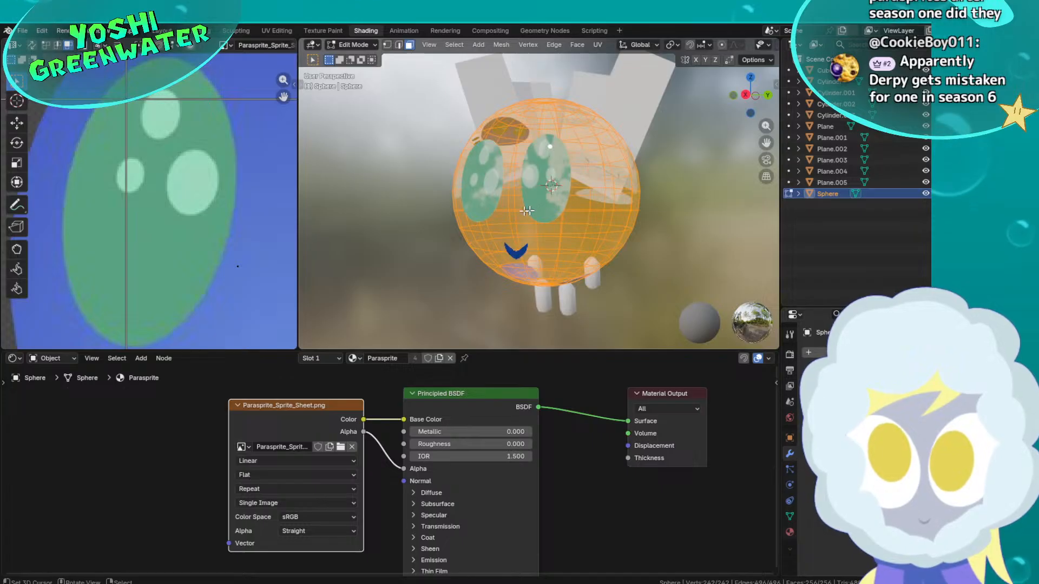
{"action": "scroll", "coordinate": [211, 193], "scroll_direction": "down", "scroll_amount": 8}
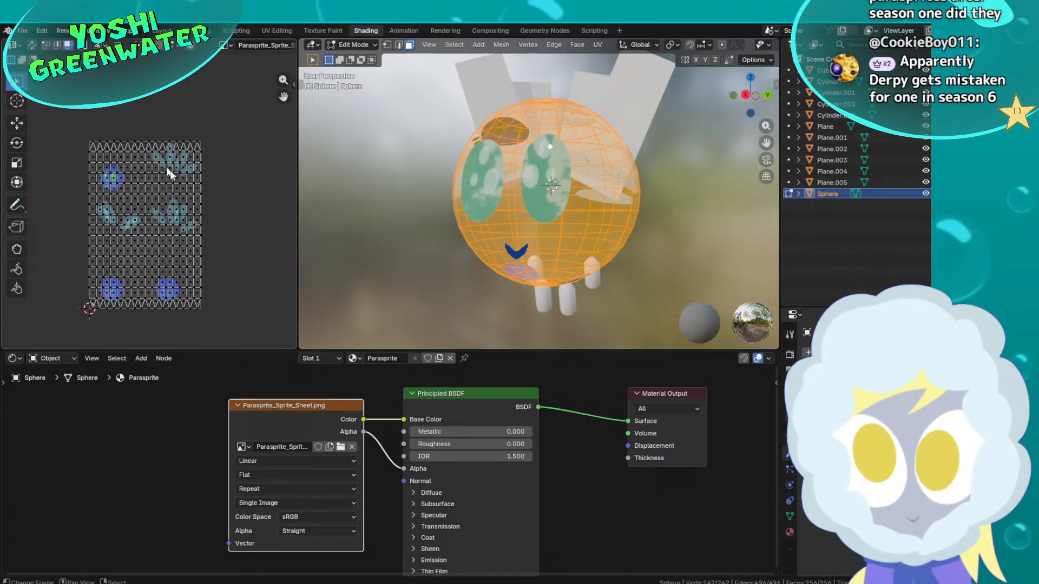
{"action": "key", "text": "a"}
{"action": "key", "text": "s"}
{"action": "left_click", "coordinate": [154, 216]}
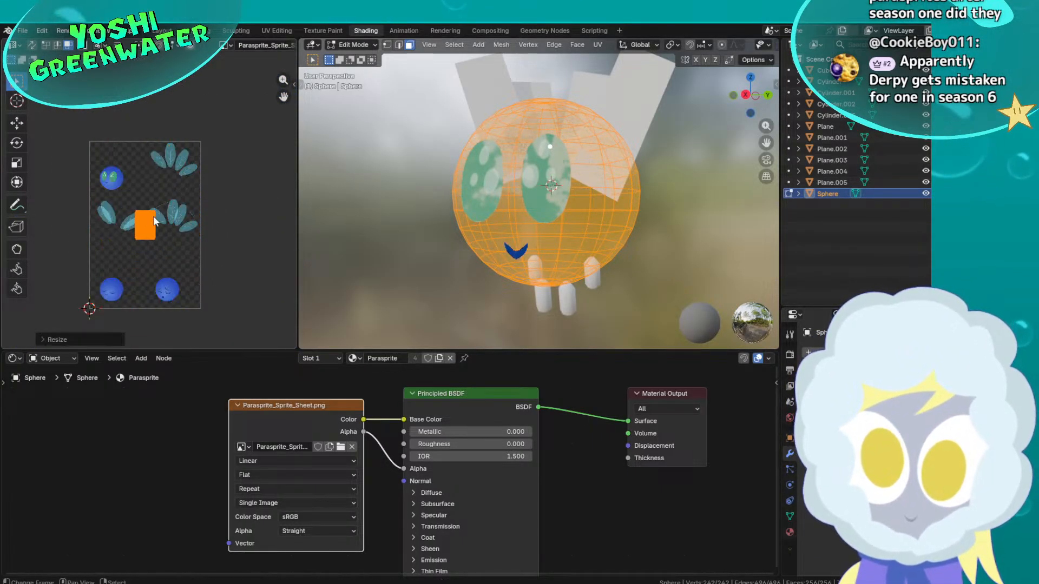
{"action": "key", "text": "g"}
{"action": "left_click", "coordinate": [184, 307]}
Shrink the Sphere's UVs further until the whole block fits inside the sleeping blue face sprite
{"action": "scroll", "coordinate": [162, 230], "scroll_direction": "up", "scroll_amount": 6}
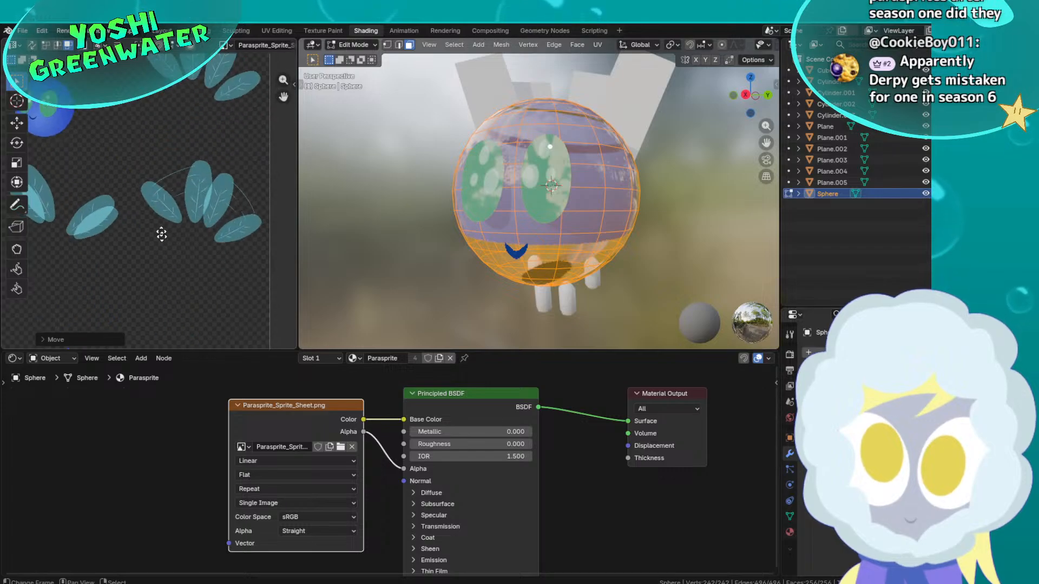
{"action": "middle_click_drag", "start_coordinate": [119, 233], "coordinate": [108, 185]}
{"action": "key", "text": "s"}
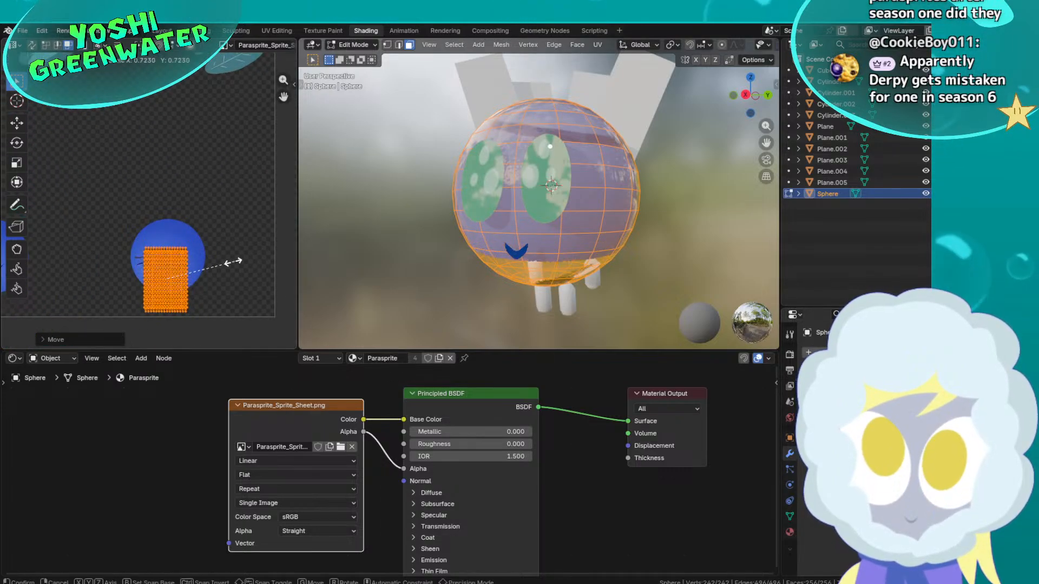
{"action": "left_click", "coordinate": [233, 241]}
{"action": "scroll", "coordinate": [233, 241], "scroll_direction": "up", "scroll_amount": 5}
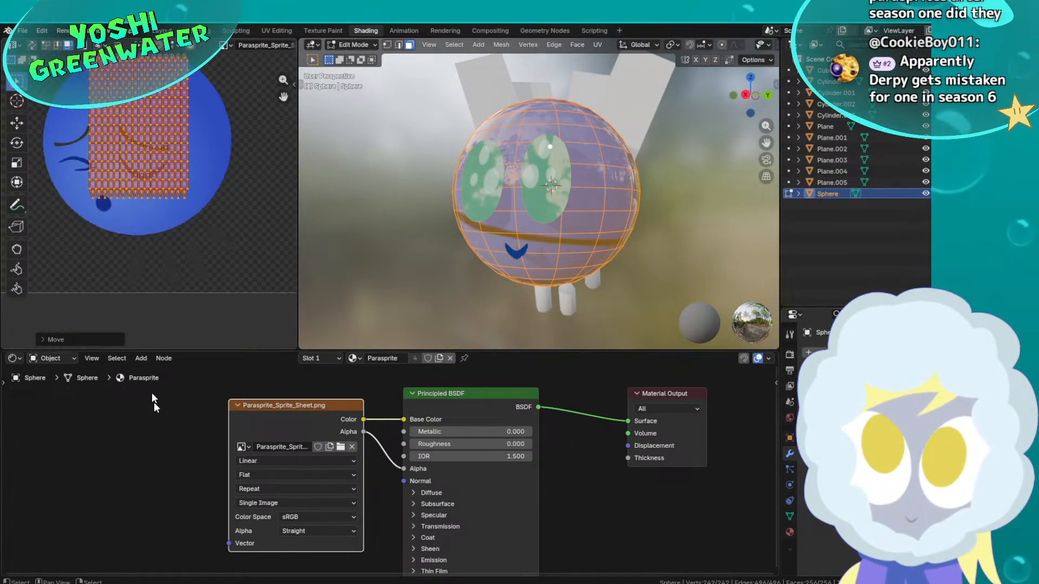
{"action": "middle_click_drag", "start_coordinate": [169, 156], "coordinate": [171, 226]}
{"action": "key", "text": "s"}
{"action": "left_click", "coordinate": [171, 181]}
Move, rotate and resize the UV block so it sits in the plain blue area above the closed eye and eyebrow
{"action": "key", "text": "g"}
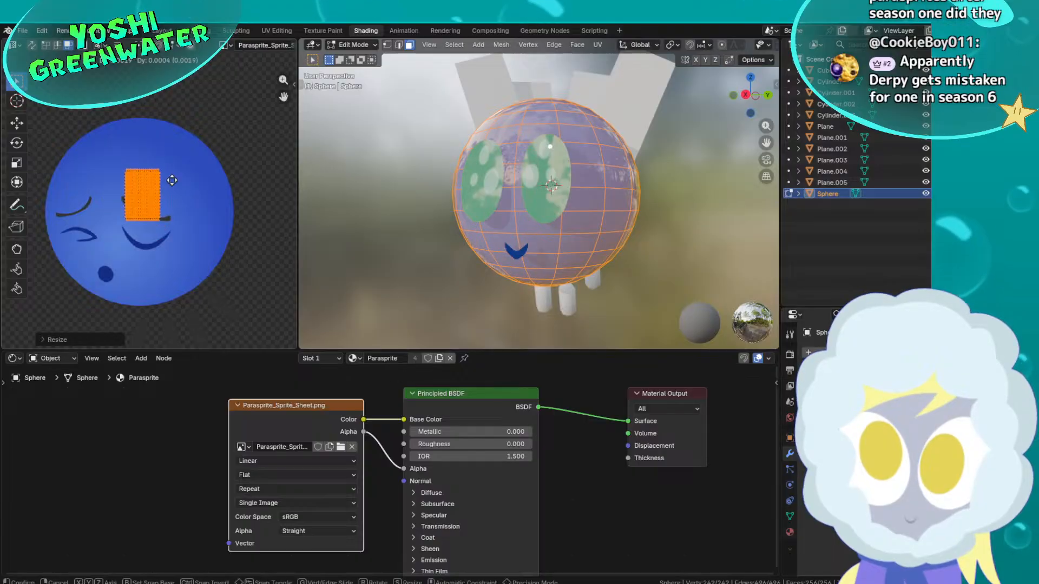
{"action": "left_click", "coordinate": [198, 156]}
{"action": "left_click", "coordinate": [233, 141]}
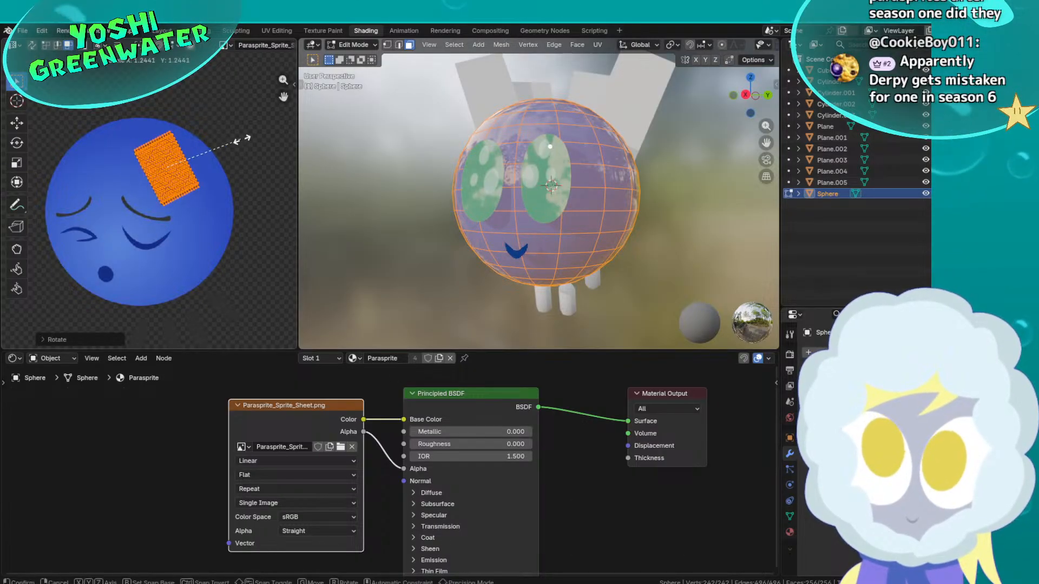
{"action": "key", "text": "r"}
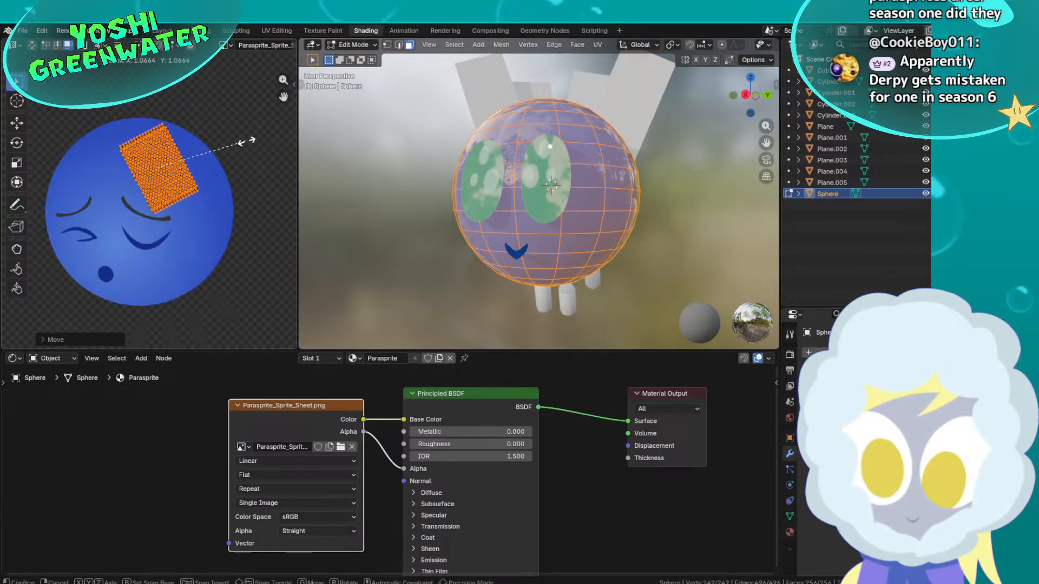
{"action": "left_click", "coordinate": [243, 108]}
{"action": "key", "text": "g"}
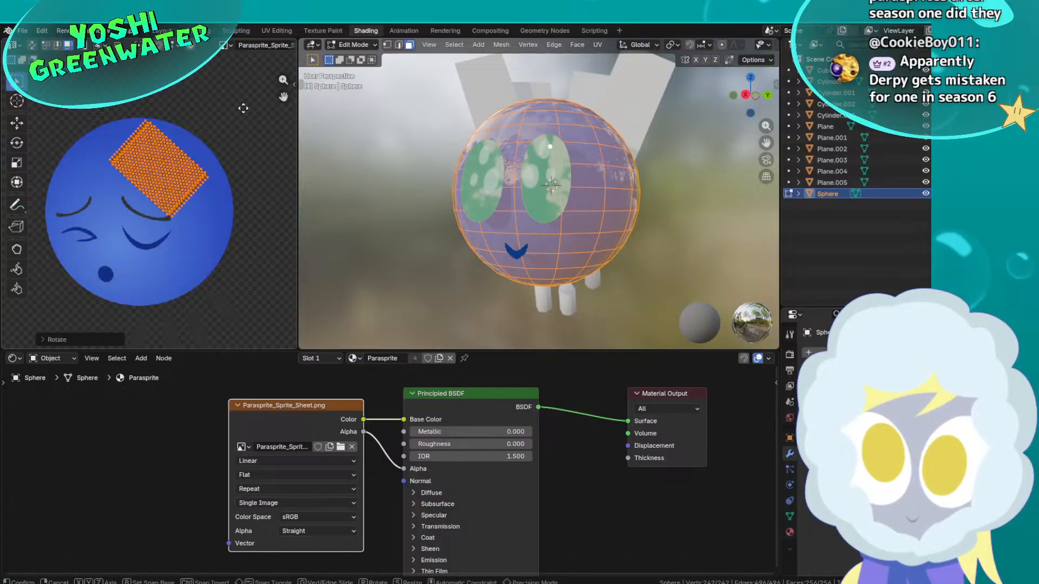
{"action": "left_click", "coordinate": [255, 109]}
{"action": "key", "text": "s"}
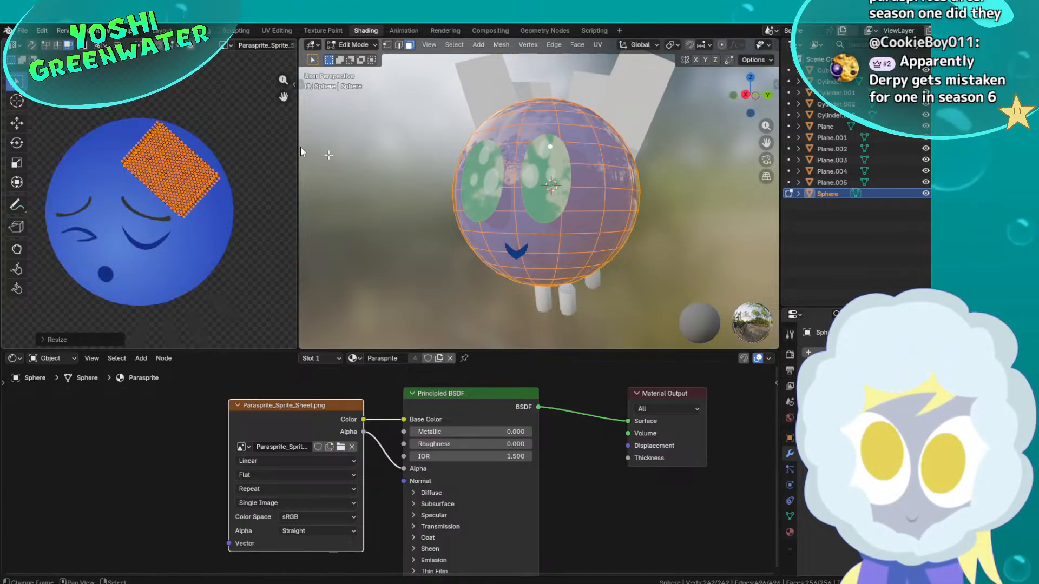
Return to Object Mode and set the Parasprite material's Principled BSDF roughness to 1.000
{"action": "key", "text": "Tab"}
{"action": "middle_click_drag", "start_coordinate": [586, 221], "coordinate": [496, 384]}
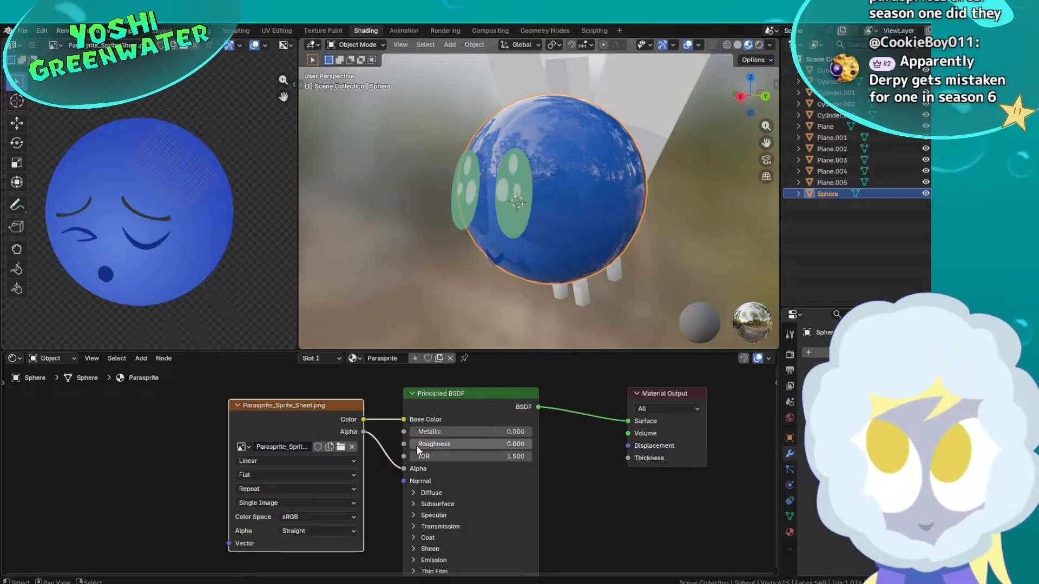
{"action": "left_click_drag", "start_coordinate": [434, 443], "coordinate": [519, 444]}
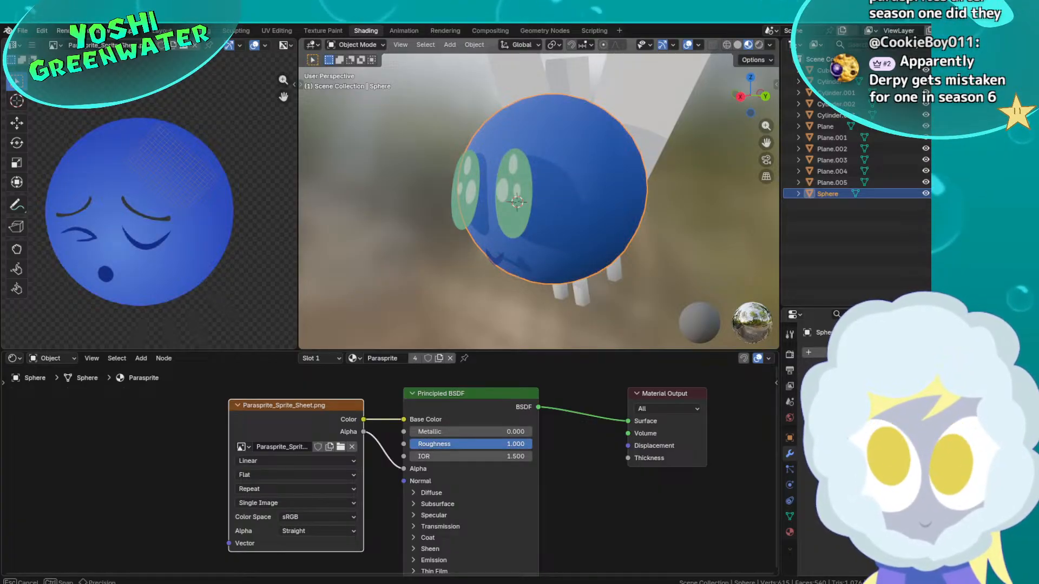
{"action": "middle_click_drag", "start_coordinate": [508, 238], "coordinate": [443, 227]}
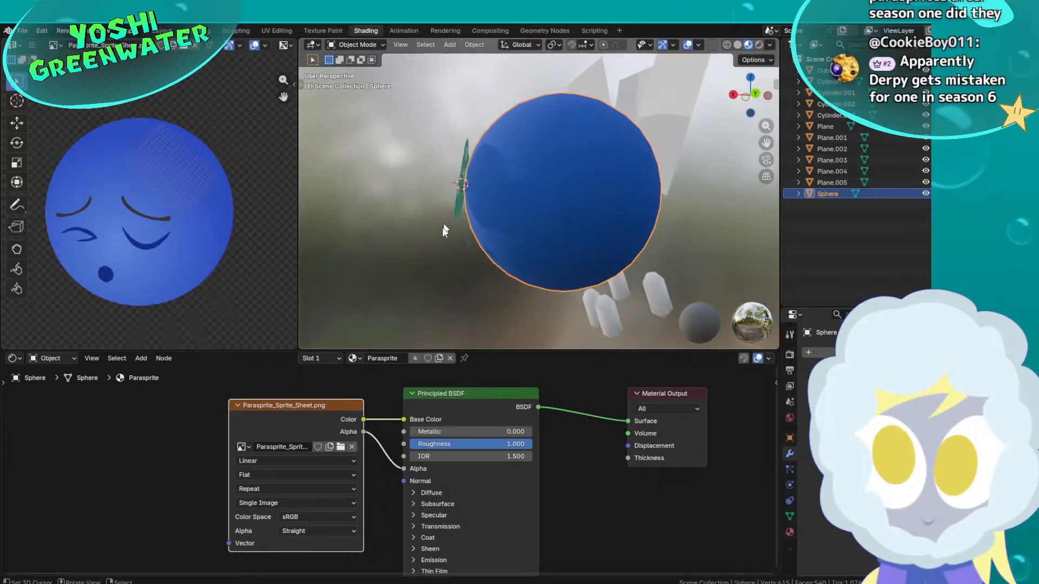
Move the mouth object (Cube) slightly outward from the body sphere's surface and try a small rotation
{"action": "left_click", "coordinate": [469, 246]}
{"action": "key", "text": "r"}
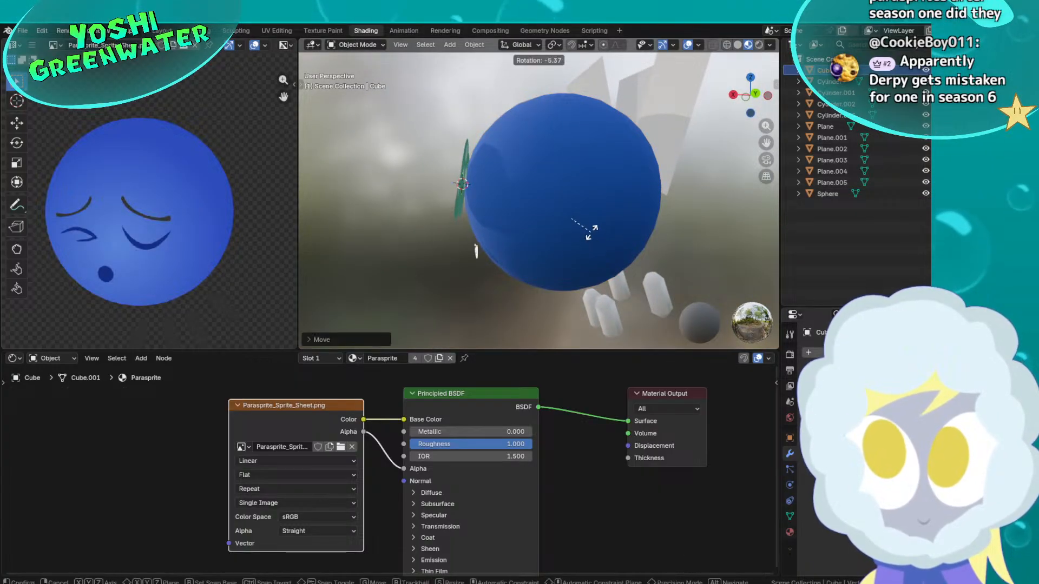
{"action": "right_click", "coordinate": [588, 232]}
Check the mouth's mesh in Edit Mode from the front, return to Object Mode and save the file
{"action": "key", "text": "Tab"}
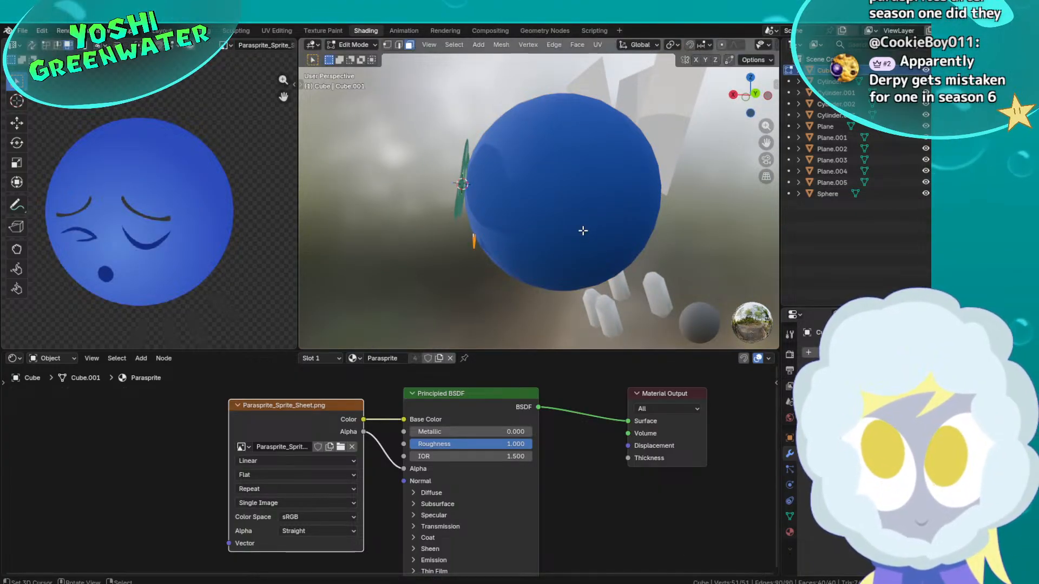
{"action": "middle_click_drag", "start_coordinate": [473, 242], "coordinate": [568, 257]}
{"action": "scroll", "coordinate": [568, 257], "scroll_direction": "up", "scroll_amount": 3}
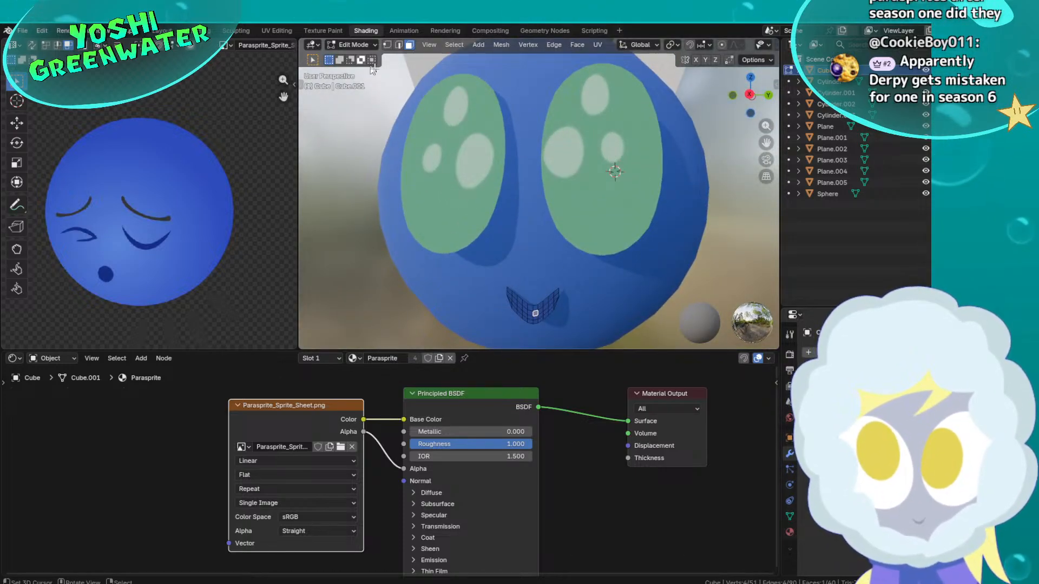
{"action": "scroll", "coordinate": [536, 206], "scroll_direction": "down", "scroll_amount": 5}
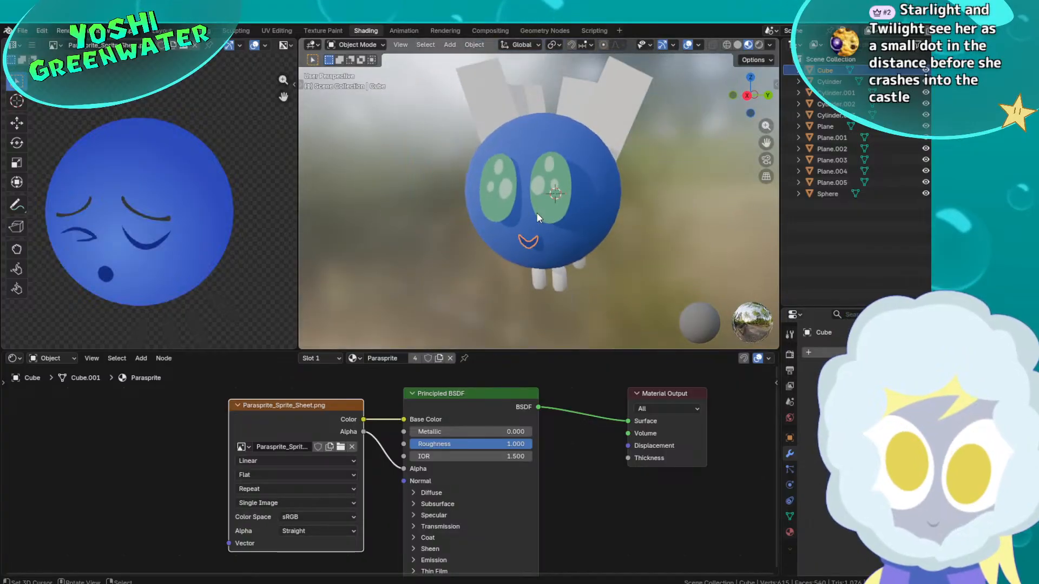
{"action": "key", "text": "Tab"}
{"action": "key", "text": "ctrl+s"}
{"action": "scroll", "coordinate": [529, 230], "scroll_direction": "up", "scroll_amount": 2}
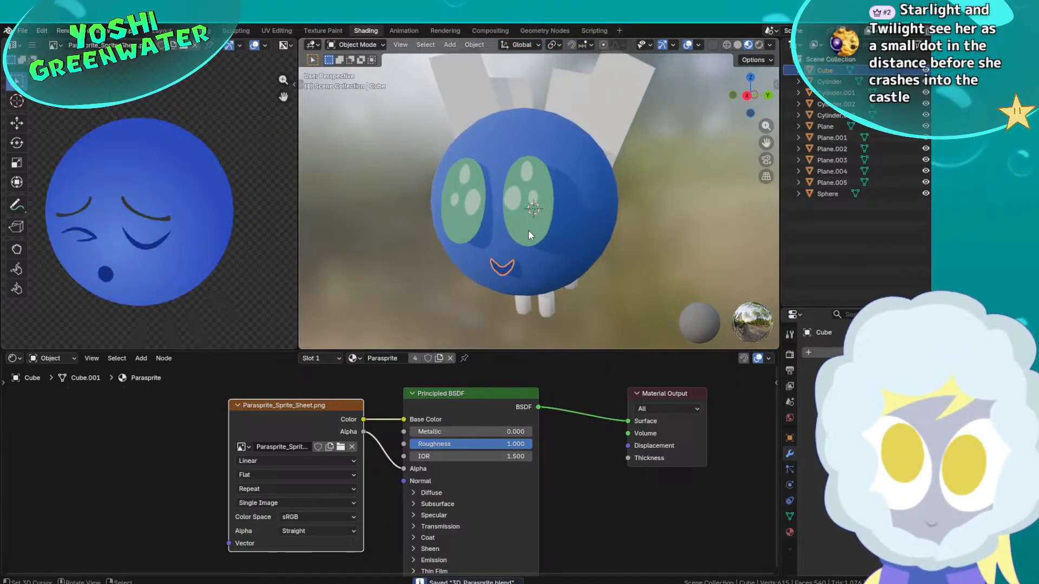
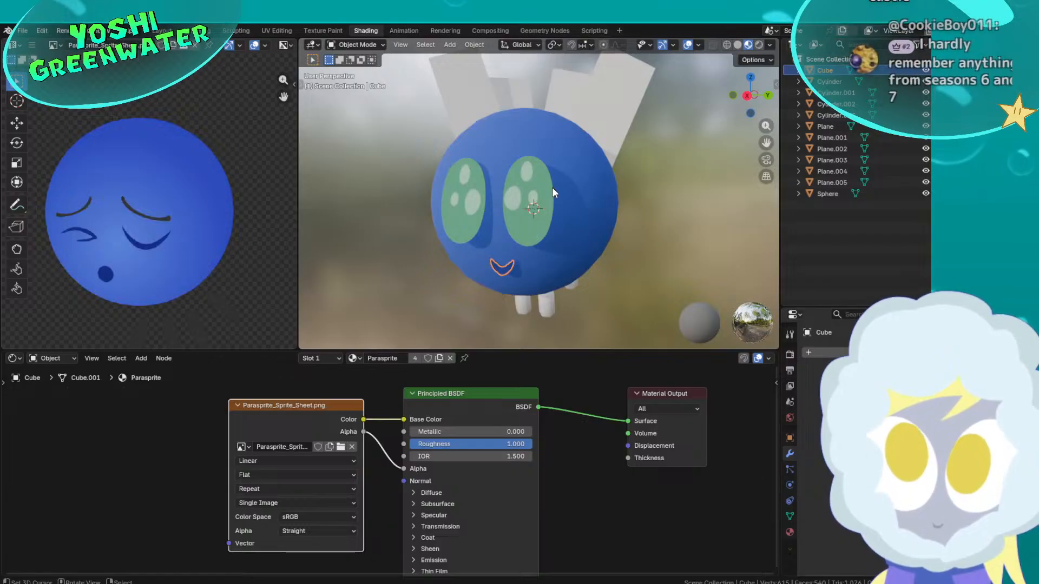
Rotate the eye plane Plane.005 slightly around the global Z axis as seen from above
{"action": "right_click", "coordinate": [654, 200]}
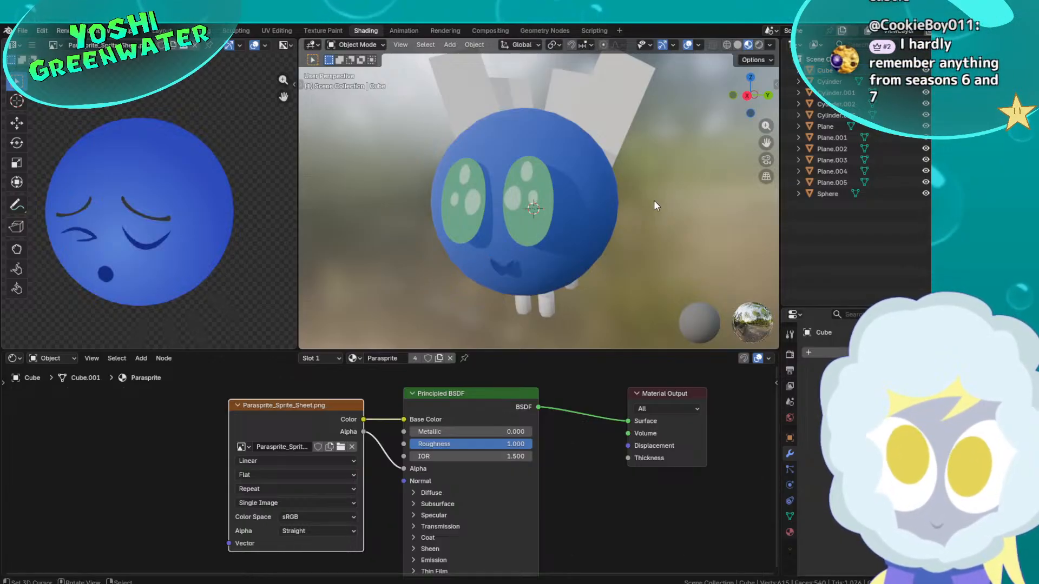
{"action": "middle_click_drag", "start_coordinate": [654, 201], "coordinate": [515, 292]}
{"action": "left_click", "coordinate": [539, 279]}
{"action": "key", "text": "r"}
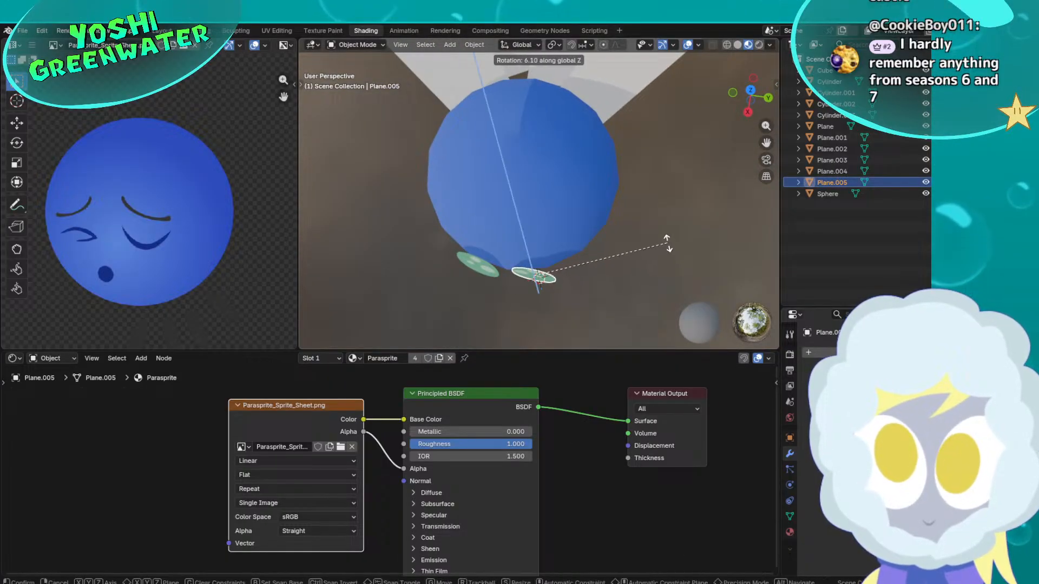
{"action": "left_click", "coordinate": [651, 220]}
Undo the change to Plane.004 and move Plane.005 slightly closer to the body sphere
{"action": "left_click_drag", "start_coordinate": [483, 264], "coordinate": [486, 268]}
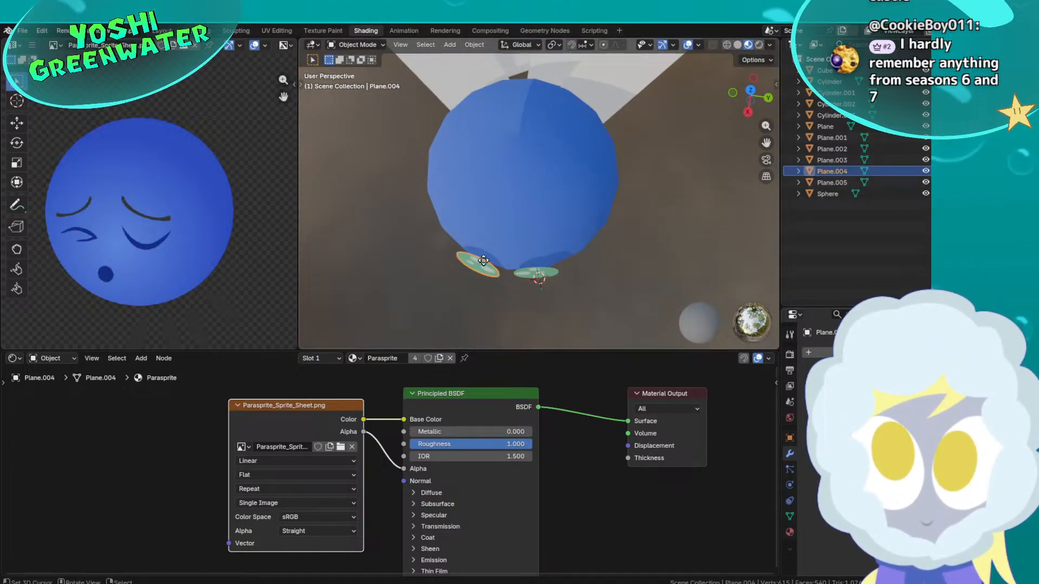
{"action": "middle_click_drag", "start_coordinate": [486, 267], "coordinate": [499, 228]}
{"action": "key", "text": "ctrl+z"}
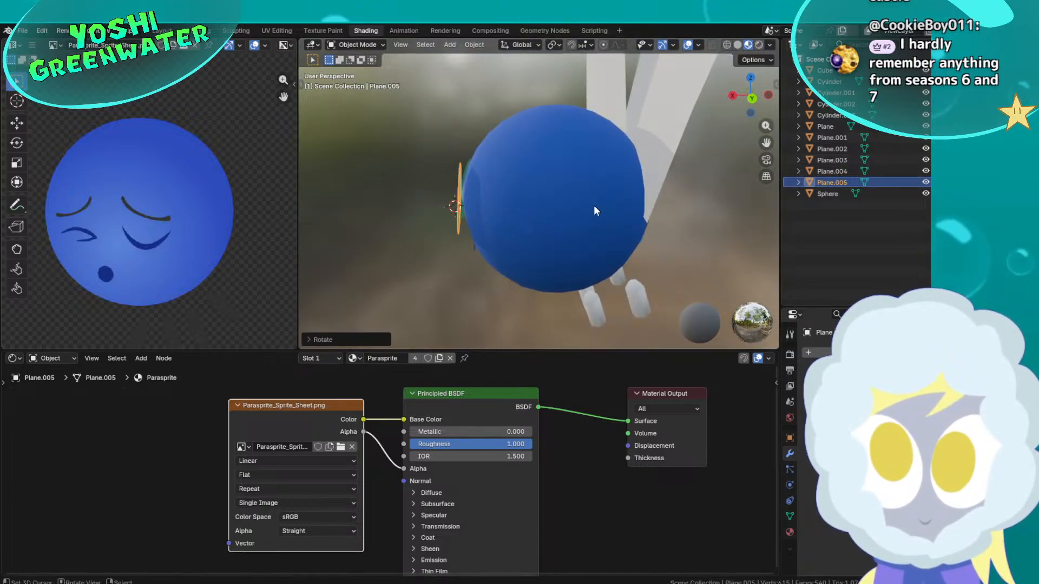
{"action": "key", "text": "g"}
{"action": "left_click", "coordinate": [568, 200]}
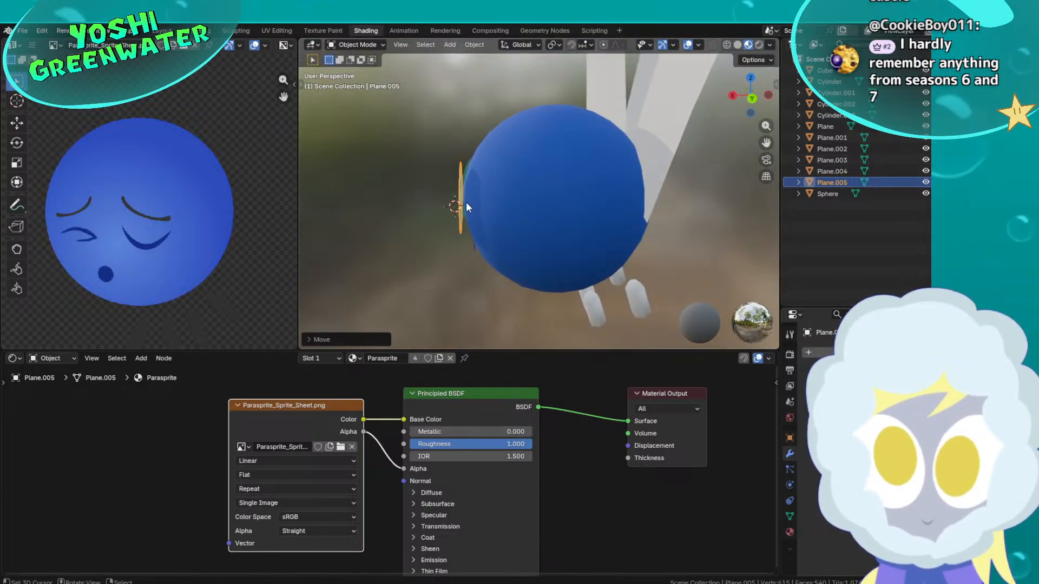
Move the other eye plane, Plane.004, to sit closer to the body, deselect it and check both eyes from the front
{"action": "middle_click_drag", "start_coordinate": [466, 203], "coordinate": [627, 204]}
{"action": "left_click", "coordinate": [554, 222]}
{"action": "mouse_move", "coordinate": [554, 221]}
{"action": "middle_mouse_down"}
{"action": "mouse_move", "coordinate": [693, 198]}
{"action": "mouse_move", "coordinate": [694, 207]}
{"action": "mouse_move", "coordinate": [577, 234]}
{"action": "mouse_move", "coordinate": [570, 222]}
{"action": "middle_mouse_up"}
{"action": "key", "text": "g"}
{"action": "left_click", "coordinate": [690, 208]}
{"action": "left_click", "coordinate": [658, 246]}
{"action": "middle_click_drag", "start_coordinate": [659, 246], "coordinate": [588, 261]}
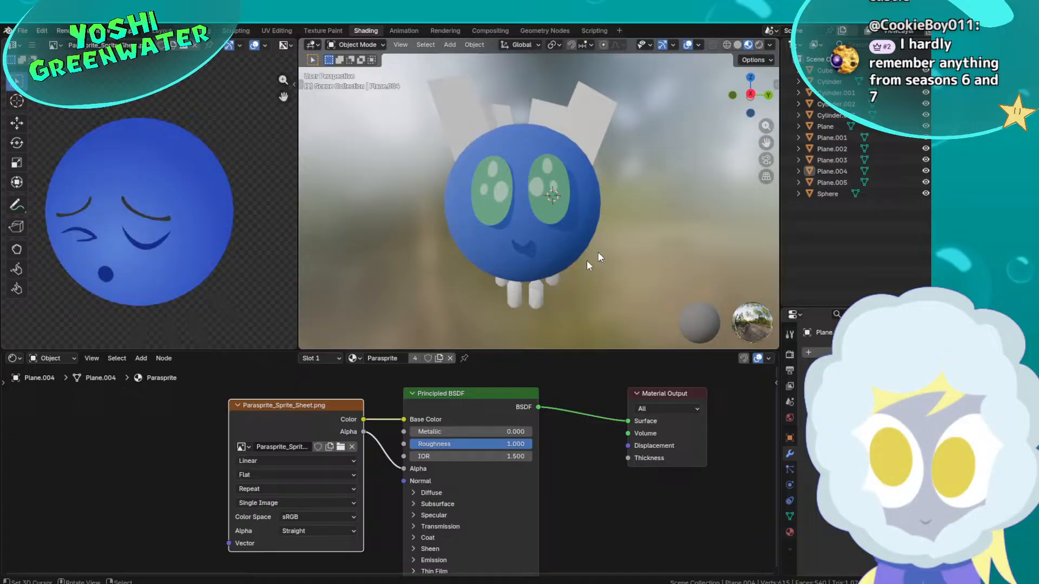
Select the front leg Cylinder.002 and assign the existing Parasprite material to it
{"action": "left_click", "coordinate": [531, 304]}
{"action": "middle_click_drag", "start_coordinate": [531, 304], "coordinate": [481, 201]}
{"action": "scroll", "coordinate": [482, 201], "scroll_direction": "up", "scroll_amount": 2}
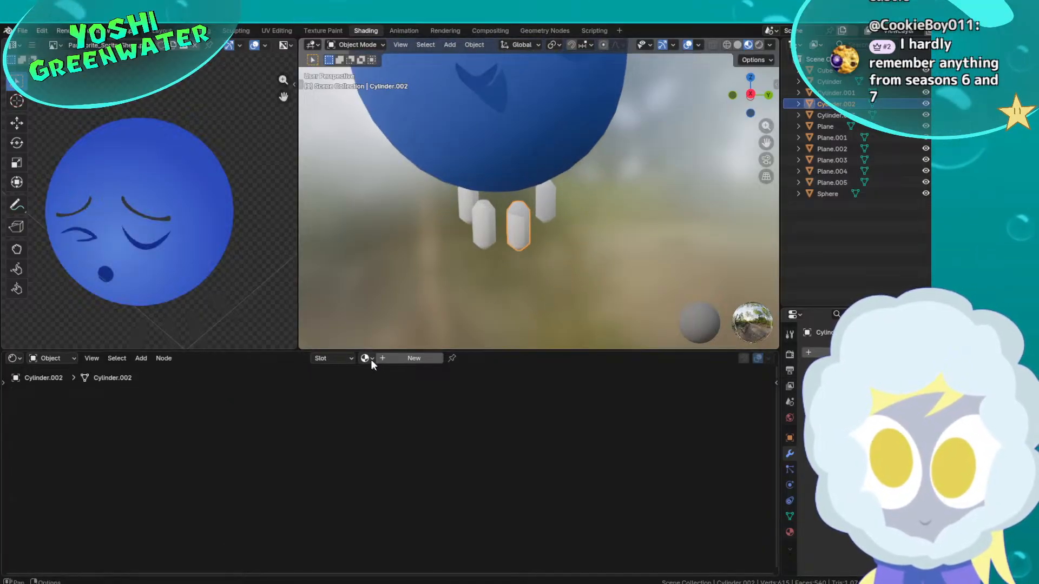
{"action": "left_click", "coordinate": [372, 358]}
{"action": "left_click", "coordinate": [387, 386]}
Select the remaining legs together with Cylinder.003 active, assign the Parasprite material, and add Cylinder.002 to the selection
{"action": "left_click", "coordinate": [479, 213]}
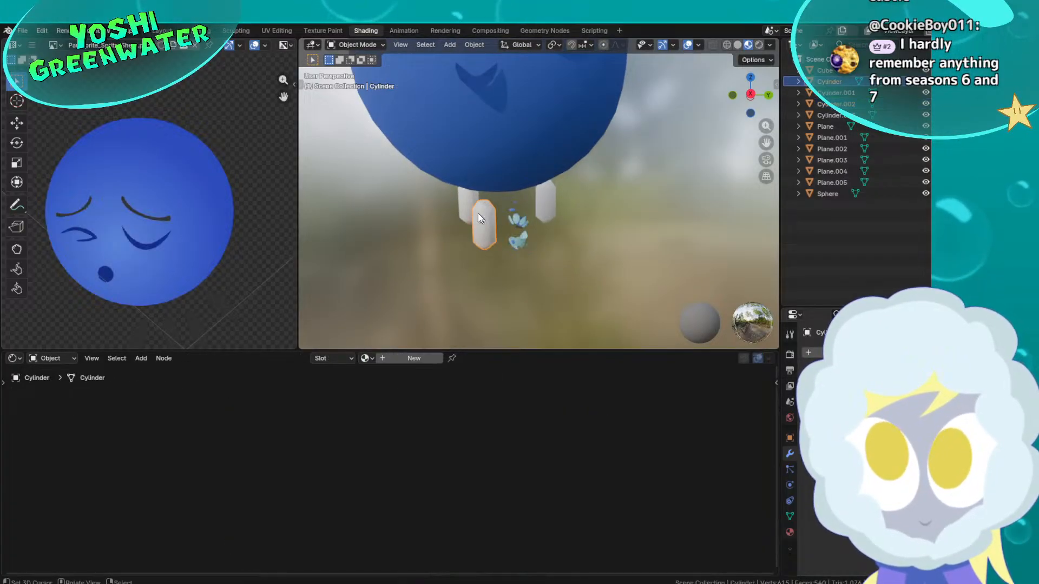
{"action": "left_click", "coordinate": [468, 209], "text": "shift"}
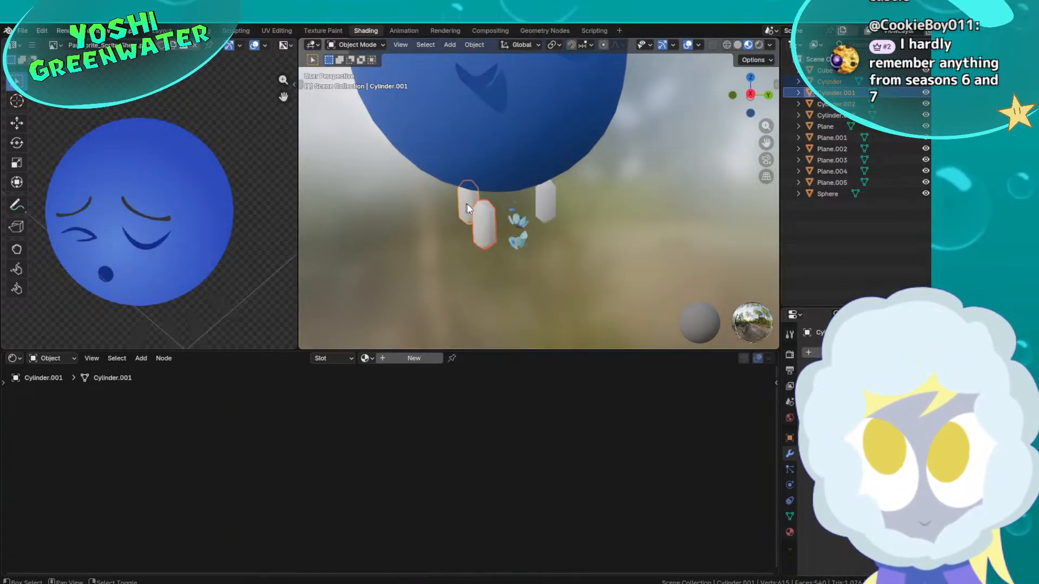
{"action": "left_click", "coordinate": [365, 358]}
{"action": "left_click", "coordinate": [378, 390]}
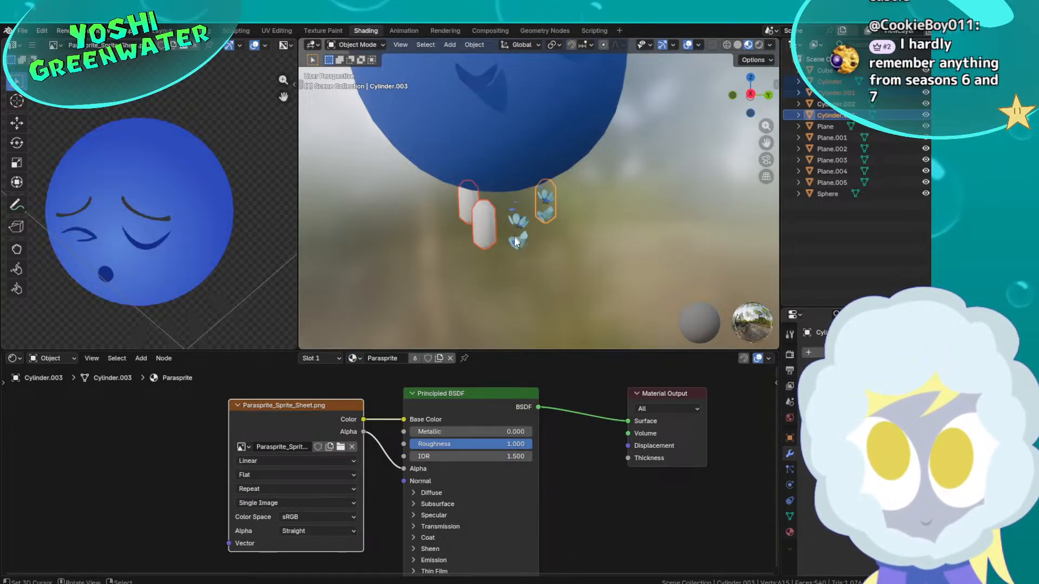
{"action": "left_click", "coordinate": [517, 242], "text": "shift"}
{"action": "key", "text": "a"}
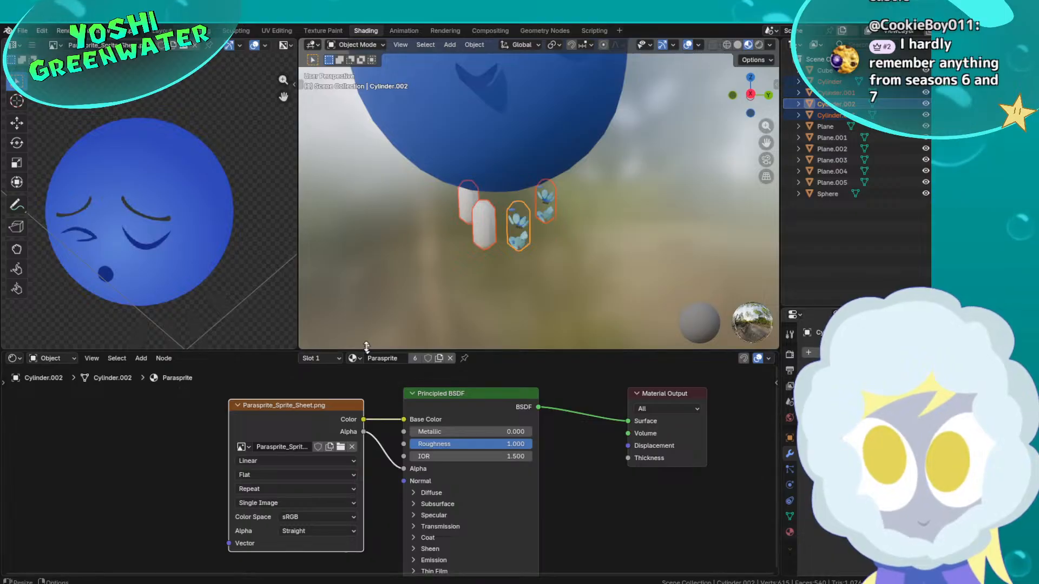
Assign the Parasprite material individually to the two remaining legs, Cylinder and Cylinder.001
{"action": "left_click", "coordinate": [474, 244]}
{"action": "left_click", "coordinate": [366, 358]}
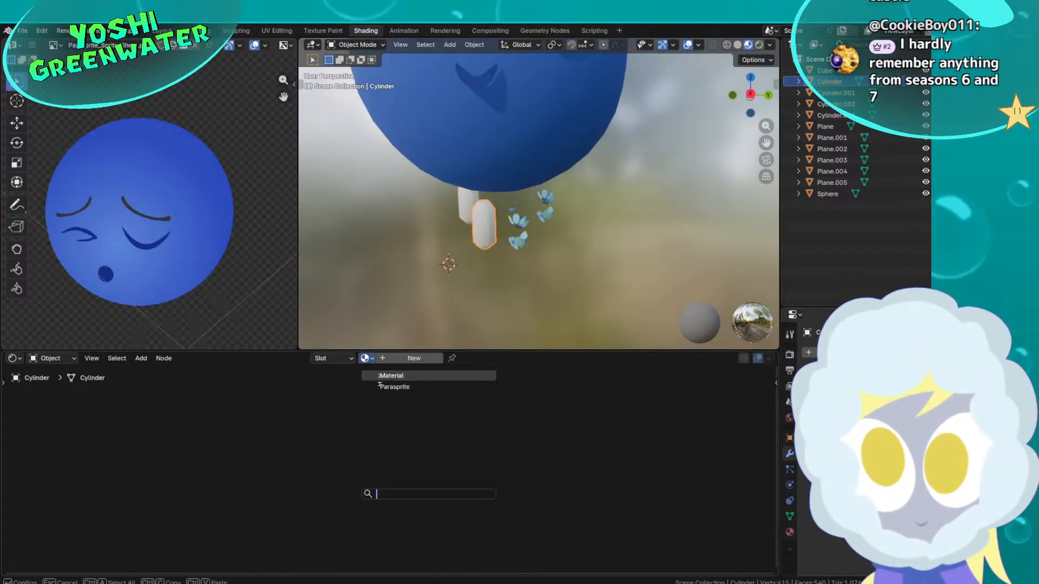
{"action": "left_click", "coordinate": [383, 373]}
{"action": "left_click", "coordinate": [465, 214]}
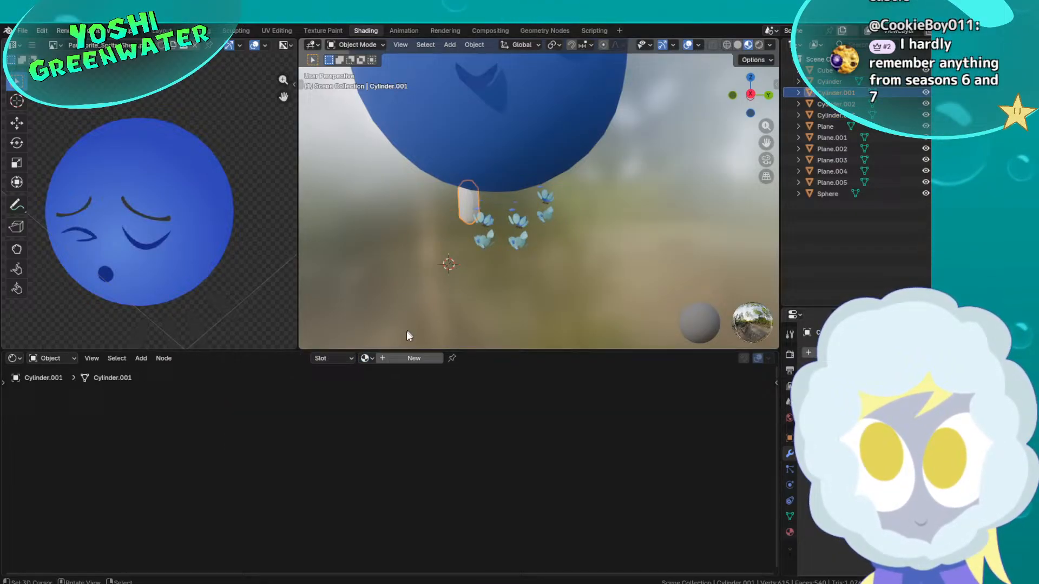
{"action": "left_click", "coordinate": [366, 358]}
{"action": "left_click", "coordinate": [382, 385]}
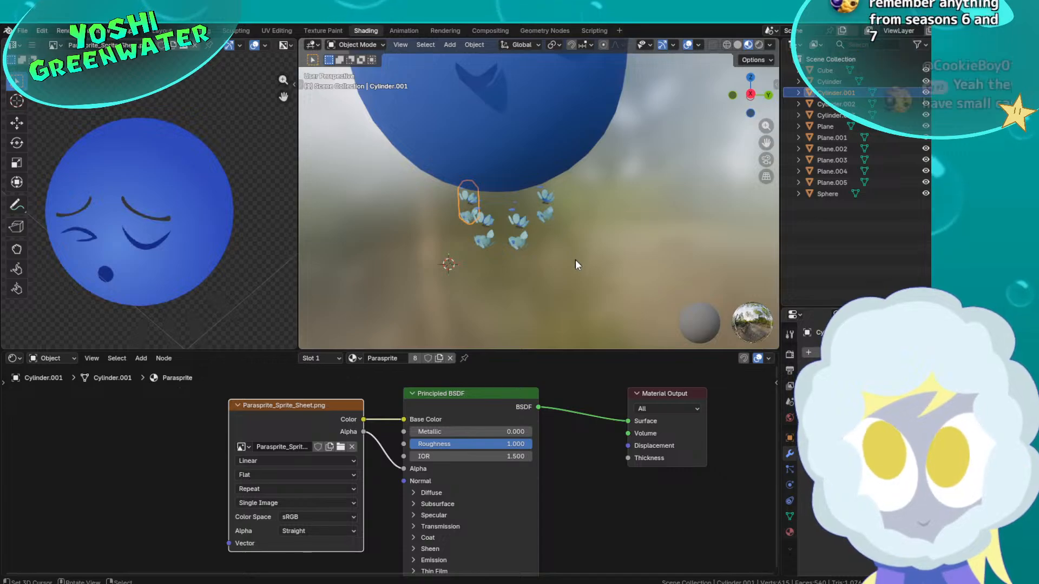
Select all four leg cylinders and open them together in Edit Mode with all of their UVs selected
{"action": "left_click_drag", "start_coordinate": [576, 259], "coordinate": [438, 217]}
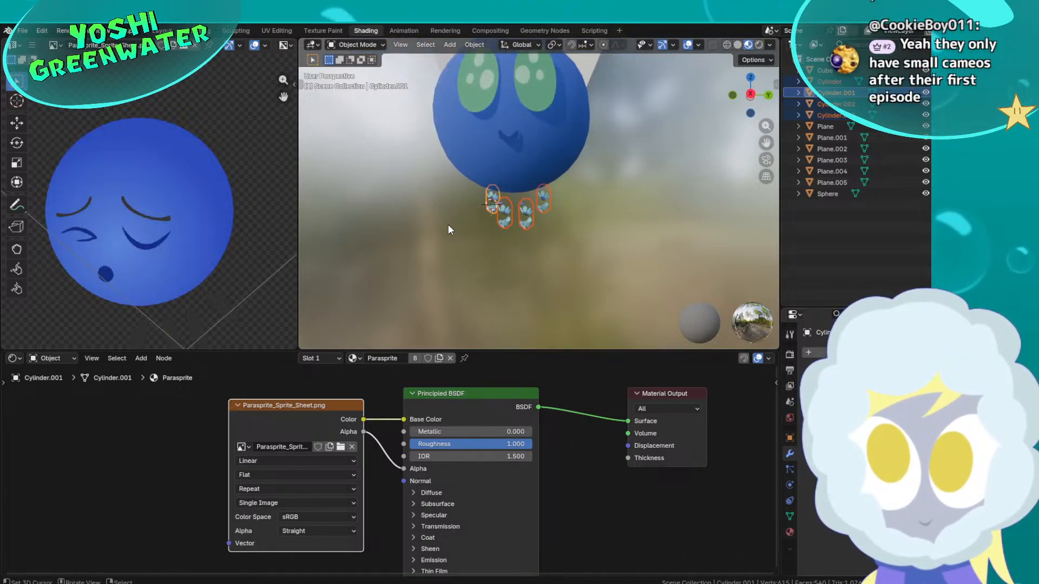
{"action": "scroll", "coordinate": [447, 224], "scroll_direction": "down", "scroll_amount": 6}
{"action": "scroll", "coordinate": [200, 217], "scroll_direction": "down", "scroll_amount": 5}
{"action": "scroll", "coordinate": [201, 218], "scroll_direction": "down", "scroll_amount": 3}
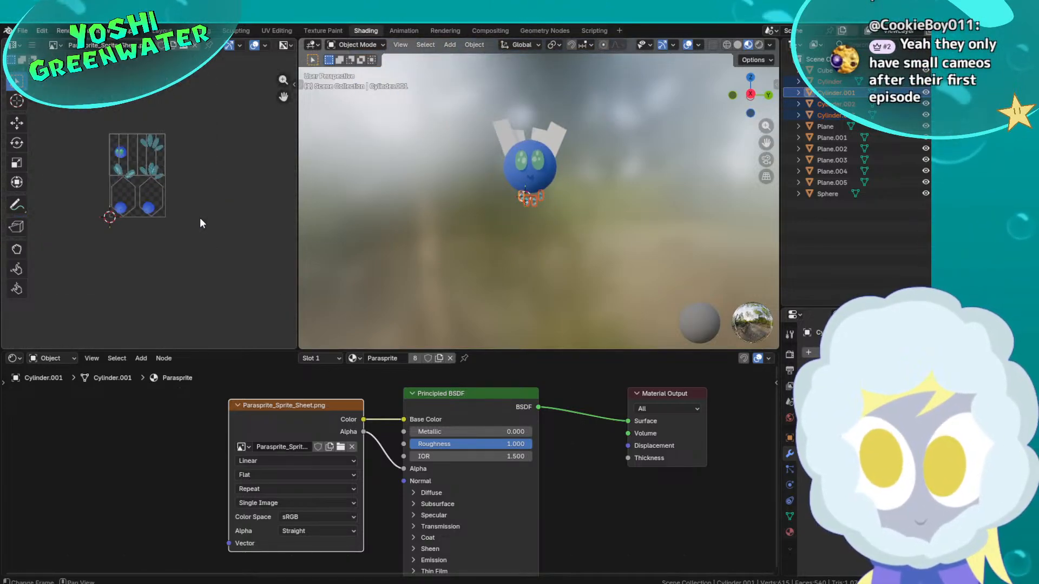
{"action": "key", "text": "Tab"}
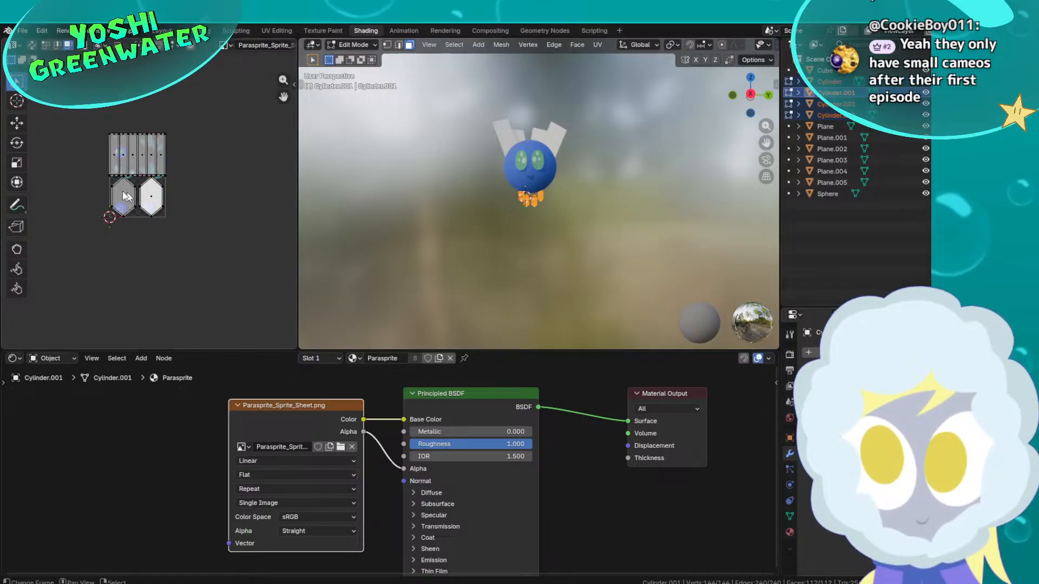
{"action": "scroll", "coordinate": [239, 169], "scroll_direction": "up", "scroll_amount": 4}
{"action": "key", "text": "a"}
Move the leg UV islands over the lower part of the sprite sheet and scale them down strongly
{"action": "key", "text": "g"}
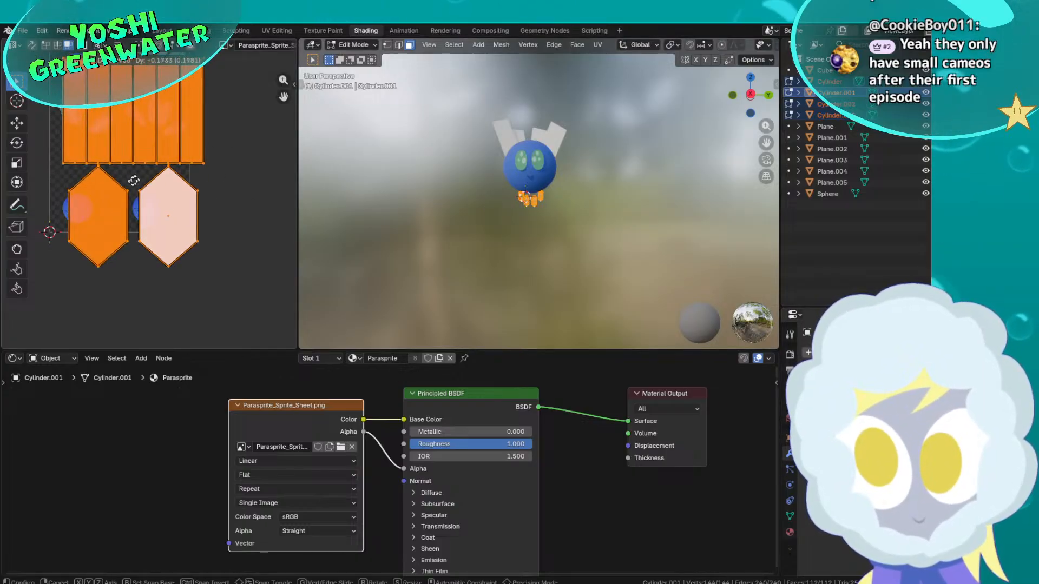
{"action": "left_click", "coordinate": [226, 203]}
{"action": "scroll", "coordinate": [545, 189], "scroll_direction": "up", "scroll_amount": 5}
{"action": "scroll", "coordinate": [541, 201], "scroll_direction": "up", "scroll_amount": 3}
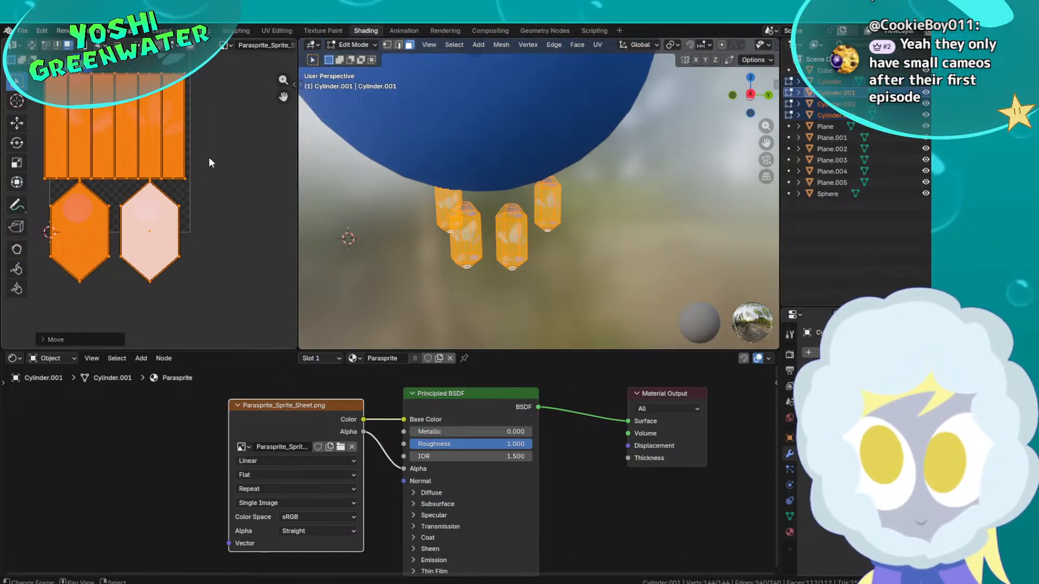
{"action": "key", "text": "g"}
{"action": "left_click", "coordinate": [220, 187]}
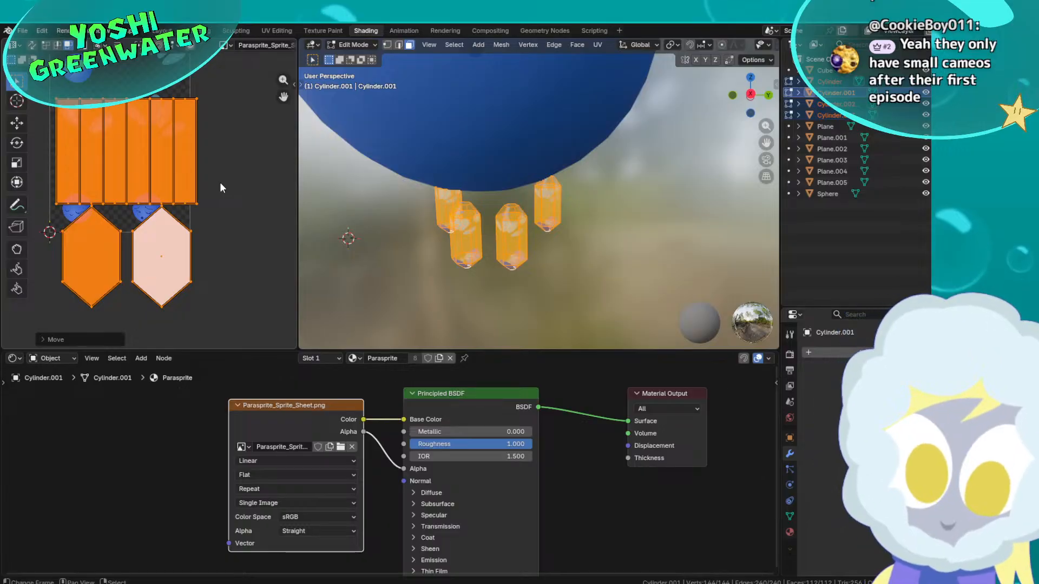
{"action": "key", "text": "s"}
{"action": "left_click", "coordinate": [150, 203]}
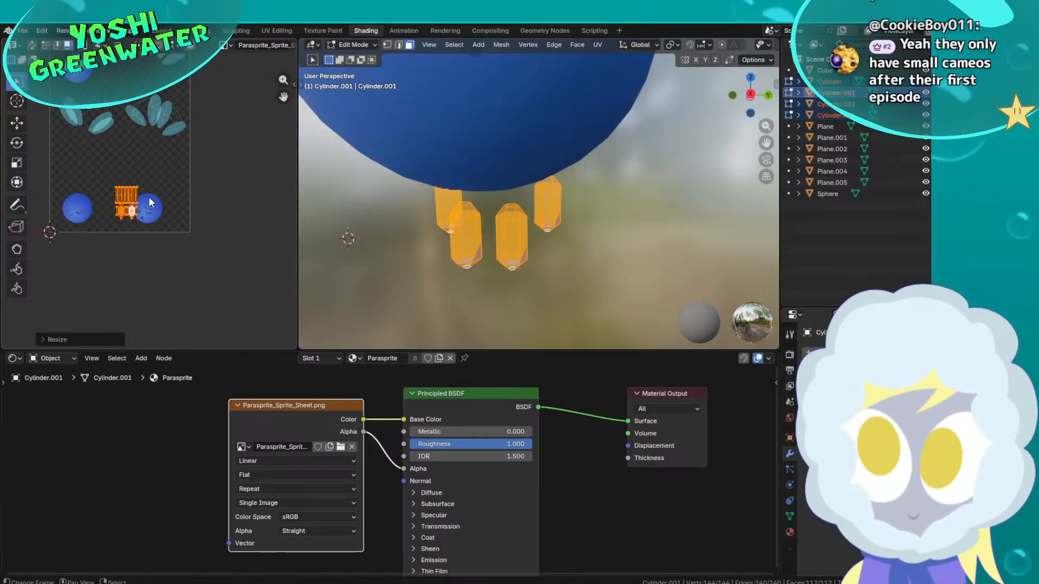
Try placing the leg UV islands in the empty area between the lower wing sprites
{"action": "scroll", "coordinate": [150, 202], "scroll_direction": "up", "scroll_amount": 4}
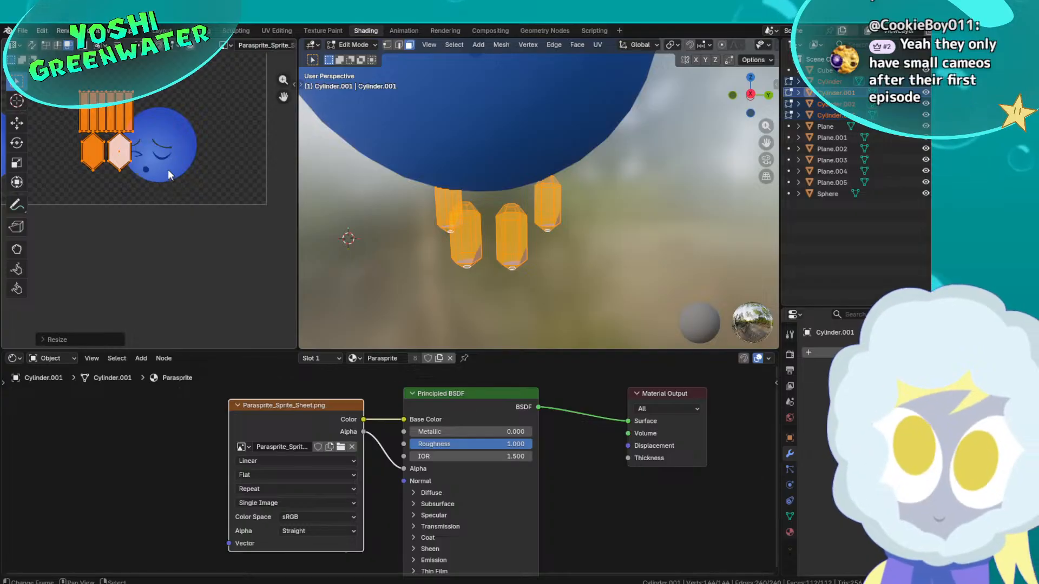
{"action": "middle_click_drag", "start_coordinate": [78, 124], "coordinate": [231, 325]}
{"action": "key", "text": "g"}
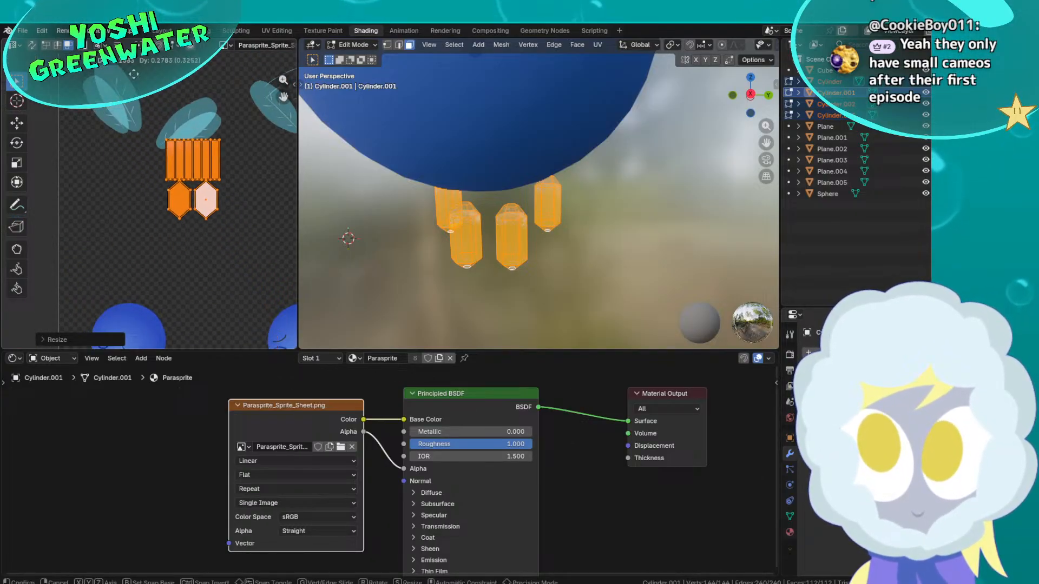
{"action": "left_click", "coordinate": [170, 176]}
{"action": "middle_click_drag", "start_coordinate": [157, 142], "coordinate": [177, 293]}
{"action": "key", "text": "g"}
{"action": "left_click", "coordinate": [151, 206]}
{"action": "middle_click_drag", "start_coordinate": [243, 175], "coordinate": [178, 94]}
{"action": "scroll", "coordinate": [123, 147], "scroll_direction": "up", "scroll_amount": 5}
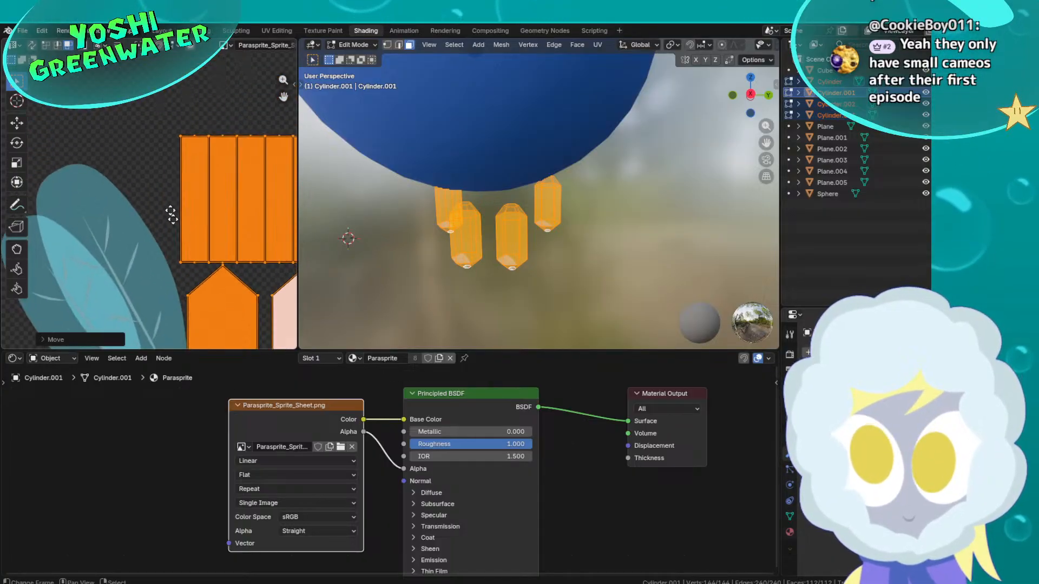
Examine the sprite sheet around the open-eyed body and wing sprites for a colour area suited to the legs
{"action": "middle_click_drag", "start_coordinate": [159, 190], "coordinate": [197, 328]}
{"action": "scroll", "coordinate": [147, 153], "scroll_direction": "down", "scroll_amount": 5}
{"action": "middle_click_drag", "start_coordinate": [210, 122], "coordinate": [146, 330]}
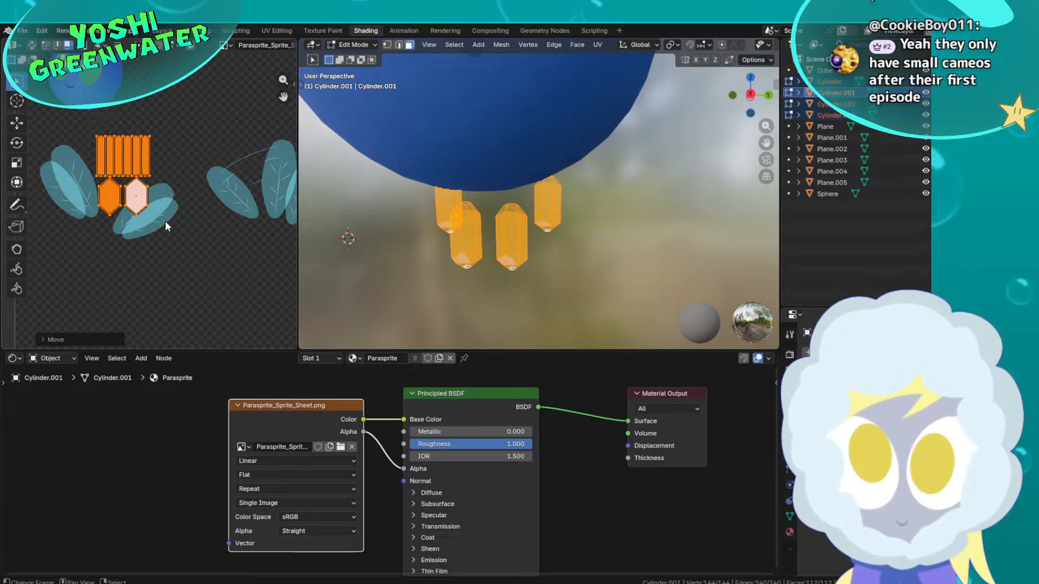
{"action": "scroll", "coordinate": [164, 221], "scroll_direction": "up", "scroll_amount": 2}
{"action": "scroll", "coordinate": [165, 221], "scroll_direction": "down", "scroll_amount": 4}
{"action": "middle_click_drag", "start_coordinate": [164, 221], "coordinate": [143, 237]}
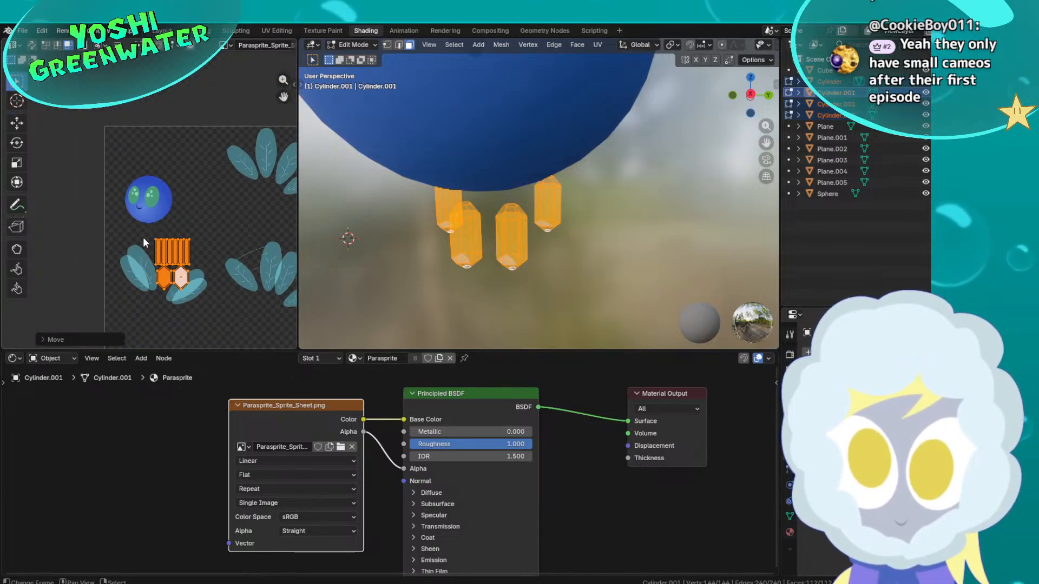
{"action": "scroll", "coordinate": [143, 237], "scroll_direction": "up", "scroll_amount": 4}
{"action": "middle_click_drag", "start_coordinate": [212, 179], "coordinate": [67, 163]}
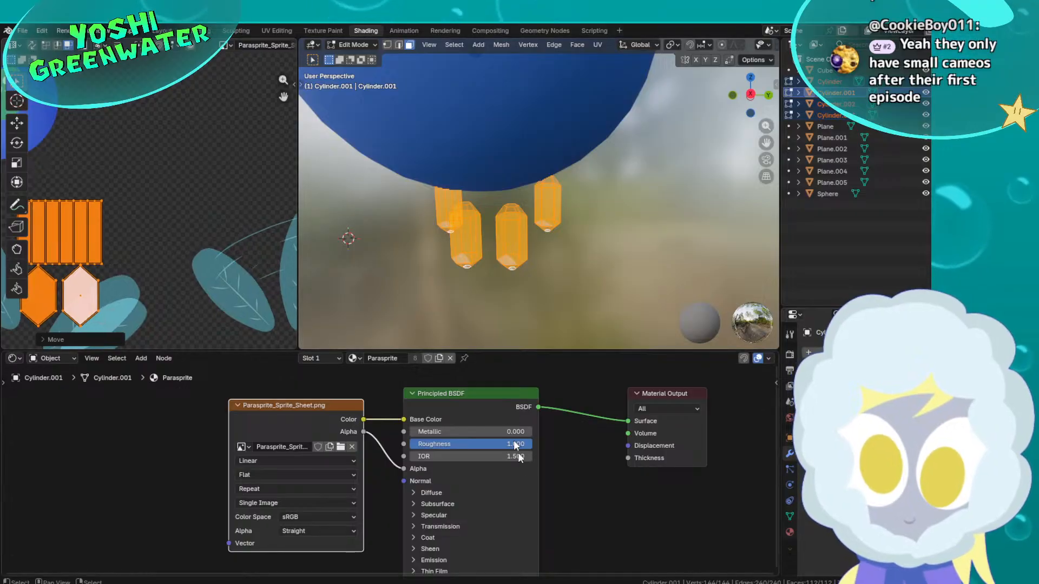
{"action": "mouse_move", "coordinate": [647, 583]}
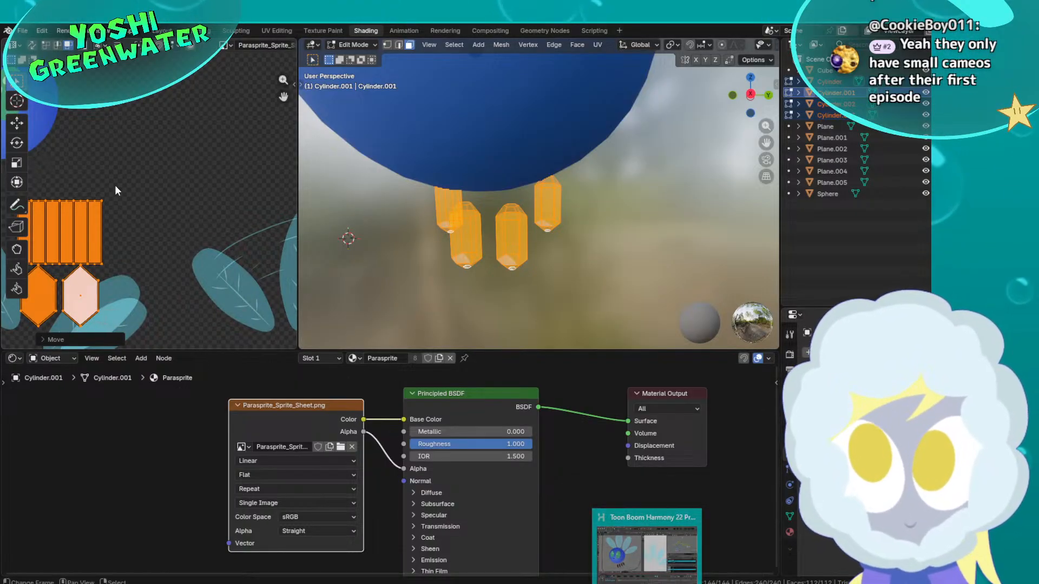
Move the leg UV islands onto the sleepy open-mouthed body sprite and scale them down further
{"action": "middle_click_drag", "start_coordinate": [131, 190], "coordinate": [166, 72]}
{"action": "scroll", "coordinate": [190, 105], "scroll_direction": "down", "scroll_amount": 3}
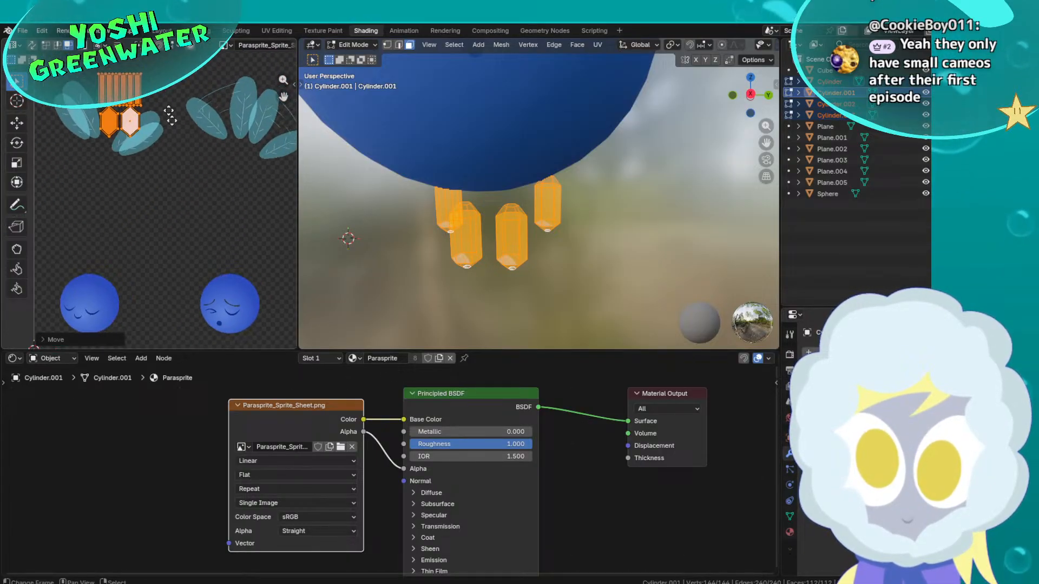
{"action": "key", "text": "g"}
{"action": "left_click", "coordinate": [259, 306]}
{"action": "middle_click_drag", "start_coordinate": [208, 271], "coordinate": [105, 202]}
{"action": "scroll", "coordinate": [172, 186], "scroll_direction": "up", "scroll_amount": 5}
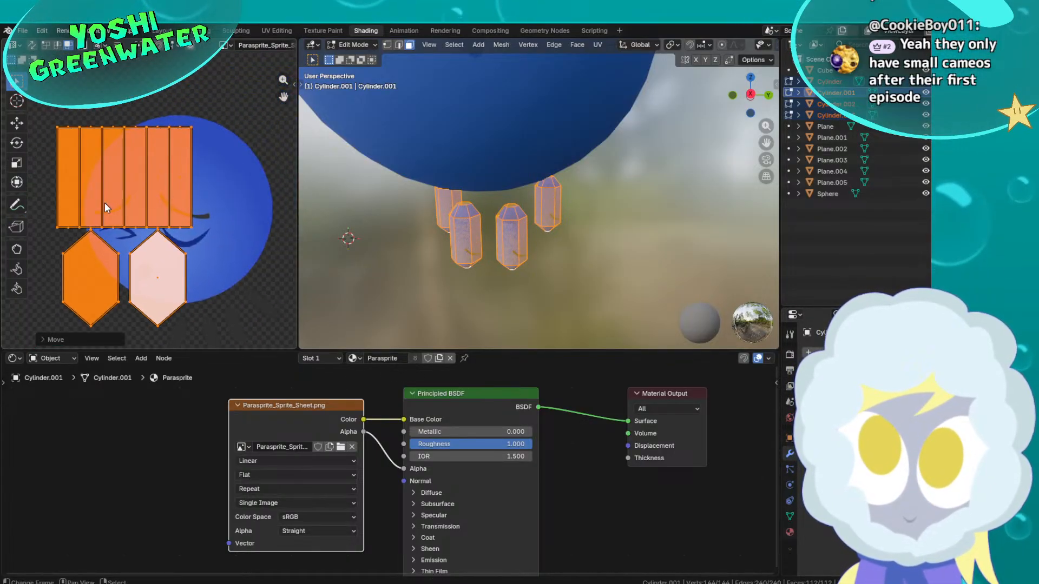
{"action": "key", "text": "s"}
{"action": "left_click", "coordinate": [126, 214]}
Shrink and rotate the leg UV islands and place them entirely inside the sprite's dark eyebrow stroke
{"action": "scroll", "coordinate": [107, 197], "scroll_direction": "up", "scroll_amount": 5}
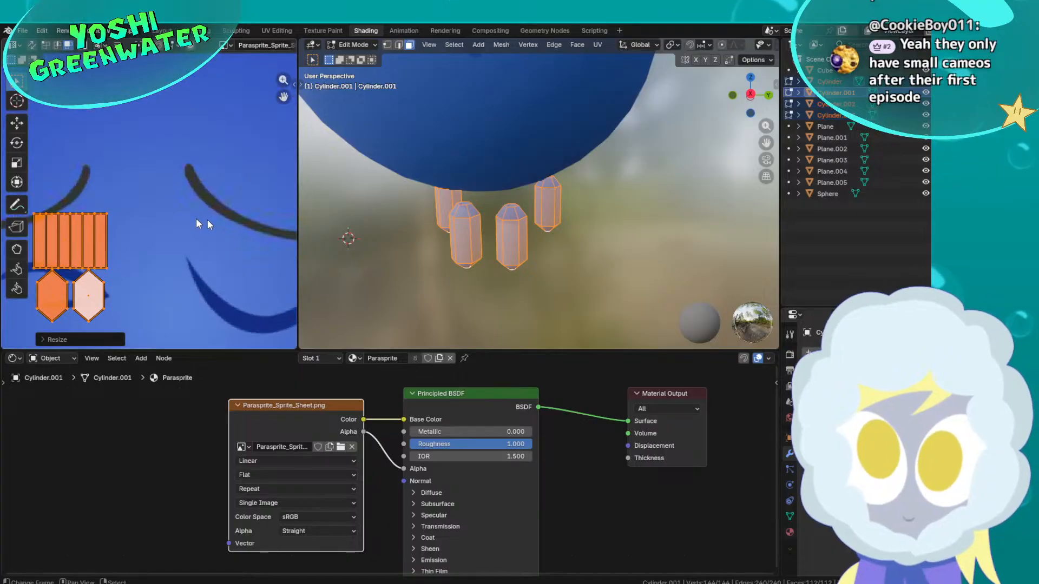
{"action": "key", "text": "g"}
{"action": "left_click", "coordinate": [238, 168]}
{"action": "scroll", "coordinate": [192, 189], "scroll_direction": "up", "scroll_amount": 5}
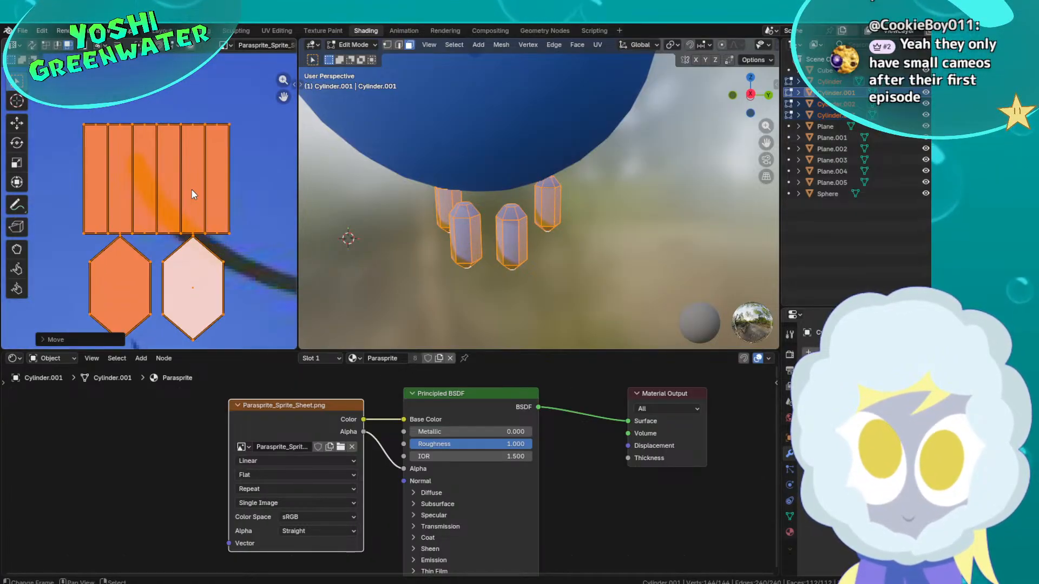
{"action": "key", "text": "s"}
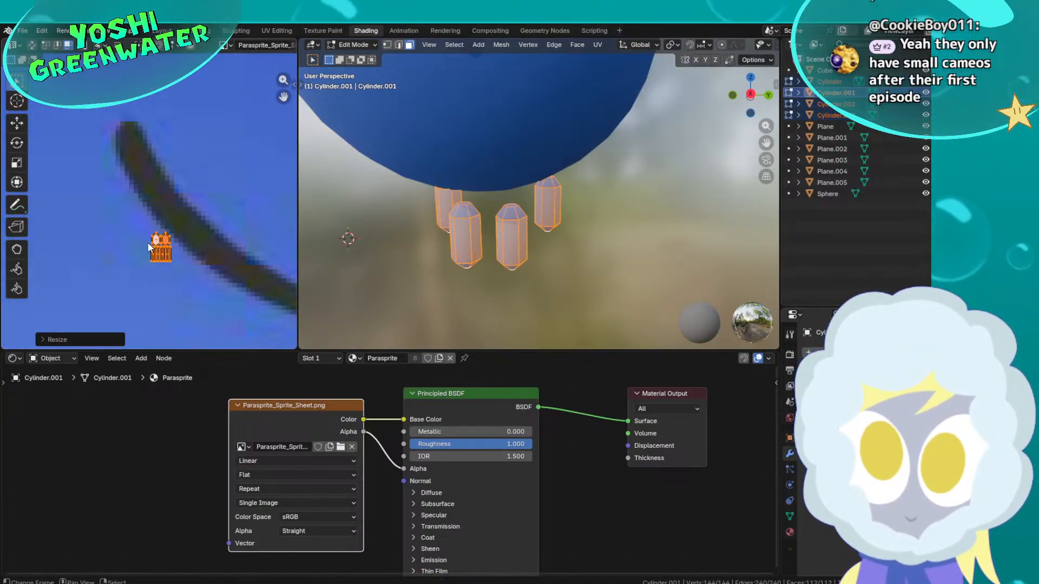
{"action": "key", "text": "r"}
{"action": "left_click", "coordinate": [212, 174]}
{"action": "key", "text": "s"}
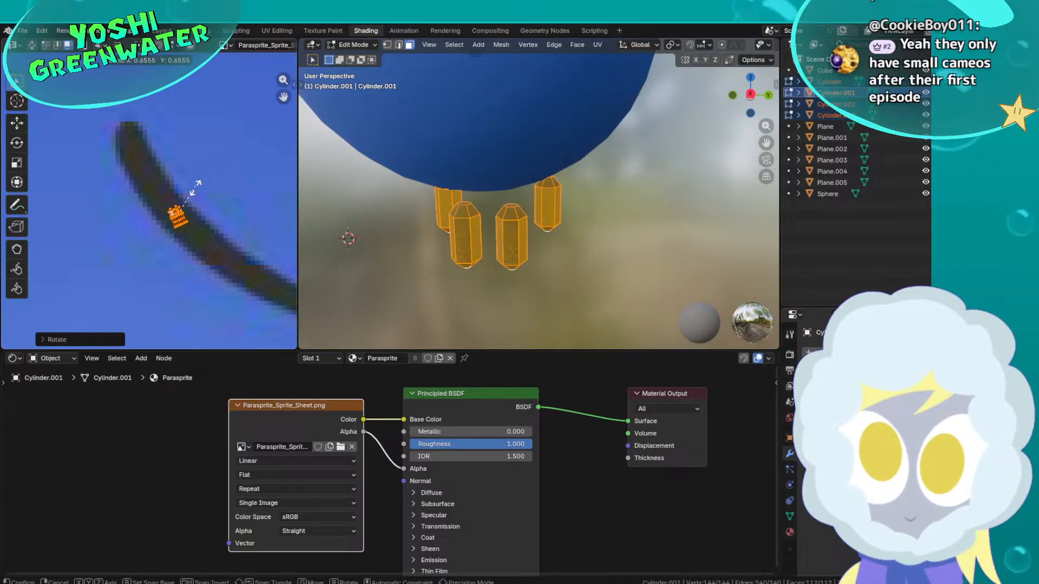
{"action": "left_click", "coordinate": [188, 199]}
{"action": "key", "text": "g"}
{"action": "left_click", "coordinate": [190, 208]}
Return to Object Mode, check the recoloured legs and save the file
{"action": "key", "text": "Tab"}
{"action": "mouse_move", "coordinate": [529, 231]}
{"action": "middle_mouse_down"}
{"action": "mouse_move", "coordinate": [515, 218]}
{"action": "mouse_move", "coordinate": [535, 216]}
{"action": "middle_mouse_up"}
{"action": "mouse_move", "coordinate": [632, 206]}
{"action": "middle_mouse_down"}
{"action": "mouse_move", "coordinate": [489, 227]}
{"action": "mouse_move", "coordinate": [641, 215]}
{"action": "middle_mouse_up"}
{"action": "scroll", "coordinate": [554, 202], "scroll_direction": "down", "scroll_amount": 4}
{"action": "middle_click_drag", "start_coordinate": [553, 203], "coordinate": [597, 164]}
{"action": "key", "text": "ctrl+s"}
{"action": "scroll", "coordinate": [508, 216], "scroll_direction": "up", "scroll_amount": 1}
{"action": "middle_click_drag", "start_coordinate": [598, 165], "coordinate": [606, 179]}
{"action": "scroll", "coordinate": [155, 206], "scroll_direction": "down", "scroll_amount": 5}
{"action": "scroll", "coordinate": [479, 198], "scroll_direction": "down", "scroll_amount": 3}
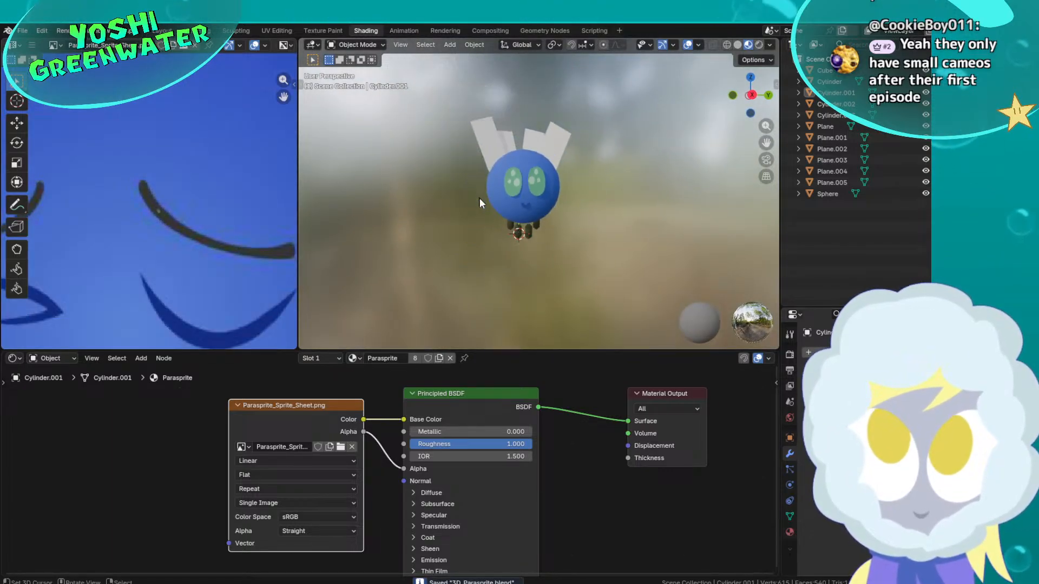
Assign the existing Parasprite material to the two outer wing planes, Plane and Plane.001
{"action": "middle_click_drag", "start_coordinate": [480, 198], "coordinate": [433, 292]}
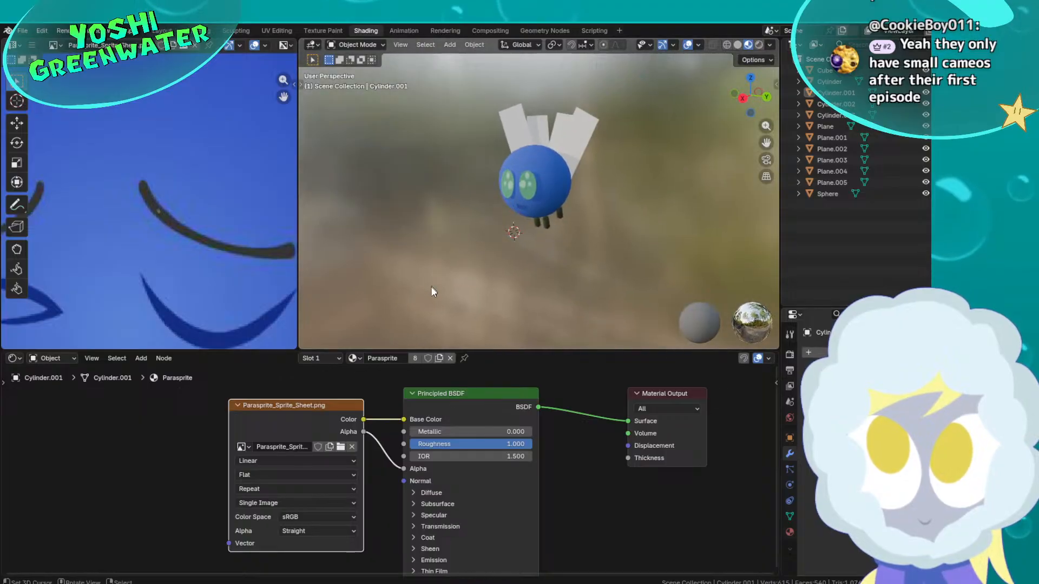
{"action": "middle_click_drag", "start_coordinate": [517, 222], "coordinate": [547, 238]}
{"action": "scroll", "coordinate": [517, 206], "scroll_direction": "up", "scroll_amount": 2}
{"action": "scroll", "coordinate": [499, 241], "scroll_direction": "up", "scroll_amount": 1}
{"action": "scroll", "coordinate": [596, 222], "scroll_direction": "up", "scroll_amount": 1}
{"action": "scroll", "coordinate": [602, 217], "scroll_direction": "up", "scroll_amount": 1}
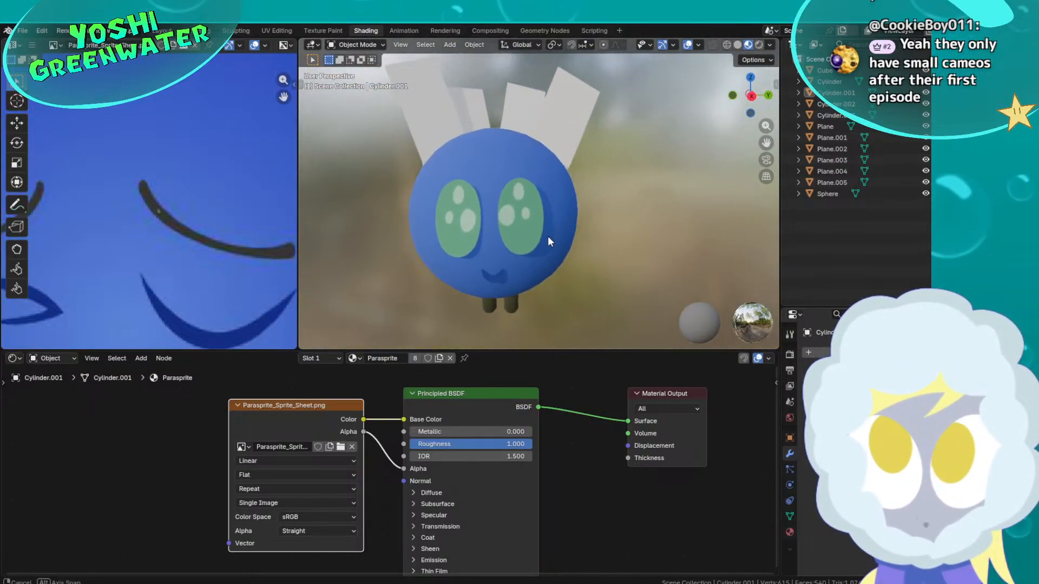
{"action": "left_click", "coordinate": [438, 128]}
{"action": "left_click", "coordinate": [366, 358]}
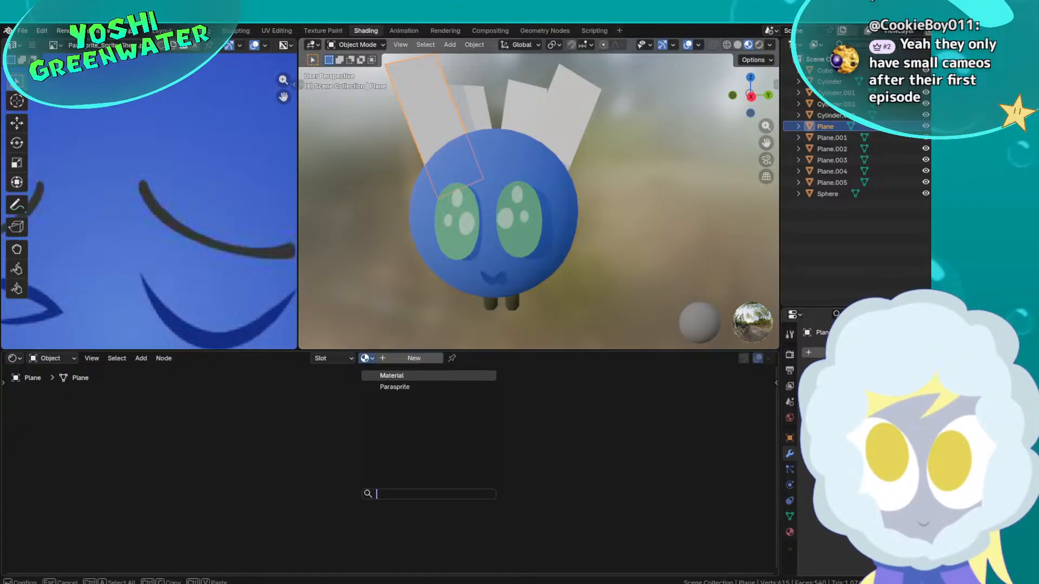
{"action": "left_click", "coordinate": [395, 382]}
{"action": "left_click", "coordinate": [561, 98]}
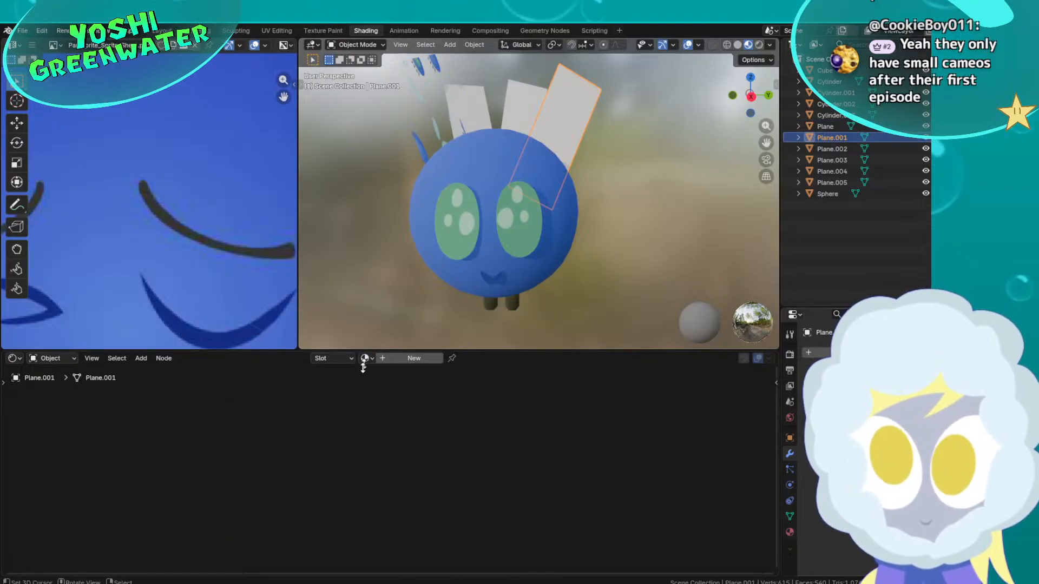
{"action": "left_click", "coordinate": [394, 387]}
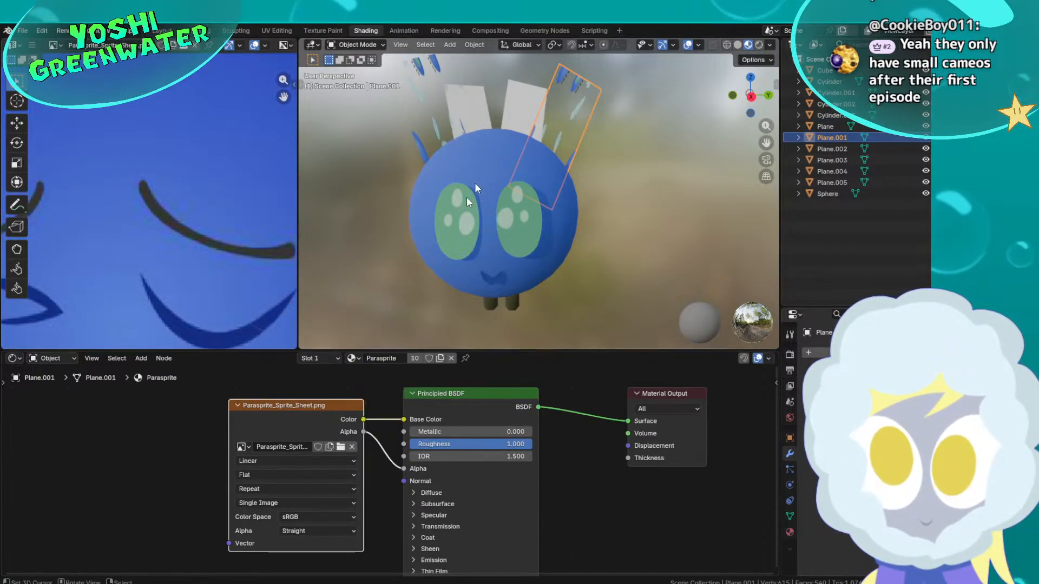
Assign the Parasprite material to the two inner wing planes, Plane.003 and Plane.002
{"action": "left_click", "coordinate": [518, 119]}
{"action": "left_click", "coordinate": [366, 358]}
{"action": "left_click", "coordinate": [381, 386]}
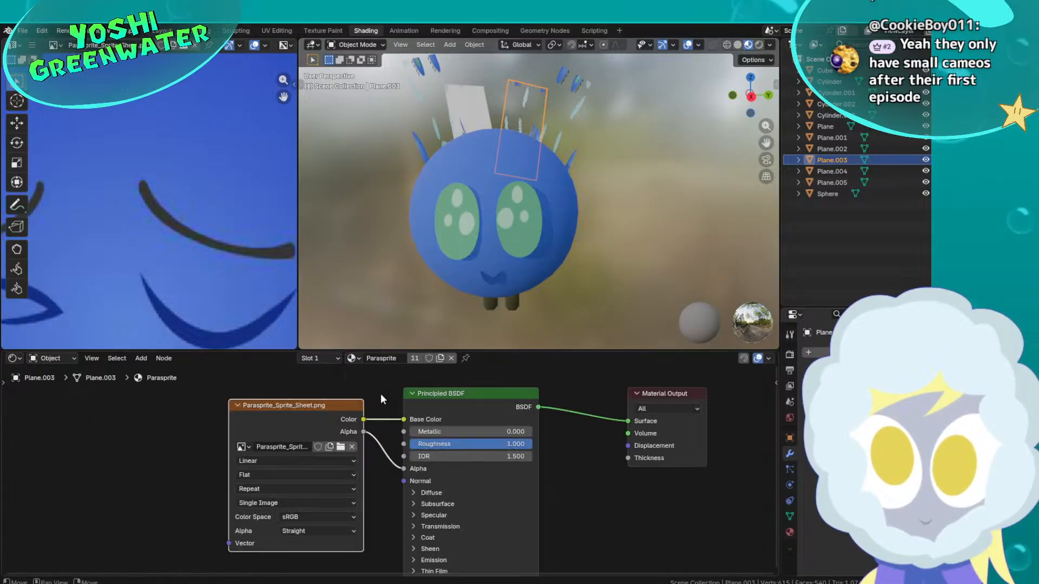
{"action": "left_click", "coordinate": [478, 98]}
{"action": "left_click", "coordinate": [364, 359]}
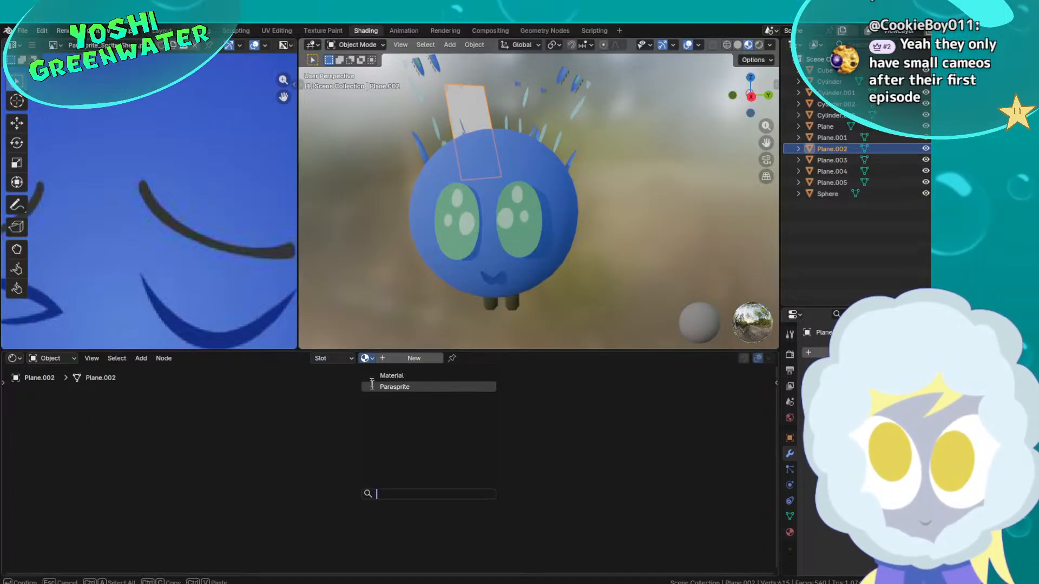
{"action": "left_click", "coordinate": [381, 385]}
Select all four wing planes and open them together in Edit Mode with all of their UVs selected
{"action": "scroll", "coordinate": [462, 145], "scroll_direction": "down", "scroll_amount": 2}
{"action": "middle_click_drag", "start_coordinate": [458, 148], "coordinate": [440, 192], "text": "shift"}
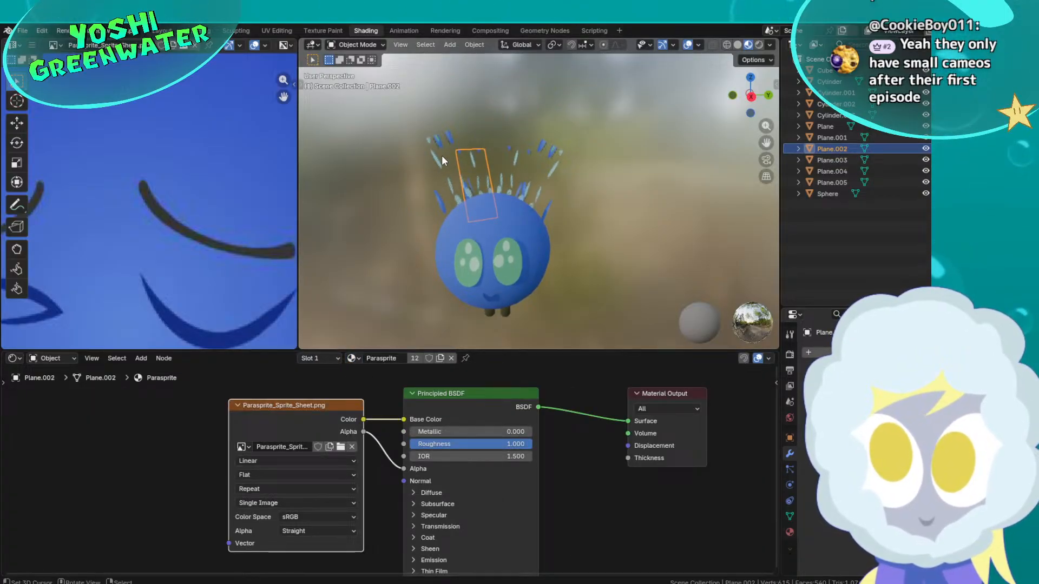
{"action": "key", "text": "Tab"}
{"action": "key", "text": "Tab"}
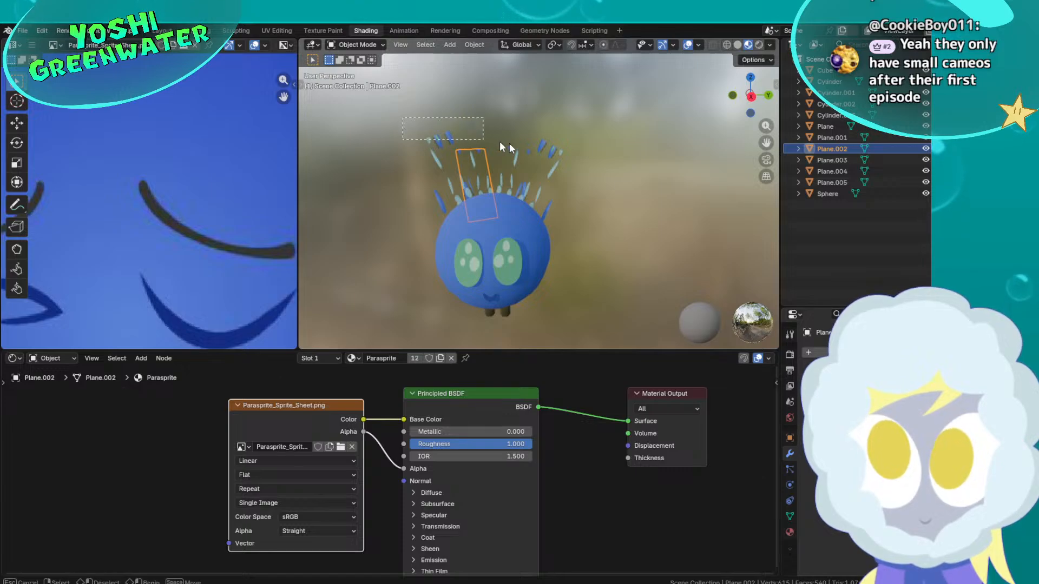
{"action": "left_click_drag", "start_coordinate": [499, 143], "coordinate": [583, 160]}
{"action": "key", "text": "Tab"}
{"action": "key", "text": "a"}
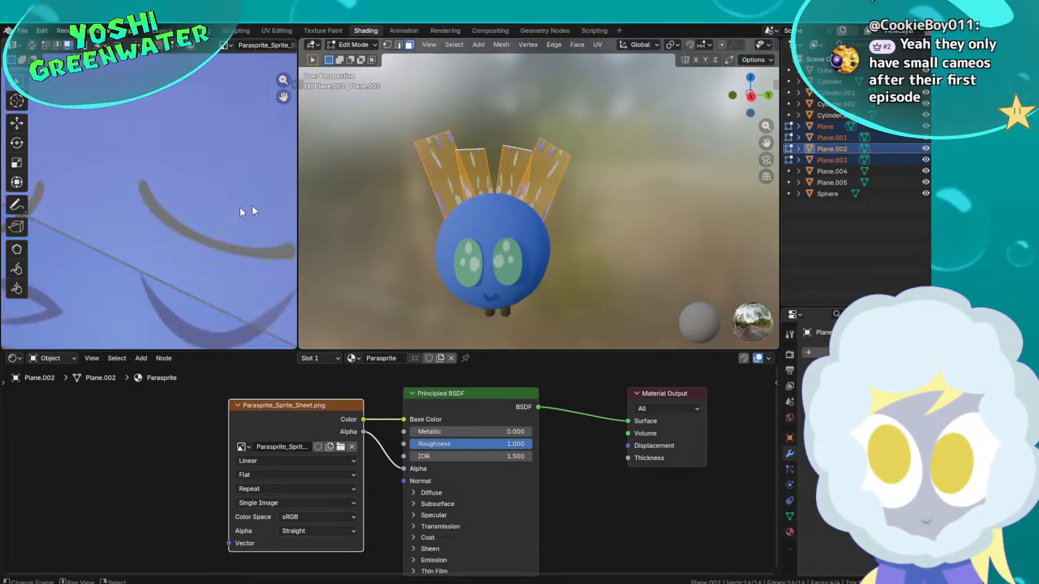
{"action": "scroll", "coordinate": [154, 207], "scroll_direction": "down", "scroll_amount": 6}
{"action": "middle_click_drag", "start_coordinate": [162, 215], "coordinate": [169, 244]}
{"action": "key", "text": "a"}
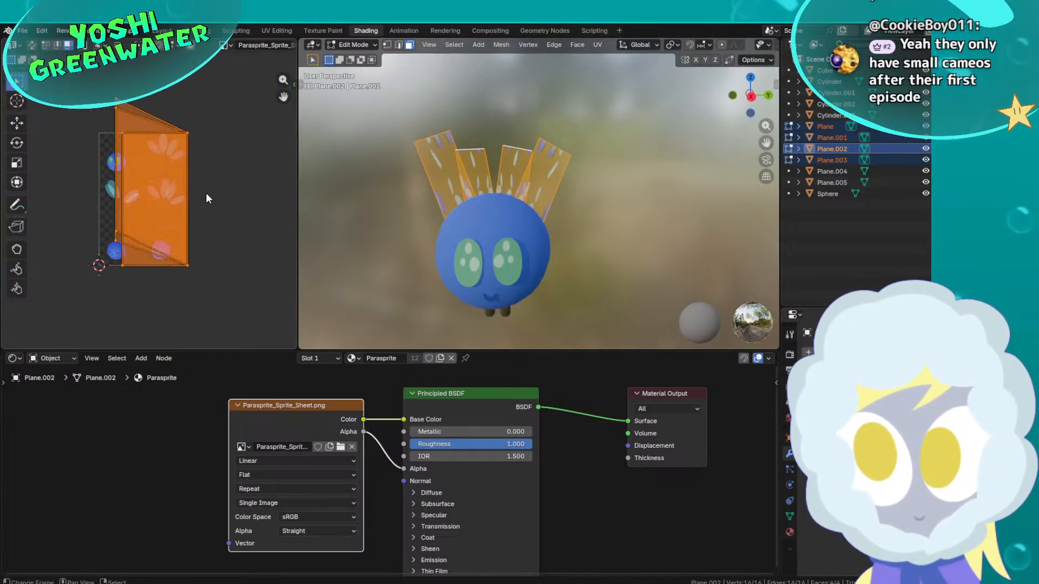
Scale the wing UVs to about 0.29 and move them over the upper group of wing sprites on the sheet
{"action": "key", "text": "g"}
{"action": "left_click", "coordinate": [193, 200]}
{"action": "key", "text": "s"}
{"action": "left_click", "coordinate": [145, 198]}
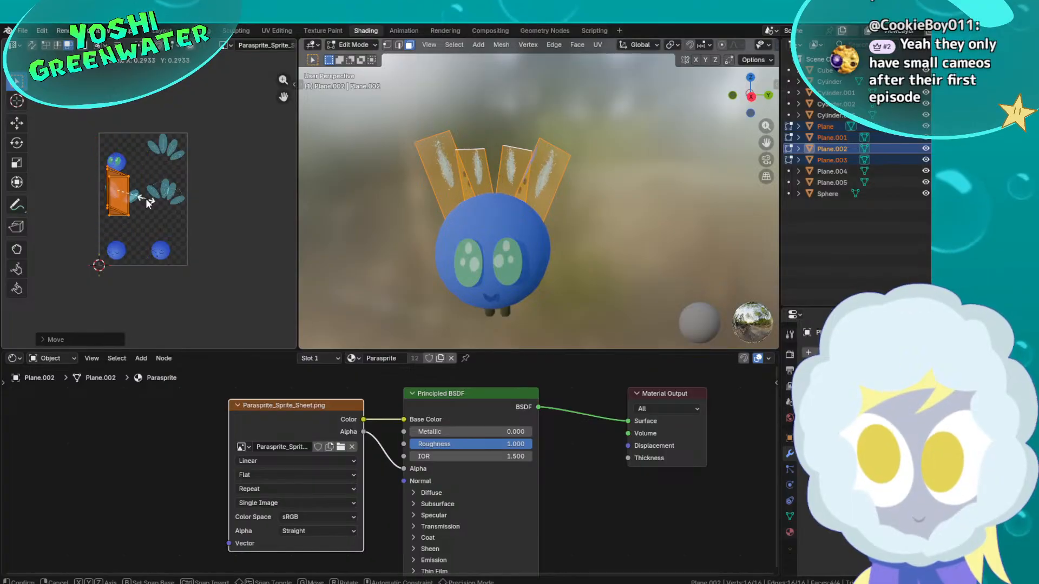
{"action": "scroll", "coordinate": [147, 192], "scroll_direction": "up", "scroll_amount": 3}
{"action": "key", "text": "g"}
{"action": "left_click", "coordinate": [220, 200]}
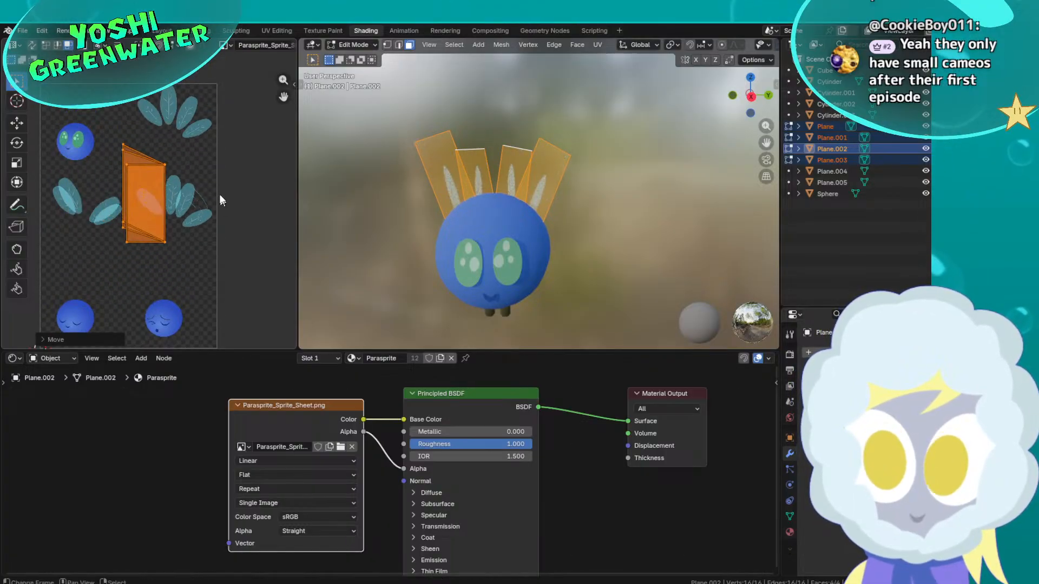
{"action": "key", "text": "g"}
{"action": "left_click", "coordinate": [218, 61]}
{"action": "scroll", "coordinate": [180, 216], "scroll_direction": "up", "scroll_amount": 3}
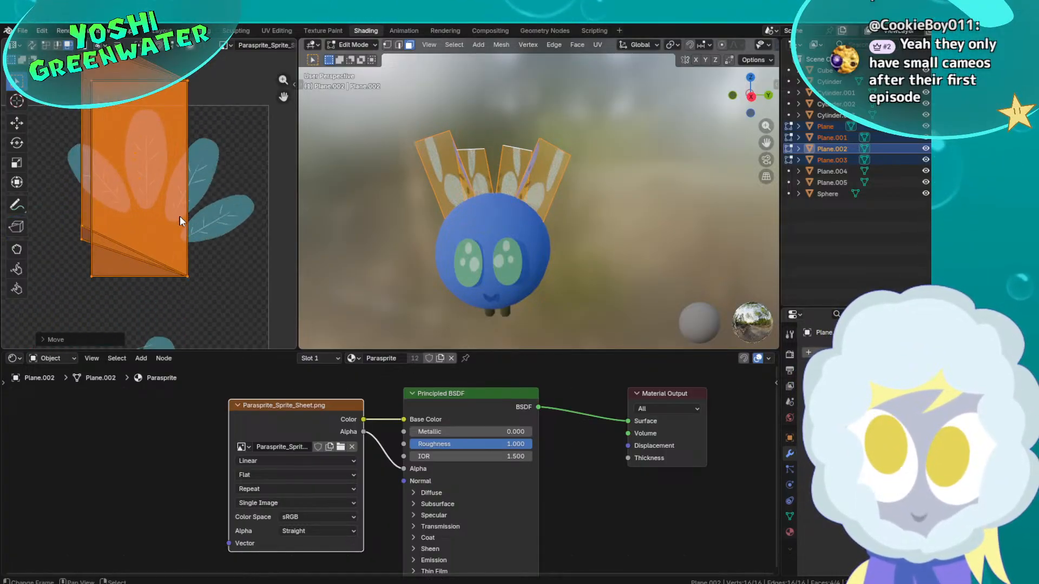
Shrink the UVs of all four wing planes and move them over the tall middle sprite of the upper wing group
{"action": "scroll", "coordinate": [232, 176], "scroll_direction": "down", "scroll_amount": 3}
{"action": "key", "text": "g"}
{"action": "left_click", "coordinate": [169, 172]}
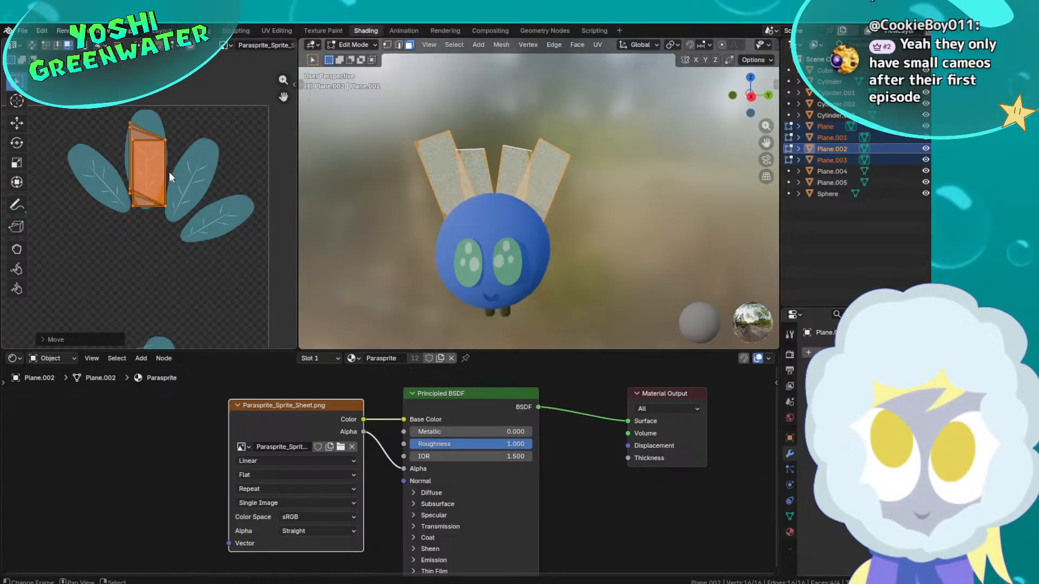
{"action": "scroll", "coordinate": [164, 177], "scroll_direction": "up", "scroll_amount": 3}
{"action": "middle_click_drag", "start_coordinate": [162, 173], "coordinate": [158, 246]}
{"action": "key", "text": "g"}
{"action": "left_click", "coordinate": [192, 186]}
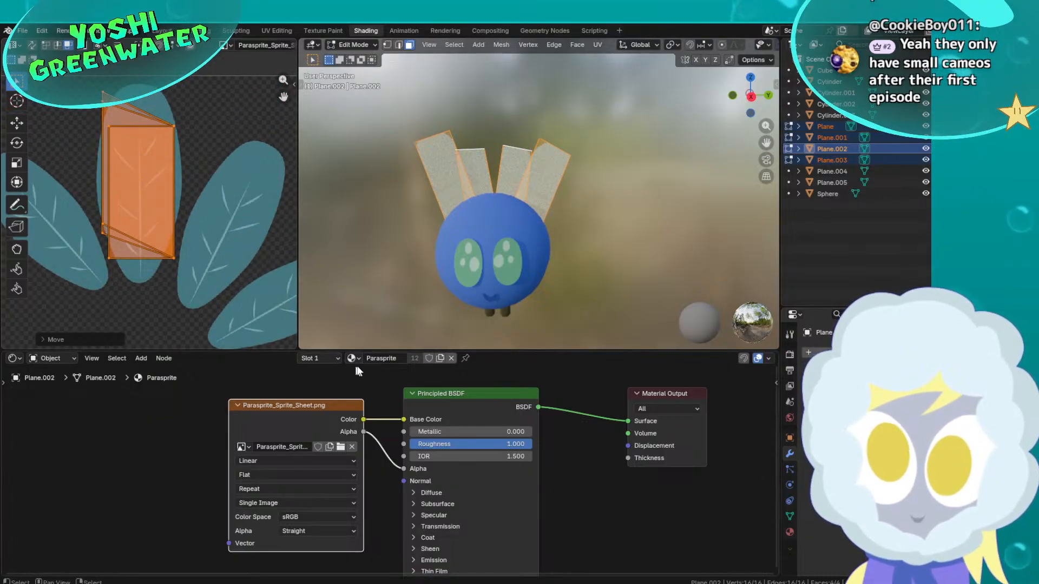
Examine the Parasprite material's surface, transmission and render settings for how the wing transparency is handled
{"action": "scroll", "coordinate": [488, 209], "scroll_direction": "up", "scroll_amount": 6}
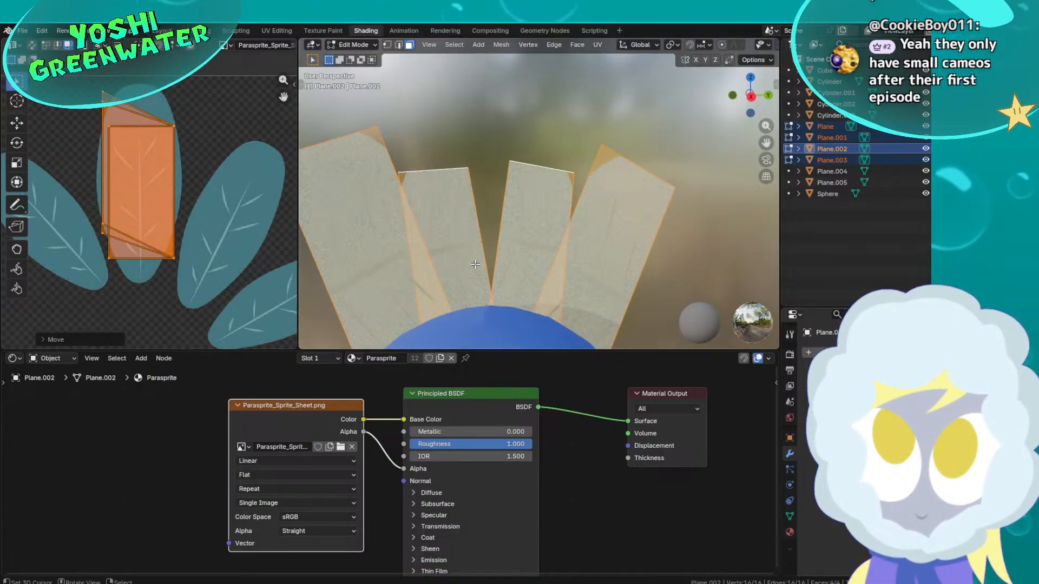
{"action": "left_click_drag", "start_coordinate": [855, 308], "coordinate": [855, 220]}
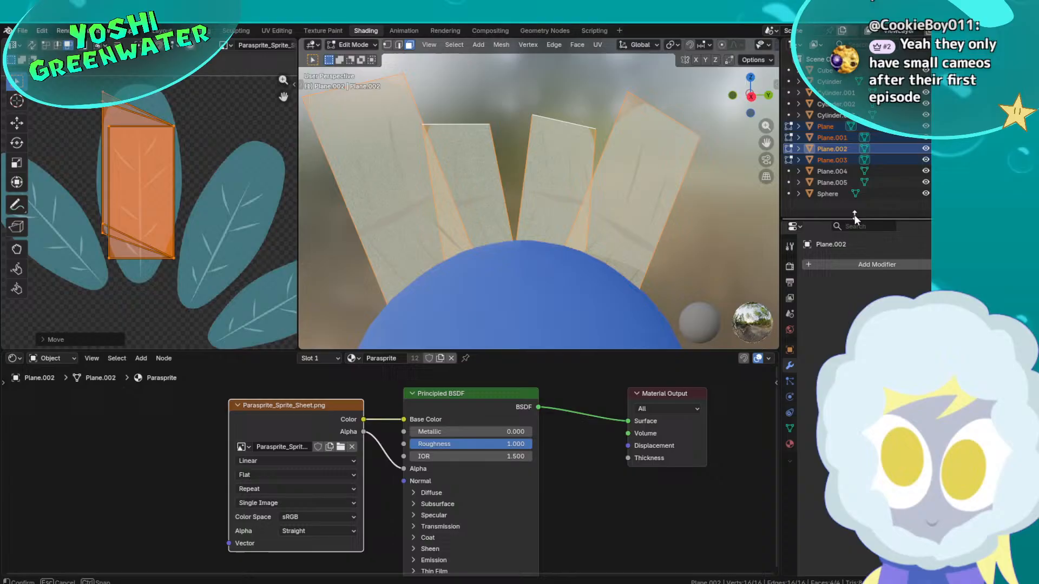
{"action": "left_click", "coordinate": [790, 444]}
{"action": "scroll", "coordinate": [834, 431], "scroll_direction": "down", "scroll_amount": 10}
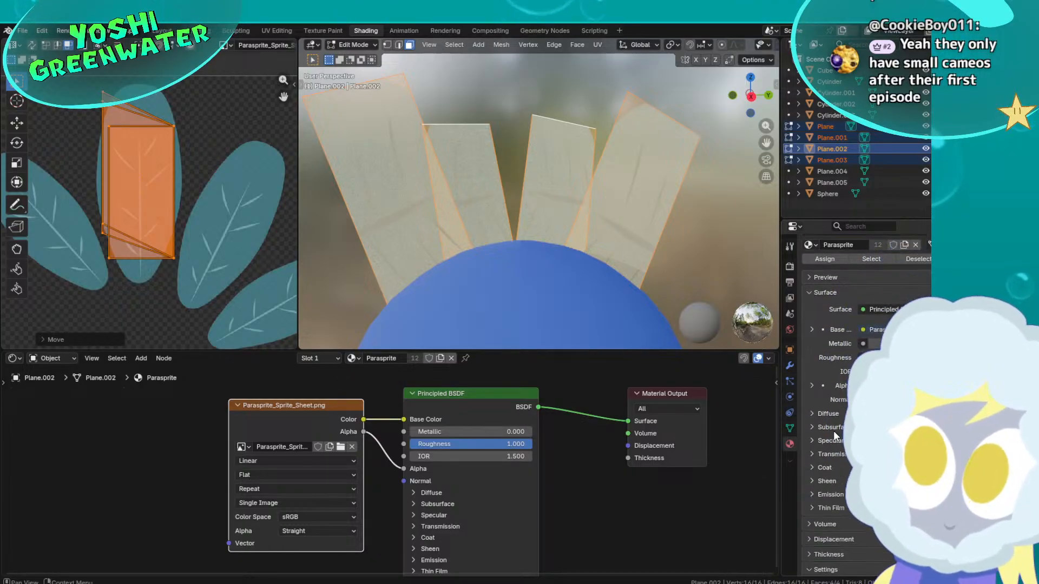
{"action": "scroll", "coordinate": [842, 387], "scroll_direction": "up", "scroll_amount": 2}
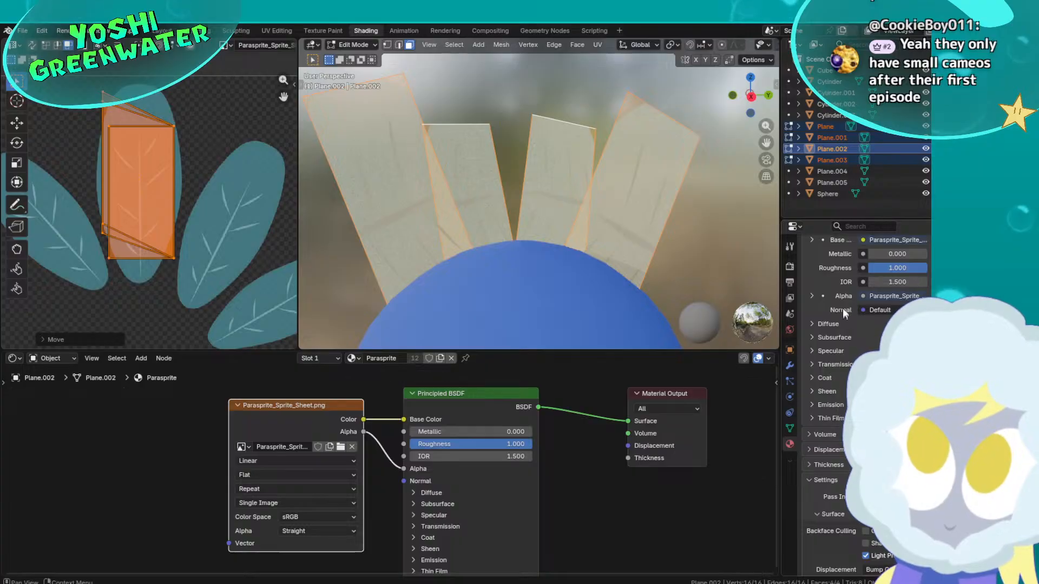
{"action": "left_click", "coordinate": [837, 363]}
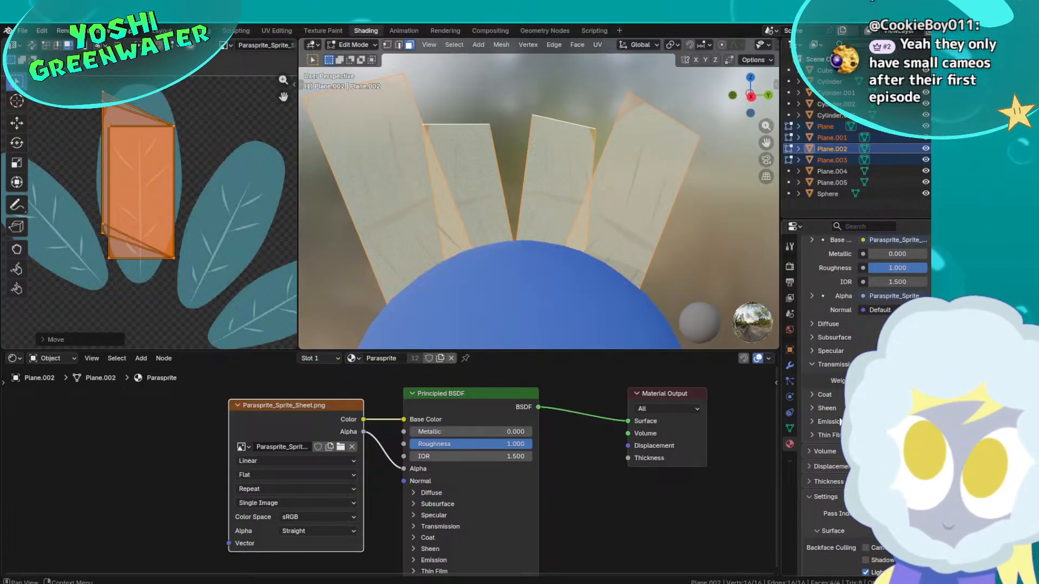
{"action": "scroll", "coordinate": [839, 417], "scroll_direction": "down", "scroll_amount": 4}
{"action": "scroll", "coordinate": [835, 347], "scroll_direction": "up", "scroll_amount": 2}
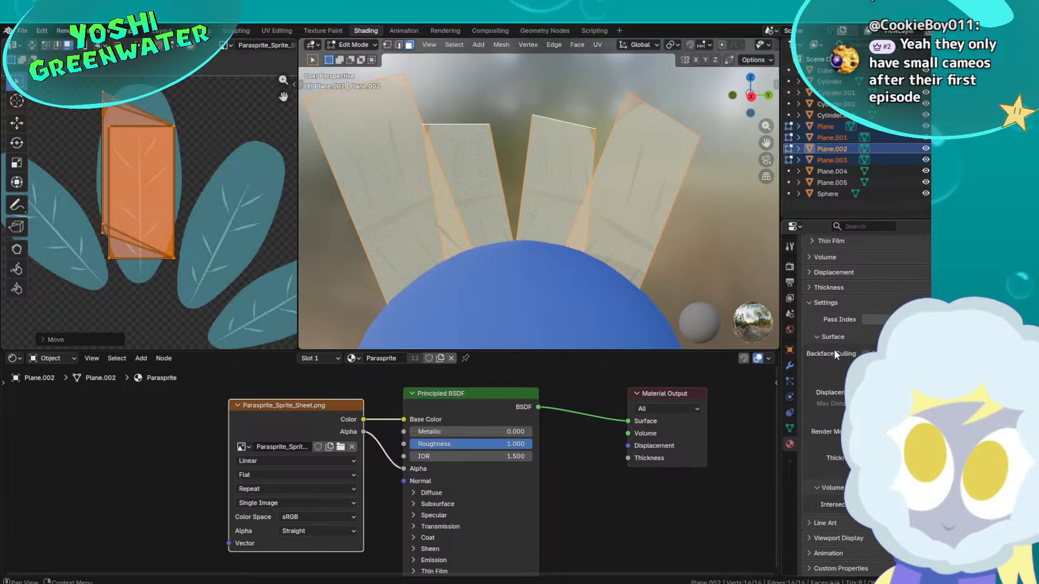
{"action": "scroll", "coordinate": [833, 349], "scroll_direction": "up", "scroll_amount": 4}
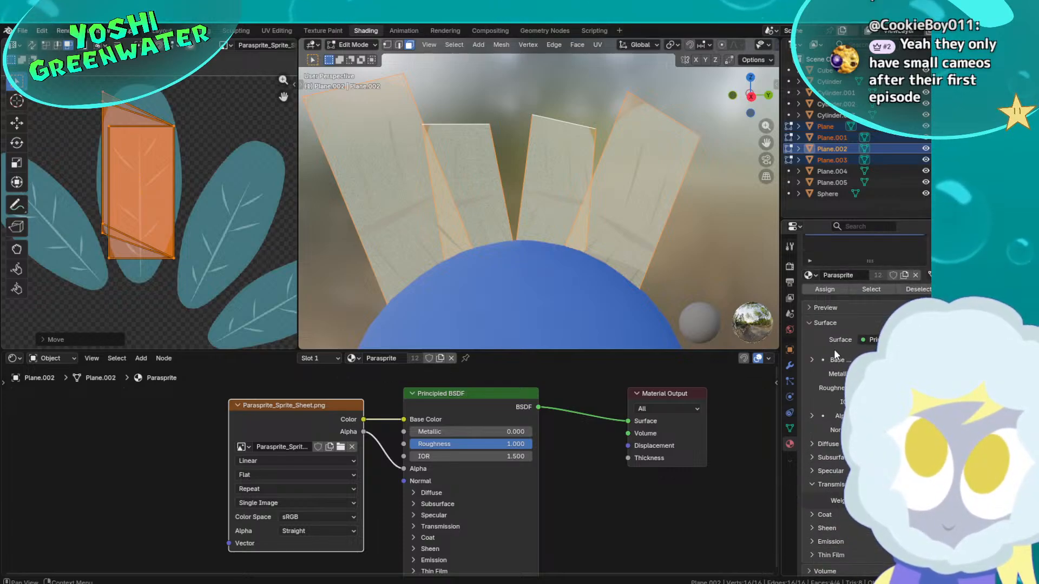
{"action": "scroll", "coordinate": [833, 349], "scroll_direction": "up", "scroll_amount": 3}
{"action": "scroll", "coordinate": [834, 349], "scroll_direction": "down", "scroll_amount": 10}
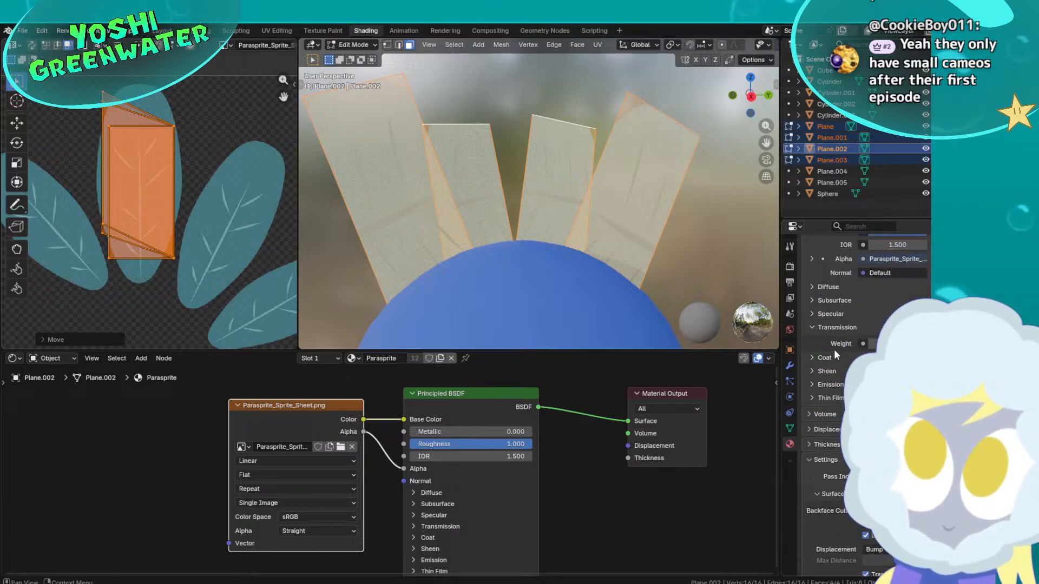
Try camera backface culling on the Parasprite material and switch it back off
{"action": "scroll", "coordinate": [833, 349], "scroll_direction": "down", "scroll_amount": 5}
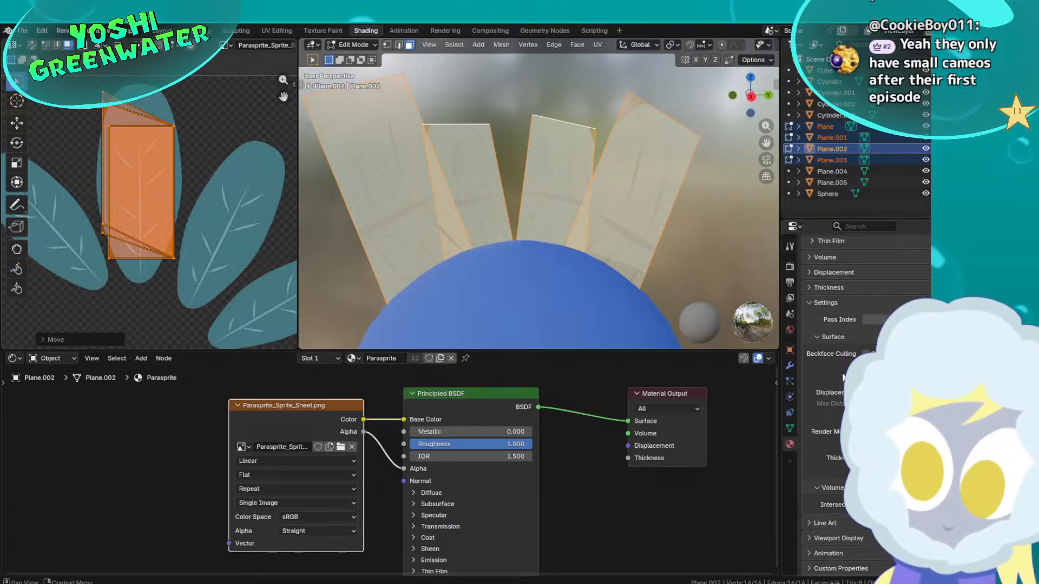
{"action": "left_click", "coordinate": [868, 354]}
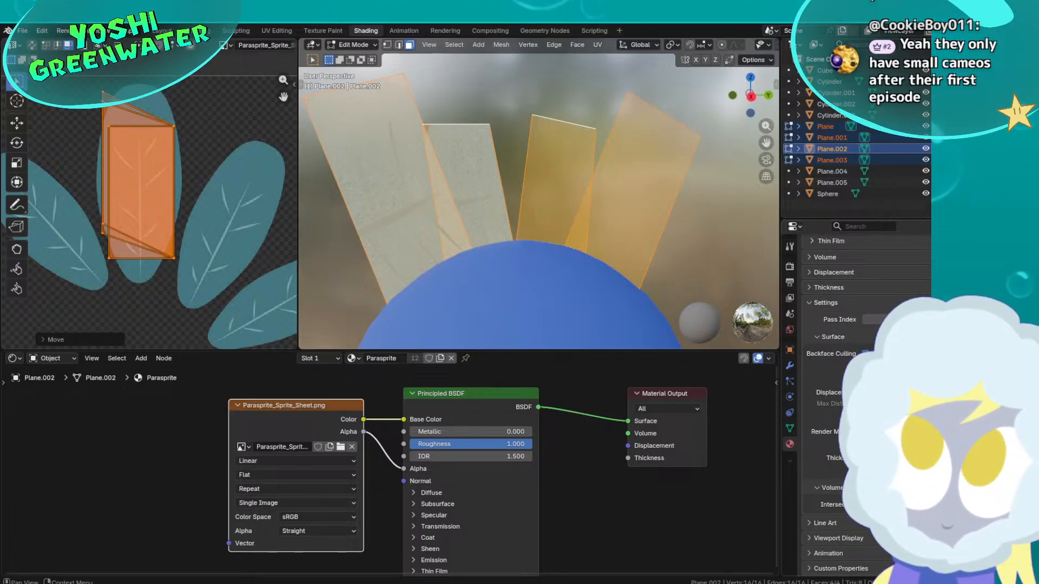
{"action": "left_click", "coordinate": [867, 354]}
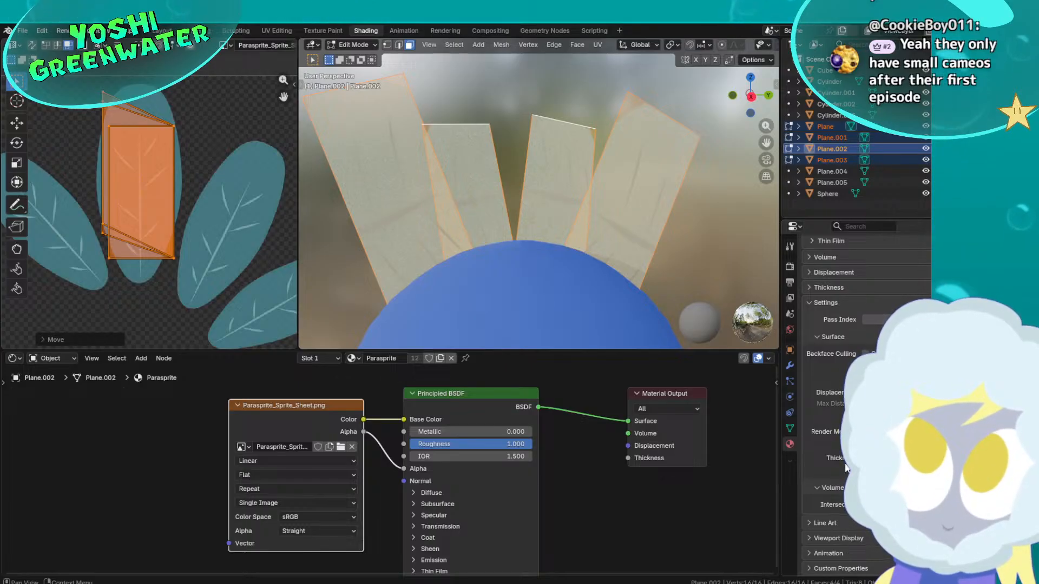
Select only the face of outer wing Plane.001 and fit its upper UV corners around the tall middle wing sprite
{"action": "left_click", "coordinate": [360, 189]}
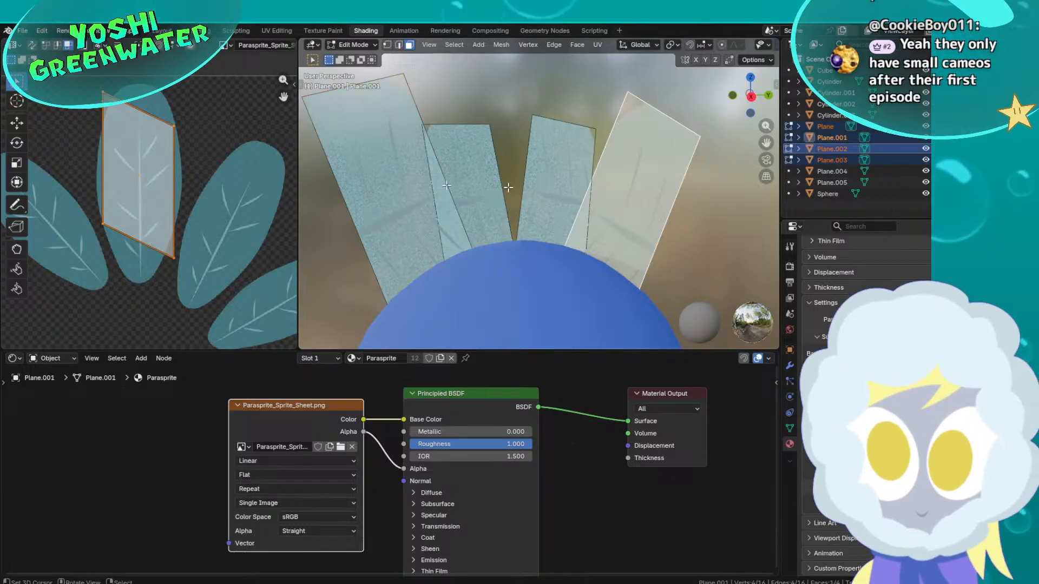
{"action": "key", "text": "g"}
{"action": "key", "text": "y"}
{"action": "left_click", "coordinate": [177, 193]}
{"action": "key", "text": "1"}
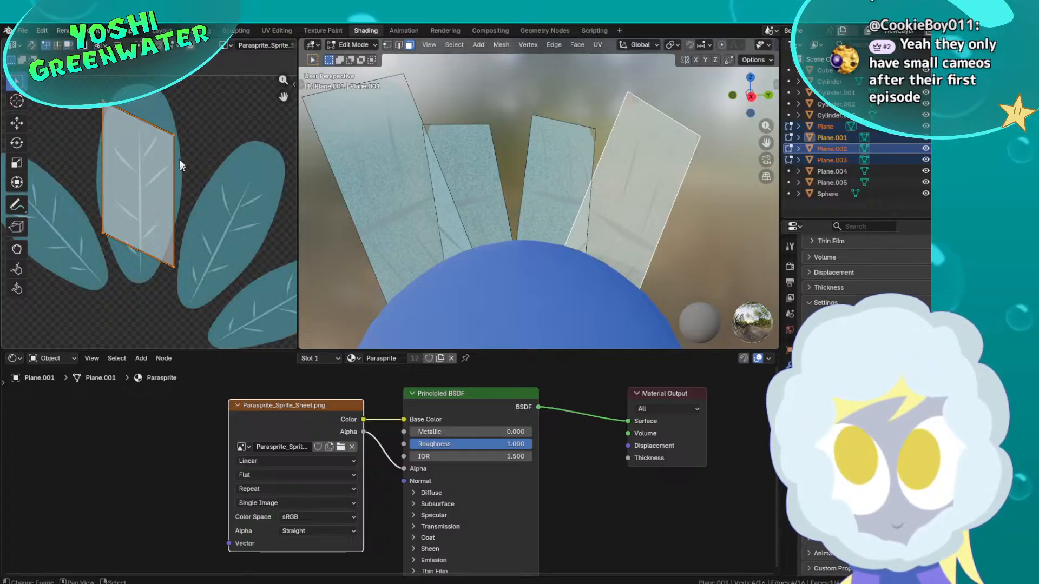
{"action": "left_click", "coordinate": [177, 137]}
{"action": "key", "text": "g"}
{"action": "key", "text": "y"}
{"action": "left_click", "coordinate": [179, 82]}
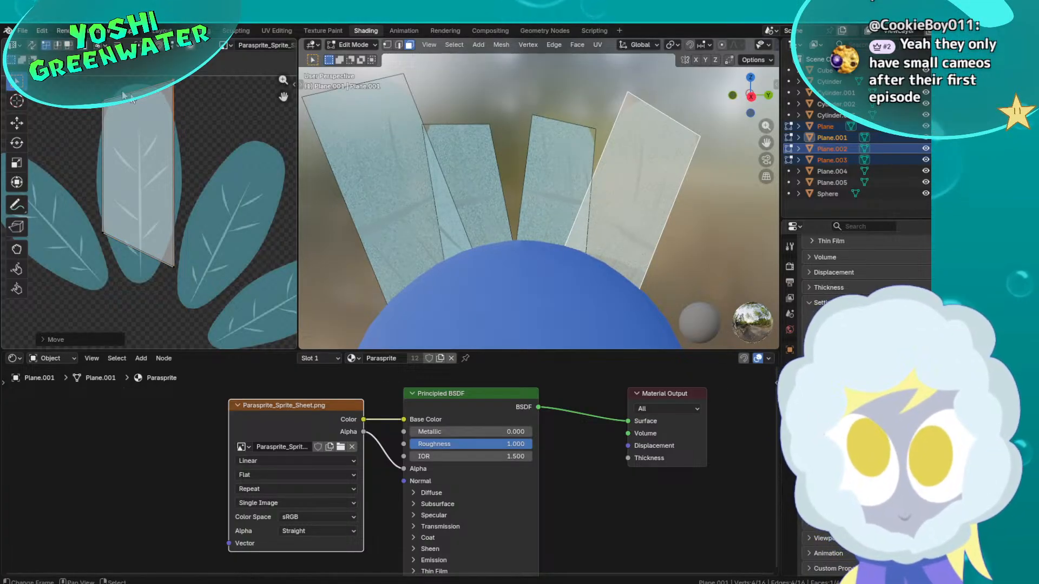
{"action": "left_click", "coordinate": [97, 101]}
{"action": "key", "text": "g"}
{"action": "left_click", "coordinate": [94, 84]}
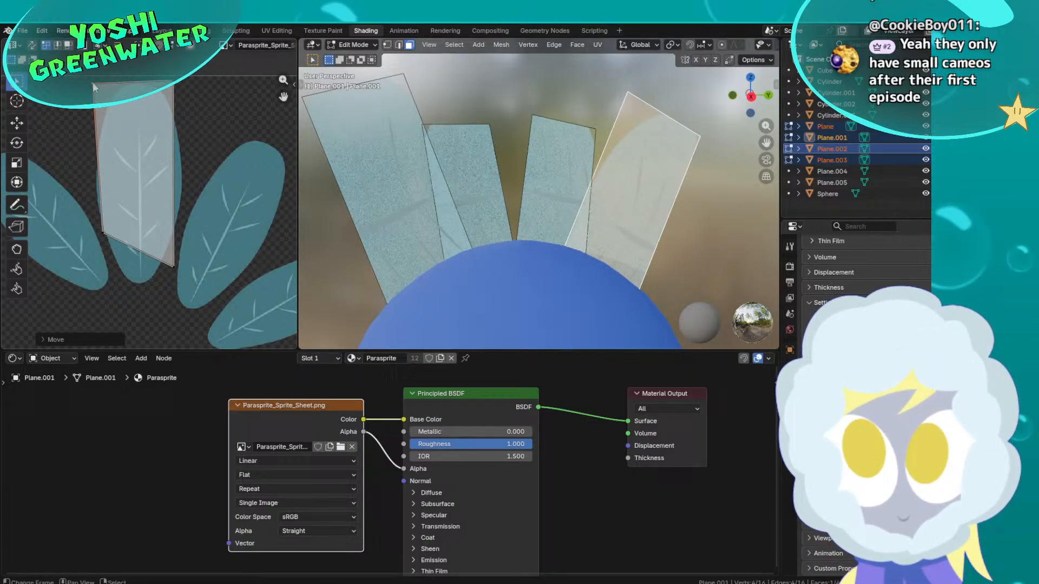
Move the two lower UV corners and the upper-right corner of Plane.001 outward to enclose the middle wing sprite
{"action": "left_click", "coordinate": [104, 236]}
{"action": "key", "text": "g"}
{"action": "left_click", "coordinate": [111, 293]}
{"action": "left_click", "coordinate": [171, 270]}
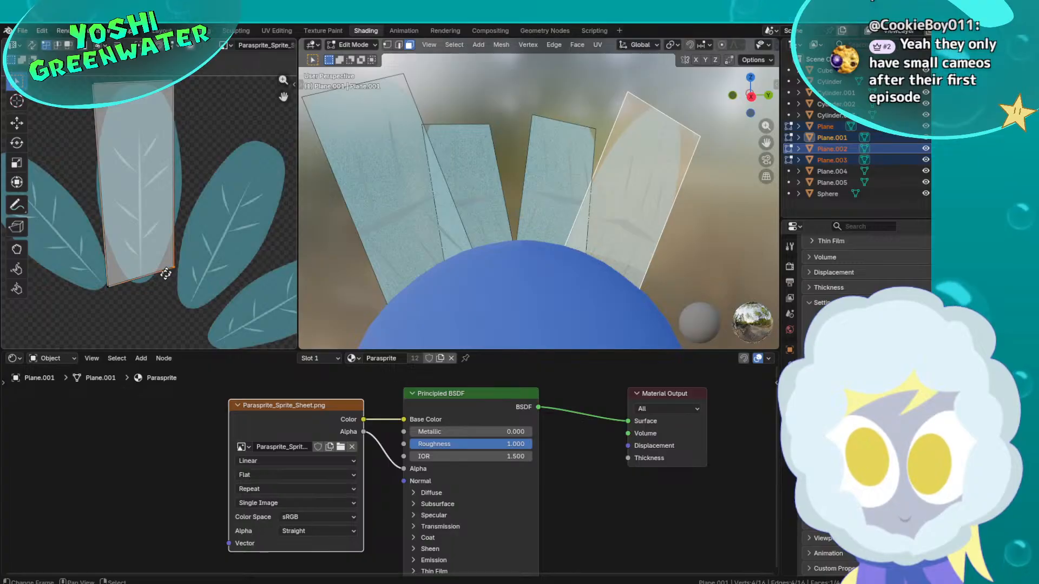
{"action": "key", "text": "g"}
{"action": "left_click", "coordinate": [166, 294]}
{"action": "left_click", "coordinate": [173, 82]}
{"action": "key", "text": "g"}
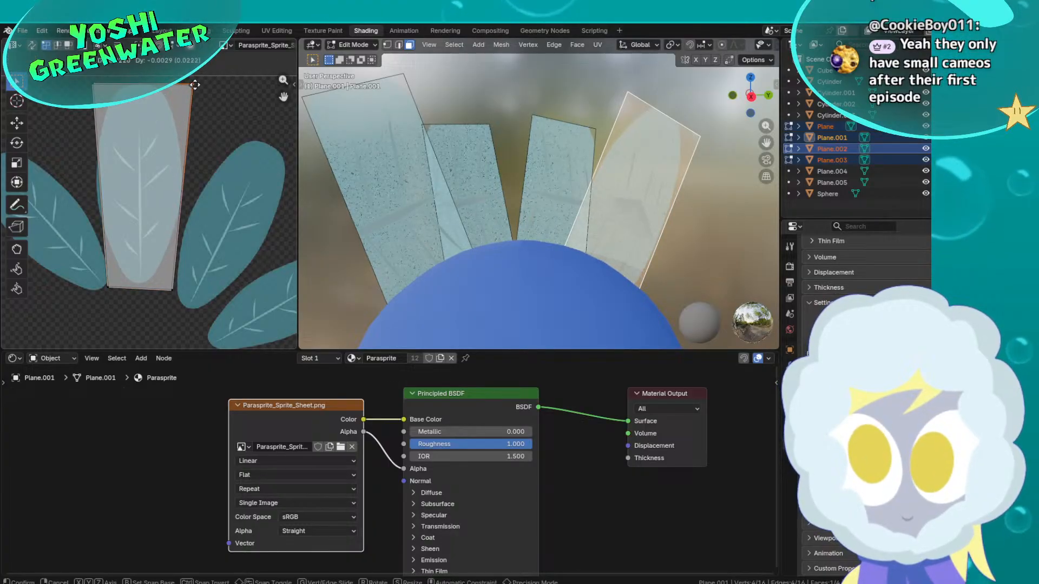
{"action": "left_click", "coordinate": [195, 81]}
{"action": "scroll", "coordinate": [196, 187], "scroll_direction": "down", "scroll_amount": 2}
{"action": "scroll", "coordinate": [196, 187], "scroll_direction": "up", "scroll_amount": 3}
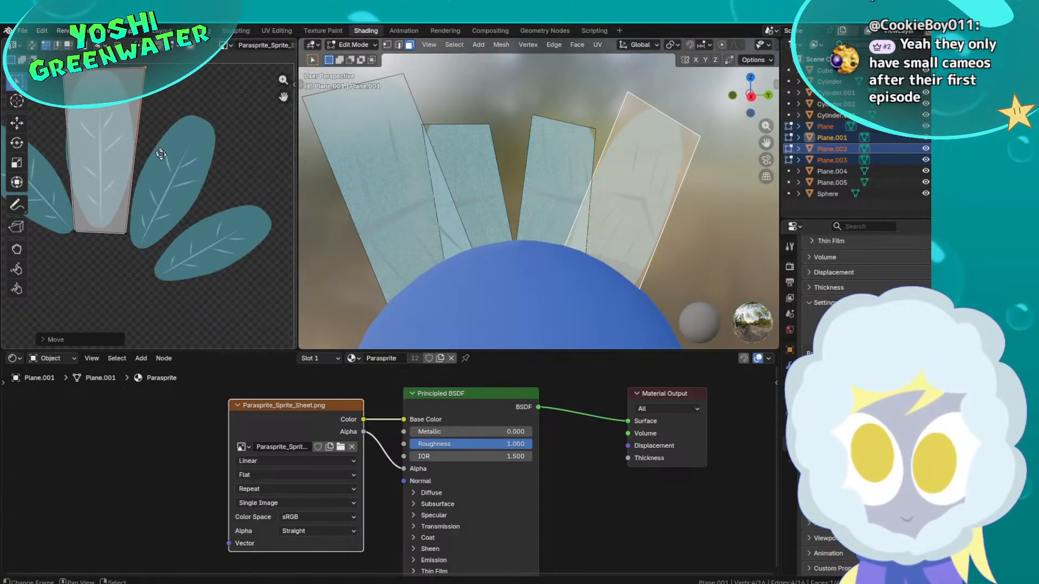
Move, rotate and shrink the whole Plane.001 UV face to fit the lowest right-hand sprite of the upper wing group
{"action": "key", "text": "a"}
{"action": "key", "text": "g"}
{"action": "key", "text": "r"}
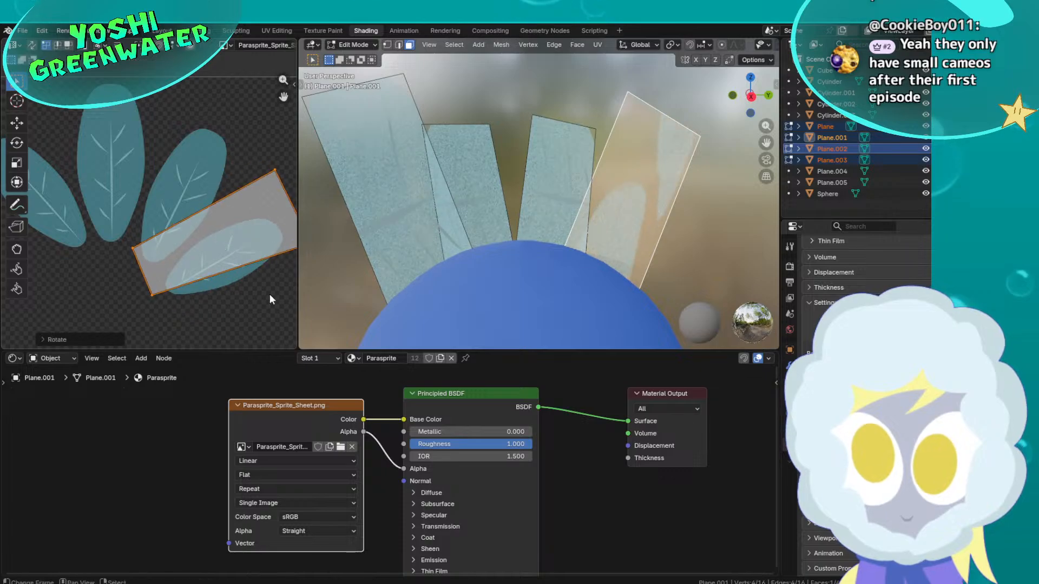
{"action": "left_click", "coordinate": [248, 253]}
{"action": "scroll", "coordinate": [248, 253], "scroll_direction": "down", "scroll_amount": 1}
{"action": "key", "text": "s"}
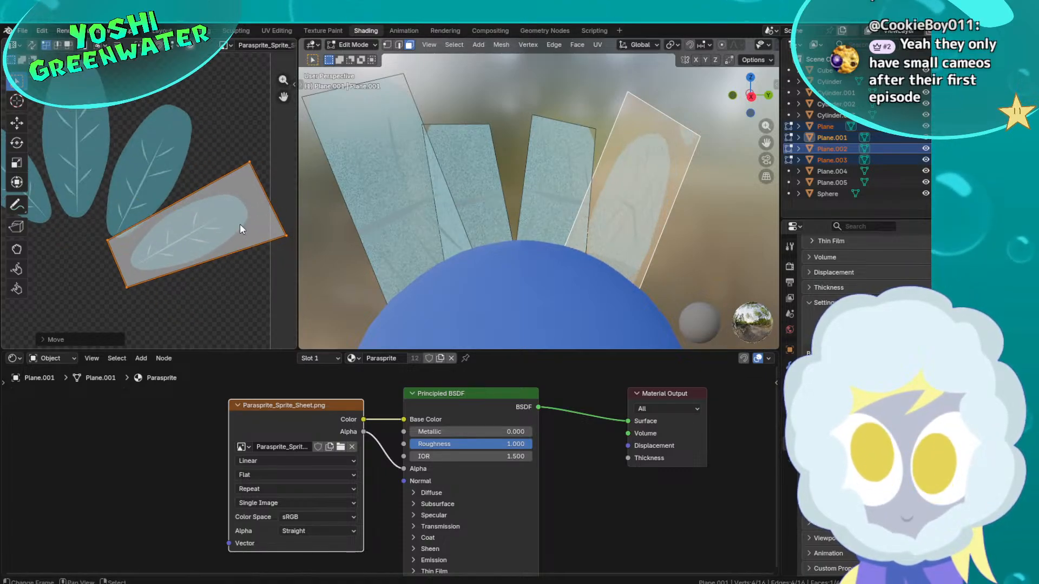
{"action": "left_click", "coordinate": [248, 215]}
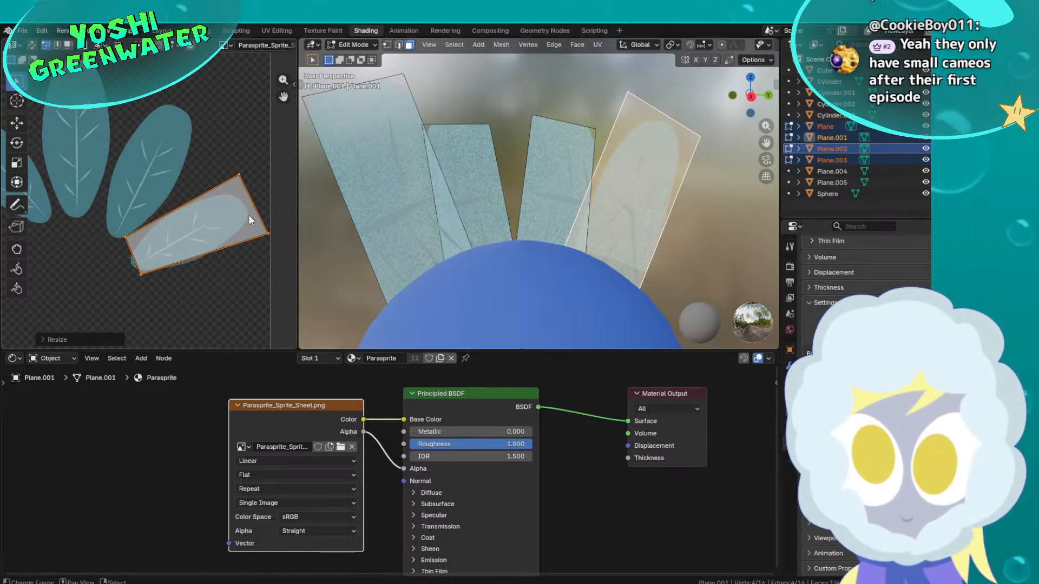
{"action": "key", "text": "g"}
{"action": "left_click", "coordinate": [124, 254]}
Move and scale the two short UV edges of Plane.001 to enclose the whole wing sprite, and return to Object Mode
{"action": "left_click", "coordinate": [126, 259]}
{"action": "key", "text": "g"}
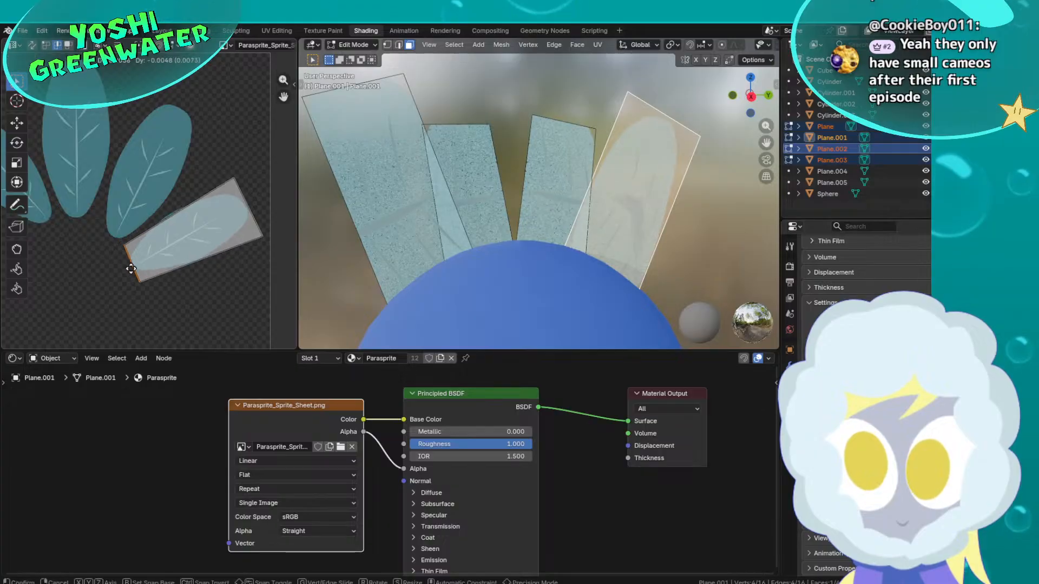
{"action": "left_click", "coordinate": [129, 264]}
{"action": "key", "text": "s"}
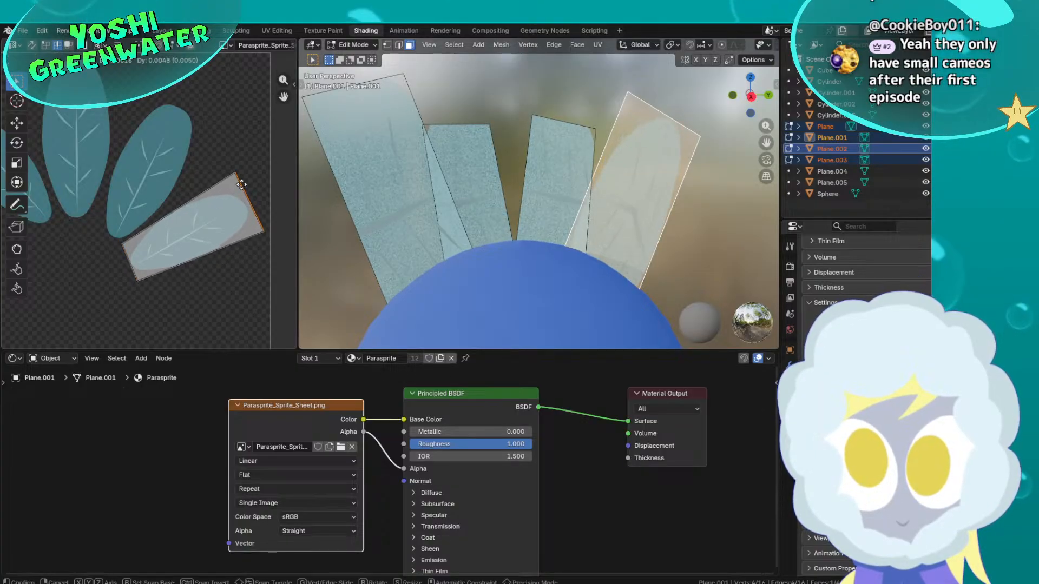
{"action": "left_click", "coordinate": [261, 178]}
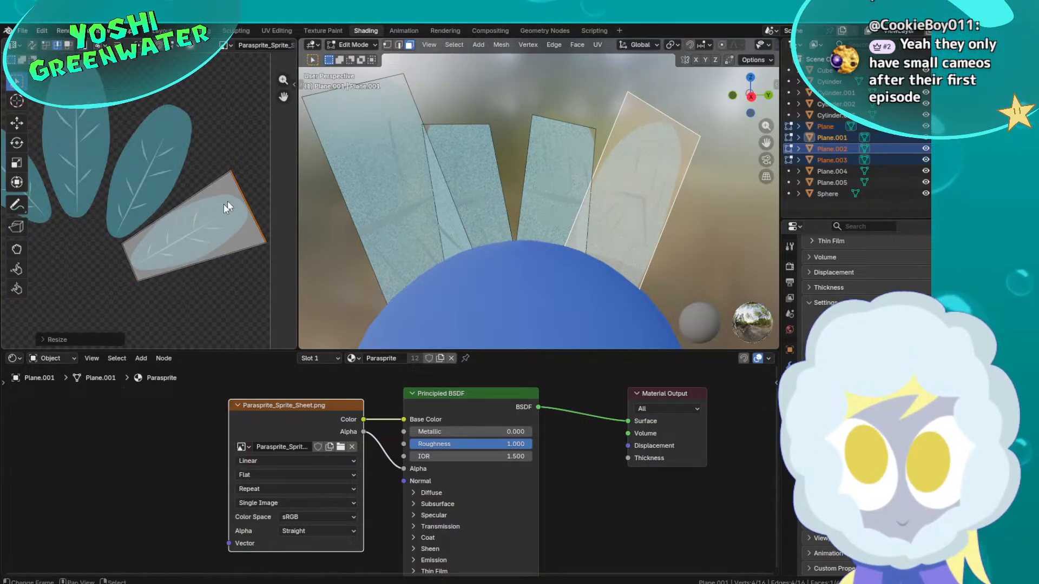
{"action": "key", "text": "s"}
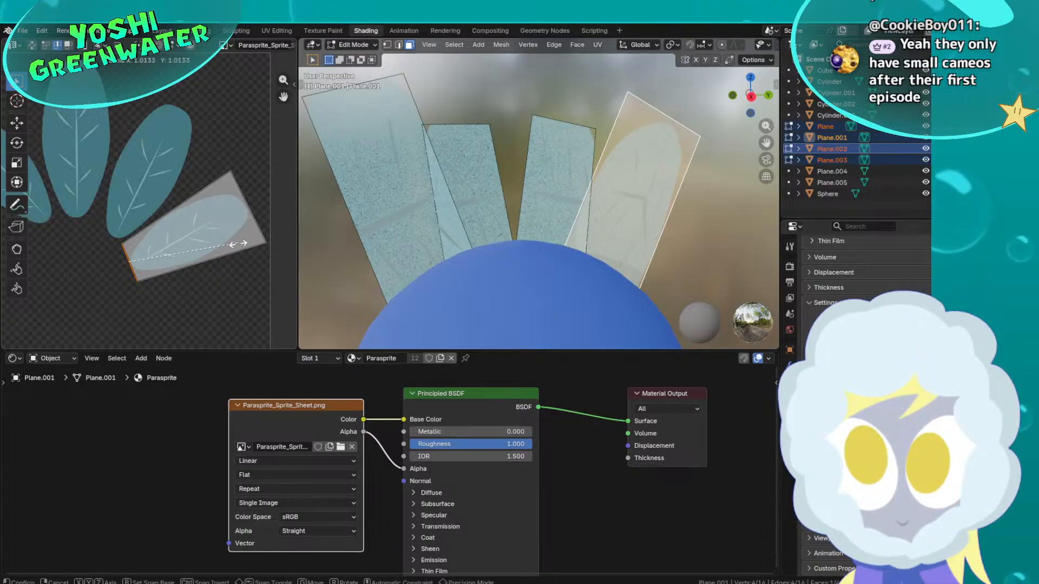
{"action": "left_click", "coordinate": [247, 263]}
{"action": "key", "text": "Tab"}
{"action": "middle_click_drag", "start_coordinate": [723, 154], "coordinate": [551, 204]}
{"action": "middle_click_drag", "start_coordinate": [576, 133], "coordinate": [652, 174]}
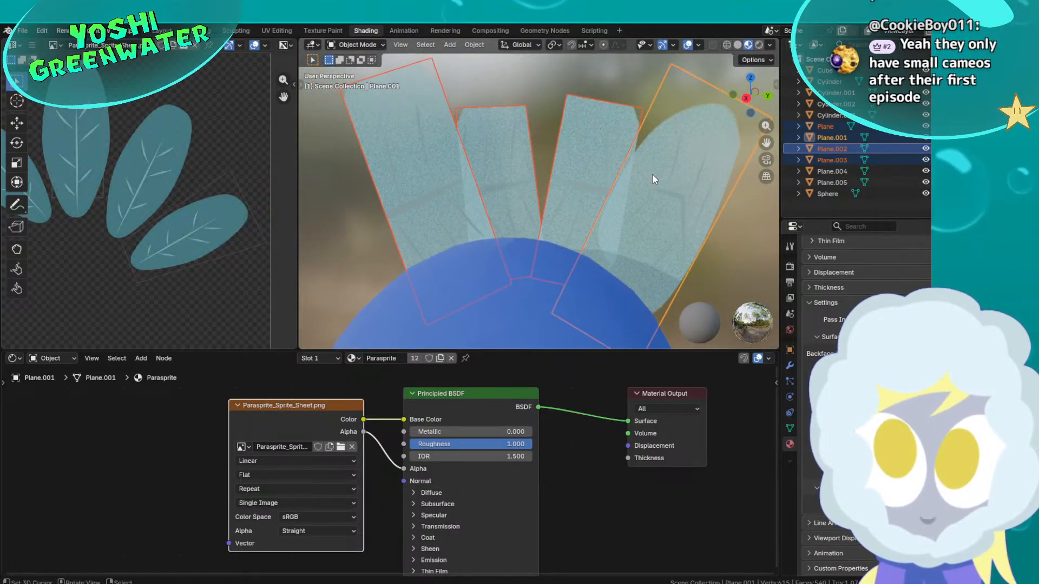
Select the neighbouring inner wing Plane.003 and open it in Edit Mode with its whole face selected
{"action": "left_click", "coordinate": [580, 180]}
{"action": "scroll", "coordinate": [125, 219], "scroll_direction": "down", "scroll_amount": 6}
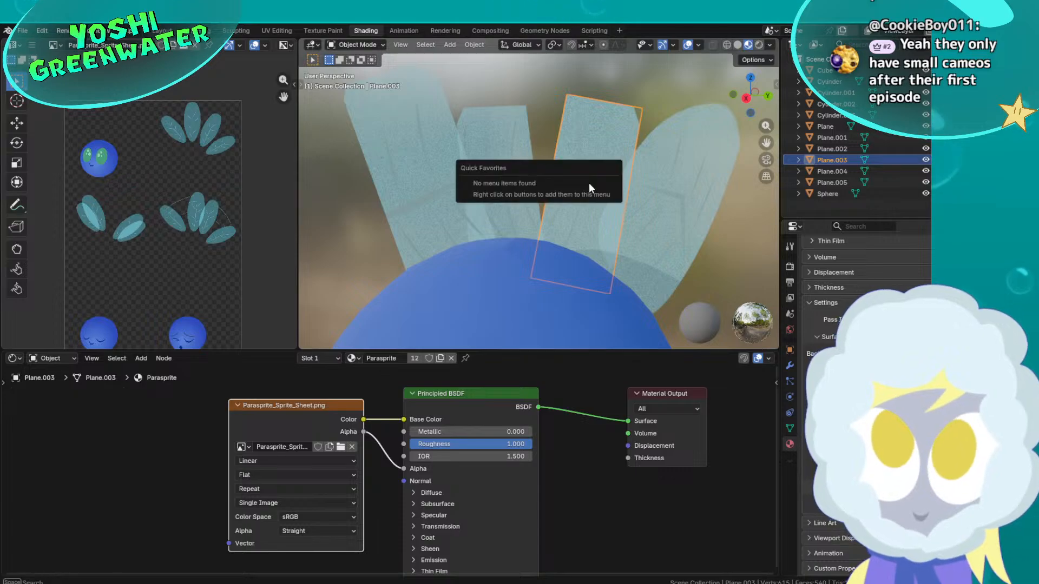
{"action": "key", "text": "Tab"}
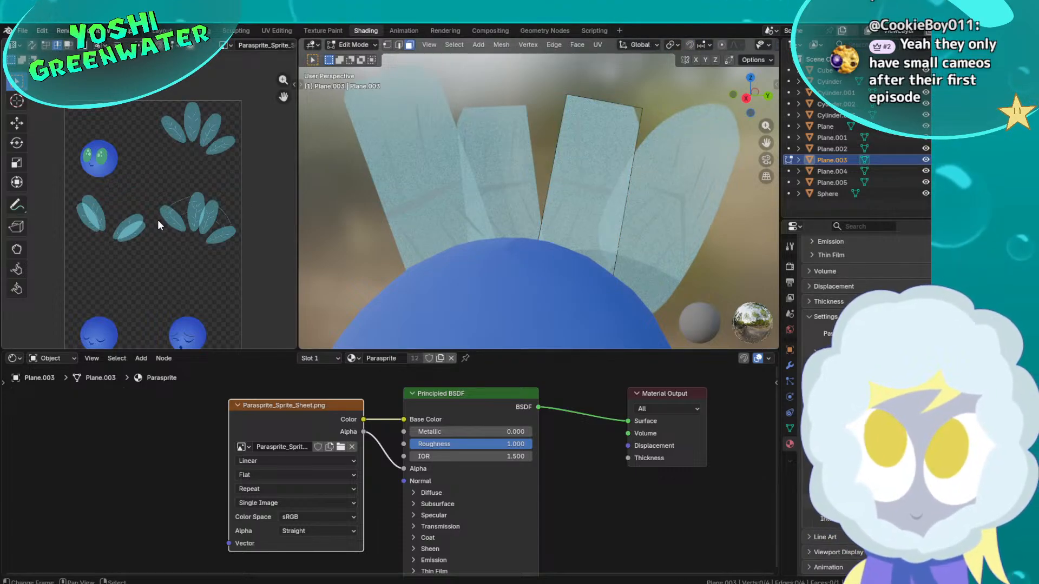
{"action": "key", "text": "a"}
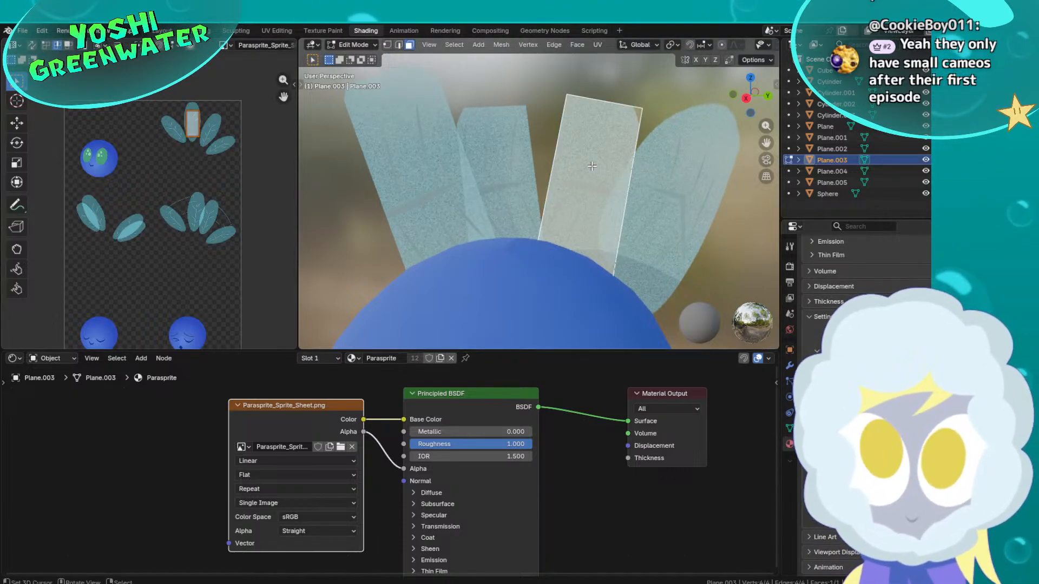
Move and rotate the Plane.003 UVs onto the lowest right-hand sprite of the upper wing group
{"action": "scroll", "coordinate": [146, 234], "scroll_direction": "up", "scroll_amount": 6}
{"action": "mouse_move", "coordinate": [208, 143]}
{"action": "middle_mouse_down"}
{"action": "mouse_move", "coordinate": [144, 246]}
{"action": "mouse_move", "coordinate": [127, 218]}
{"action": "mouse_move", "coordinate": [208, 148]}
{"action": "mouse_move", "coordinate": [197, 153]}
{"action": "middle_mouse_up"}
{"action": "middle_click_drag", "start_coordinate": [225, 213], "coordinate": [132, 180]}
{"action": "key", "text": "g"}
{"action": "left_click", "coordinate": [233, 265]}
{"action": "key", "text": "r"}
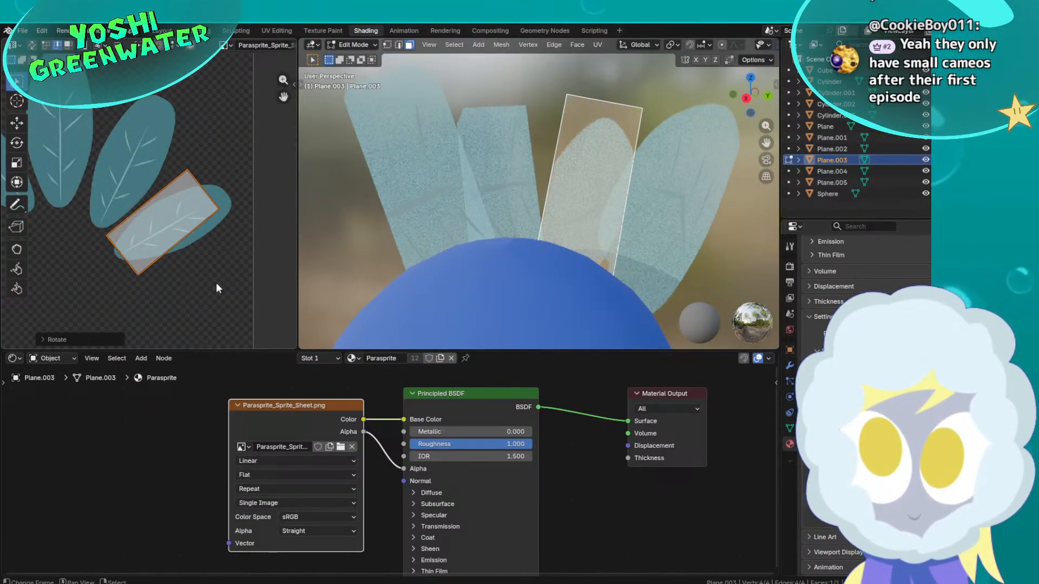
{"action": "left_click", "coordinate": [237, 257]}
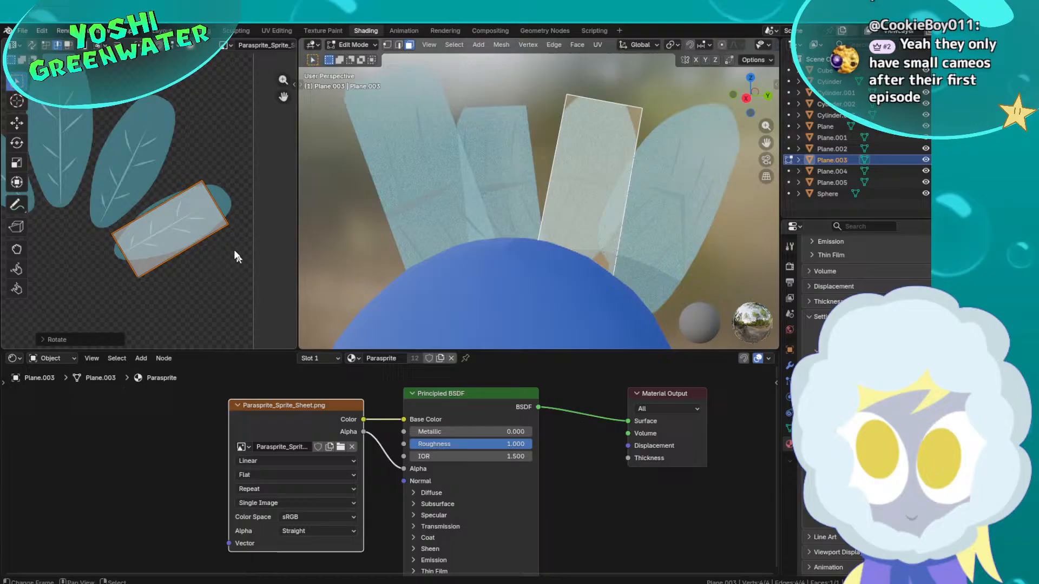
Move the two outer-end UV vertices of Plane.003 outward past the tip of the wing sprite
{"action": "key", "text": "1"}
{"action": "left_click", "coordinate": [205, 184]}
{"action": "key", "text": "g"}
{"action": "left_click", "coordinate": [215, 170]}
{"action": "left_click", "coordinate": [224, 223]}
{"action": "key", "text": "g"}
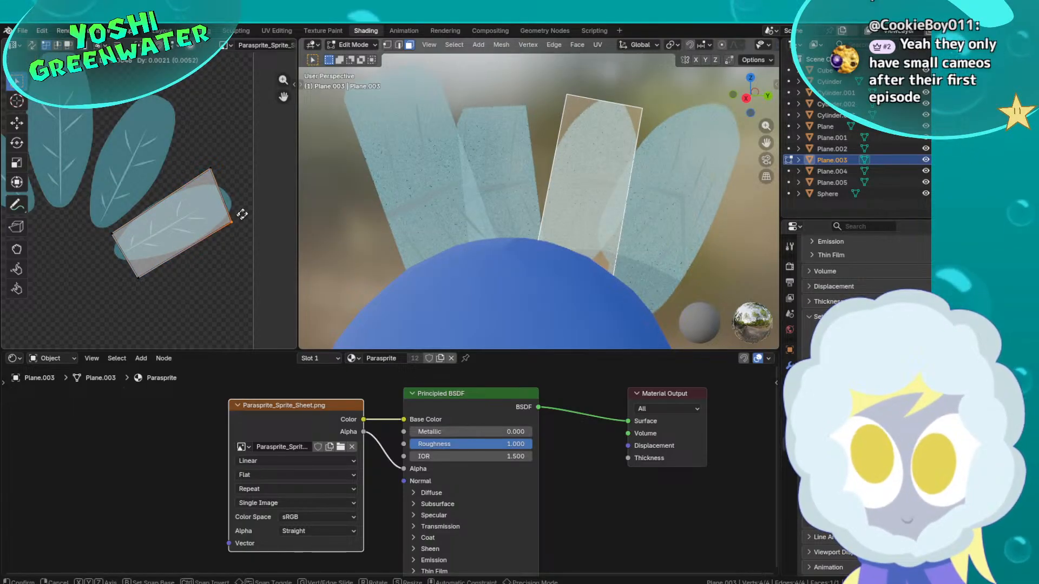
{"action": "left_click", "coordinate": [253, 210]}
Move the base UV vertices of Plane.003 outward, adjust its outer corners to enclose the wing sprite, and return to Object Mode
{"action": "left_click", "coordinate": [121, 237]}
{"action": "key", "text": "g"}
{"action": "left_click", "coordinate": [110, 240]}
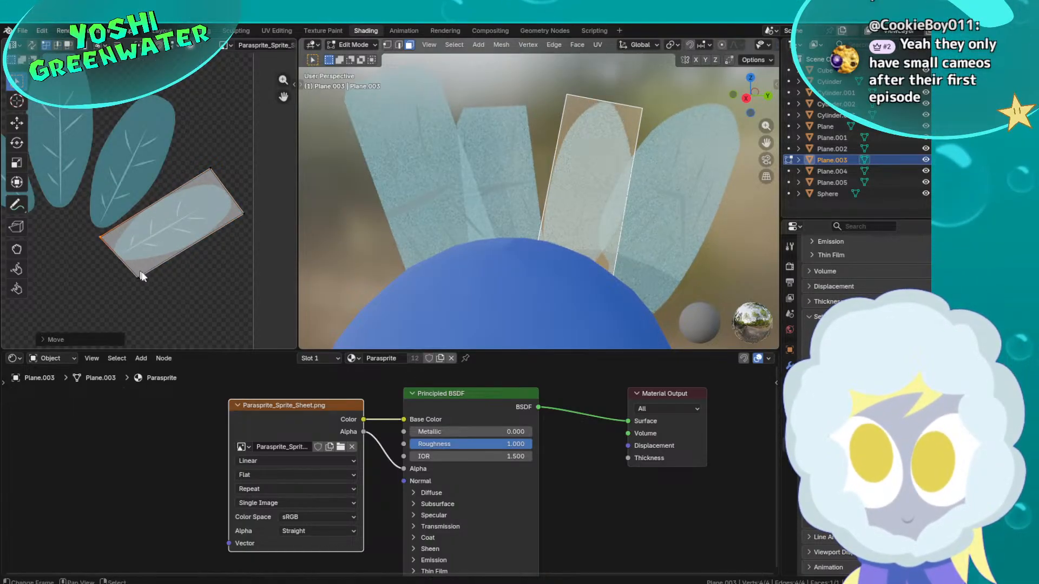
{"action": "left_click", "coordinate": [127, 275]}
{"action": "left_click", "coordinate": [242, 214]}
{"action": "key", "text": "g"}
{"action": "left_click", "coordinate": [241, 219]}
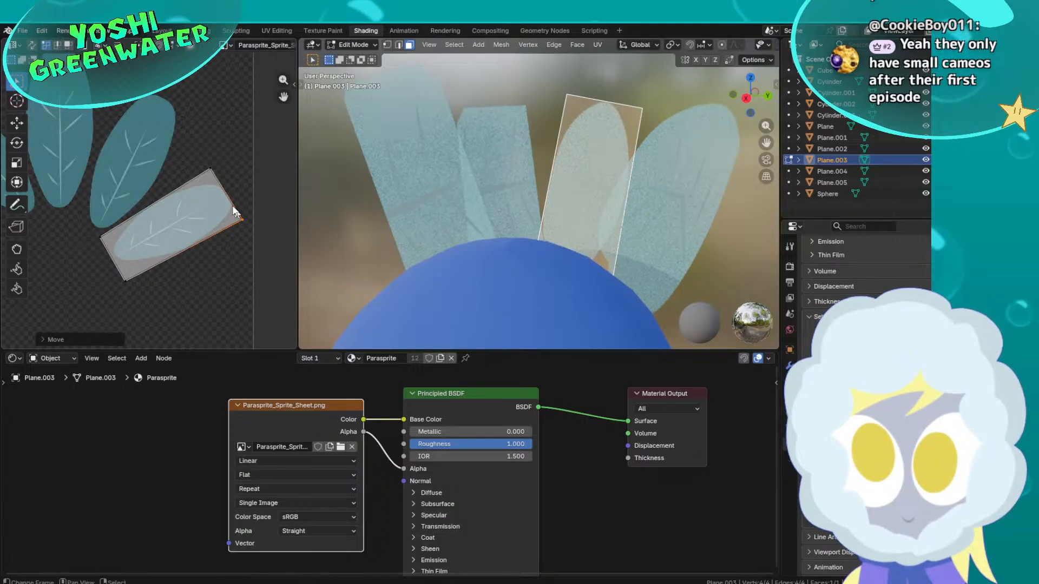
{"action": "left_click", "coordinate": [210, 168]}
{"action": "key", "text": "g"}
{"action": "left_click", "coordinate": [187, 190]}
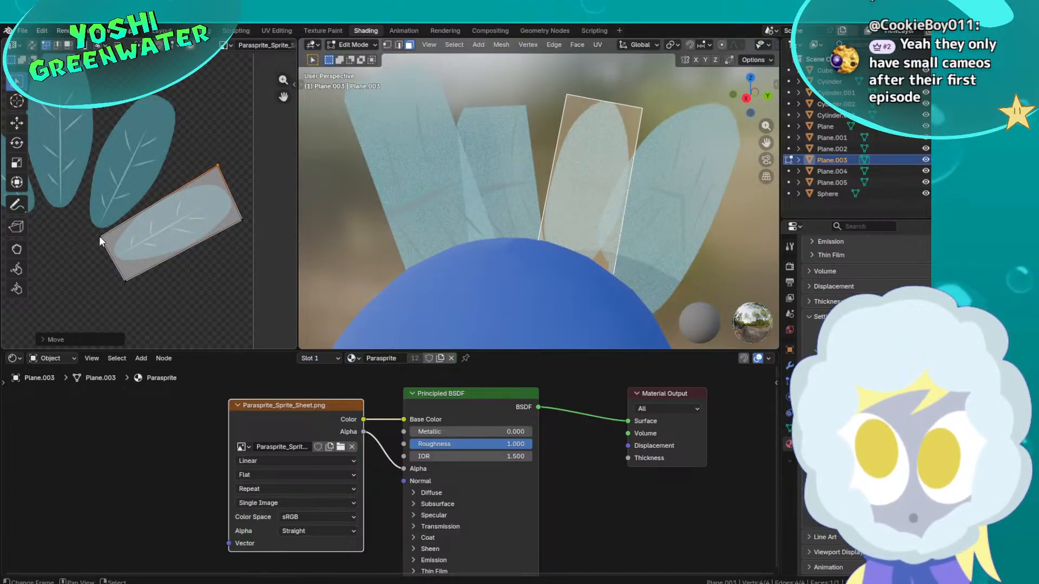
{"action": "key", "text": "Tab"}
Select the inner wing Plane.002 and open it in Edit Mode with its whole face selected
{"action": "left_click", "coordinate": [517, 151]}
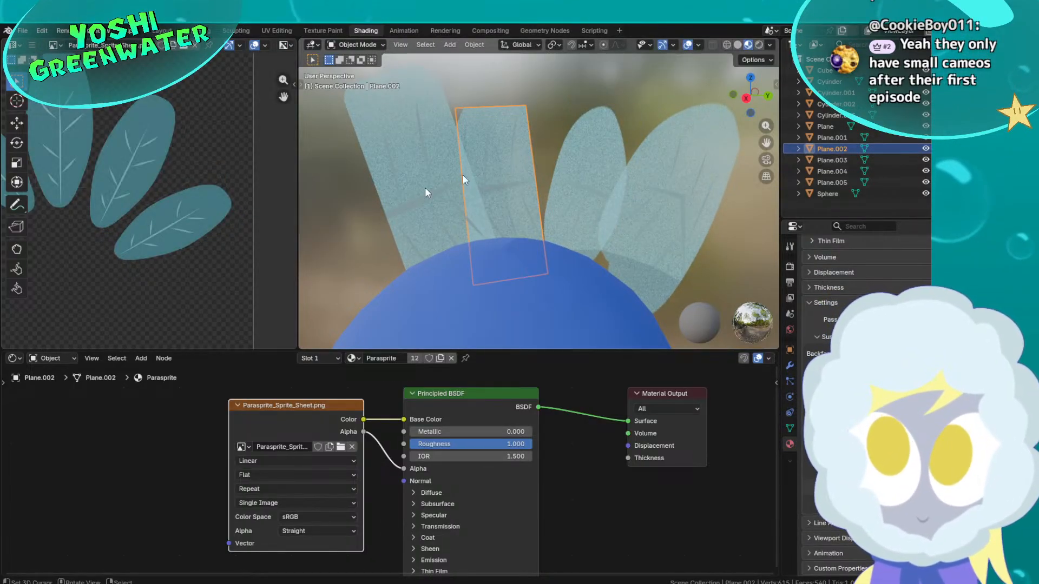
{"action": "key", "text": "Tab"}
{"action": "key", "text": "a"}
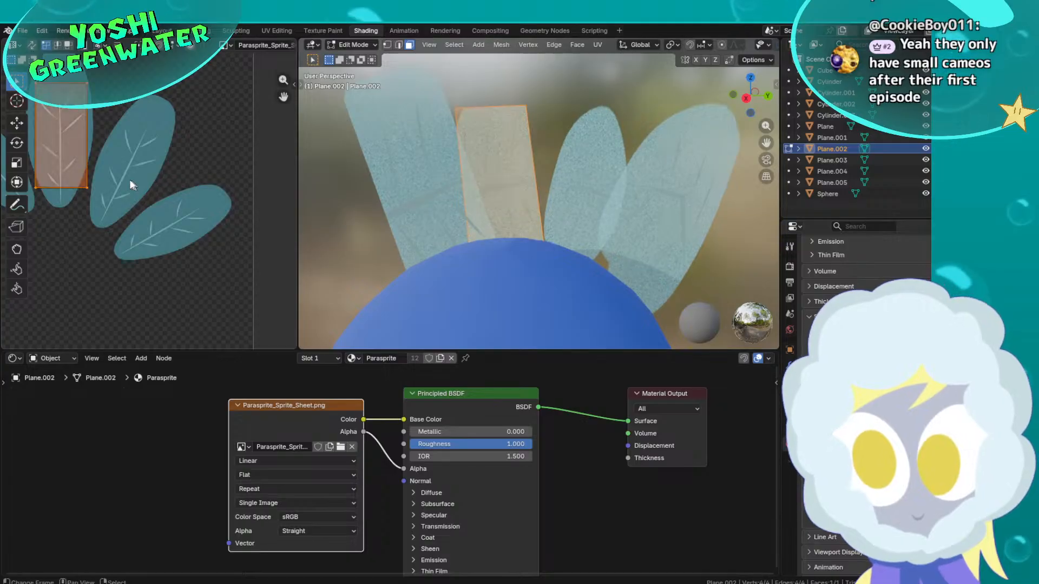
Move and rotate the Plane.002 UV face onto the lowest right-hand sprite of the upper wing group
{"action": "key", "text": "g"}
{"action": "left_click", "coordinate": [195, 234]}
{"action": "key", "text": "r"}
{"action": "left_click", "coordinate": [205, 270]}
{"action": "key", "text": "g"}
{"action": "left_click", "coordinate": [234, 308]}
{"action": "key", "text": "r"}
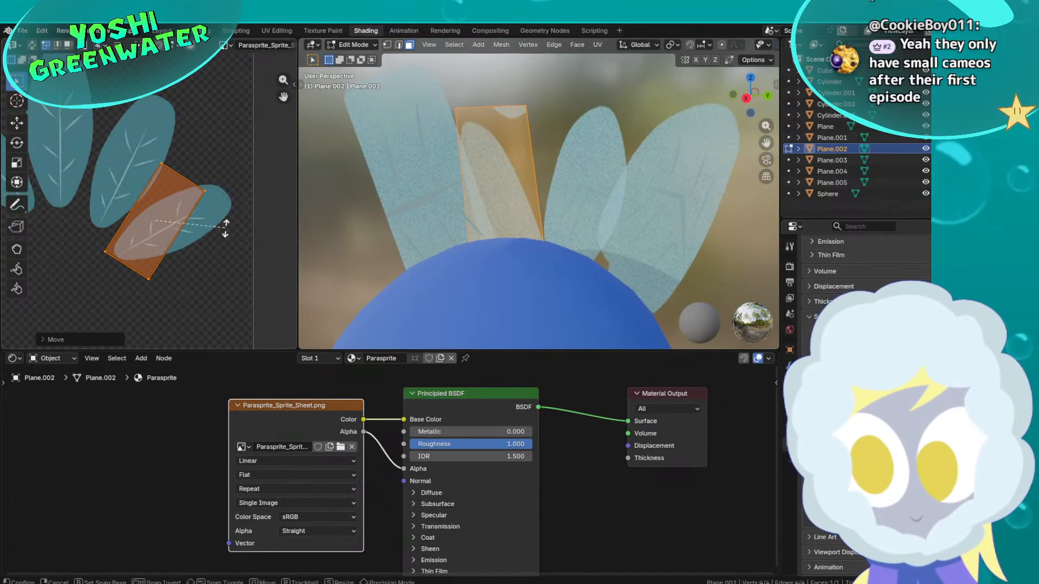
{"action": "left_click", "coordinate": [225, 259]}
{"action": "key", "text": "g"}
{"action": "left_click", "coordinate": [235, 260]}
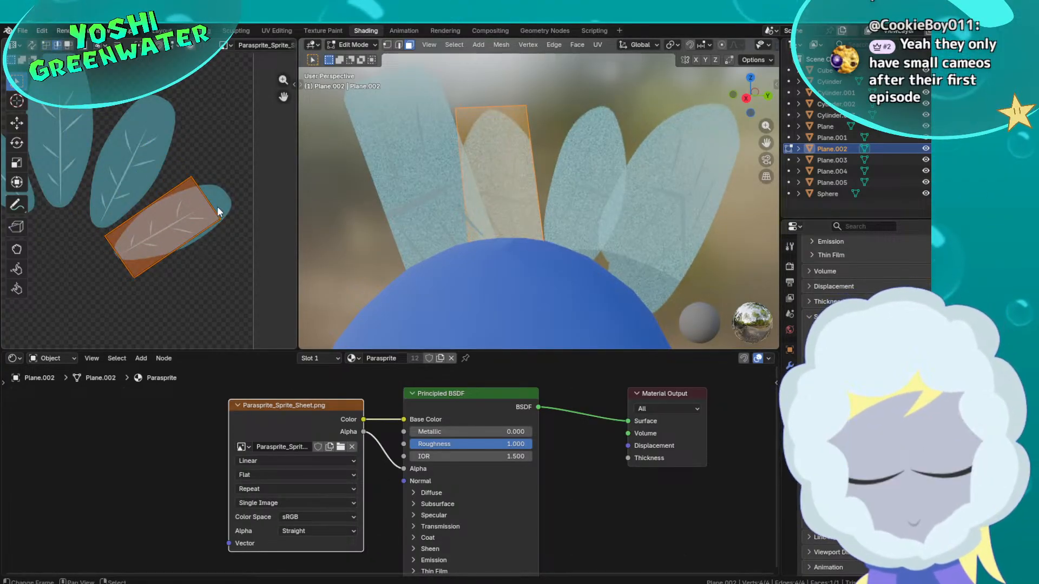
Scale and move the outer short UV edge of Plane.002 past the sprite's tip, and shift the base edge outward
{"action": "left_click", "coordinate": [217, 206]}
{"action": "key", "text": "s"}
{"action": "left_click", "coordinate": [245, 199]}
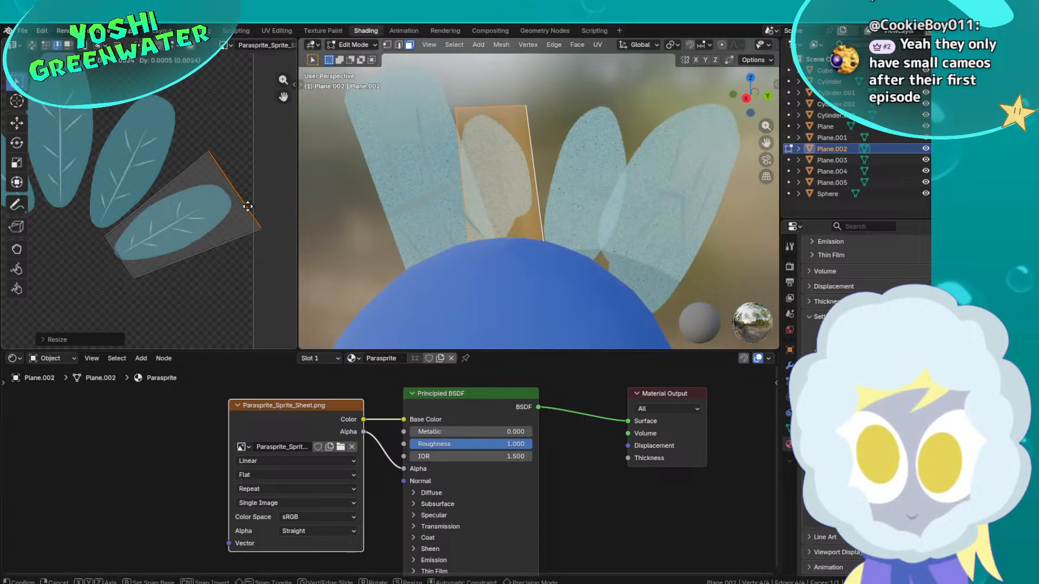
{"action": "left_click", "coordinate": [118, 243]}
{"action": "key", "text": "g"}
{"action": "left_click", "coordinate": [110, 250]}
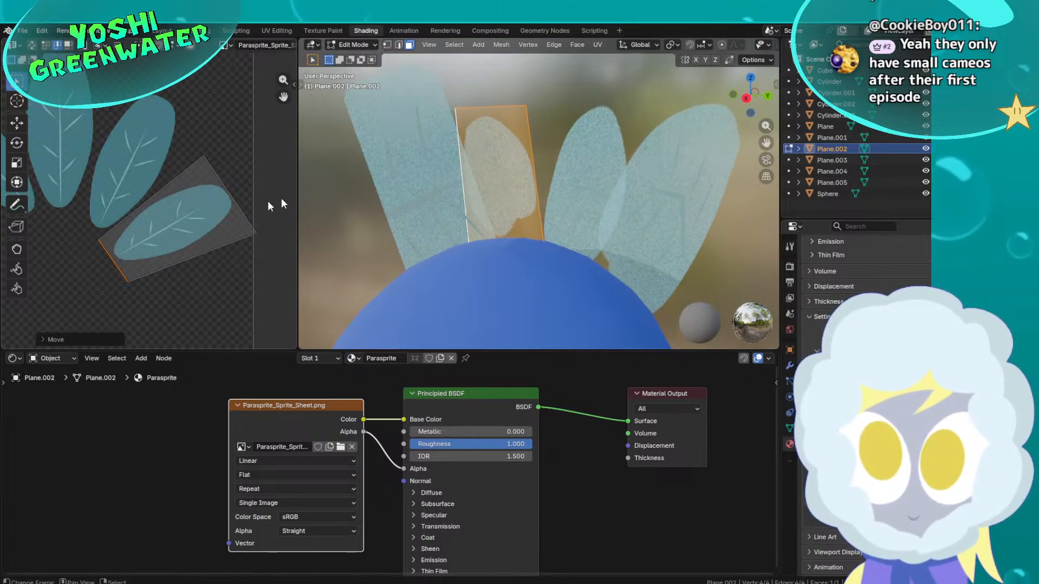
Check the Plane.002 wing from behind the model and try repositioning its base UV edge
{"action": "middle_click_drag", "start_coordinate": [490, 176], "coordinate": [506, 164]}
{"action": "key", "text": "Tab"}
{"action": "middle_click_drag", "start_coordinate": [520, 210], "coordinate": [778, 162]}
{"action": "scroll", "coordinate": [650, 232], "scroll_direction": "down", "scroll_amount": 3}
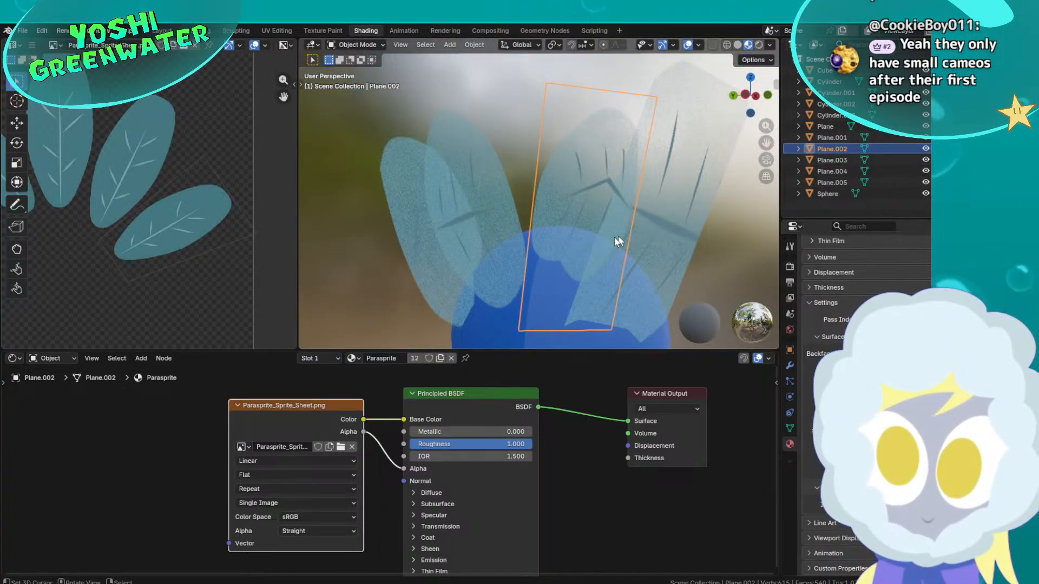
{"action": "middle_click_drag", "start_coordinate": [615, 237], "coordinate": [548, 250]}
{"action": "key", "text": "Tab"}
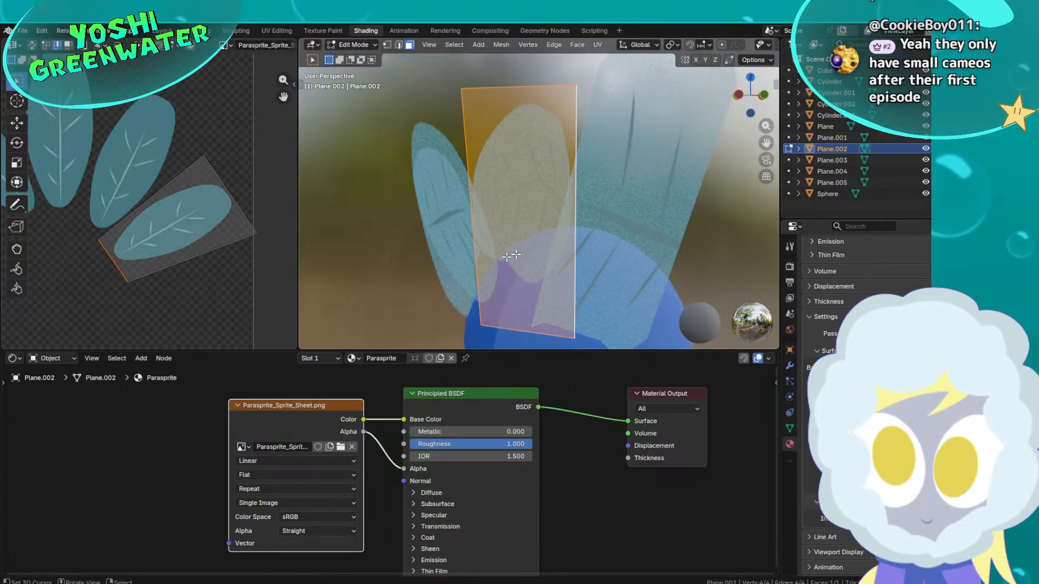
{"action": "key", "text": "g"}
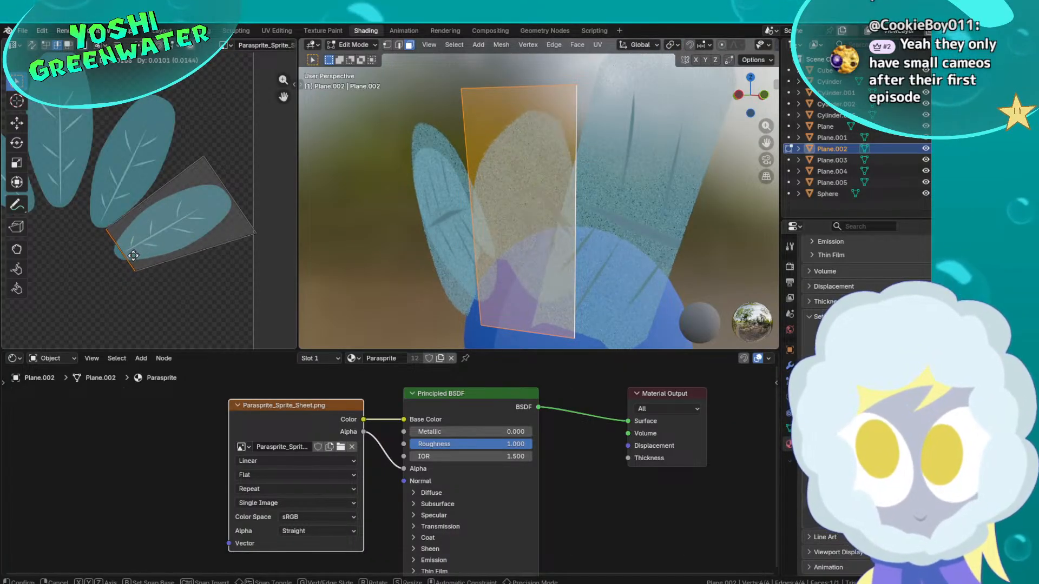
{"action": "left_click", "coordinate": [129, 267]}
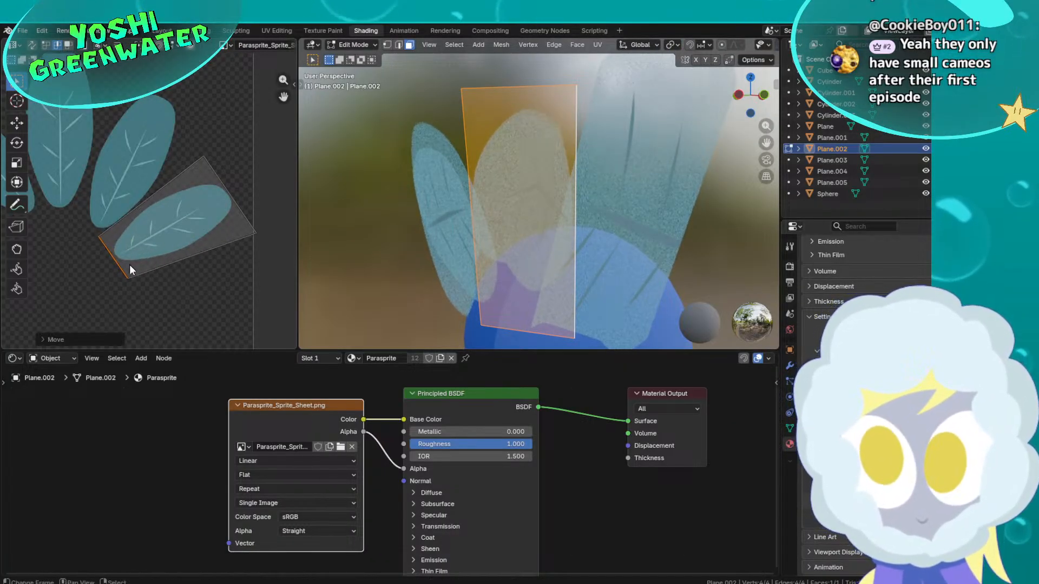
Unwrap the Plane.002 face again with Smart UV Project, keeping the 66° angle limit and zero island margin
{"action": "key", "text": "u"}
{"action": "left_click", "coordinate": [546, 236]}
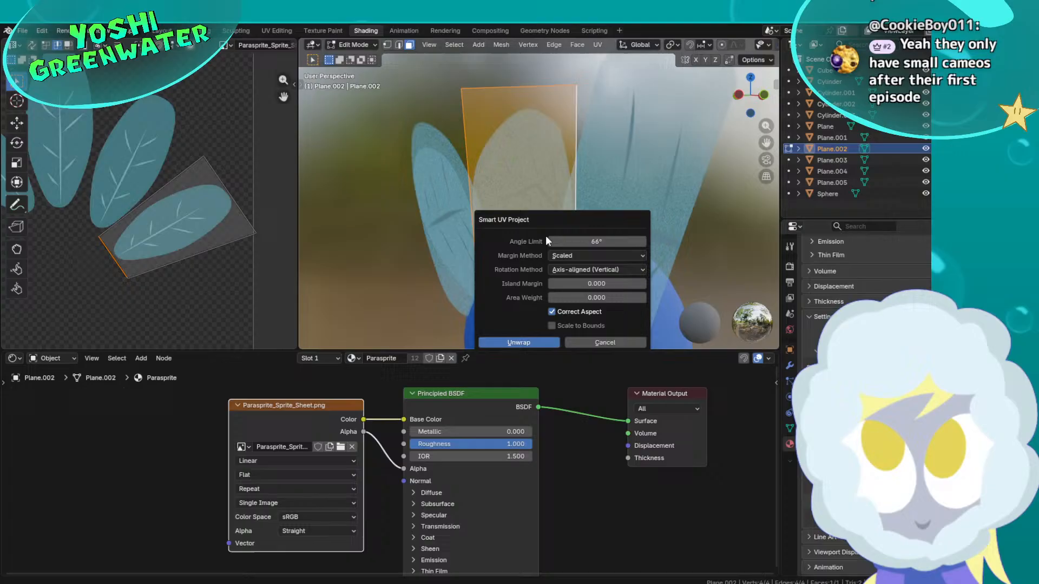
{"action": "left_click", "coordinate": [520, 342]}
Shrink, move and rotate the newly unwrapped Plane.002 UV face over the lowest right-hand sprite of the upper wing group
{"action": "scroll", "coordinate": [201, 243], "scroll_direction": "down", "scroll_amount": 3}
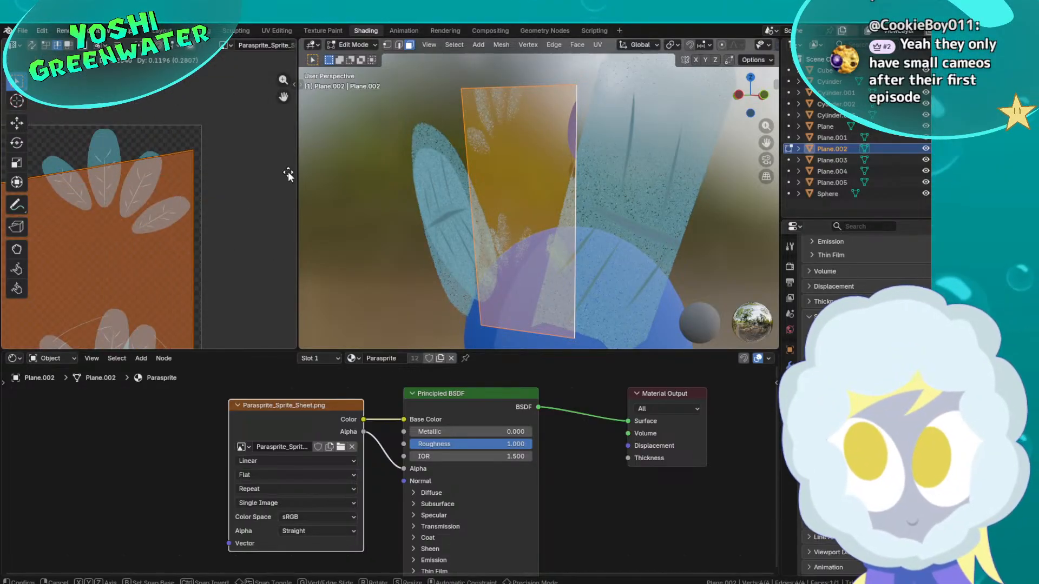
{"action": "key", "text": "s"}
{"action": "left_click", "coordinate": [110, 306]}
{"action": "key", "text": "g"}
{"action": "left_click", "coordinate": [232, 180]}
{"action": "key", "text": "r"}
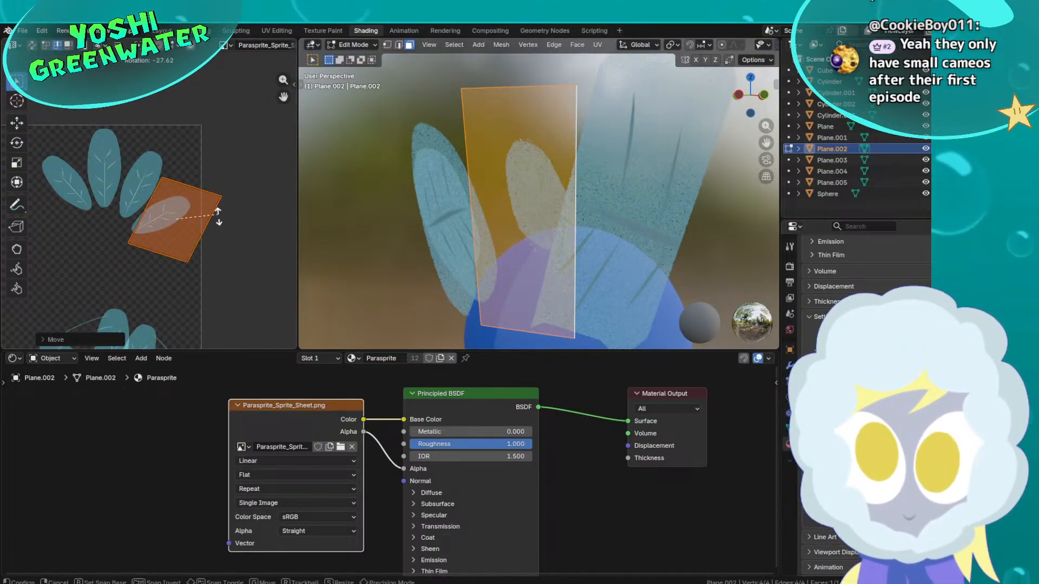
{"action": "left_click", "coordinate": [191, 246]}
{"action": "key", "text": "g"}
{"action": "left_click", "coordinate": [174, 240]}
Move the Plane.002 UV vertices individually to form a narrow rectangle around the lowest right-hand upper wing sprite
{"action": "key", "text": "1"}
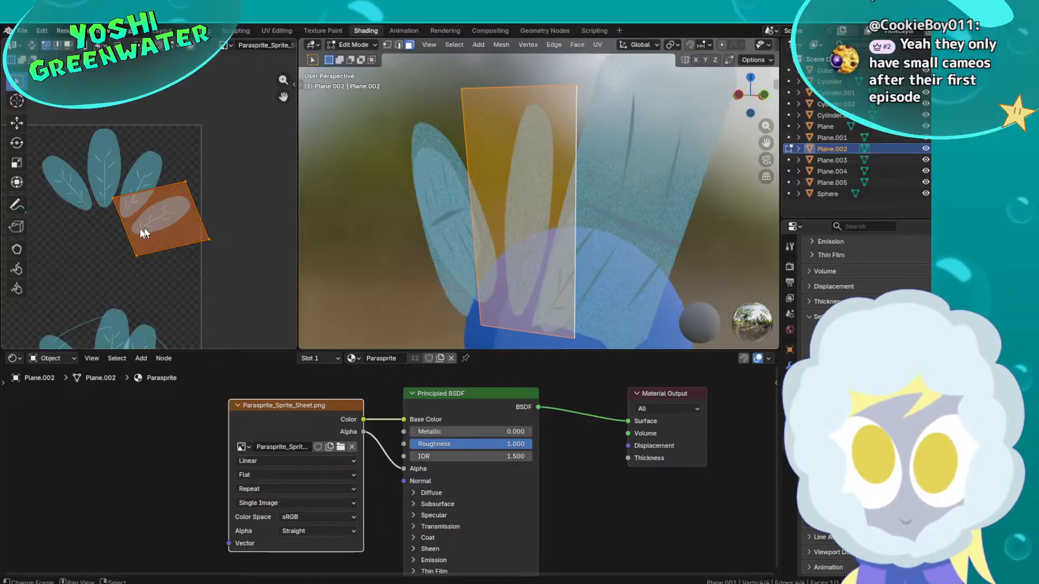
{"action": "left_click", "coordinate": [130, 238]}
{"action": "key", "text": "g"}
{"action": "left_click", "coordinate": [136, 219]}
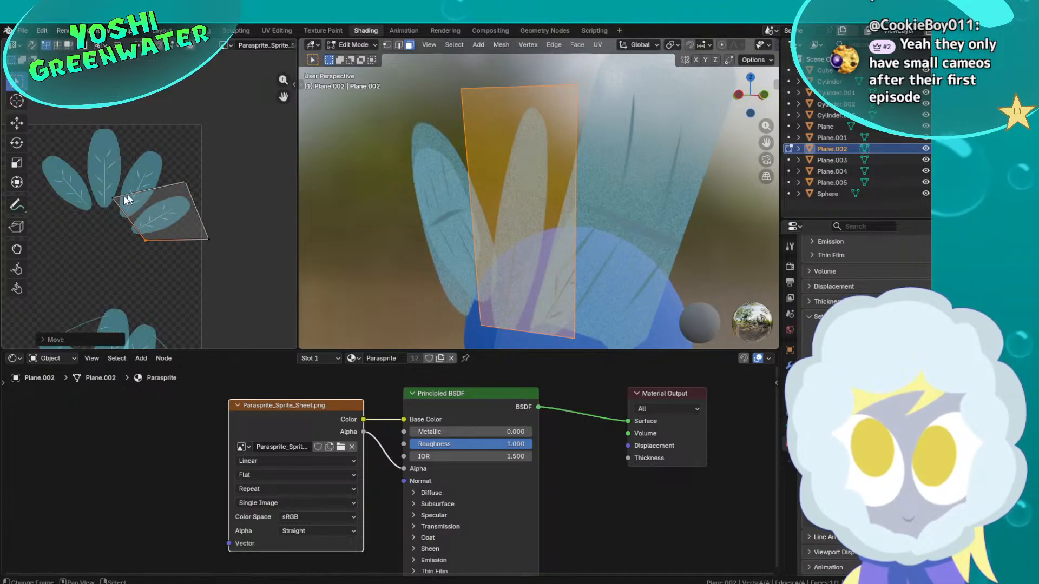
{"action": "left_click", "coordinate": [124, 194]}
{"action": "key", "text": "g"}
{"action": "left_click", "coordinate": [130, 236]}
{"action": "left_click", "coordinate": [185, 183]}
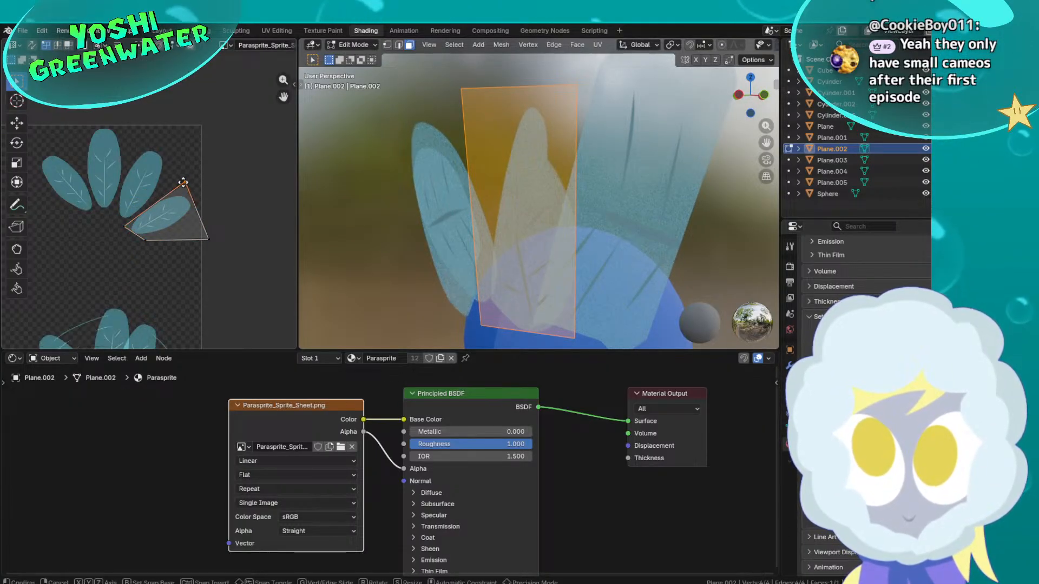
{"action": "key", "text": "g"}
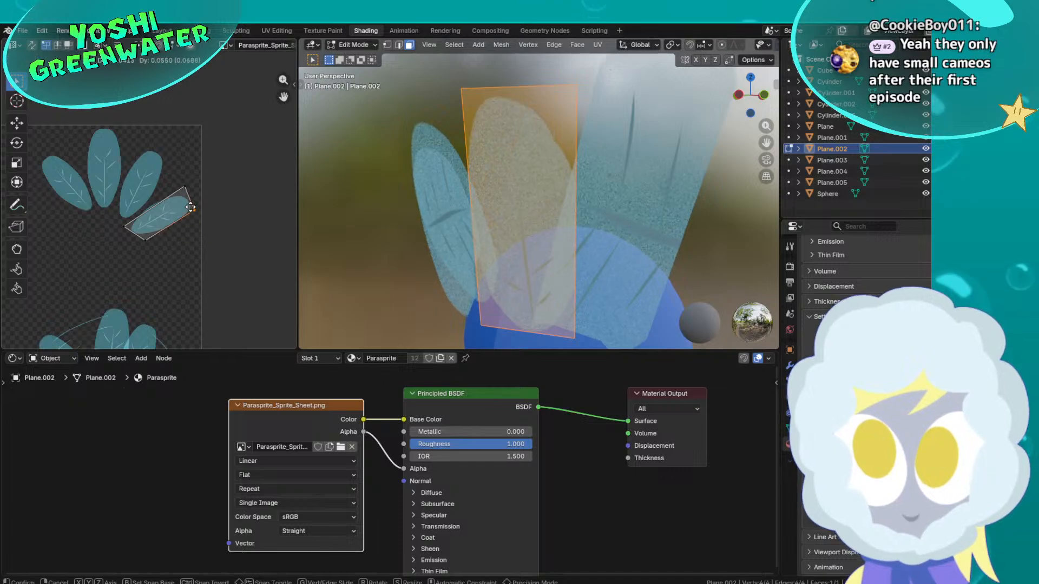
{"action": "left_click", "coordinate": [193, 207]}
Move the two base UV vertices of Plane.002 outward to clear the base of the wing sprite
{"action": "scroll", "coordinate": [558, 209], "scroll_direction": "up", "scroll_amount": 2}
{"action": "scroll", "coordinate": [558, 209], "scroll_direction": "up", "scroll_amount": 1}
{"action": "scroll", "coordinate": [119, 181], "scroll_direction": "up", "scroll_amount": 3}
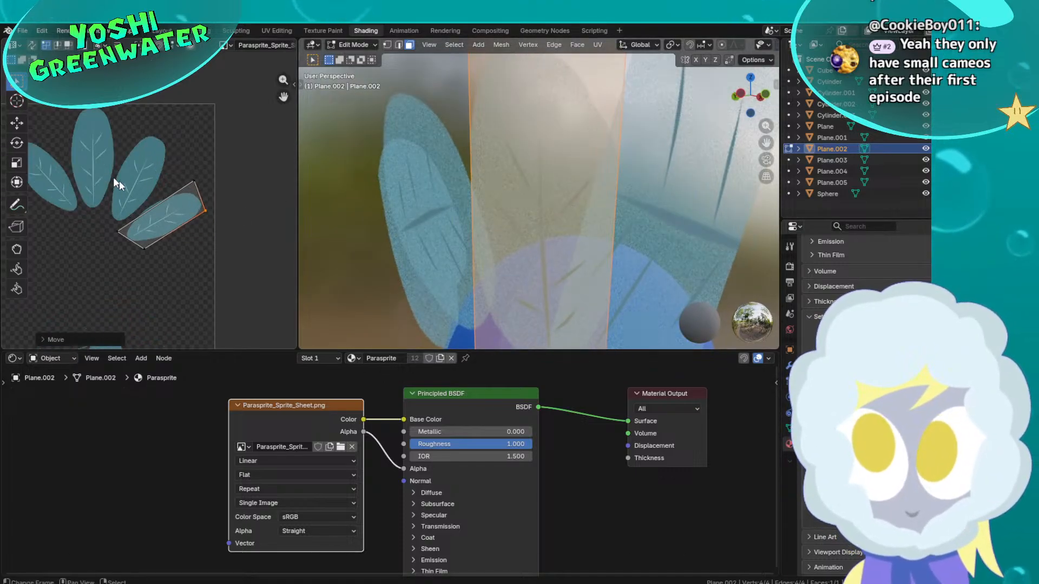
{"action": "left_click", "coordinate": [93, 241]}
{"action": "key", "text": "g"}
{"action": "left_click", "coordinate": [86, 235]}
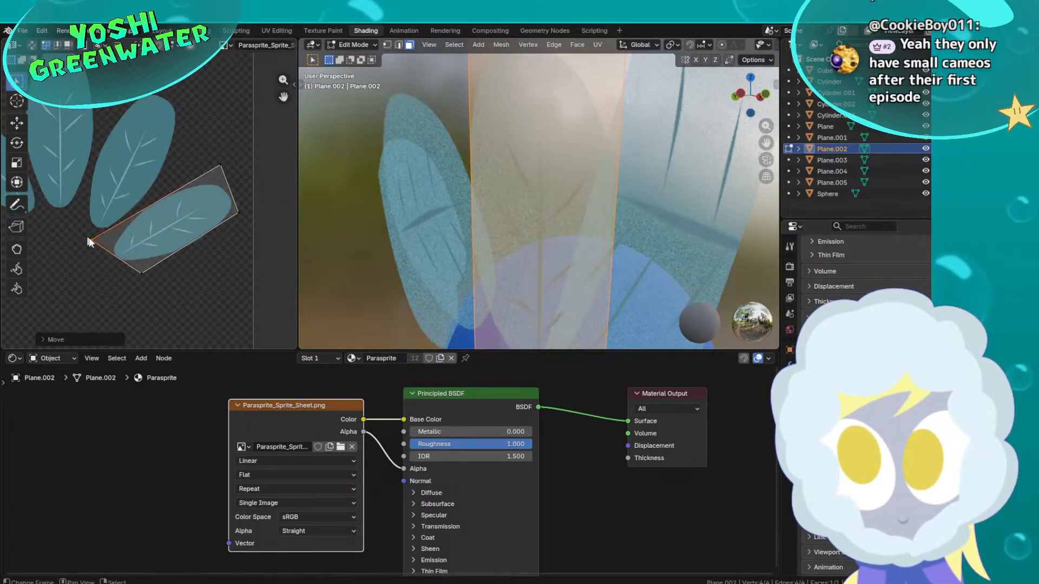
{"action": "left_click", "coordinate": [139, 271]}
{"action": "key", "text": "g"}
{"action": "left_click", "coordinate": [125, 281]}
Move the two outer-end UV vertices of Plane.002 outward to clear the sprite's tip, and return to Object Mode
{"action": "left_click_drag", "start_coordinate": [237, 216], "coordinate": [242, 228]}
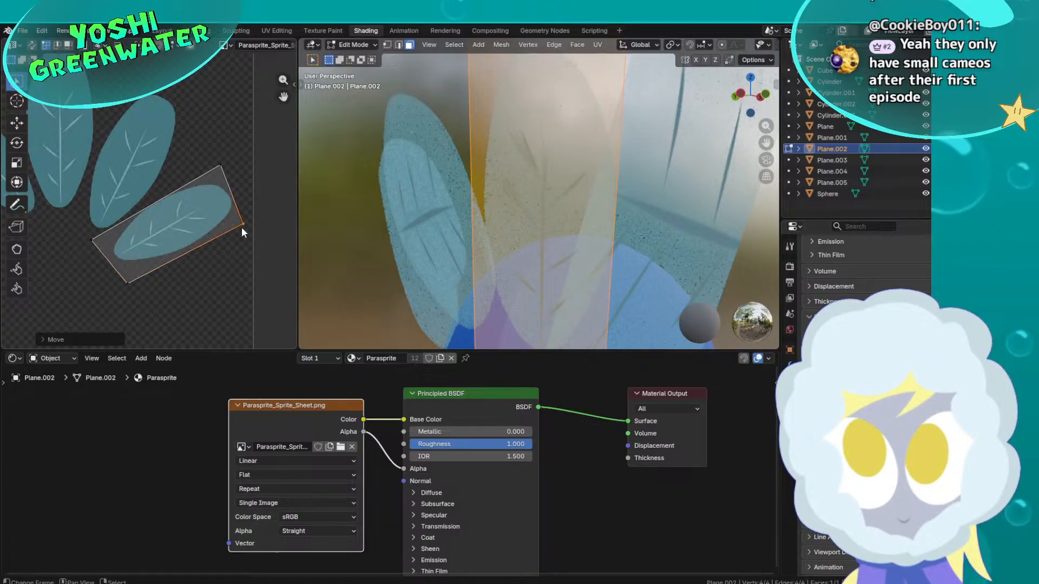
{"action": "left_click", "coordinate": [220, 163]}
{"action": "key", "text": "g"}
{"action": "left_click", "coordinate": [221, 158]}
{"action": "scroll", "coordinate": [533, 178], "scroll_direction": "down", "scroll_amount": 3}
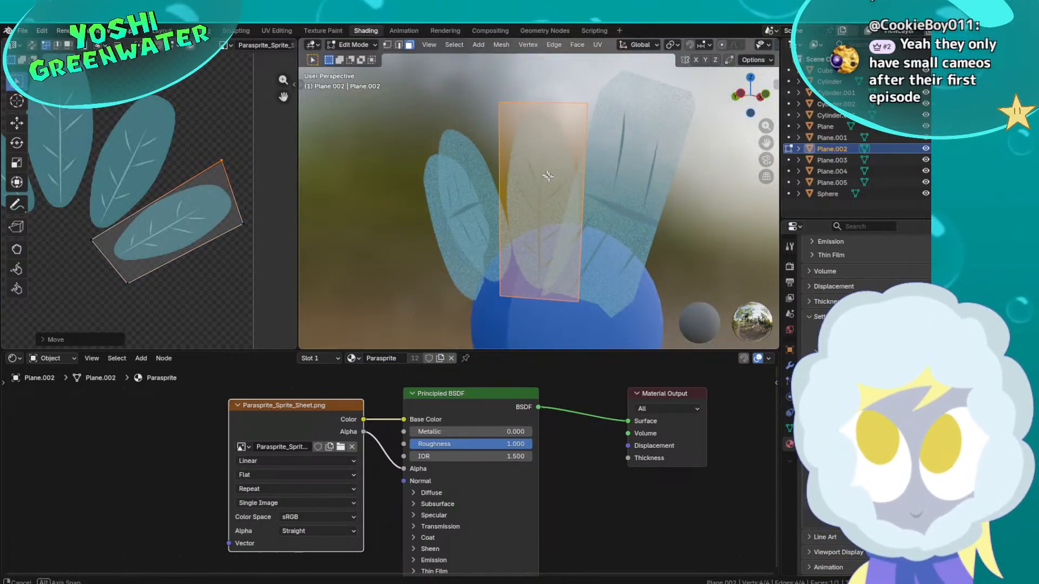
{"action": "middle_click_drag", "start_coordinate": [540, 179], "coordinate": [560, 186]}
{"action": "key", "text": "Tab"}
Select the remaining untextured outer wing, Plane, and open it in Edit Mode with its whole face selected
{"action": "middle_click_drag", "start_coordinate": [644, 196], "coordinate": [405, 237]}
{"action": "left_click", "coordinate": [437, 186]}
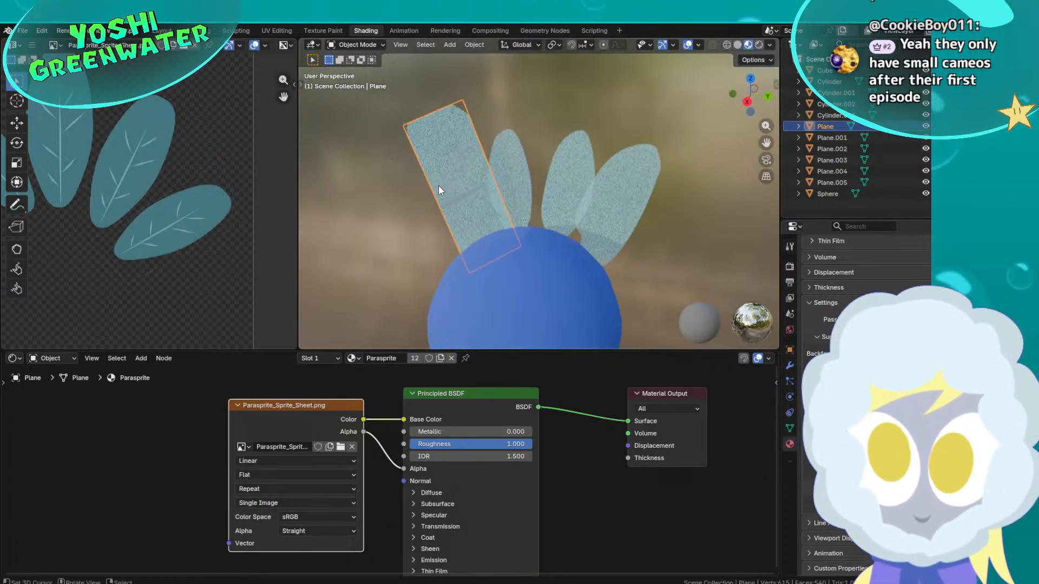
{"action": "key", "text": "Tab"}
{"action": "key", "text": "a"}
Move and rotate the Plane UV face onto the lowest right-hand sprite of the upper wing group
{"action": "scroll", "coordinate": [145, 184], "scroll_direction": "down", "scroll_amount": 3}
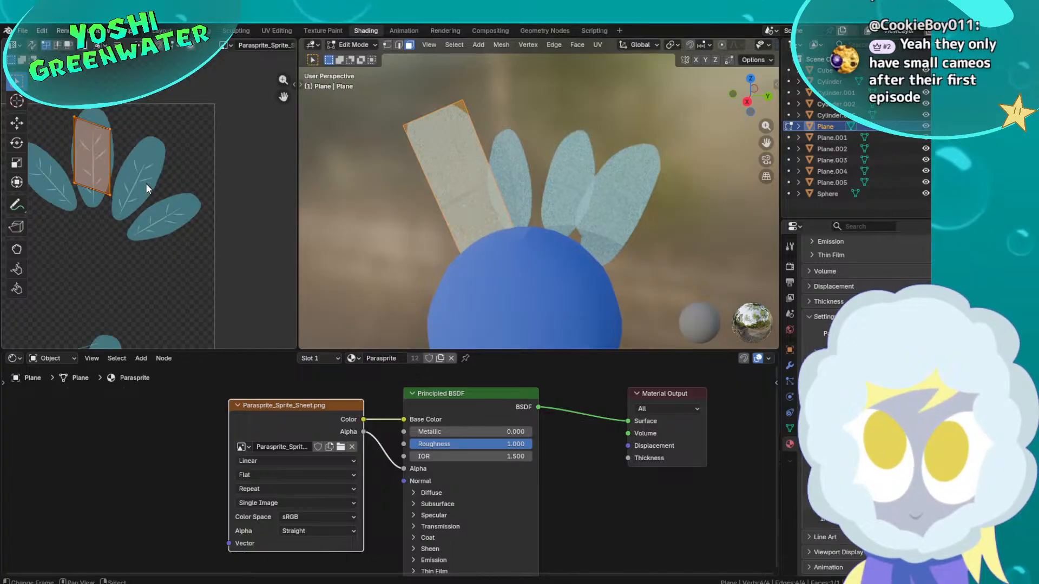
{"action": "key", "text": "g"}
{"action": "left_click", "coordinate": [209, 218]}
{"action": "key", "text": "r"}
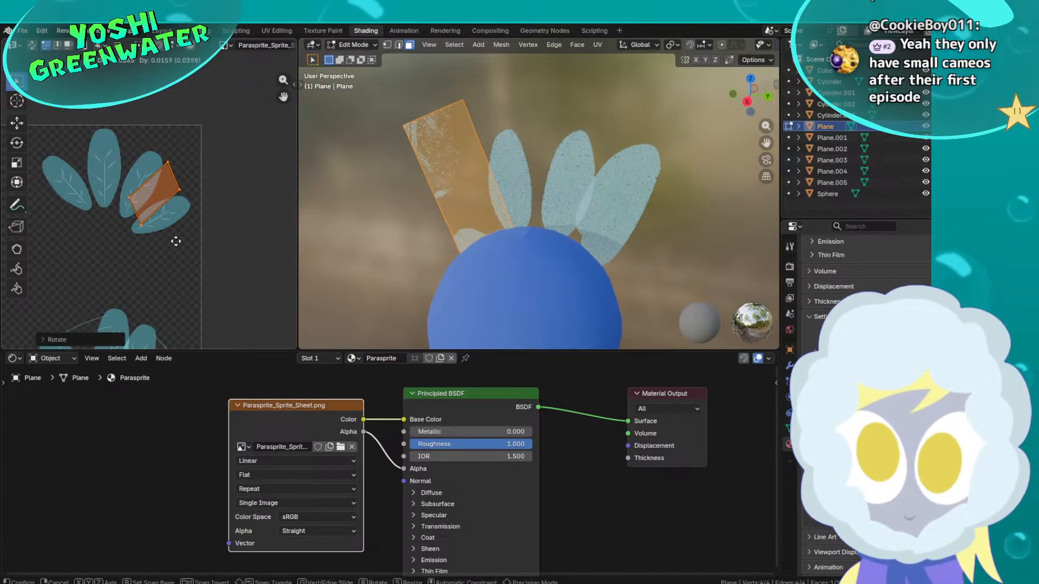
{"action": "left_click", "coordinate": [205, 246]}
Select the outer short UV edge of Plane and move it past the tip of the wing sprite
{"action": "scroll", "coordinate": [174, 217], "scroll_direction": "up", "scroll_amount": 4}
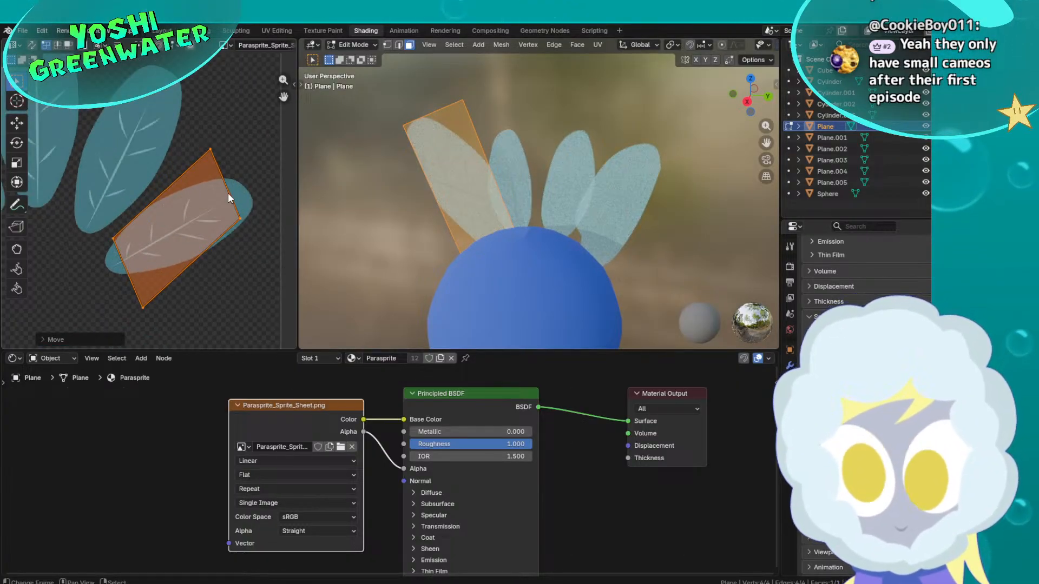
{"action": "key", "text": "2"}
{"action": "left_click", "coordinate": [232, 195]}
{"action": "key", "text": "a"}
{"action": "right_click", "coordinate": [231, 194]}
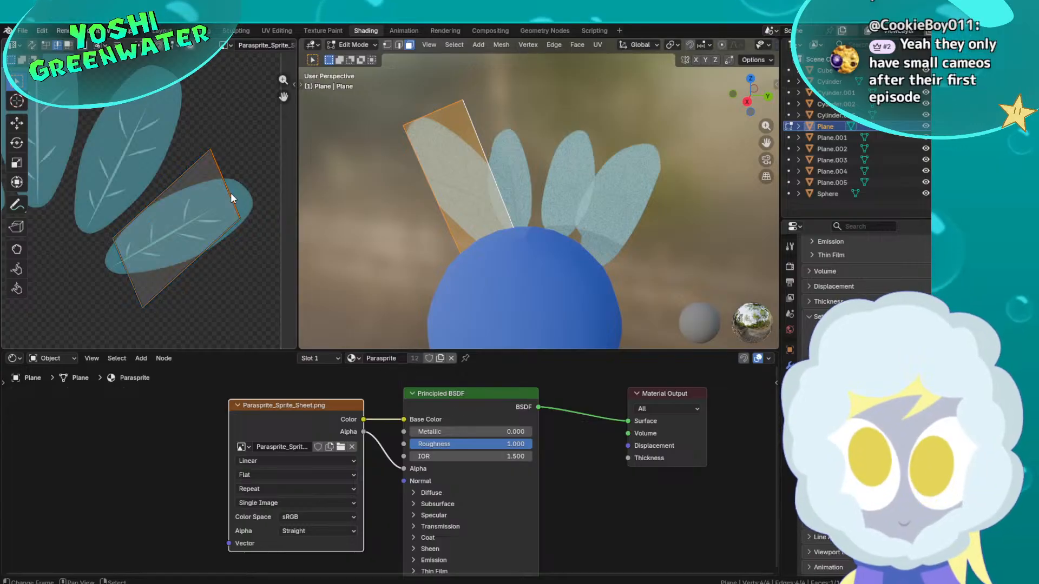
{"action": "key", "text": "g"}
{"action": "left_click", "coordinate": [265, 195]}
Move the base UV edge of Plane past the sprite's base, then scale it down and reposition it
{"action": "right_click", "coordinate": [130, 257]}
{"action": "key", "text": "g"}
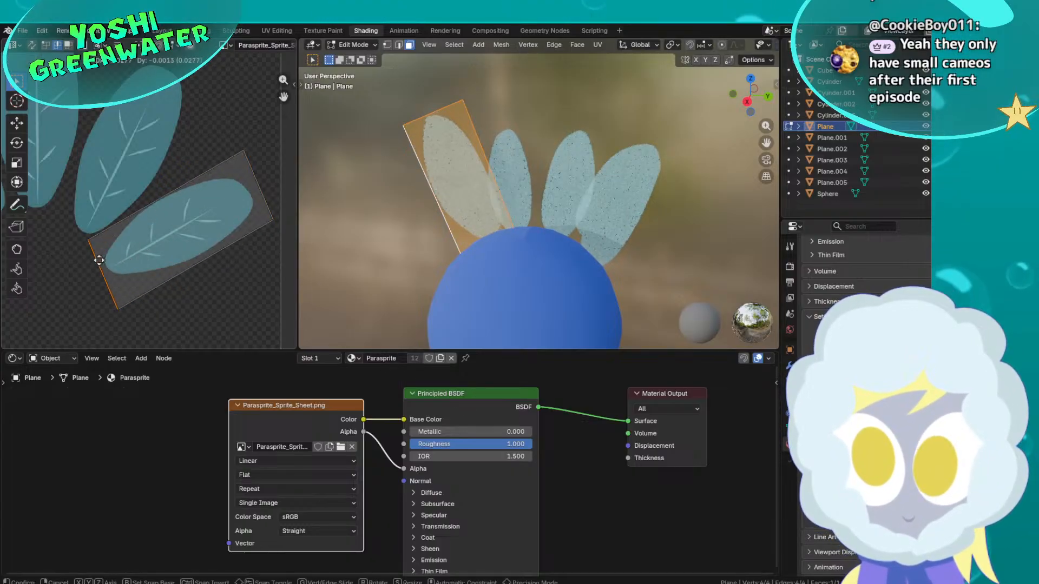
{"action": "left_click", "coordinate": [97, 257]}
{"action": "key", "text": "s"}
{"action": "left_click", "coordinate": [167, 257]}
{"action": "key", "text": "g"}
{"action": "left_click", "coordinate": [195, 249]}
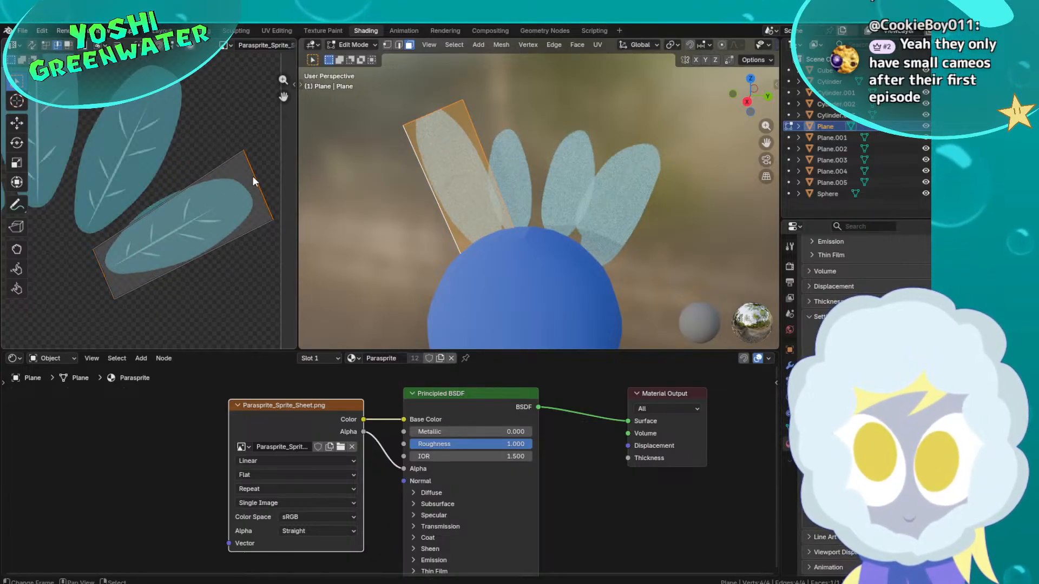
Resize the outer short UV edge of Plane and nudge the base edge closer to the wing sprite
{"action": "key", "text": "s"}
{"action": "left_click", "coordinate": [253, 192]}
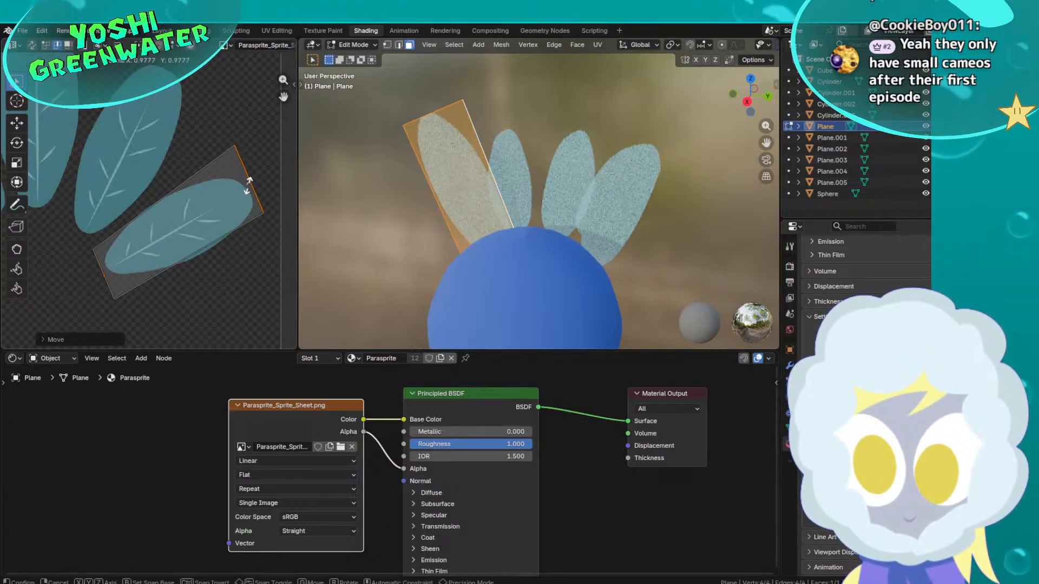
{"action": "right_click", "coordinate": [102, 254]}
{"action": "key", "text": "g"}
{"action": "left_click", "coordinate": [105, 252]}
Move the individual outer and lower base corner vertices of Plane's UV face closer around the lowest wing sprite
{"action": "key", "text": "1"}
{"action": "right_click", "coordinate": [226, 132]}
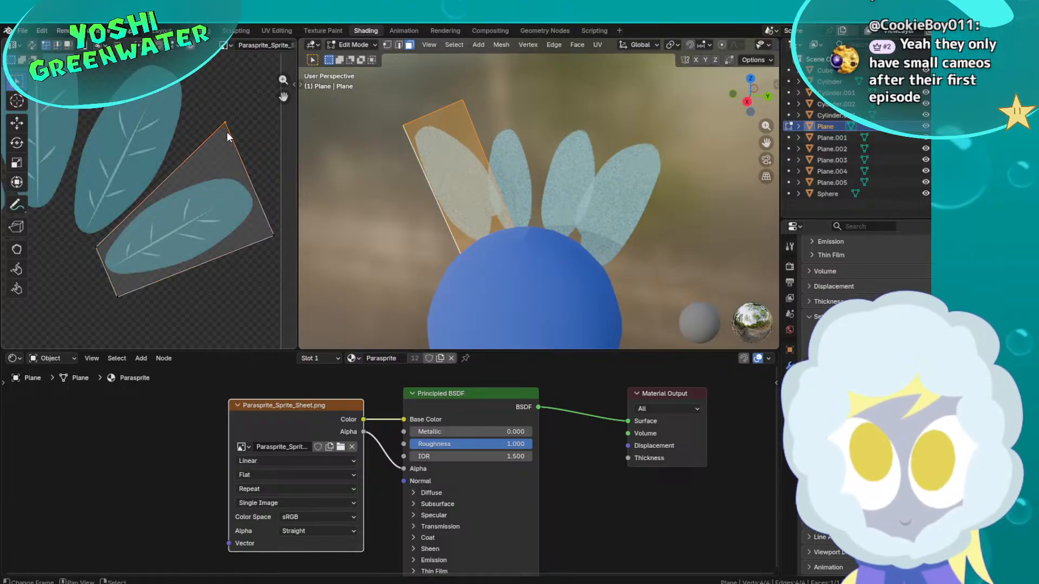
{"action": "key", "text": "g"}
{"action": "left_click", "coordinate": [227, 155]}
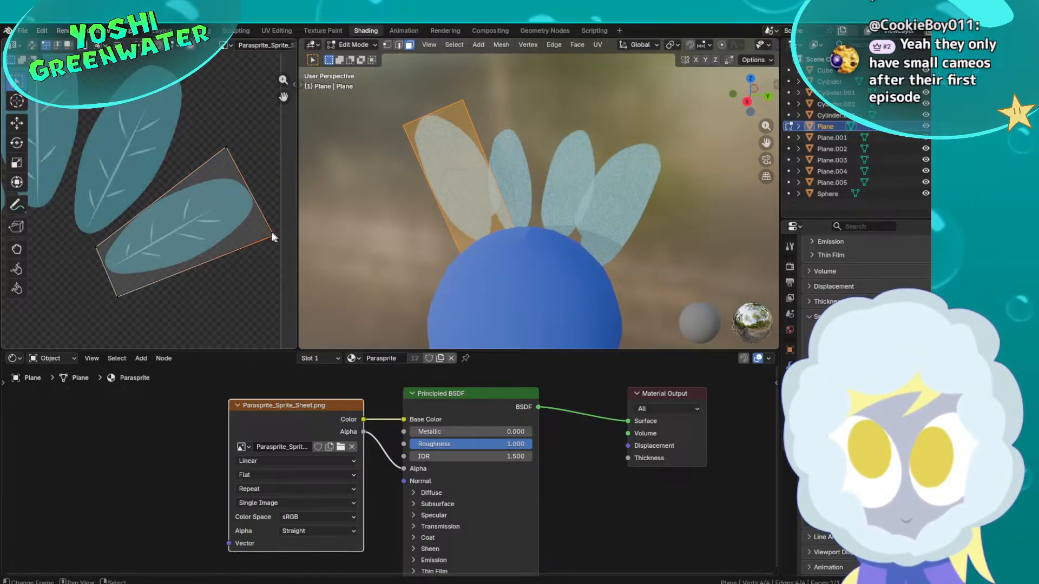
{"action": "key", "text": "g"}
{"action": "left_click", "coordinate": [276, 219]}
{"action": "key", "text": "g"}
{"action": "left_click", "coordinate": [122, 301]}
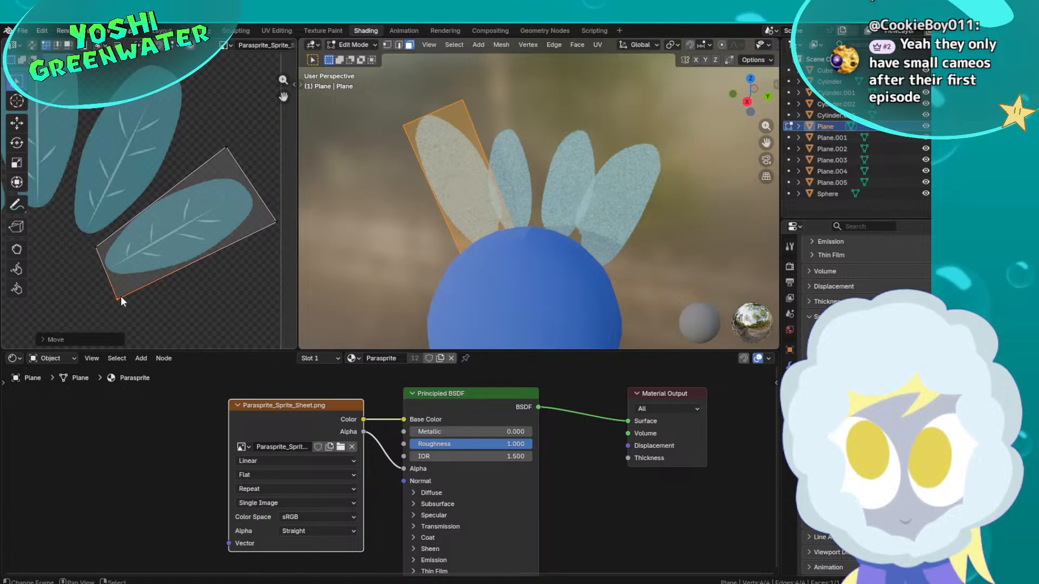
Switch to the Layout workspace with Material Preview shading and select the four wing planes, Plane through Plane.003, in Object Mode
{"action": "key", "text": "Tab"}
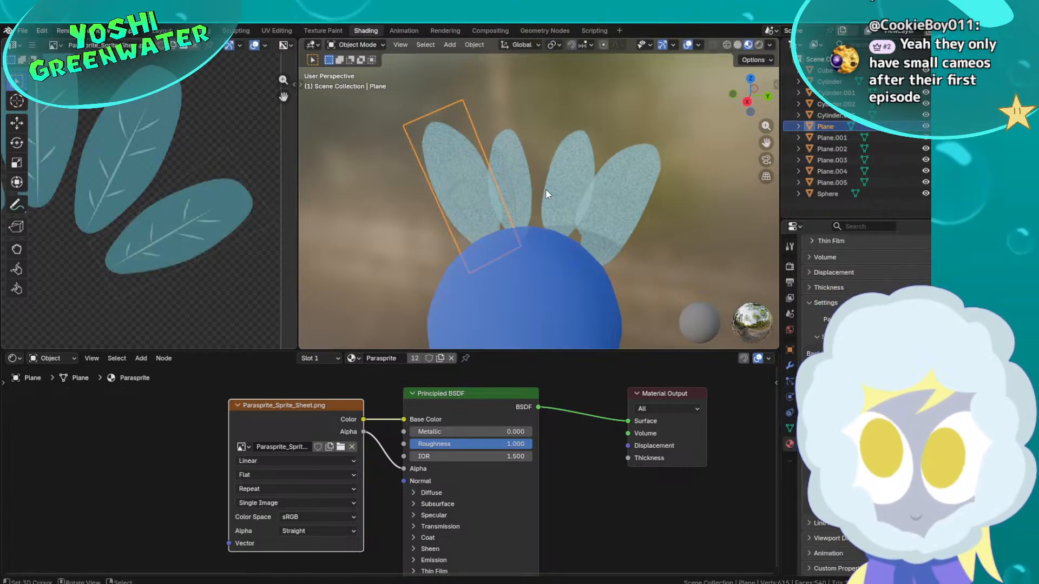
{"action": "scroll", "coordinate": [546, 191], "scroll_direction": "down", "scroll_amount": 4}
{"action": "middle_click_drag", "start_coordinate": [544, 222], "coordinate": [544, 194]}
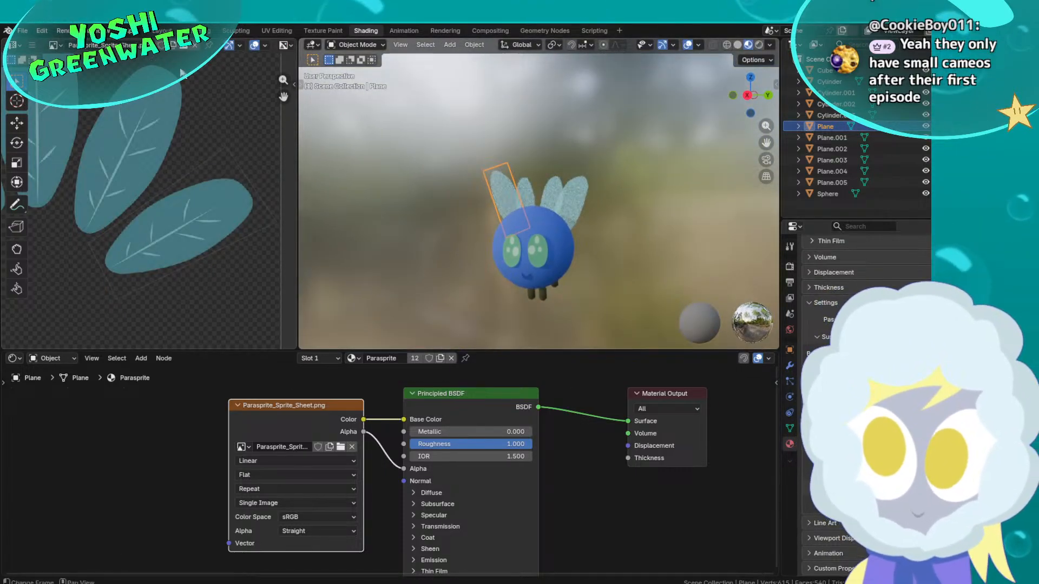
{"action": "left_click", "coordinate": [162, 31]}
{"action": "key", "text": "z"}
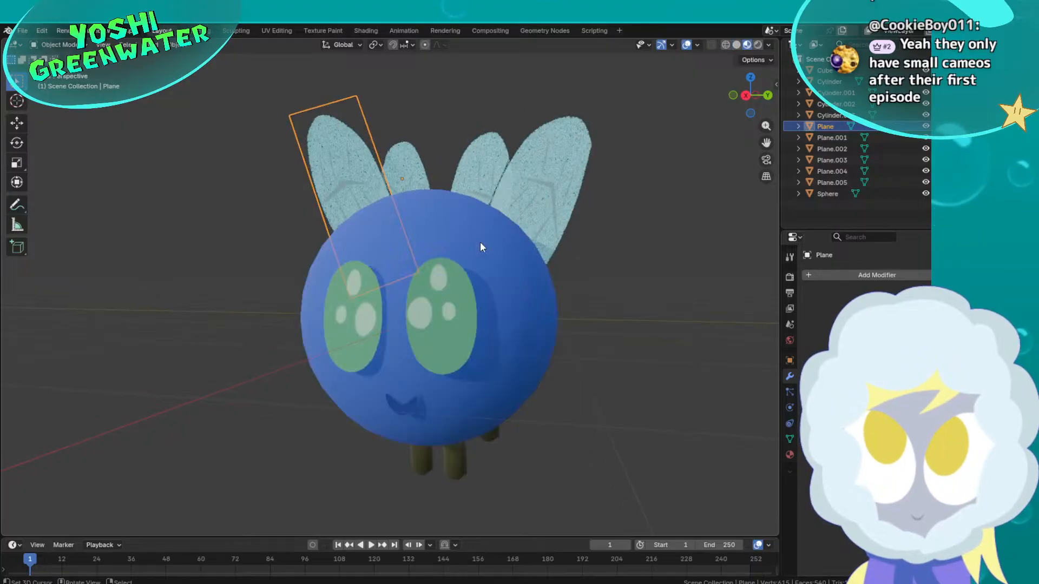
{"action": "key", "text": "Tab"}
{"action": "scroll", "coordinate": [429, 163], "scroll_direction": "down", "scroll_amount": 2}
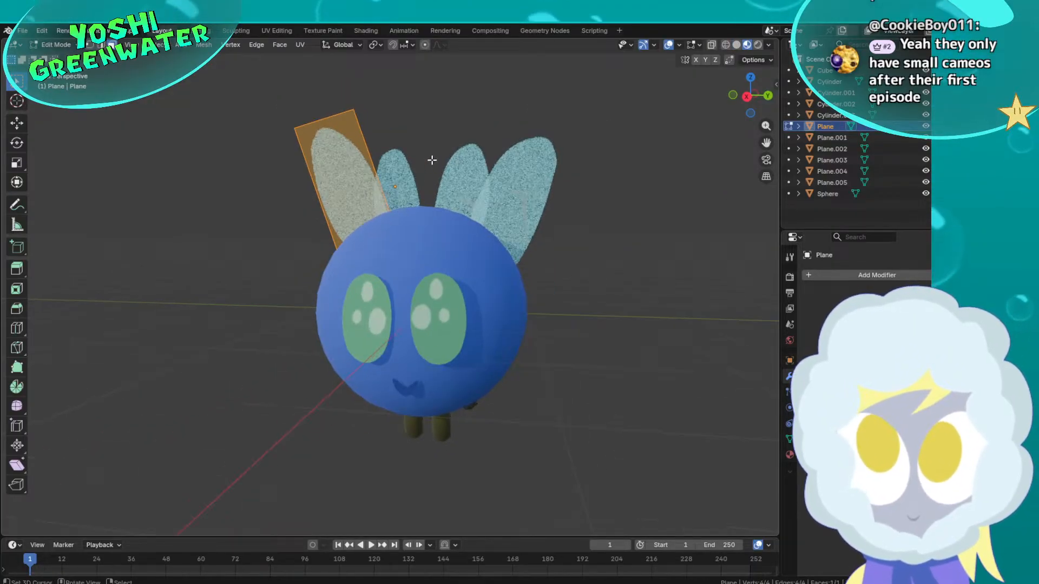
{"action": "key", "text": "Tab"}
{"action": "left_click_drag", "start_coordinate": [294, 111], "coordinate": [551, 173]}
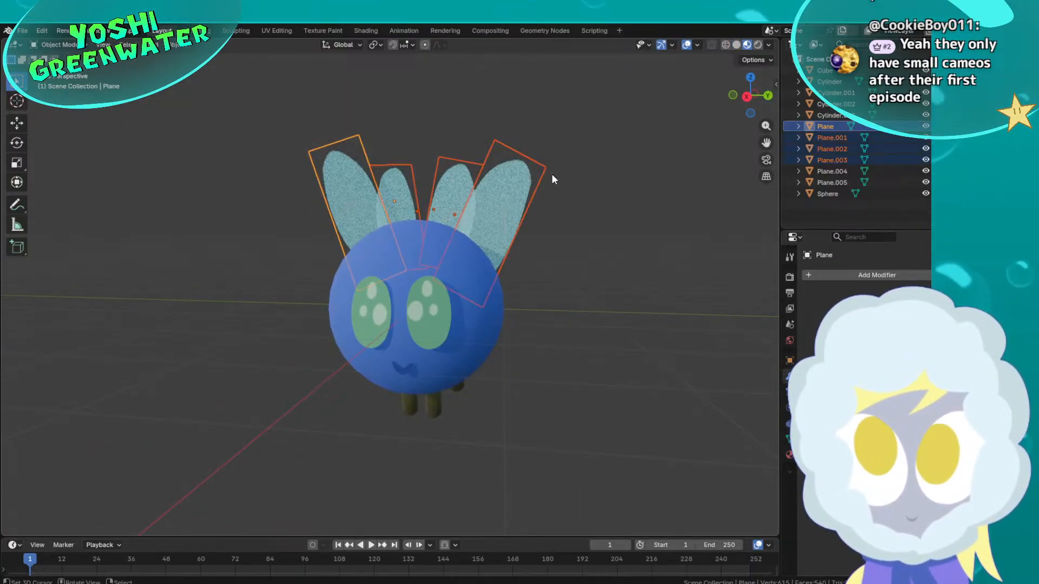
Select the tip edges of all four wing planes in Edit Mode and raise them about 0.51 m along Z
{"action": "key", "text": "Tab"}
{"action": "left_click_drag", "start_coordinate": [263, 119], "coordinate": [577, 169]}
{"action": "key", "text": "g"}
{"action": "key", "text": "z"}
{"action": "left_click", "coordinate": [580, 135]}
Scale the four wing tip edges by 1.237 and again by 0.98, and preview the model briefly in Rendered shading
{"action": "key", "text": "s"}
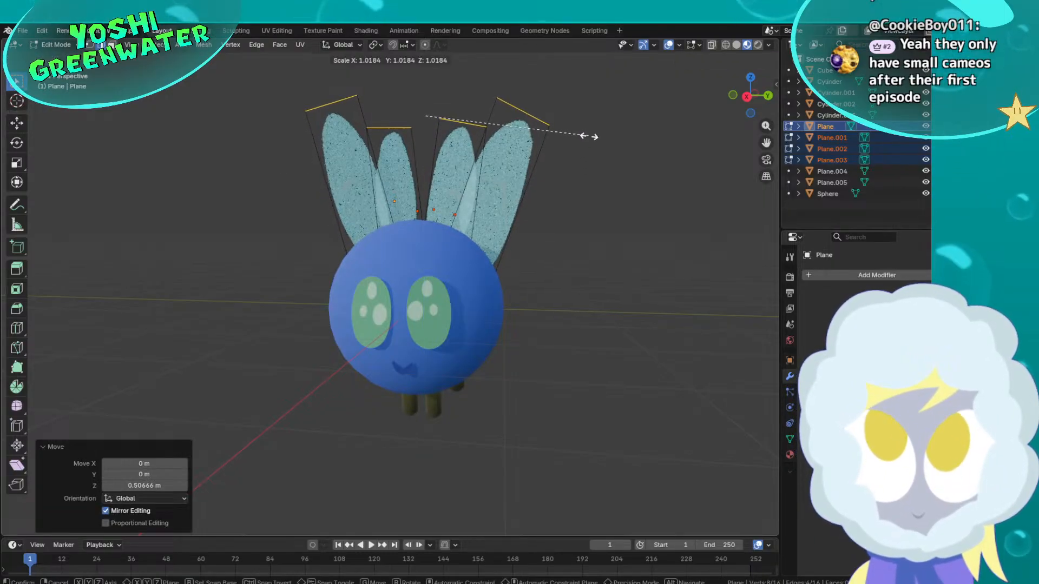
{"action": "left_click", "coordinate": [622, 159]}
{"action": "key", "text": "s"}
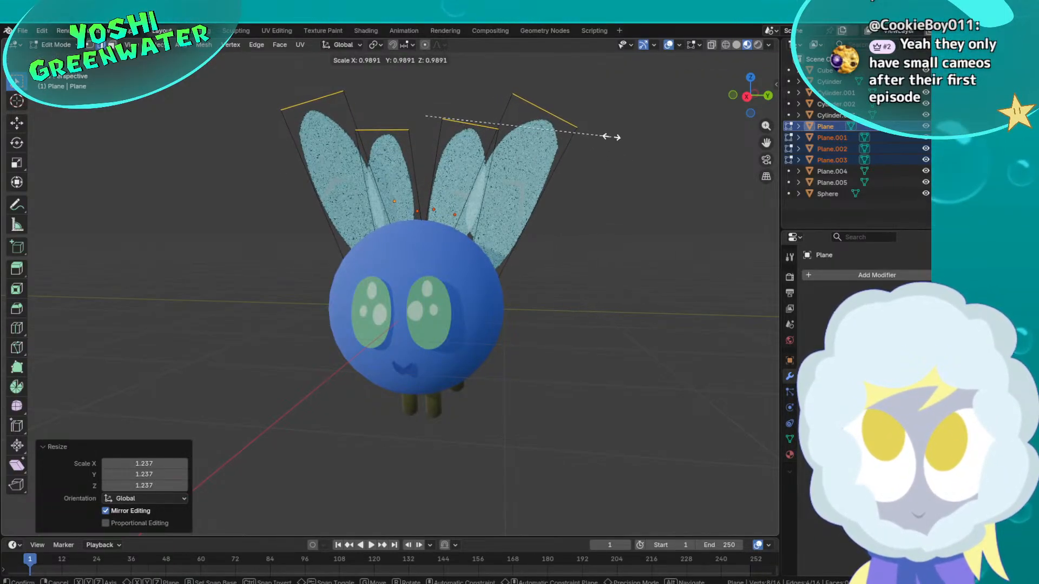
{"action": "left_click", "coordinate": [609, 144]}
{"action": "key", "text": "z"}
{"action": "left_click", "coordinate": [611, 134]}
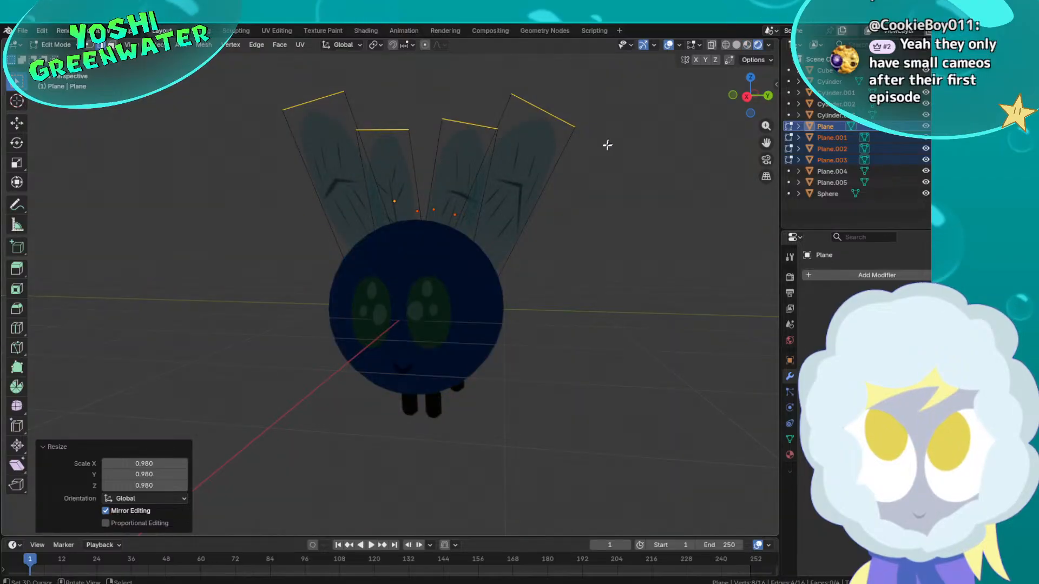
{"action": "key", "text": "z"}
{"action": "key", "text": "z"}
{"action": "left_click", "coordinate": [606, 213]}
Raise the wing tip edges about 0.83 m along Z and scale them by 1.094 along Y
{"action": "key", "text": "g"}
{"action": "key", "text": "z"}
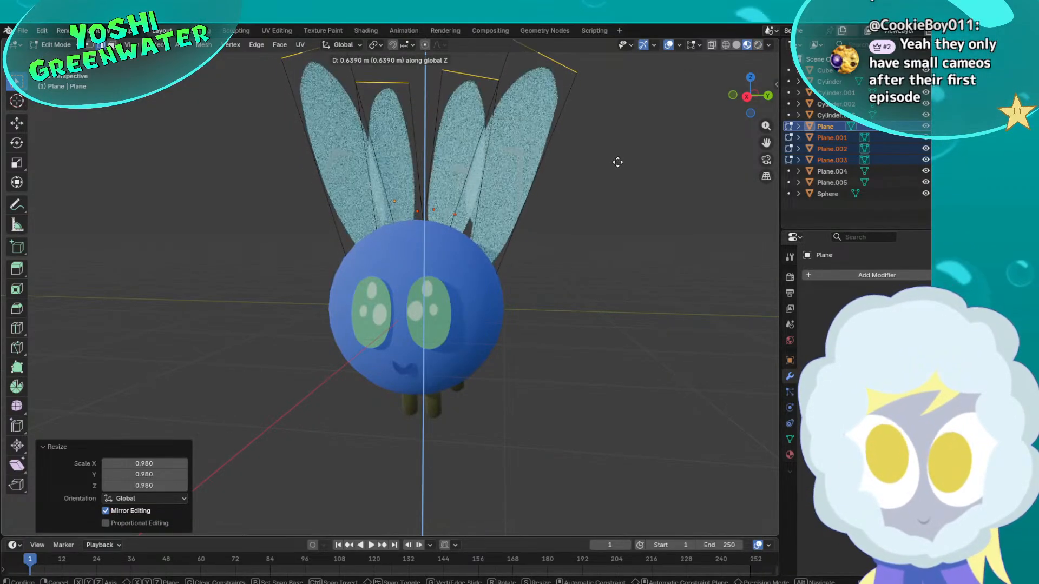
{"action": "left_click", "coordinate": [611, 166]}
{"action": "key", "text": "s"}
{"action": "key", "text": "x"}
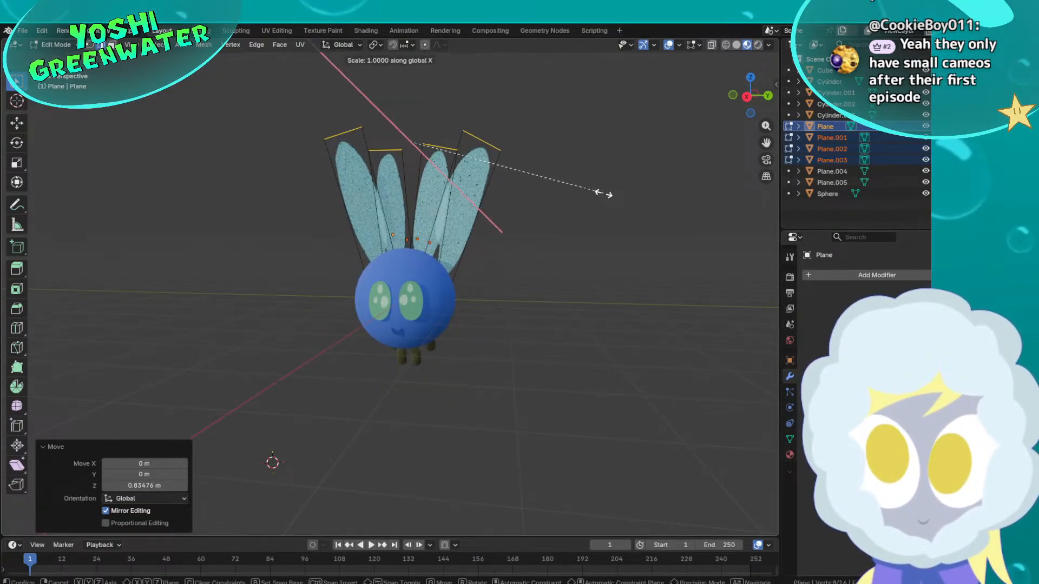
{"action": "key", "text": "y"}
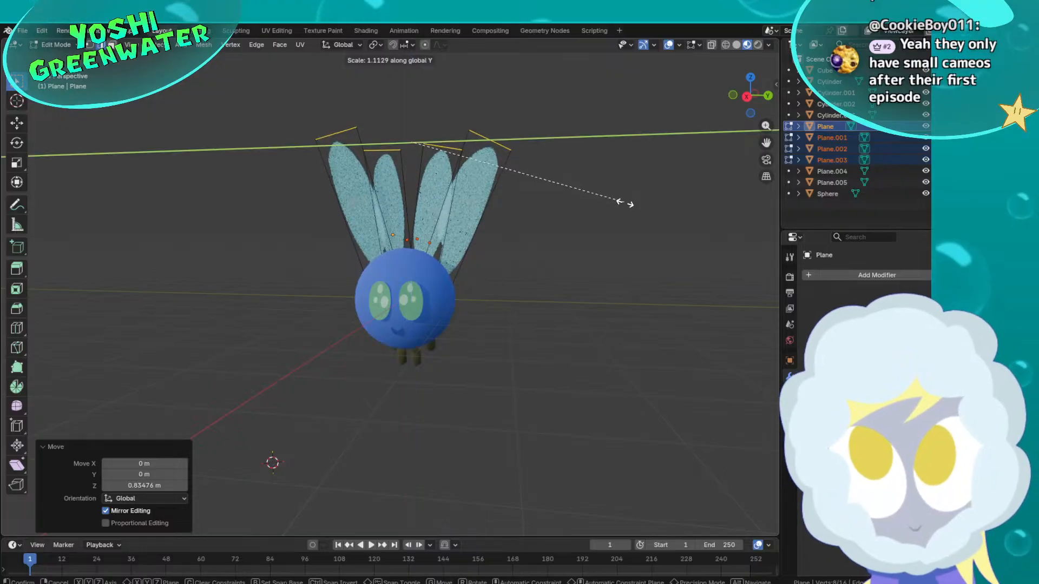
{"action": "left_click", "coordinate": [613, 206]}
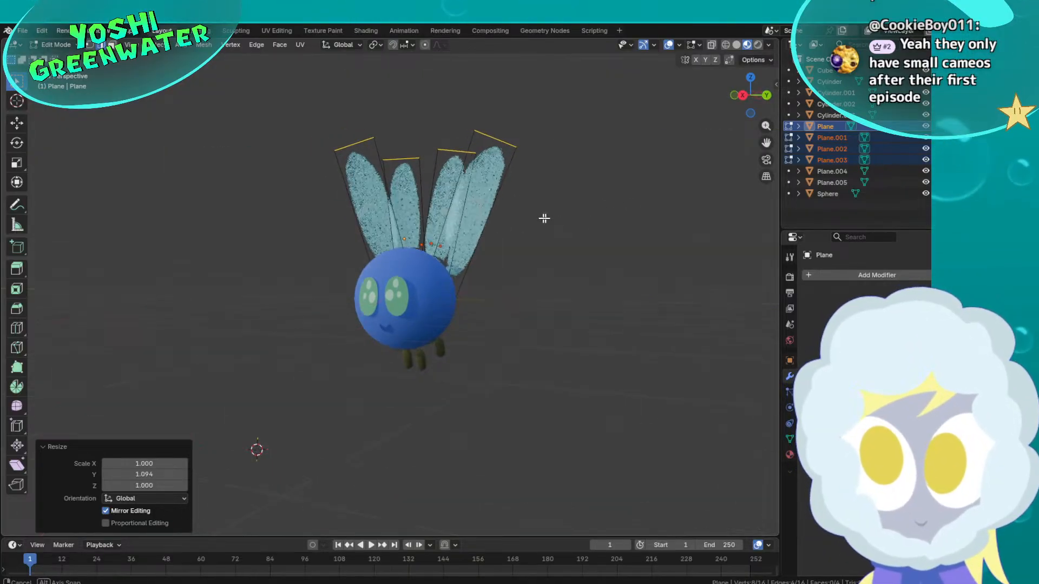
Lower the wing tip edges about 0.39 m along Z and rotate them 2.33° as seen from the model's side
{"action": "middle_click_drag", "start_coordinate": [545, 218], "coordinate": [469, 242]}
{"action": "key", "text": "g"}
{"action": "key", "text": "z"}
{"action": "left_click", "coordinate": [465, 266]}
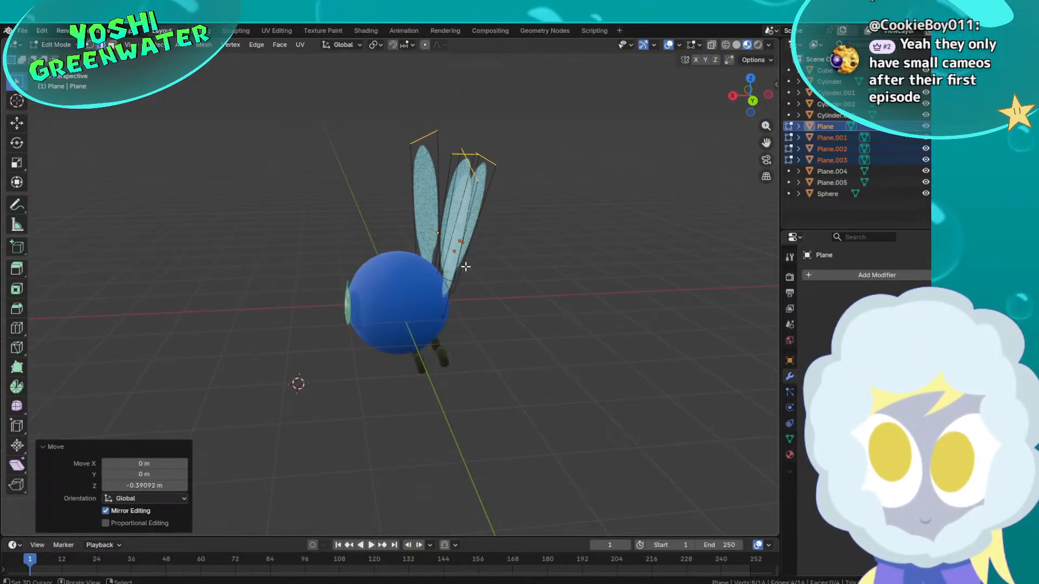
{"action": "left_click", "coordinate": [767, 97]}
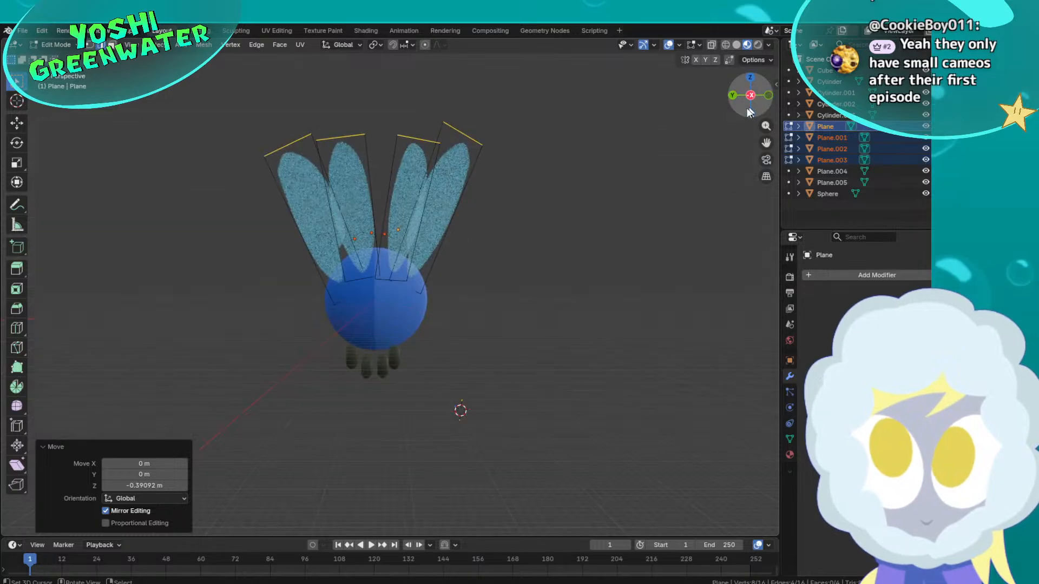
{"action": "left_click", "coordinate": [739, 106]}
{"action": "key", "text": "r"}
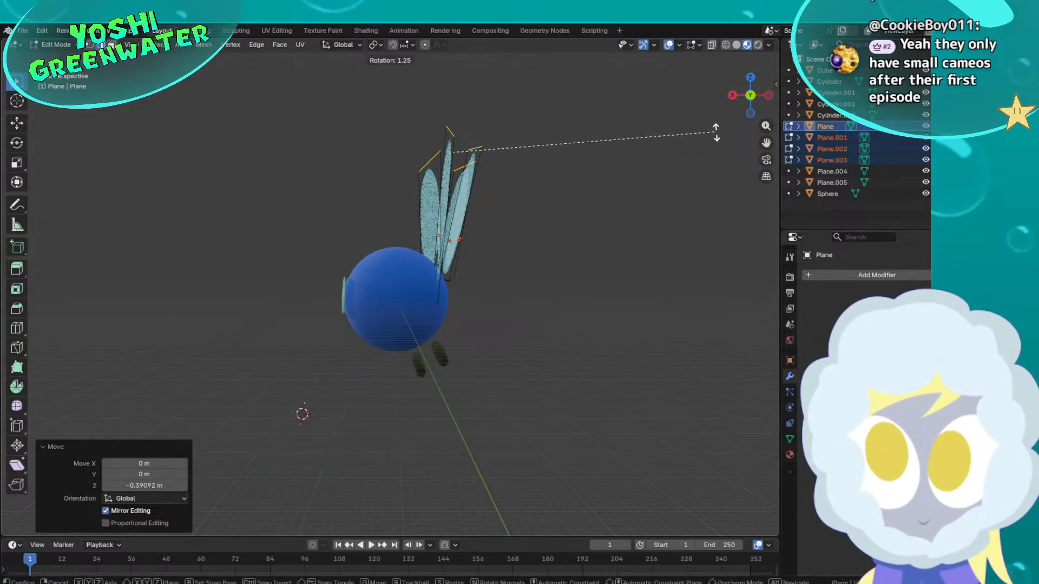
{"action": "left_click", "coordinate": [719, 132]}
{"action": "key", "text": "g"}
{"action": "key", "text": "y"}
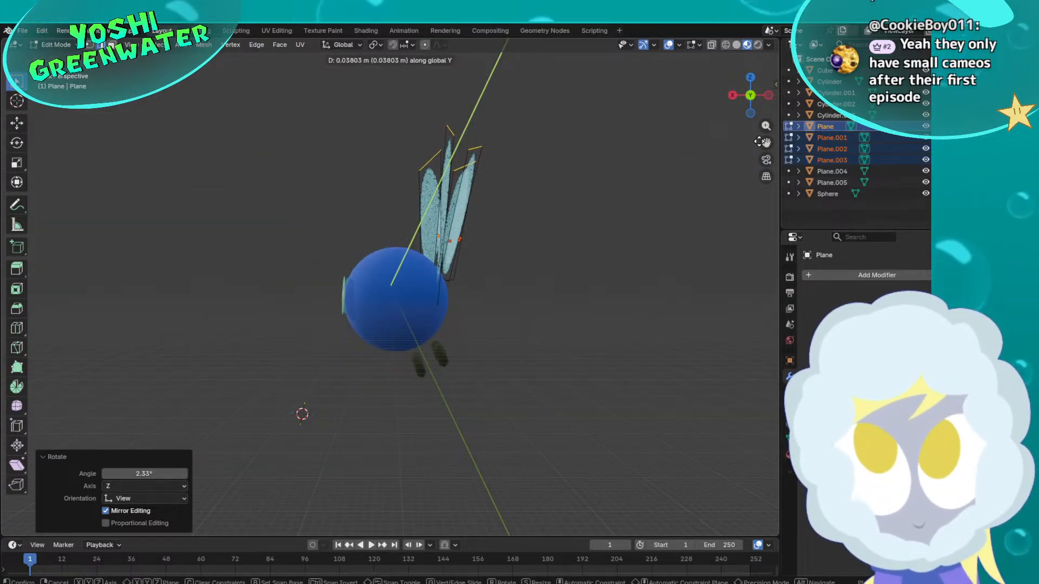
{"action": "key", "text": "x"}
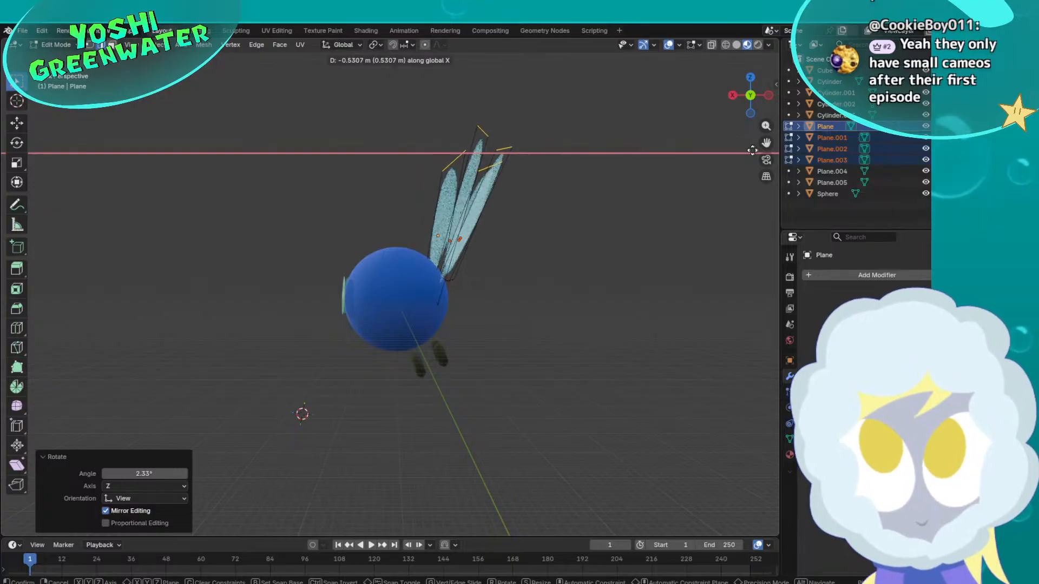
{"action": "key", "text": "Escape"}
Return to Object Mode, shift the four wing planes slightly upward along Z, and deselect them
{"action": "key", "text": "Tab"}
{"action": "middle_click_drag", "start_coordinate": [549, 246], "coordinate": [654, 246]}
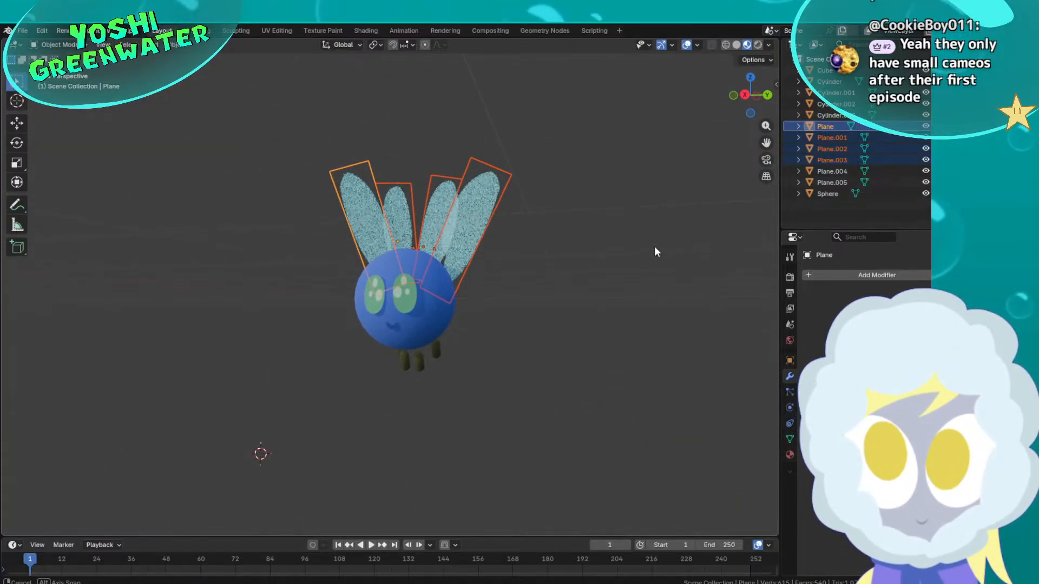
{"action": "key", "text": "g"}
{"action": "key", "text": "z"}
{"action": "left_click", "coordinate": [659, 236]}
{"action": "scroll", "coordinate": [597, 254], "scroll_direction": "down", "scroll_amount": 2}
{"action": "right_click", "coordinate": [532, 224]}
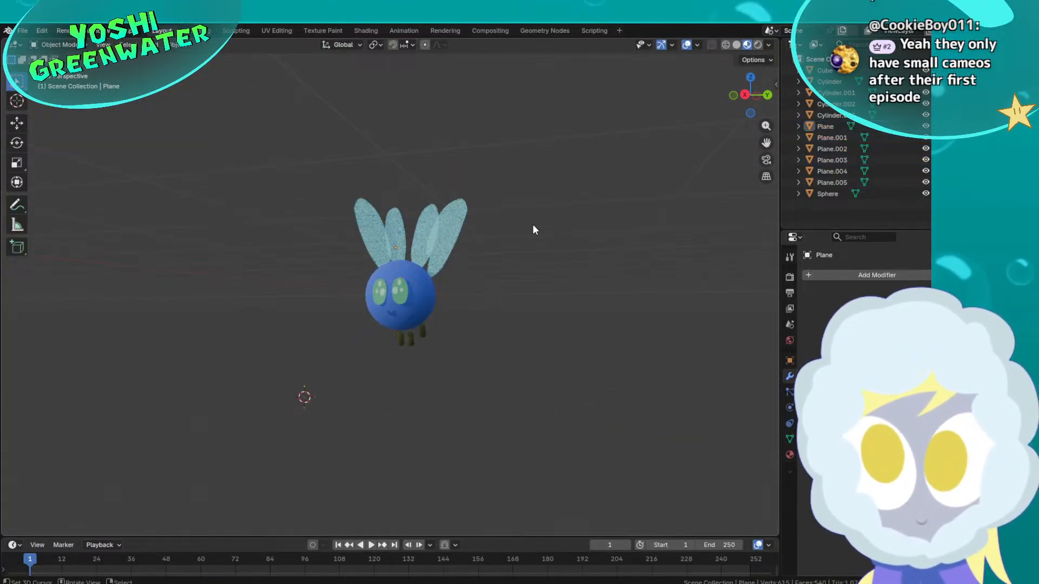
Enlarge the Outliner area and save the Parasprite model in 3D_Parasprite.blend
{"action": "middle_click_drag", "start_coordinate": [533, 227], "coordinate": [34, 290]}
{"action": "scroll", "coordinate": [564, 274], "scroll_direction": "up", "scroll_amount": 2}
{"action": "key", "text": "ctrl+s"}
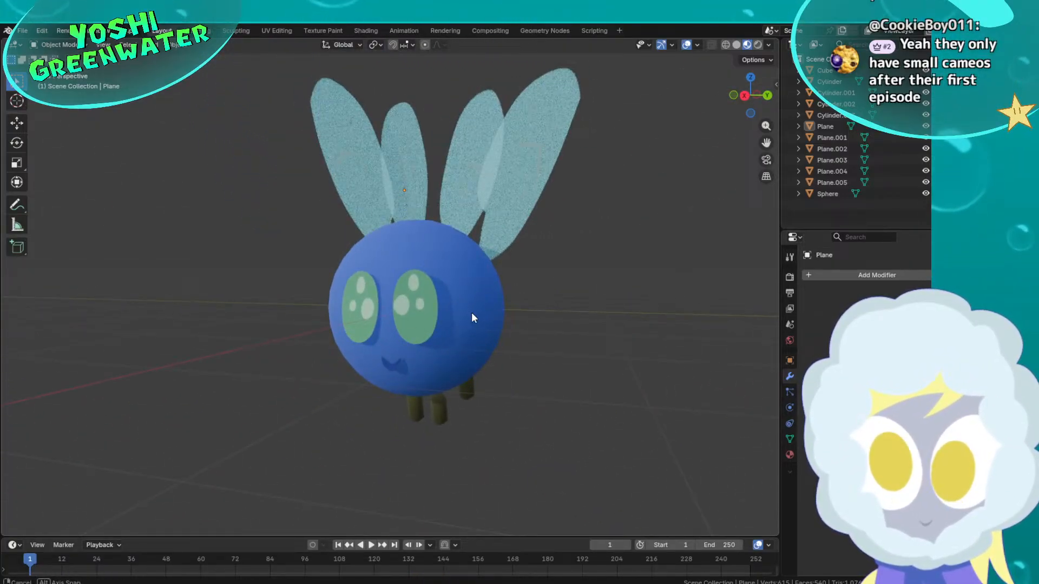
{"action": "mouse_move", "coordinate": [472, 318]}
{"action": "middle_mouse_down"}
{"action": "mouse_move", "coordinate": [510, 317]}
{"action": "mouse_move", "coordinate": [485, 318]}
{"action": "middle_mouse_up"}
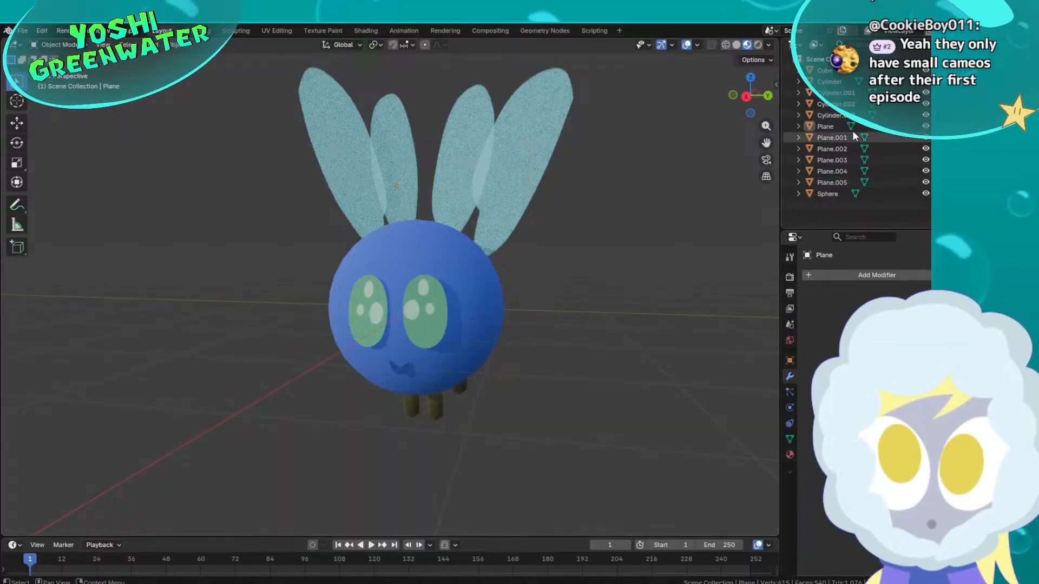
{"action": "left_click", "coordinate": [842, 192]}
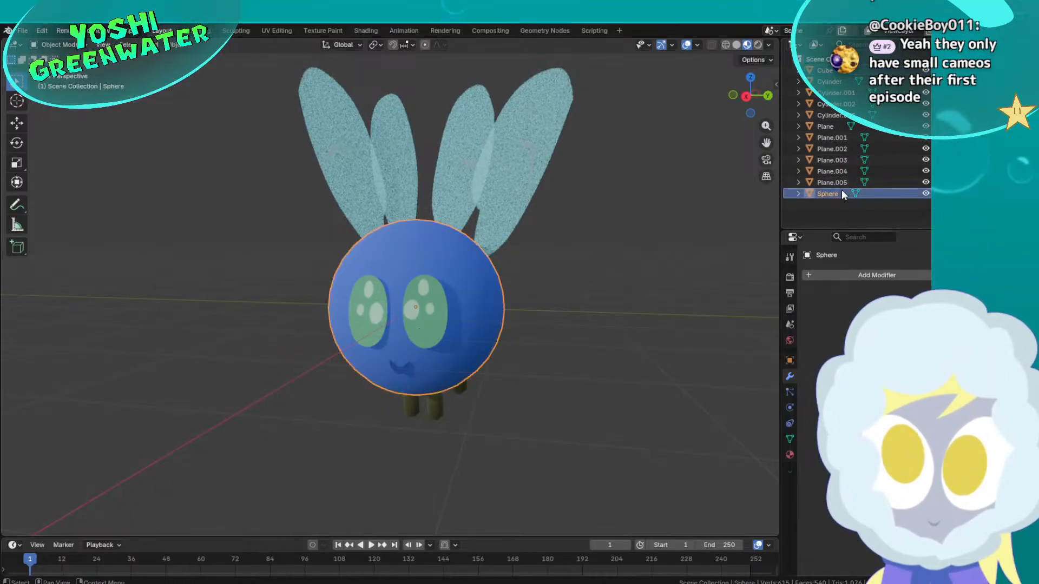
{"action": "left_click_drag", "start_coordinate": [828, 226], "coordinate": [822, 263]}
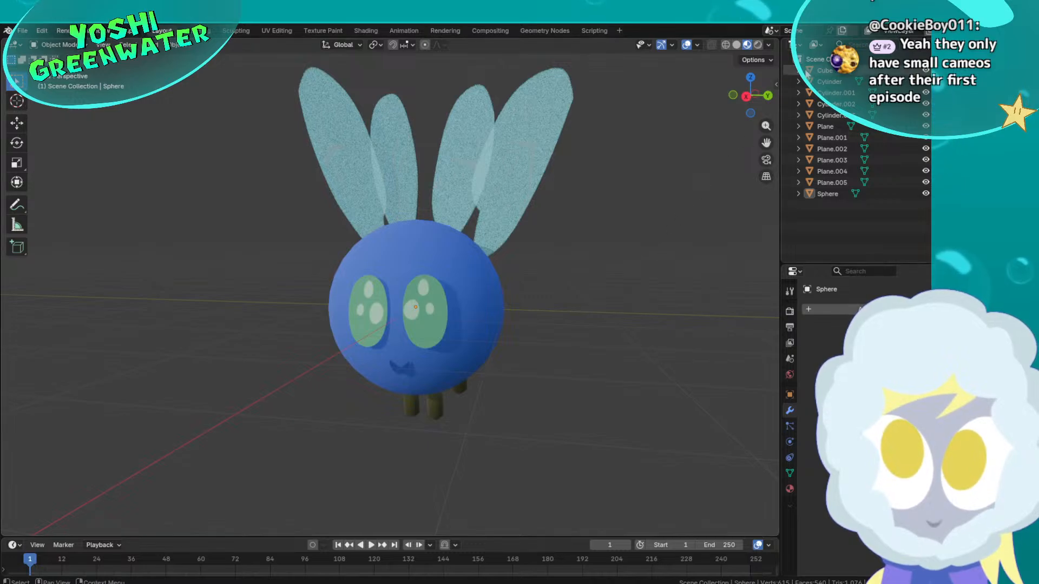
{"action": "middle_click_drag", "start_coordinate": [652, 236], "coordinate": [145, 238]}
{"action": "key", "text": "ctrl+s"}
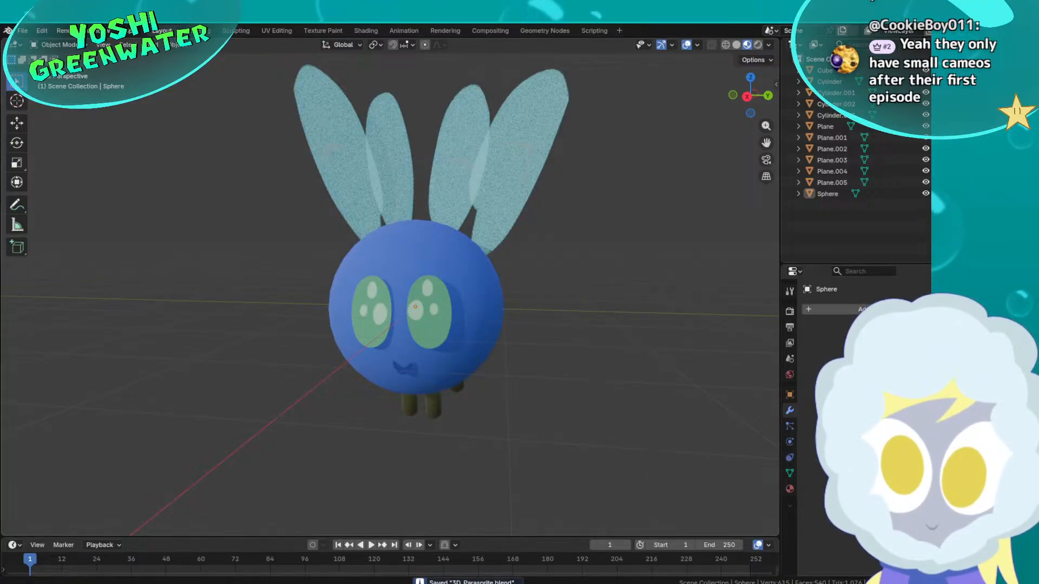
Switch to Godot, filter the project files by "par", and place 3D_Parasprite.blend beside the rocks in the 3d_Test_Level scene
{"action": "key", "text": "alt+Tab"}
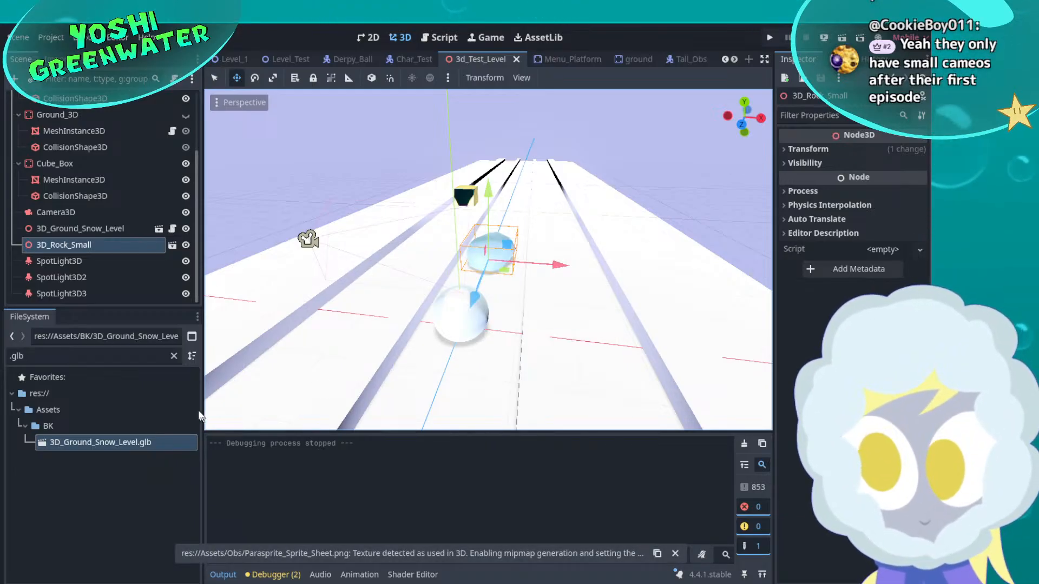
{"action": "left_click", "coordinate": [174, 356]}
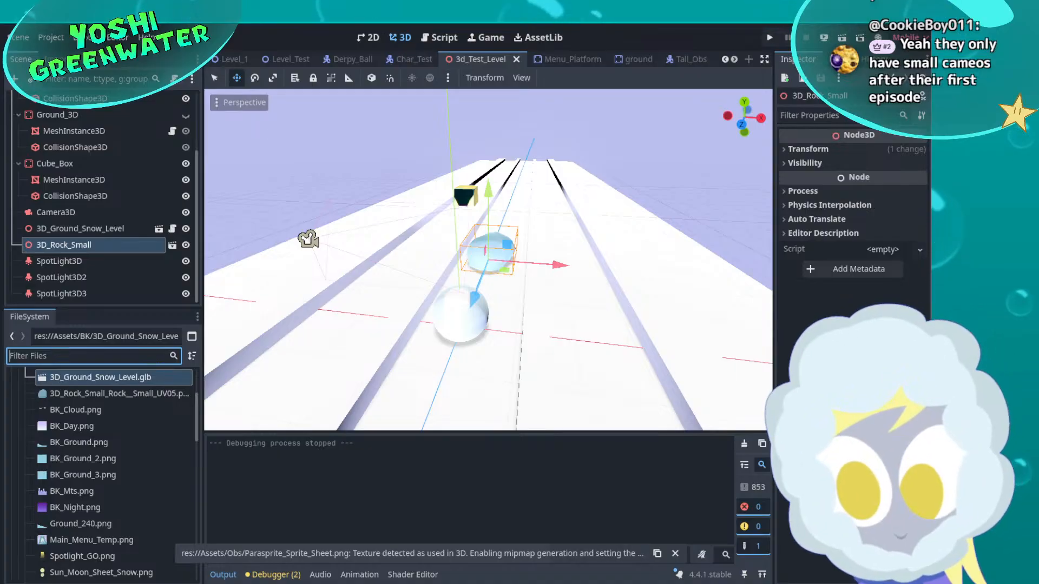
{"action": "type", "text": "par"}
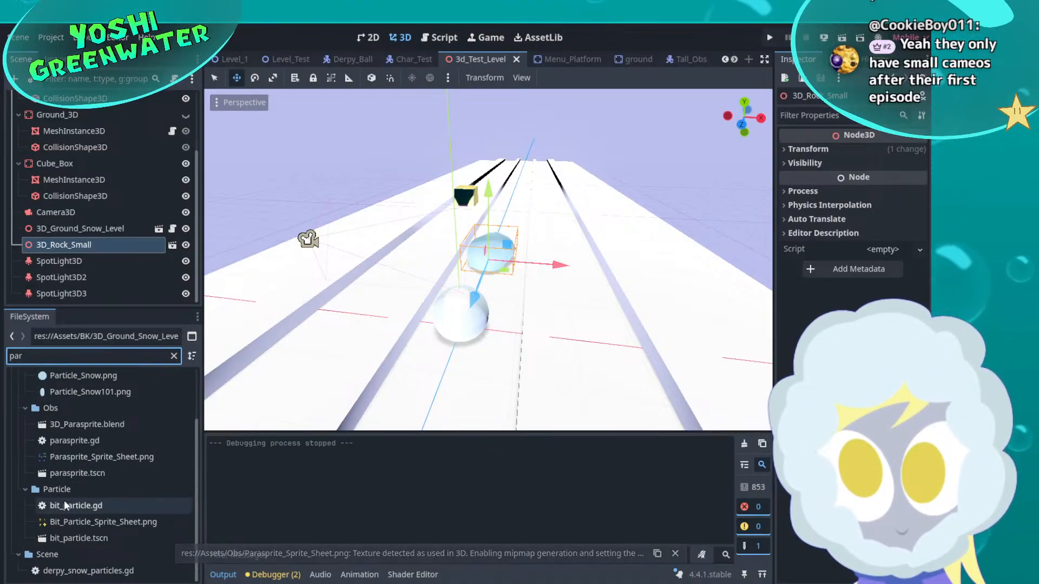
{"action": "scroll", "coordinate": [64, 503], "scroll_direction": "up", "scroll_amount": 3}
{"action": "left_click", "coordinate": [76, 492]}
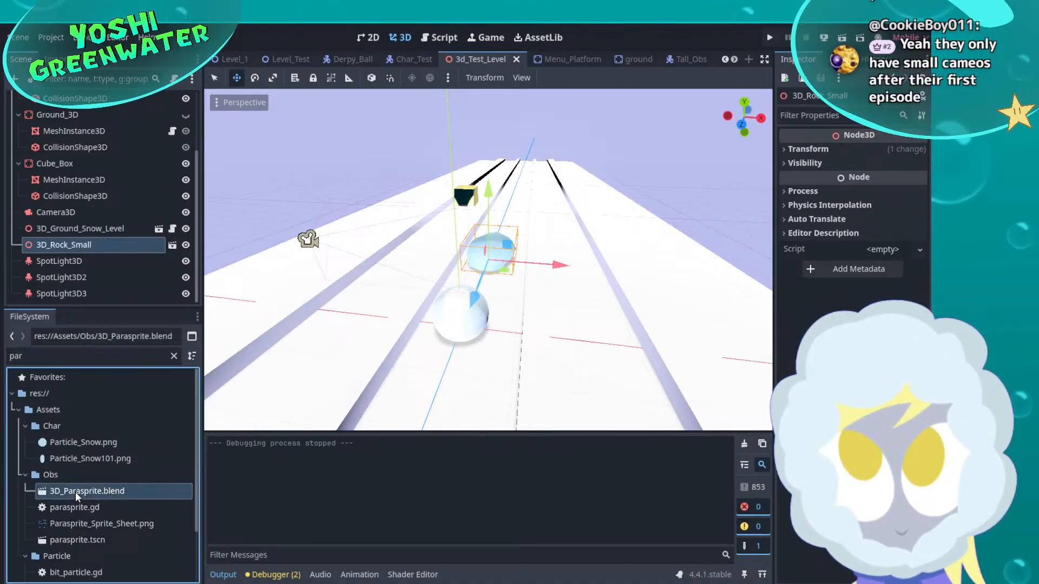
{"action": "left_click_drag", "start_coordinate": [74, 492], "coordinate": [391, 284]}
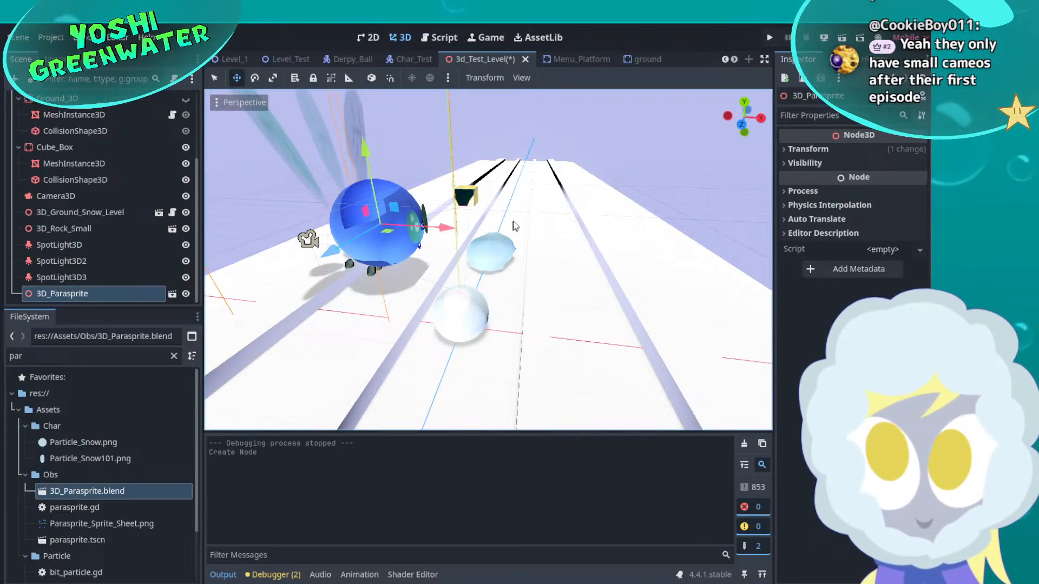
Examine the placed Parasprite in the test level from several angles, checking its body shading and wing textures
{"action": "mouse_move", "coordinate": [552, 218]}
{"action": "right_mouse_down"}
{"action": "mouse_move", "coordinate": [295, 217]}
{"action": "mouse_move", "coordinate": [433, 217]}
{"action": "mouse_move", "coordinate": [430, 200]}
{"action": "mouse_move", "coordinate": [438, 206]}
{"action": "mouse_move", "coordinate": [330, 225]}
{"action": "mouse_move", "coordinate": [325, 203]}
{"action": "mouse_move", "coordinate": [244, 192]}
{"action": "mouse_move", "coordinate": [543, 233]}
{"action": "mouse_move", "coordinate": [519, 241]}
{"action": "mouse_move", "coordinate": [552, 223]}
{"action": "right_mouse_up"}
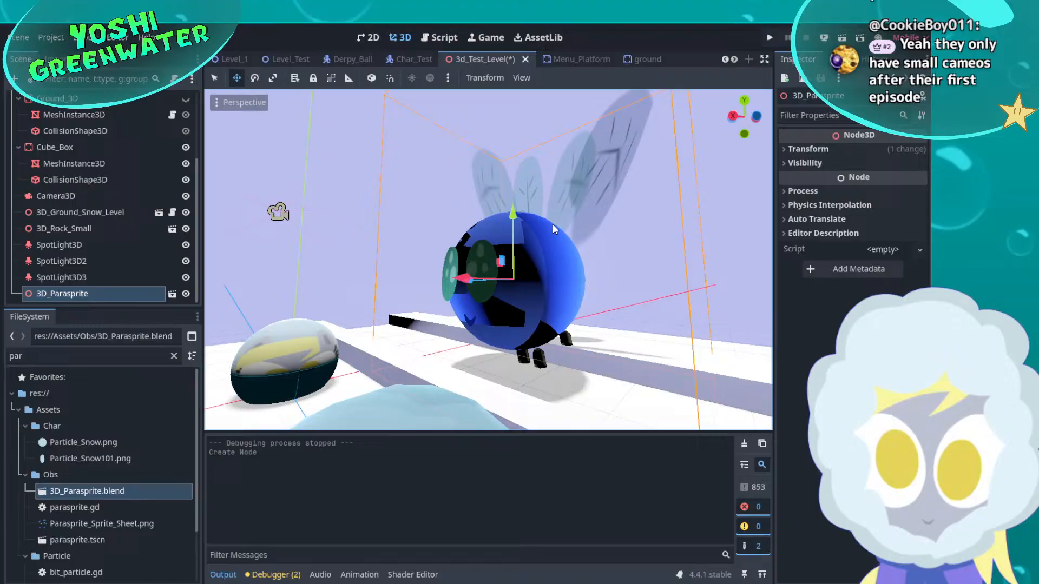
{"action": "right_click_drag", "start_coordinate": [609, 246], "coordinate": [844, 254]}
{"action": "left_click", "coordinate": [612, 245]}
{"action": "key", "text": "w"}
{"action": "key", "text": "a"}
{"action": "key", "text": "a"}
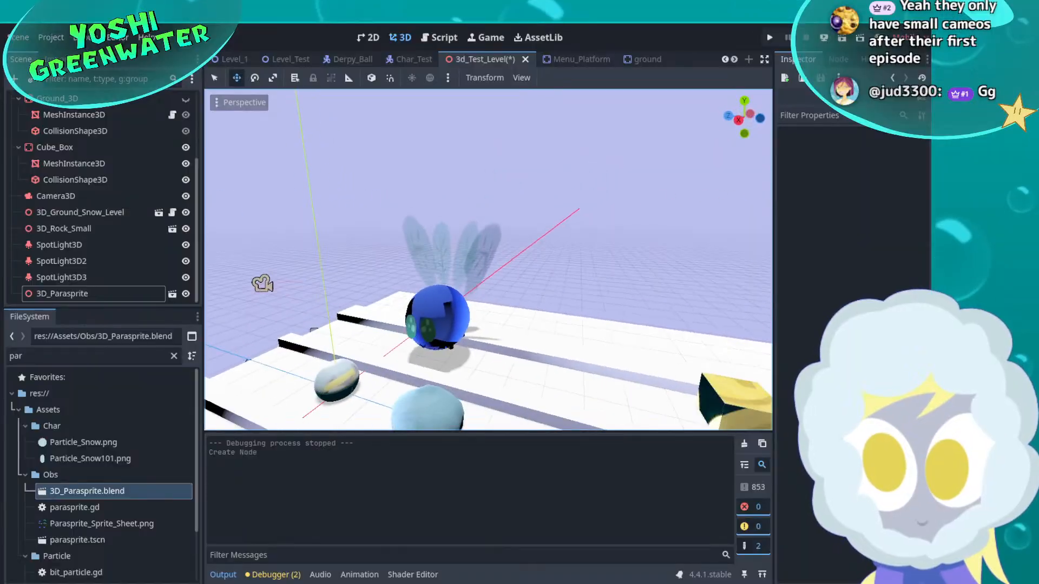
{"action": "right_click_drag", "start_coordinate": [489, 260], "coordinate": [433, 252]}
{"action": "key", "text": "w"}
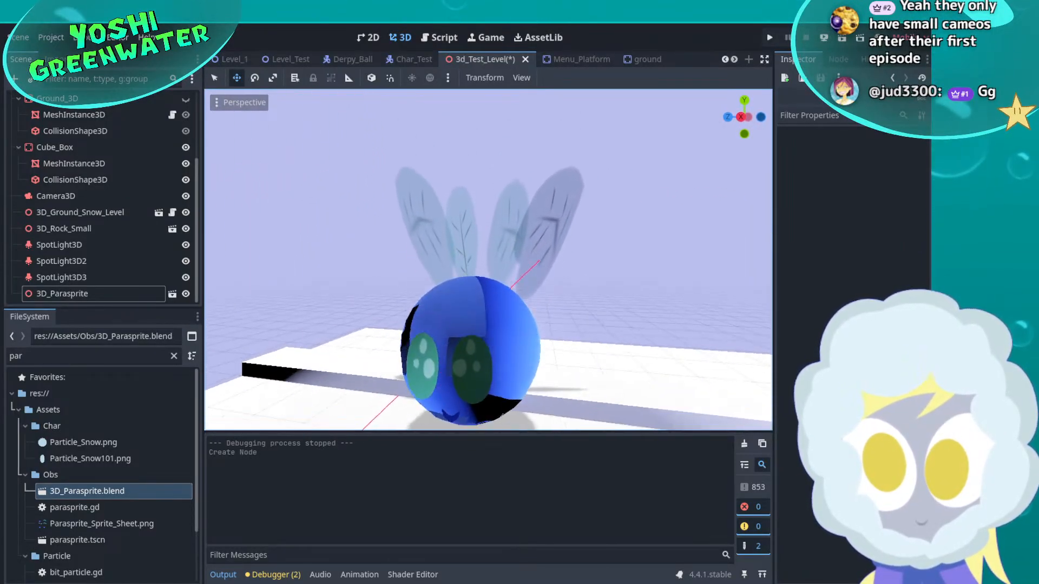
Inspect the placed Parasprite's dark body patches and wings up close and from different distances against the snowy ground
{"action": "key", "text": "s"}
{"action": "key", "text": "d"}
{"action": "key", "text": "w"}
{"action": "right_click_drag", "start_coordinate": [573, 287], "coordinate": [543, 301]}
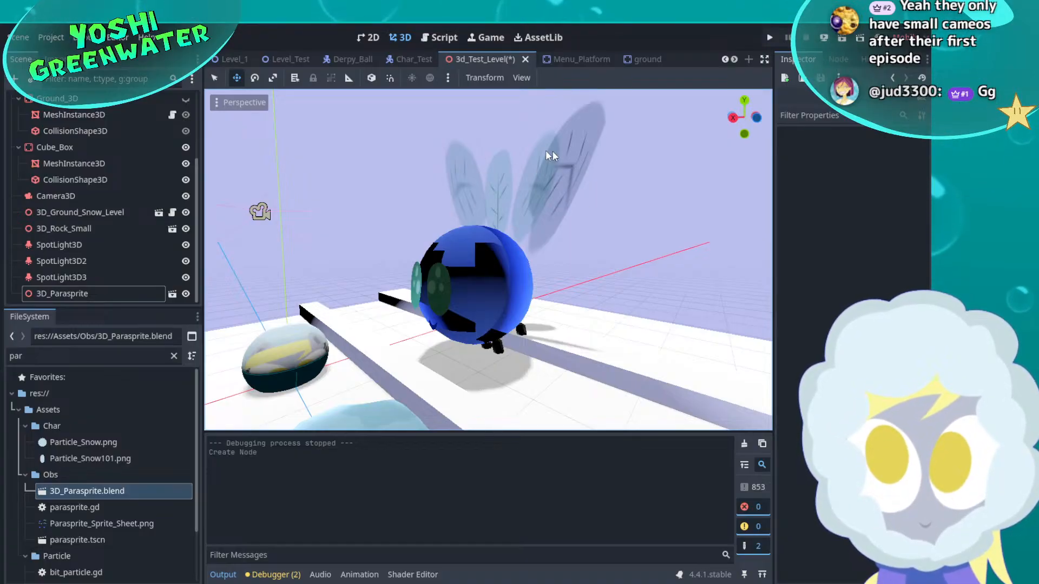
{"action": "middle_click_drag", "start_coordinate": [520, 298], "coordinate": [671, 379]}
{"action": "scroll", "coordinate": [734, 289], "scroll_direction": "up", "scroll_amount": 6}
{"action": "scroll", "coordinate": [476, 267], "scroll_direction": "down", "scroll_amount": 4}
{"action": "scroll", "coordinate": [674, 292], "scroll_direction": "down", "scroll_amount": 4}
{"action": "middle_click_drag", "start_coordinate": [487, 217], "coordinate": [486, 176]}
{"action": "scroll", "coordinate": [479, 293], "scroll_direction": "up", "scroll_amount": 8}
{"action": "scroll", "coordinate": [487, 260], "scroll_direction": "up", "scroll_amount": 4}
{"action": "scroll", "coordinate": [487, 260], "scroll_direction": "down", "scroll_amount": 14}
{"action": "scroll", "coordinate": [486, 176], "scroll_direction": "up", "scroll_amount": 6}
{"action": "scroll", "coordinate": [487, 260], "scroll_direction": "up", "scroll_amount": 6}
{"action": "scroll", "coordinate": [487, 260], "scroll_direction": "down", "scroll_amount": 6}
{"action": "middle_click_drag", "start_coordinate": [487, 260], "coordinate": [379, 247]}
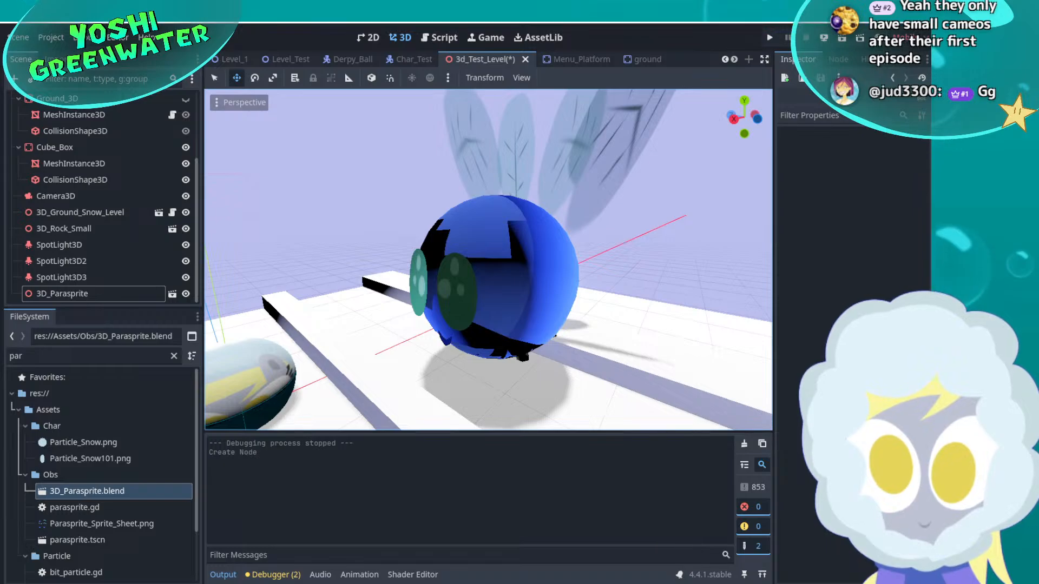
Switch to Blender, select every part of the Parasprite, and try to group the parts in a new collection
{"action": "key", "text": "alt+Tab"}
{"action": "key", "text": "a"}
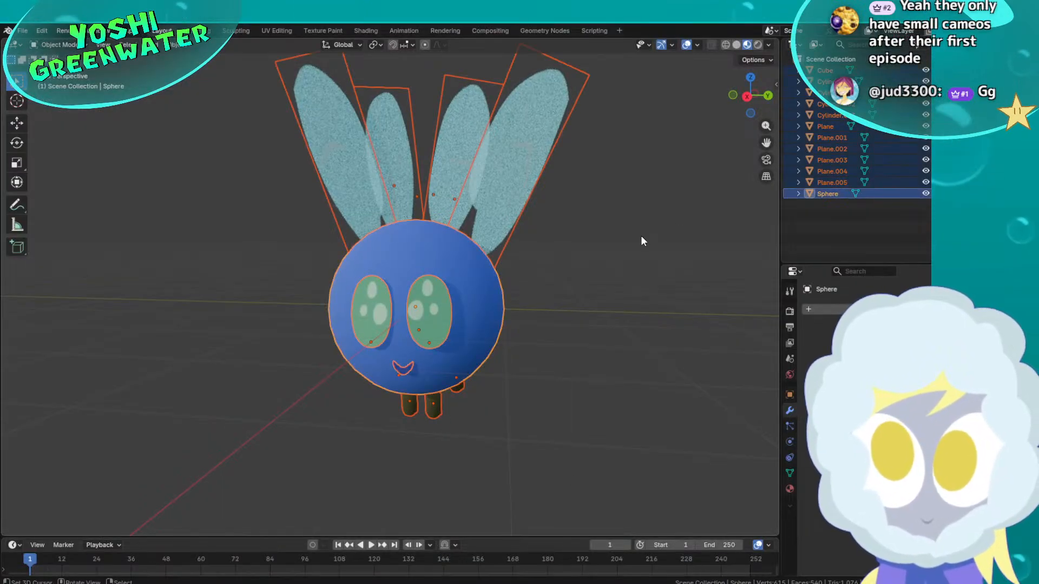
{"action": "key", "text": "ctrl+g"}
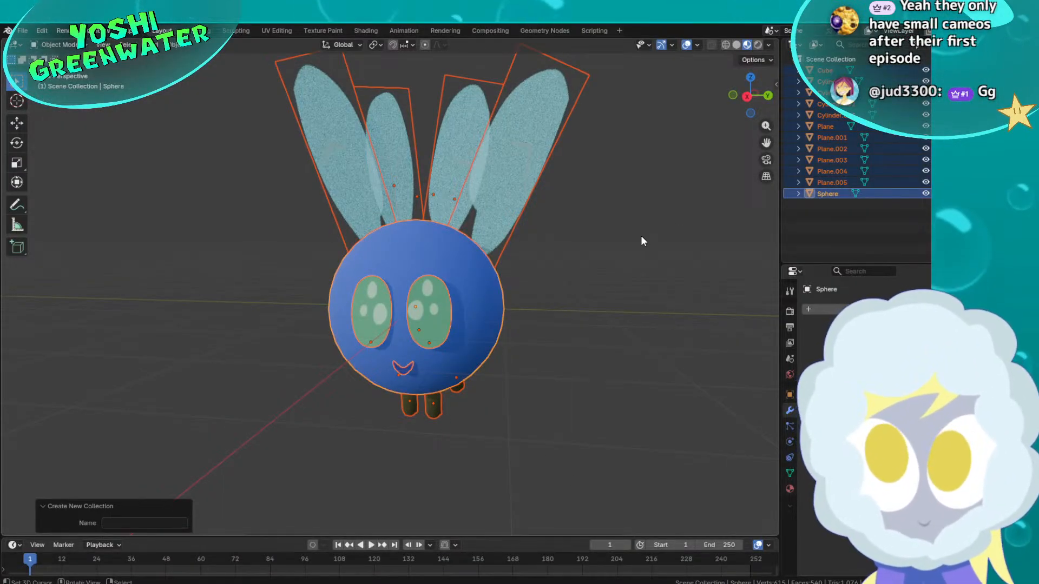
{"action": "left_click", "coordinate": [641, 236]}
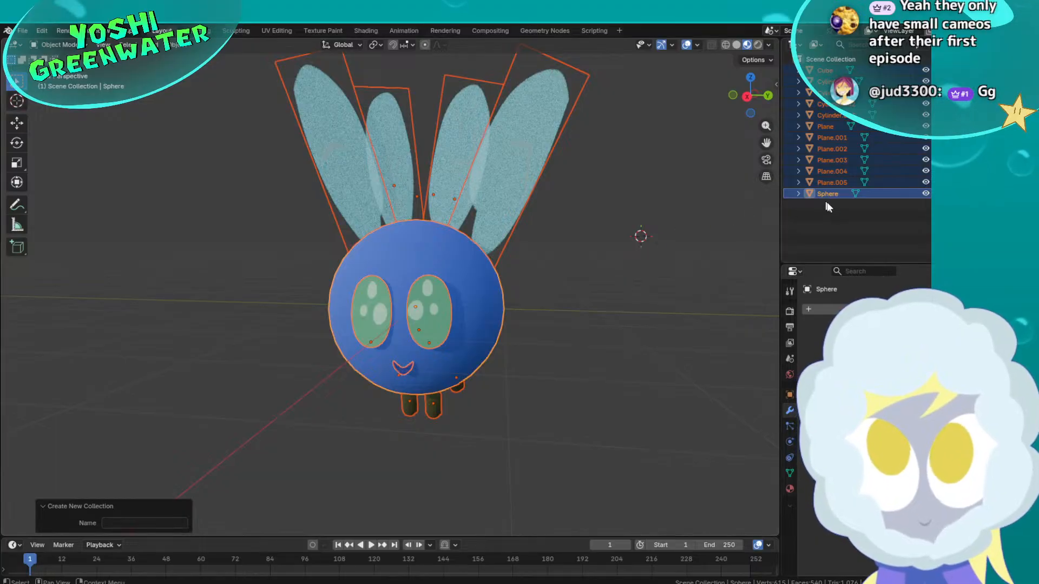
{"action": "left_click", "coordinate": [833, 222]}
{"action": "left_click_drag", "start_coordinate": [834, 223], "coordinate": [830, 69]}
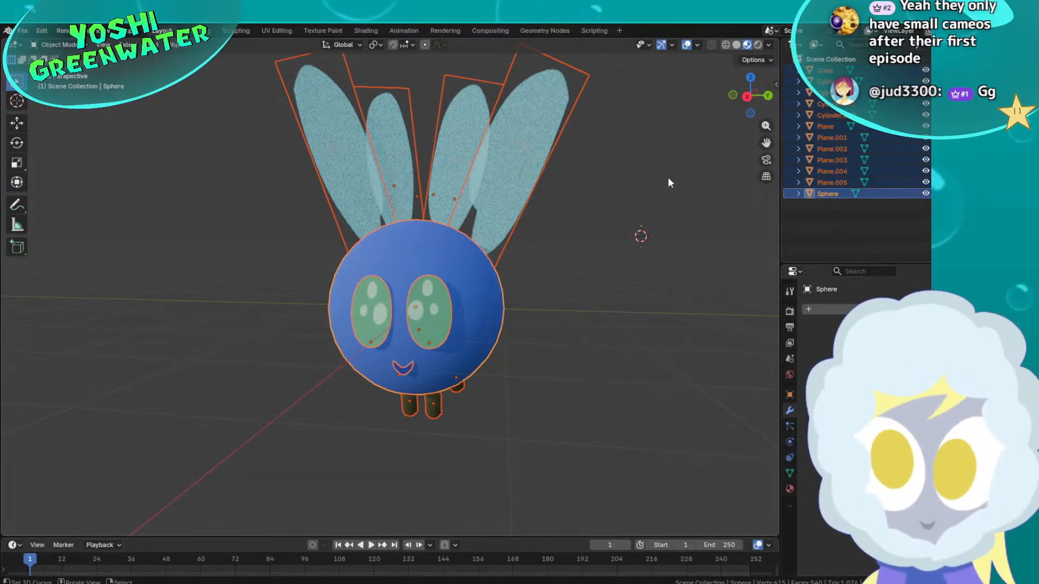
Try scaling the whole Parasprite down freehand to about 0.513 and undo the scaling
{"action": "key", "text": "s"}
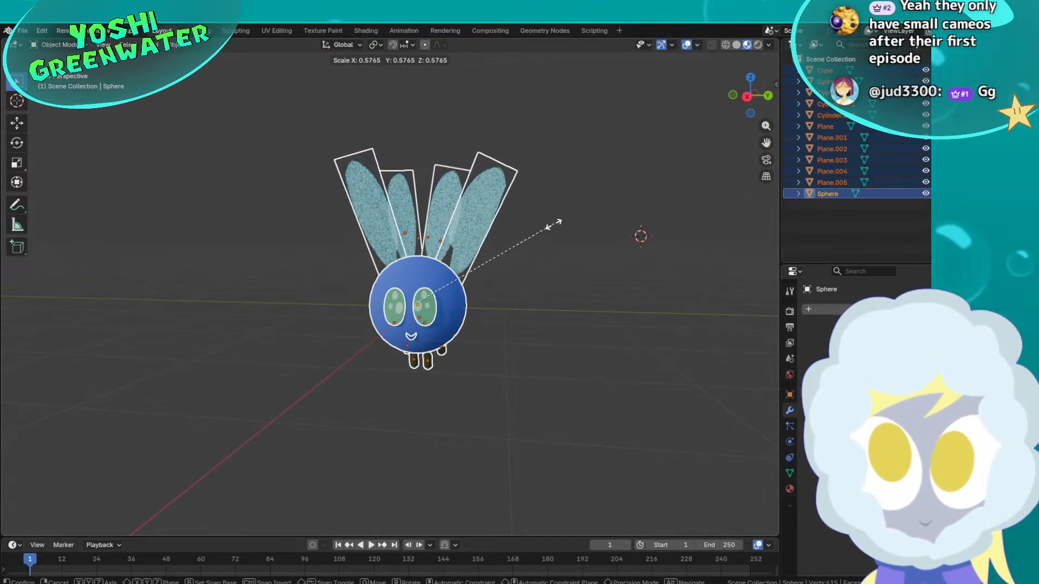
{"action": "left_click", "coordinate": [538, 232]}
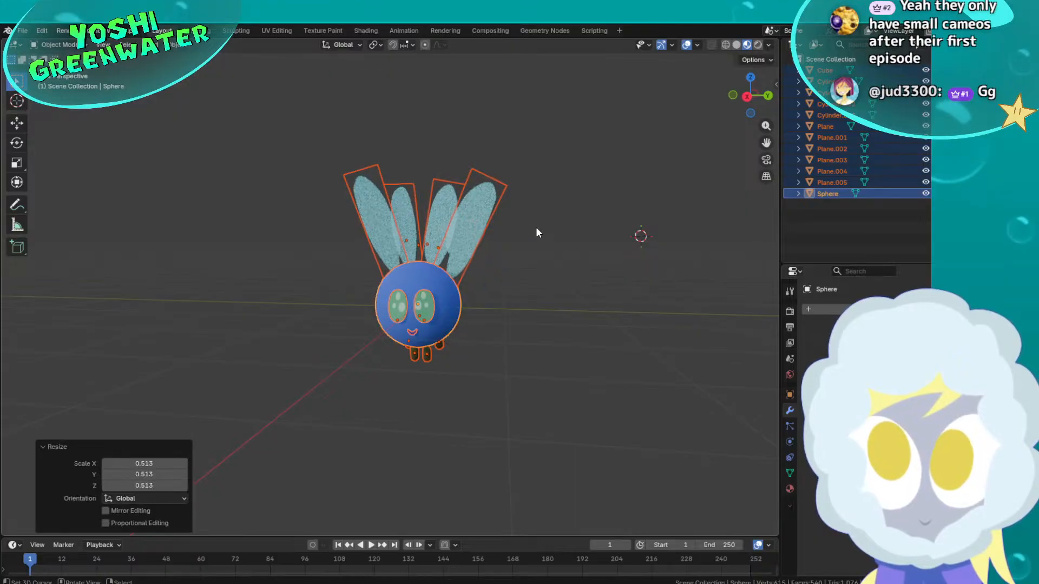
{"action": "key", "text": "ctrl+z"}
Scale the whole Parasprite by 1/1.5, scale it again by 1/1.1, and save the file
{"action": "key", "text": "s"}
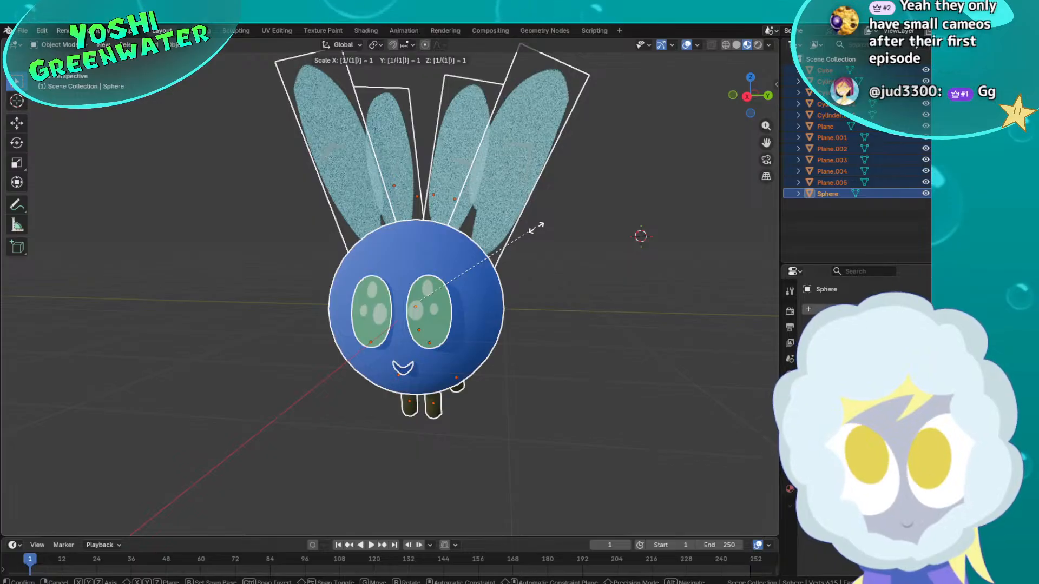
{"action": "type", "text": ".5"}
{"action": "key", "text": "Return"}
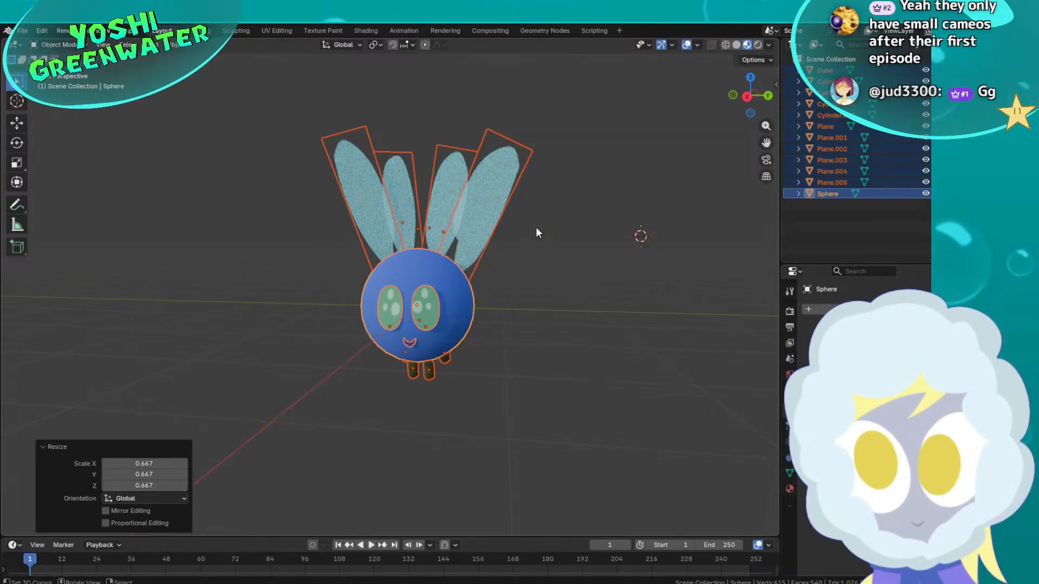
{"action": "key", "text": "s"}
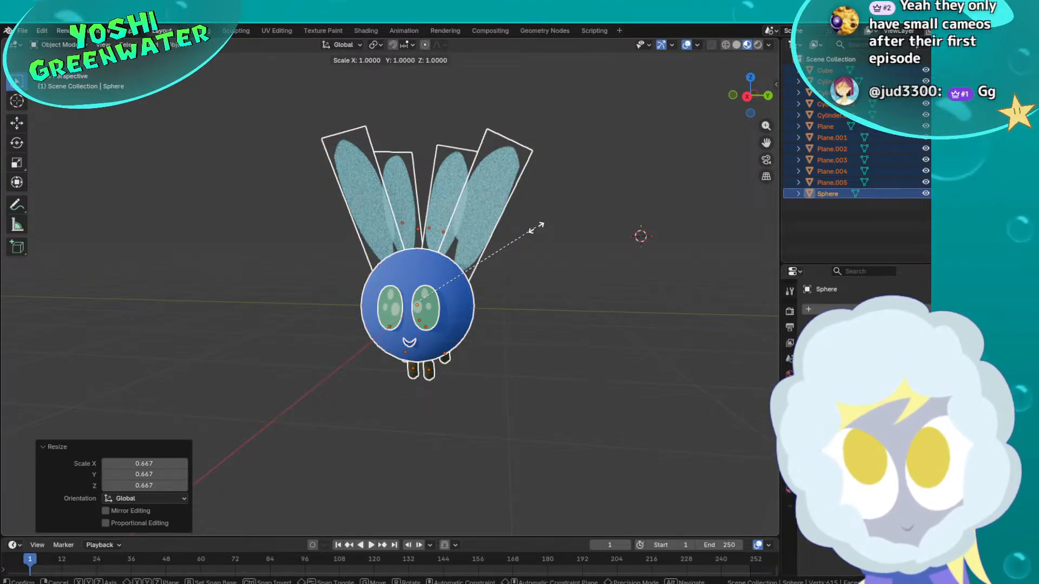
{"action": "type", "text": "1/(1.1"}
{"action": "key", "text": "Return"}
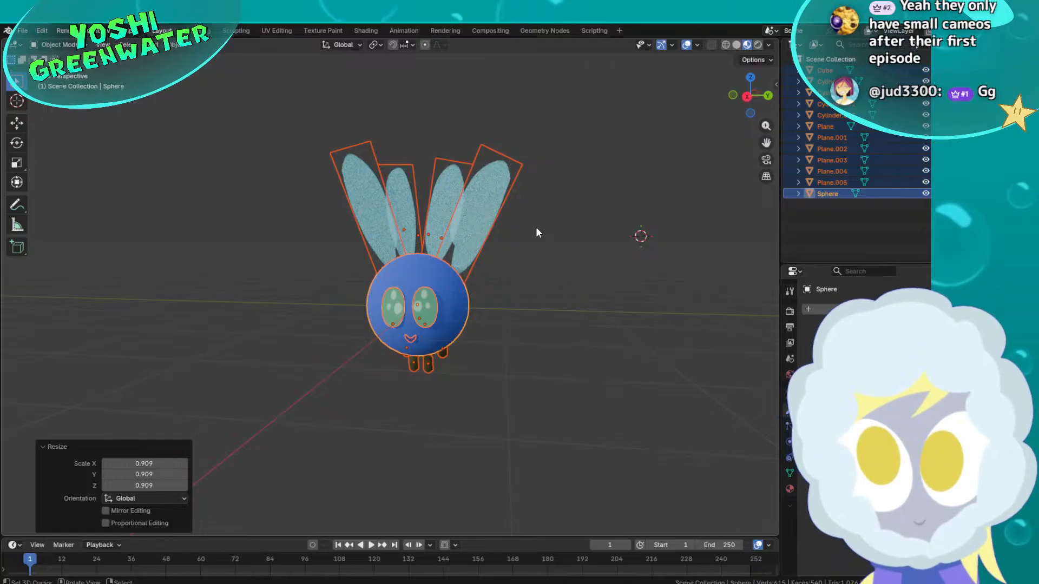
{"action": "key", "text": "ctrl+s"}
Select the body sphere and unwrap its whole mesh with Sphere Projection in the UV Editing workspace
{"action": "left_click", "coordinate": [454, 309]}
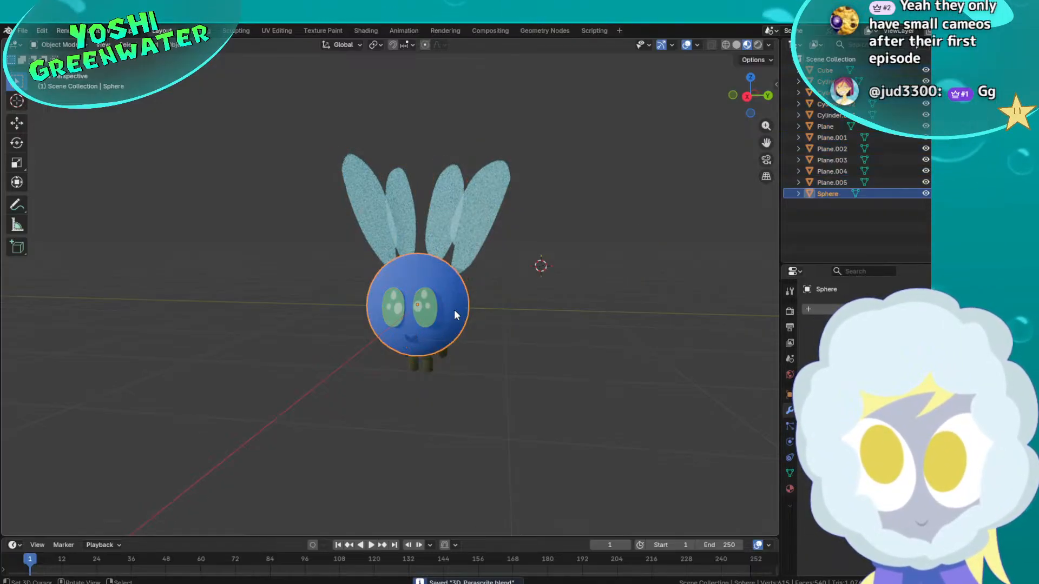
{"action": "left_click", "coordinate": [278, 30]}
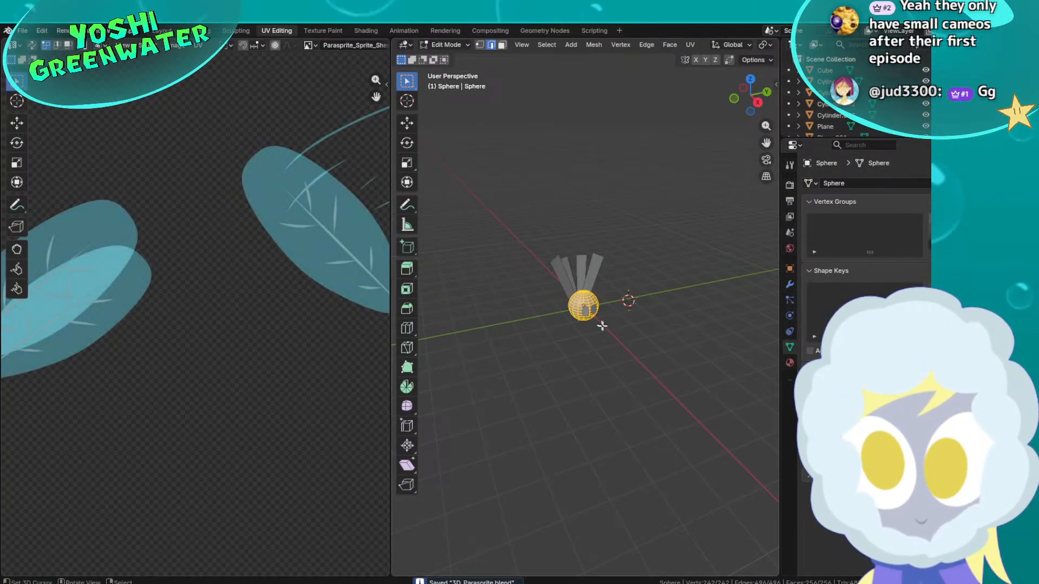
{"action": "key", "text": "KP_Decimal"}
{"action": "middle_click_drag", "start_coordinate": [586, 332], "coordinate": [619, 342]}
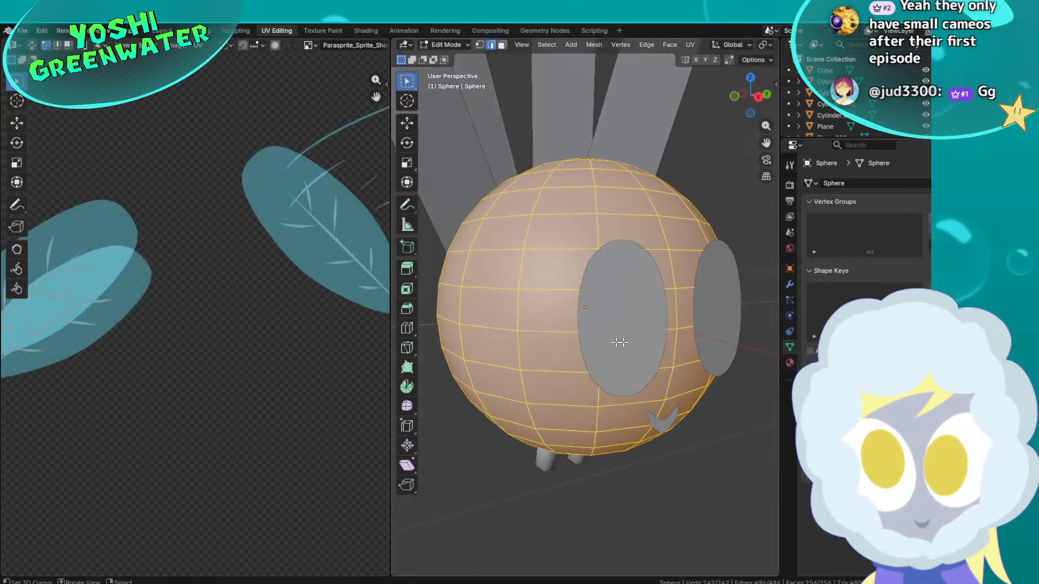
{"action": "scroll", "coordinate": [267, 304], "scroll_direction": "down", "scroll_amount": 6}
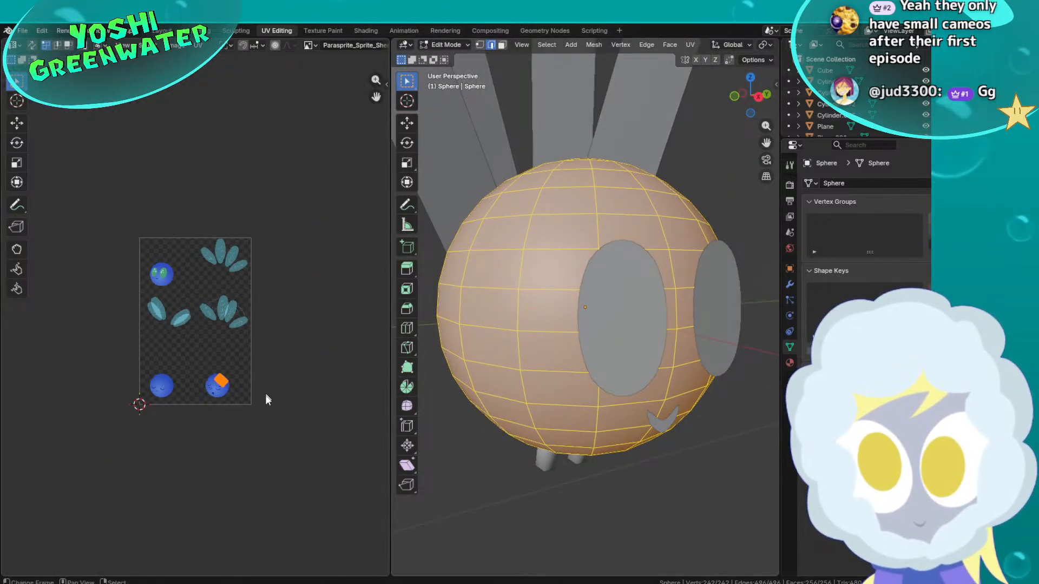
{"action": "scroll", "coordinate": [265, 399], "scroll_direction": "up", "scroll_amount": 15}
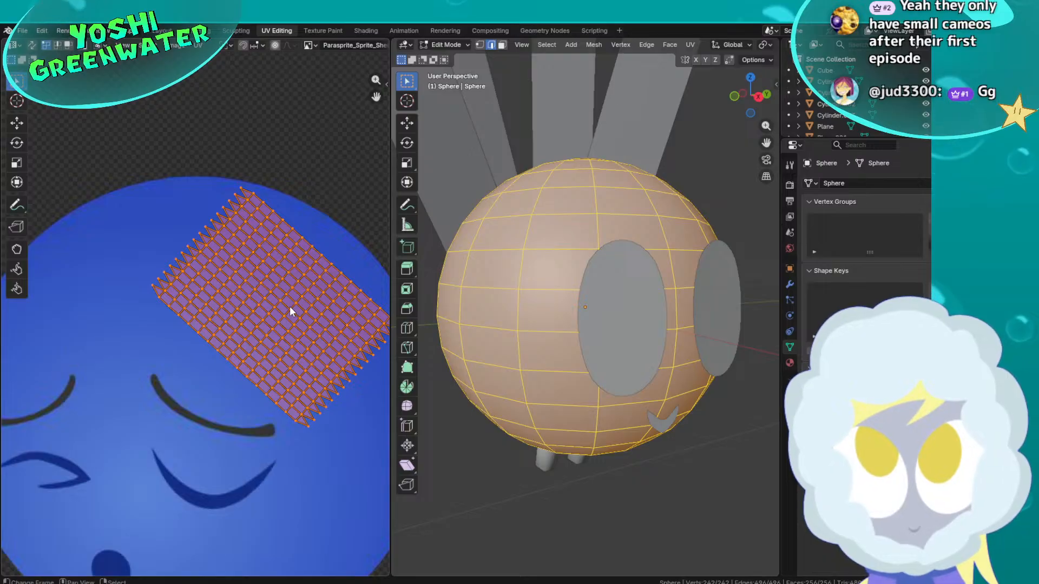
{"action": "middle_click_drag", "start_coordinate": [291, 306], "coordinate": [265, 309]}
{"action": "key", "text": "u"}
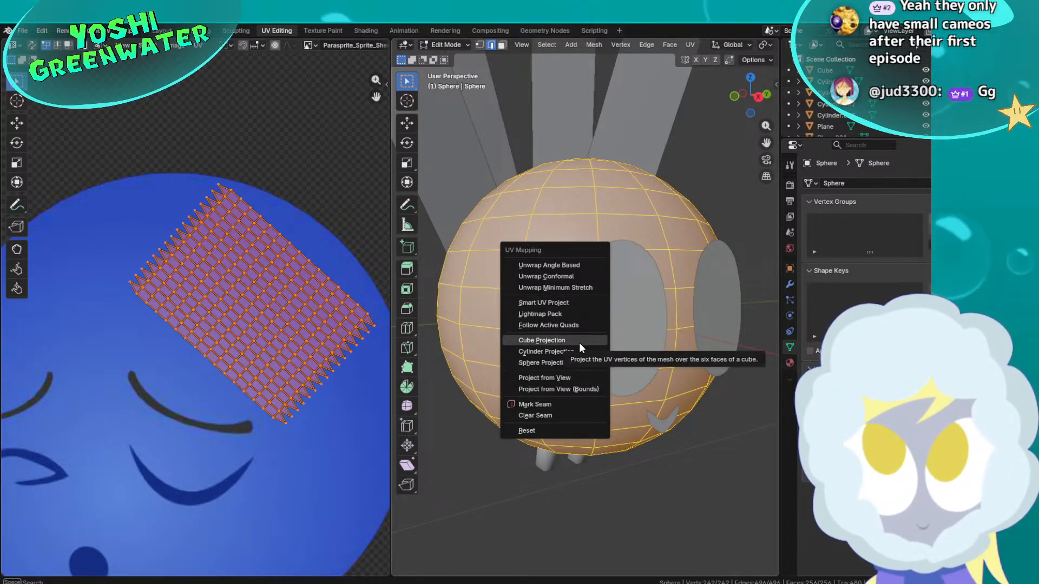
{"action": "left_click", "coordinate": [545, 363]}
{"action": "scroll", "coordinate": [234, 249], "scroll_direction": "down", "scroll_amount": 5}
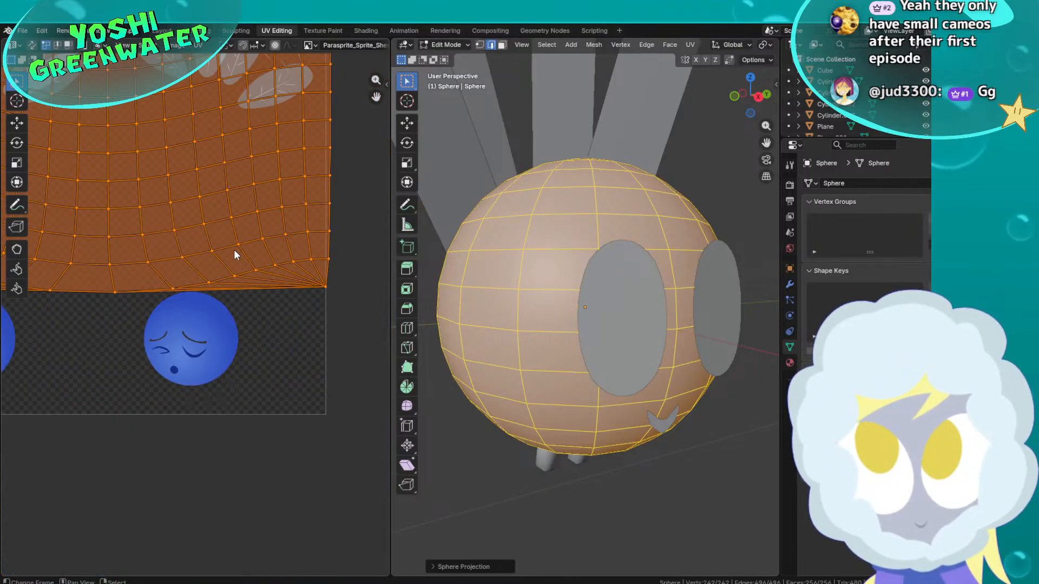
Shrink the sphere's UV island and move it onto the smiling blue body with closed eyes on the sprite sheet
{"action": "middle_click_drag", "start_coordinate": [234, 249], "coordinate": [255, 278]}
{"action": "key", "text": "s"}
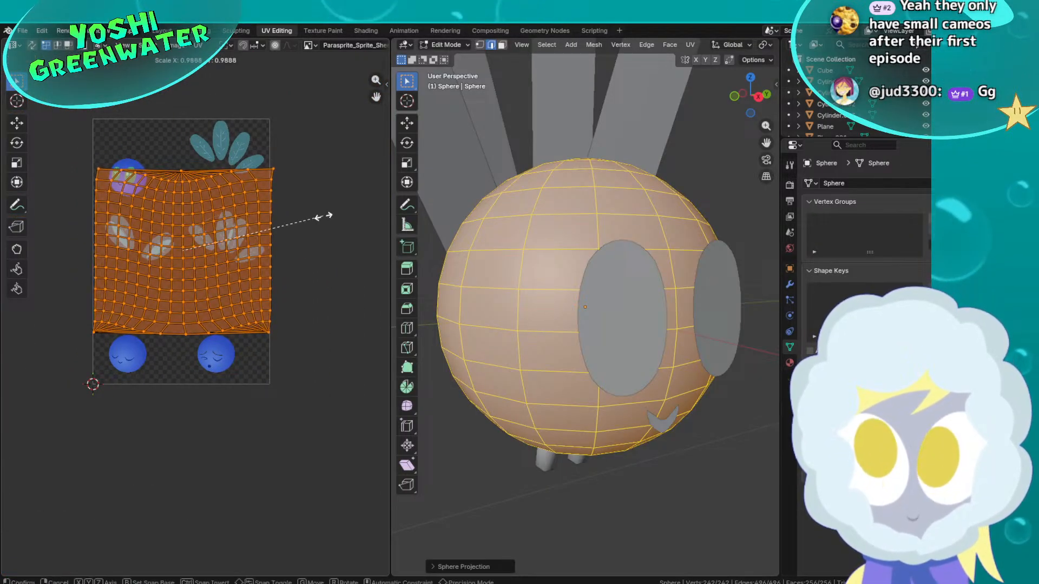
{"action": "left_click", "coordinate": [223, 271]}
{"action": "key", "text": "g"}
{"action": "left_click", "coordinate": [252, 372]}
{"action": "scroll", "coordinate": [253, 373], "scroll_direction": "up", "scroll_amount": 4}
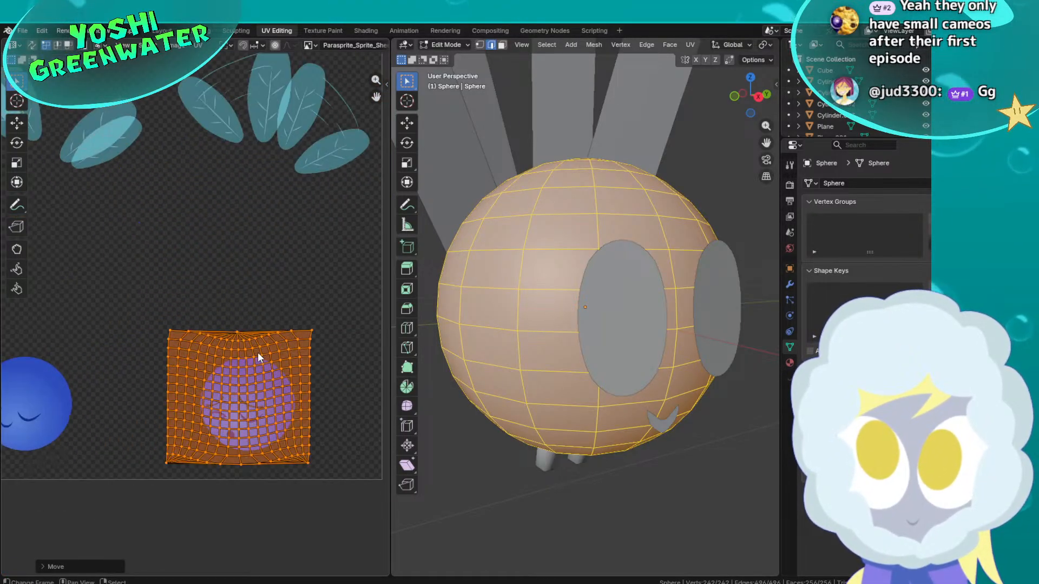
{"action": "middle_click_drag", "start_coordinate": [255, 345], "coordinate": [332, 347]}
{"action": "key", "text": "g"}
{"action": "left_click", "coordinate": [124, 347]}
{"action": "key", "text": "s"}
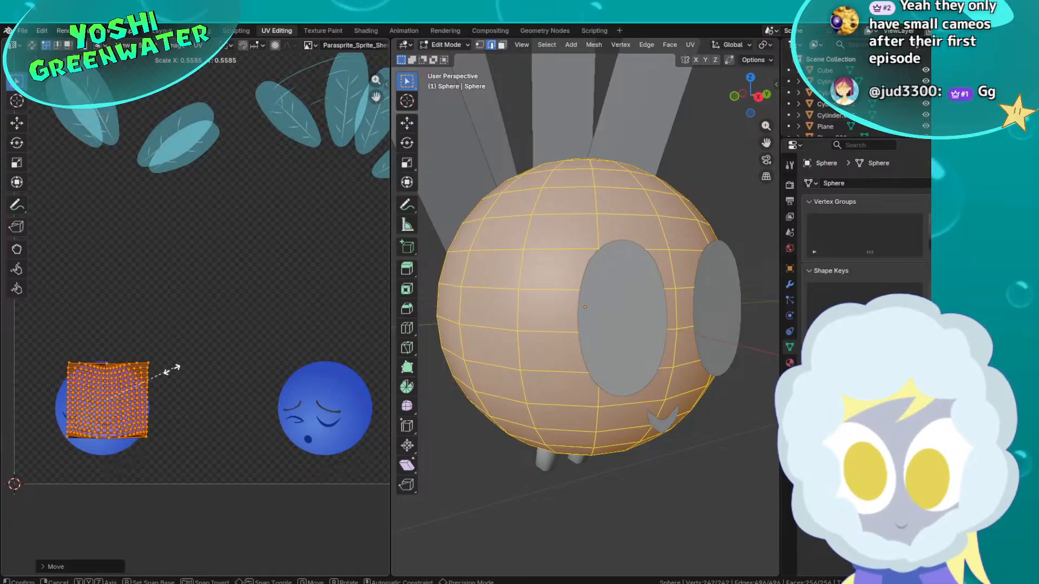
{"action": "left_click", "coordinate": [140, 383]}
Move the UV island onto the plain blue area above the closed eyes and rotate it slightly clockwise
{"action": "middle_click_drag", "start_coordinate": [105, 404], "coordinate": [132, 371]}
{"action": "scroll", "coordinate": [132, 371], "scroll_direction": "up", "scroll_amount": 6}
{"action": "middle_click_drag", "start_coordinate": [130, 410], "coordinate": [302, 287]}
{"action": "key", "text": "g"}
{"action": "left_click", "coordinate": [248, 295]}
{"action": "key", "text": "r"}
{"action": "left_click", "coordinate": [308, 310]}
Widen the sphere's UV island, tilt it further clockwise, and fine-tune its position within the blue forehead area
{"action": "key", "text": "g"}
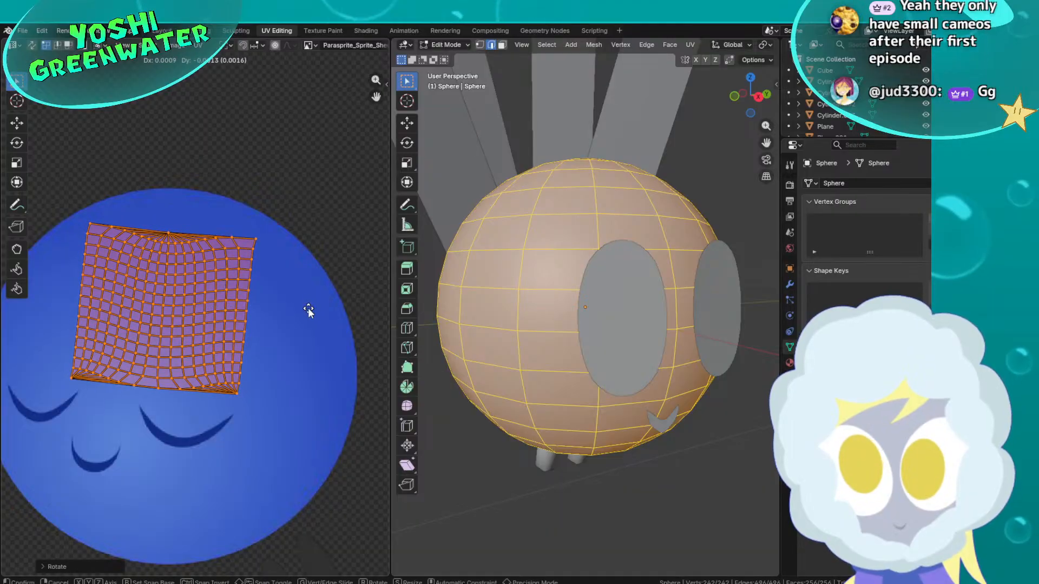
{"action": "left_click", "coordinate": [352, 312]}
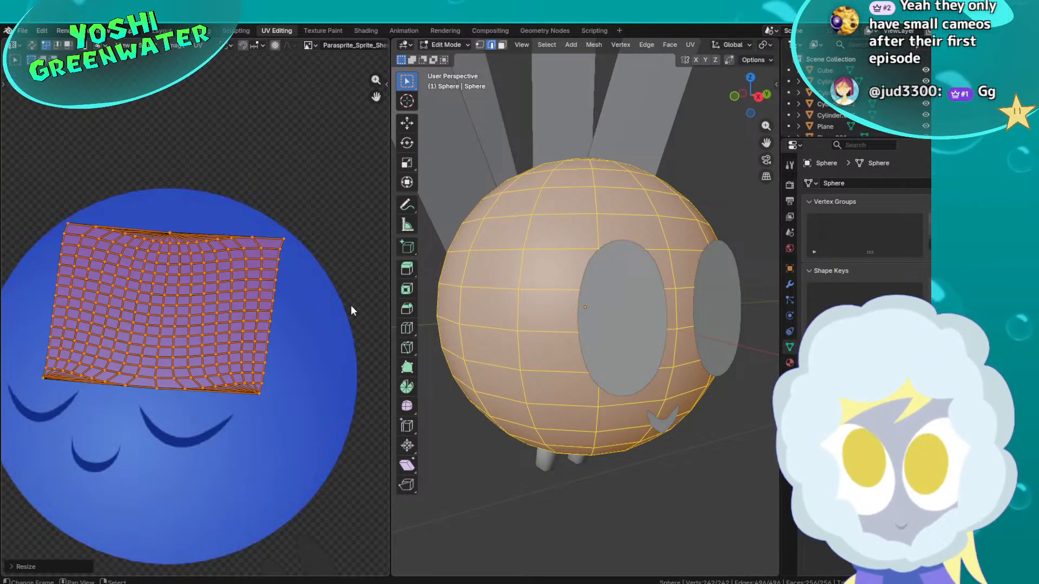
{"action": "key", "text": "r"}
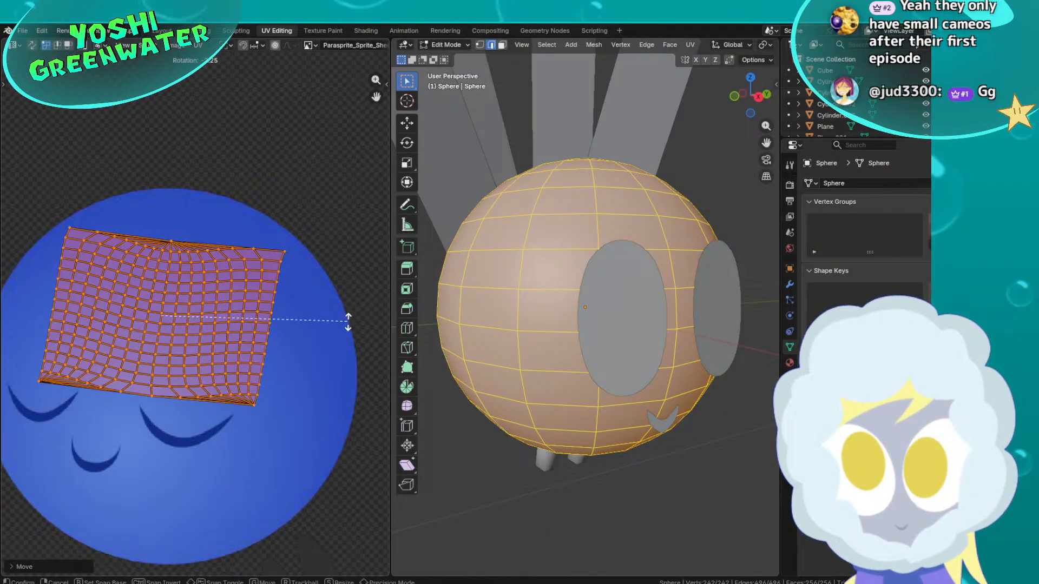
{"action": "left_click", "coordinate": [349, 340]}
{"action": "key", "text": "g"}
{"action": "left_click", "coordinate": [347, 338]}
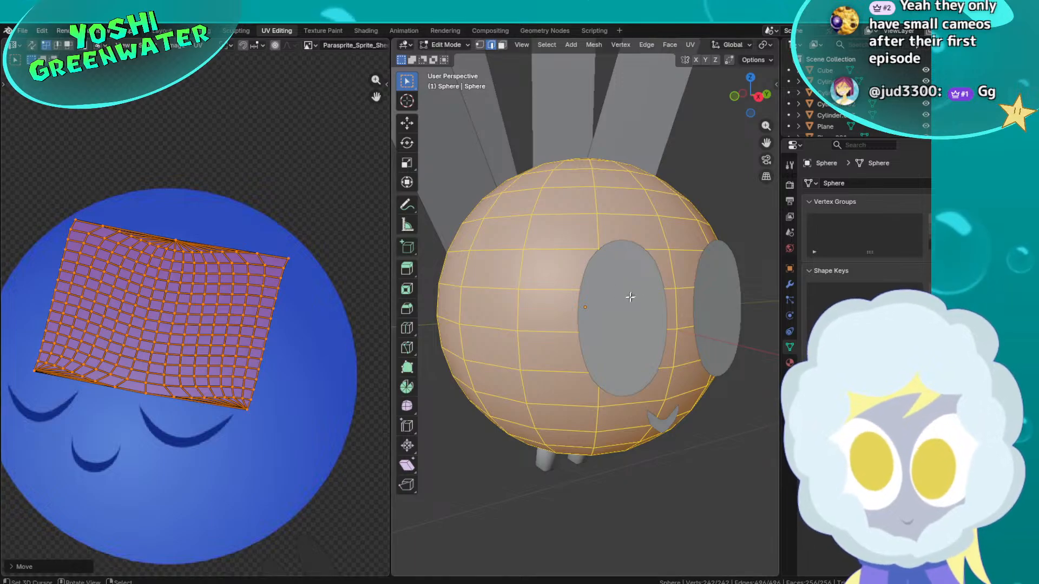
{"action": "middle_click_drag", "start_coordinate": [631, 296], "coordinate": [541, 300]}
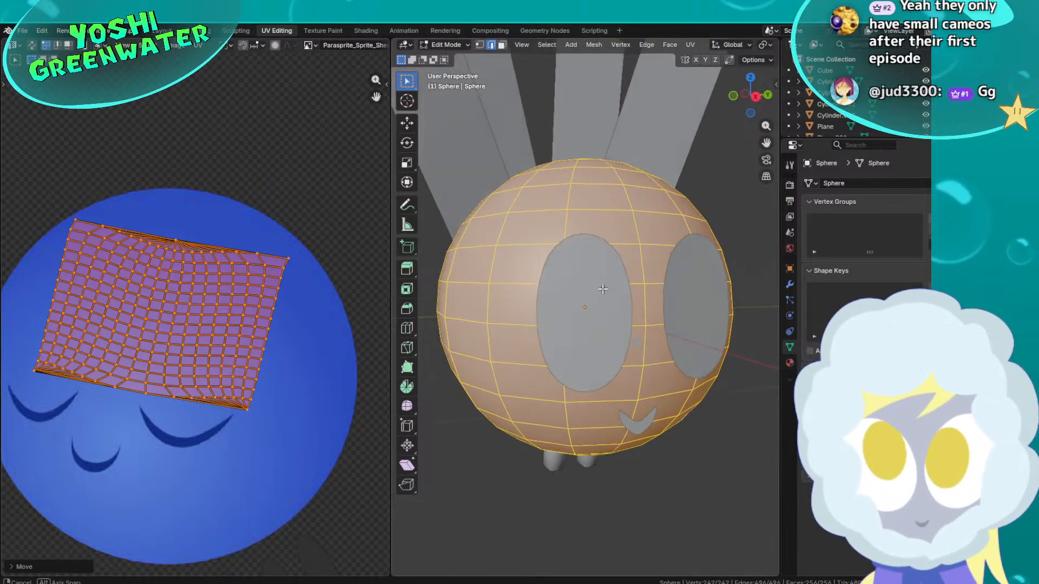
In the Shading workspace, set the Parasprite_Sprite_Sheet.png texture's Alpha mode to None and check the wings
{"action": "left_click", "coordinate": [365, 31]}
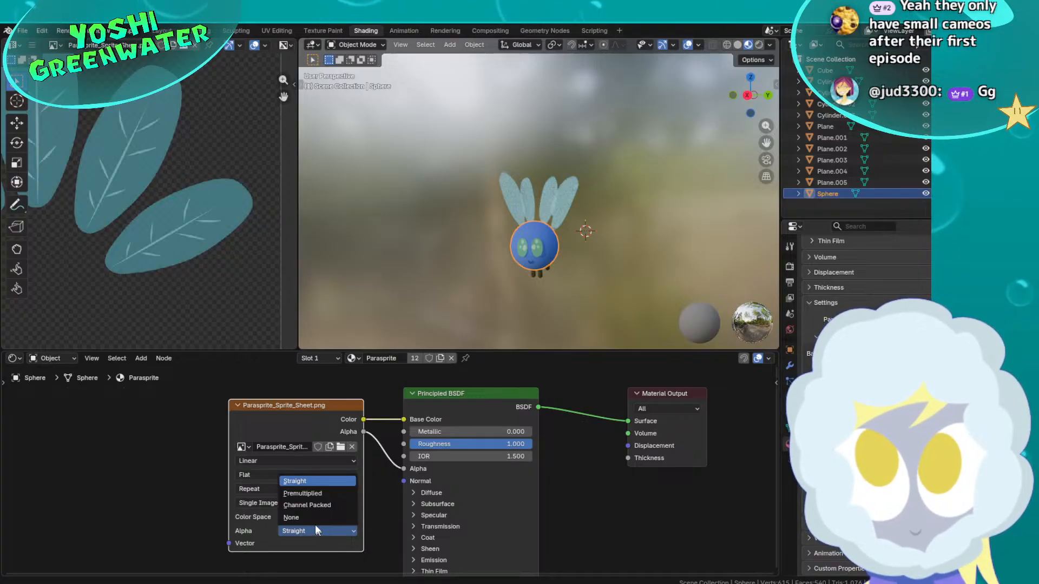
{"action": "left_click", "coordinate": [303, 517]}
{"action": "scroll", "coordinate": [549, 227], "scroll_direction": "up", "scroll_amount": 5}
{"action": "middle_click_drag", "start_coordinate": [551, 216], "coordinate": [545, 173], "text": "shift"}
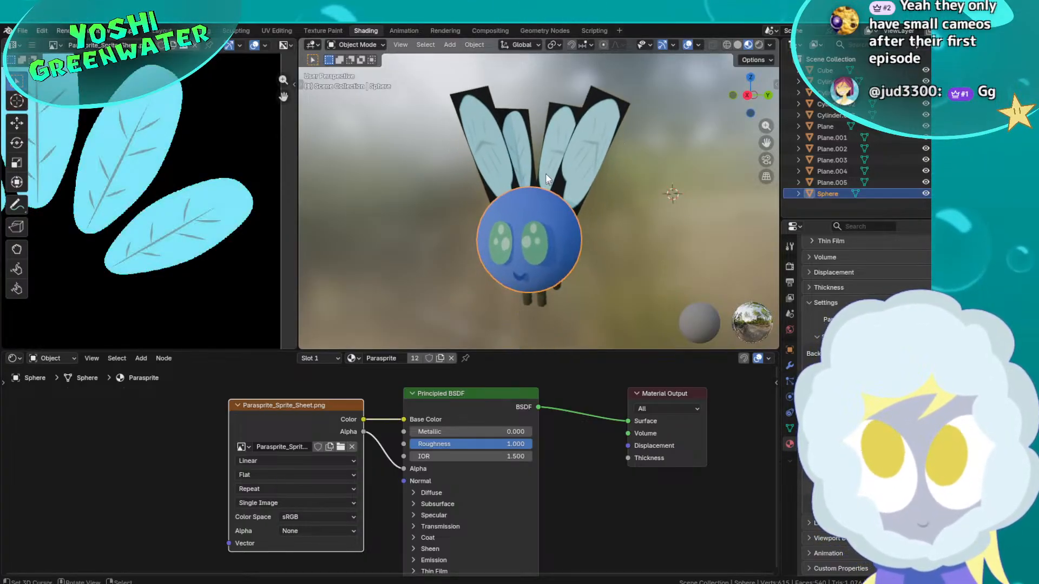
{"action": "scroll", "coordinate": [546, 173], "scroll_direction": "up", "scroll_amount": 1}
{"action": "middle_click_drag", "start_coordinate": [645, 221], "coordinate": [553, 213]}
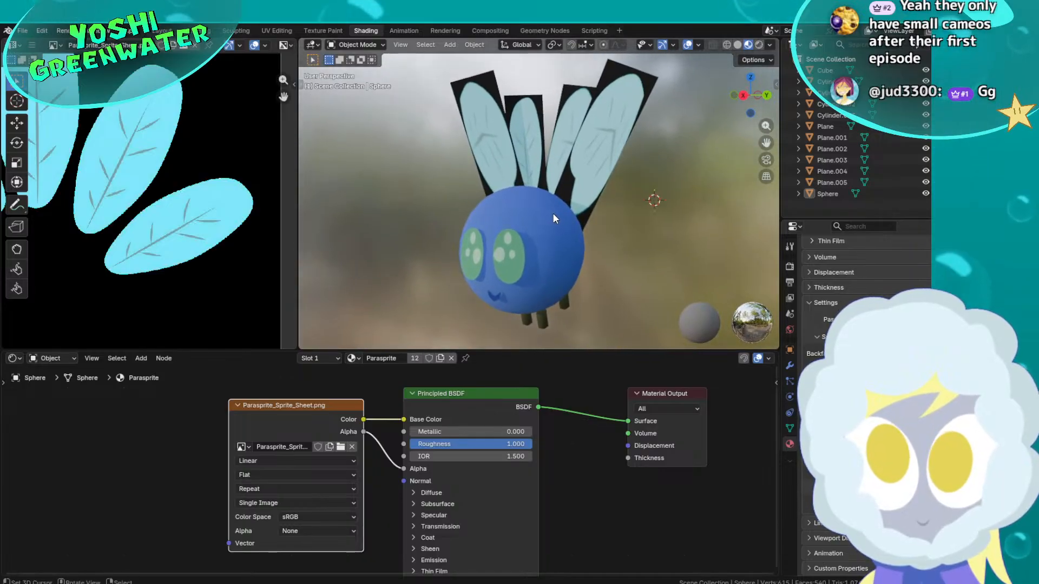
Set the sprite sheet texture's Alpha mode to Premultiplied and inspect the wings up close
{"action": "left_click", "coordinate": [317, 531]}
{"action": "left_click", "coordinate": [322, 494]}
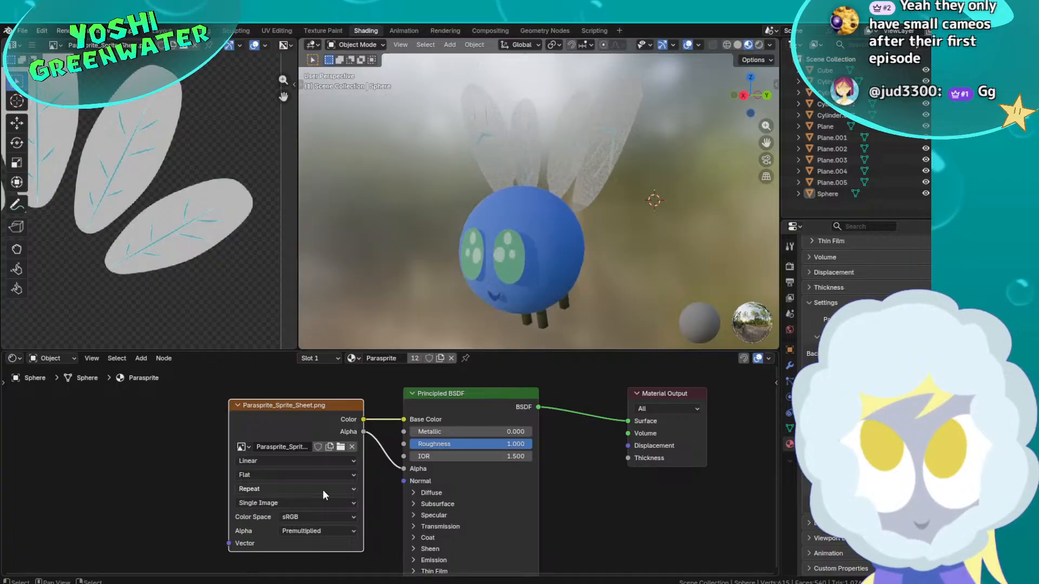
{"action": "middle_click_drag", "start_coordinate": [429, 283], "coordinate": [535, 222]}
{"action": "scroll", "coordinate": [487, 171], "scroll_direction": "up", "scroll_amount": 8}
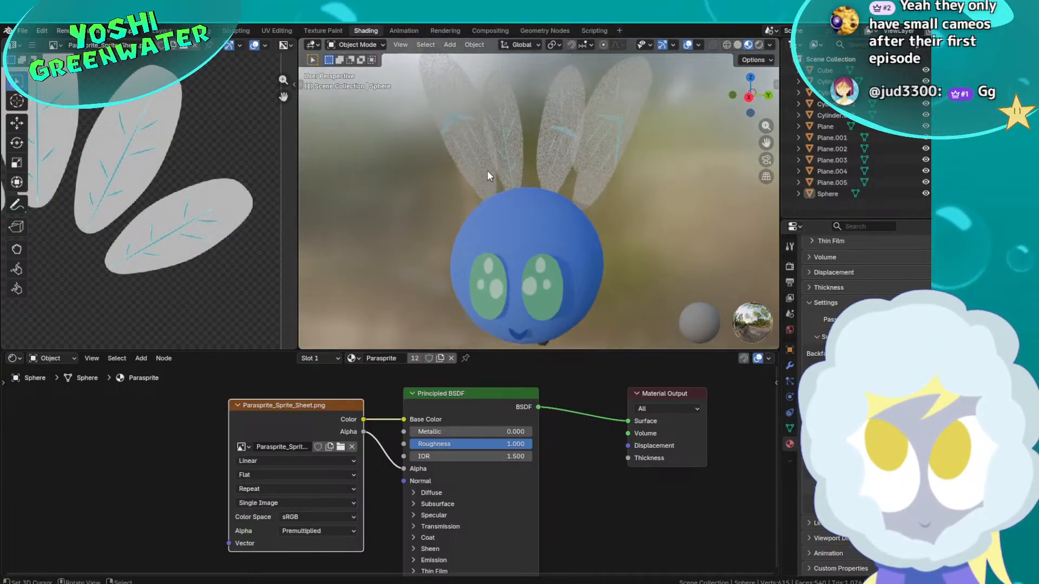
{"action": "scroll", "coordinate": [464, 232], "scroll_direction": "down", "scroll_amount": 3}
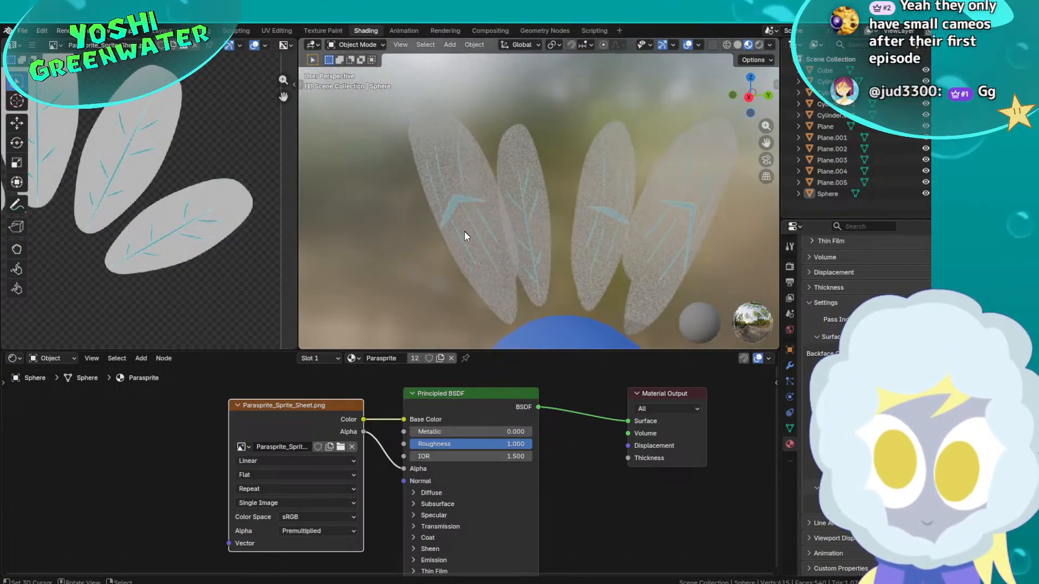
Try the Channel Packed alpha mode on the sprite sheet texture, set it to Straight instead, and save the blend file
{"action": "left_click", "coordinate": [290, 532]}
{"action": "left_click", "coordinate": [302, 506]}
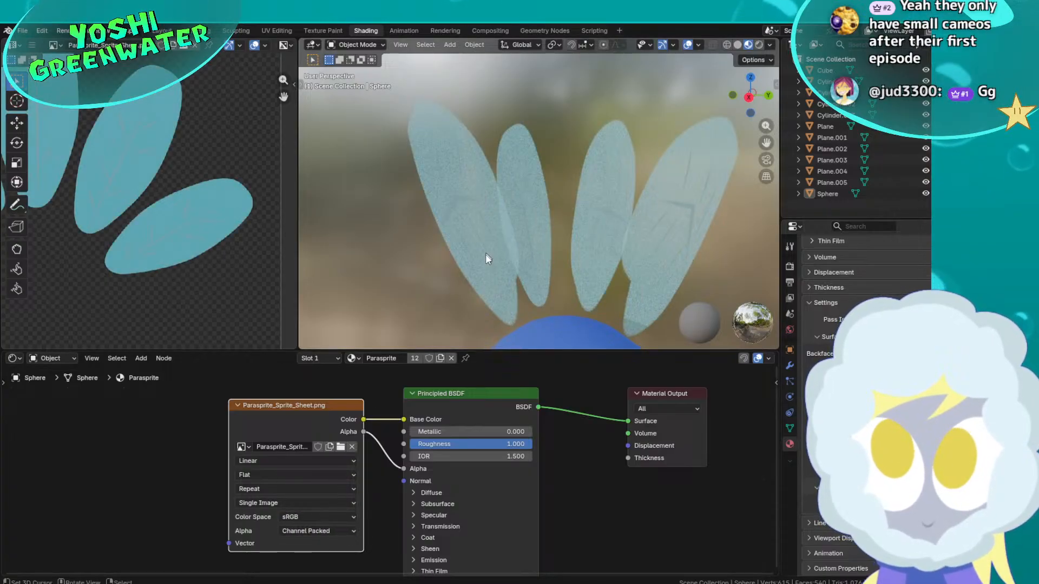
{"action": "left_click", "coordinate": [287, 531]}
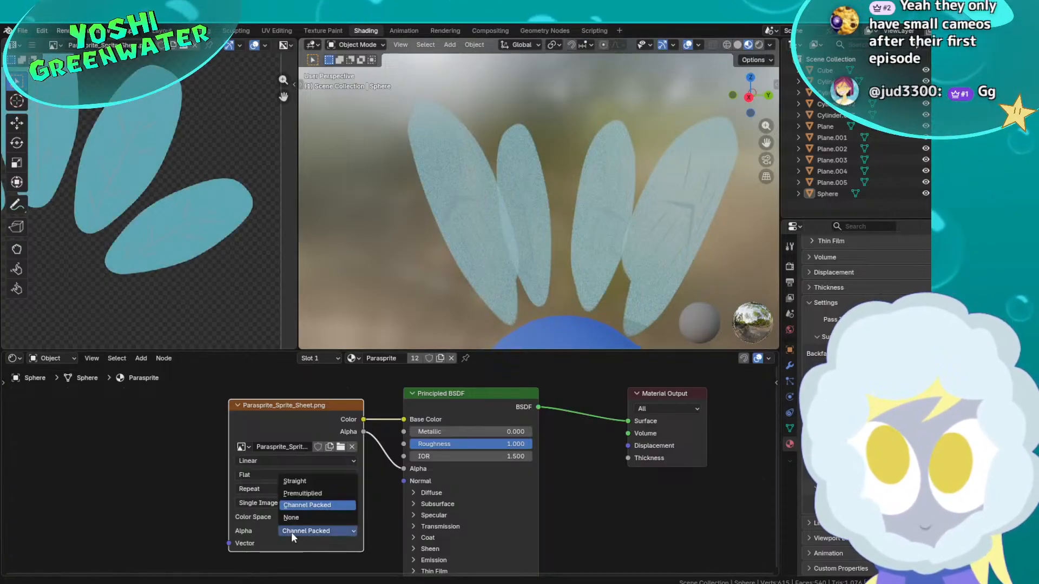
{"action": "left_click", "coordinate": [295, 482]}
{"action": "scroll", "coordinate": [536, 258], "scroll_direction": "down", "scroll_amount": 5}
{"action": "middle_click_drag", "start_coordinate": [535, 258], "coordinate": [496, 187]}
{"action": "key", "text": "ctrl+s"}
{"action": "scroll", "coordinate": [509, 199], "scroll_direction": "up", "scroll_amount": 4}
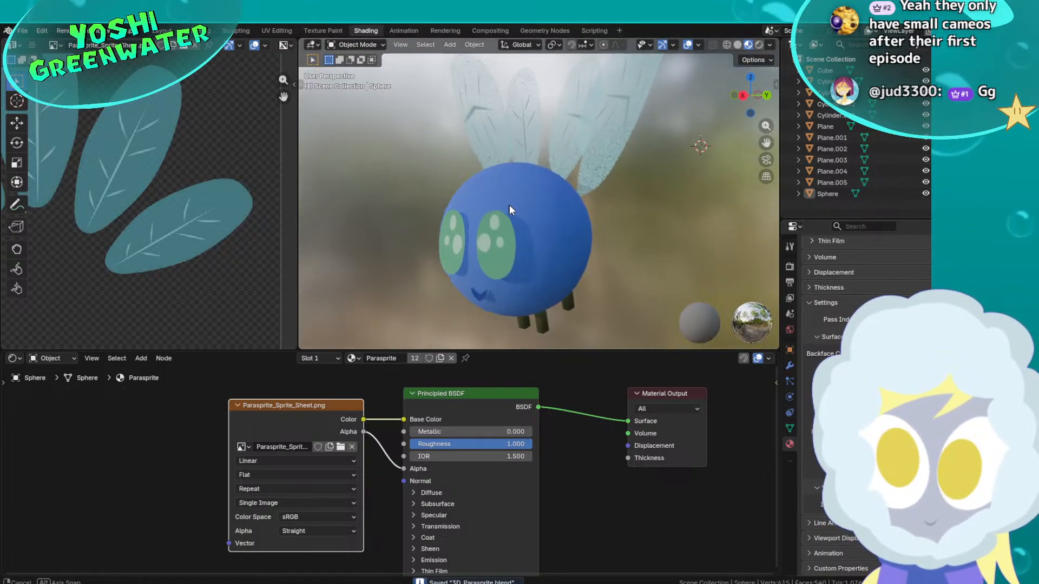
Switch to Godot, select the 3D_Parasprite node, and examine its transform values, facing direction and size in the test level
{"action": "key", "text": "alt+Tab"}
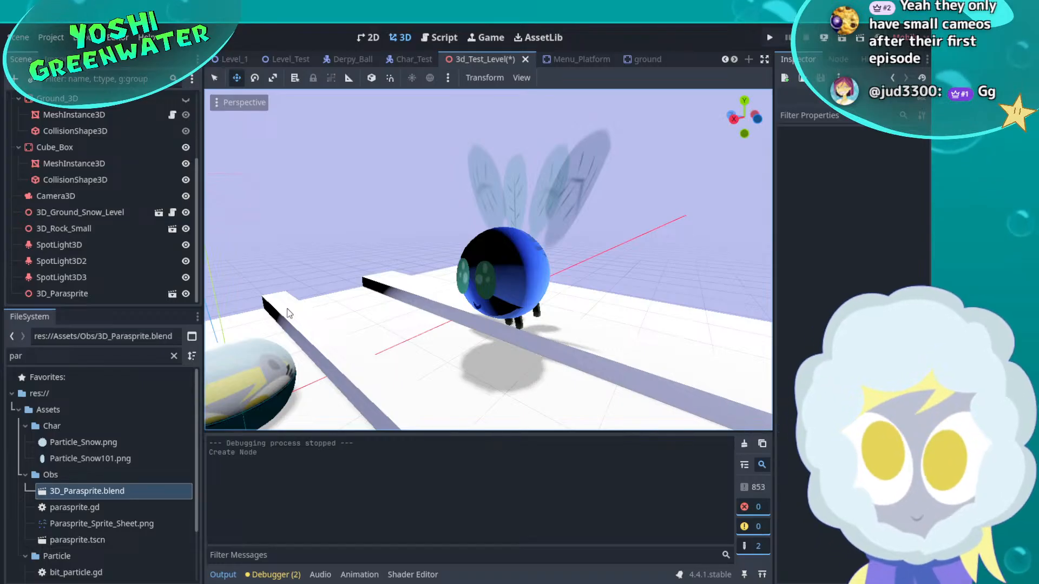
{"action": "middle_click_drag", "start_coordinate": [463, 281], "coordinate": [425, 284]}
{"action": "right_click_drag", "start_coordinate": [425, 284], "coordinate": [472, 280]}
{"action": "left_click", "coordinate": [472, 280]}
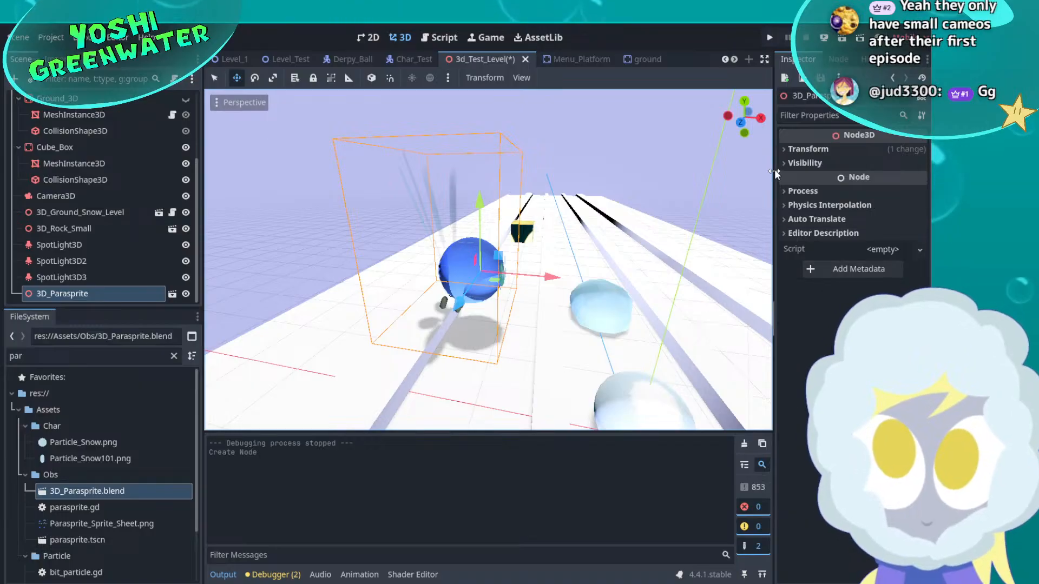
{"action": "left_click", "coordinate": [785, 148]}
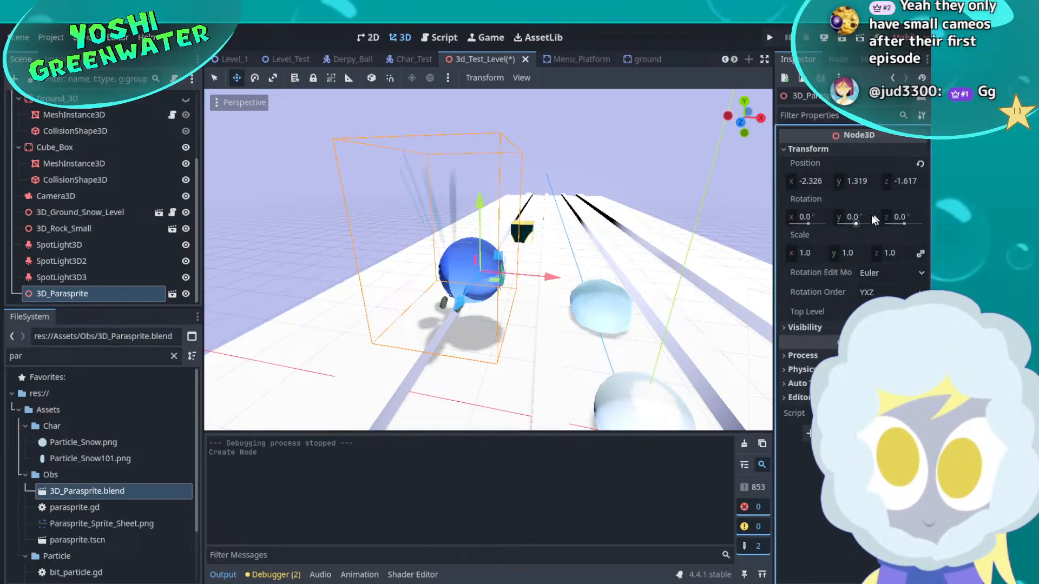
{"action": "mouse_move", "coordinate": [596, 282]}
{"action": "right_mouse_down"}
{"action": "mouse_move", "coordinate": [554, 280]}
{"action": "mouse_move", "coordinate": [590, 297]}
{"action": "right_mouse_up"}
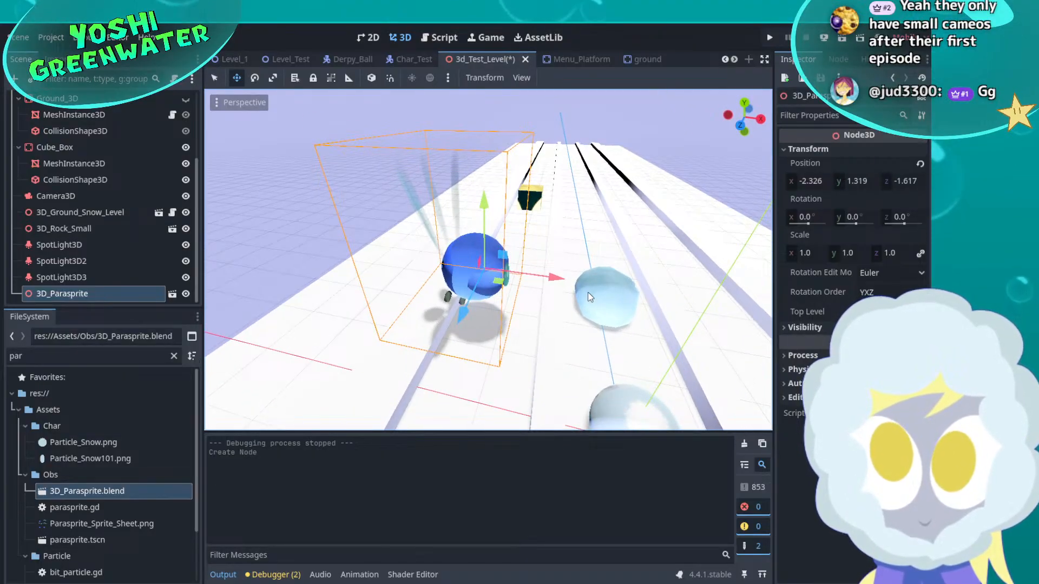
{"action": "right_click_drag", "start_coordinate": [554, 408], "coordinate": [554, 408]}
{"action": "key", "text": "q"}
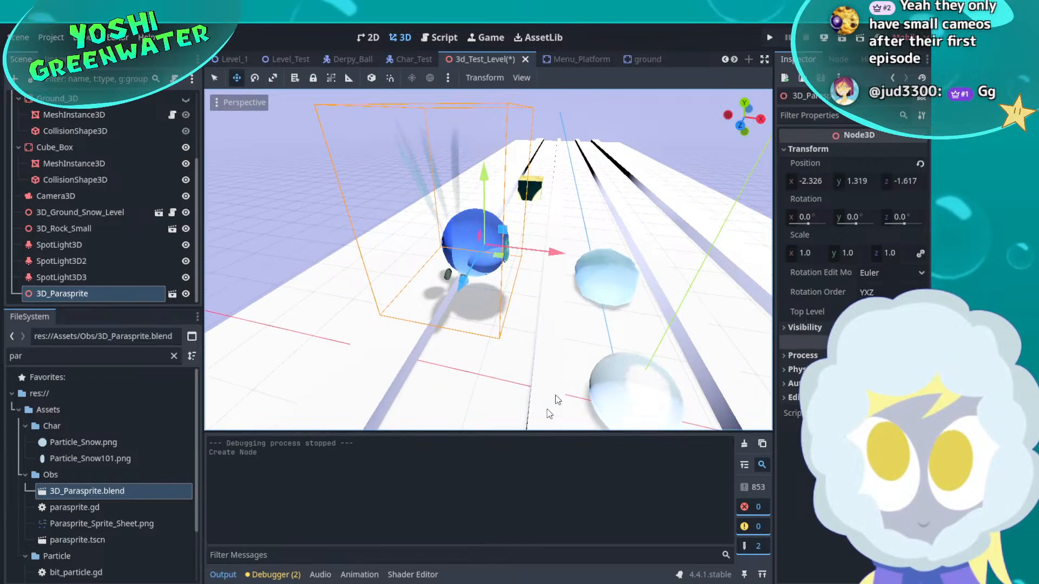
Back in Blender's Layout workspace, select all parts of the model and rotate them -90° about the global Z axis
{"action": "key", "text": "alt+Tab"}
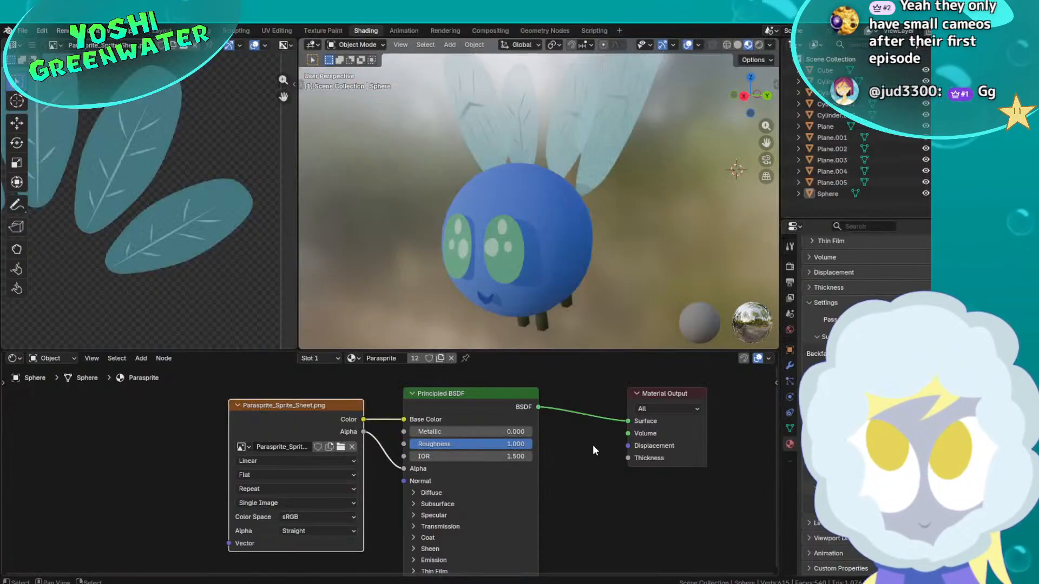
{"action": "left_click", "coordinate": [162, 31]}
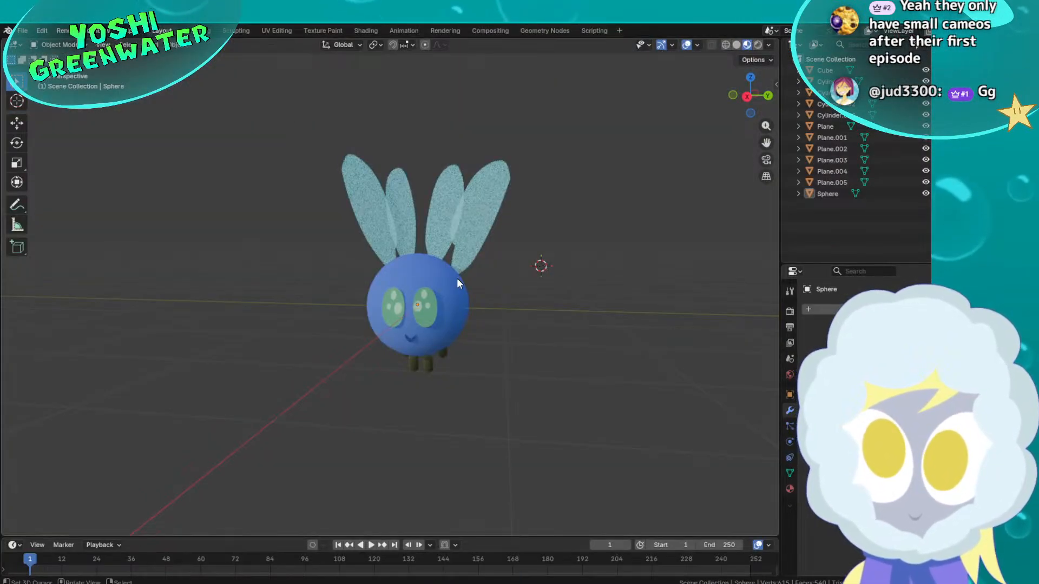
{"action": "key", "text": "a"}
{"action": "middle_click_drag", "start_coordinate": [456, 278], "coordinate": [590, 326]}
{"action": "key", "text": "r"}
{"action": "type", "text": "z"}
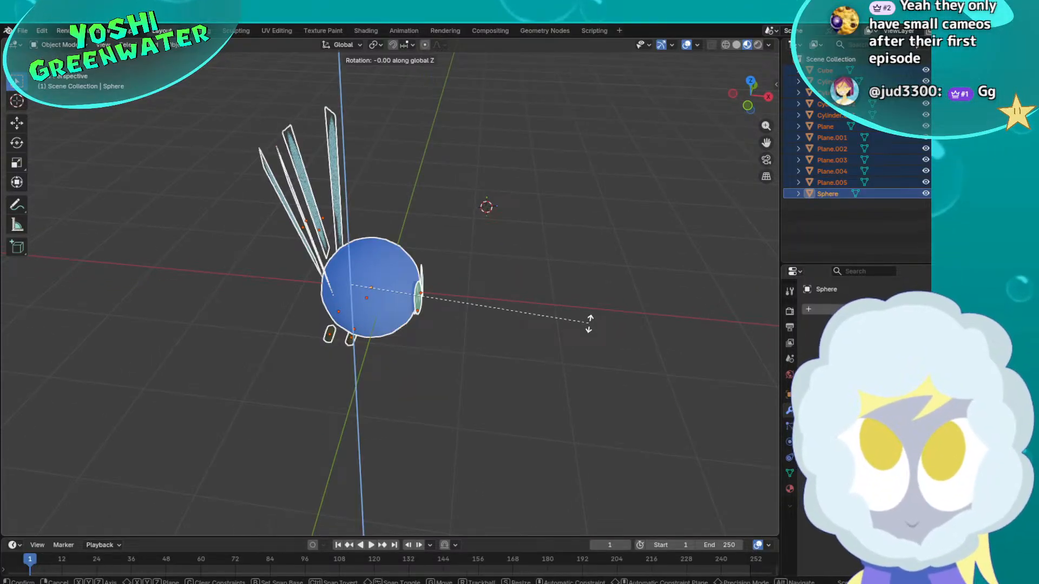
{"action": "type", "text": "-90"}
{"action": "key", "text": "Return"}
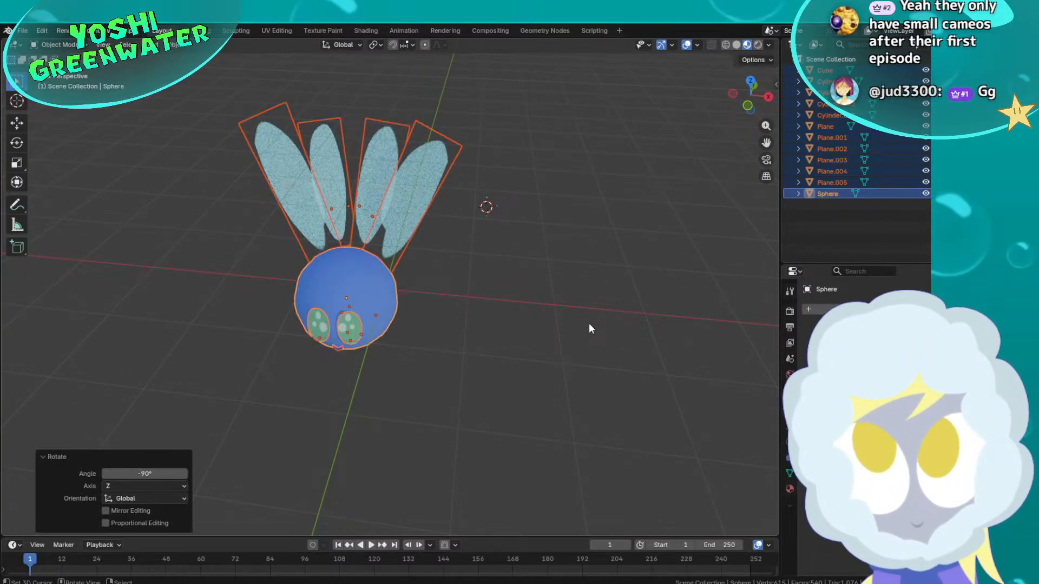
In a wireframe orthographic top view, move the whole model so the sphere's centre sits on the world origin
{"action": "left_click", "coordinate": [750, 84]}
{"action": "key", "text": "z"}
{"action": "left_click", "coordinate": [469, 223]}
{"action": "key", "text": "g"}
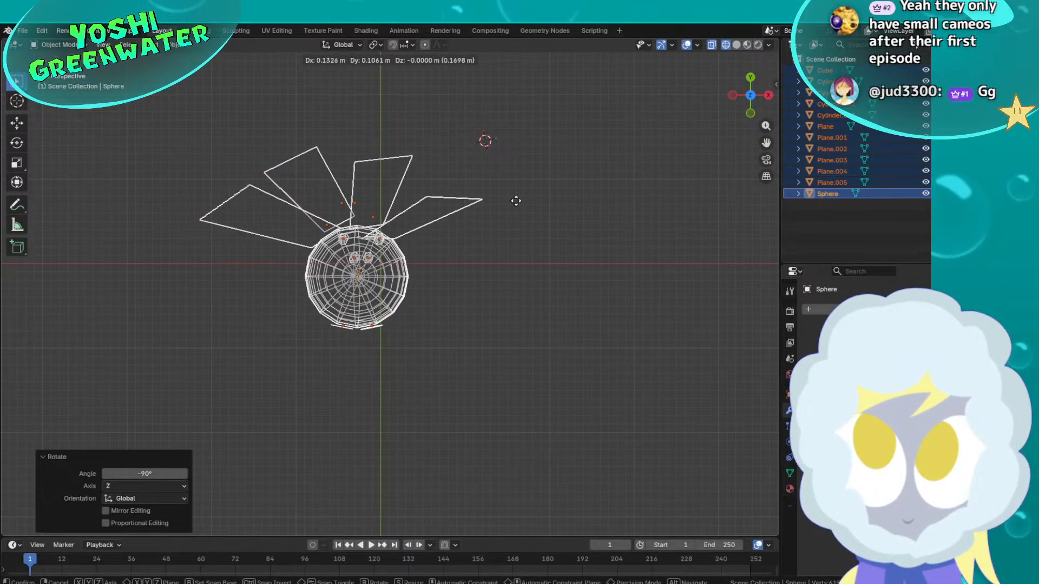
{"action": "left_click", "coordinate": [538, 186]}
{"action": "scroll", "coordinate": [433, 254], "scroll_direction": "up", "scroll_amount": 7}
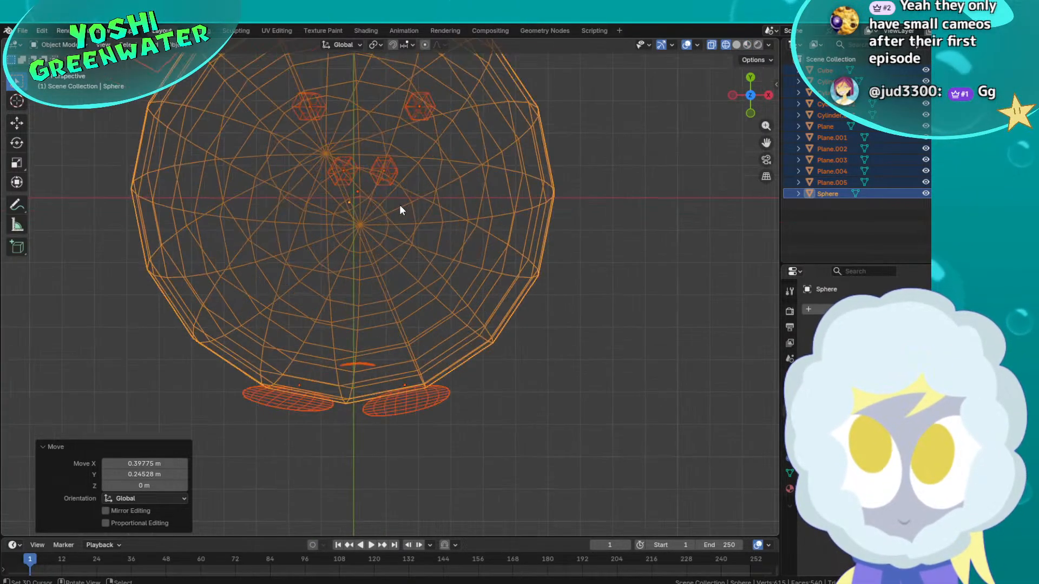
{"action": "scroll", "coordinate": [438, 270], "scroll_direction": "up", "scroll_amount": 3}
{"action": "key", "text": "KP_5"}
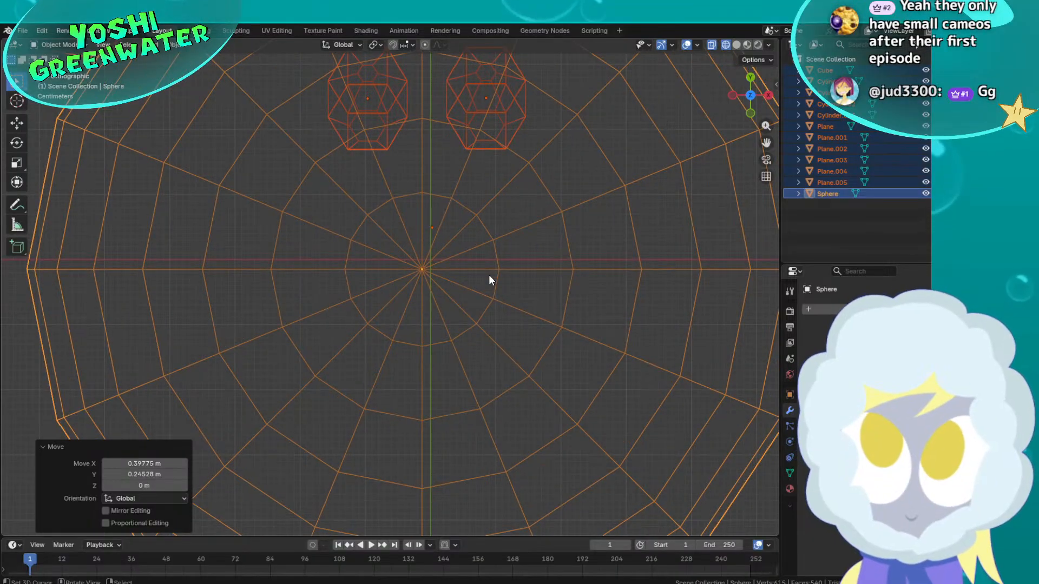
{"action": "key", "text": "g"}
{"action": "left_click", "coordinate": [498, 264]}
{"action": "scroll", "coordinate": [497, 265], "scroll_direction": "down", "scroll_amount": 11}
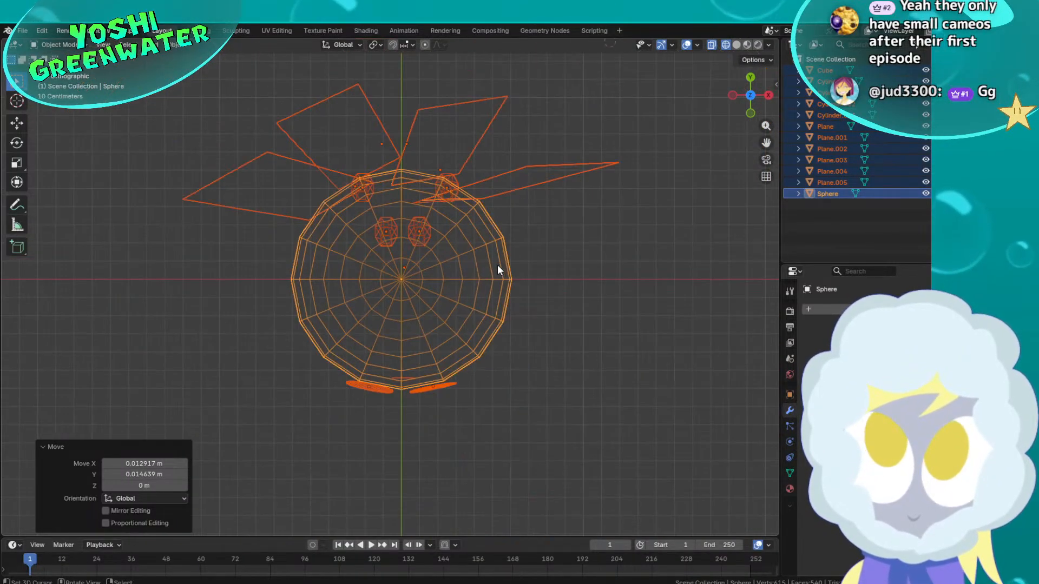
Scale the whole Parasprite model uniformly by 0.333
{"action": "middle_click_drag", "start_coordinate": [498, 265], "coordinate": [469, 210]}
{"action": "key", "text": "s"}
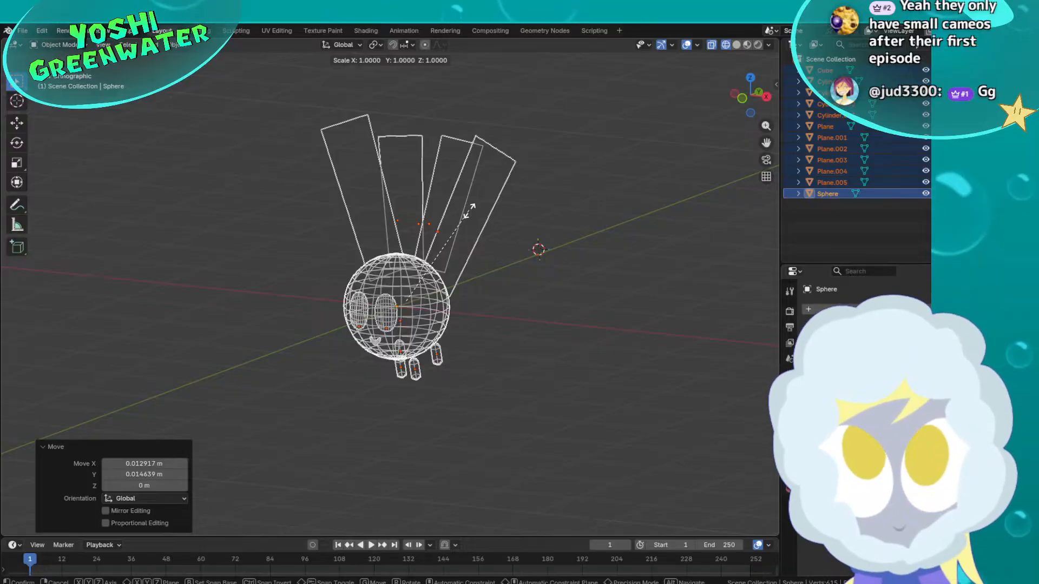
{"action": "type", "text": "0.333"}
{"action": "key", "text": "Return"}
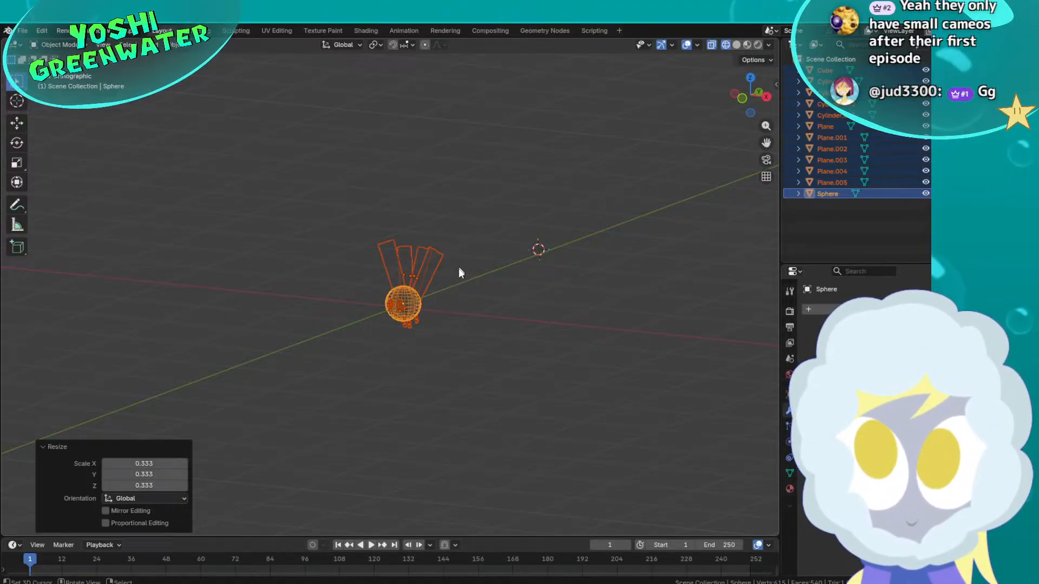
{"action": "scroll", "coordinate": [459, 271], "scroll_direction": "up", "scroll_amount": 3}
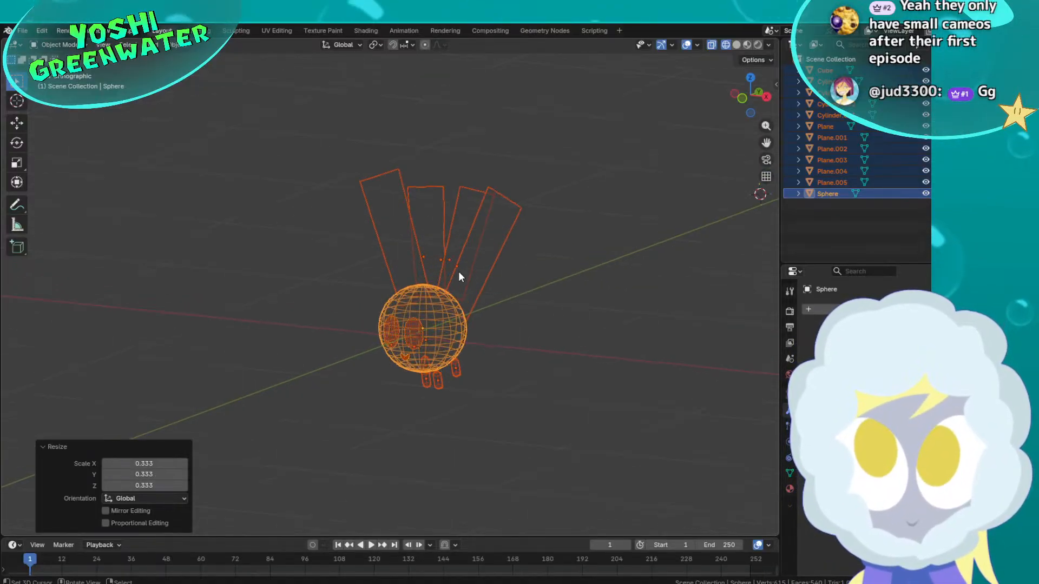
In a side view, raise the whole model about 0.29 m along Z so its feet rest on the ground line
{"action": "left_click", "coordinate": [768, 97]}
{"action": "scroll", "coordinate": [589, 303], "scroll_direction": "up", "scroll_amount": 2}
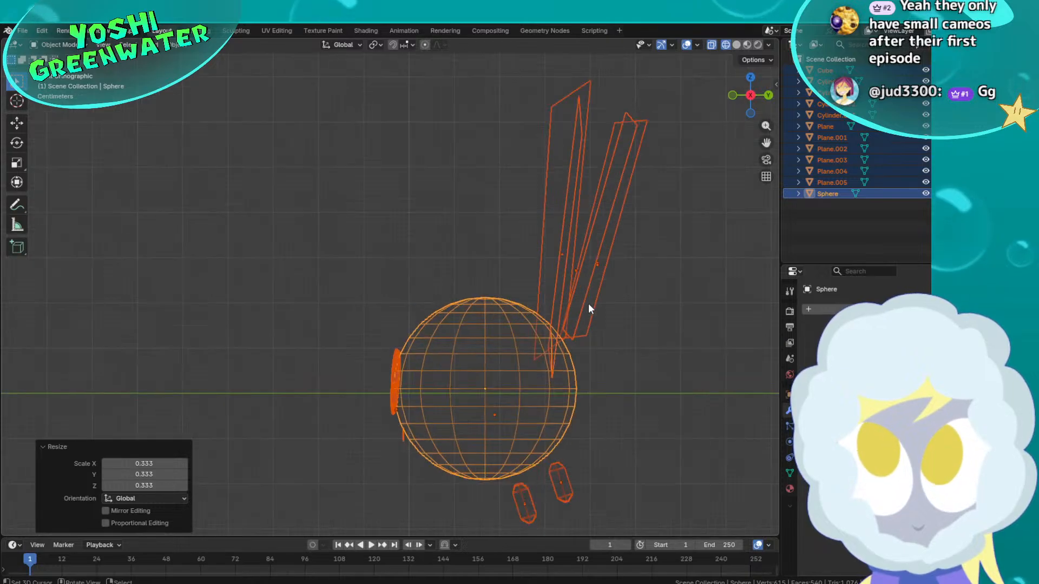
{"action": "scroll", "coordinate": [563, 287], "scroll_direction": "up", "scroll_amount": 3}
{"action": "key", "text": "g"}
{"action": "key", "text": "z"}
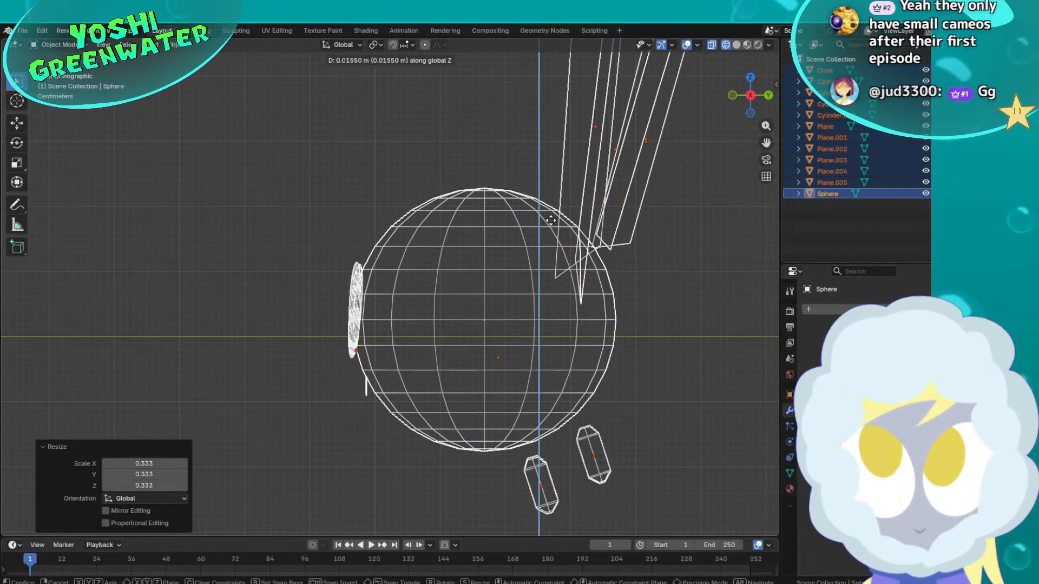
{"action": "left_click", "coordinate": [550, 525]}
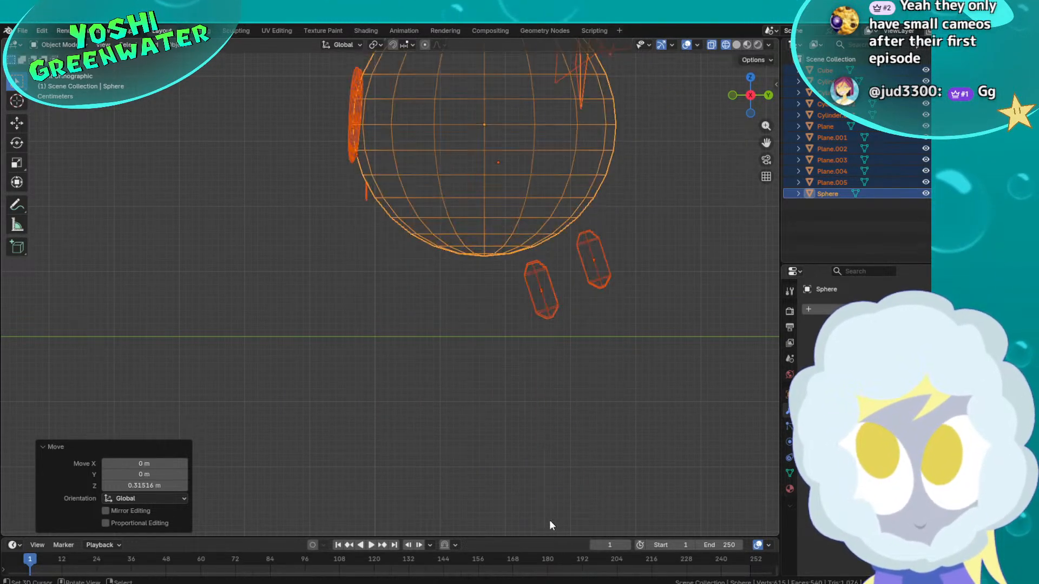
{"action": "scroll", "coordinate": [529, 382], "scroll_direction": "down", "scroll_amount": 5}
{"action": "key", "text": "g"}
{"action": "key", "text": "z"}
{"action": "left_click", "coordinate": [530, 381]}
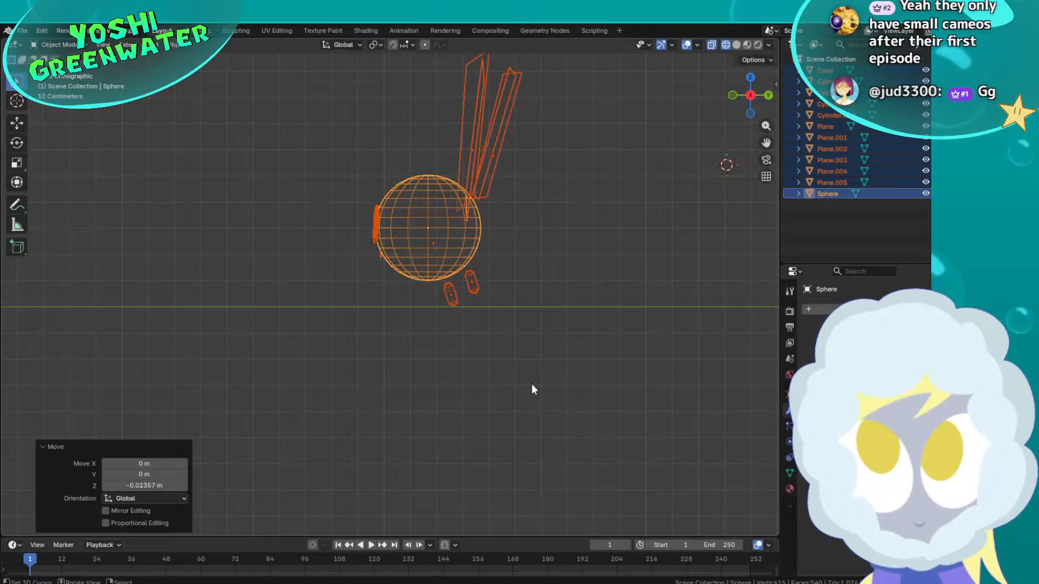
Deselect the model and inspect it from the front in rendered shading
{"action": "mouse_move", "coordinate": [531, 384]}
{"action": "middle_mouse_down"}
{"action": "mouse_move", "coordinate": [482, 338]}
{"action": "mouse_move", "coordinate": [560, 334]}
{"action": "middle_mouse_up"}
{"action": "key", "text": "z"}
{"action": "left_click", "coordinate": [544, 297]}
{"action": "mouse_move", "coordinate": [544, 297]}
{"action": "middle_mouse_down"}
{"action": "mouse_move", "coordinate": [578, 378]}
{"action": "mouse_move", "coordinate": [611, 375]}
{"action": "mouse_move", "coordinate": [554, 336]}
{"action": "middle_mouse_up"}
{"action": "left_click", "coordinate": [557, 352]}
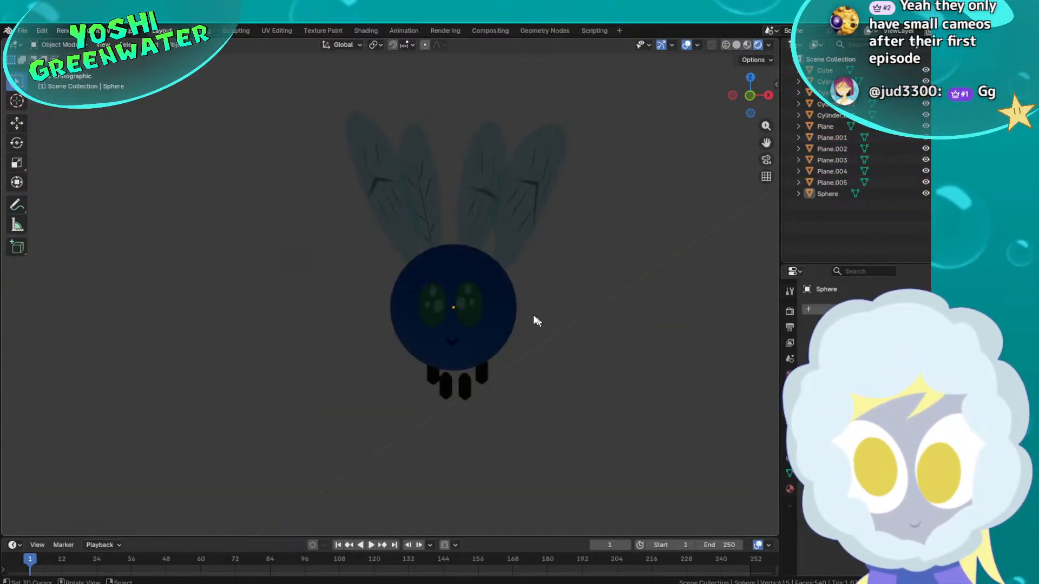
In the Shading workspace, unlink the Parasprite material from the body sphere and give the sphere a new material
{"action": "left_click", "coordinate": [514, 314]}
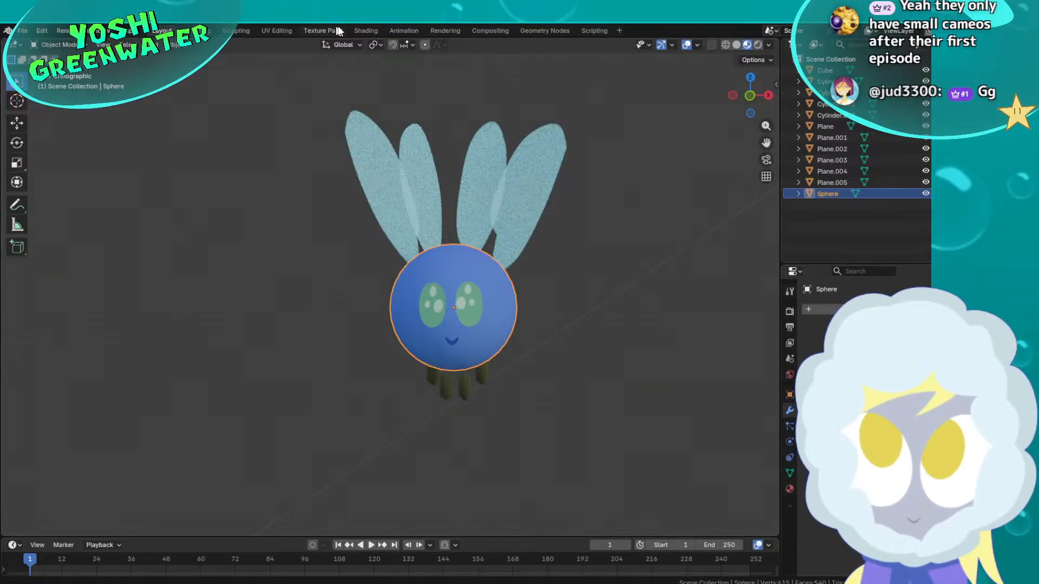
{"action": "left_click", "coordinate": [365, 30]}
{"action": "middle_click_drag", "start_coordinate": [396, 225], "coordinate": [485, 162]}
{"action": "scroll", "coordinate": [551, 243], "scroll_direction": "up", "scroll_amount": 3}
{"action": "middle_click_drag", "start_coordinate": [407, 252], "coordinate": [443, 257]}
{"action": "scroll", "coordinate": [444, 257], "scroll_direction": "up", "scroll_amount": 1}
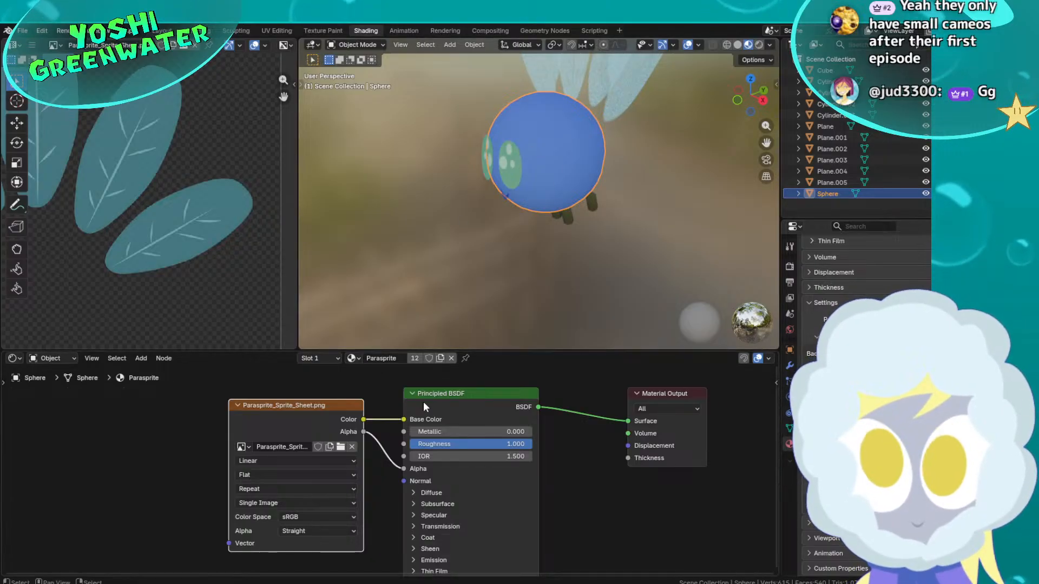
{"action": "left_click", "coordinate": [449, 358]}
{"action": "left_click", "coordinate": [424, 362]}
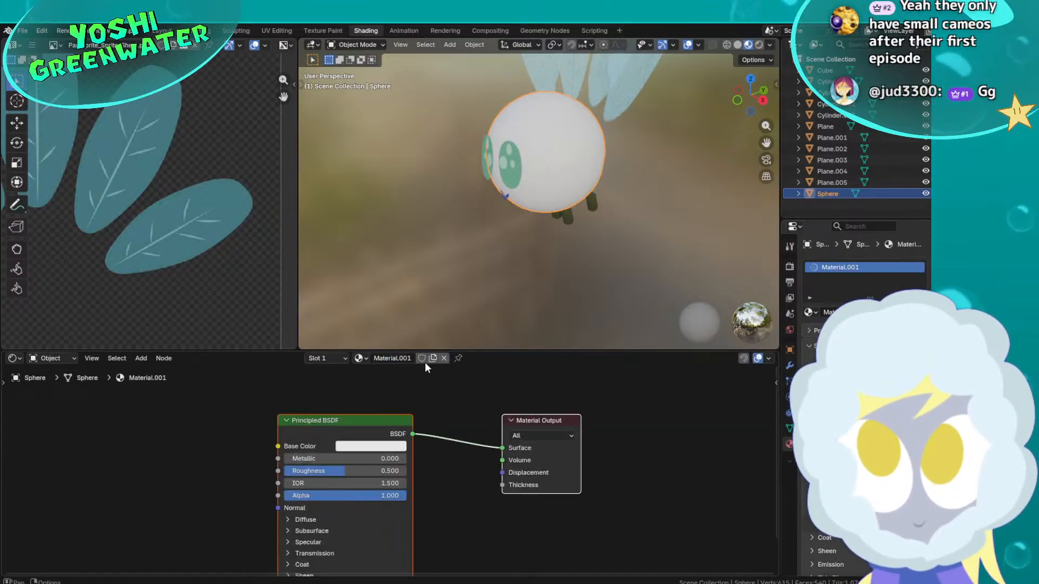
Set the new material's Base Color by sampling the blue near the edge of the body in the sprite sheet image
{"action": "middle_click_drag", "start_coordinate": [296, 540], "coordinate": [427, 487]}
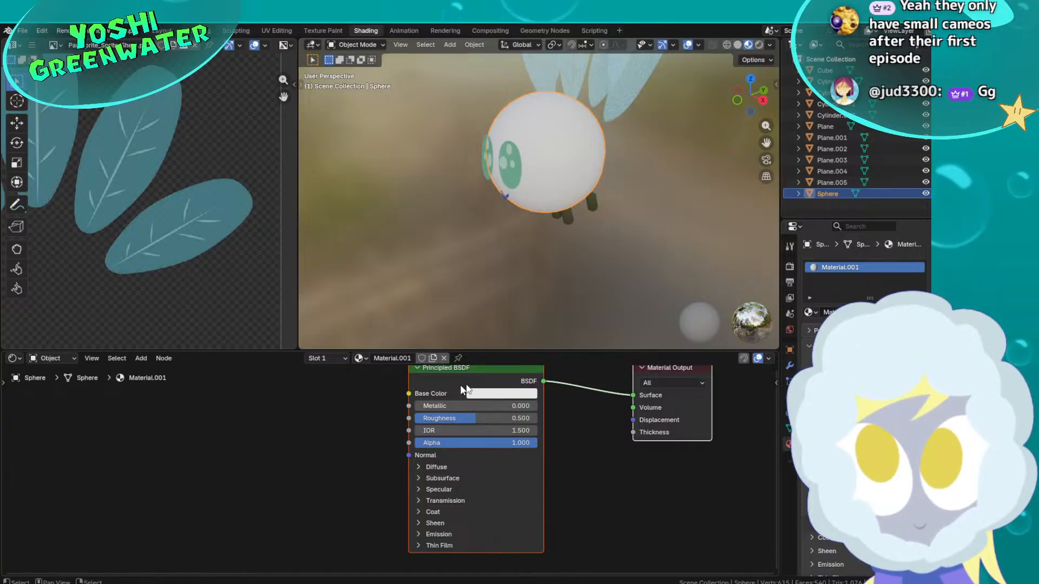
{"action": "left_click", "coordinate": [475, 395]}
{"action": "scroll", "coordinate": [157, 265], "scroll_direction": "down", "scroll_amount": 5}
{"action": "middle_click_drag", "start_coordinate": [148, 275], "coordinate": [114, 197]}
{"action": "scroll", "coordinate": [149, 208], "scroll_direction": "up", "scroll_amount": 5}
{"action": "middle_click_drag", "start_coordinate": [198, 186], "coordinate": [75, 276]}
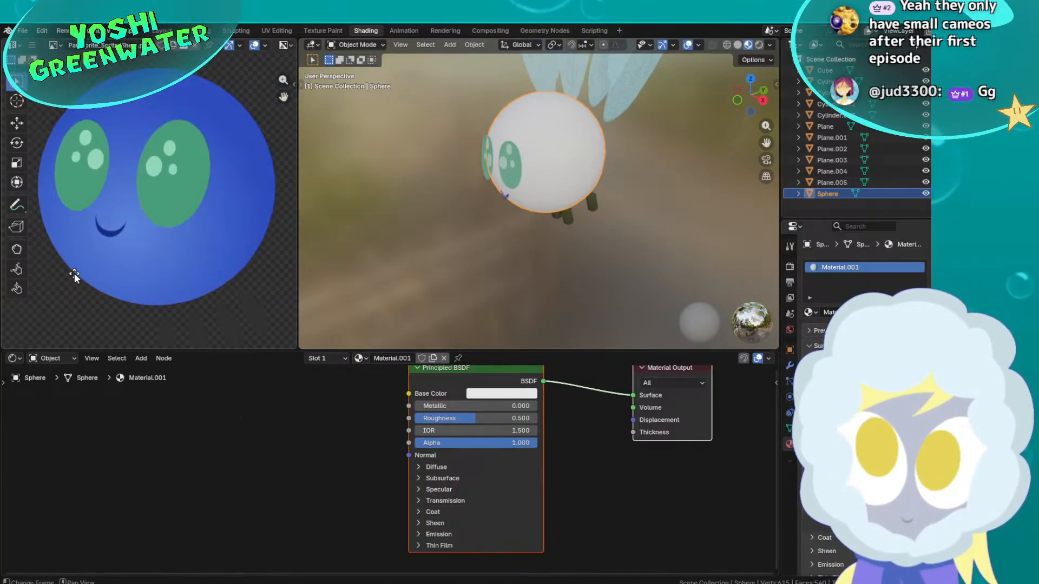
{"action": "left_click", "coordinate": [518, 393]}
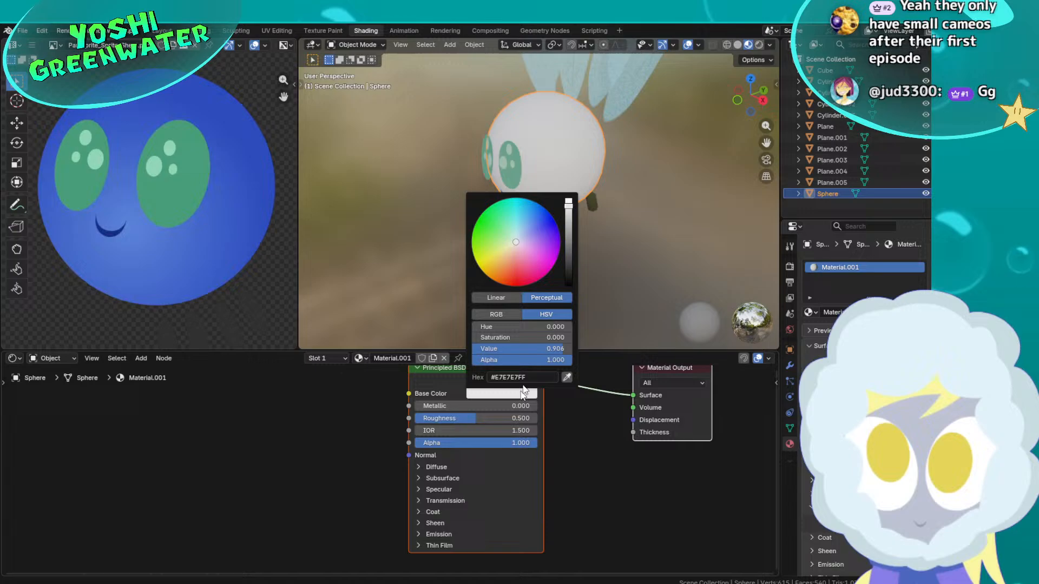
{"action": "left_click", "coordinate": [567, 378]}
{"action": "left_click", "coordinate": [229, 113]}
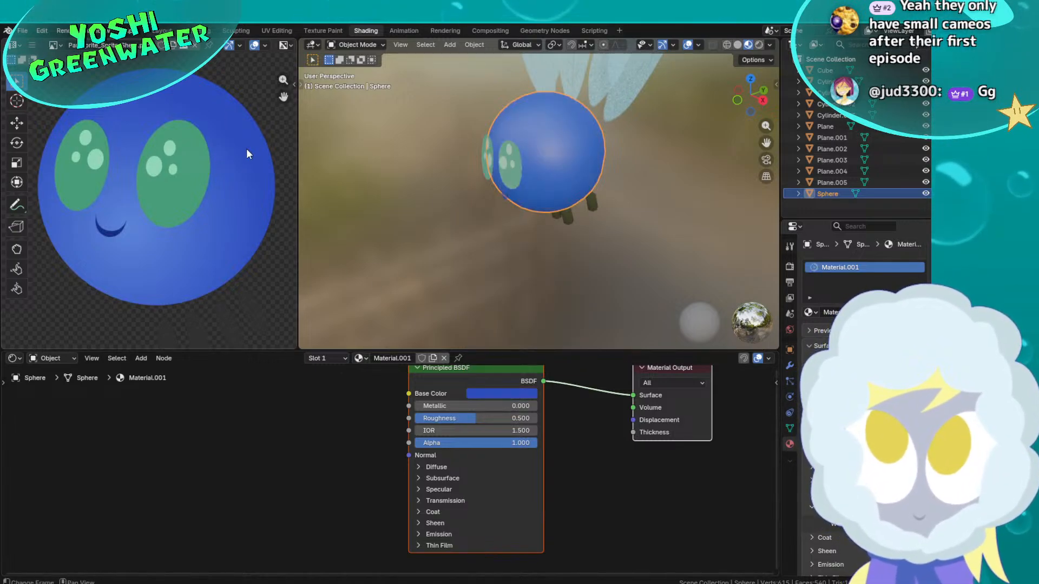
Inspect the blue body from the front and set its material's Roughness to 0.700
{"action": "middle_click_drag", "start_coordinate": [427, 181], "coordinate": [553, 160]}
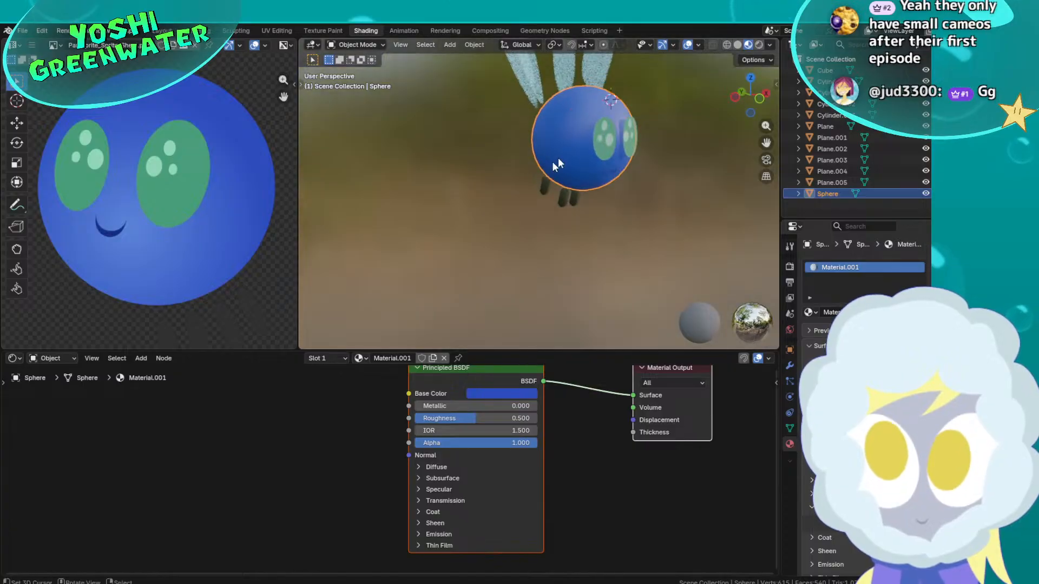
{"action": "scroll", "coordinate": [570, 205], "scroll_direction": "up", "scroll_amount": 2}
{"action": "middle_click_drag", "start_coordinate": [654, 137], "coordinate": [557, 198], "text": "shift"}
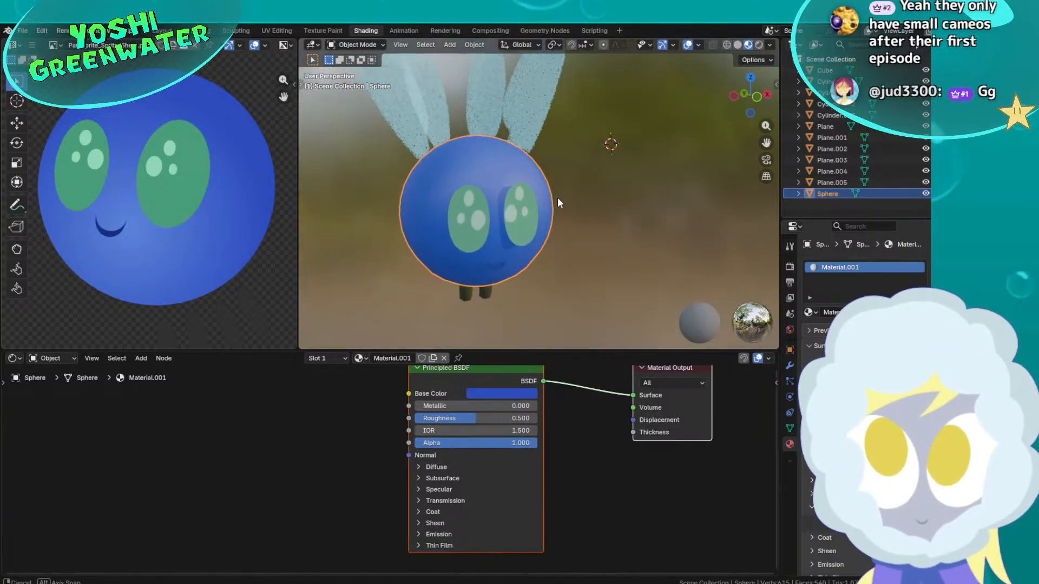
{"action": "middle_click_drag", "start_coordinate": [389, 227], "coordinate": [418, 223]}
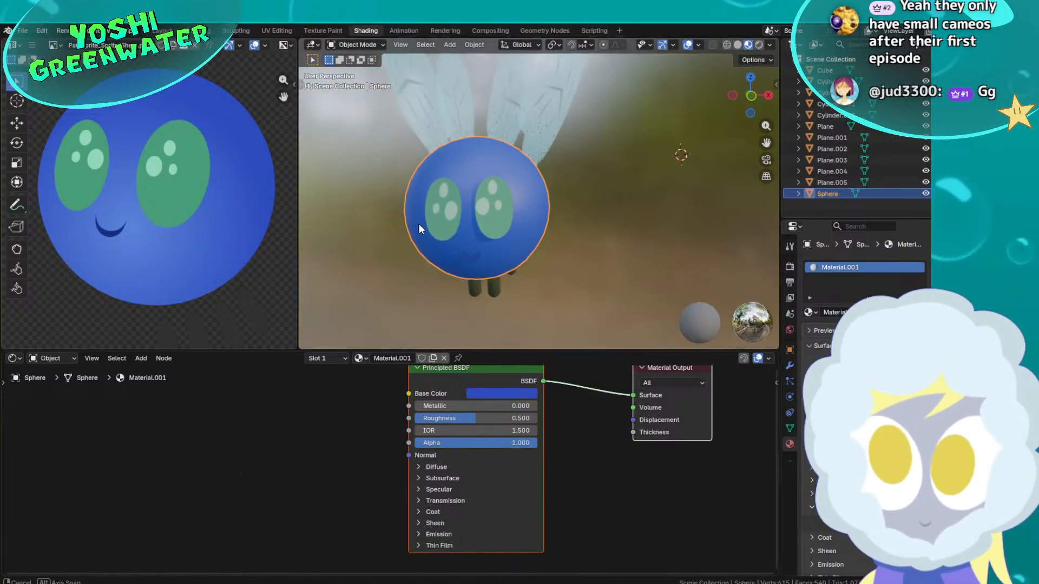
{"action": "left_click_drag", "start_coordinate": [456, 421], "coordinate": [428, 421]}
{"action": "middle_click_drag", "start_coordinate": [466, 180], "coordinate": [525, 231]}
{"action": "left_click_drag", "start_coordinate": [453, 417], "coordinate": [530, 417]}
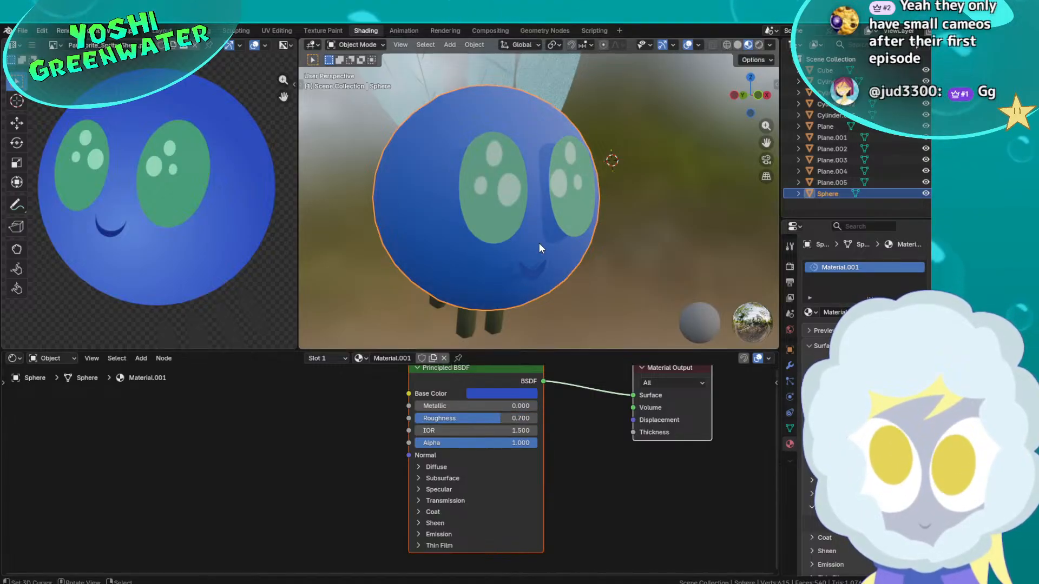
Set the blue body material's Metallic to about 0.082 and inspect the body from the front and side
{"action": "middle_click_drag", "start_coordinate": [539, 248], "coordinate": [479, 323]}
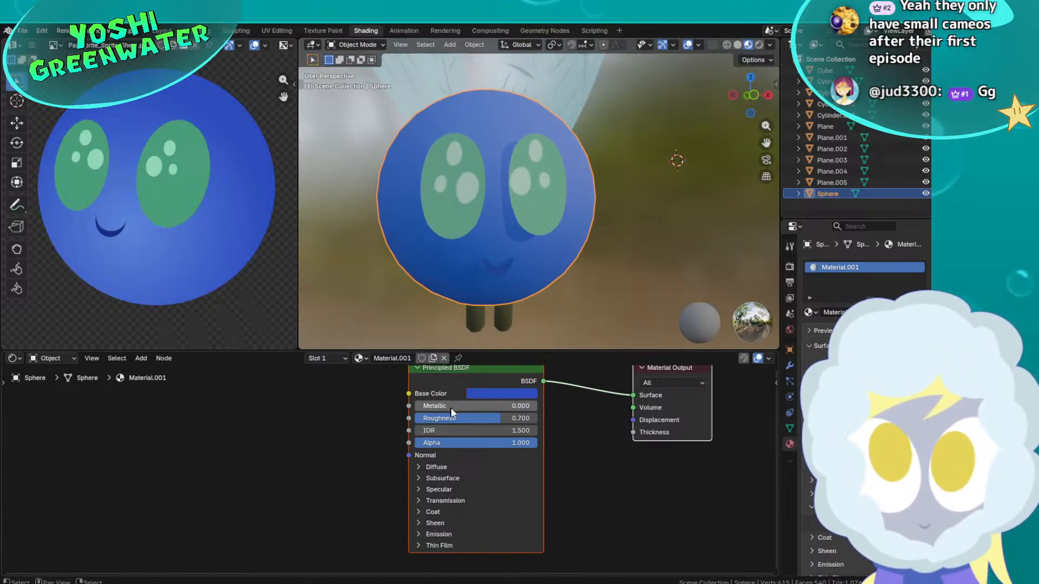
{"action": "mouse_move", "coordinate": [450, 407]}
{"action": "left_mouse_down"}
{"action": "mouse_move", "coordinate": [538, 406]}
{"action": "mouse_move", "coordinate": [471, 406]}
{"action": "left_mouse_up"}
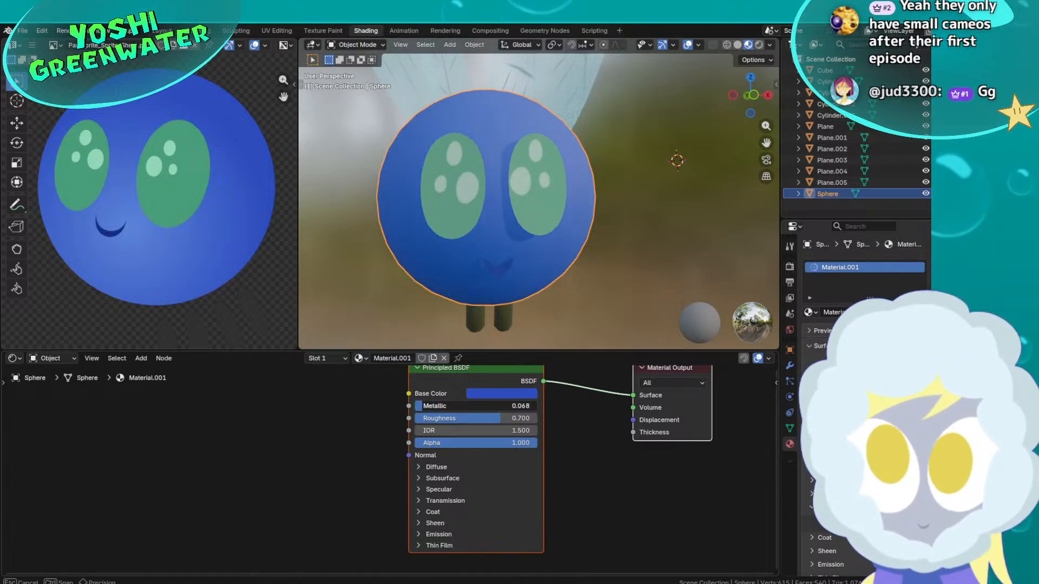
{"action": "mouse_move", "coordinate": [536, 443]}
{"action": "left_mouse_down"}
{"action": "mouse_move", "coordinate": [454, 442]}
{"action": "mouse_move", "coordinate": [538, 443]}
{"action": "left_mouse_up"}
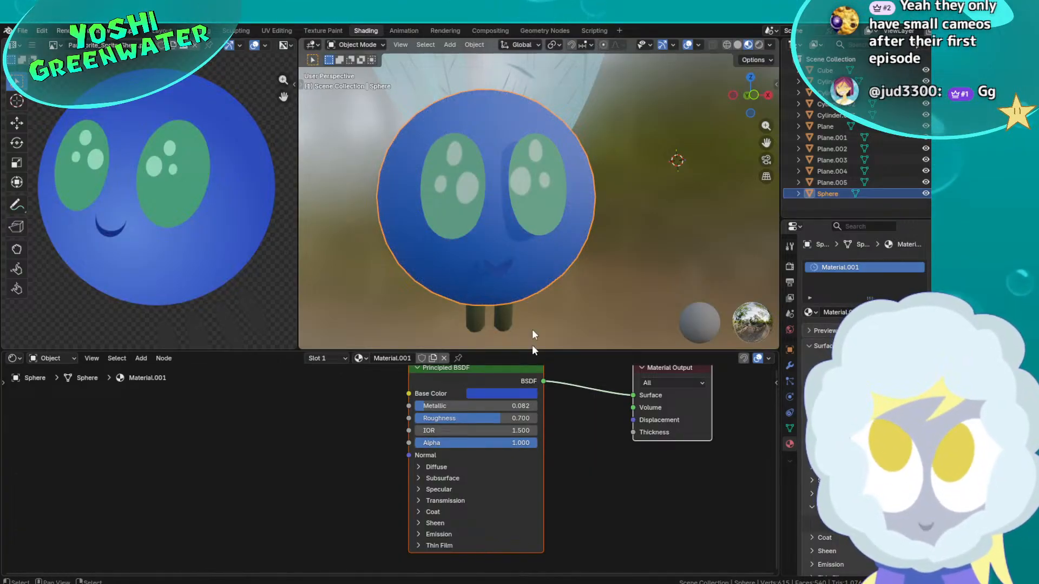
{"action": "middle_click_drag", "start_coordinate": [535, 335], "coordinate": [460, 276]}
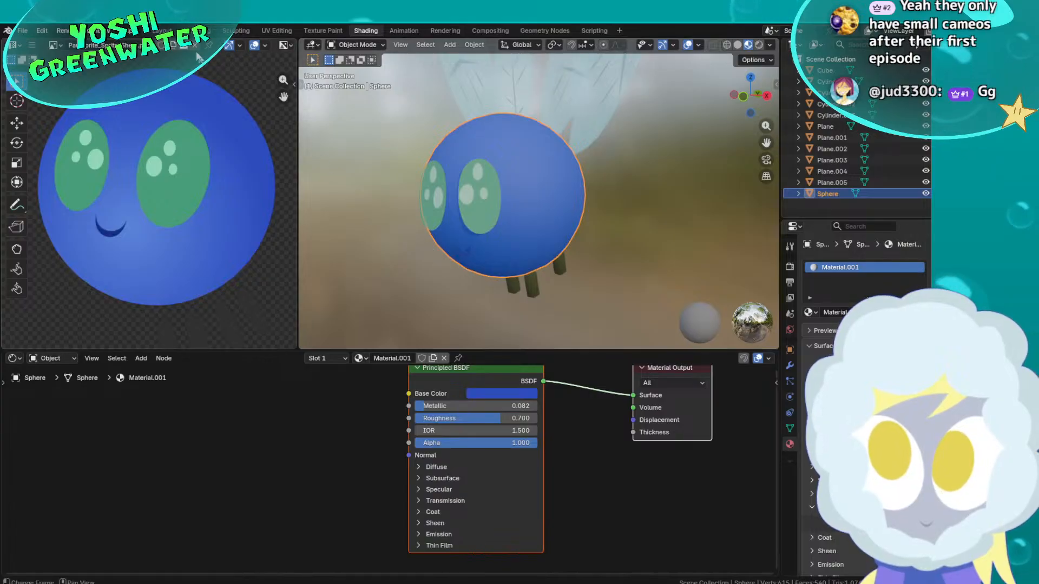
Return to the Layout workspace, inspect the model in perspective, deselect the sphere and save the file
{"action": "left_click", "coordinate": [162, 31]}
{"action": "scroll", "coordinate": [533, 297], "scroll_direction": "up", "scroll_amount": 4}
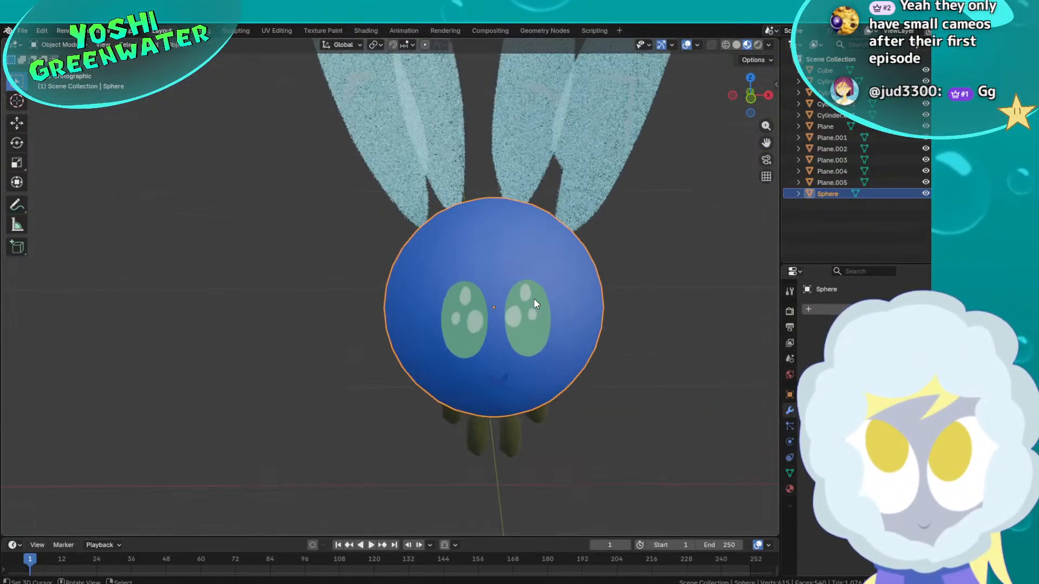
{"action": "middle_click_drag", "start_coordinate": [533, 297], "coordinate": [509, 284]}
{"action": "key", "text": "KP_5"}
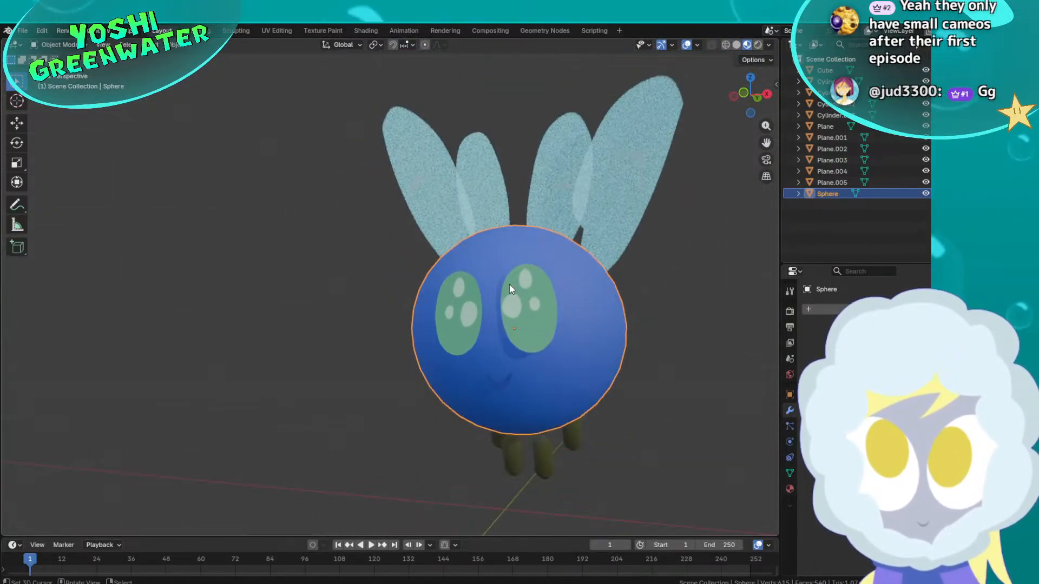
{"action": "left_click", "coordinate": [634, 304]}
{"action": "key", "text": "ctrl+s"}
{"action": "middle_click_drag", "start_coordinate": [638, 328], "coordinate": [628, 367]}
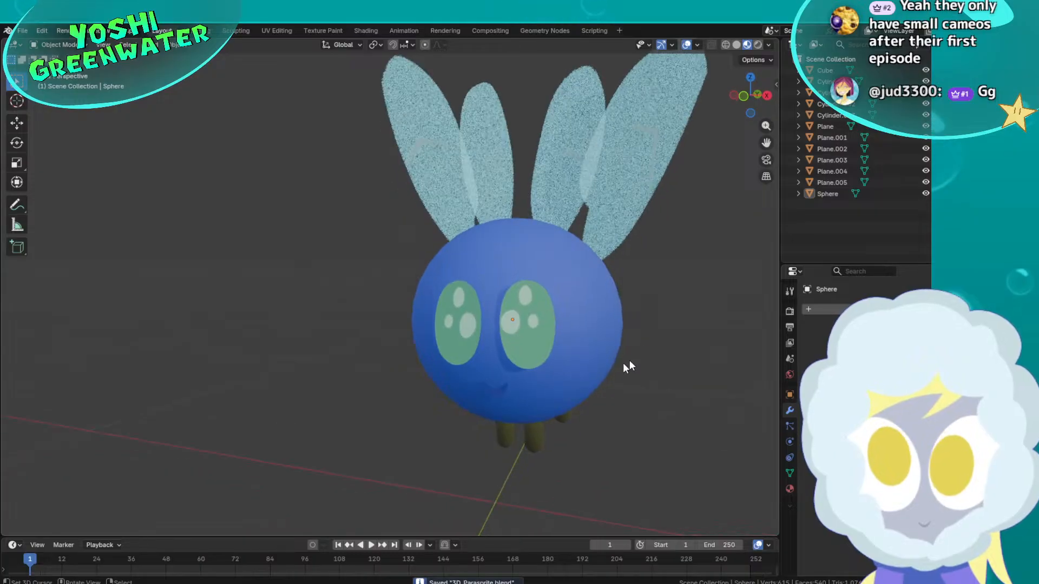
Switch to Godot and examine the updated Parasprite's body shading in the 3D test level from the front and side
{"action": "key", "text": "alt+Tab"}
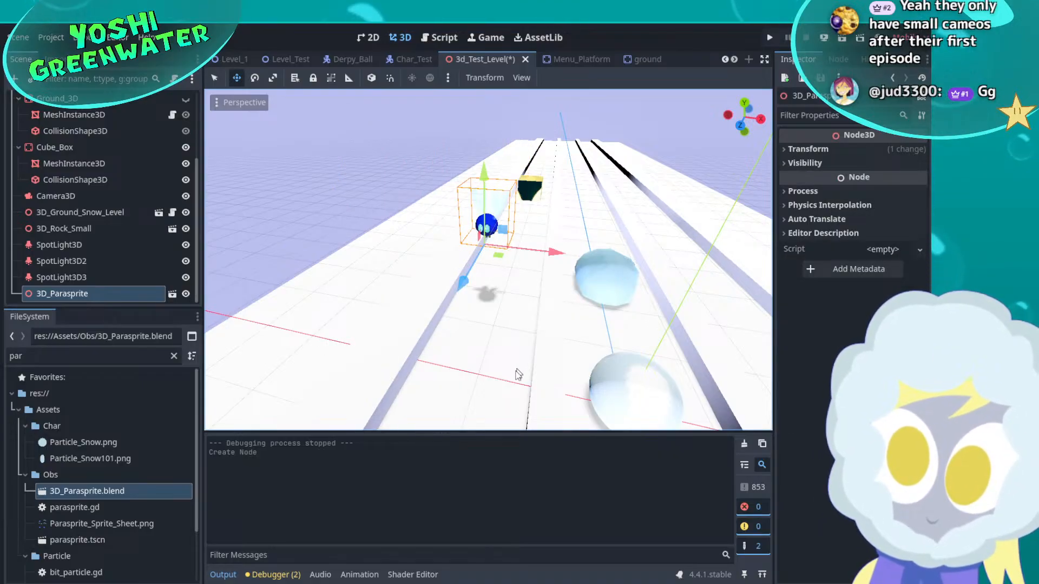
{"action": "middle_click_drag", "start_coordinate": [514, 319], "coordinate": [512, 282]}
{"action": "scroll", "coordinate": [511, 279], "scroll_direction": "up", "scroll_amount": 8}
{"action": "middle_click_drag", "start_coordinate": [512, 216], "coordinate": [508, 272], "text": "shift"}
{"action": "scroll", "coordinate": [494, 259], "scroll_direction": "up", "scroll_amount": 5}
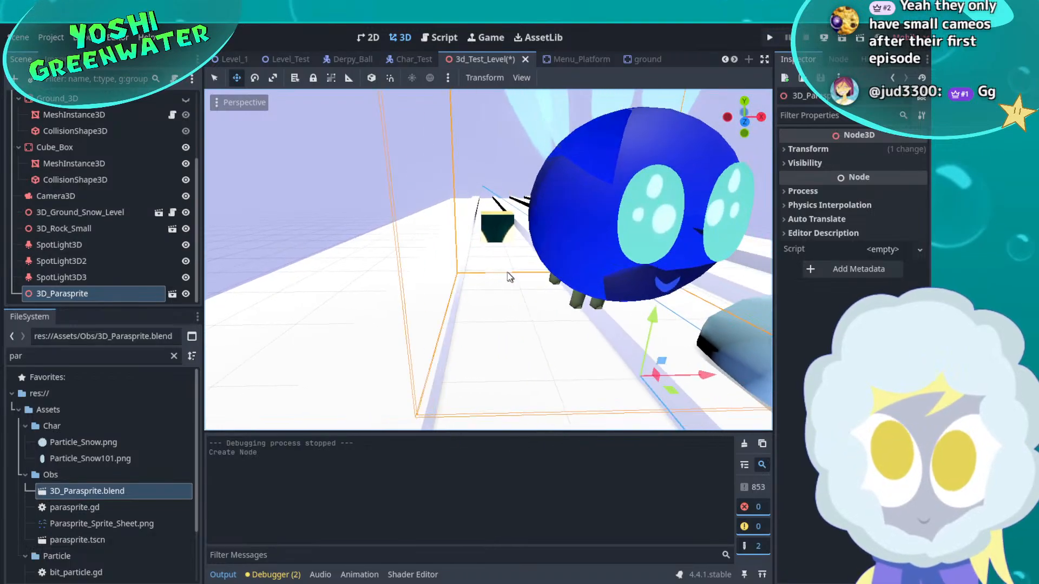
{"action": "key", "text": "f"}
{"action": "scroll", "coordinate": [516, 218], "scroll_direction": "up", "scroll_amount": 12}
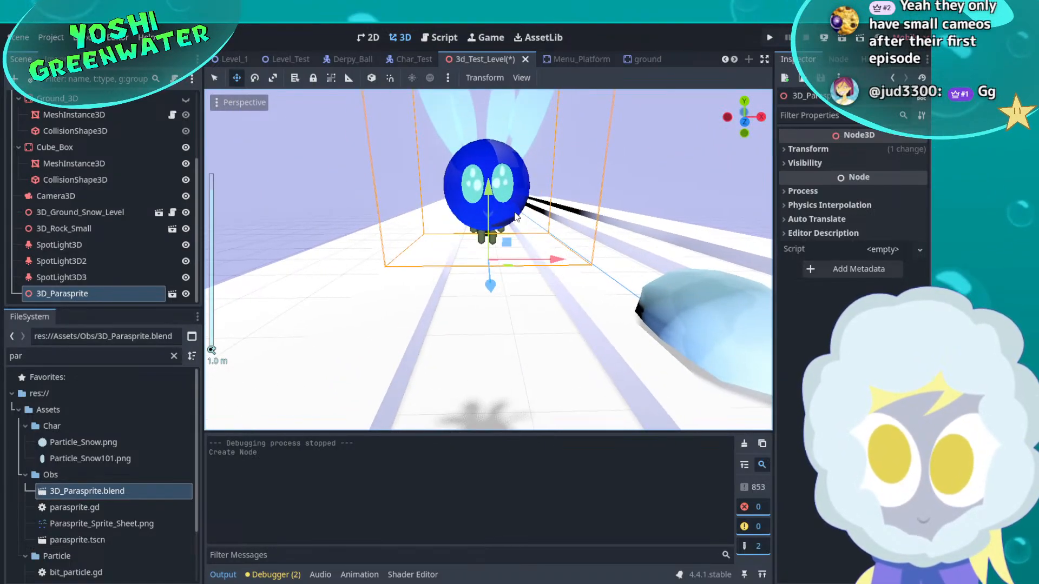
{"action": "scroll", "coordinate": [517, 208], "scroll_direction": "up", "scroll_amount": 6}
{"action": "middle_click_drag", "start_coordinate": [517, 206], "coordinate": [336, 289], "text": "shift"}
{"action": "middle_click_drag", "start_coordinate": [418, 292], "coordinate": [509, 303]}
{"action": "scroll", "coordinate": [179, 109], "scroll_direction": "up", "scroll_amount": 4}
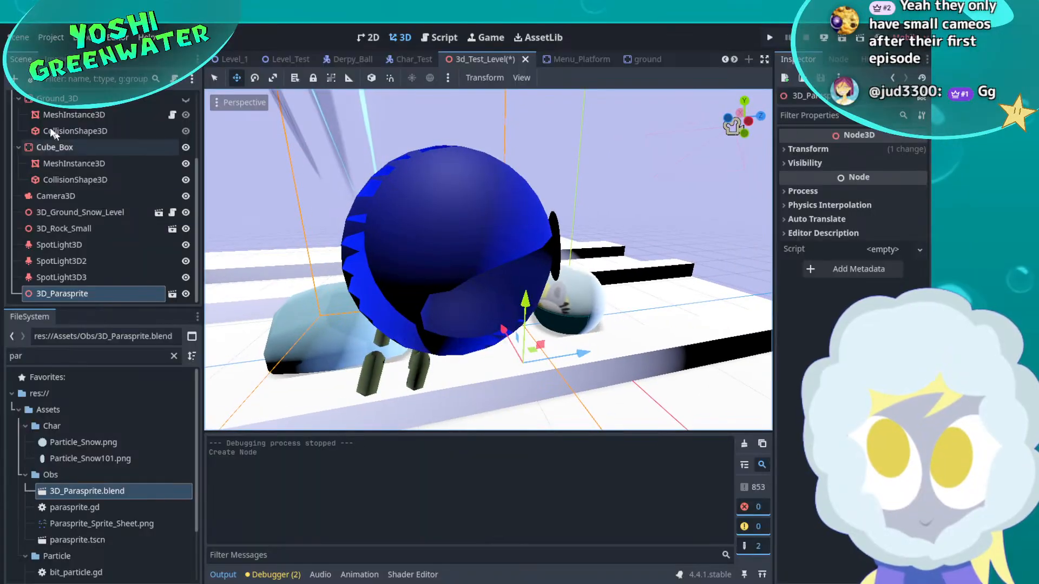
Hide DirectionalLight3D and all three spotlights to check how the lights affect the Parasprite
{"action": "left_click", "coordinate": [186, 100]}
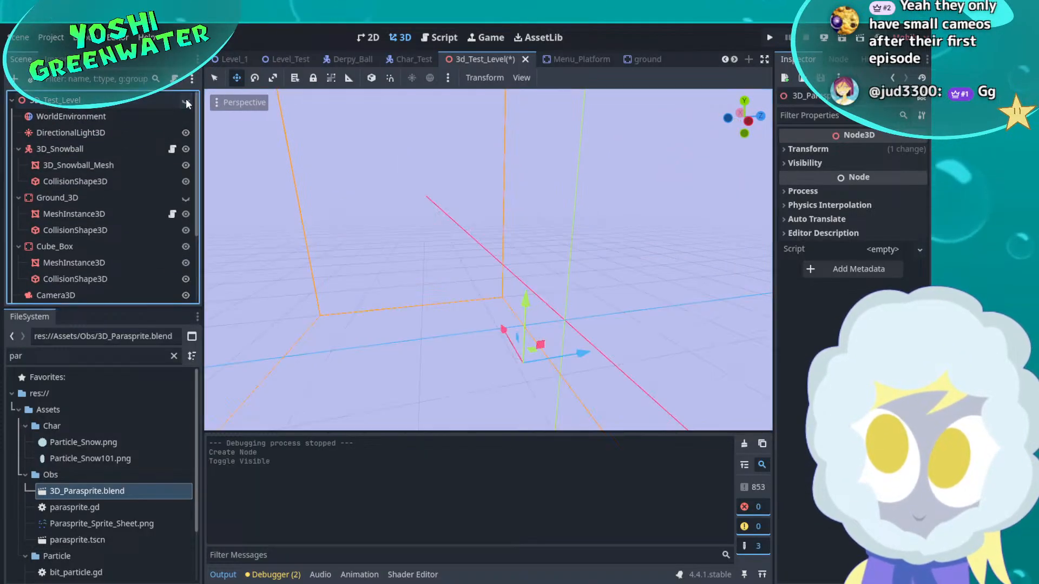
{"action": "left_click", "coordinate": [186, 101]}
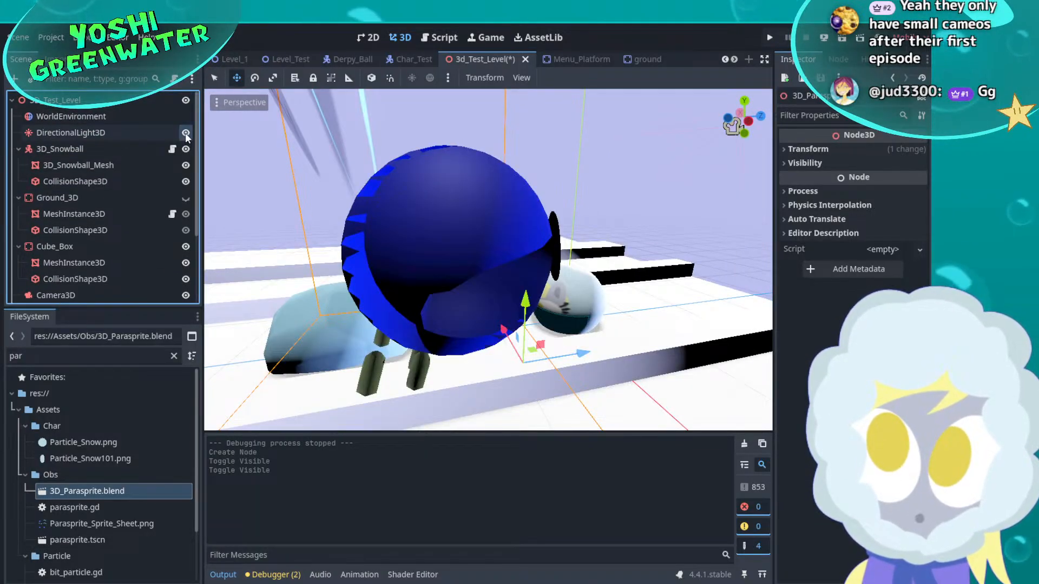
{"action": "left_click", "coordinate": [186, 132]}
{"action": "scroll", "coordinate": [173, 179], "scroll_direction": "down", "scroll_amount": 5}
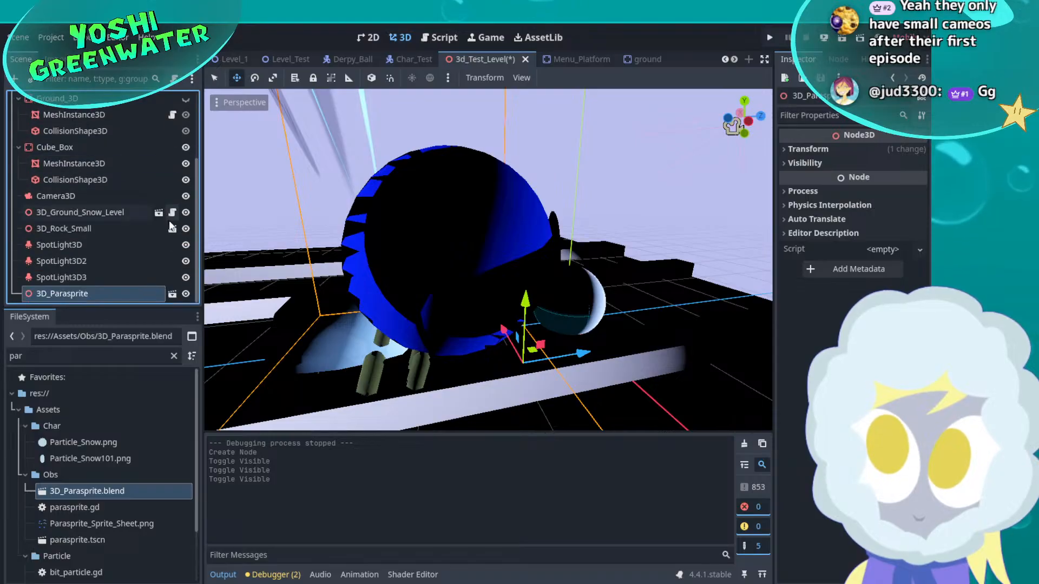
{"action": "left_click", "coordinate": [185, 245]}
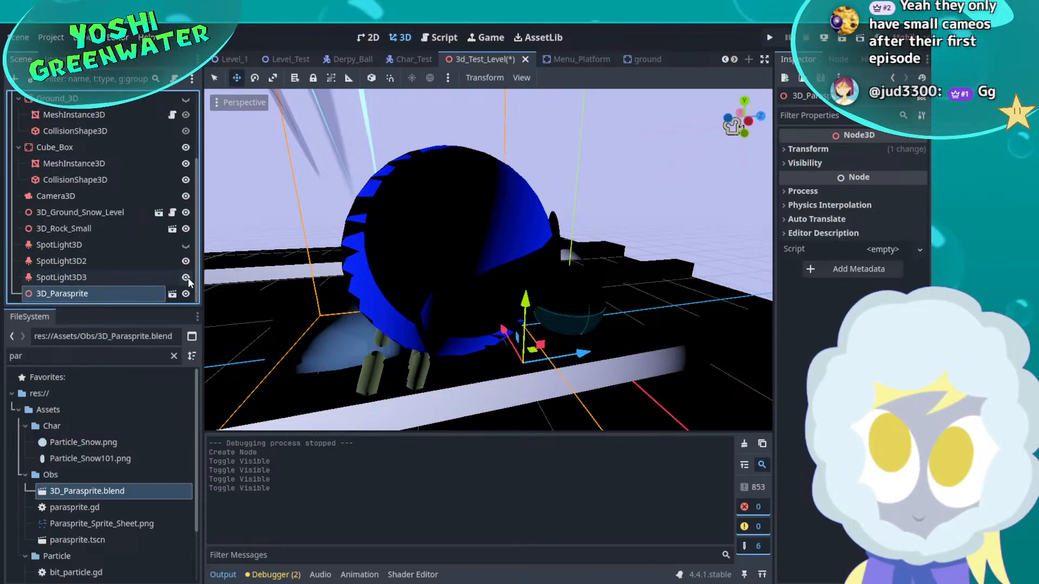
{"action": "left_click", "coordinate": [185, 277]}
{"action": "left_click", "coordinate": [186, 261]}
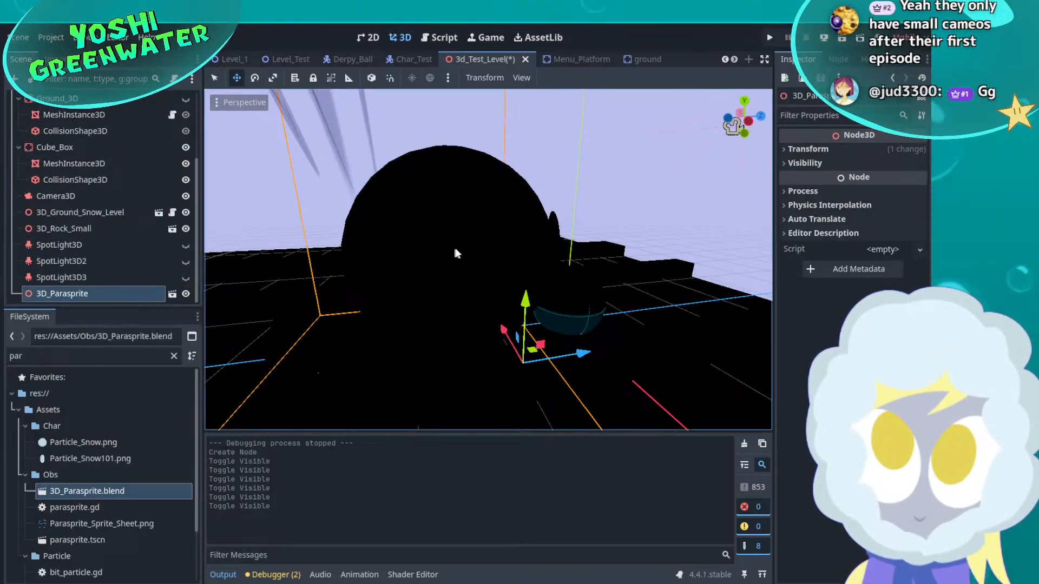
{"action": "middle_click_drag", "start_coordinate": [455, 254], "coordinate": [278, 244]}
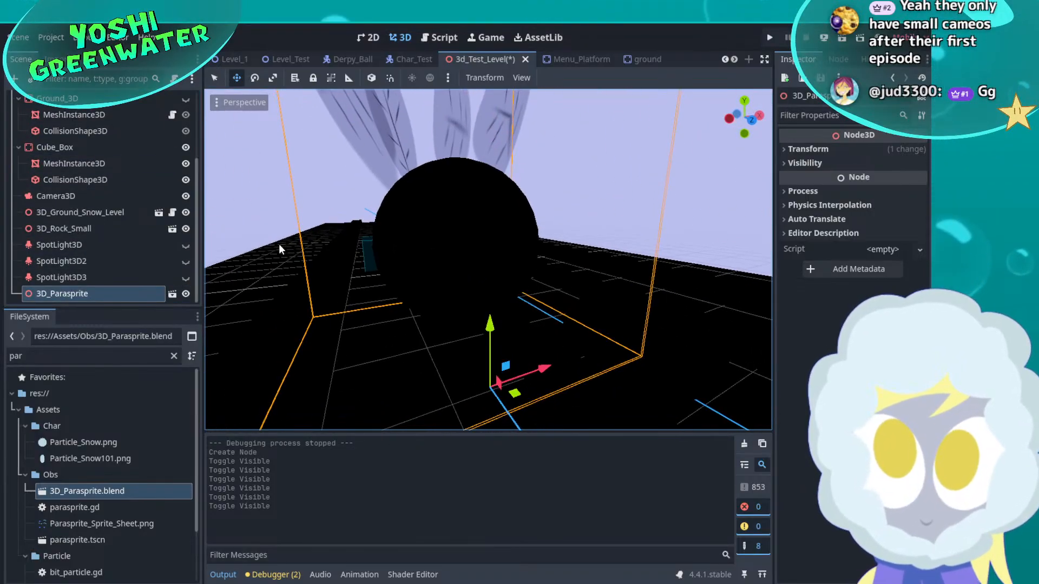
Show the three spotlights and the directional light again, toggling SpotLight3D2 and SpotLight3D3 separately to compare their effect
{"action": "left_click", "coordinate": [186, 245]}
{"action": "left_click", "coordinate": [186, 277]}
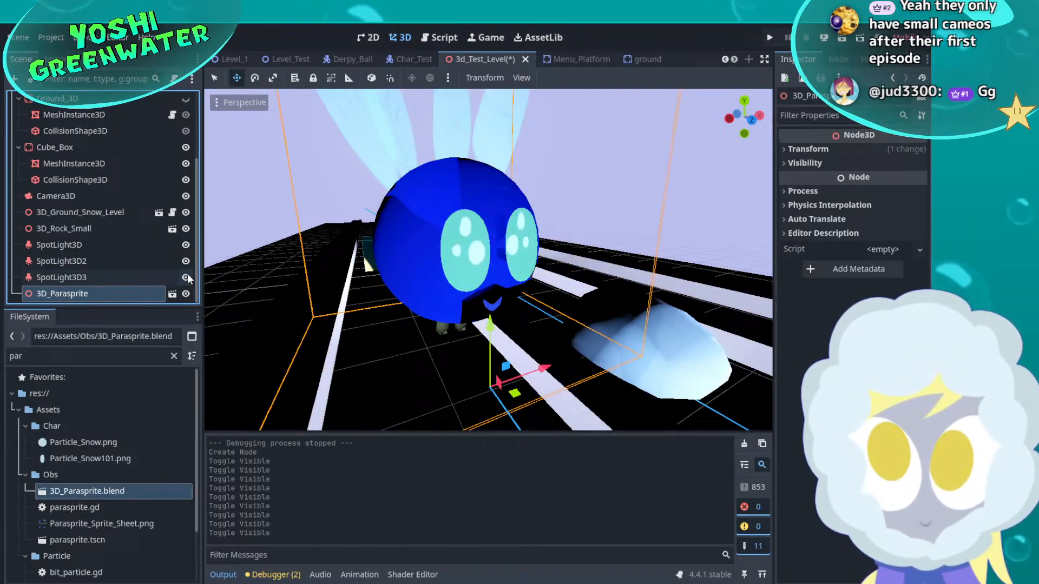
{"action": "scroll", "coordinate": [186, 277], "scroll_direction": "up", "scroll_amount": 3}
{"action": "scroll", "coordinate": [186, 278], "scroll_direction": "down", "scroll_amount": 3}
{"action": "left_click", "coordinate": [186, 277]}
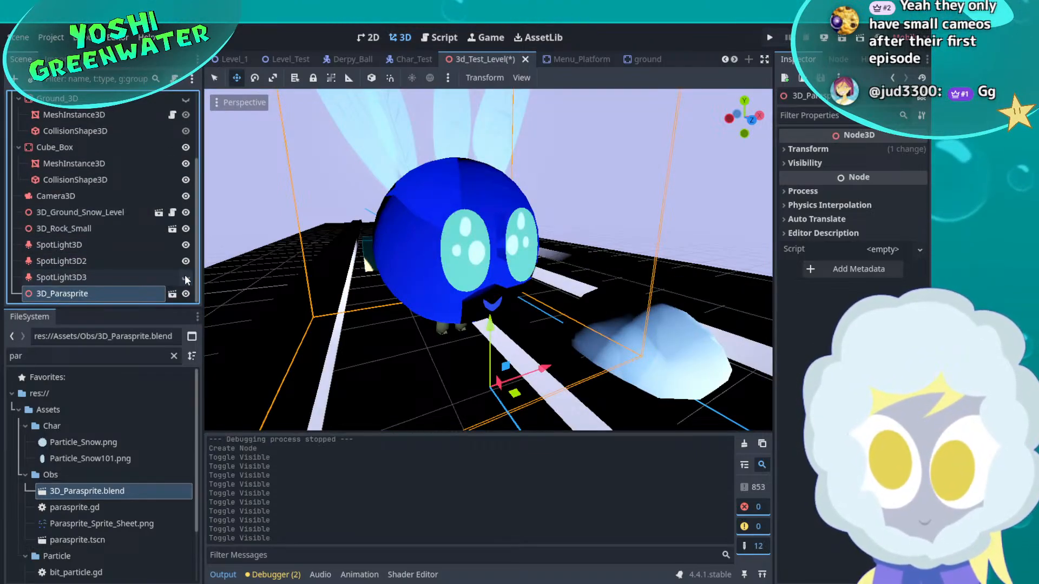
{"action": "left_click", "coordinate": [185, 276]}
{"action": "left_click", "coordinate": [185, 261]}
{"action": "left_click", "coordinate": [186, 262]}
{"action": "left_click", "coordinate": [186, 262]}
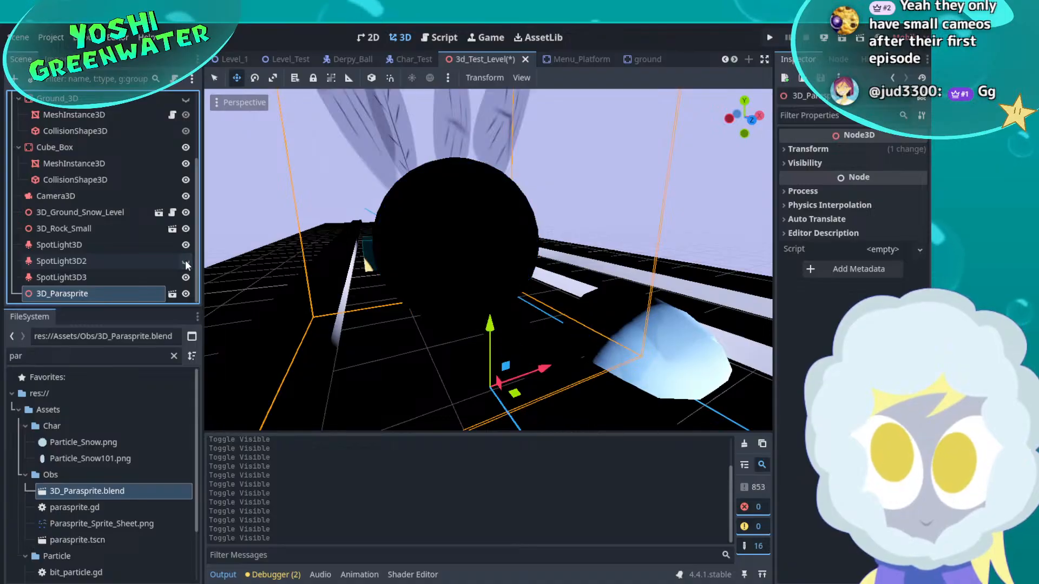
{"action": "left_click", "coordinate": [186, 262]}
{"action": "scroll", "coordinate": [185, 263], "scroll_direction": "up", "scroll_amount": 3}
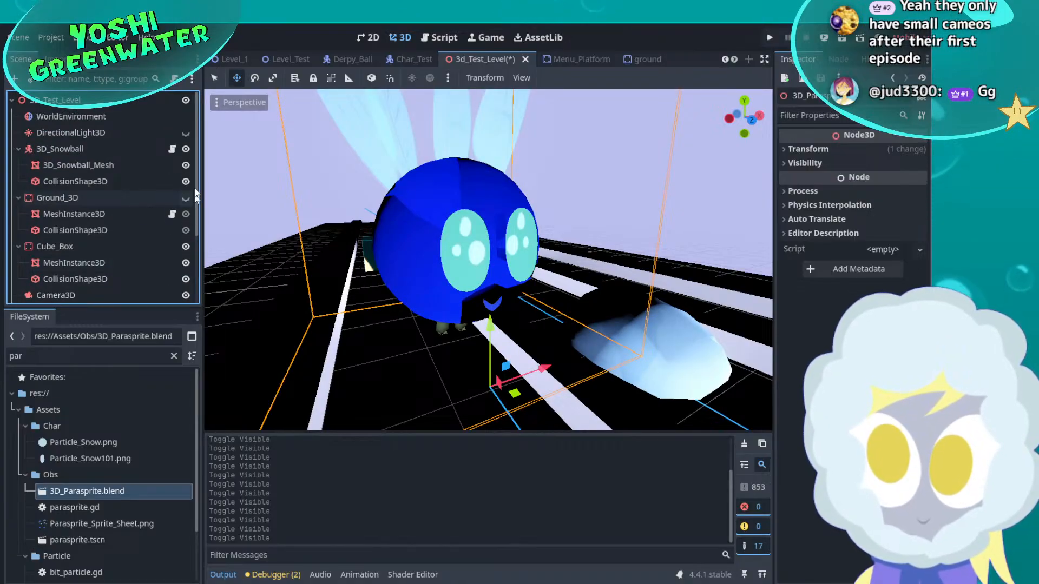
{"action": "left_click", "coordinate": [186, 132]}
Set the 3D_Parasprite node's Y position to 0
{"action": "middle_click_drag", "start_coordinate": [303, 260], "coordinate": [341, 267]}
{"action": "scroll", "coordinate": [342, 267], "scroll_direction": "down", "scroll_amount": 6}
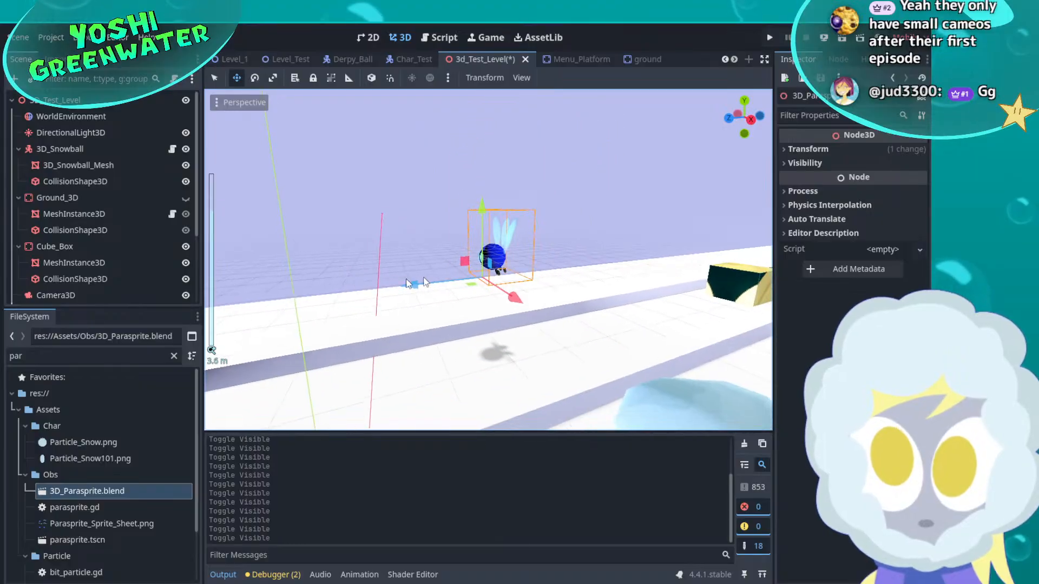
{"action": "left_click", "coordinate": [807, 149]}
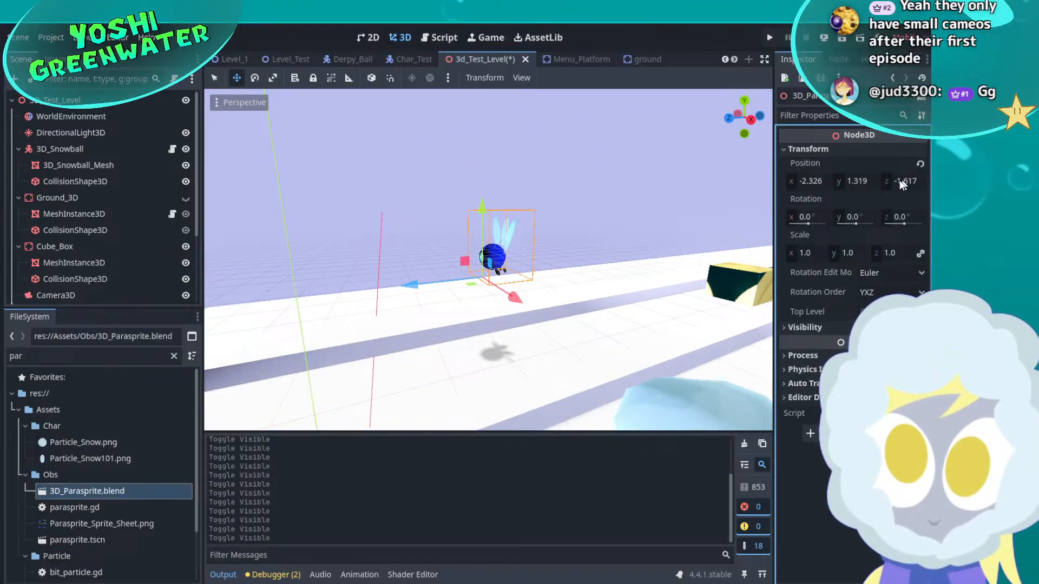
{"action": "type", "text": "0"}
{"action": "key", "text": "Return"}
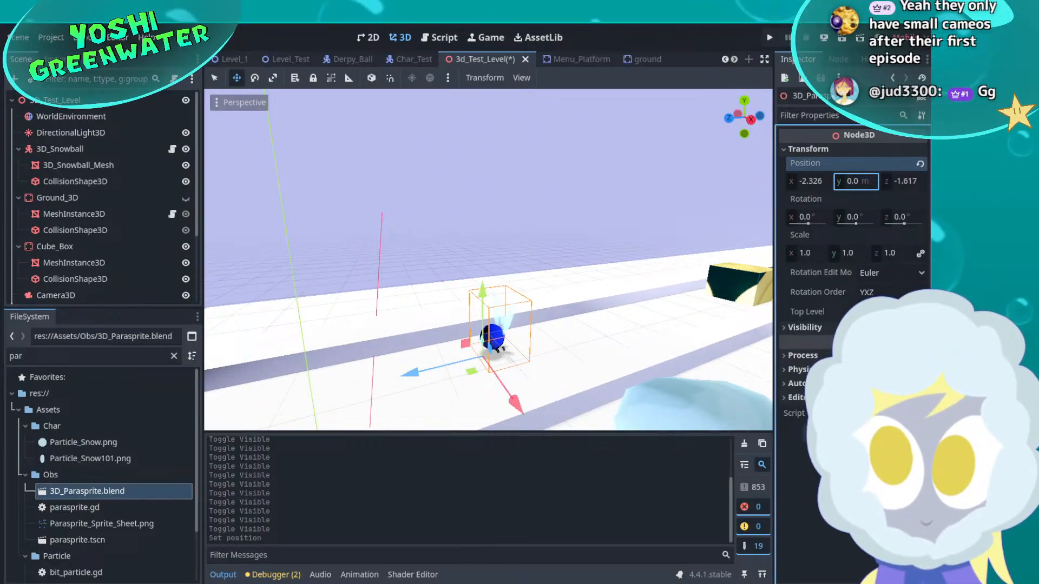
Raise the Parasprite above the ground and move it across the track to about x 1.865, y 2.386, z -1.794
{"action": "mouse_move", "coordinate": [527, 304]}
{"action": "middle_mouse_down"}
{"action": "mouse_move", "coordinate": [608, 306]}
{"action": "mouse_move", "coordinate": [546, 298]}
{"action": "mouse_move", "coordinate": [543, 308]}
{"action": "middle_mouse_up"}
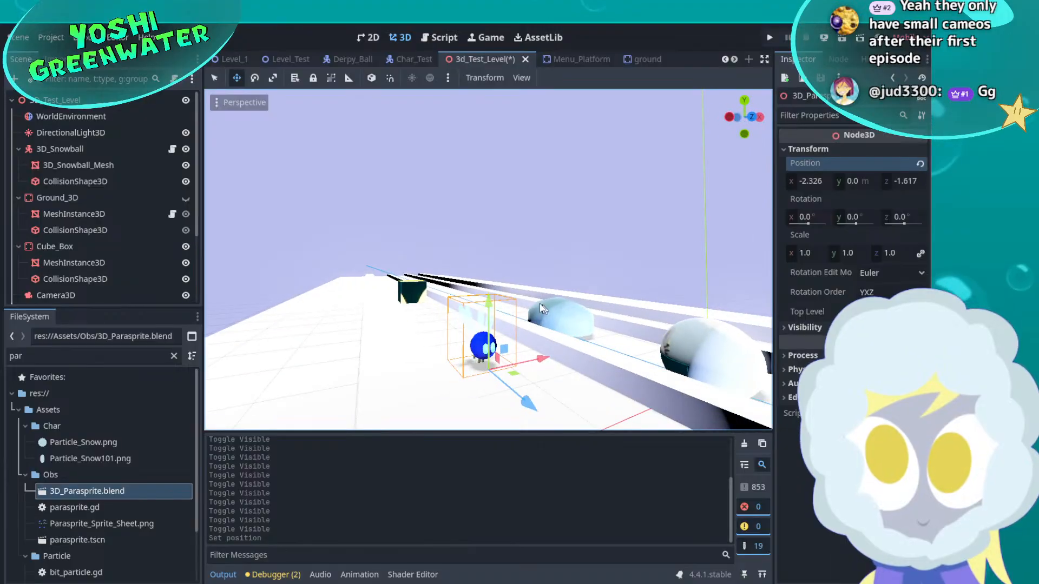
{"action": "left_click_drag", "start_coordinate": [489, 313], "coordinate": [484, 242]}
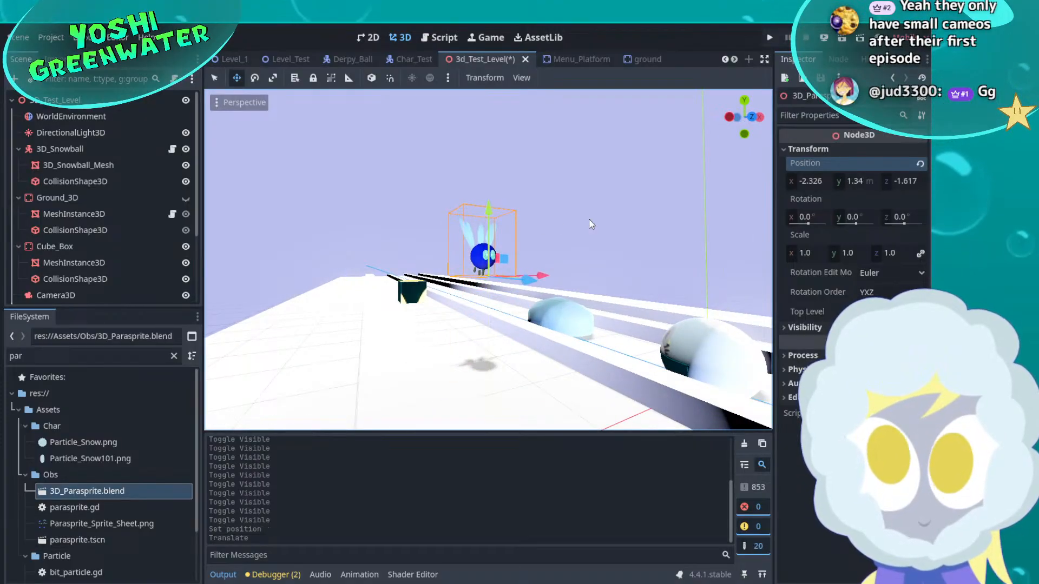
{"action": "middle_click_drag", "start_coordinate": [598, 230], "coordinate": [536, 281]}
{"action": "left_click_drag", "start_coordinate": [506, 272], "coordinate": [734, 201]}
{"action": "key", "text": "f"}
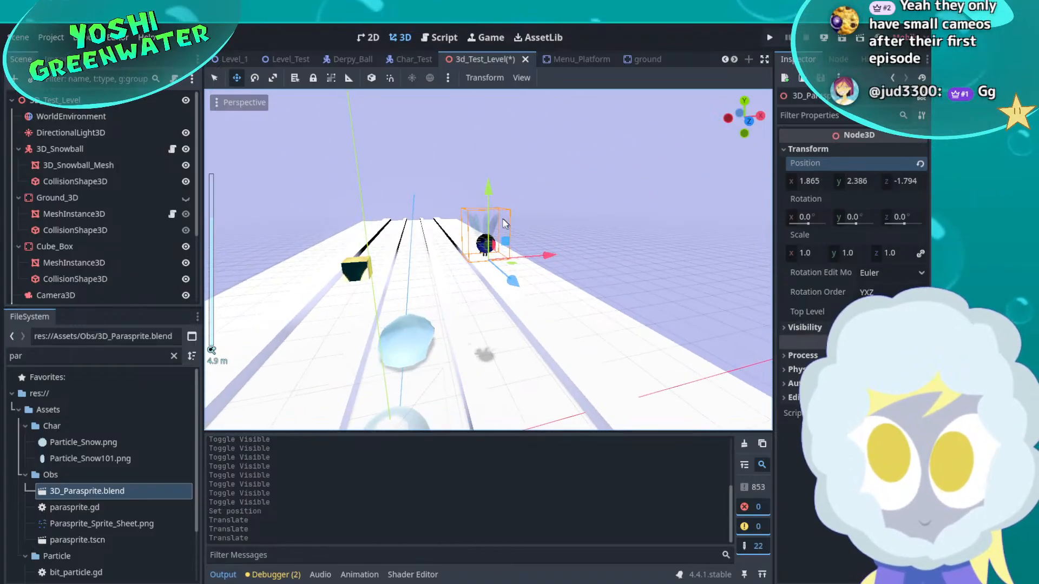
Move the floating Parasprite farther down the track to about x 2.3 and z -6.2, and adjust its height
{"action": "left_click_drag", "start_coordinate": [491, 222], "coordinate": [504, 325]}
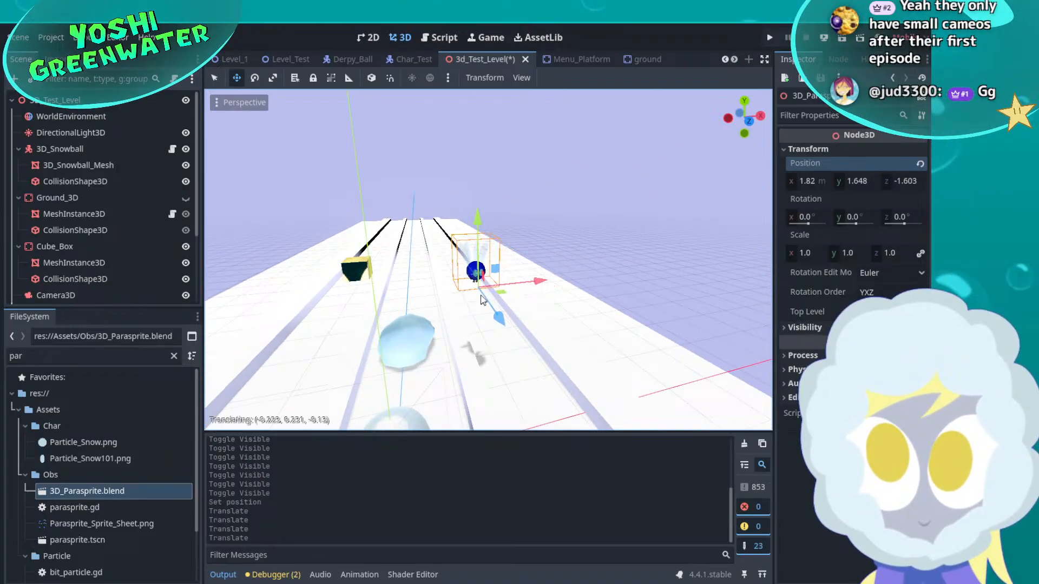
{"action": "middle_click_drag", "start_coordinate": [541, 289], "coordinate": [497, 321]}
{"action": "left_click_drag", "start_coordinate": [444, 335], "coordinate": [698, 315]}
{"action": "scroll", "coordinate": [488, 259], "scroll_direction": "down", "scroll_amount": 5}
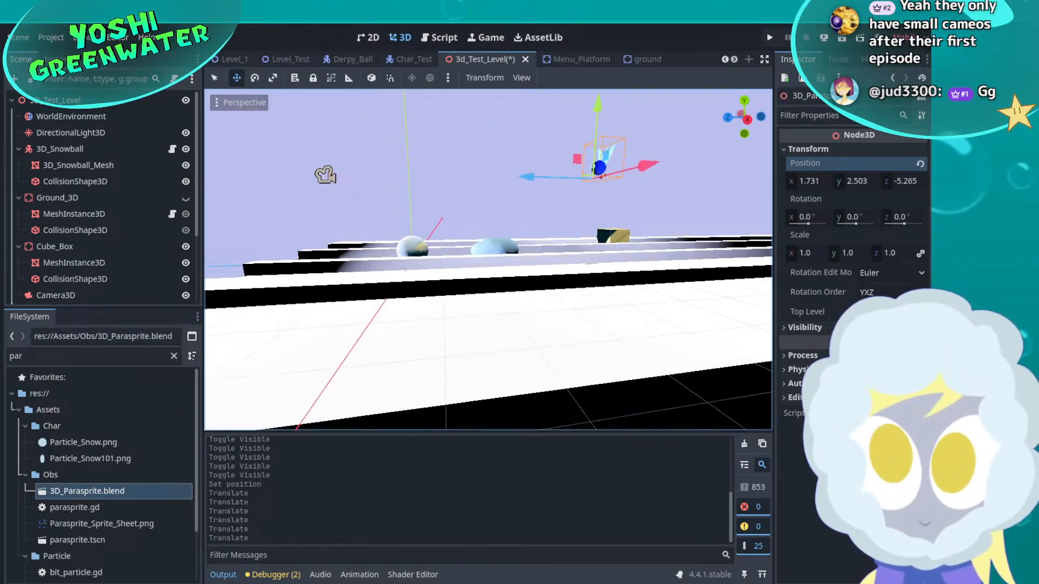
{"action": "middle_click_drag", "start_coordinate": [601, 228], "coordinate": [552, 229]}
{"action": "left_click_drag", "start_coordinate": [452, 222], "coordinate": [536, 212]}
{"action": "middle_click_drag", "start_coordinate": [536, 212], "coordinate": [579, 189]}
{"action": "middle_click_drag", "start_coordinate": [579, 190], "coordinate": [630, 201]}
{"action": "scroll", "coordinate": [630, 200], "scroll_direction": "up", "scroll_amount": 2}
{"action": "middle_click_drag", "start_coordinate": [541, 149], "coordinate": [543, 215], "text": "shift"}
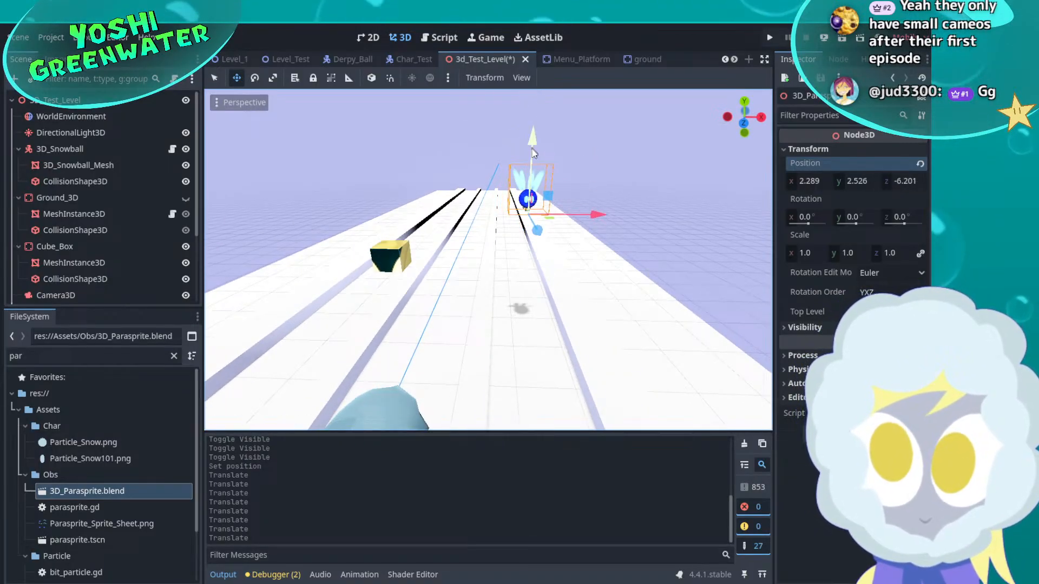
Deselect the Parasprite, view the track from behind the rock and save the 3D test level scene
{"action": "left_click", "coordinate": [638, 208]}
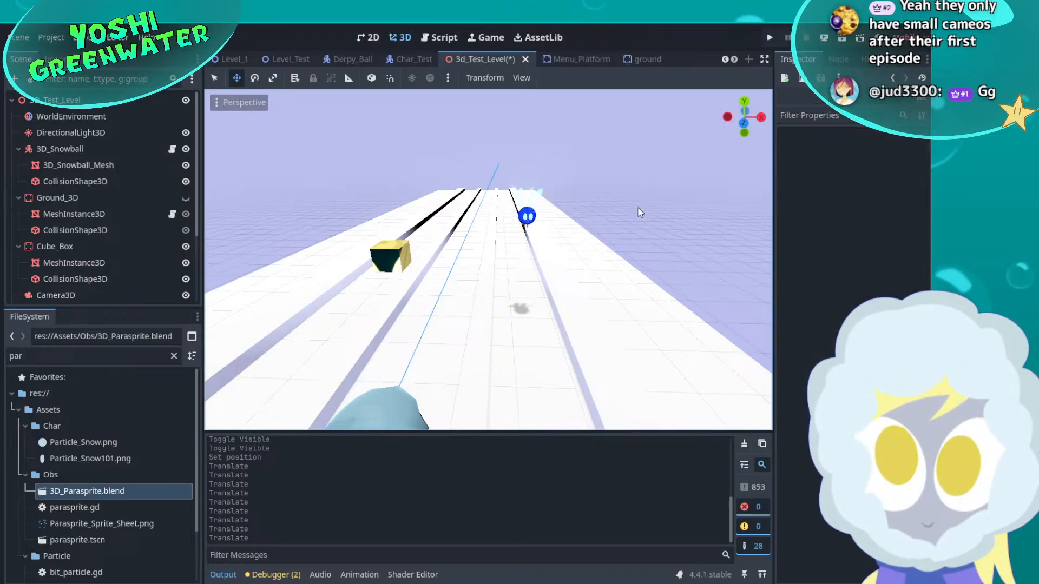
{"action": "key", "text": "s"}
{"action": "key", "text": "a"}
{"action": "right_click_drag", "start_coordinate": [547, 256], "coordinate": [547, 256]}
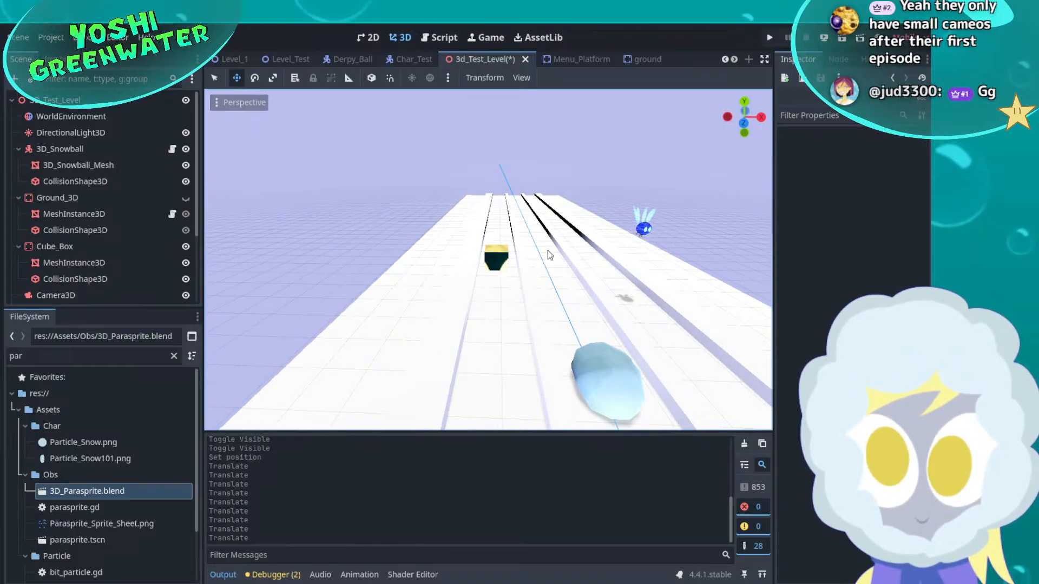
{"action": "key", "text": "ctrl+s"}
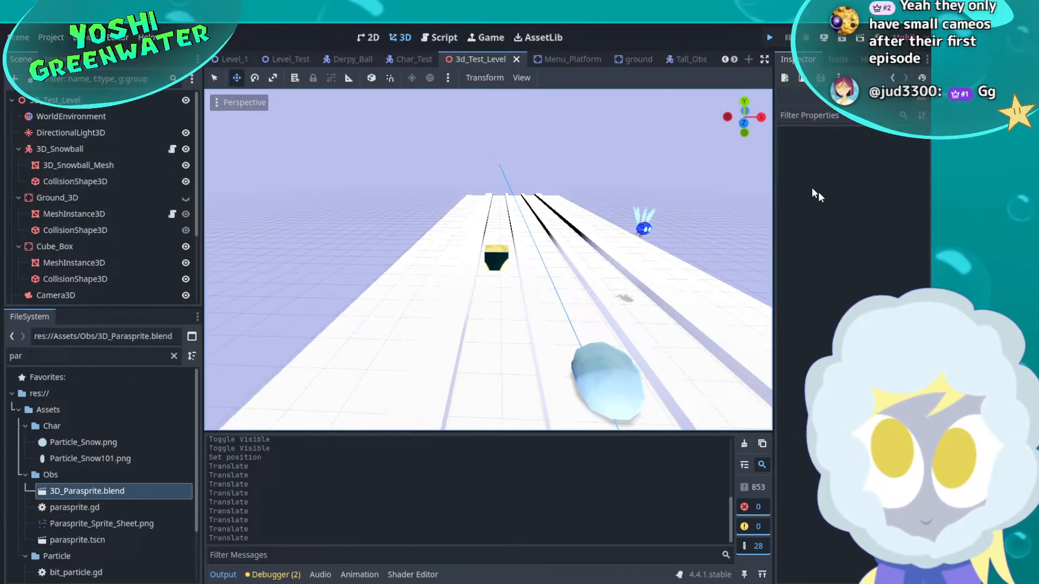
Run the 3D test level and steer the snowball right and left to check the Parasprite in the game
{"action": "key", "text": "ctrl+s"}
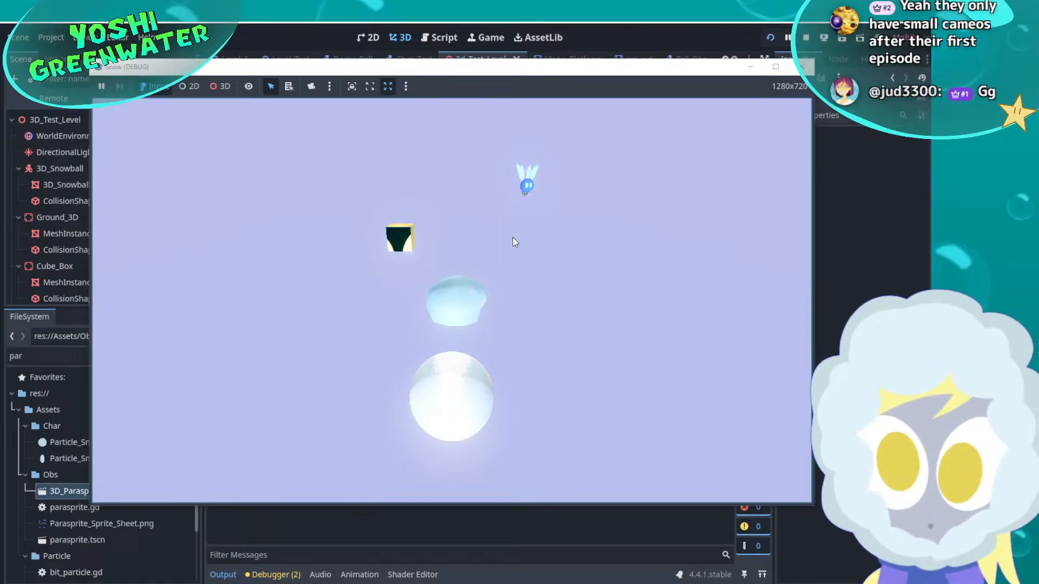
{"action": "key", "text": "Right"}
{"action": "key", "text": "Left"}
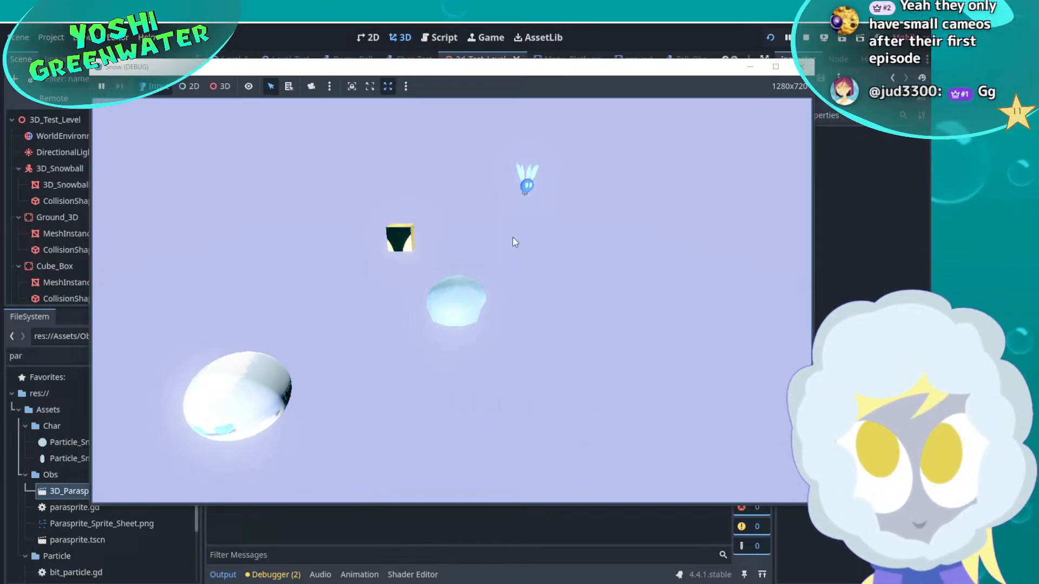
Roll the snowball left and right and make it jump around the track to check the Parasprite in the game, and close the game
{"action": "key", "text": "Right"}
{"action": "key", "text": "Left"}
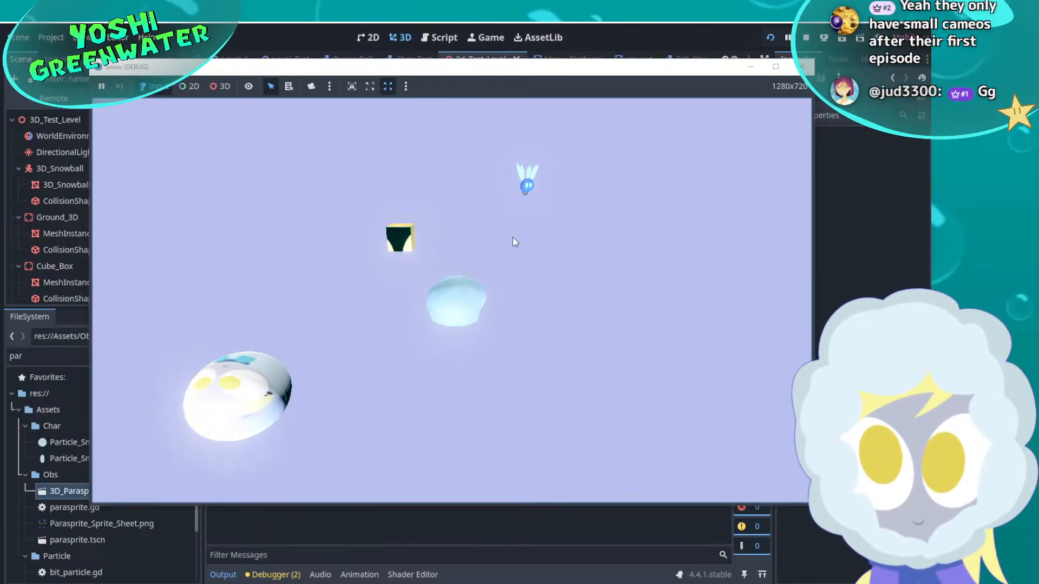
{"action": "key", "text": "space"}
{"action": "key", "text": "Right"}
{"action": "key", "text": "Left"}
{"action": "key", "text": "Right"}
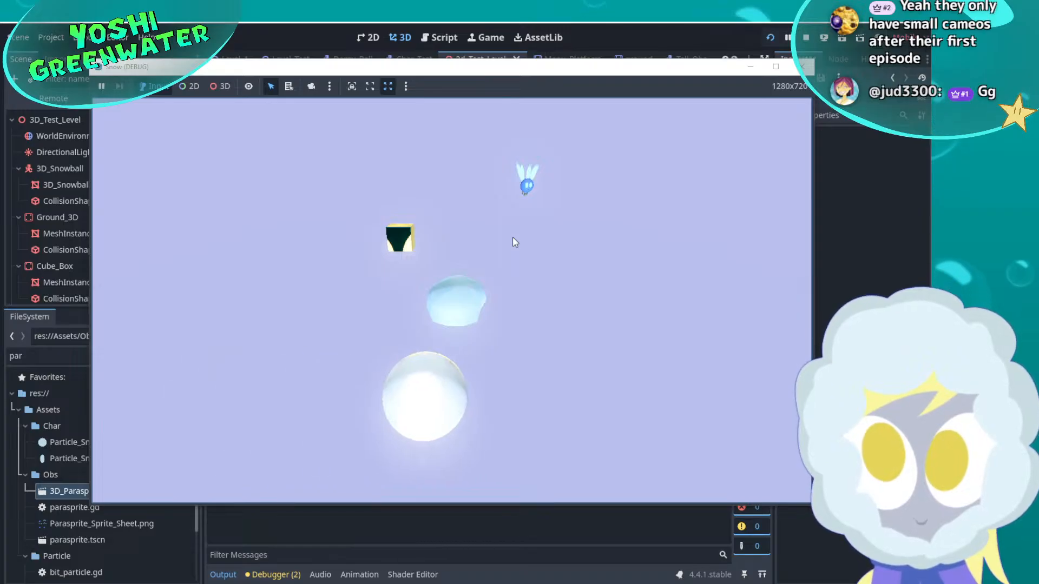
{"action": "key", "text": "Left"}
{"action": "key", "text": "space"}
{"action": "key", "text": "Right"}
{"action": "key", "text": "Left"}
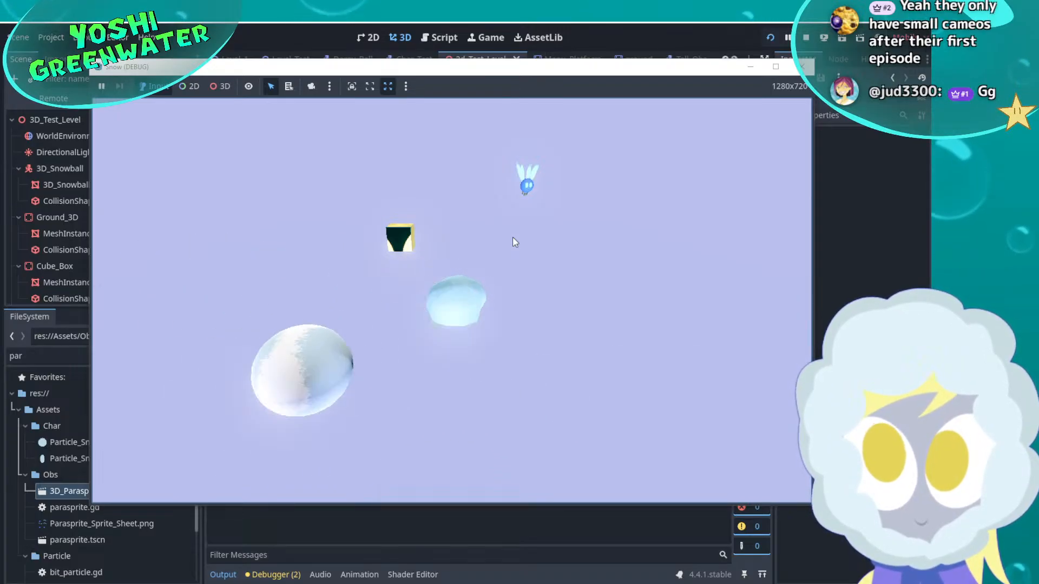
{"action": "key", "text": "Right"}
{"action": "key", "text": "Left"}
{"action": "key", "text": "Right"}
{"action": "key", "text": "space"}
{"action": "key", "text": "Right"}
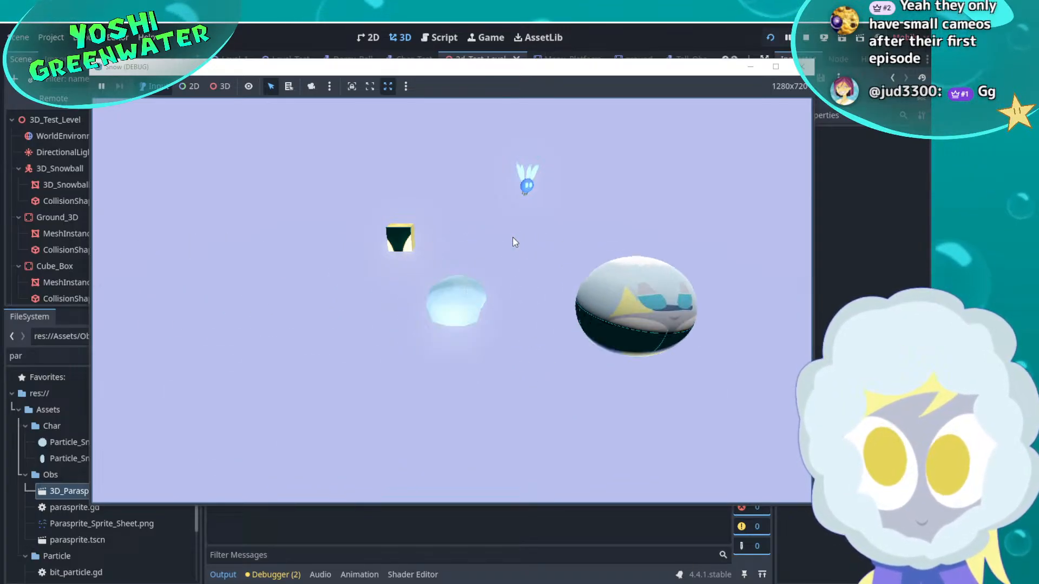
{"action": "key", "text": "Left"}
{"action": "key", "text": "Right"}
{"action": "key", "text": "Left"}
{"action": "key", "text": "Right"}
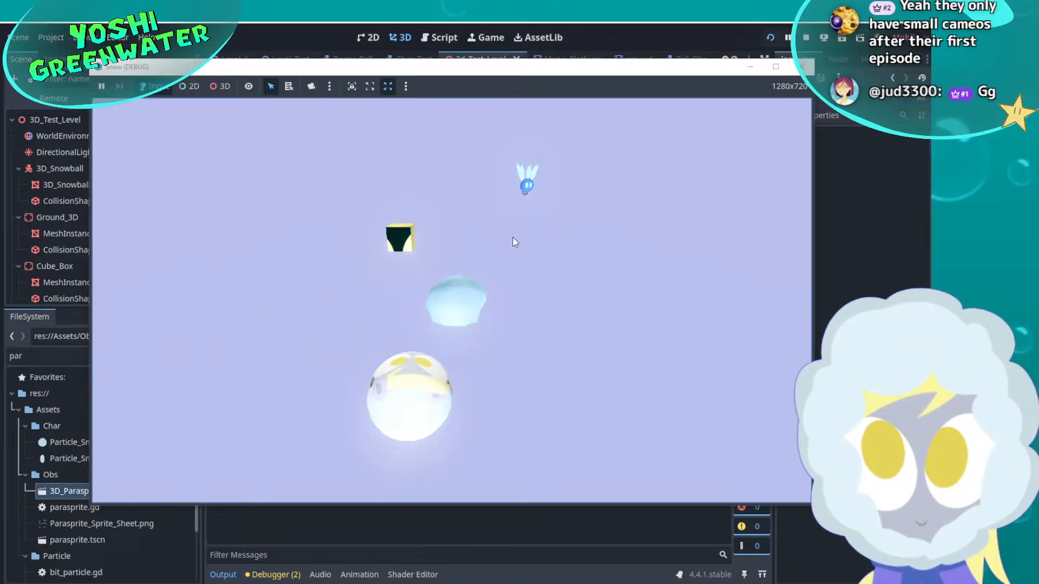
{"action": "key", "text": "space"}
{"action": "key", "text": "Right"}
{"action": "key", "text": "Left"}
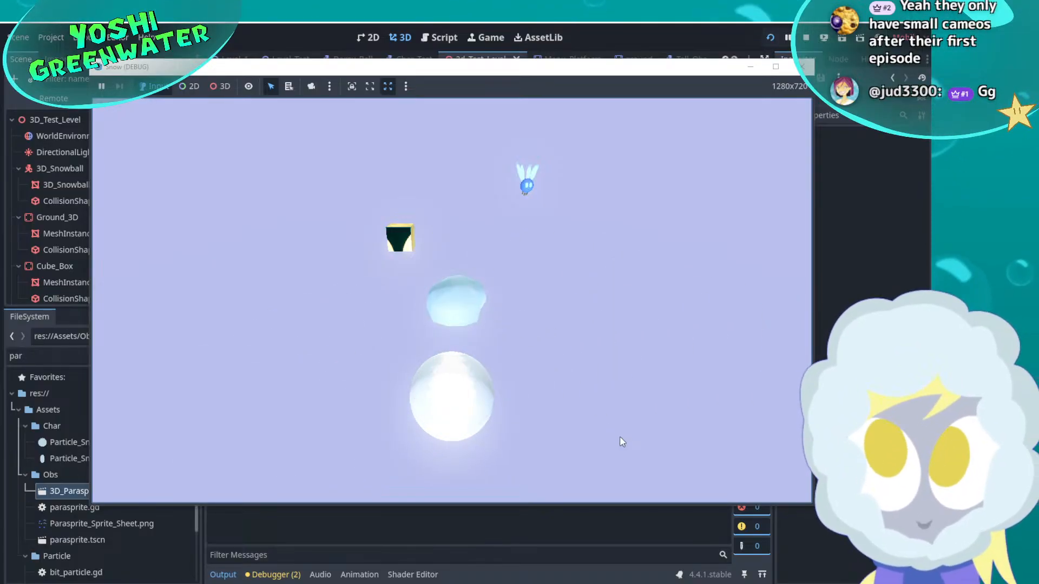
{"action": "key", "text": "Left"}
{"action": "key", "text": "Right"}
{"action": "key", "text": "Left"}
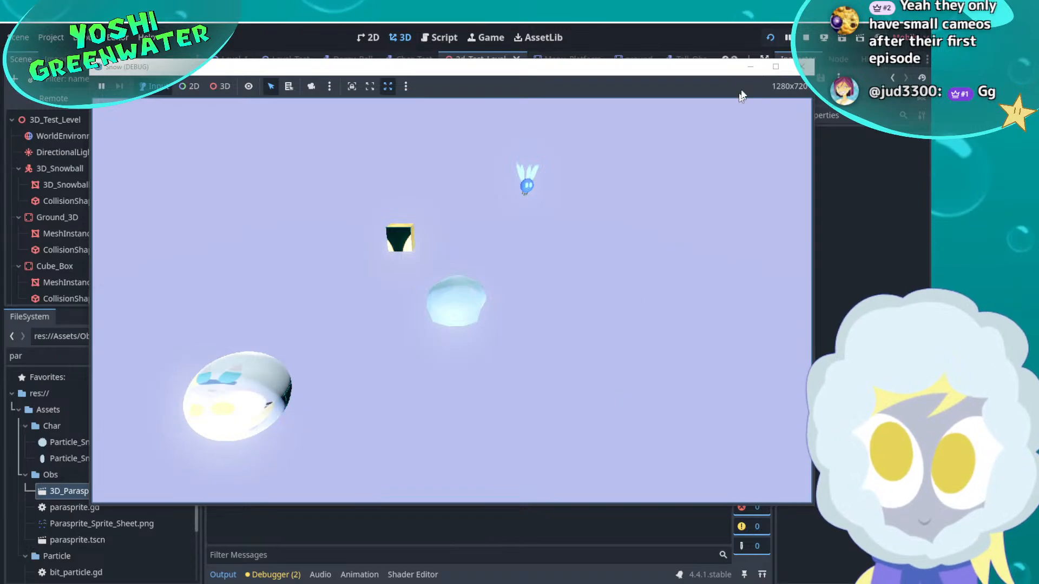
{"action": "left_click", "coordinate": [803, 66]}
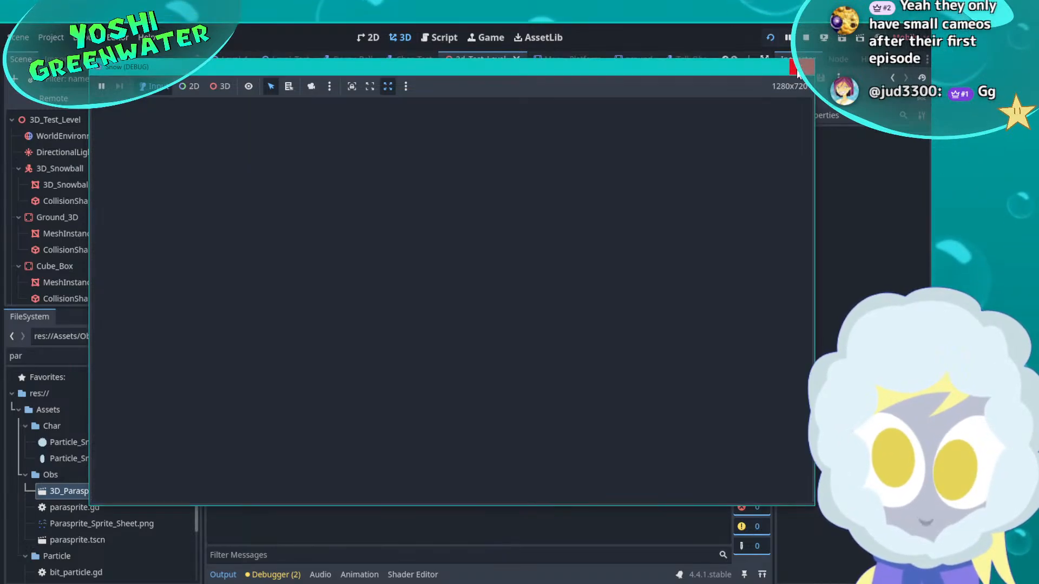
Move the Parasprite back between the rock and the snowball and raise it to about x -0.814, y 2.478, z -1.267
{"action": "middle_click_drag", "start_coordinate": [579, 240], "coordinate": [544, 174]}
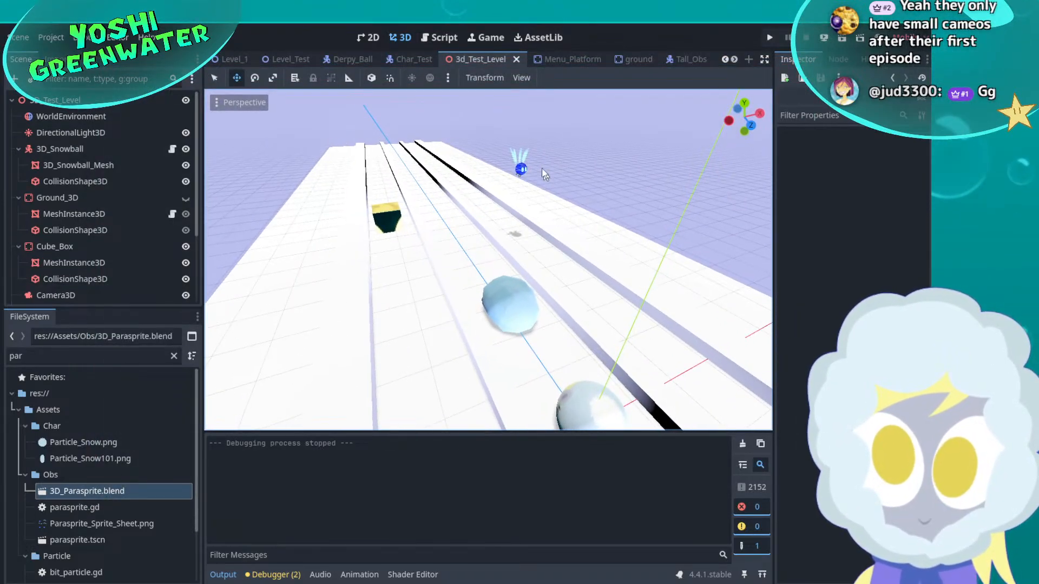
{"action": "left_click", "coordinate": [521, 171]}
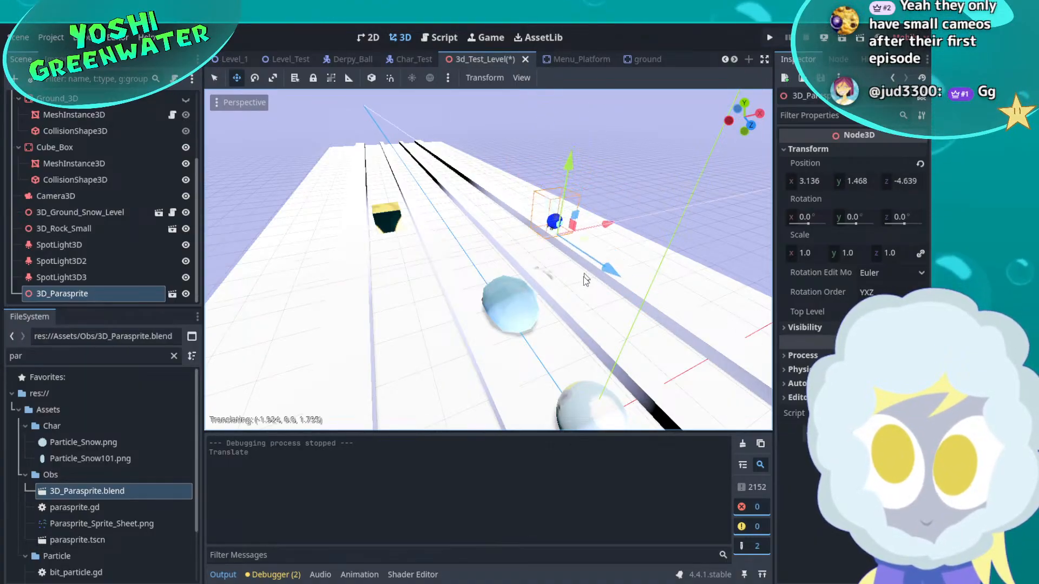
{"action": "left_click_drag", "start_coordinate": [583, 278], "coordinate": [554, 347]}
{"action": "middle_click_drag", "start_coordinate": [554, 347], "coordinate": [678, 346]}
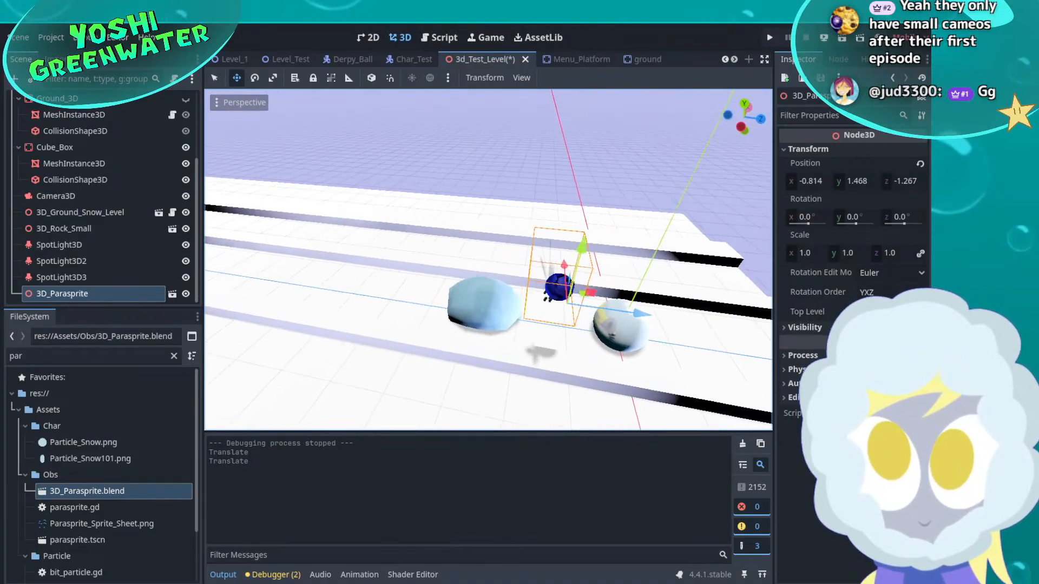
{"action": "right_click_drag", "start_coordinate": [565, 316], "coordinate": [565, 295]}
{"action": "key", "text": "w"}
{"action": "left_click_drag", "start_coordinate": [594, 306], "coordinate": [600, 212]}
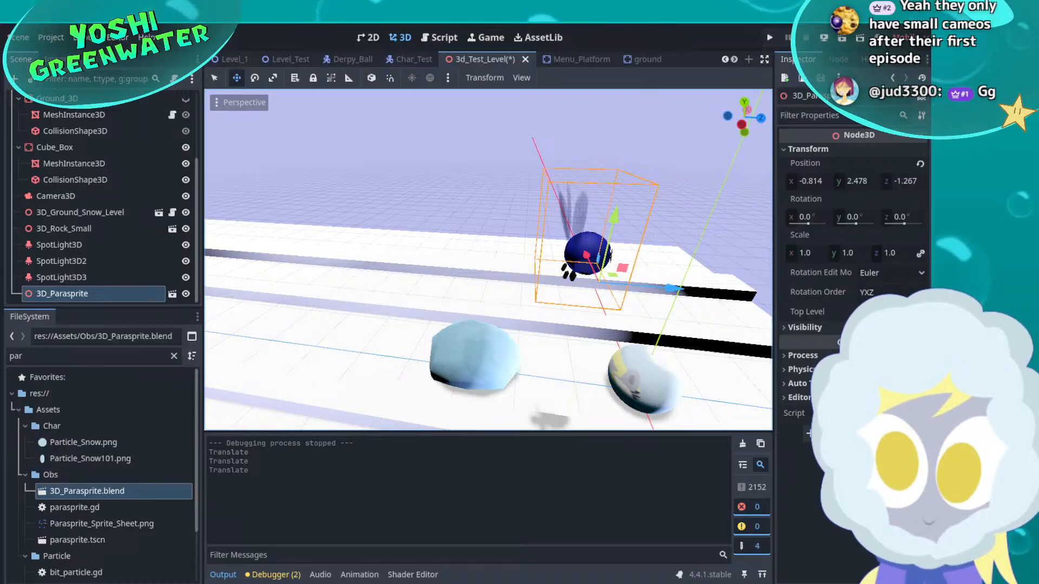
Shift the Parasprite over the middle of the track and behind the rock, to about x -0.109, y 1.991, z -3.007
{"action": "key", "text": "d"}
{"action": "right_click_drag", "start_coordinate": [686, 246], "coordinate": [519, 257]}
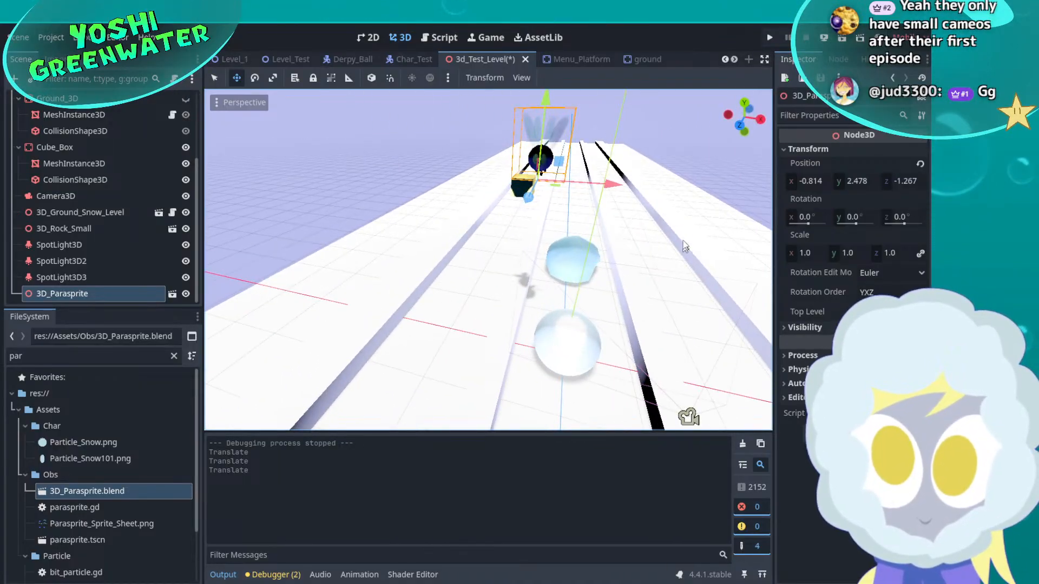
{"action": "left_click_drag", "start_coordinate": [603, 184], "coordinate": [647, 183]}
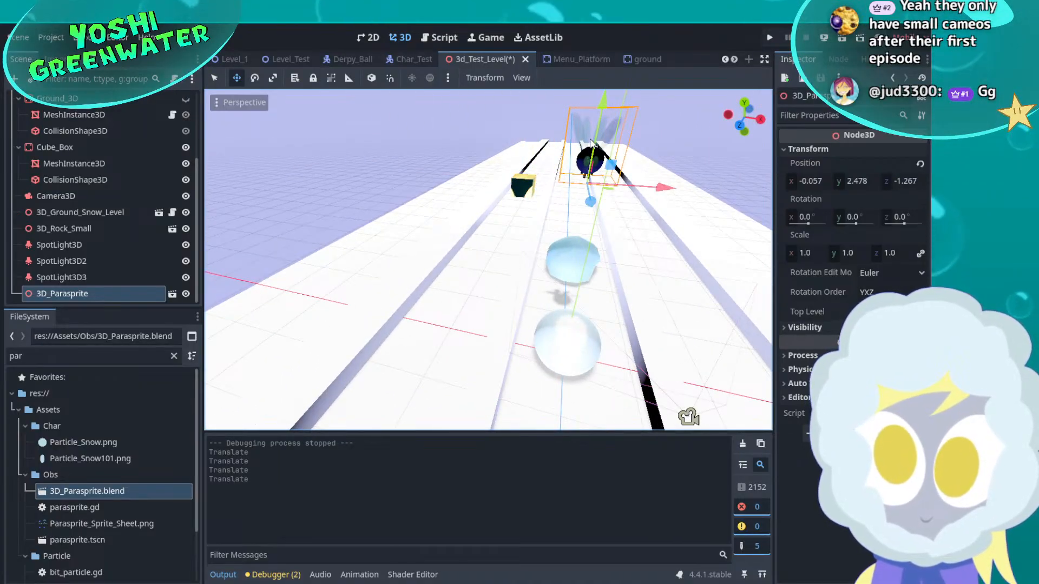
{"action": "left_click_drag", "start_coordinate": [597, 142], "coordinate": [591, 185]}
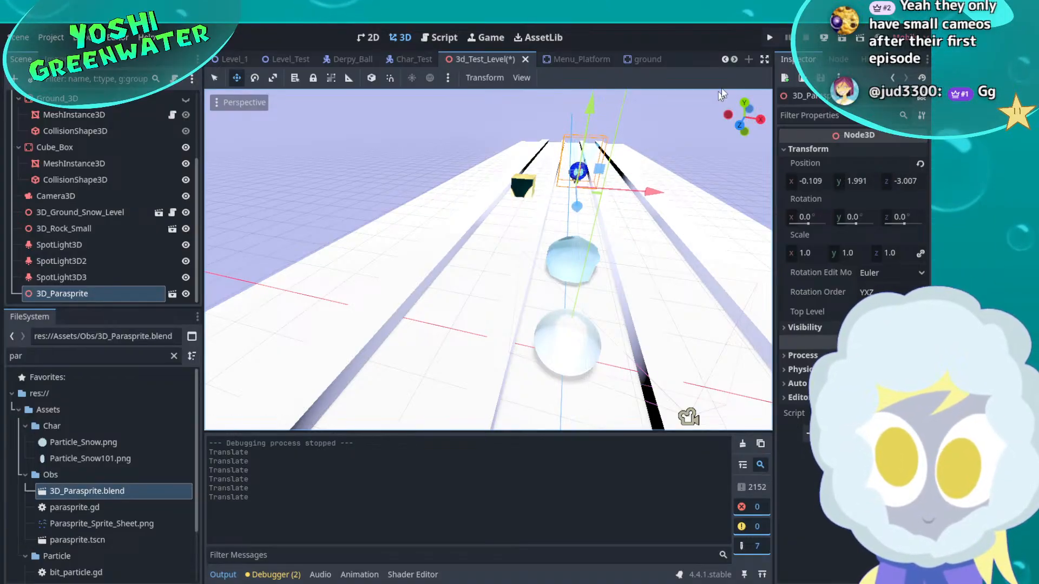
Run the 3D test level, make the snowball jump and roll to compare it with the repositioned Parasprite, and close the game
{"action": "left_click", "coordinate": [769, 39]}
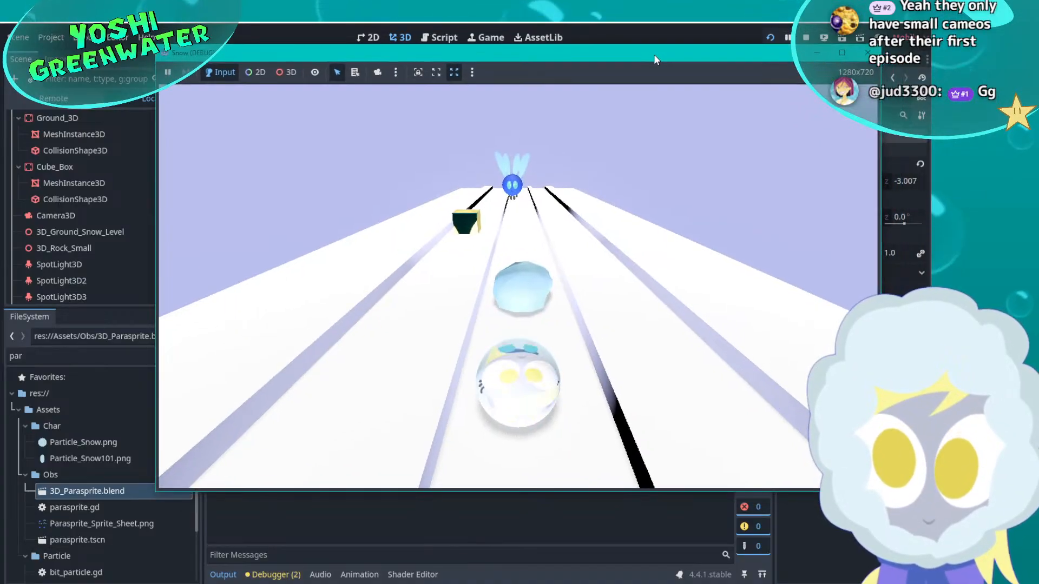
{"action": "key", "text": "space"}
{"action": "key", "text": "space"}
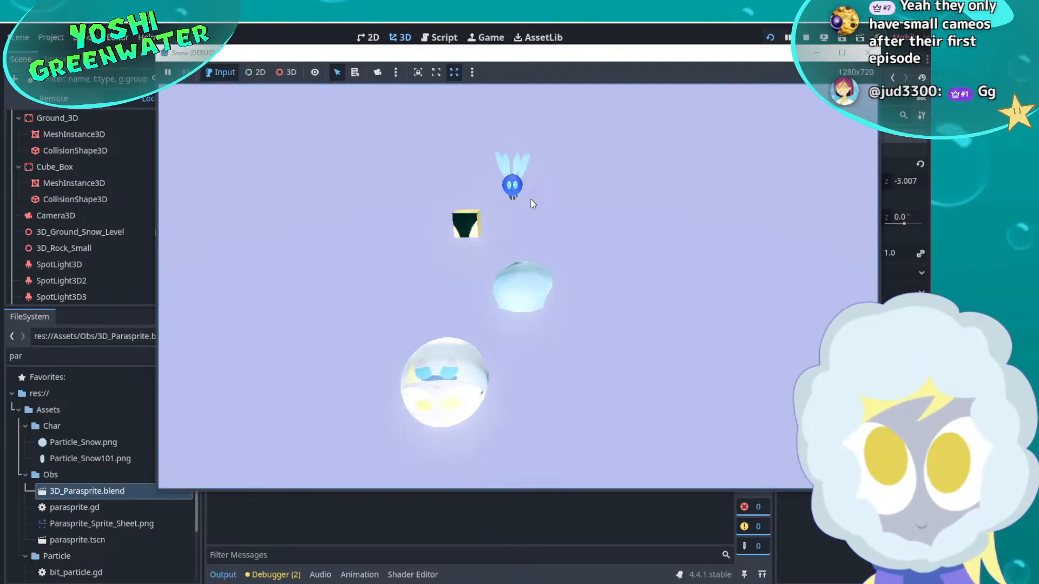
{"action": "key", "text": "d"}
{"action": "left_click", "coordinate": [868, 53]}
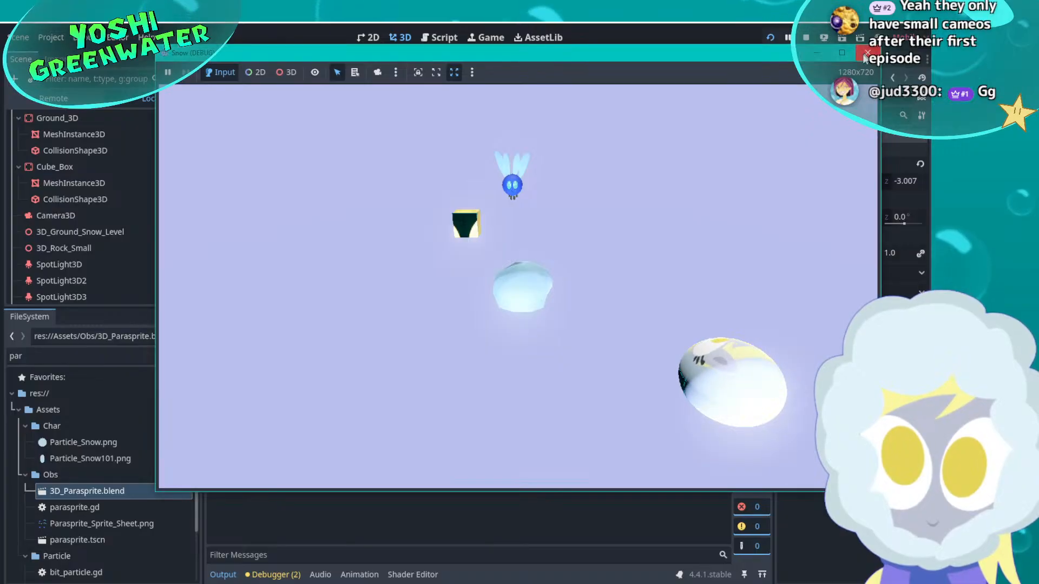
Fly around the 3D test level and examine up close how the small rock sits on the snow track
{"action": "key", "text": "a"}
{"action": "right_click_drag", "start_coordinate": [542, 229], "coordinate": [639, 183]}
{"action": "key", "text": "w"}
{"action": "right_click_drag", "start_coordinate": [541, 229], "coordinate": [362, 227]}
{"action": "key", "text": "w"}
{"action": "key", "text": "w"}
{"action": "key", "text": "s"}
{"action": "key", "text": "w"}
{"action": "key", "text": "s"}
{"action": "key", "text": "a"}
{"action": "key", "text": "a"}
{"action": "key", "text": "a"}
{"action": "scroll", "coordinate": [744, 184], "scroll_direction": "down", "scroll_amount": 5}
{"action": "key", "text": "w"}
{"action": "key", "text": "d"}
{"action": "key", "text": "w"}
{"action": "key", "text": "d"}
{"action": "key", "text": "w"}
{"action": "key", "text": "d"}
{"action": "key", "text": "q"}
{"action": "key", "text": "w"}
{"action": "key", "text": "a"}
{"action": "key", "text": "a"}
{"action": "key", "text": "s"}
{"action": "key", "text": "a"}
{"action": "key", "text": "w"}
{"action": "key", "text": "d"}
{"action": "key", "text": "d"}
{"action": "key", "text": "s"}
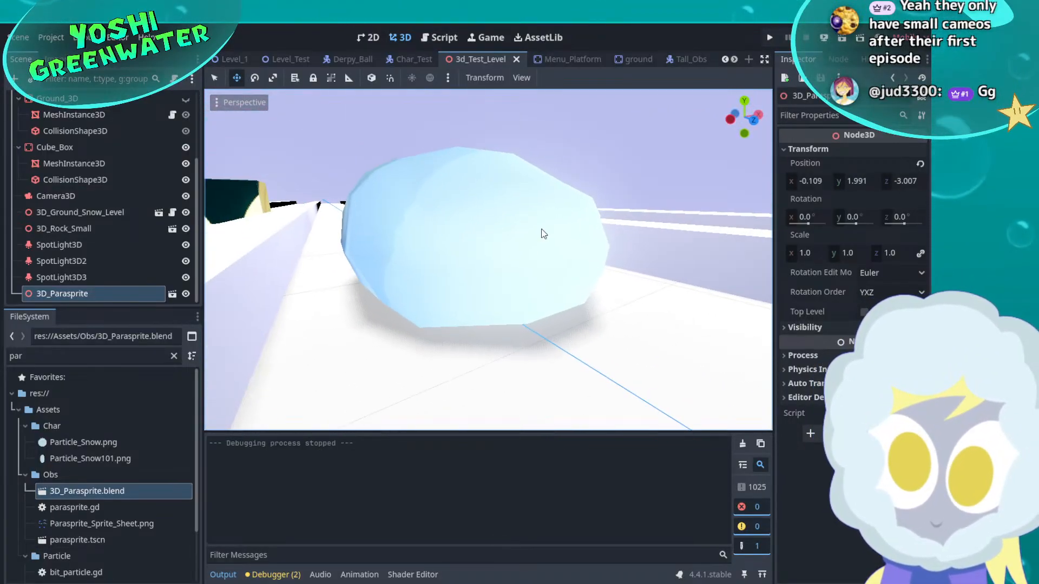
{"action": "scroll", "coordinate": [498, 239], "scroll_direction": "down", "scroll_amount": 5}
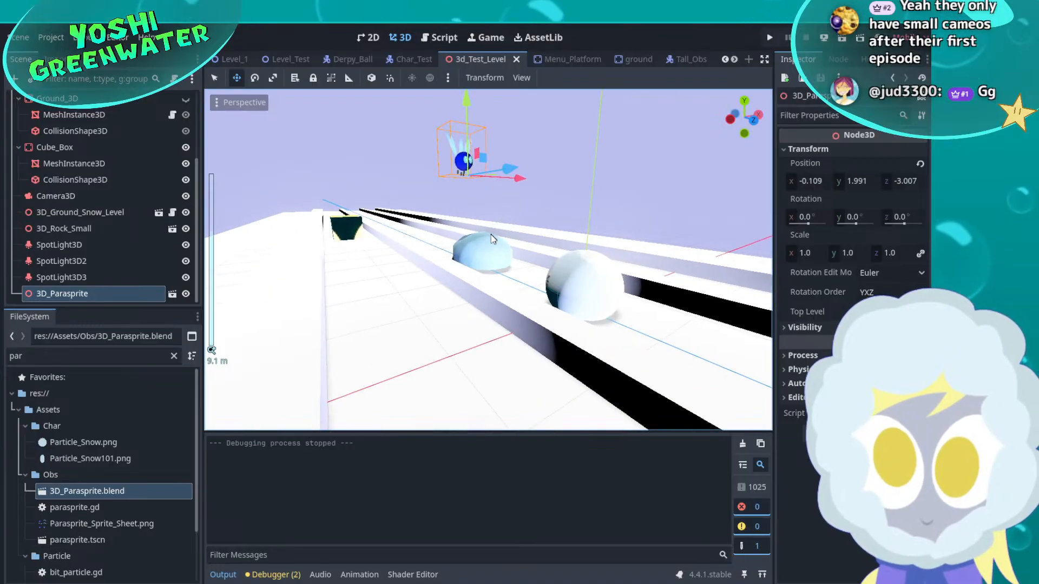
Lower the small rock onto the track by setting its Y position to about -0.002
{"action": "left_click", "coordinate": [83, 229]}
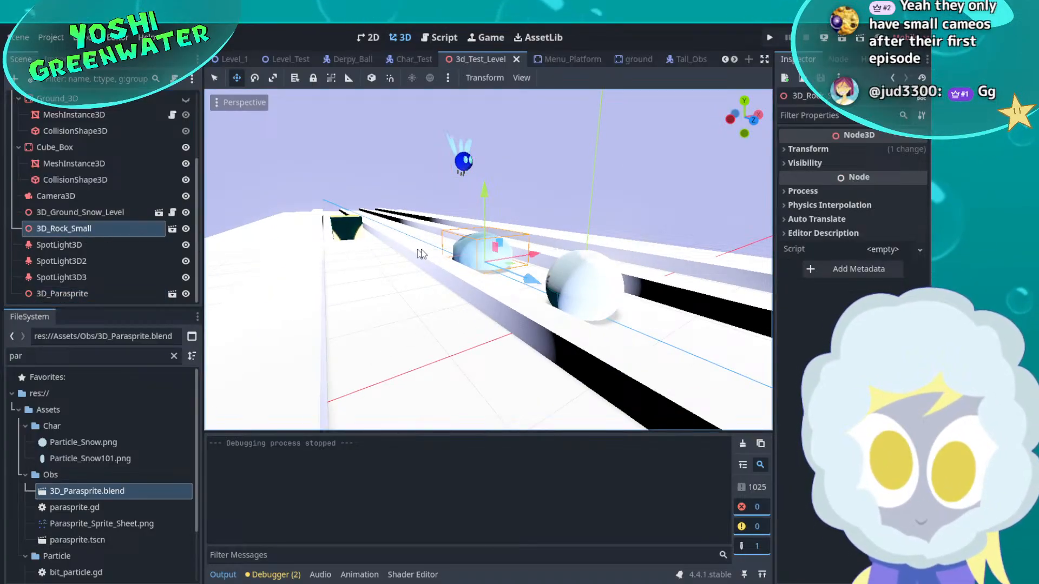
{"action": "scroll", "coordinate": [471, 243], "scroll_direction": "up", "scroll_amount": 4}
{"action": "scroll", "coordinate": [470, 244], "scroll_direction": "up", "scroll_amount": 4}
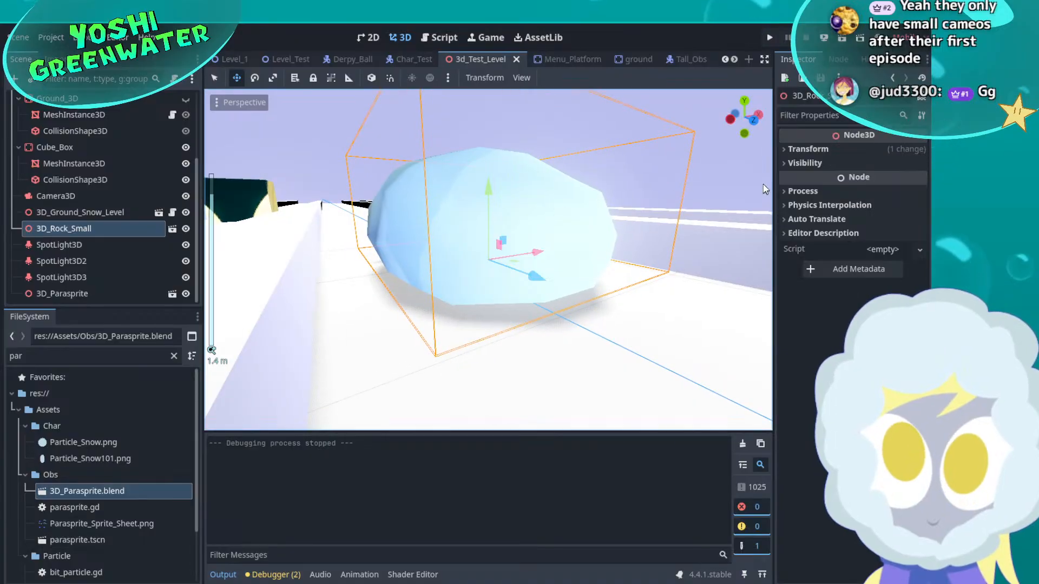
{"action": "left_click", "coordinate": [795, 150]}
{"action": "left_click_drag", "start_coordinate": [854, 181], "coordinate": [844, 181]}
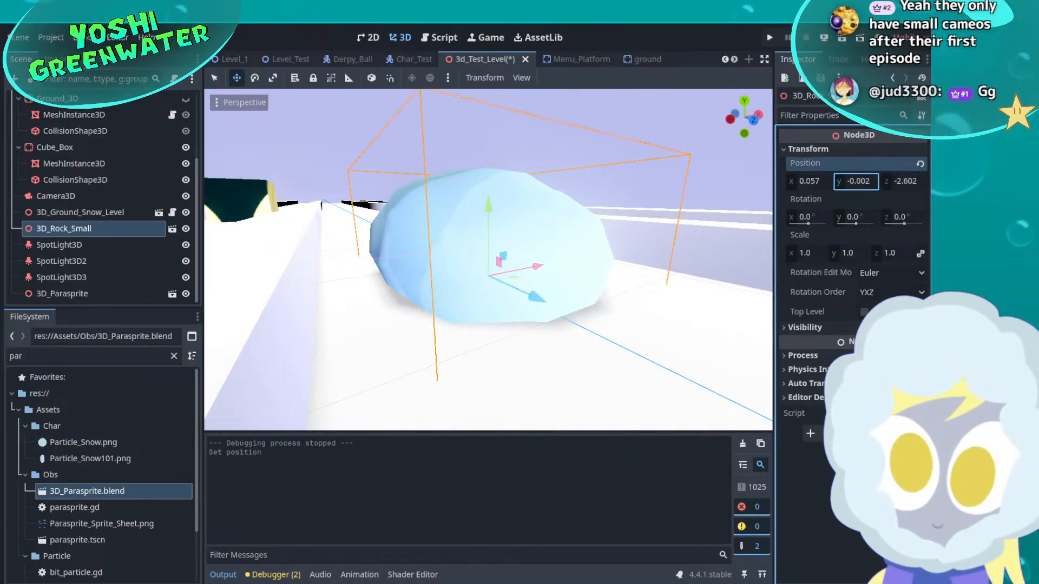
Deselect the small rock and examine its placement on the track from several angles, including from behind the snowball
{"action": "key", "text": "d"}
{"action": "key", "text": "s"}
{"action": "right_click_drag", "start_coordinate": [588, 267], "coordinate": [758, 276]}
{"action": "key", "text": "w"}
{"action": "key", "text": "a"}
{"action": "key", "text": "w"}
{"action": "right_click_drag", "start_coordinate": [480, 292], "coordinate": [745, 334]}
{"action": "key", "text": "s"}
{"action": "key", "text": "s"}
{"action": "key", "text": "a"}
{"action": "left_click", "coordinate": [428, 313]}
{"action": "key", "text": "a"}
{"action": "key", "text": "w"}
{"action": "key", "text": "e"}
{"action": "key", "text": "a"}
{"action": "key", "text": "d"}
{"action": "key", "text": "w"}
{"action": "key", "text": "d"}
{"action": "key", "text": "q"}
{"action": "key", "text": "a"}
{"action": "key", "text": "w"}
{"action": "key", "text": "s"}
{"action": "key", "text": "e"}
{"action": "key", "text": "a"}
{"action": "key", "text": "s"}
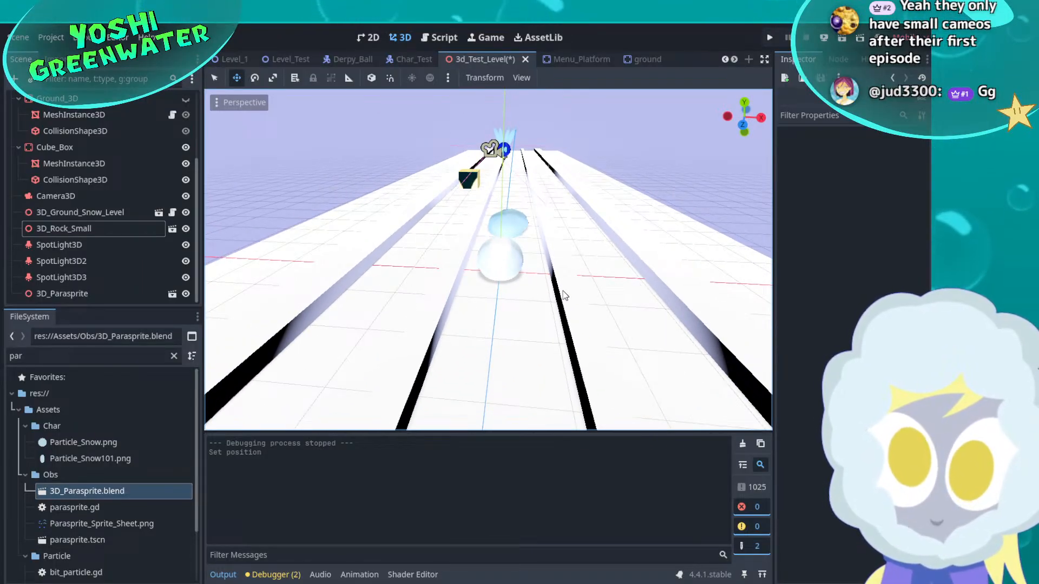
View the snowball, rock, box and Parasprite from the side of the track and save the 3D test level scene
{"action": "middle_click_drag", "start_coordinate": [509, 260], "coordinate": [265, 241], "text": "shift"}
{"action": "key", "text": "w"}
{"action": "key", "text": "d"}
{"action": "right_click_drag", "start_coordinate": [508, 260], "coordinate": [573, 261]}
{"action": "key", "text": "a"}
{"action": "key", "text": "w"}
{"action": "key", "text": "d"}
{"action": "key", "text": "e"}
{"action": "key", "text": "s"}
{"action": "key", "text": "w"}
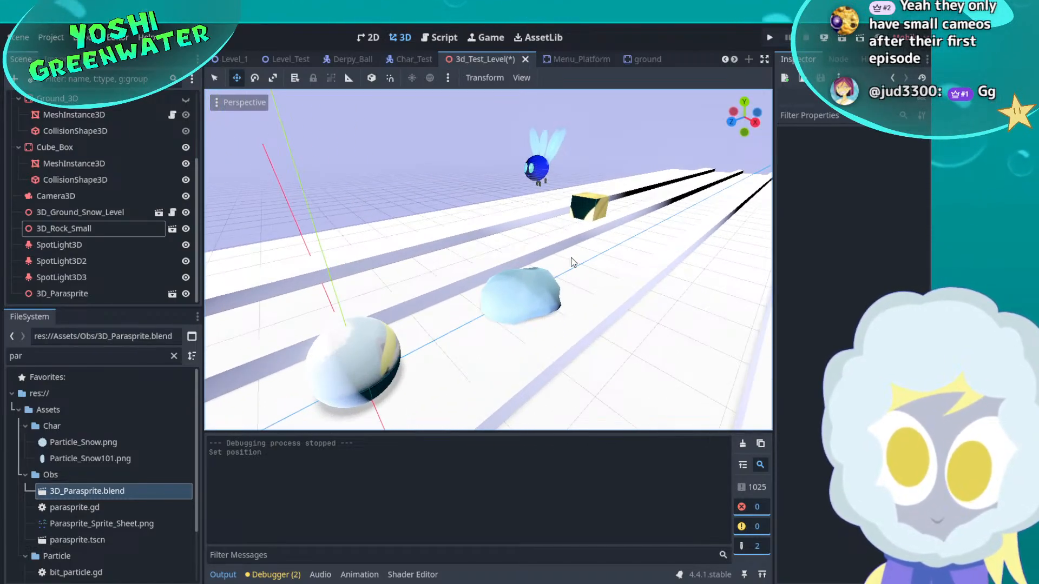
{"action": "key", "text": "ctrl+s"}
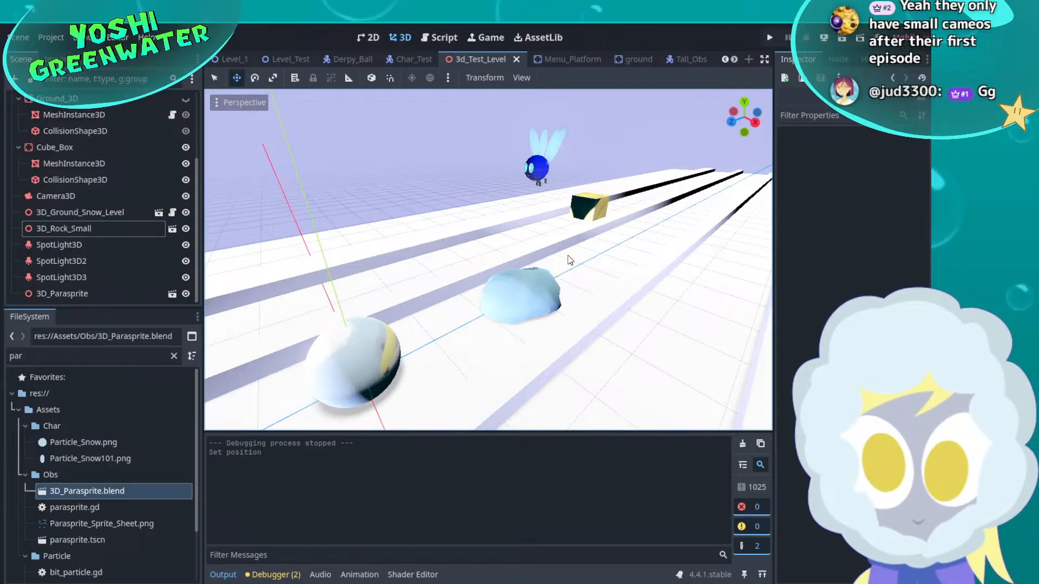